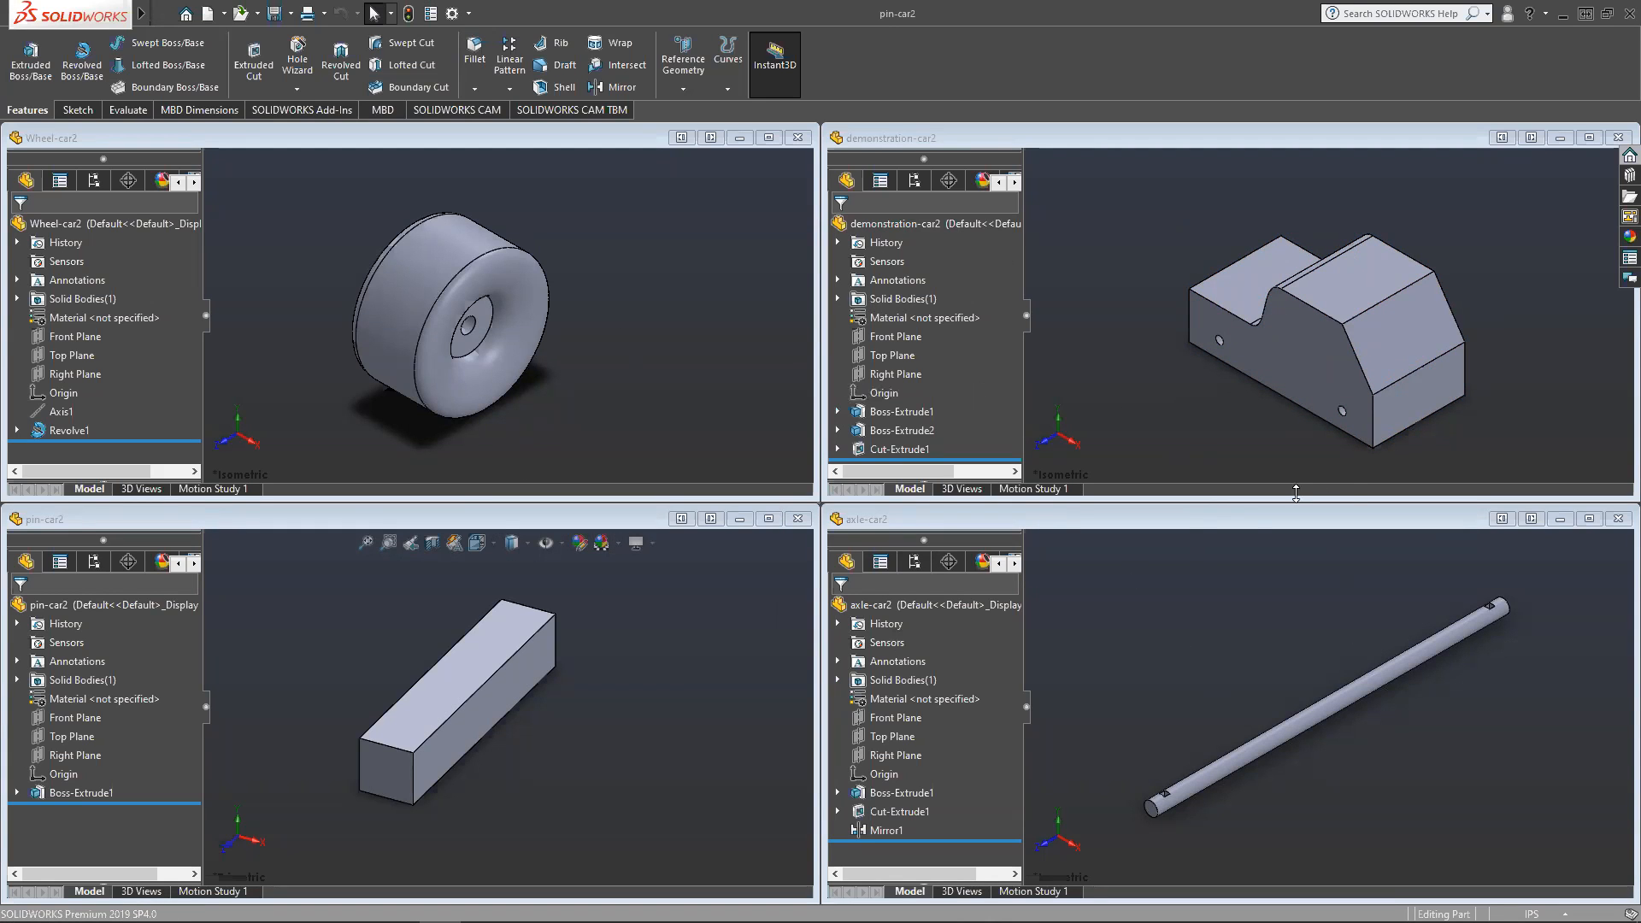
Maximize the demonstration-car2 part and create a new assembly from it.
click(1589, 141)
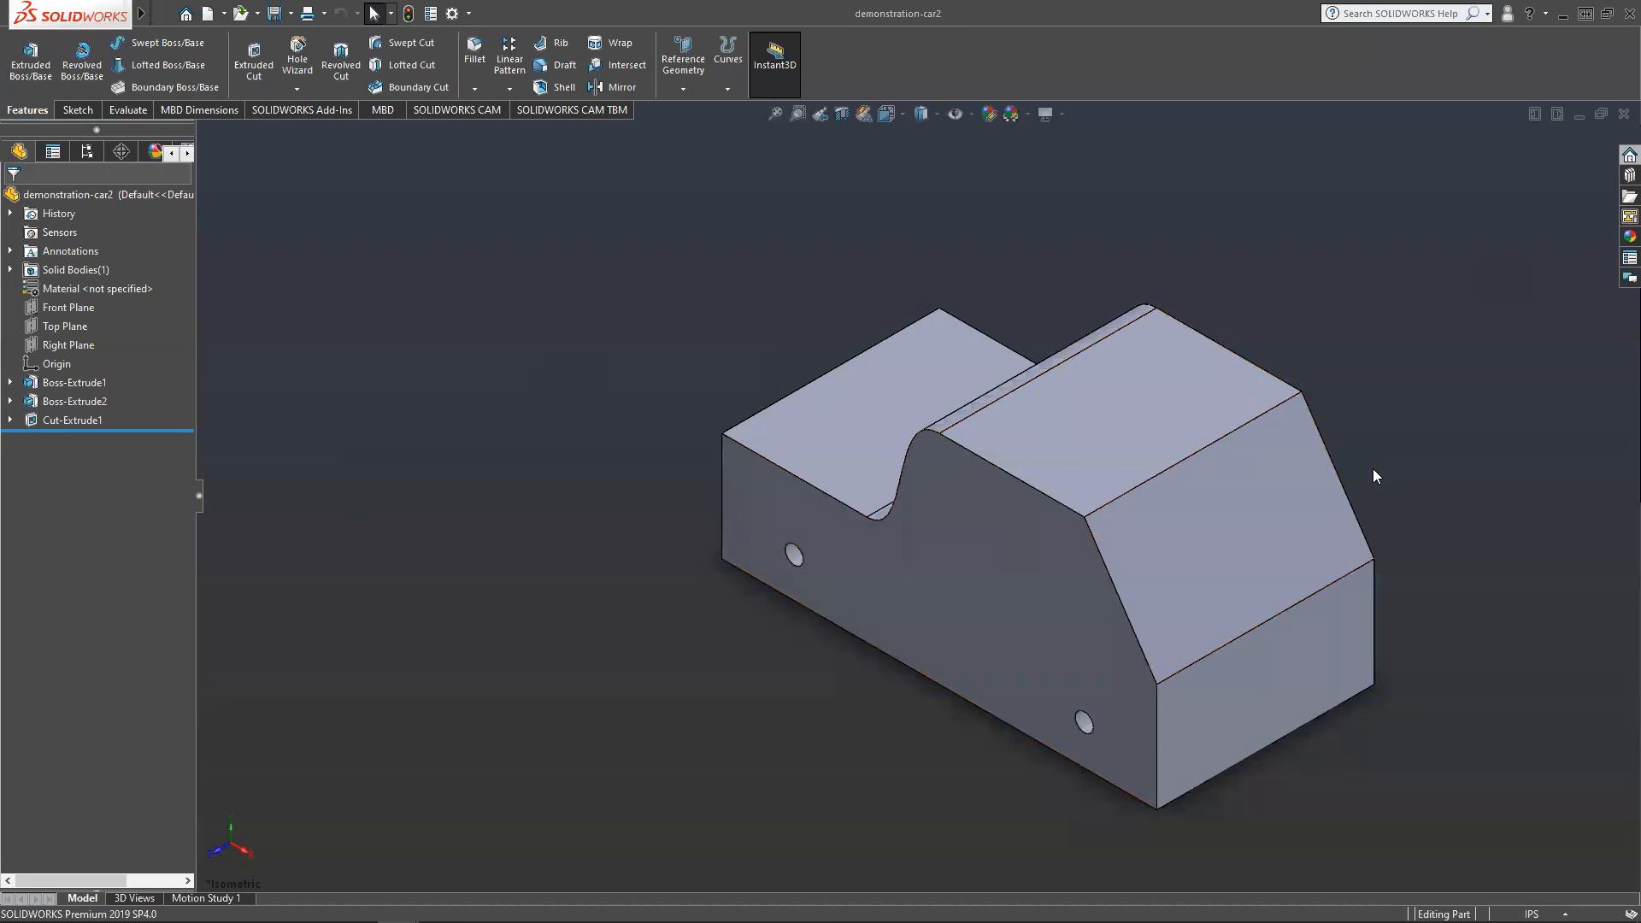
key(f)
key(f)
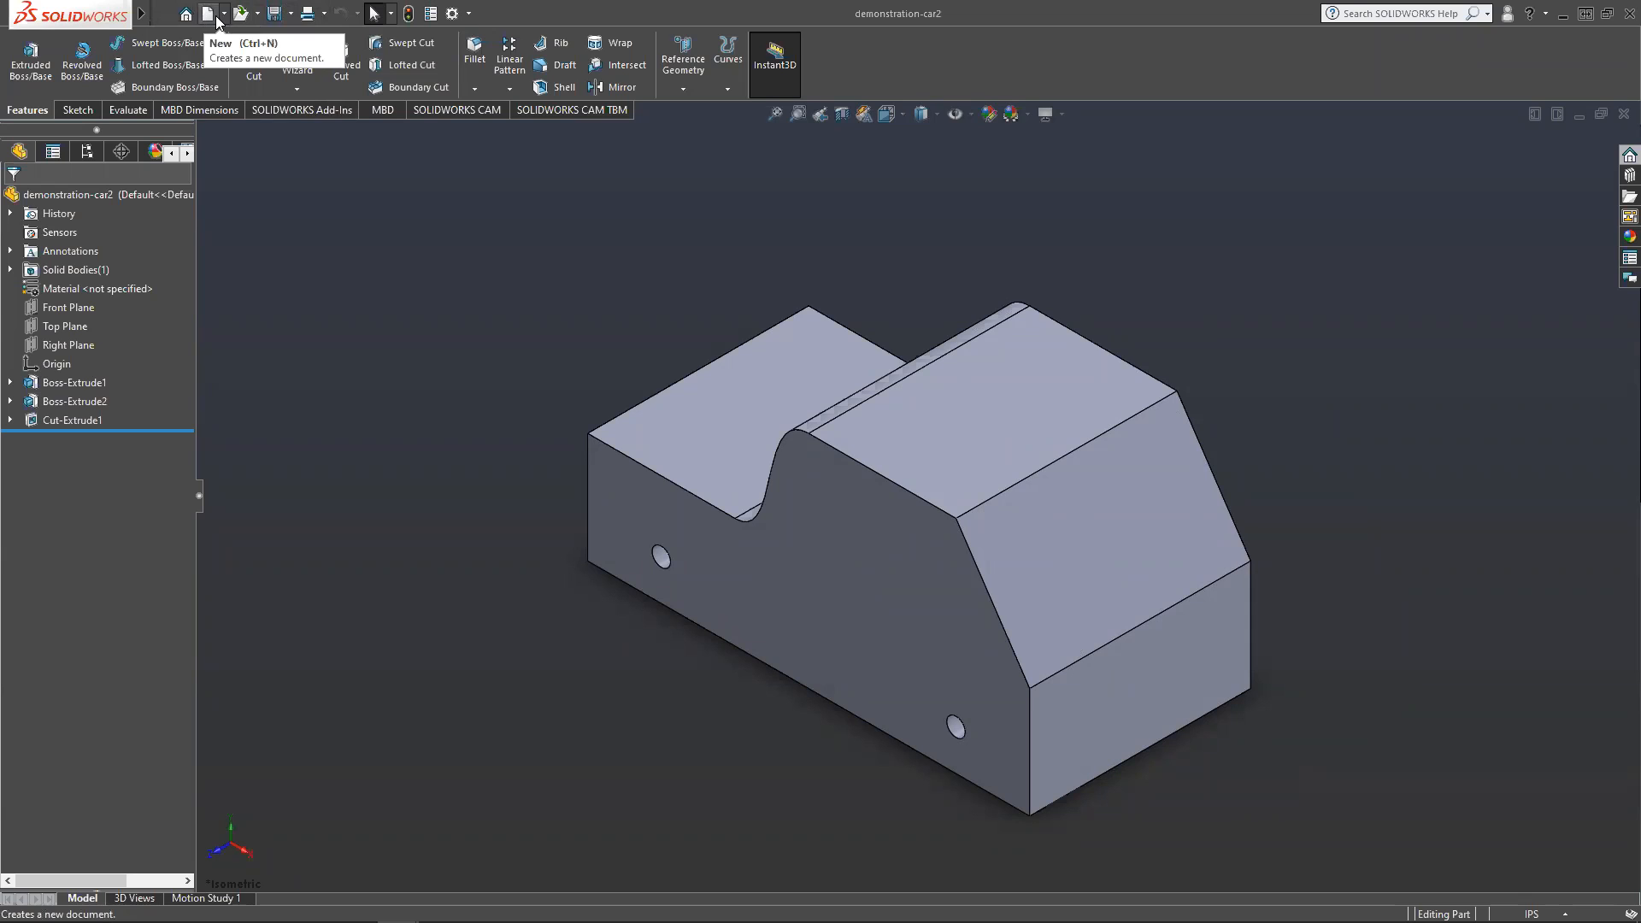
click(224, 14)
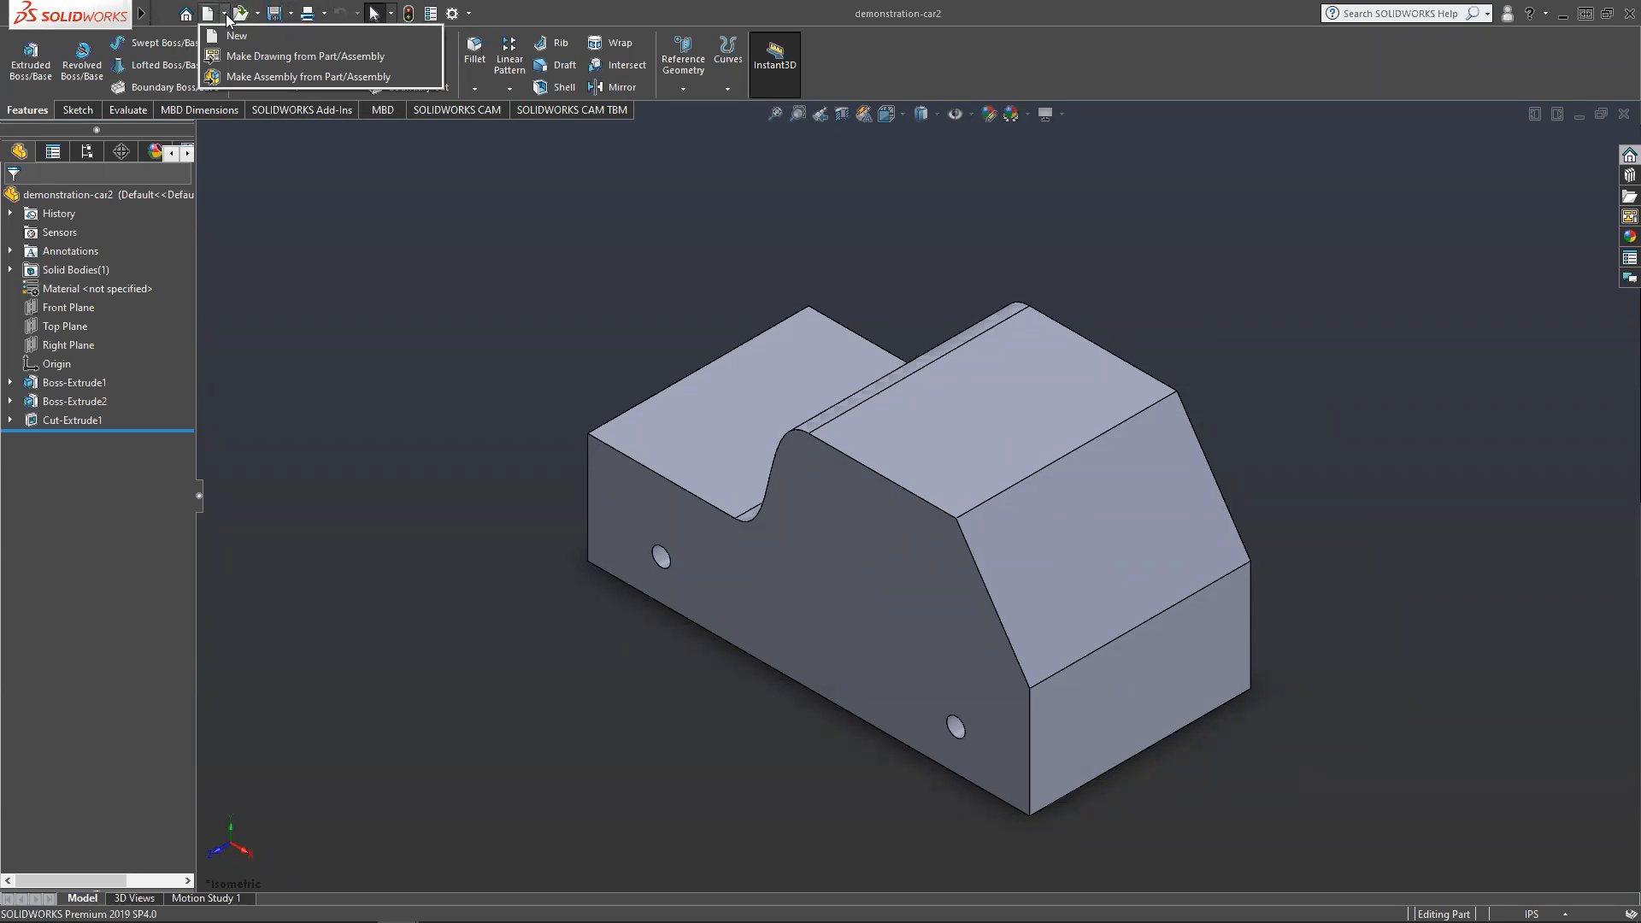
click(232, 80)
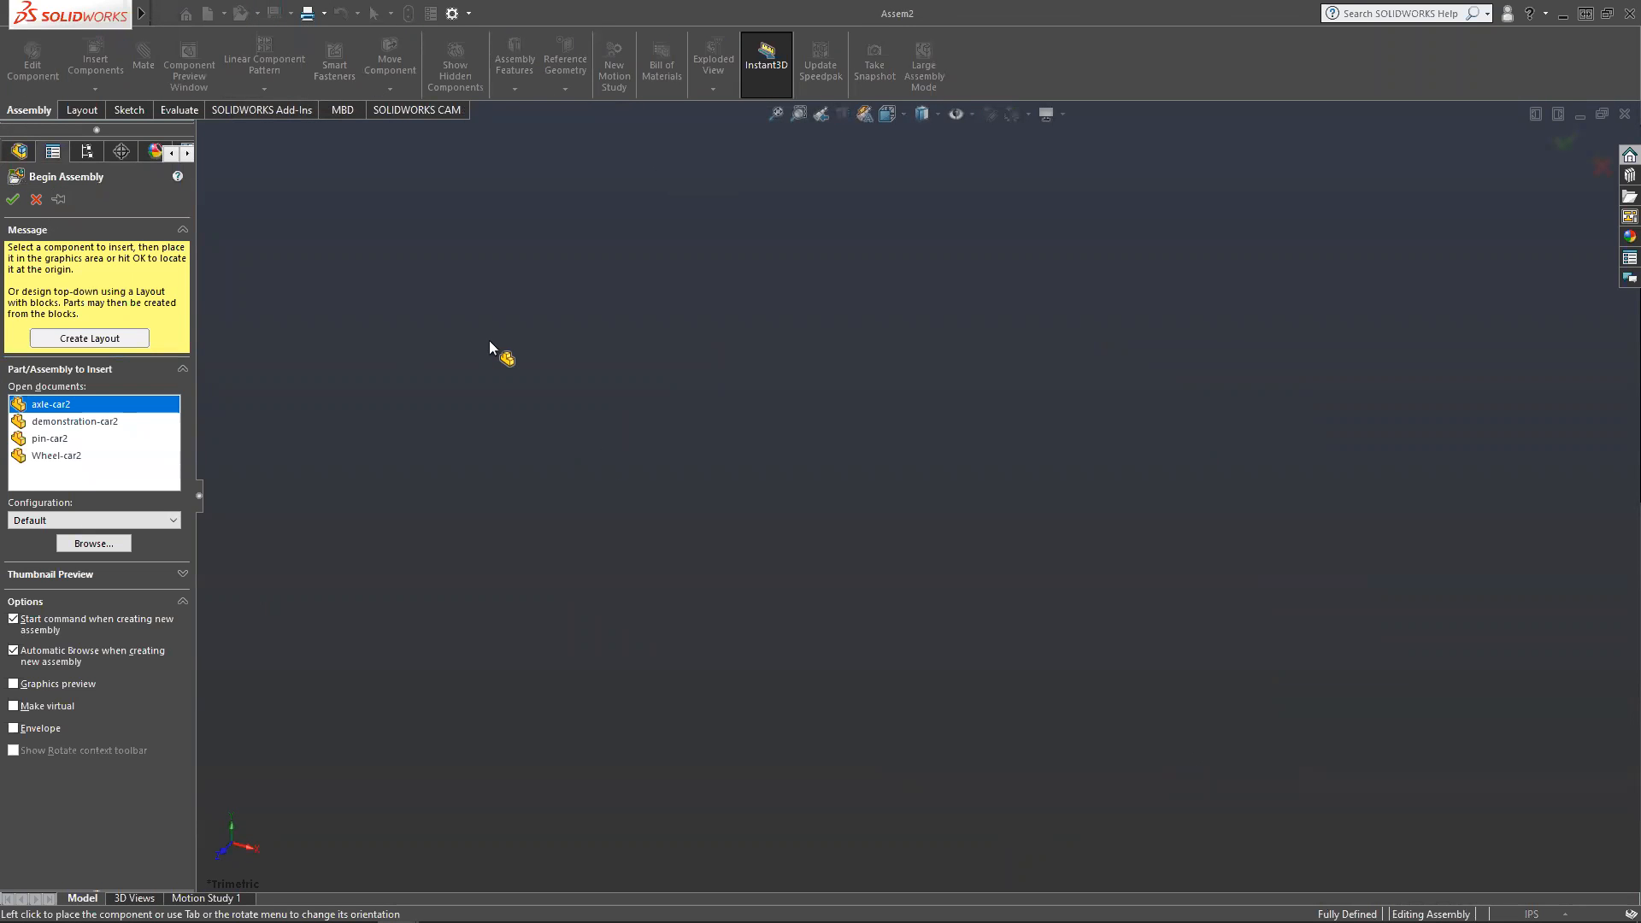
Place demonstration-car2 in the new assembly as its first component.
click(60, 423)
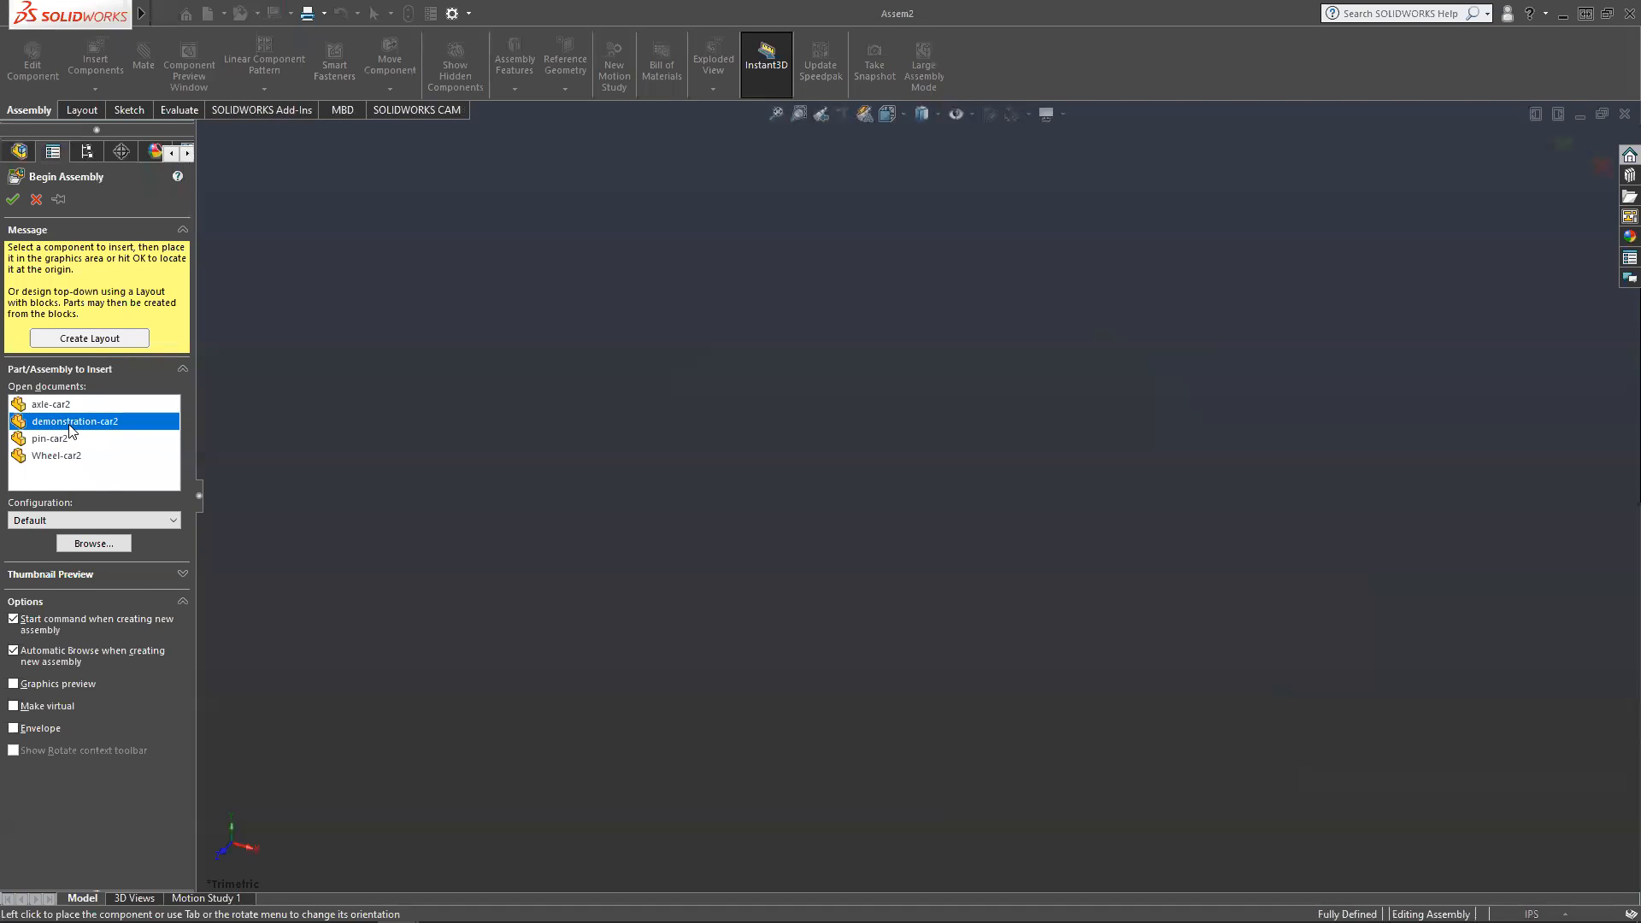
click(71, 424)
click(46, 423)
click(781, 414)
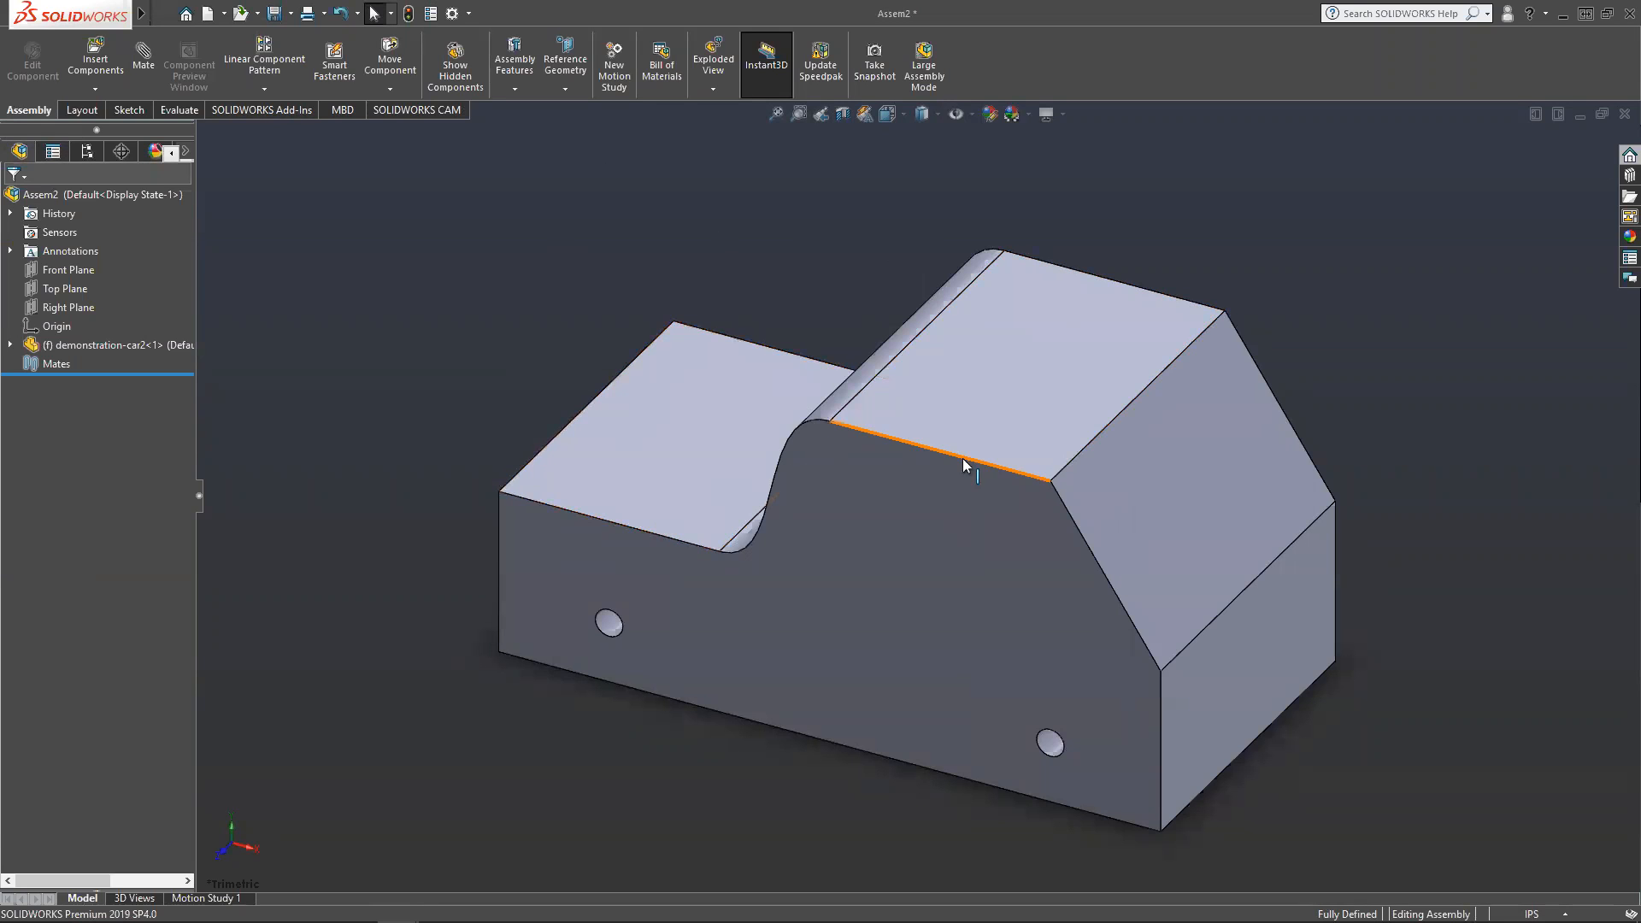
scroll(970, 562, up, 2)
scroll(980, 594, down, 2)
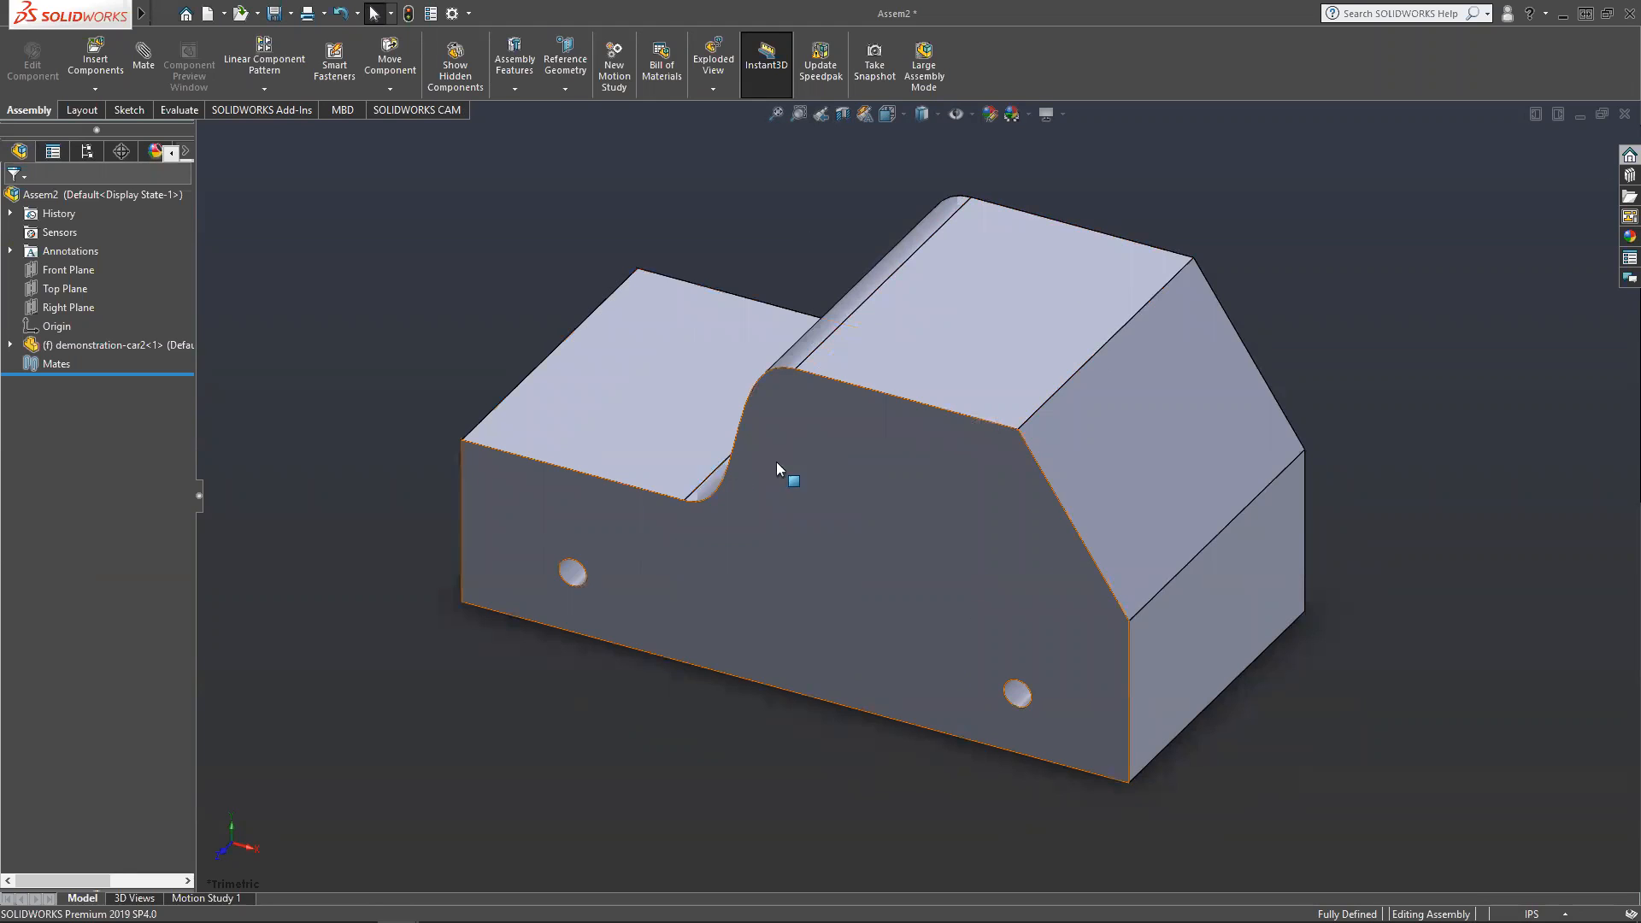
click(9, 345)
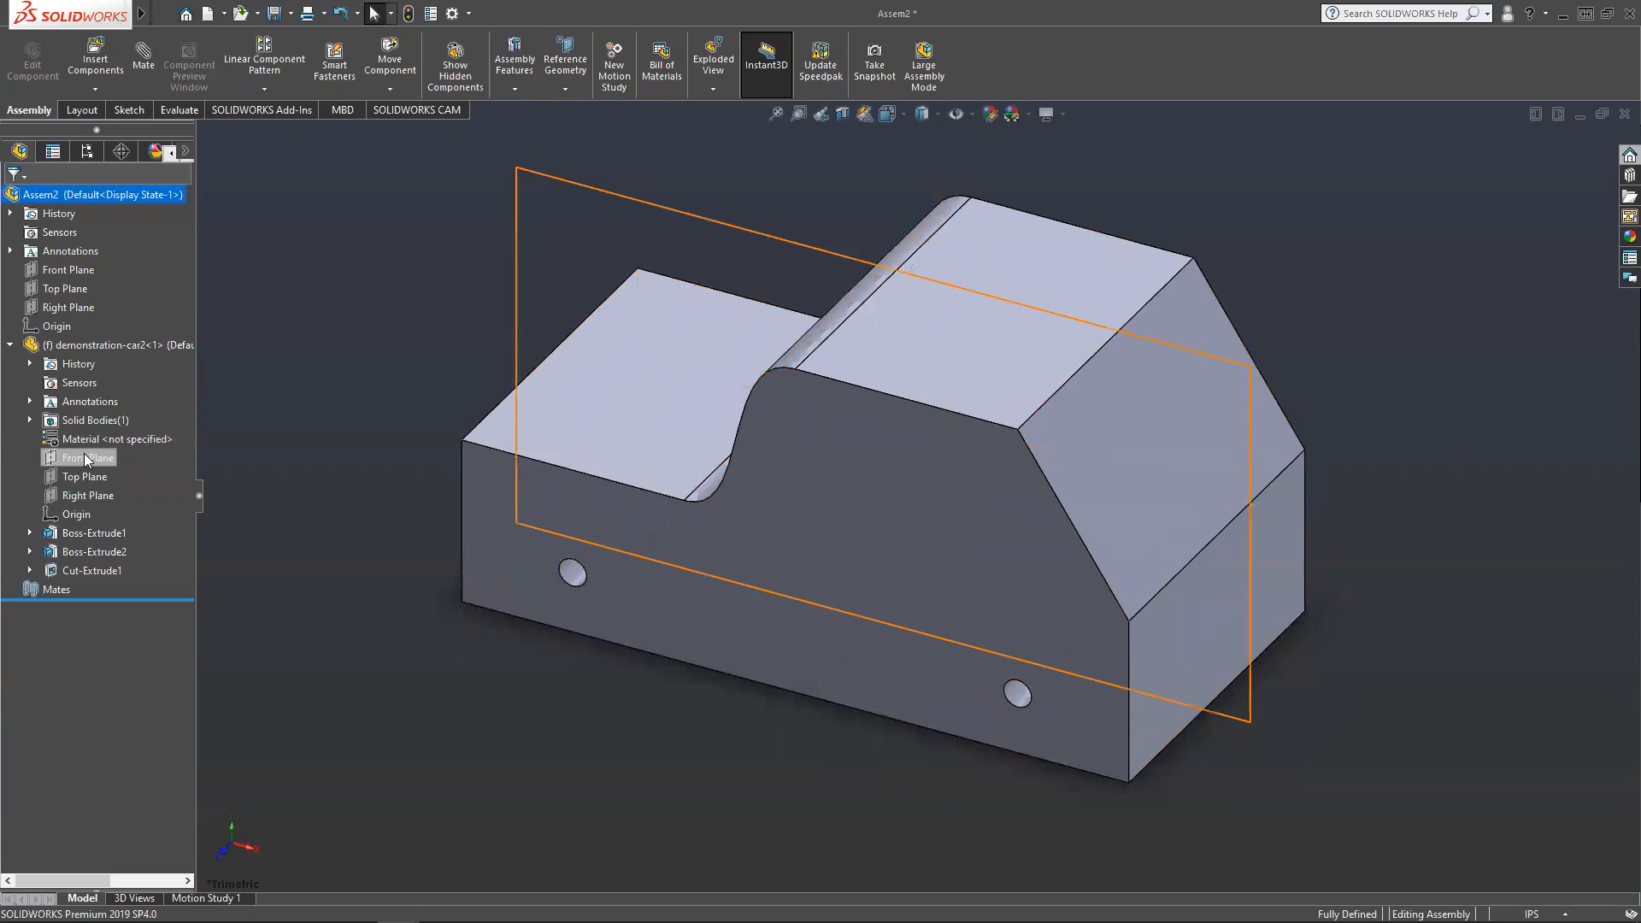
click(10, 344)
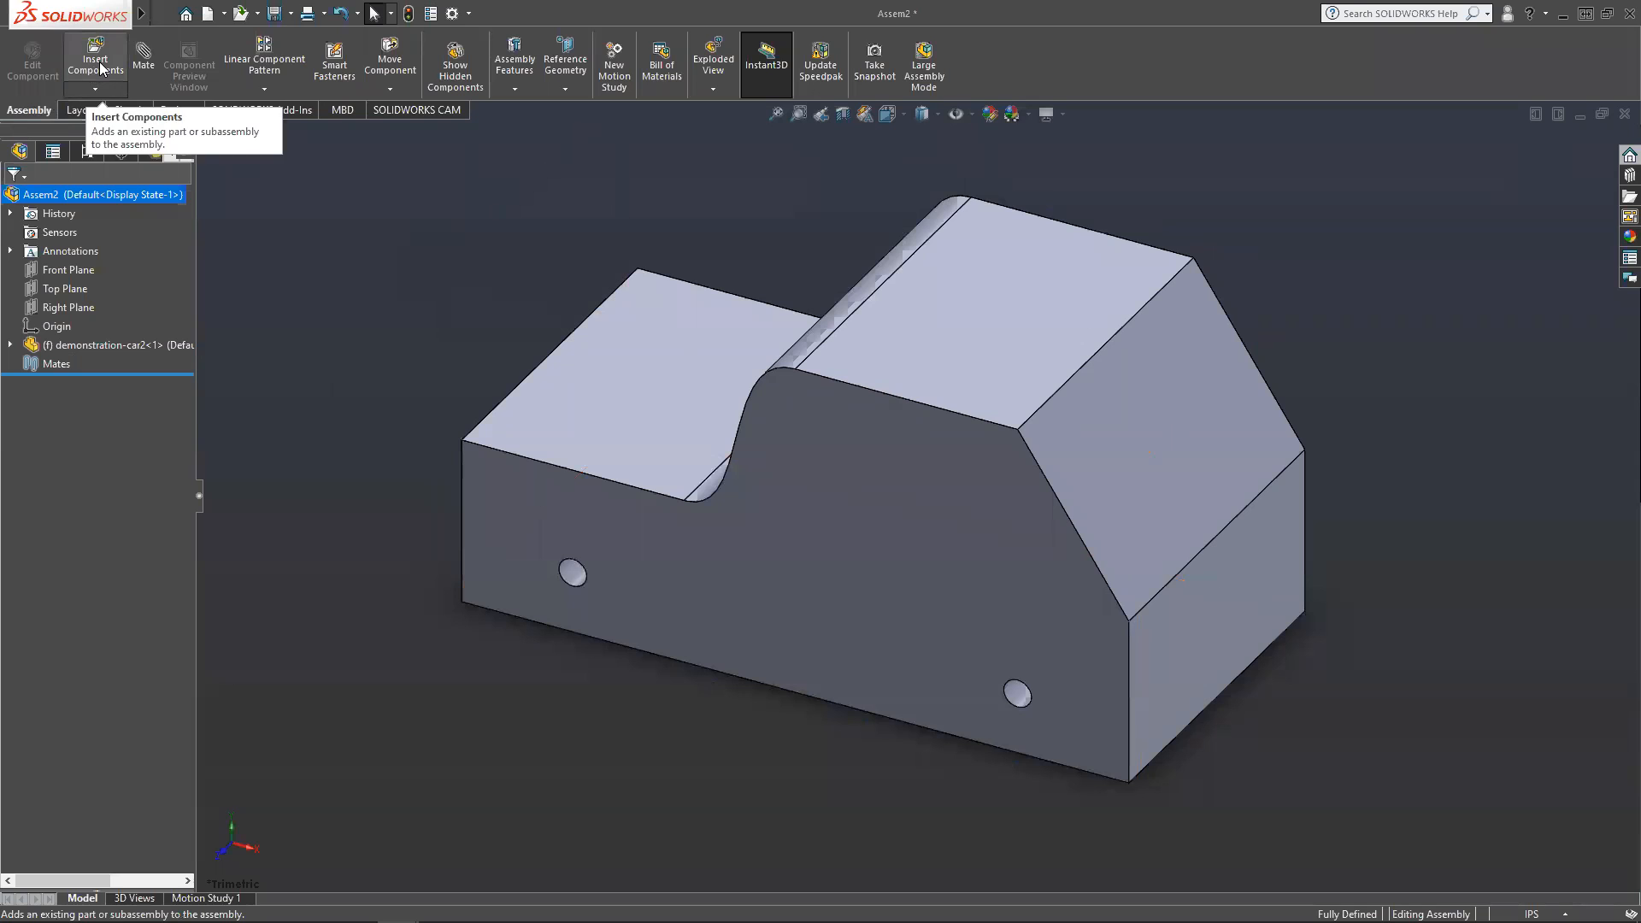
Insert two axle-car2 components side by side in the empty space beside the low deck of the car body.
click(96, 91)
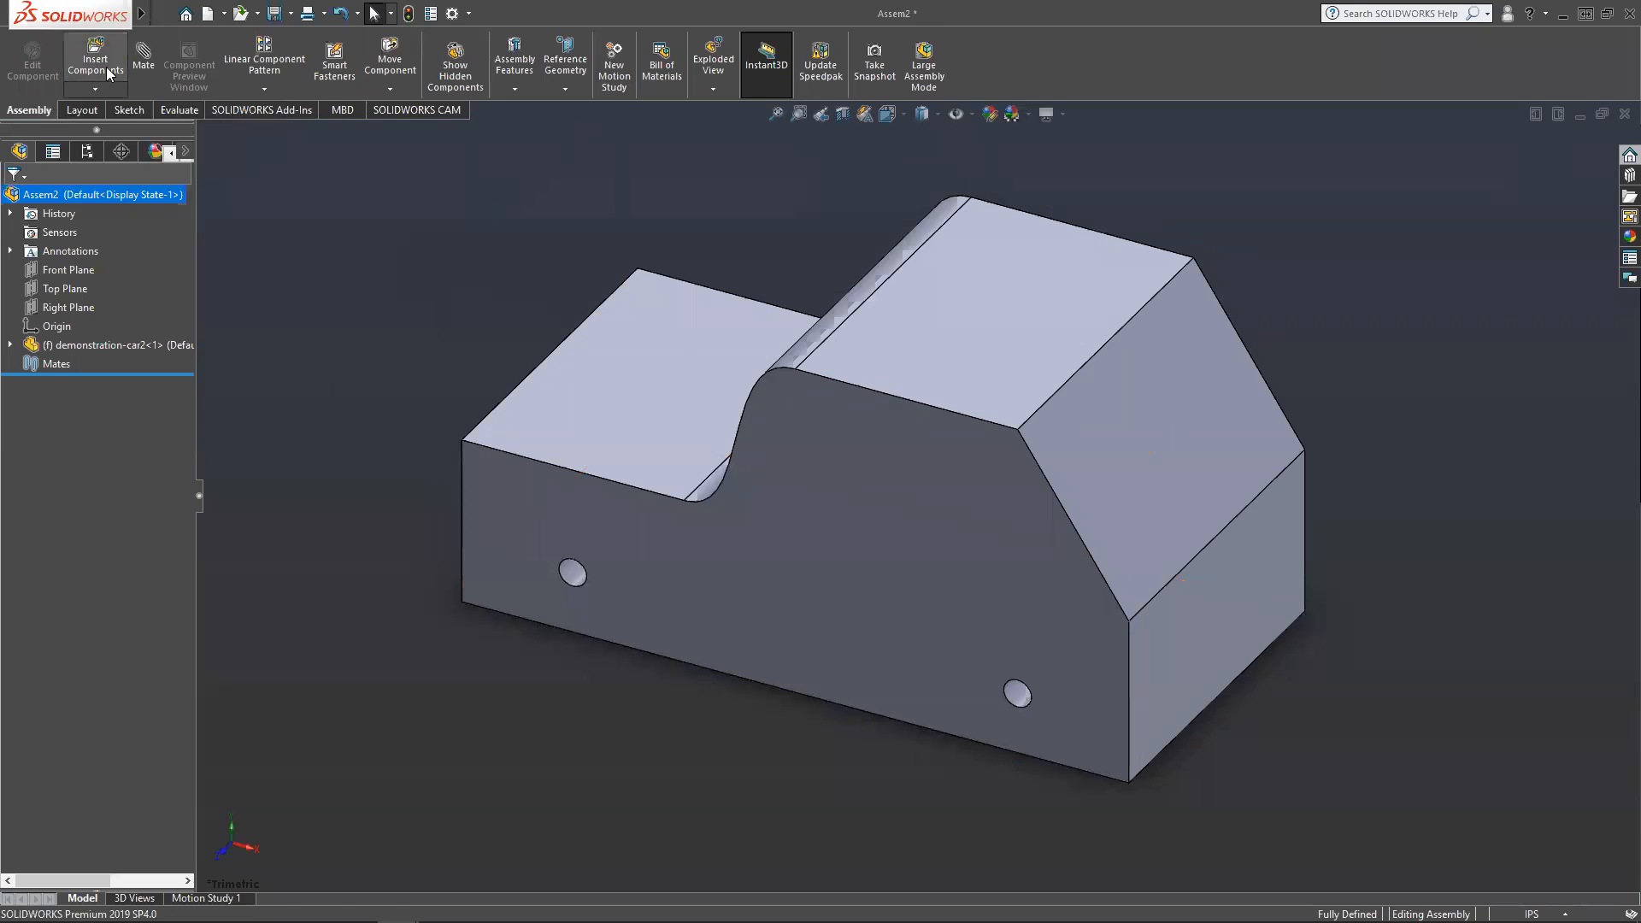
click(108, 72)
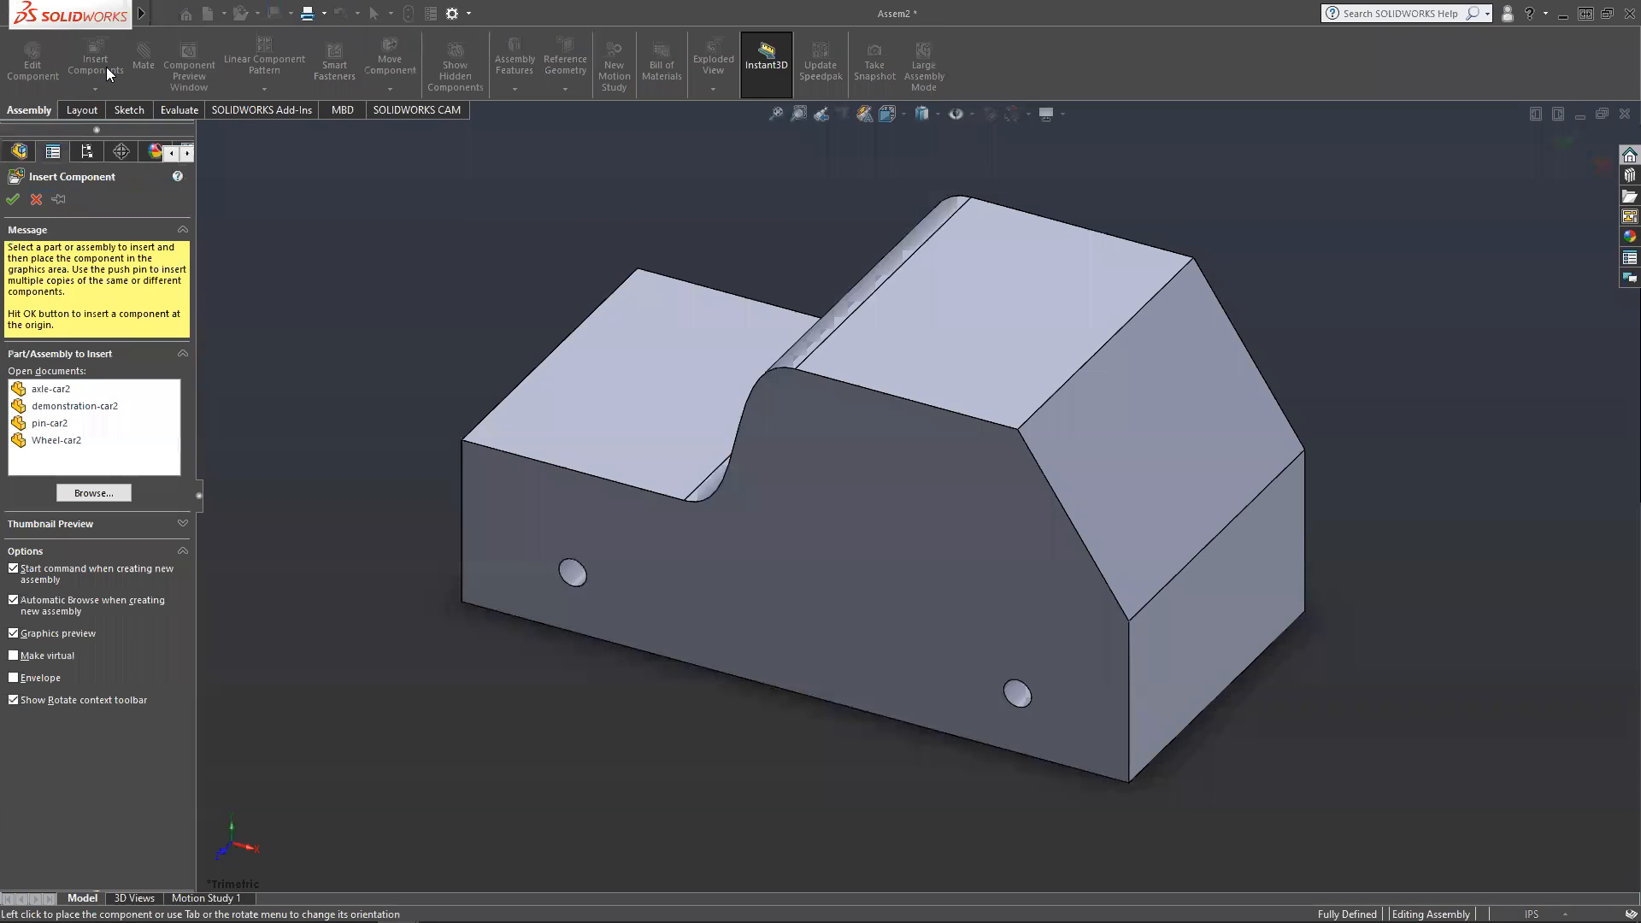
click(52, 391)
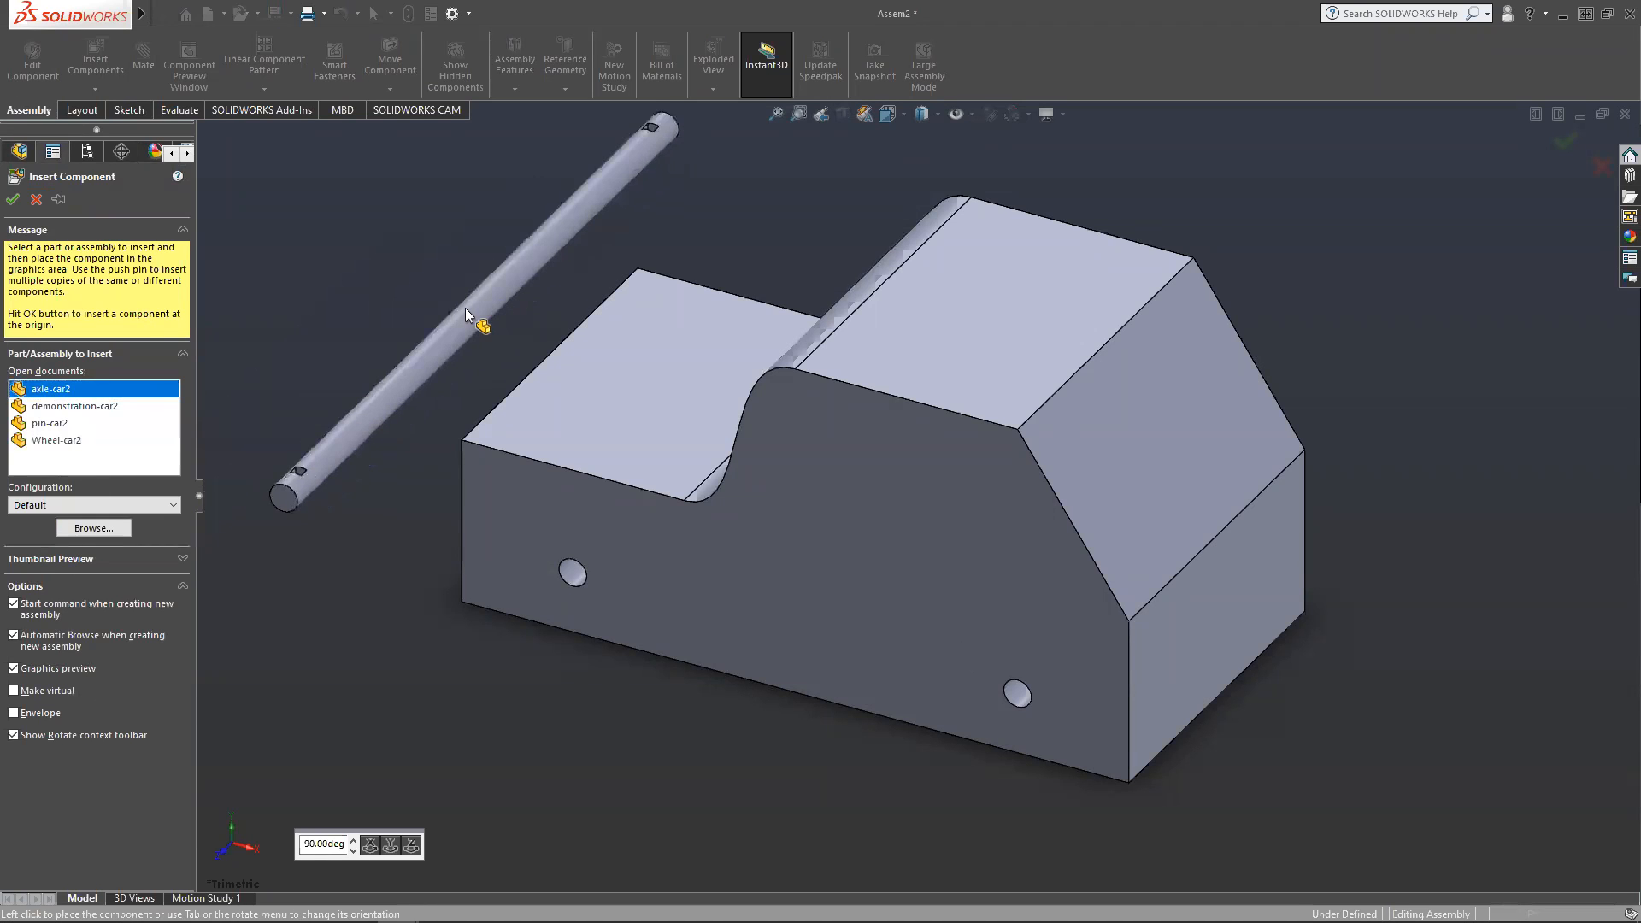
click(376, 320)
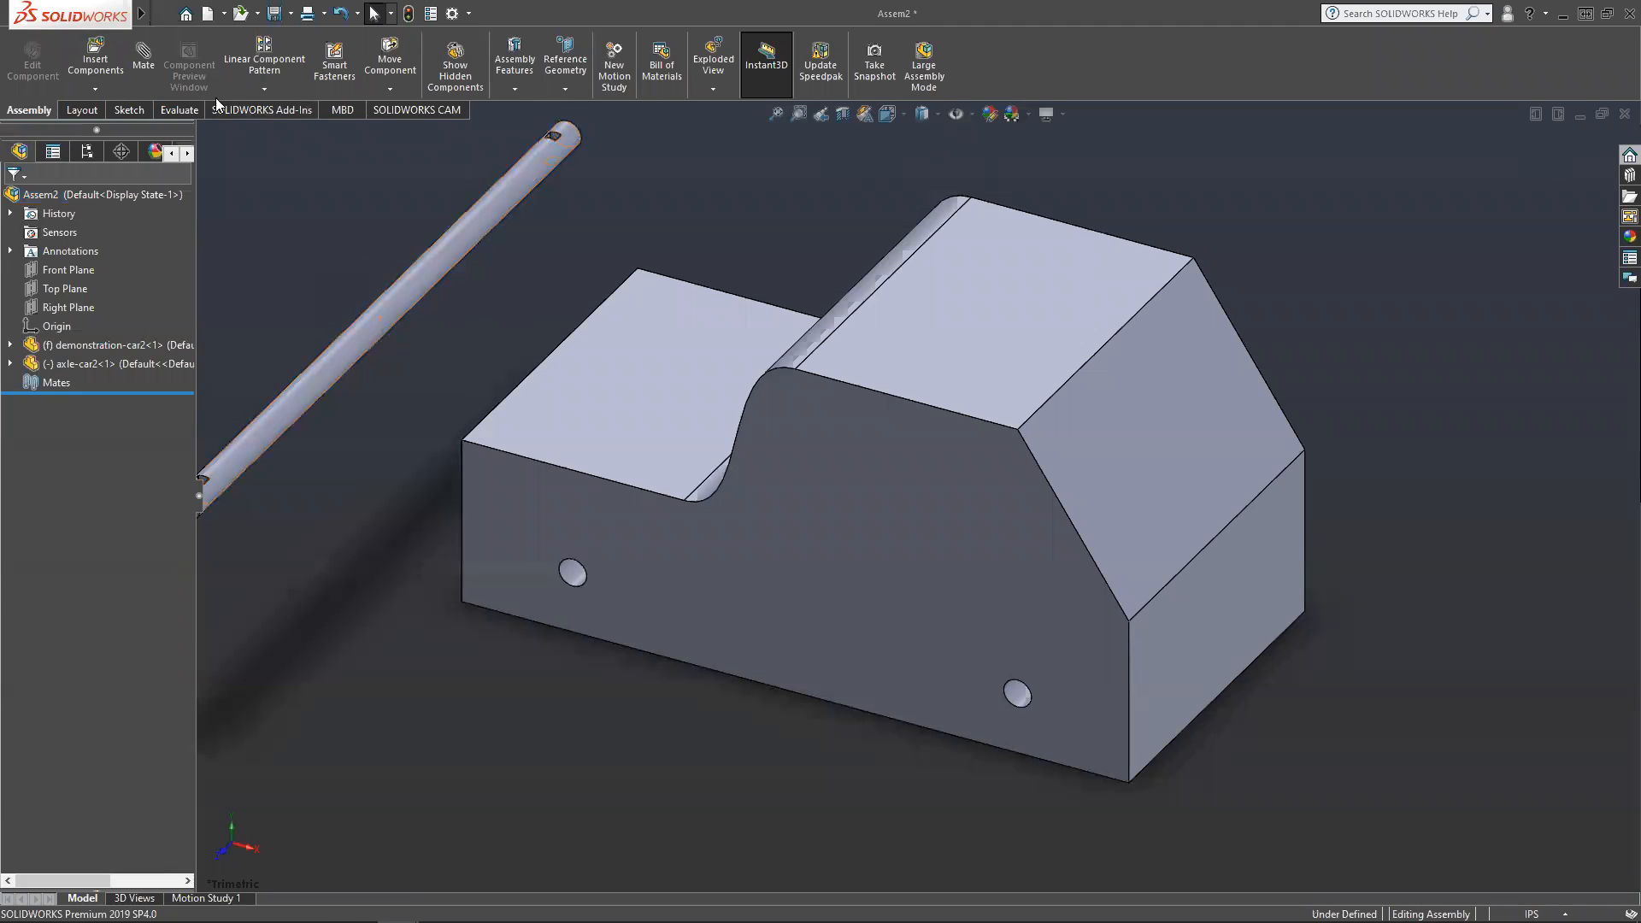
click(73, 60)
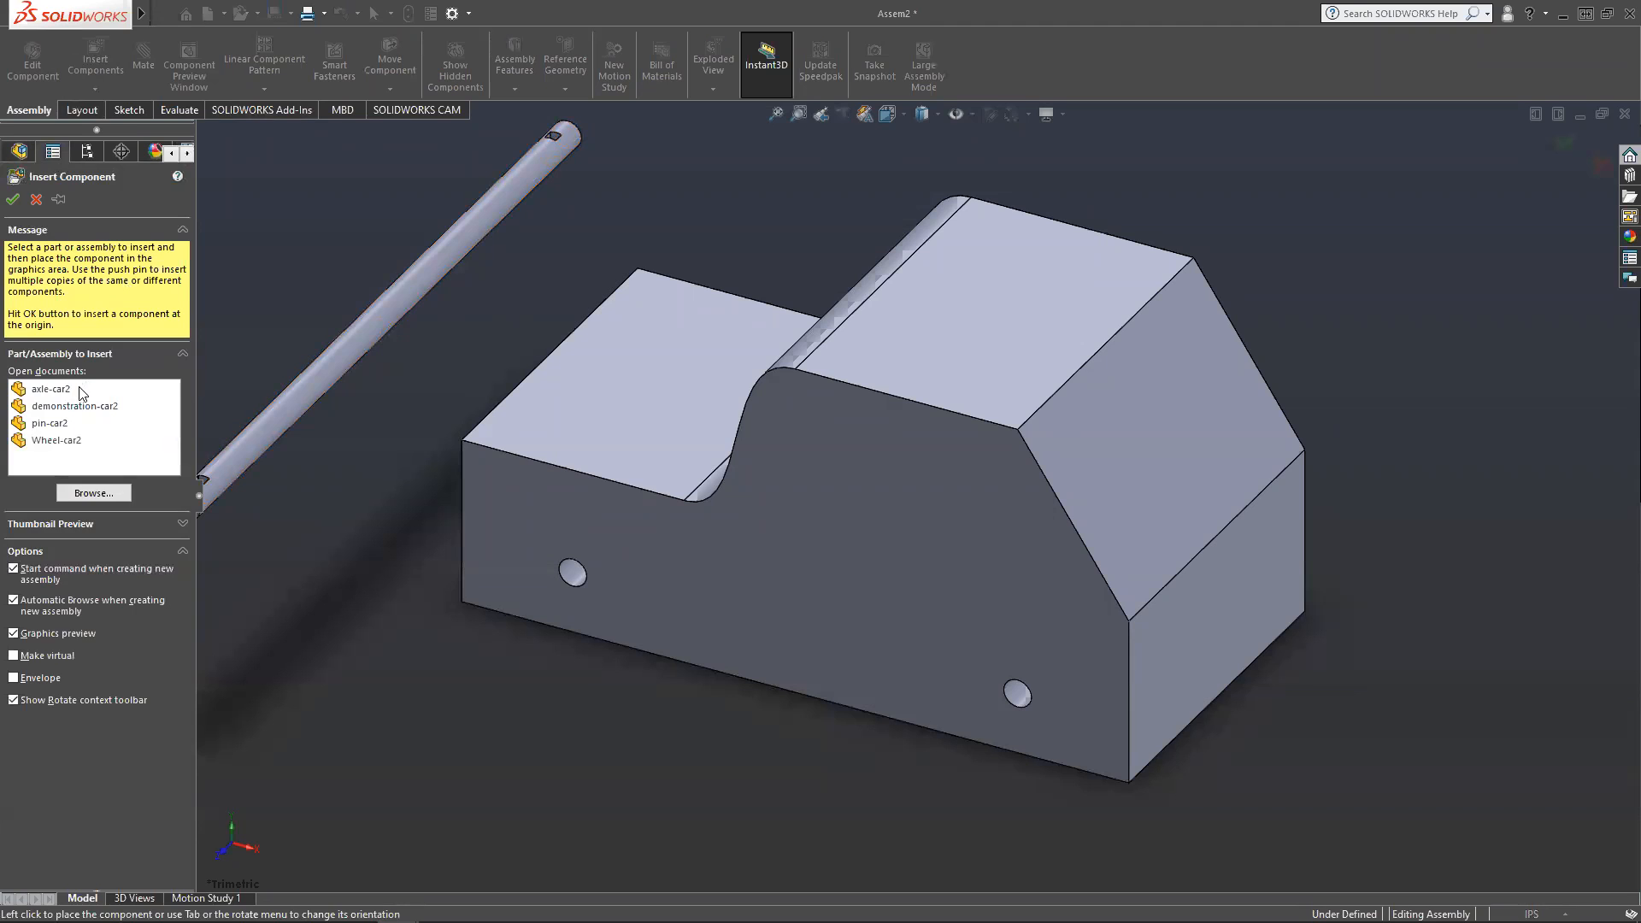
click(84, 391)
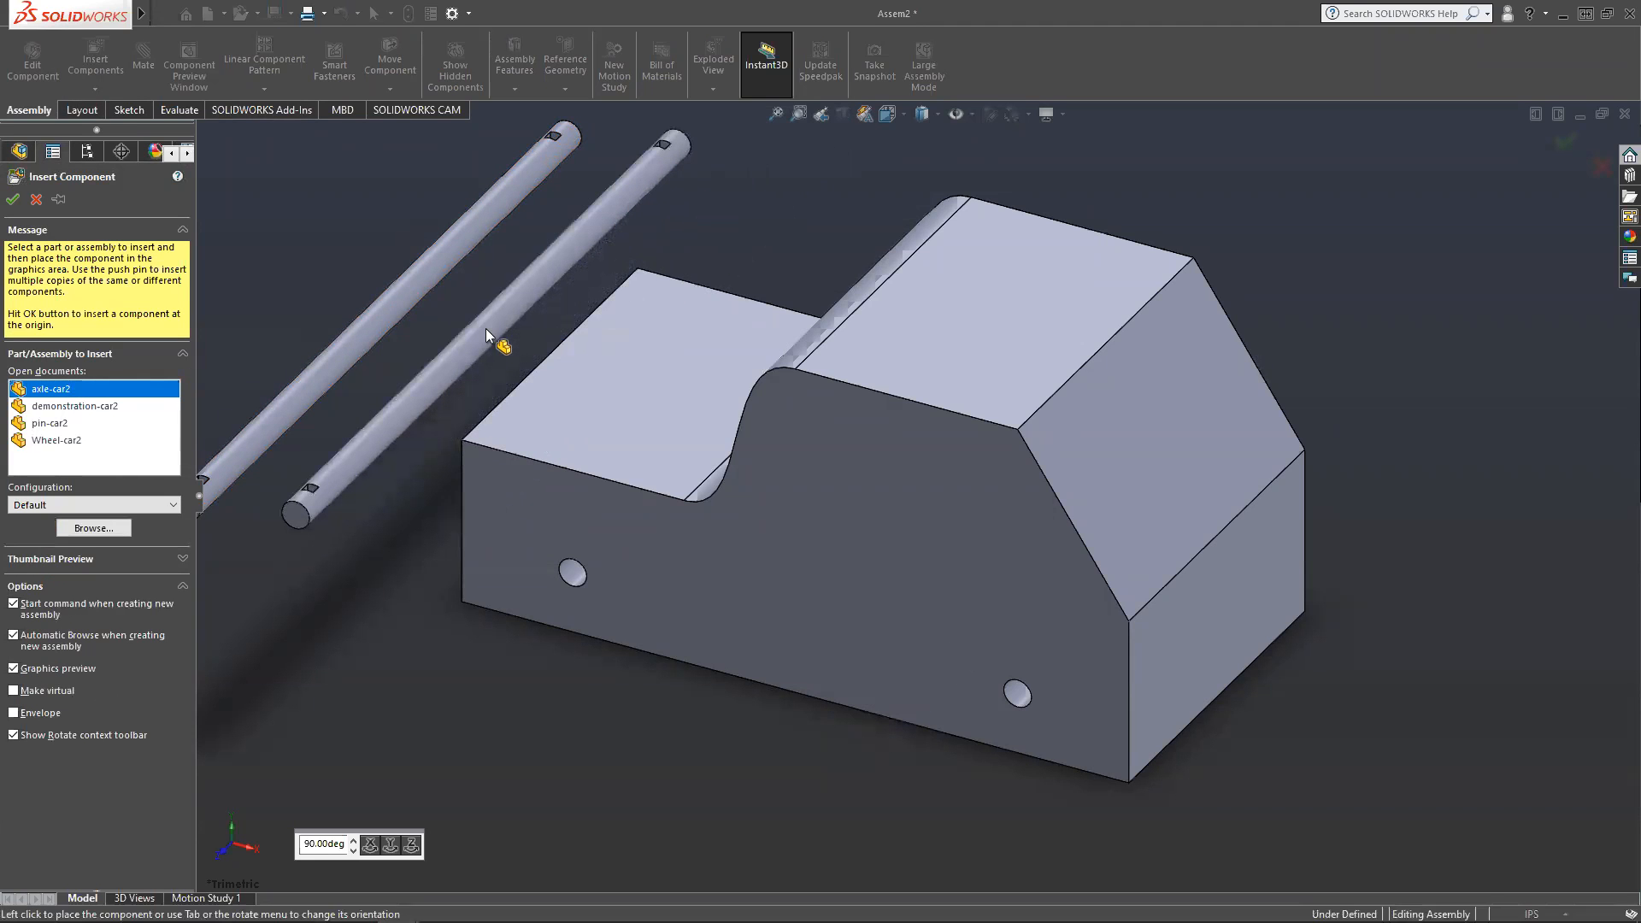
click(485, 328)
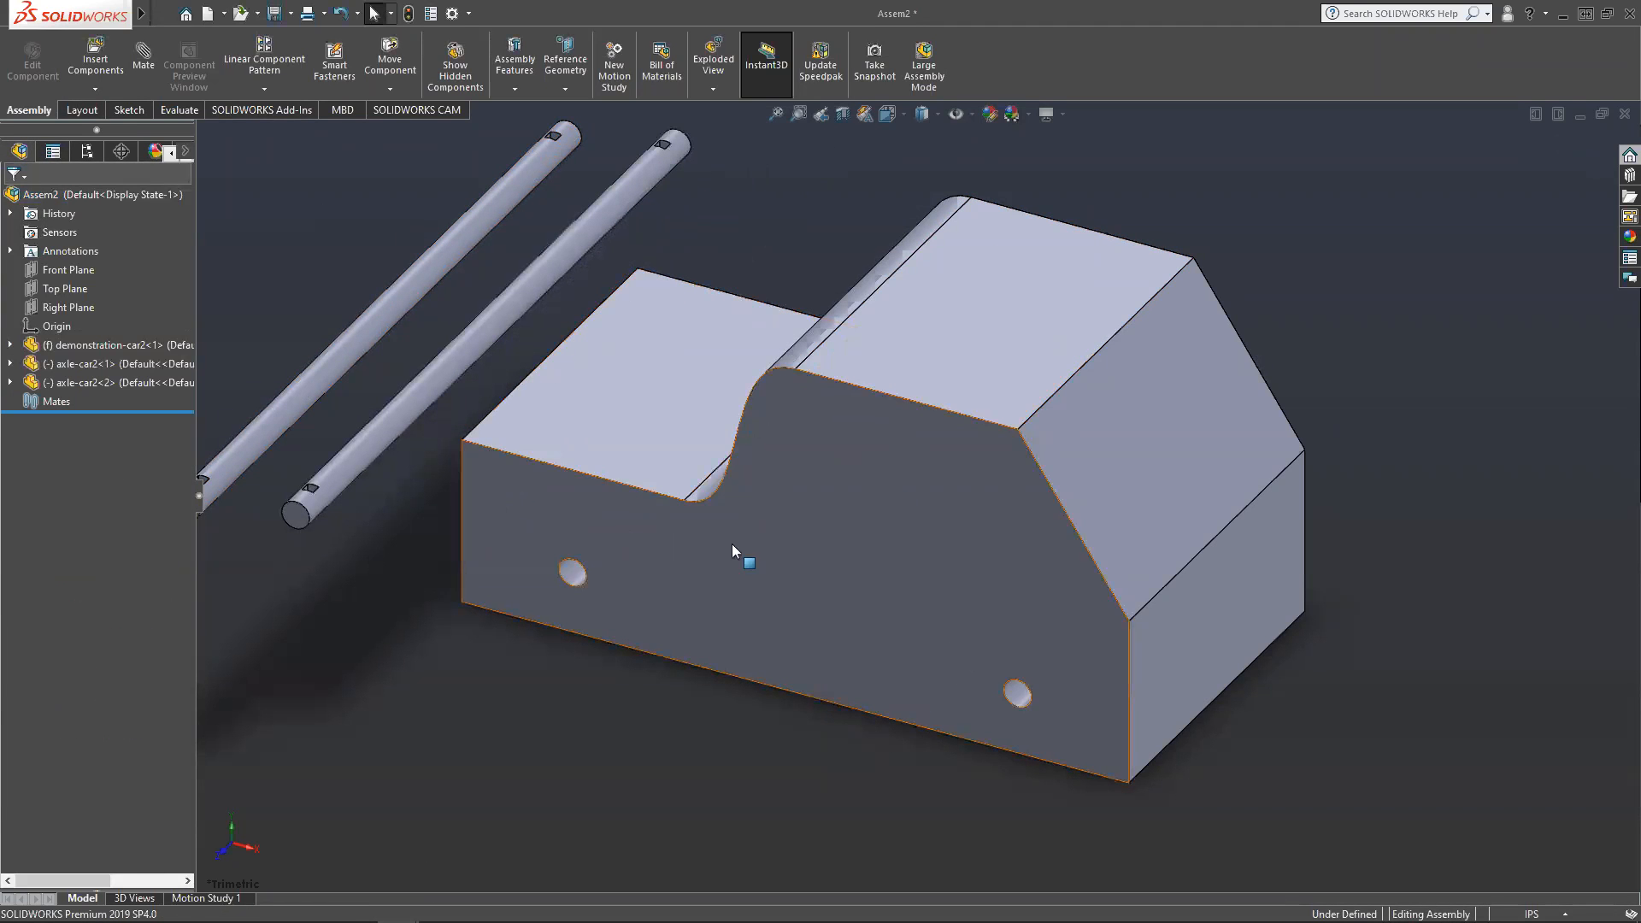
Insert one pin-car2 component in the empty space beside the two axles.
scroll(590, 530, up, 3)
scroll(557, 566, down, 2)
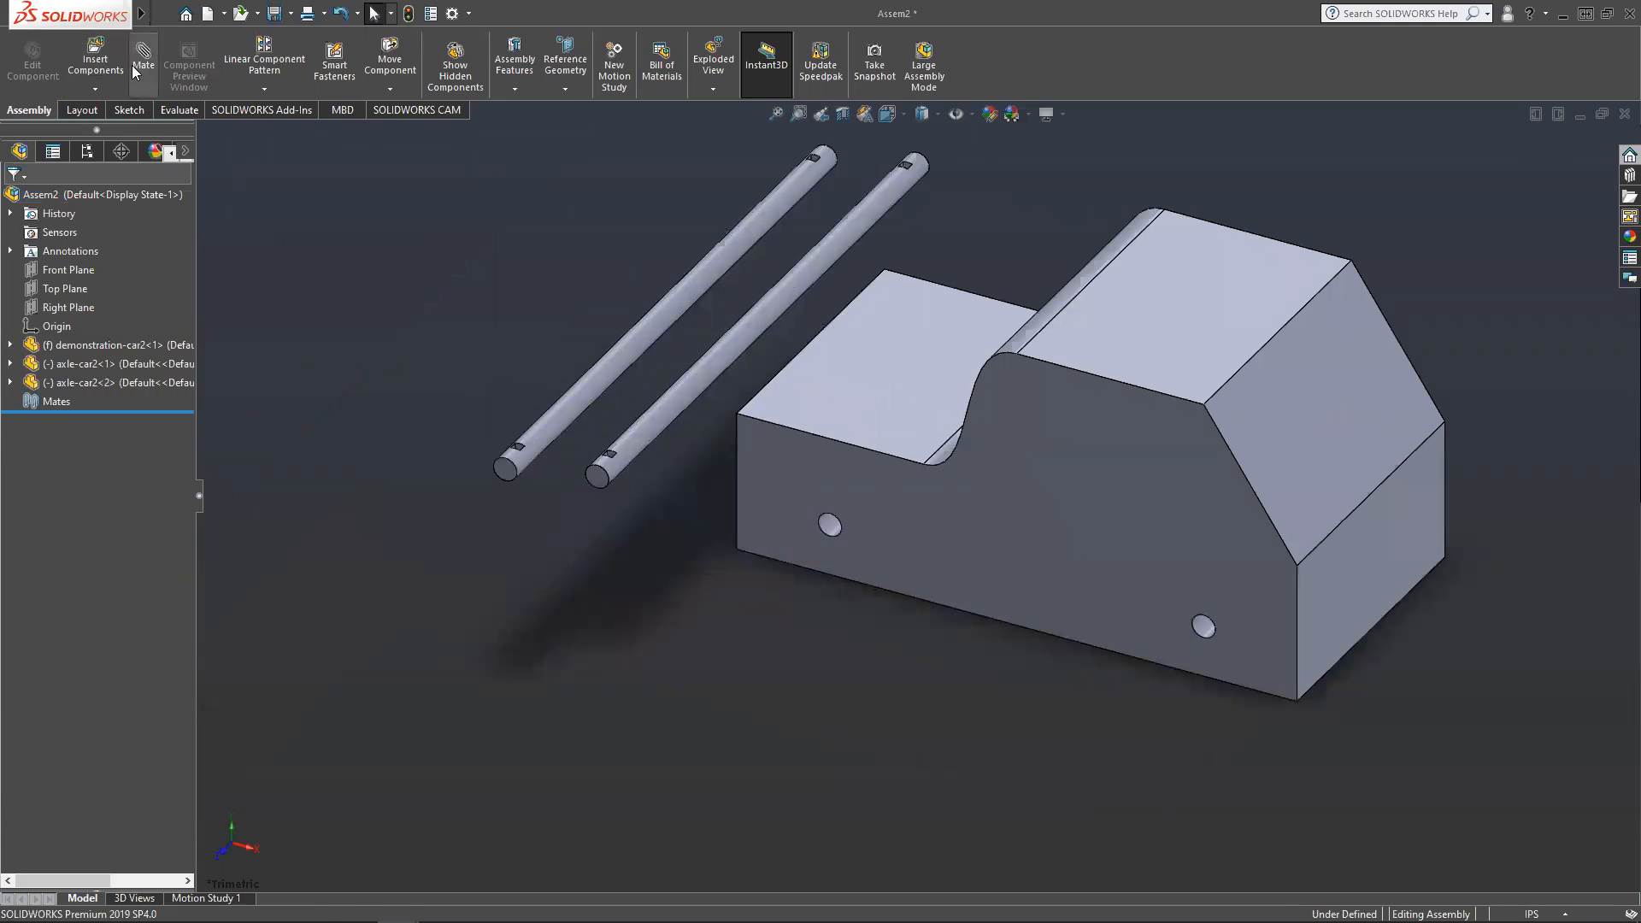
click(95, 58)
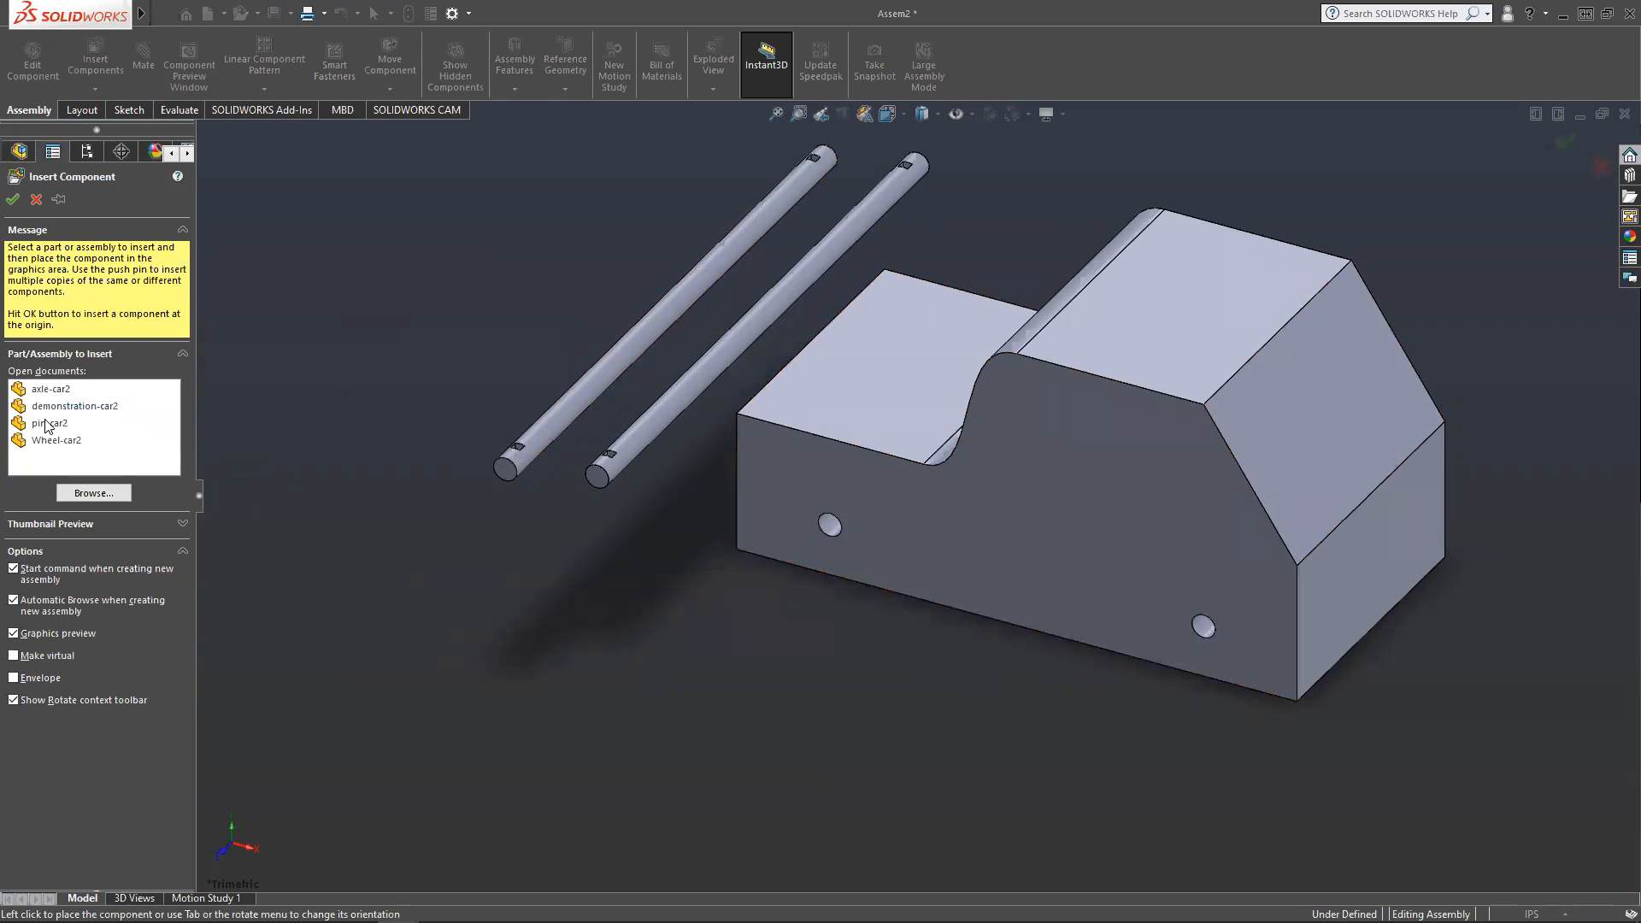
click(47, 425)
click(332, 484)
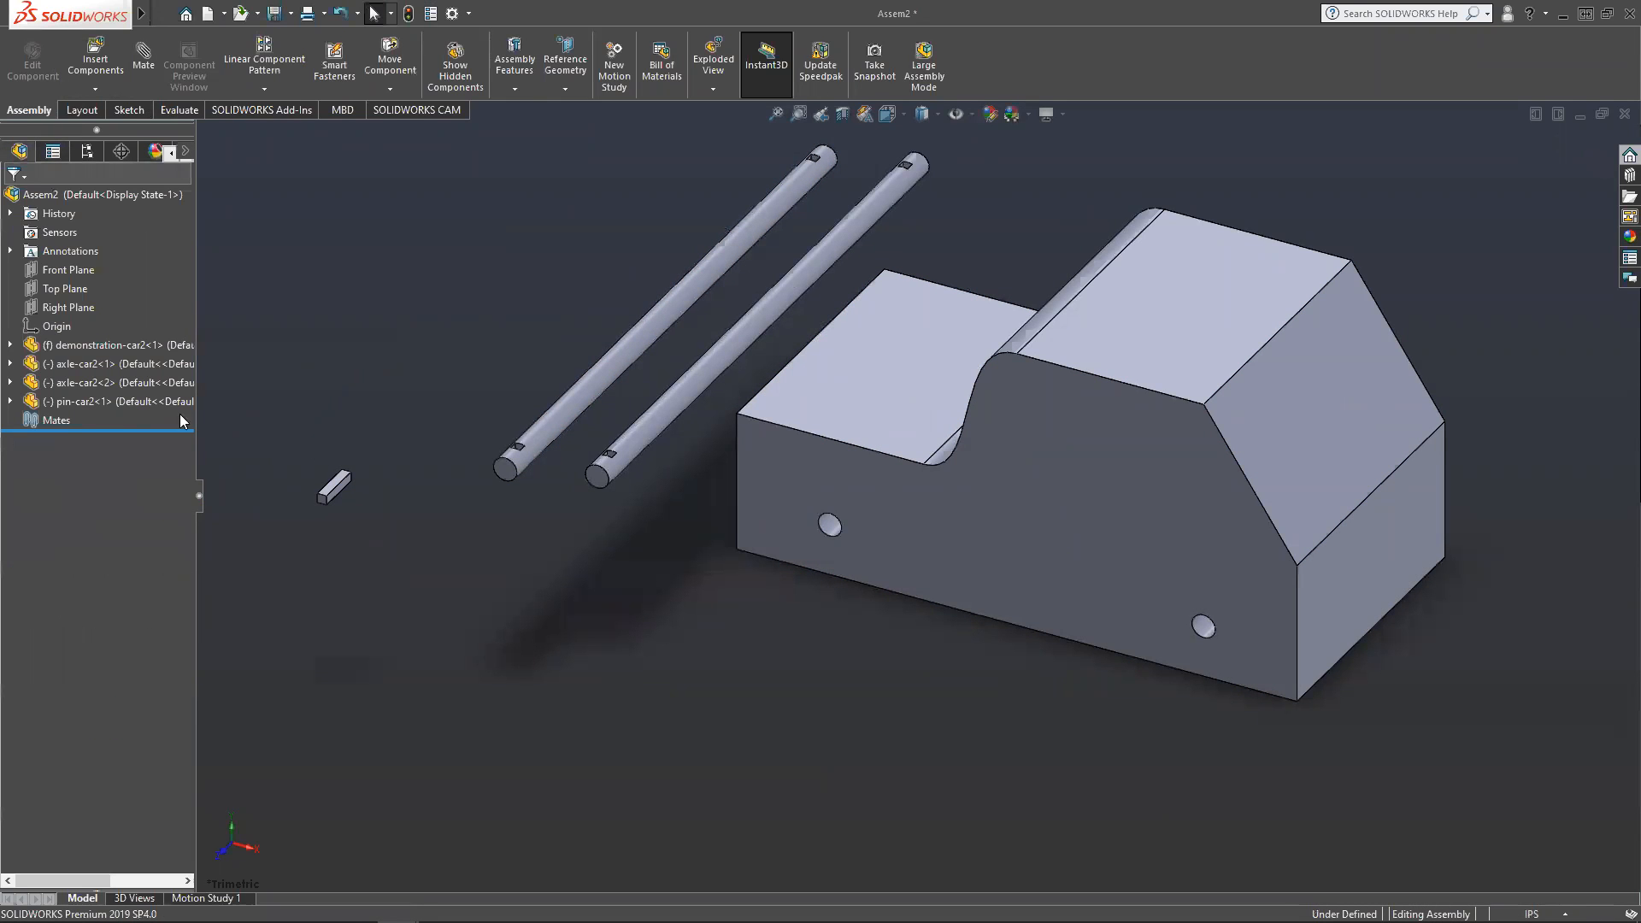
Copy the pin-car2 component and paste three more copies near the first pin.
click(333, 483)
click(86, 404)
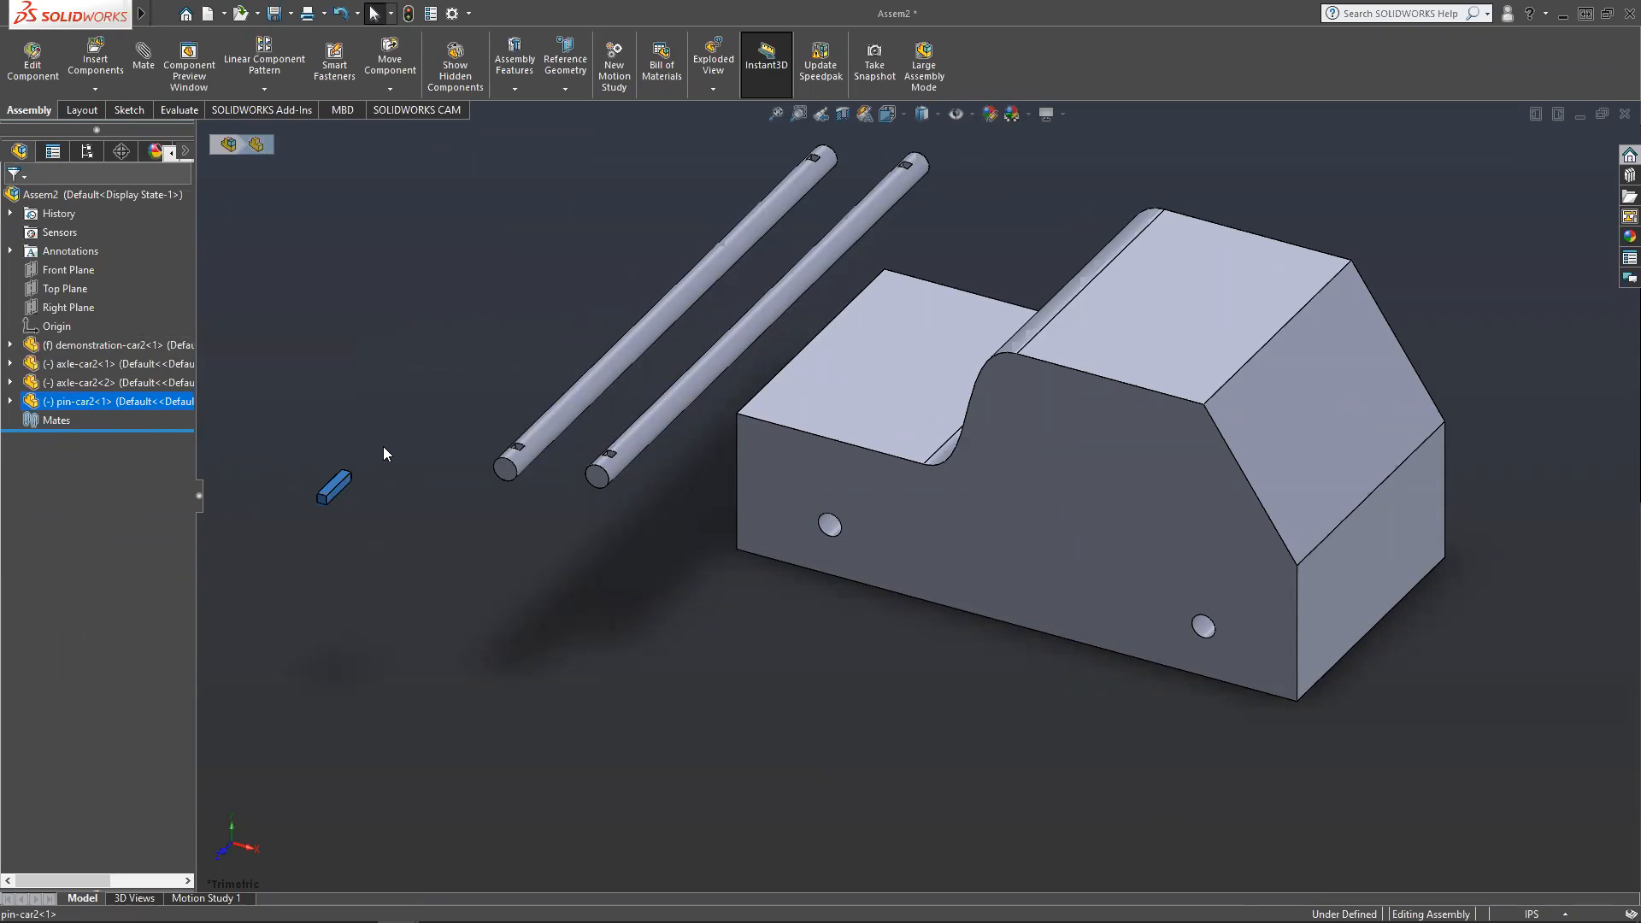
click(360, 483)
key(ctrl+v)
key(ctrl+v)
key(ctrl+v)
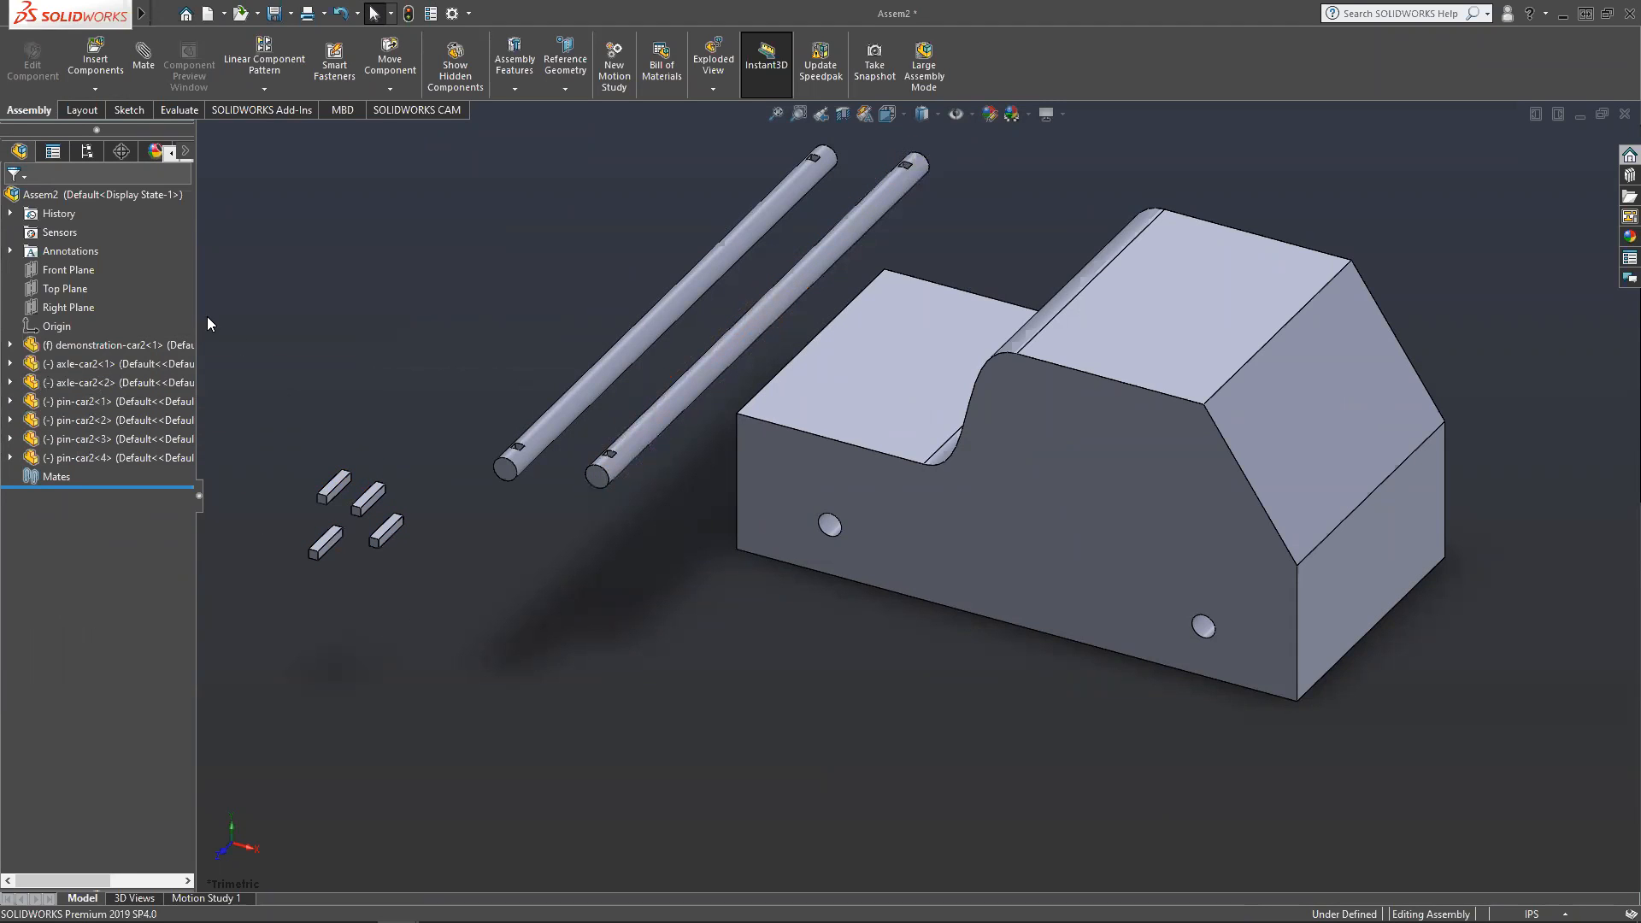
Insert one Wheel-car2 component in the empty space below the axles.
click(94, 56)
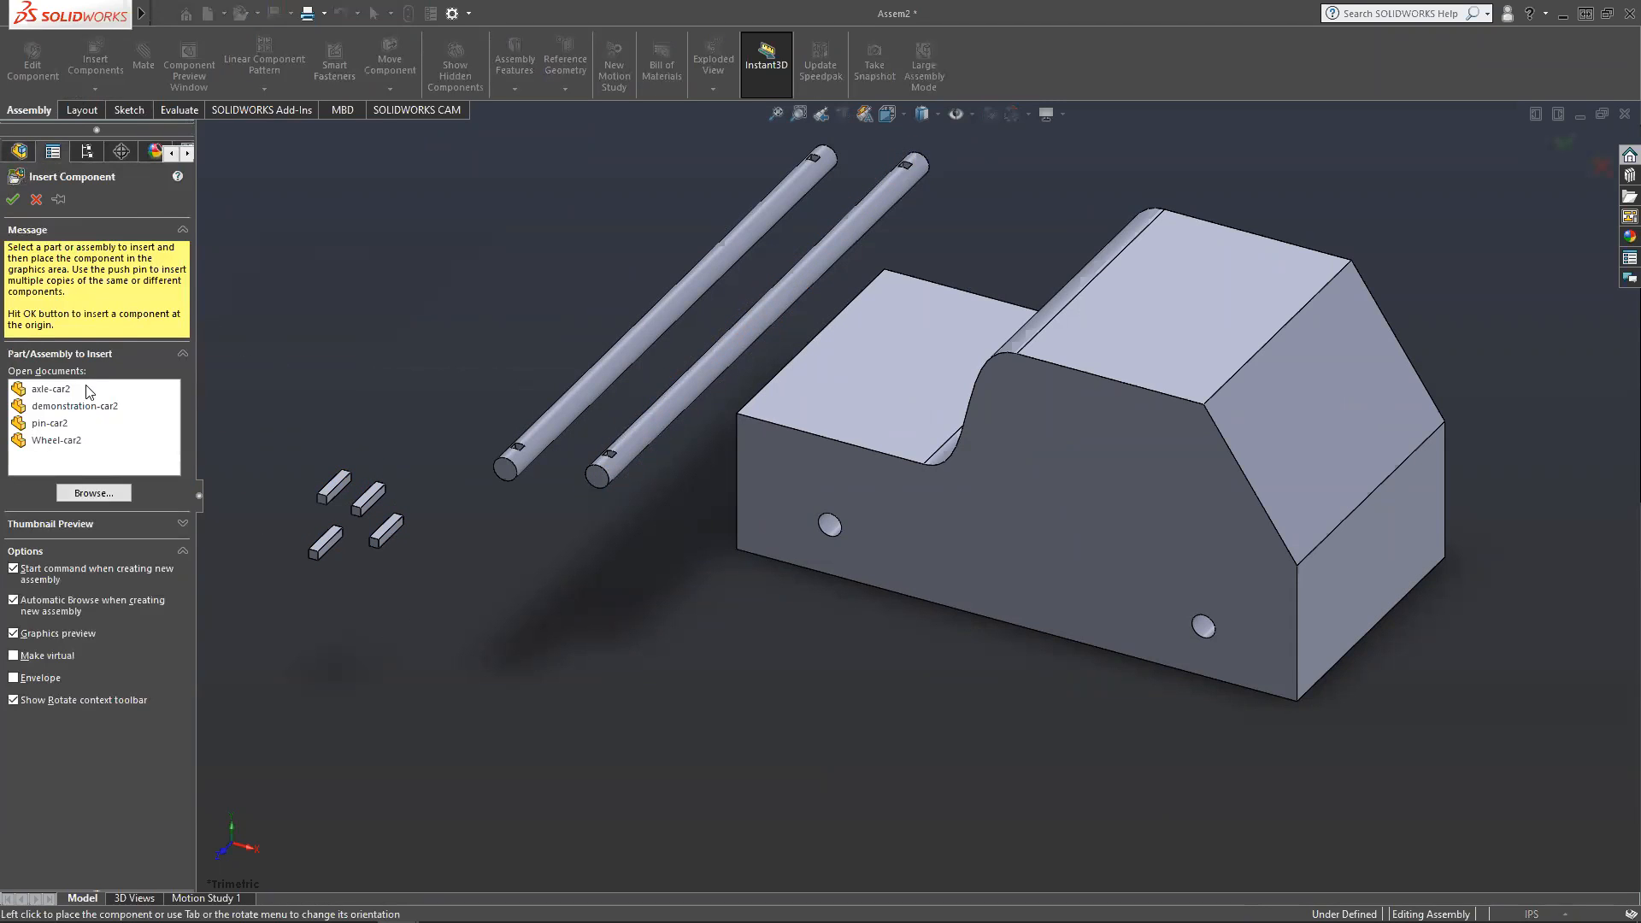
click(64, 441)
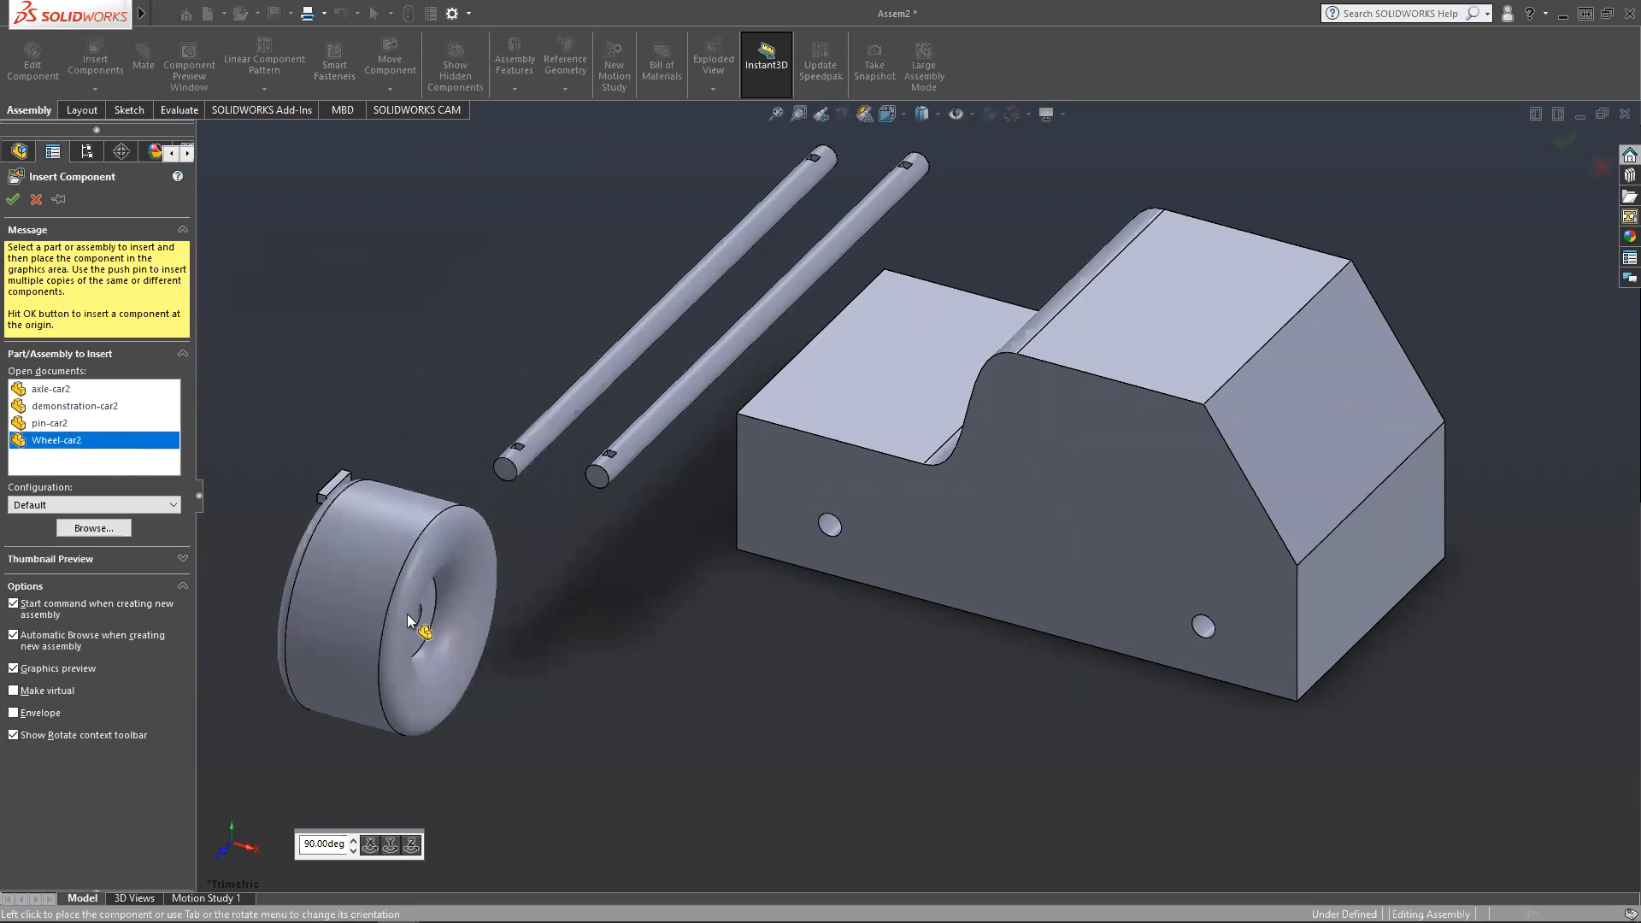
click(522, 661)
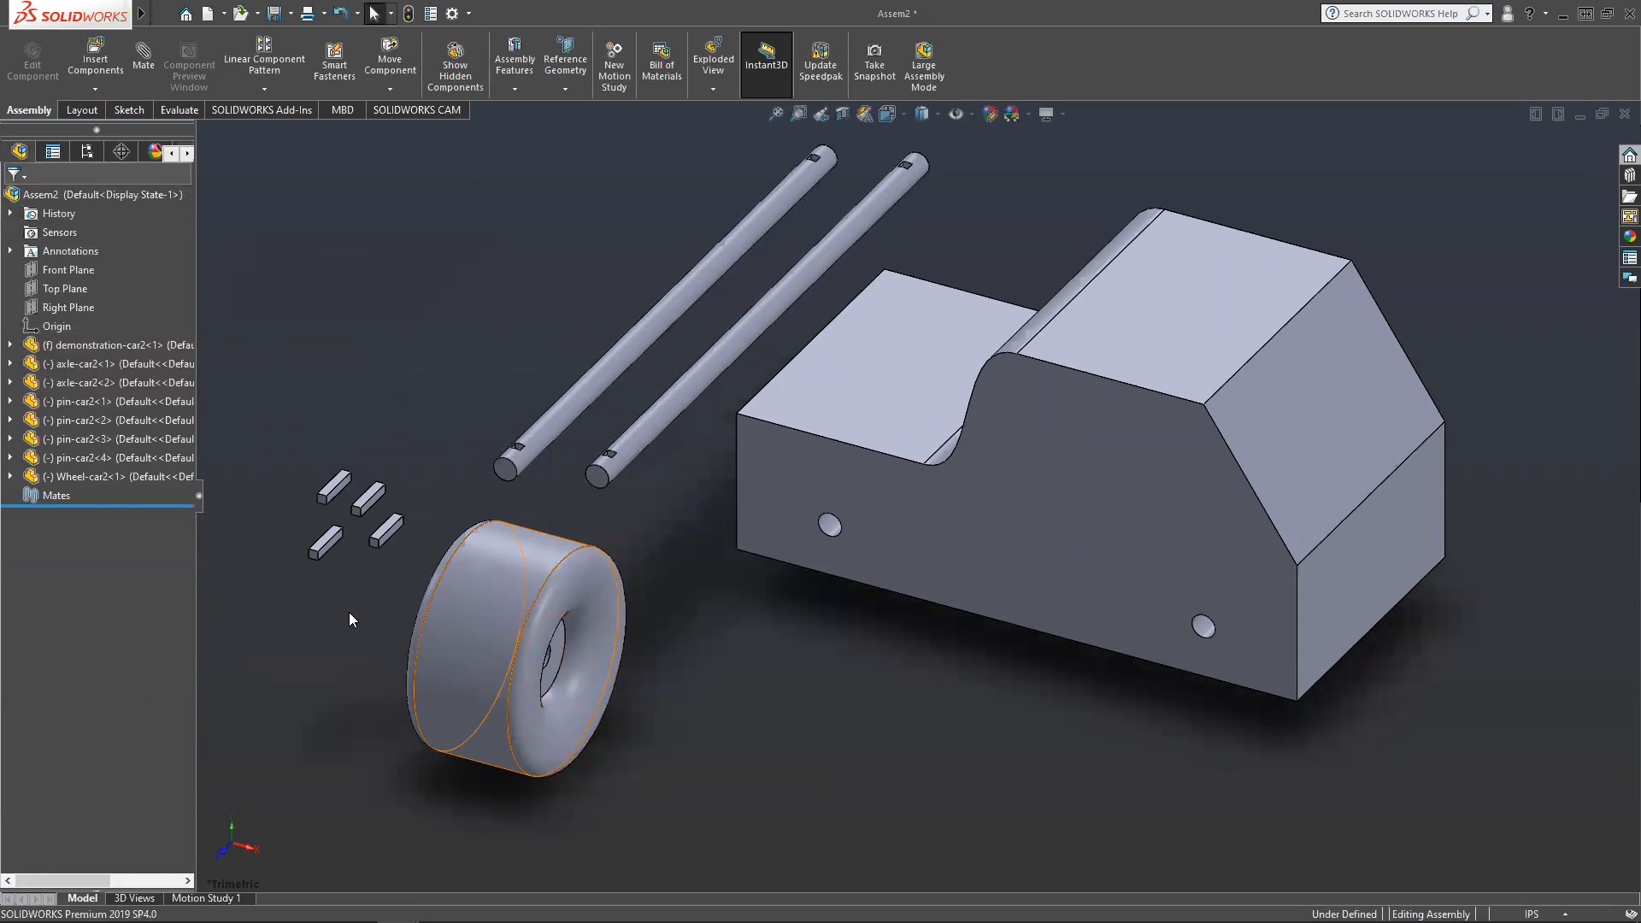
Copy the Wheel-car2 component and paste three more wheels around the pins.
click(93, 478)
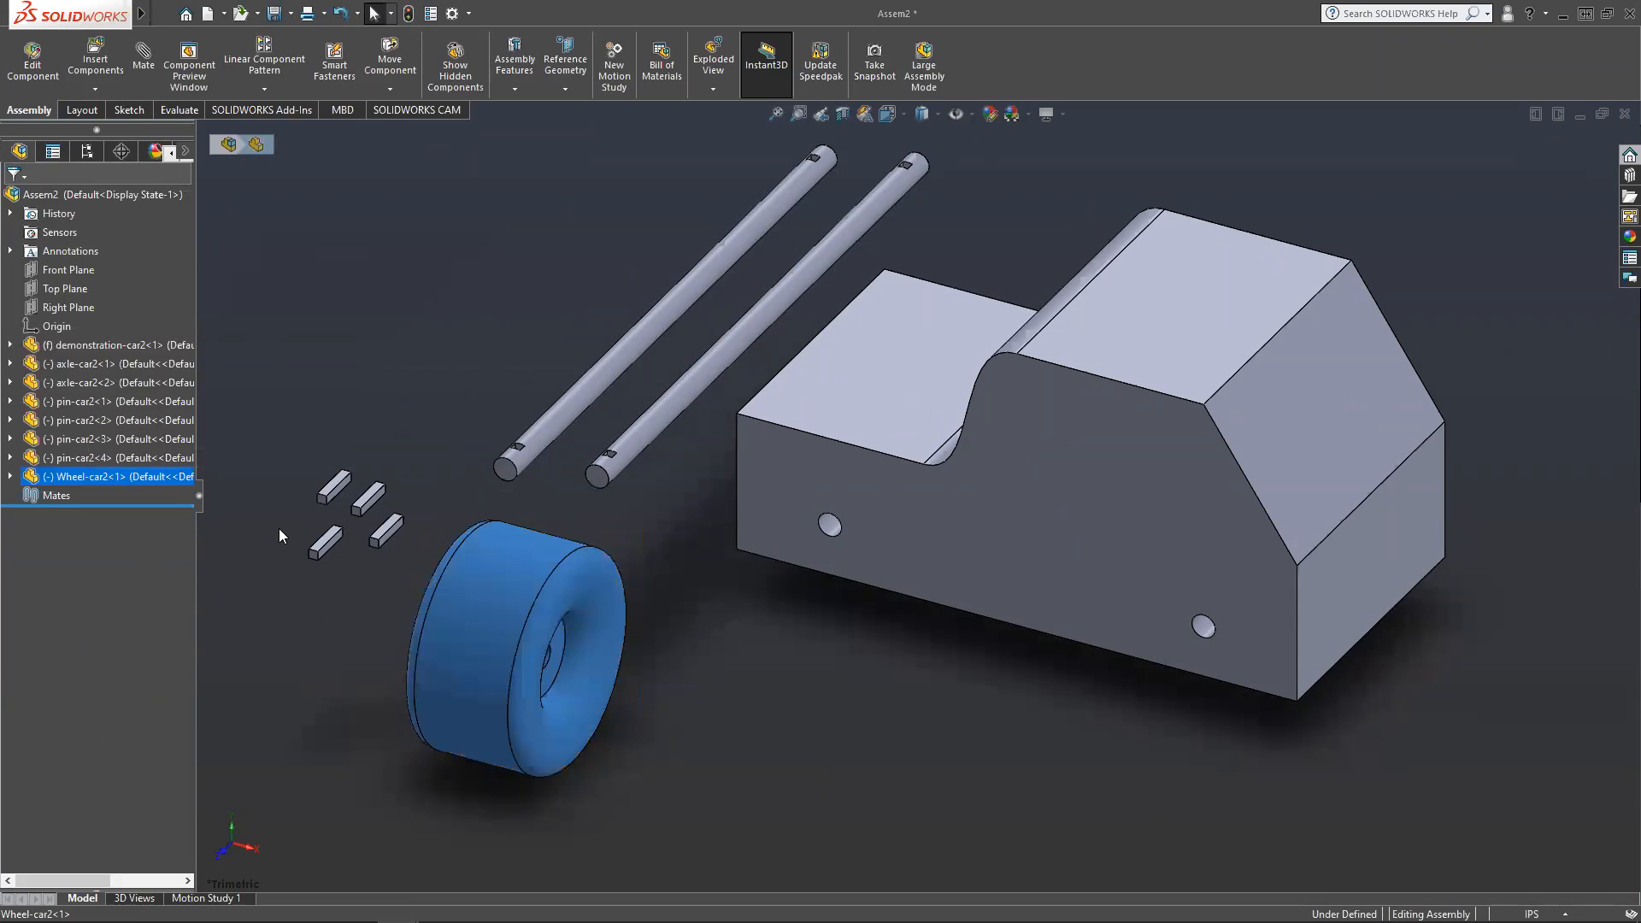
click(345, 671)
key(ctrl+v)
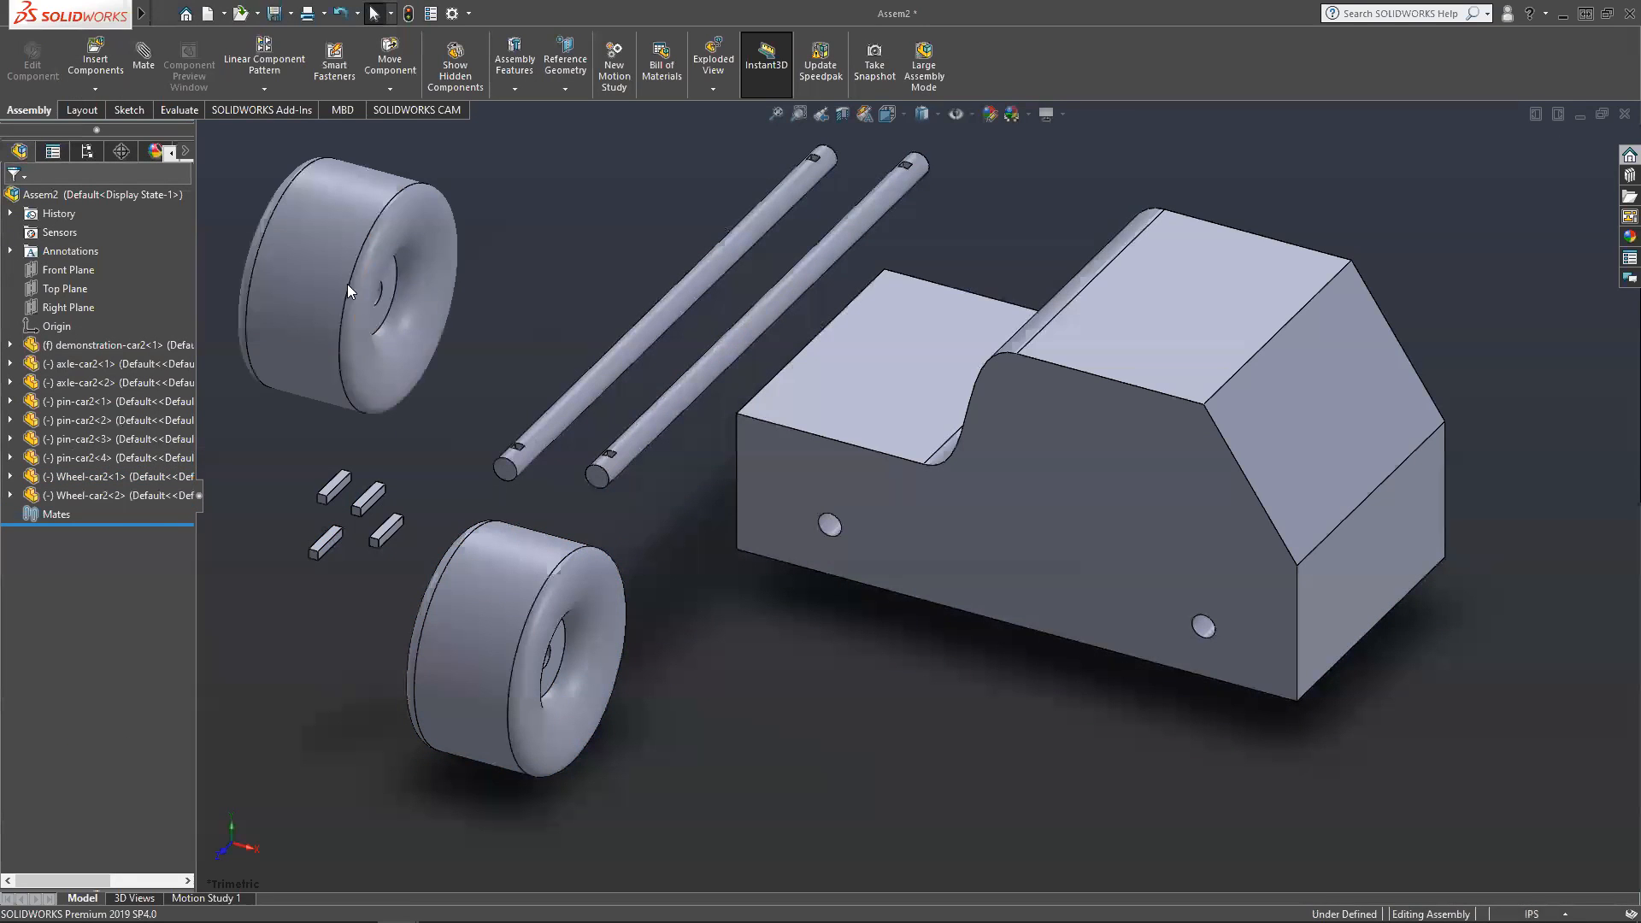
key(ctrl+v)
key(ctrl+v)
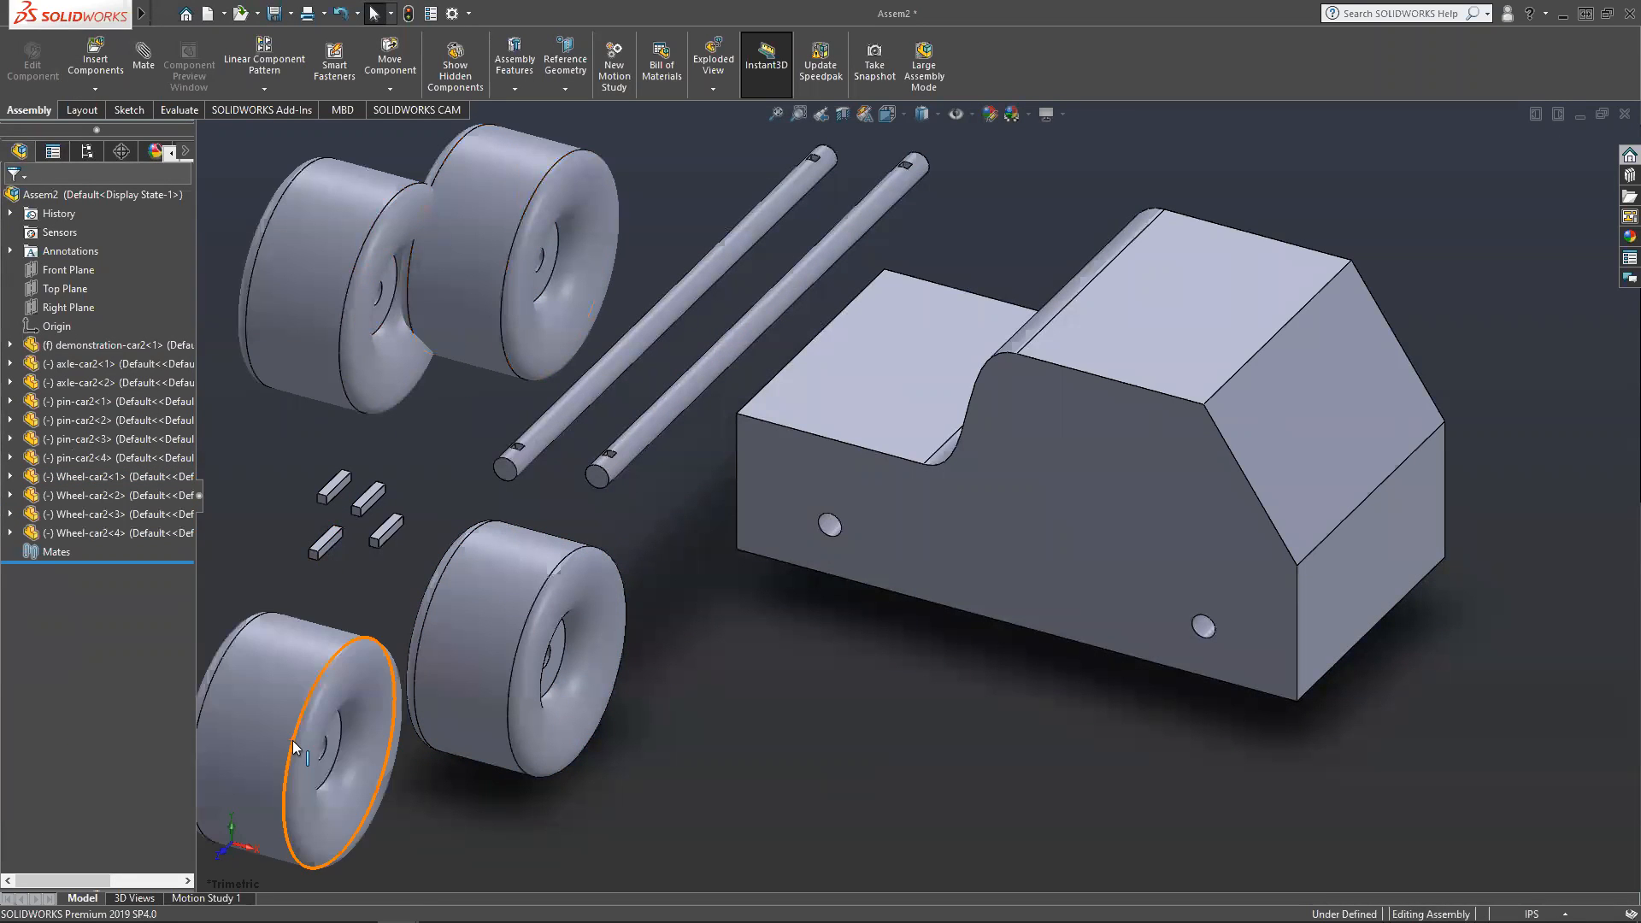
Add a concentric mate between the cylindrical face of the axle nearest the car body and the body's hole at the low-deck end.
scroll(742, 552, up, 4)
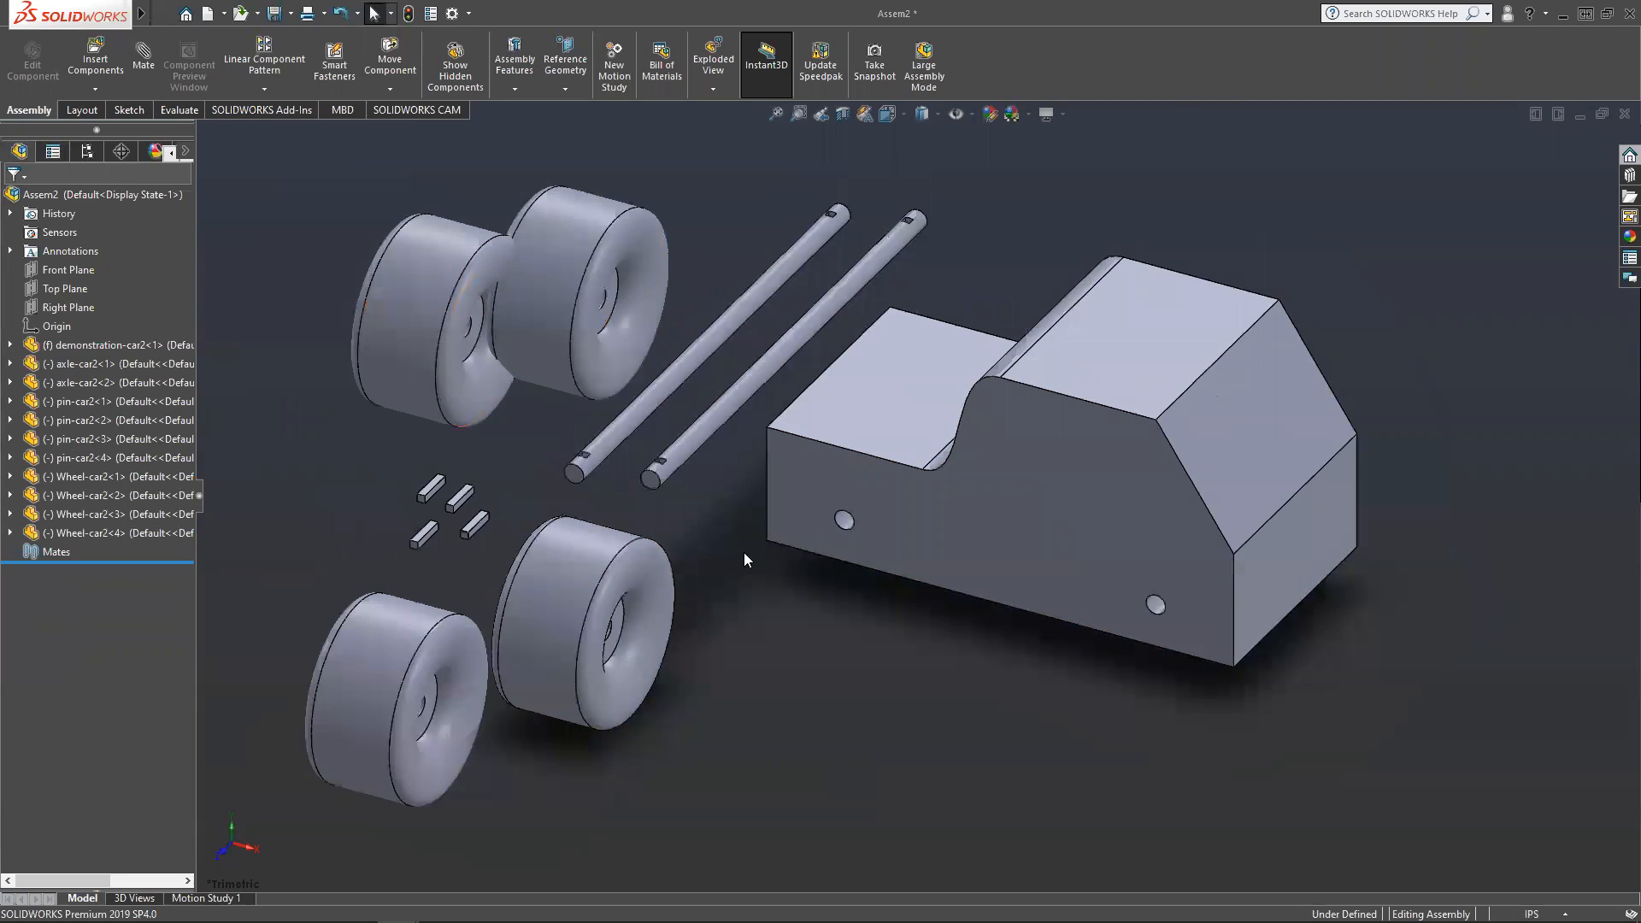
scroll(884, 564, down, 2)
scroll(752, 462, up, 2)
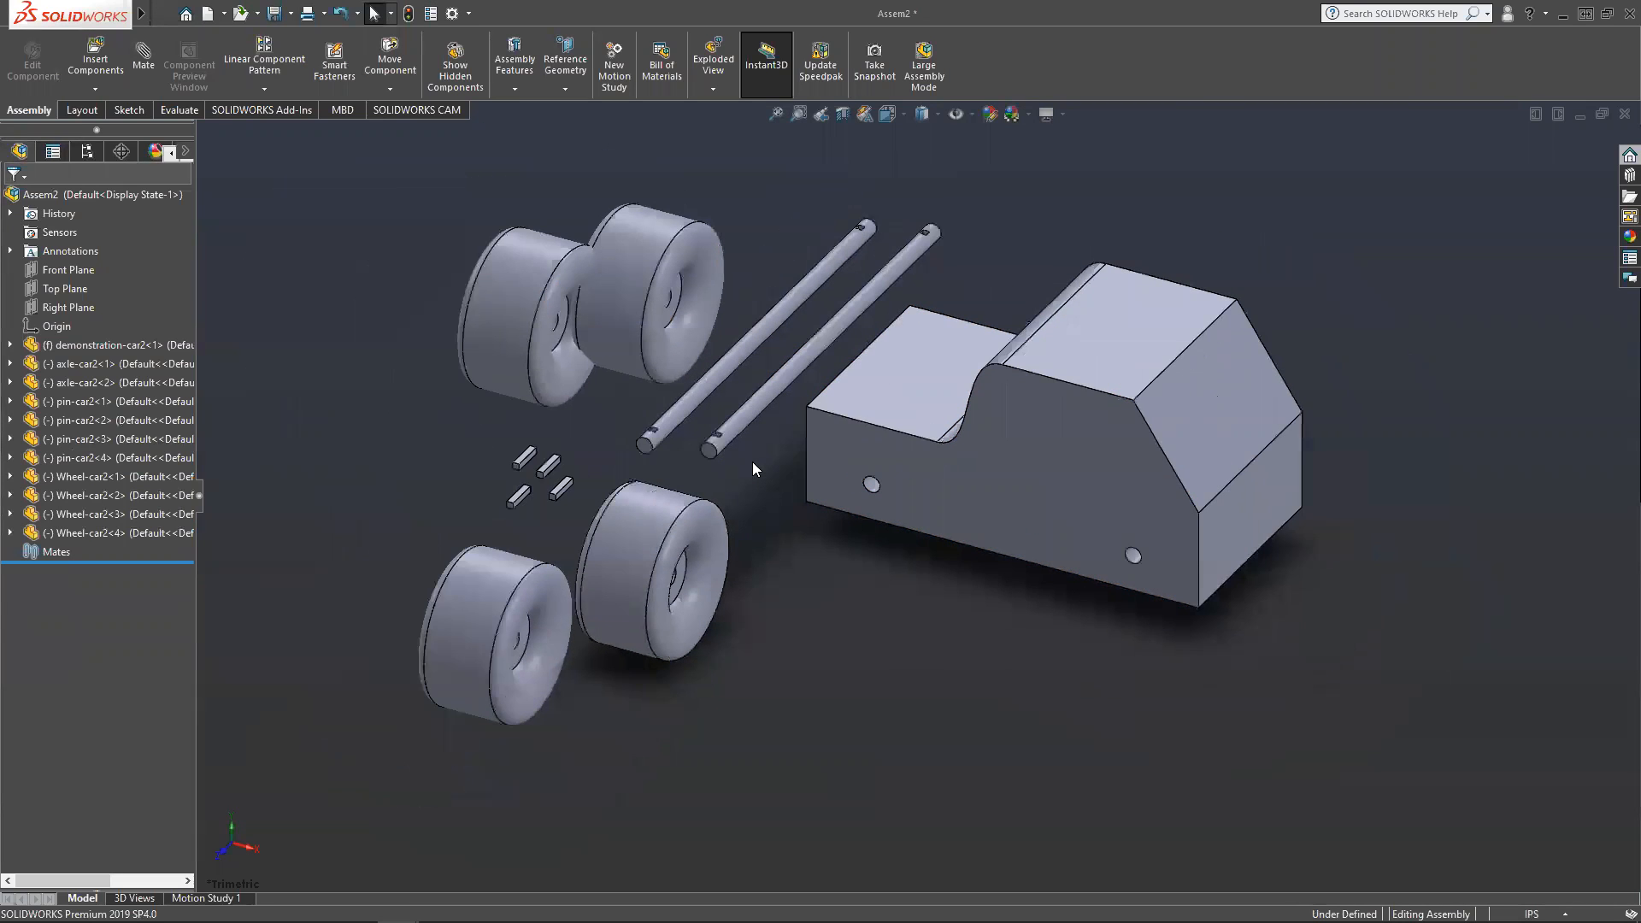
scroll(854, 380, down, 4)
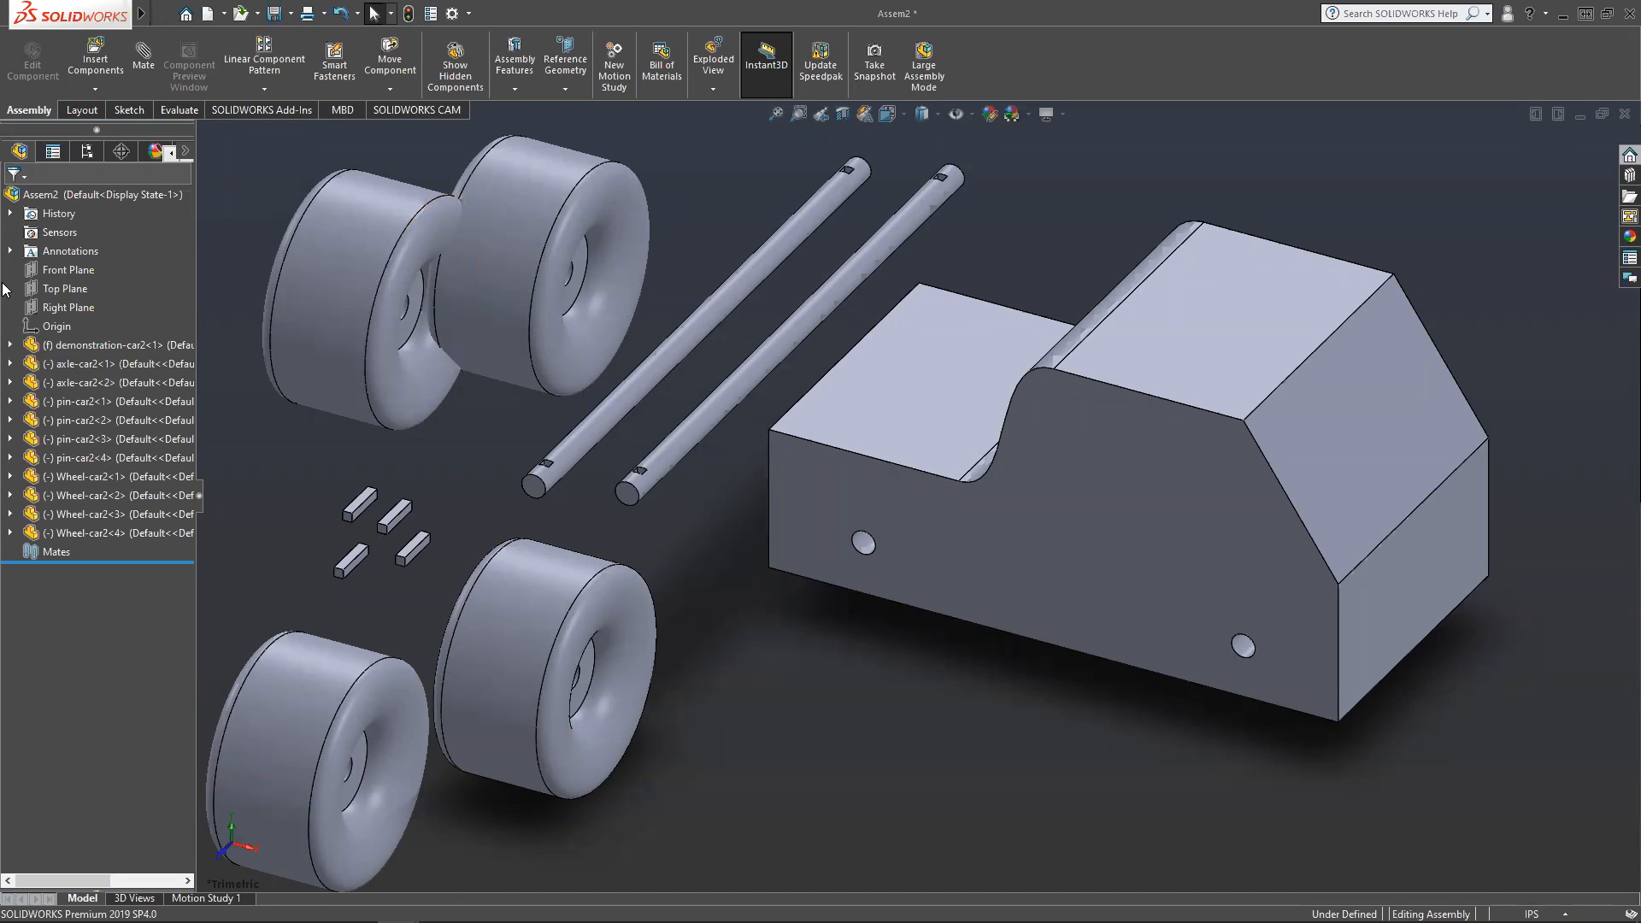
click(146, 63)
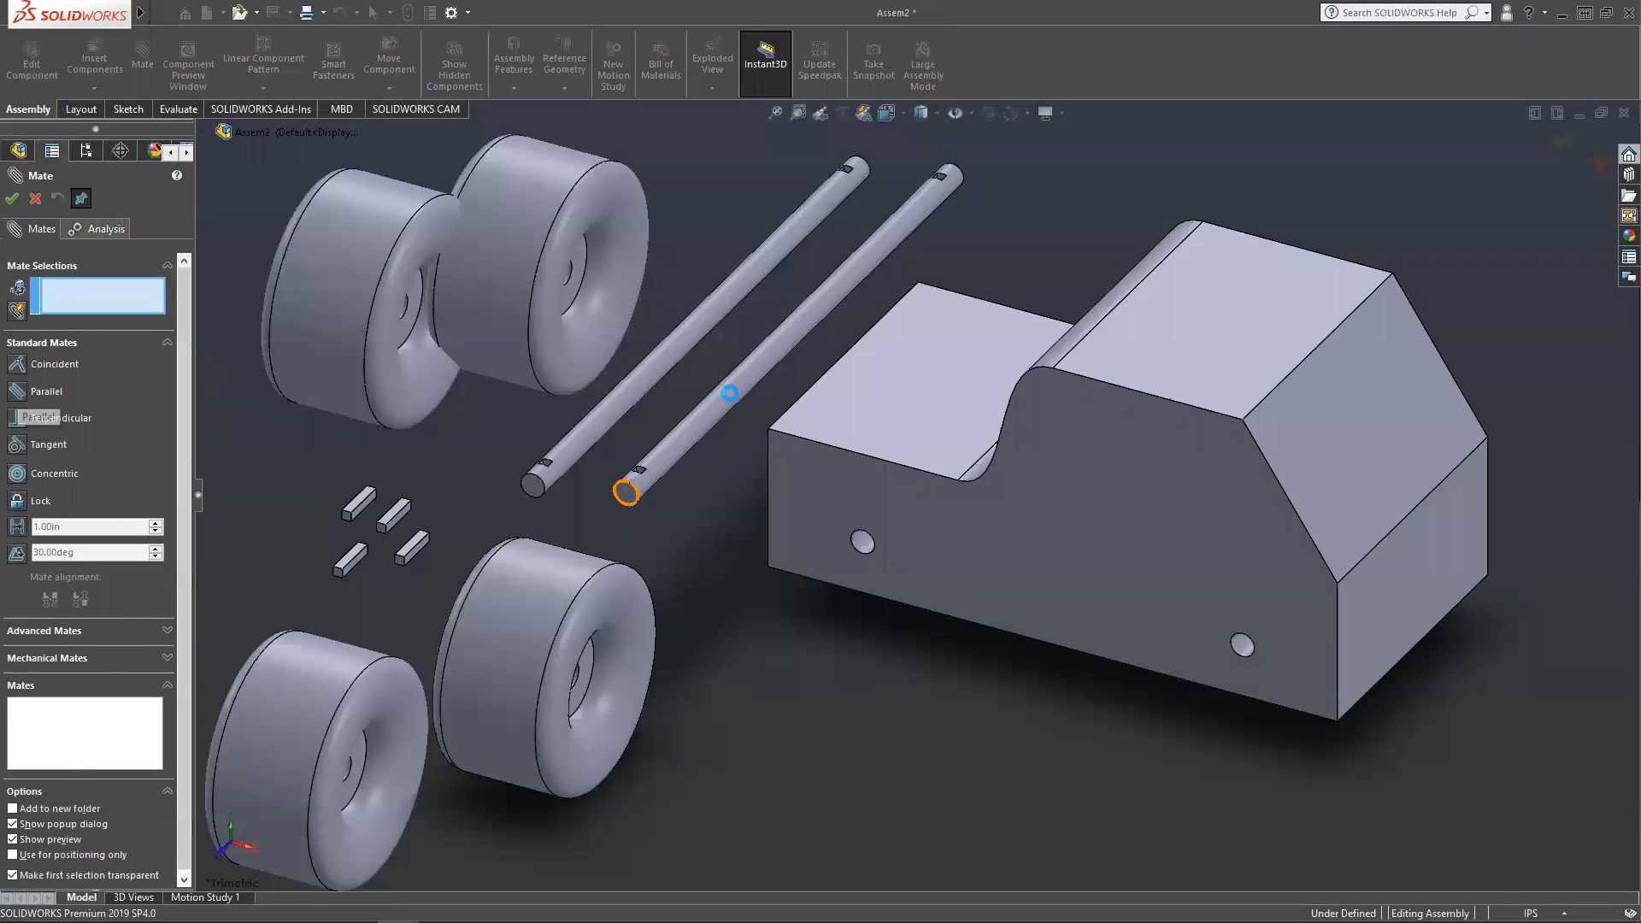
click(705, 412)
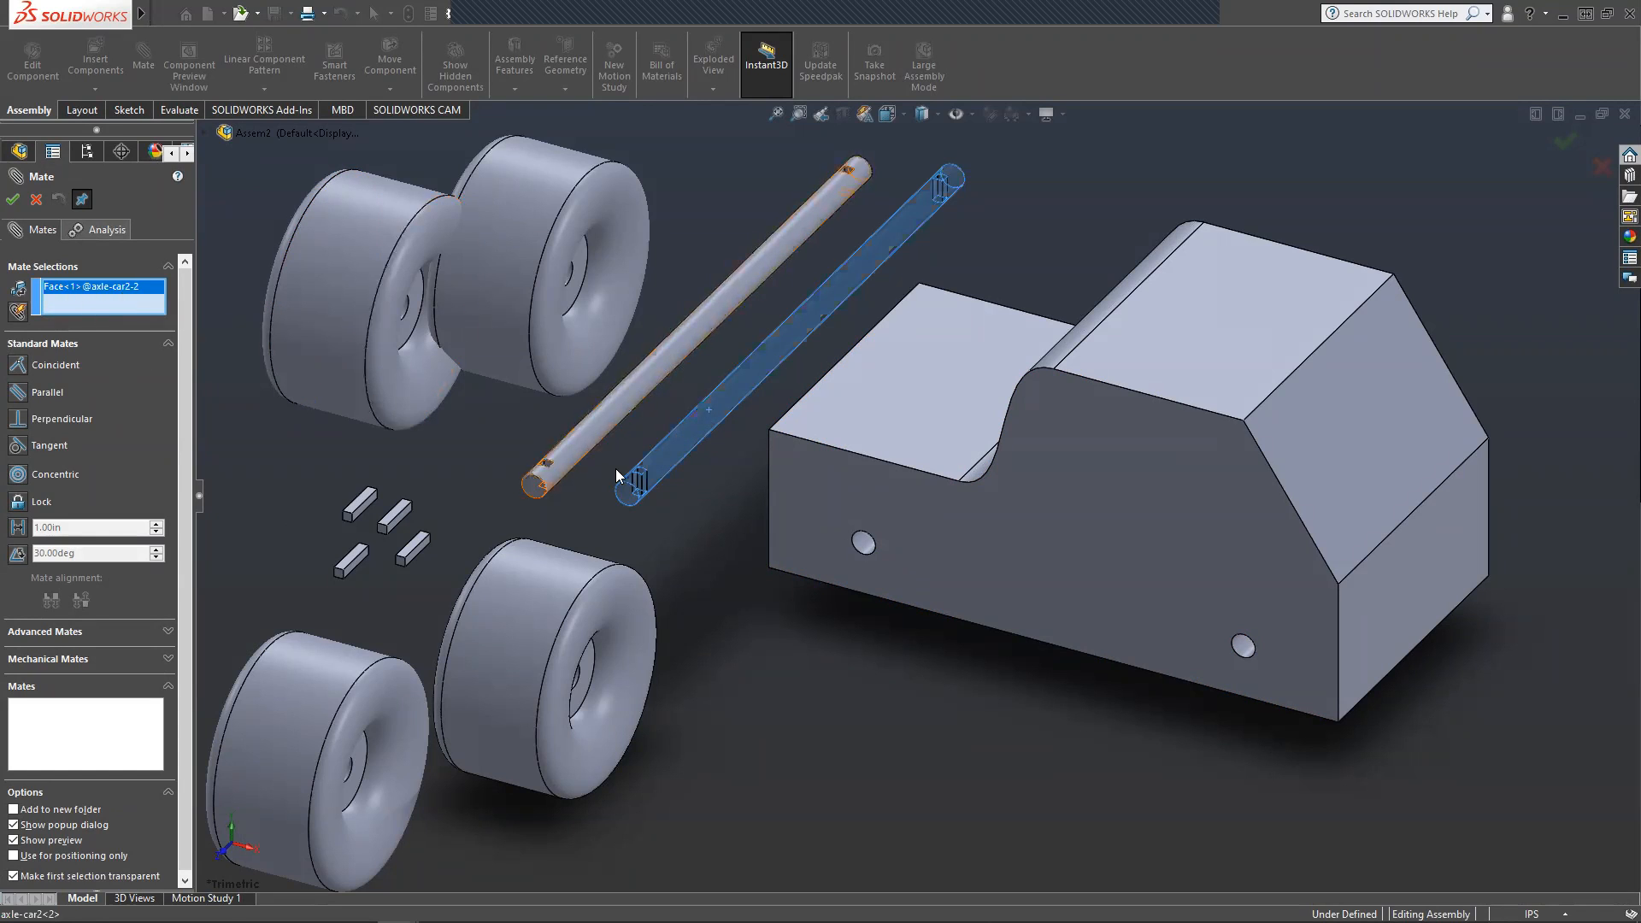
click(863, 544)
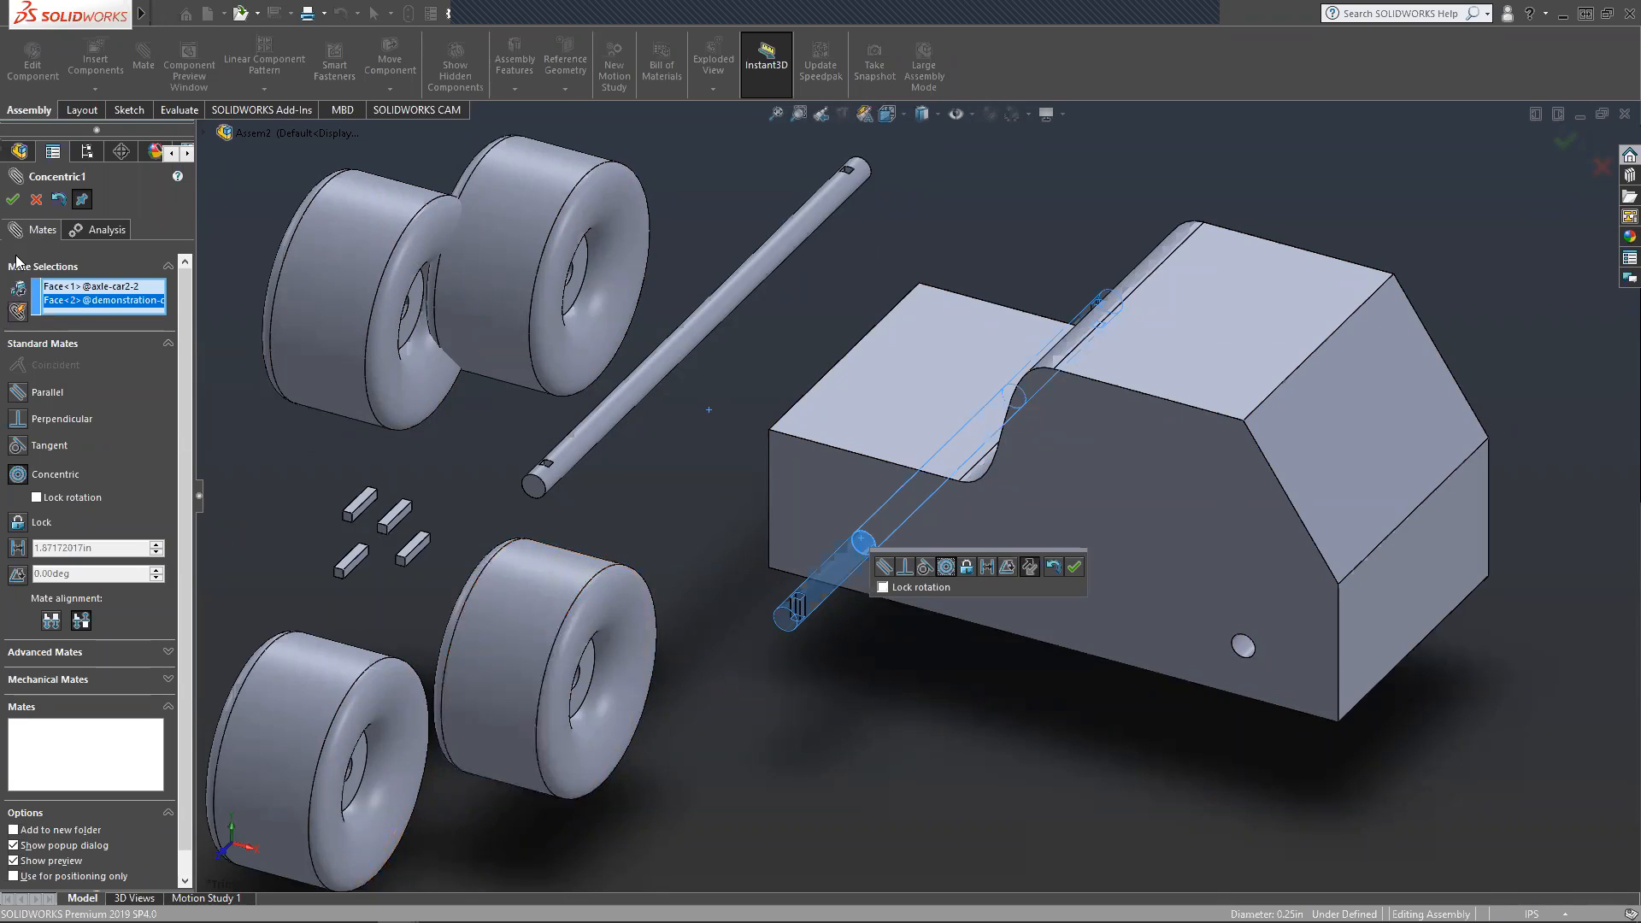
click(13, 200)
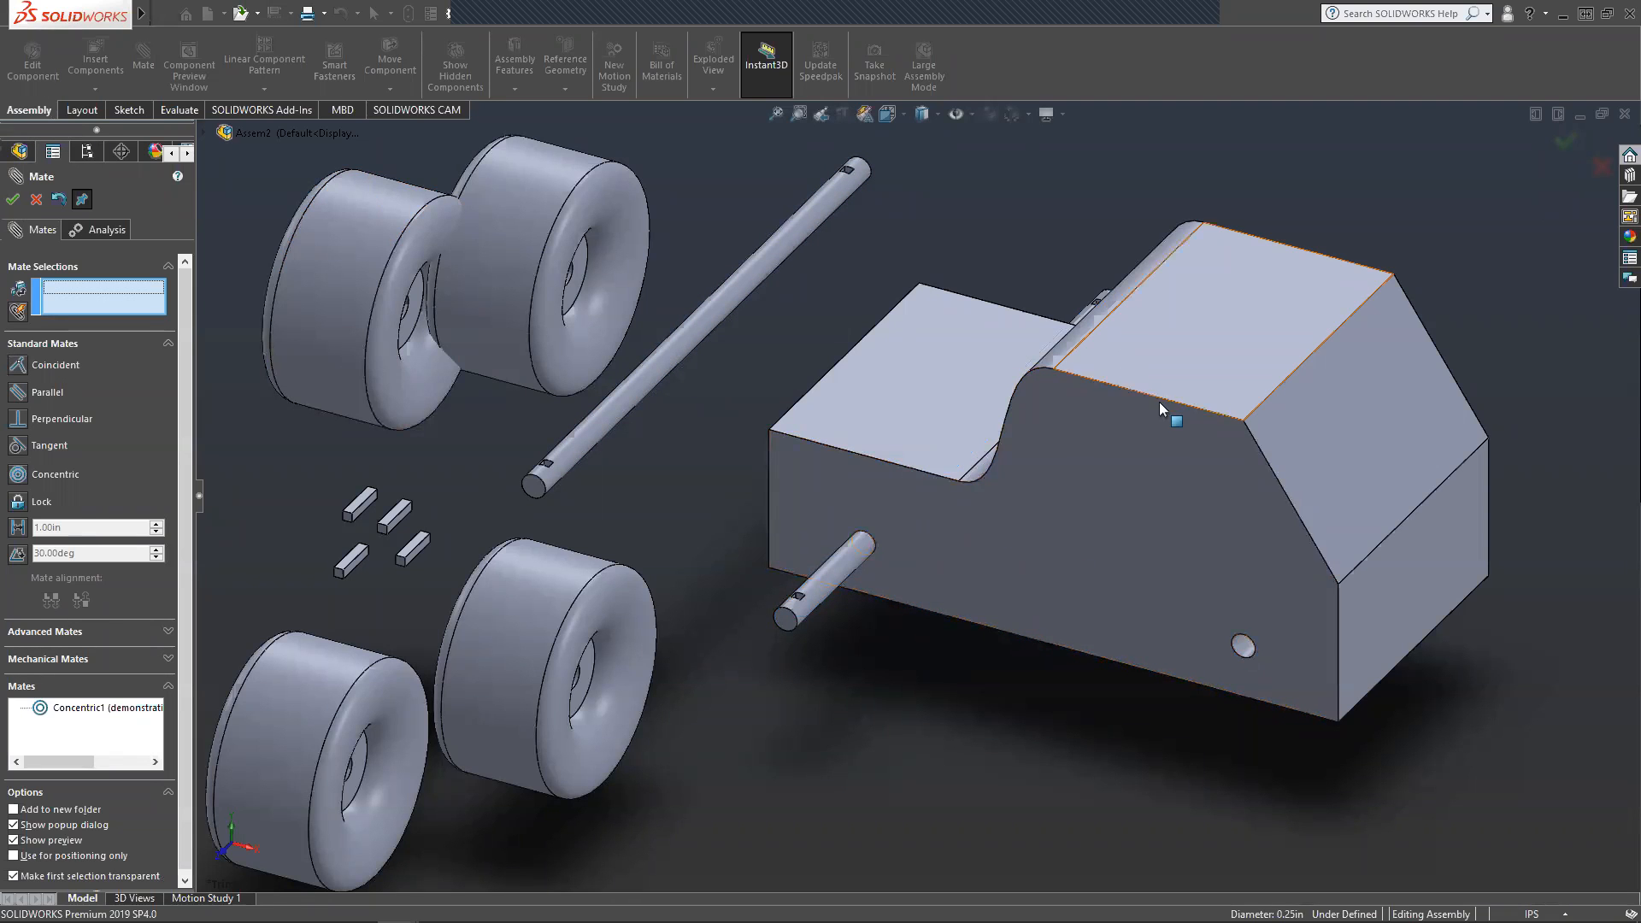
scroll(849, 634, up, 3)
scroll(873, 609, down, 5)
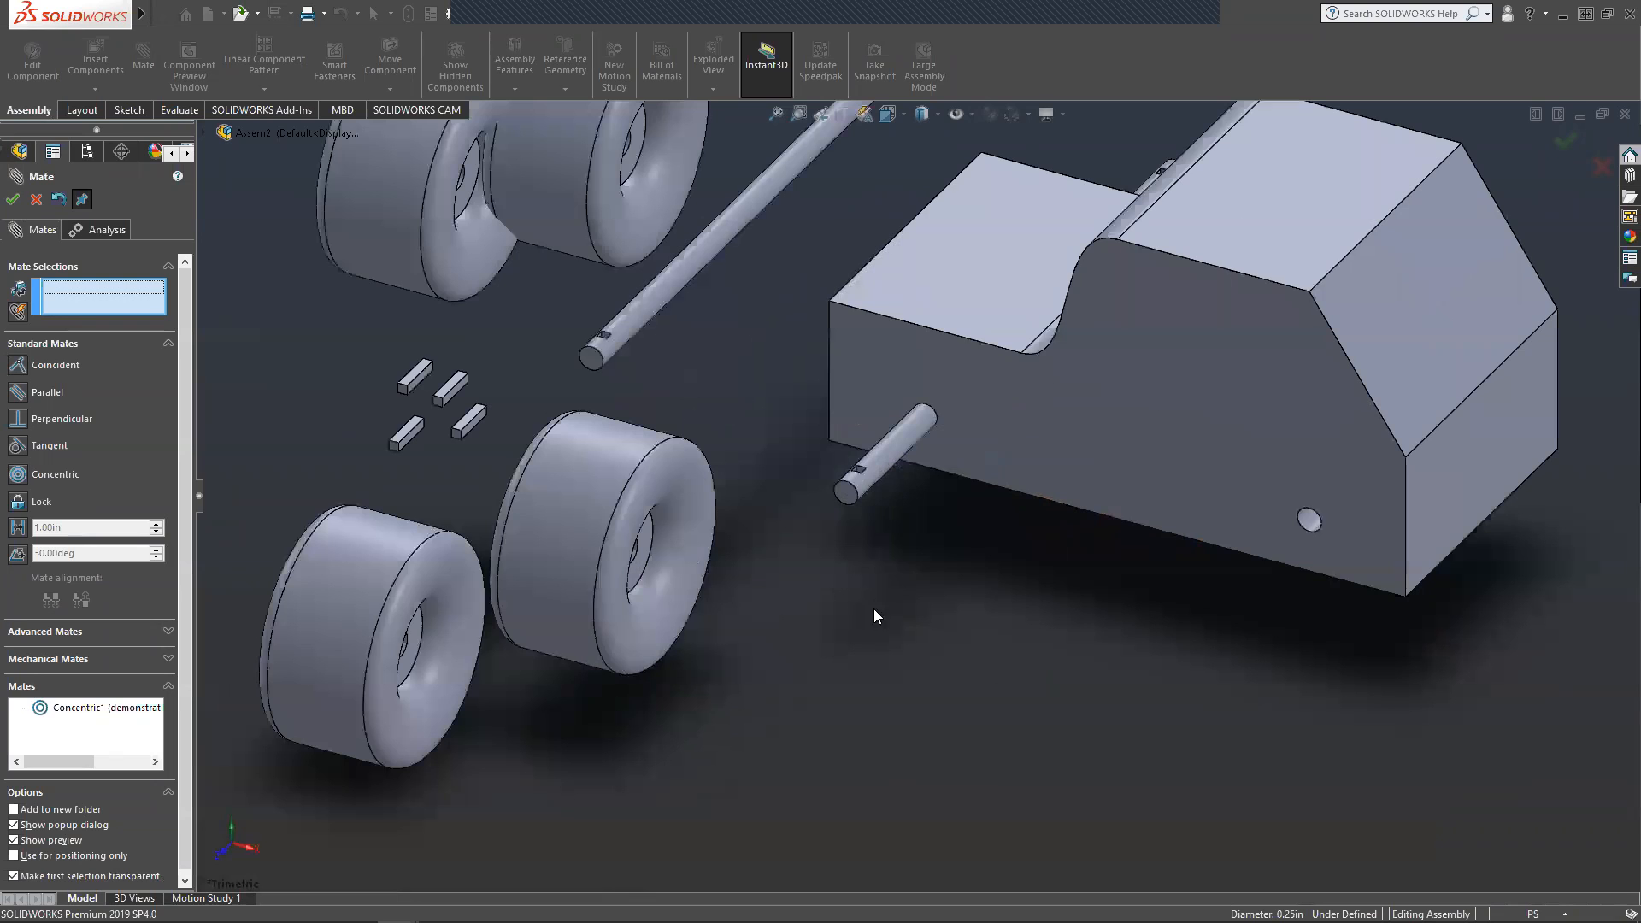
Leave the Mate command and move the axle in the low-deck hole to check its remaining freedom relative to the car body.
click(35, 200)
scroll(769, 383, up, 2)
scroll(997, 386, down, 3)
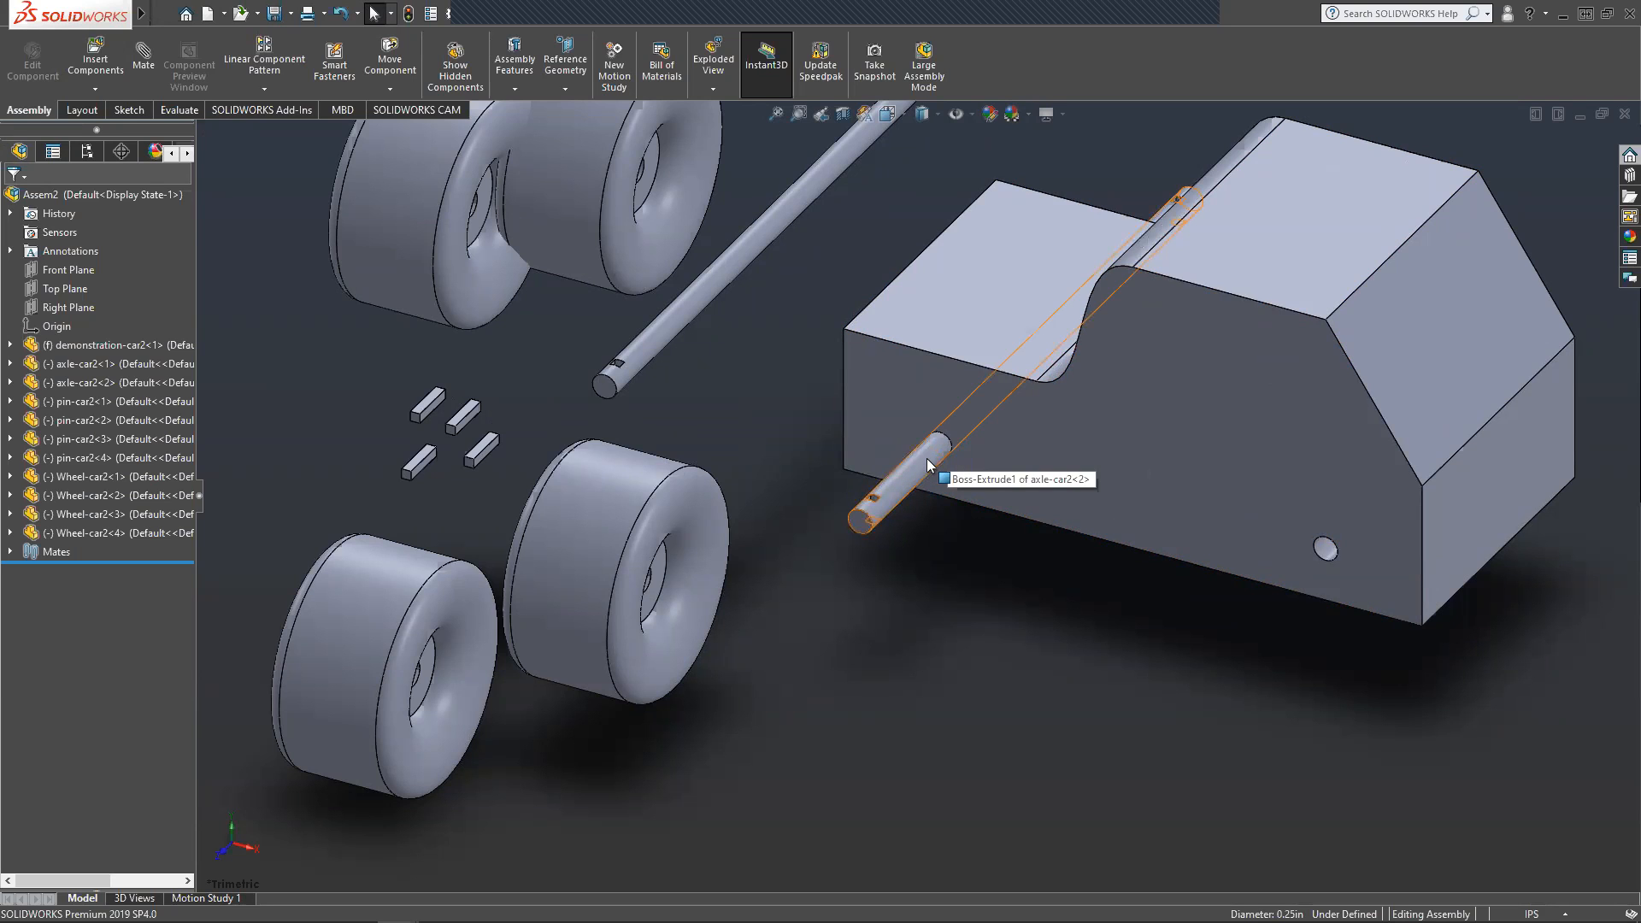
mouse_move(926, 458)
mouse_down()
mouse_move(823, 540)
mouse_move(935, 394)
mouse_move(440, 767)
mouse_move(478, 846)
mouse_move(786, 556)
mouse_move(328, 787)
mouse_move(570, 657)
mouse_move(706, 719)
mouse_move(581, 757)
mouse_move(679, 736)
mouse_move(733, 771)
mouse_move(660, 790)
mouse_move(622, 755)
mouse_move(932, 455)
mouse_move(904, 475)
mouse_move(932, 454)
mouse_move(906, 462)
mouse_up()
click(865, 654)
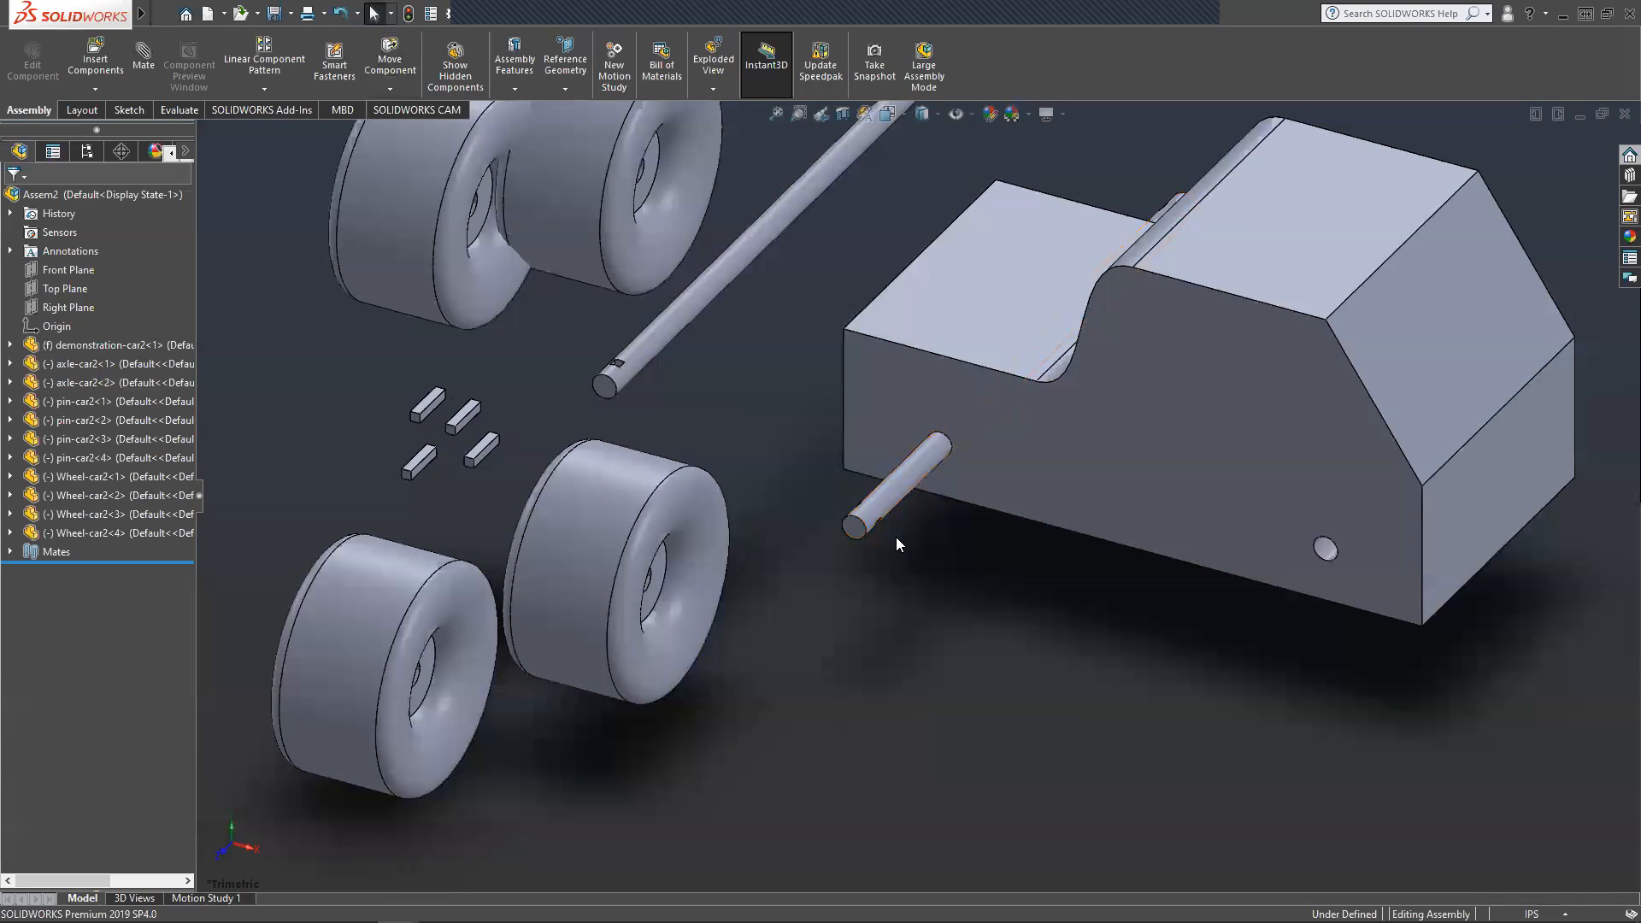
scroll(823, 503, up, 3)
scroll(825, 507, down, 3)
middle_drag(885, 502, 835, 513)
scroll(716, 475, up, 2)
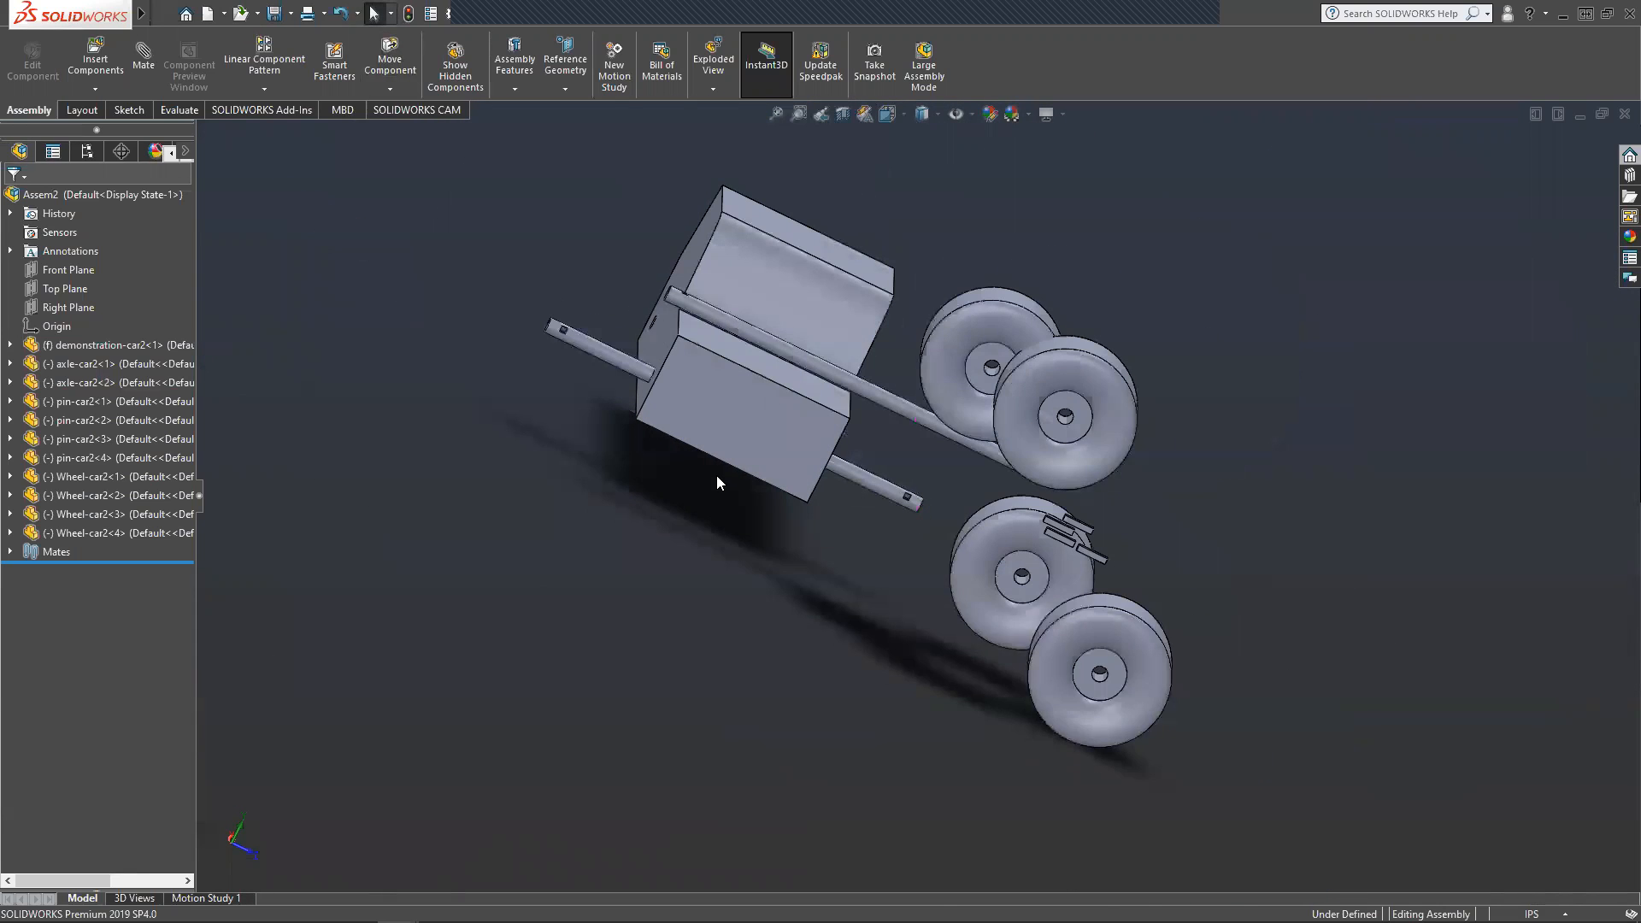
scroll(716, 475, down, 3)
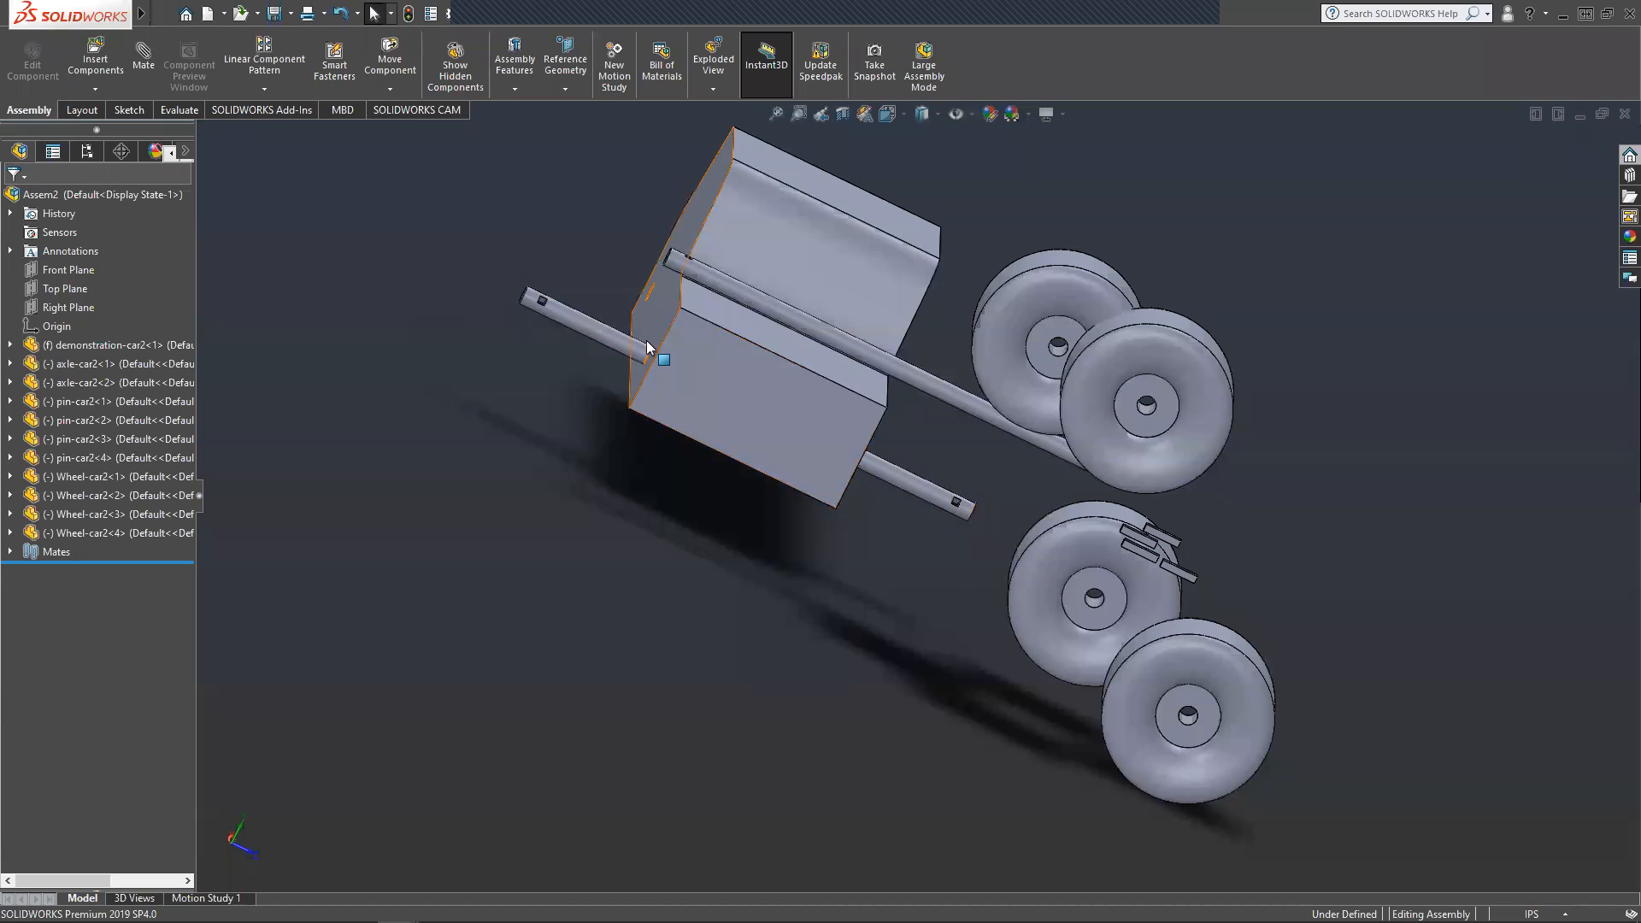
middle_drag(875, 449, 833, 435)
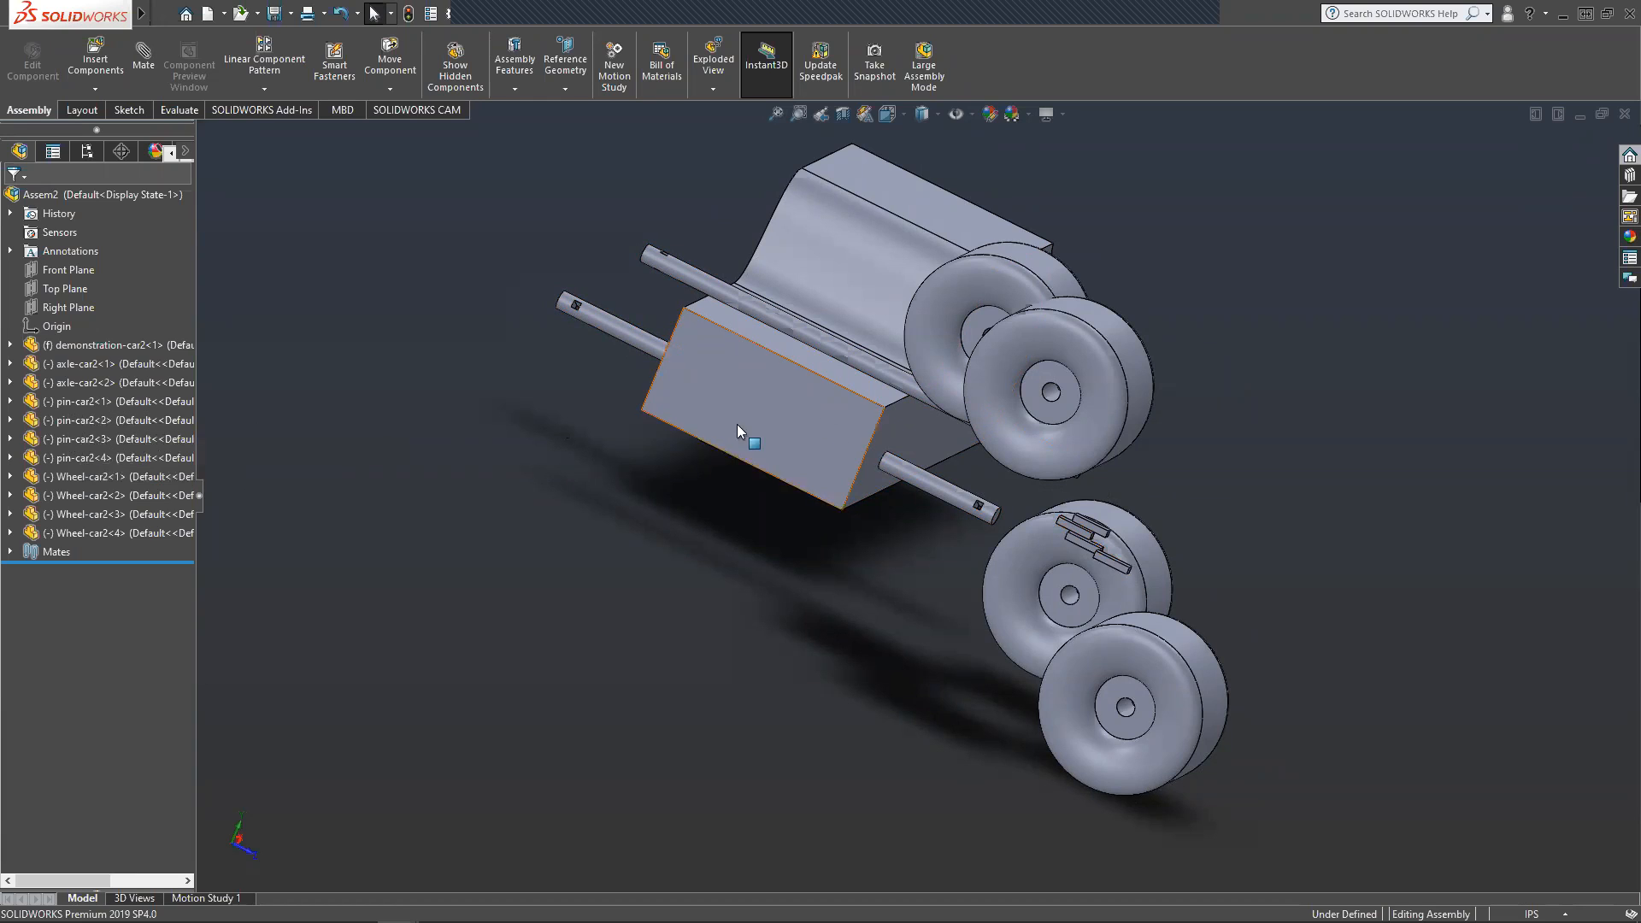
Start a coincident mate between the Front Plane of the car body and the Front Plane of the axle in its low-deck hole.
click(11, 346)
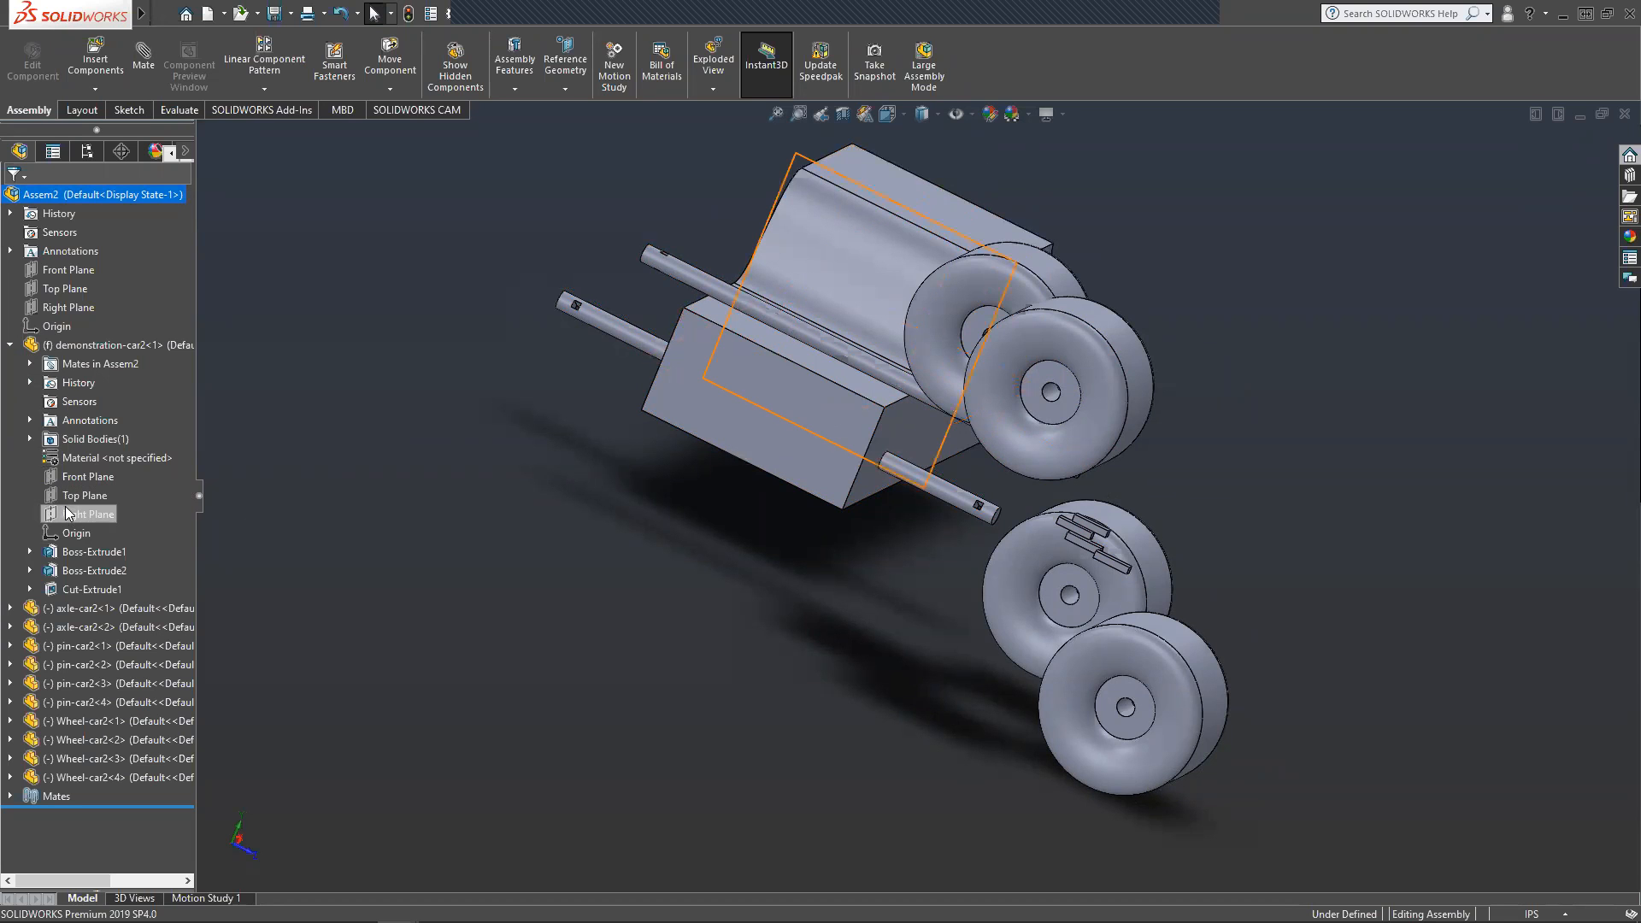
middle_drag(287, 436, 370, 447)
scroll(622, 291, up, 3)
scroll(873, 354, down, 1)
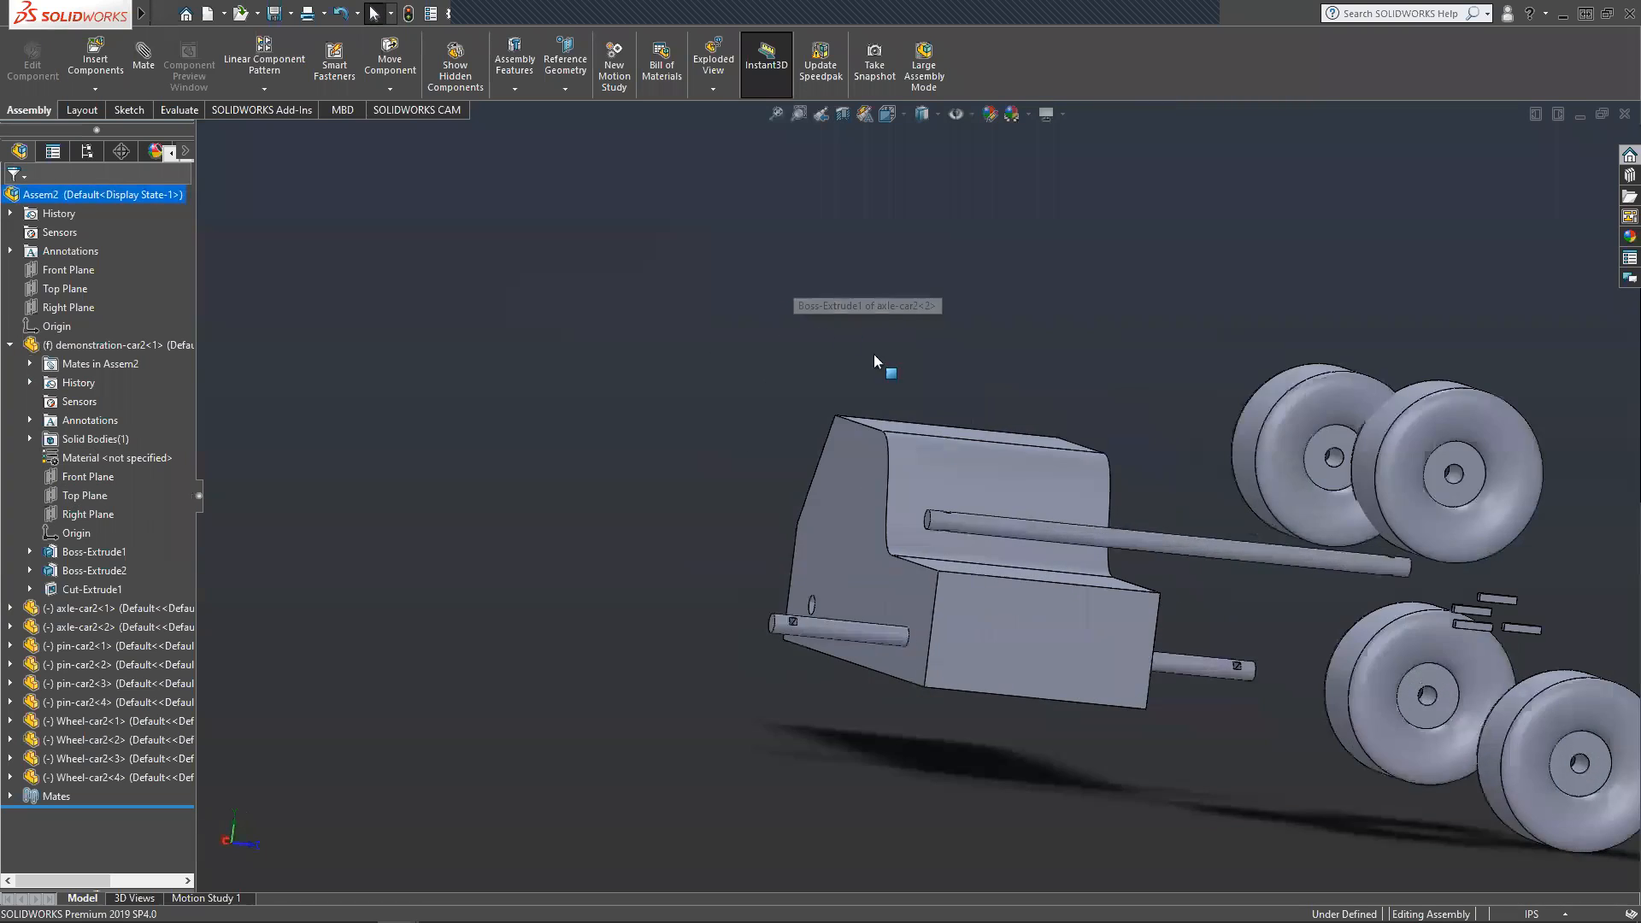
scroll(1140, 627, up, 2)
scroll(1080, 594, down, 5)
middle_drag(900, 528, 820, 534)
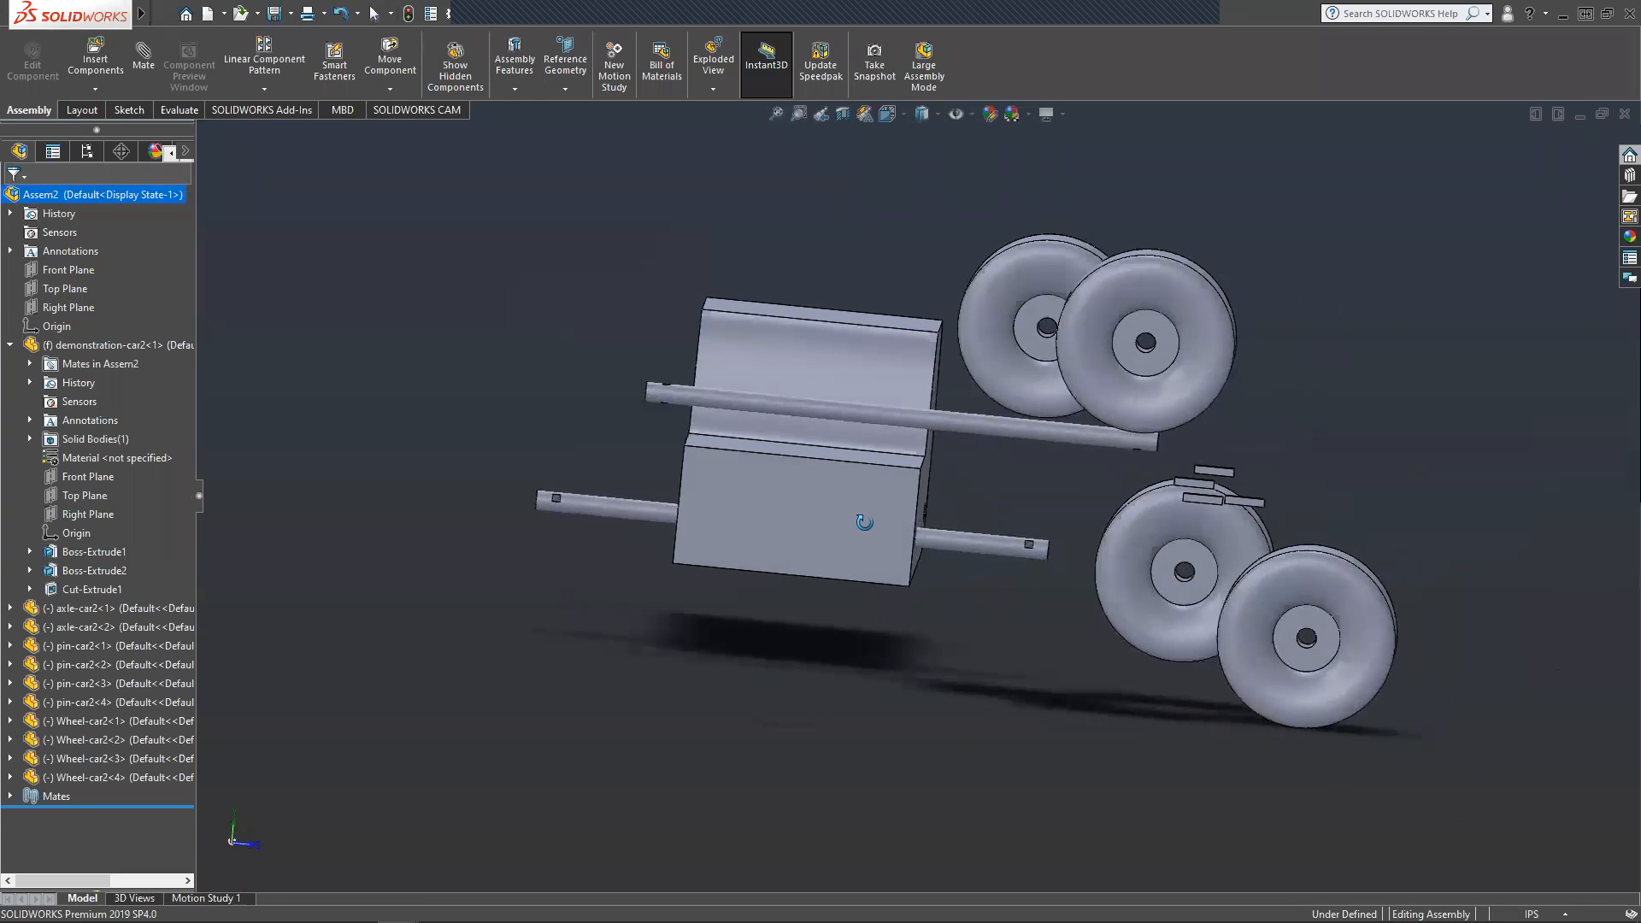
click(92, 477)
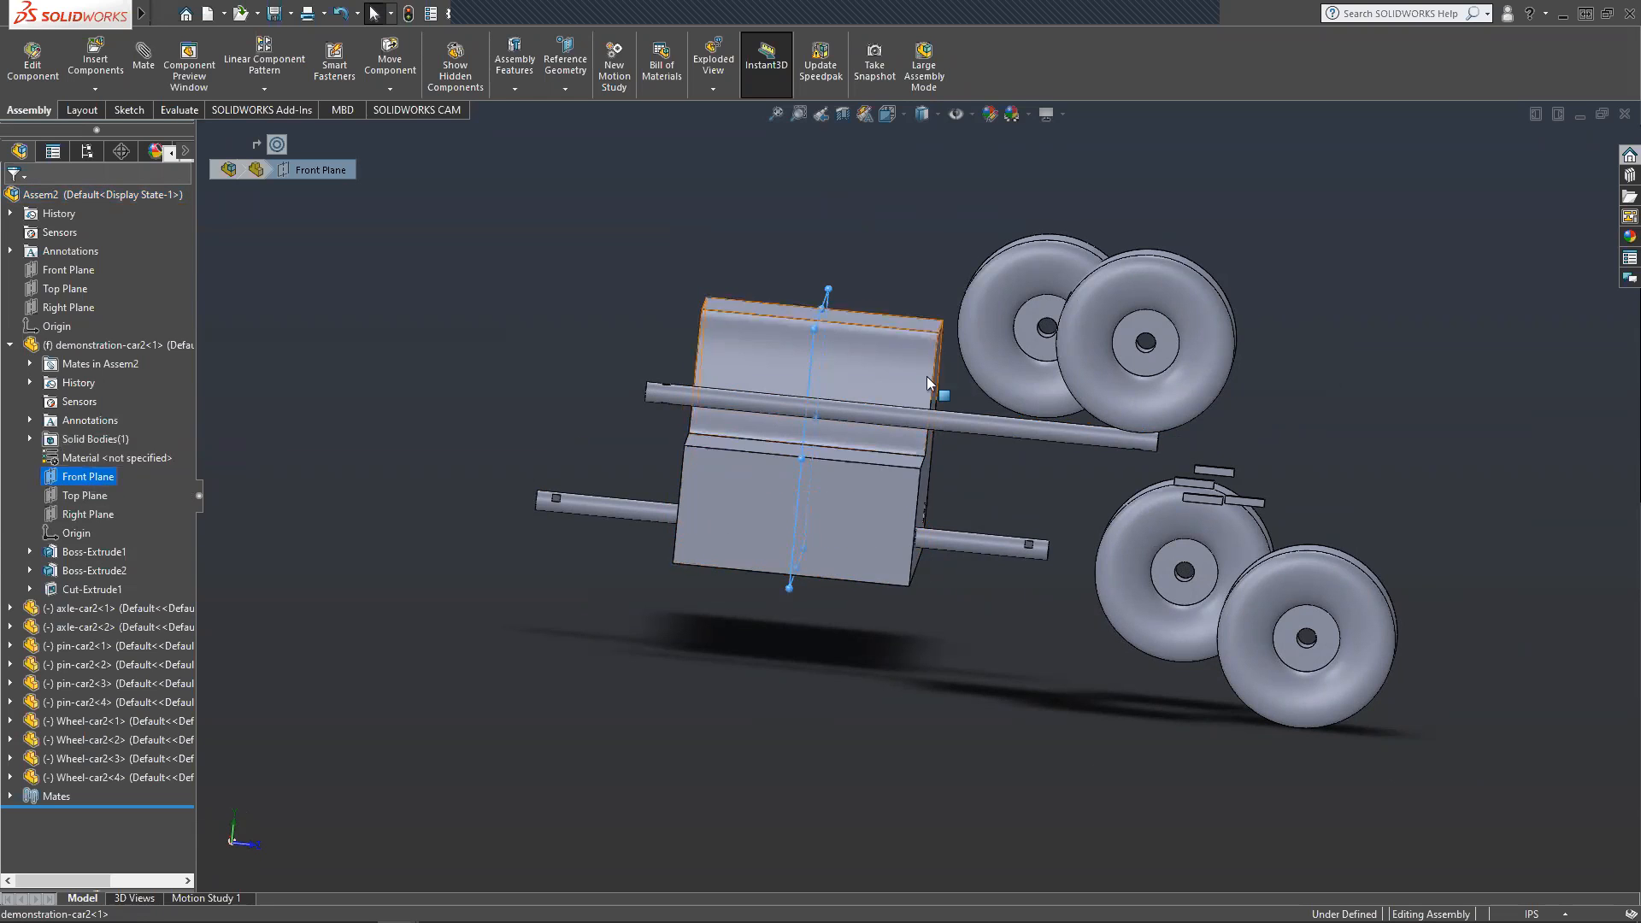
click(10, 627)
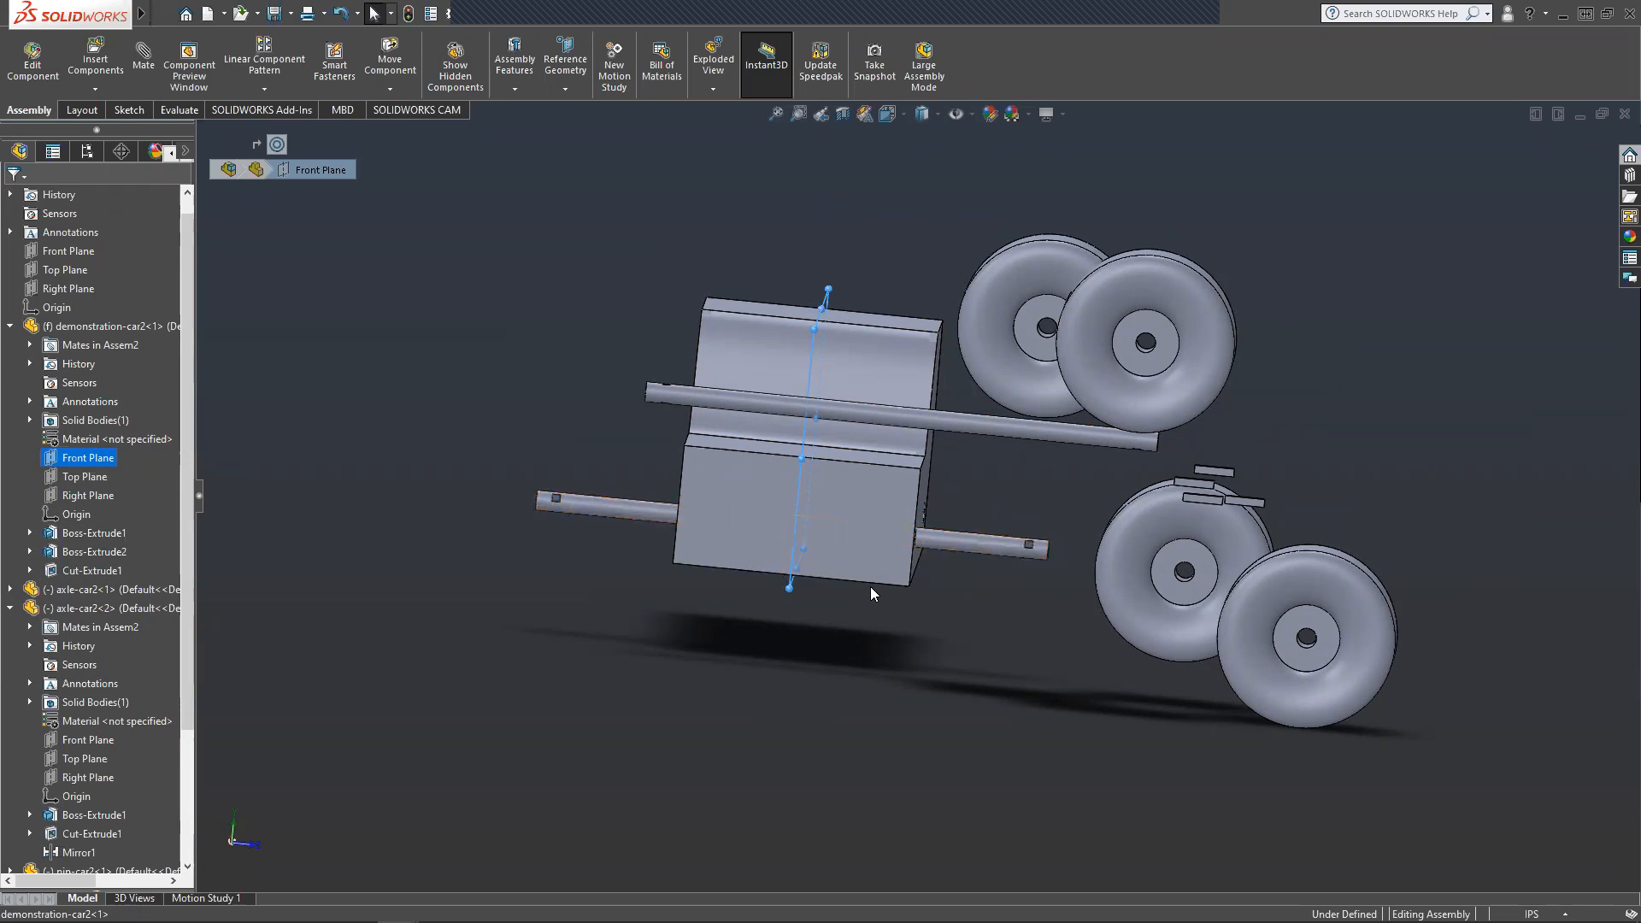
mouse_move(740, 572)
middle_down()
mouse_move(670, 566)
mouse_move(693, 598)
mouse_move(733, 570)
middle_up()
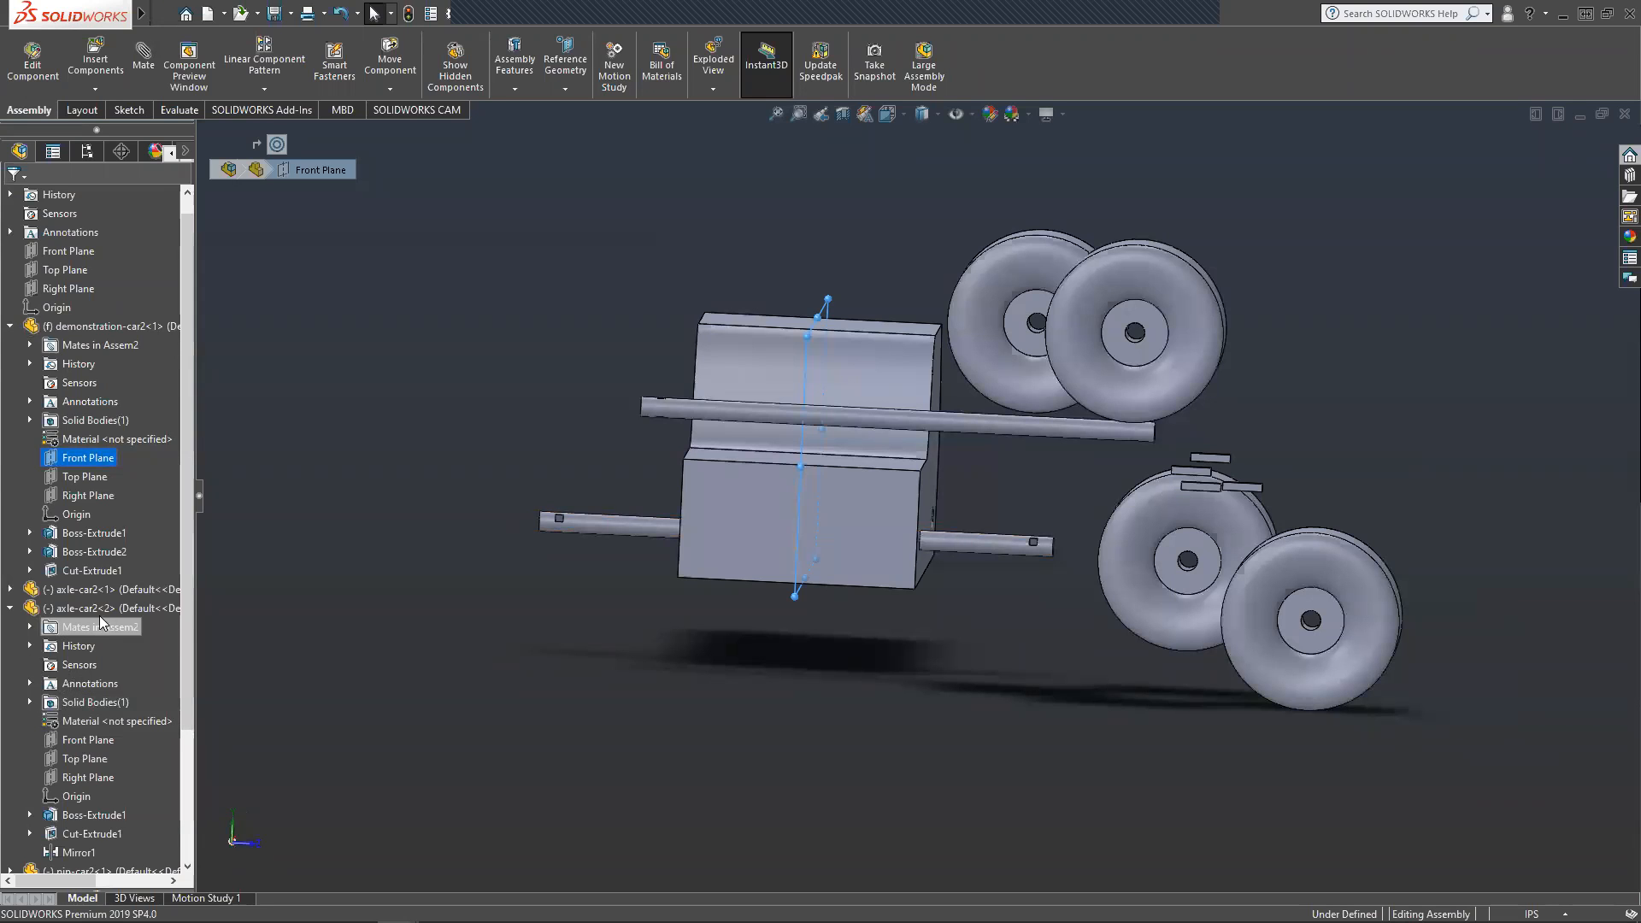
ctrl+click(90, 741)
middle_drag(859, 542, 768, 654)
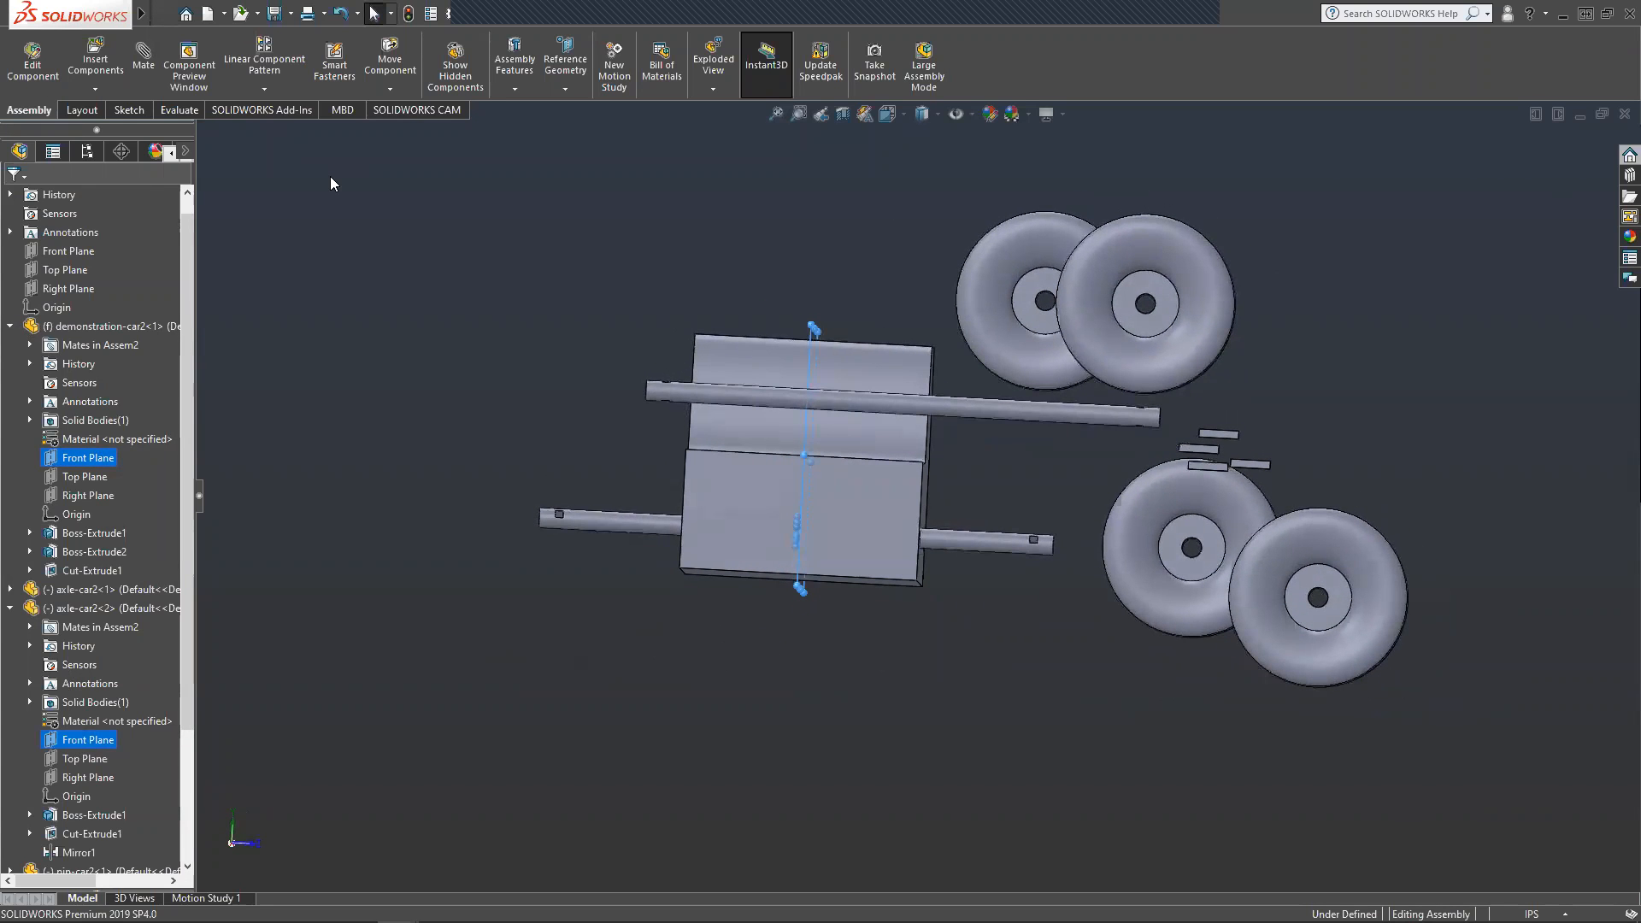
click(143, 65)
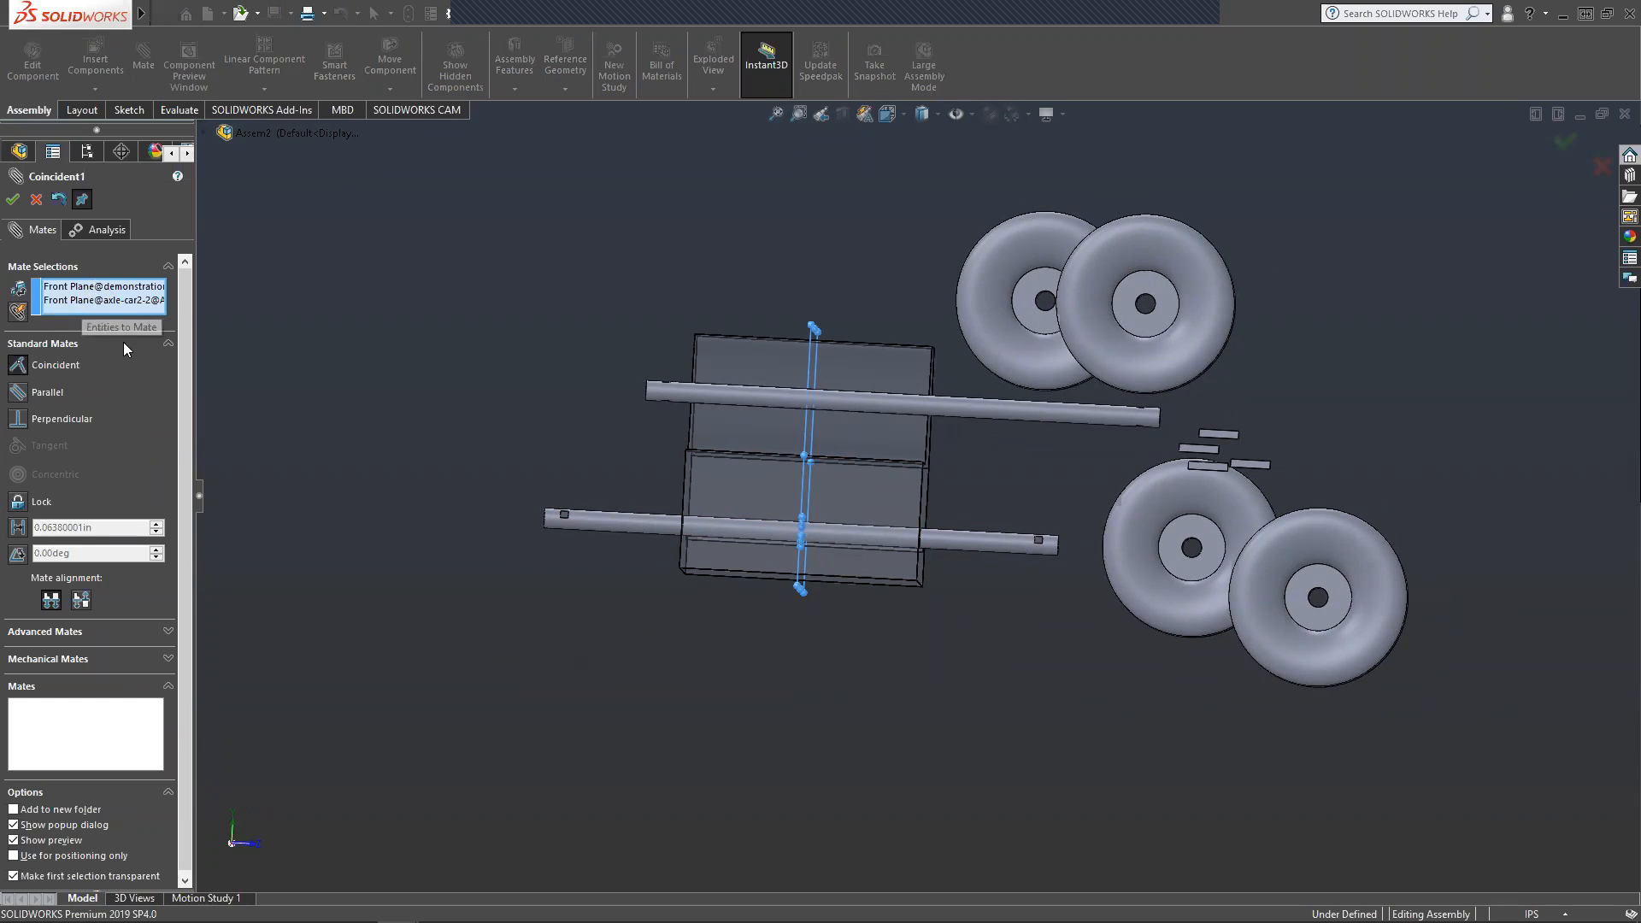
Remove and reselect the axle's Front Plane as the second mate entity, and accept the coincident mate with the body's Front Plane.
click(102, 301)
key(Delete)
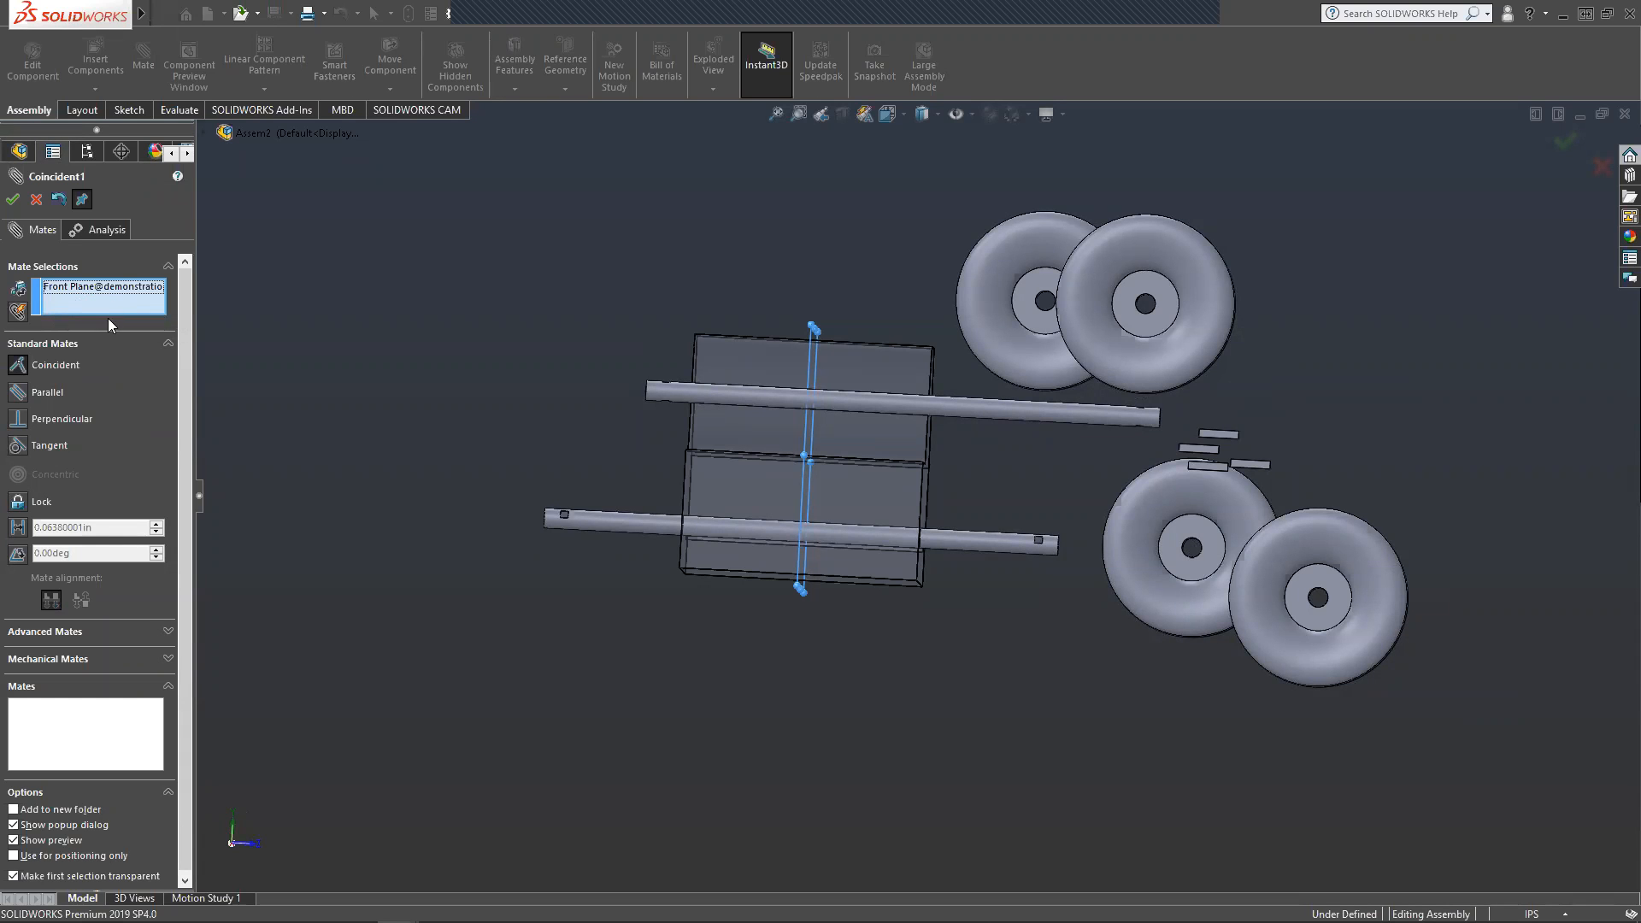
click(204, 131)
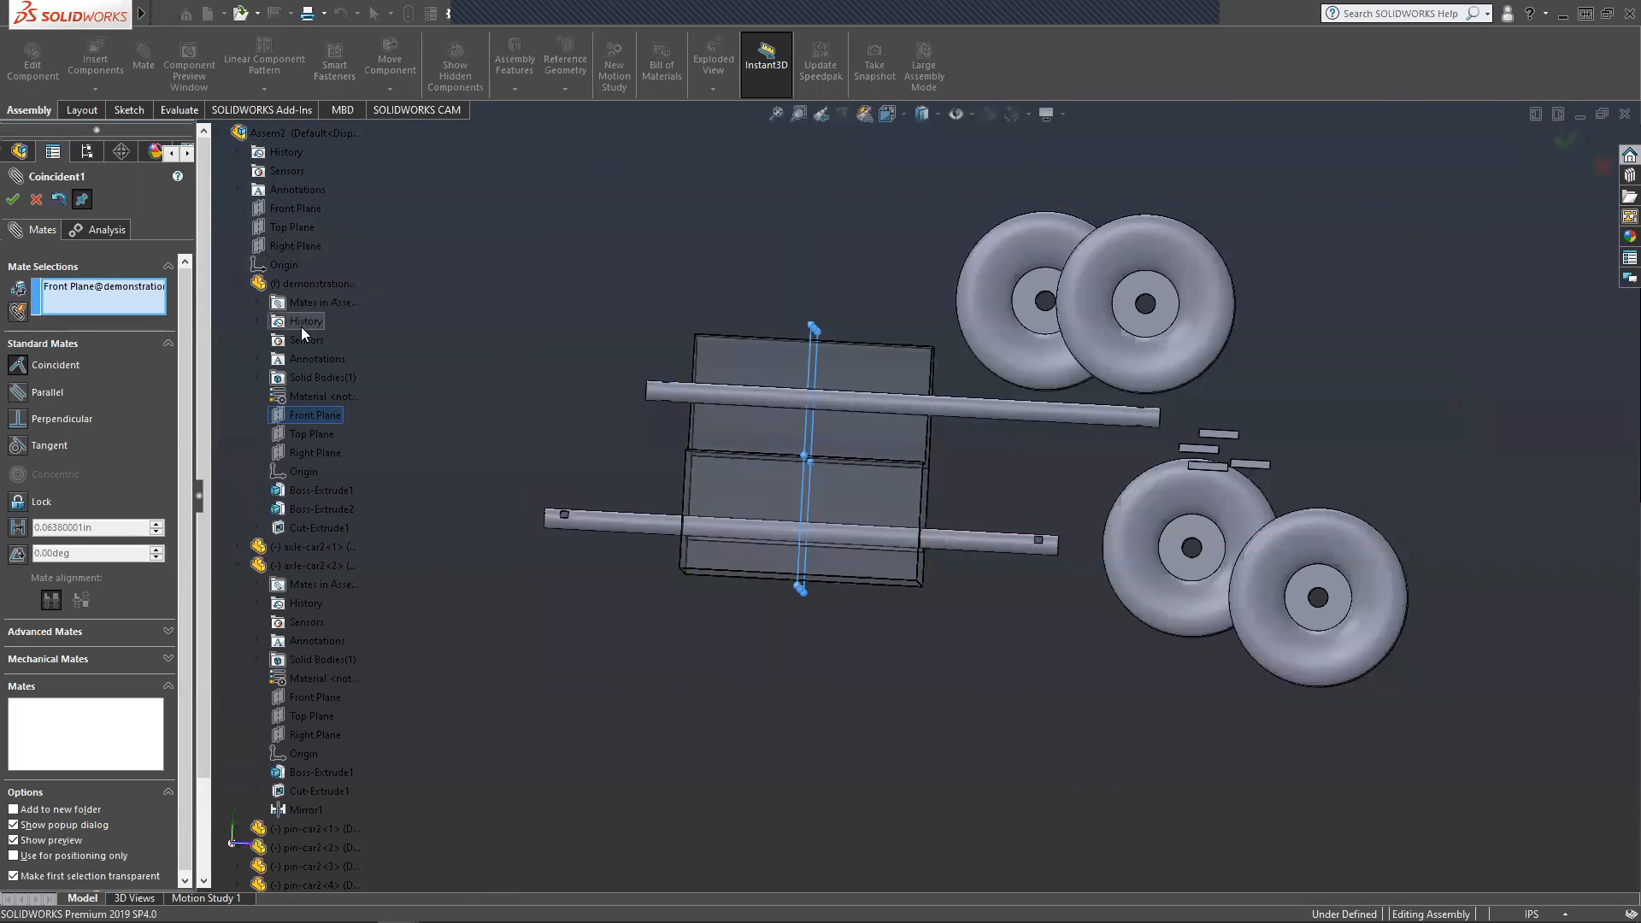
click(240, 566)
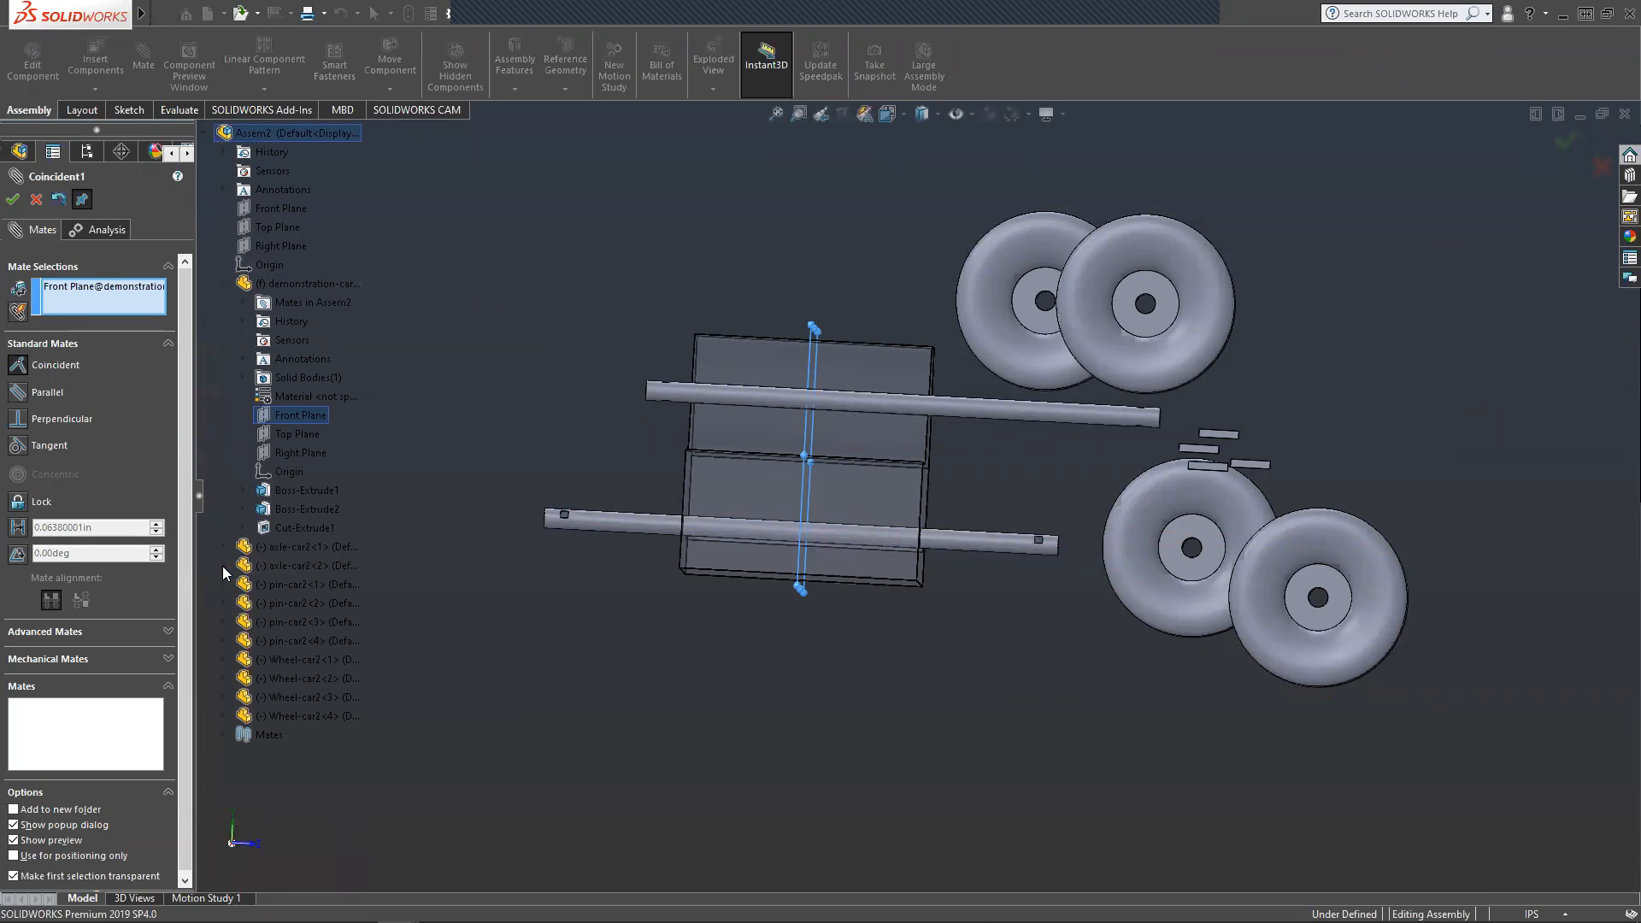
click(224, 565)
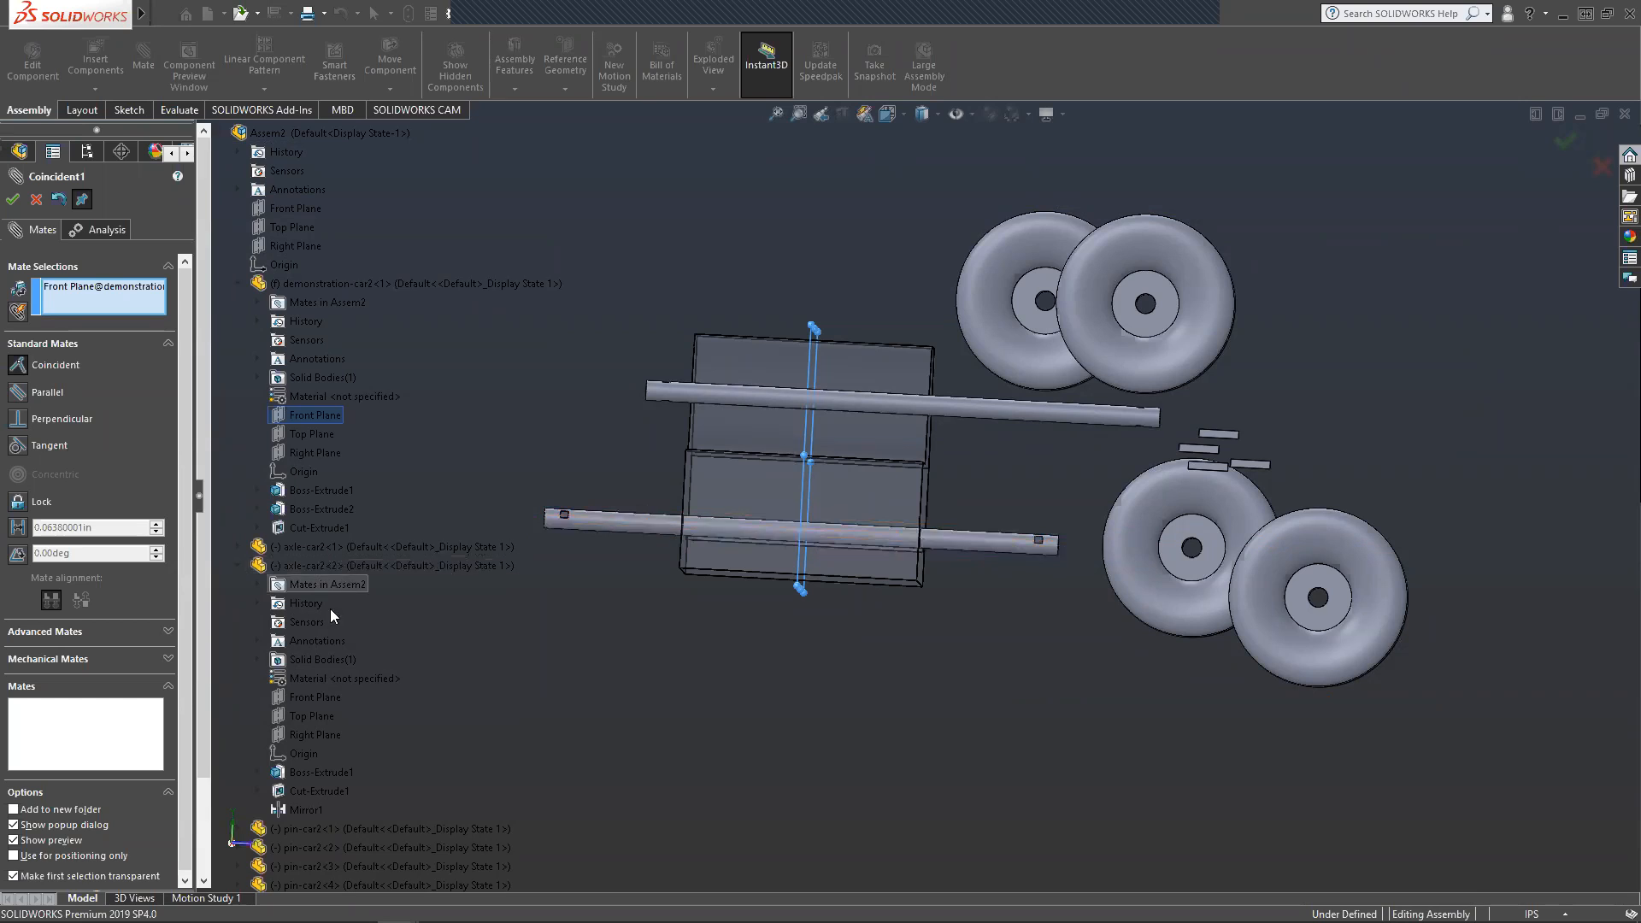
click(313, 699)
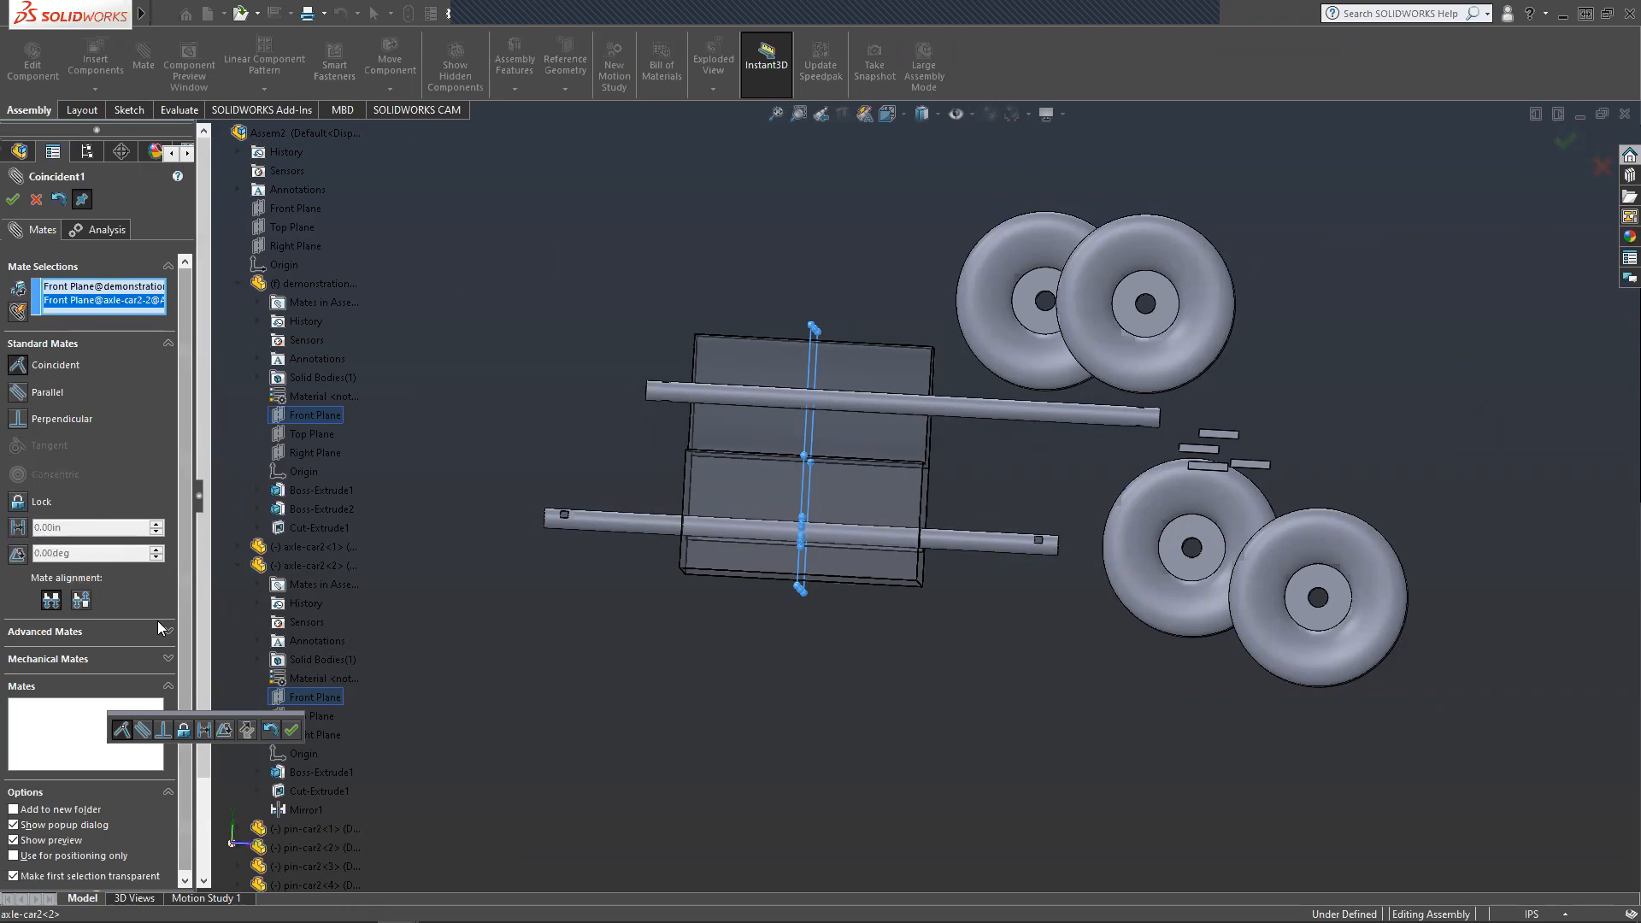
click(12, 200)
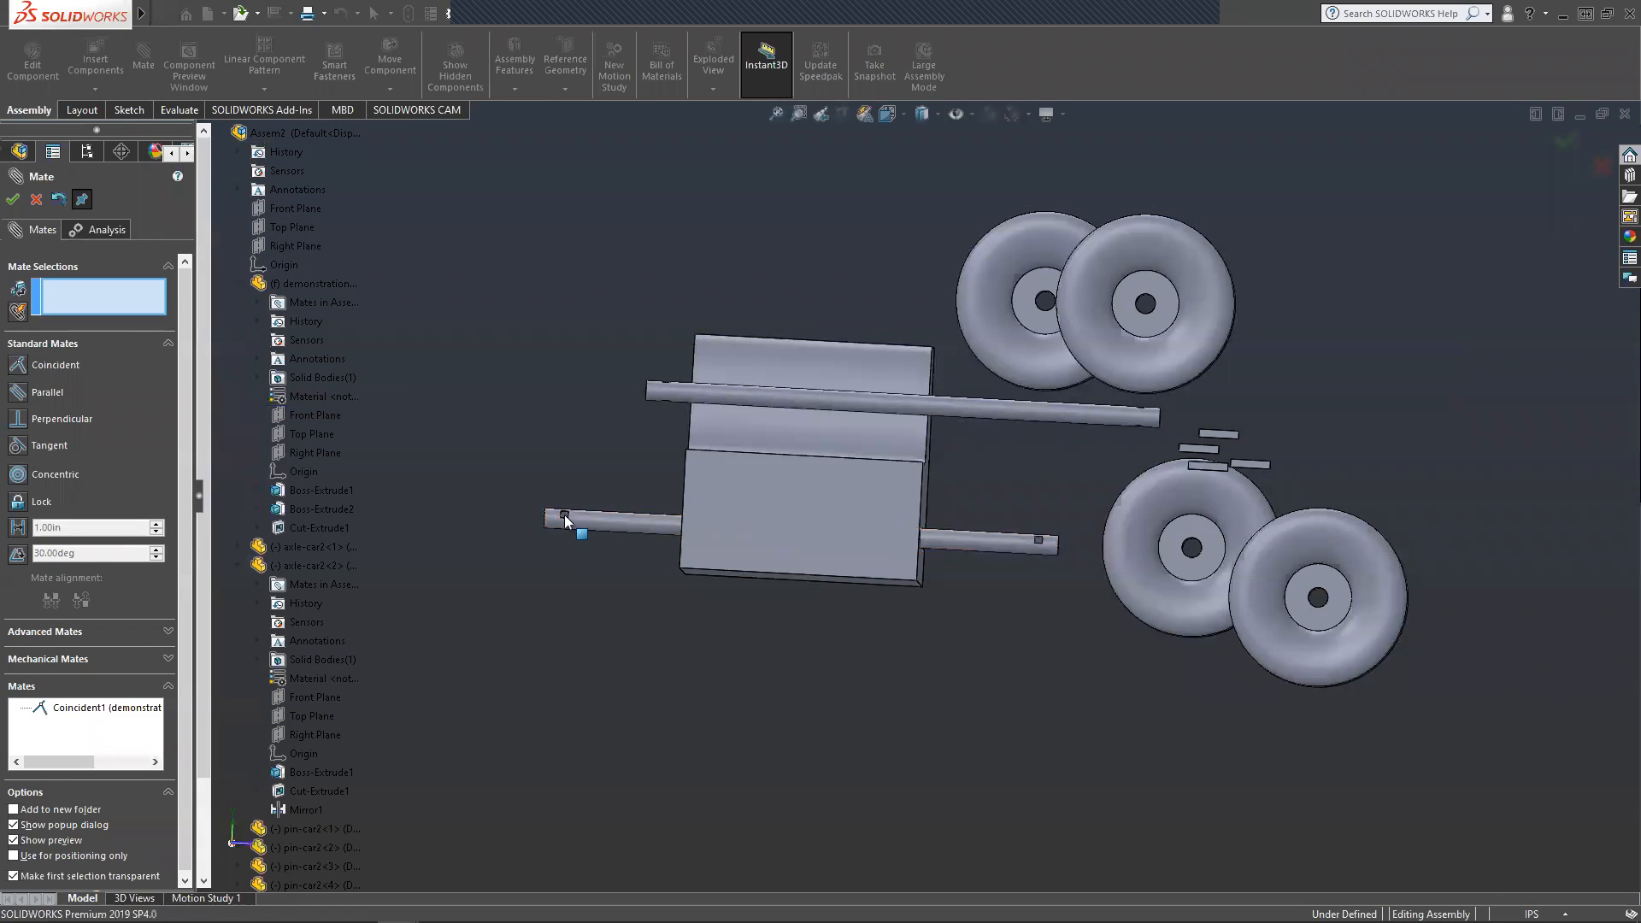
click(599, 530)
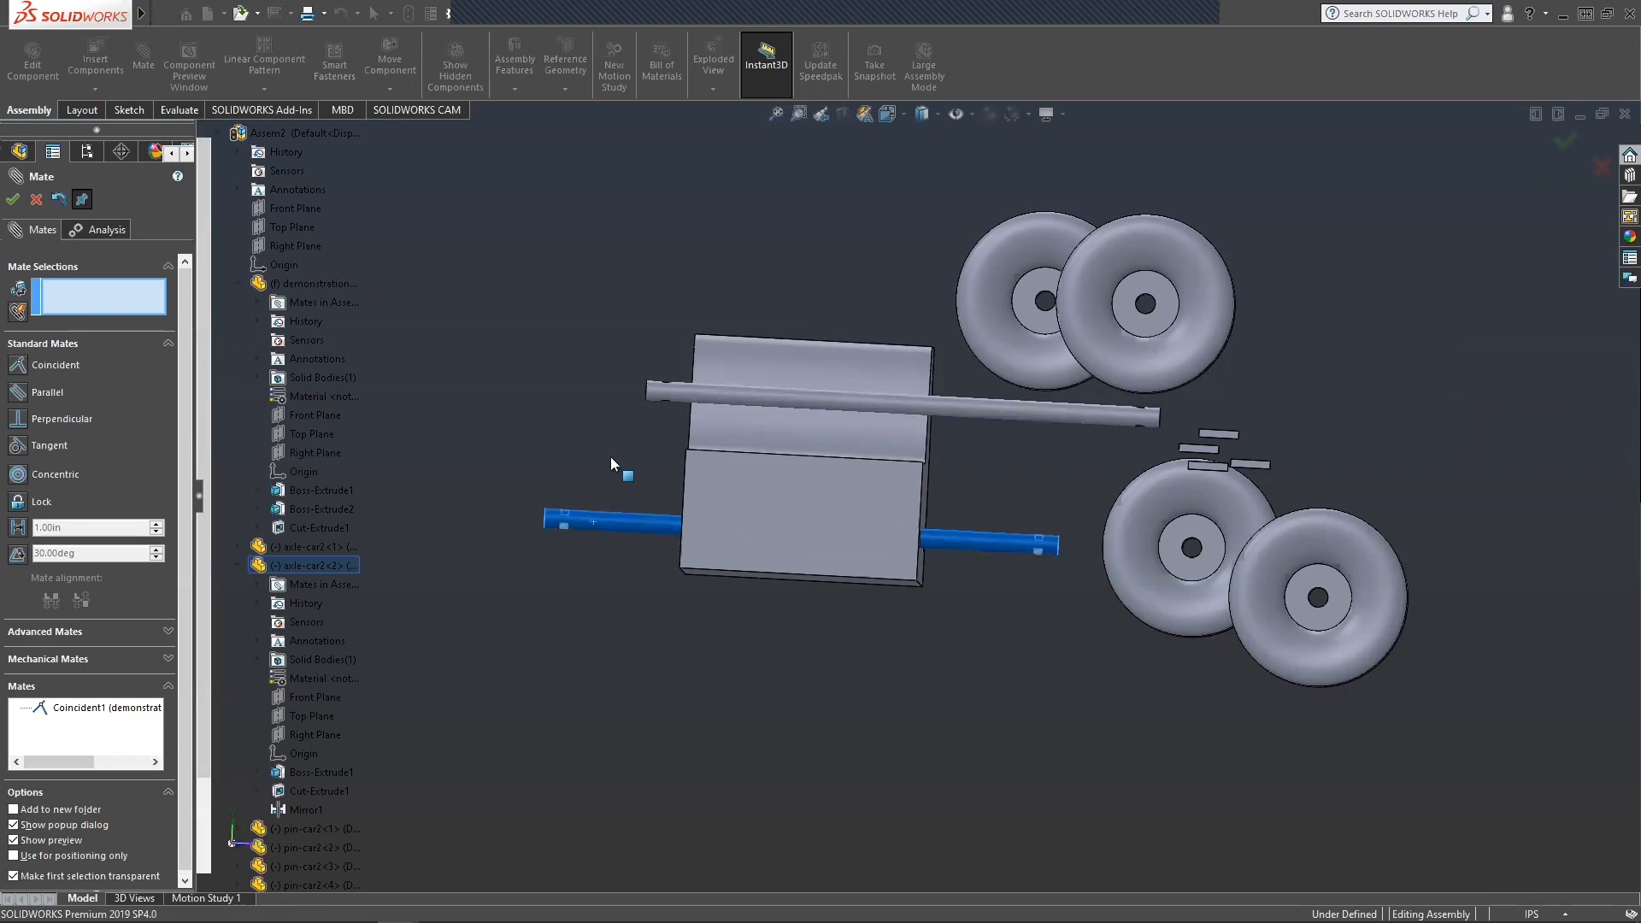
click(219, 137)
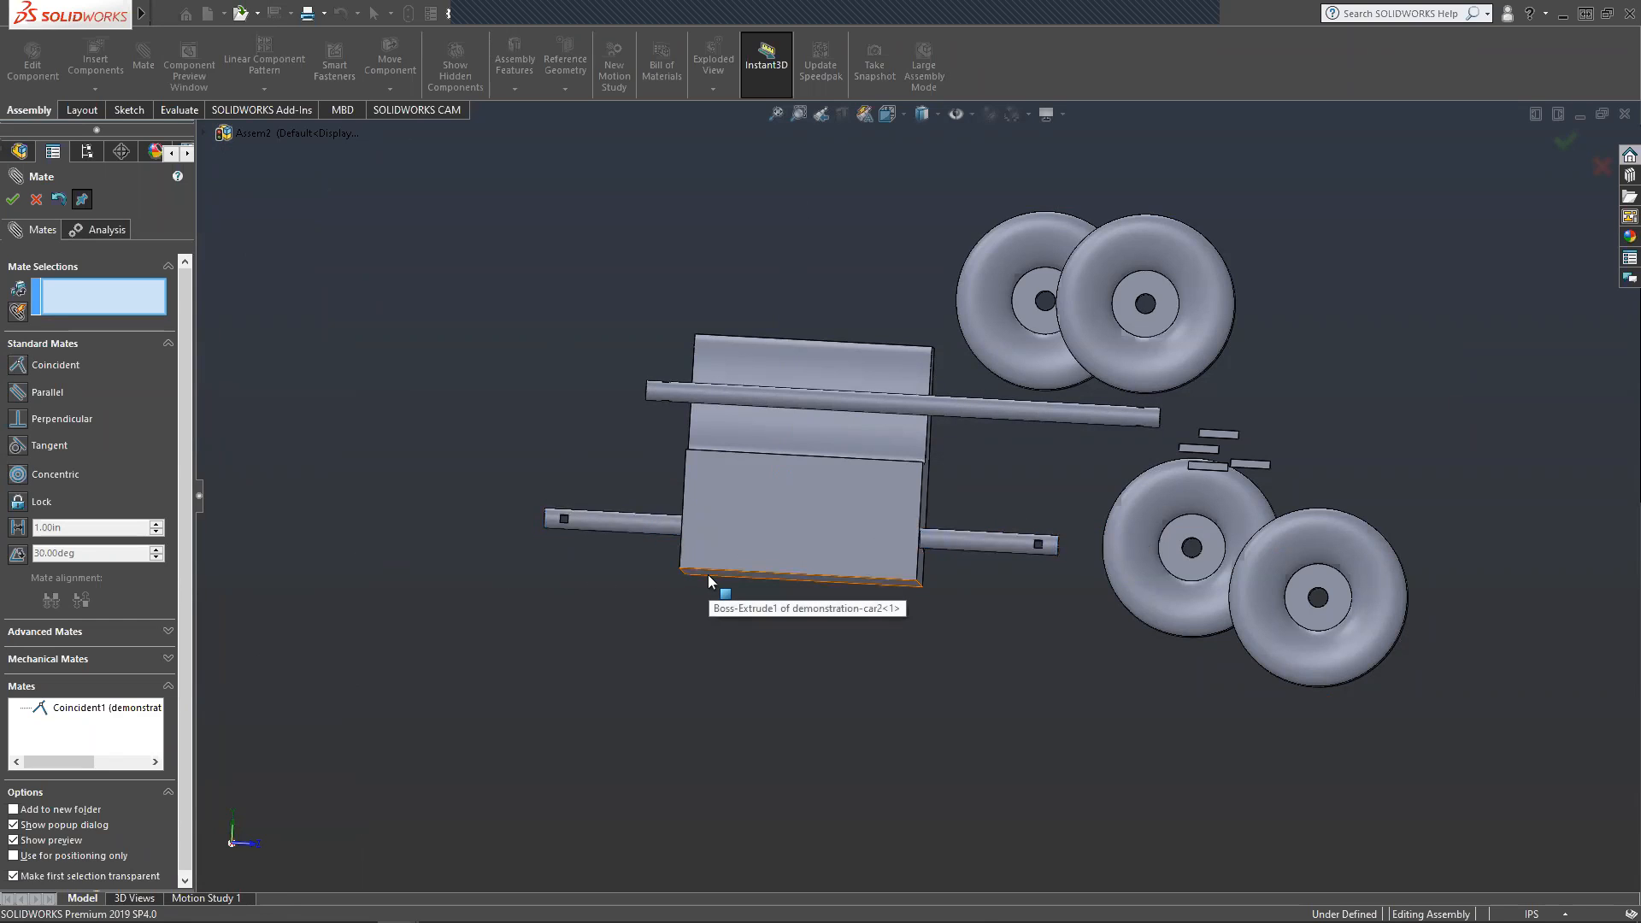
Add a concentric mate between the loose axle's cylindrical face and the body's hole at the cab end.
middle_drag(970, 615, 760, 694)
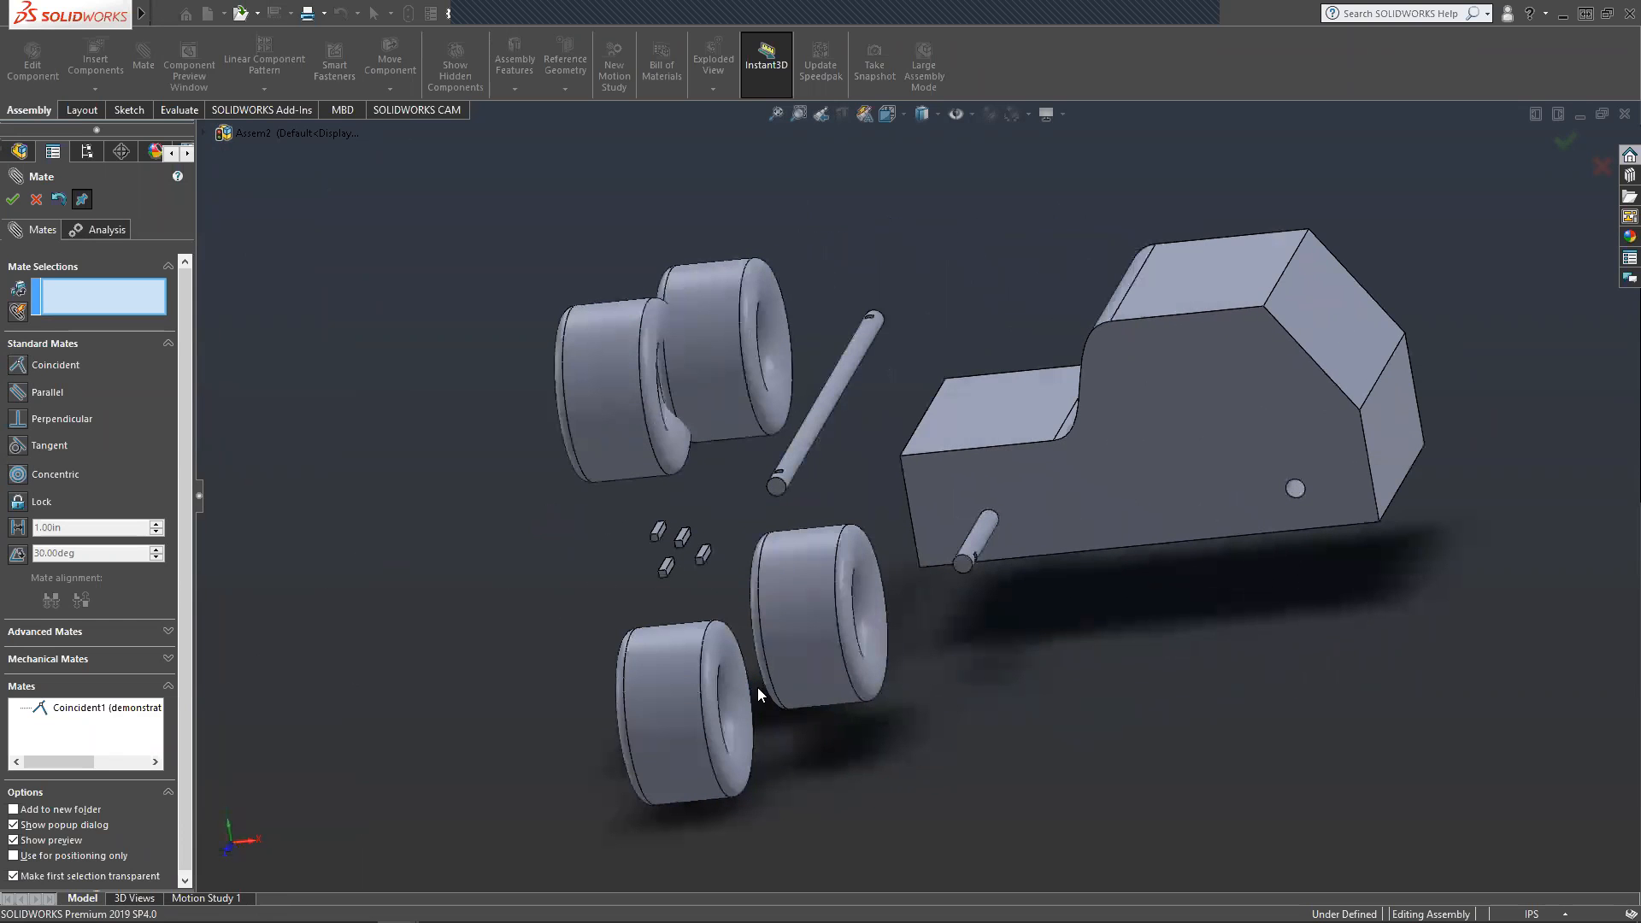
click(836, 378)
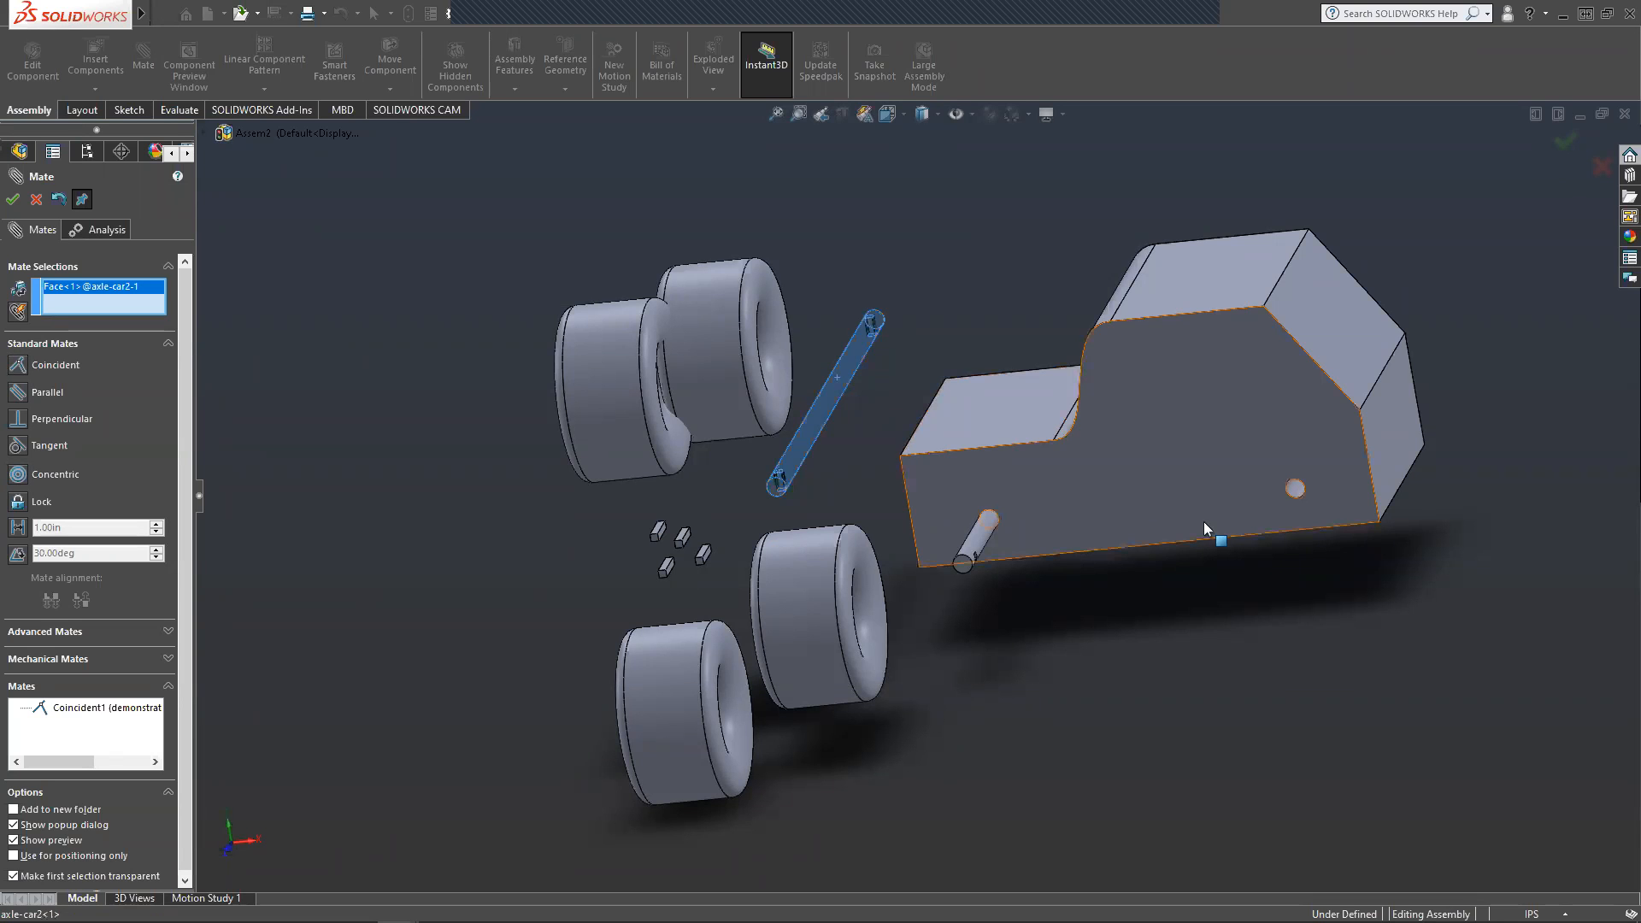
click(1295, 491)
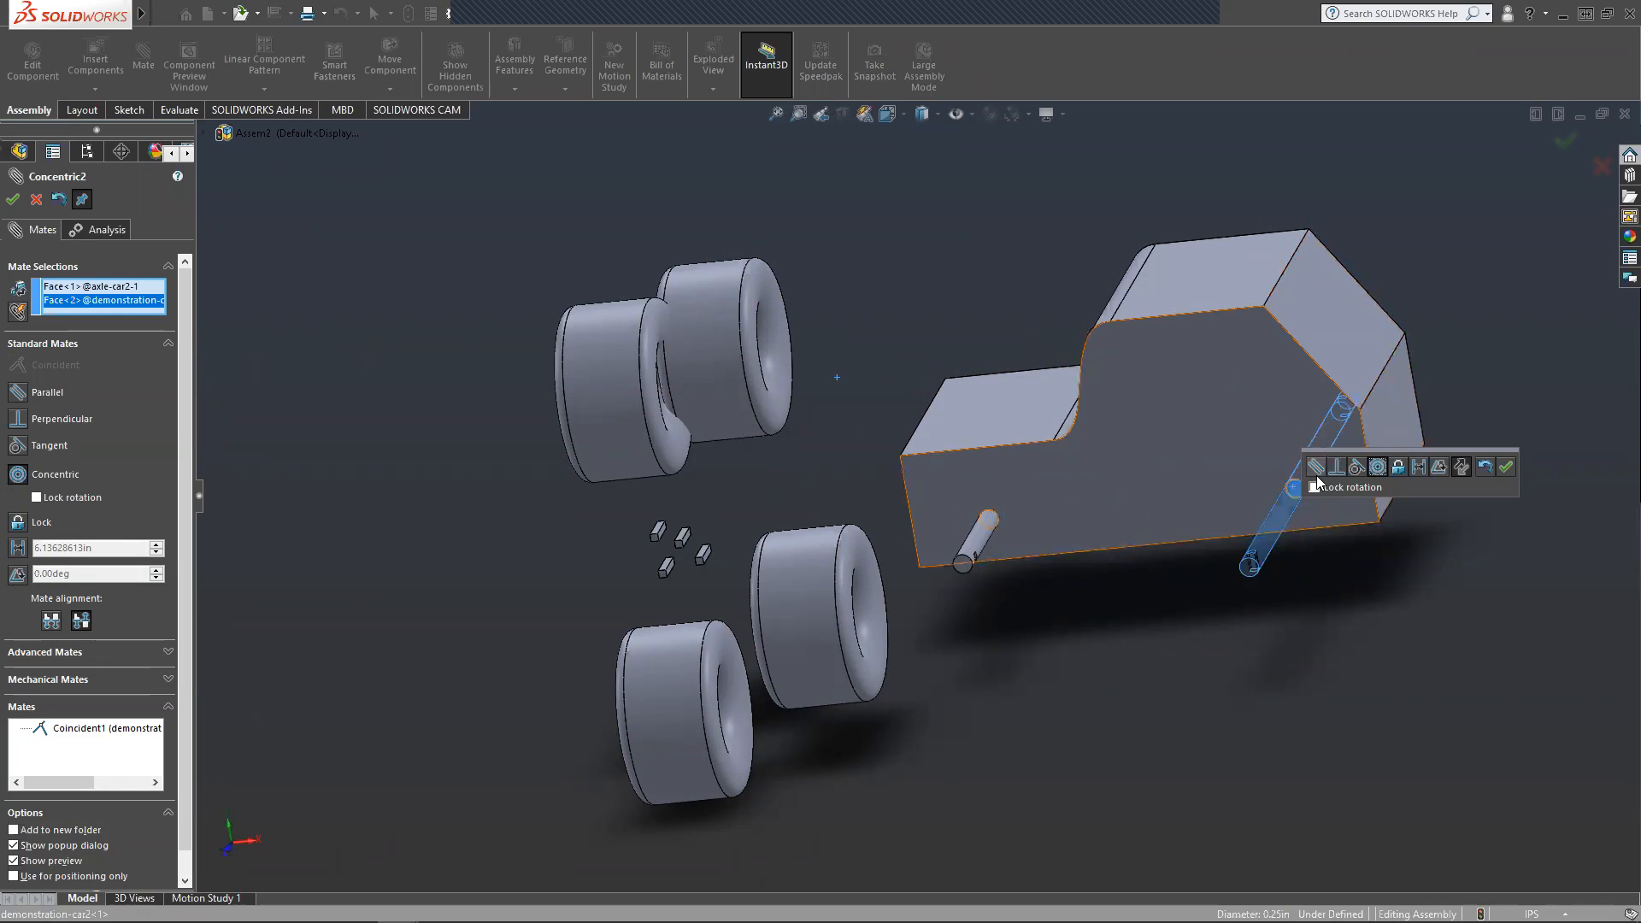
scroll(1321, 564, up, 3)
scroll(1239, 543, down, 4)
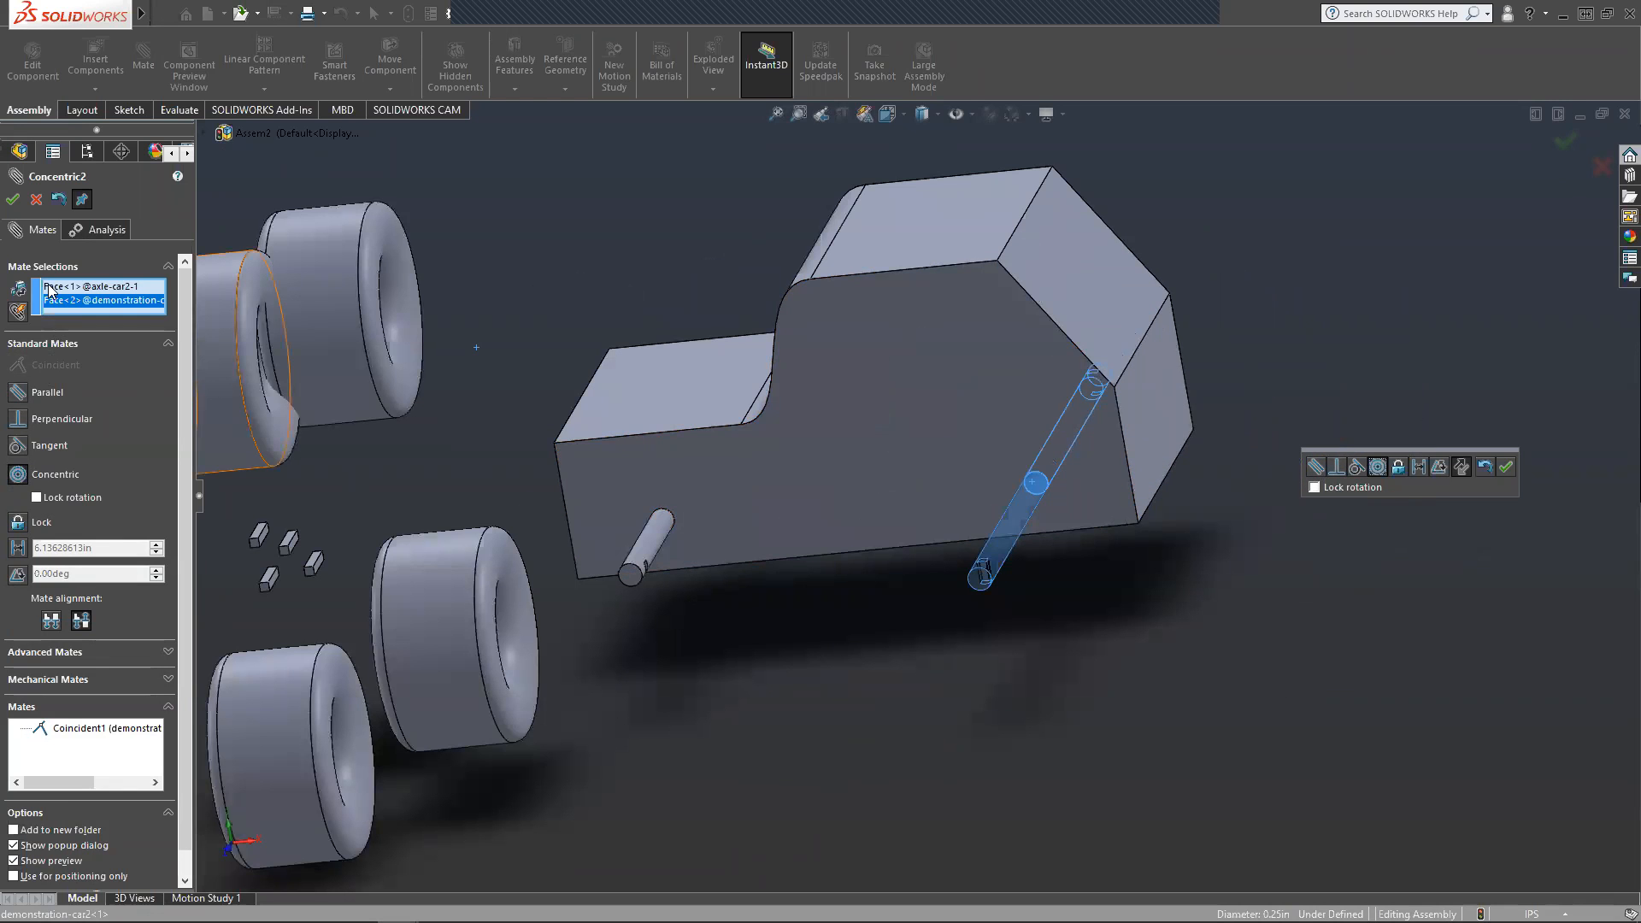
click(12, 200)
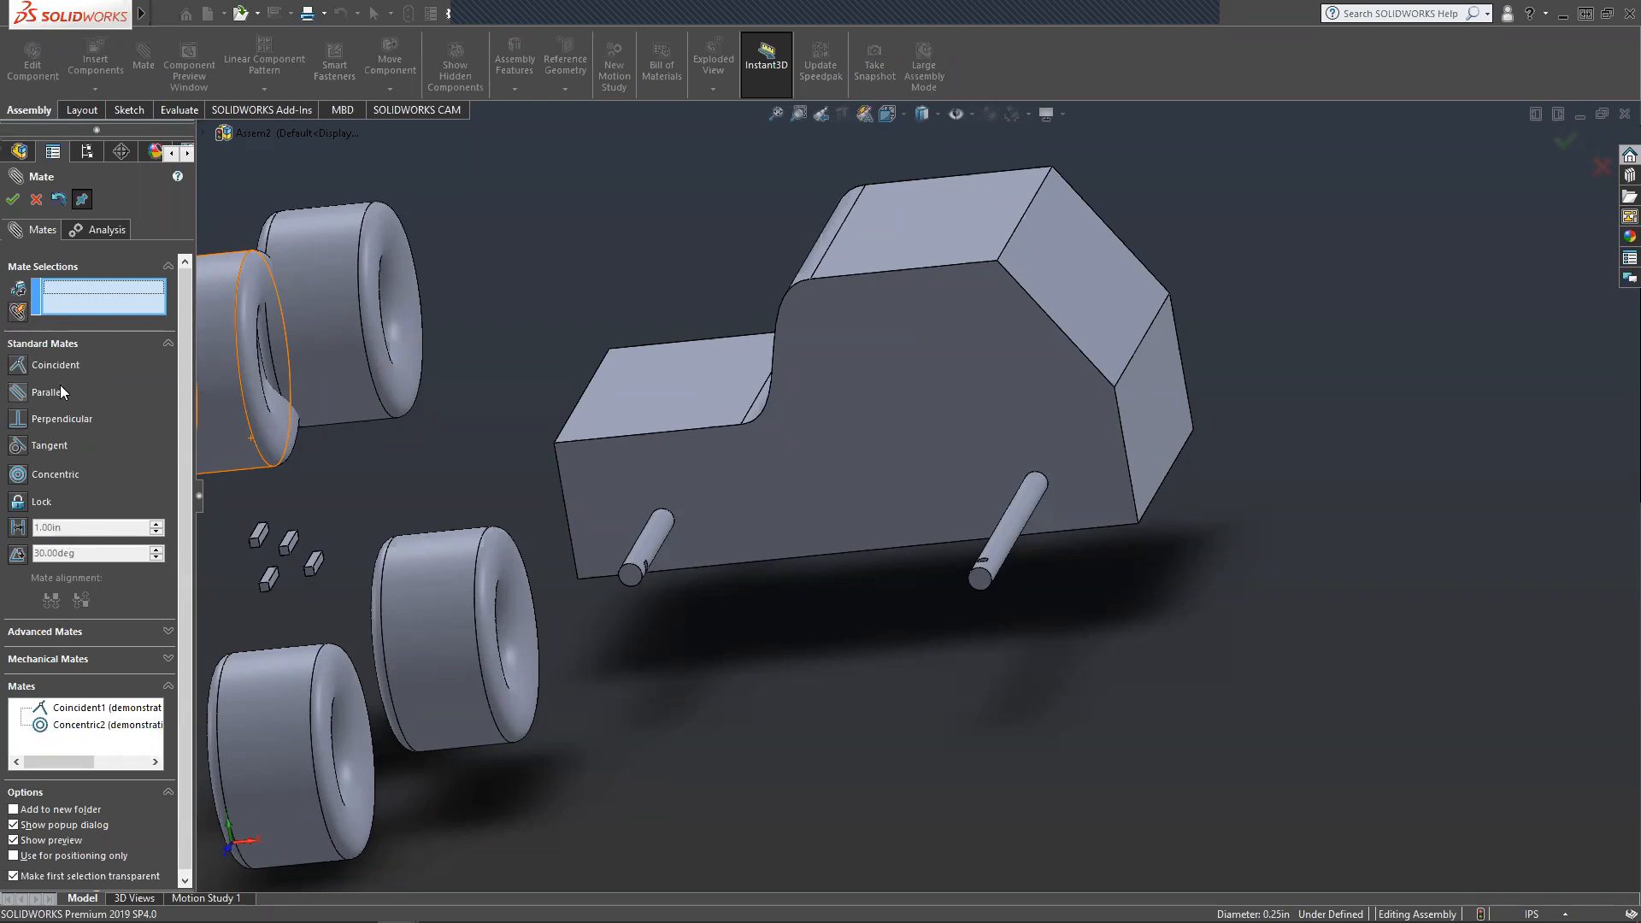
Begin an advanced Width mate with the Centered constraint, using both end faces of the cab-end axle as the width selections.
click(51, 636)
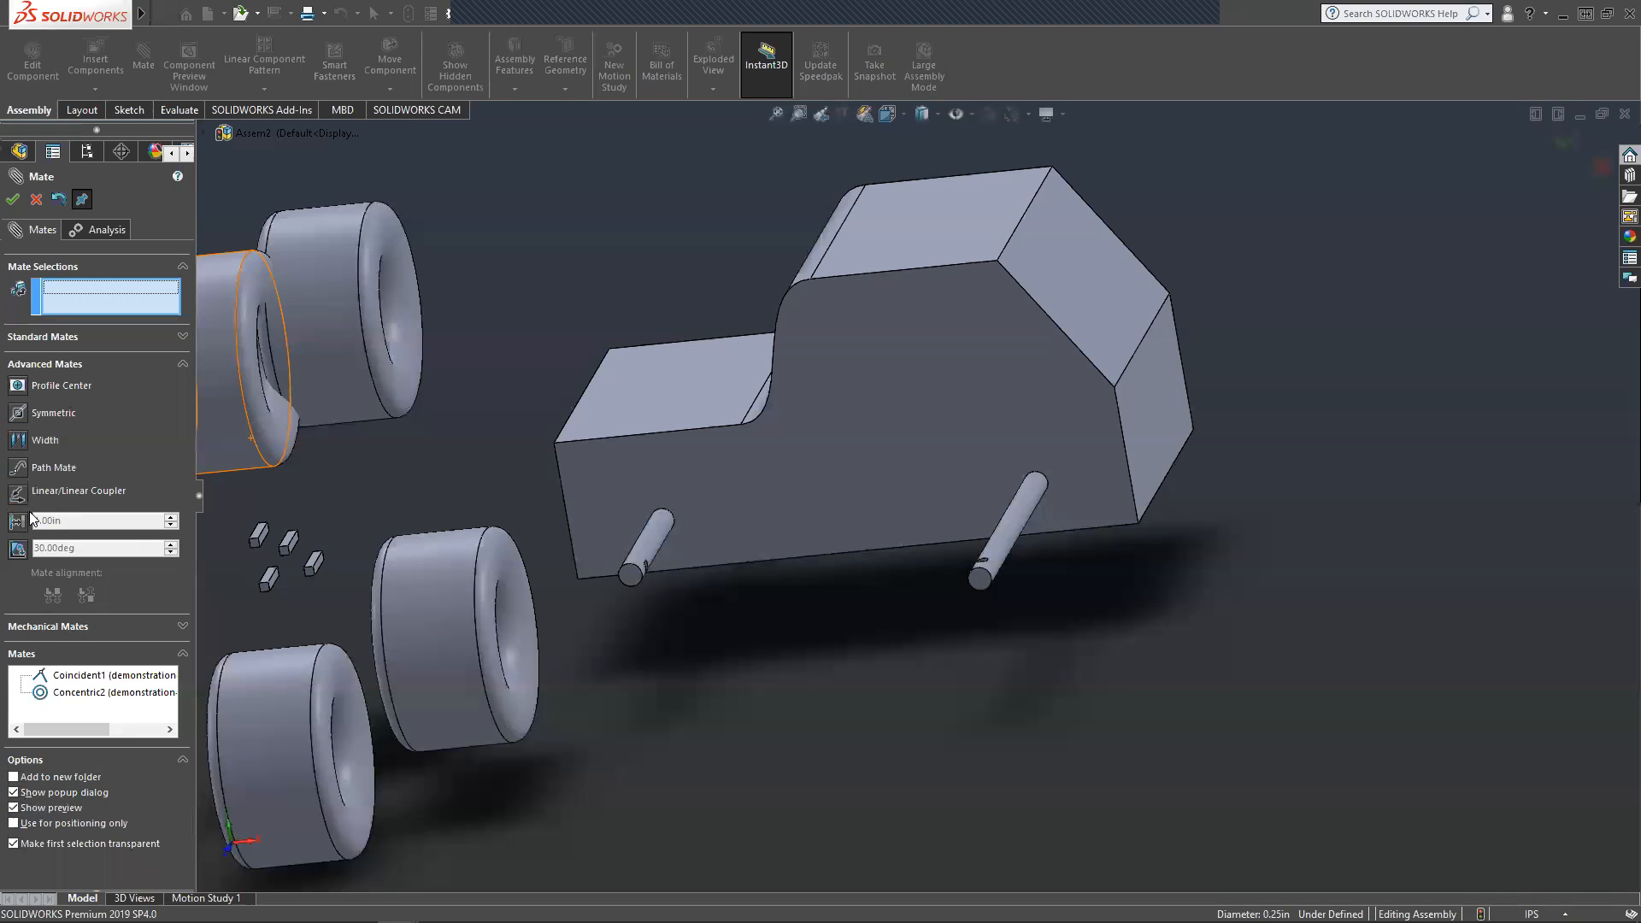
click(18, 440)
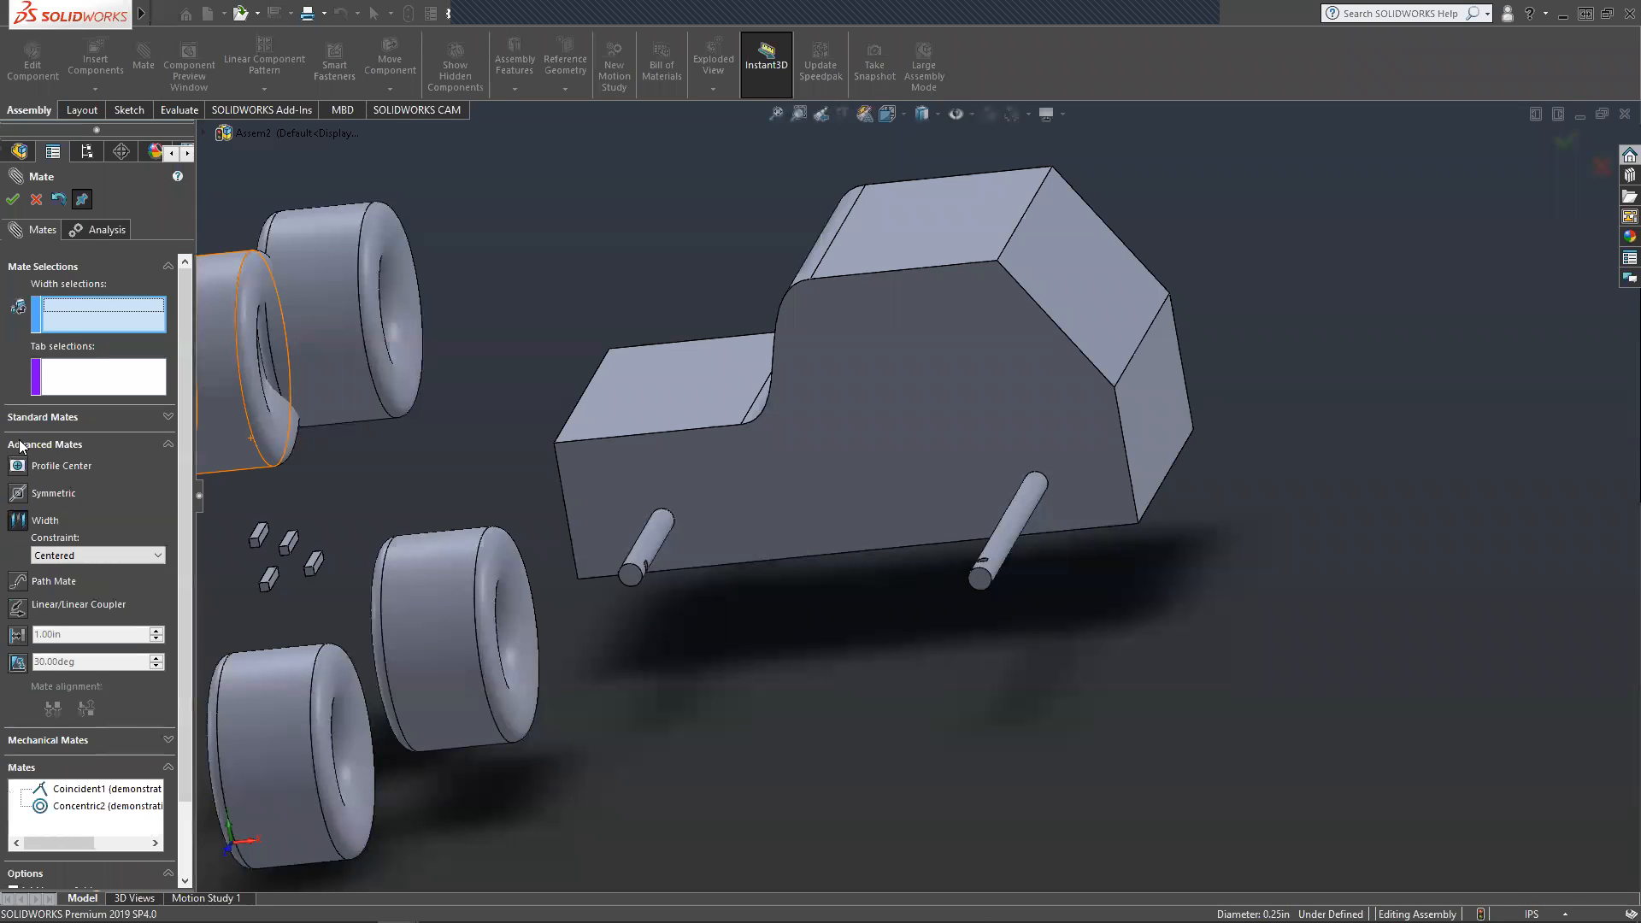
middle_drag(893, 649, 748, 633)
mouse_move(1200, 549)
middle_down()
mouse_move(1168, 541)
mouse_move(1200, 551)
middle_up()
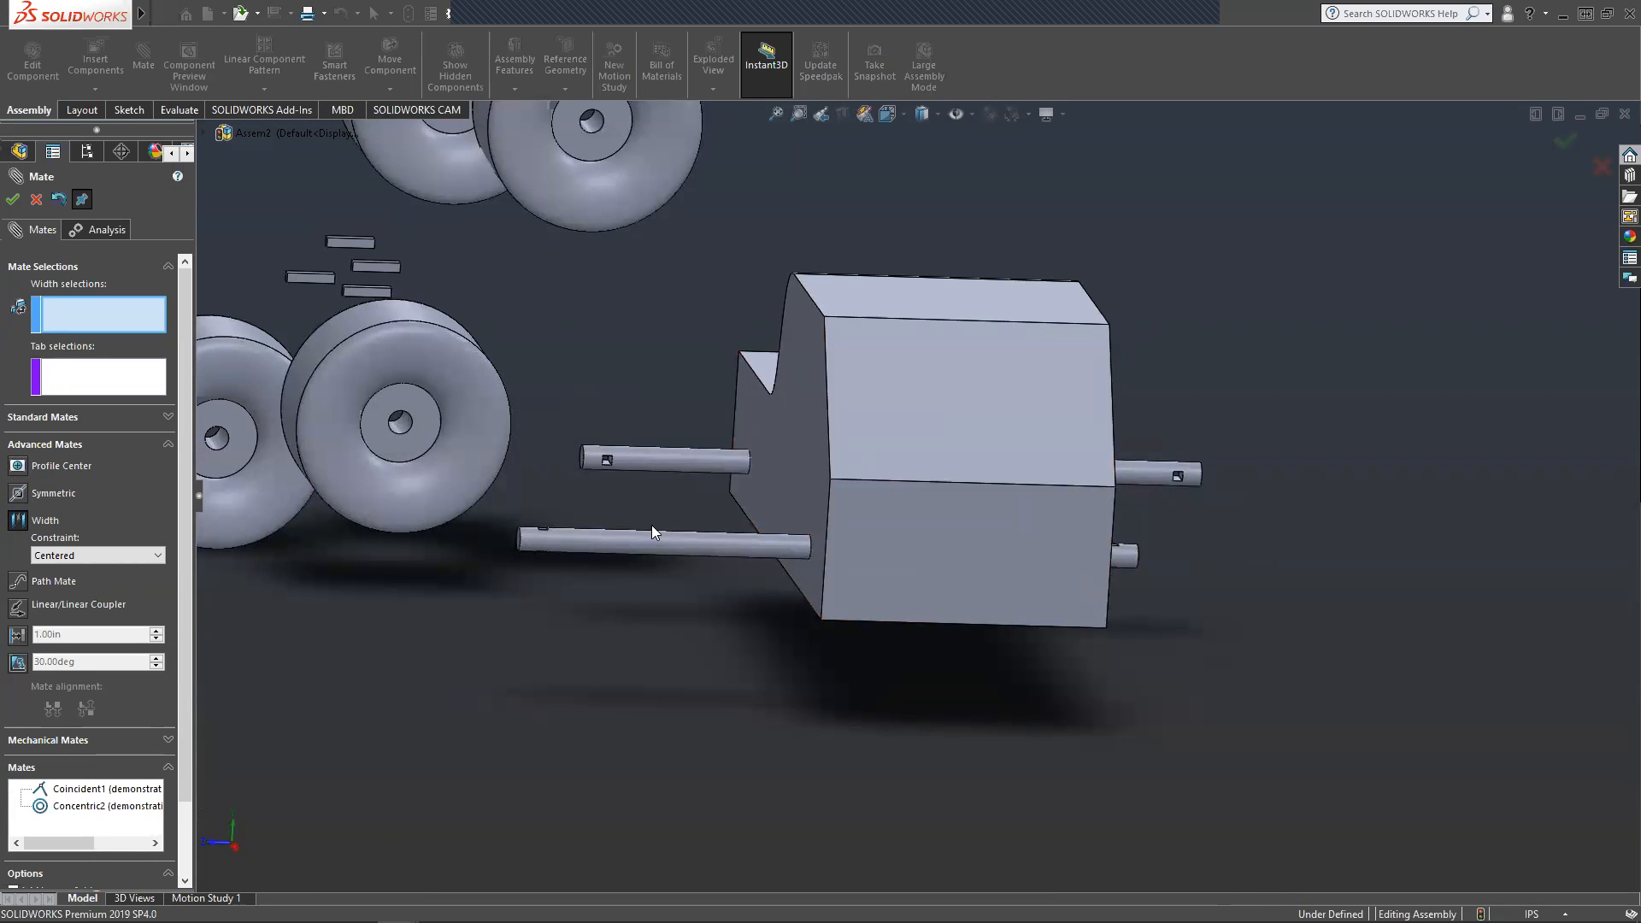
middle_drag(532, 546, 631, 545)
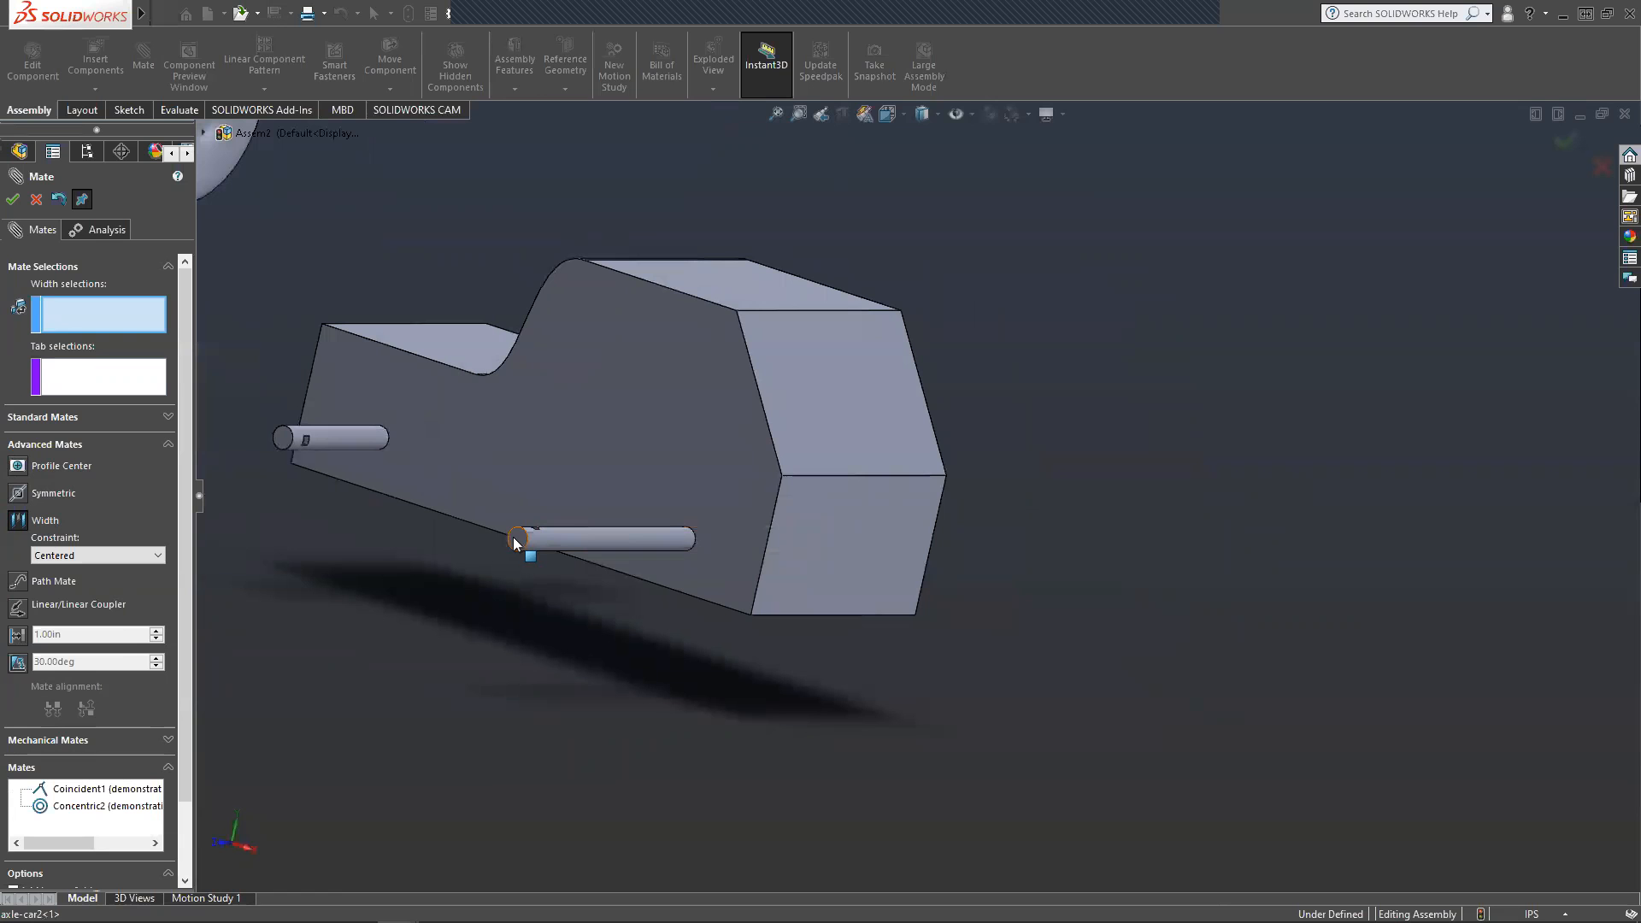
click(516, 544)
middle_drag(621, 654, 513, 615)
click(1060, 569)
Select the two opposite side faces of the car body as the tab selections of the axle's Width mate.
middle_drag(699, 625, 777, 643)
middle_drag(960, 611, 1007, 598)
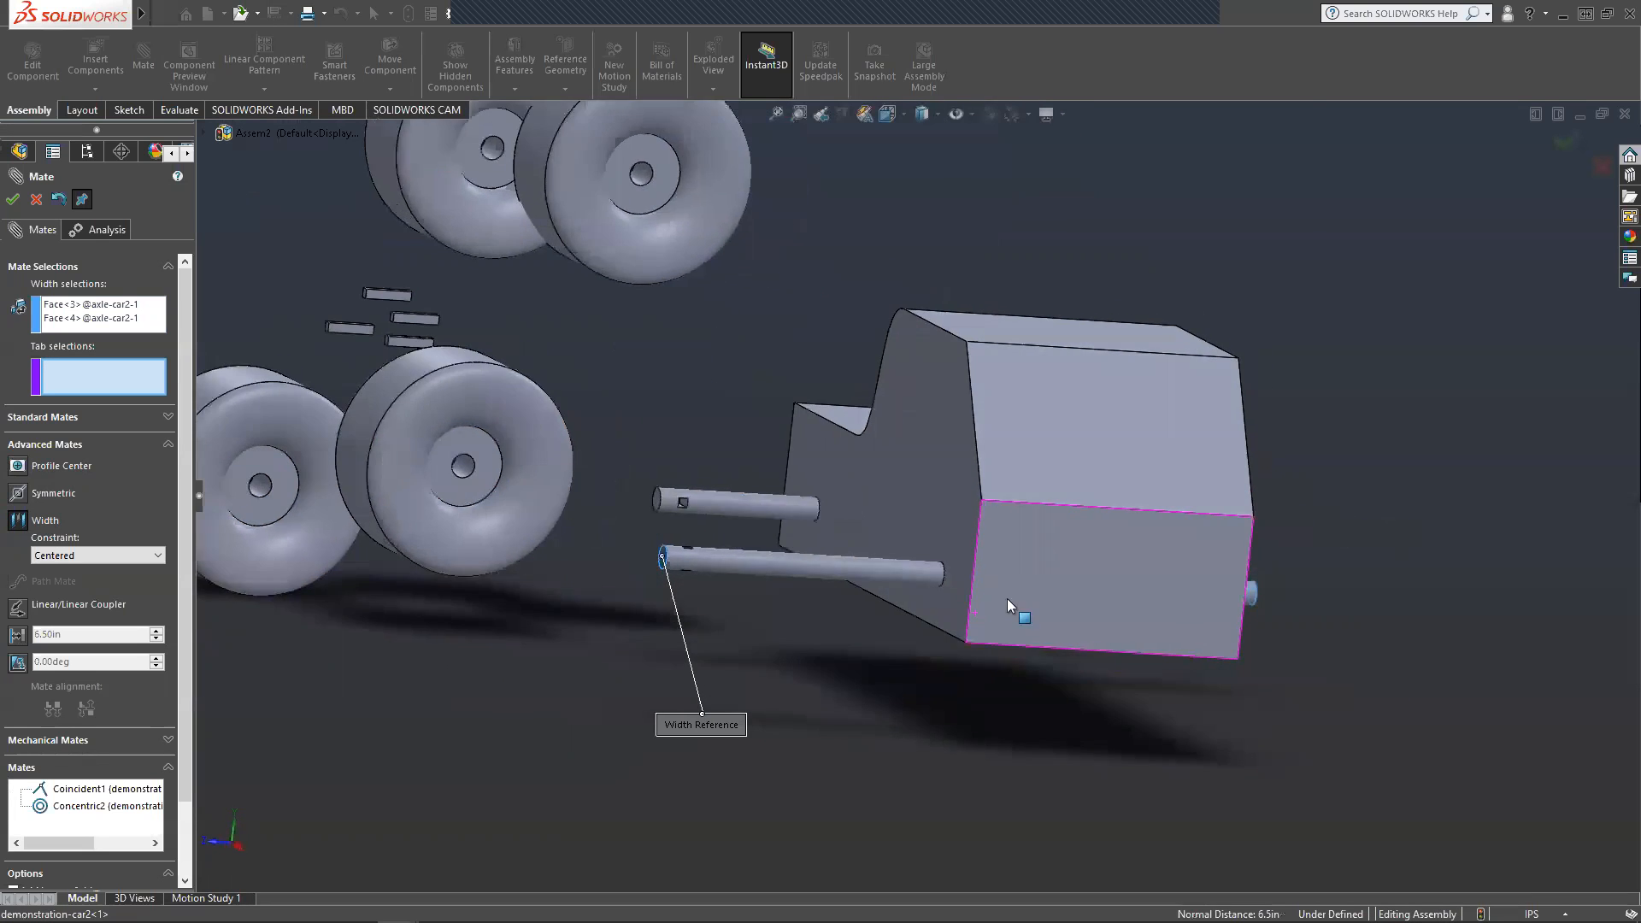
click(911, 449)
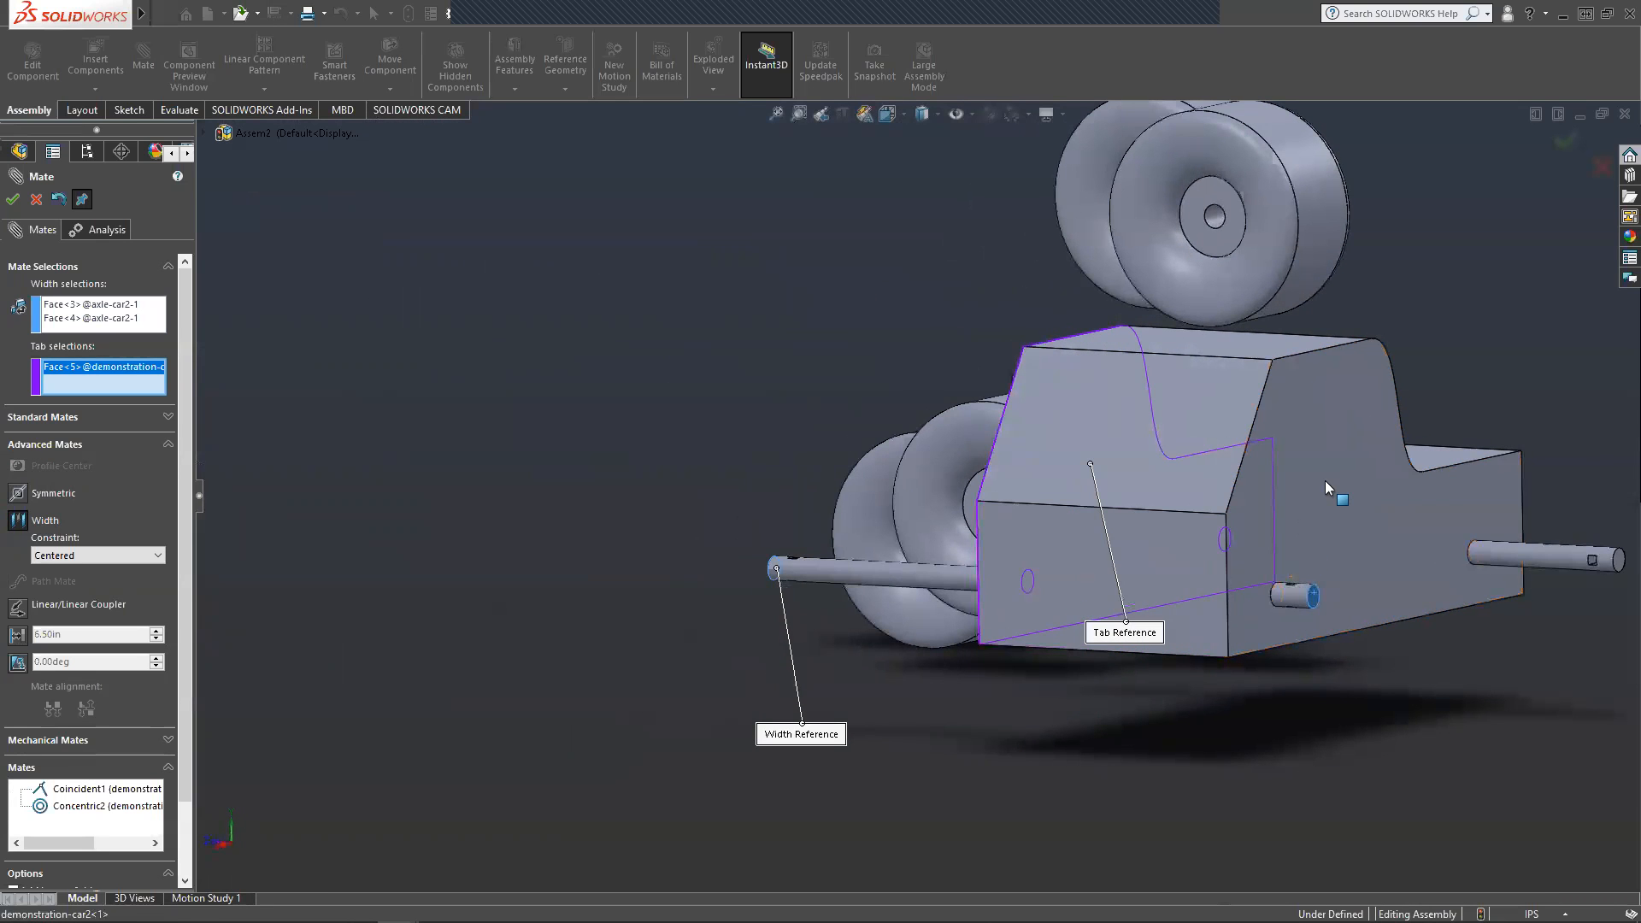
click(1325, 482)
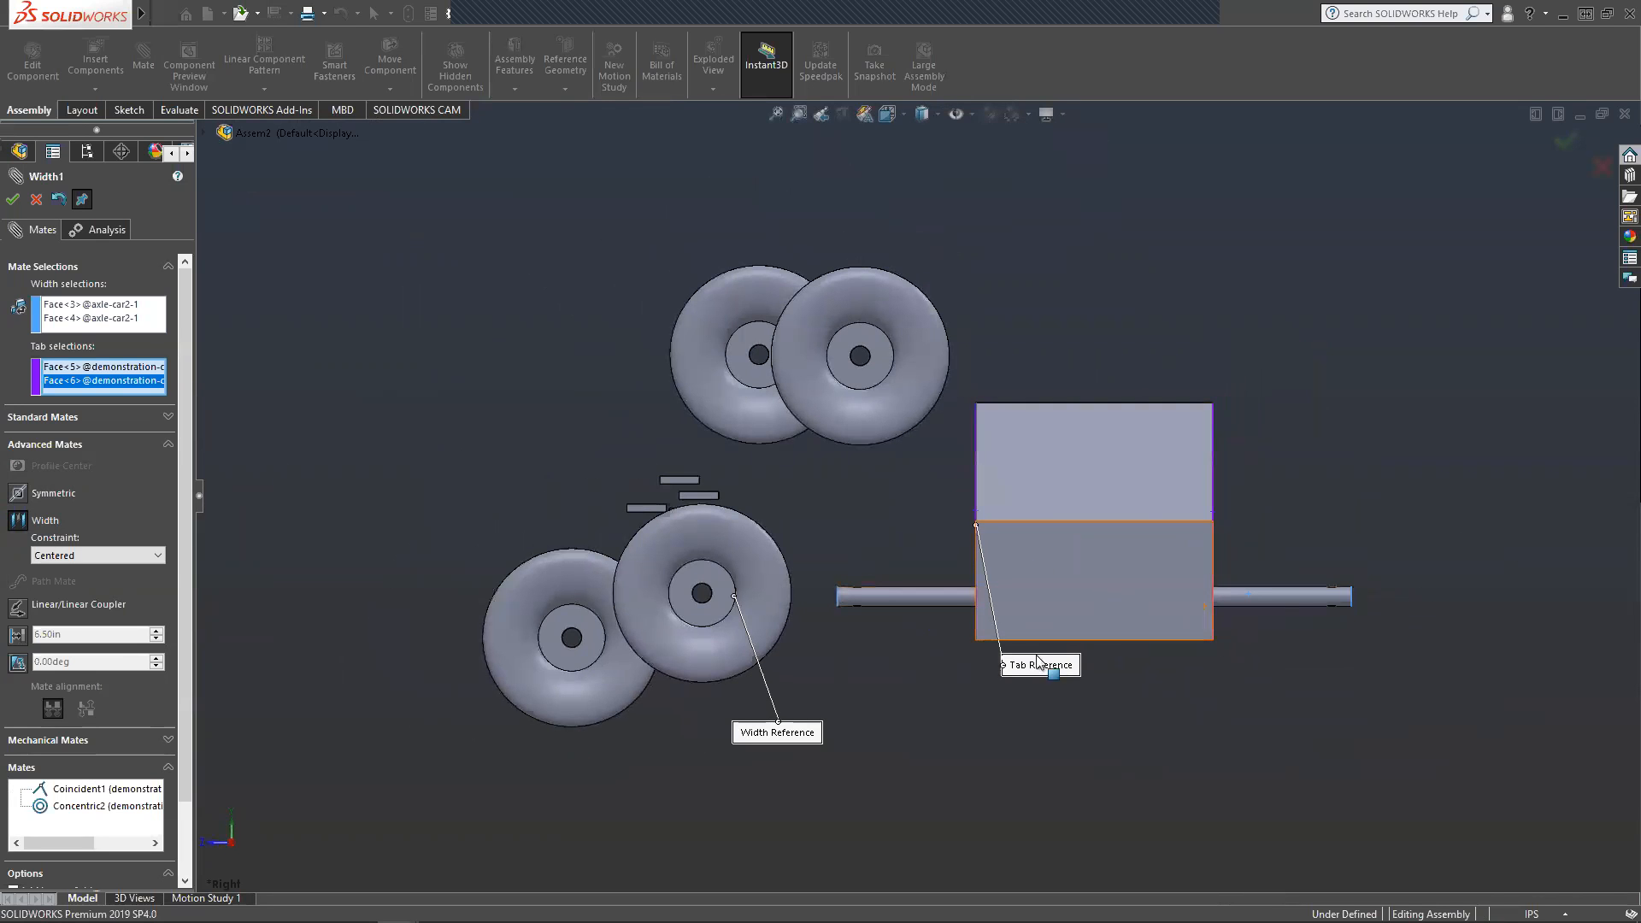
Check the cab-end axle's centering in the right, left and oblique views, and accept the Width mate.
key(space)
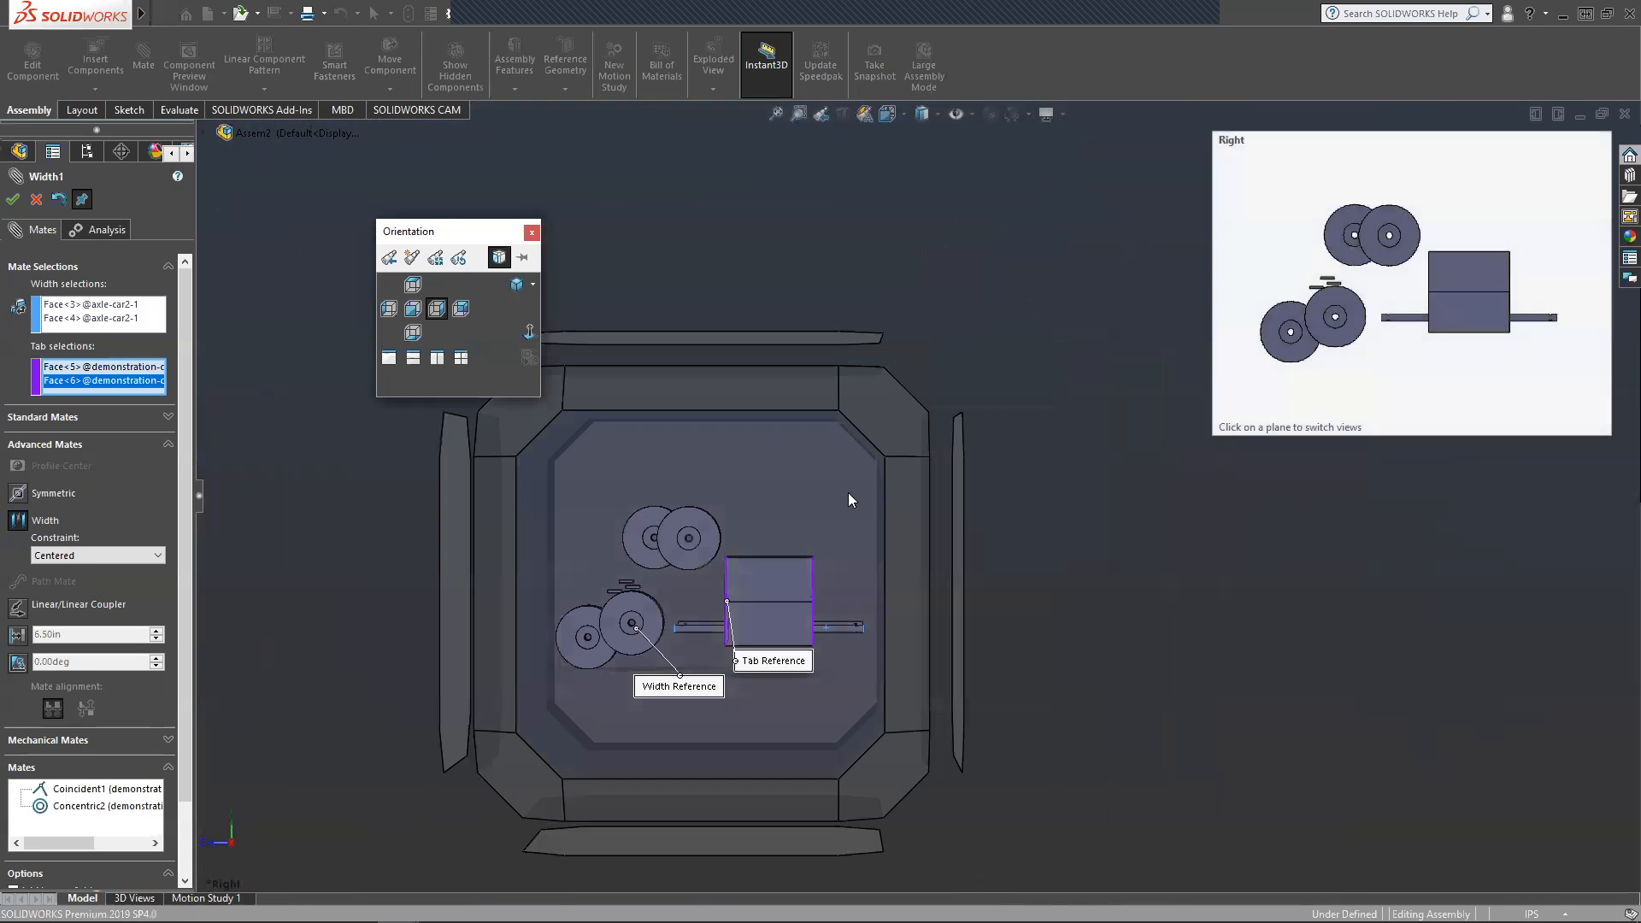
middle_drag(547, 575, 838, 594)
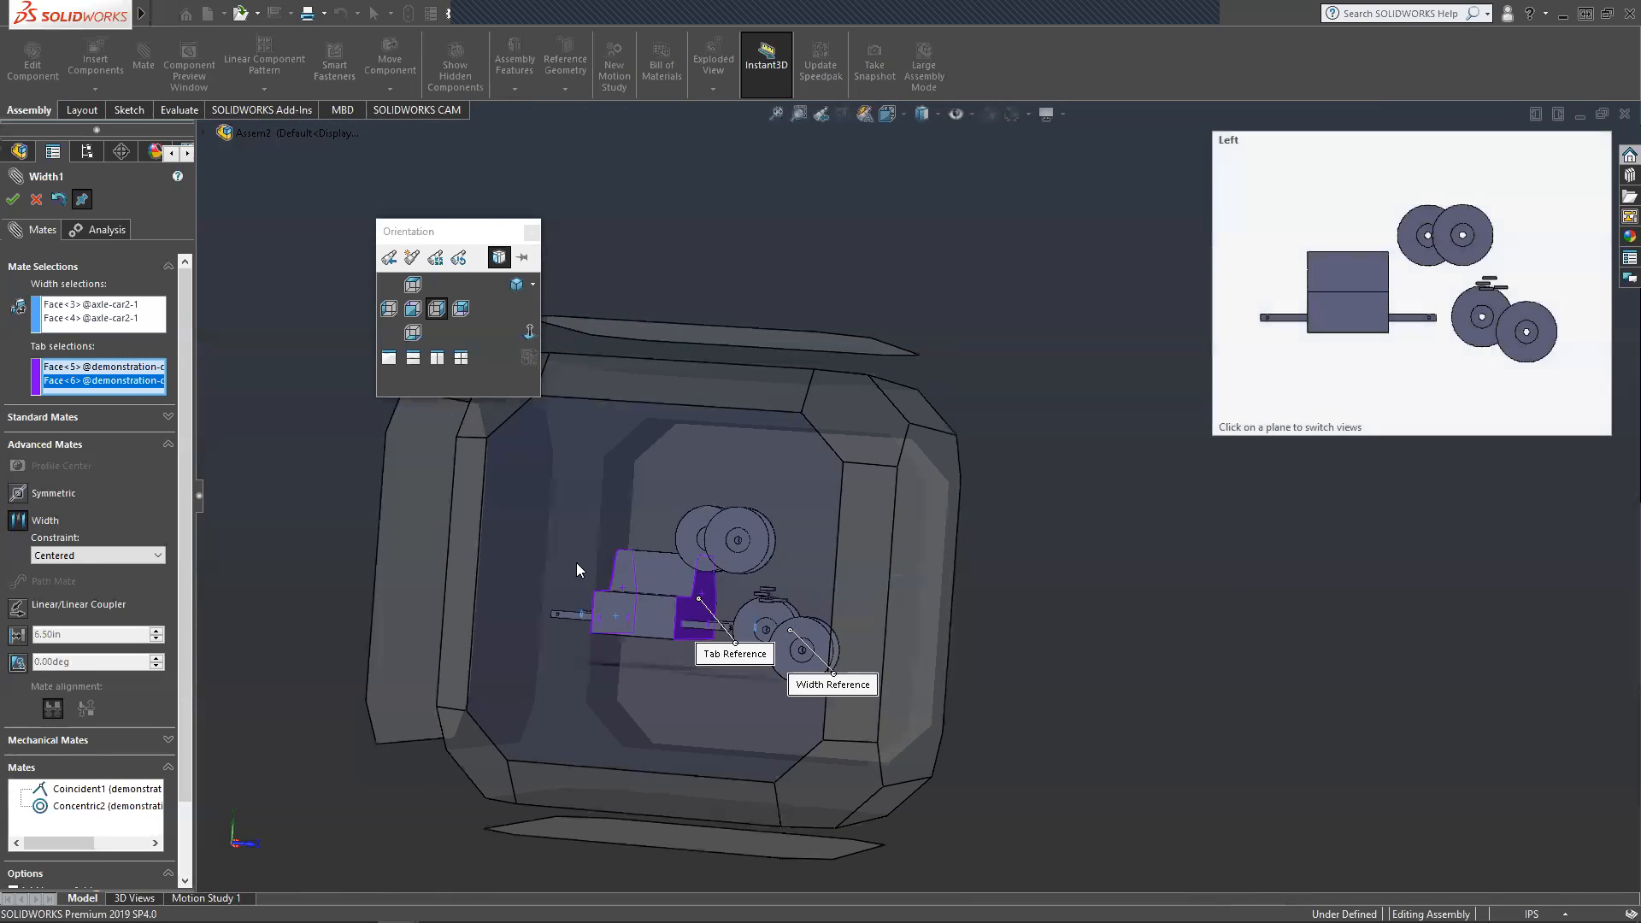
click(576, 562)
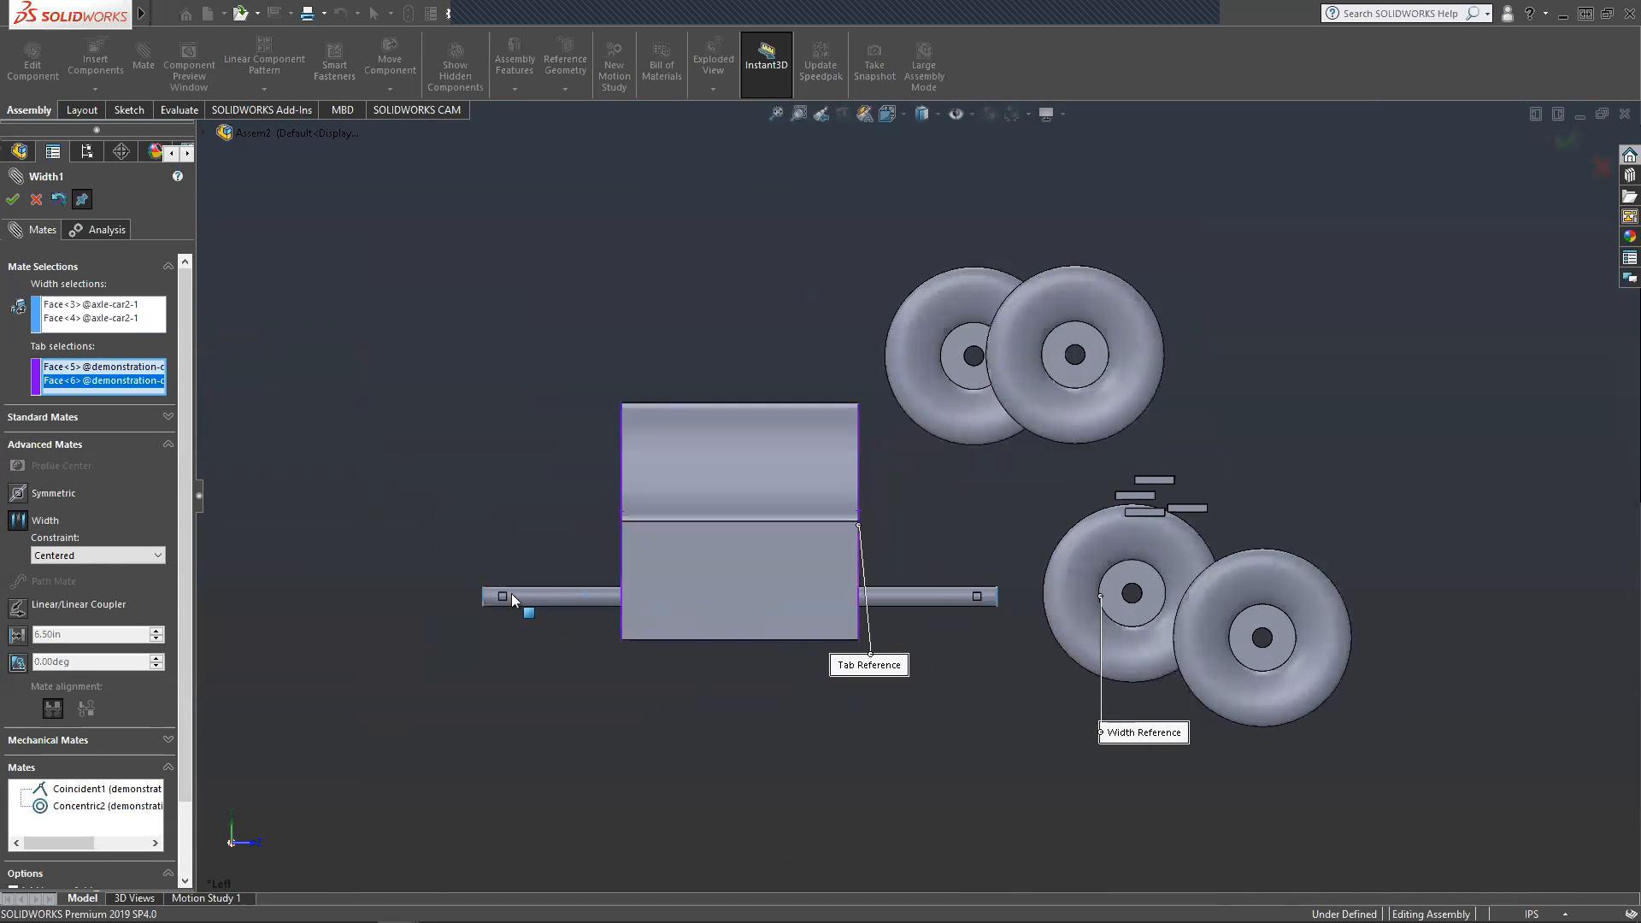
middle_drag(1239, 650, 706, 696)
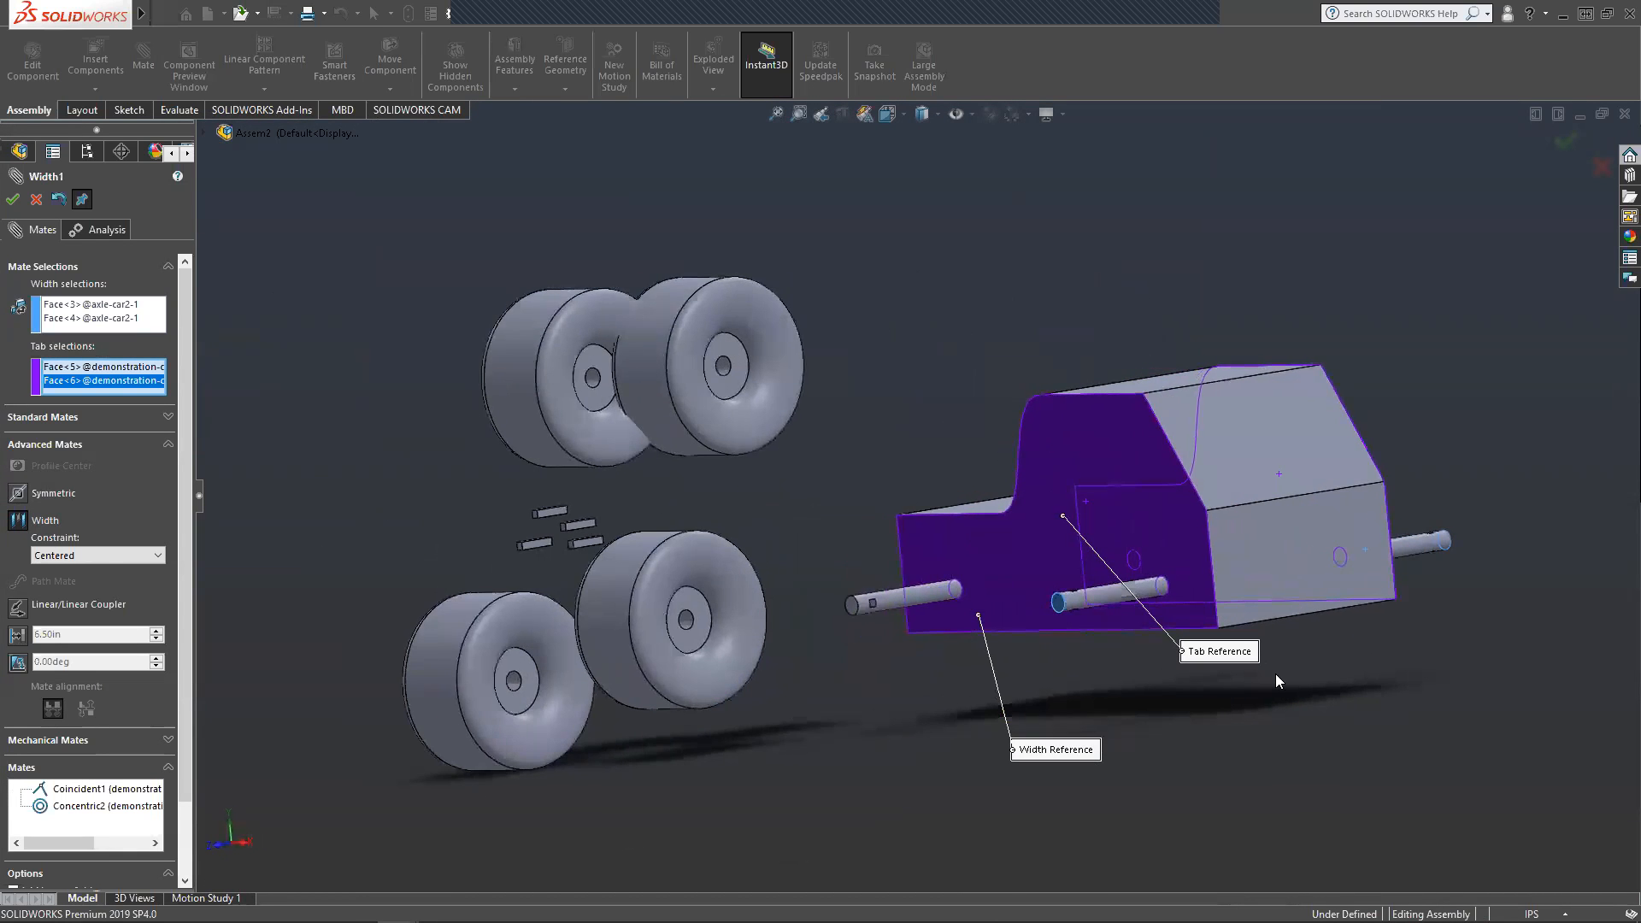
scroll(1274, 645, up, 2)
middle_drag(1231, 586, 1288, 624)
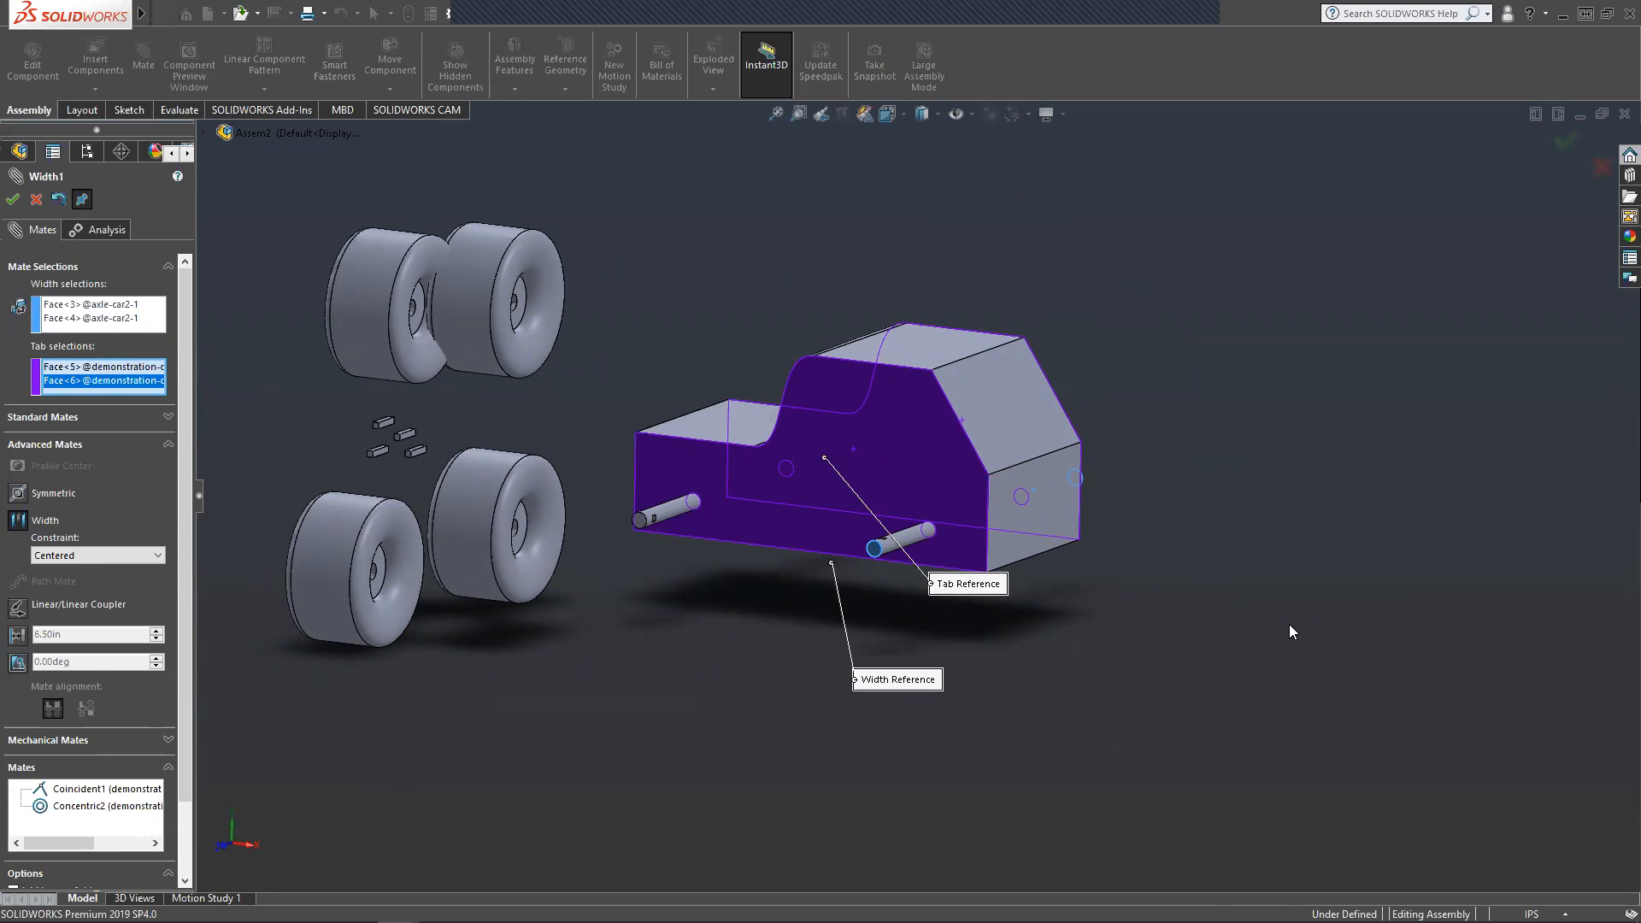
middle_drag(883, 544, 728, 585)
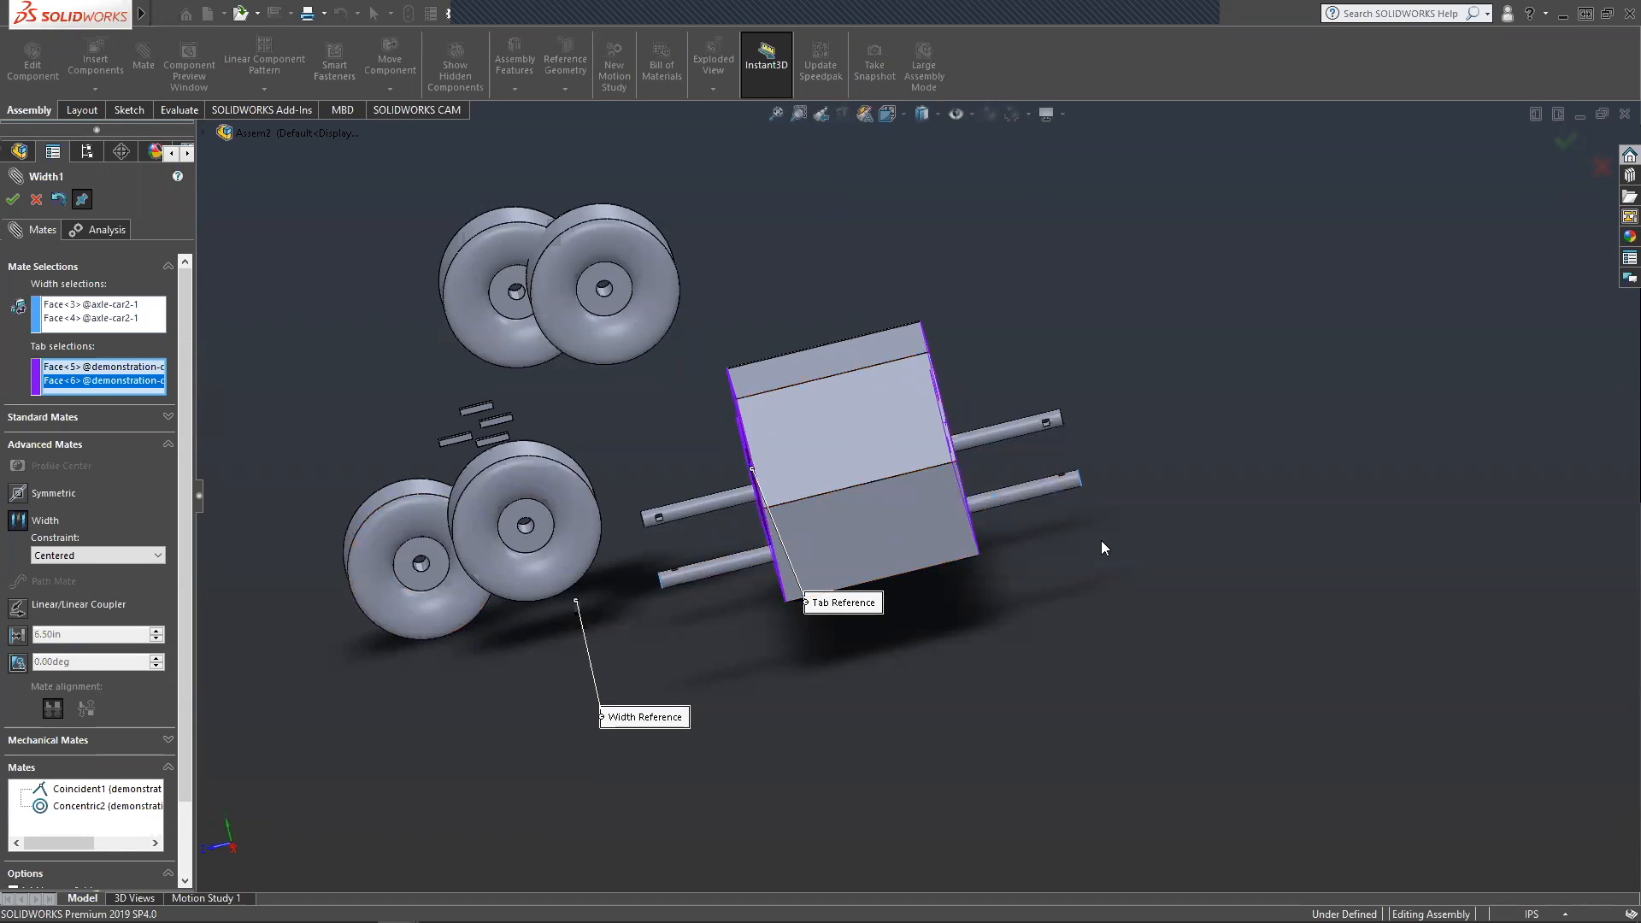
mouse_move(828, 543)
middle_down()
mouse_move(799, 659)
mouse_move(806, 554)
middle_up()
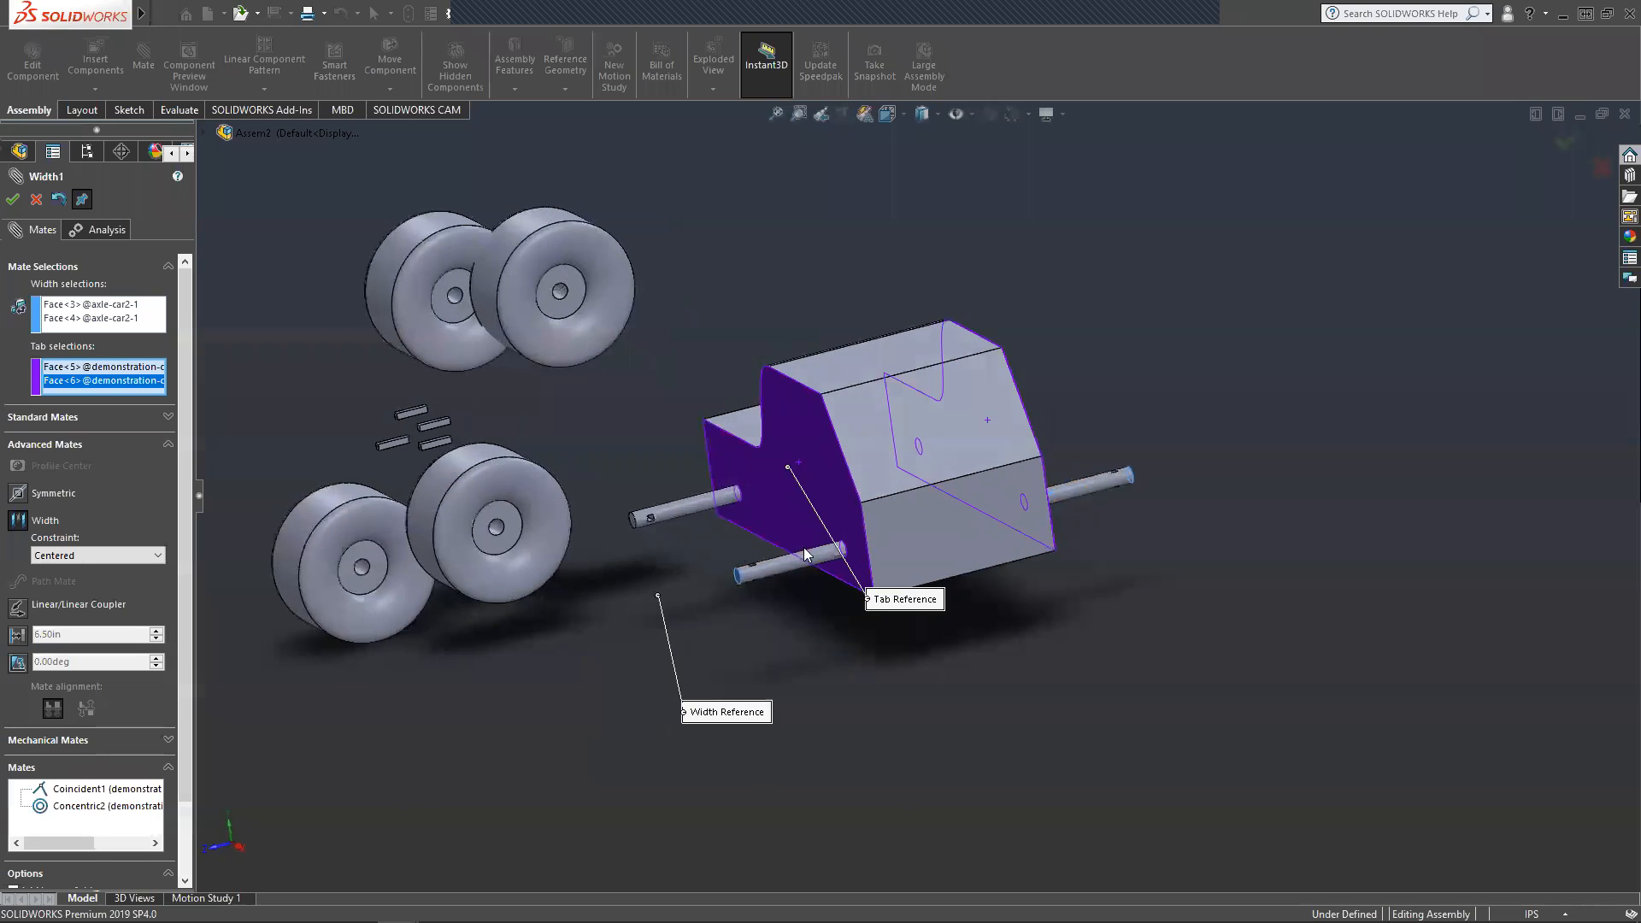
middle_drag(1062, 677, 752, 450)
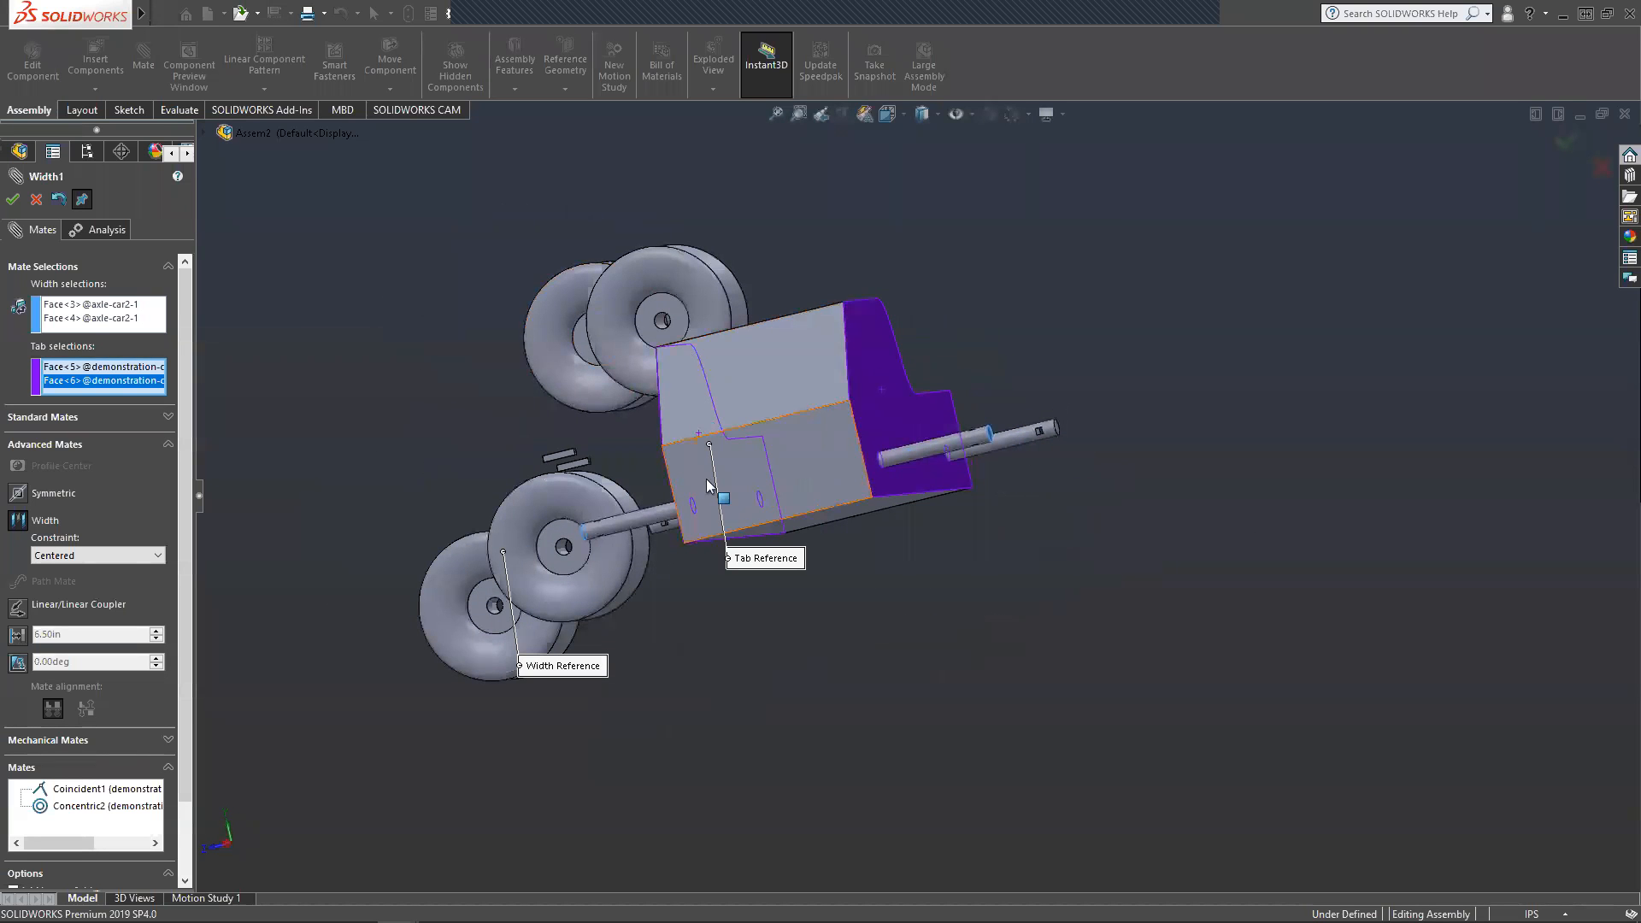
middle_drag(668, 559, 791, 575)
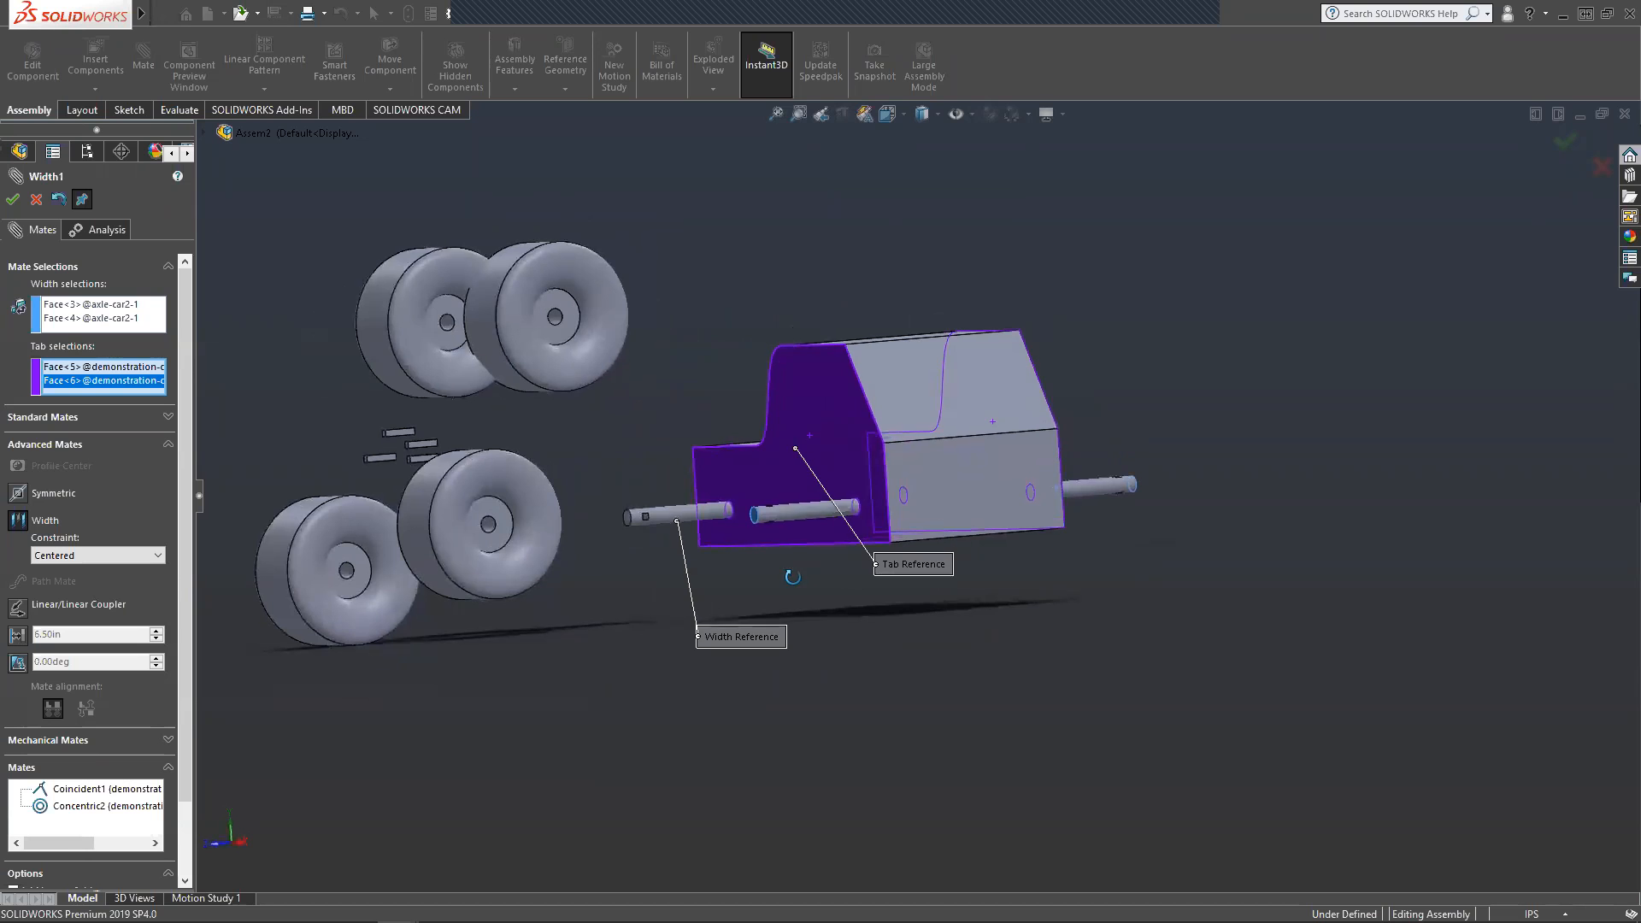
click(13, 199)
Add a concentric mate between the bore of the rear loose wheel in the upper pair and the low-deck axle's cylindrical face.
middle_drag(1023, 678, 1197, 743)
middle_drag(773, 514, 807, 544)
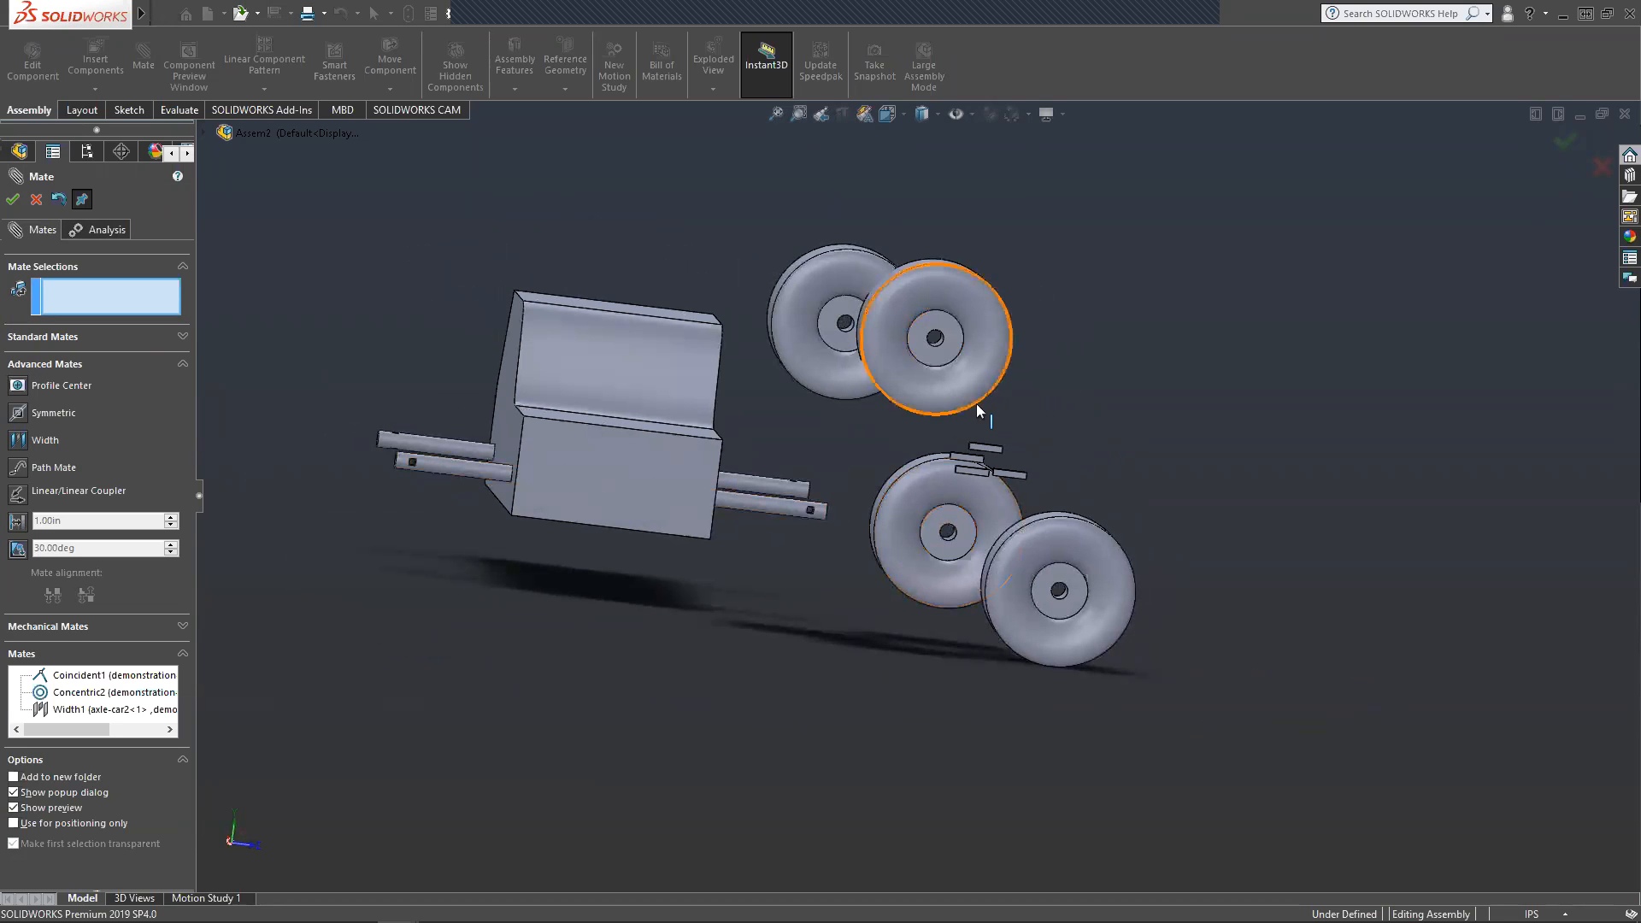
middle_drag(743, 460, 513, 489)
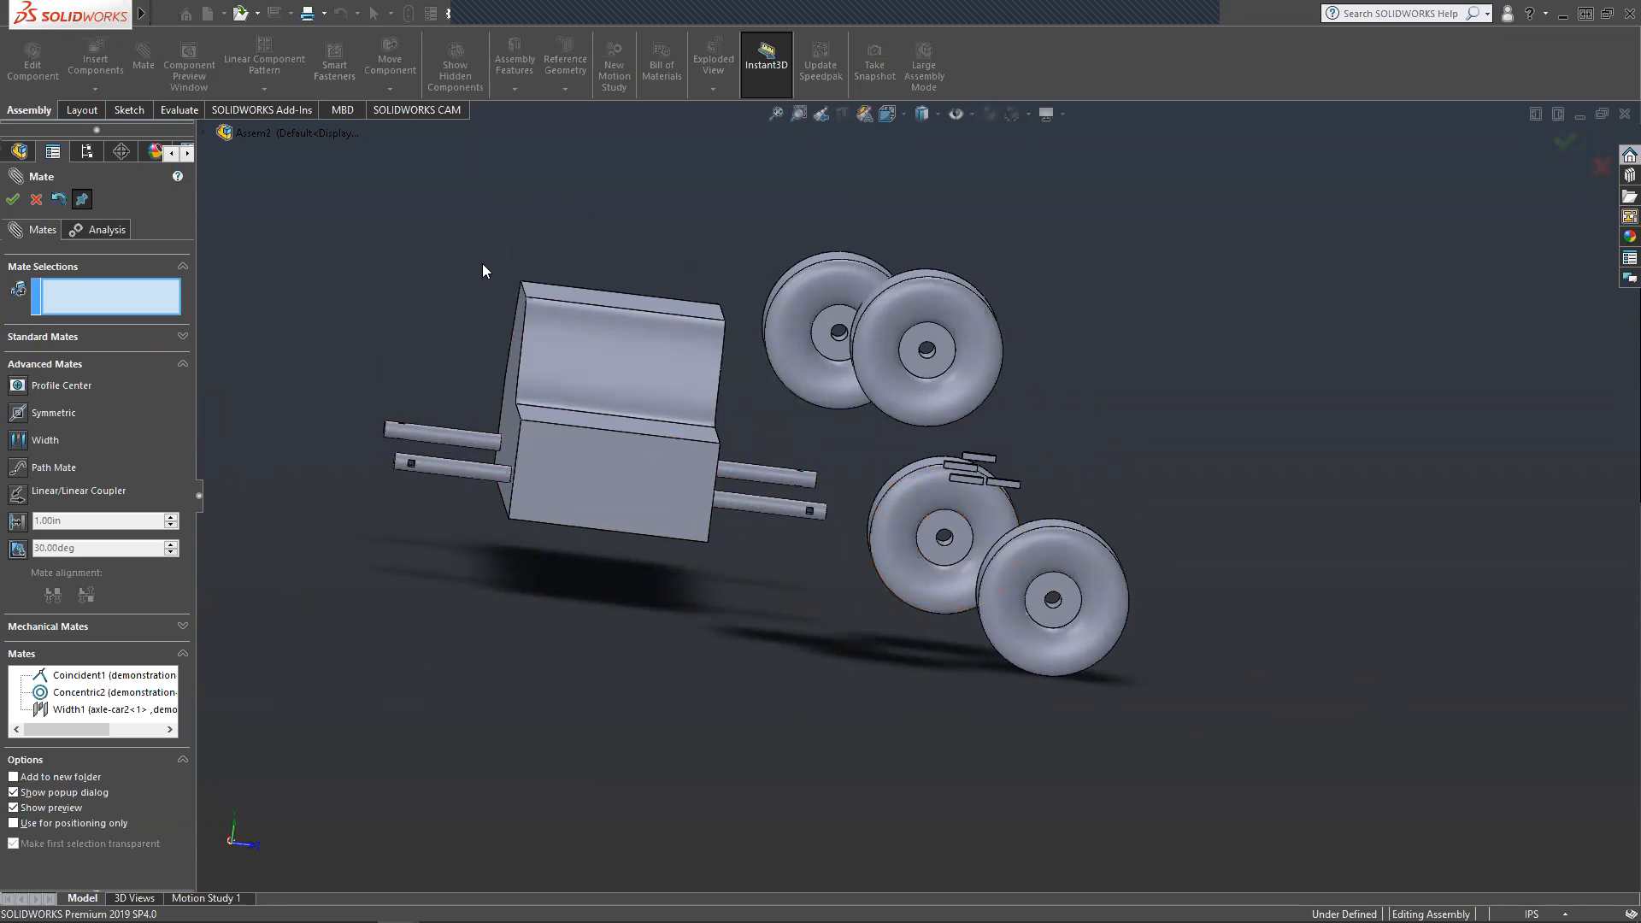
middle_drag(840, 333, 858, 372)
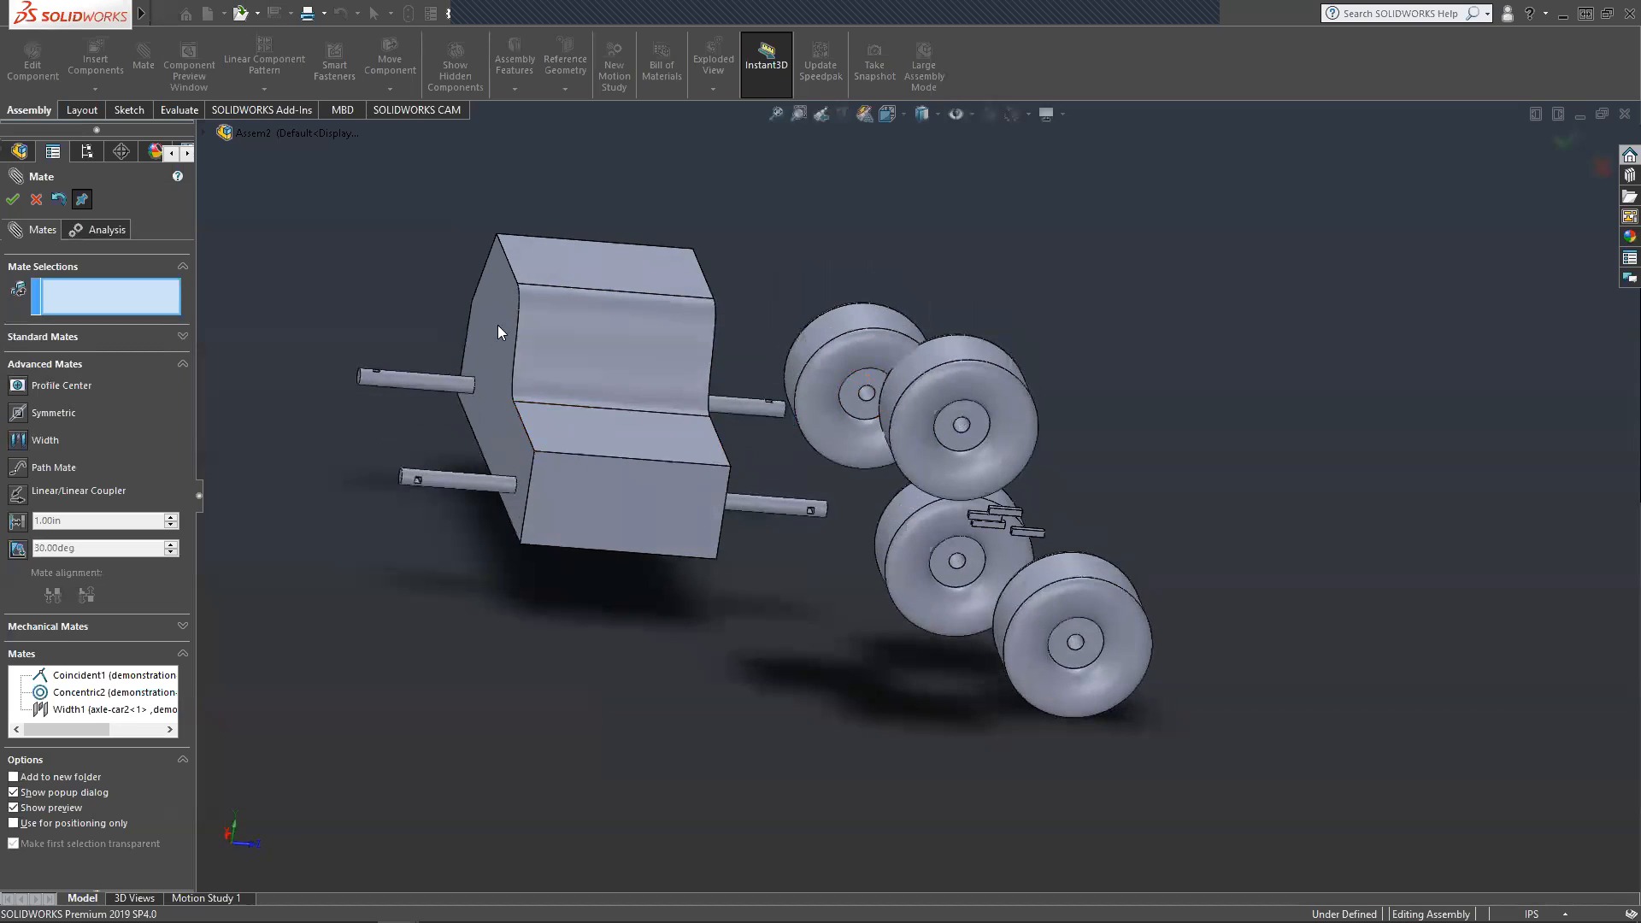
click(866, 394)
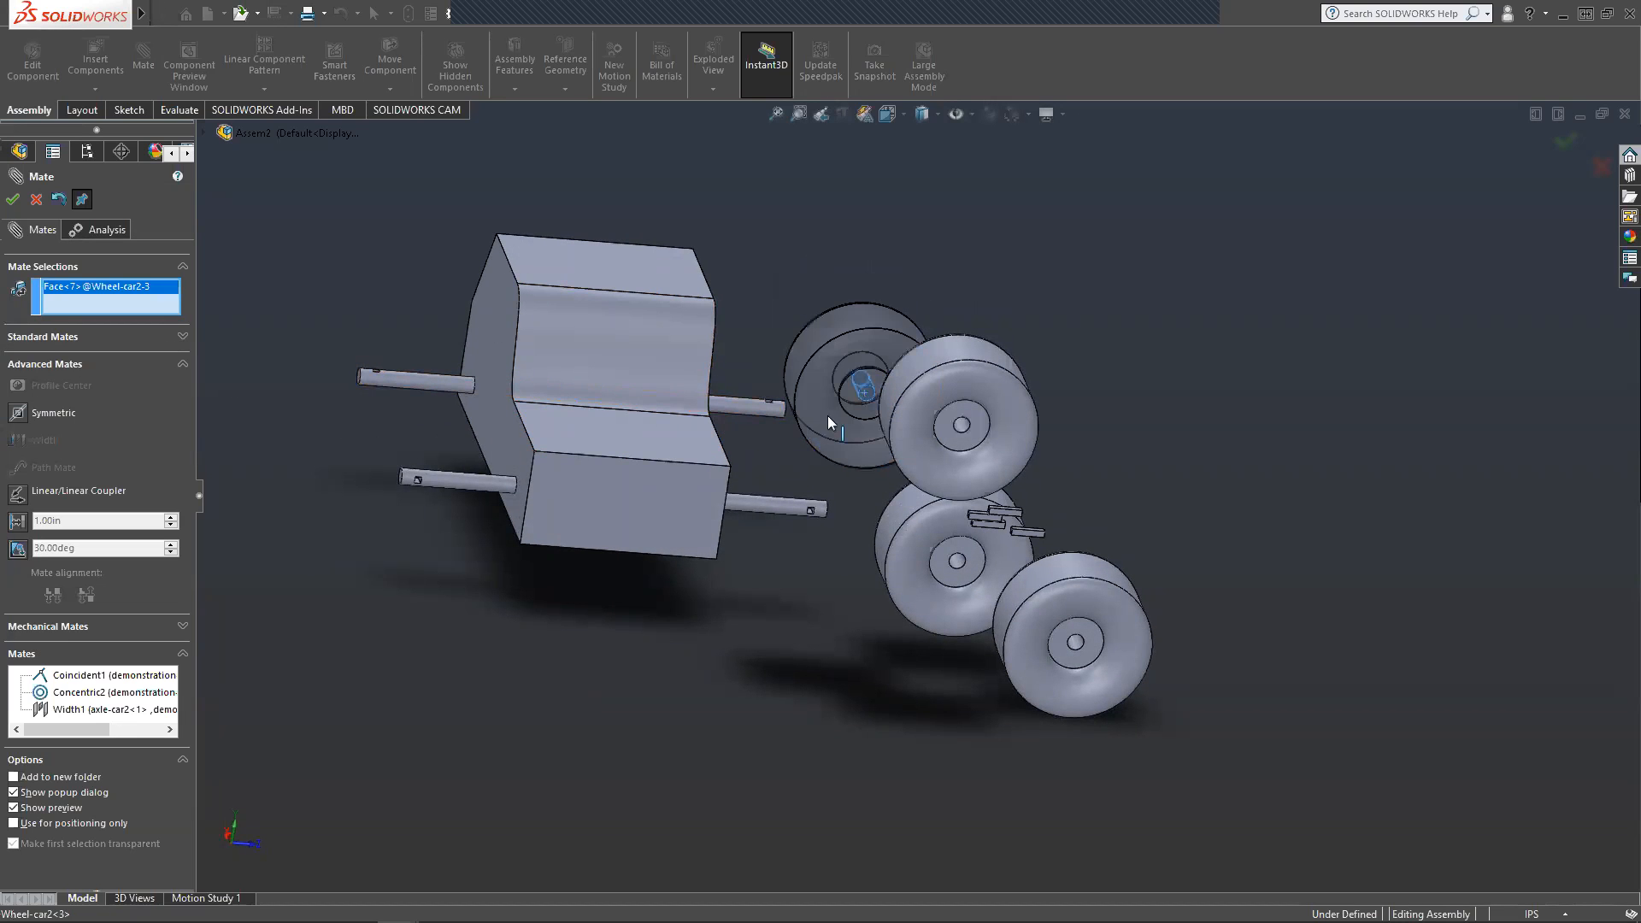
click(439, 476)
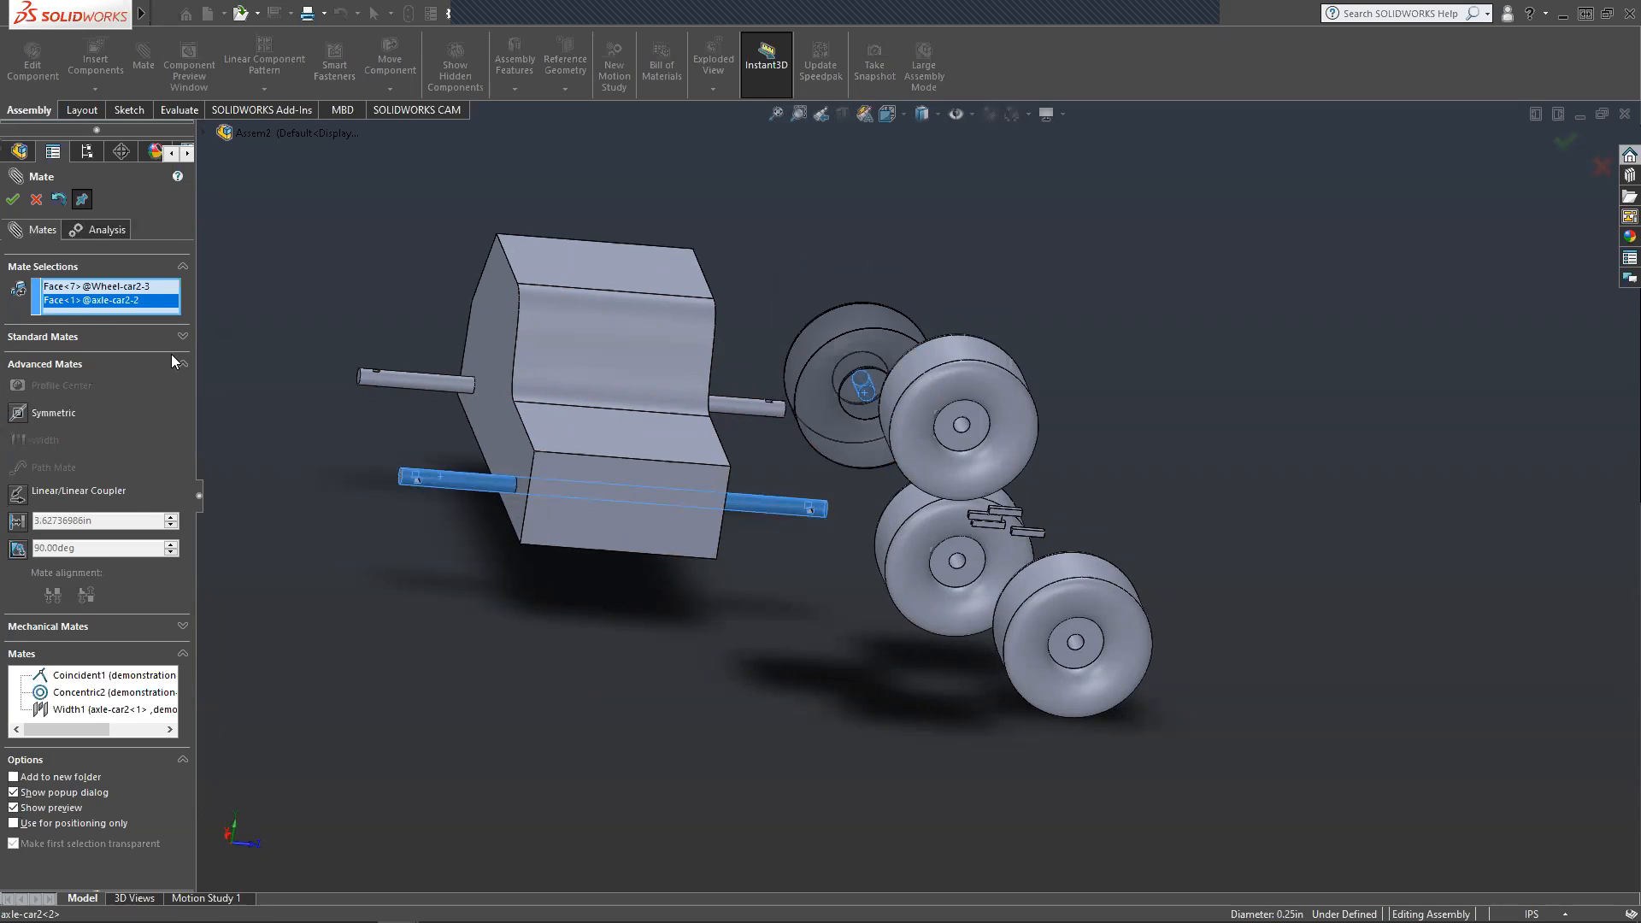
click(72, 339)
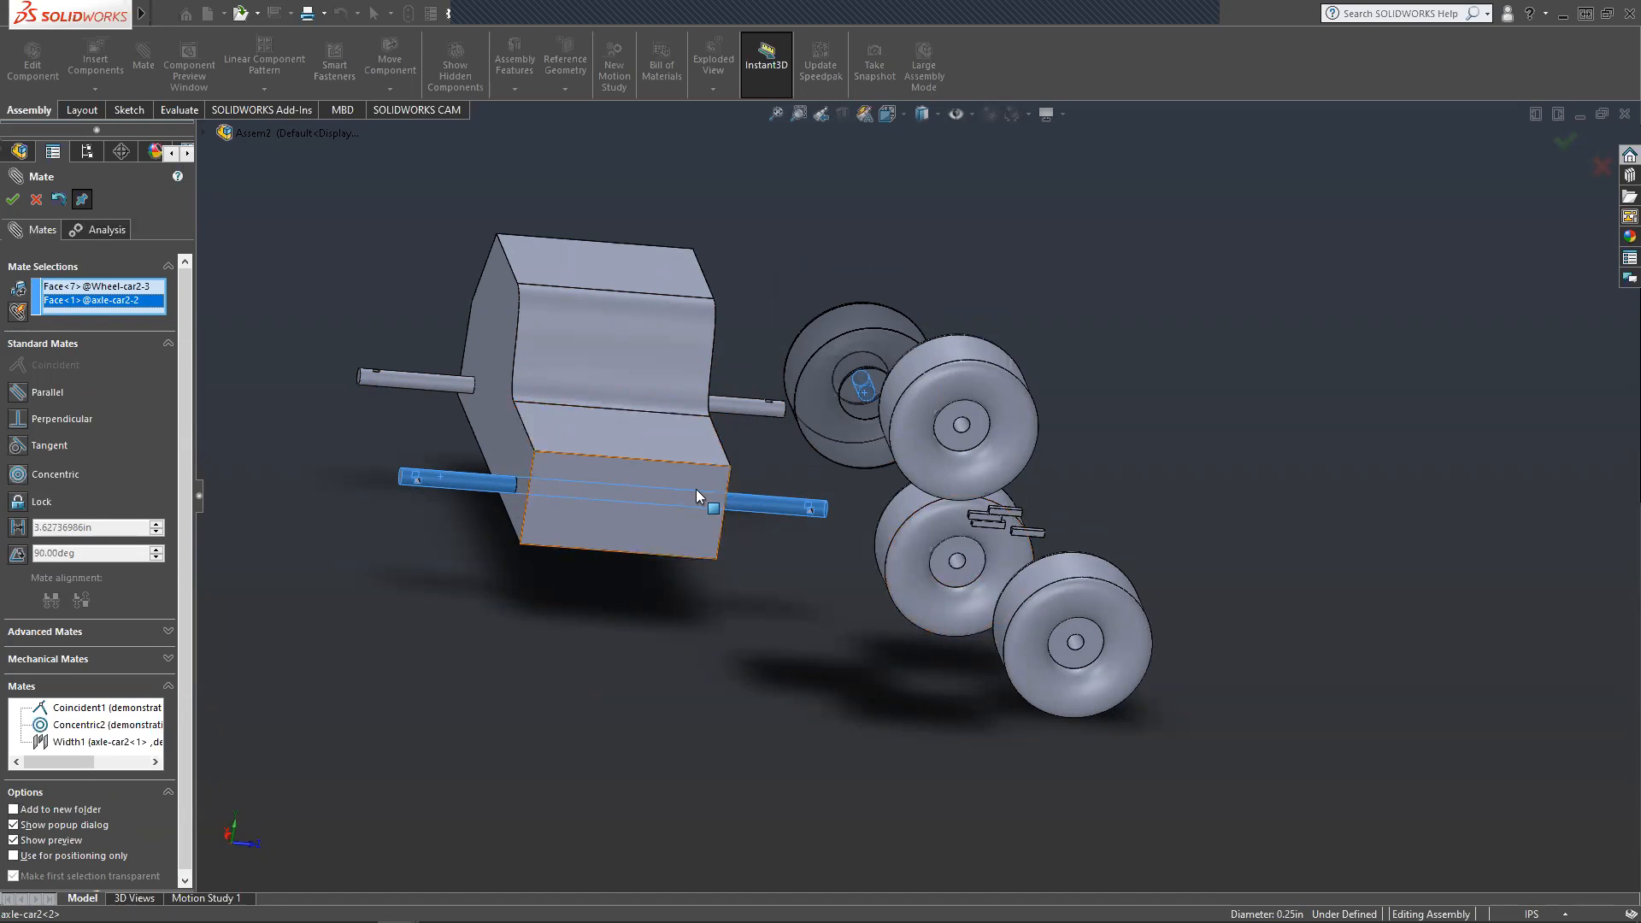
click(21, 479)
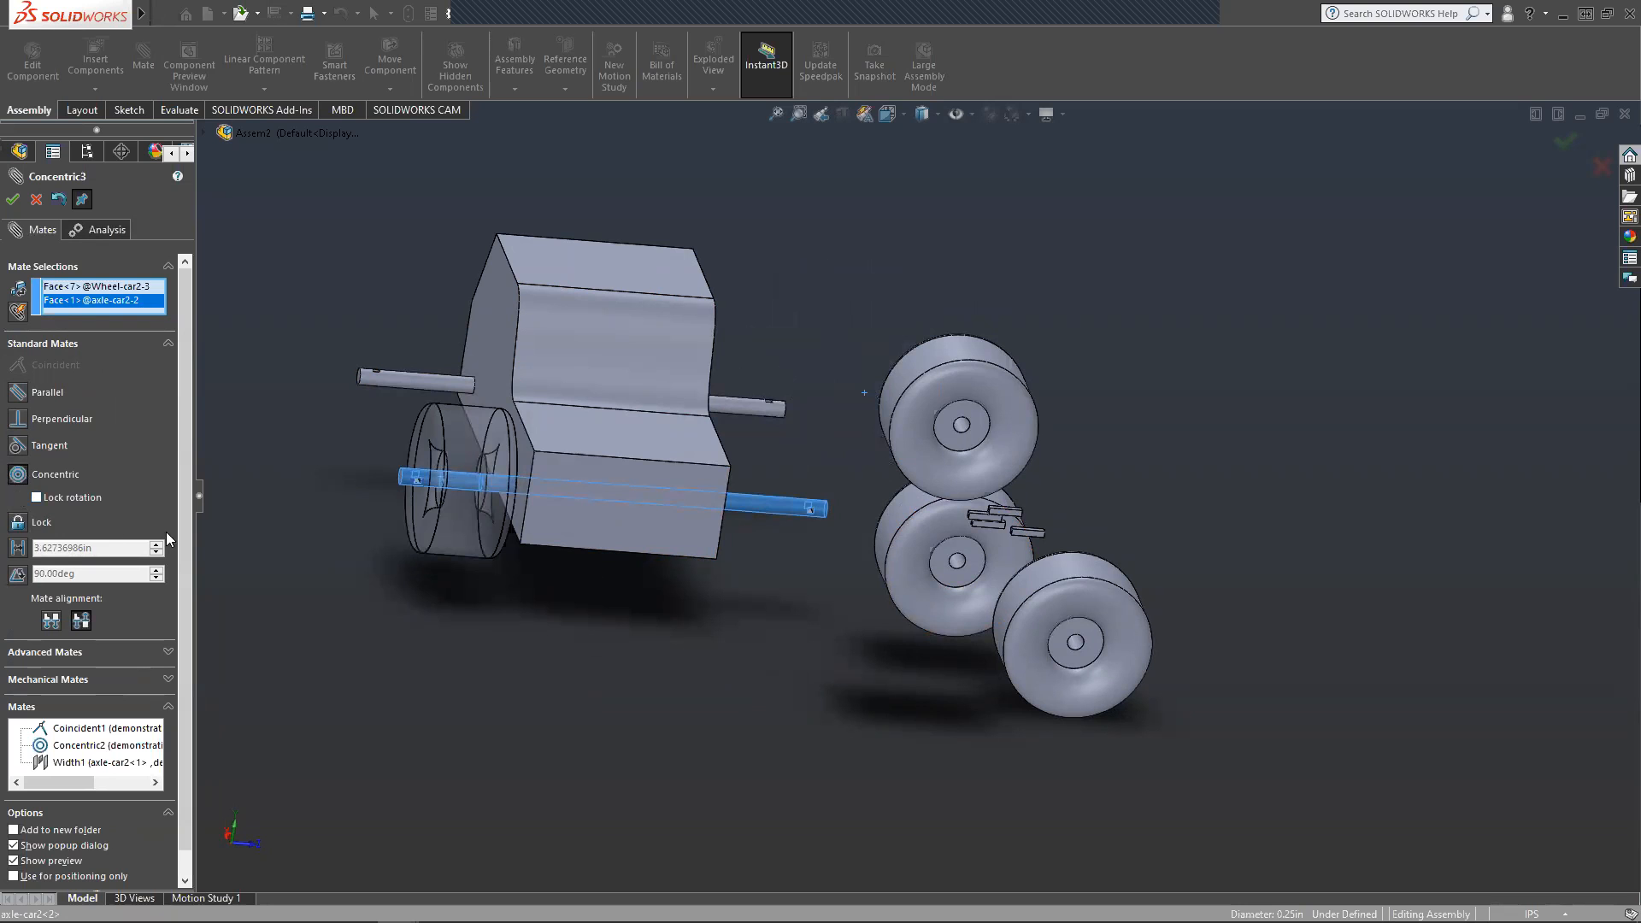
middle_drag(333, 547, 451, 531)
middle_drag(823, 464, 203, 534)
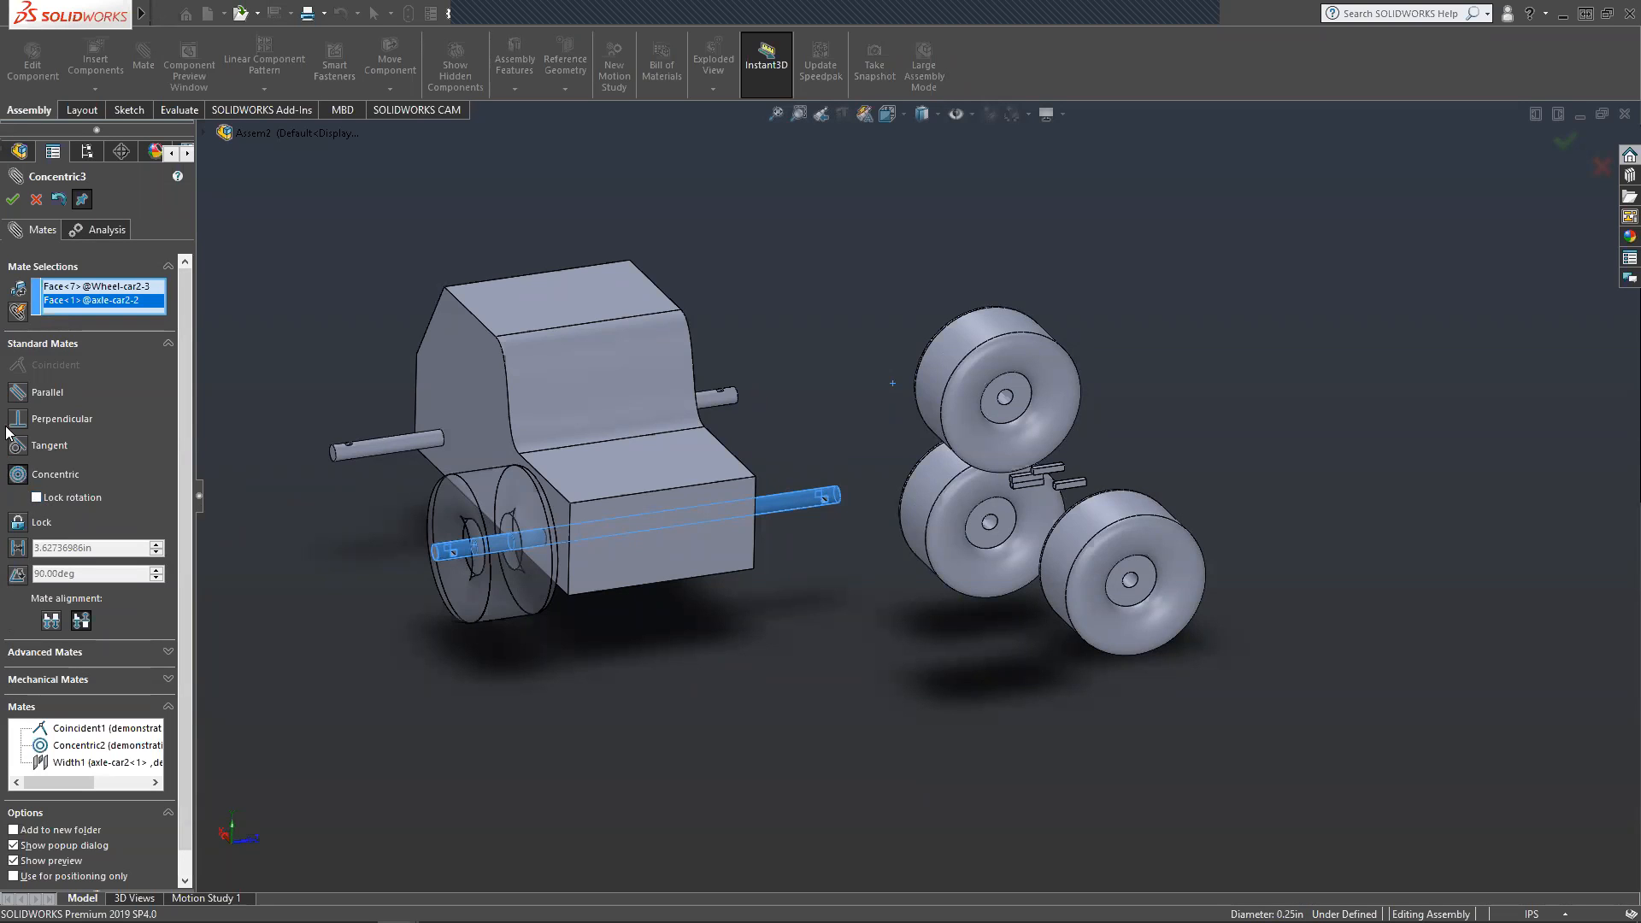
click(12, 202)
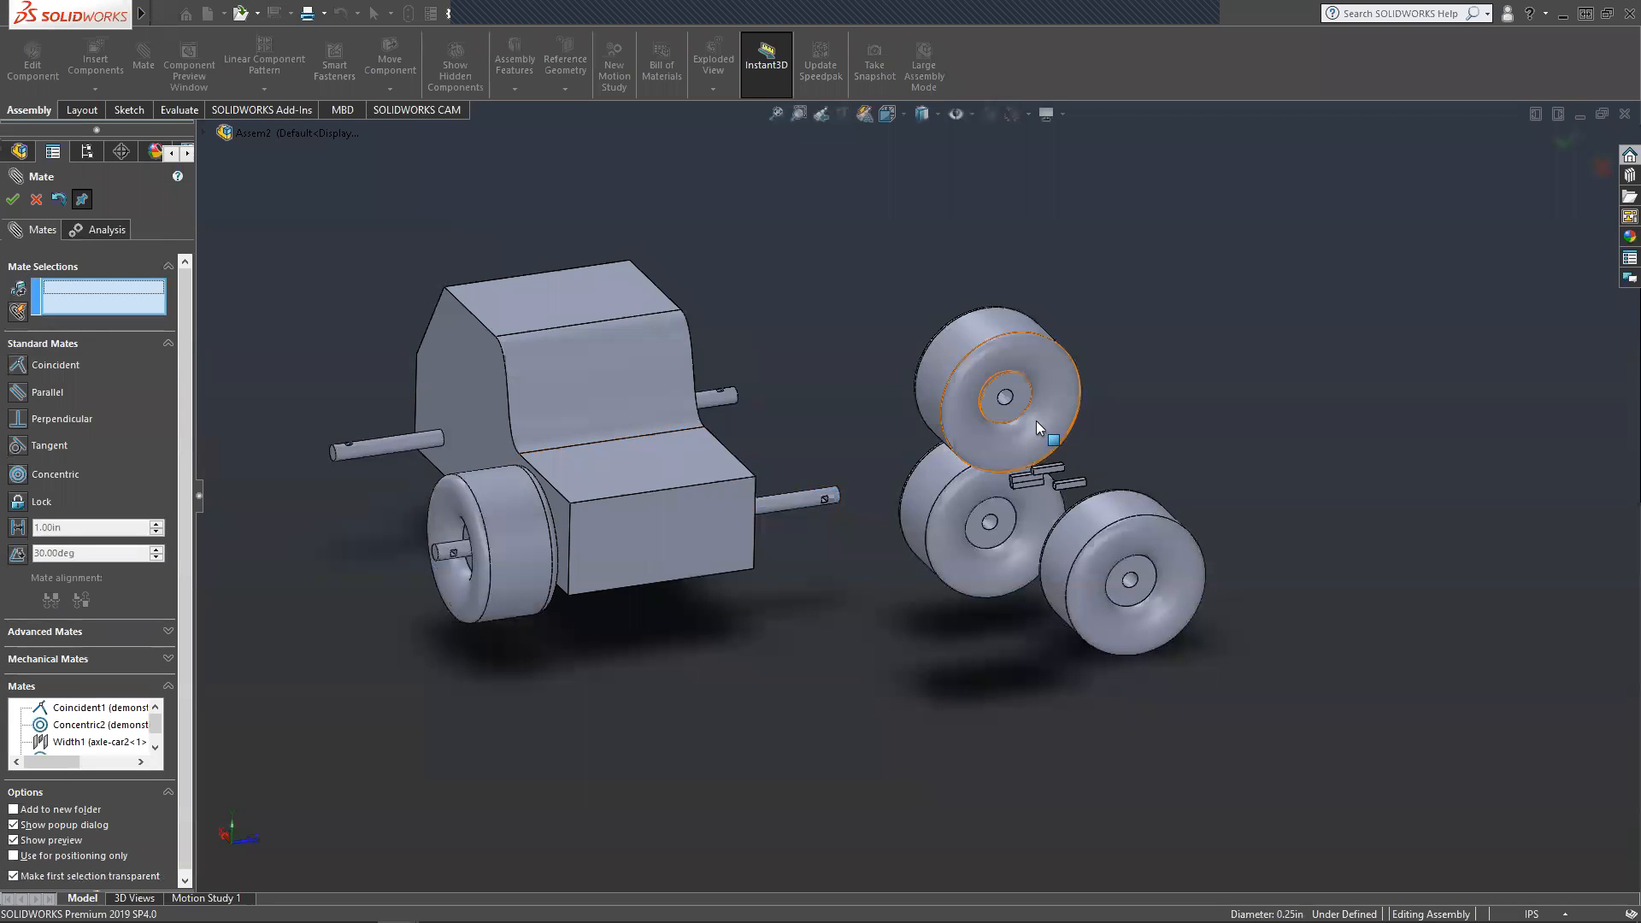
Add a concentric mate between the uppermost loose wheel's bore and the free end of the low-deck axle.
click(1006, 400)
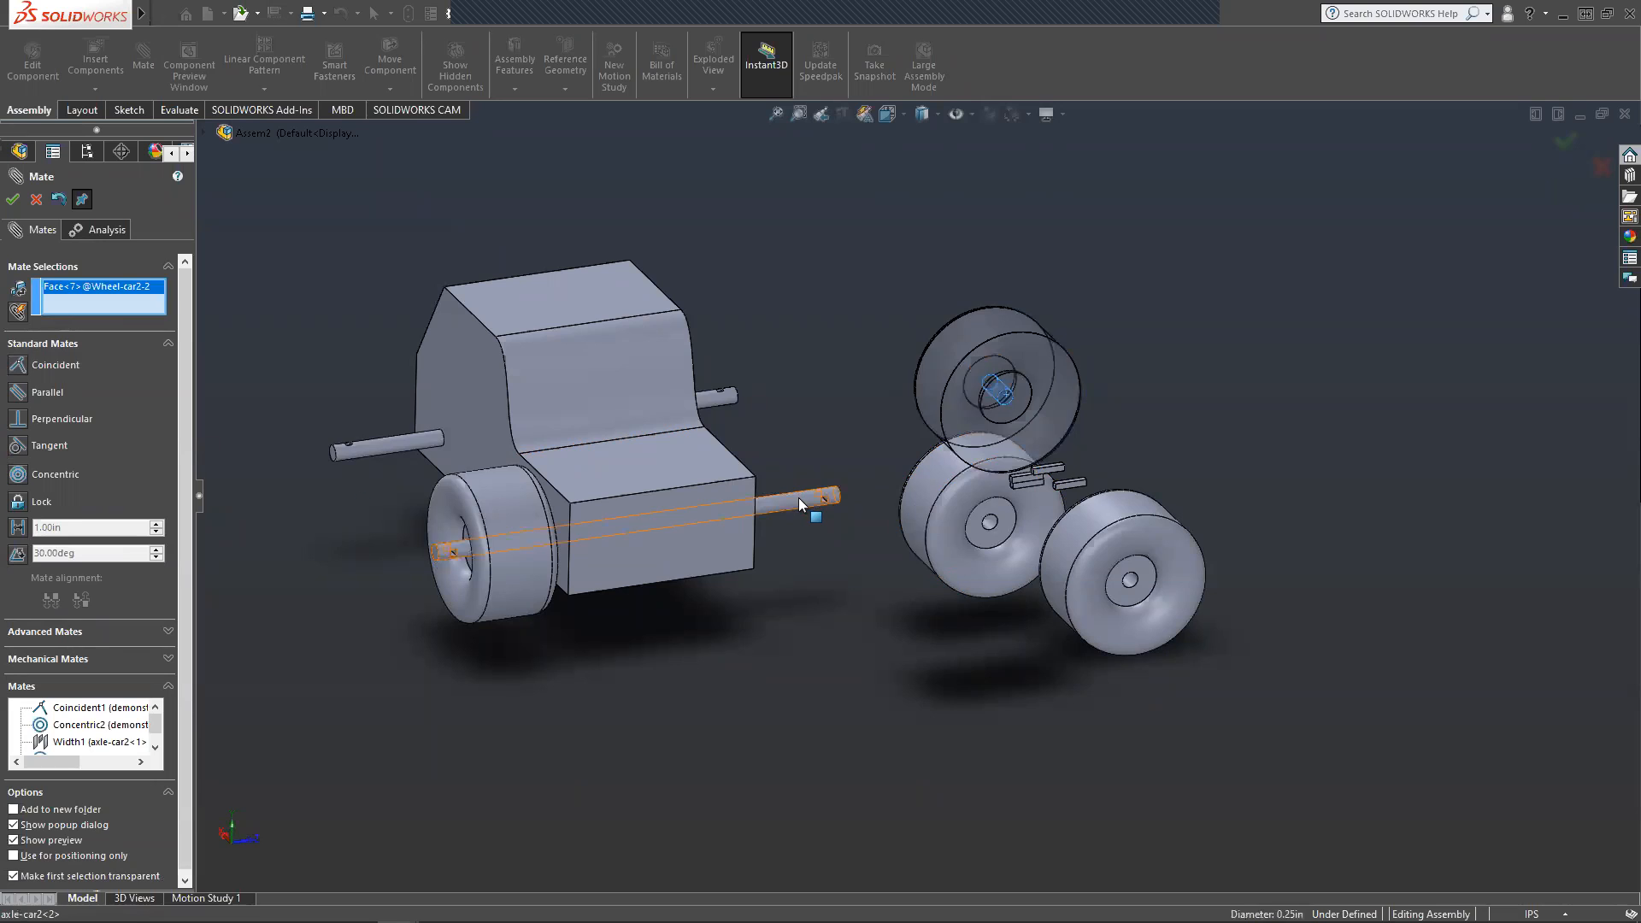
click(816, 498)
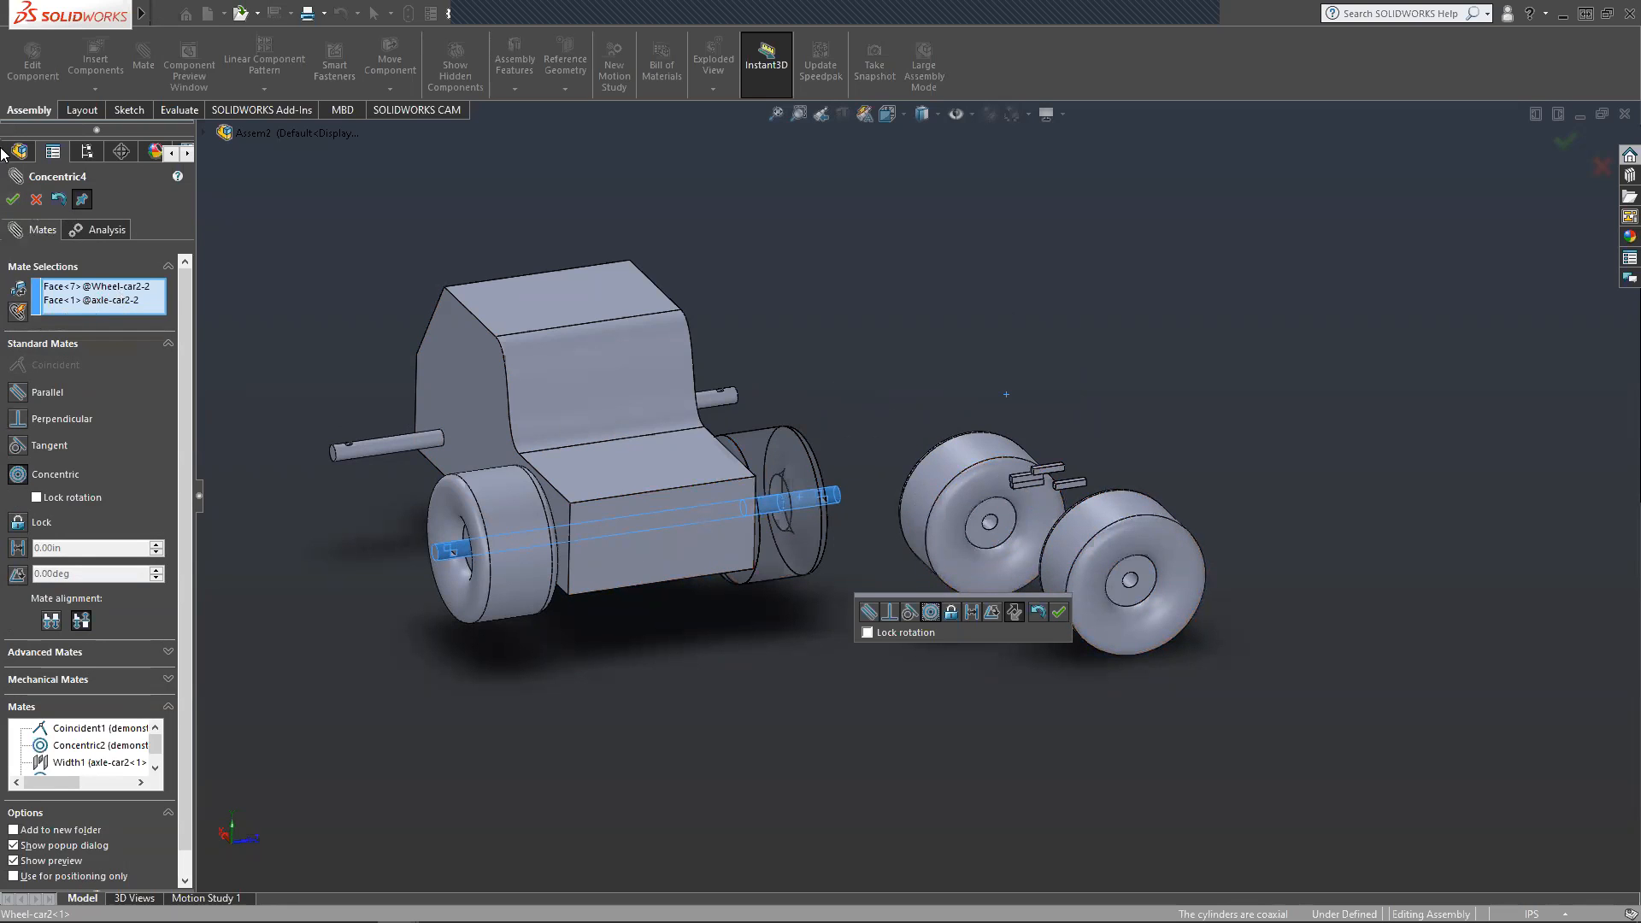
click(12, 199)
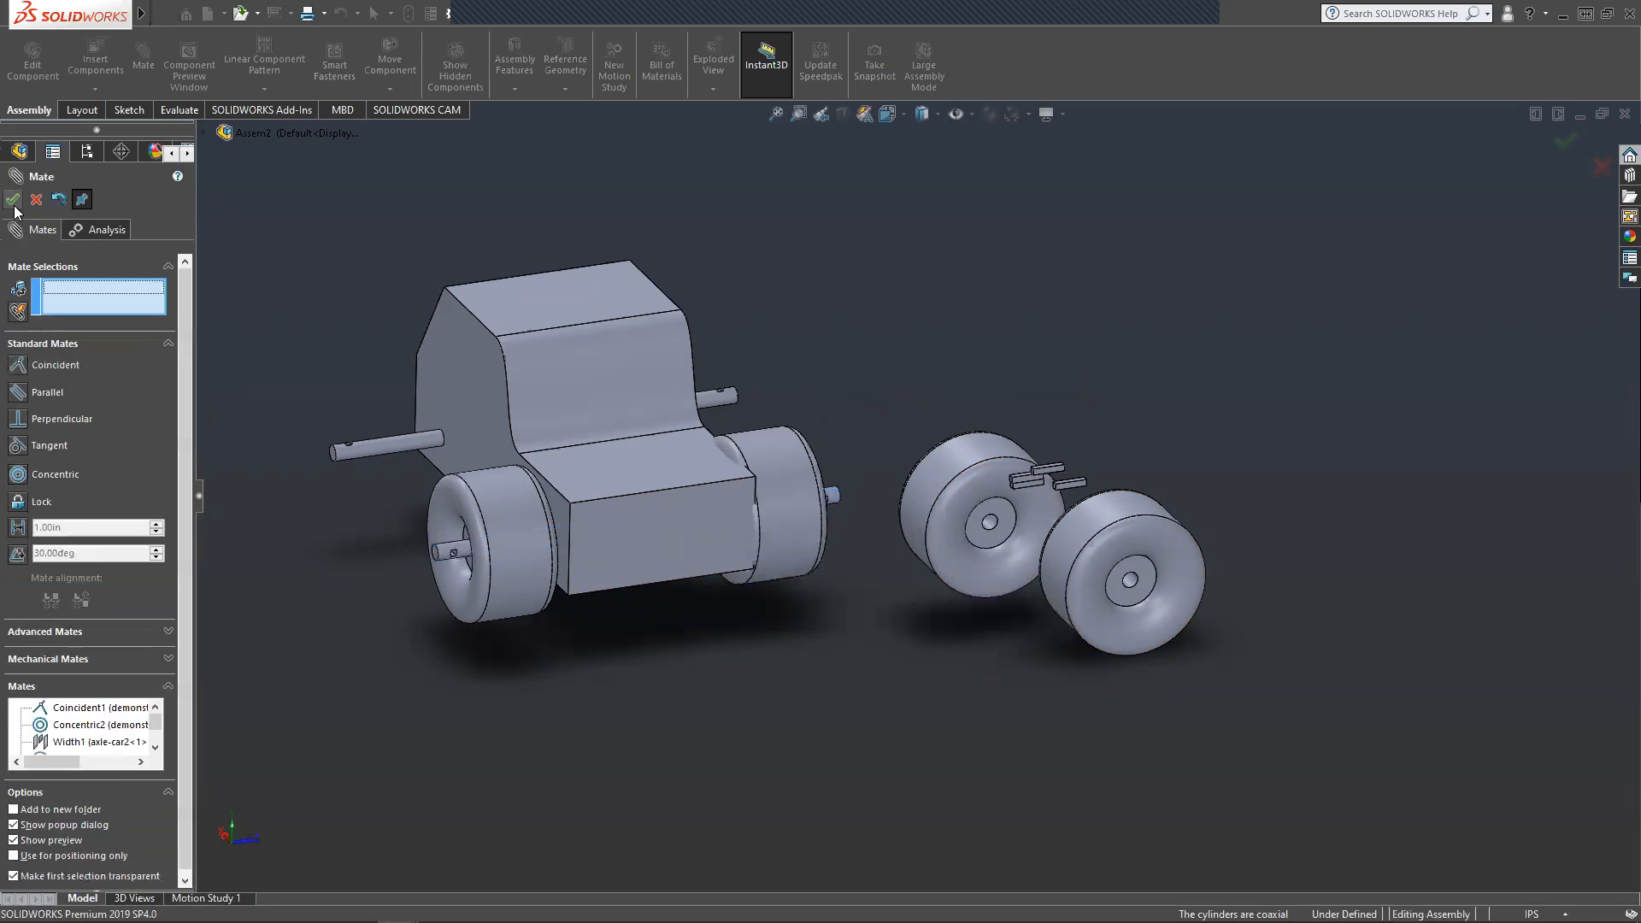
Mate the bore of the loose wheel nearest the car concentrically with the cab-end axle.
click(987, 523)
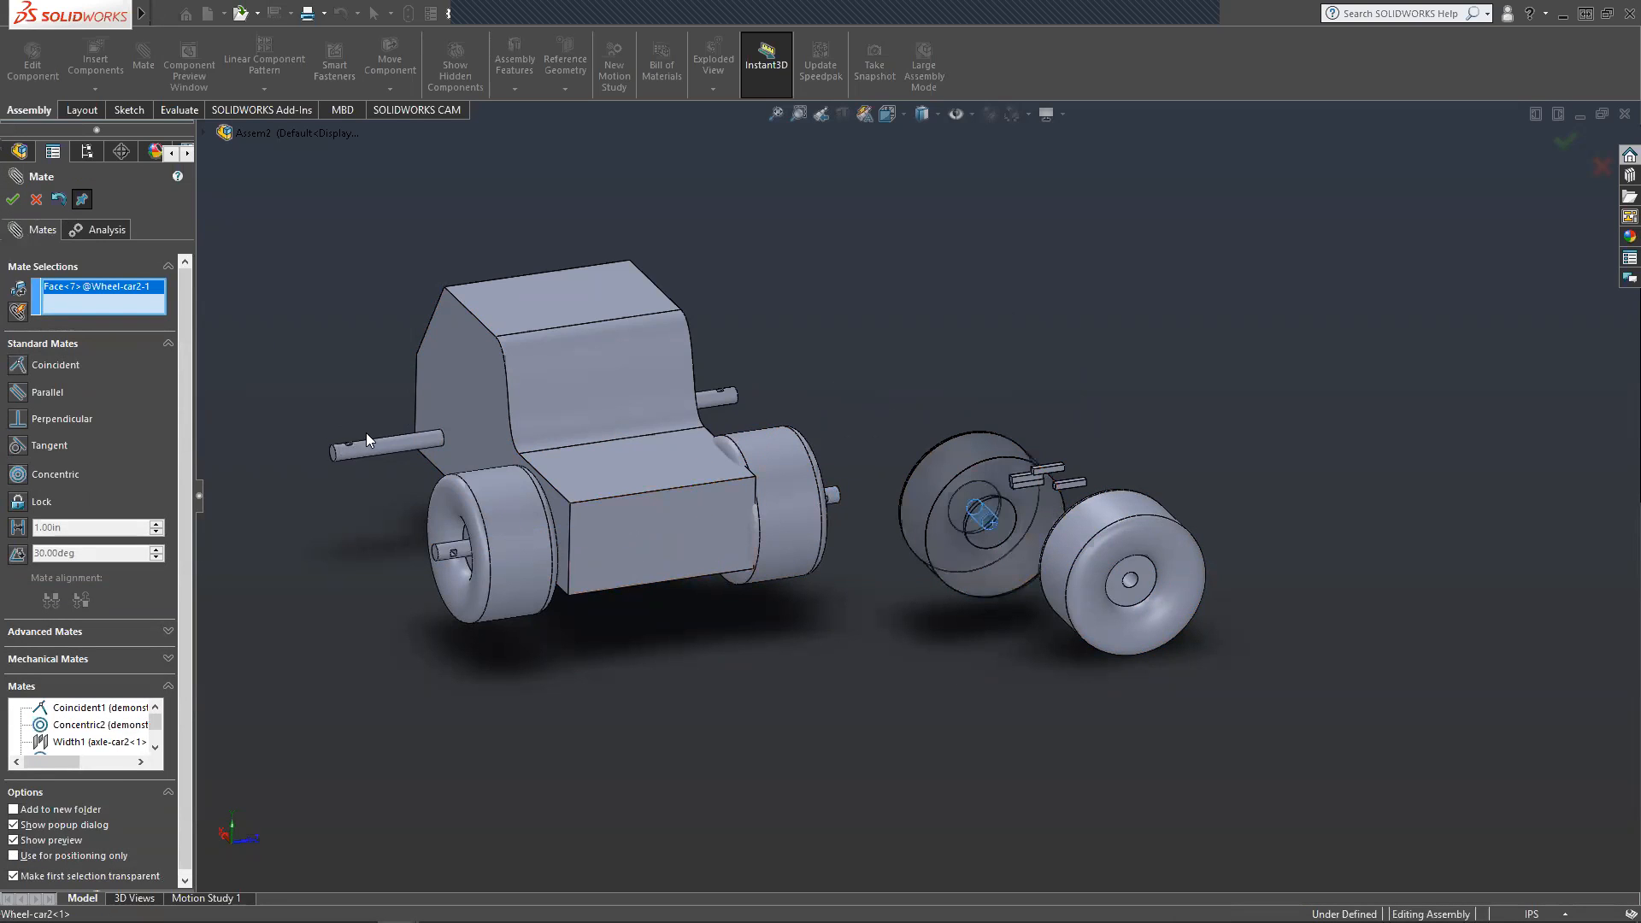
click(390, 455)
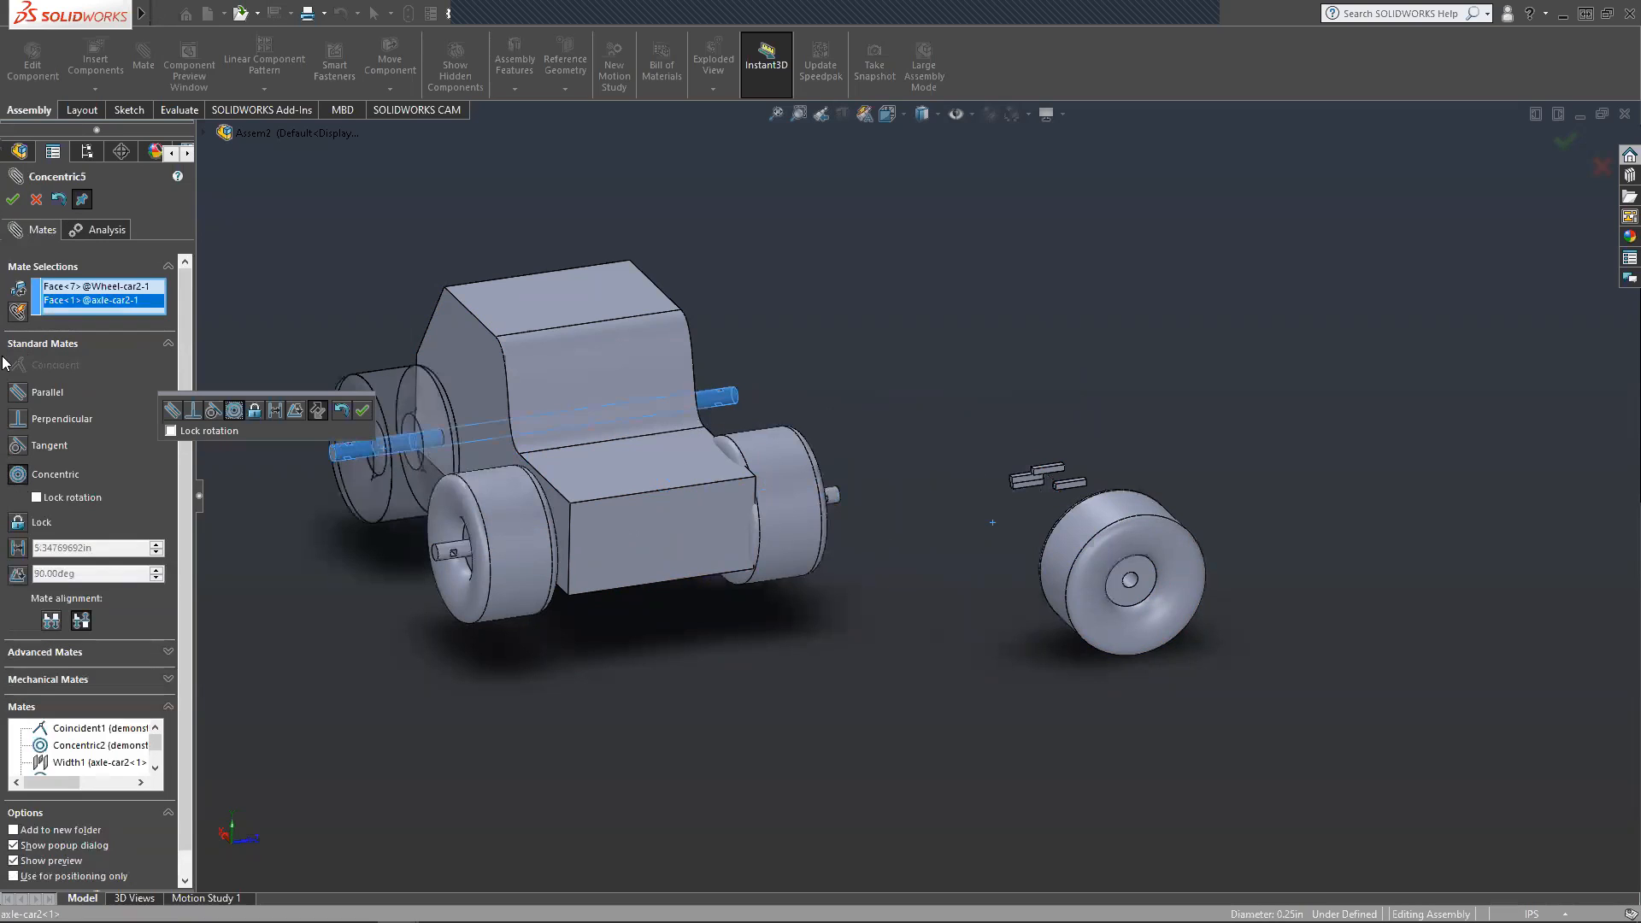
click(13, 202)
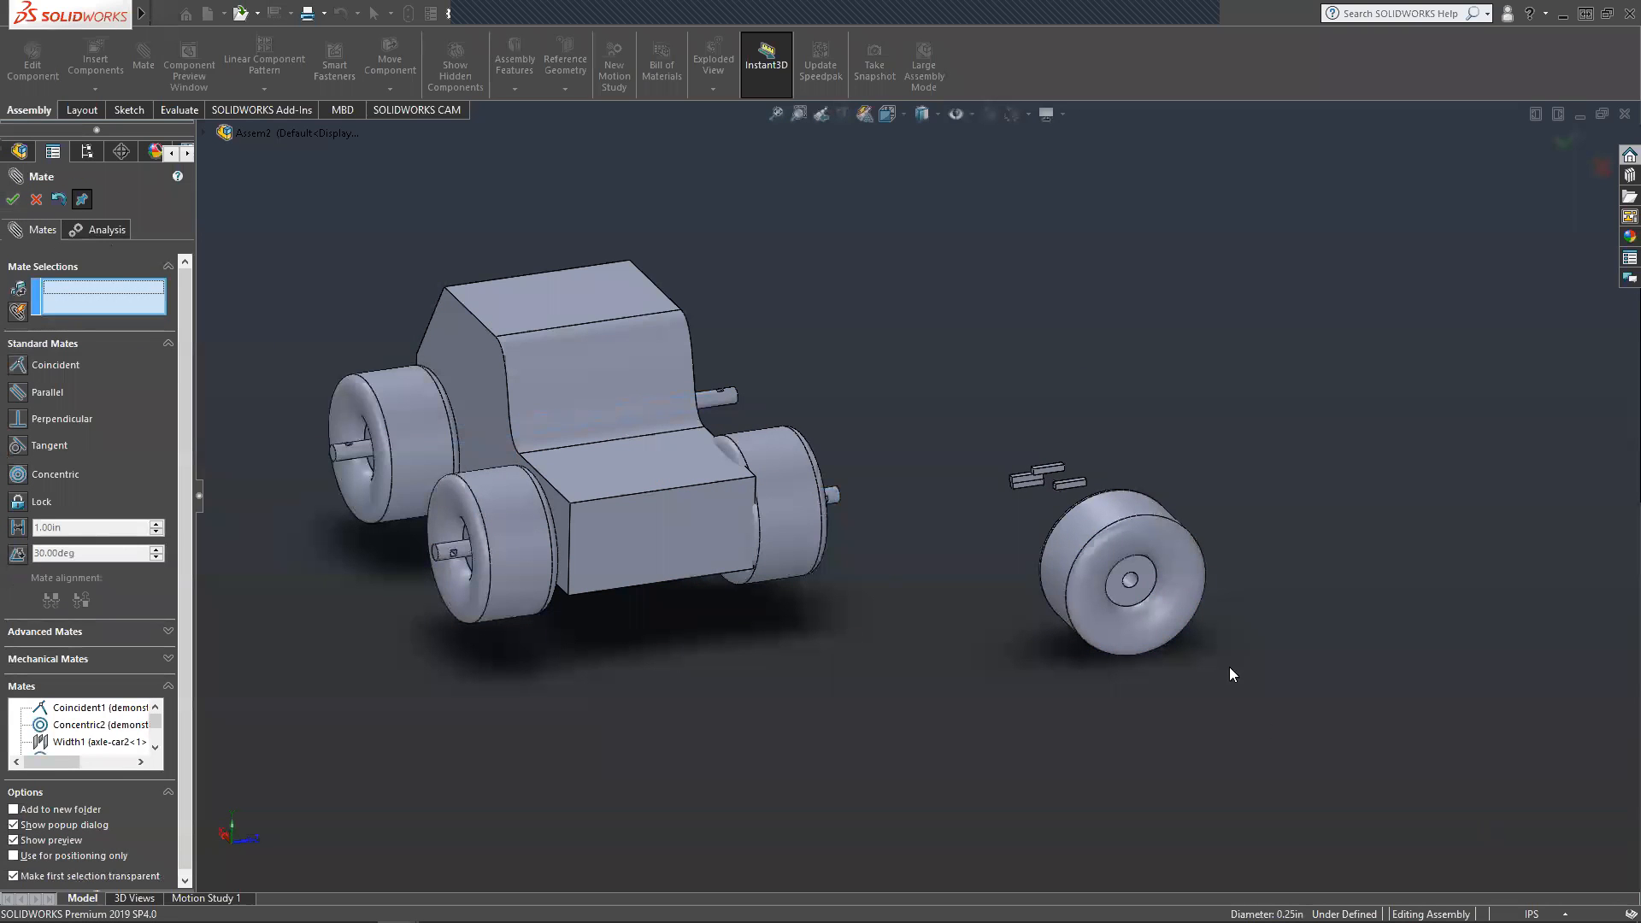
Add a concentric mate between the last loose wheel's bore and the free end of the cab-end axle.
click(1128, 588)
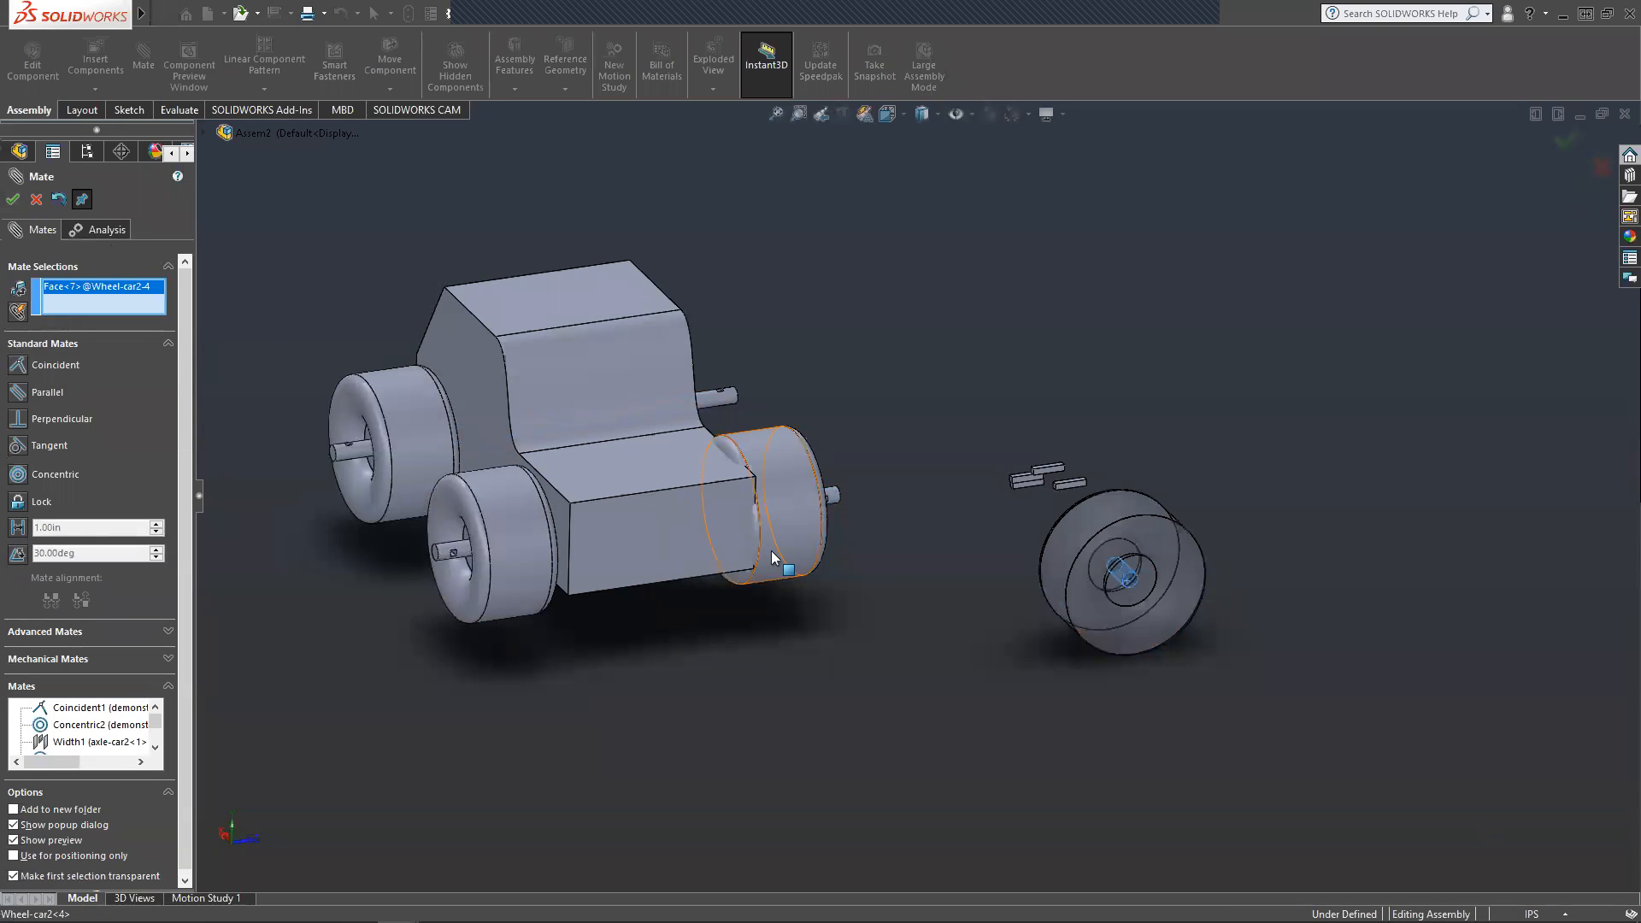
click(720, 405)
middle_drag(1048, 565, 972, 572)
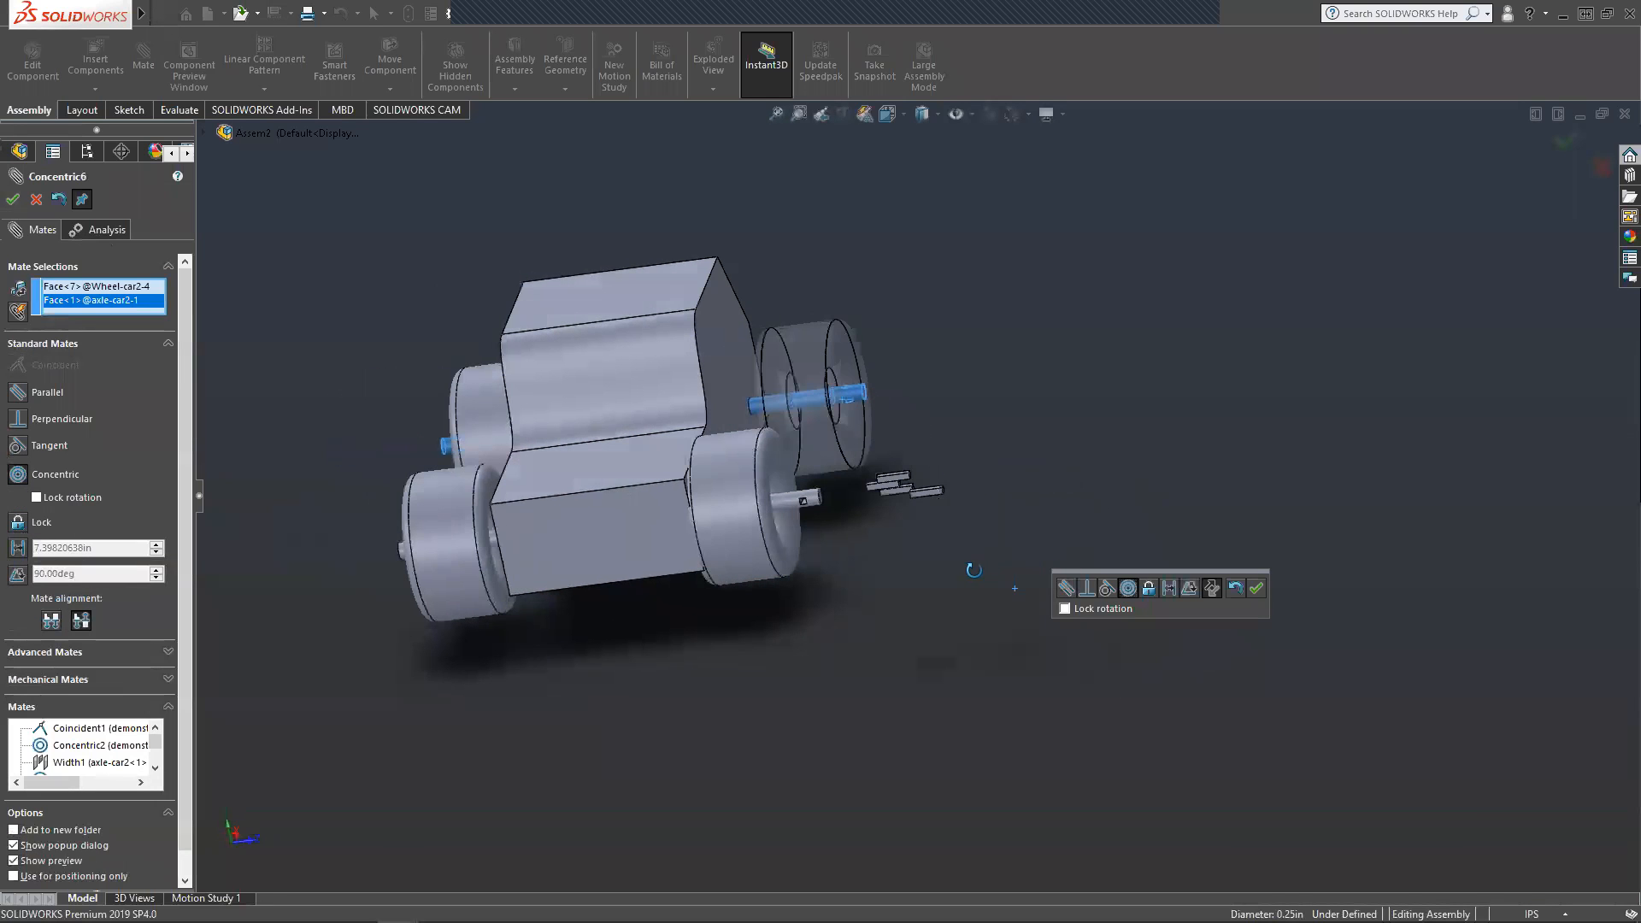
click(12, 202)
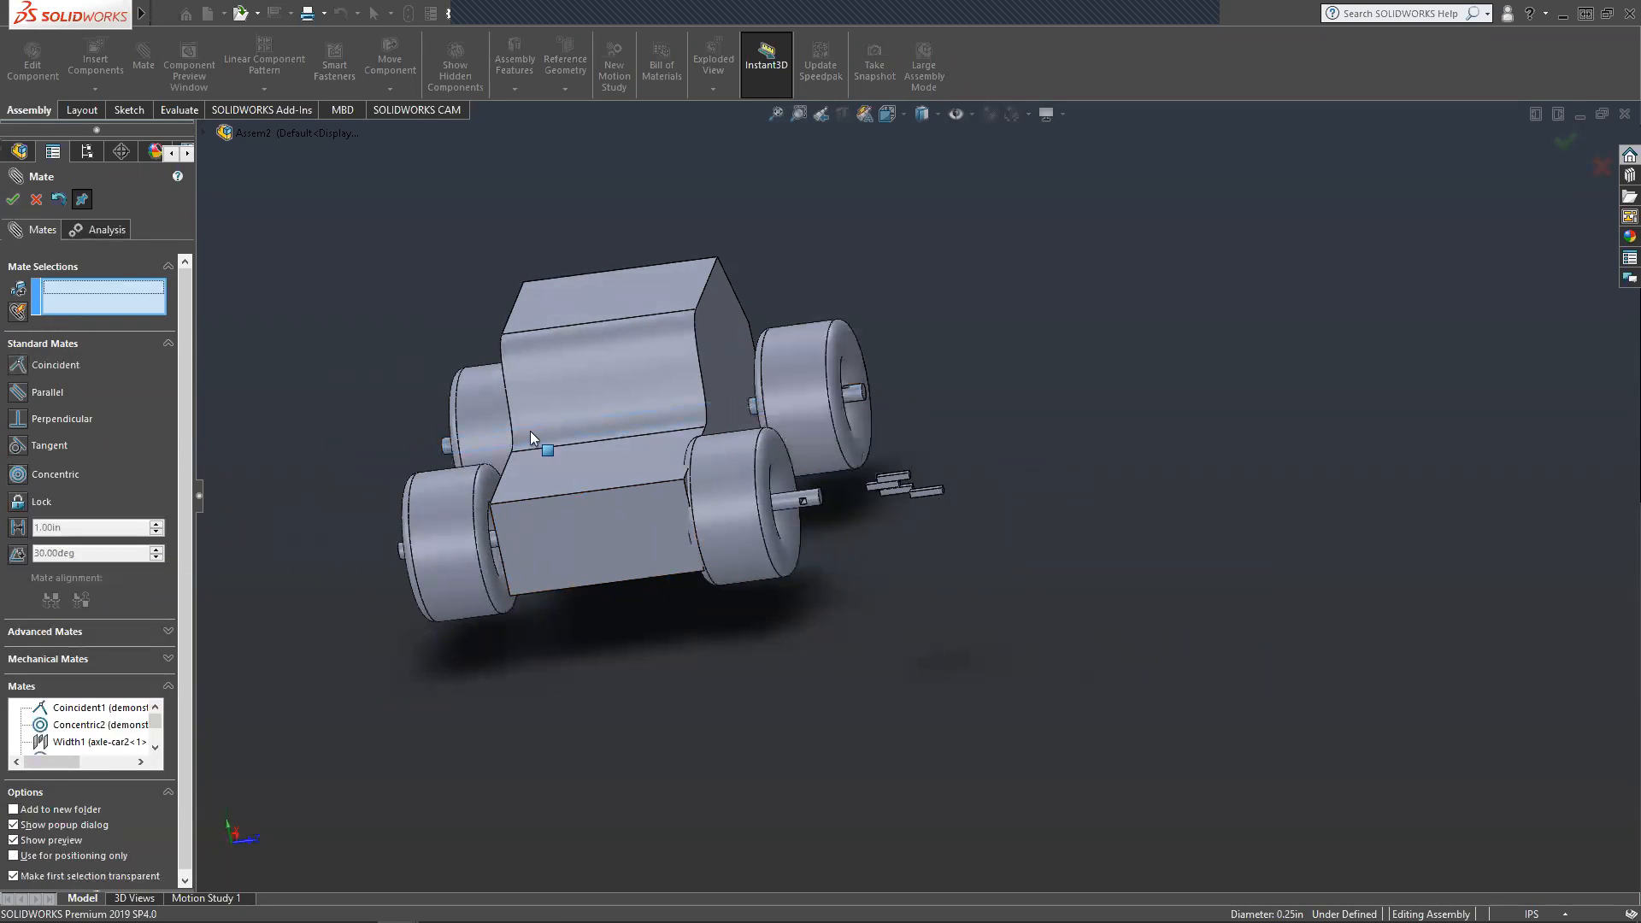
Slide all four wheels inward along their axles toward the car body so the axle ends stick out.
mouse_move(748, 504)
mouse_down()
mouse_move(1063, 509)
mouse_move(810, 513)
mouse_move(1020, 495)
mouse_move(791, 512)
mouse_move(1022, 530)
mouse_move(752, 537)
mouse_move(936, 525)
mouse_move(724, 517)
mouse_up()
drag(468, 547, 496, 543)
drag(771, 398, 750, 396)
drag(490, 391, 506, 398)
Add a coincident mate between a long side face of one loose pin and the side wall of the low-deck axle's square hole.
scroll(880, 475, up, 2)
scroll(905, 504, down, 10)
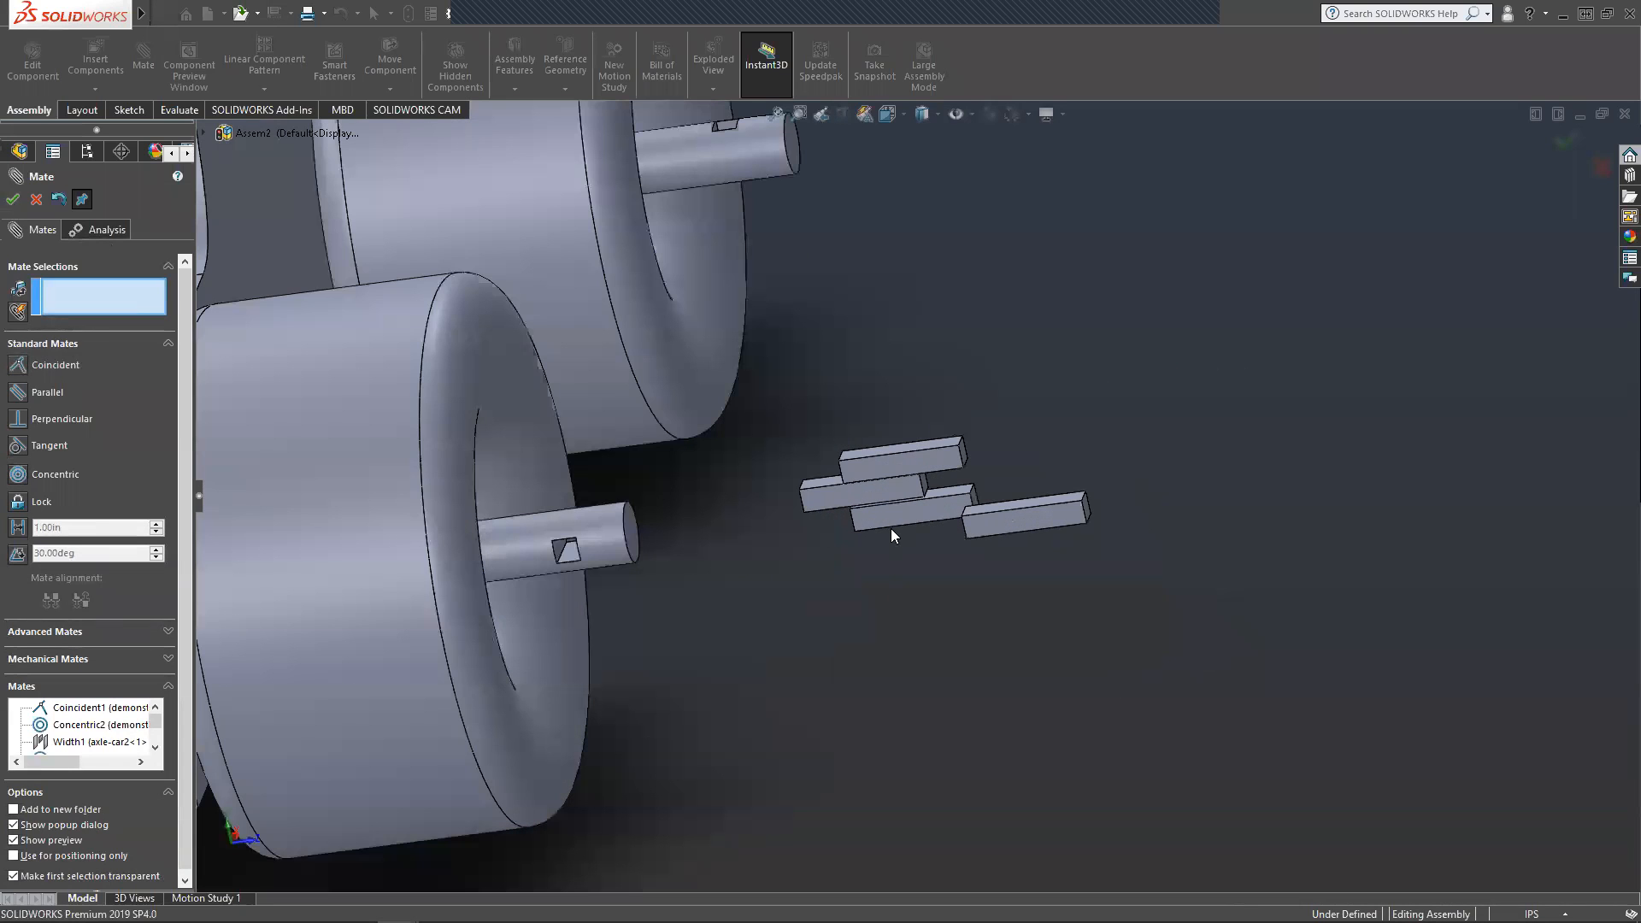
click(901, 465)
middle_drag(748, 579, 773, 485)
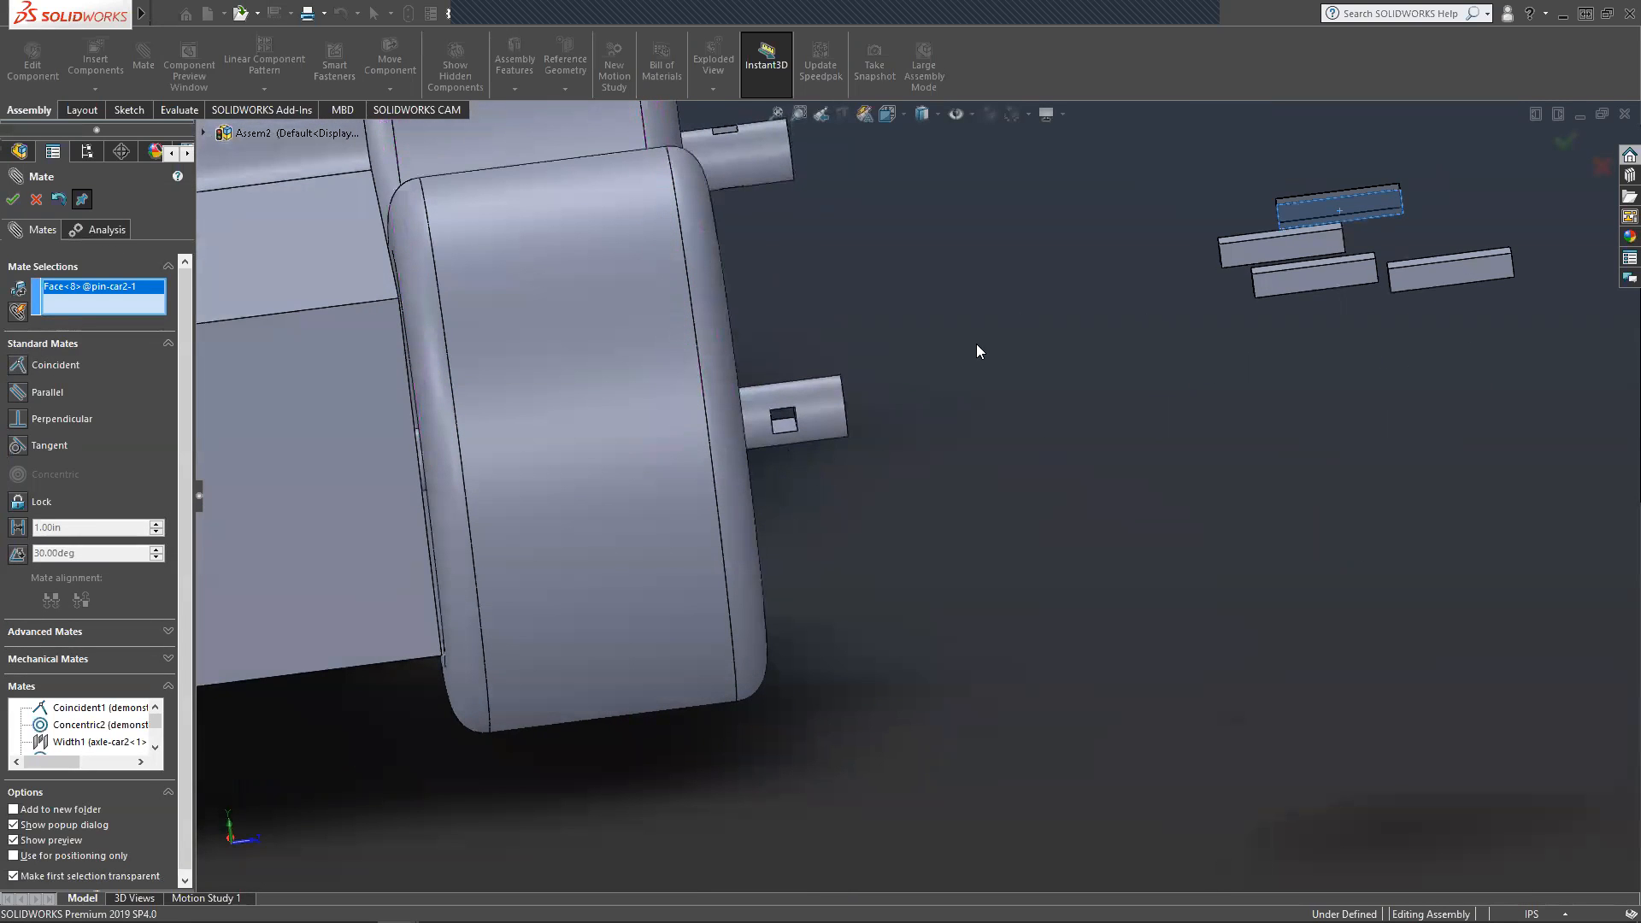
scroll(901, 424, up, 2)
scroll(798, 477, down, 6)
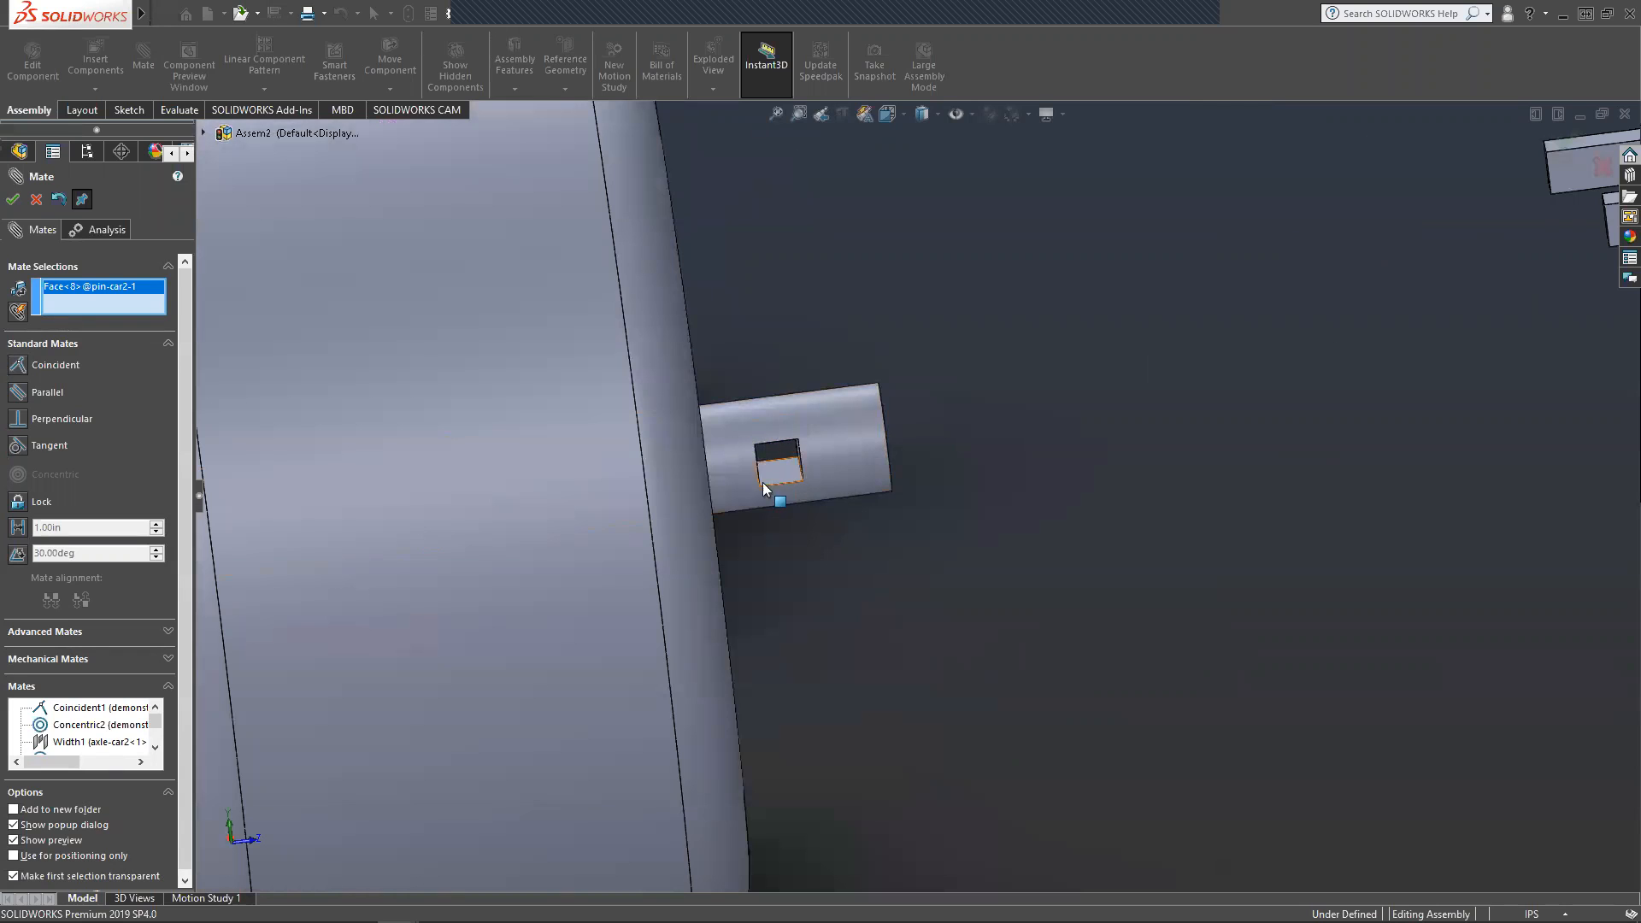
middle_drag(933, 561, 917, 515)
scroll(942, 527, up, 6)
scroll(960, 512, down, 3)
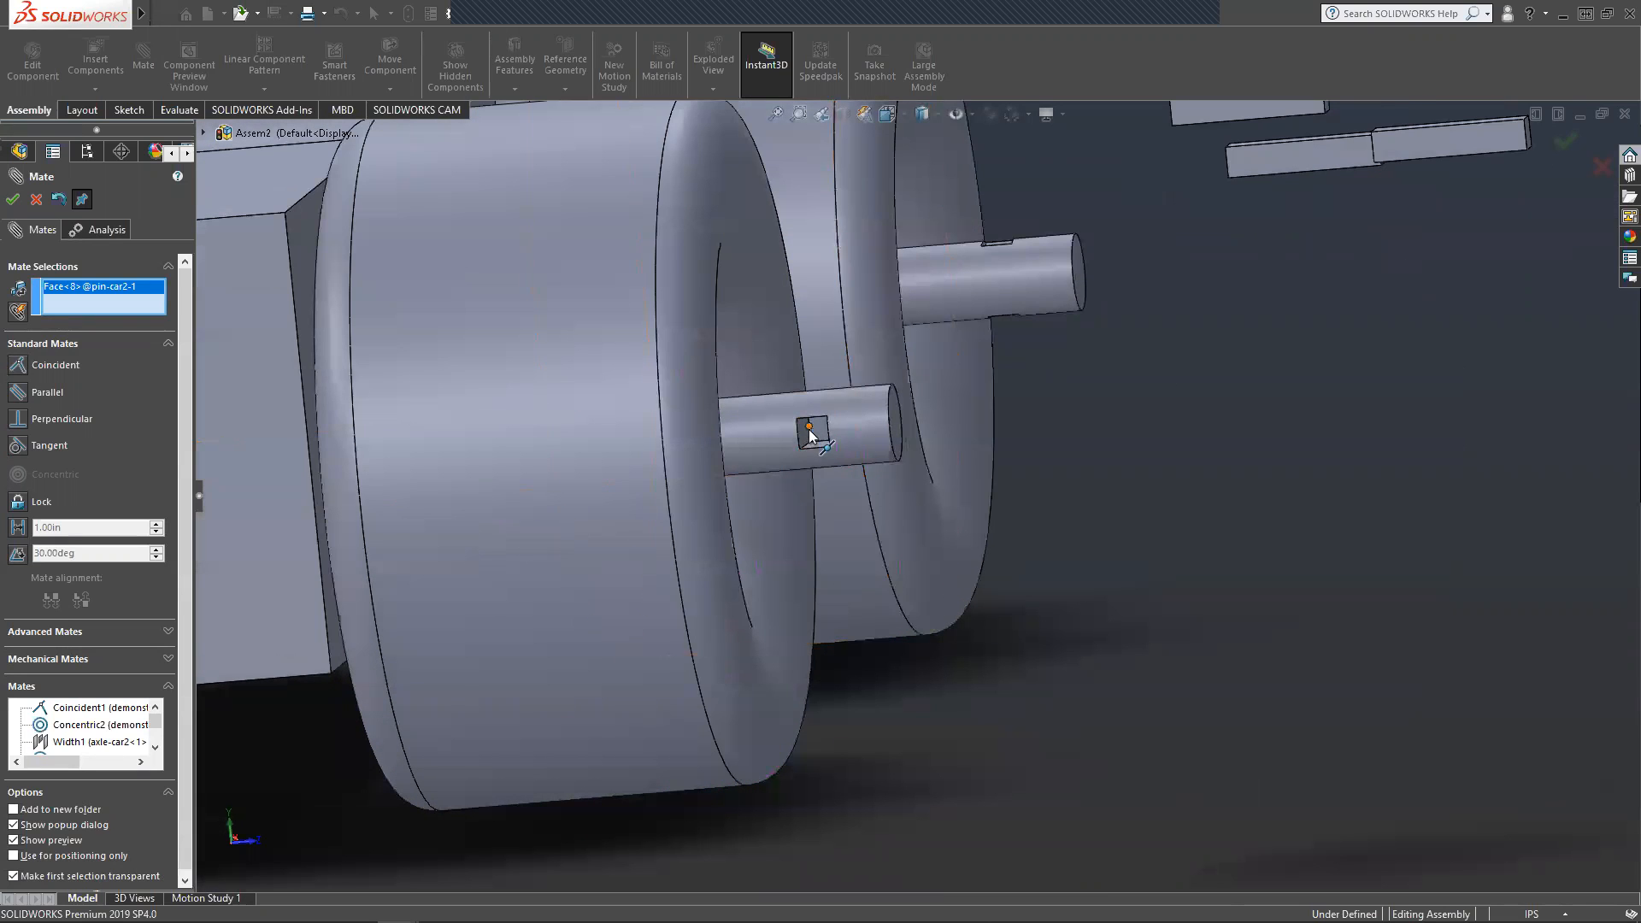
scroll(1205, 315, up, 5)
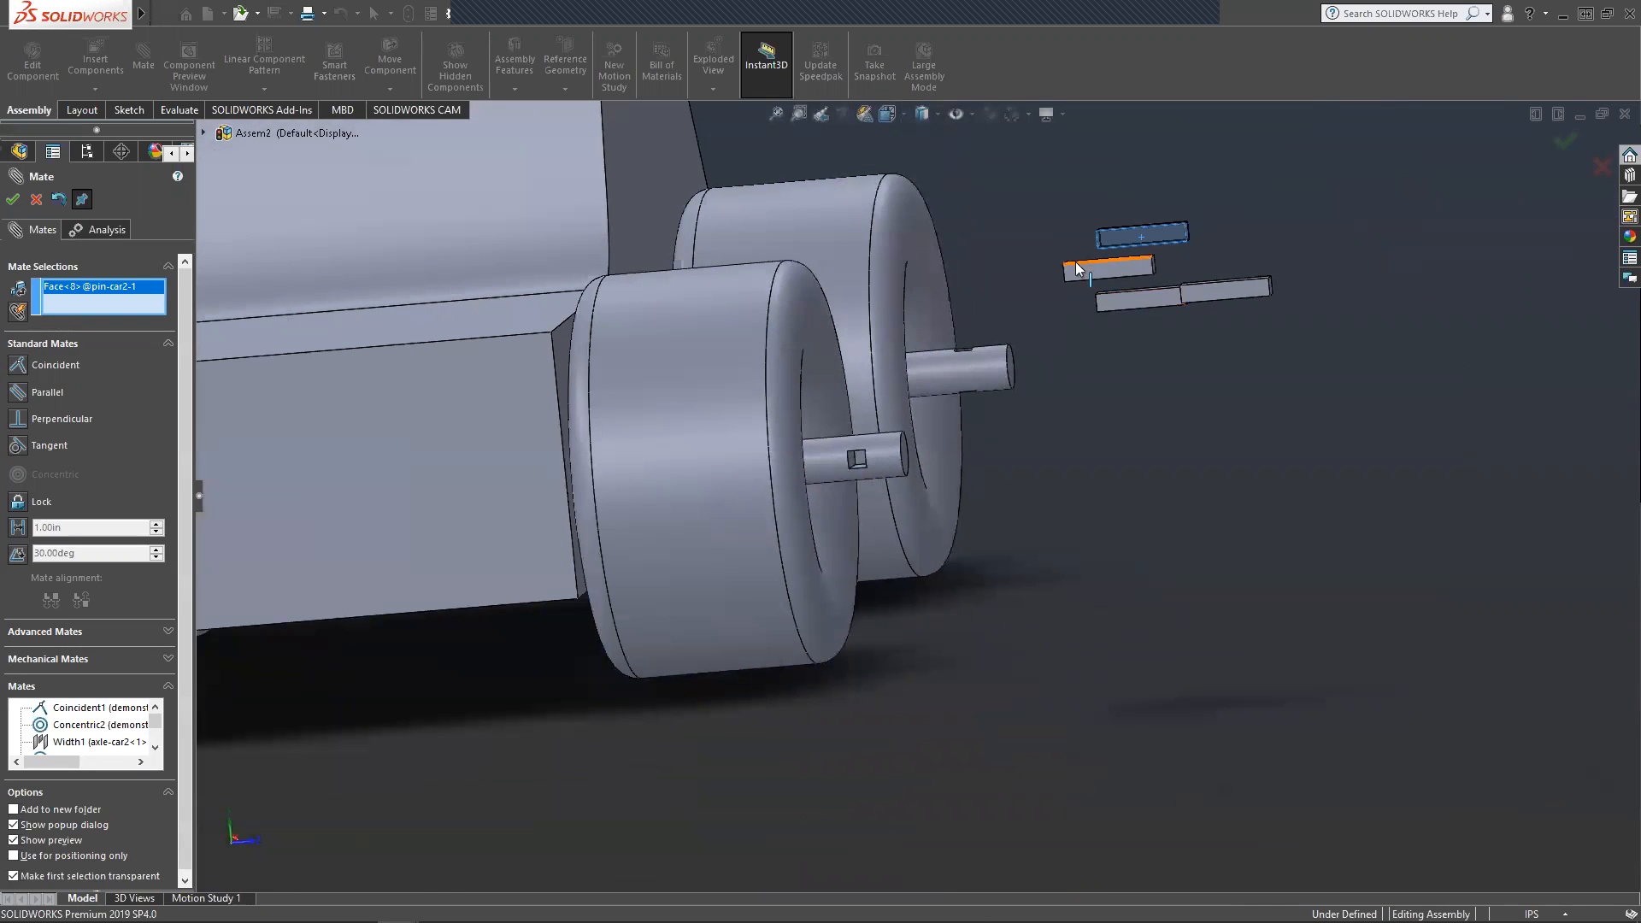
scroll(859, 461, down, 5)
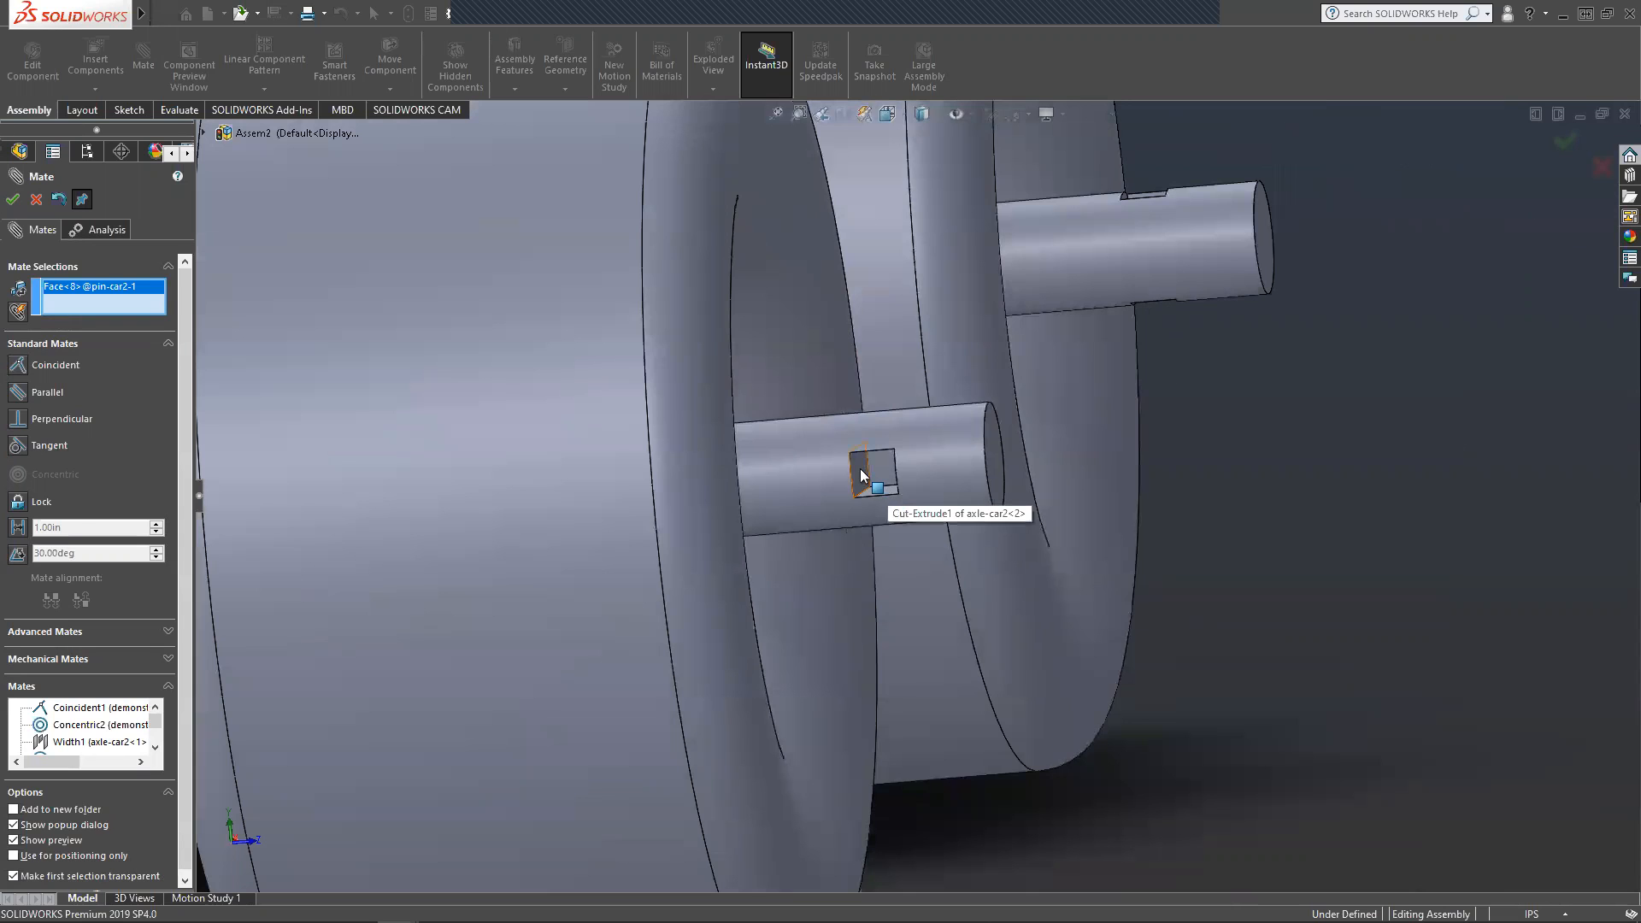
click(860, 470)
middle_drag(966, 536, 891, 589)
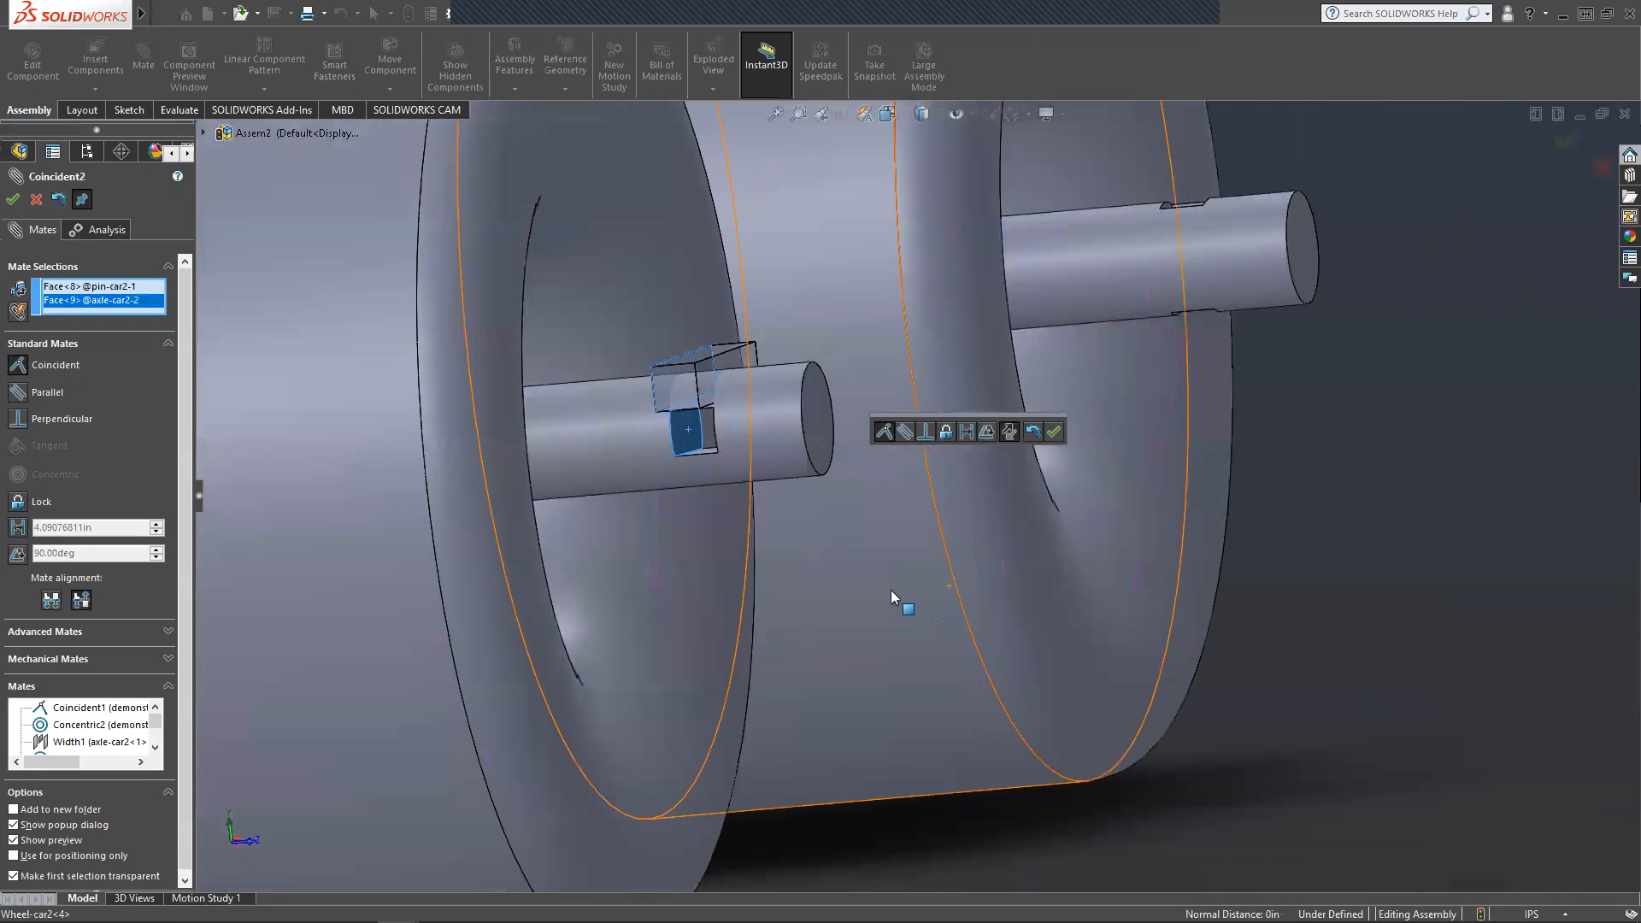
click(12, 202)
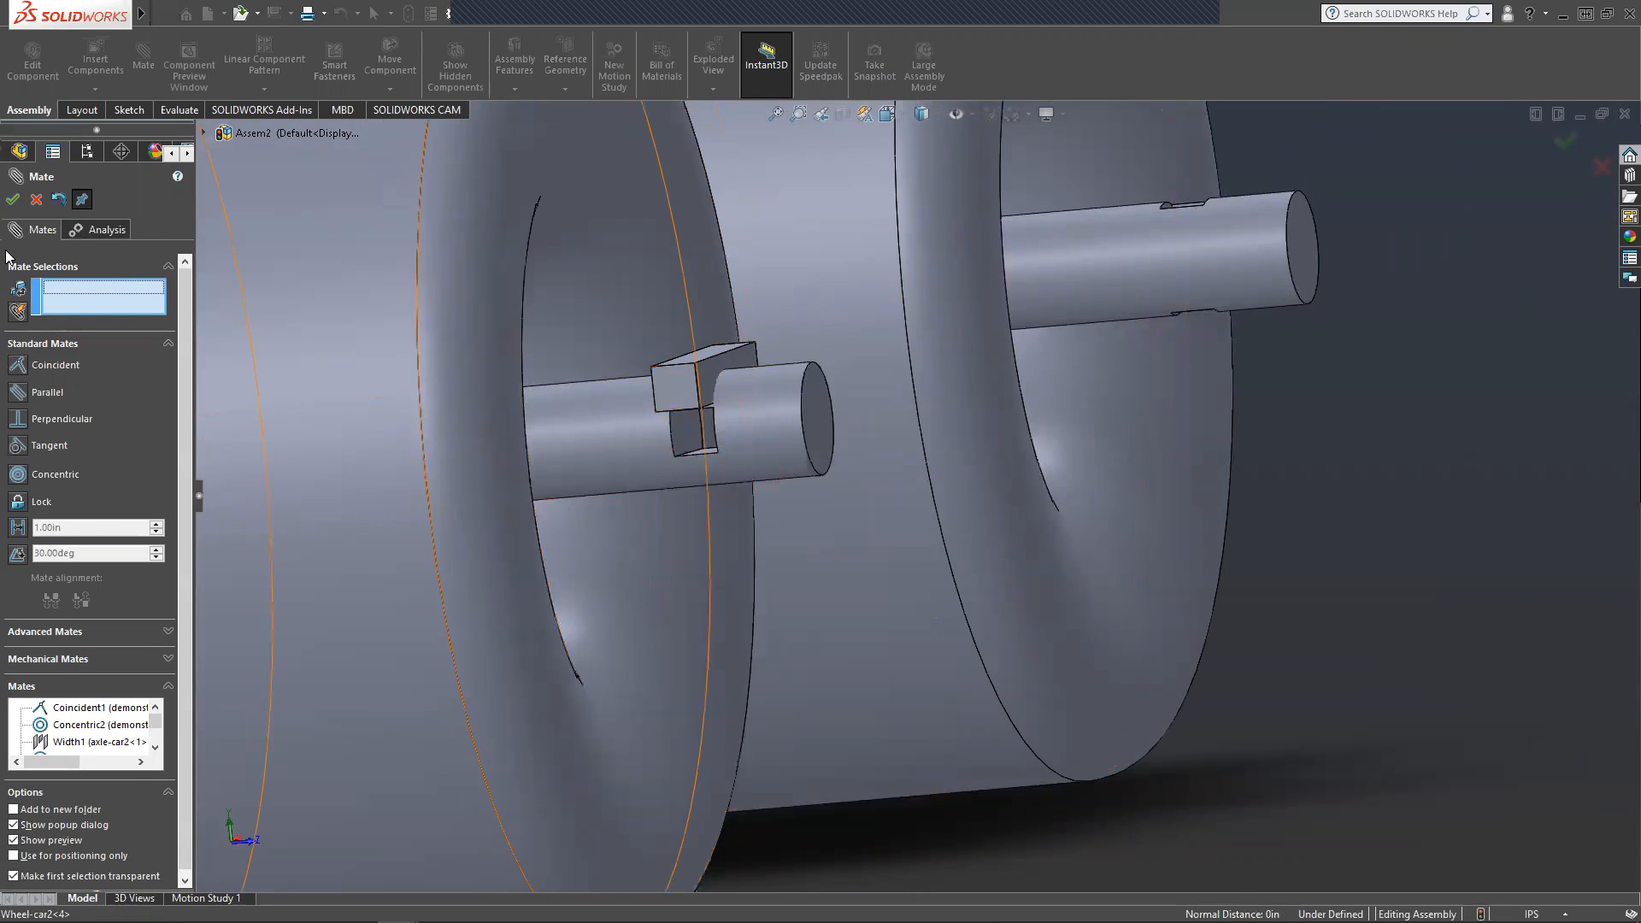
Leave the Mate command and move the mated pin upward, clear of the axle.
click(36, 199)
drag(673, 375, 673, 320)
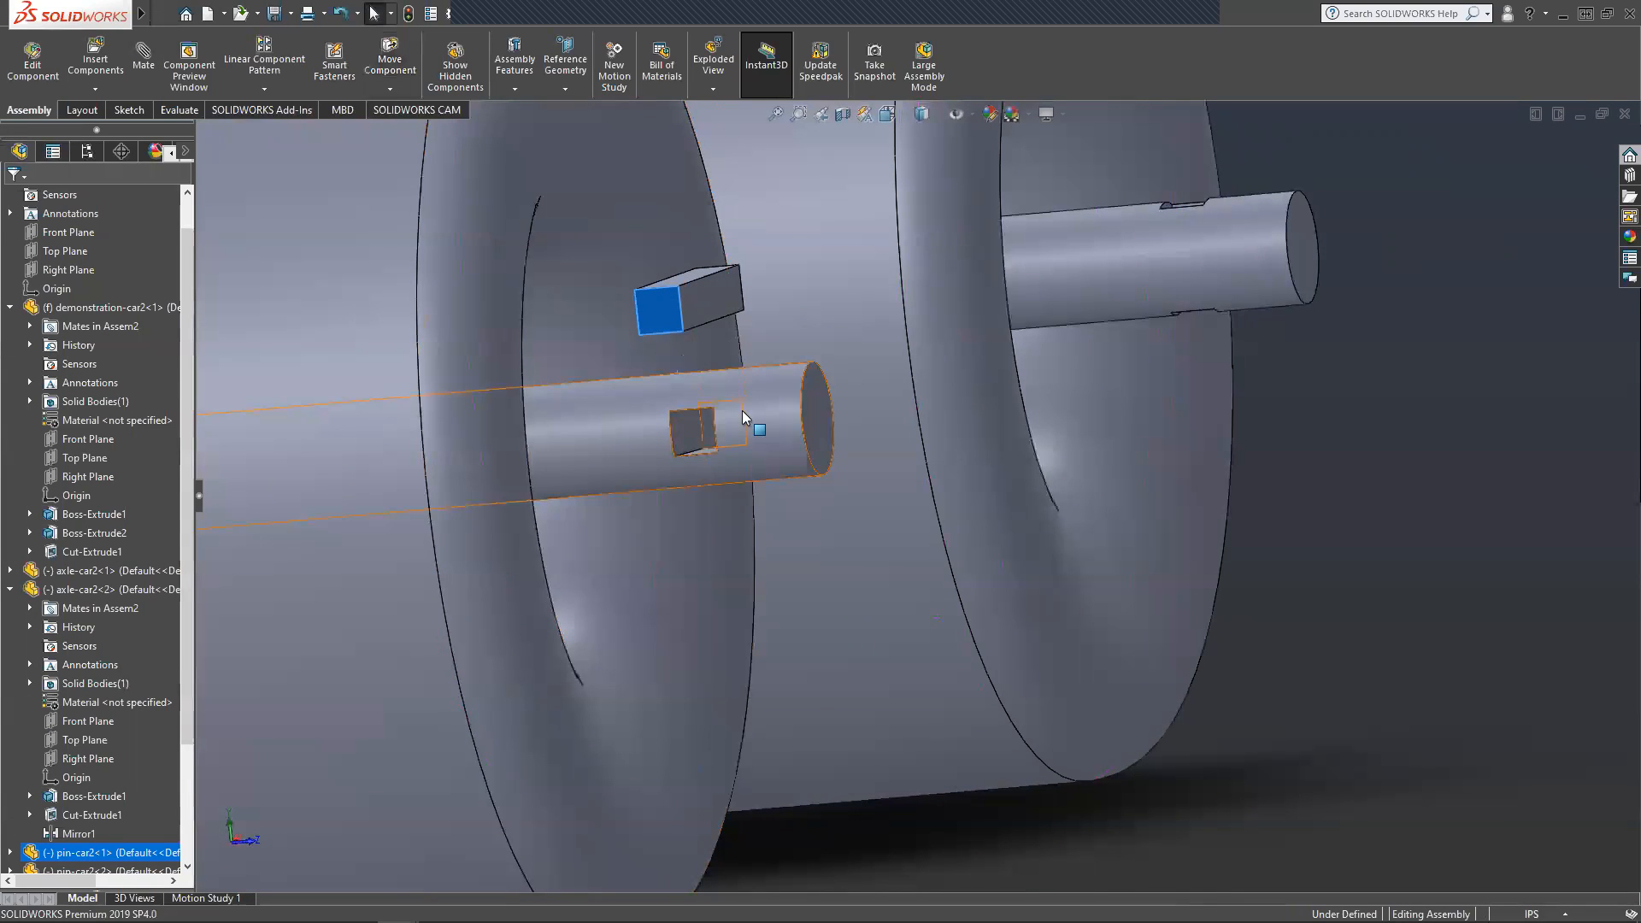
scroll(633, 532, up, 1)
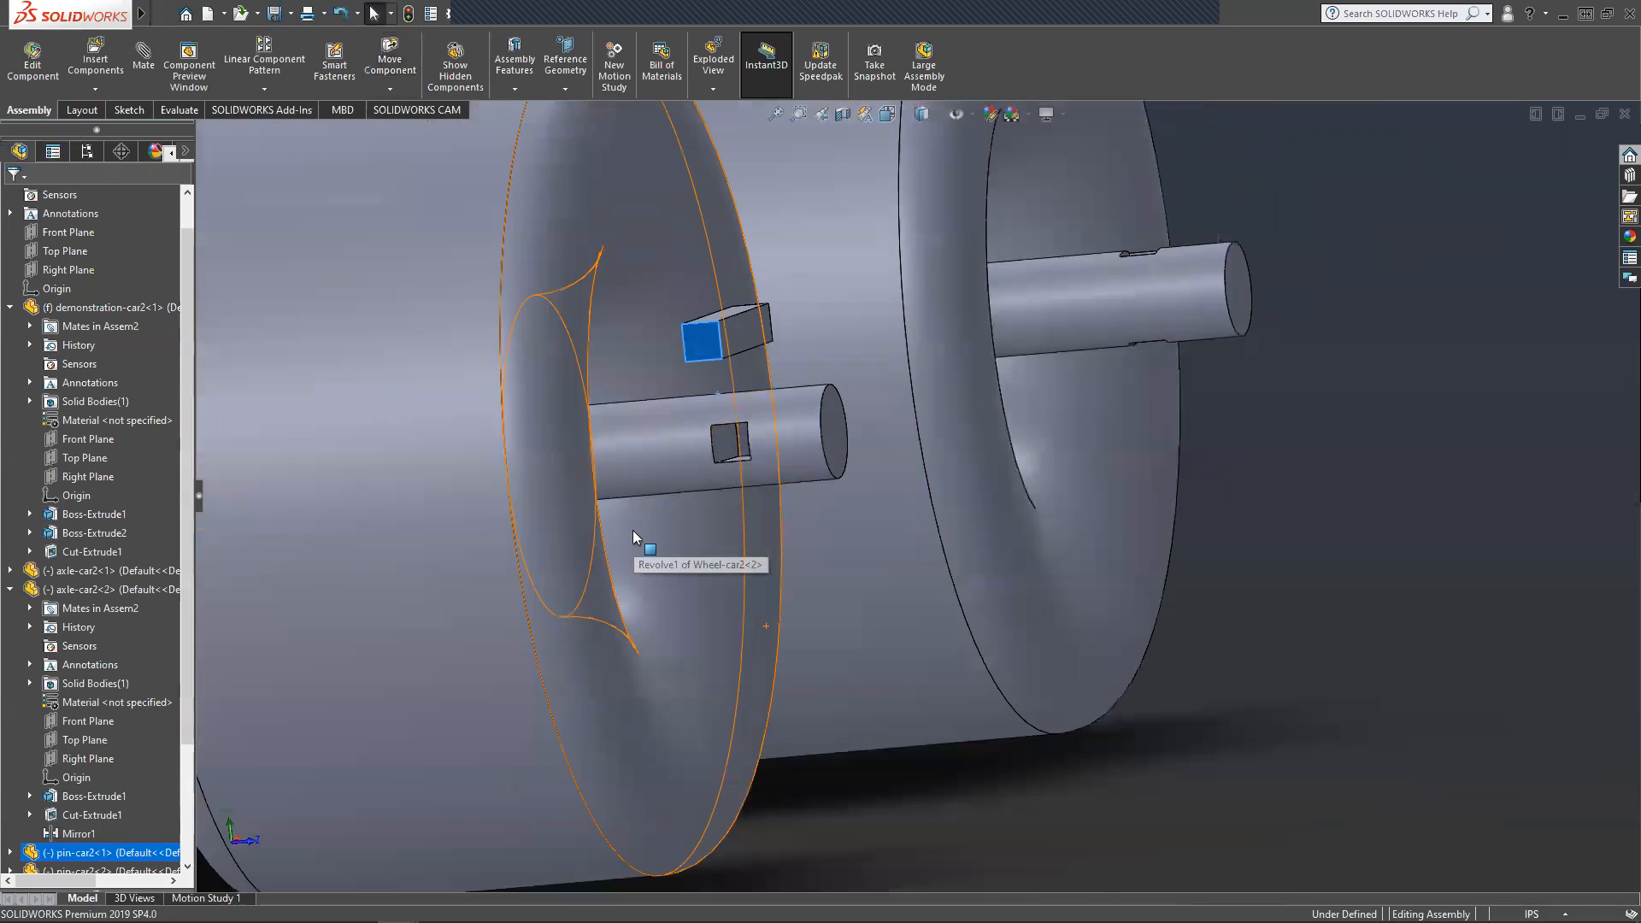
scroll(634, 535, down, 3)
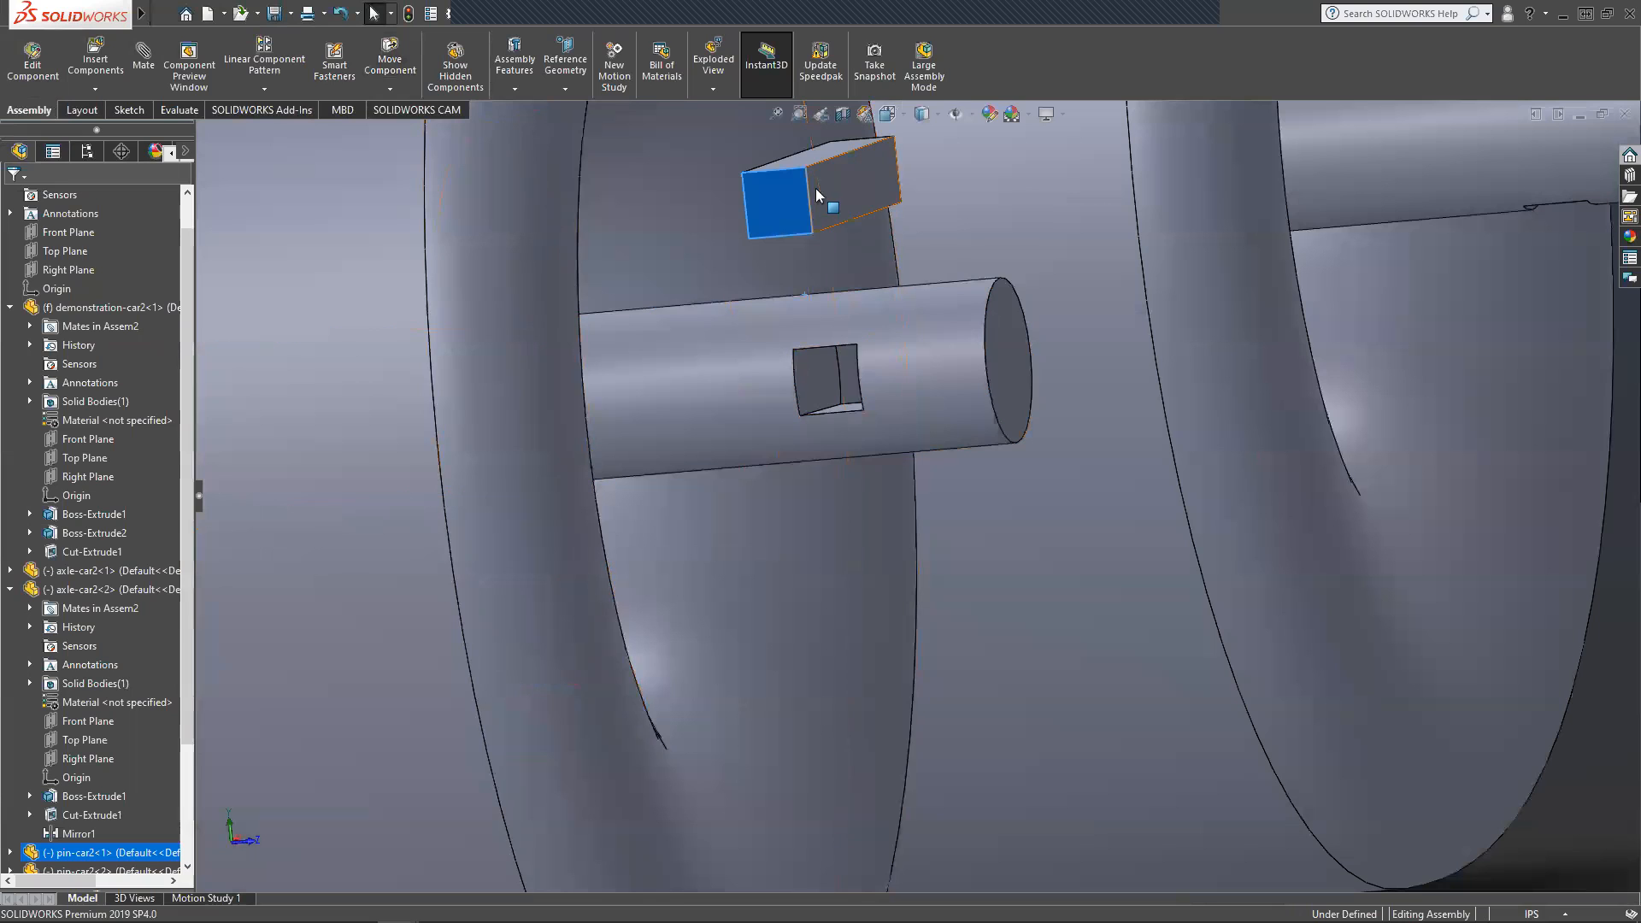
Add a coincident mate between the pin's upper long edge and the hole wall nearest the free end of the low-deck axle.
click(824, 164)
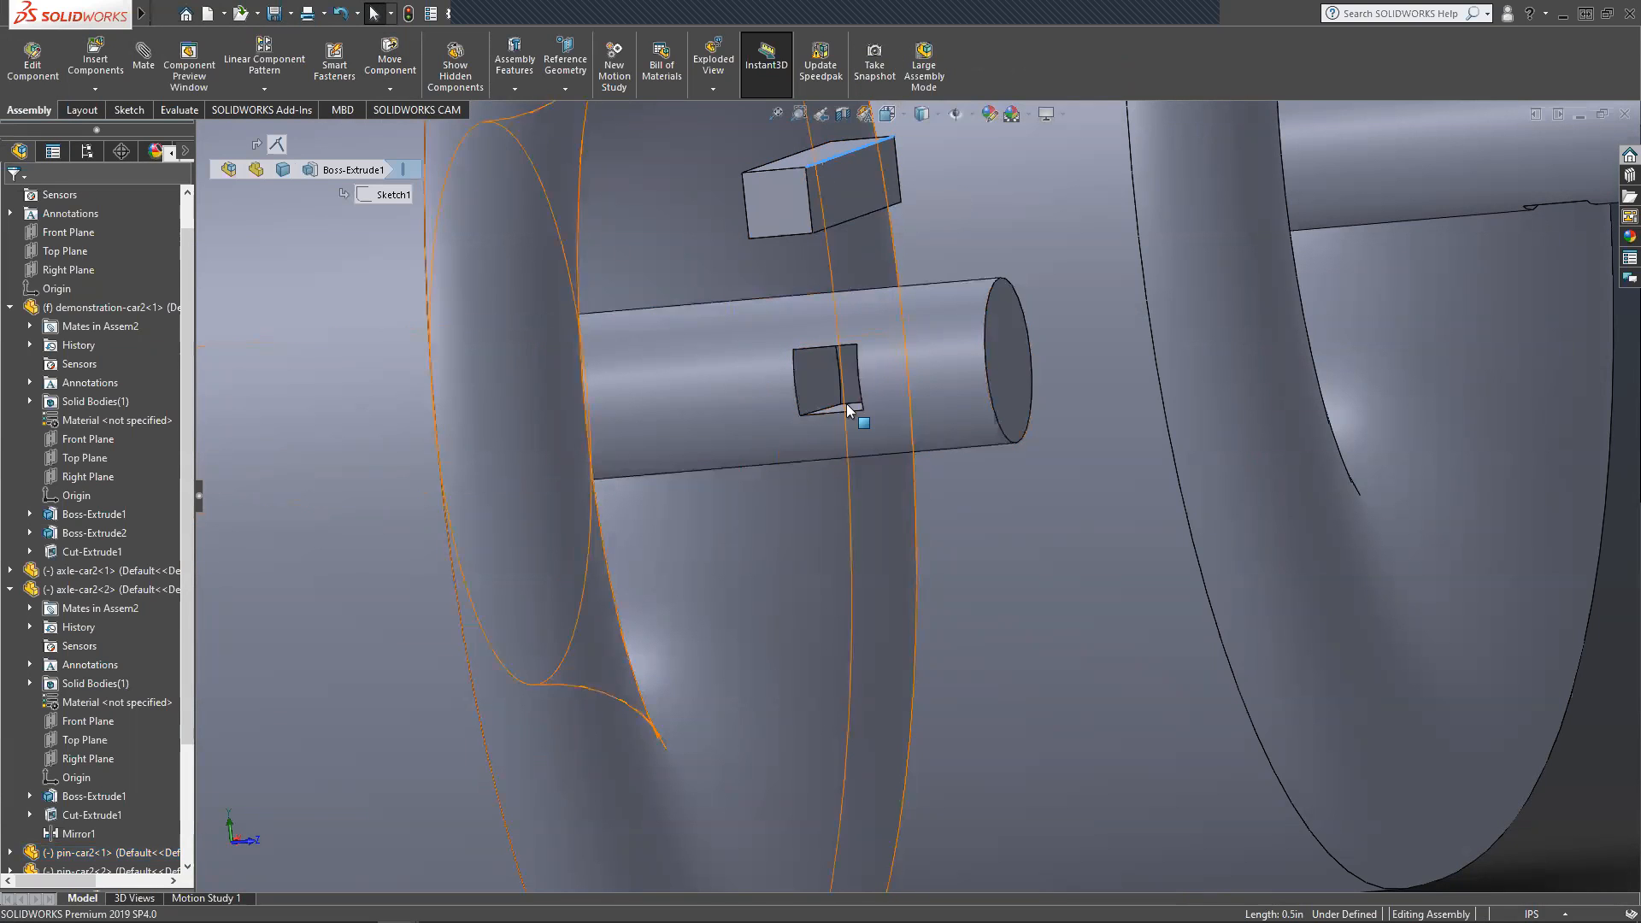
click(147, 74)
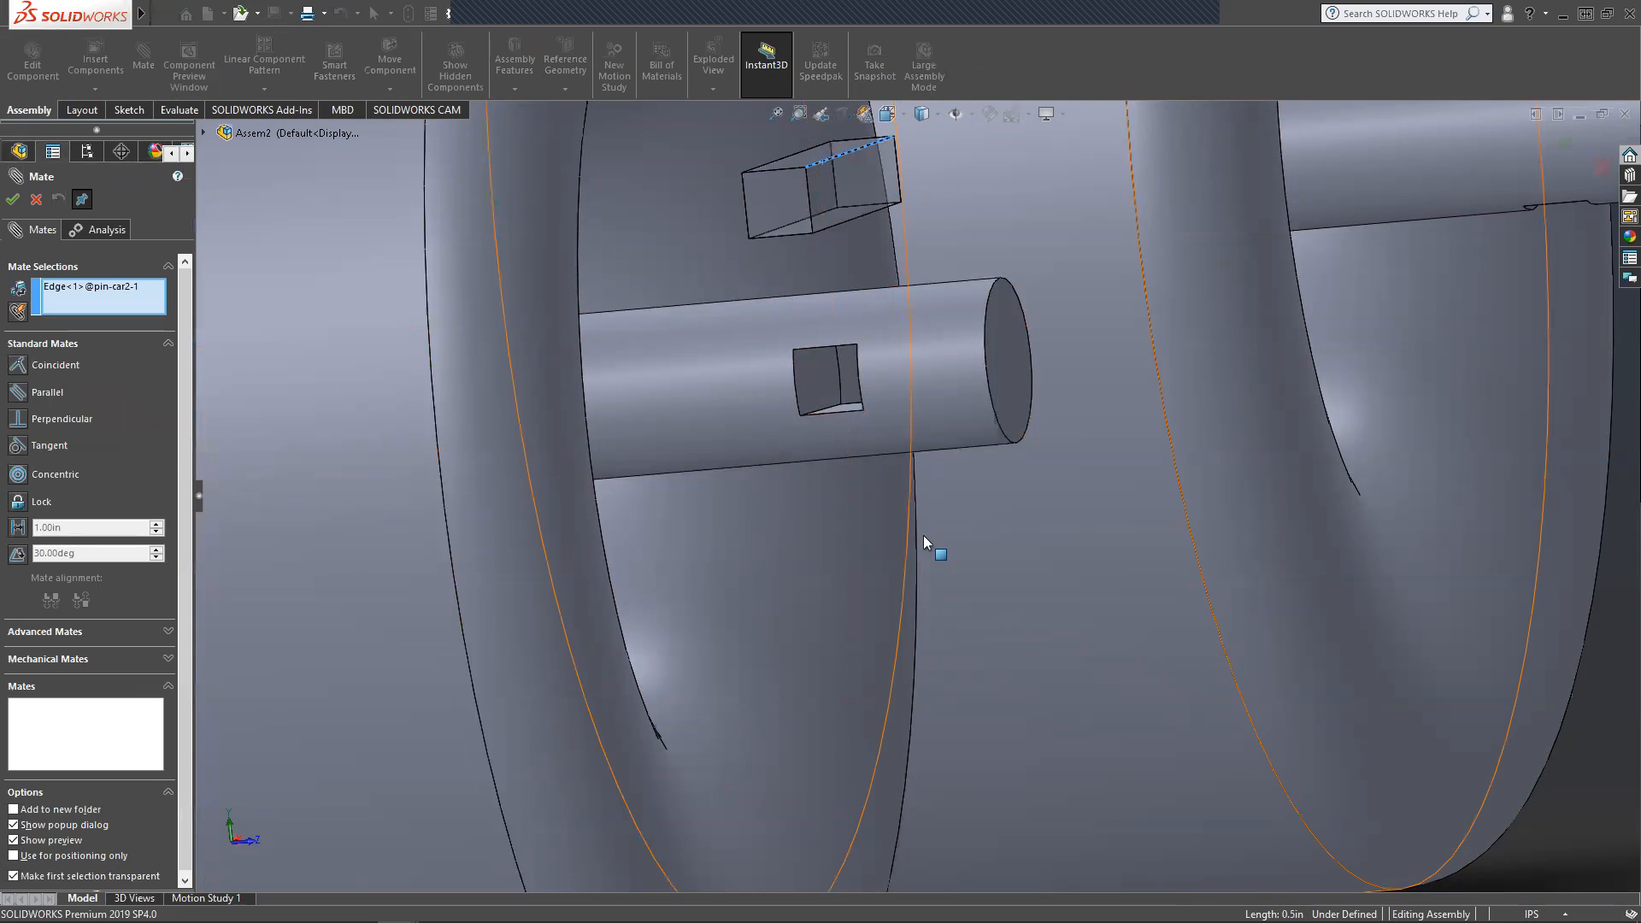
scroll(923, 535, up, 10)
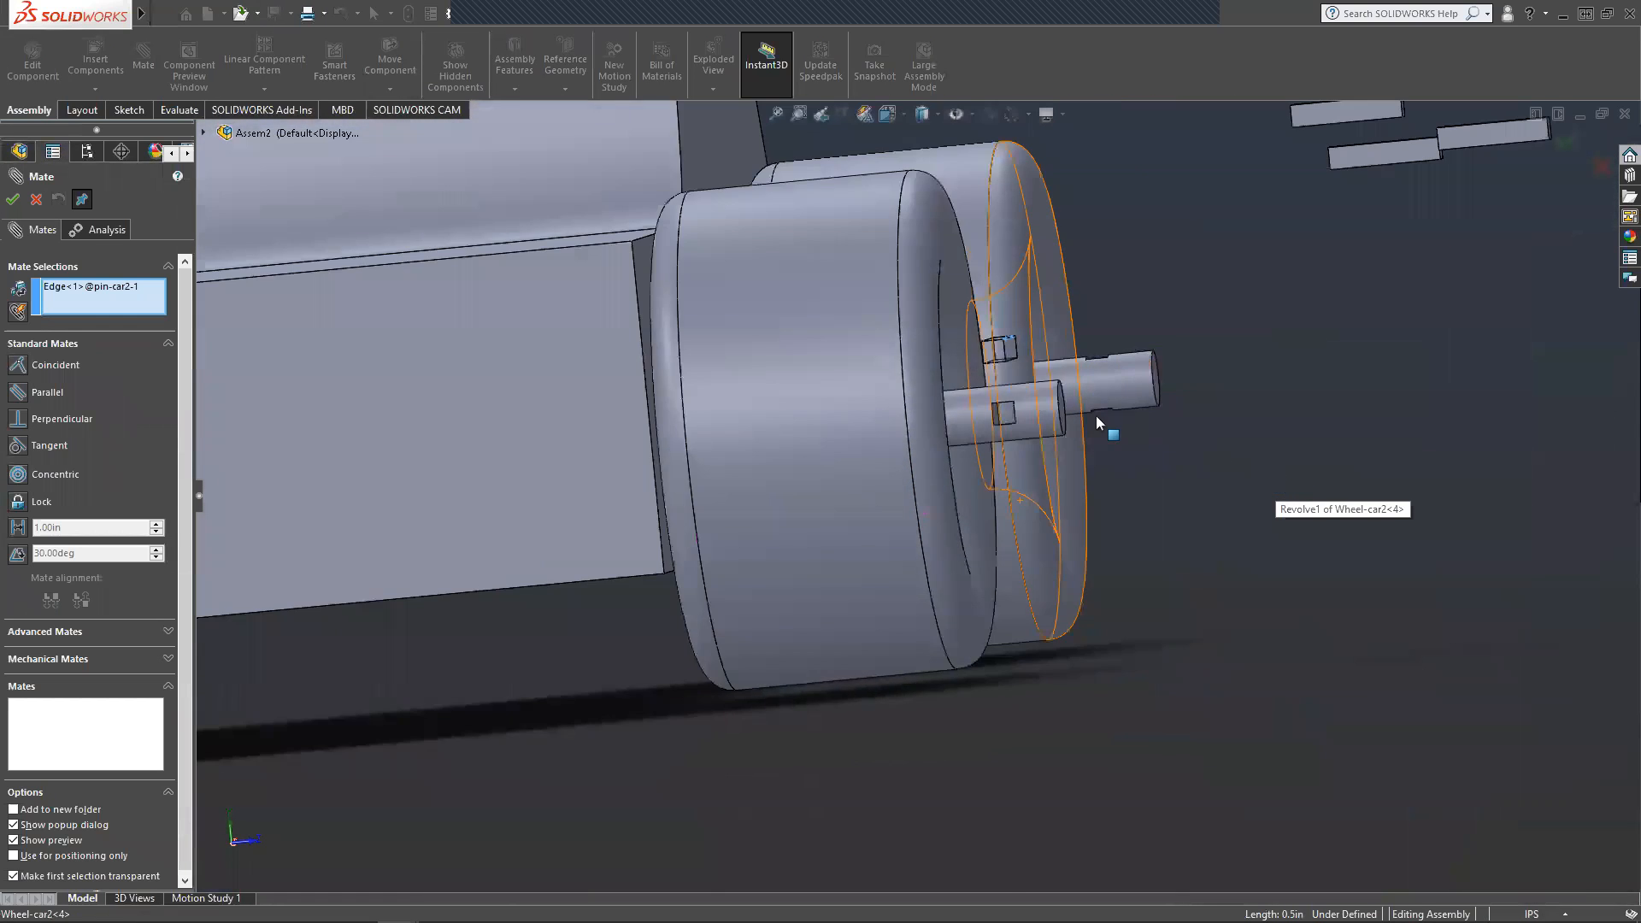
scroll(1095, 415, down, 5)
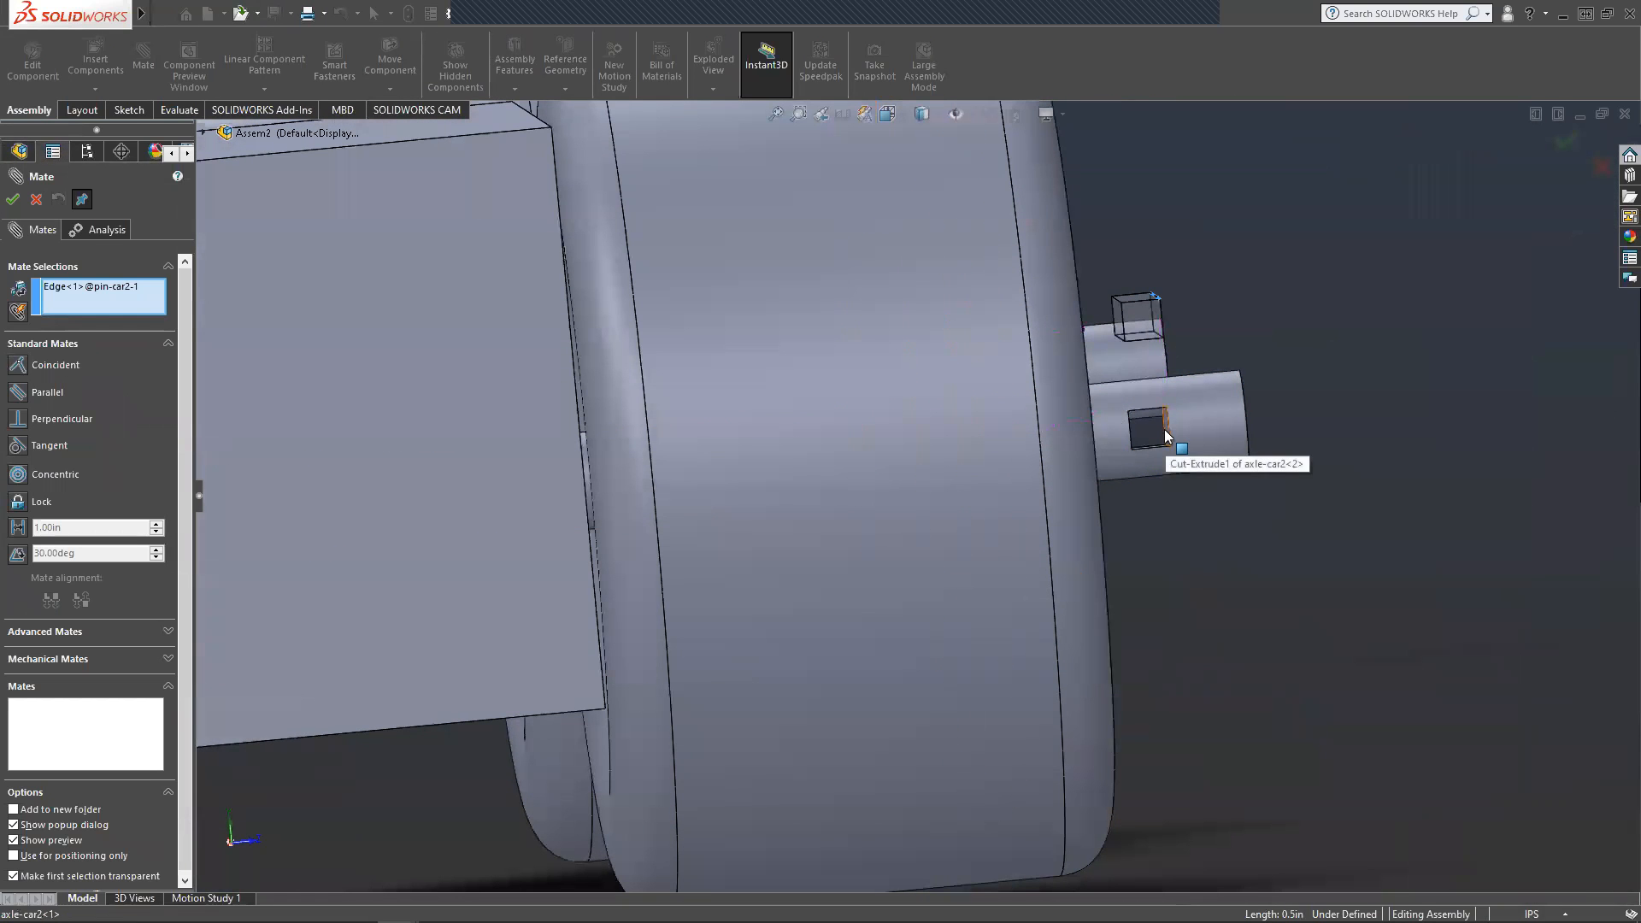
click(1164, 429)
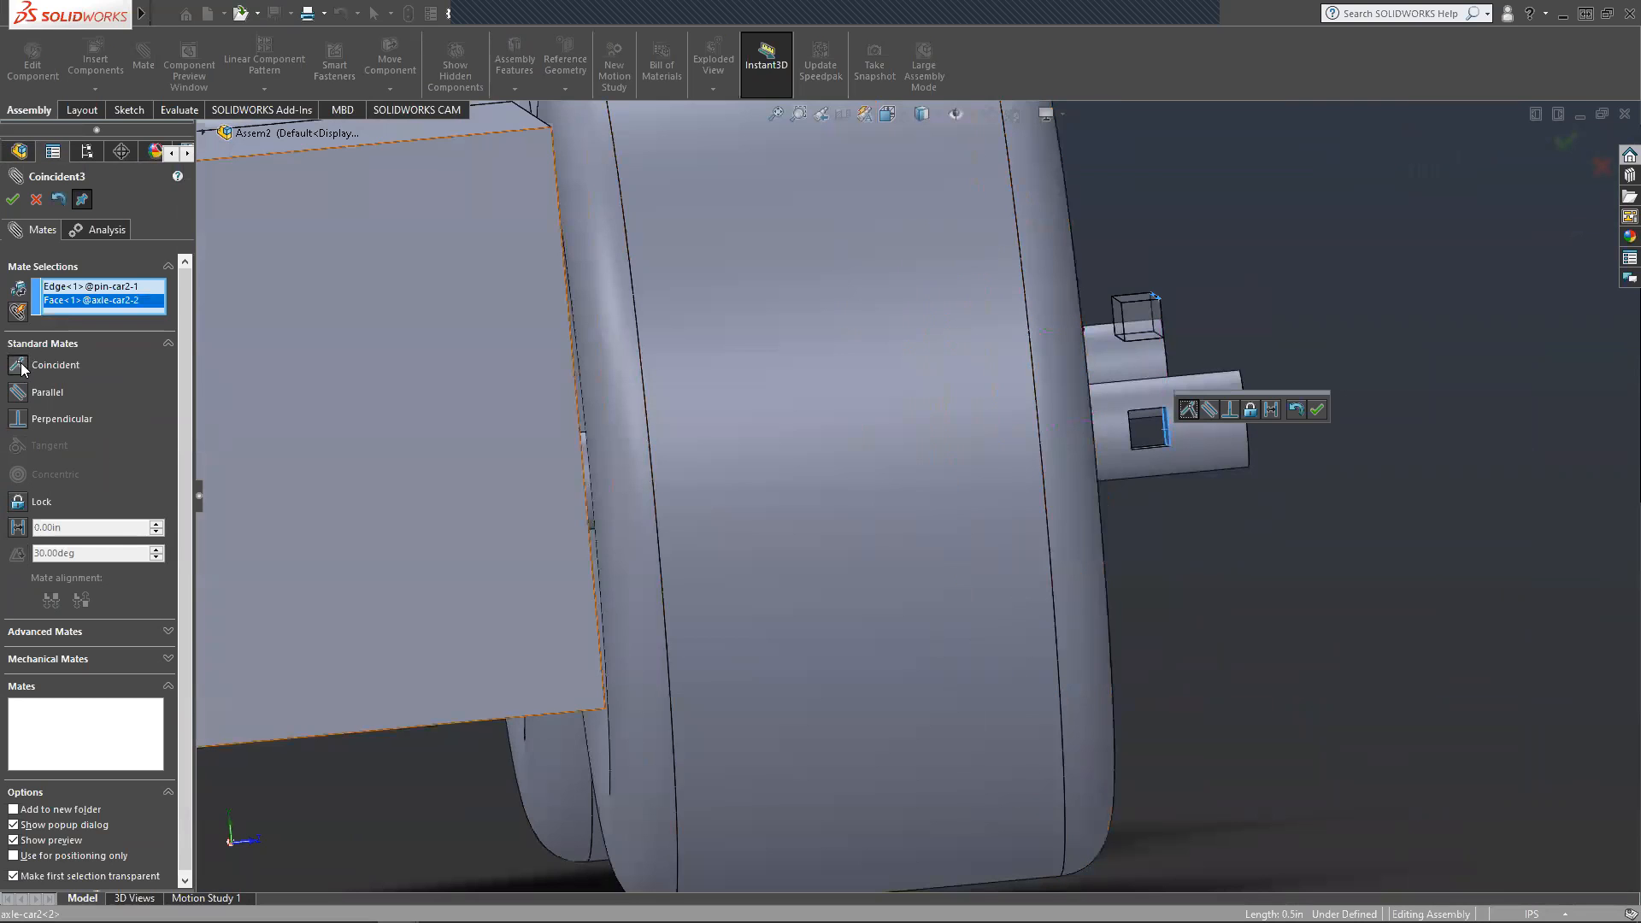
click(13, 203)
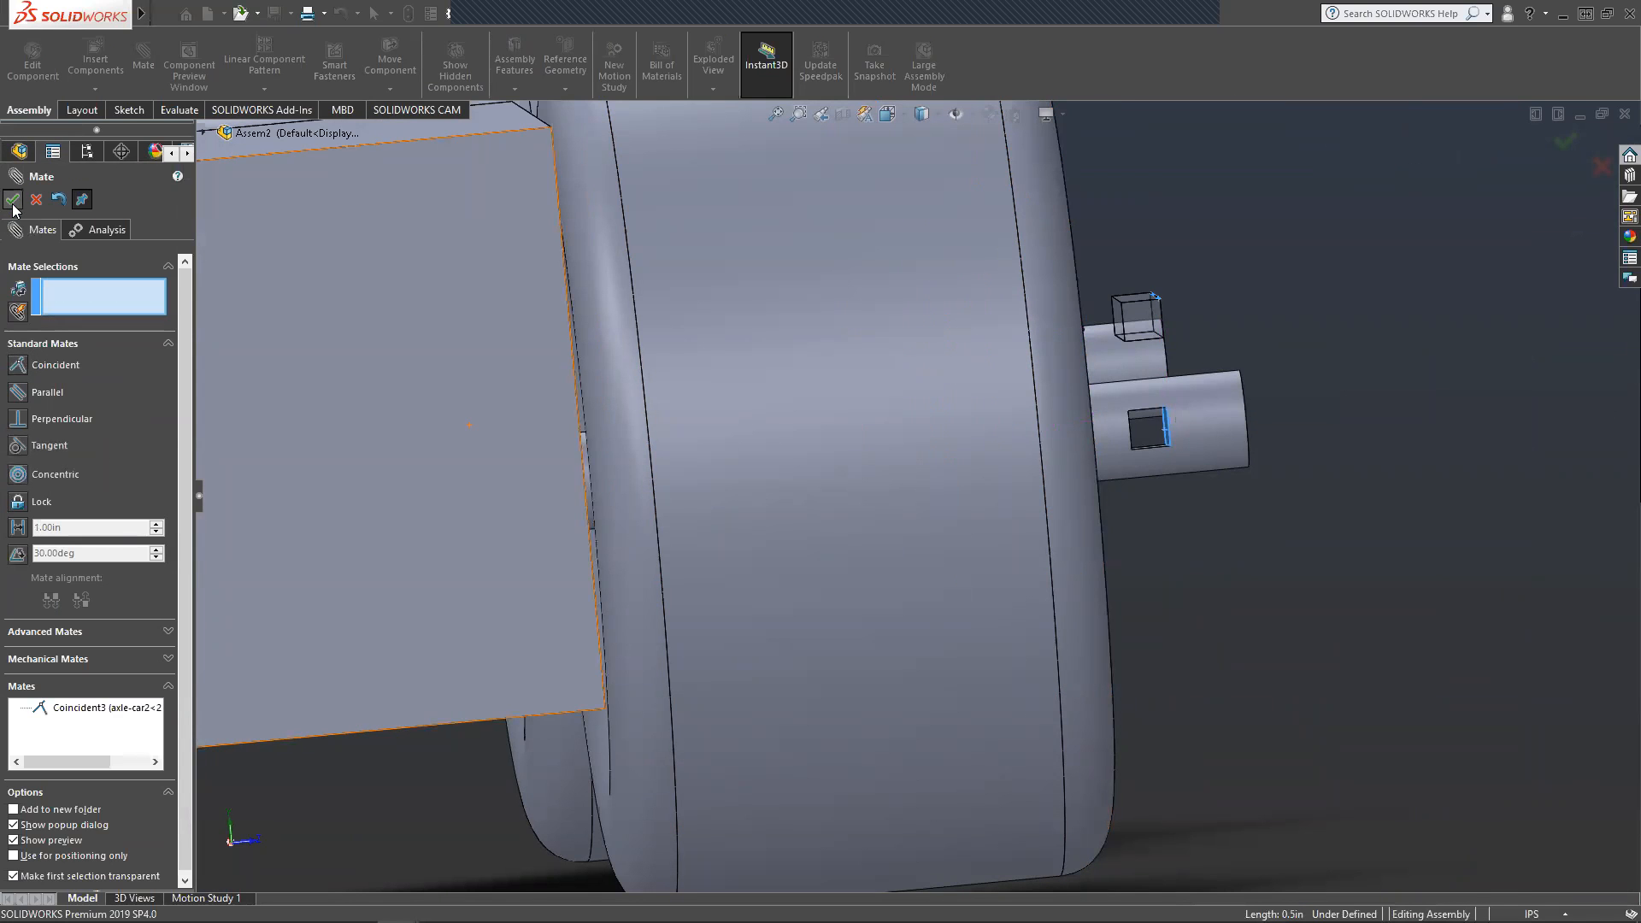
Add a coincident mate between the pin's upper face and the upper wall of the low-deck axle's hole.
middle_drag(1246, 390, 1214, 373)
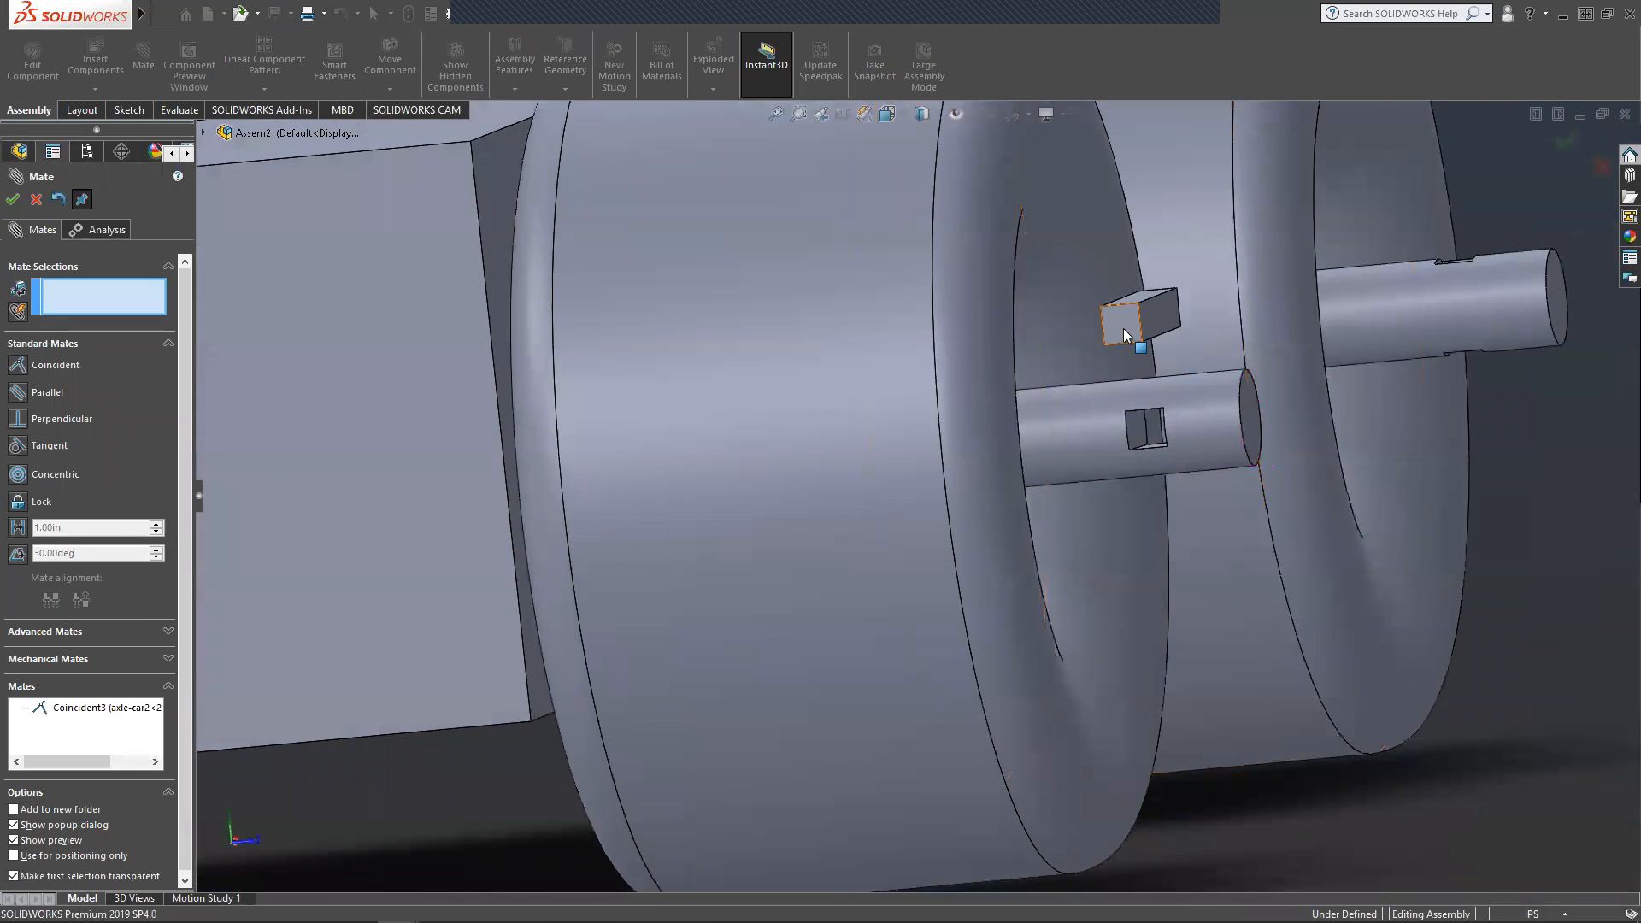
drag(1123, 328, 1126, 431)
drag(1178, 499, 1129, 458)
middle_drag(1144, 466, 1145, 410)
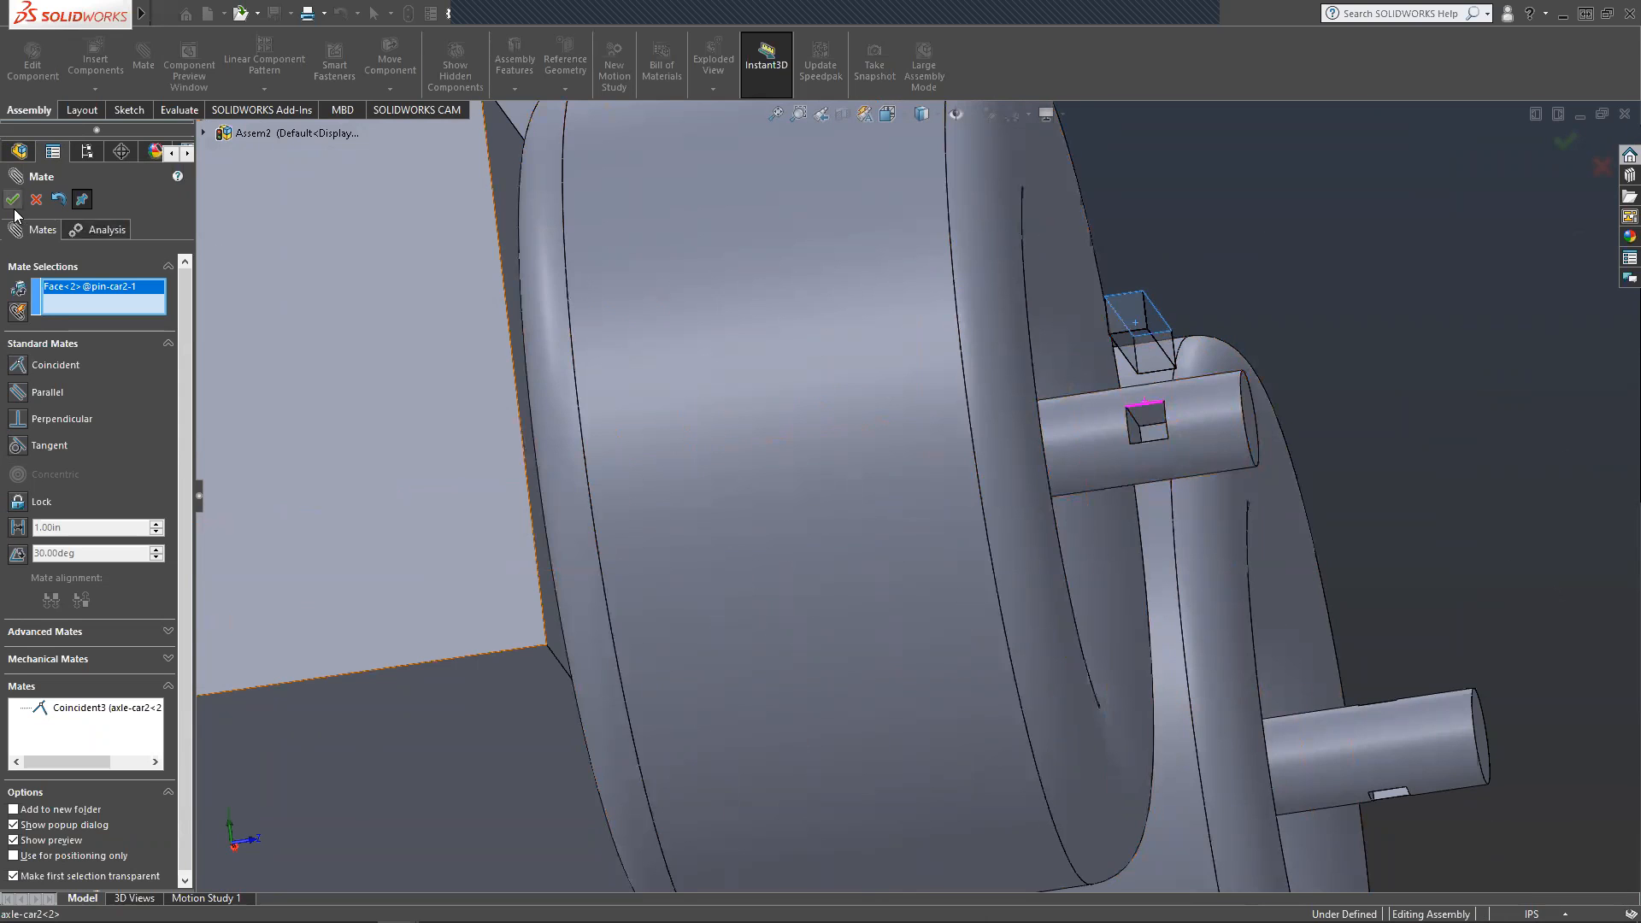
click(1145, 426)
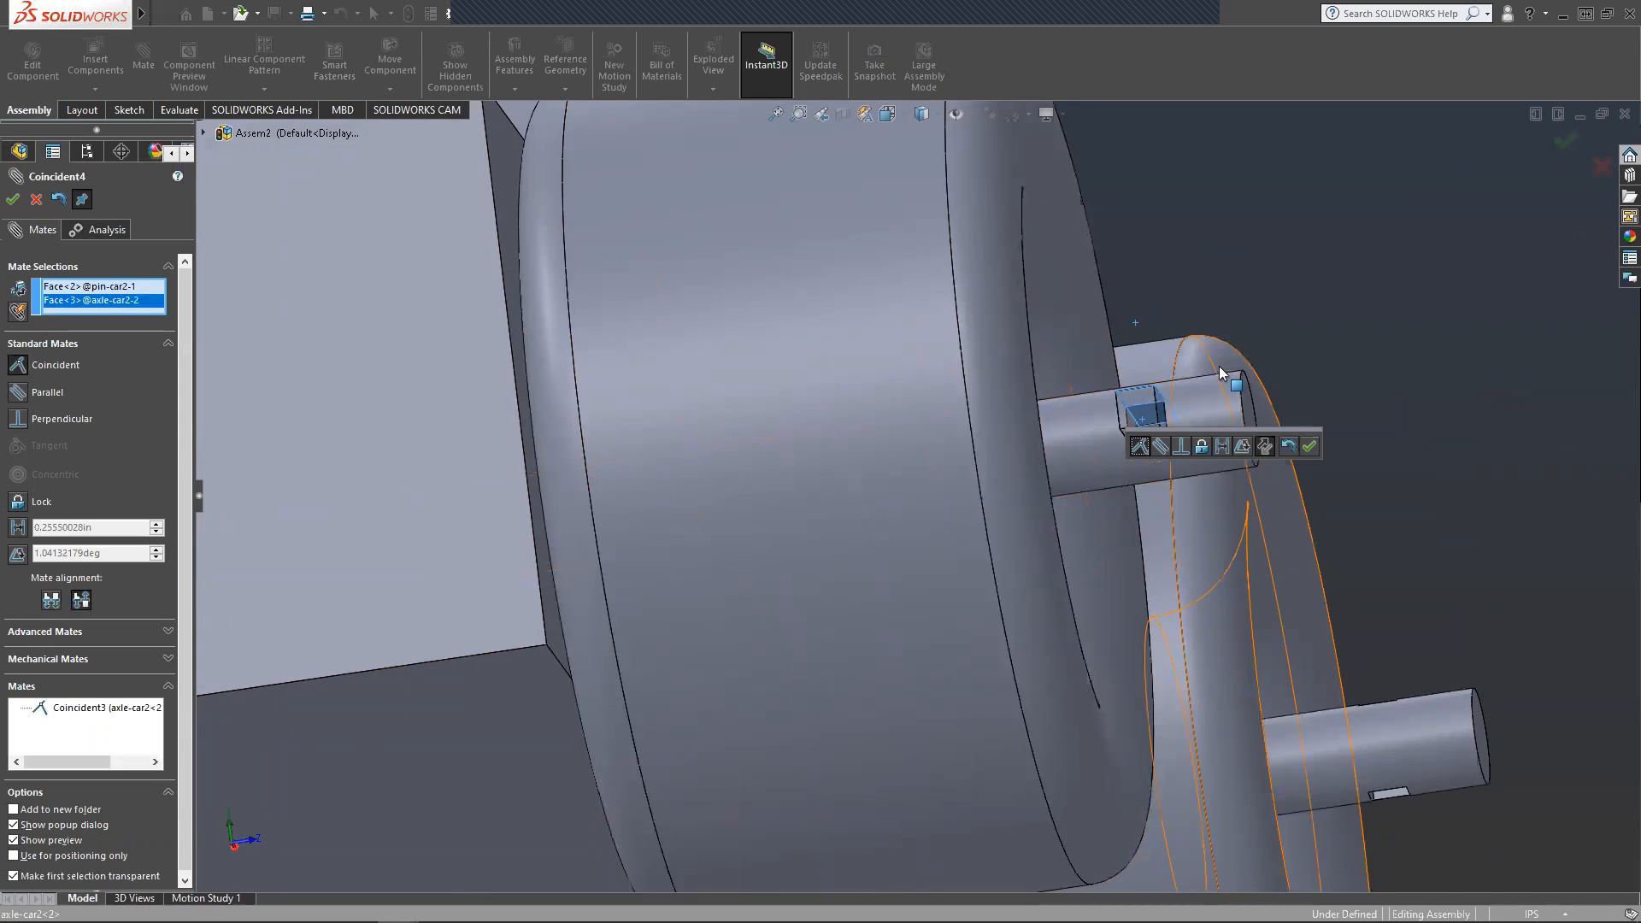
middle_drag(1219, 368, 1217, 386)
click(12, 199)
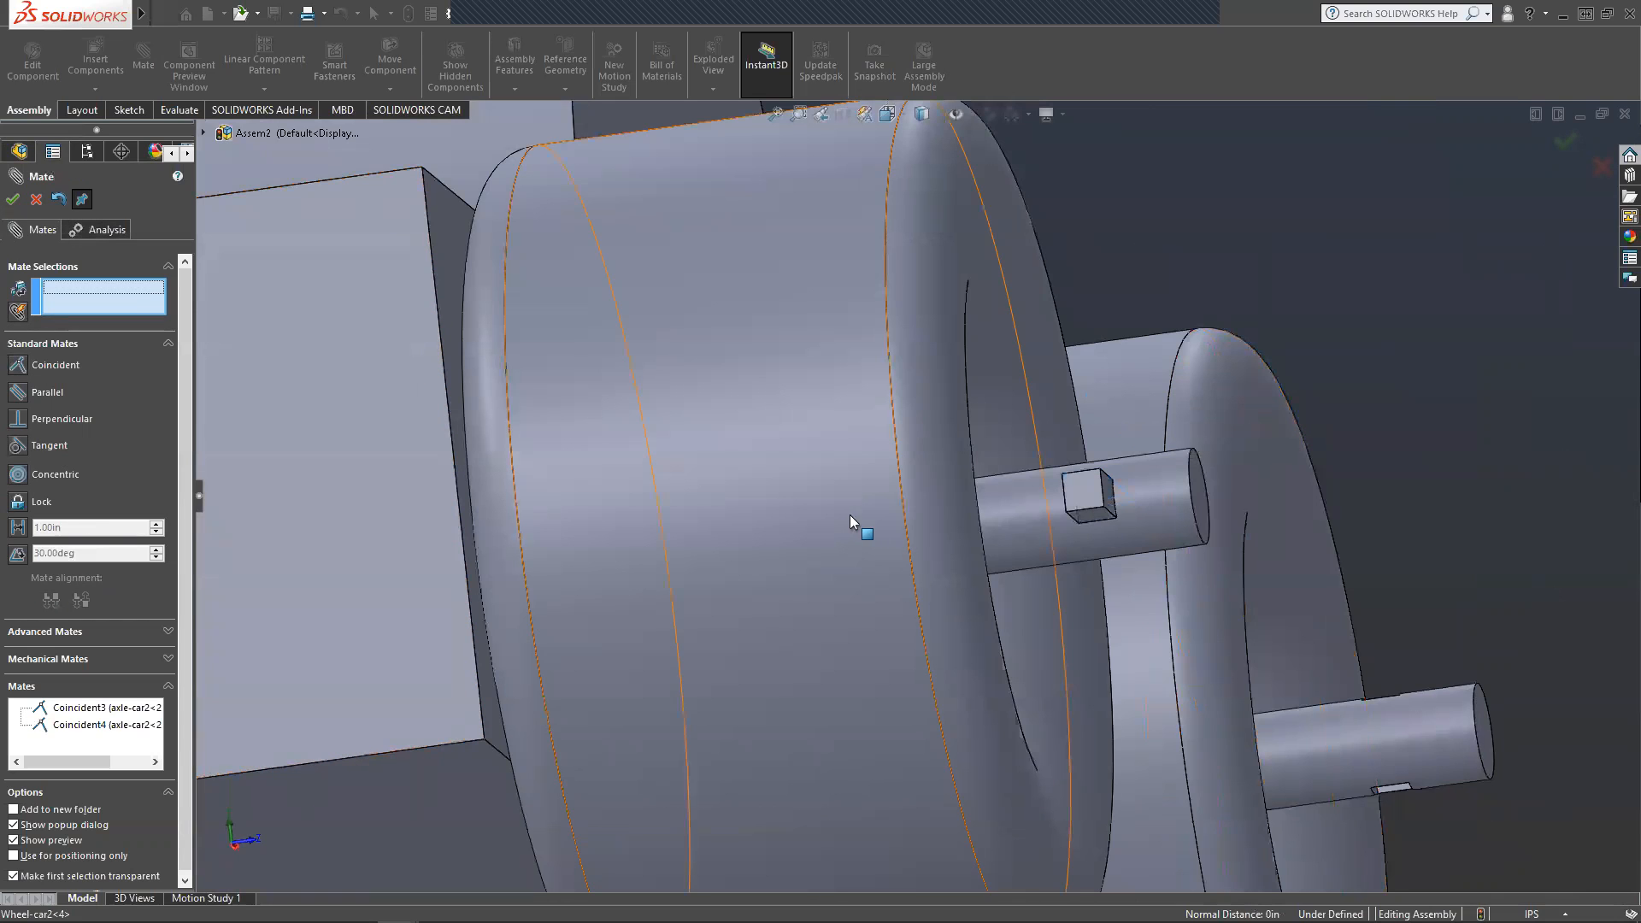
Slide the pin lengthwise out of the axle hole so it stands free beside the axle.
drag(1077, 500, 1025, 491)
middle_drag(882, 495, 842, 497)
scroll(1197, 554, up, 2)
scroll(1219, 549, down, 2)
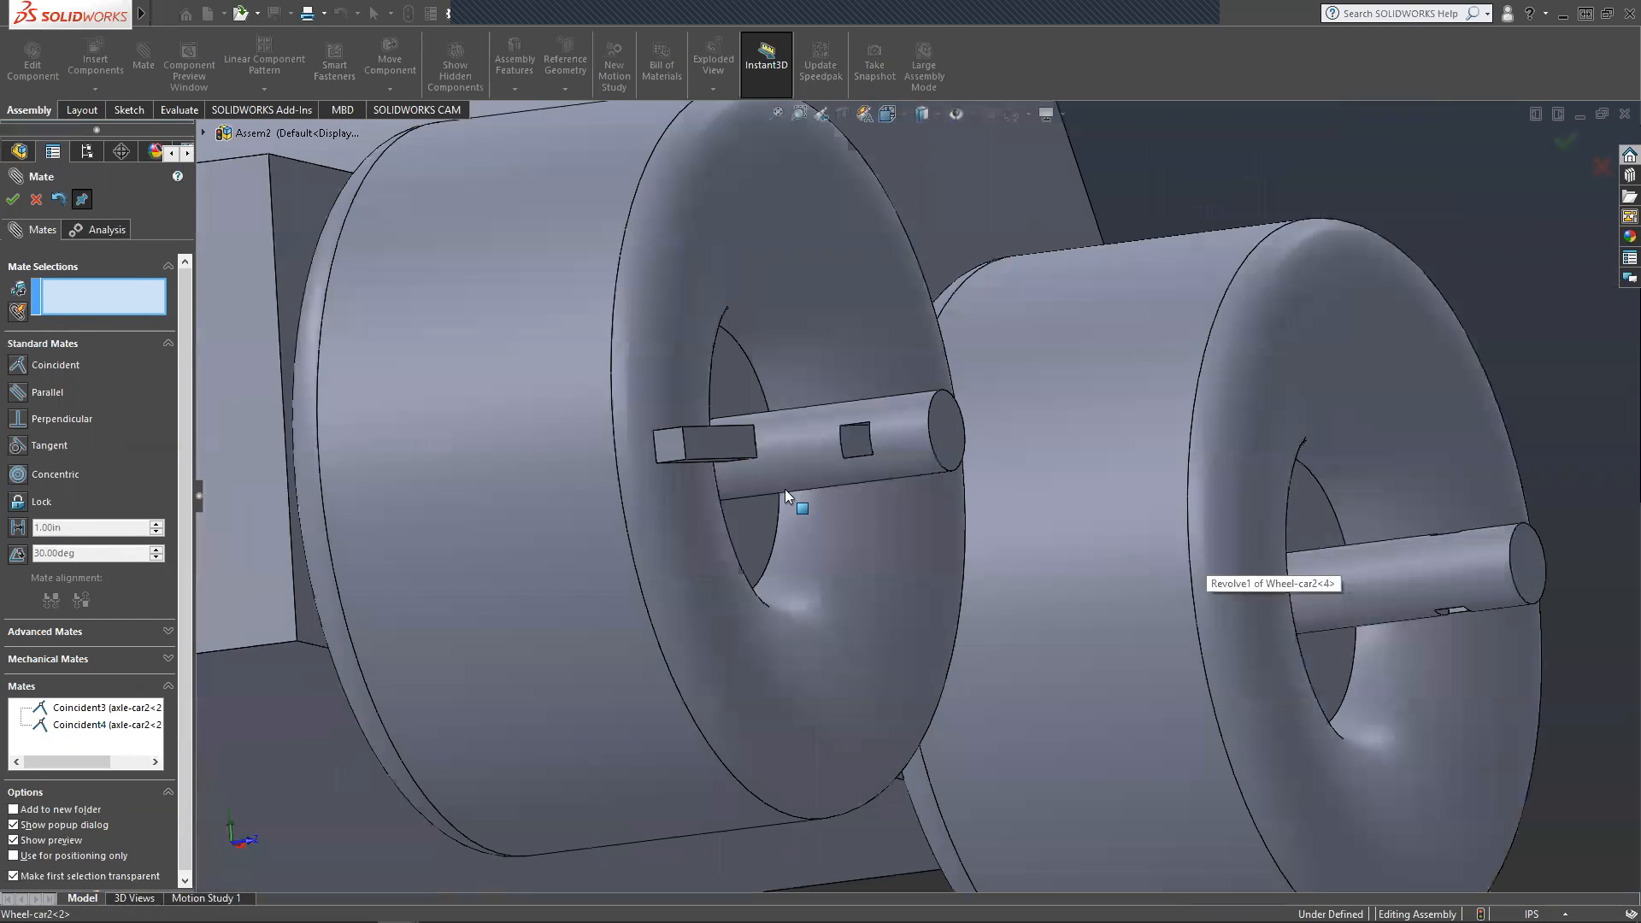
Center the pin in the axle with a centered Width mate, using its two end faces as width and the axle's cylindrical face as tab.
click(46, 631)
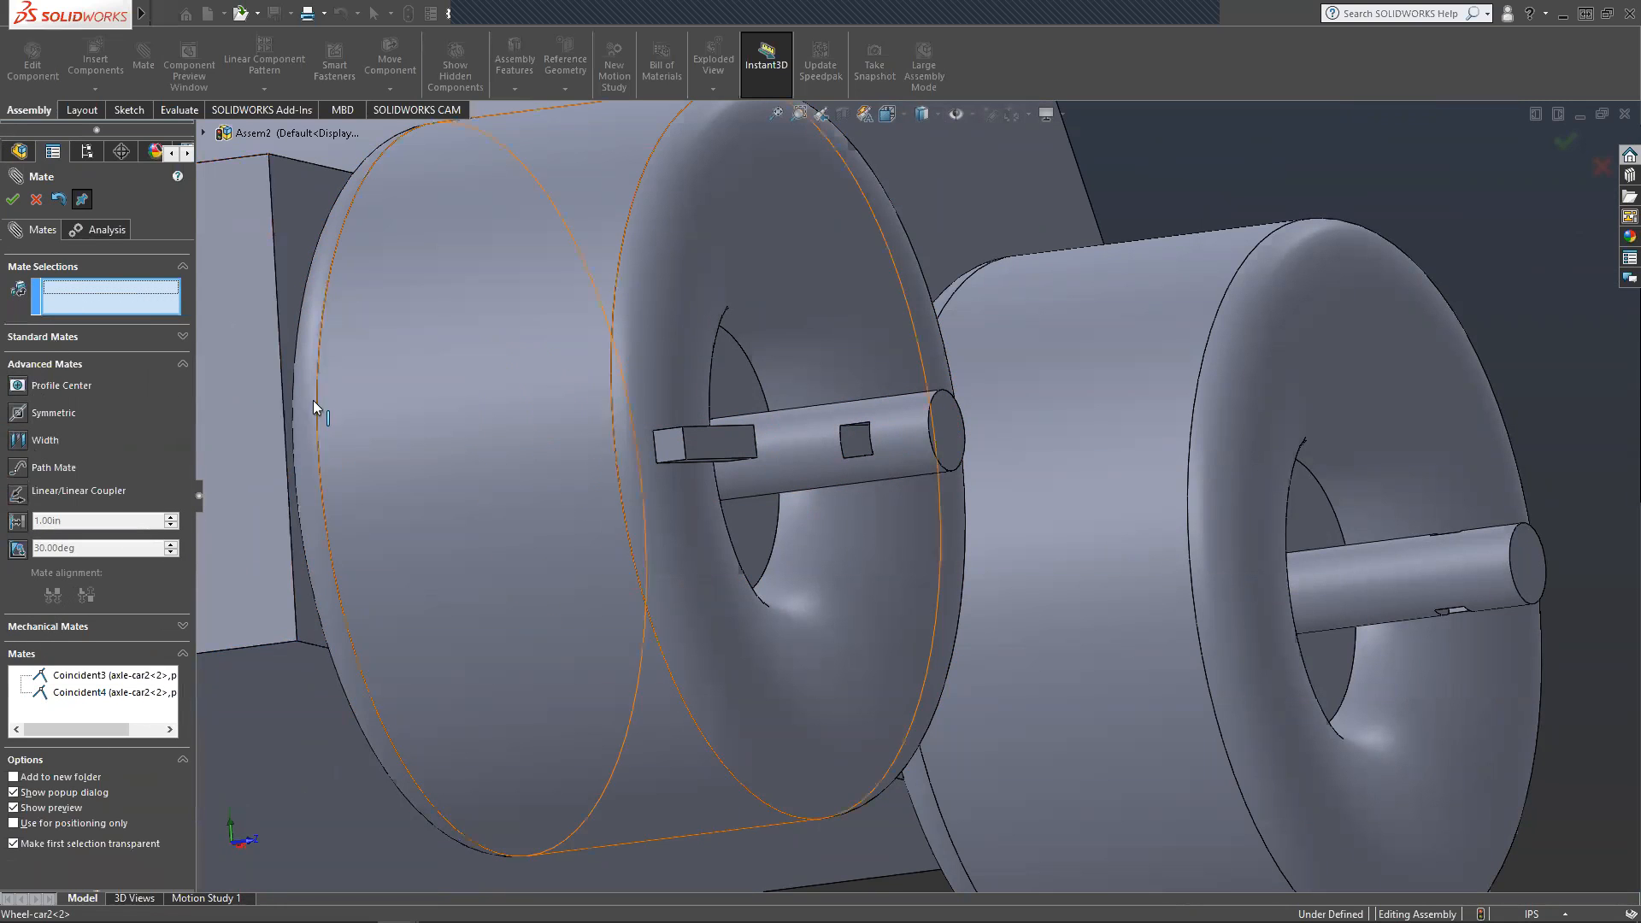
click(26, 447)
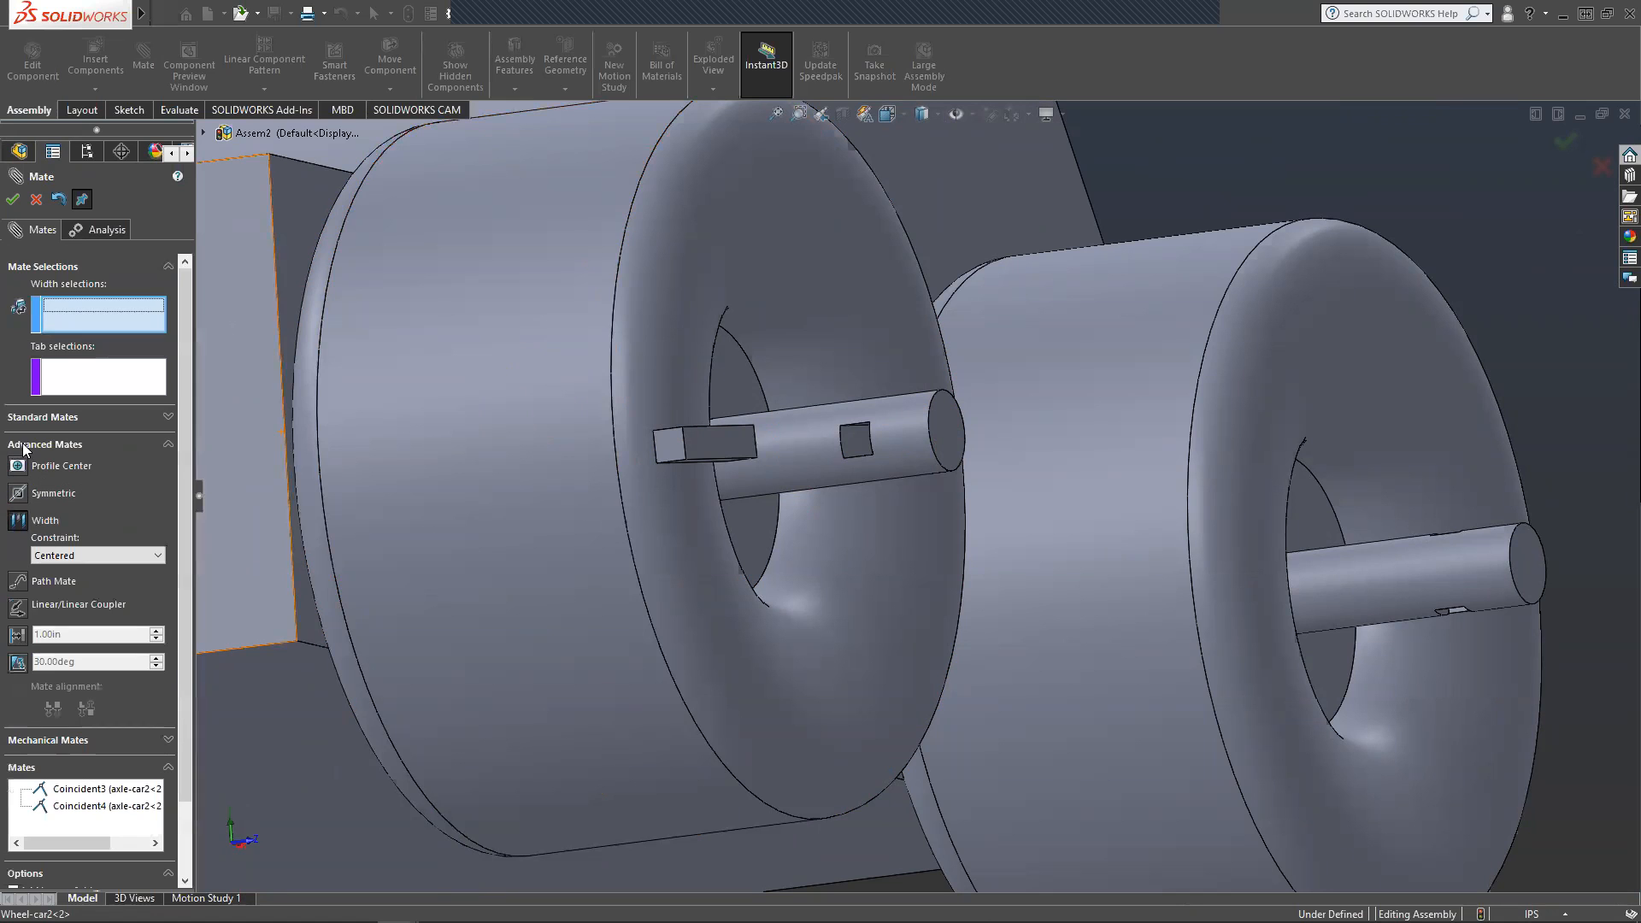
click(663, 446)
middle_drag(779, 542, 282, 542)
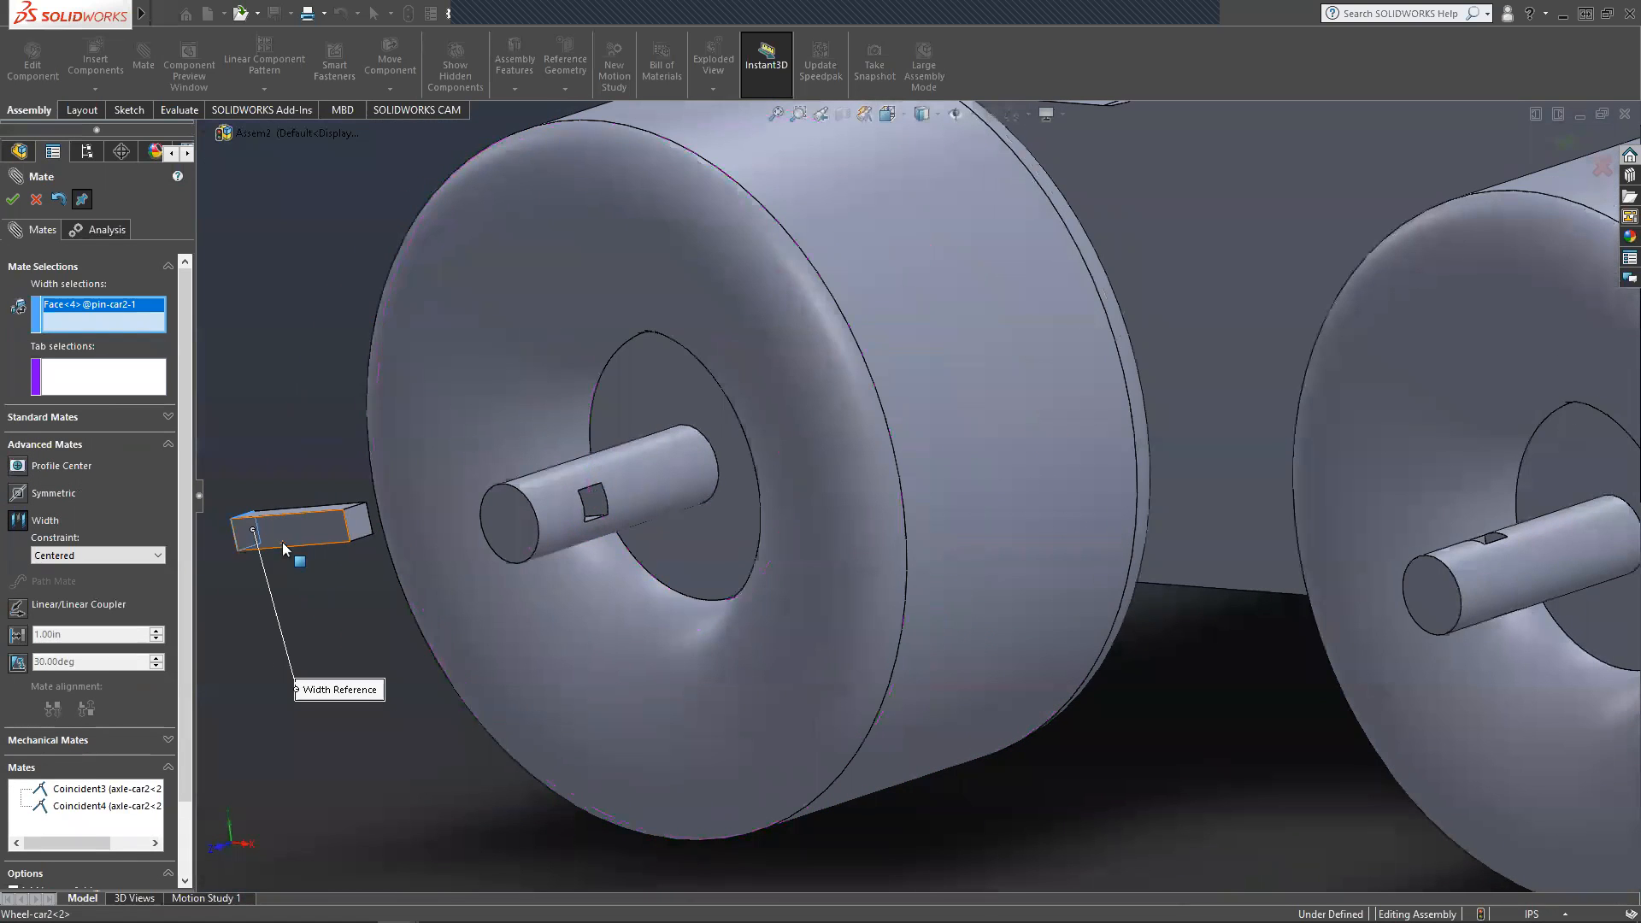
click(355, 523)
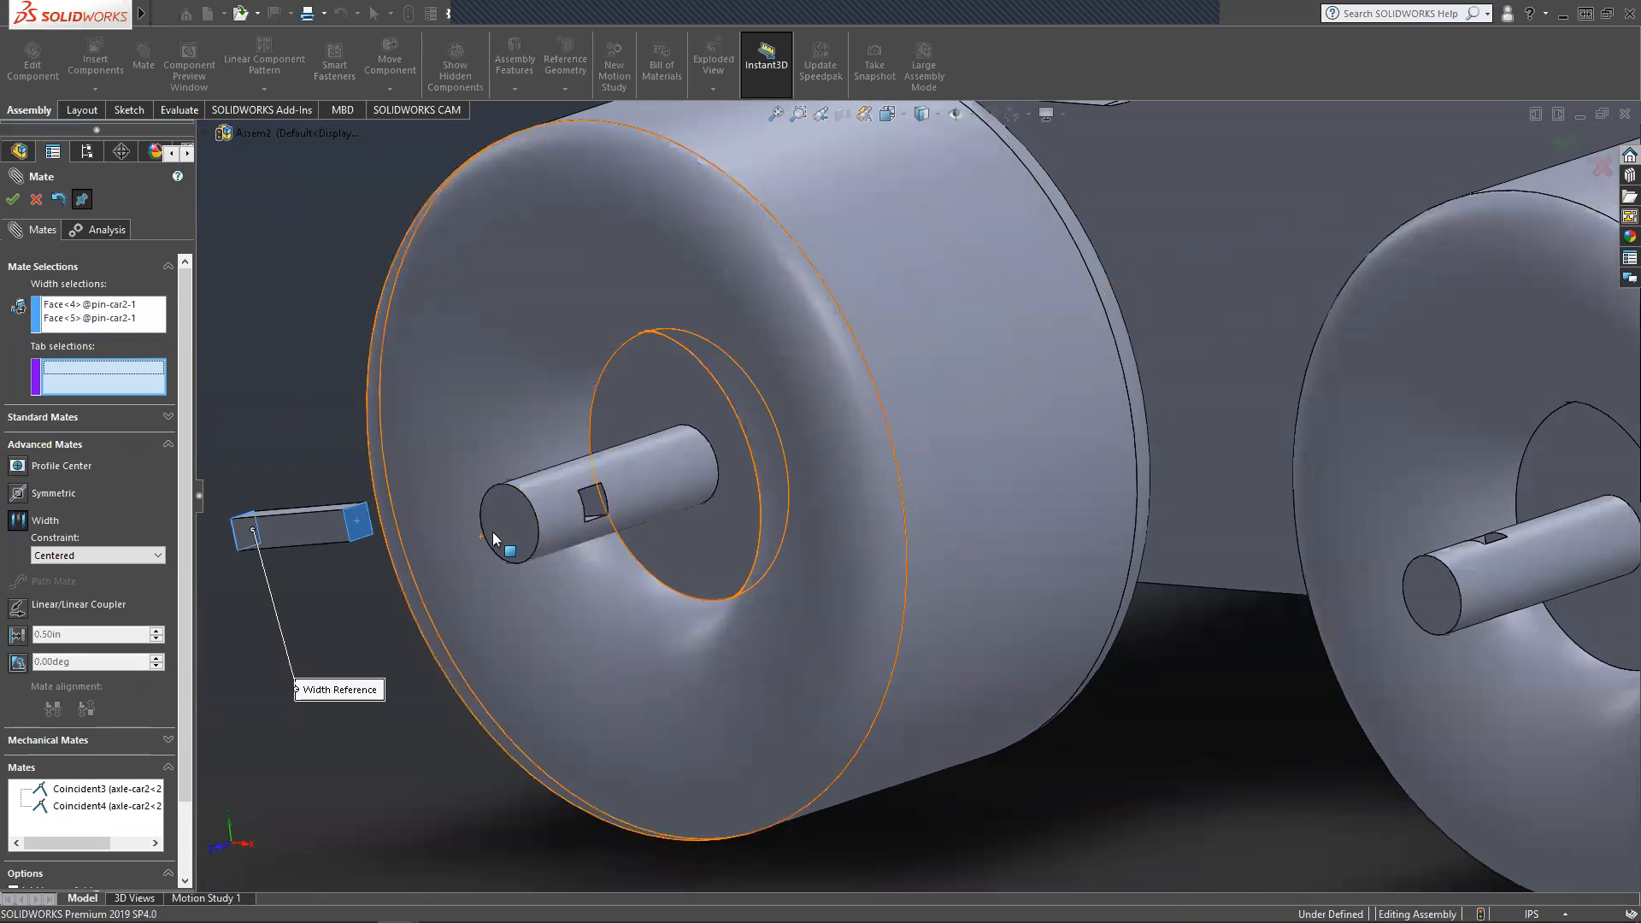
middle_drag(536, 613, 649, 602)
click(690, 446)
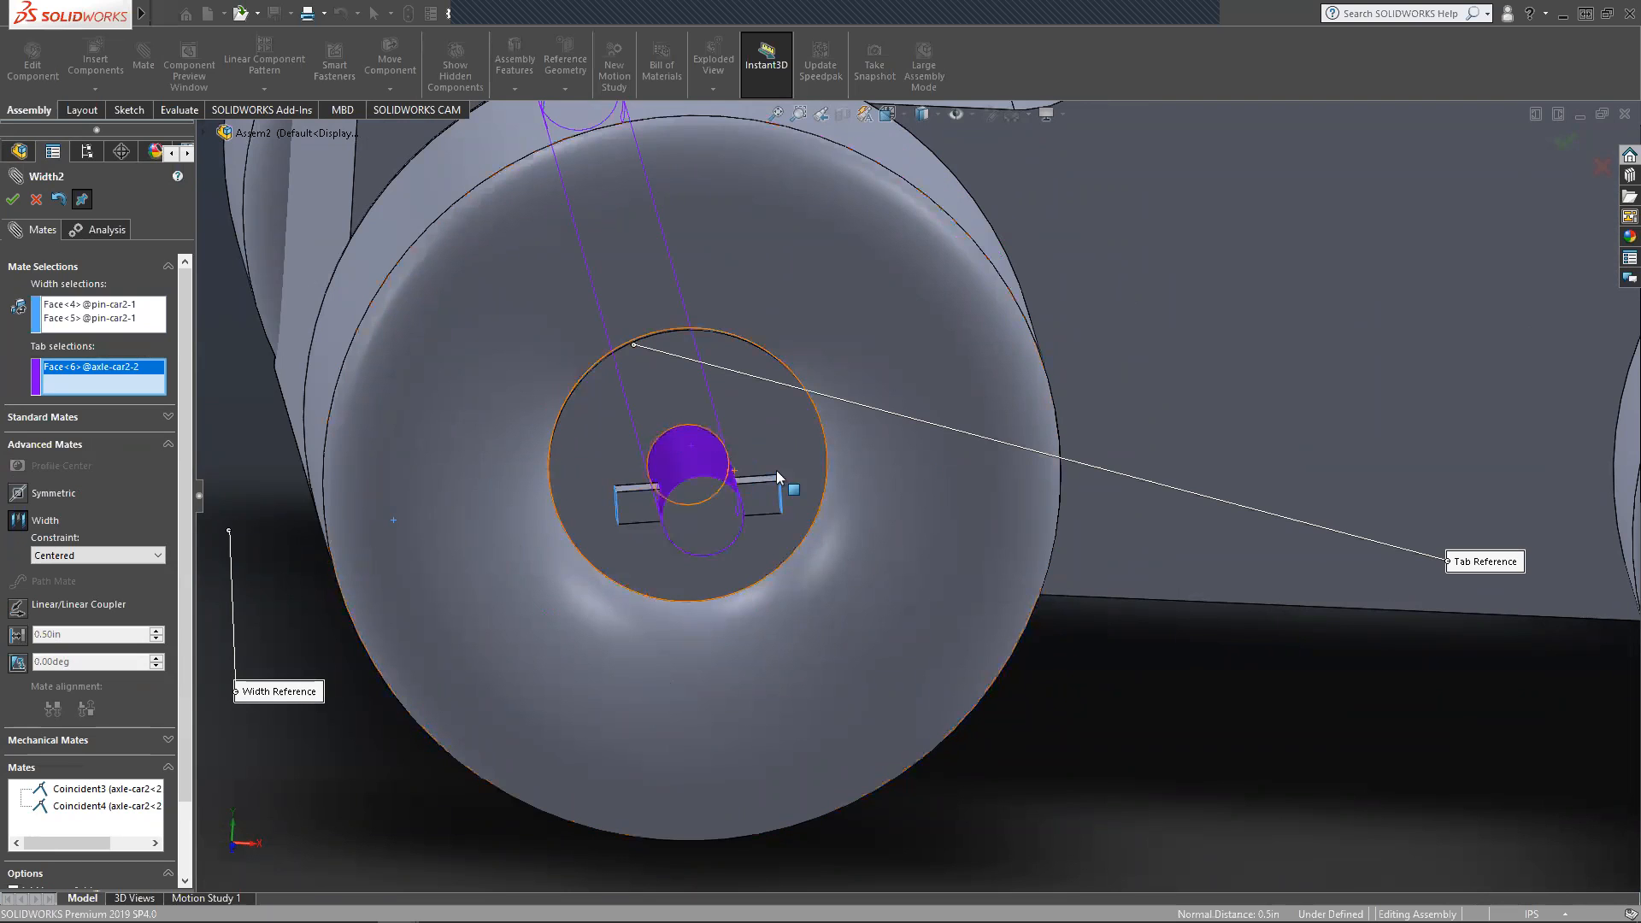
click(15, 204)
Add a coincident mate between the wheel's recessed hub face and the wheel-facing side of the centered pin on the low-deck axle.
scroll(612, 561, up, 4)
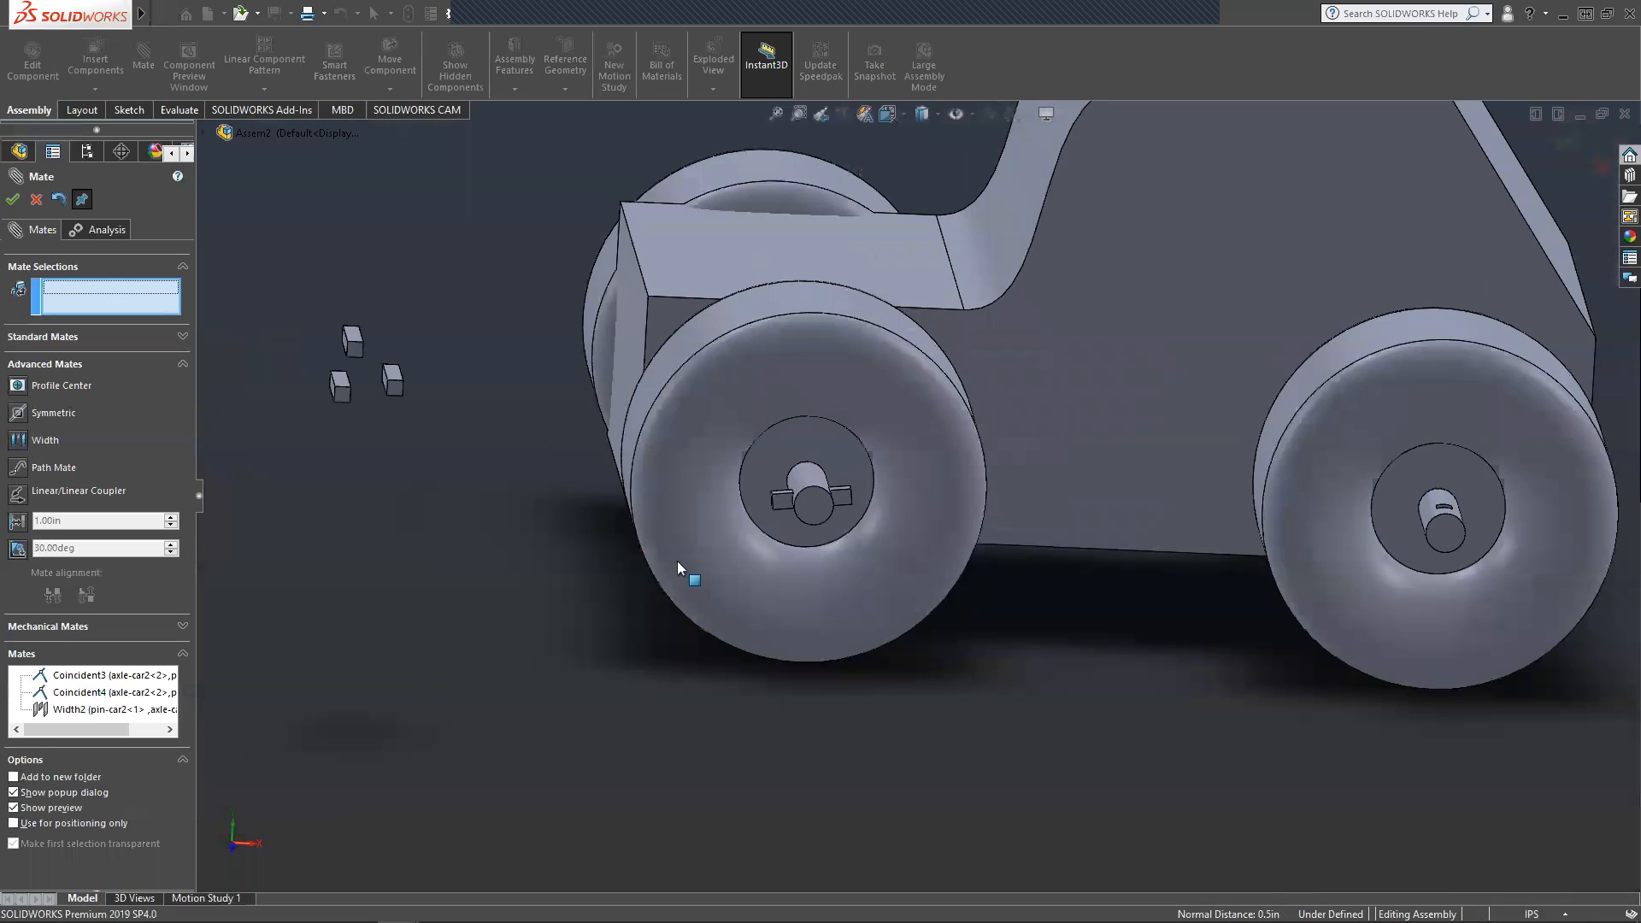
scroll(684, 564, up, 5)
scroll(723, 564, down, 8)
middle_drag(666, 424, 861, 352)
click(889, 339)
middle_drag(711, 450, 835, 488)
scroll(785, 418, down, 4)
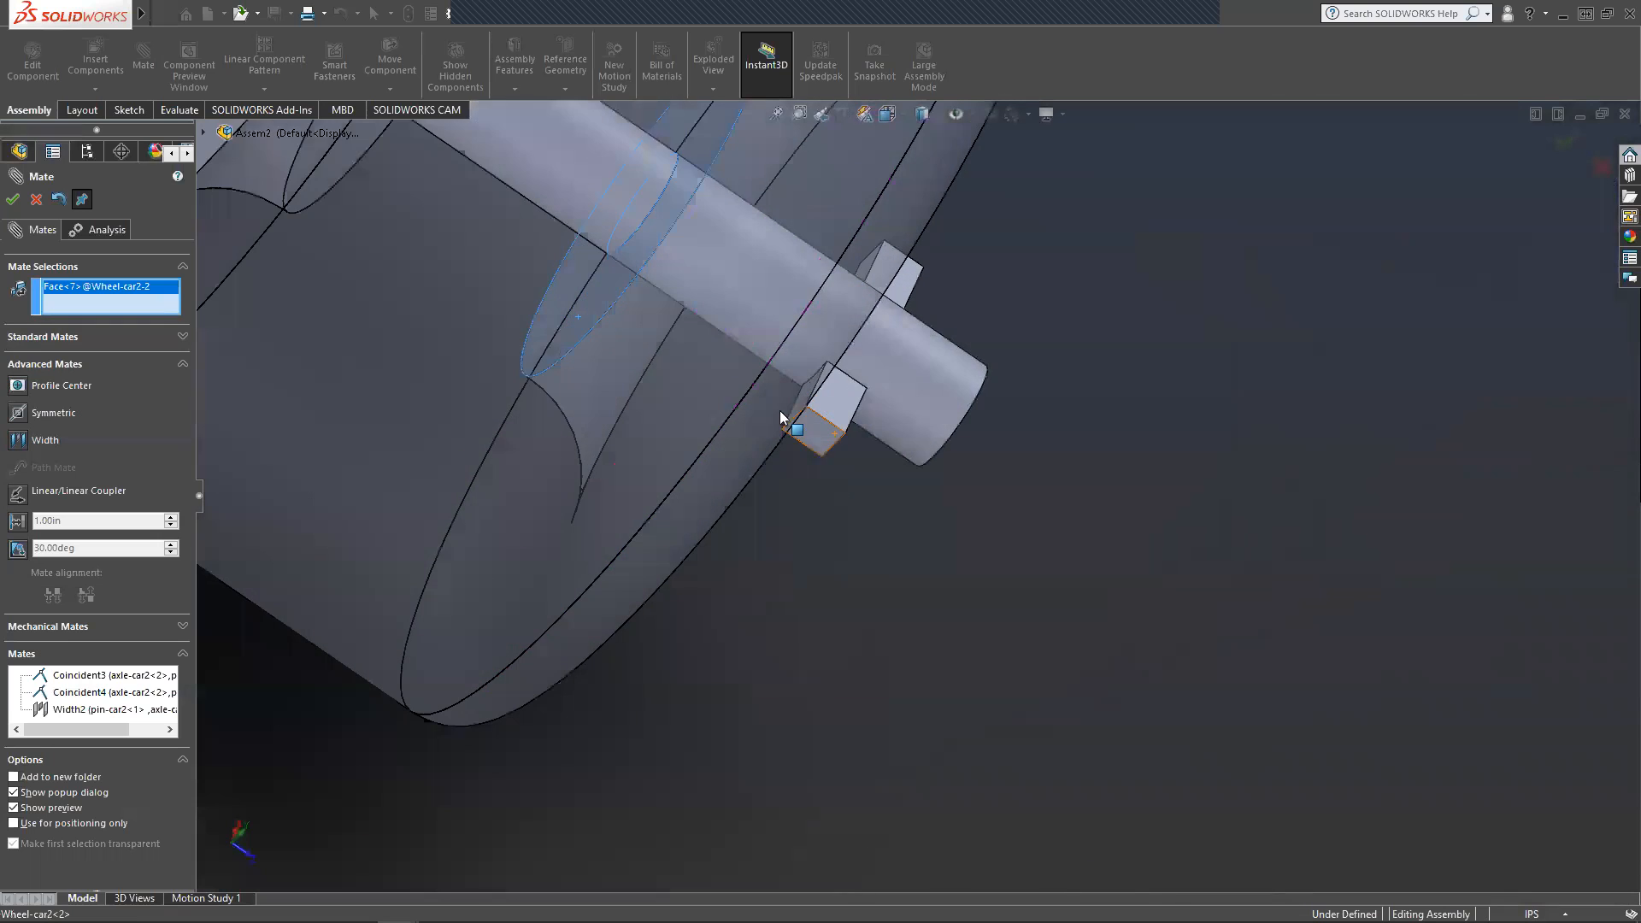
middle_drag(717, 443, 687, 293)
scroll(724, 437, up, 3)
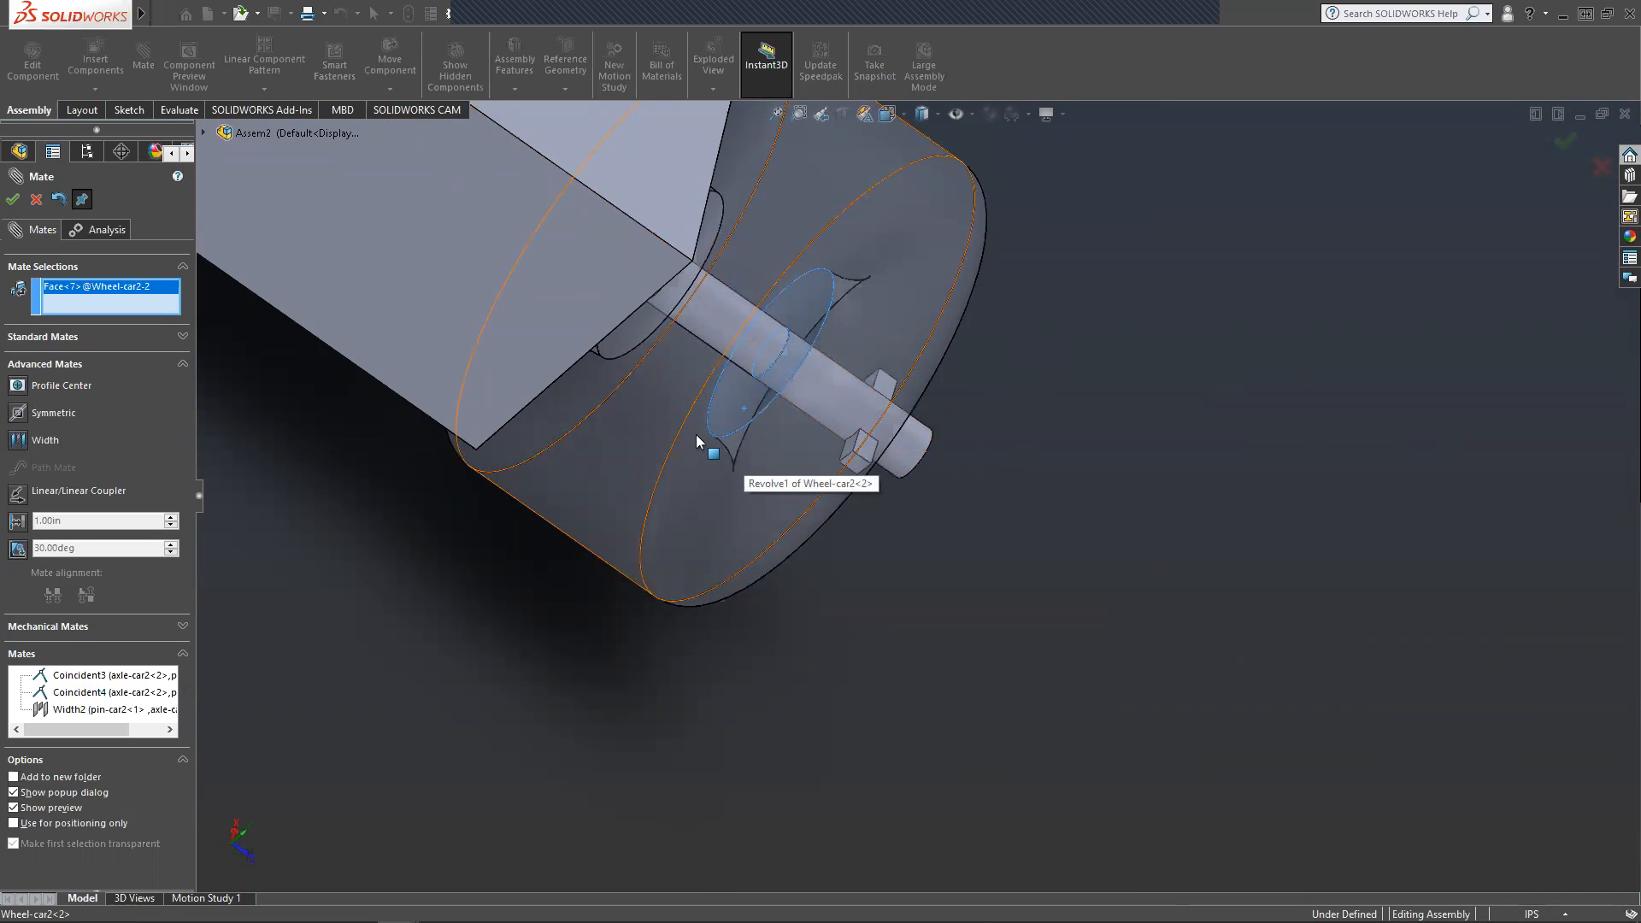
middle_drag(696, 438, 769, 427)
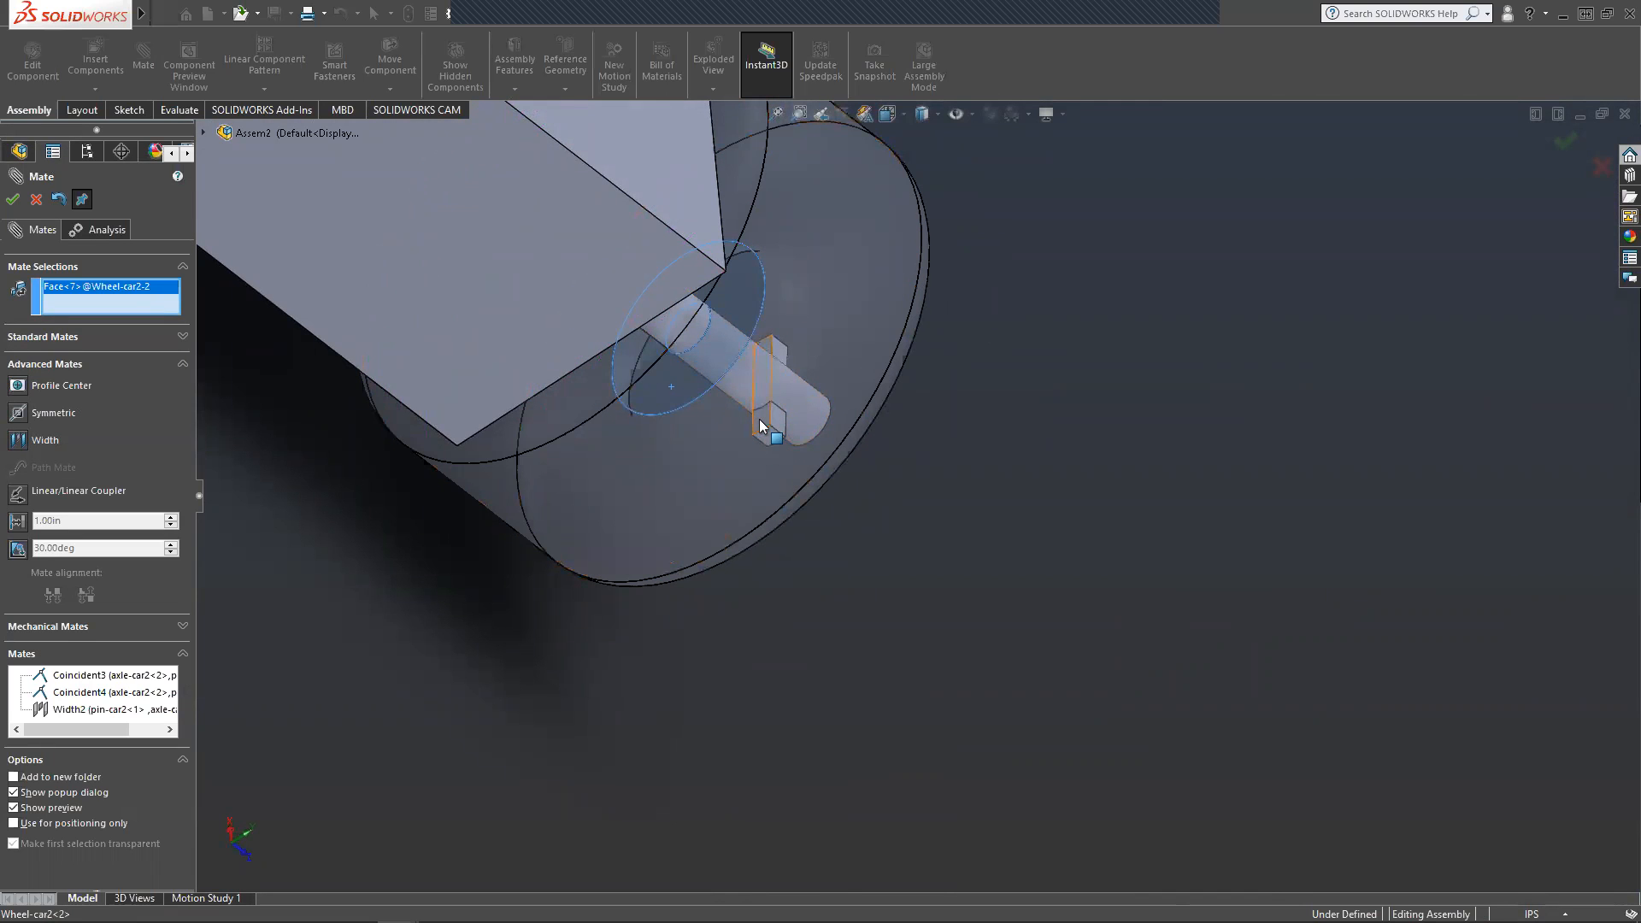
middle_drag(858, 511, 687, 373)
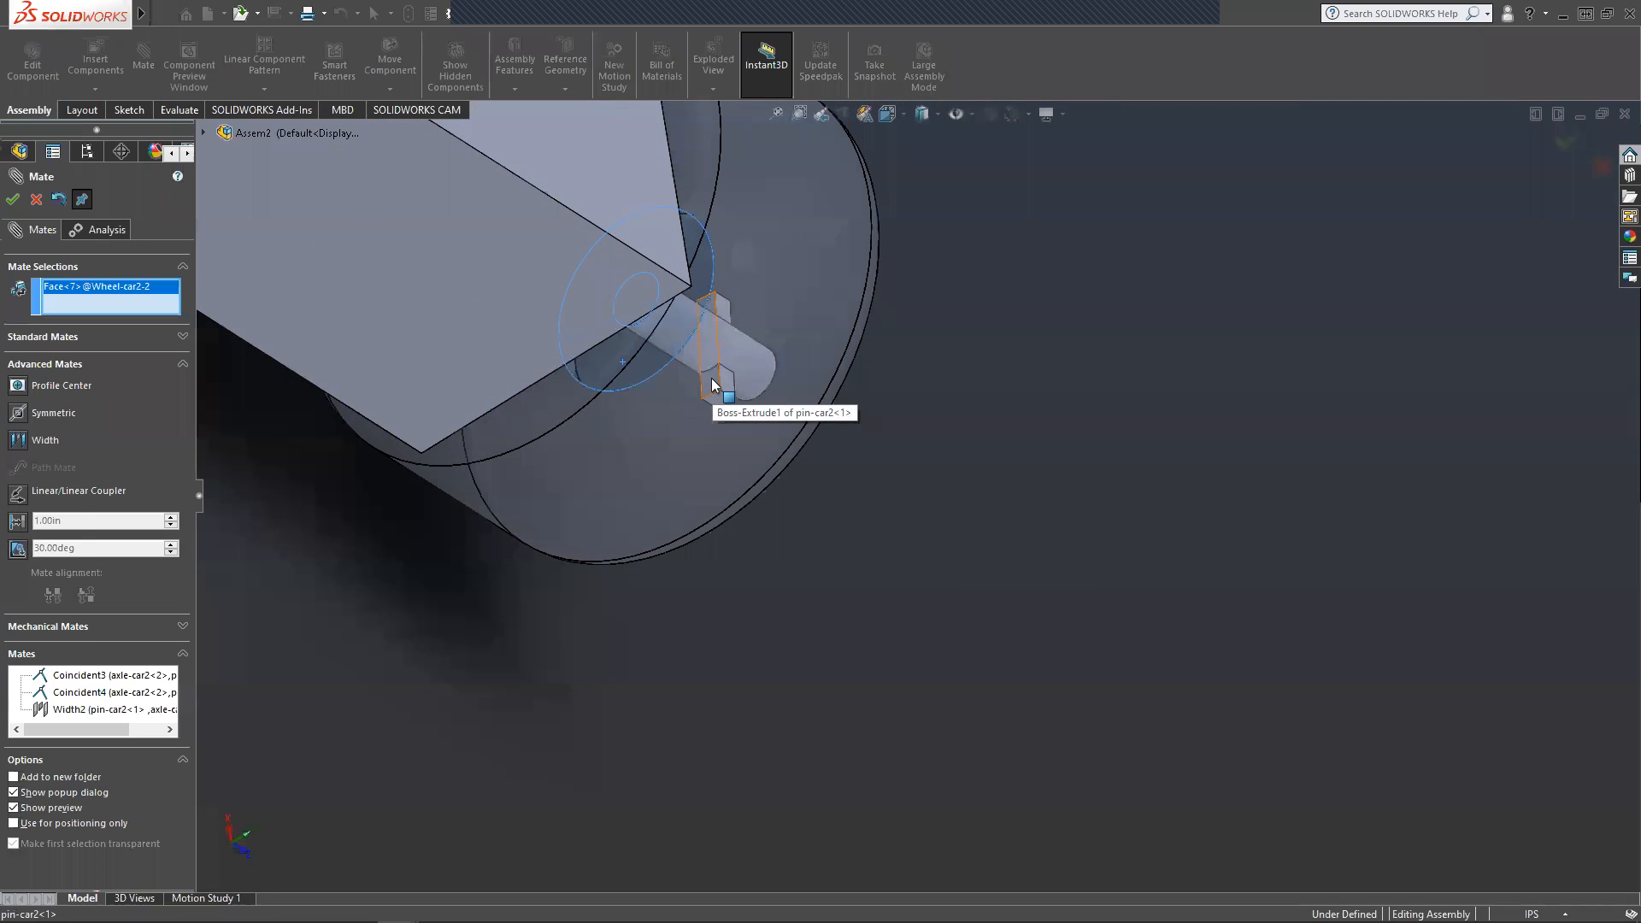
click(712, 385)
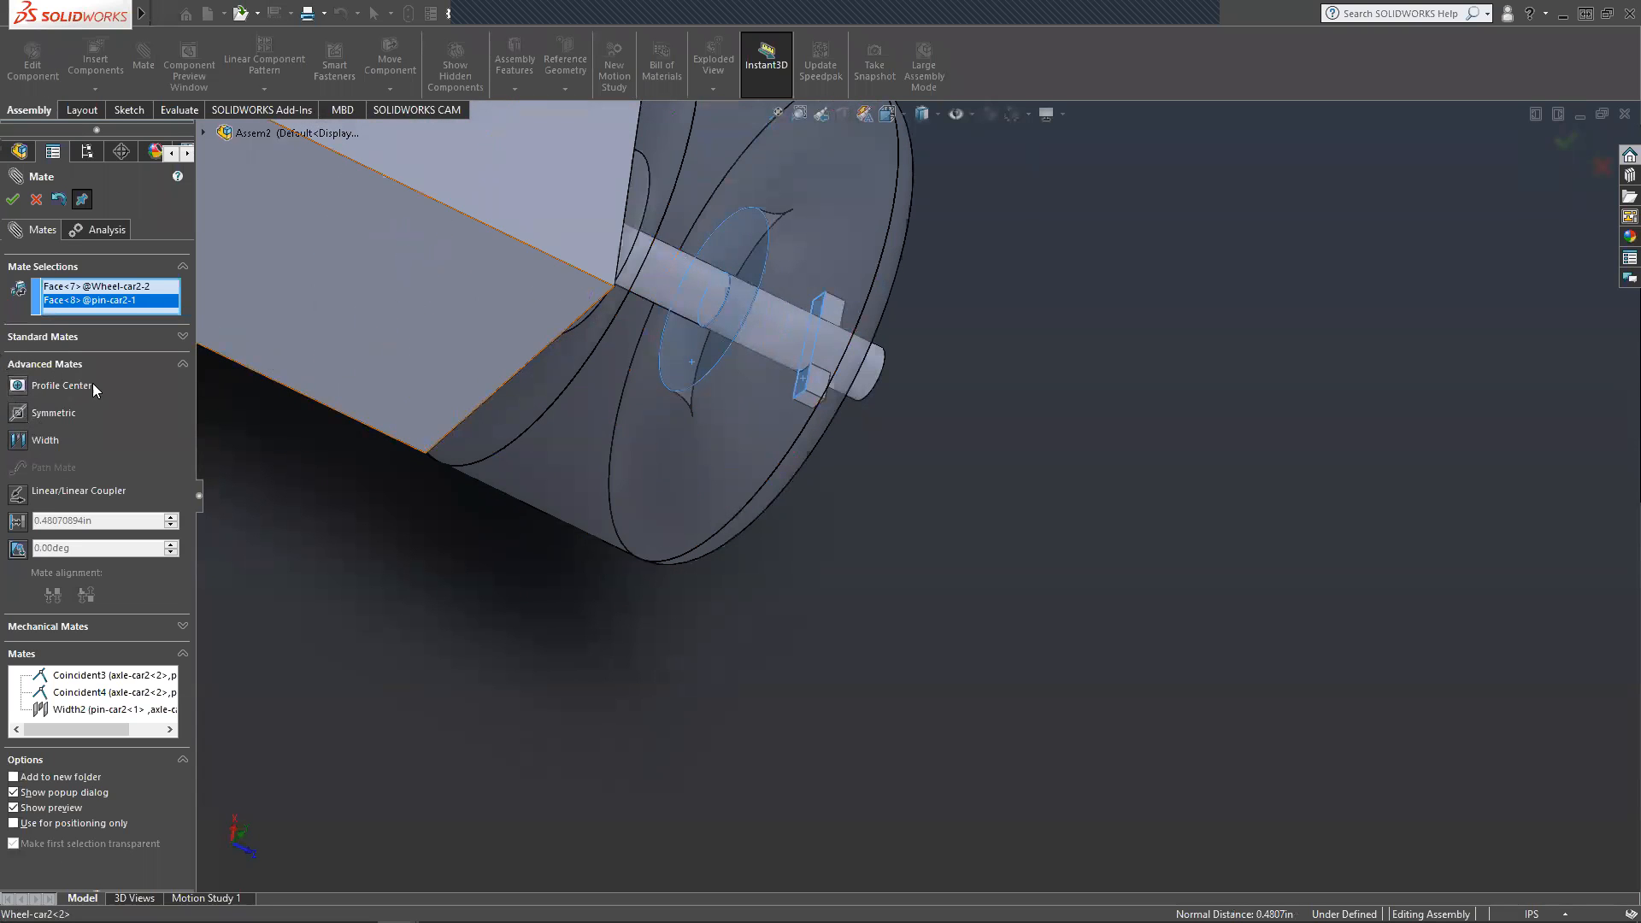
click(63, 337)
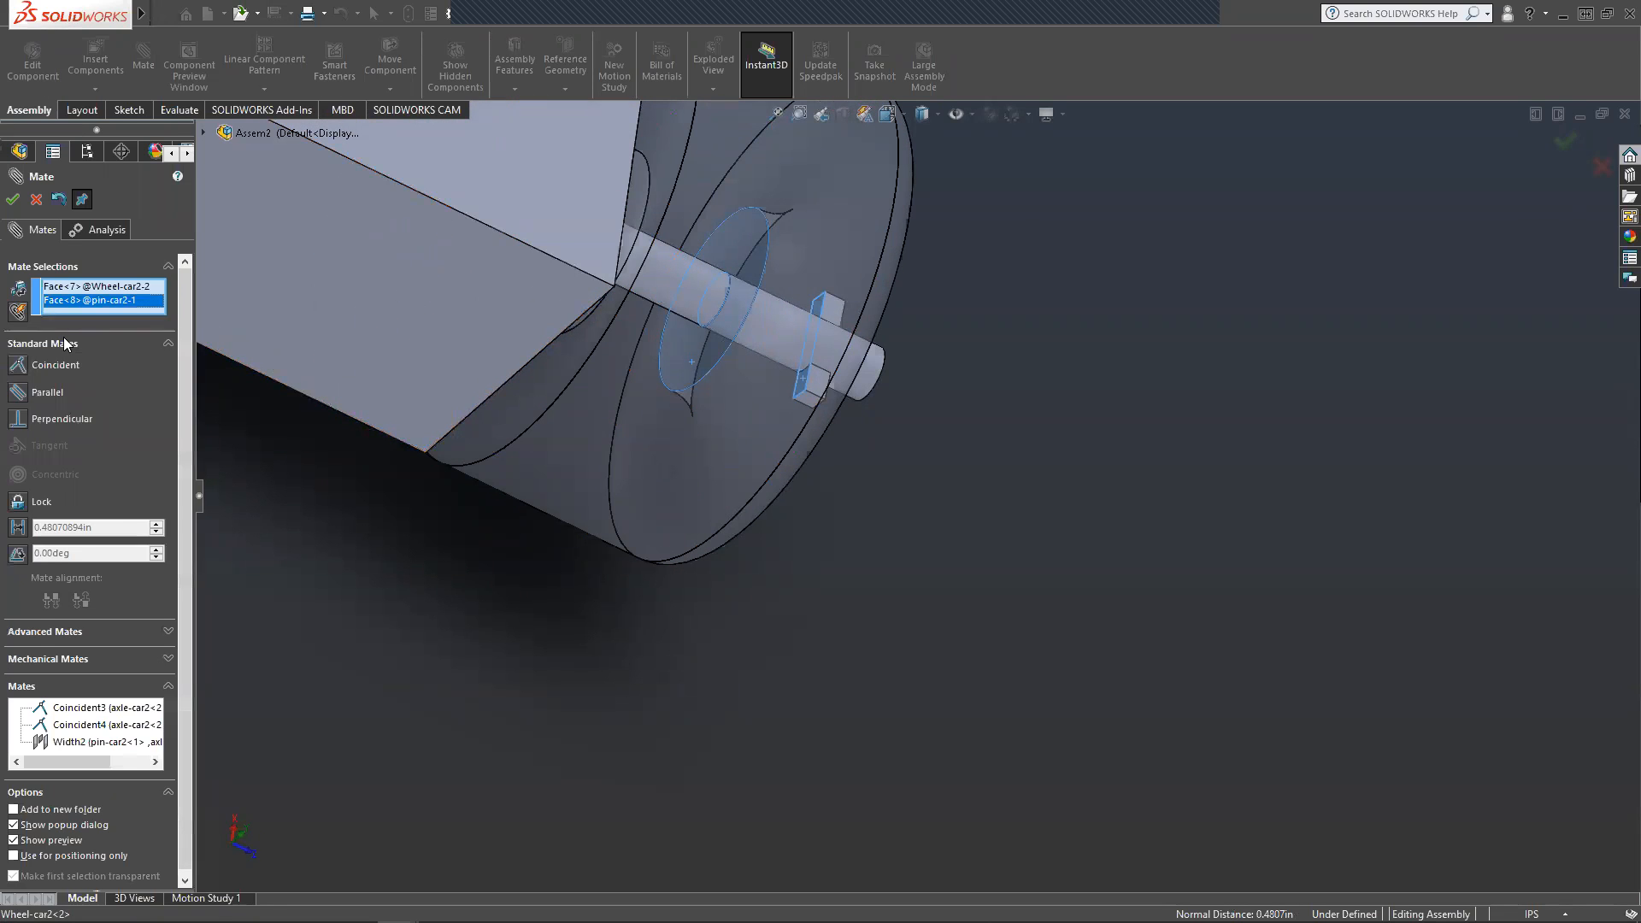
click(19, 365)
middle_drag(1035, 491, 880, 264)
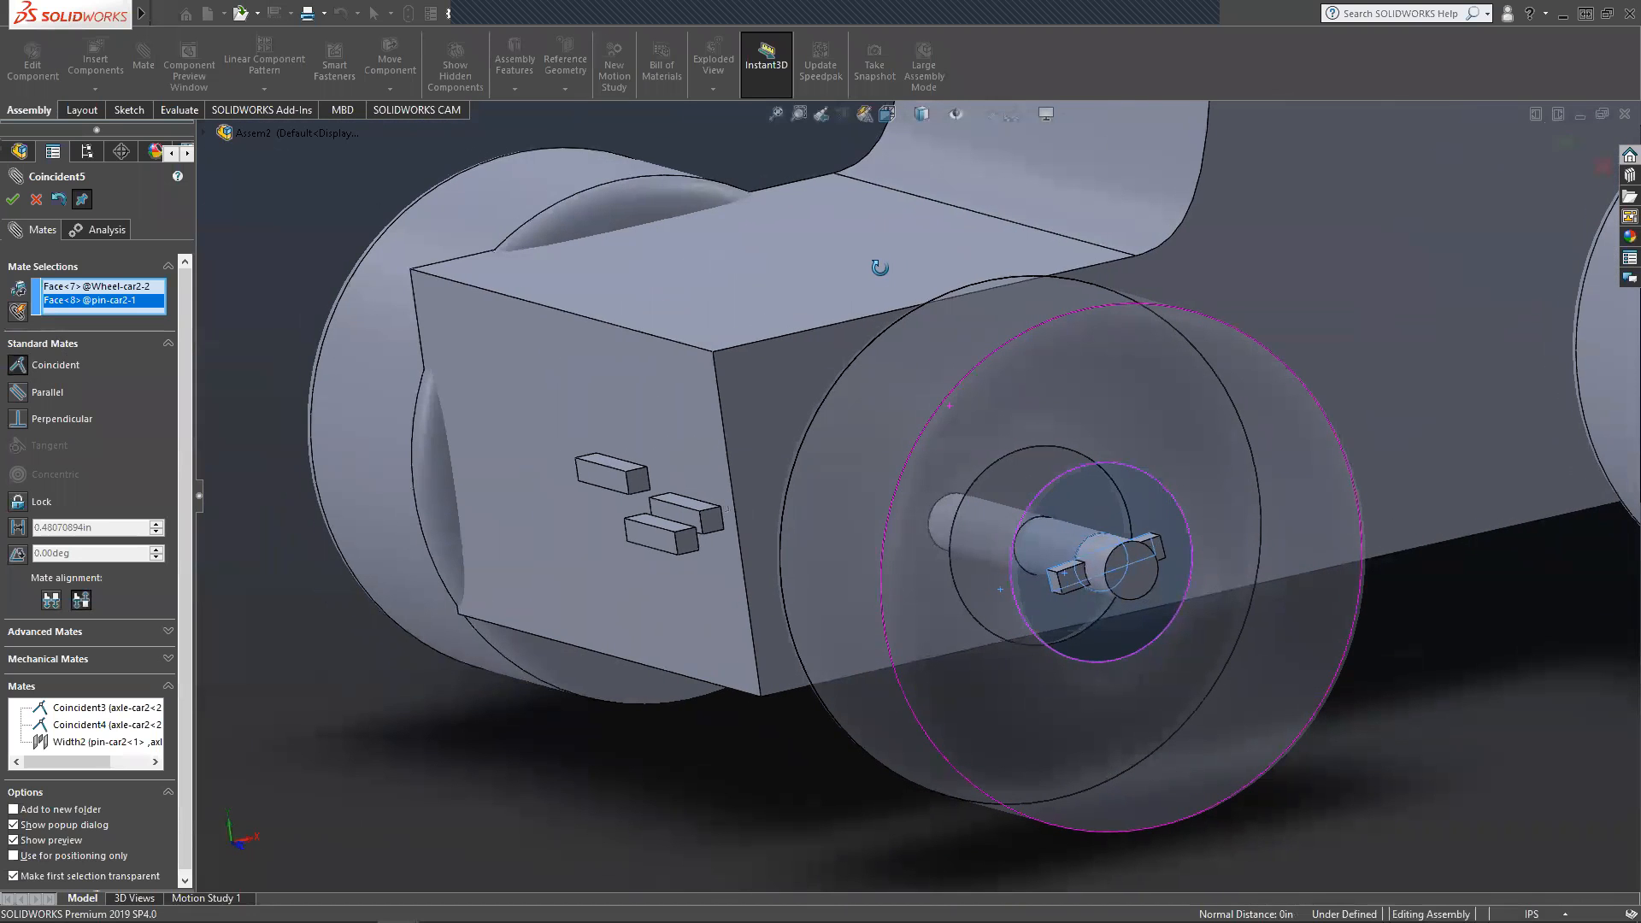
click(8, 202)
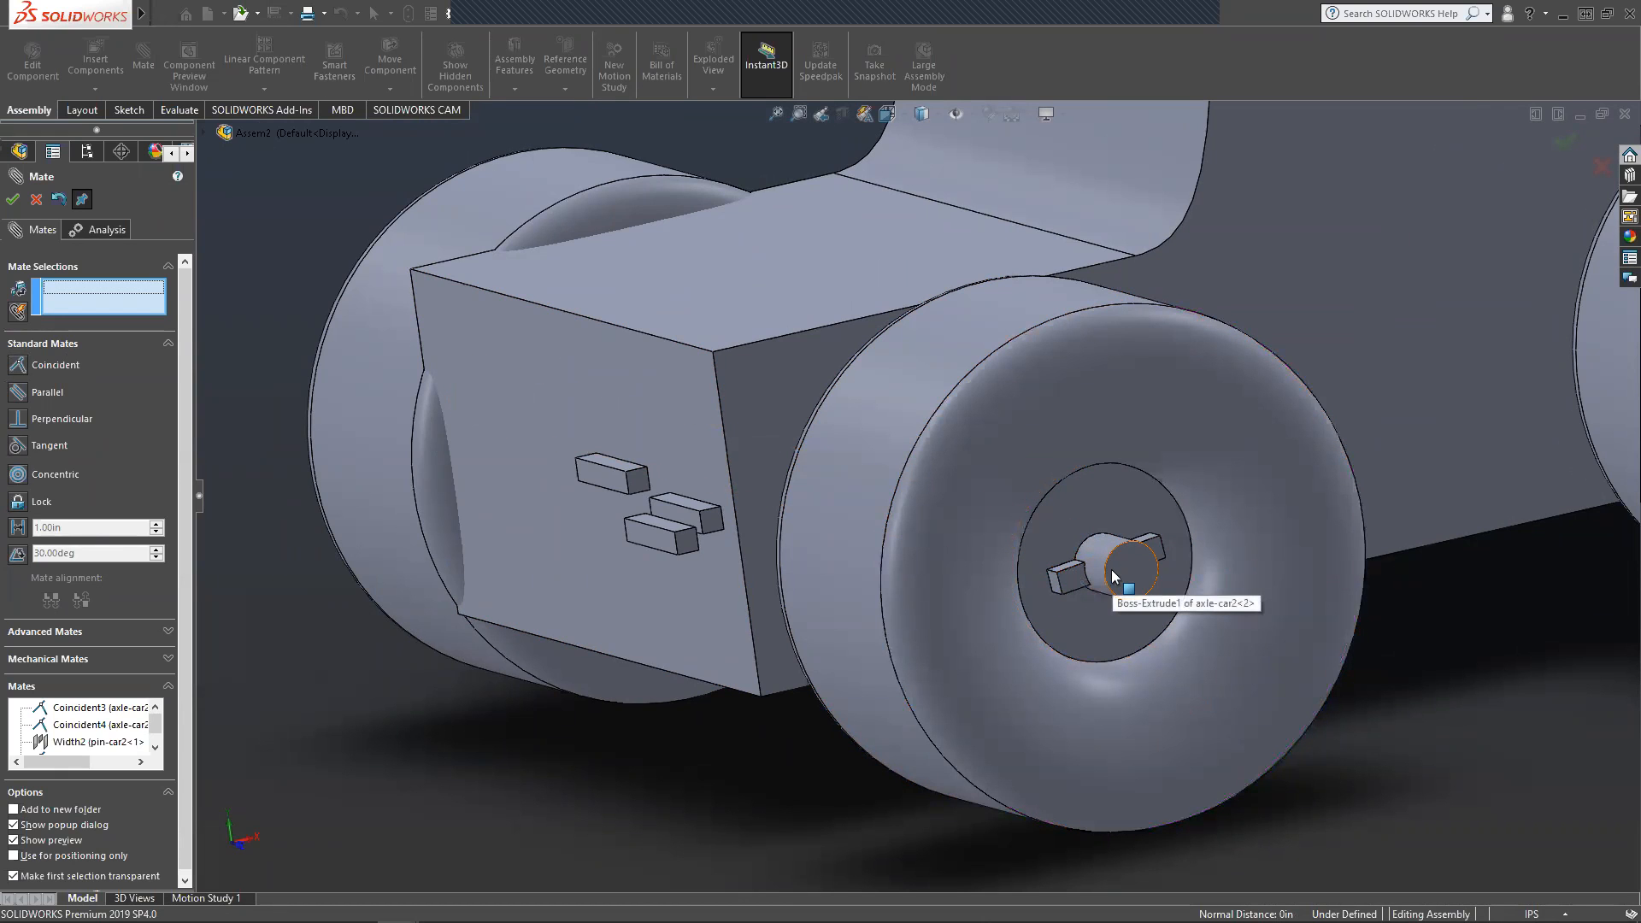
Add a coincident mate between a free pin's long side face and a hole wall at the opposite end of the low-deck axle.
scroll(443, 455, up, 5)
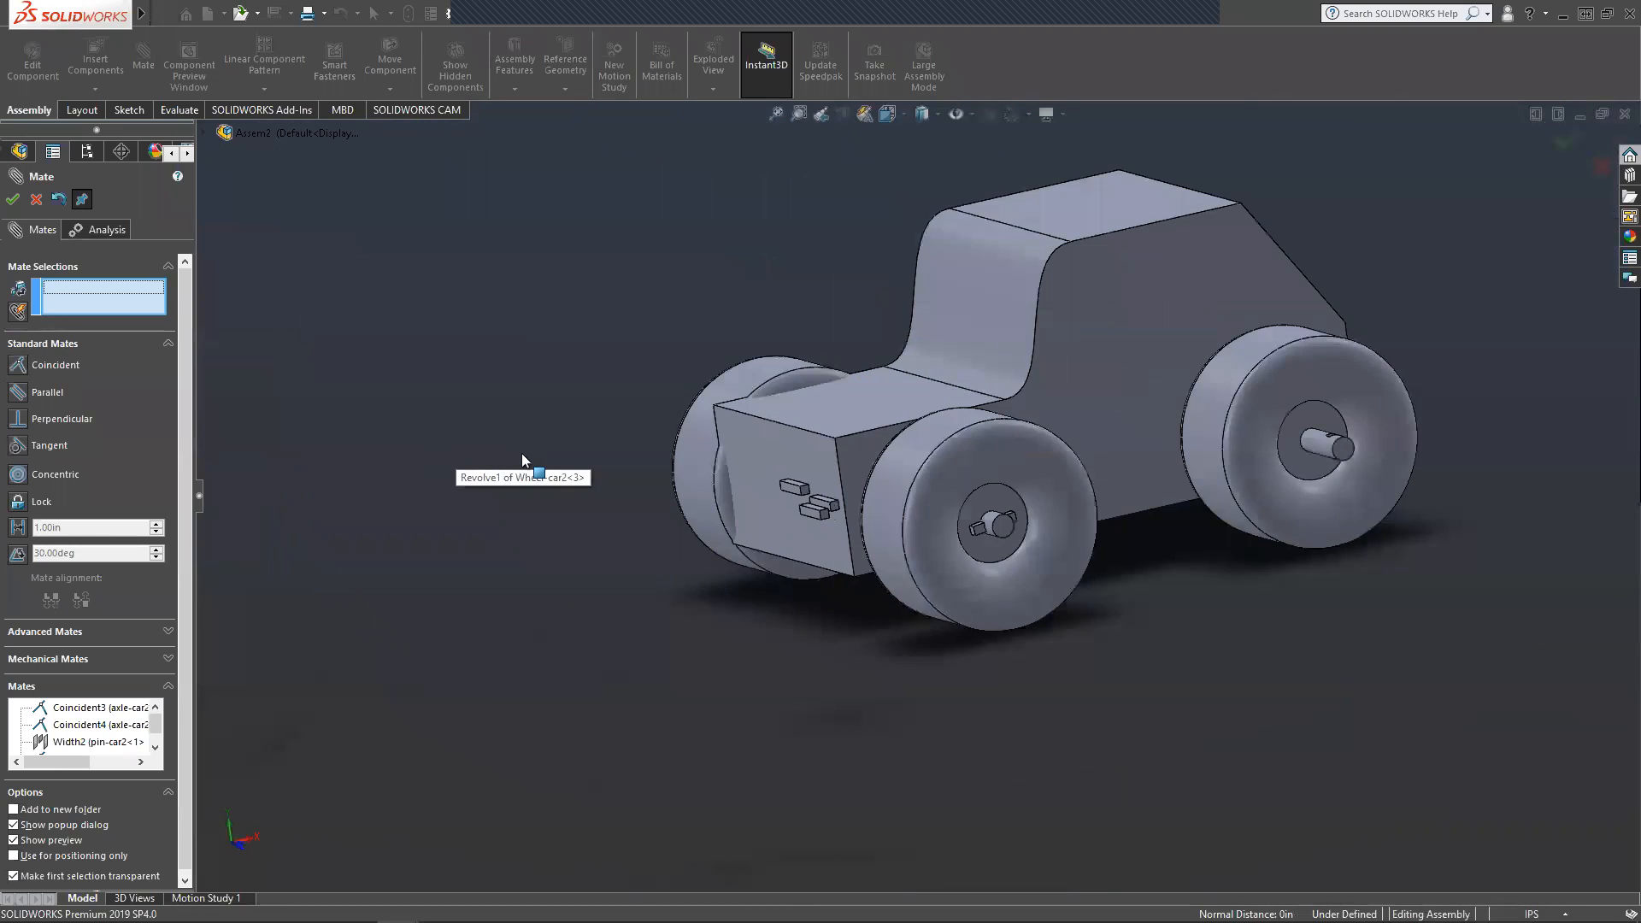
scroll(783, 501, down, 10)
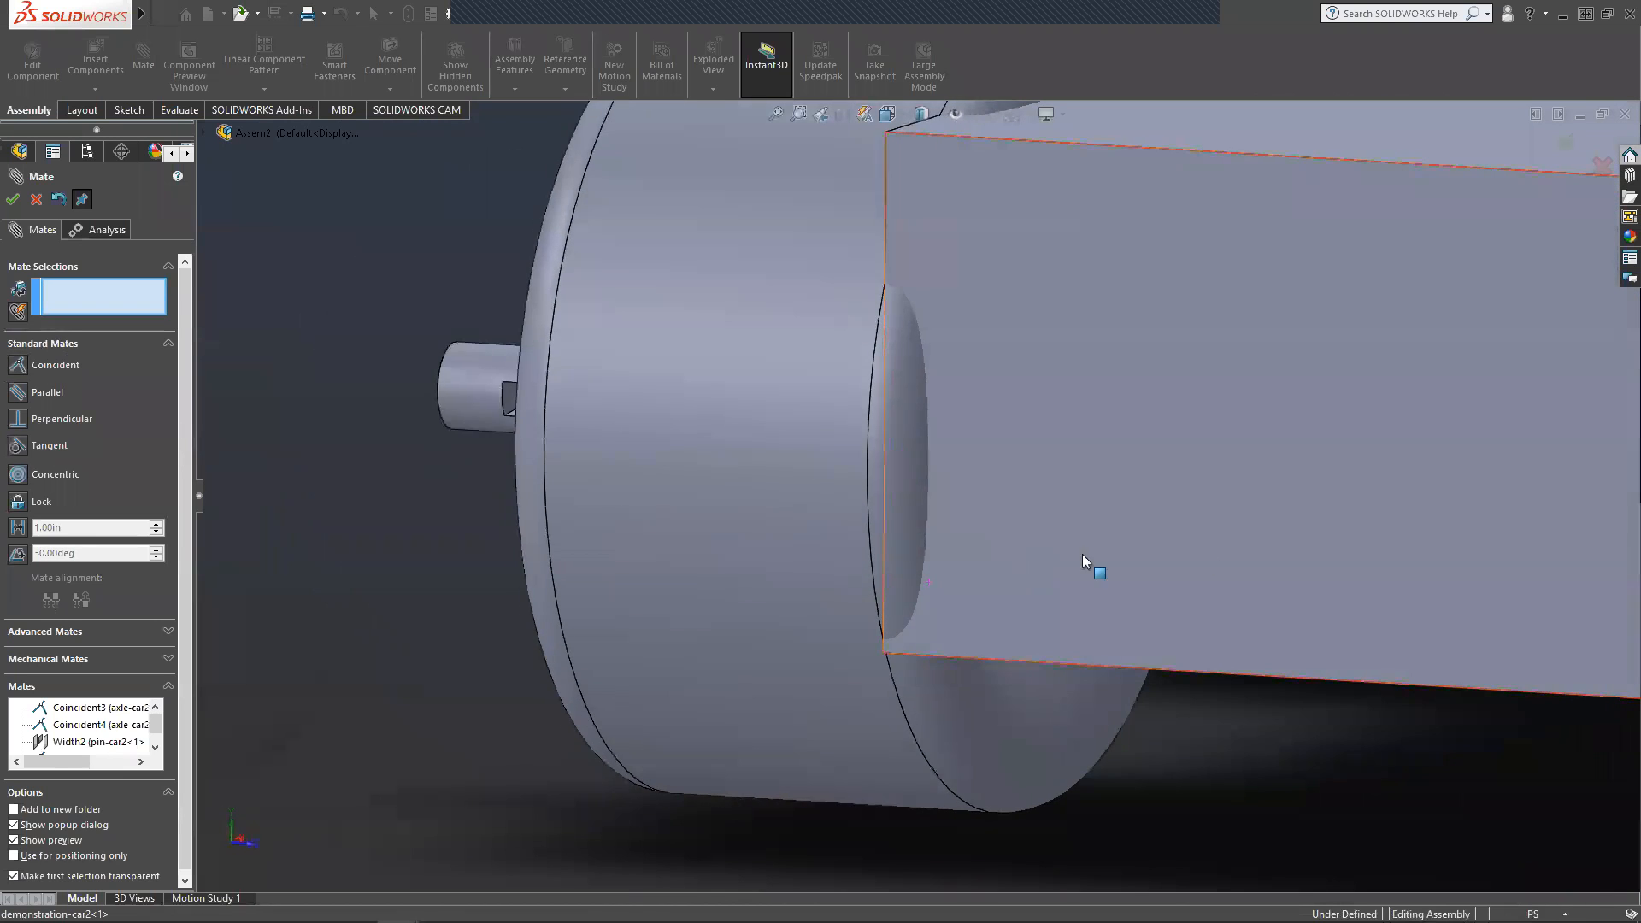
scroll(1338, 511, up, 6)
scroll(1385, 427, down, 6)
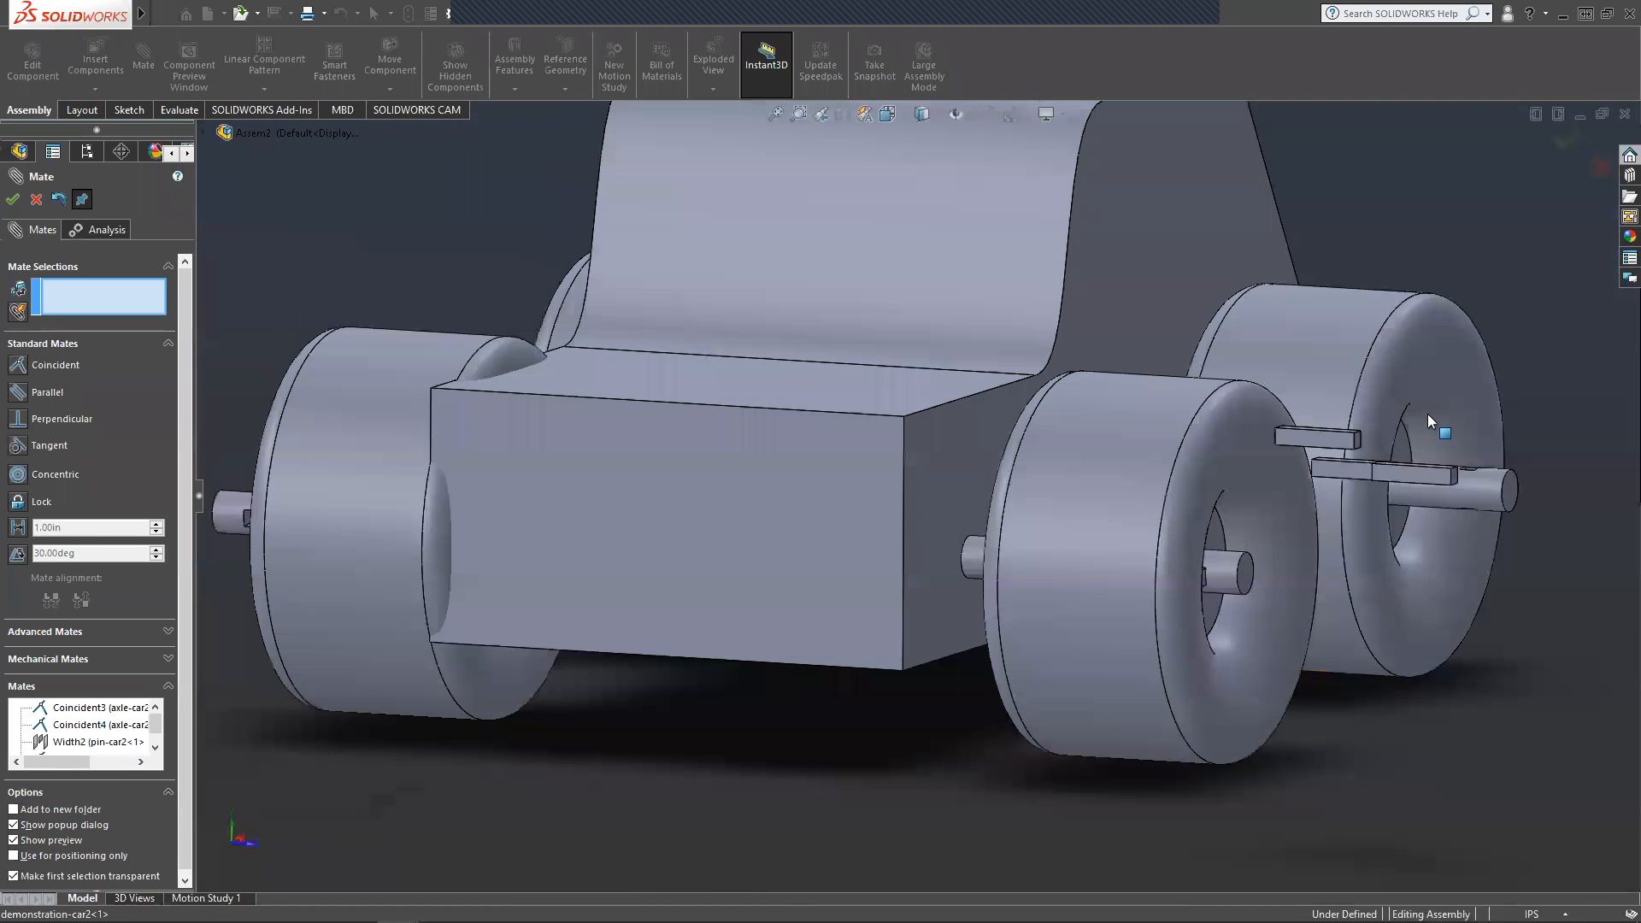
click(1318, 440)
scroll(820, 513, up, 5)
scroll(532, 531, down, 6)
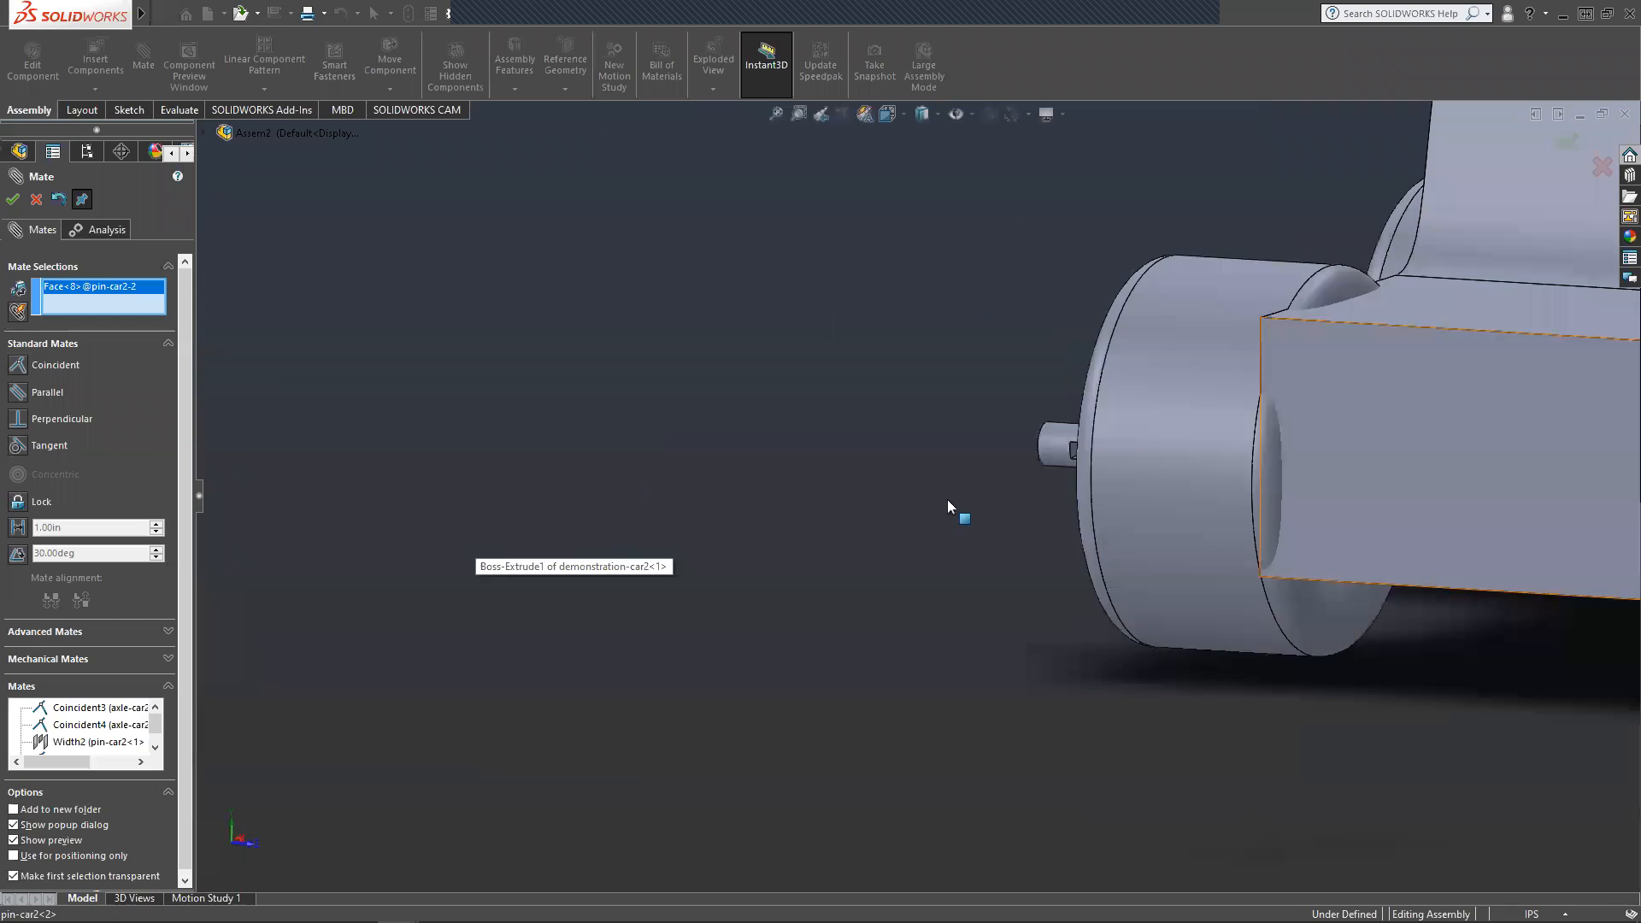
scroll(1196, 418, down, 3)
click(1192, 397)
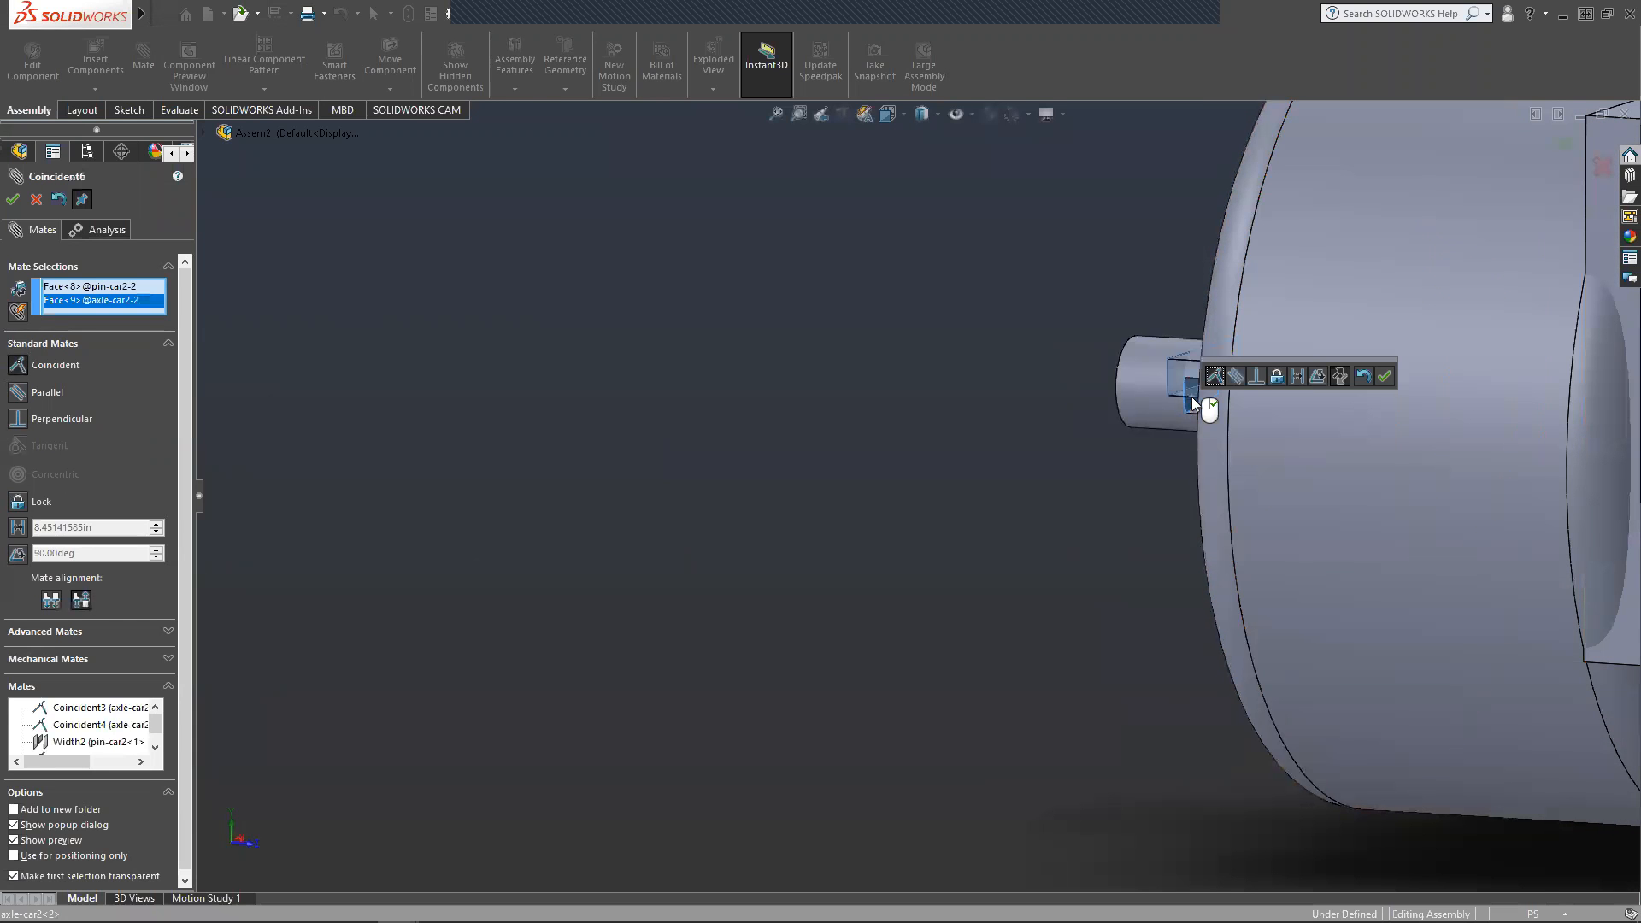
middle_drag(1158, 446, 1095, 519)
click(11, 201)
Add a coincident mate between the second pin's upper face and the matching wall of the axle hole.
click(1129, 324)
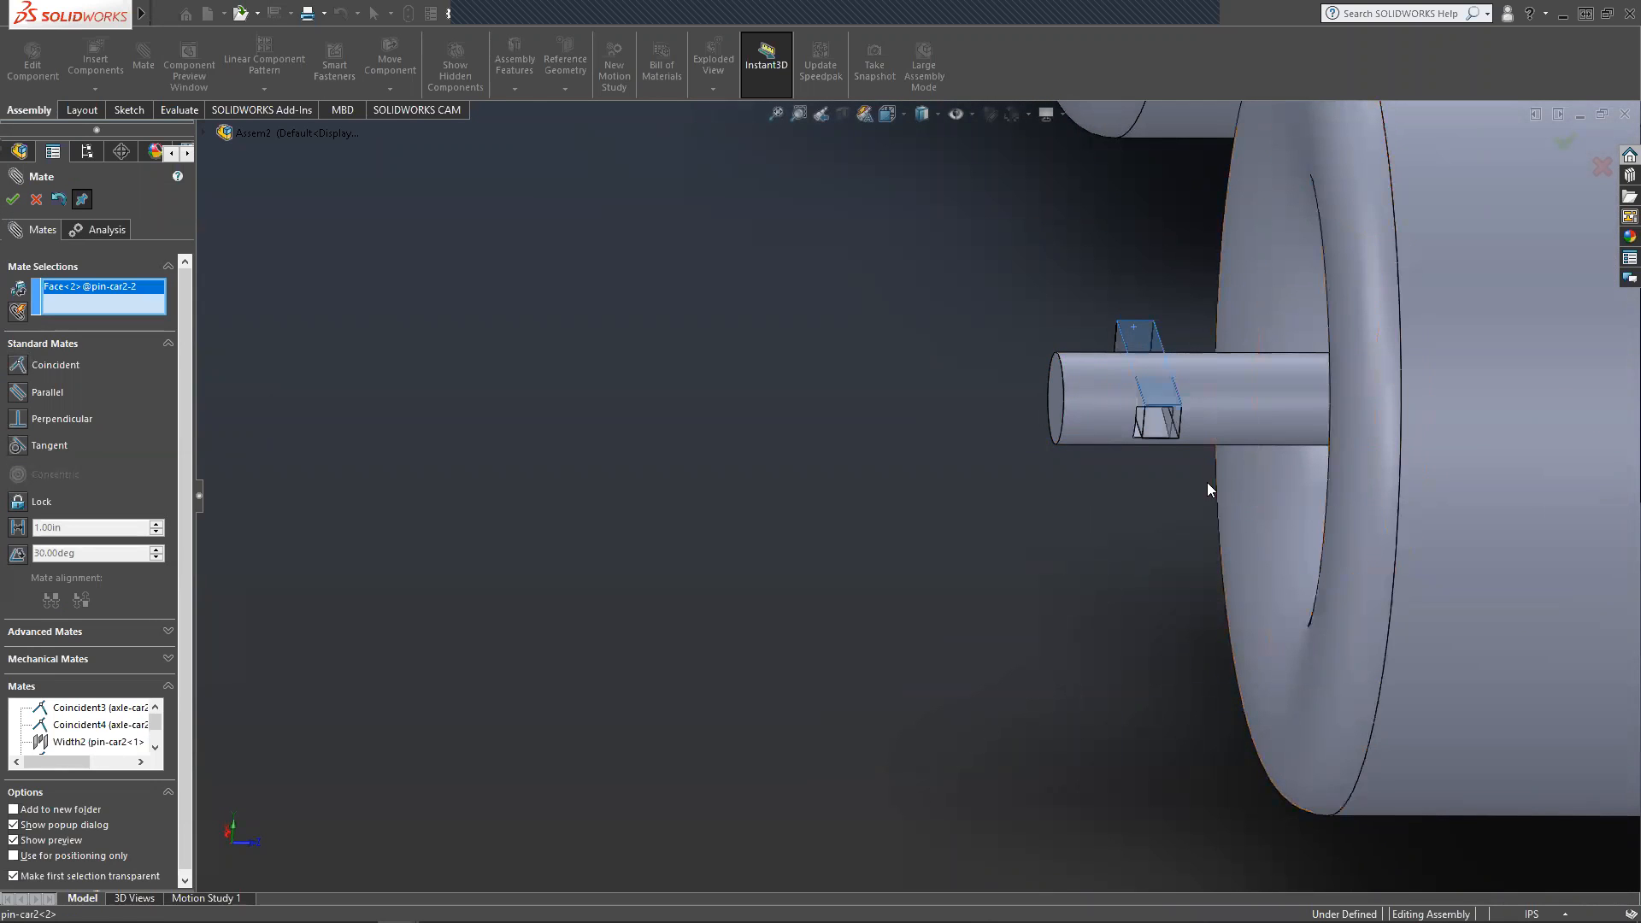
middle_drag(983, 423, 1145, 589)
click(1147, 416)
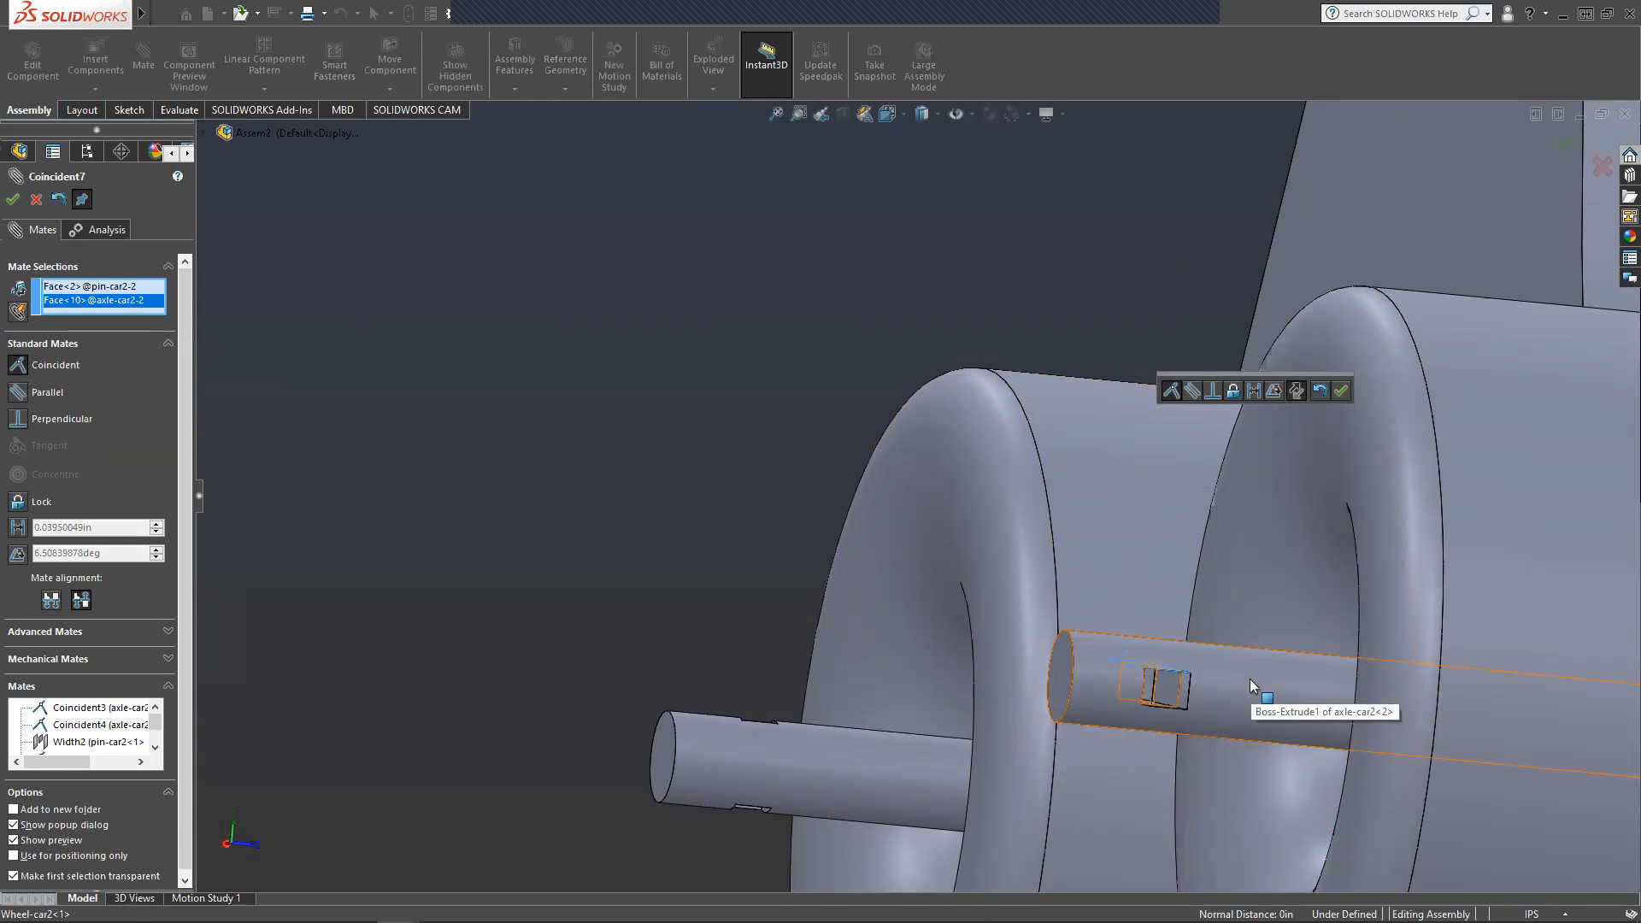
click(12, 200)
middle_drag(897, 576, 1224, 679)
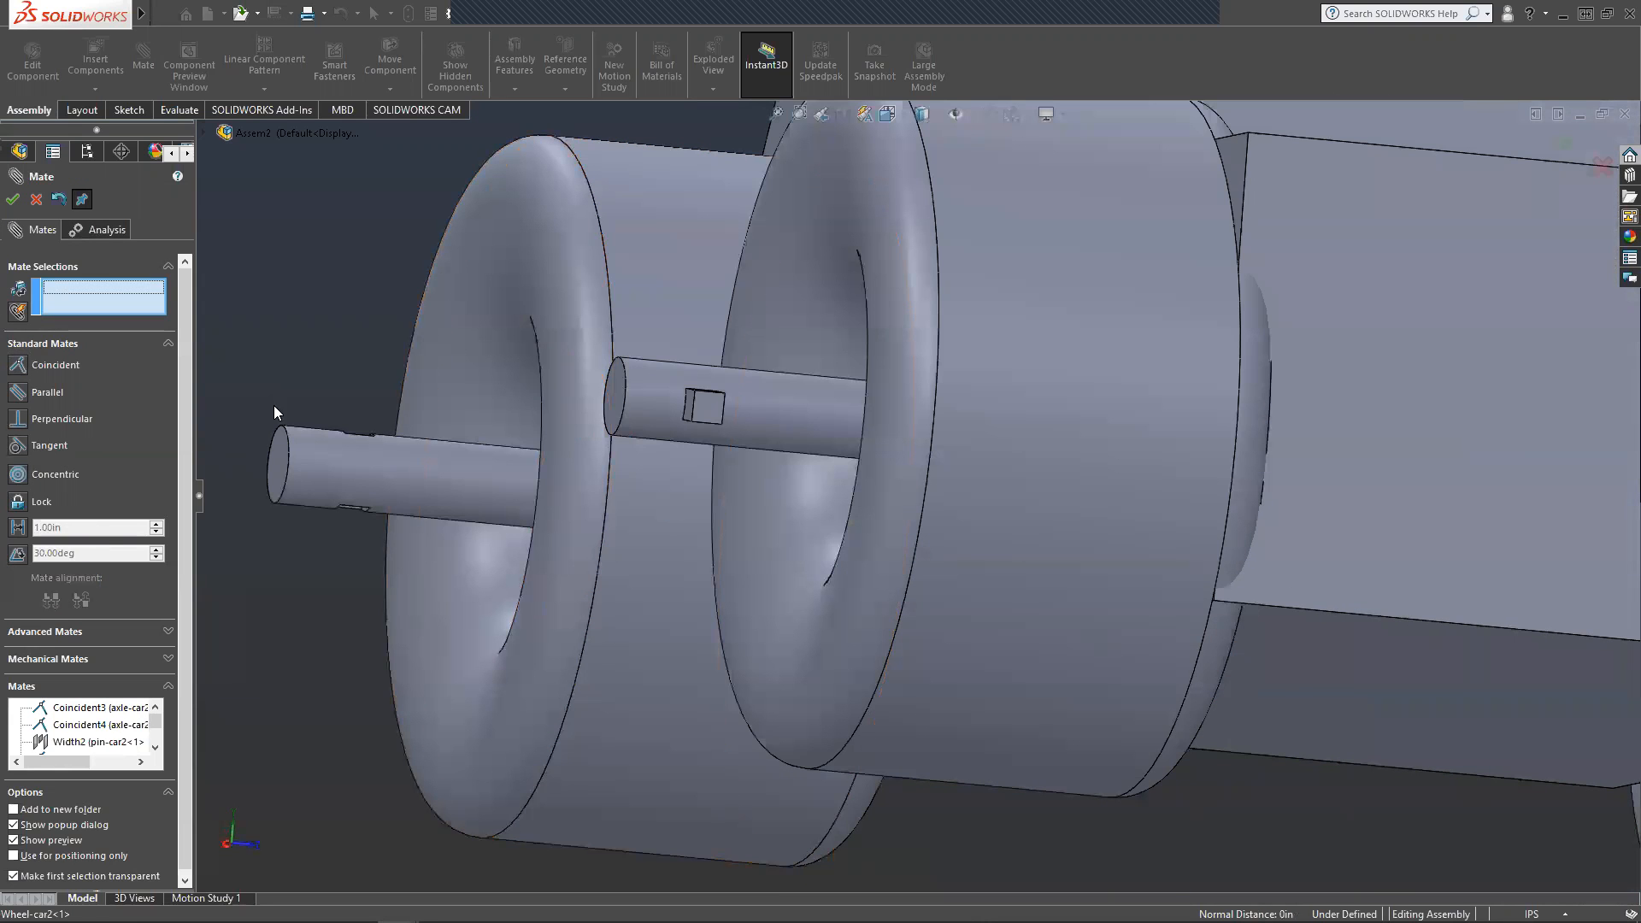
Leave the Mate command, collapse the body and axle entries in the feature tree, and expand pin-car2<2> to list its planes.
click(205, 134)
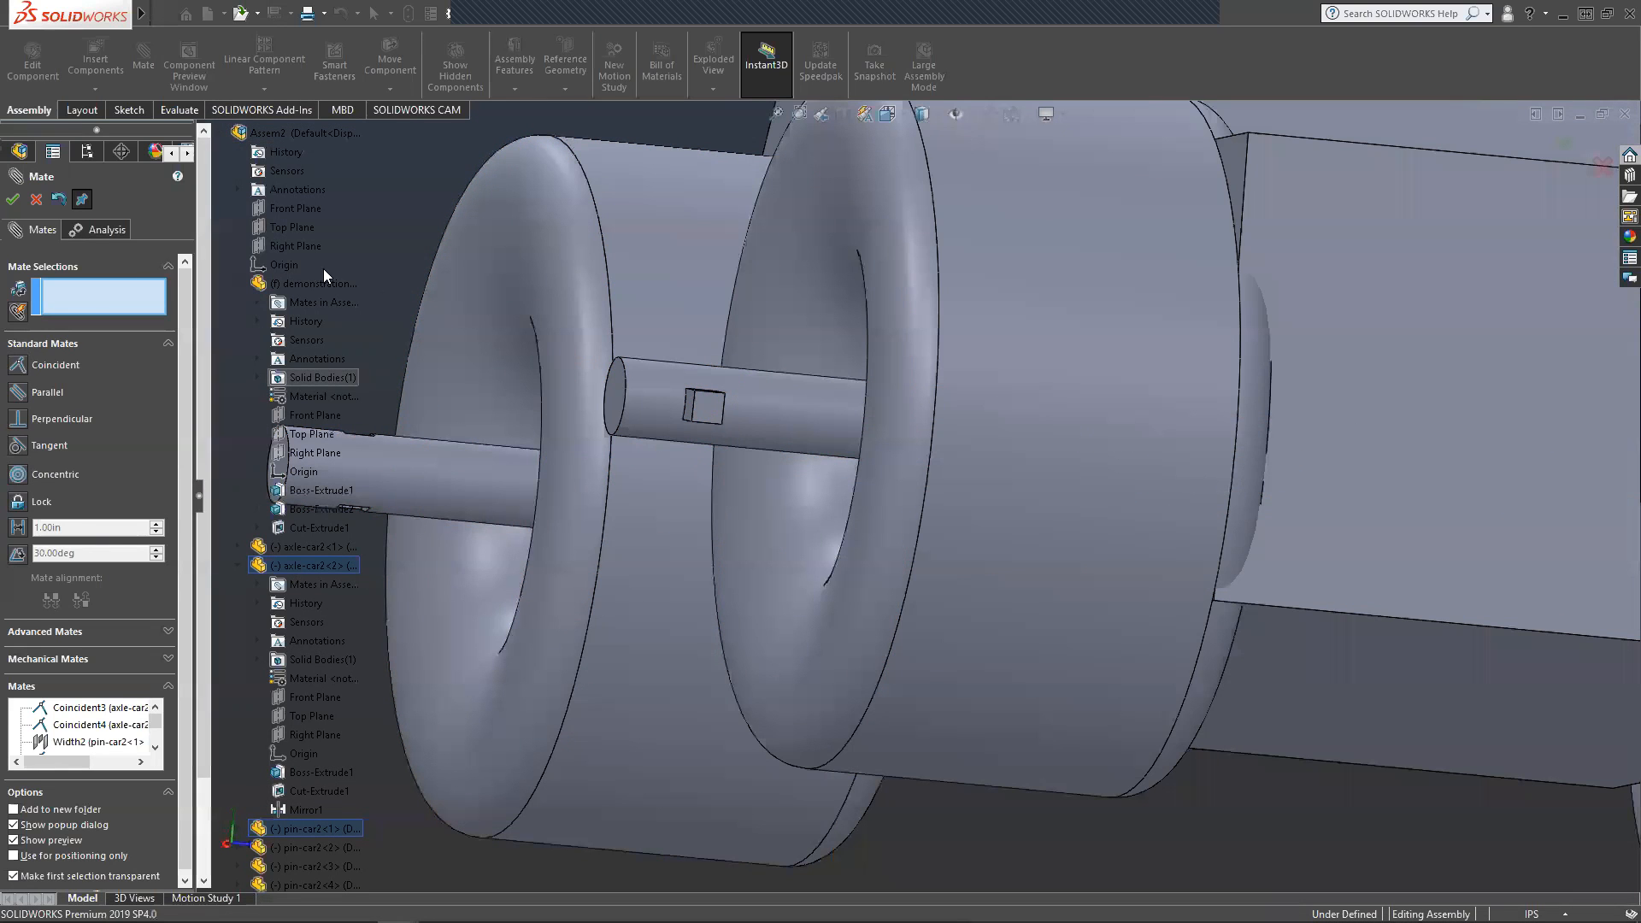
click(36, 200)
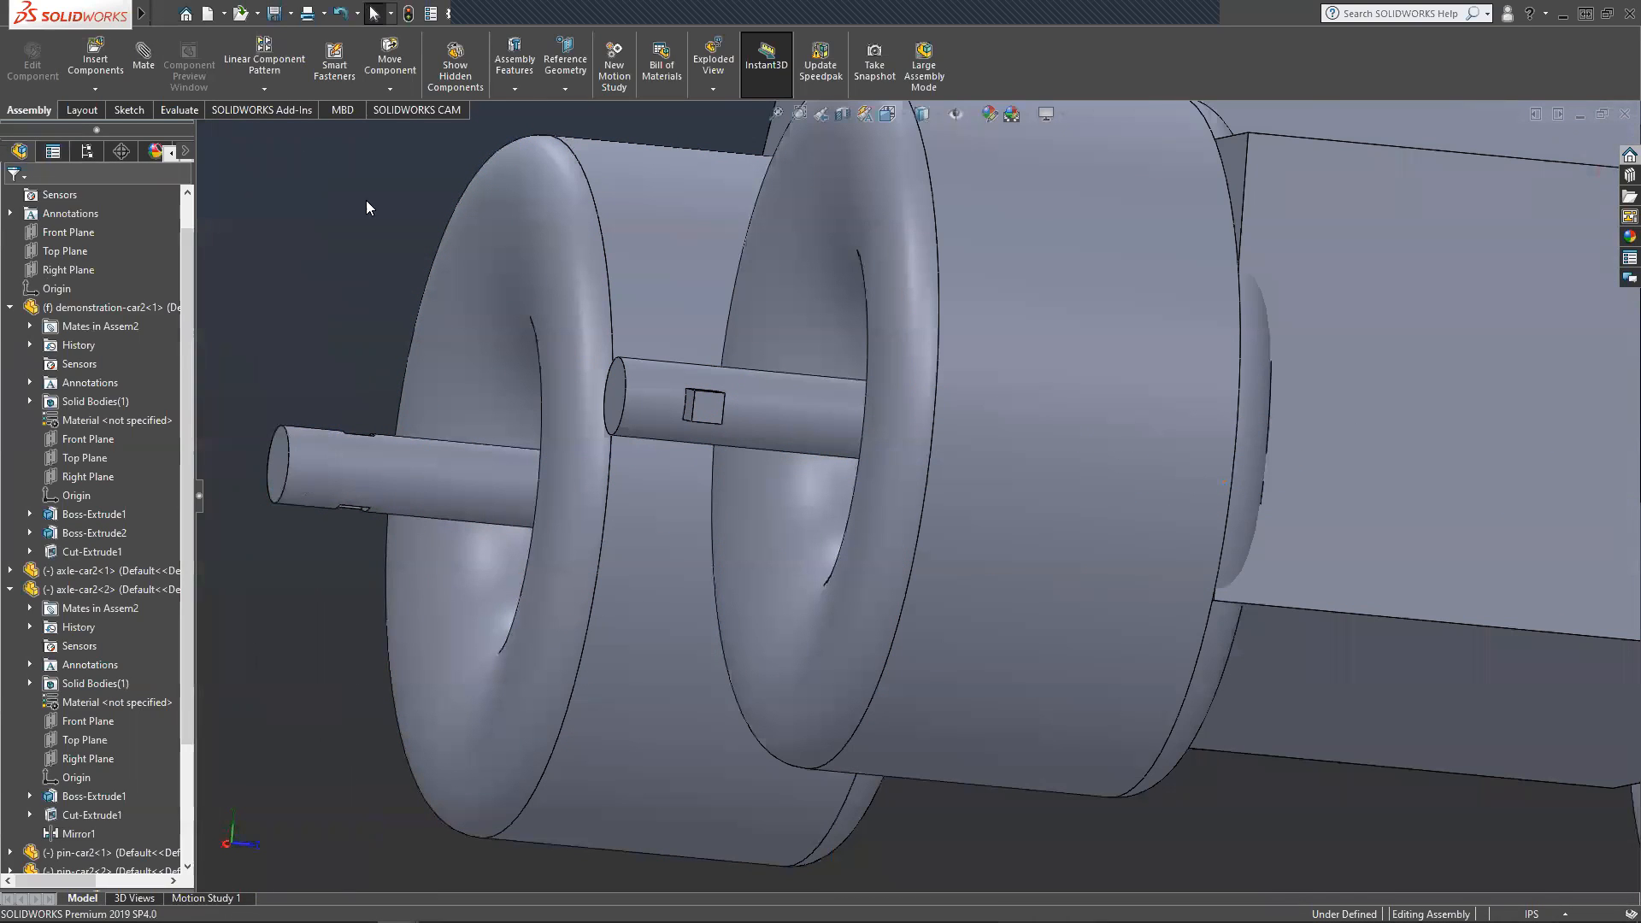
click(706, 407)
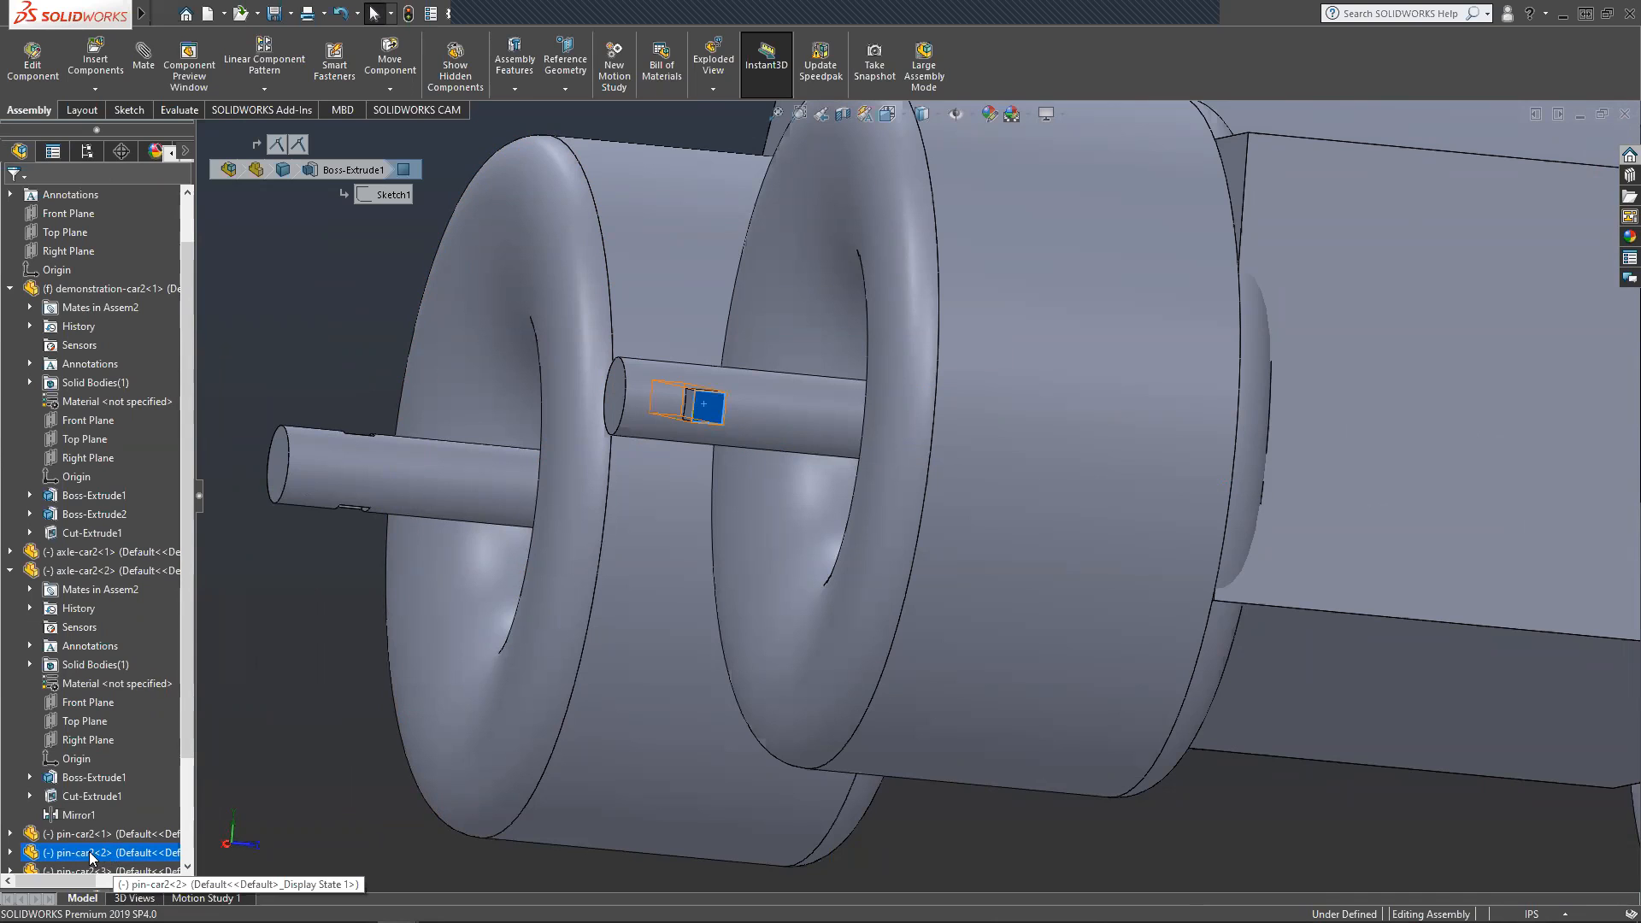
click(10, 570)
click(10, 344)
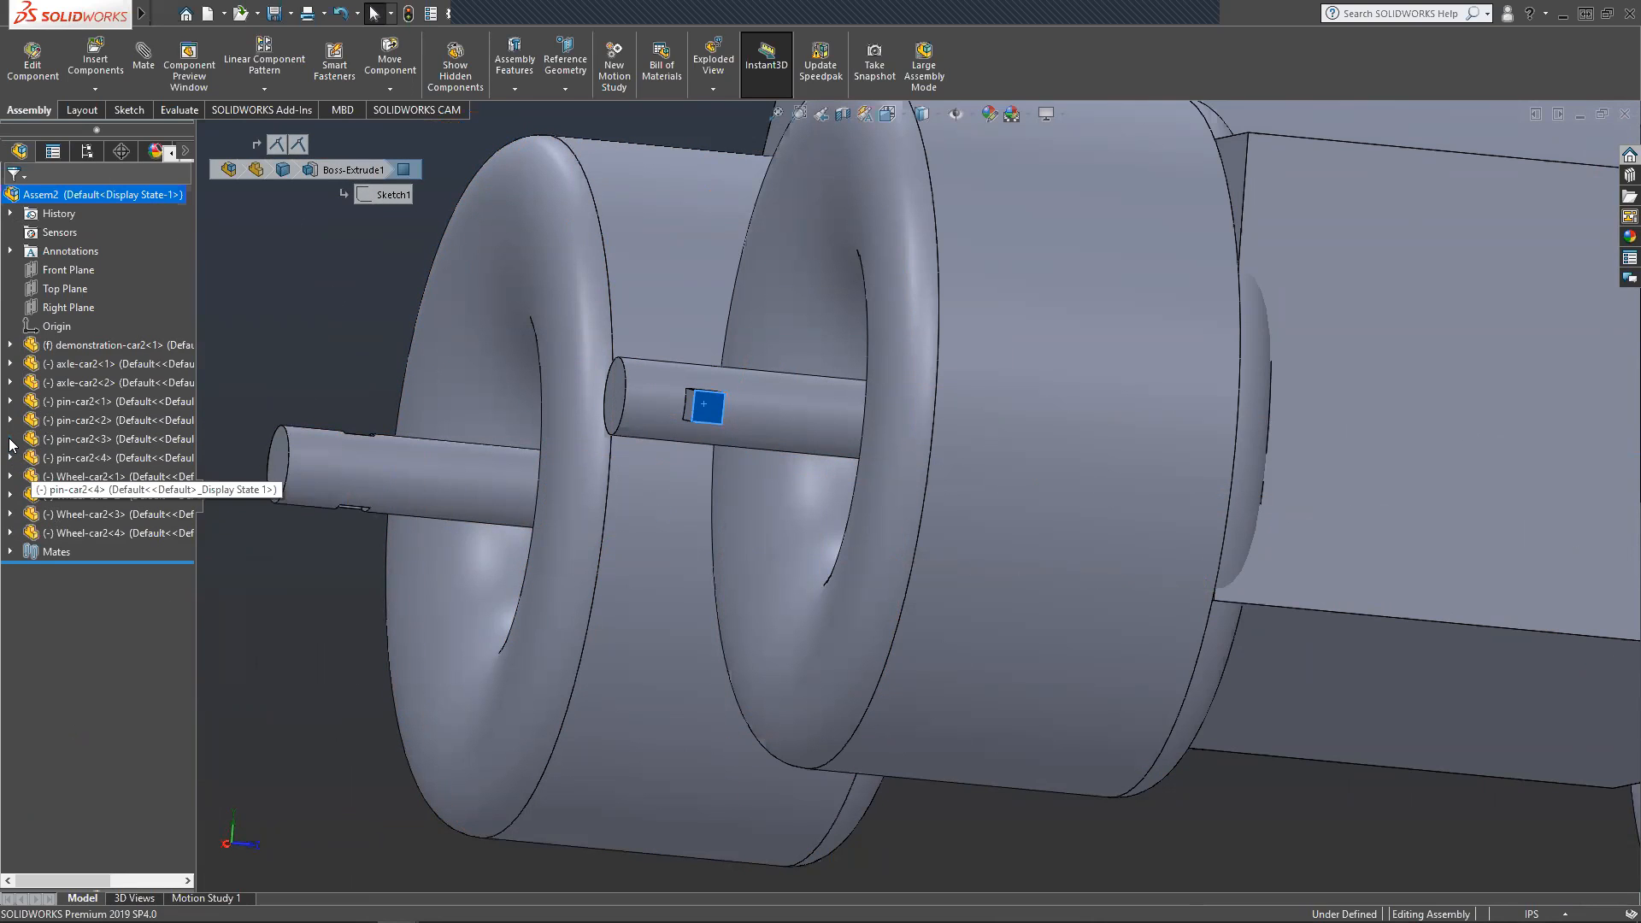
click(12, 420)
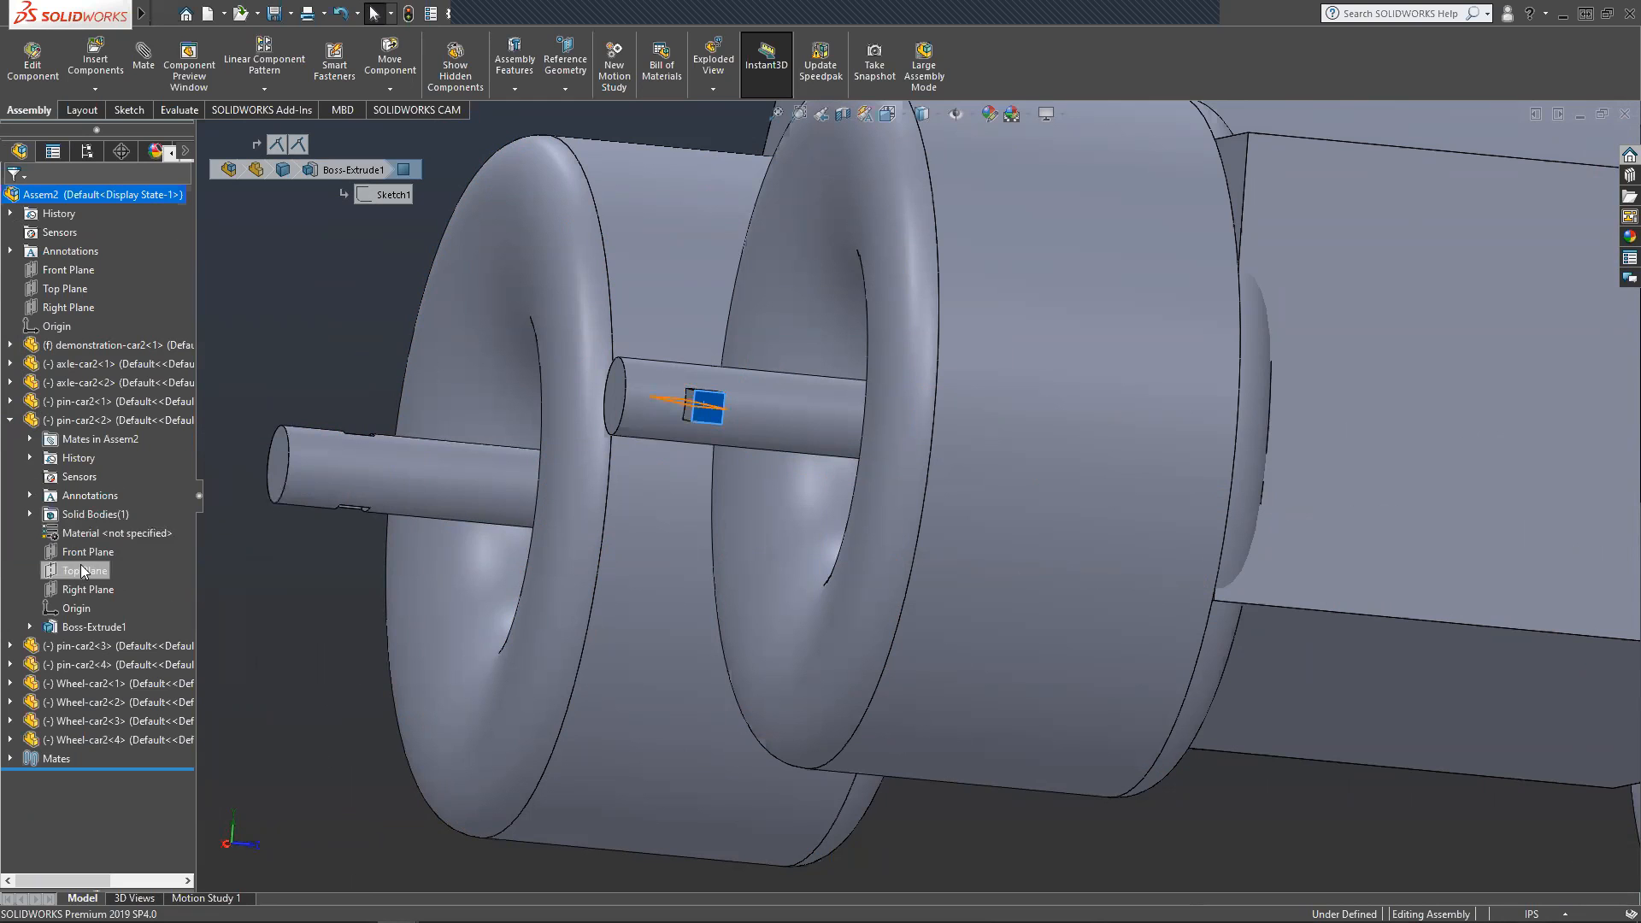
Center the second pin in its hole with a coincident mate between the Front Plane of pin-car2<2> and the Top Plane of axle-car2<2>.
middle_drag(567, 630, 1292, 653)
middle_drag(1214, 606, 1237, 658)
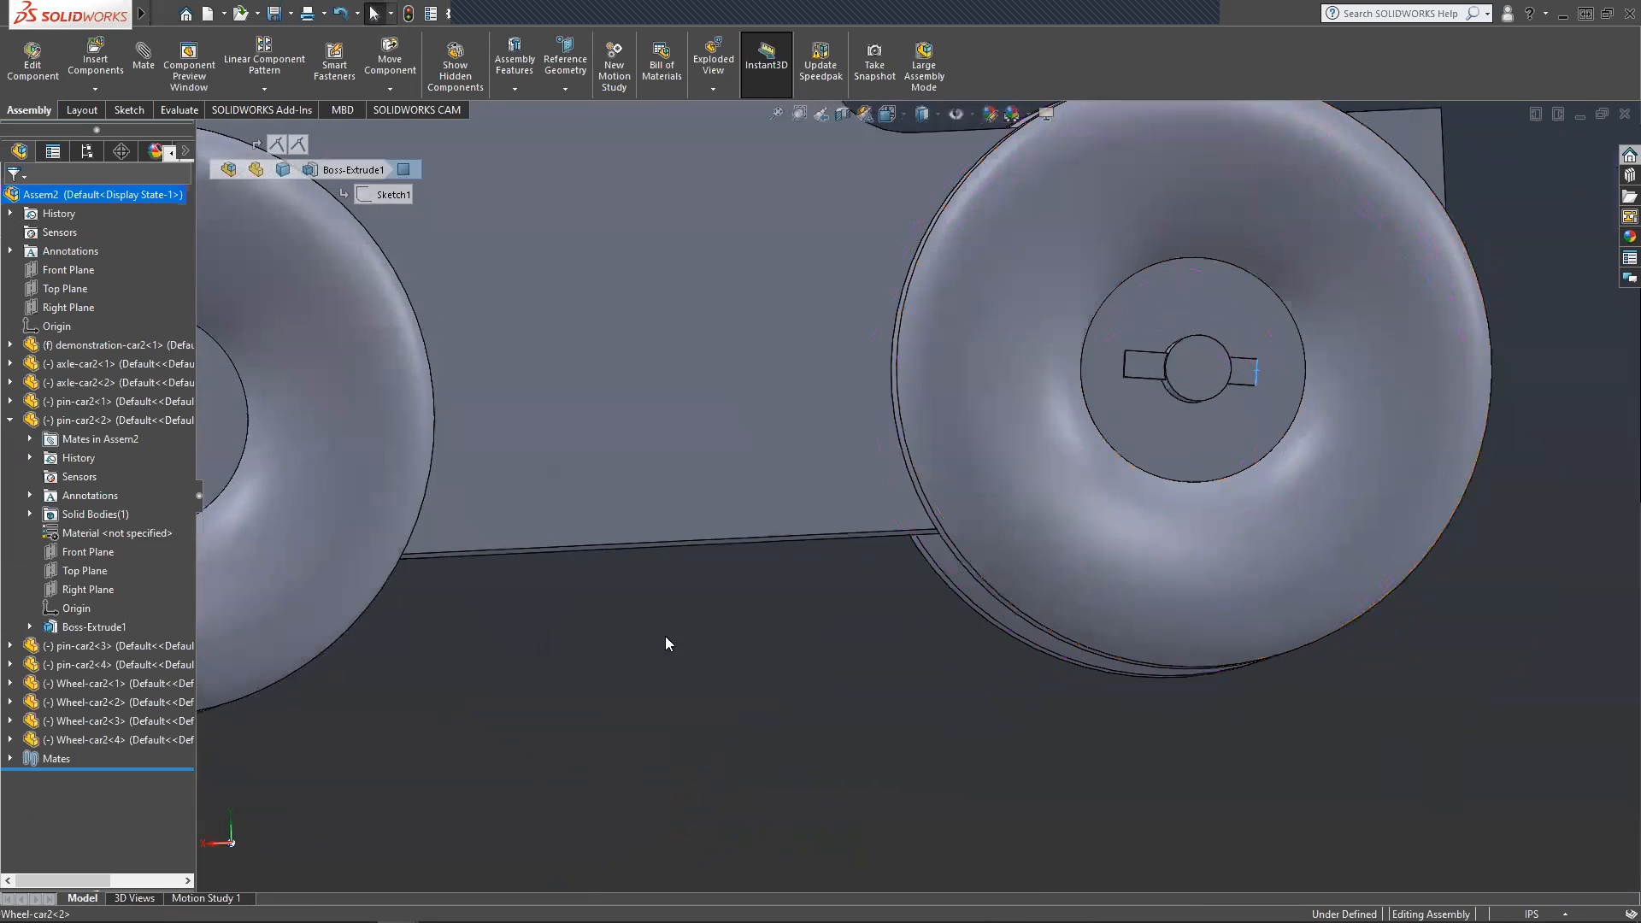
click(74, 556)
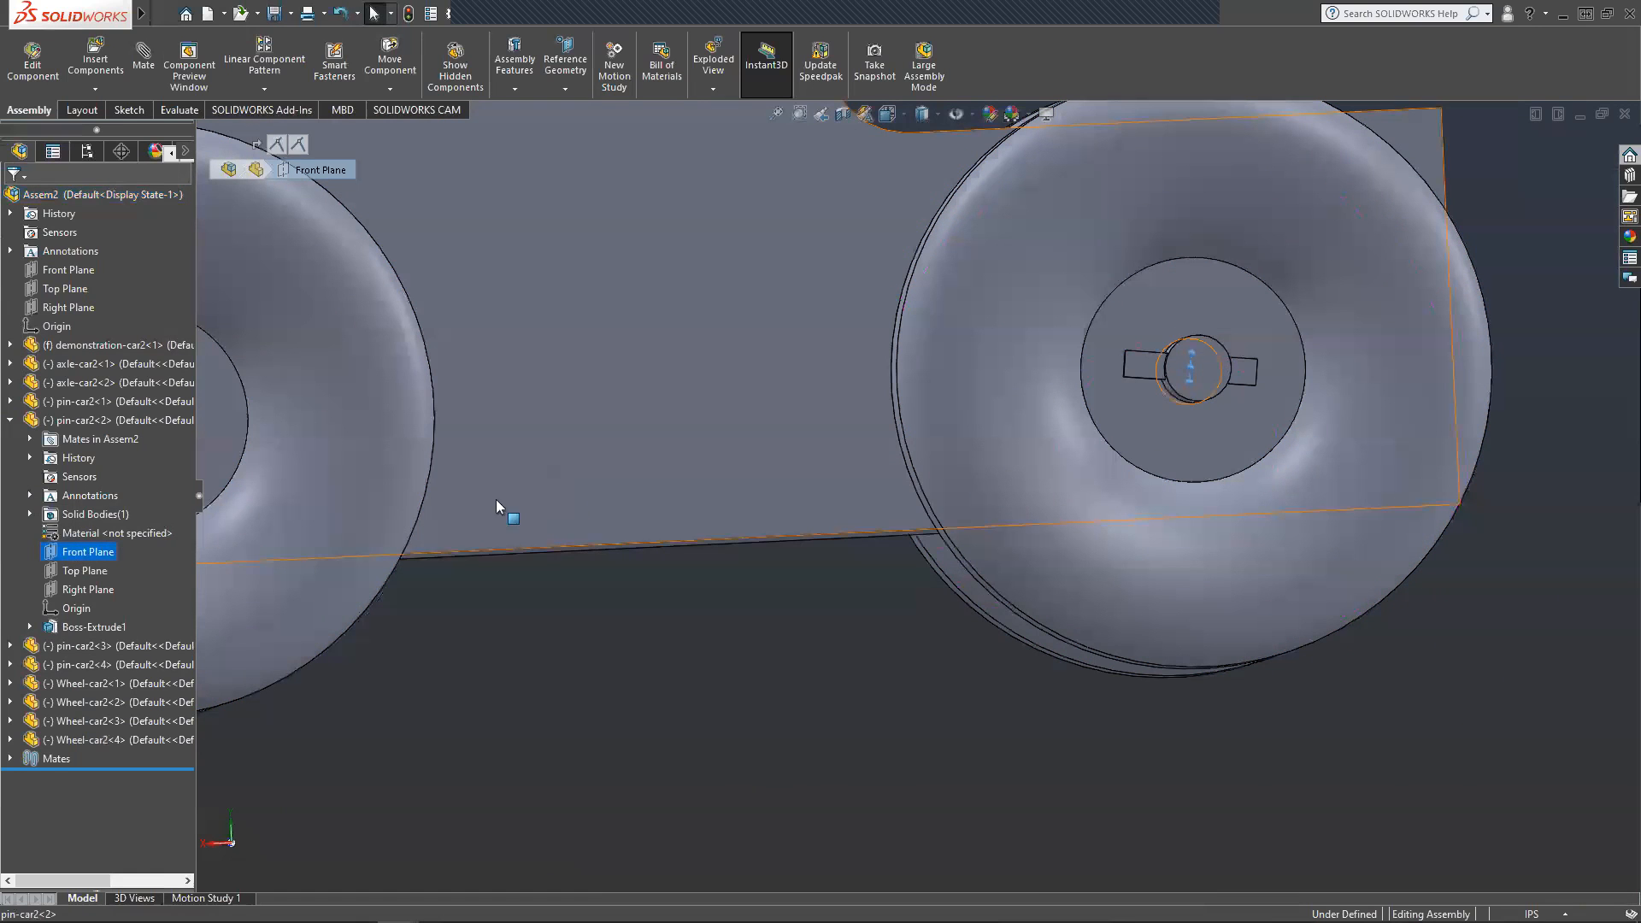
click(11, 384)
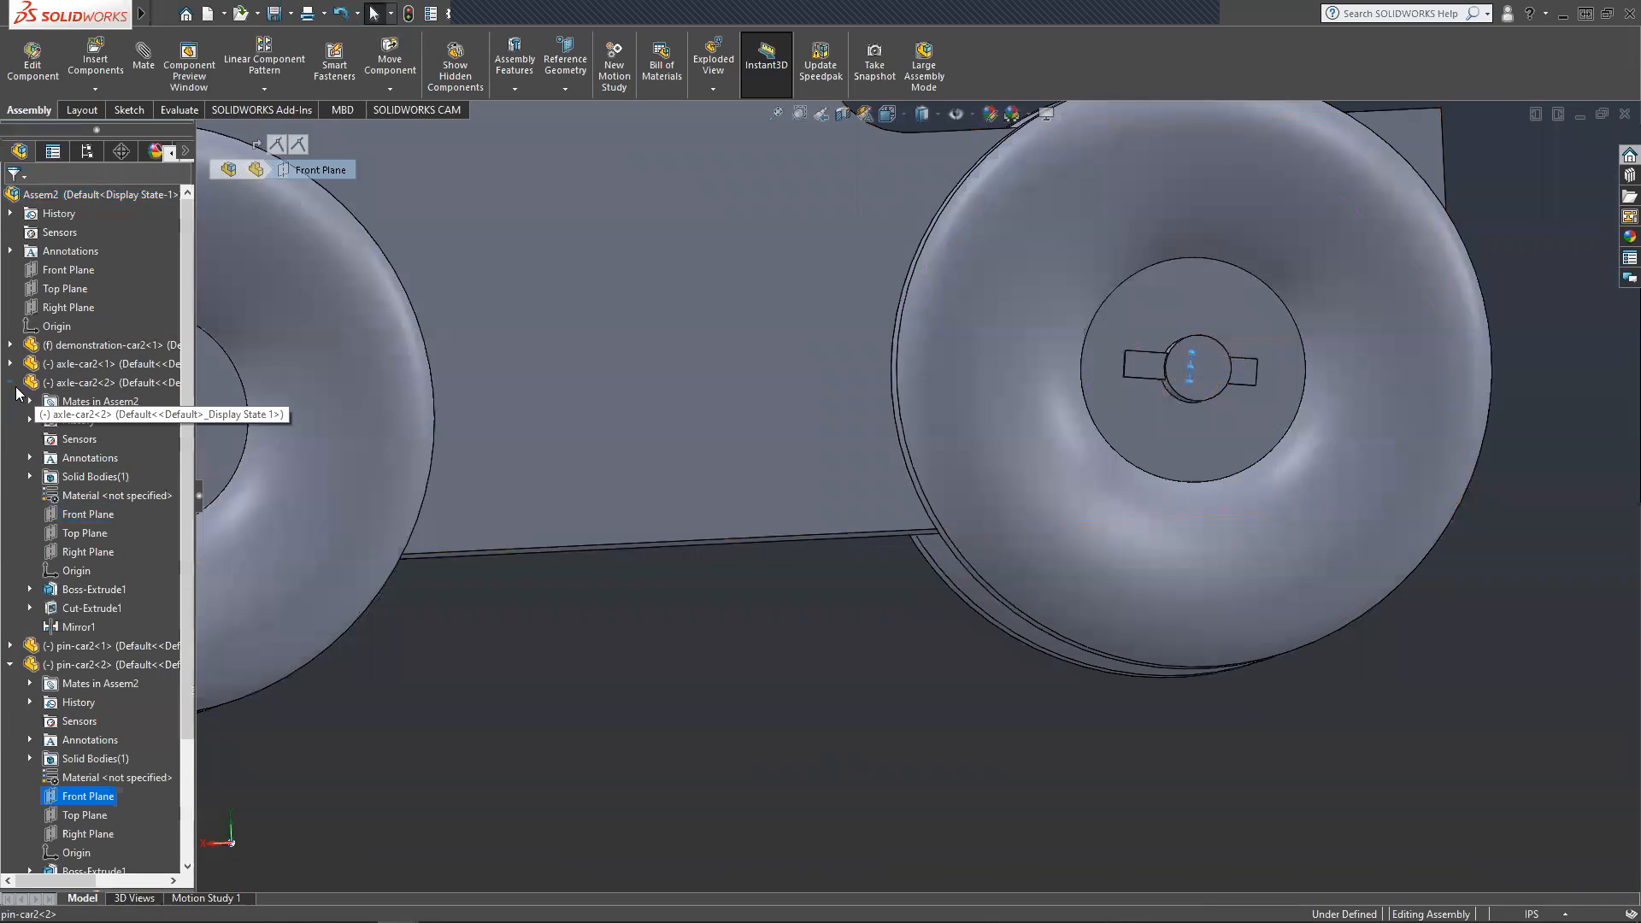
ctrl+click(98, 540)
middle_drag(733, 661, 696, 670)
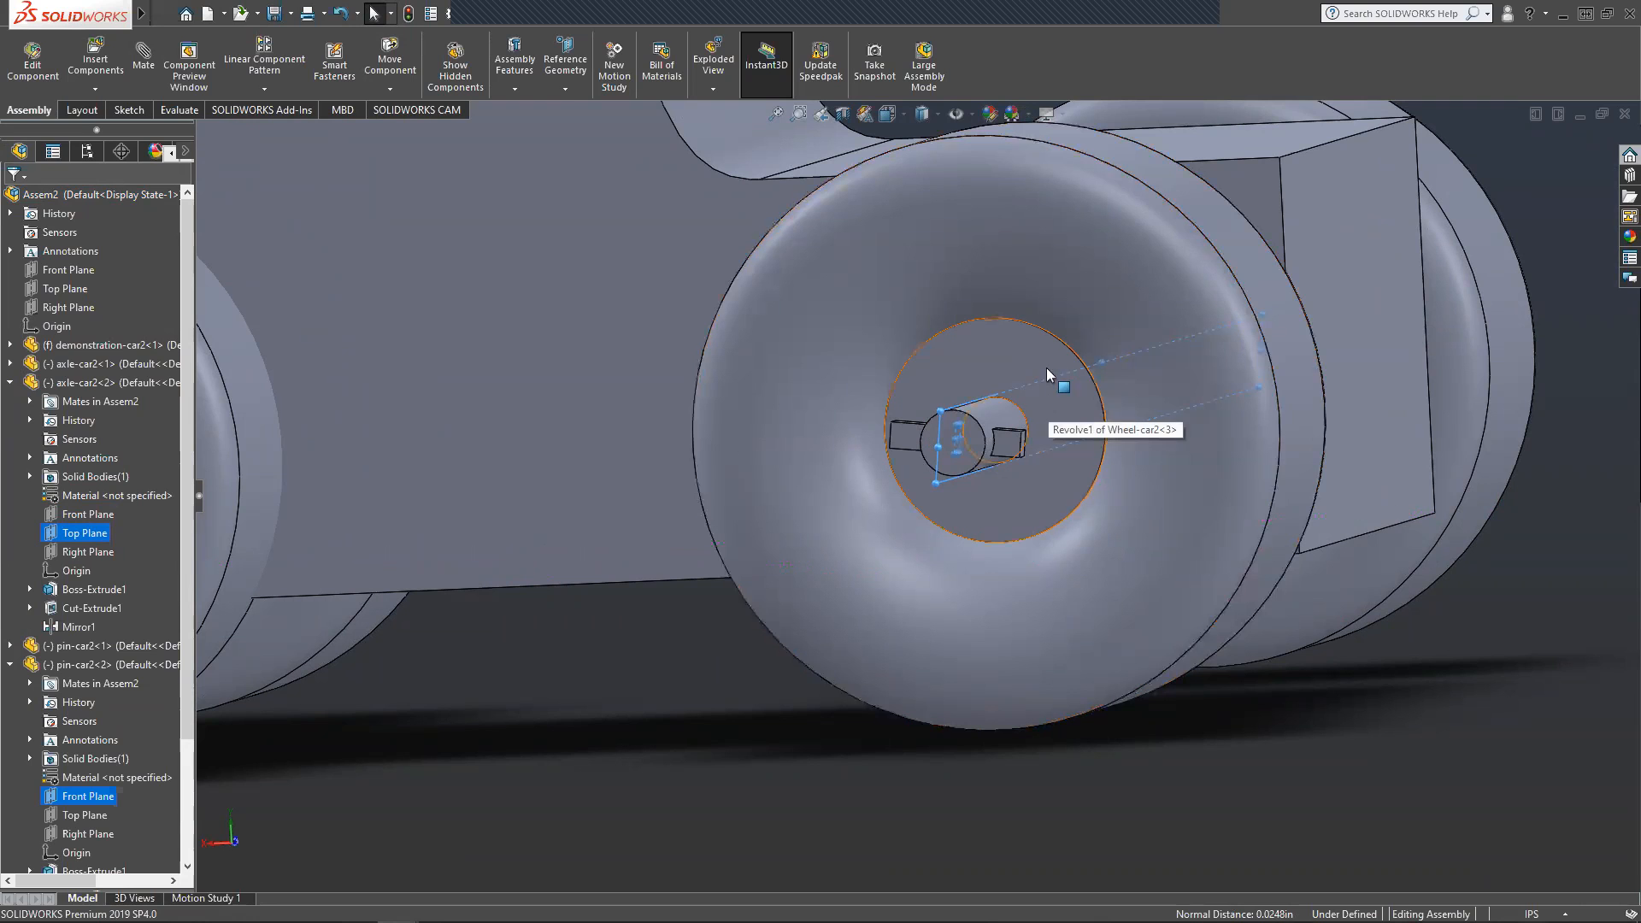
middle_drag(952, 506, 979, 487)
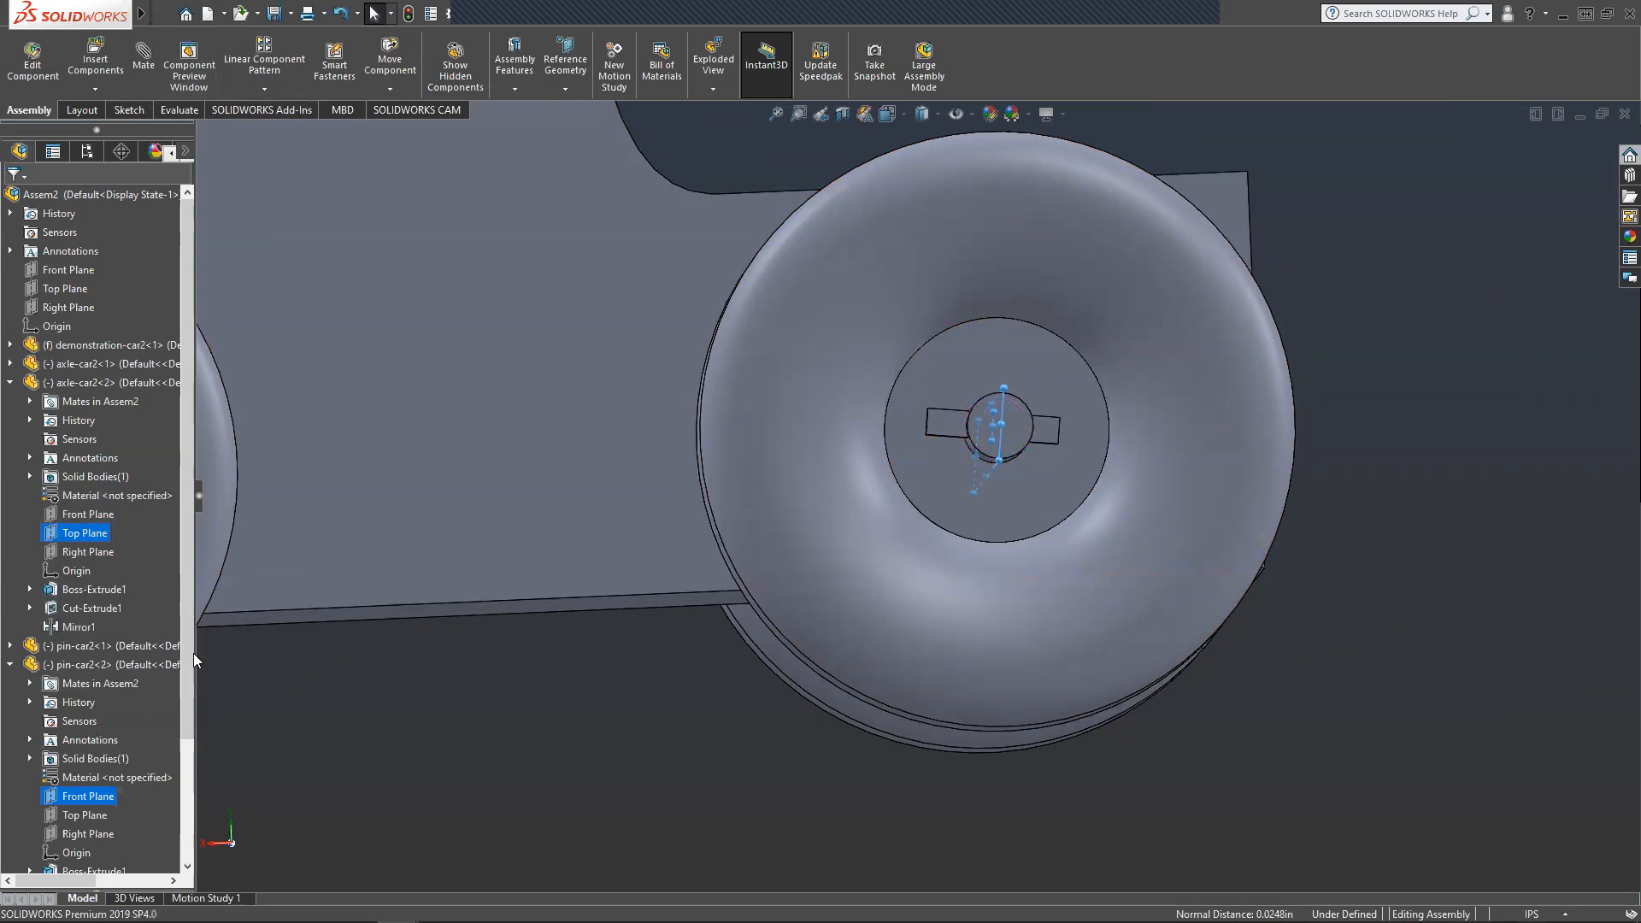
click(140, 73)
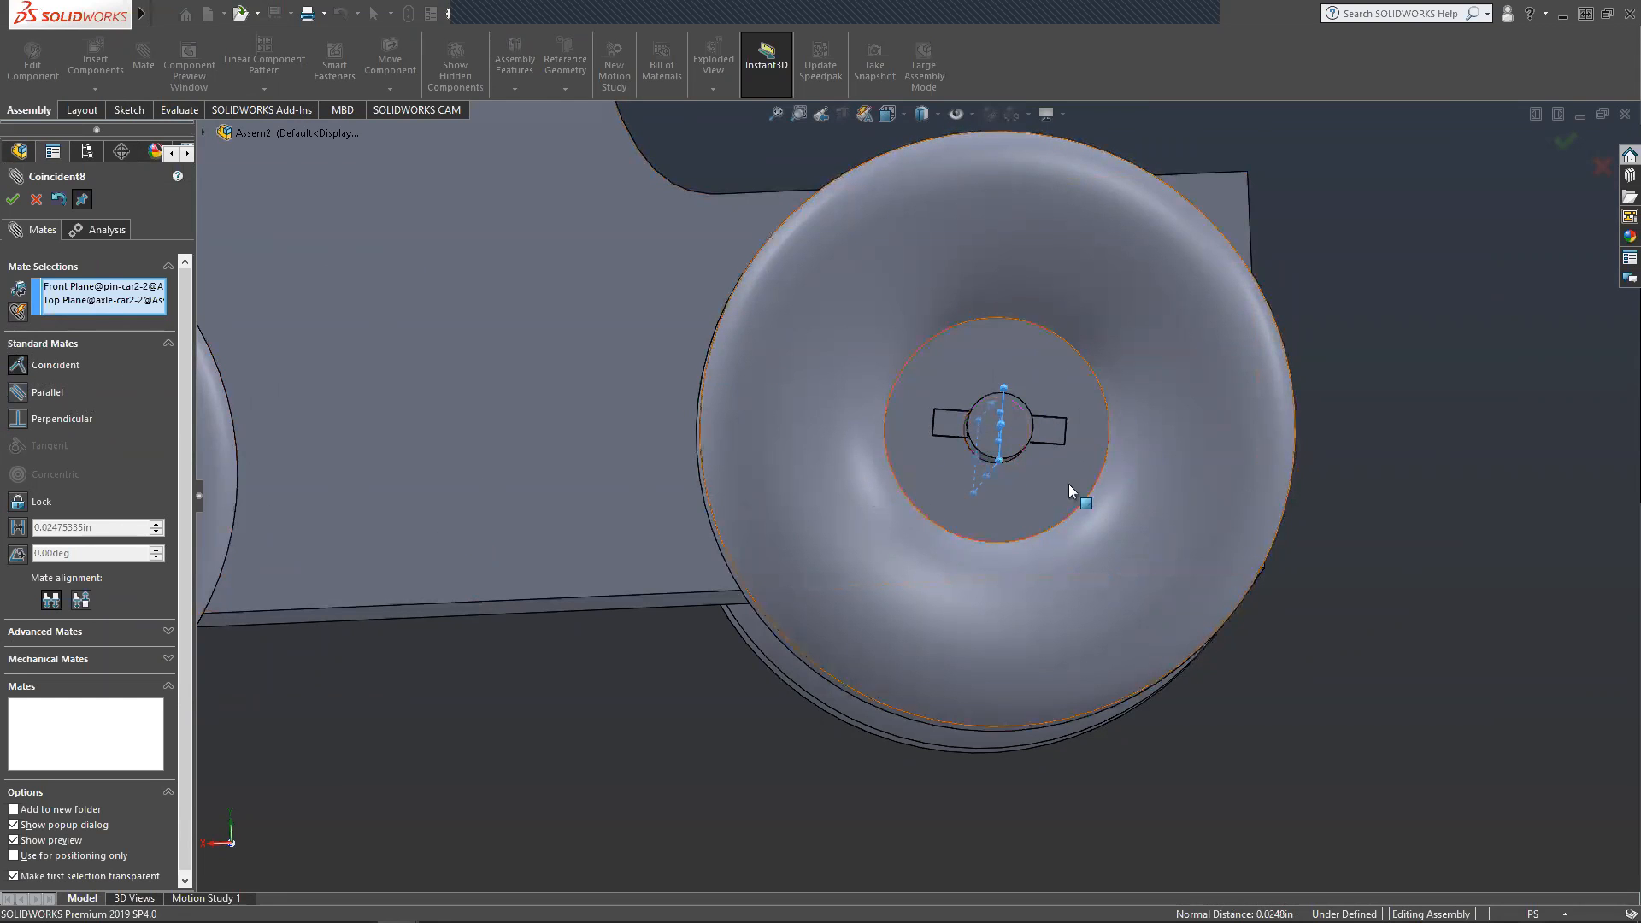
click(12, 205)
Seat Wheel-car2<3> with a coincident mate between its recessed hub face and the body-facing side of pin-car2<2>.
scroll(678, 551, up, 5)
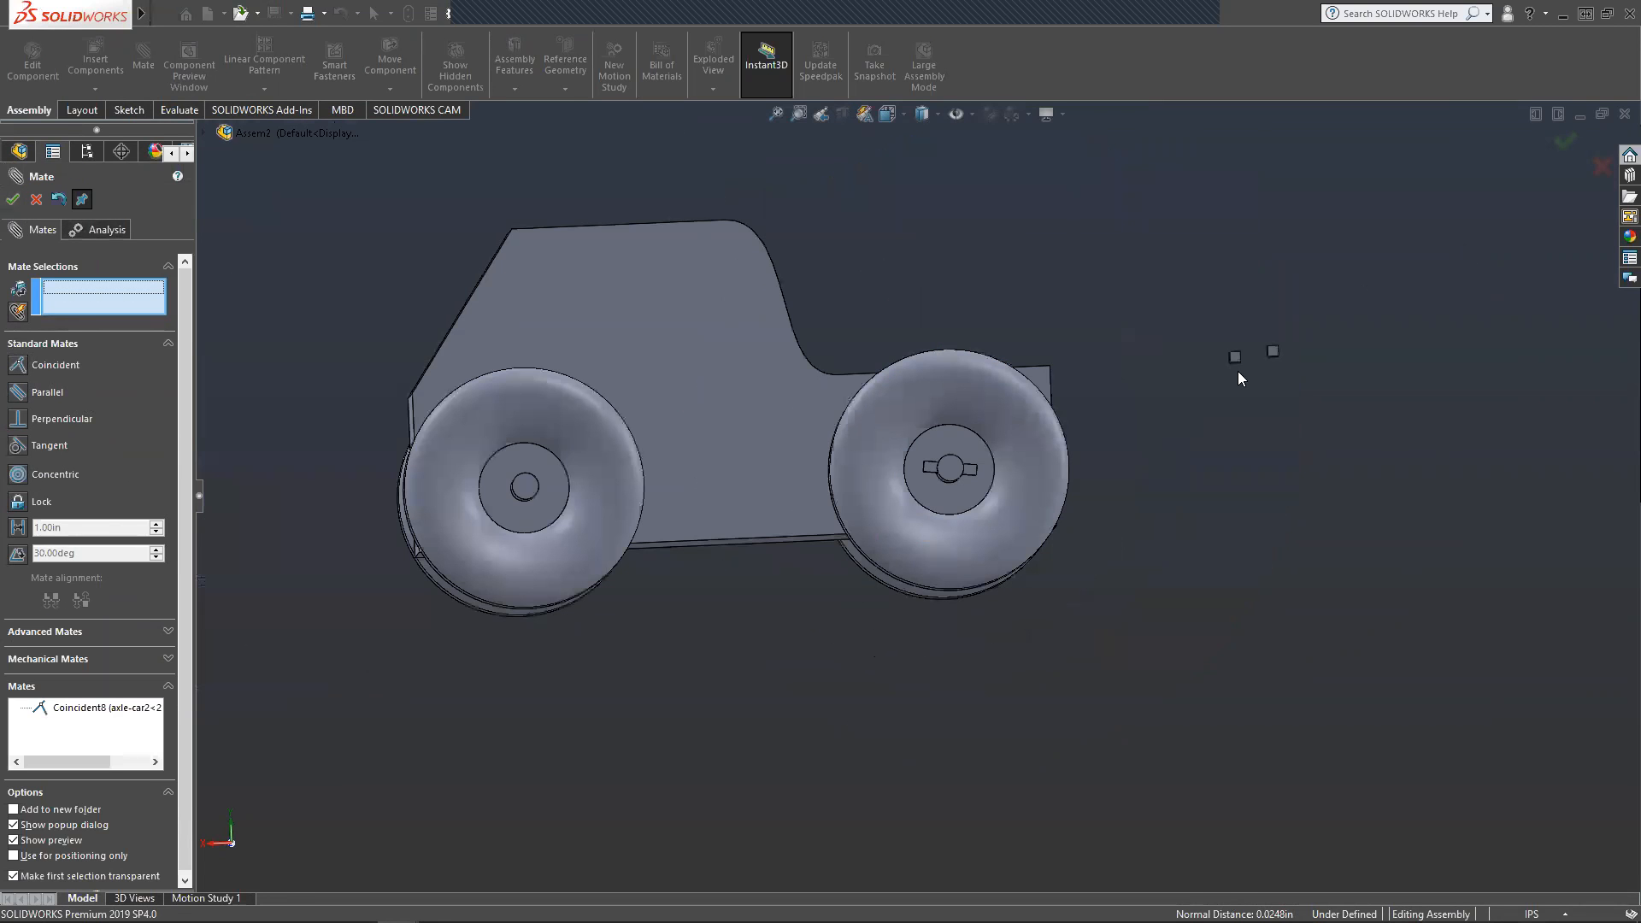
middle_drag(1158, 396, 981, 516)
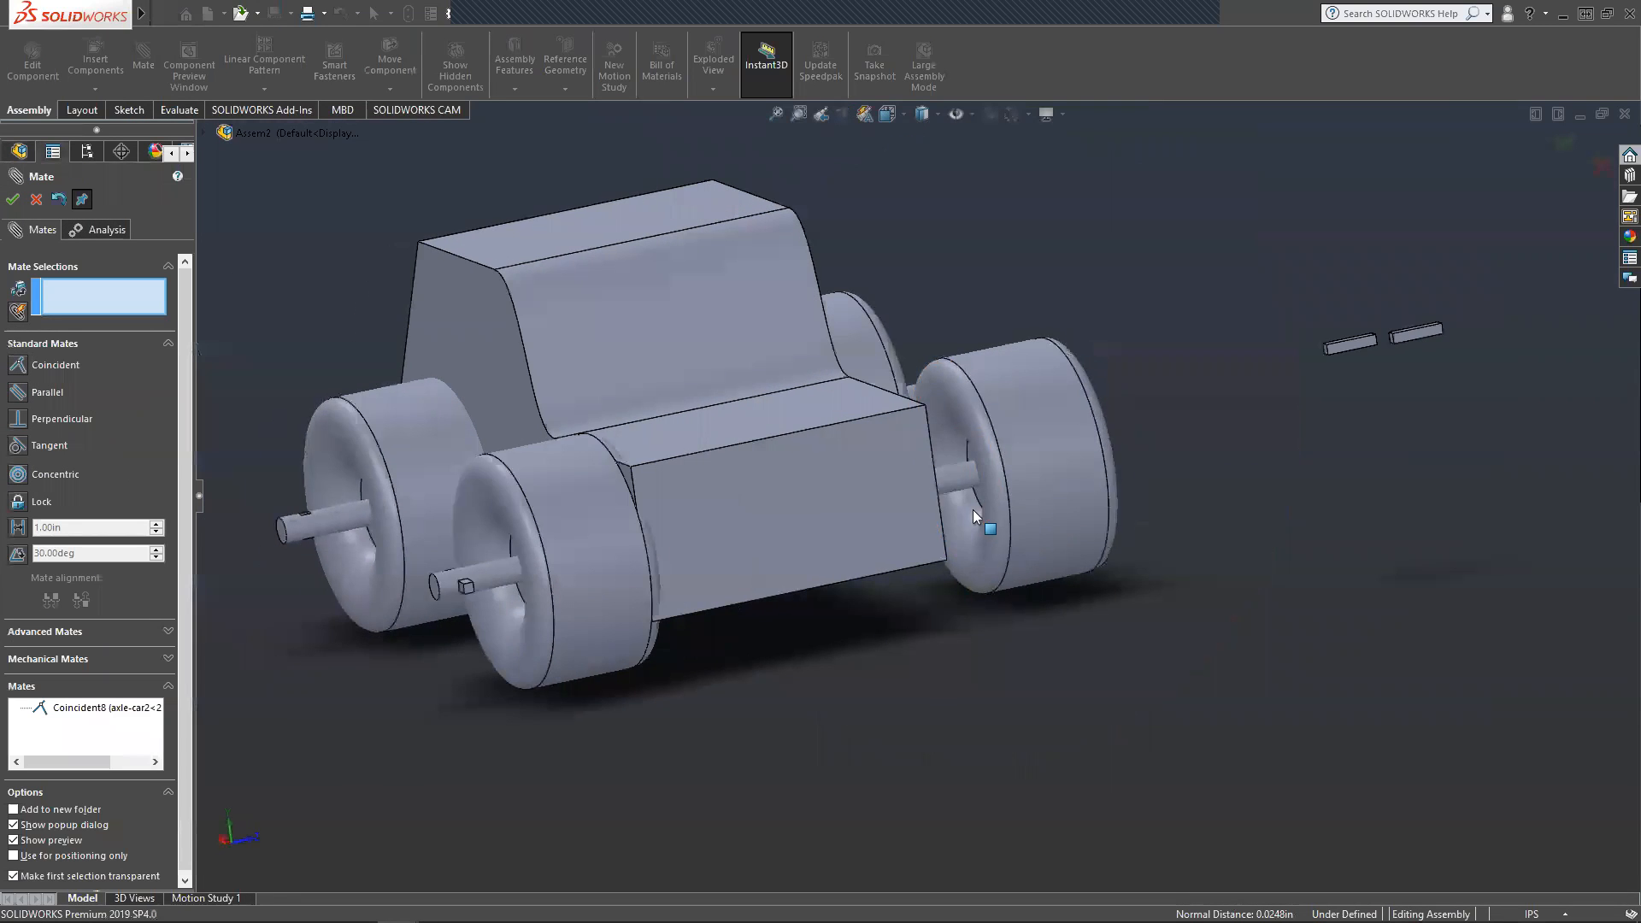
middle_drag(1128, 461, 731, 511)
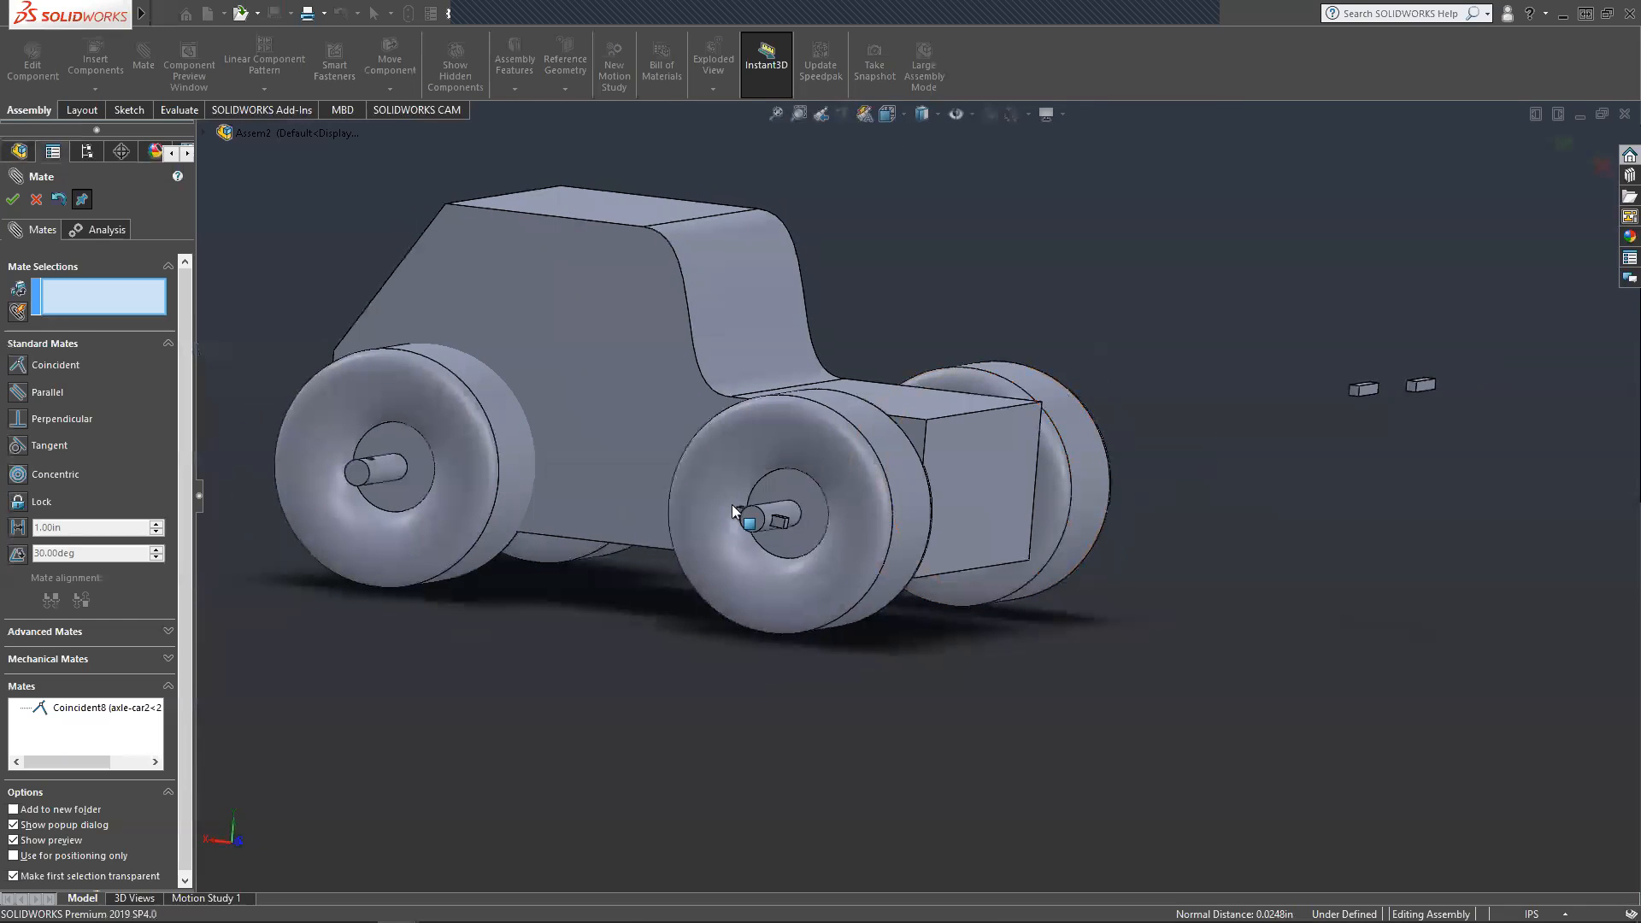
click(810, 511)
middle_drag(853, 612, 496, 643)
scroll(487, 640, up, 4)
scroll(487, 641, down, 5)
scroll(1127, 300, up, 3)
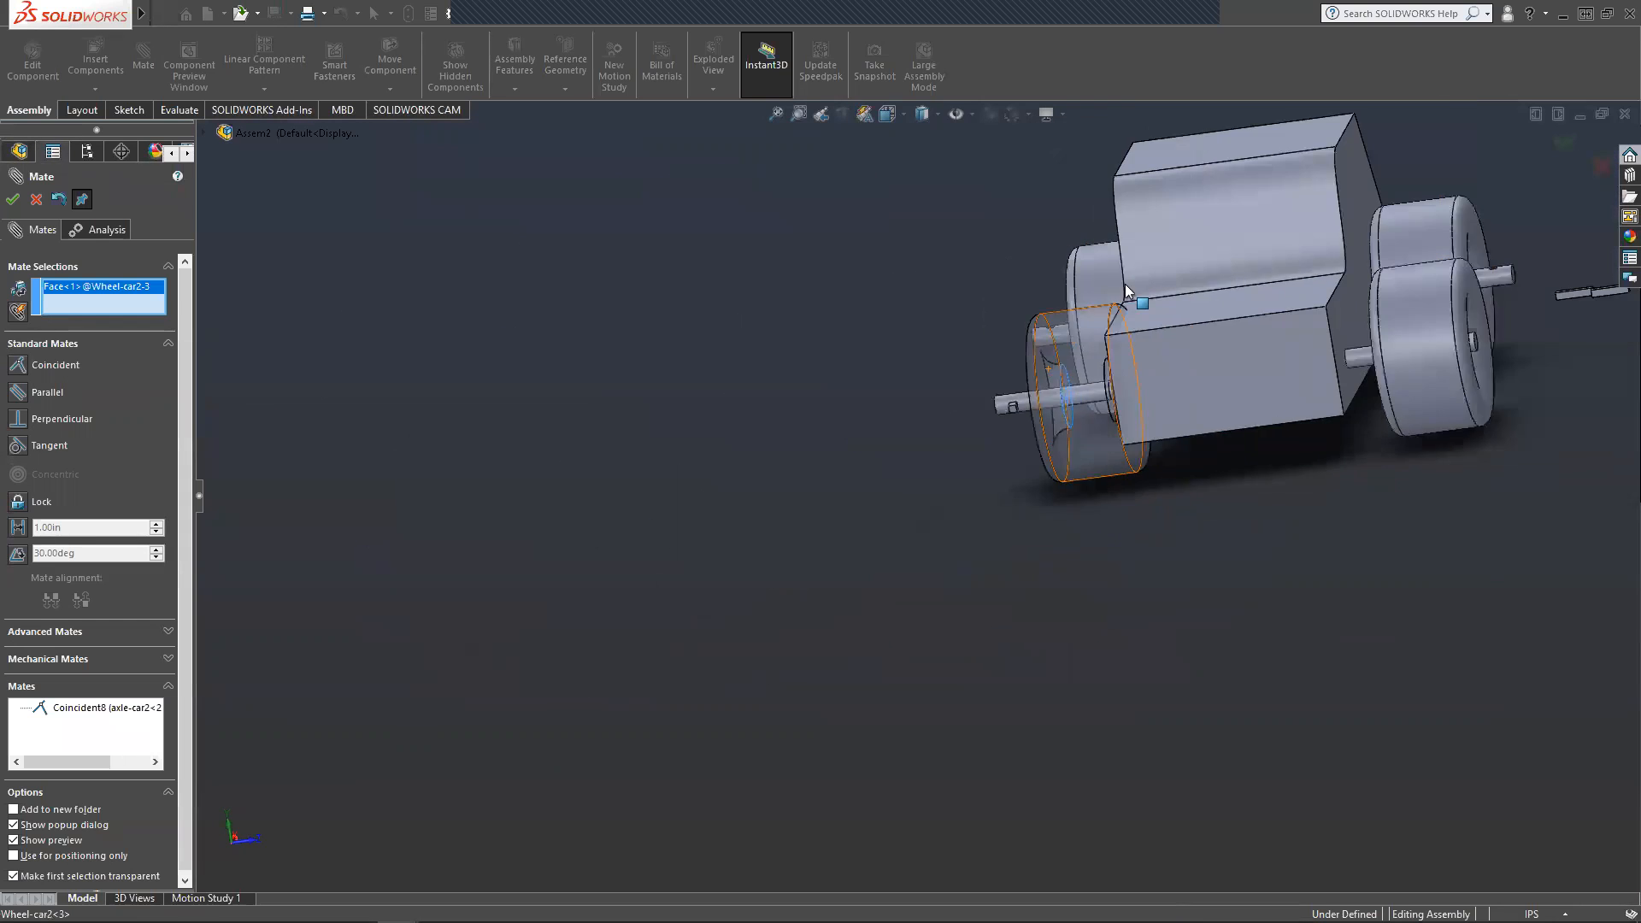
scroll(1055, 363, down, 5)
scroll(974, 478, down, 3)
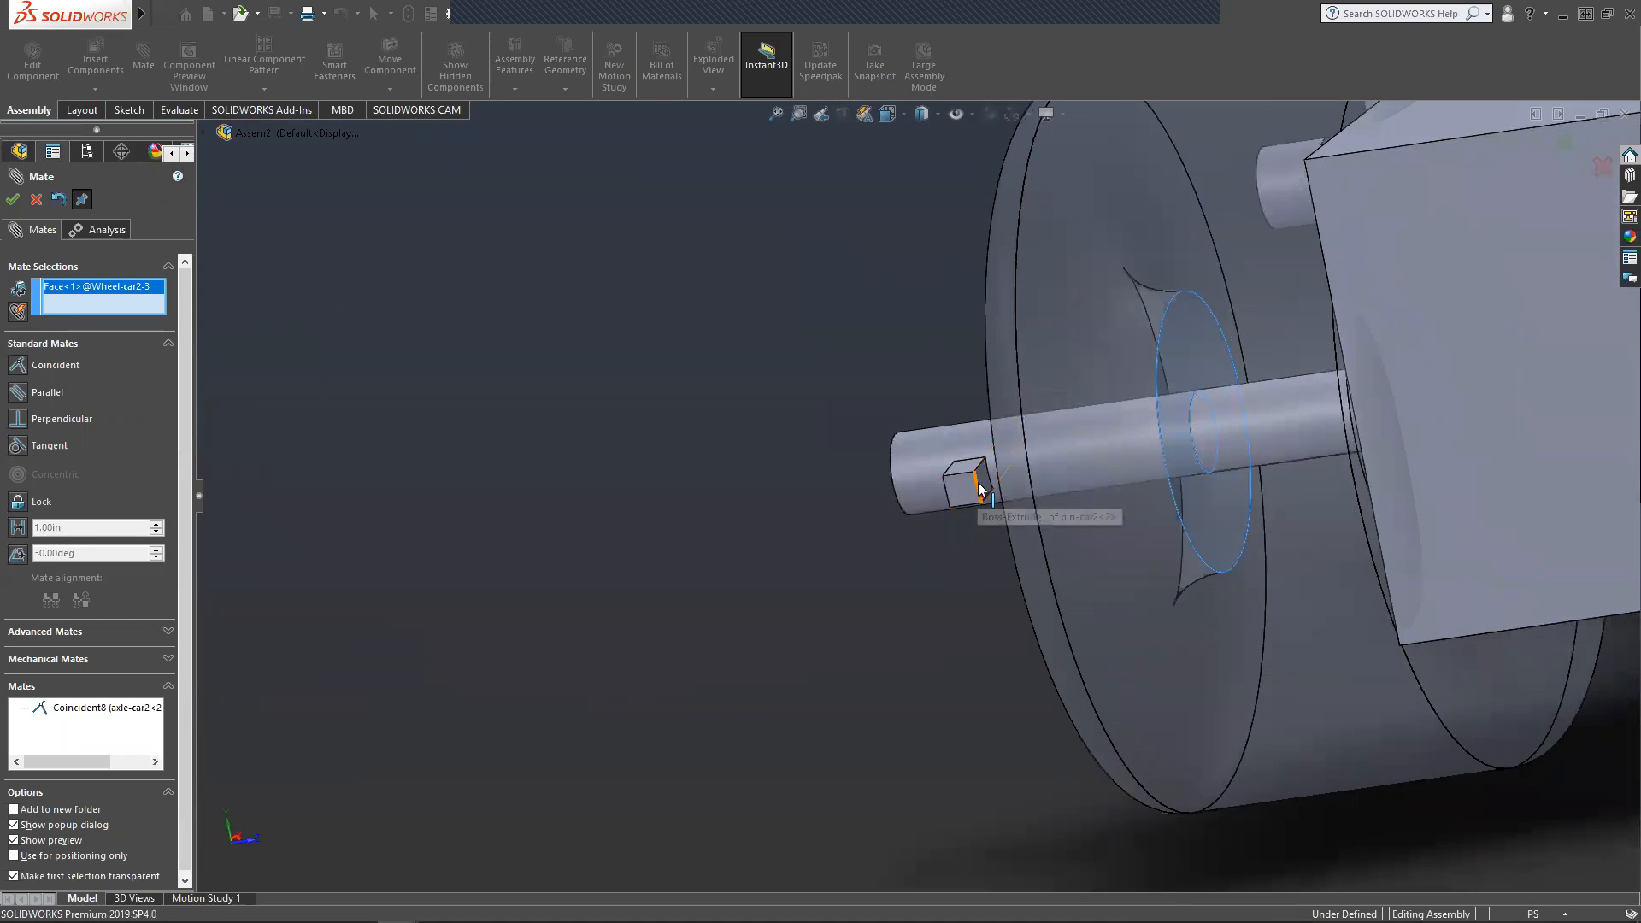
click(983, 490)
scroll(1248, 550, up, 6)
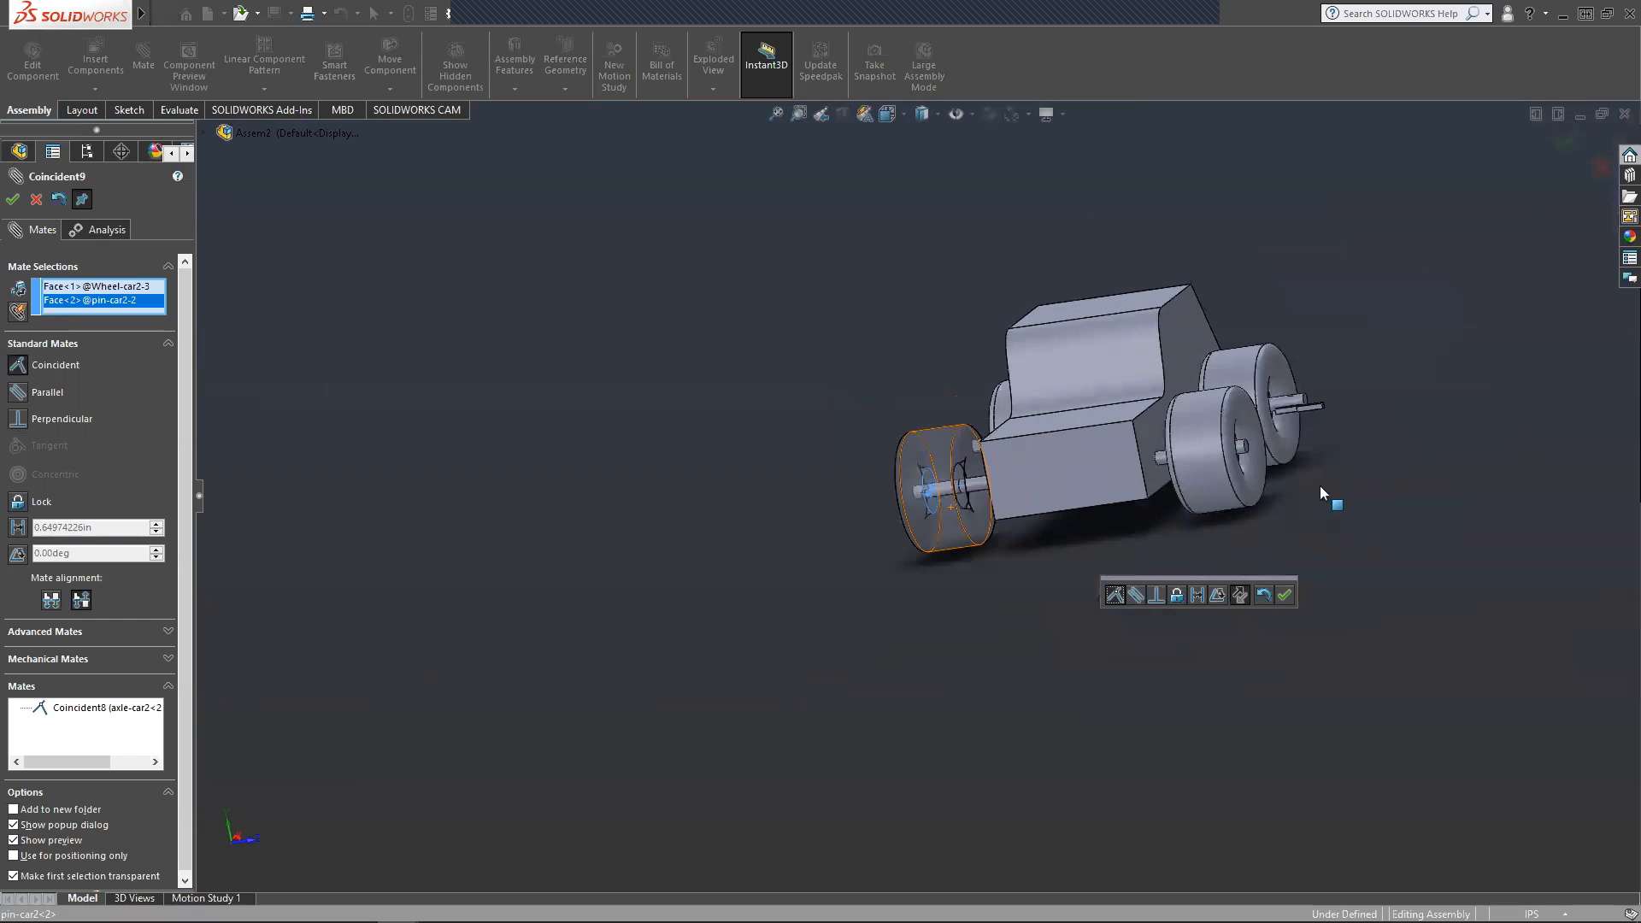
scroll(1169, 471, up, 1)
scroll(1164, 470, down, 3)
scroll(1060, 478, down, 4)
middle_drag(917, 480, 952, 480)
scroll(940, 485, up, 4)
scroll(683, 453, down, 3)
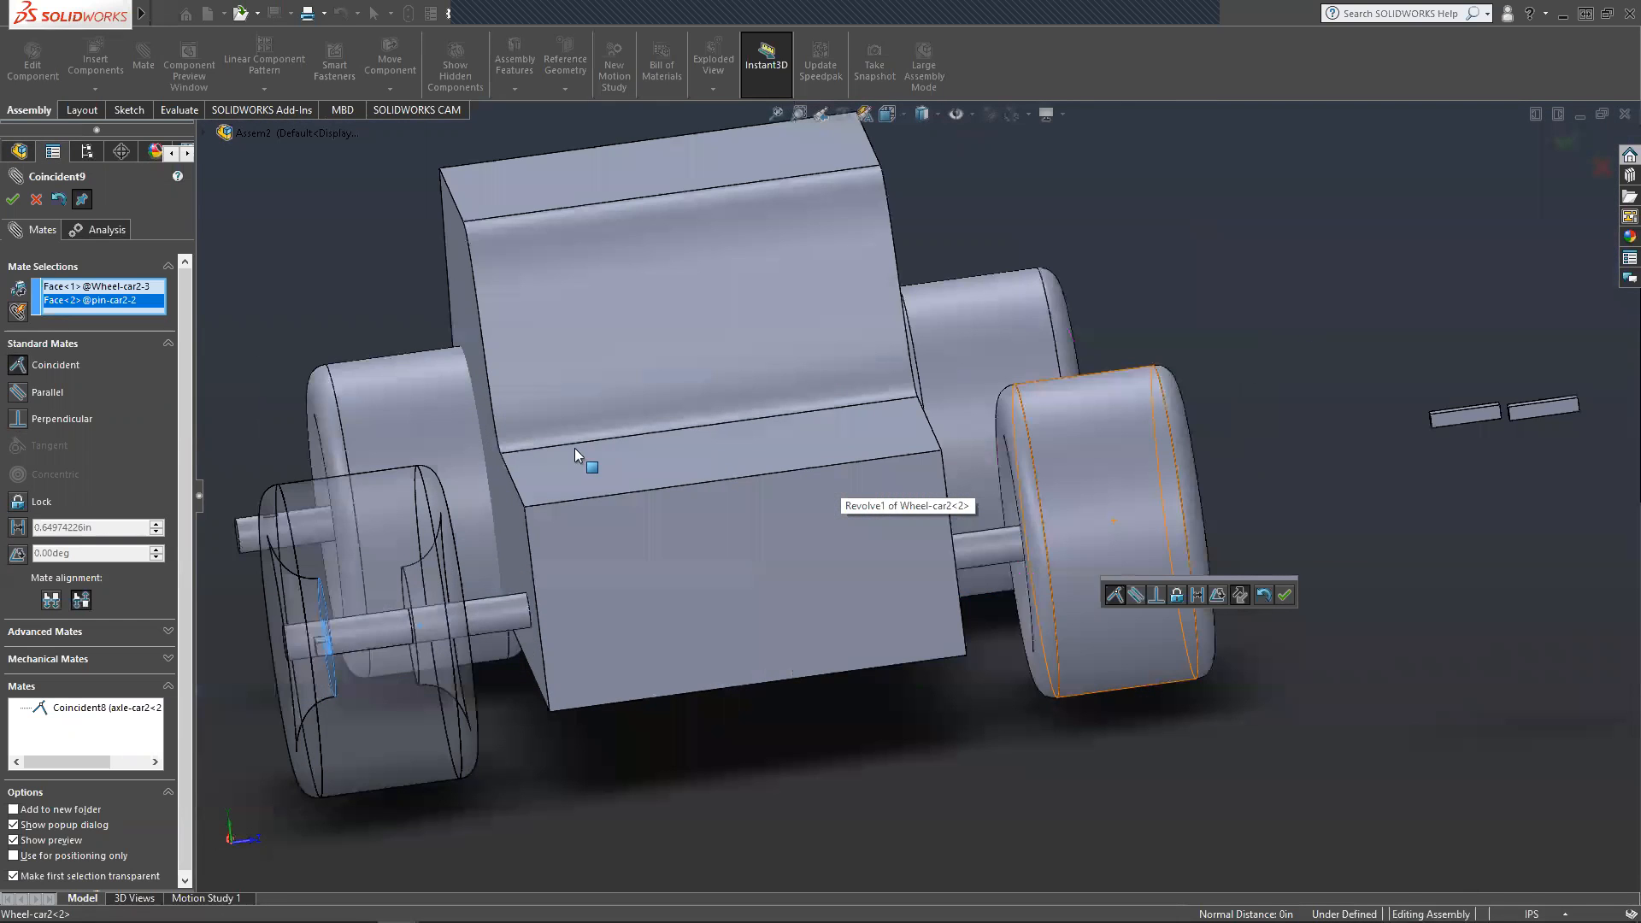
click(13, 201)
Add a coincident mate between a long side face of pin-car2<3> and a wall of the pin hole in axle-car2<1>.
click(1459, 422)
scroll(516, 480, up, 5)
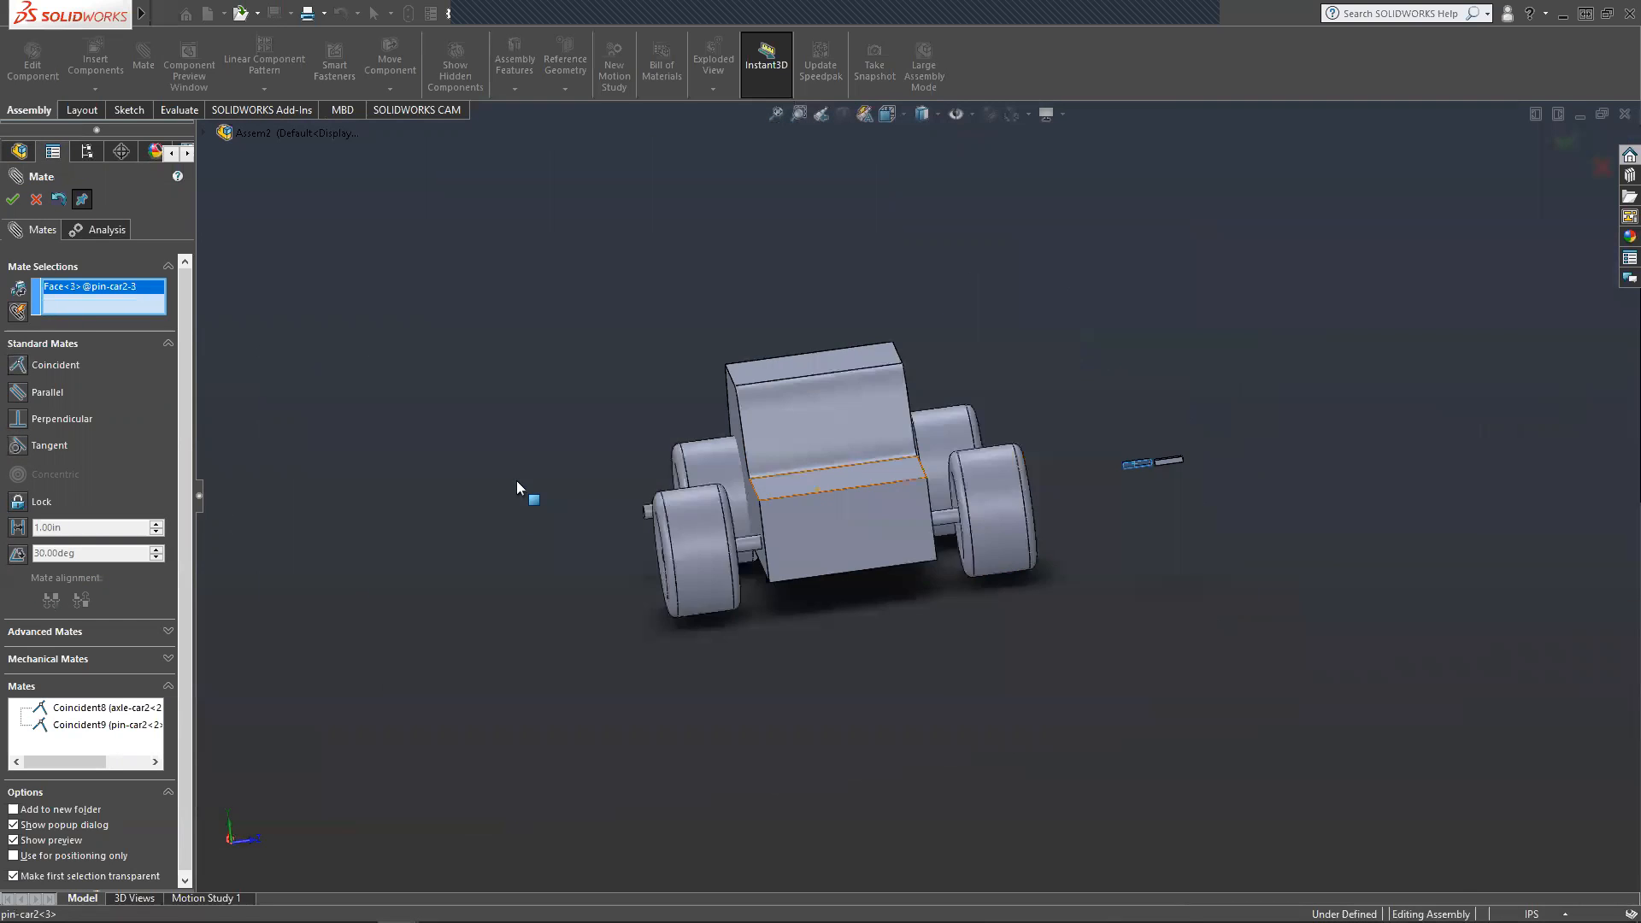
scroll(816, 483, down, 3)
scroll(1072, 525, down, 5)
middle_drag(1060, 659, 945, 825)
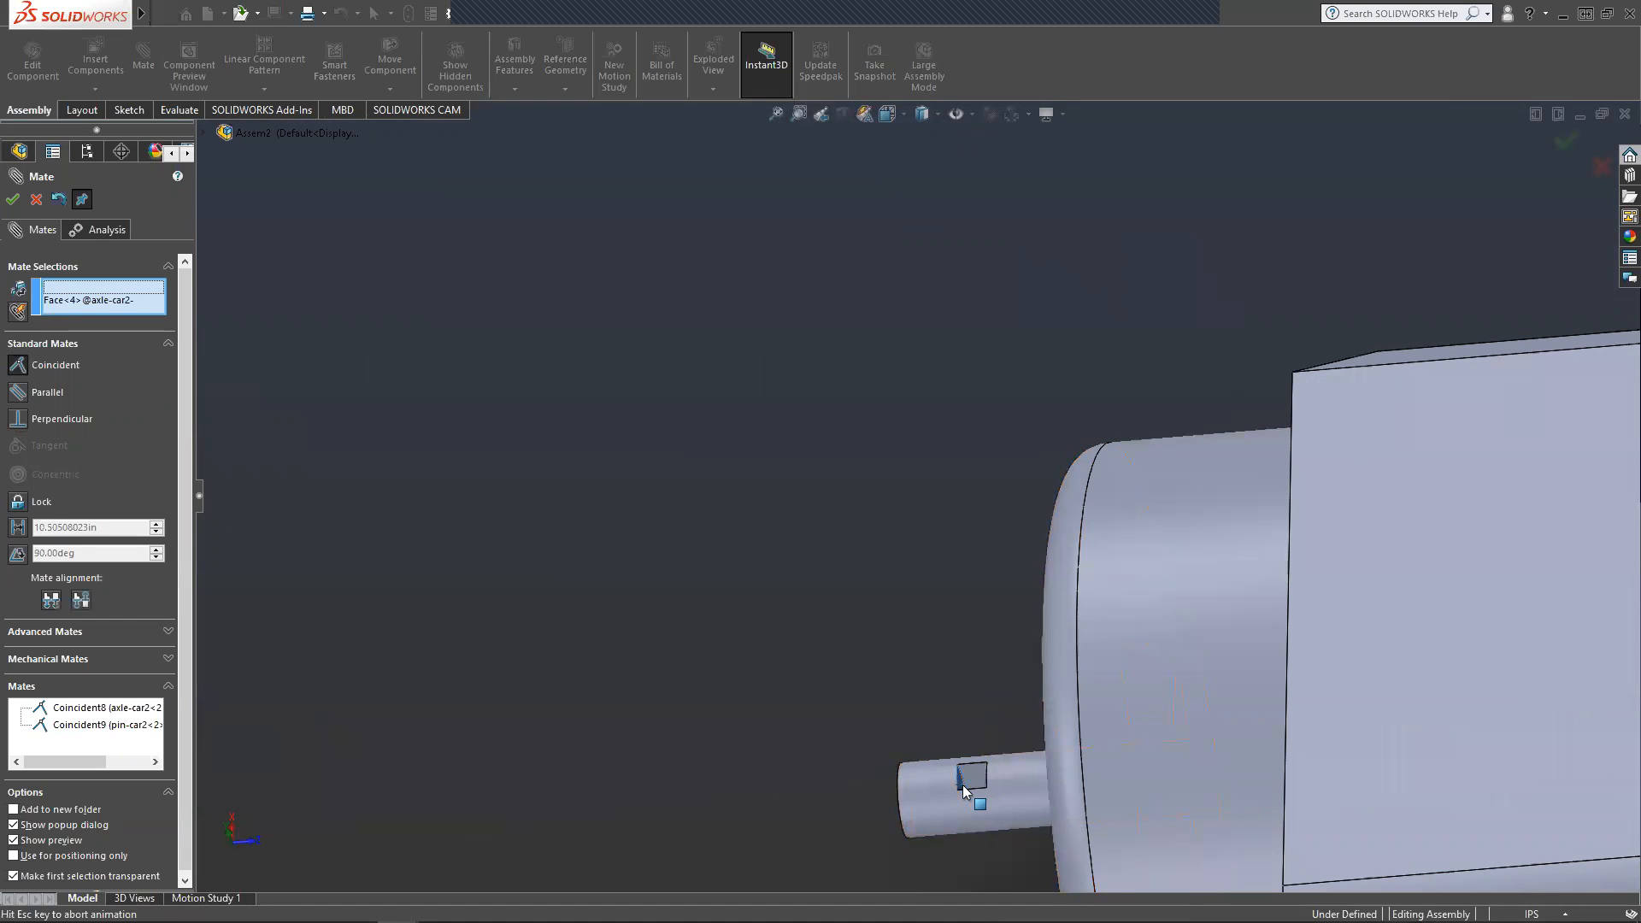
click(963, 788)
scroll(931, 716, down, 3)
middle_drag(929, 716, 246, 315)
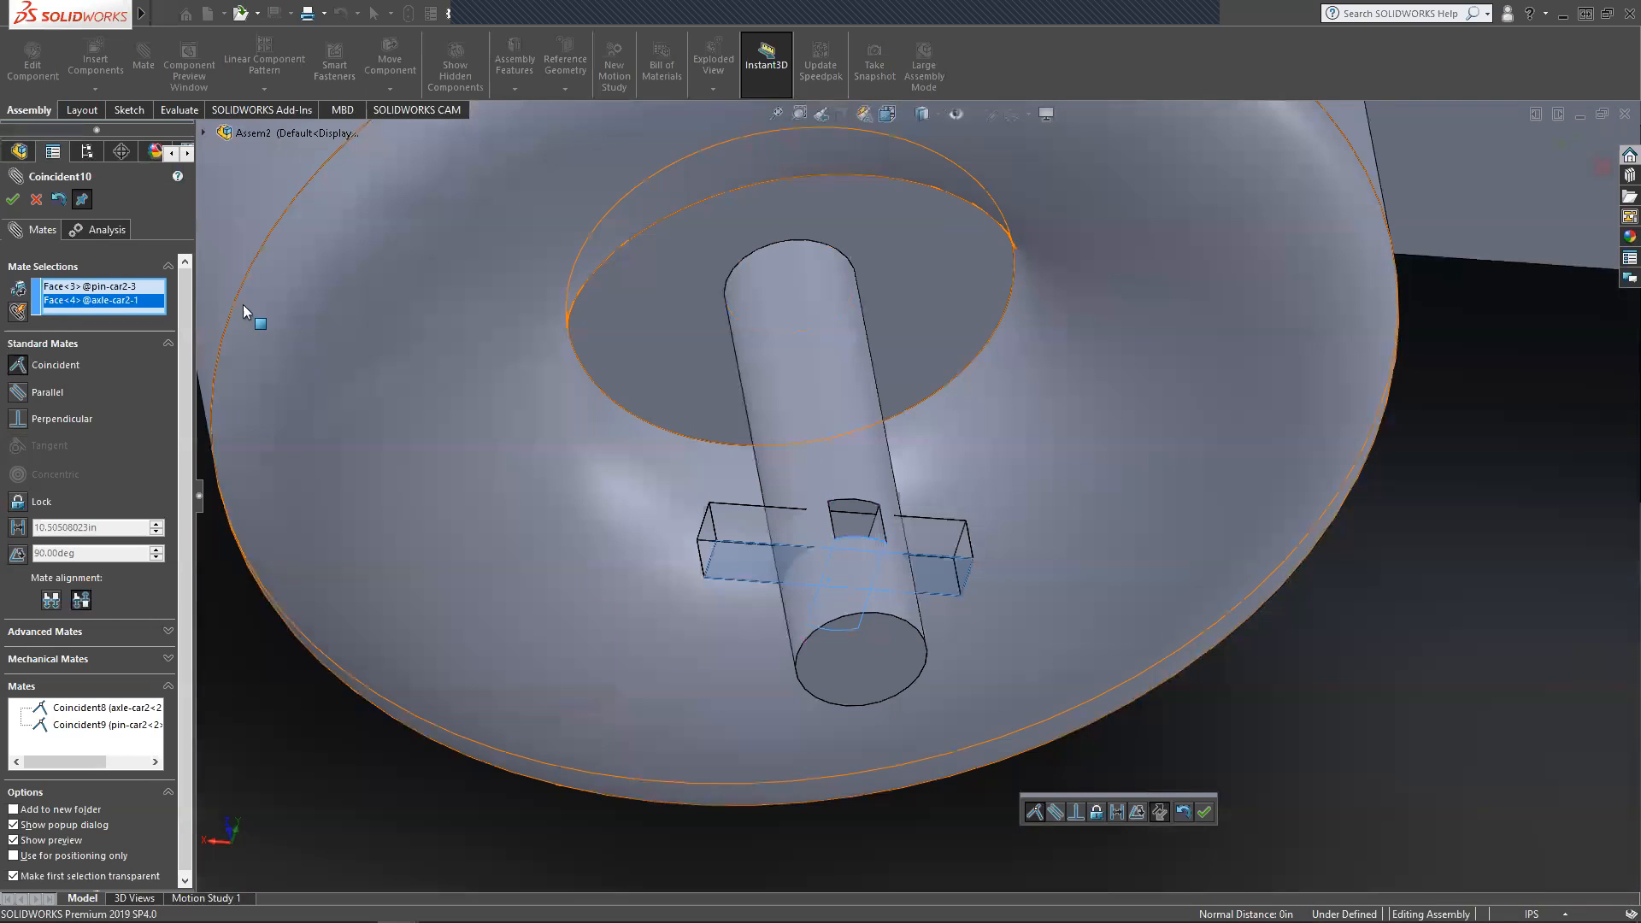
click(12, 199)
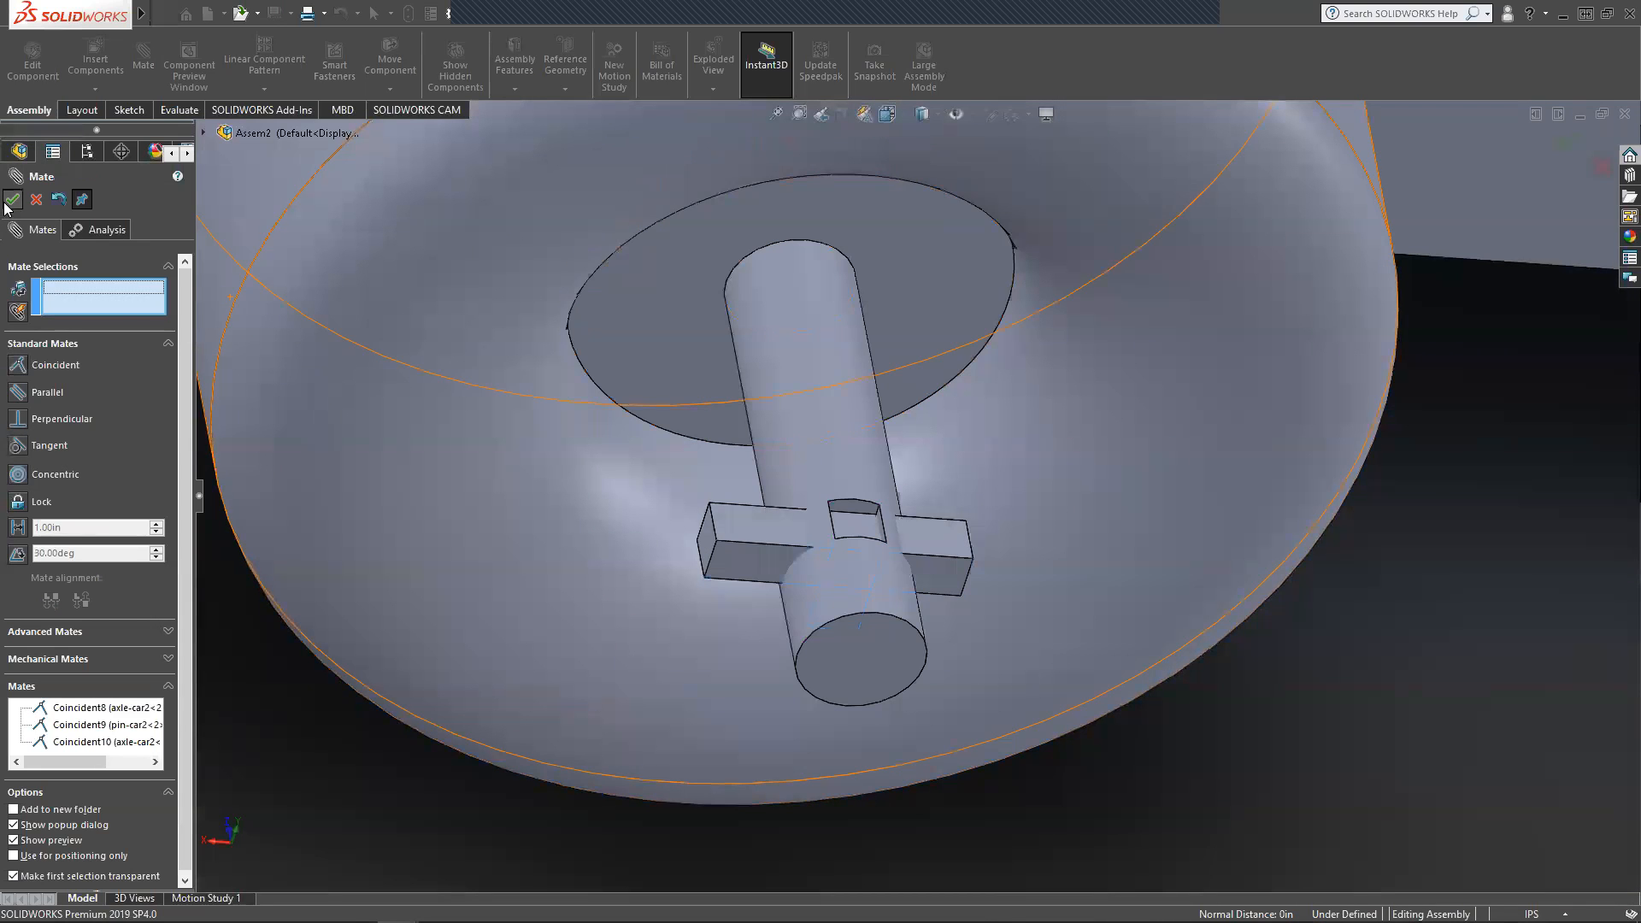
Add a coincident mate between the adjacent long side face of pin-car2<3> and the matching wall of the same axle hole.
click(925, 531)
middle_drag(925, 531, 758, 532)
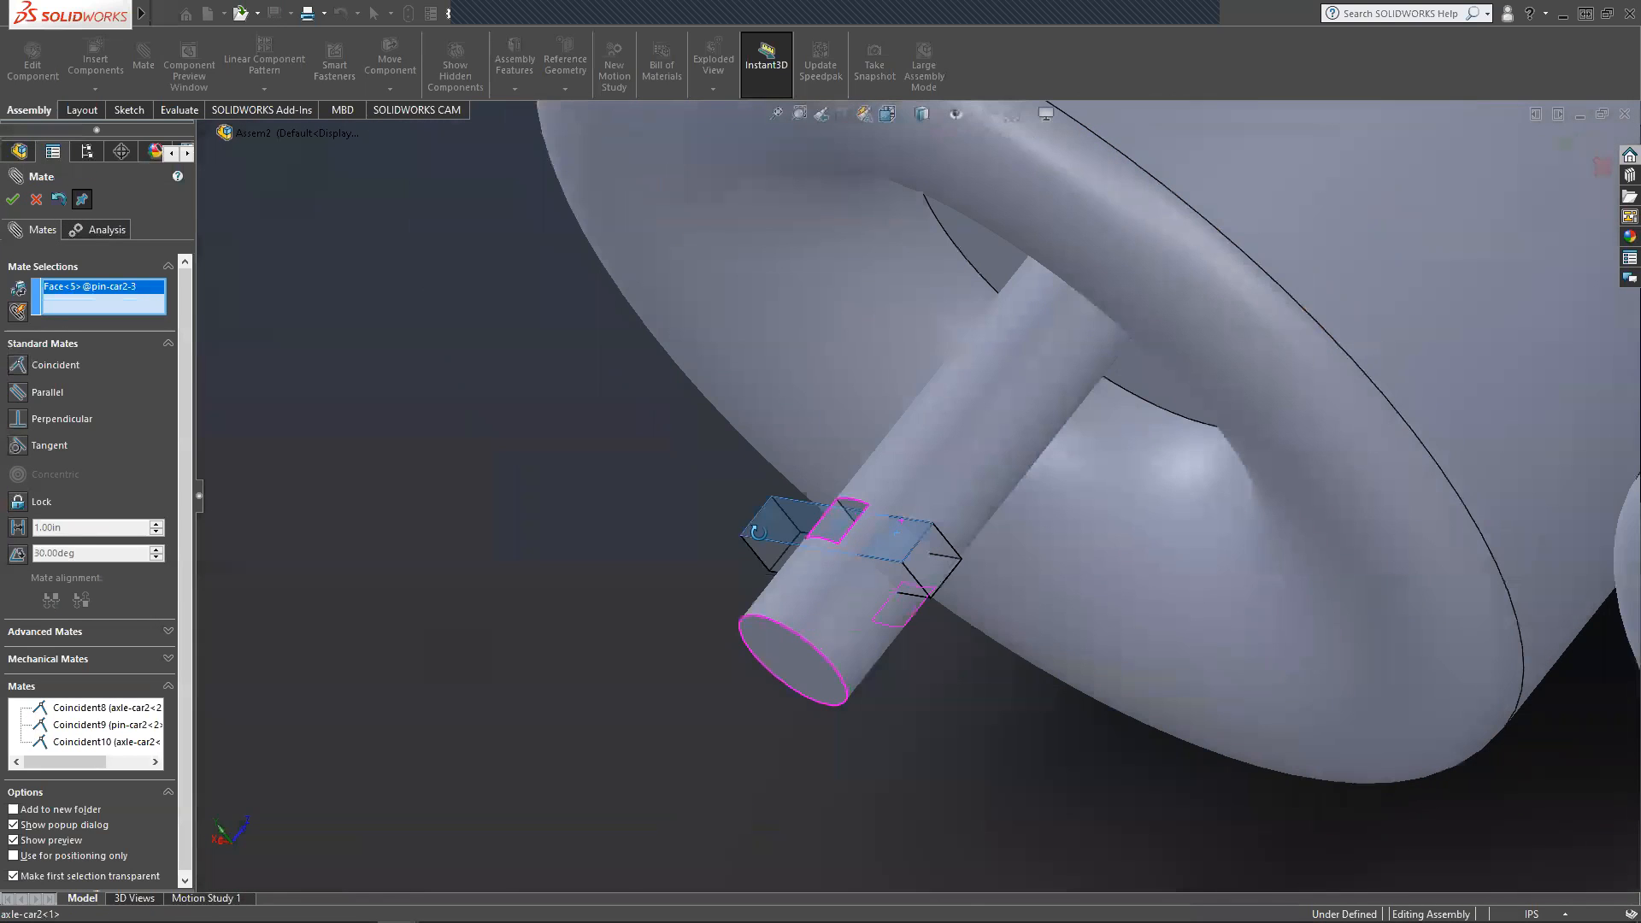
click(834, 534)
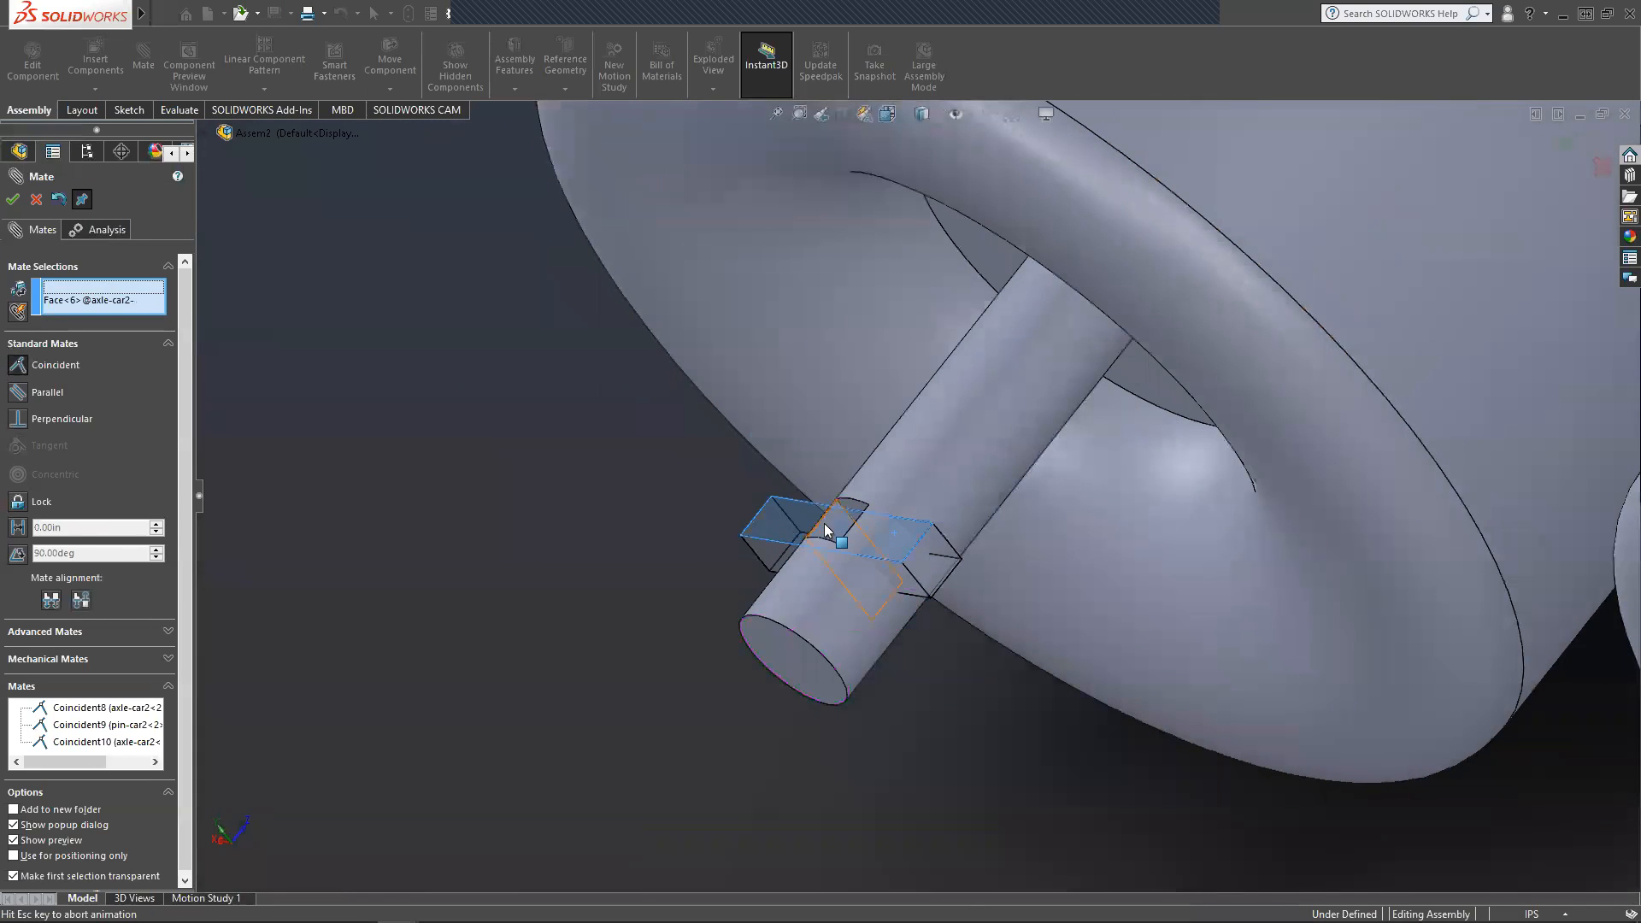
click(12, 199)
Center pin-car2<3> in axle-car2<1> with a centered Width mate, using the pin's two end faces and the axle's cylindrical face as tab.
middle_drag(716, 615, 877, 536)
click(46, 631)
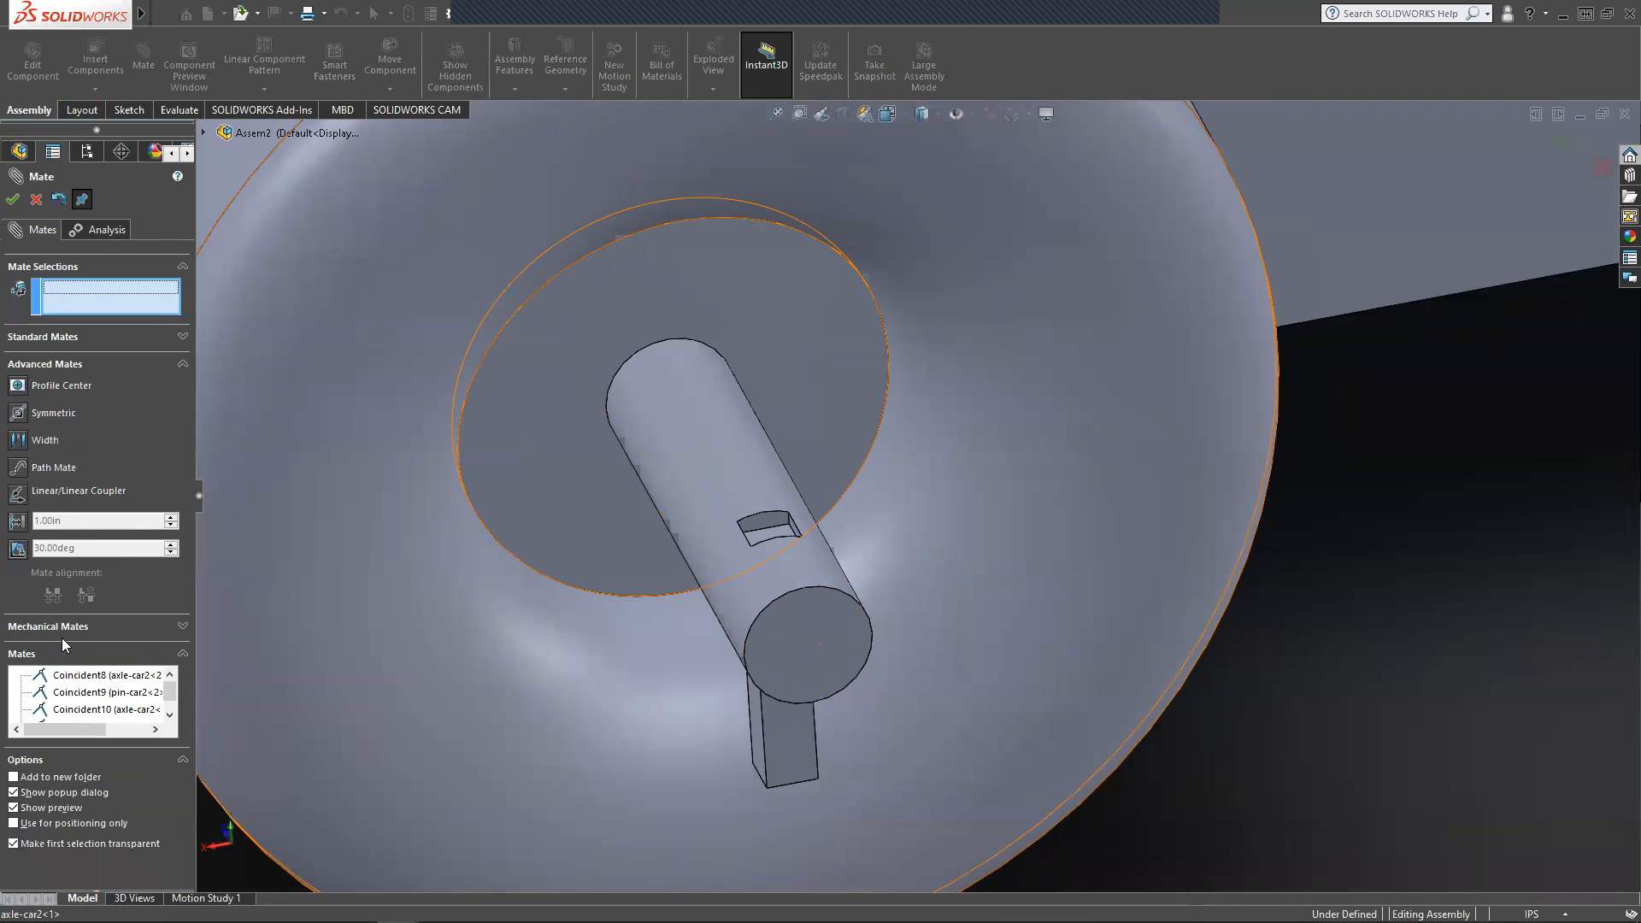
click(13, 448)
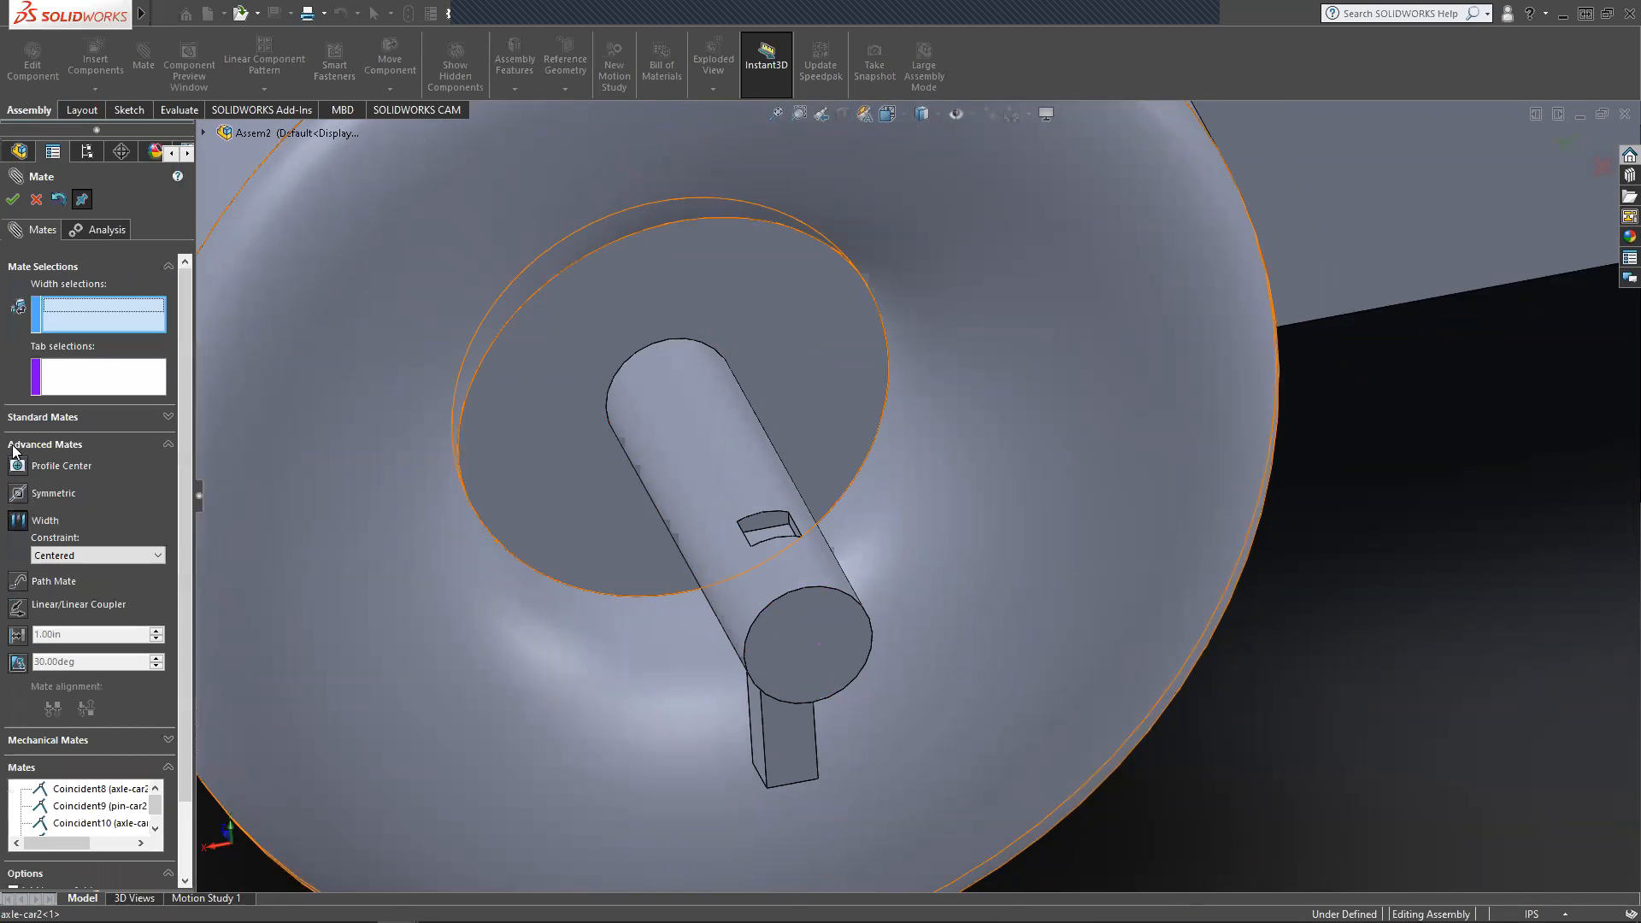
click(767, 534)
middle_drag(767, 547, 774, 735)
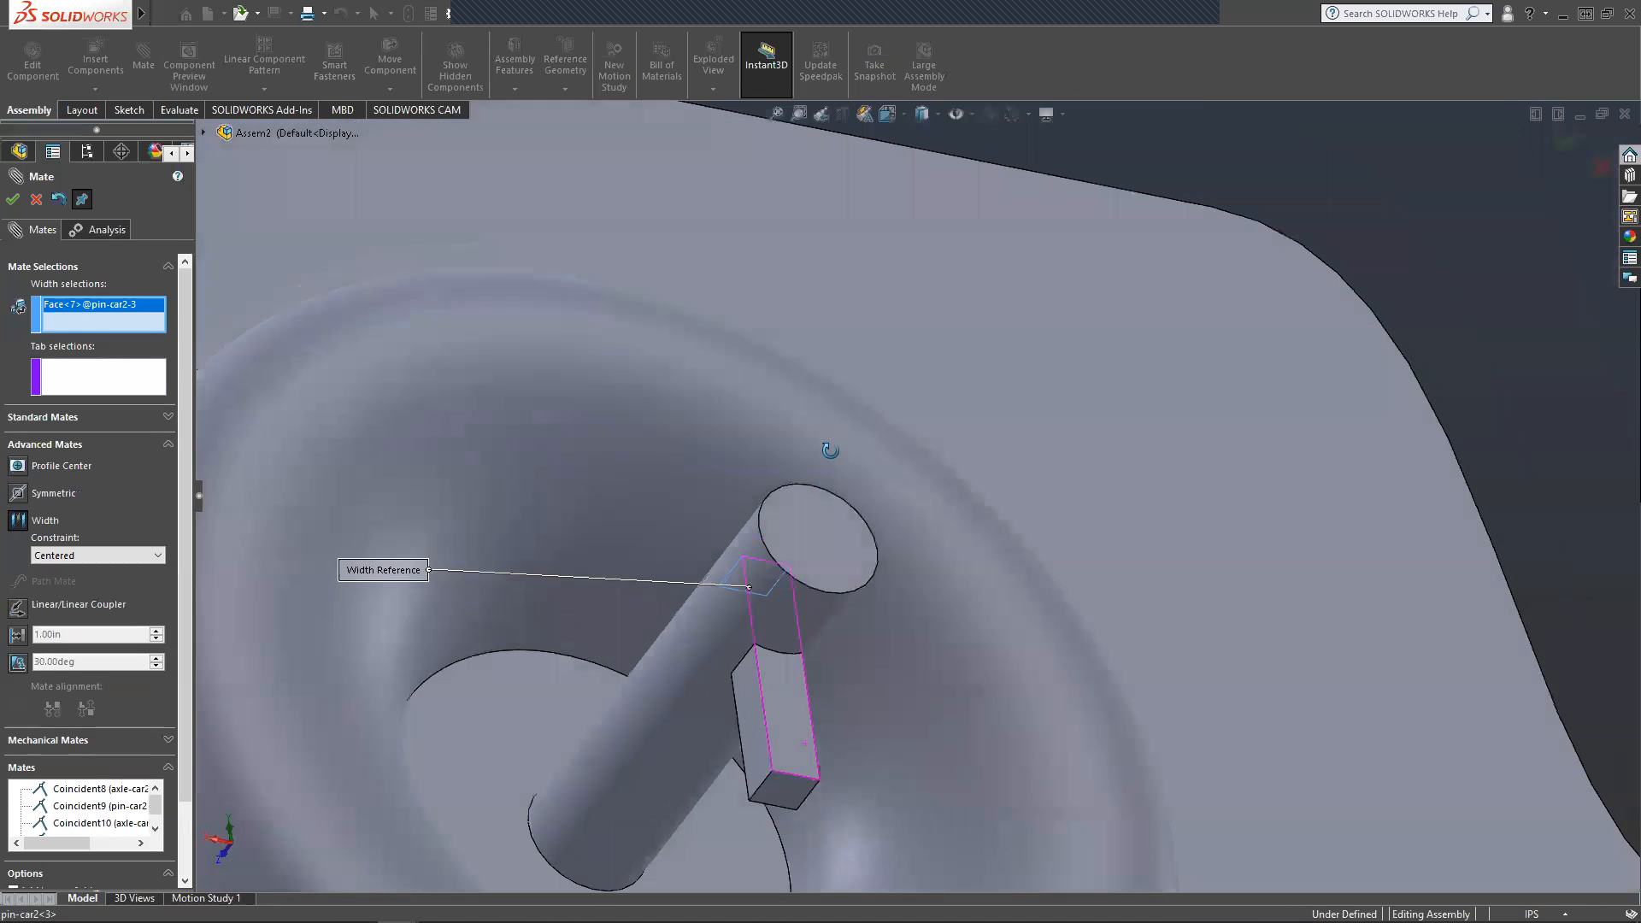
click(775, 787)
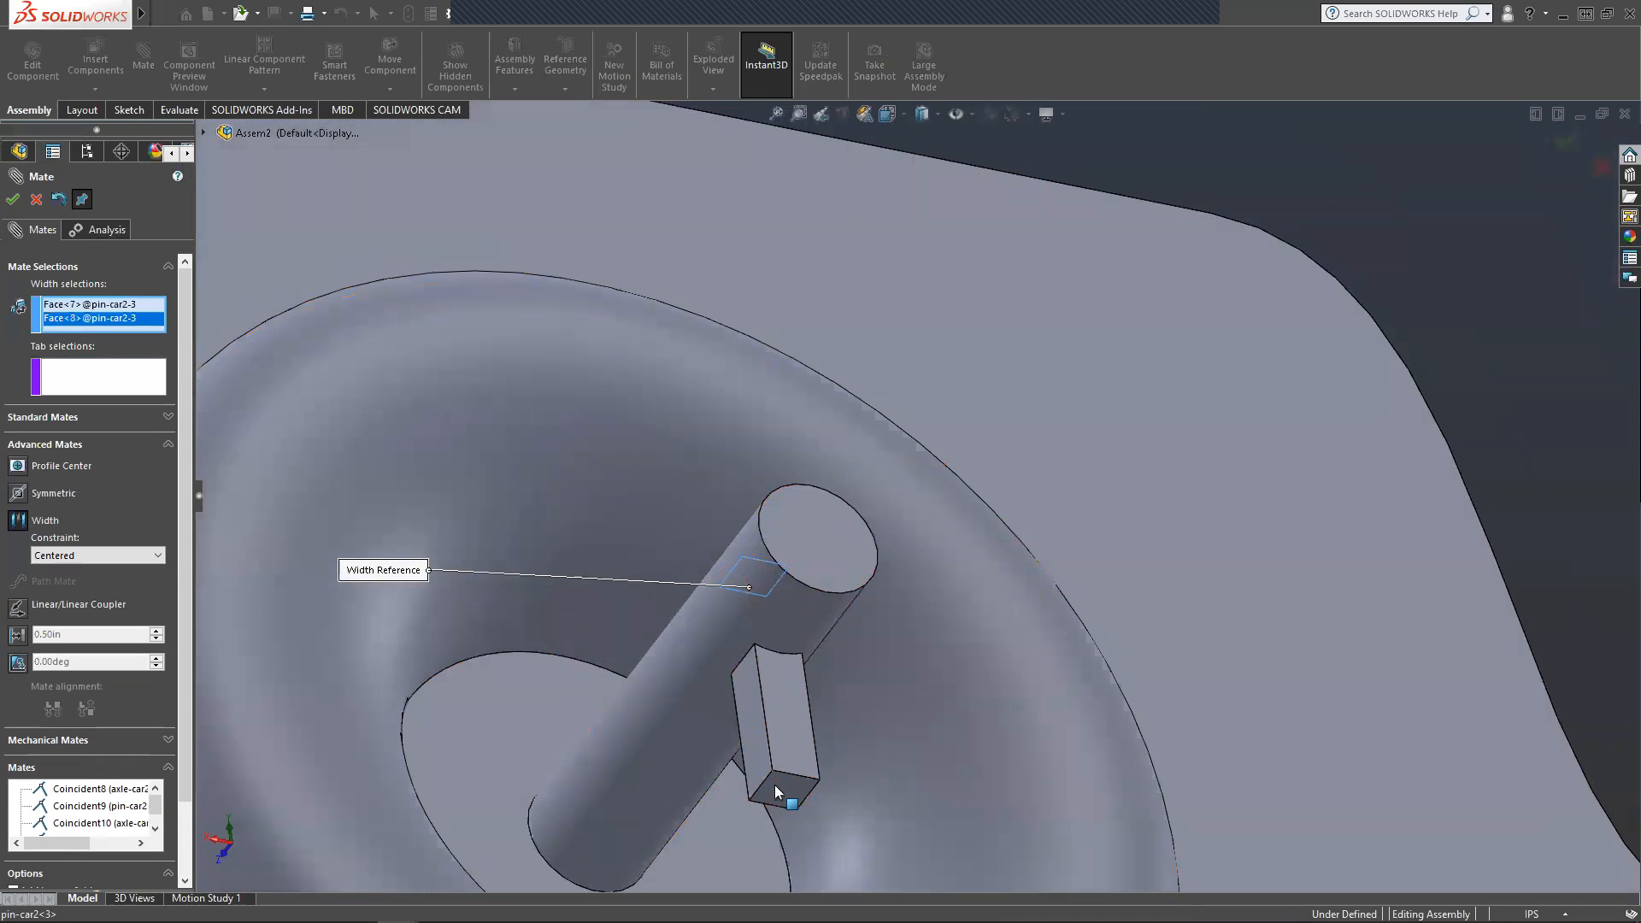
click(645, 733)
middle_drag(979, 715, 728, 696)
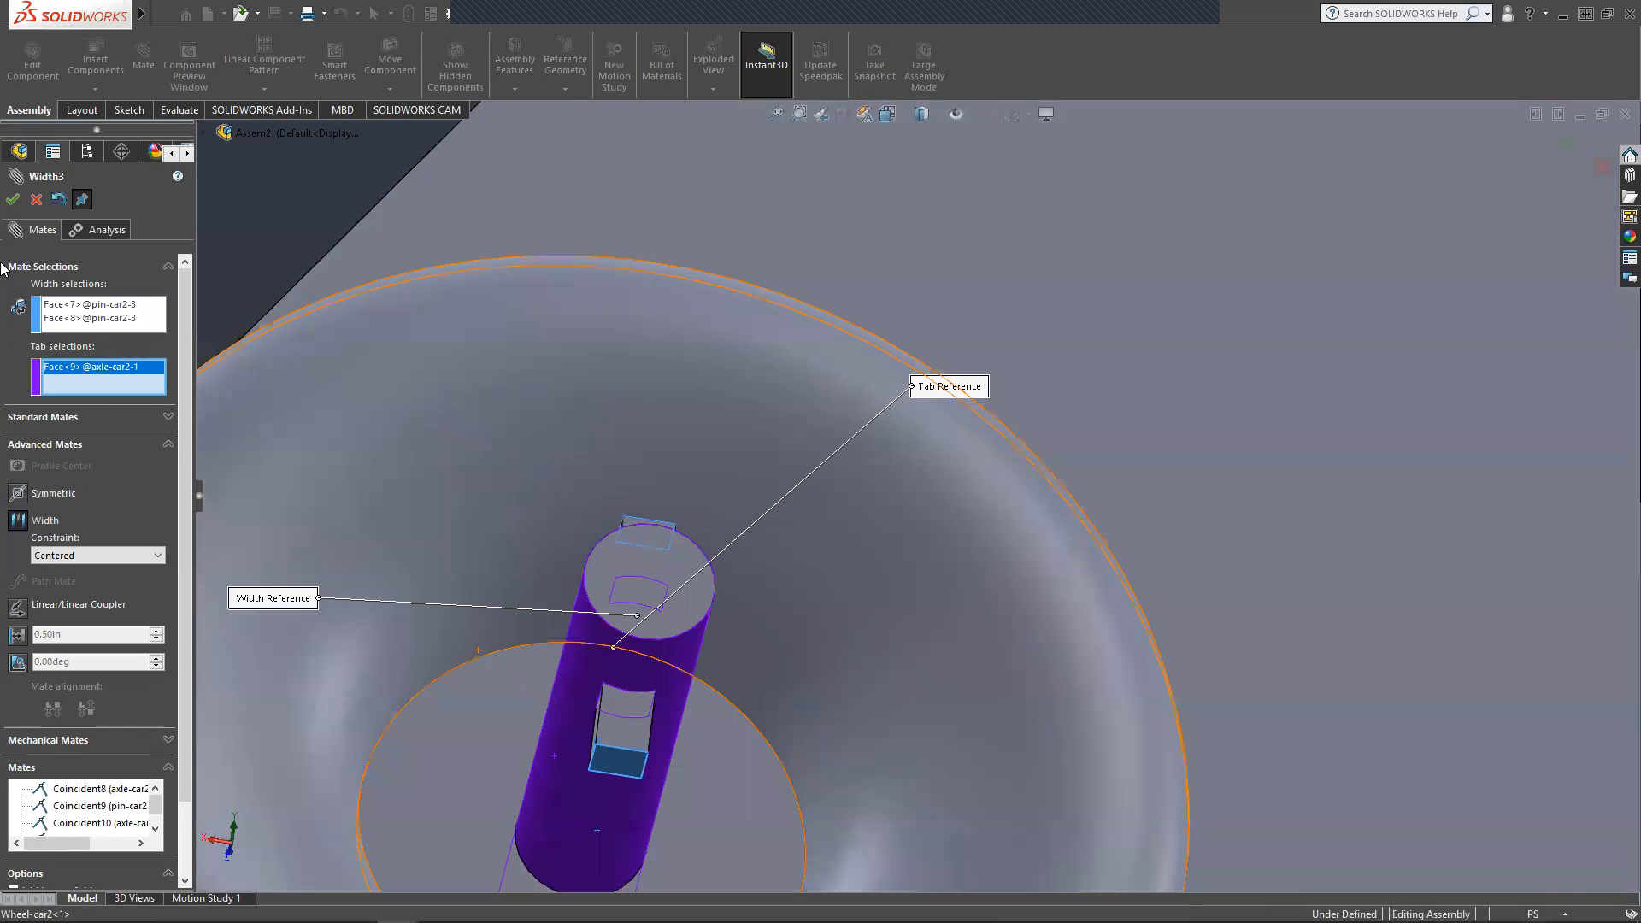
click(13, 201)
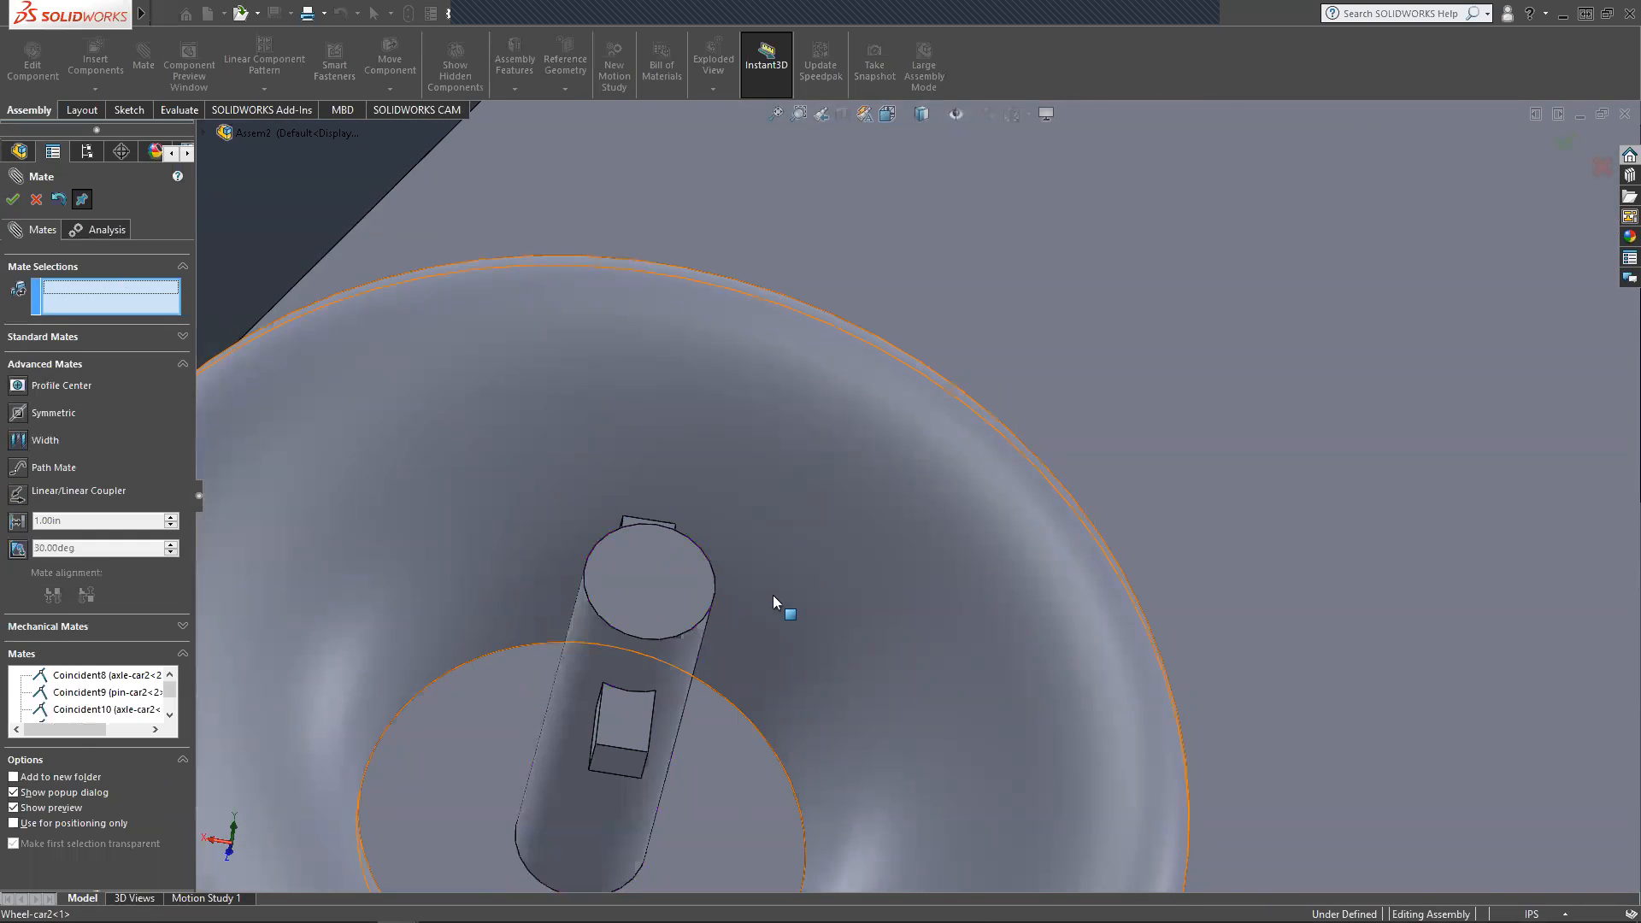
Add a coincident mate between the hub face of Wheel-car2<1> and the end face of axle-car2<1>.
scroll(774, 597, up, 7)
middle_drag(1299, 654, 1169, 637)
middle_drag(1078, 580, 1152, 559)
click(1184, 493)
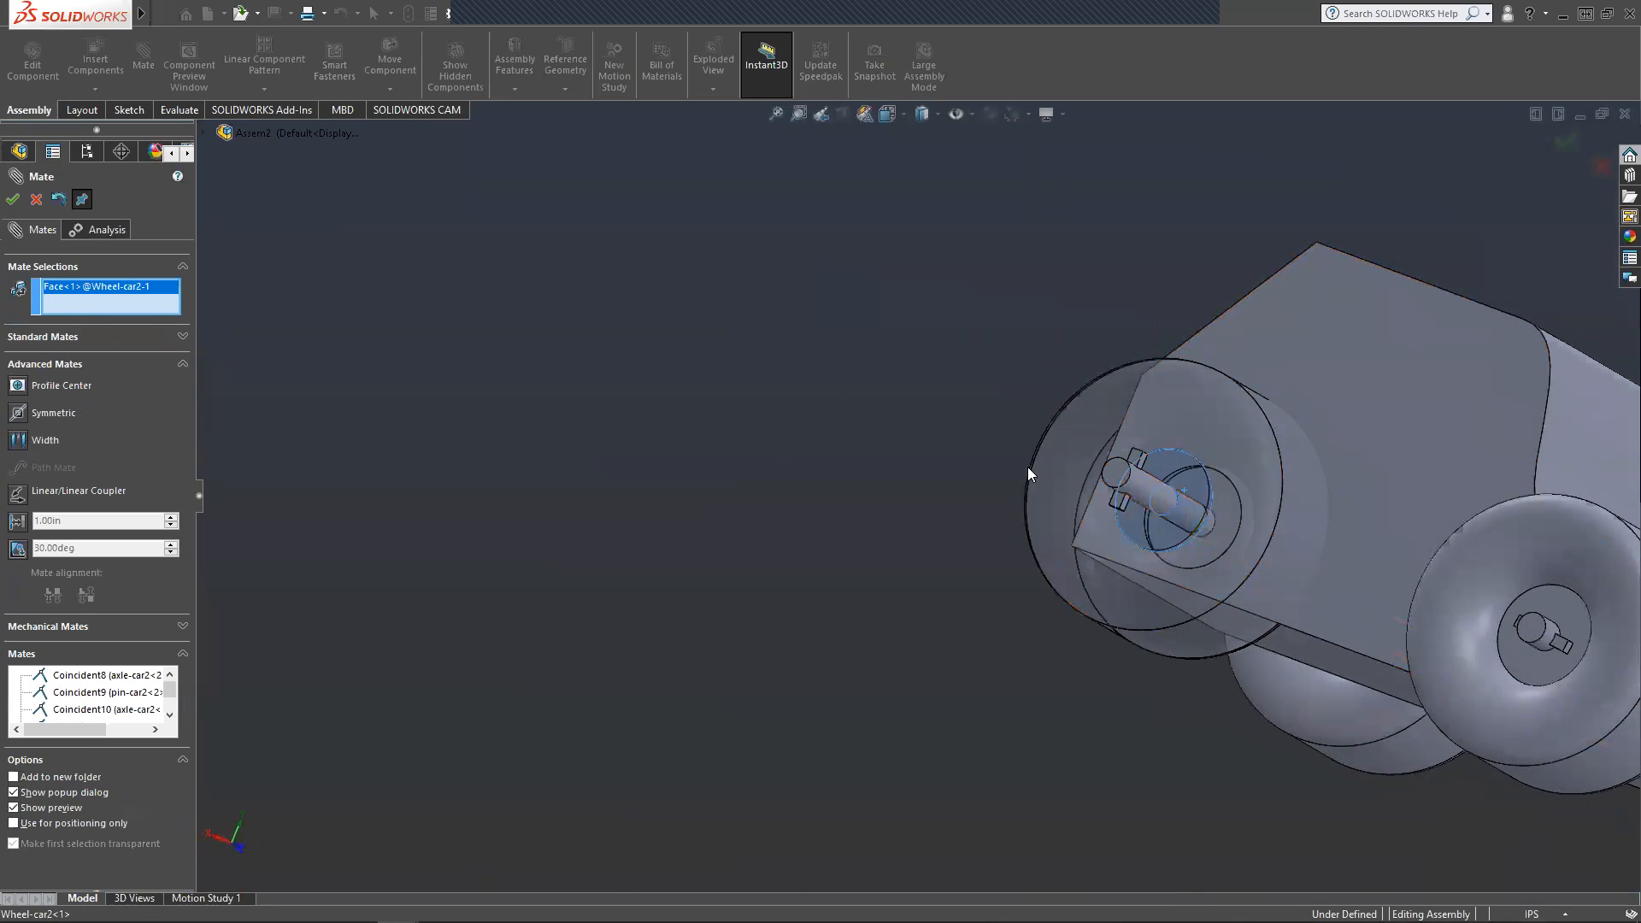
click(1109, 479)
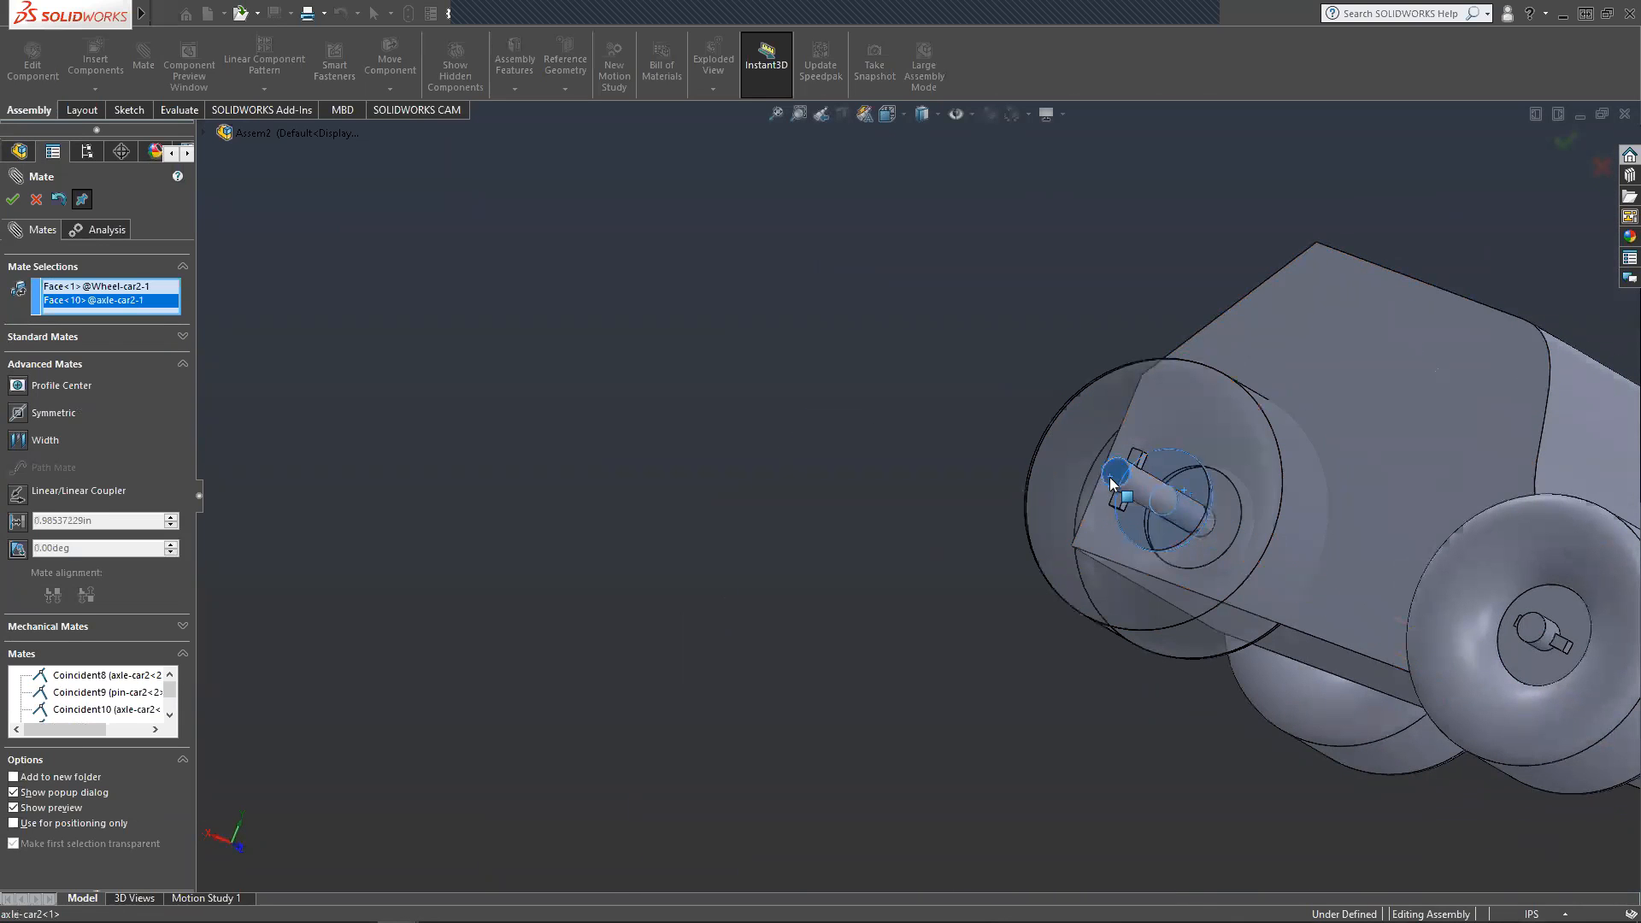
click(50, 338)
click(21, 368)
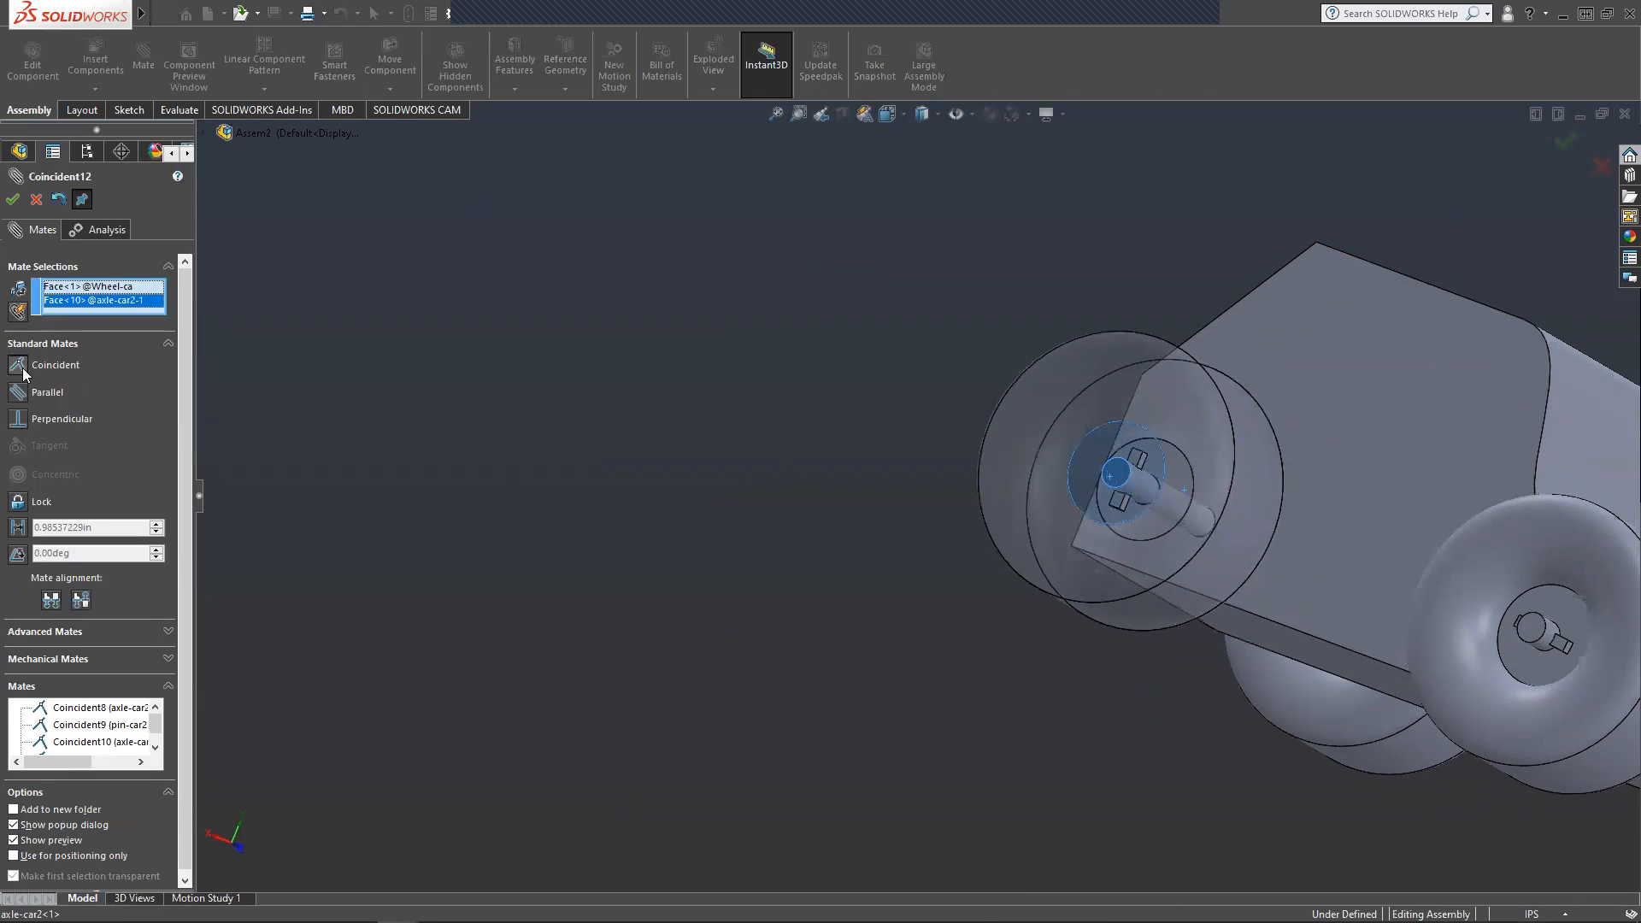
click(10, 201)
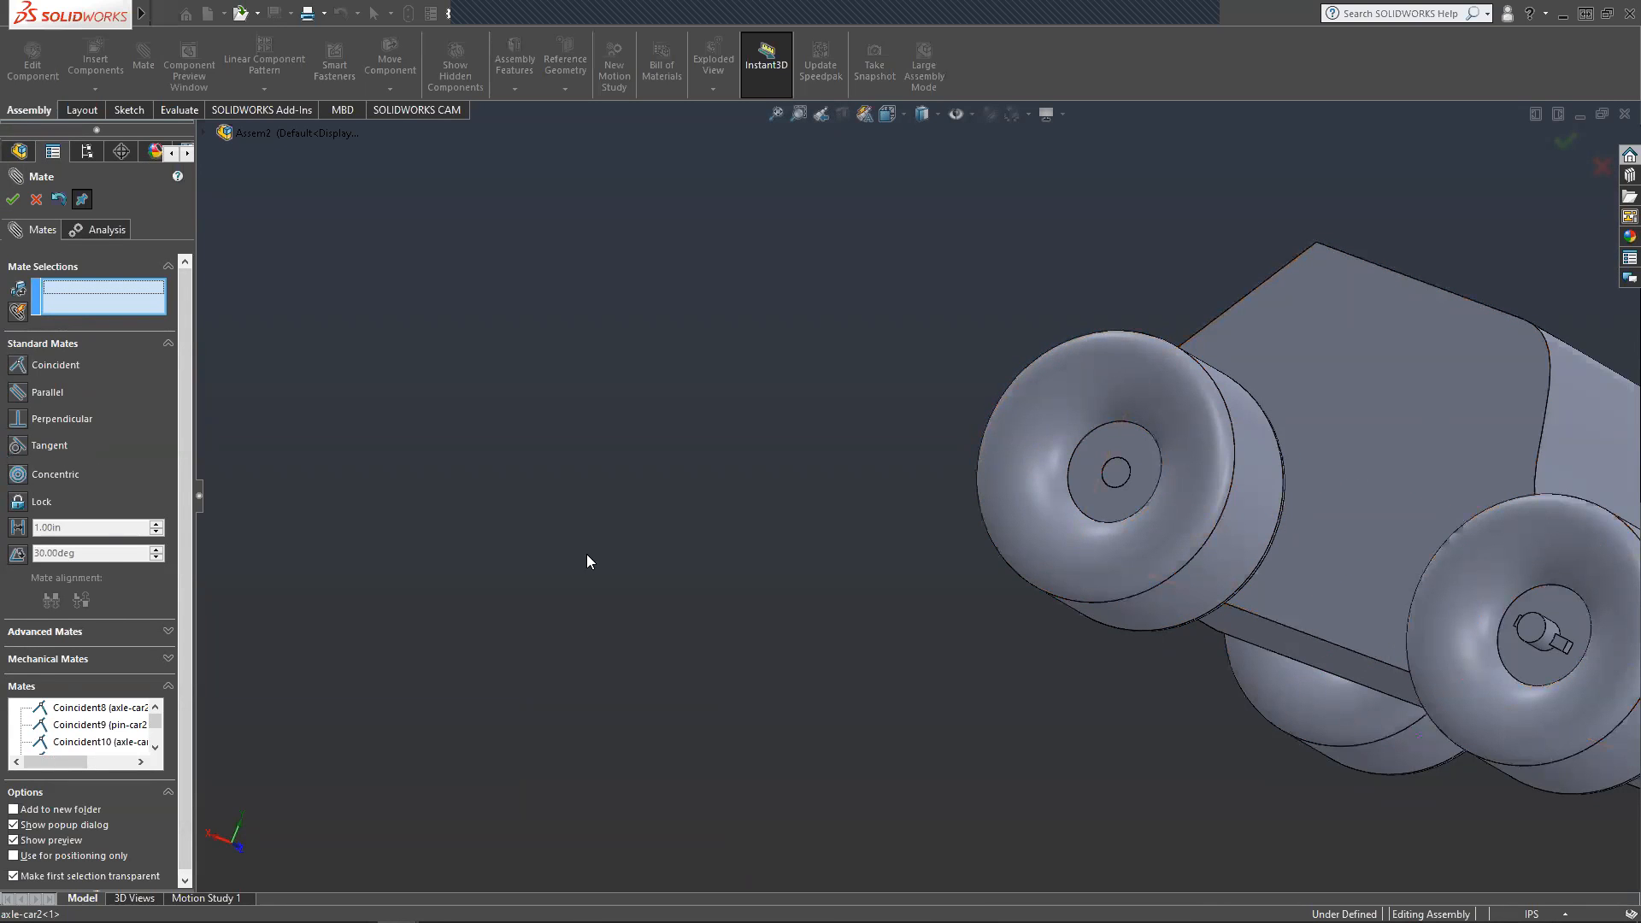
Leave the Mate command, collapse the axle-car2<2> and pin-car2<2> entries, and expand the Mates folder in the feature tree.
scroll(299, 711, down, 4)
scroll(302, 714, up, 6)
scroll(1418, 402, down, 6)
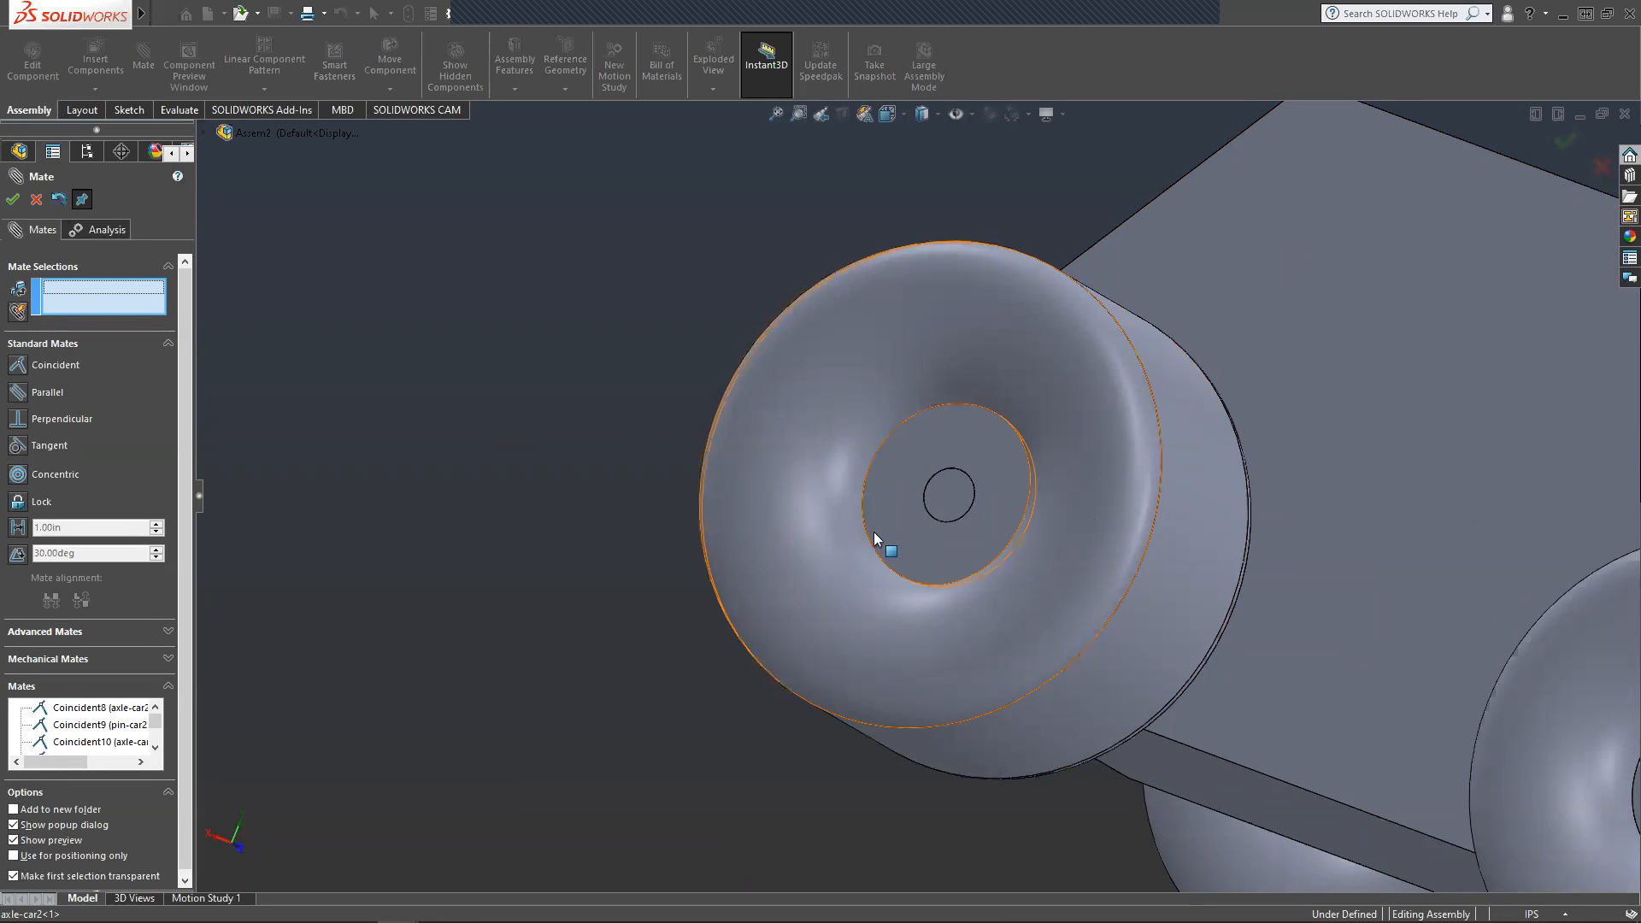
click(35, 200)
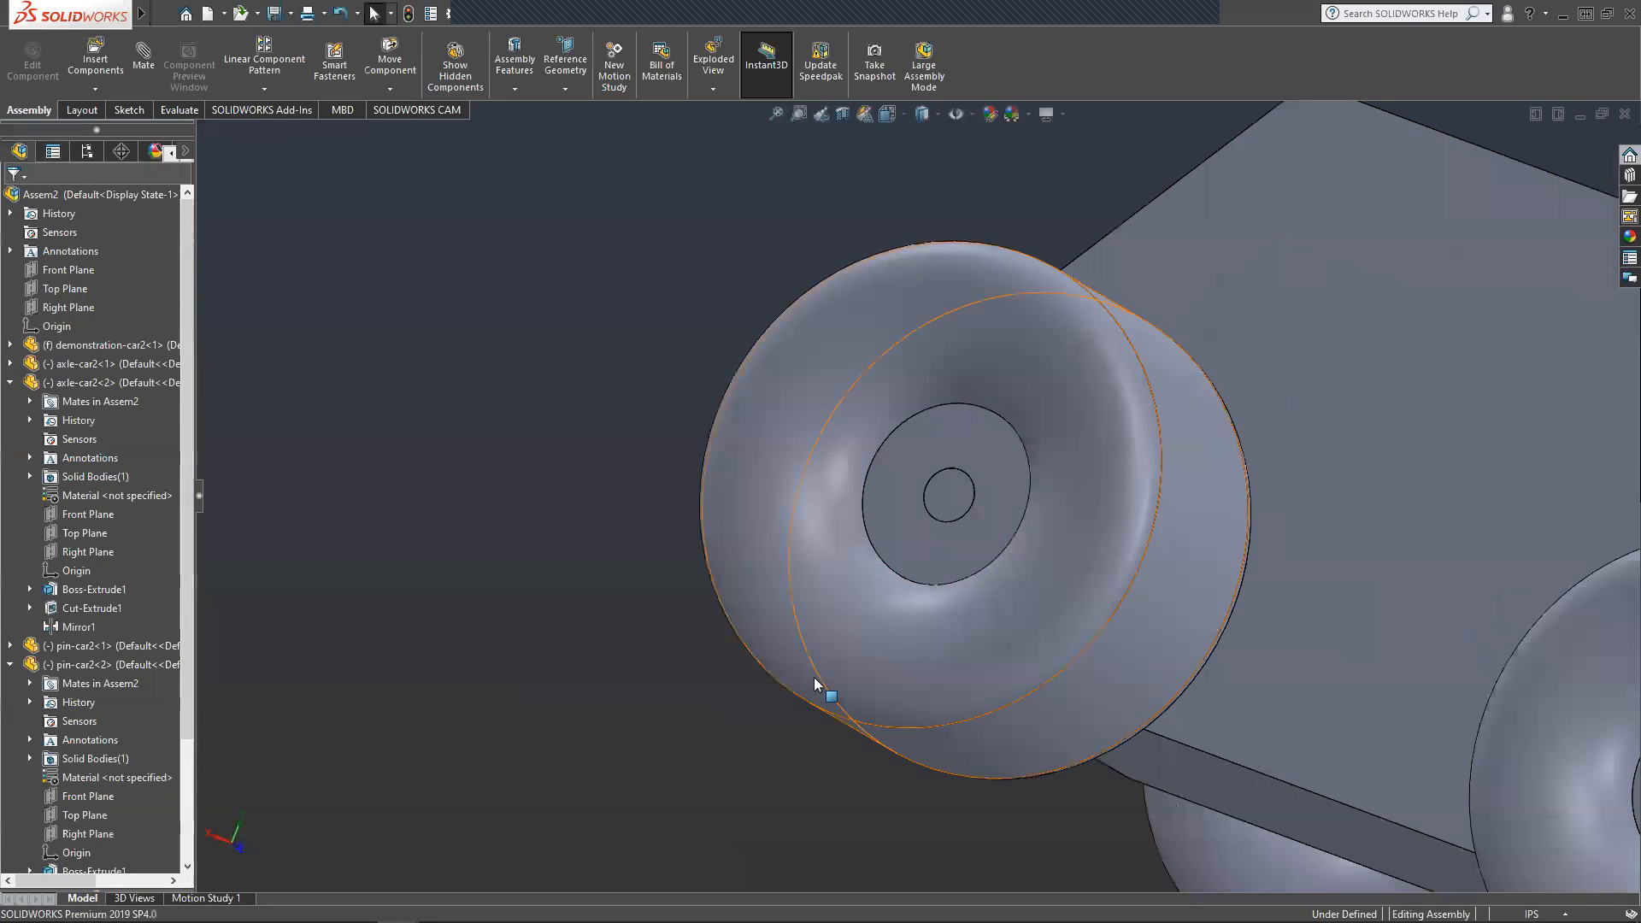
click(11, 384)
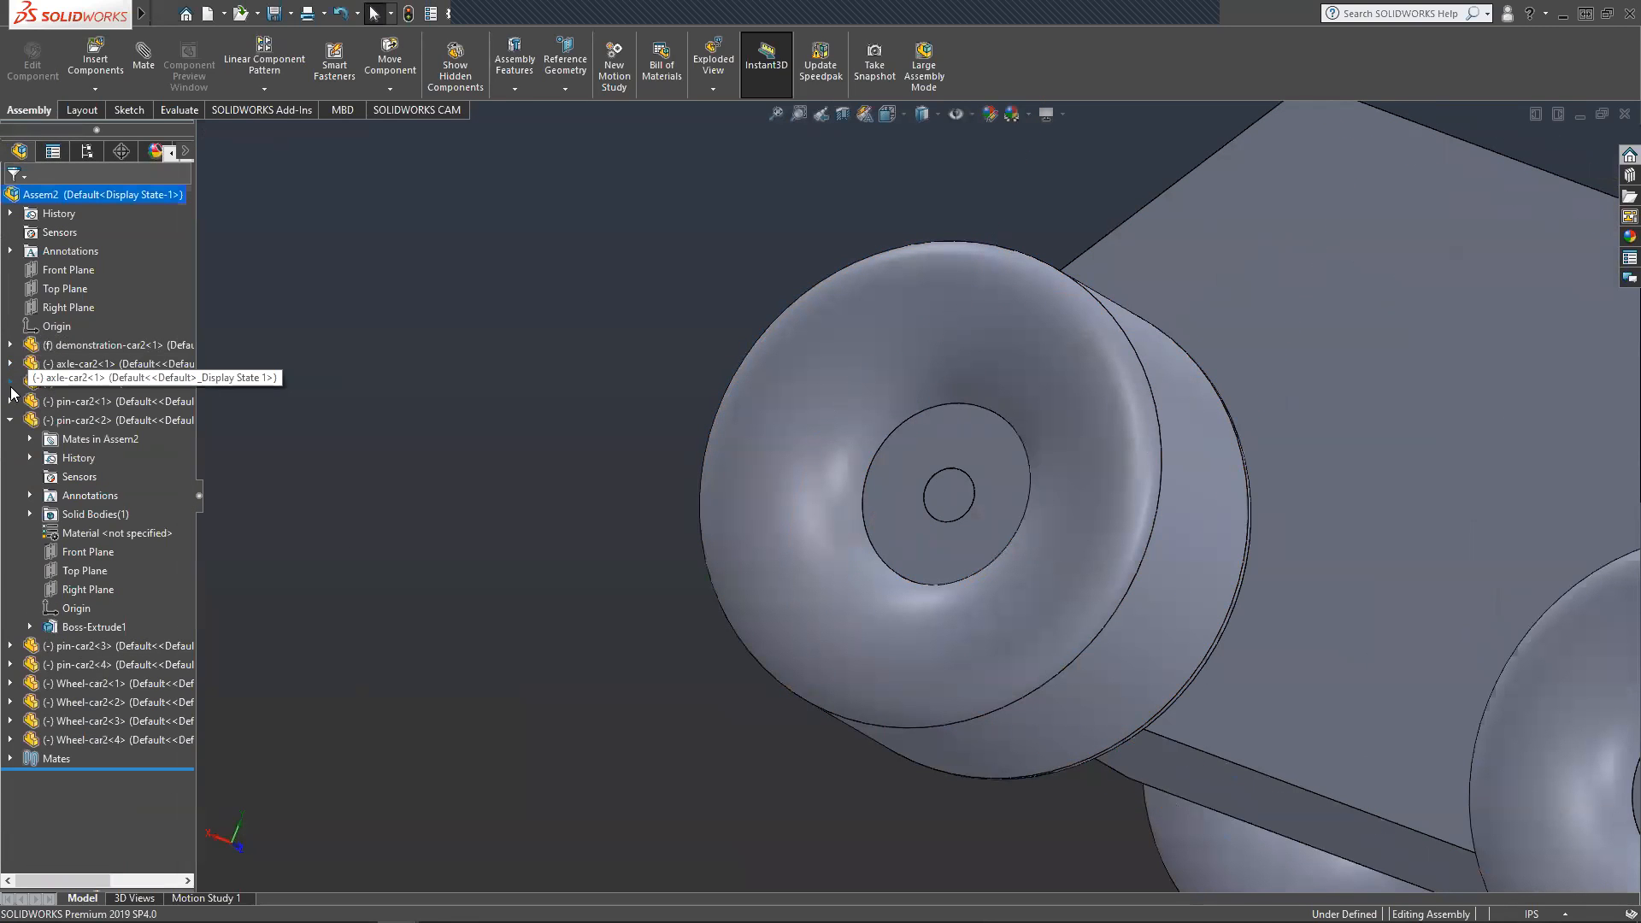
click(10, 420)
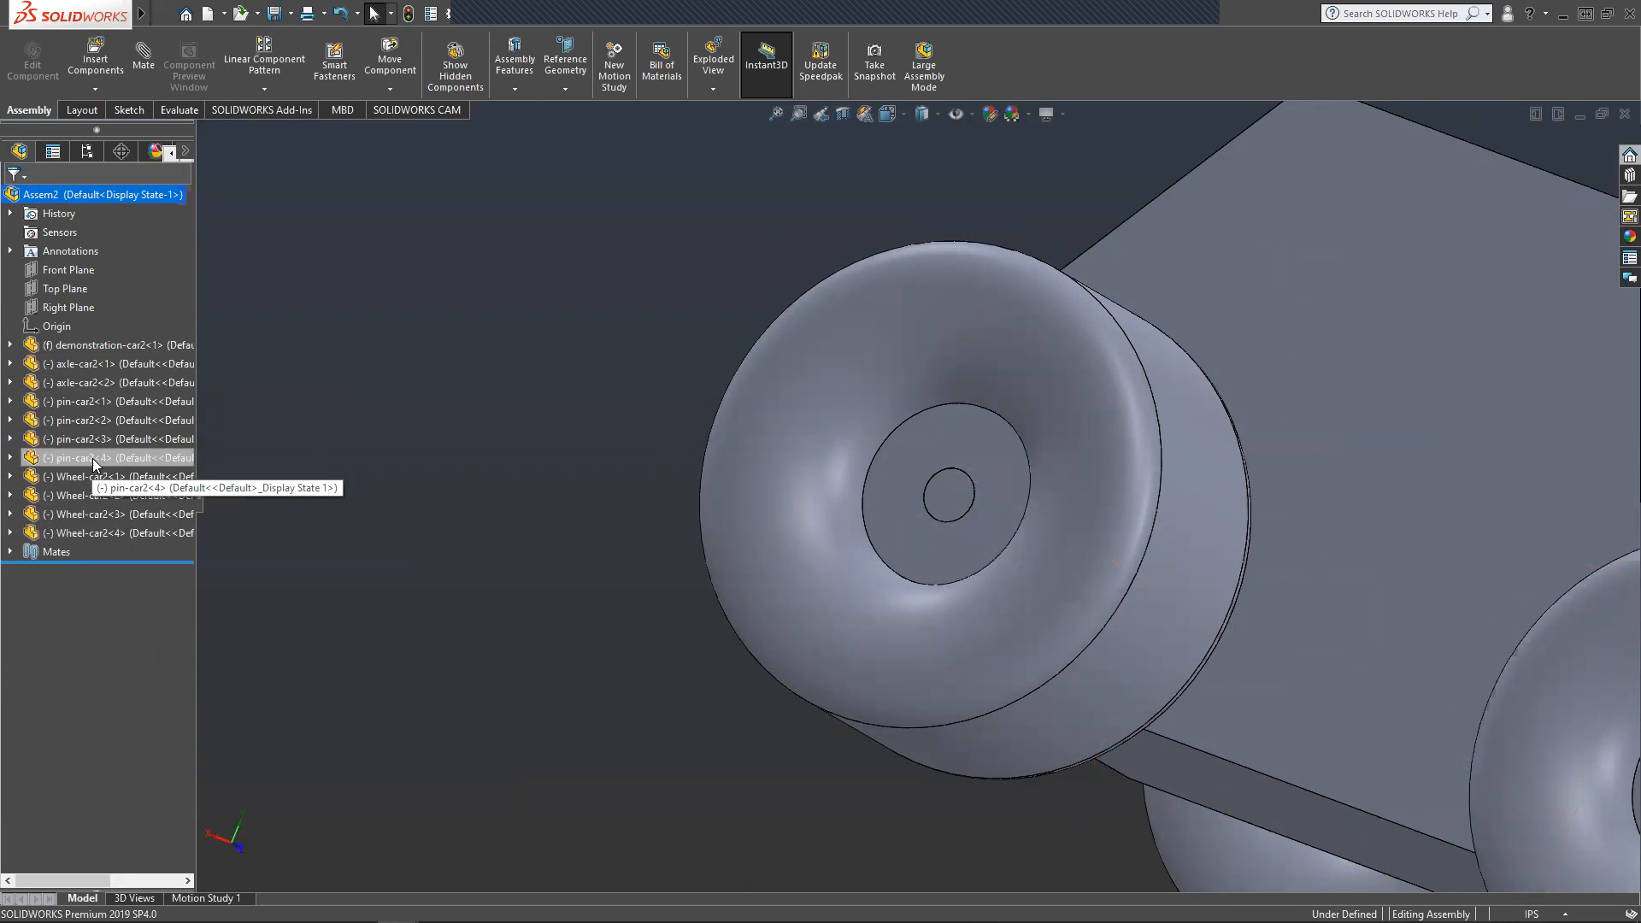
click(11, 552)
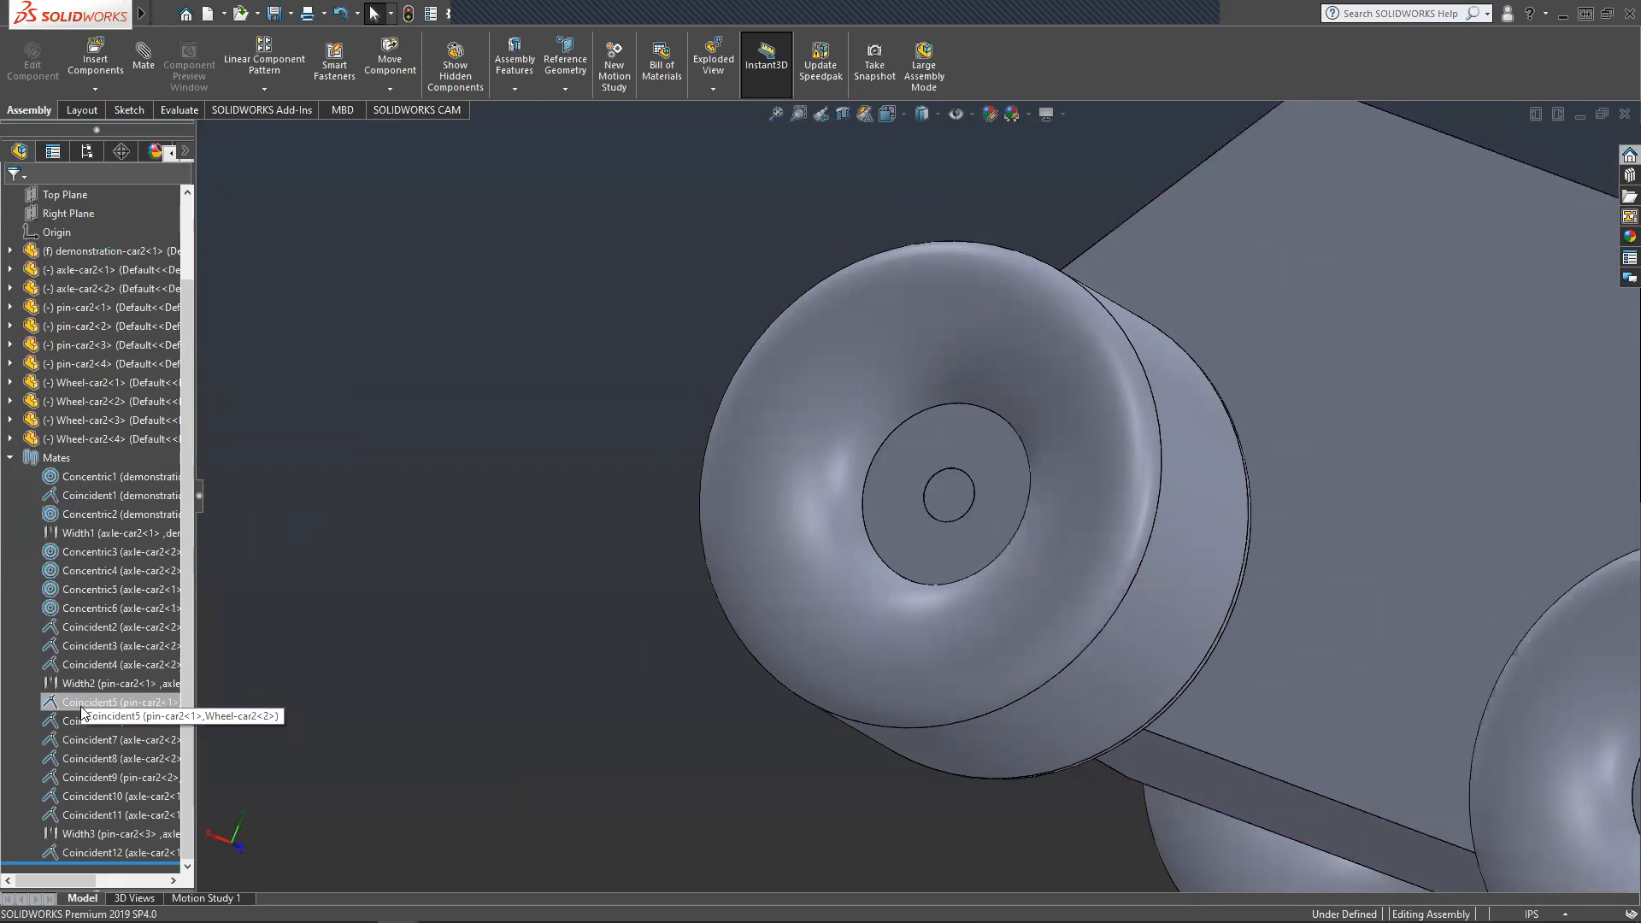
scroll(899, 631, up, 5)
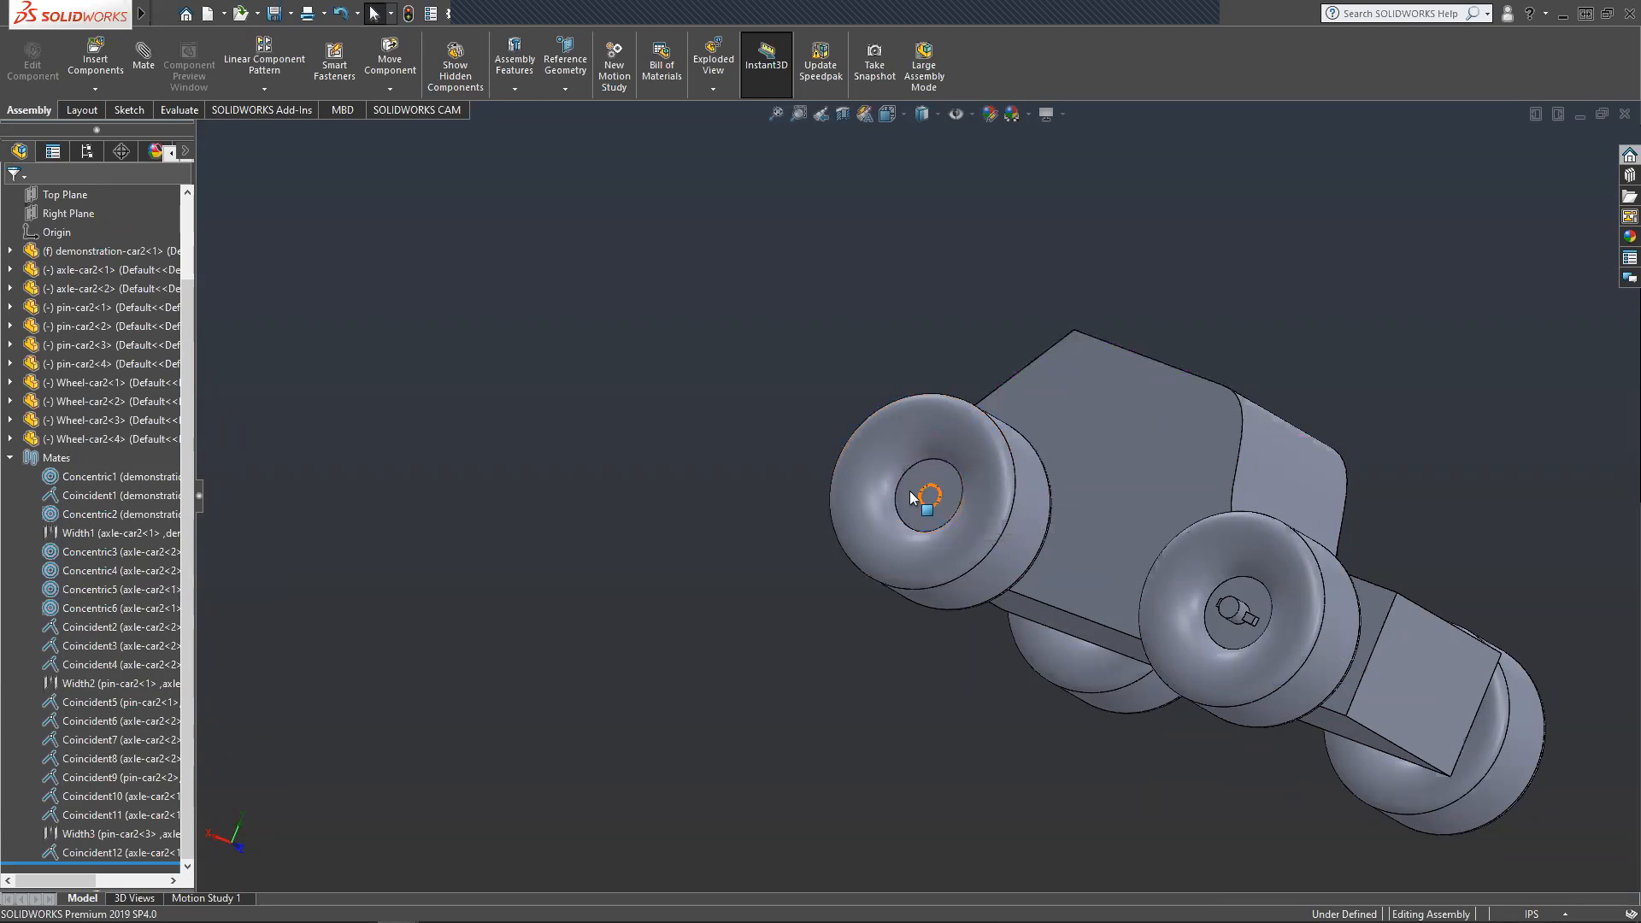
Try to replace the axle end face with a side face of pin-car2<3> in the coincident mate Coincident12 on Wheel-car2<1>.
click(91, 853)
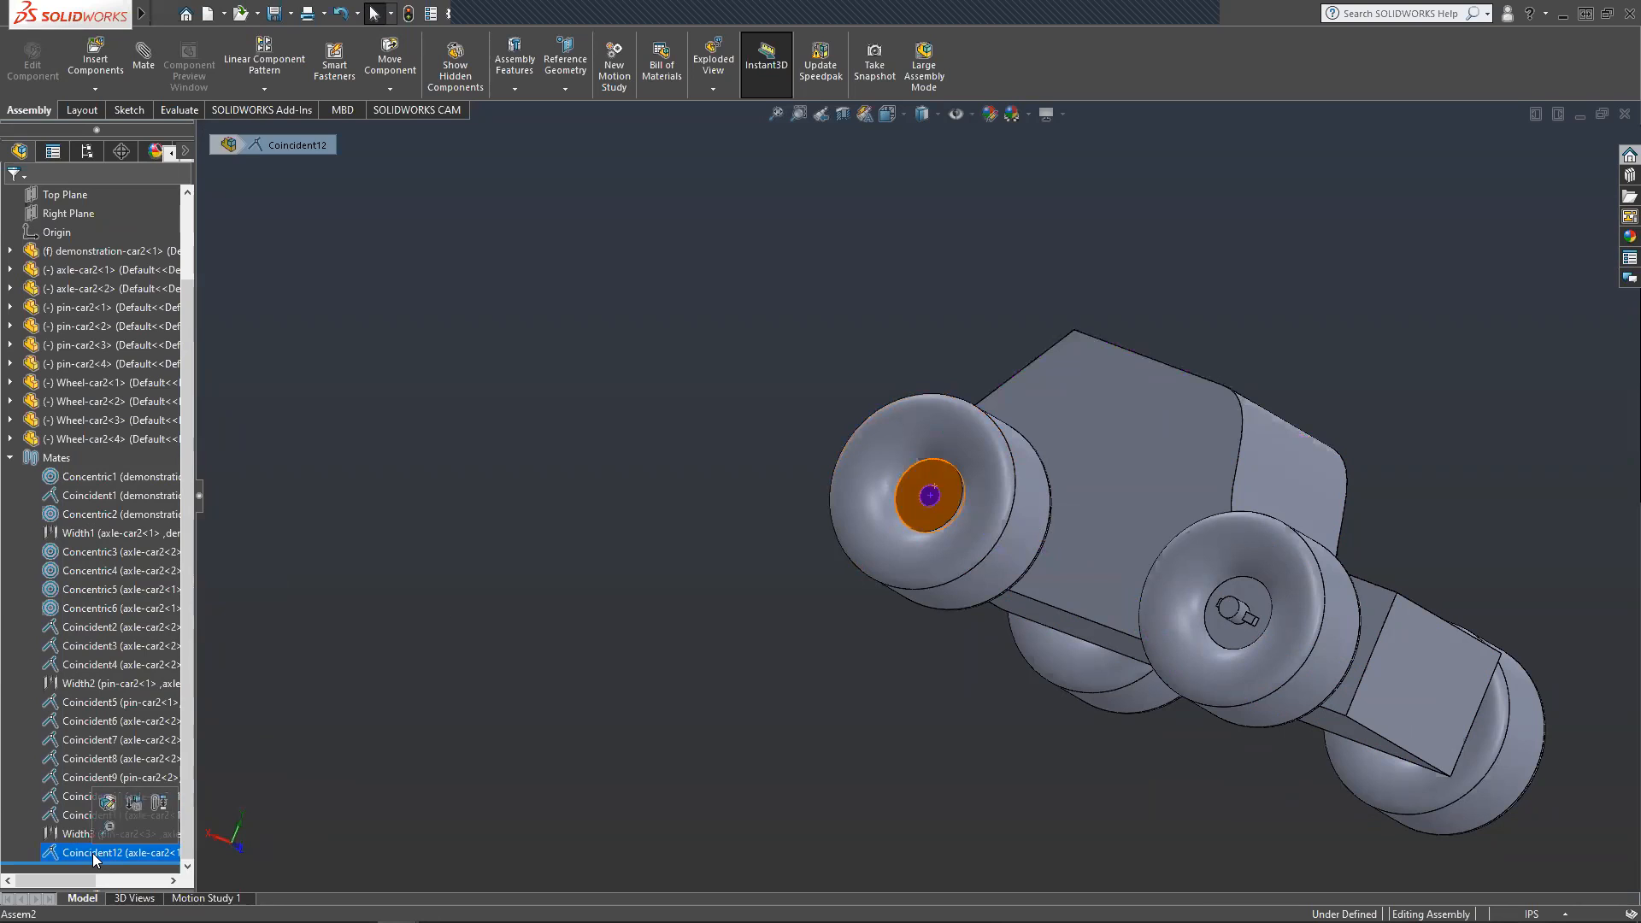
right_click(92, 853)
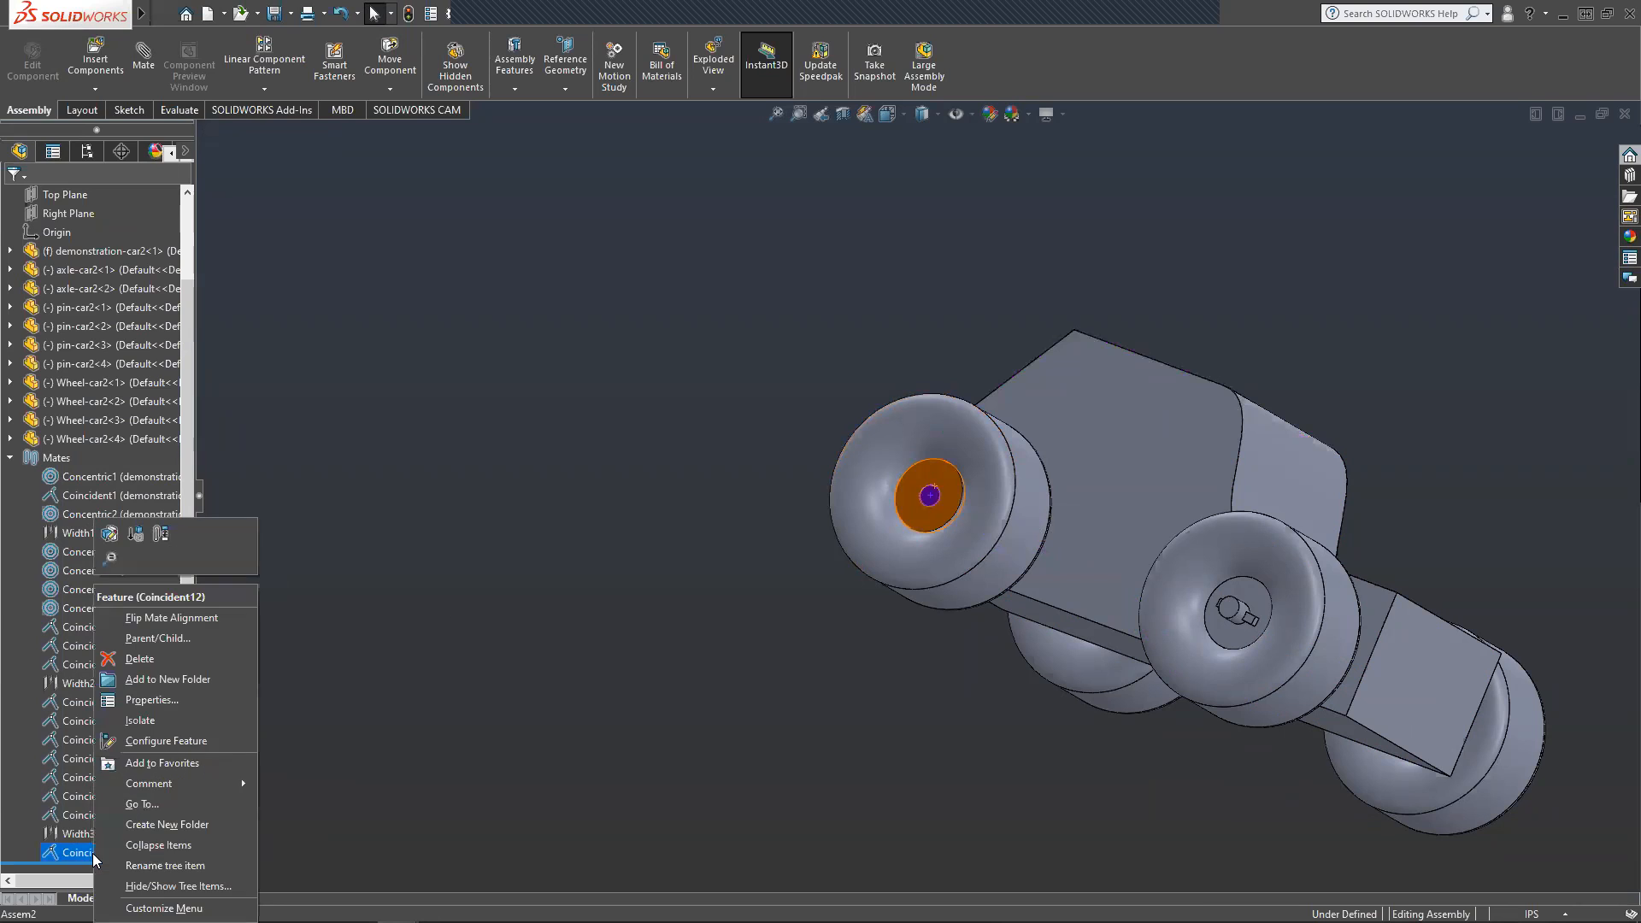
click(106, 535)
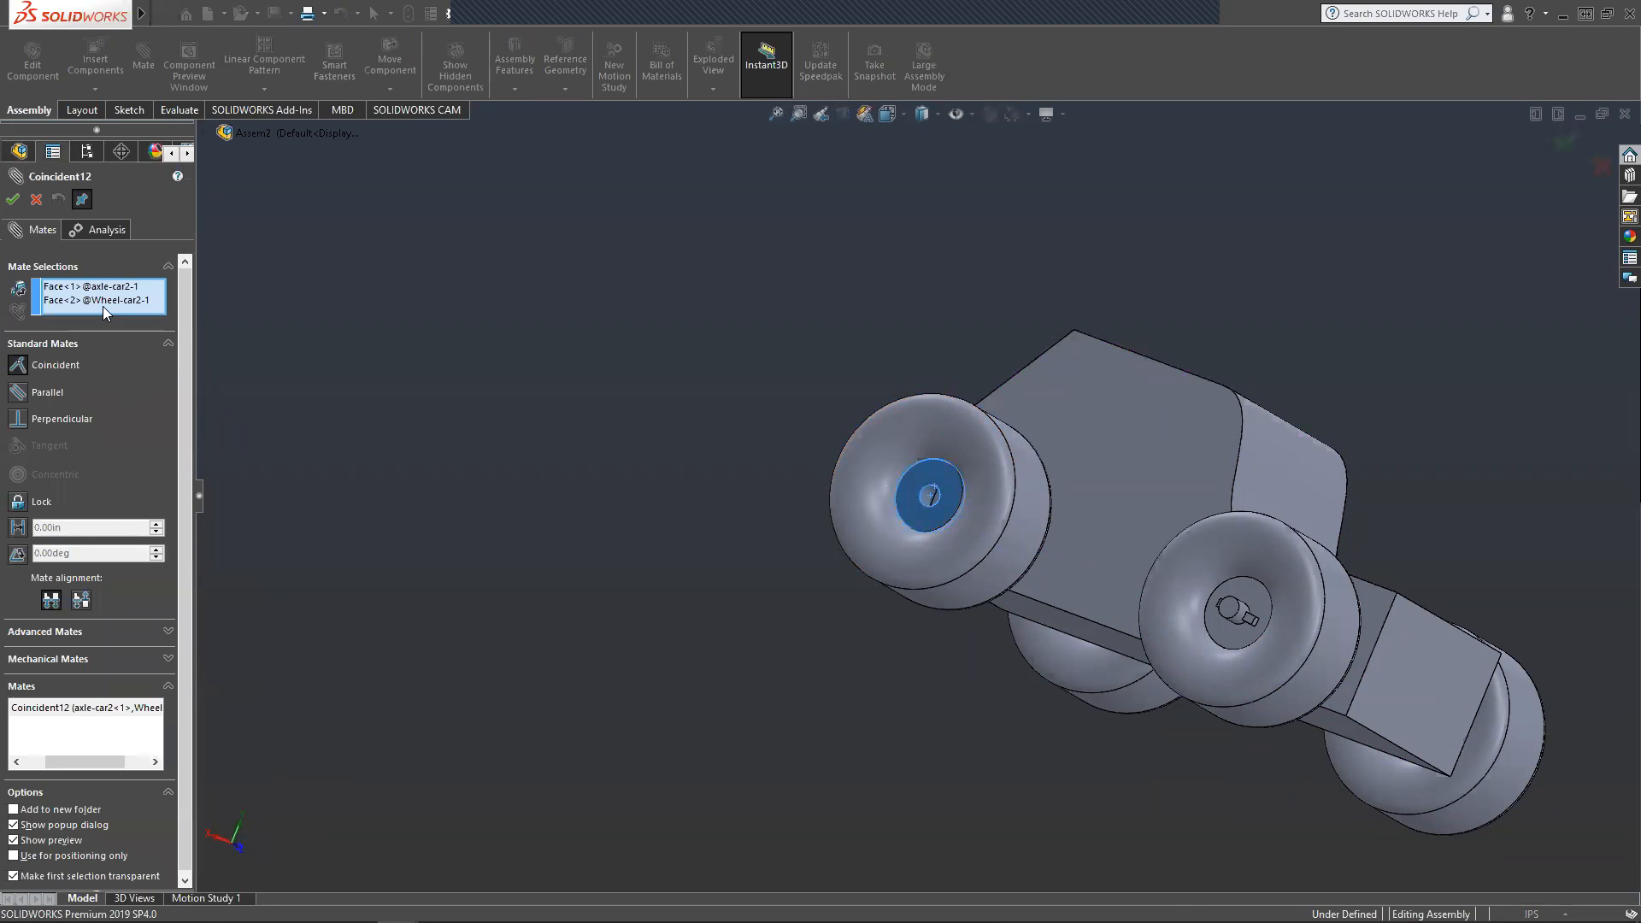
click(103, 288)
key(Delete)
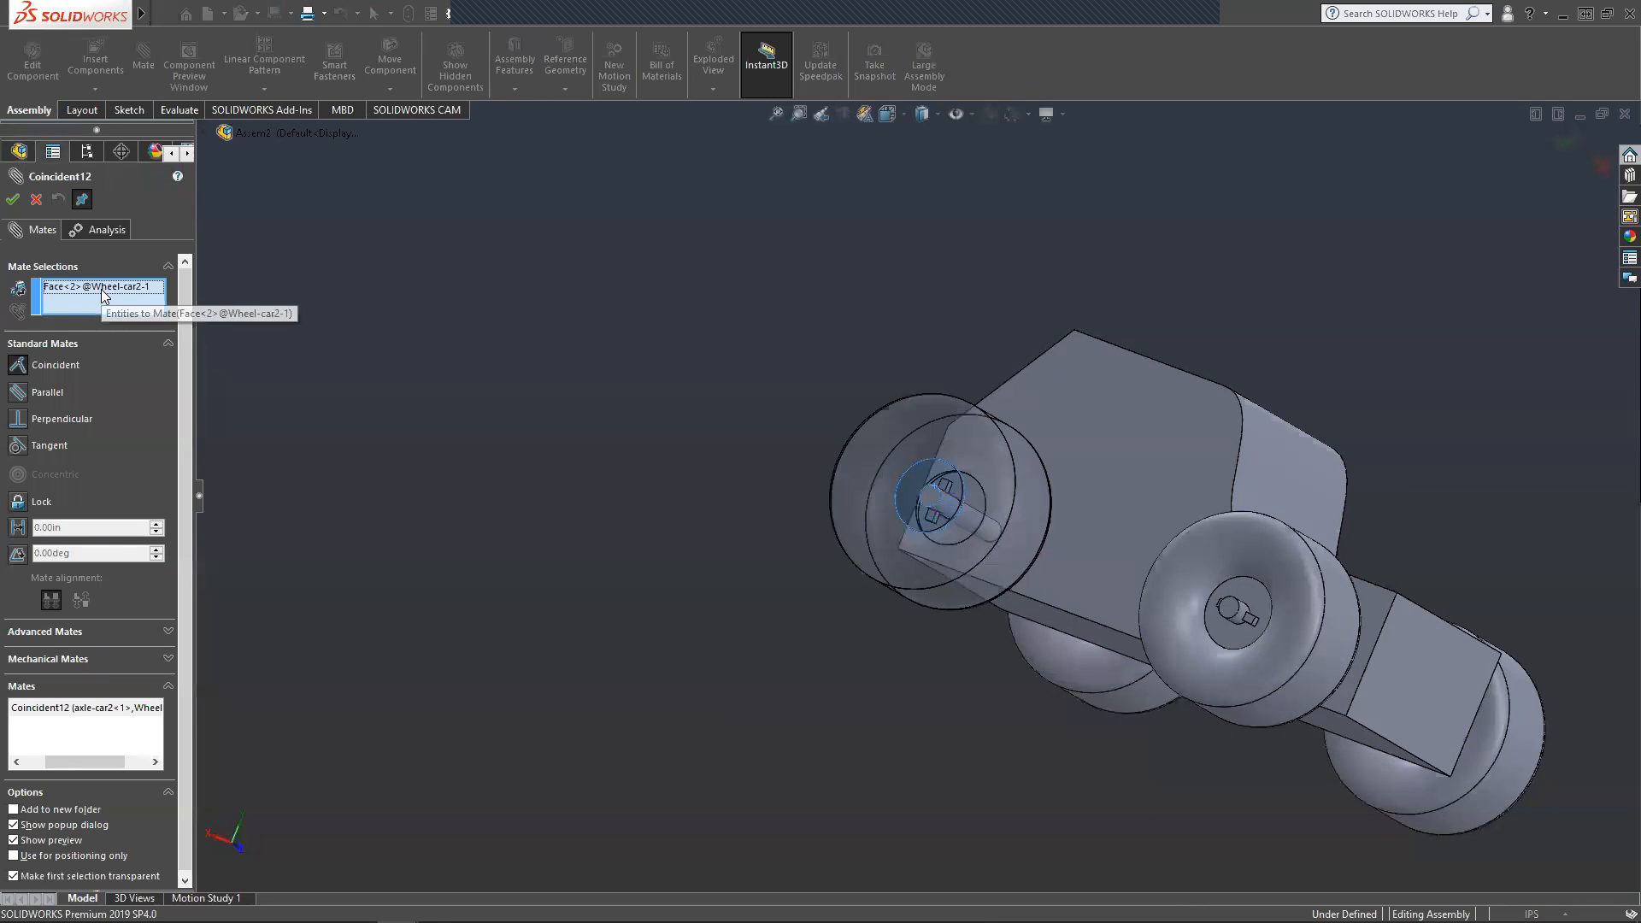
scroll(915, 511, down, 8)
middle_drag(887, 507, 683, 510)
scroll(540, 501, down, 6)
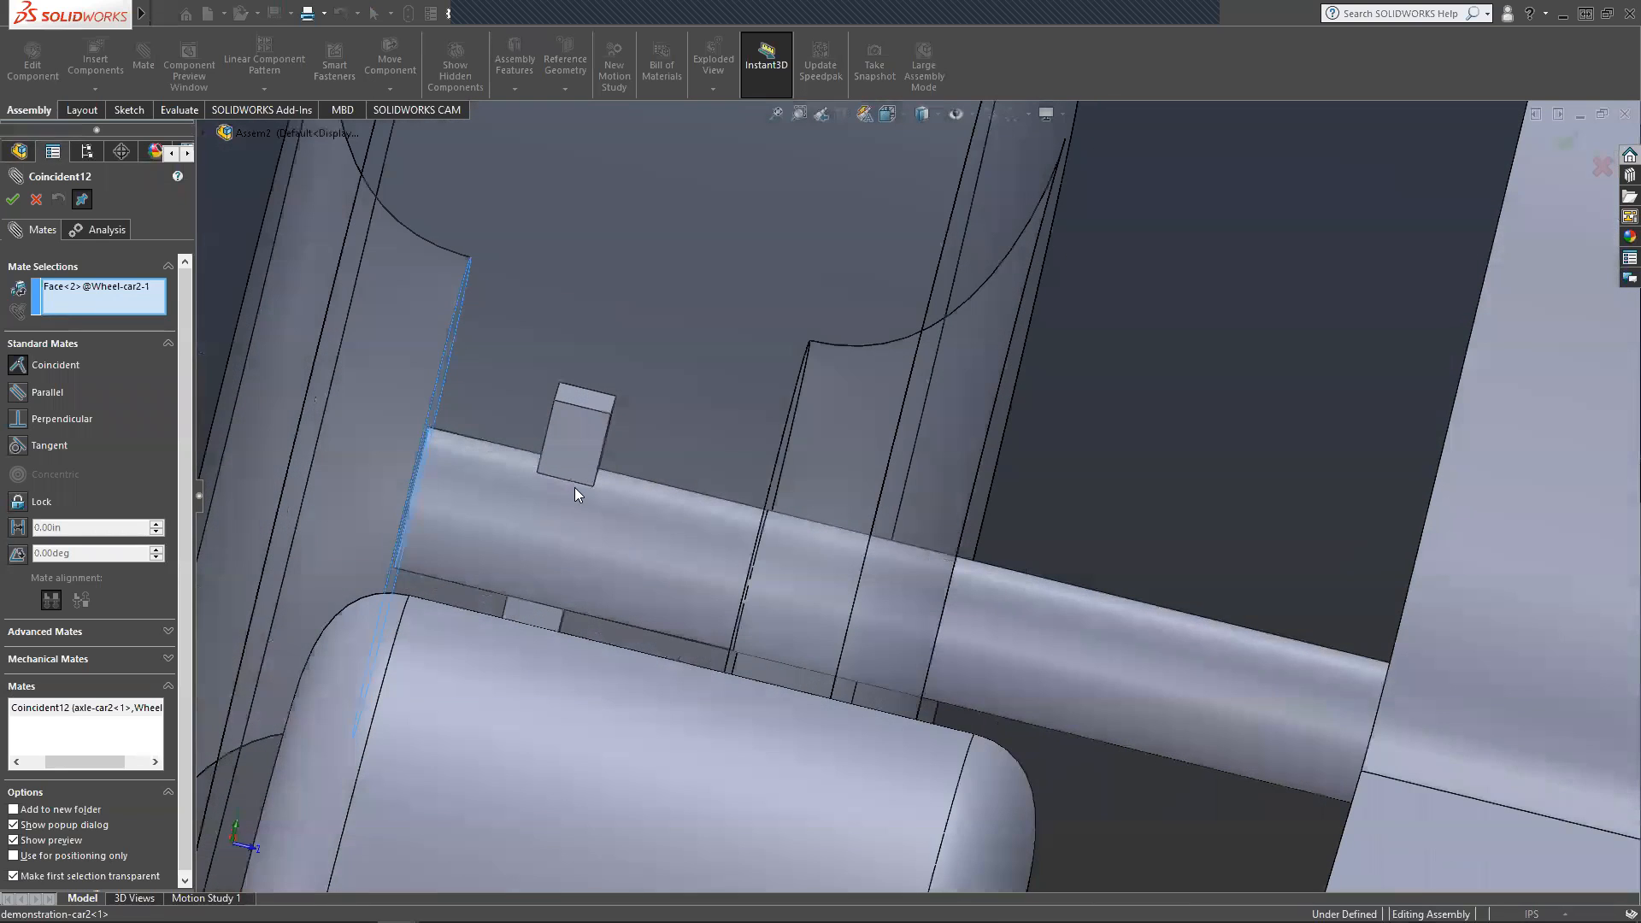
middle_drag(553, 484, 610, 441)
click(611, 441)
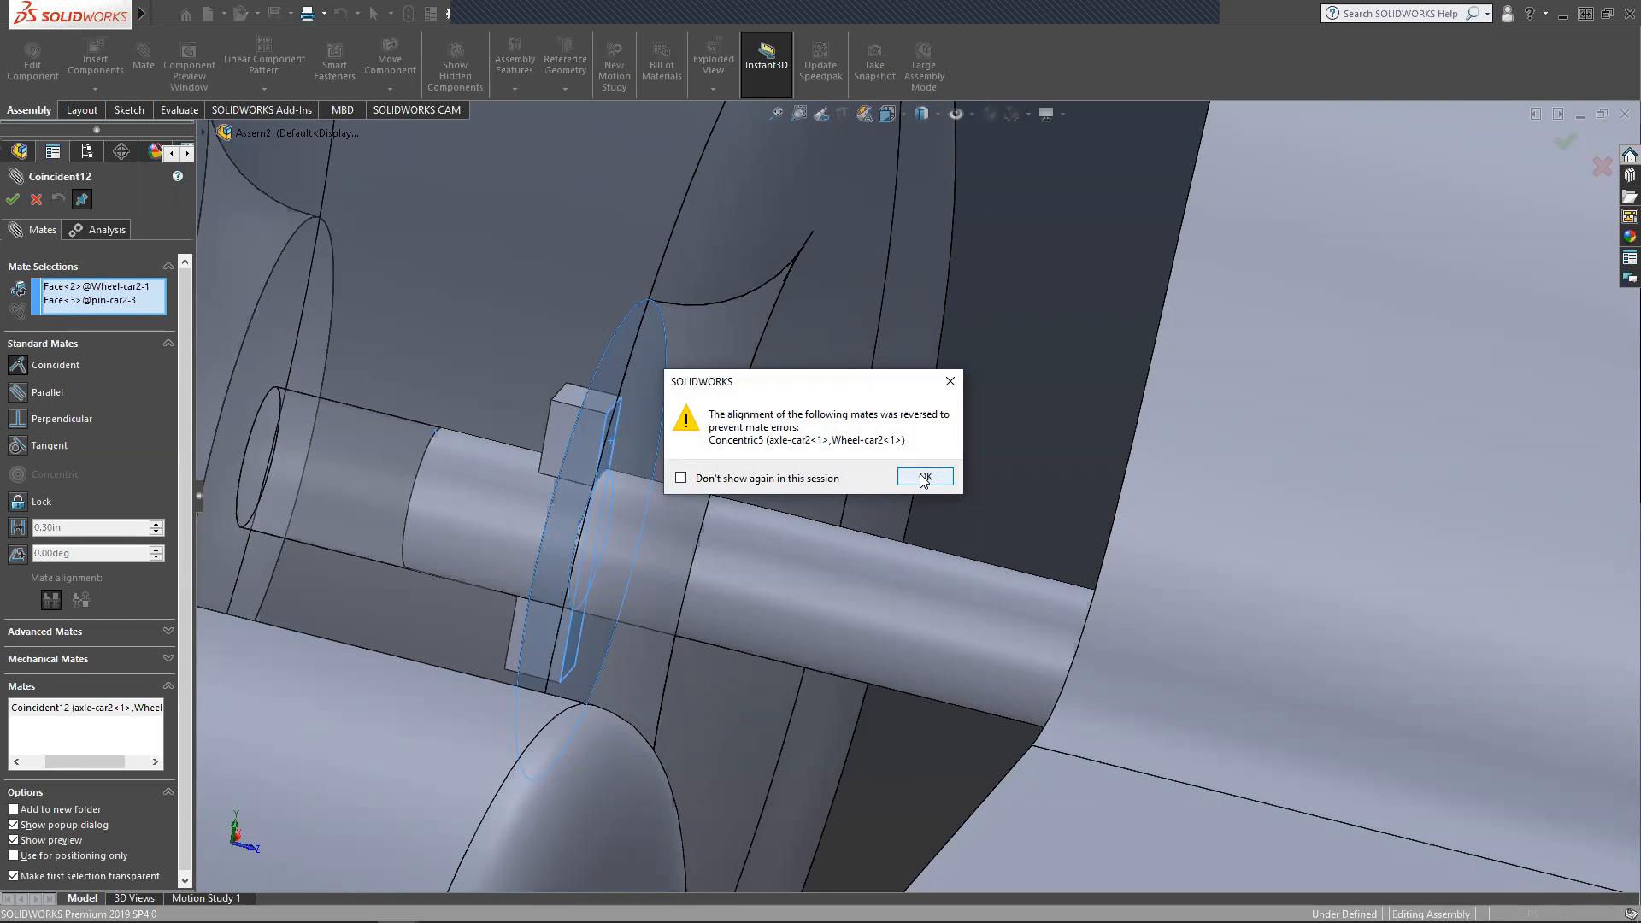
click(925, 477)
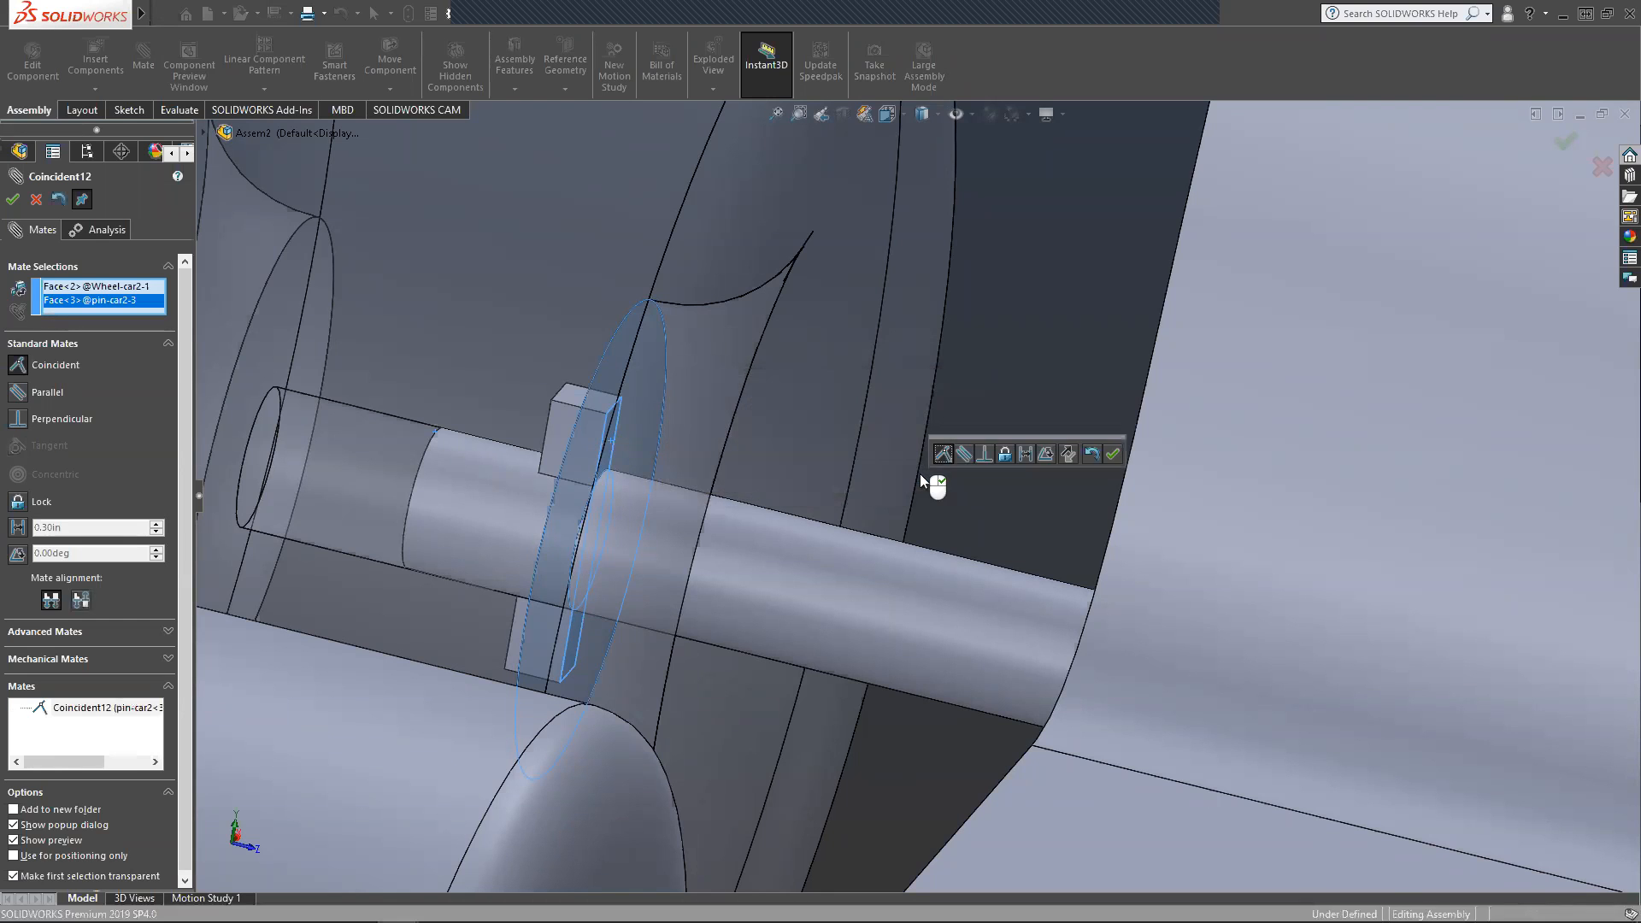
click(35, 200)
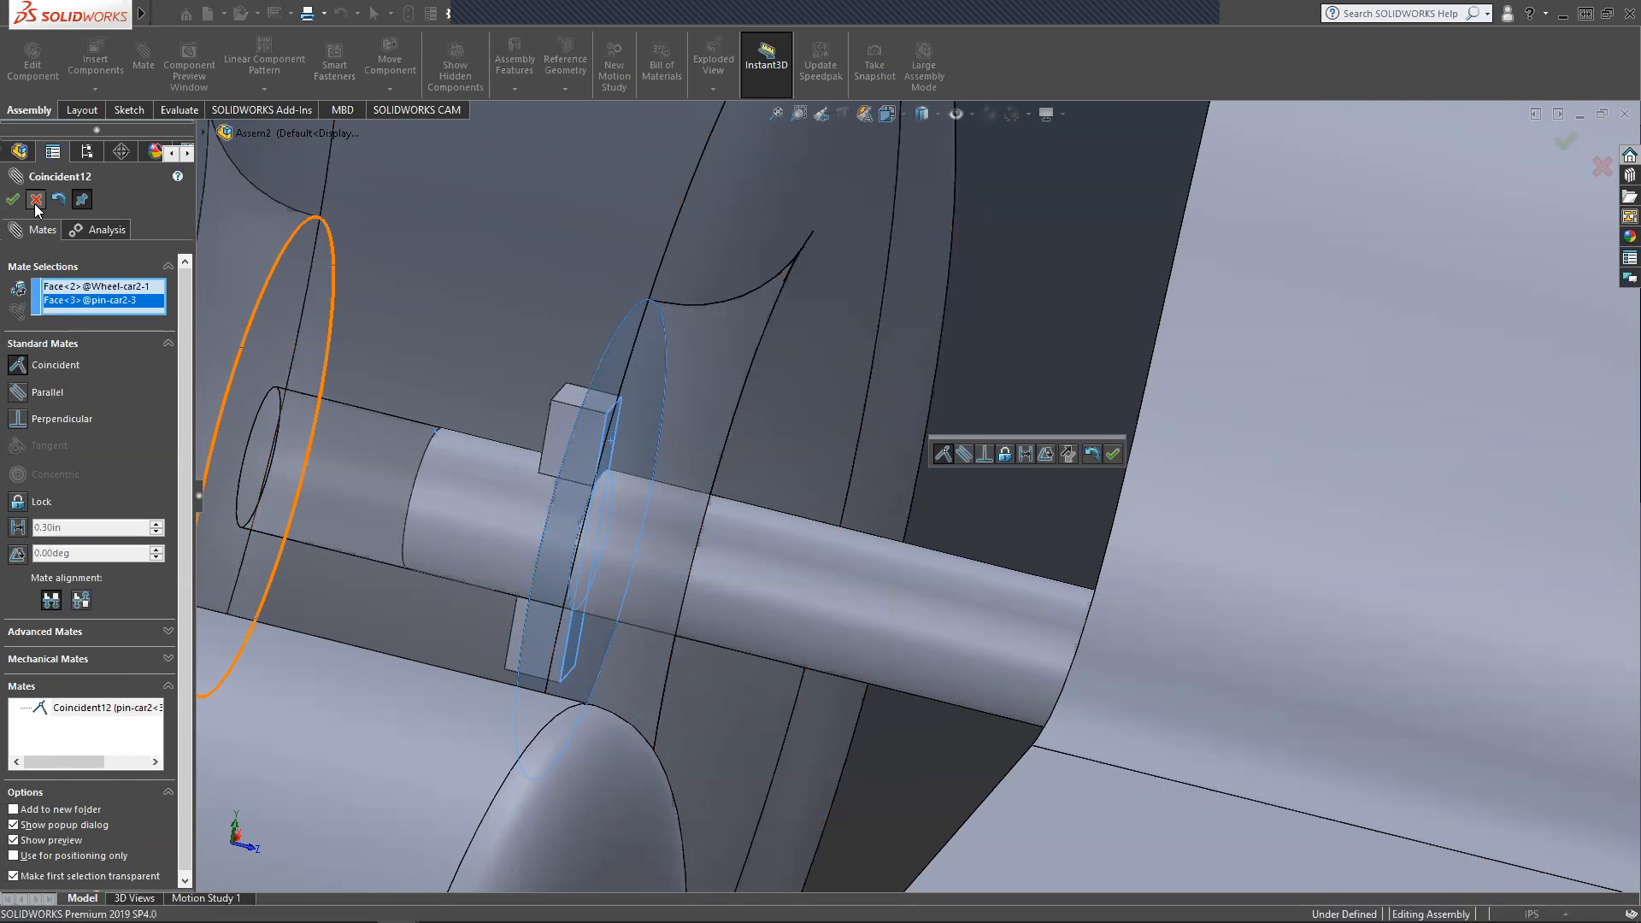
Delete the Coincident12 mate between axle-car2<1> and Wheel-car2<1>, and slide the wheel inward to expose the pin.
scroll(616, 541, up, 10)
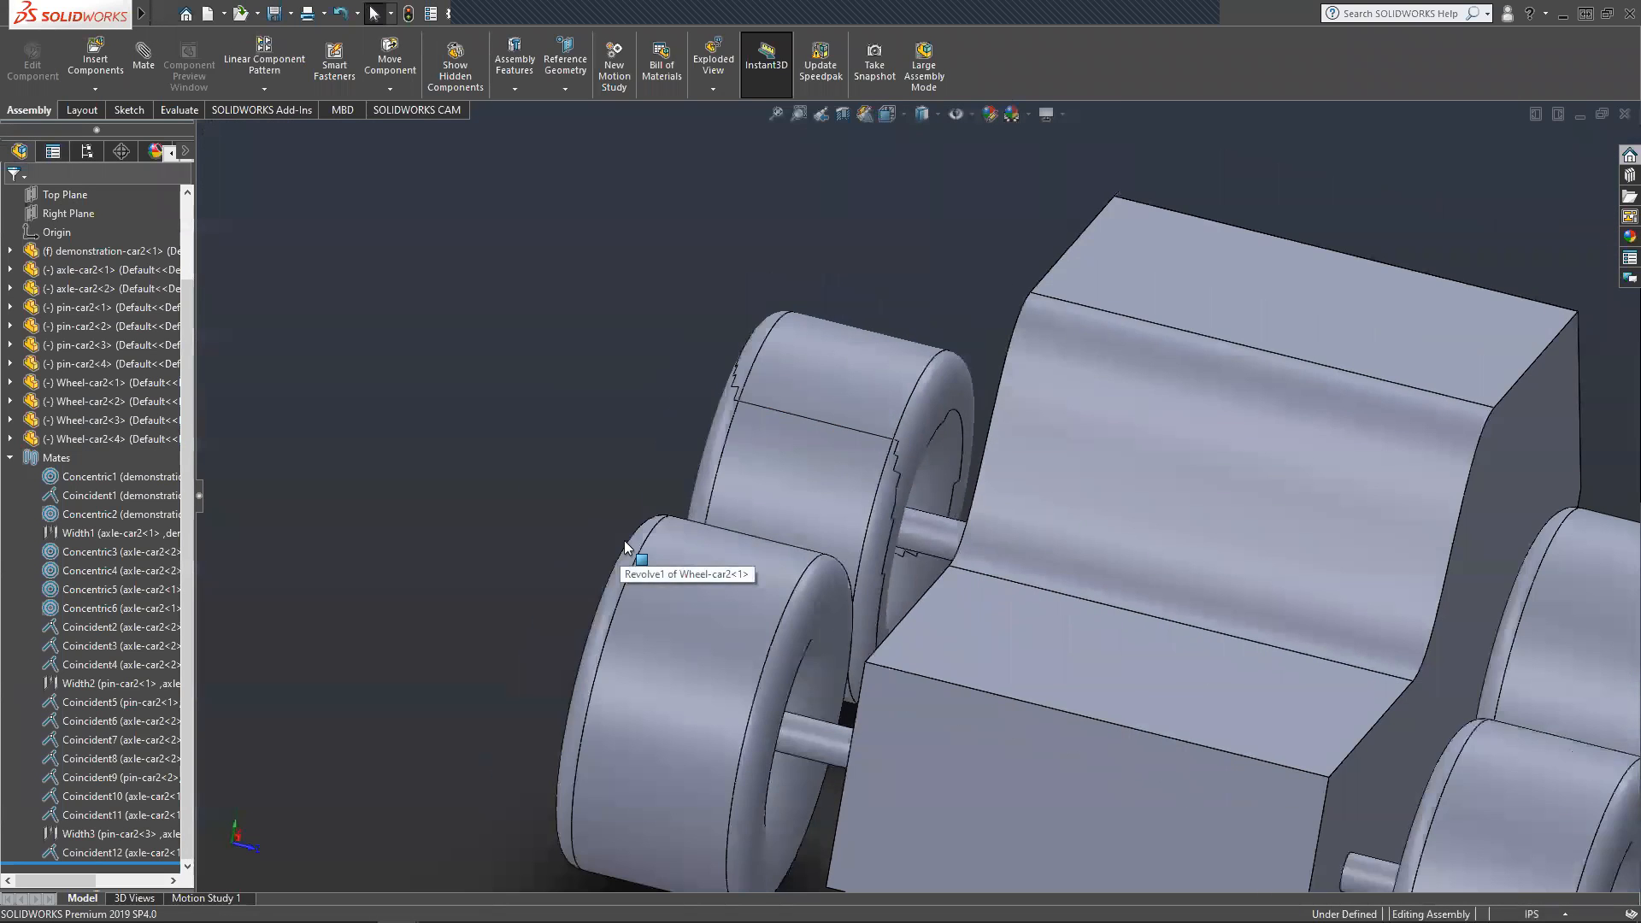
scroll(295, 686, down, 5)
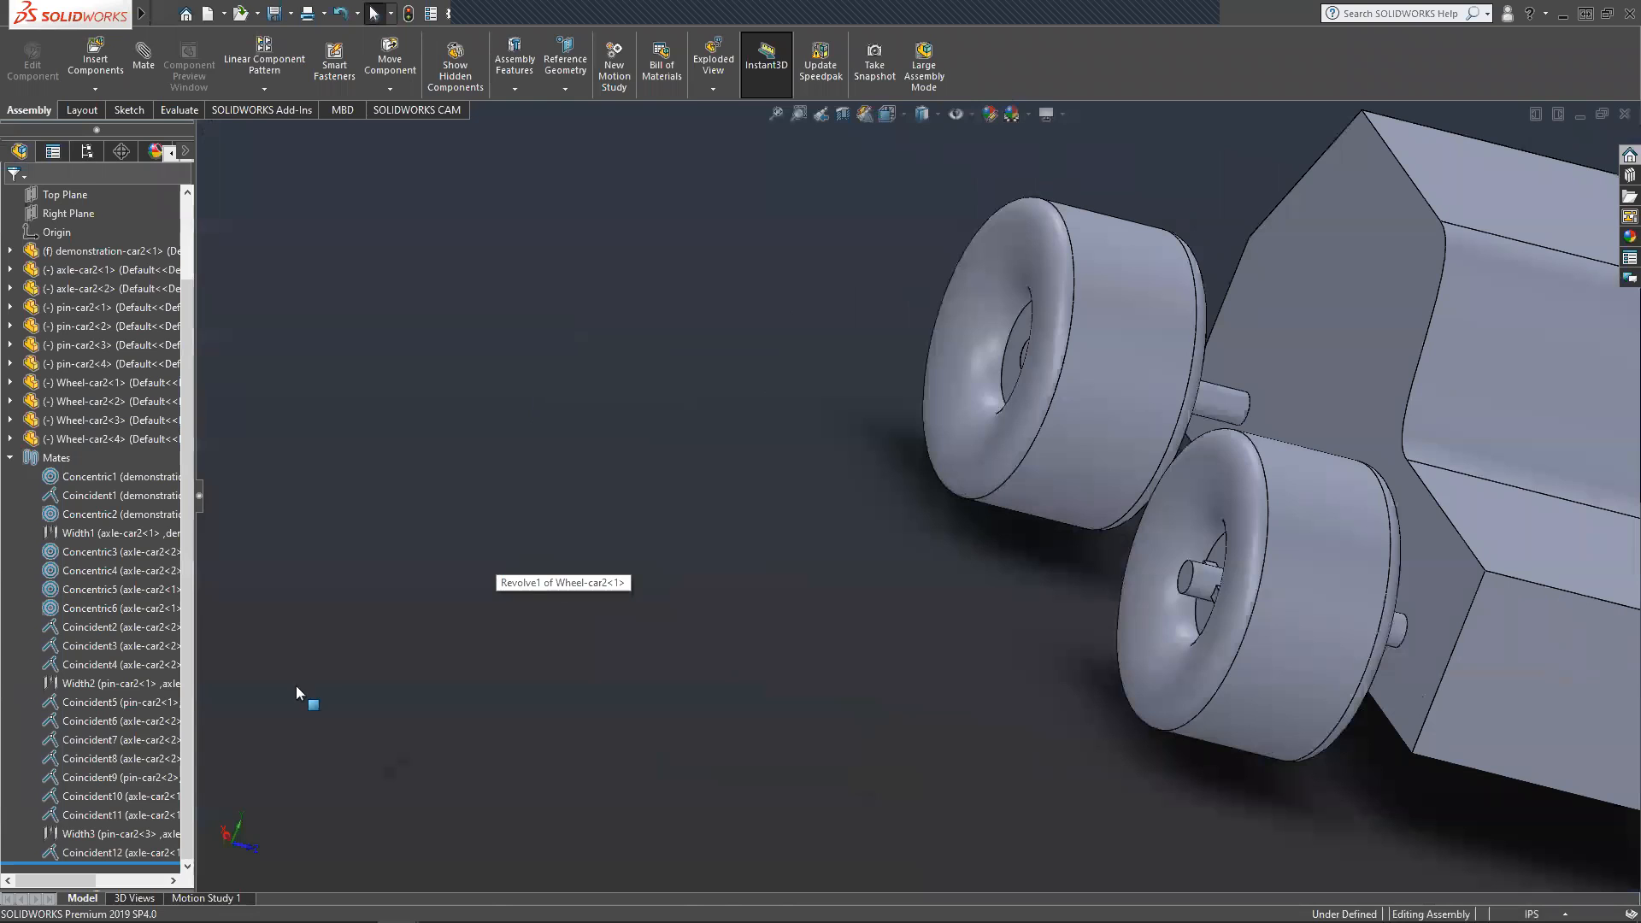
click(88, 853)
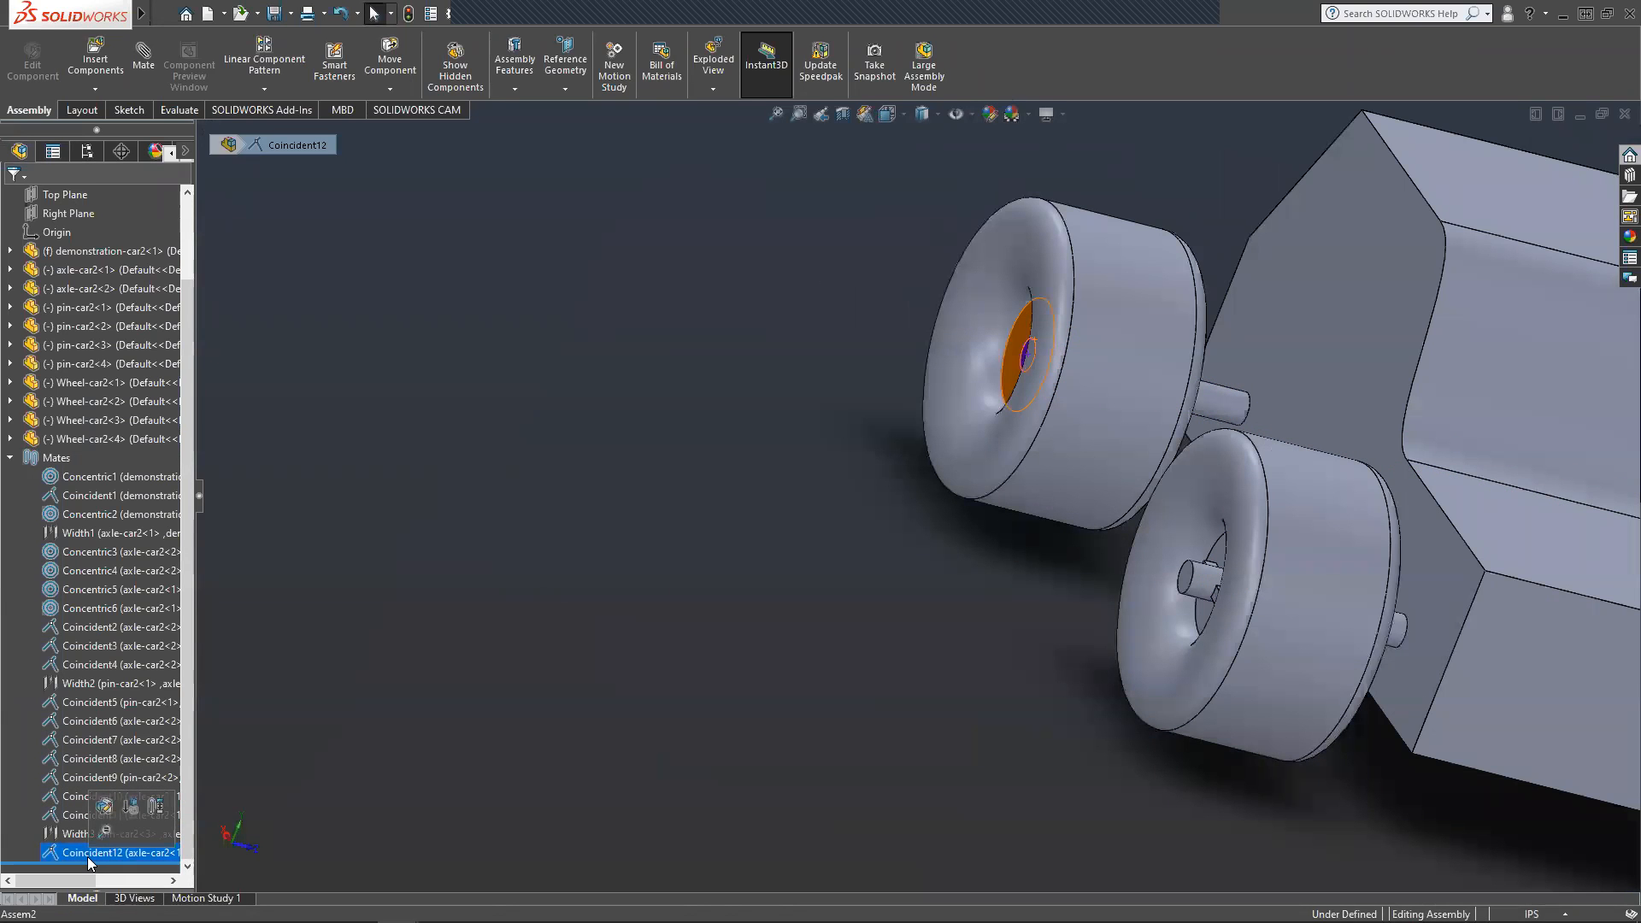
key(Delete)
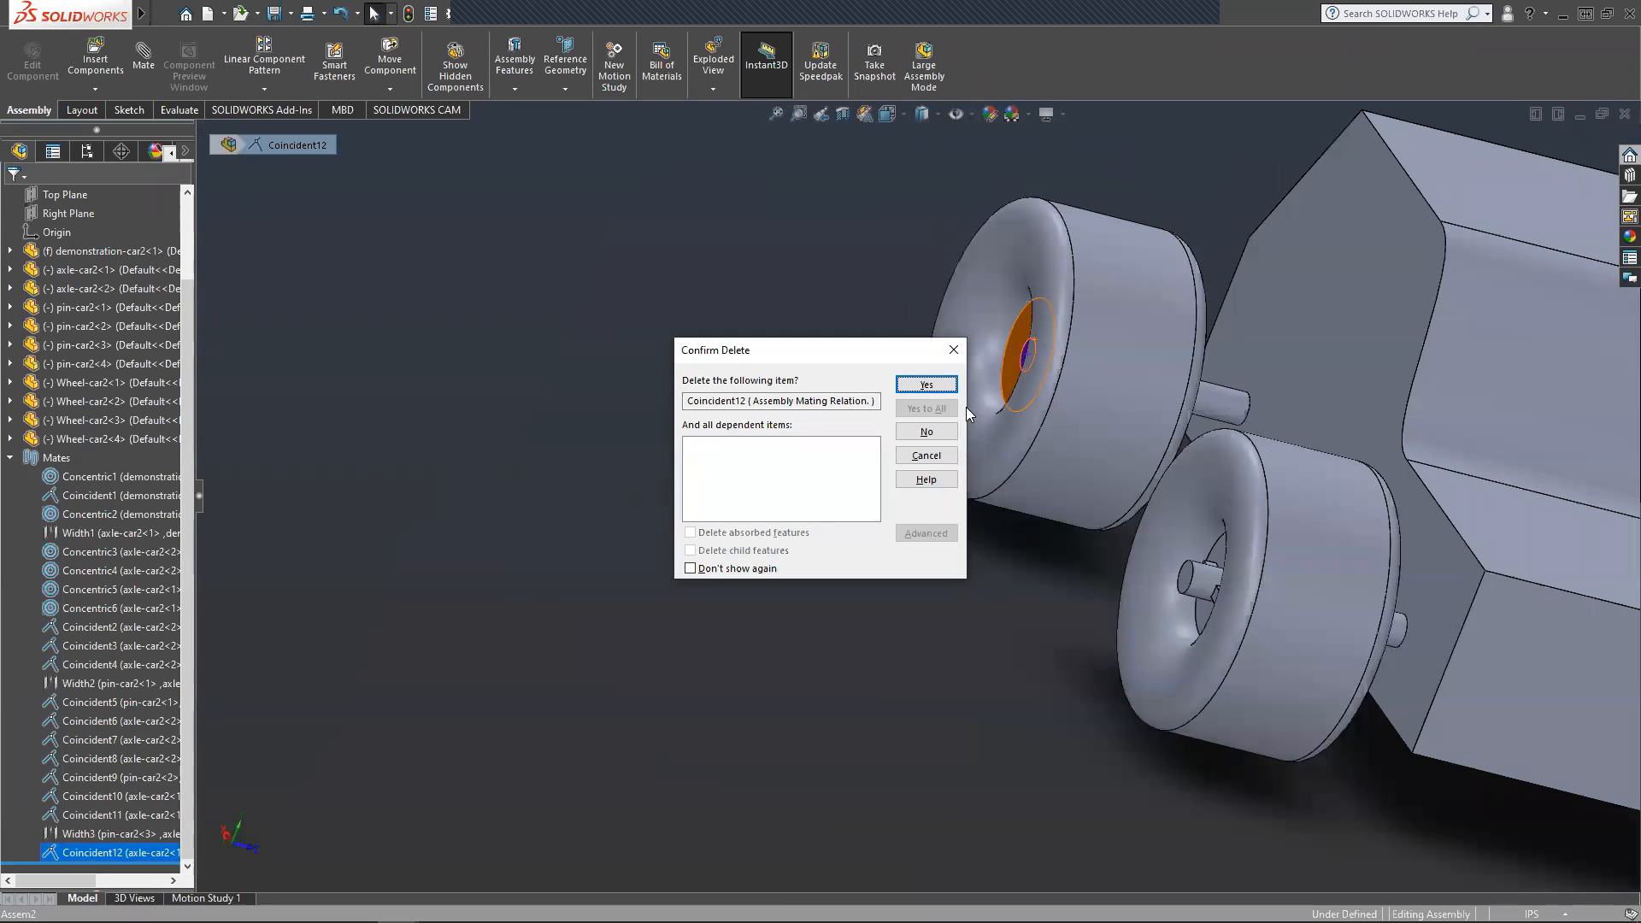
click(926, 385)
drag(981, 398, 1059, 390)
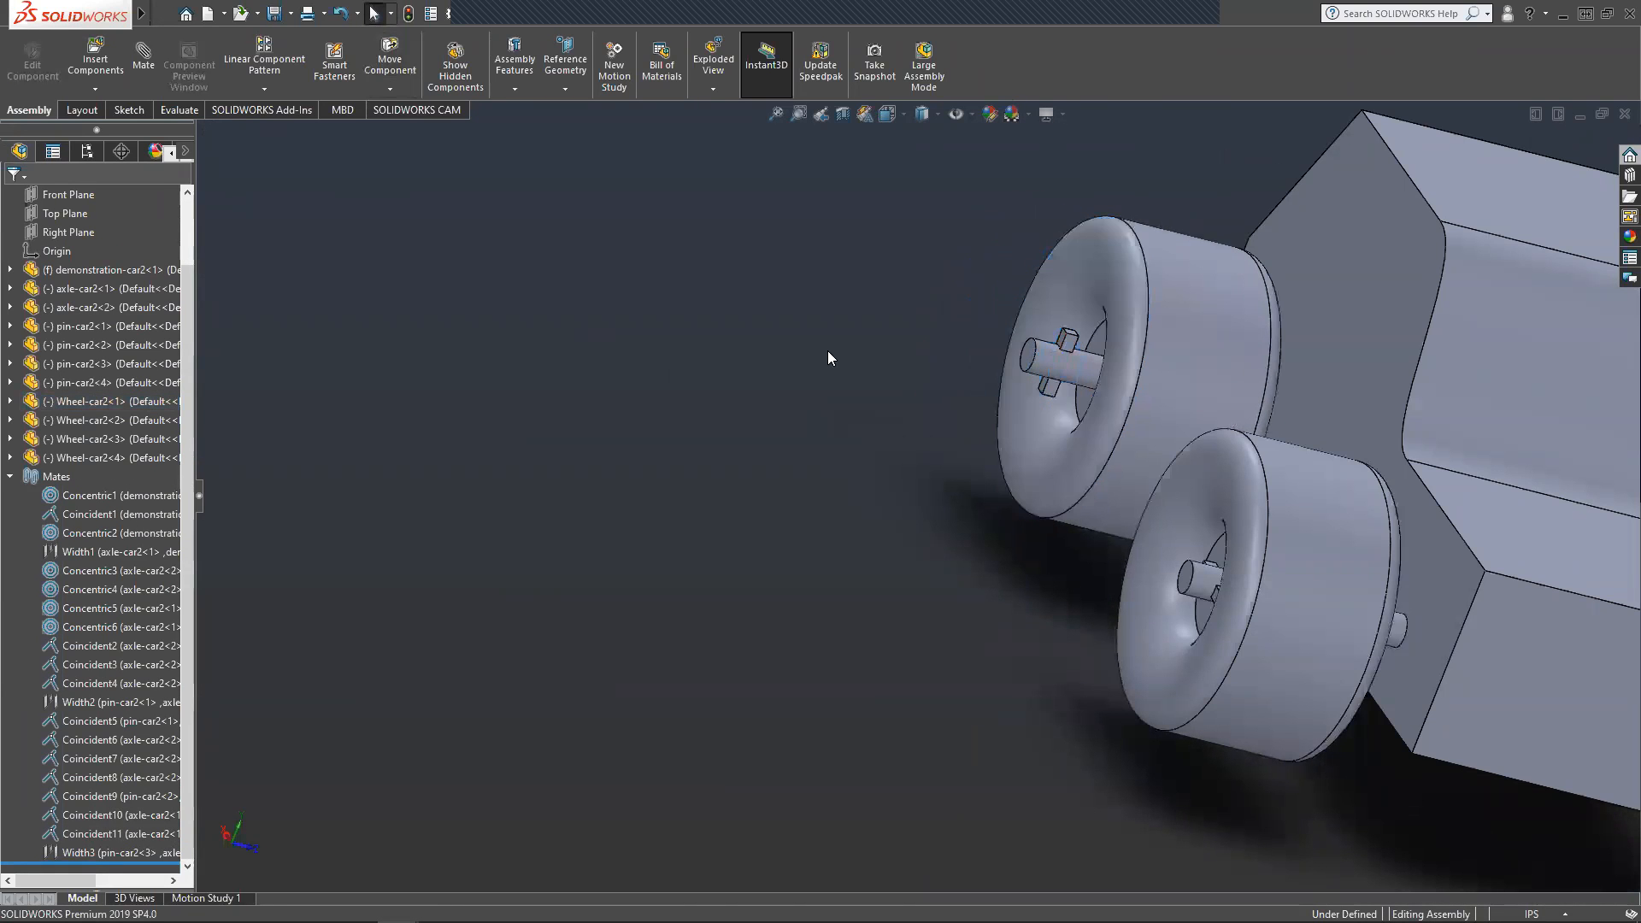
Try a coincident mate between the hub face of Wheel-car2<1> and the body-side face of pin-car2<3>.
scroll(1115, 355, up, 5)
scroll(855, 521, down, 10)
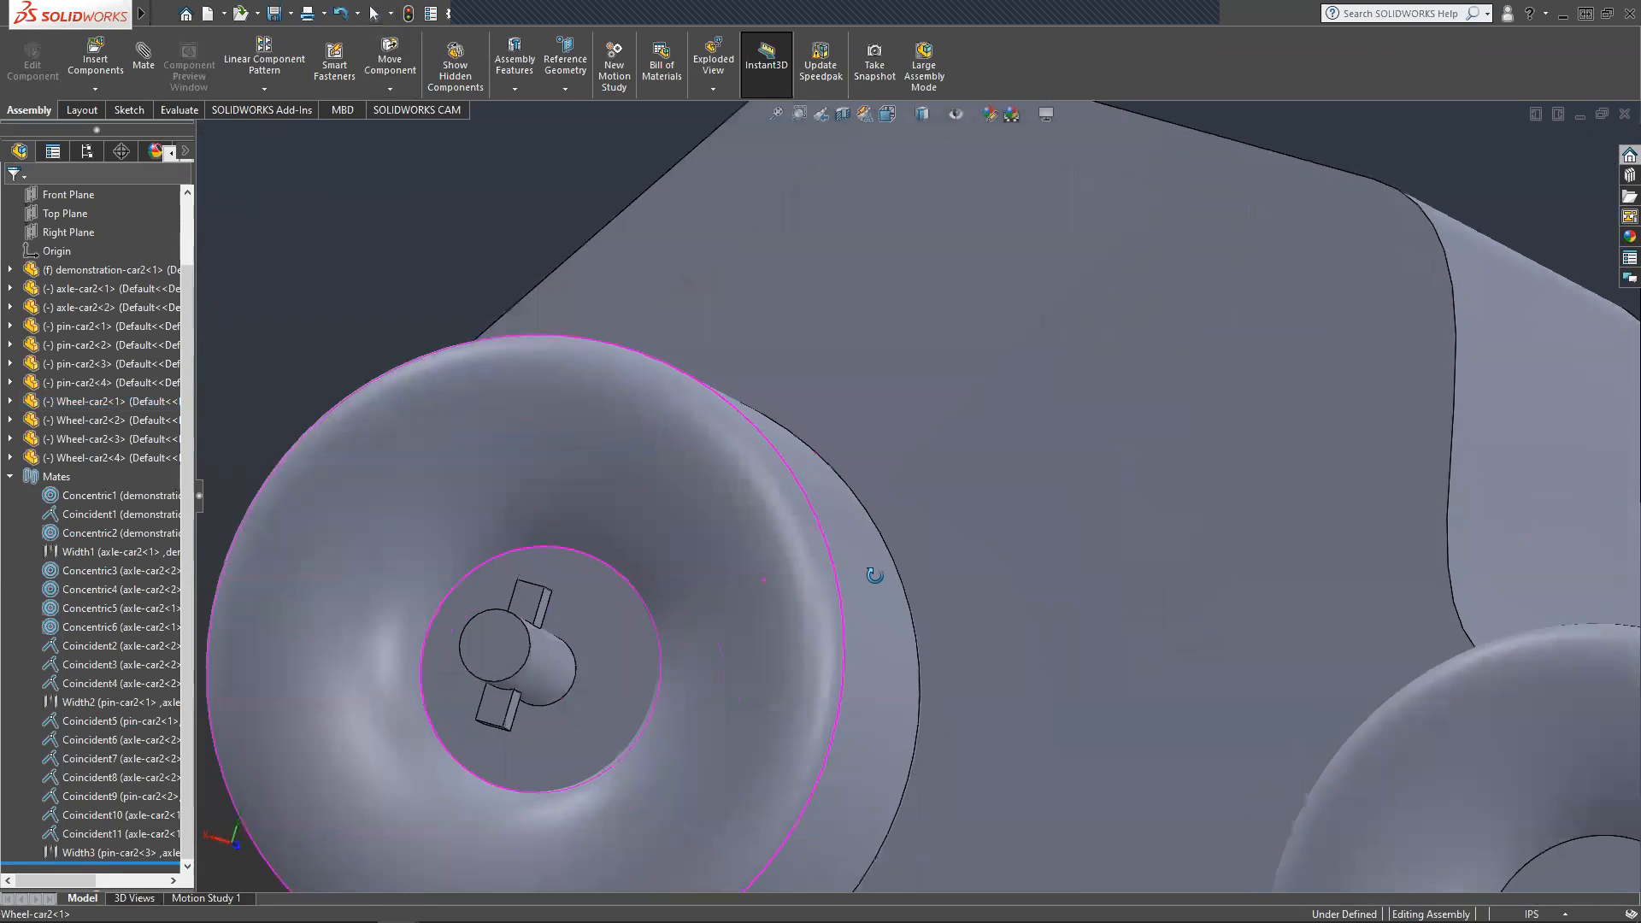
middle_drag(874, 575, 512, 669)
scroll(489, 652, up, 2)
scroll(494, 646, down, 1)
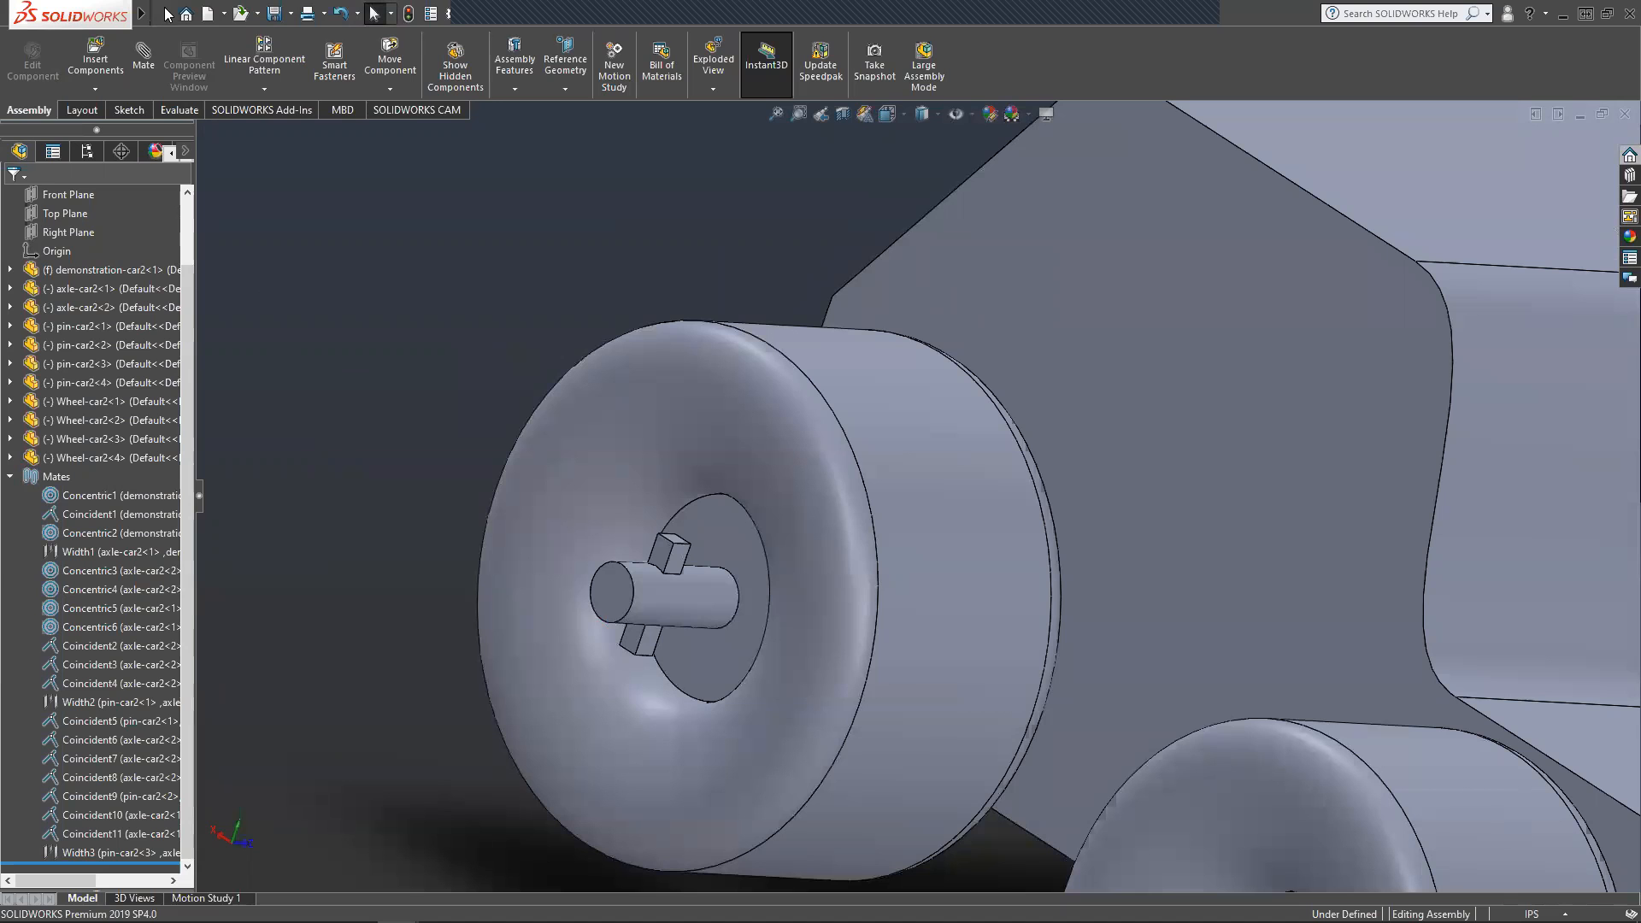
click(735, 553)
middle_drag(858, 688, 780, 700)
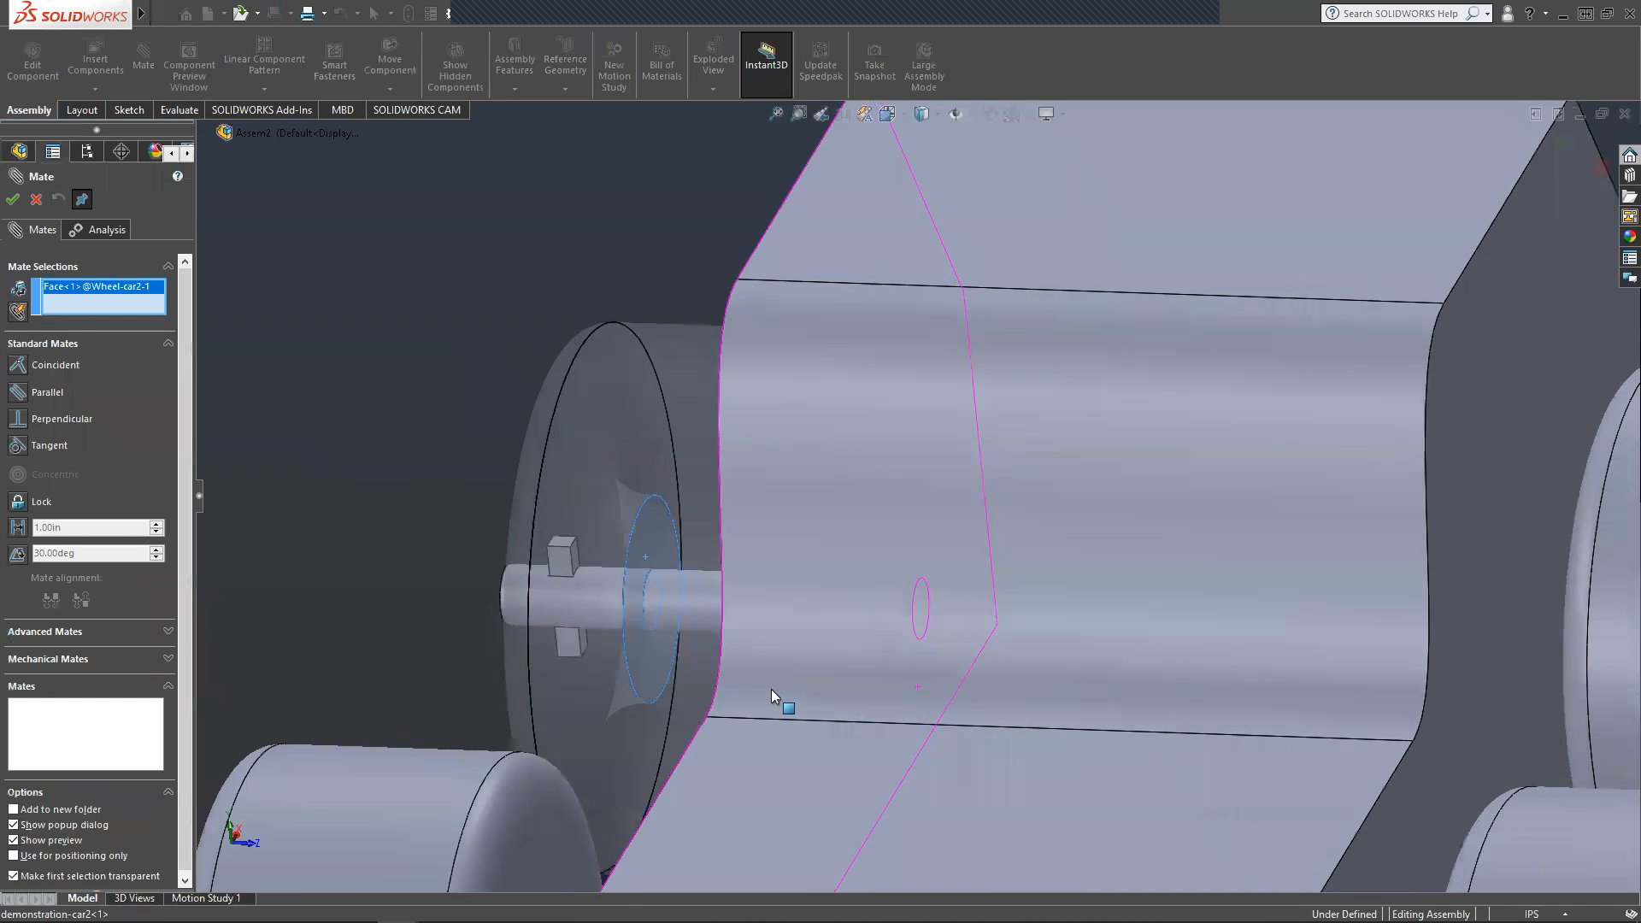
click(577, 564)
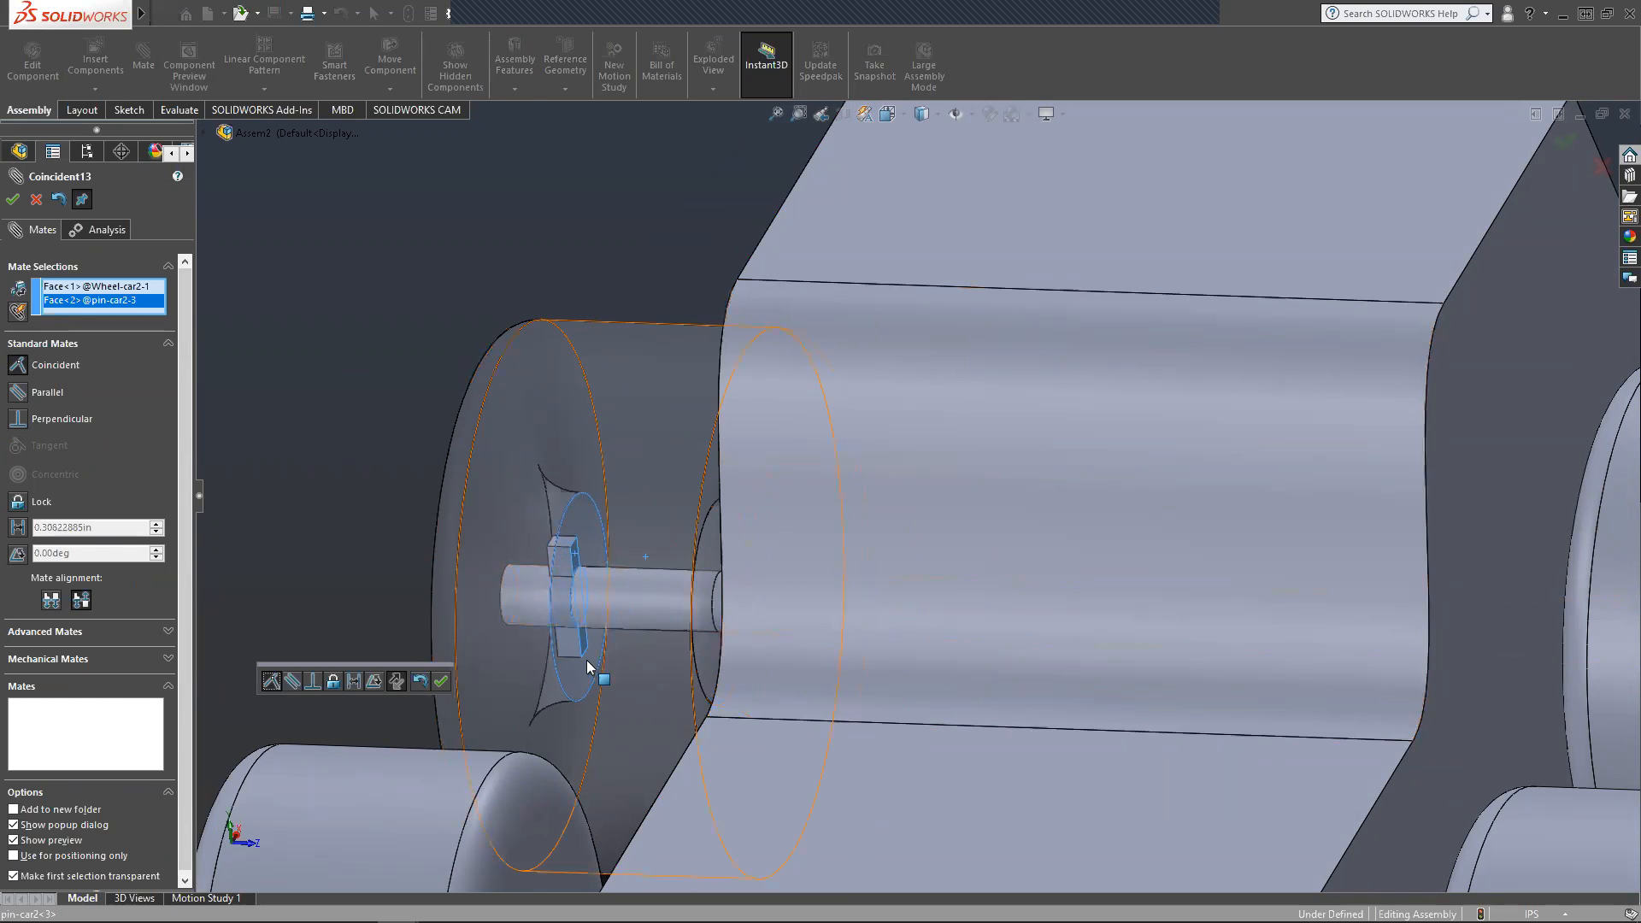
click(10, 205)
Undo the coincident mate just added between Wheel-car2<1> and pin-car2<3>.
scroll(1260, 634, up, 4)
scroll(1262, 634, down, 2)
scroll(1261, 634, up, 4)
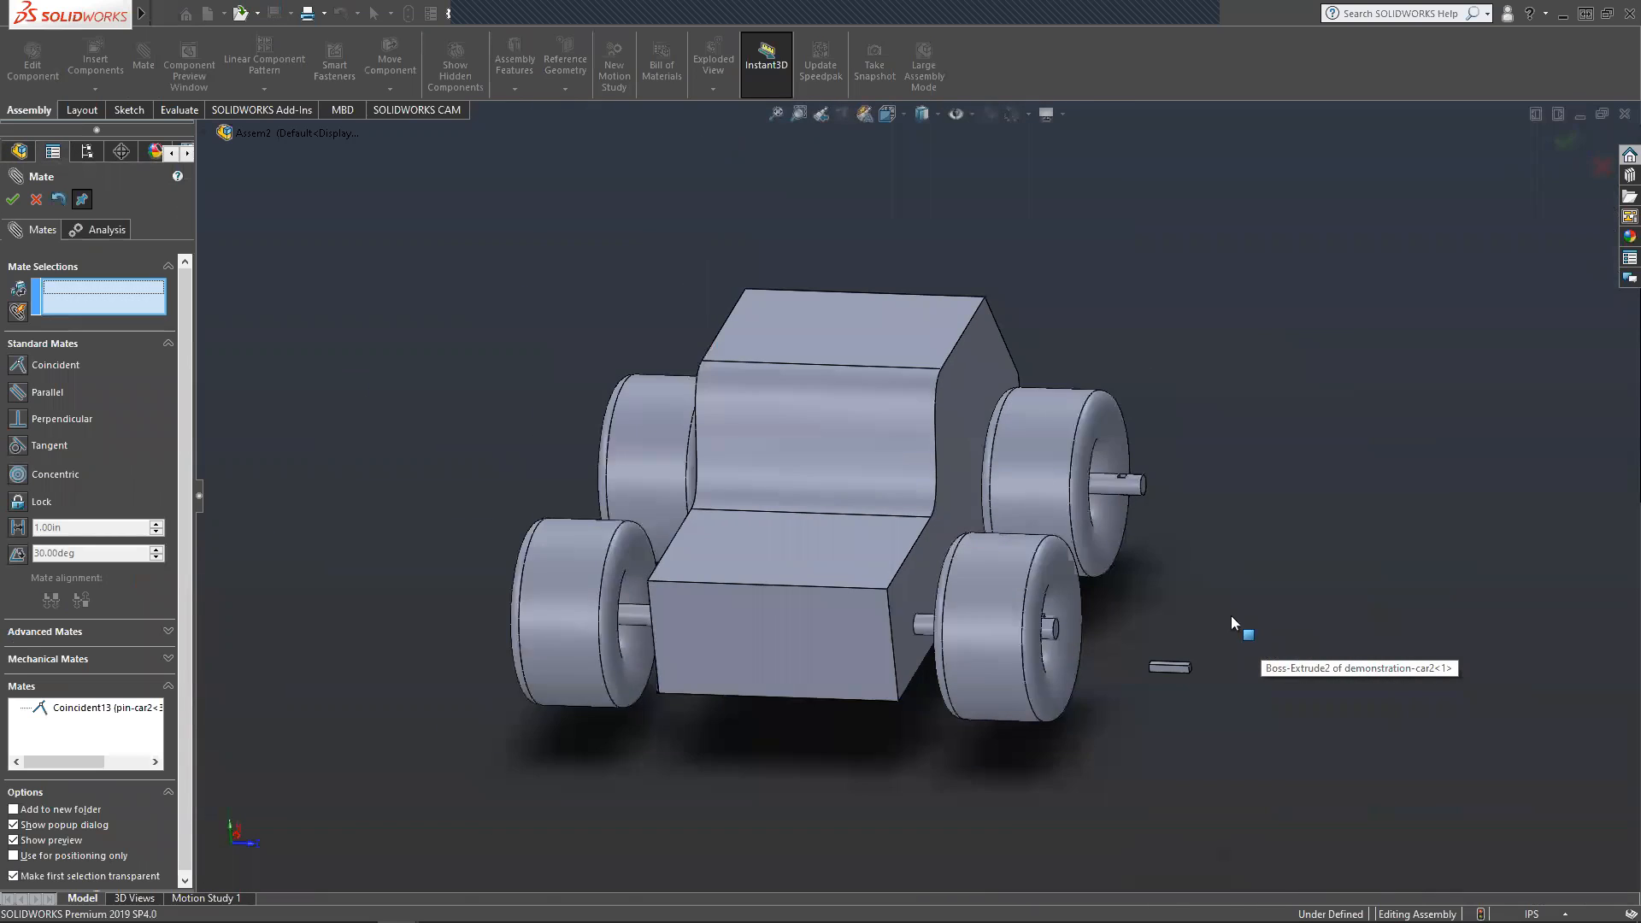
scroll(1231, 617, down, 2)
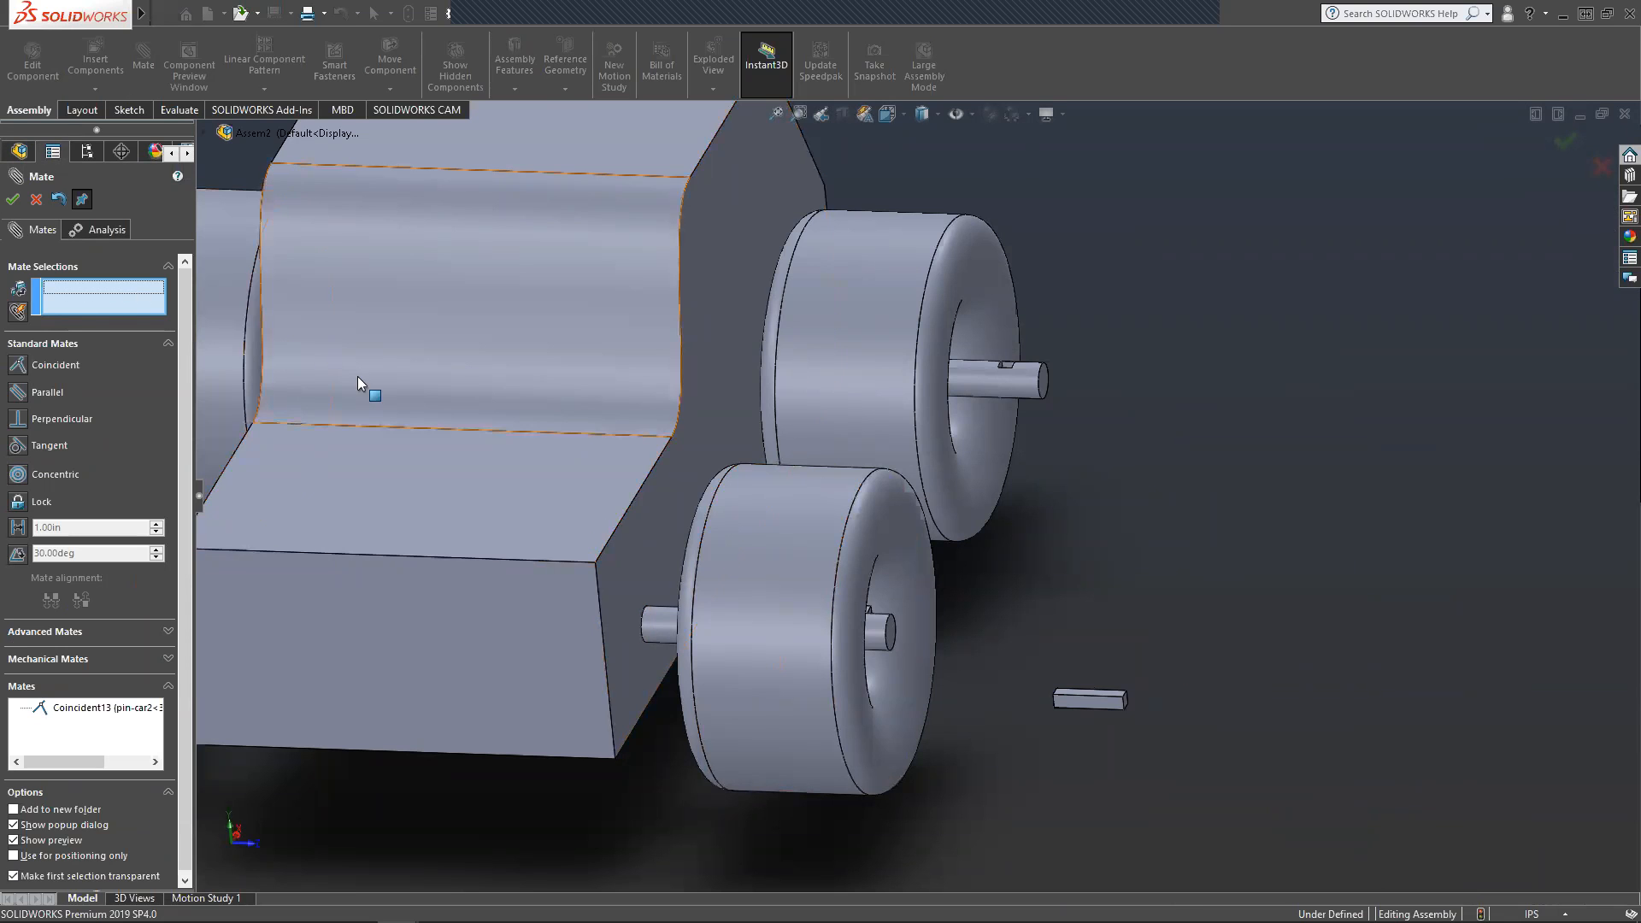
scroll(357, 378, up, 4)
scroll(357, 377, down, 4)
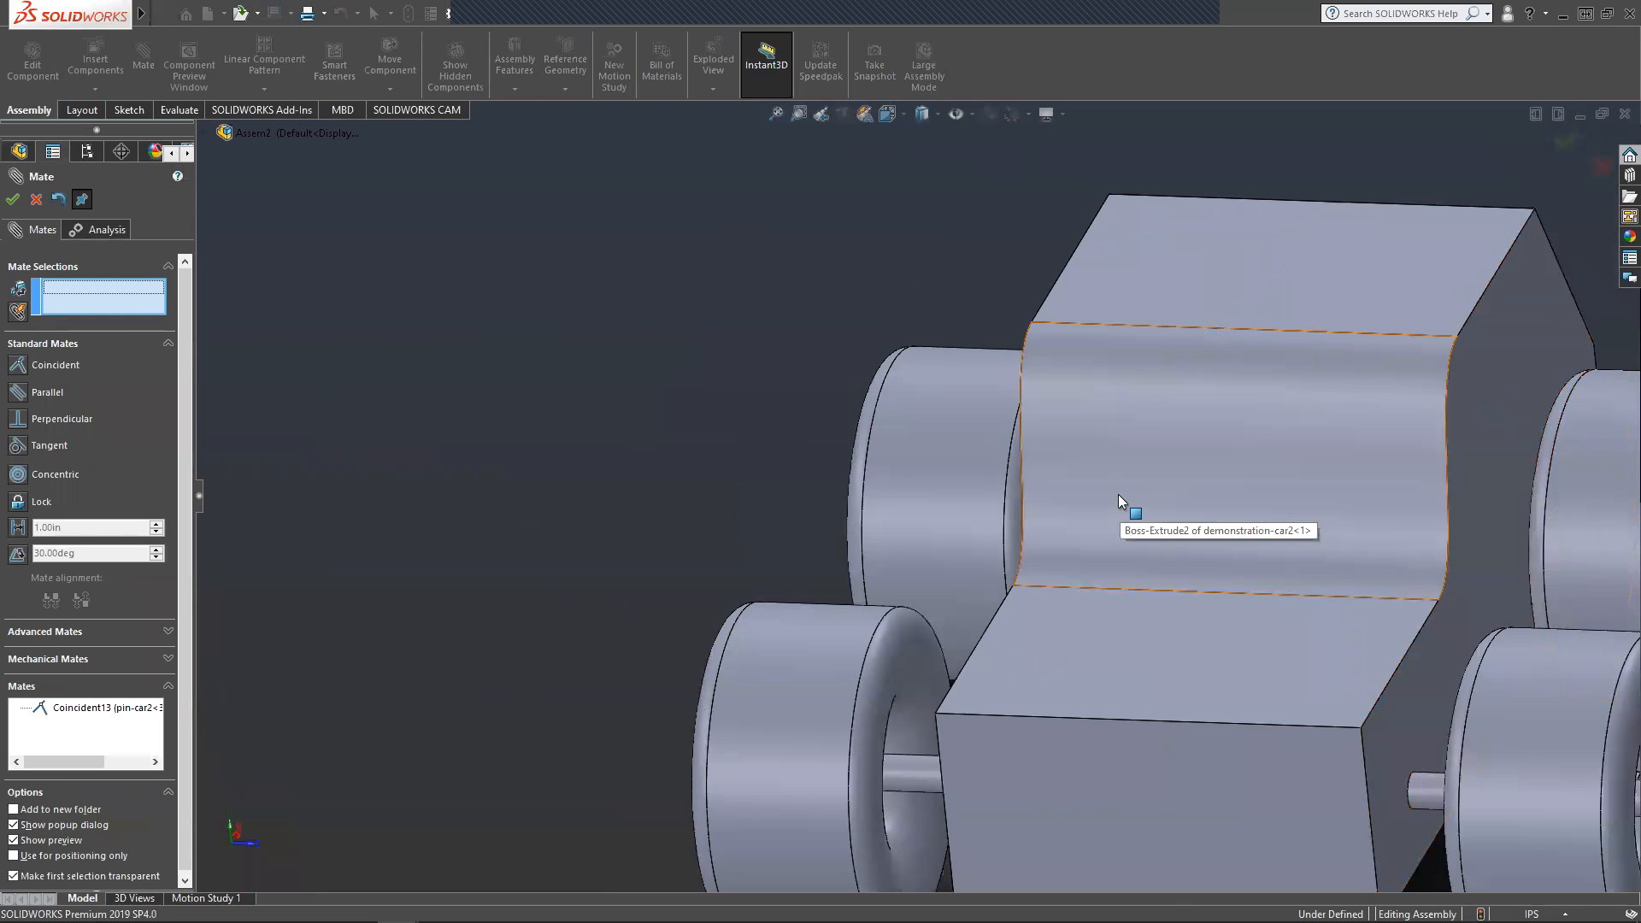
scroll(831, 373, down, 6)
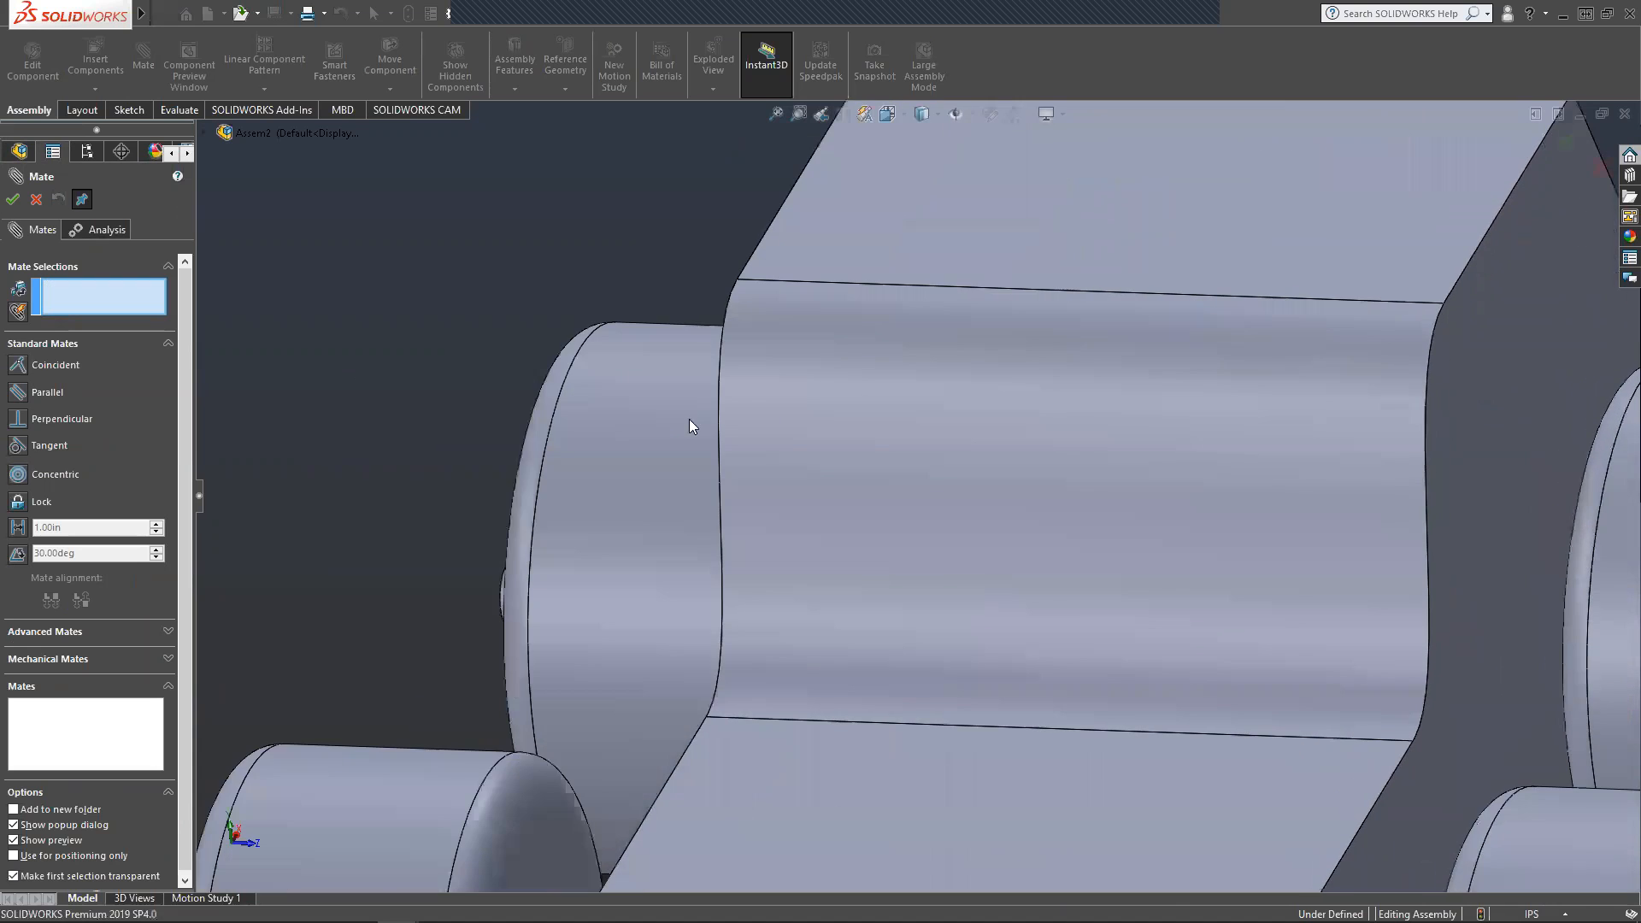
Seat Wheel-car2<1> against pin-car2<3> with a coincident mate between the wheel's hub face and the pin's body-side face.
middle_drag(689, 419, 592, 526)
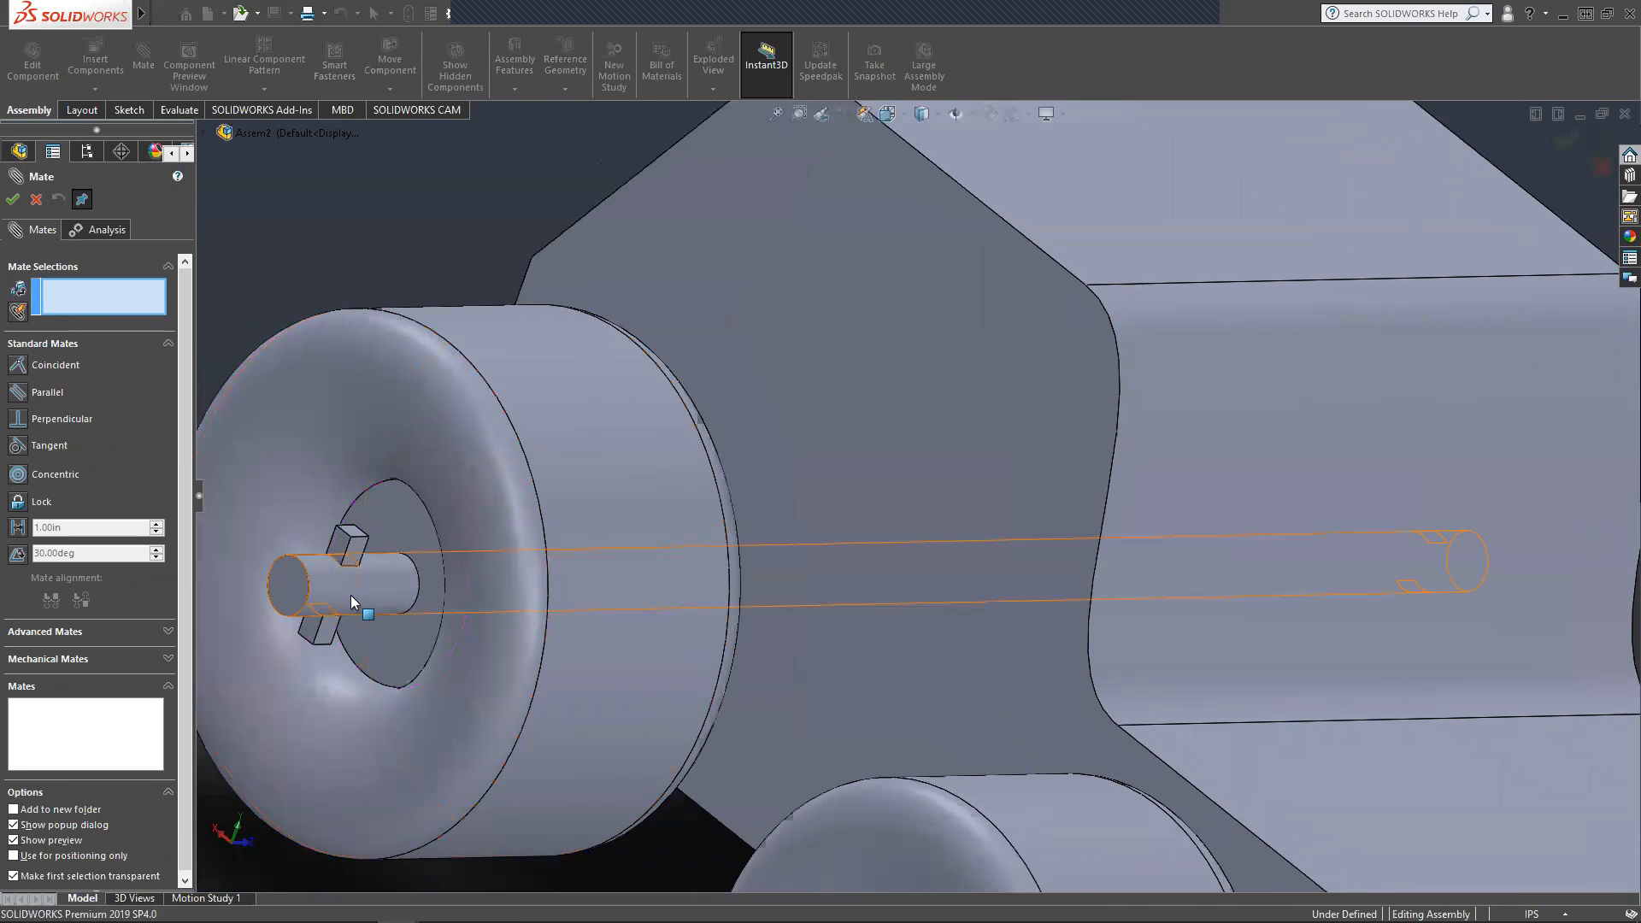
click(401, 533)
middle_drag(407, 577, 342, 555)
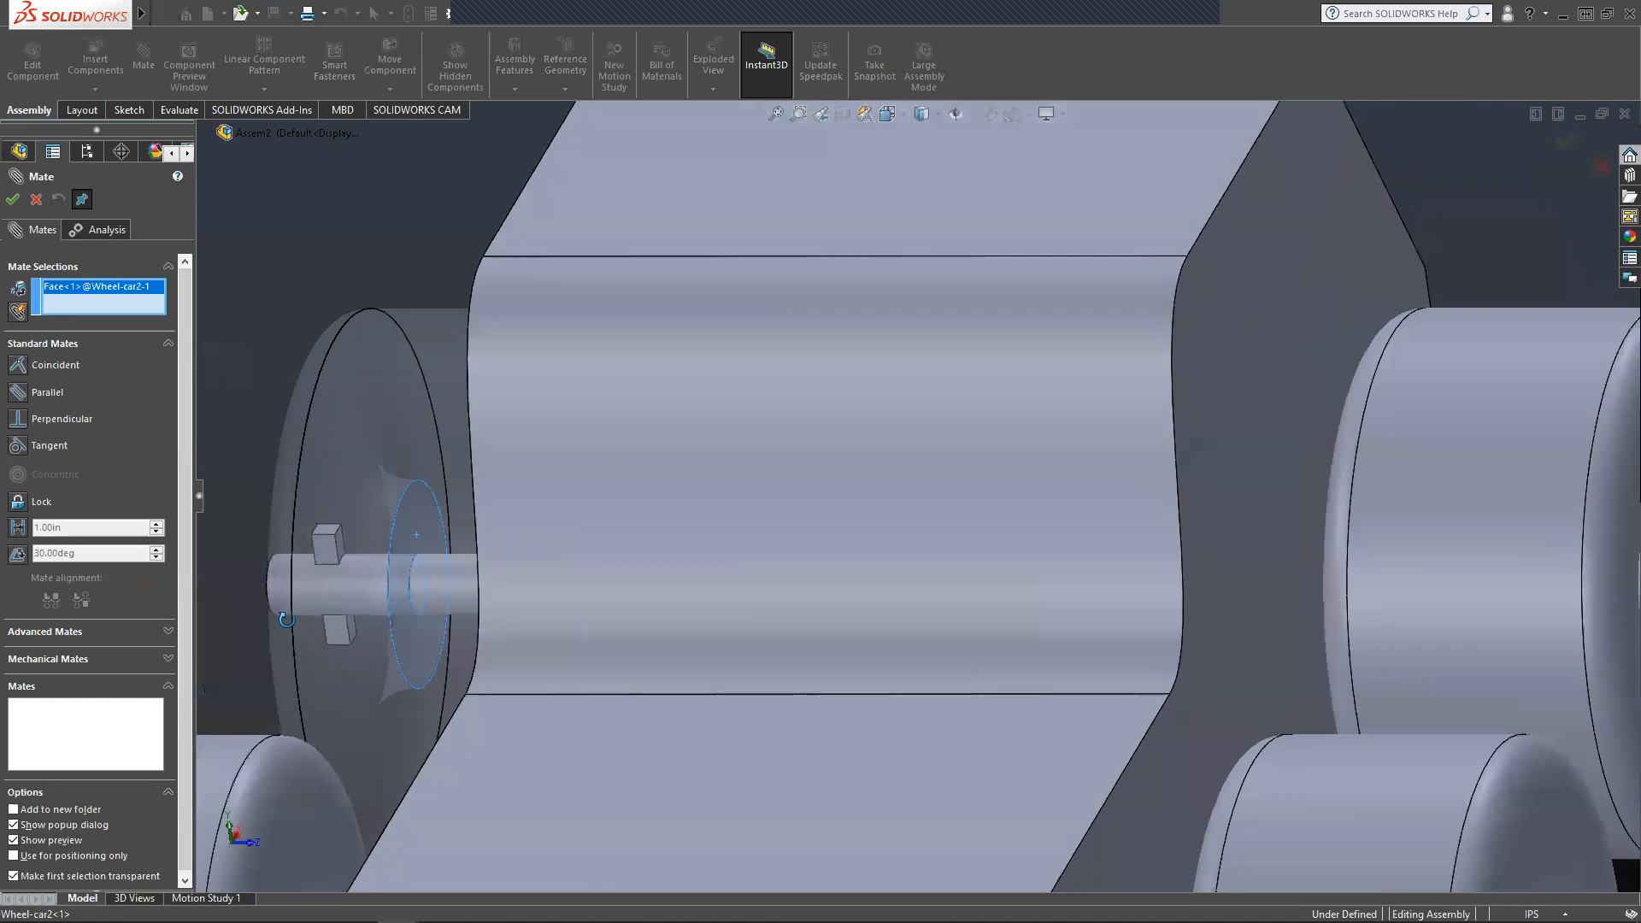
click(338, 544)
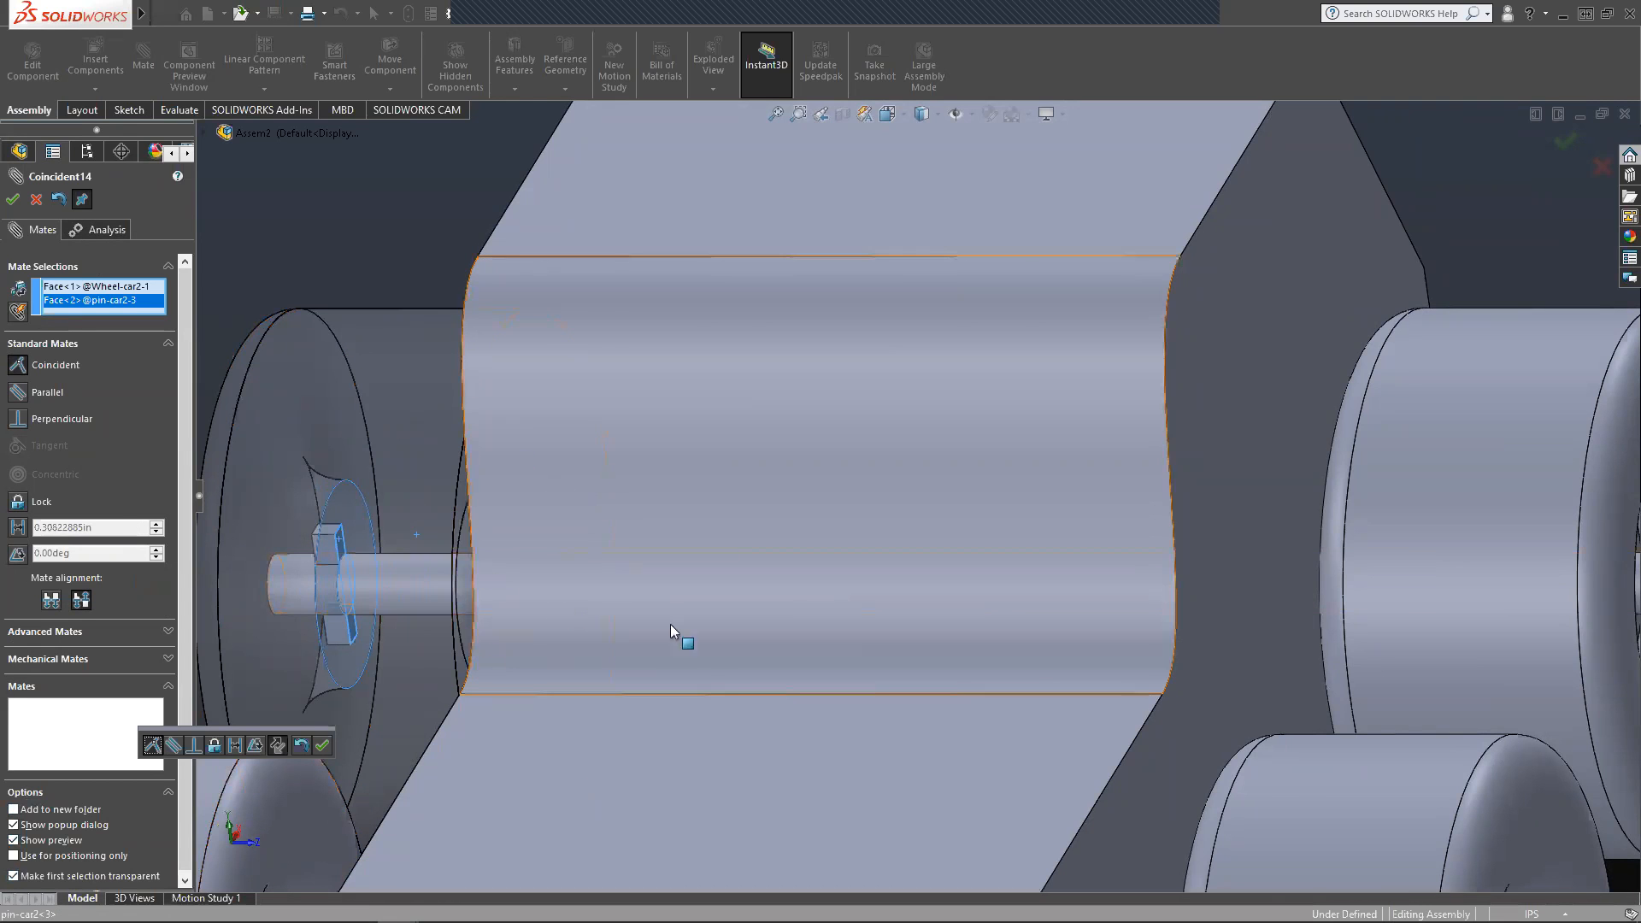
scroll(693, 624, up, 3)
scroll(1207, 583, up, 4)
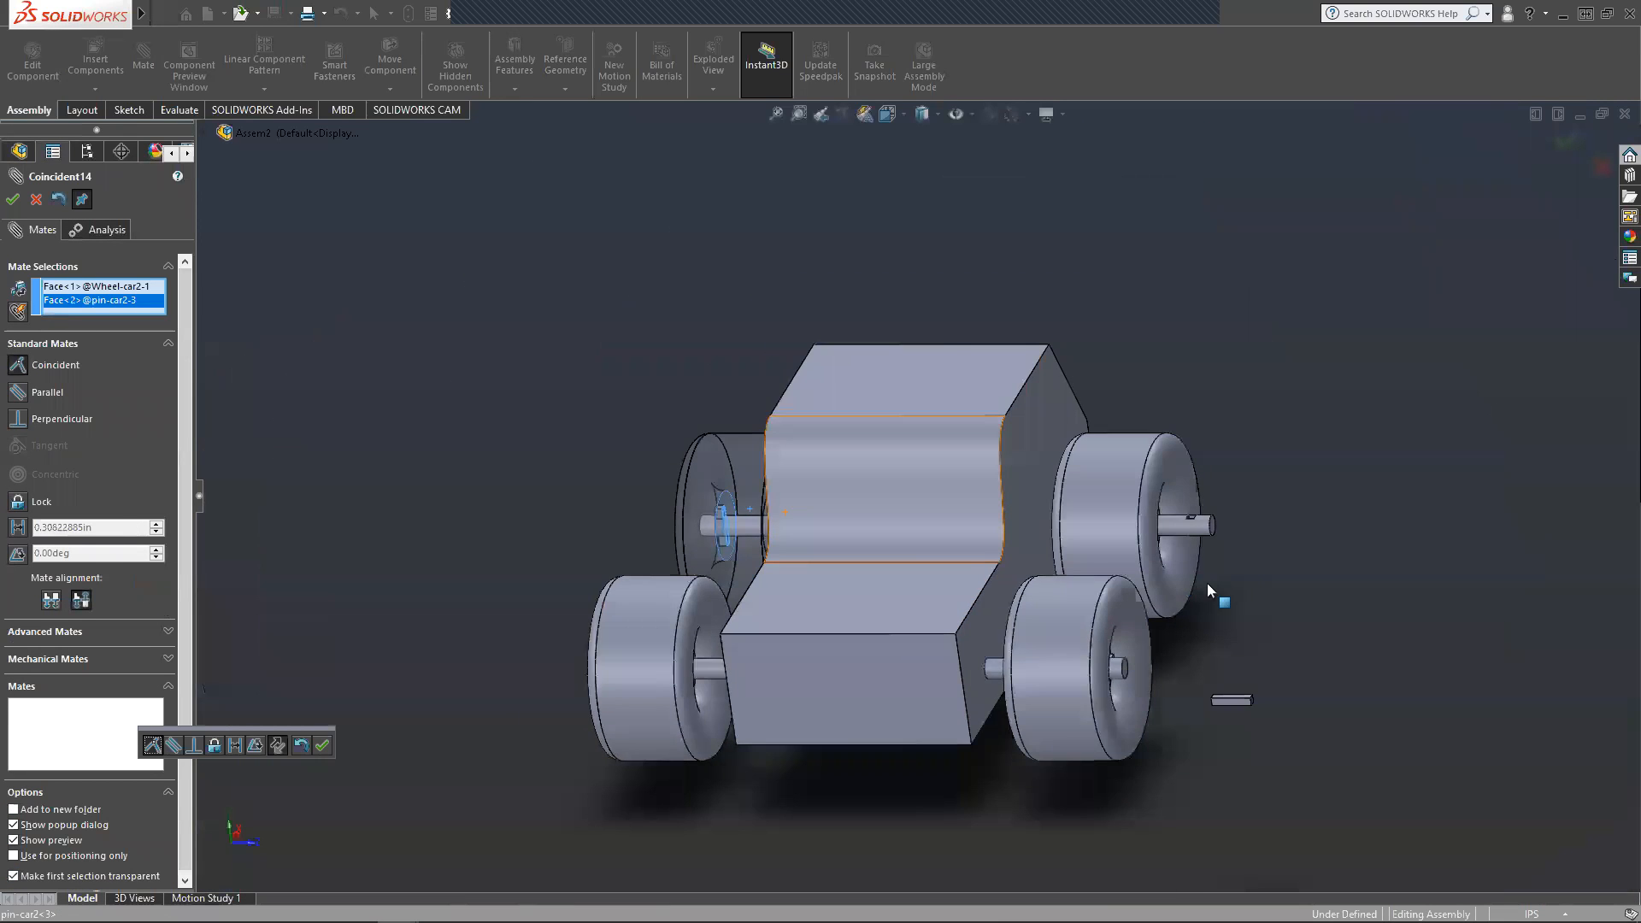
scroll(1162, 598, down, 6)
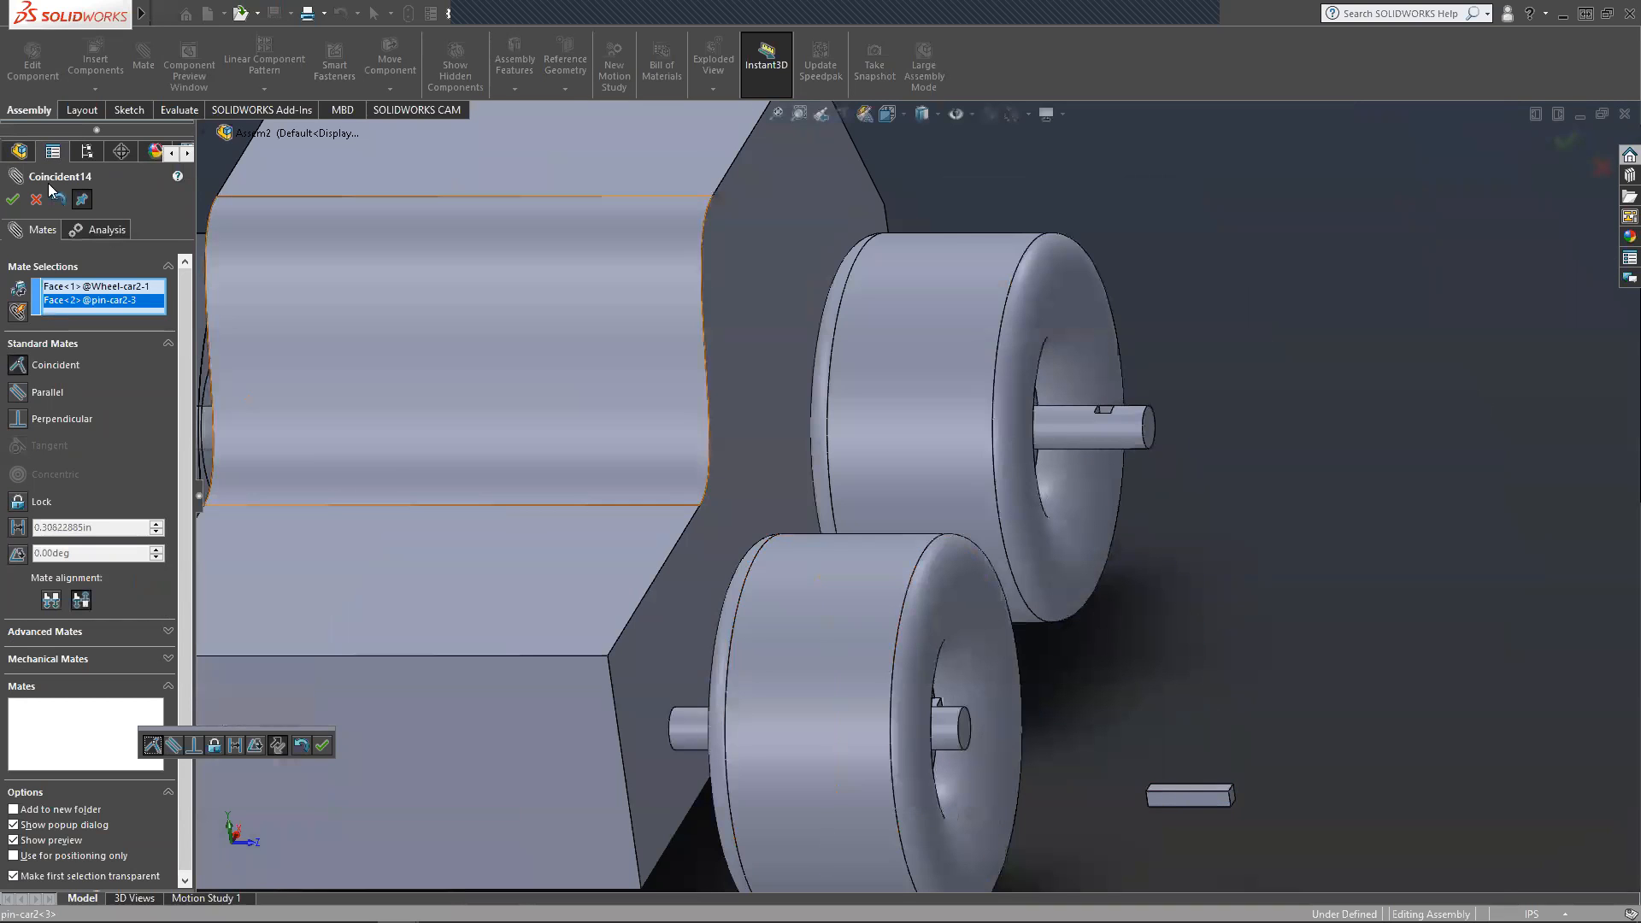
scroll(402, 382, up, 1)
click(14, 199)
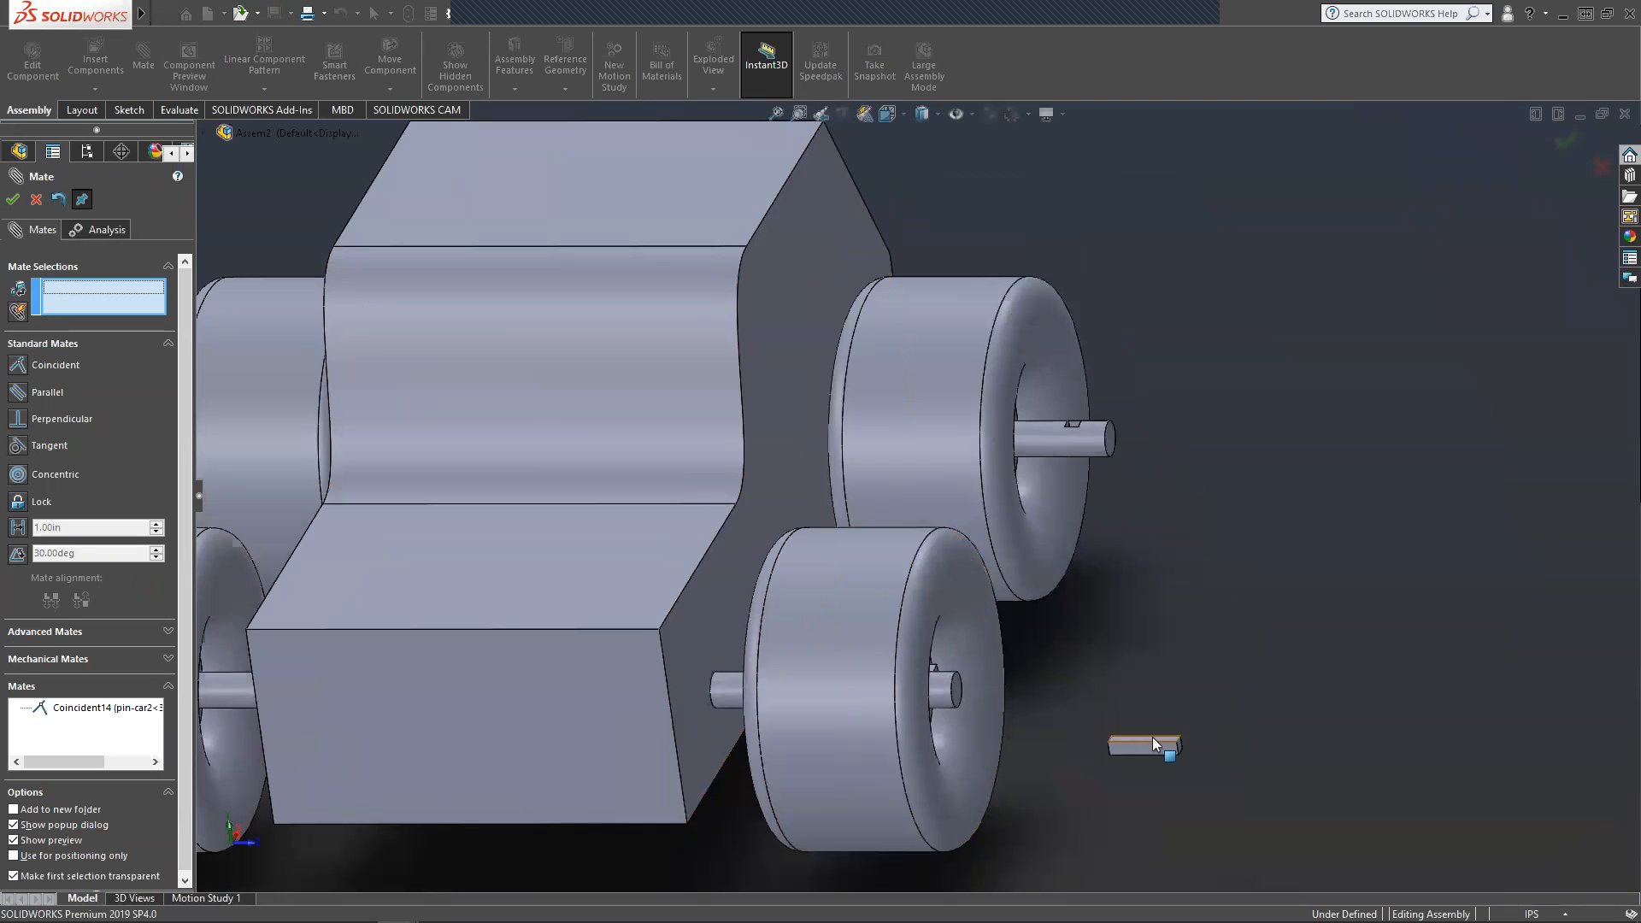
Add a coincident mate between a long side face of pin-car2<4> and the body-side wall of the free hole in axle-car2<1>.
scroll(1094, 399, down, 2)
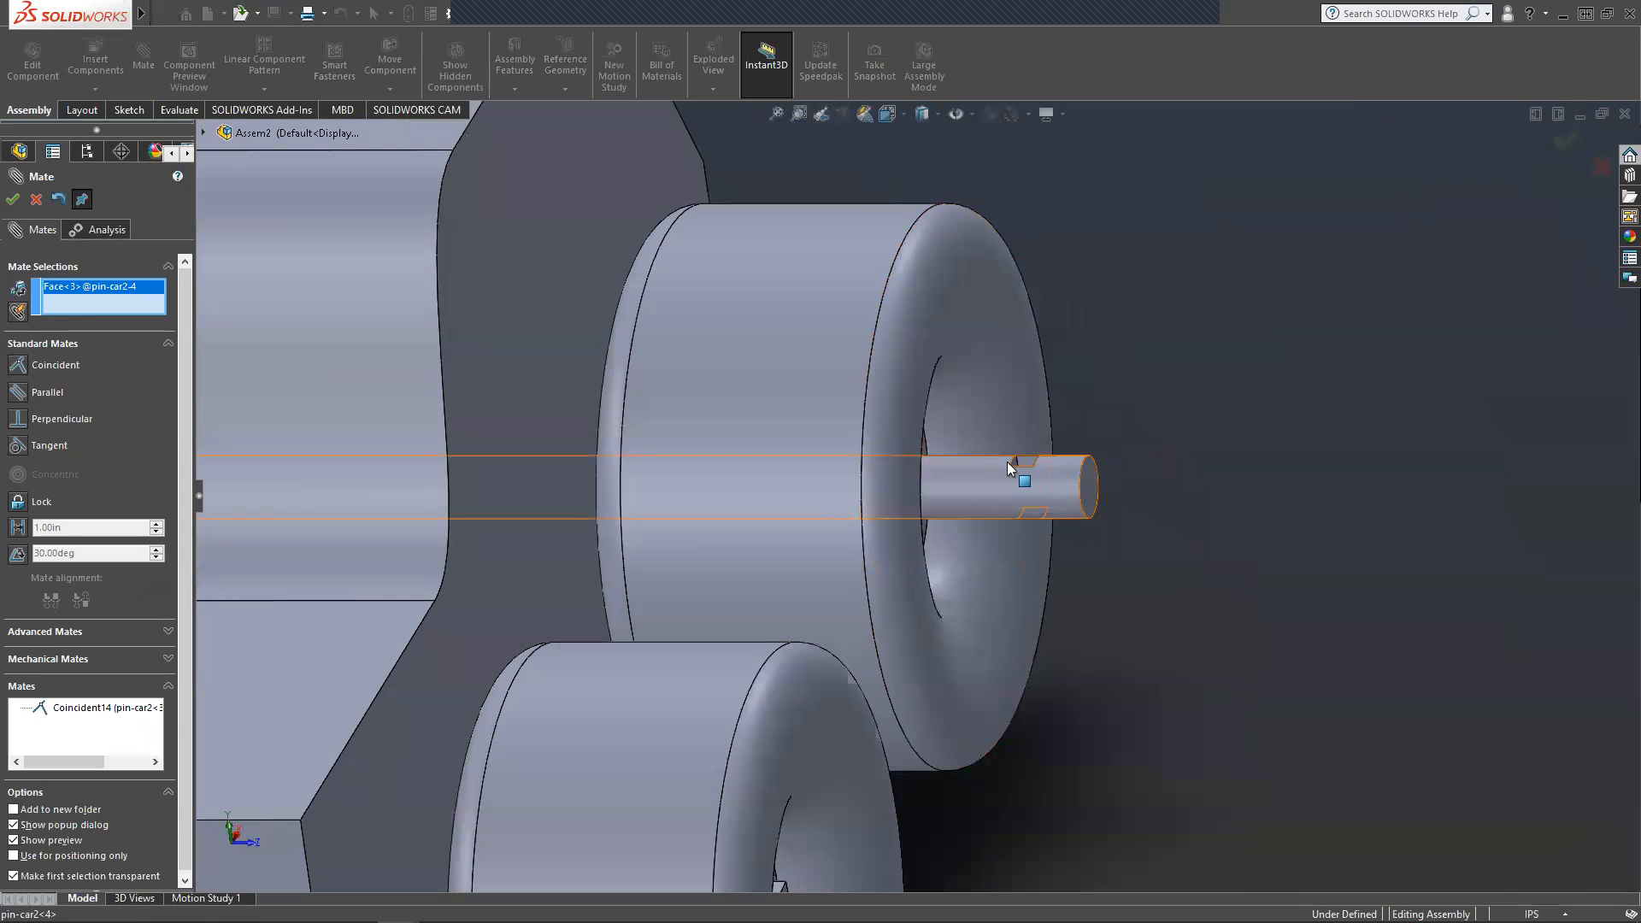
scroll(1007, 461, down, 4)
click(892, 498)
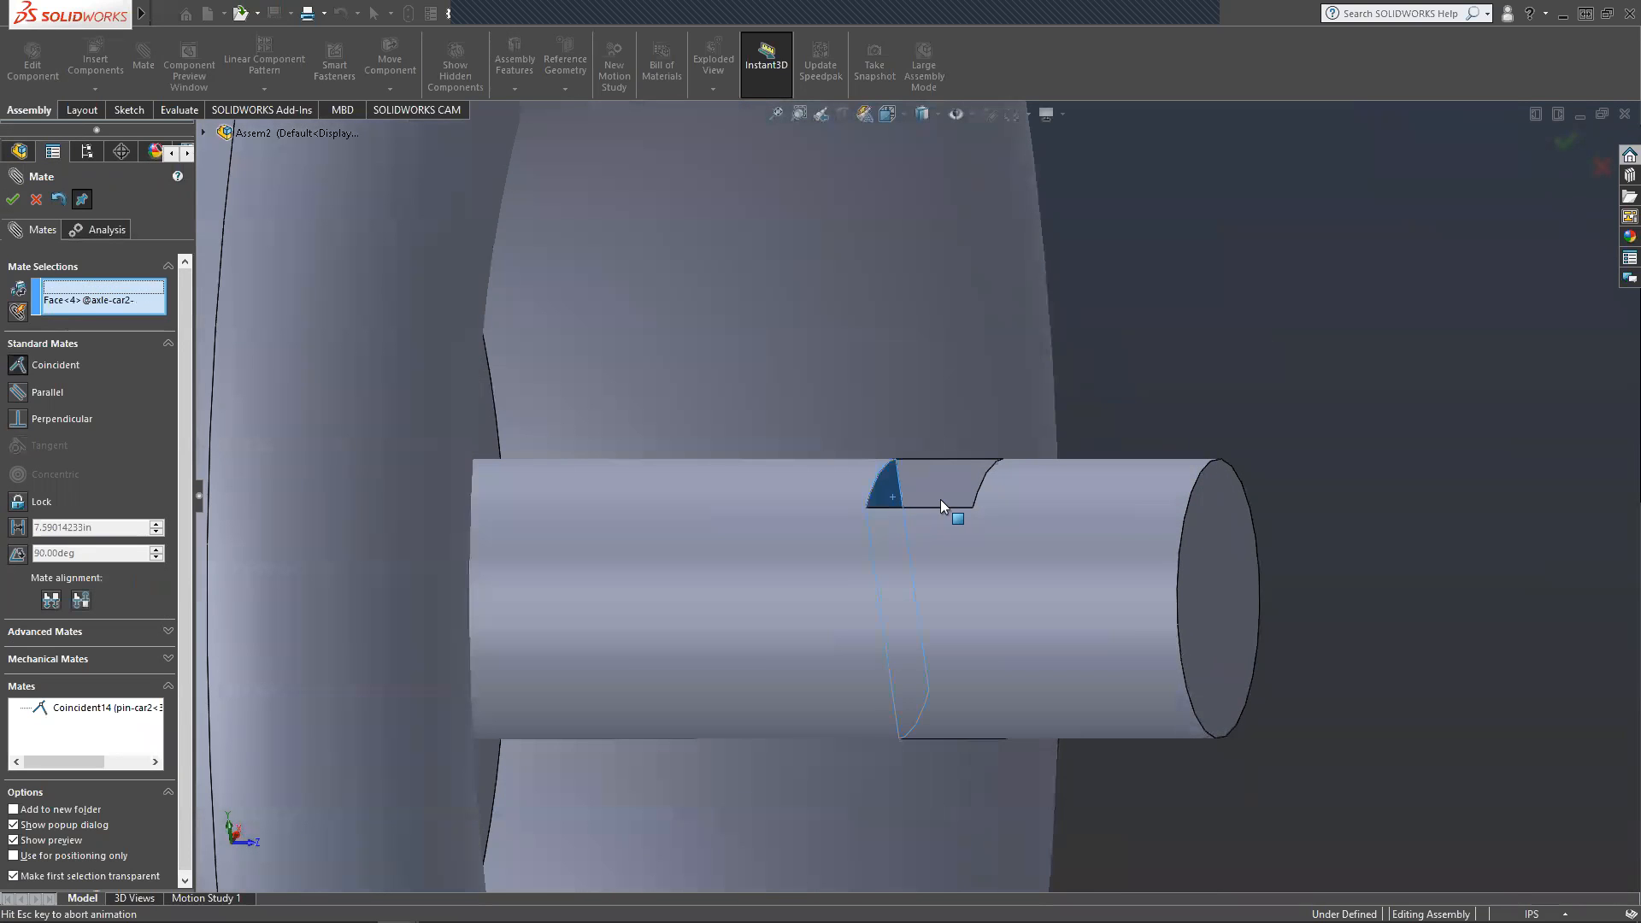
scroll(892, 498, up, 3)
click(13, 200)
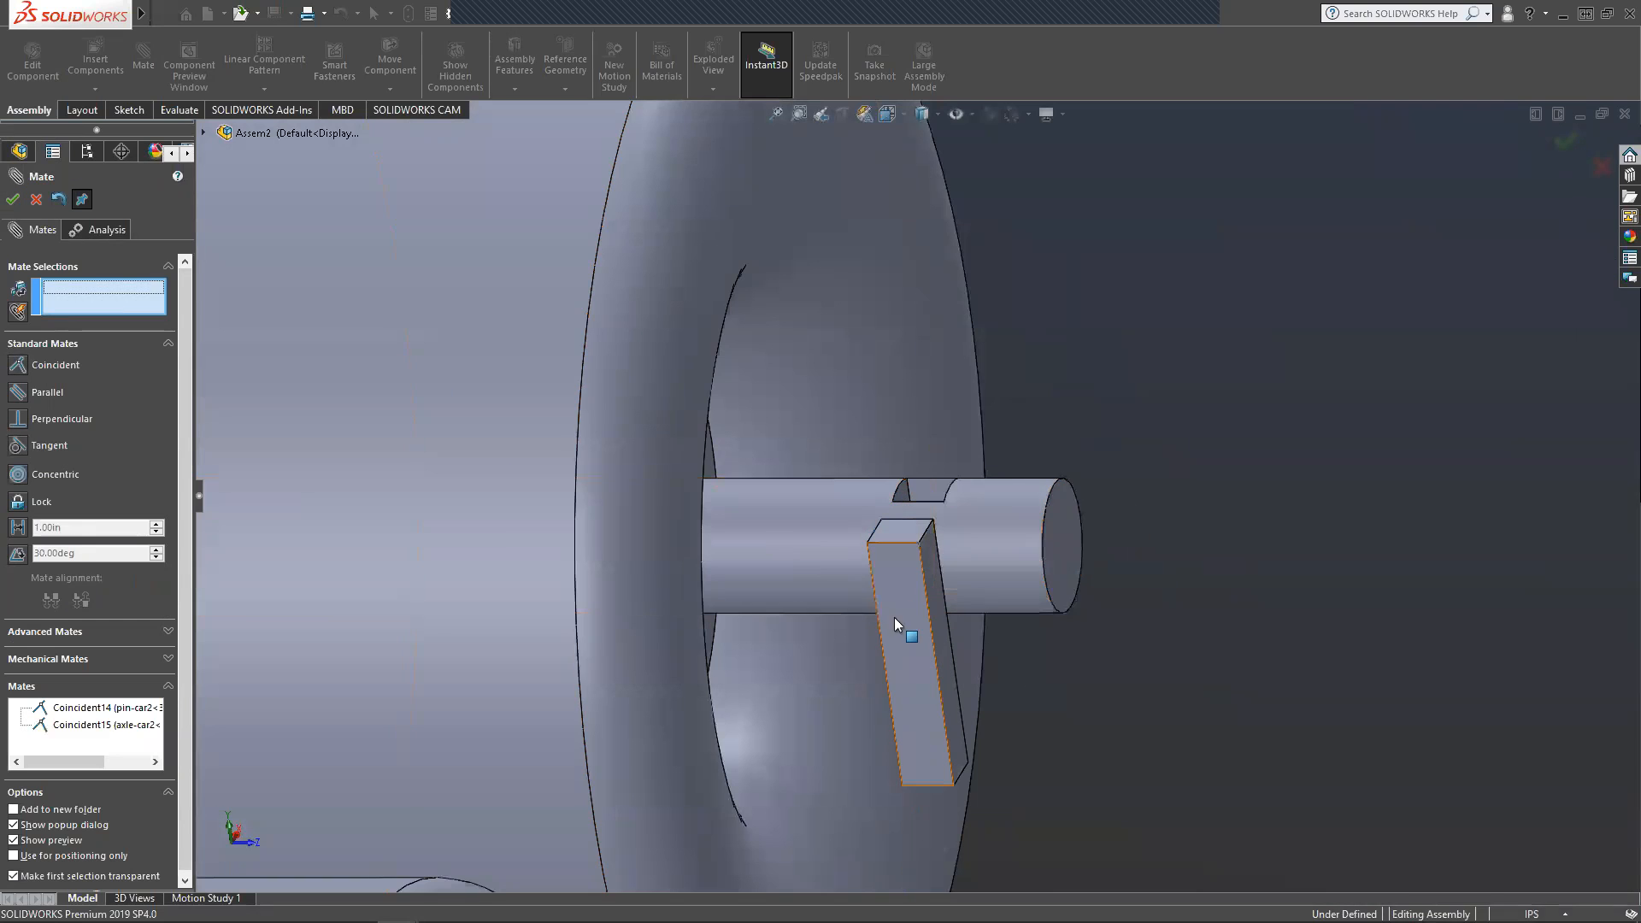
Add a coincident mate between the adjacent long side face of pin-car2<4> and the matching wall of the same axle hole.
click(894, 569)
middle_drag(1092, 569, 983, 457)
click(987, 461)
middle_drag(979, 566, 1085, 555)
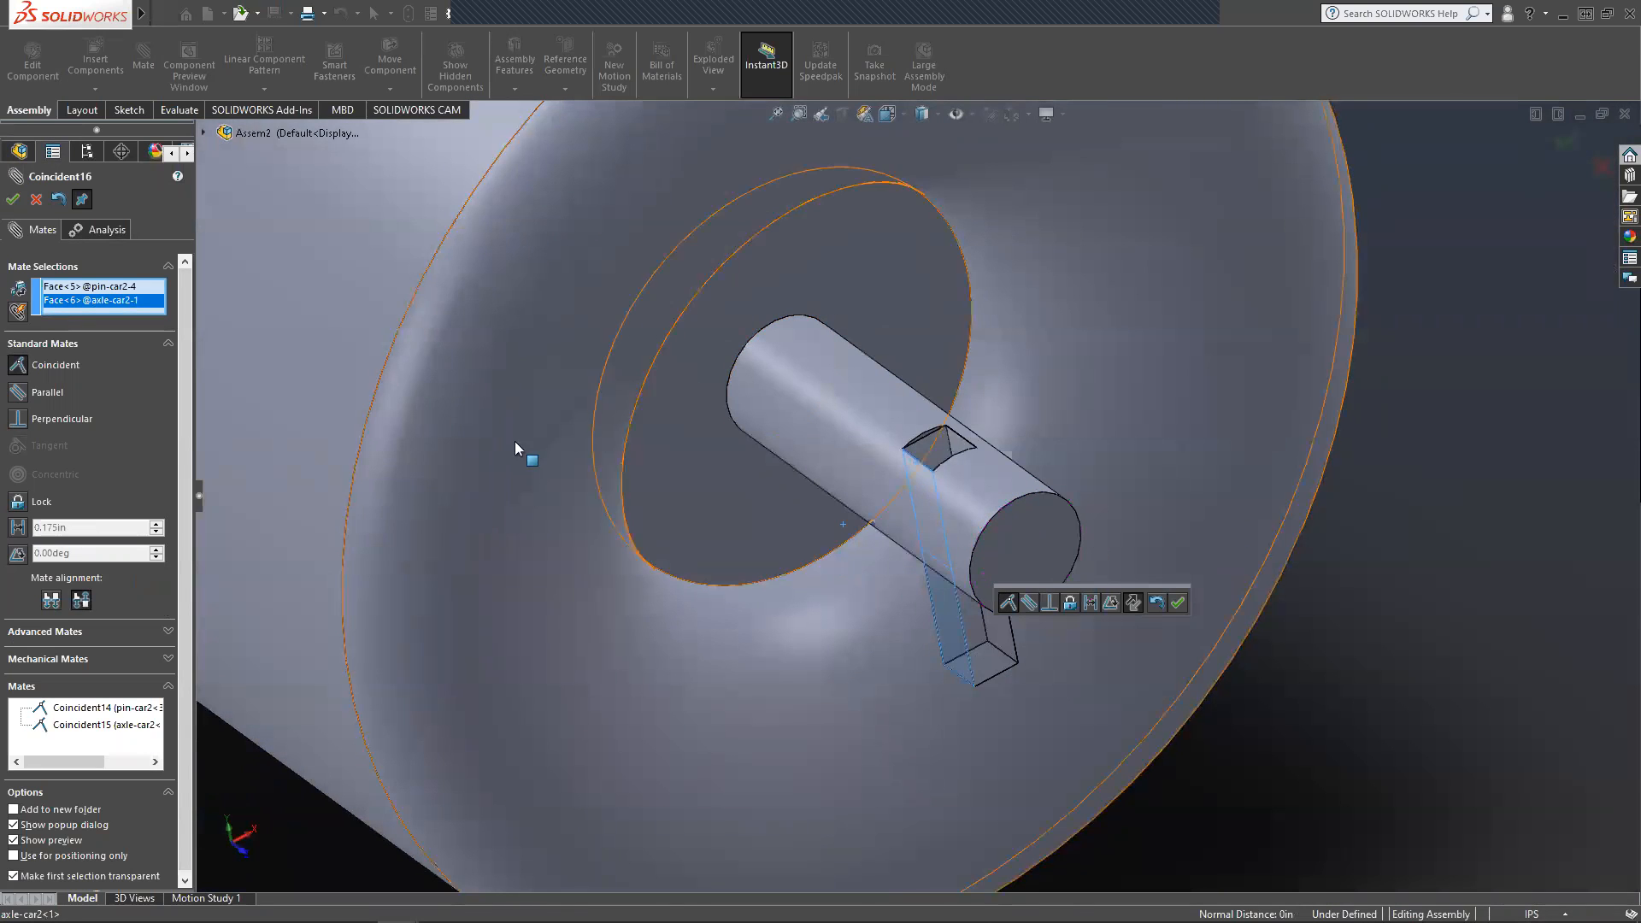
click(13, 201)
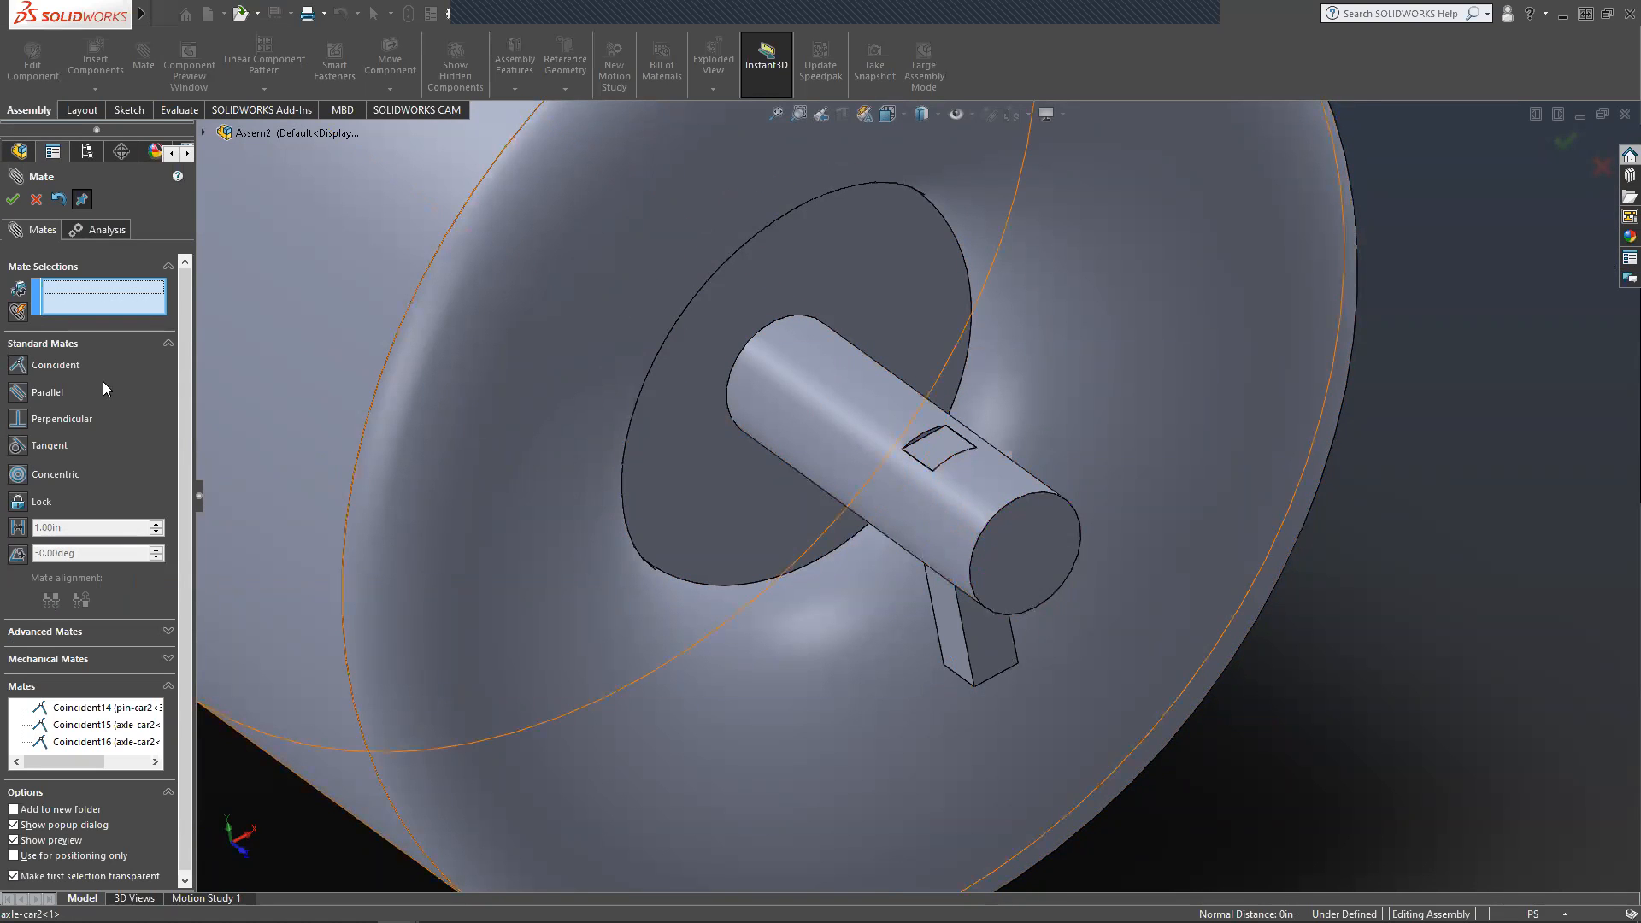
Leave the Mate command, select the exposed side face of pin-car2<4>, and collapse the Mates folder in the feature tree.
click(204, 132)
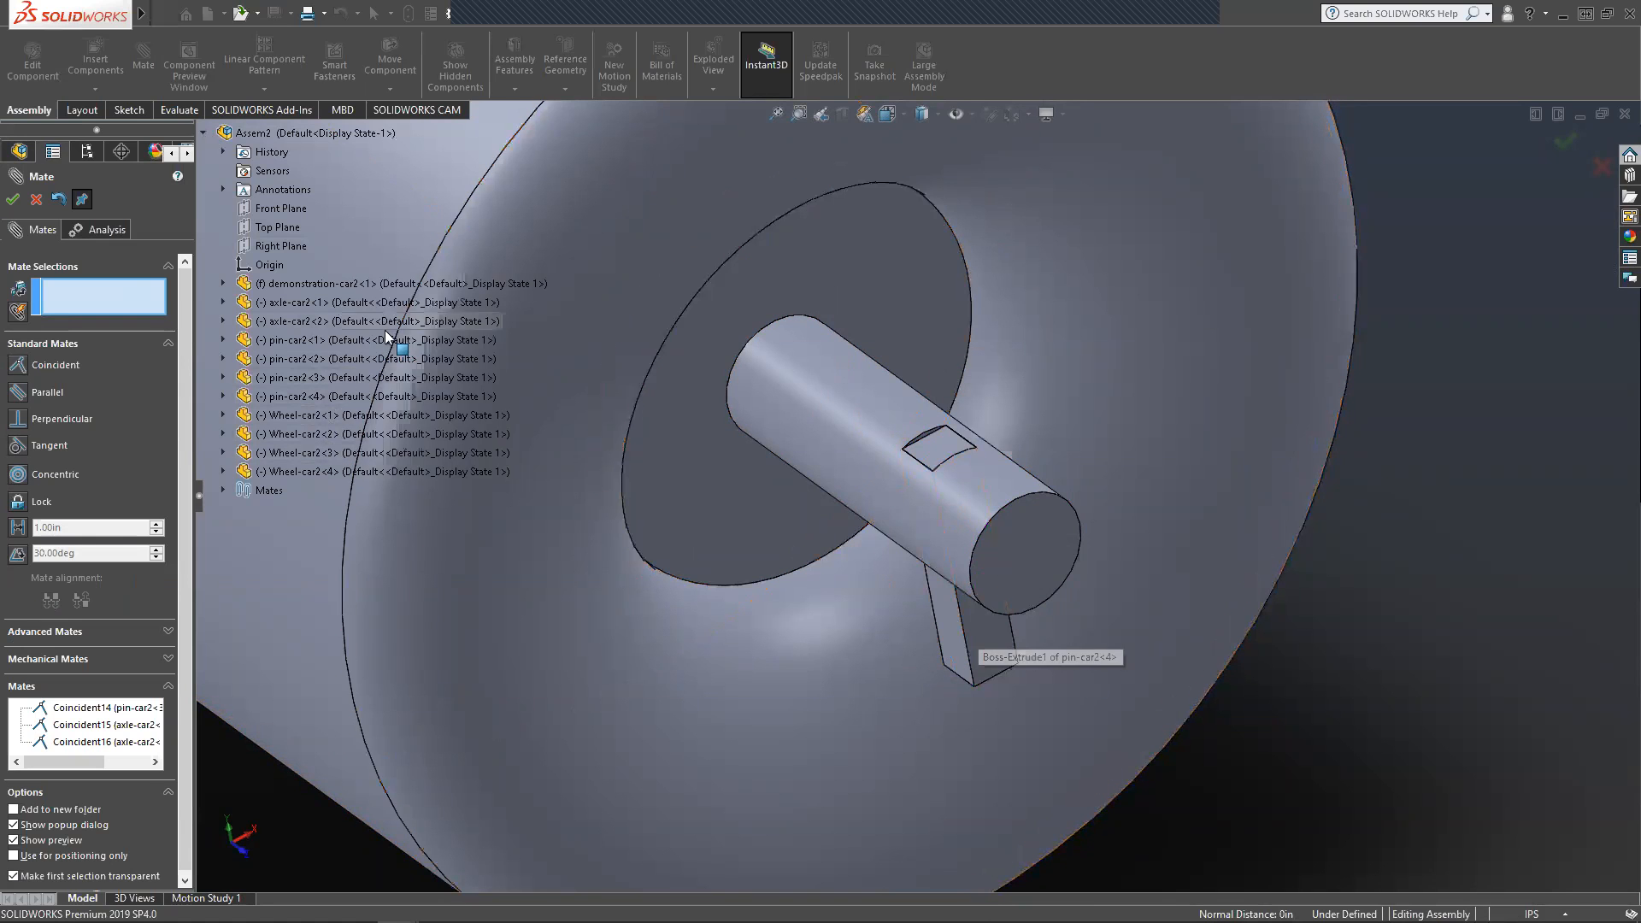
click(36, 202)
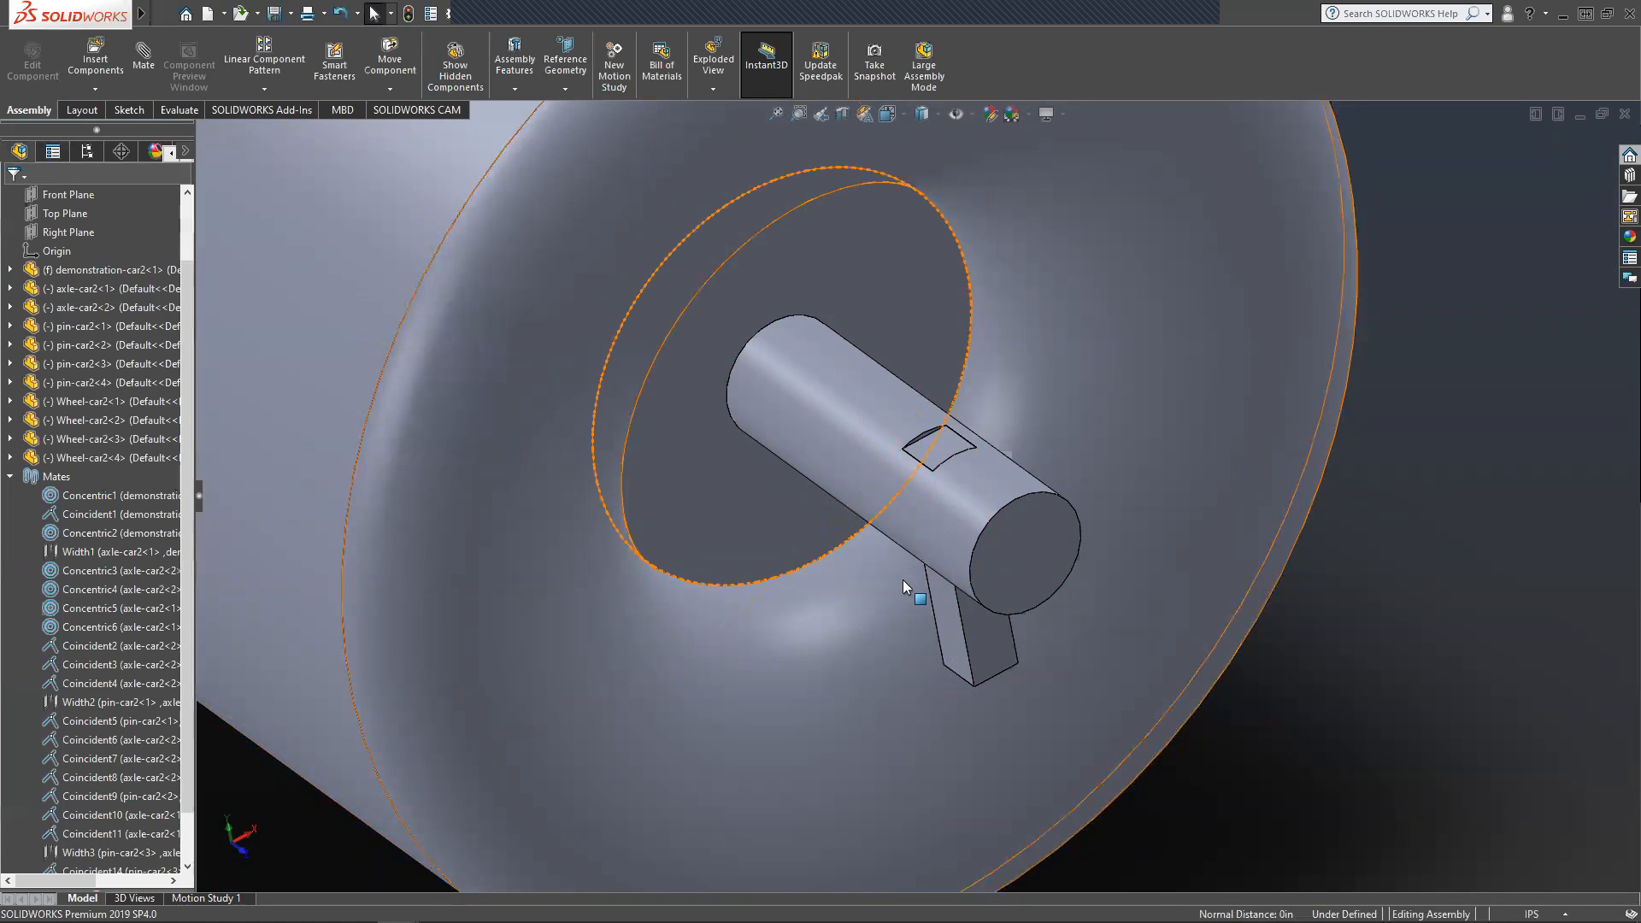
click(966, 614)
click(10, 477)
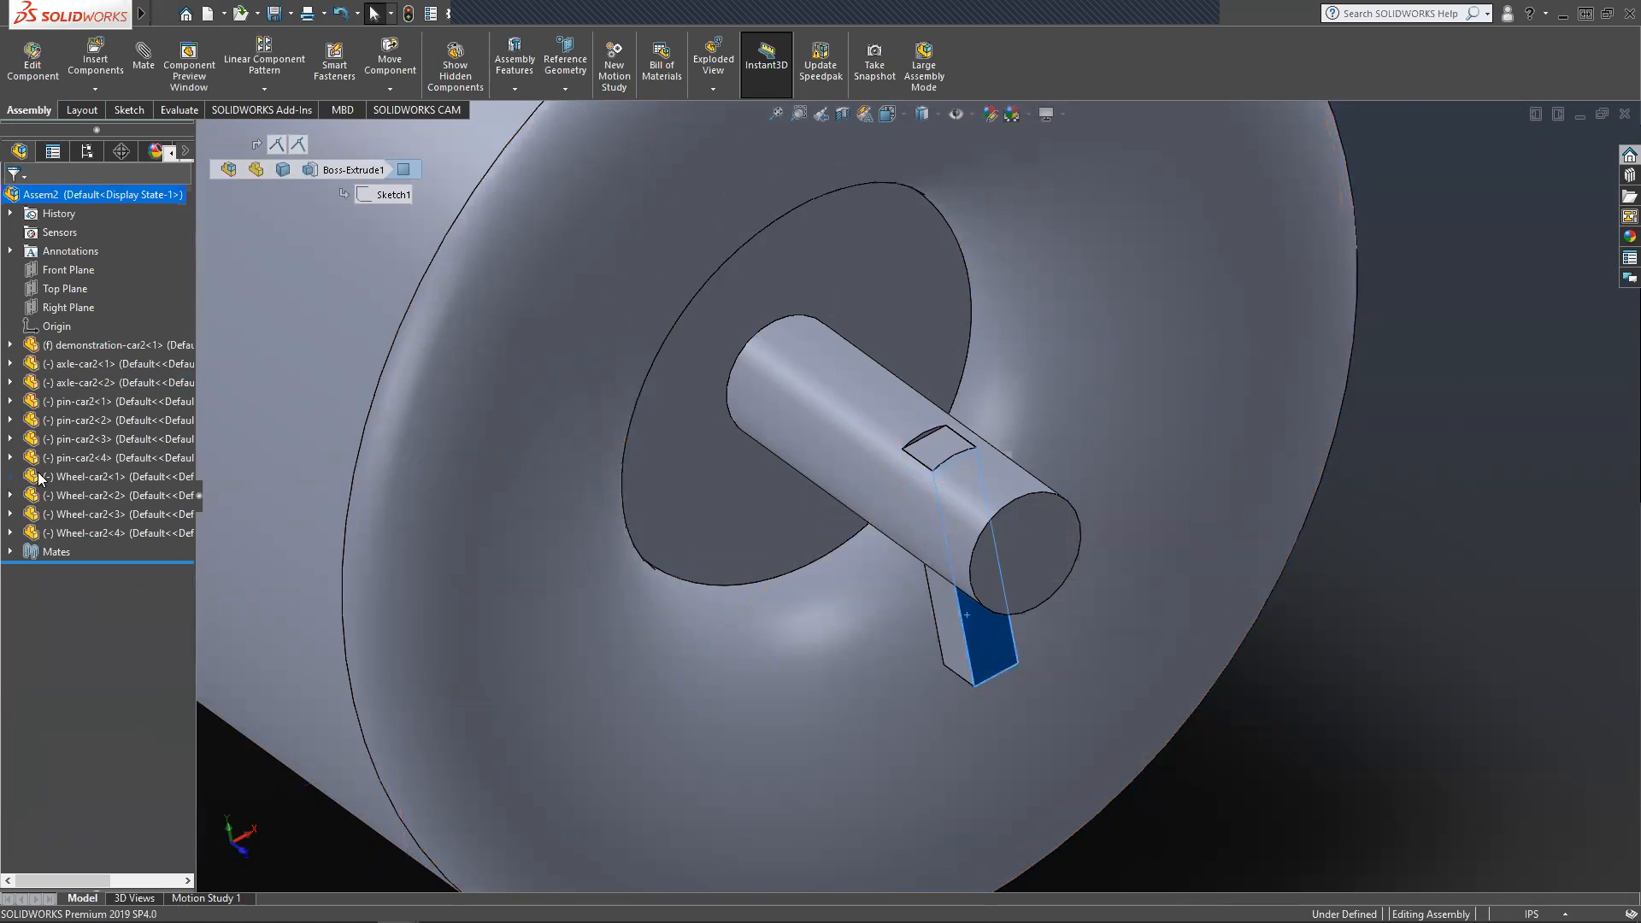
Center pin-car2<4> in its axle hole with a coincident mate between the pin's Front Plane and the Top Plane of axle-car2<1>.
click(937, 451)
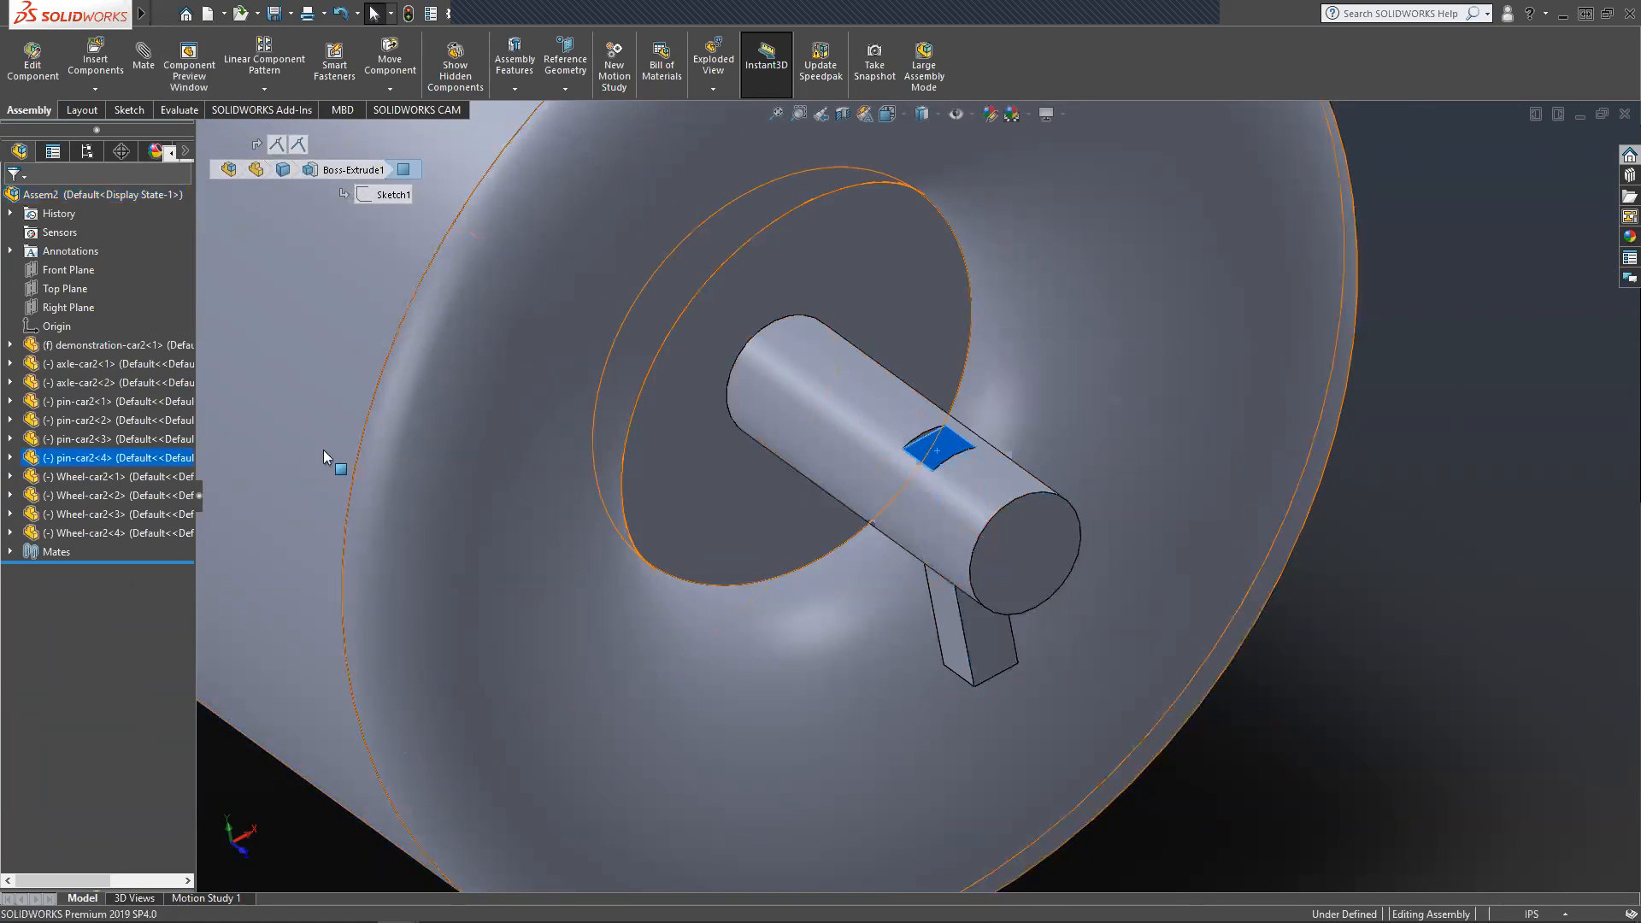
click(10, 458)
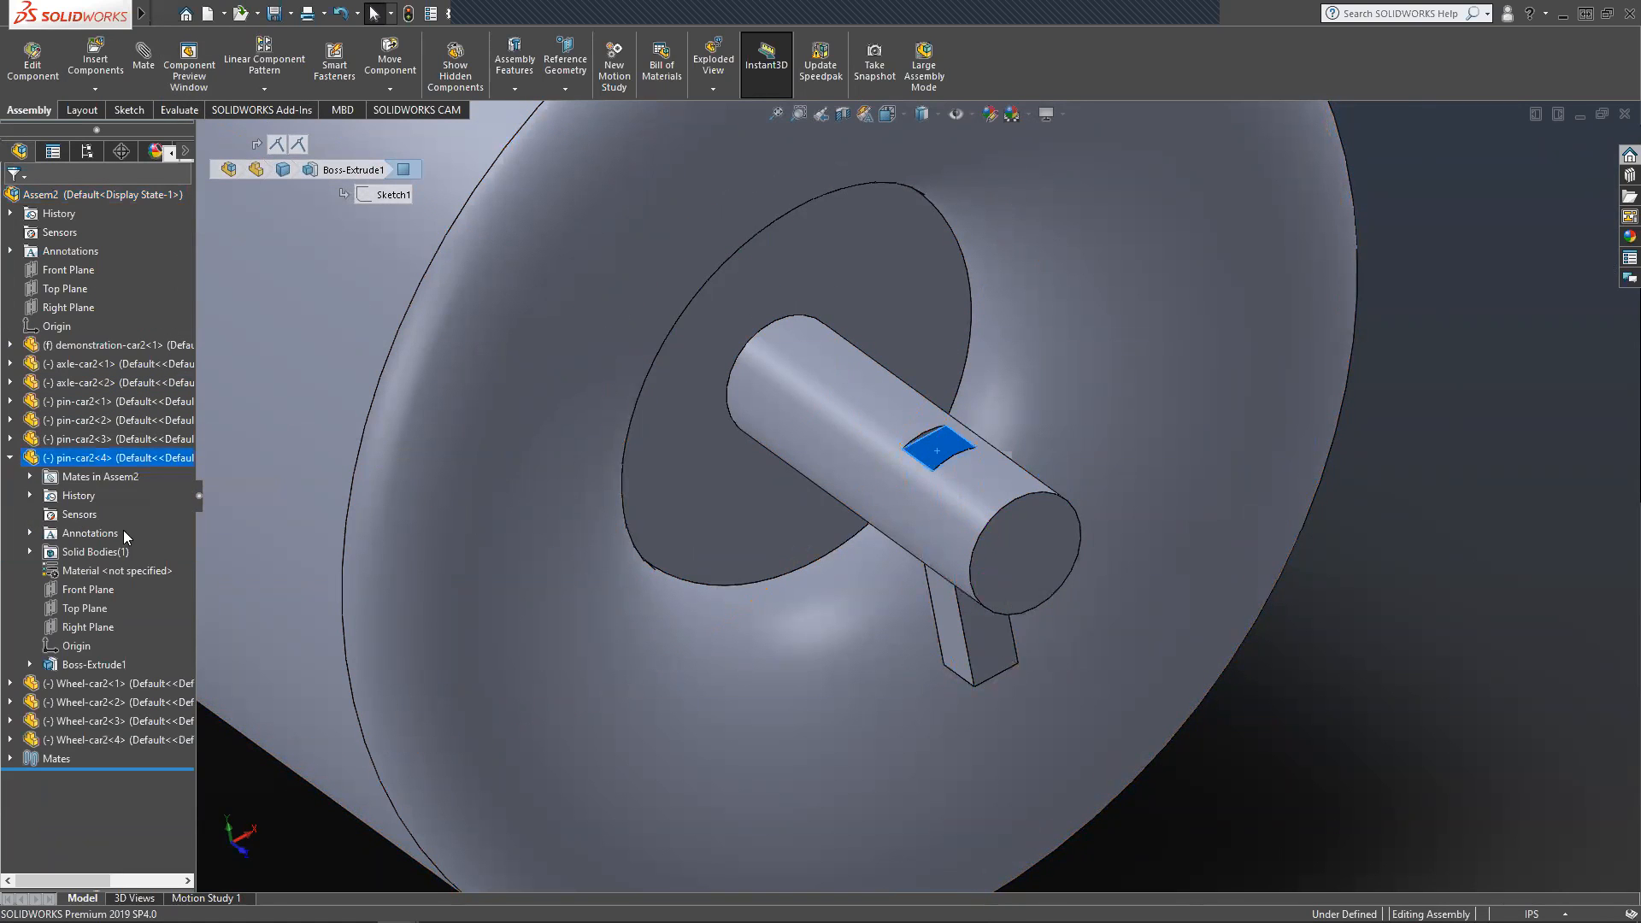
click(89, 596)
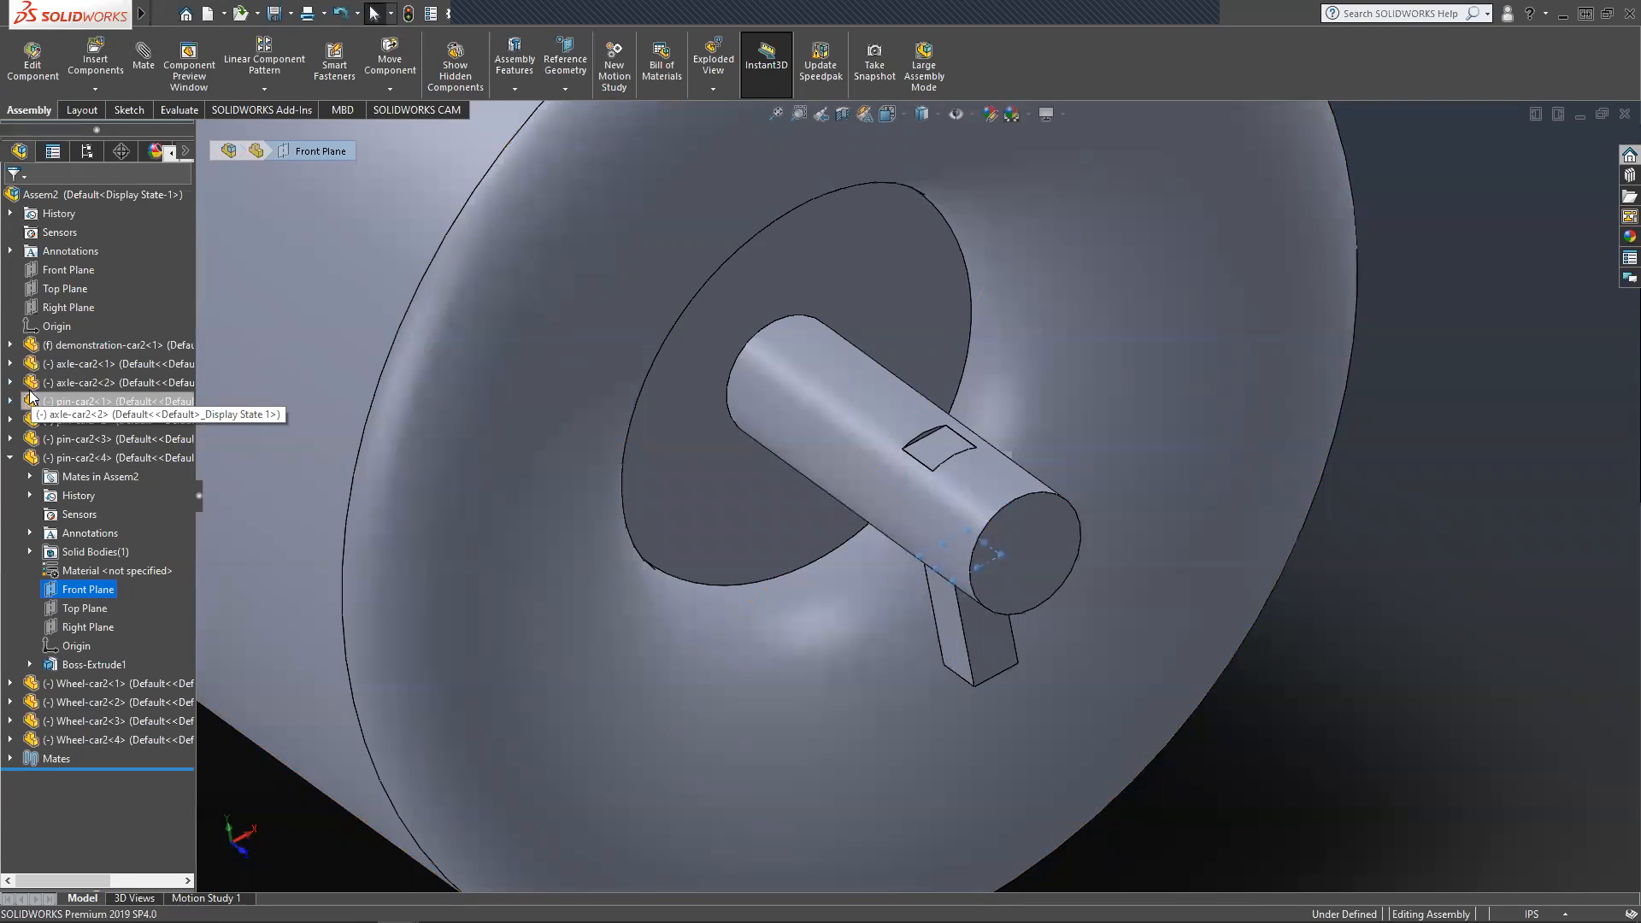
click(10, 364)
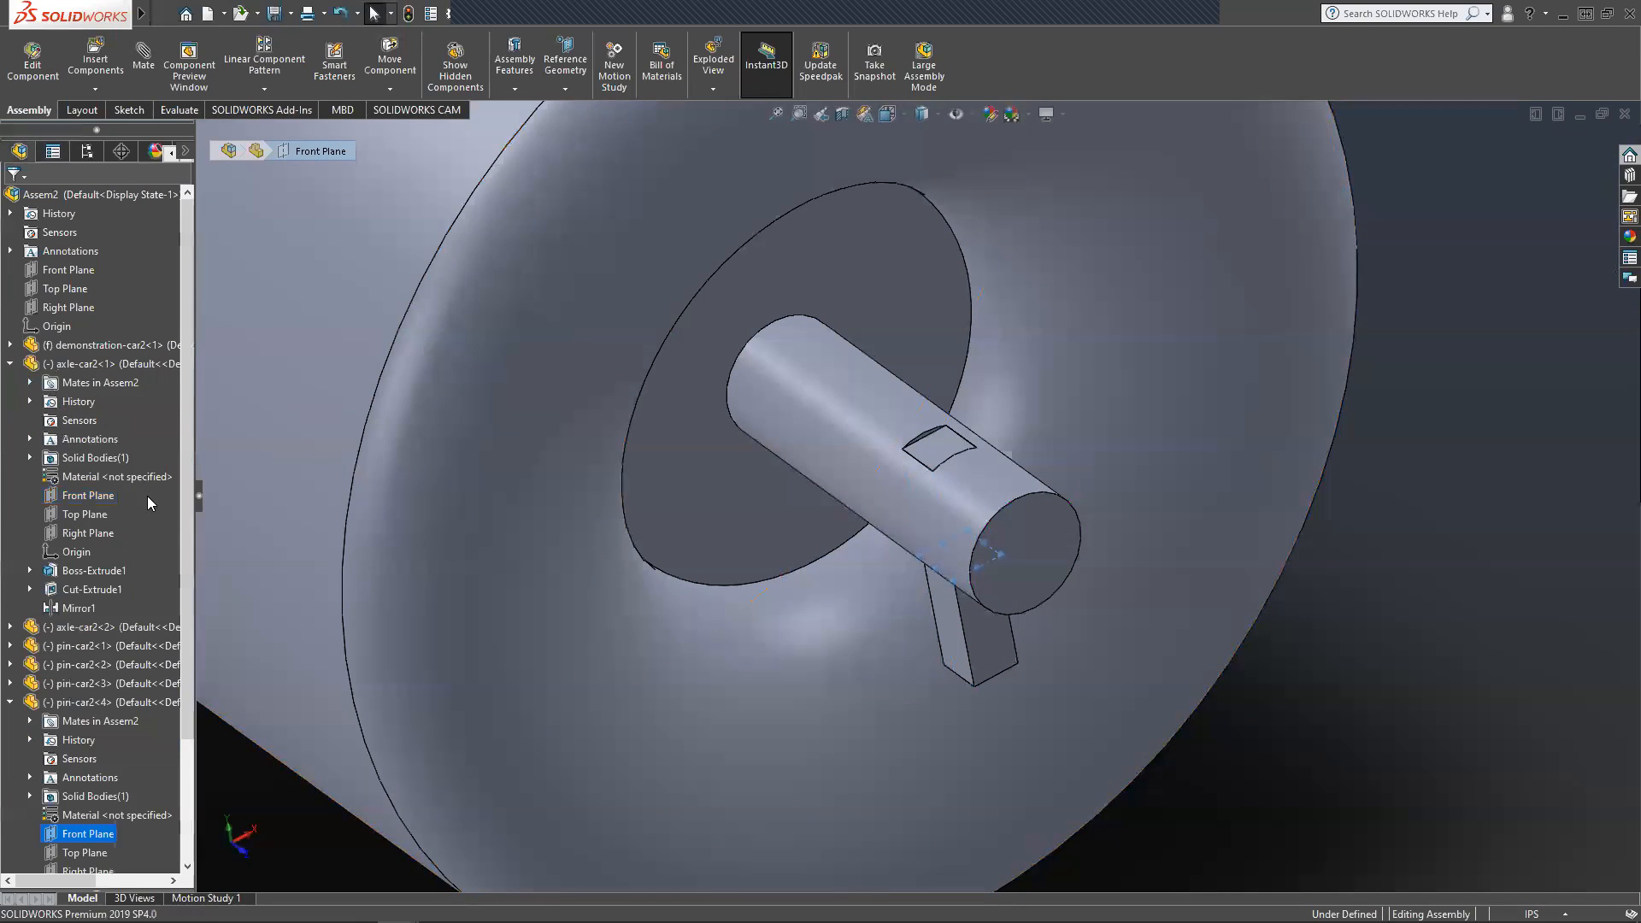
click(86, 515)
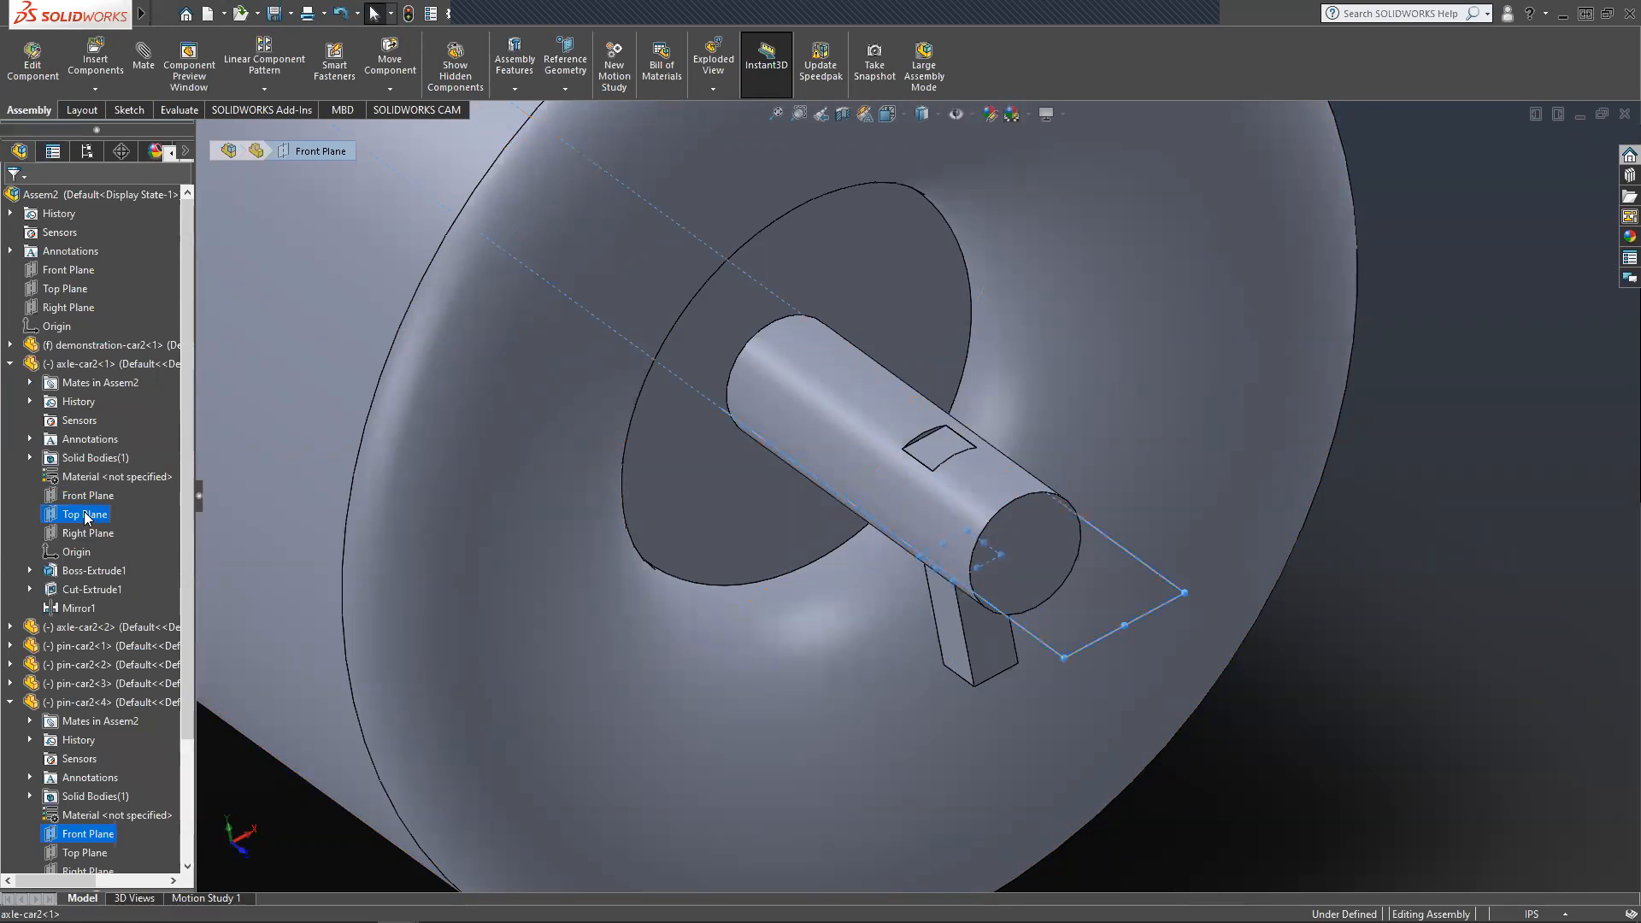
click(145, 60)
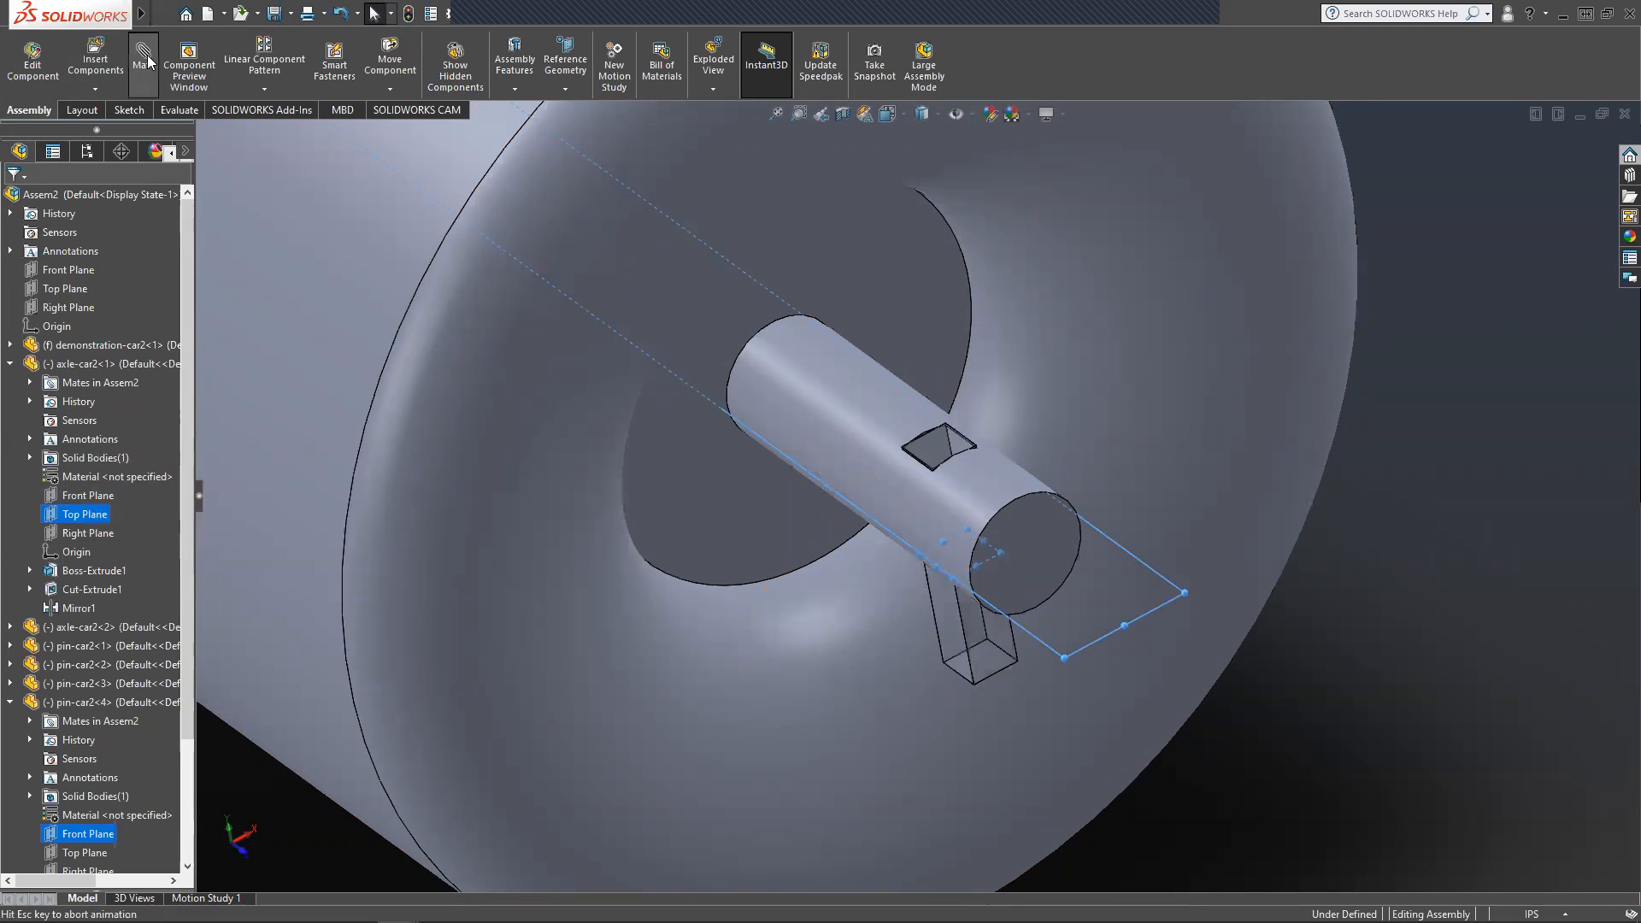
click(12, 199)
Seat Wheel-car2<4> against pin-car2<4> with a coincident mate between the wheel's hub face and the pin's body-side face.
scroll(815, 363, up, 10)
middle_drag(817, 639, 904, 473)
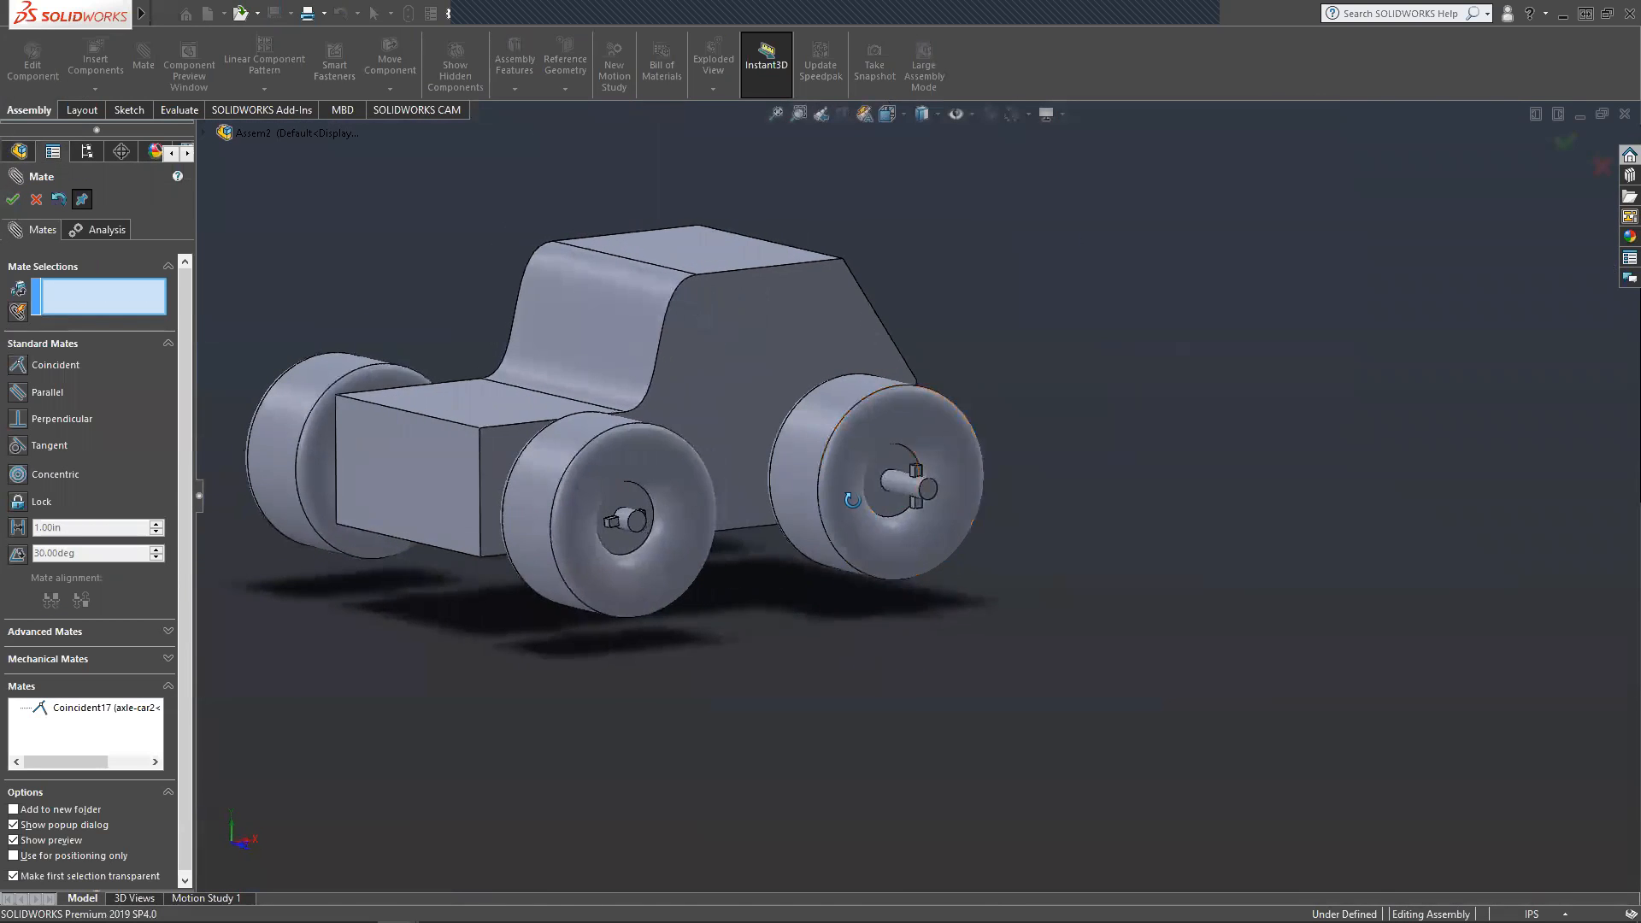
click(876, 461)
scroll(916, 502, down, 6)
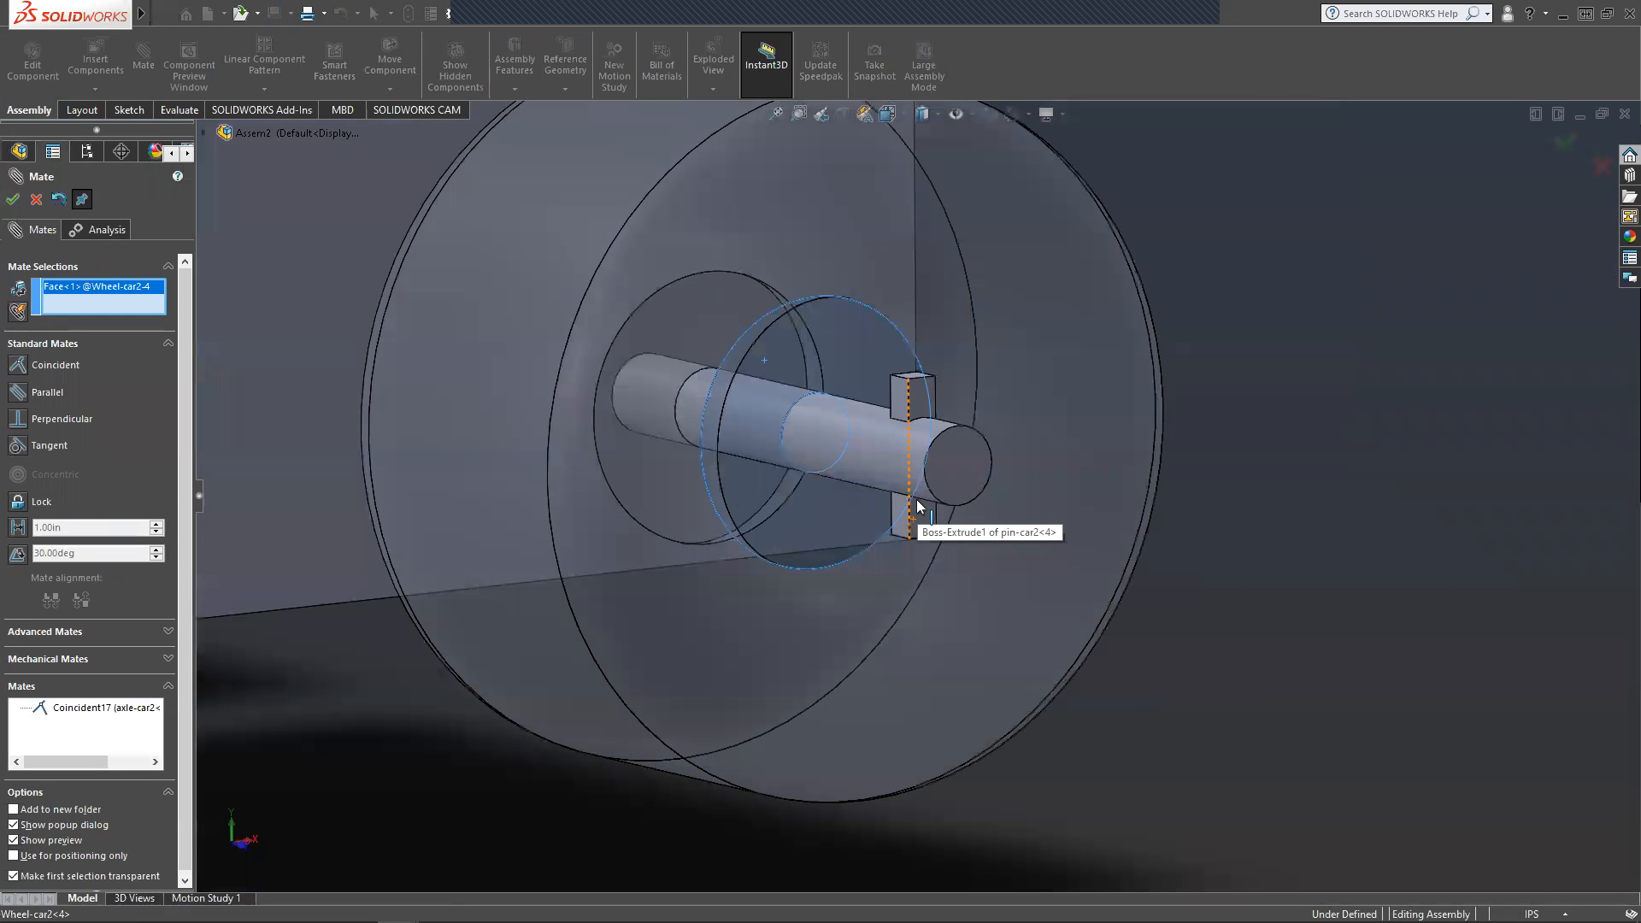
scroll(914, 502, down, 4)
middle_drag(905, 500, 879, 439)
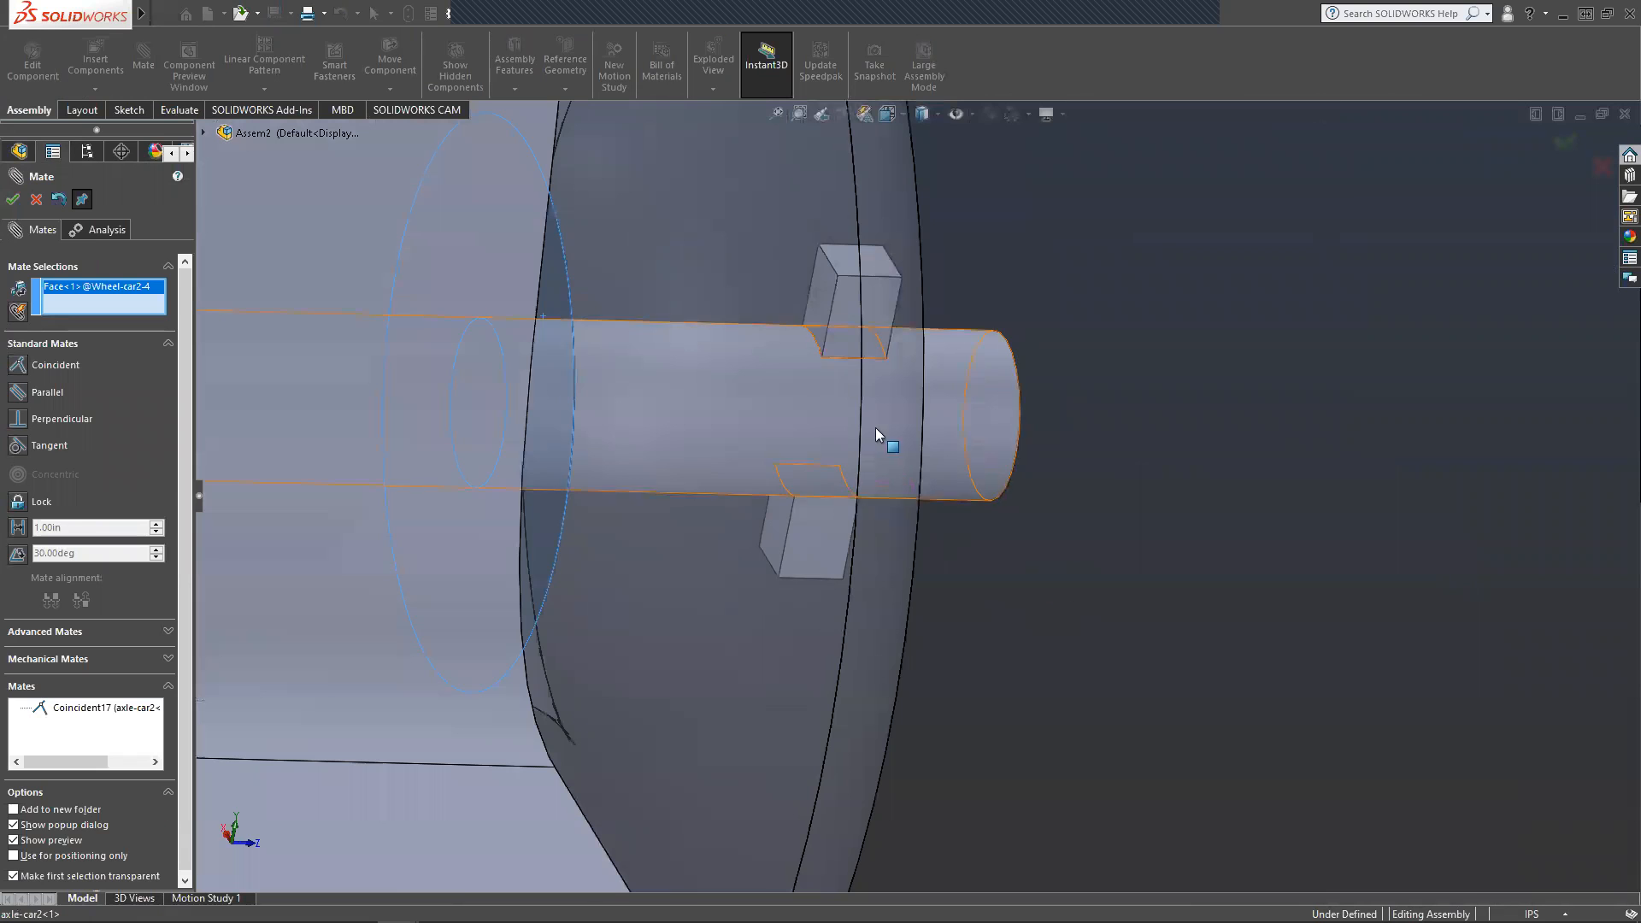
click(826, 318)
click(12, 198)
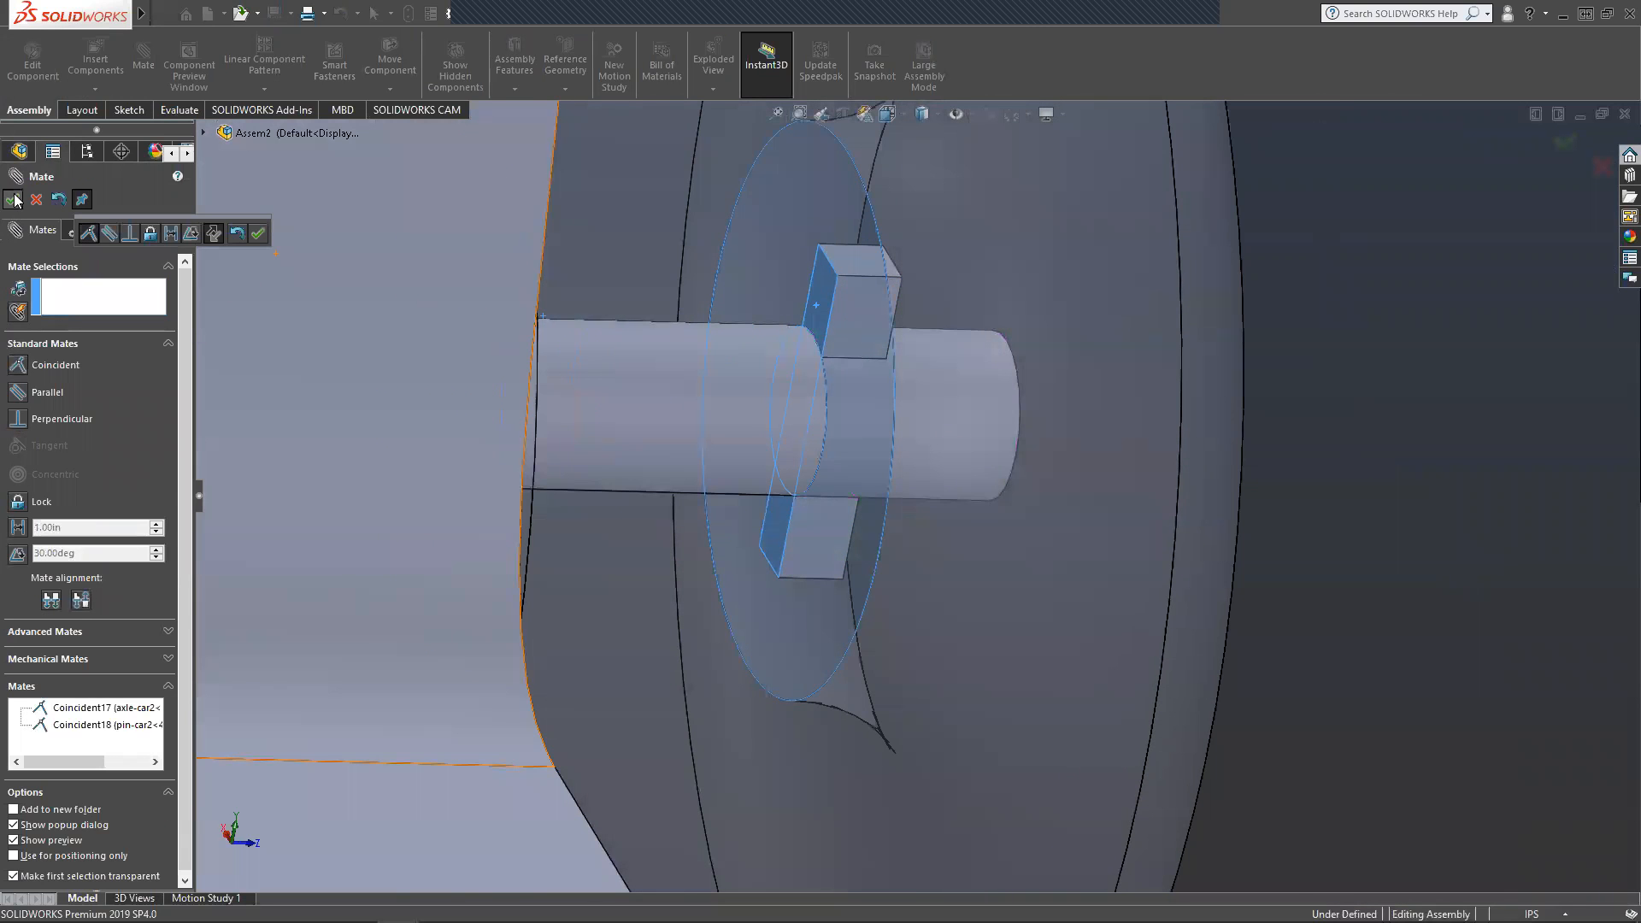
Show the whole car in isometric view and leave the Mate command.
scroll(979, 392, up, 8)
scroll(944, 419, up, 3)
middle_drag(945, 427, 897, 486)
scroll(895, 445, up, 5)
key(space)
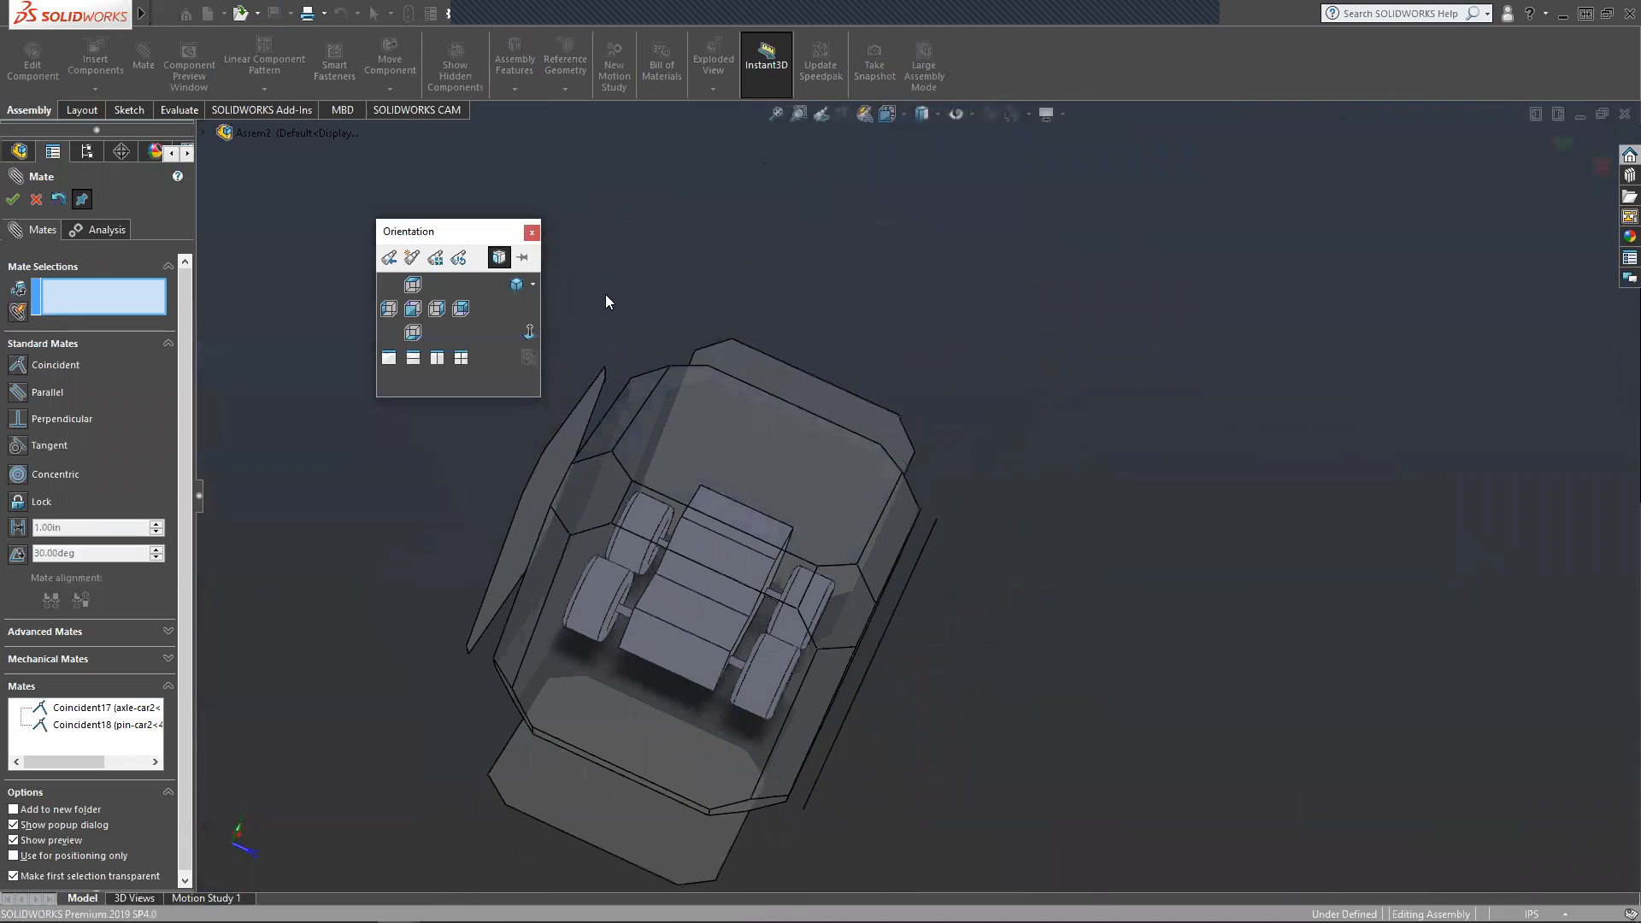
click(513, 286)
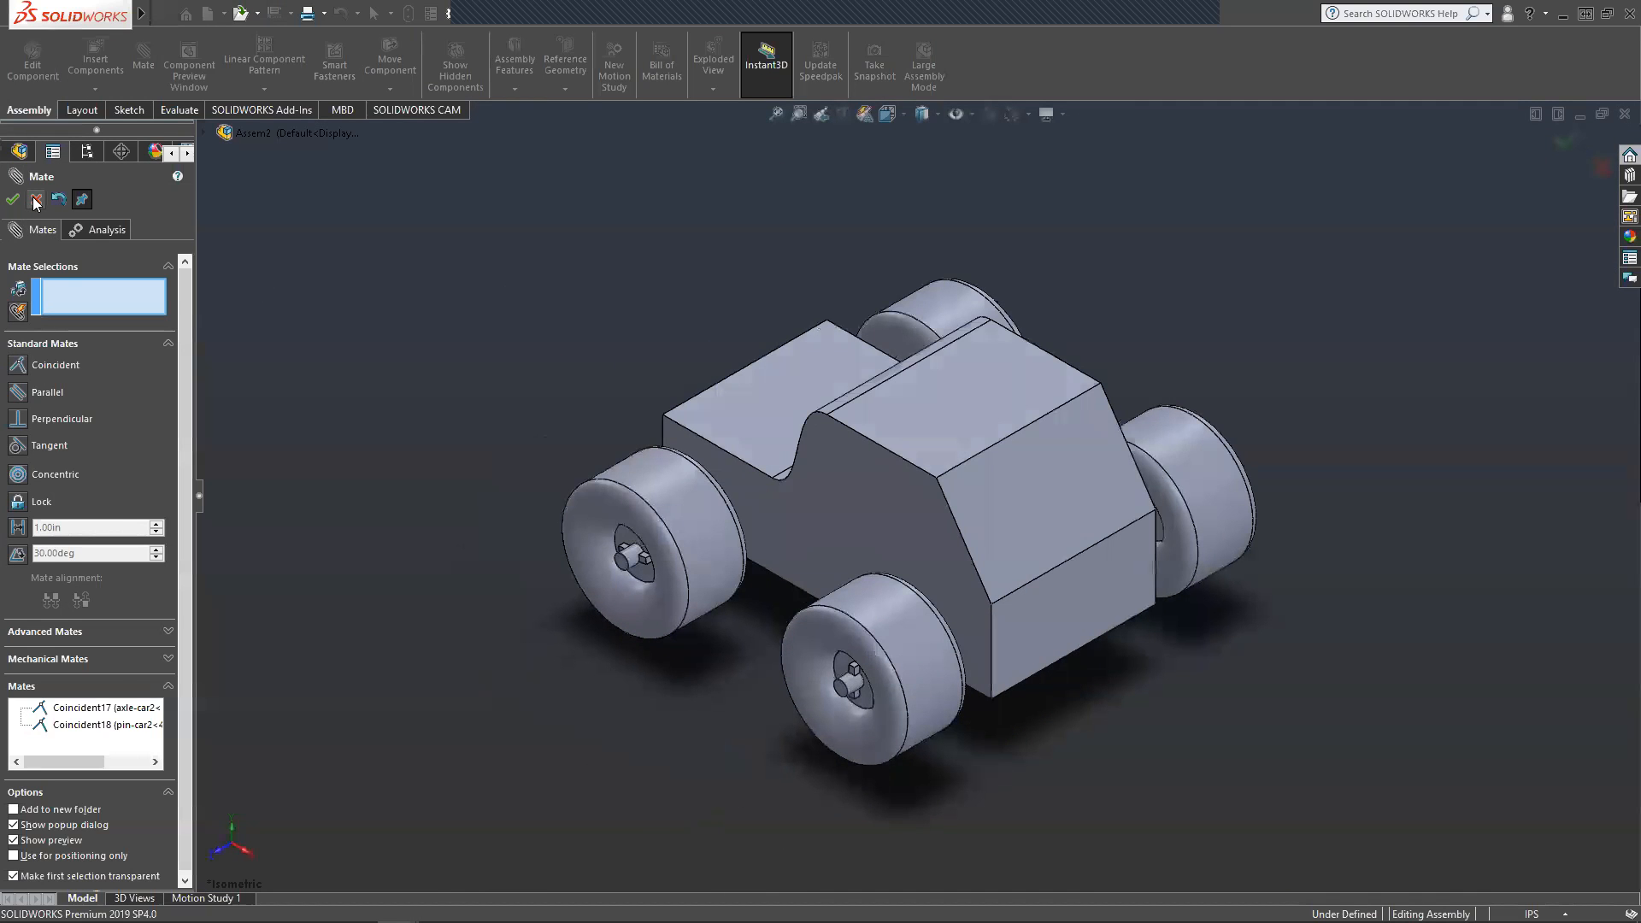
click(35, 200)
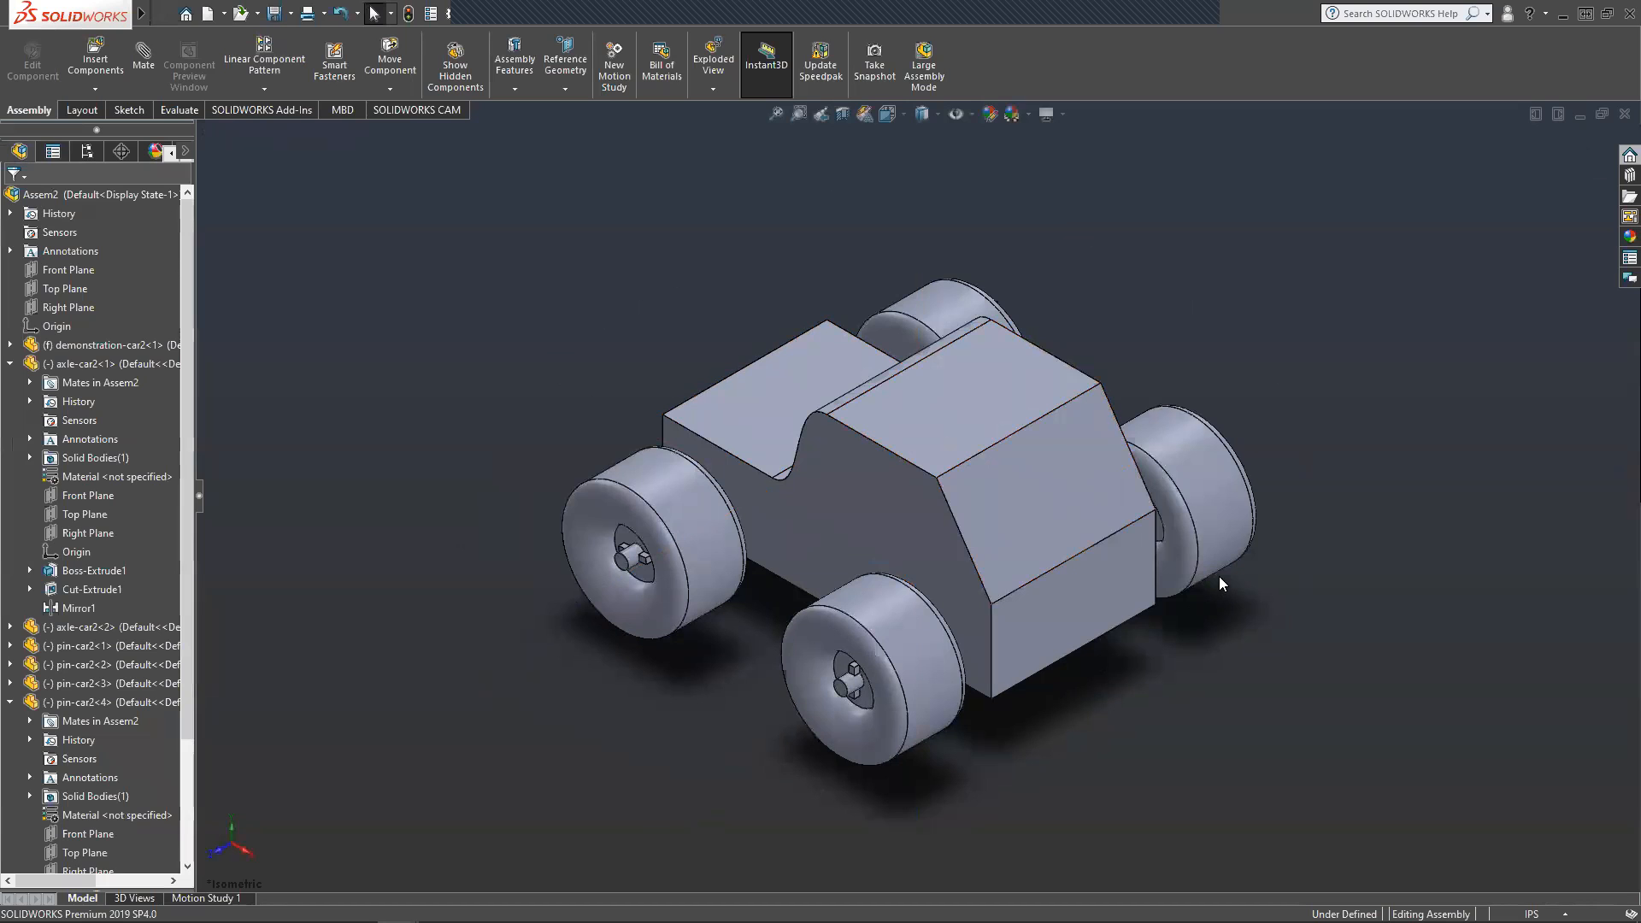
Collapse pin-car2<4> and axle-car2<1> in the feature tree and return the car to the isometric view.
middle_drag(1290, 575, 947, 678)
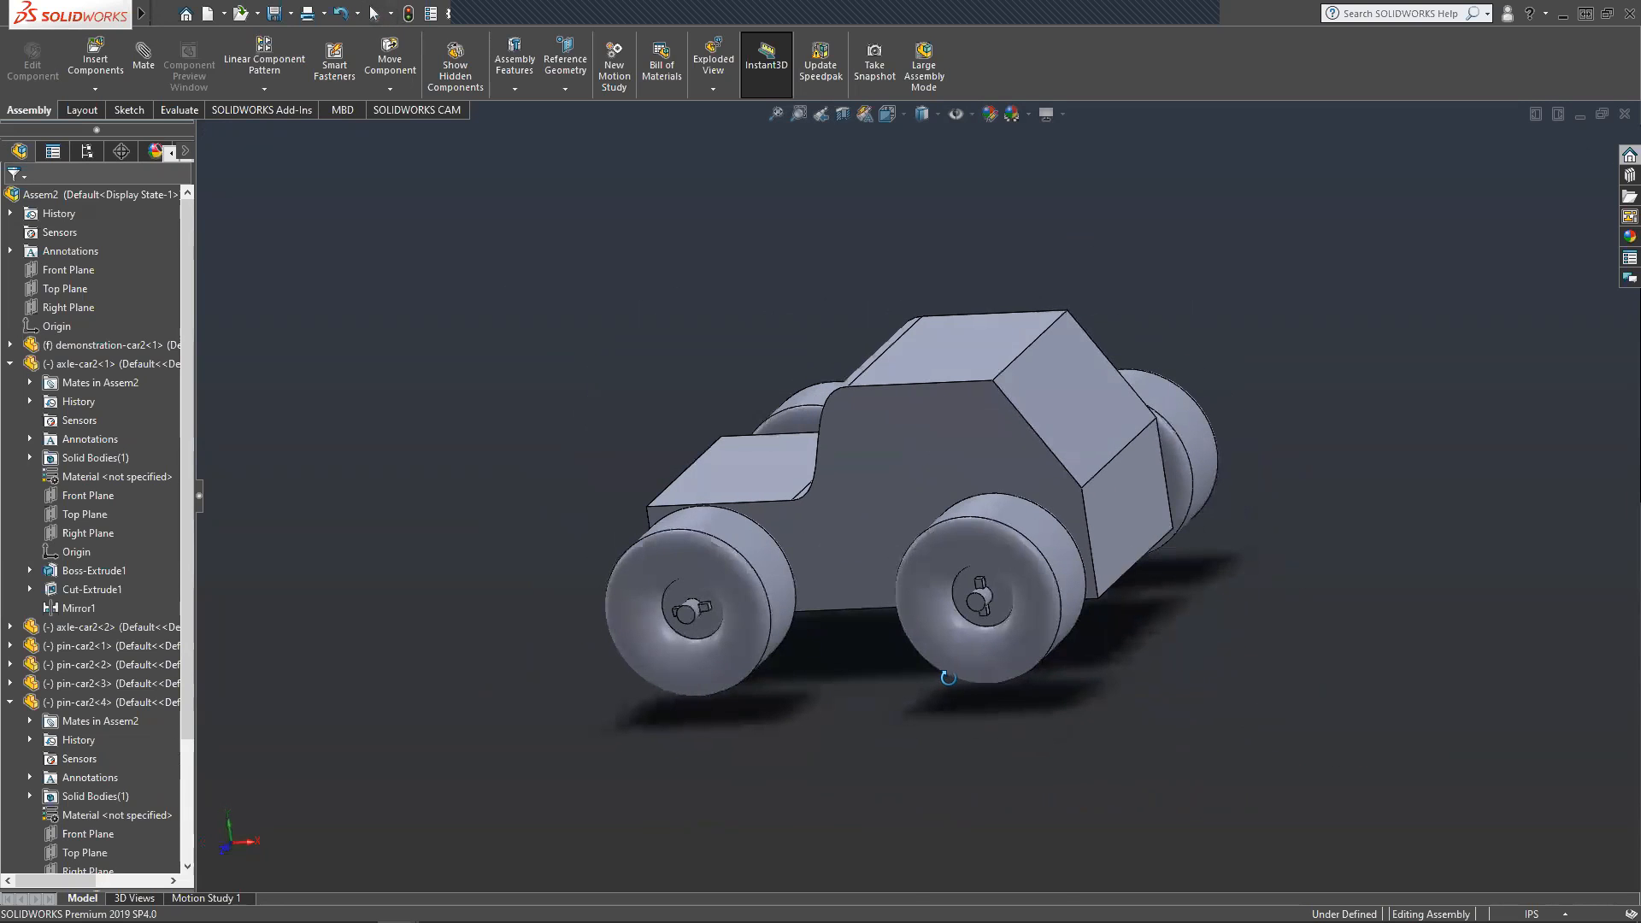
click(10, 701)
click(9, 363)
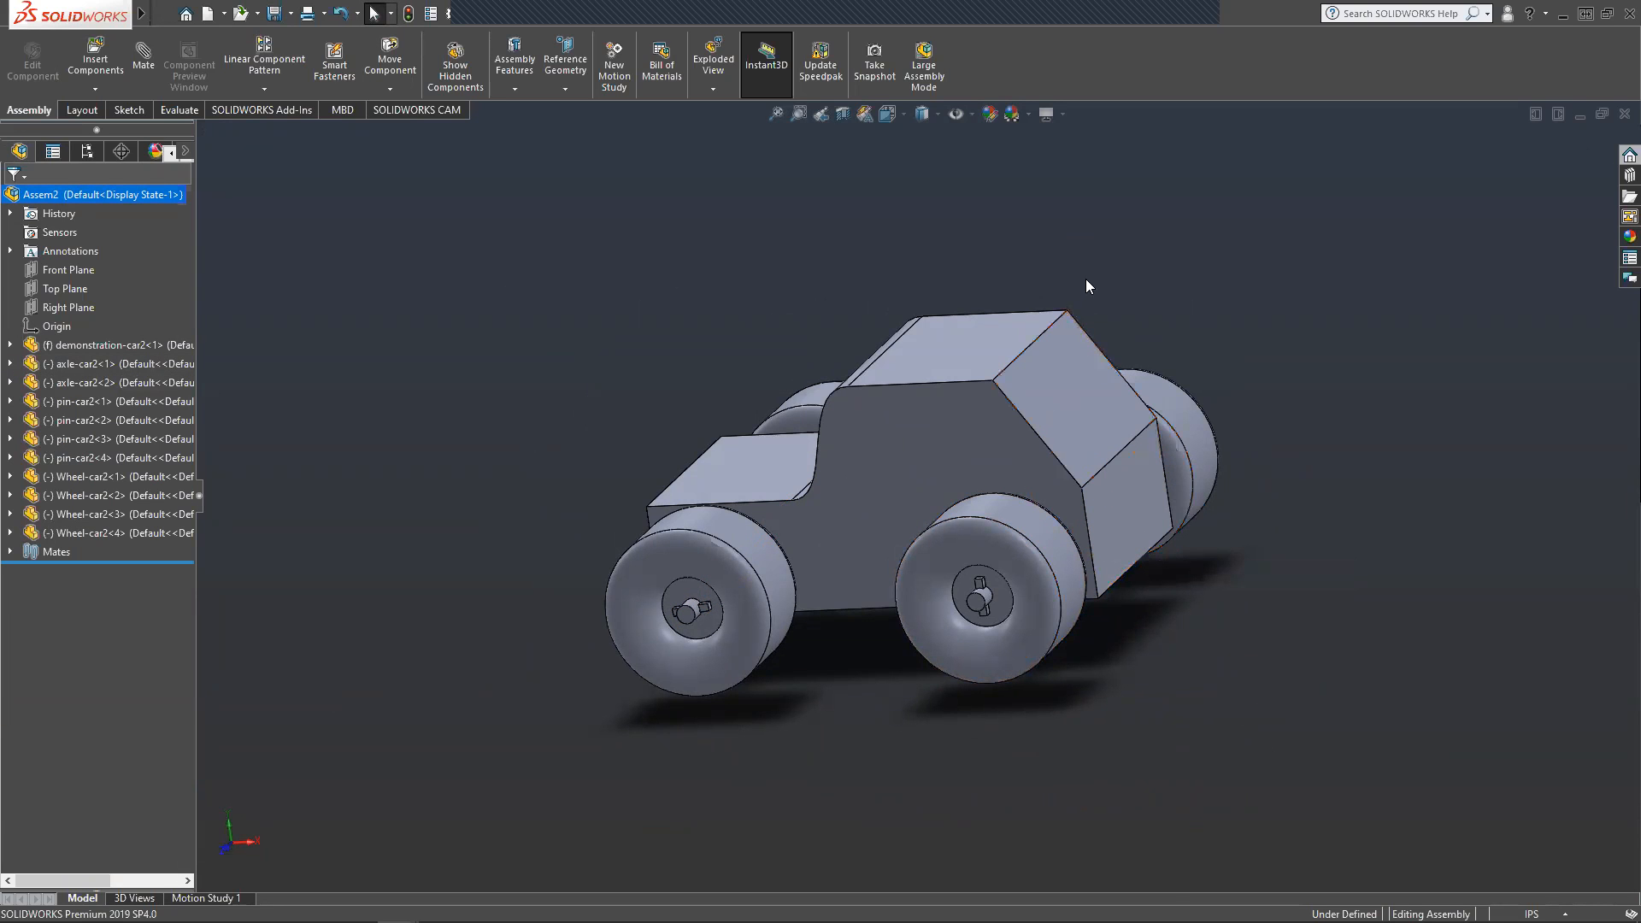
key(space)
click(516, 289)
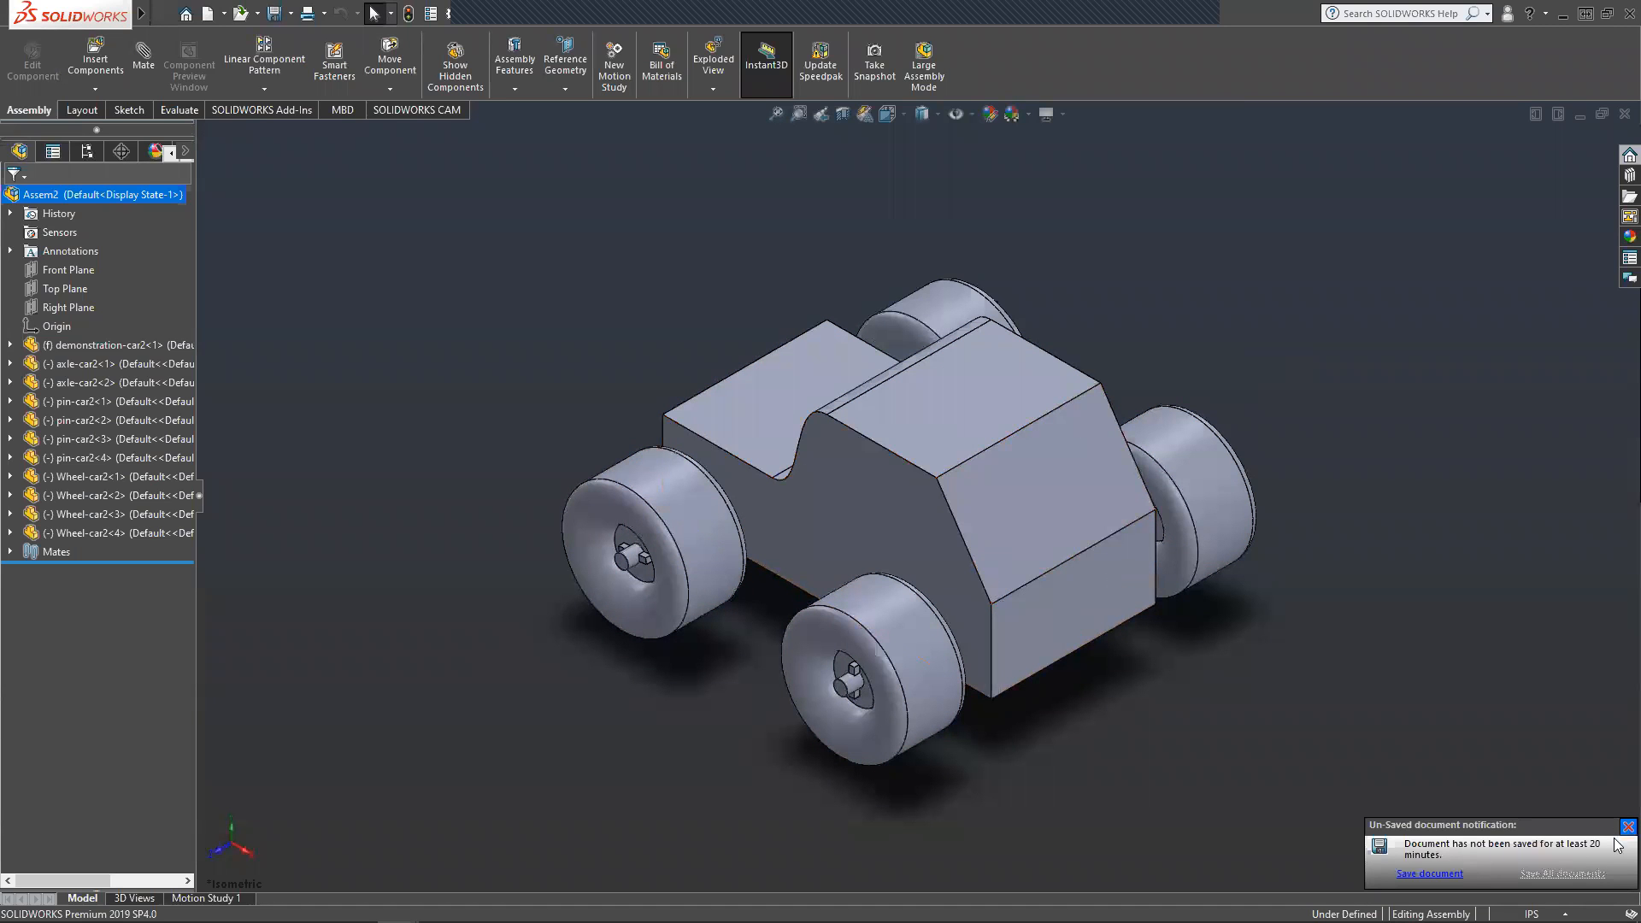
Start saving the assembly in the demonstration-car1 folder, basing the file name on the existing assembly and changing it to demonstration-car2.
click(278, 13)
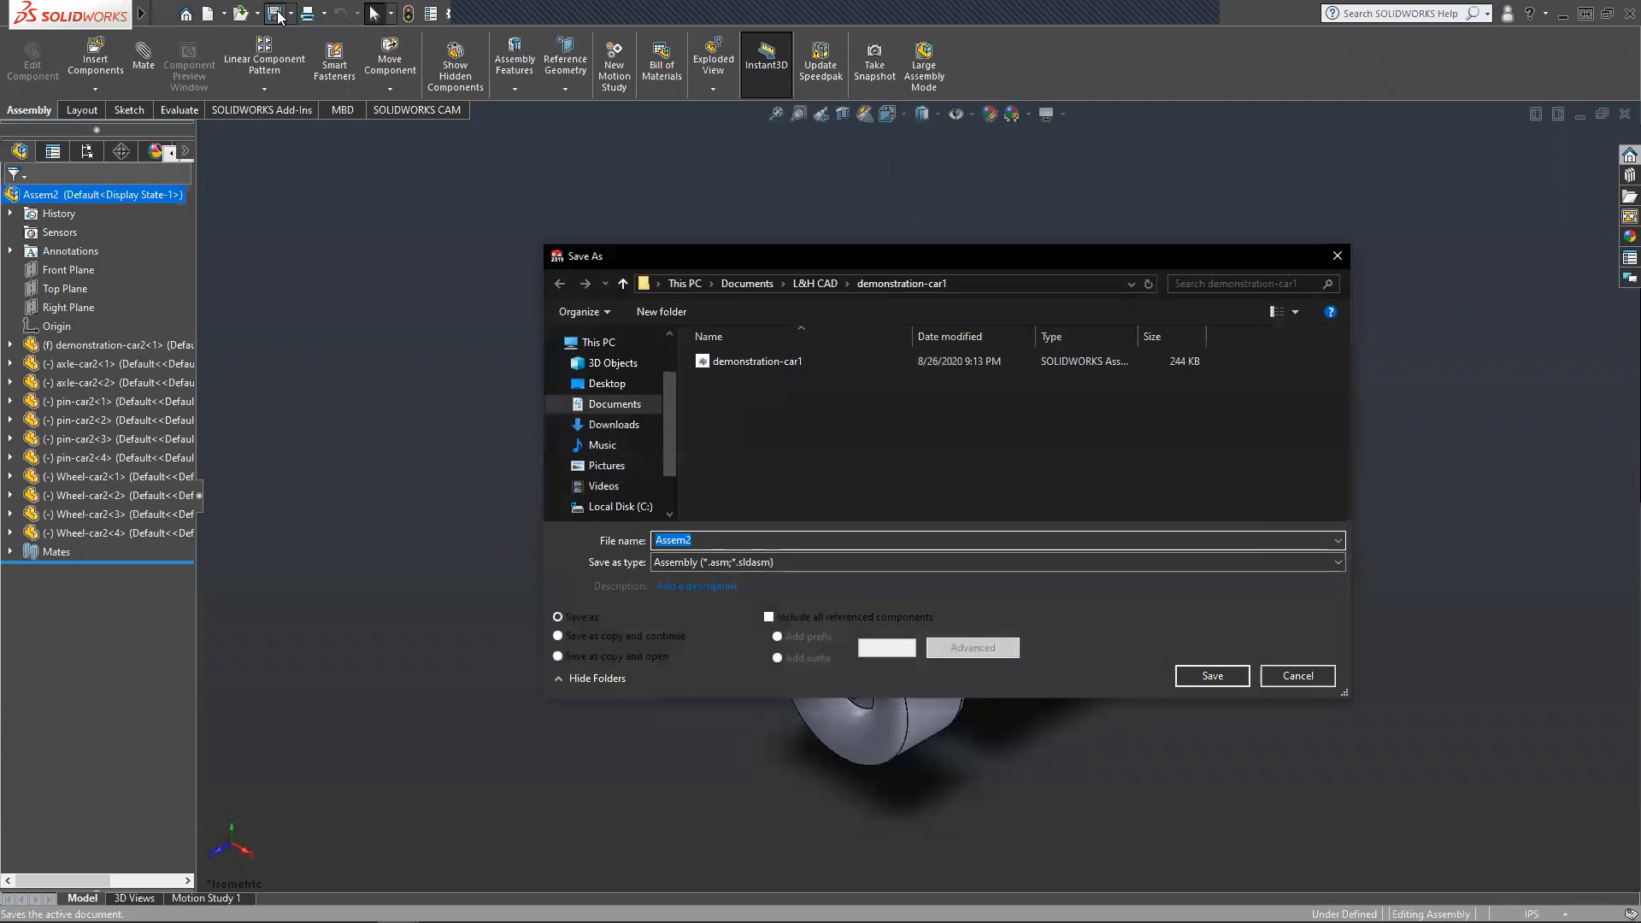
click(761, 354)
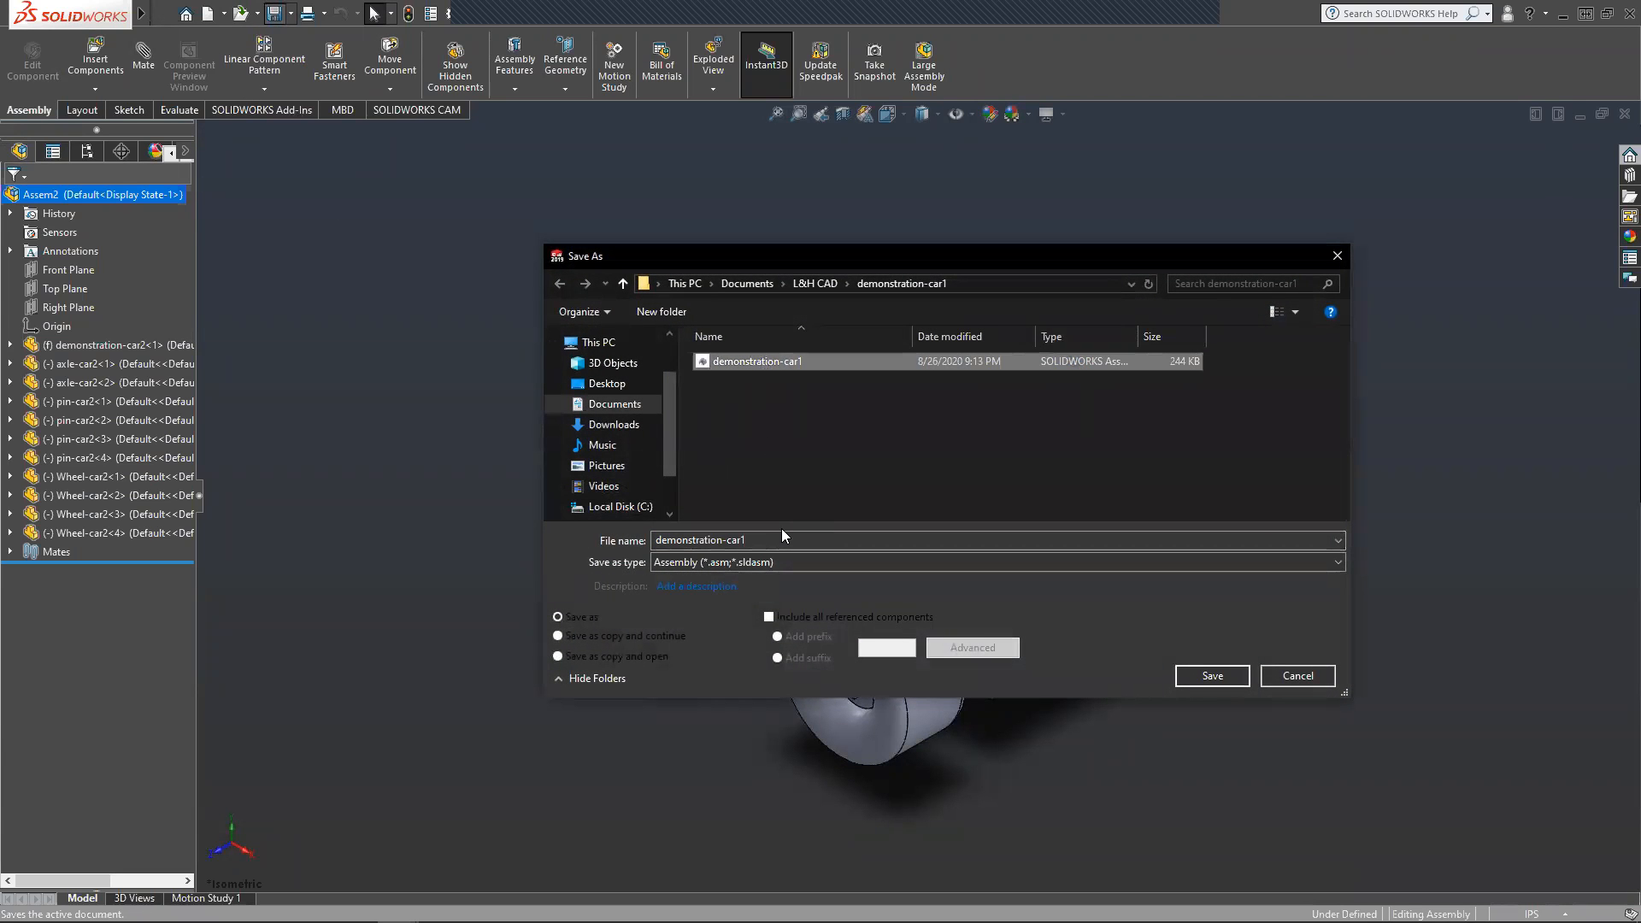
click(764, 545)
click(760, 541)
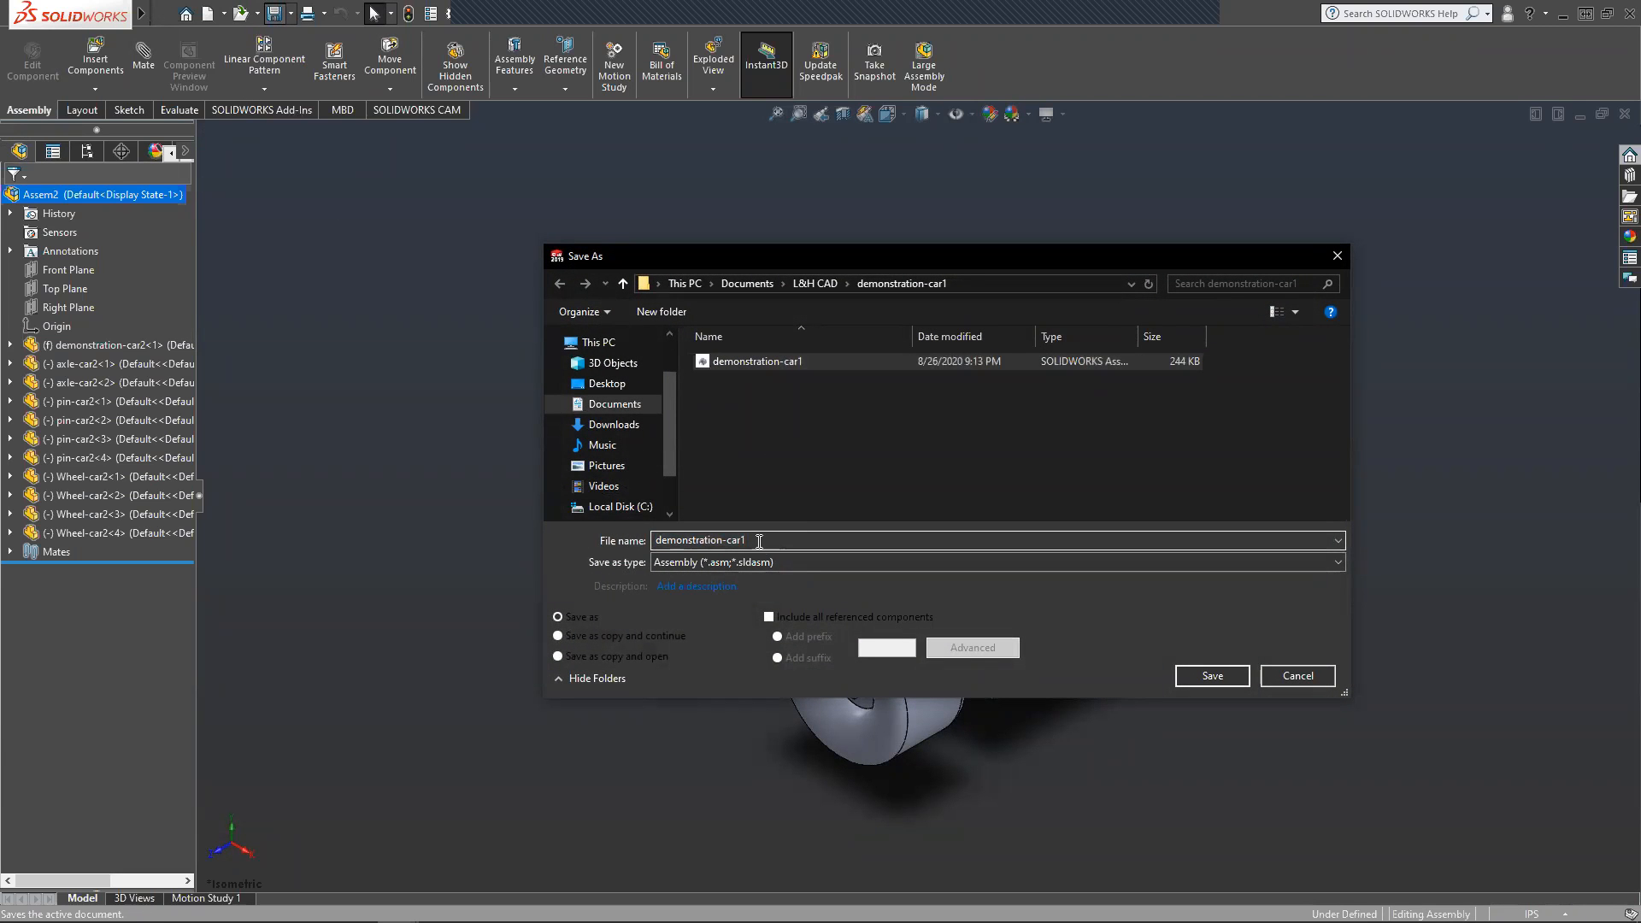
key(BackSpace)
text(2)
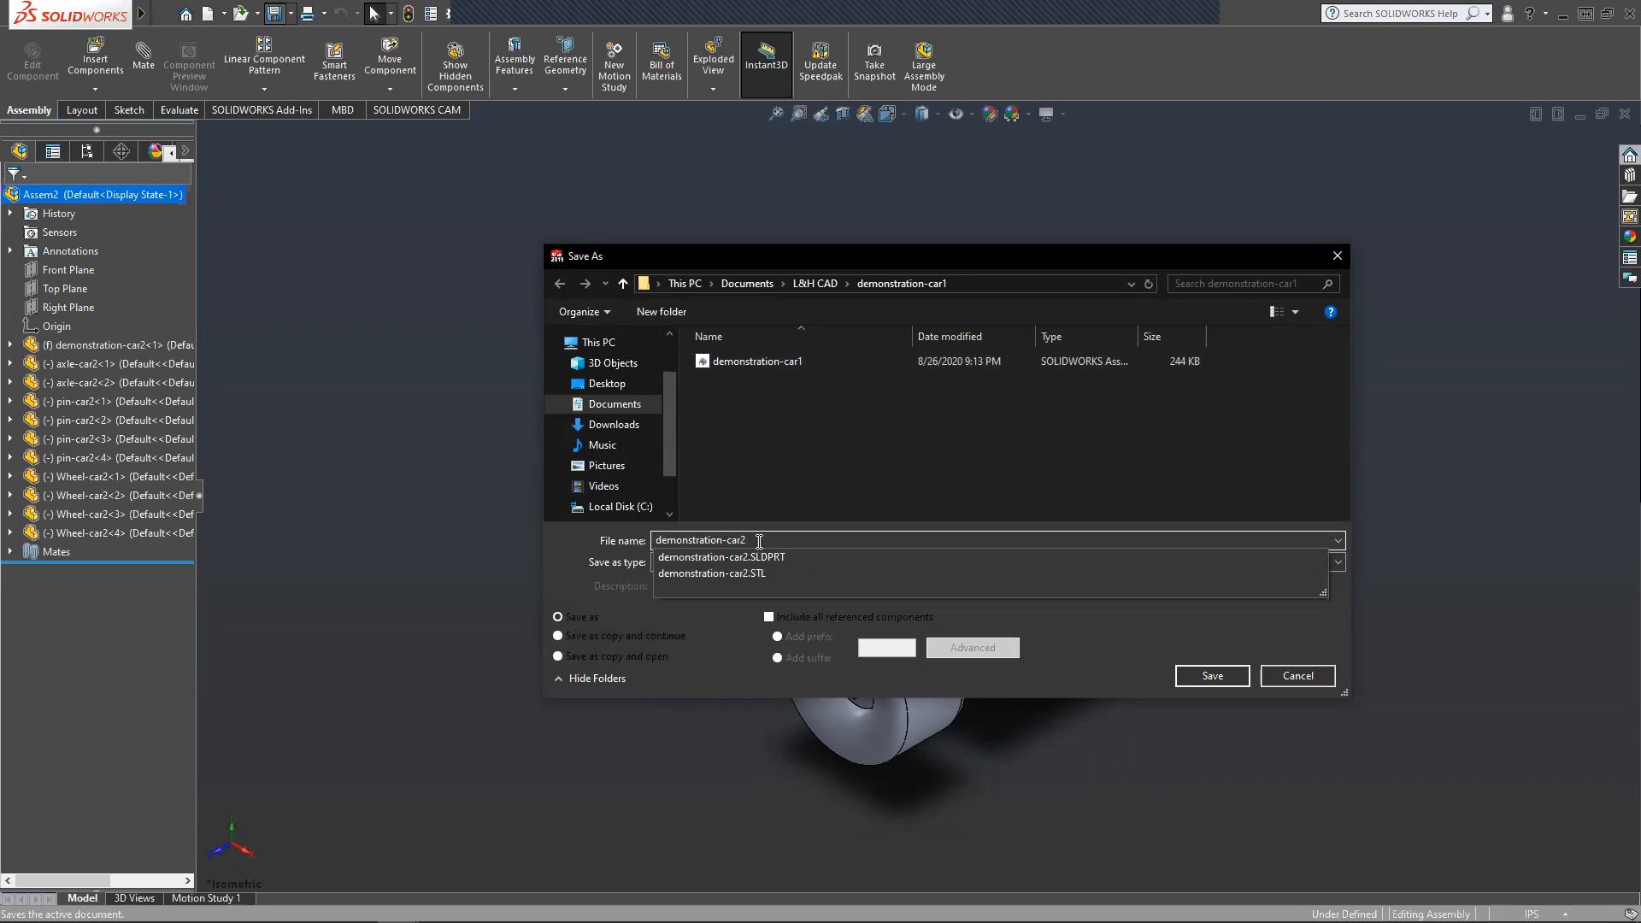
Choose Save as copy and open, extend the file name to demonstration-car2-assmebly, and save the assembly.
click(726, 653)
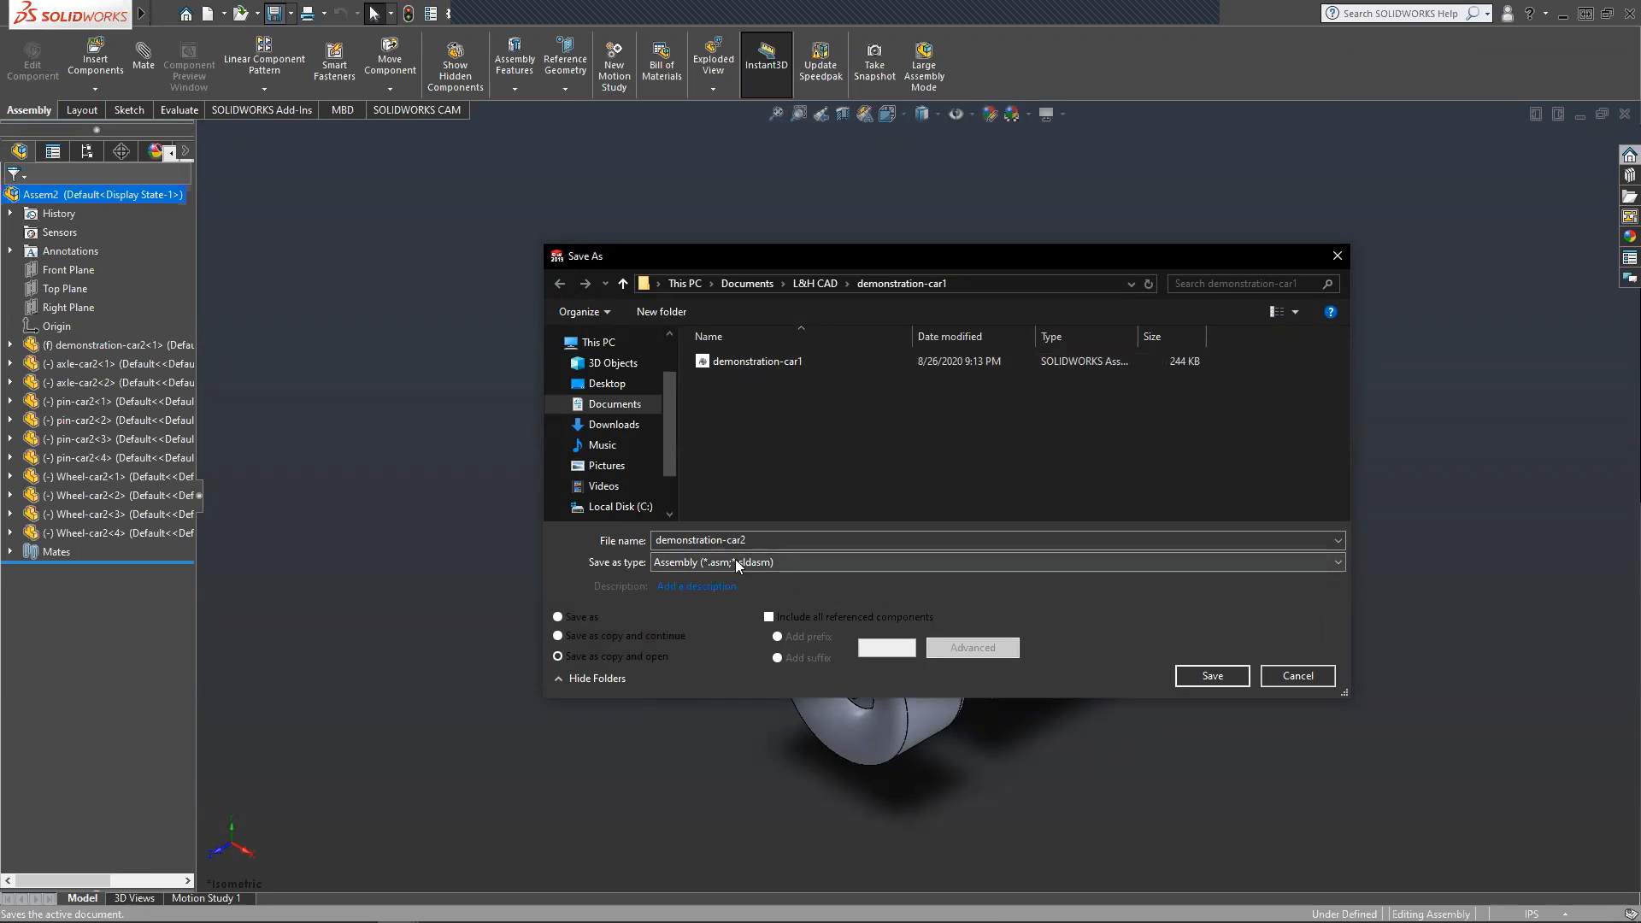
click(697, 586)
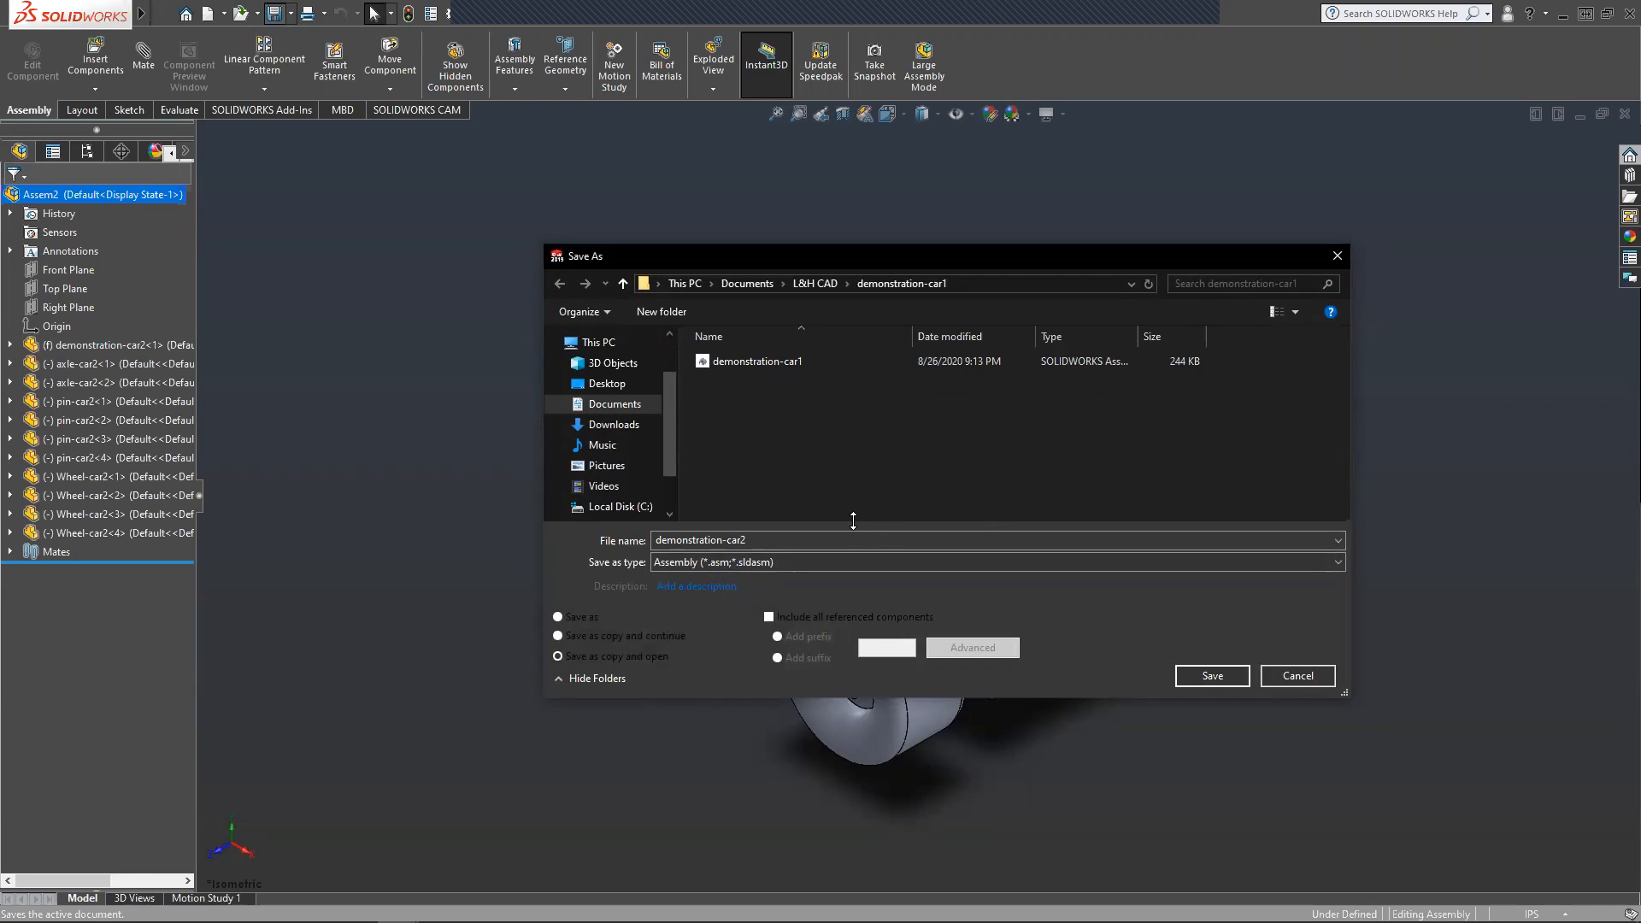
click(714, 584)
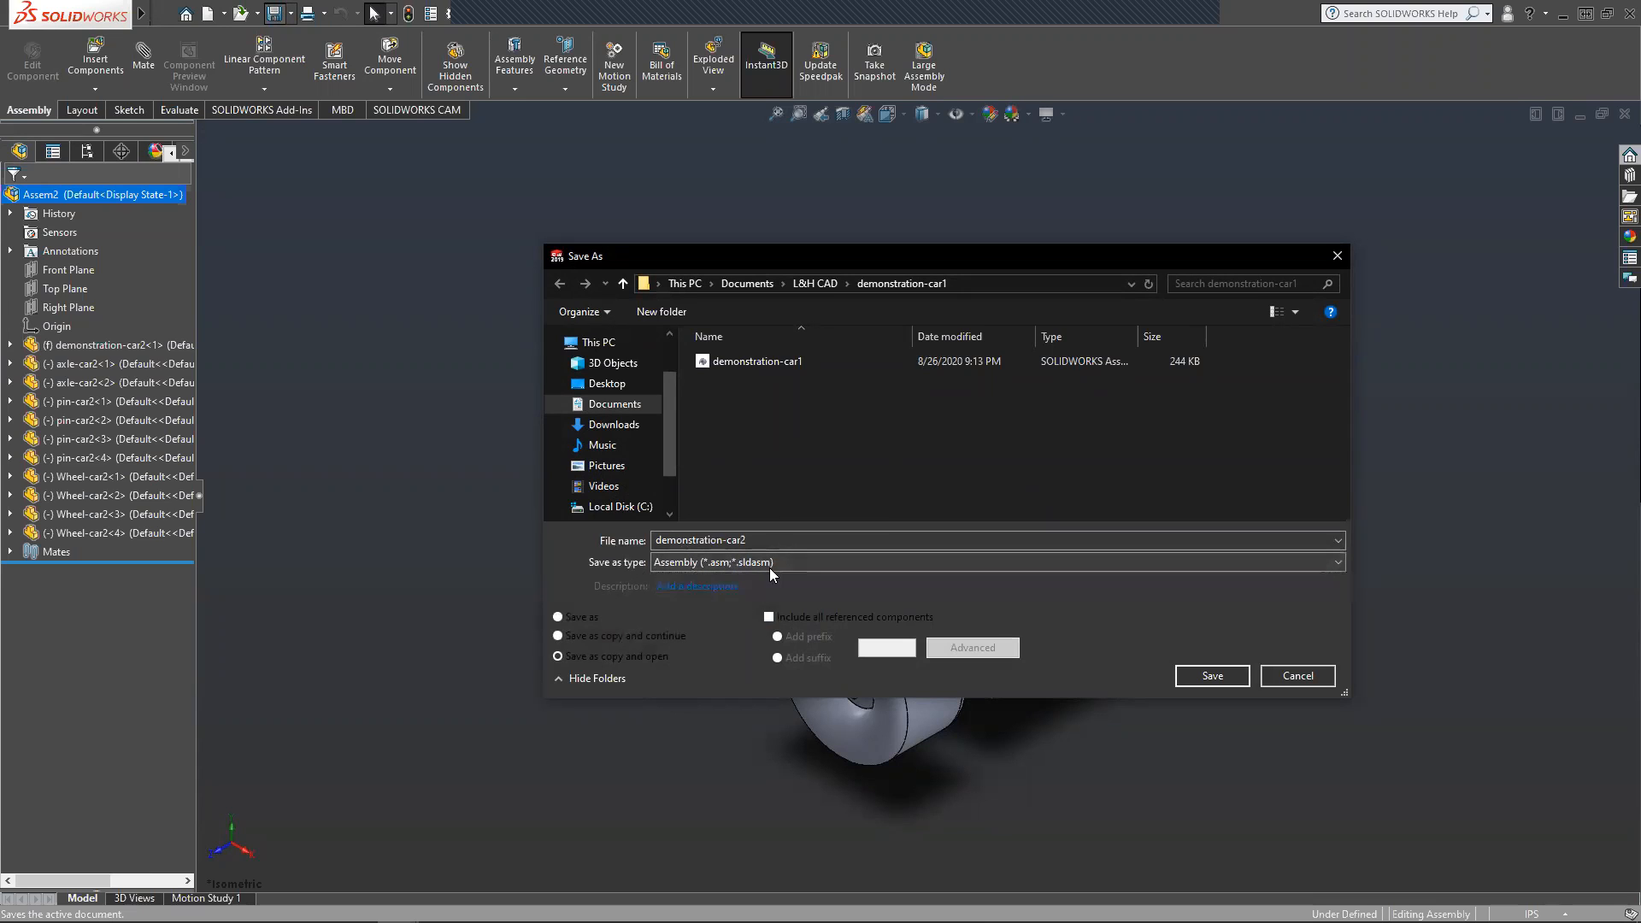
click(752, 540)
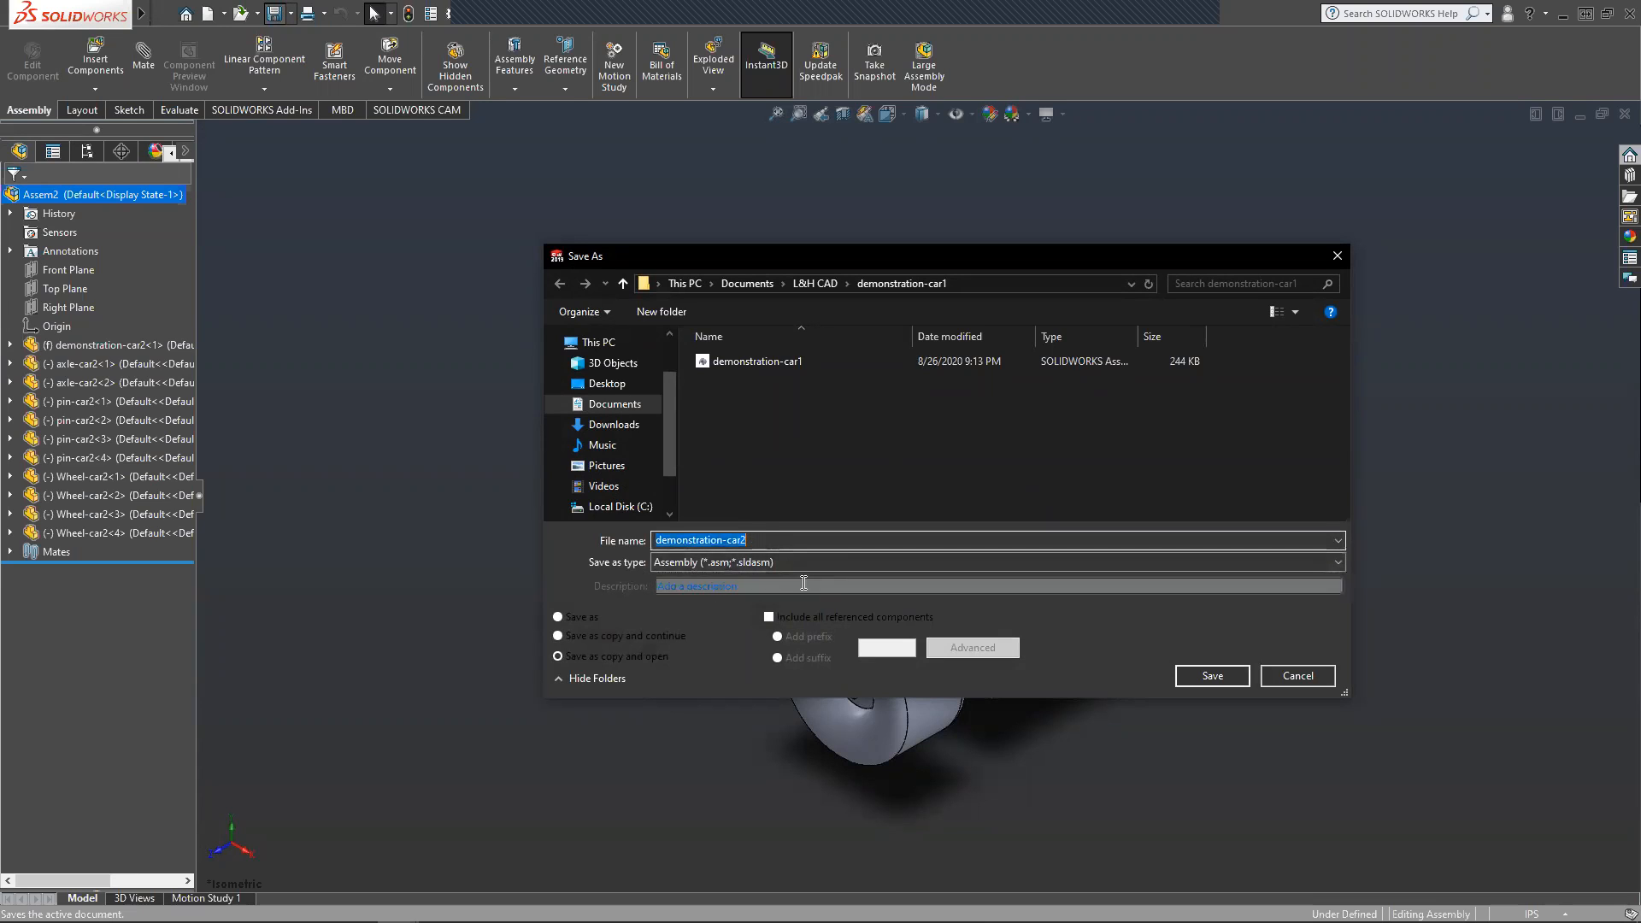
click(759, 541)
text(-aa)
key(BackSpace)
text(ssme)
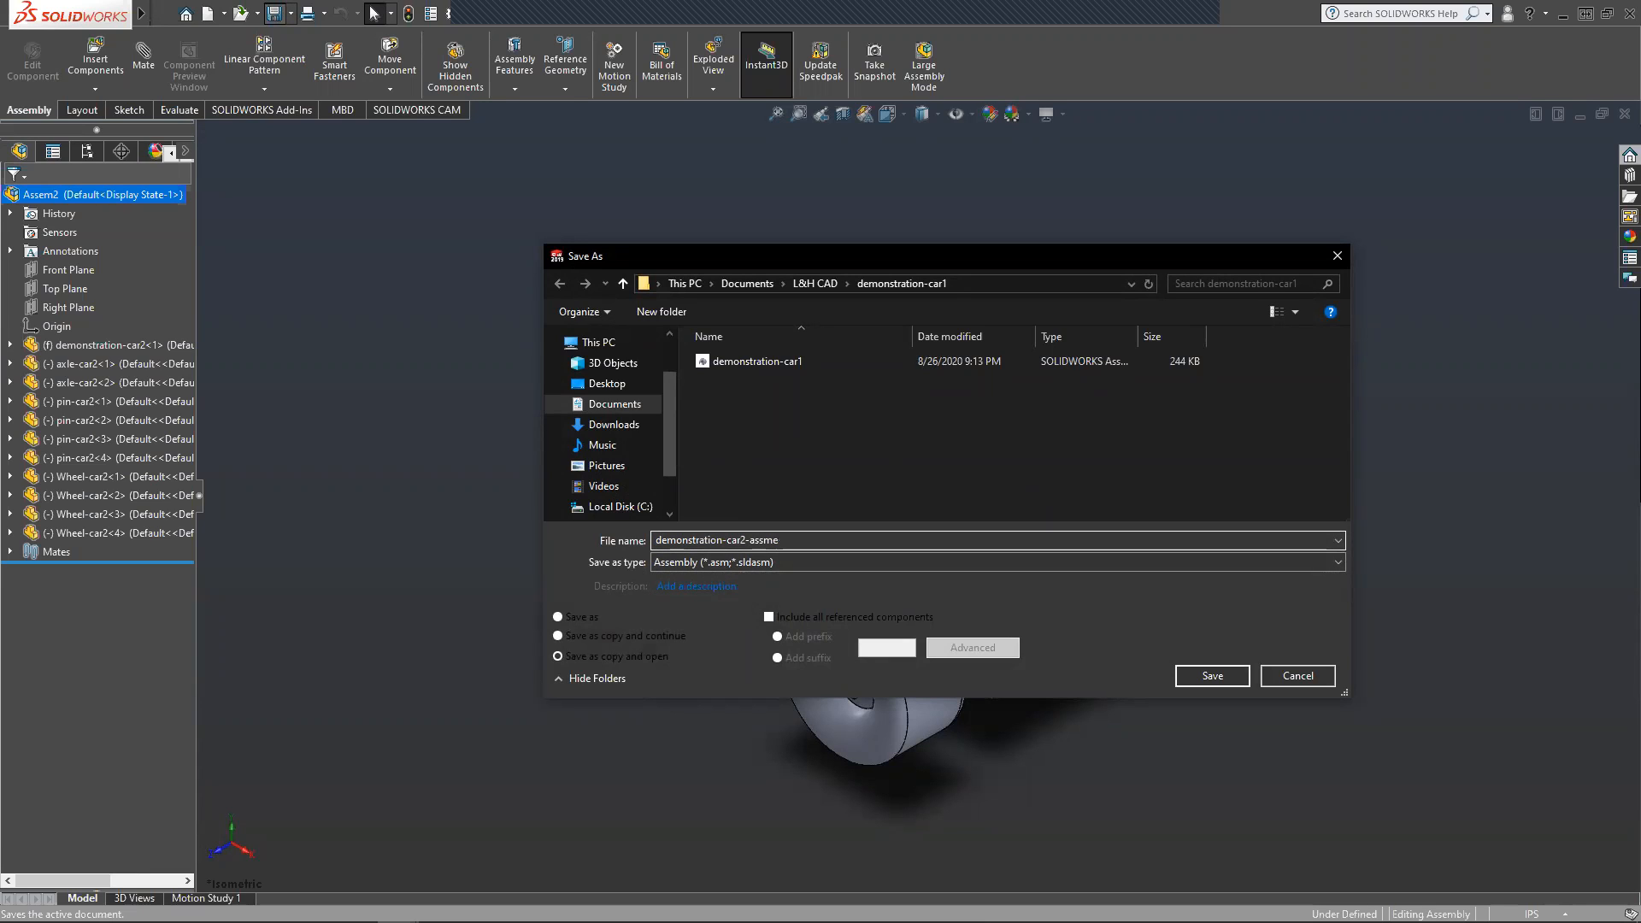
text(bly)
click(1222, 675)
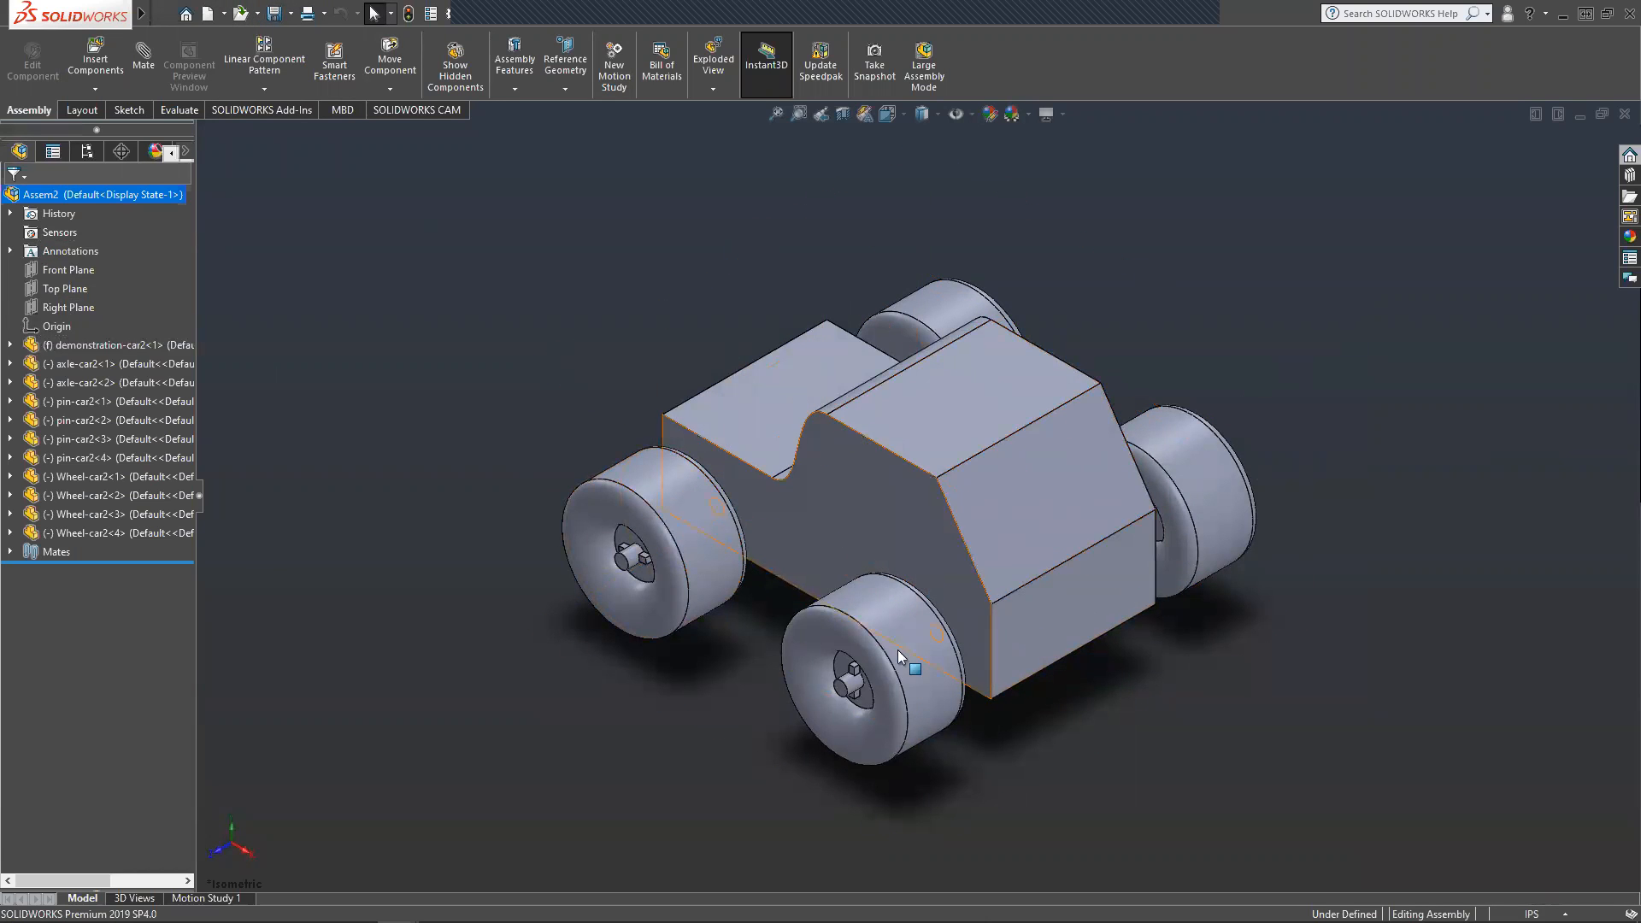
Edit the body part demonstration-car2<1> within the assembly, first saving the assembly over the existing demonstration-car2-assmebly file.
click(11, 345)
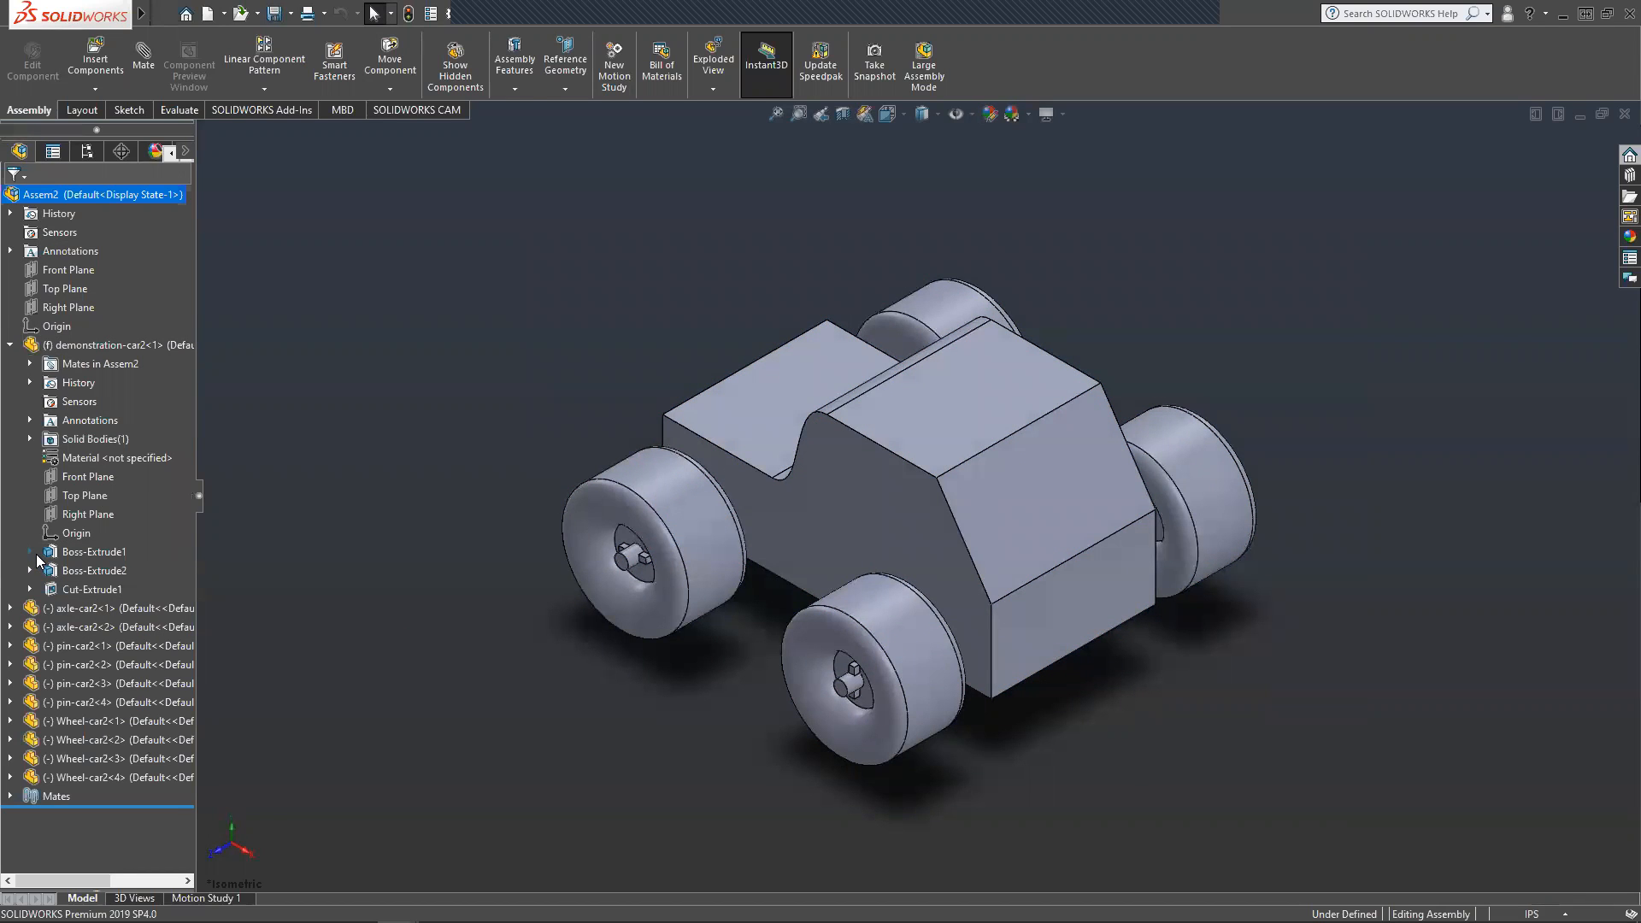
right_click(92, 346)
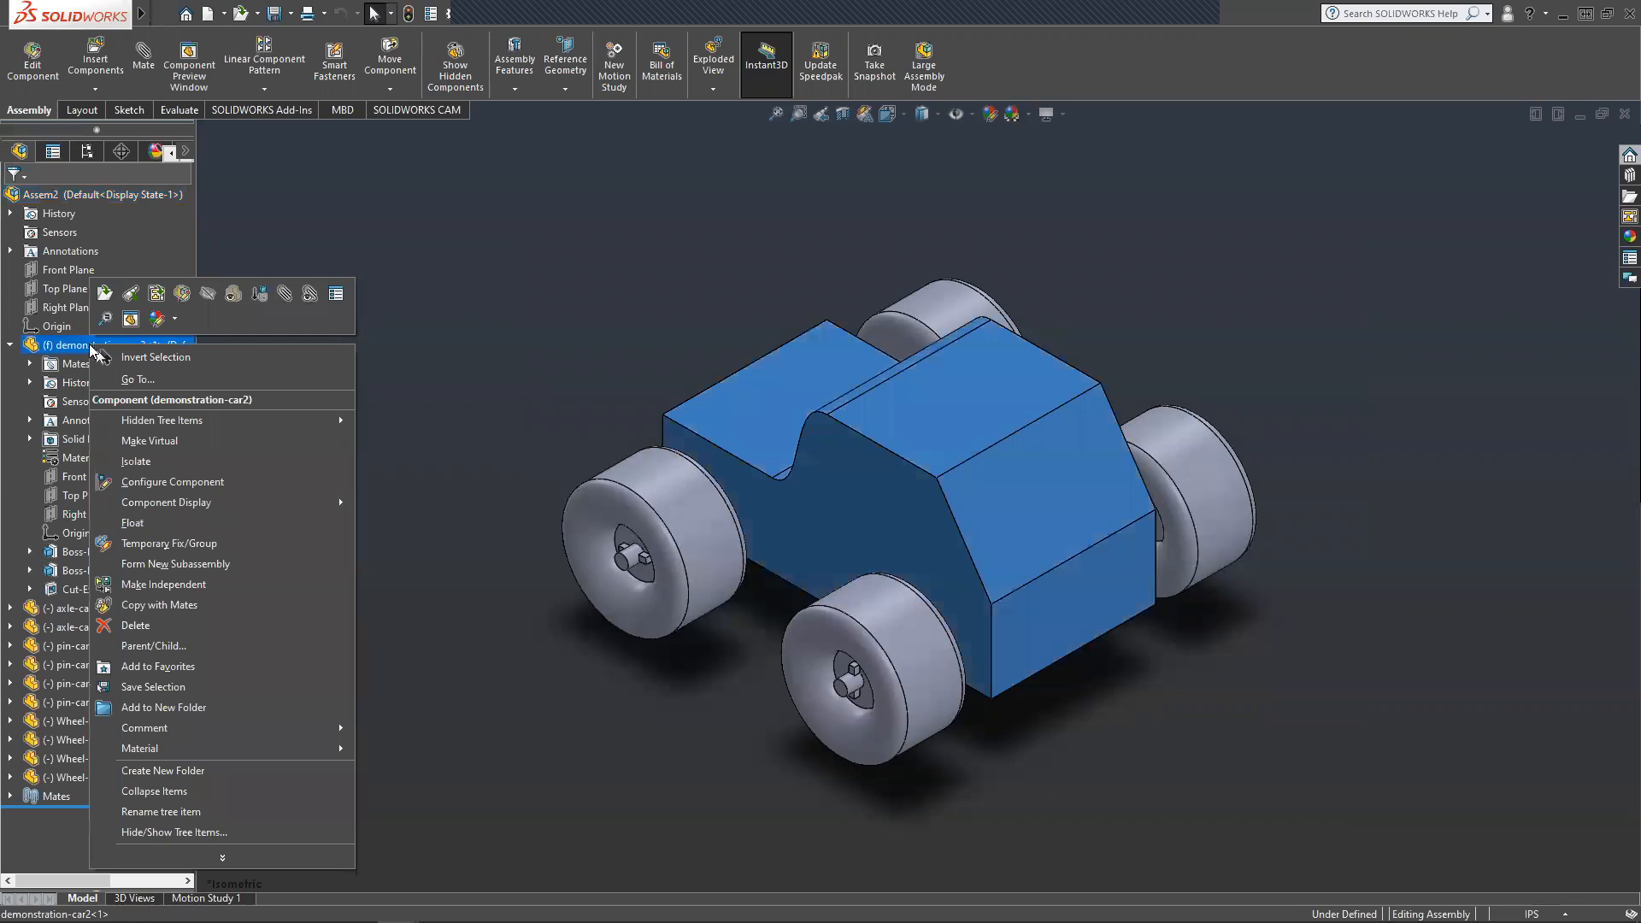
click(181, 294)
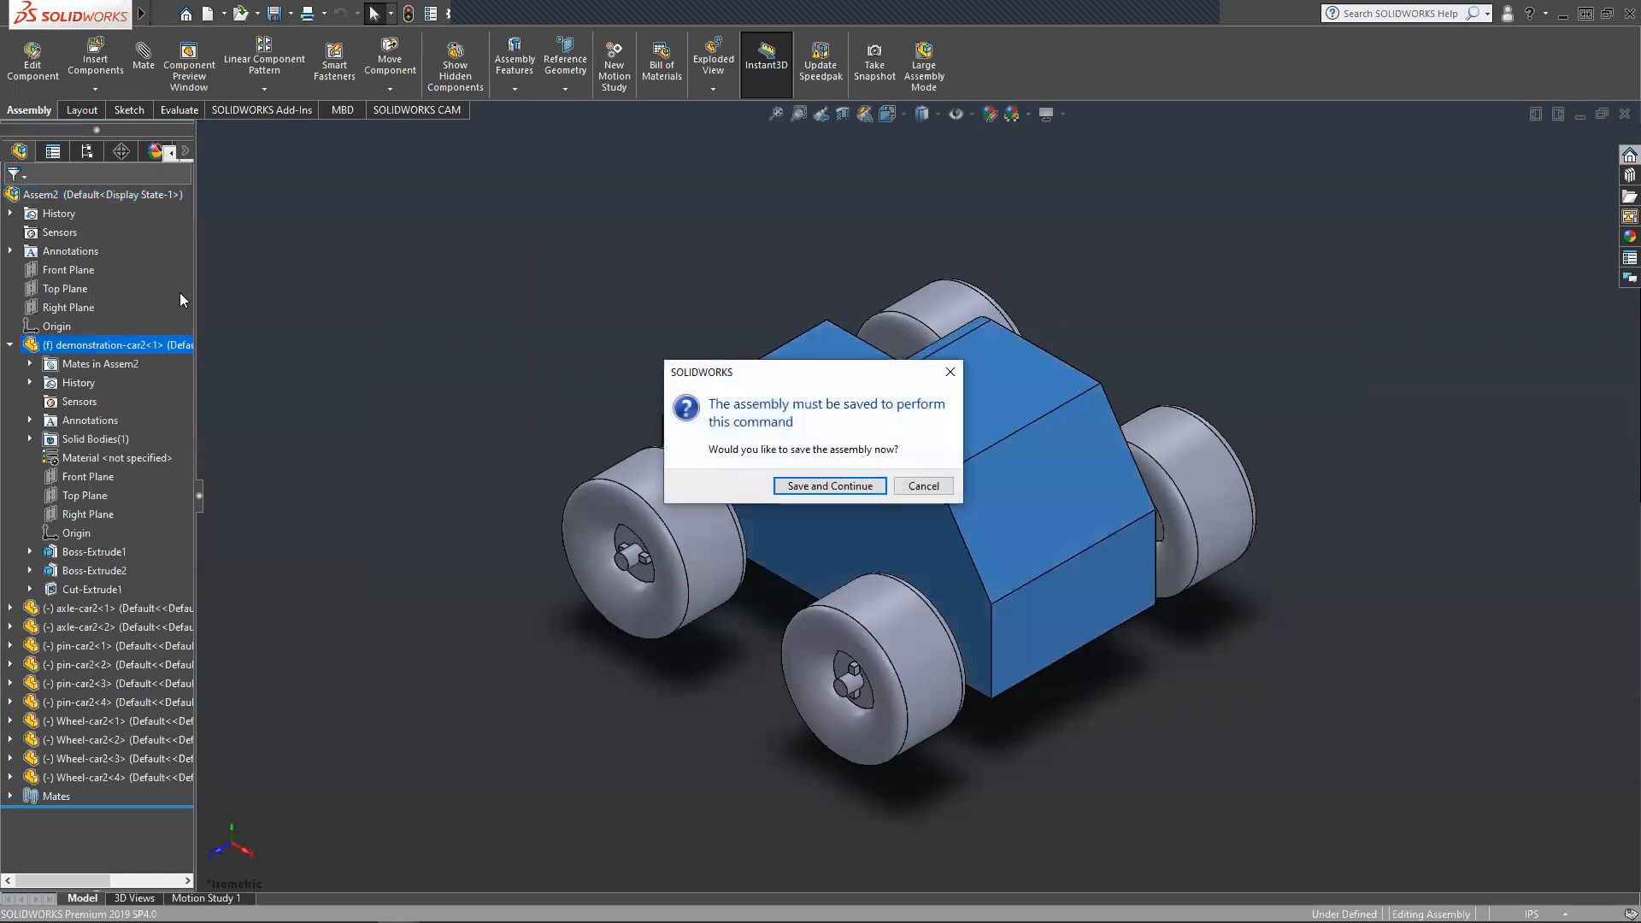
click(805, 487)
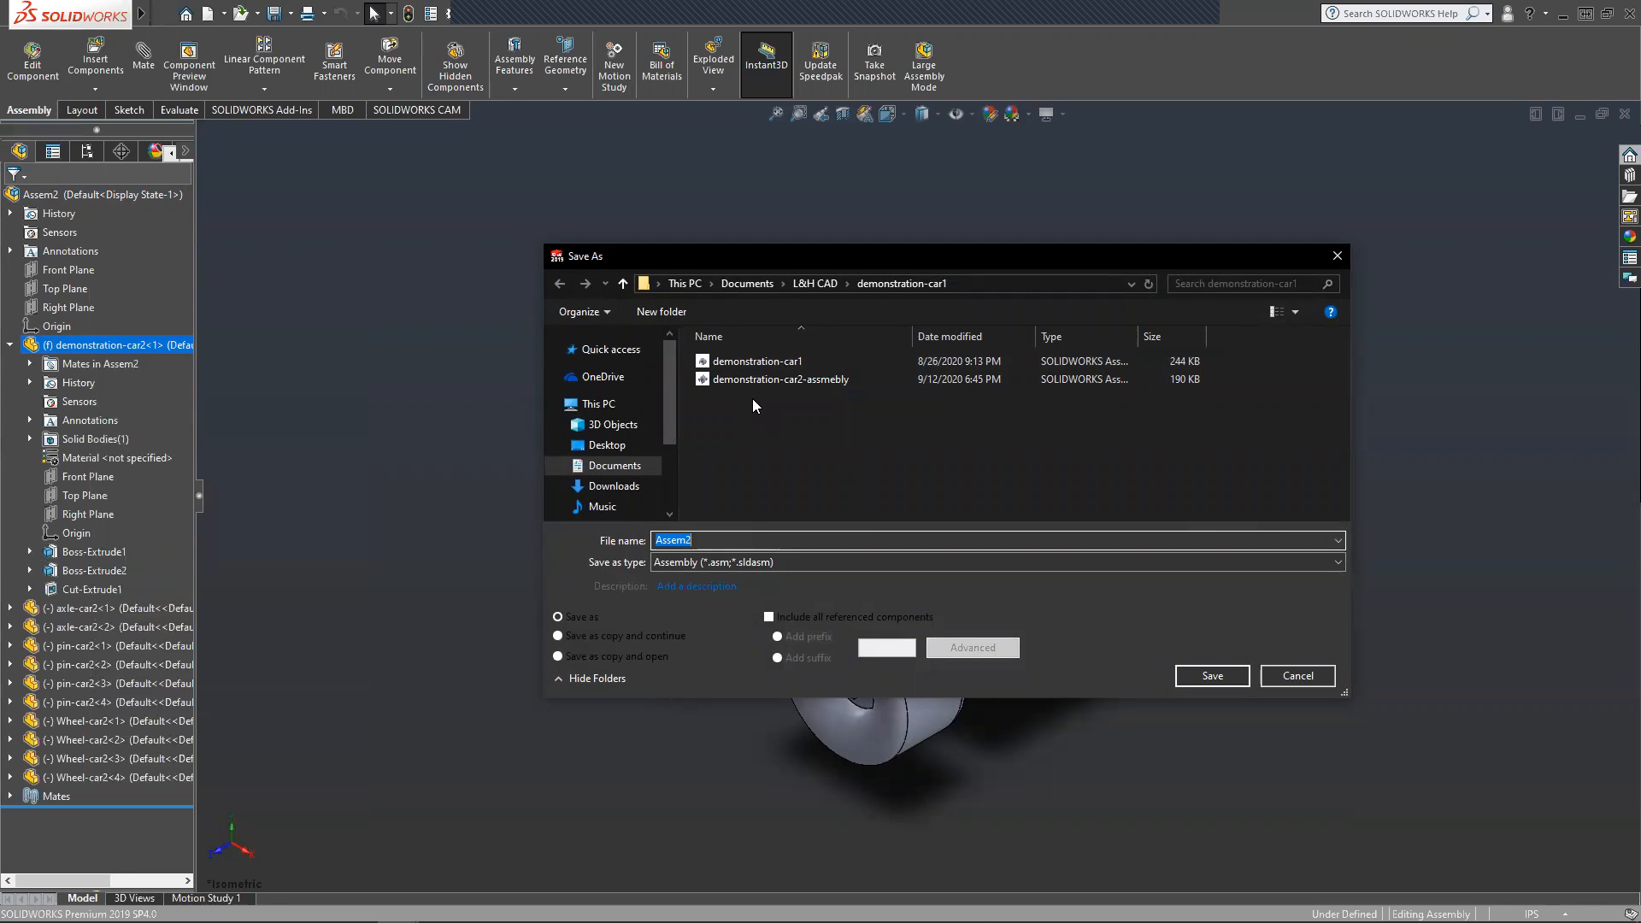
click(794, 387)
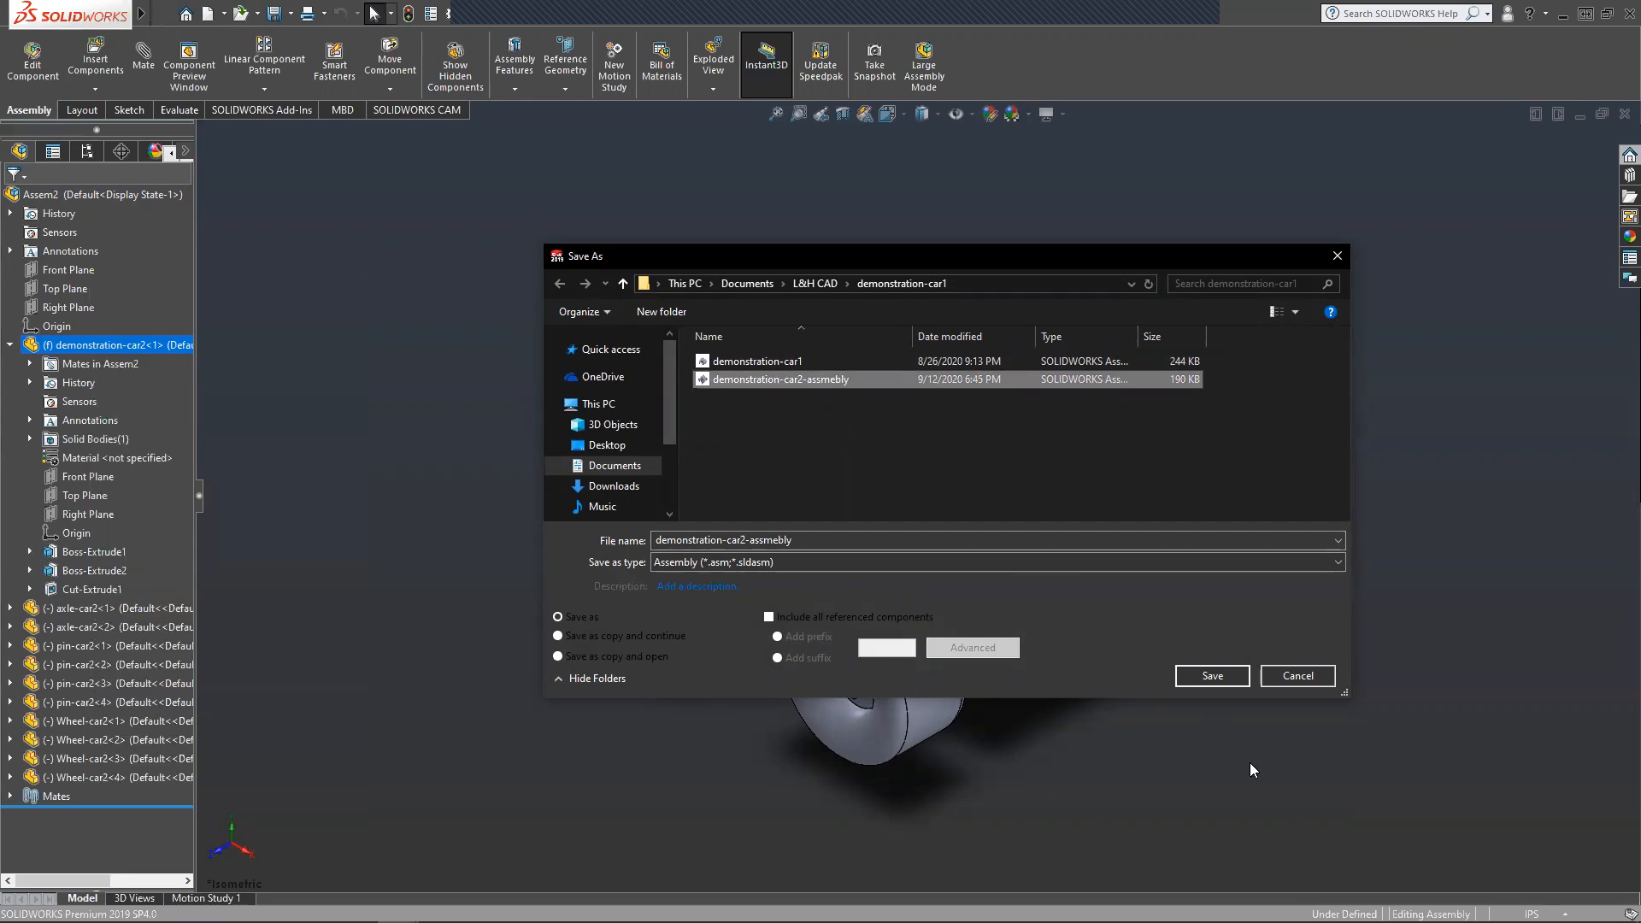
click(1212, 677)
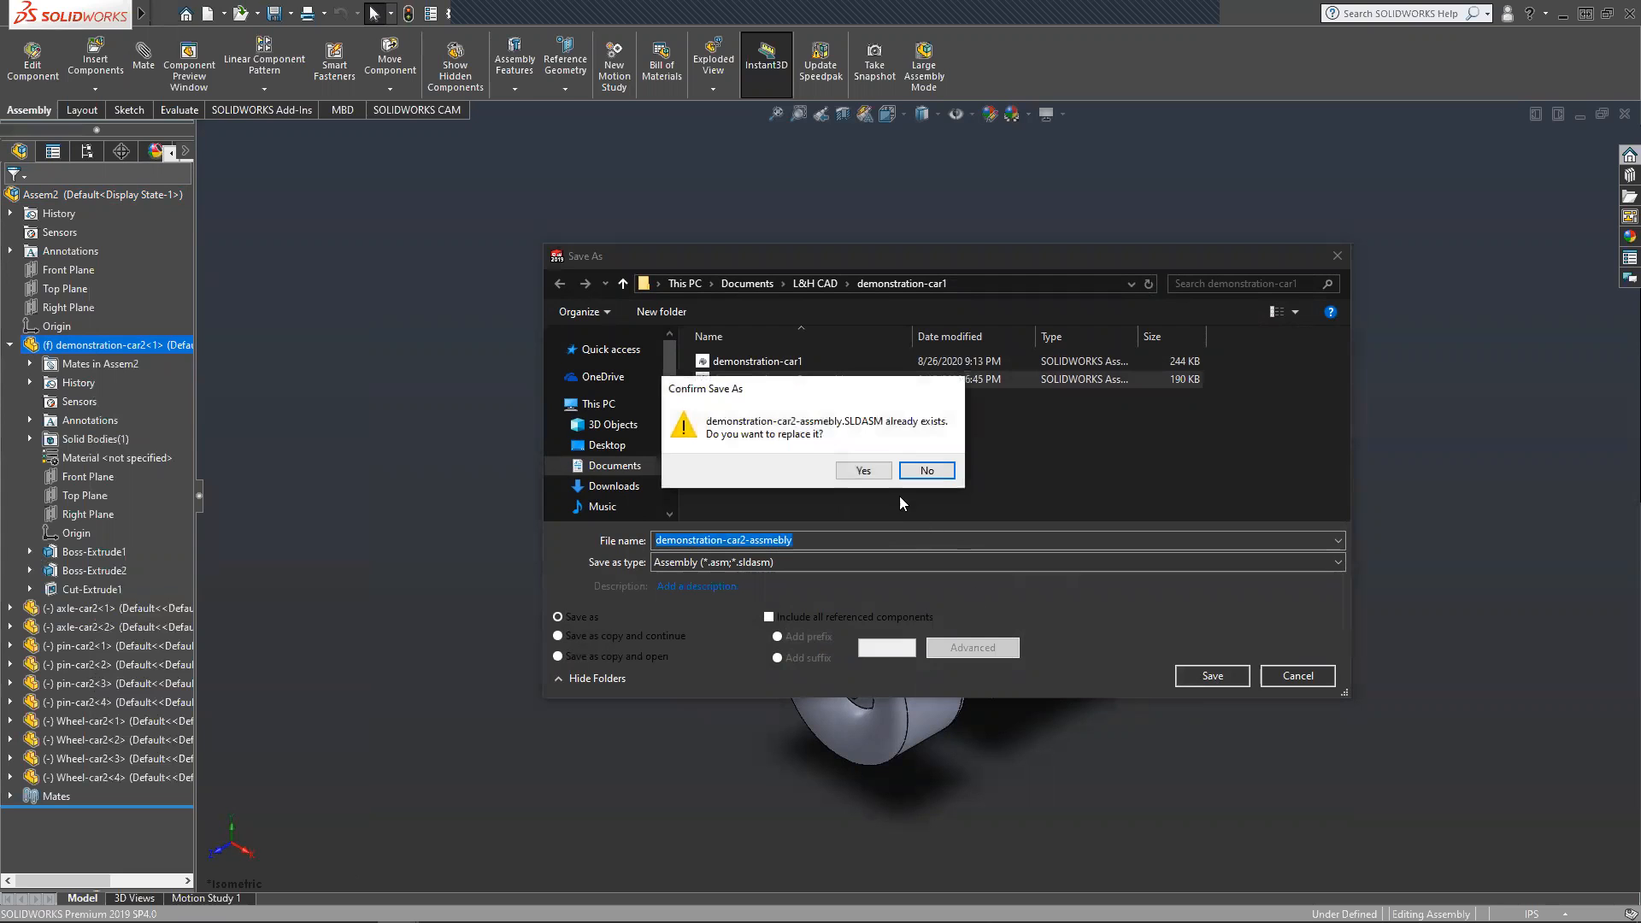
click(863, 470)
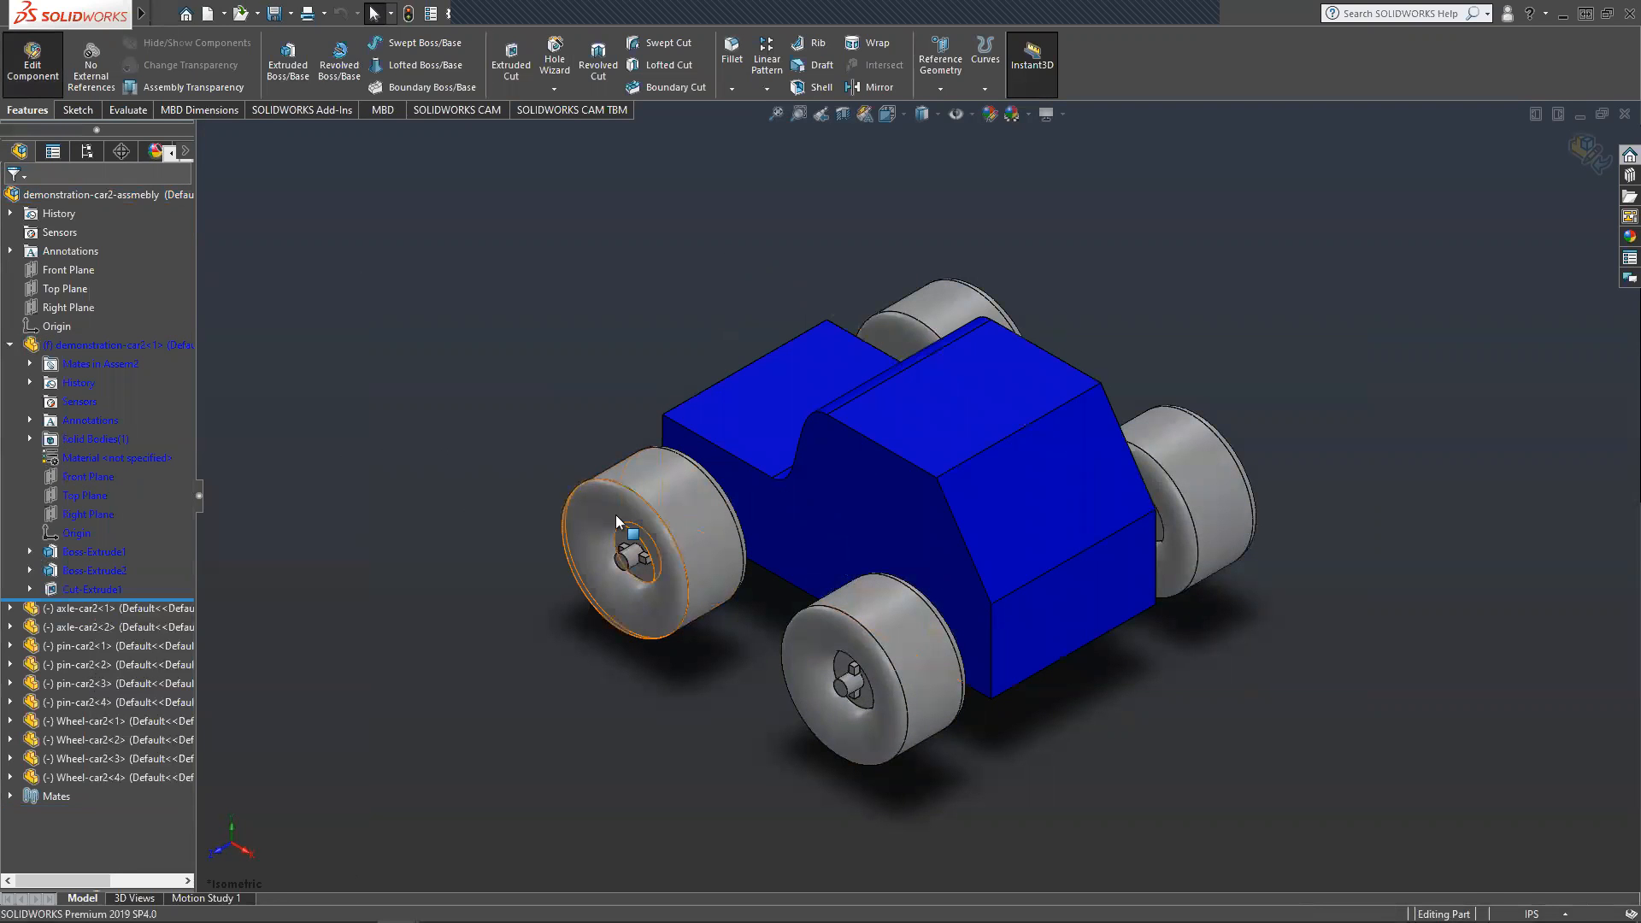
middle_drag(477, 499, 903, 640)
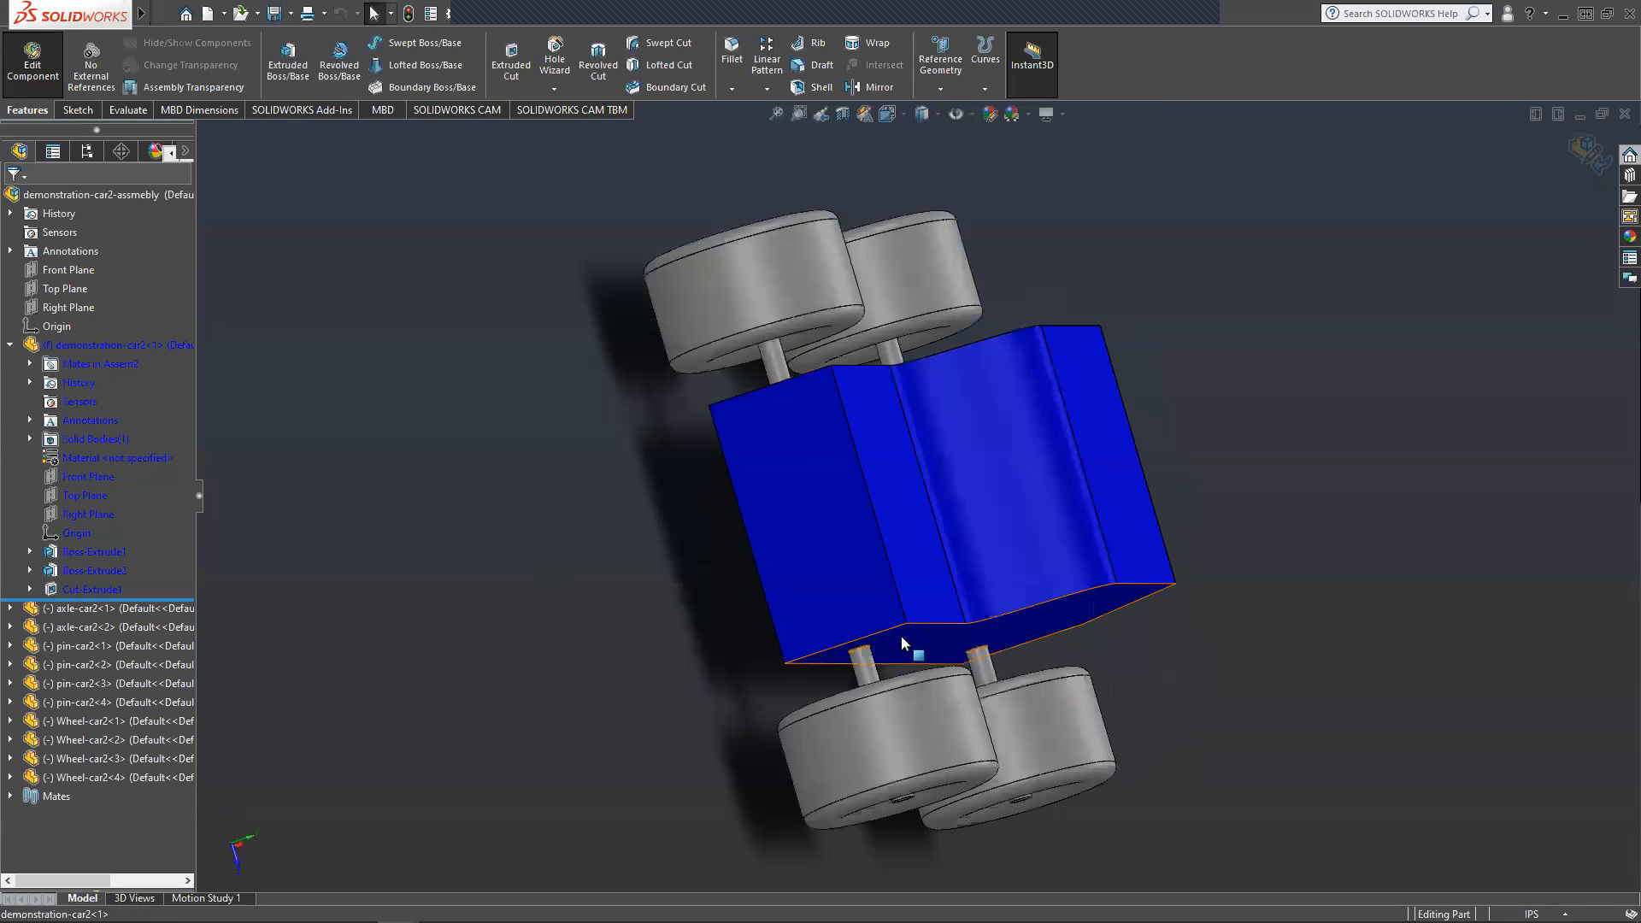
middle_drag(1117, 647, 1186, 424)
scroll(1186, 424, down, 2)
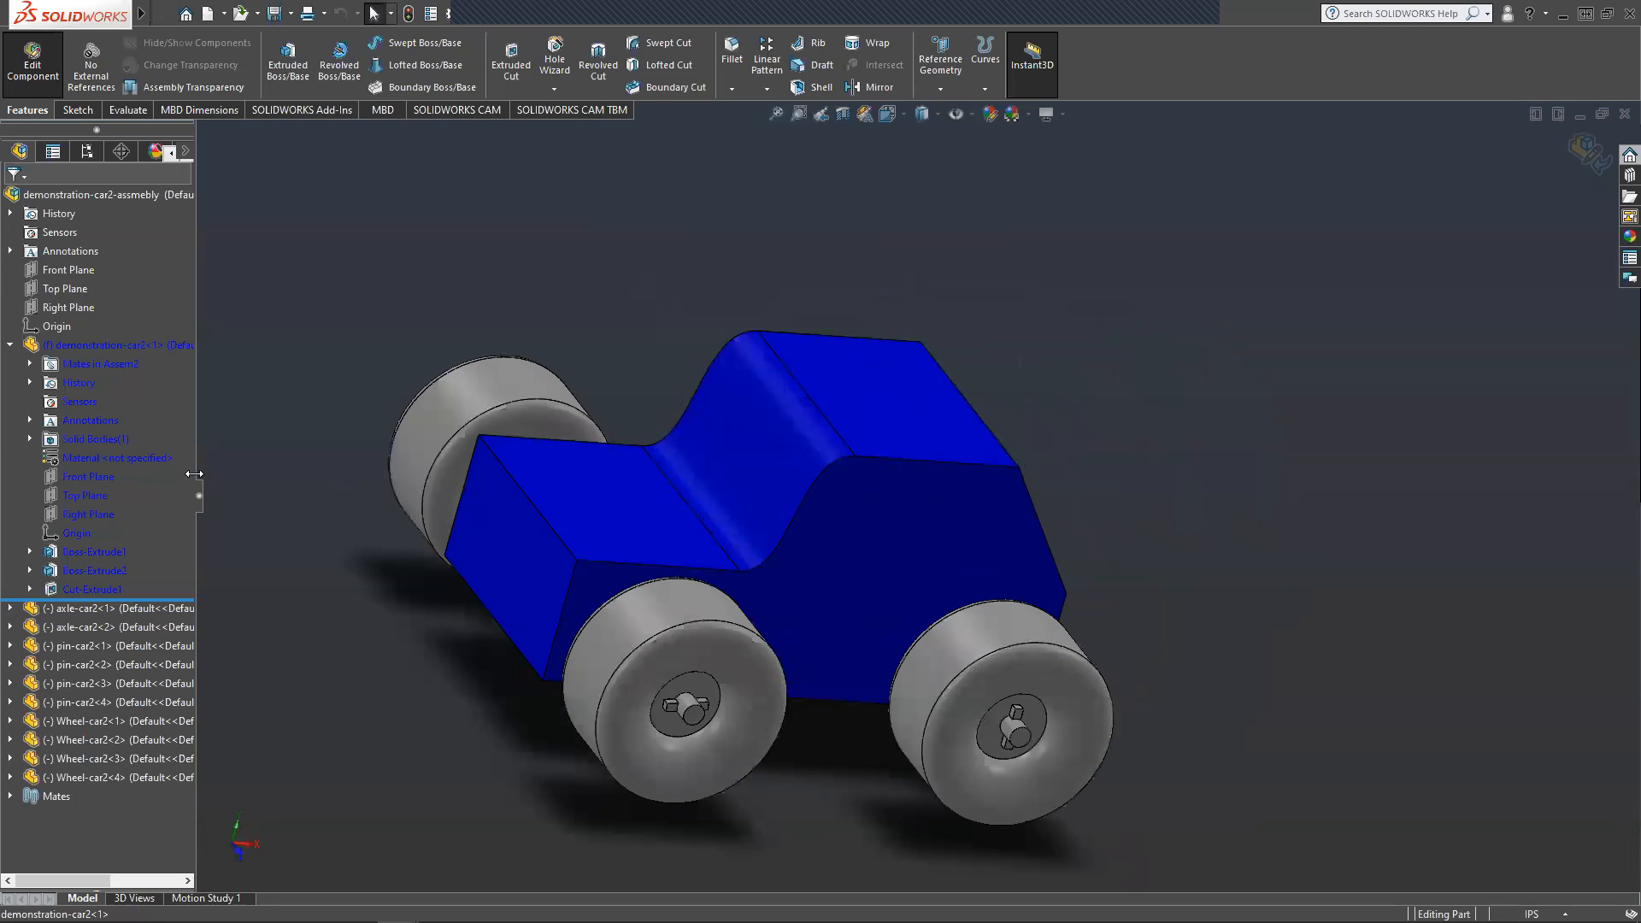
Start a Fillet on one side face of the car body and add the windshield curve and rear slanted edge of the opposite side.
click(30, 570)
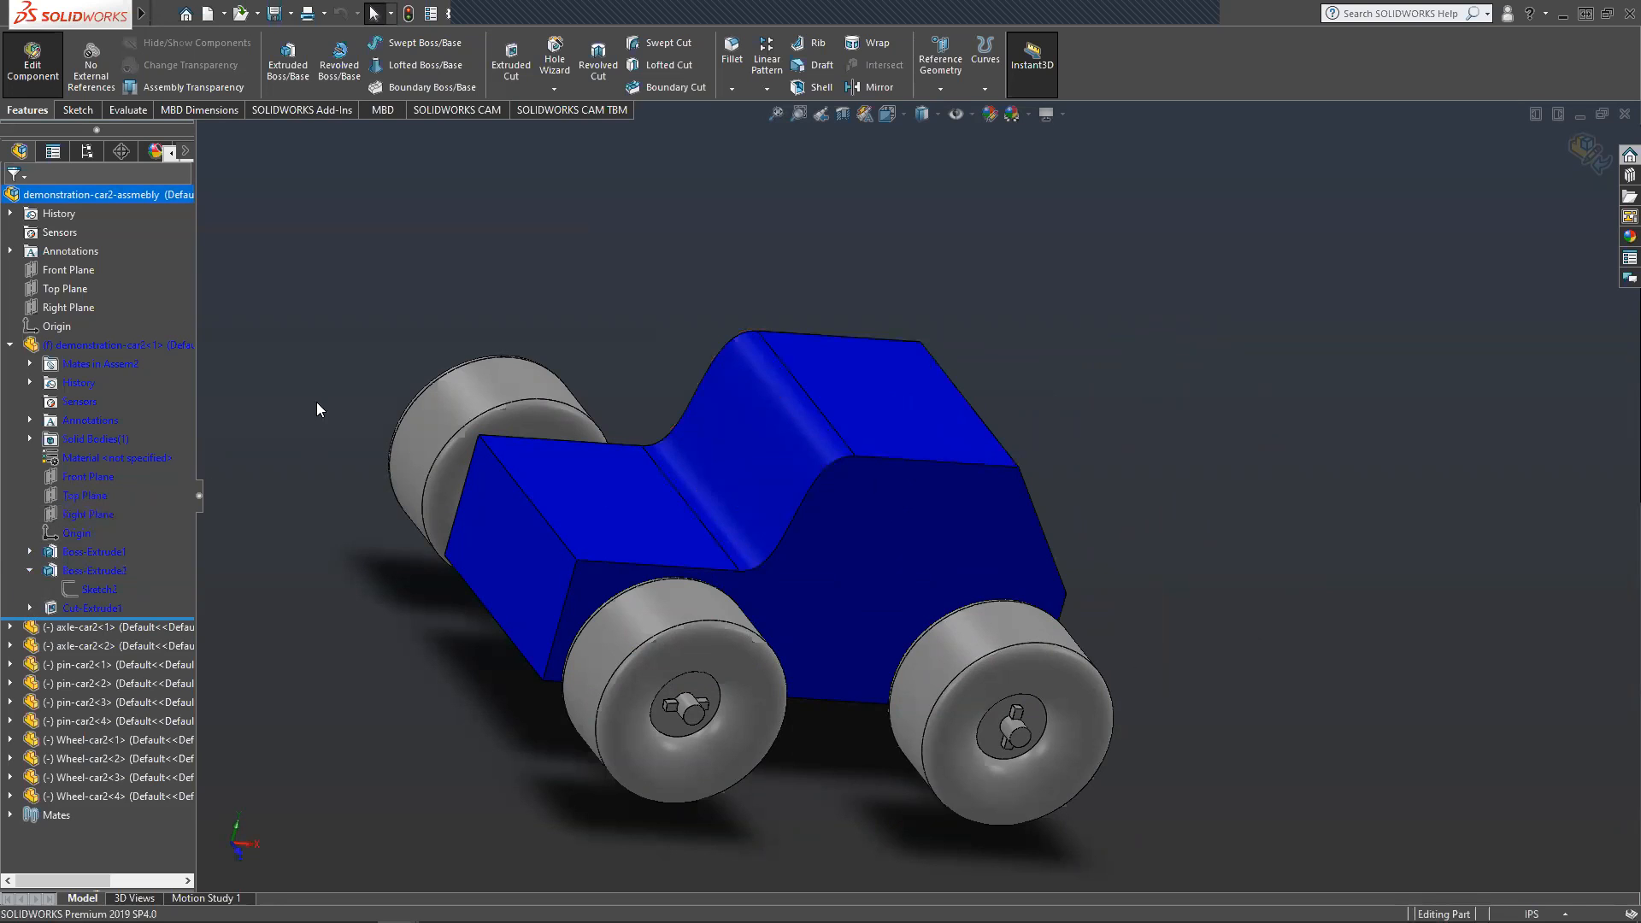
click(11, 345)
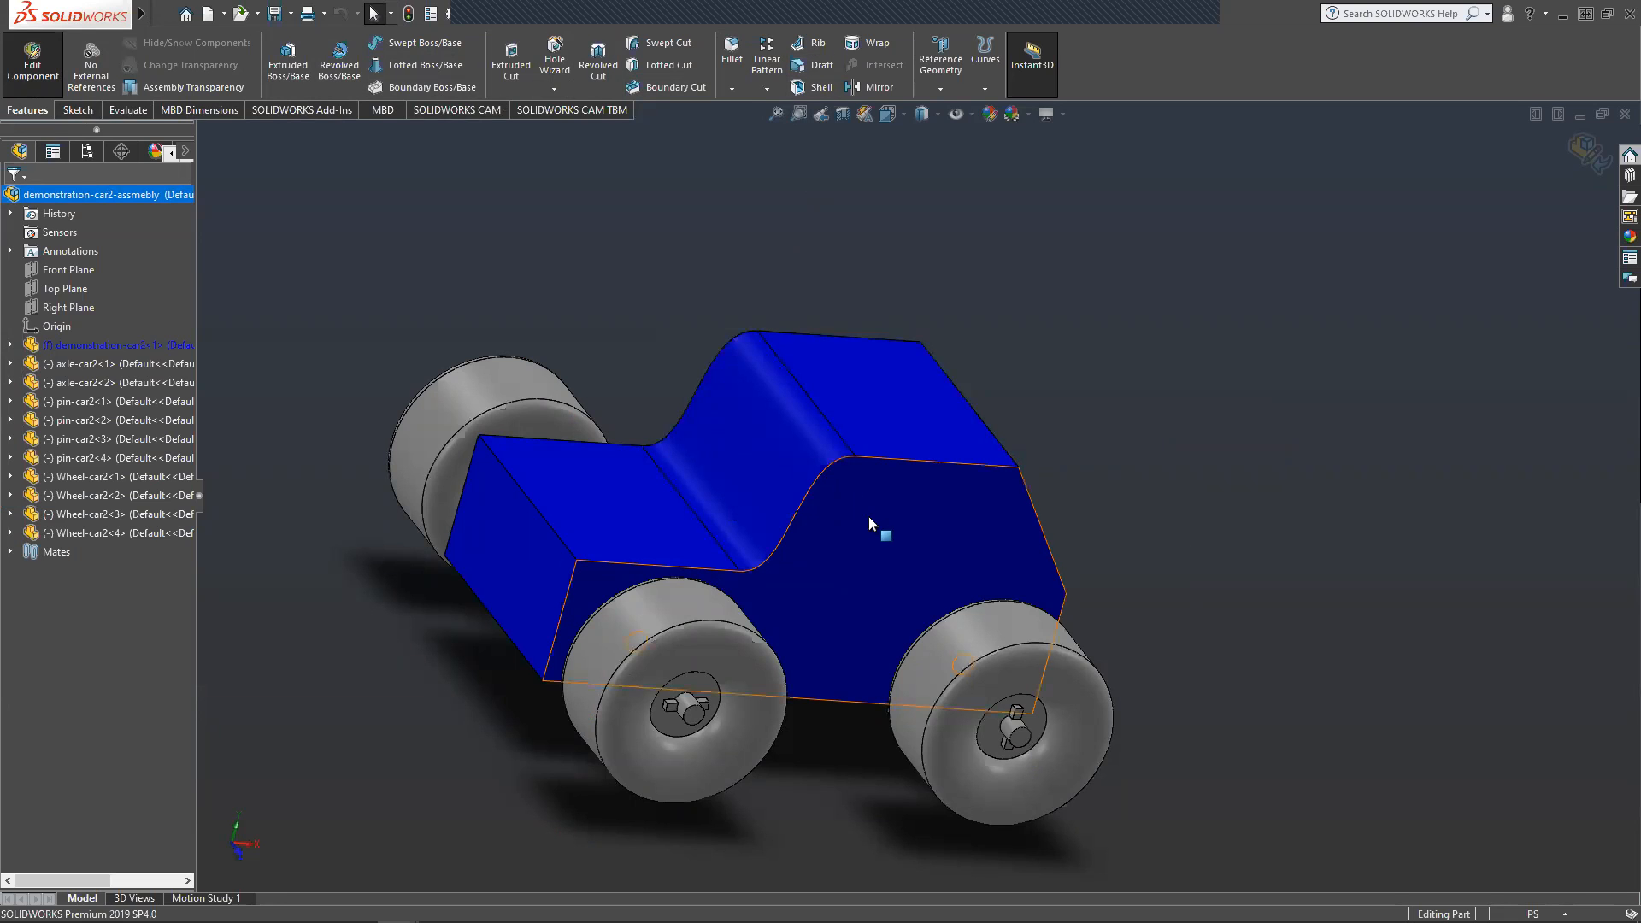
click(822, 520)
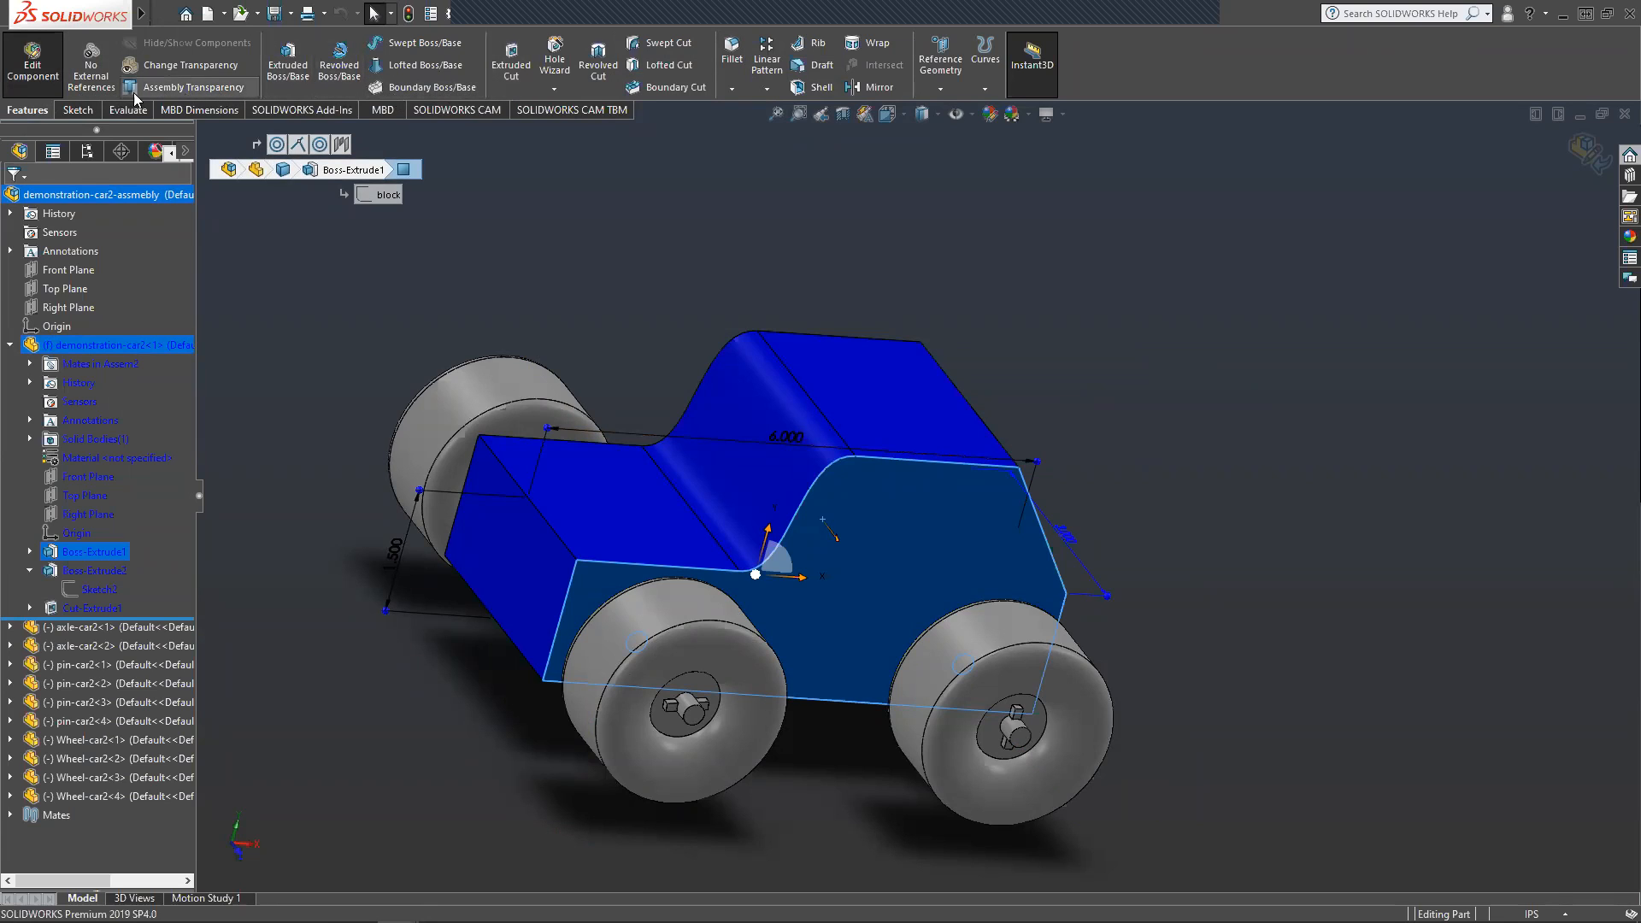
click(735, 90)
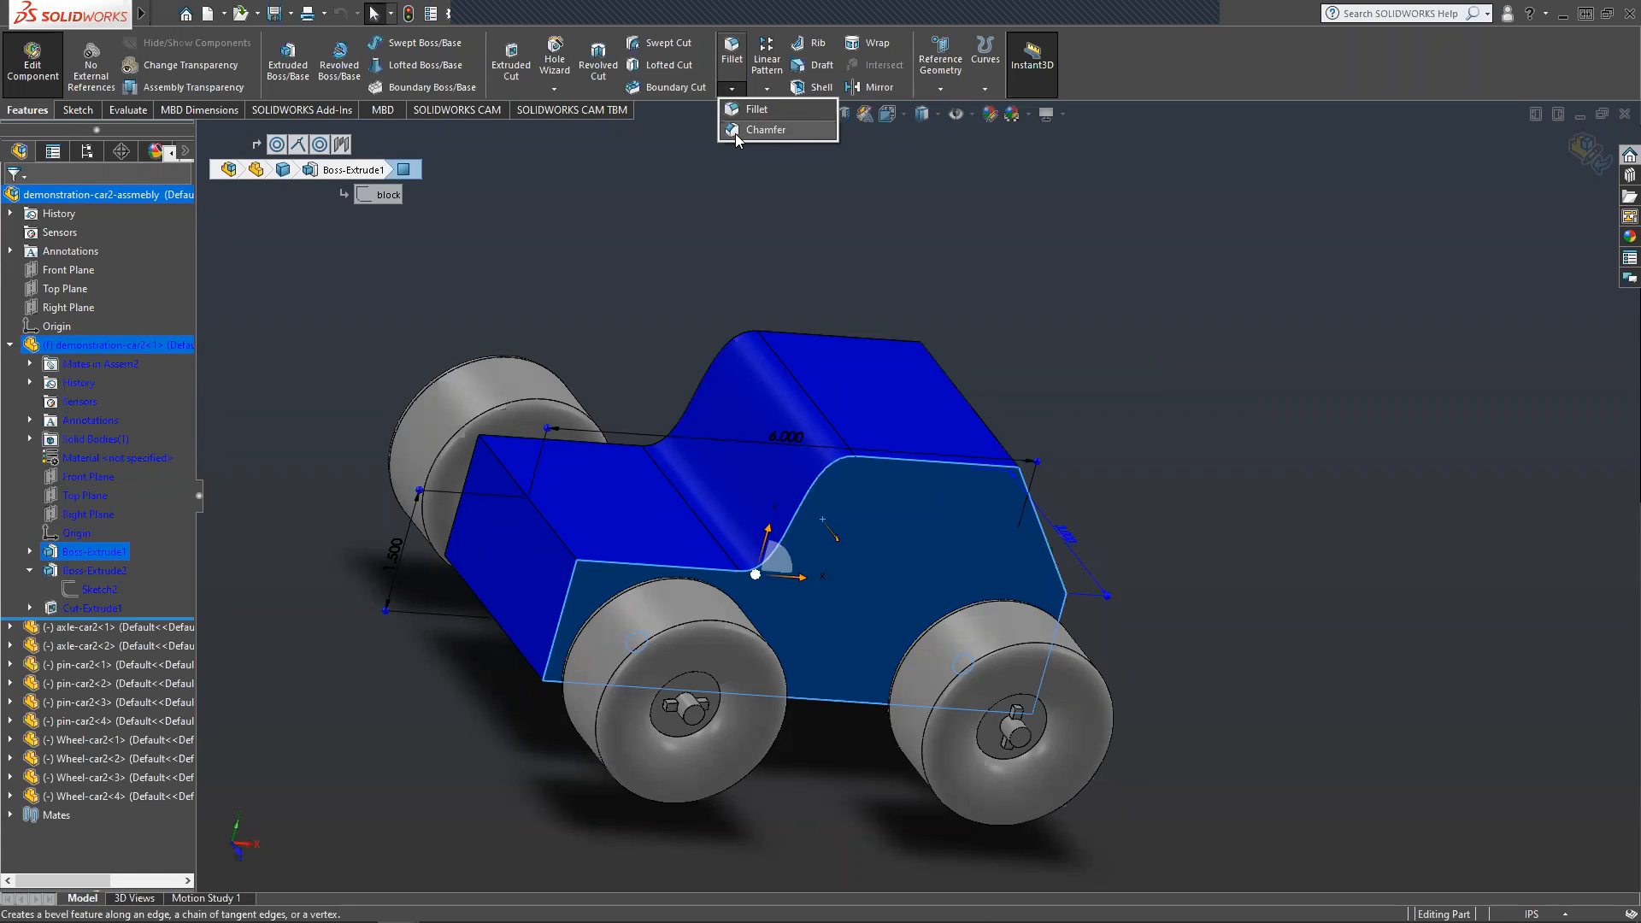
click(743, 111)
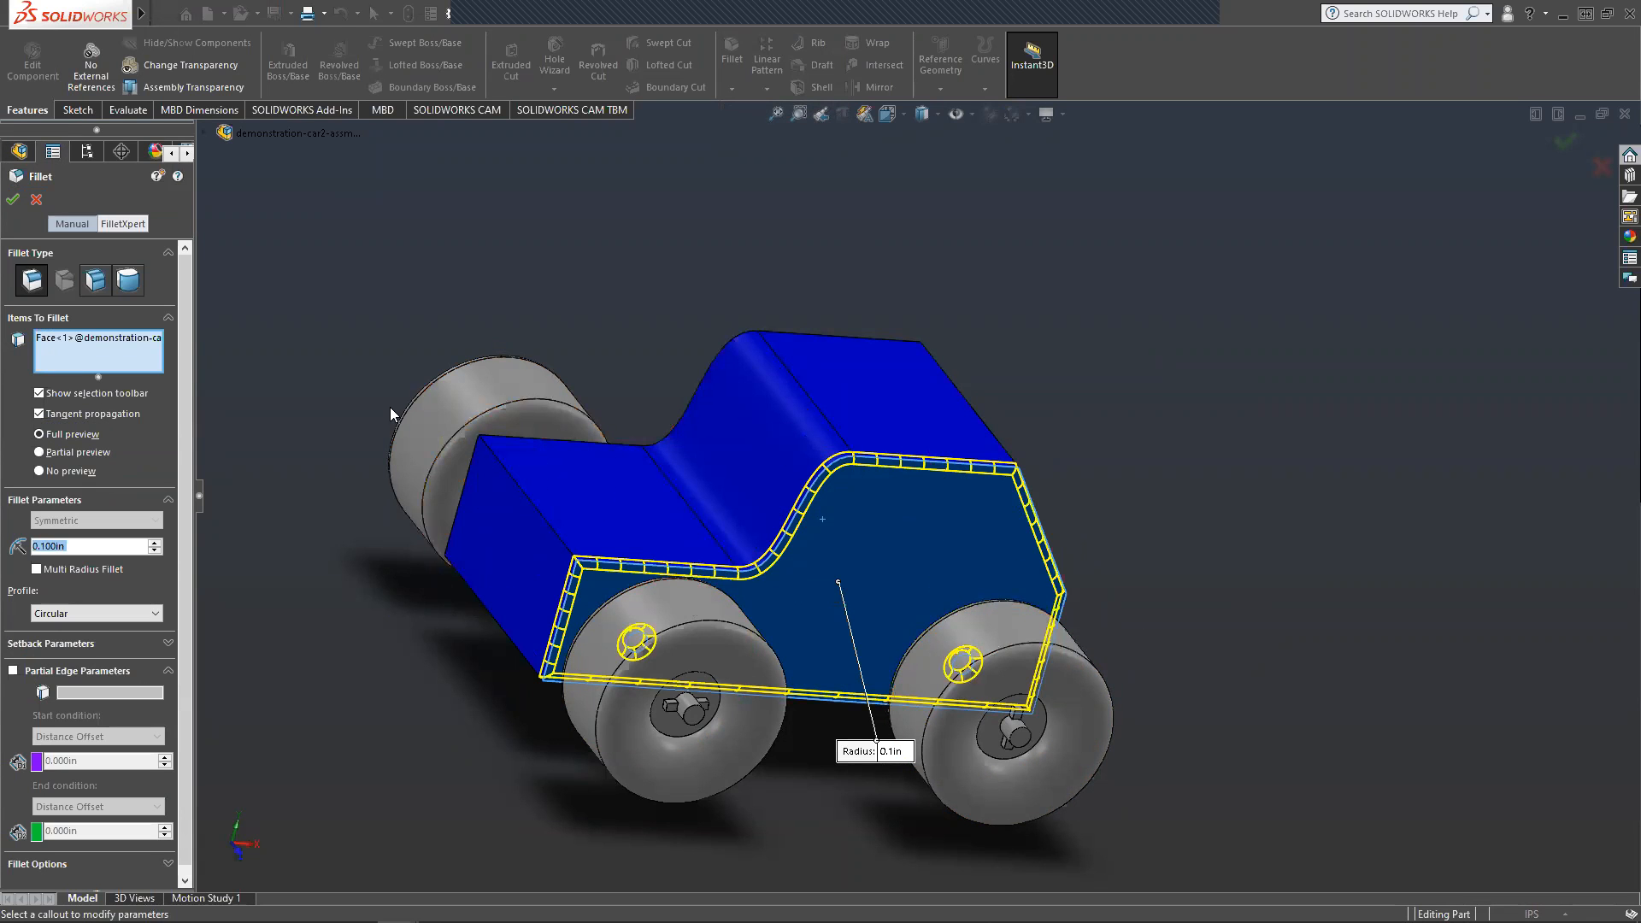
middle_drag(441, 252, 737, 359)
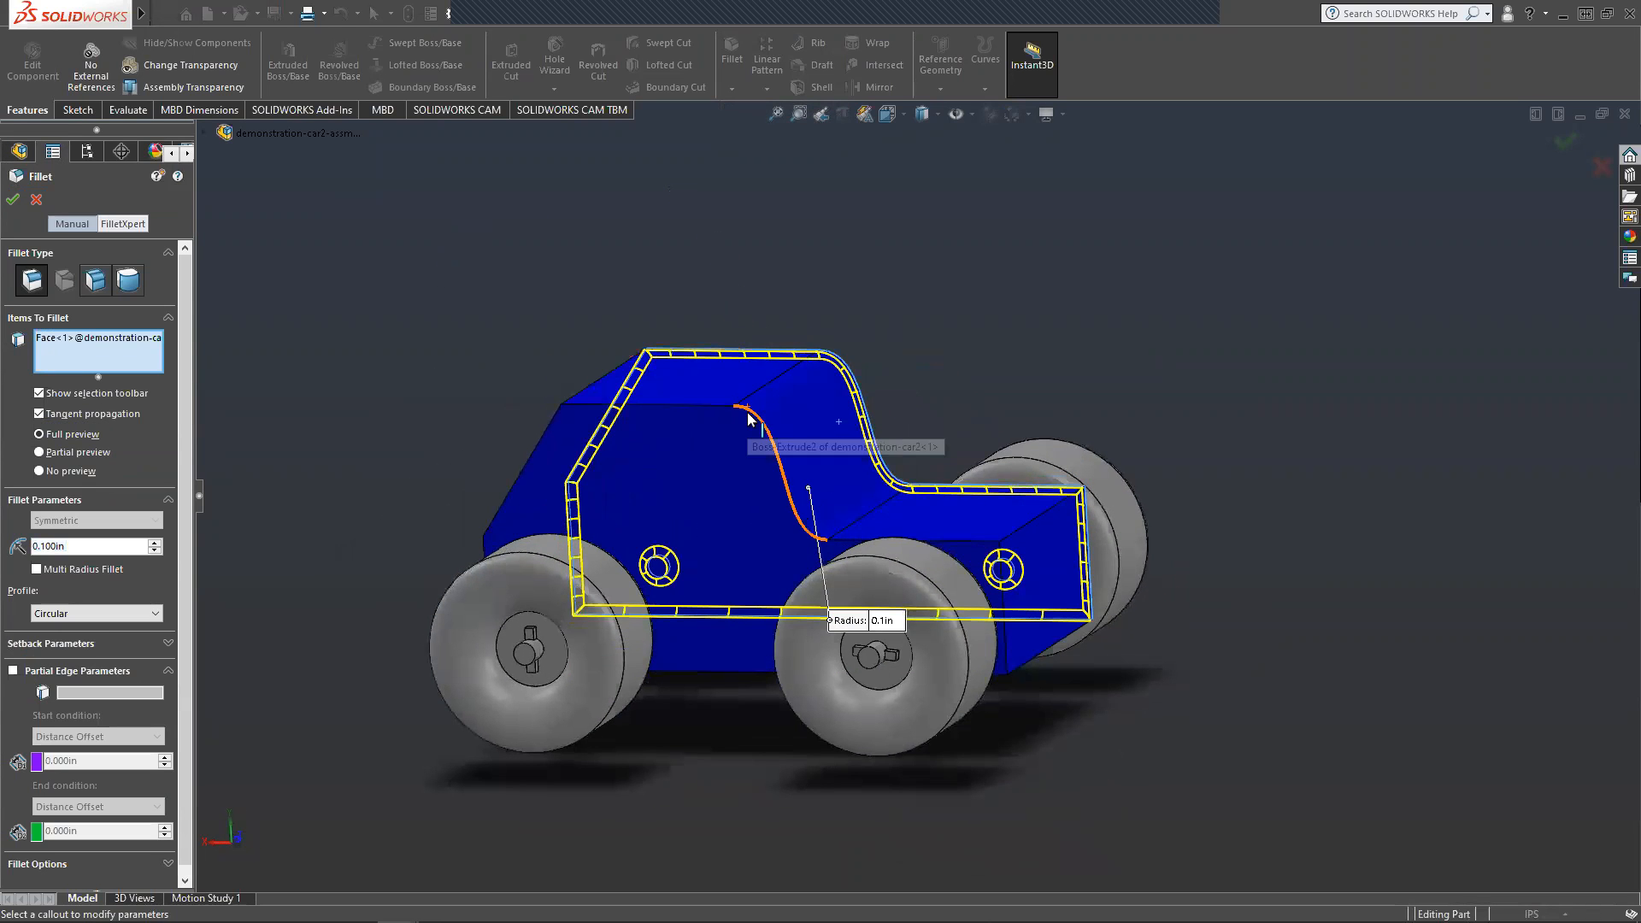
click(774, 453)
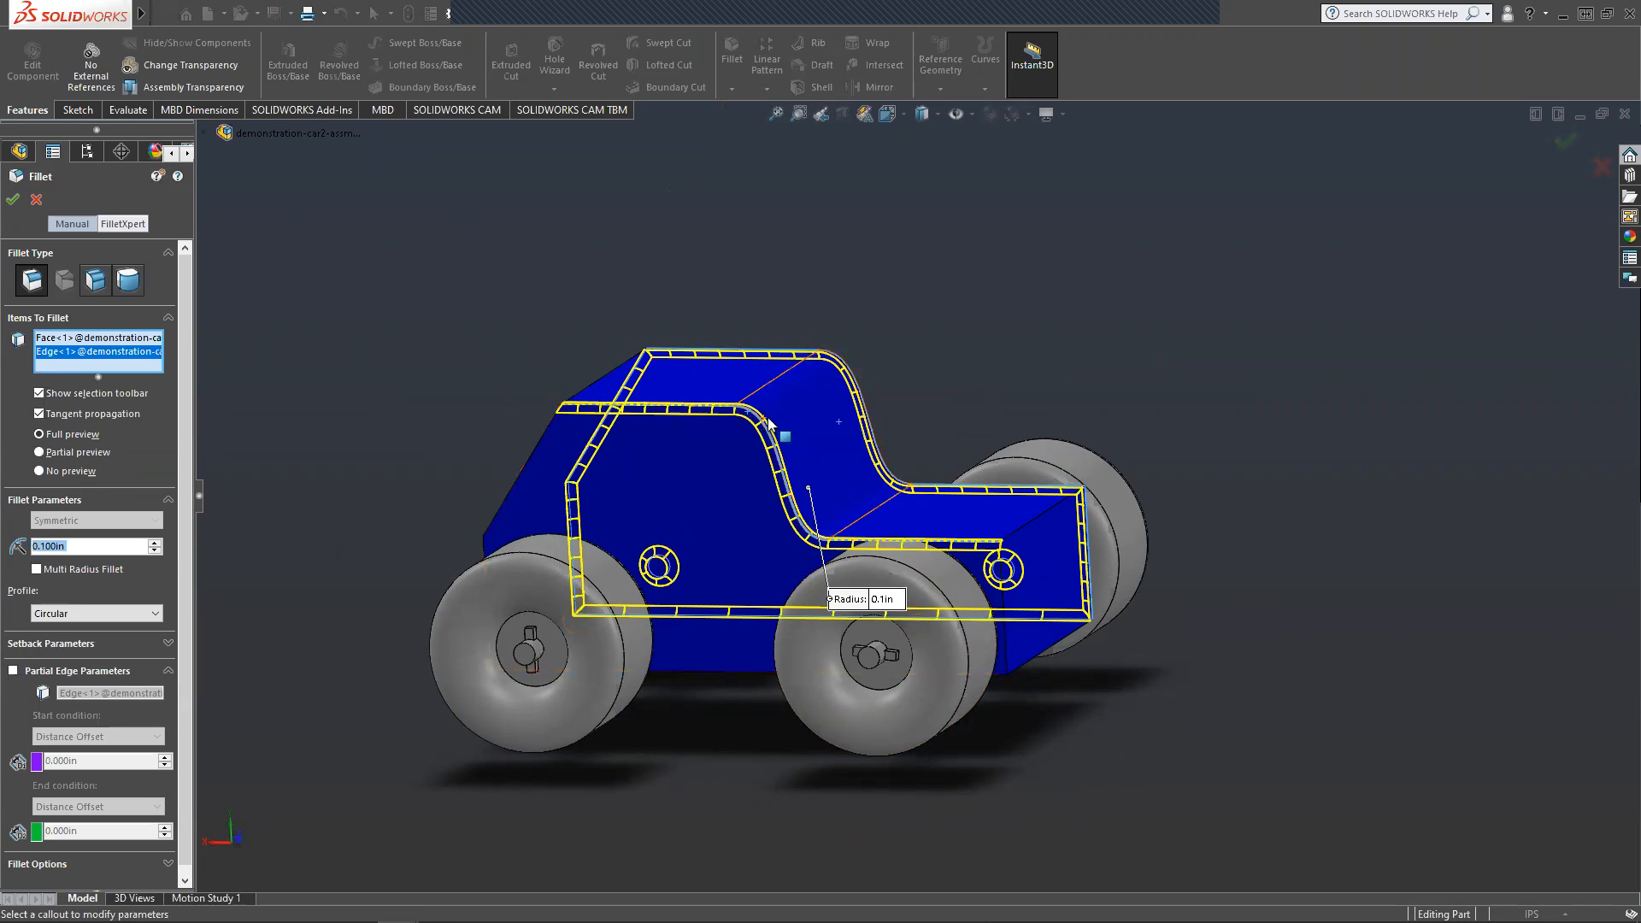
middle_drag(746, 437, 665, 459)
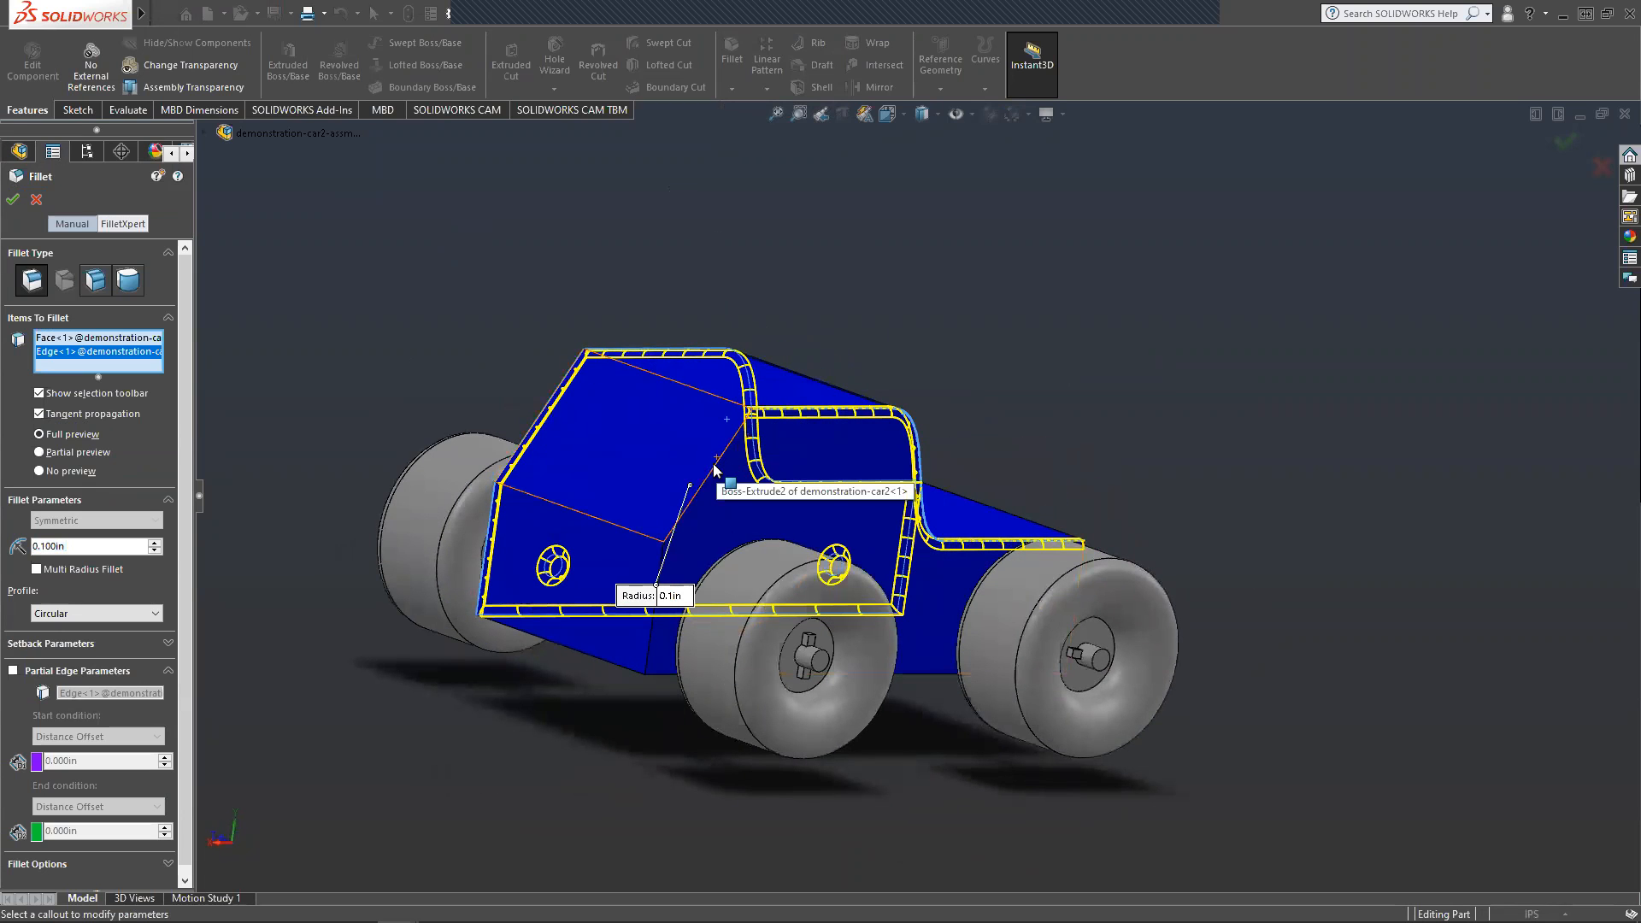
click(700, 492)
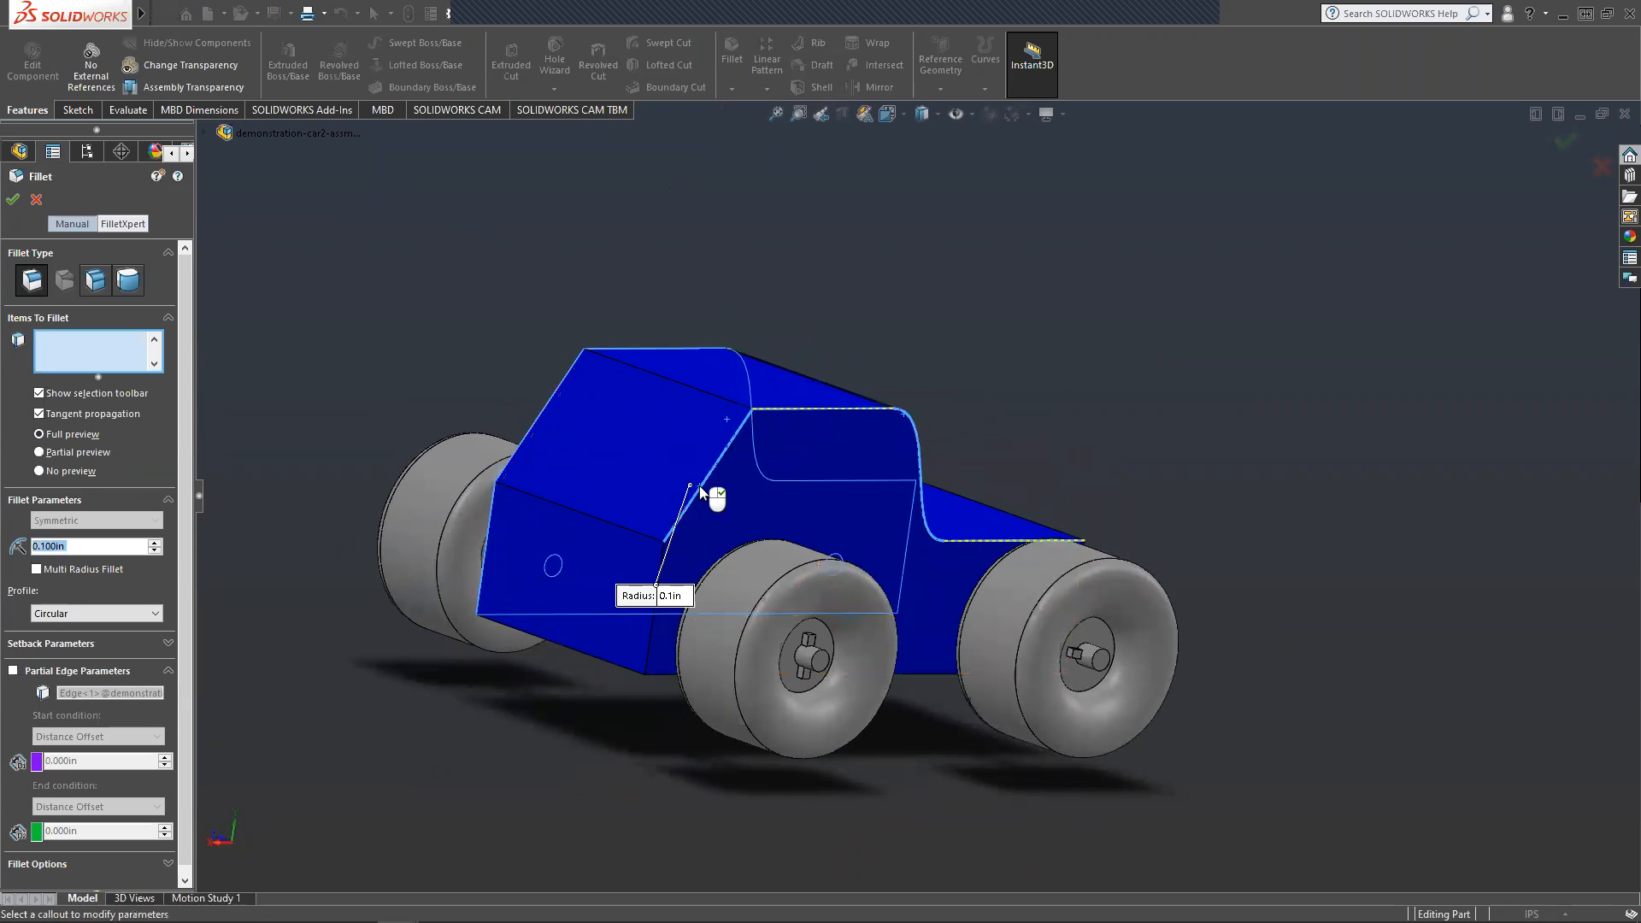
Add the opposite side's rear and bottom edges and the front face's edges to the fillet selection.
click(657, 578)
middle_drag(813, 584, 812, 645)
click(838, 673)
click(718, 652)
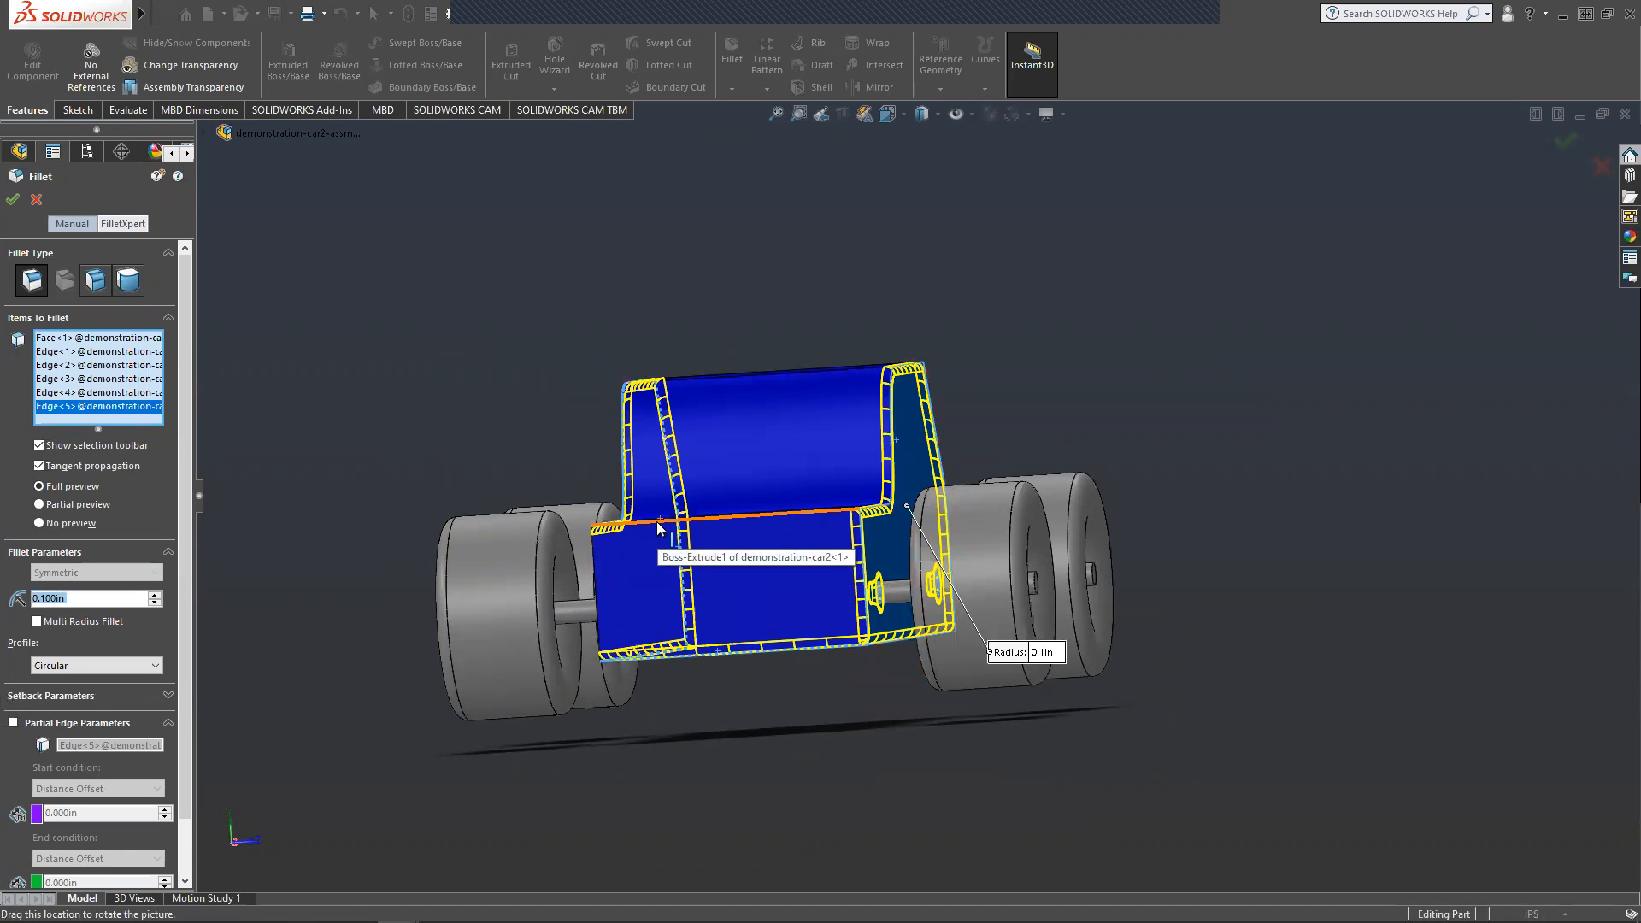
click(595, 590)
middle_drag(611, 606, 676, 584)
click(674, 586)
Remove the side face and the axle hole edge from the fillet selection.
middle_drag(991, 590, 777, 598)
scroll(843, 605, down, 10)
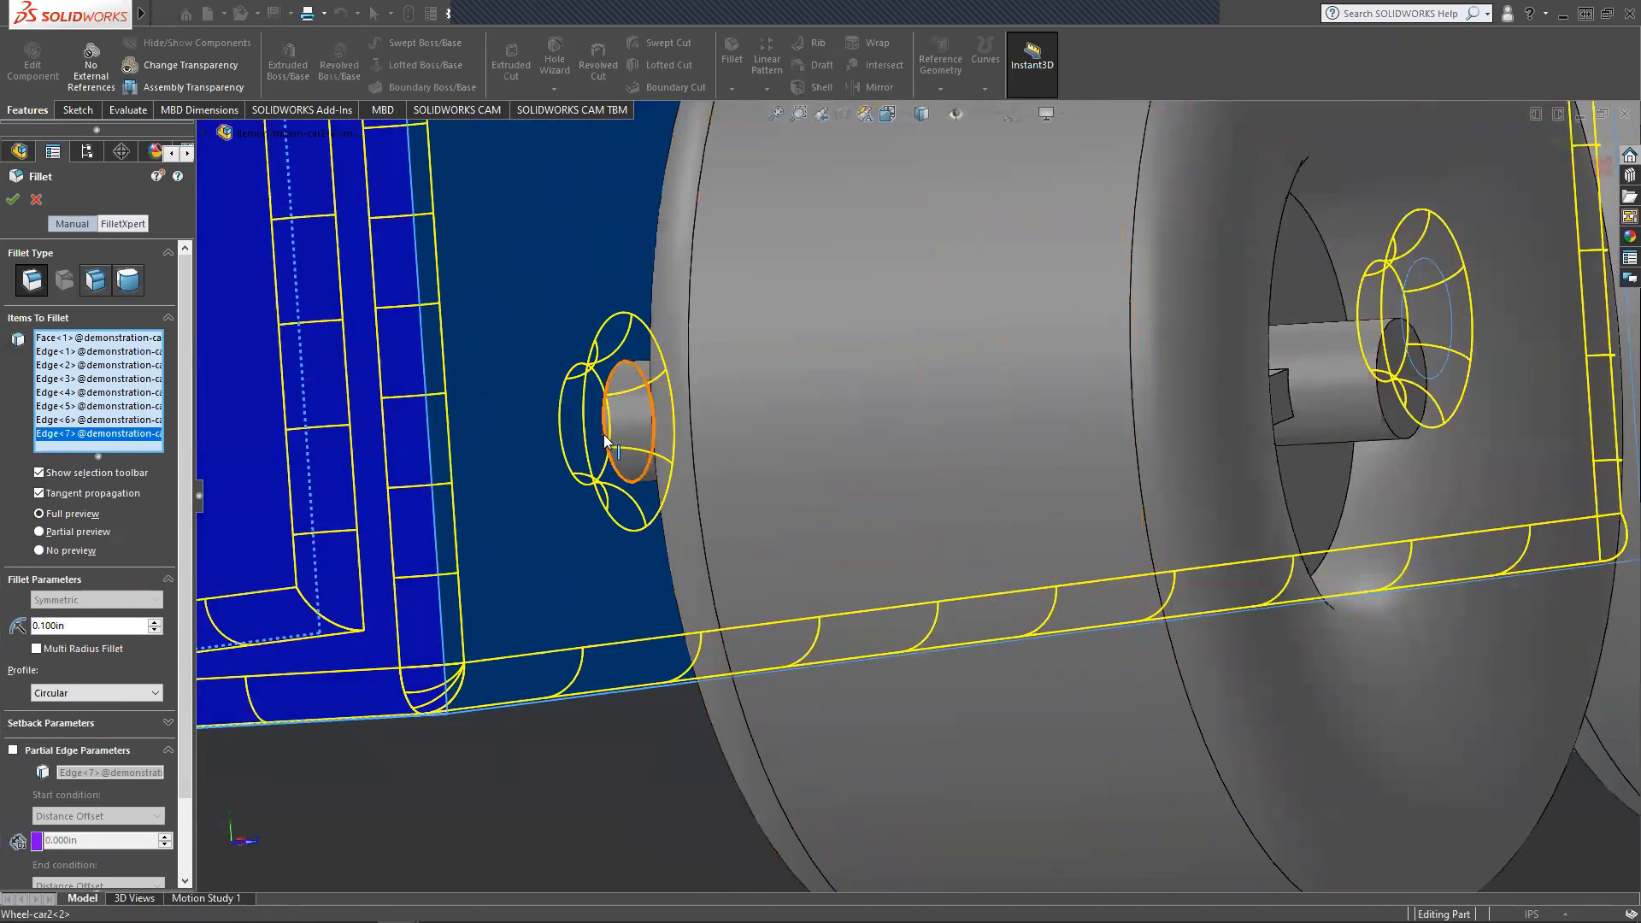
click(604, 440)
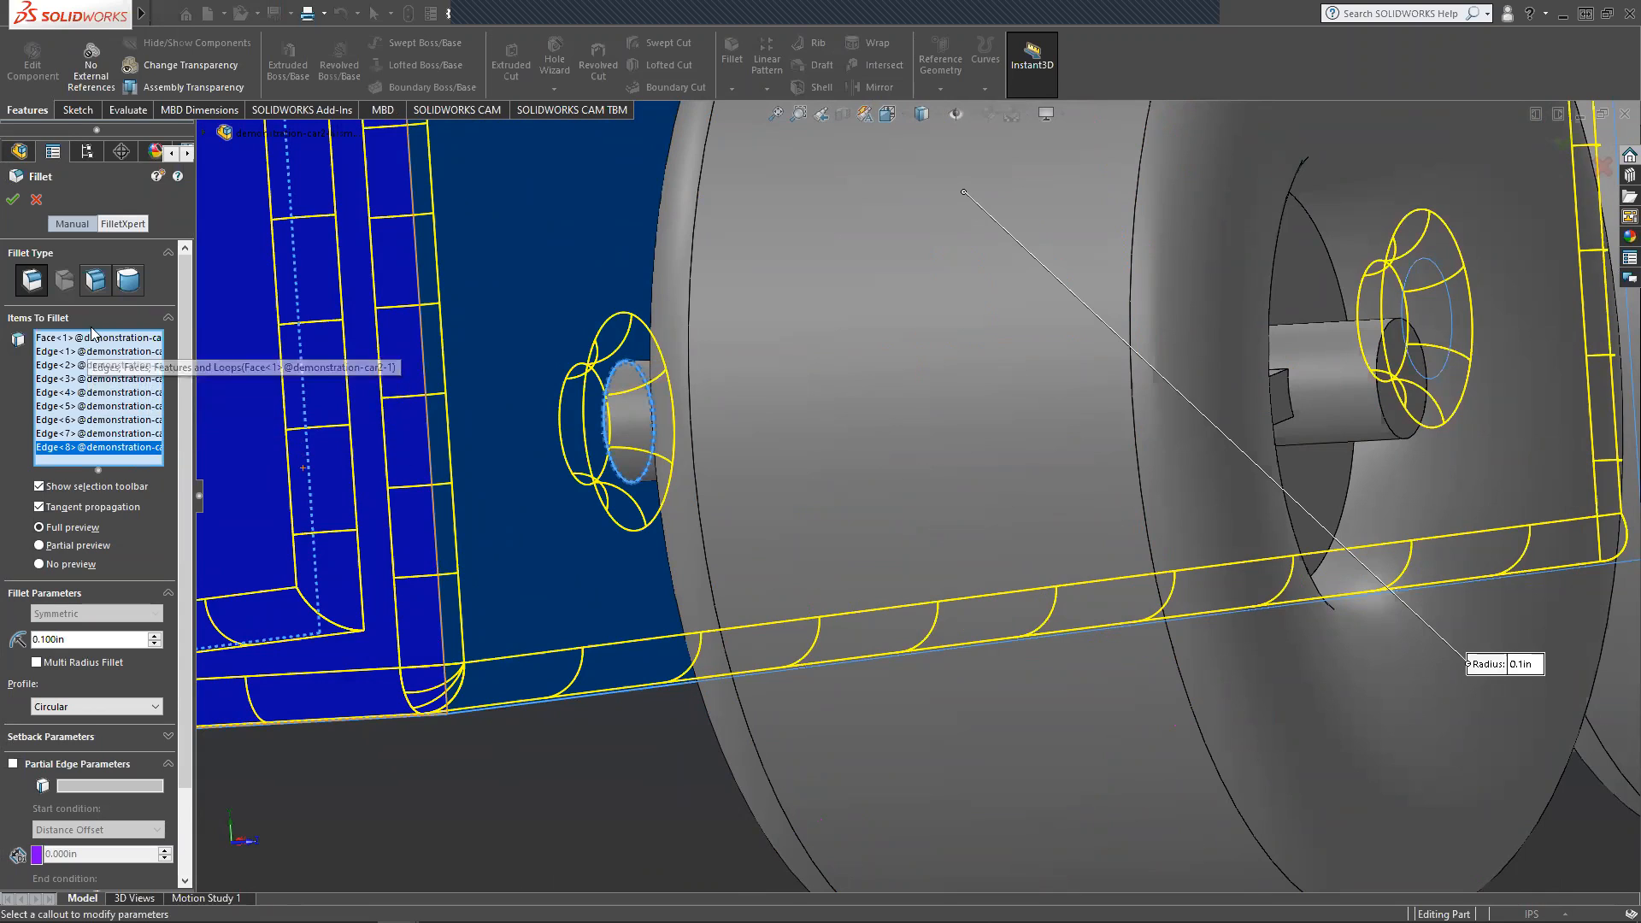
click(91, 339)
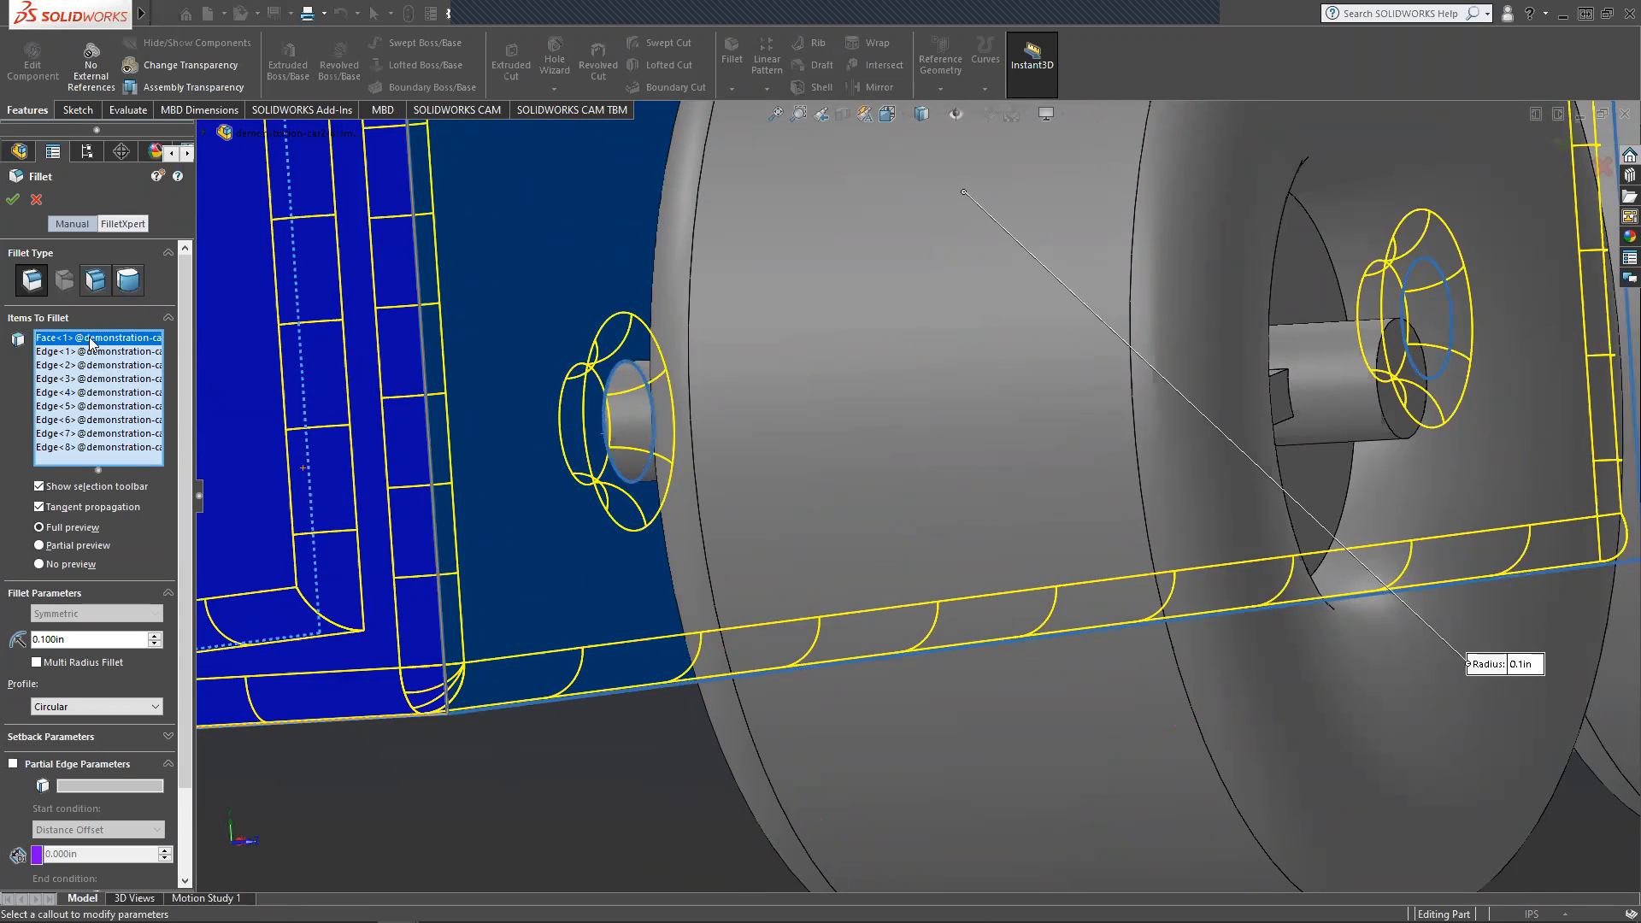
key(Delete)
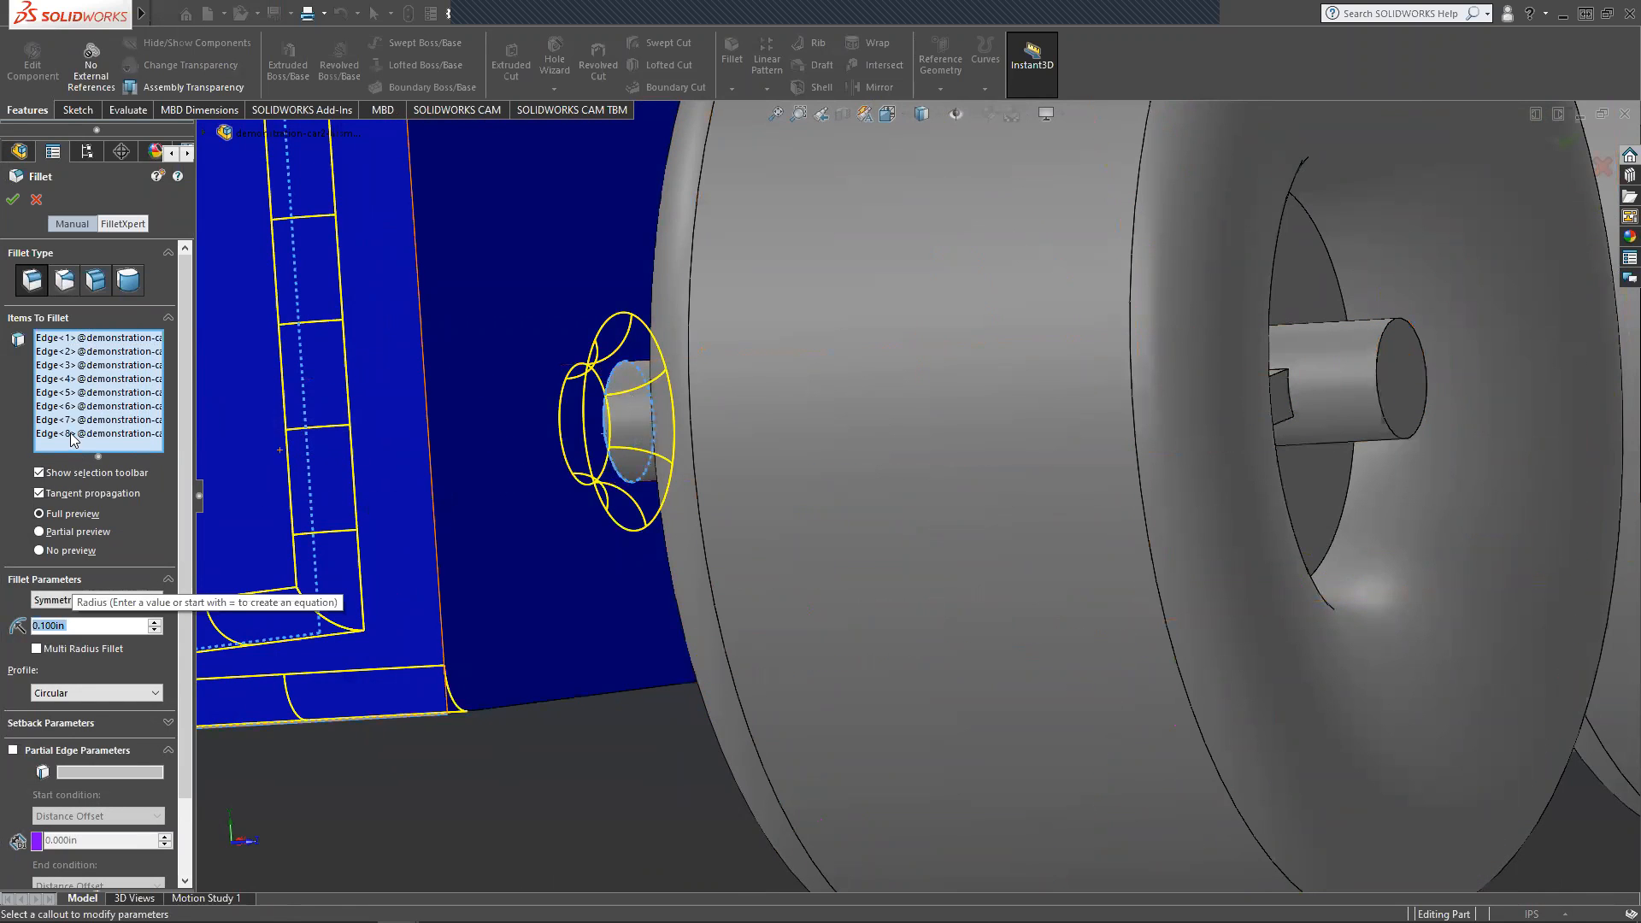
click(70, 432)
key(Delete)
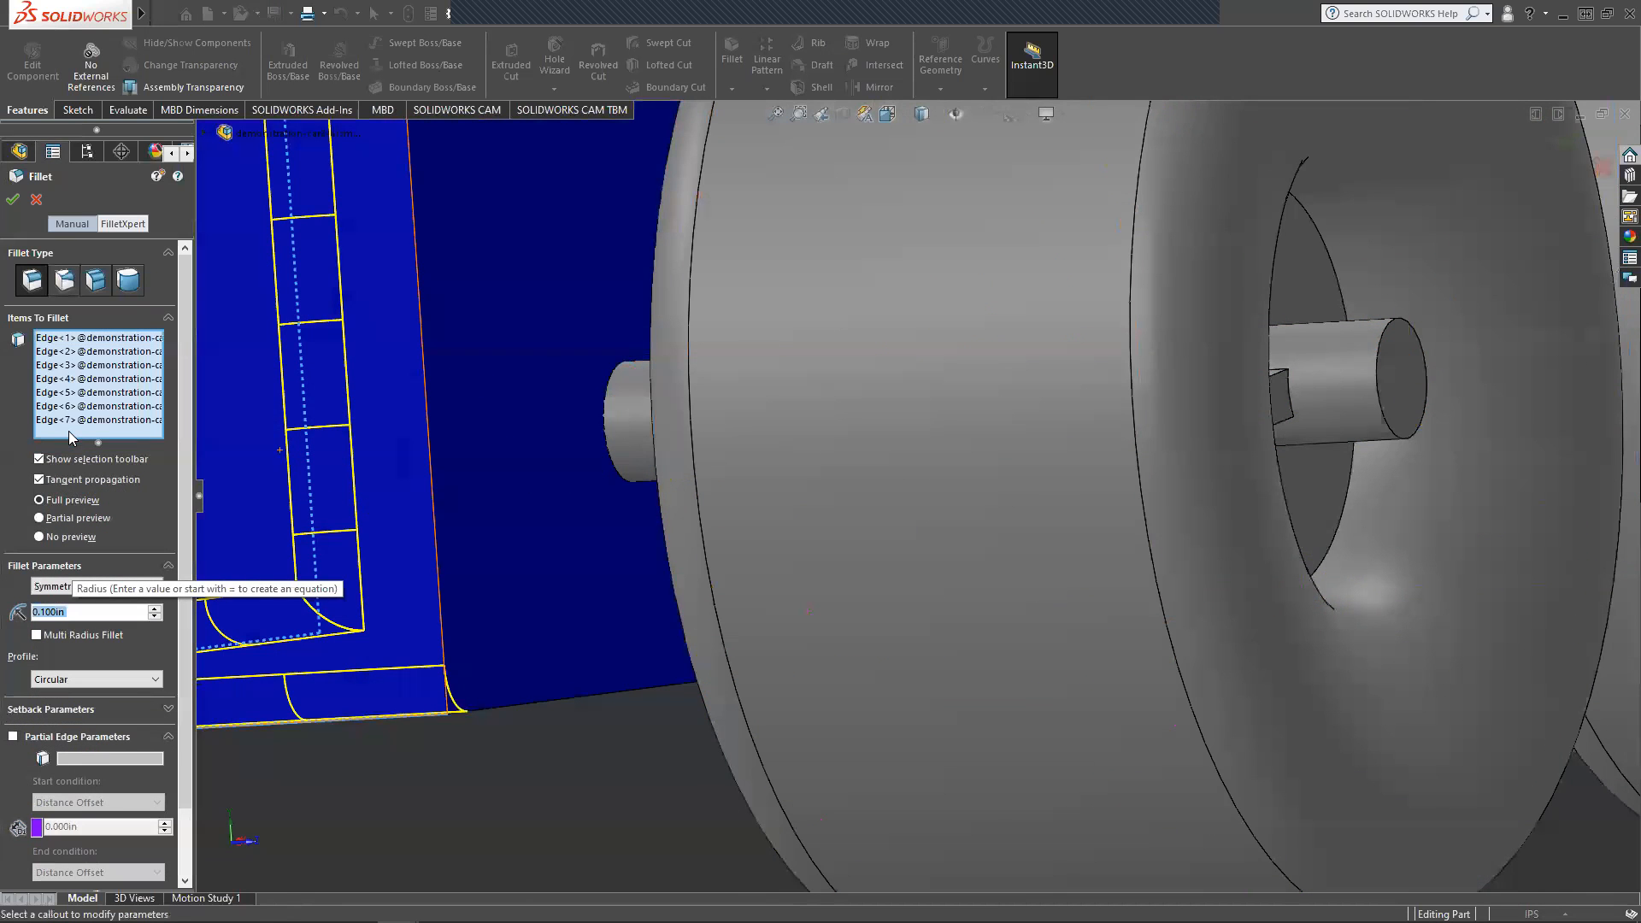
Add the individual outline edges of the deselected side to the fillet: front vertical, windshield curve, rear slanted, rear vertical and bottom.
key(f)
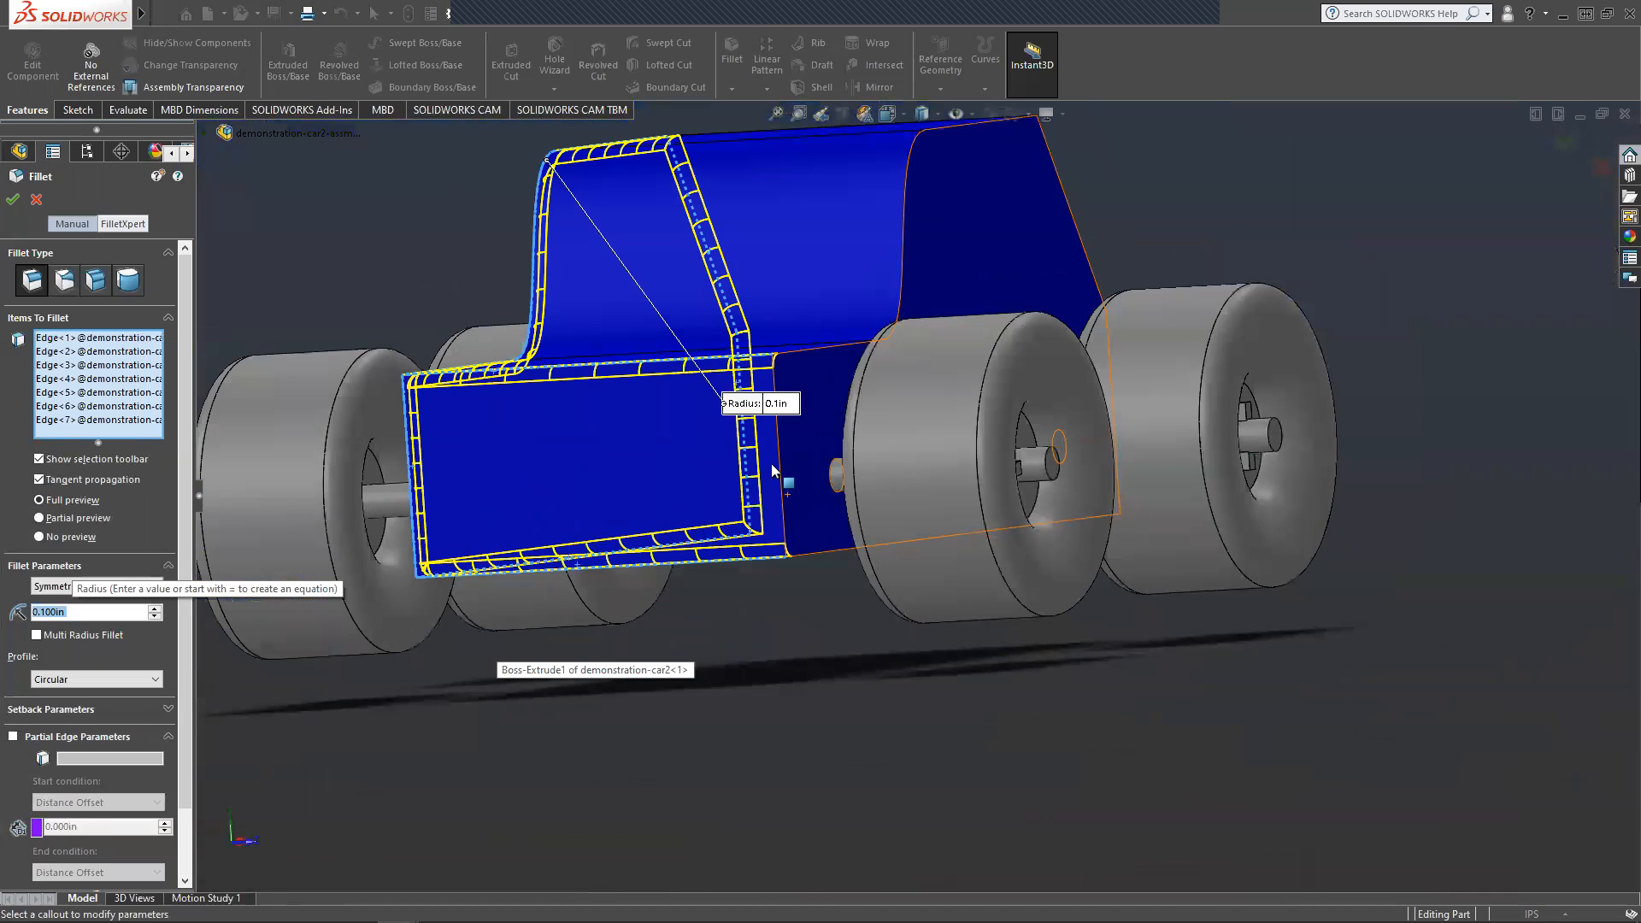
click(776, 458)
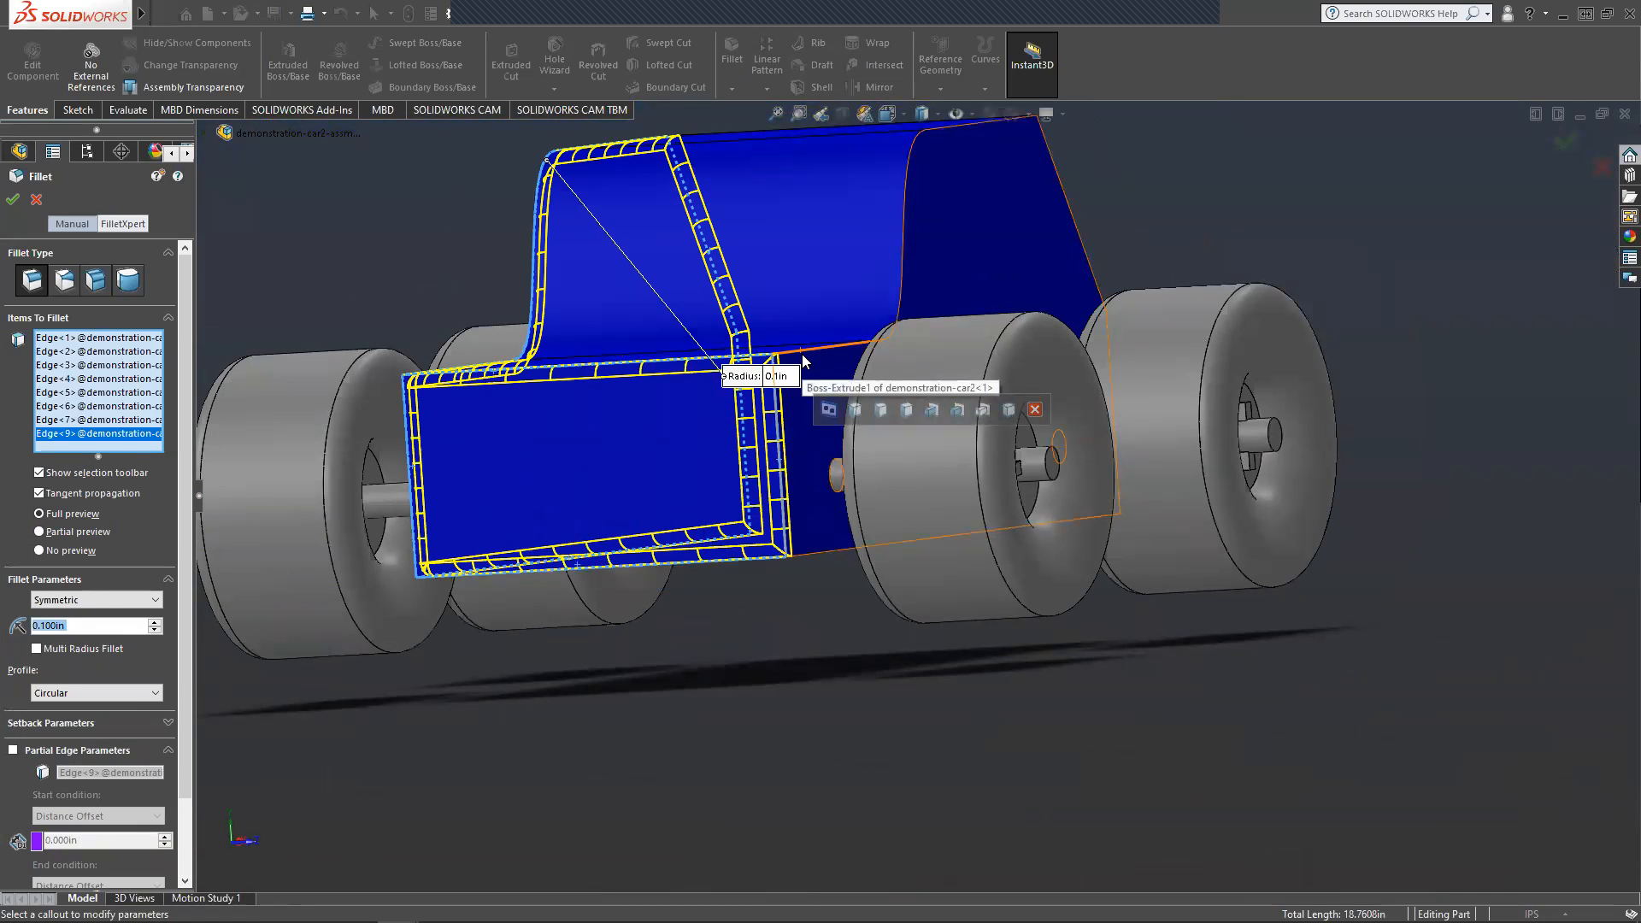
middle_drag(940, 308, 890, 355)
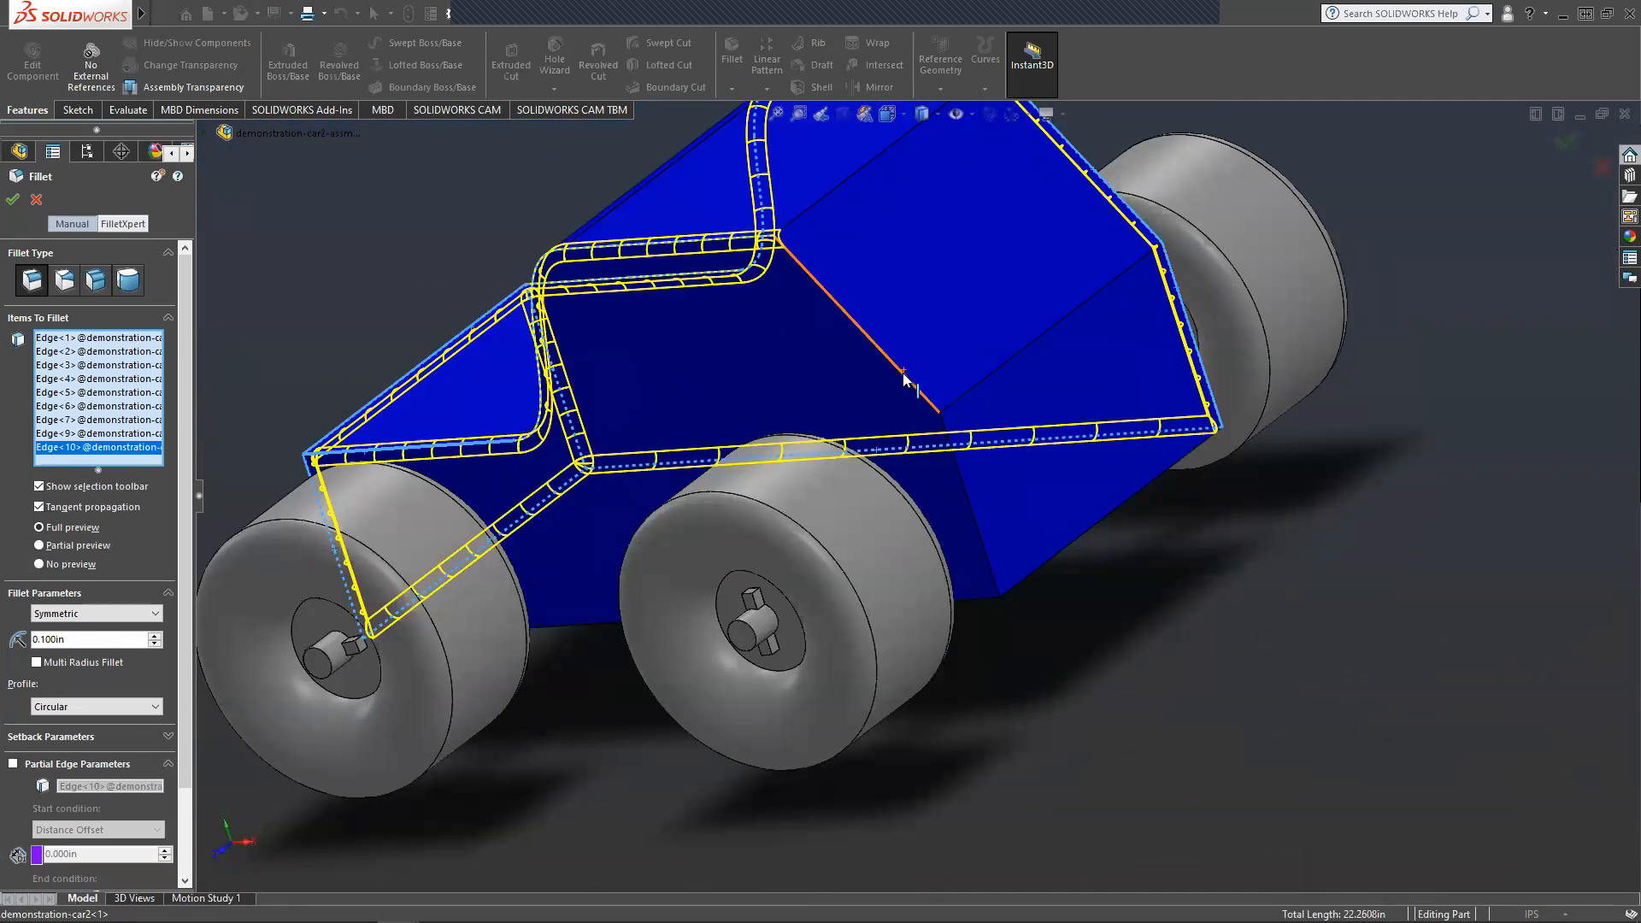
click(904, 376)
click(963, 483)
middle_drag(963, 483, 632, 658)
click(623, 665)
middle_drag(1083, 650, 257, 568)
click(700, 619)
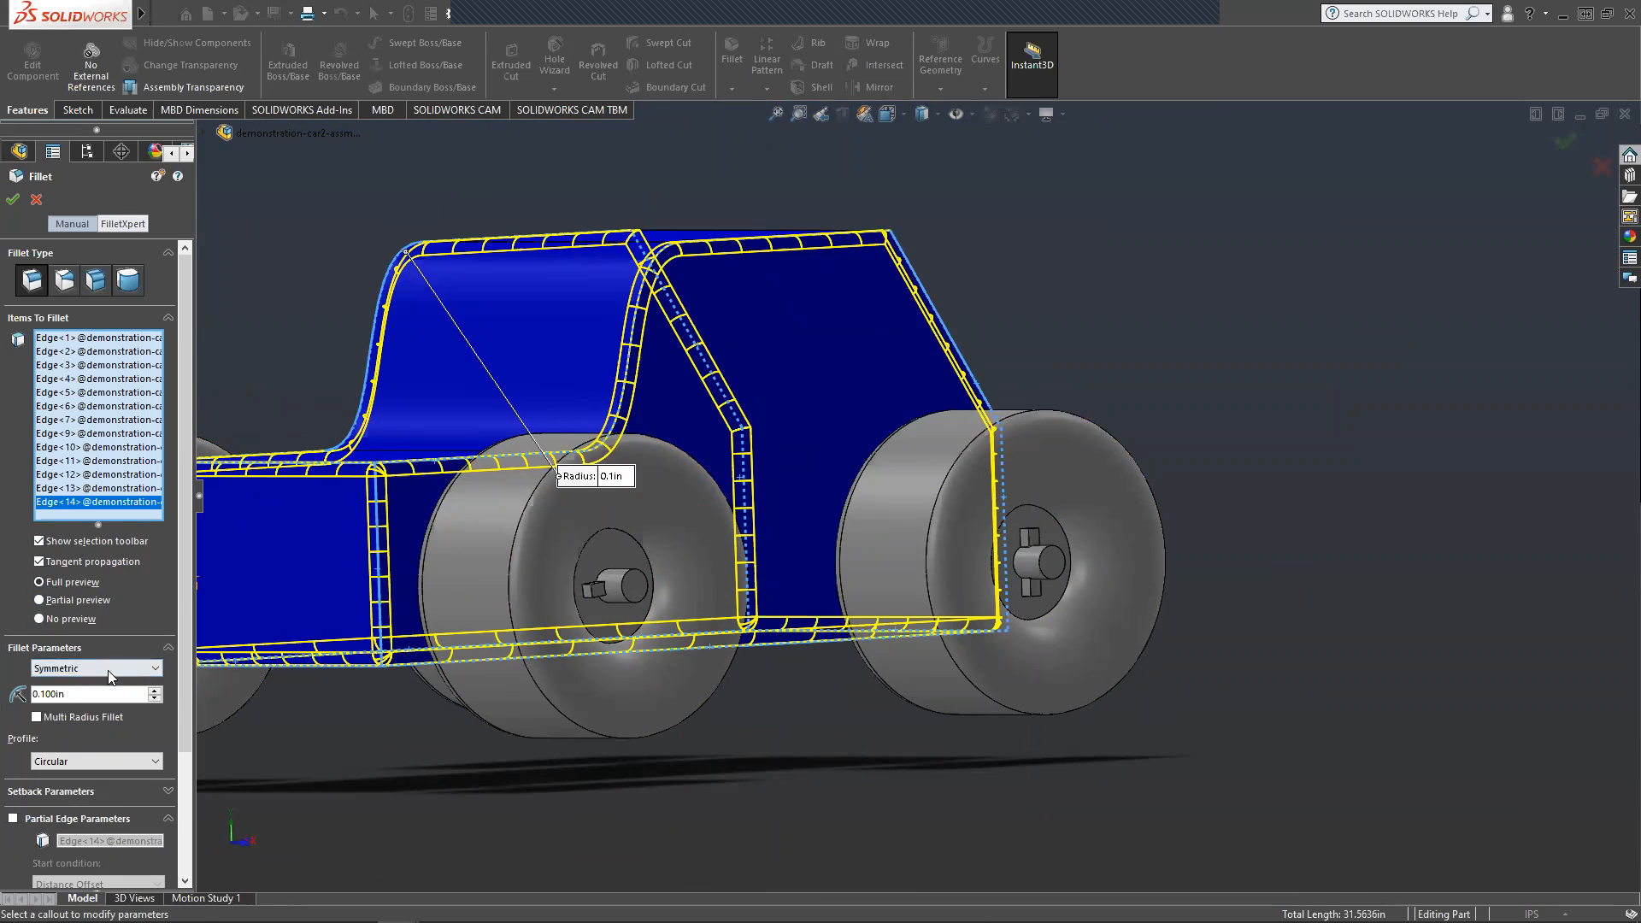
click(132, 670)
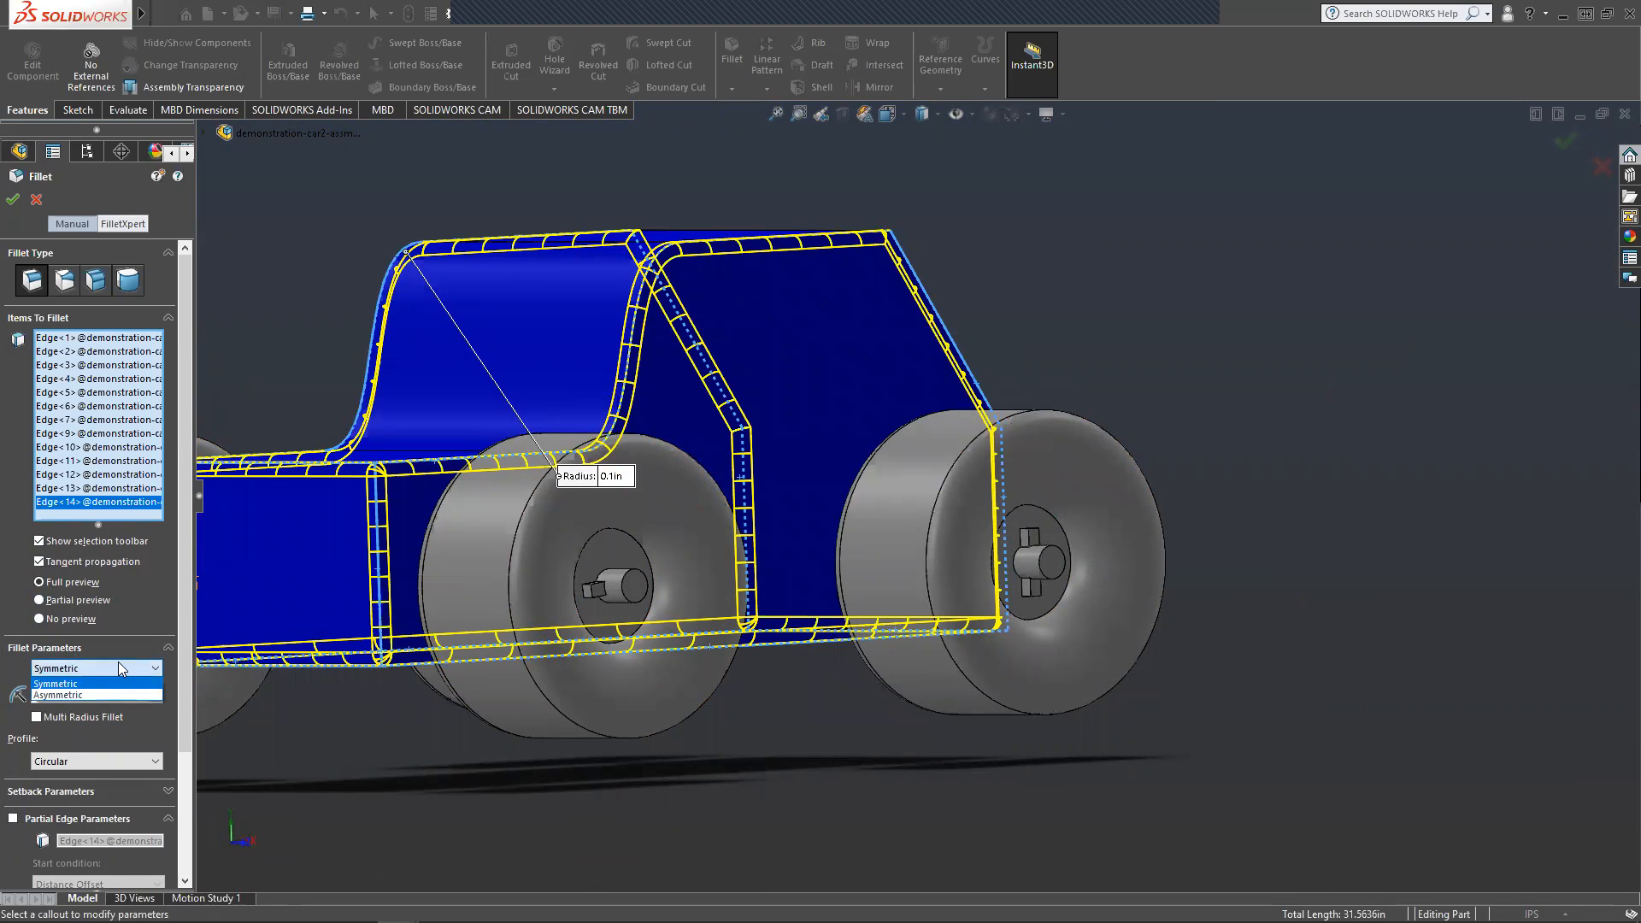
click(118, 663)
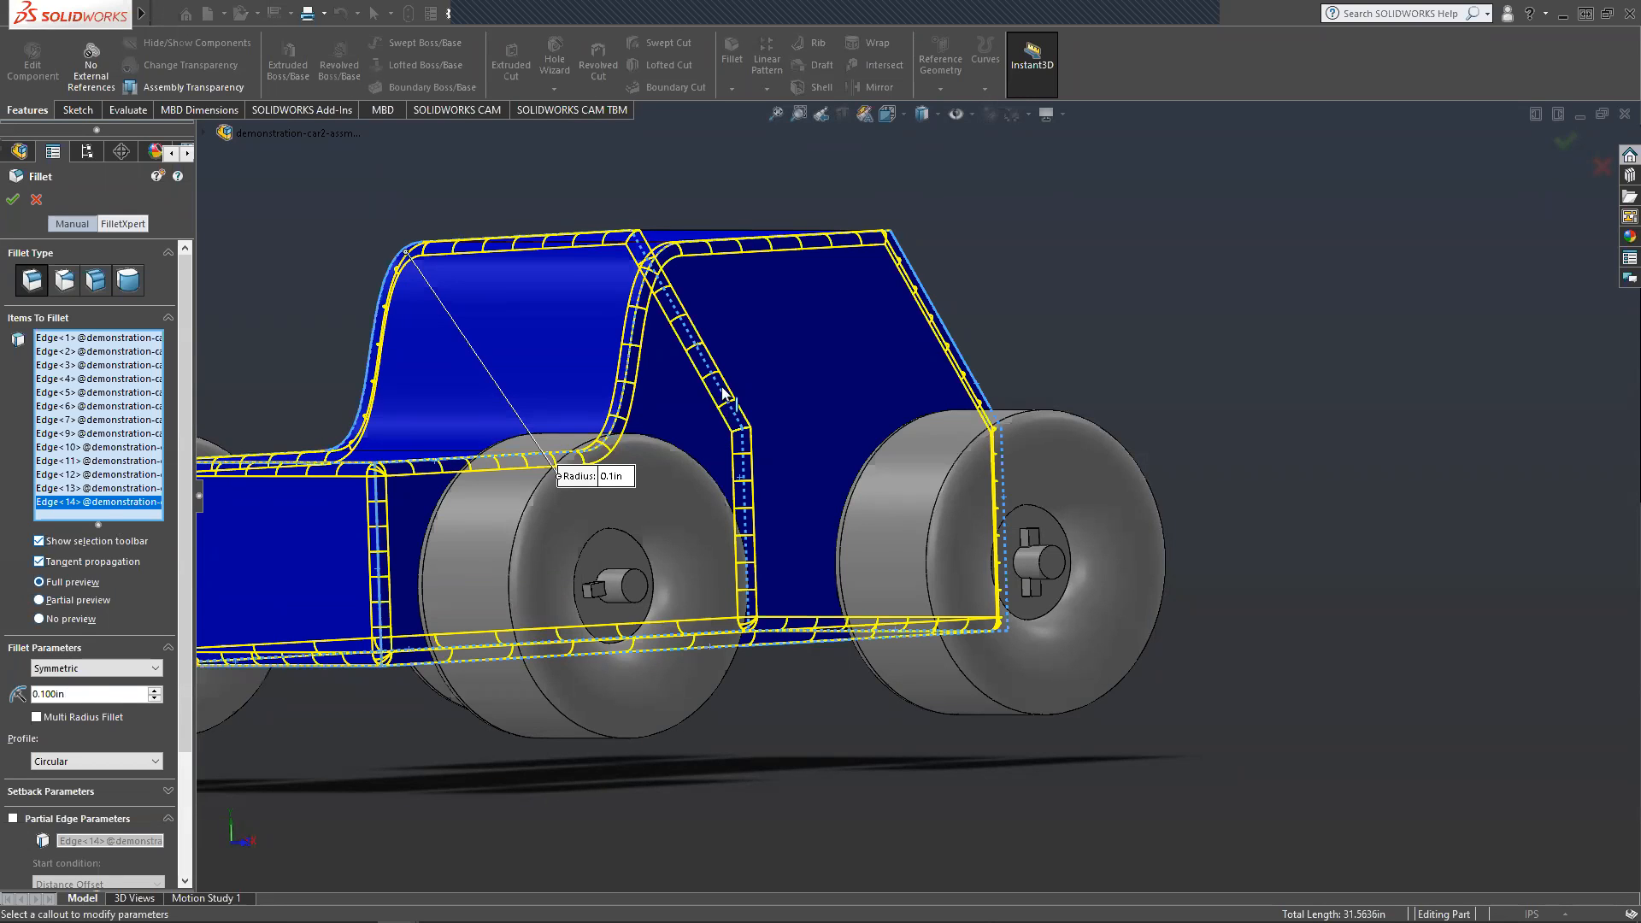
scroll(812, 400, up, 3)
scroll(818, 399, down, 4)
scroll(781, 699, up, 4)
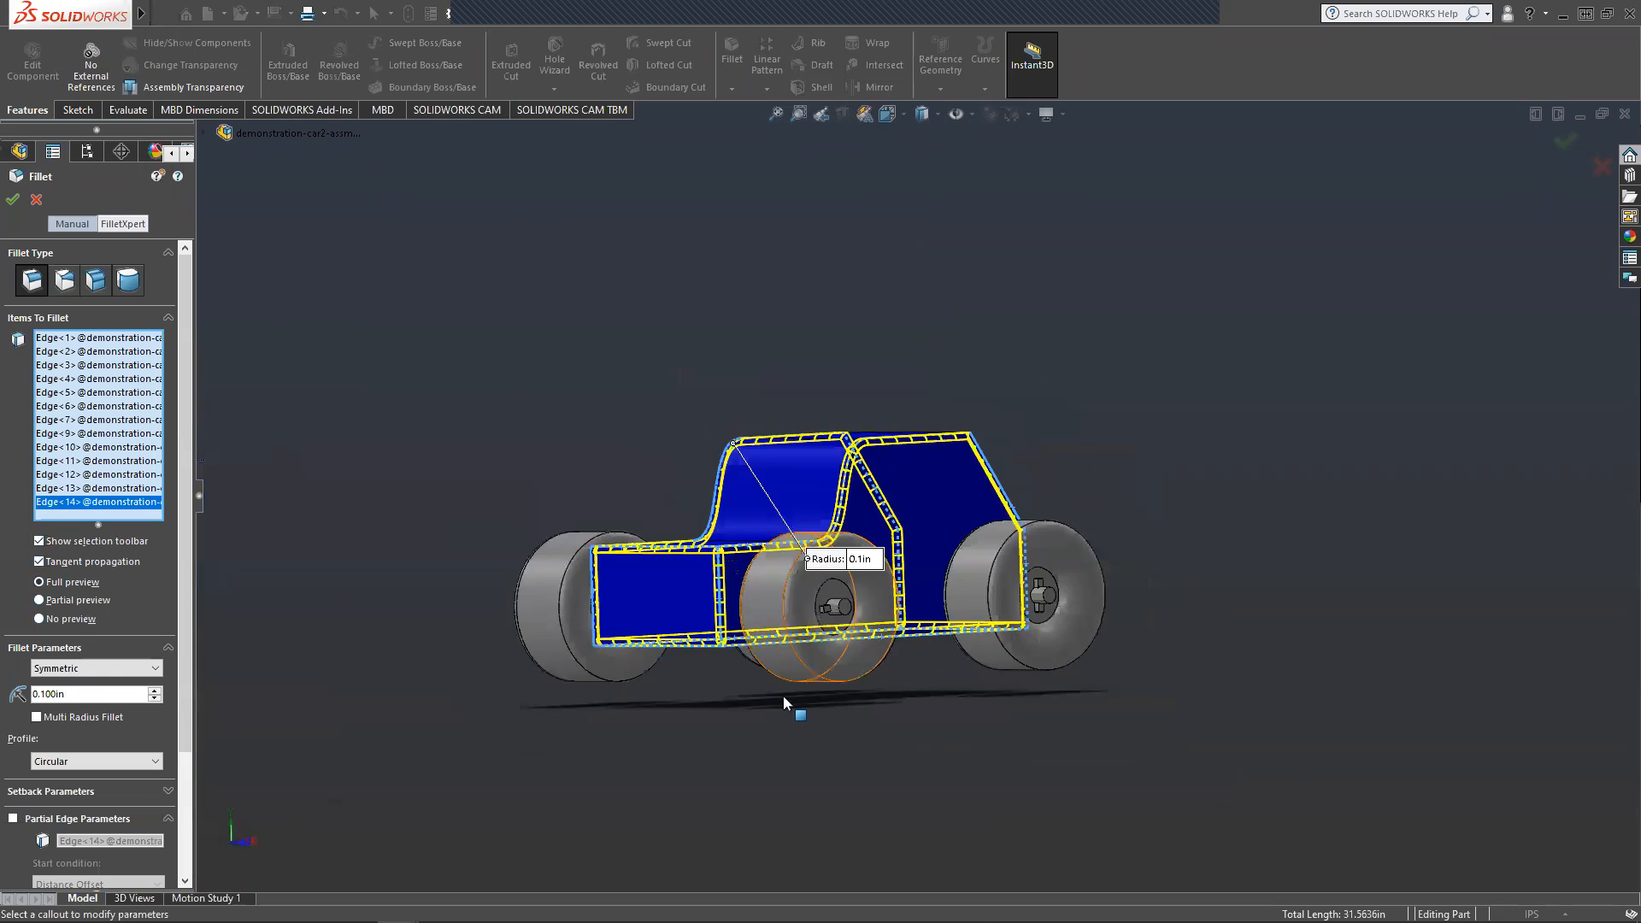
scroll(870, 686, down, 3)
scroll(897, 480, up, 3)
scroll(1050, 630, down, 6)
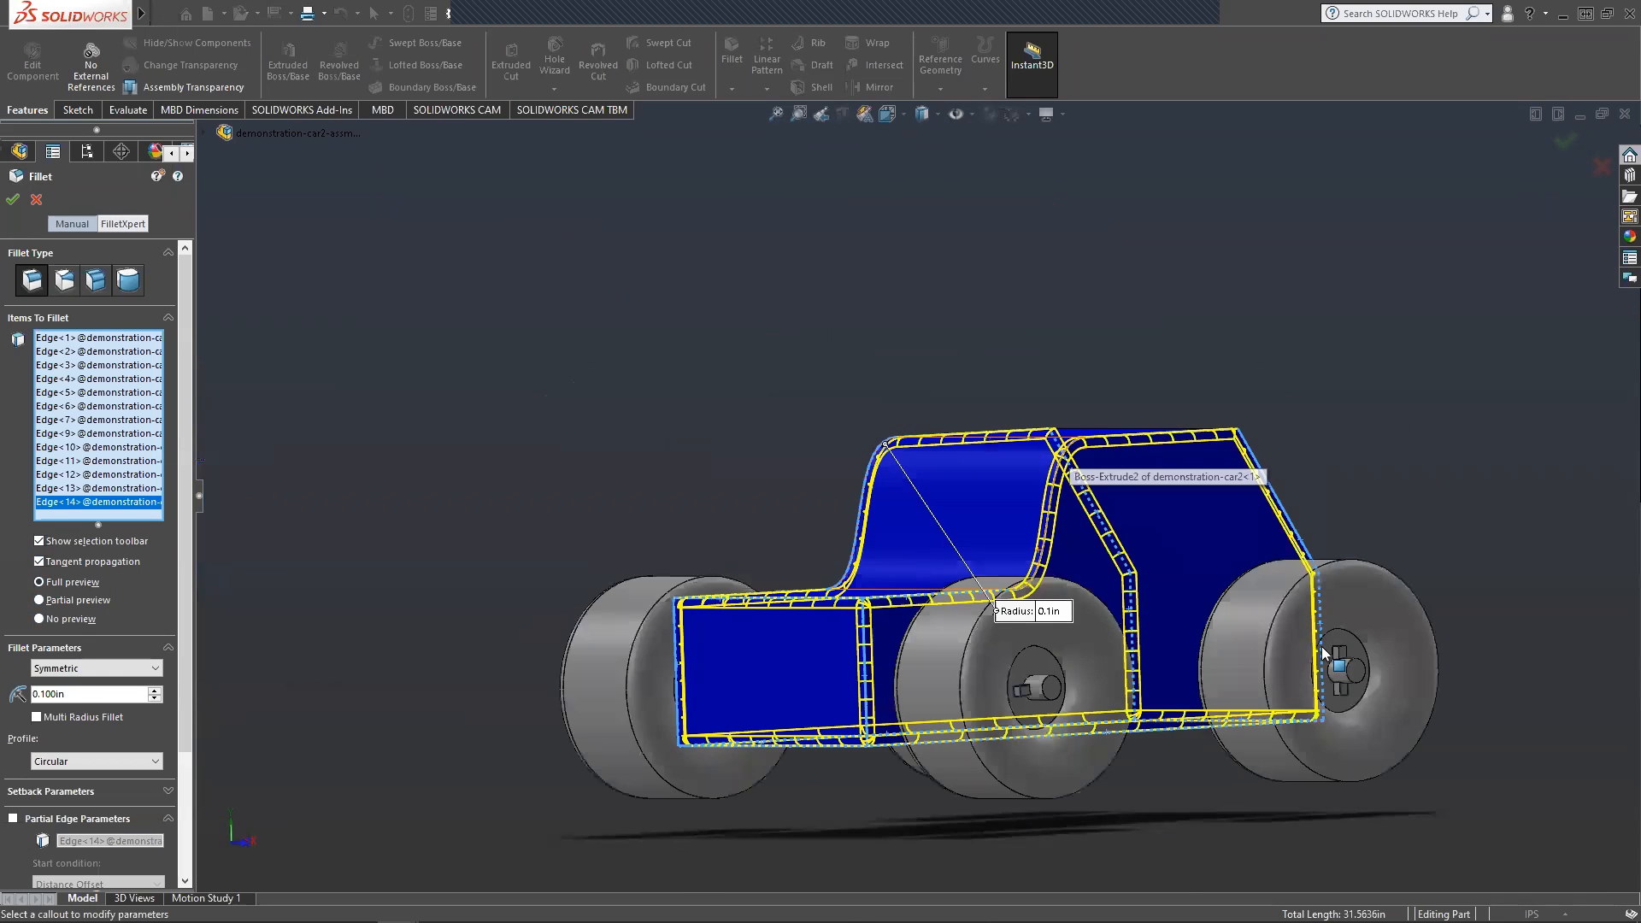
scroll(760, 449, up, 7)
scroll(799, 449, down, 5)
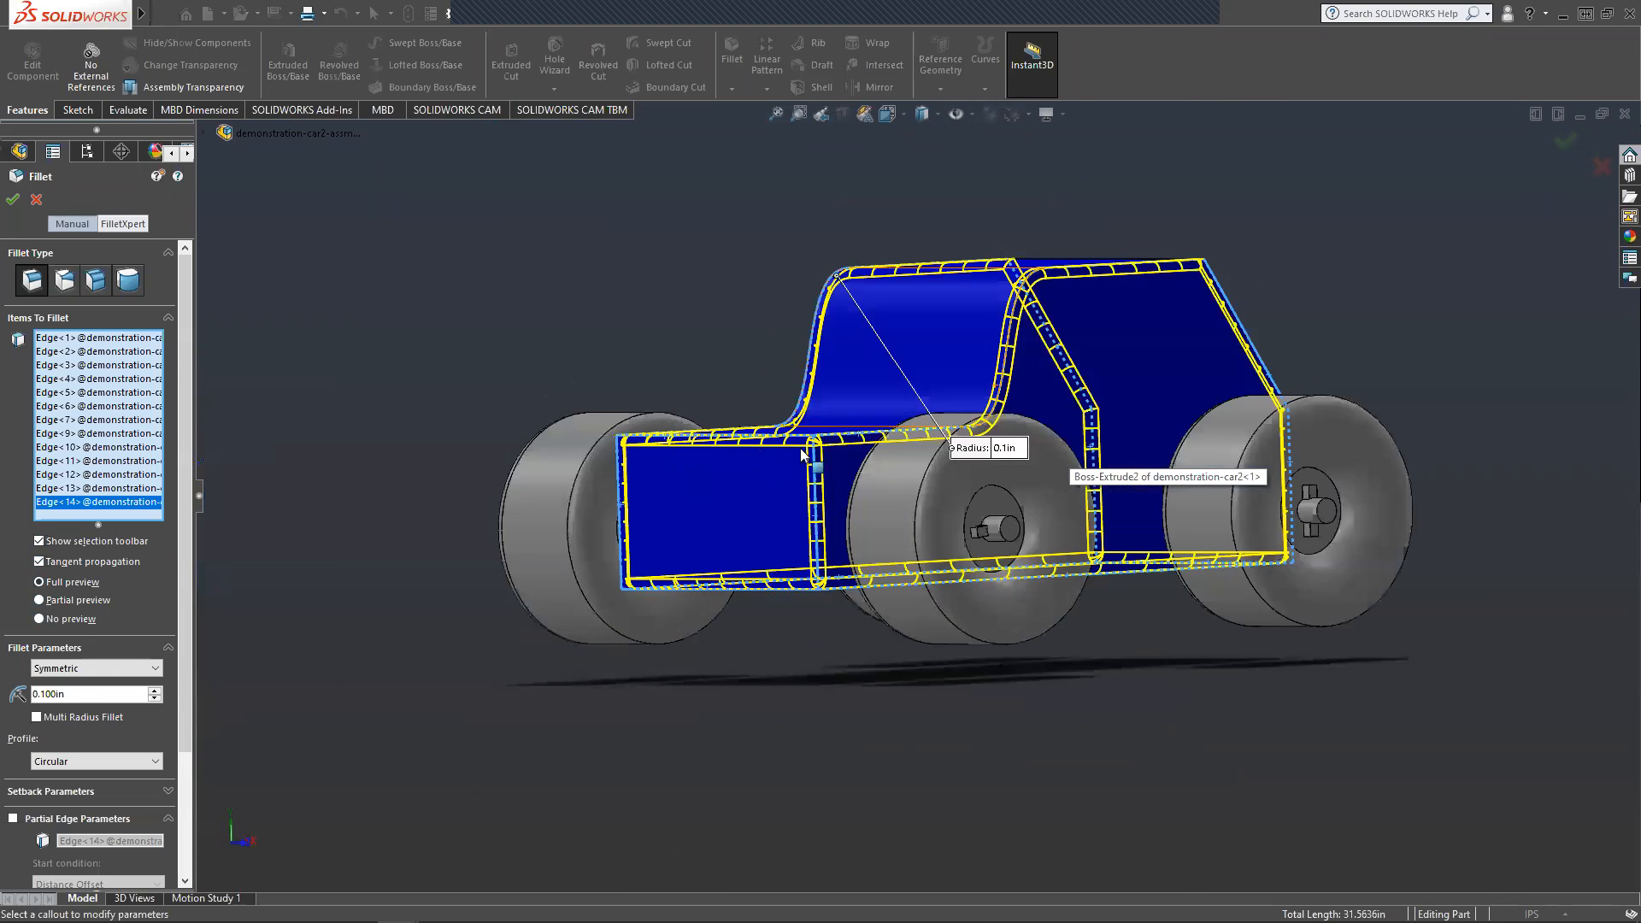
scroll(1385, 377, up, 2)
scroll(1197, 386, down, 2)
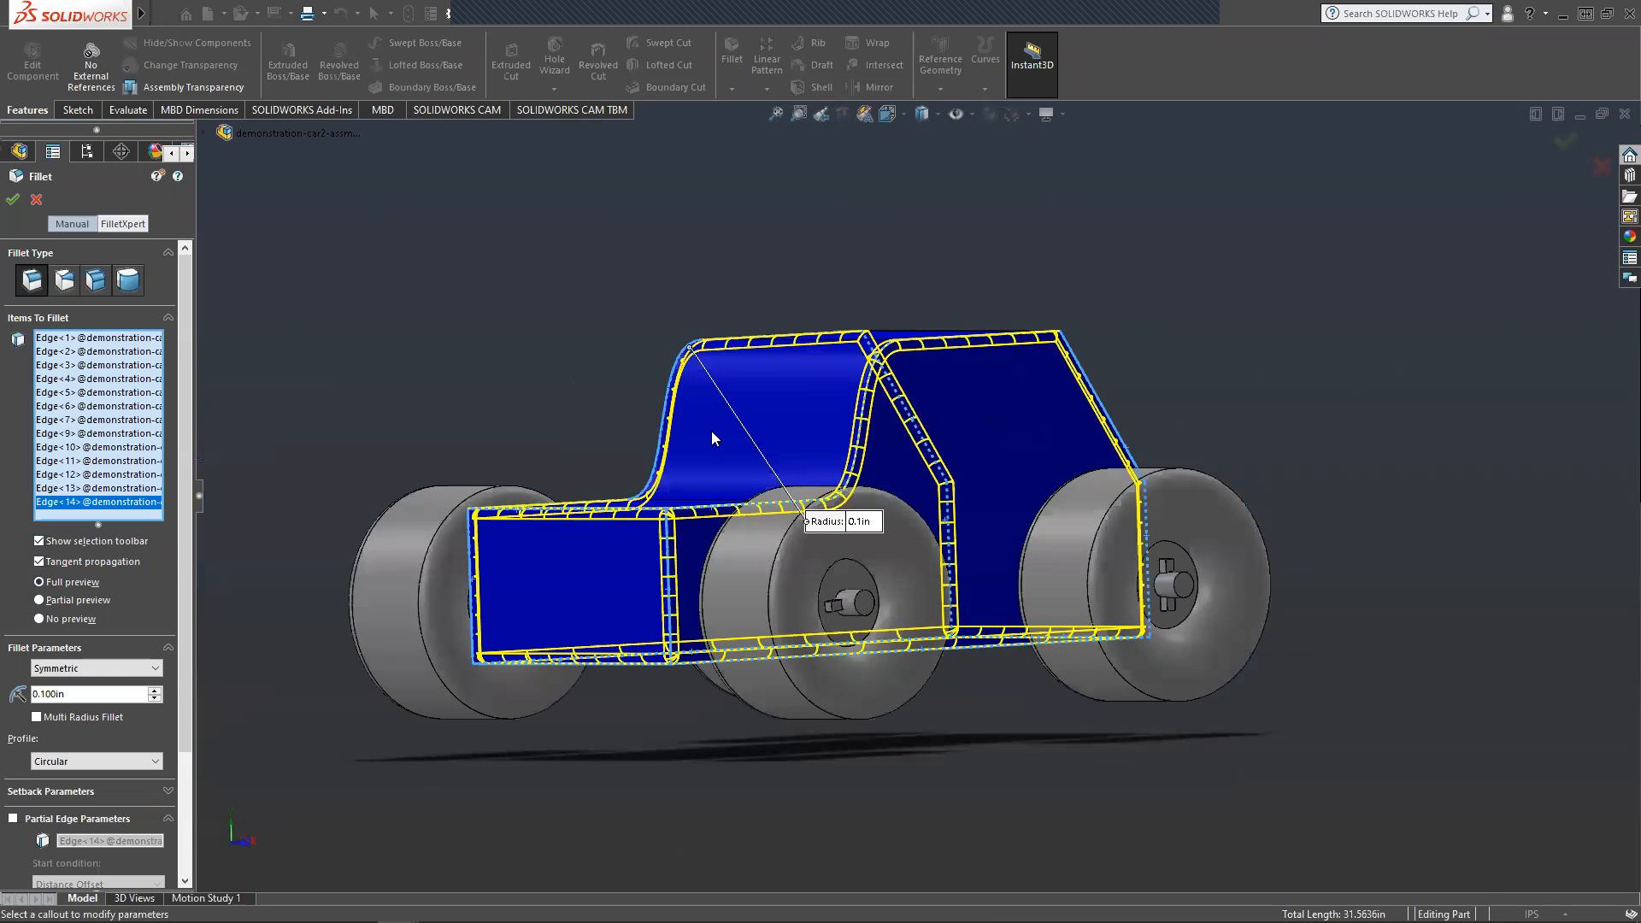
scroll(715, 439, up, 2)
scroll(716, 441, down, 2)
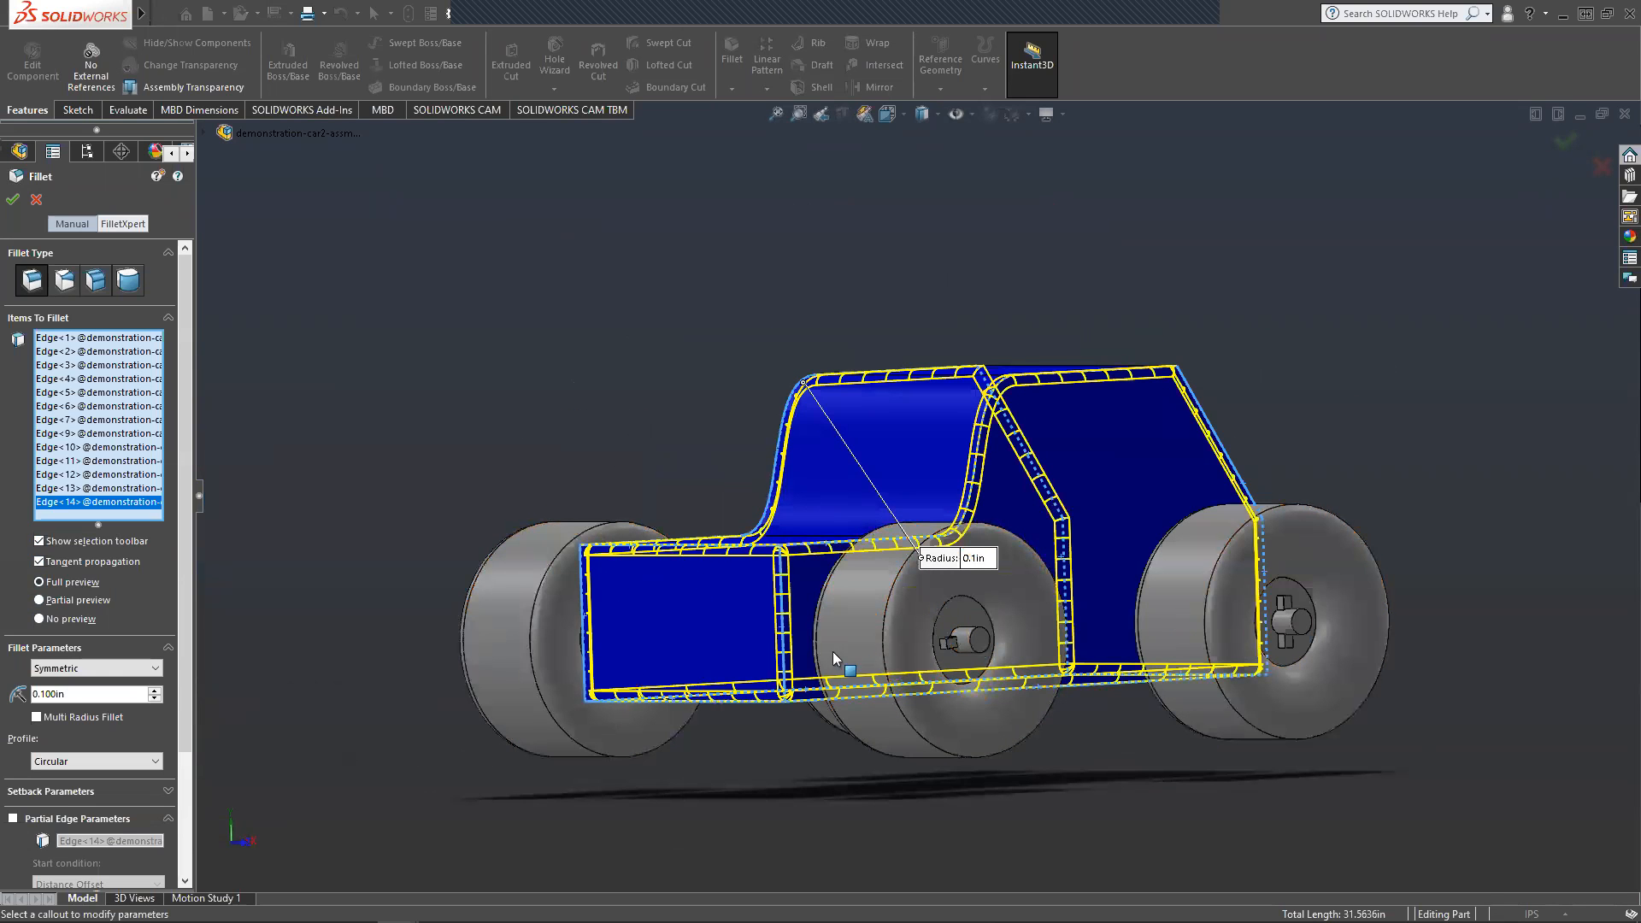
Accept the symmetric 0.1 in fillet and finish editing the body part to return to the assembly.
click(10, 205)
scroll(1128, 553, up, 1)
scroll(1128, 554, down, 1)
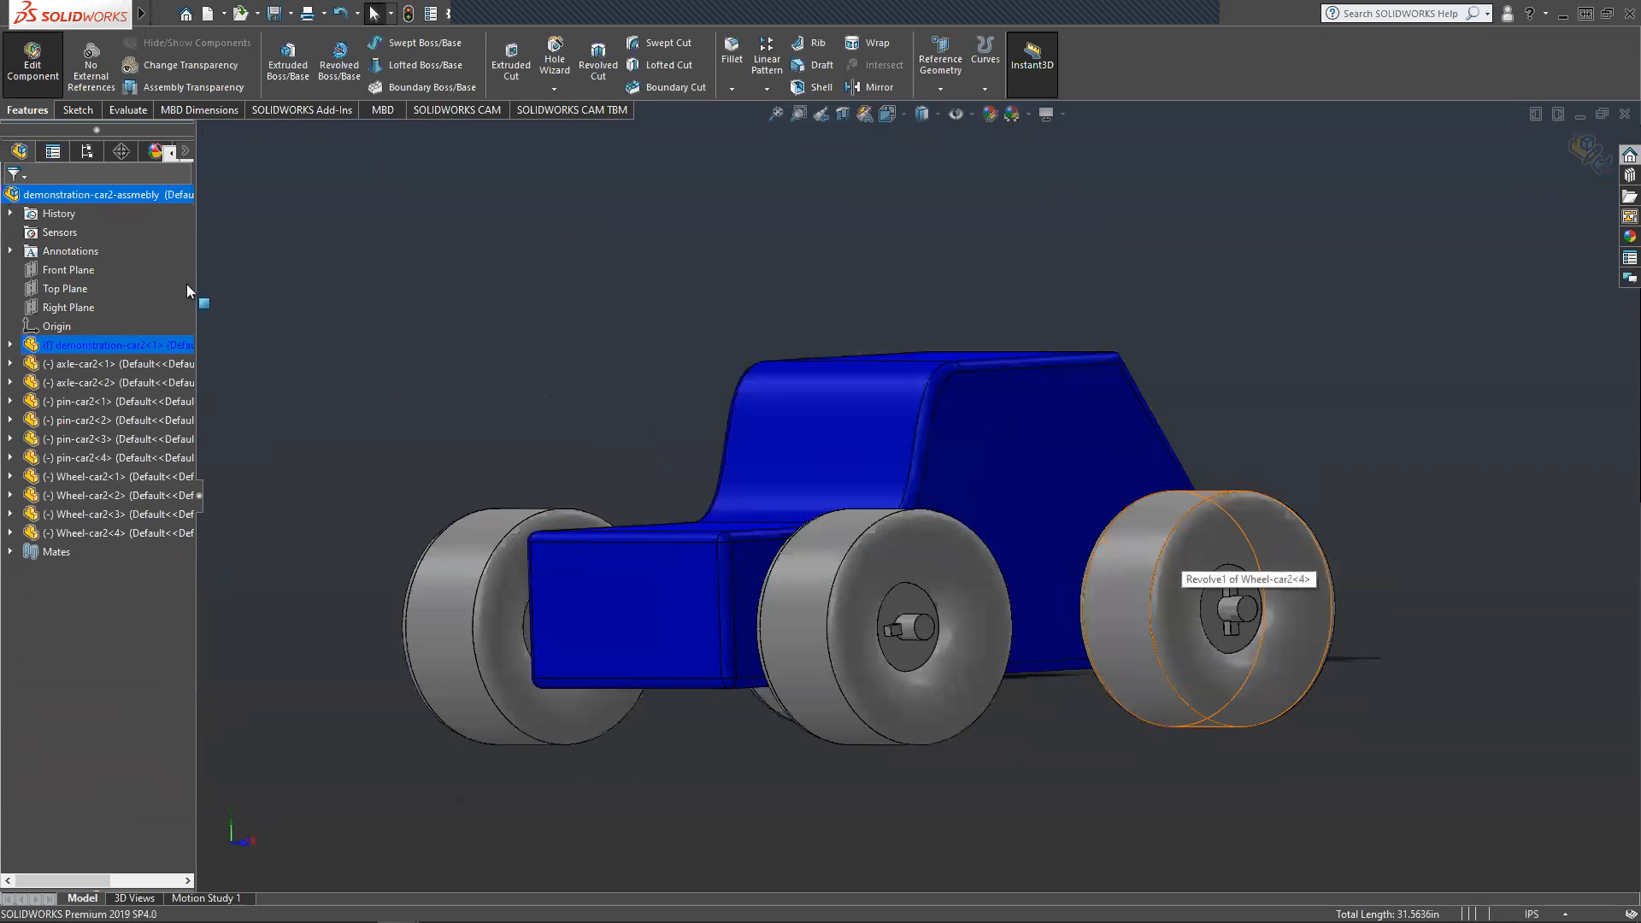
click(33, 61)
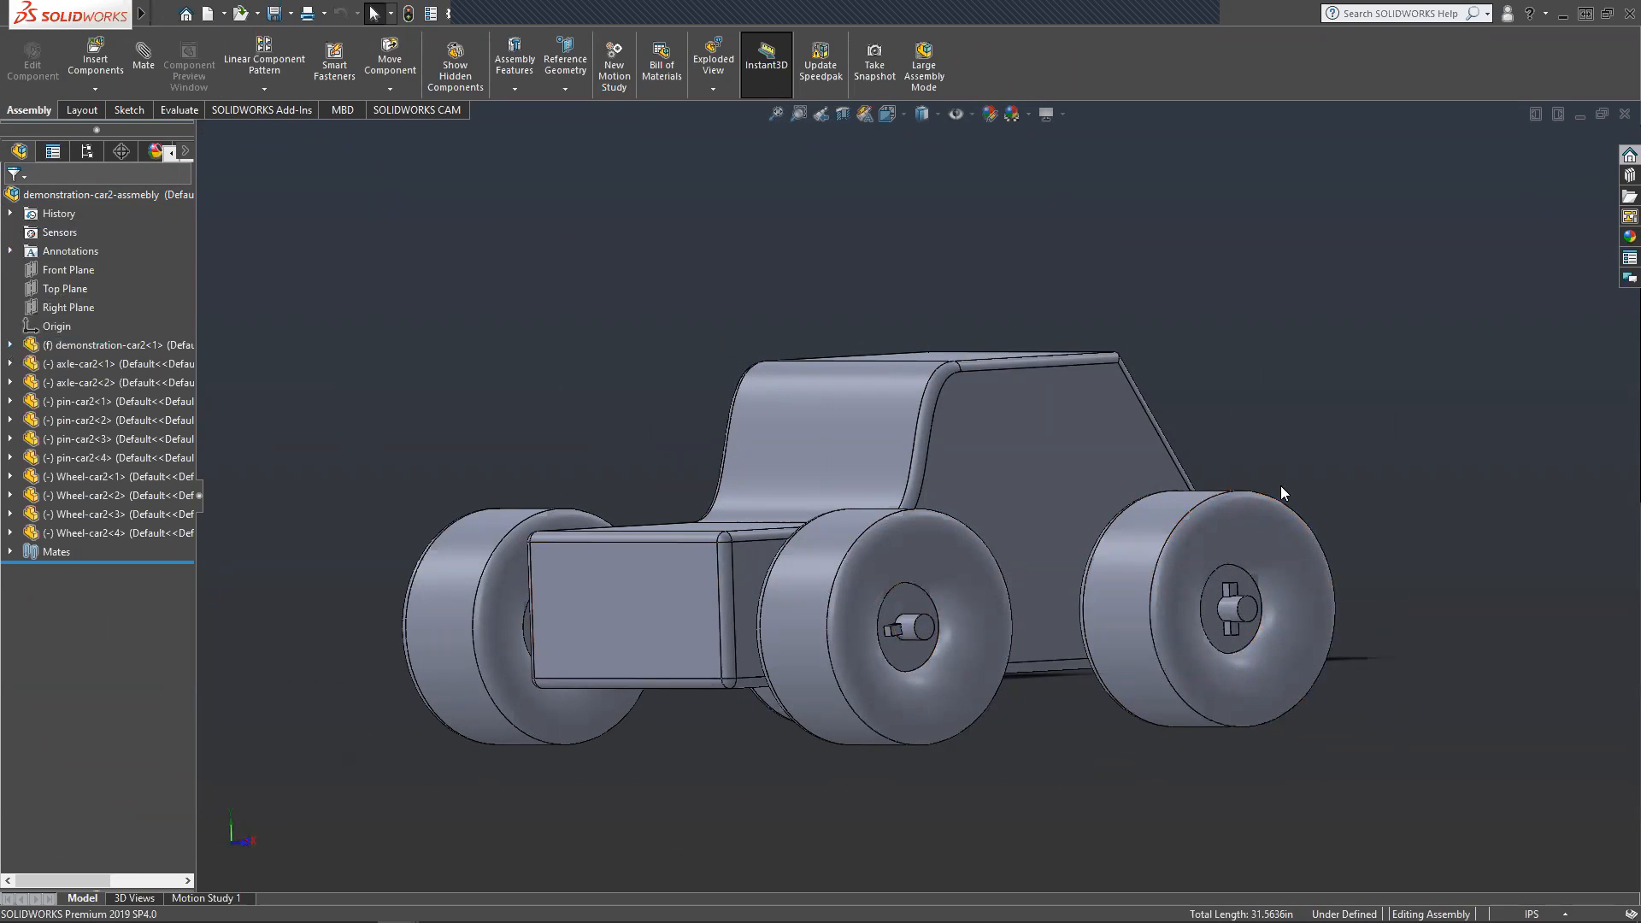
Examine the filleted edges of the car body from the front, side and rear.
middle_drag(1268, 359, 944, 607)
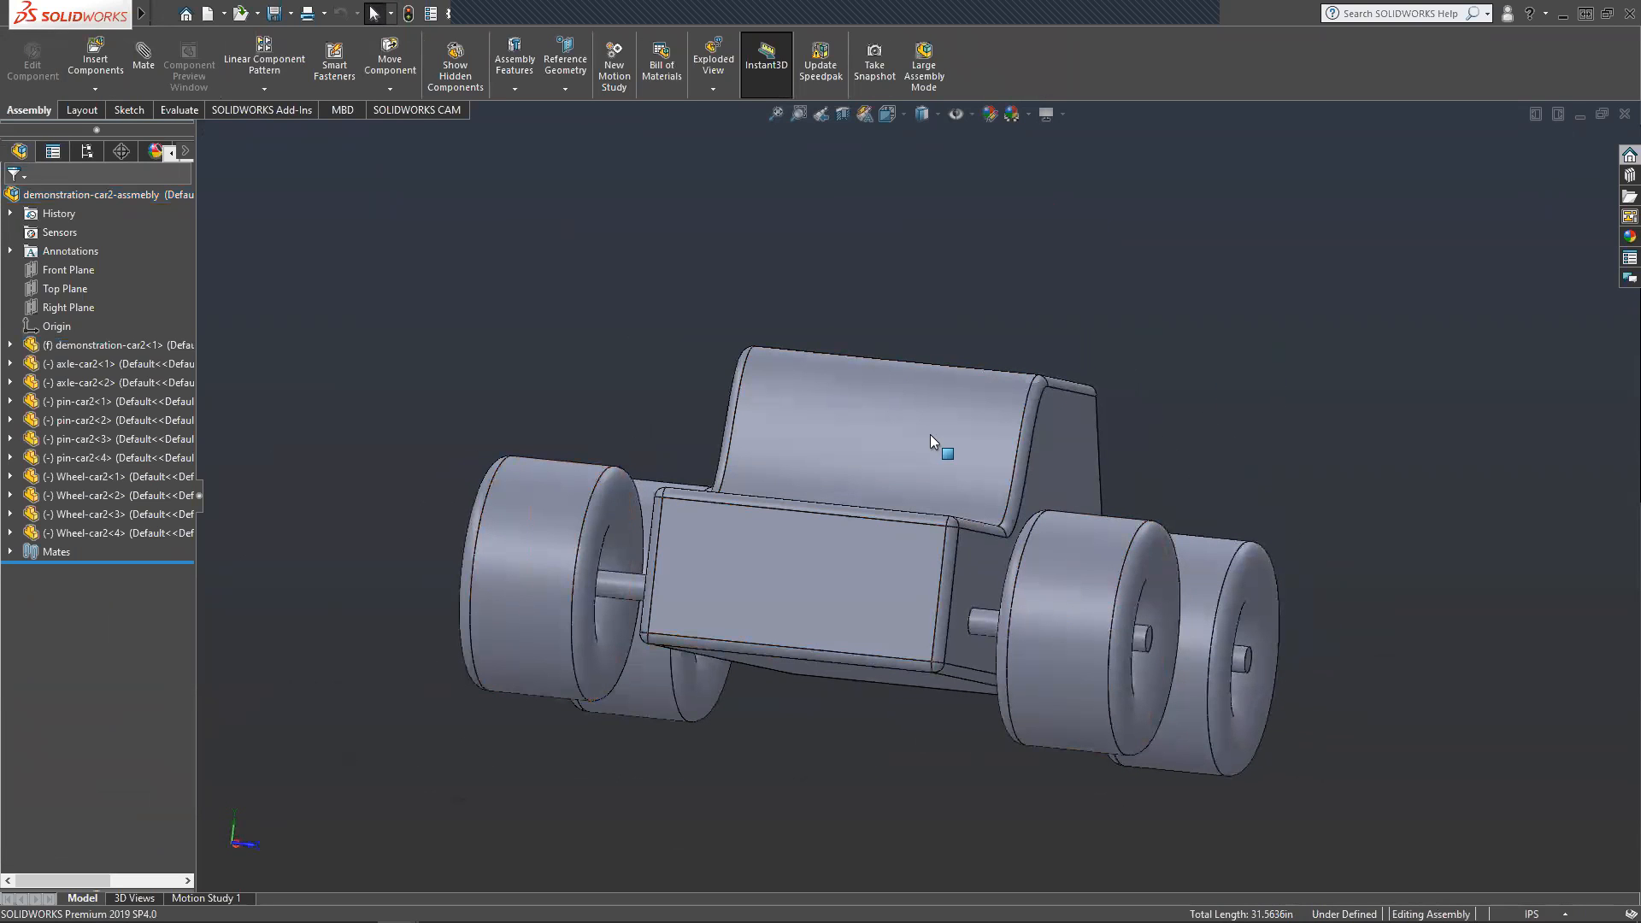
middle_drag(1007, 439, 1063, 531)
middle_drag(1256, 440, 1109, 454)
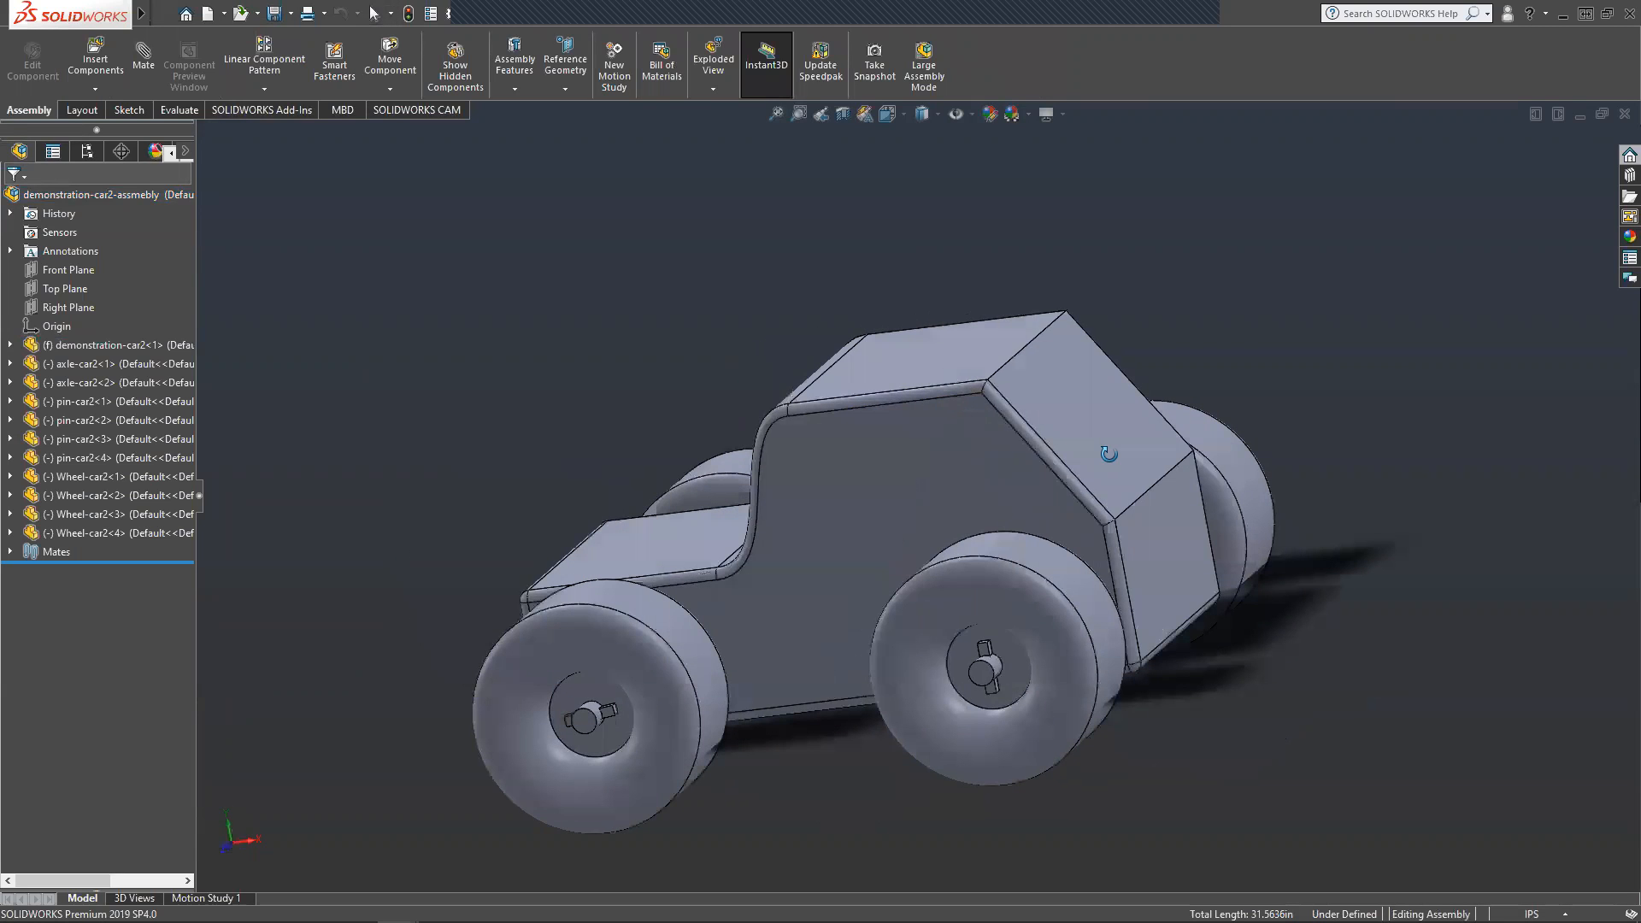
middle_drag(767, 524, 899, 510)
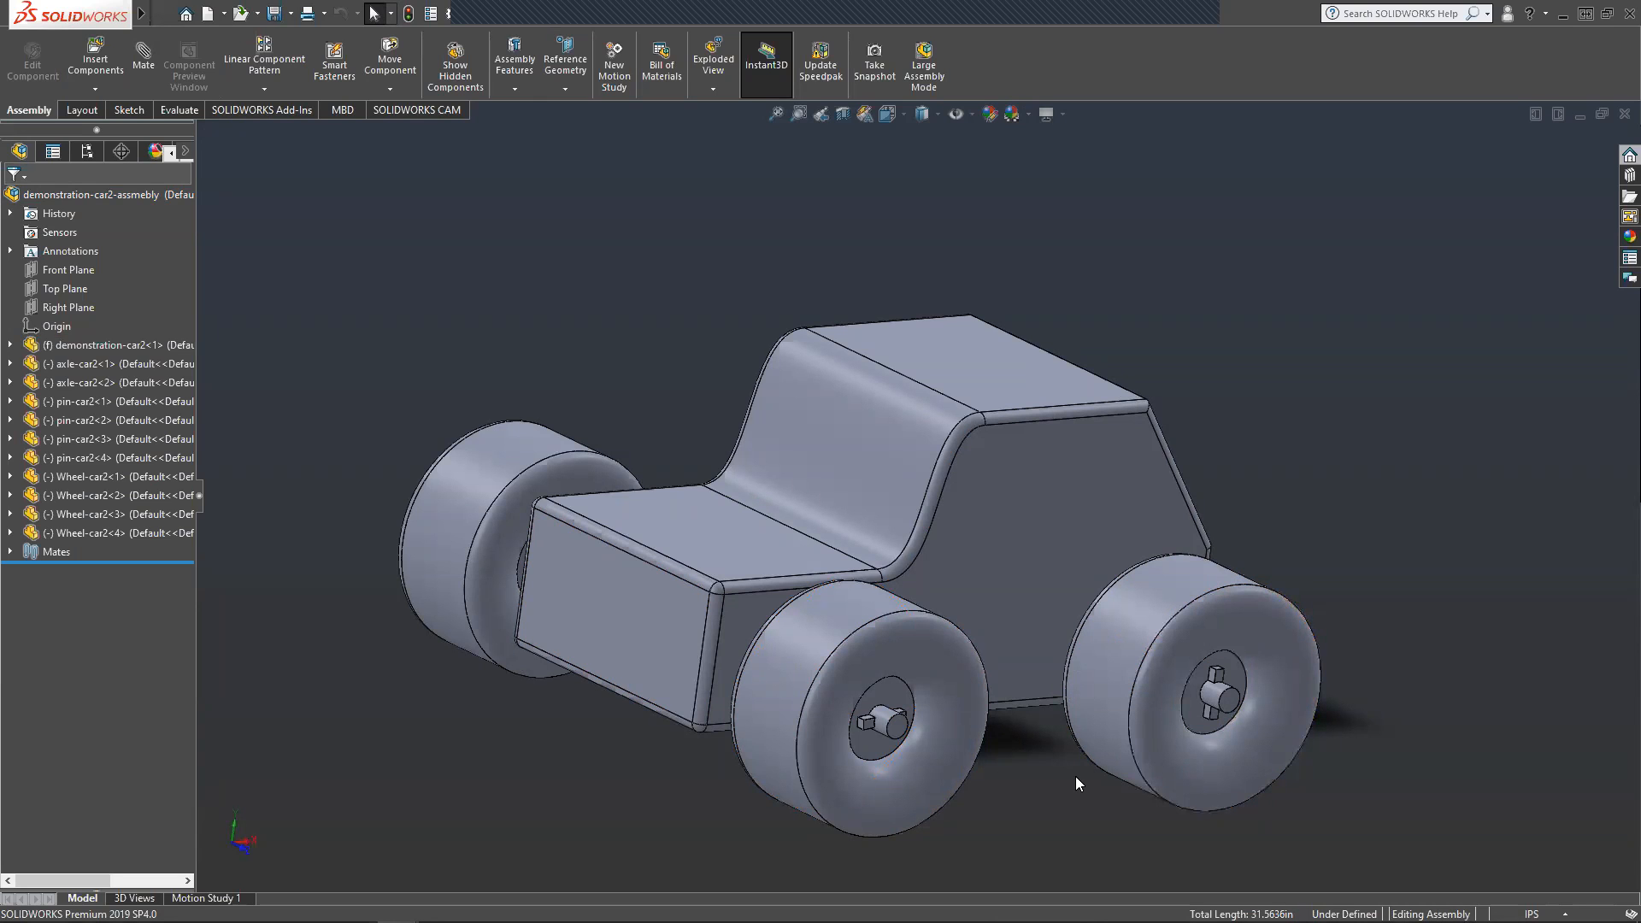
Review the list of mates in the feature tree and return the car to the isometric view.
click(9, 551)
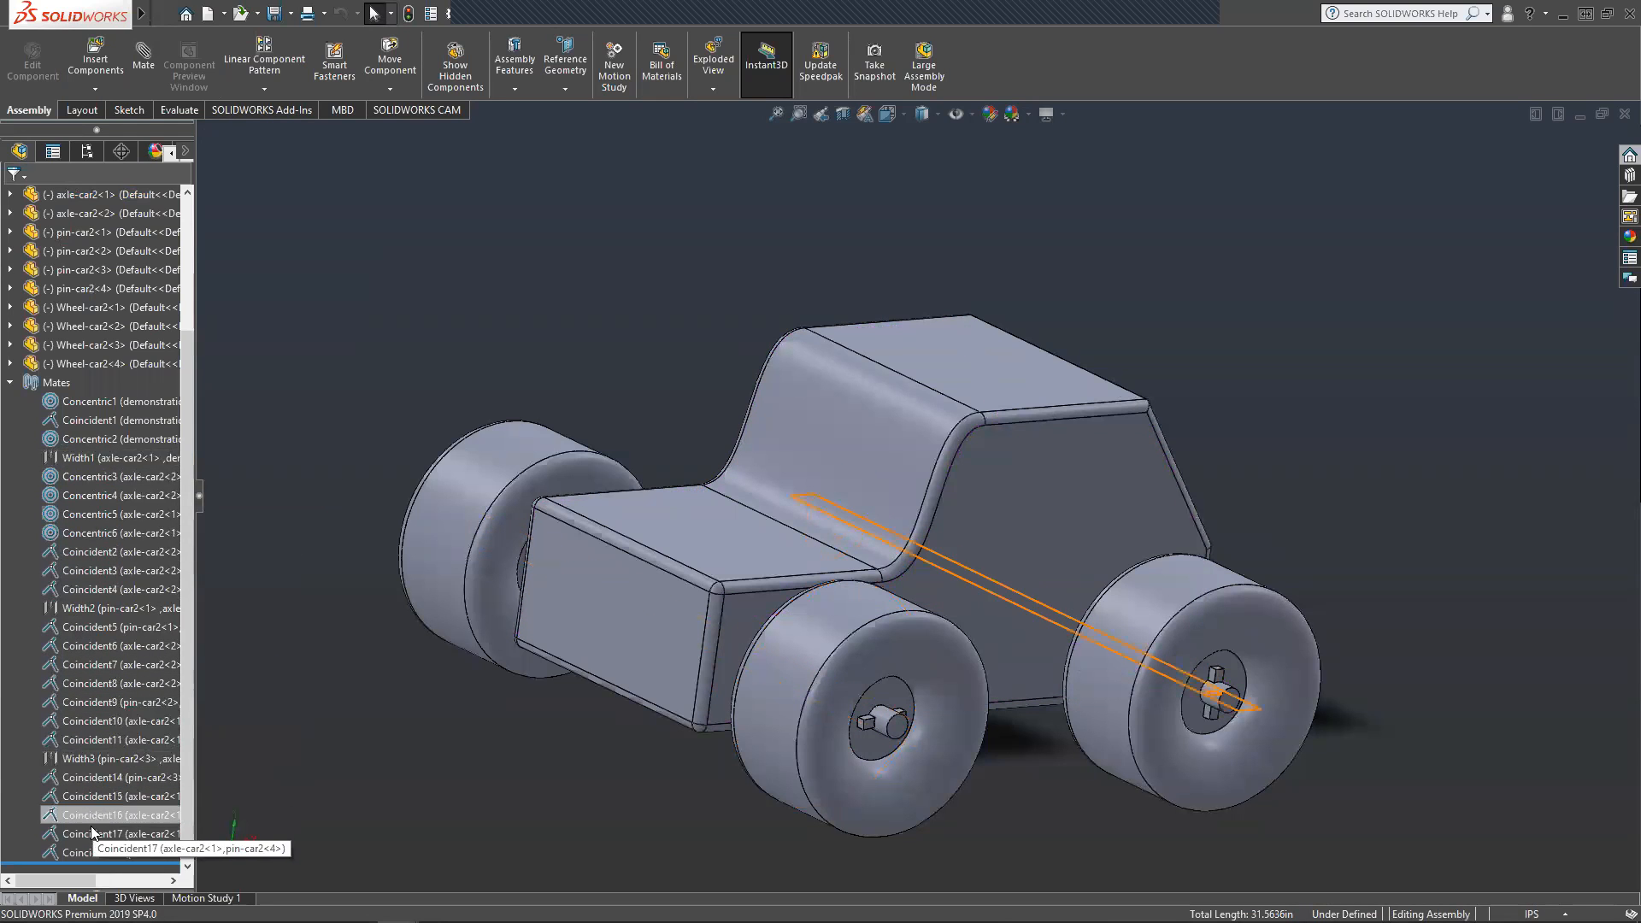
click(9, 382)
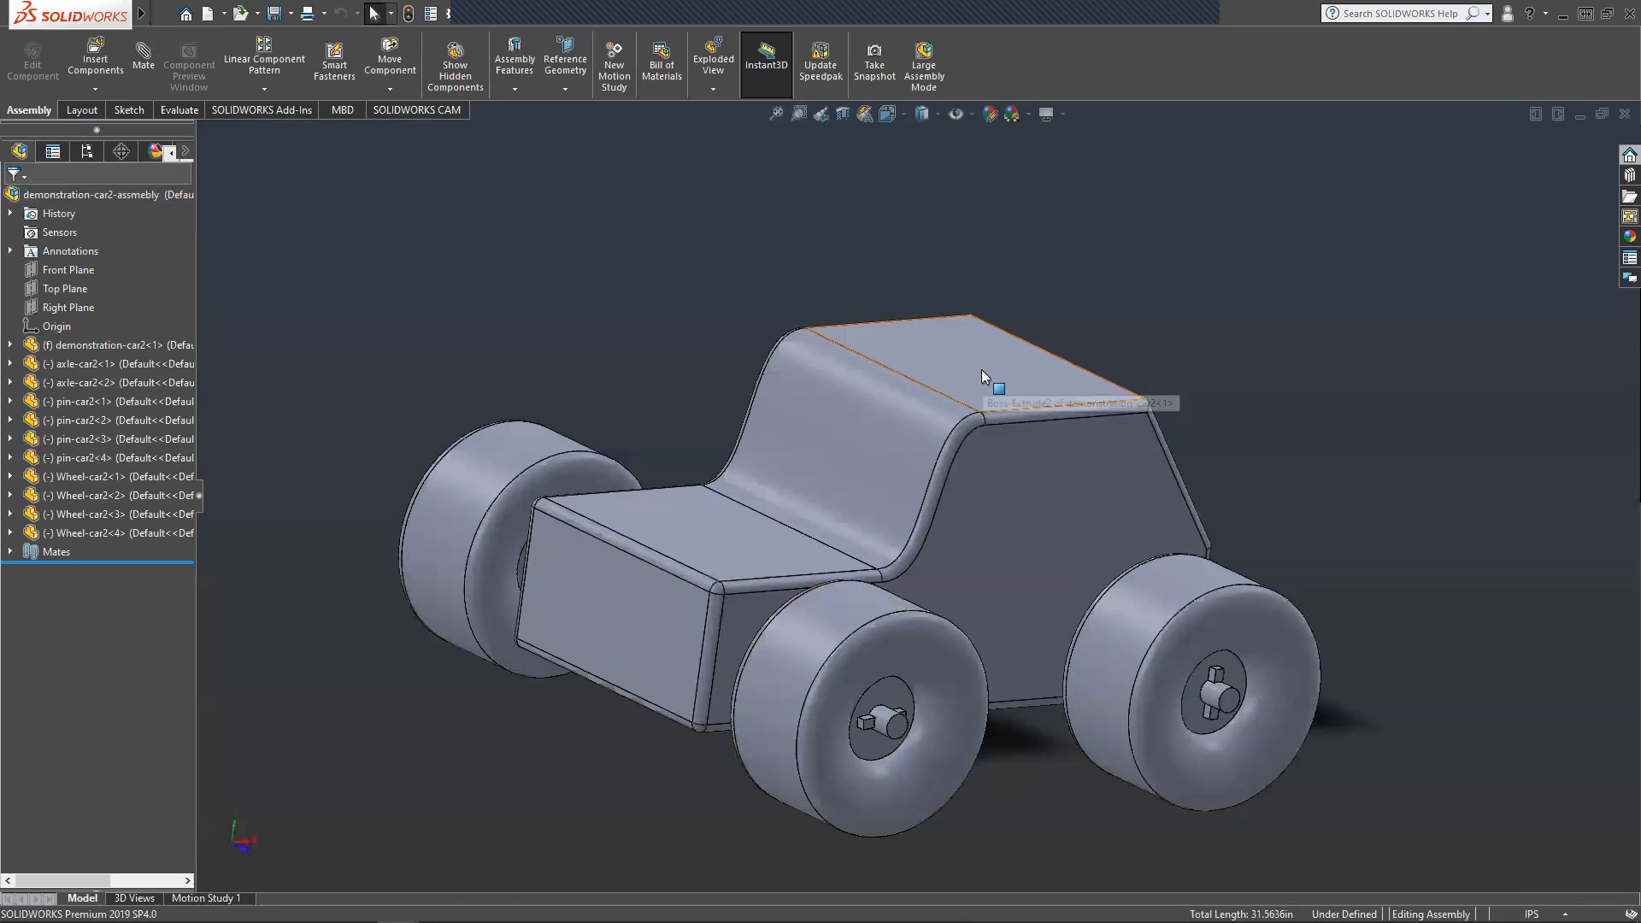
key(space)
click(510, 286)
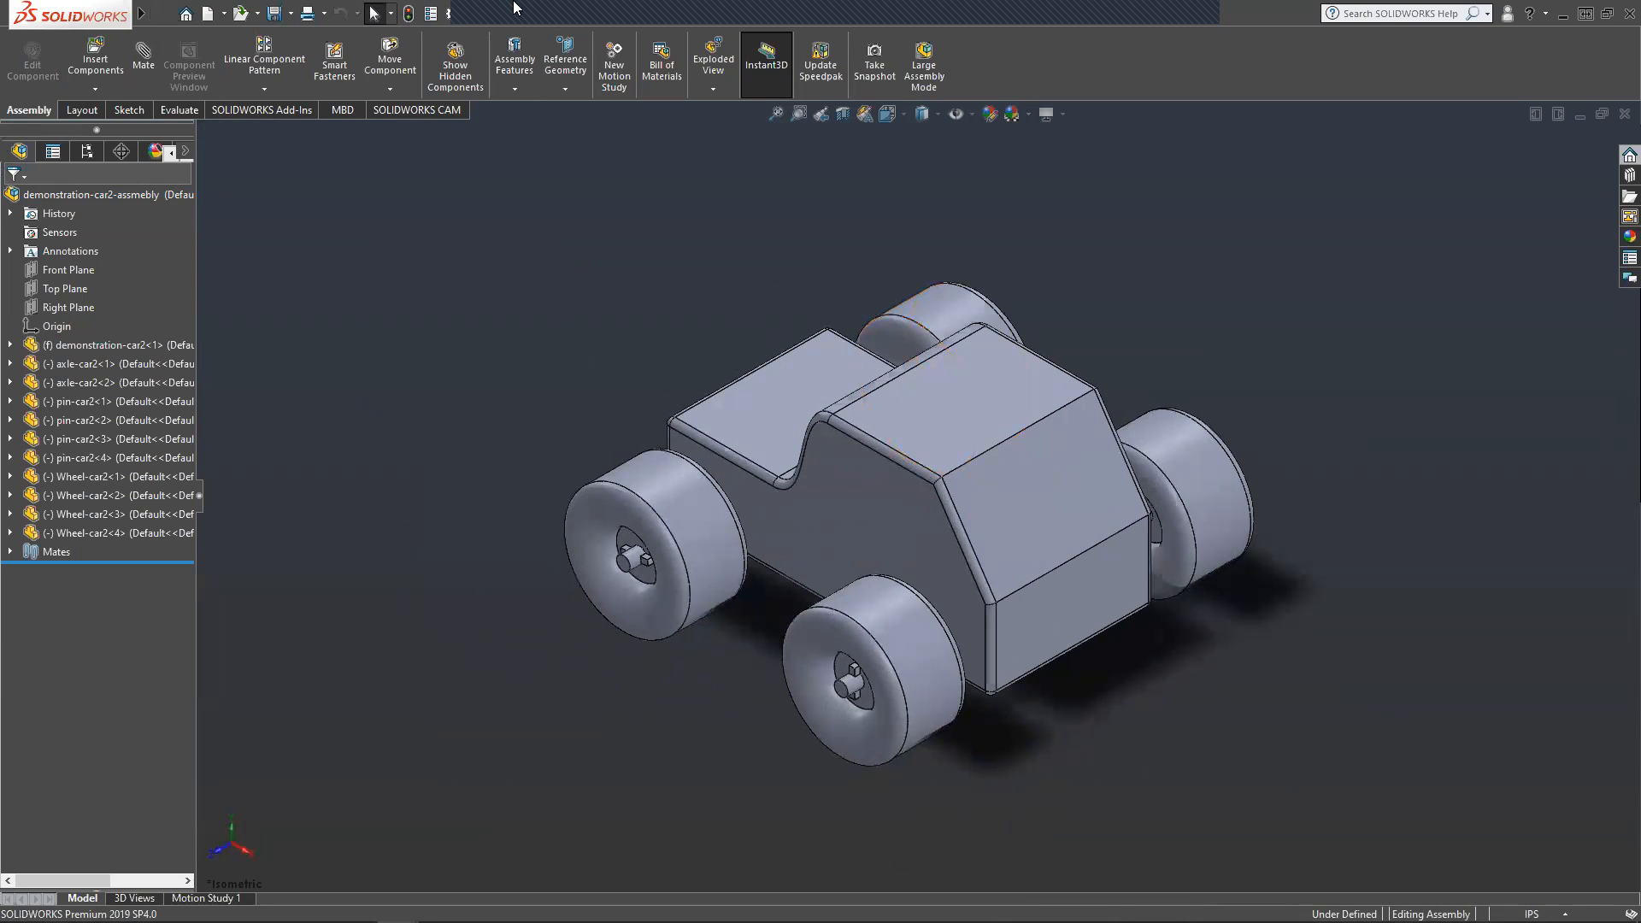
click(224, 15)
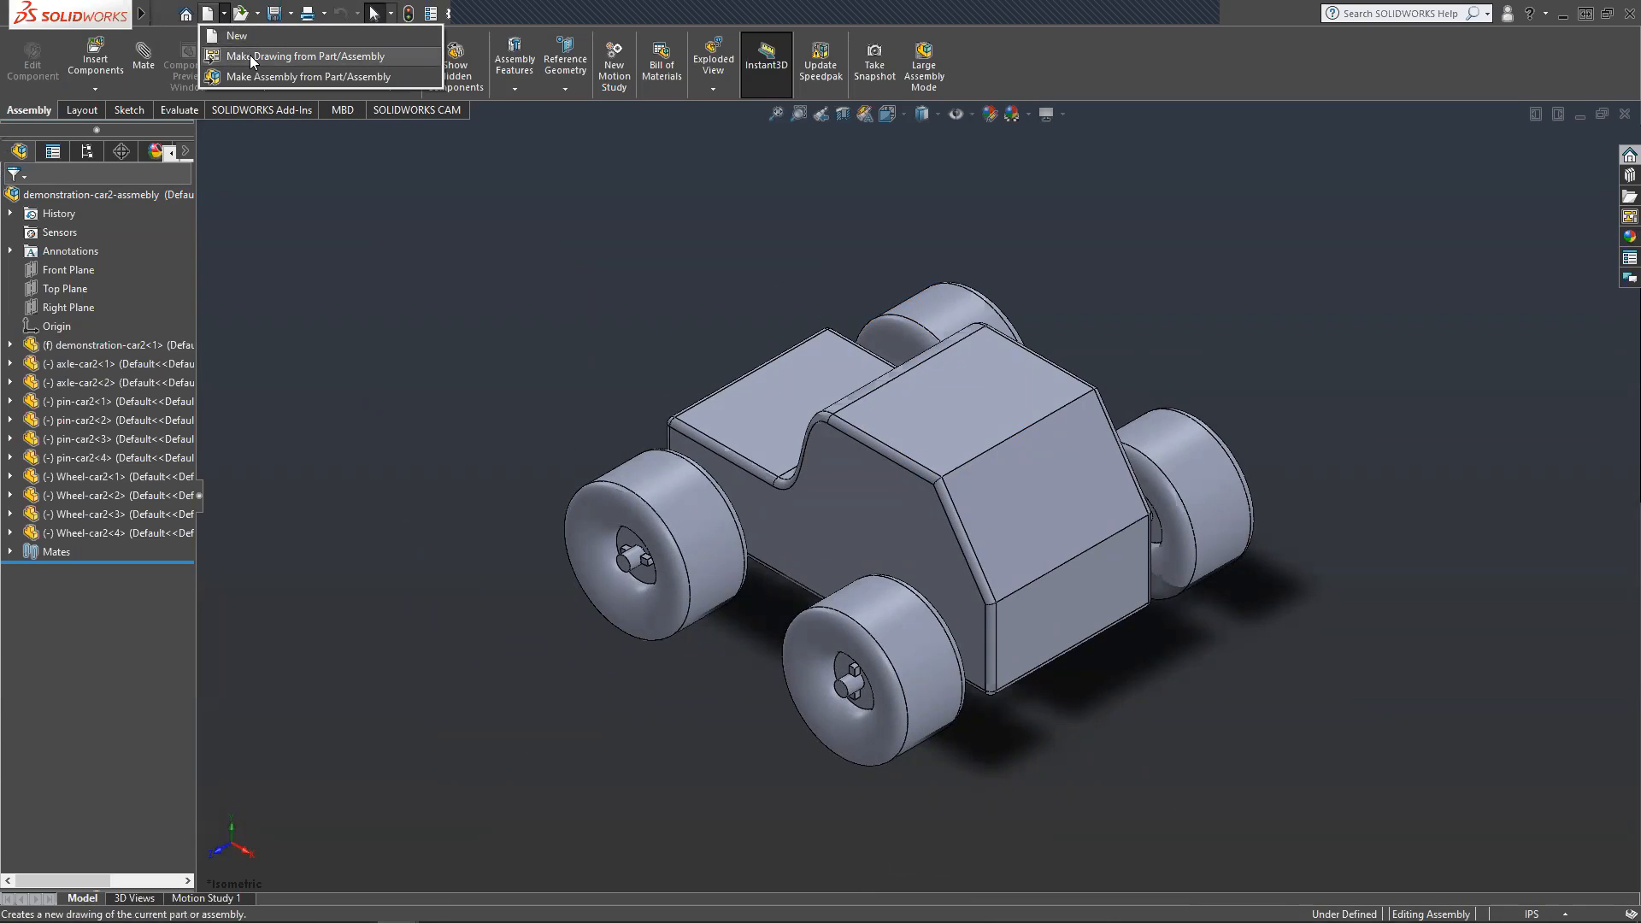
click(209, 13)
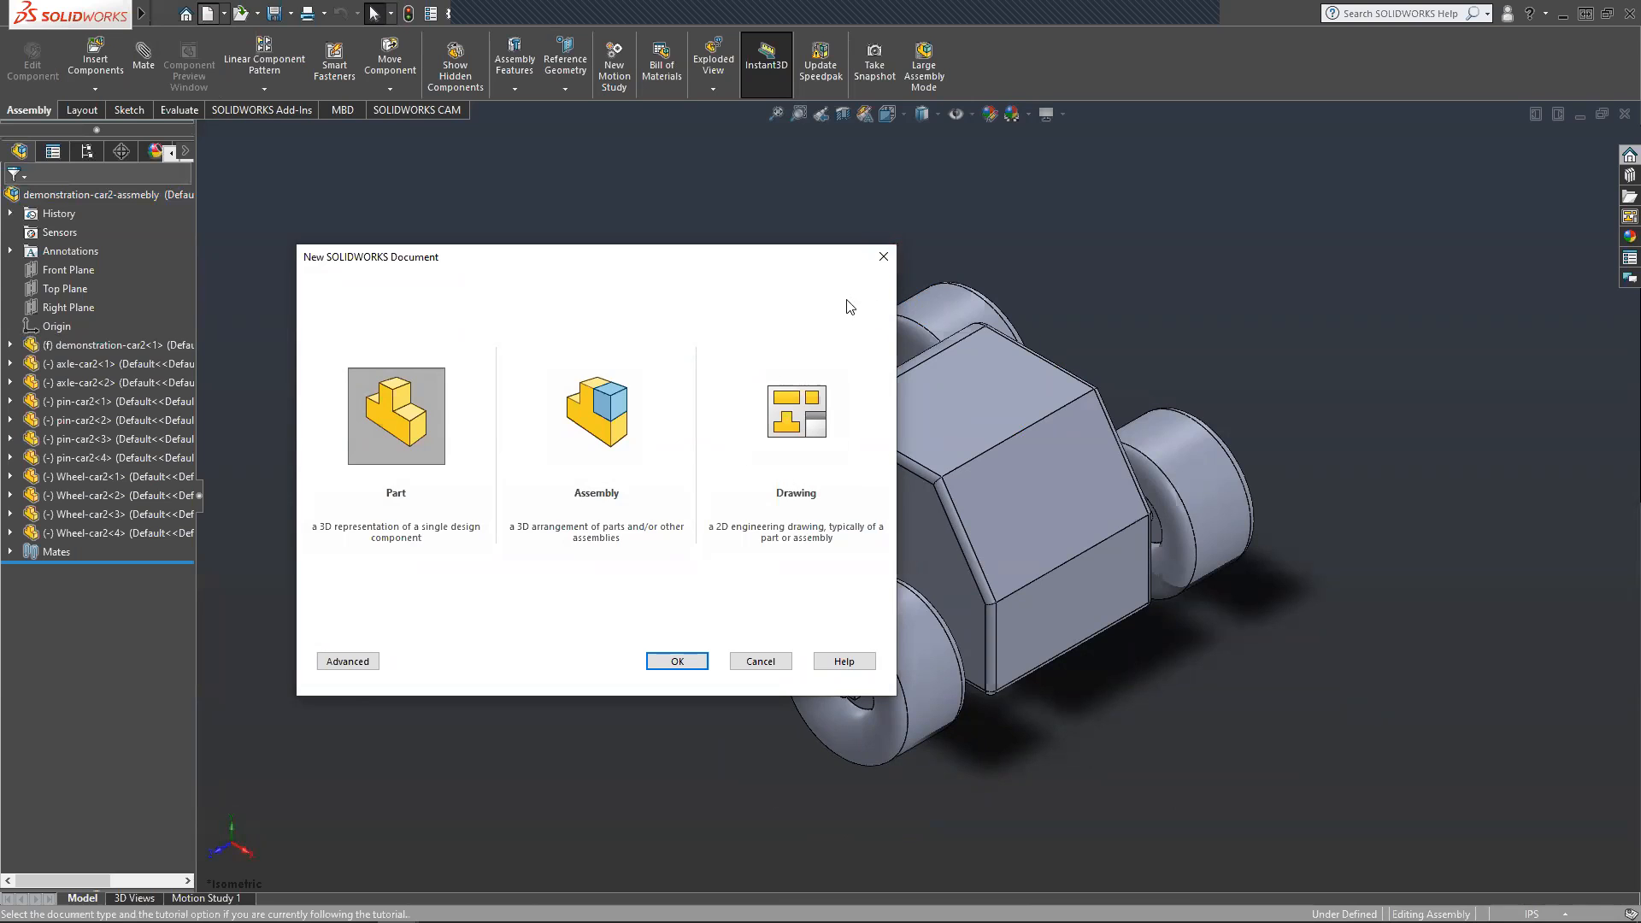
click(891, 257)
Create a drawing from the open car assembly on an A4 (ANSI) Landscape sheet with the sheet format displayed.
click(223, 14)
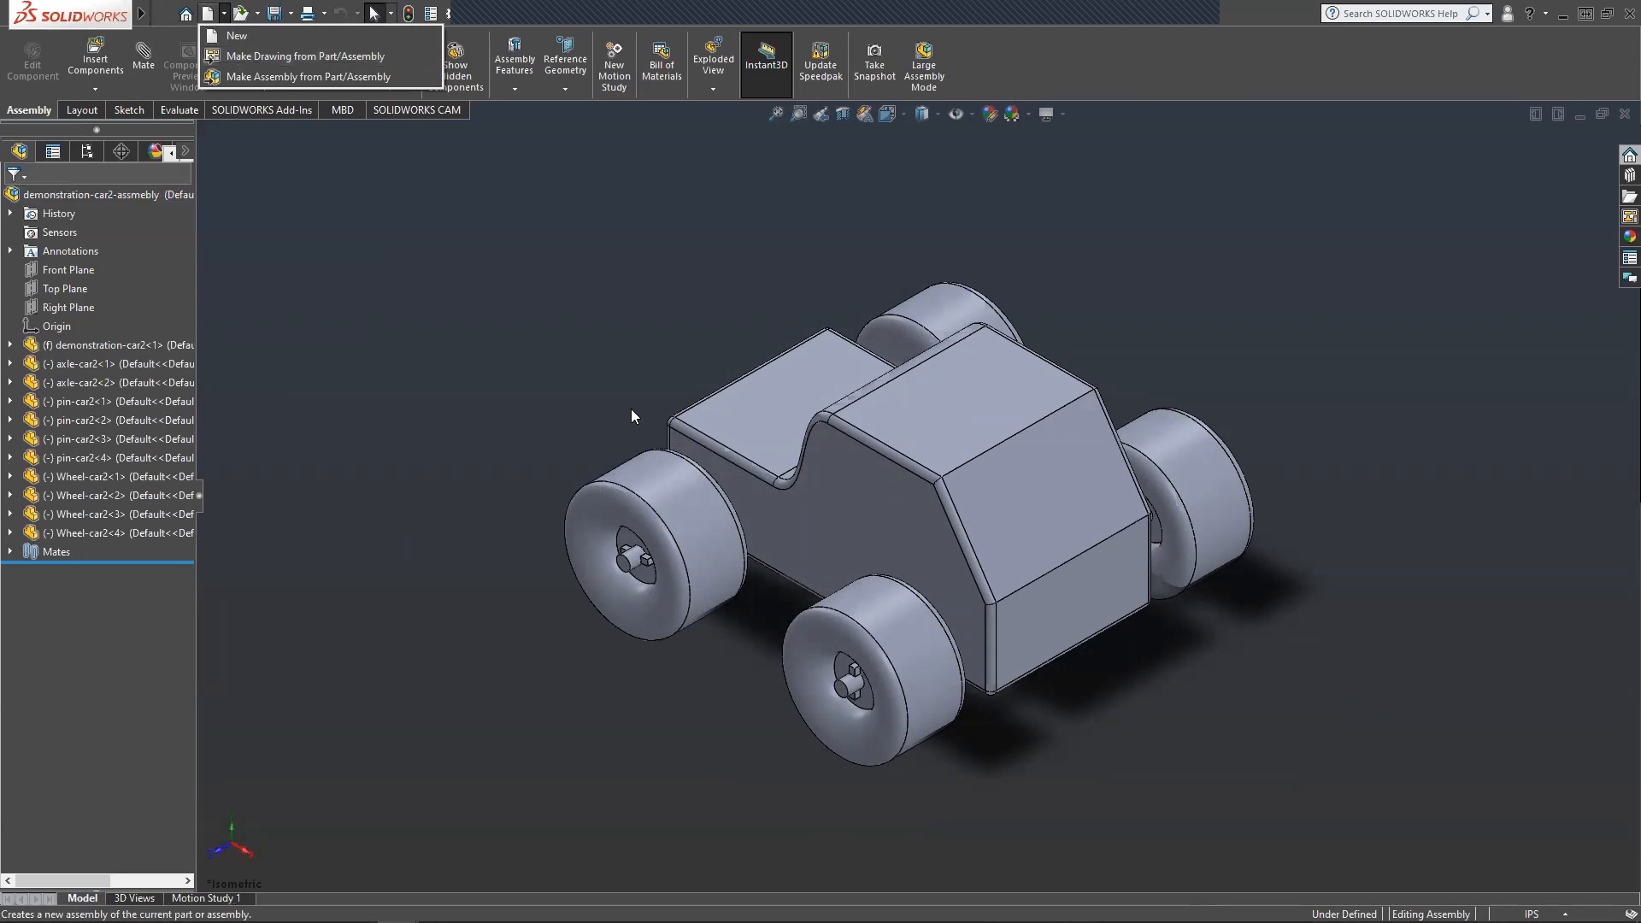
click(255, 56)
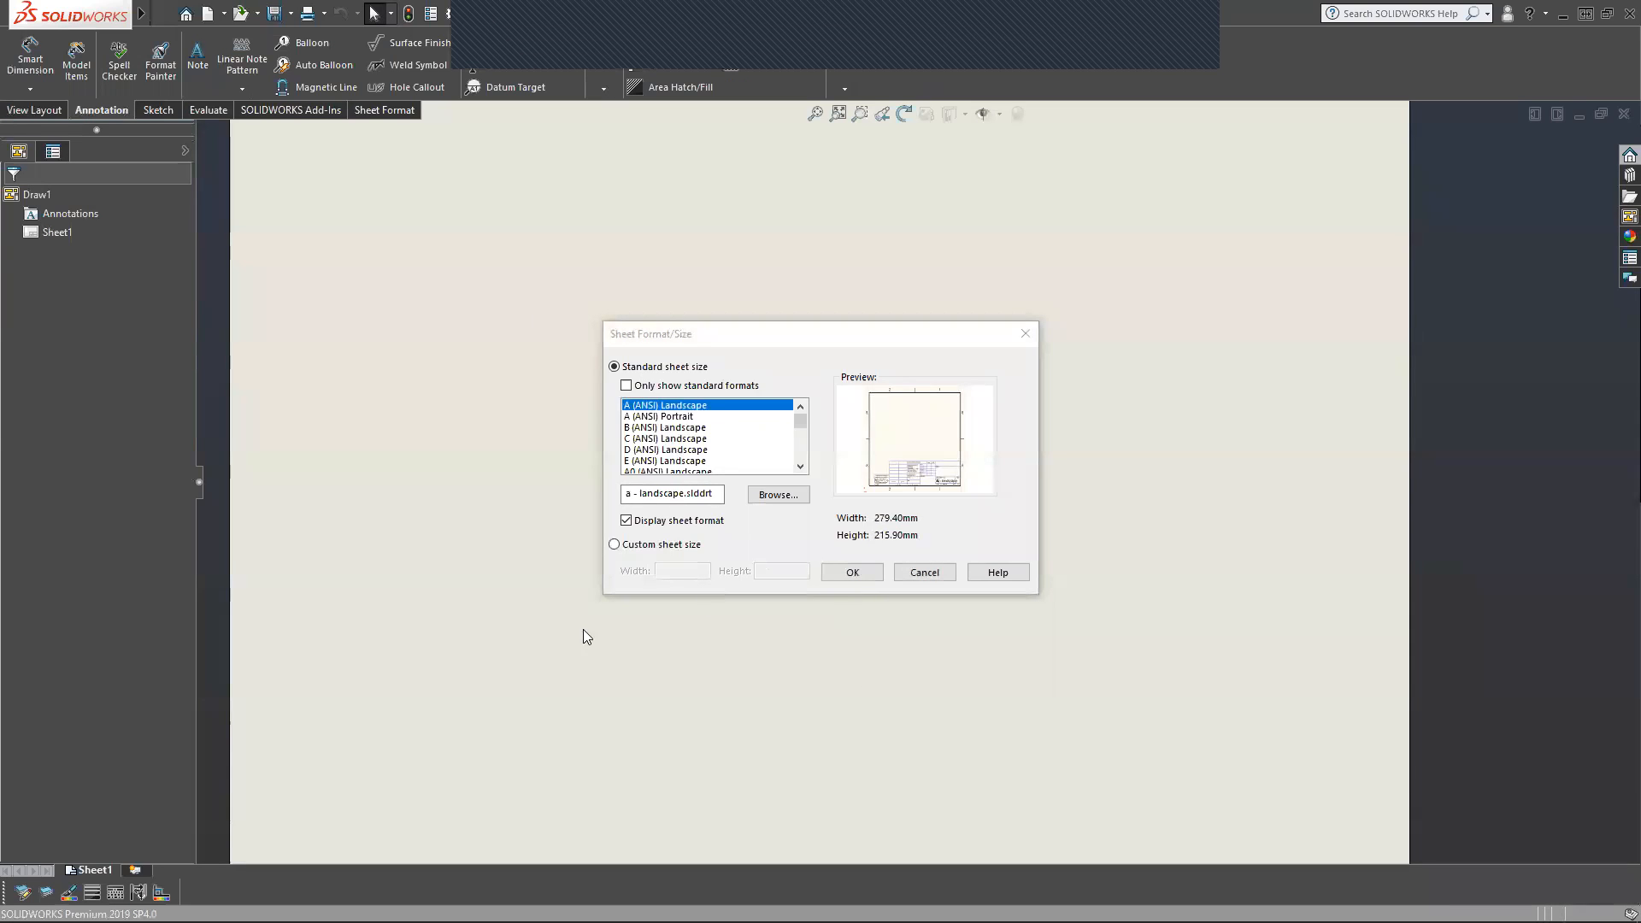
scroll(675, 432, down, 3)
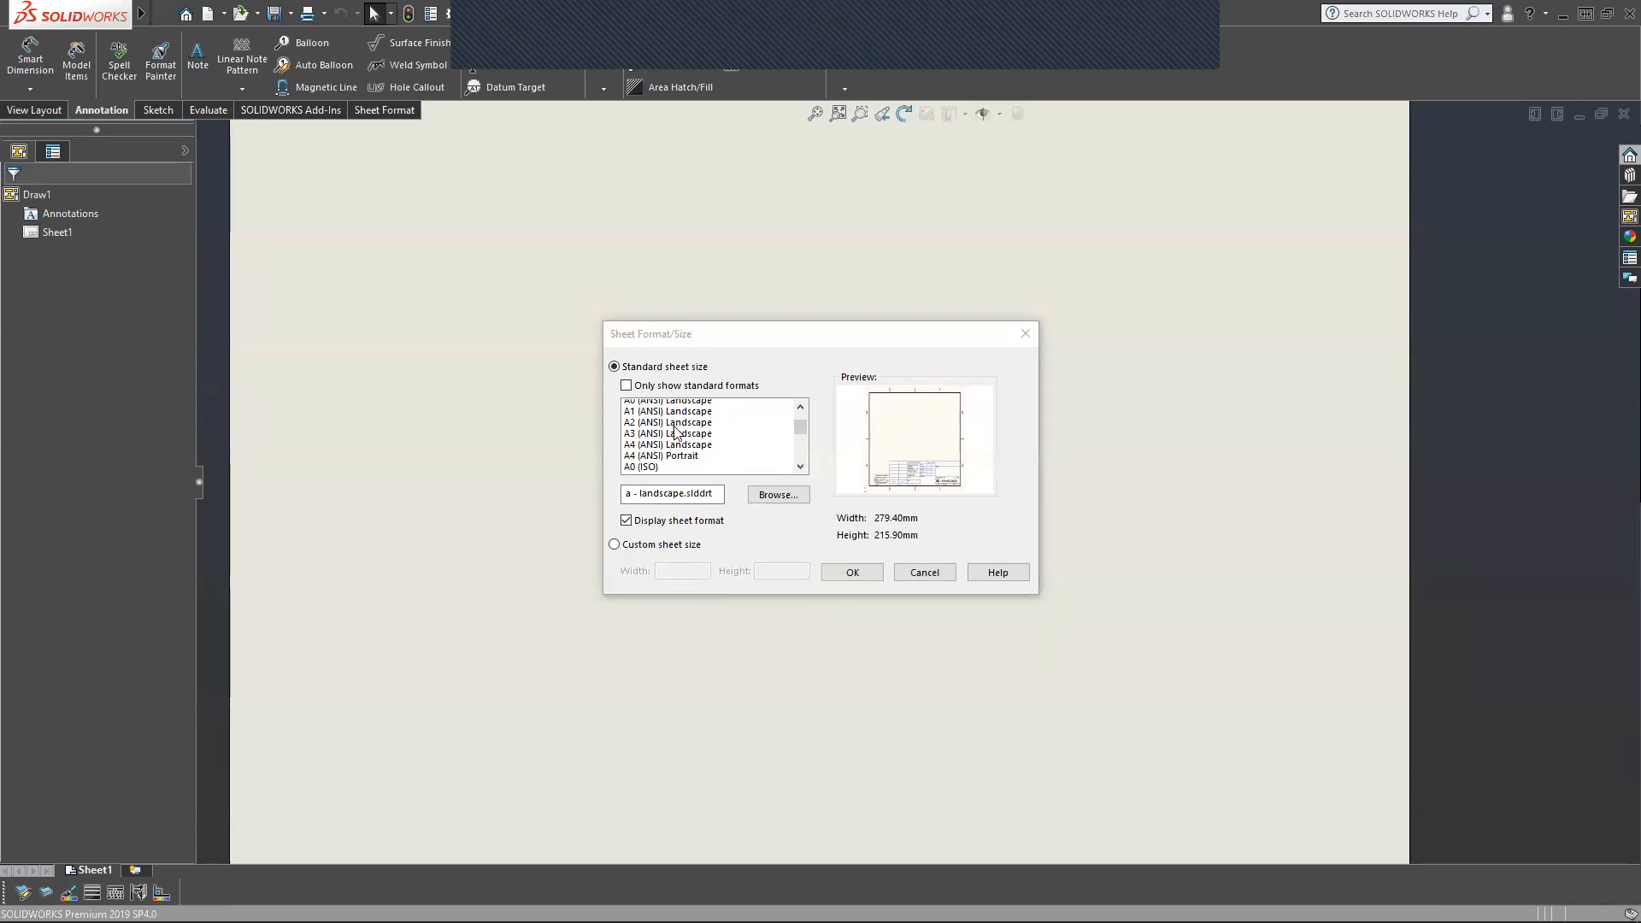
scroll(674, 432, up, 1)
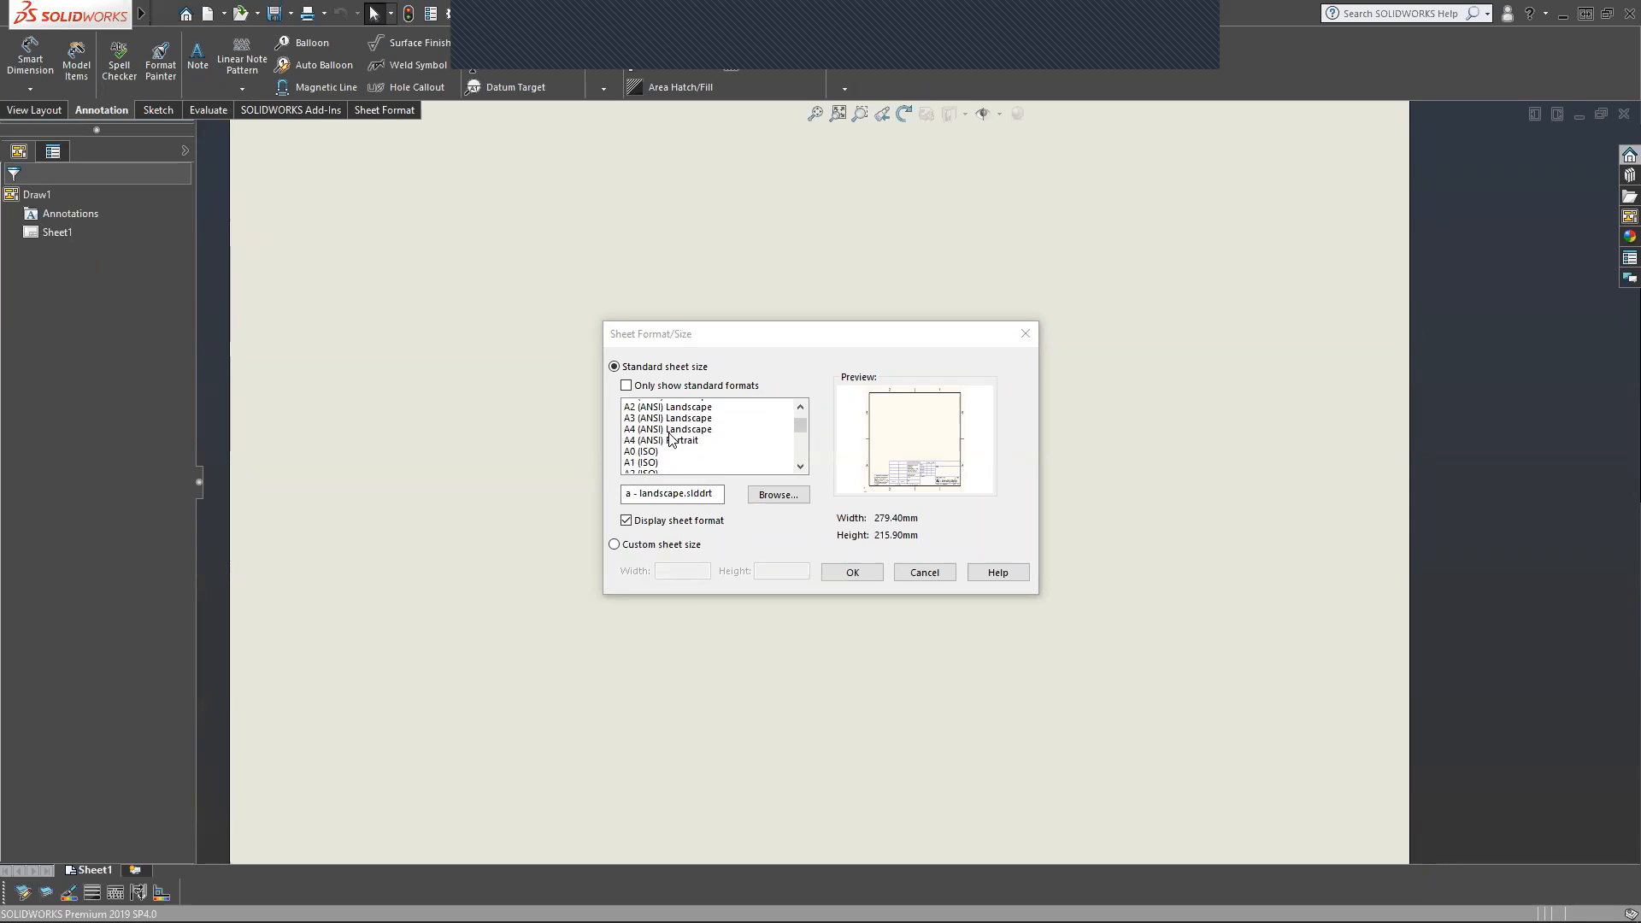
scroll(671, 438, up, 2)
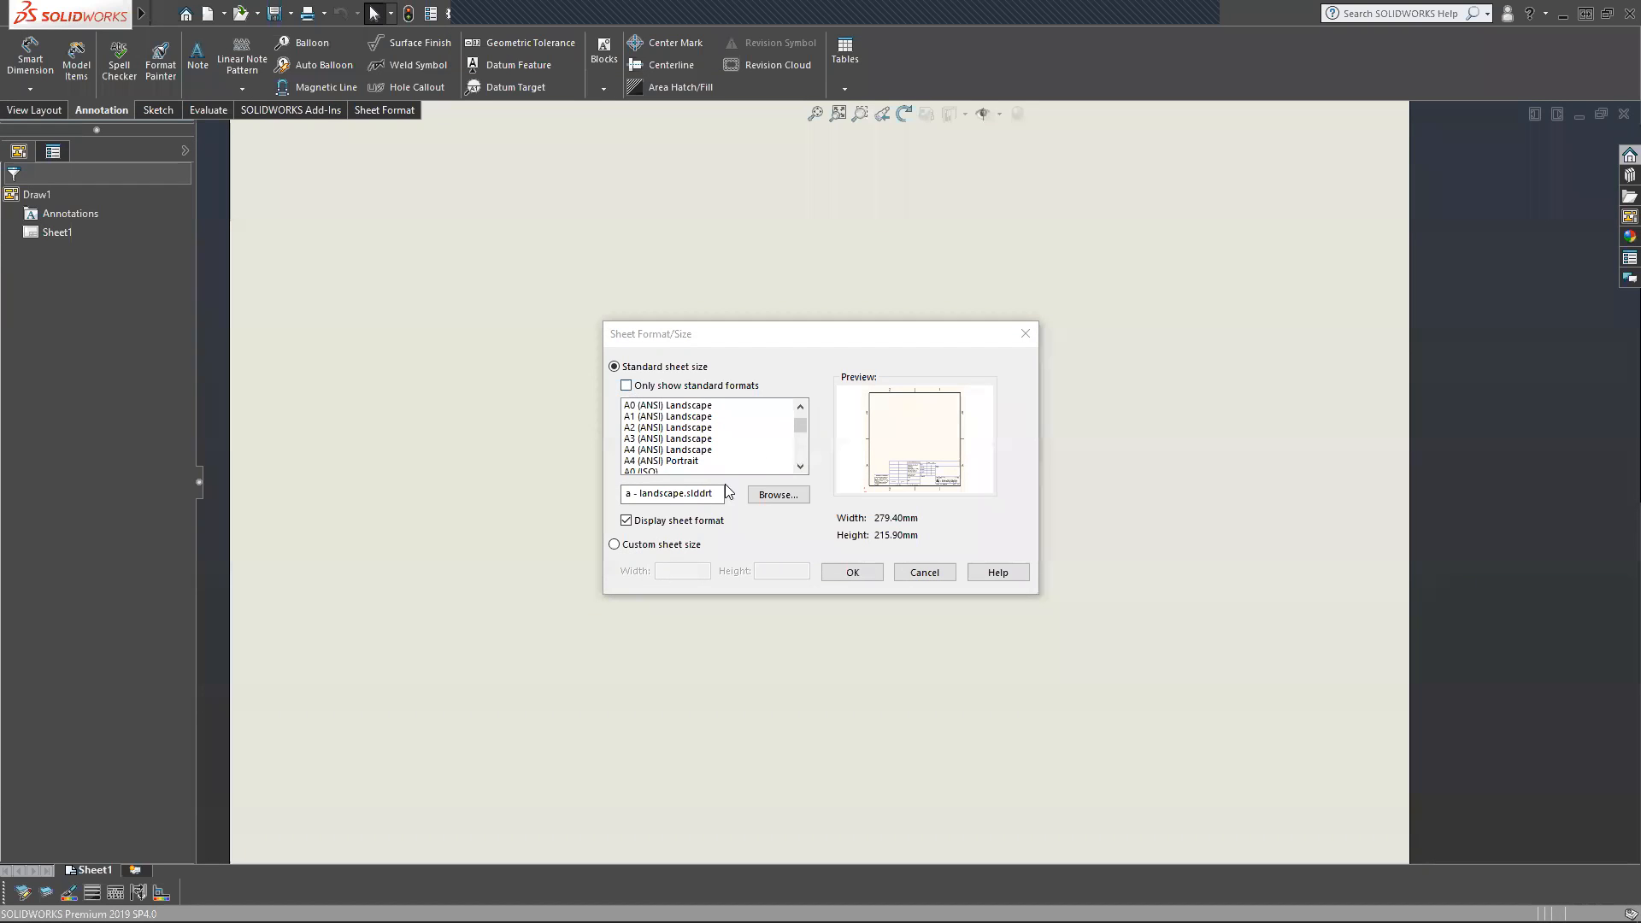
click(626, 385)
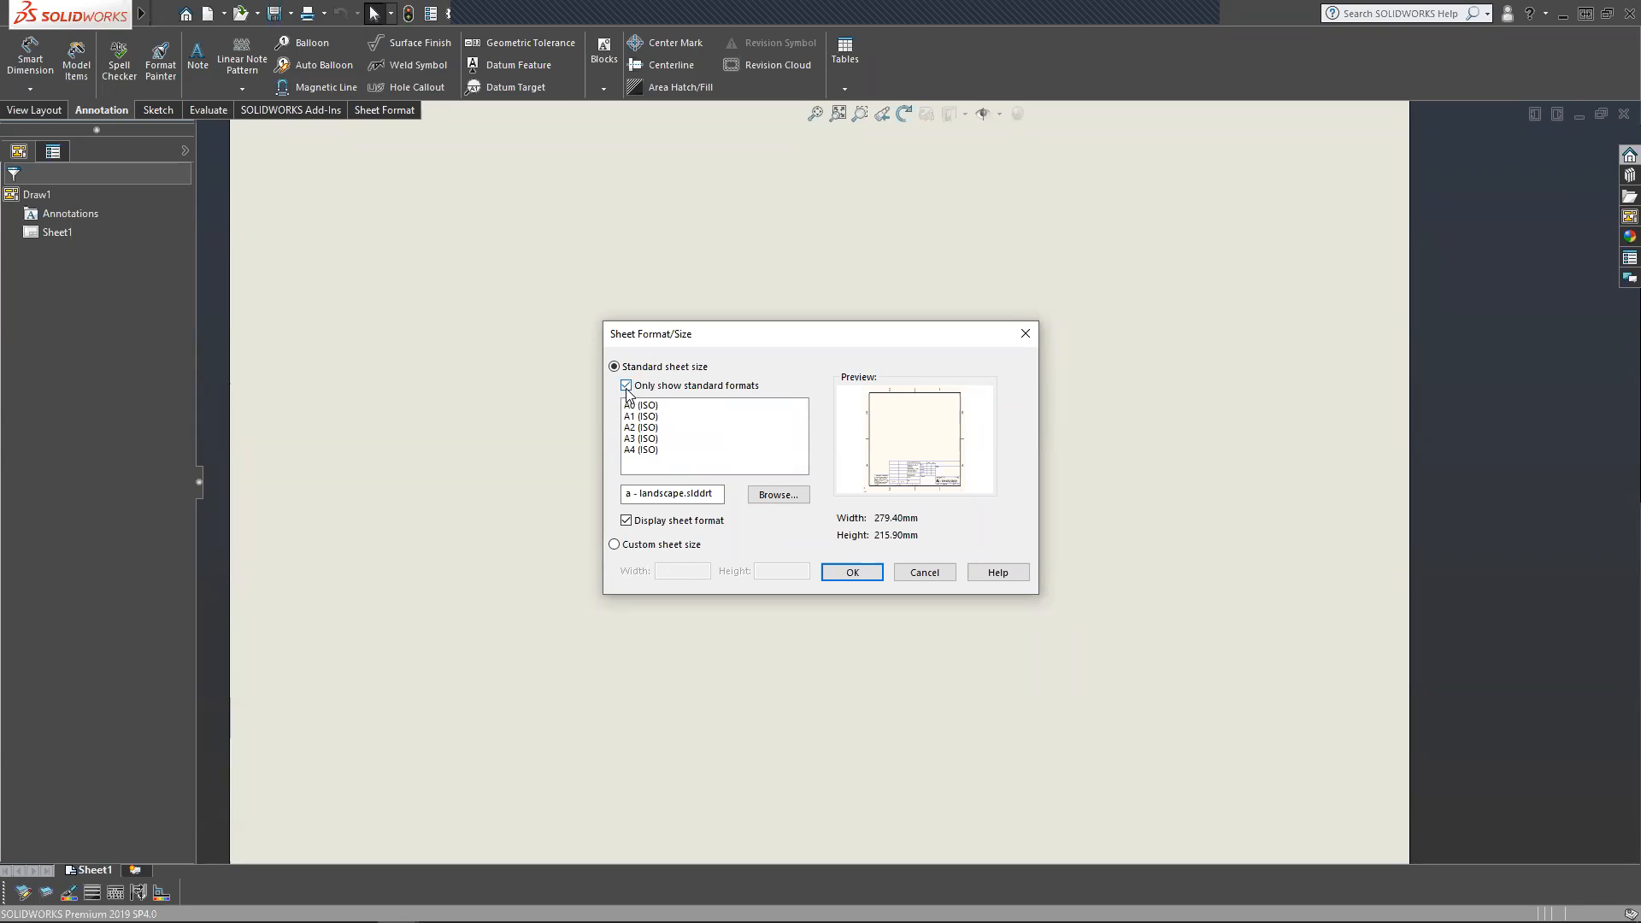
click(626, 386)
scroll(642, 435, down, 3)
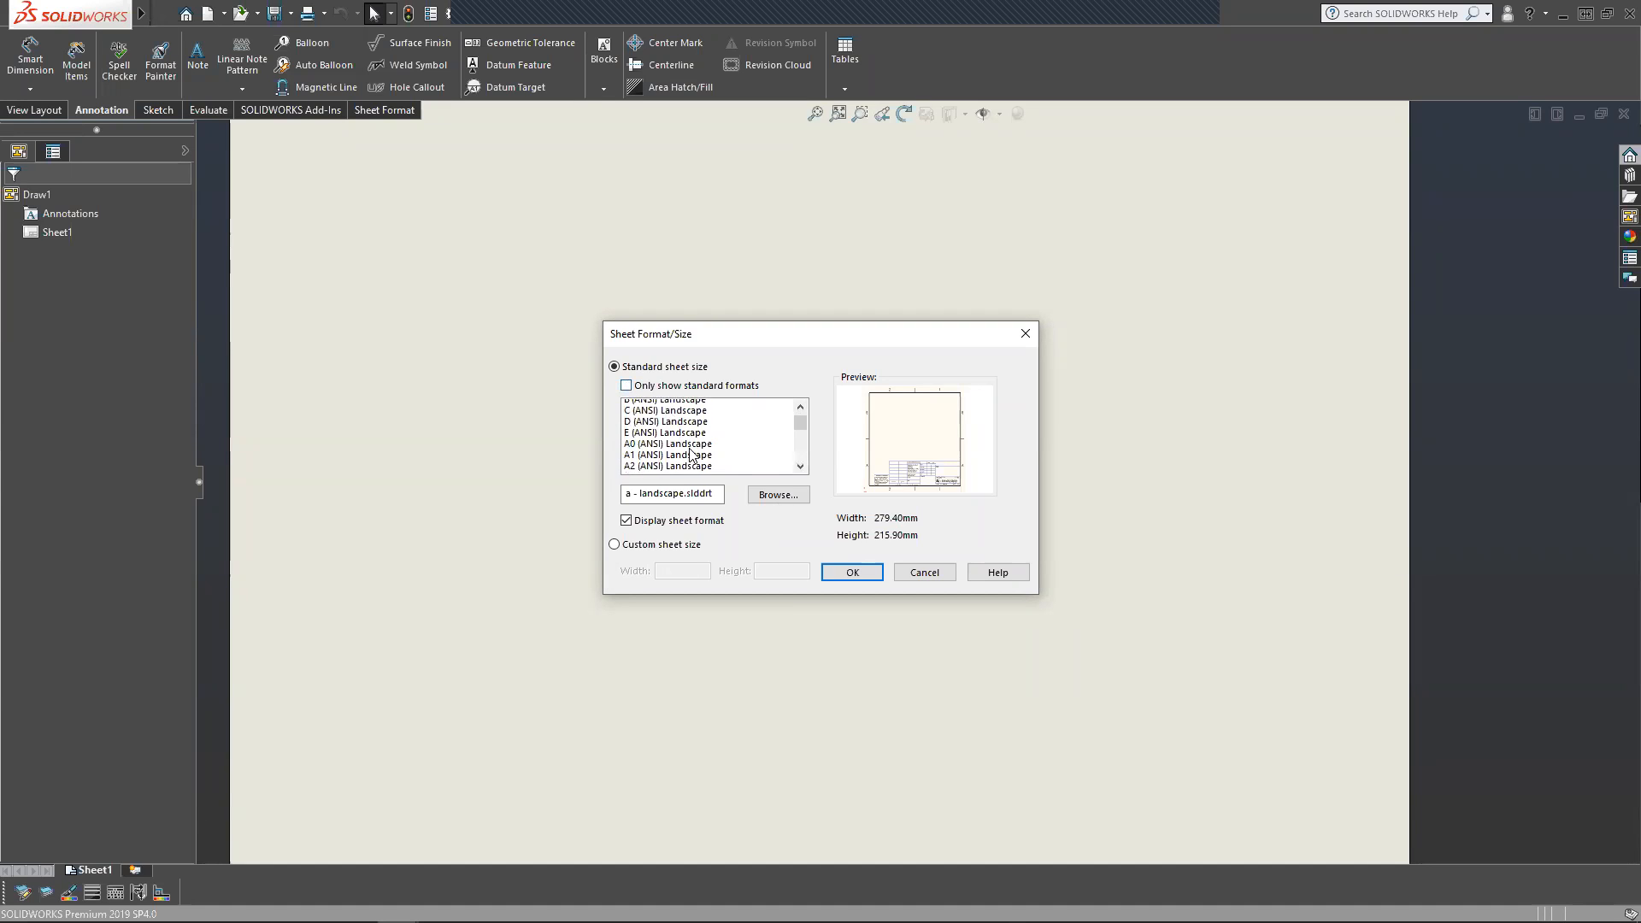
click(639, 449)
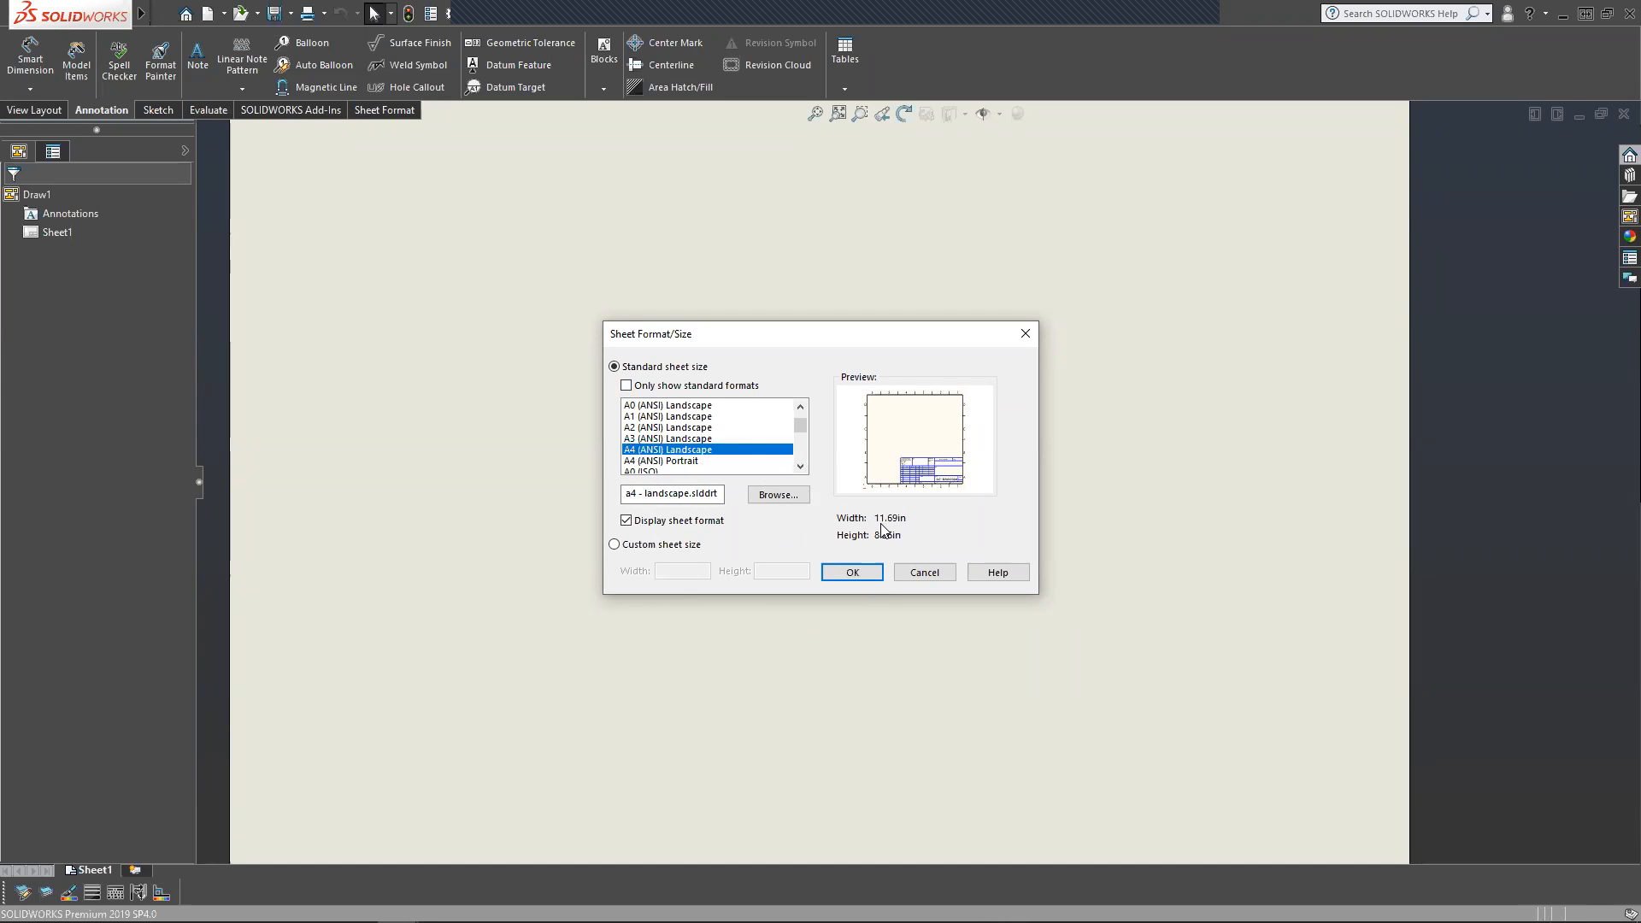
scroll(714, 424, down, 5)
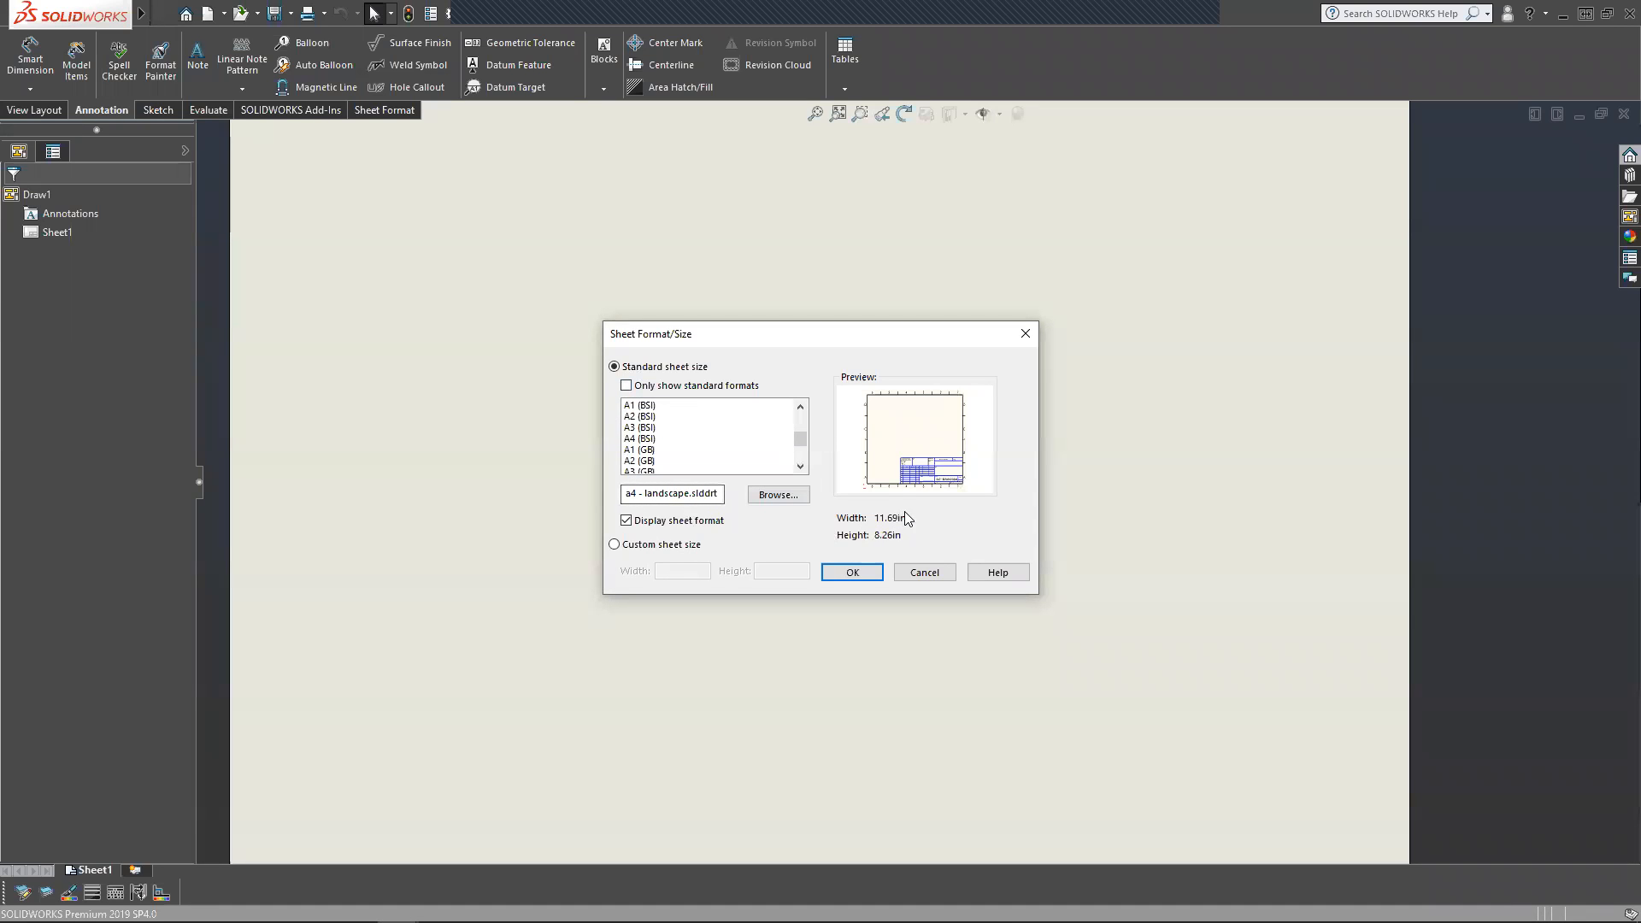
scroll(760, 457, up, 6)
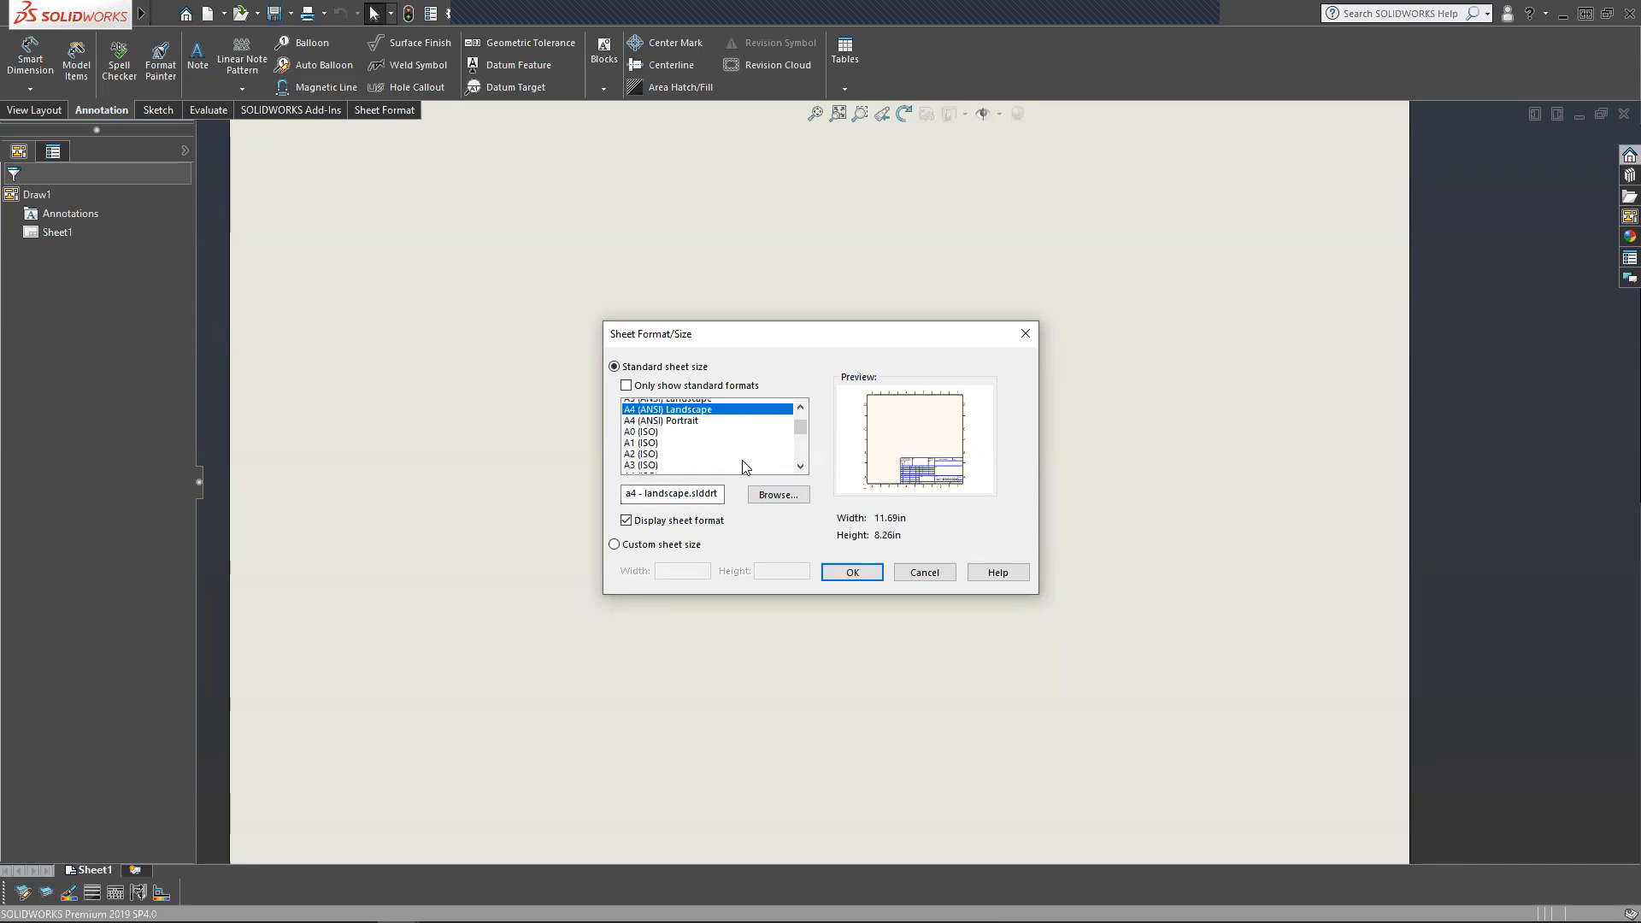
scroll(673, 407, down, 1)
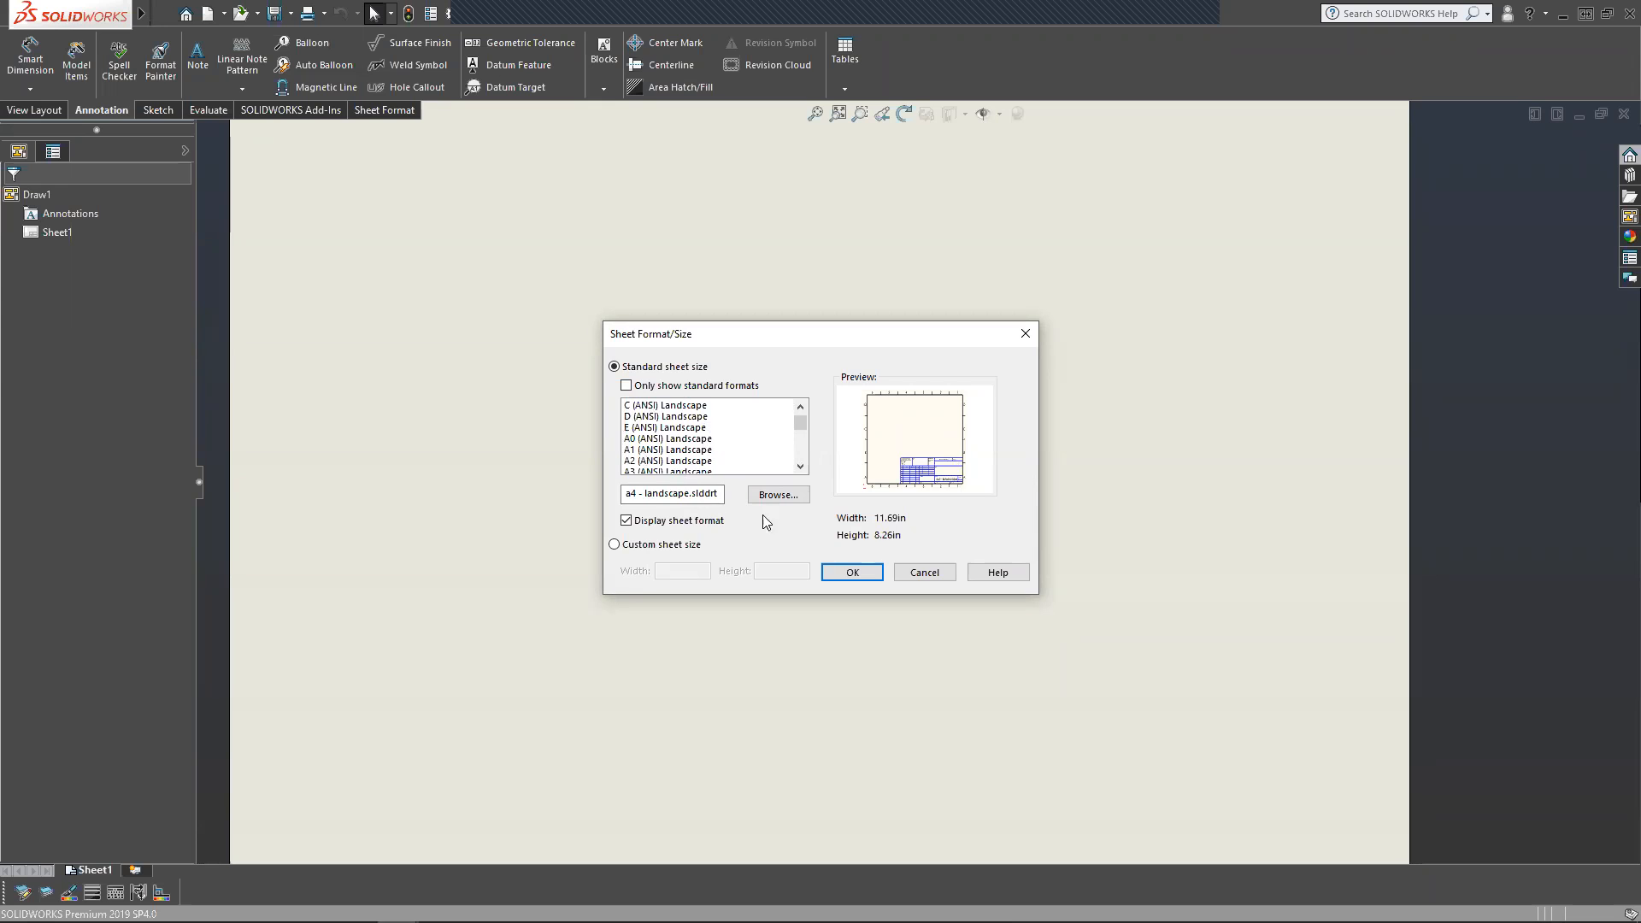
click(862, 580)
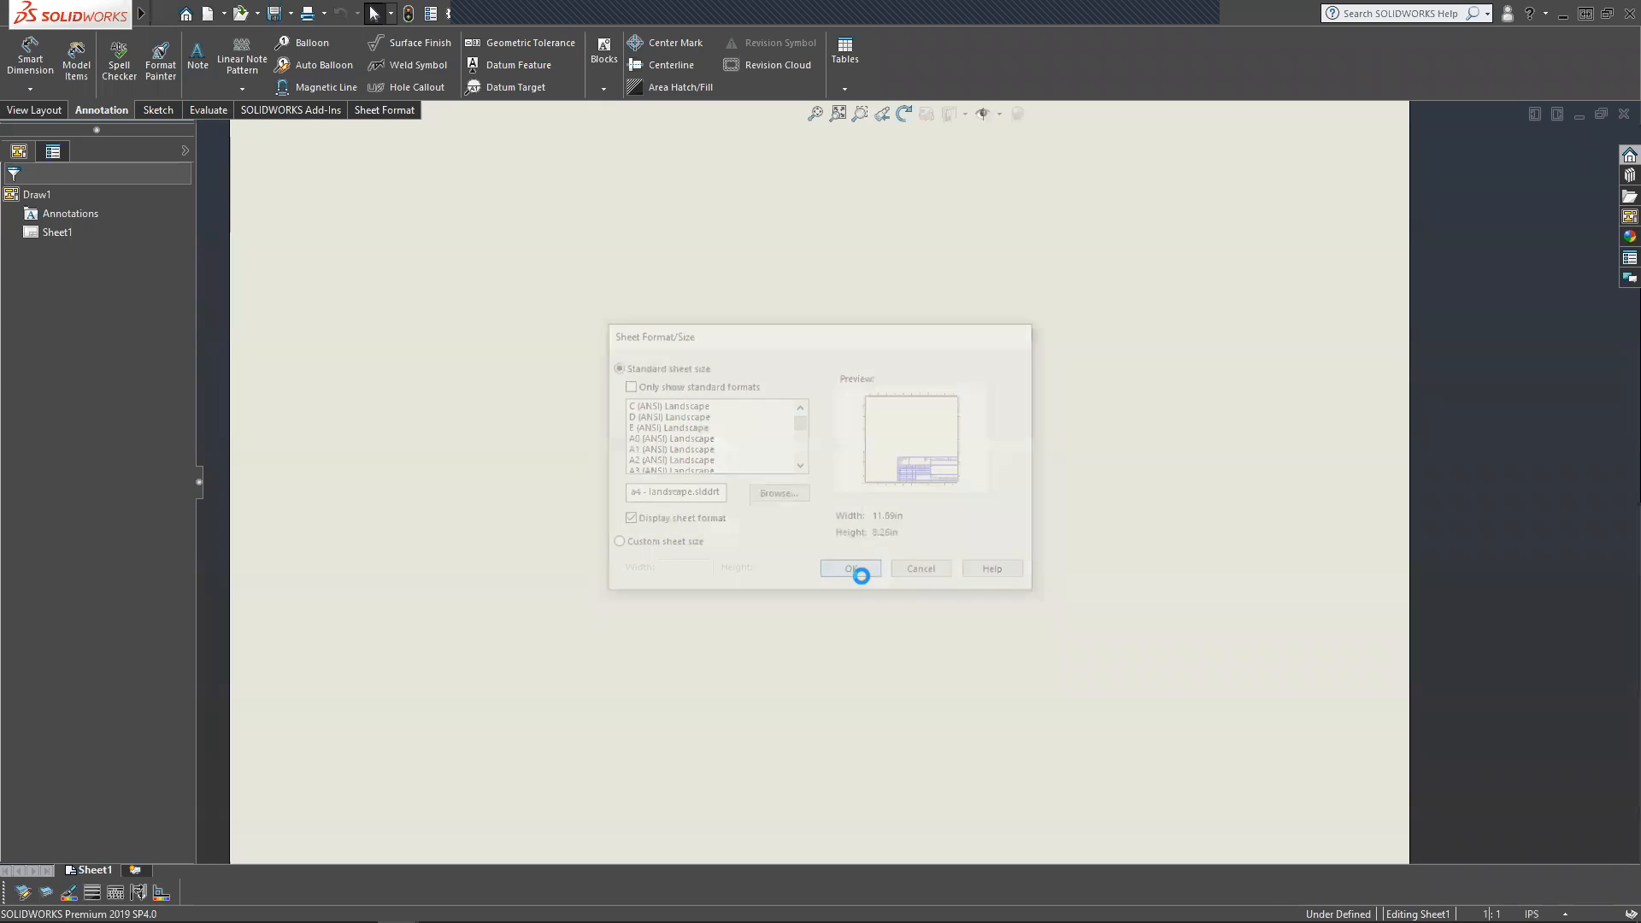
scroll(1052, 497, up, 2)
scroll(1053, 497, down, 4)
scroll(1001, 504, up, 1)
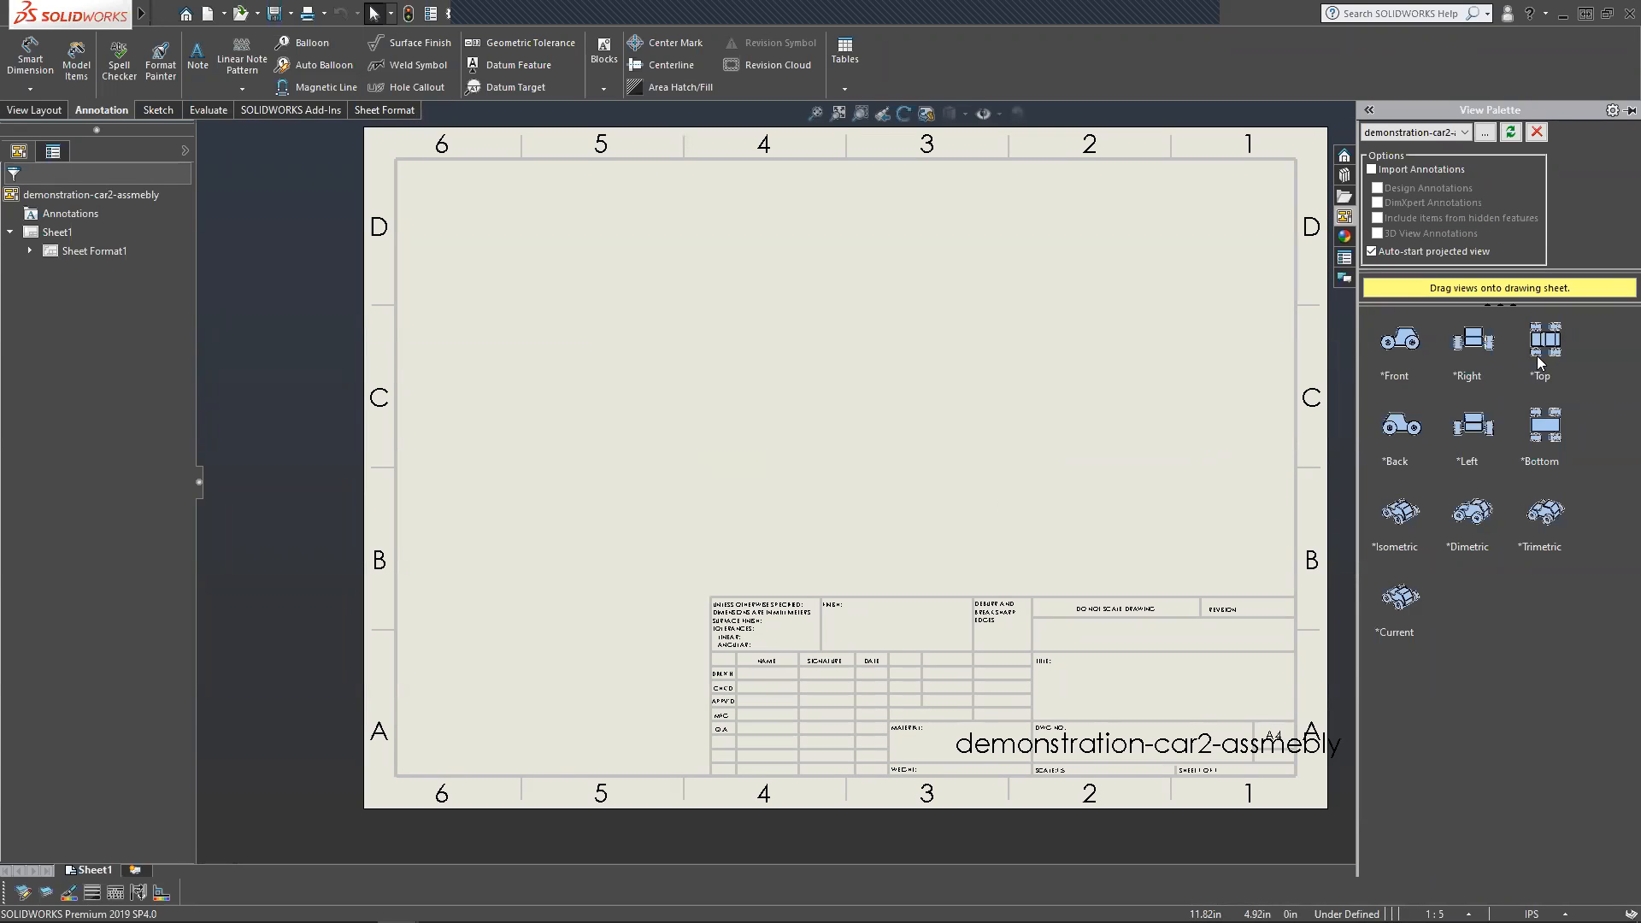
drag(1477, 329, 1042, 559)
scroll(870, 444, up, 2)
scroll(855, 457, down, 1)
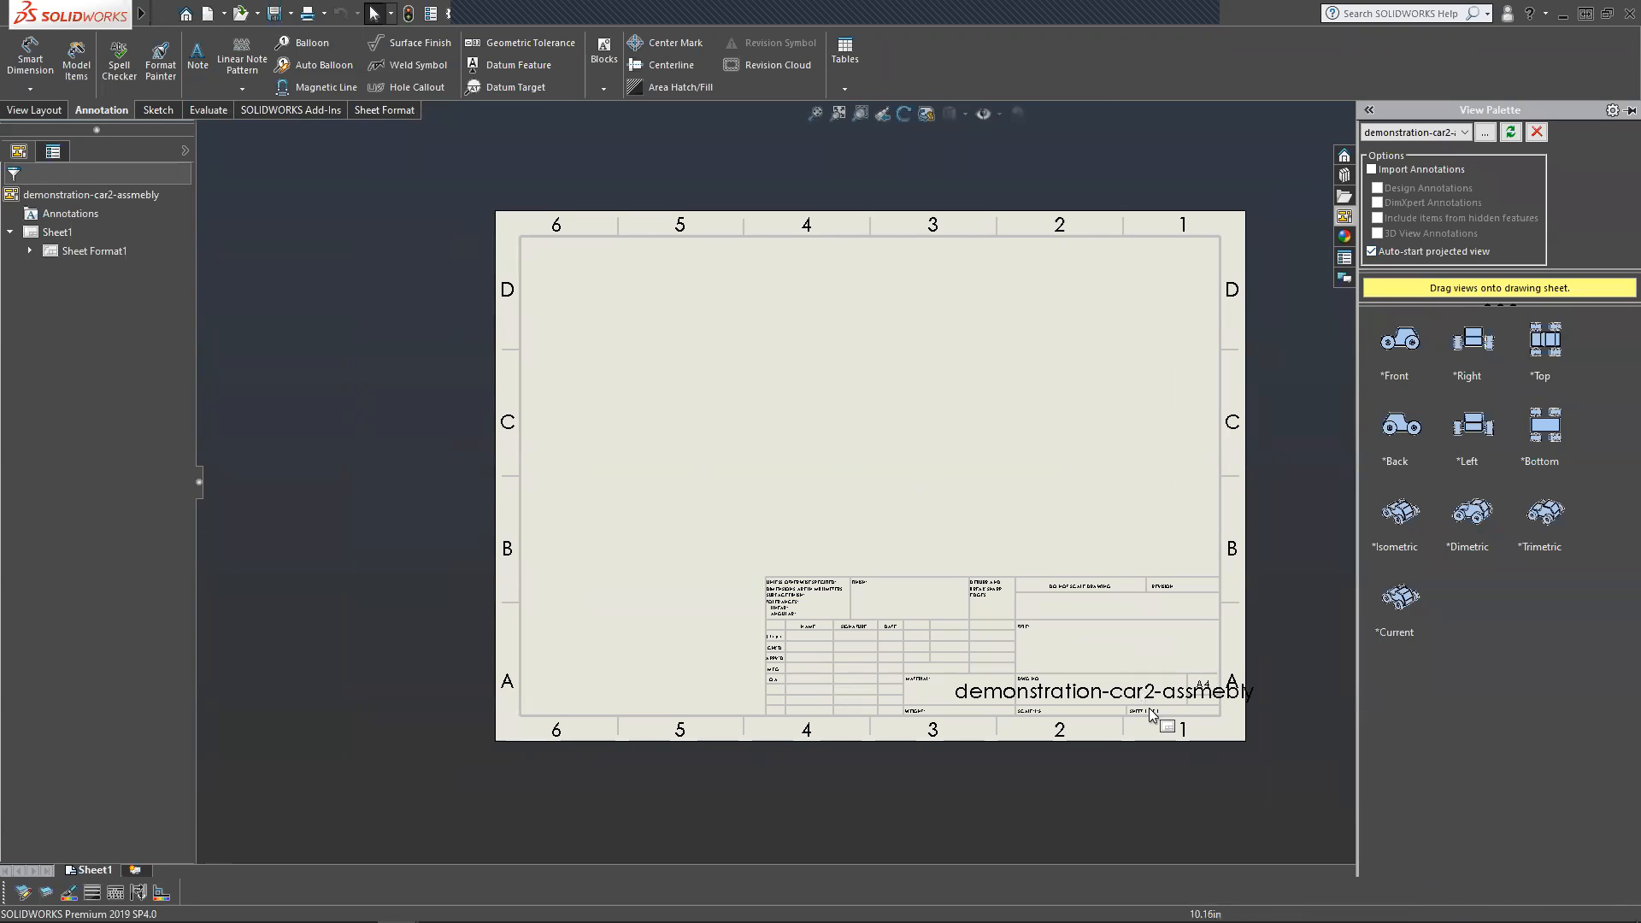
scroll(993, 495, down, 1)
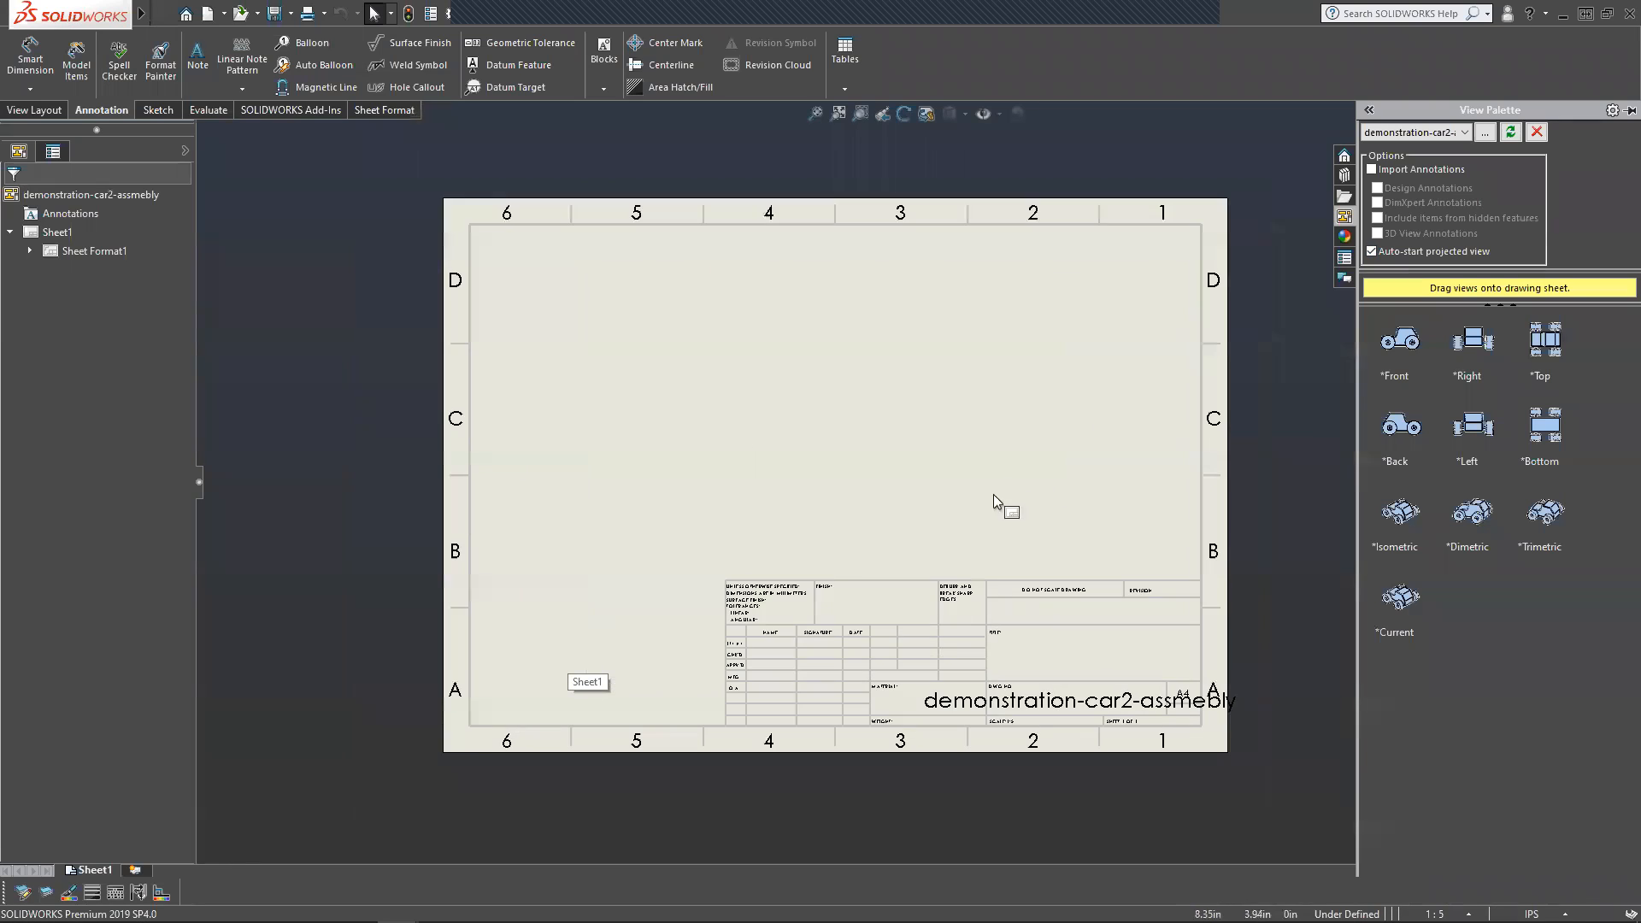
scroll(725, 536, down, 1)
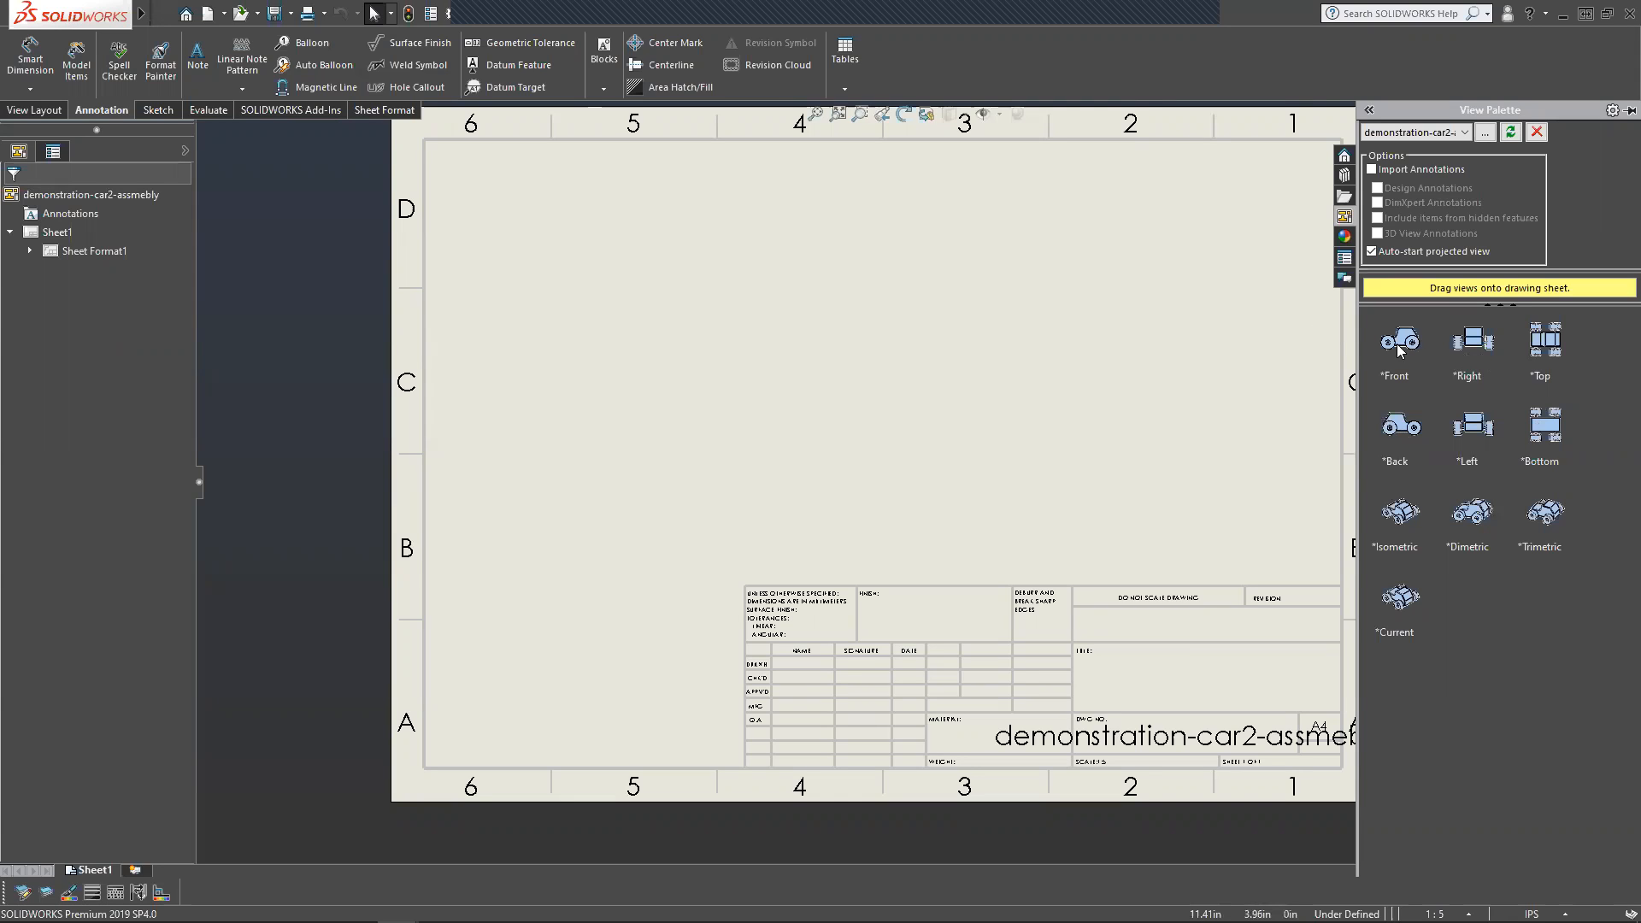
Place the assembly's front view near zone B5 of the sheet and project the right, top and isometric views from it.
mouse_move(1413, 342)
mouse_down()
mouse_move(774, 409)
mouse_move(641, 472)
mouse_up()
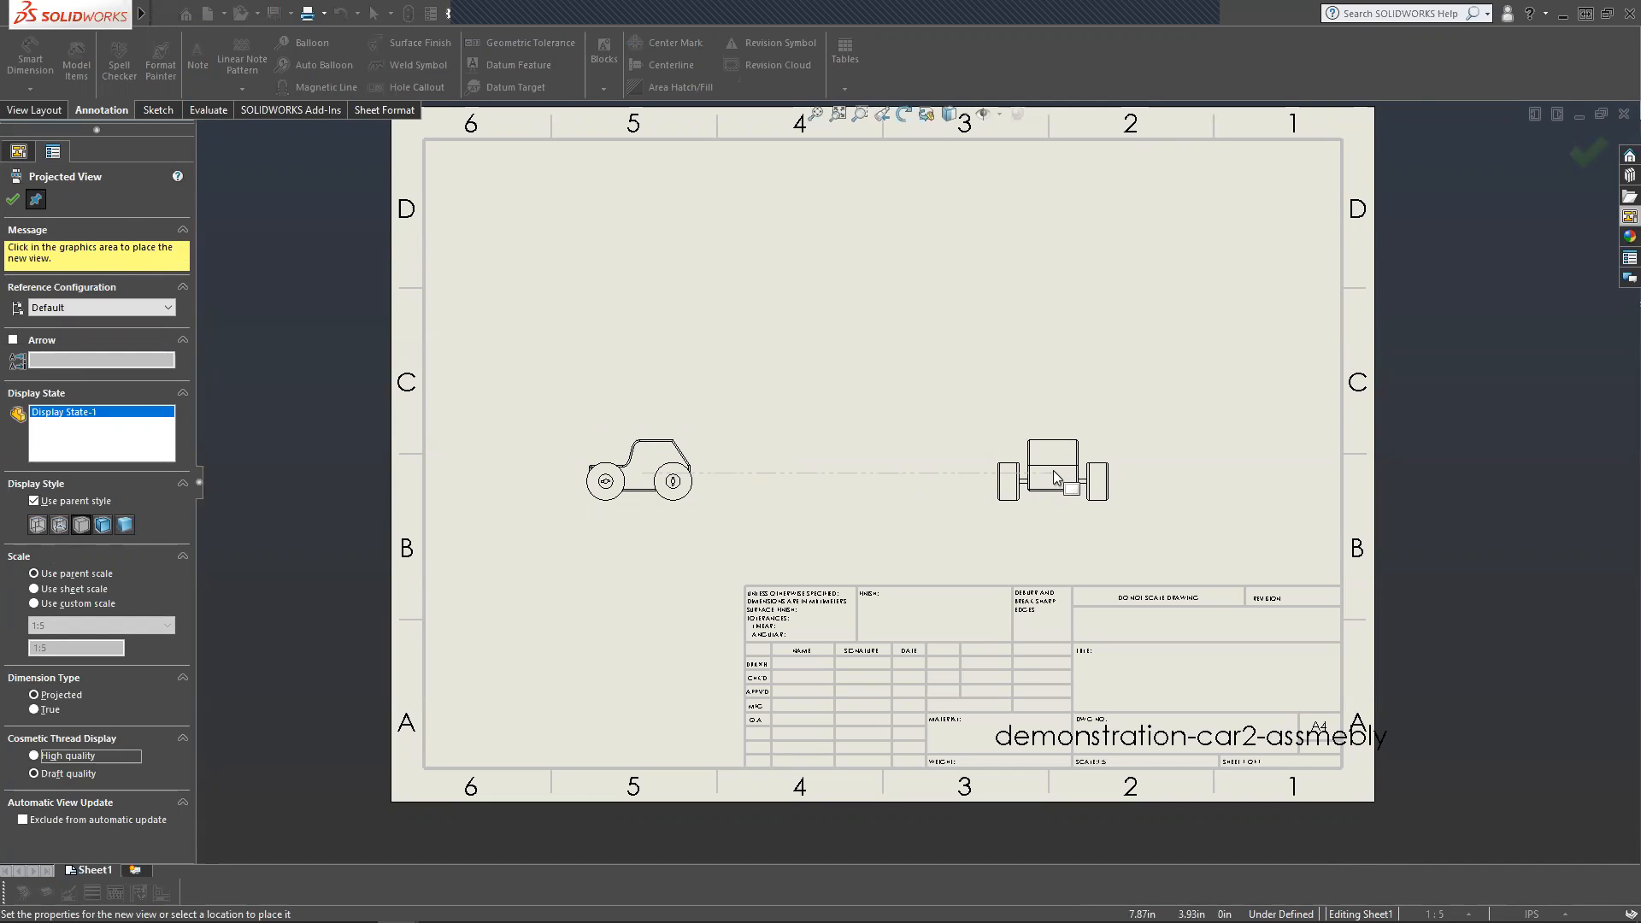
click(1053, 470)
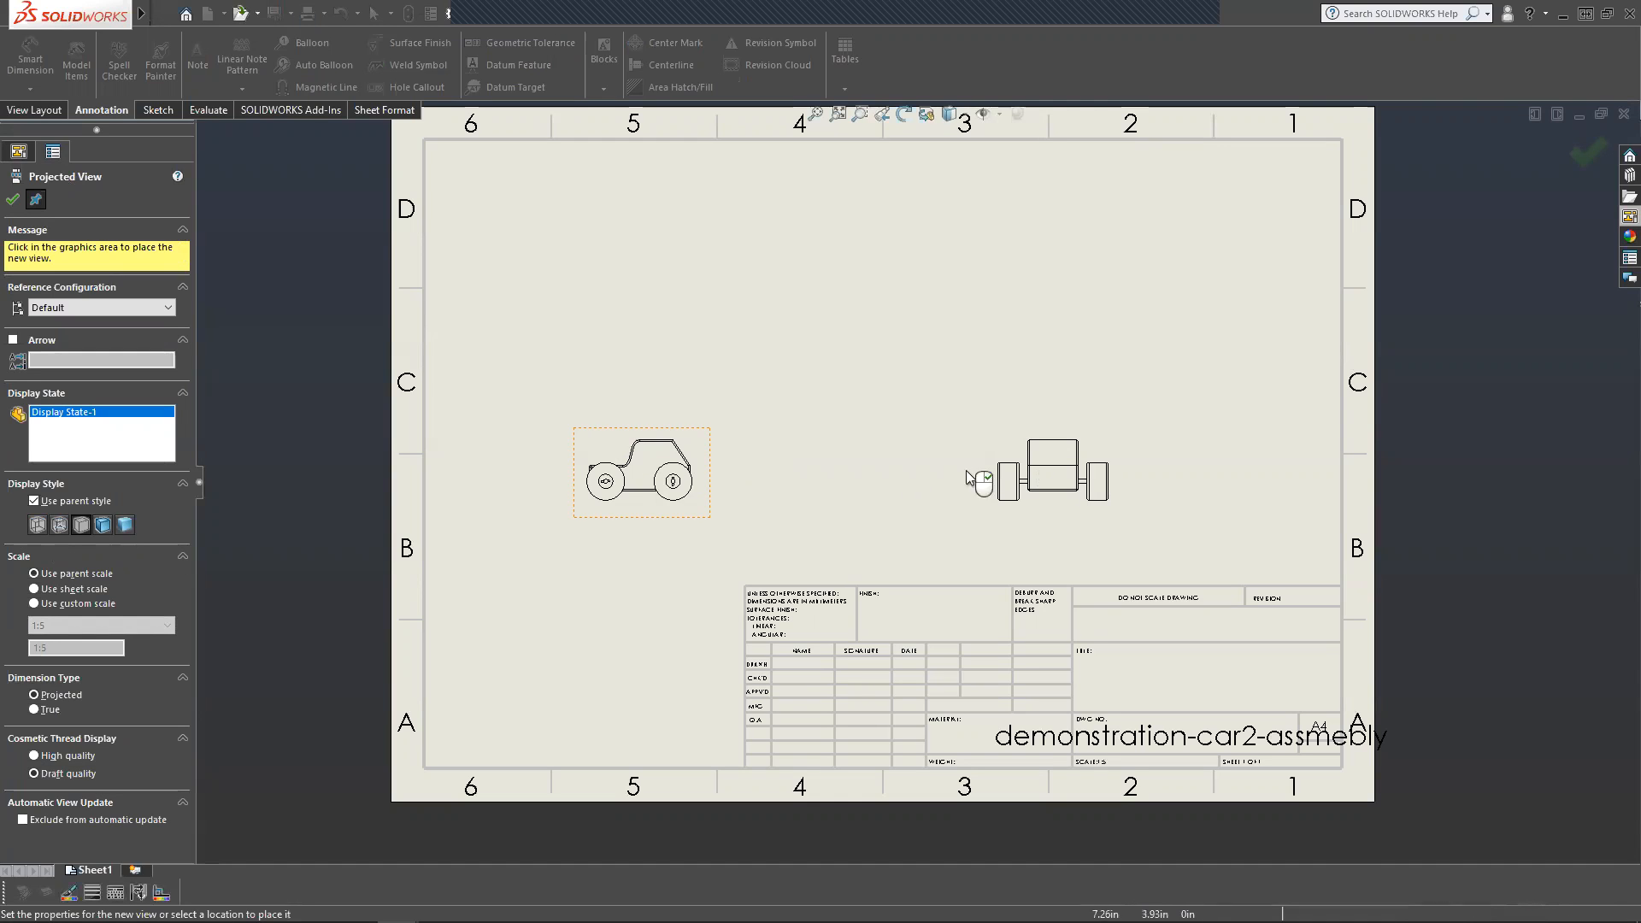
click(619, 271)
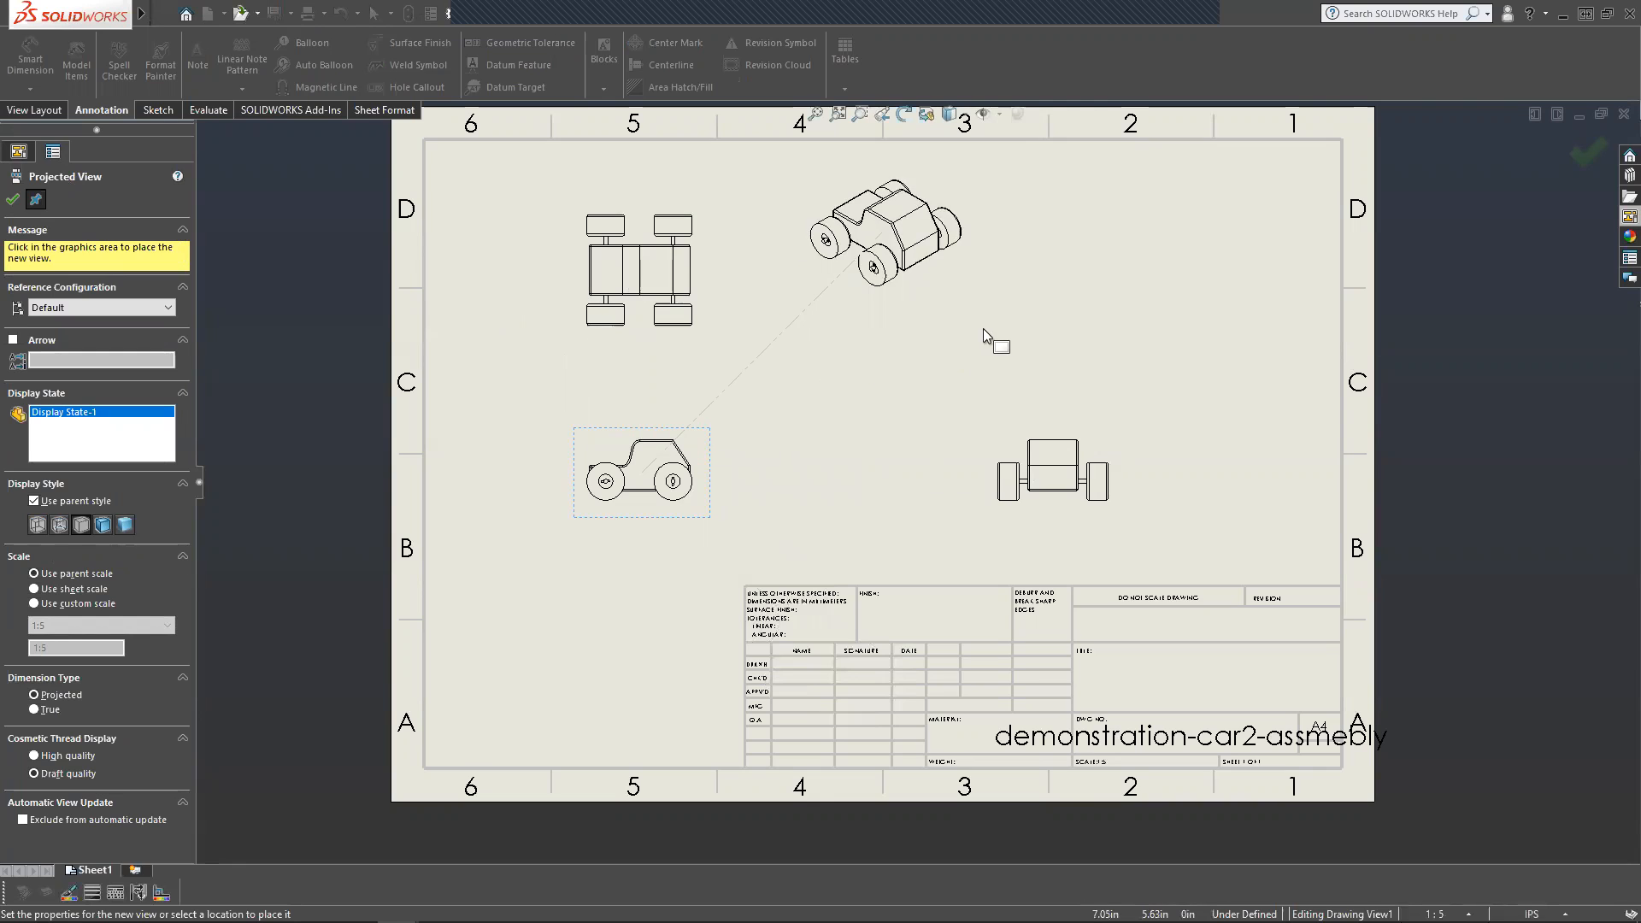
click(924, 337)
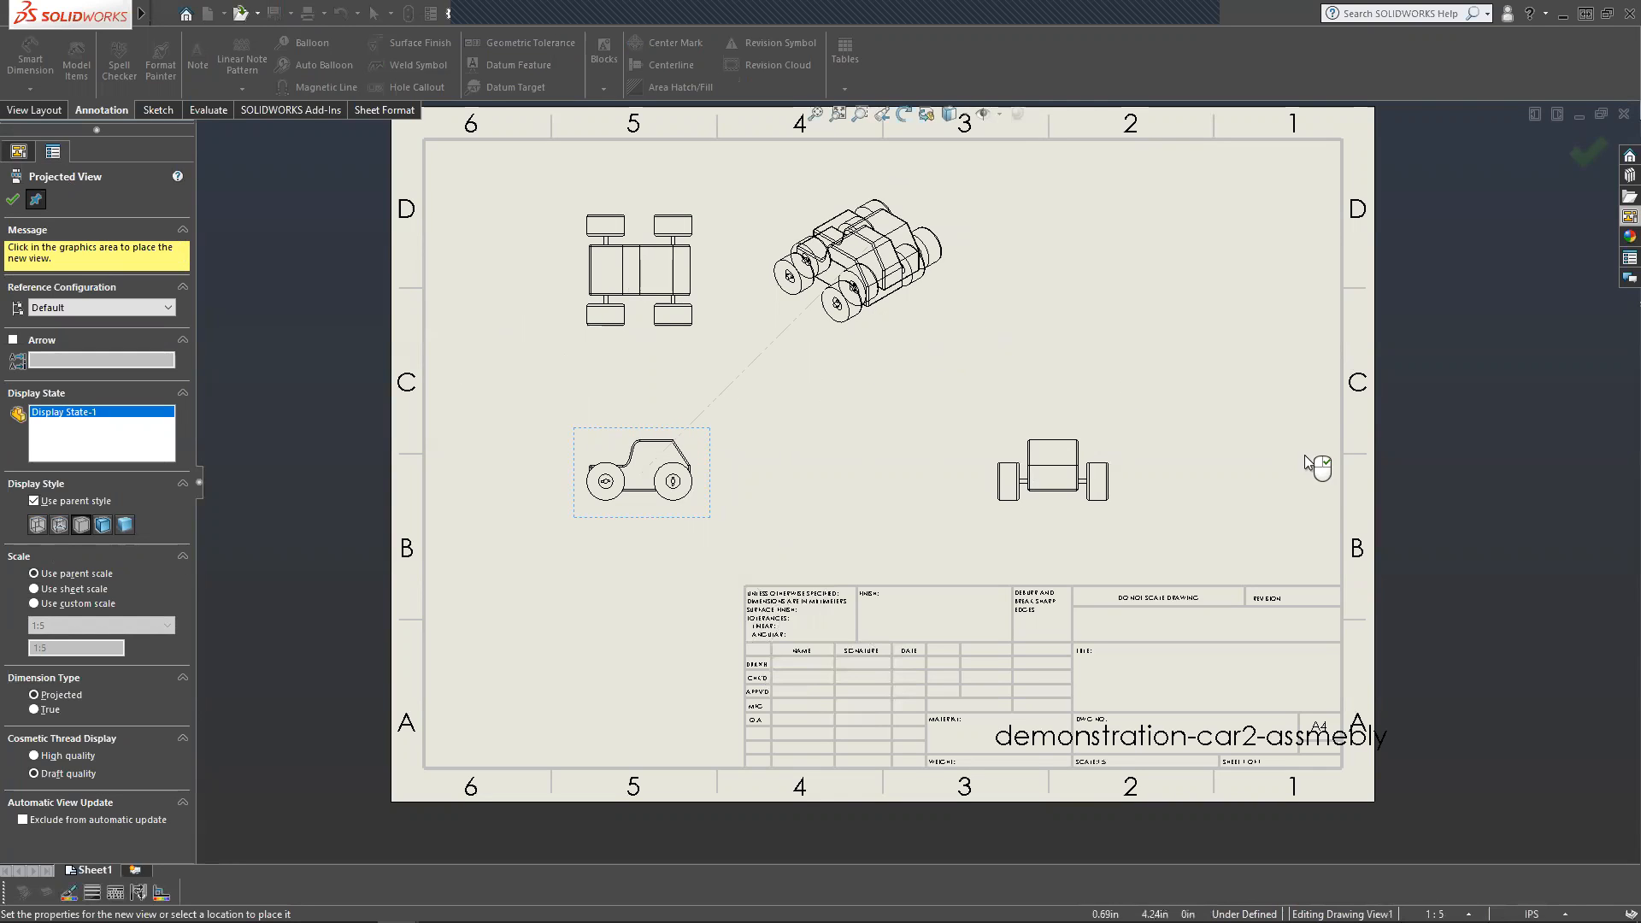
key(Escape)
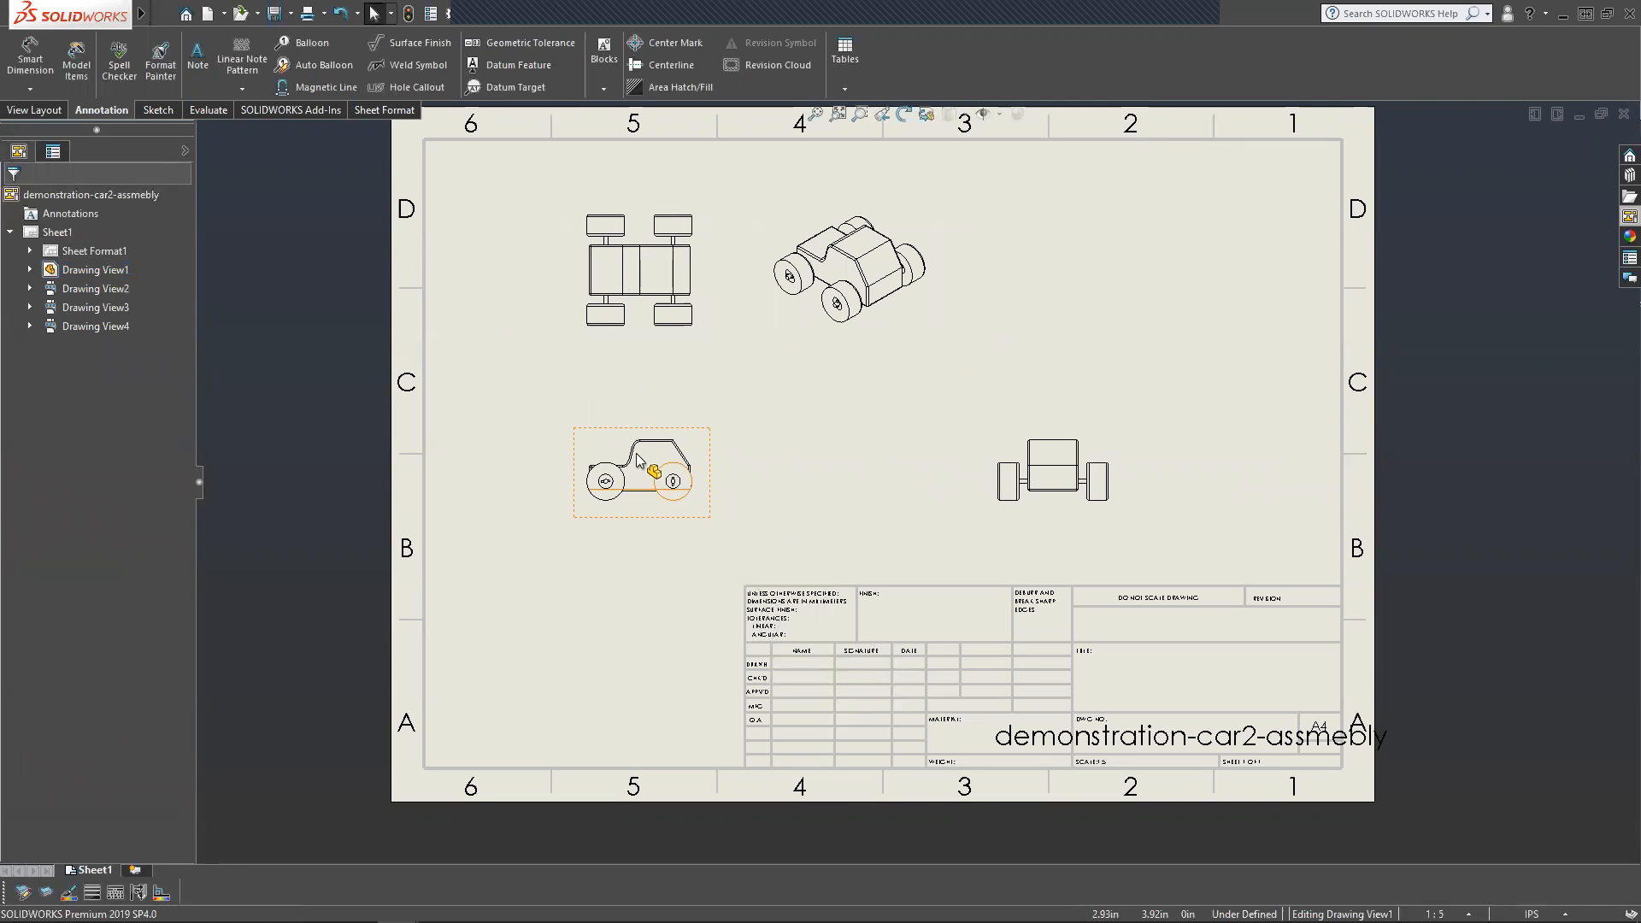
Shift the front view slightly right on the sheet and move the isometric view above the right view.
click(704, 474)
drag(752, 494, 751, 523)
drag(943, 329, 1151, 335)
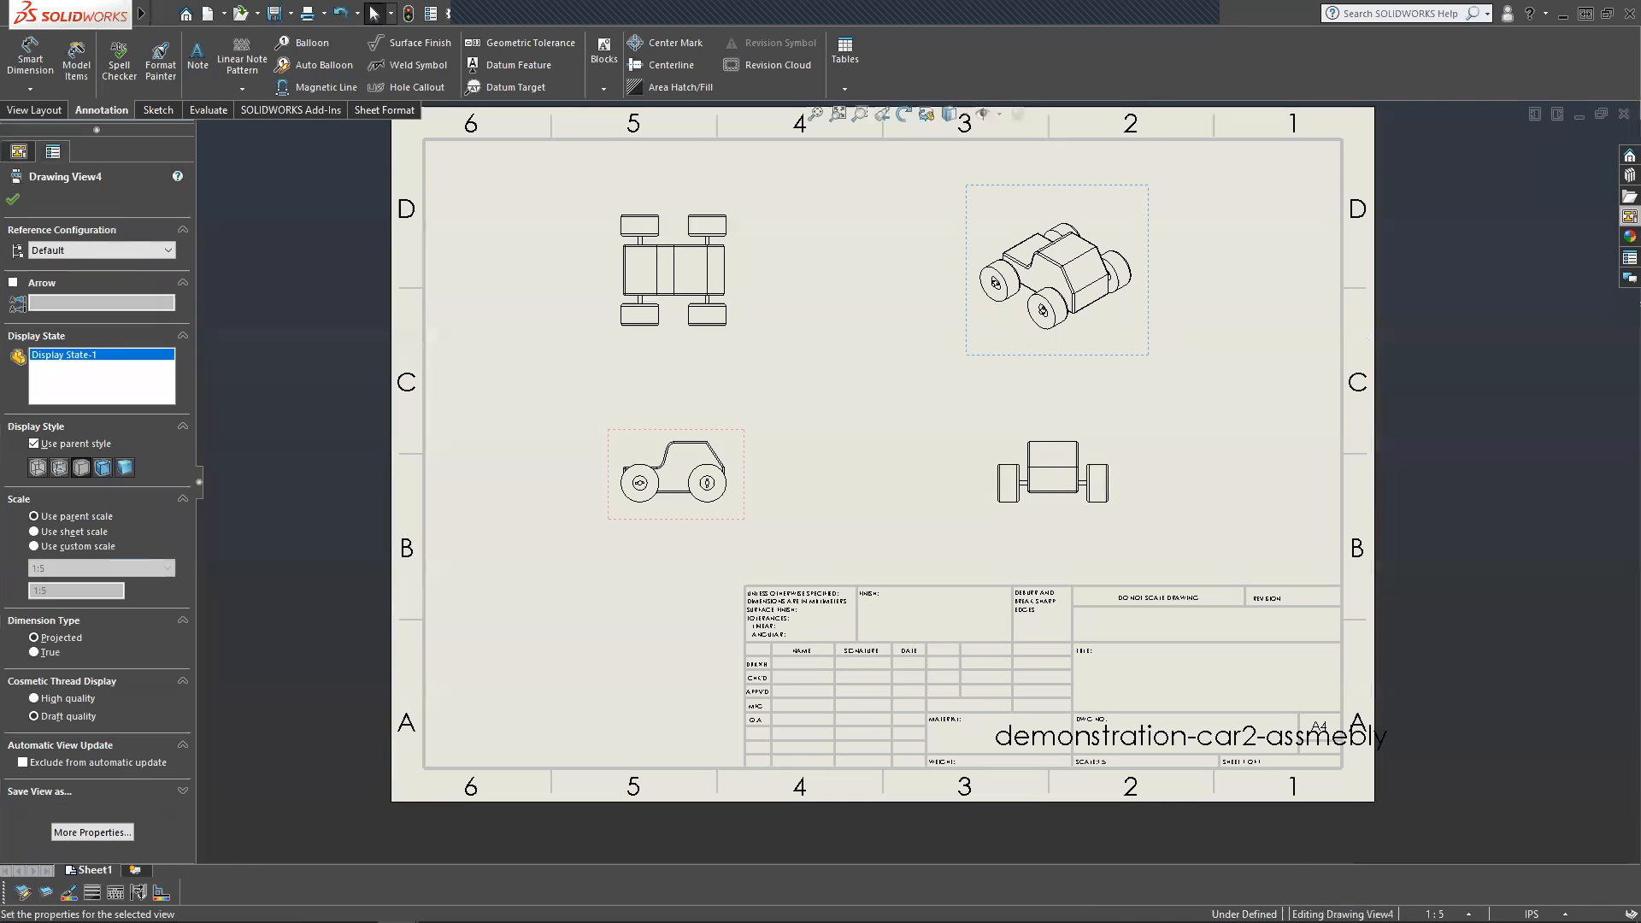
click(490, 441)
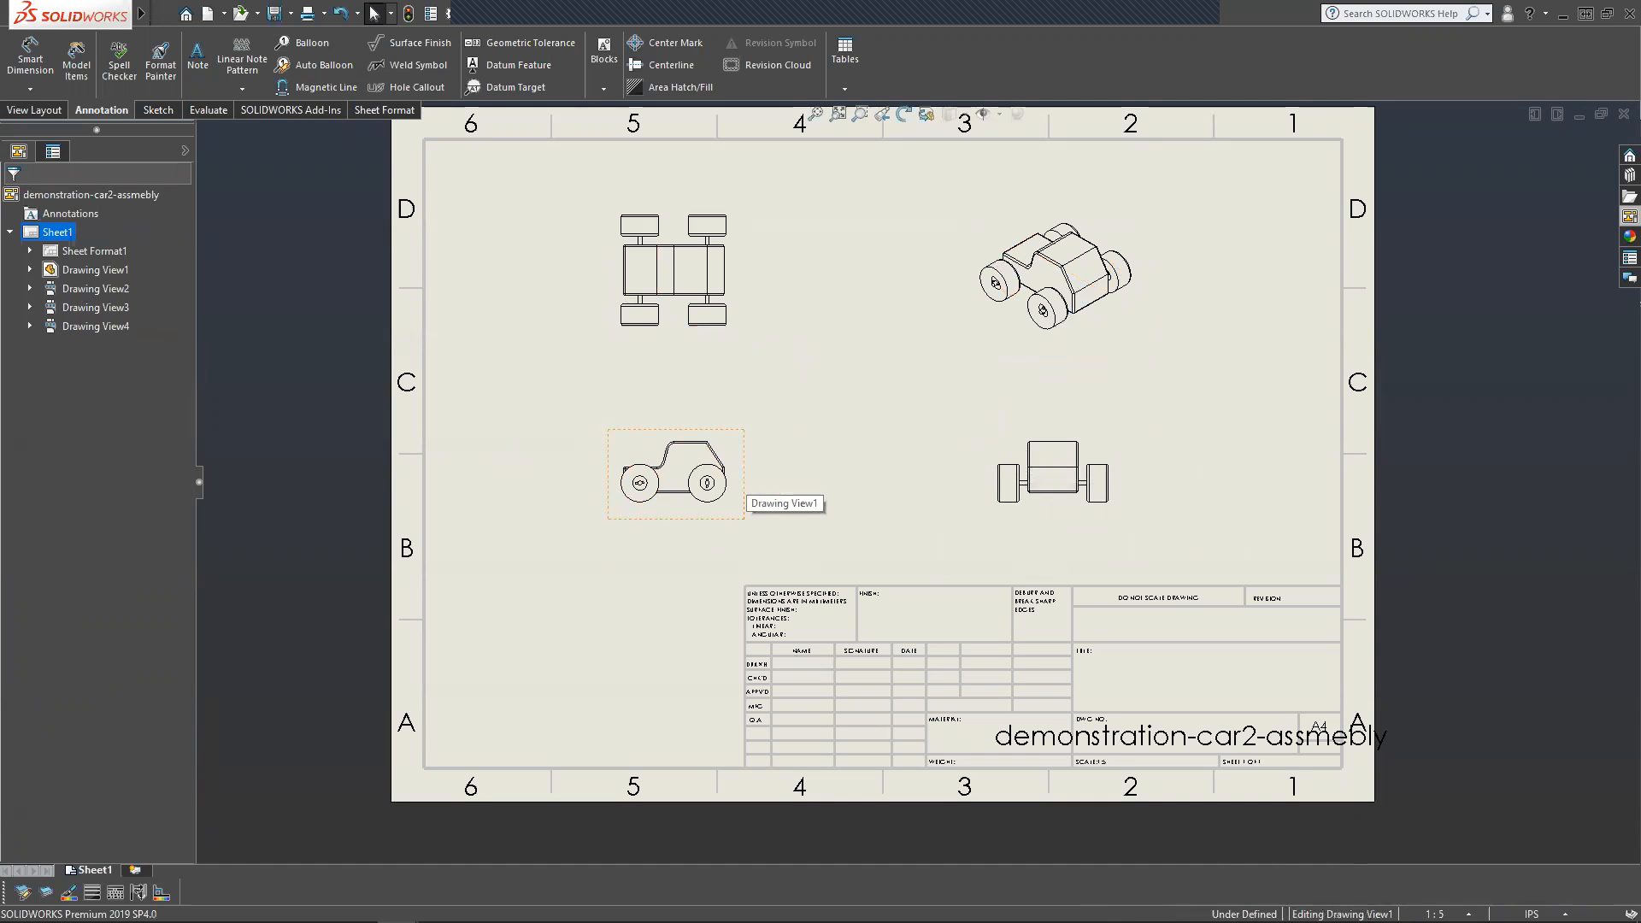
Set the front view to a custom scale of 1:2.
click(744, 475)
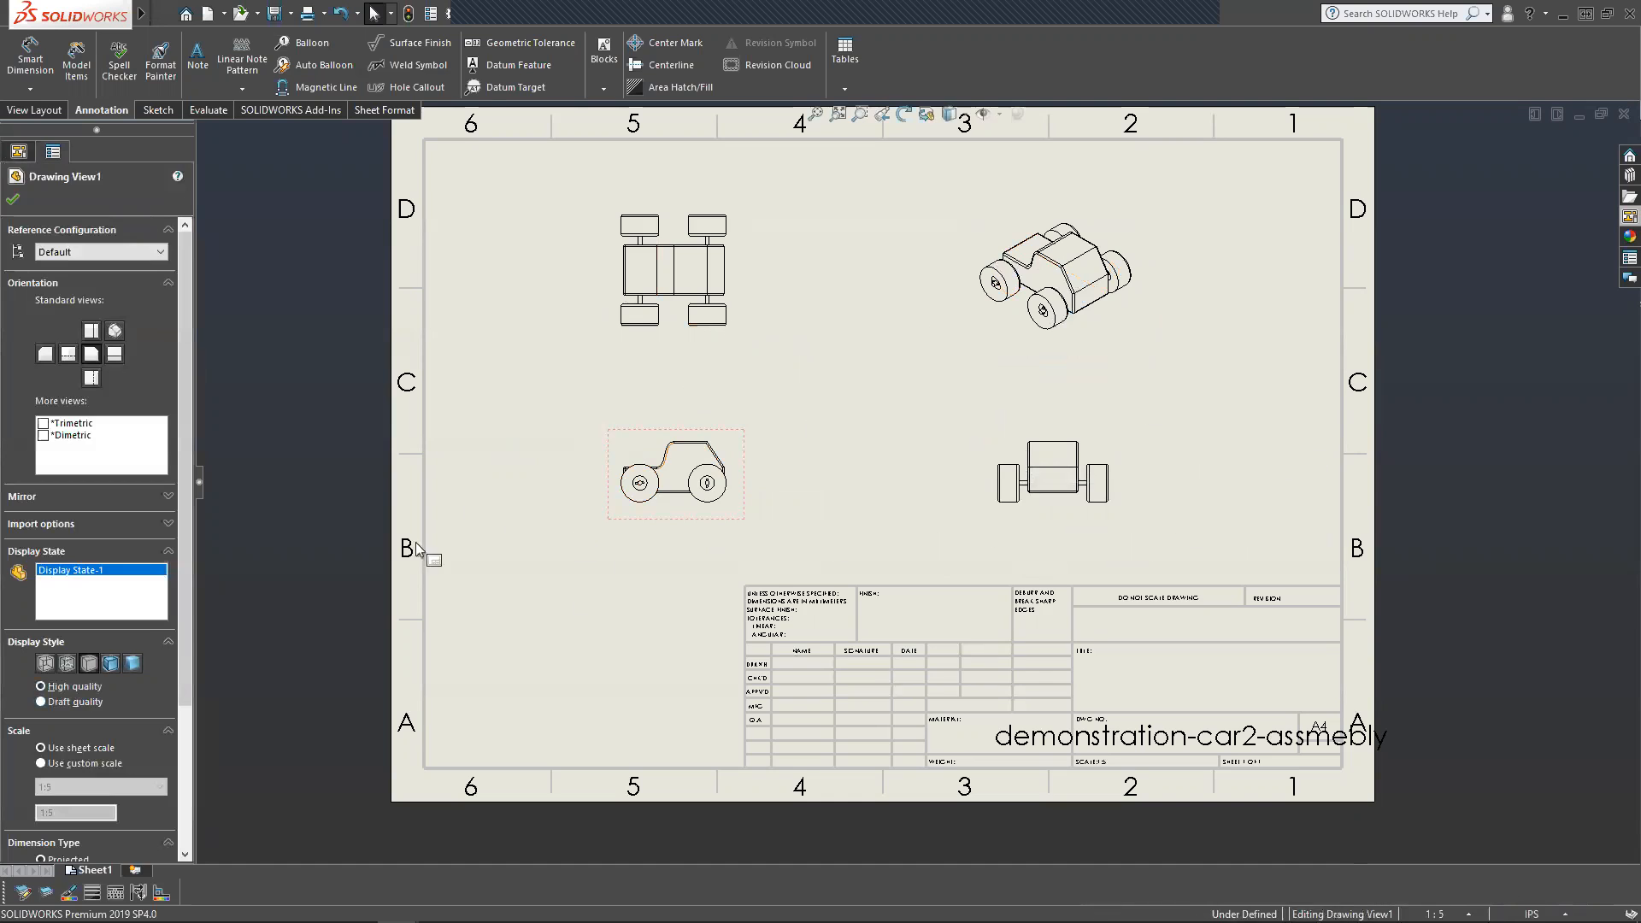
scroll(87, 735, down, 4)
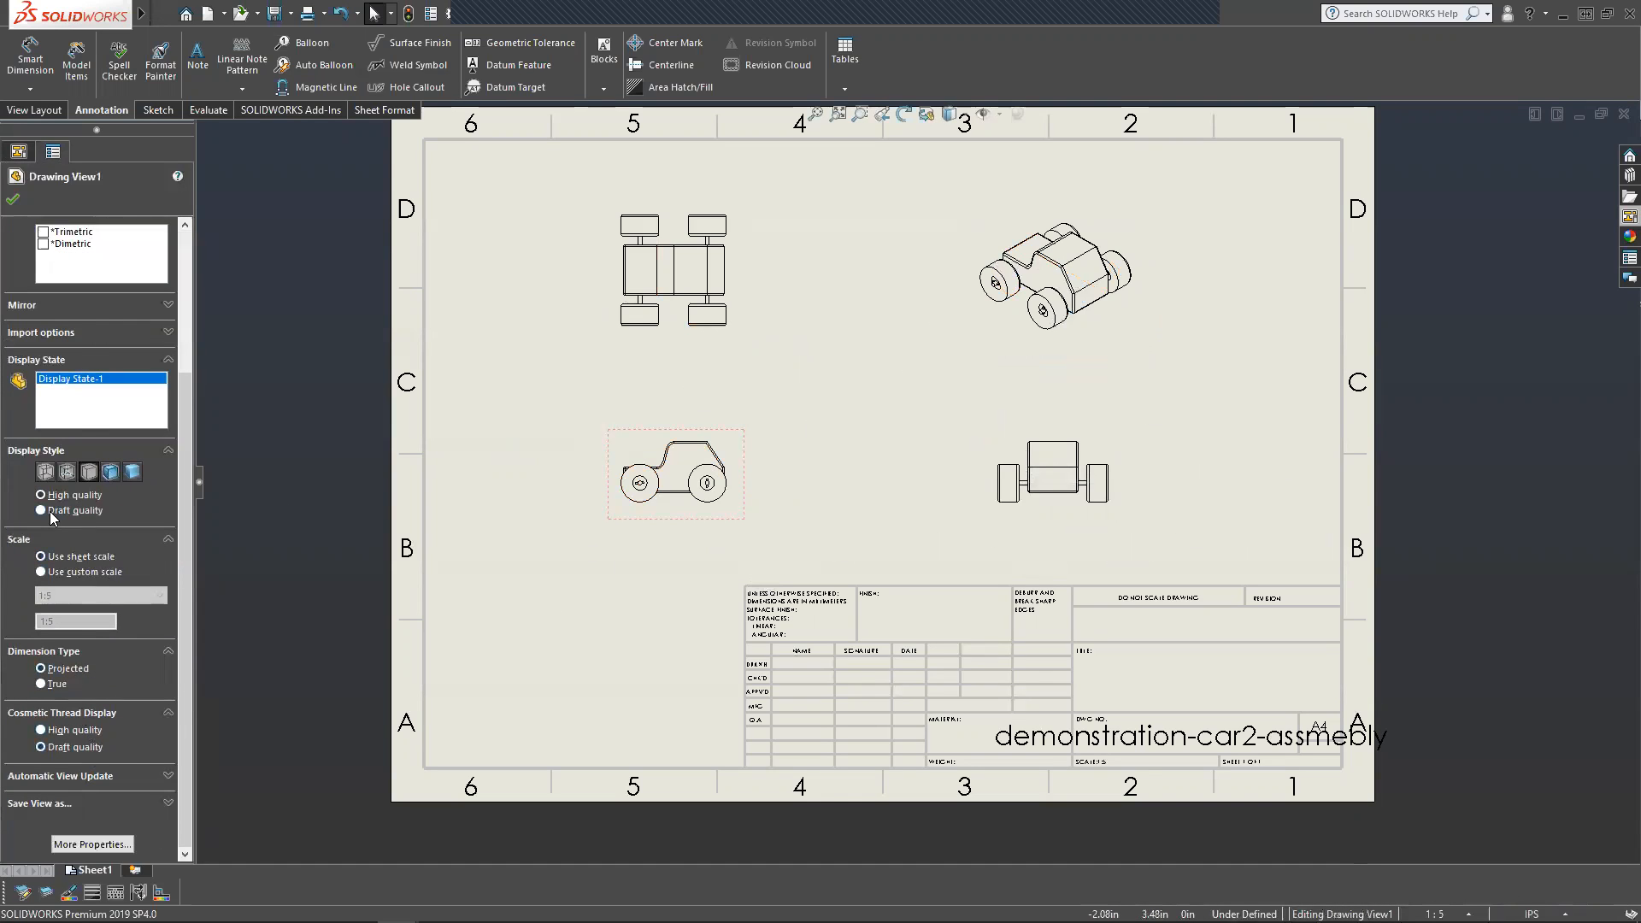
scroll(49, 511, up, 4)
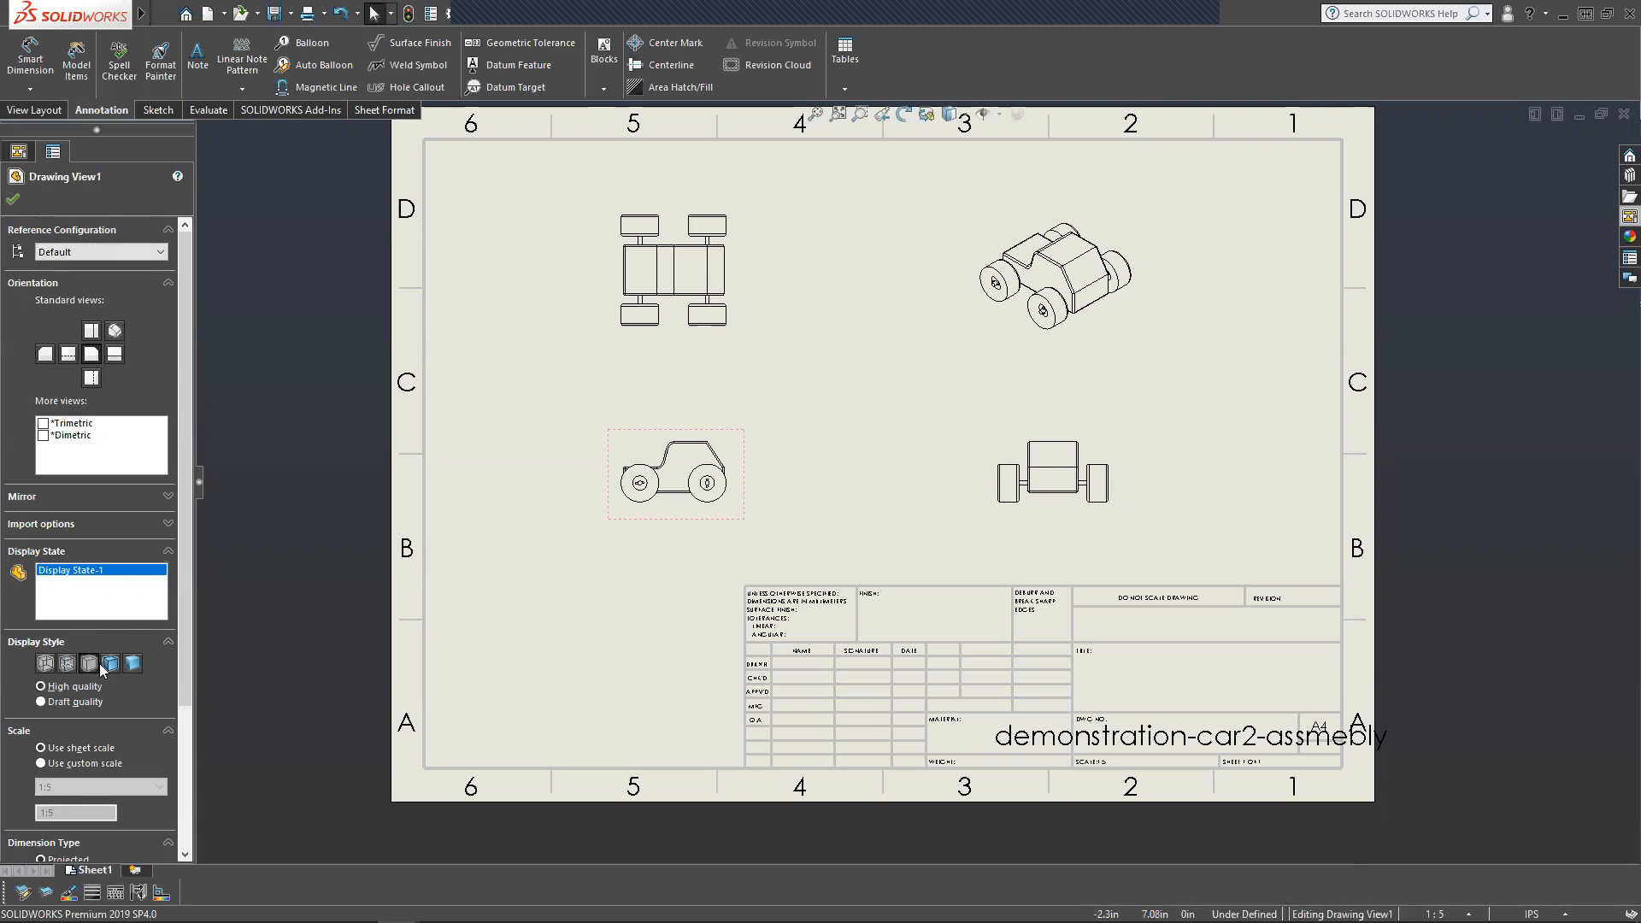
scroll(98, 677, down, 4)
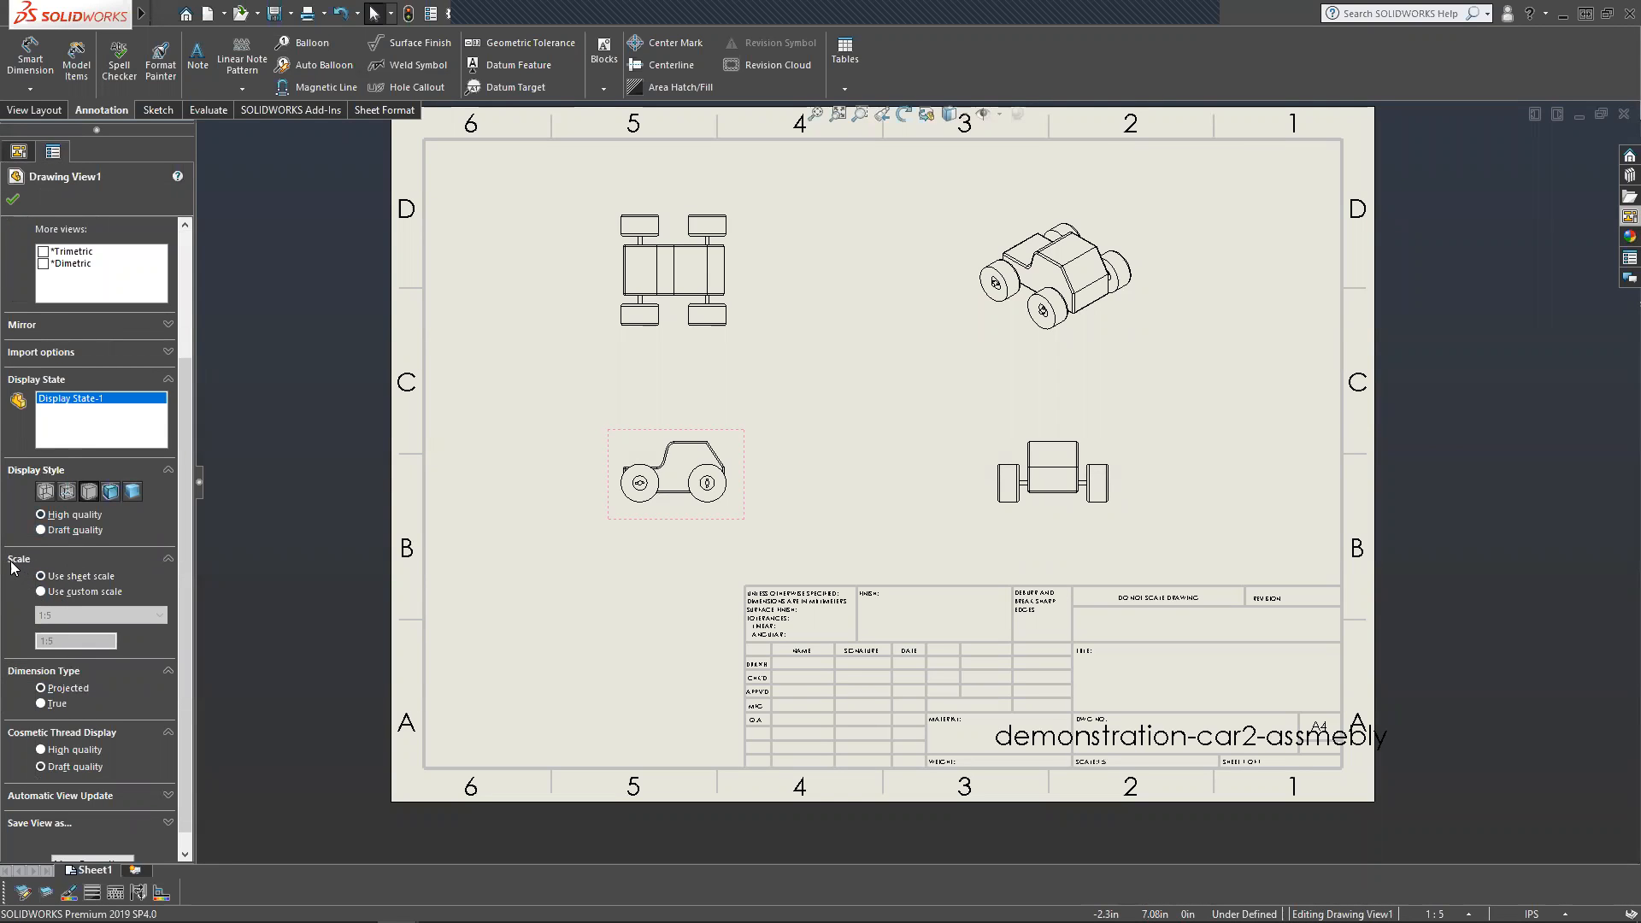
click(41, 591)
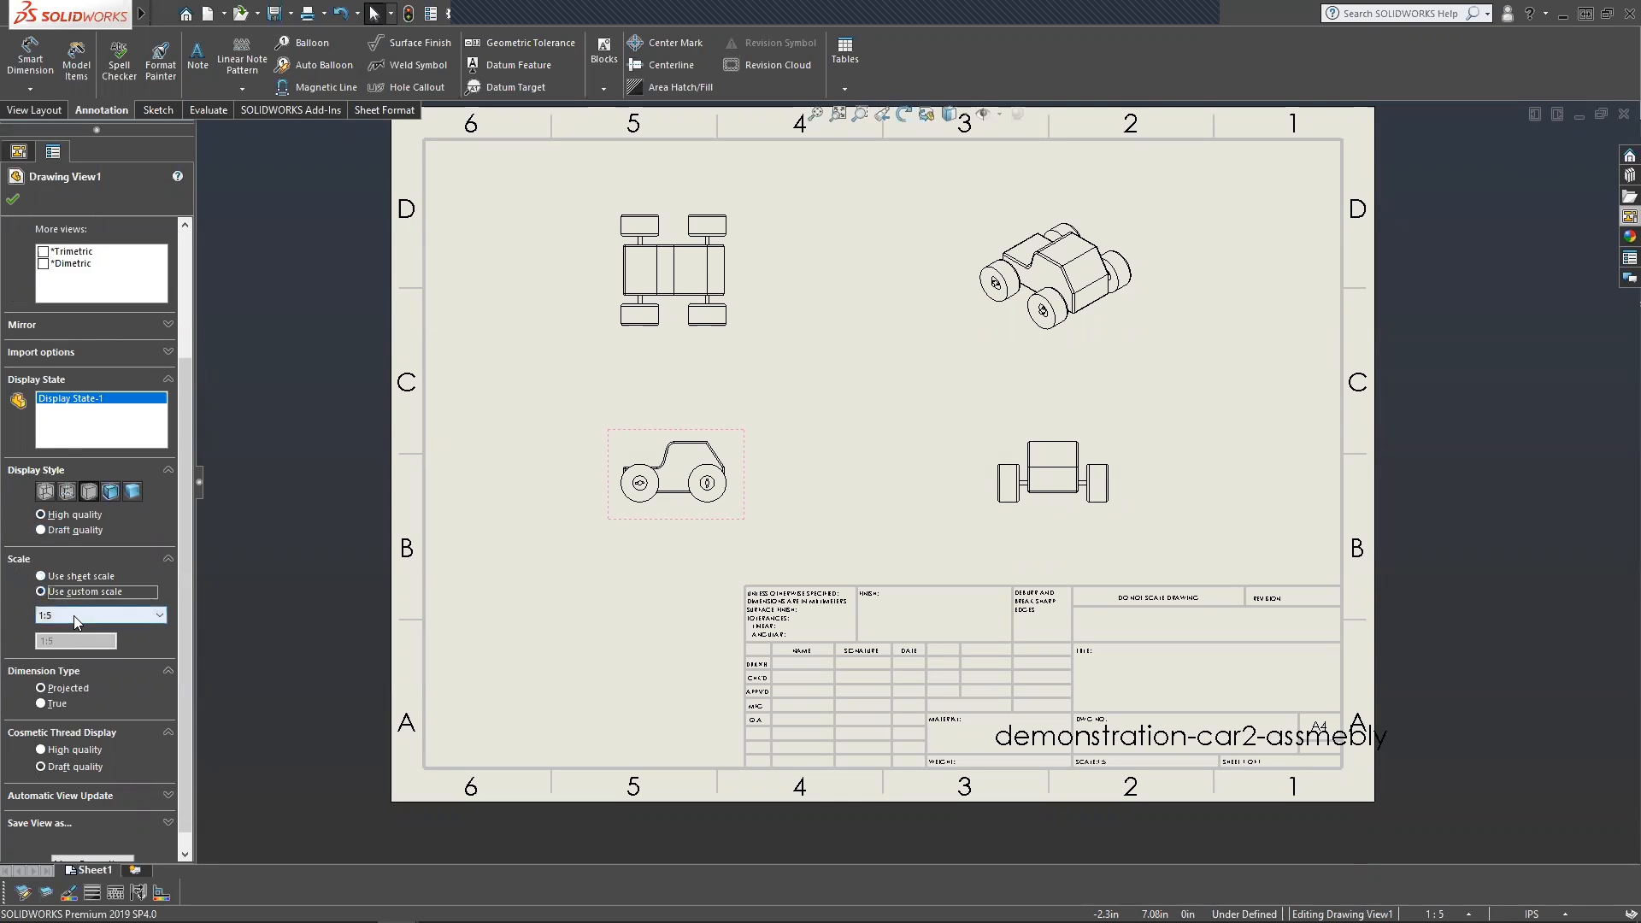
click(73, 615)
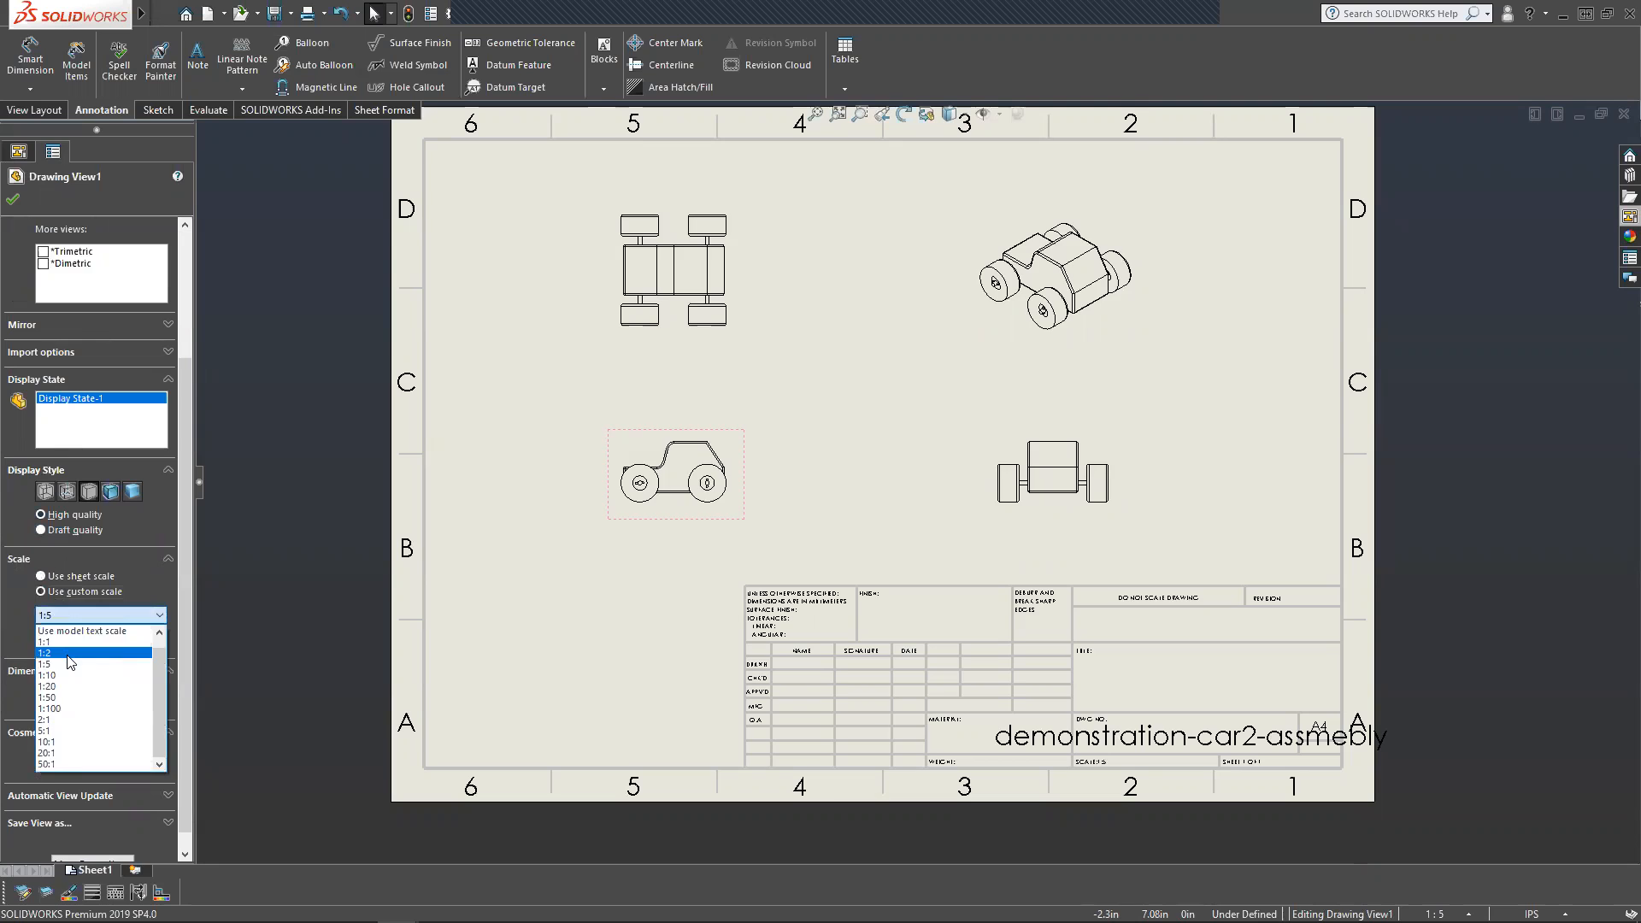
click(71, 653)
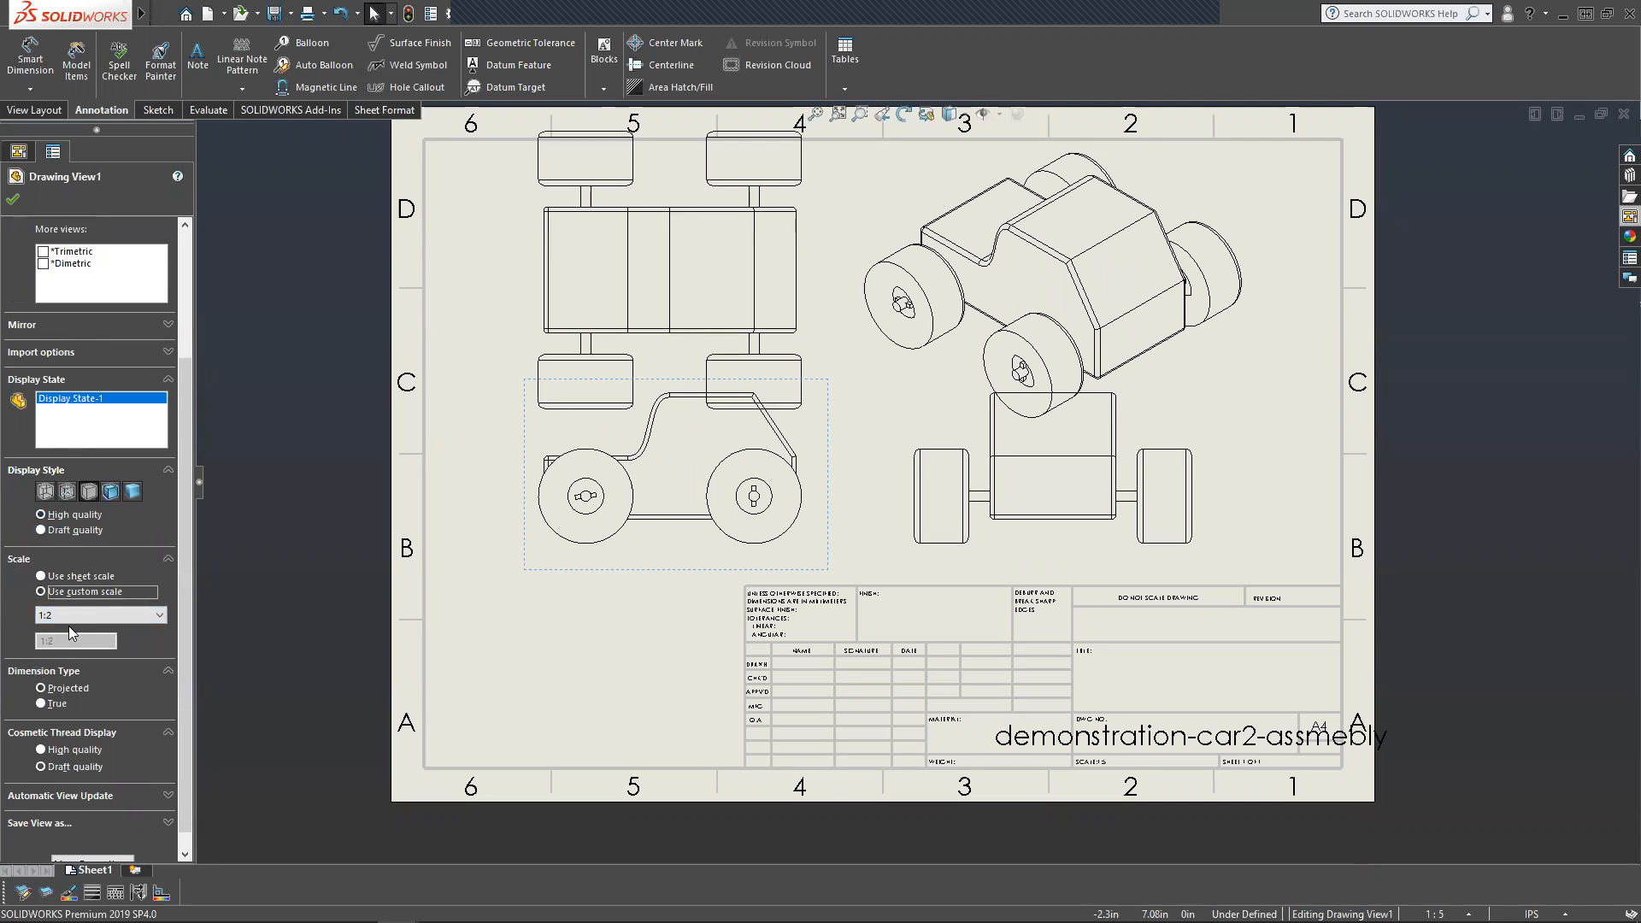
Move the front view slightly down the sheet, away from the top view, and leave it selected.
drag(622, 545, 628, 605)
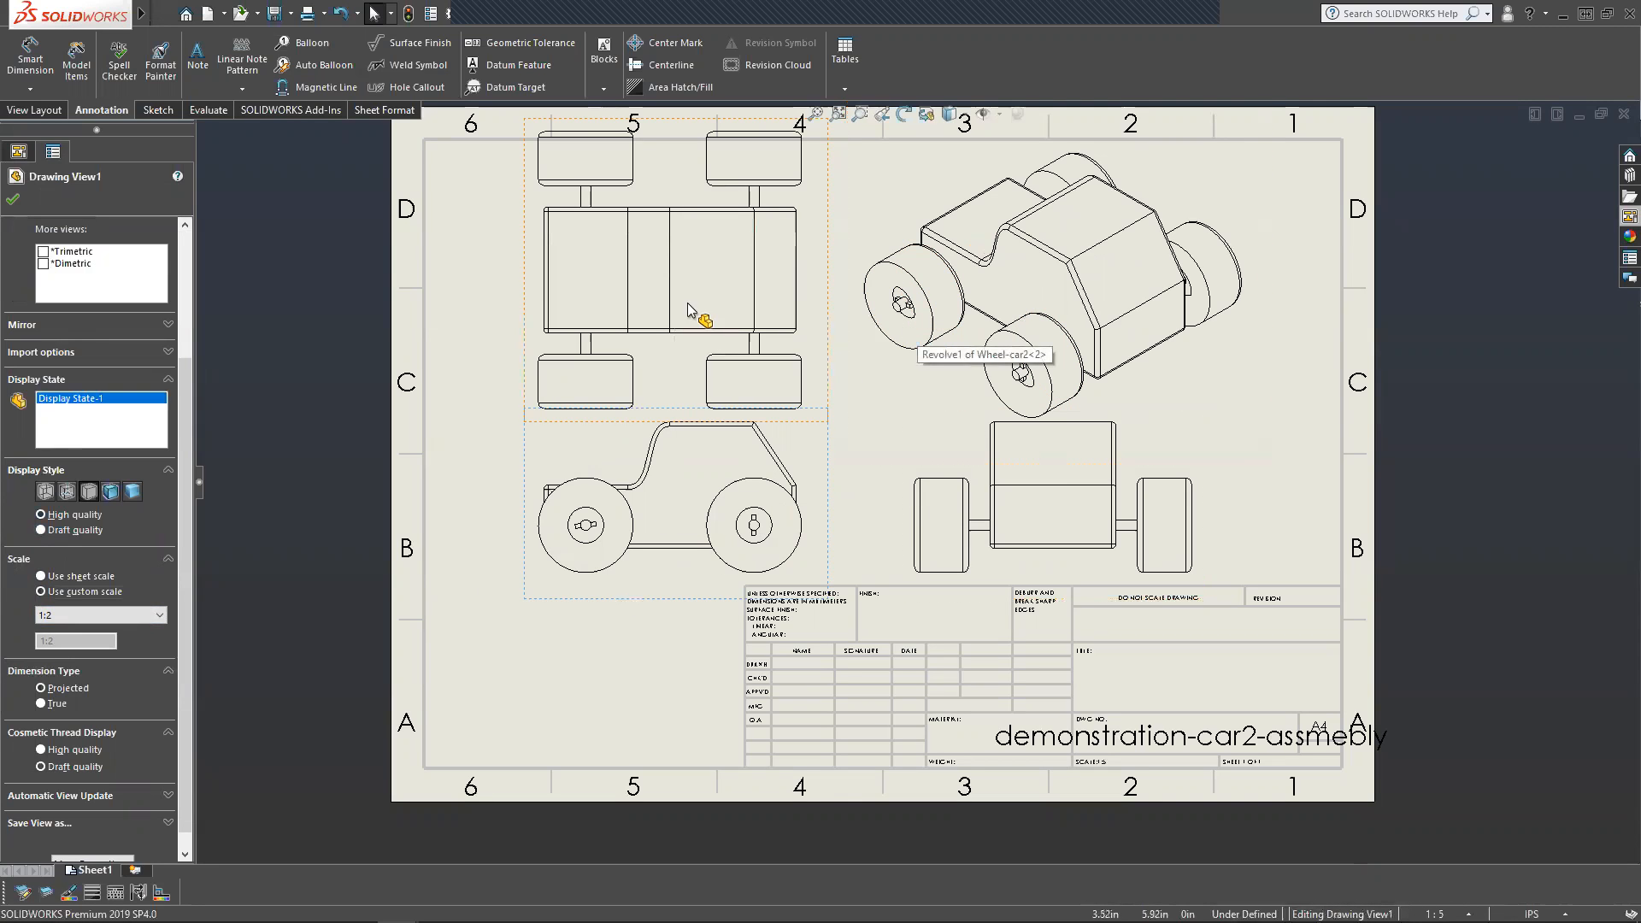
click(723, 278)
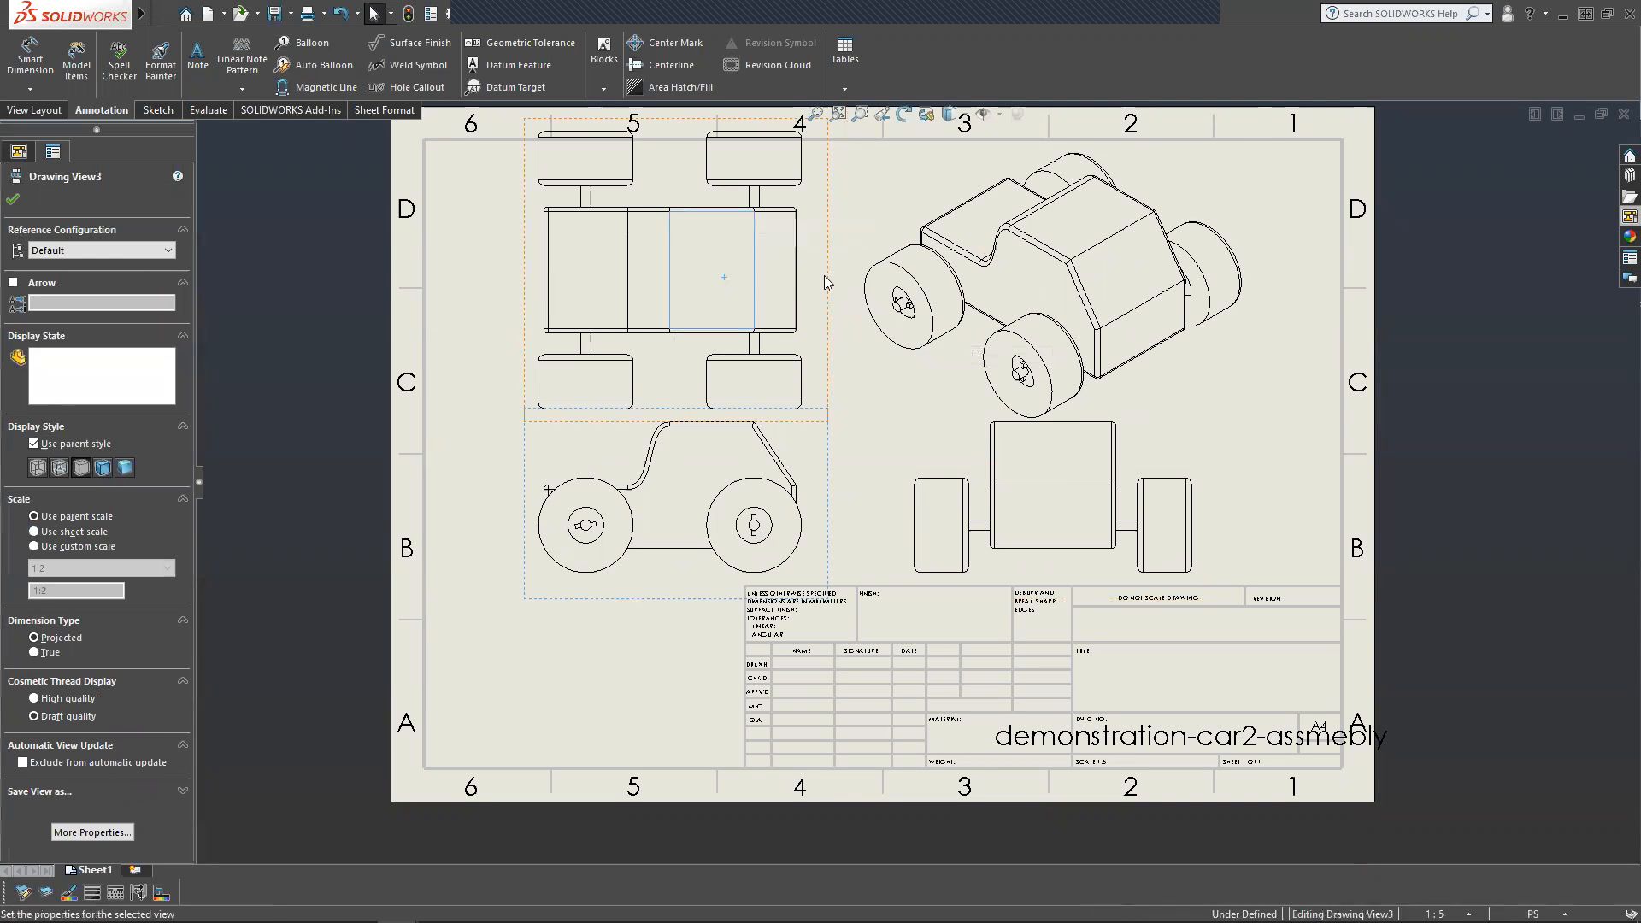
click(561, 592)
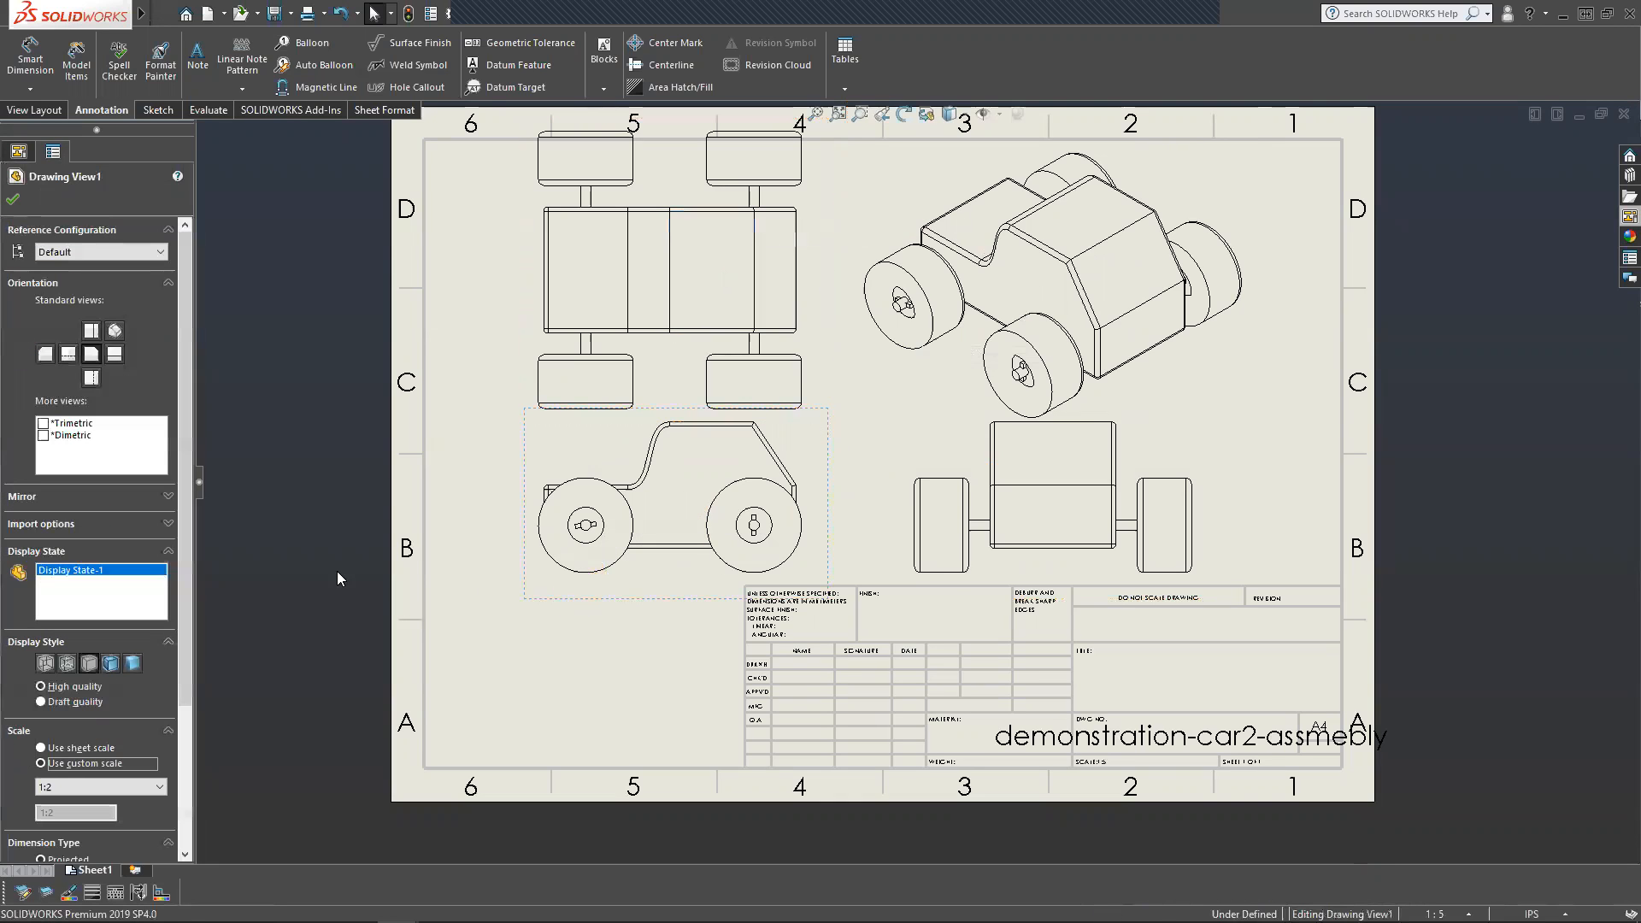
Give the front view a user-defined custom scale of 2:3.
click(99, 786)
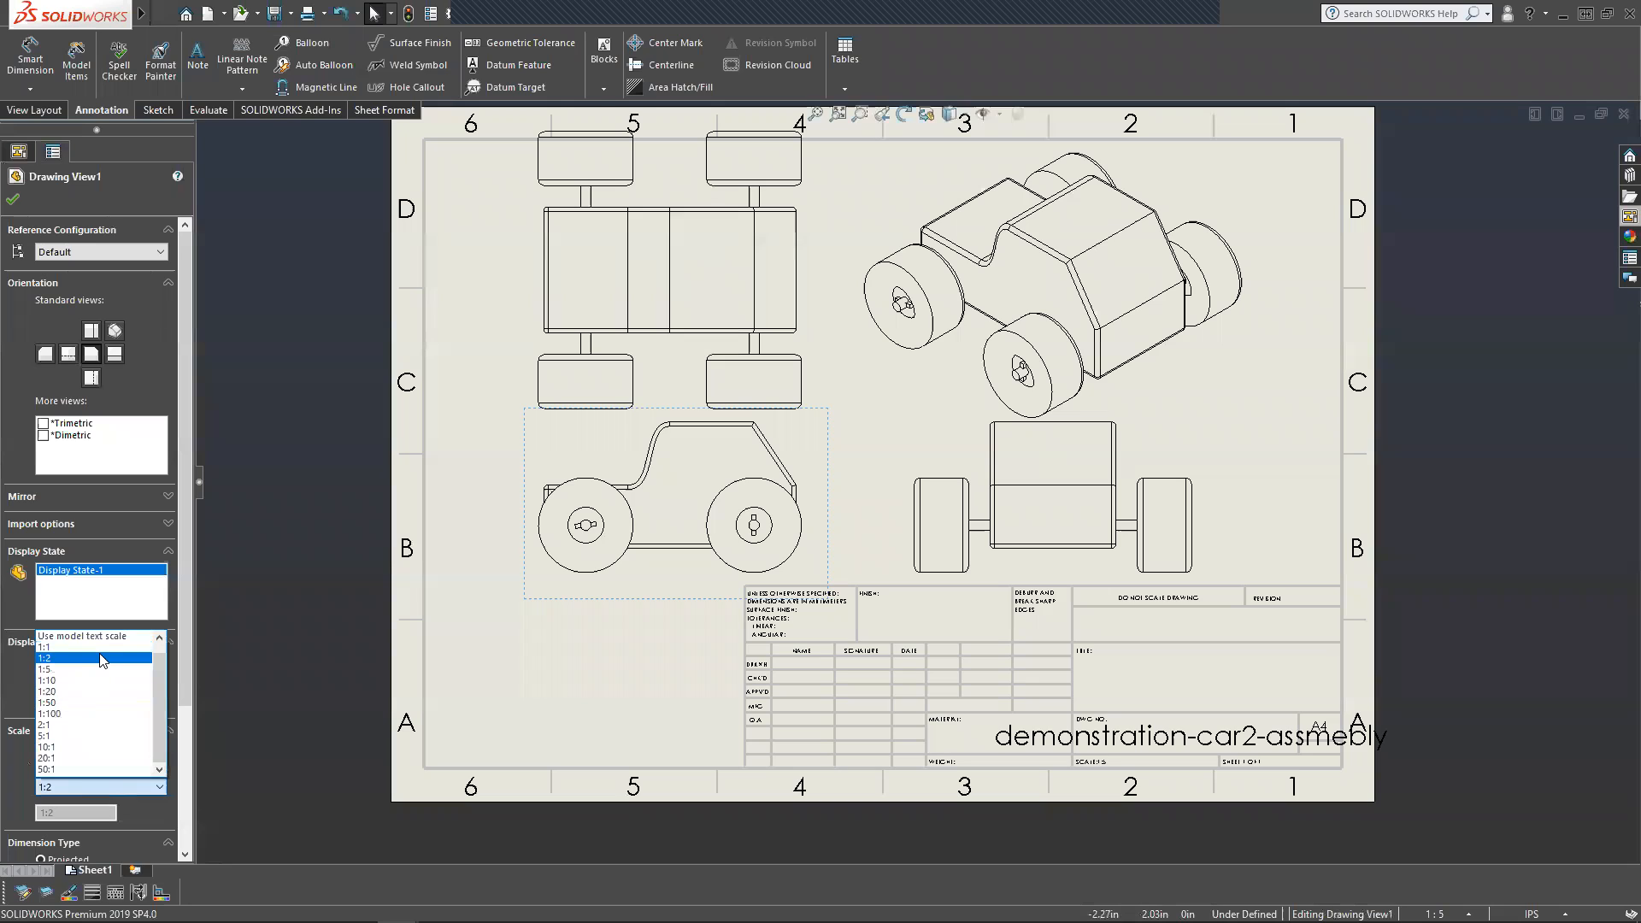
scroll(100, 659, up, 1)
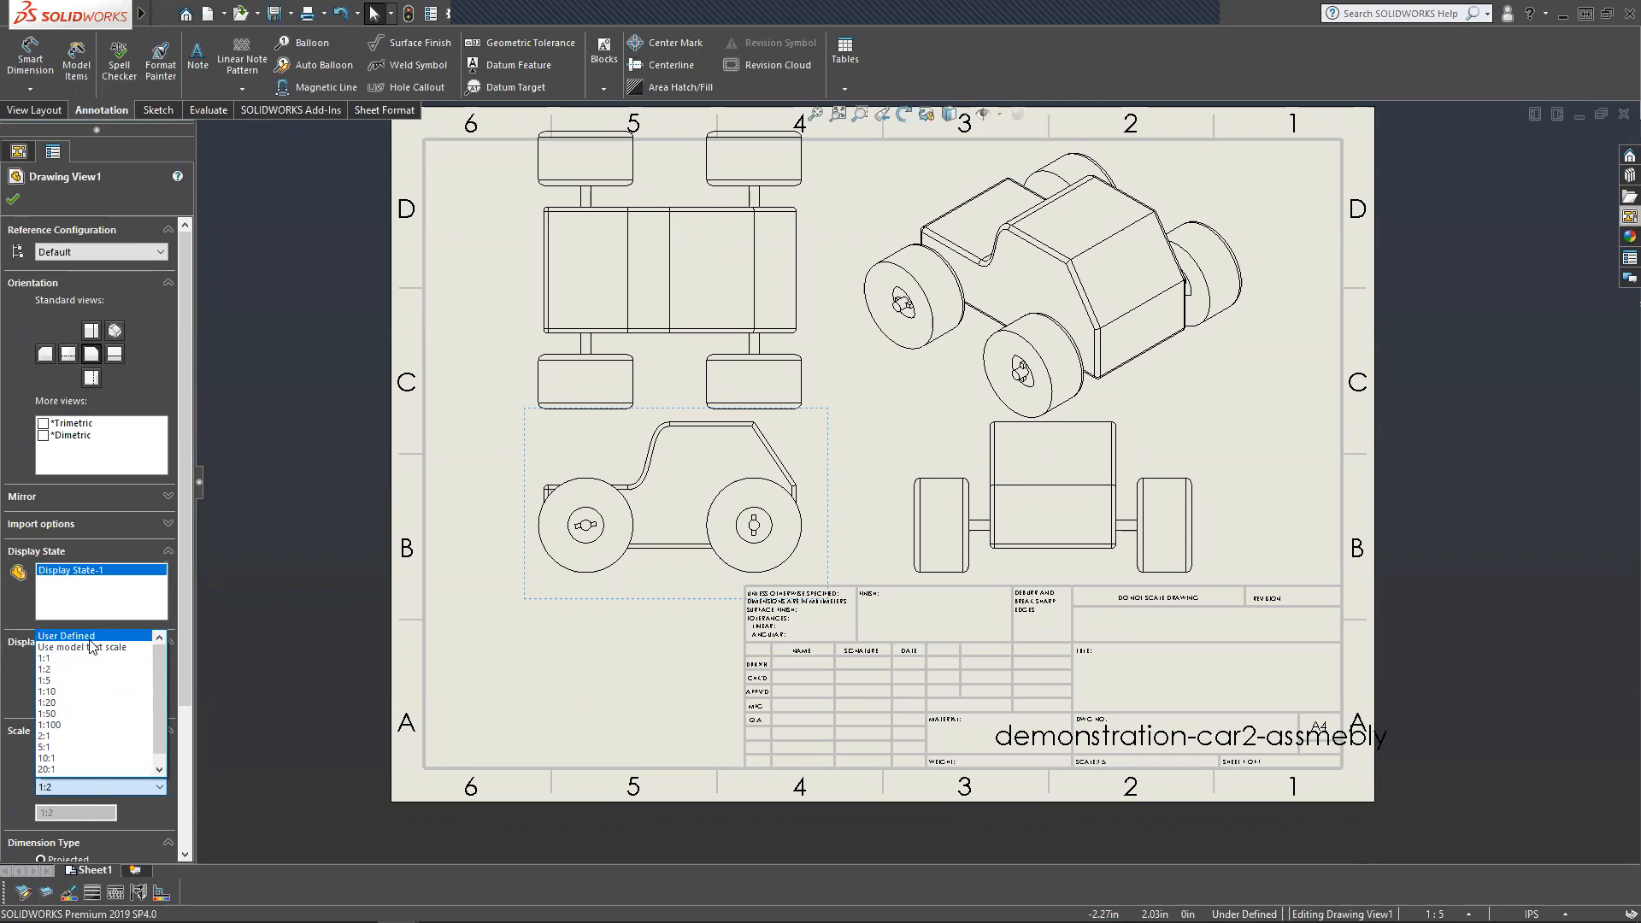
click(89, 636)
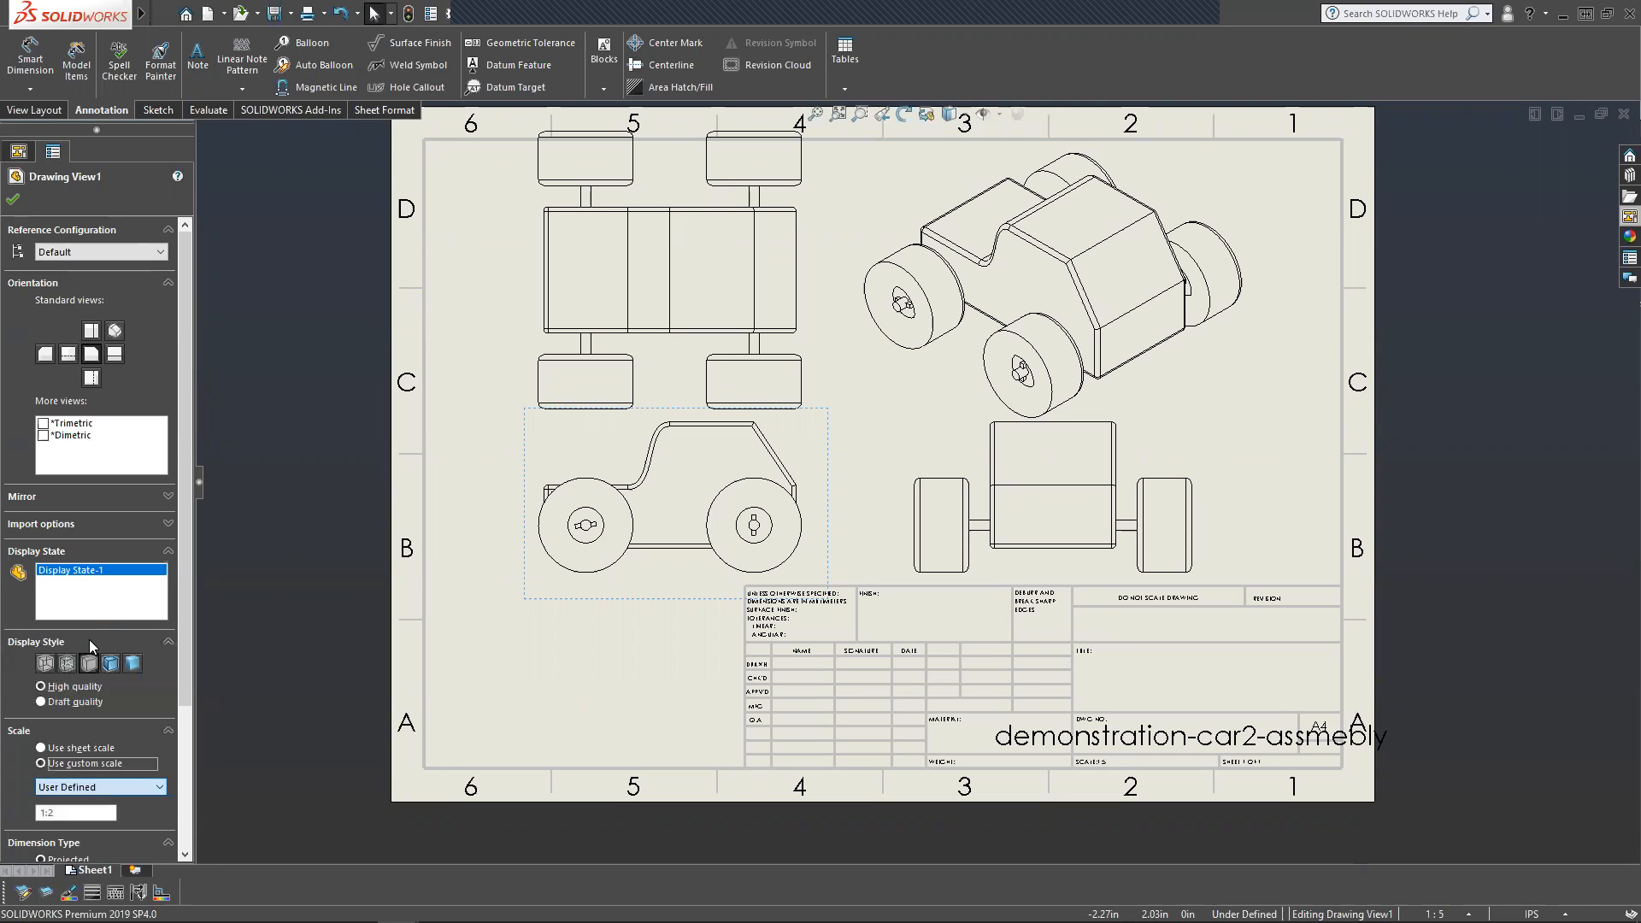
click(55, 812)
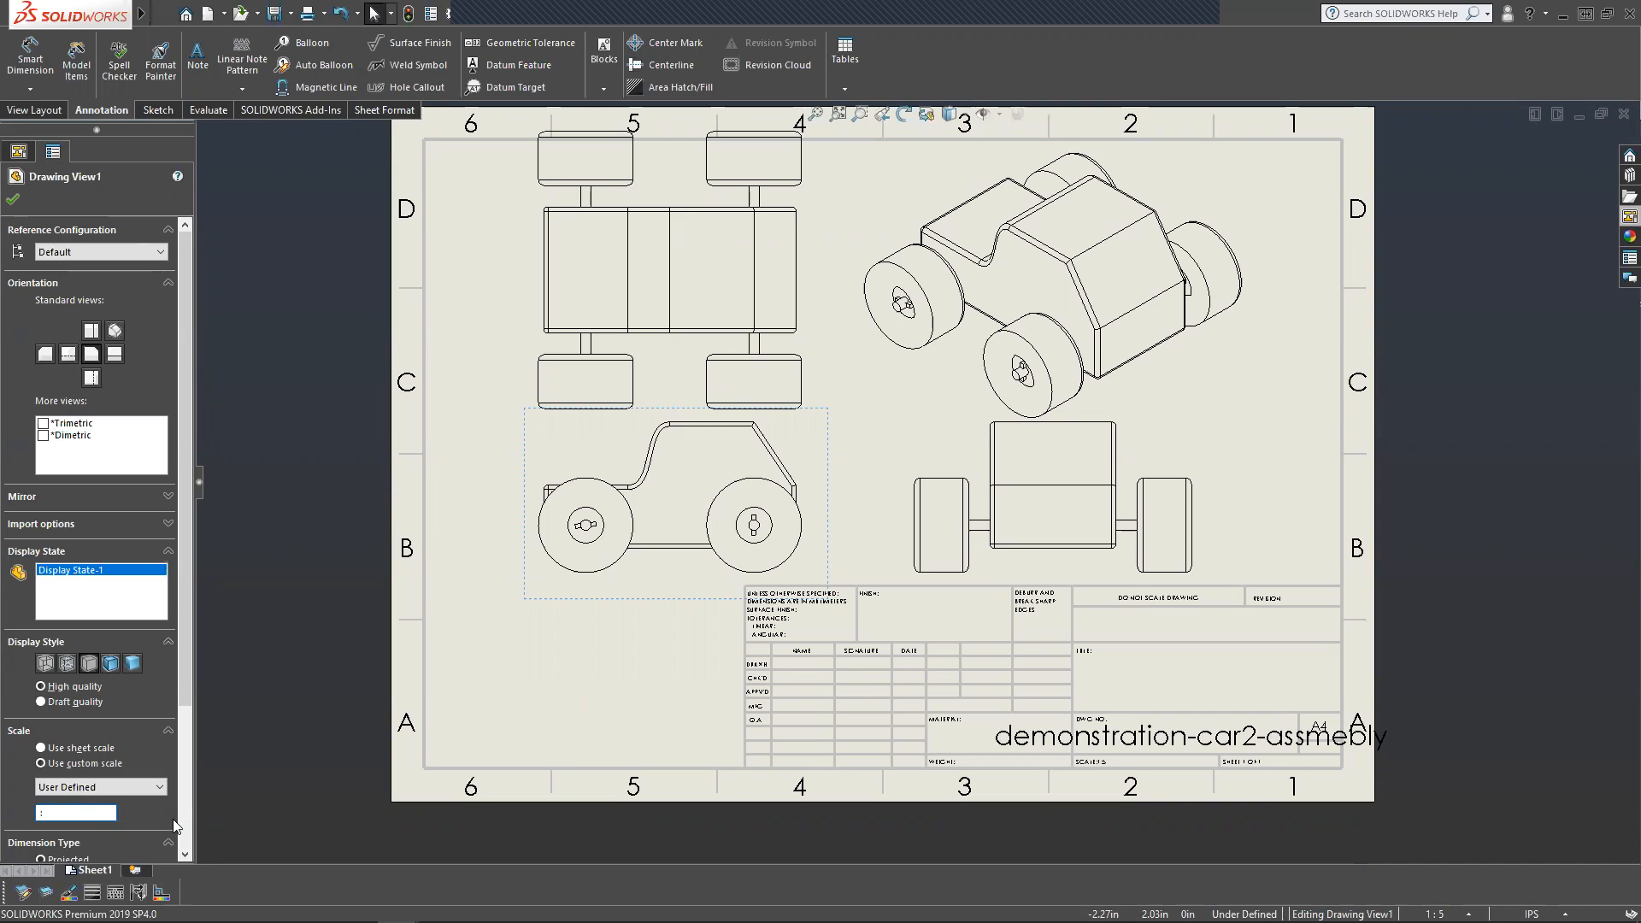
text(2:3)
key(Return)
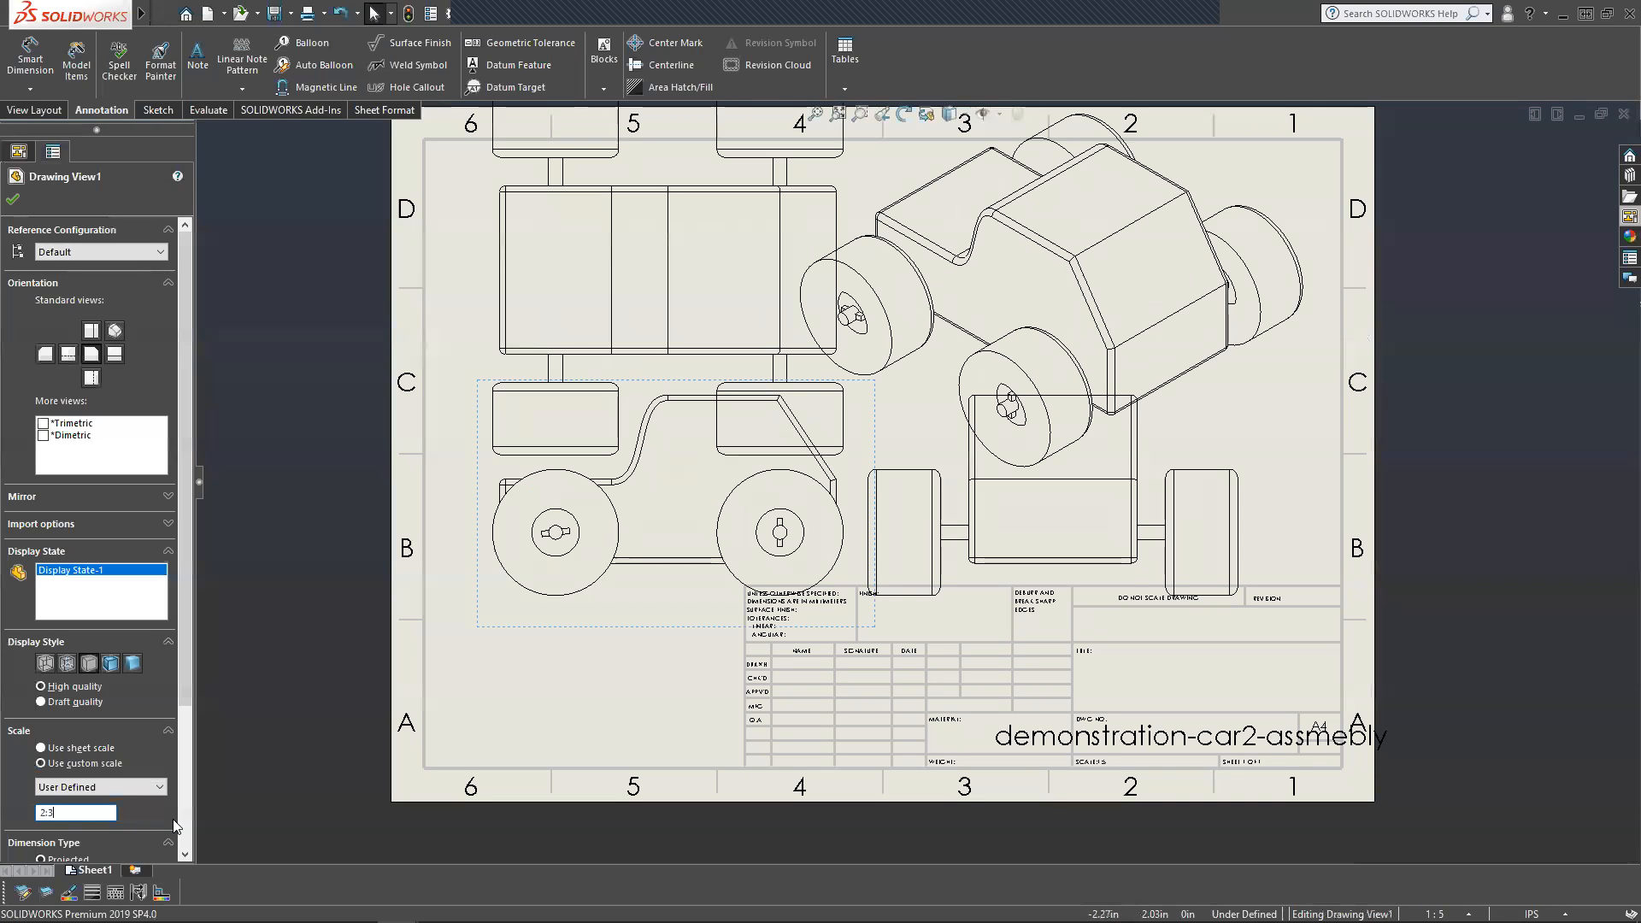
Change the front view's user-defined scale to 1:3.
key(BackSpace)
text(1)
key(Return)
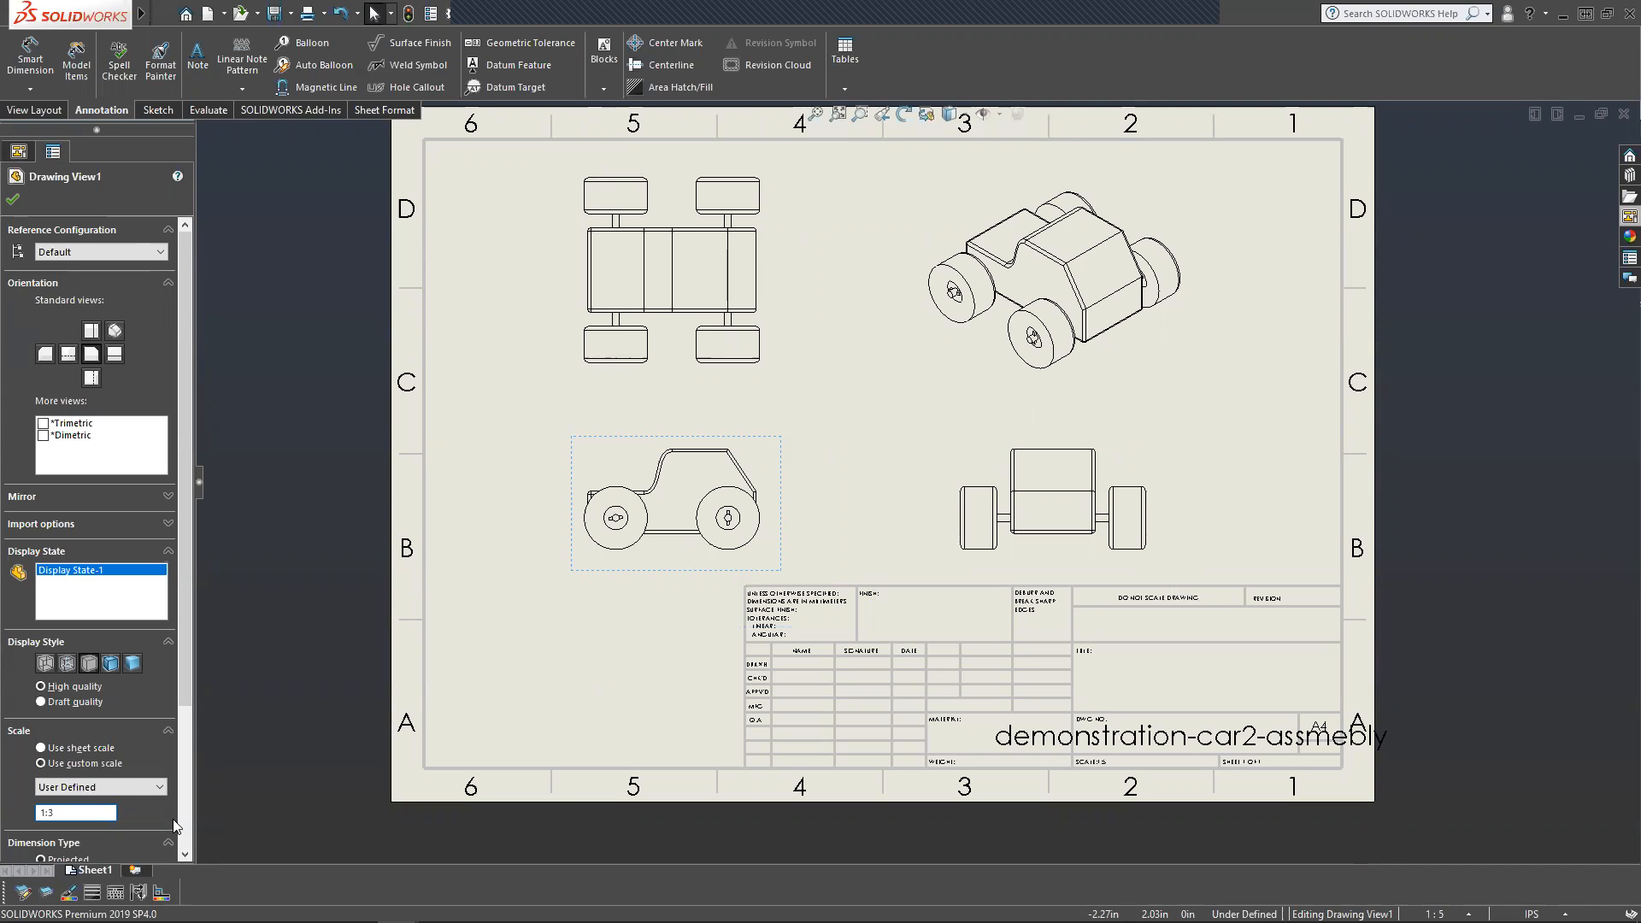
Shift the front view, with its aligned top view, slightly right on the sheet.
click(1024, 393)
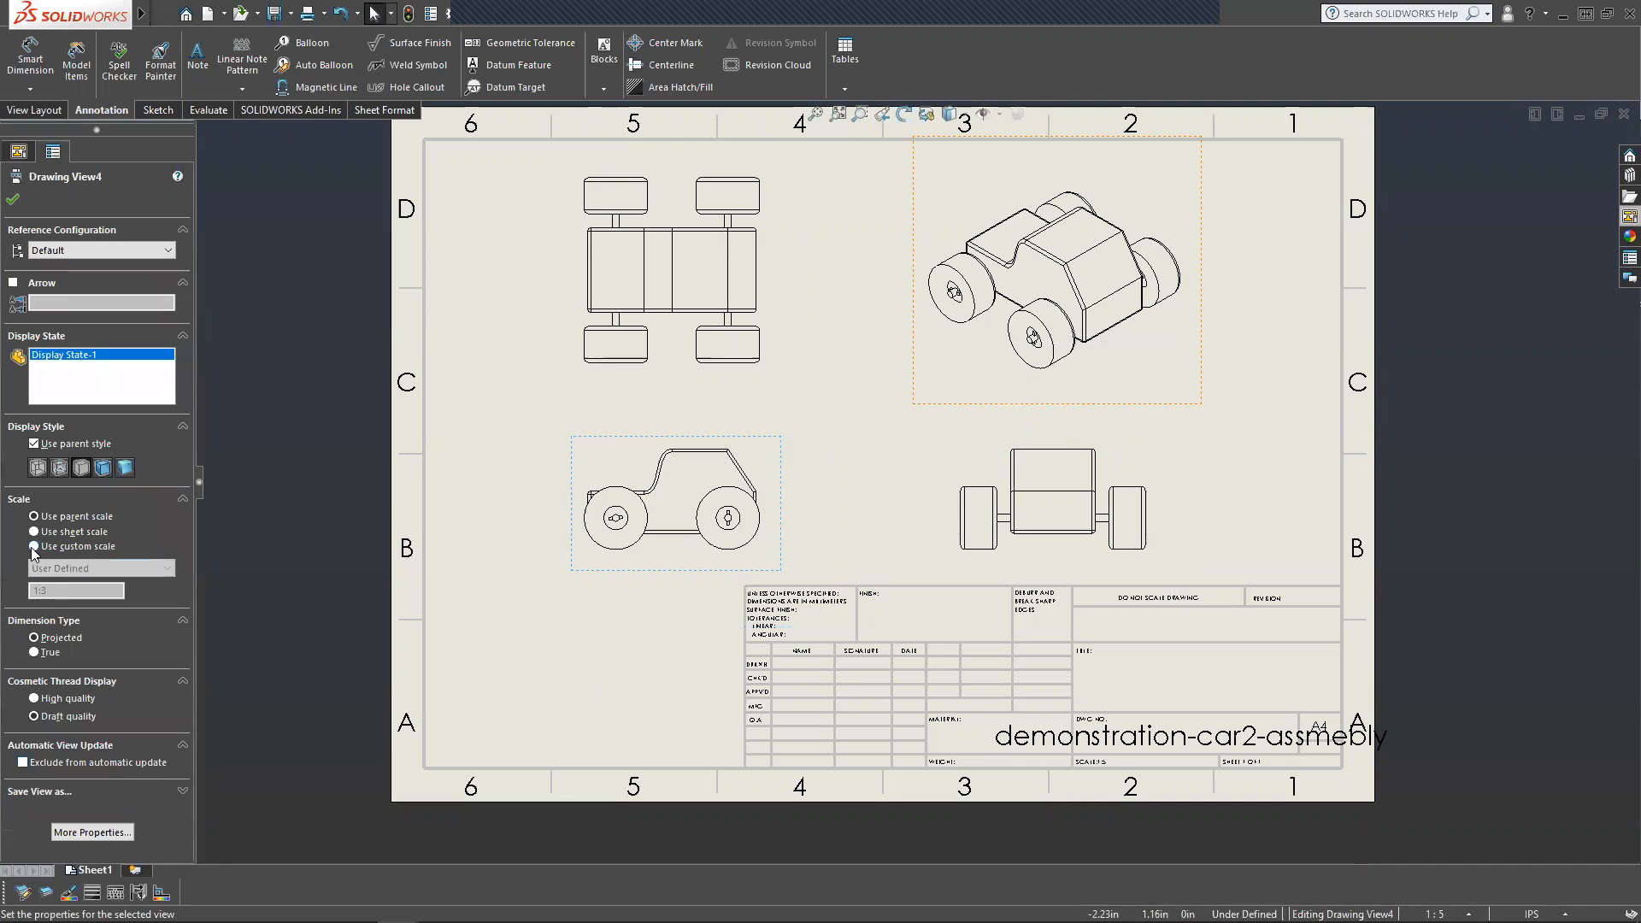
click(775, 511)
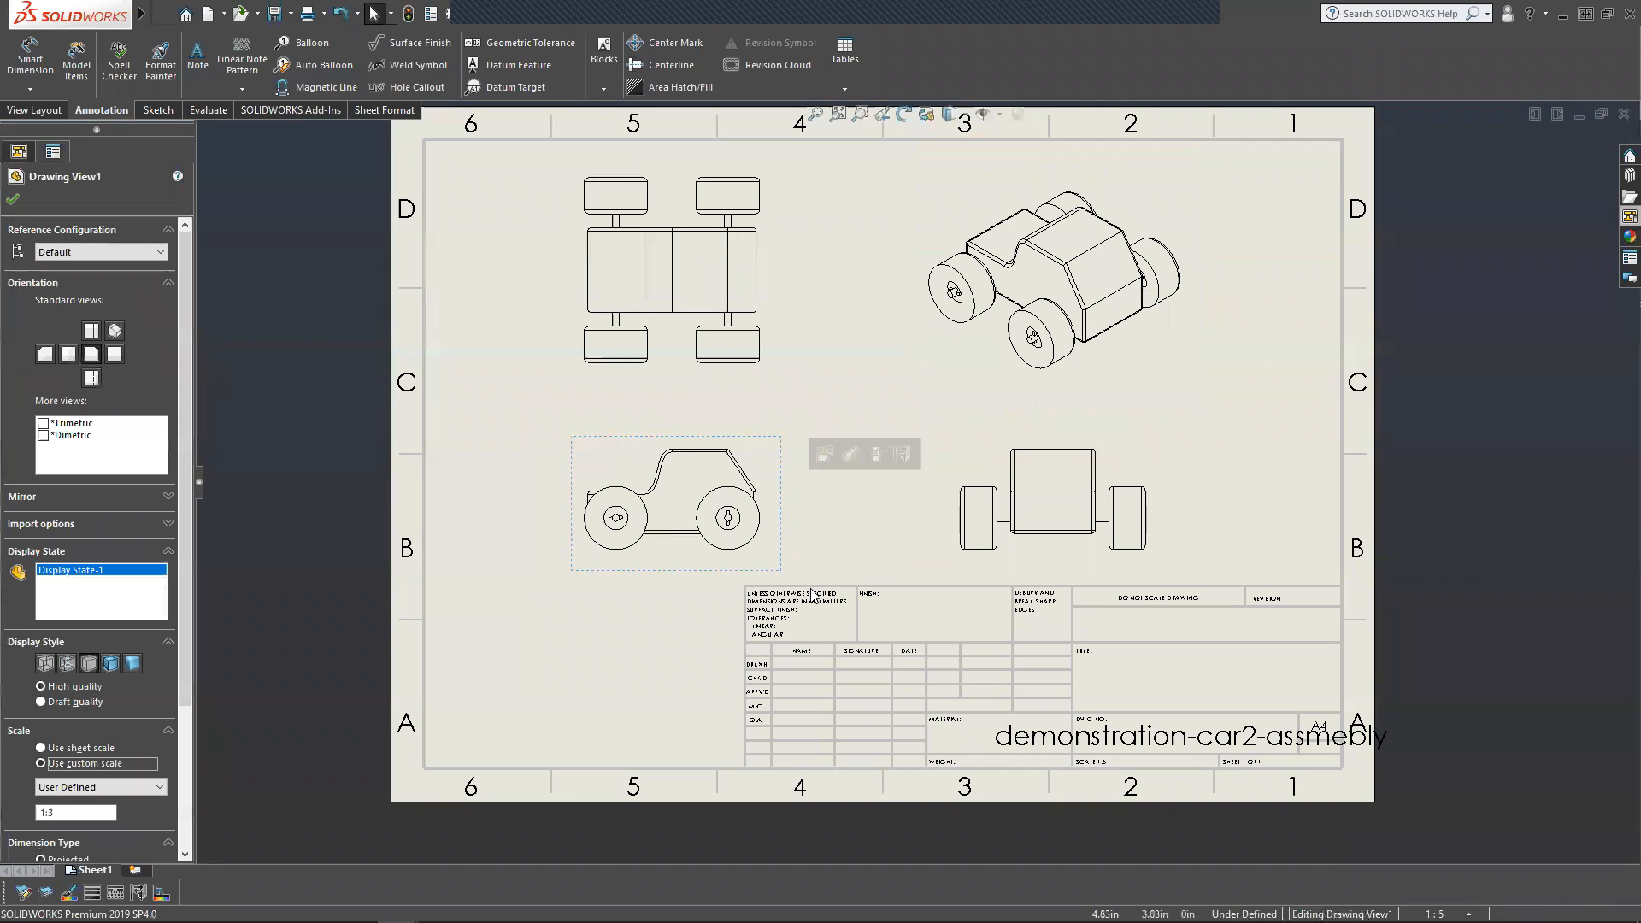
mouse_move(786, 502)
mouse_down()
mouse_move(843, 514)
mouse_move(792, 484)
mouse_move(847, 501)
mouse_move(816, 499)
mouse_up()
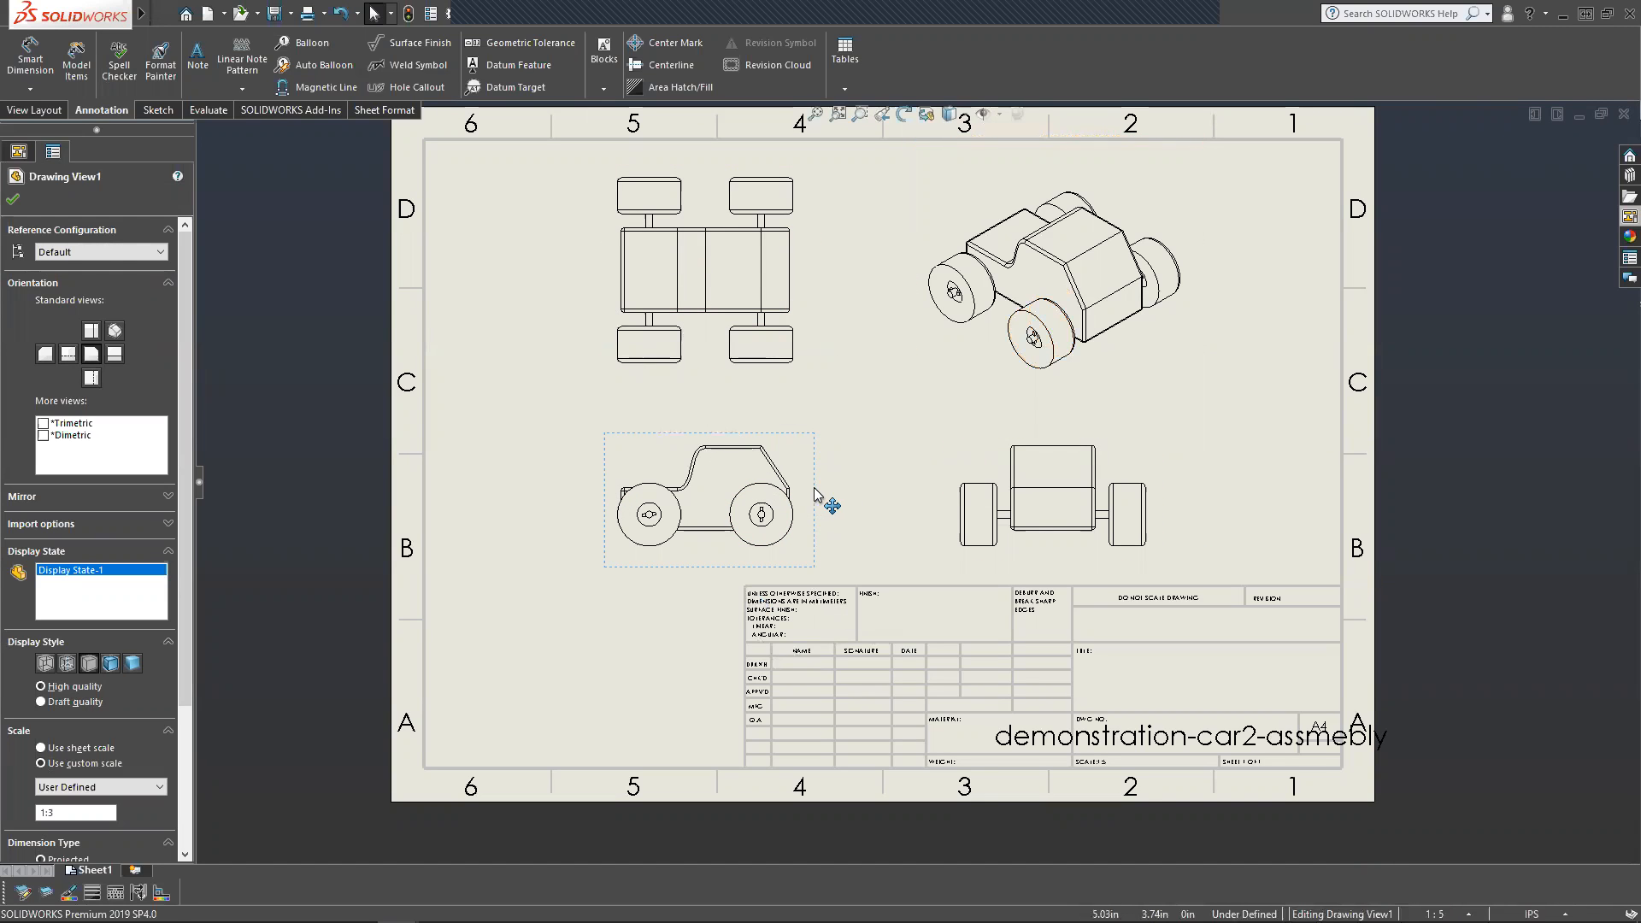
click(1626, 218)
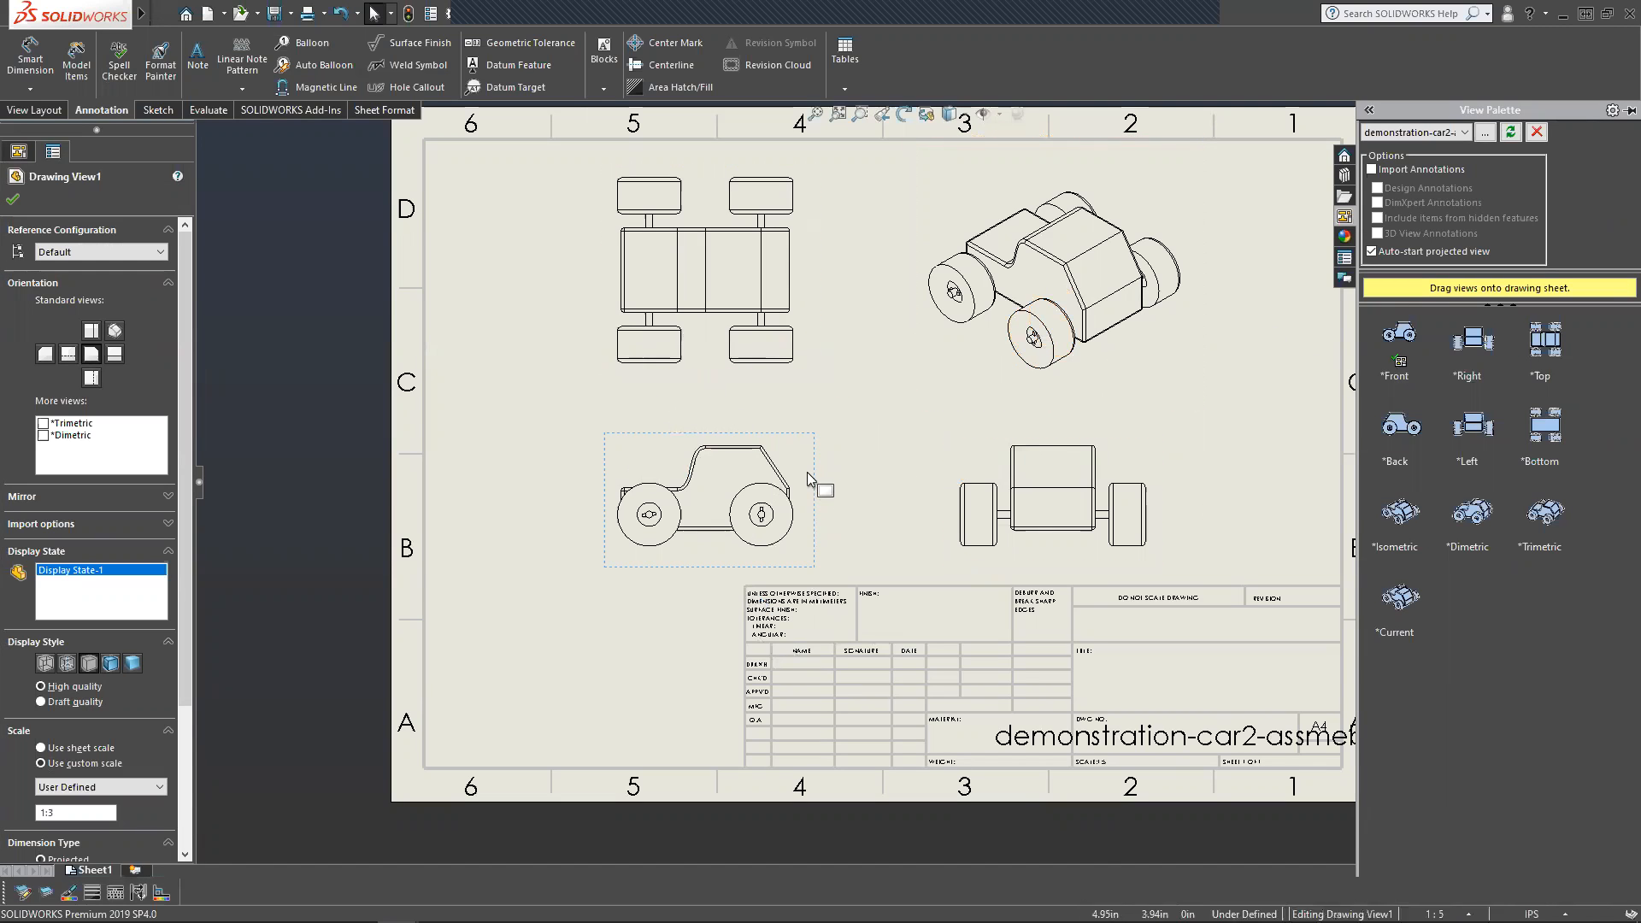
click(812, 502)
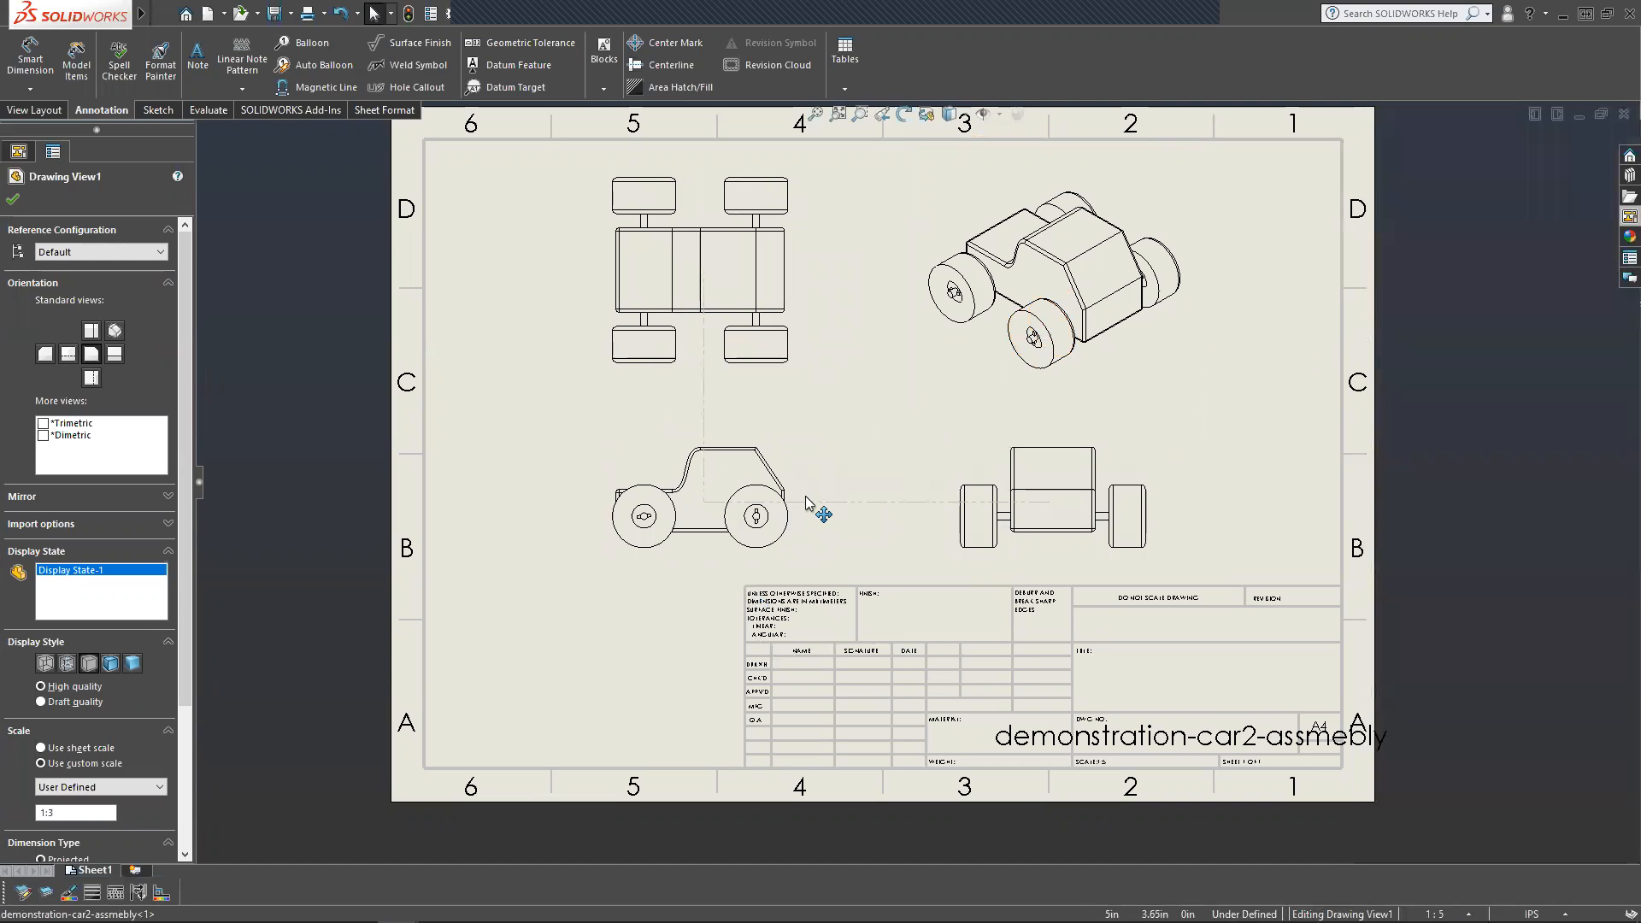
Move the front view slightly left on the sheet to widen the gap to the right view, and leave it deselected.
click(1128, 488)
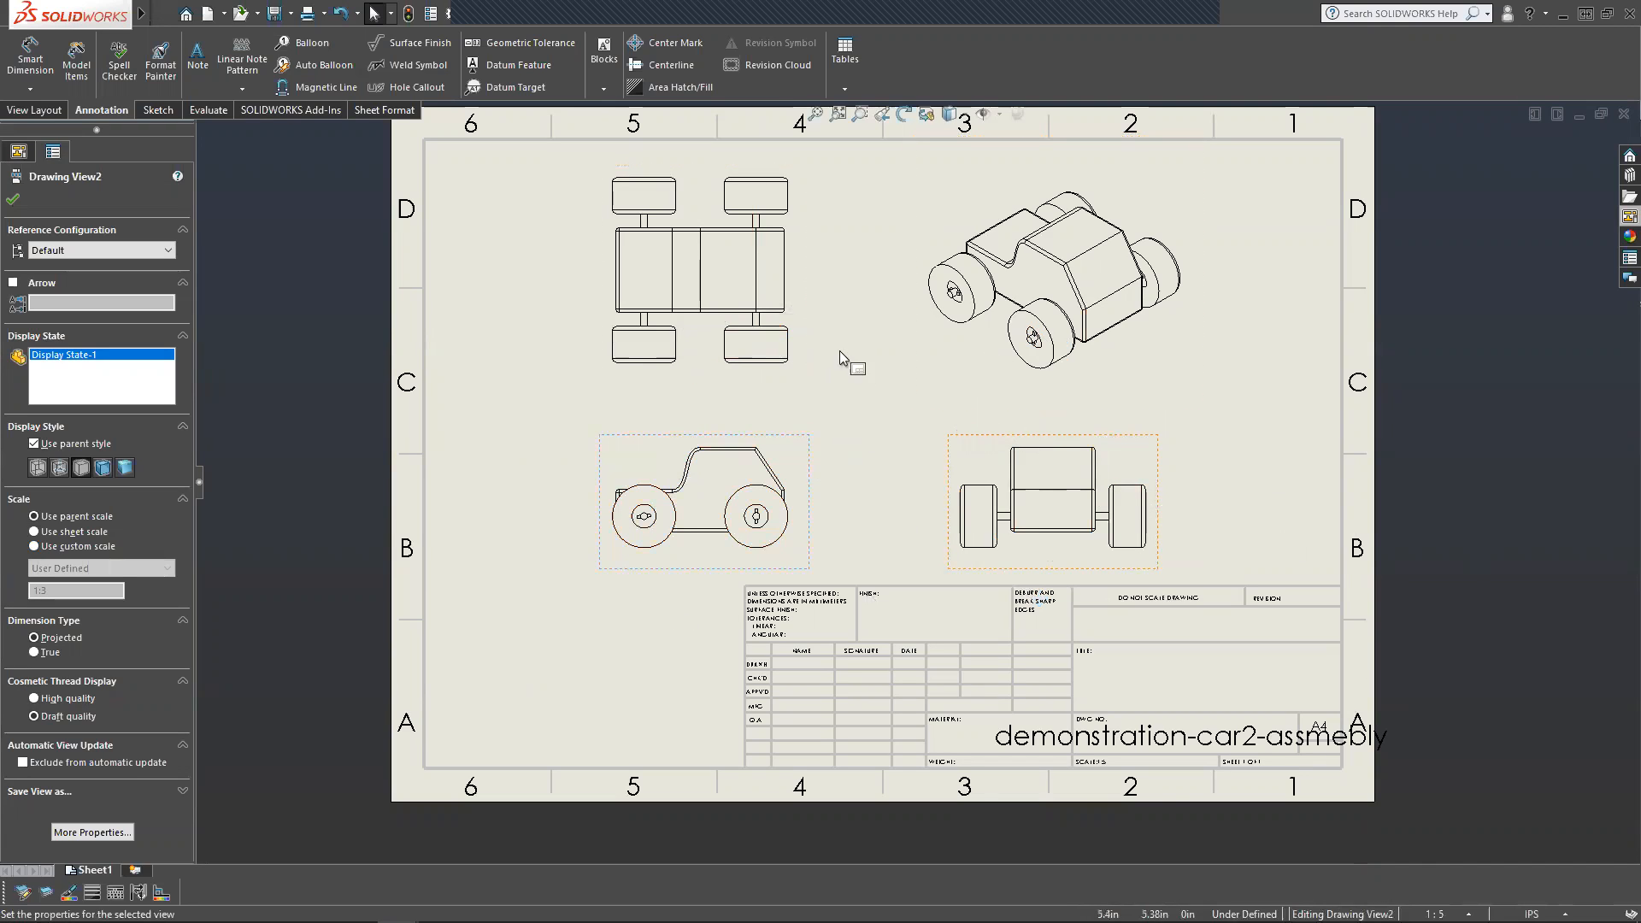
click(1028, 315)
scroll(1062, 612, up, 2)
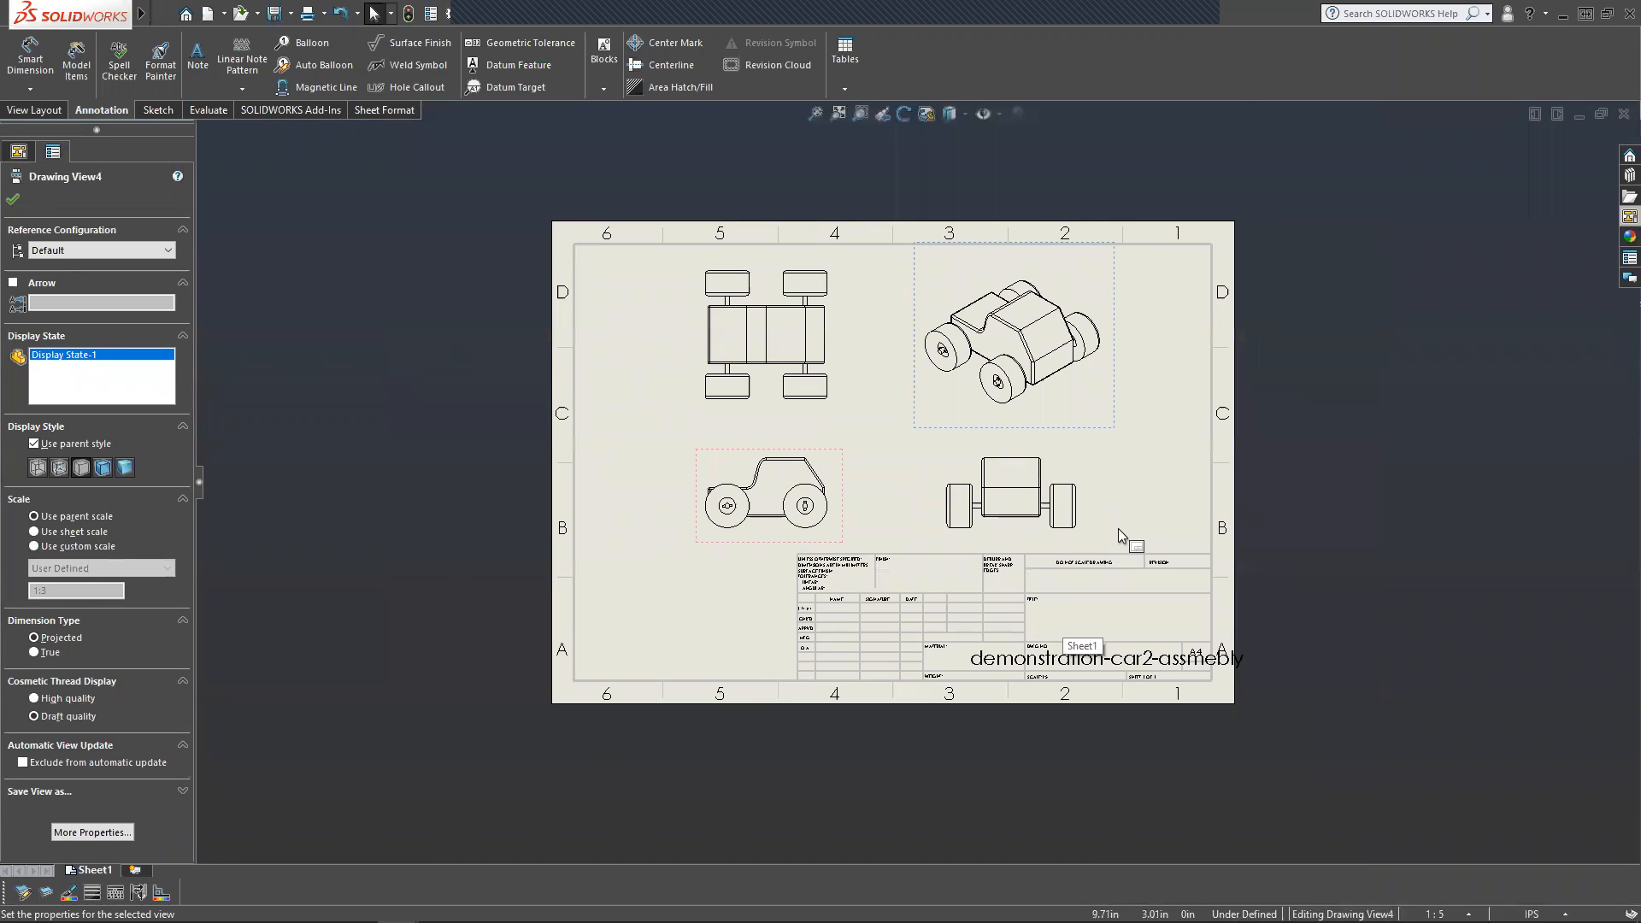
scroll(1111, 526, down, 2)
click(1095, 475)
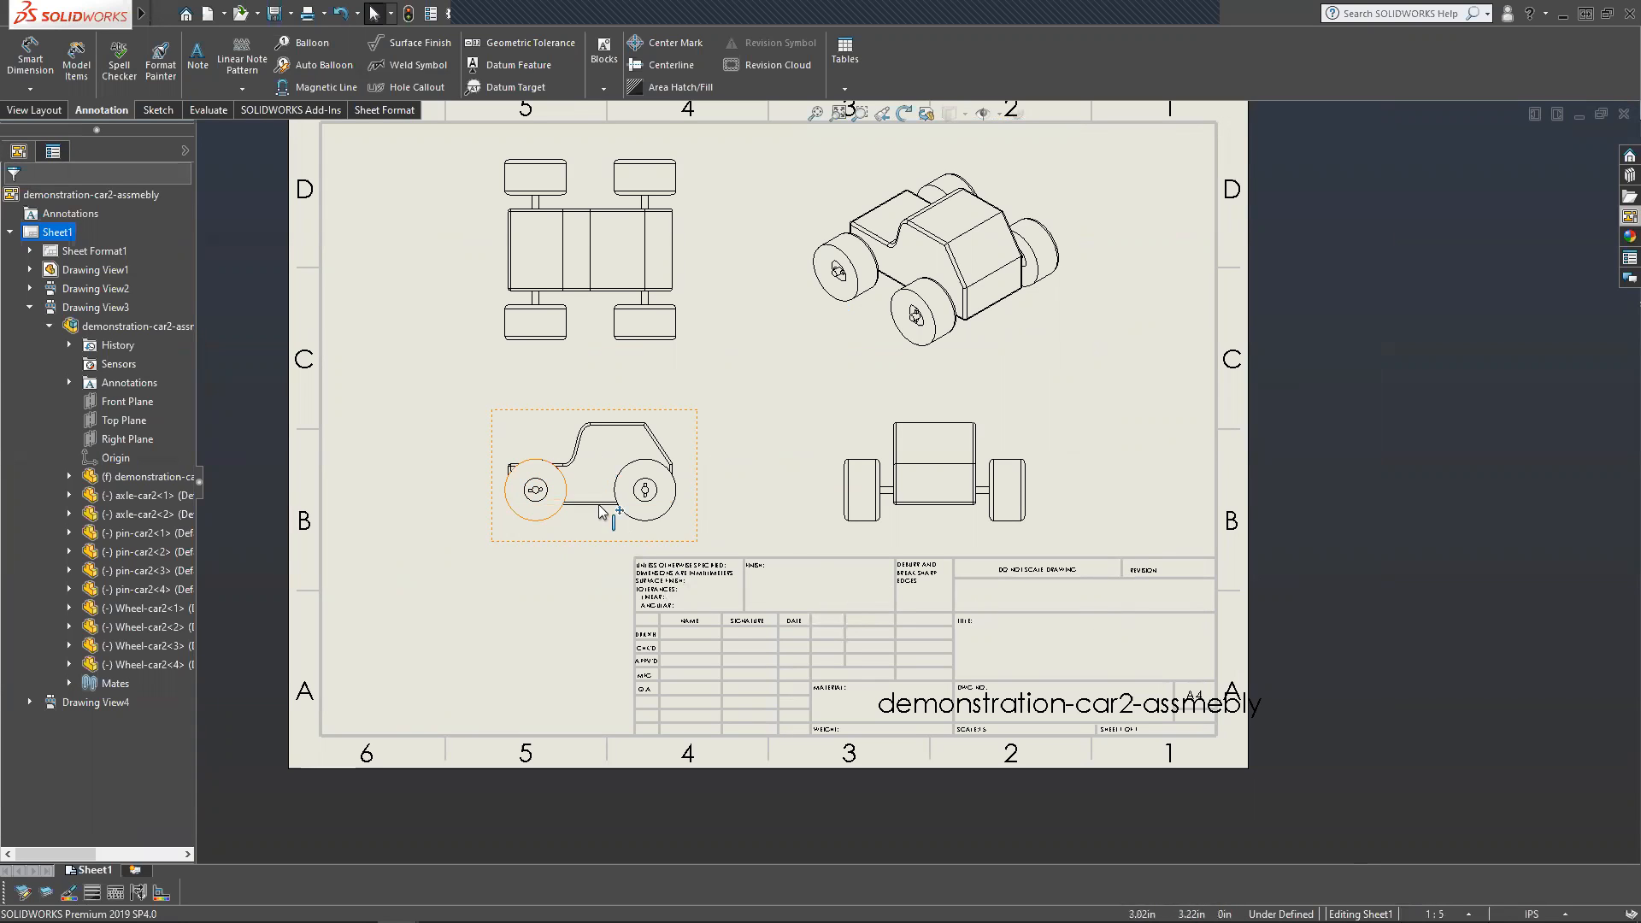
mouse_move(616, 547)
mouse_down()
mouse_move(549, 550)
mouse_move(524, 575)
mouse_move(564, 551)
mouse_move(688, 538)
mouse_move(604, 543)
mouse_up()
click(1092, 456)
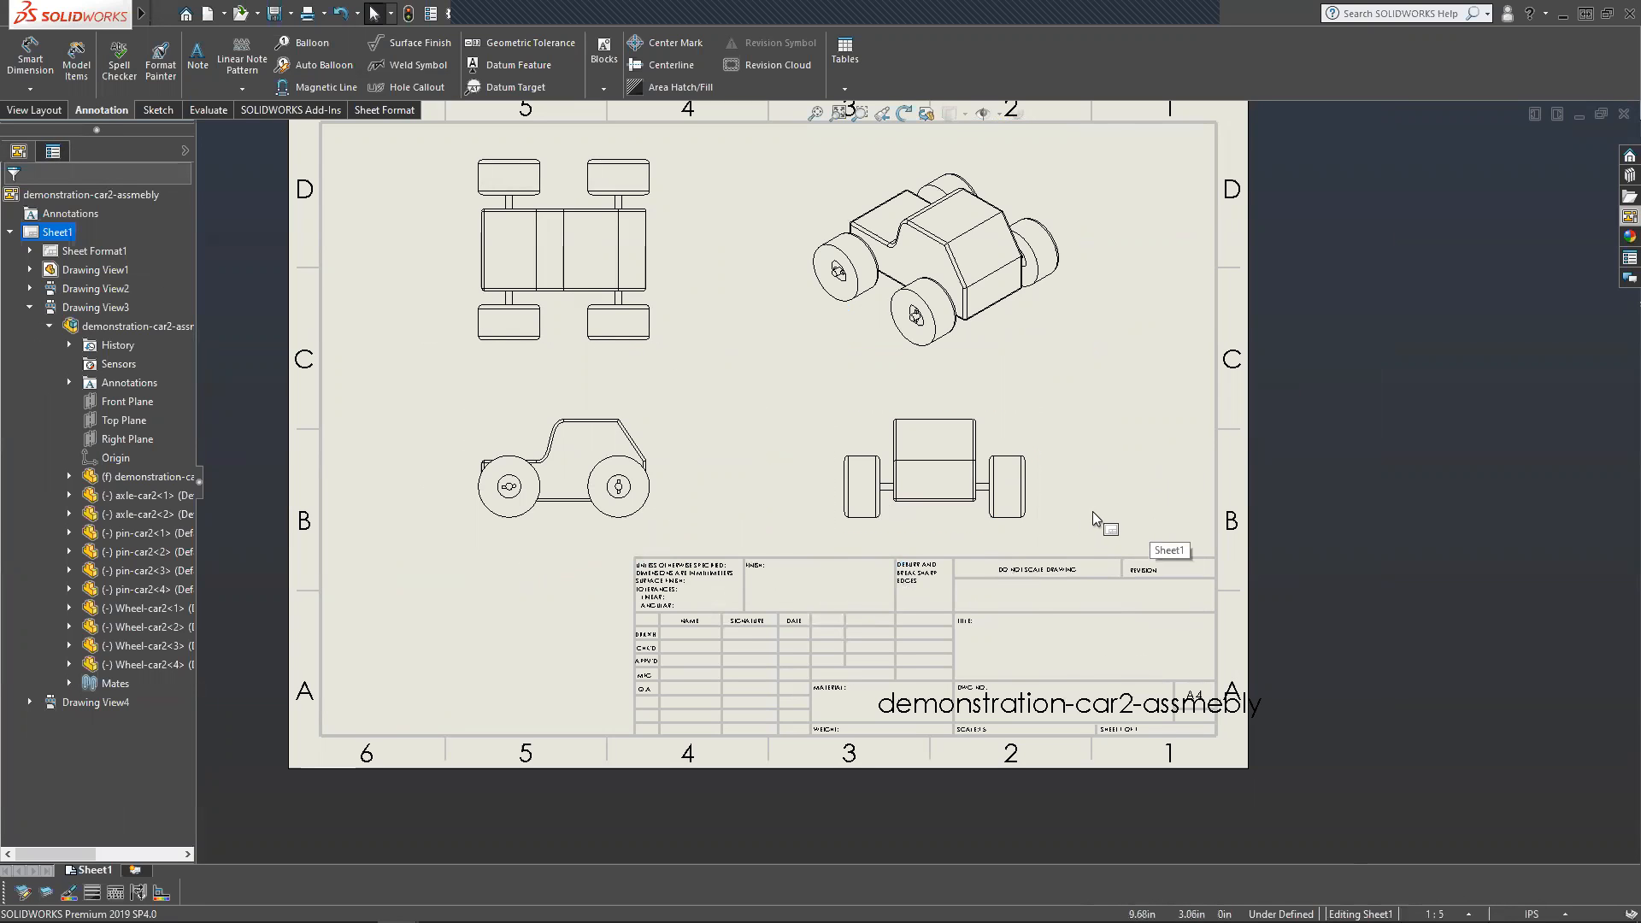
Examine the title block's scale, weight, material and drawing number fields, and return to the whole sheet.
scroll(1081, 516, up, 1)
scroll(983, 675, down, 4)
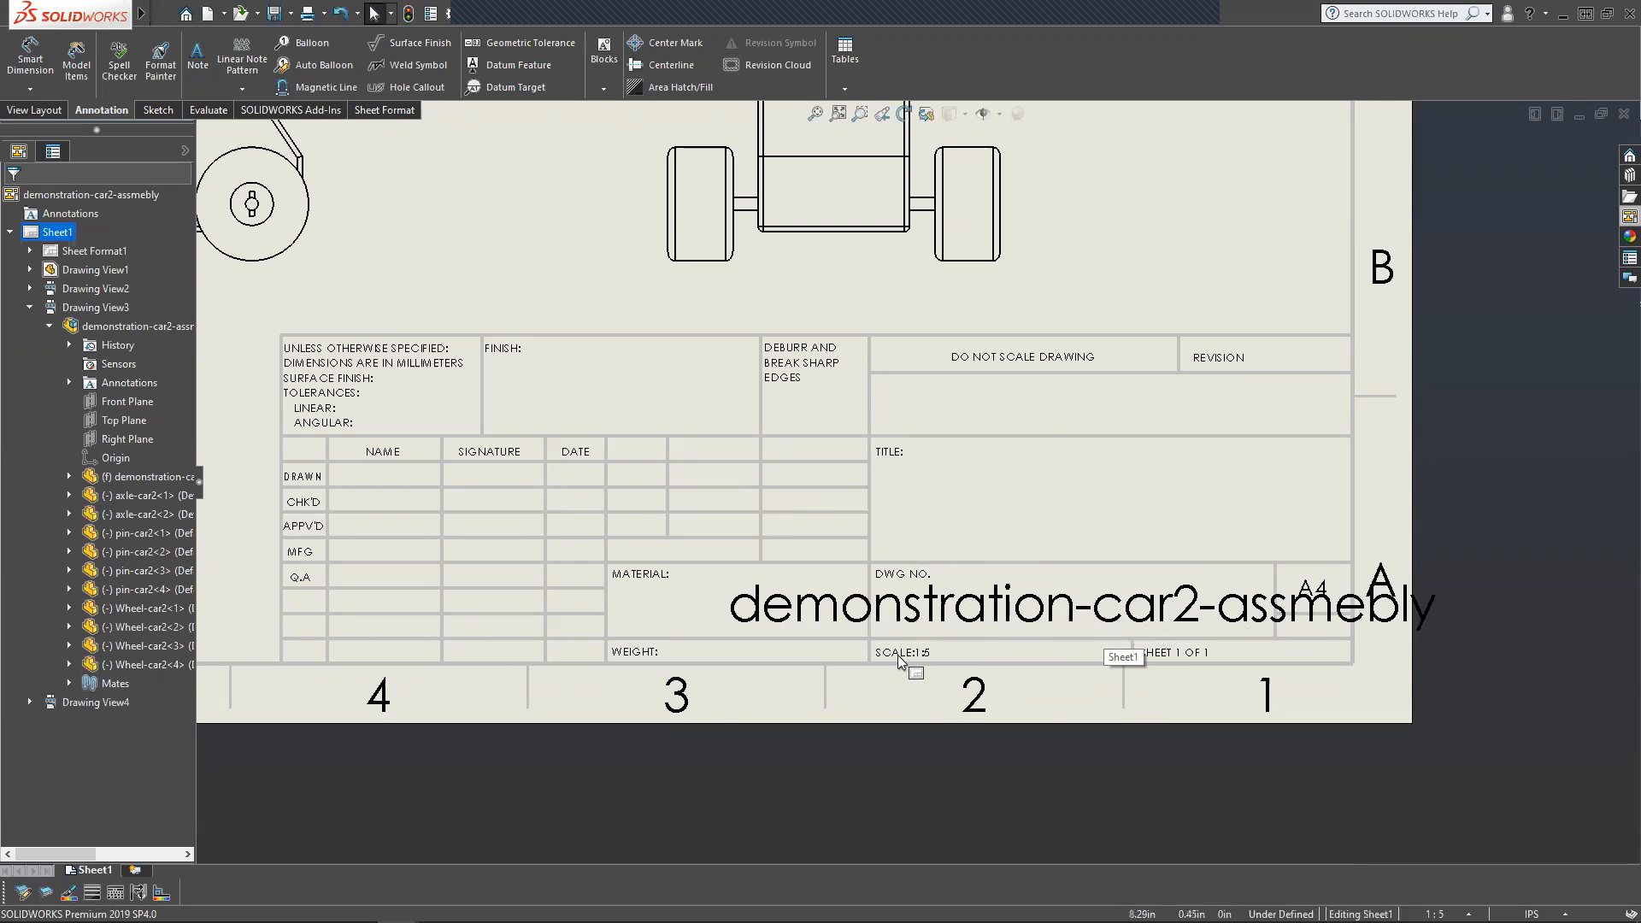
scroll(902, 662, down, 1)
scroll(902, 663, down, 1)
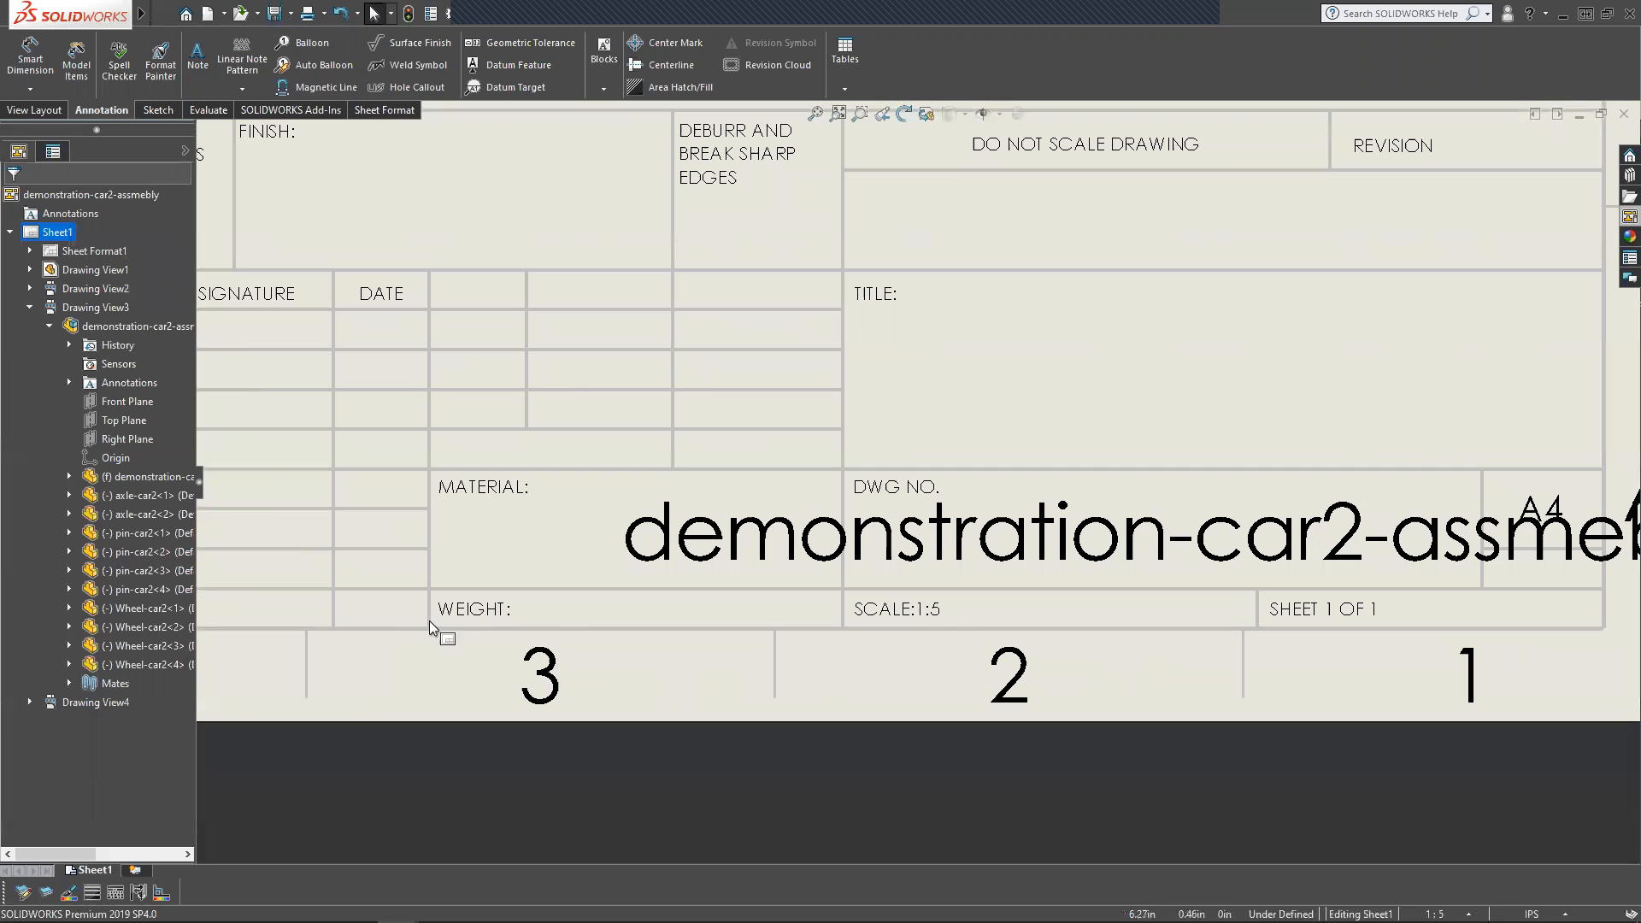
scroll(643, 513, up, 4)
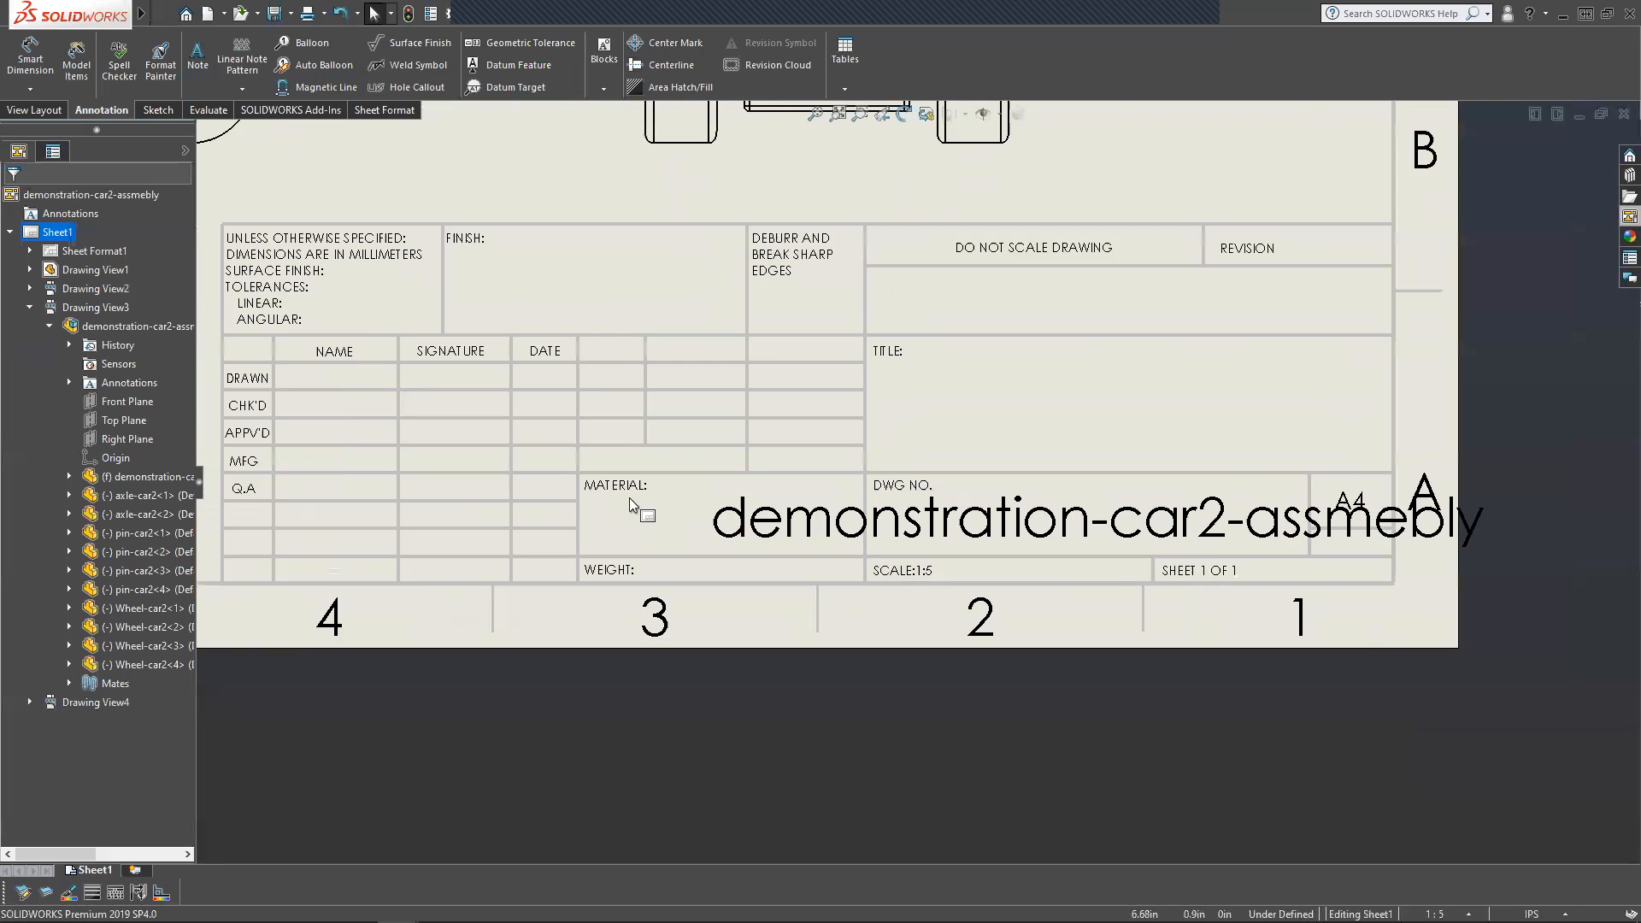
scroll(564, 340, up, 2)
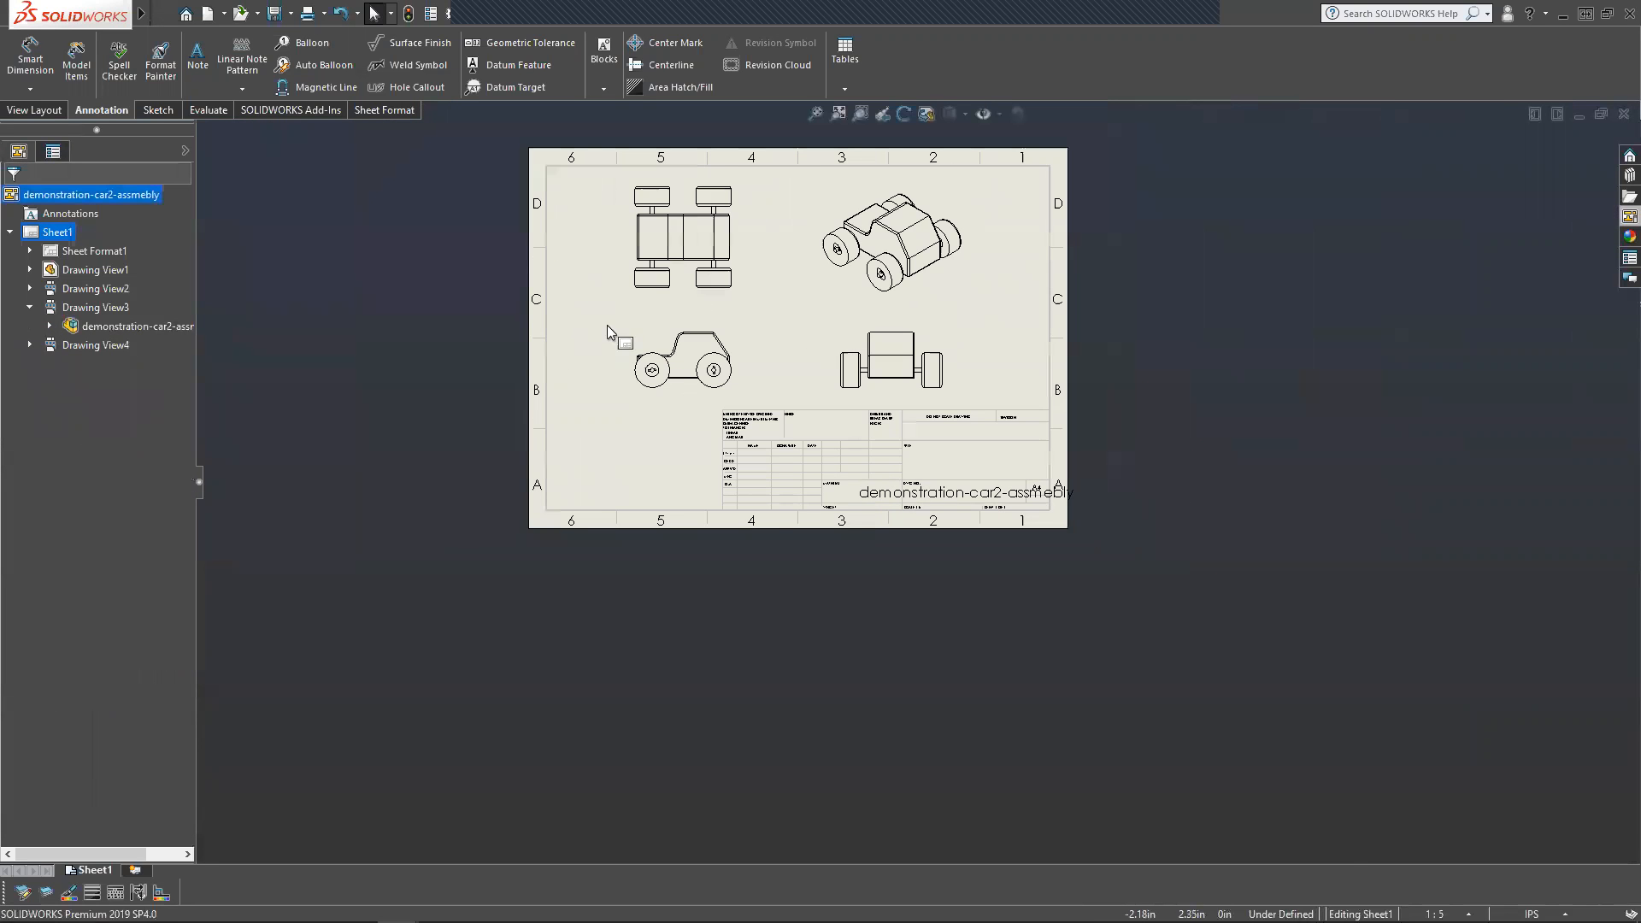
scroll(697, 286, down, 2)
scroll(1001, 294, up, 3)
scroll(1001, 289, down, 2)
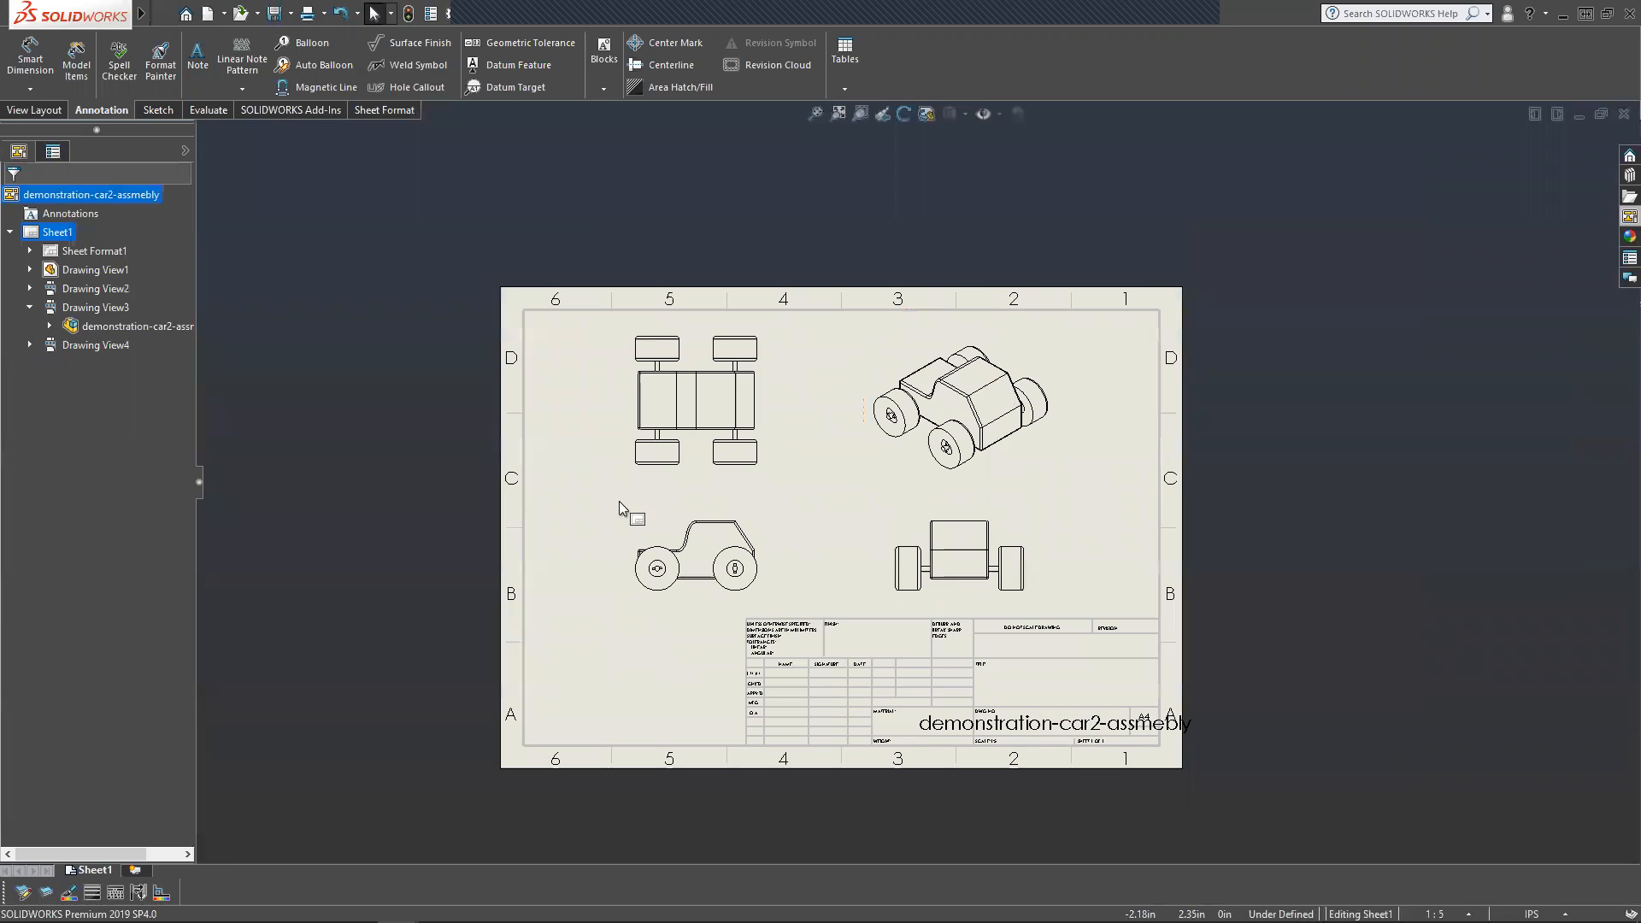
Open the sheet format for editing and replace the title block's DWG NO. text with 1.
right_click(812, 493)
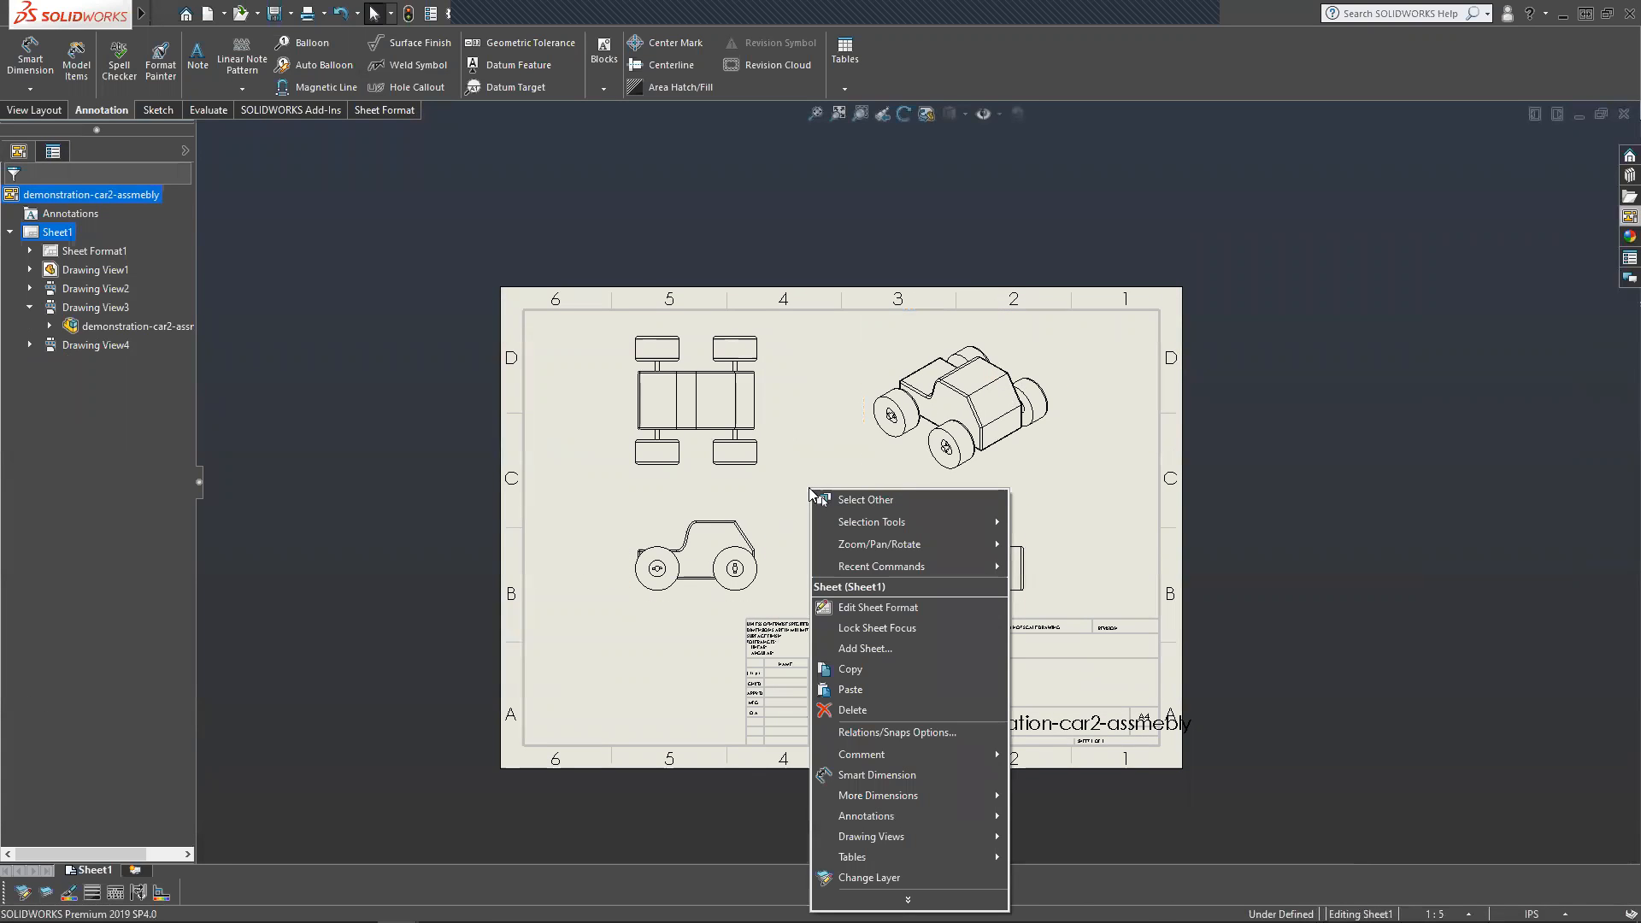
click(877, 609)
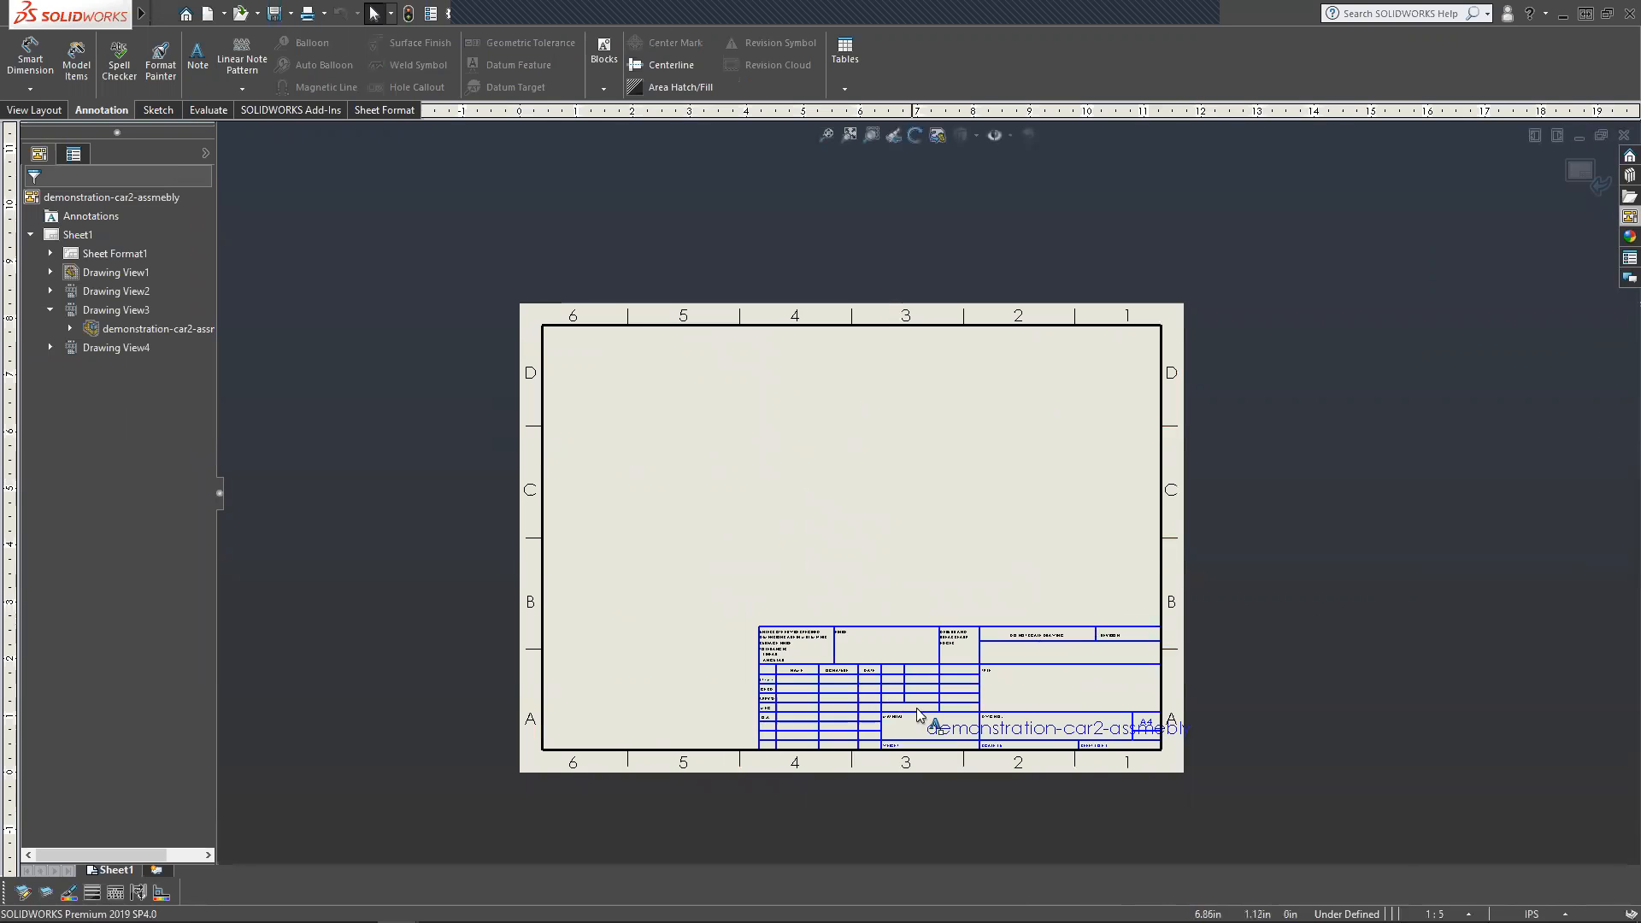
scroll(982, 752, down, 3)
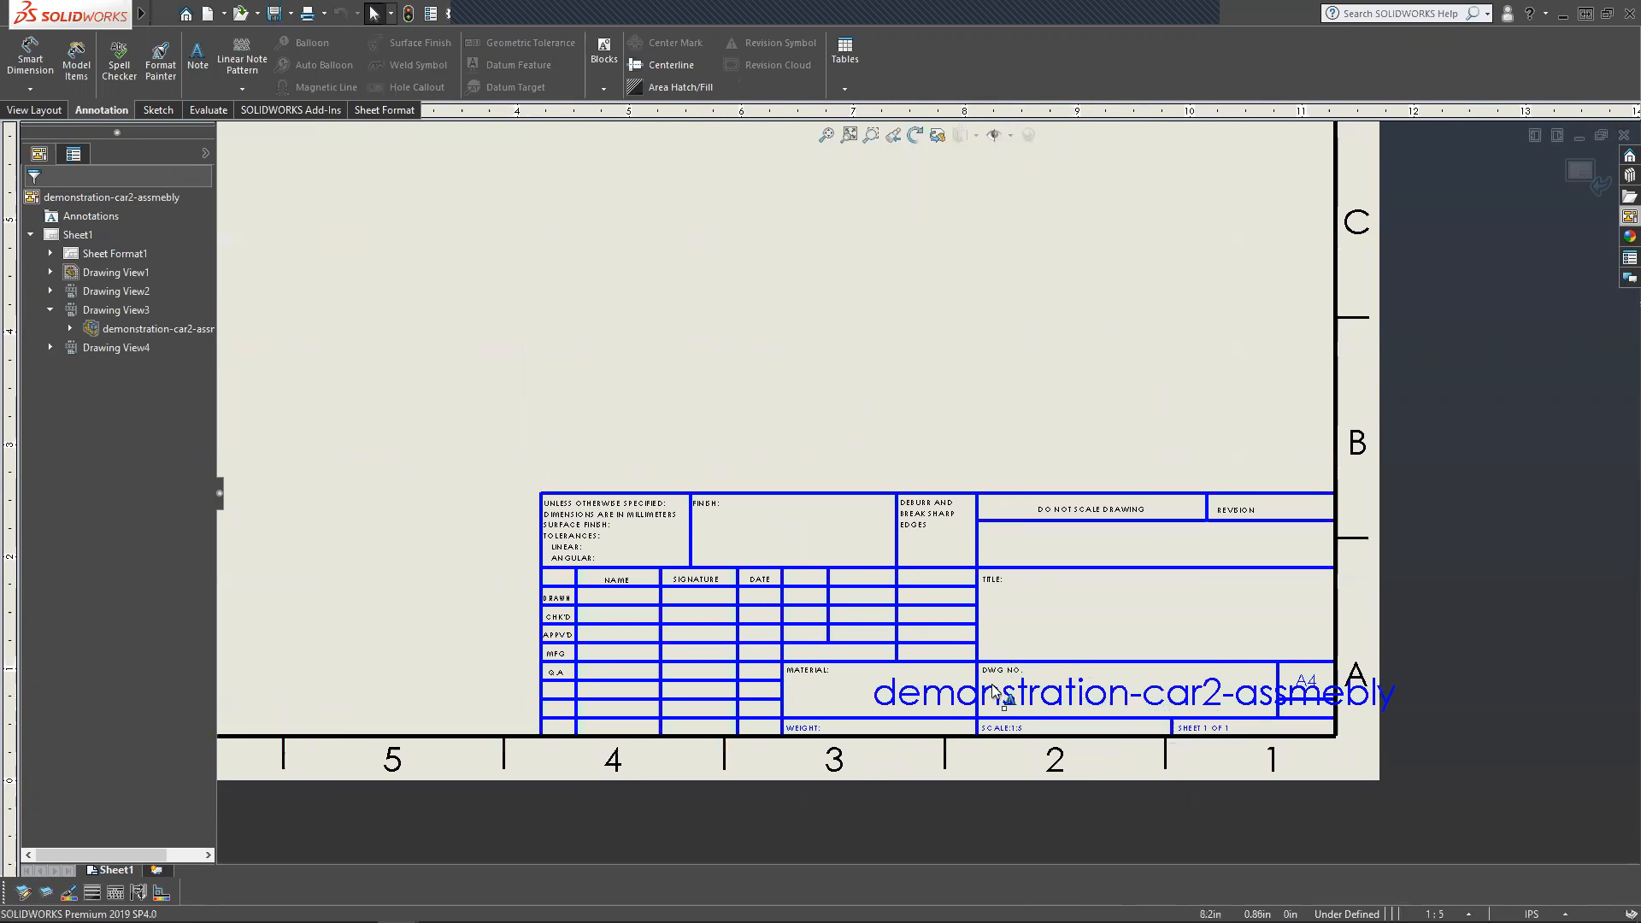
click(1133, 693)
double_click(1133, 692)
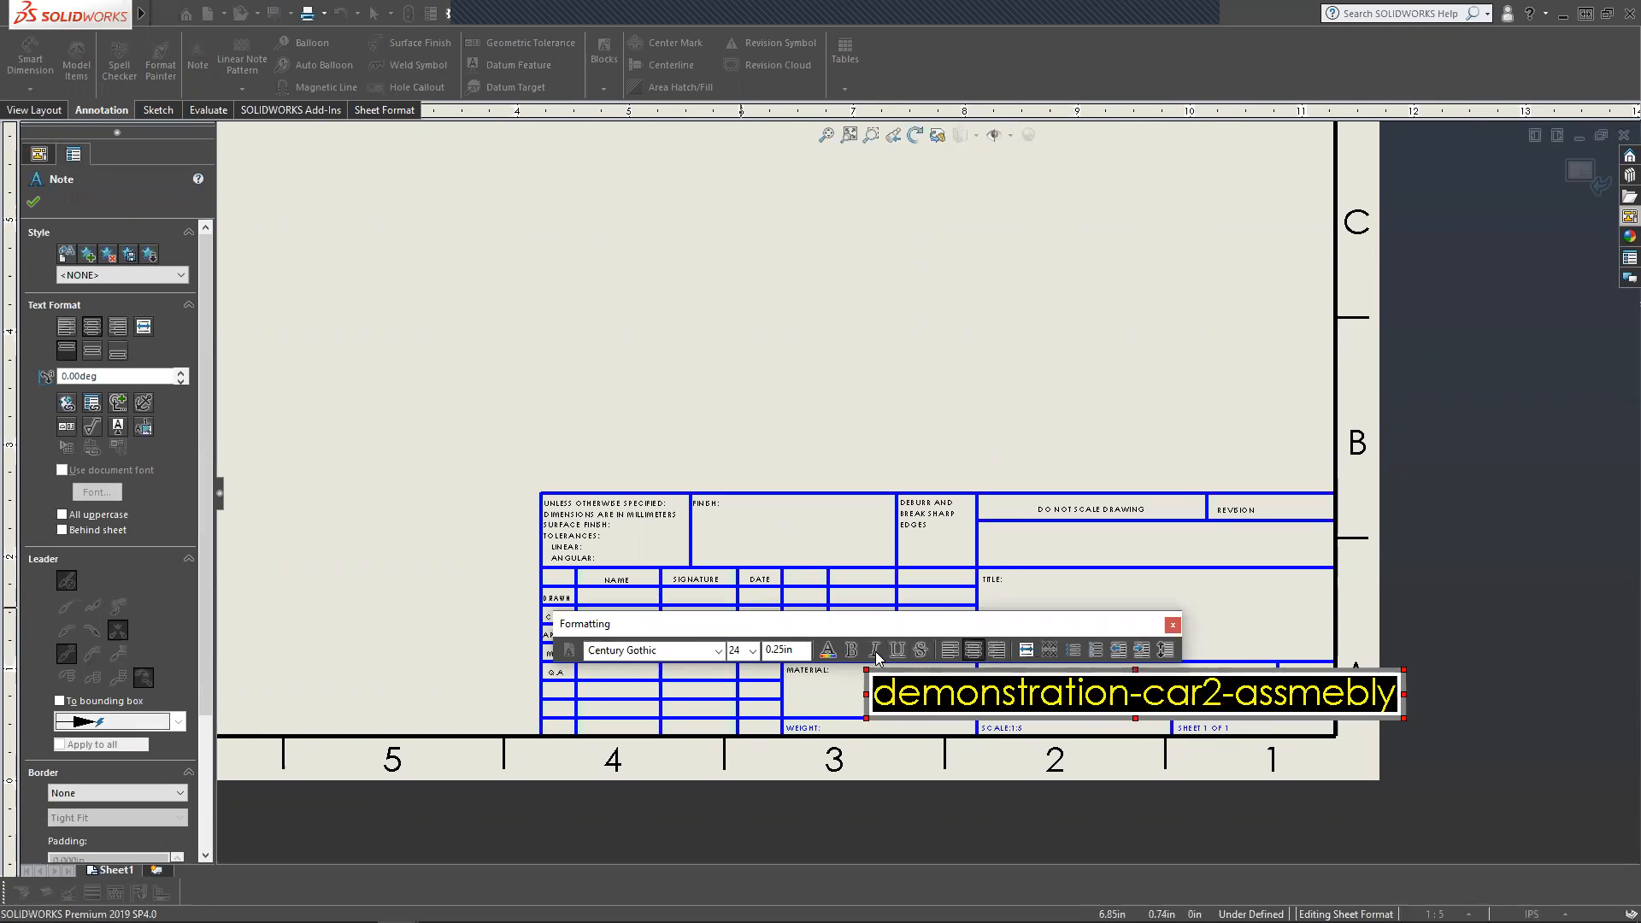
key(Delete)
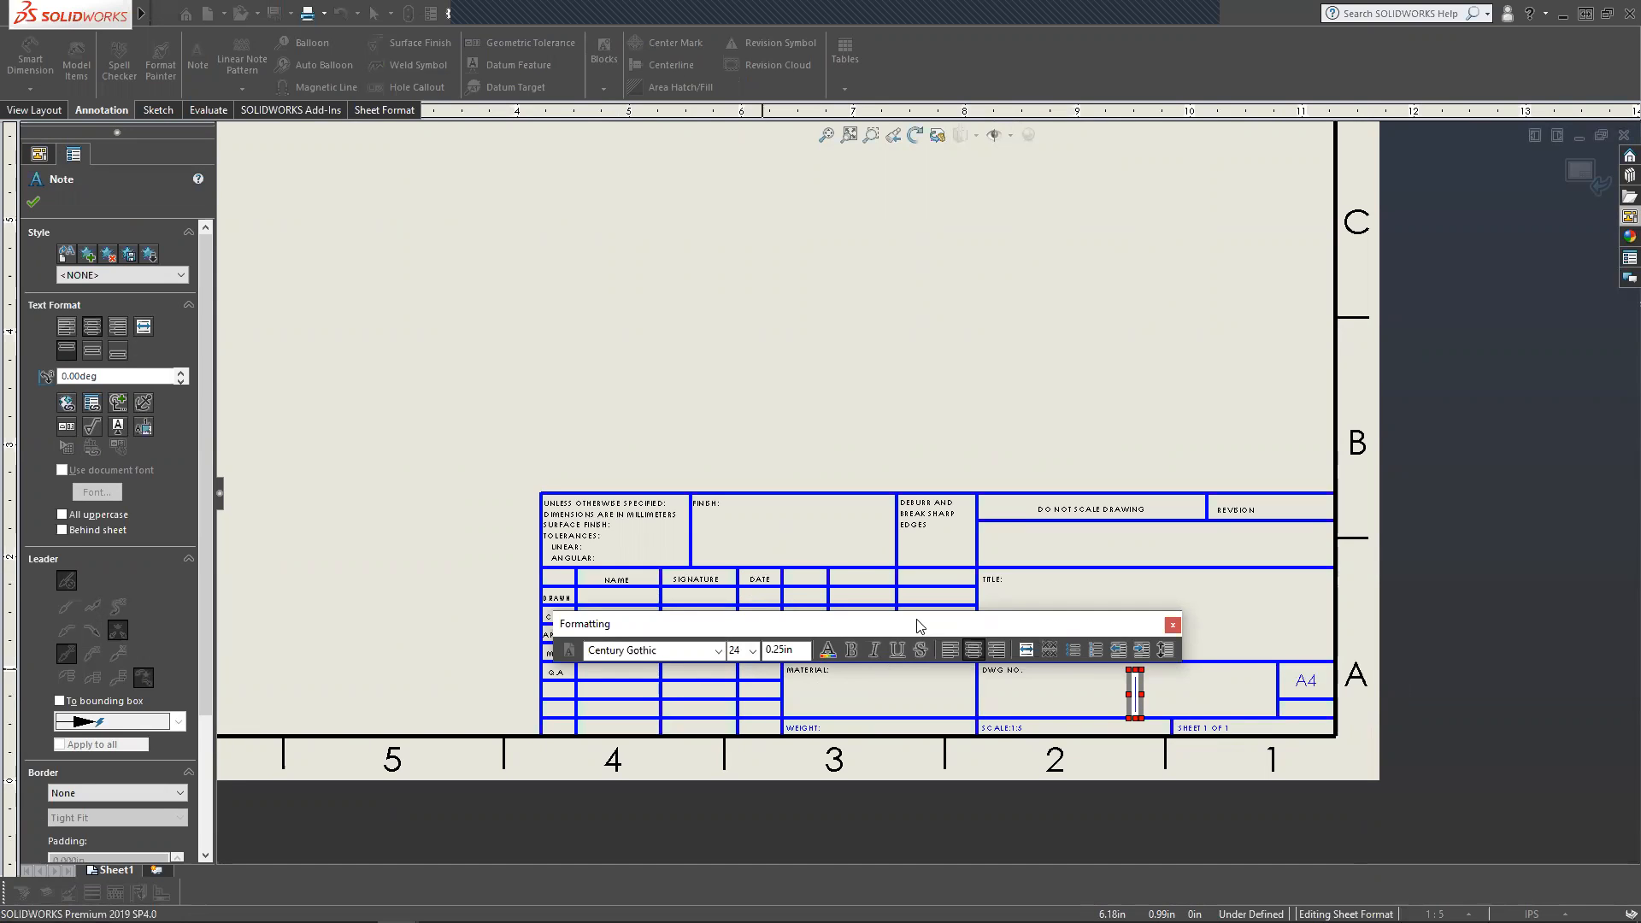
text(1)
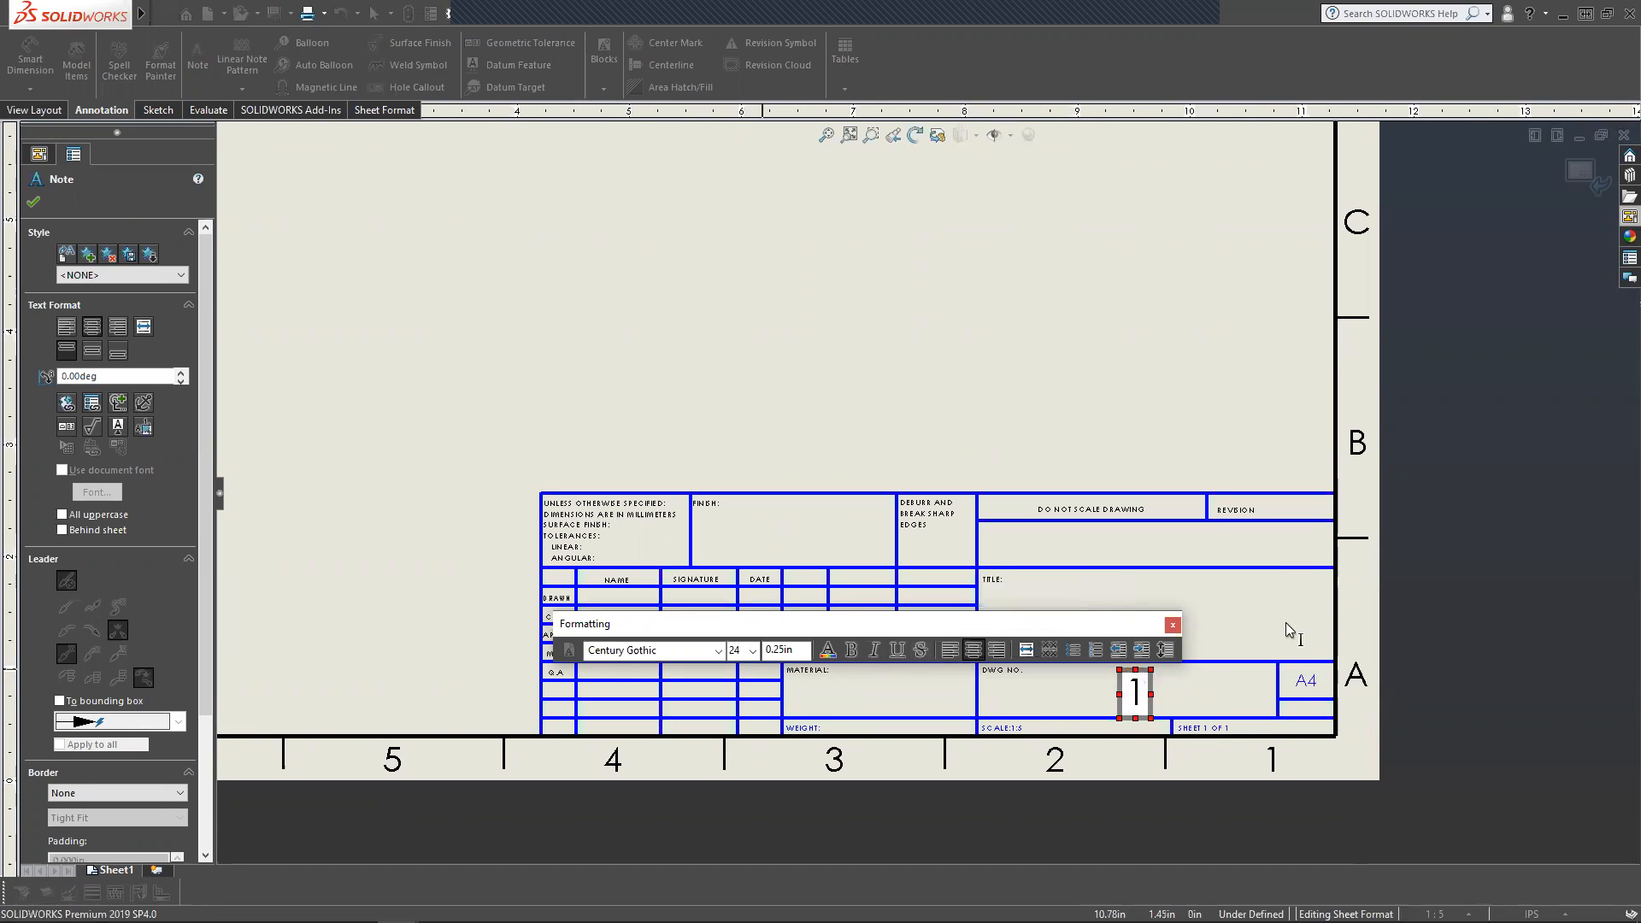
click(1071, 579)
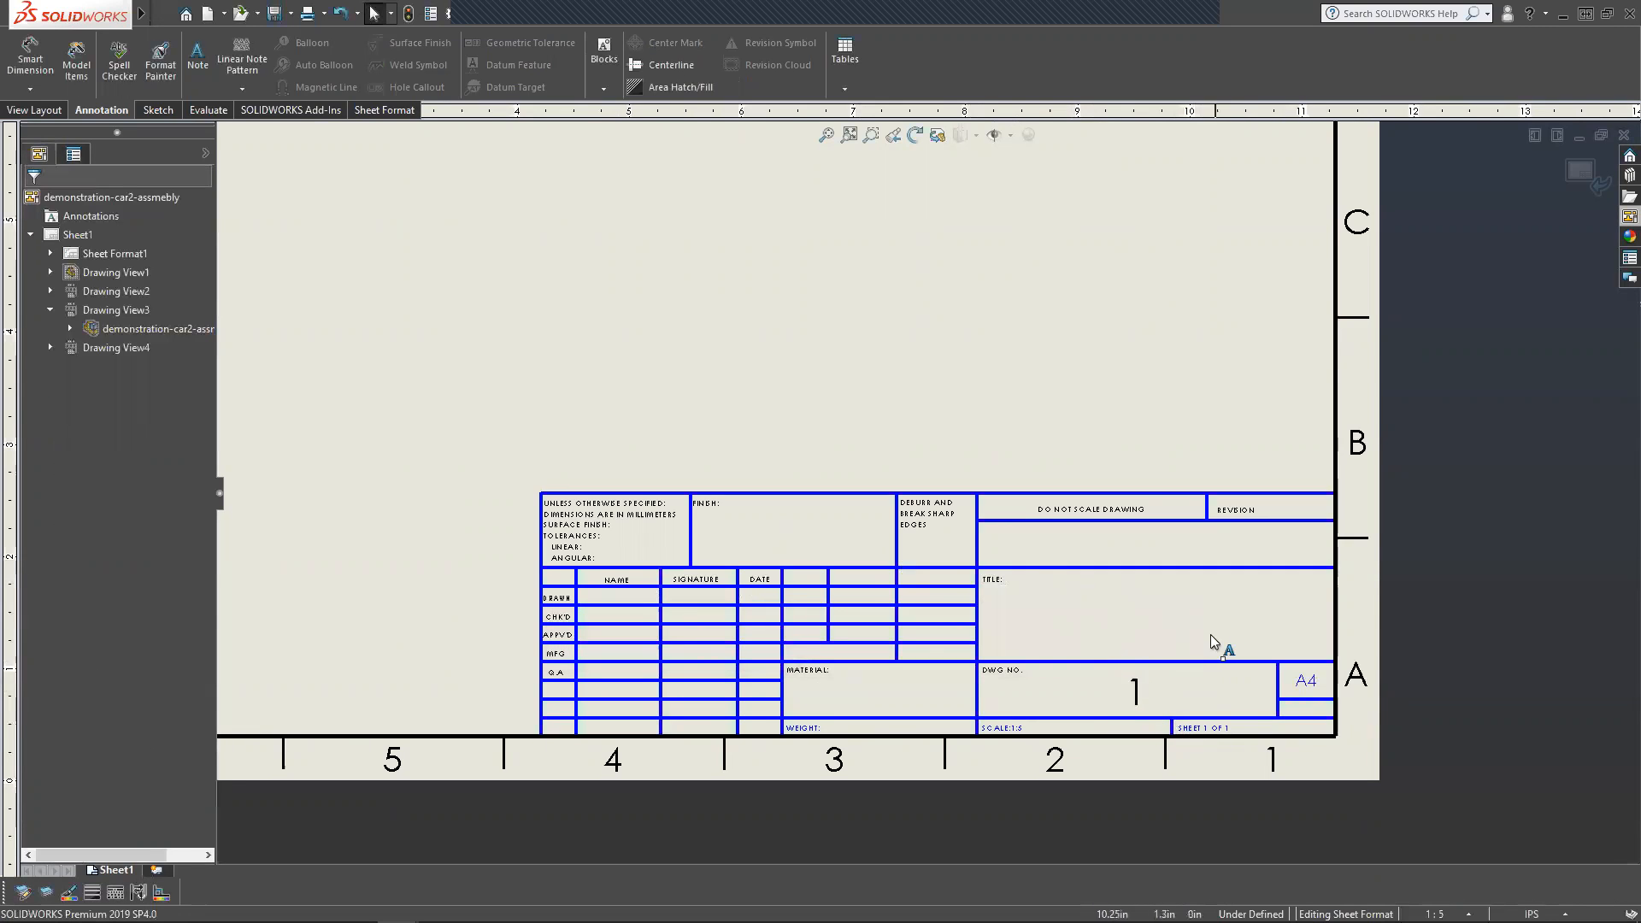
Enter "Car Assembly" as the title block's TITLE text and place it slightly lower in its cell.
click(1153, 617)
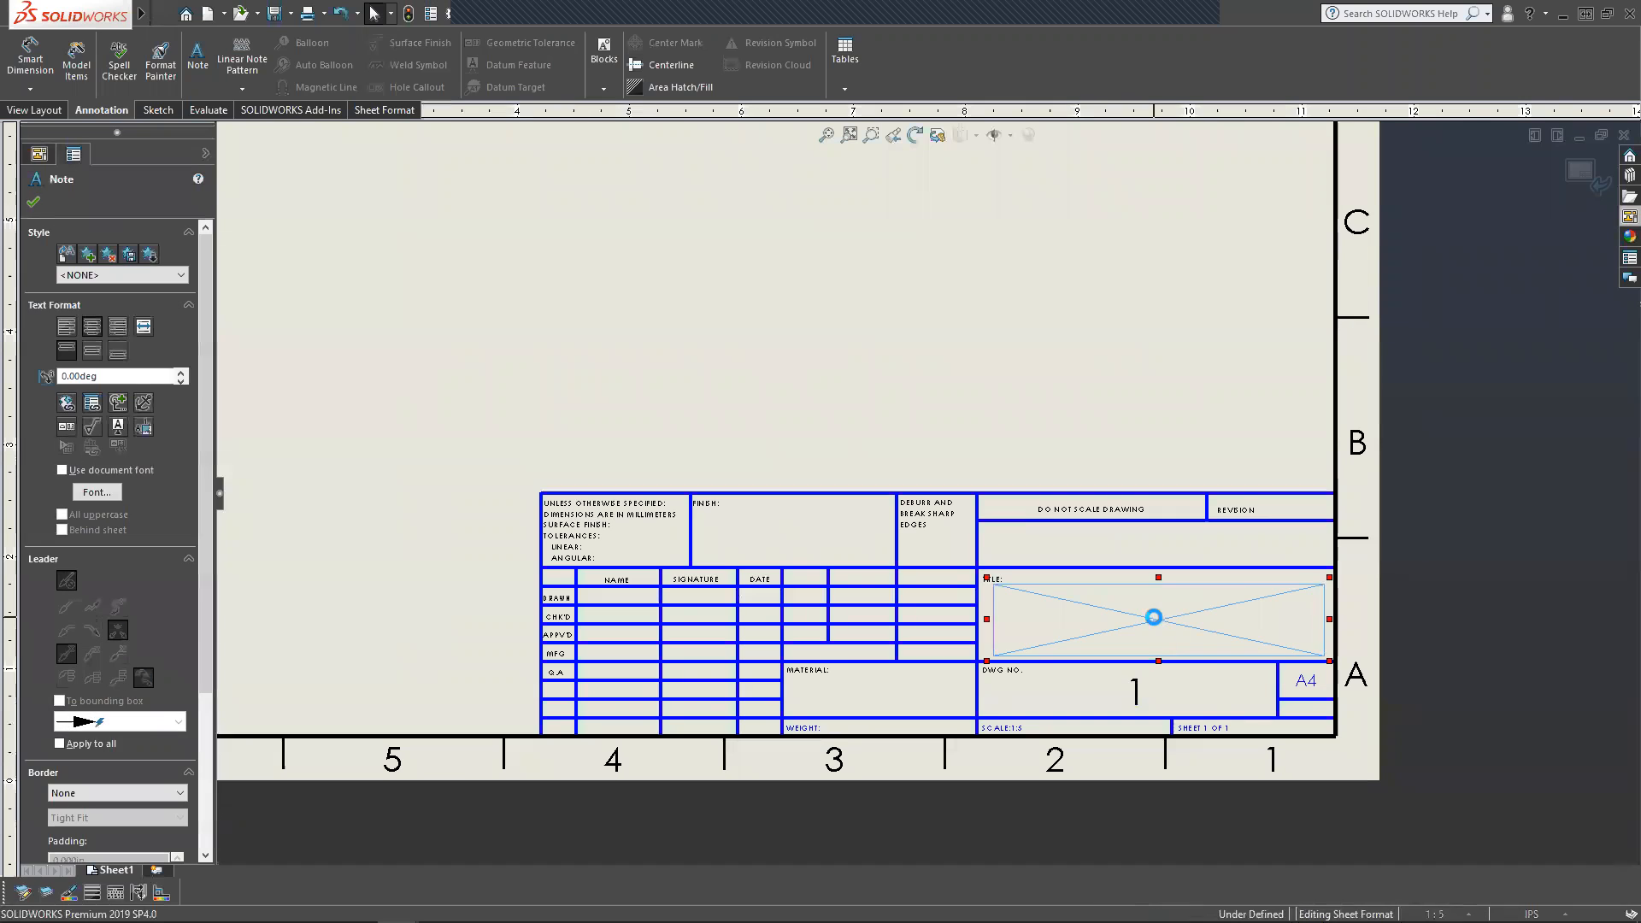
double_click(1153, 617)
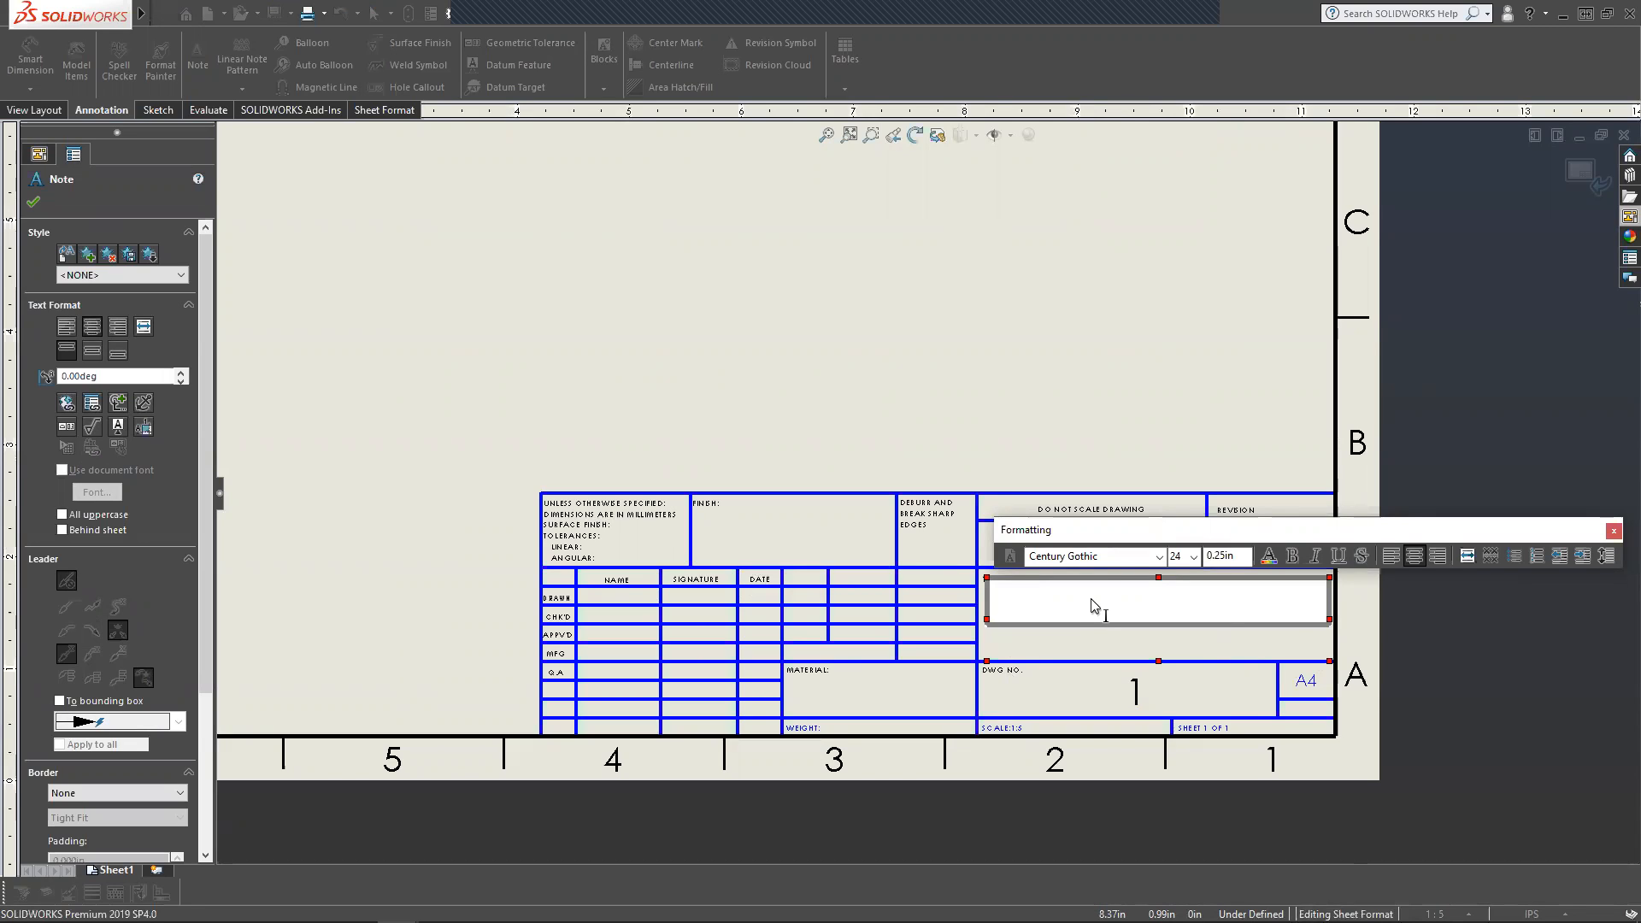
text(Car Assembly)
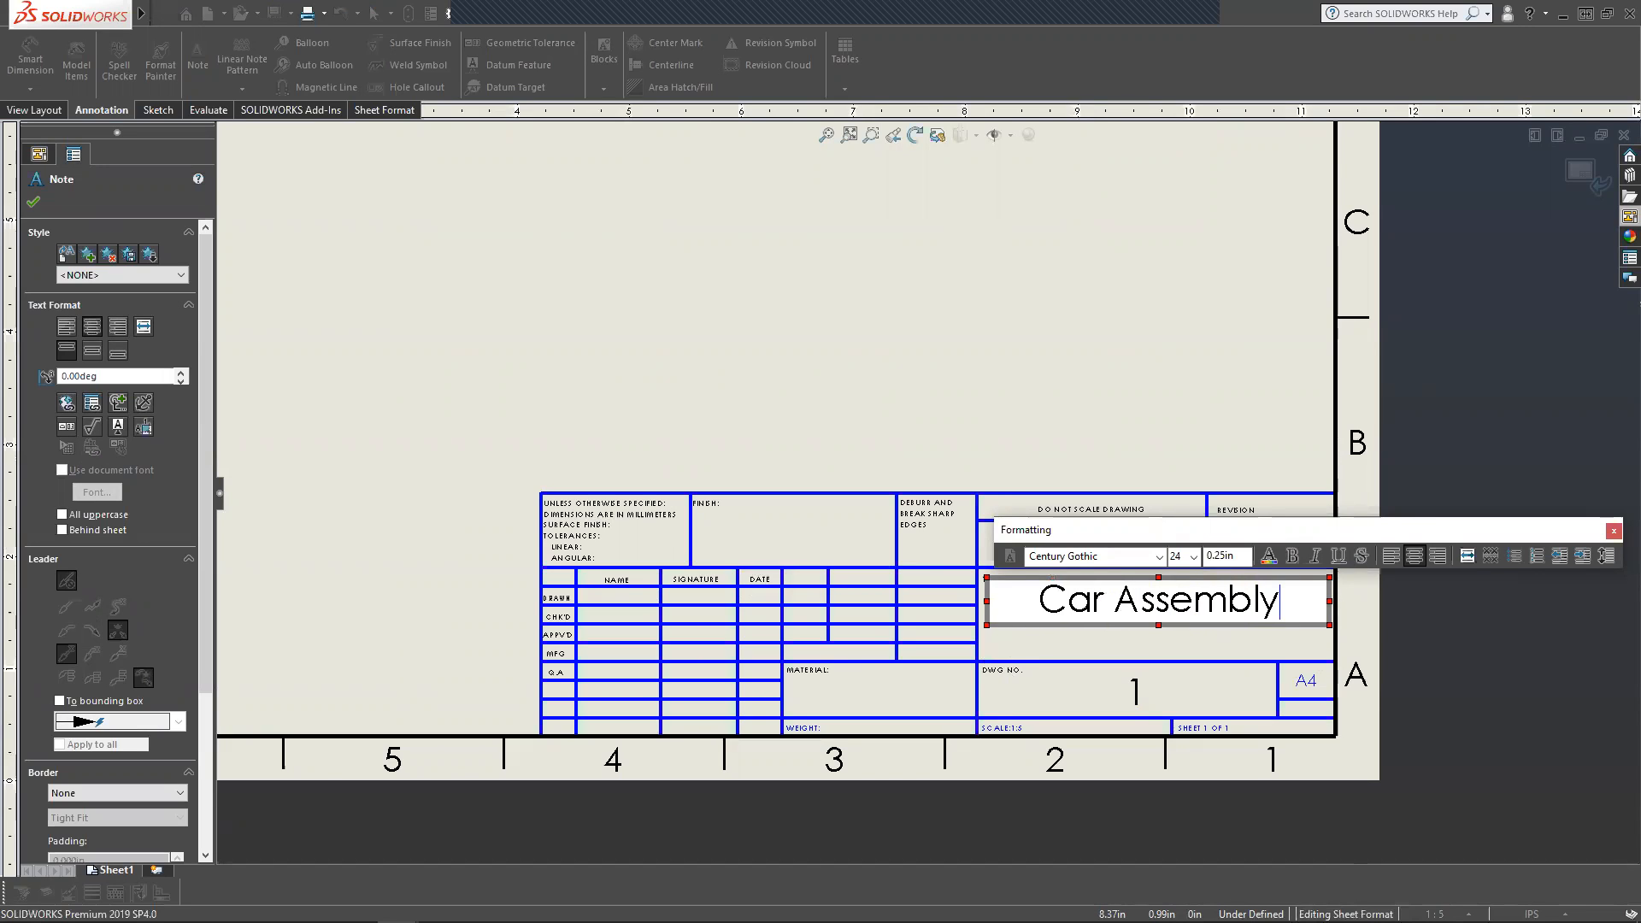
key(Return)
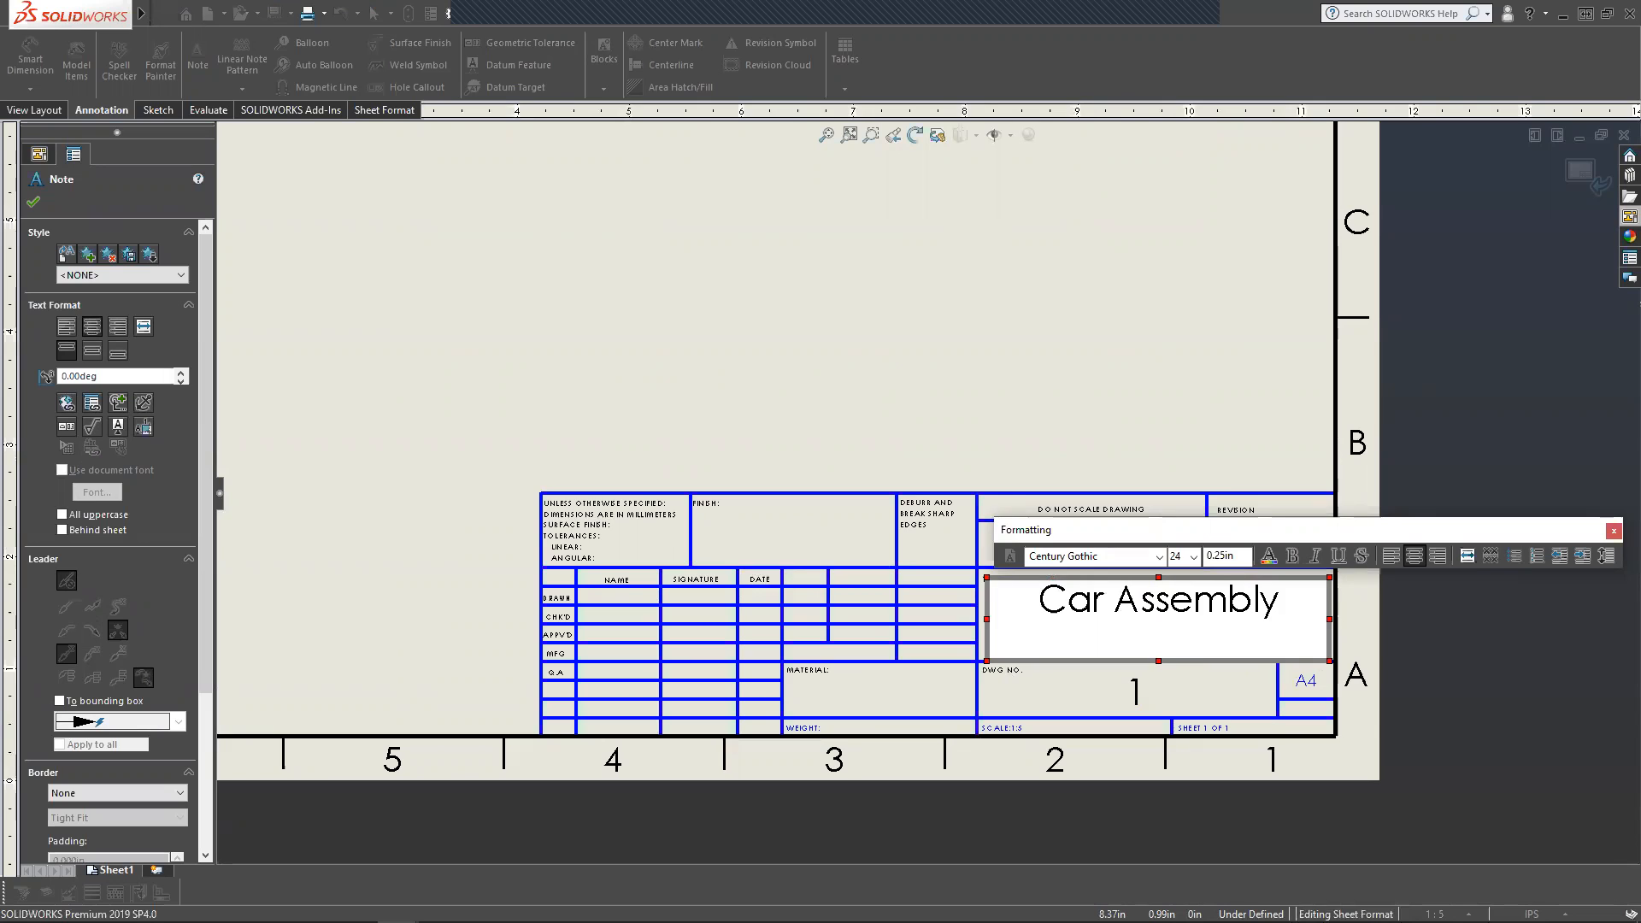
key(BackSpace)
key(Escape)
drag(1176, 614, 1175, 630)
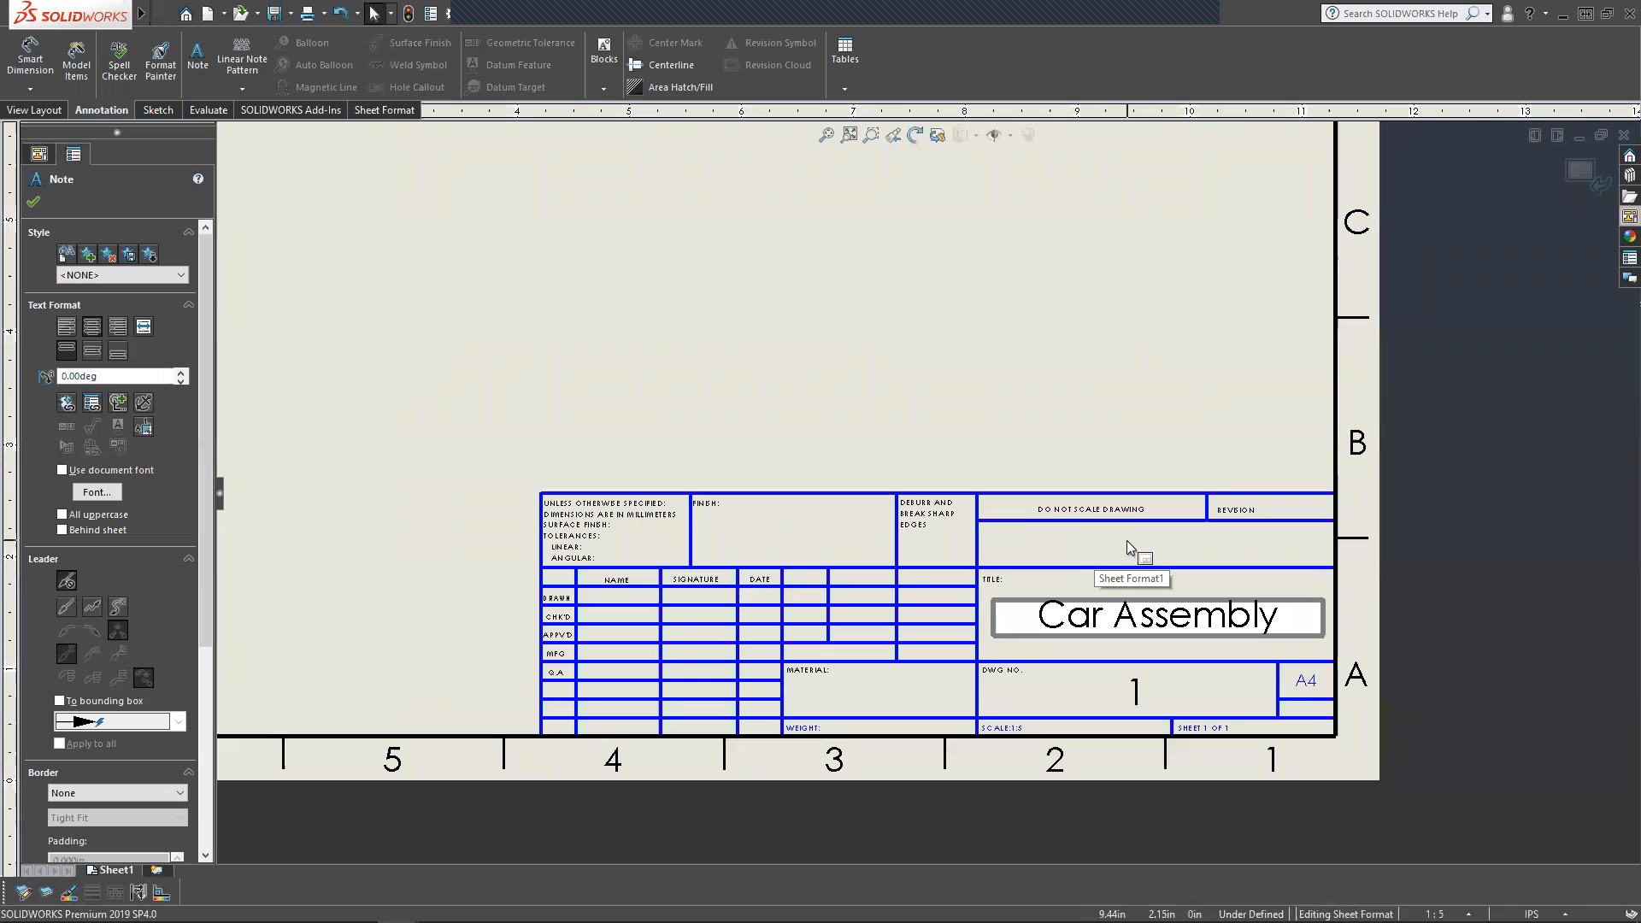
Enter "UTRGV ASME" in the empty title block cell directly above the title.
click(1173, 544)
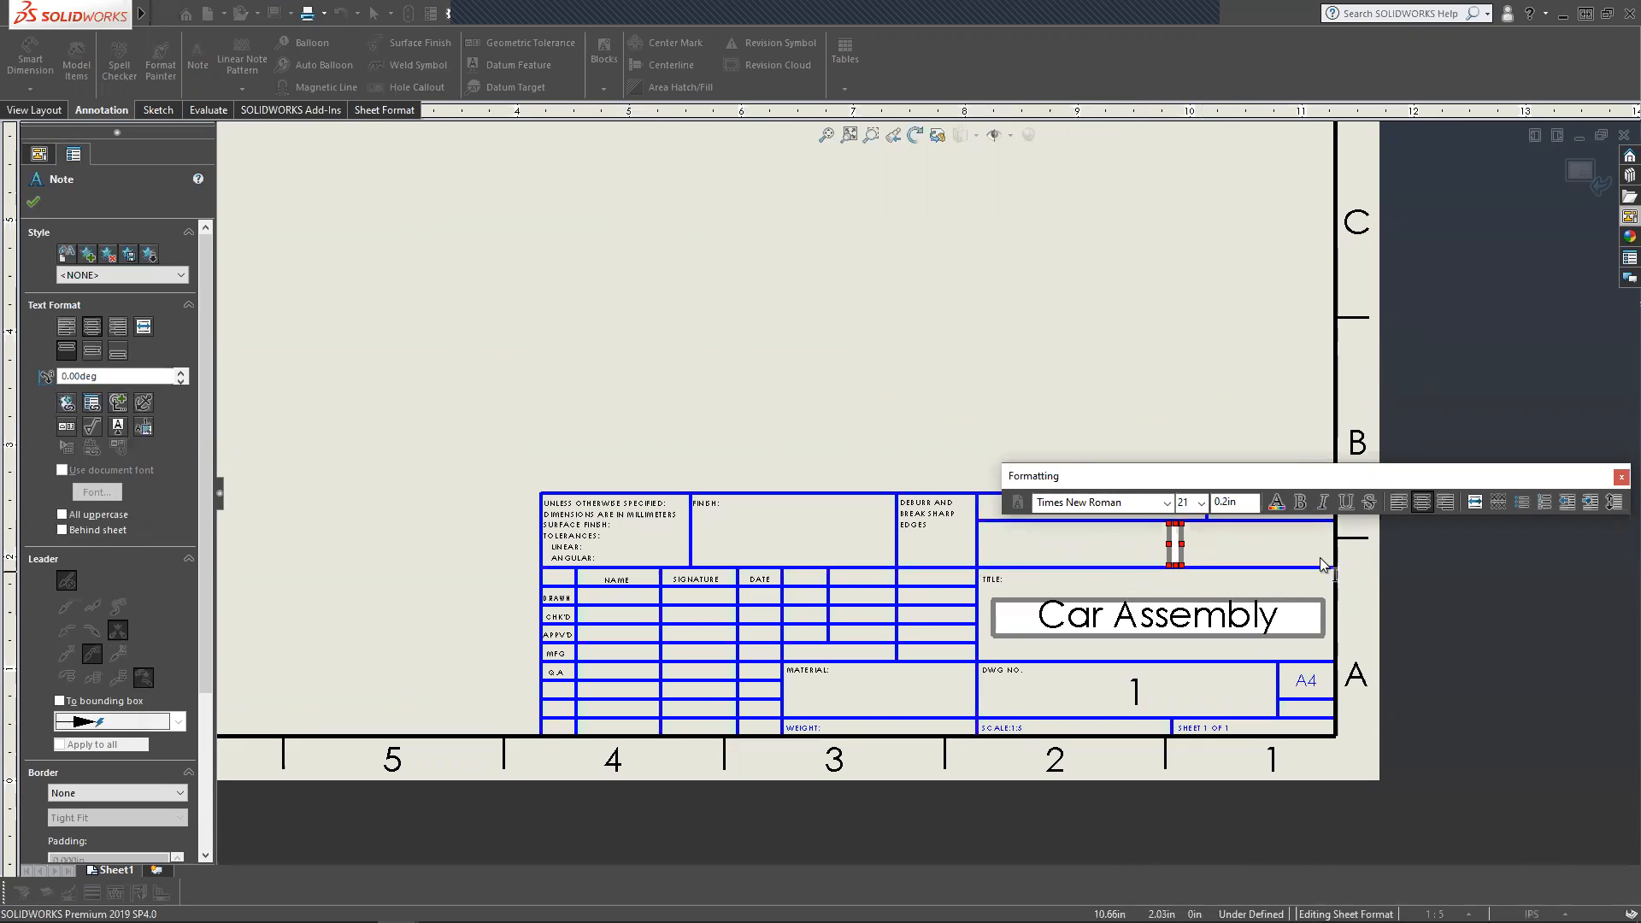
text(UT)
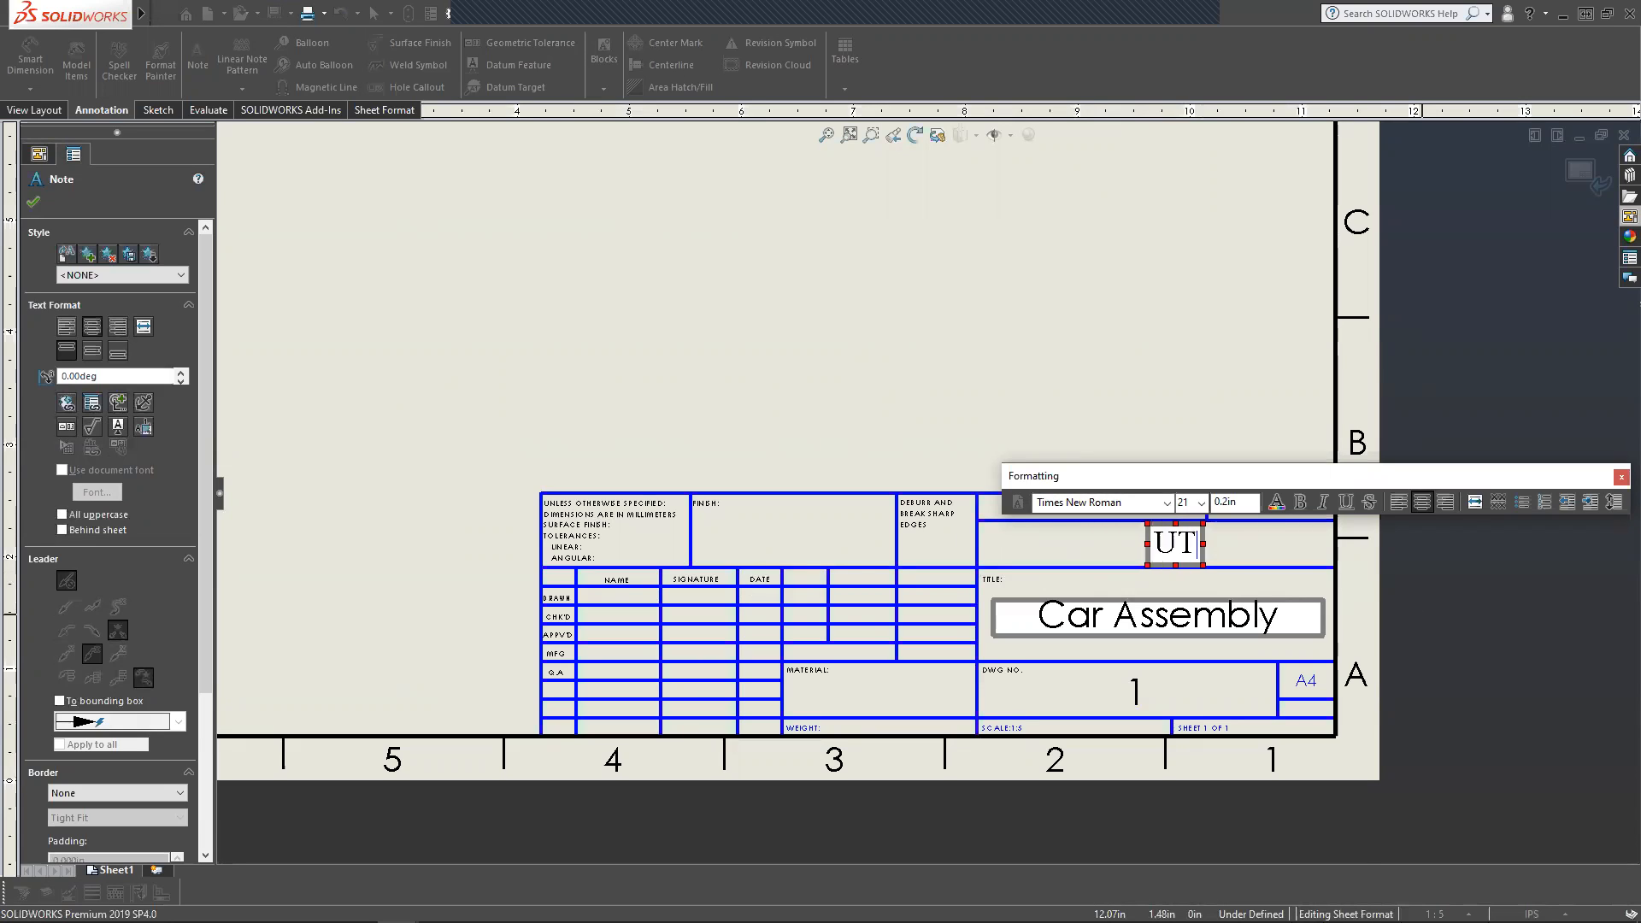
text(RGV ASME)
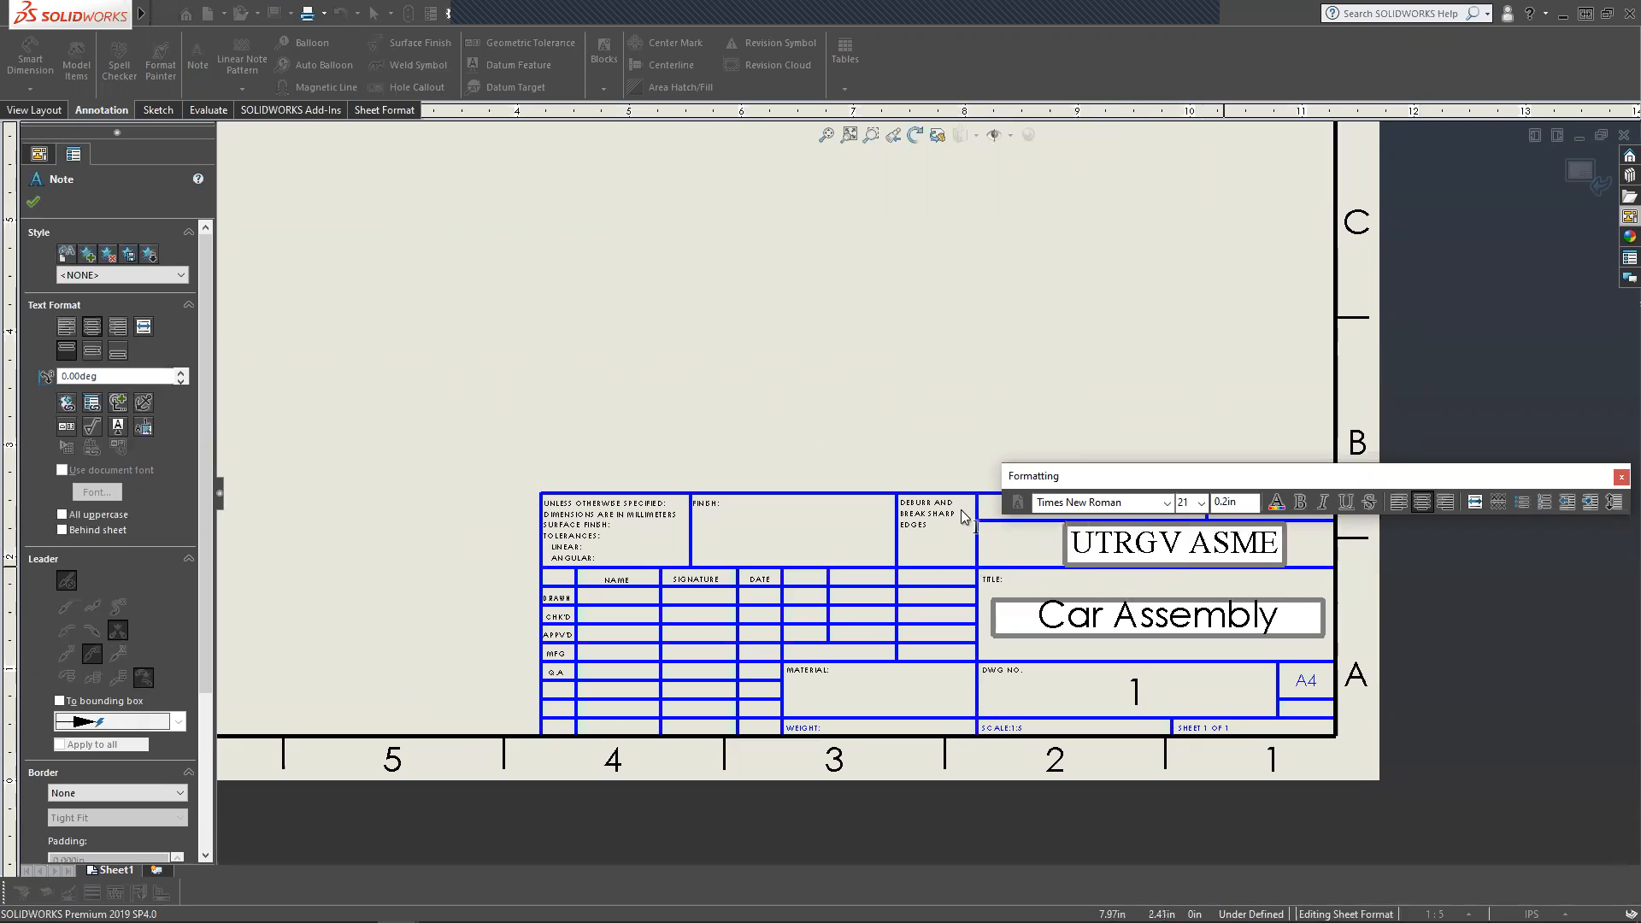
Enter "Sand Smooth" in the title block's FINISH cell and set its font size to 18.
click(870, 523)
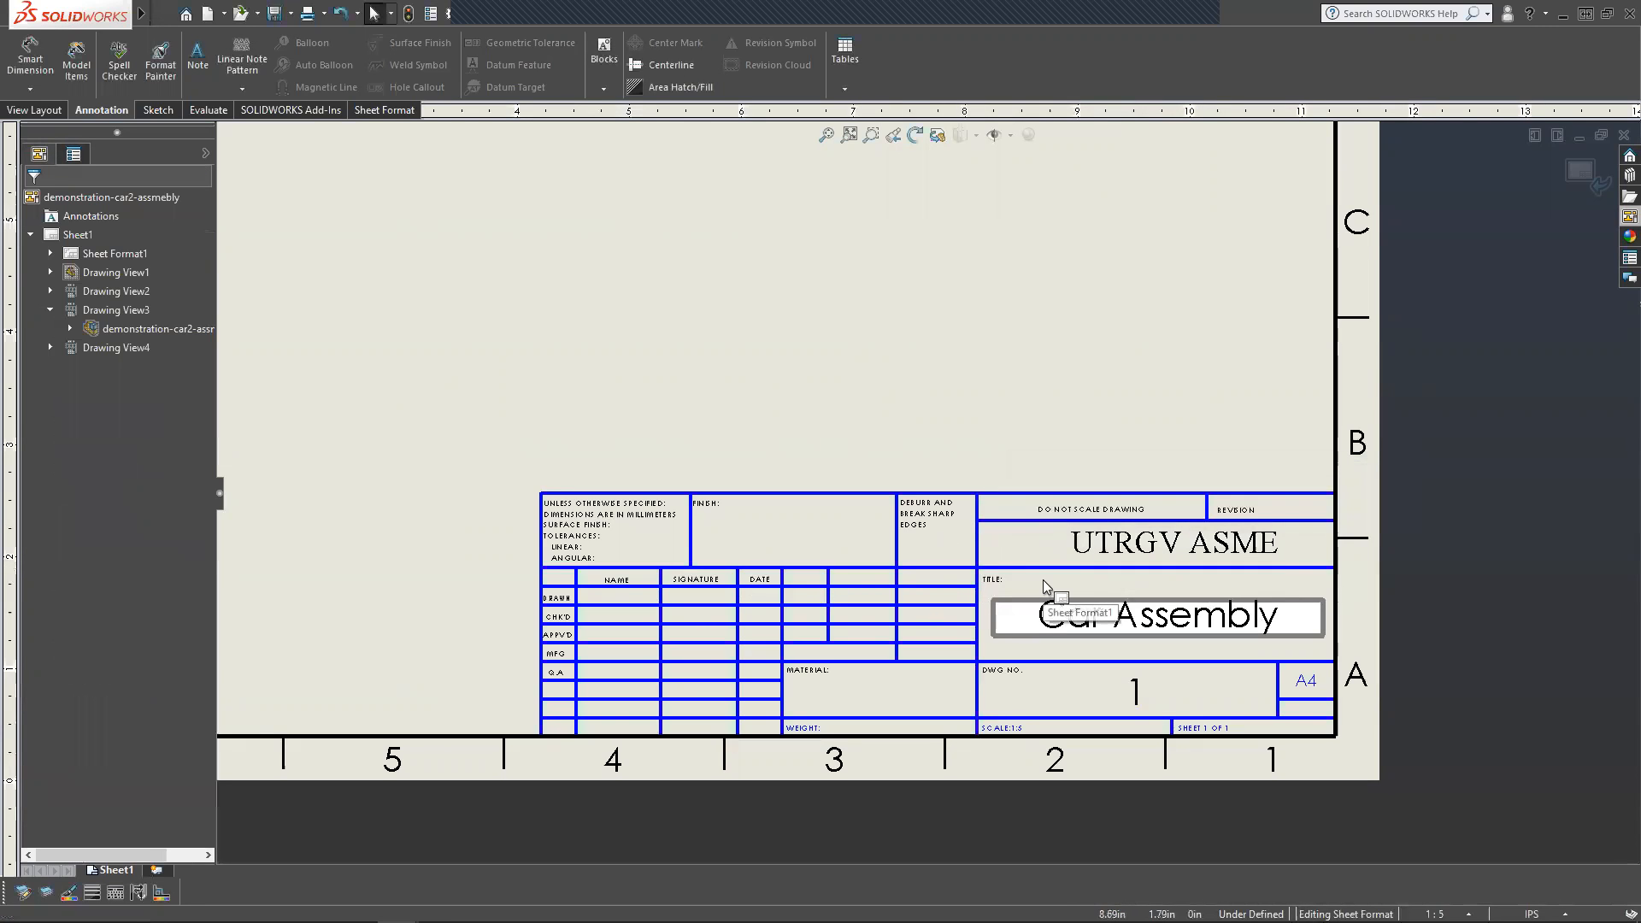
click(788, 535)
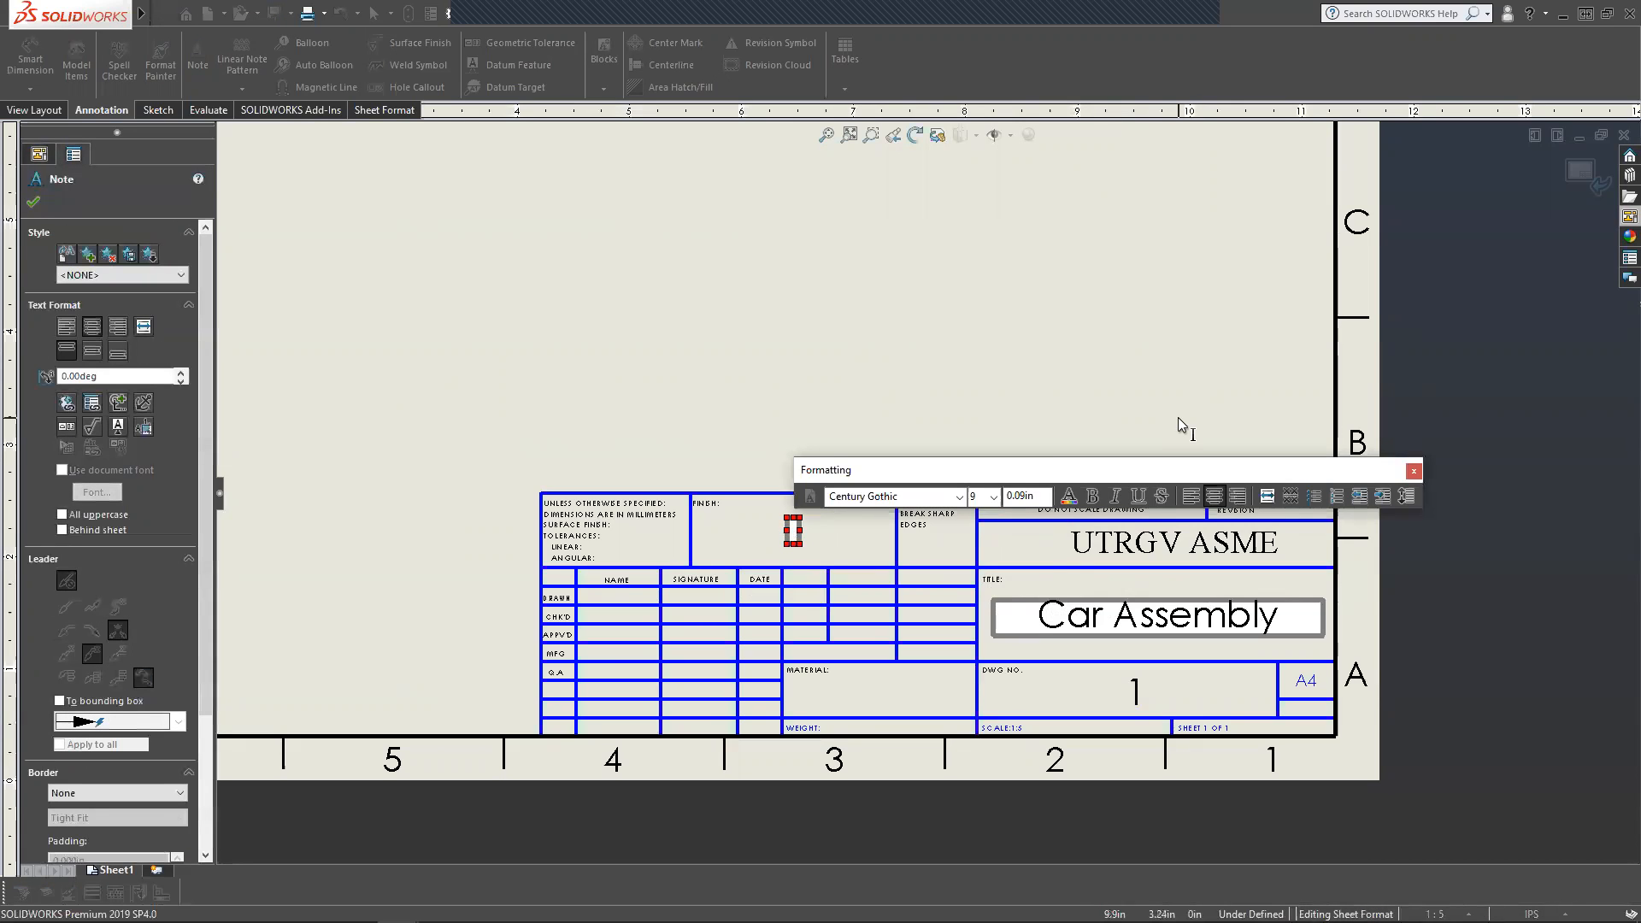
text(So)
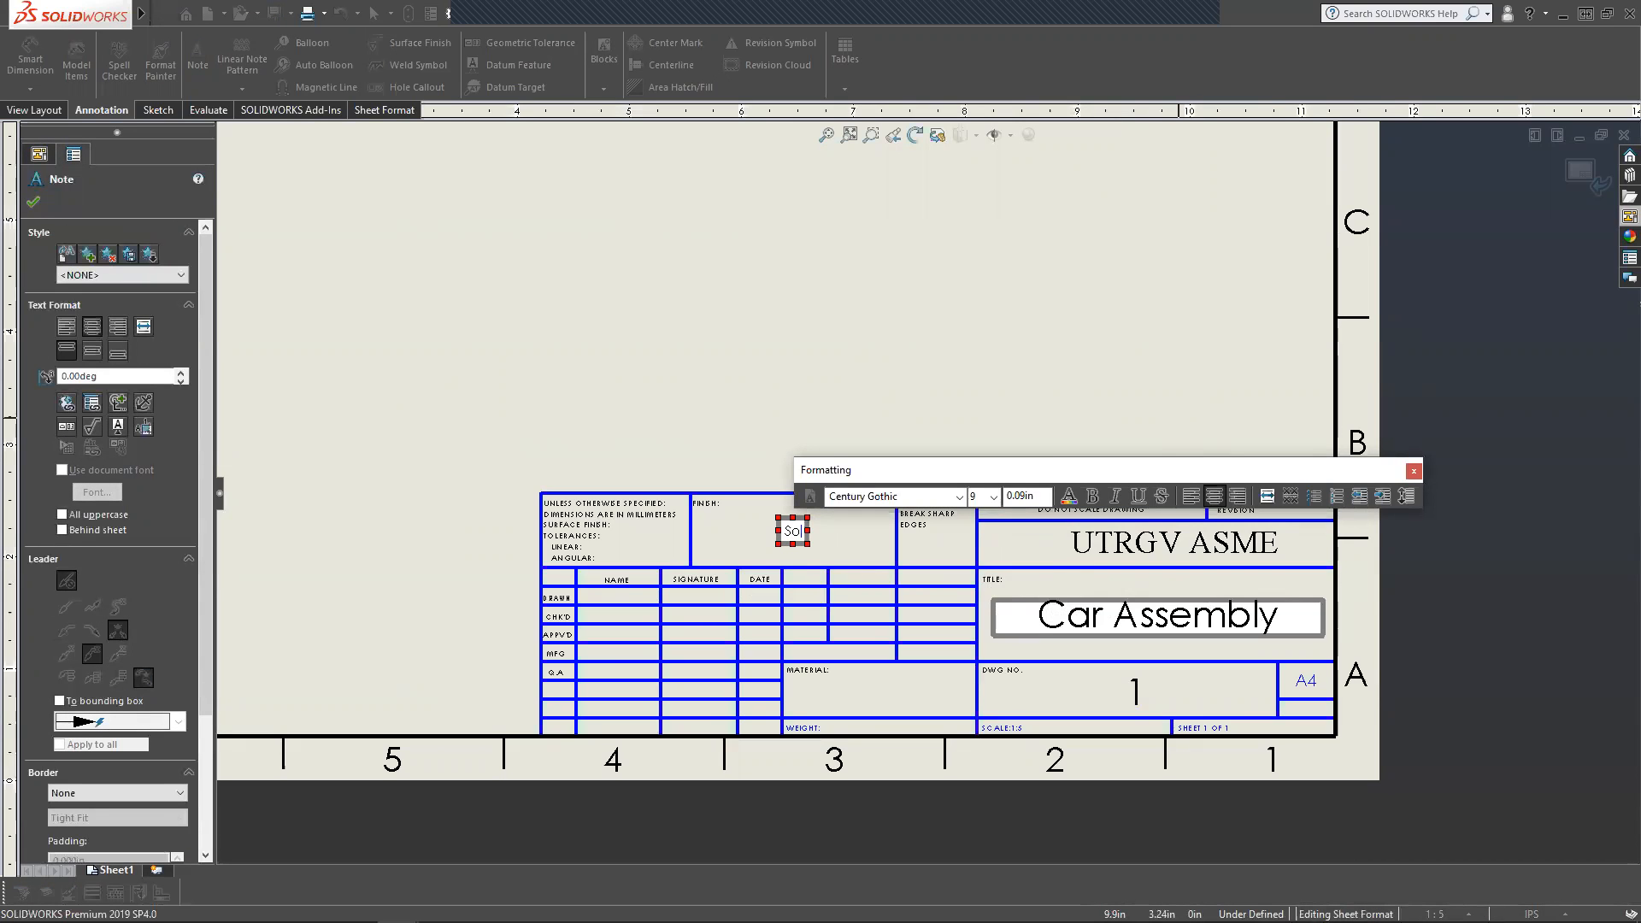
key(BackSpace)
text(and)
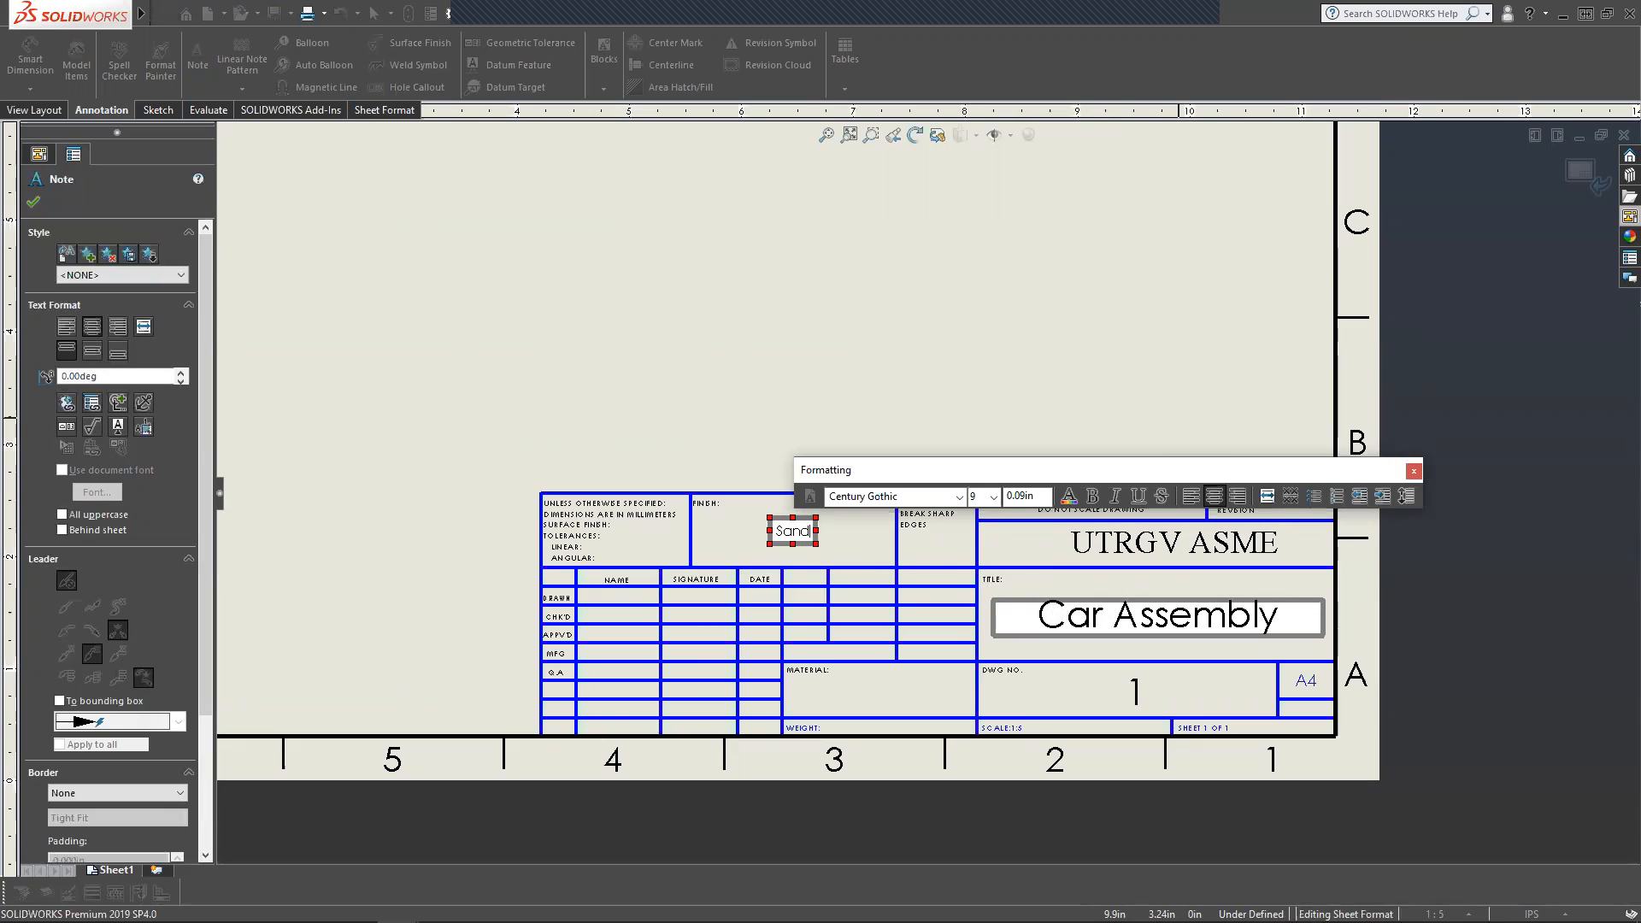
text( Smooth)
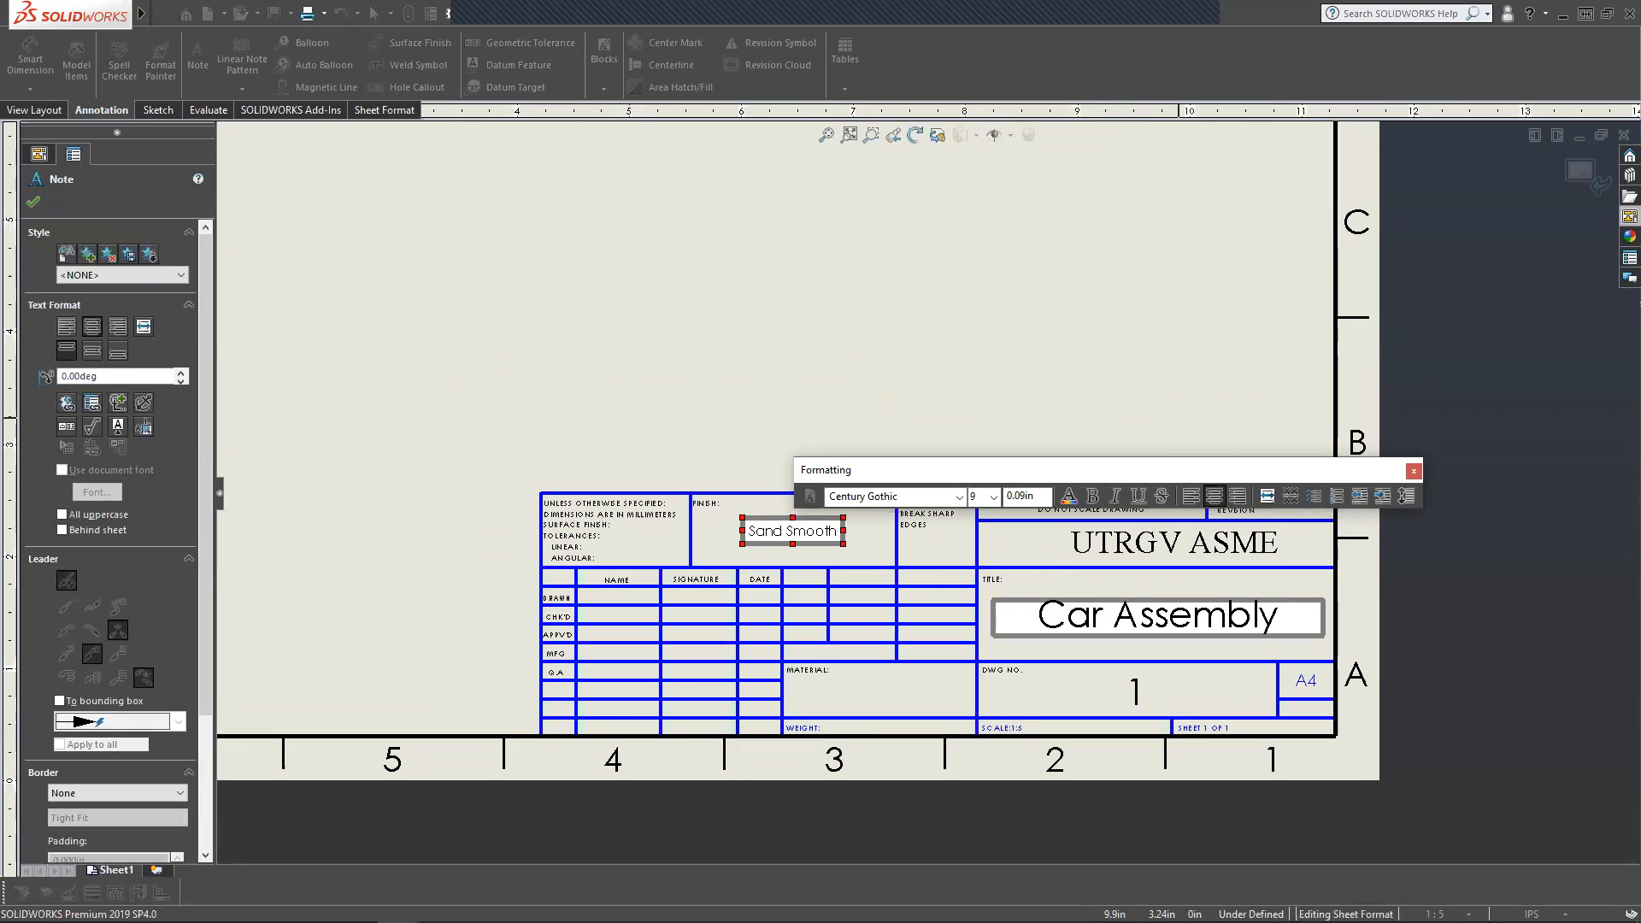
mouse_move(835, 535)
mouse_down()
mouse_move(777, 539)
mouse_move(839, 538)
mouse_up()
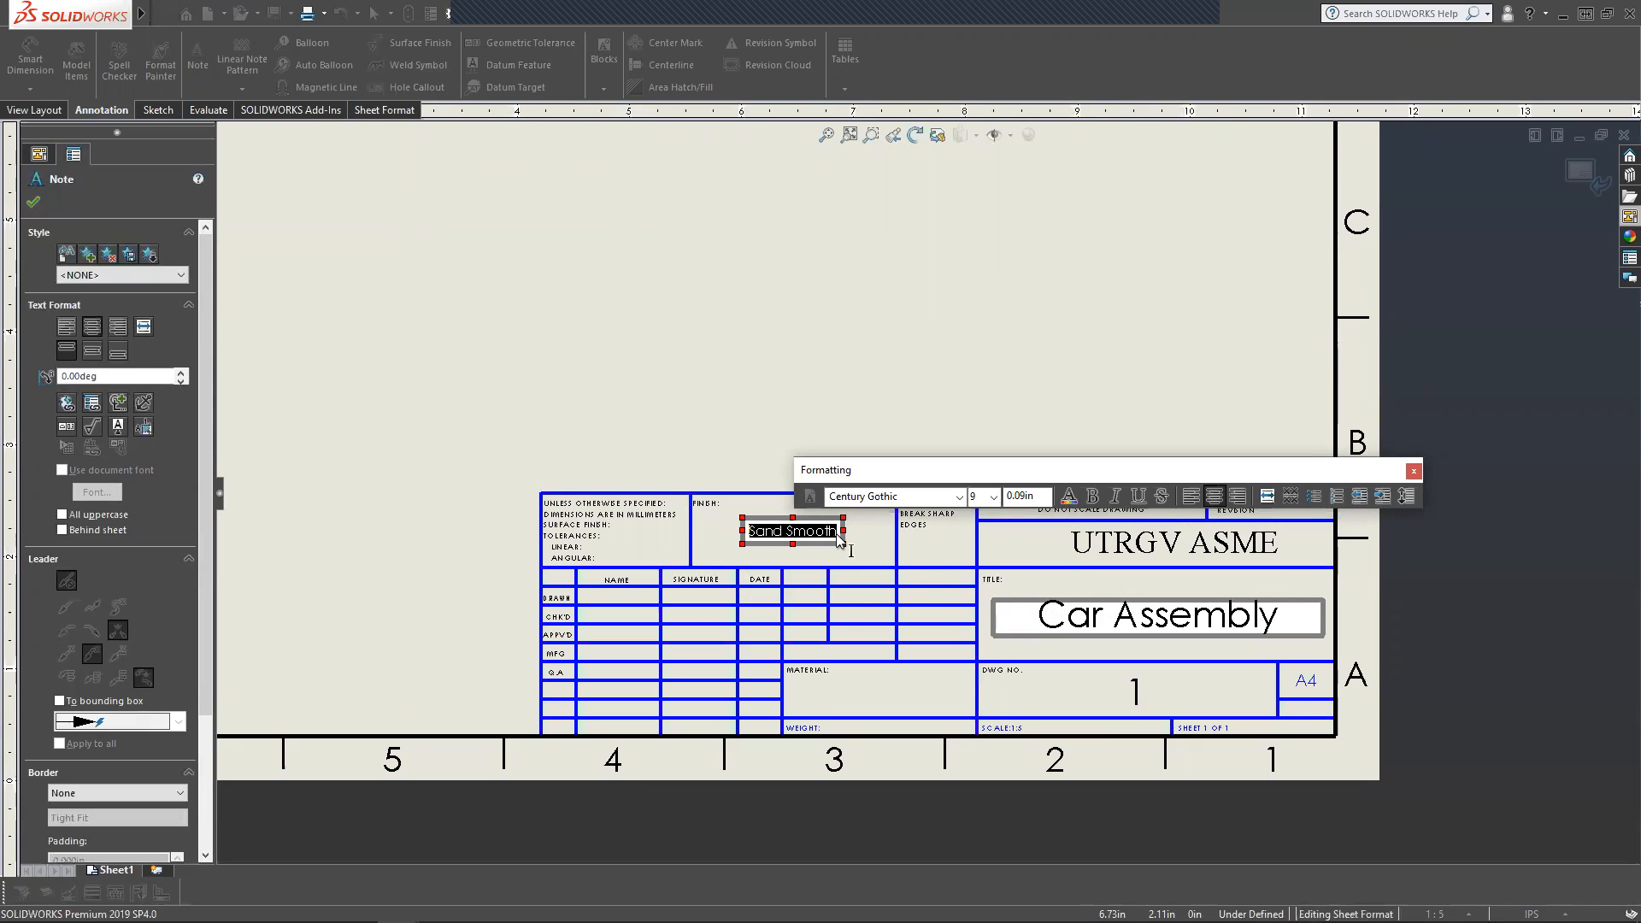
click(993, 497)
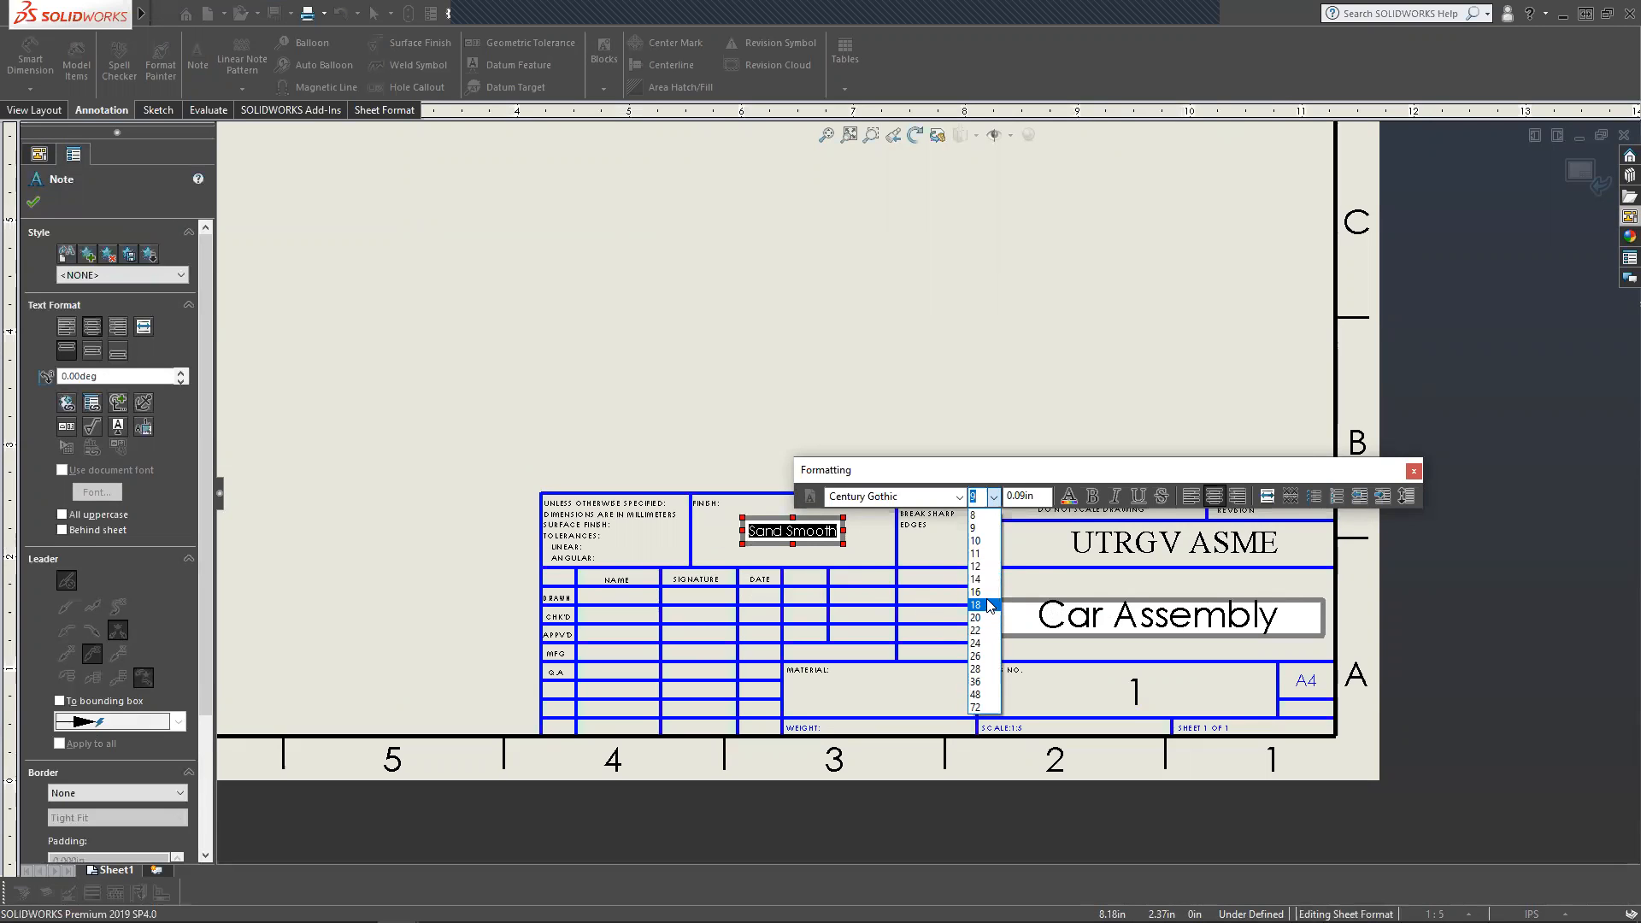
click(989, 605)
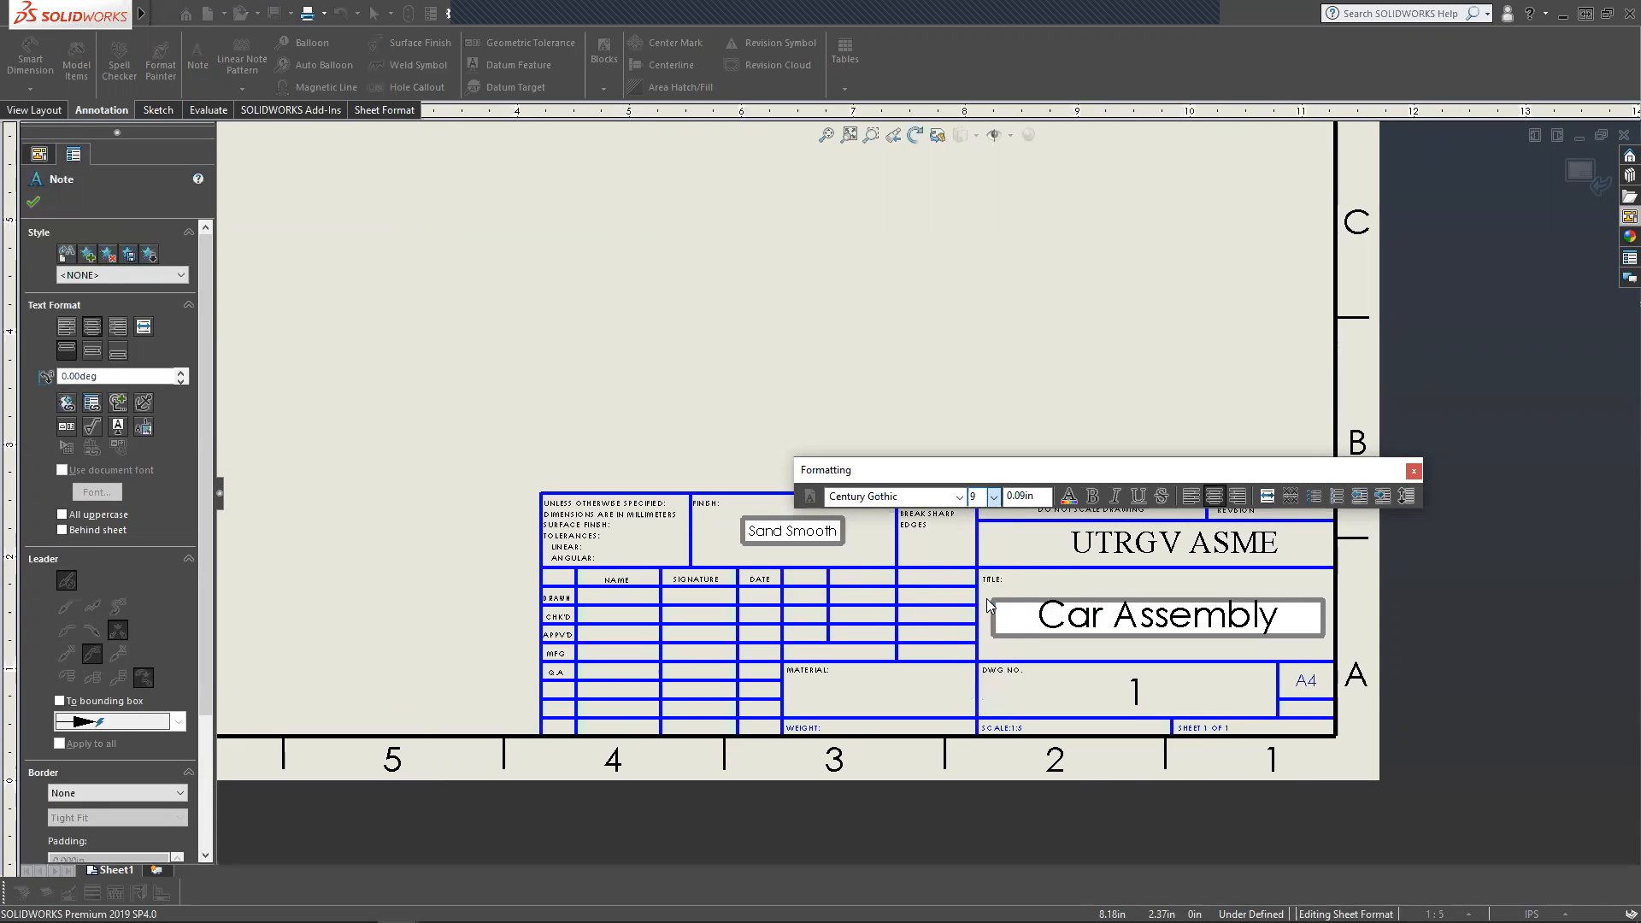
Enter "Oak" in the title block's MATERIAL cell at font size 18.
click(887, 681)
double_click(881, 695)
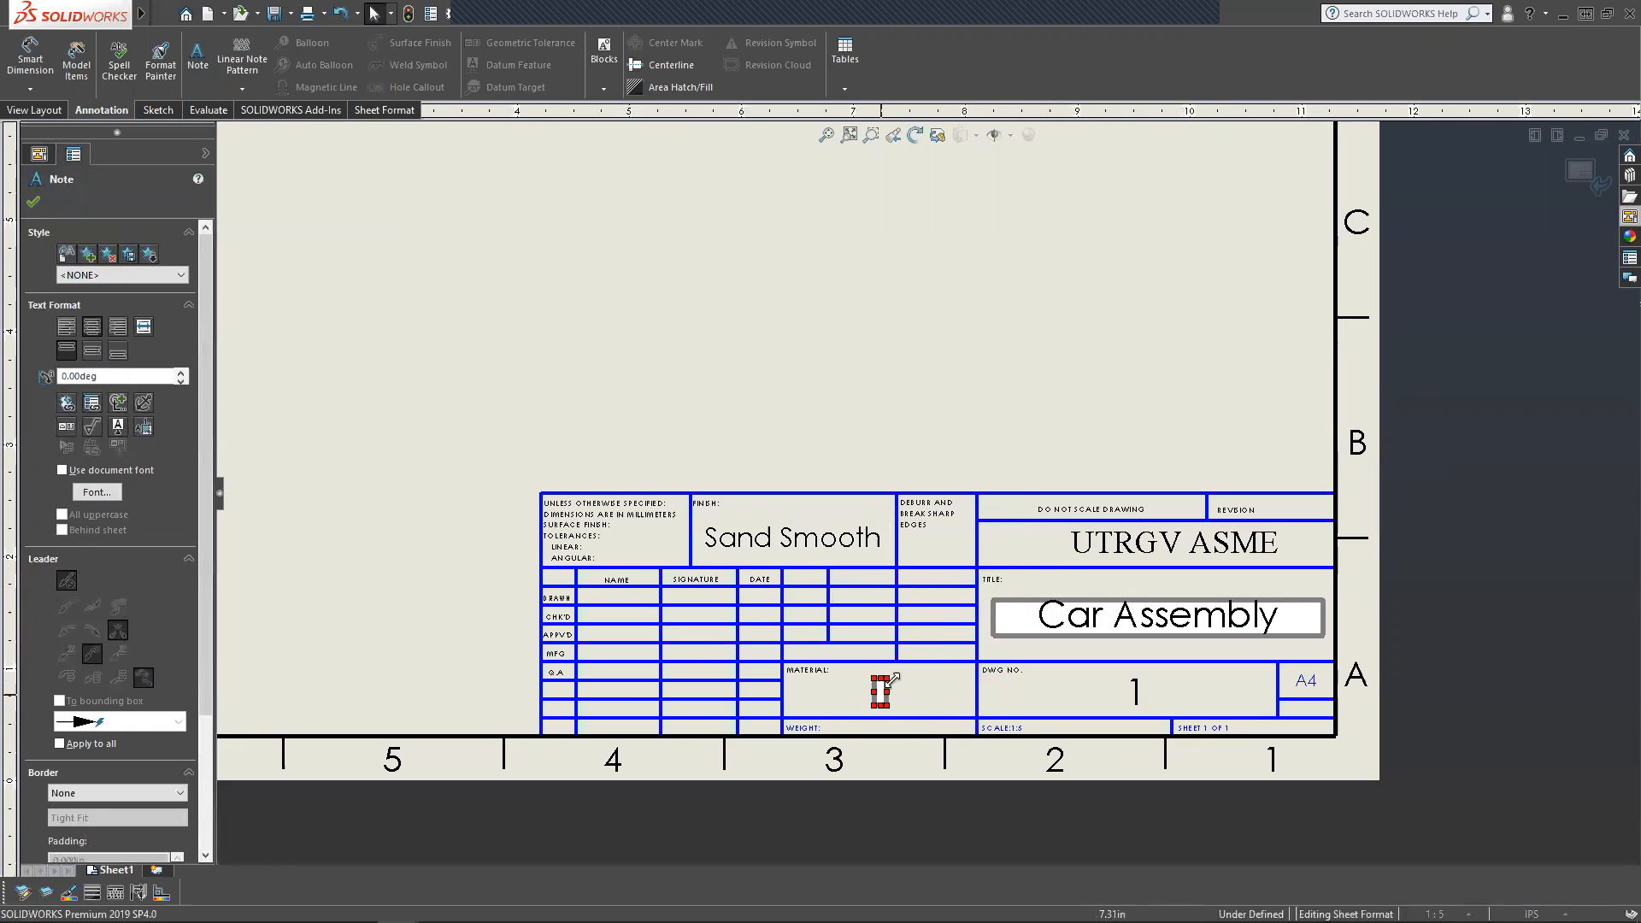
click(1080, 656)
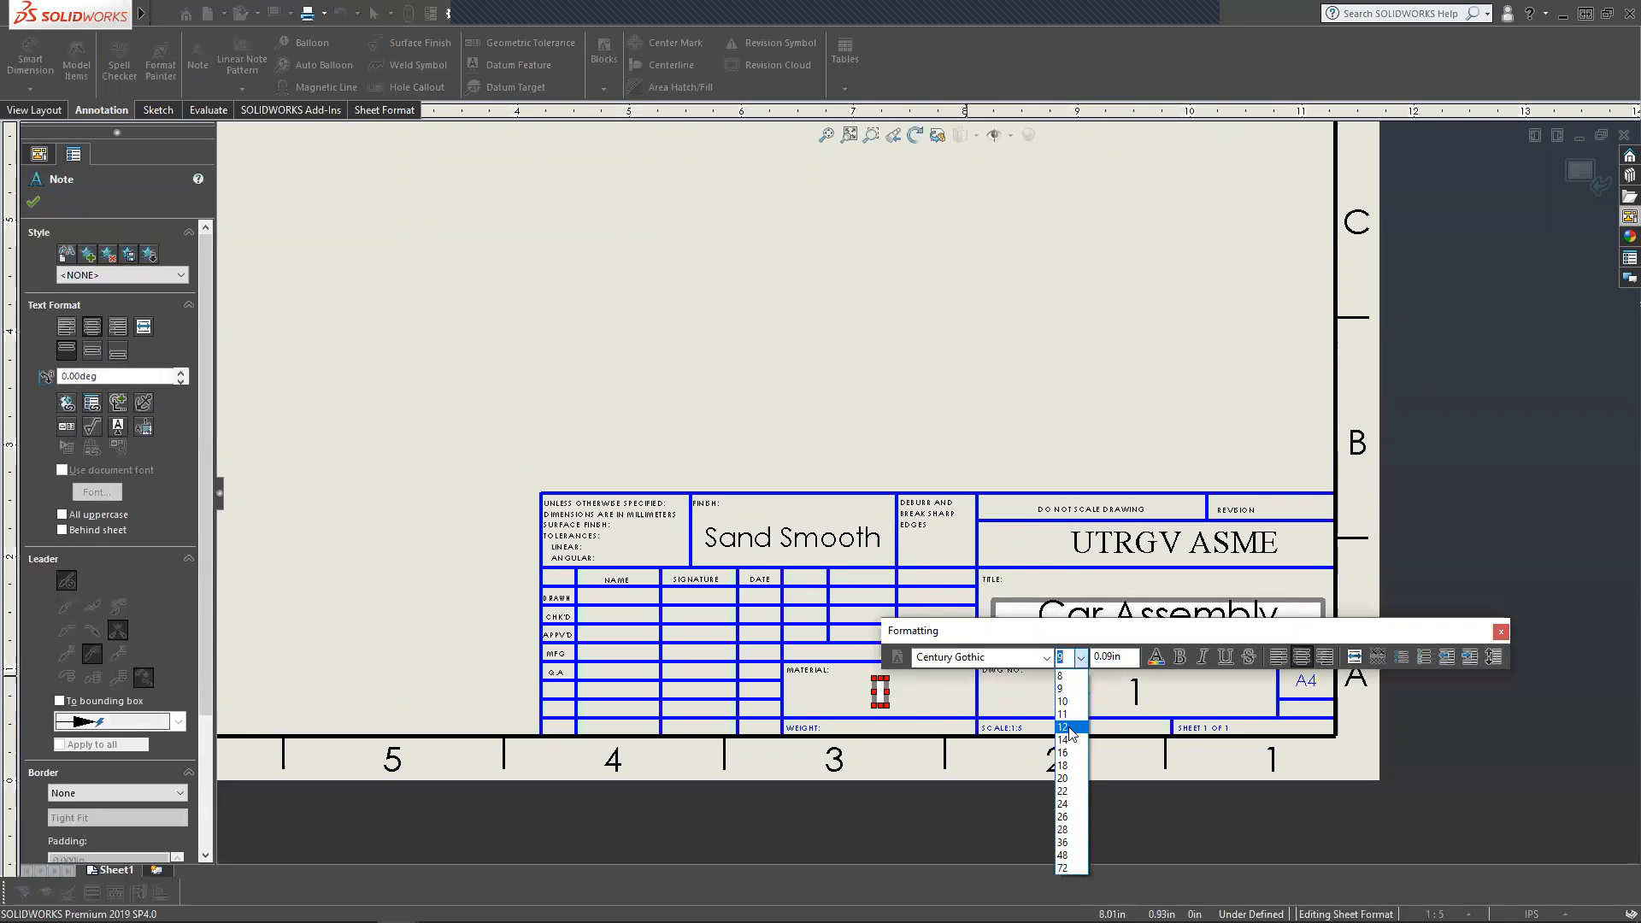
click(1064, 764)
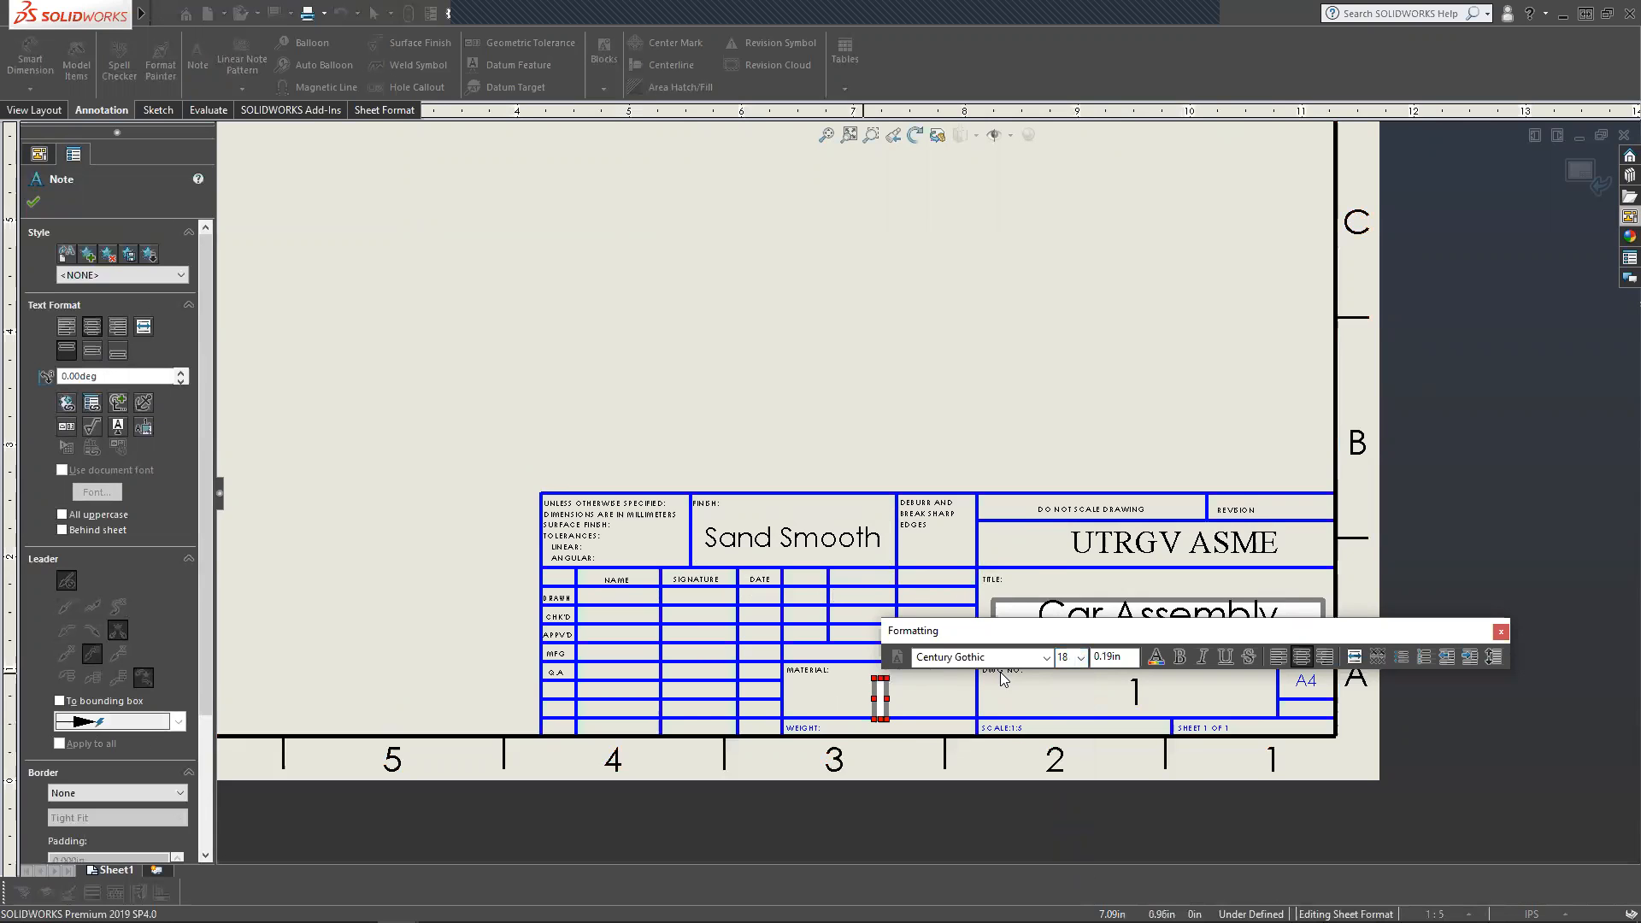
text(Oak)
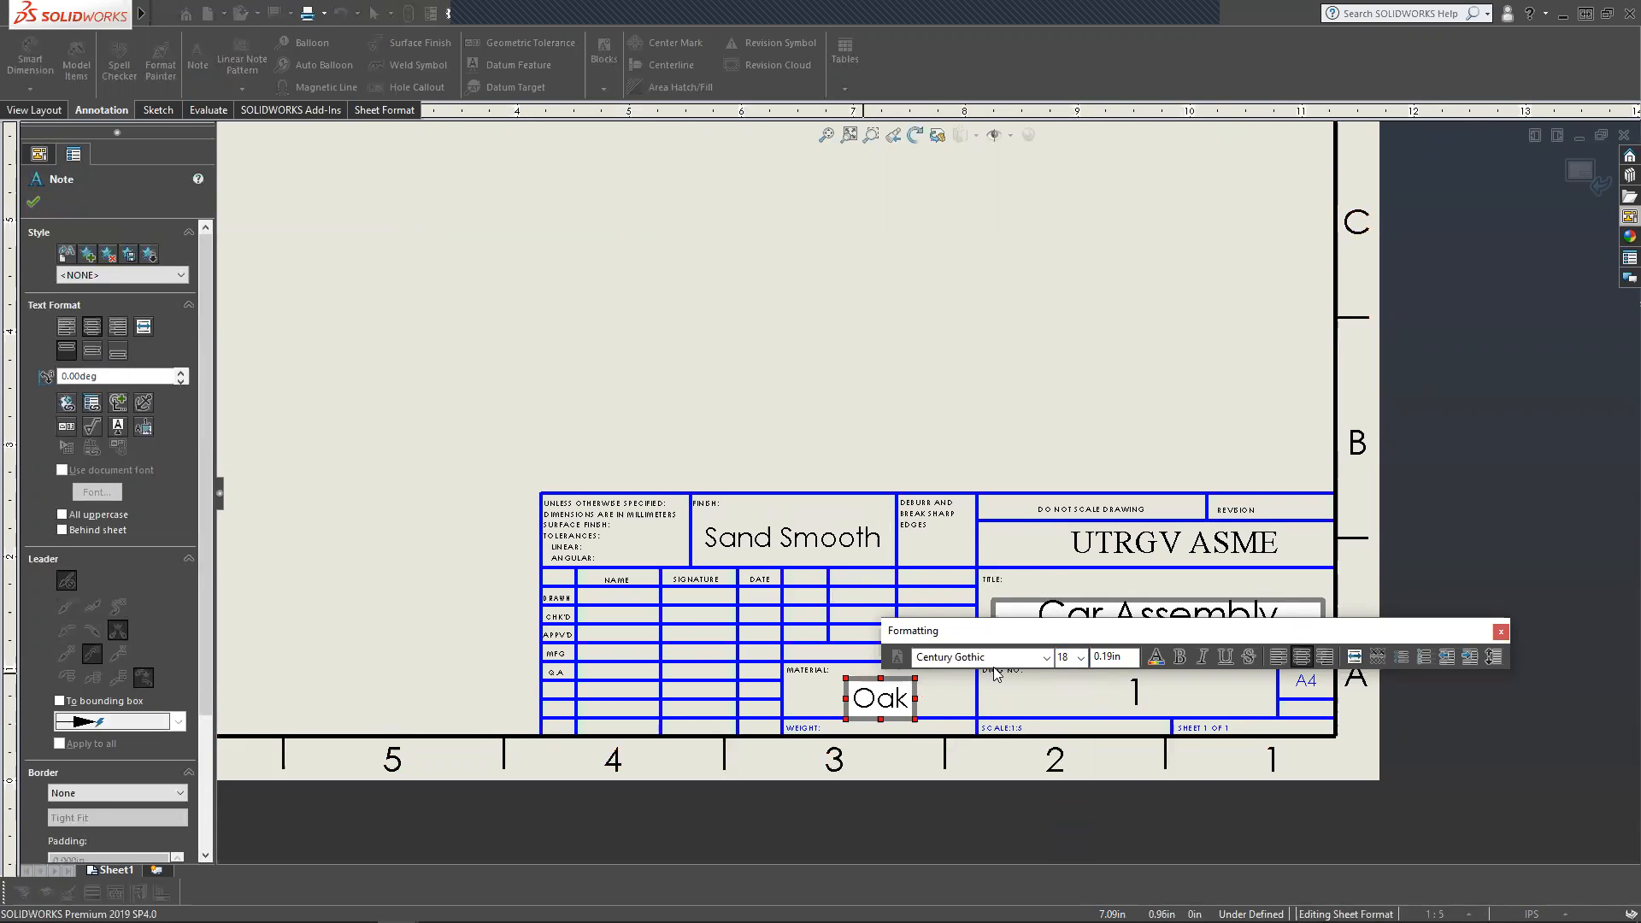
click(964, 435)
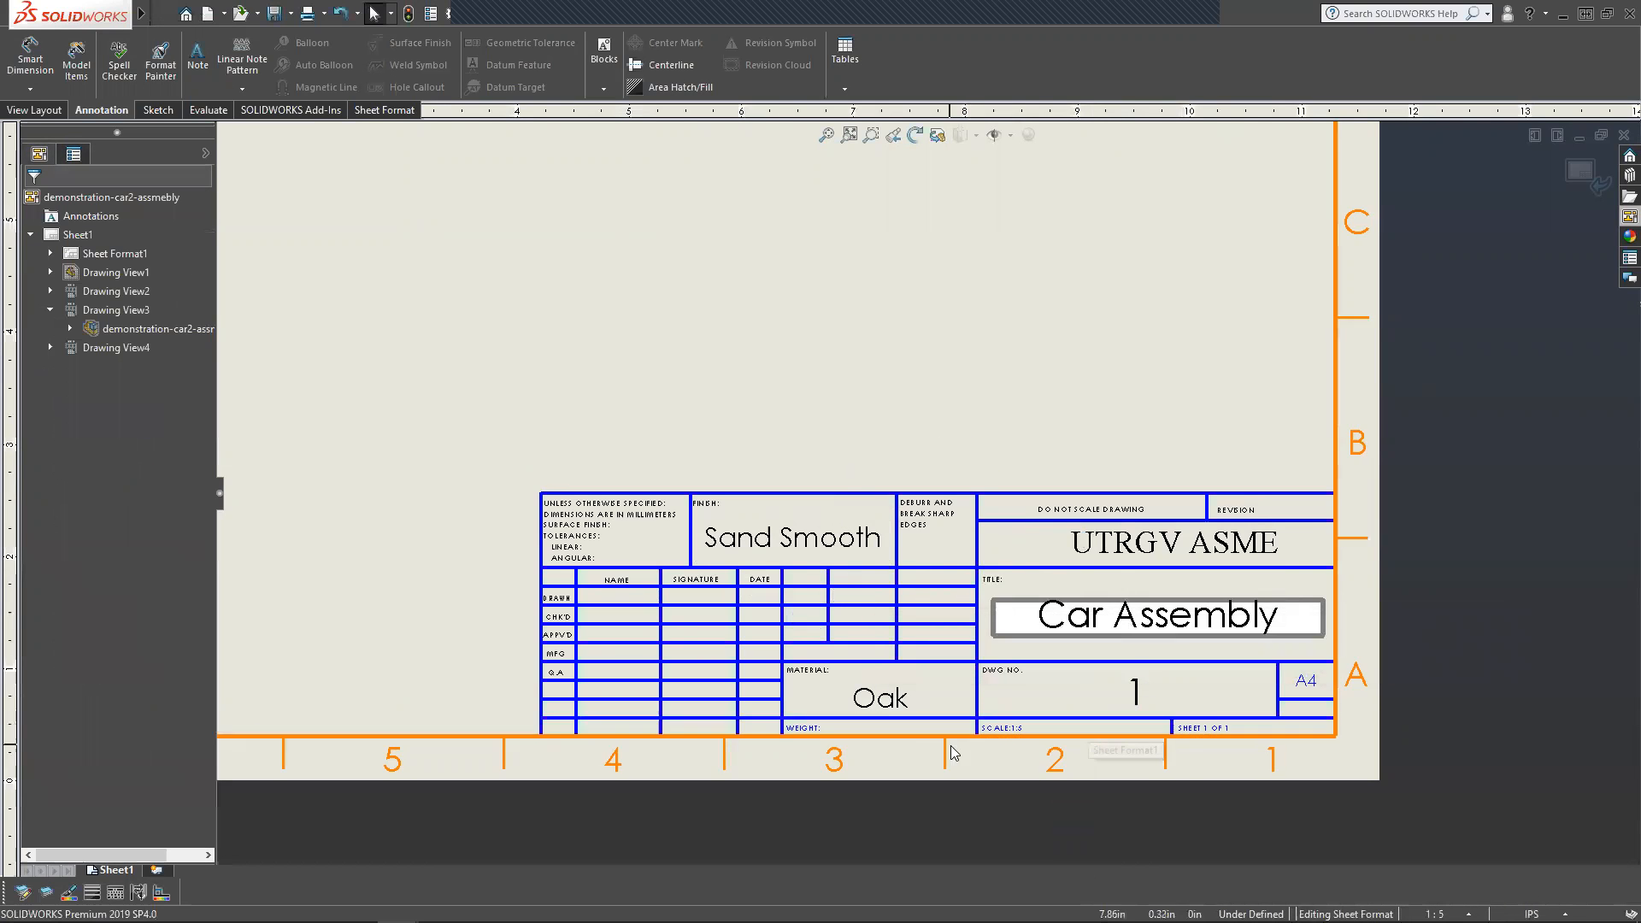
Change the title block's SCALE text to read 1:3.
scroll(1017, 733, down, 5)
double_click(1006, 578)
click(1011, 579)
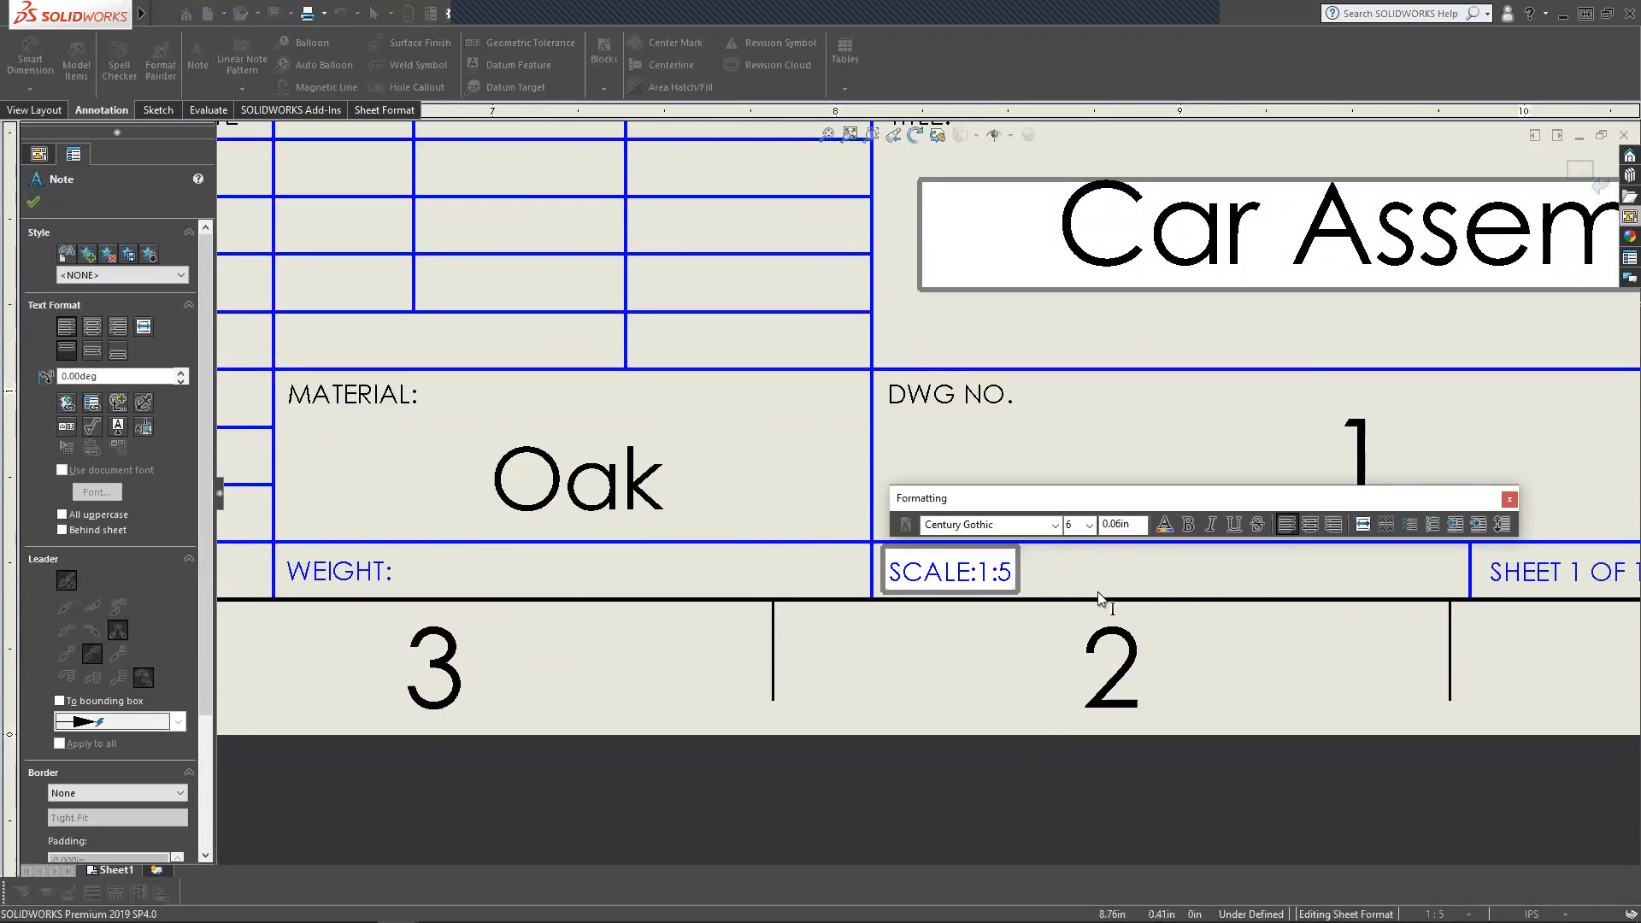
key(BackSpace)
key(BackSpace)
key(BackSpace)
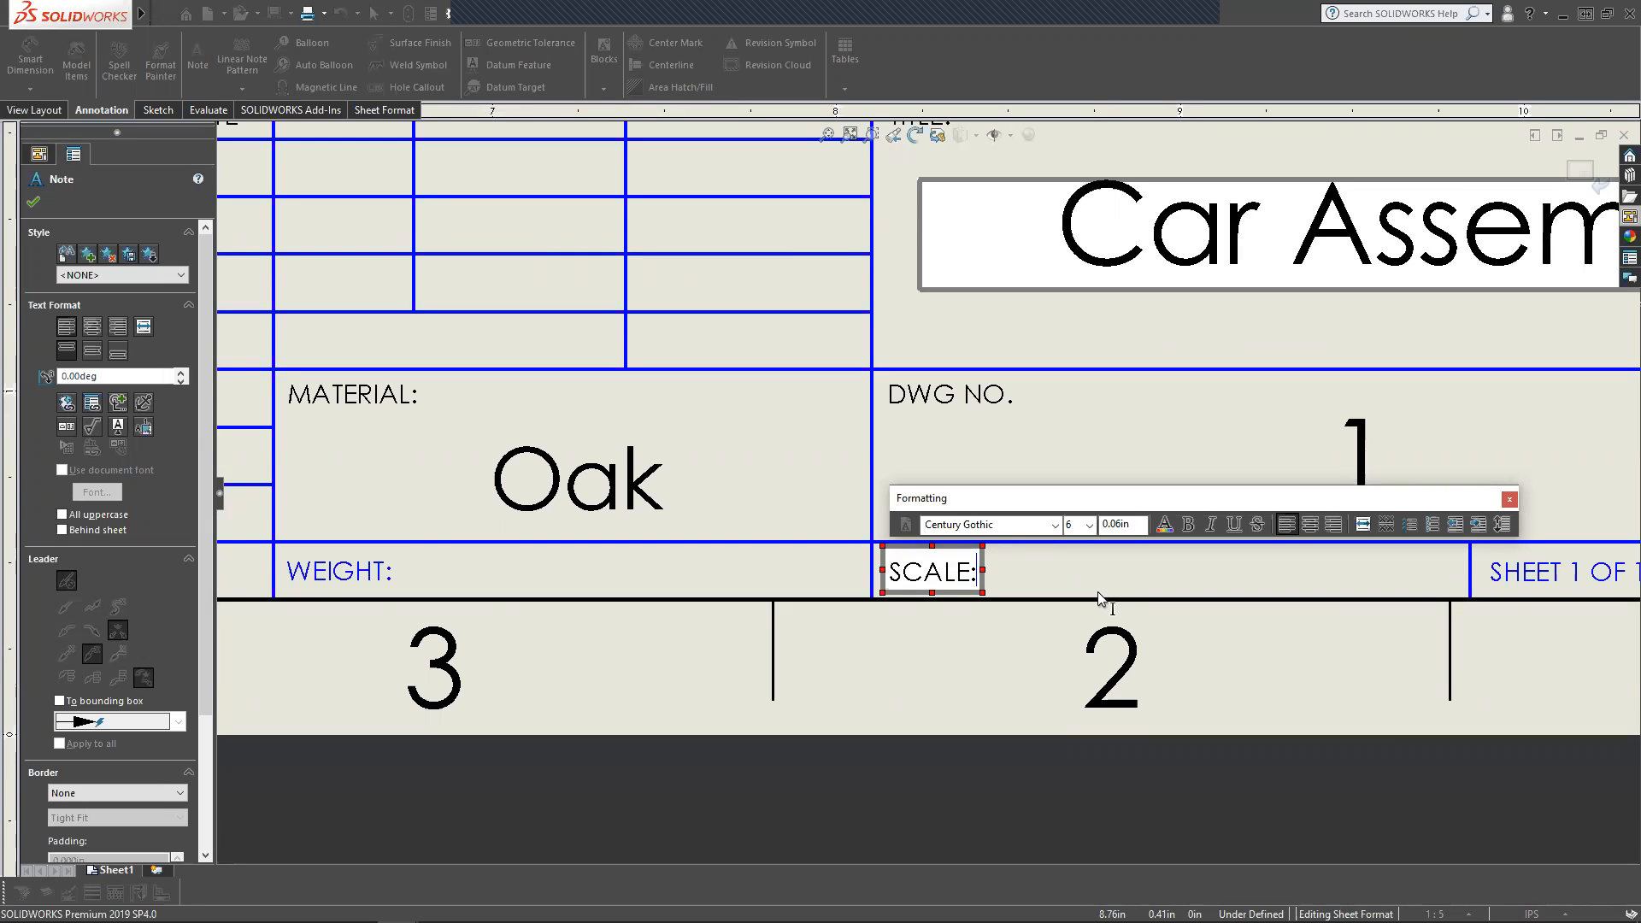
text(1)
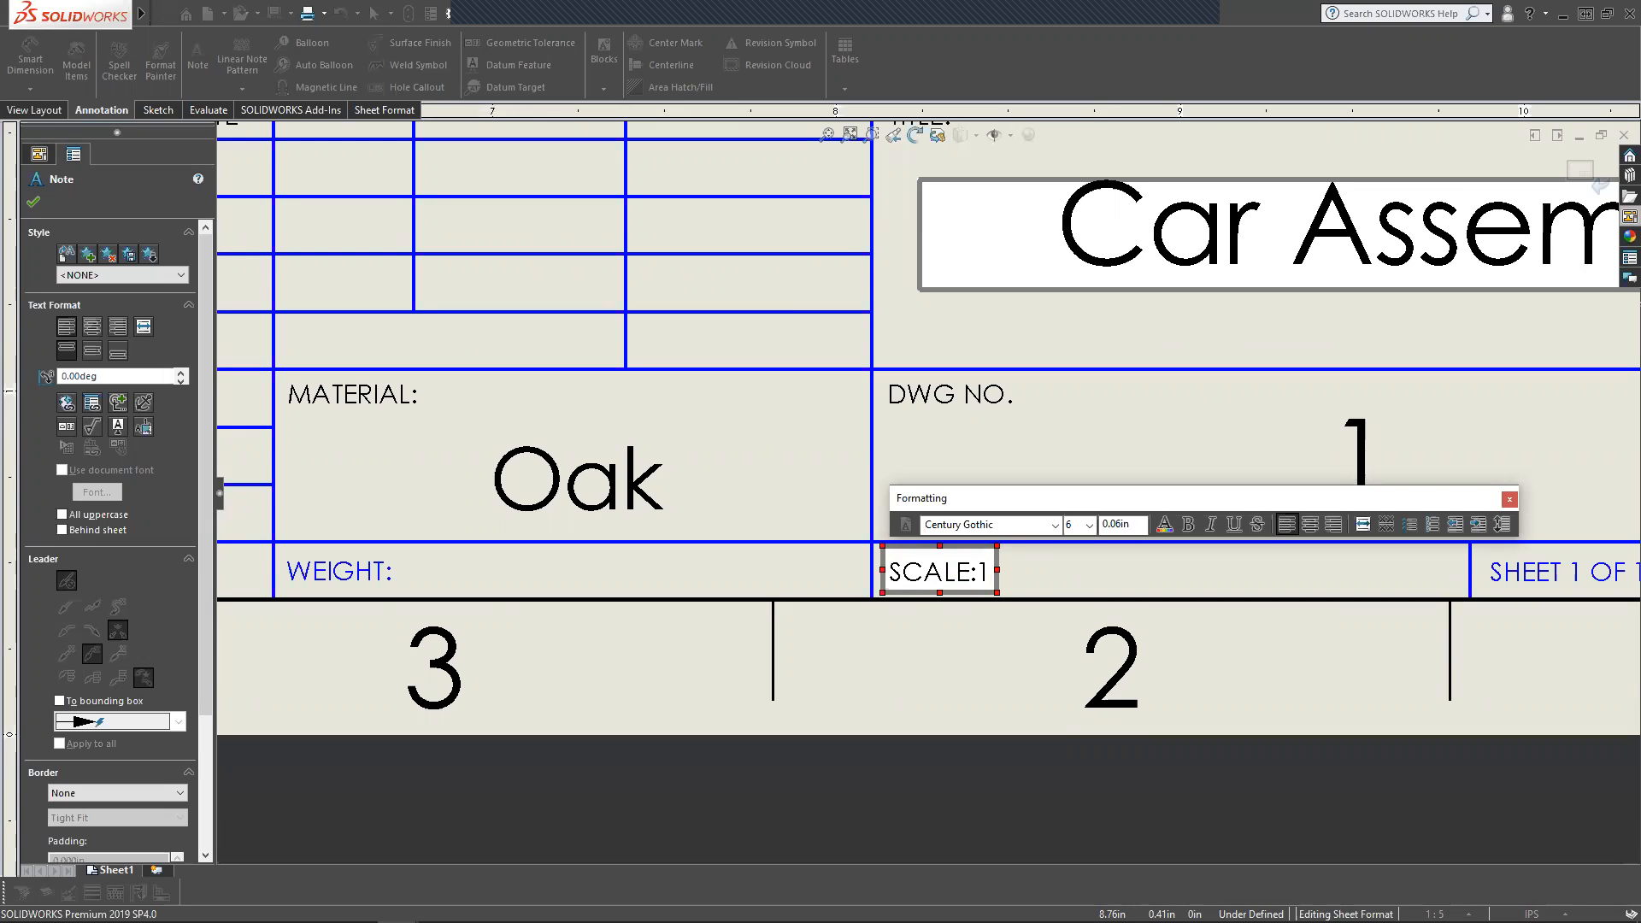
text(:3)
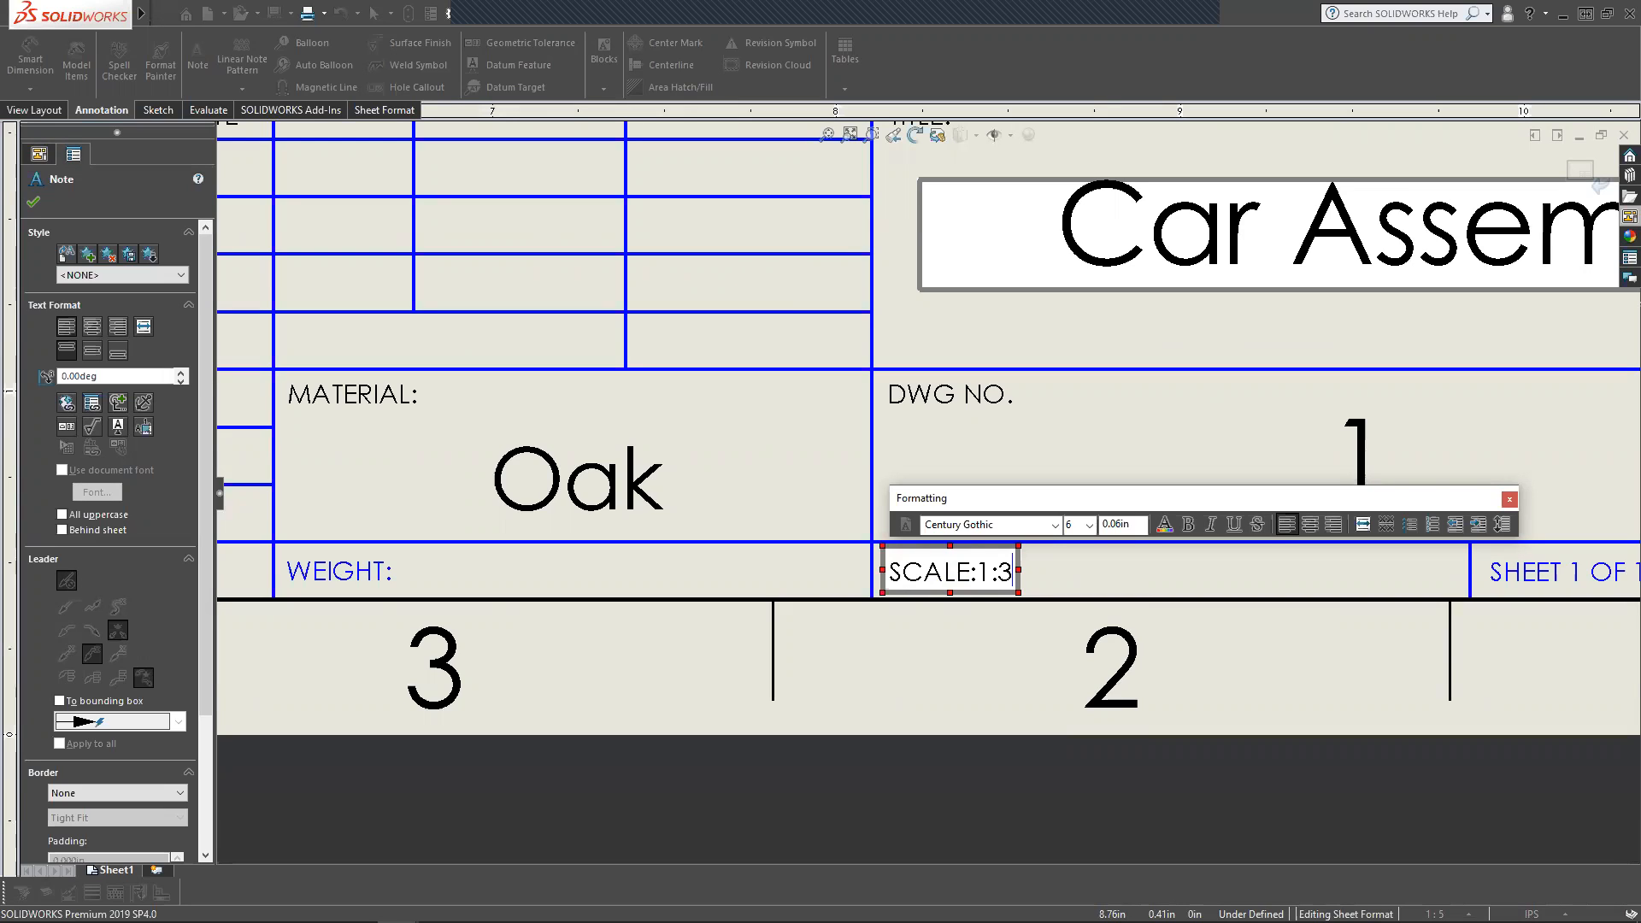
key(BackSpace)
text(2)
key(BackSpace)
text(3)
click(772, 516)
Enter the drafter's initials in the NAME column of the title block's DRAWN row.
scroll(940, 513, up, 5)
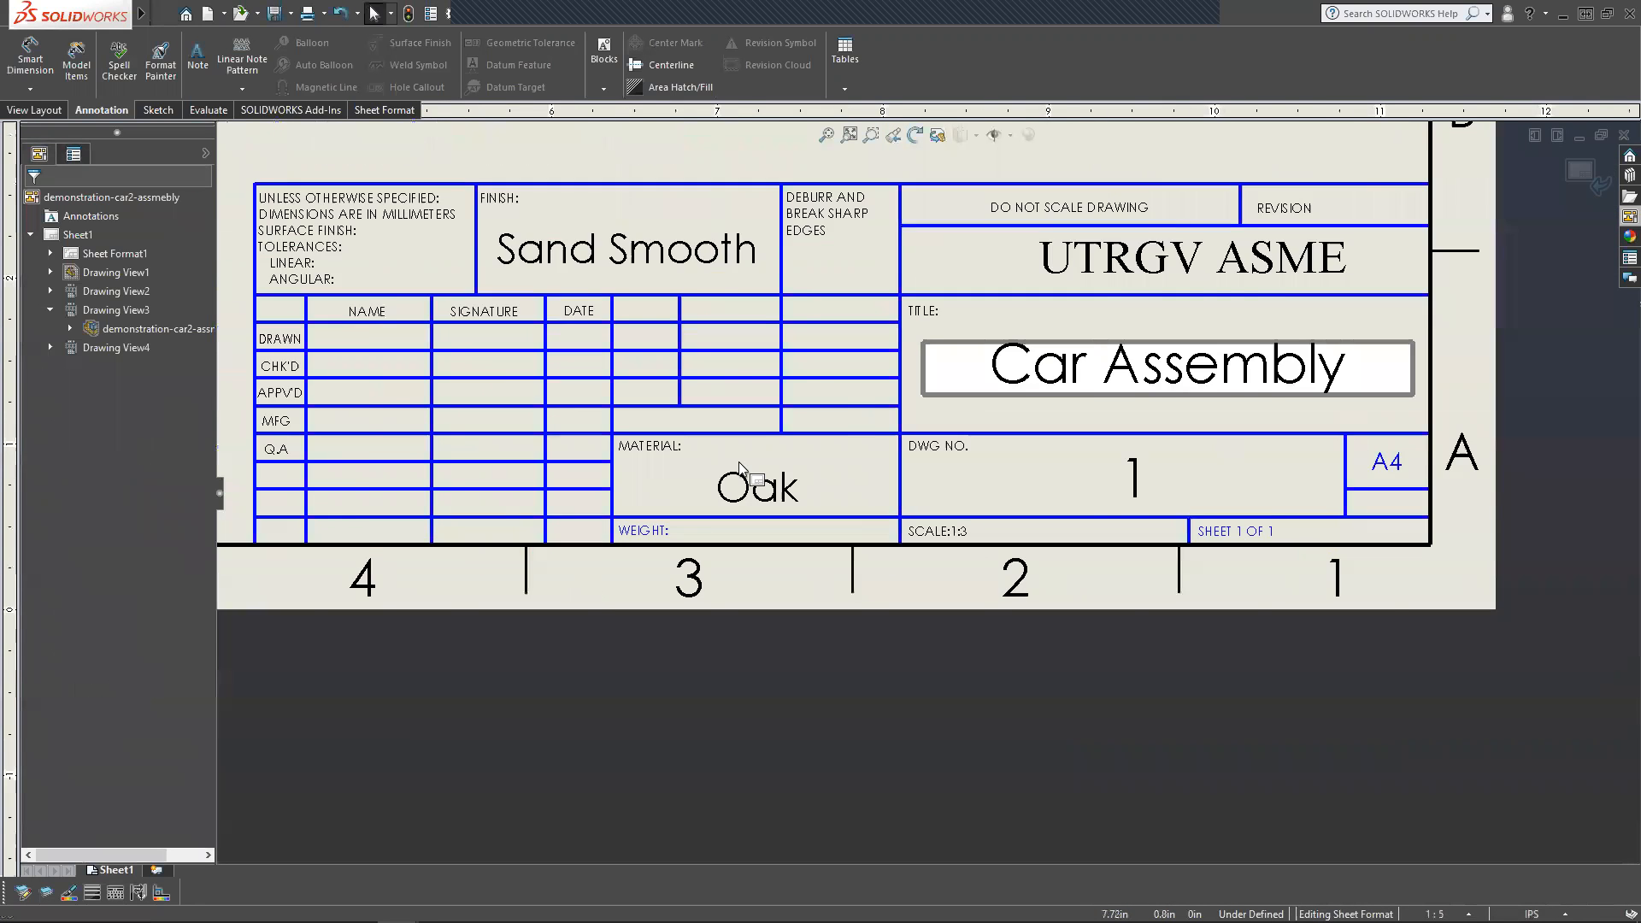
scroll(575, 391, up, 2)
scroll(740, 462, down, 6)
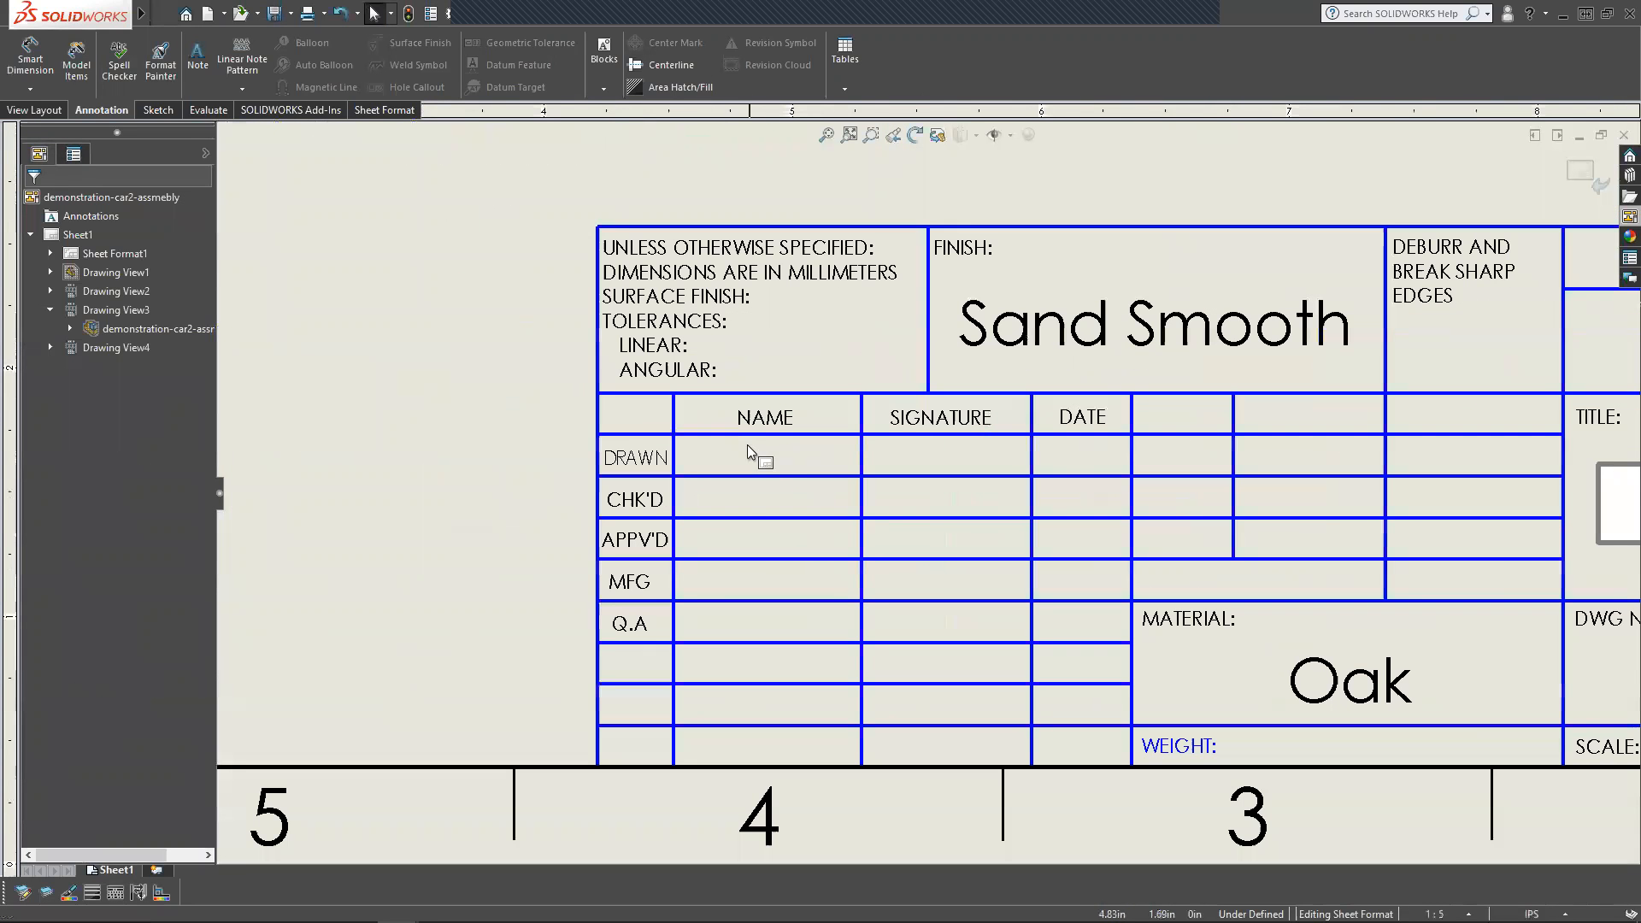
click(771, 457)
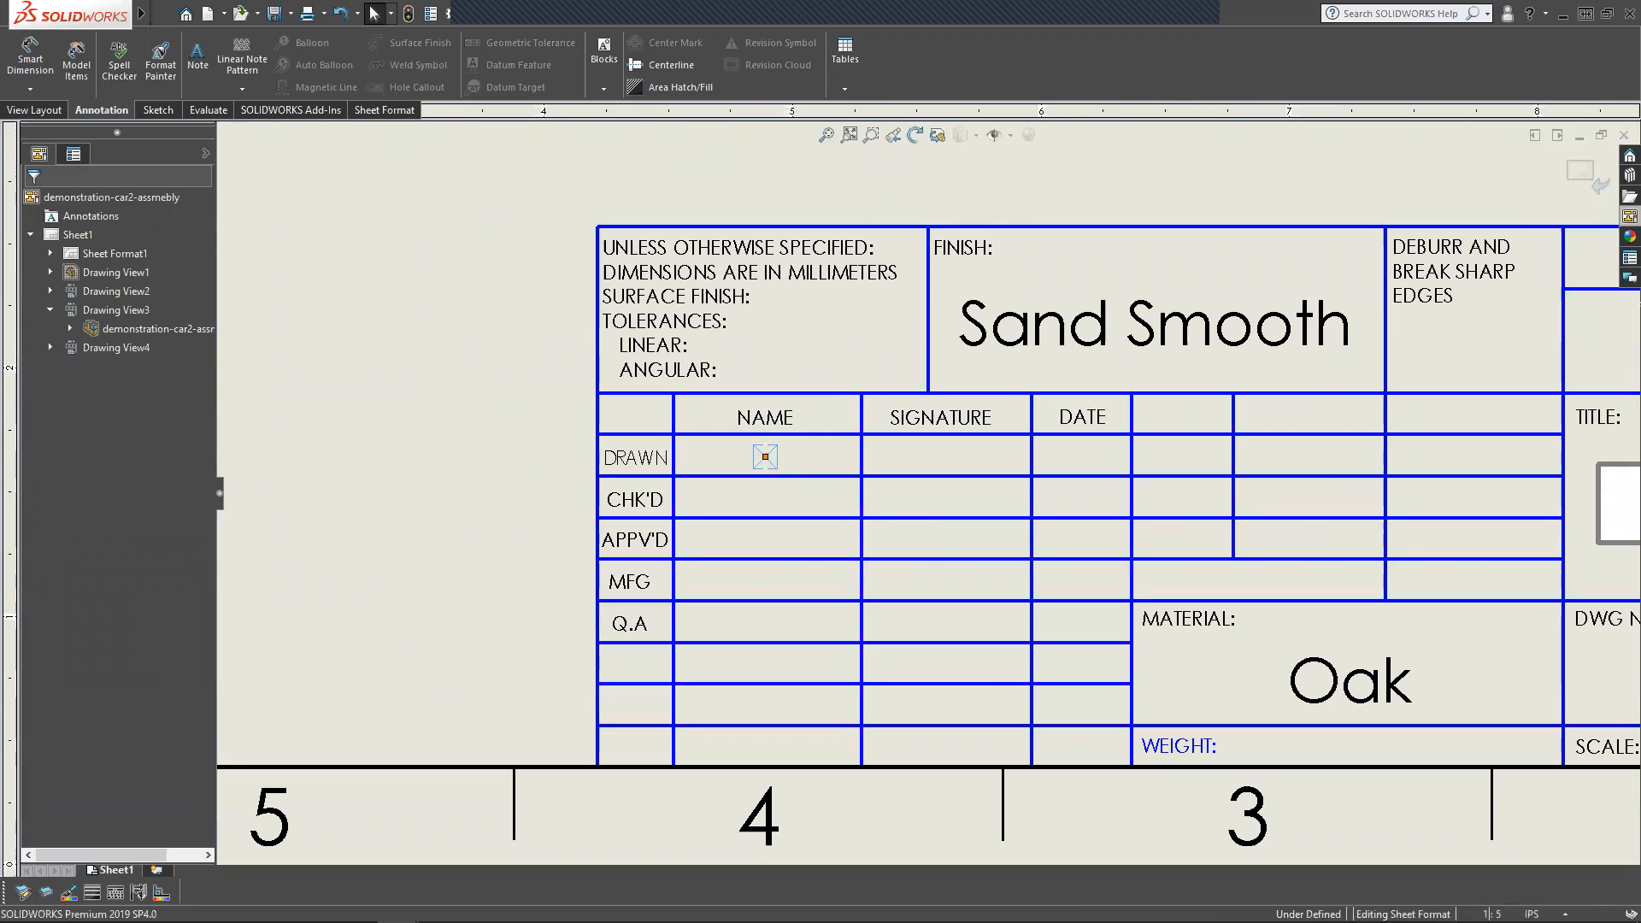
text(HS)
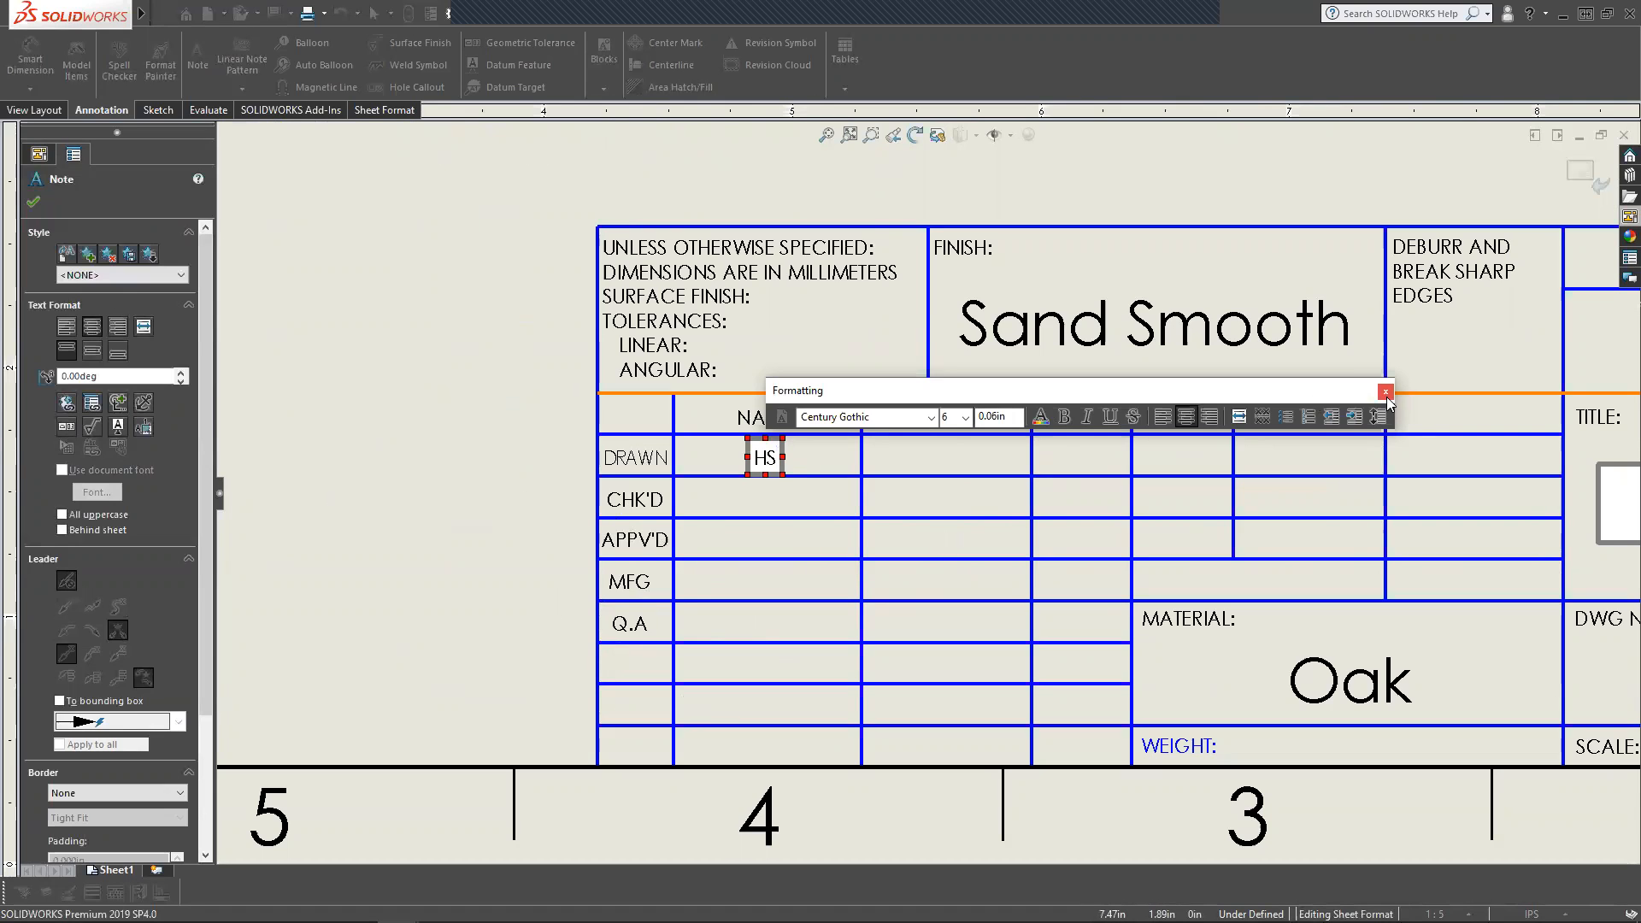
click(1039, 465)
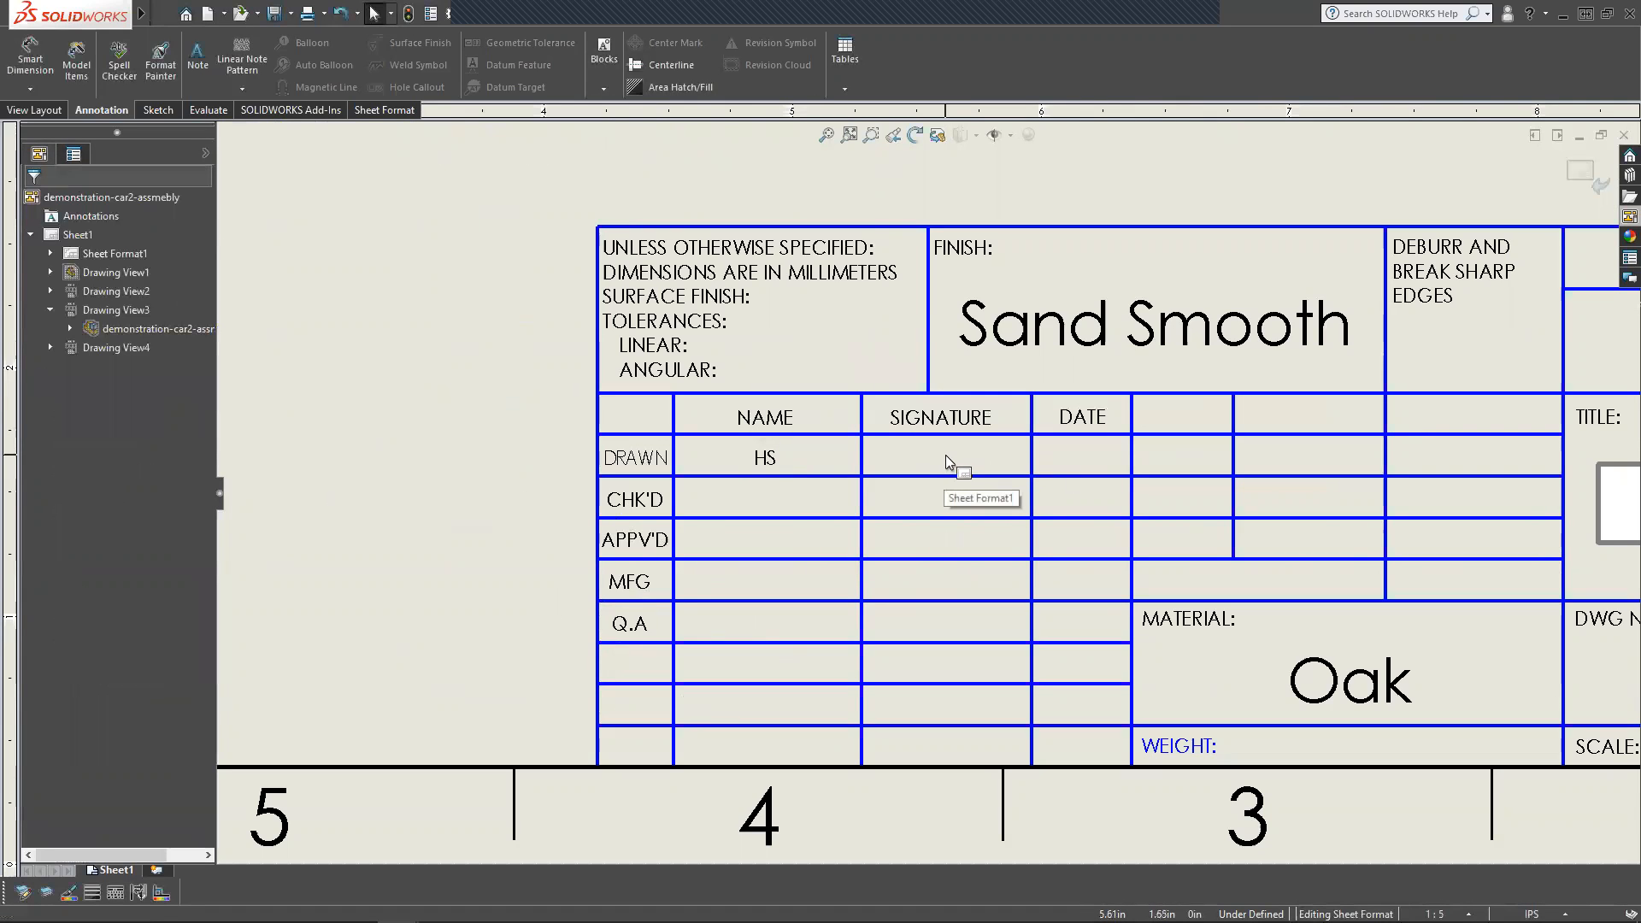
Enter 9/12/20 in the DATE column of the title block's DRAWN row.
click(1083, 457)
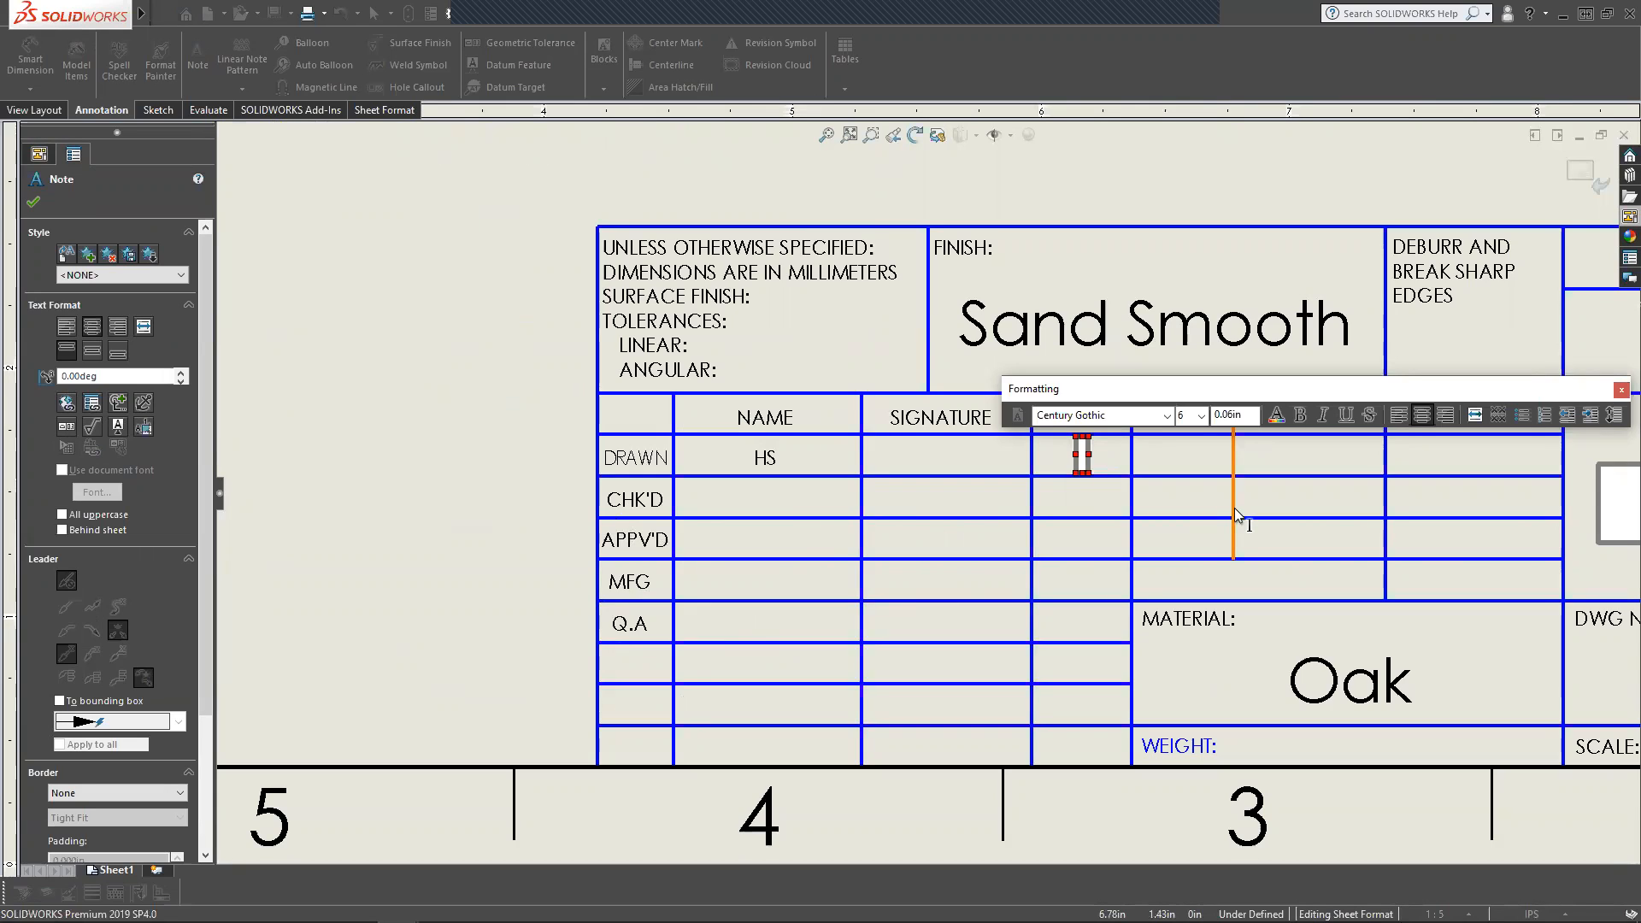
text(9/12/)
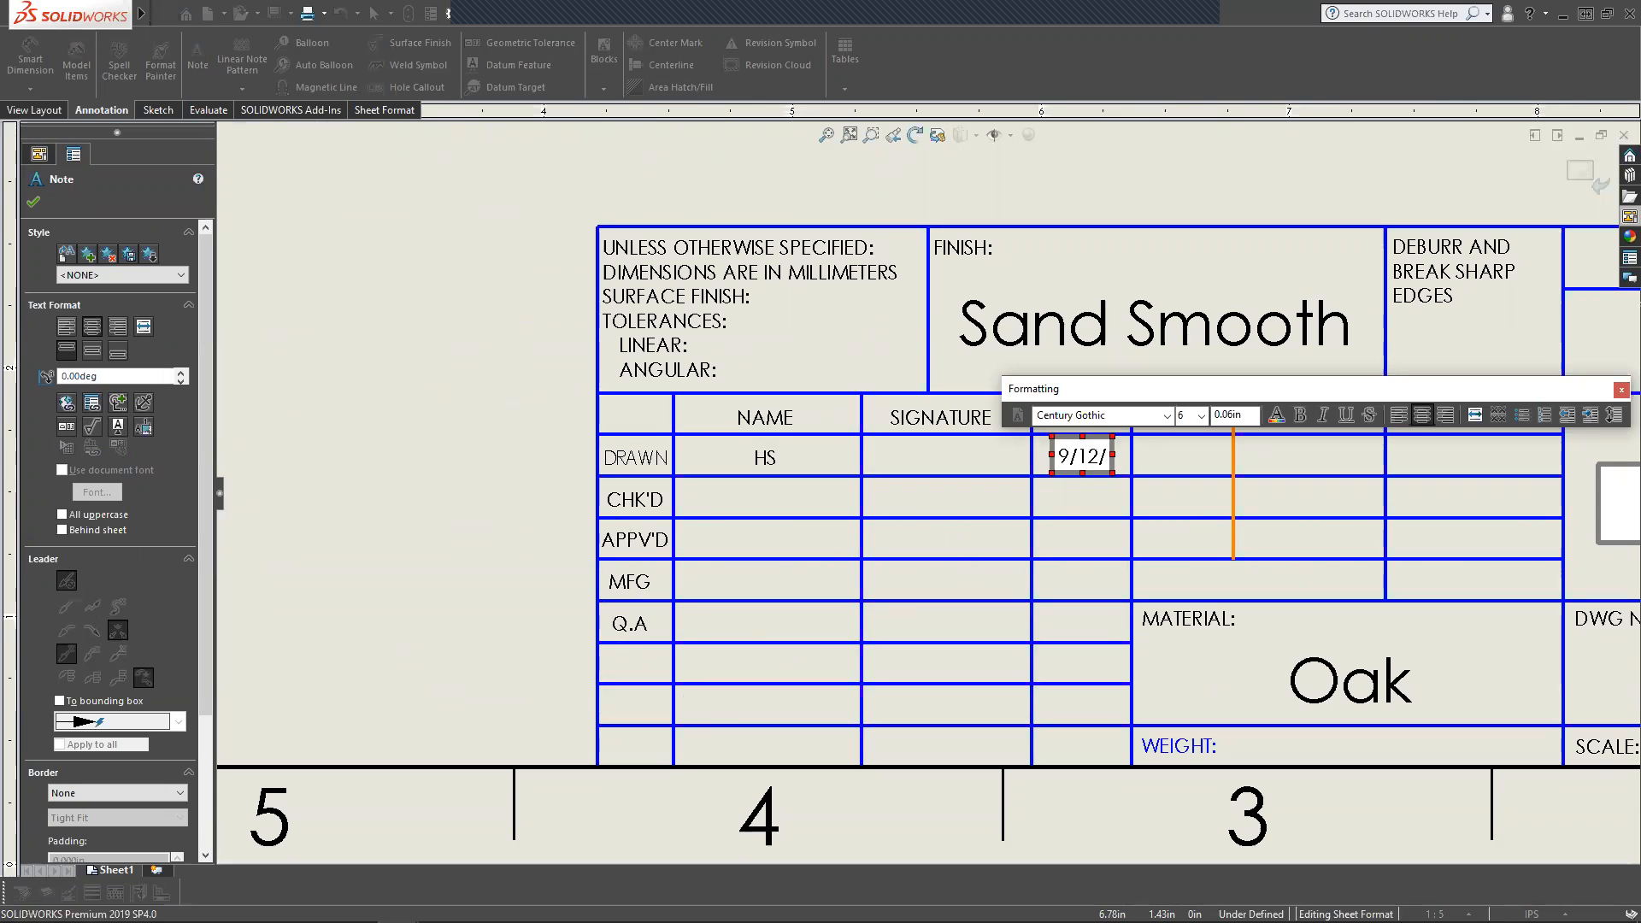
text(20)
click(1306, 460)
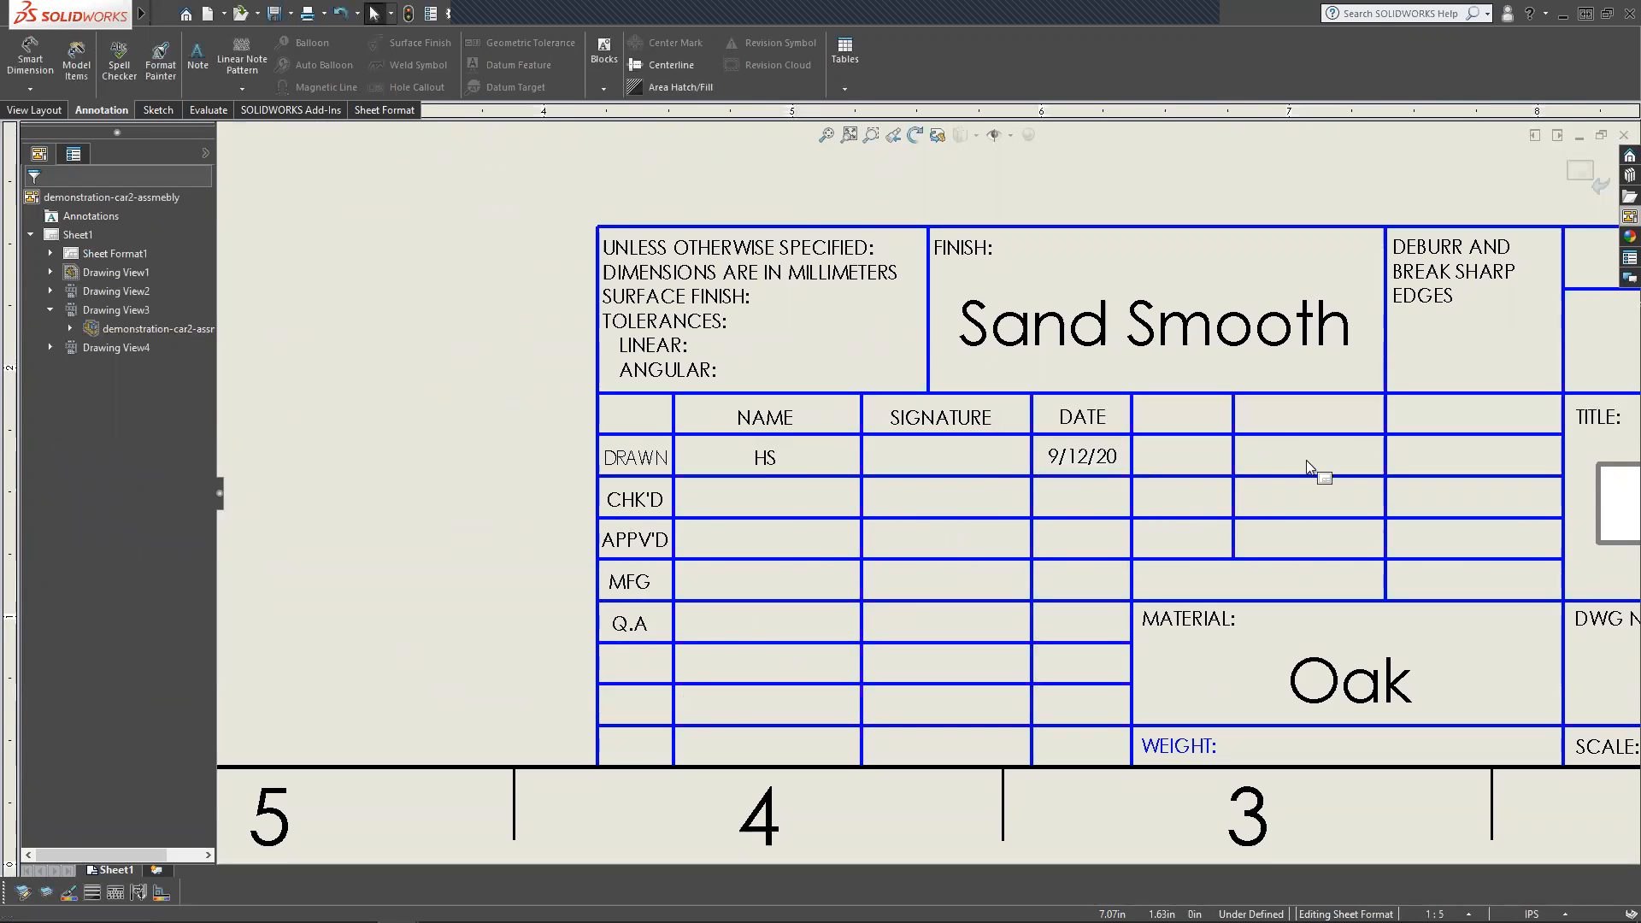
Examine the title block's units, surface finish and tolerance notes, and review the filled-in cells.
scroll(923, 478, up, 3)
scroll(835, 359, down, 5)
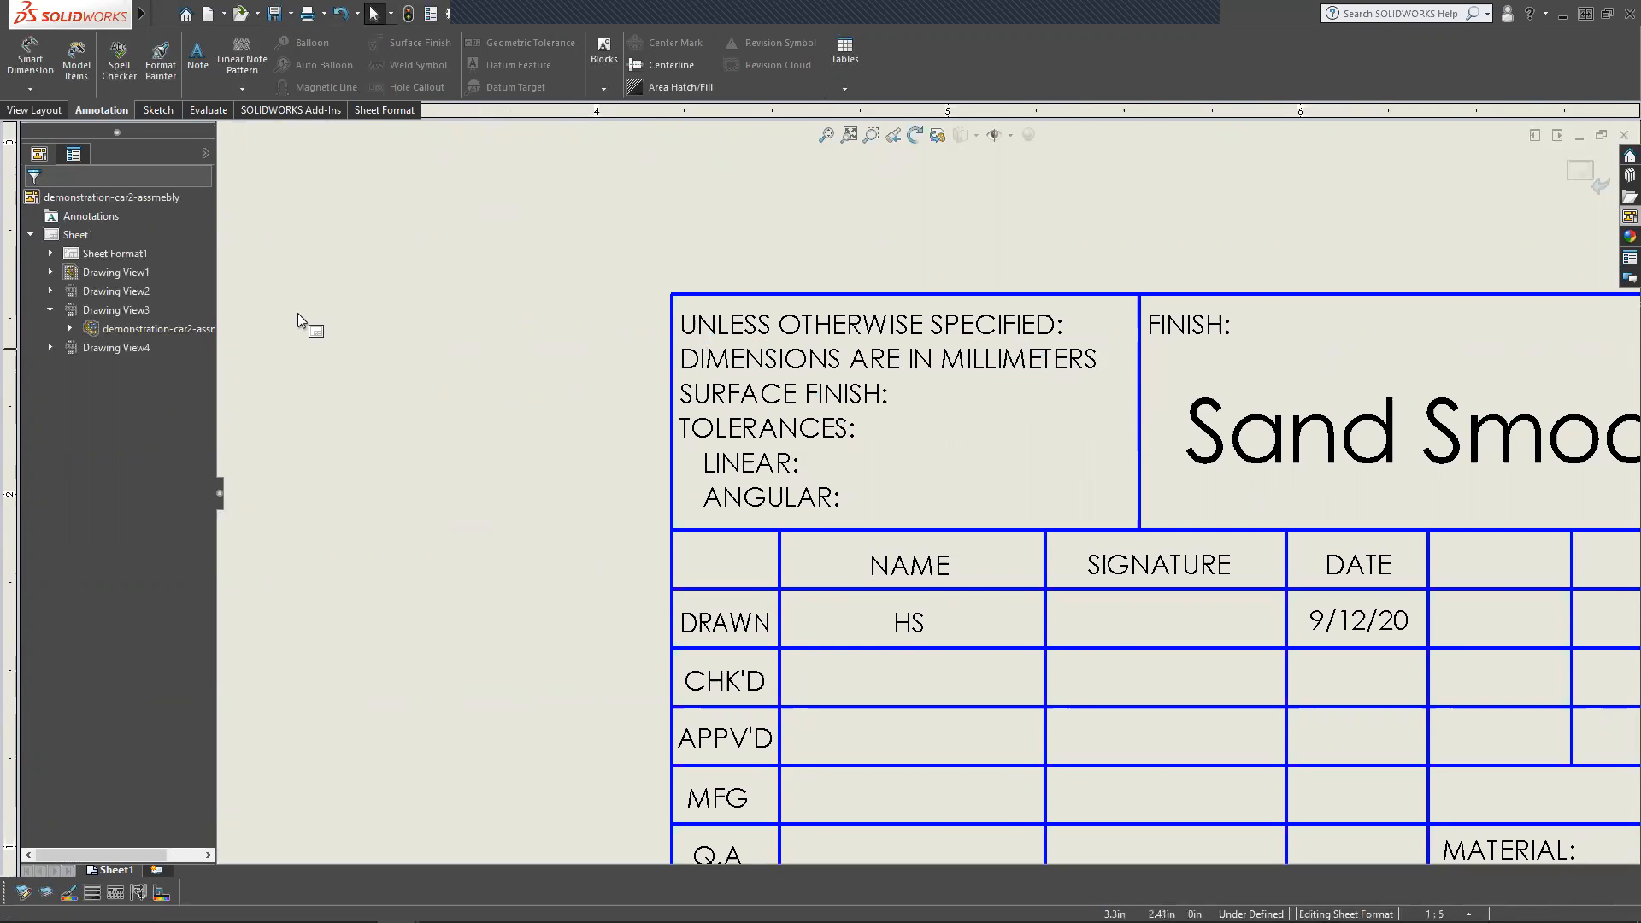
scroll(951, 338, up, 2)
scroll(976, 482, down, 2)
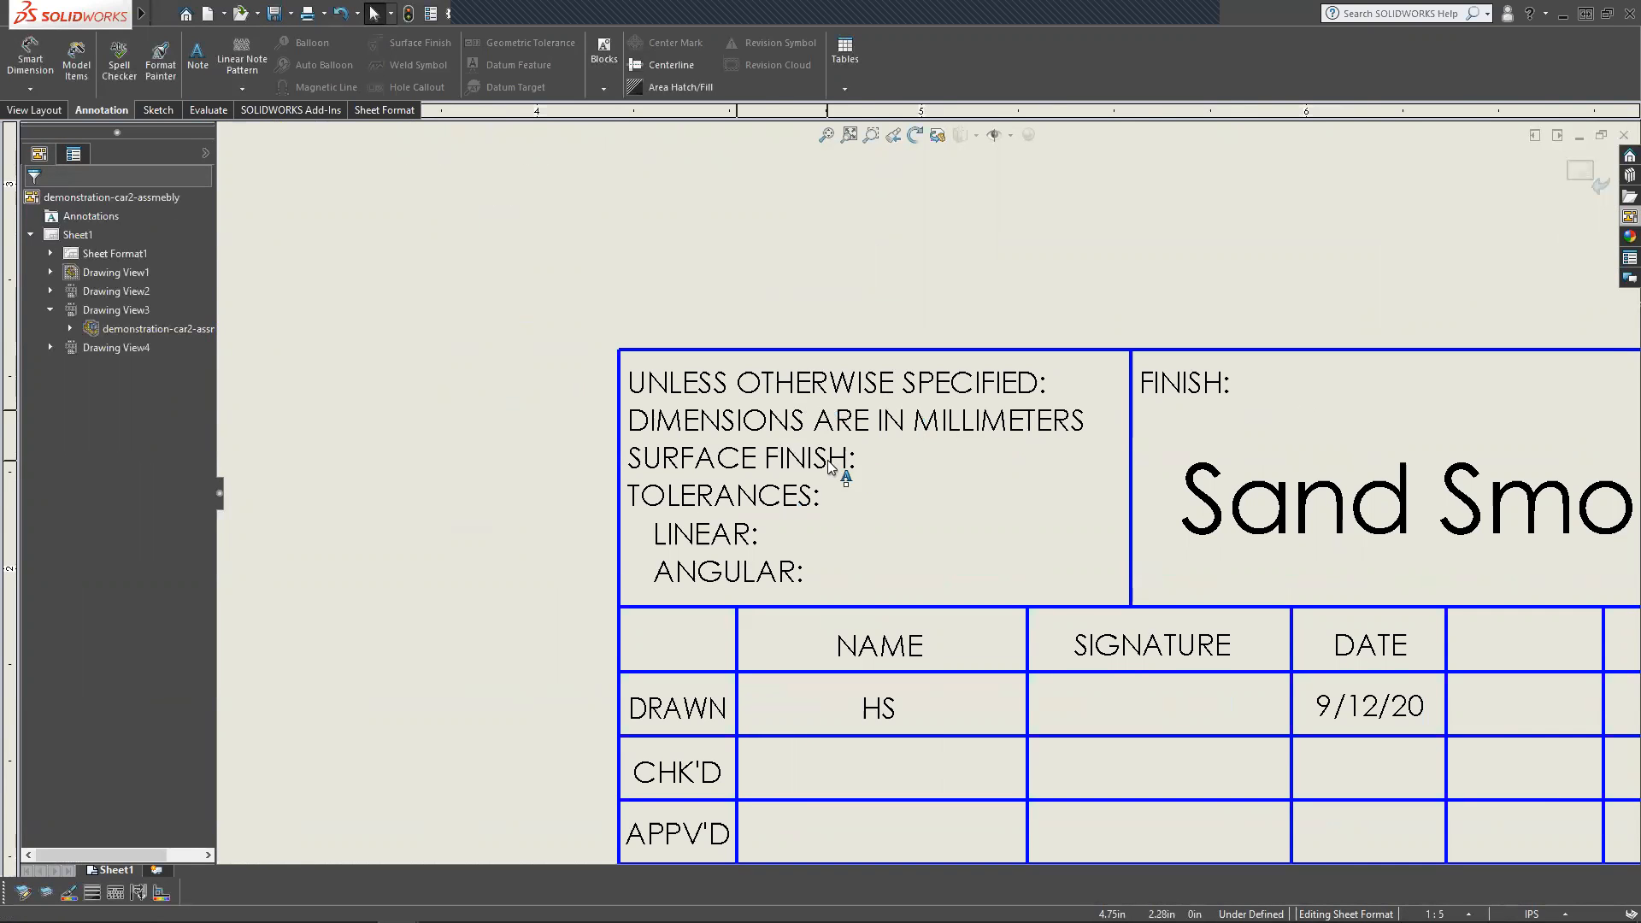
scroll(777, 507, up, 6)
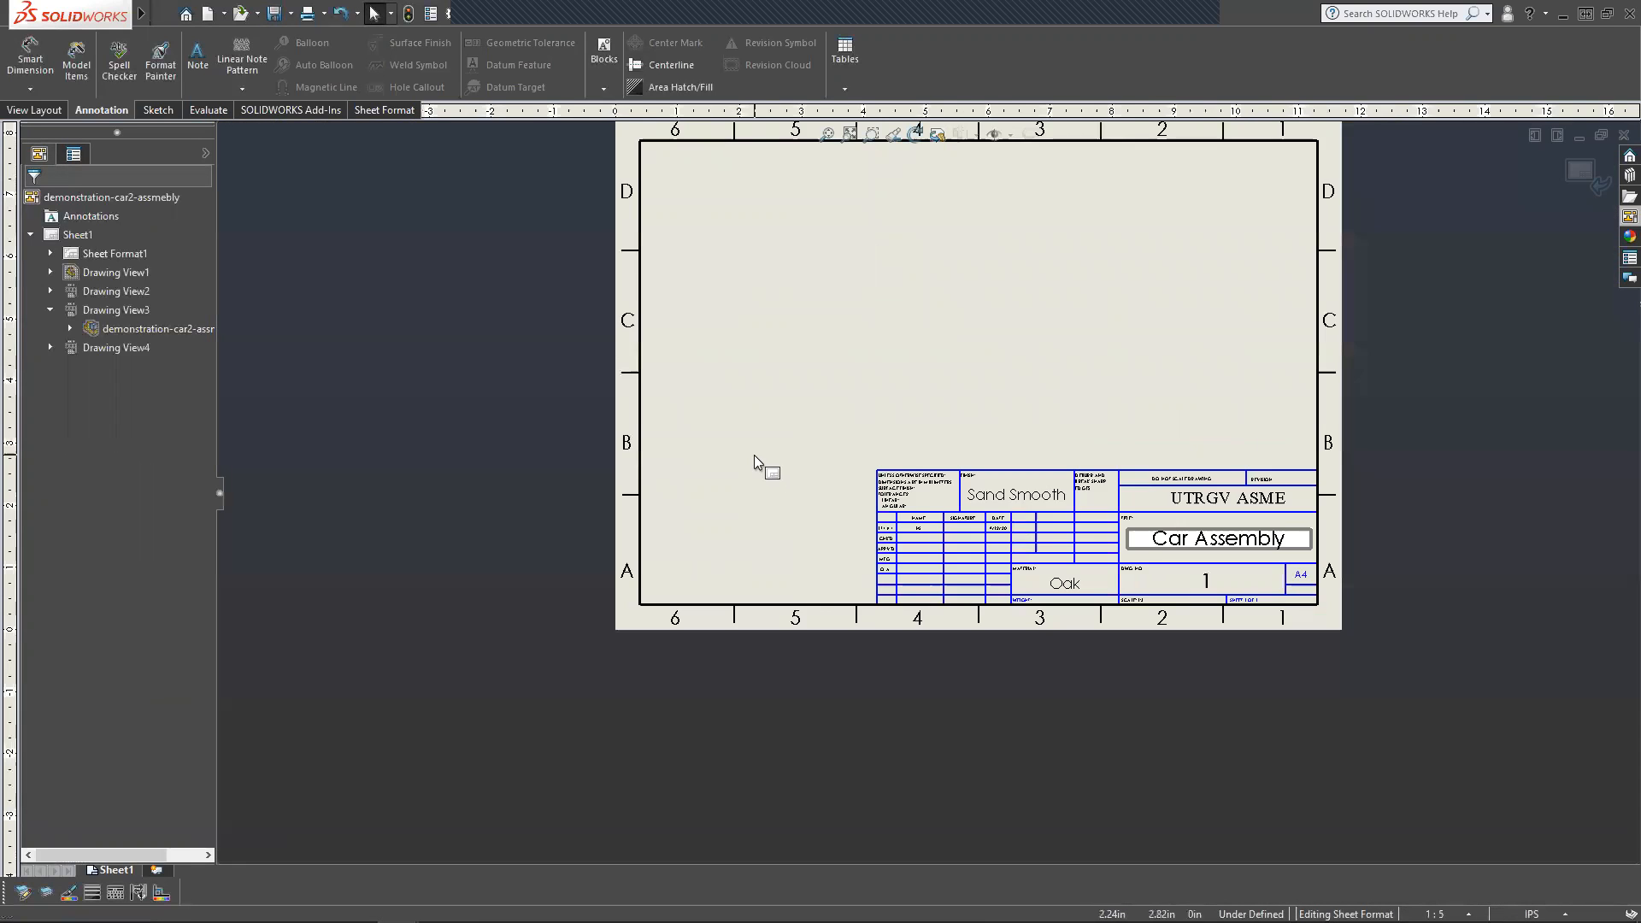
scroll(967, 461, down, 2)
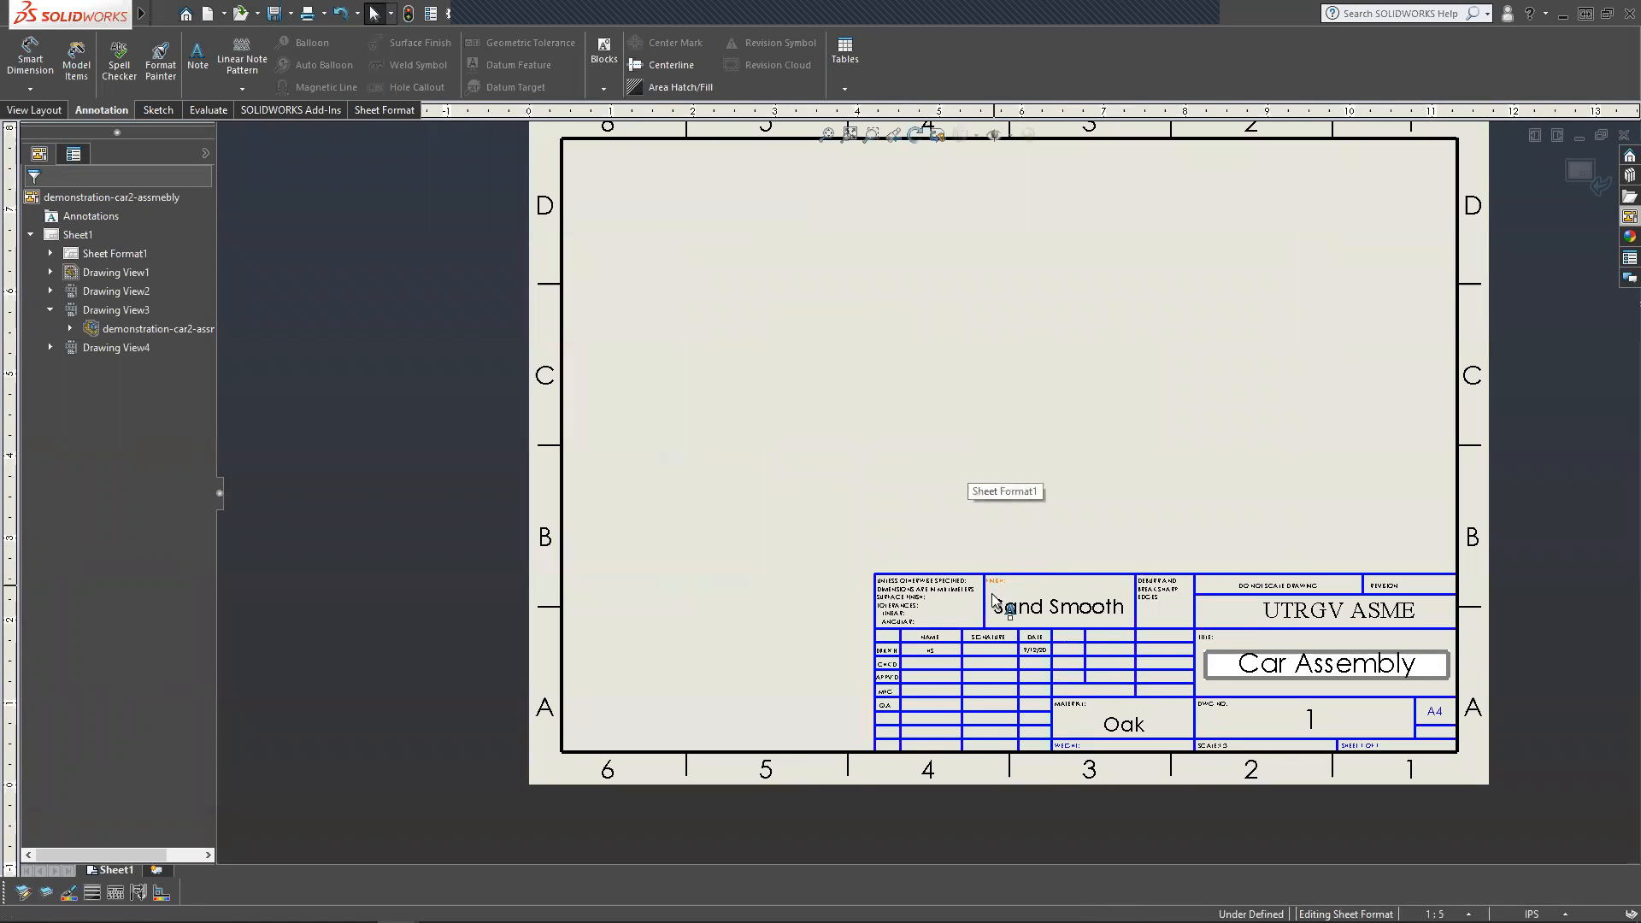
scroll(982, 487, down, 2)
scroll(905, 476, down, 2)
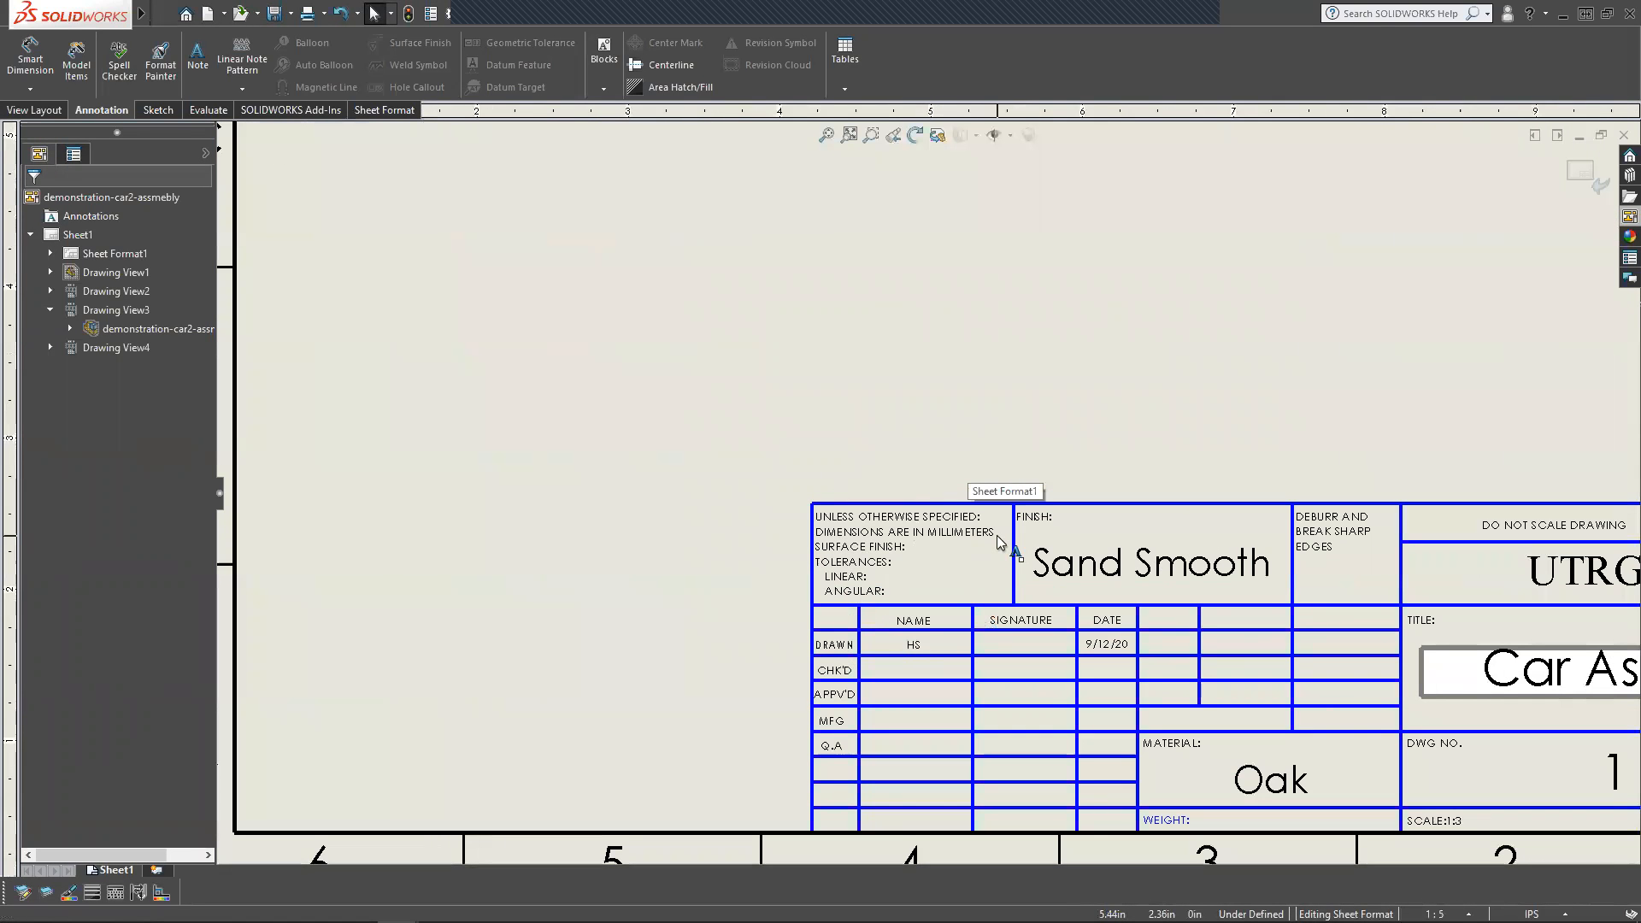
scroll(949, 558, down, 3)
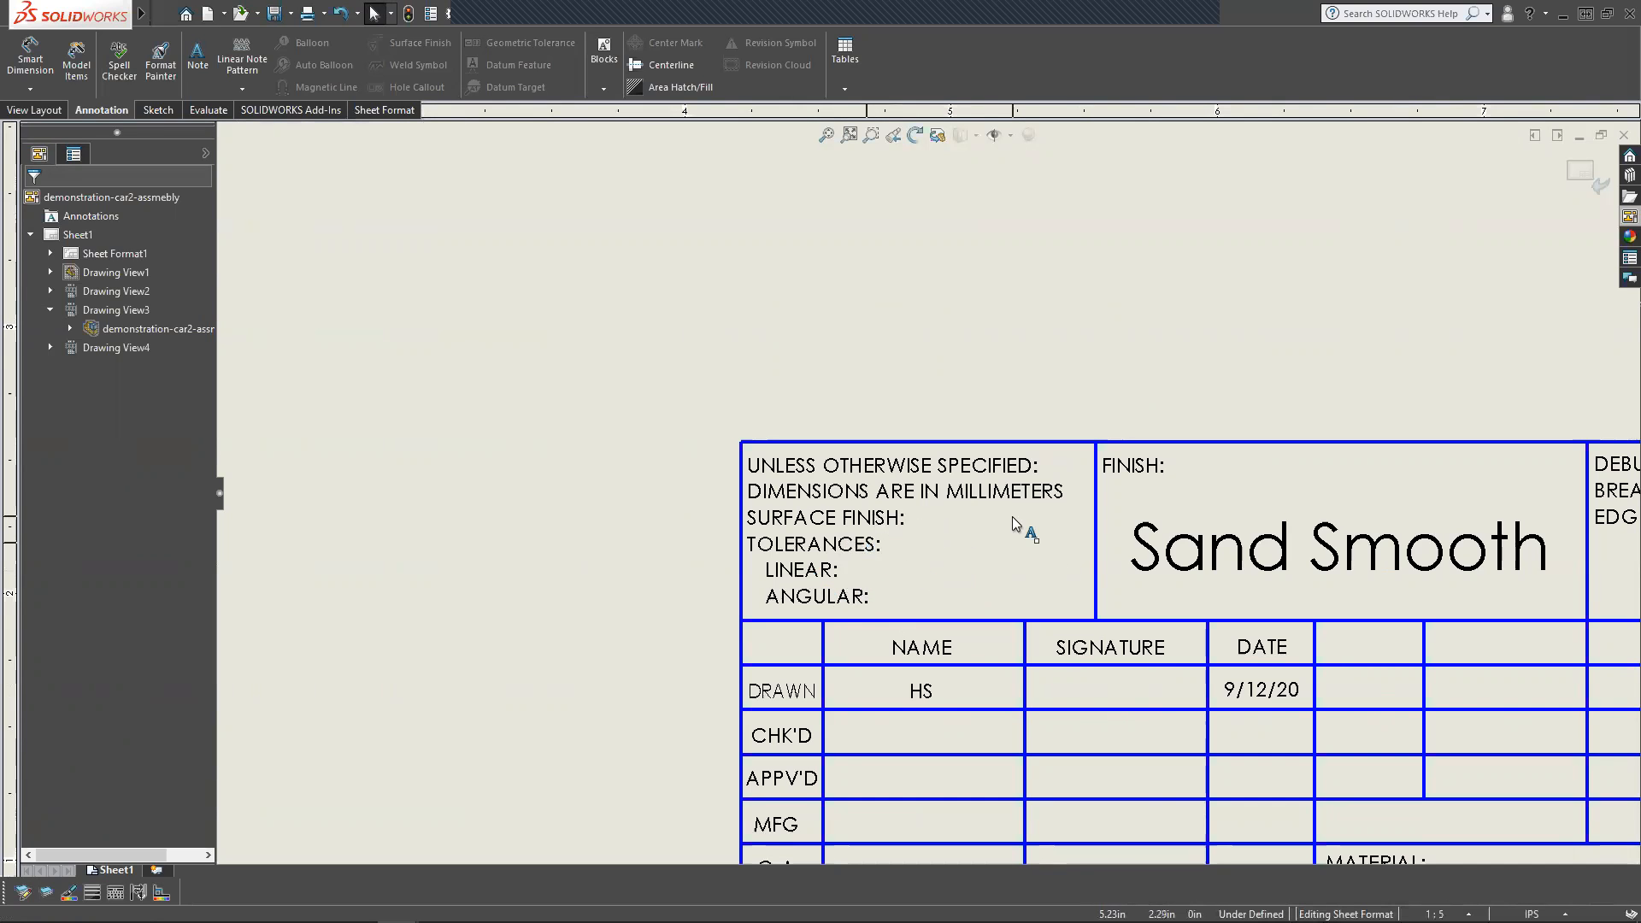
scroll(1443, 578, up, 3)
scroll(1000, 534, down, 2)
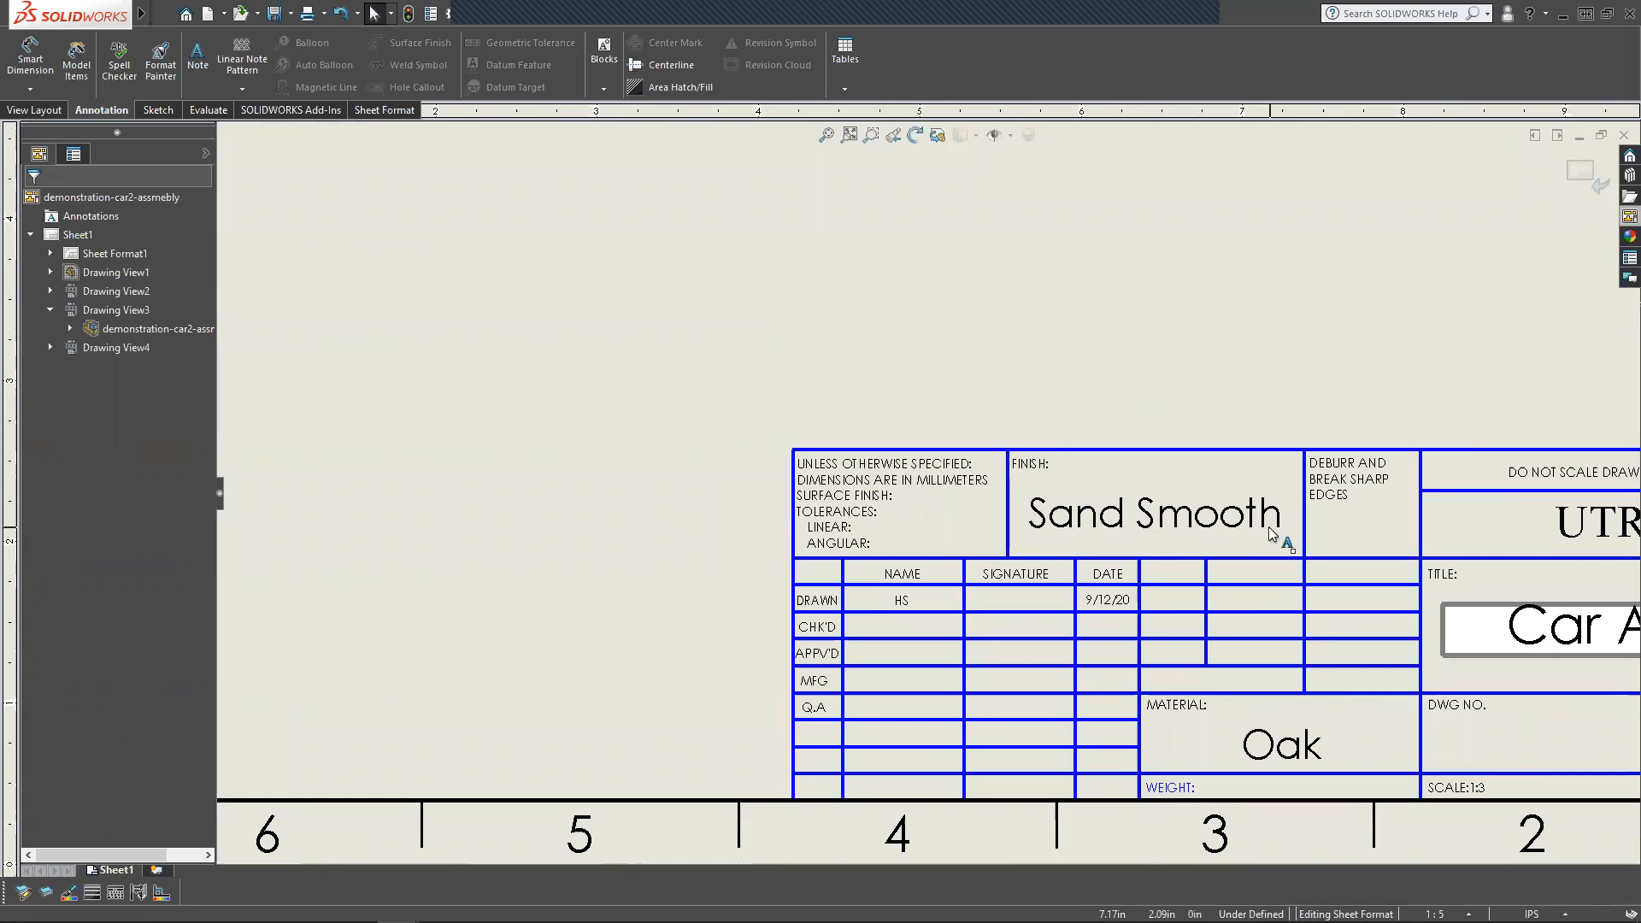
scroll(1064, 631, up, 3)
scroll(1145, 501, down, 2)
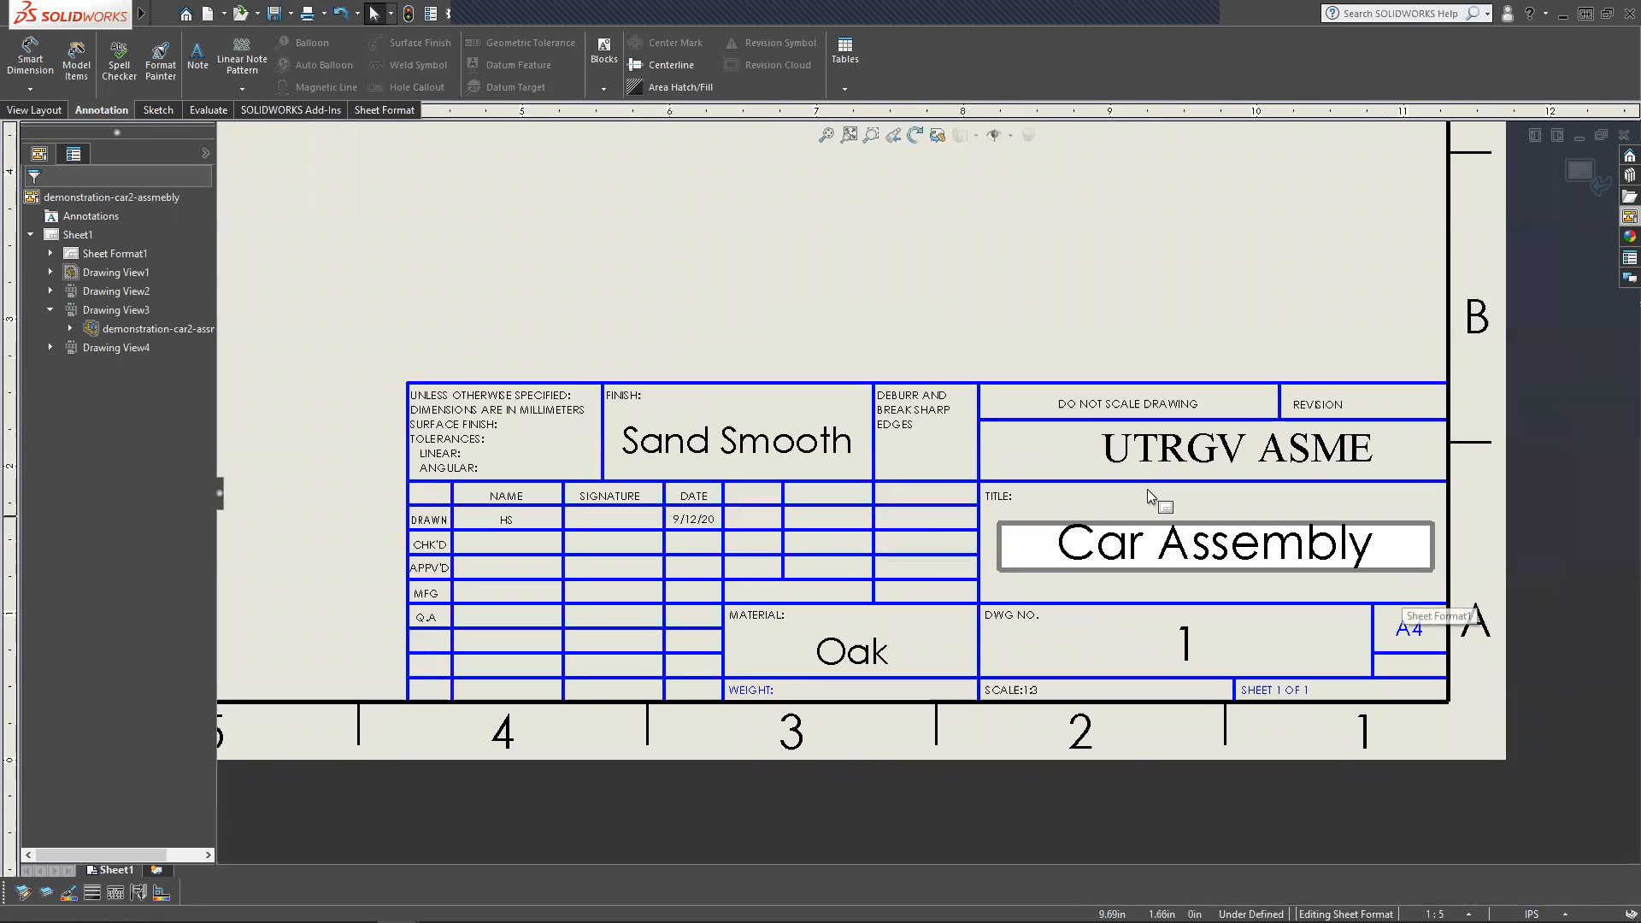
Try the letter B in the title block's REVISION cell, and clear it again.
scroll(1368, 403, down, 2)
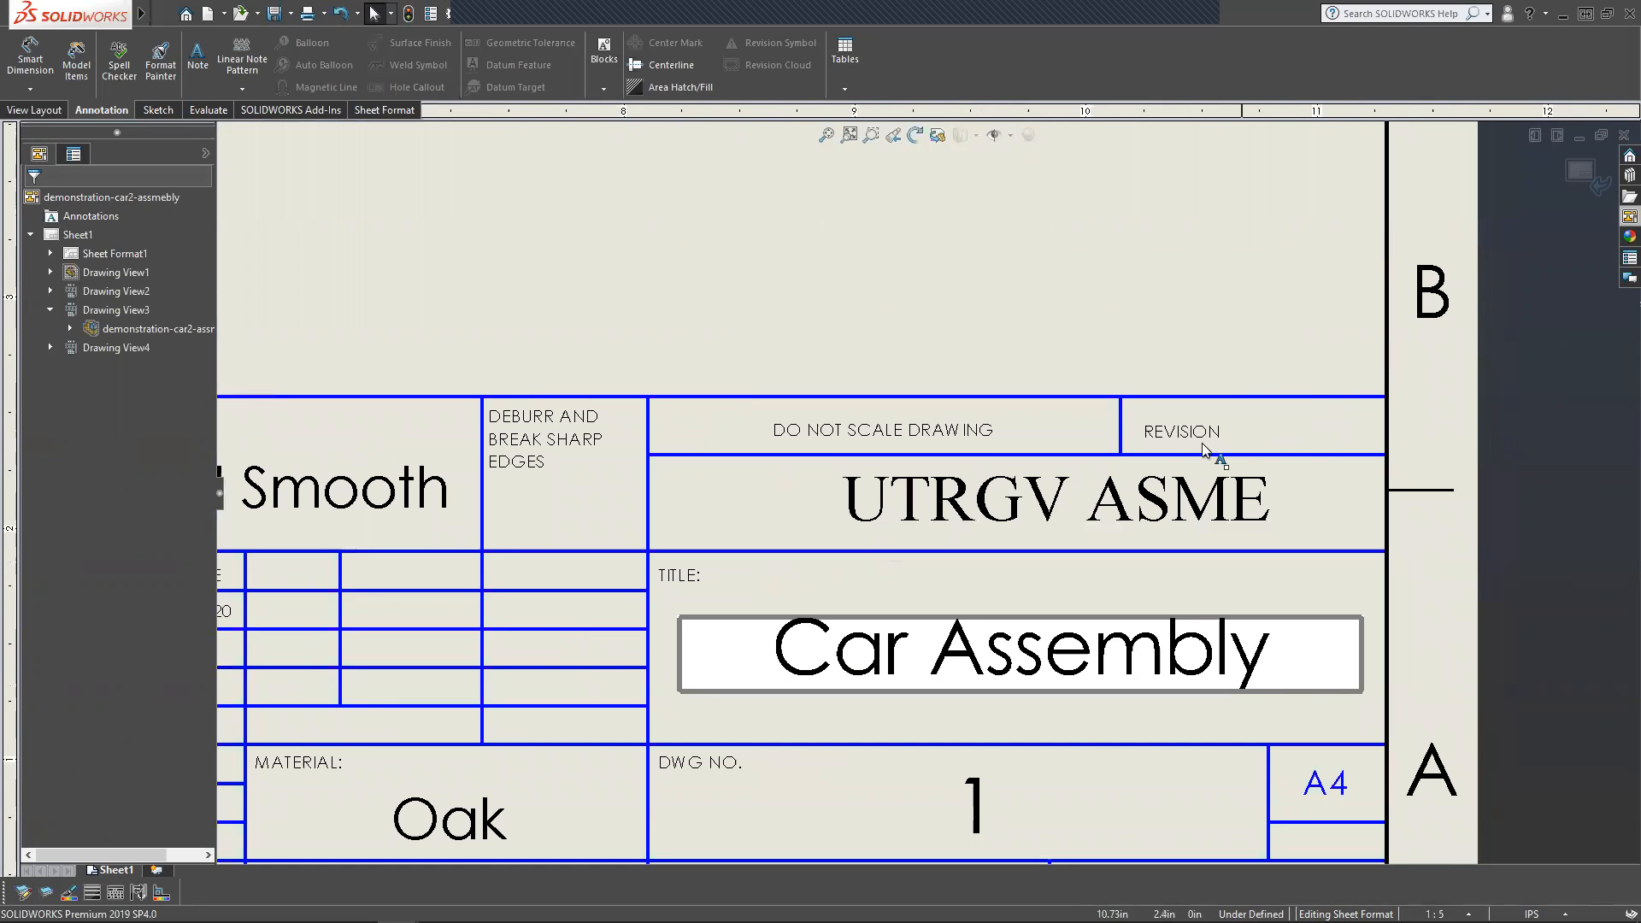
click(1332, 429)
double_click(1331, 429)
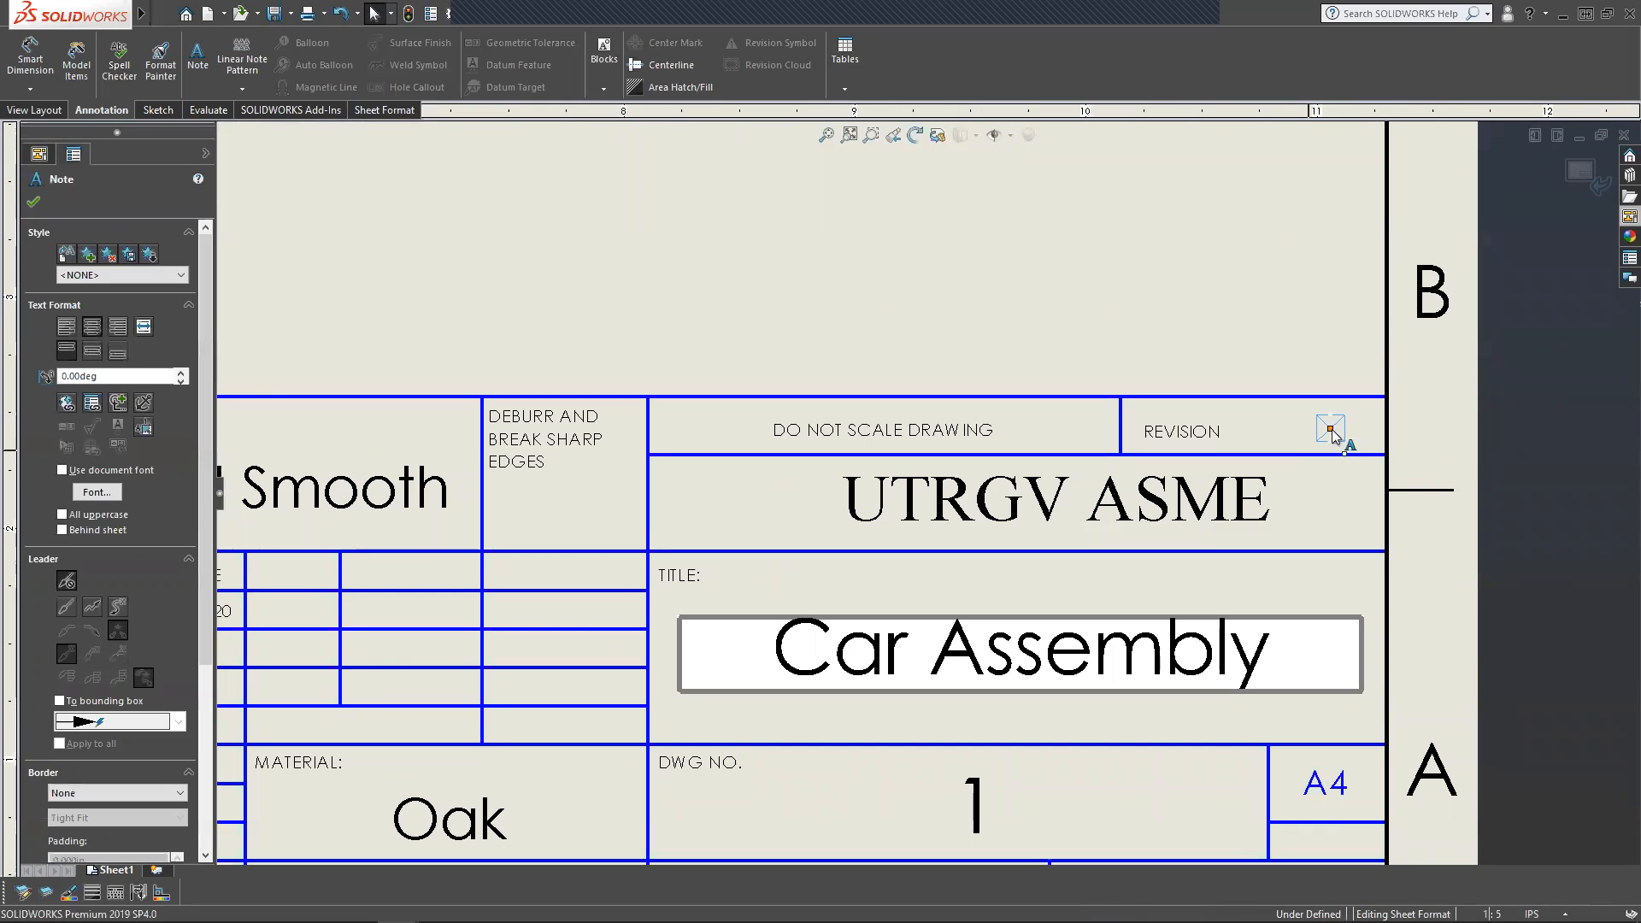
text(B)
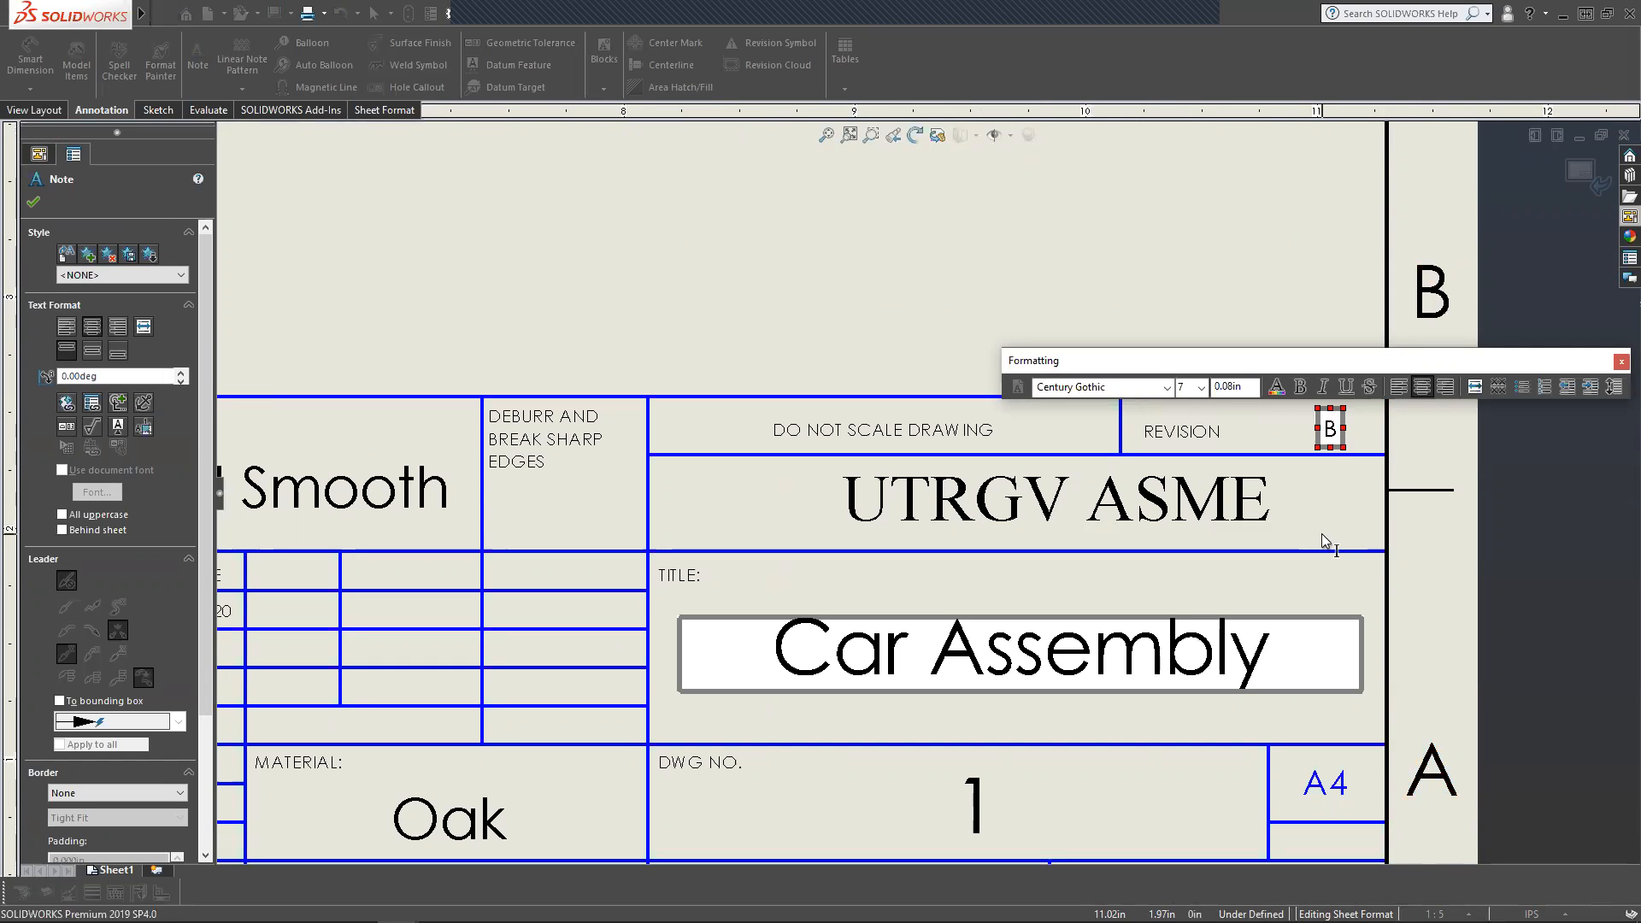
key(BackSpace)
click(1407, 460)
click(1167, 336)
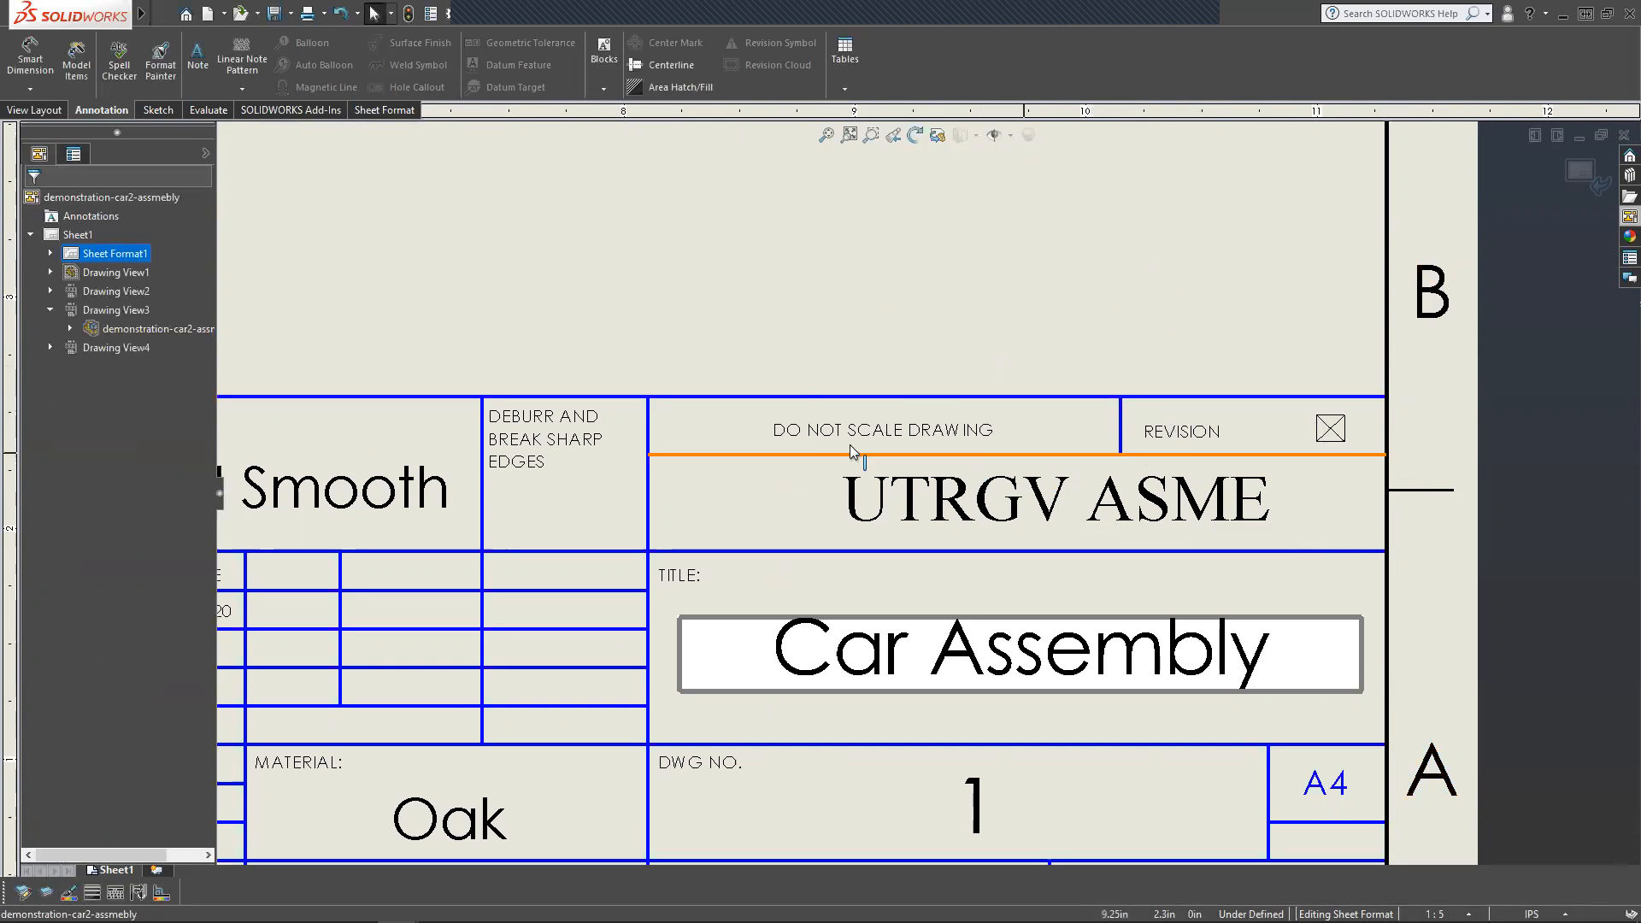
Check the title block's remaining cells and exit sheet format editing to return to the drawing sheet.
scroll(927, 494, up, 5)
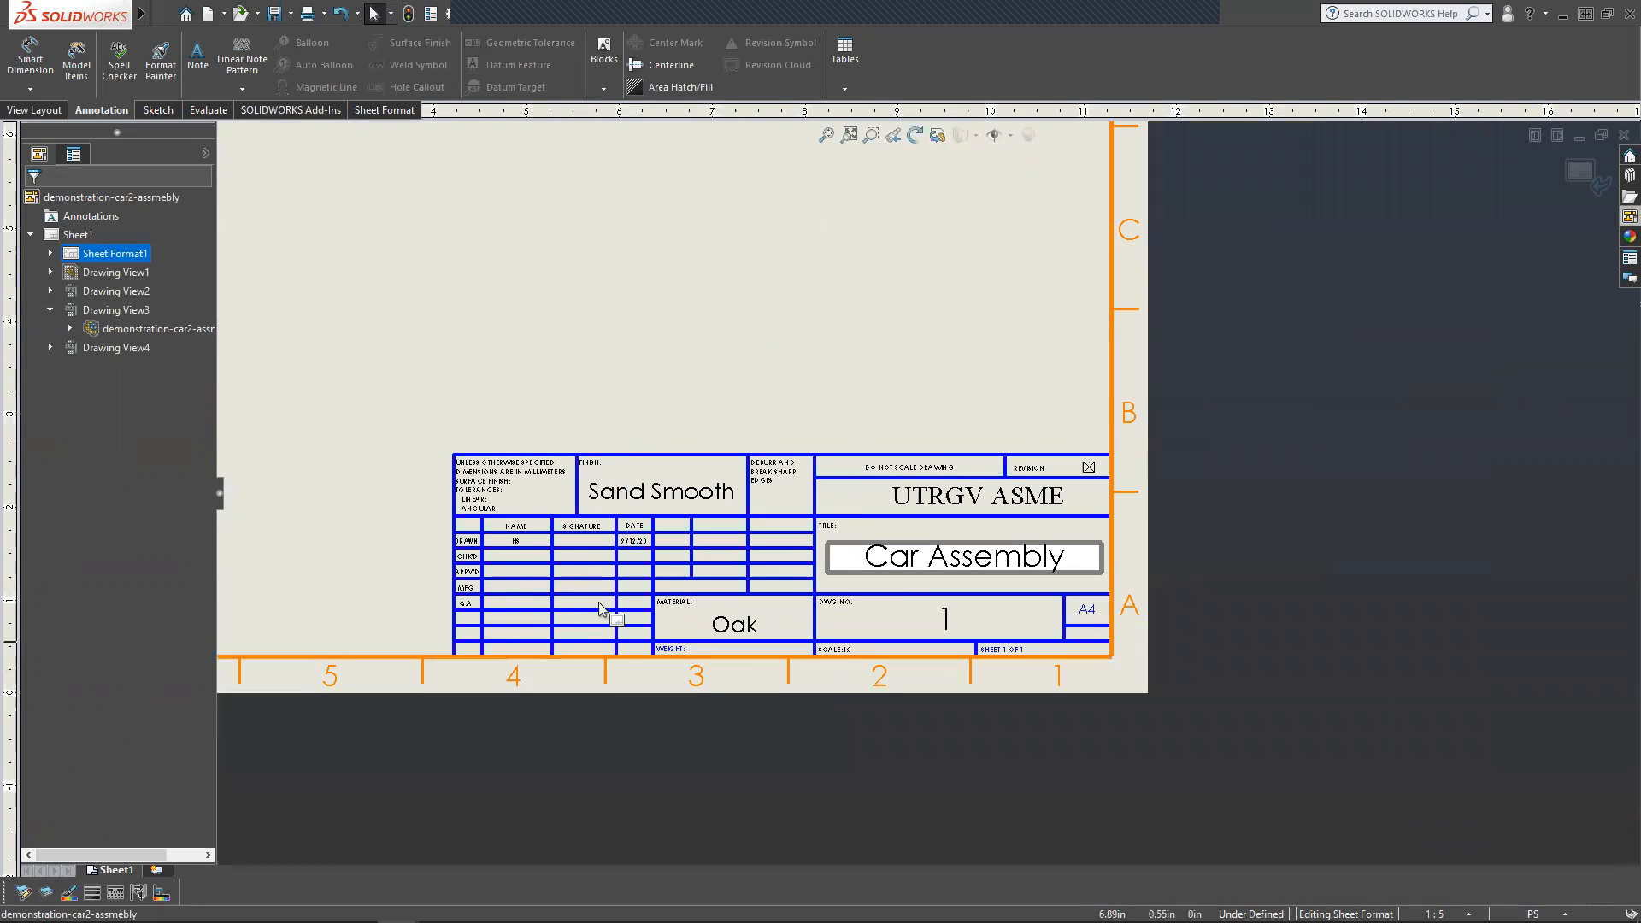
scroll(709, 650, down, 3)
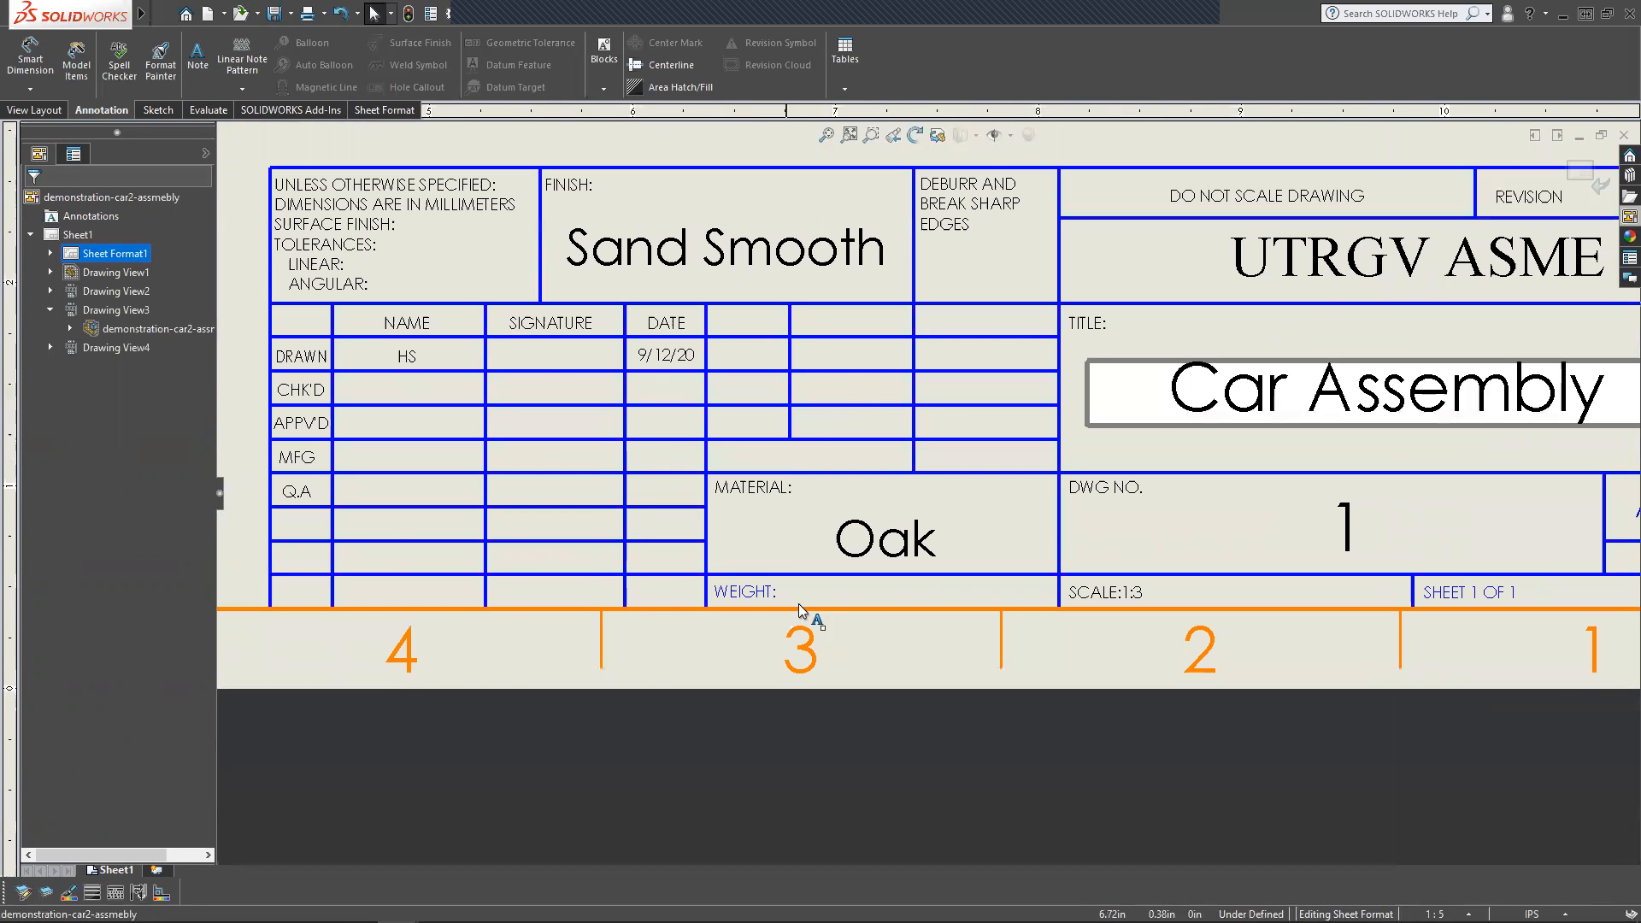
scroll(610, 386, up, 3)
scroll(718, 316, down, 2)
scroll(718, 316, up, 3)
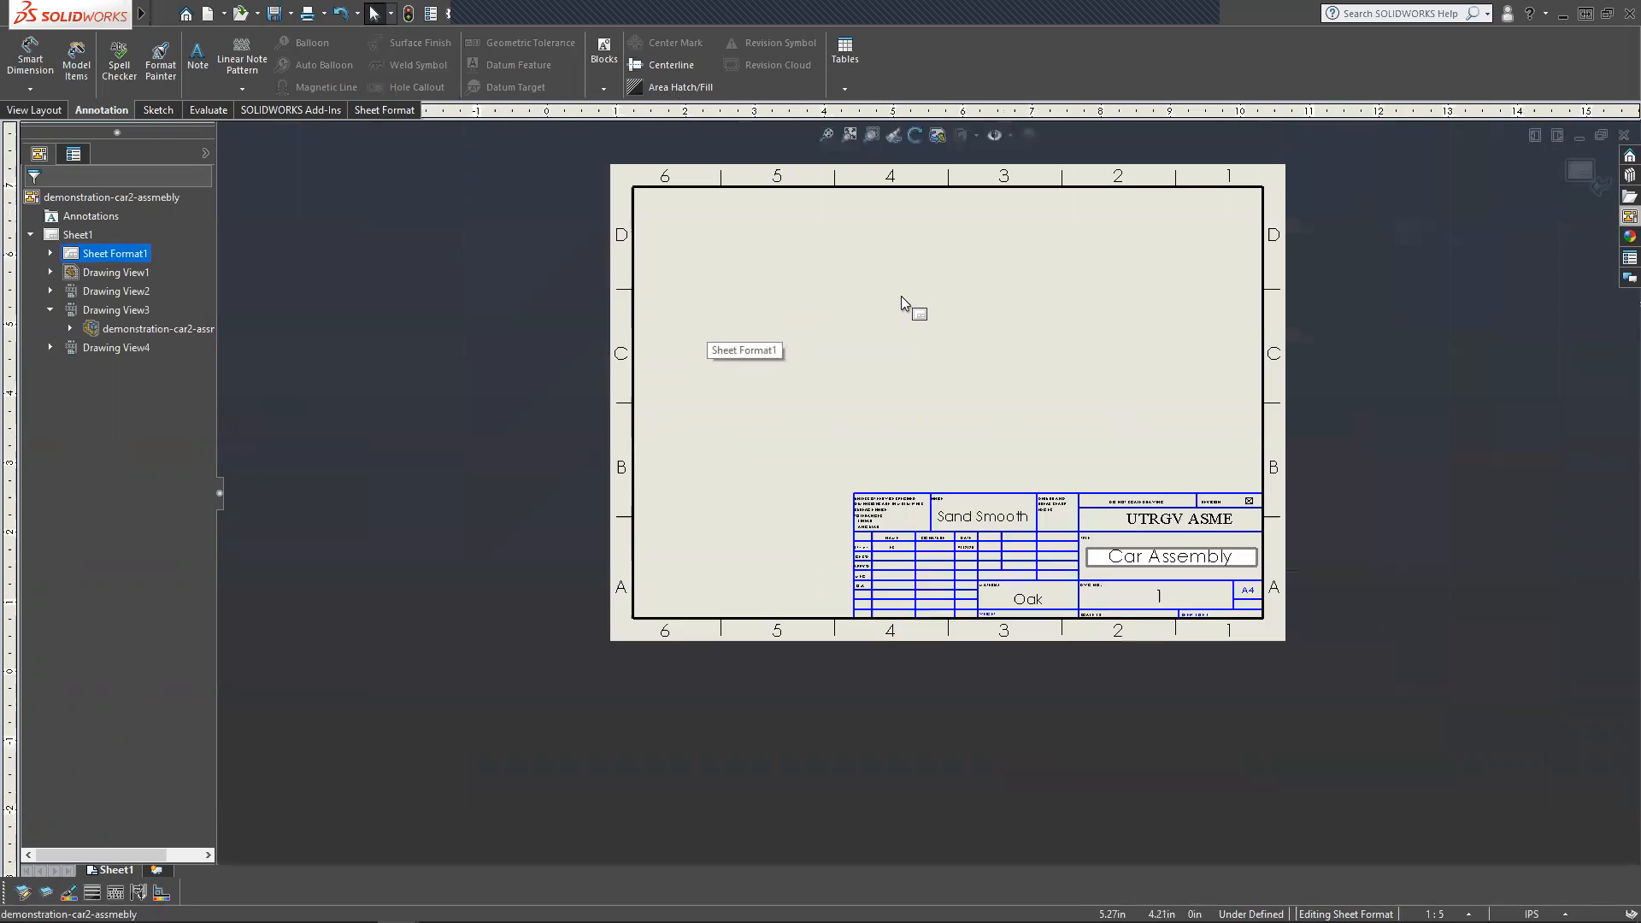
scroll(900, 296, down, 2)
click(1581, 183)
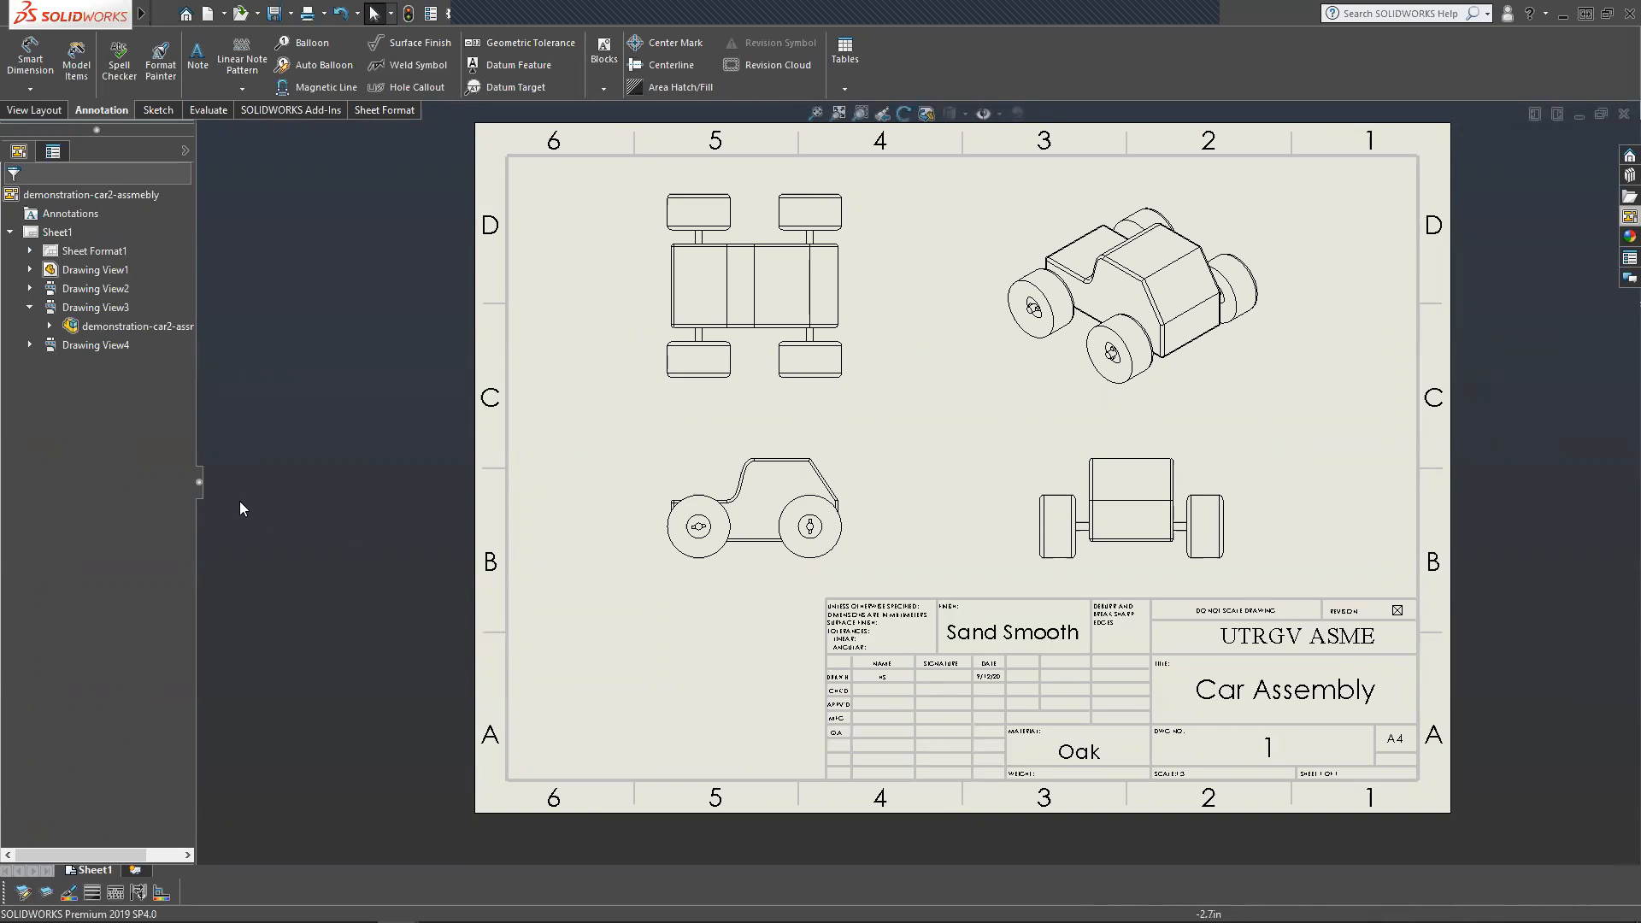
Collapse Sheet1 in the drawing tree and rename the sheet as Assembly.
click(8, 232)
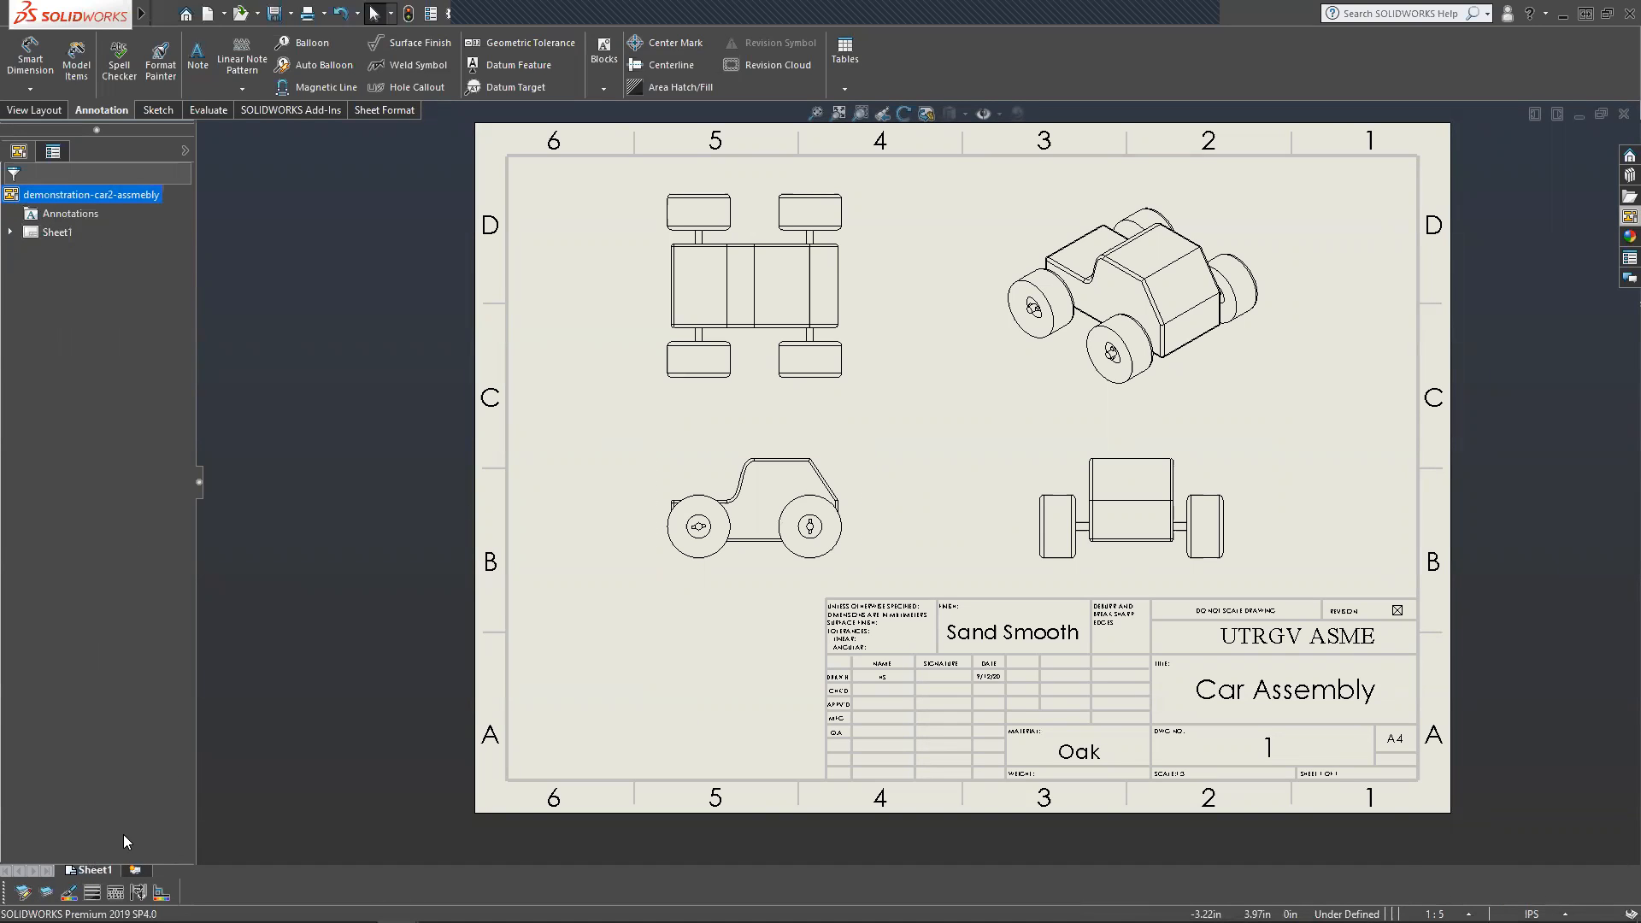
right_click(100, 872)
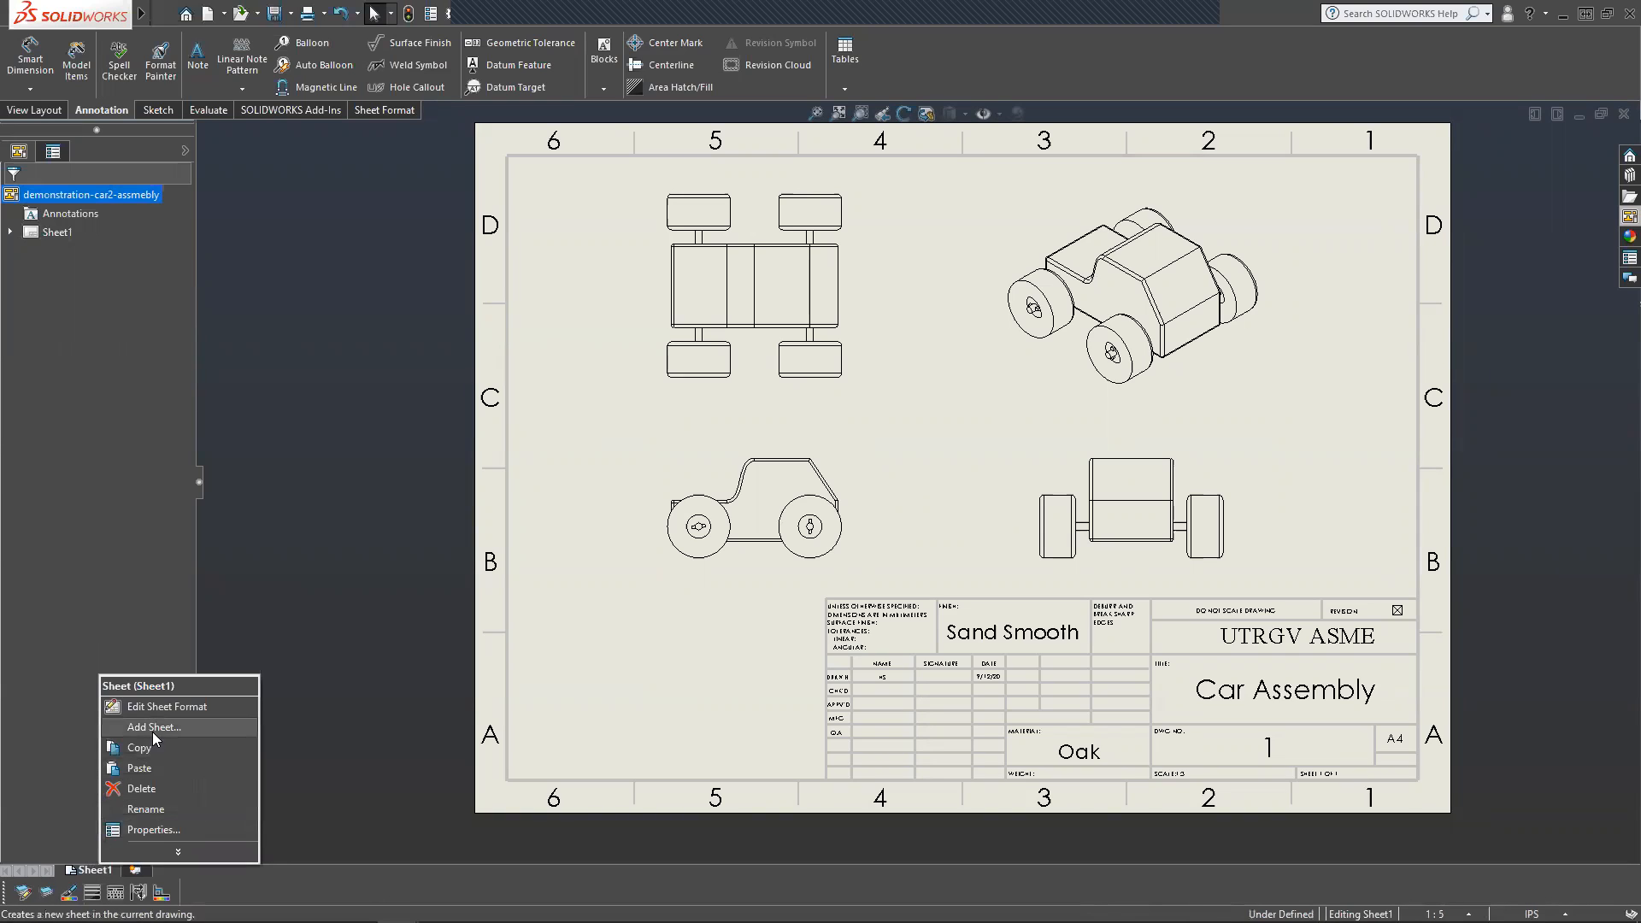
click(408, 772)
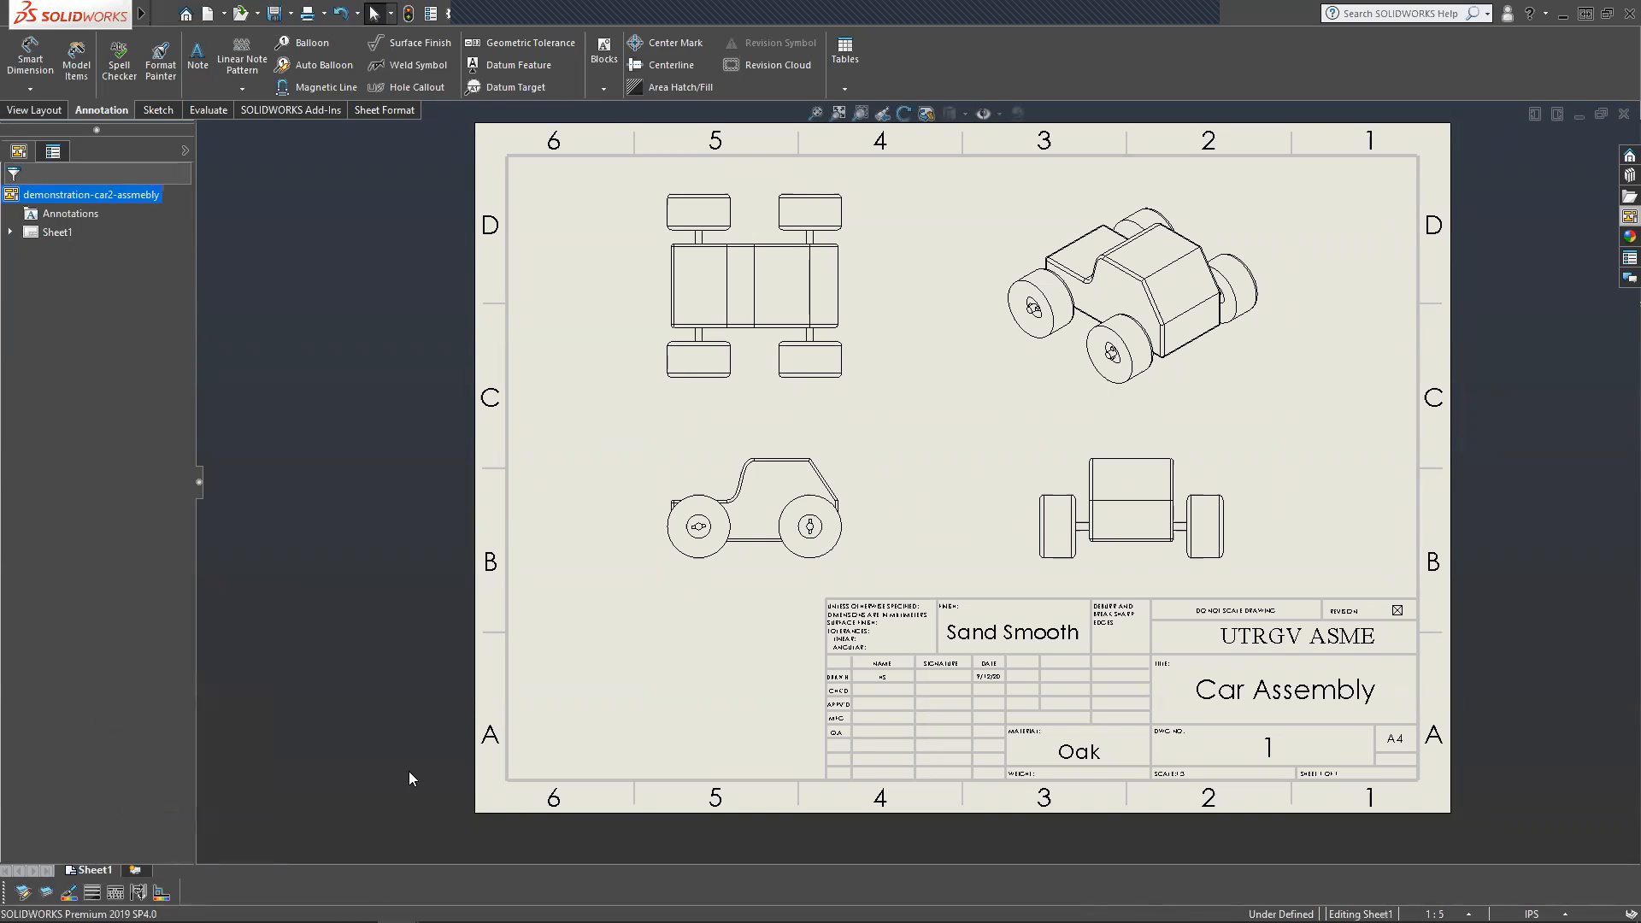
right_click(85, 872)
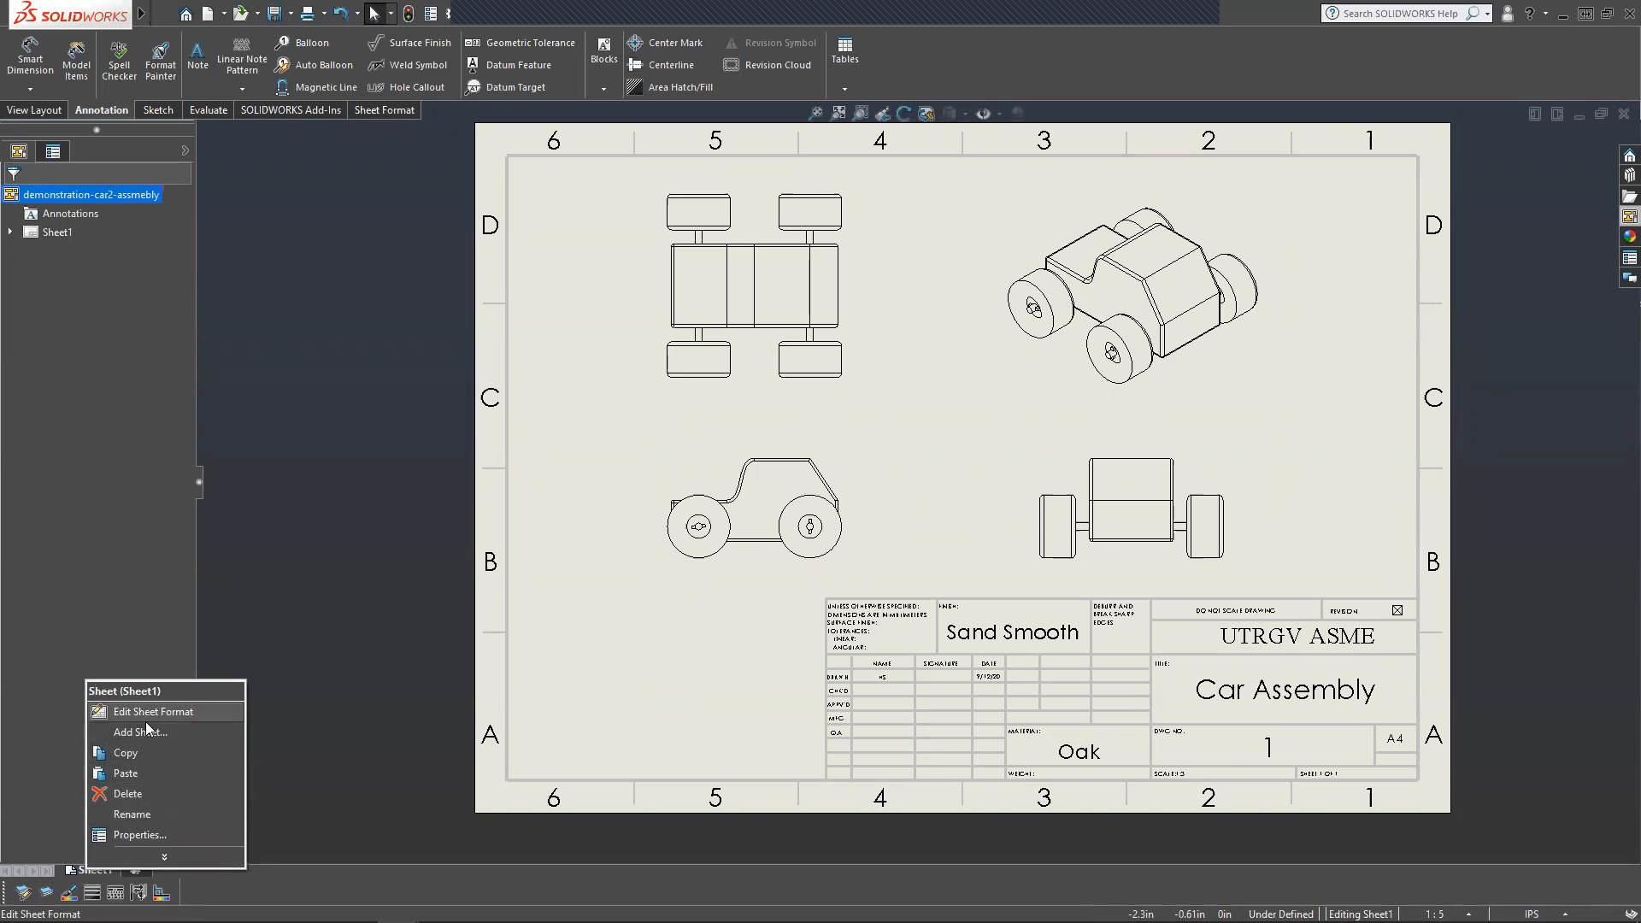
click(128, 814)
text(Ass)
key(Return)
text(embly)
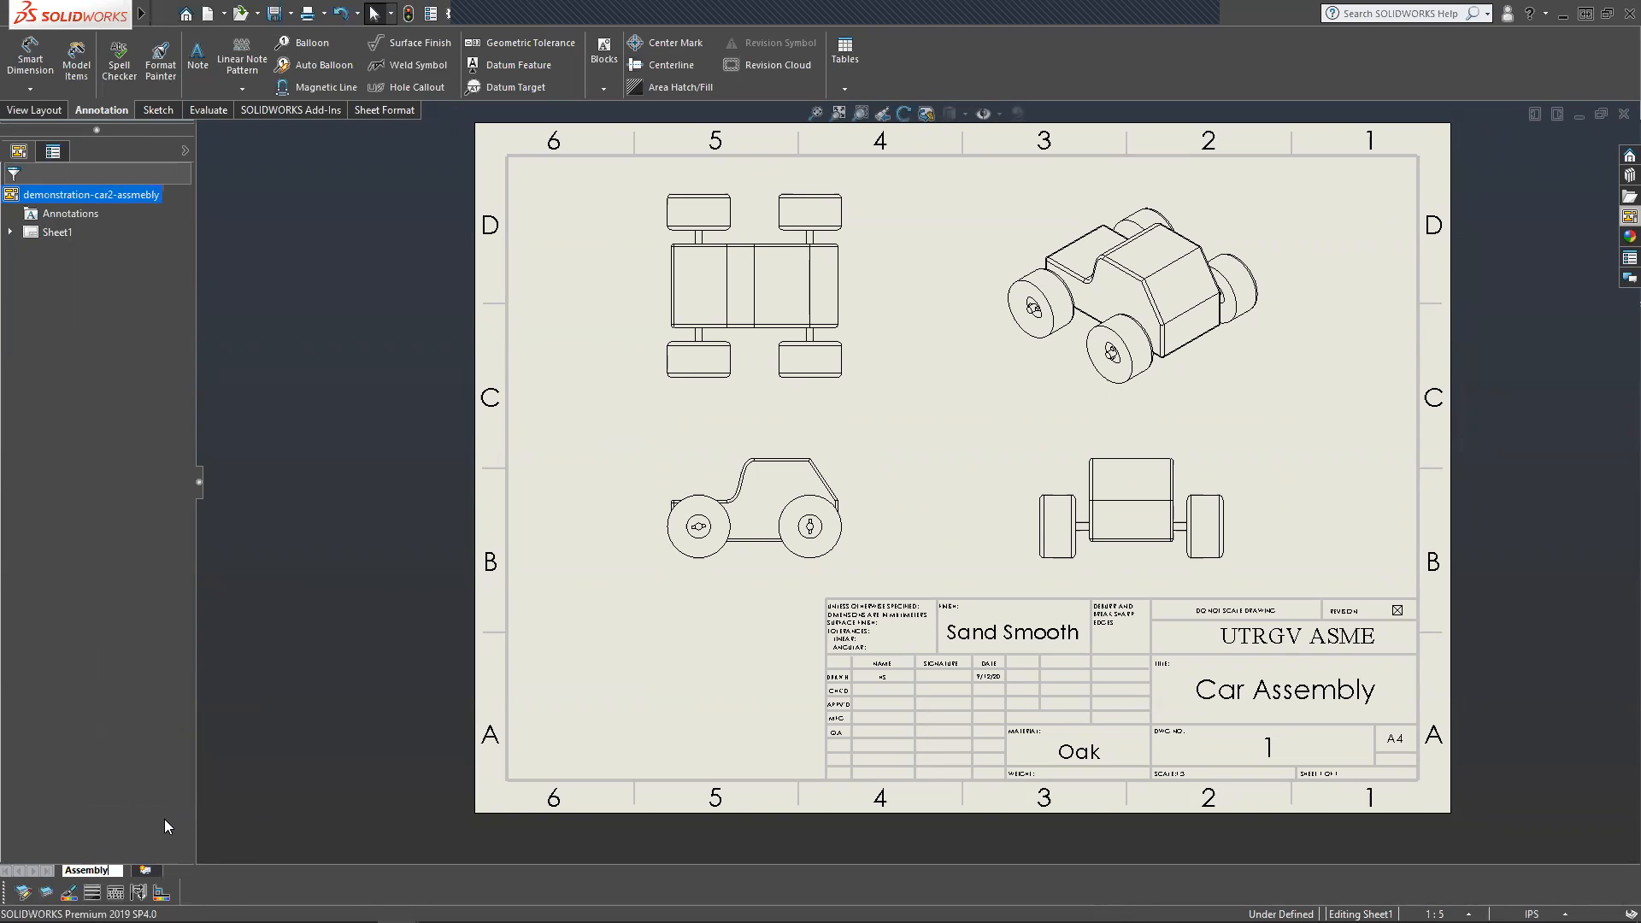
key(Return)
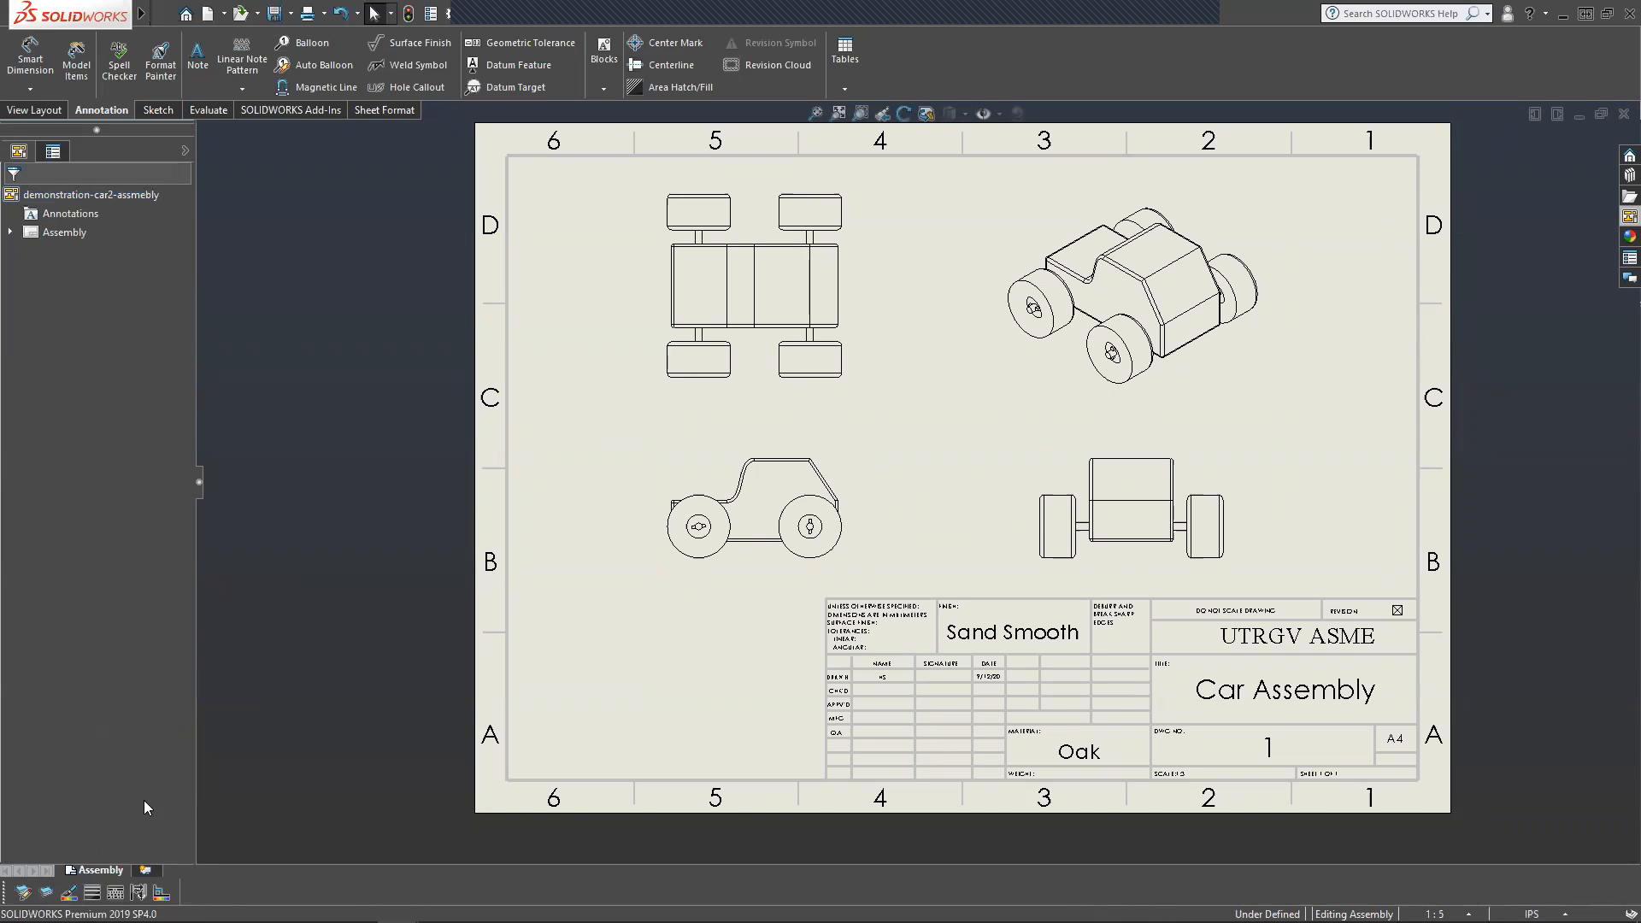
right_click(51, 236)
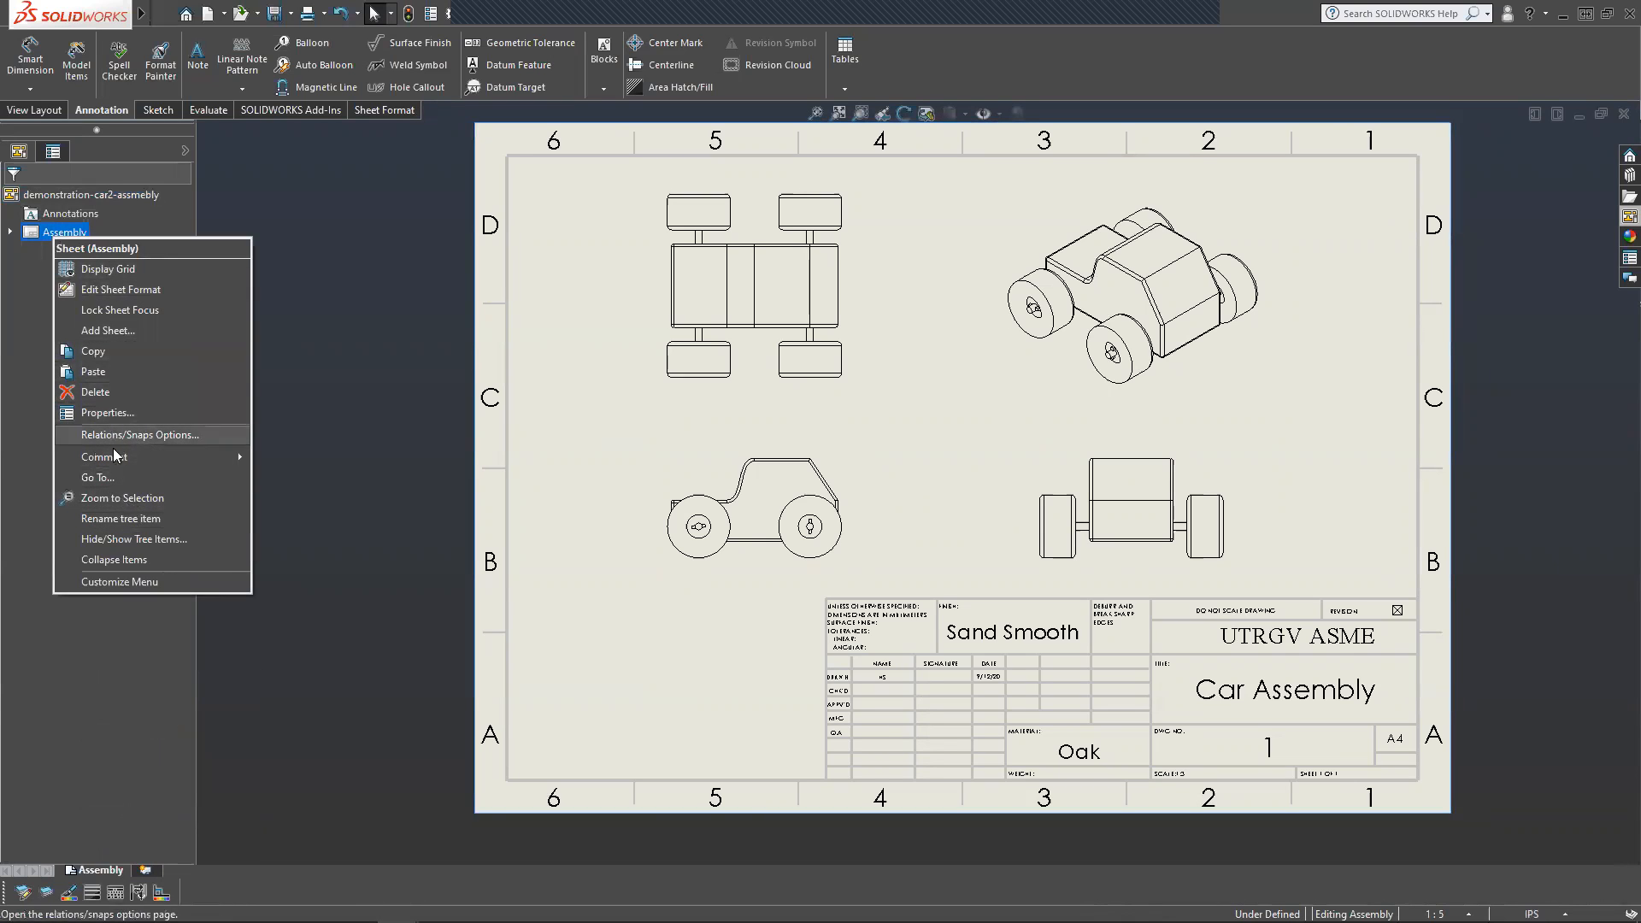
click(118, 519)
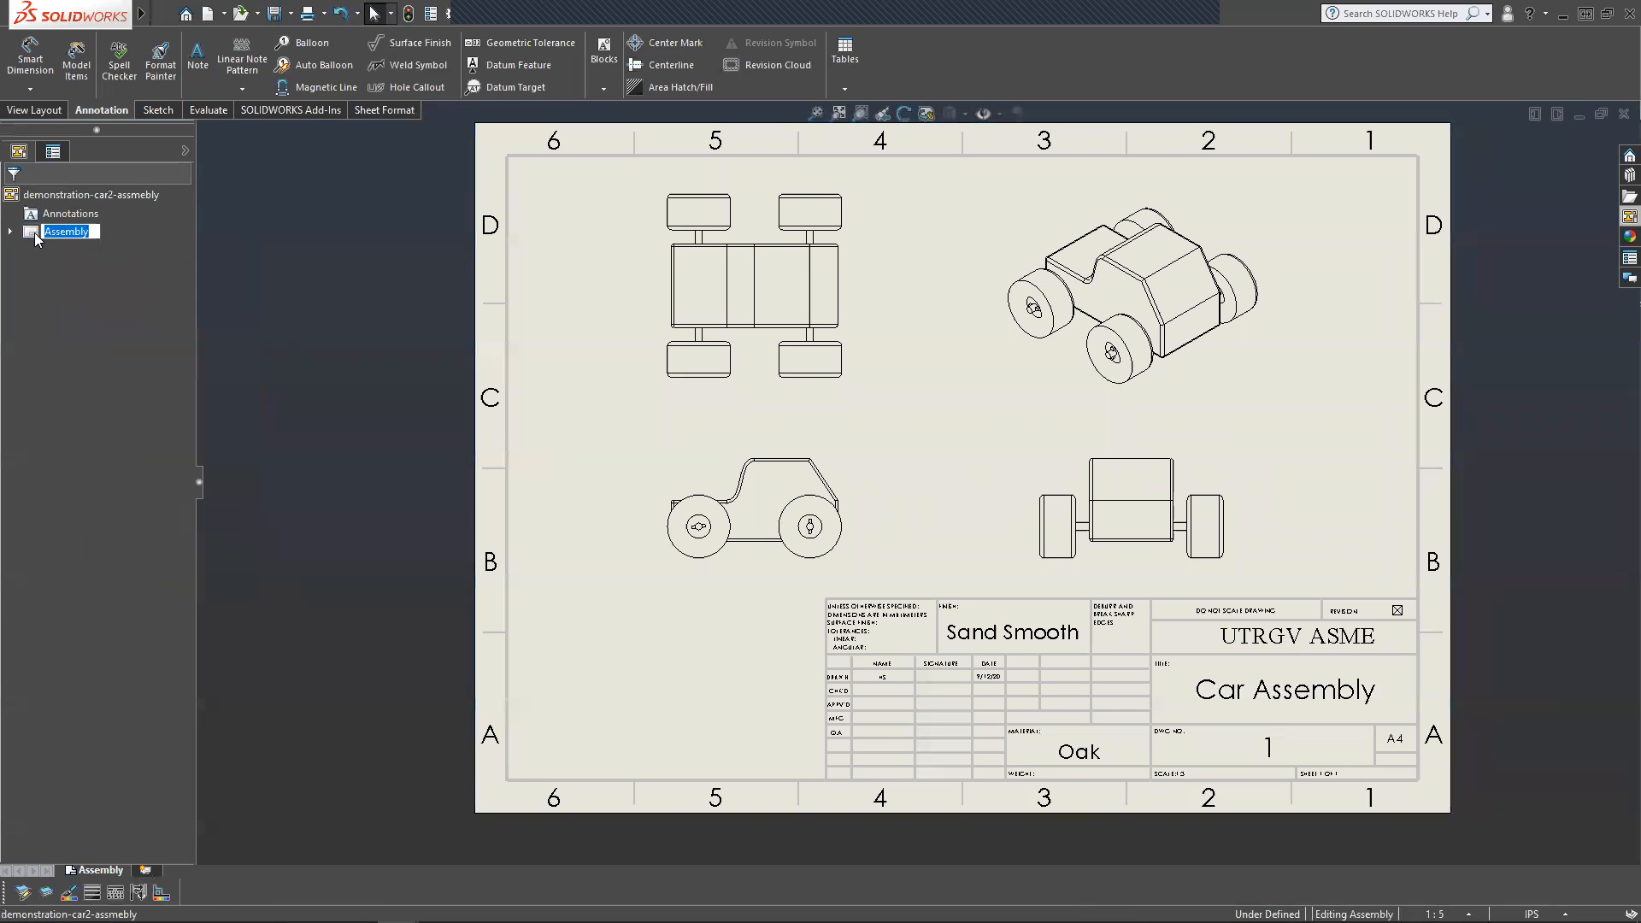
key(Return)
right_click(31, 232)
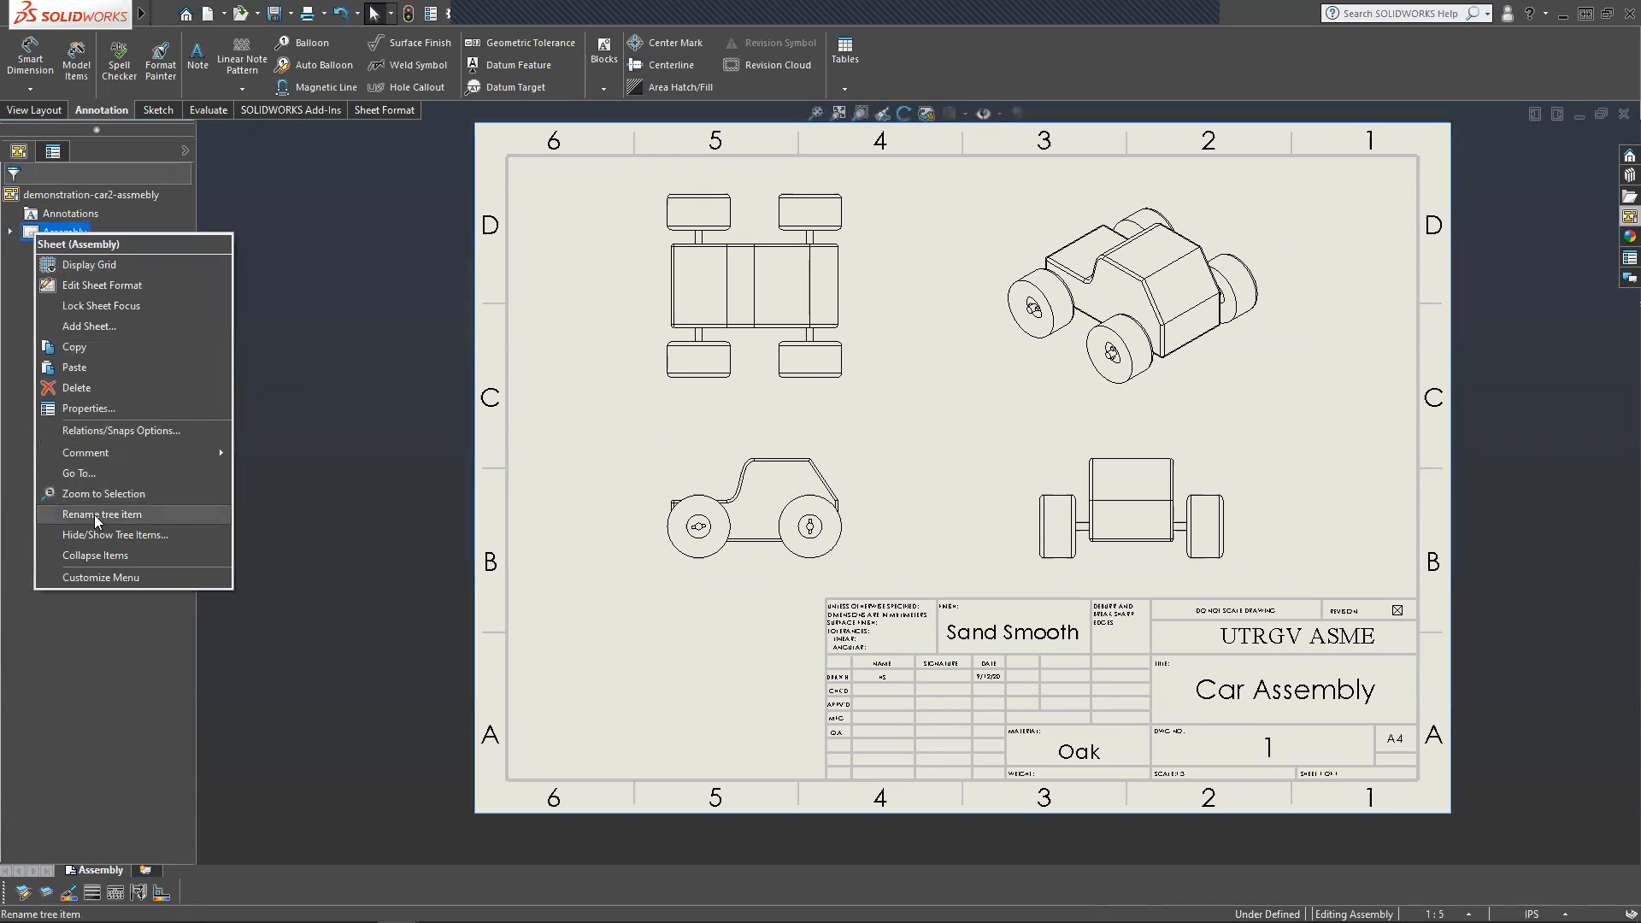
click(159, 704)
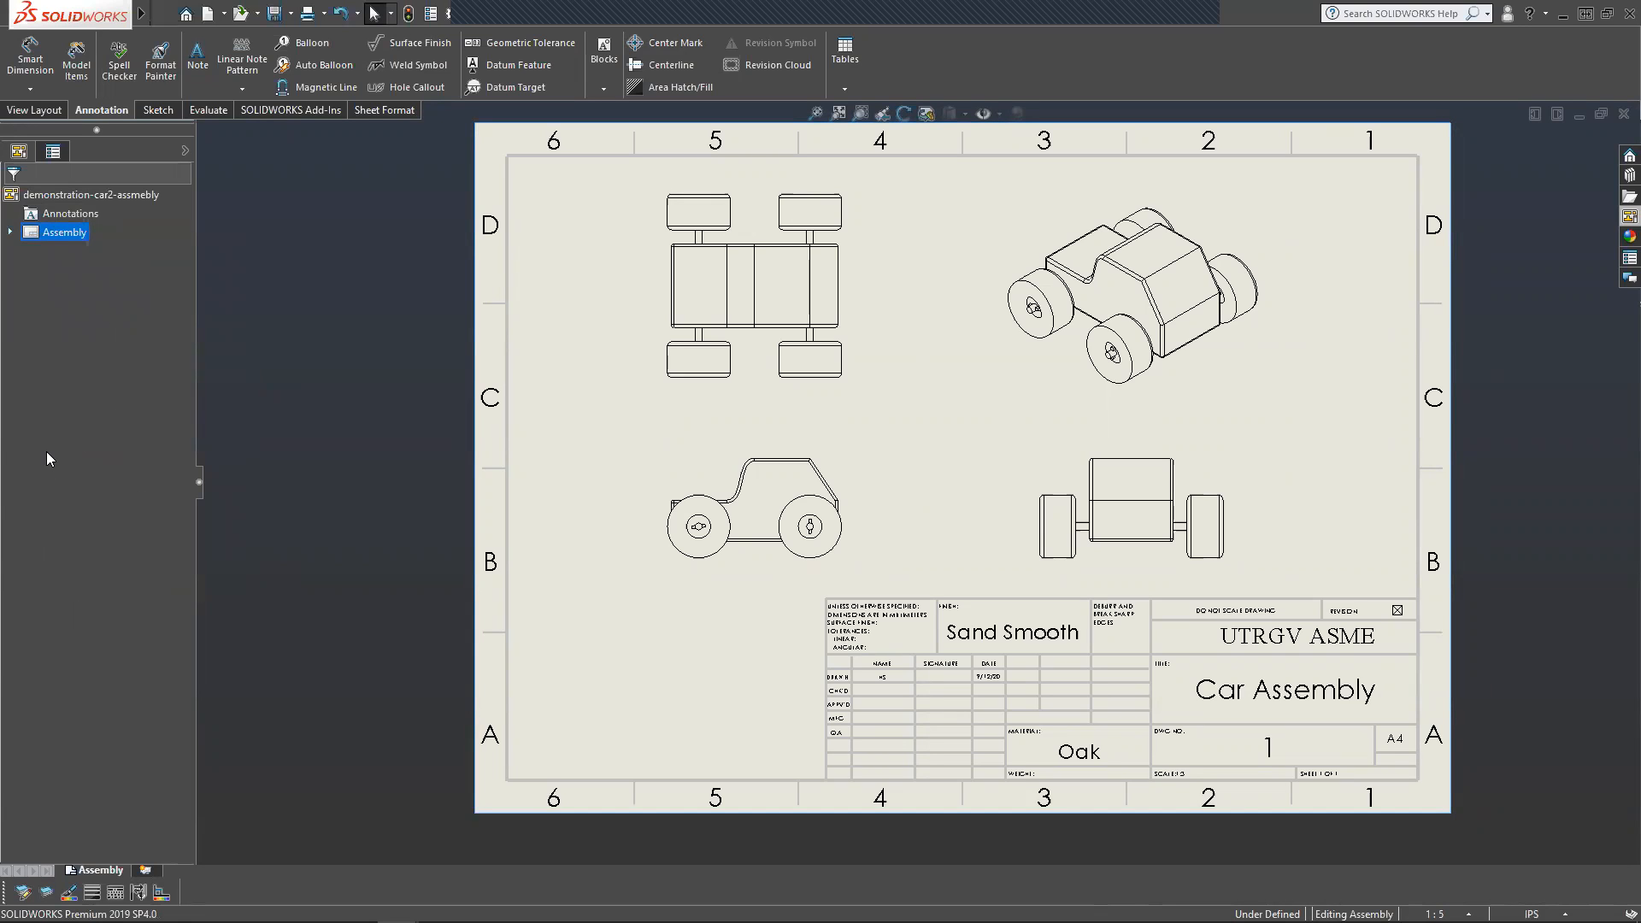
right_click(220, 386)
click(130, 341)
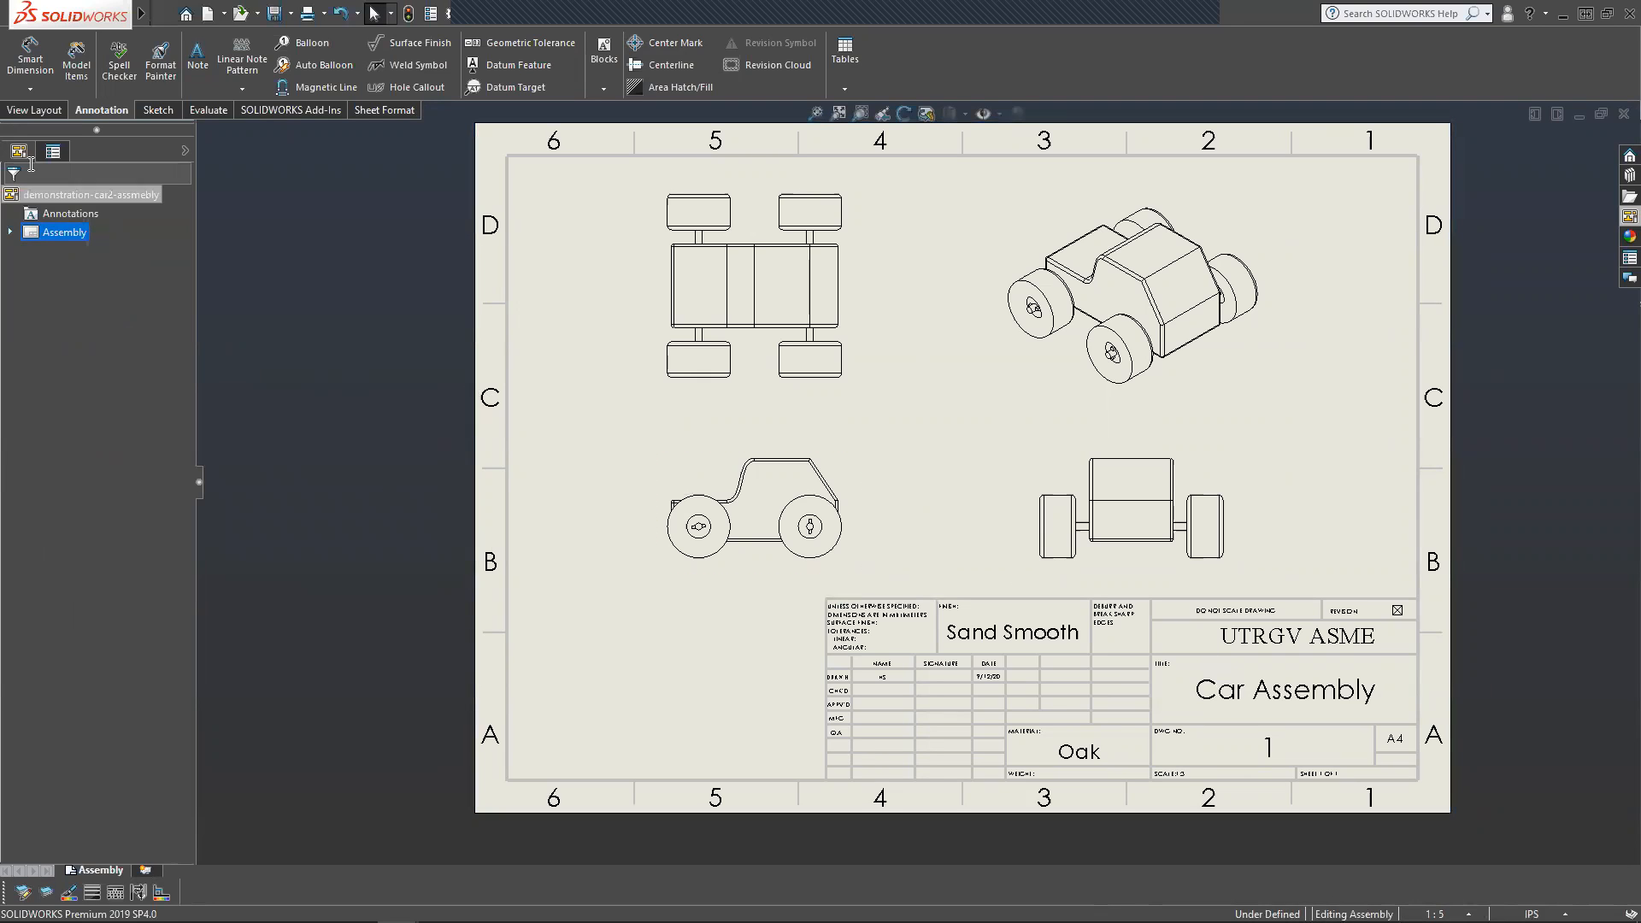
click(34, 110)
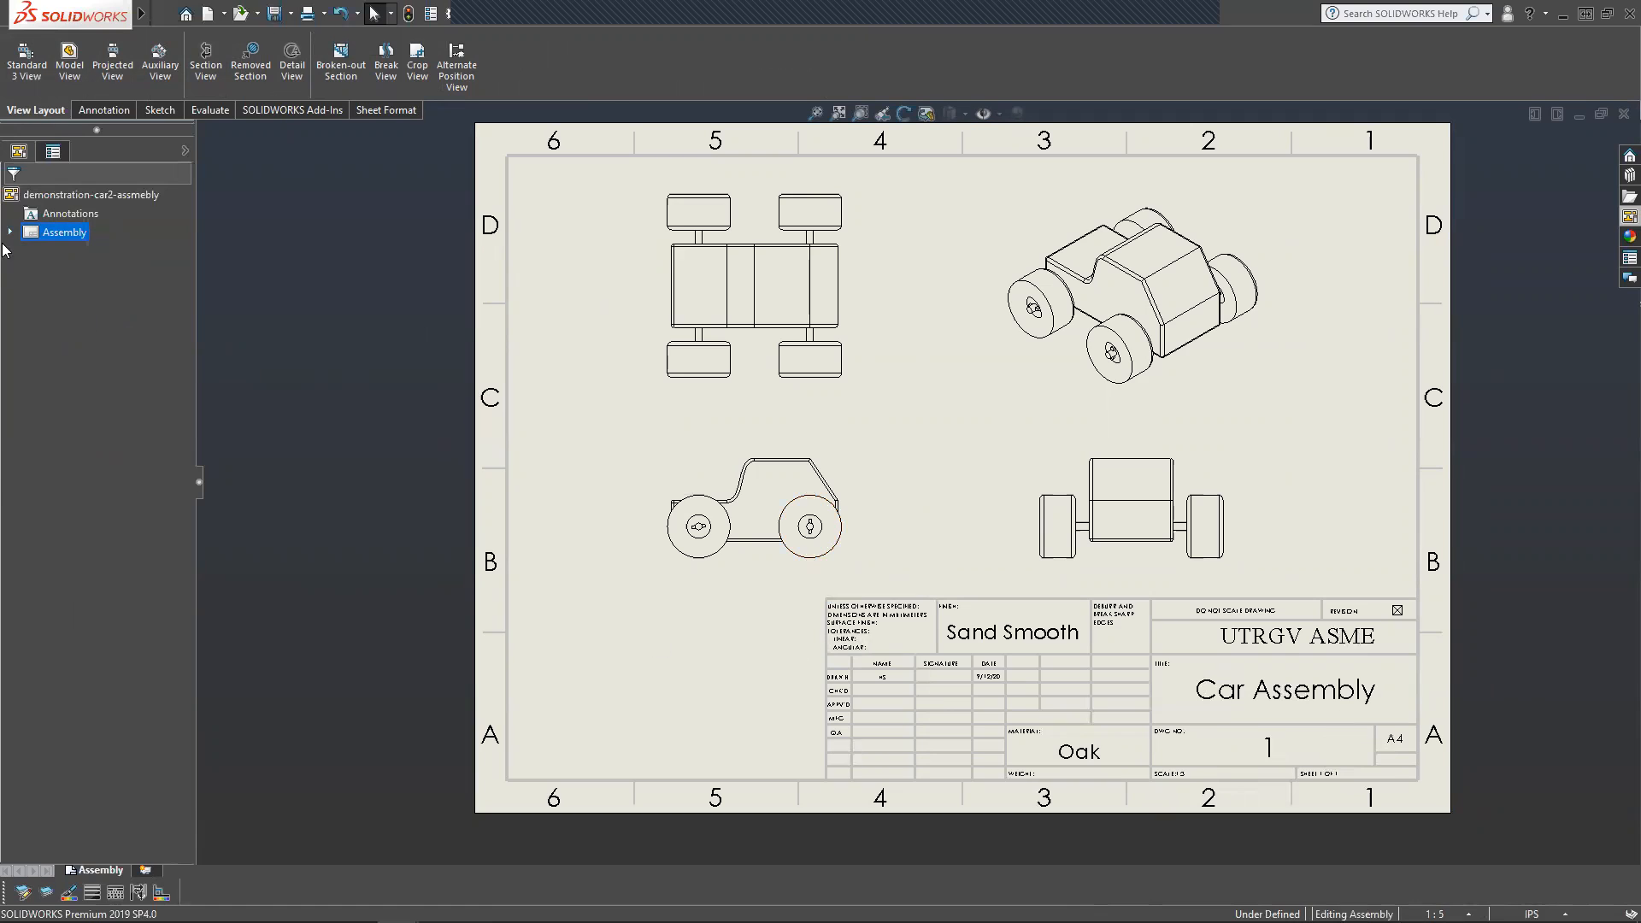
Copy the Assembly sheet and paste the duplicate with the Move to end option.
right_click(44, 234)
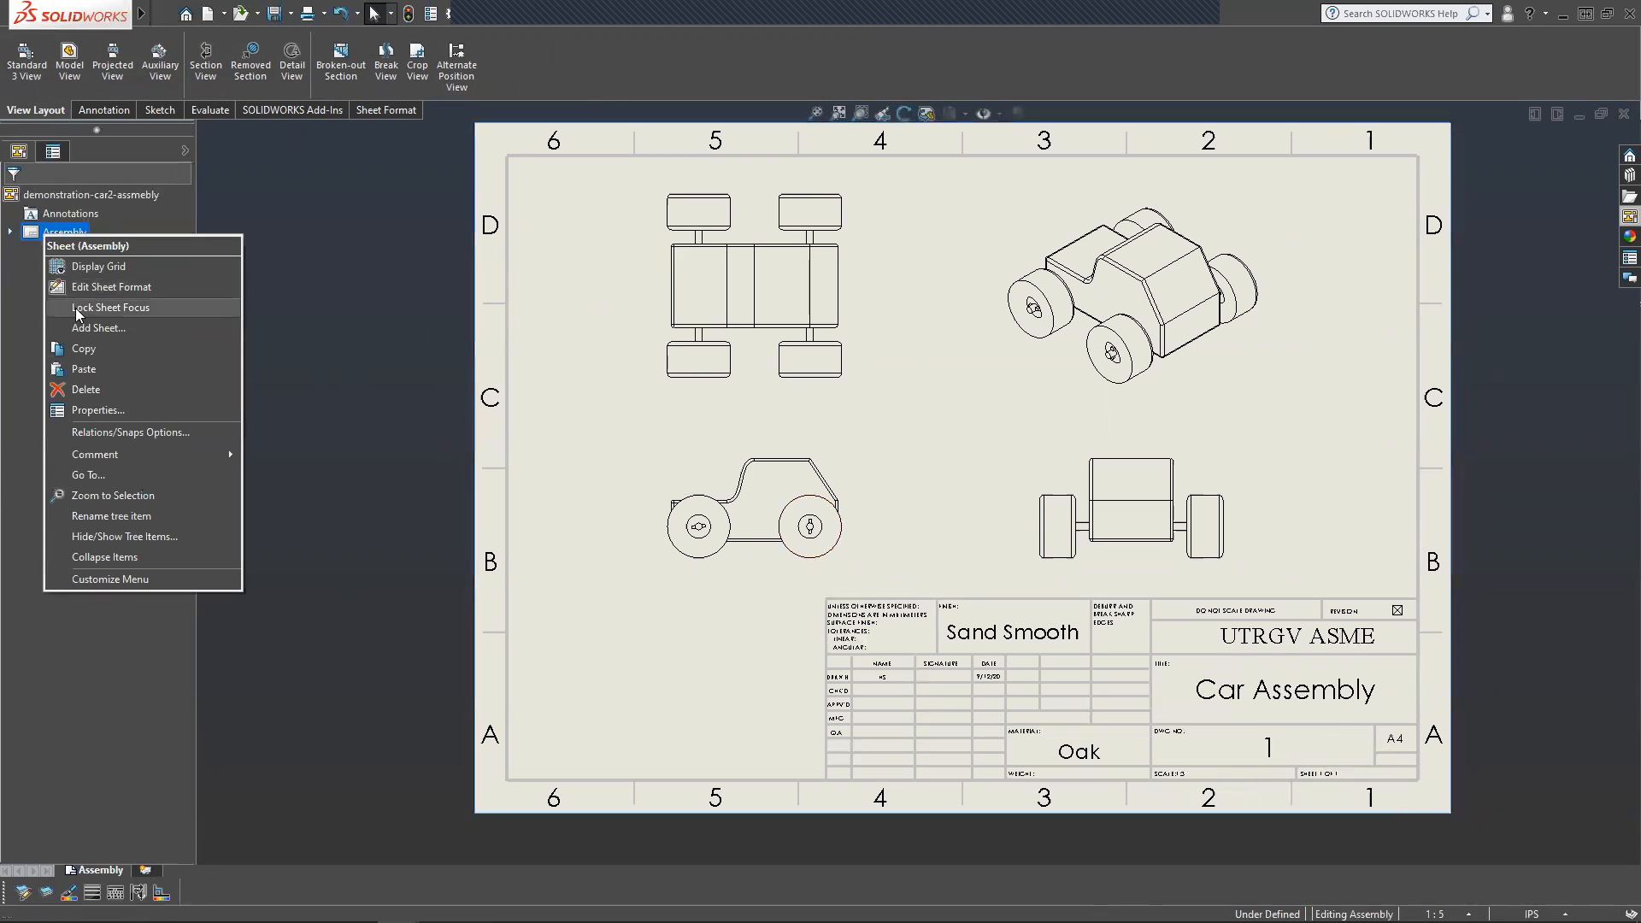
click(94, 353)
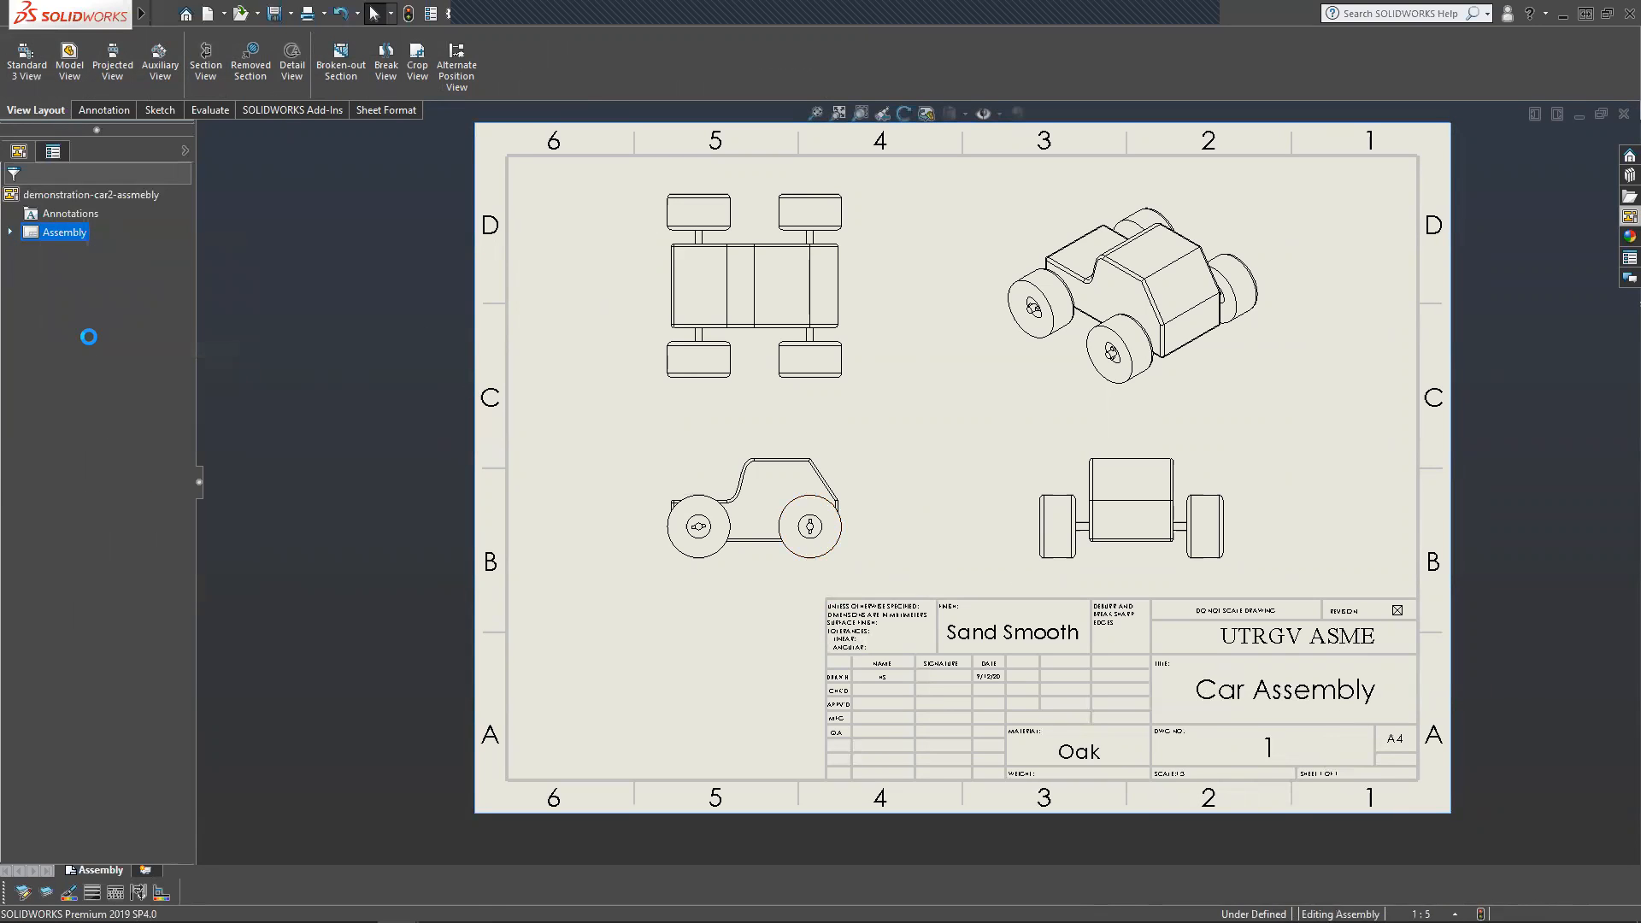
key(ctrl+v)
click(33, 104)
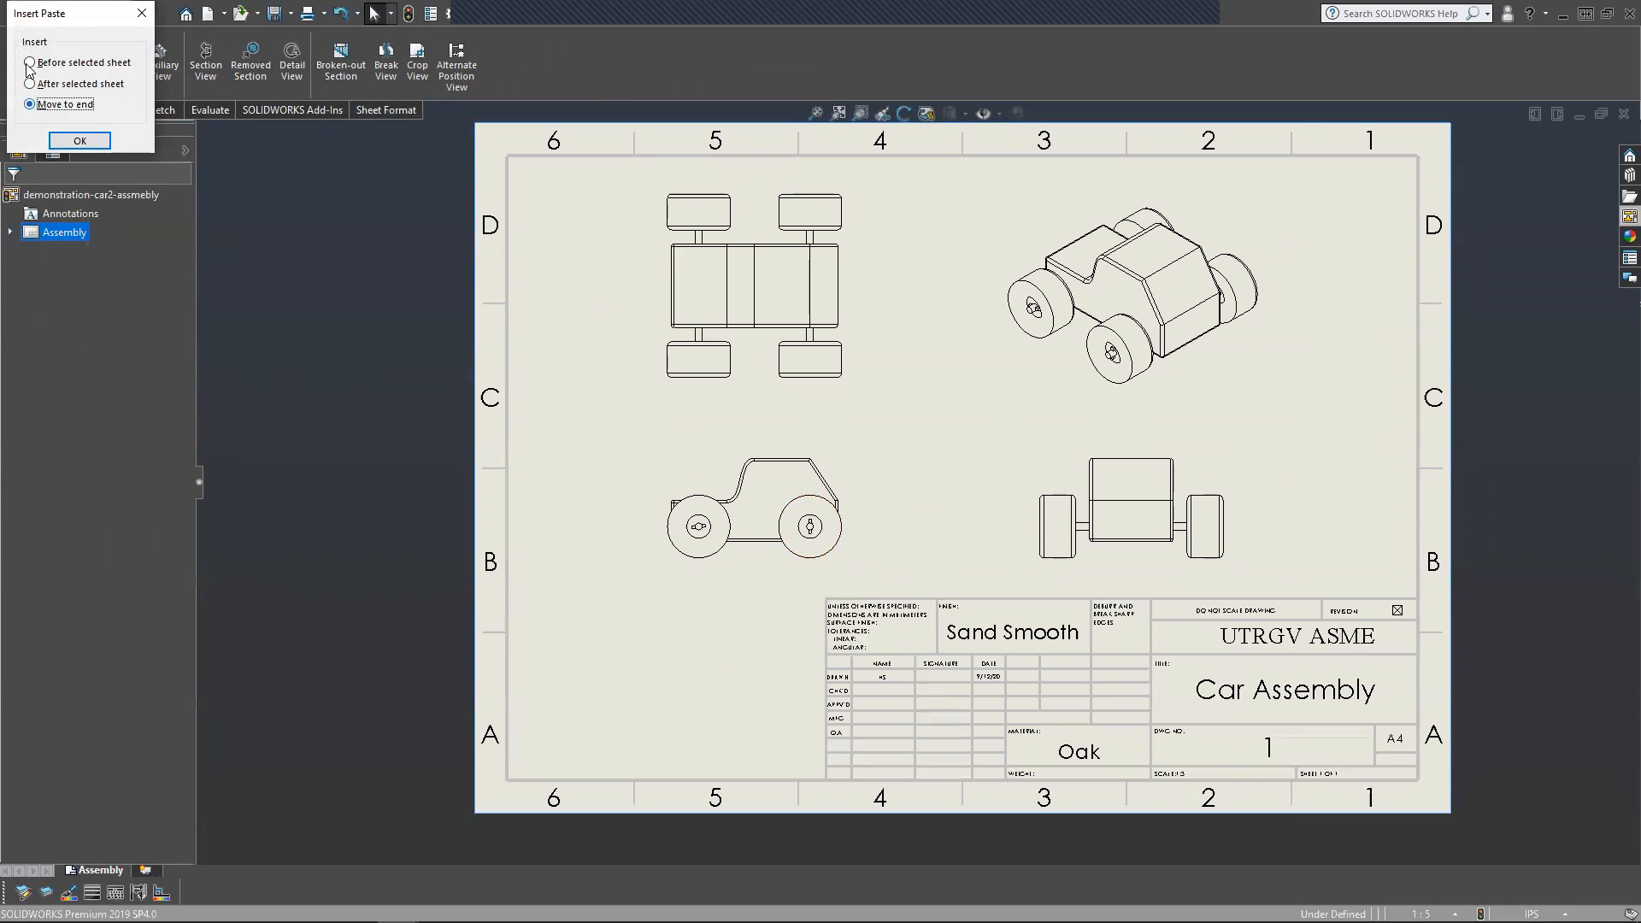
click(96, 140)
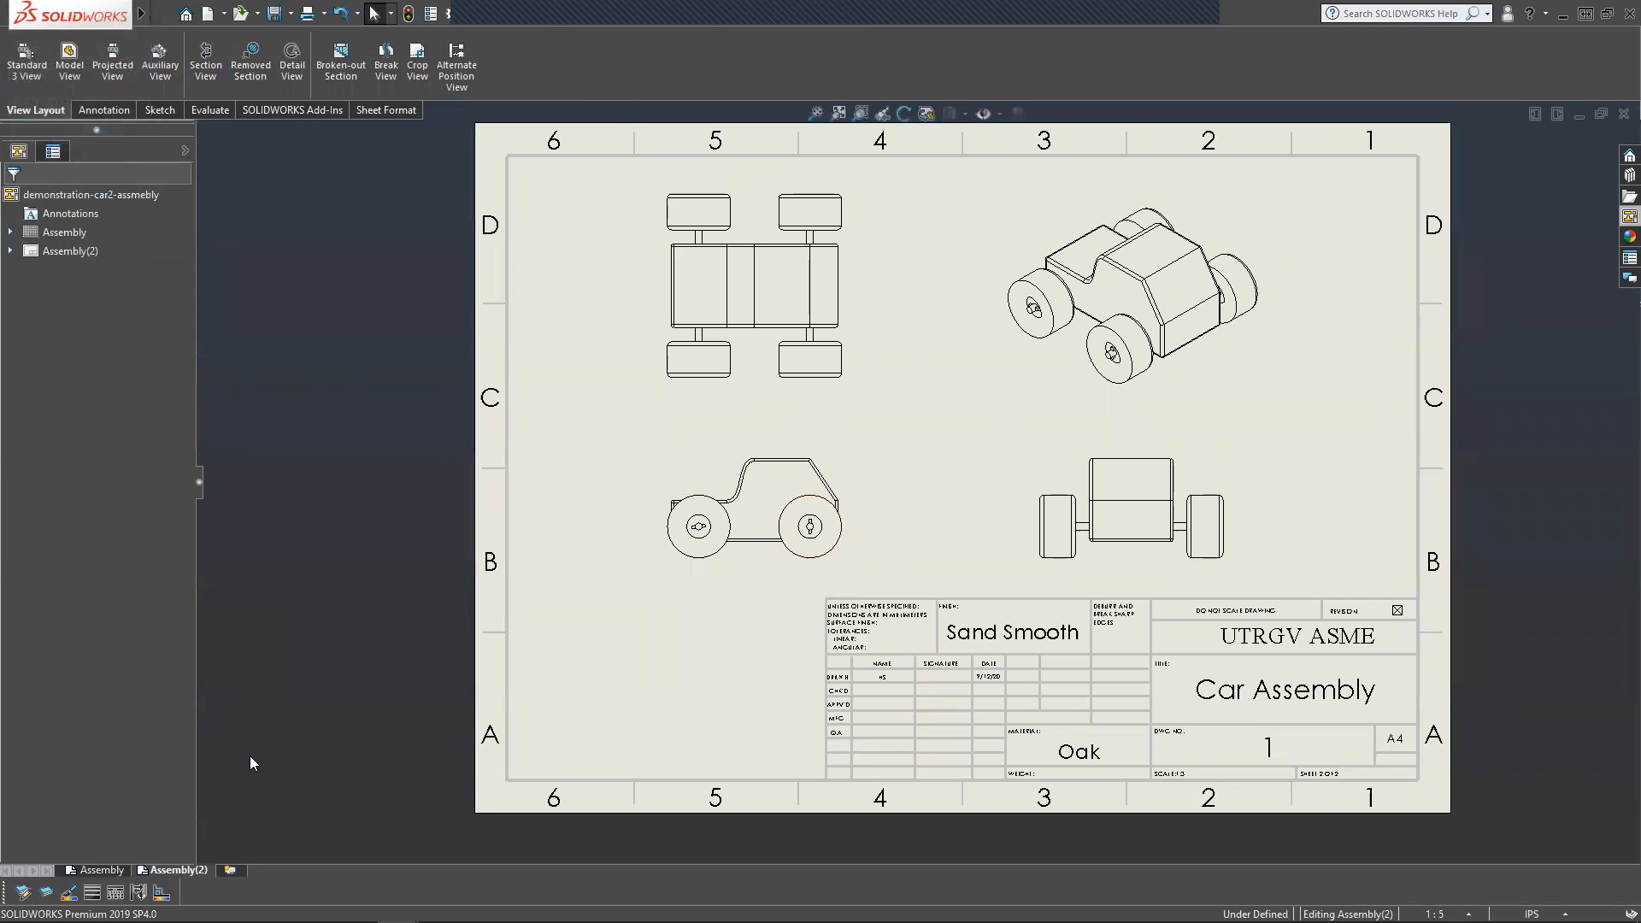
Rename the duplicated sheet Assembly(2) as Body.
click(104, 865)
click(144, 872)
right_click(144, 873)
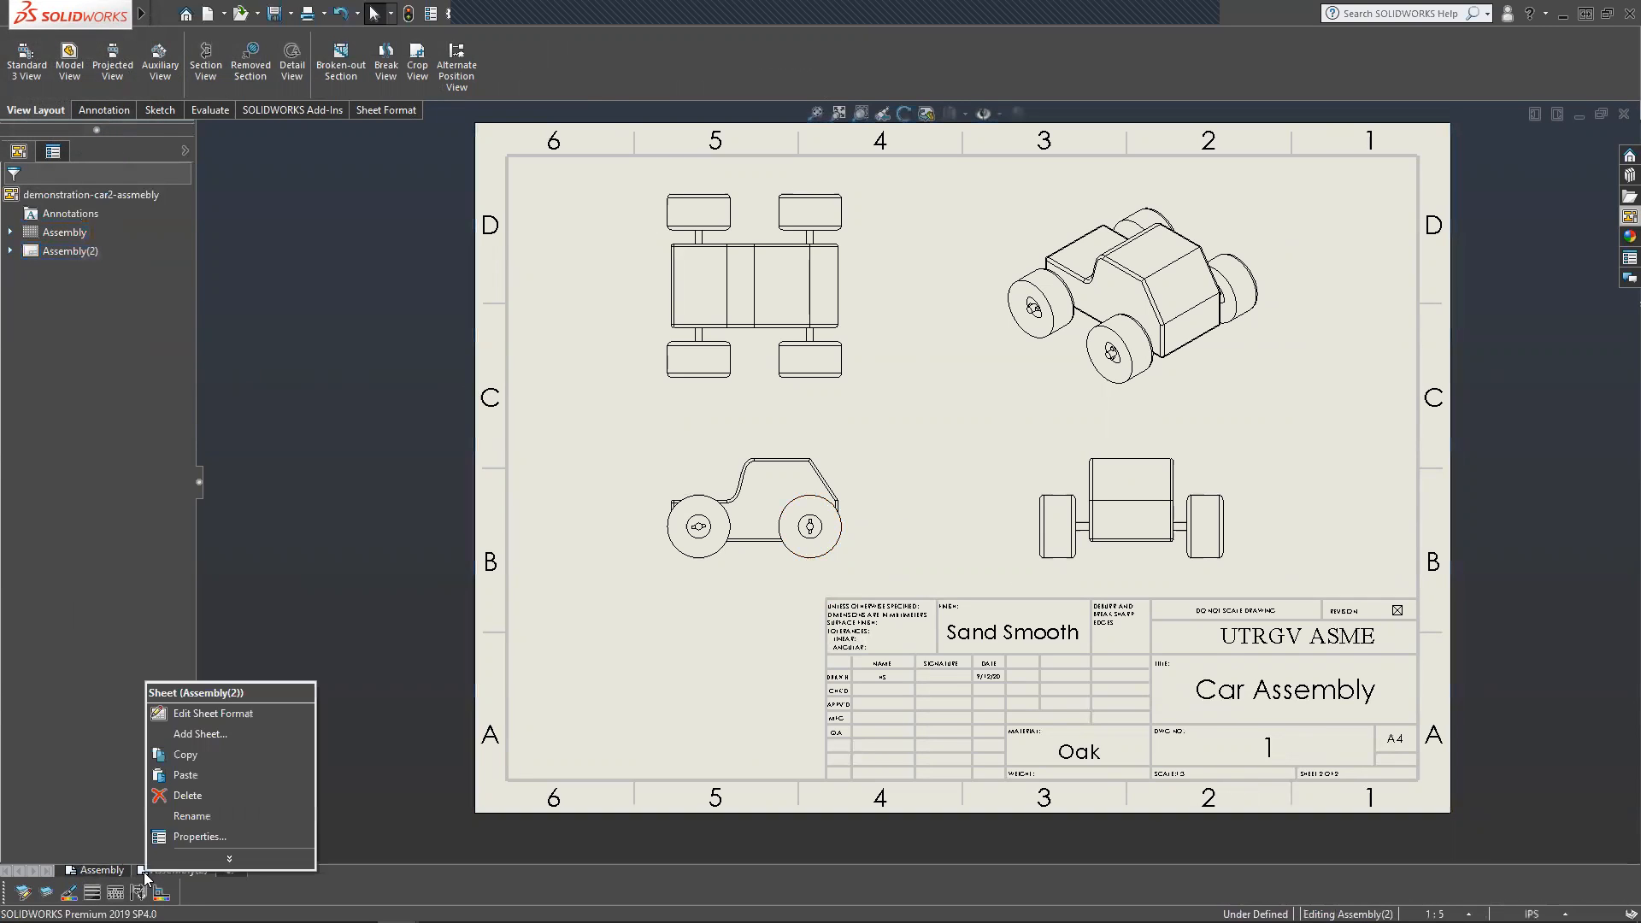
click(199, 808)
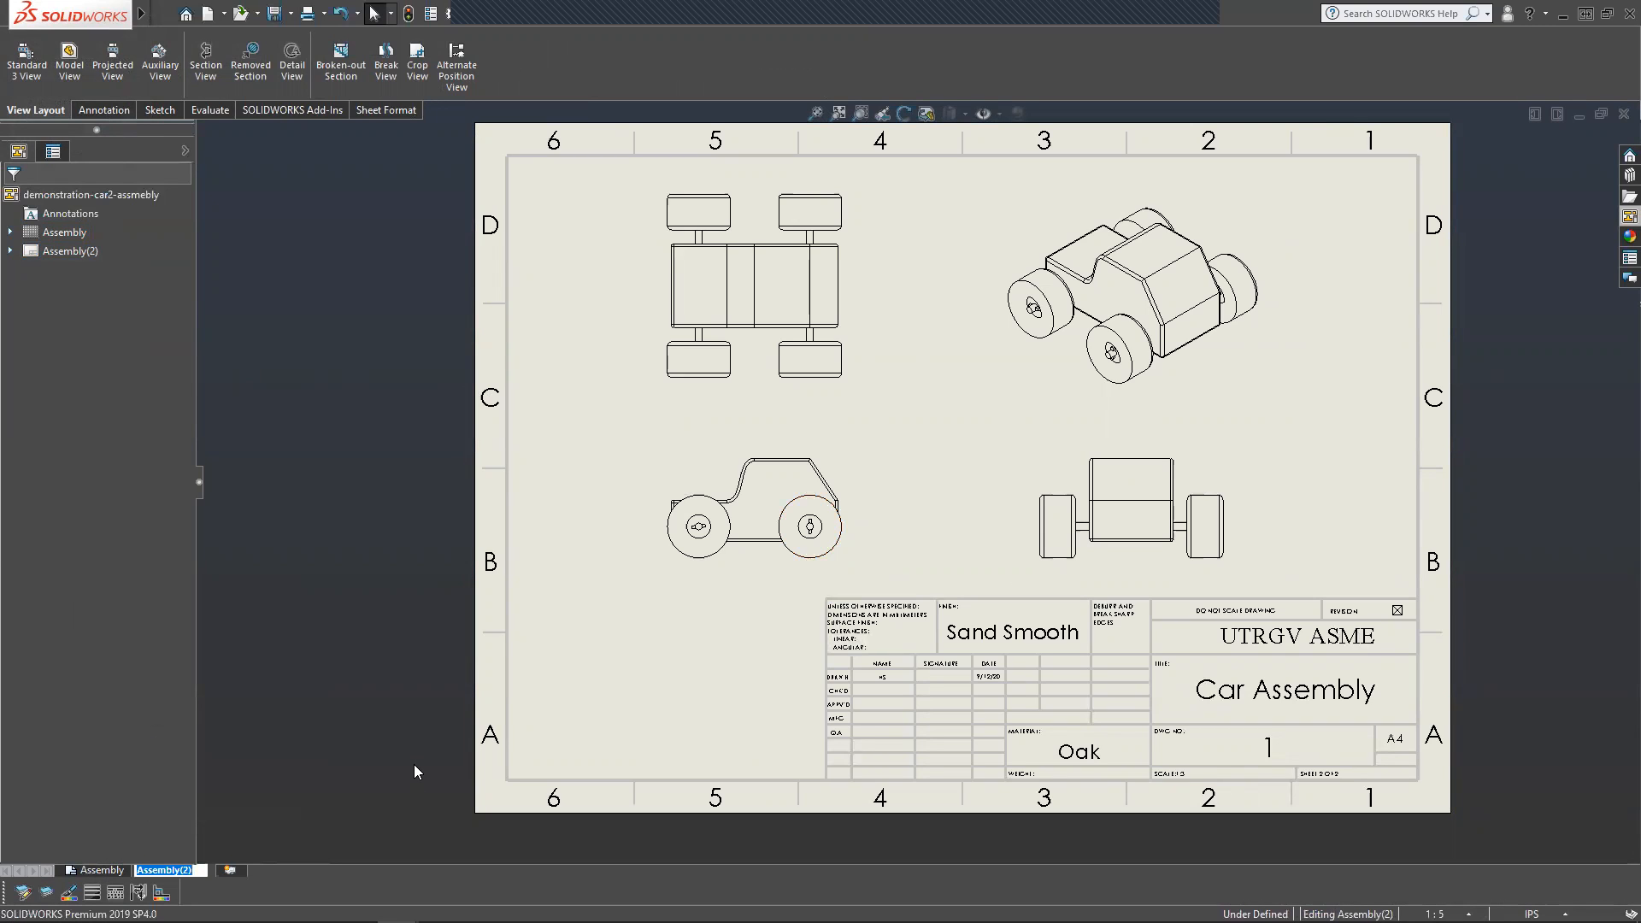
text(Body)
key(Return)
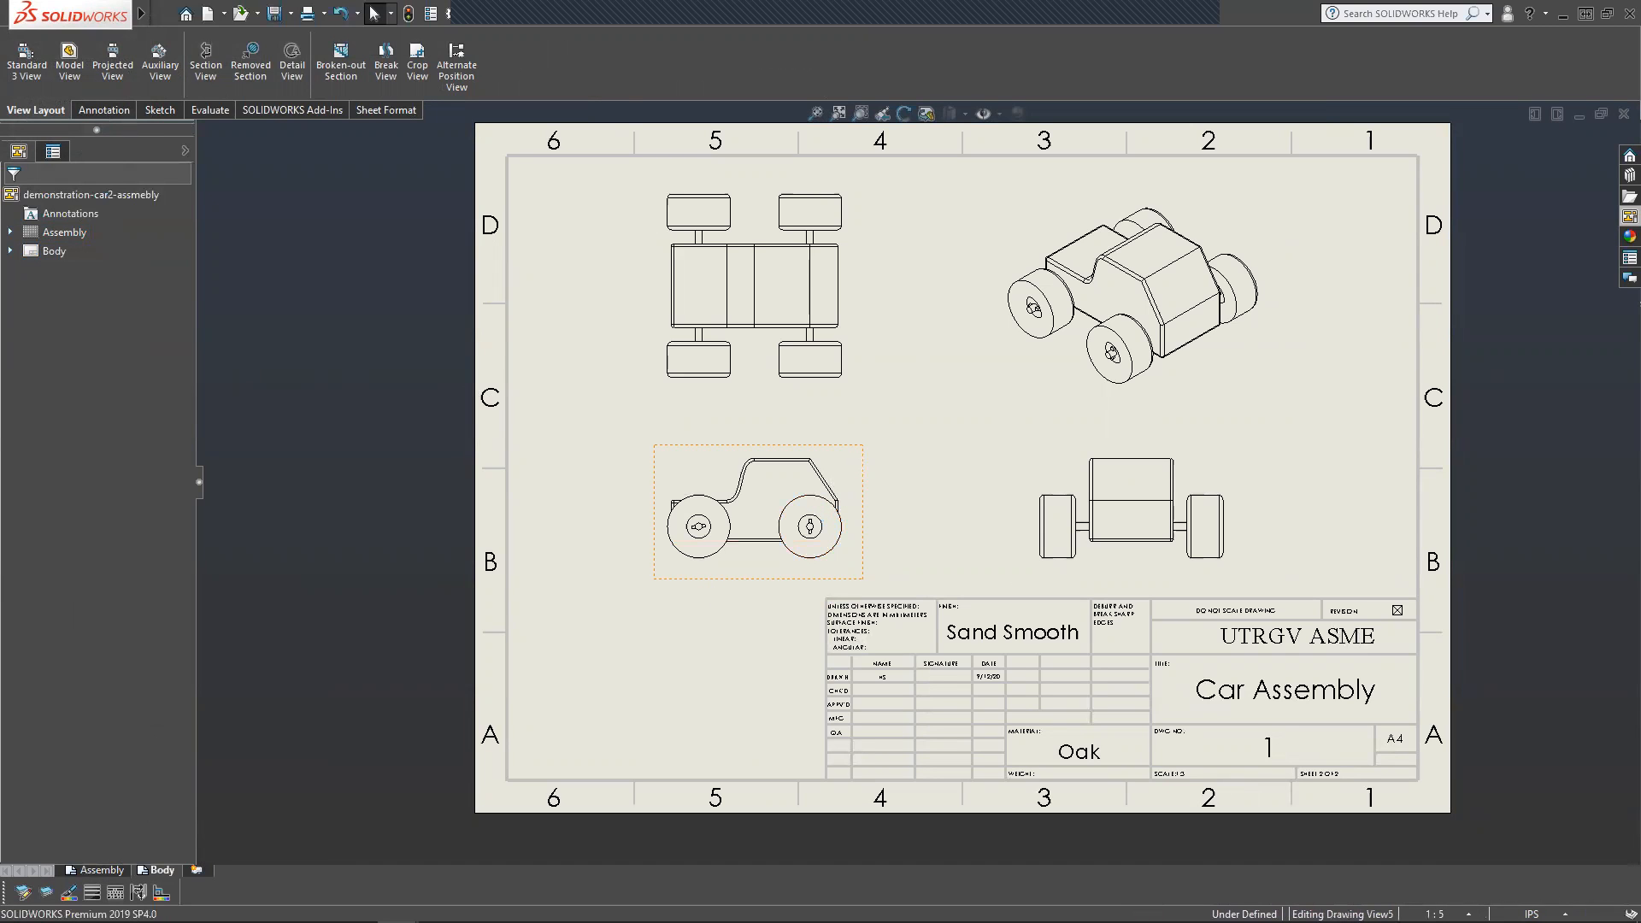
Delete all four car assembly views from the Body sheet.
click(852, 459)
ctrl+click(857, 386)
ctrl+click(1033, 367)
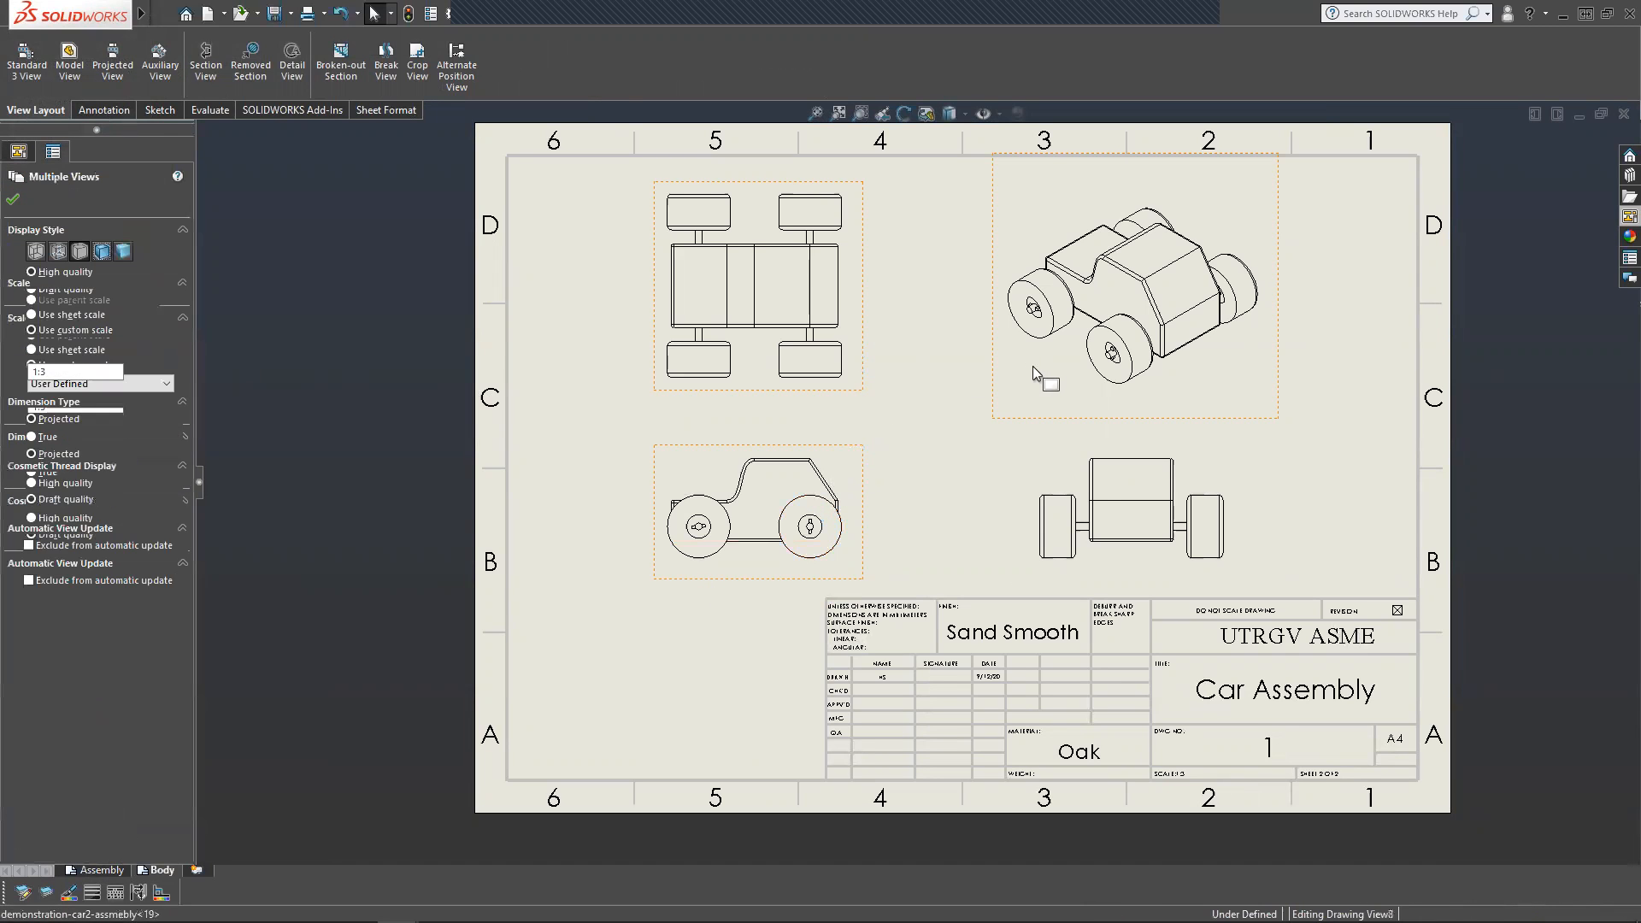
ctrl+click(1056, 457)
key(Delete)
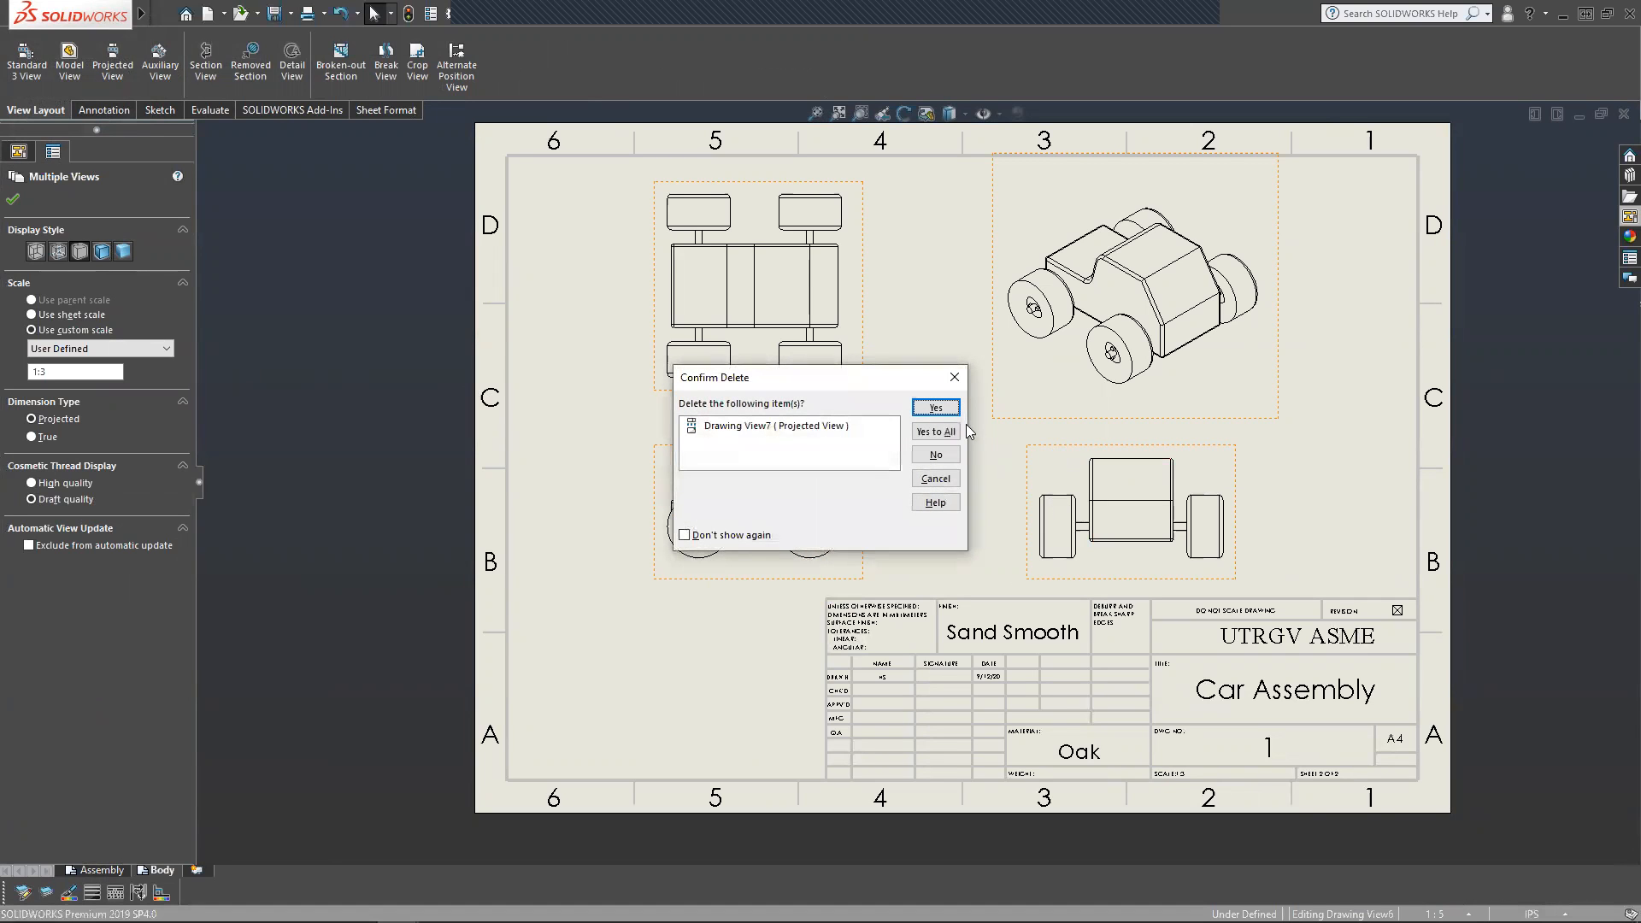
click(938, 431)
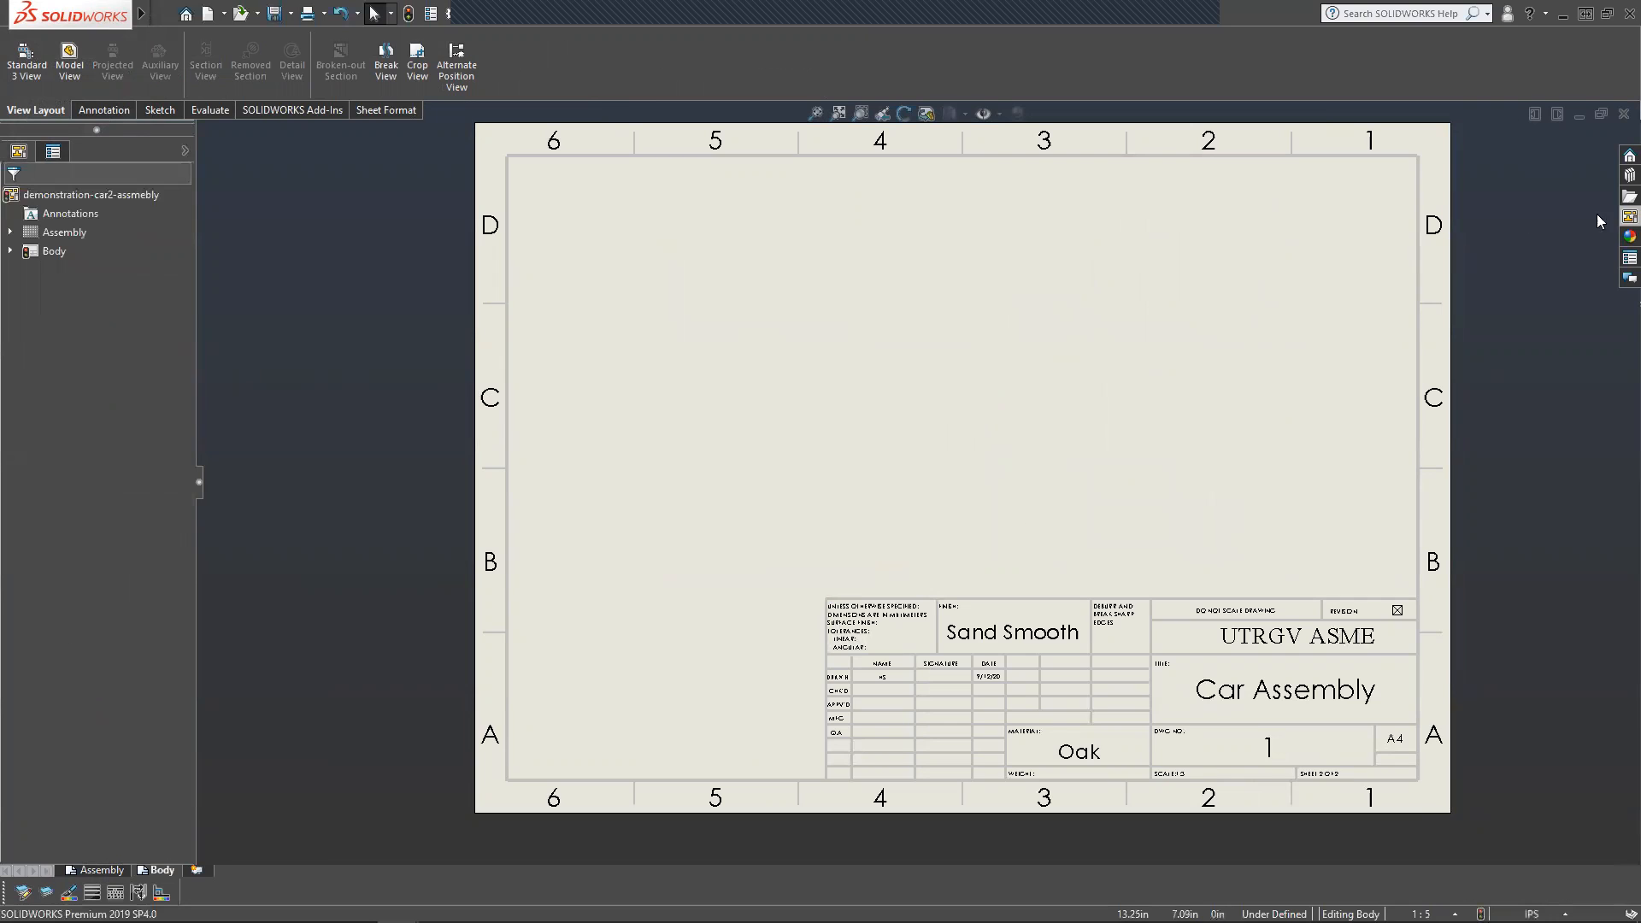
Load the demonstration-car2 part into the View Palette as the source of views for the Body sheet.
click(1623, 217)
click(1624, 219)
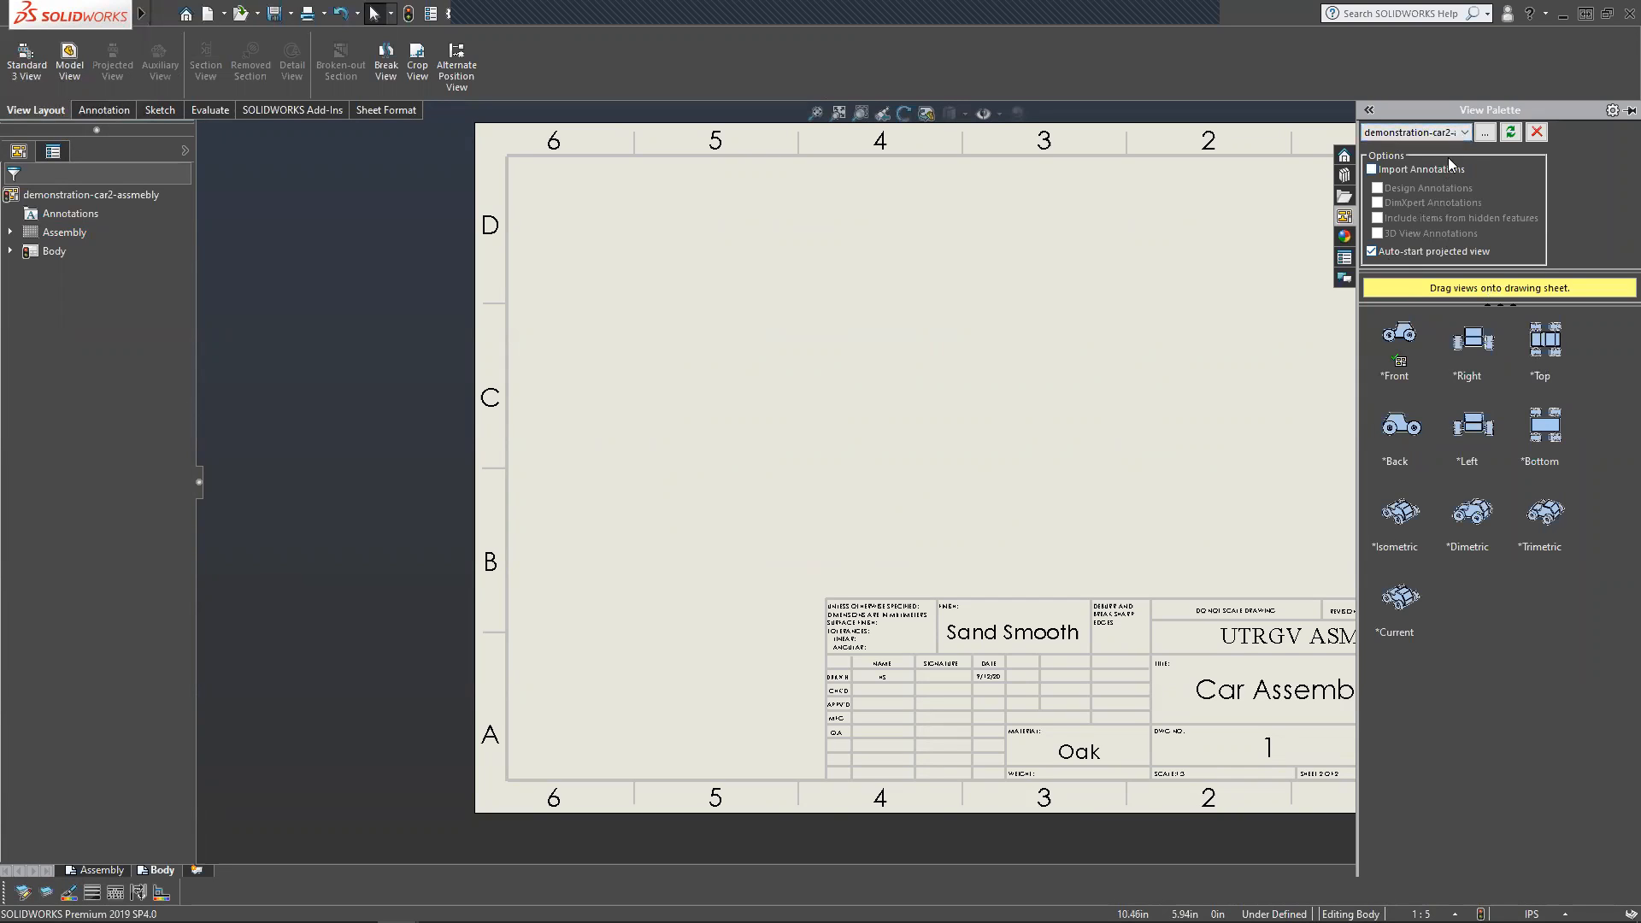
click(1462, 133)
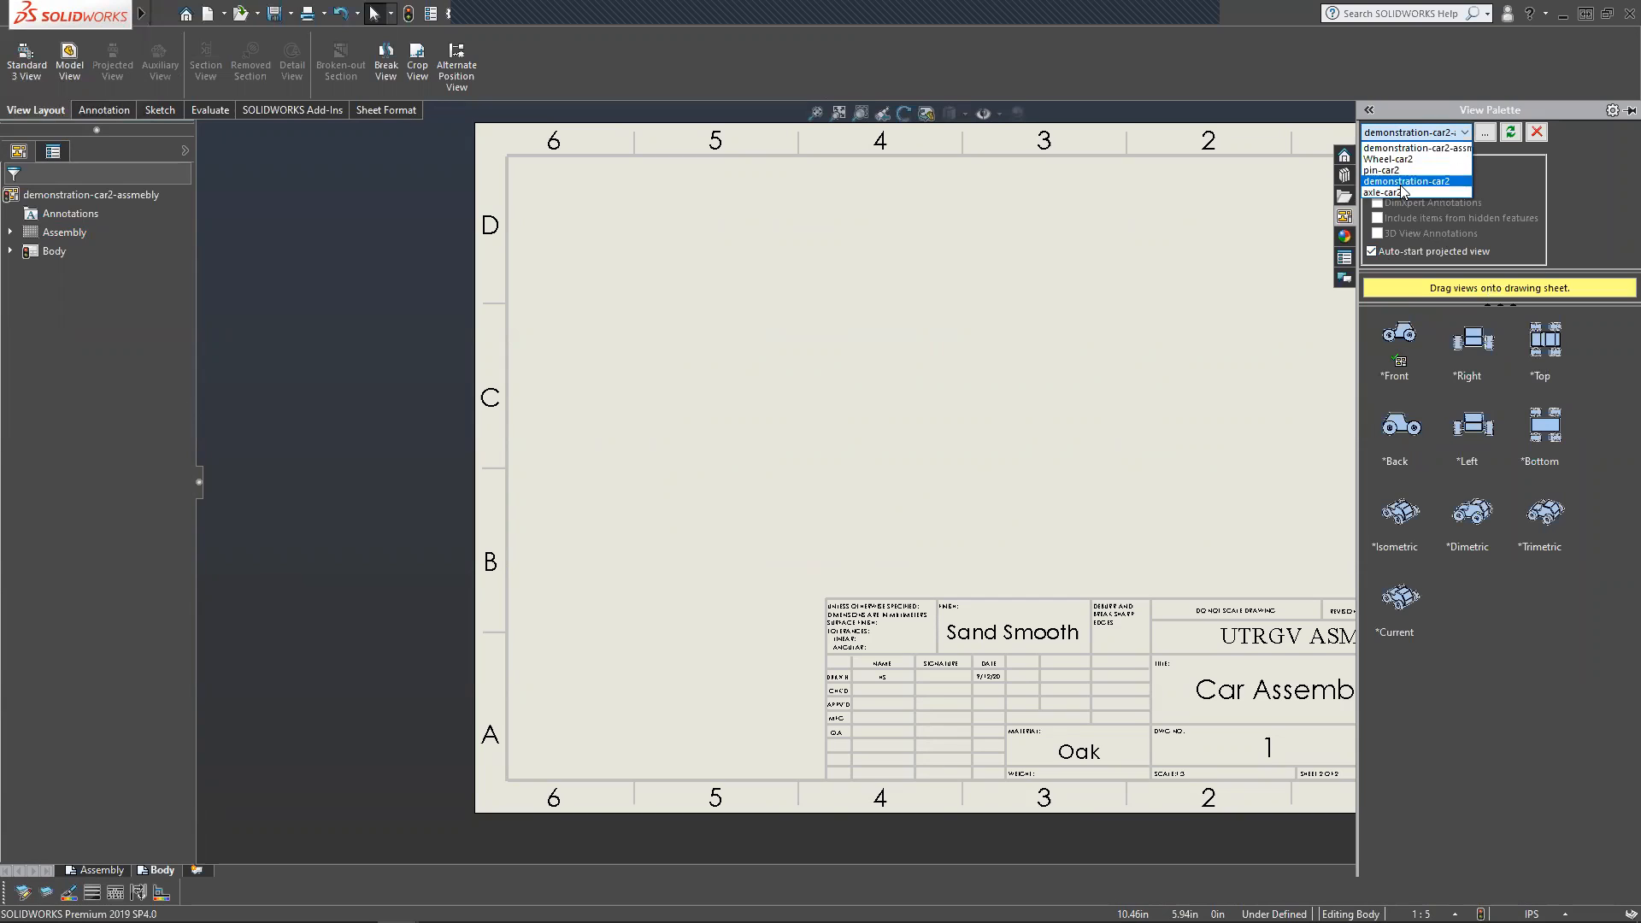
click(1485, 134)
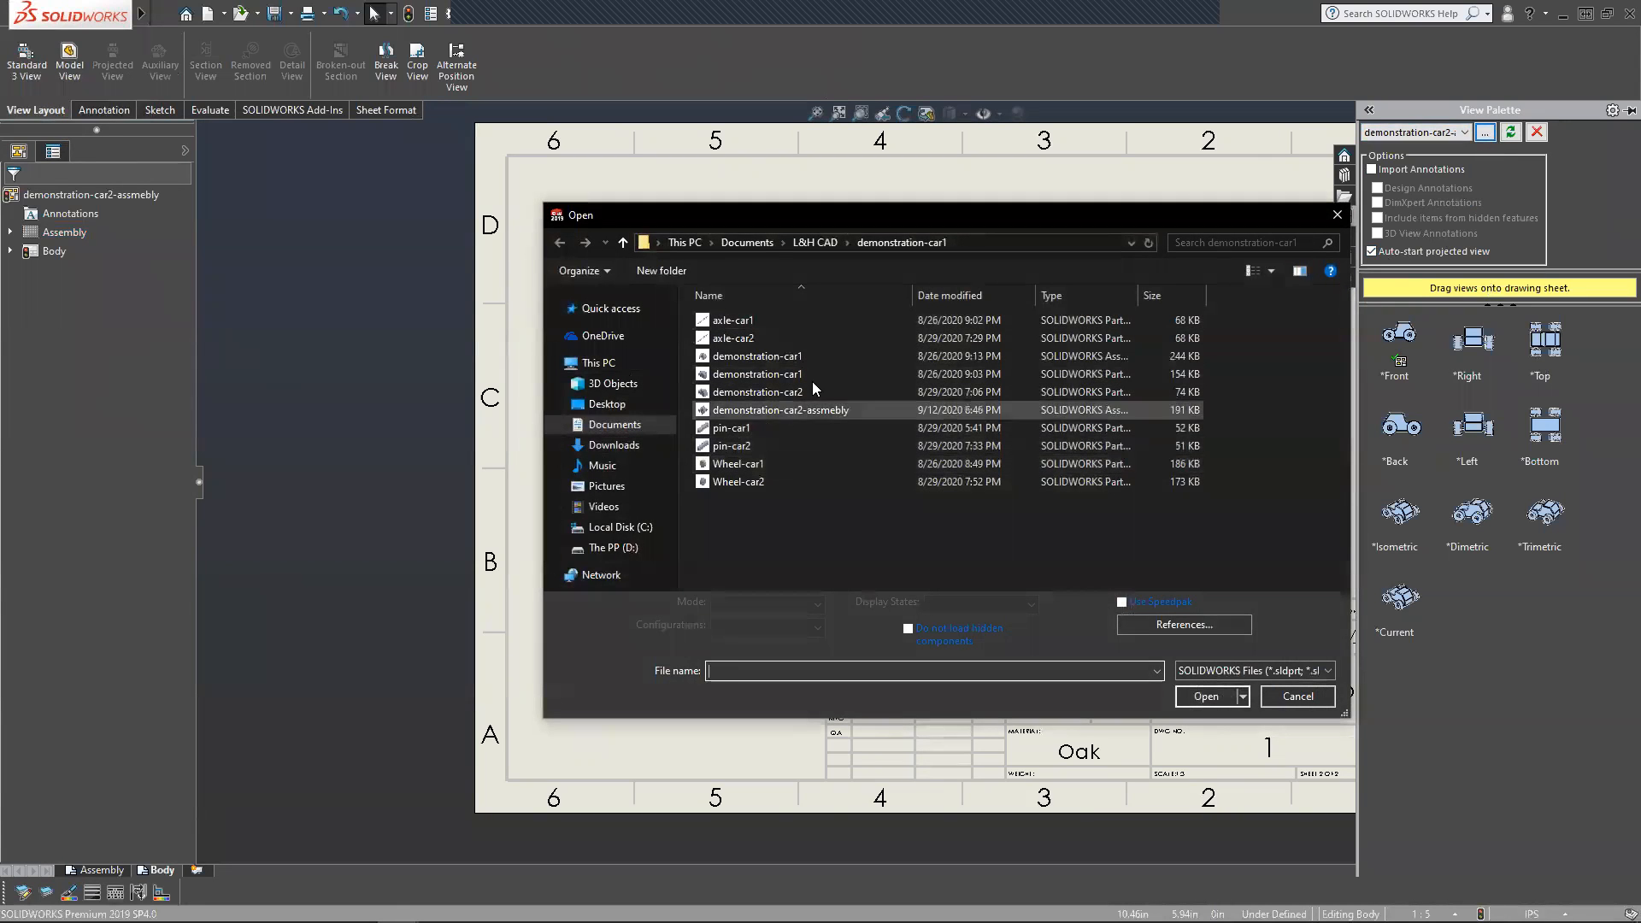
click(1337, 217)
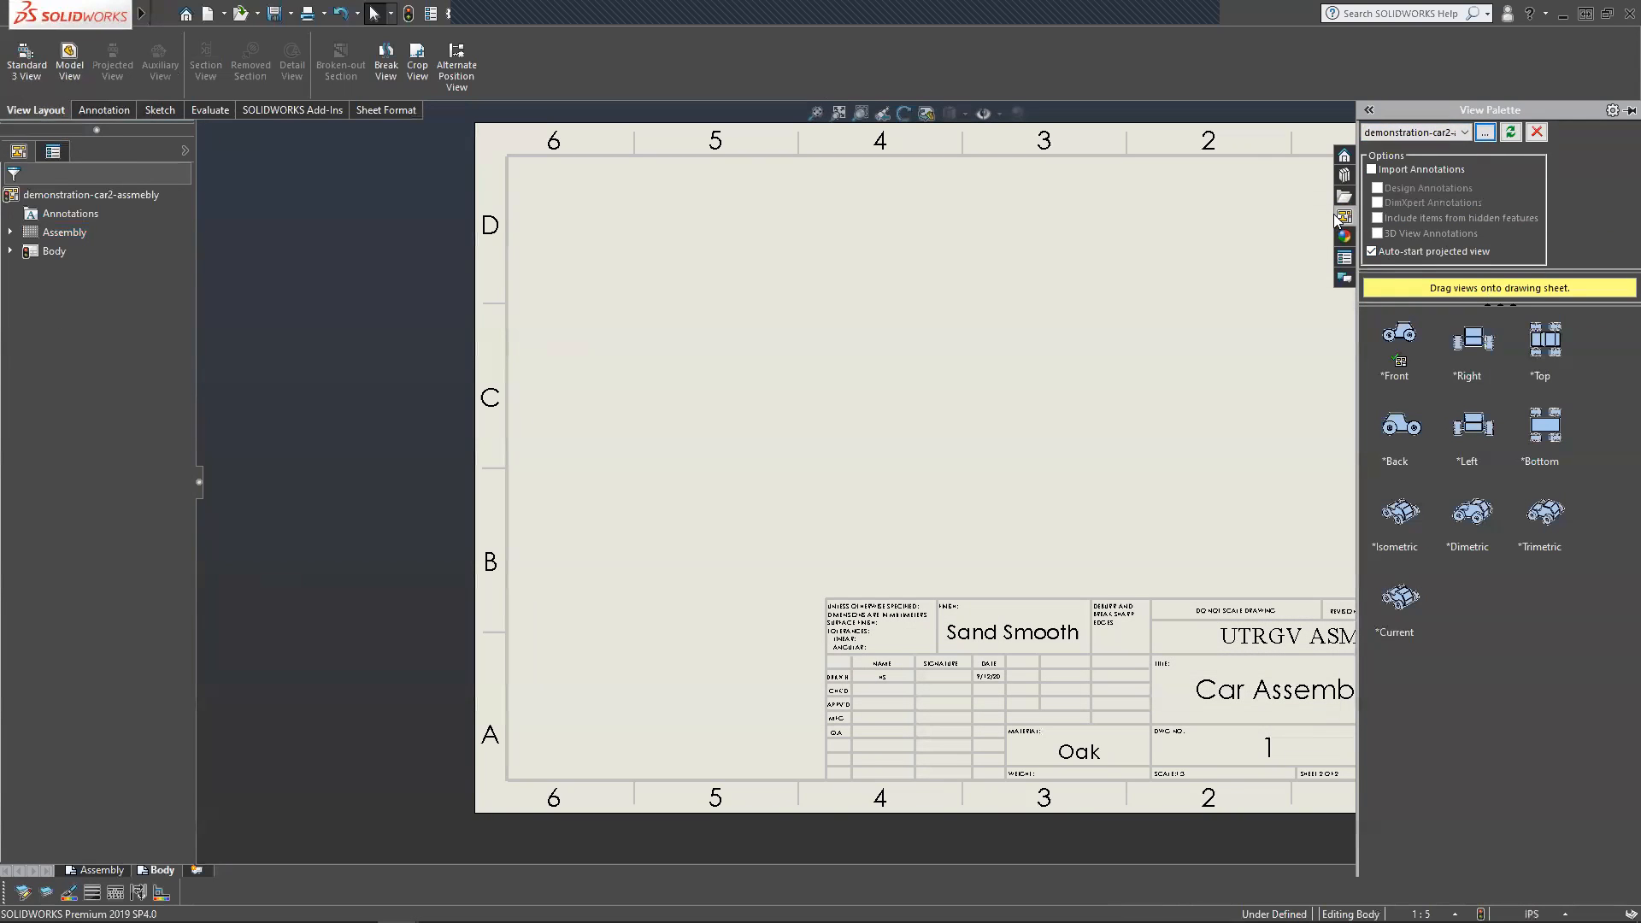
click(1465, 133)
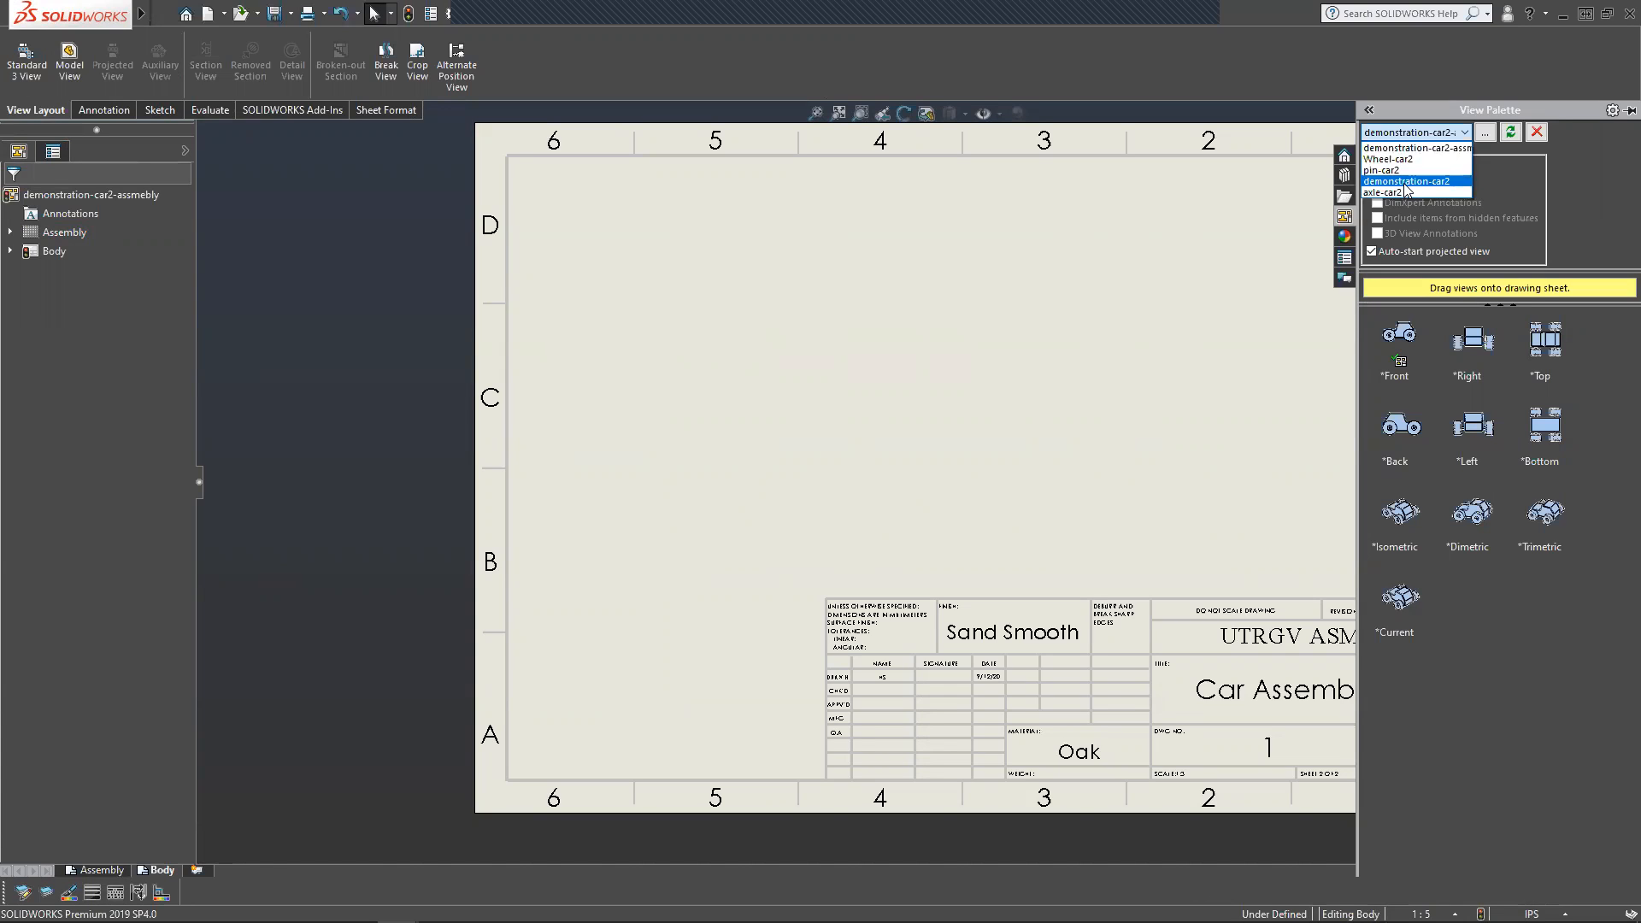
click(1405, 181)
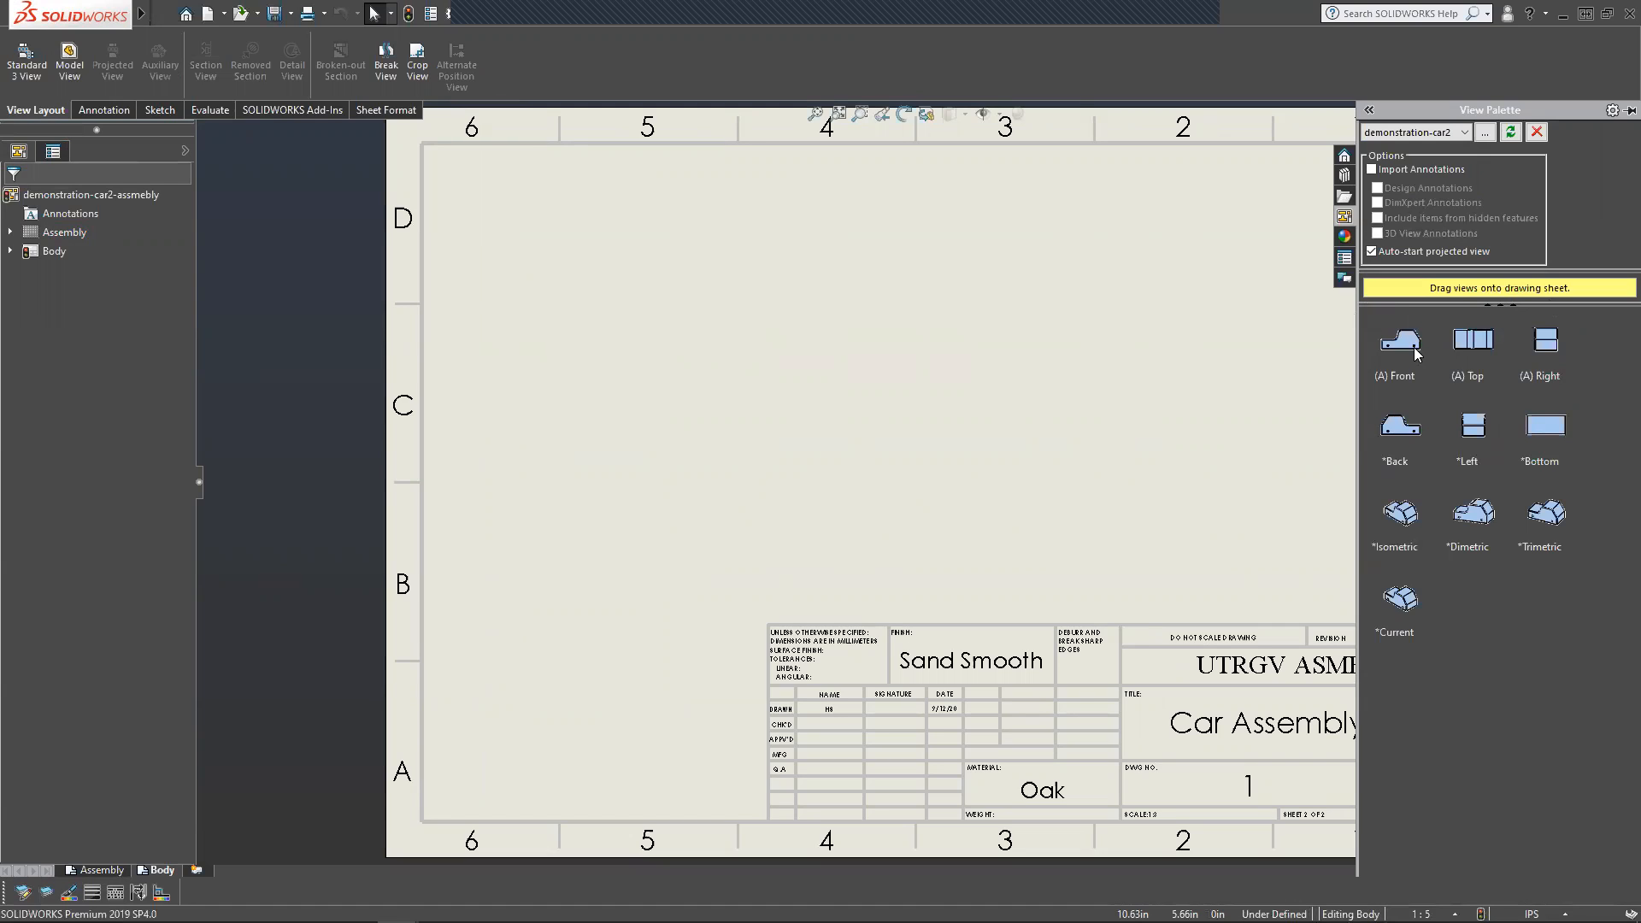
Place the body's front view with projected right and top views on the sheet, and shift the front view slightly to the right.
mouse_move(1414, 352)
mouse_down()
mouse_move(800, 456)
mouse_move(727, 506)
mouse_up()
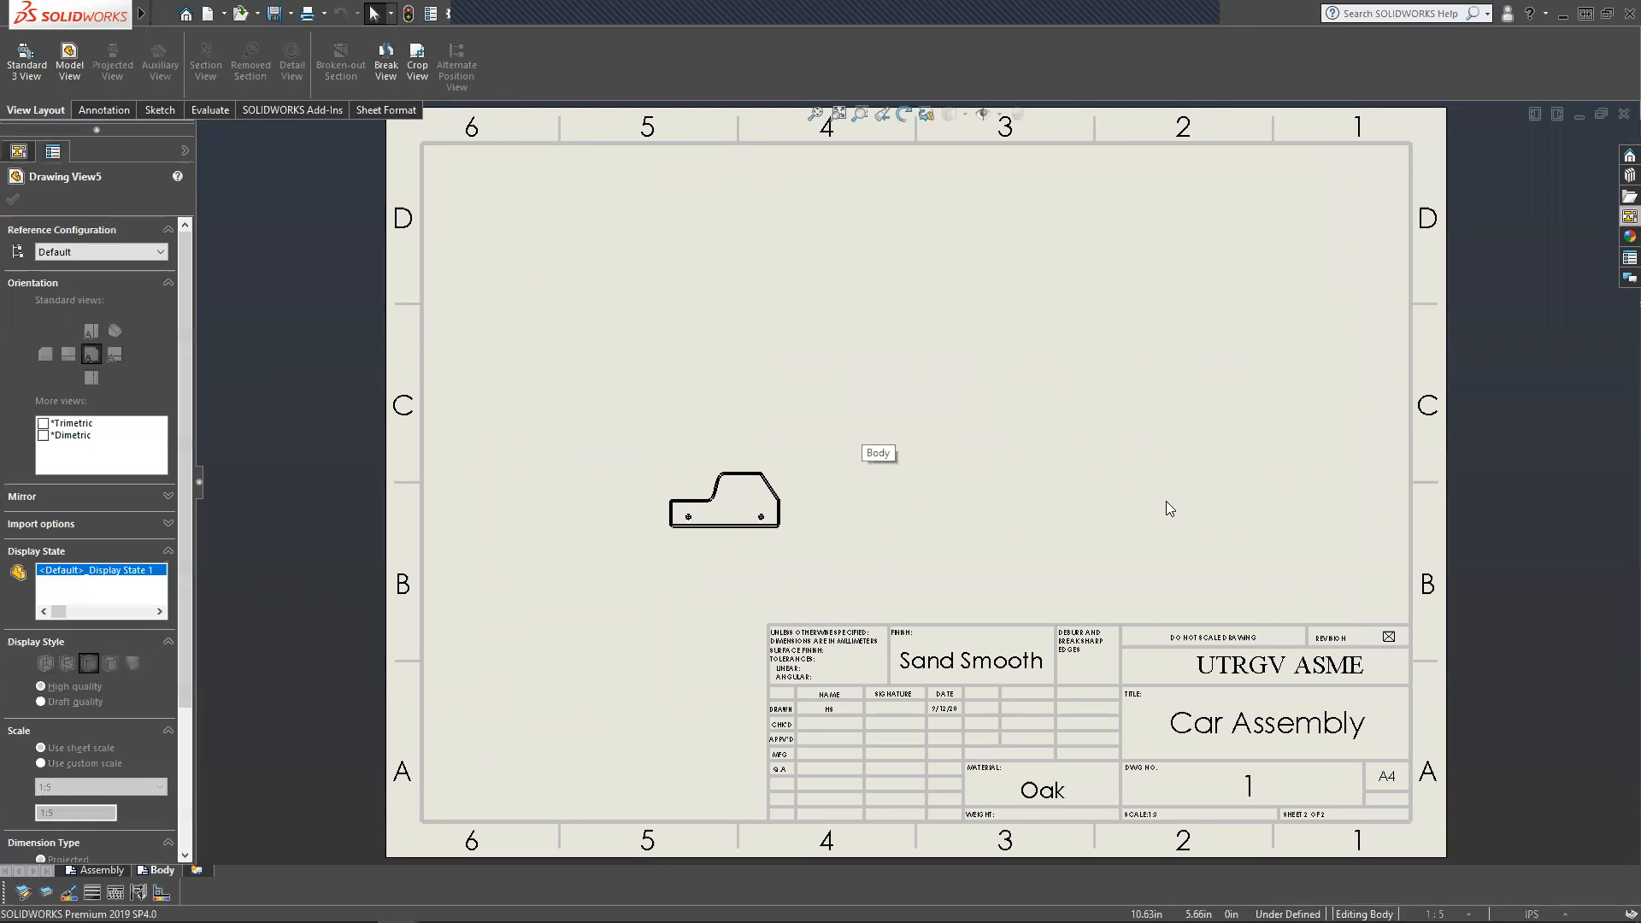
click(1176, 504)
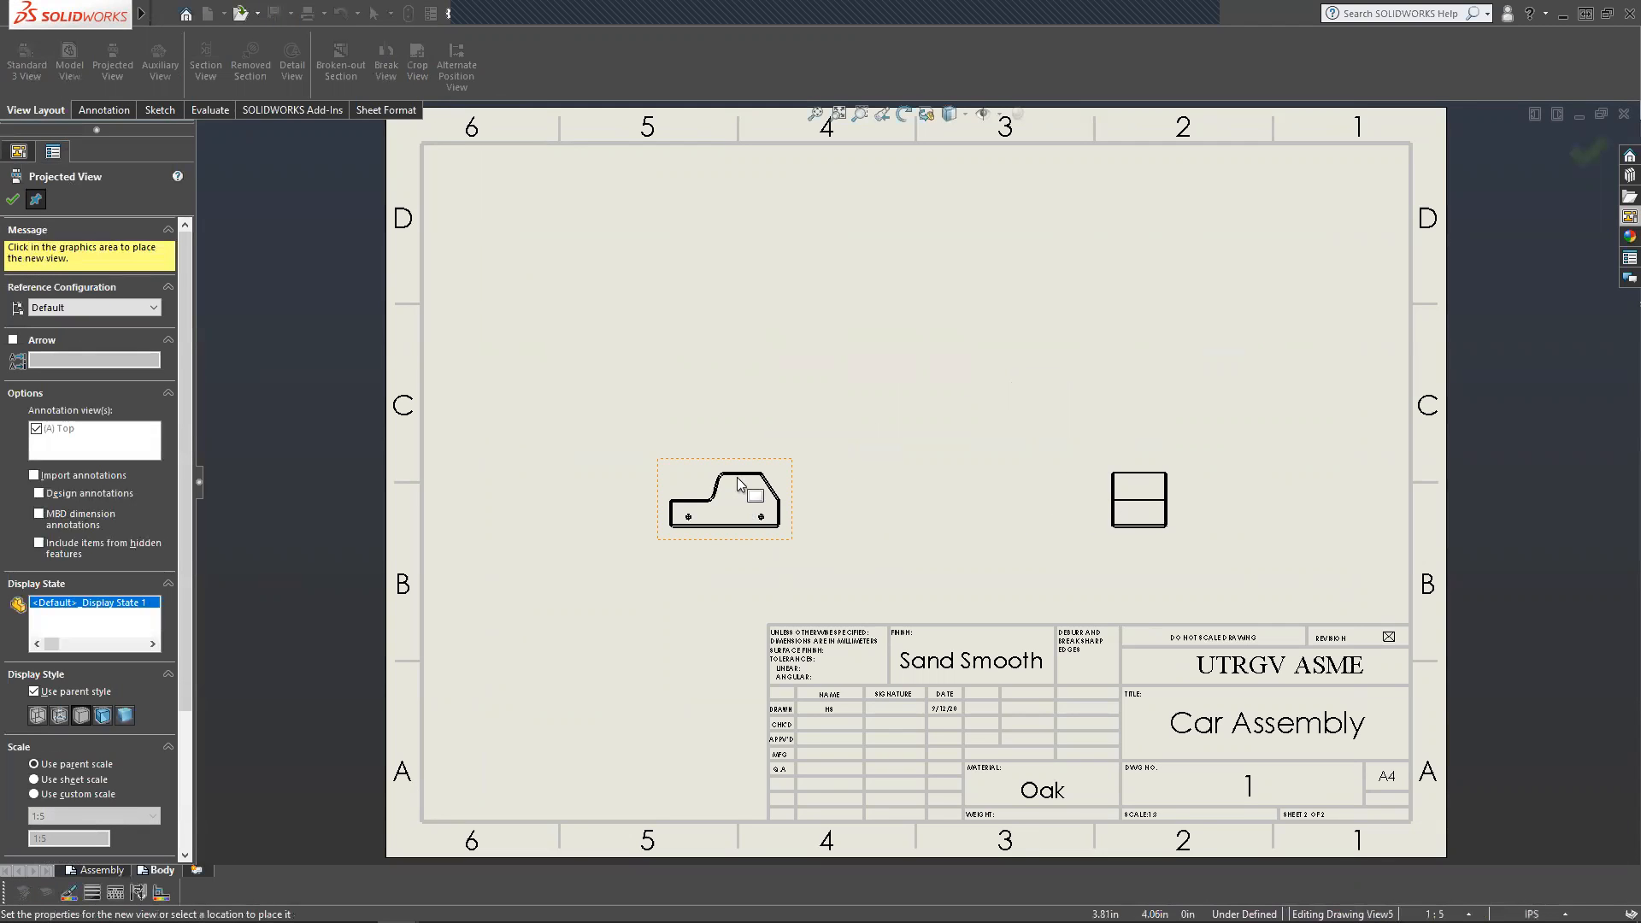
click(750, 284)
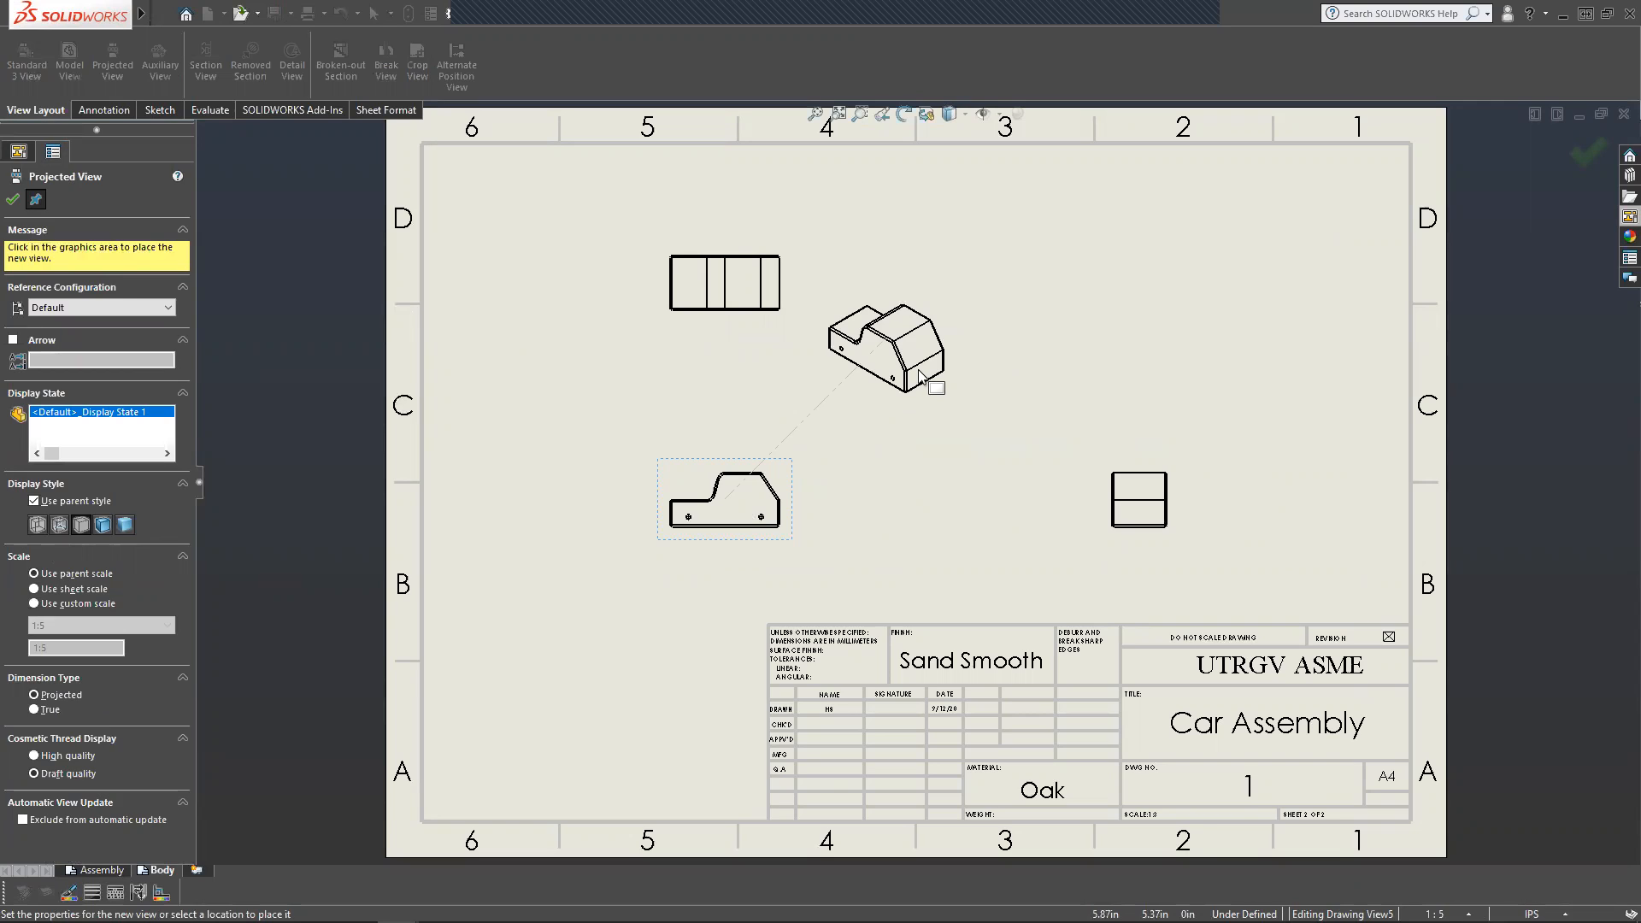
key(Escape)
mouse_move(793, 493)
mouse_down()
mouse_move(839, 501)
mouse_move(819, 499)
mouse_up()
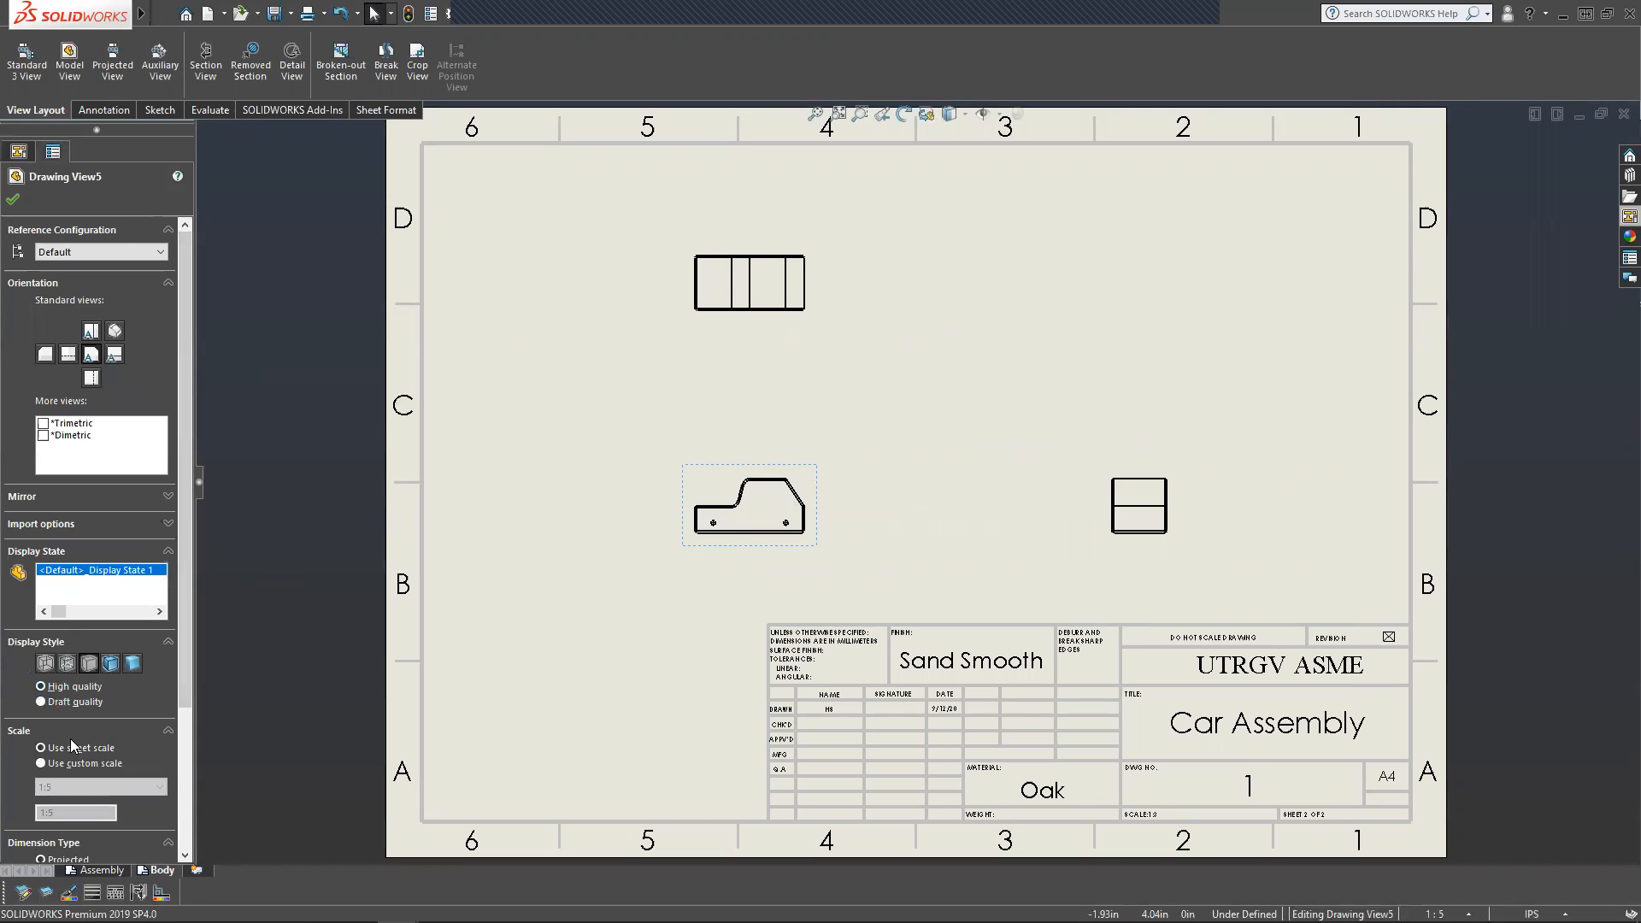
Set the body's front view to a custom scale of 1:2.
click(41, 763)
scroll(60, 765, down, 3)
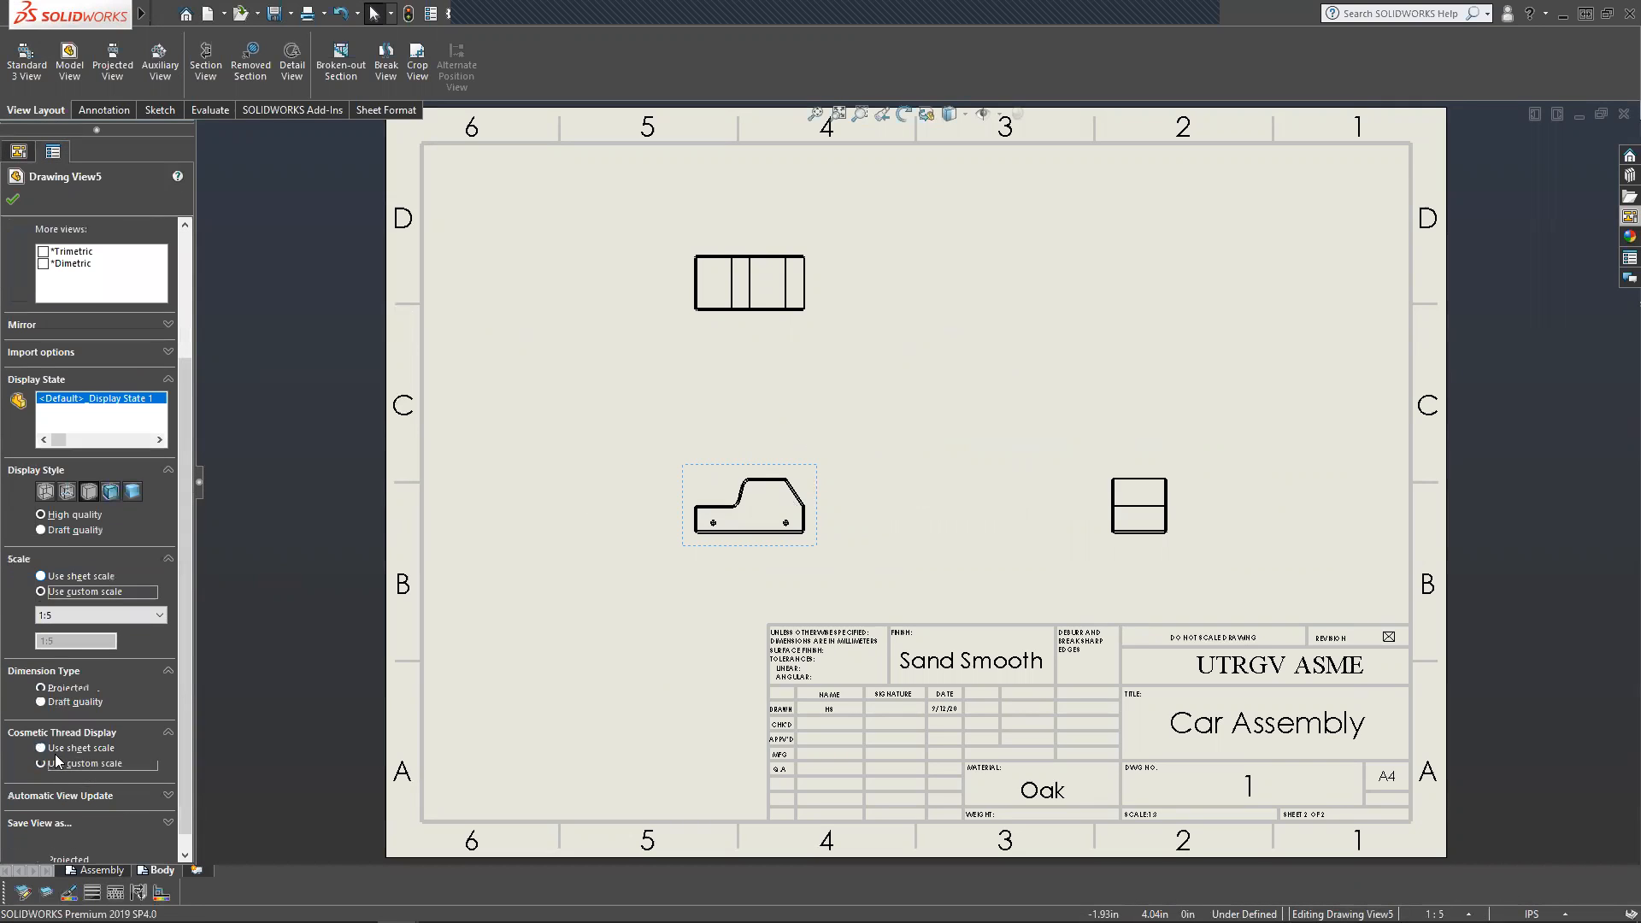
click(68, 598)
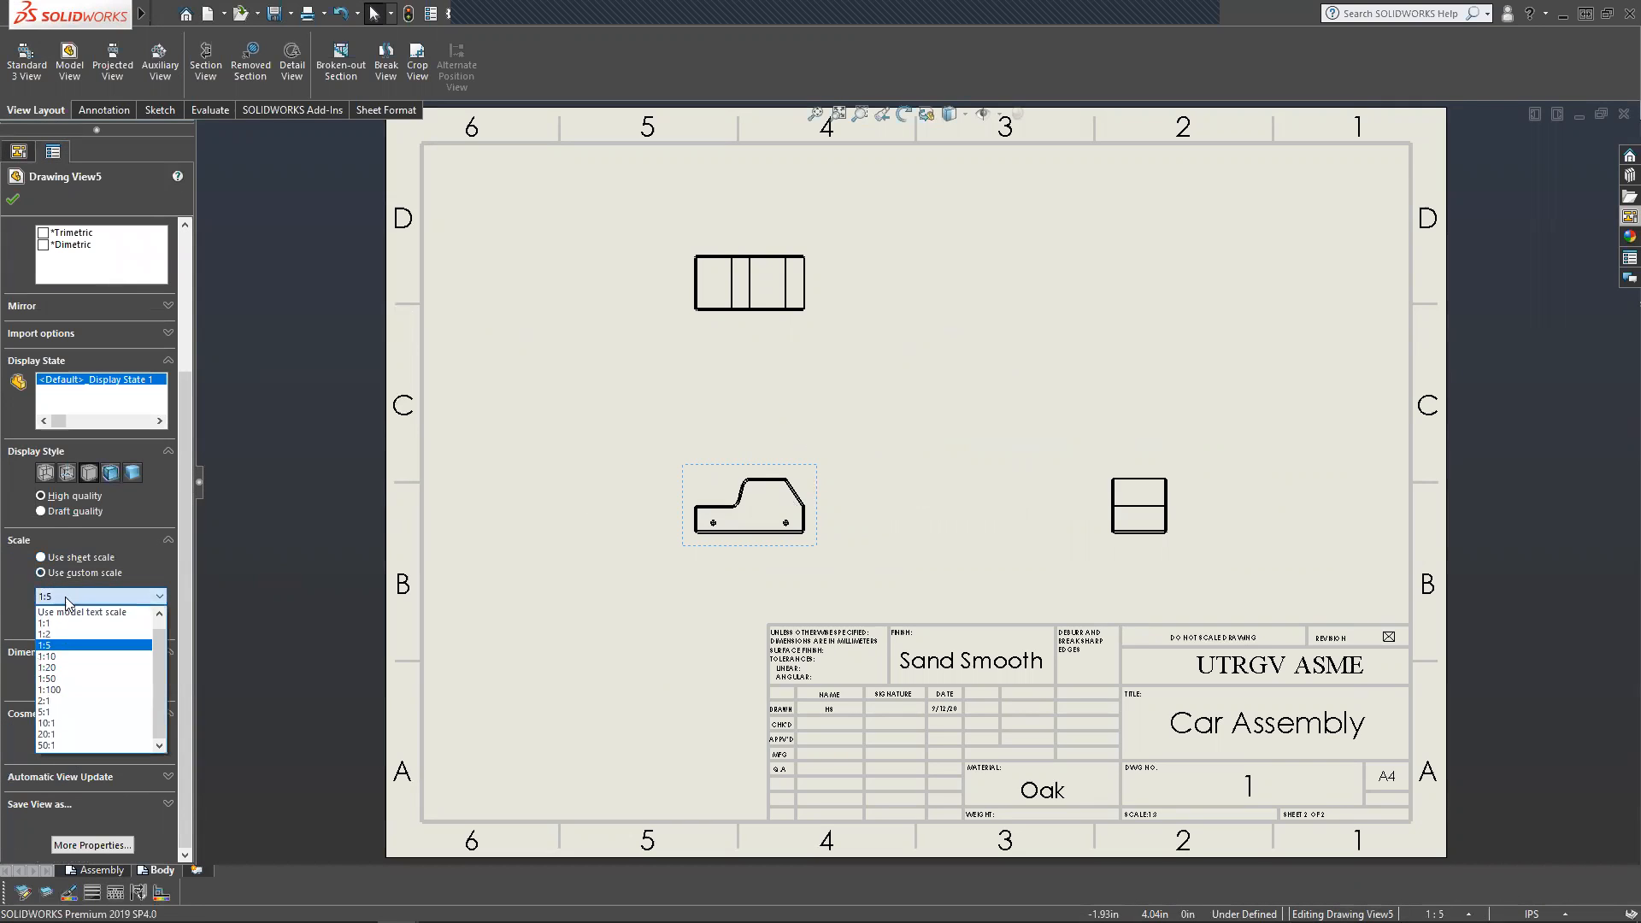
click(41, 634)
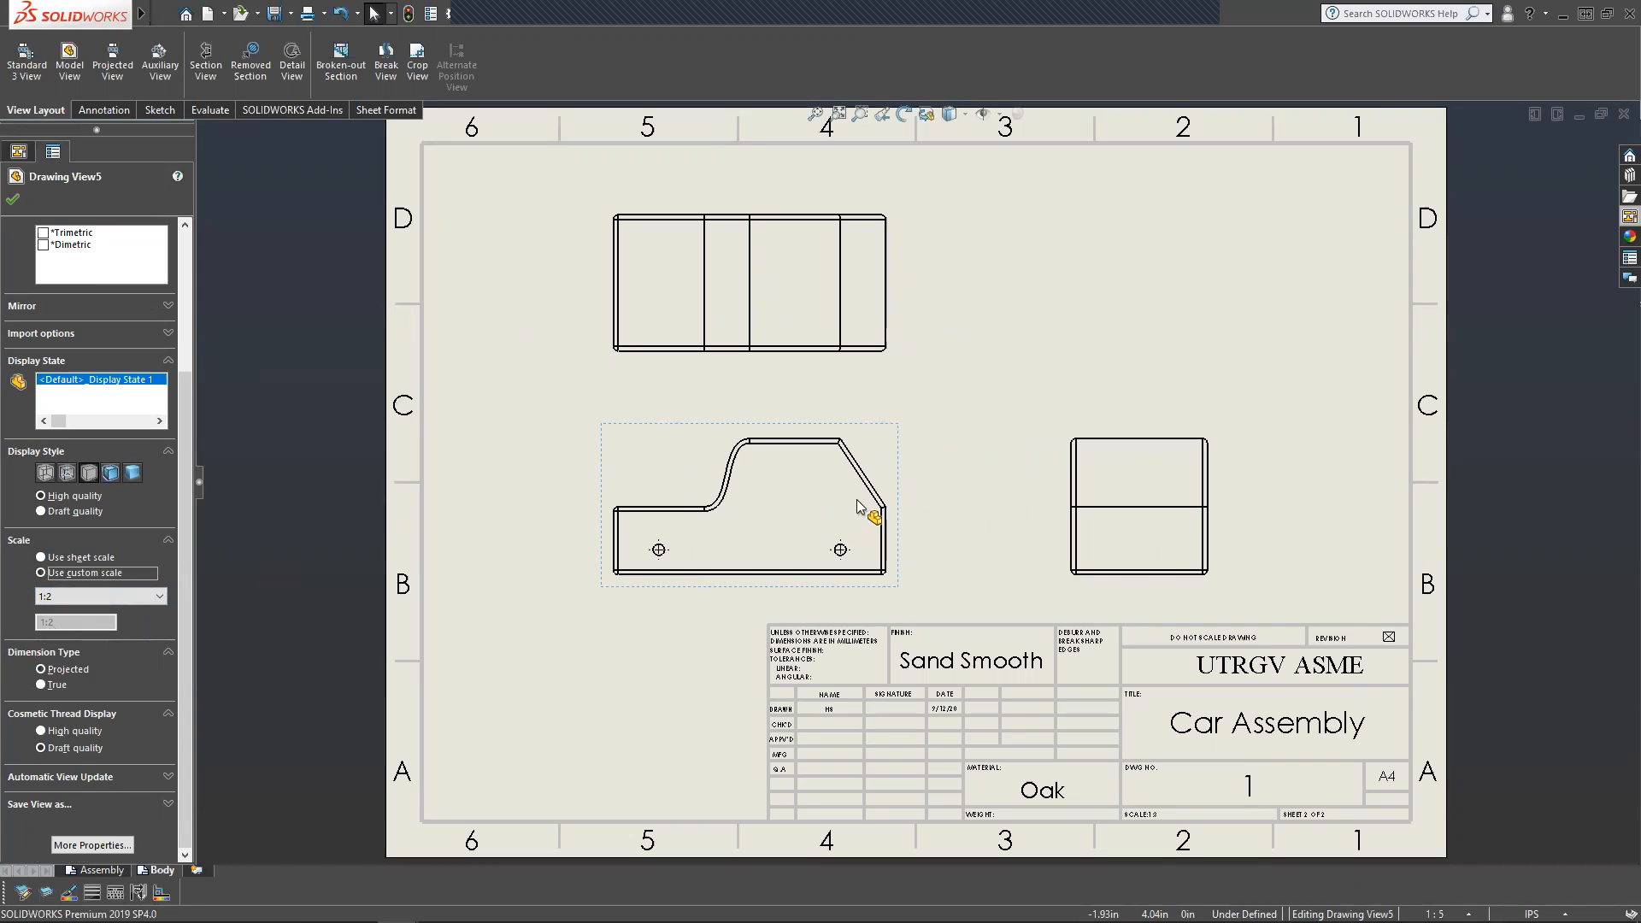
click(13, 199)
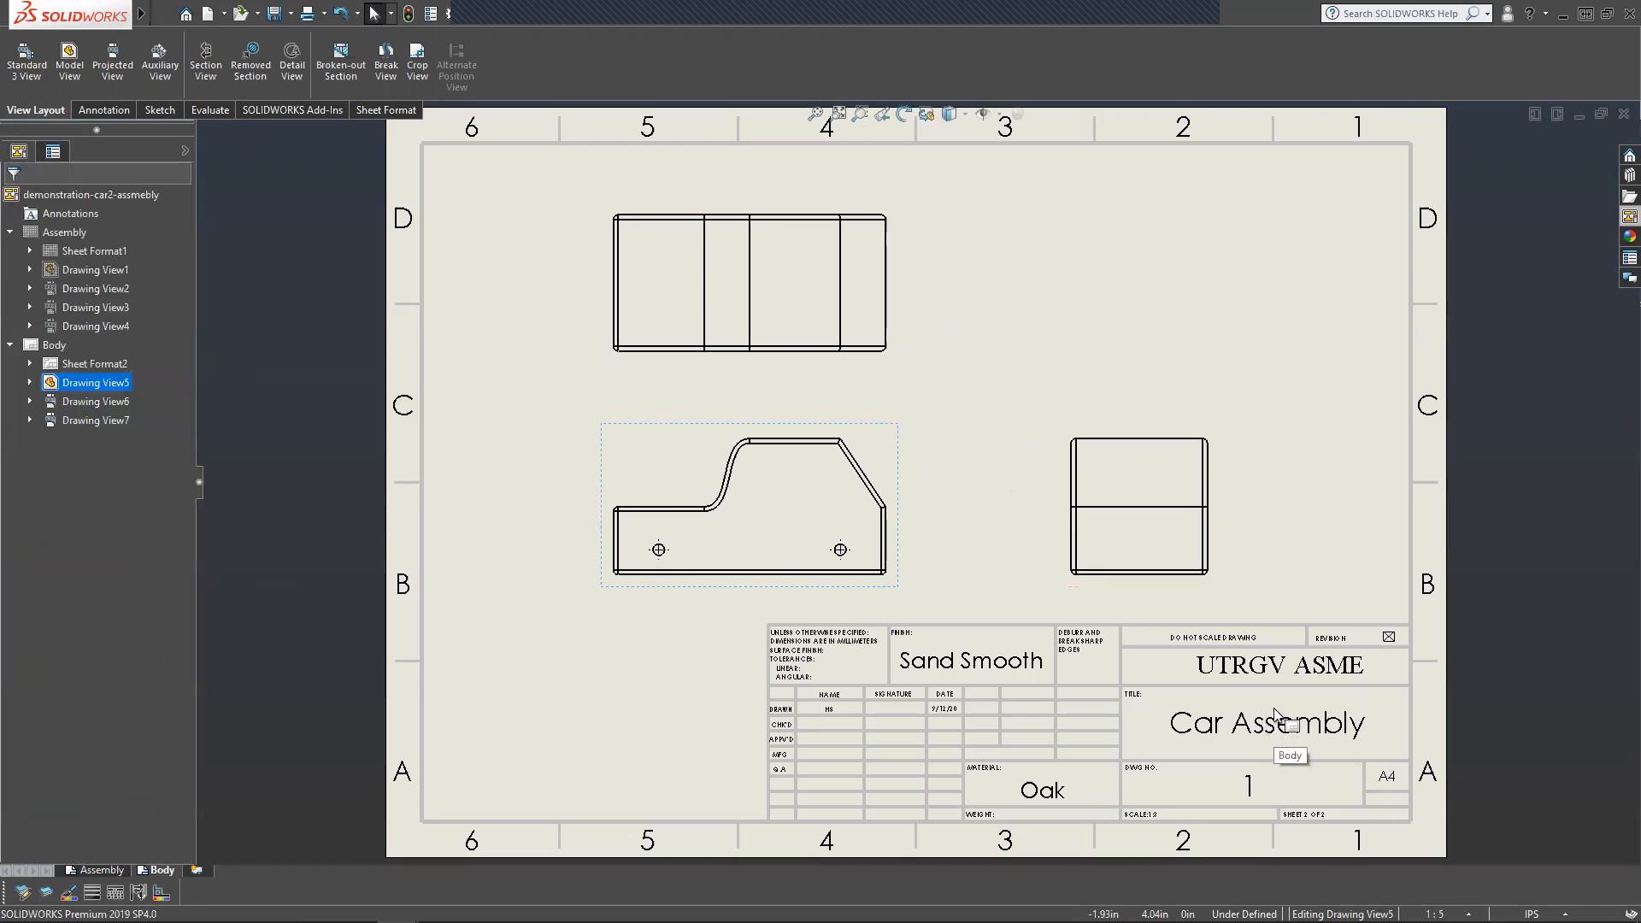
Edit the Body sheet's format and change the title block's scale note to 1:2.
click(1214, 551)
right_click(1231, 542)
click(1006, 599)
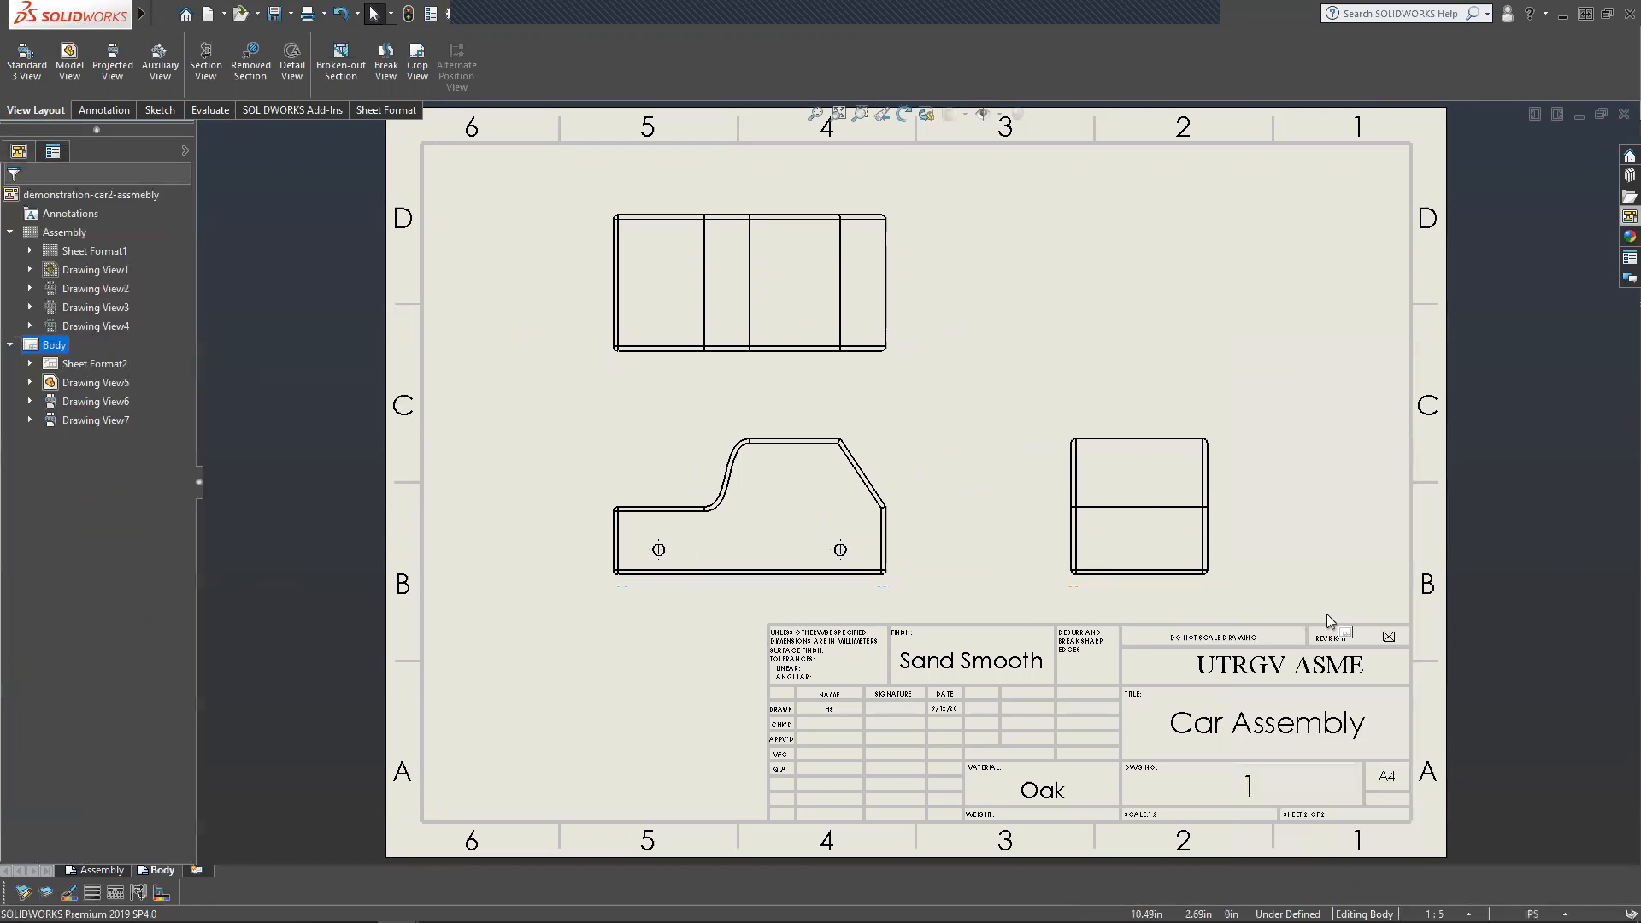
right_click(1314, 579)
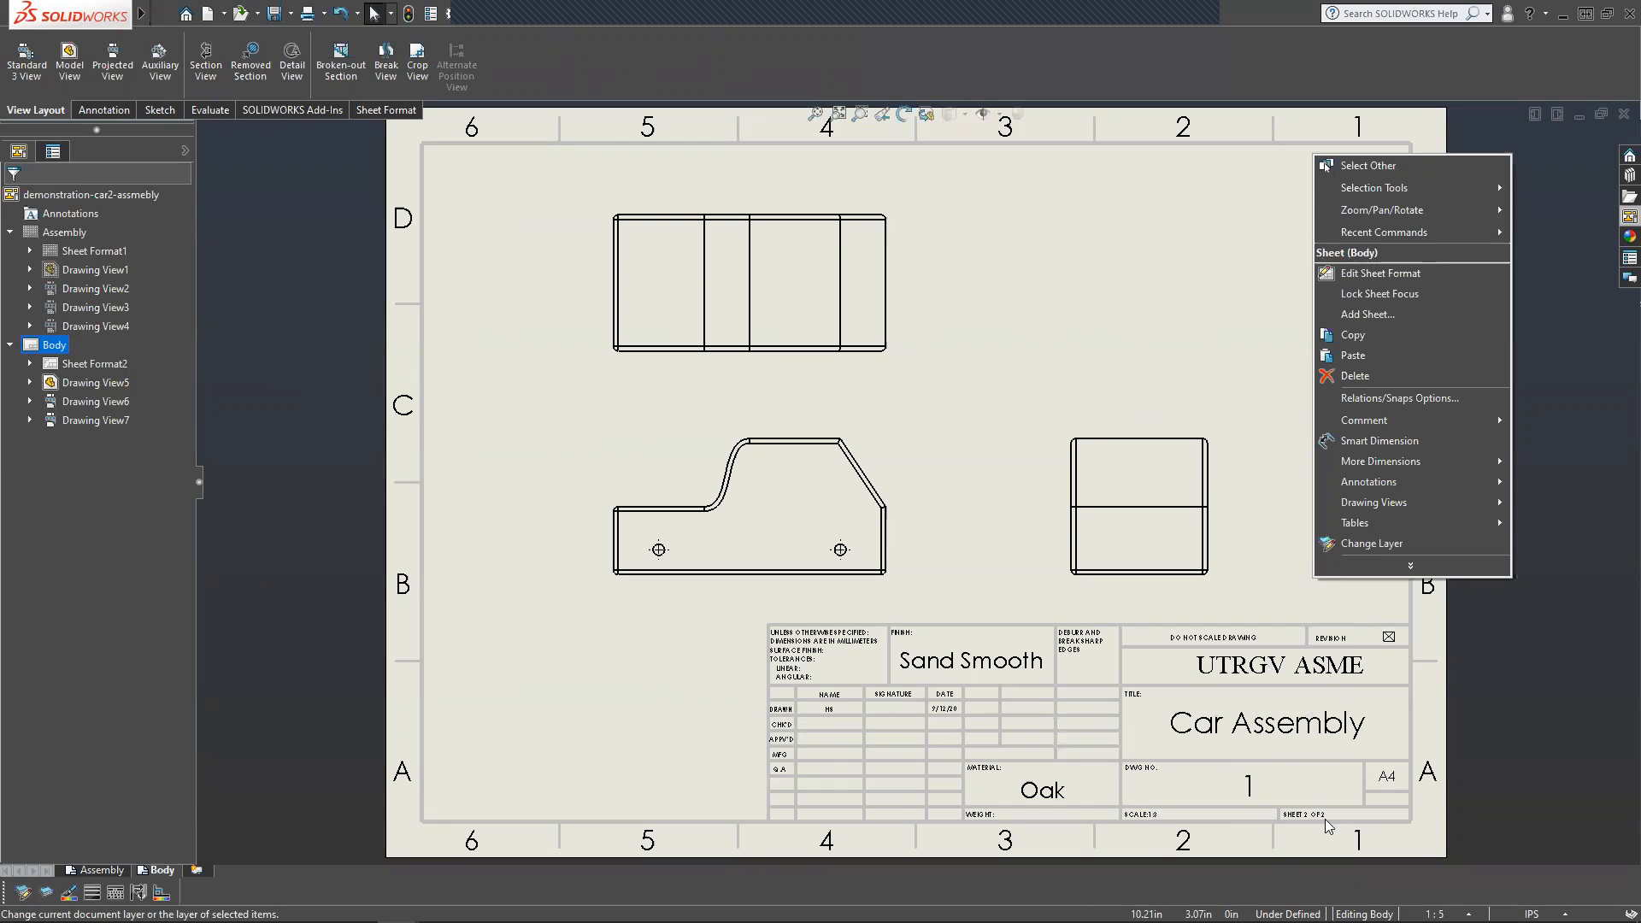
click(1378, 274)
scroll(1191, 713, down, 2)
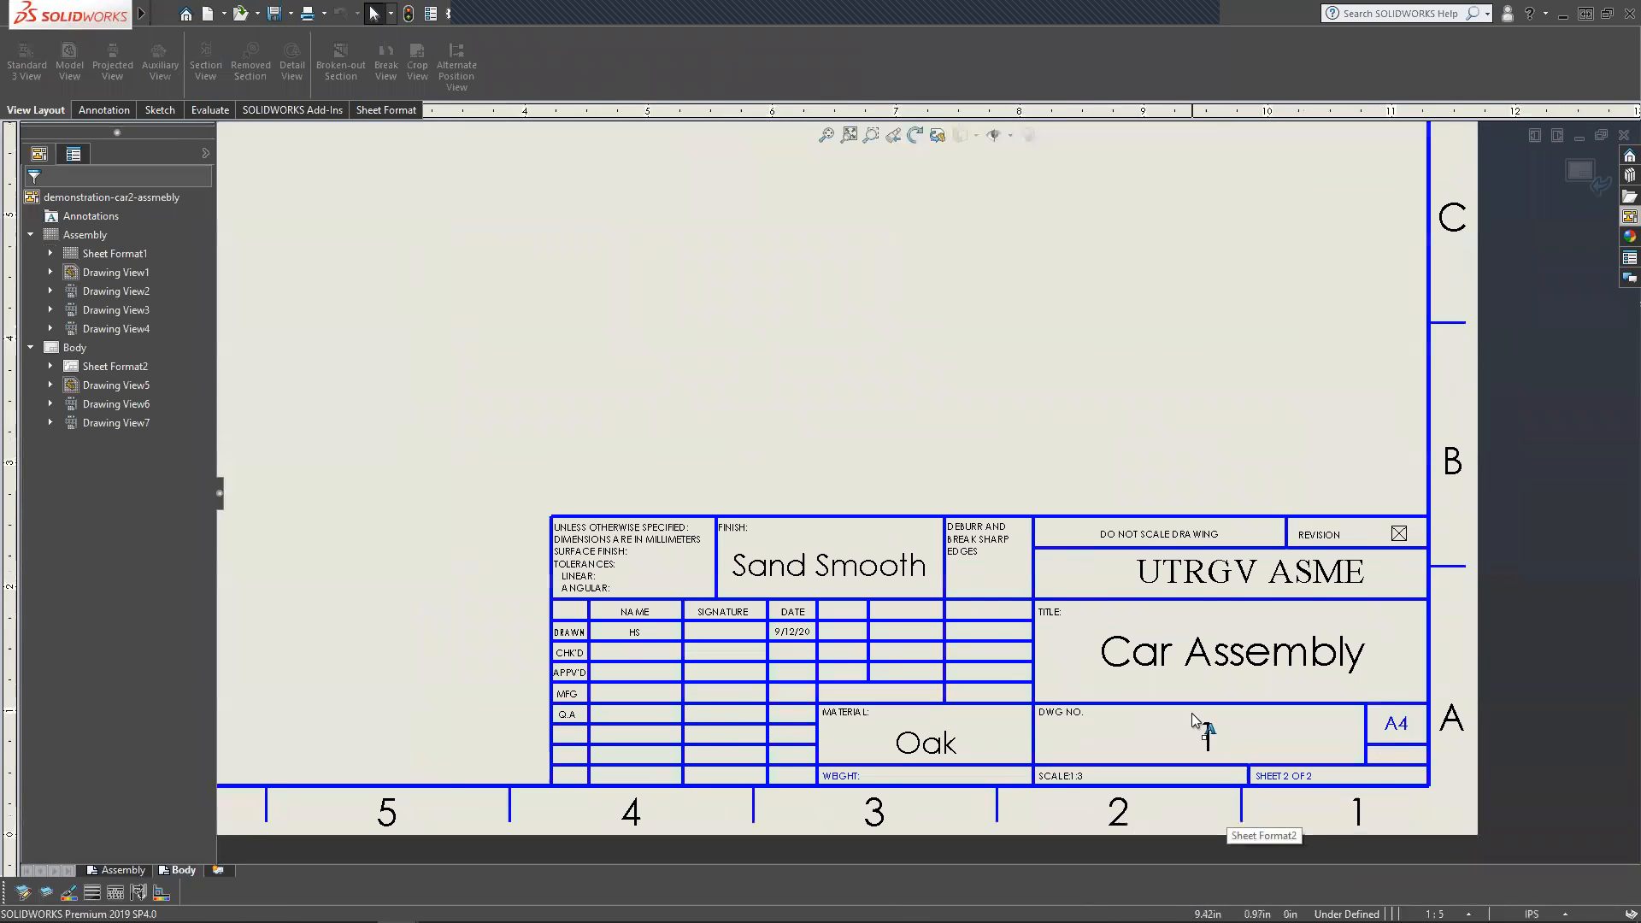
scroll(1287, 796, down, 1)
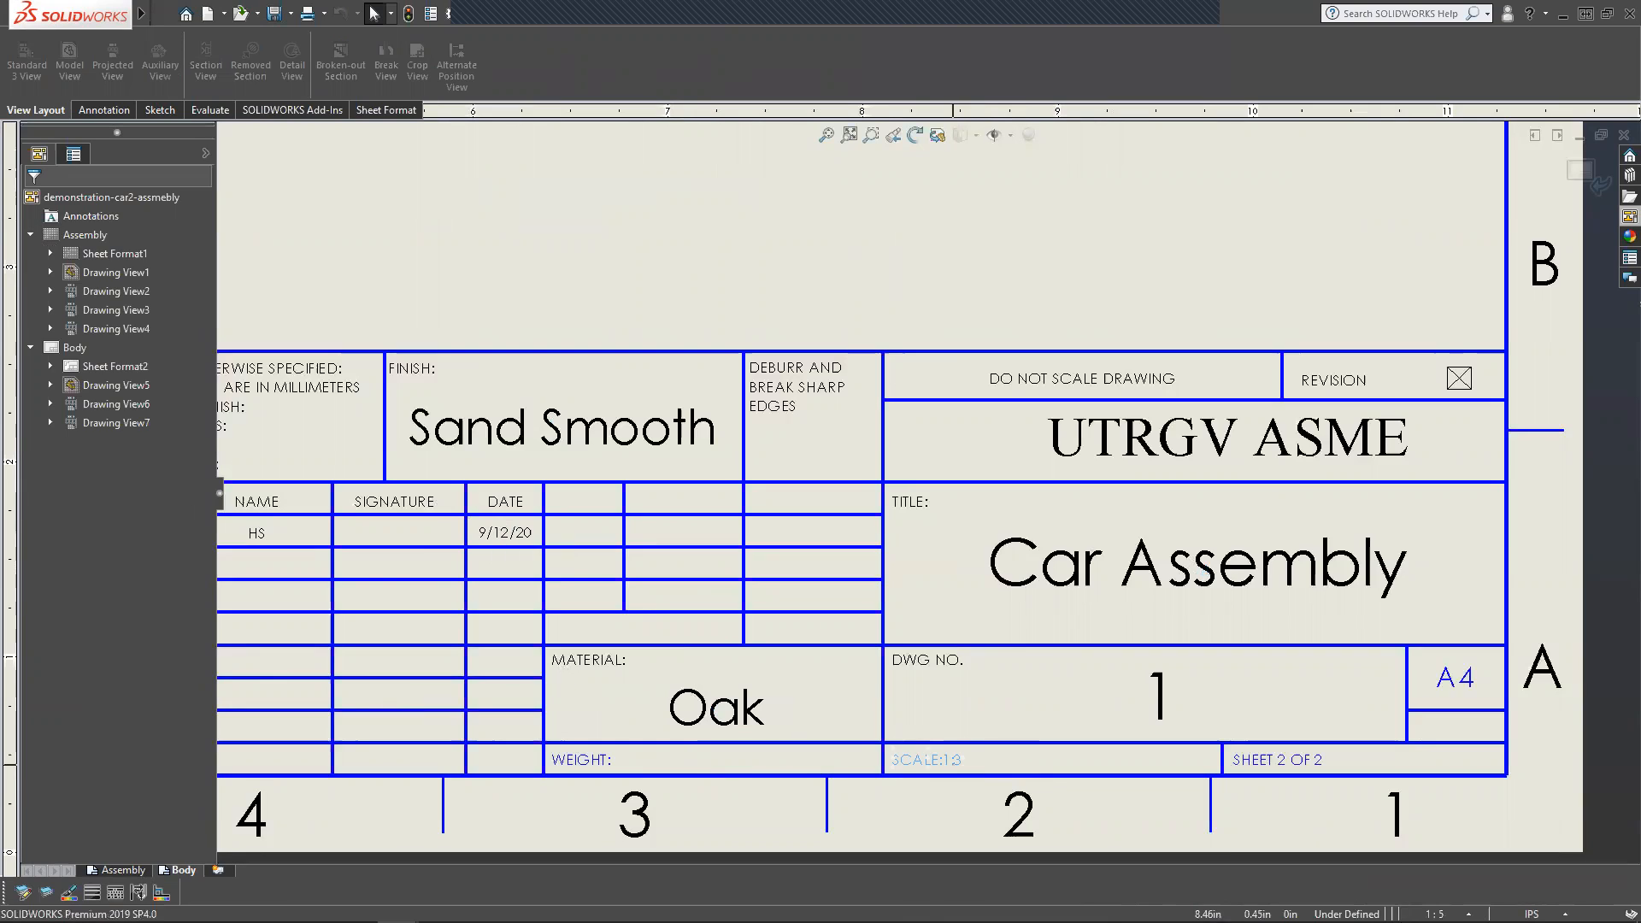
double_click(931, 759)
key(BackSpace)
text(2)
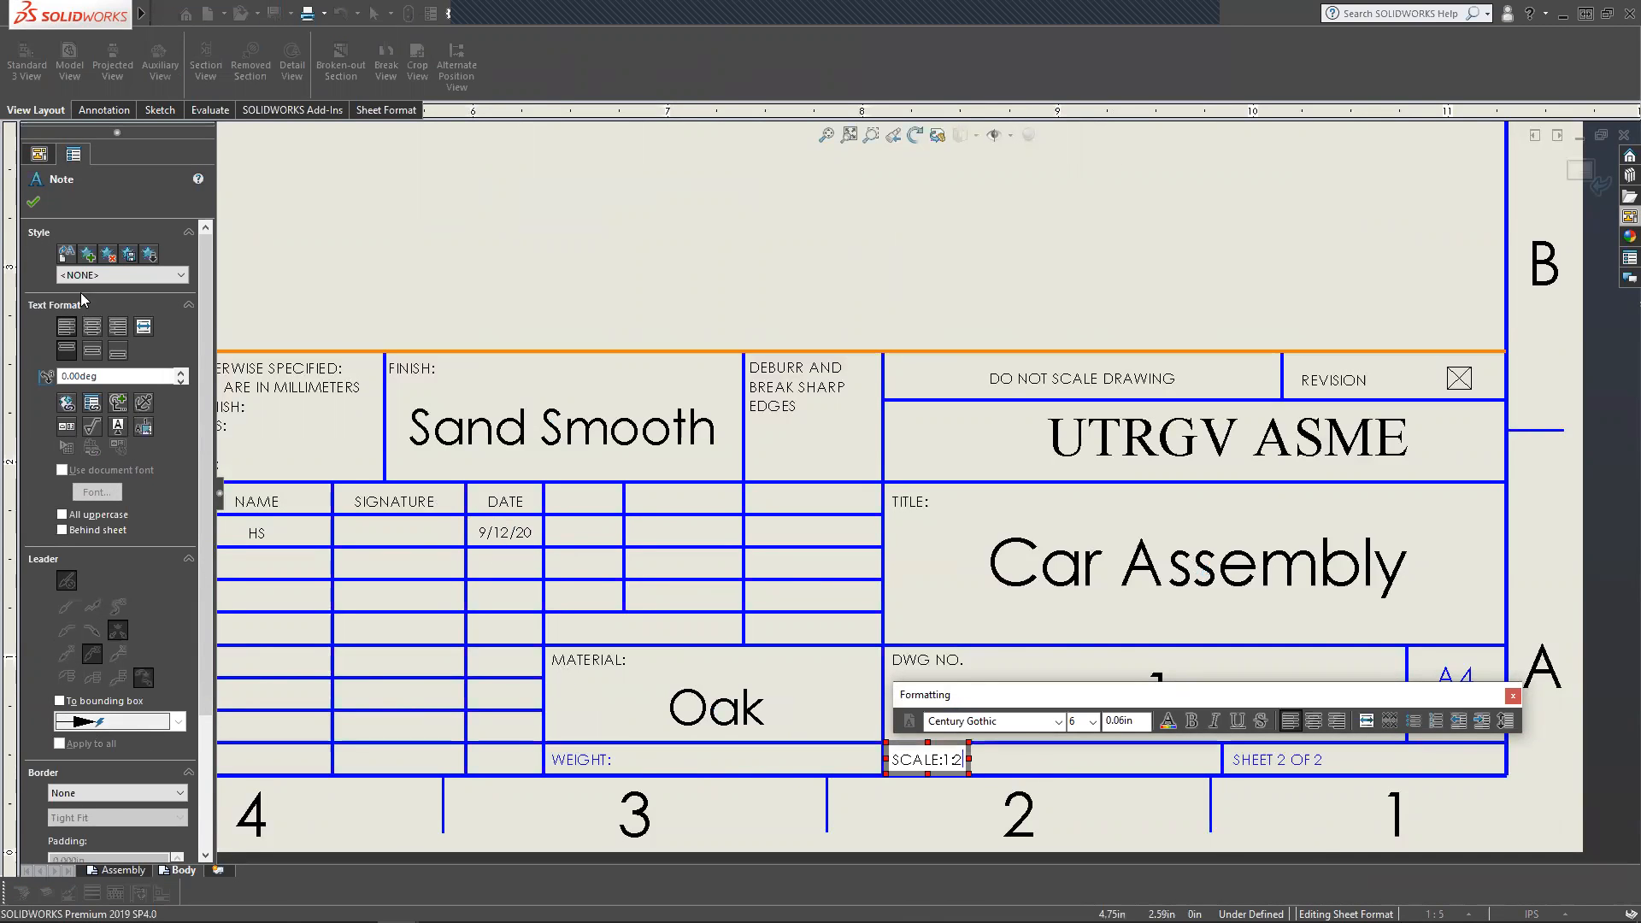
click(33, 203)
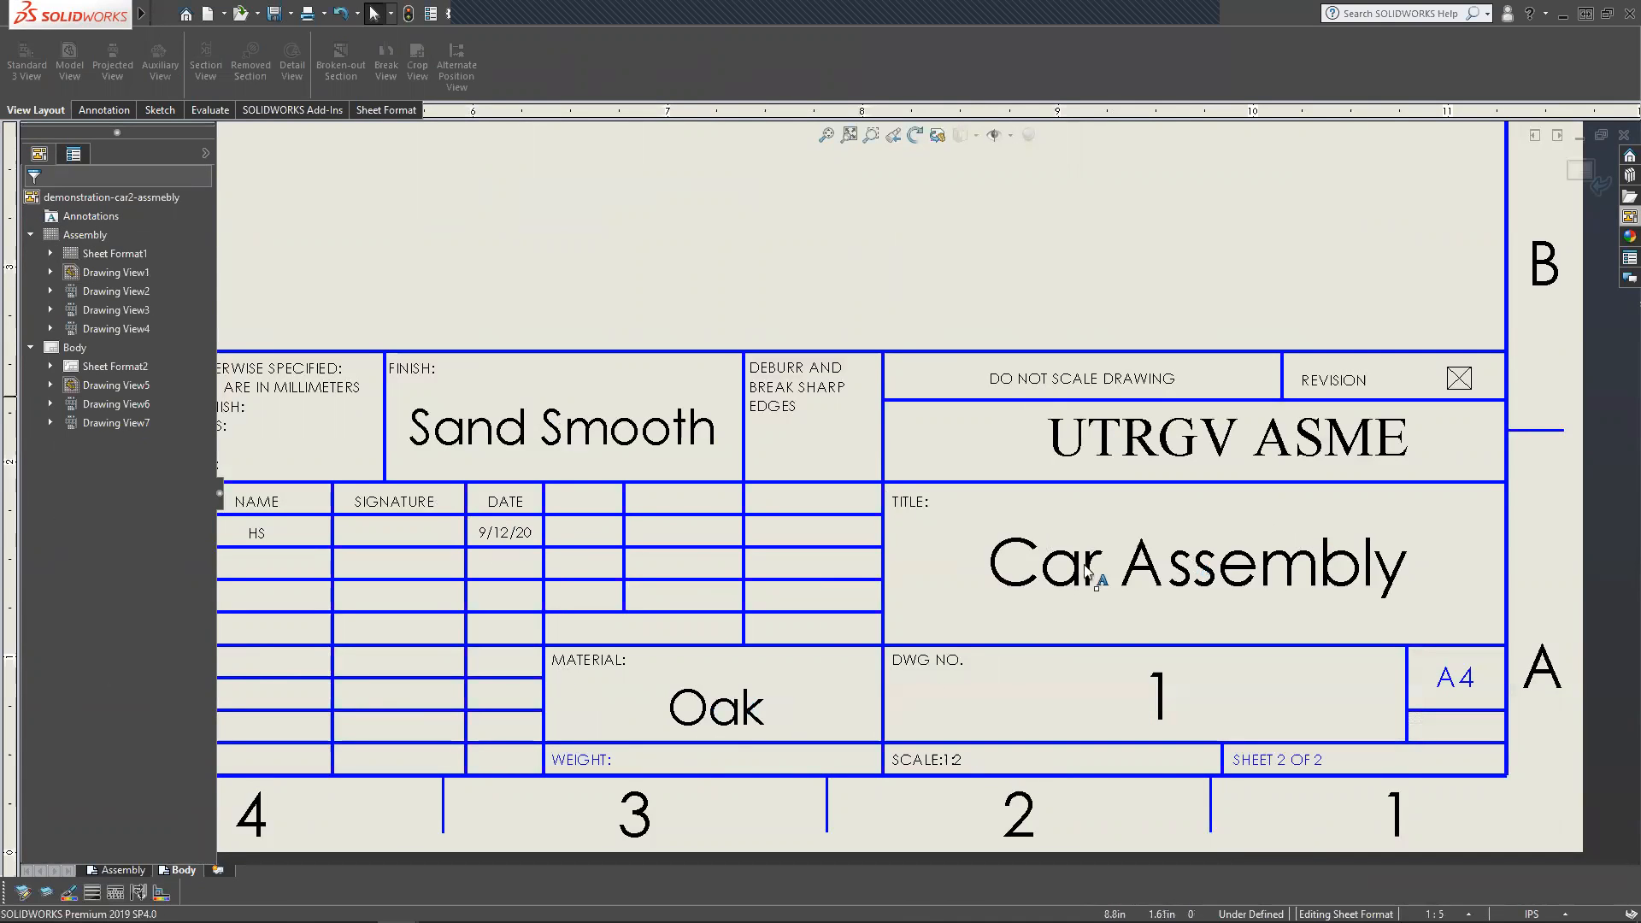
Change the drawing number in the Body sheet's title block to 2.
double_click(1159, 702)
text(2)
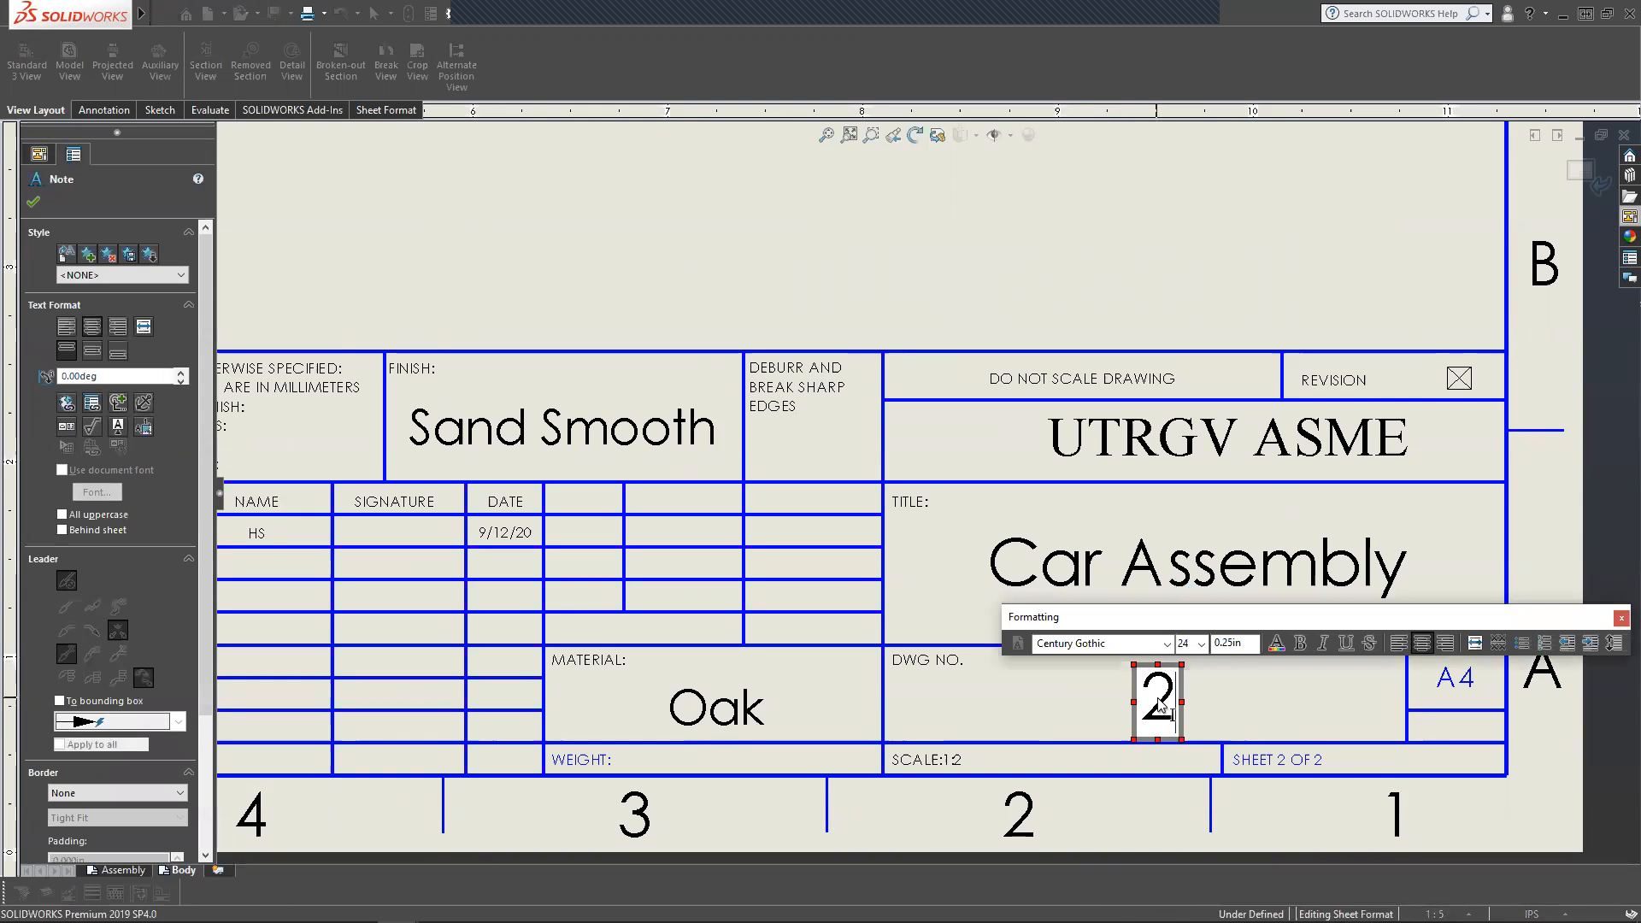
click(34, 204)
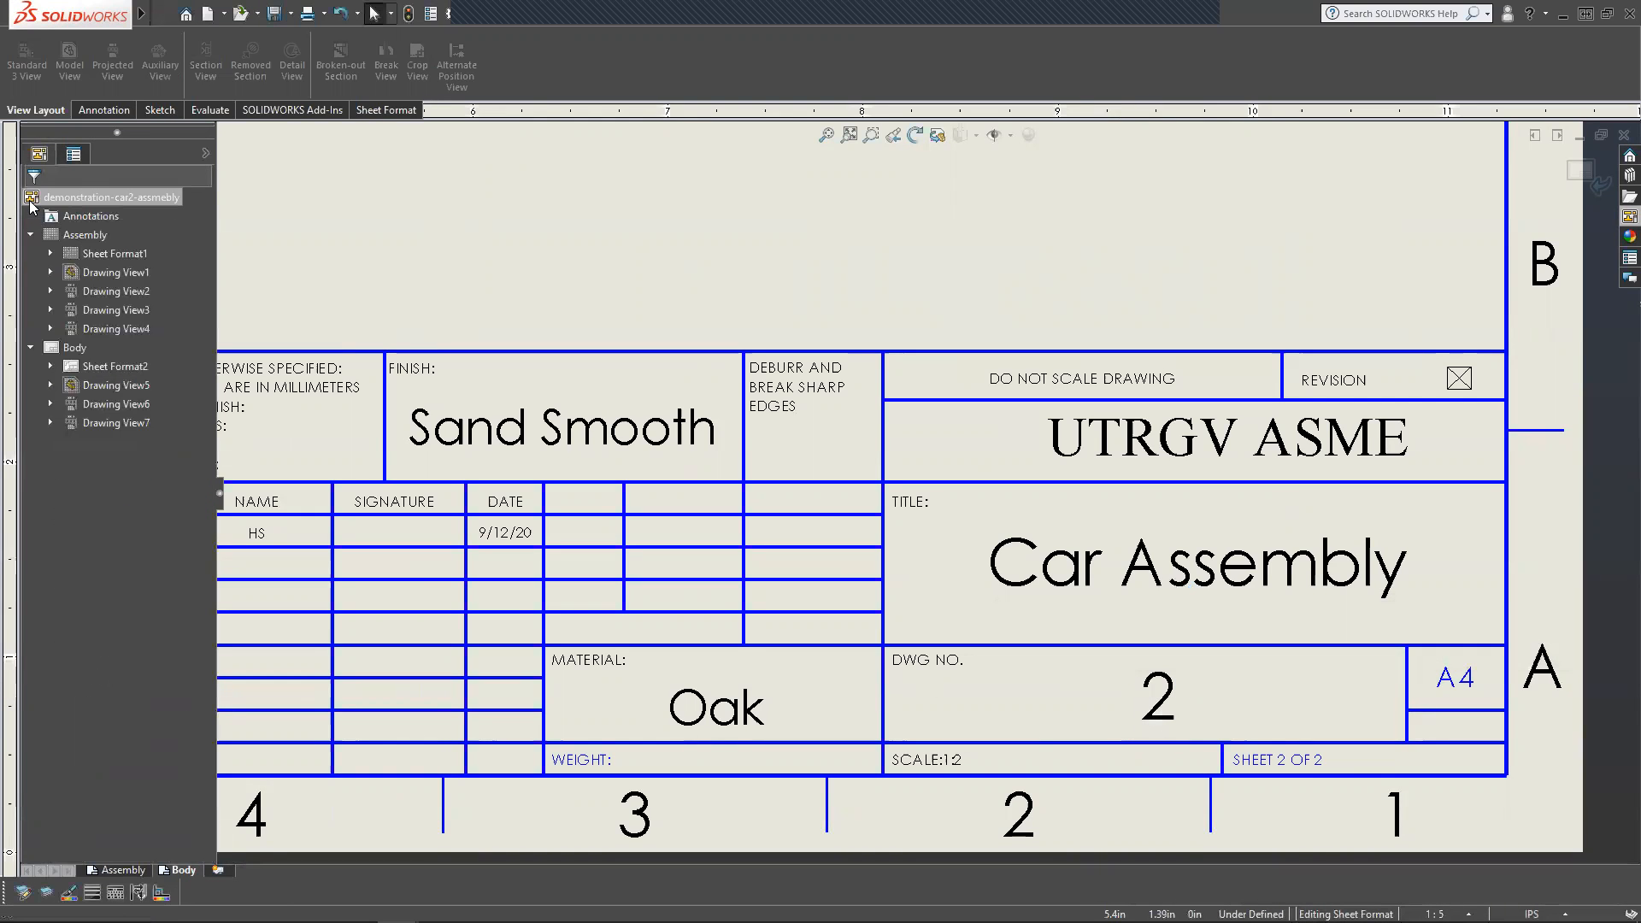
Change the title block's title to Body and exit sheet format editing.
double_click(1184, 581)
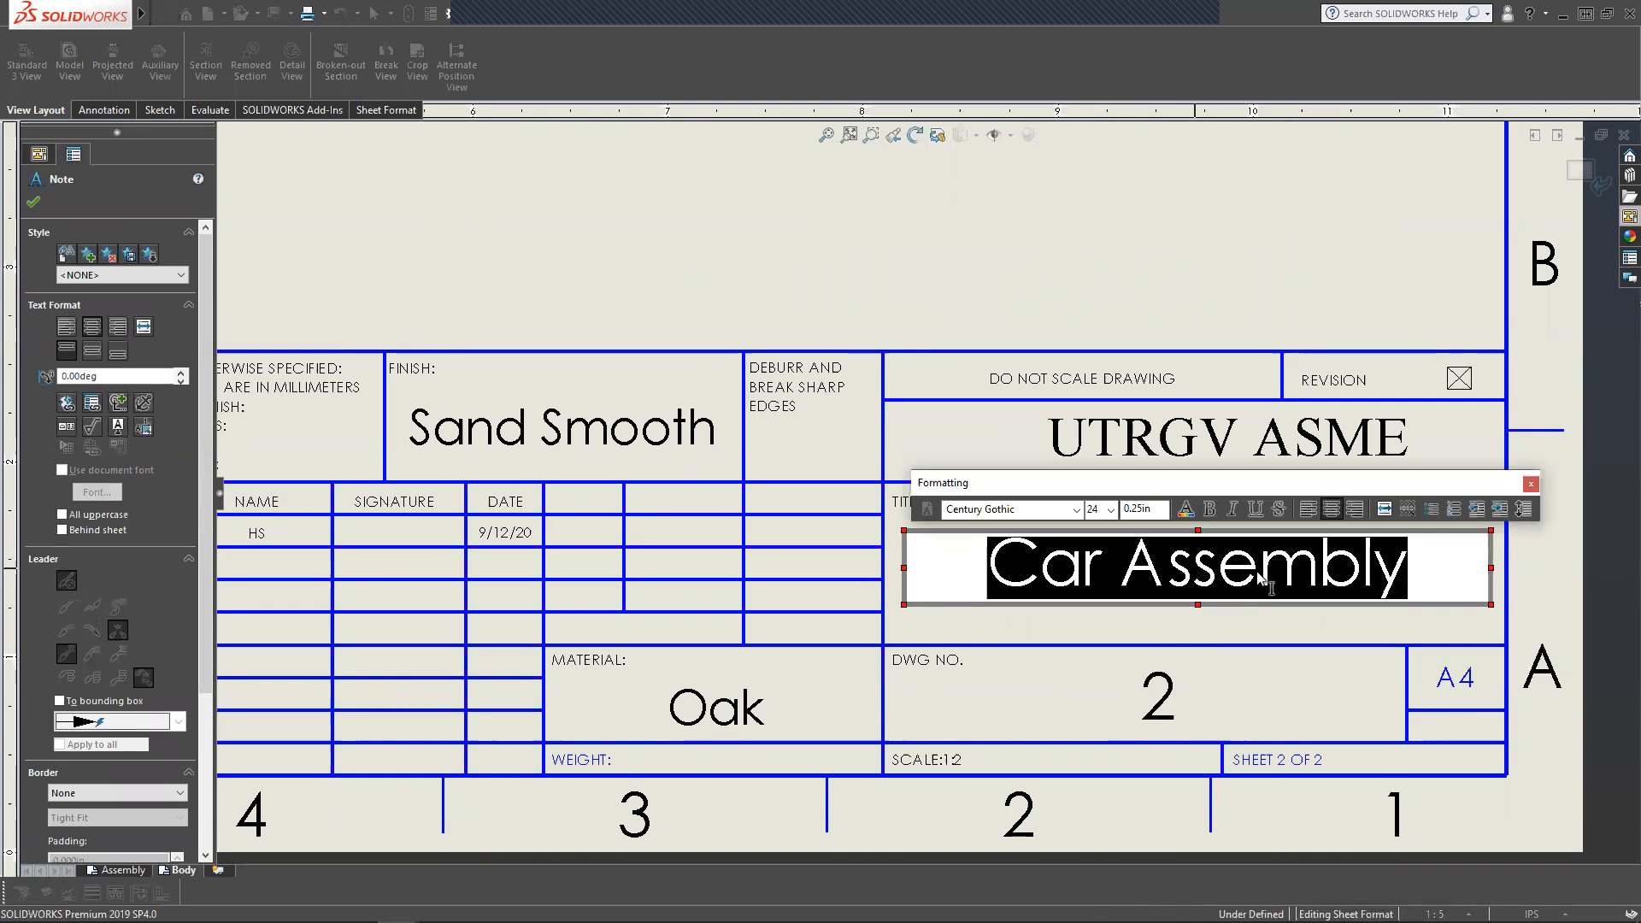
text(Body)
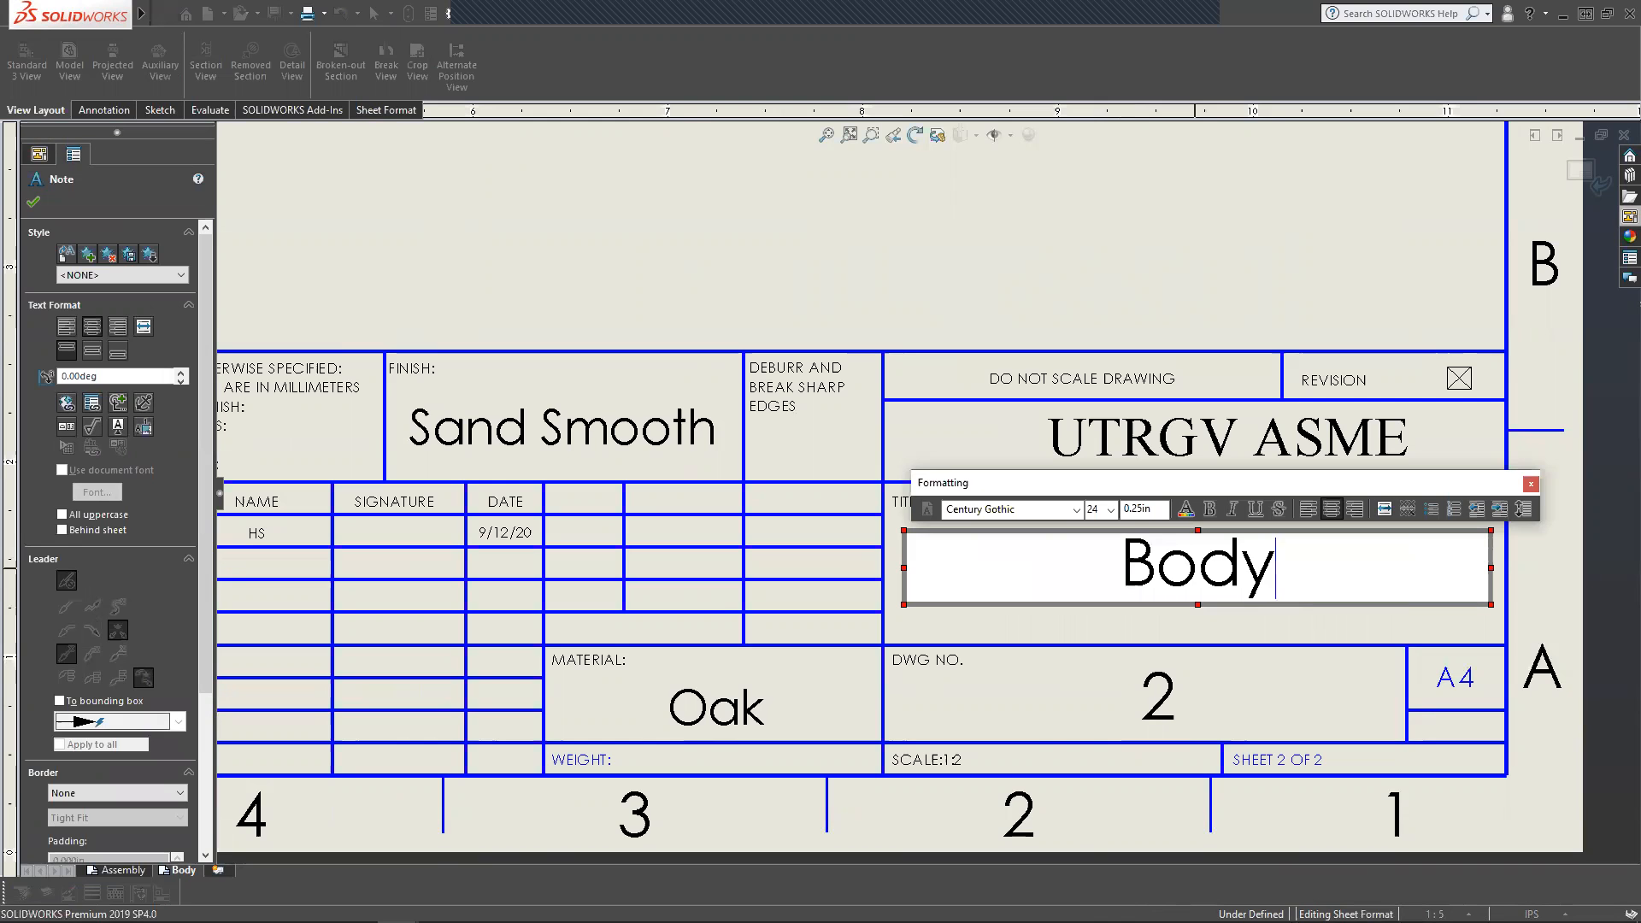
click(589, 243)
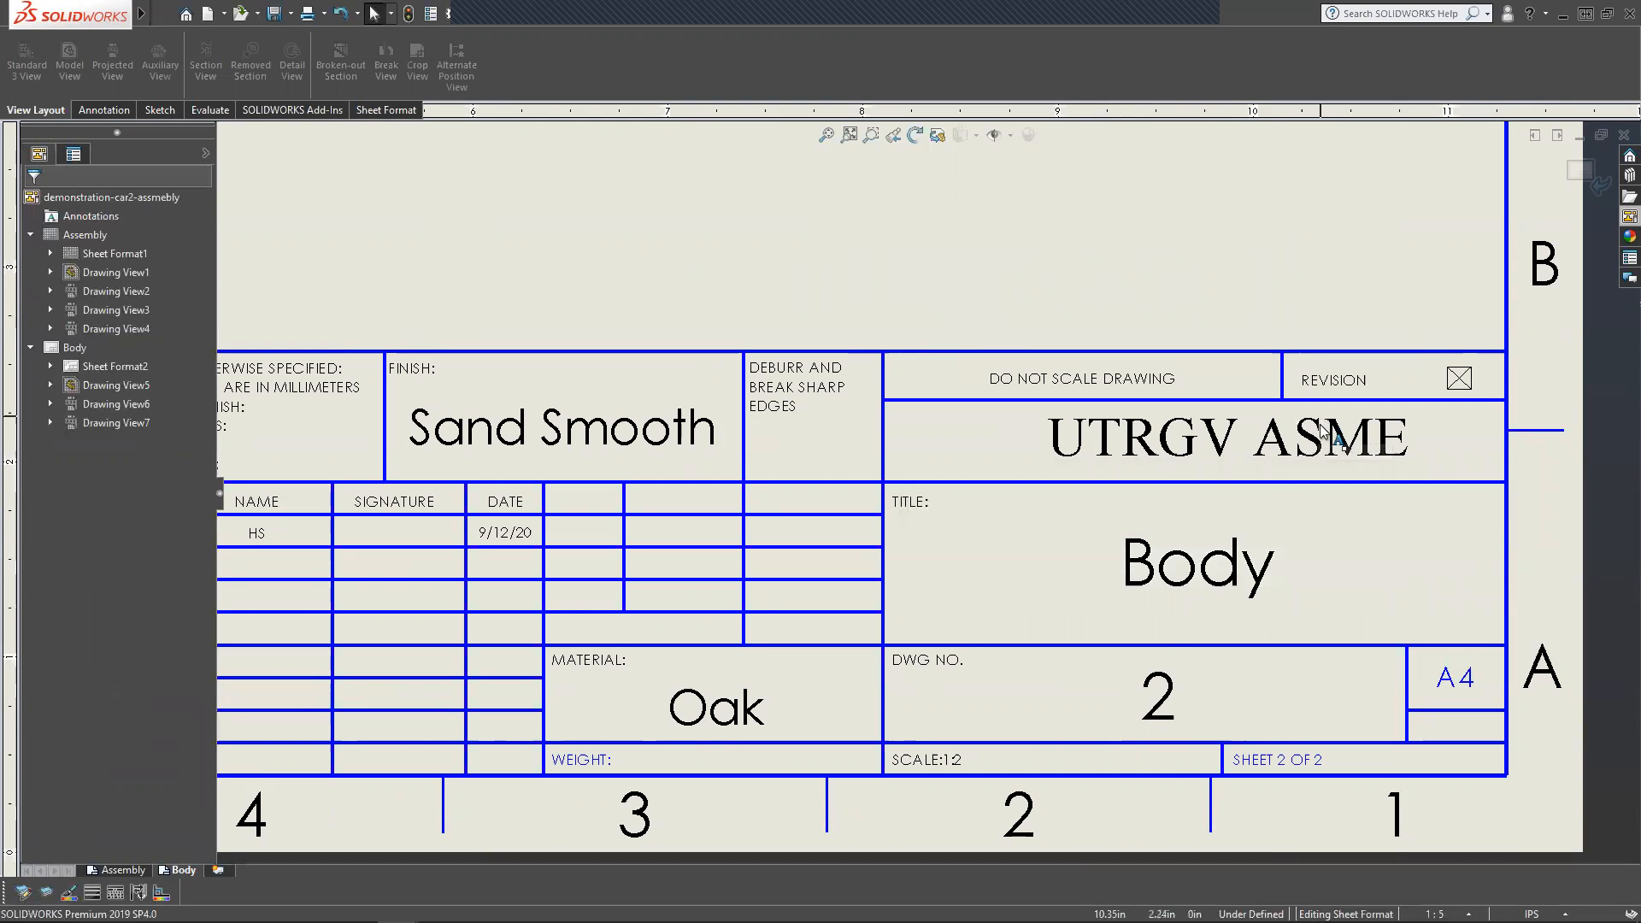
scroll(926, 492, up, 3)
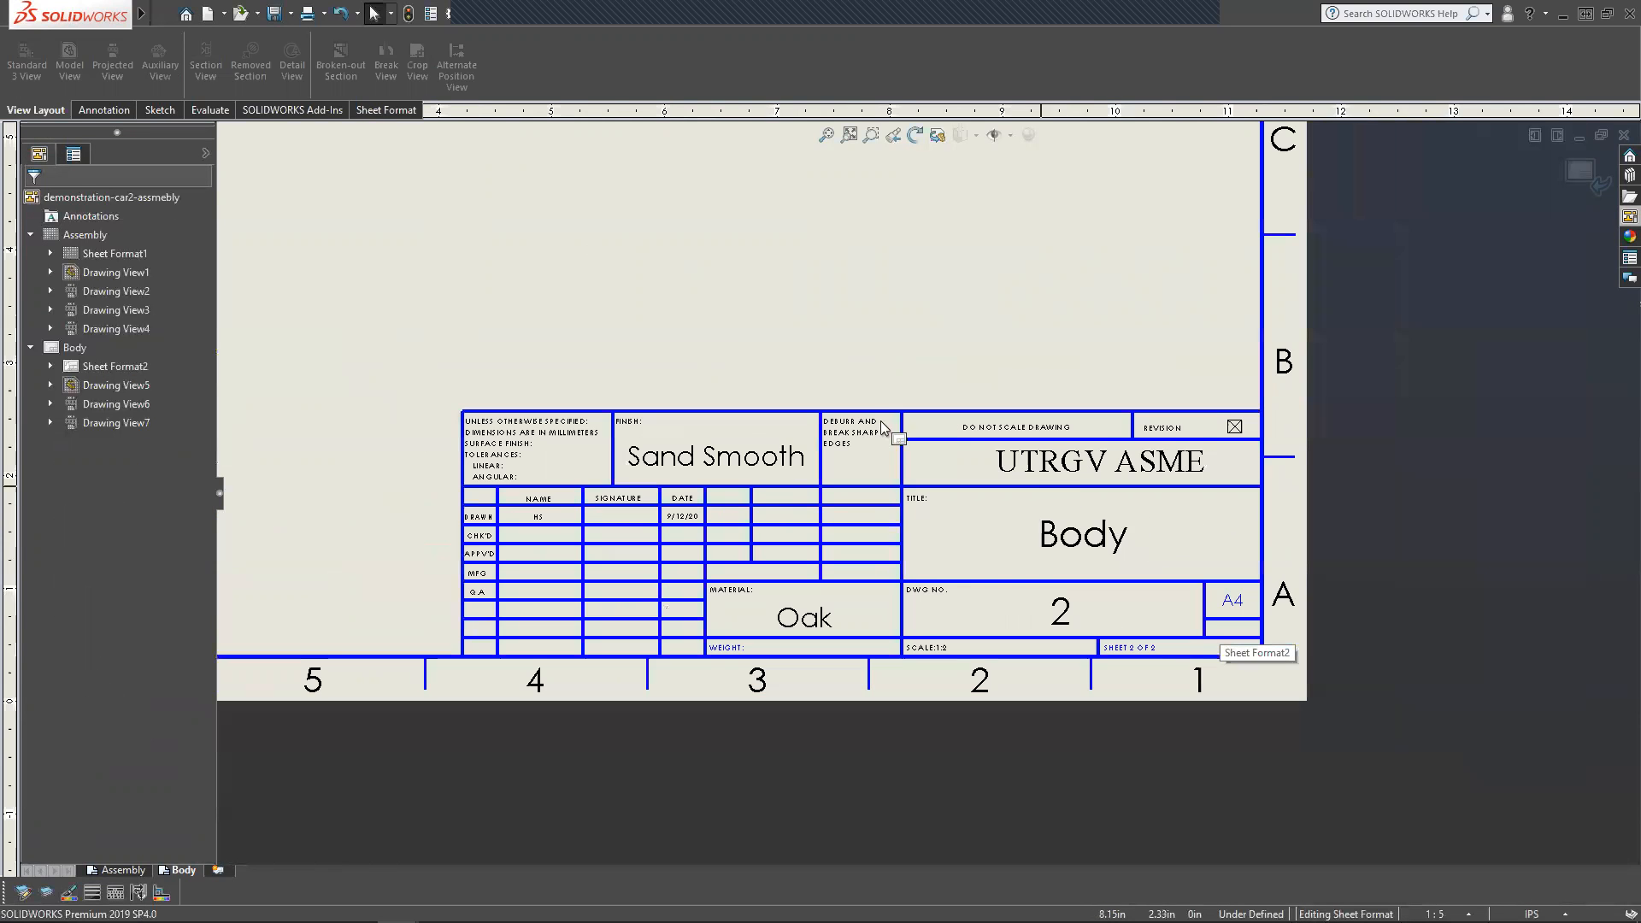
scroll(737, 328, down, 5)
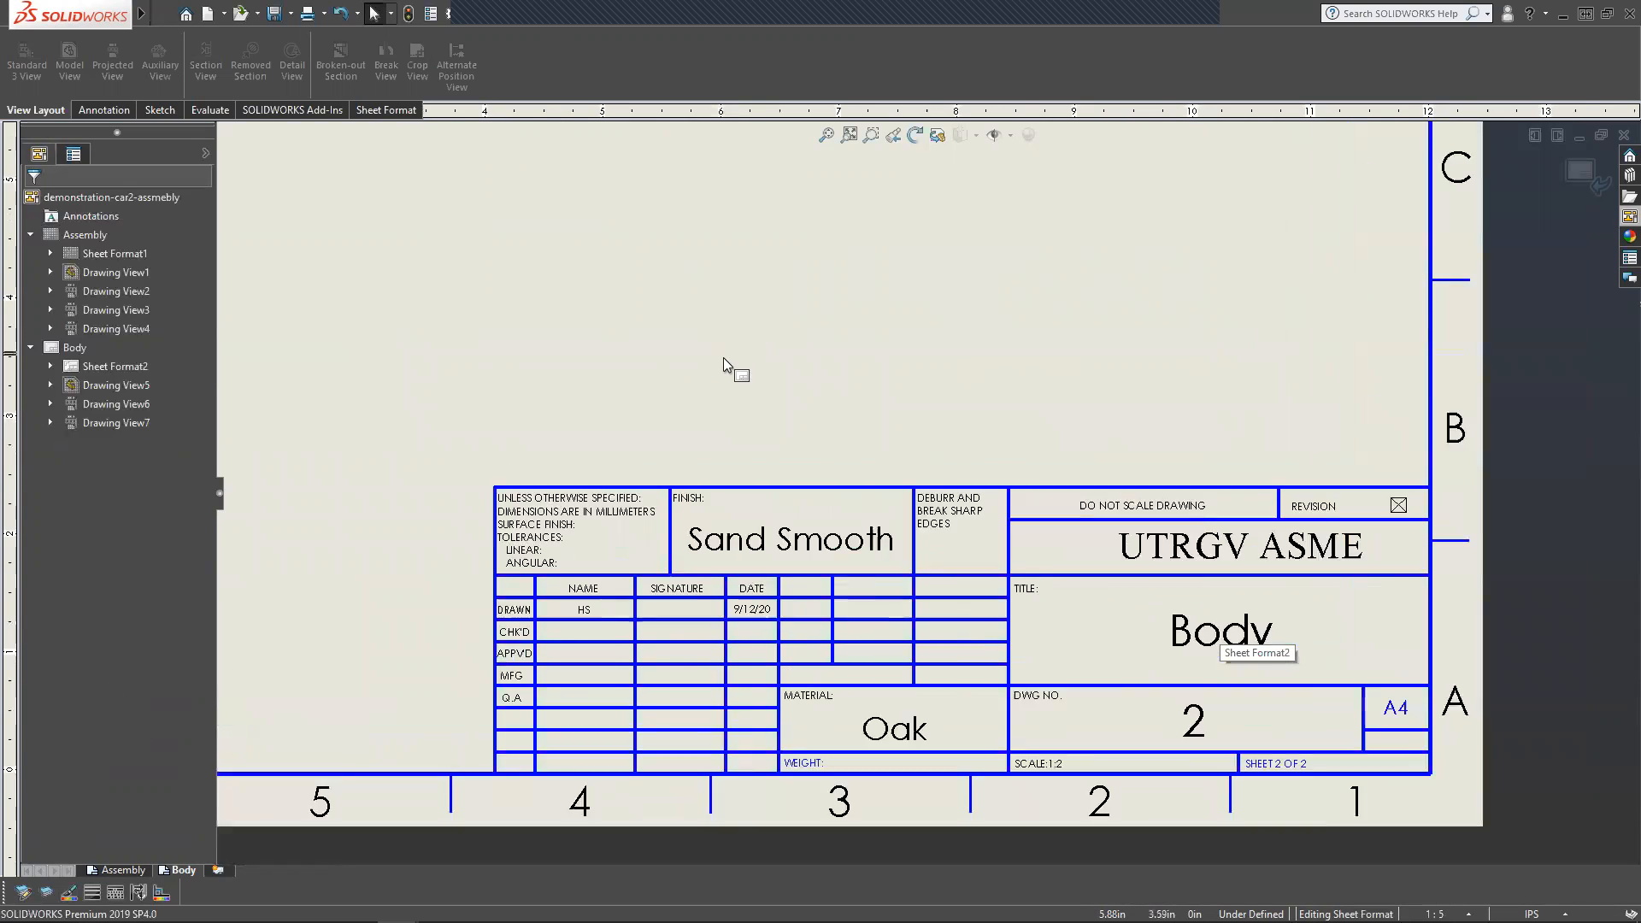
click(1580, 169)
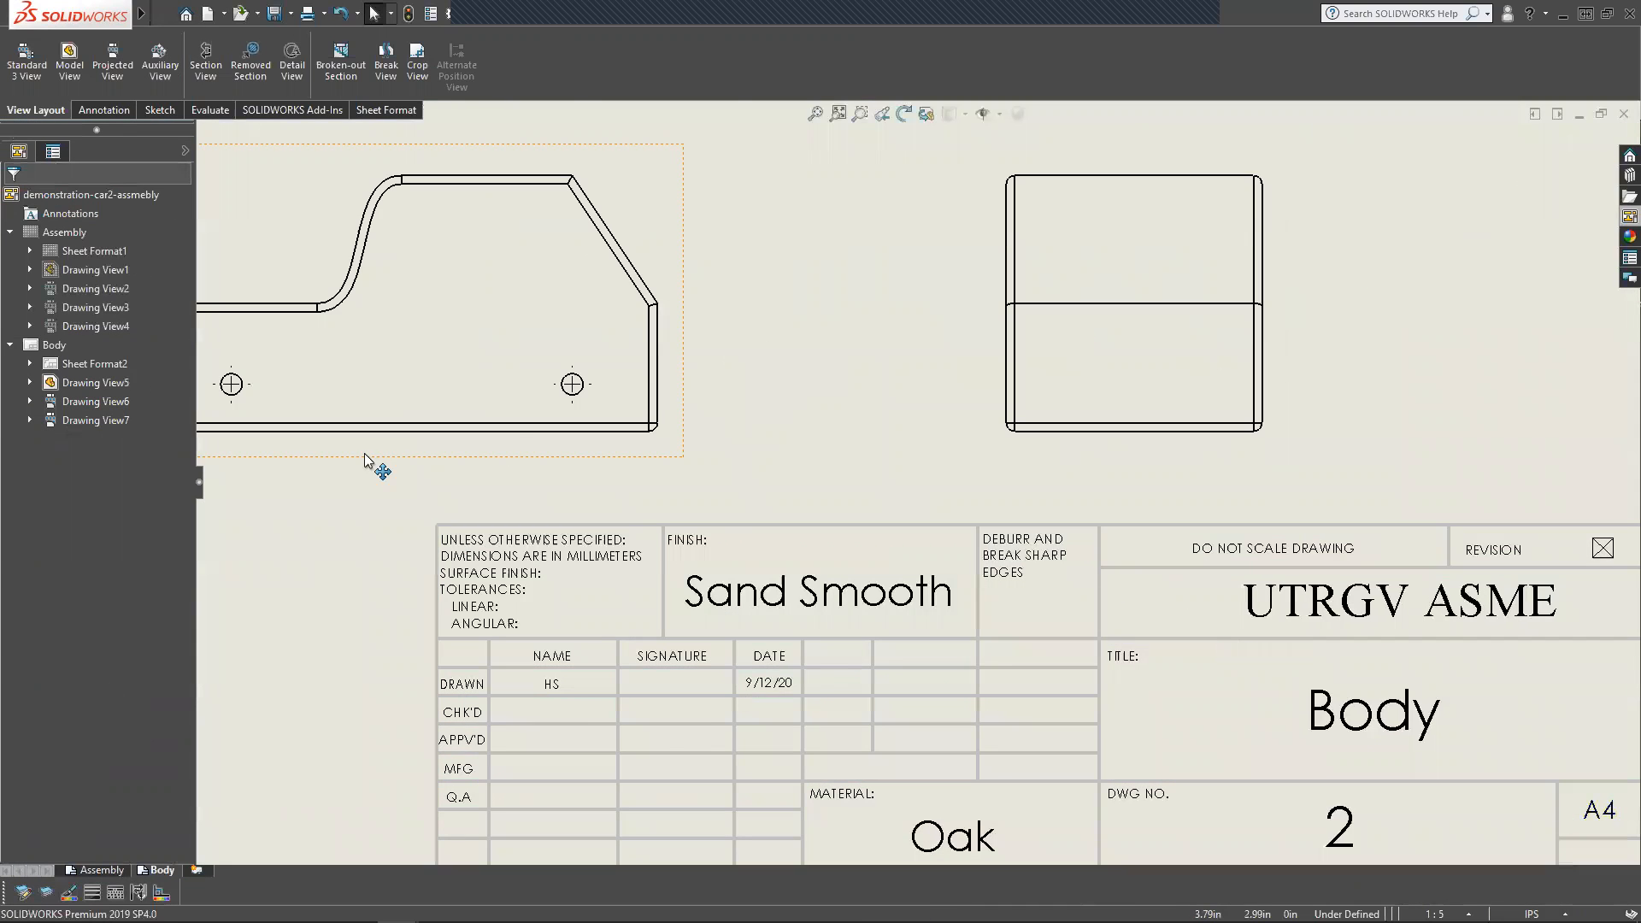
Dimension the body's overall height in the front view from the roof edge to the bottom edge, placing the dimension left of the view.
scroll(697, 484, up, 5)
scroll(646, 387, down, 3)
scroll(933, 395, up, 3)
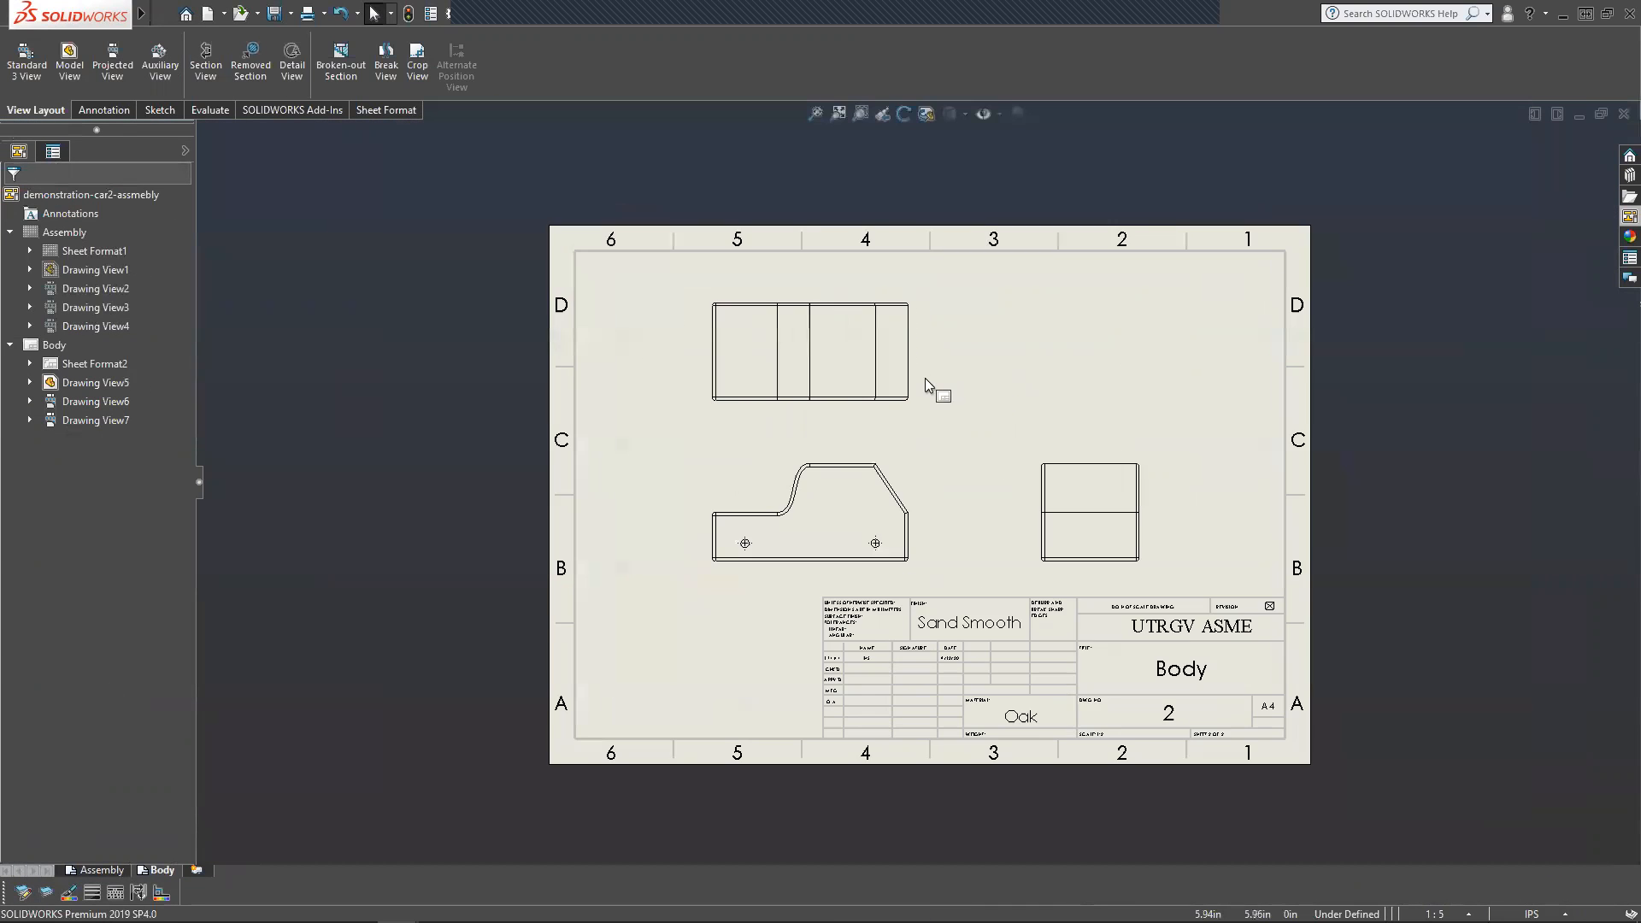
scroll(927, 382, down, 2)
scroll(927, 487, down, 2)
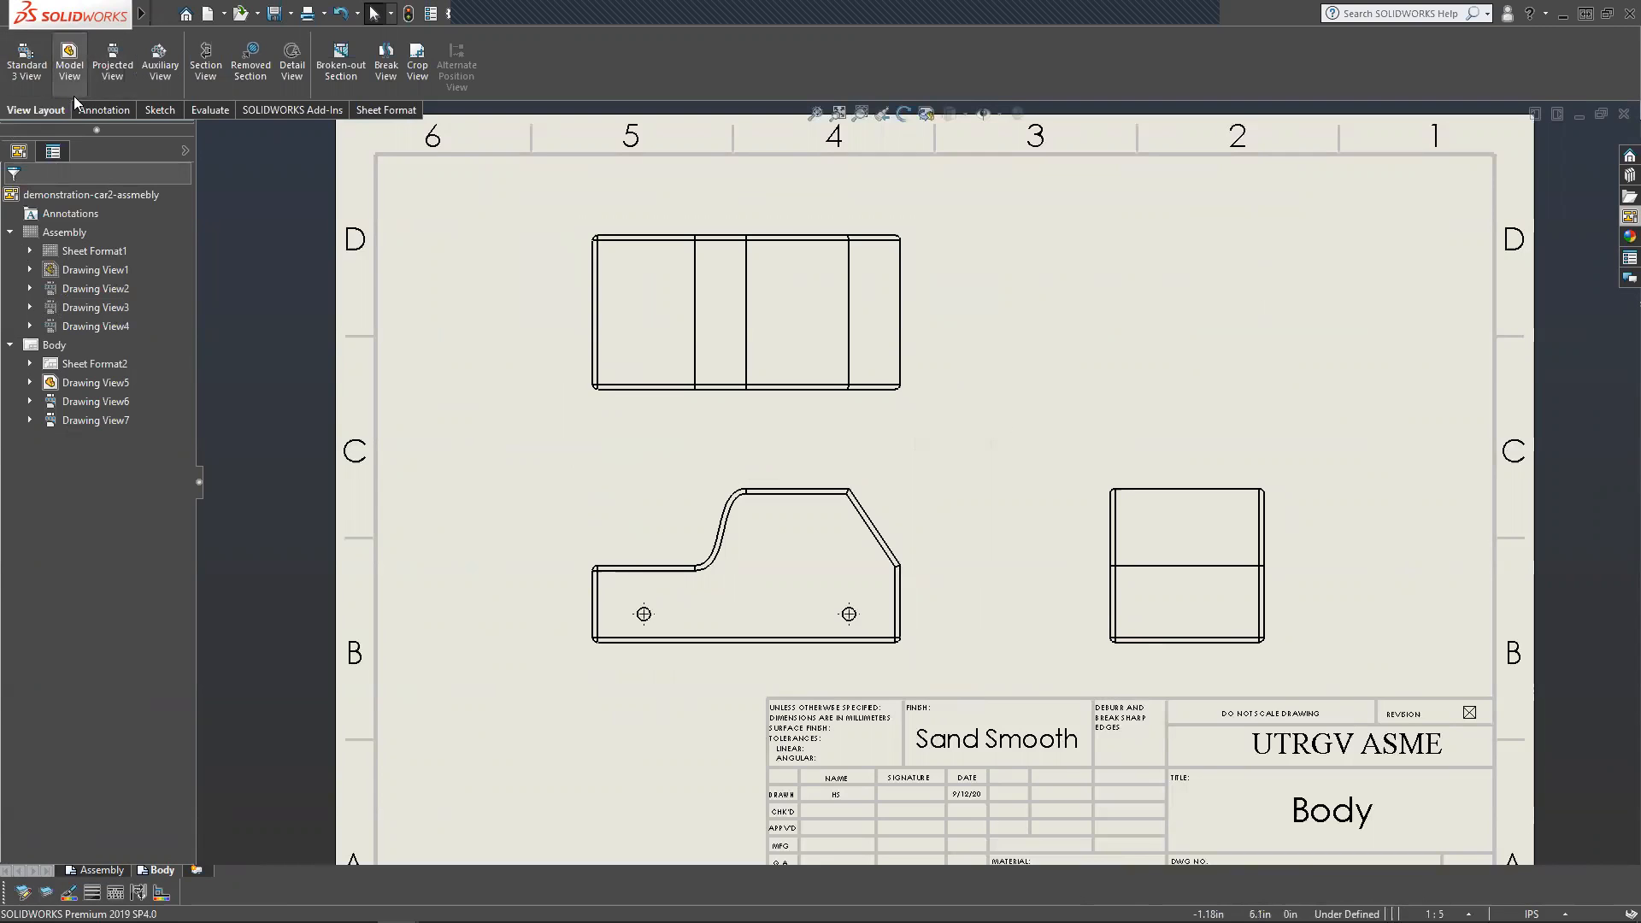
click(94, 107)
click(39, 110)
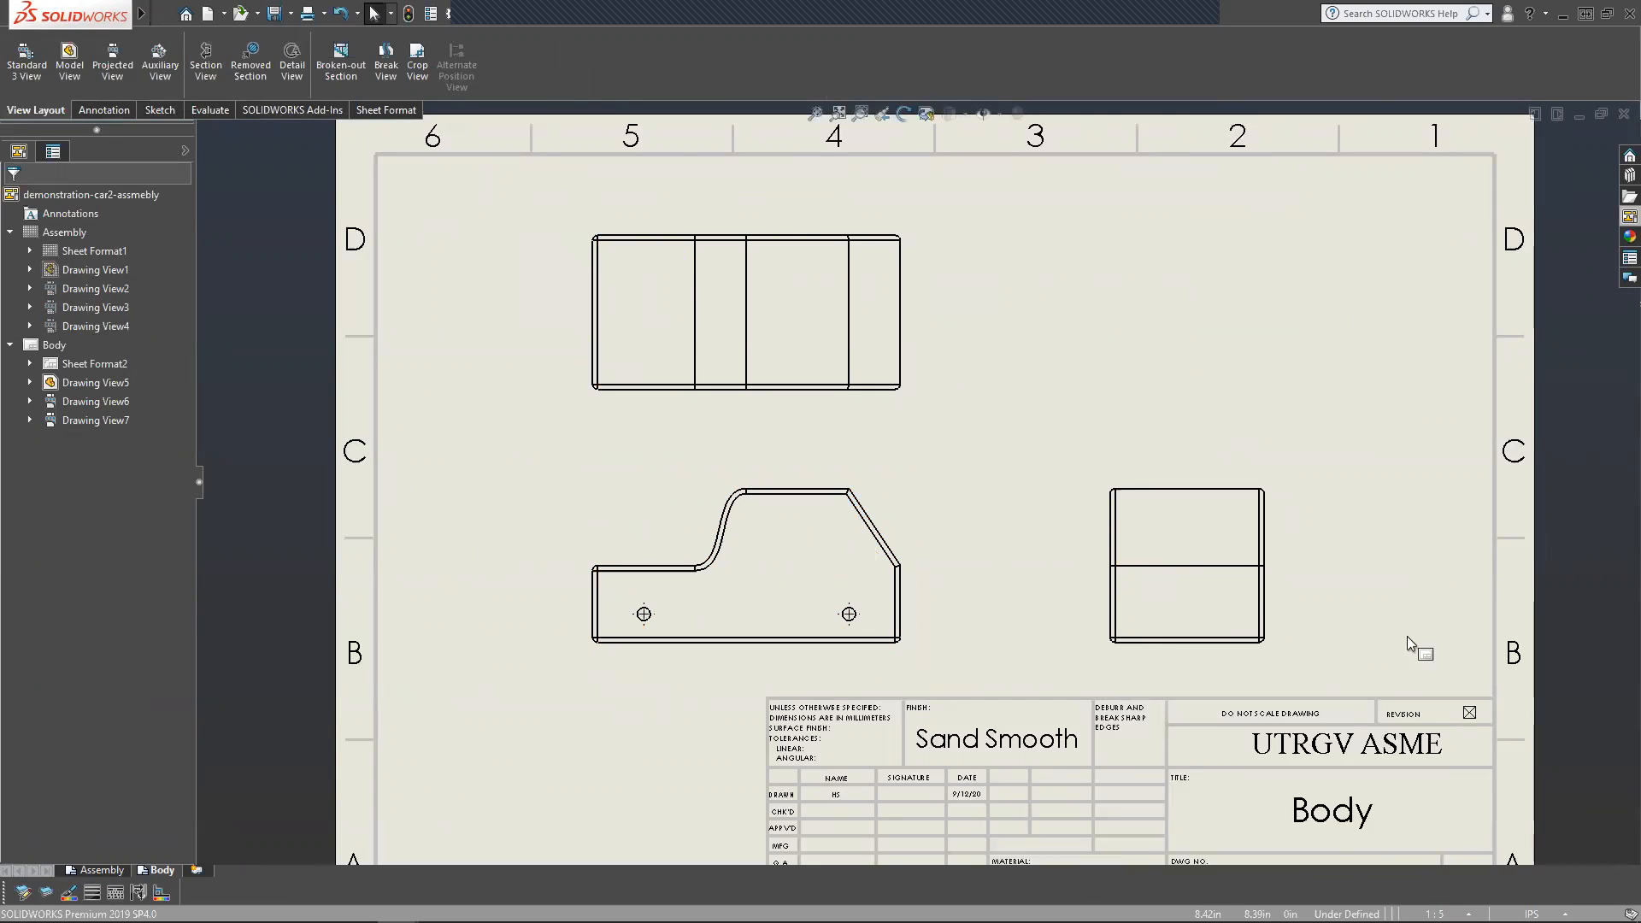
click(105, 110)
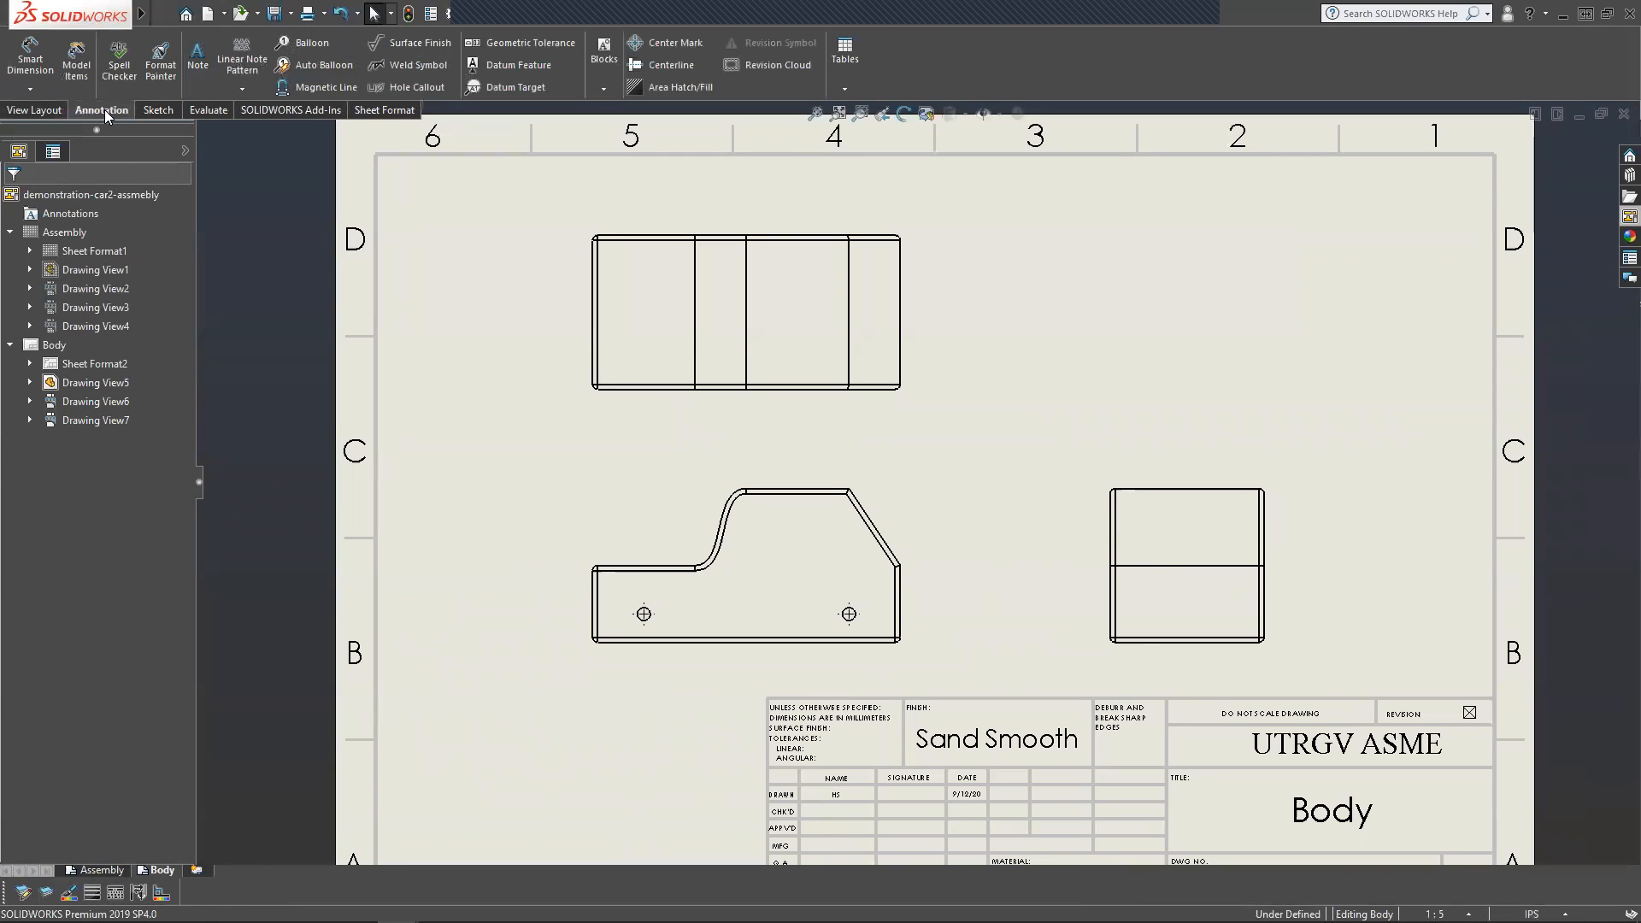
click(41, 69)
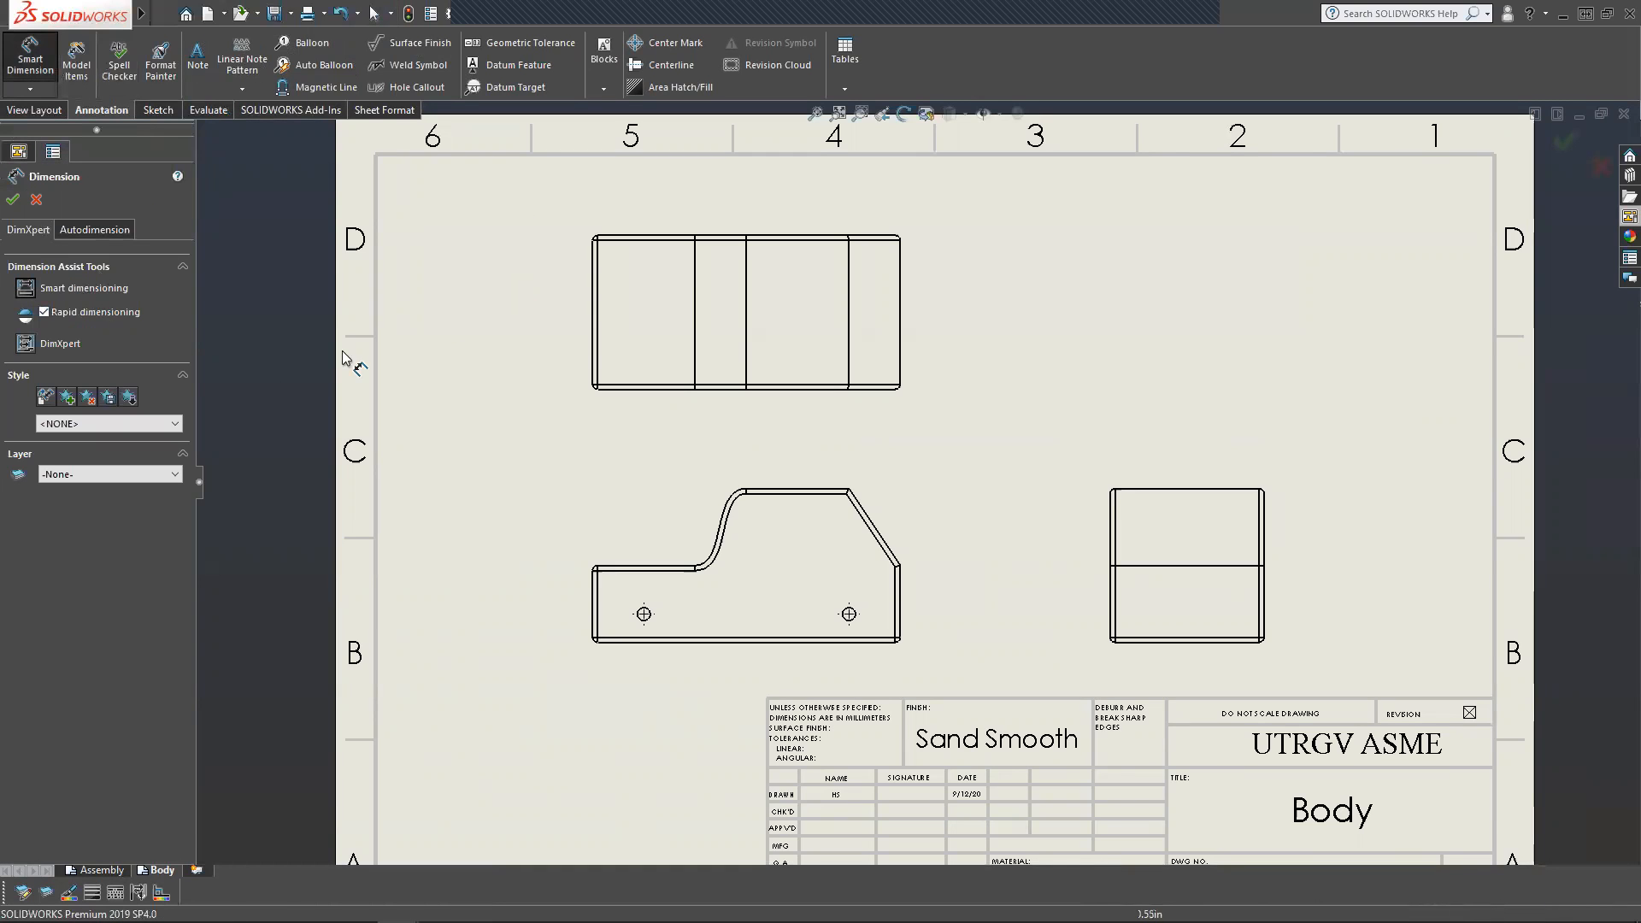
click(797, 494)
click(743, 645)
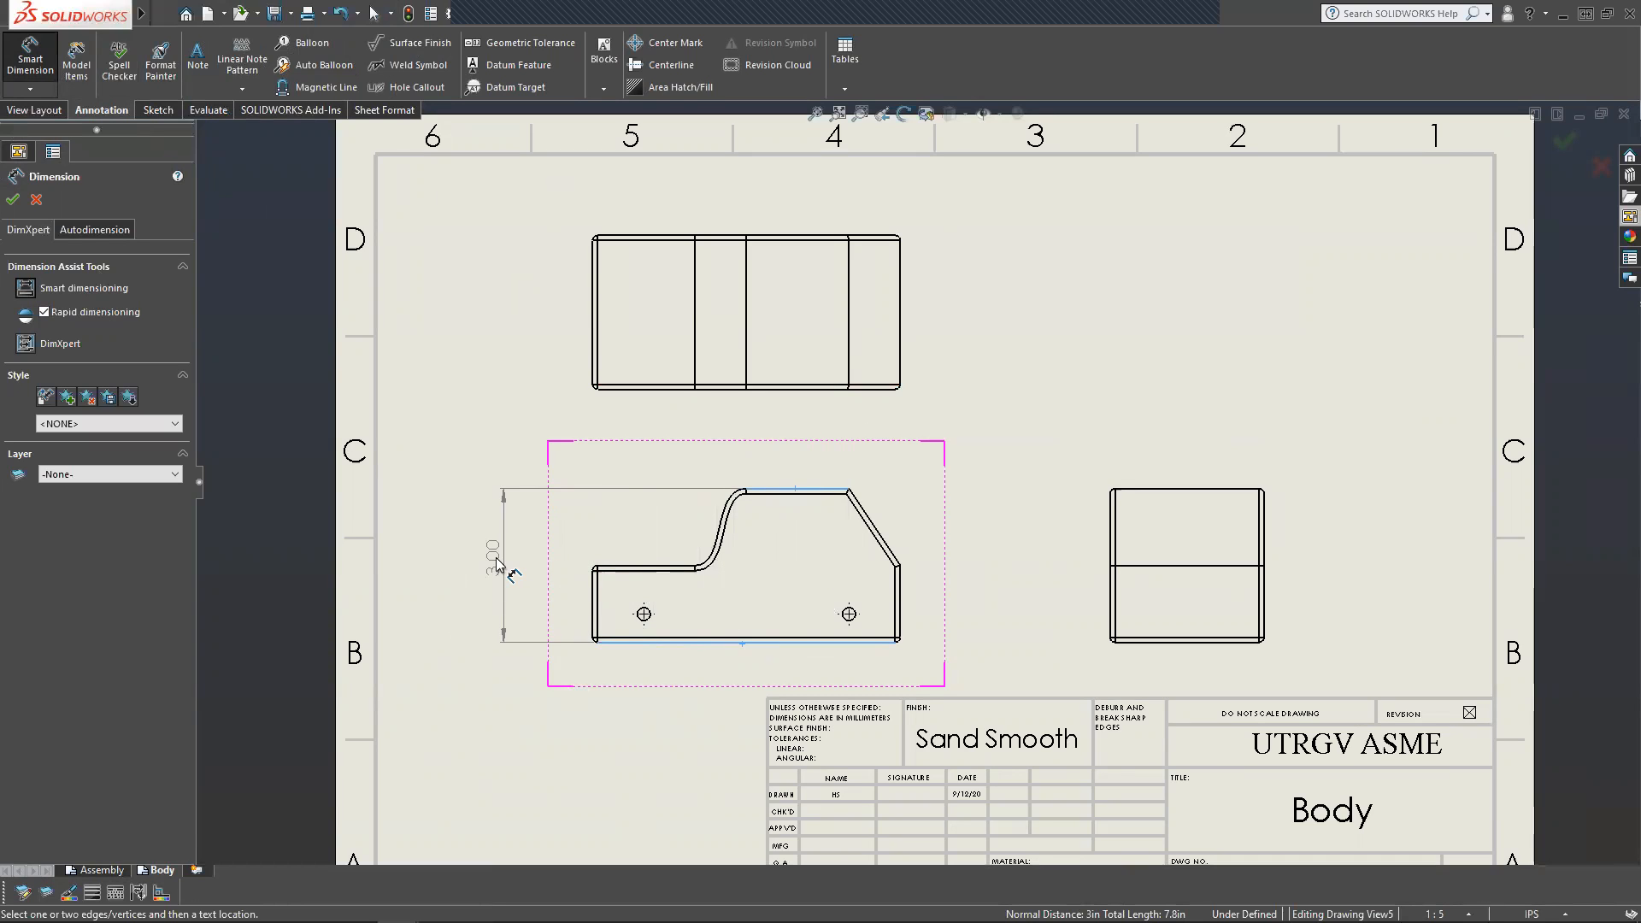
click(494, 560)
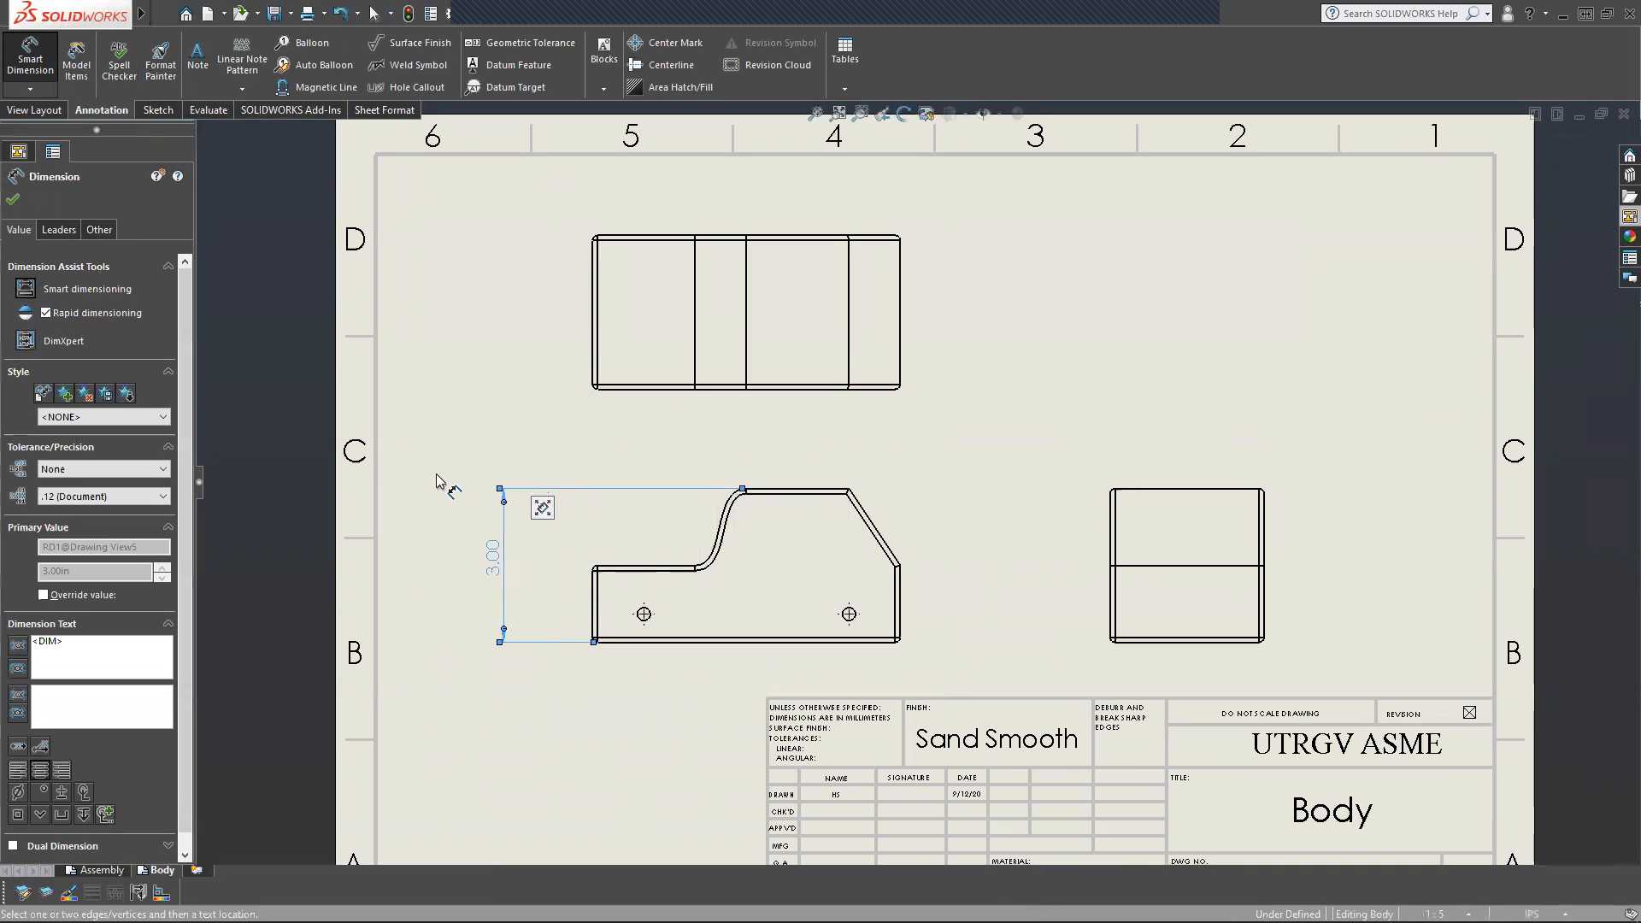
Leave the dimension command and inspect the properties of the overall height dimension in the front view.
key(Escape)
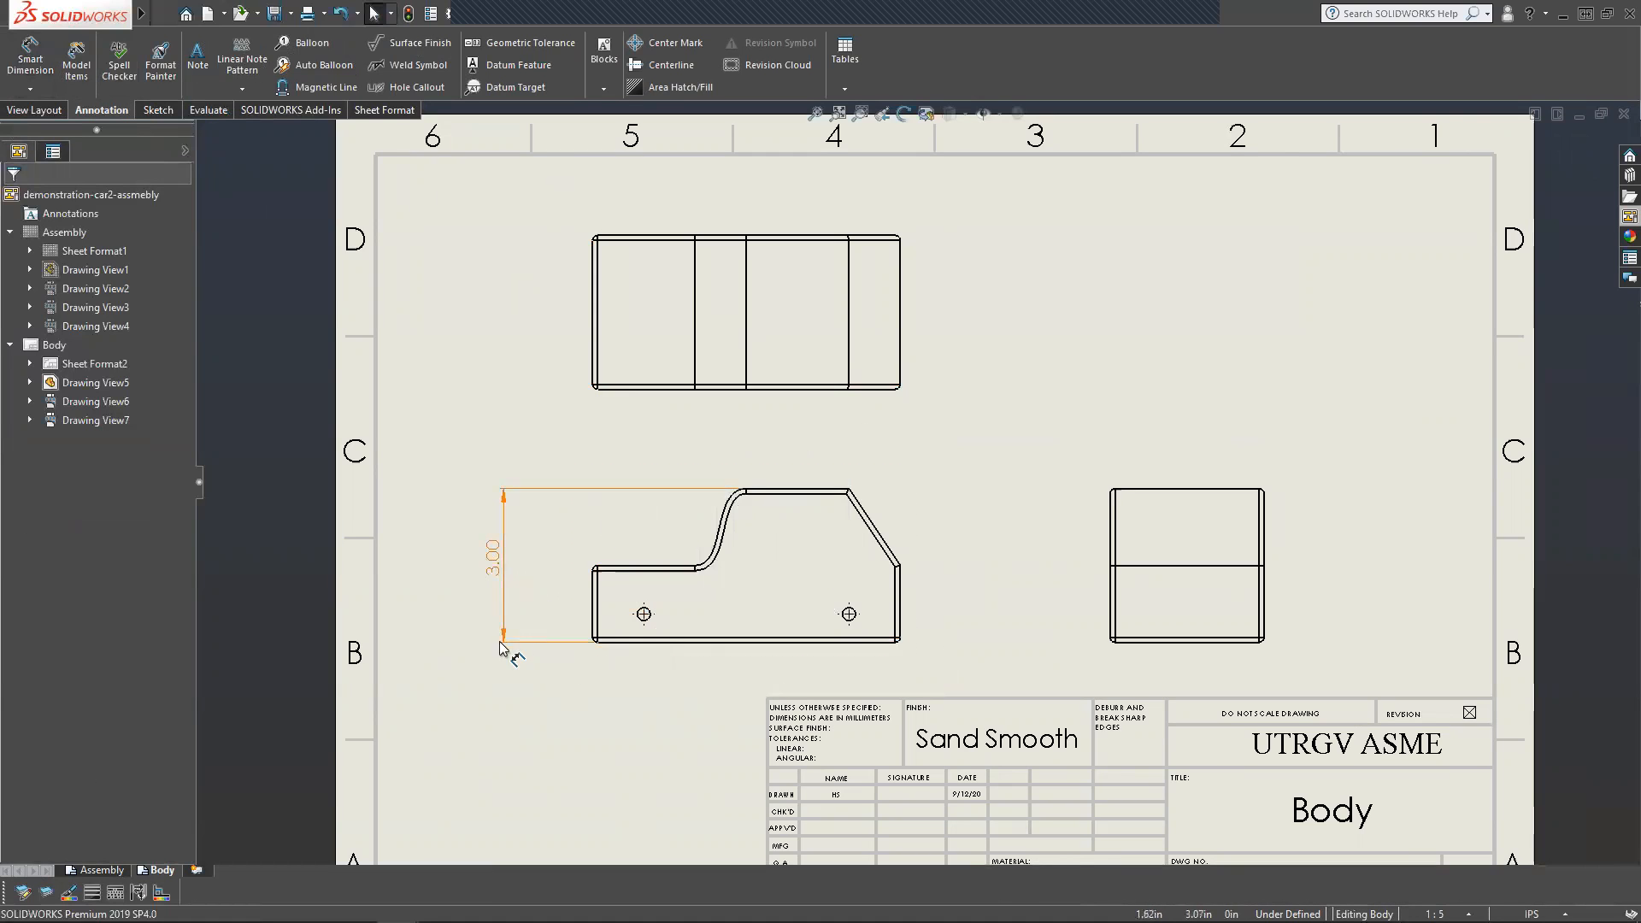
scroll(498, 611, down, 4)
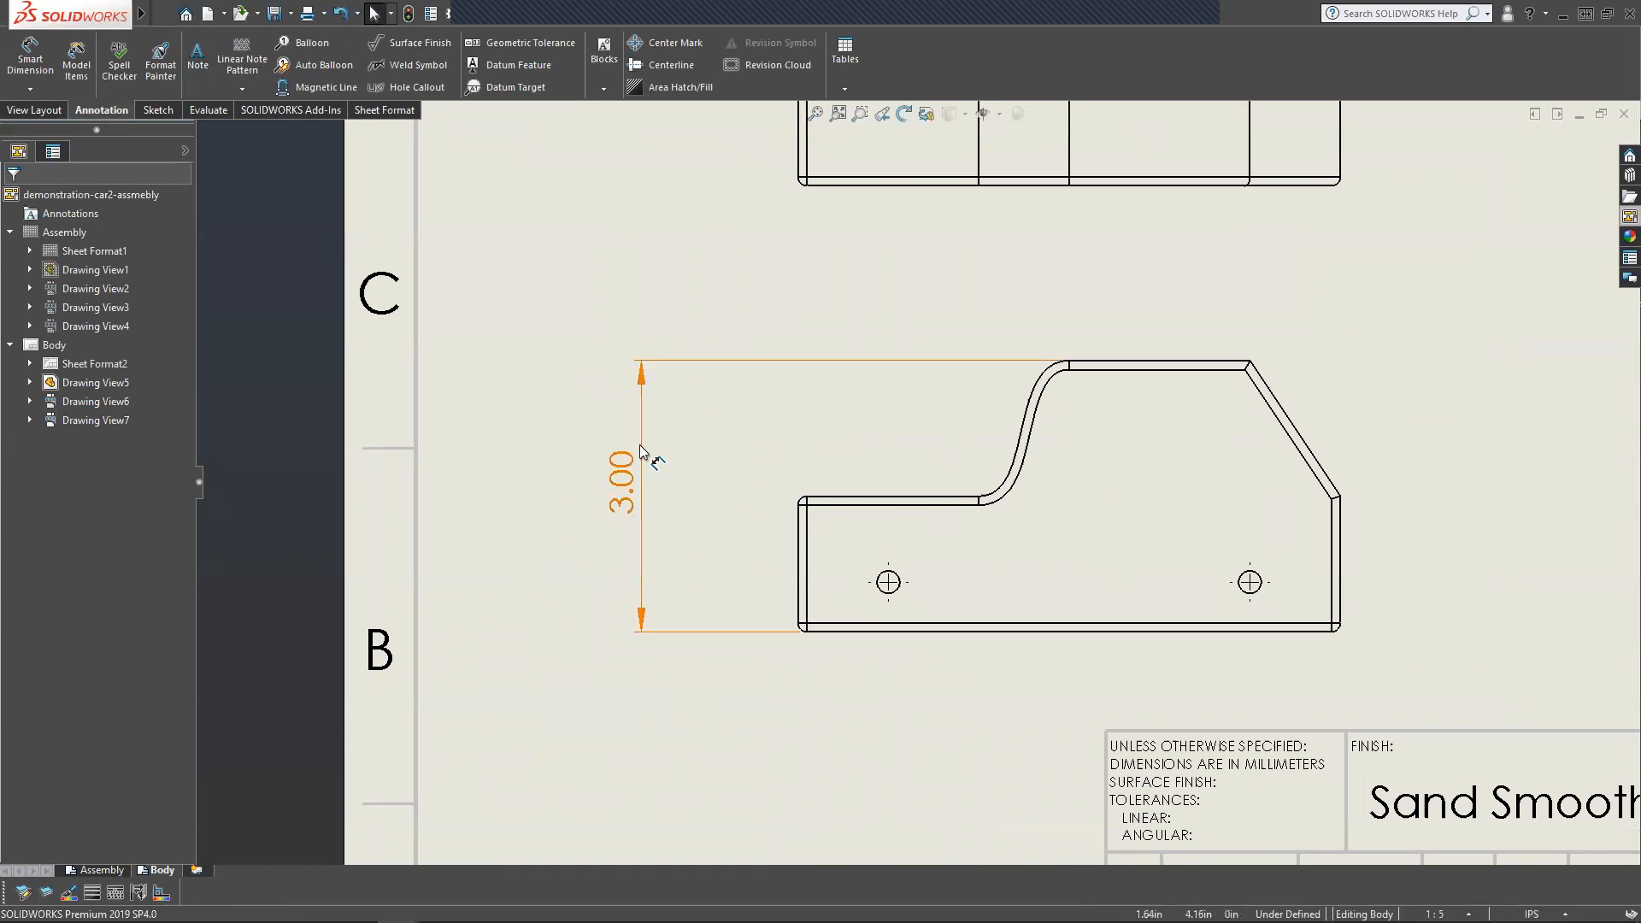
click(626, 479)
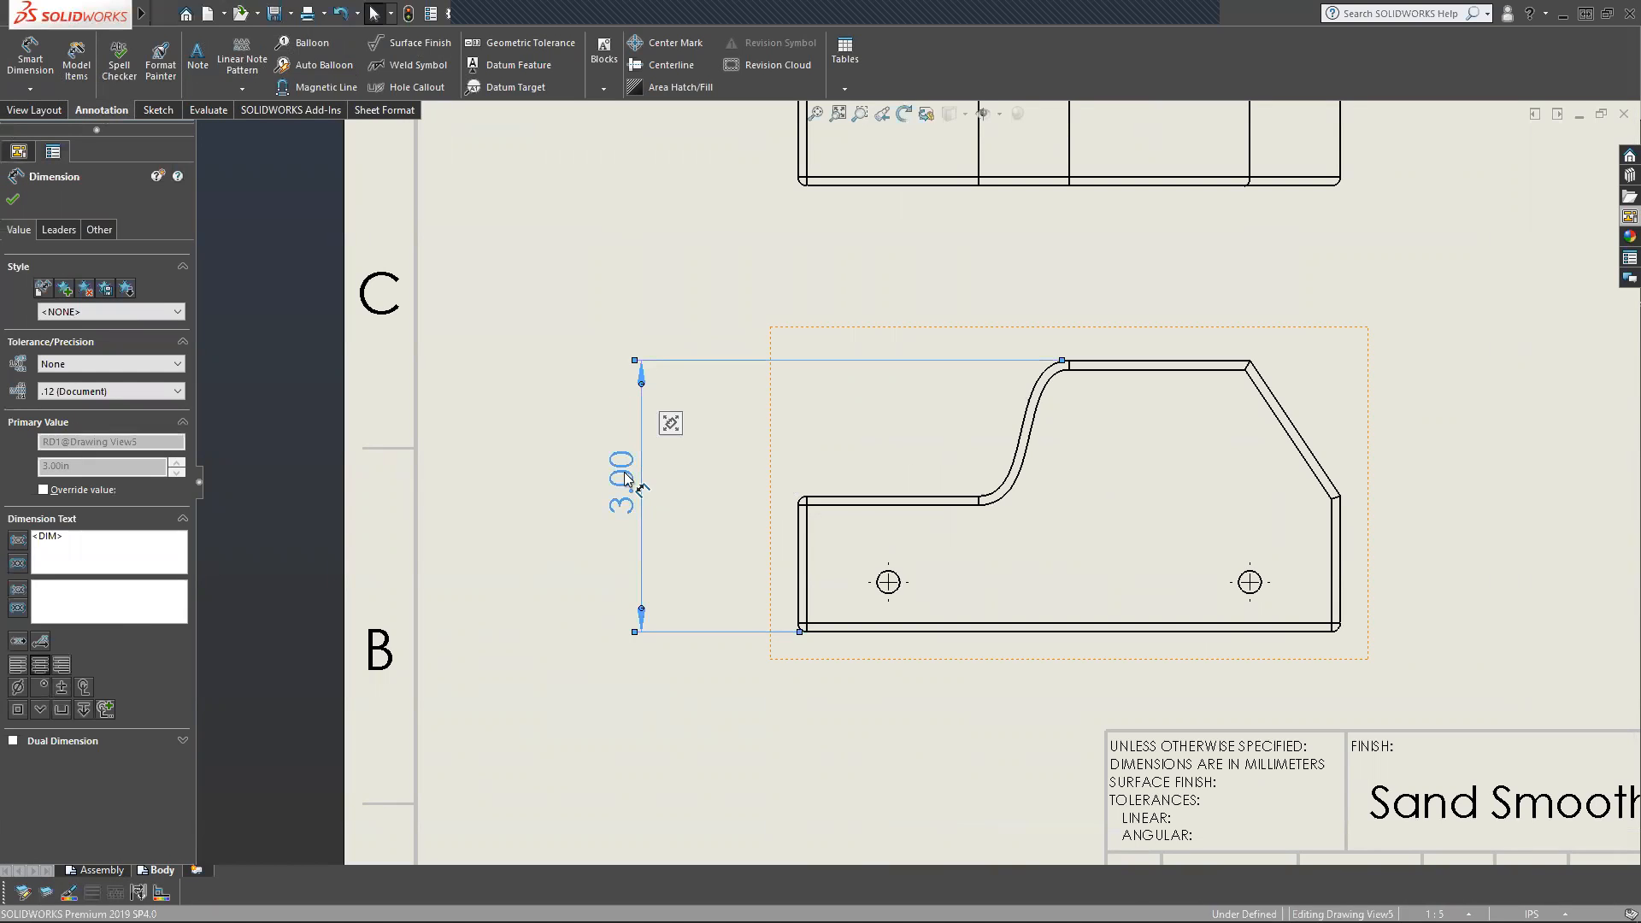
click(504, 525)
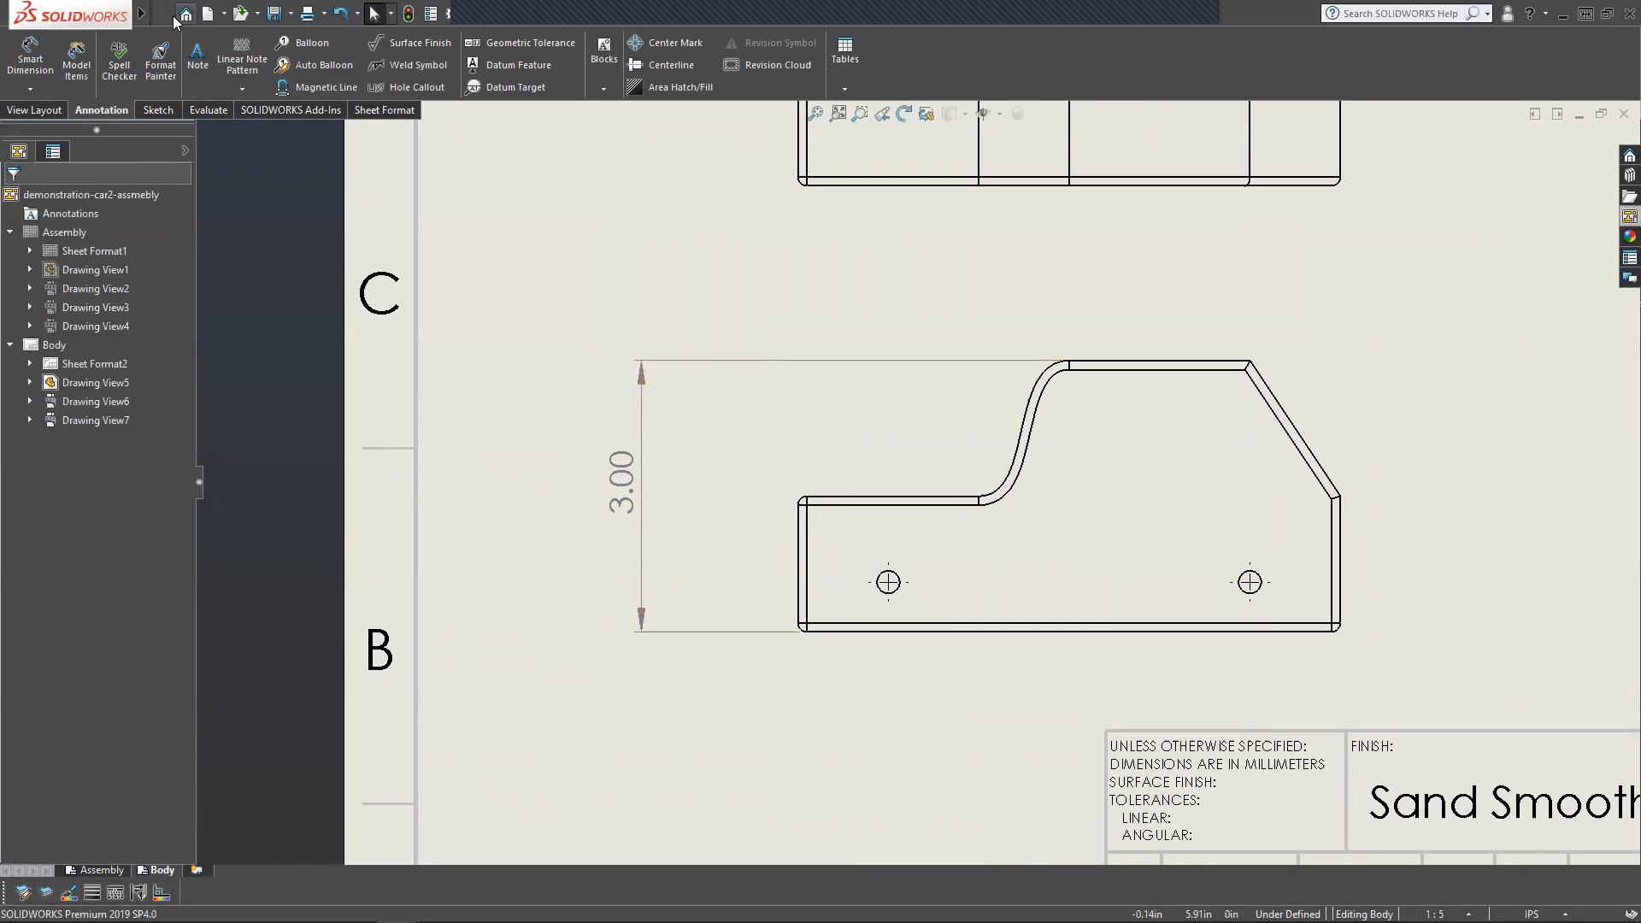
Review which toolbars are enabled in the customization settings, including Line Format, without changing any.
mouse_move(139, 15)
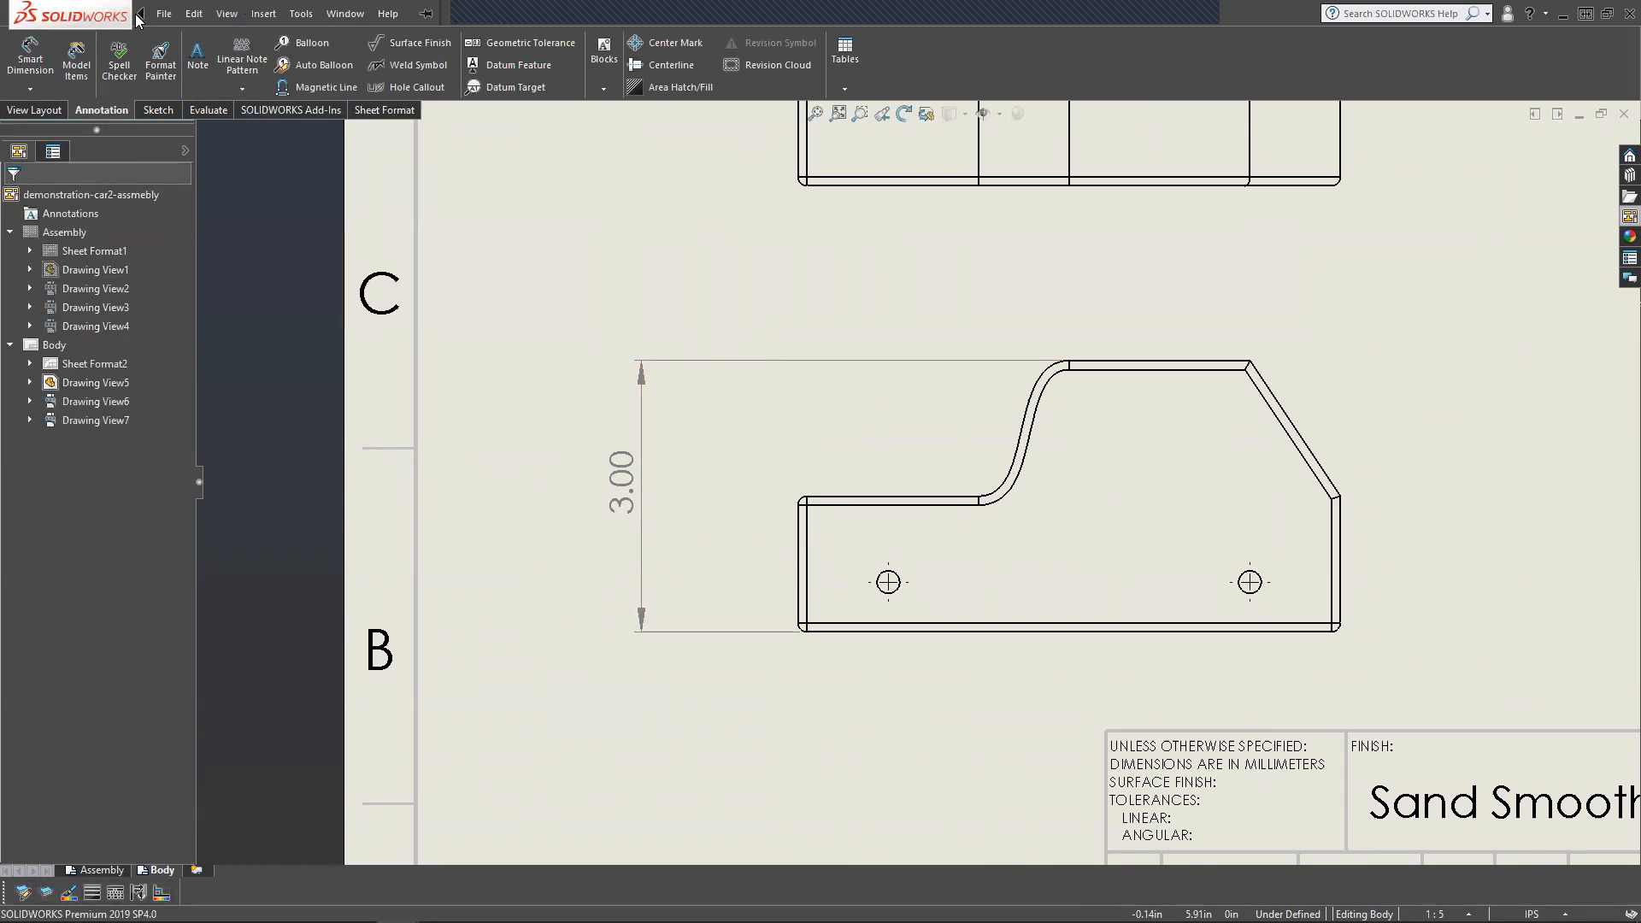
click(229, 14)
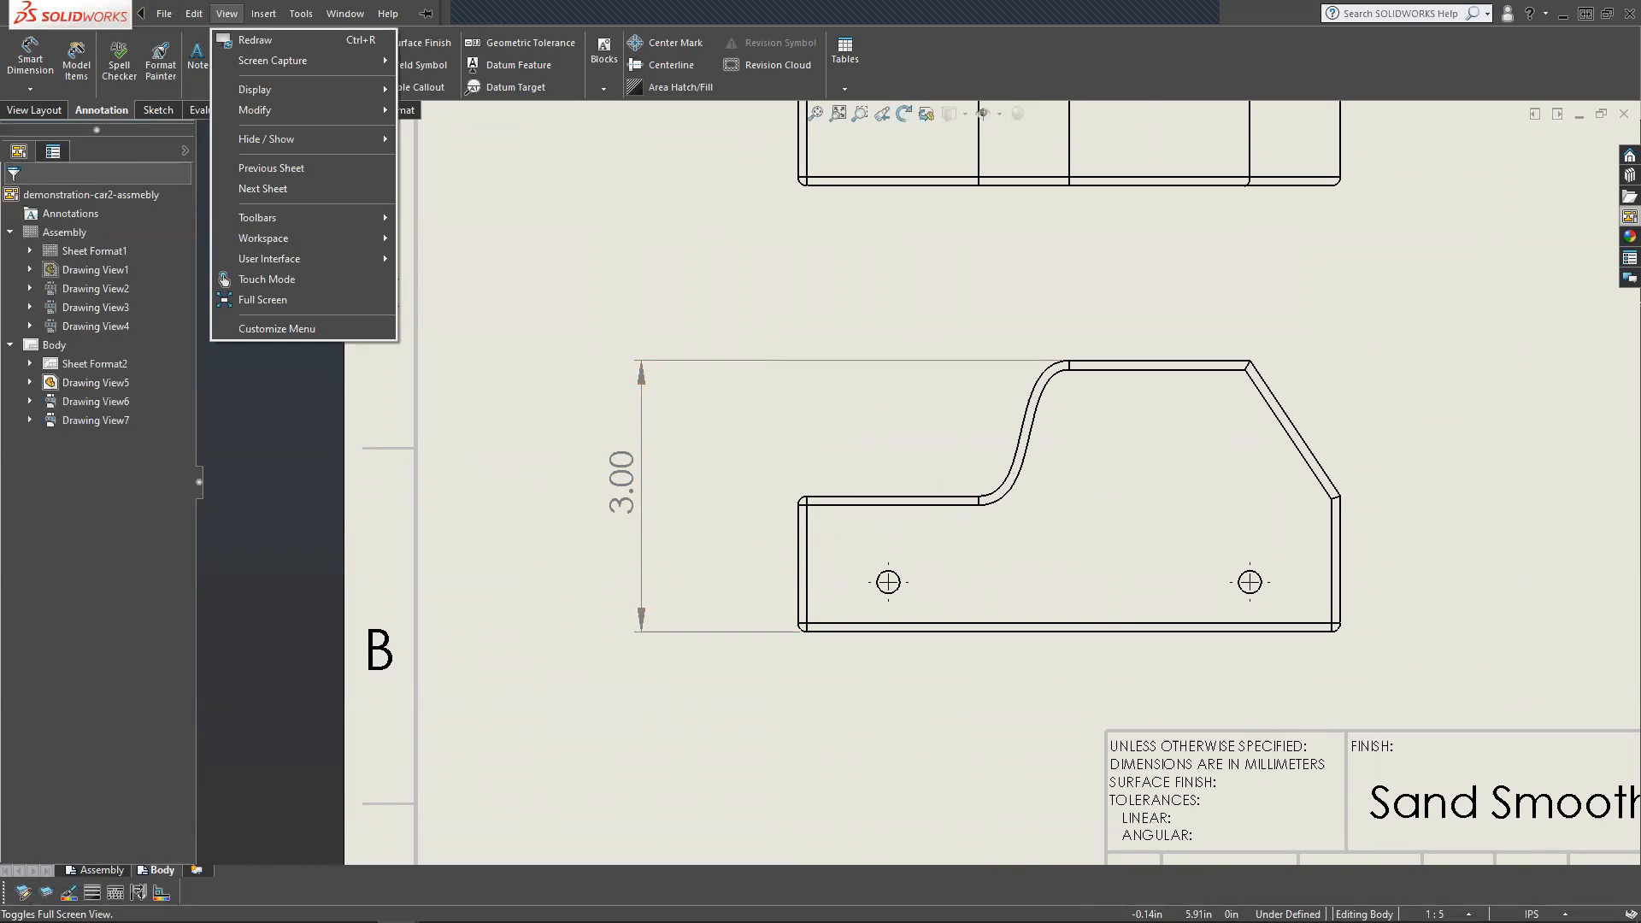
click(125, 5)
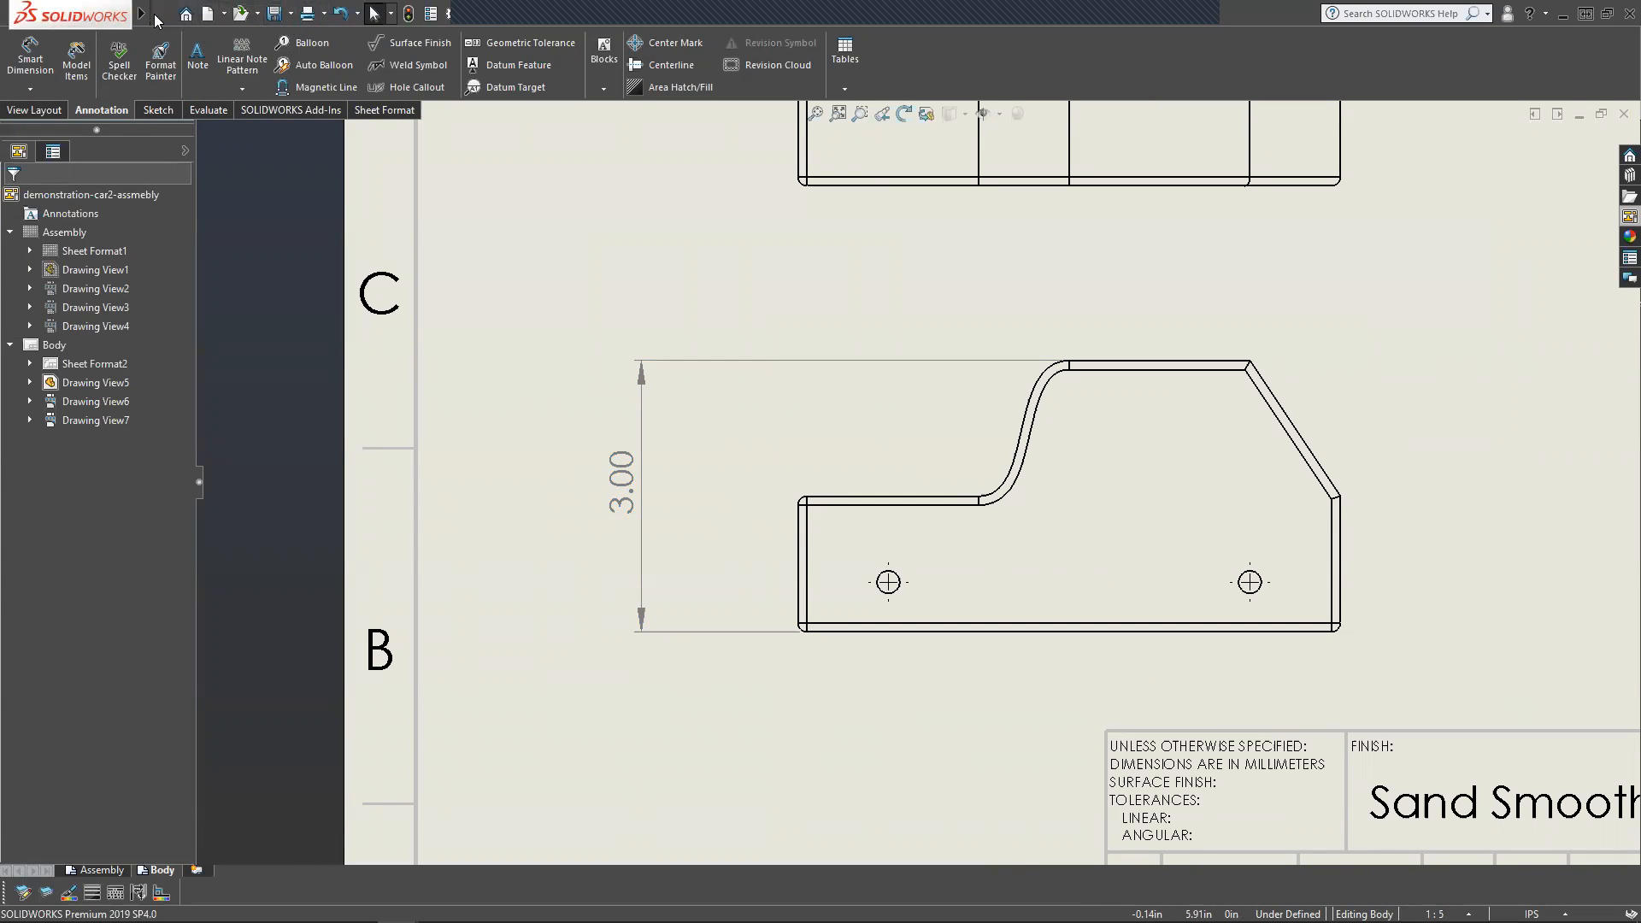
mouse_move(152, 20)
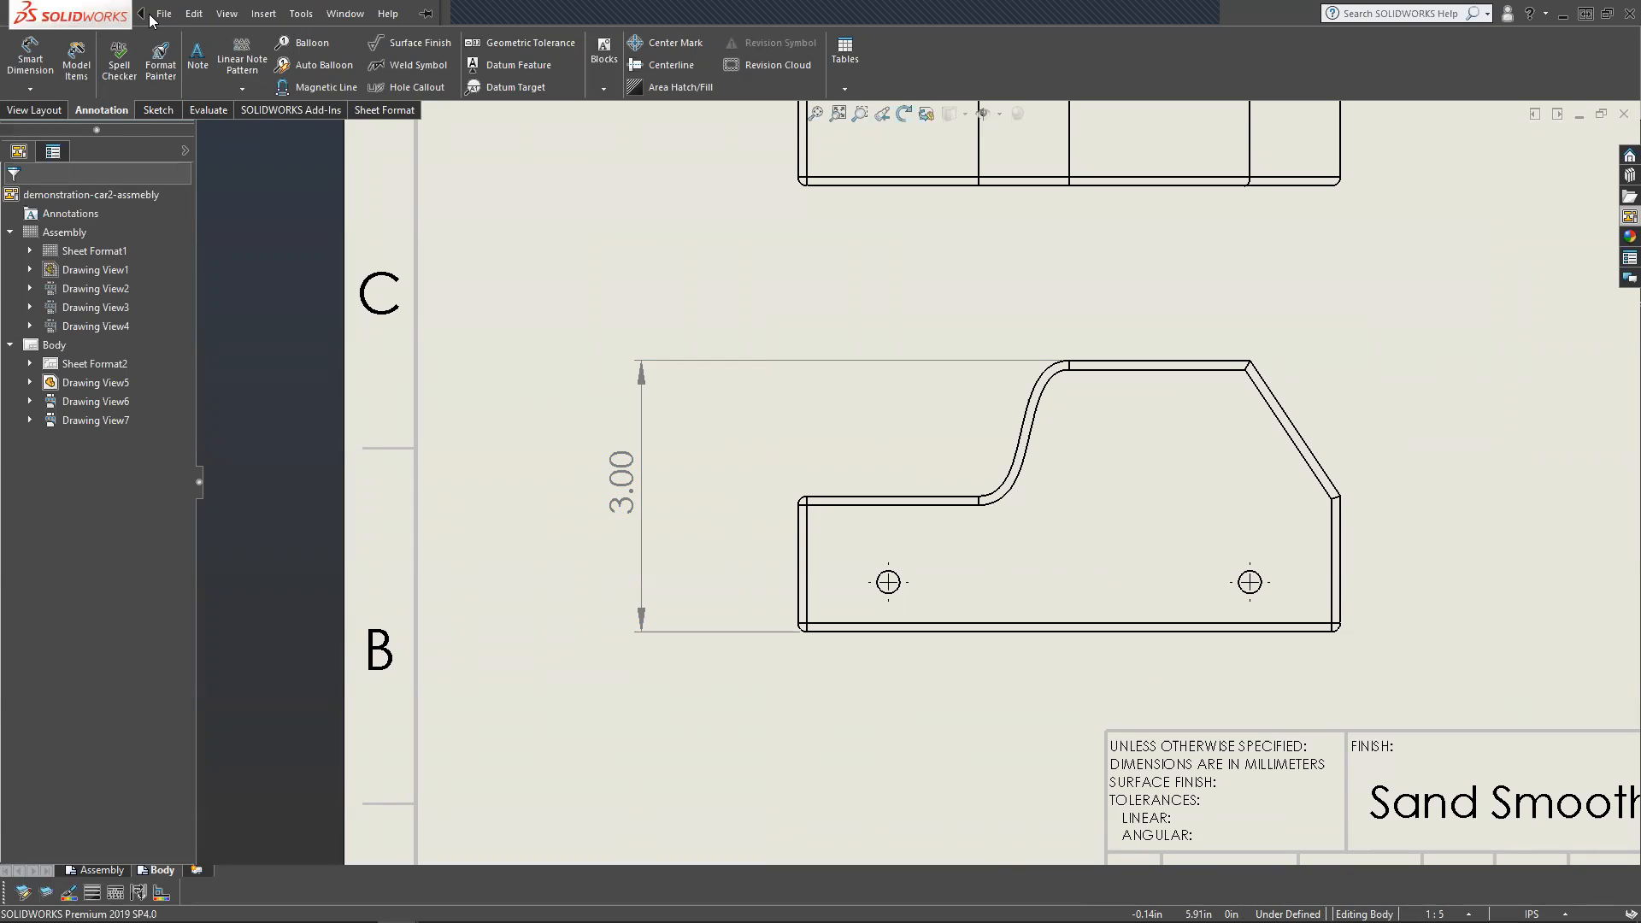
click(167, 15)
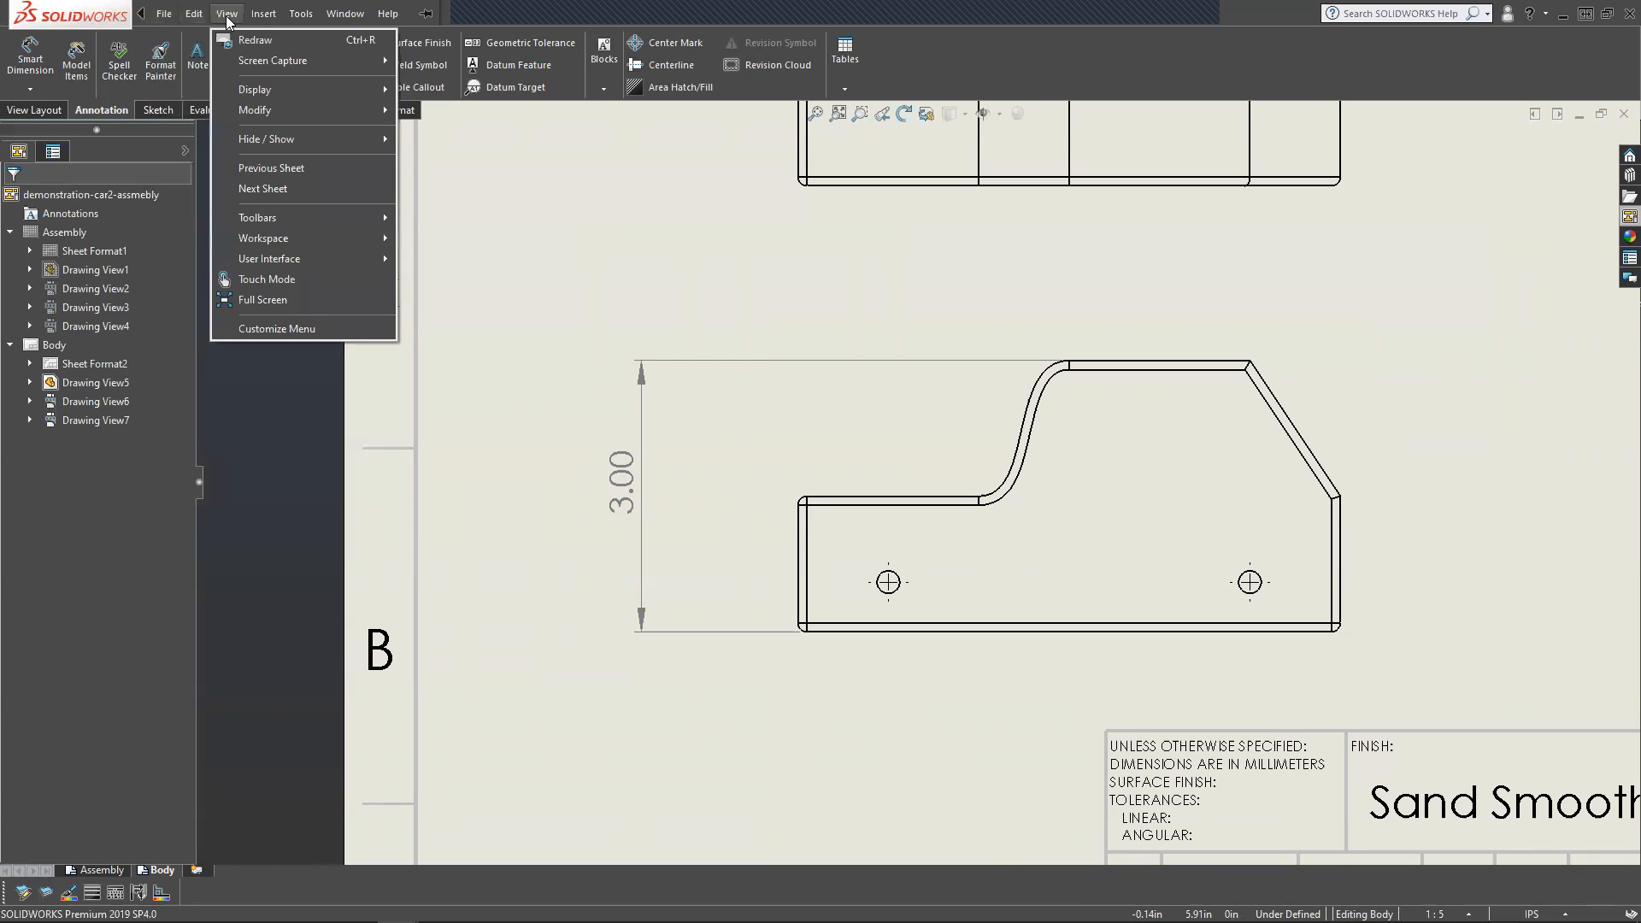
mouse_move(301, 19)
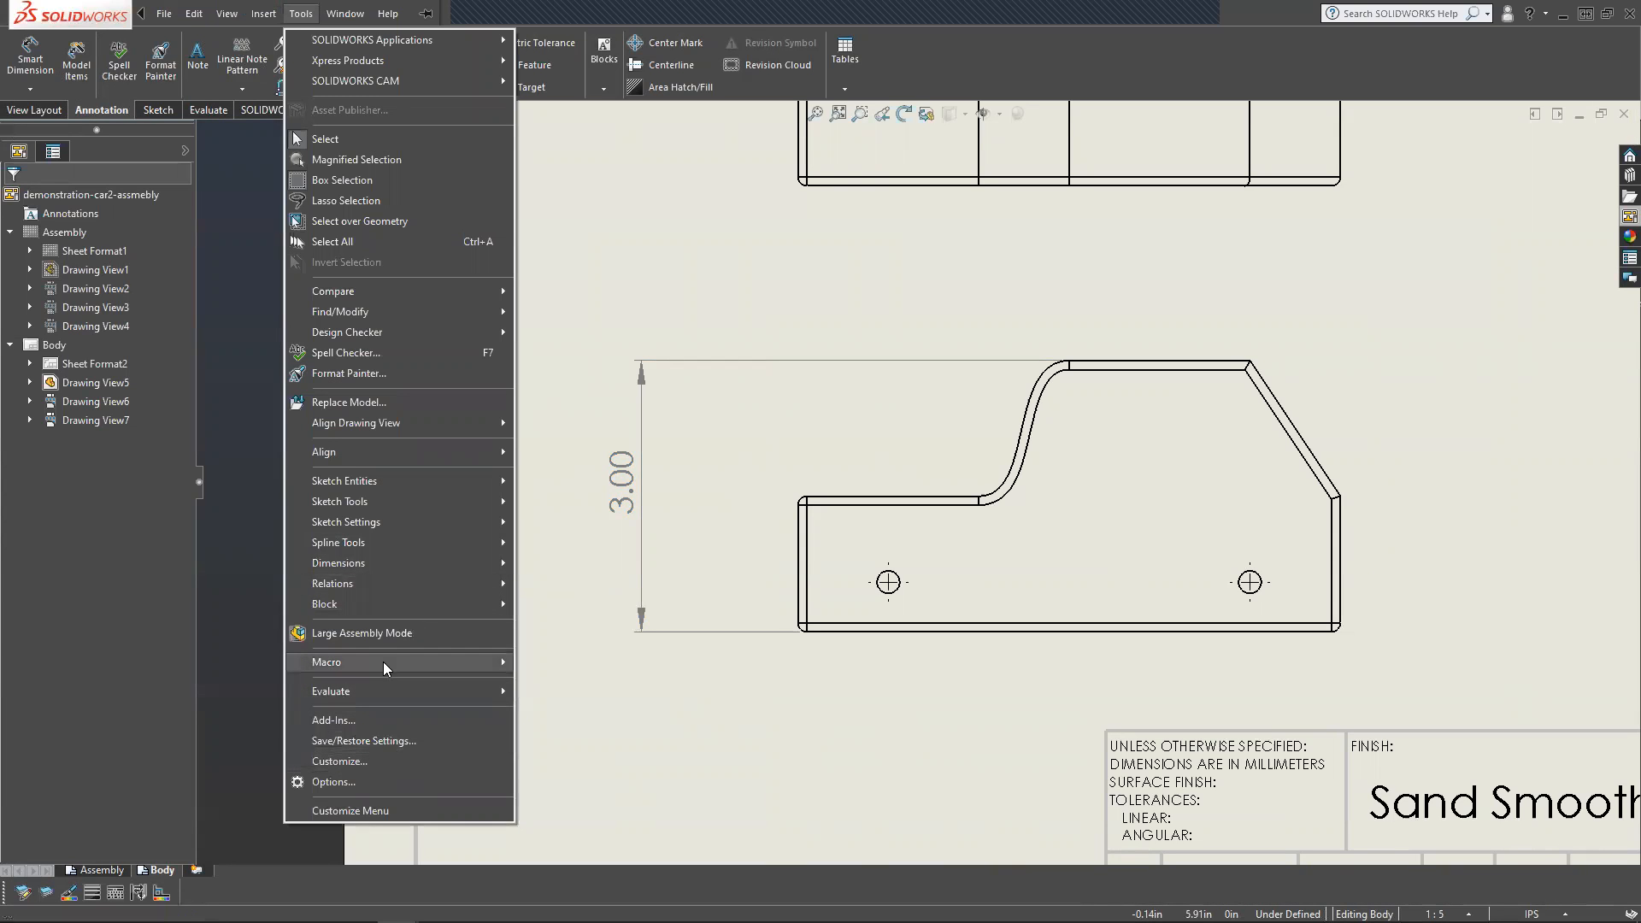
click(359, 758)
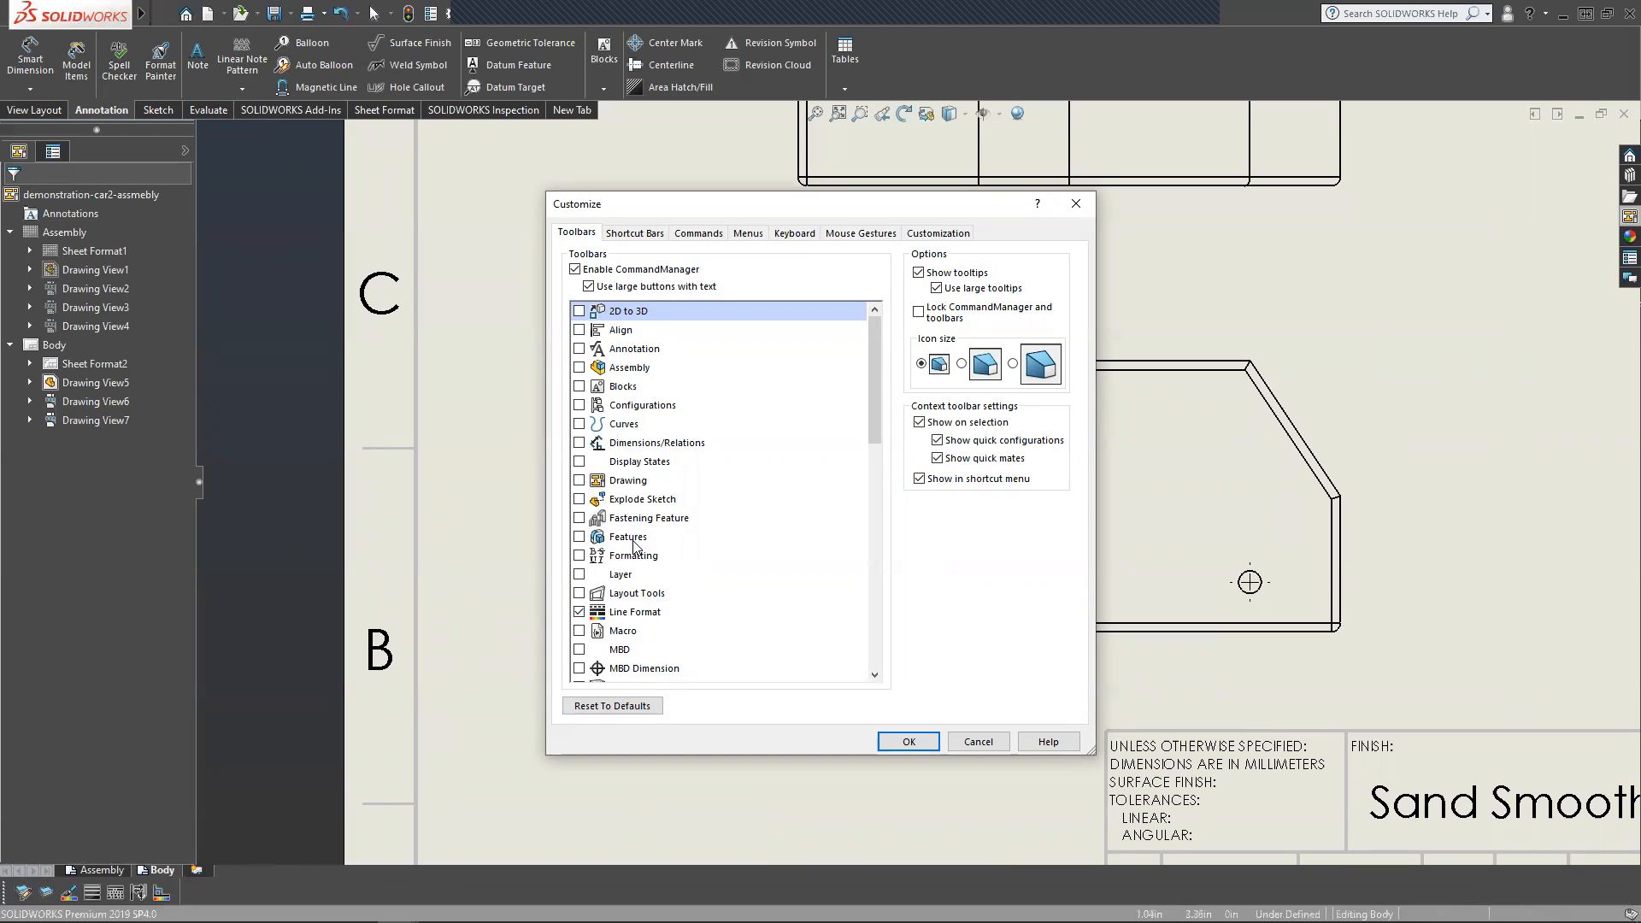
click(906, 741)
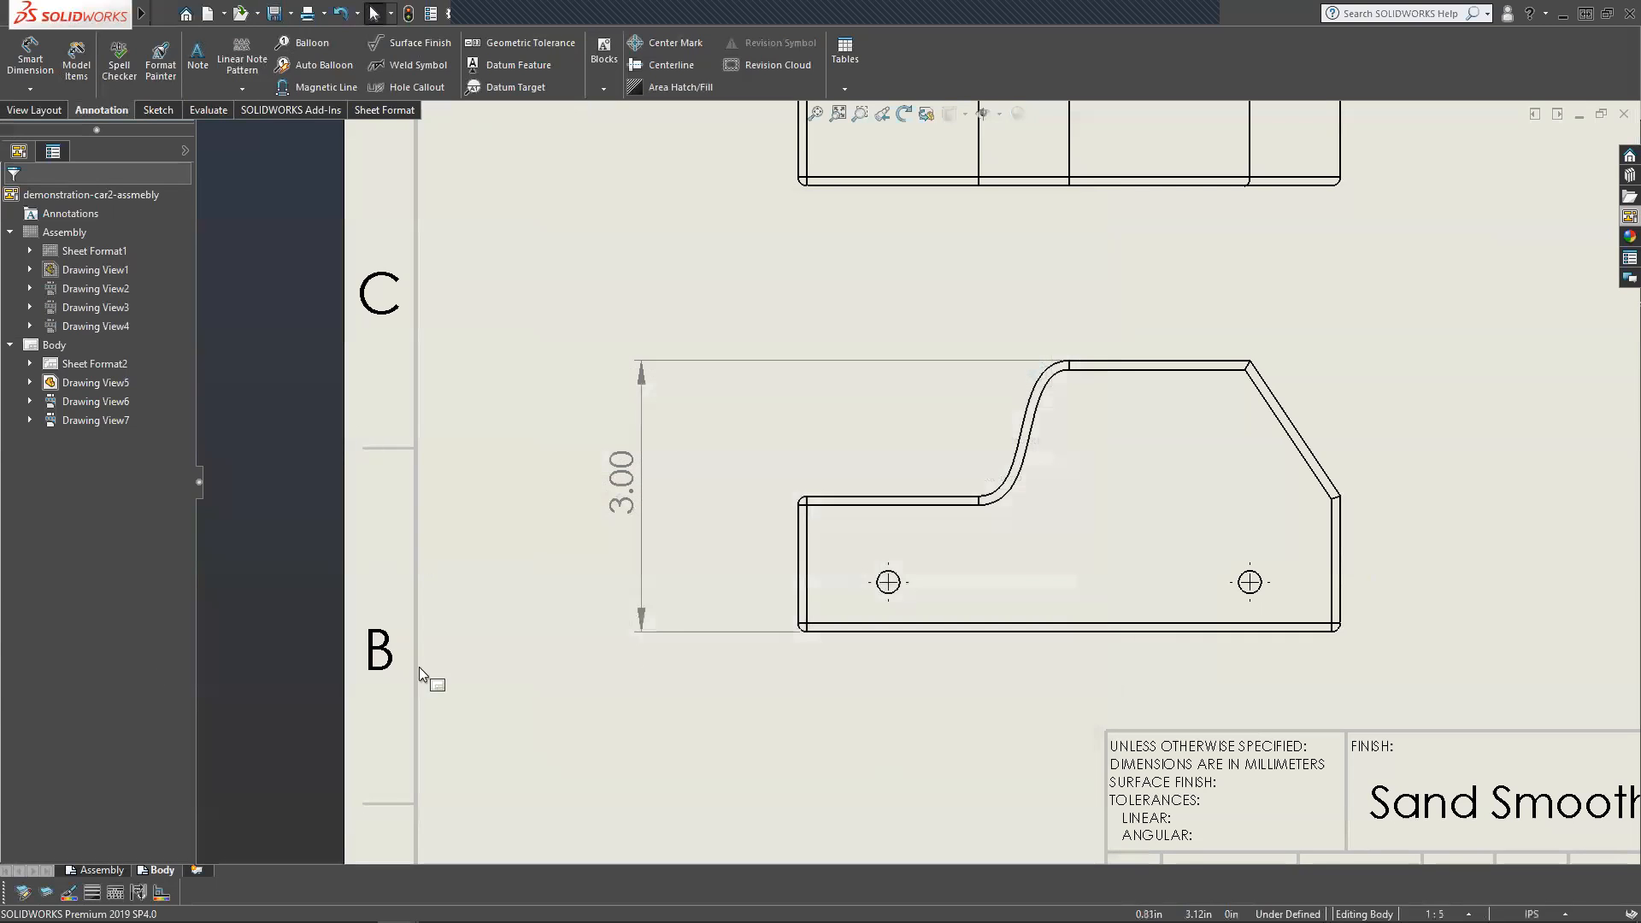
Change the layer of the front view's overall height dimension to FORMAT.
click(615, 508)
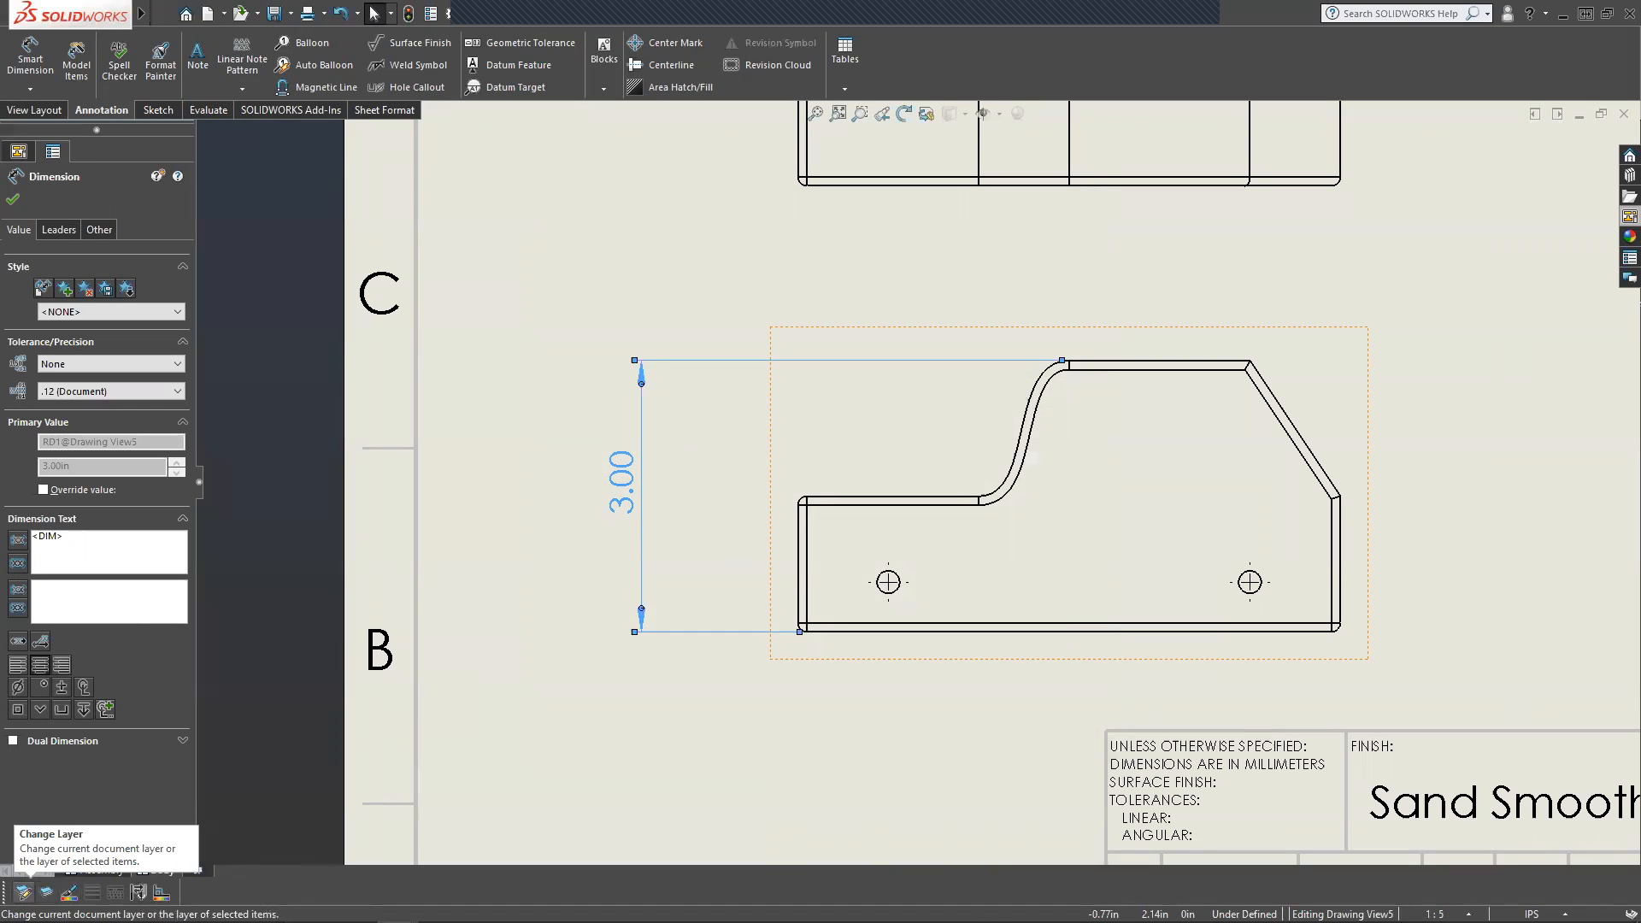
click(23, 891)
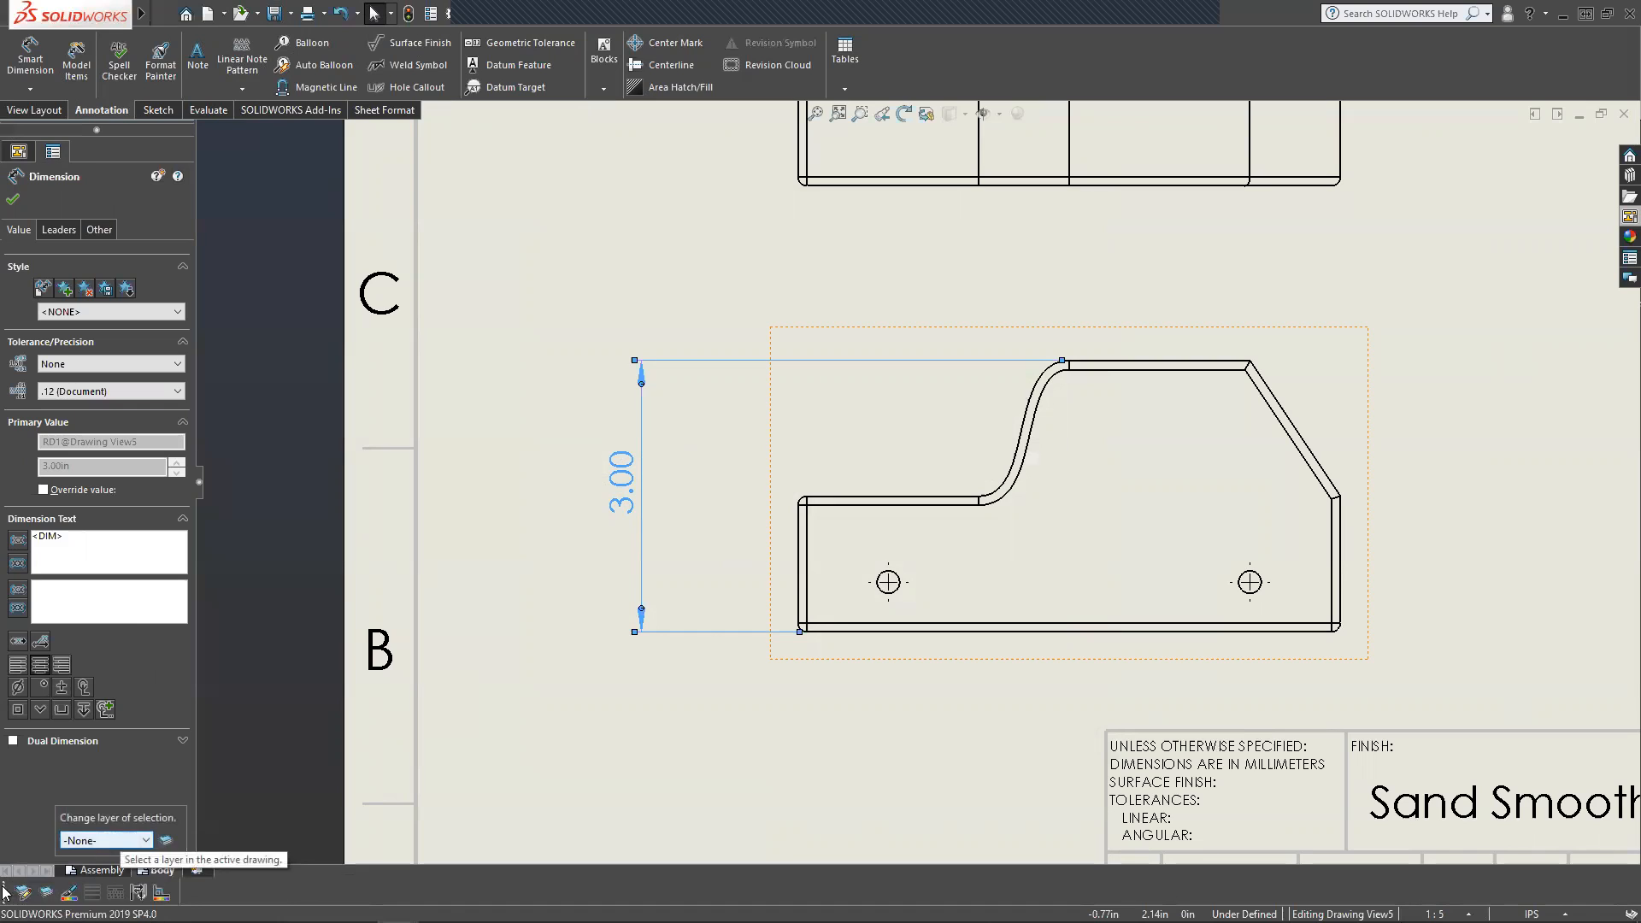
click(144, 841)
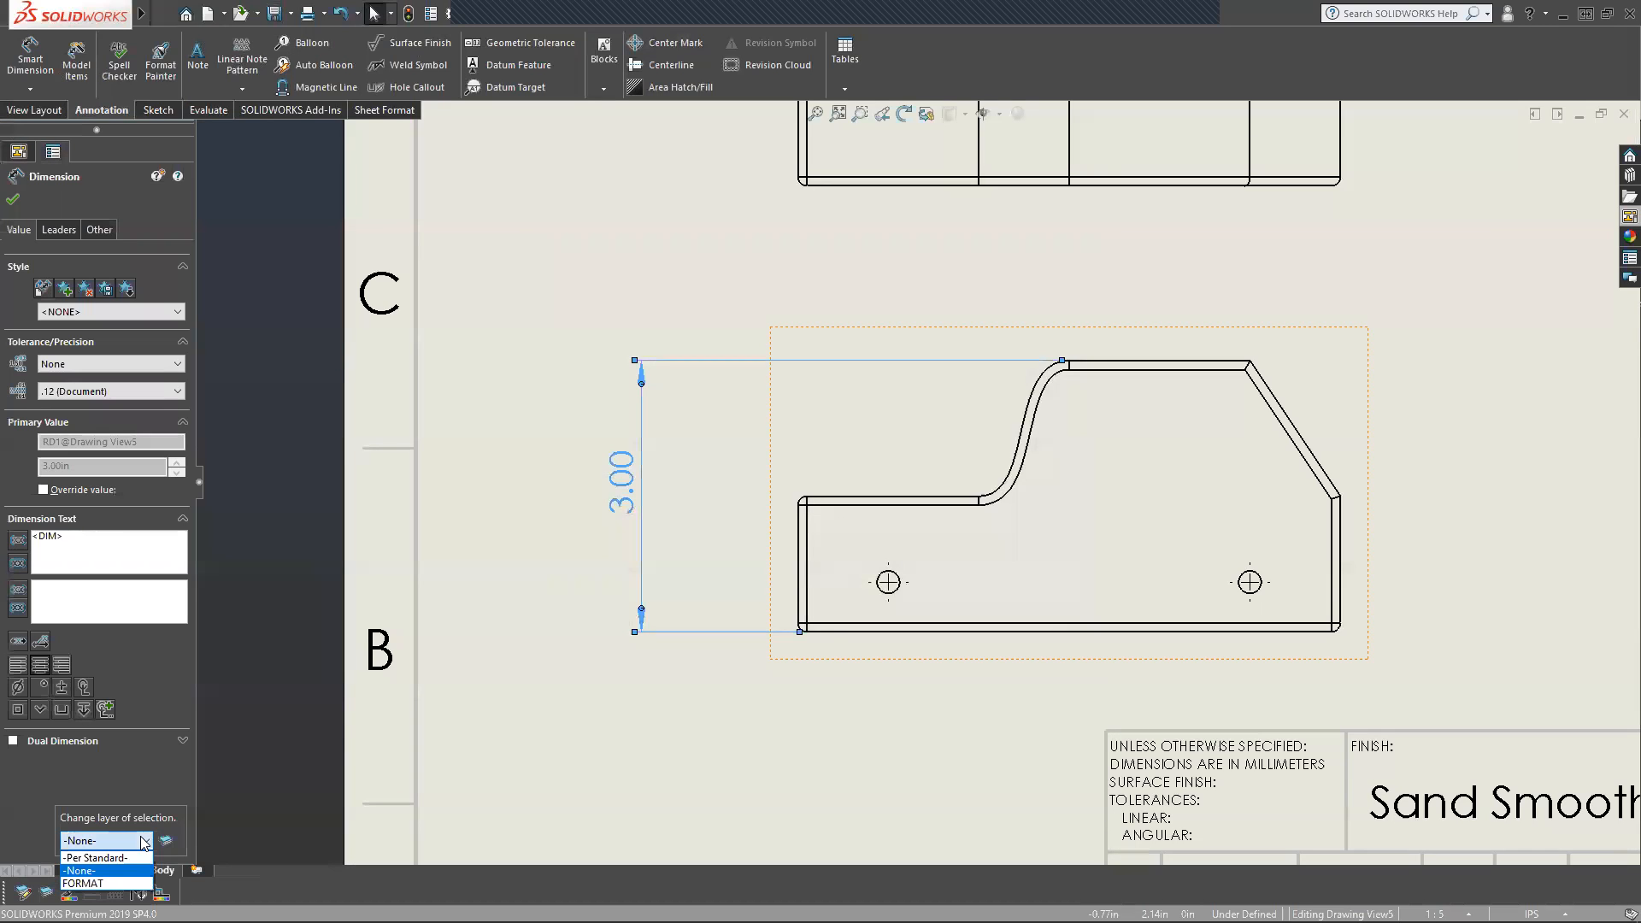
click(111, 883)
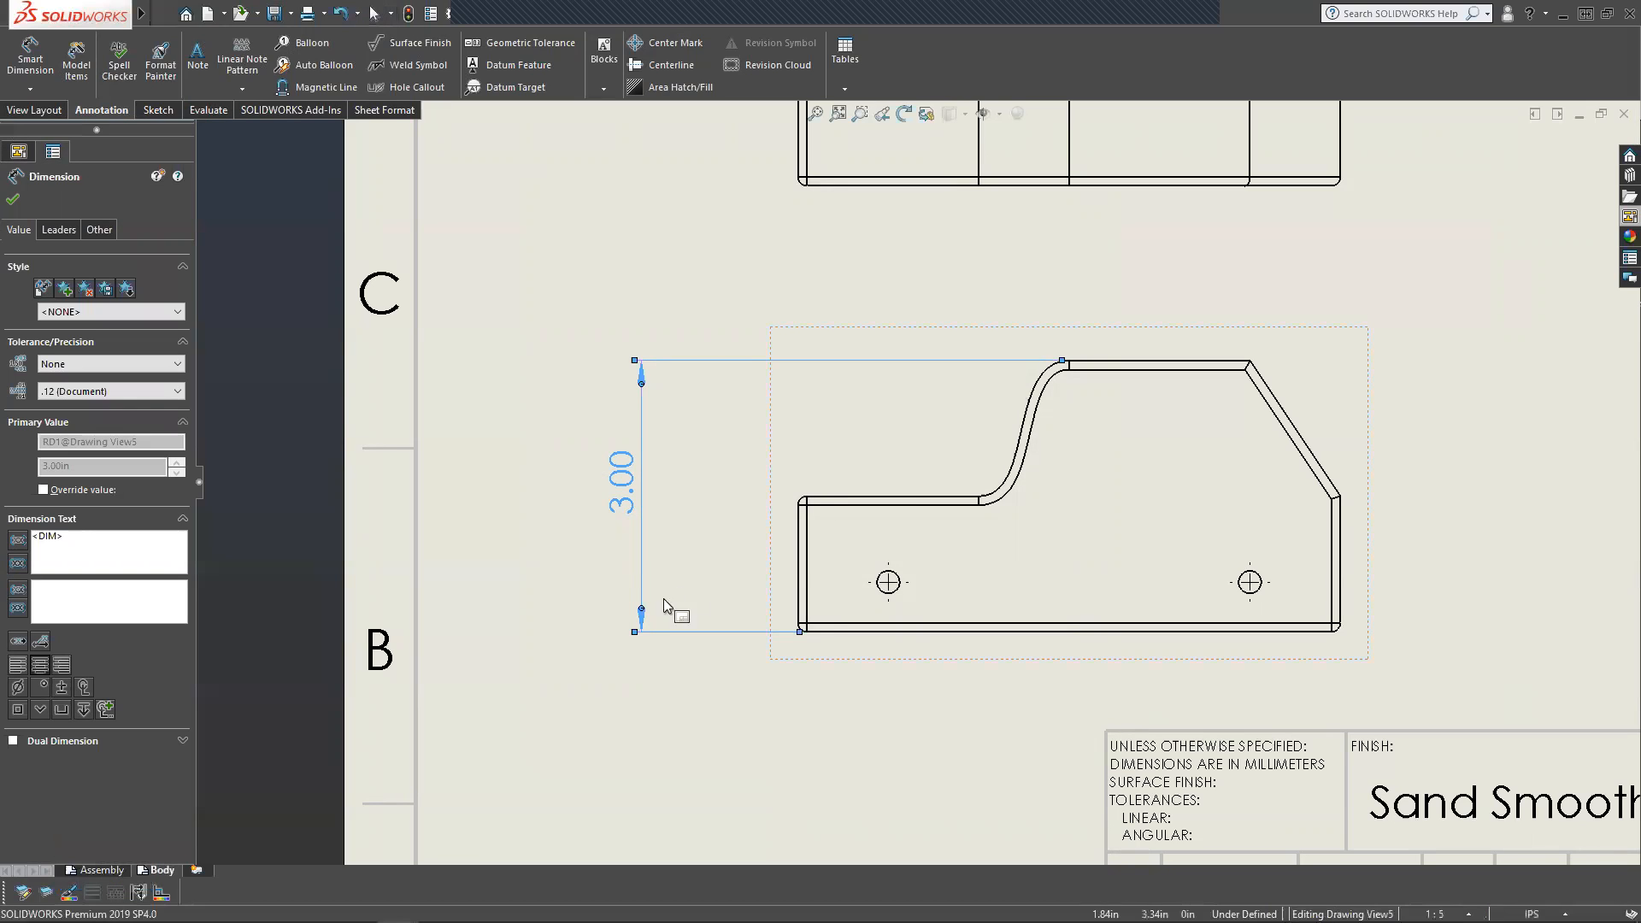
click(578, 679)
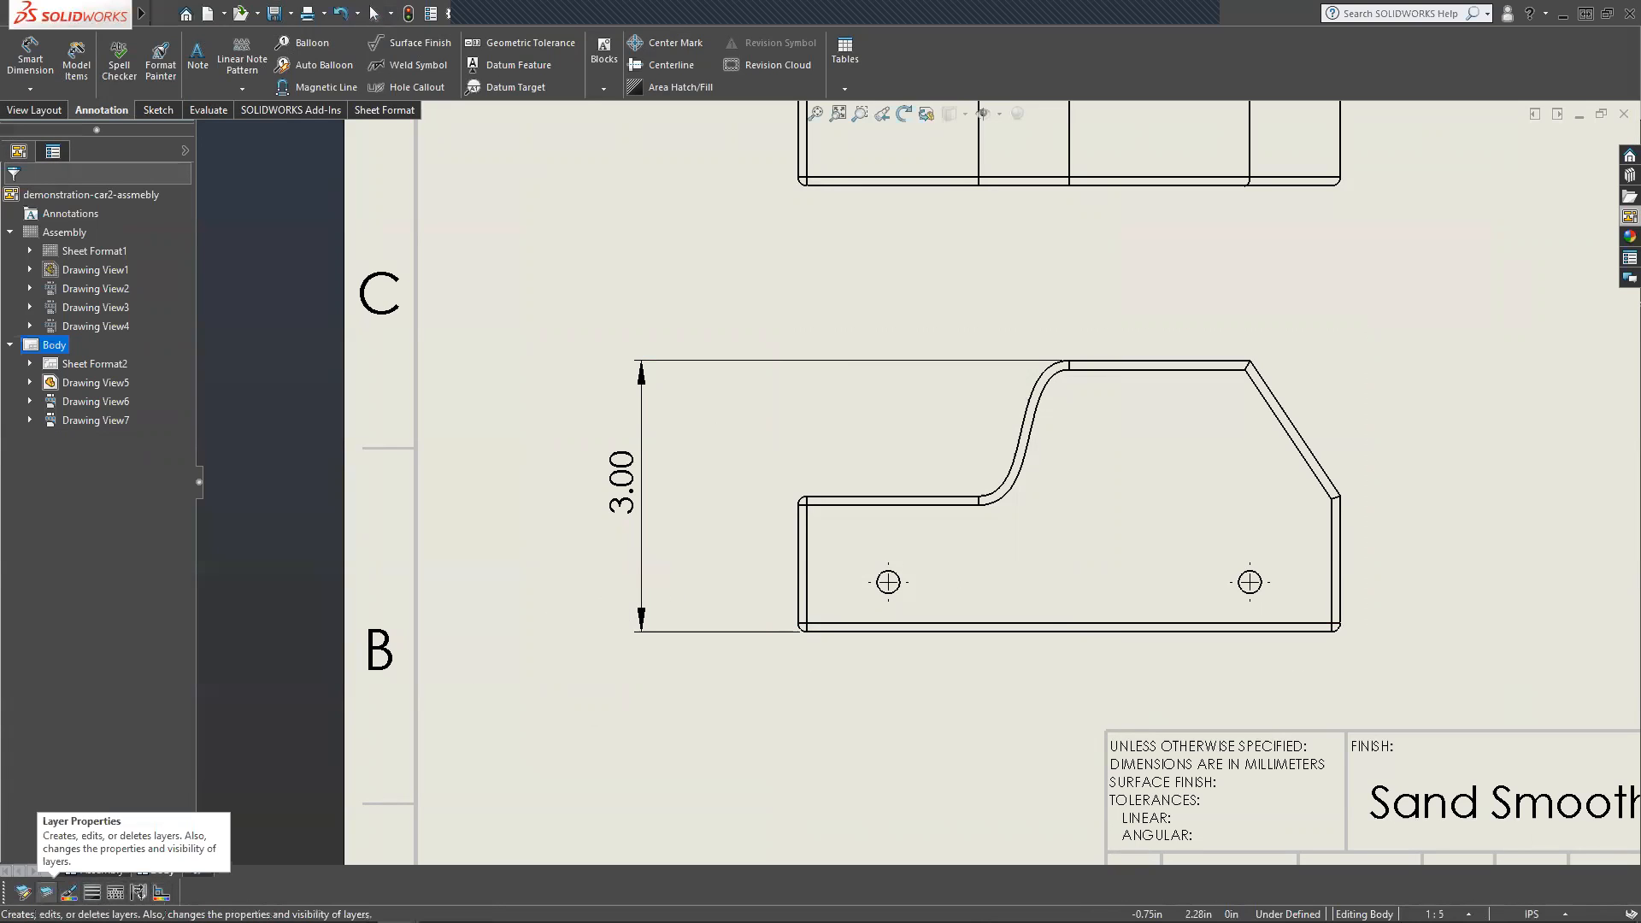
Examine the FORMAT layer's color, line style and thickness options in the layer properties.
click(46, 892)
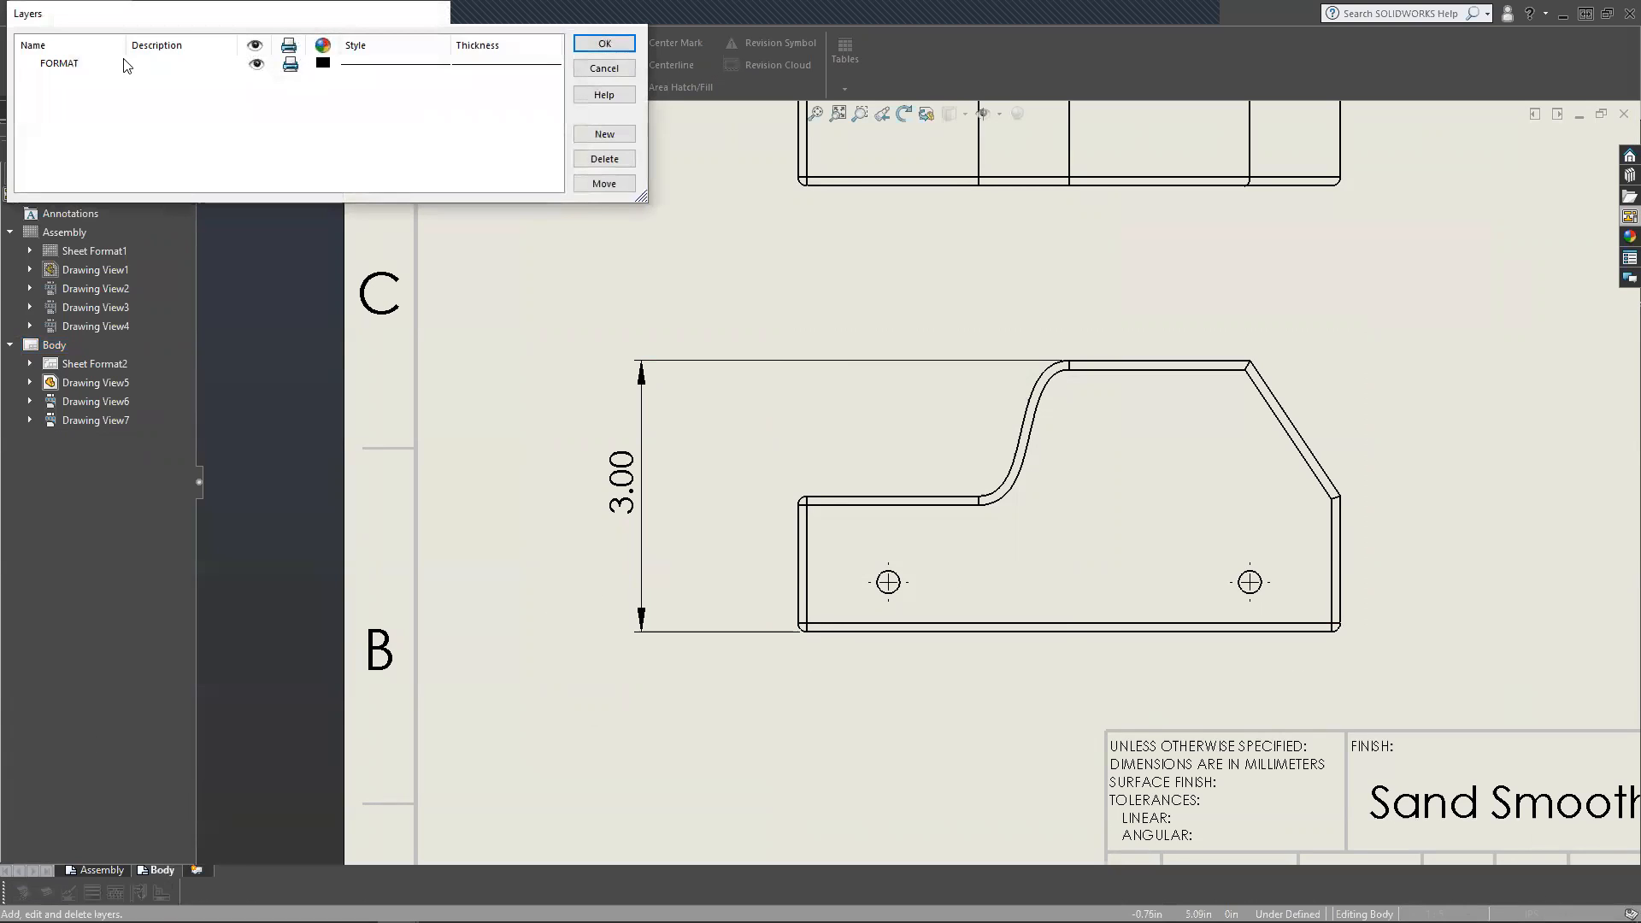
click(66, 70)
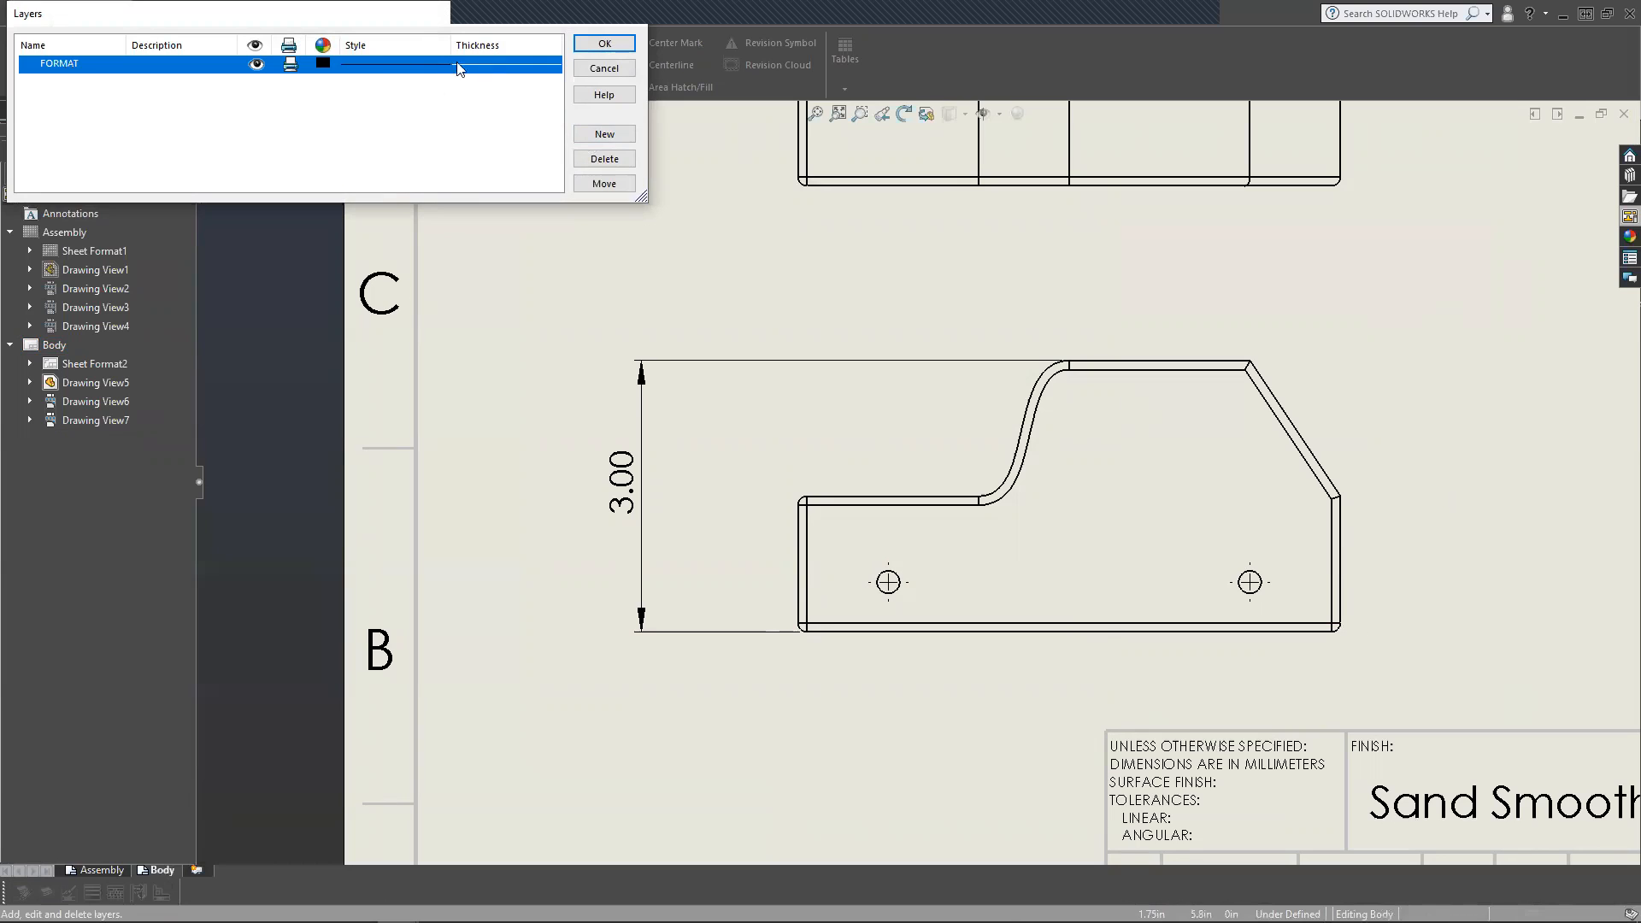
click(425, 67)
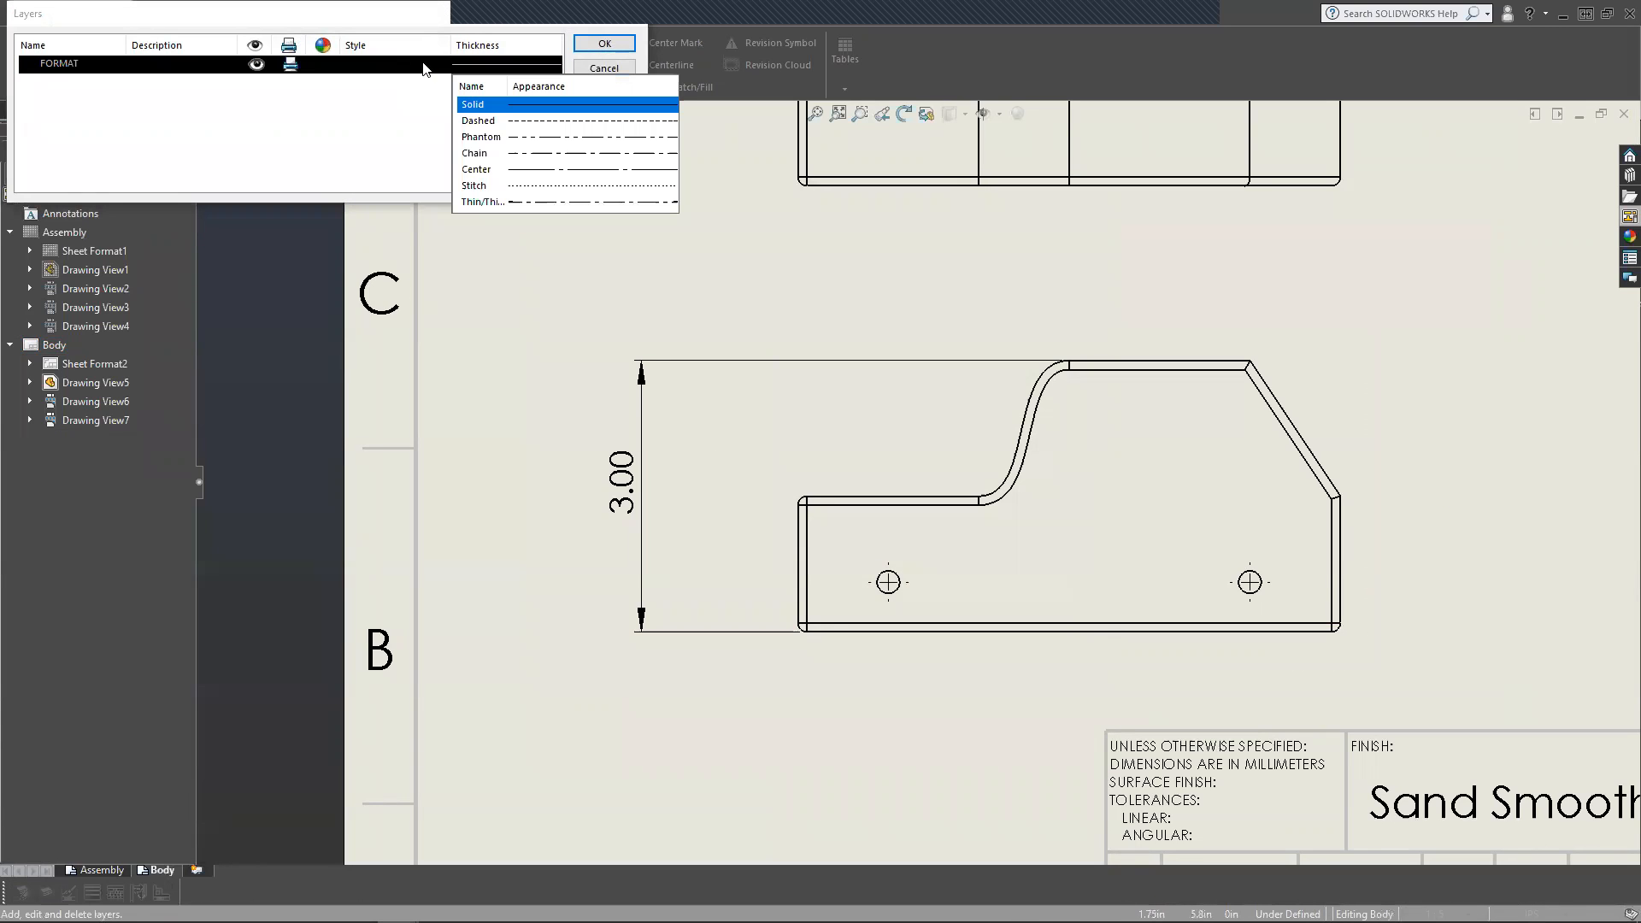
click(444, 117)
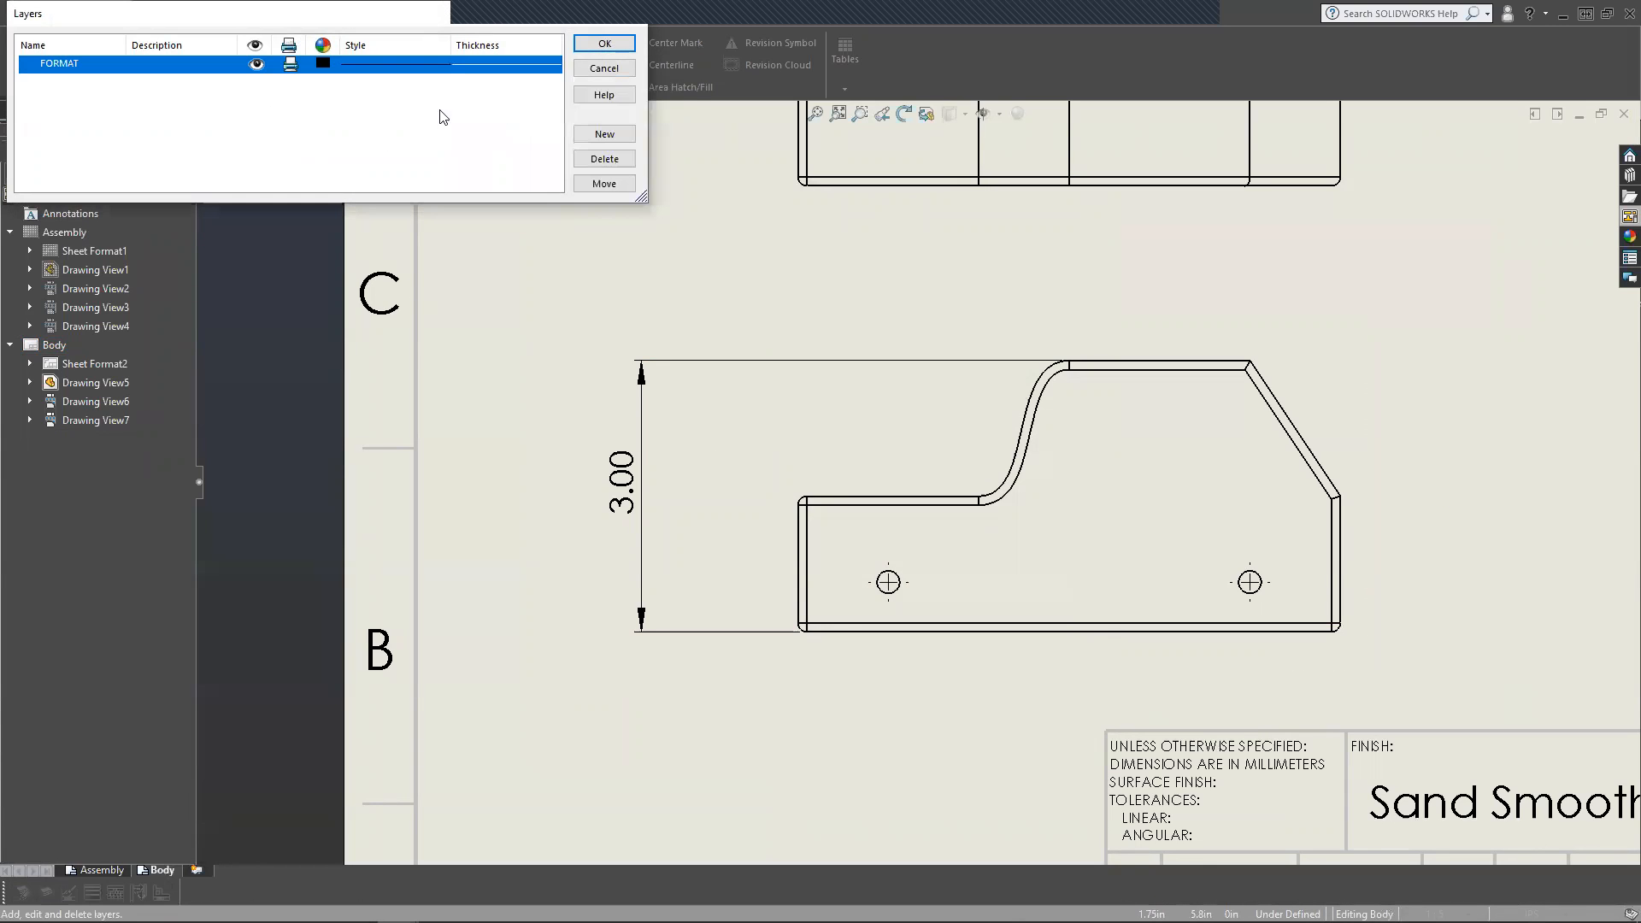
click(460, 67)
click(322, 115)
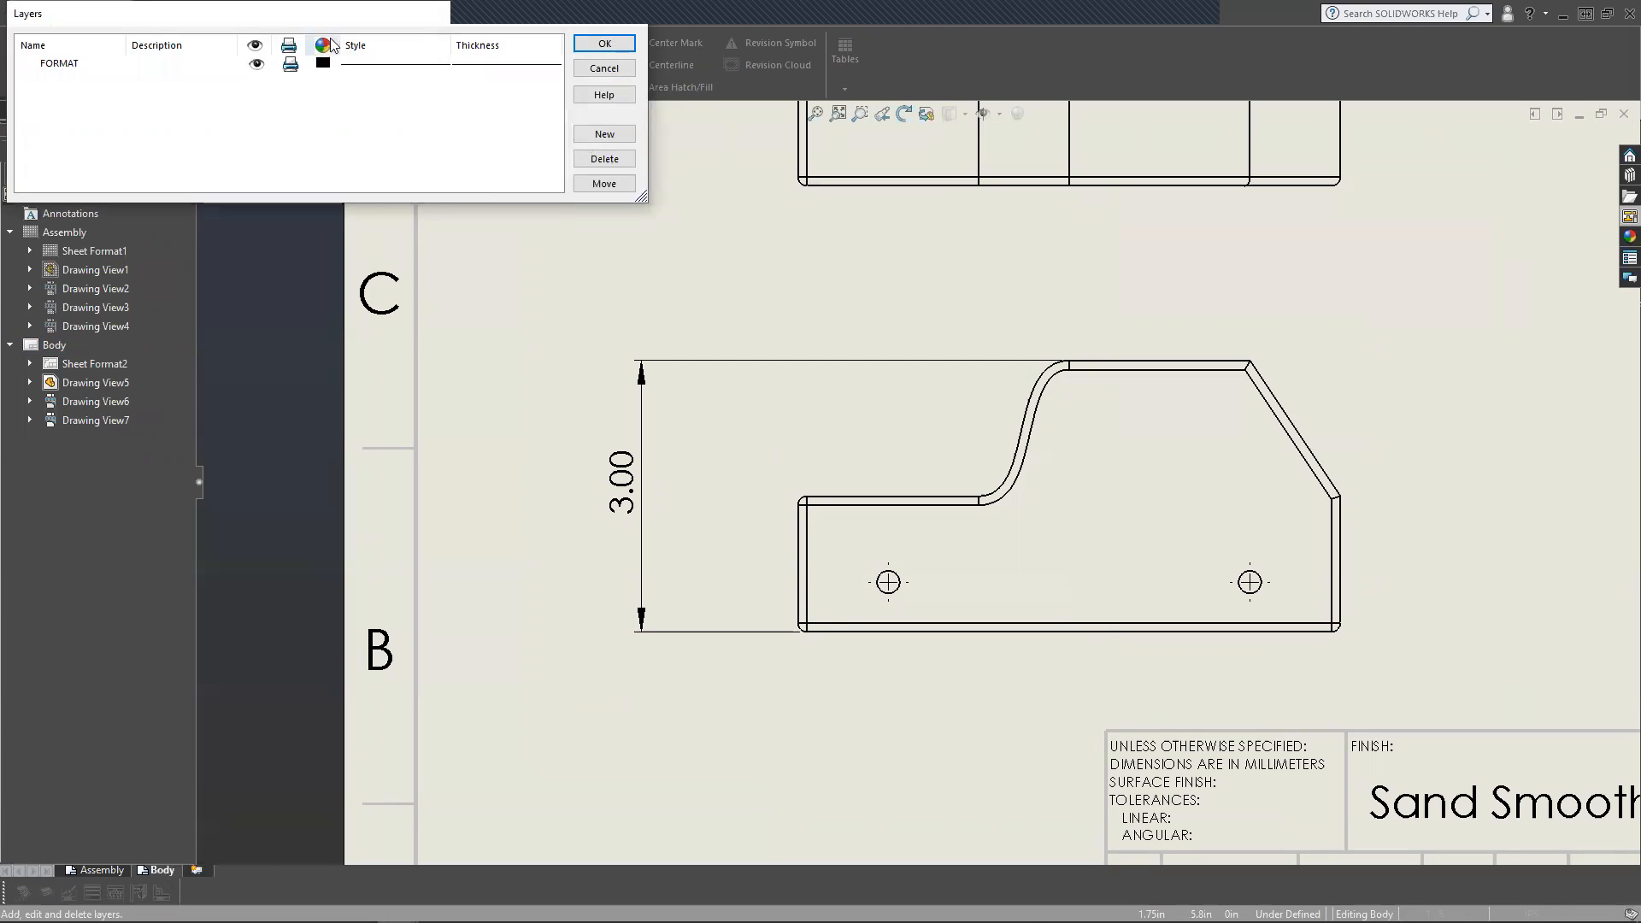
Create a trial layer in the layer properties and delete it, leaving only the FORMAT layer.
click(605, 134)
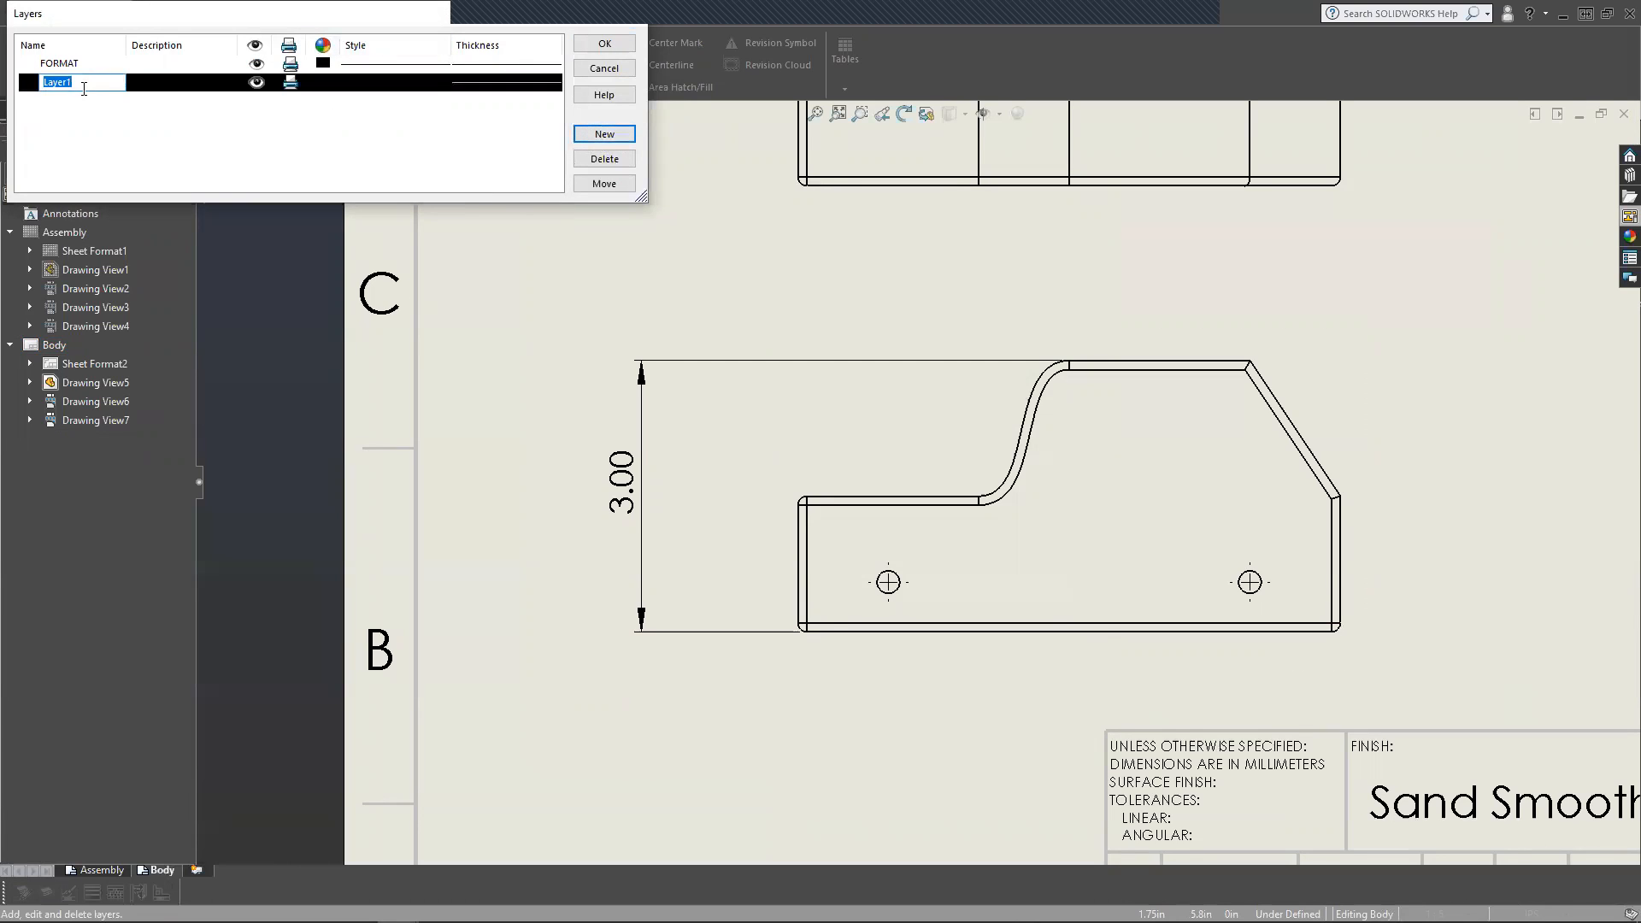
click(329, 114)
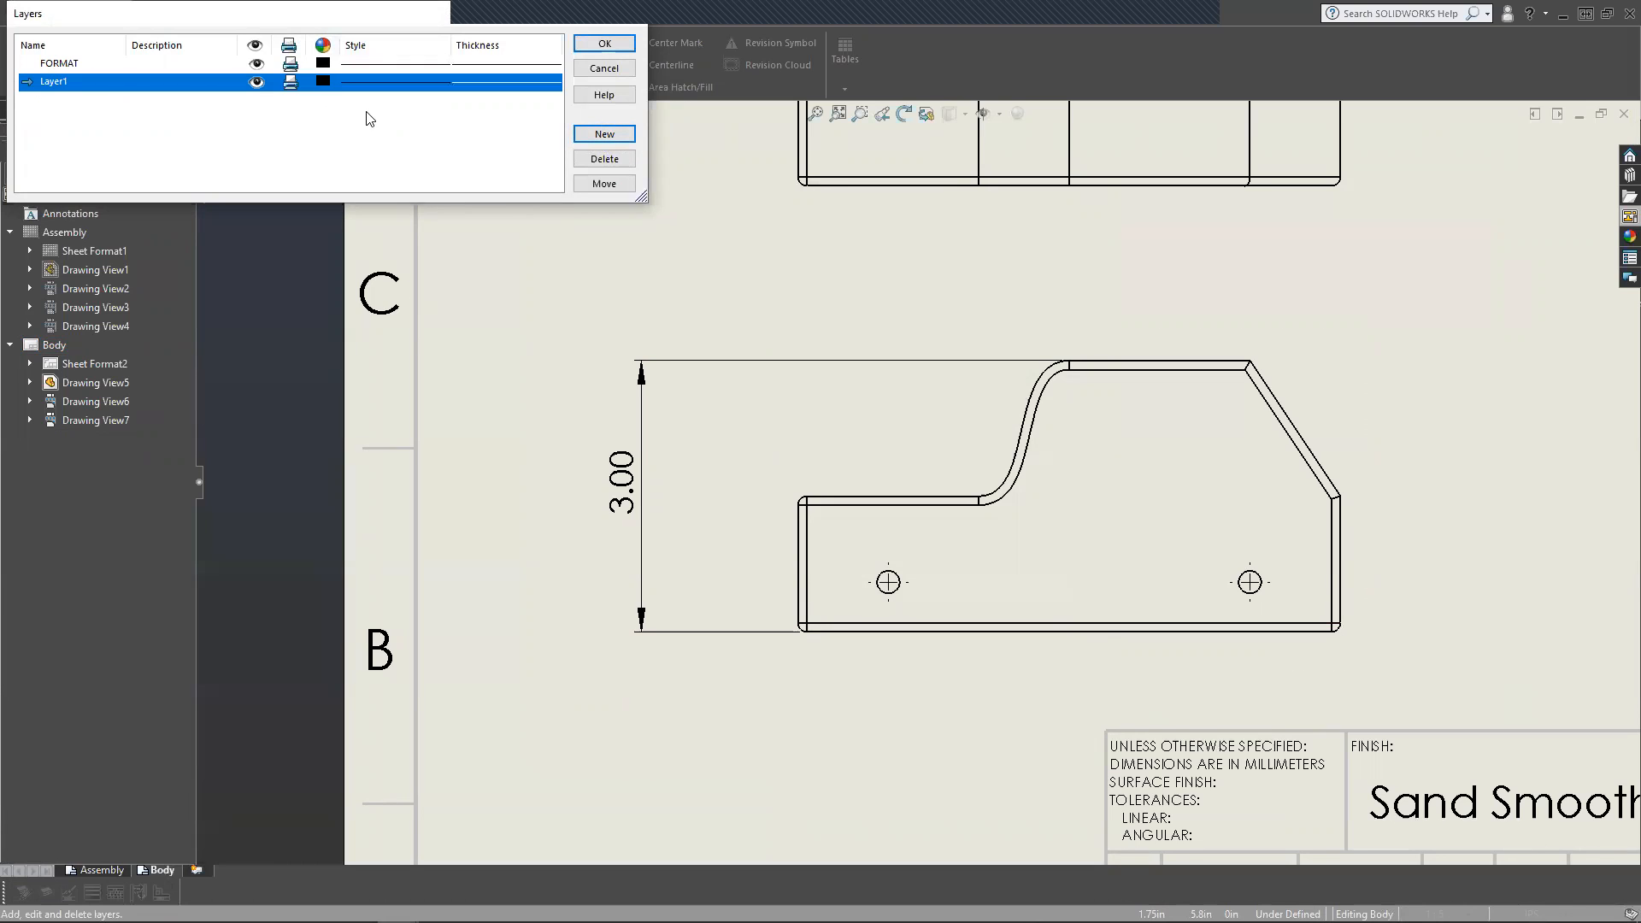
click(333, 79)
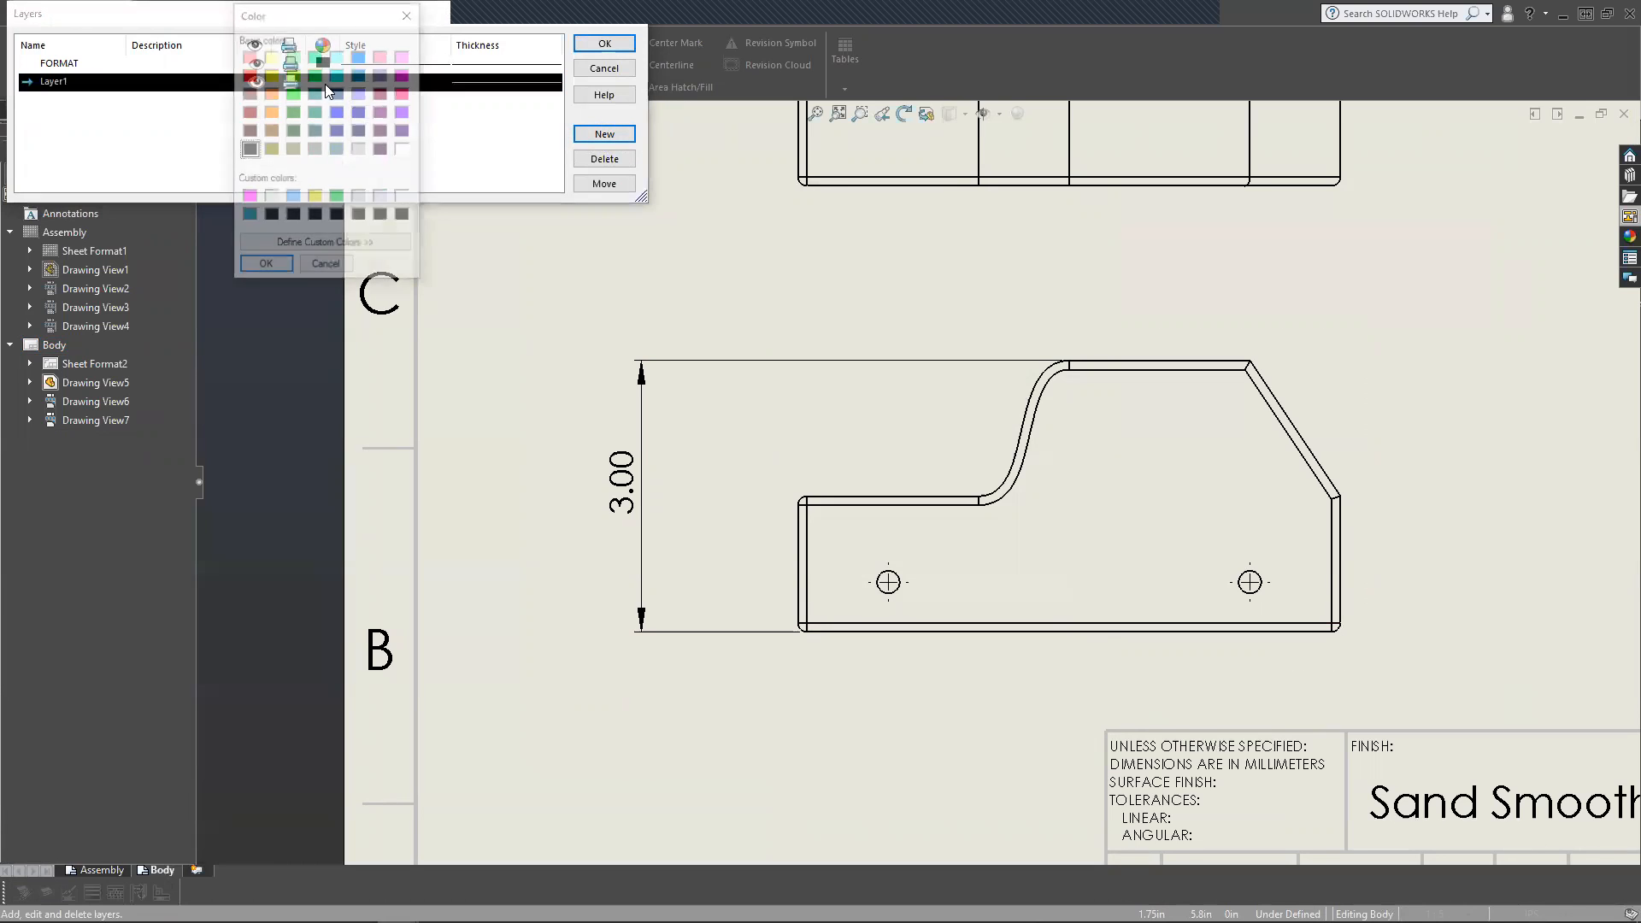
click(336, 269)
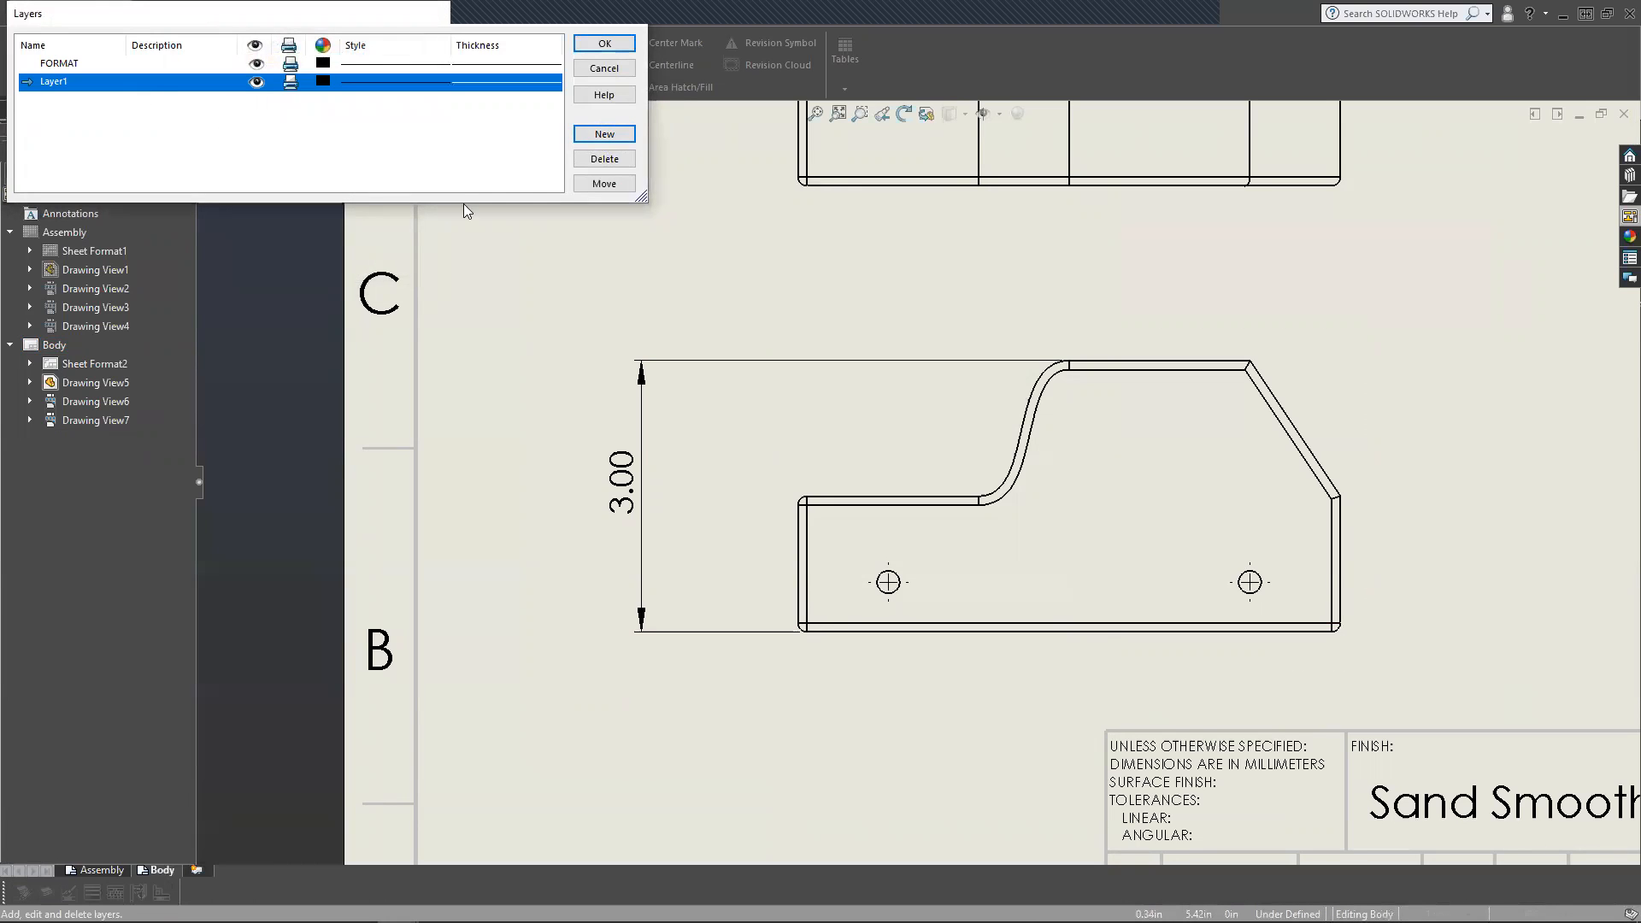
click(603, 159)
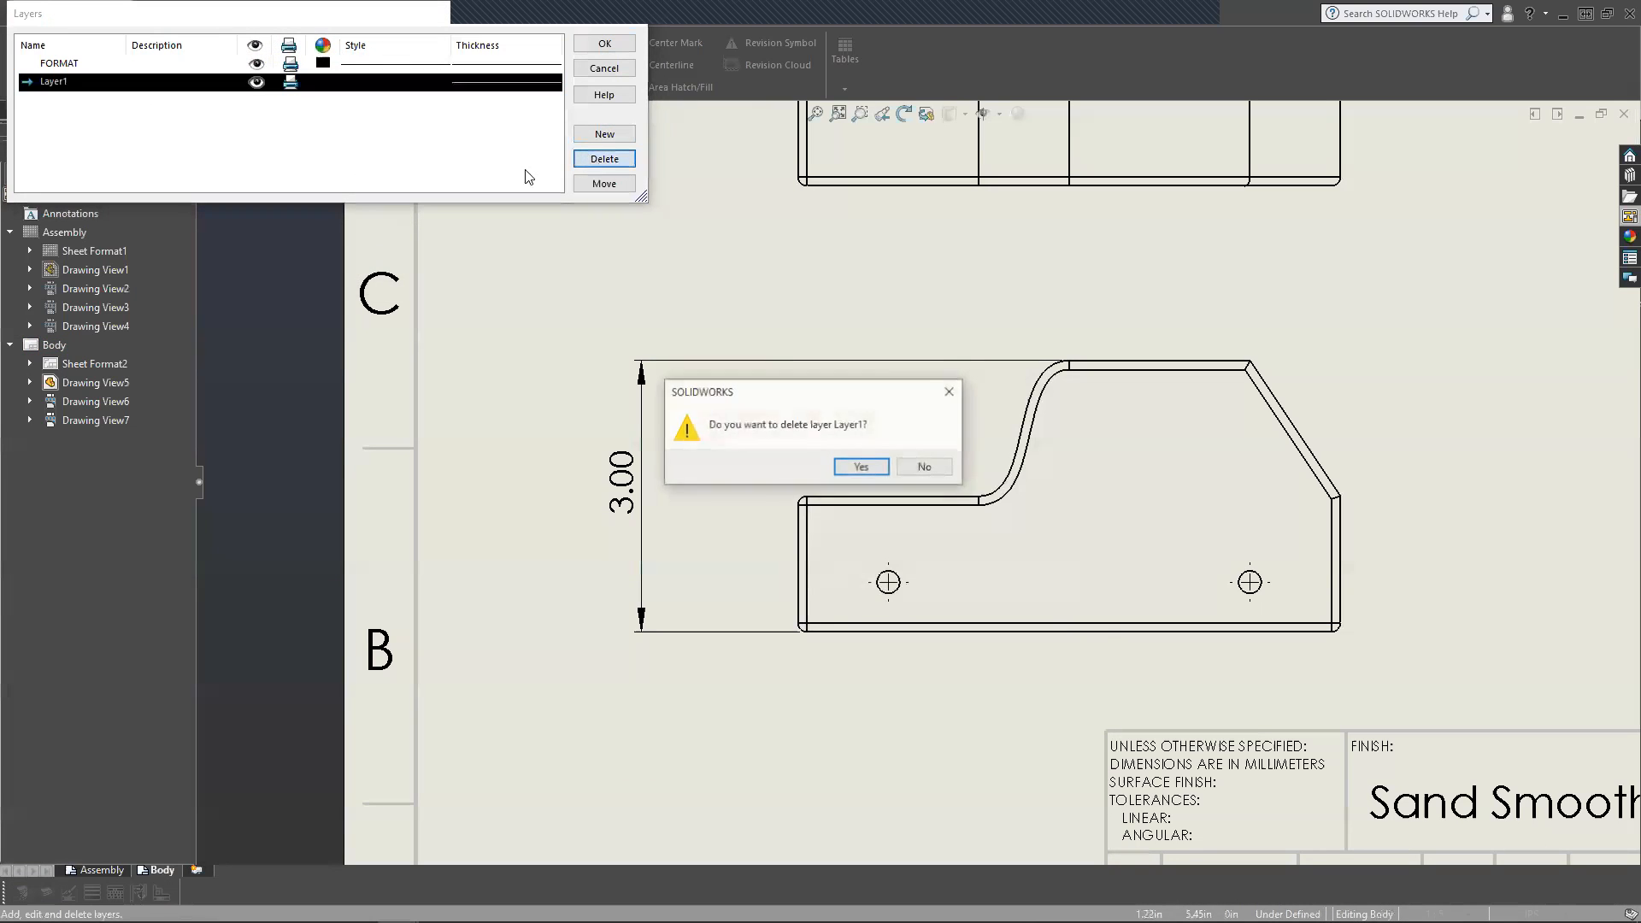
click(855, 469)
click(604, 45)
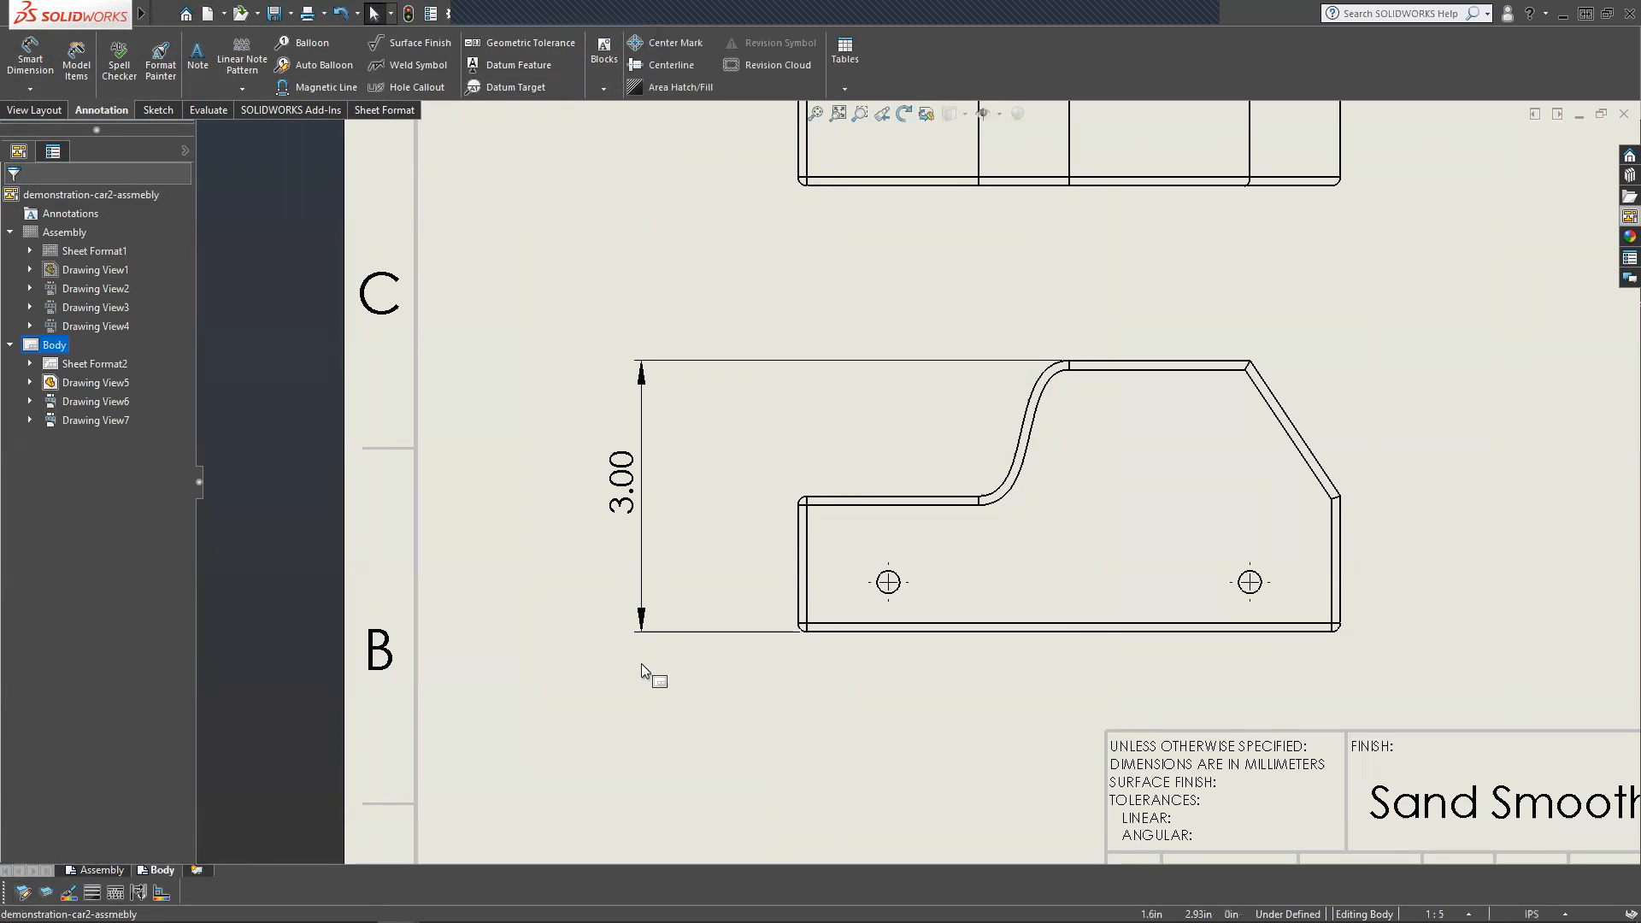
Dimension the body's overall length in the front view between its two outer vertical edges, placing the dimension below the view.
click(30, 58)
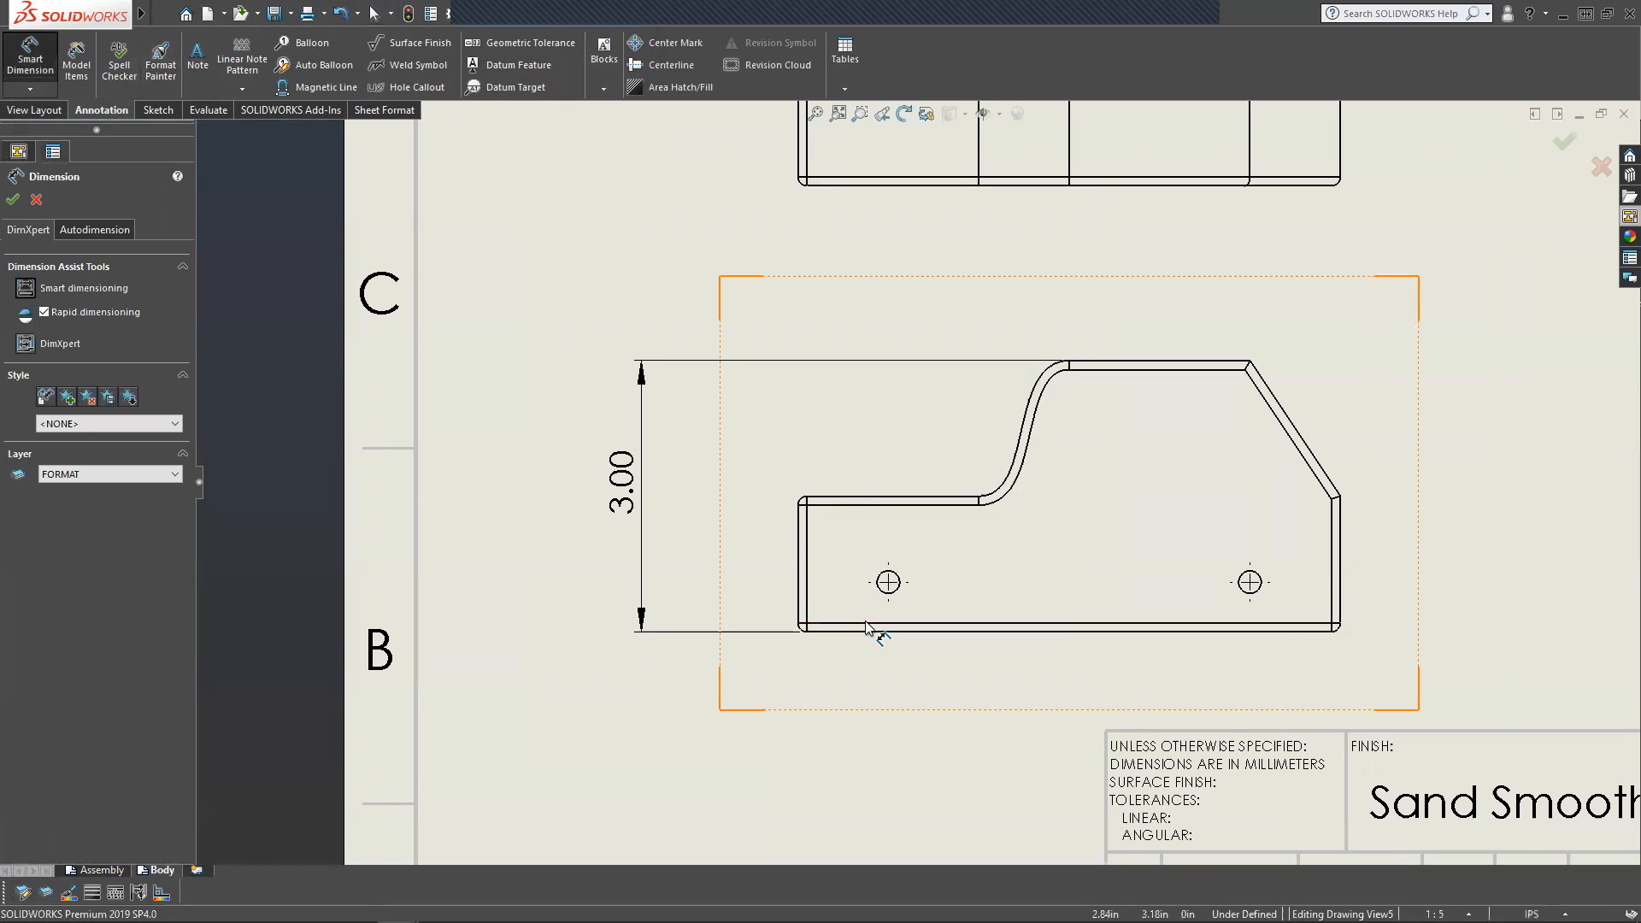
click(802, 587)
click(1343, 585)
click(1081, 701)
Dimension the body's overall height in the side view from the top edge to the bottom edge, placing the dimension right of the view.
scroll(1341, 475, up, 3)
scroll(1034, 479, down, 2)
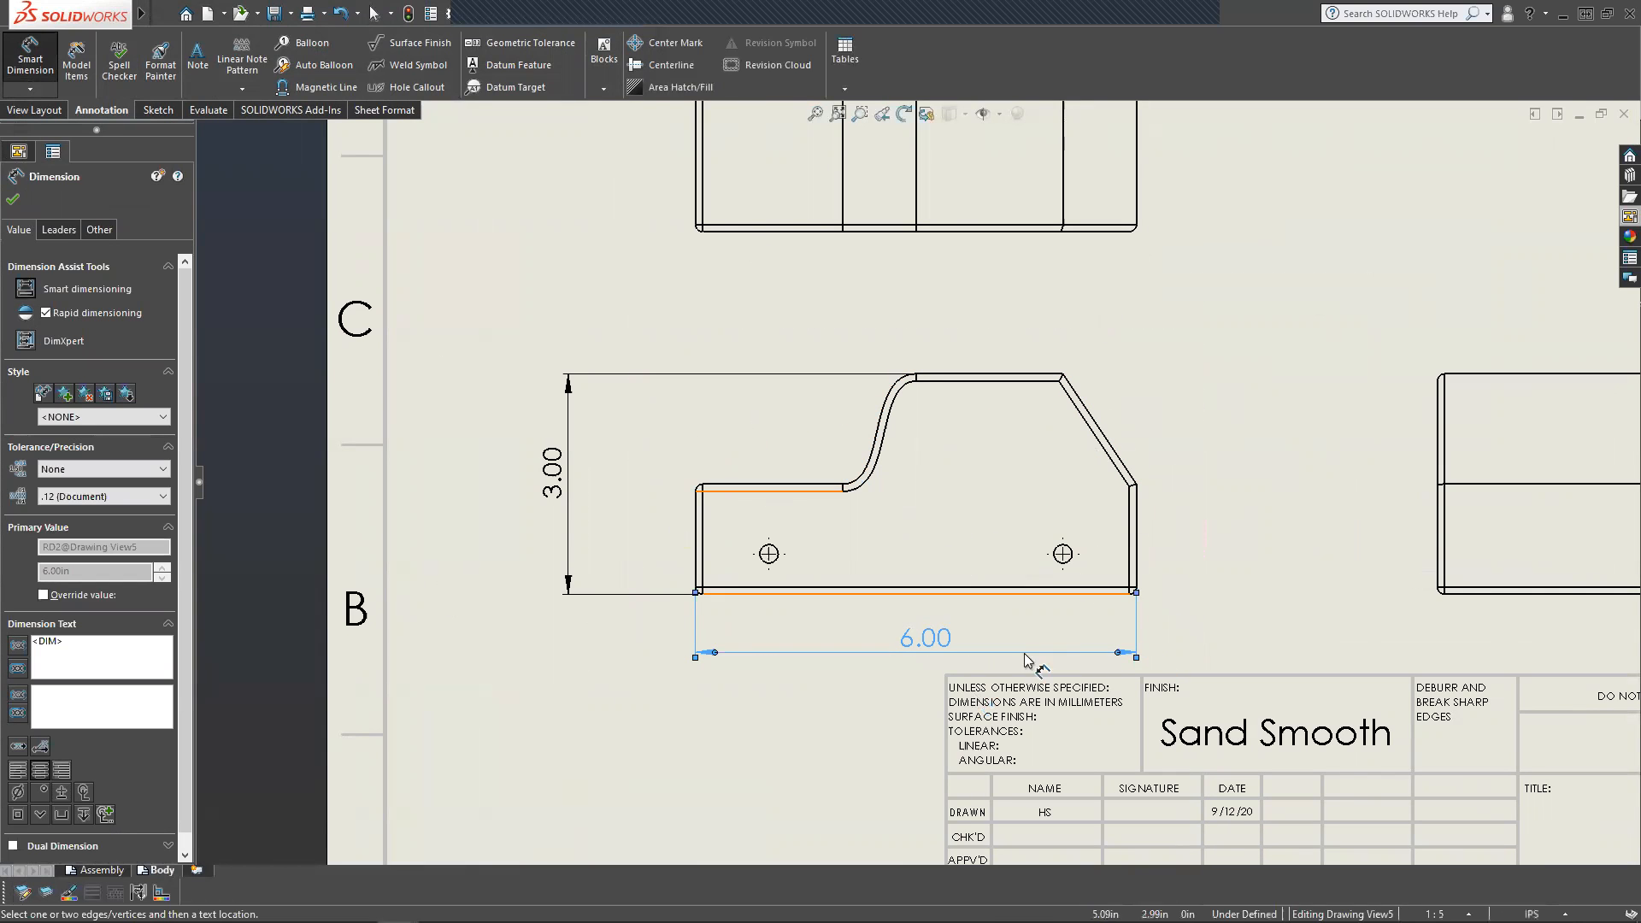
scroll(1145, 500, up, 3)
scroll(1111, 484, down, 3)
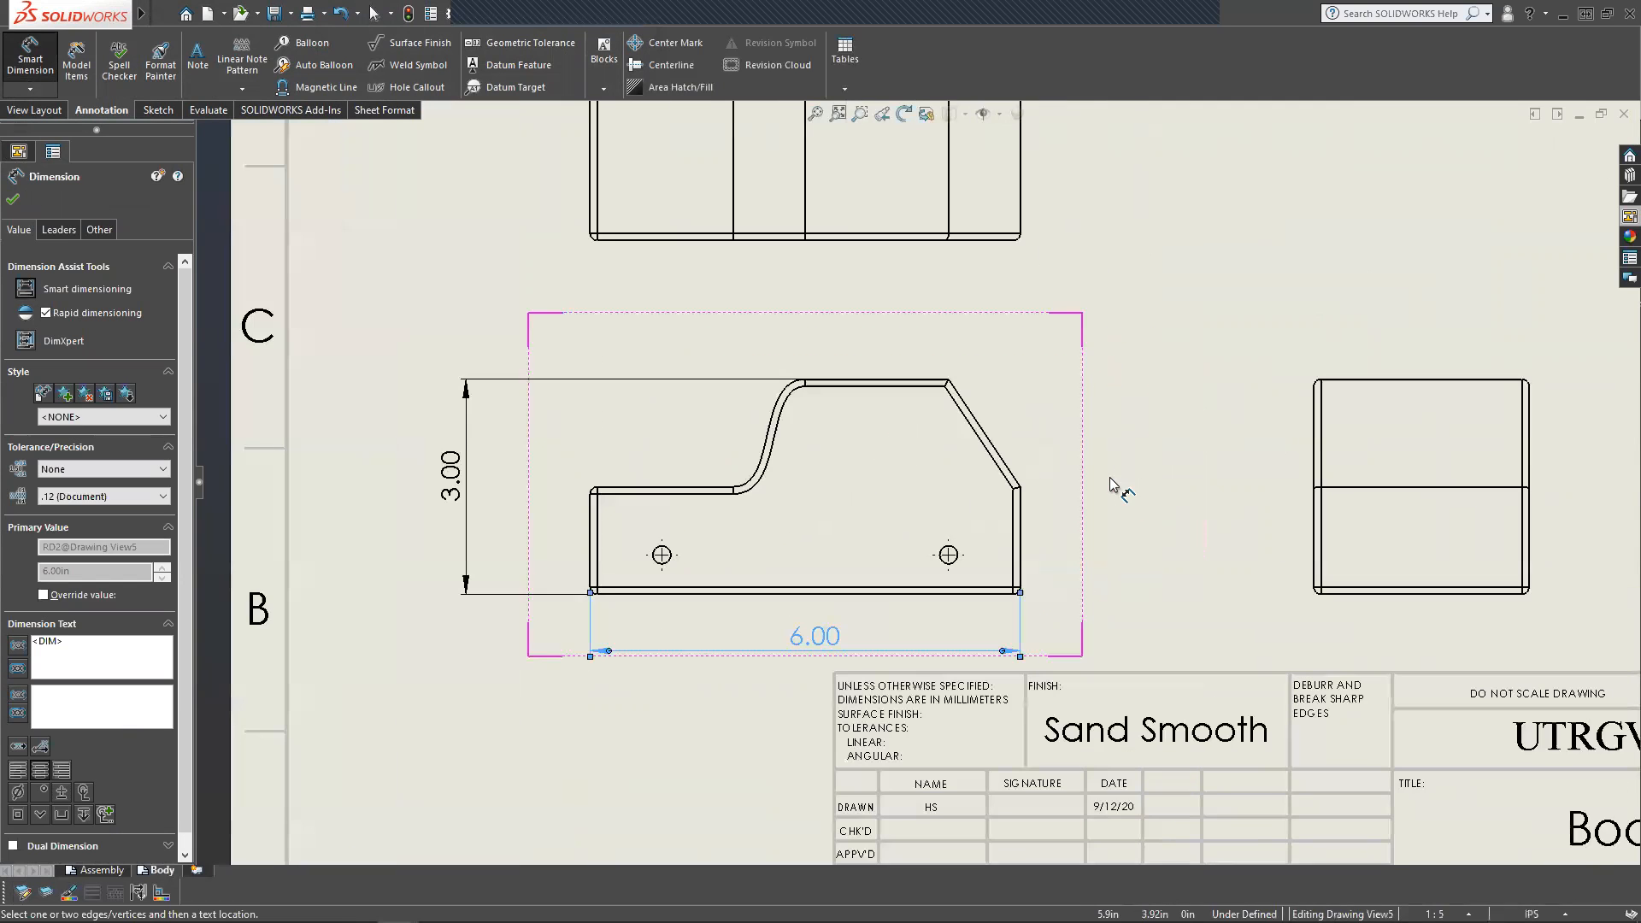
scroll(1171, 440, up, 3)
scroll(1166, 427, down, 4)
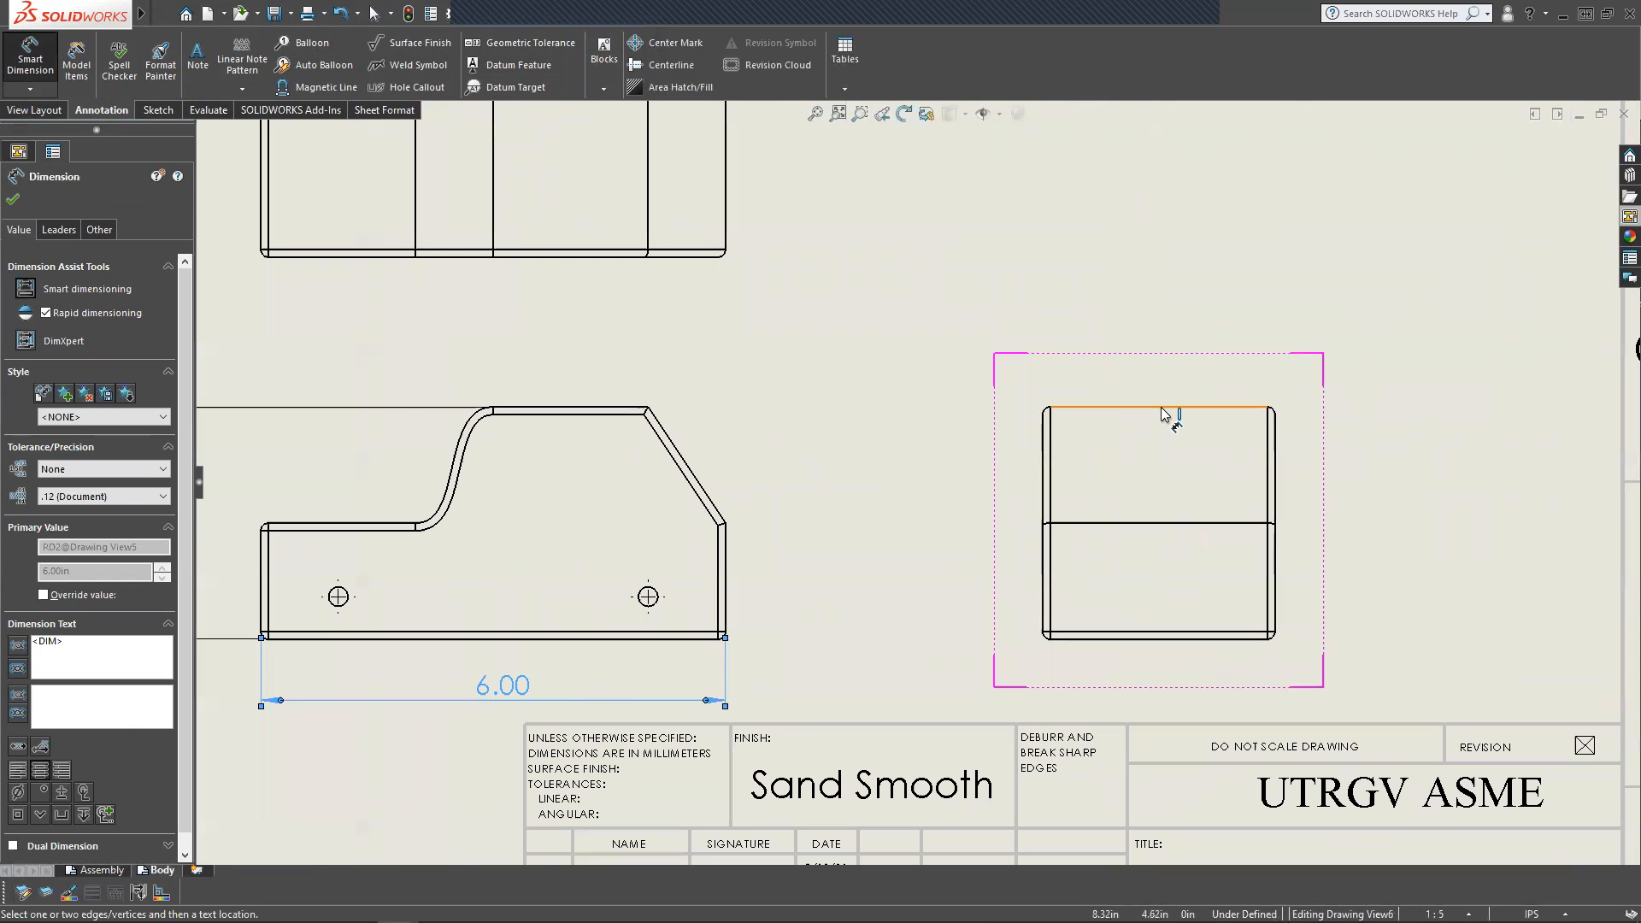
click(1164, 409)
click(1169, 638)
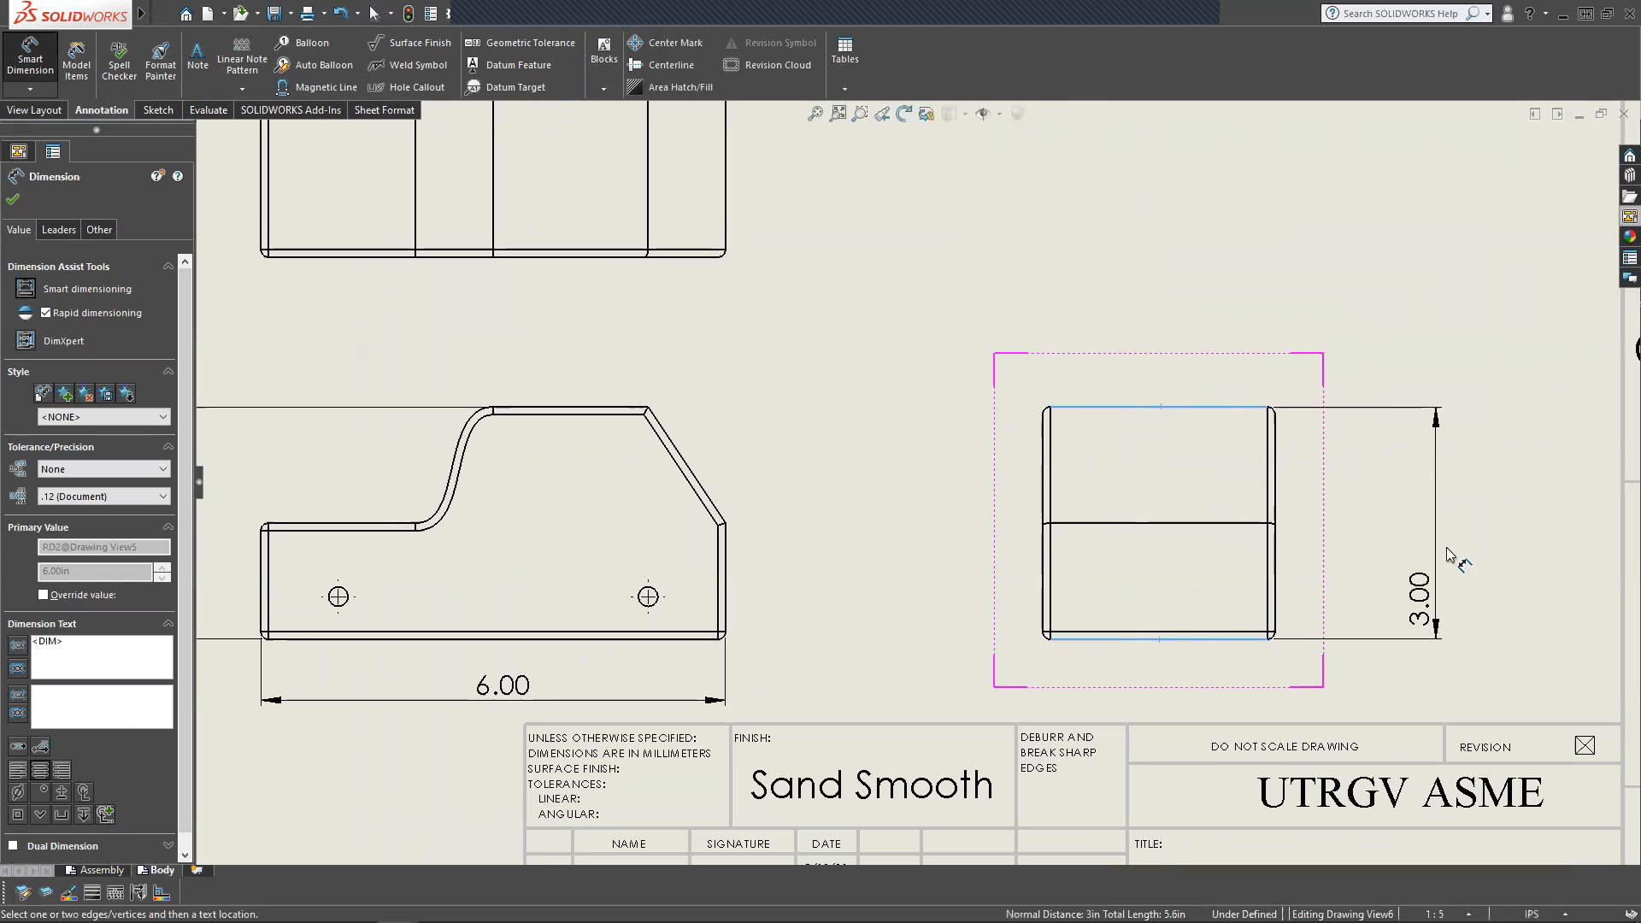
click(1483, 523)
Dimension the diameter of the left axle hole in the front view, placing the dimension above and left of the body.
scroll(974, 538, up, 3)
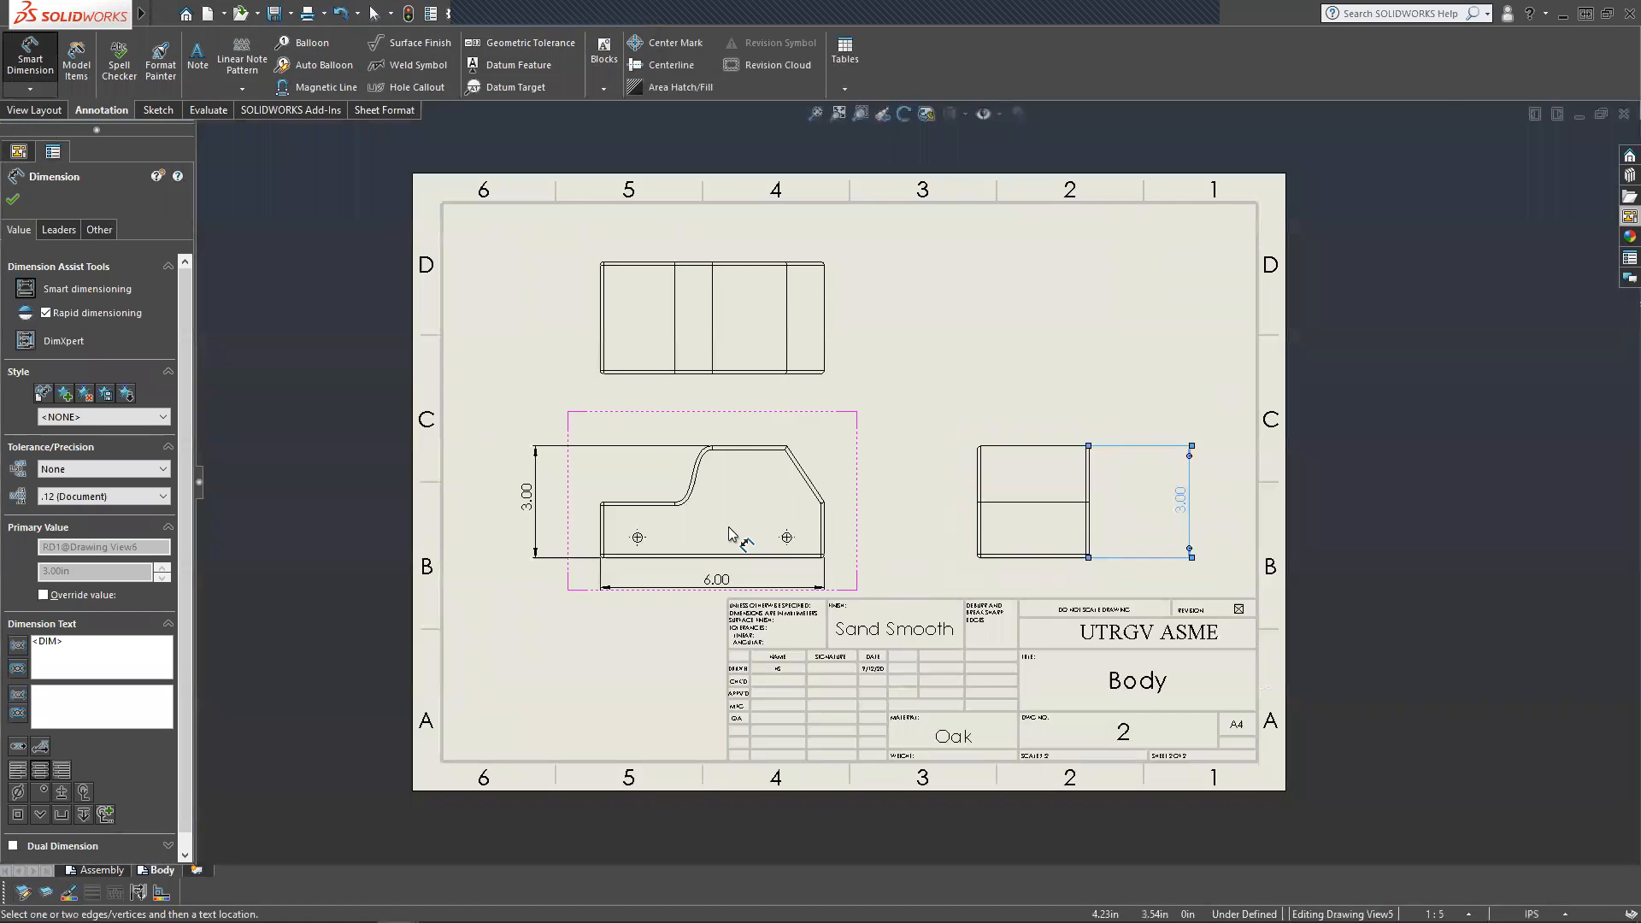
scroll(731, 534, down, 3)
scroll(666, 543, down, 3)
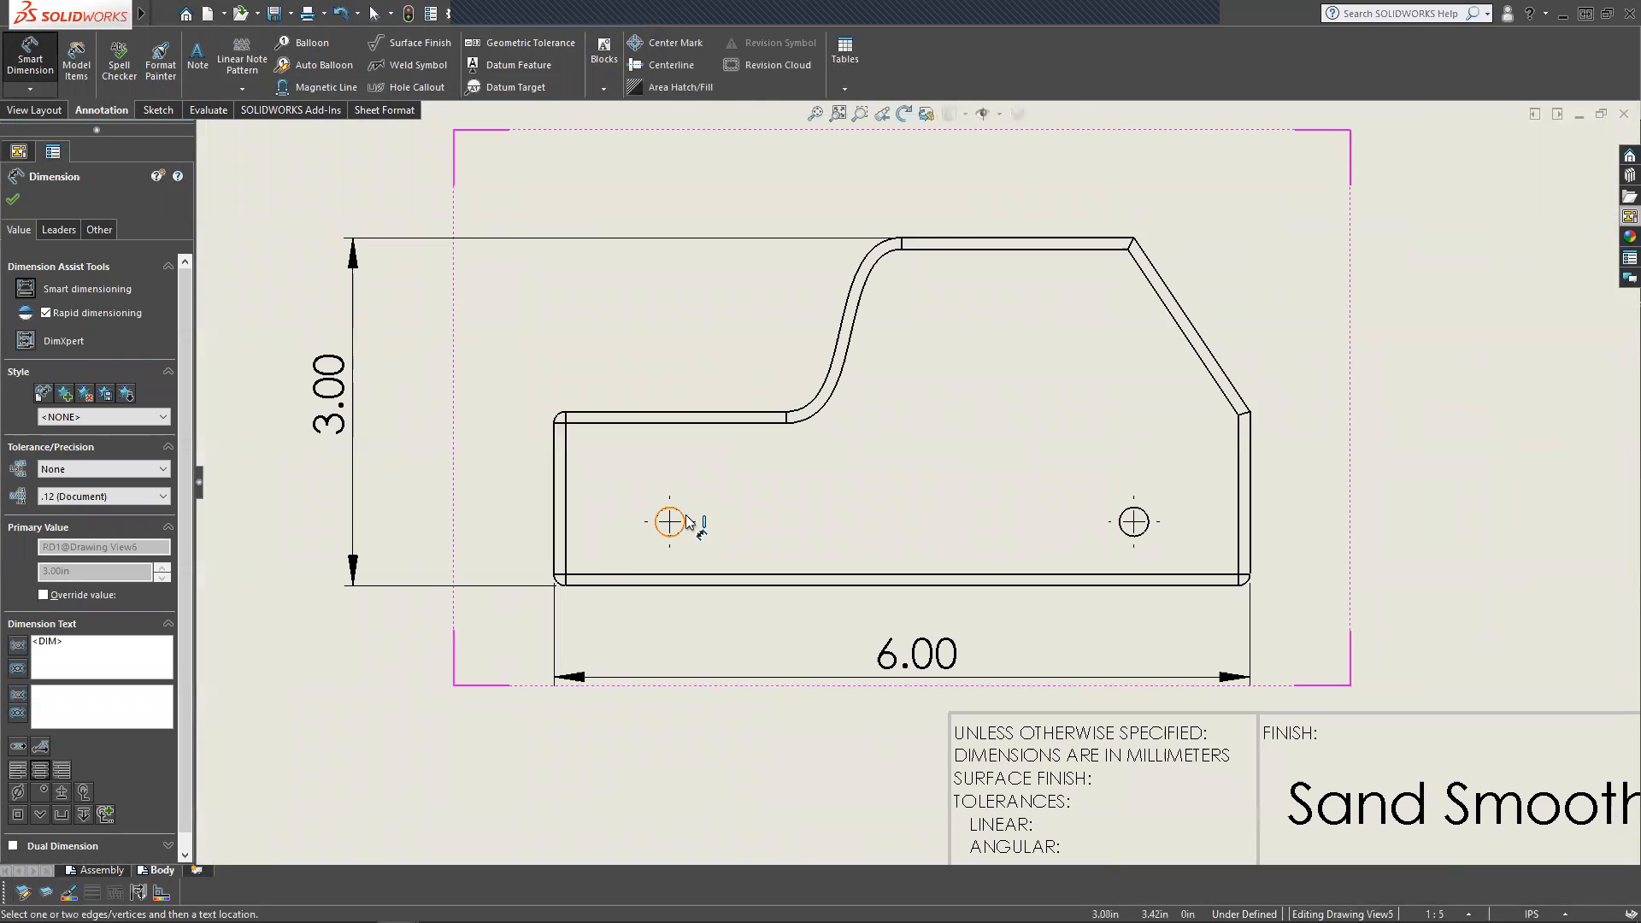
click(685, 522)
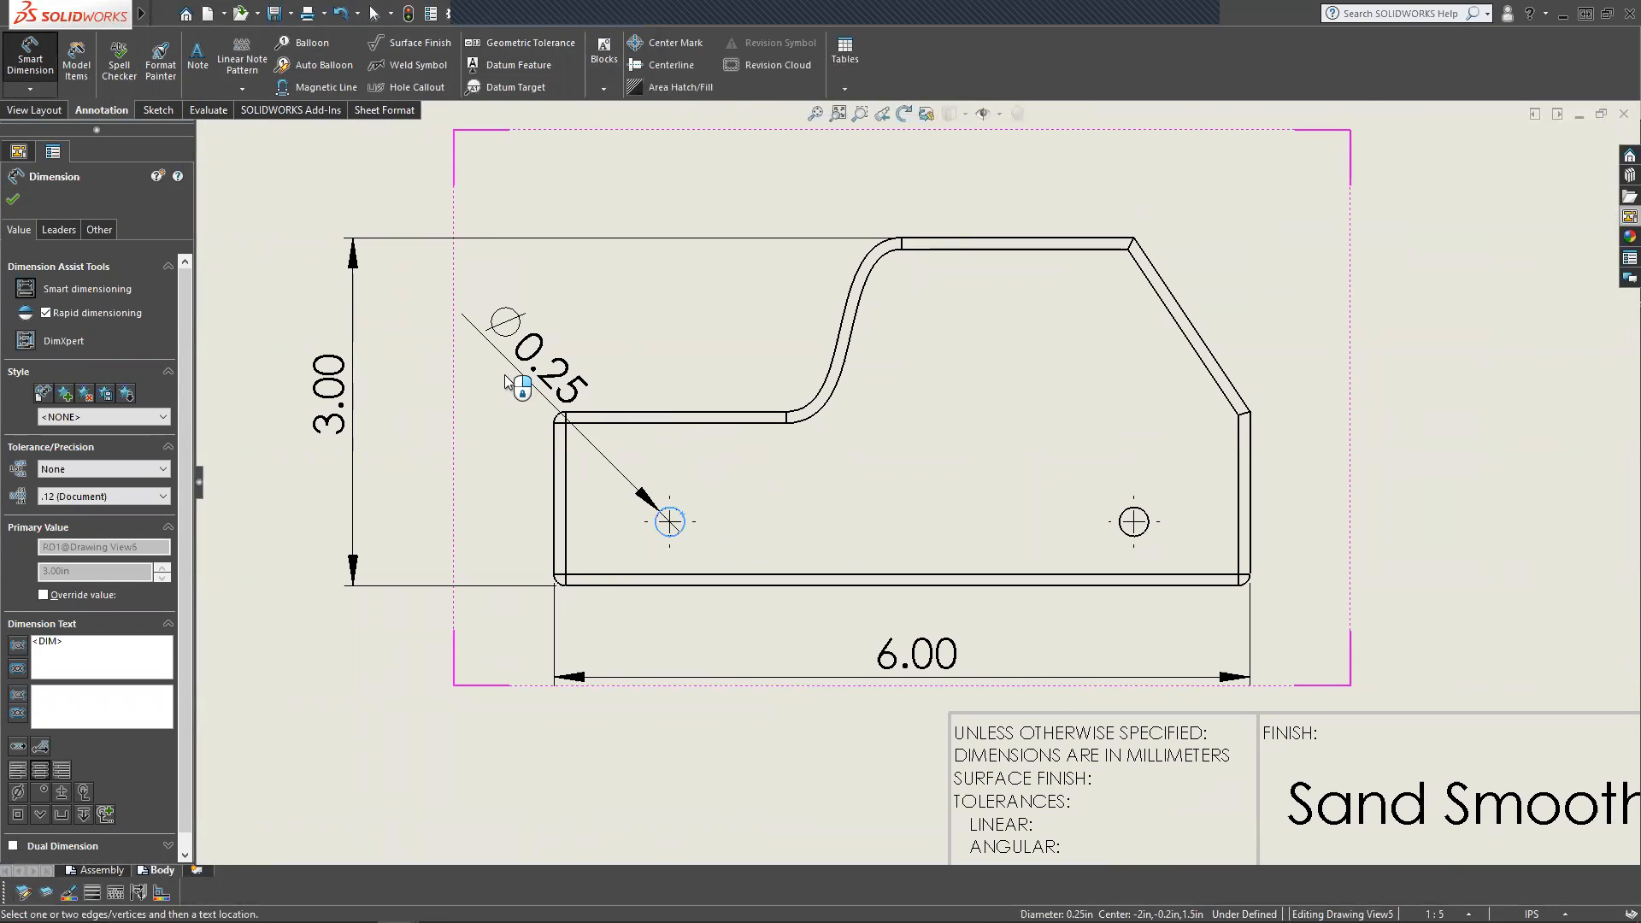
click(478, 346)
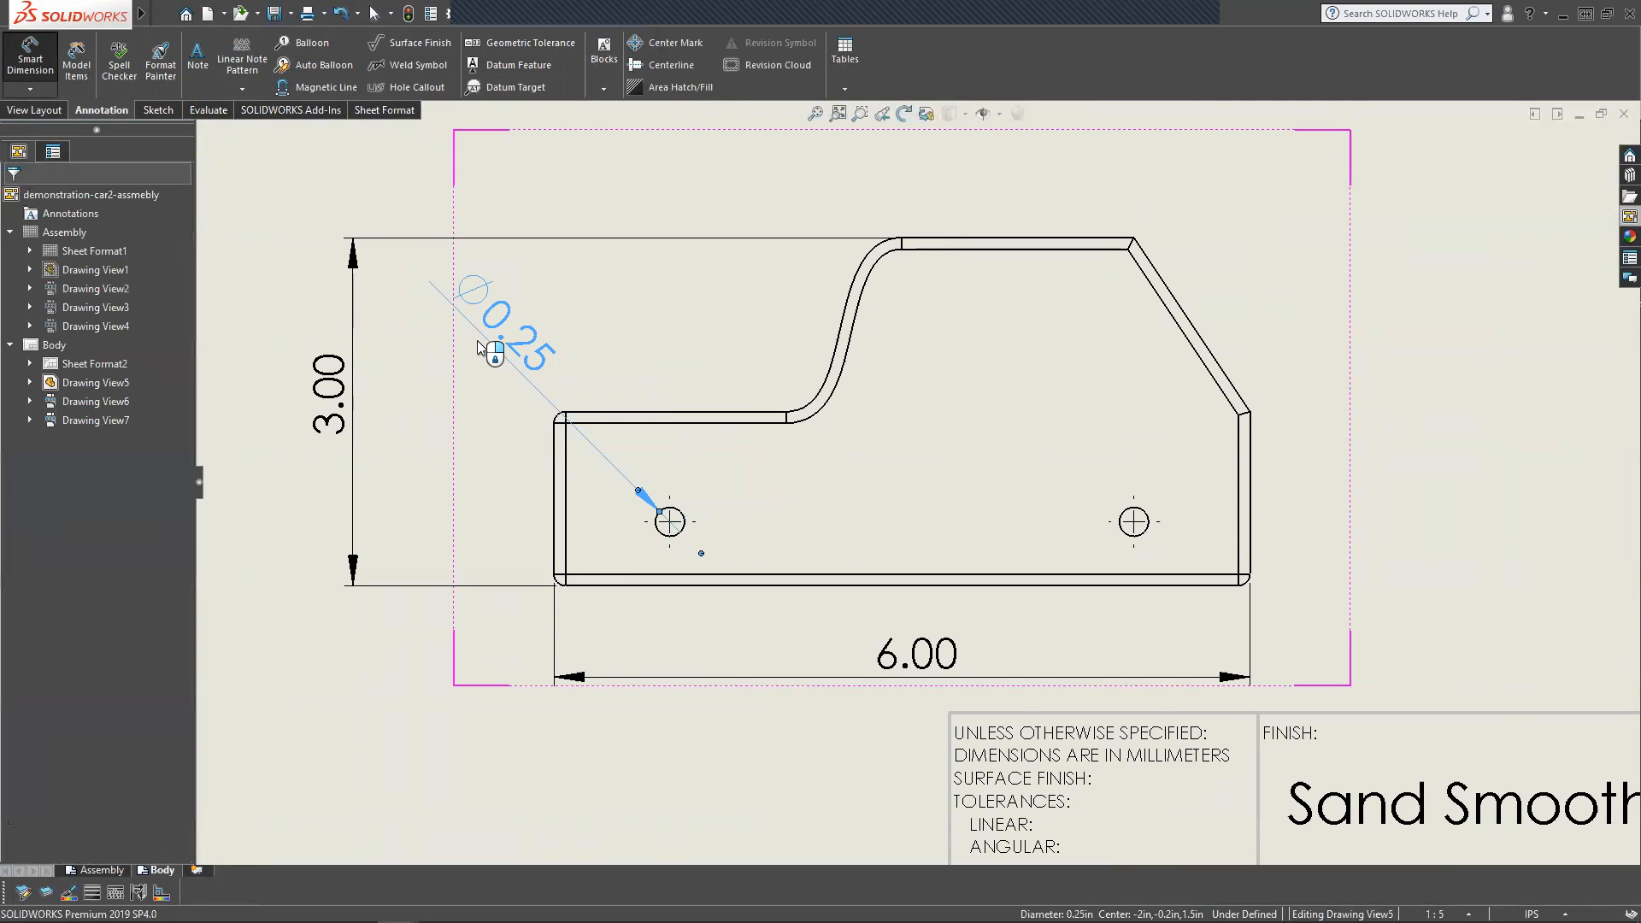
Dimension the right axle hole's diameter and the lower right corner fillet's radius in the front view, placing both outside the body.
click(1141, 537)
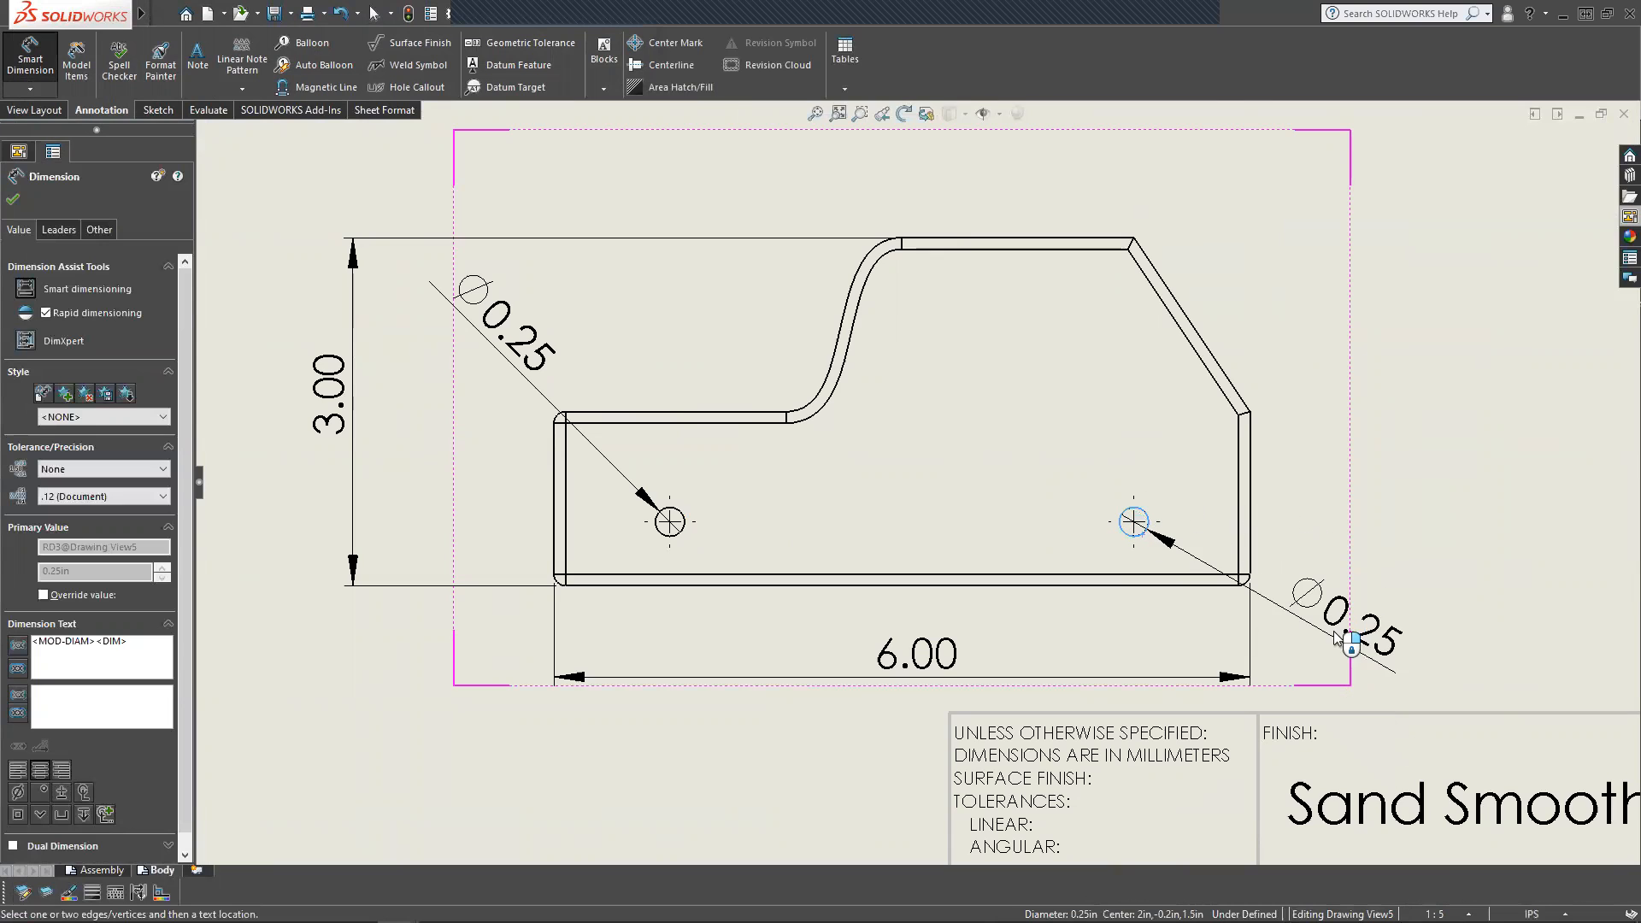
click(1406, 581)
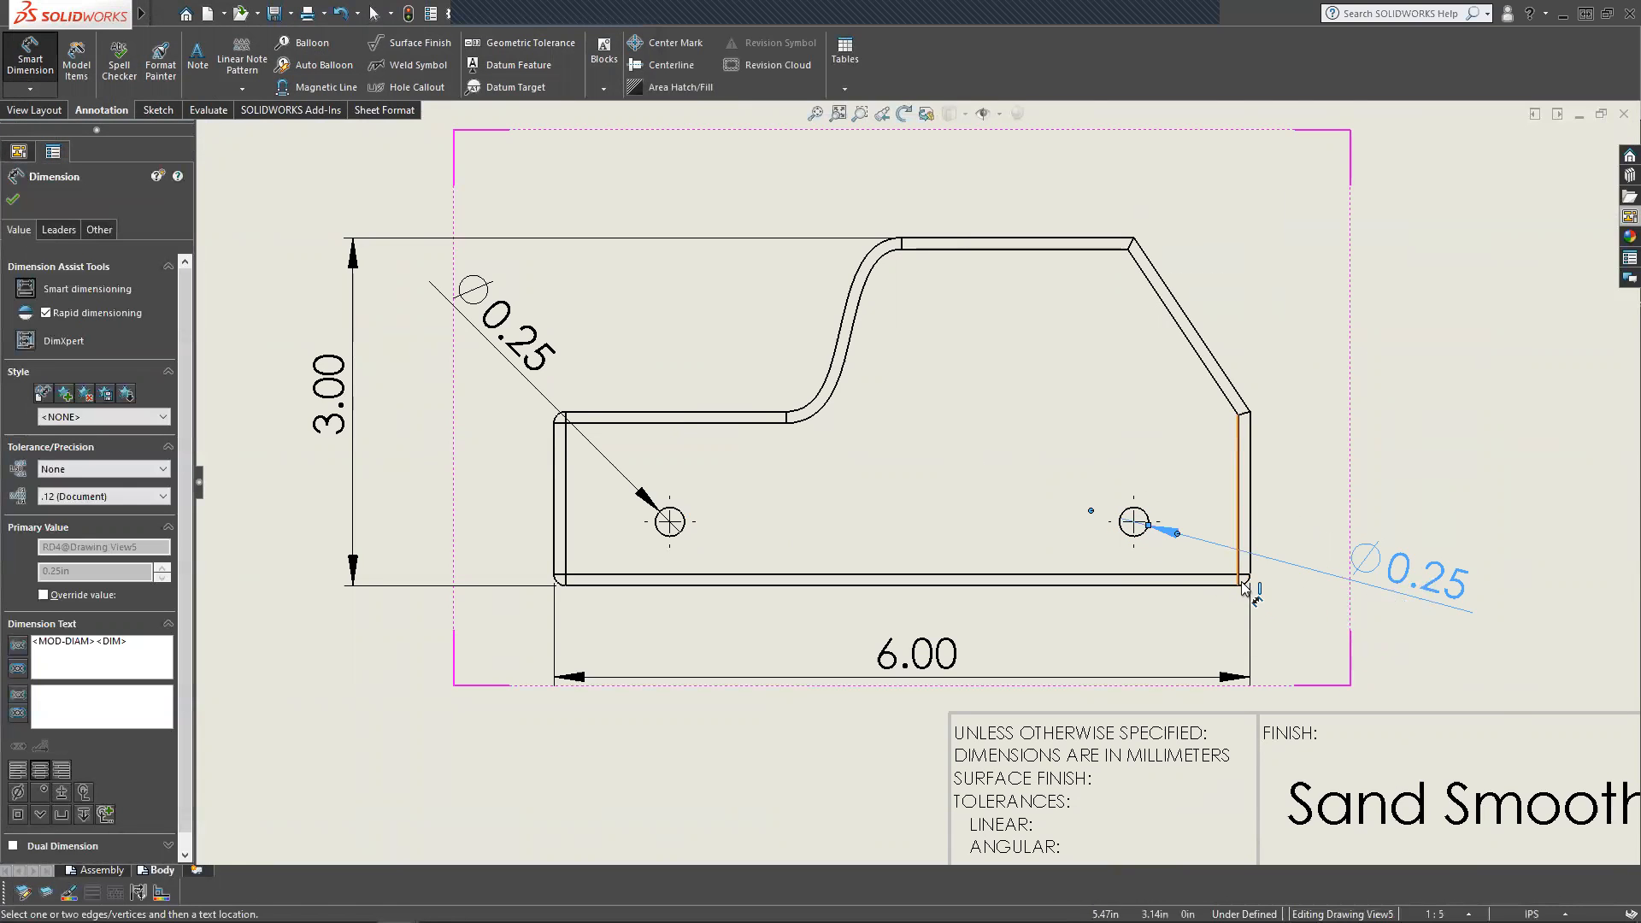
click(1245, 581)
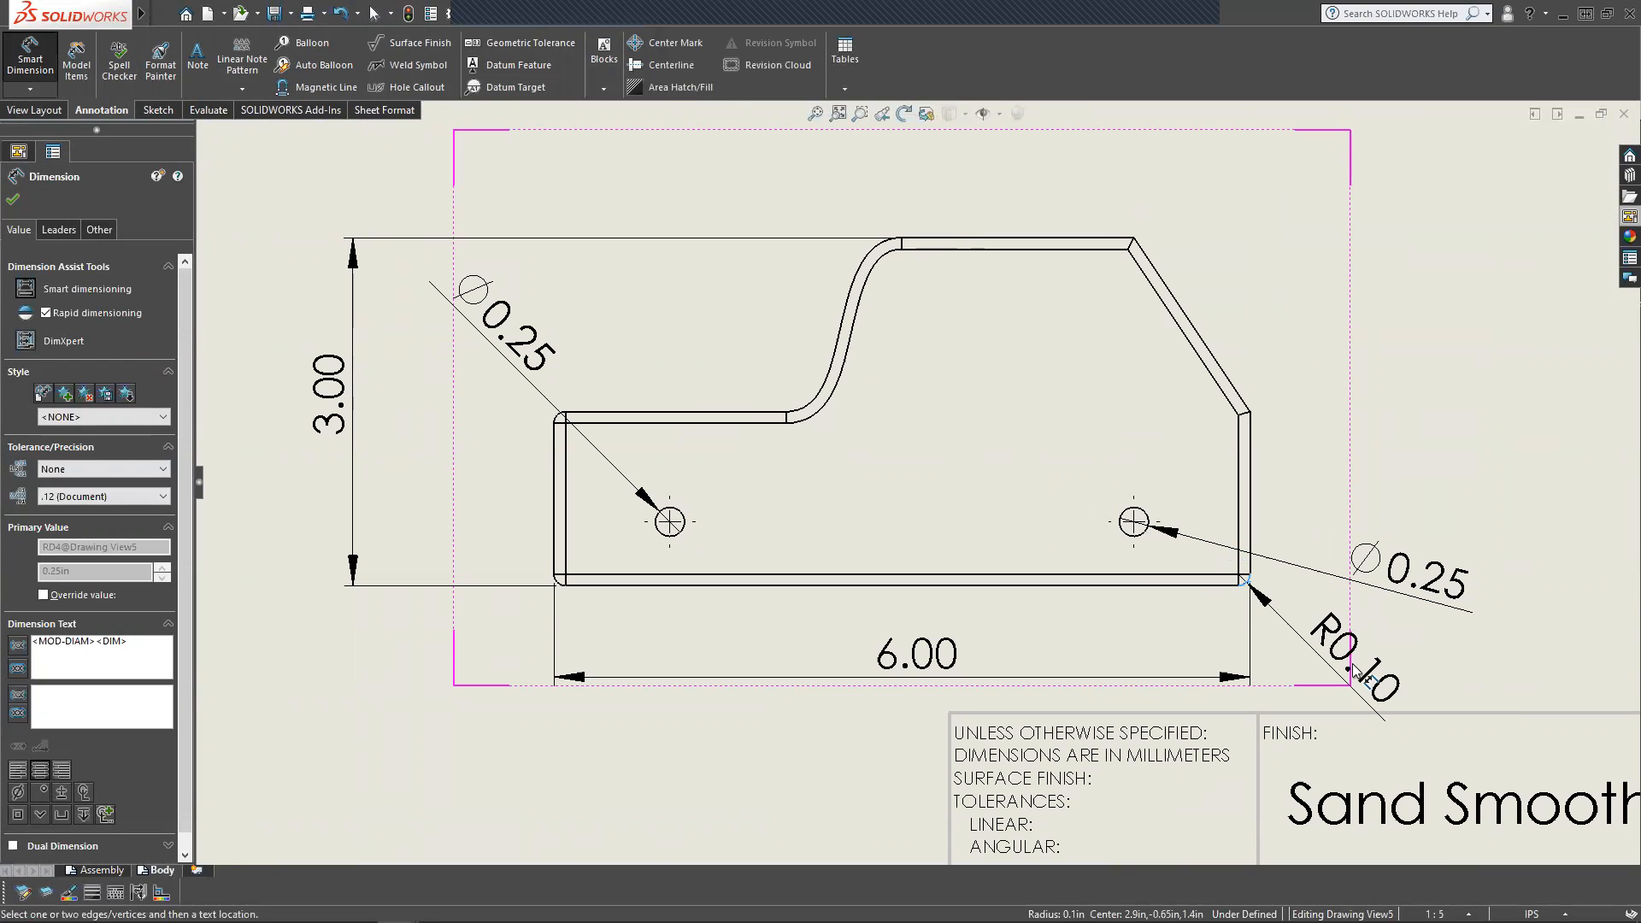
click(1360, 675)
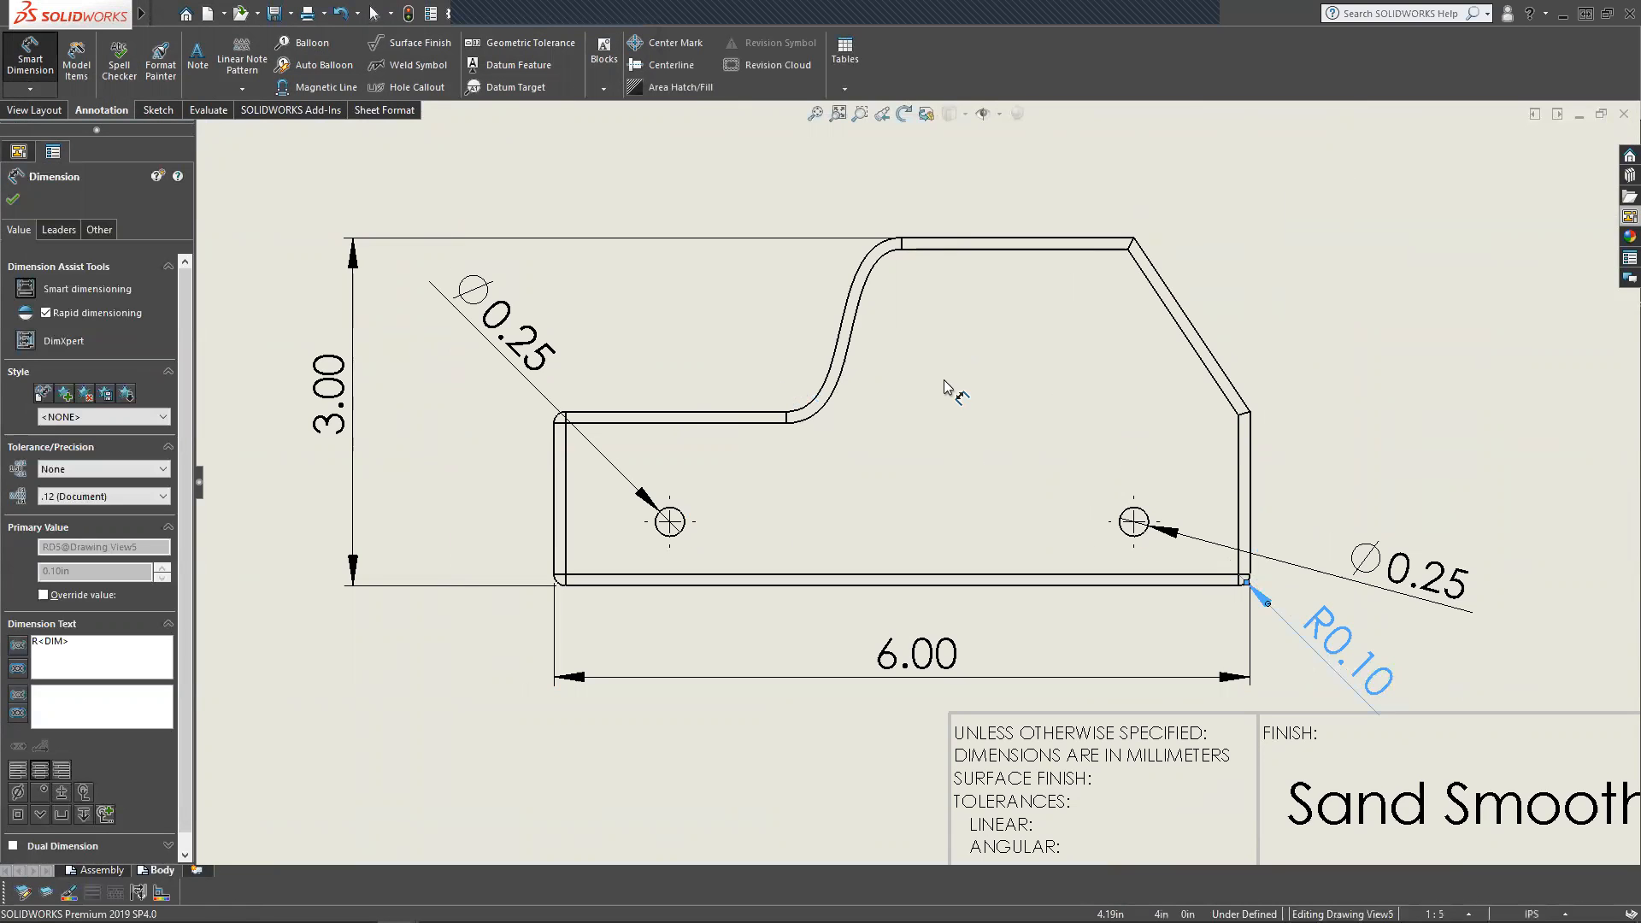
Dimension the body's overall width in the top view between its two long outer edges, placing the dimension left of the view.
scroll(963, 381, up, 5)
scroll(960, 344, down, 3)
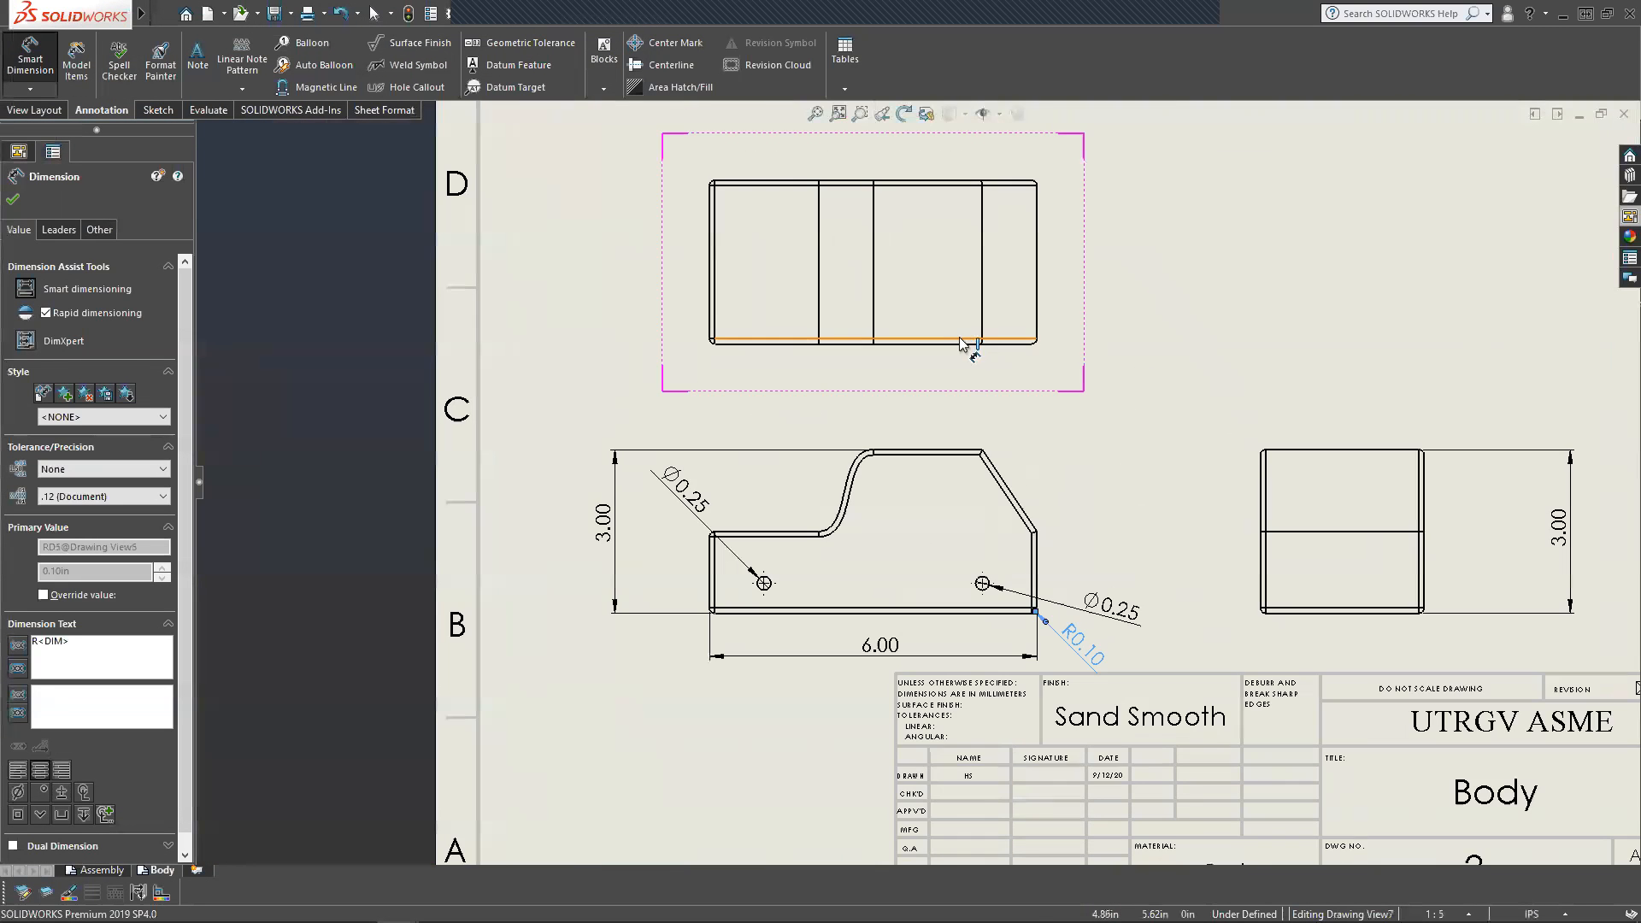
scroll(931, 282, down, 2)
click(673, 376)
click(674, 380)
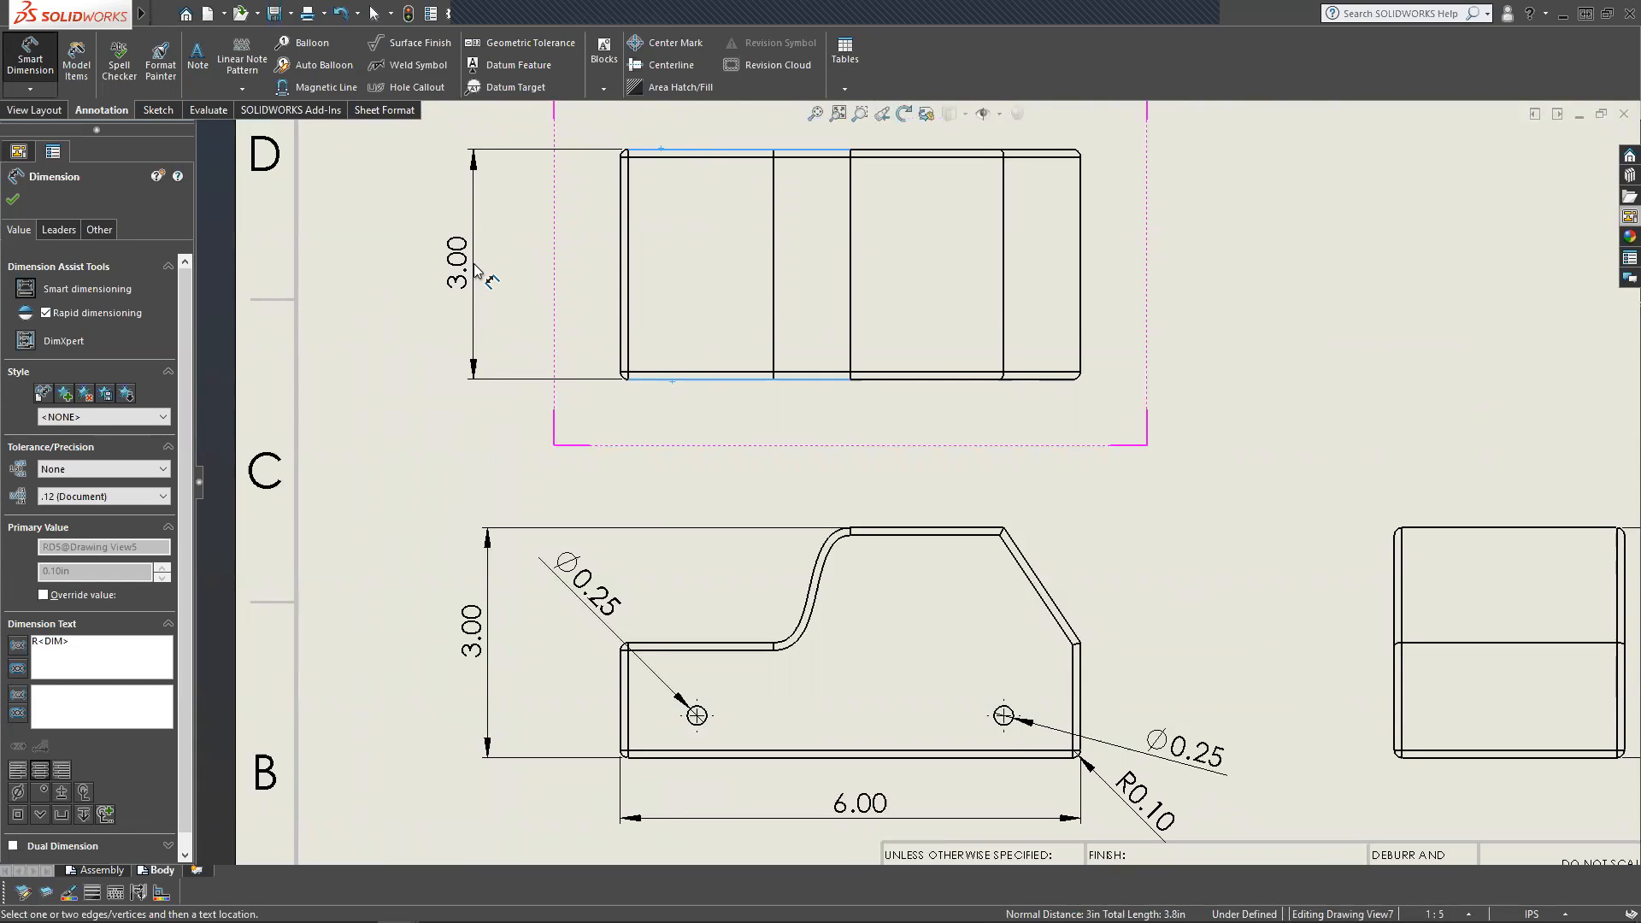
click(476, 272)
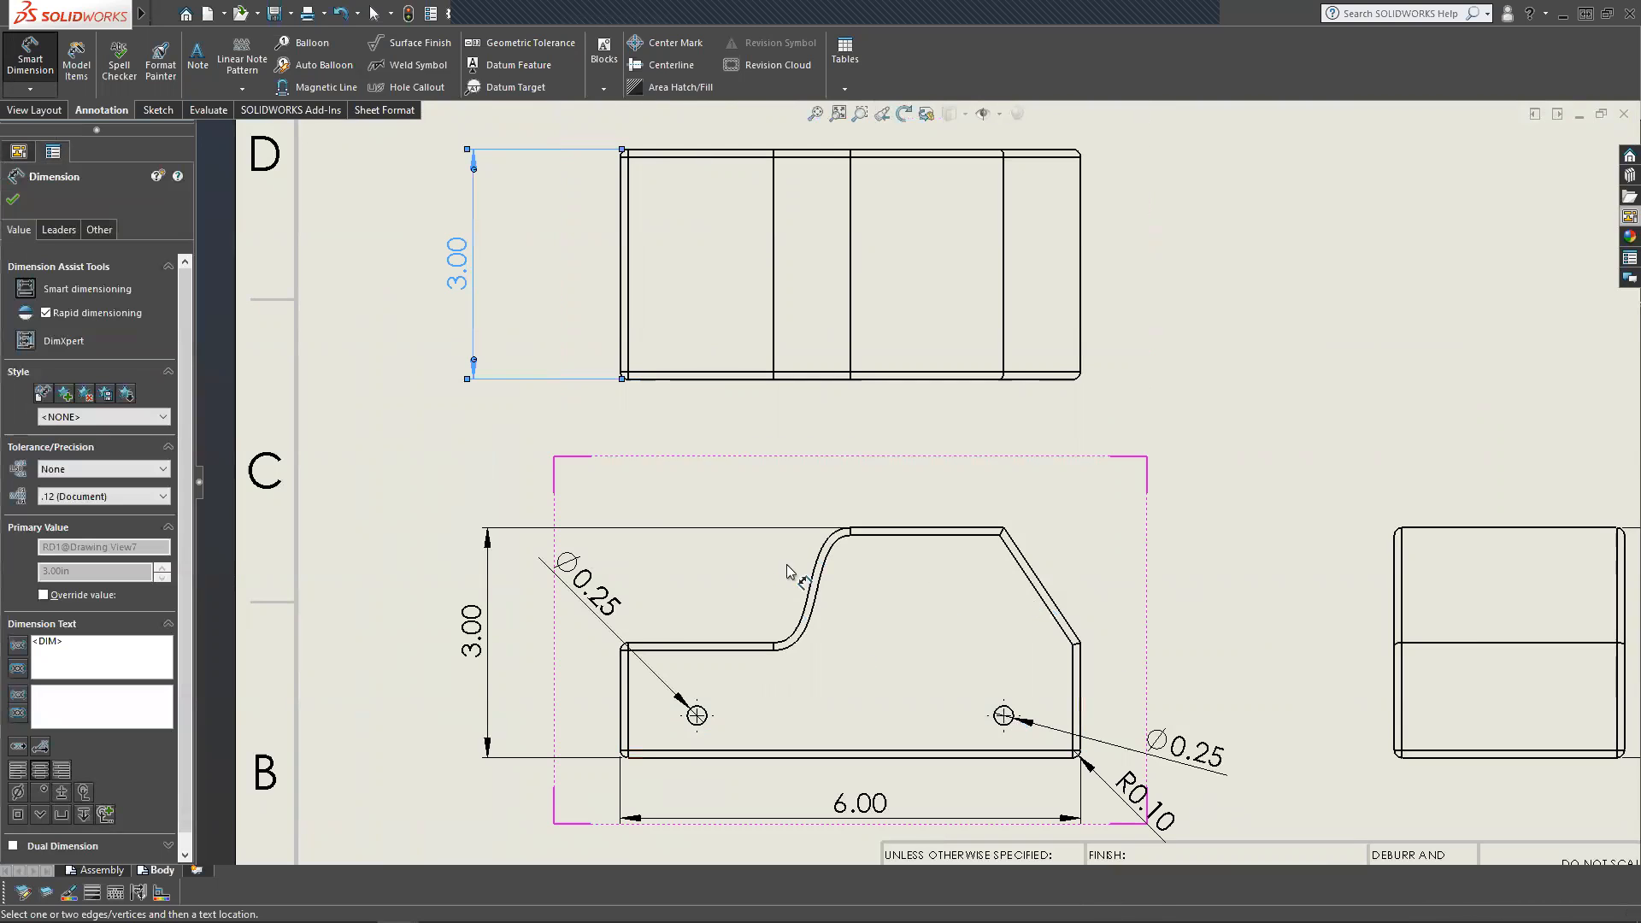
Dimension the horizontal distance from the body's left edge to the left axle hole's center mark, placing it below the front view.
scroll(944, 647, up, 2)
scroll(678, 663, down, 3)
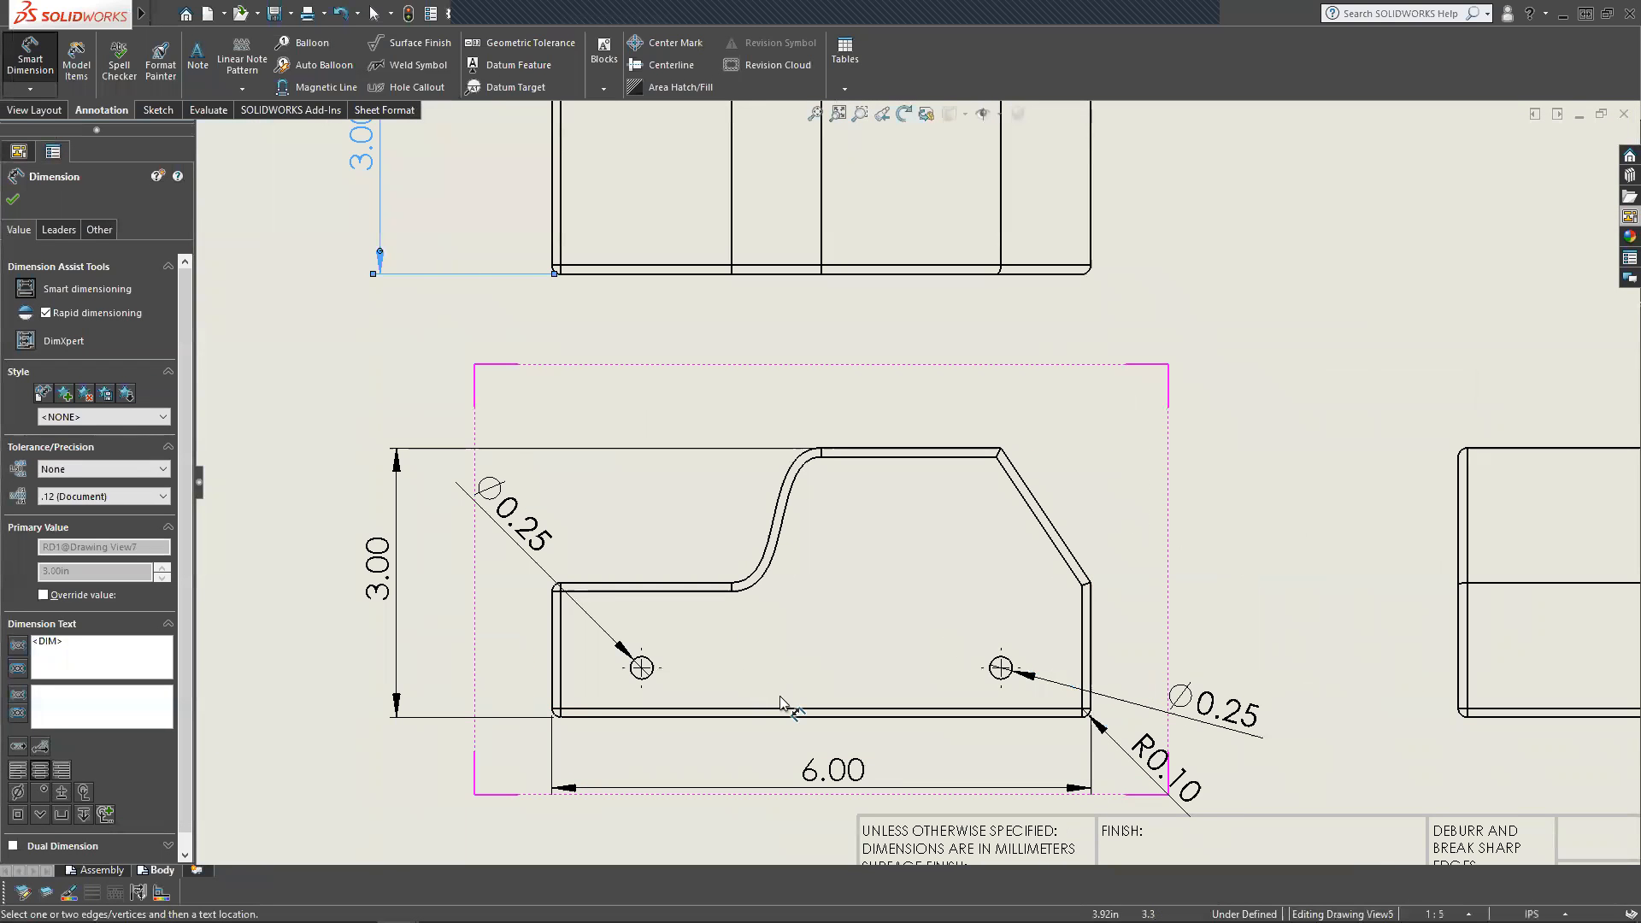
scroll(641, 675, down, 3)
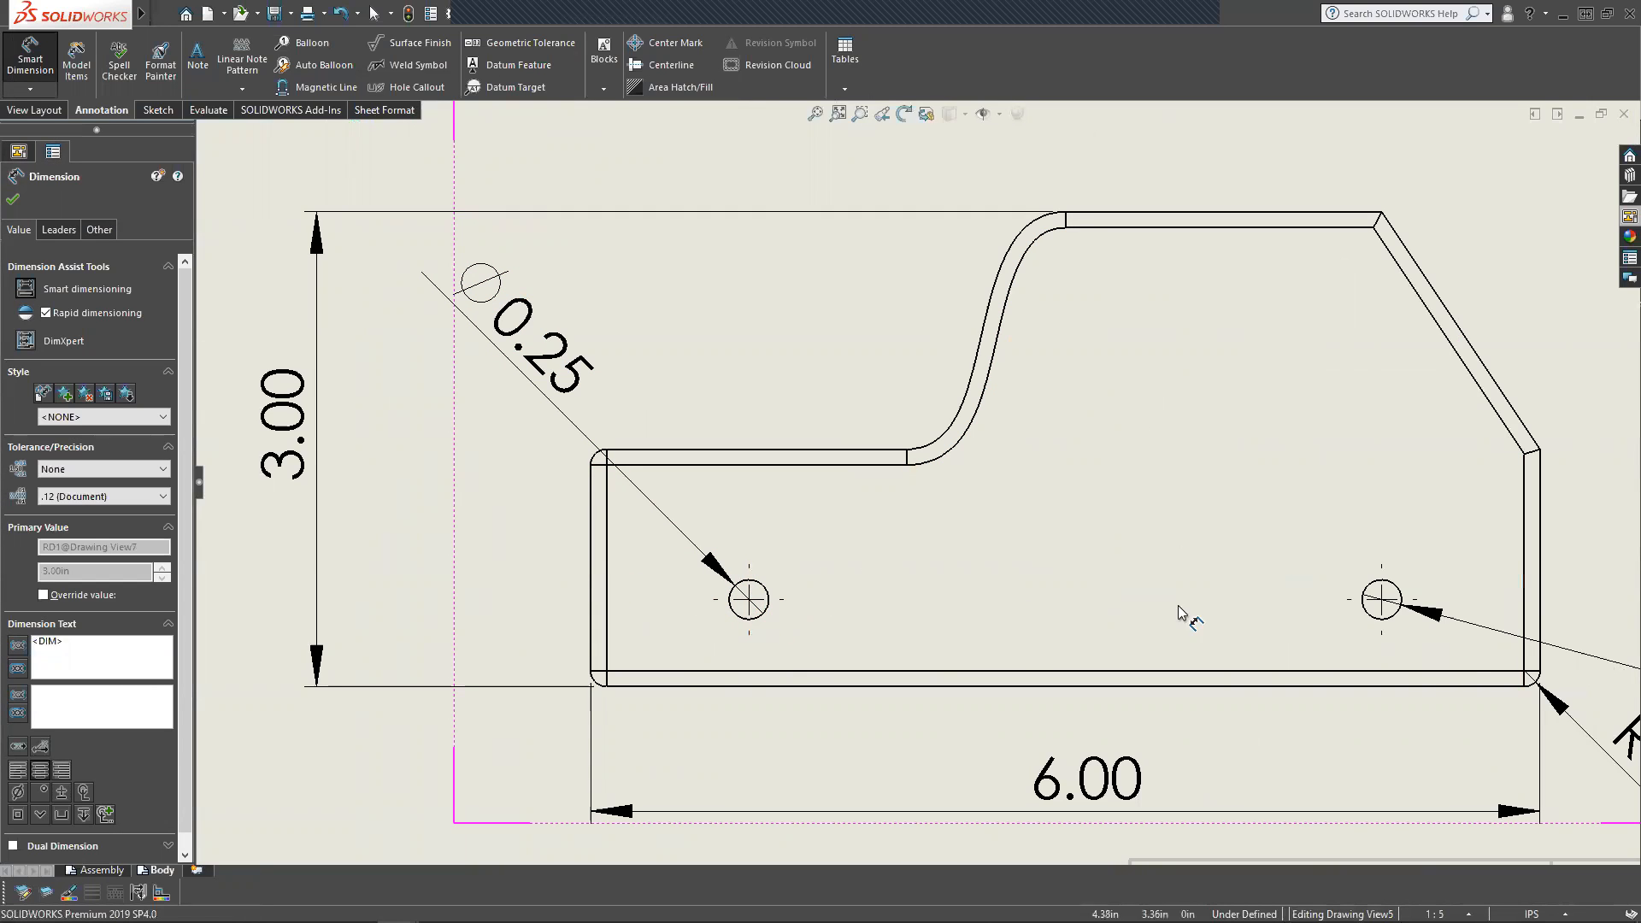
click(752, 615)
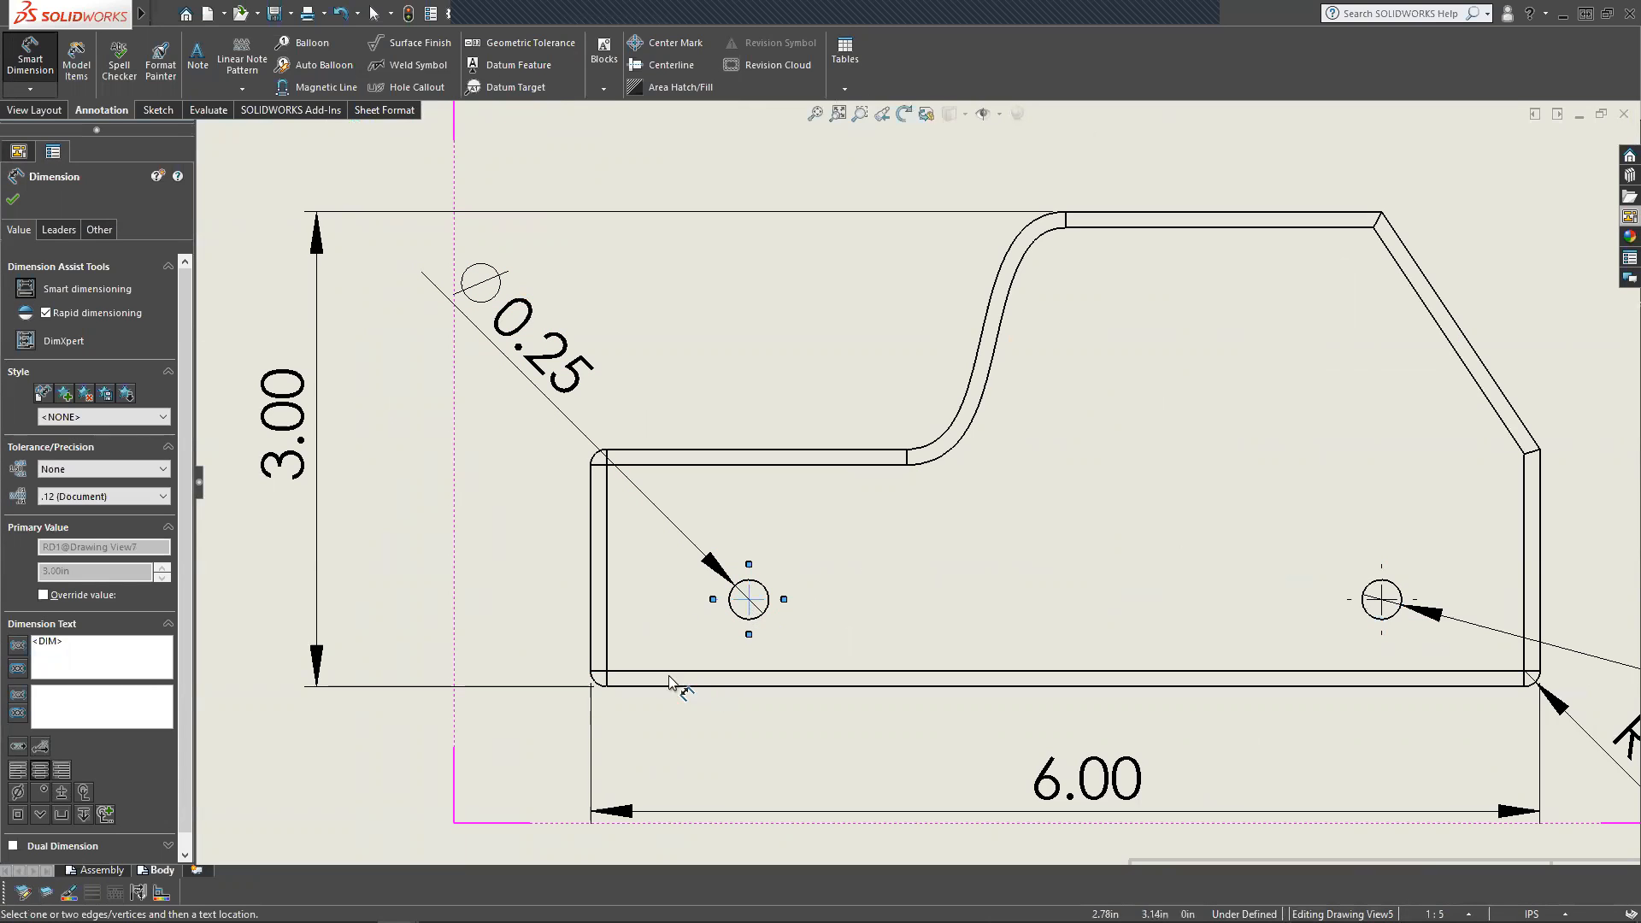
click(592, 628)
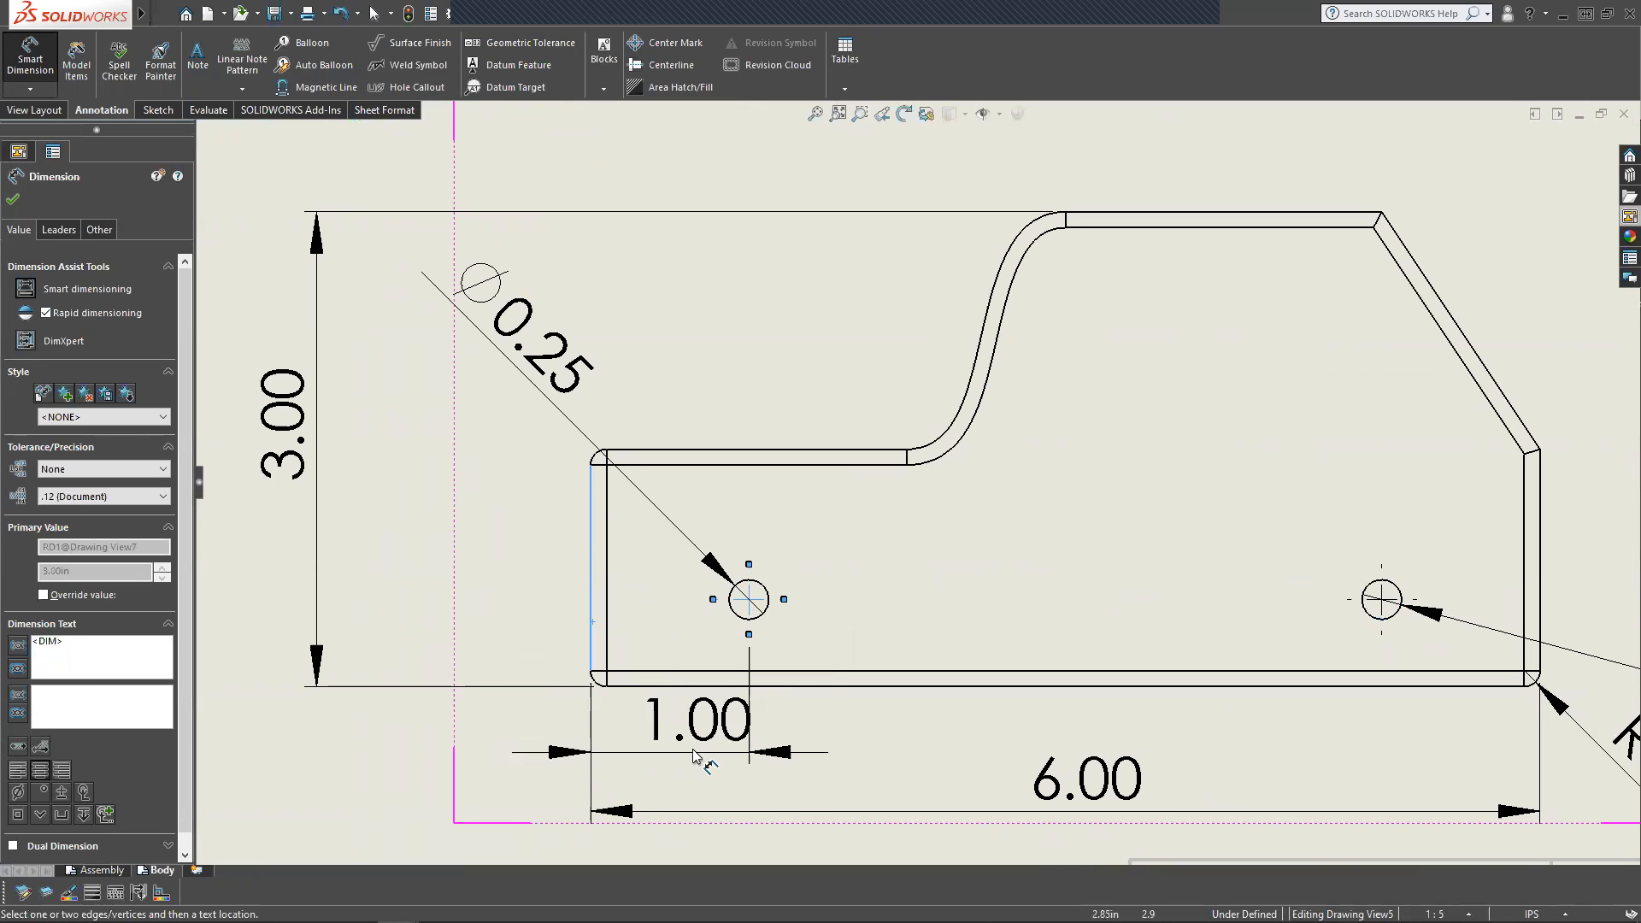
click(683, 776)
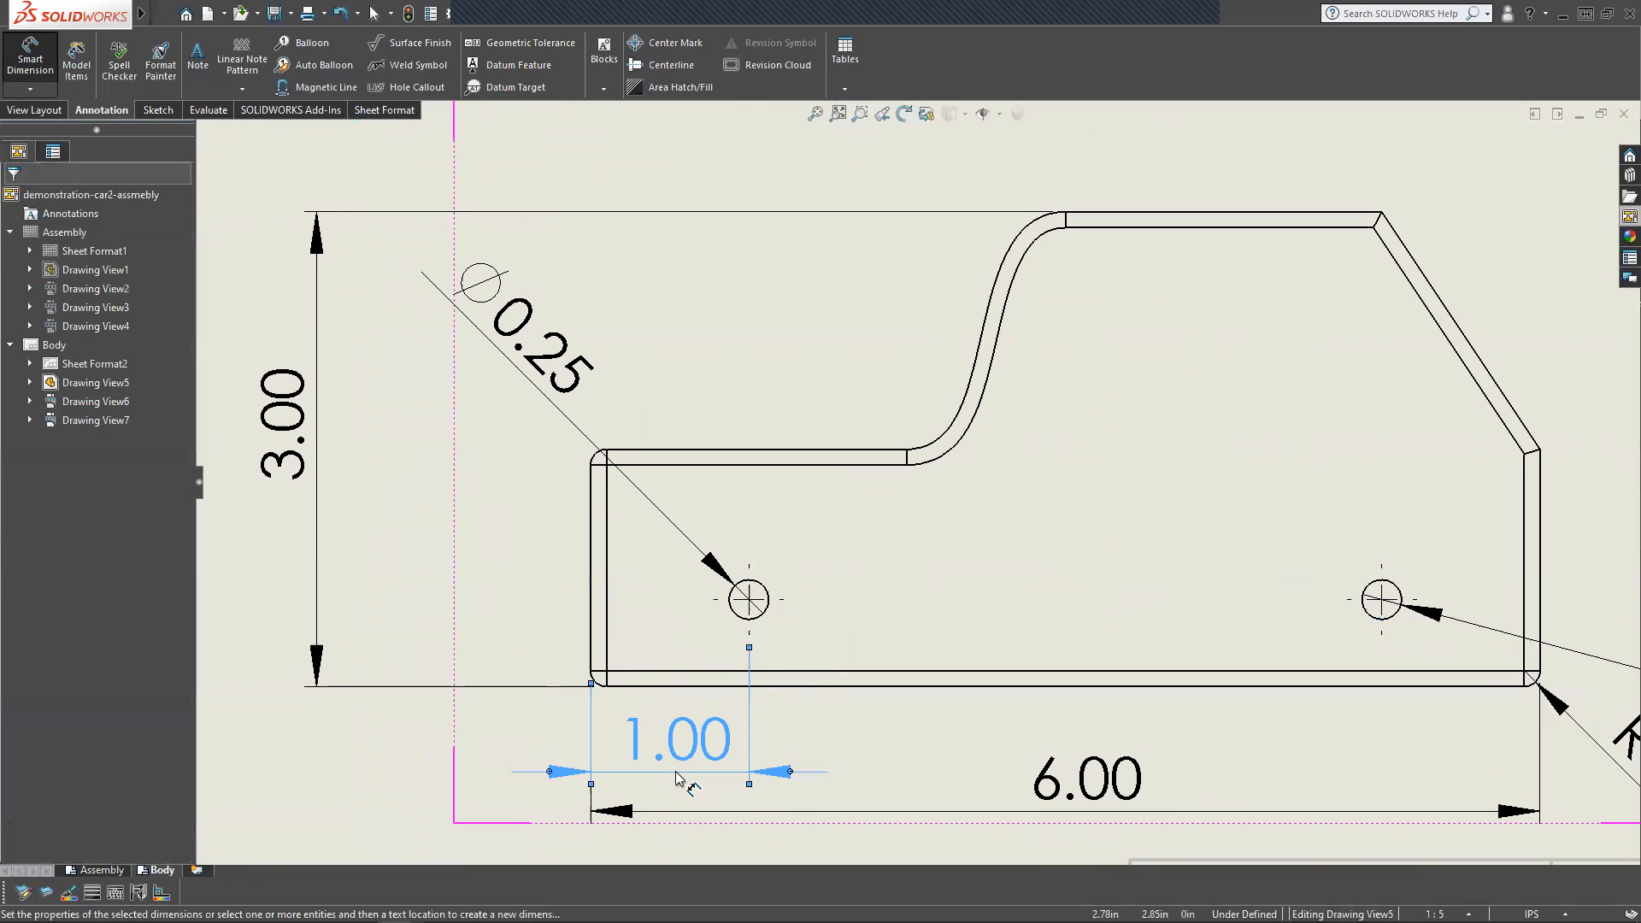
click(761, 605)
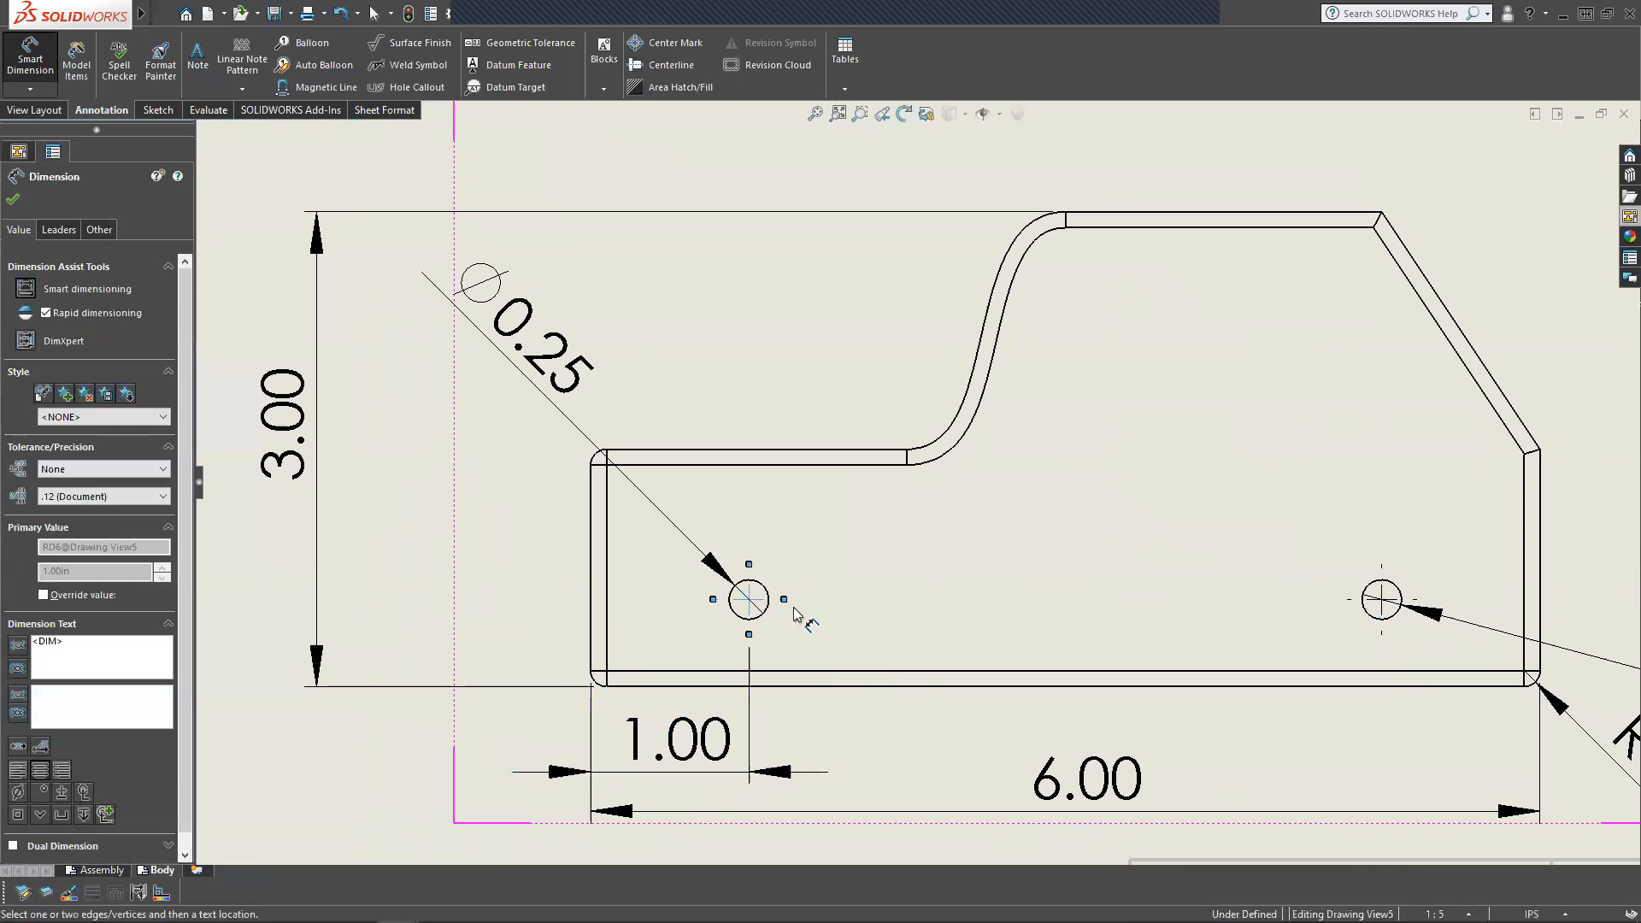
click(1378, 603)
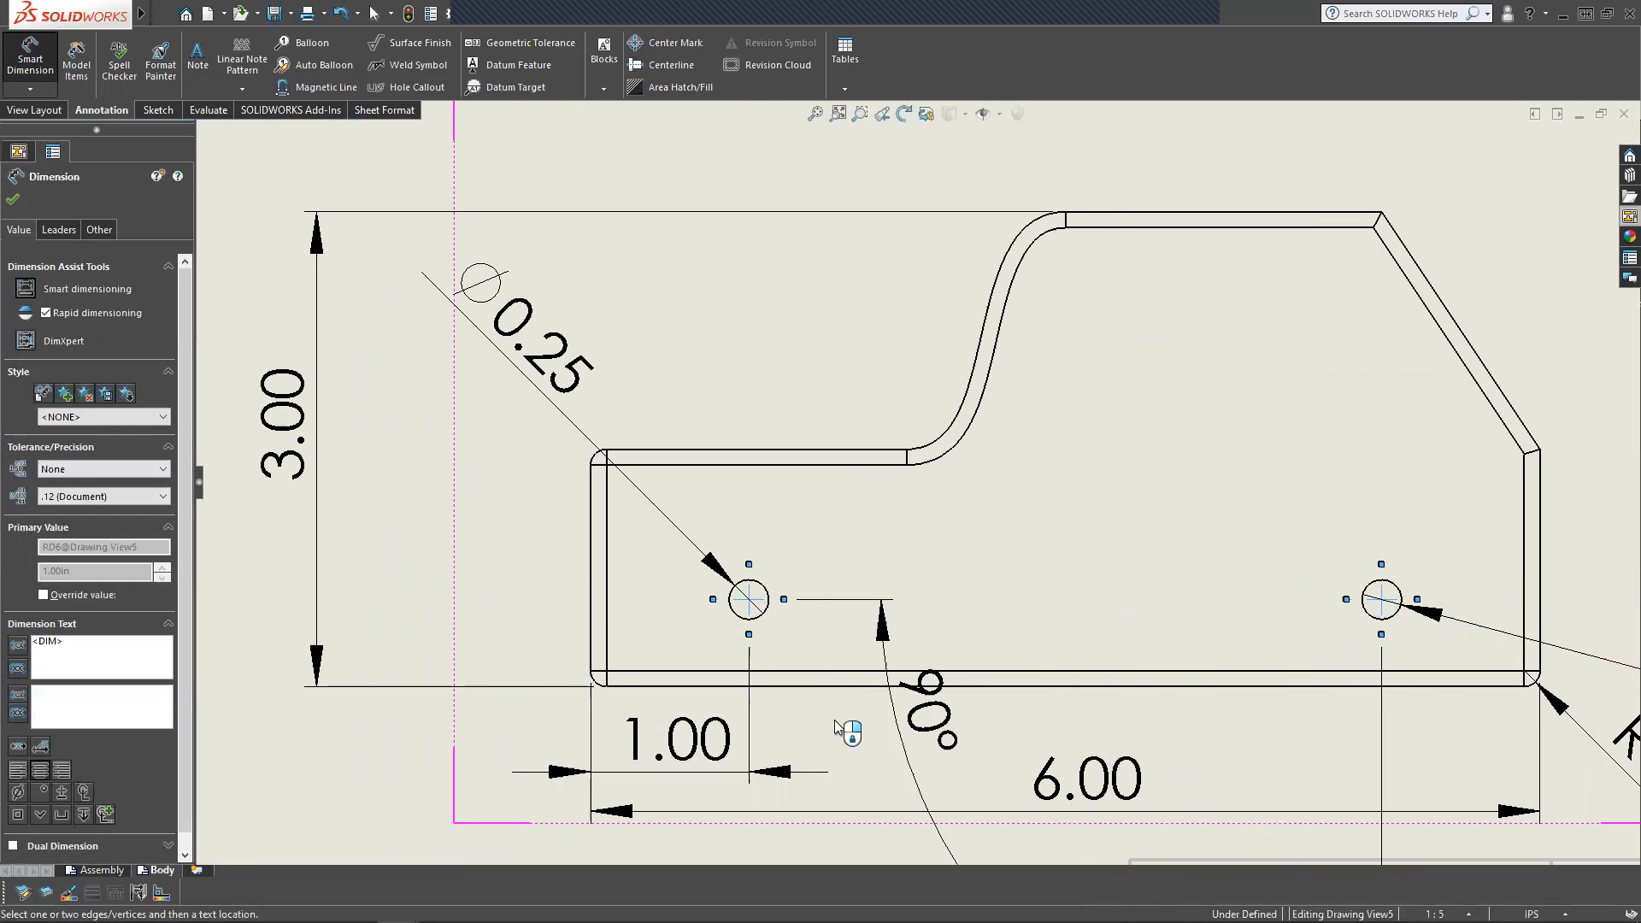
scroll(940, 701, up, 3)
scroll(1036, 683, up, 2)
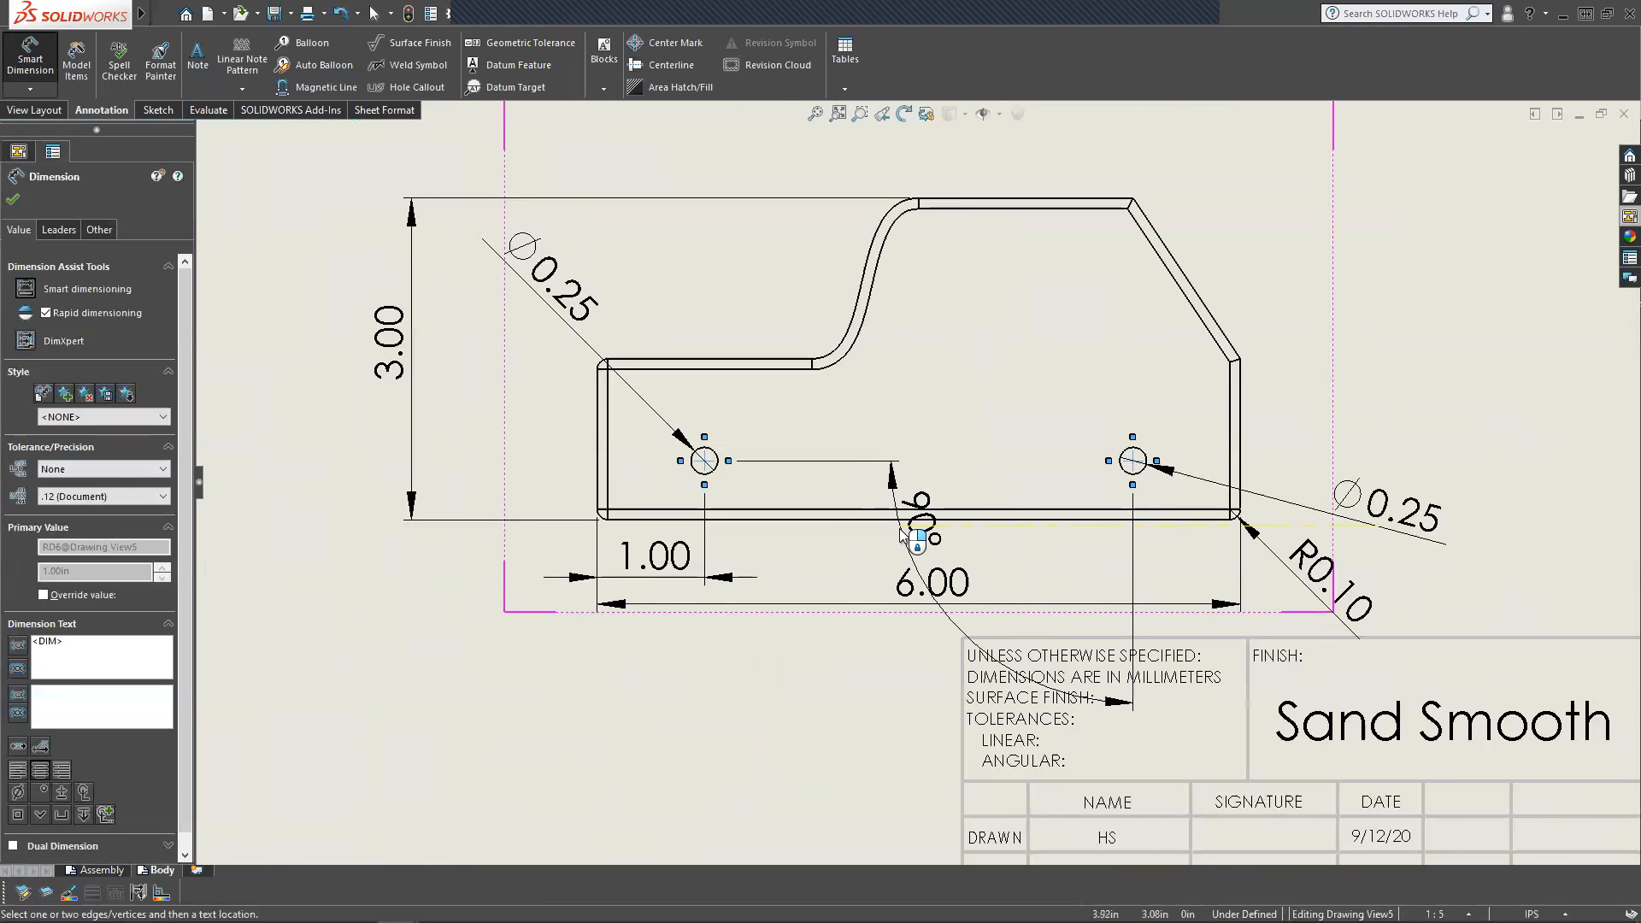
key(Escape)
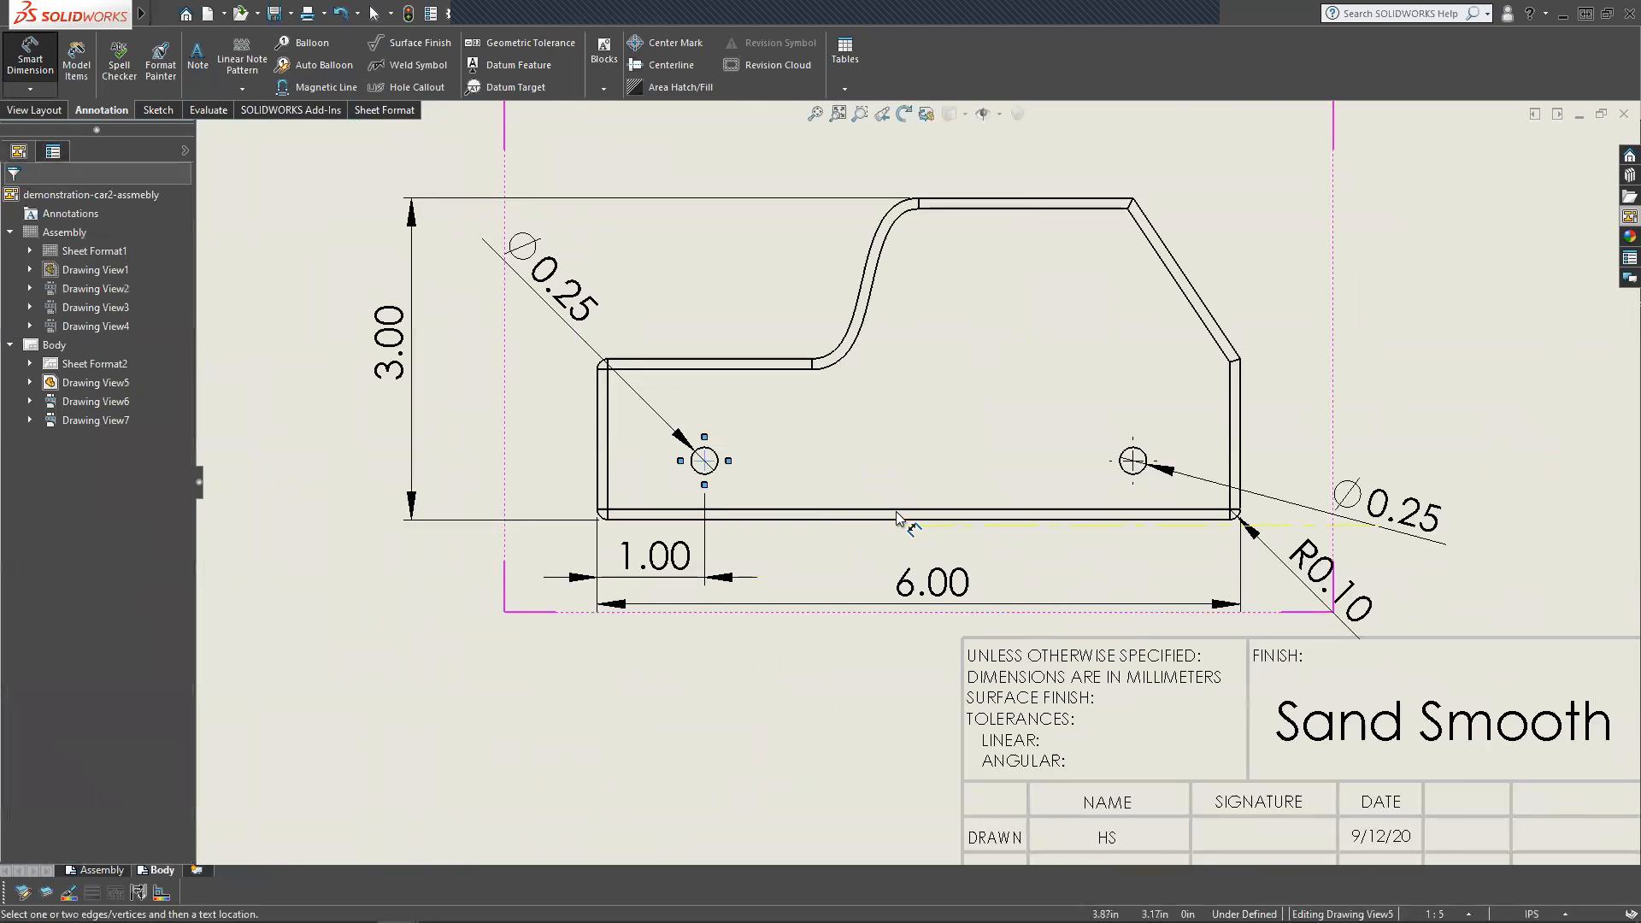
Dimension the spacing between the two axle holes below the front view and move the overall length dimension lower to make room.
click(709, 472)
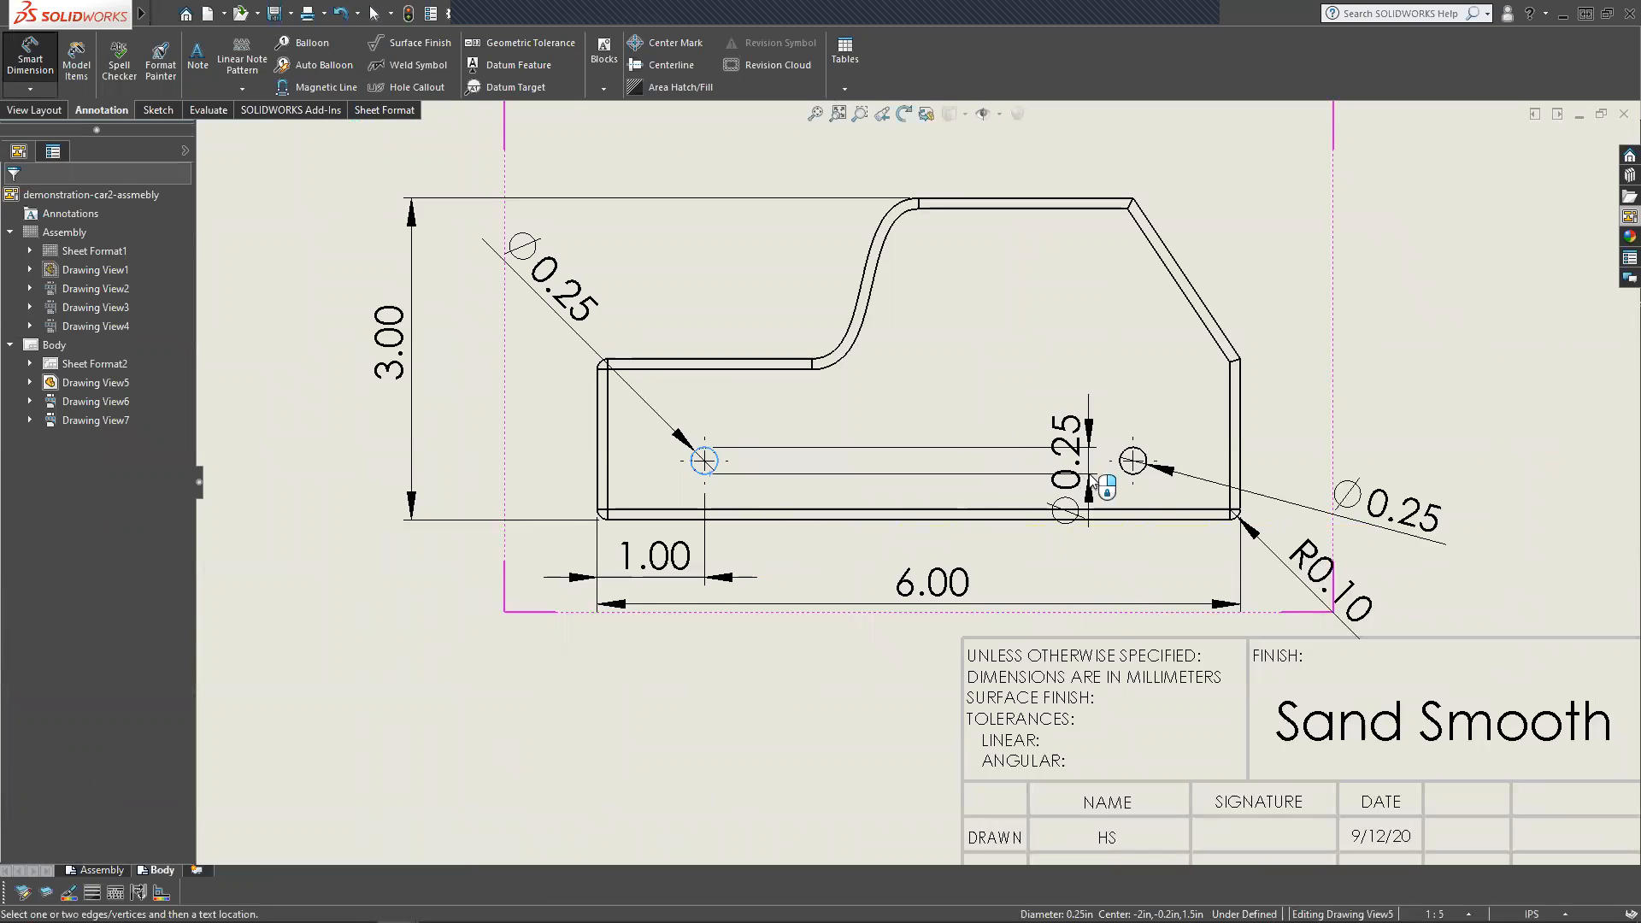
click(1135, 465)
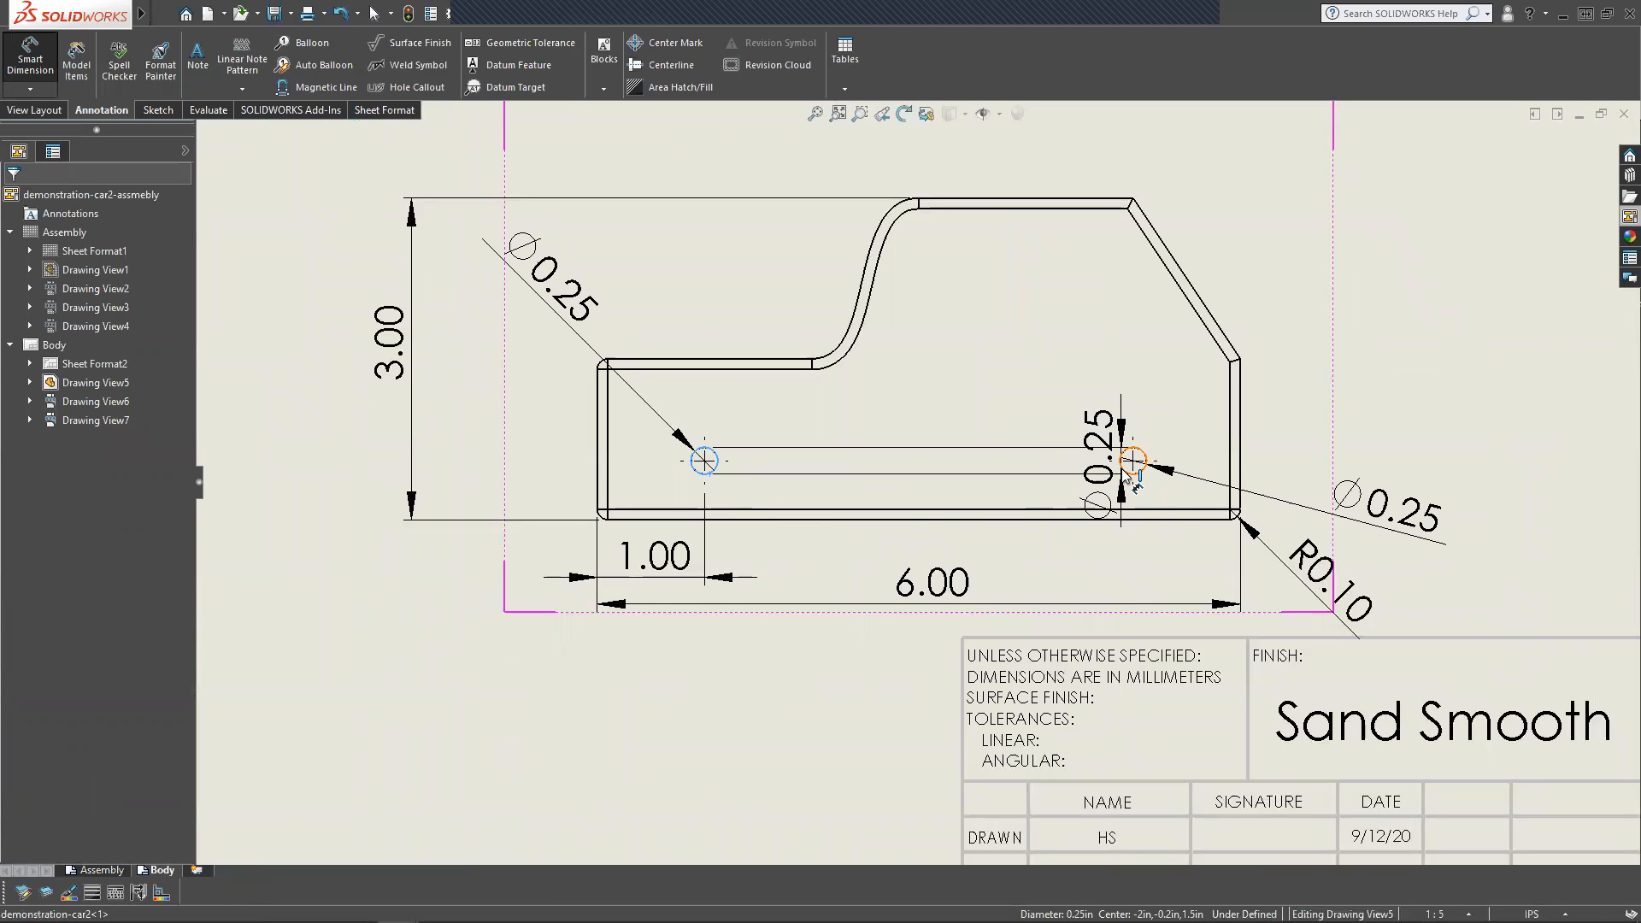
click(923, 568)
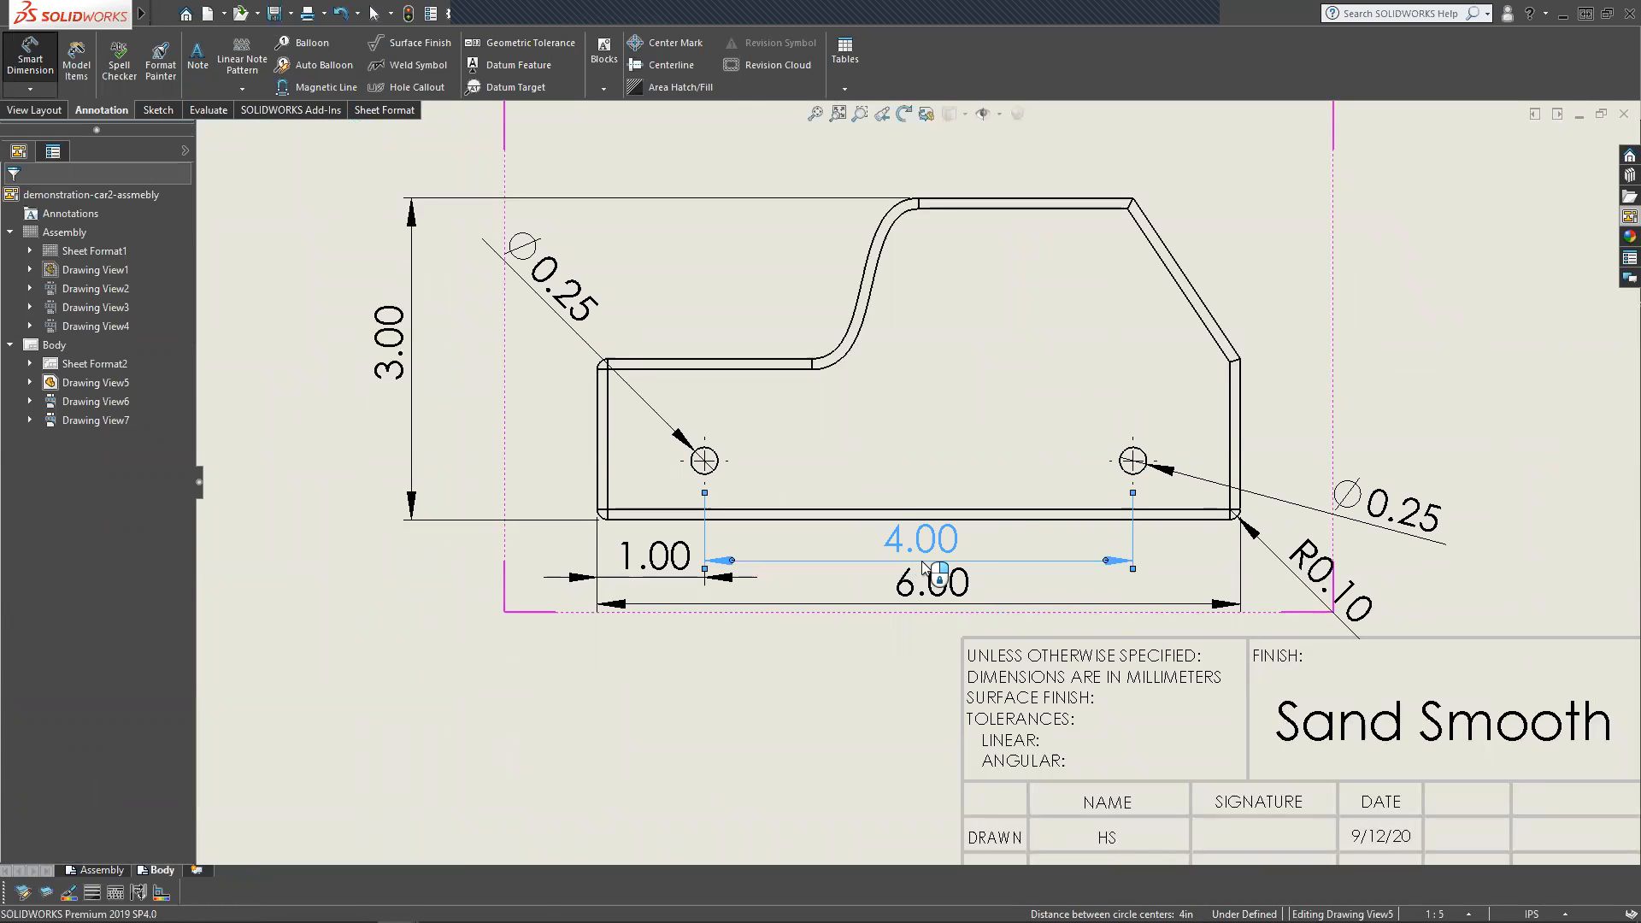
drag(904, 583, 904, 604)
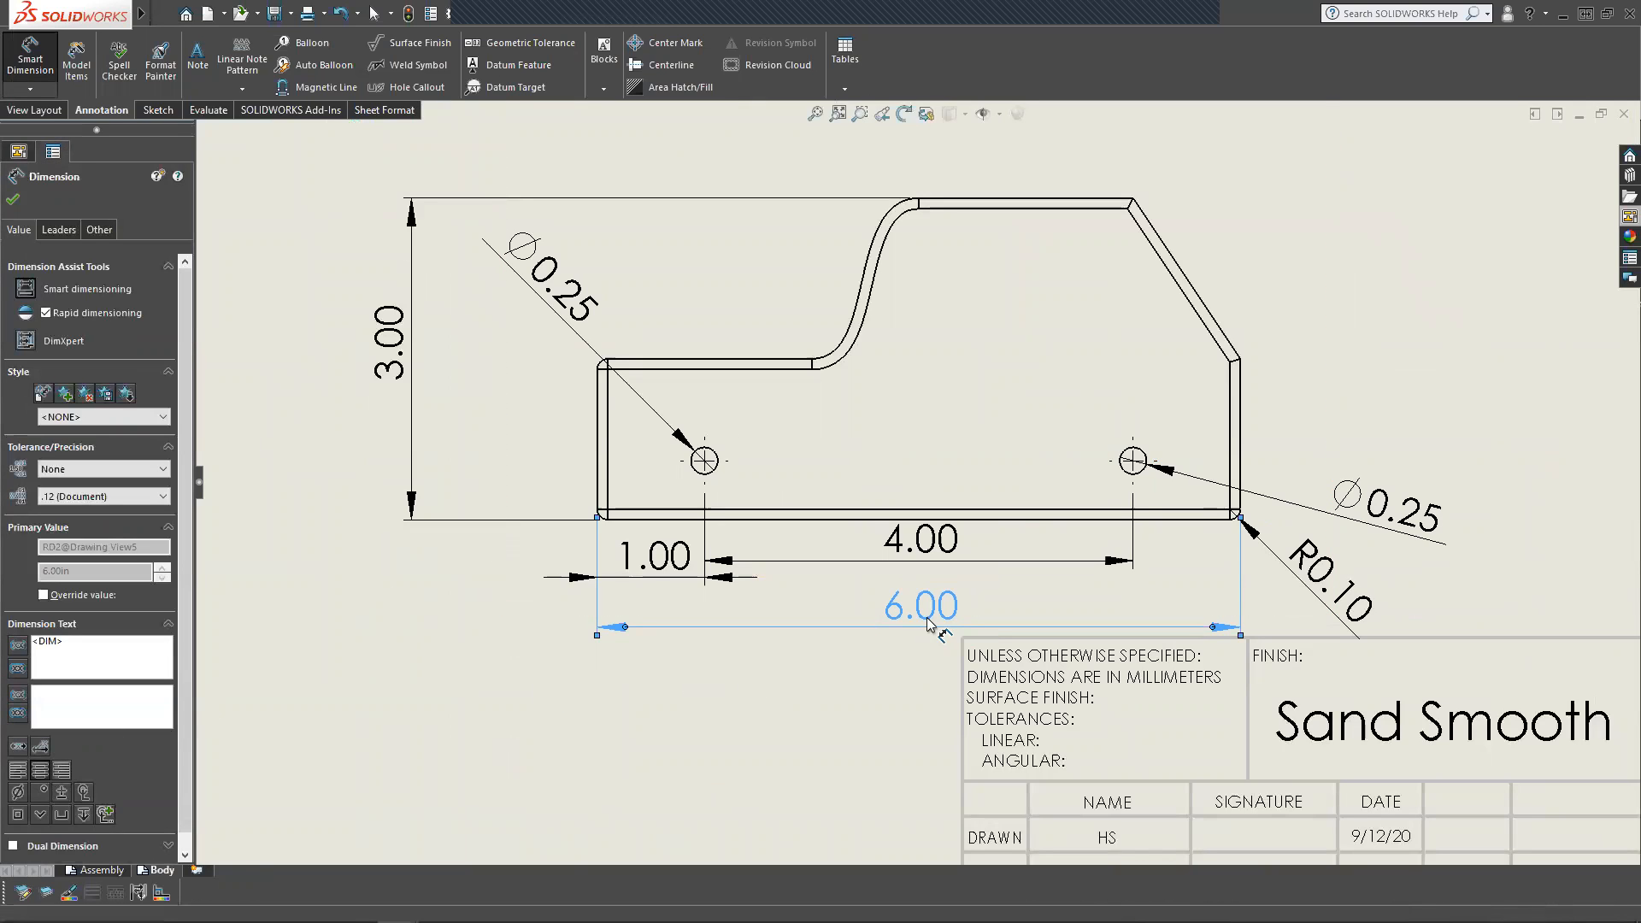
Center the text of the overall length dimension and the hole spacing dimension between their extension lines.
click(71, 494)
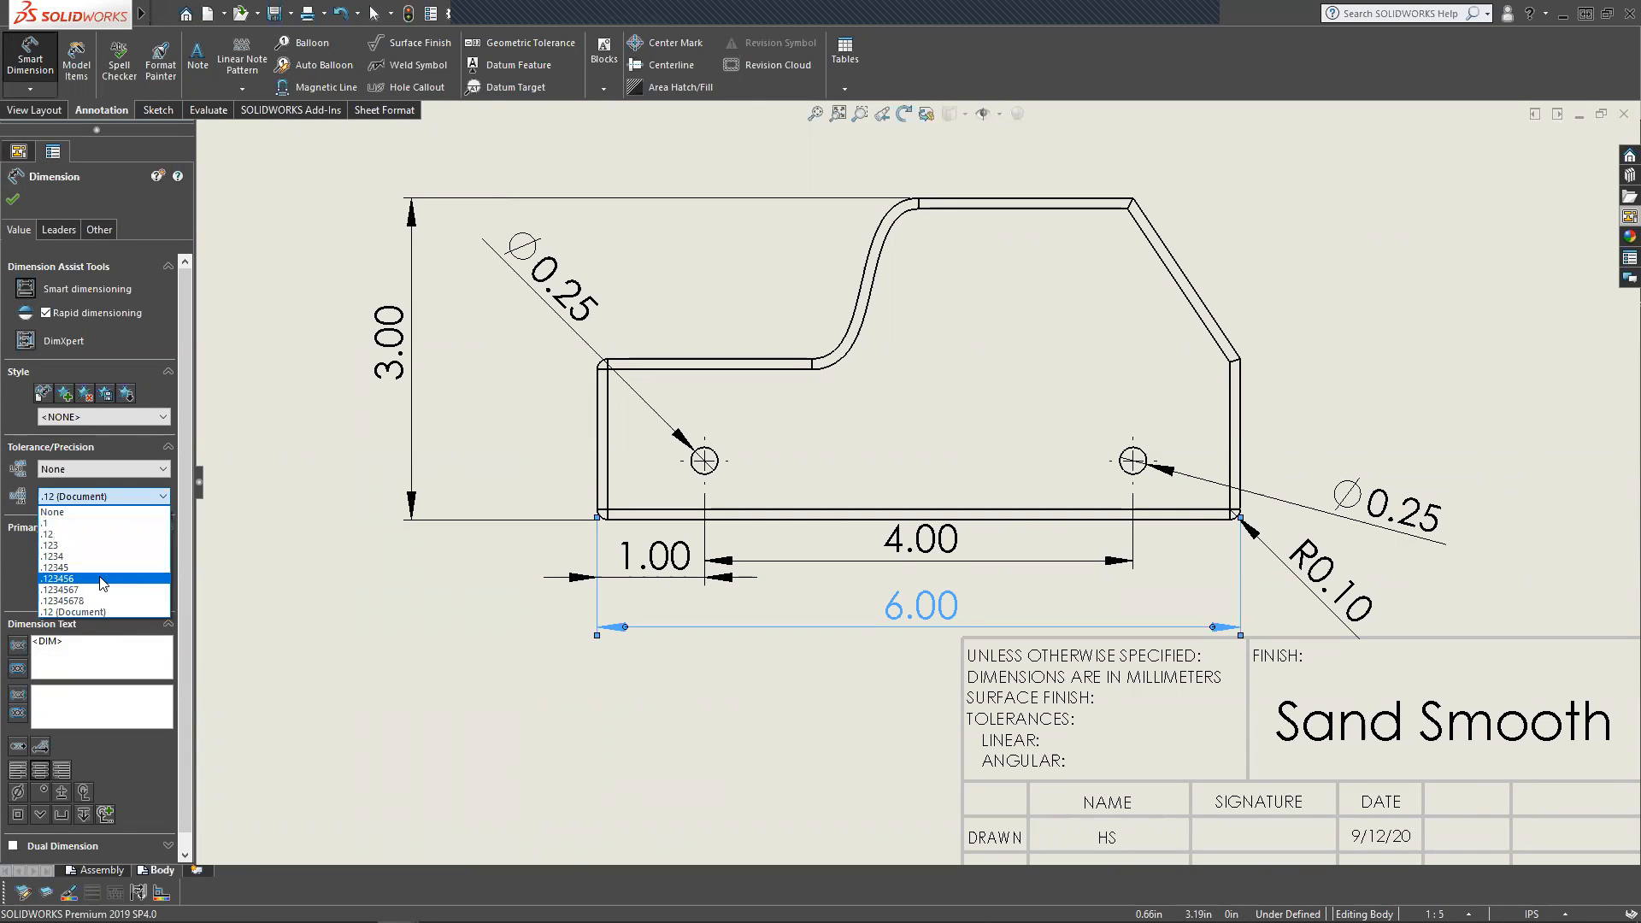
click(107, 490)
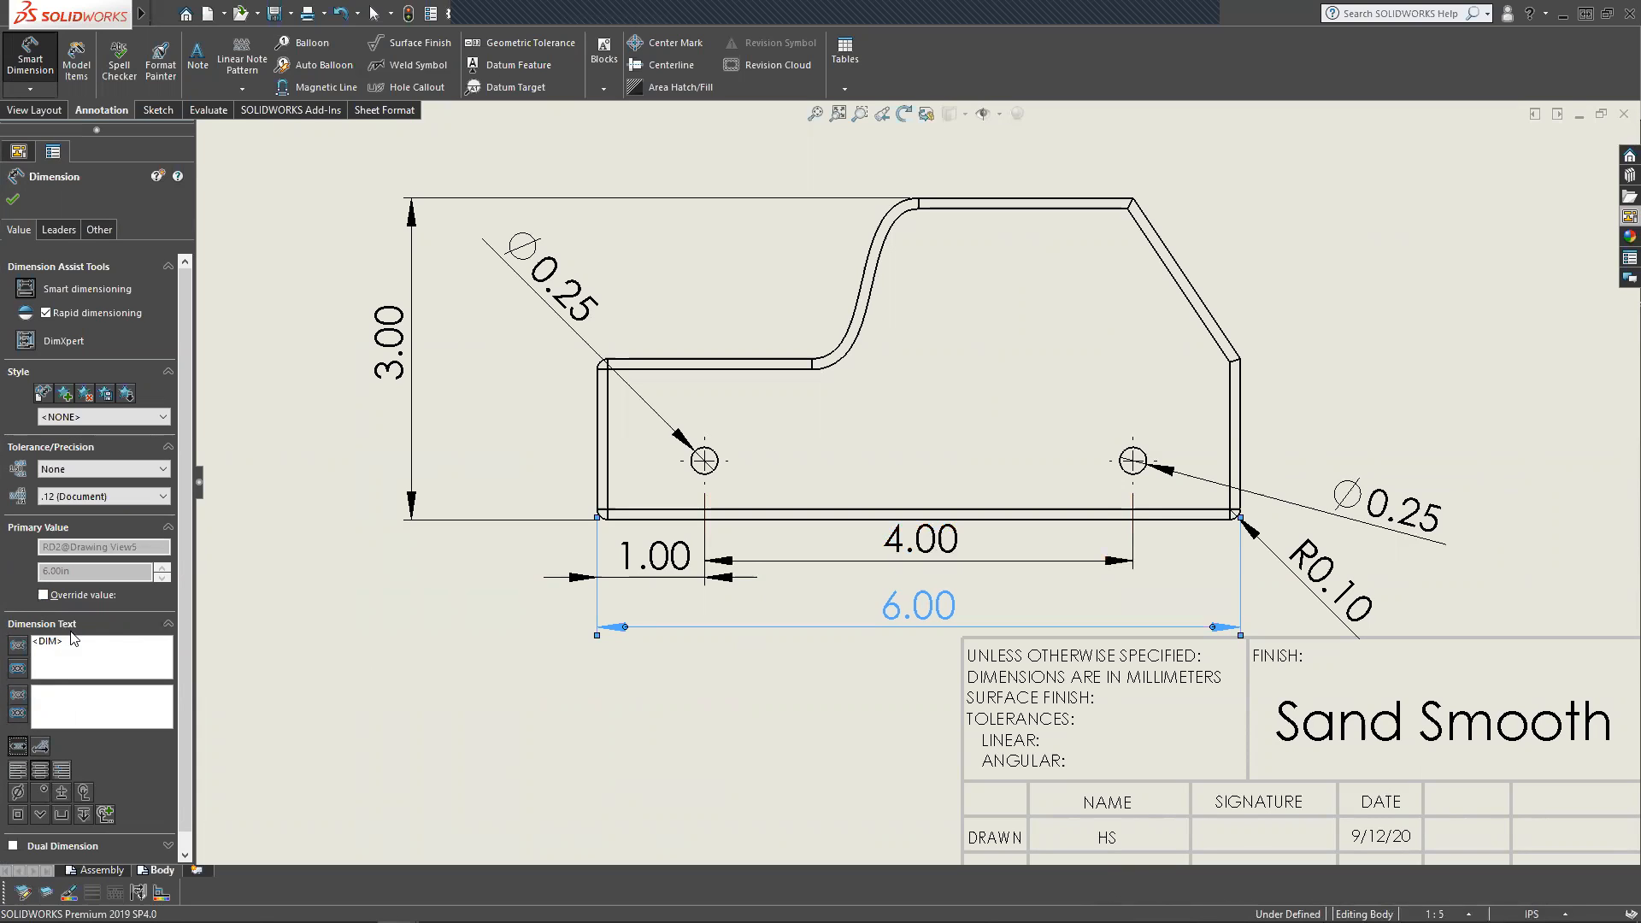
click(16, 748)
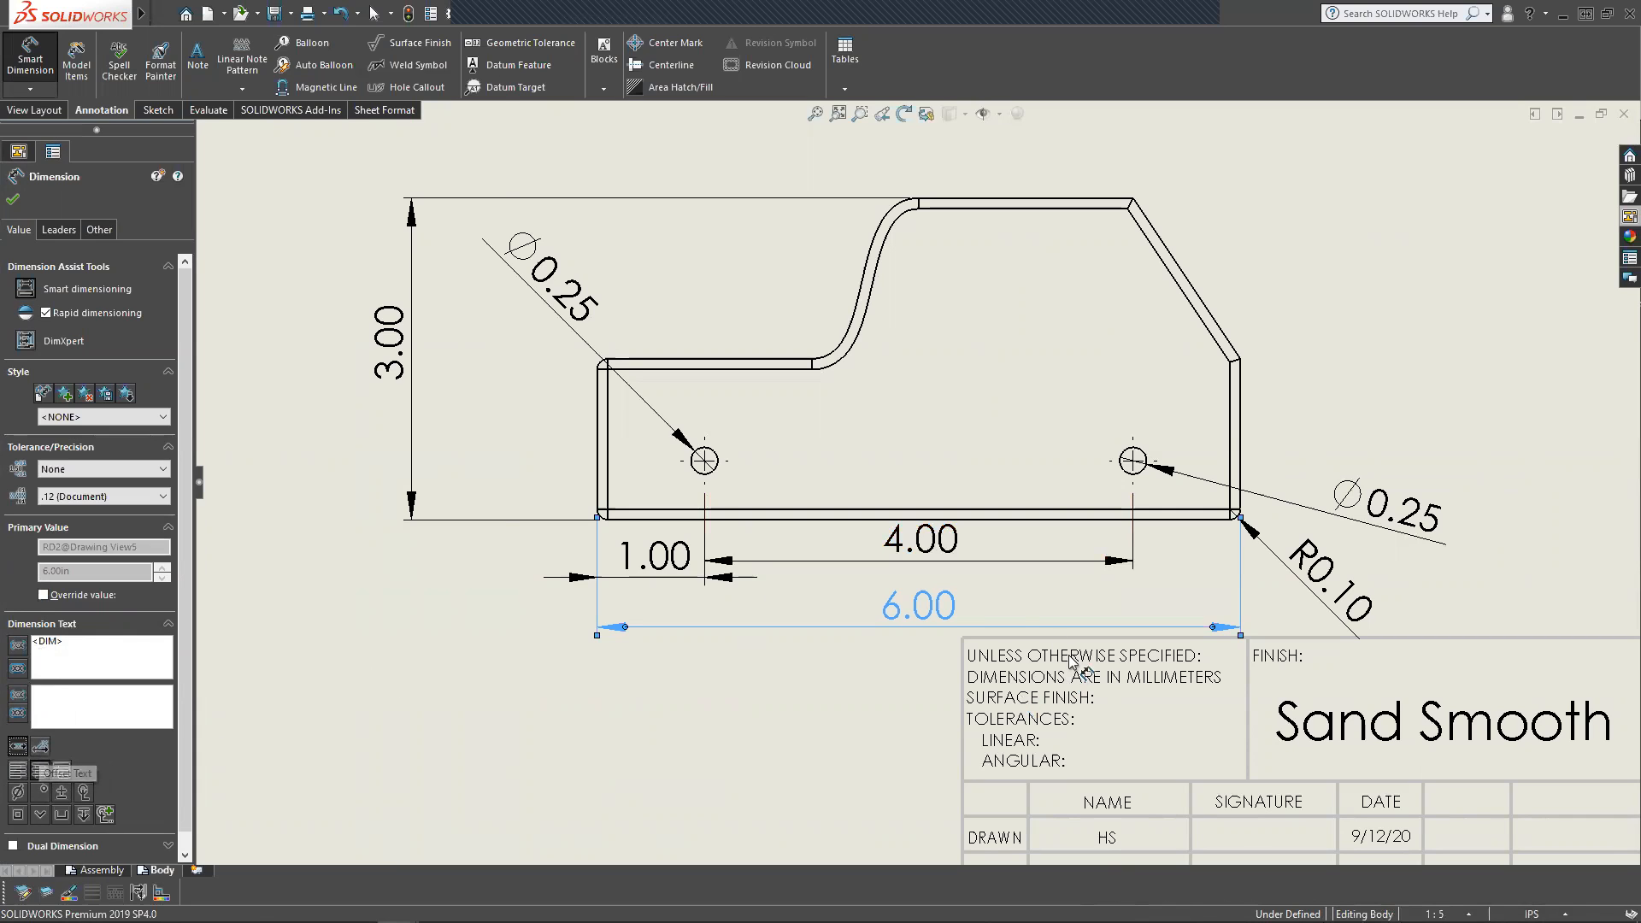
click(948, 563)
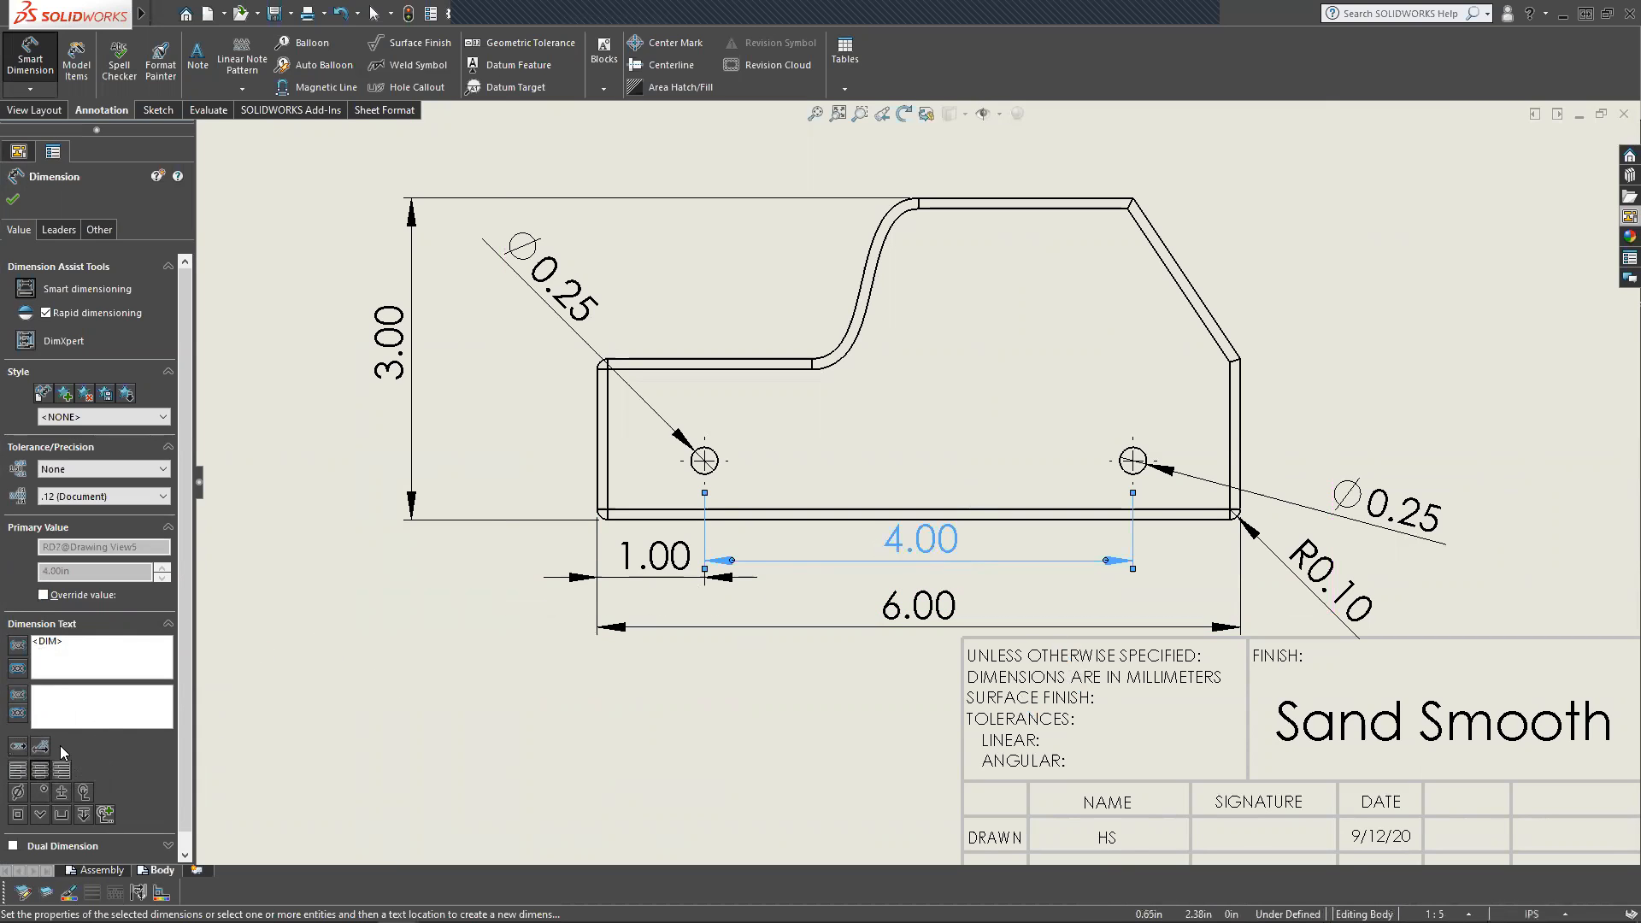
Move the hole offset, hole spacing and overall length dimensions further below the front view to space them apart.
drag(665, 560, 659, 584)
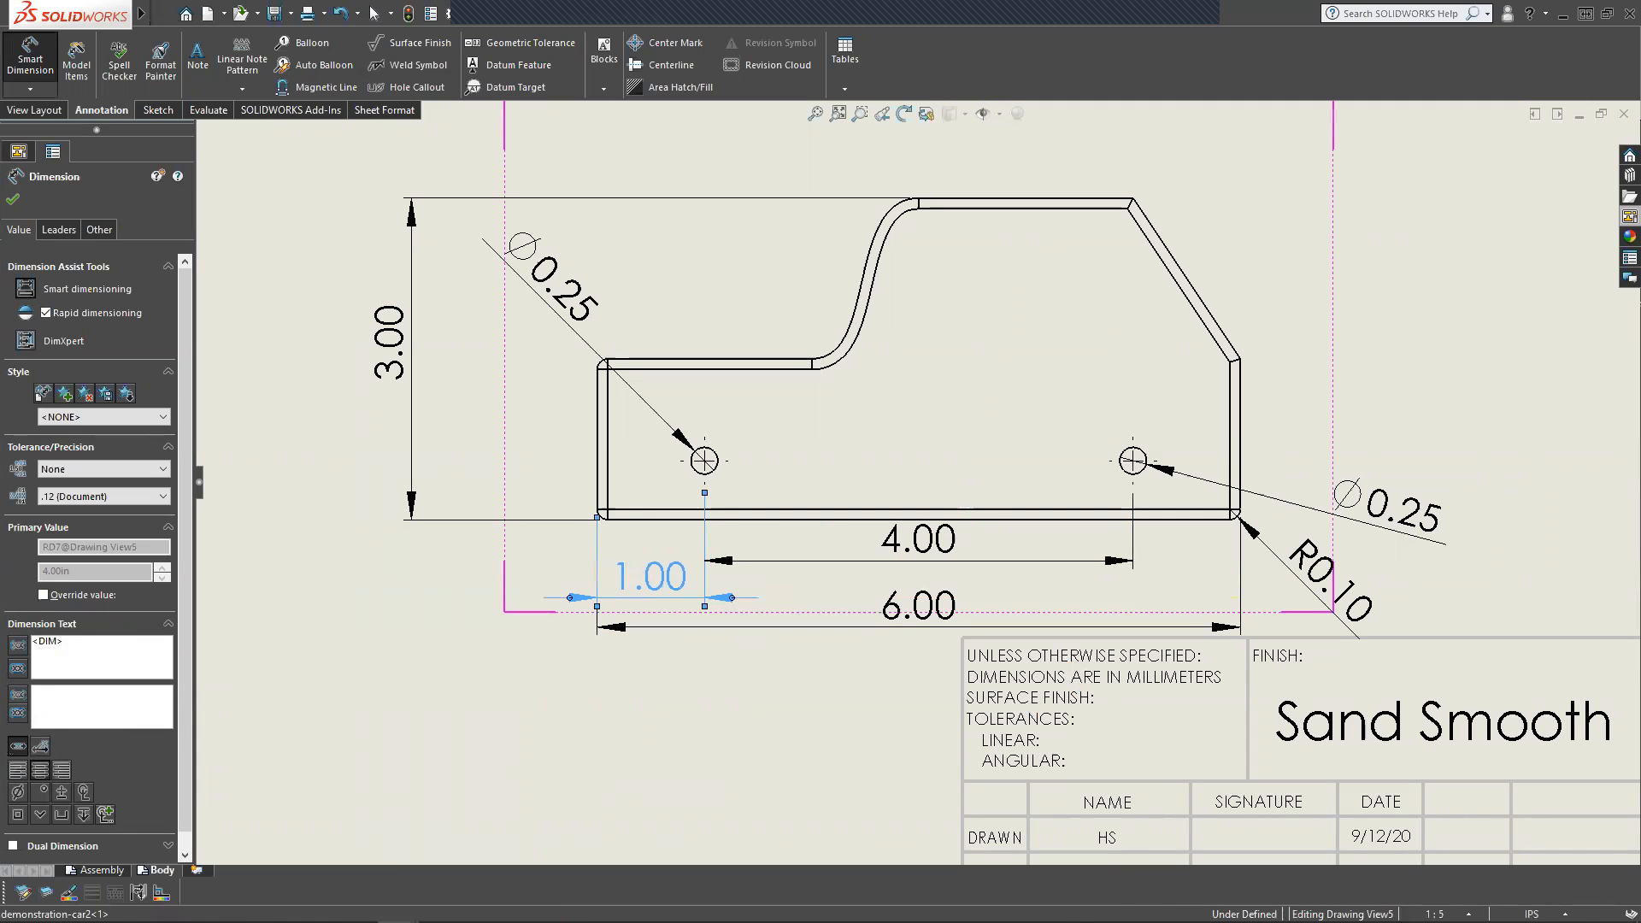
drag(939, 603, 945, 554)
mouse_move(897, 679)
mouse_down()
mouse_move(898, 608)
mouse_move(899, 686)
mouse_up()
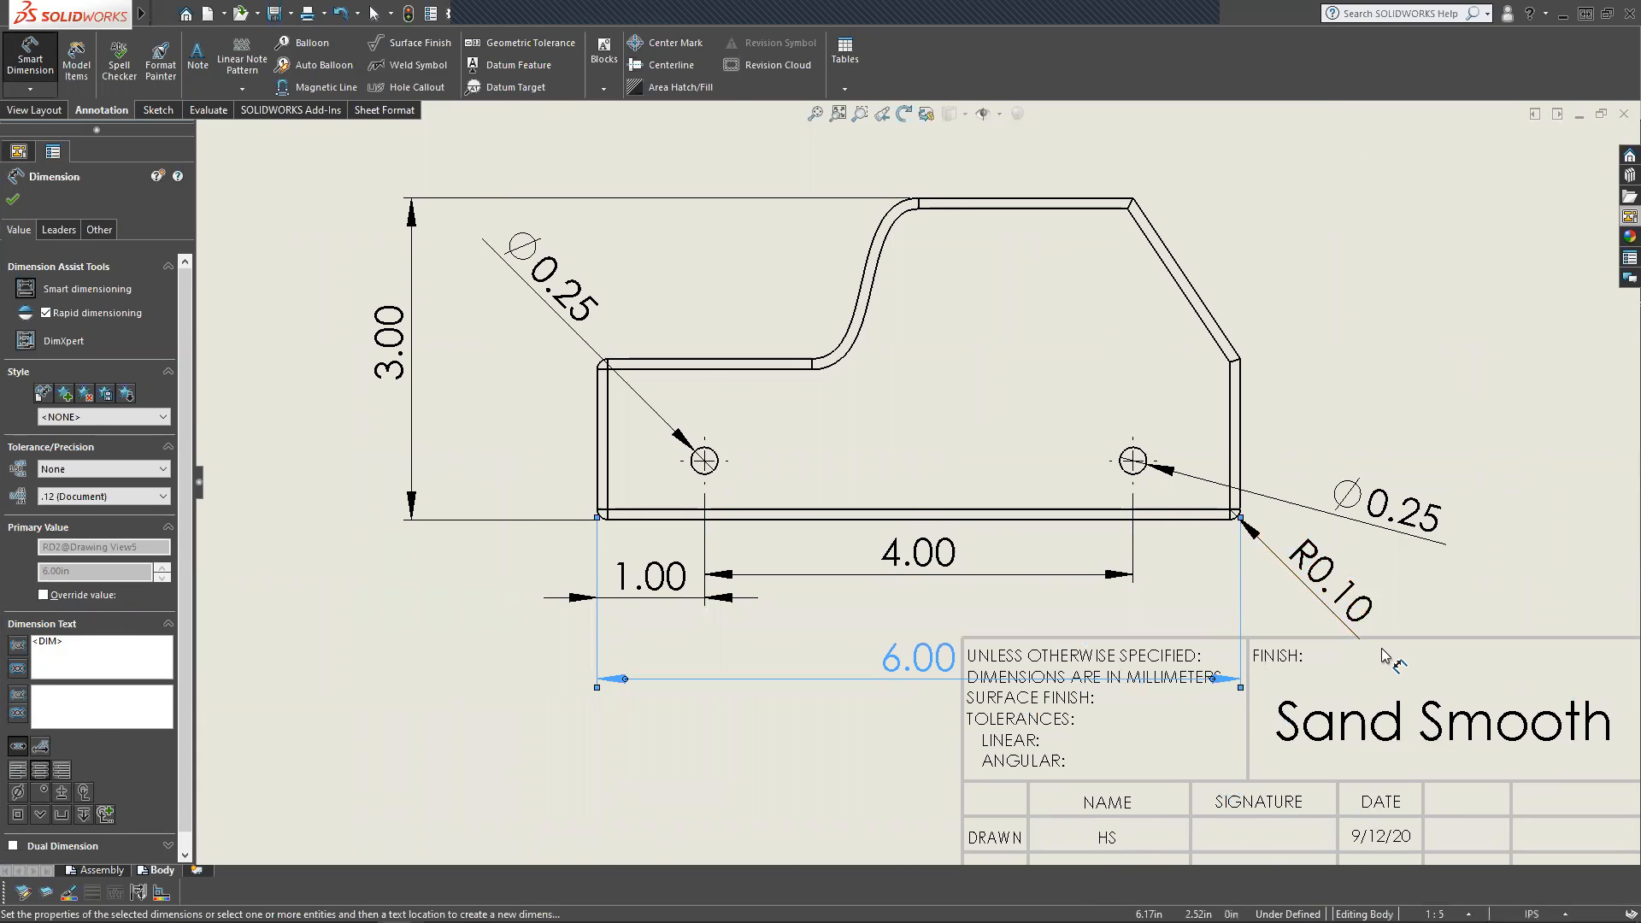
Leave the dimension command and move the front view up so its overall length dimension clears the title block.
key(z)
scroll(991, 633, up, 2)
scroll(949, 578, down, 2)
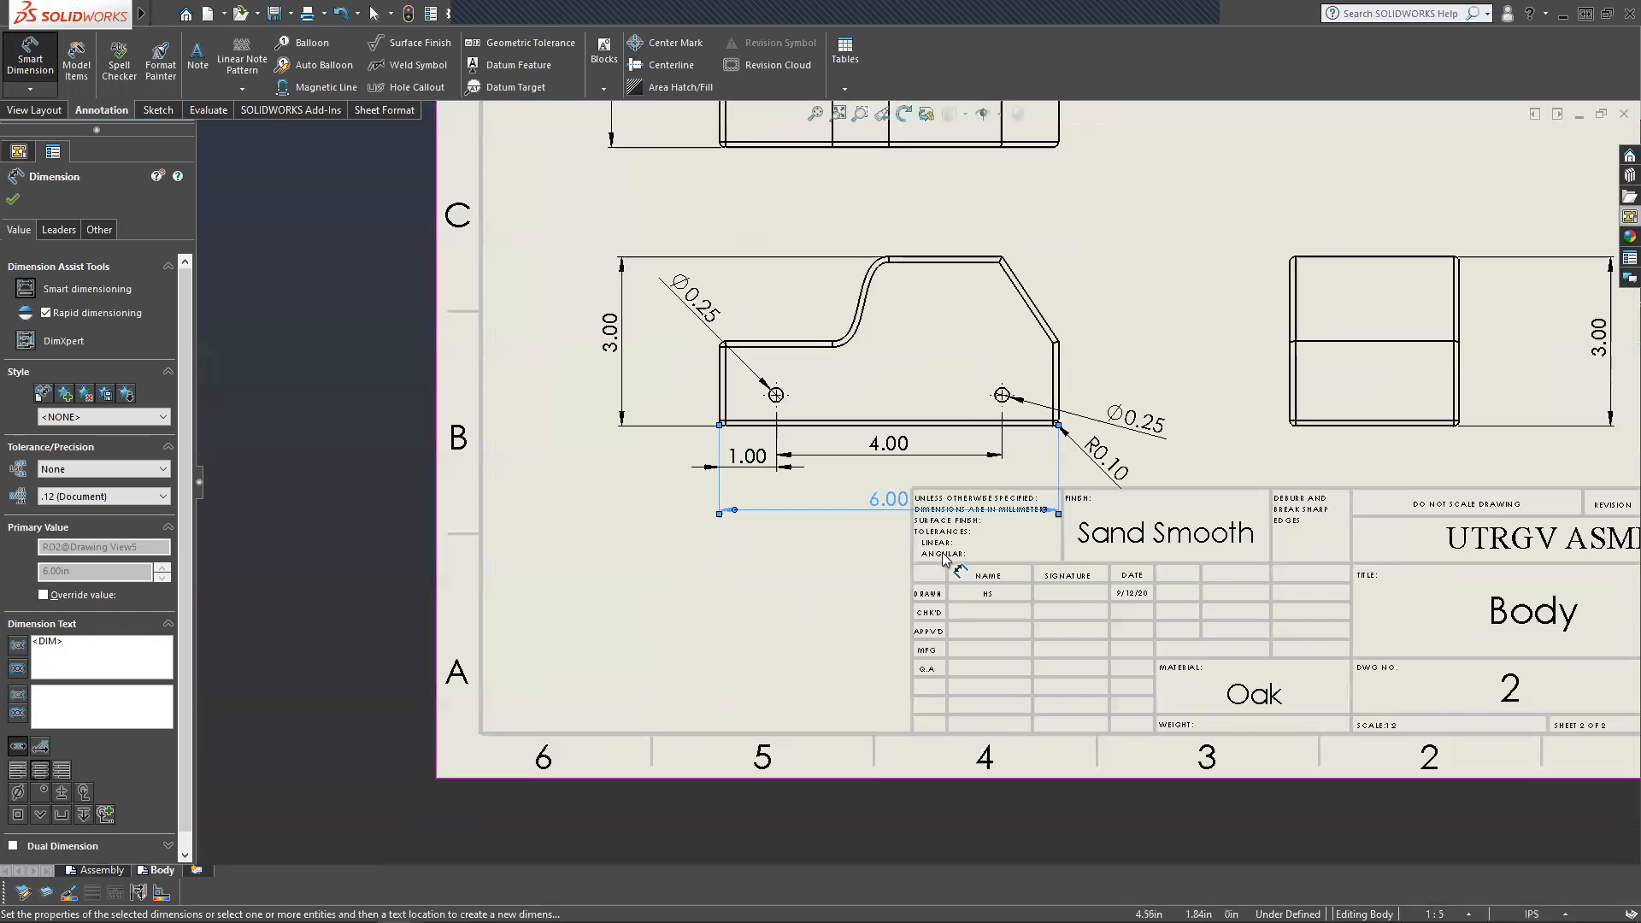
scroll(929, 310, down, 2)
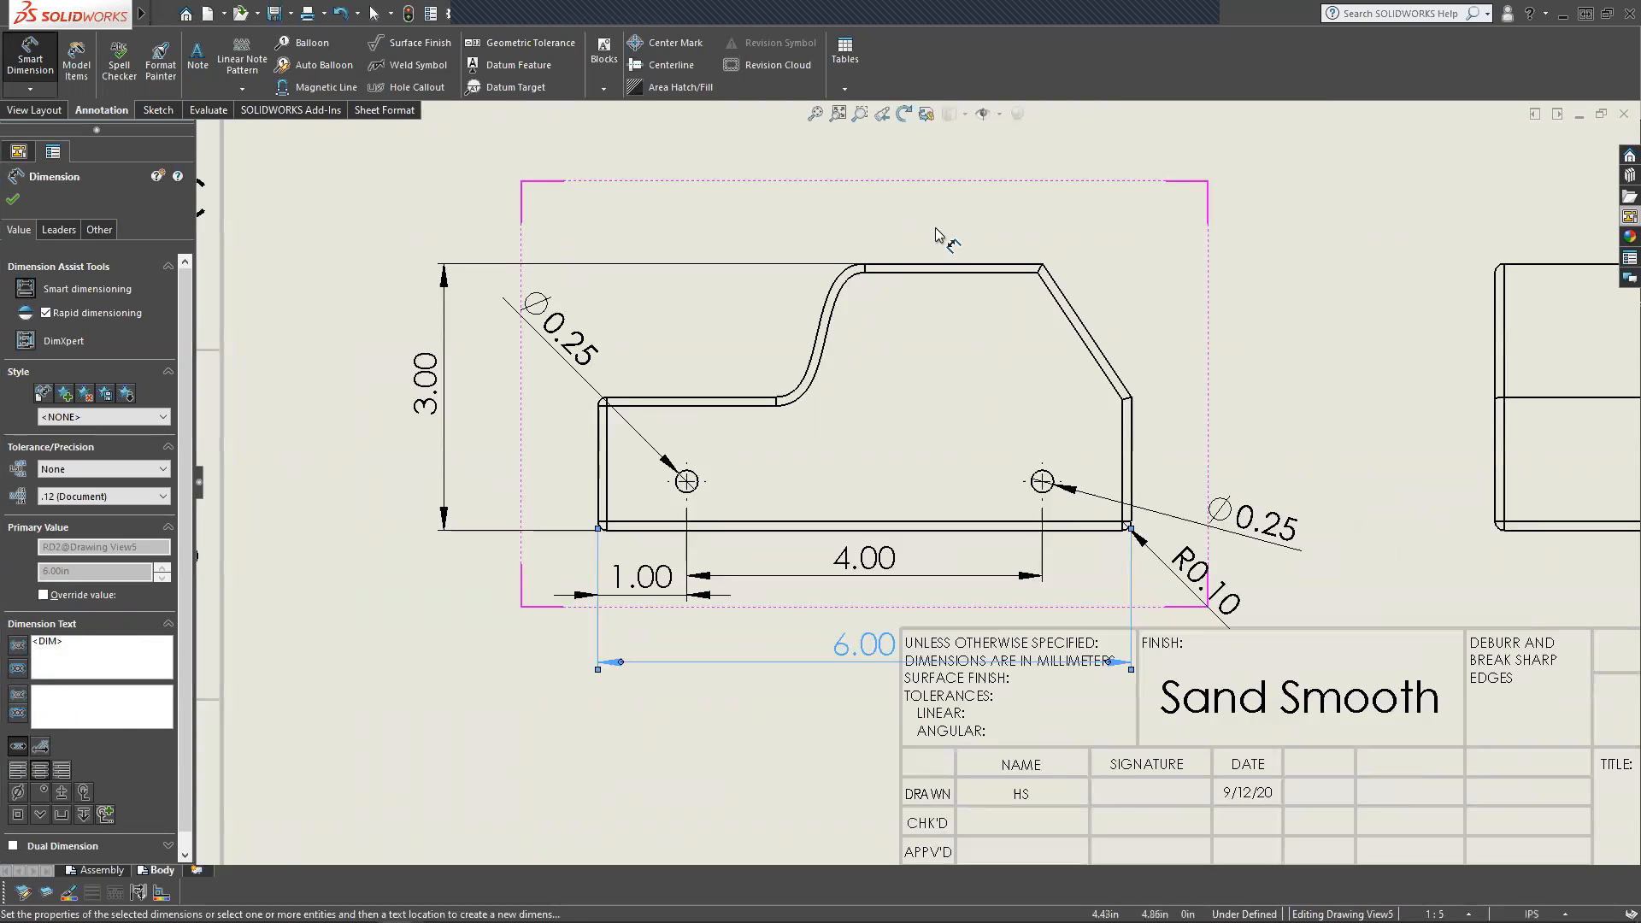
key(Escape)
drag(916, 230, 910, 175)
Move the left hole's offset dimension down to sit between the hole spacing and overall length dimensions.
scroll(1388, 273, up, 3)
scroll(1085, 251, down, 1)
scroll(879, 454, down, 1)
scroll(864, 516, down, 1)
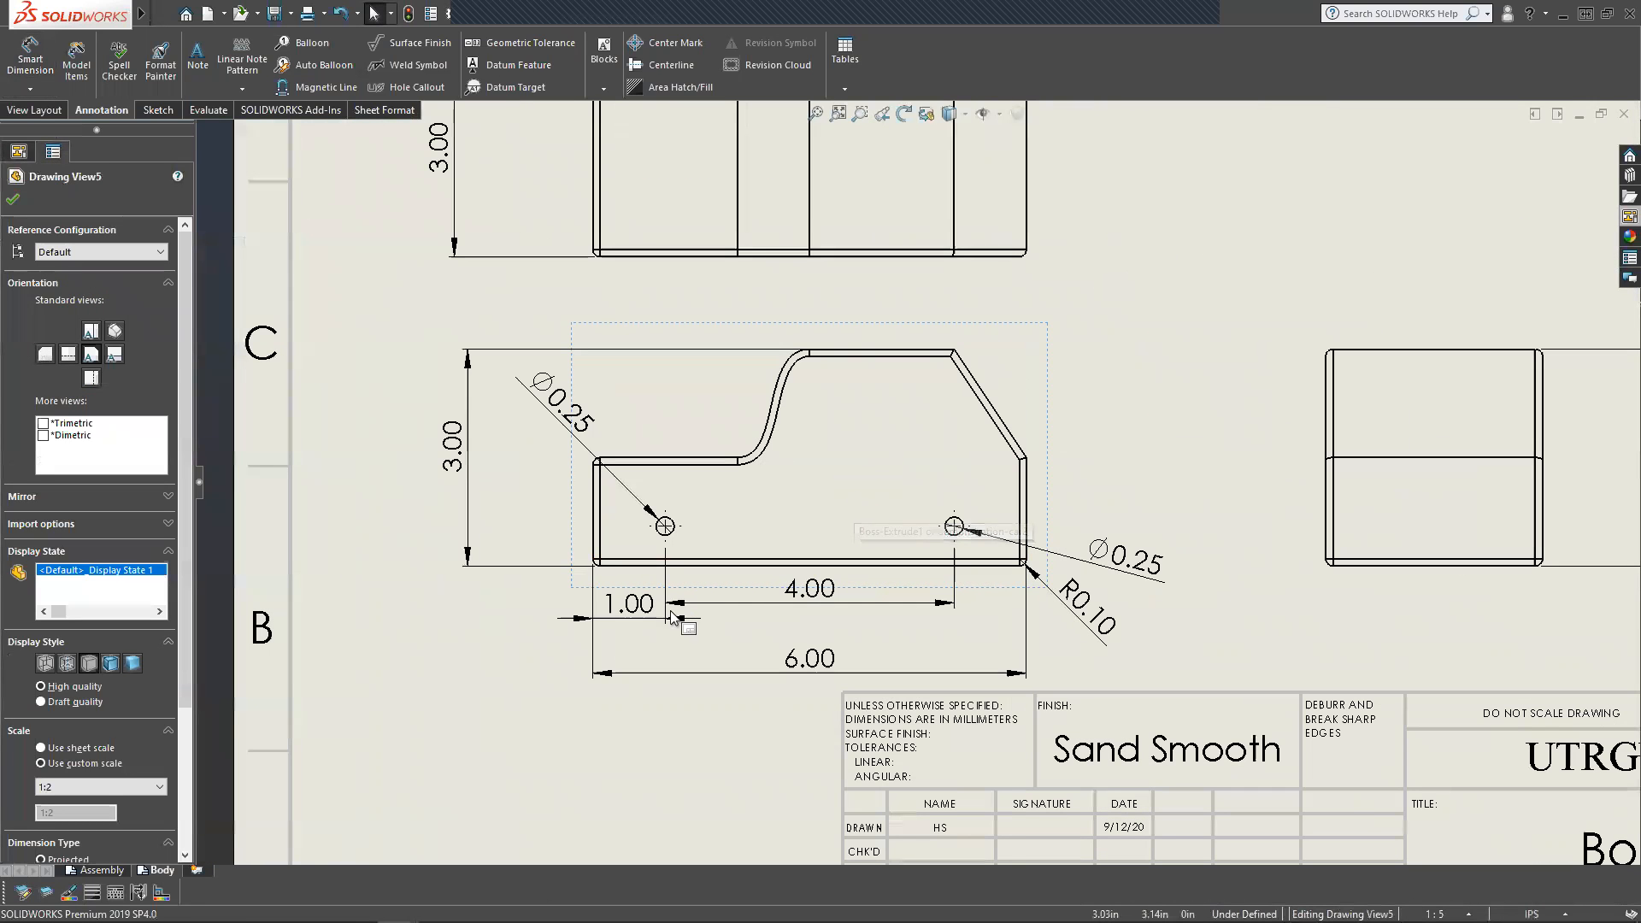
click(630, 608)
drag(627, 612, 627, 627)
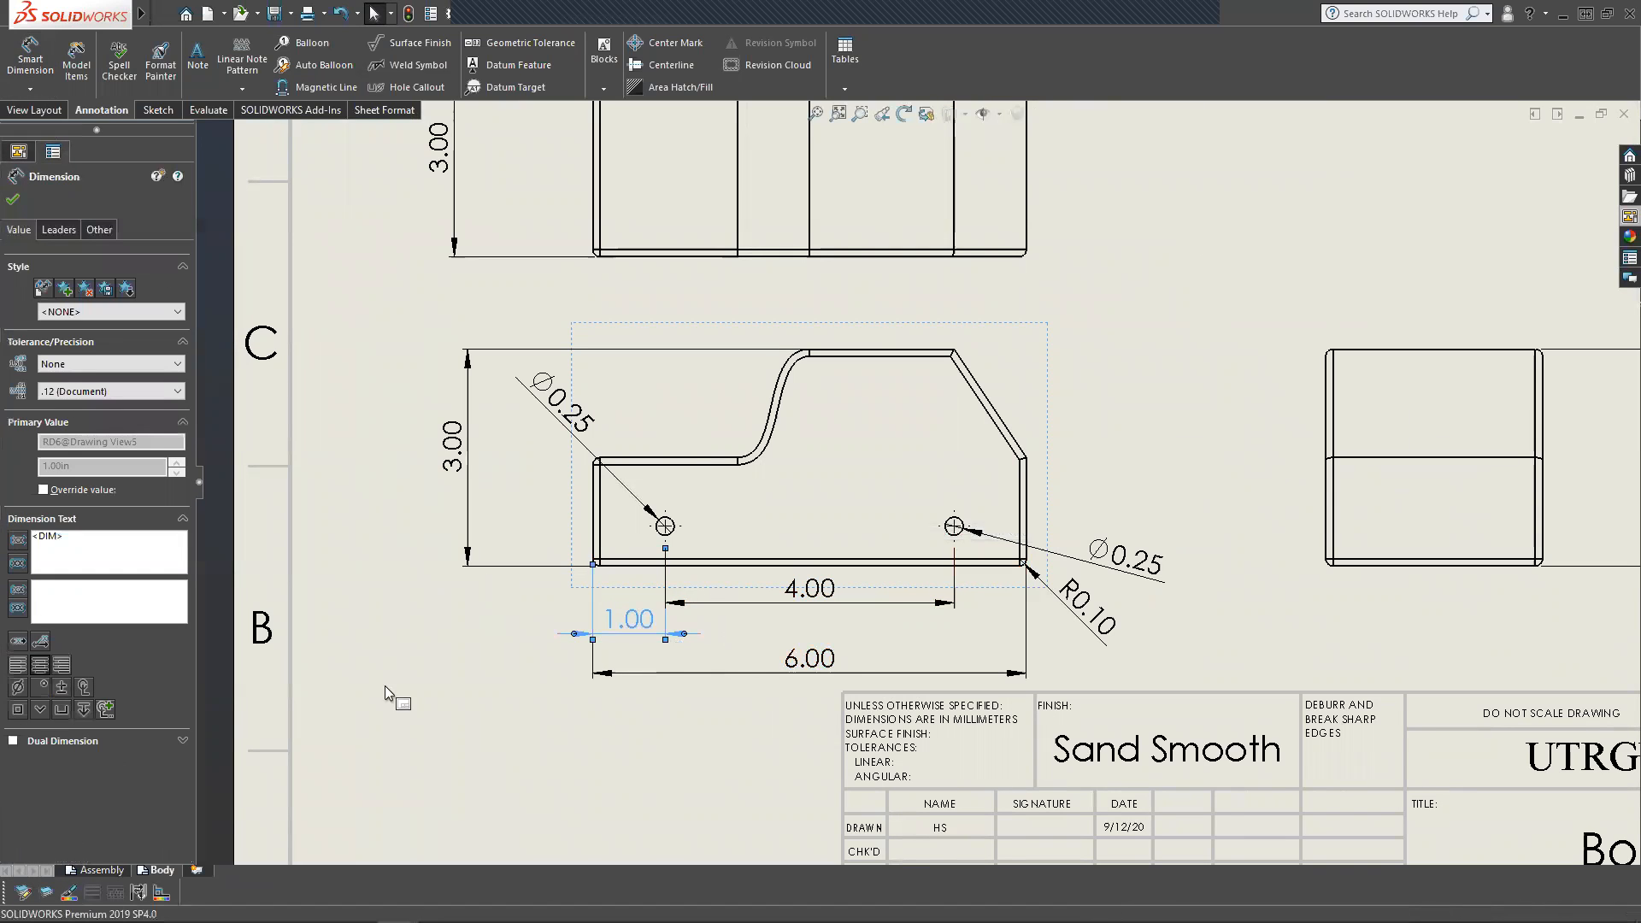
click(572, 662)
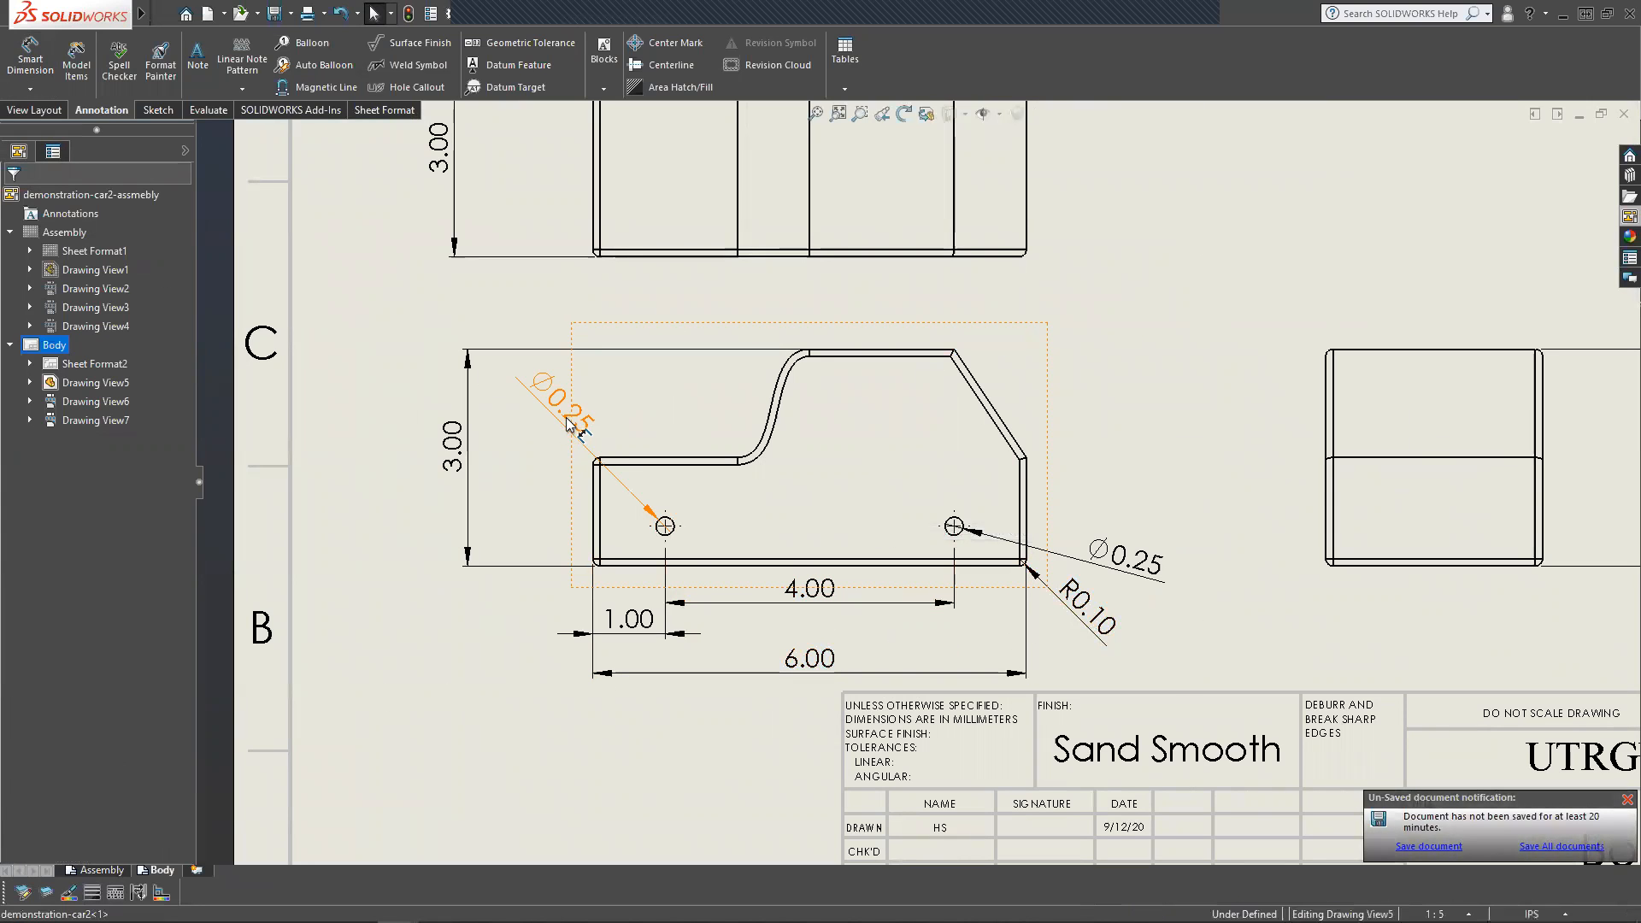
Lower the left hole's diameter callout and set the front view's overall height dimension to offset text beside its dimension line.
drag(564, 405, 542, 440)
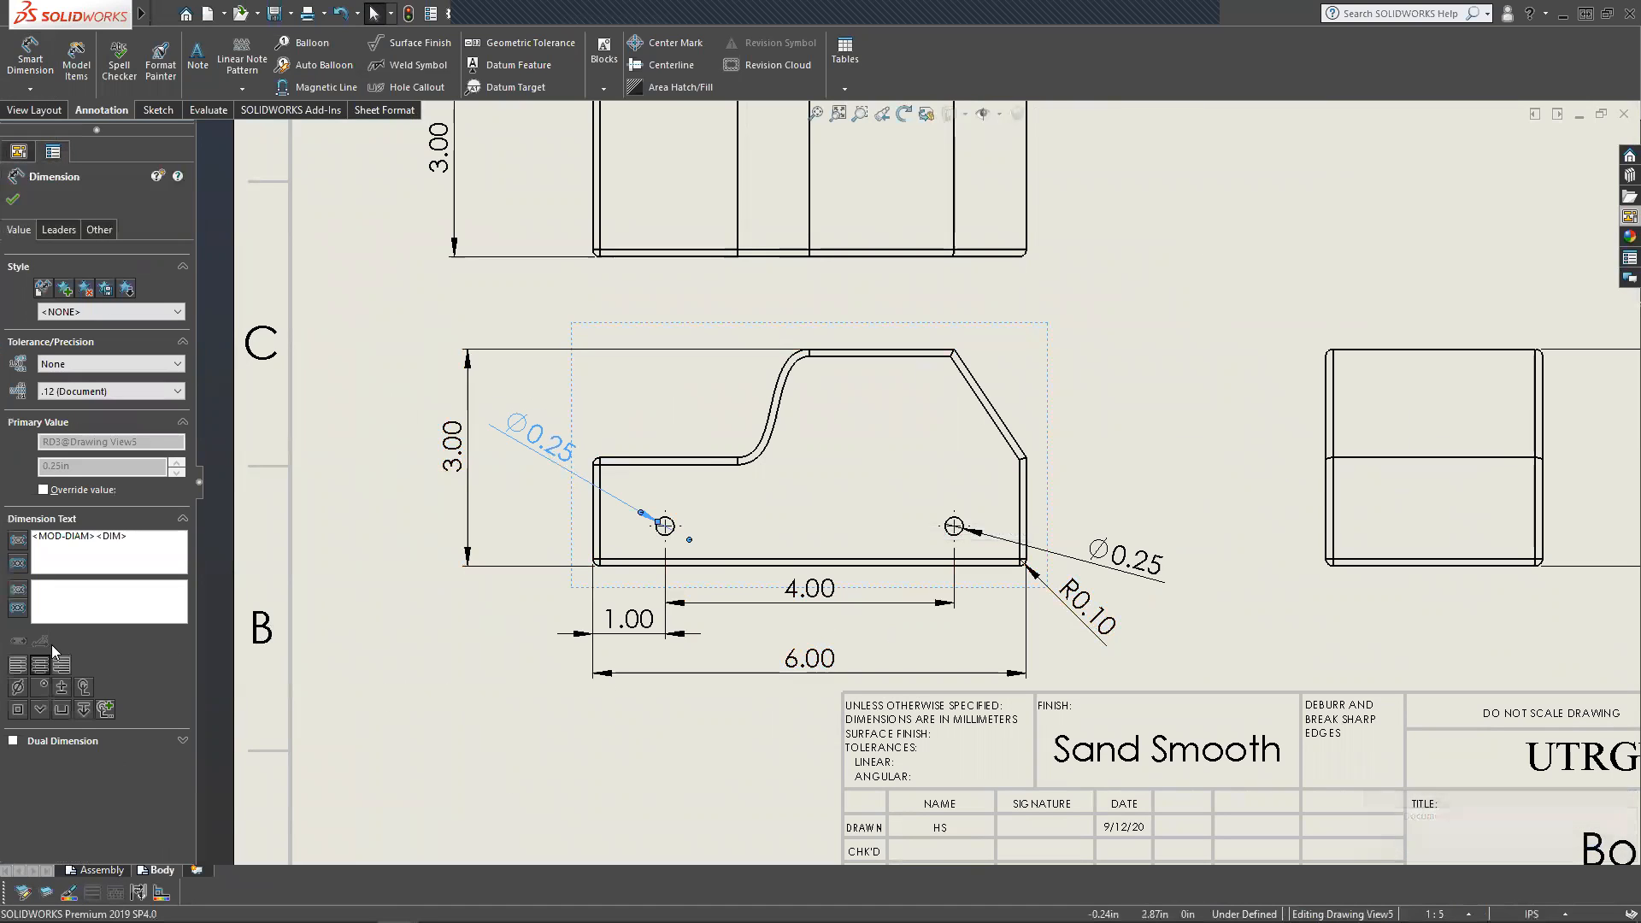
click(459, 488)
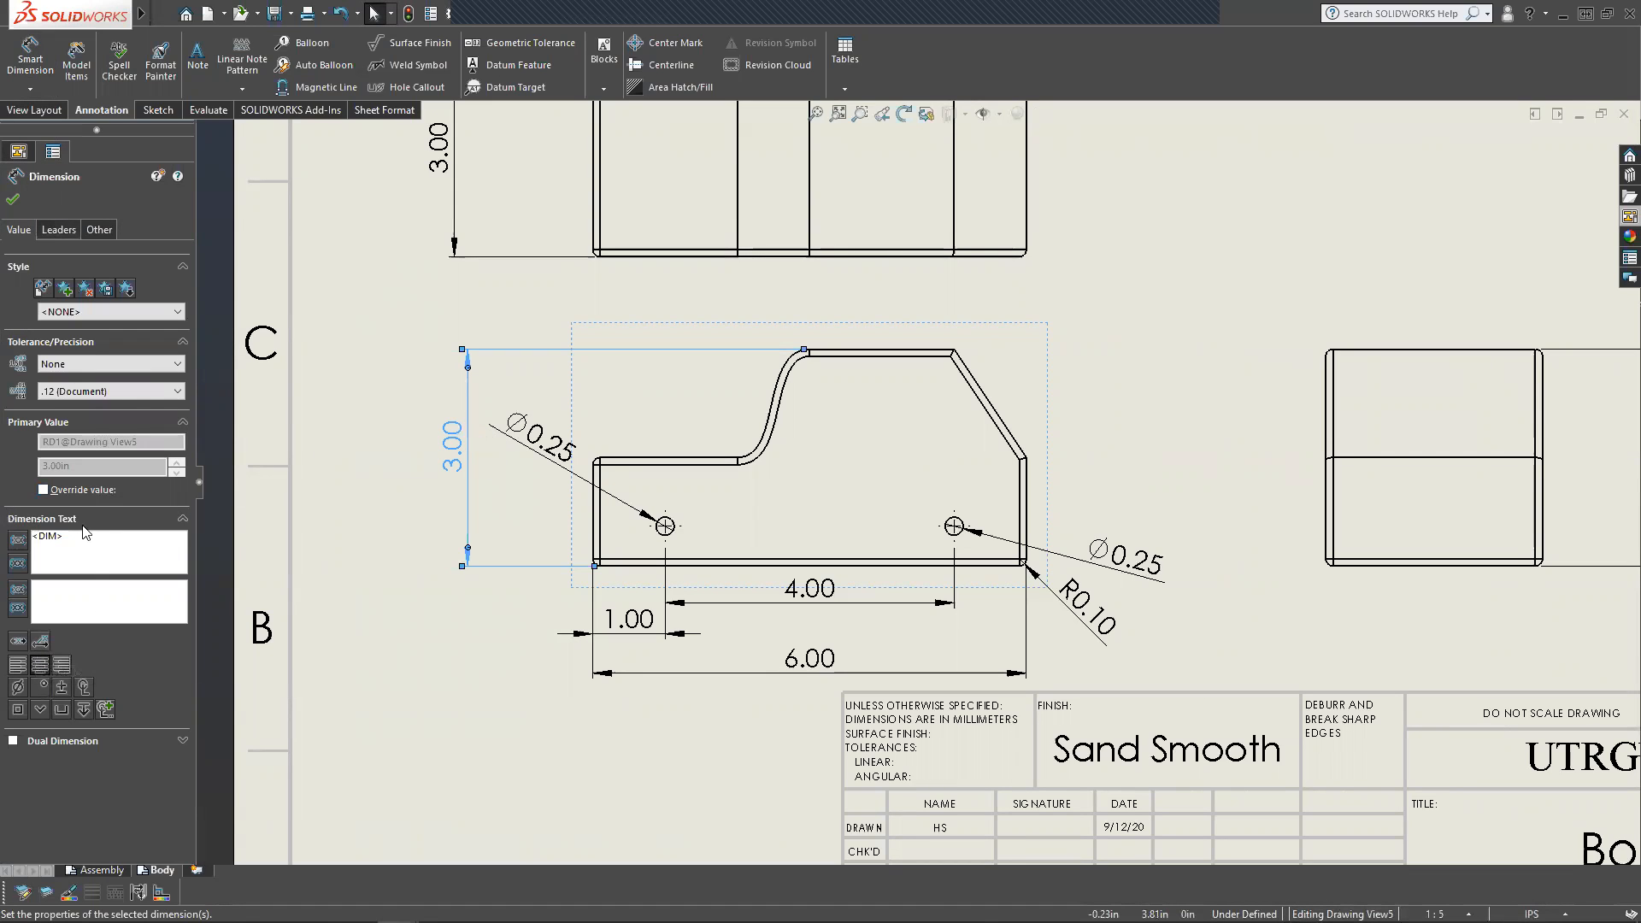
click(38, 643)
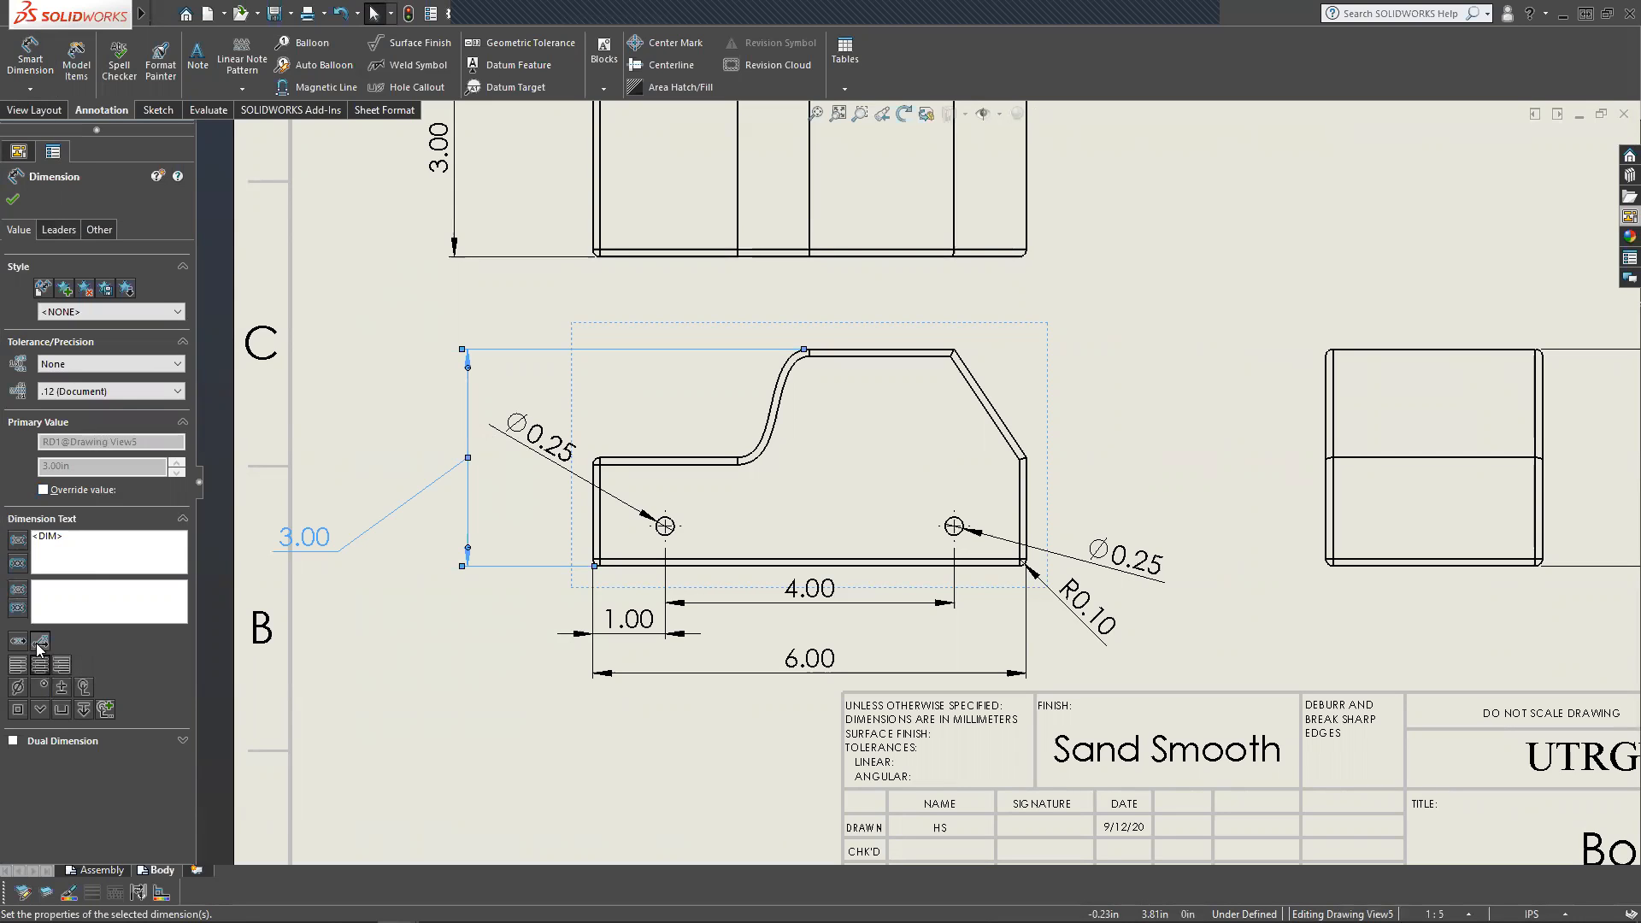
drag(301, 557, 407, 462)
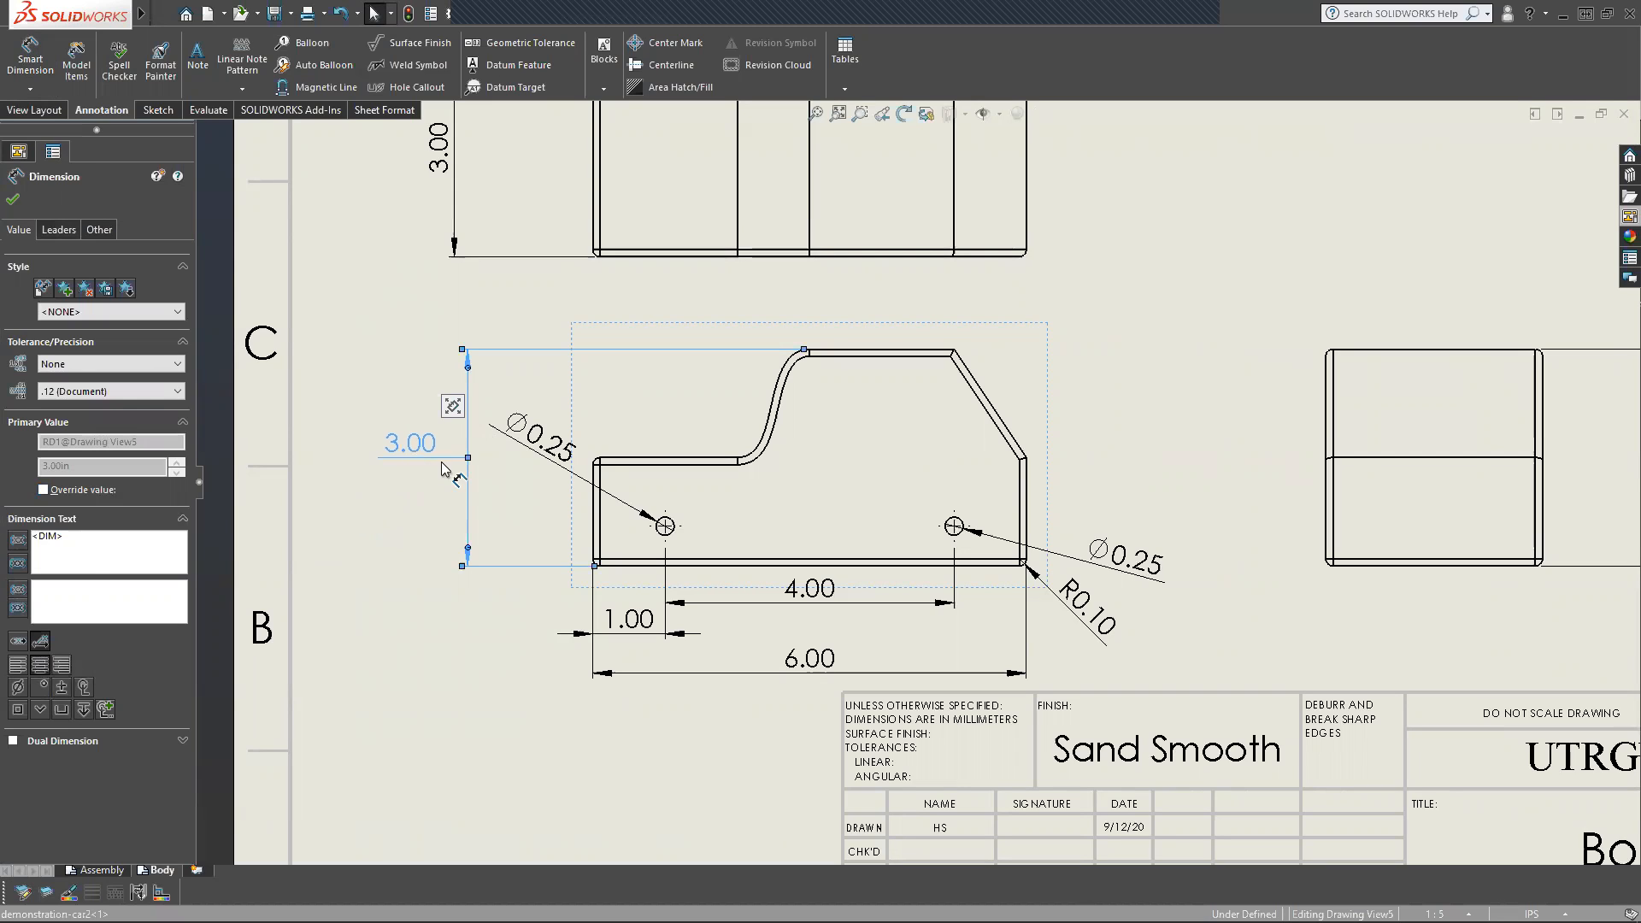
Align the left hole's diameter callout horizontally with its hole and move the right hole's callout slightly outward.
click(551, 461)
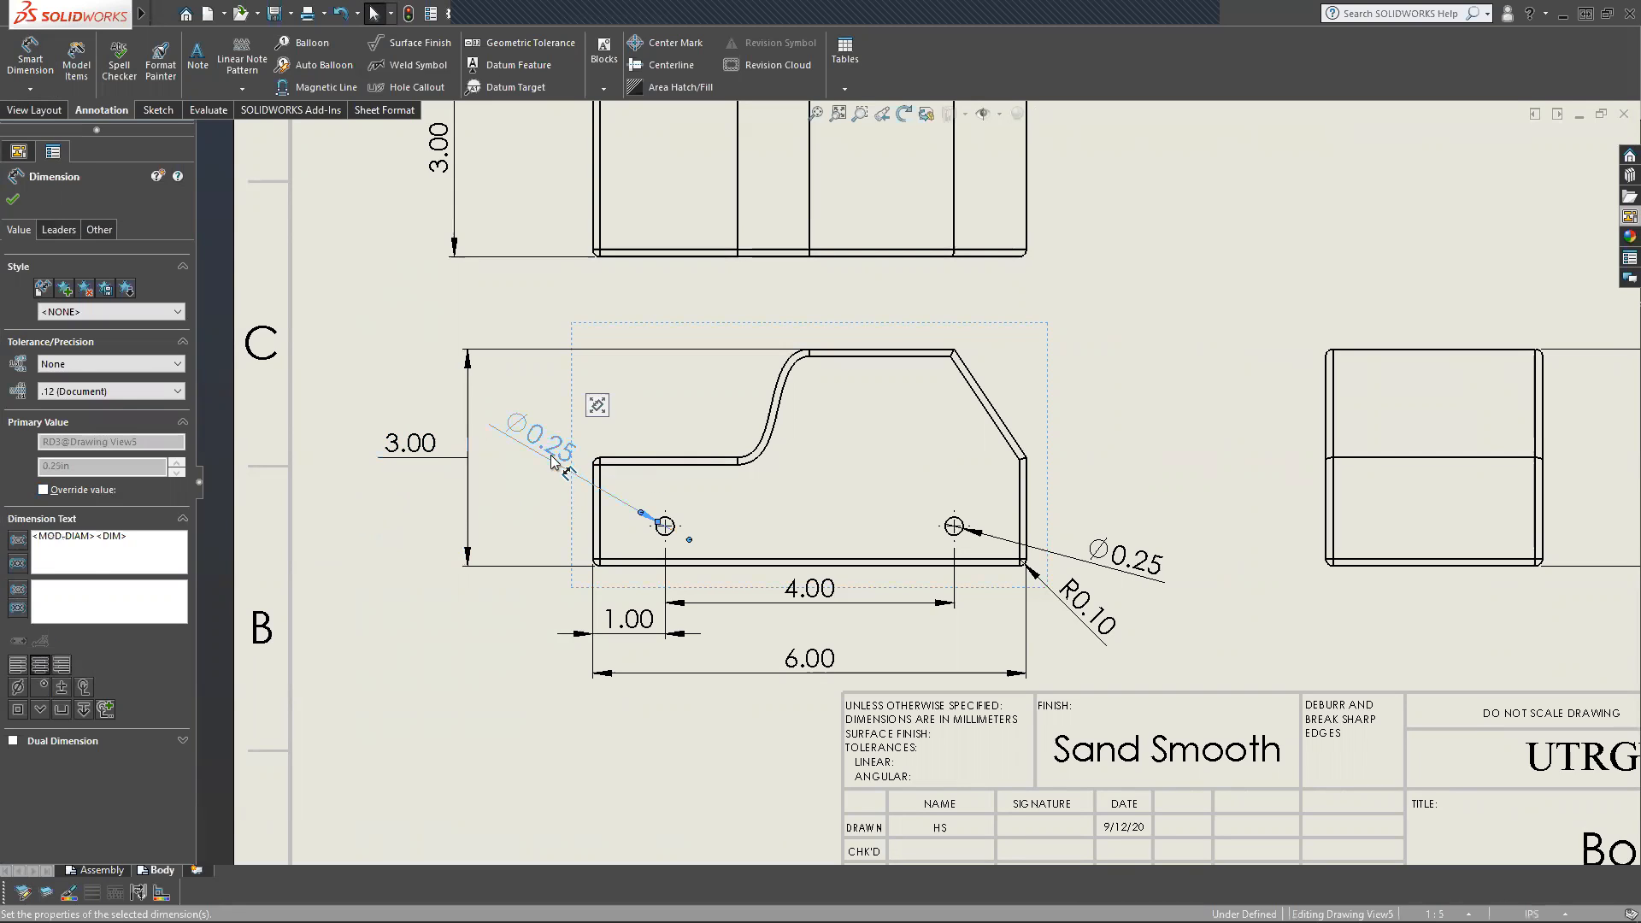
drag(534, 451, 546, 510)
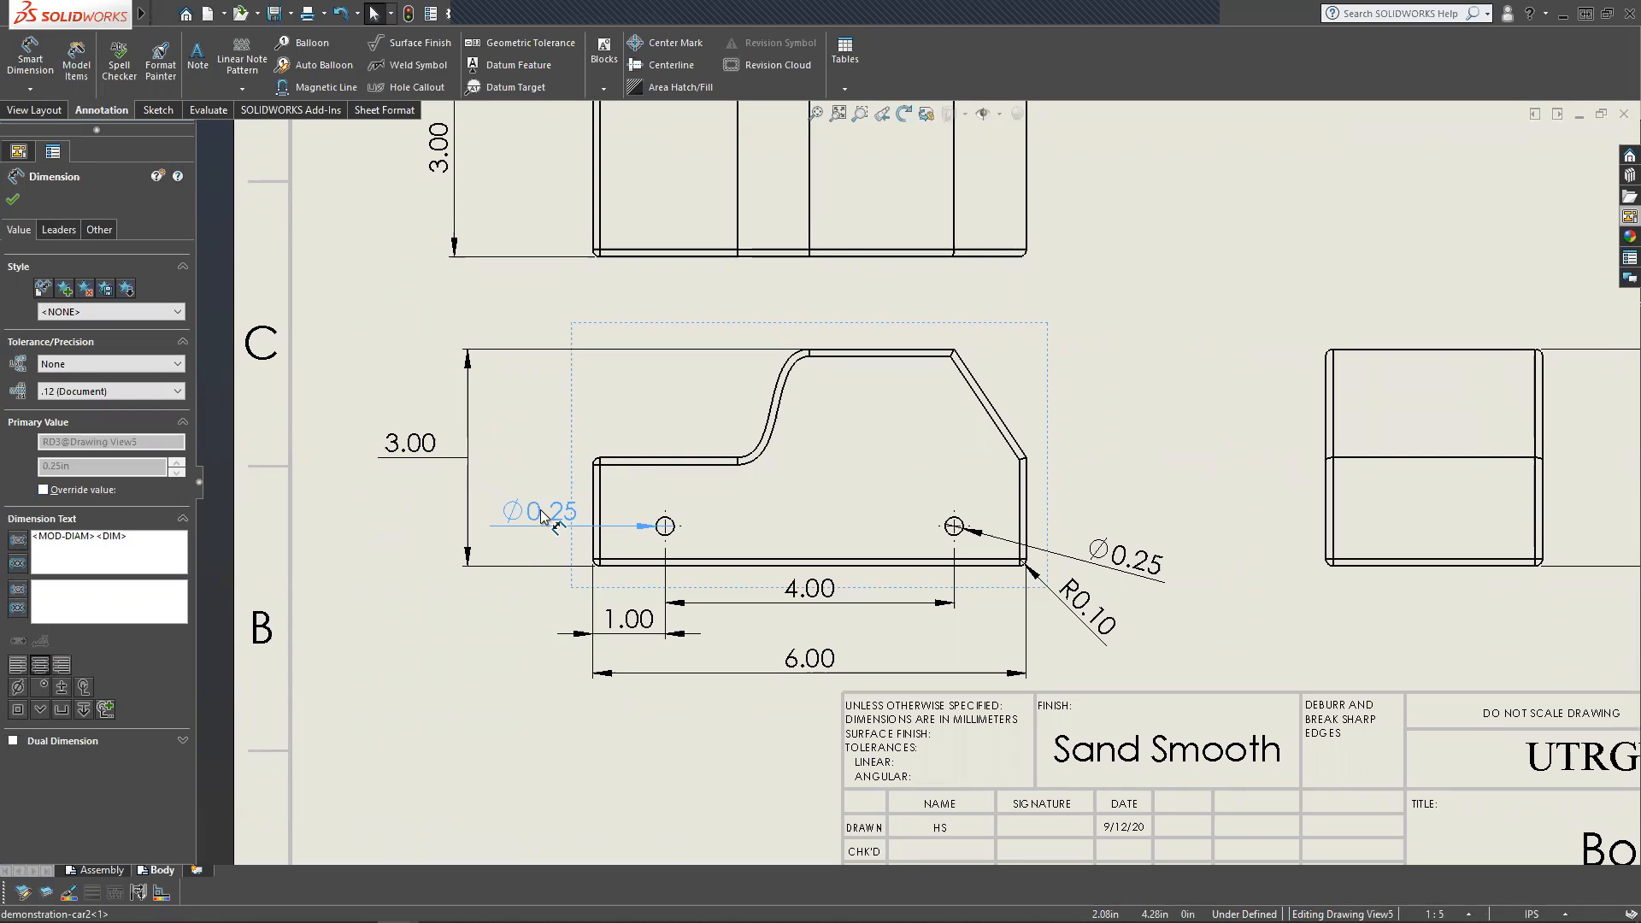
click(1178, 446)
mouse_move(1127, 575)
mouse_down()
mouse_move(1115, 543)
mouse_move(1154, 569)
mouse_up()
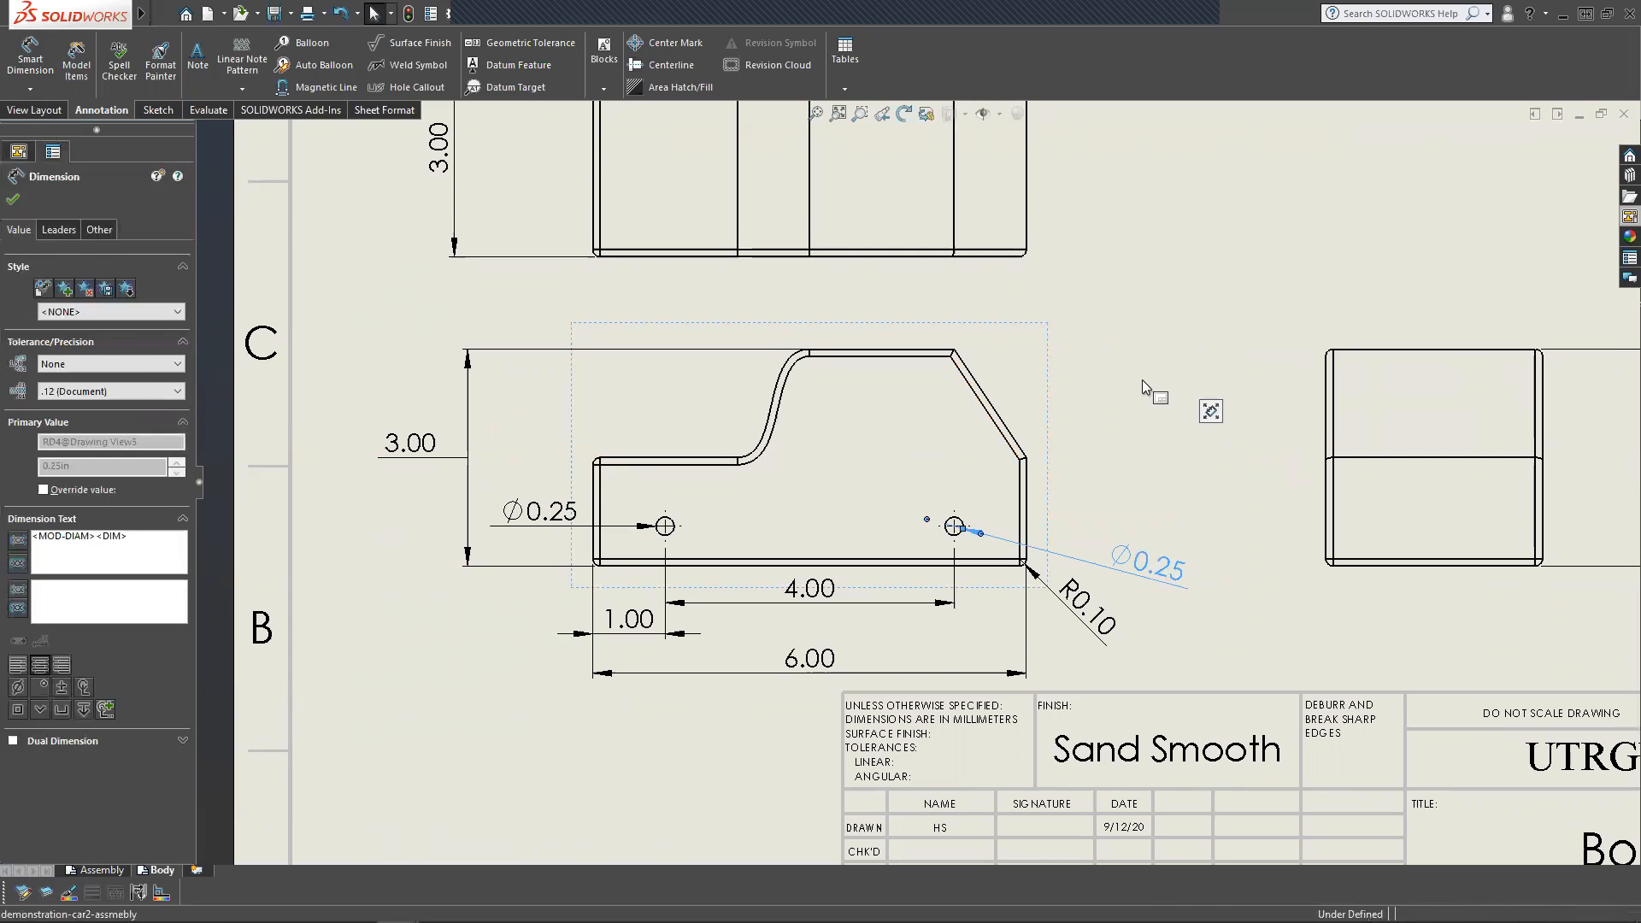
click(1142, 379)
Dimension the hood height in the front view and move the left hole's diameter callout above the hood to clear it.
key(f)
scroll(1022, 302, down, 2)
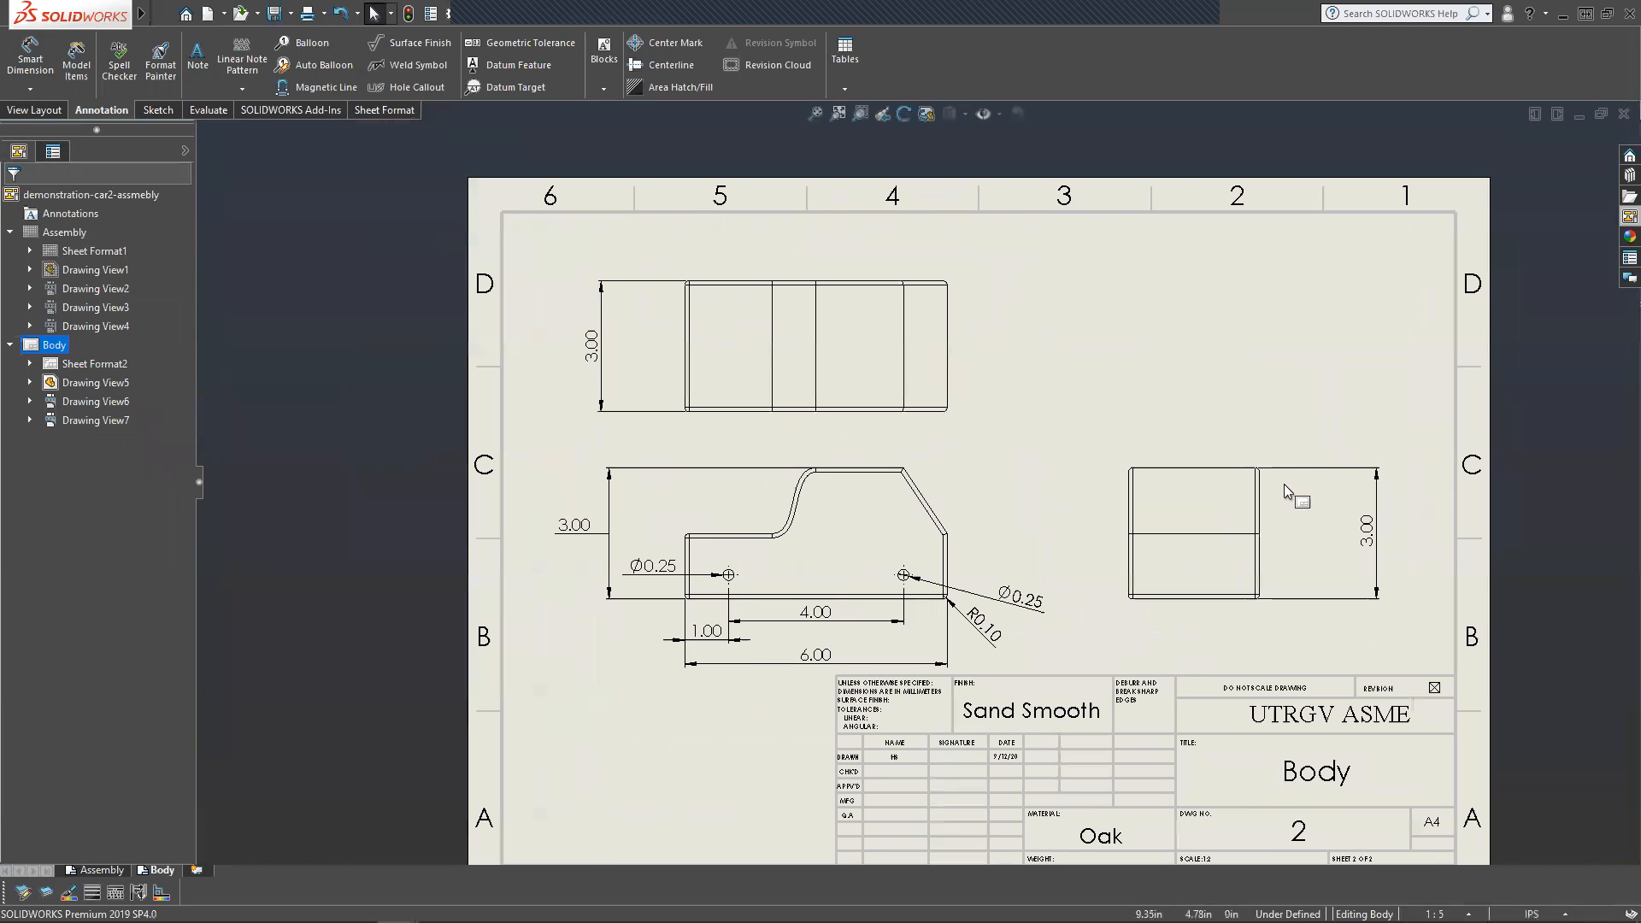
scroll(1283, 483, down, 3)
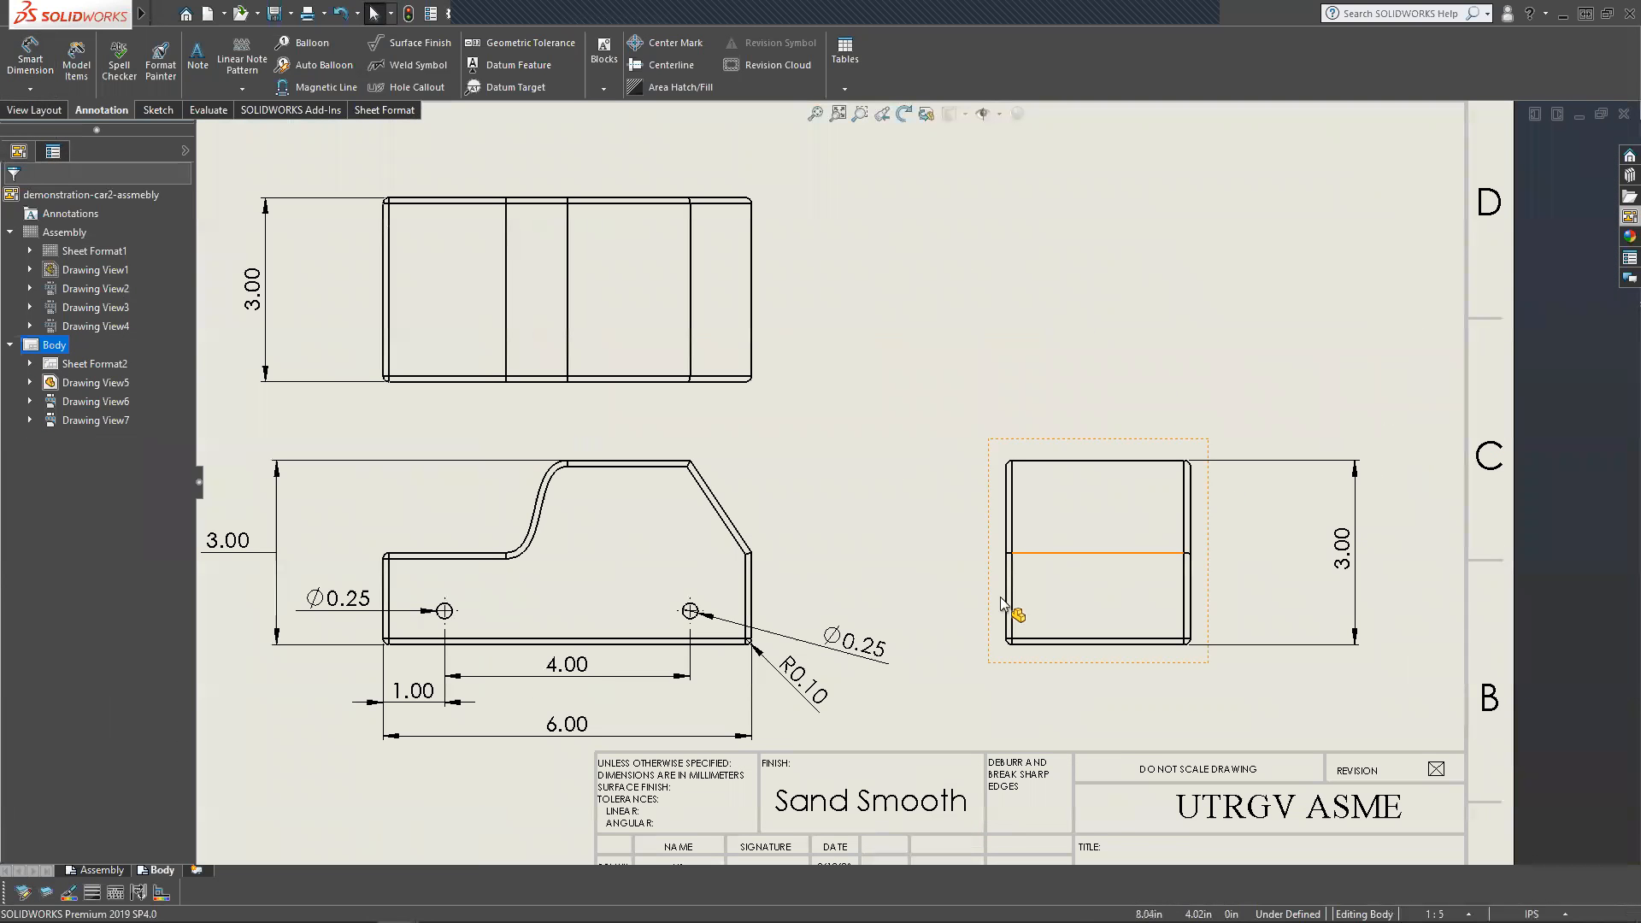
click(30, 60)
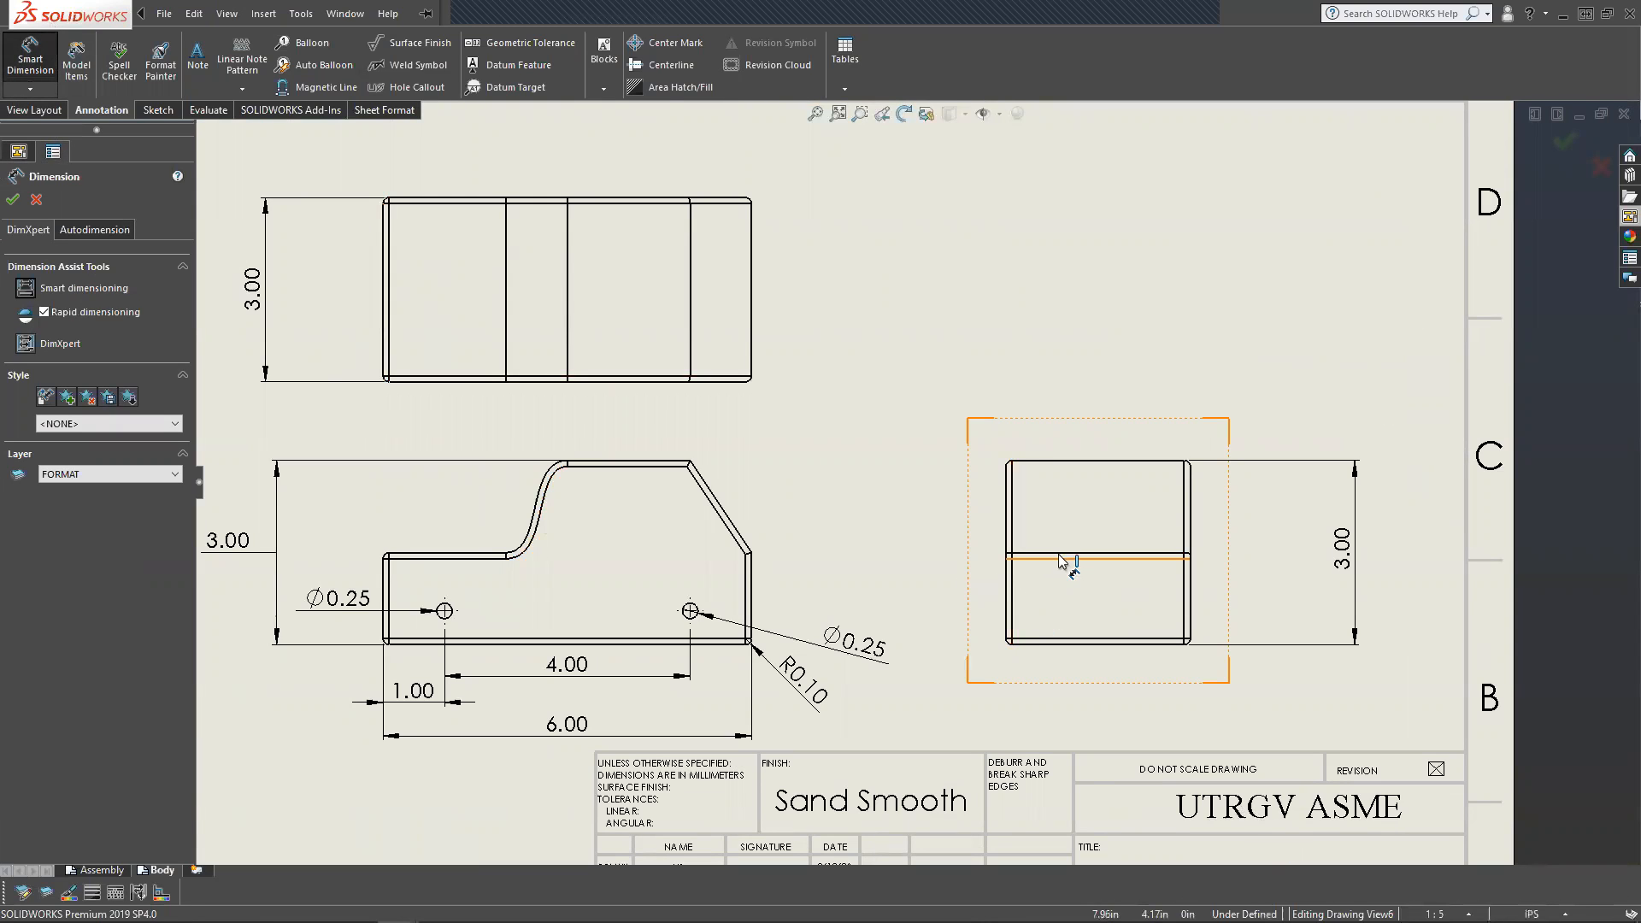
click(438, 554)
click(393, 642)
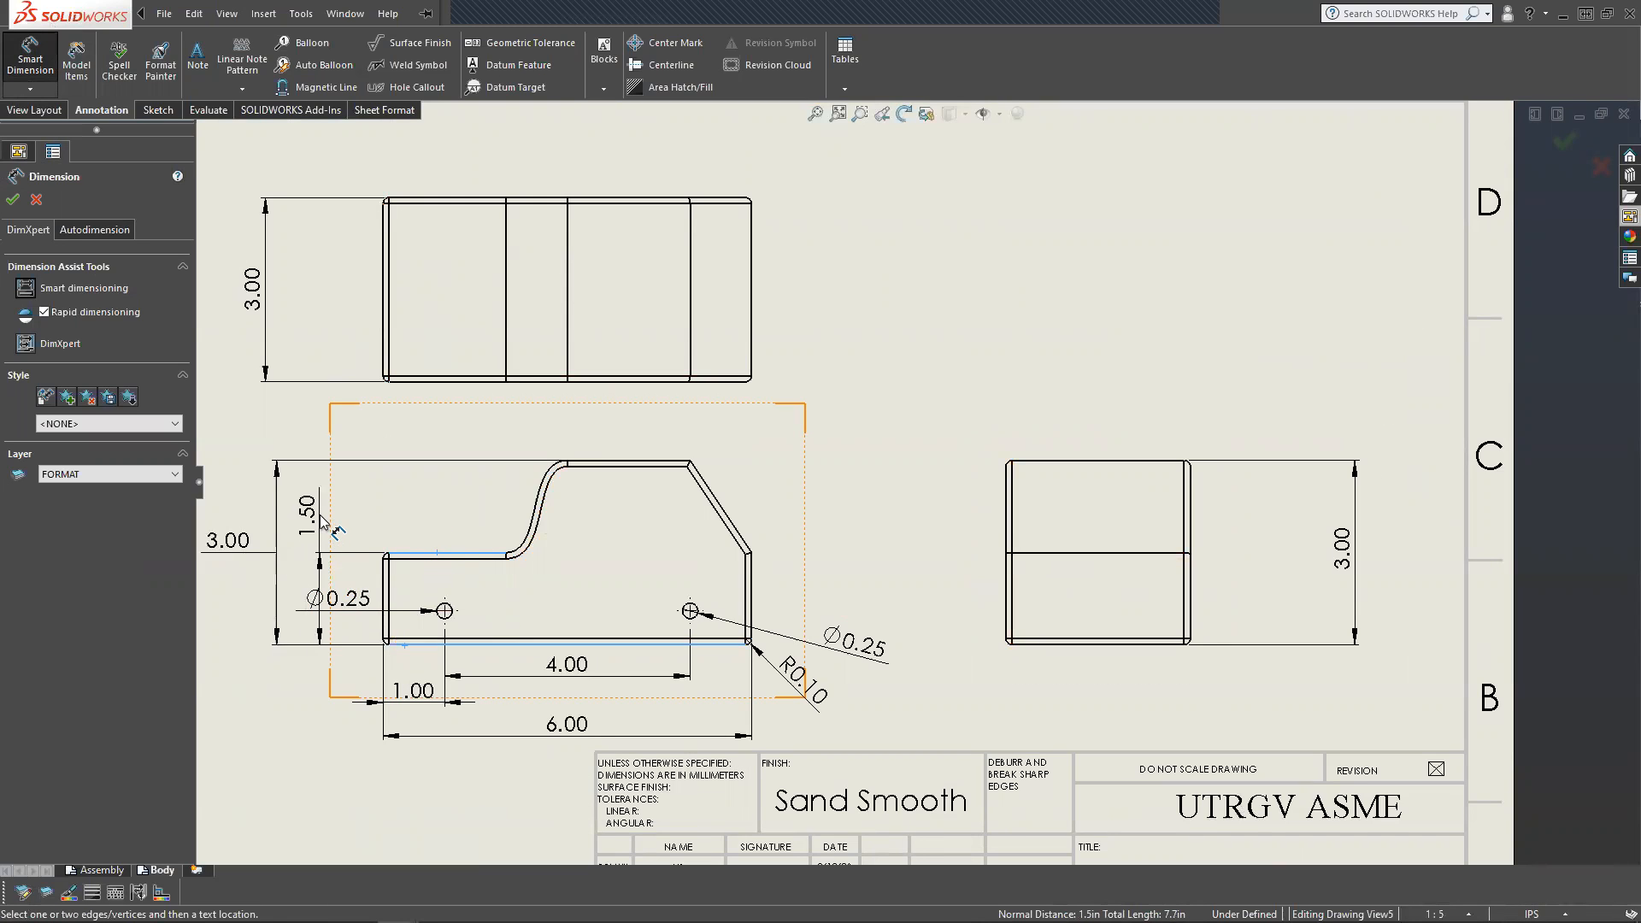
click(316, 523)
drag(340, 598, 393, 523)
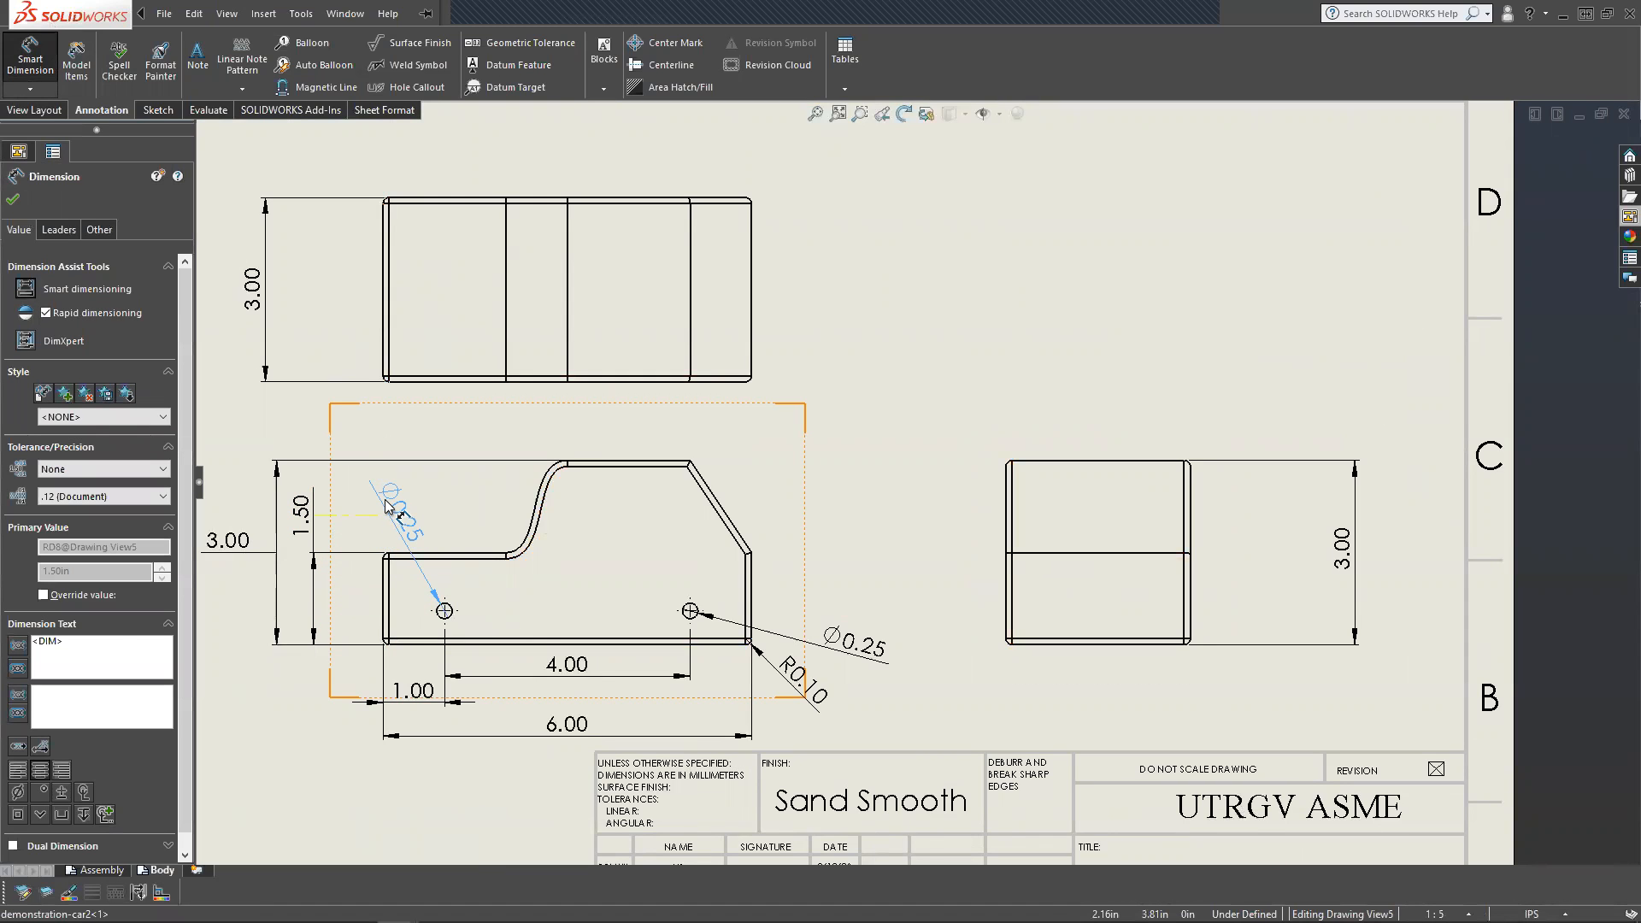
click(485, 453)
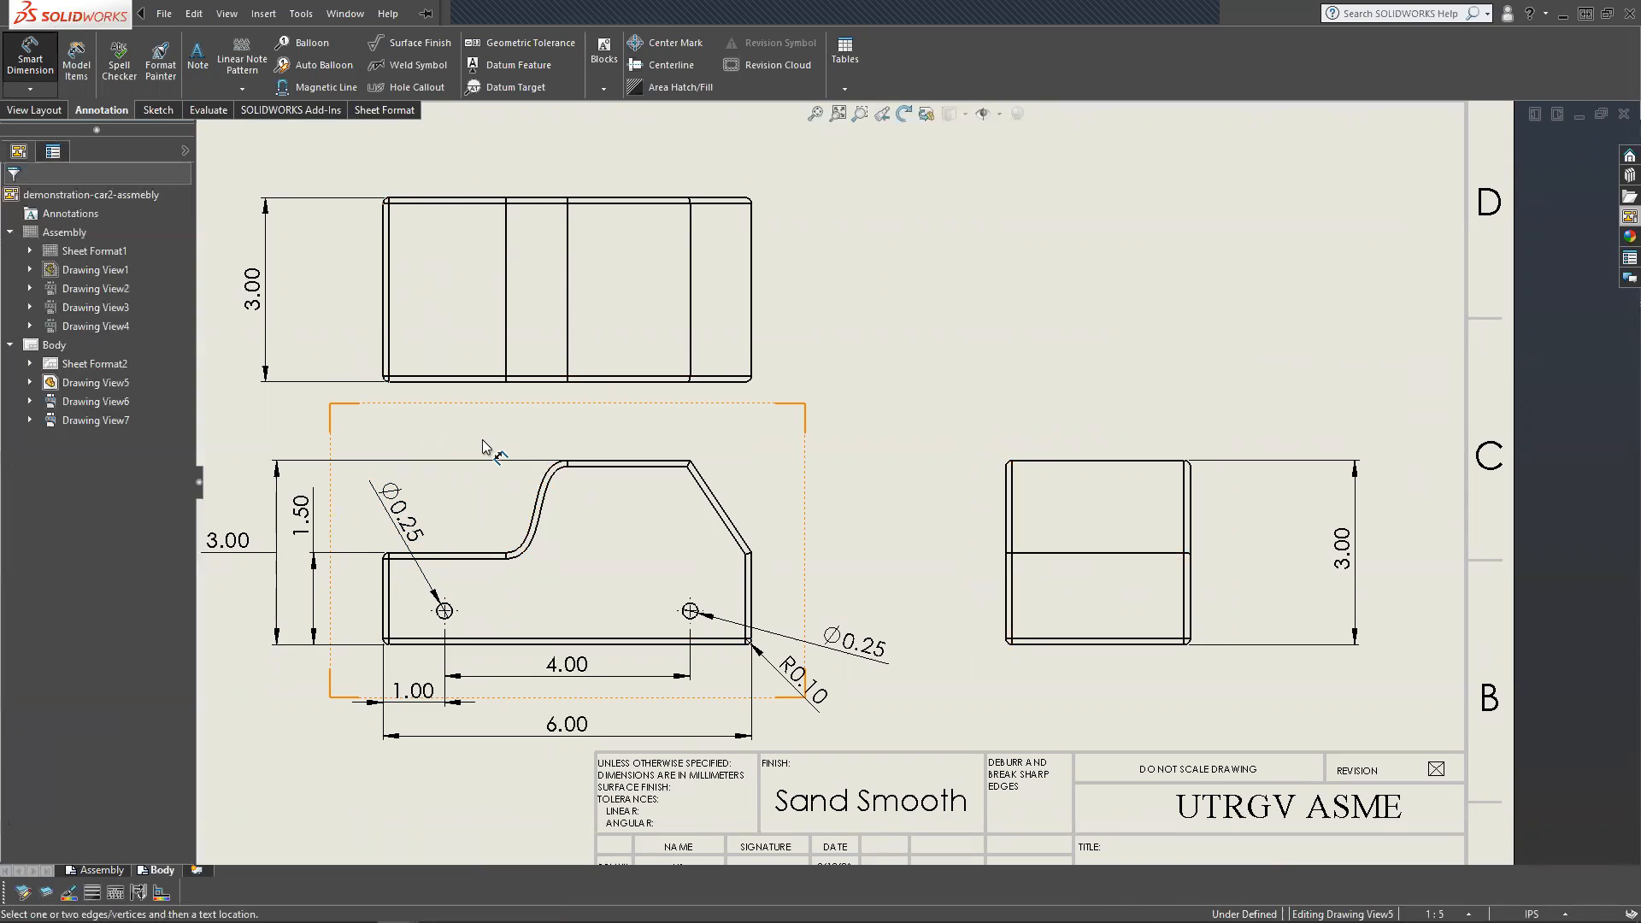
Place the hood height dimension's text between its extension lines, close to the front view.
scroll(346, 582, up, 2)
scroll(504, 527, down, 2)
scroll(508, 524, down, 1)
mouse_move(557, 493)
mouse_down()
mouse_move(559, 552)
mouse_move(587, 586)
mouse_up()
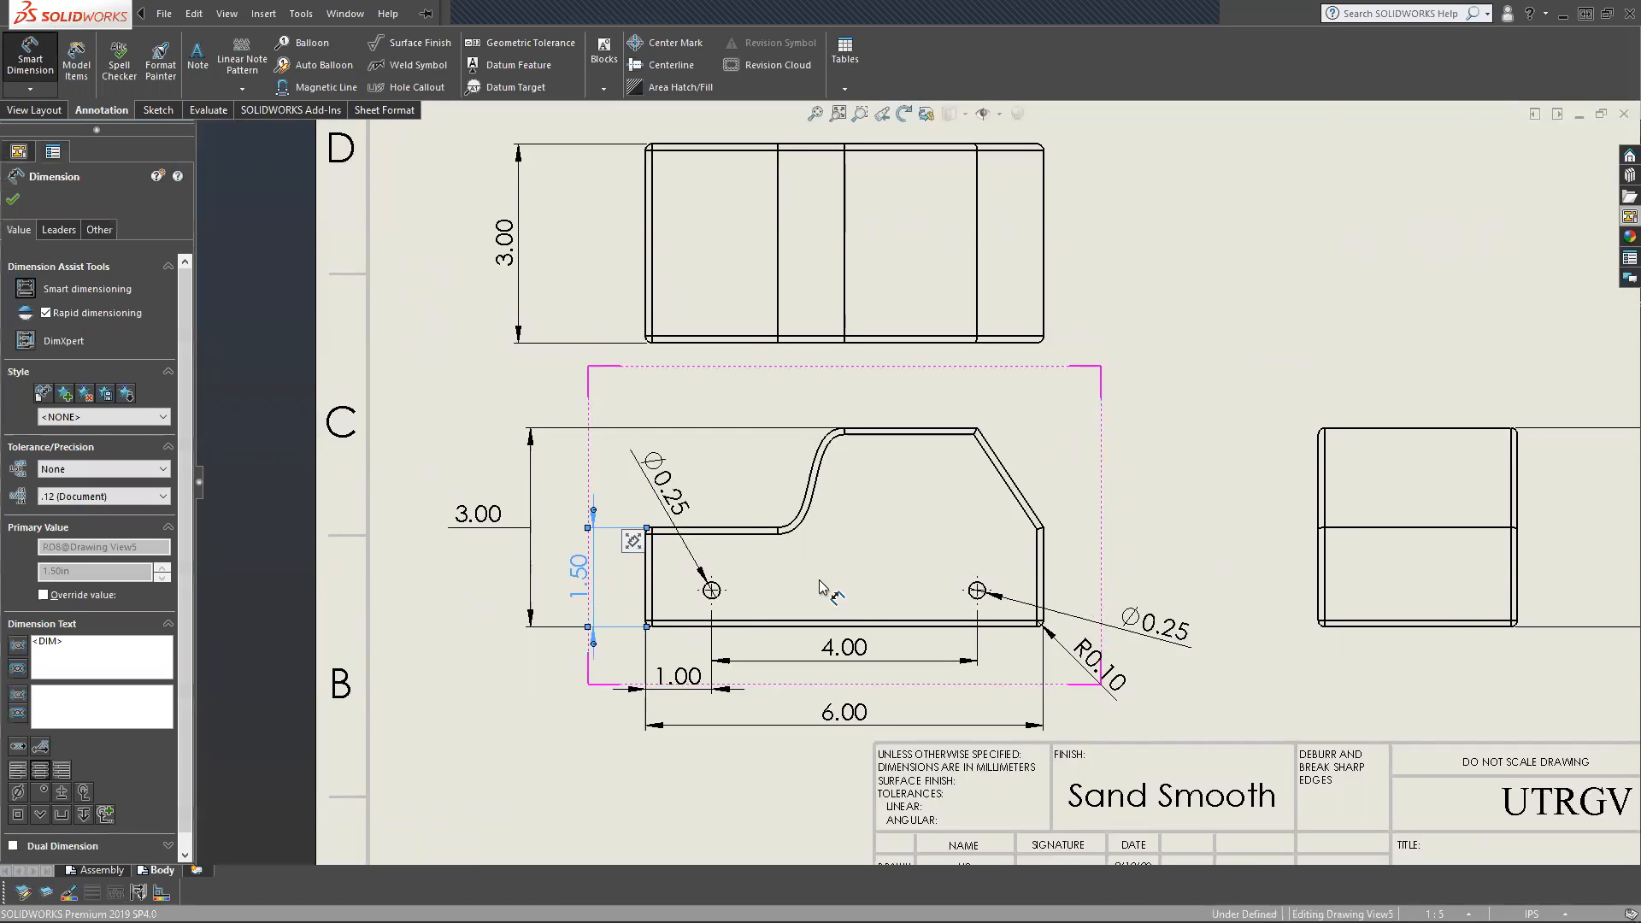
click(1135, 500)
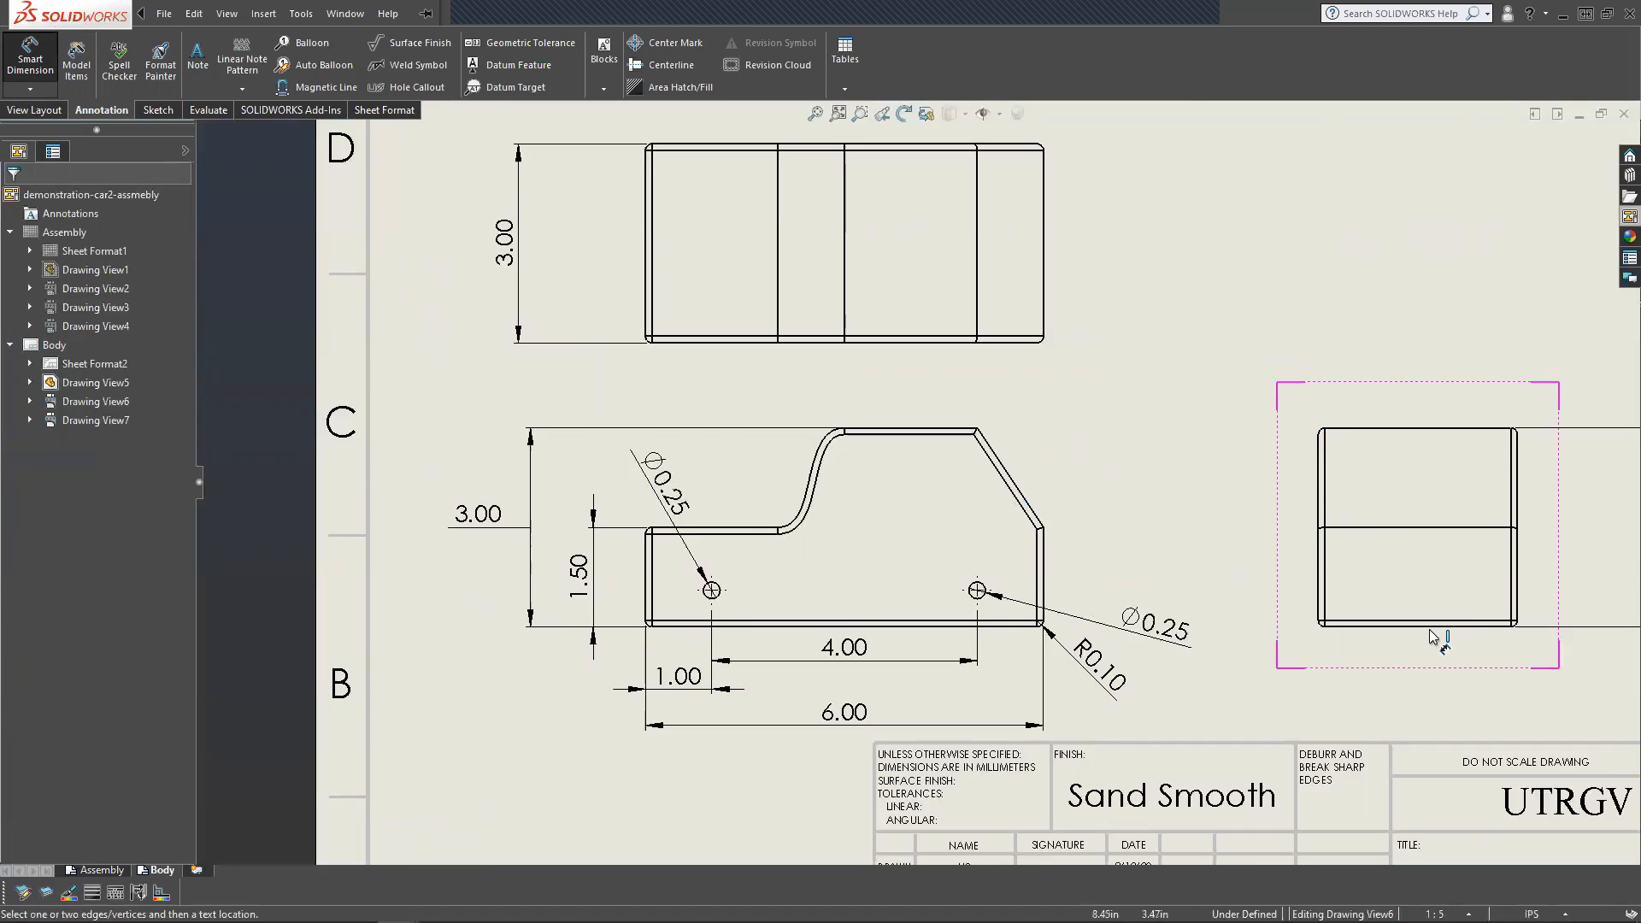
Dimension the overall width of the side view below its outline and finish the dimension command.
scroll(1433, 636, up, 3)
scroll(1139, 476, down, 2)
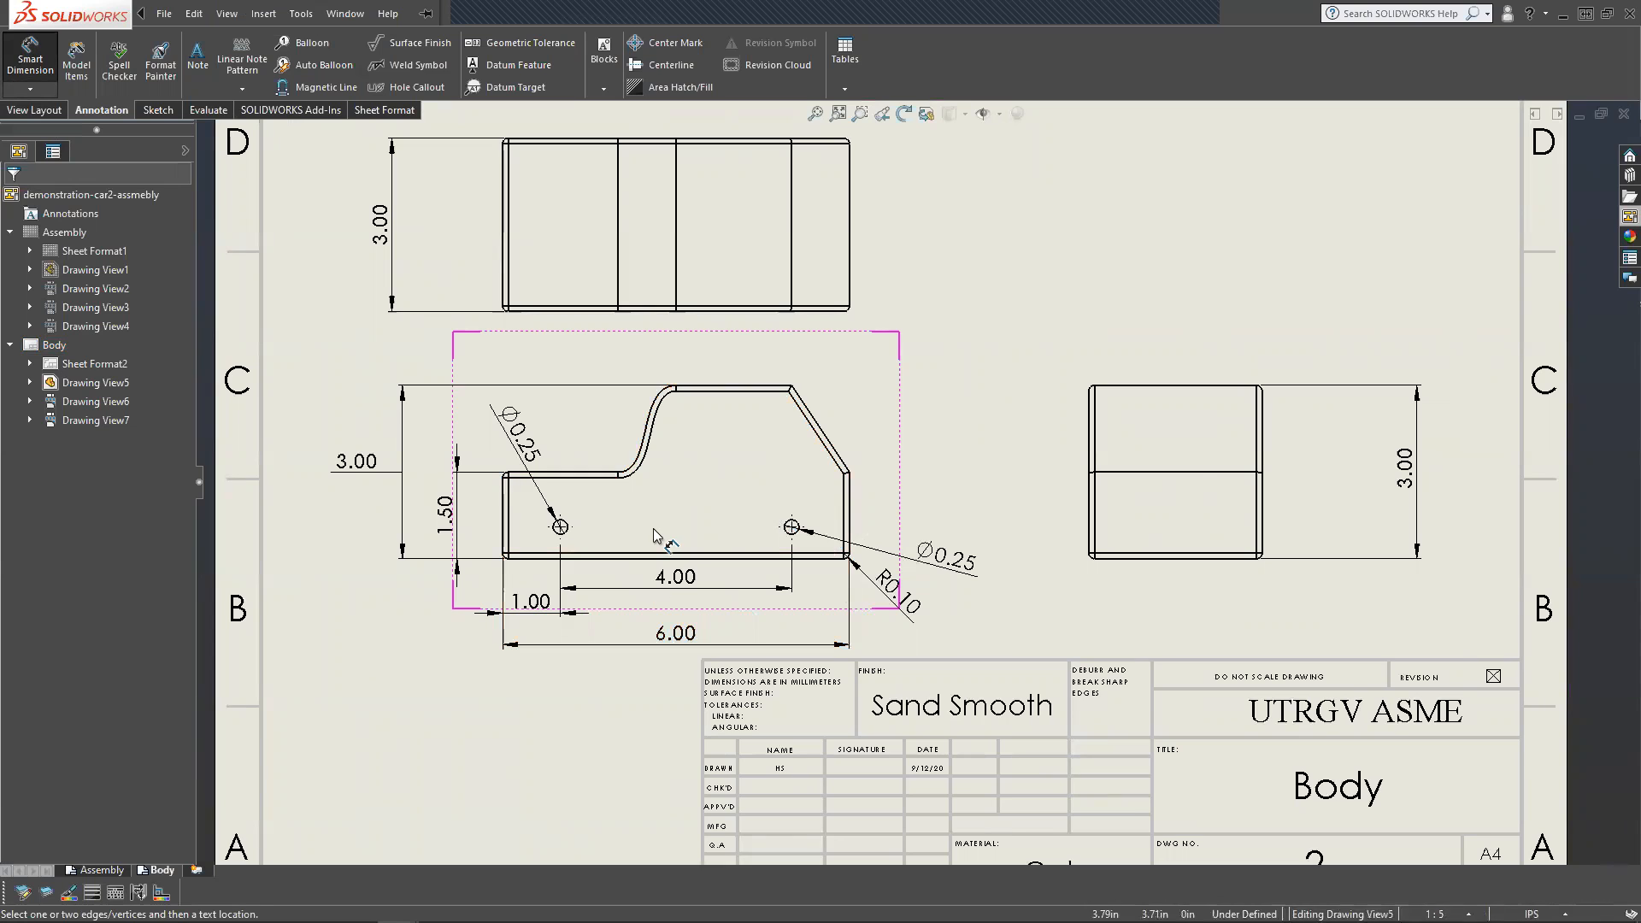
scroll(1245, 488, up, 2)
scroll(1196, 502, down, 3)
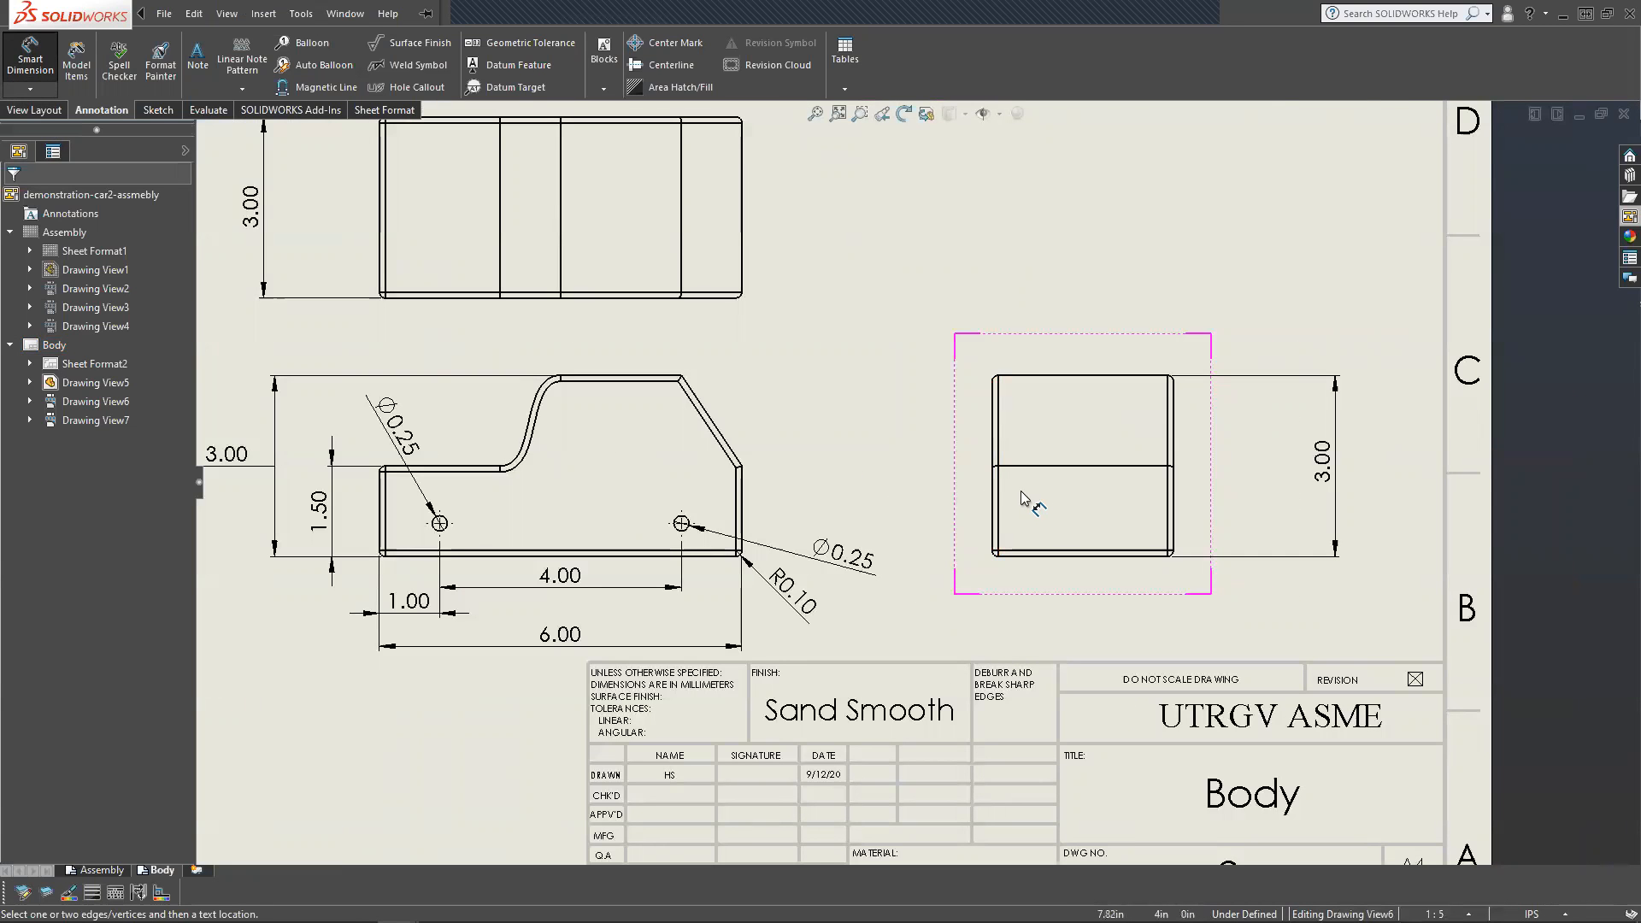
click(992, 524)
click(1173, 523)
click(1083, 600)
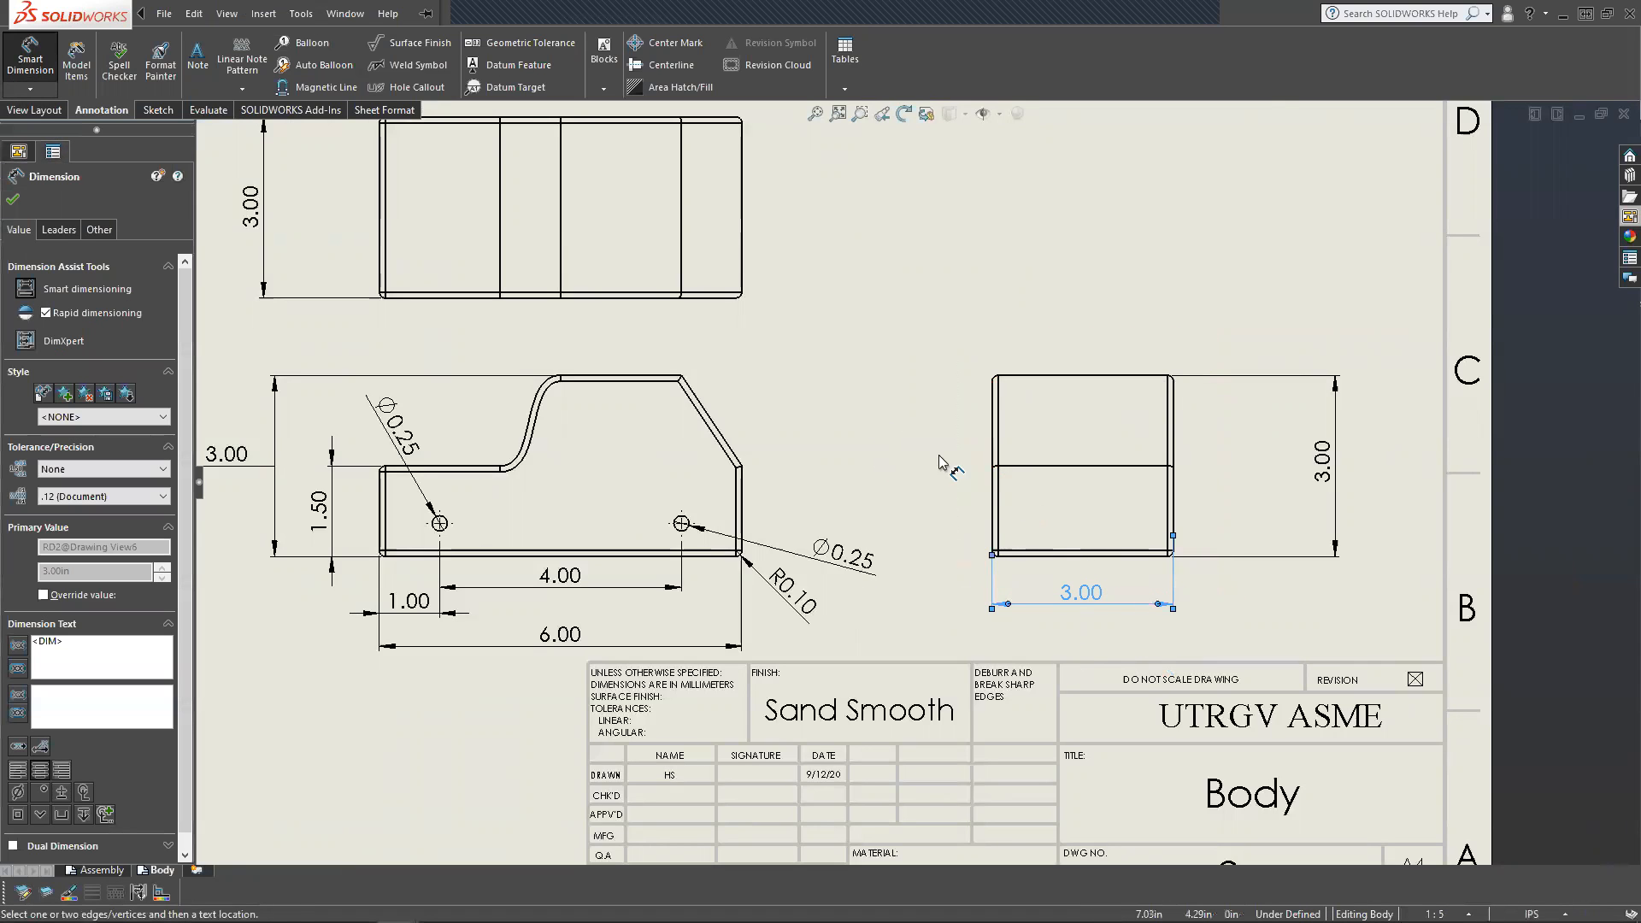
click(13, 200)
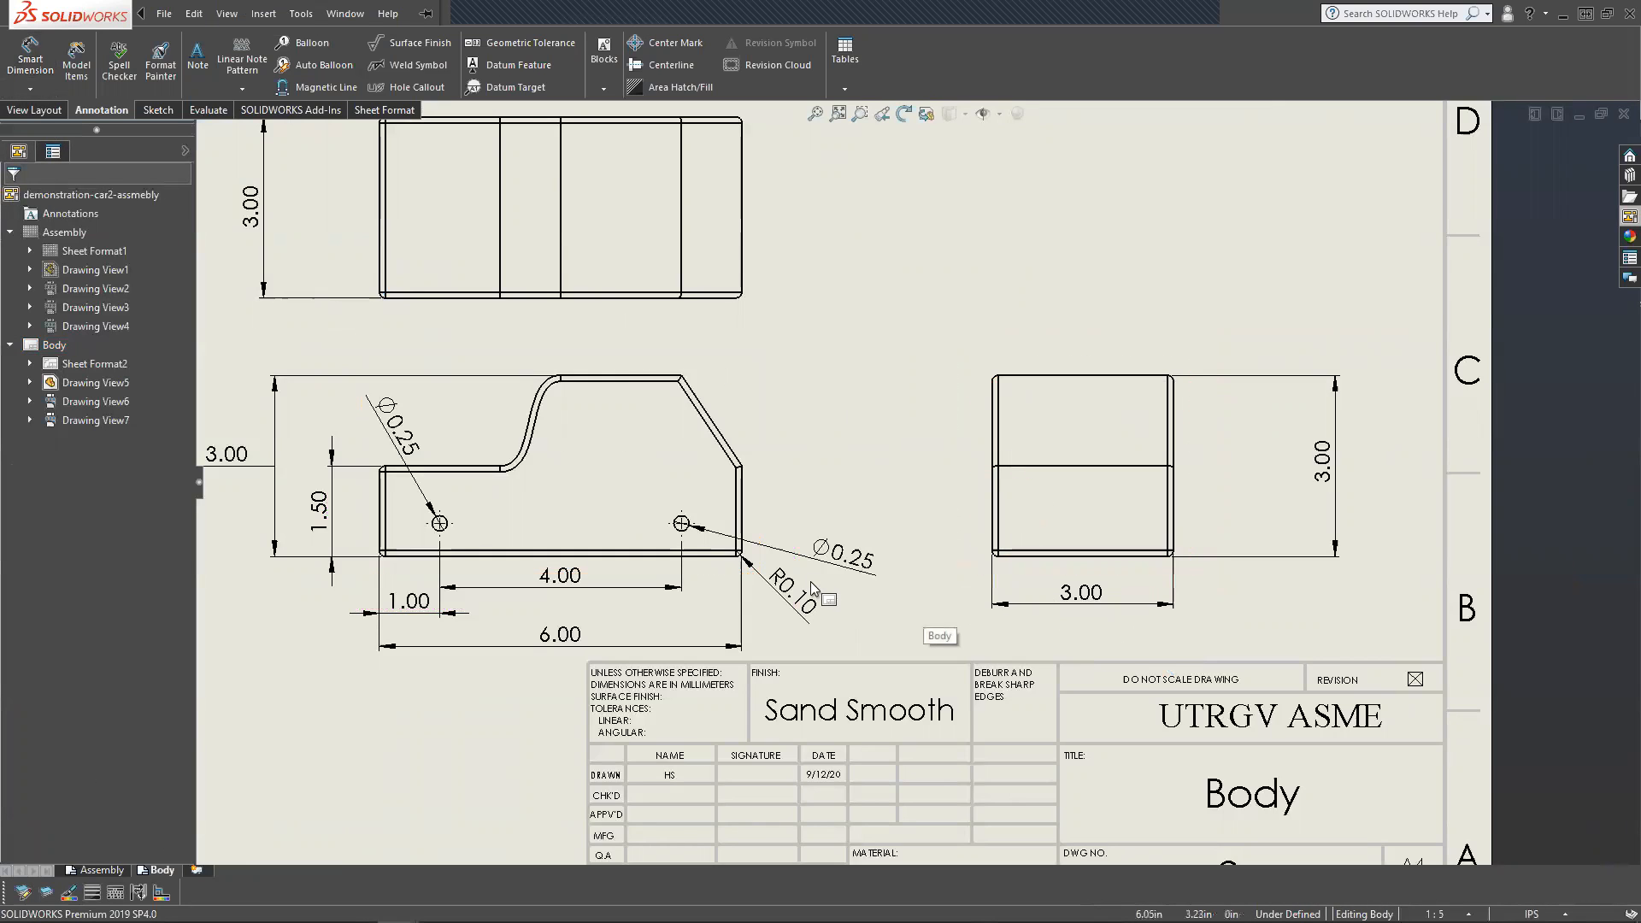
Dimension the overall length of the top view above its outline and finish the dimension command.
key(f)
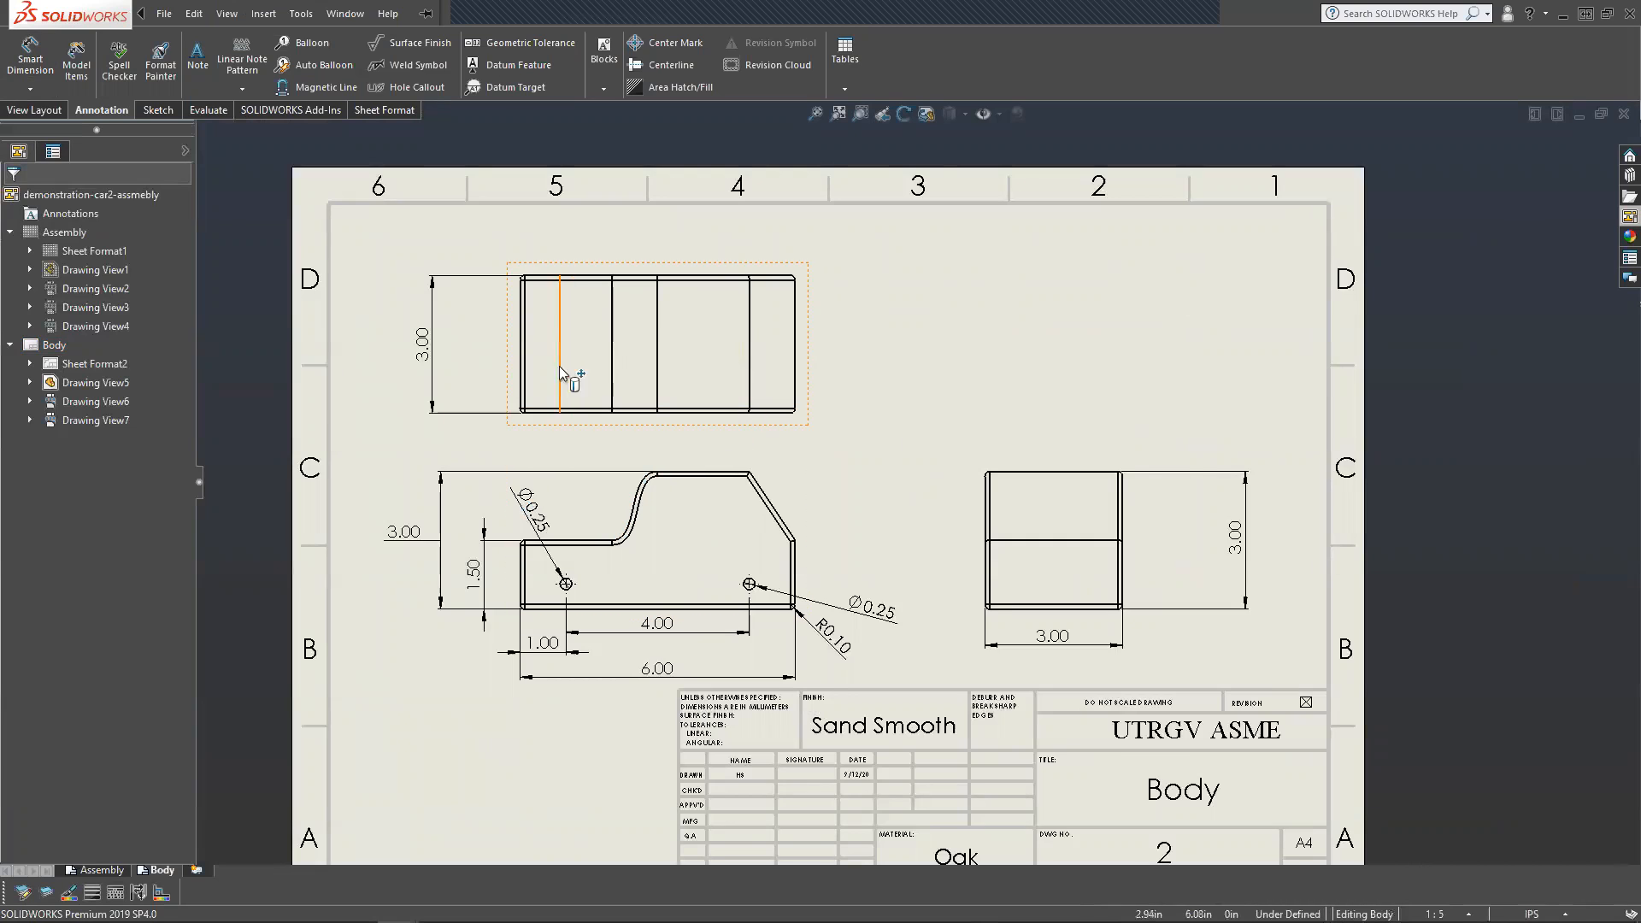
click(29, 58)
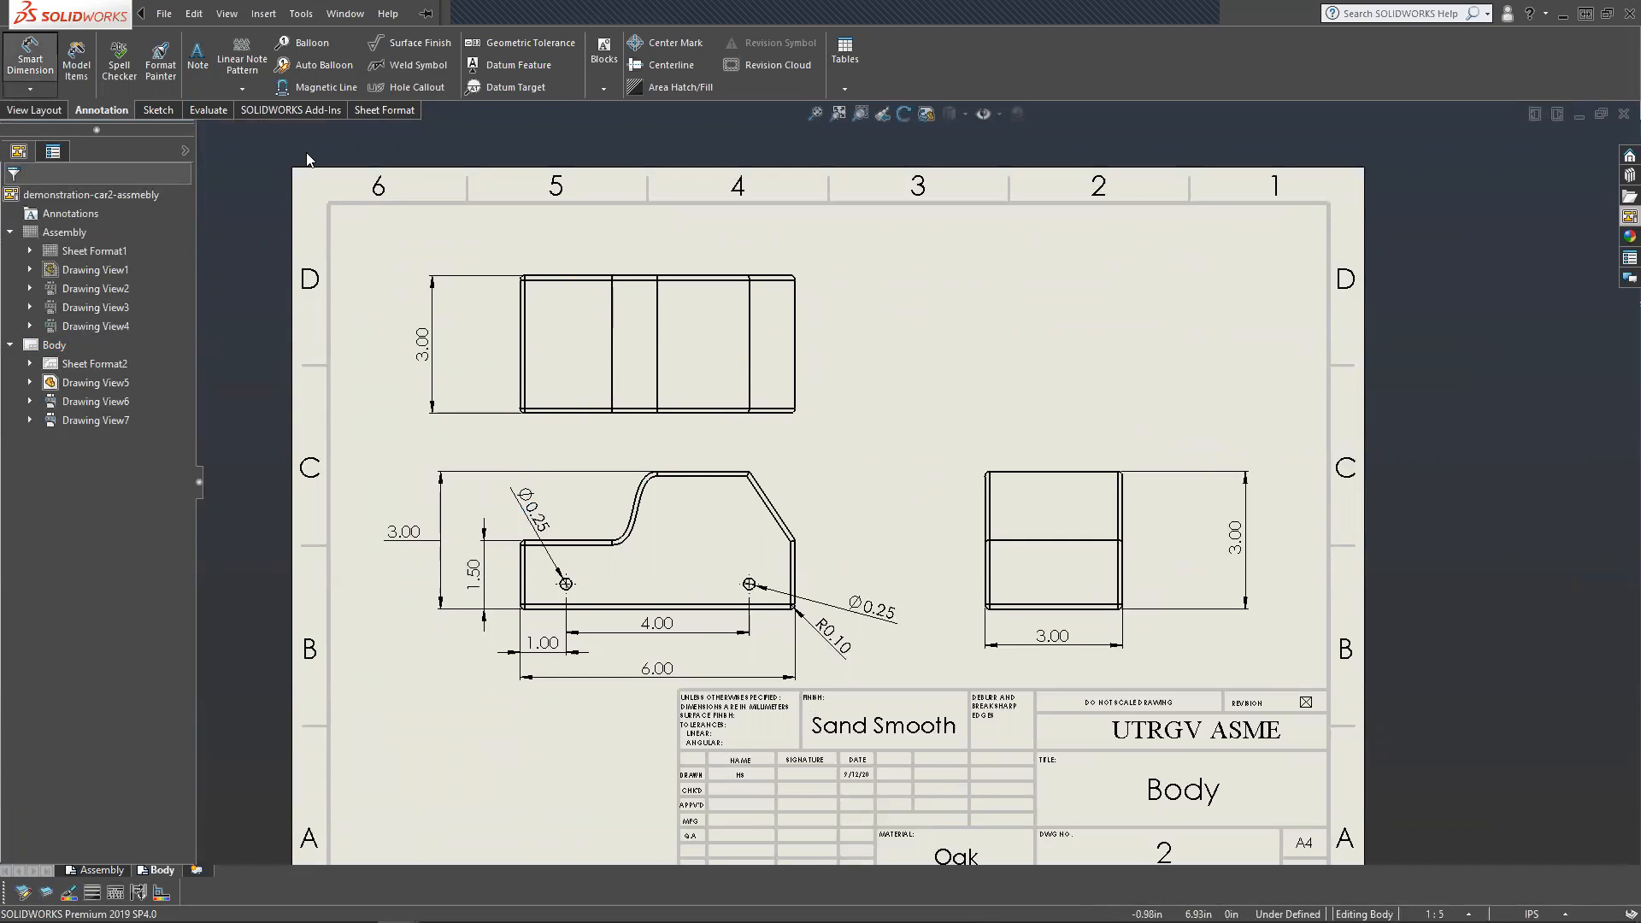
click(523, 357)
click(794, 369)
click(650, 242)
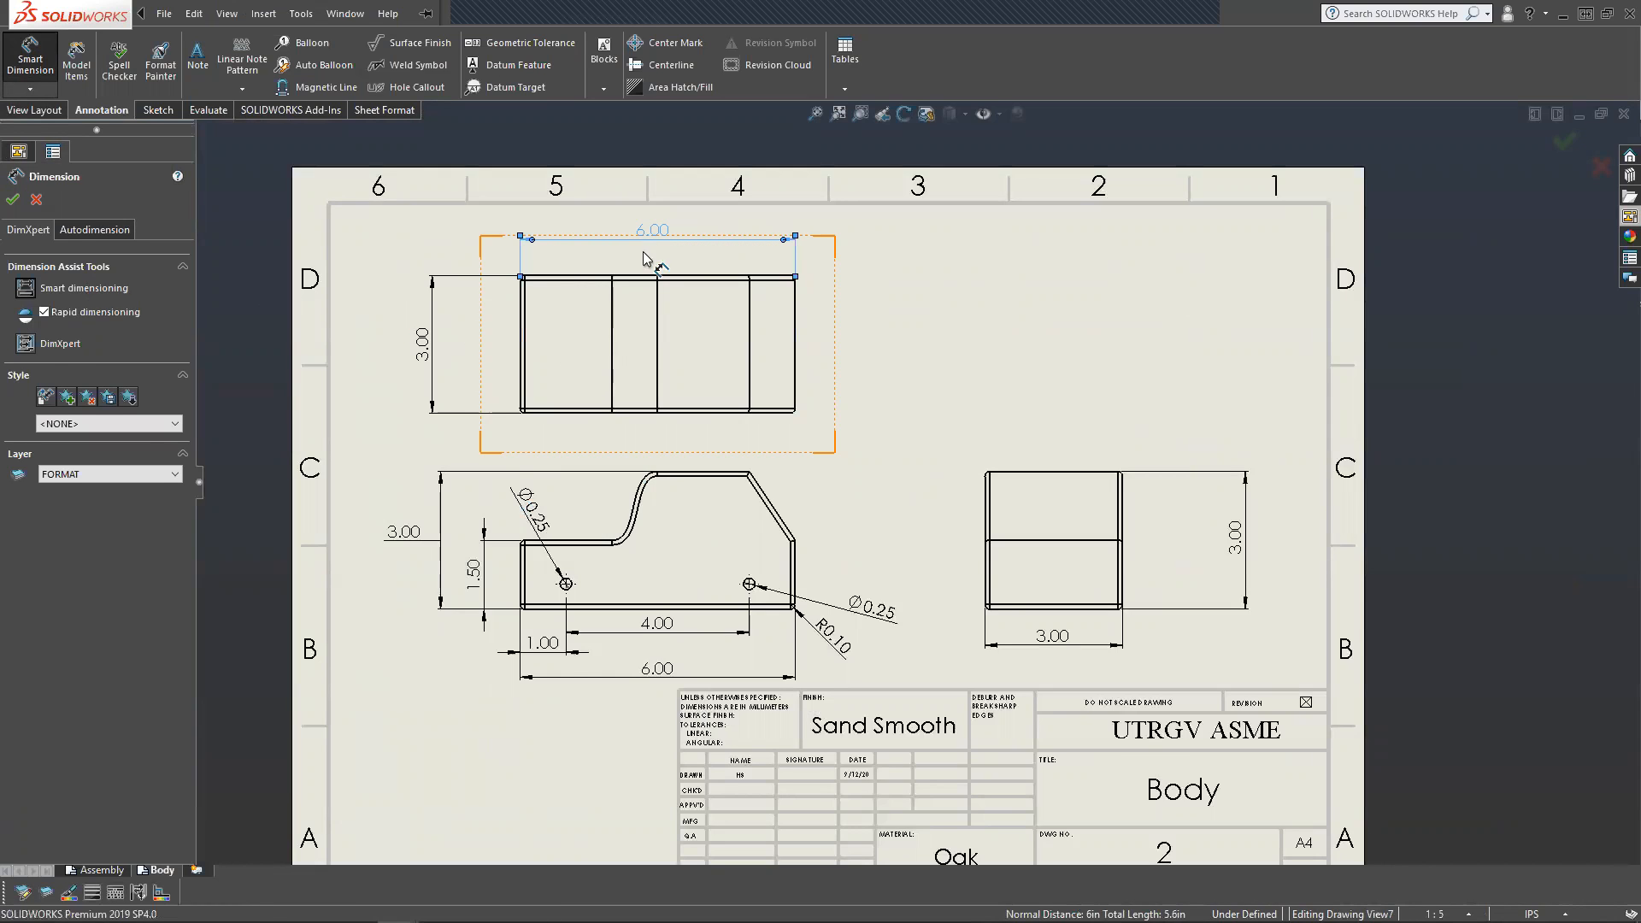
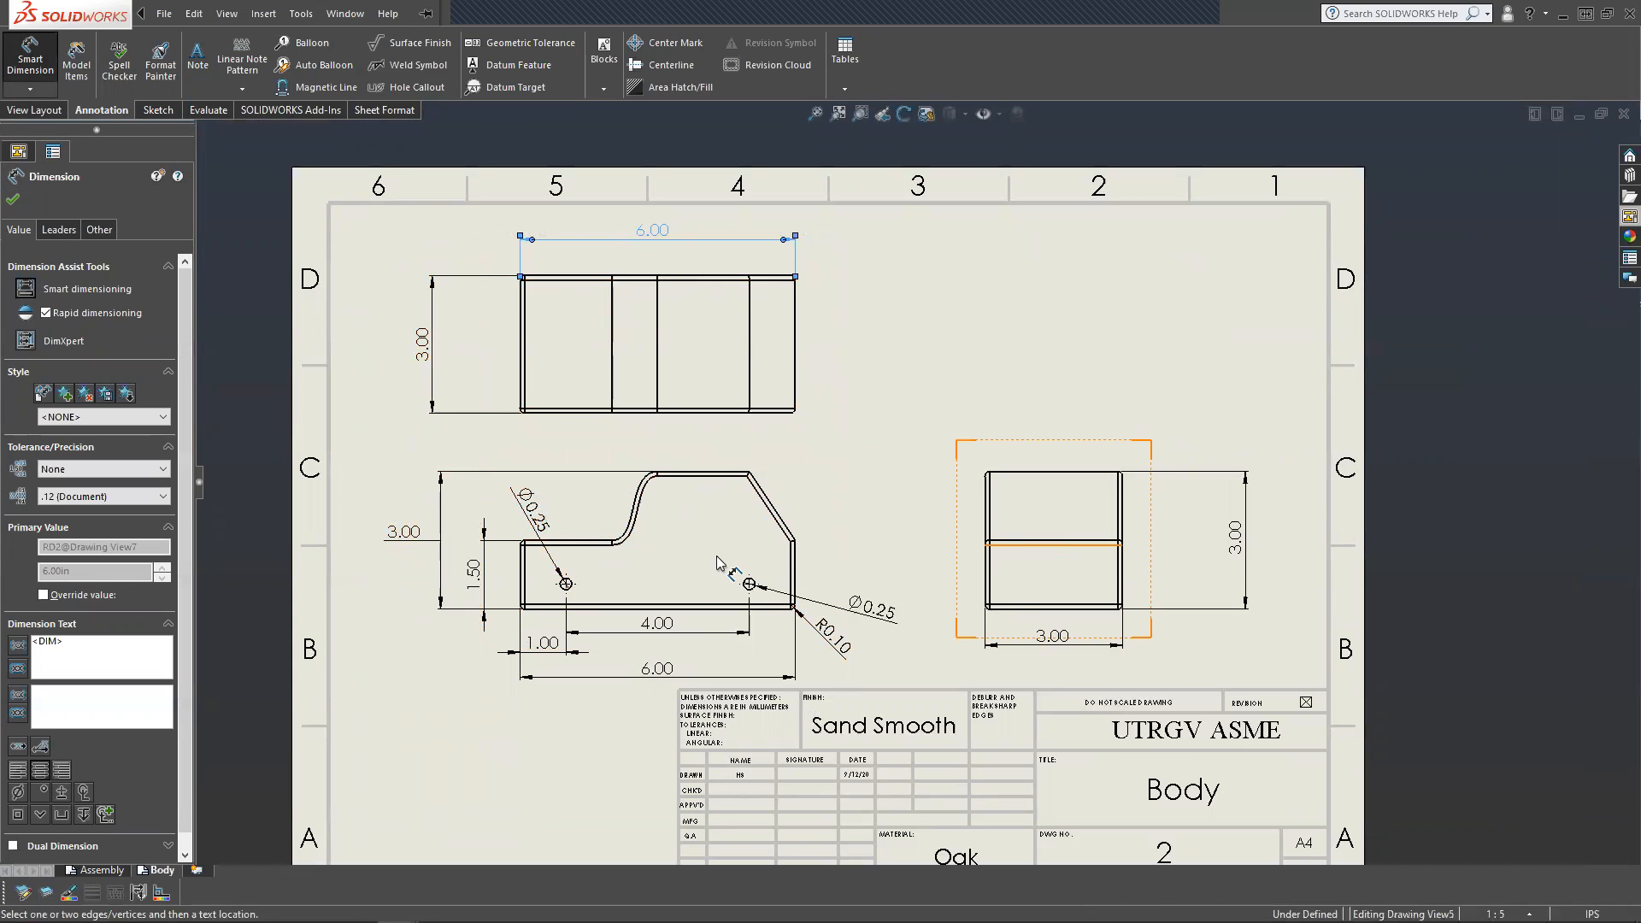
scroll(1034, 709, up, 1)
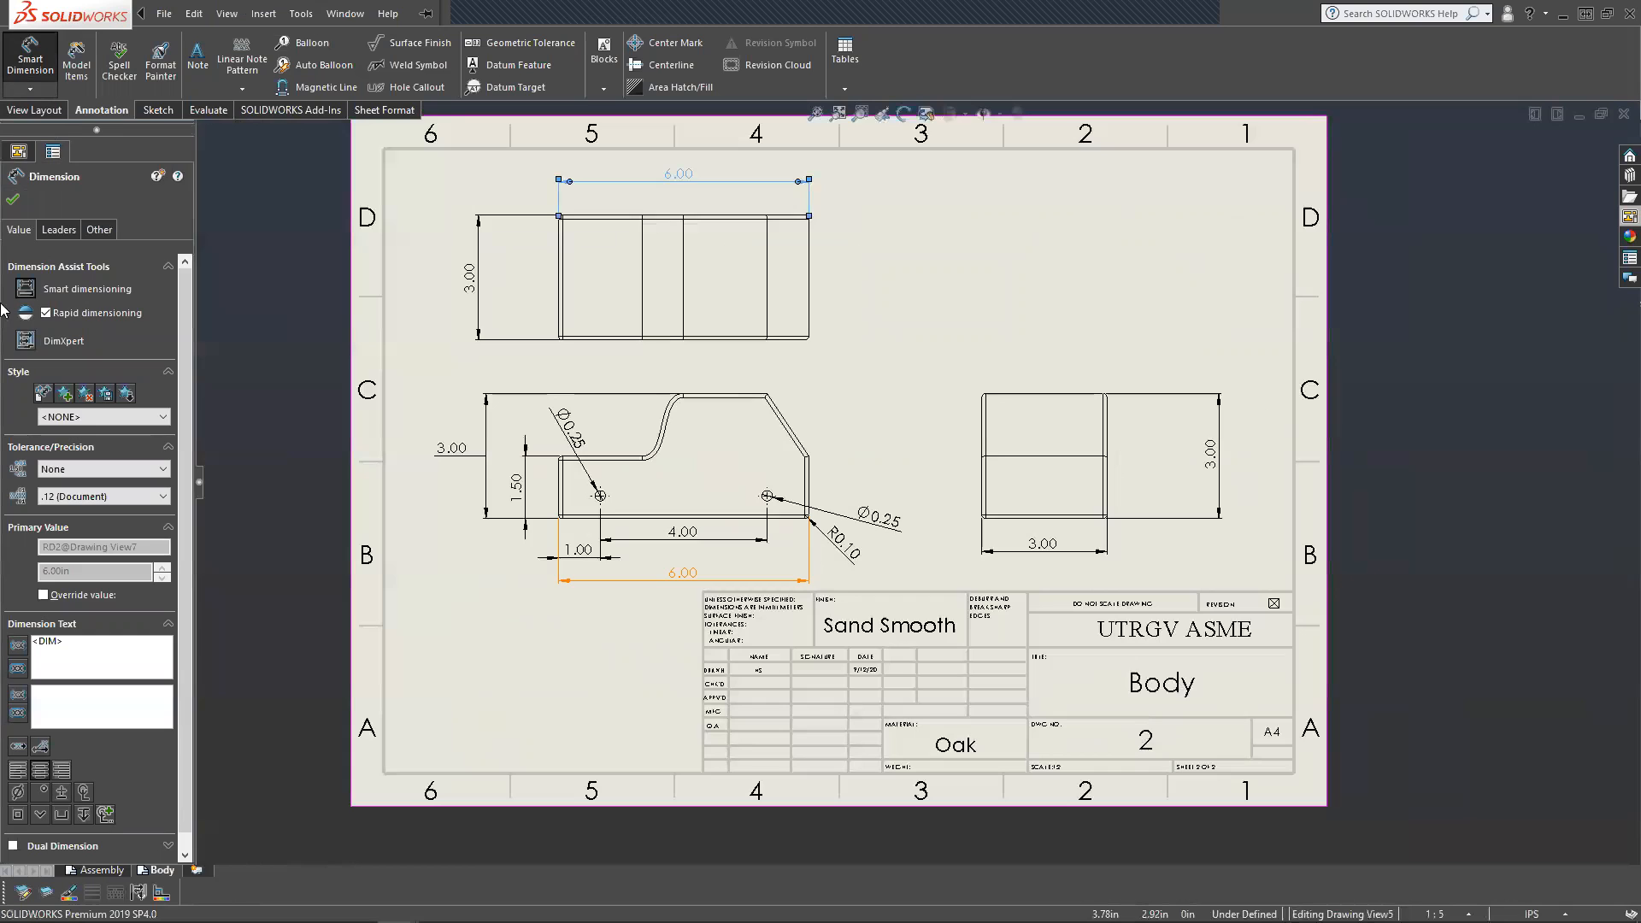
click(14, 199)
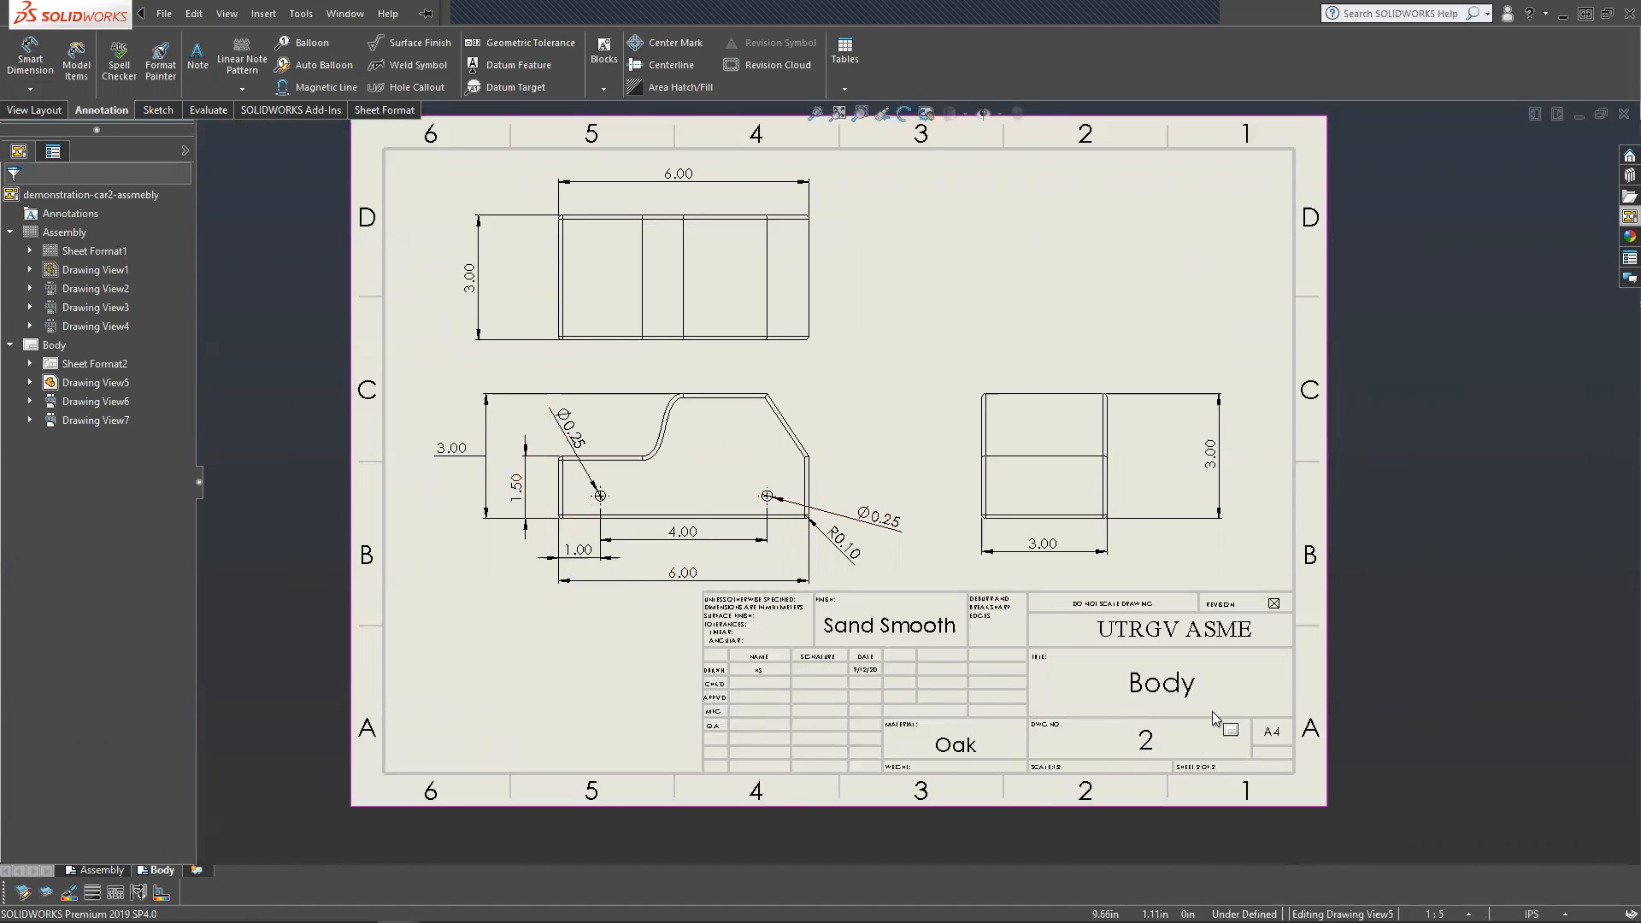
Copy the Assembly sheet and paste the duplicate after the selected Body sheet.
right_click(310, 413)
click(332, 667)
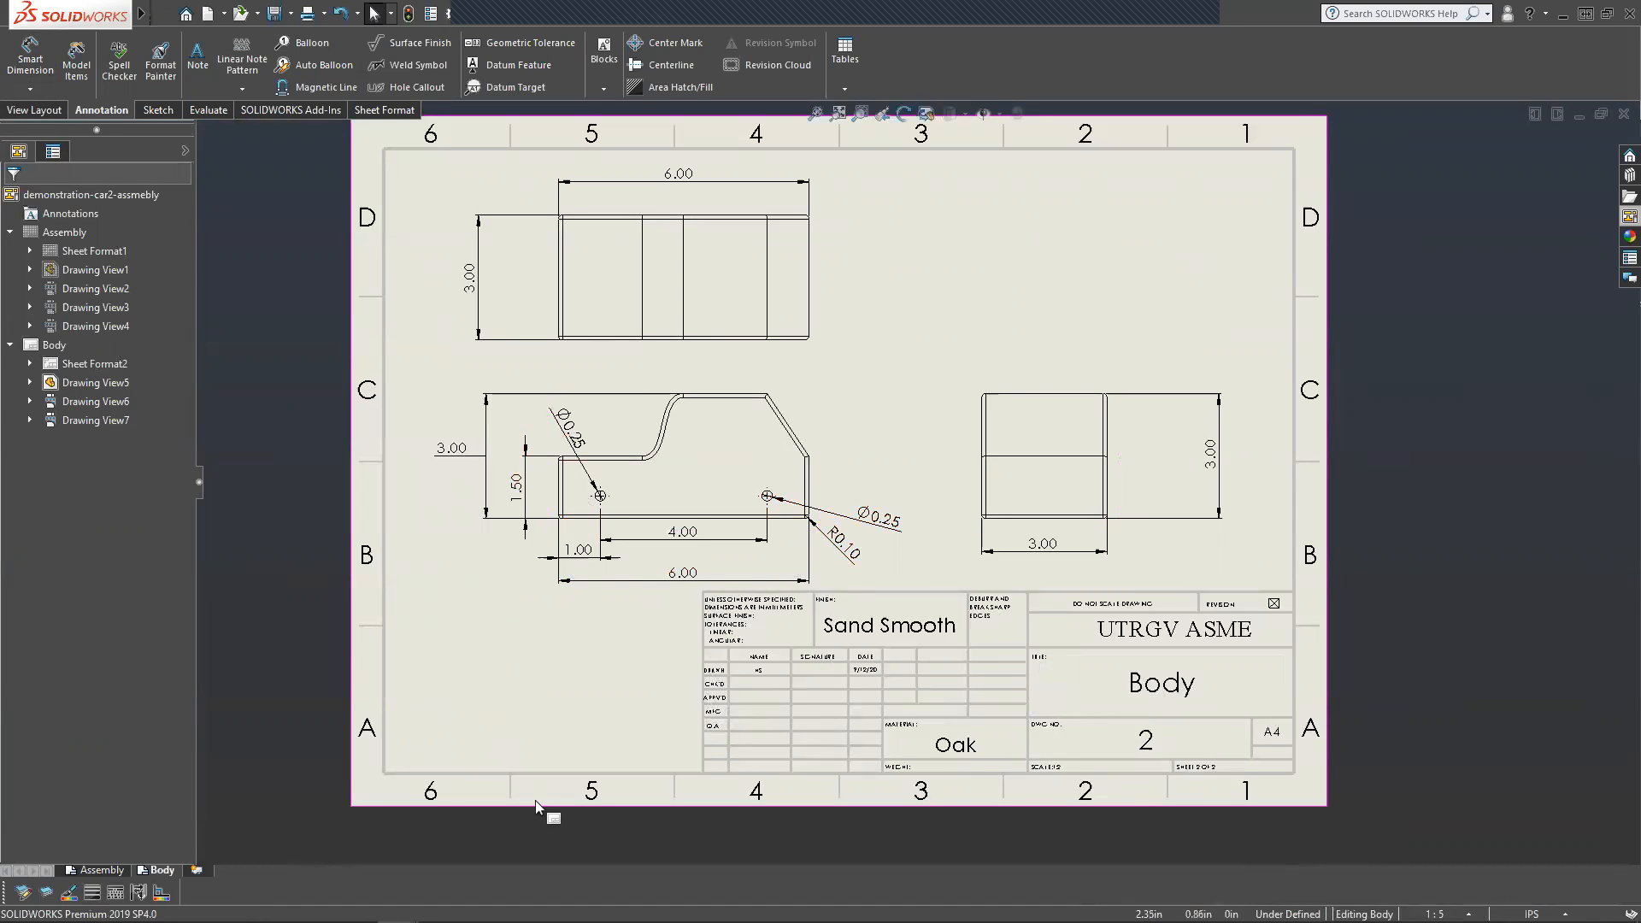
right_click(350, 637)
click(263, 637)
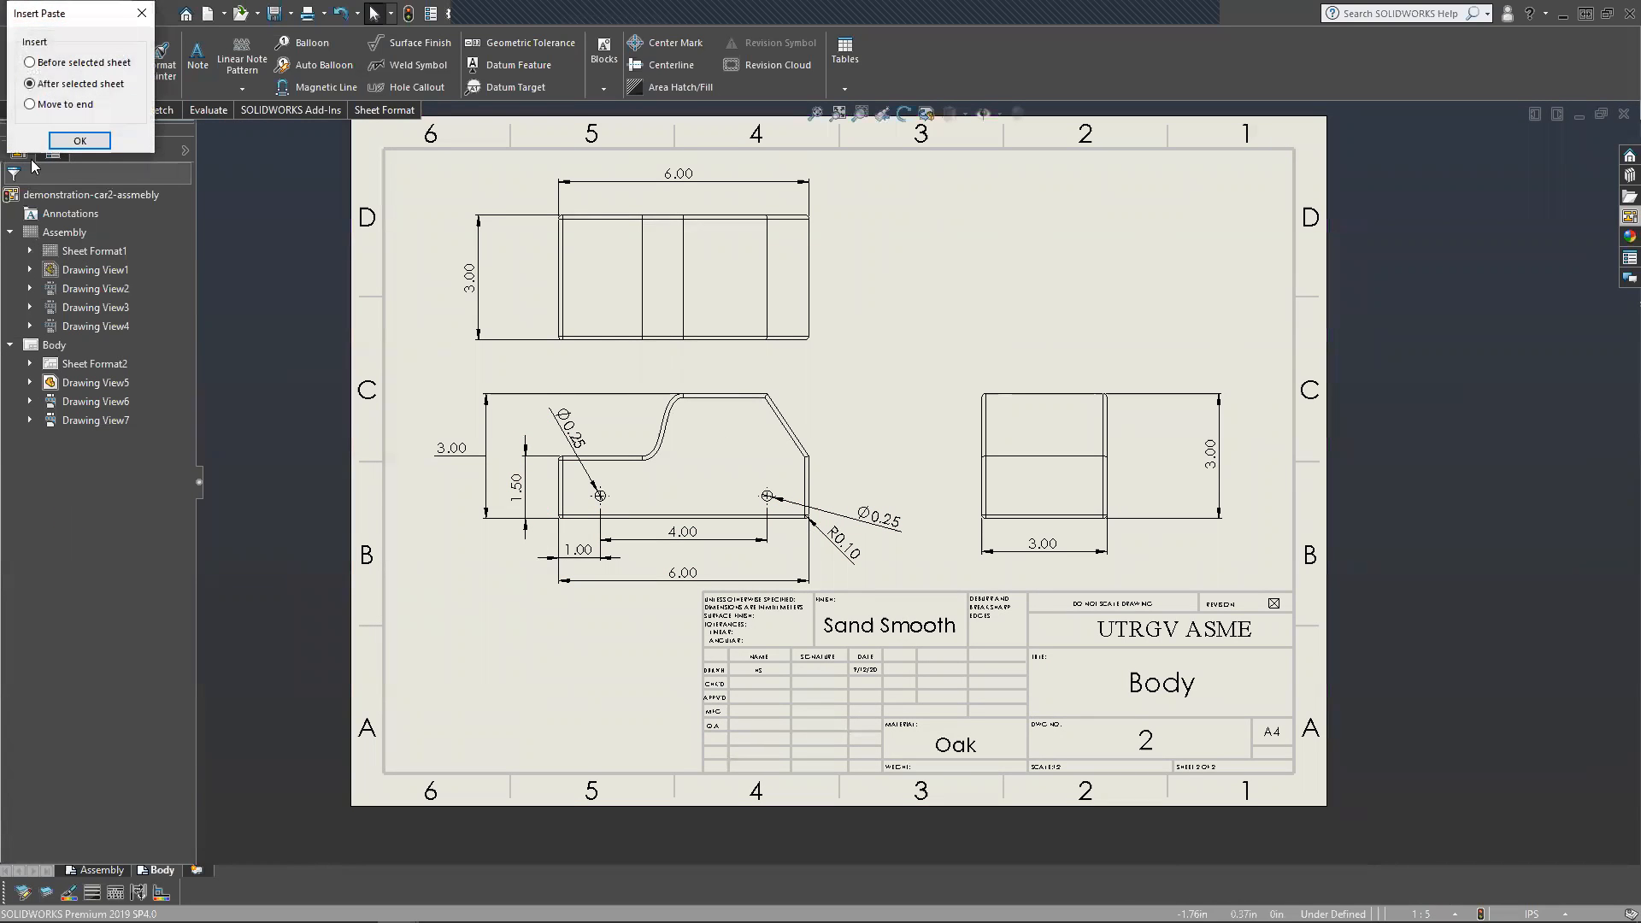
click(80, 140)
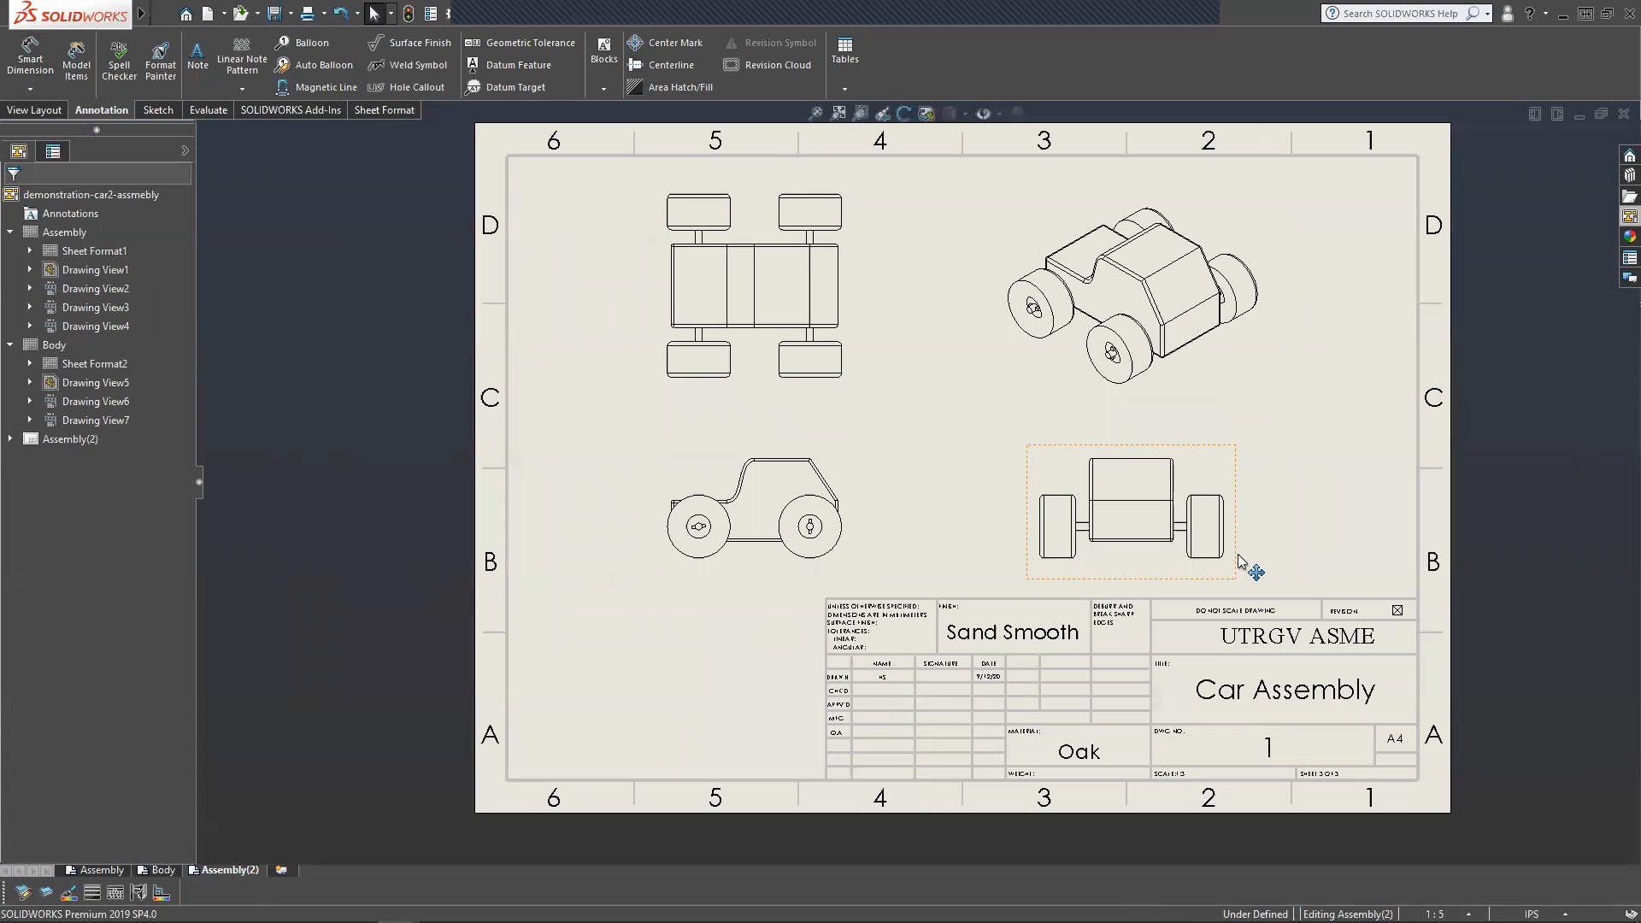
Delete all four car assembly drawing views from the Assembly(2) sheet.
click(860, 358)
ctrl+click(994, 401)
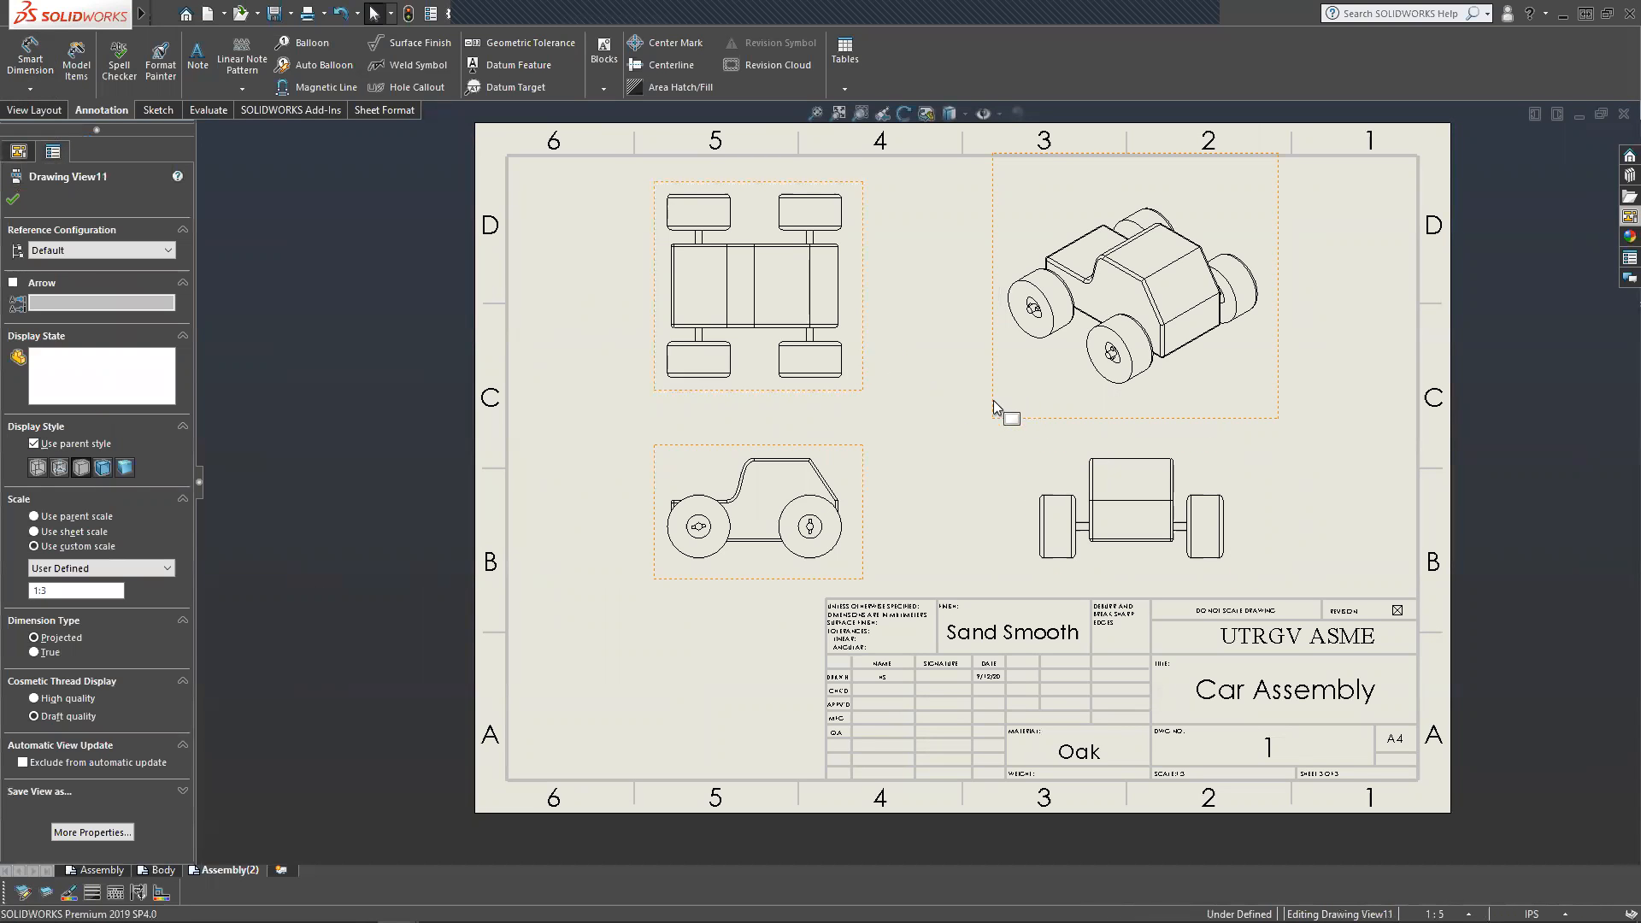
ctrl+click(862, 474)
key(Delete)
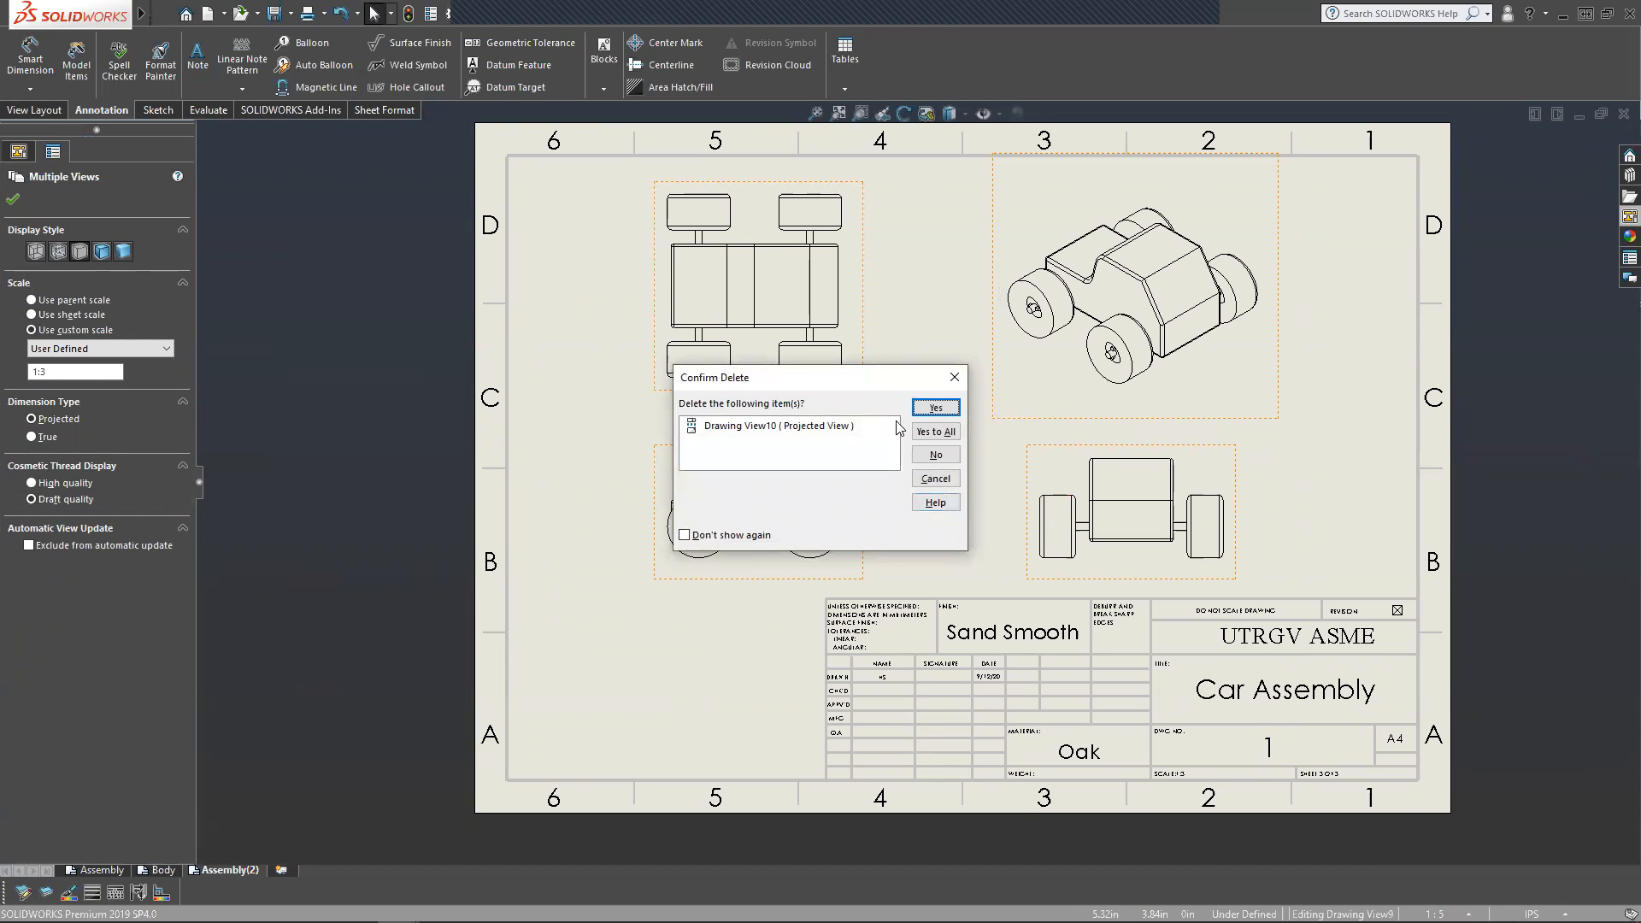
click(932, 409)
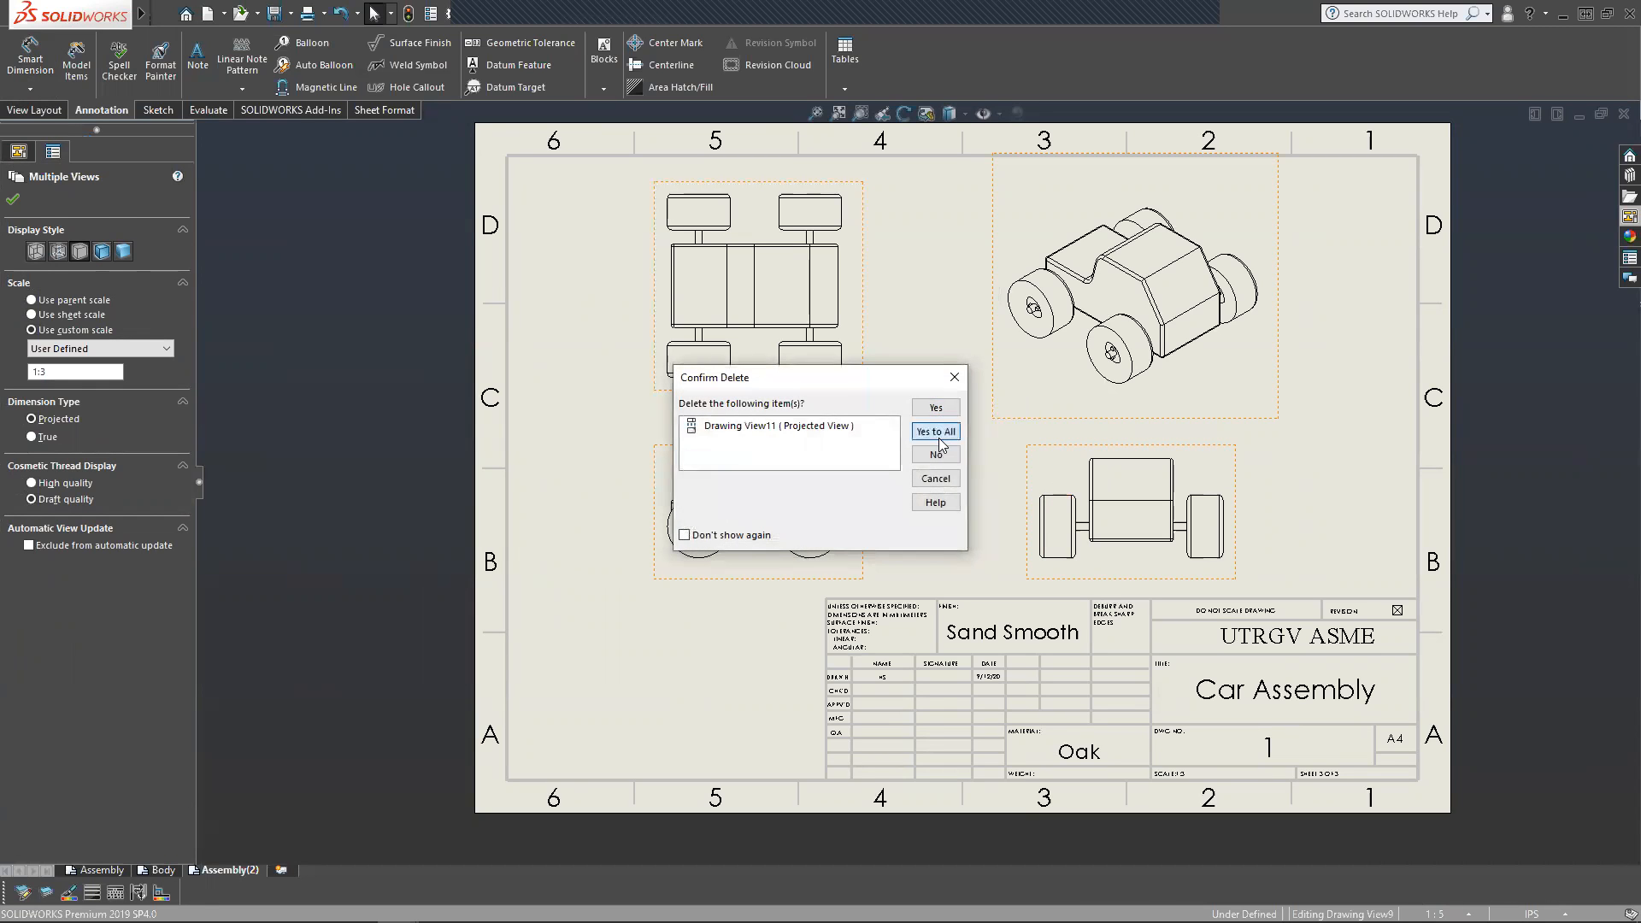
click(940, 431)
scroll(1130, 542, up, 1)
scroll(1102, 540, down, 1)
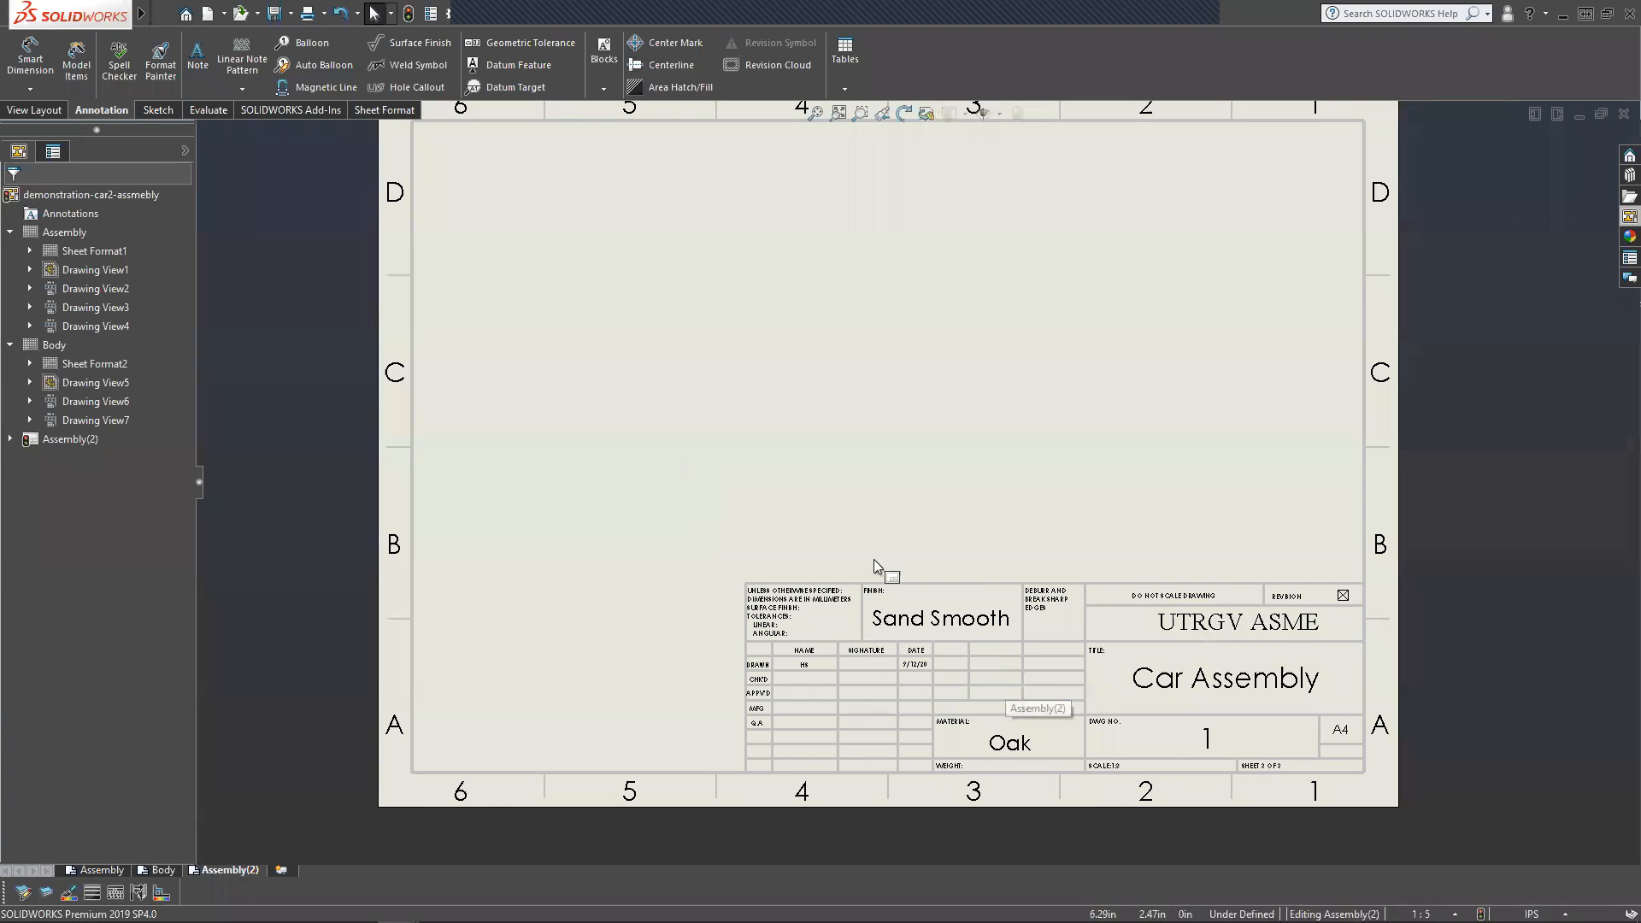
Open the Assembly(2) sheet format for editing and clear the "Car Assembly" text from the title note.
double_click(1233, 685)
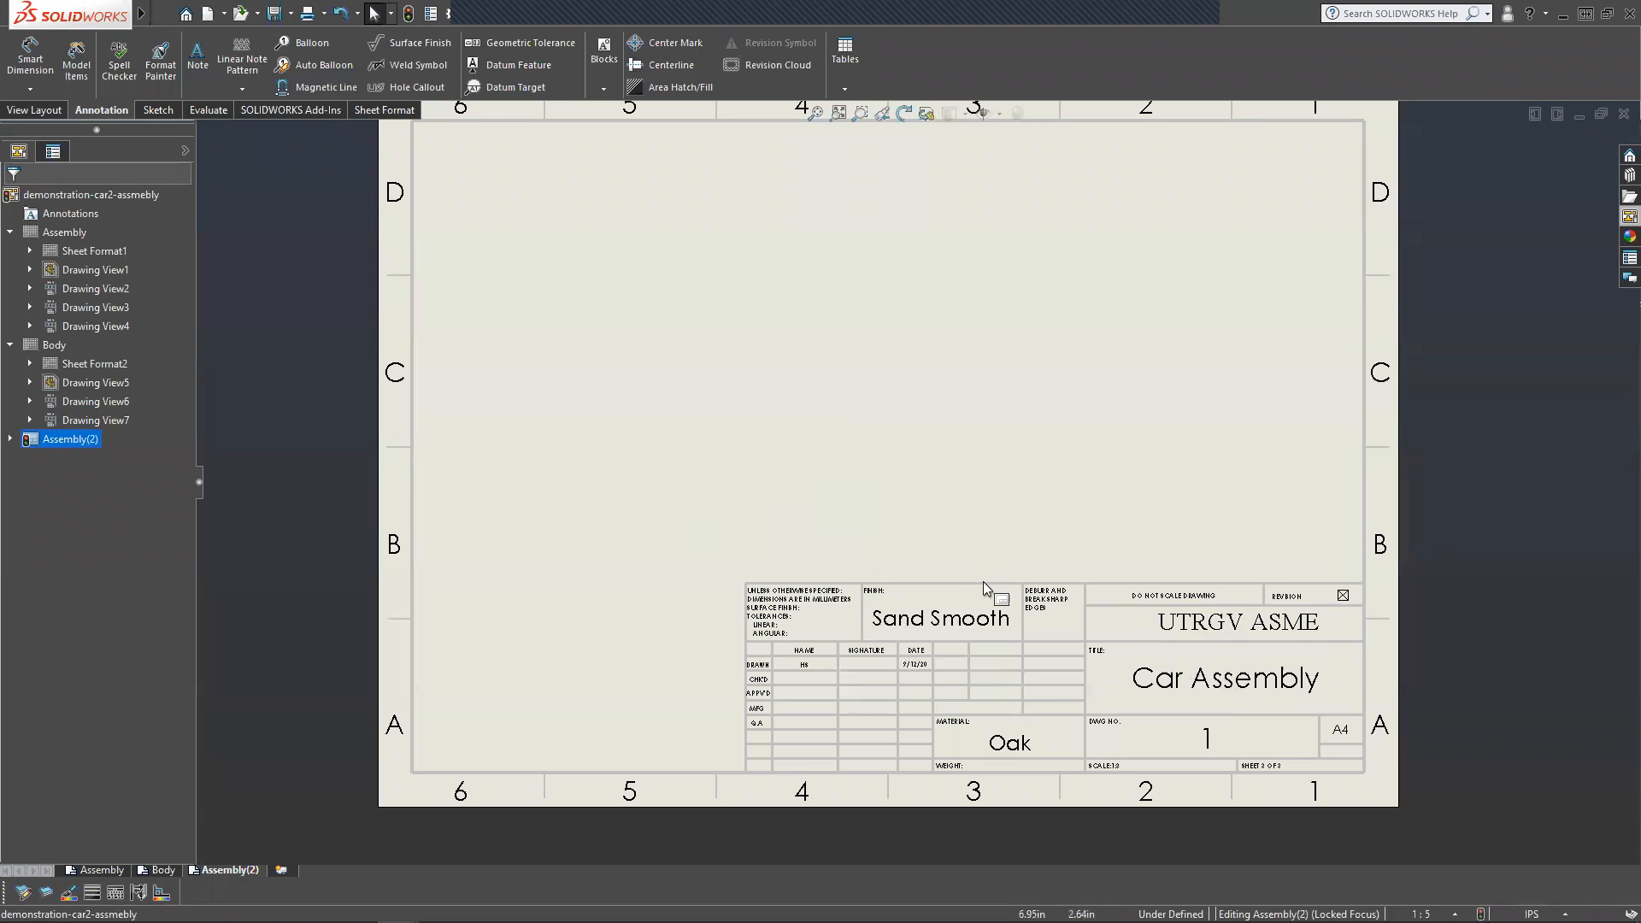
click(1188, 536)
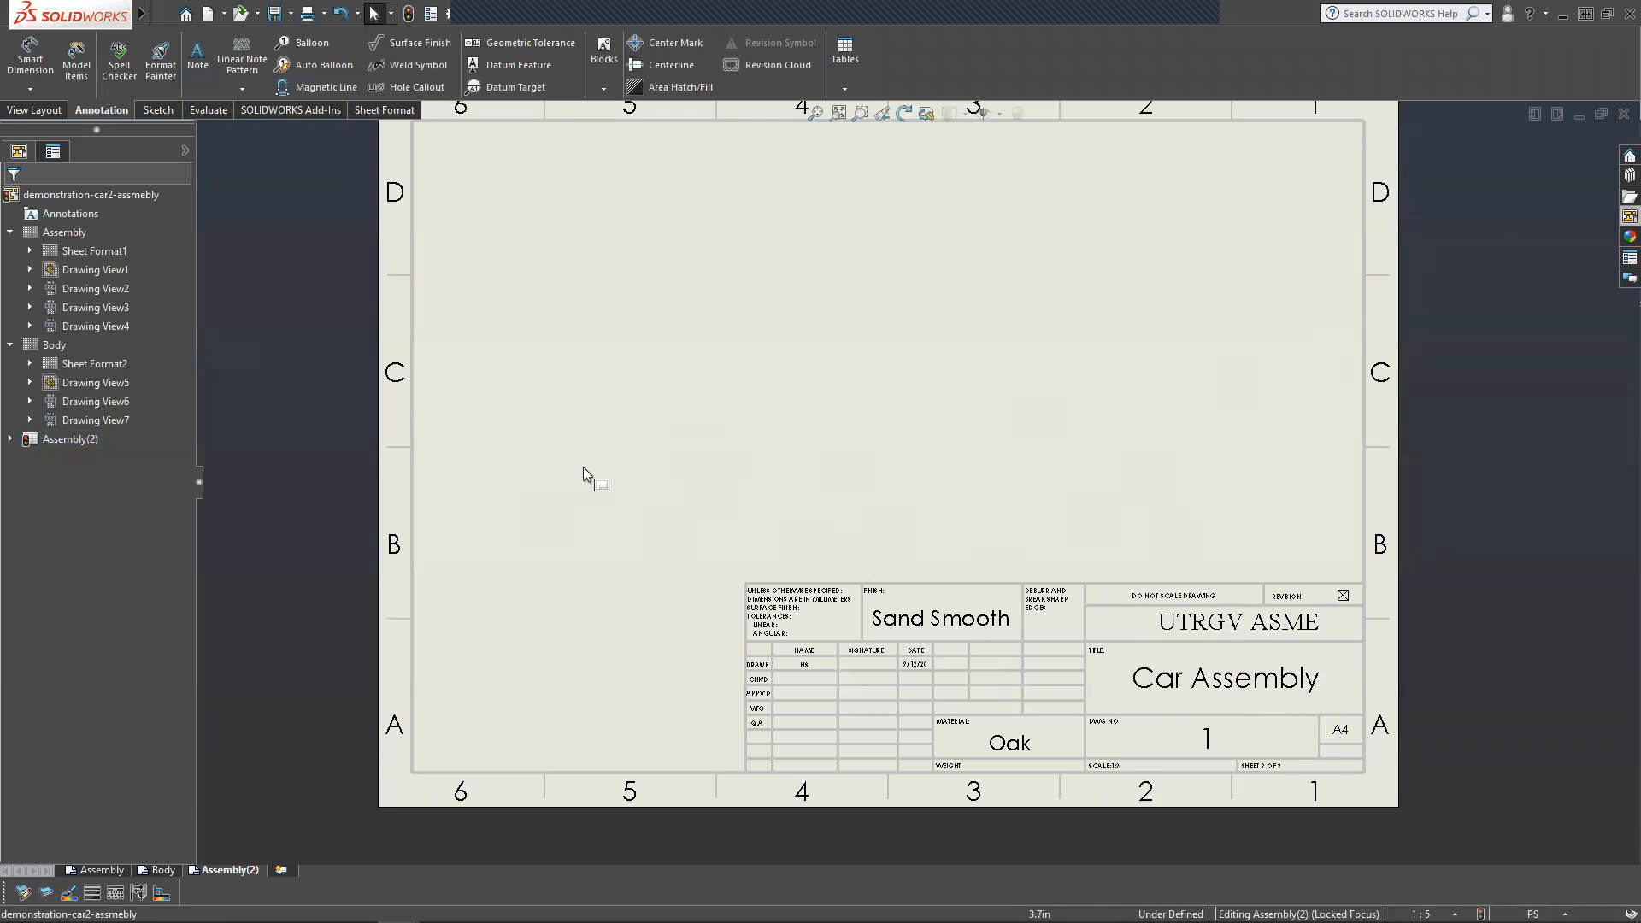
right_click(752, 411)
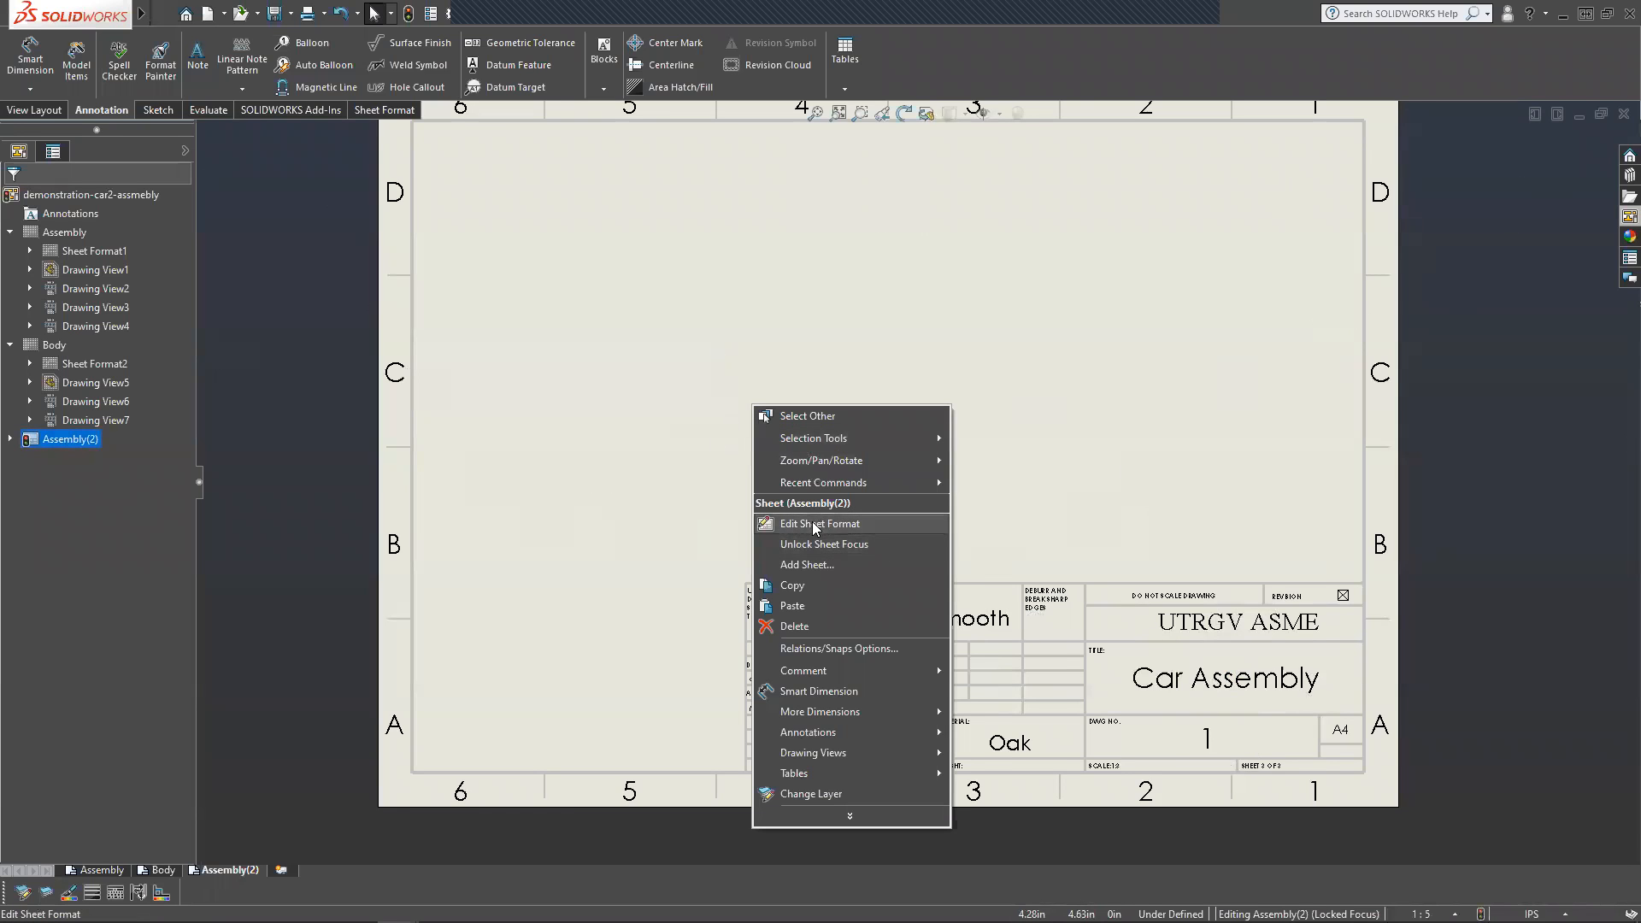
click(787, 517)
double_click(1225, 689)
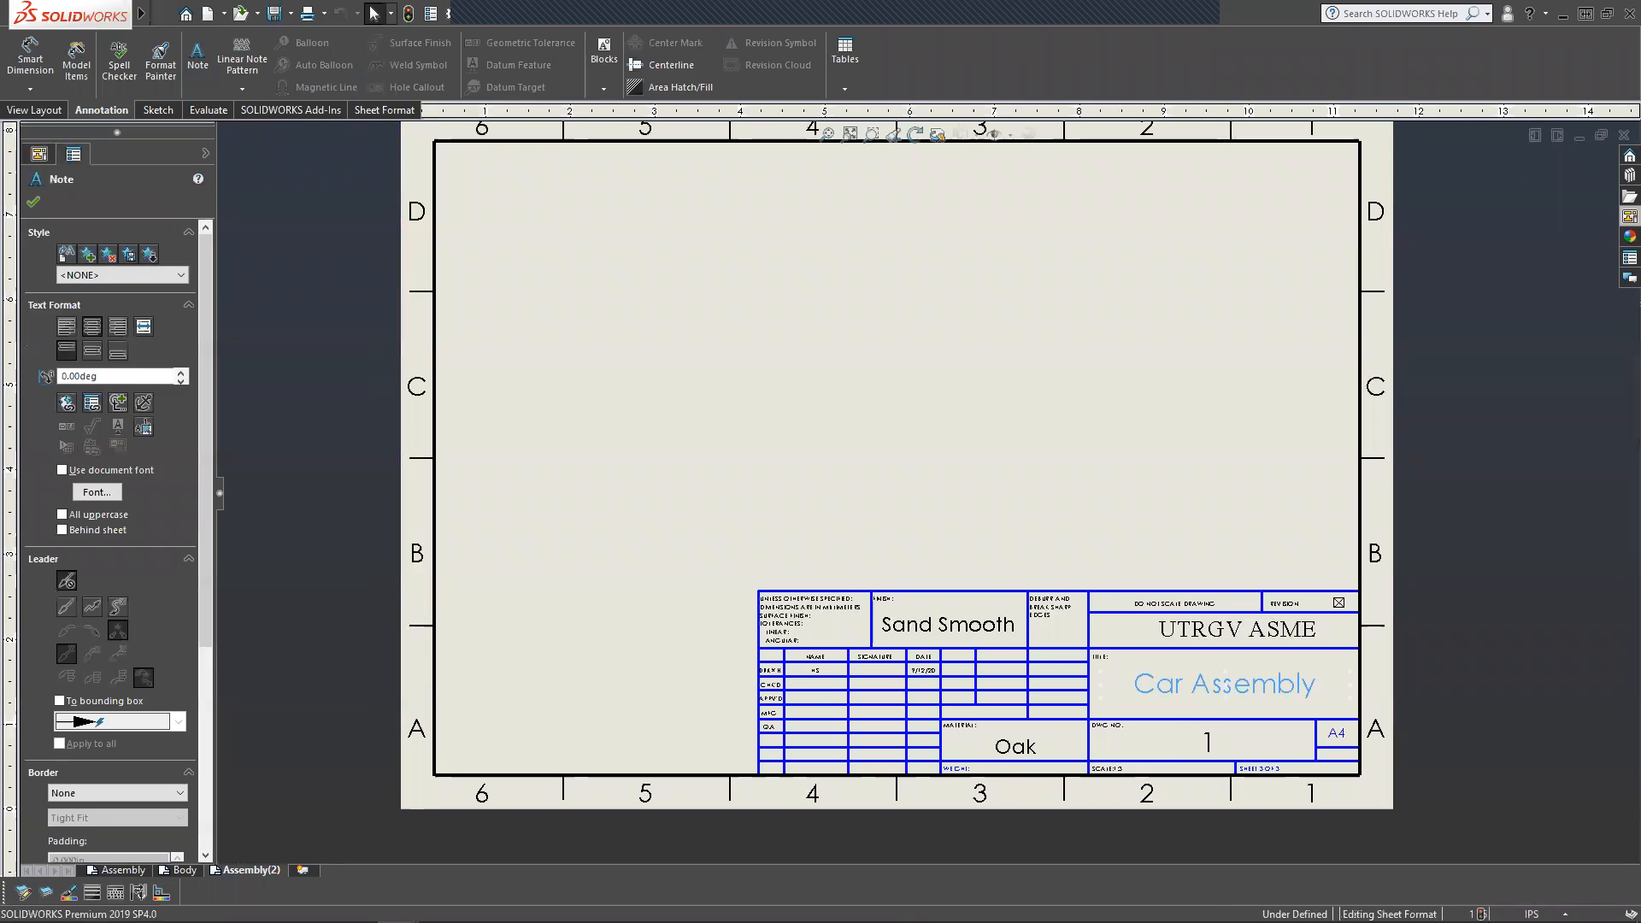
key(Delete)
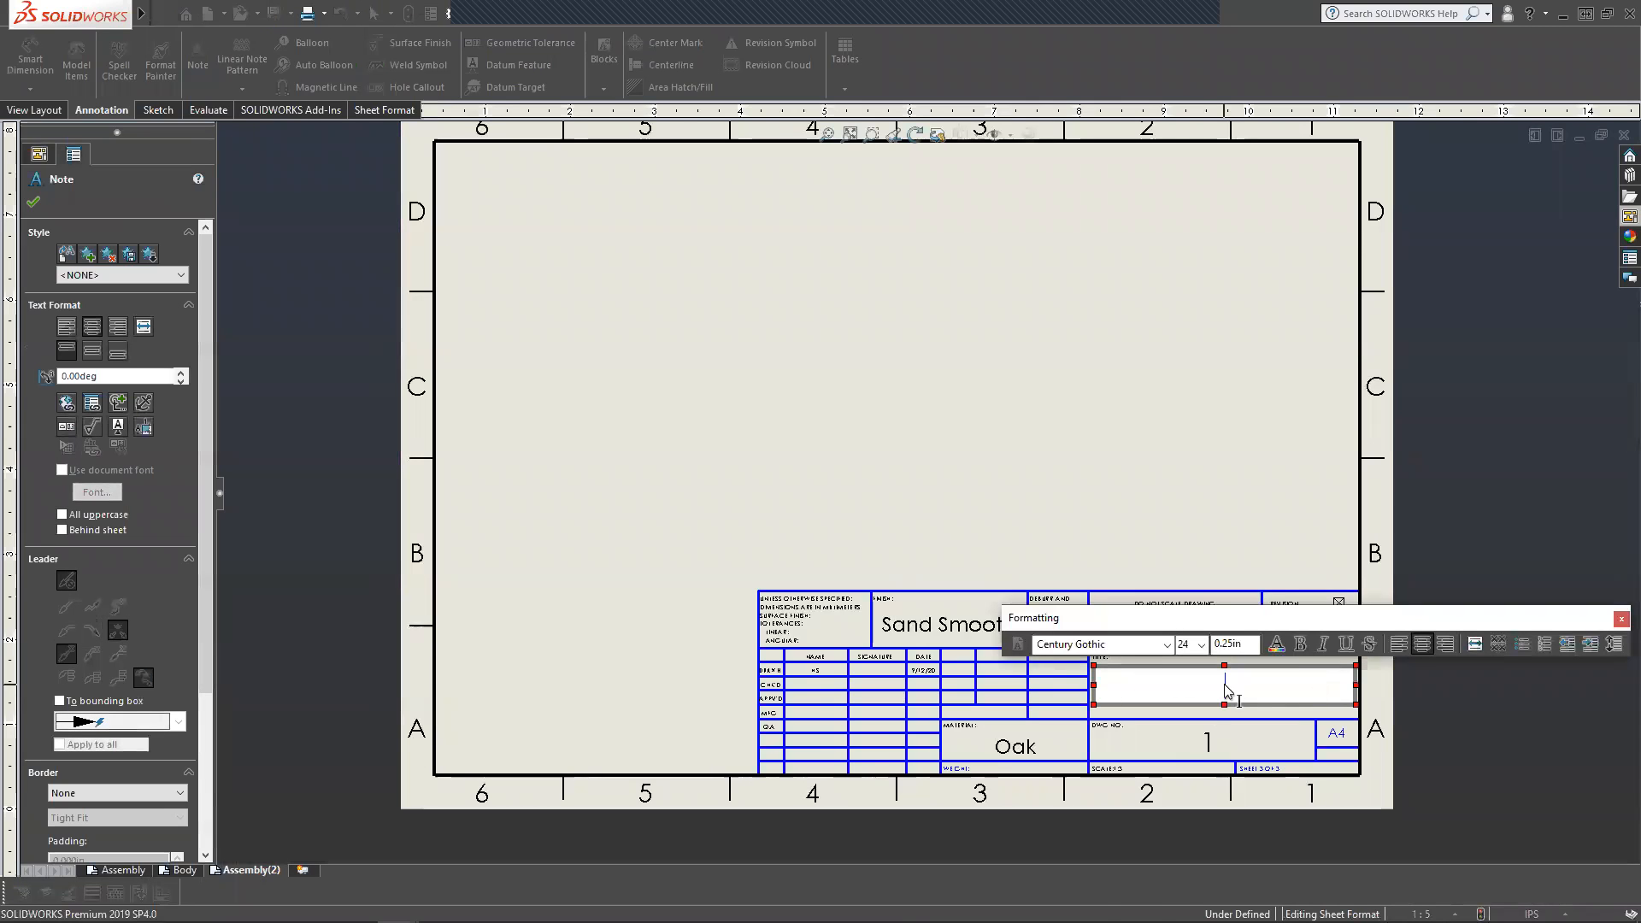
Clear the drawing number text in the DWG NO. field of the title block.
click(1209, 741)
double_click(1207, 740)
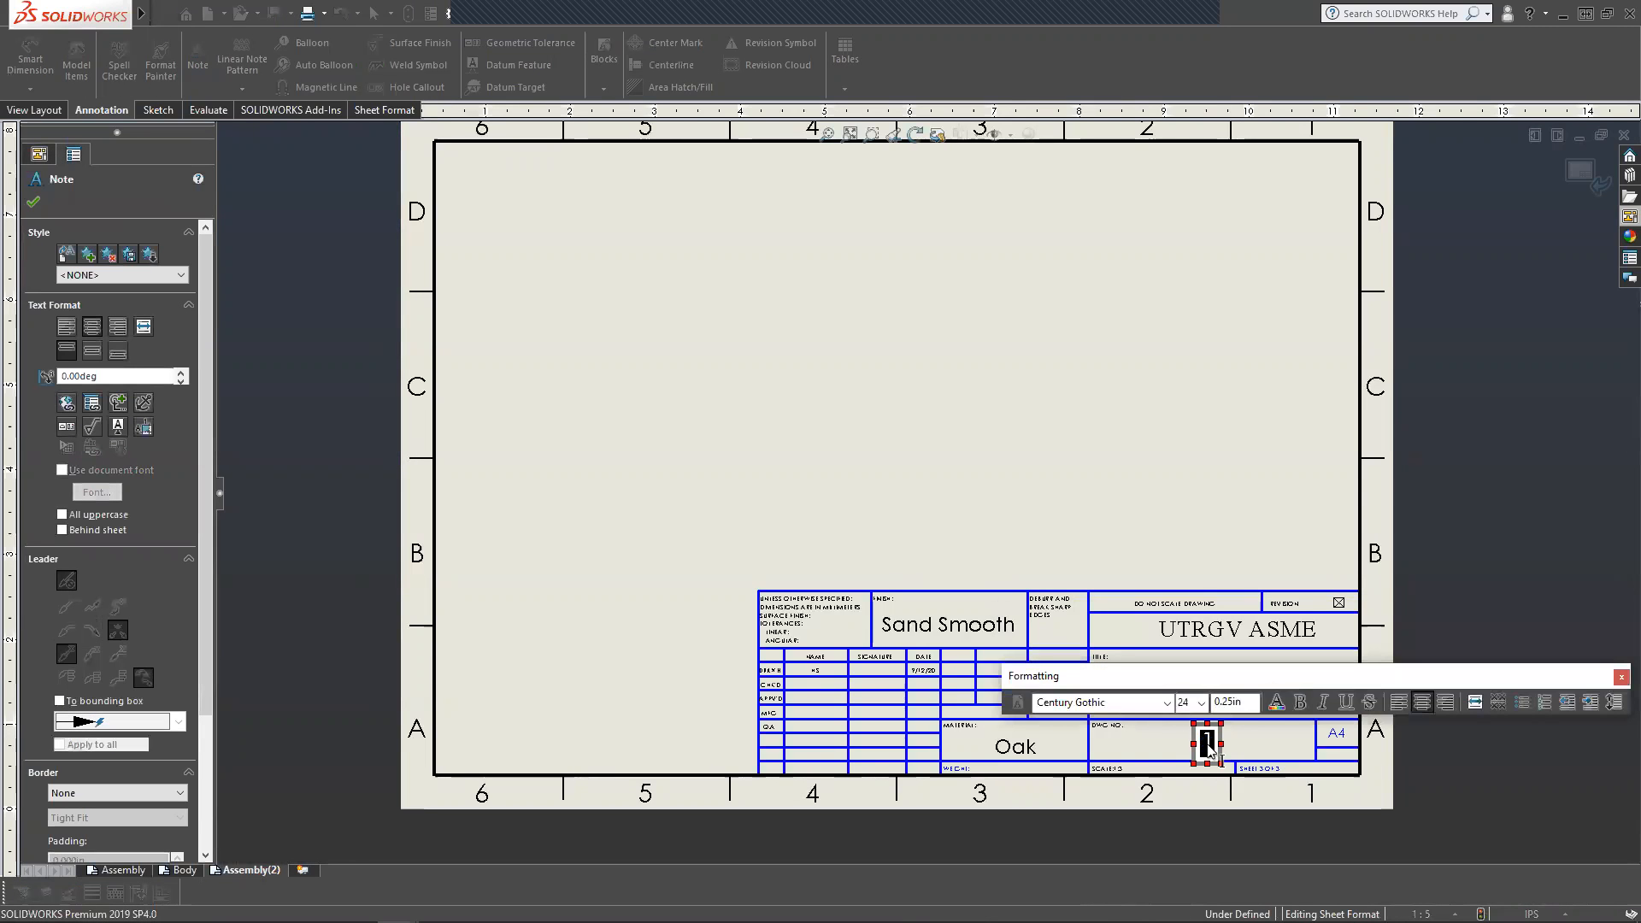
key(Delete)
click(1126, 757)
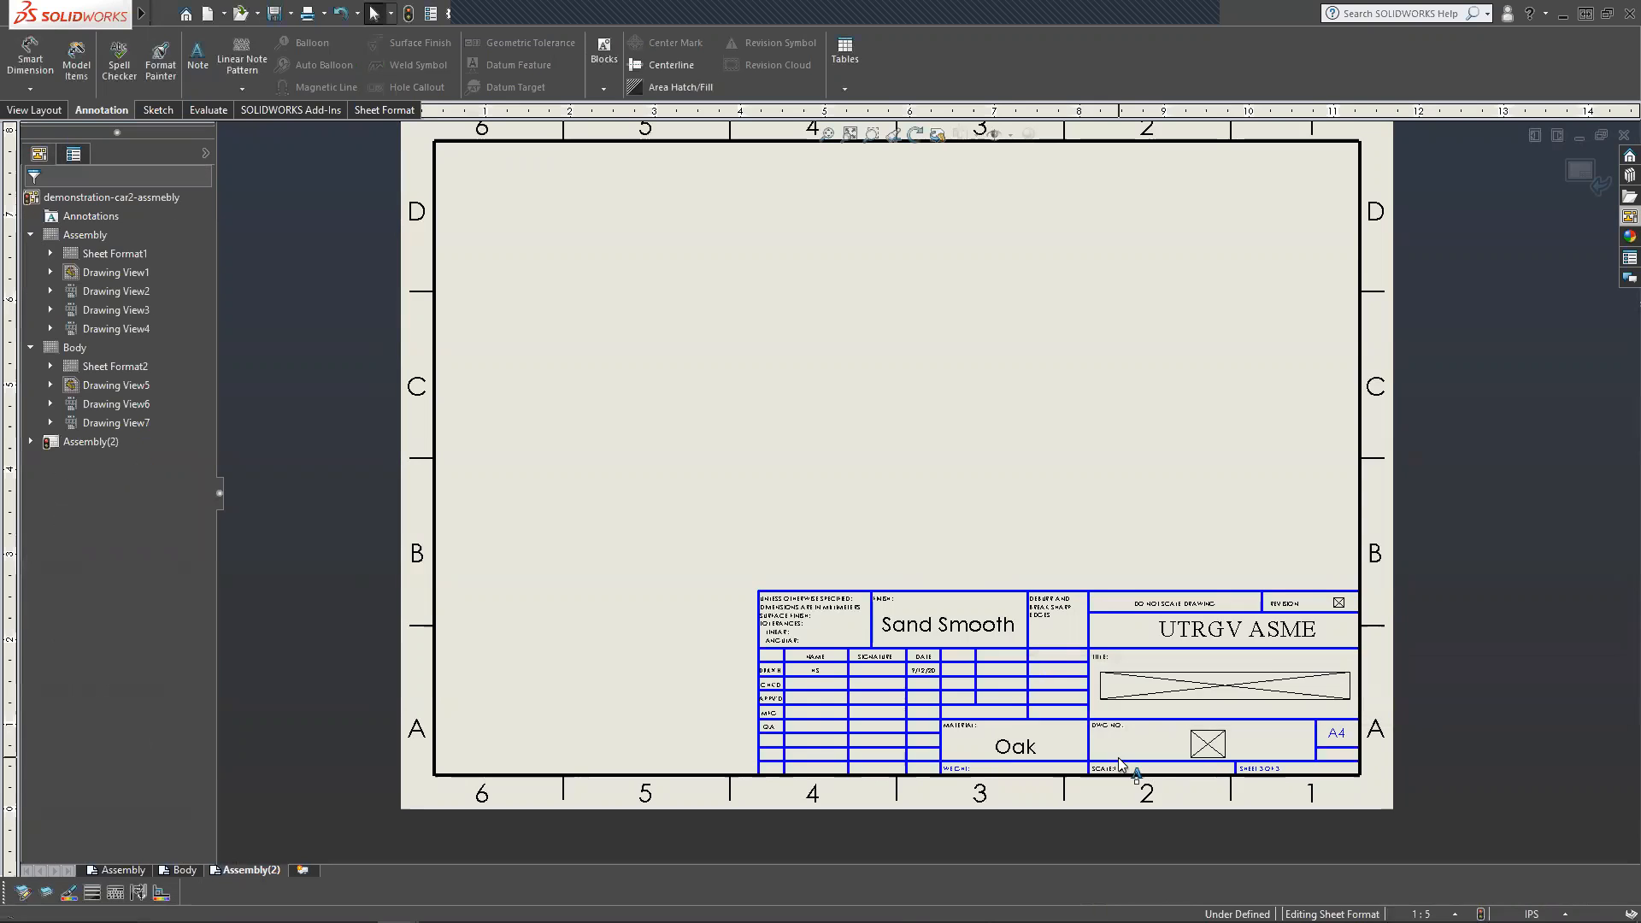
Remove the ratio from the title block's scale note, keeping only the "SCALE:" label.
scroll(1114, 745, down, 4)
scroll(1113, 744, down, 4)
click(1007, 617)
double_click(1009, 617)
double_click(1016, 617)
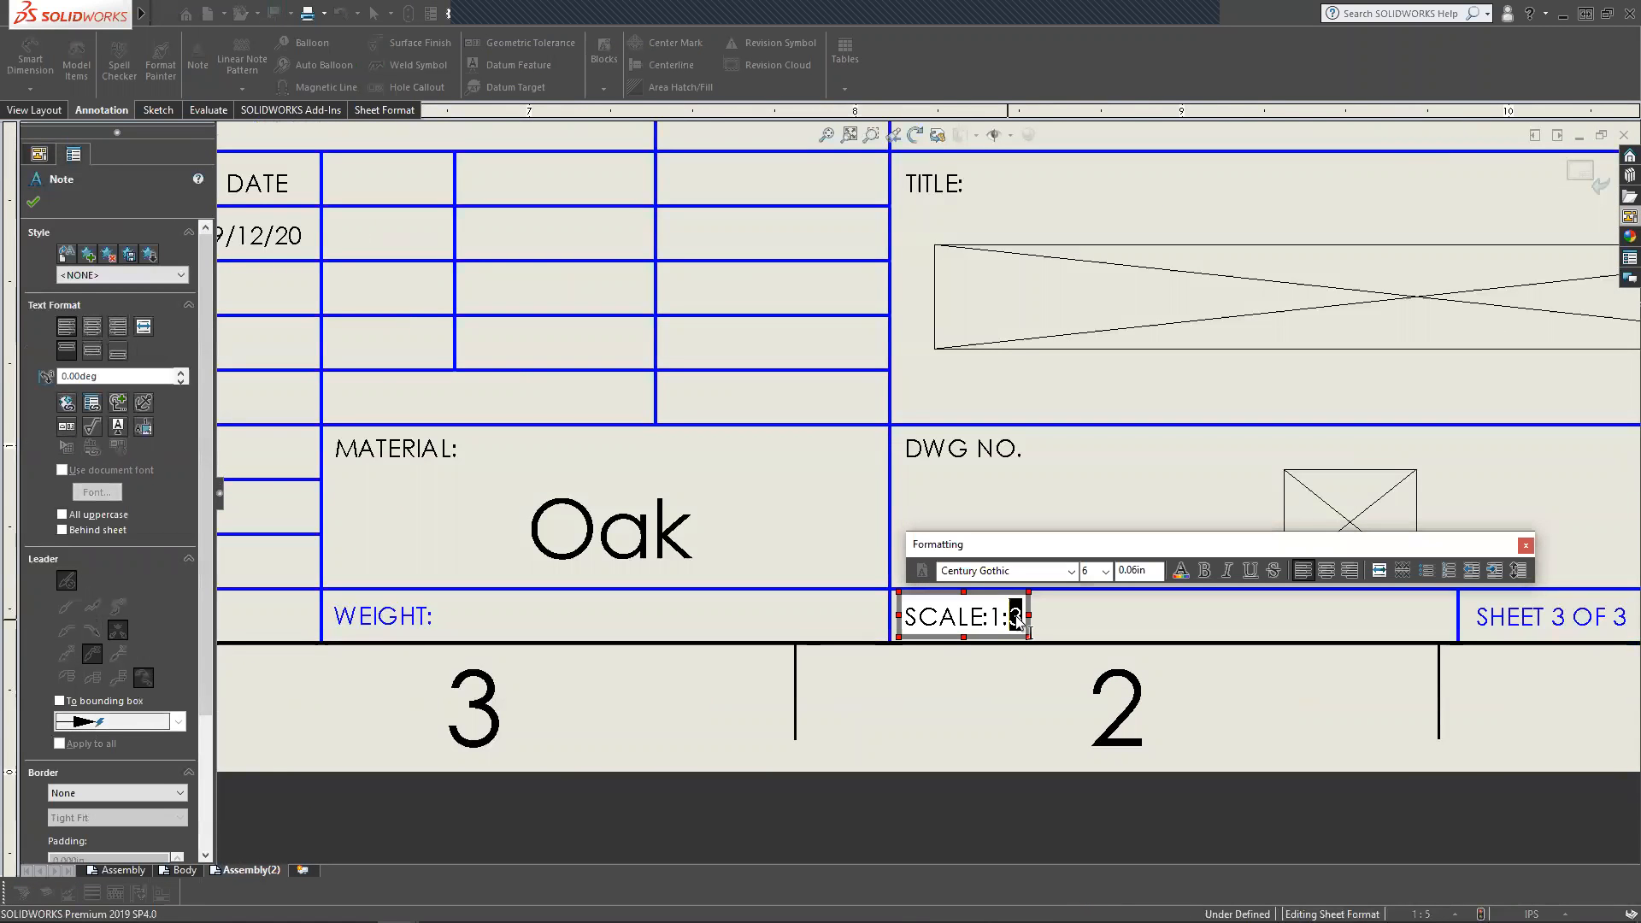
key(Delete)
key(BackSpace)
key(BackSpace)
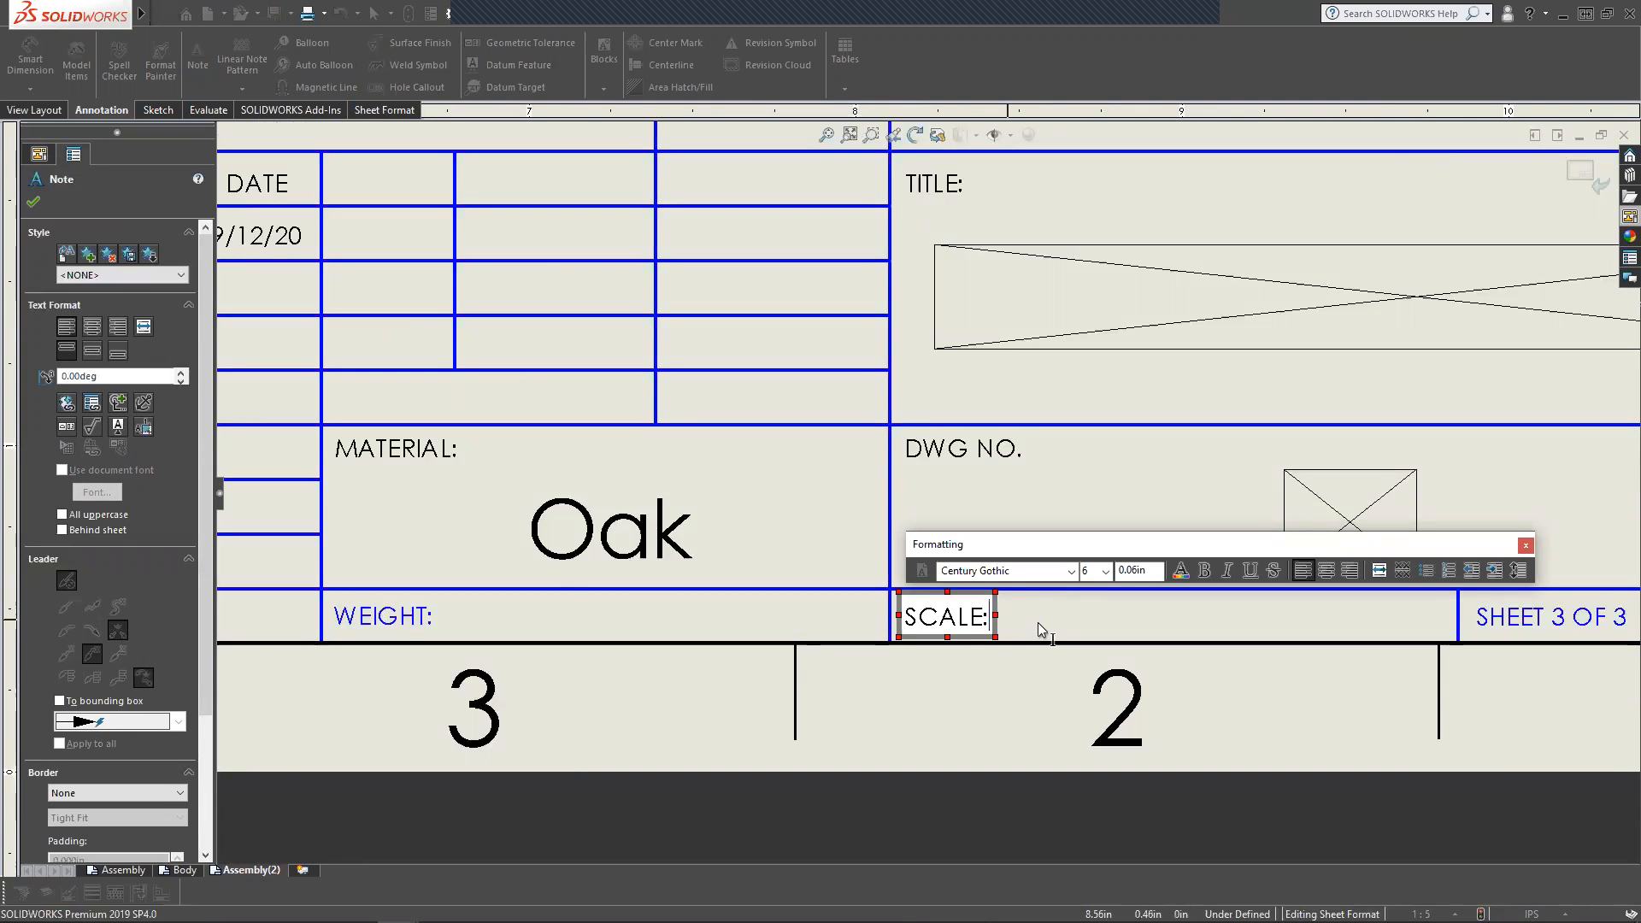
click(1037, 622)
Finish editing the sheet format and return to the Assembly(2) sheet.
scroll(1036, 560, up, 6)
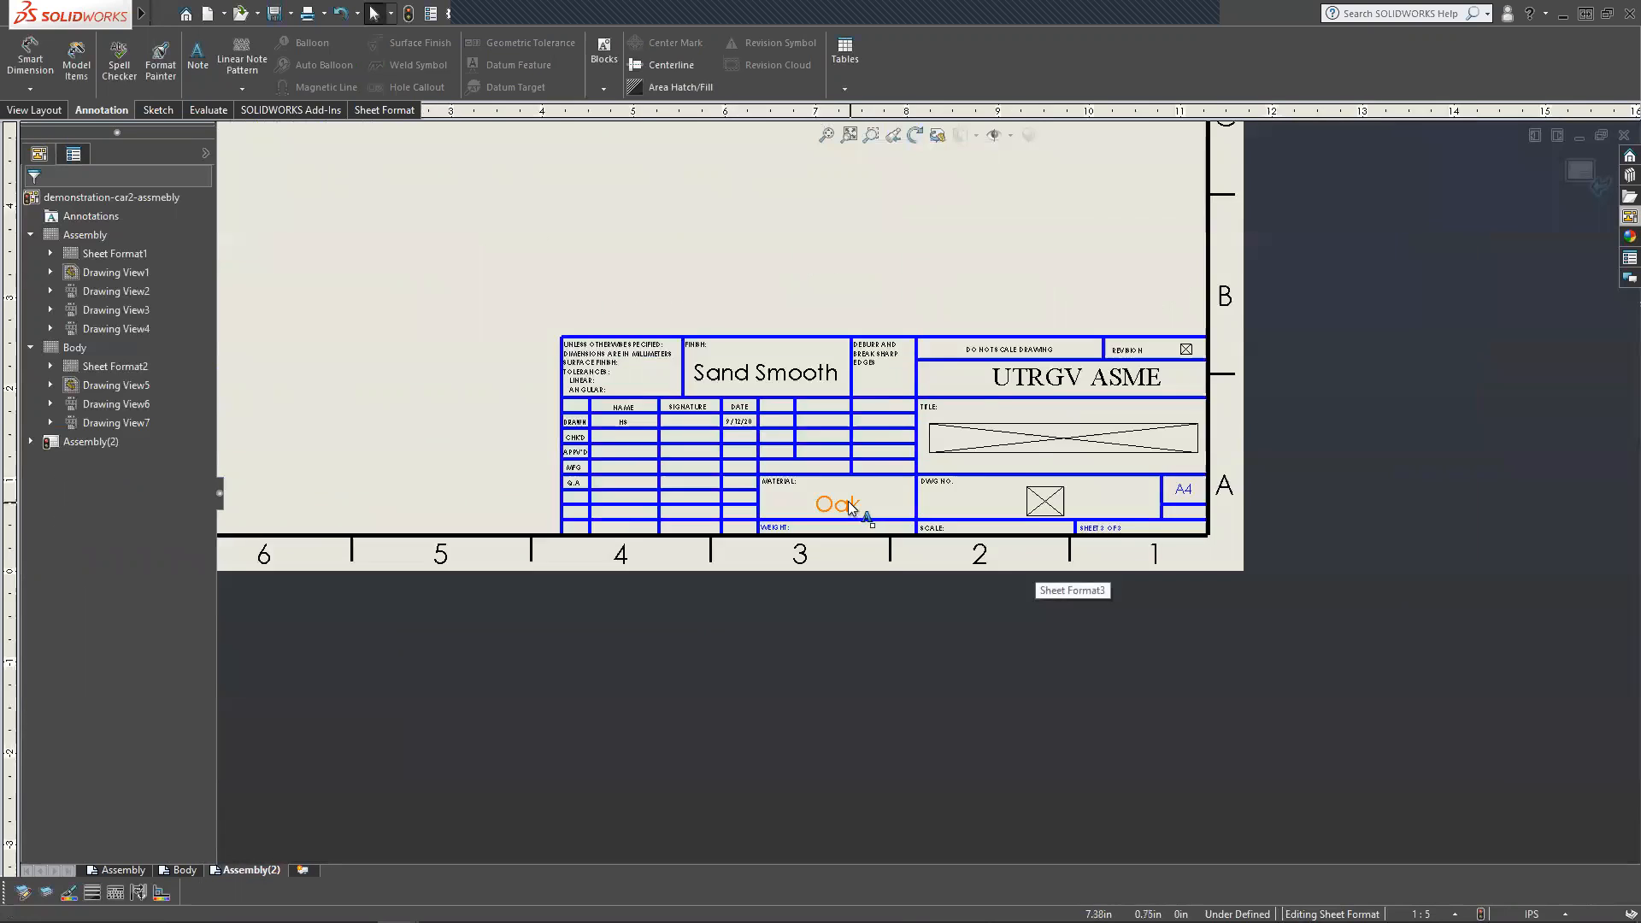
scroll(848, 501, up, 2)
scroll(803, 453, down, 2)
scroll(842, 376, up, 4)
scroll(908, 384, down, 4)
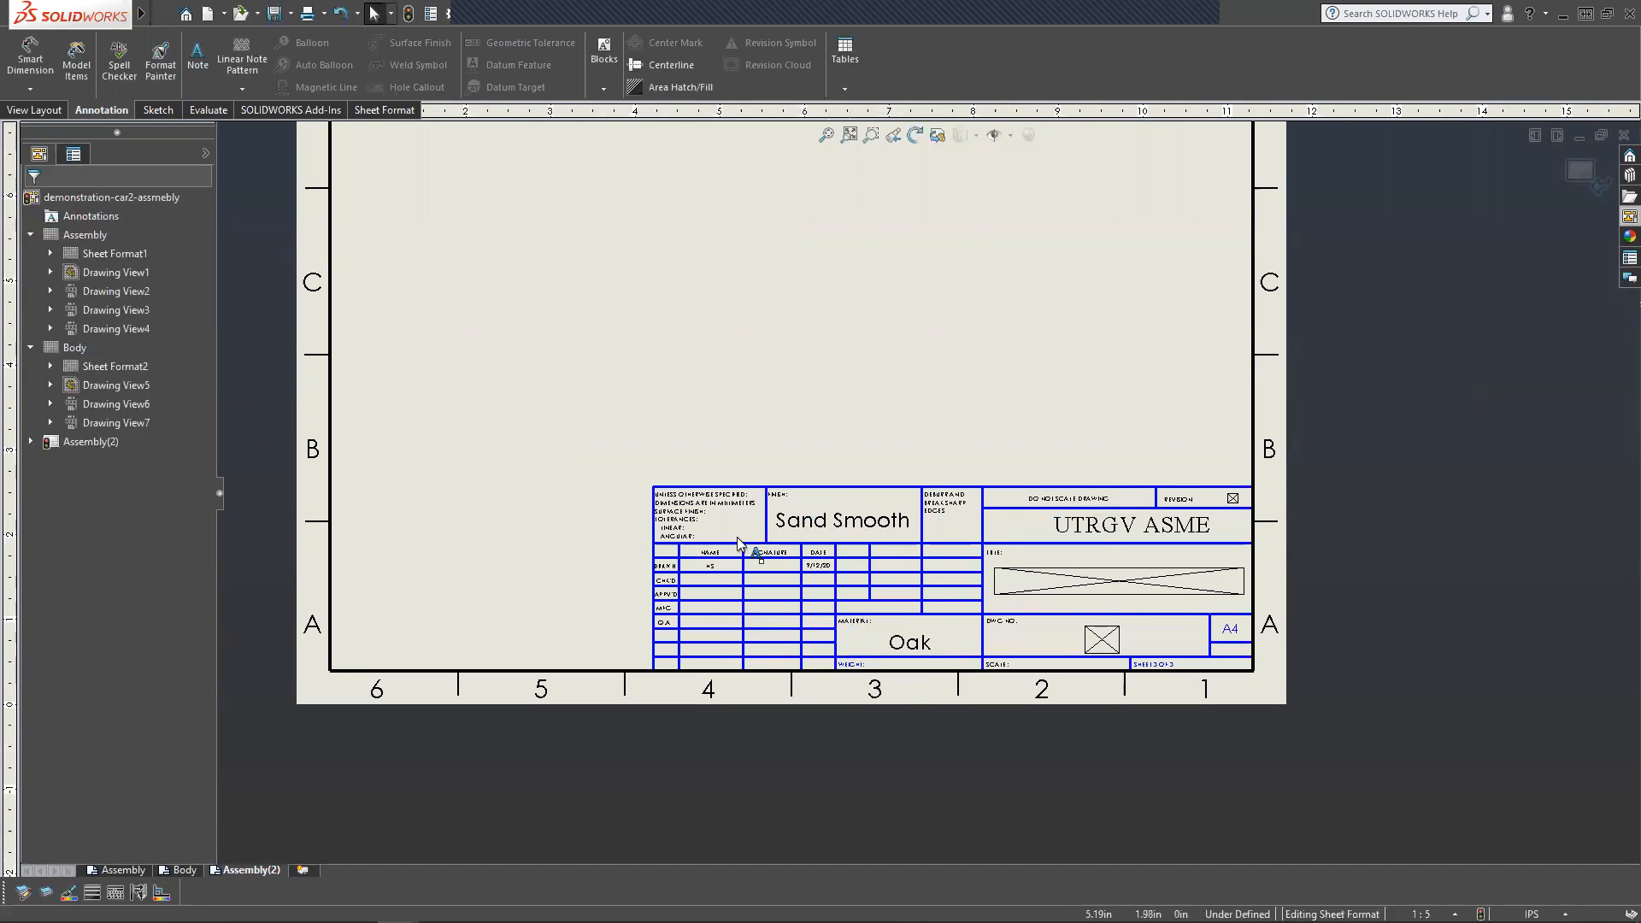
scroll(744, 564, down, 2)
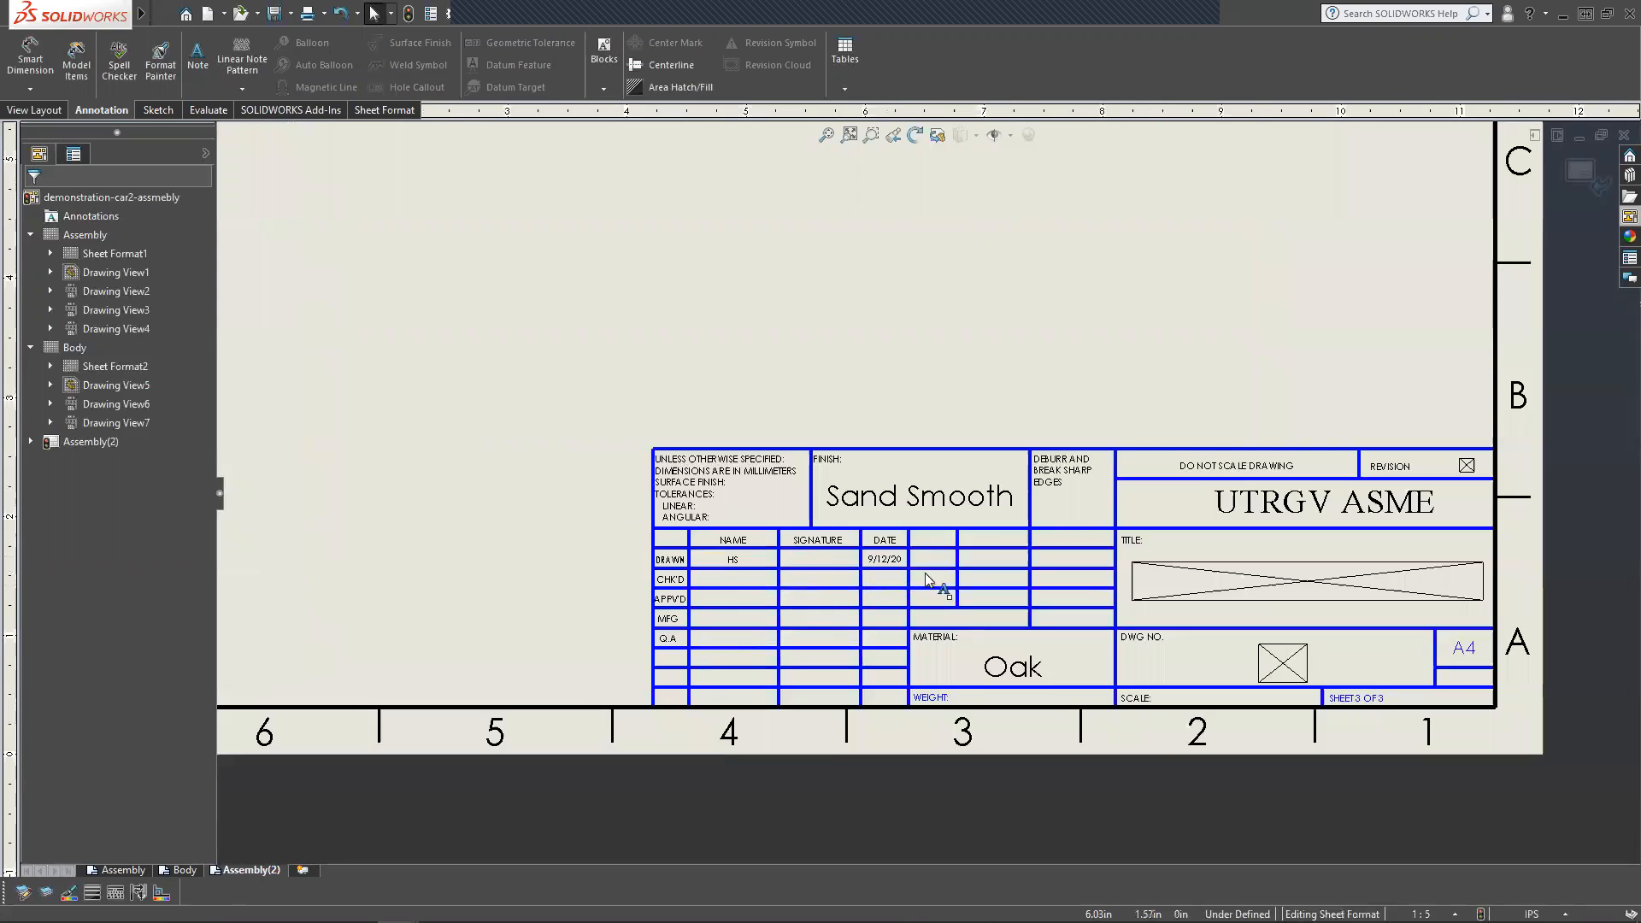
key(f)
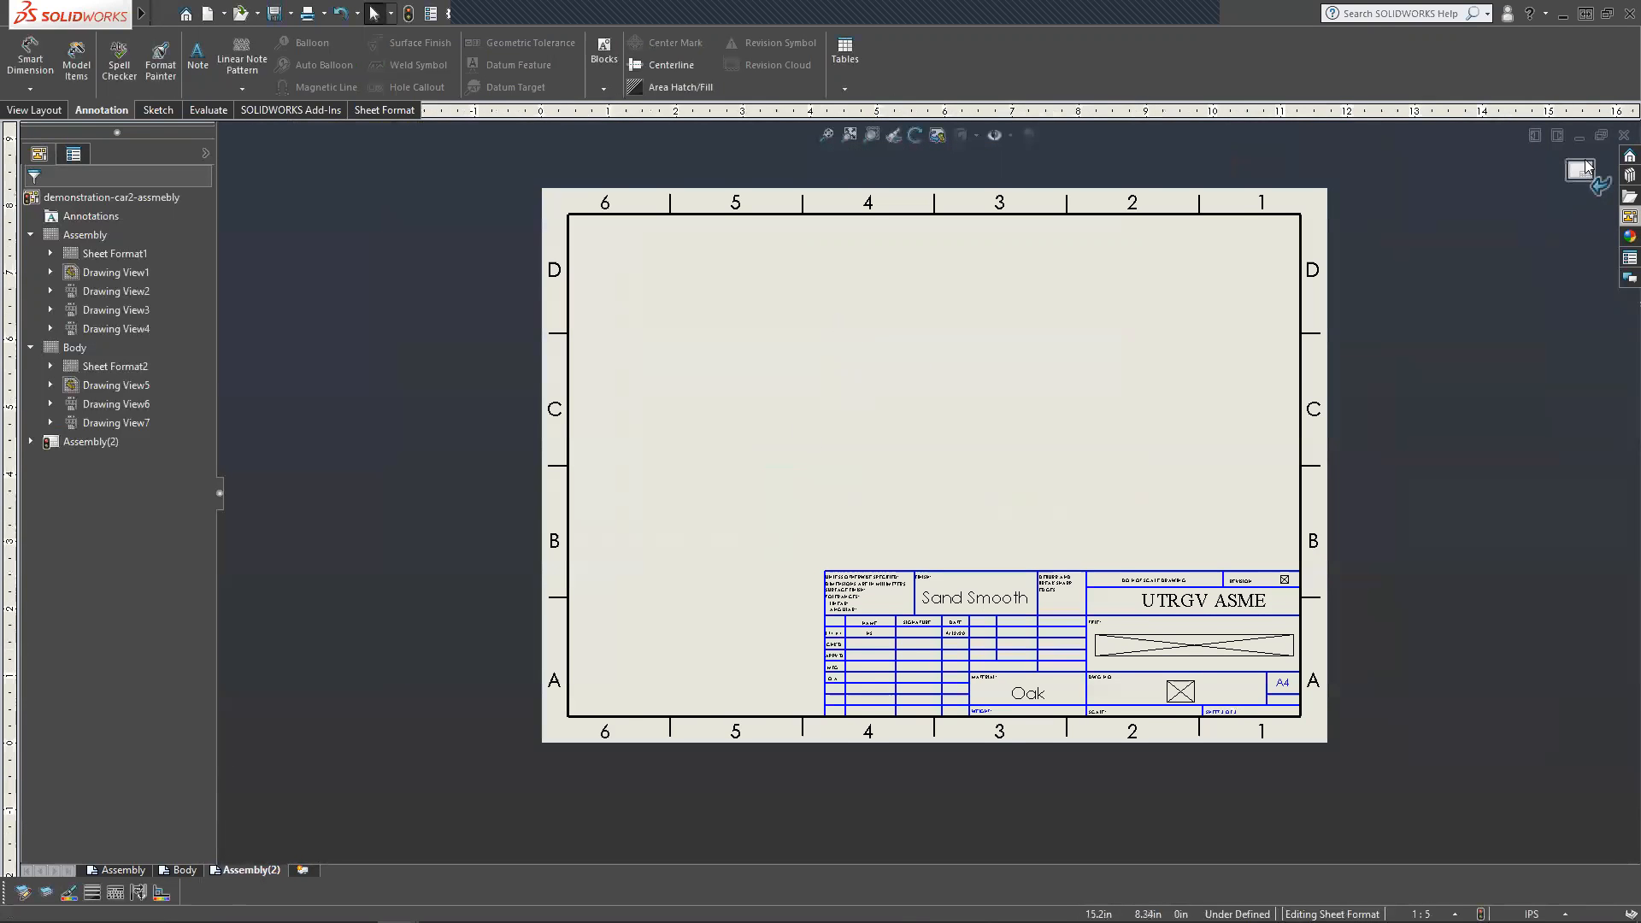
click(1579, 171)
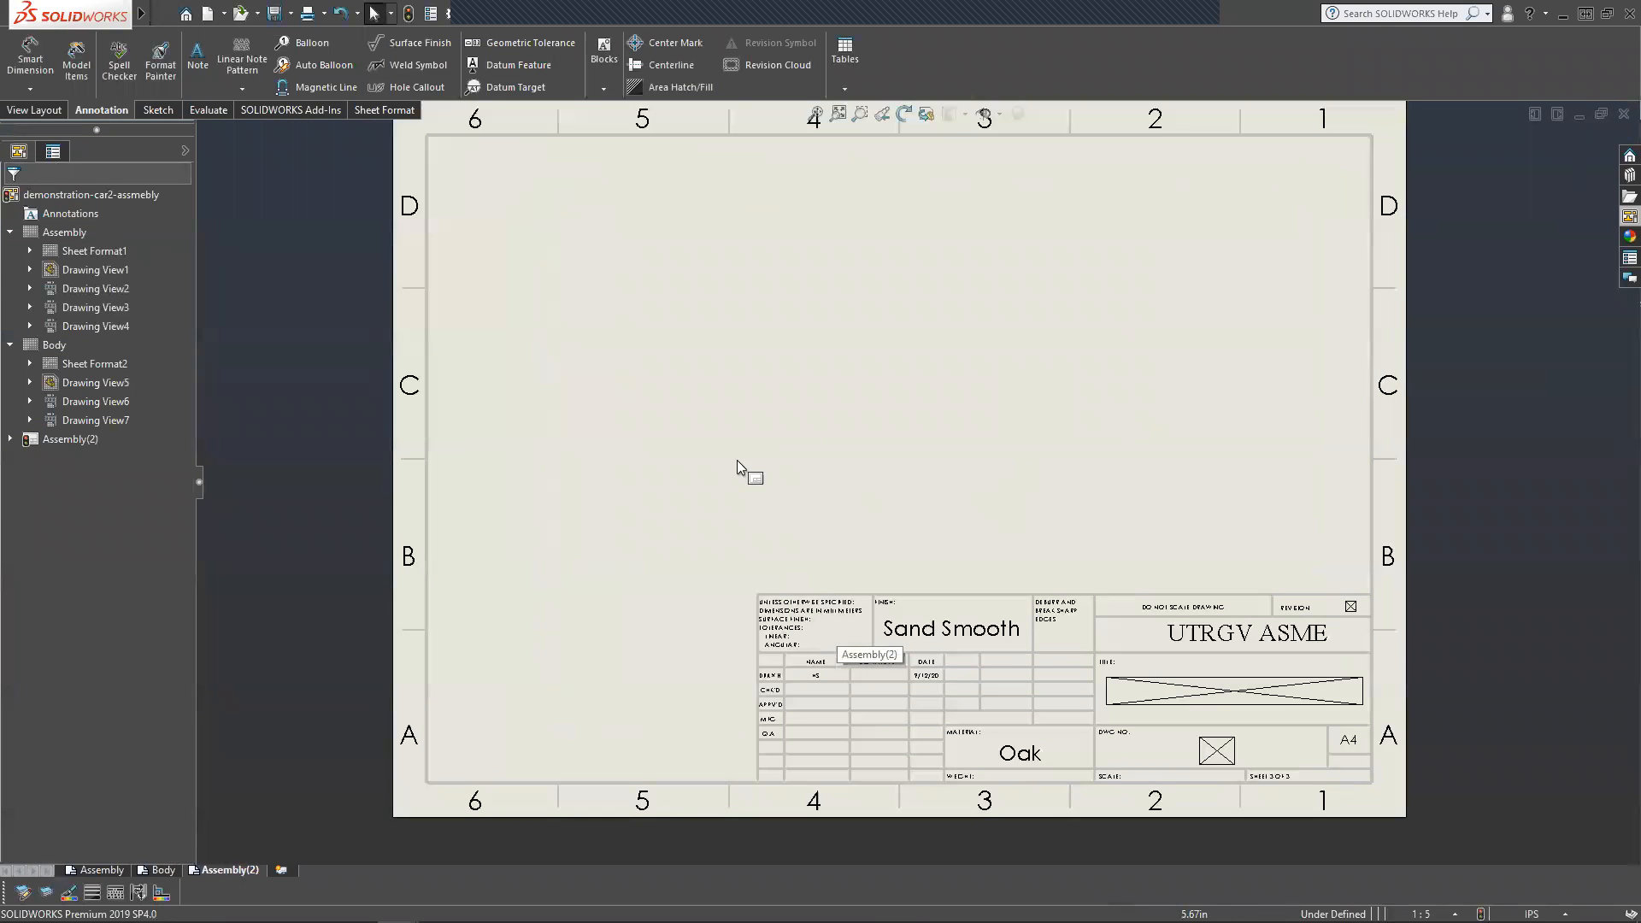
Bring up the sheet commands for Assembly(2) in the drawing tree.
right_click(64, 440)
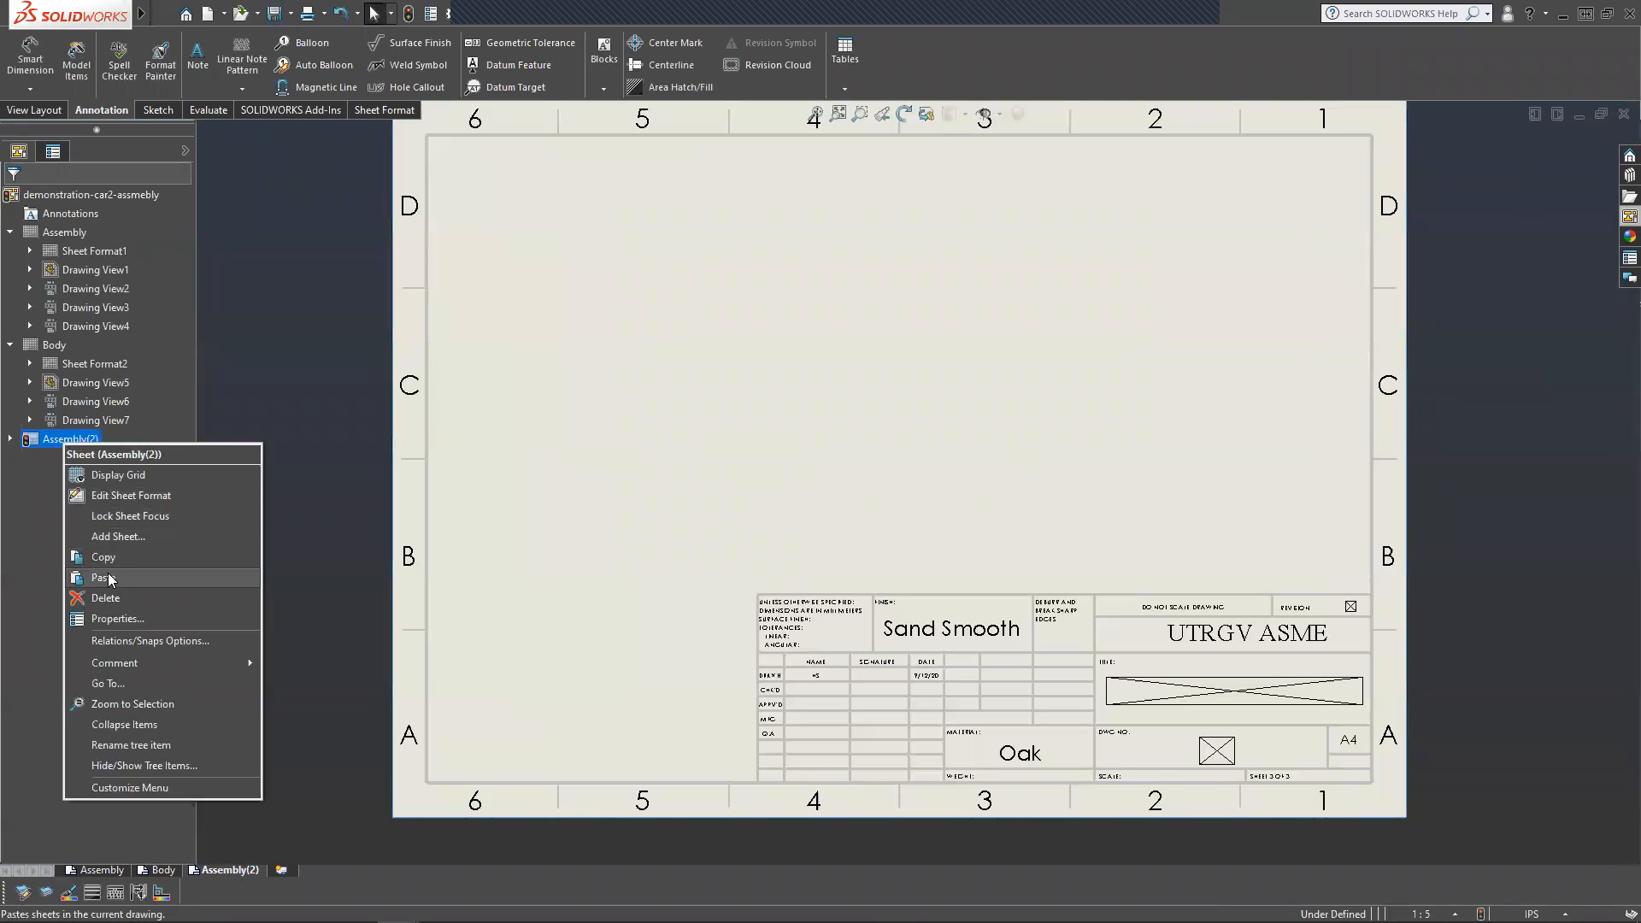
Place the top view of axle-car2 from the View Palette on the Assembly(2) sheet, without any projected views.
click(106, 562)
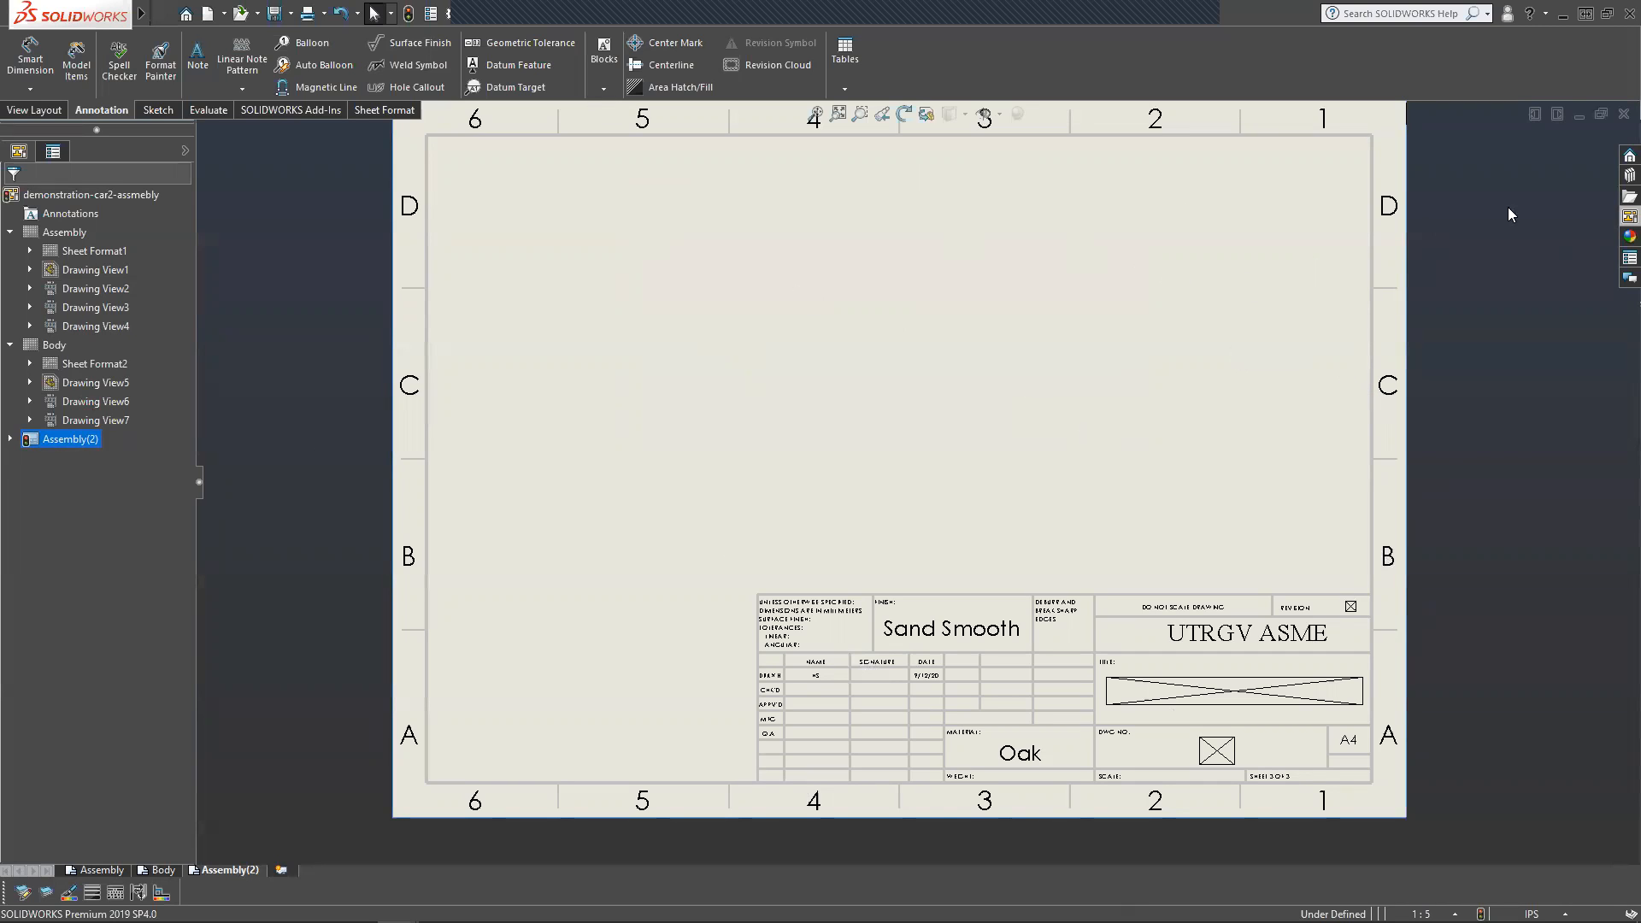
click(1618, 216)
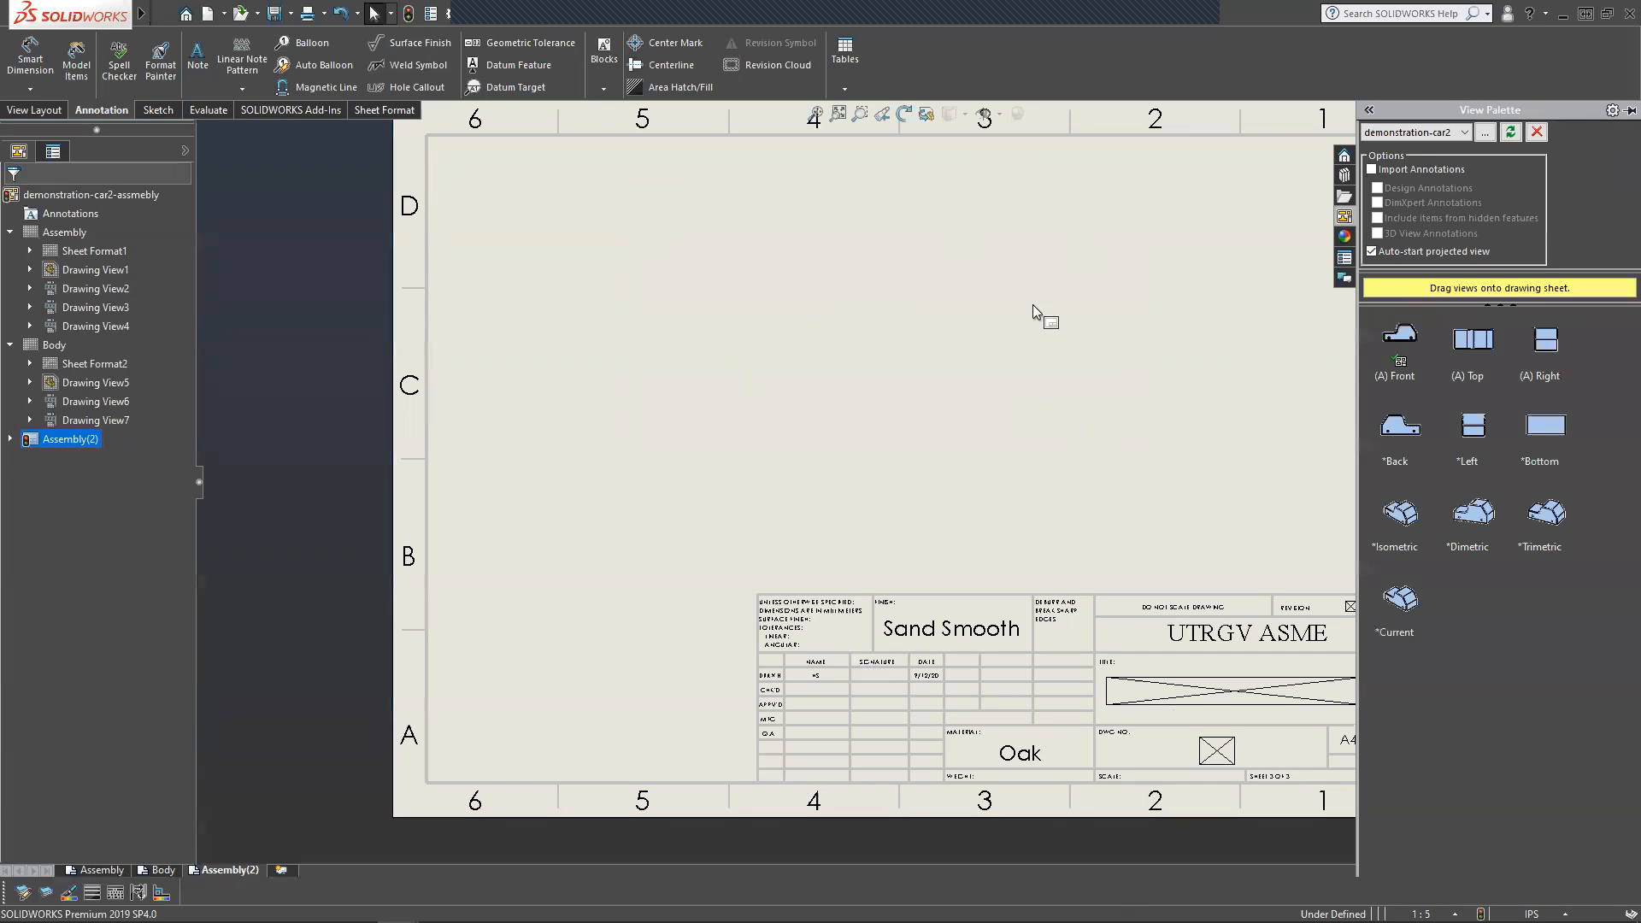
click(1442, 132)
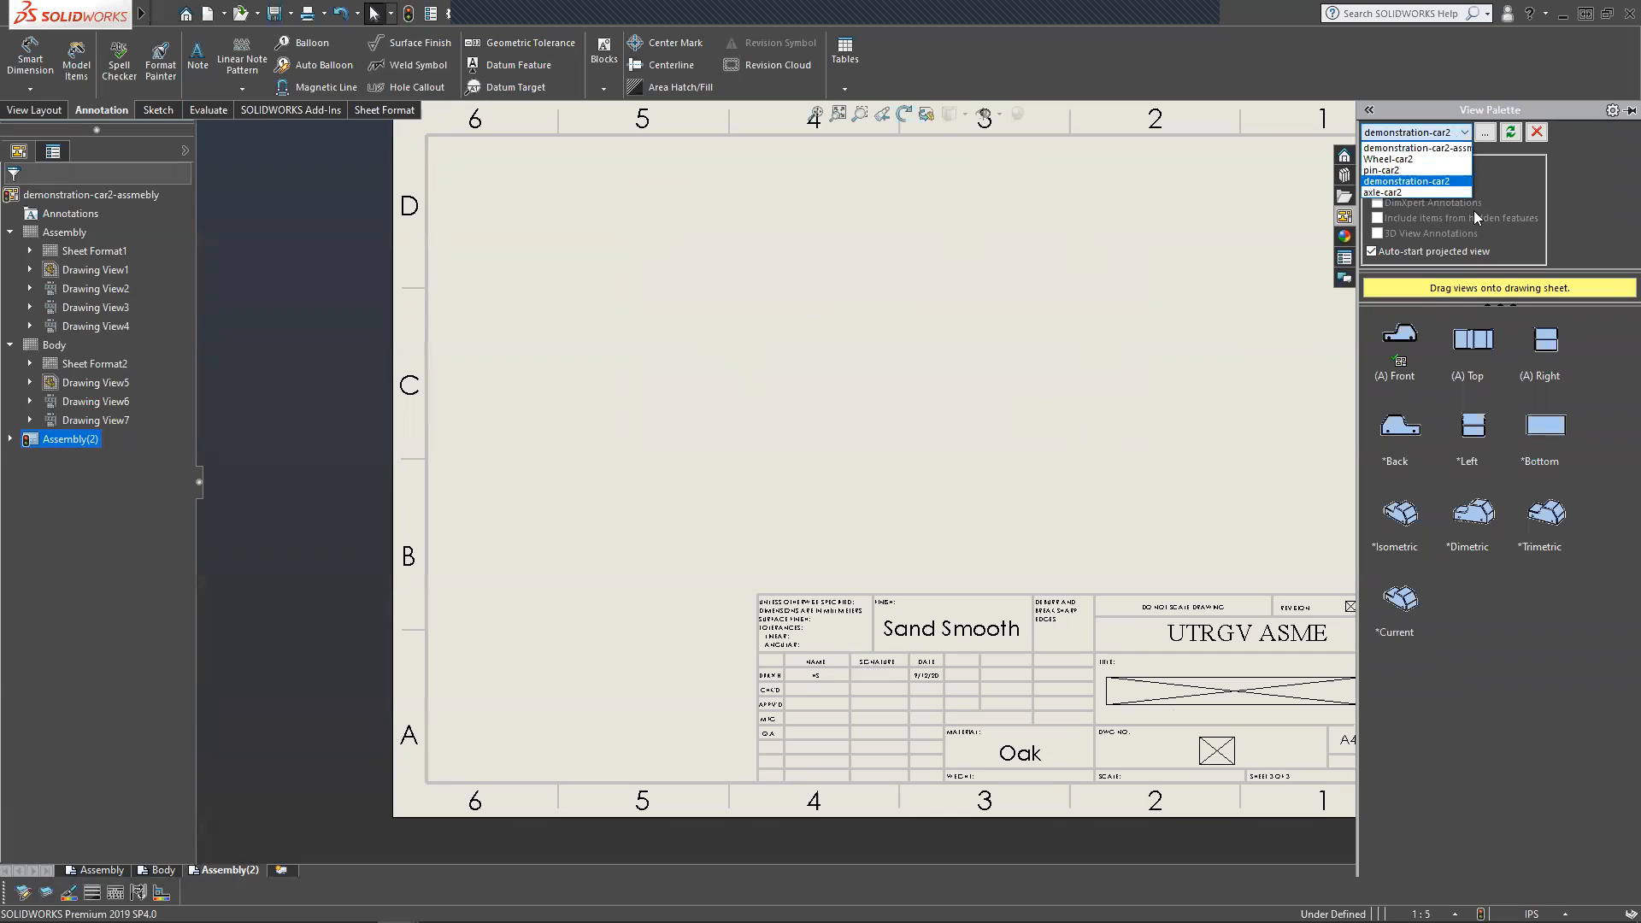
click(1406, 192)
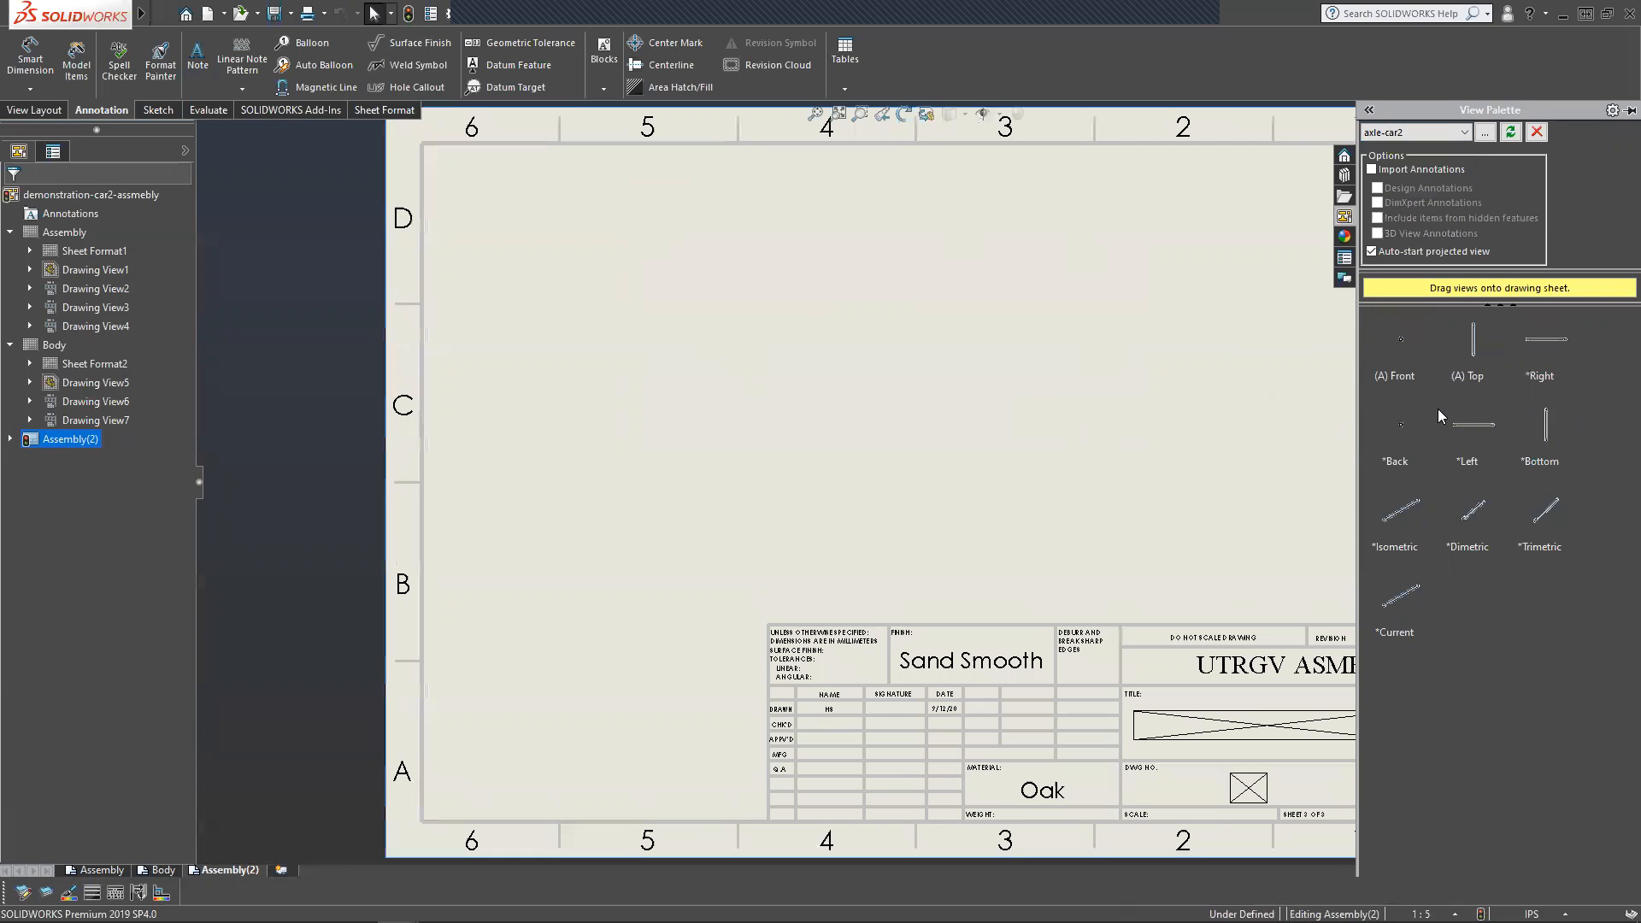
drag(1446, 380, 1295, 635)
mouse_move(1472, 355)
mouse_down()
mouse_move(590, 401)
mouse_move(788, 410)
mouse_move(720, 406)
mouse_up()
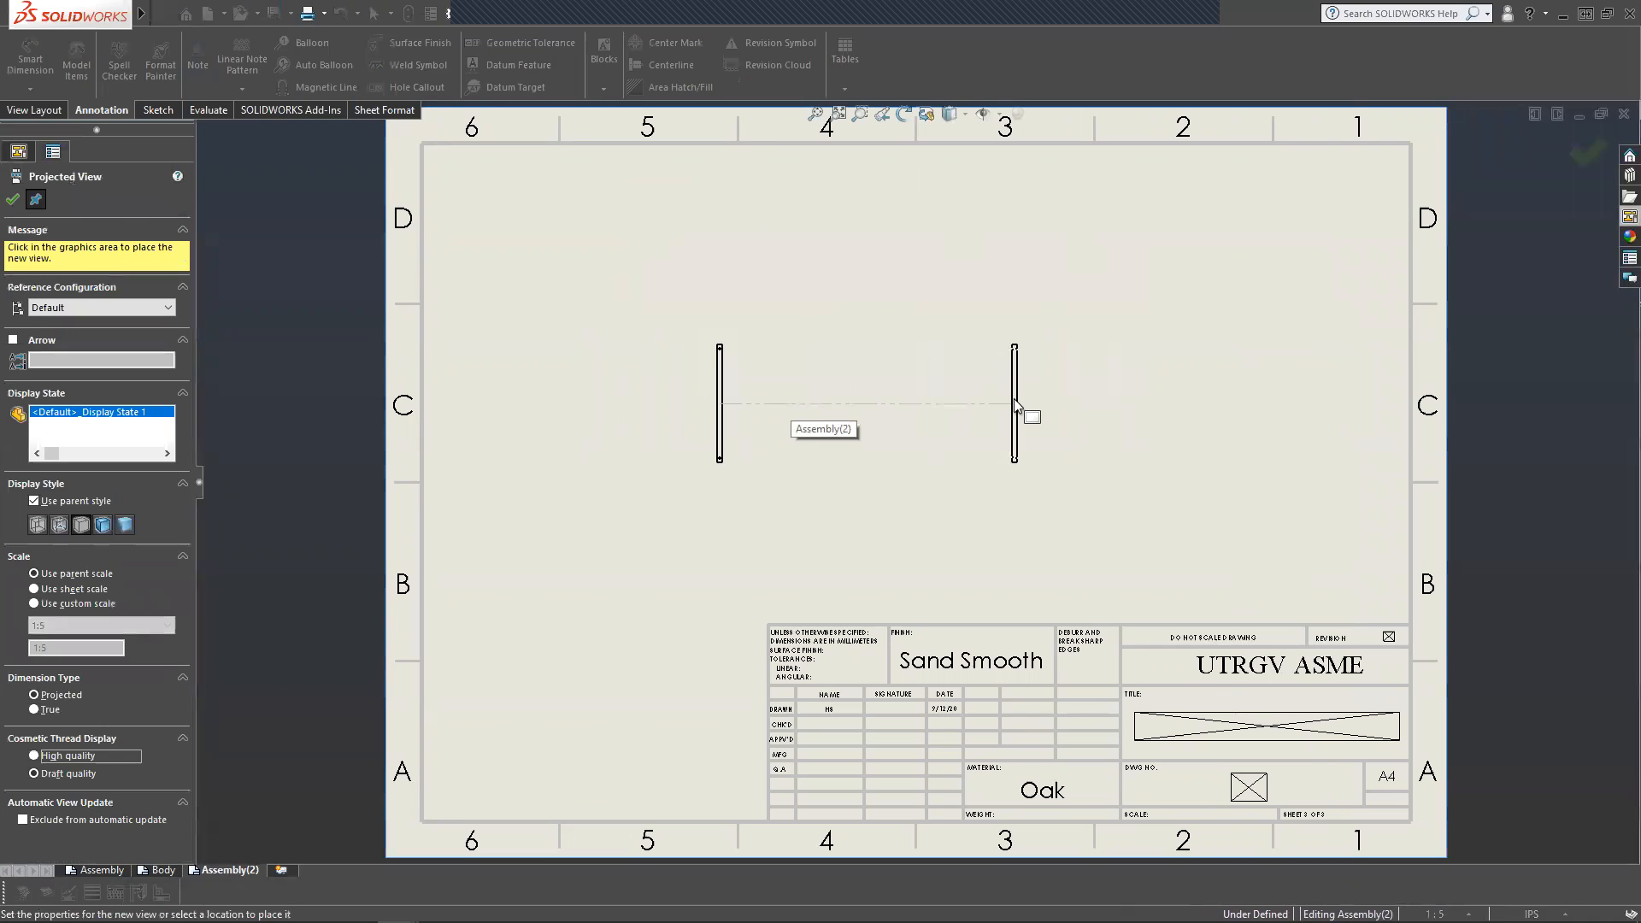
key(Escape)
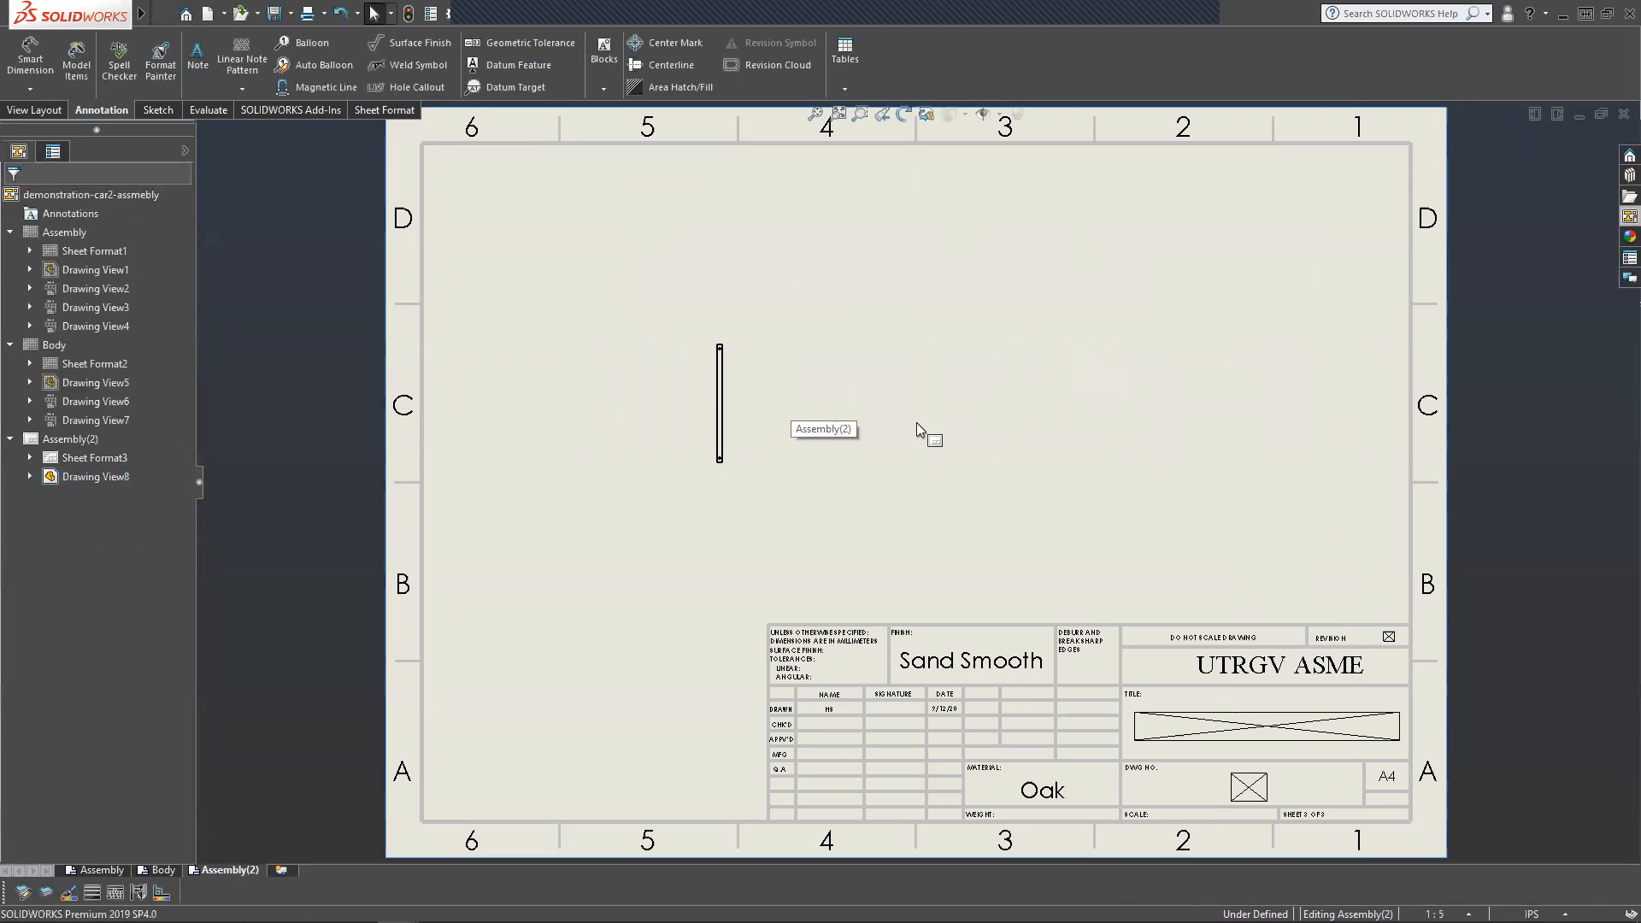
Set the axle view to a custom scale of 1:1 and move it inside the sheet border.
click(735, 402)
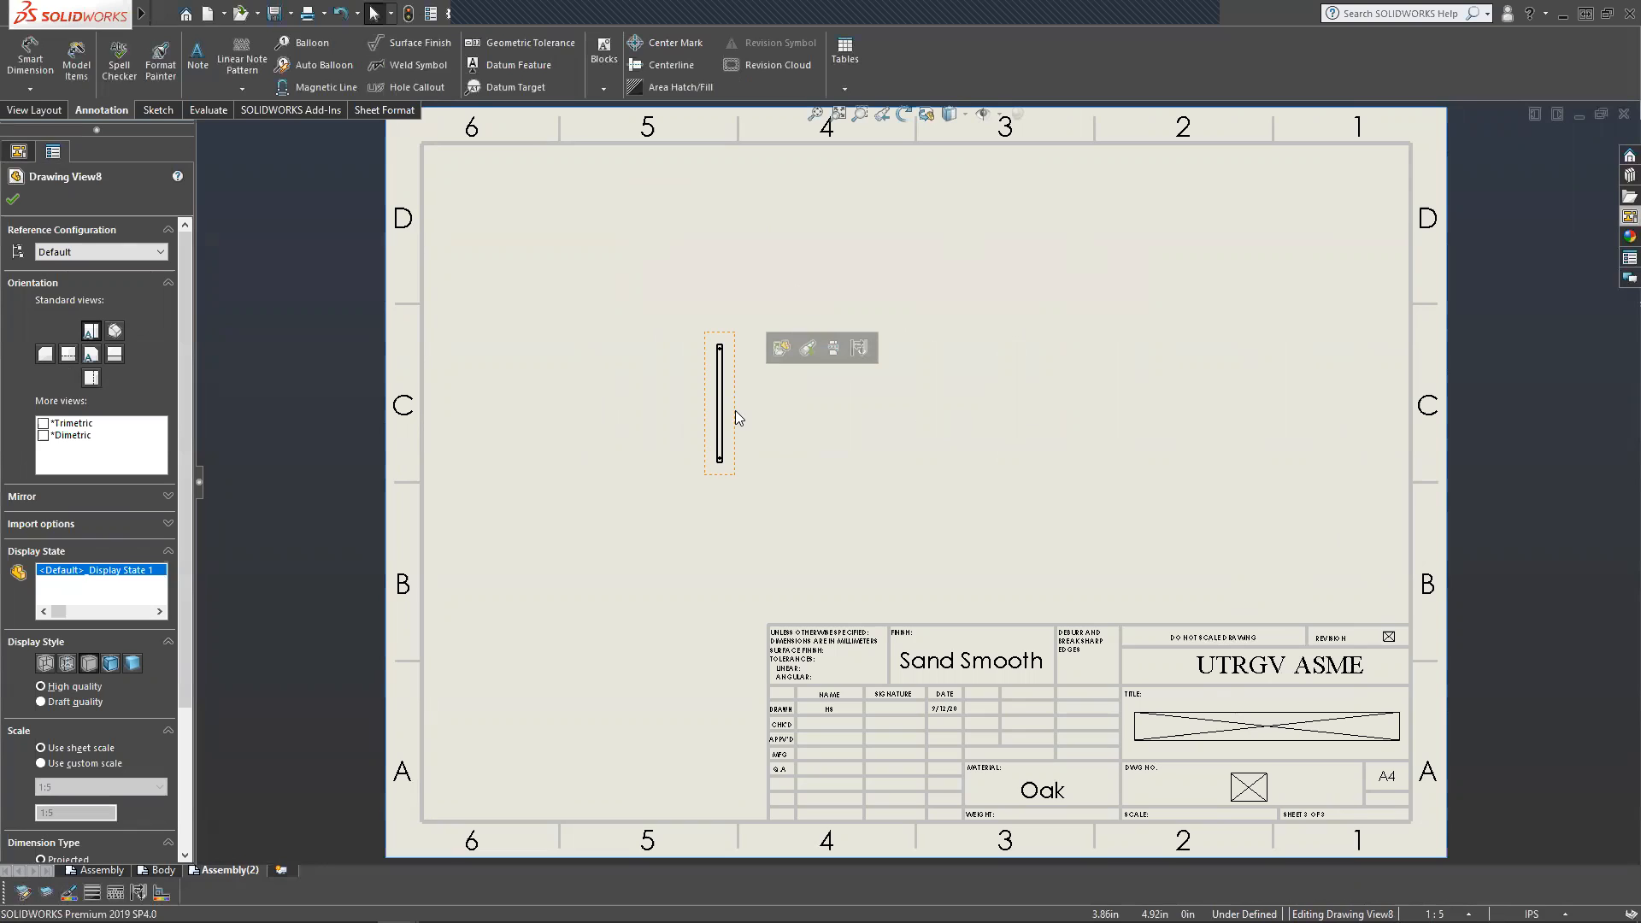
click(40, 763)
click(68, 786)
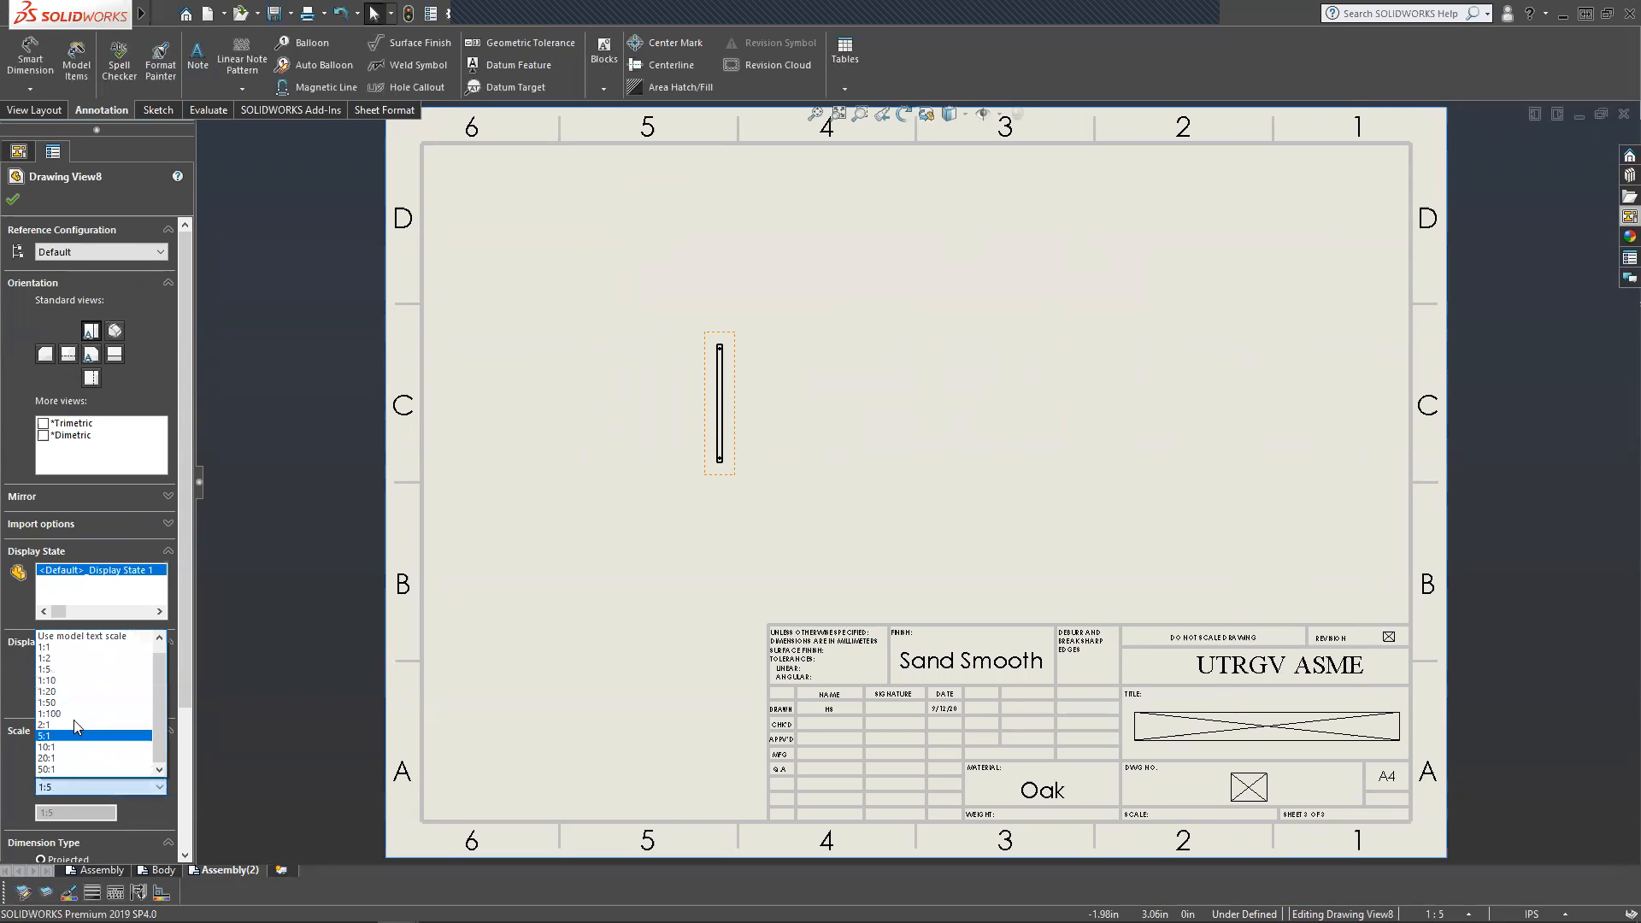
click(66, 647)
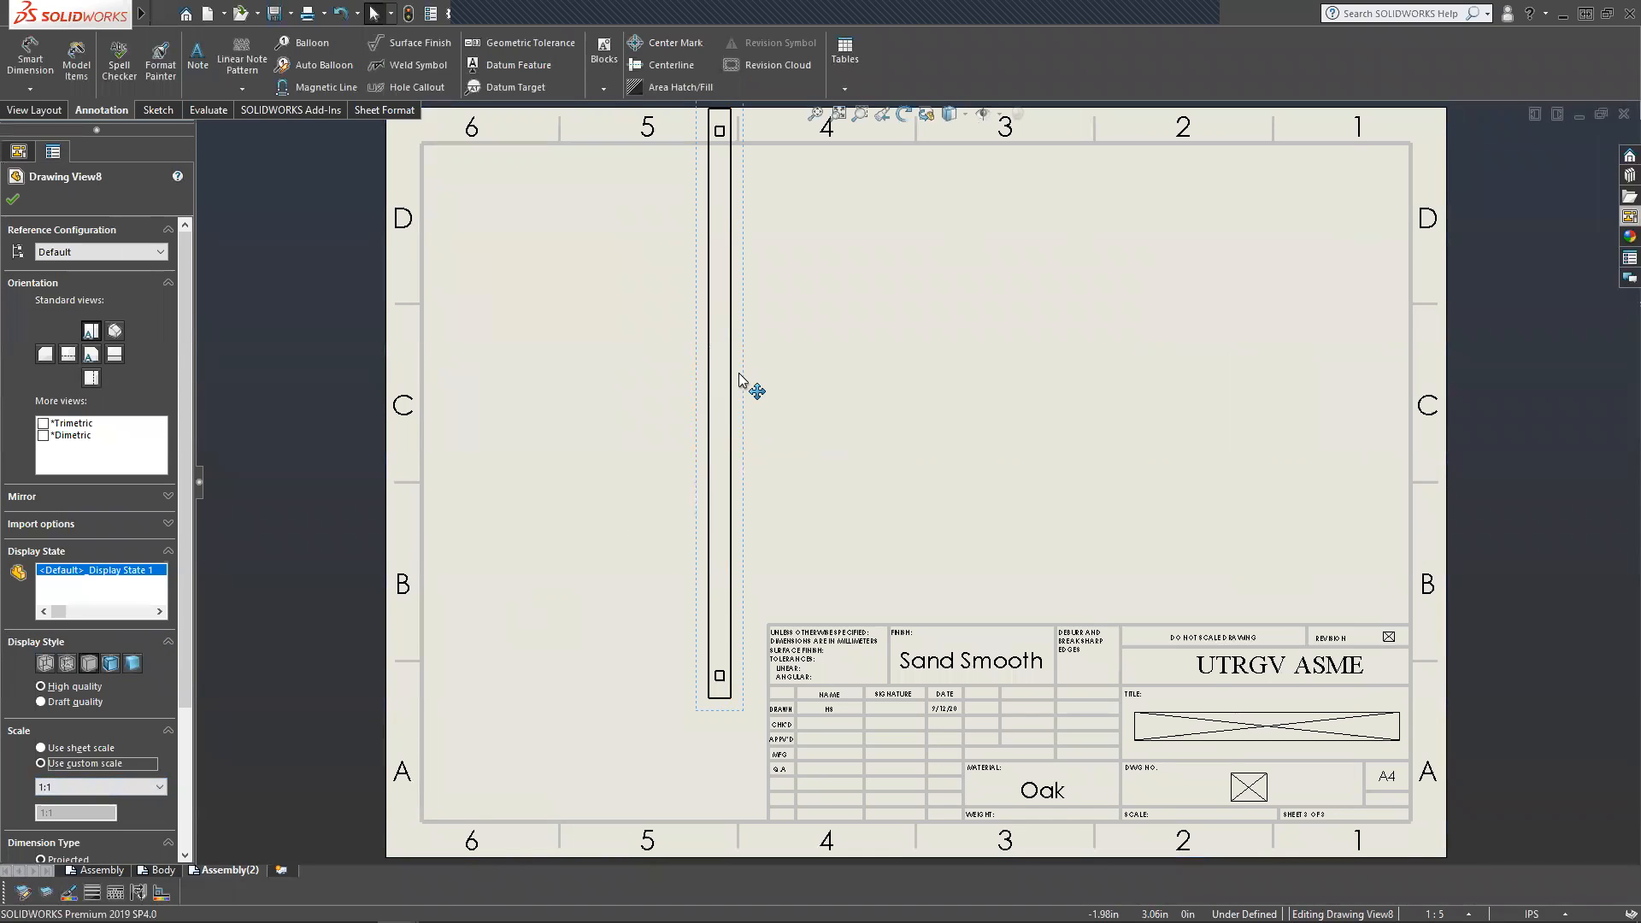
mouse_move(748, 386)
mouse_down()
mouse_move(736, 451)
mouse_move(579, 448)
mouse_move(692, 451)
mouse_move(663, 480)
mouse_move(582, 444)
mouse_move(745, 430)
mouse_up()
Rotate the axle view by 90 degrees and move it to the upper middle of the sheet.
right_click(742, 413)
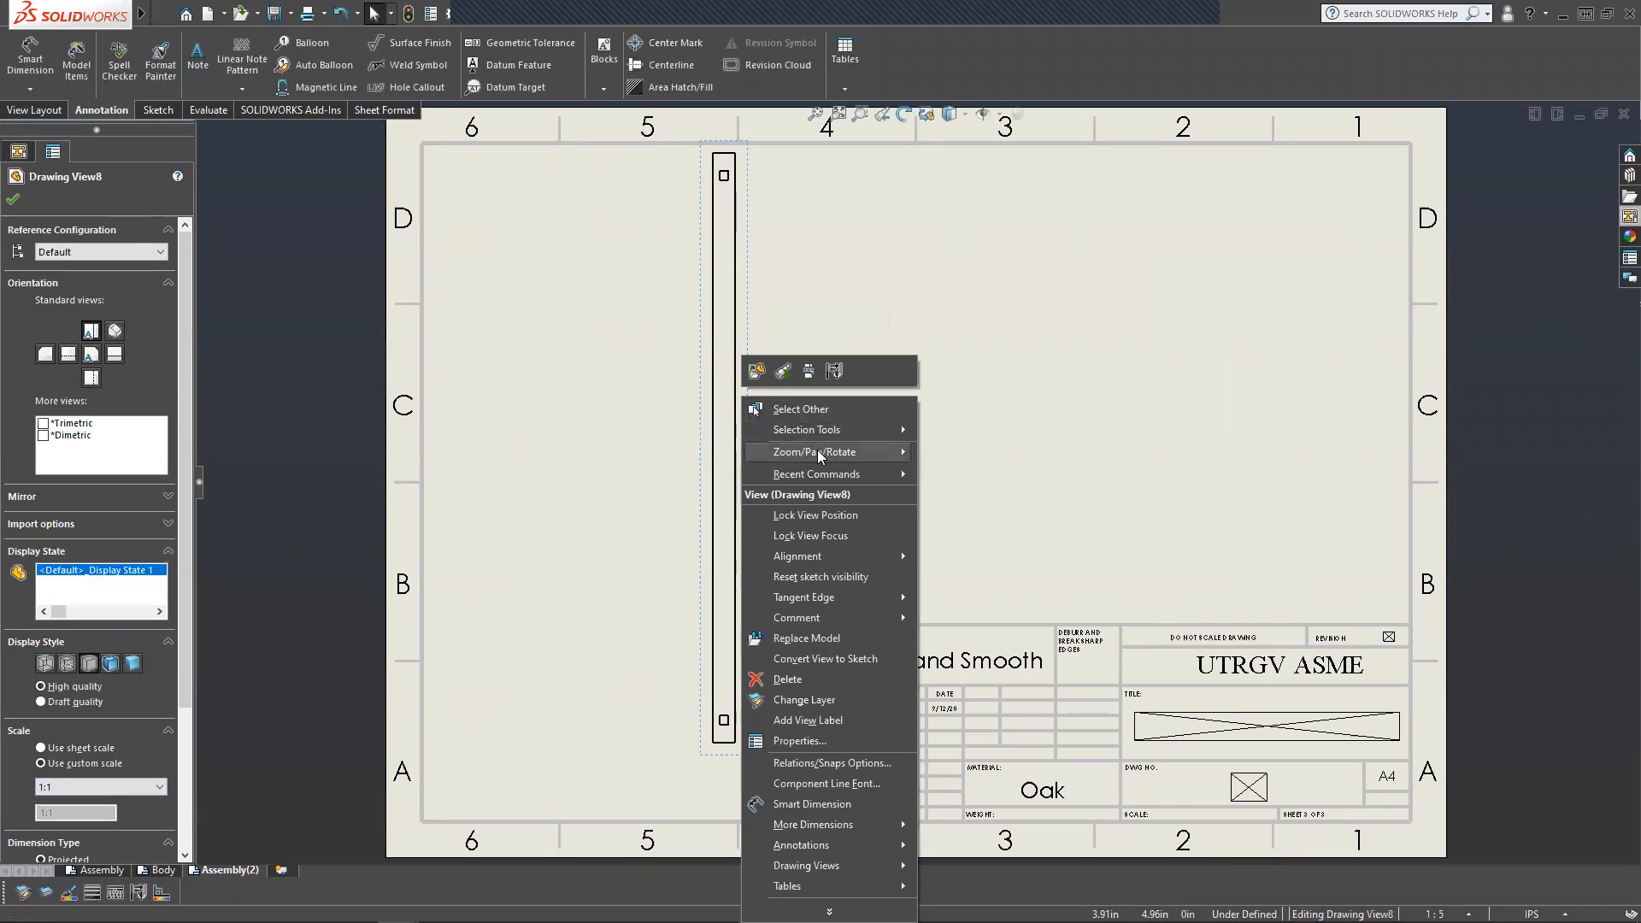
mouse_move(817, 455)
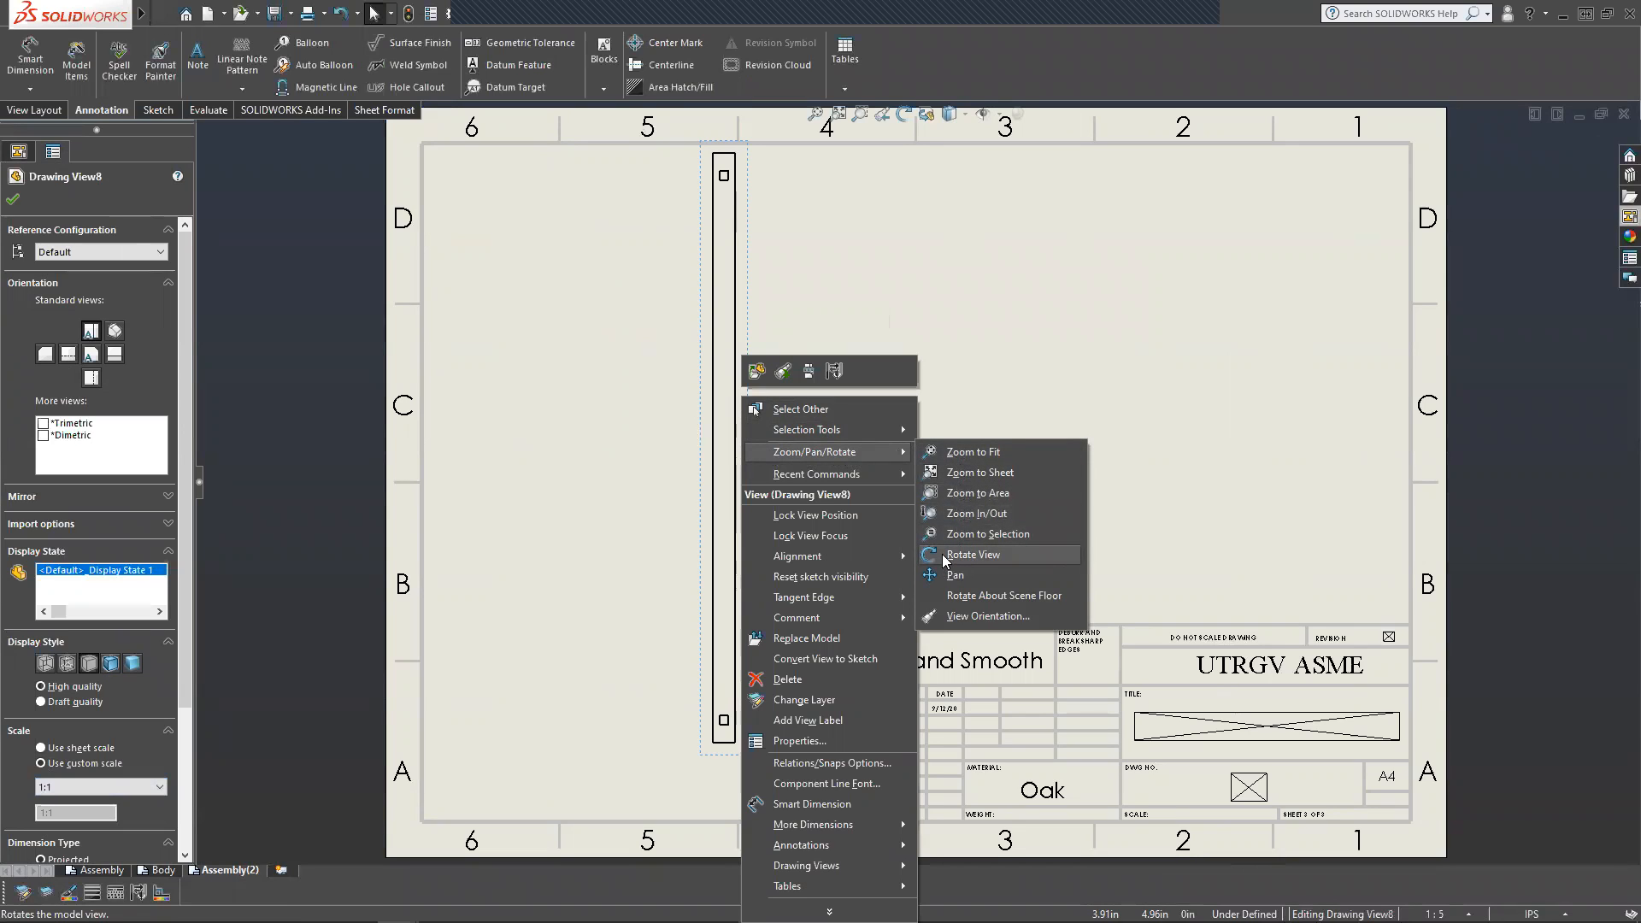
click(992, 562)
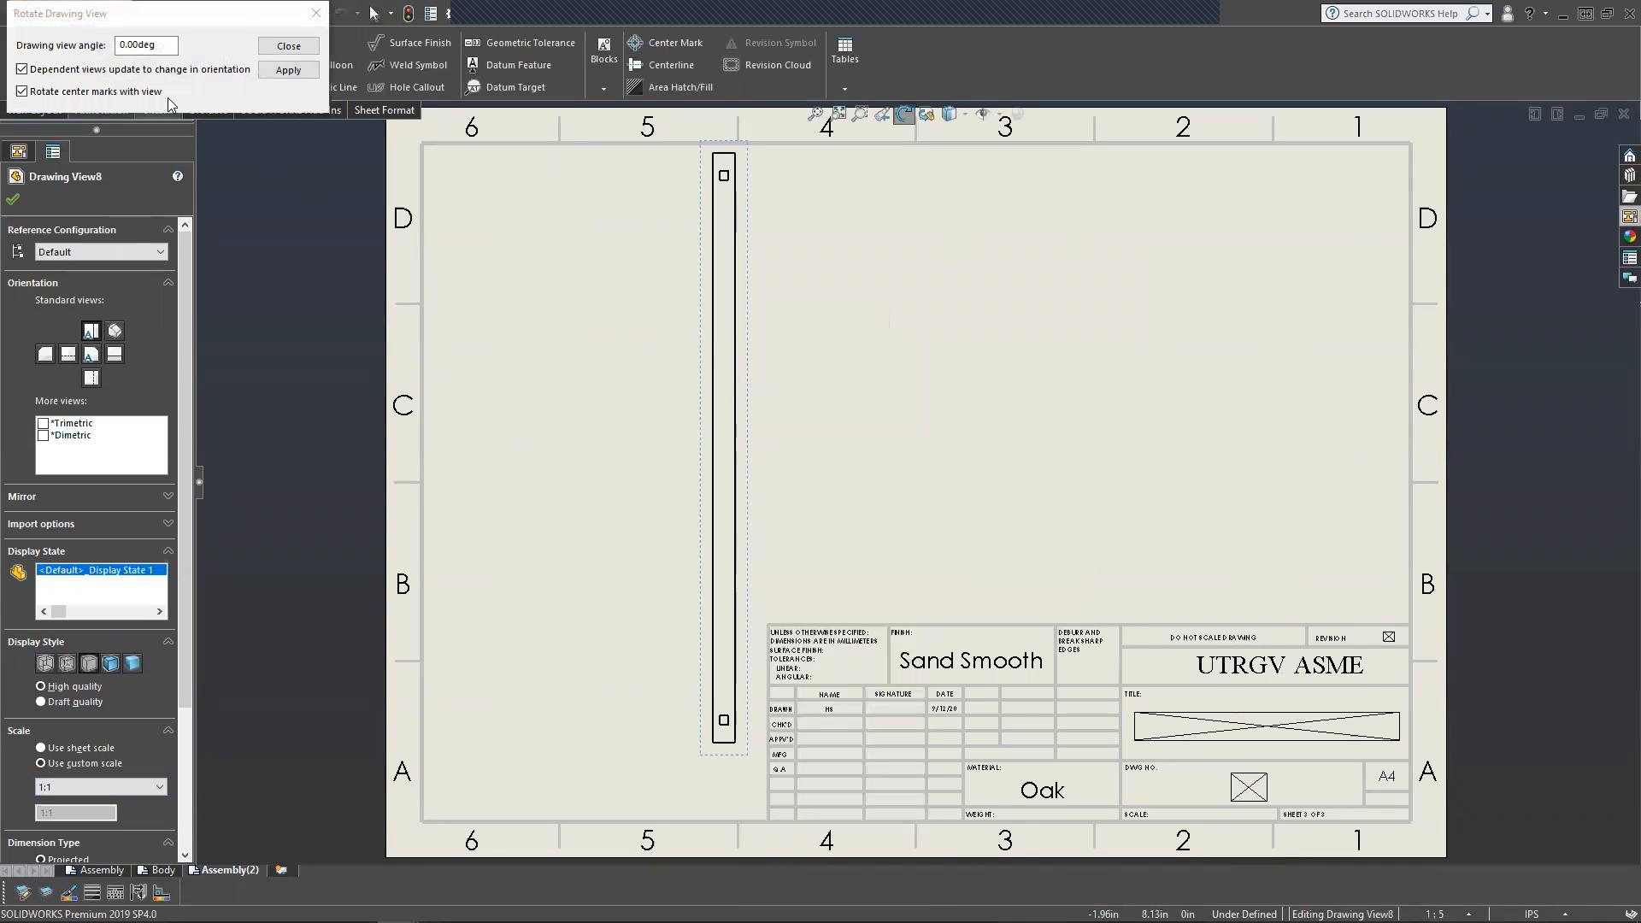
click(136, 47)
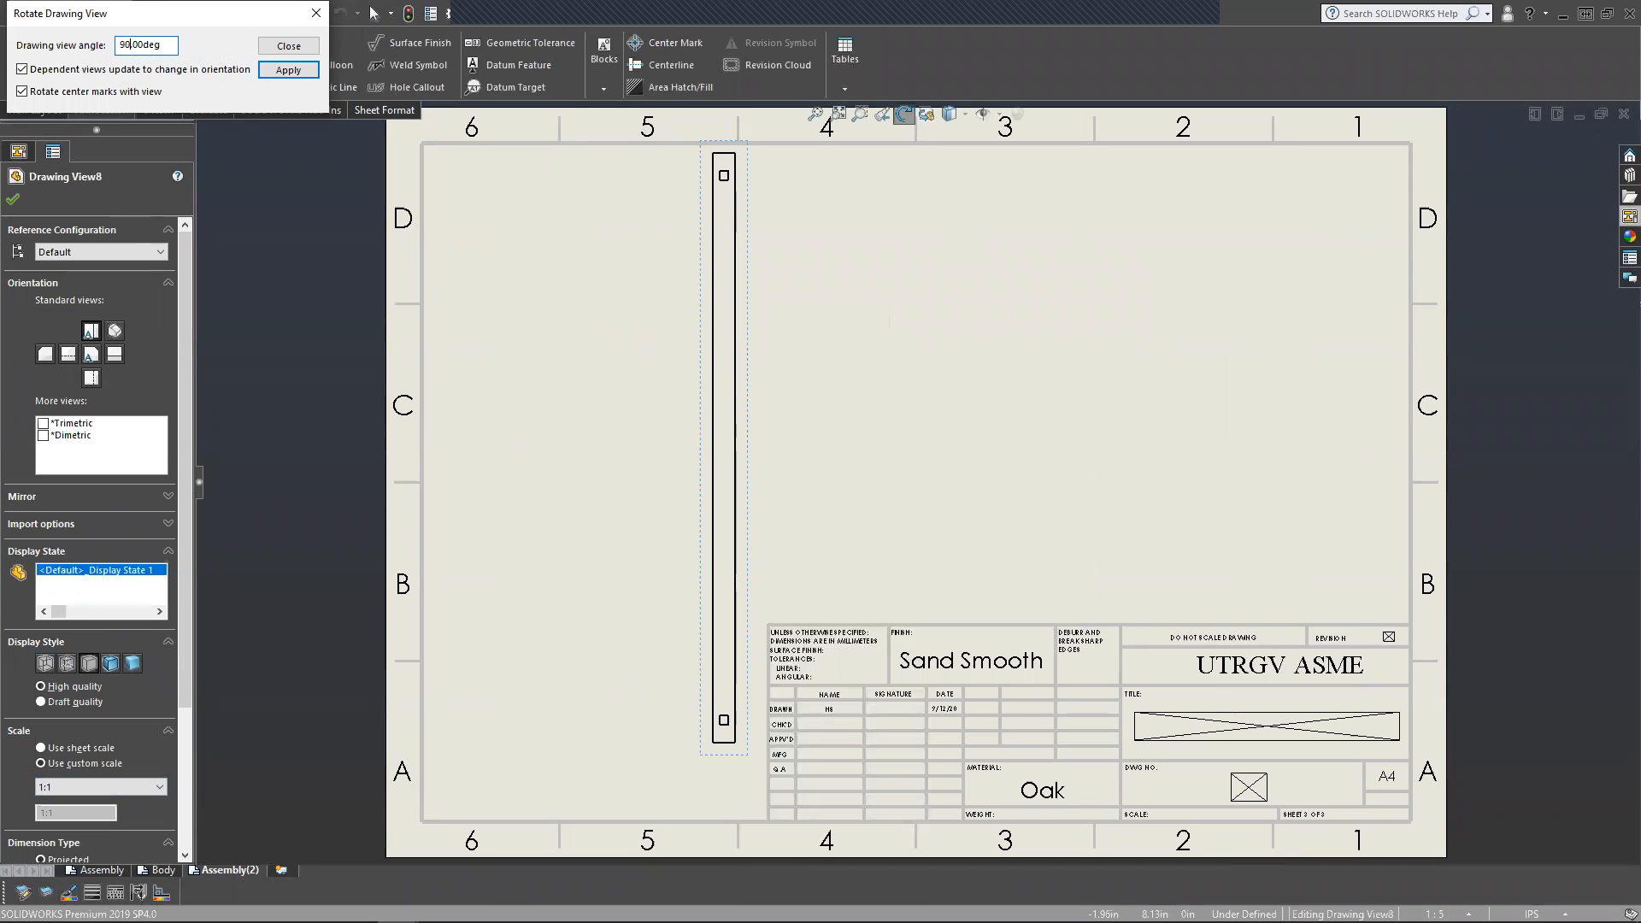
click(281, 75)
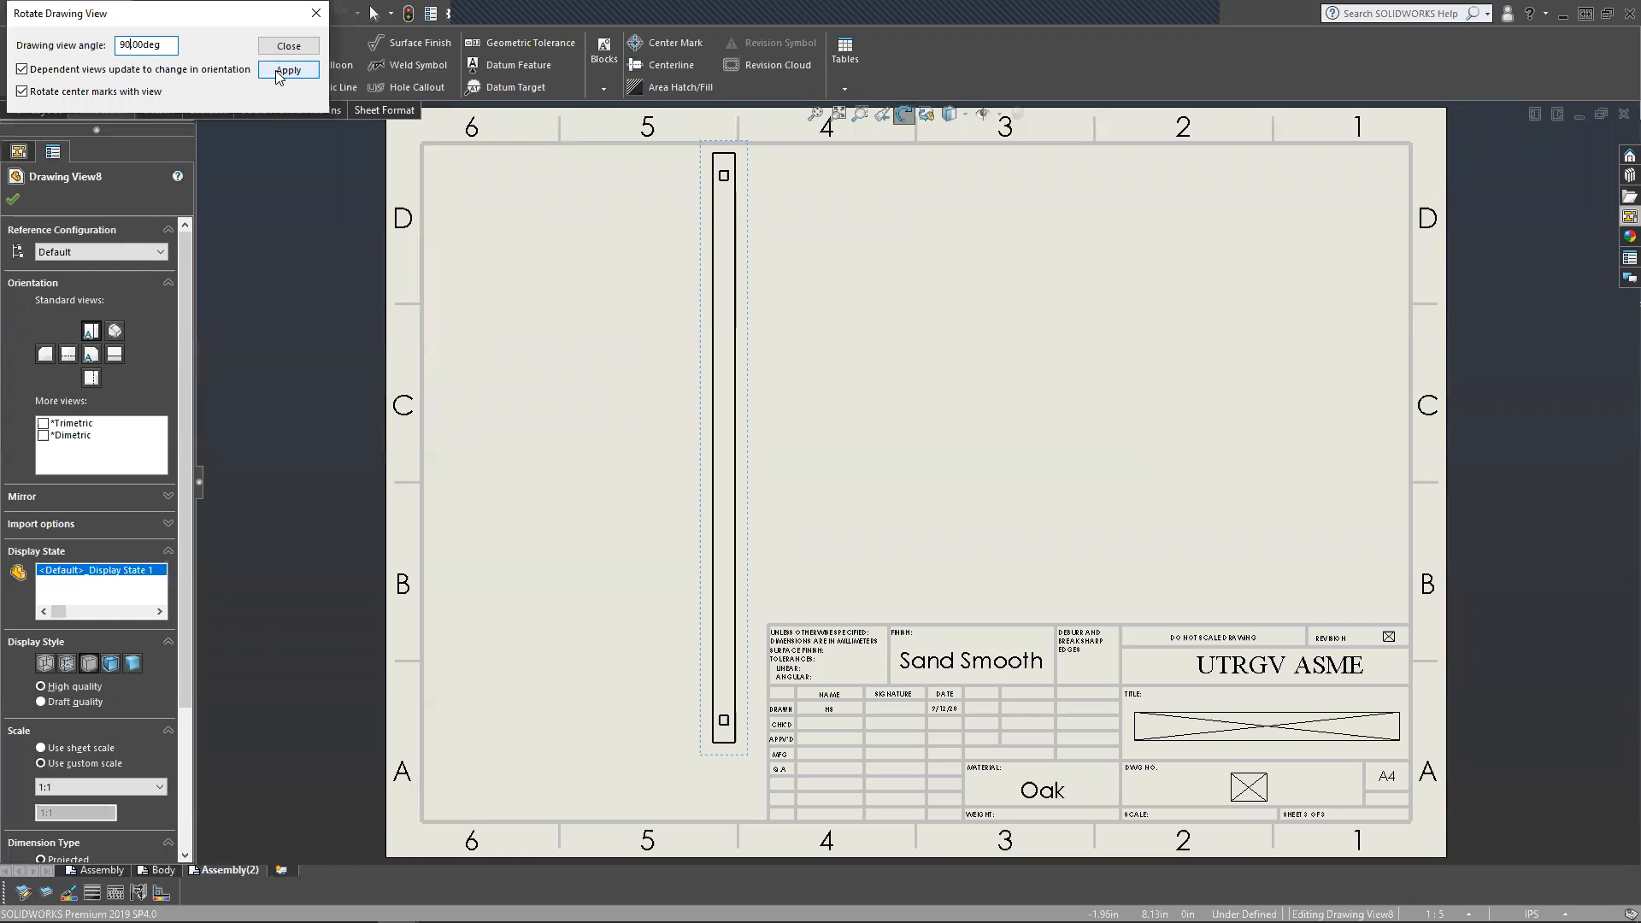
click(279, 73)
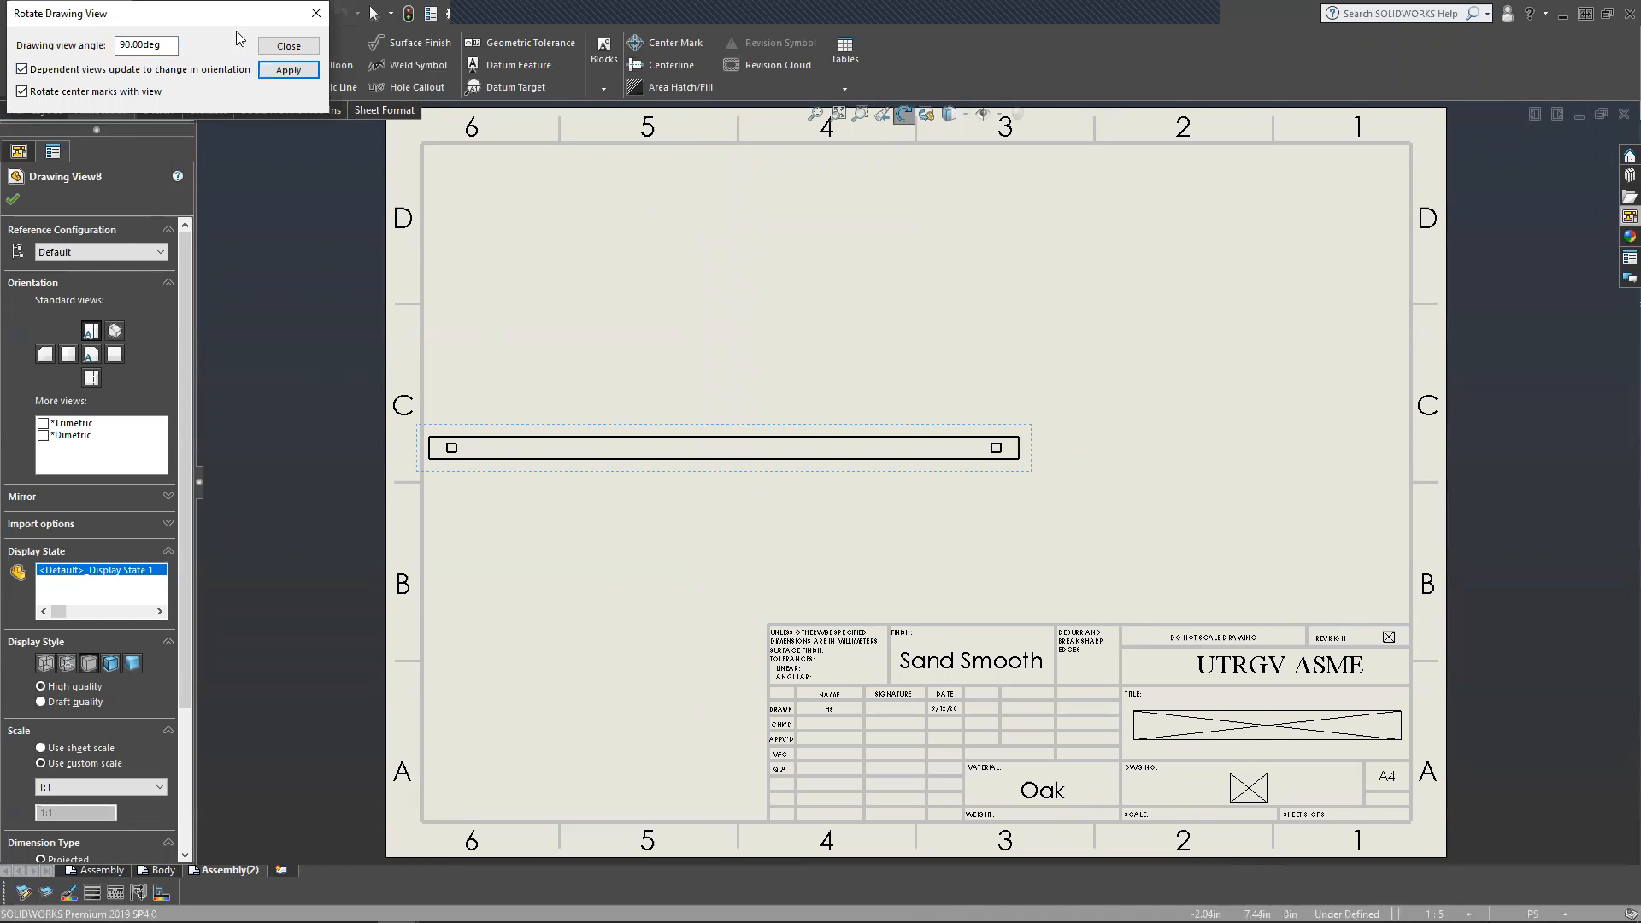
click(278, 47)
mouse_move(707, 422)
mouse_down()
mouse_move(787, 357)
mouse_move(900, 200)
mouse_up()
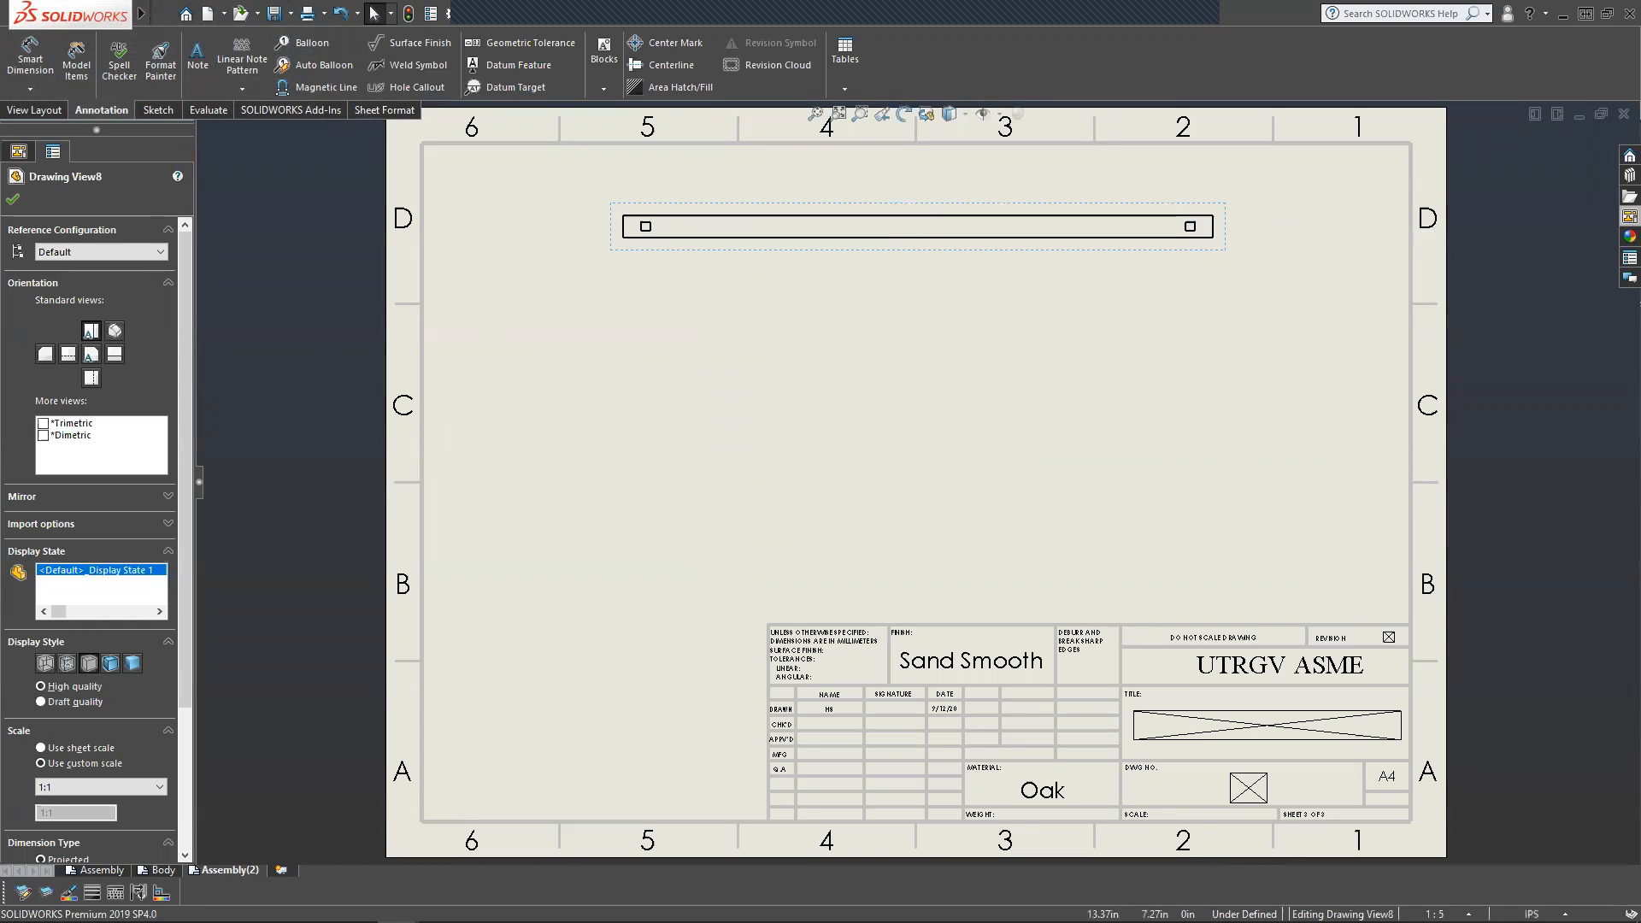
Place the right view of axle-car2 from the View Palette below the rotated top view, just above the title block.
click(1629, 216)
drag(1530, 364, 957, 553)
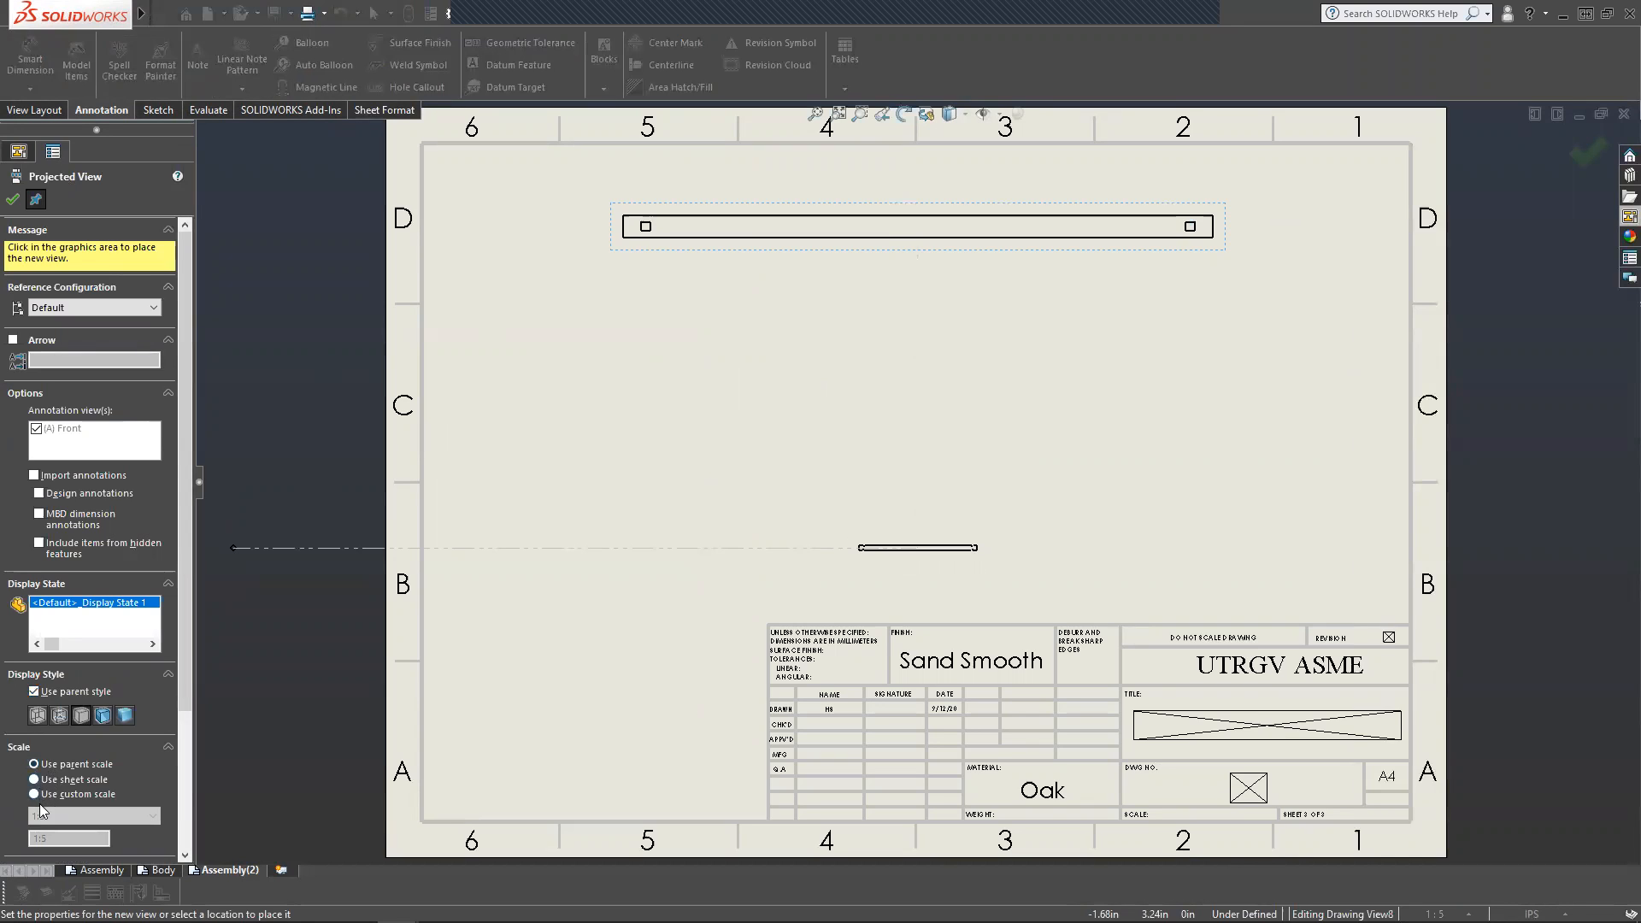
scroll(47, 794, down, 3)
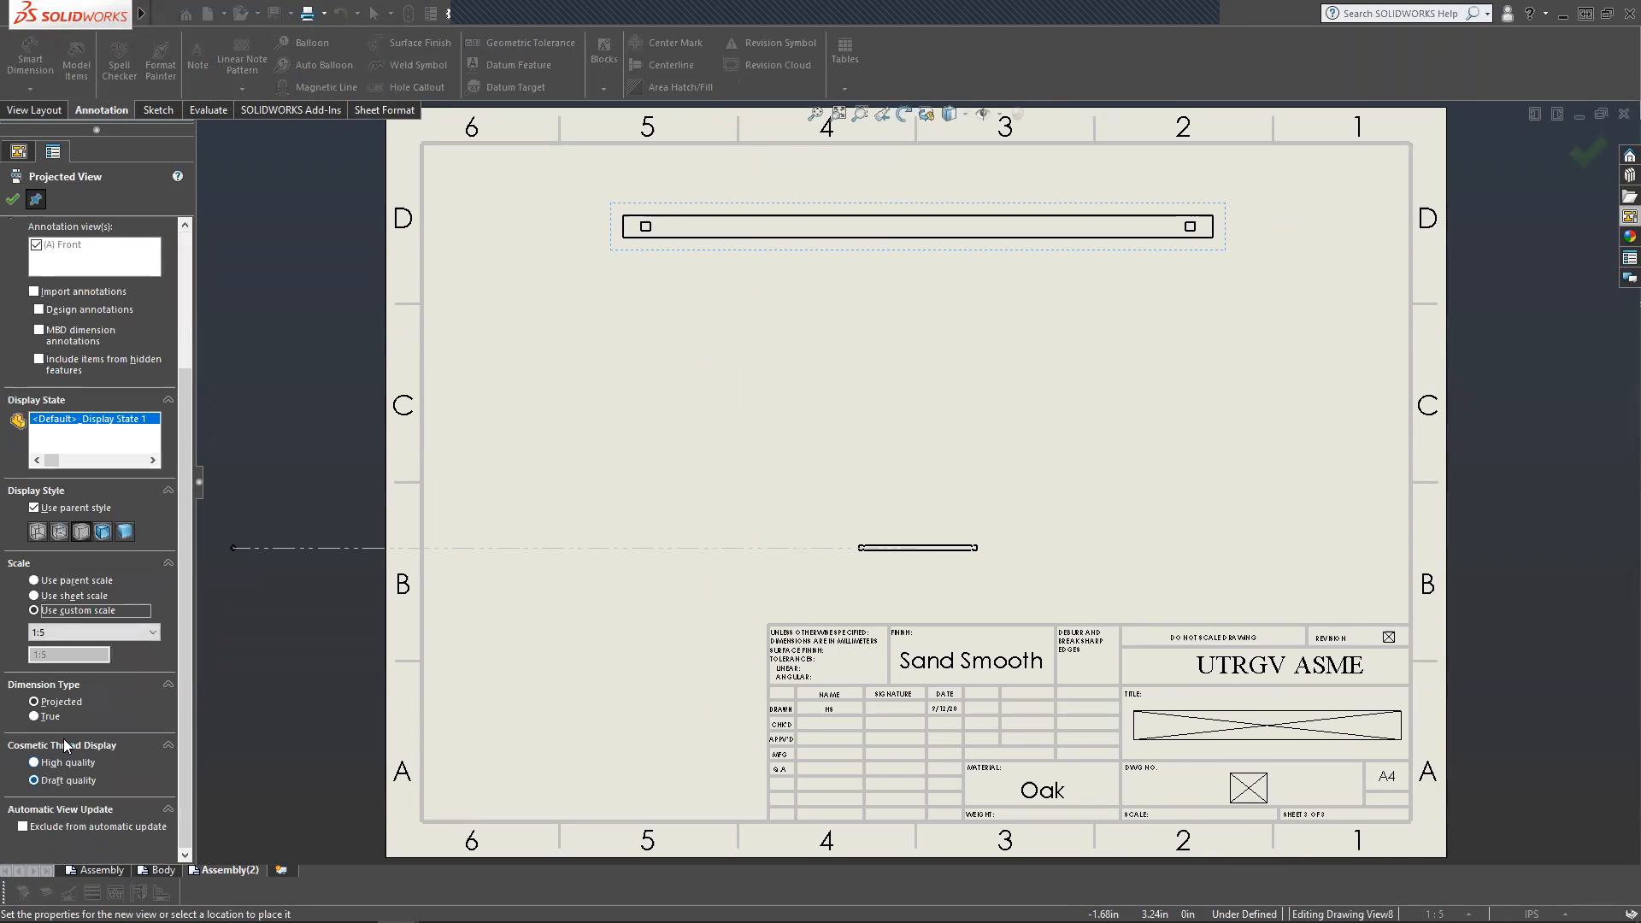
click(46, 634)
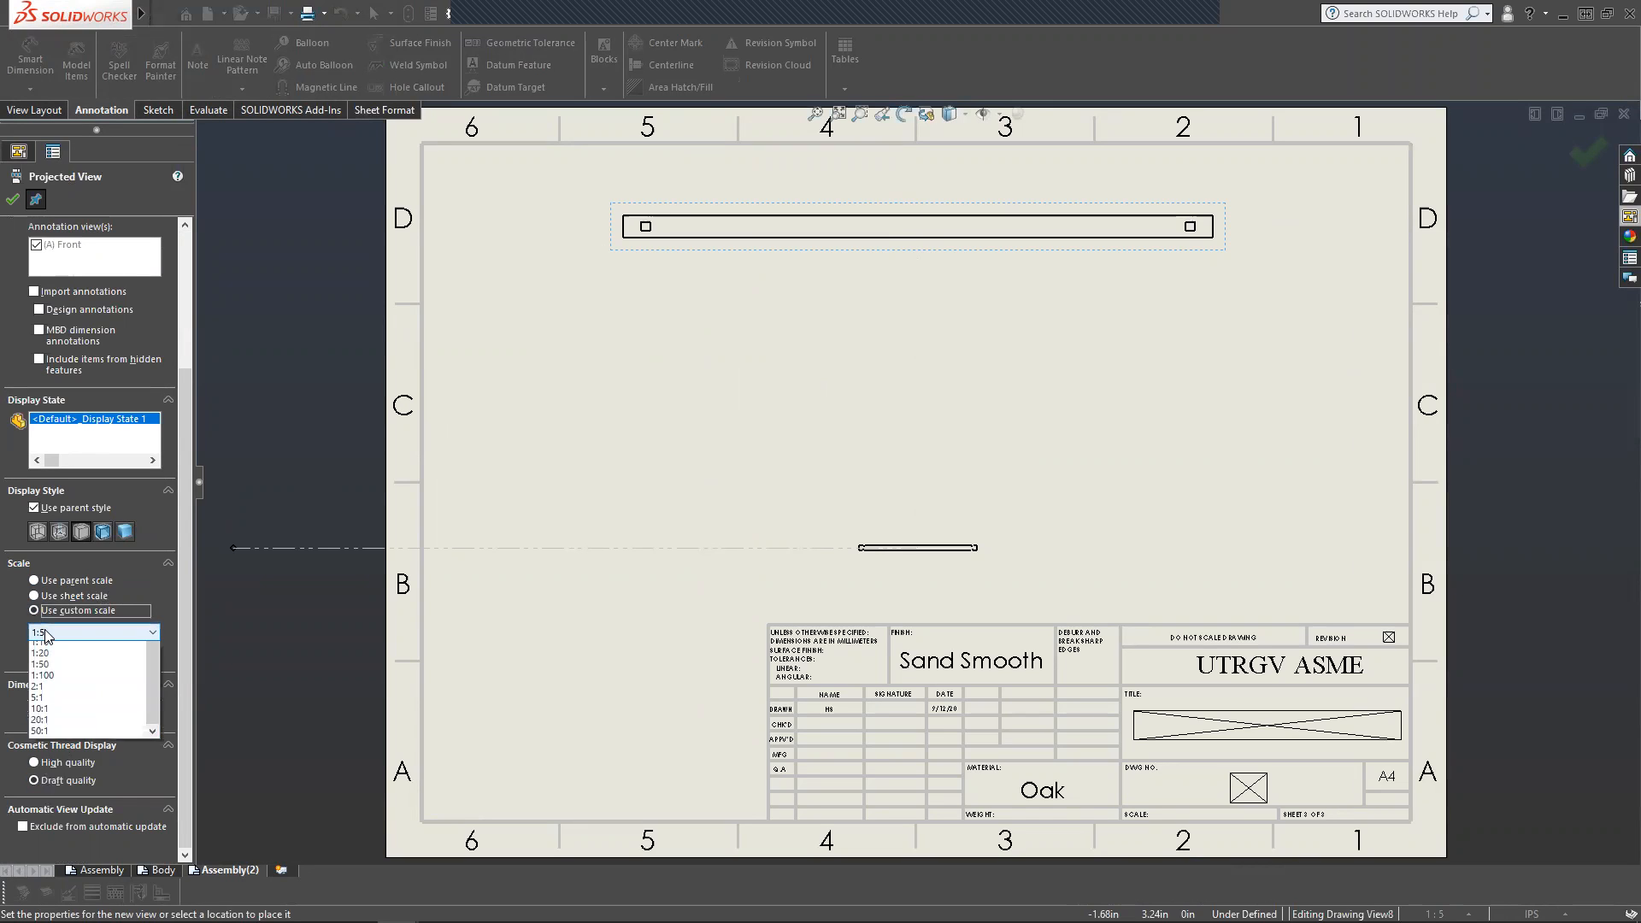
click(61, 663)
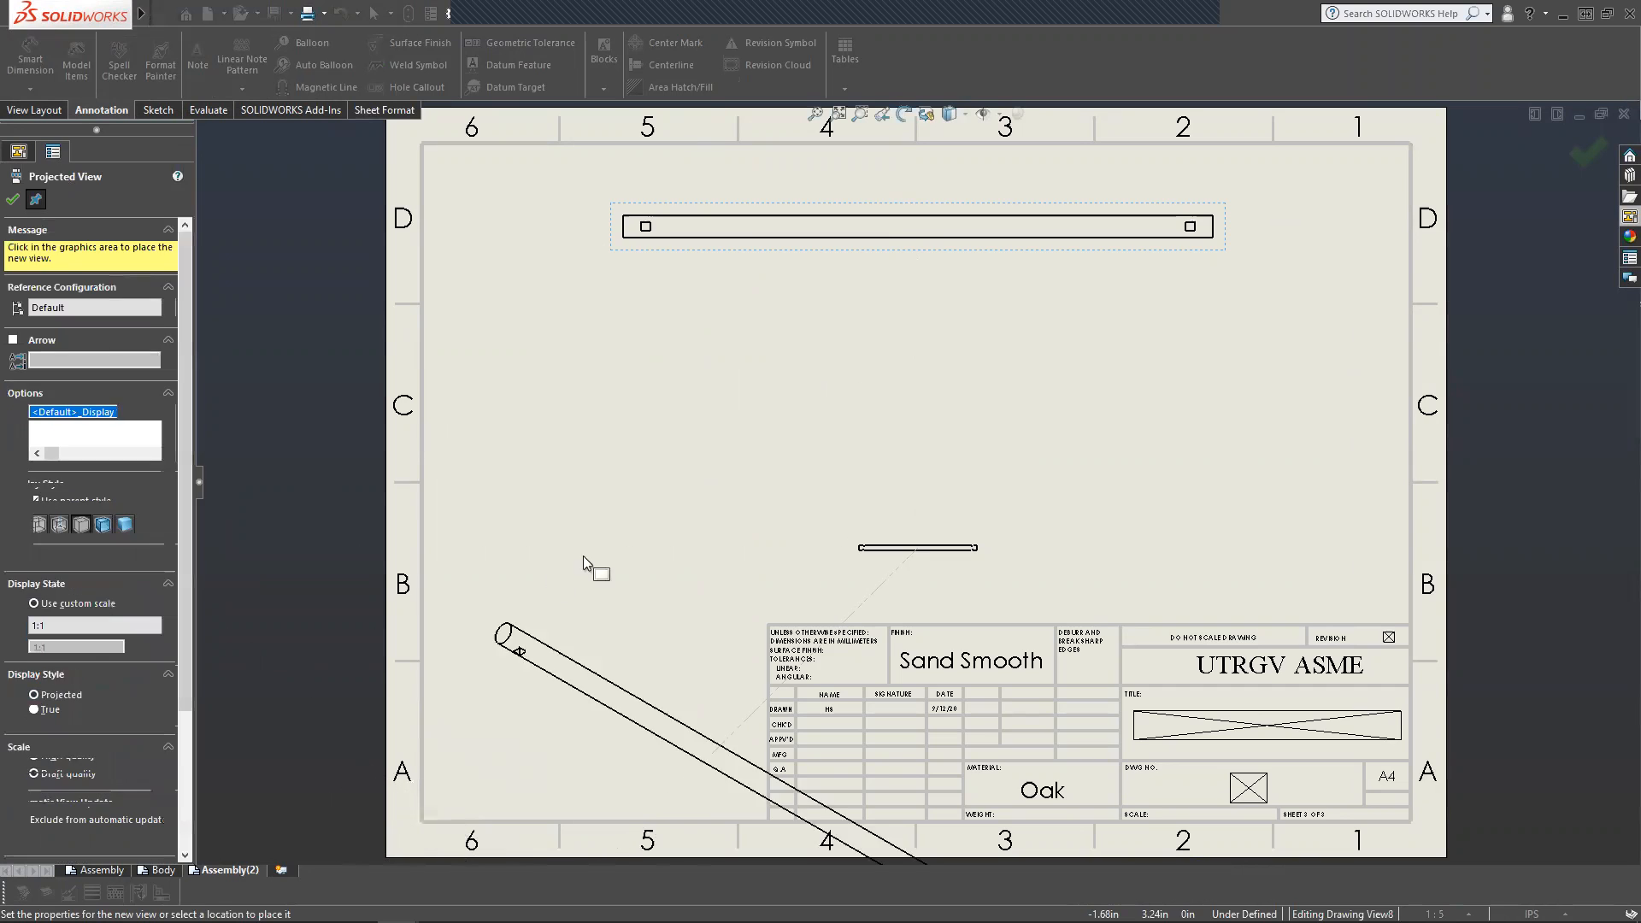
End the projected-view placement and set the lower axle view to a custom scale of 1:1.
key(Escape)
click(902, 544)
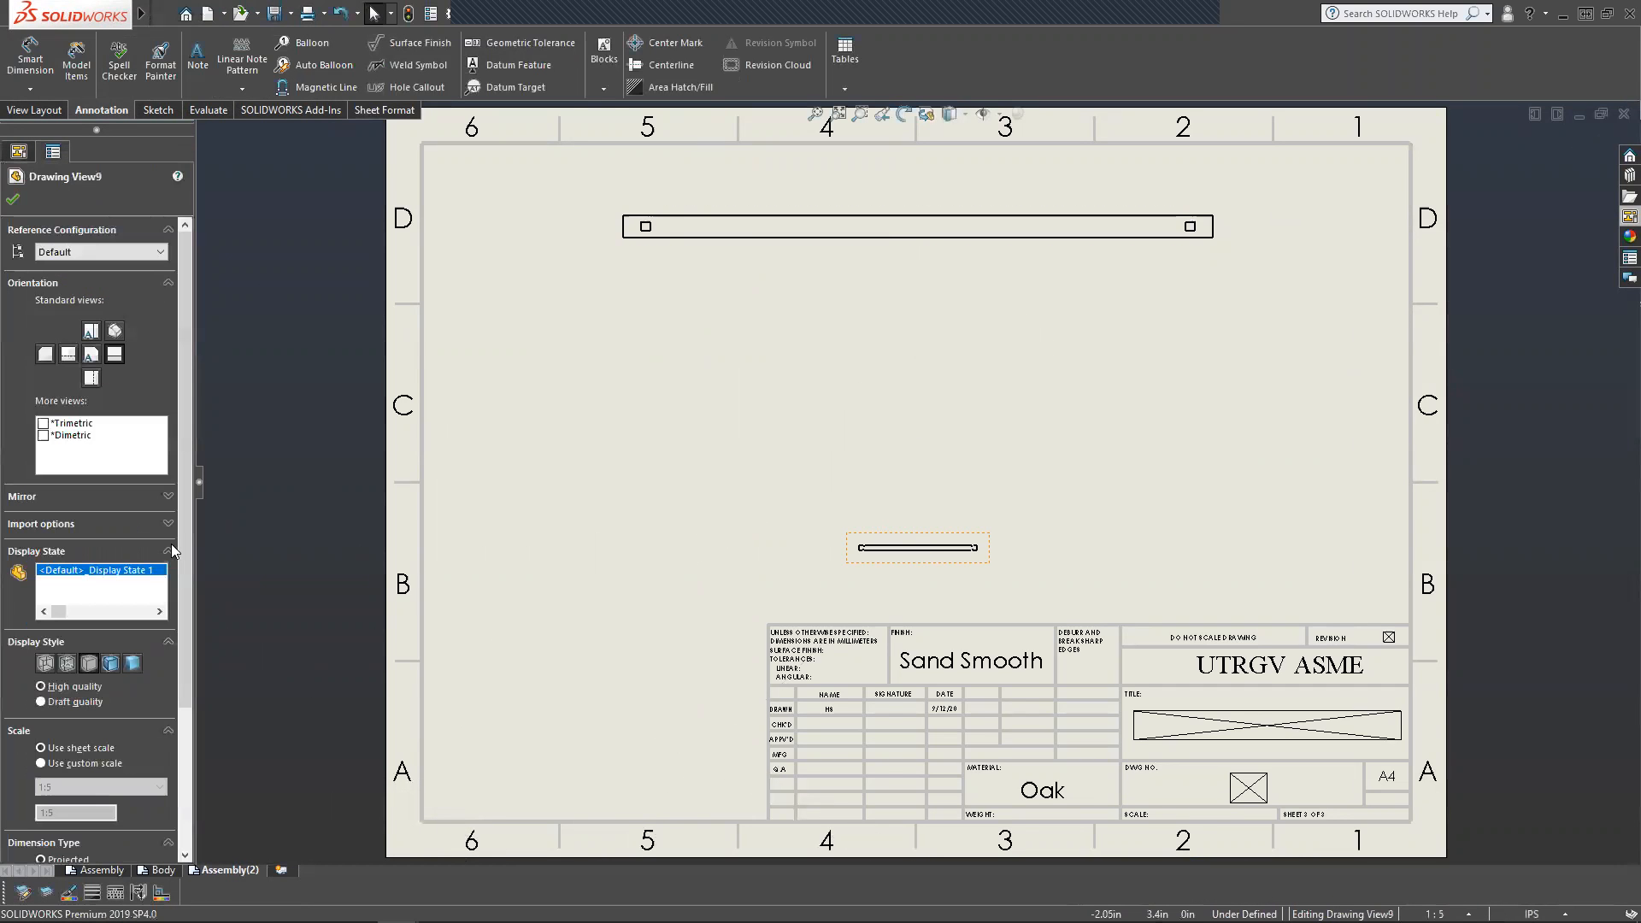
scroll(64, 647, down, 3)
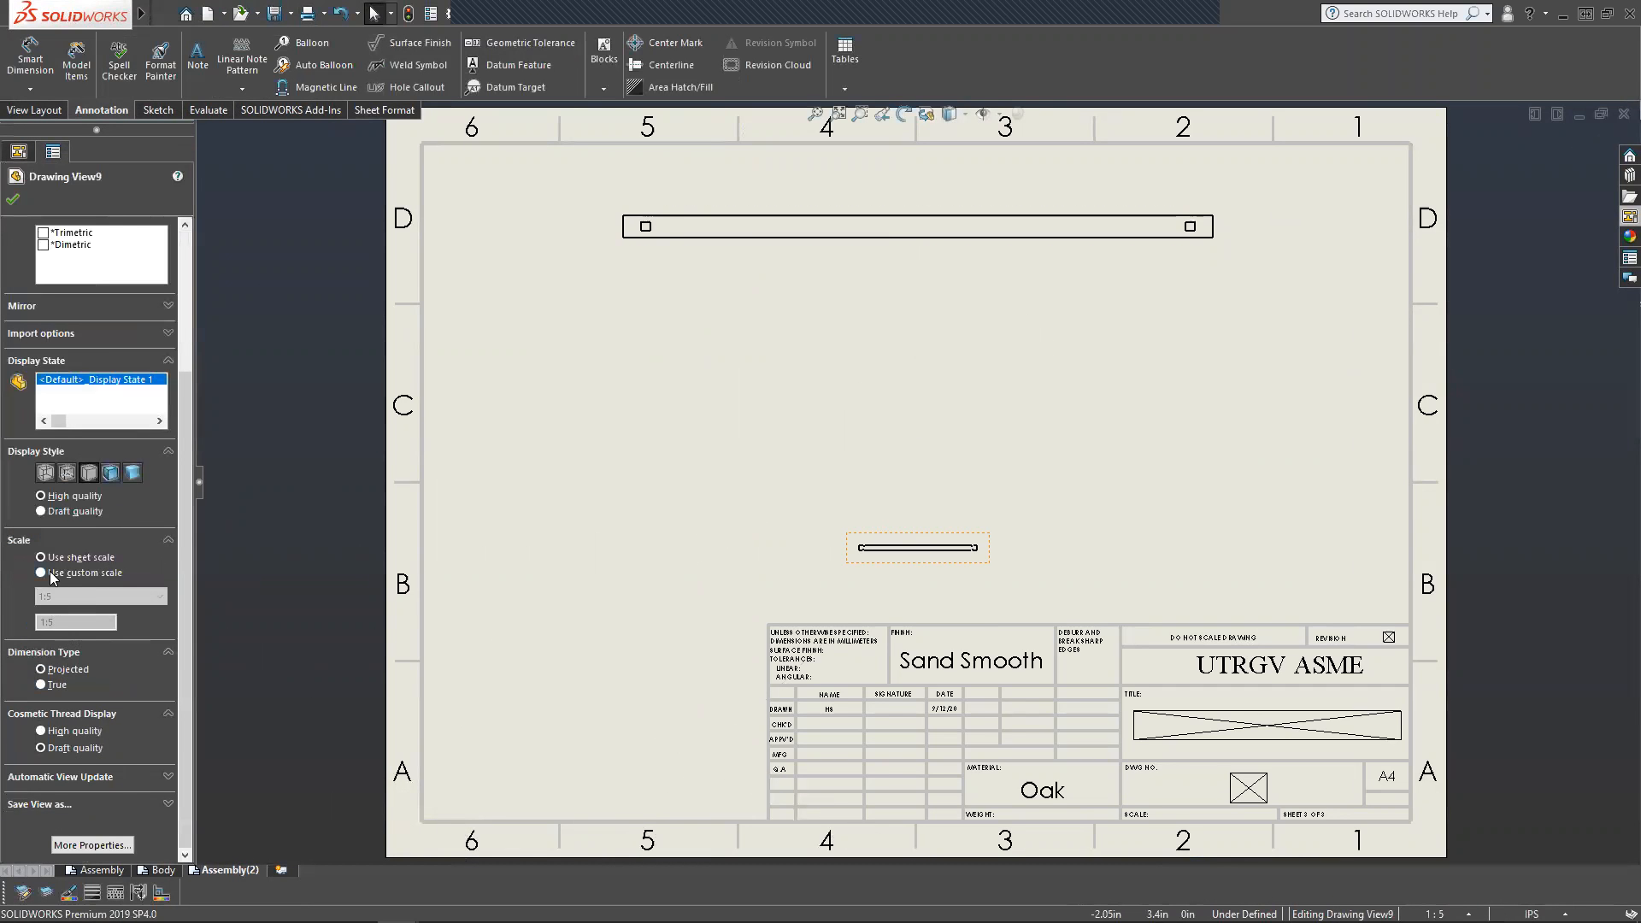
click(107, 602)
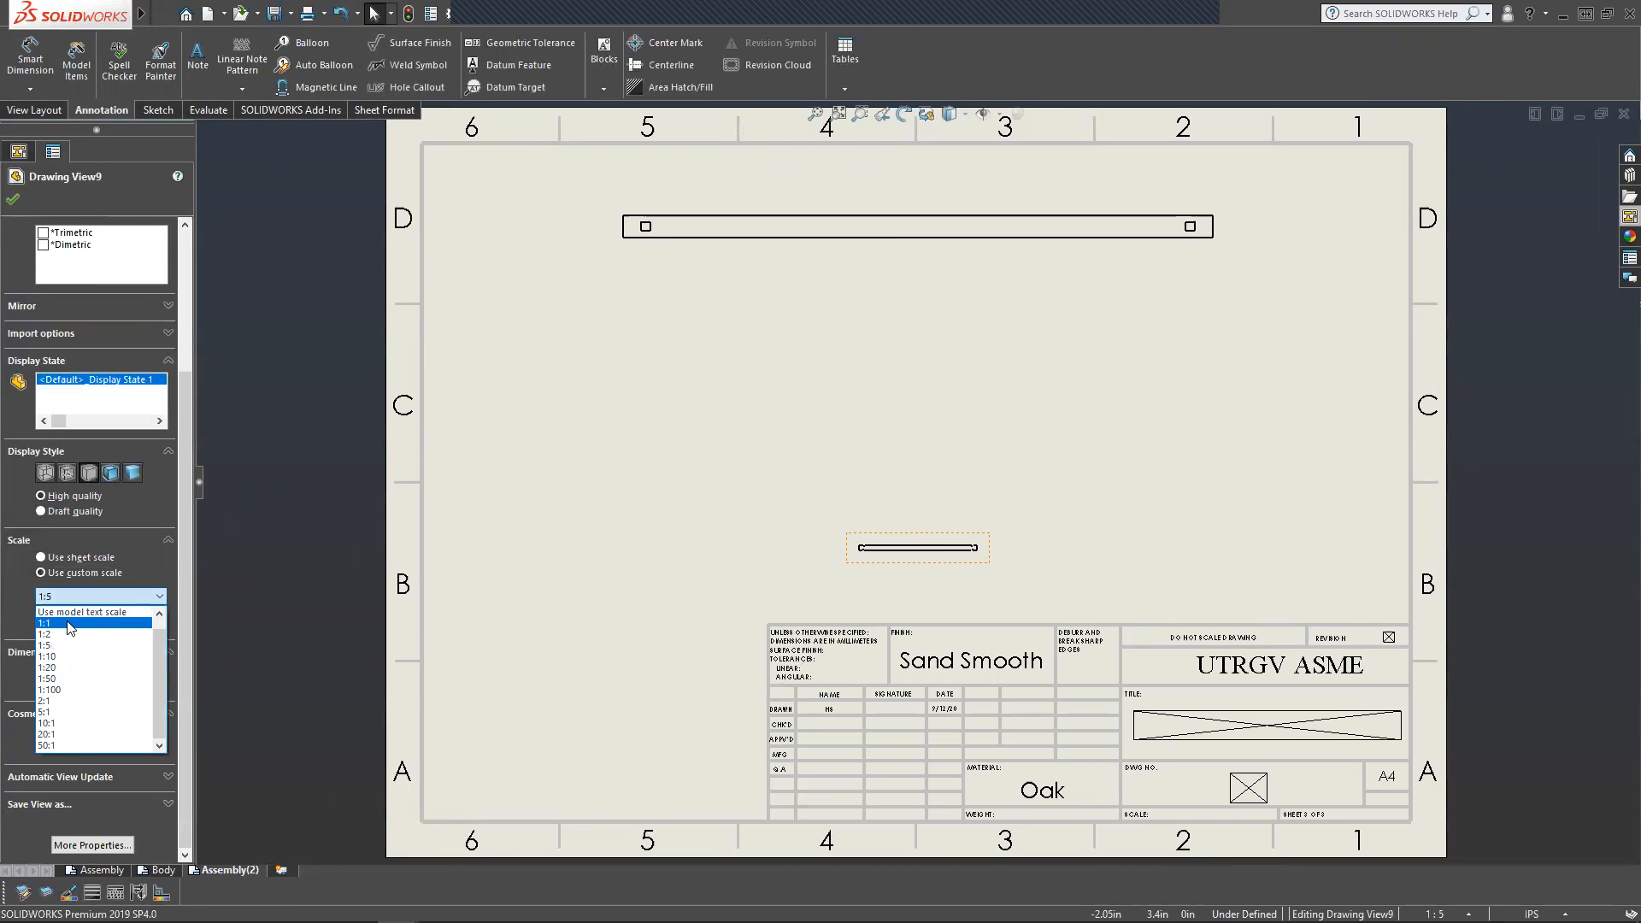
click(68, 615)
click(1104, 319)
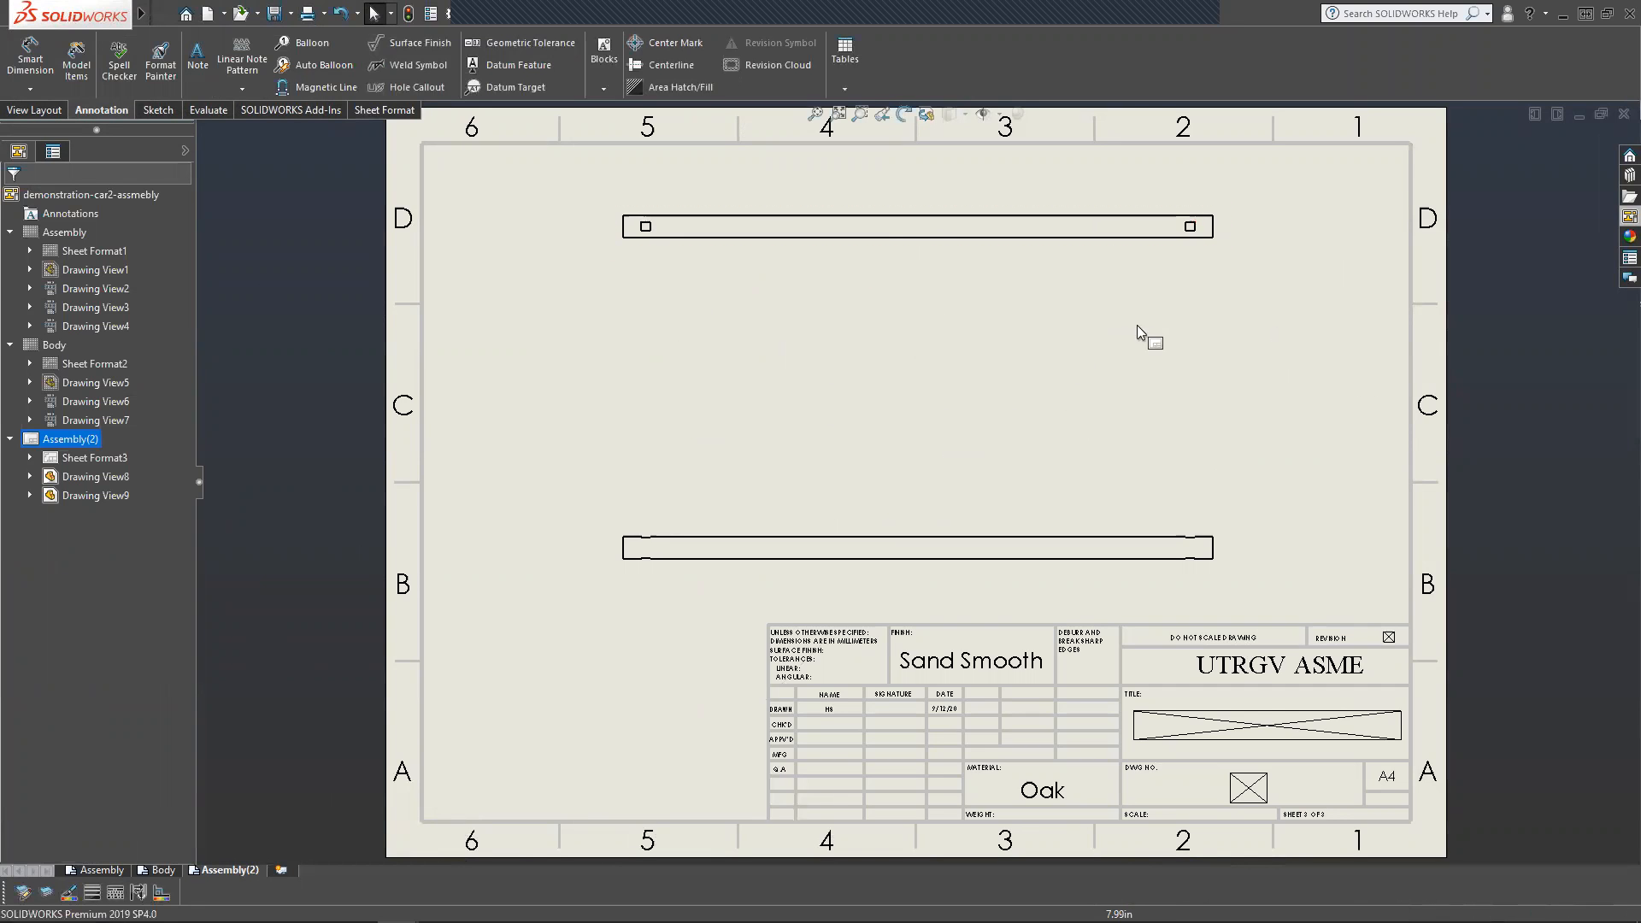
Set the display style of the lower axle view to Hidden Lines Visible.
scroll(1061, 267, up, 2)
scroll(1061, 267, down, 1)
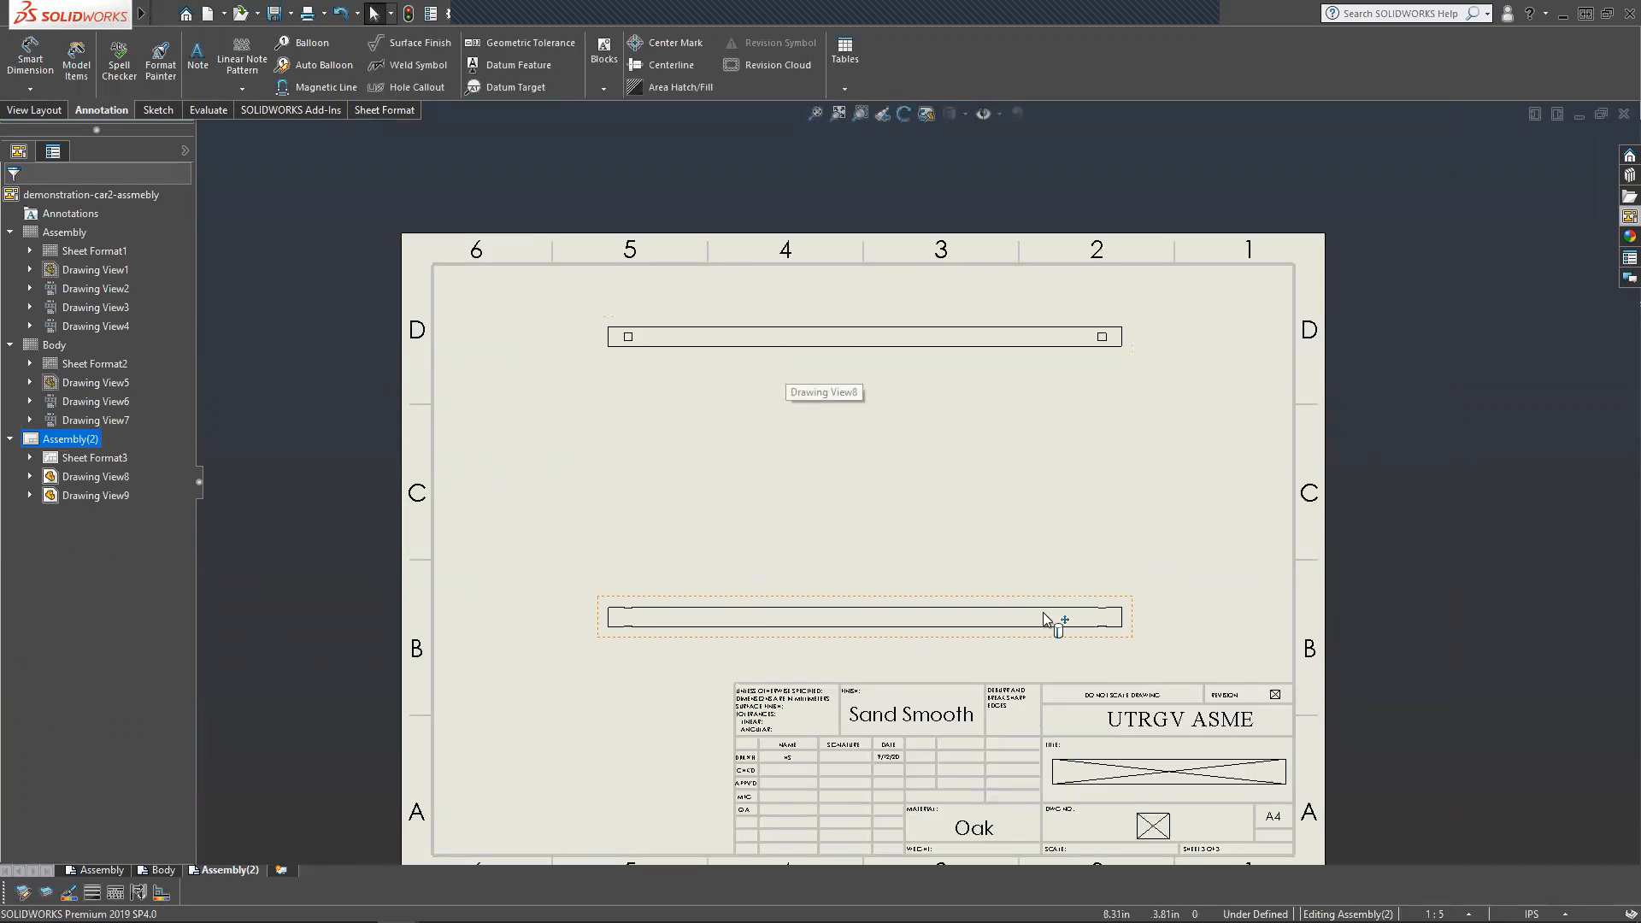
click(884, 596)
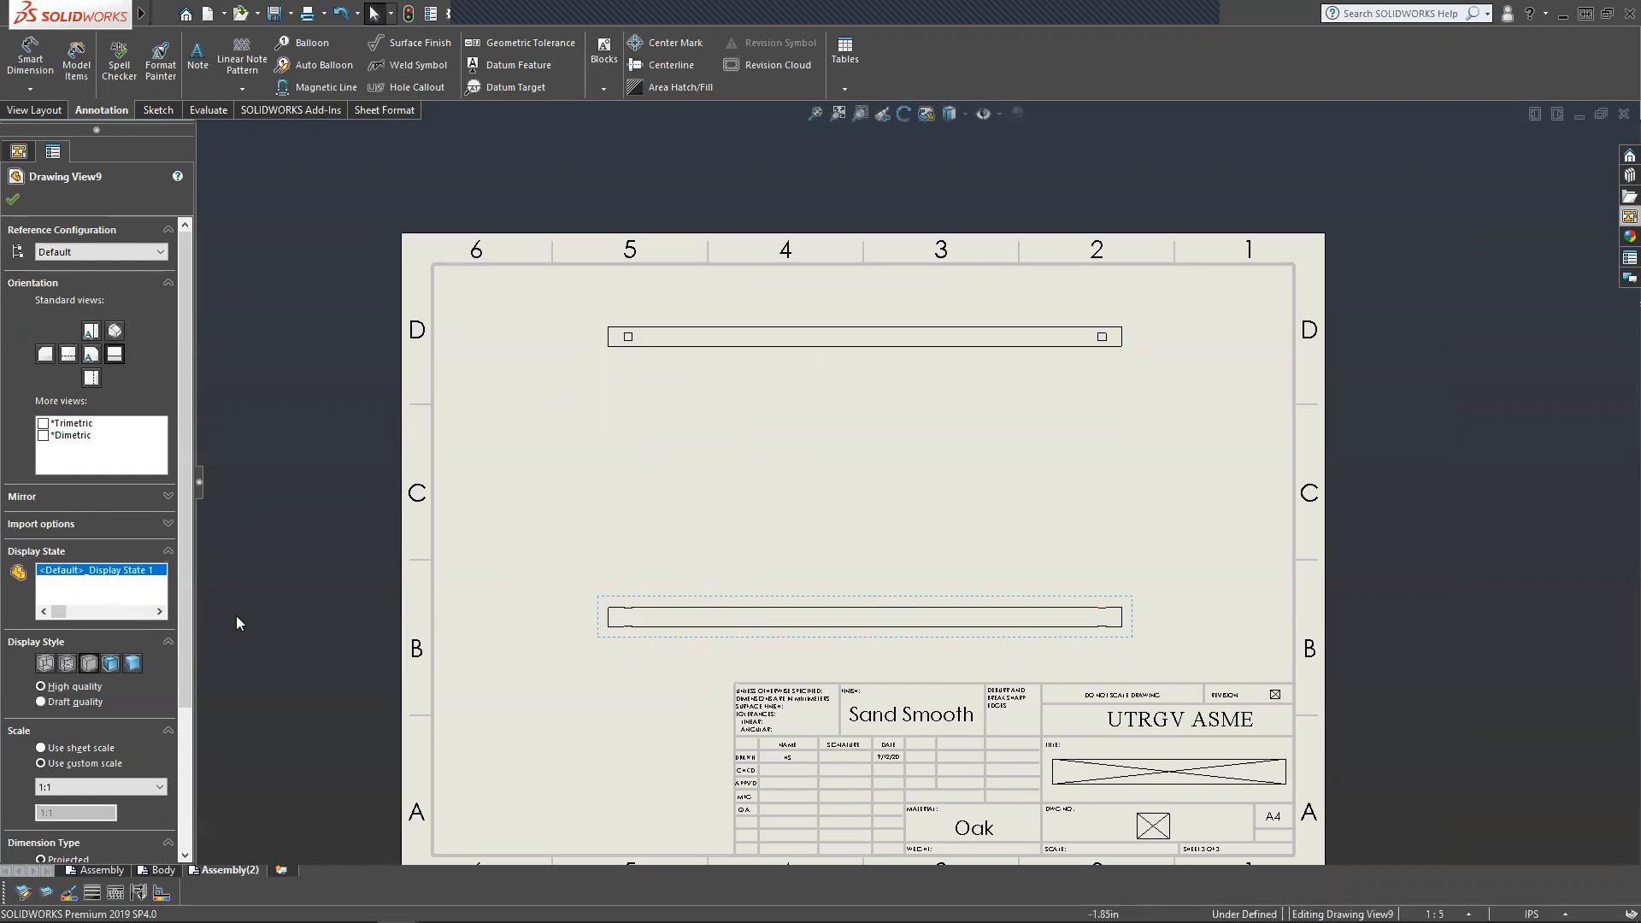
click(67, 664)
Examine the dashed hole lines at both ends of the lower axle view, and close the view's properties.
scroll(641, 625, down, 5)
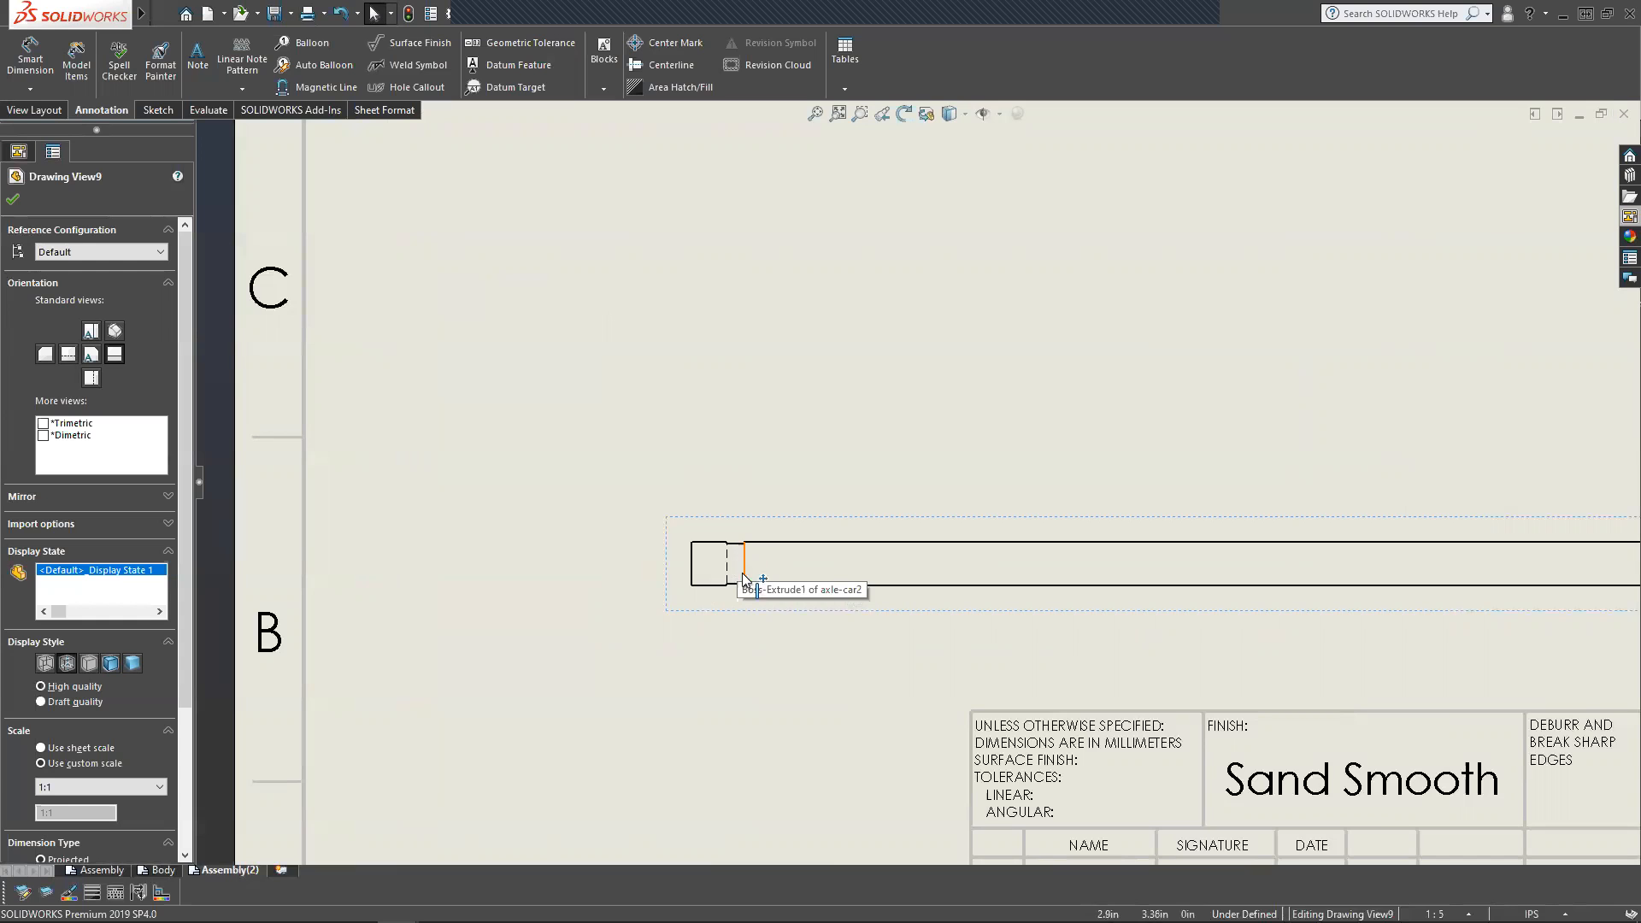
scroll(1167, 470, up, 5)
scroll(1140, 468, down, 1)
scroll(1140, 468, down, 2)
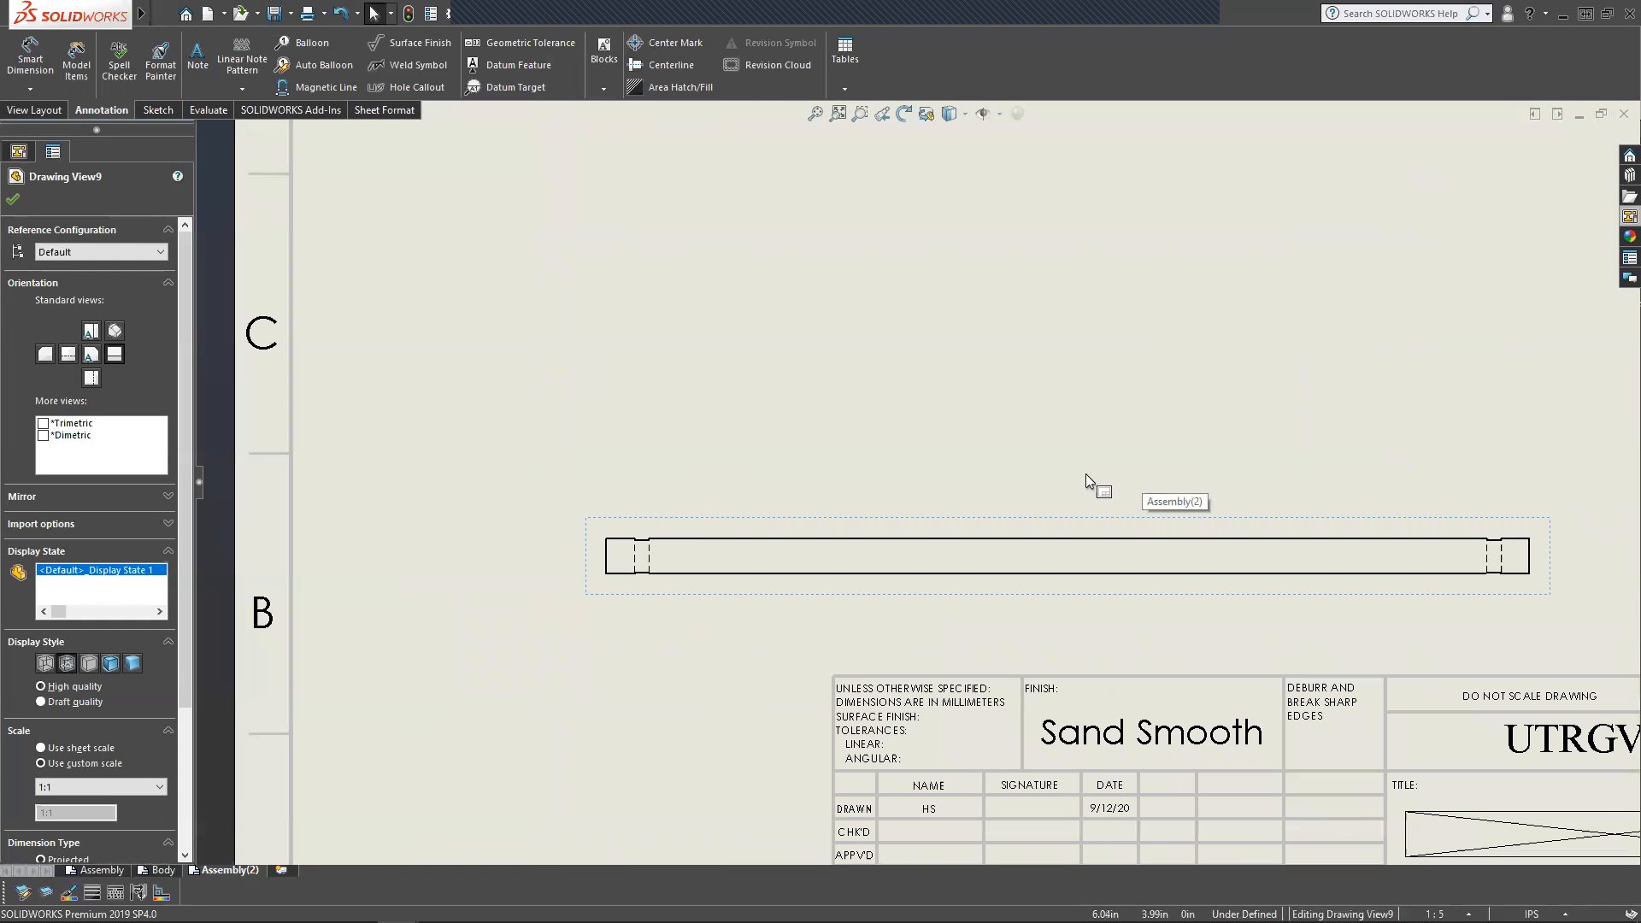
scroll(671, 349, up, 4)
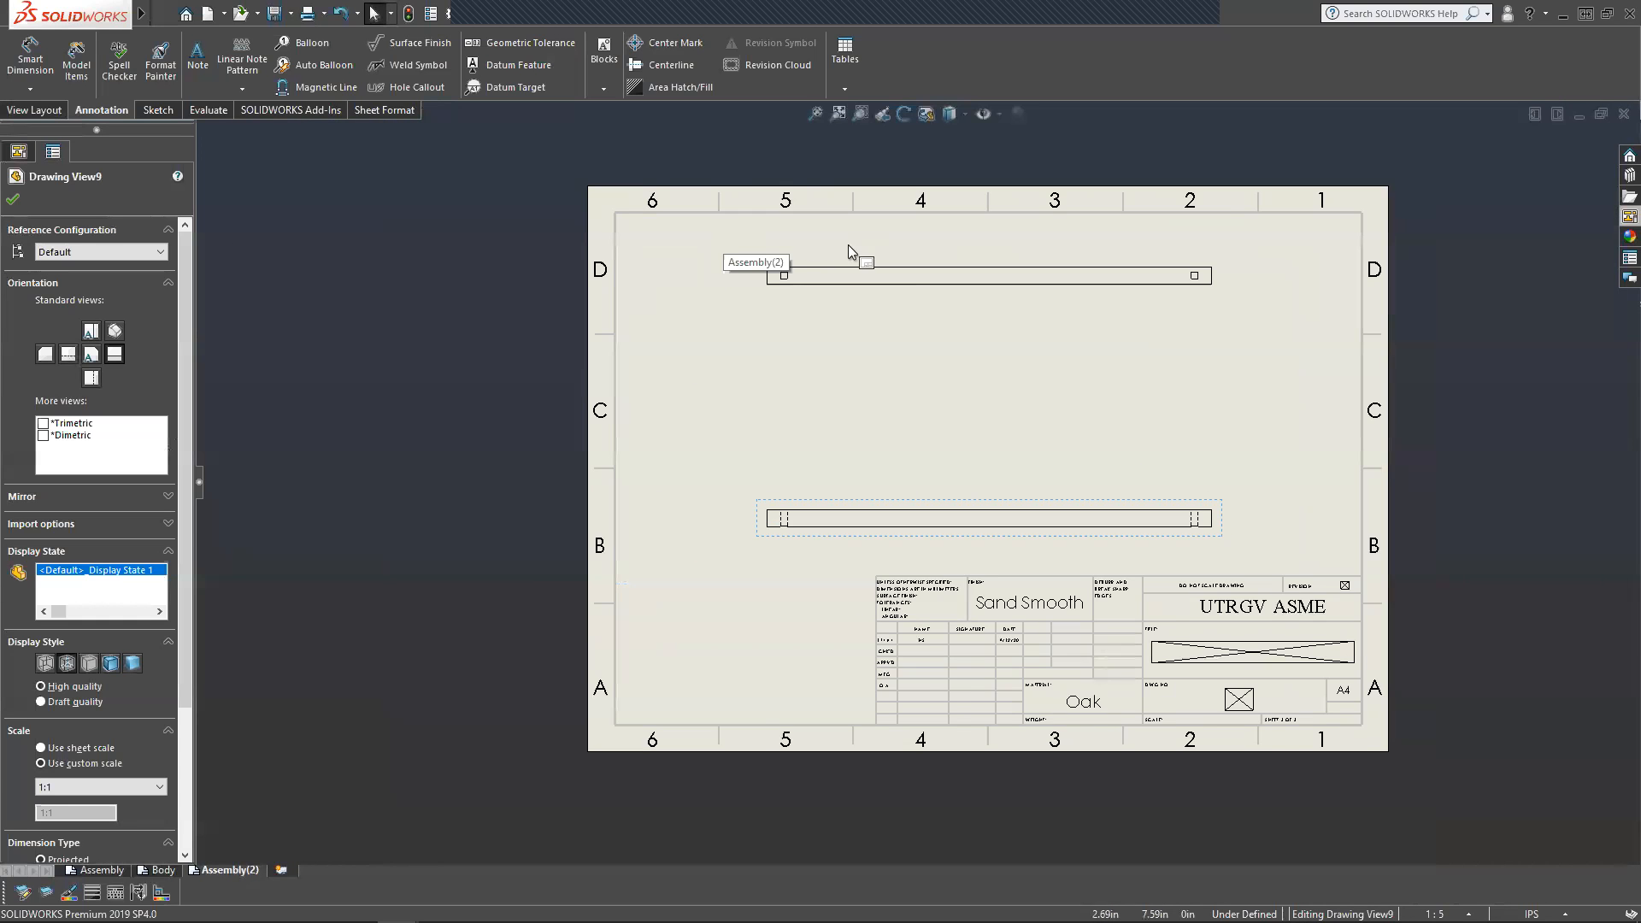
scroll(847, 244, down, 2)
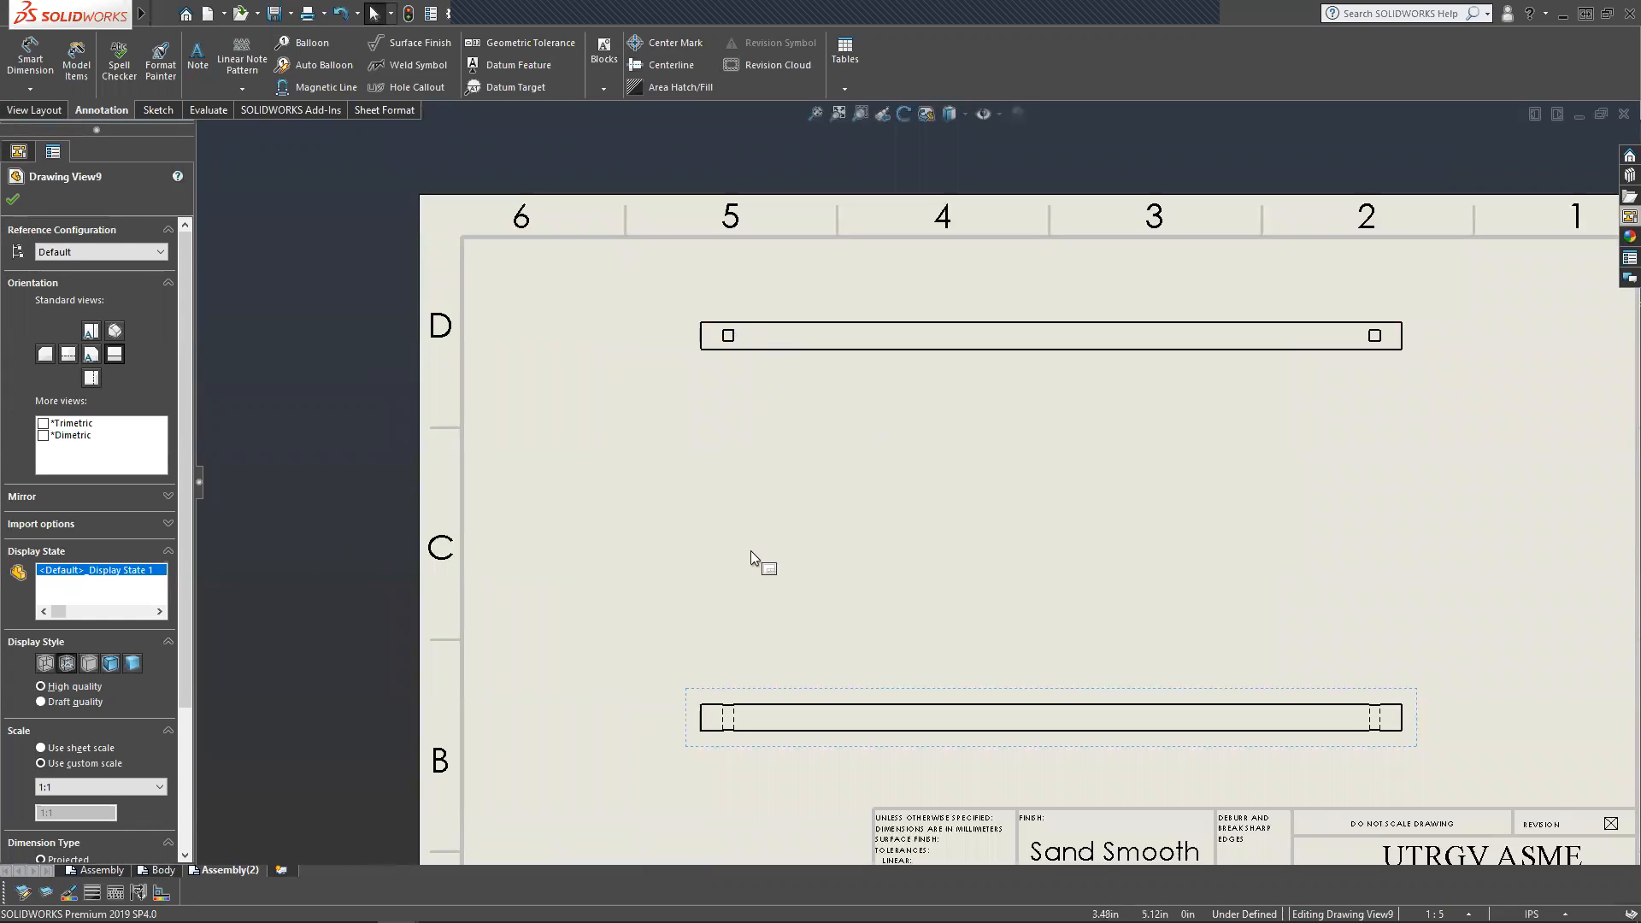
scroll(762, 725, down, 3)
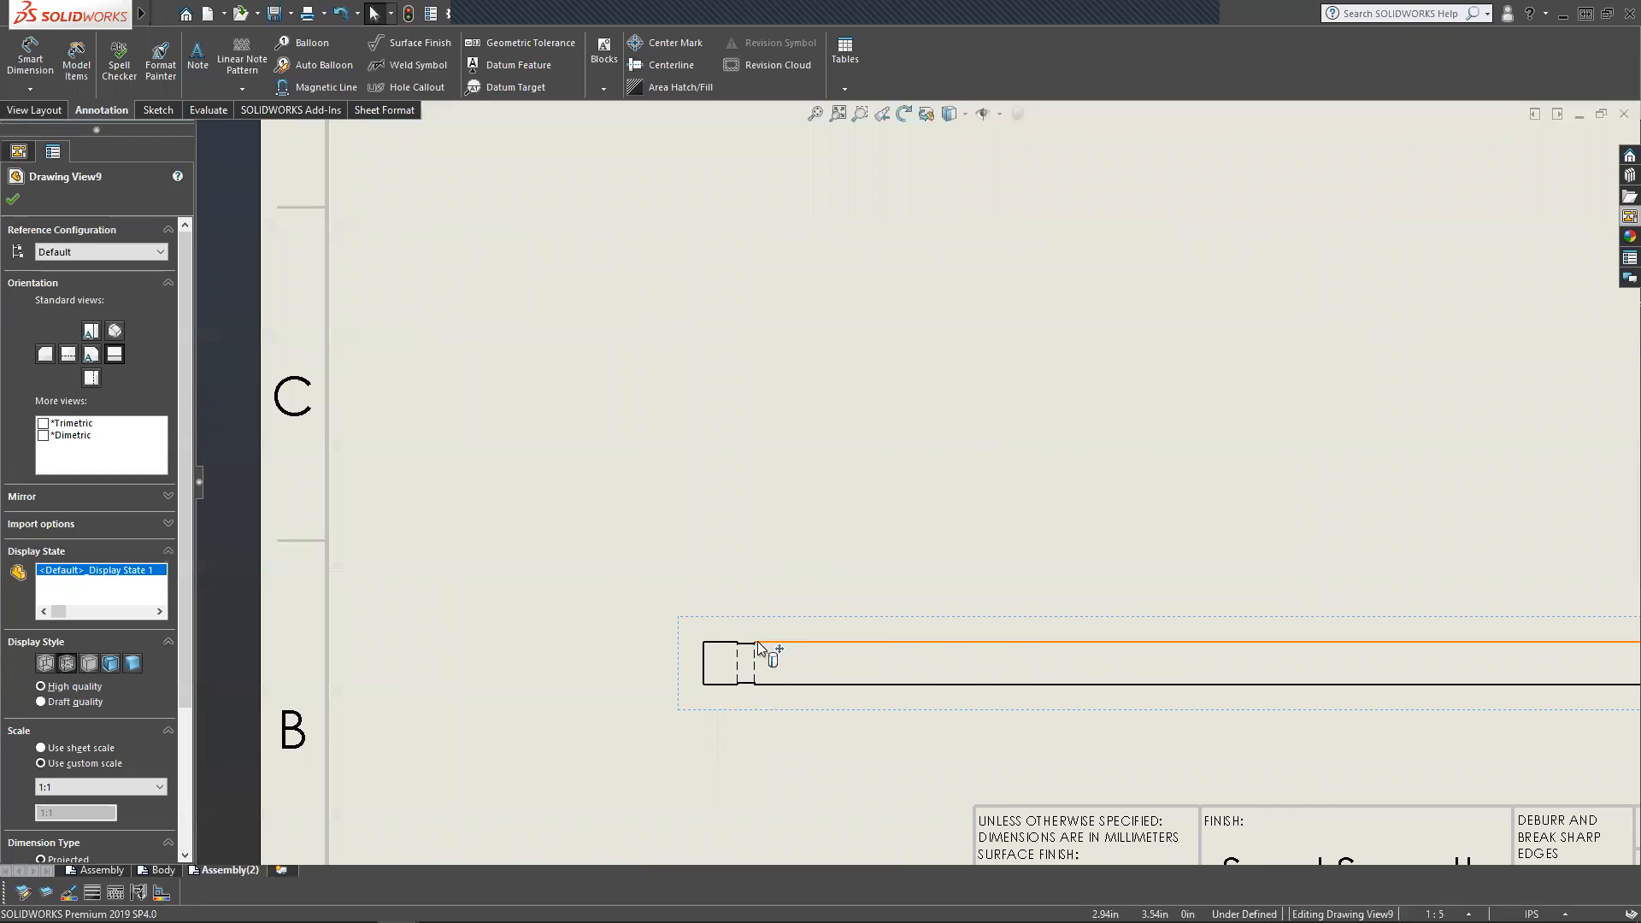
scroll(983, 615, up, 4)
scroll(1358, 479, down, 2)
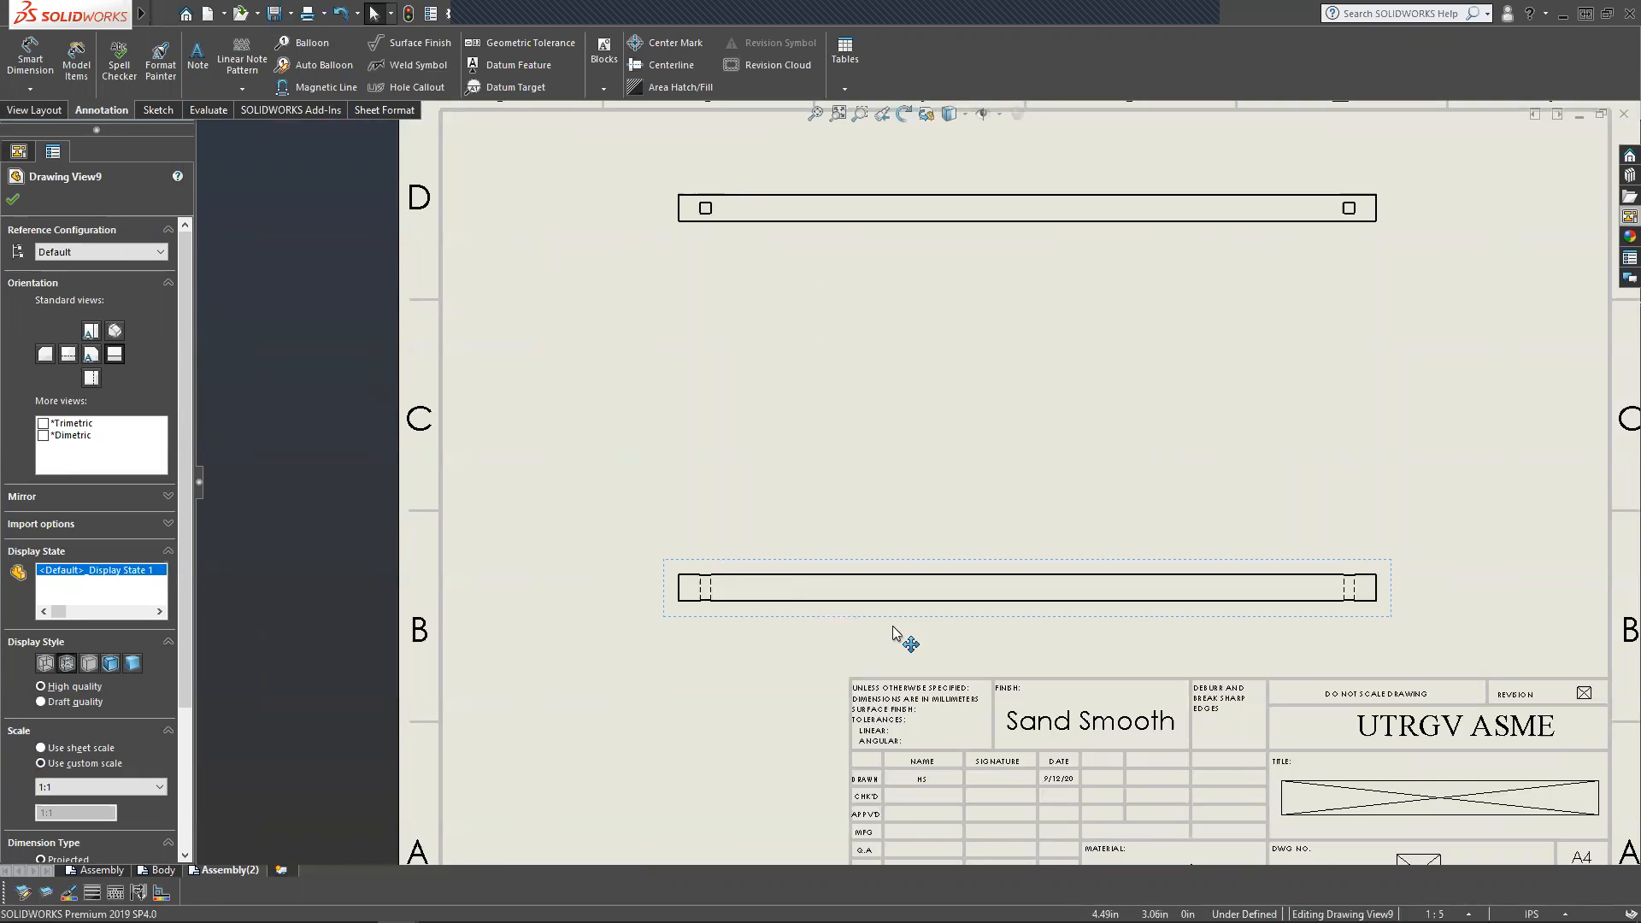
click(12, 201)
Open the sheet format for editing and enter Axel as the title in the title block.
scroll(1025, 335, up, 3)
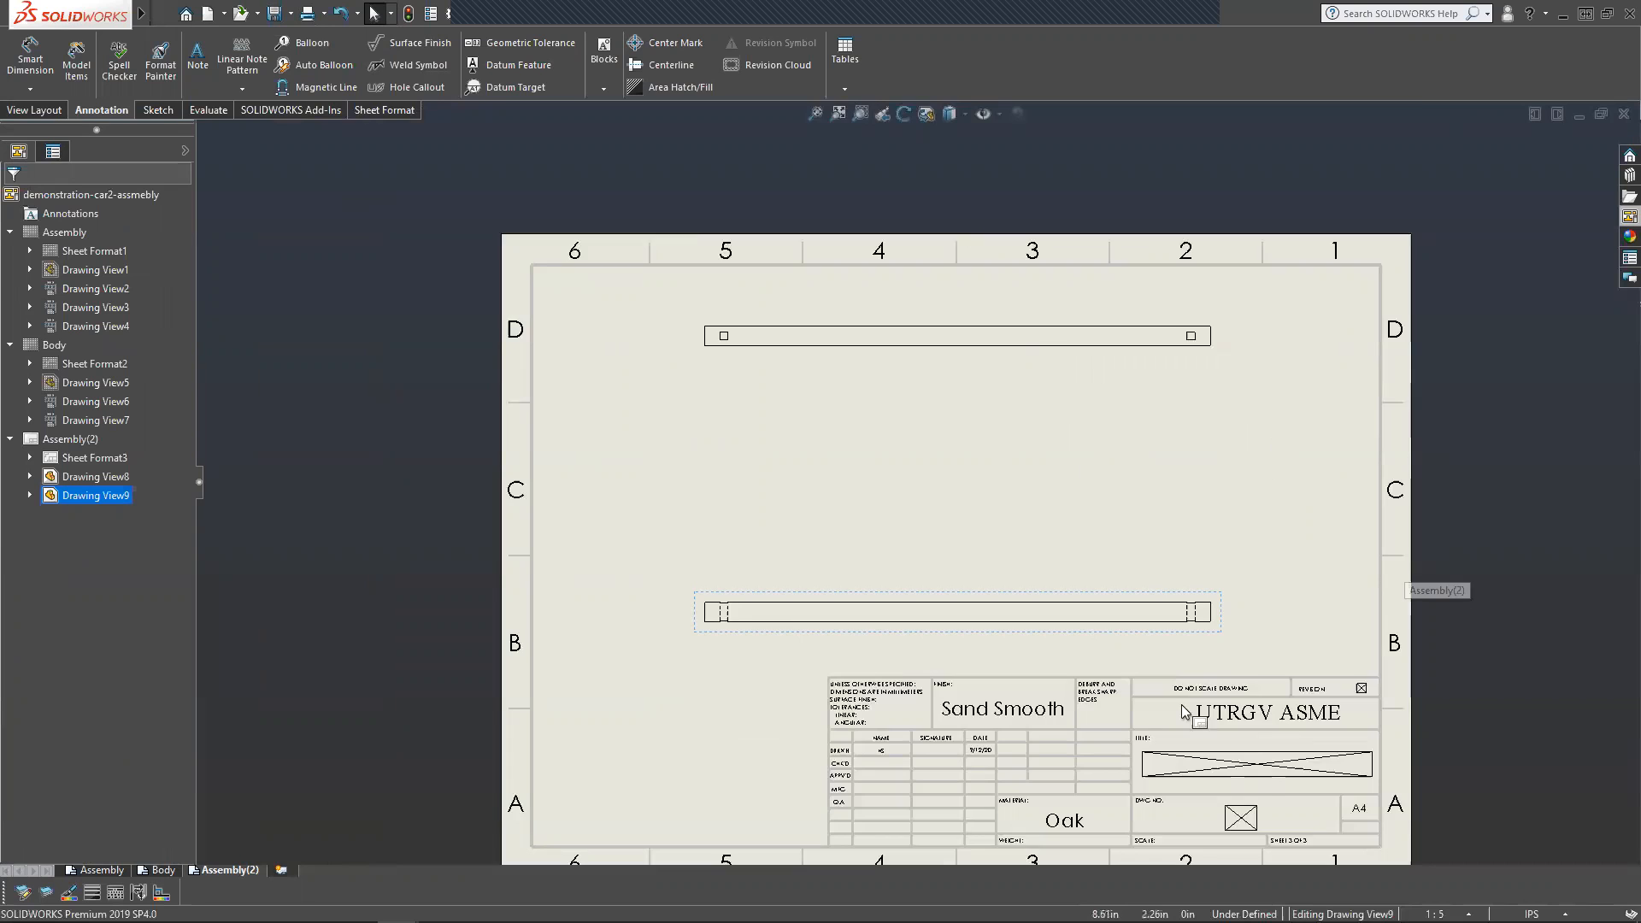
scroll(1333, 795, down, 3)
right_click(1195, 448)
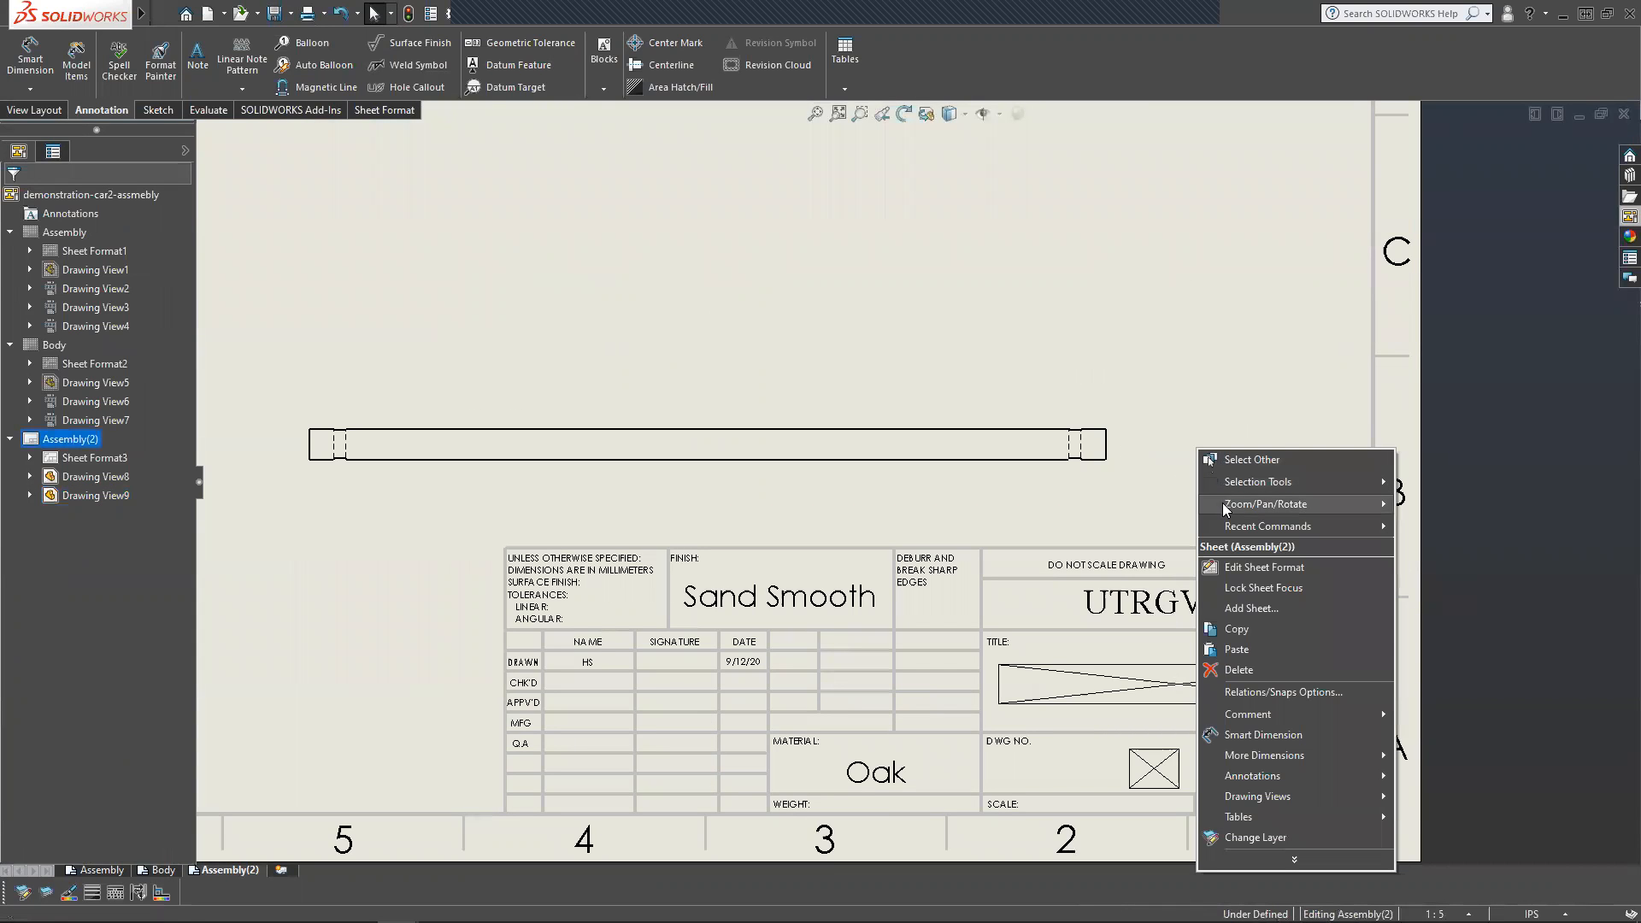
click(1278, 568)
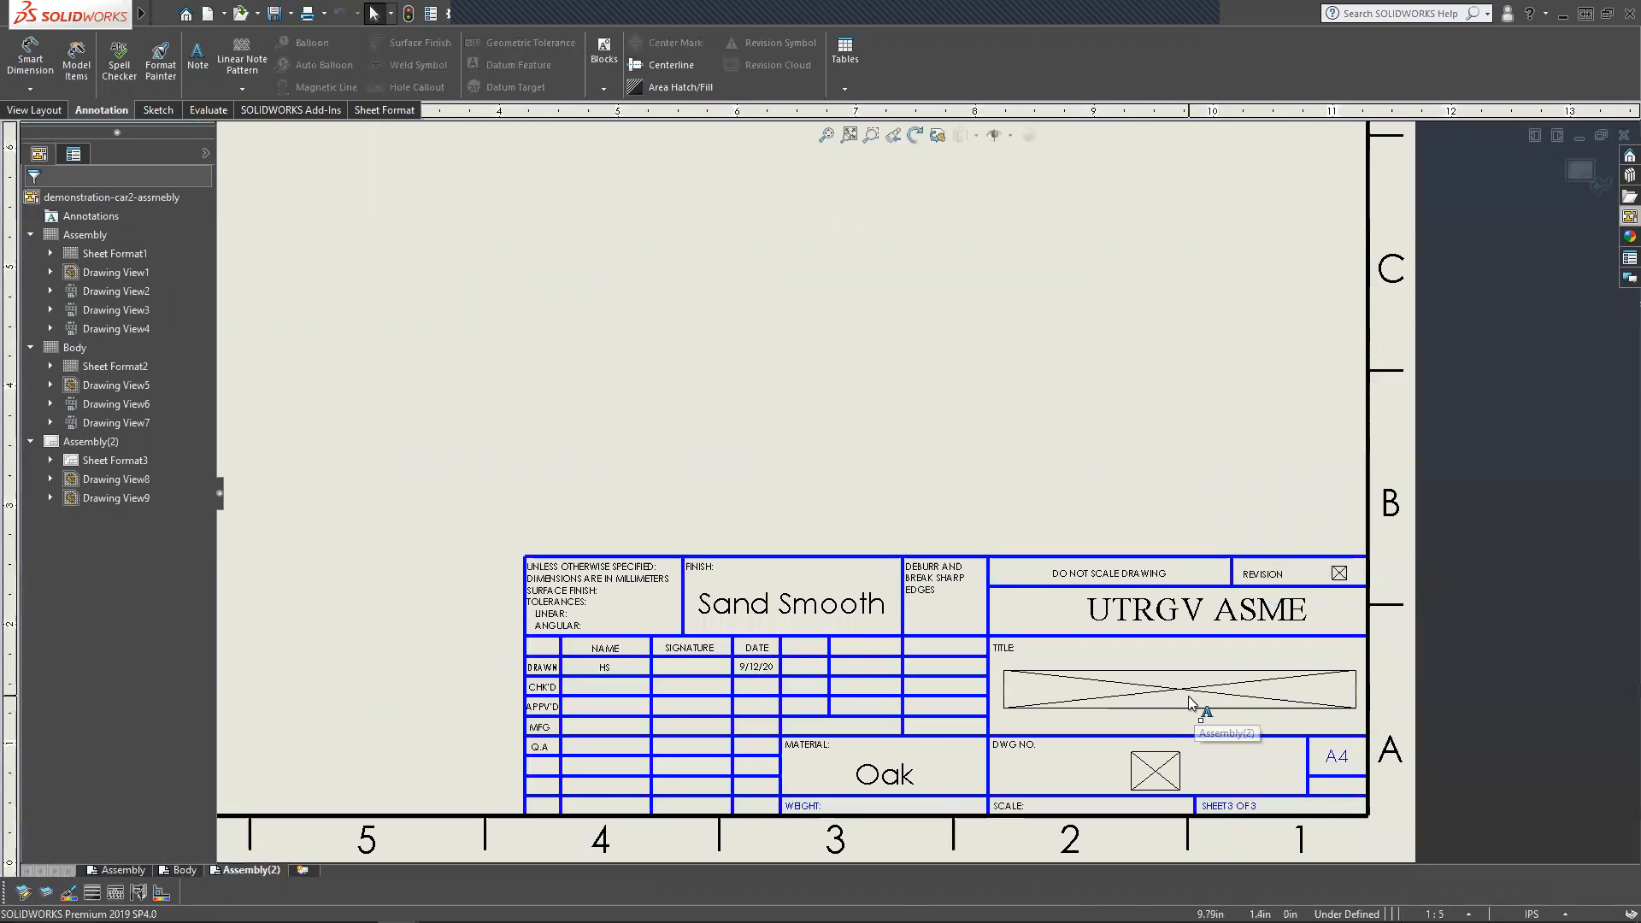
double_click(1176, 689)
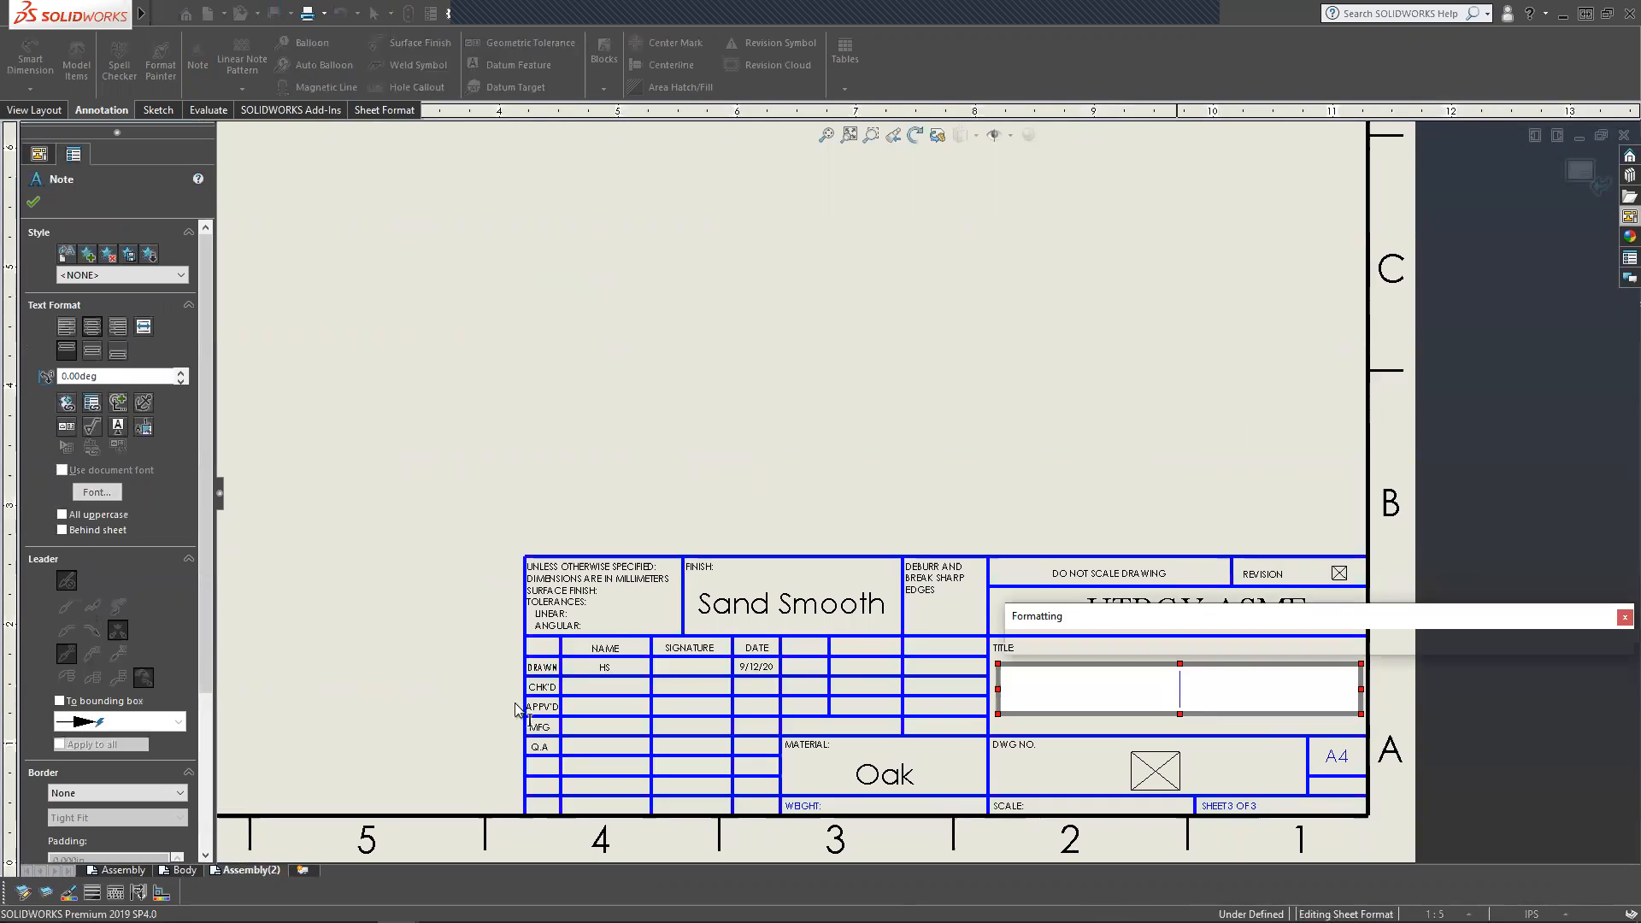
text(Axel)
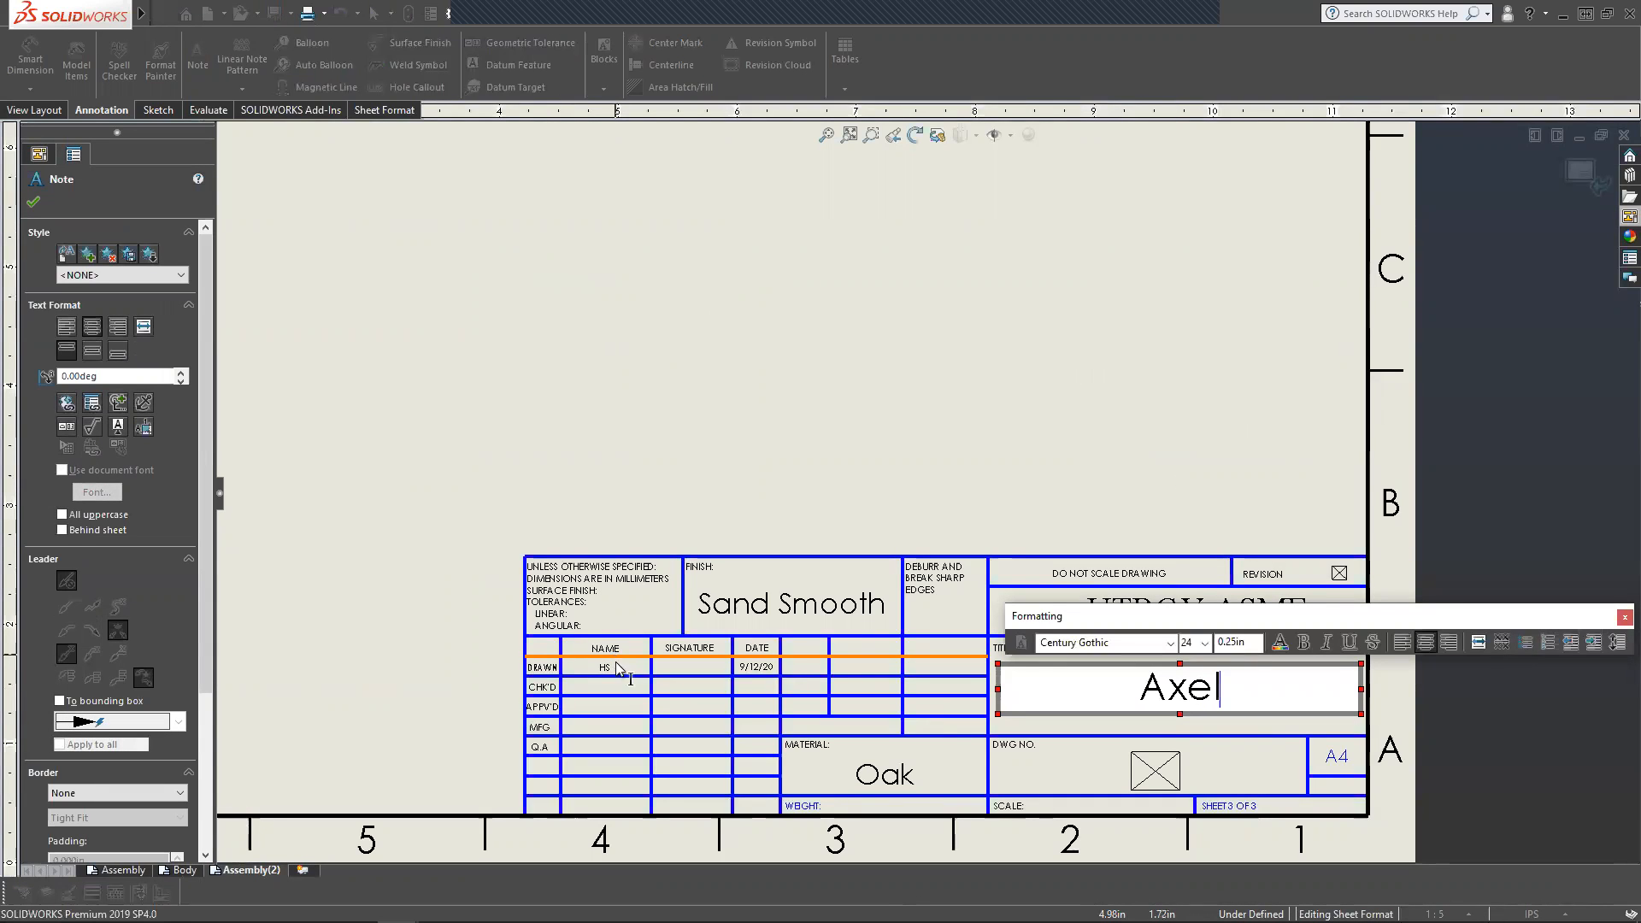
Enter 3 as the drawing number in the title block and leave sheet format editing.
click(1158, 775)
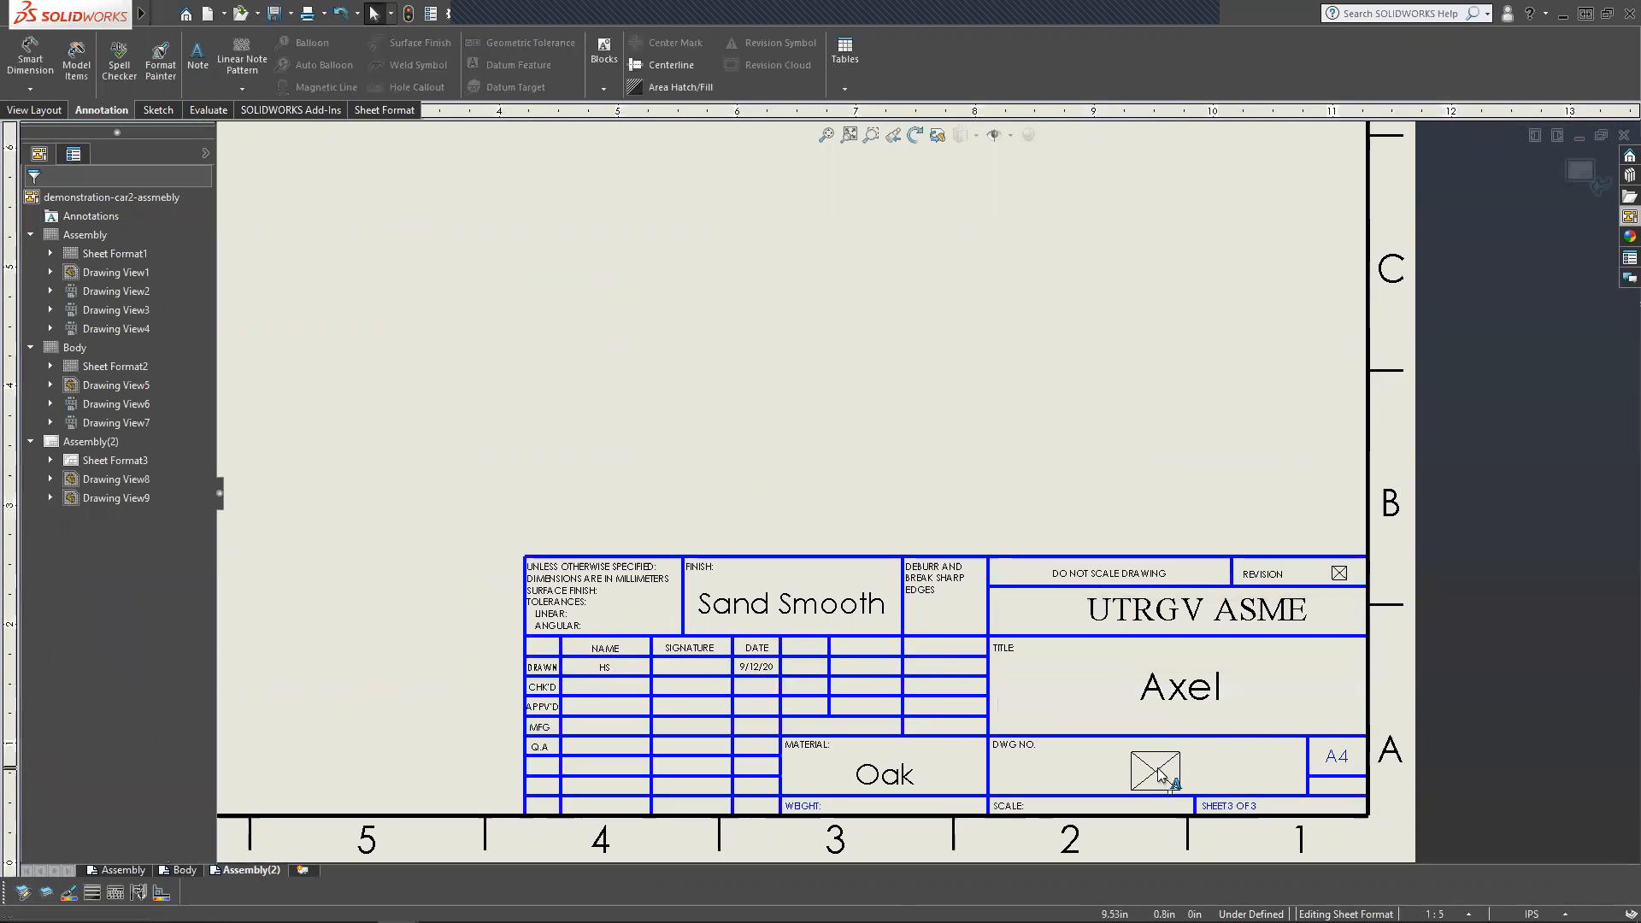
click(1157, 774)
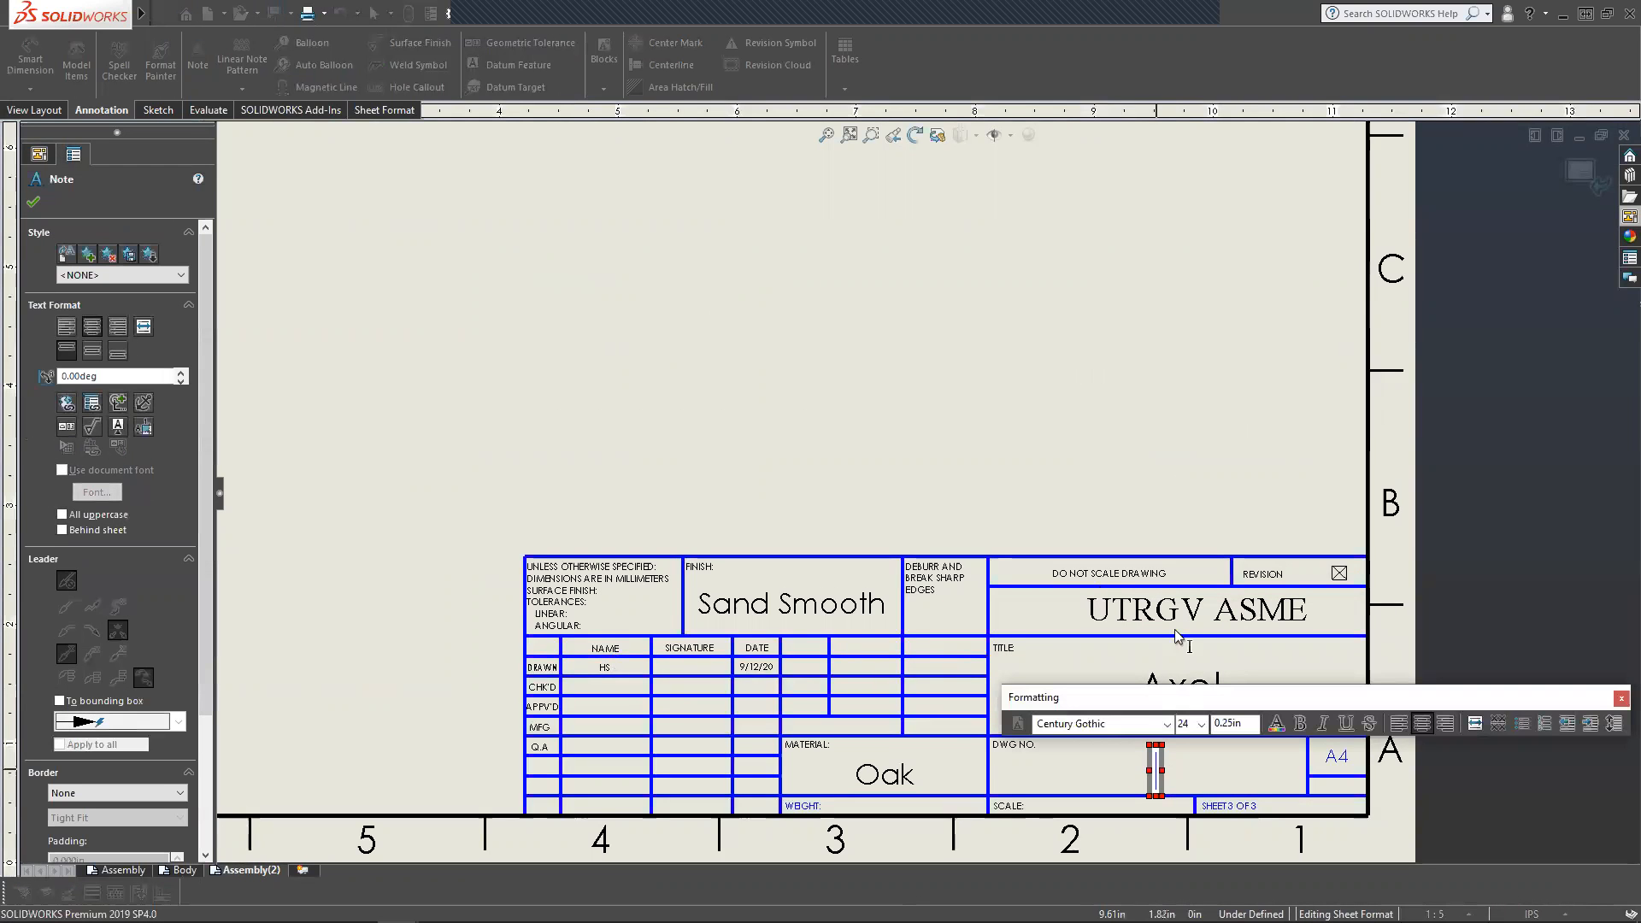
text(3)
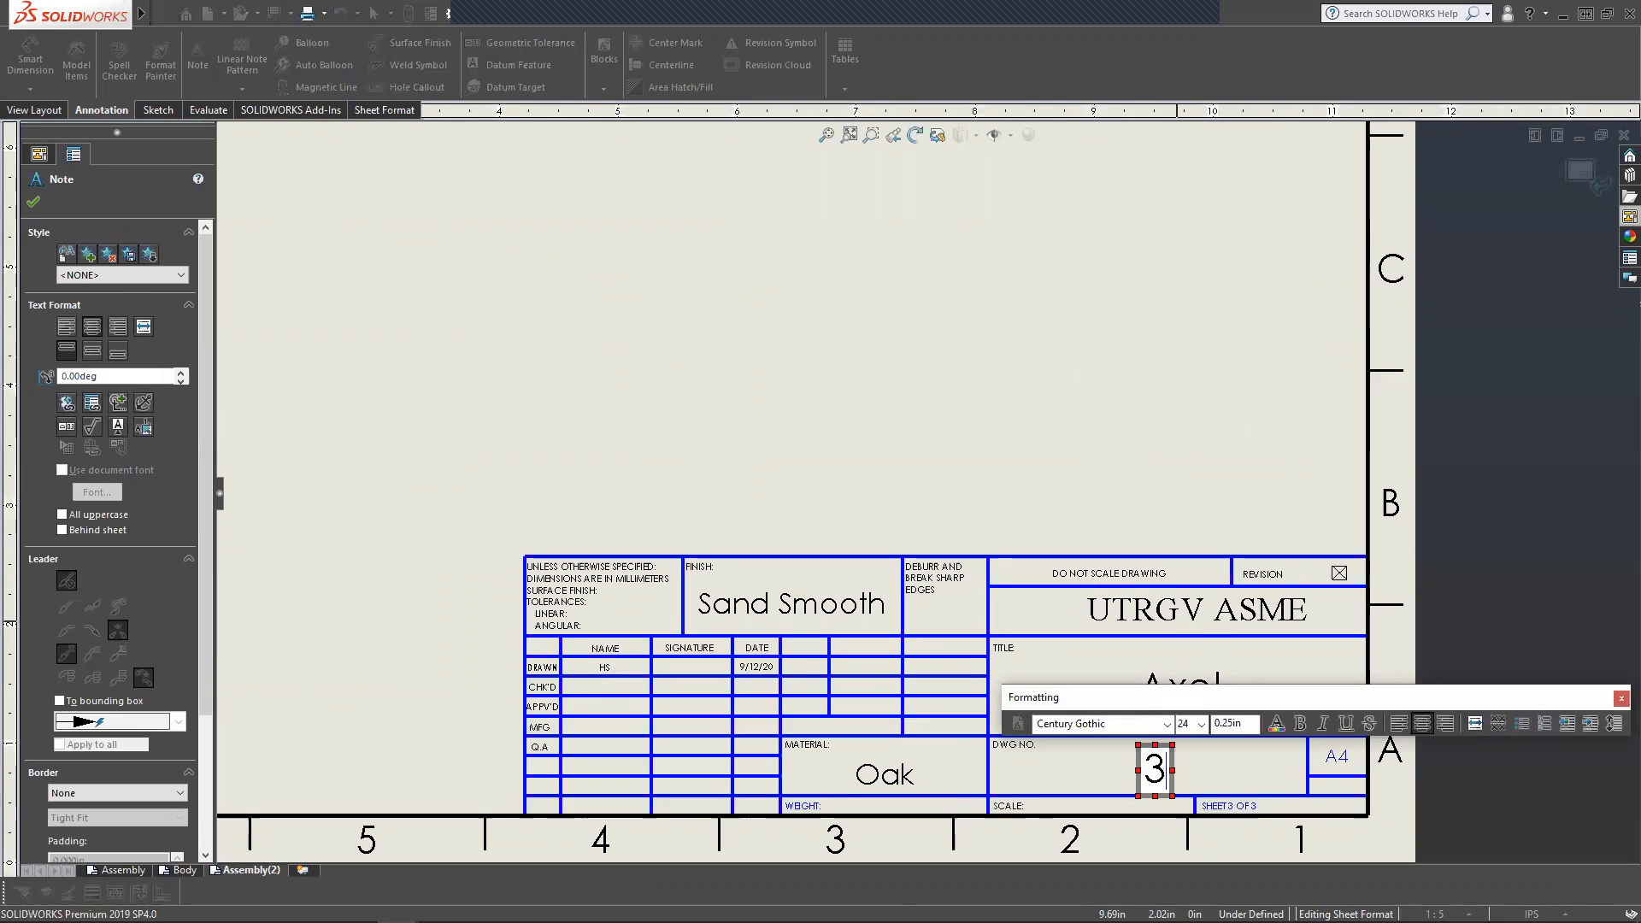
click(1175, 621)
key(f)
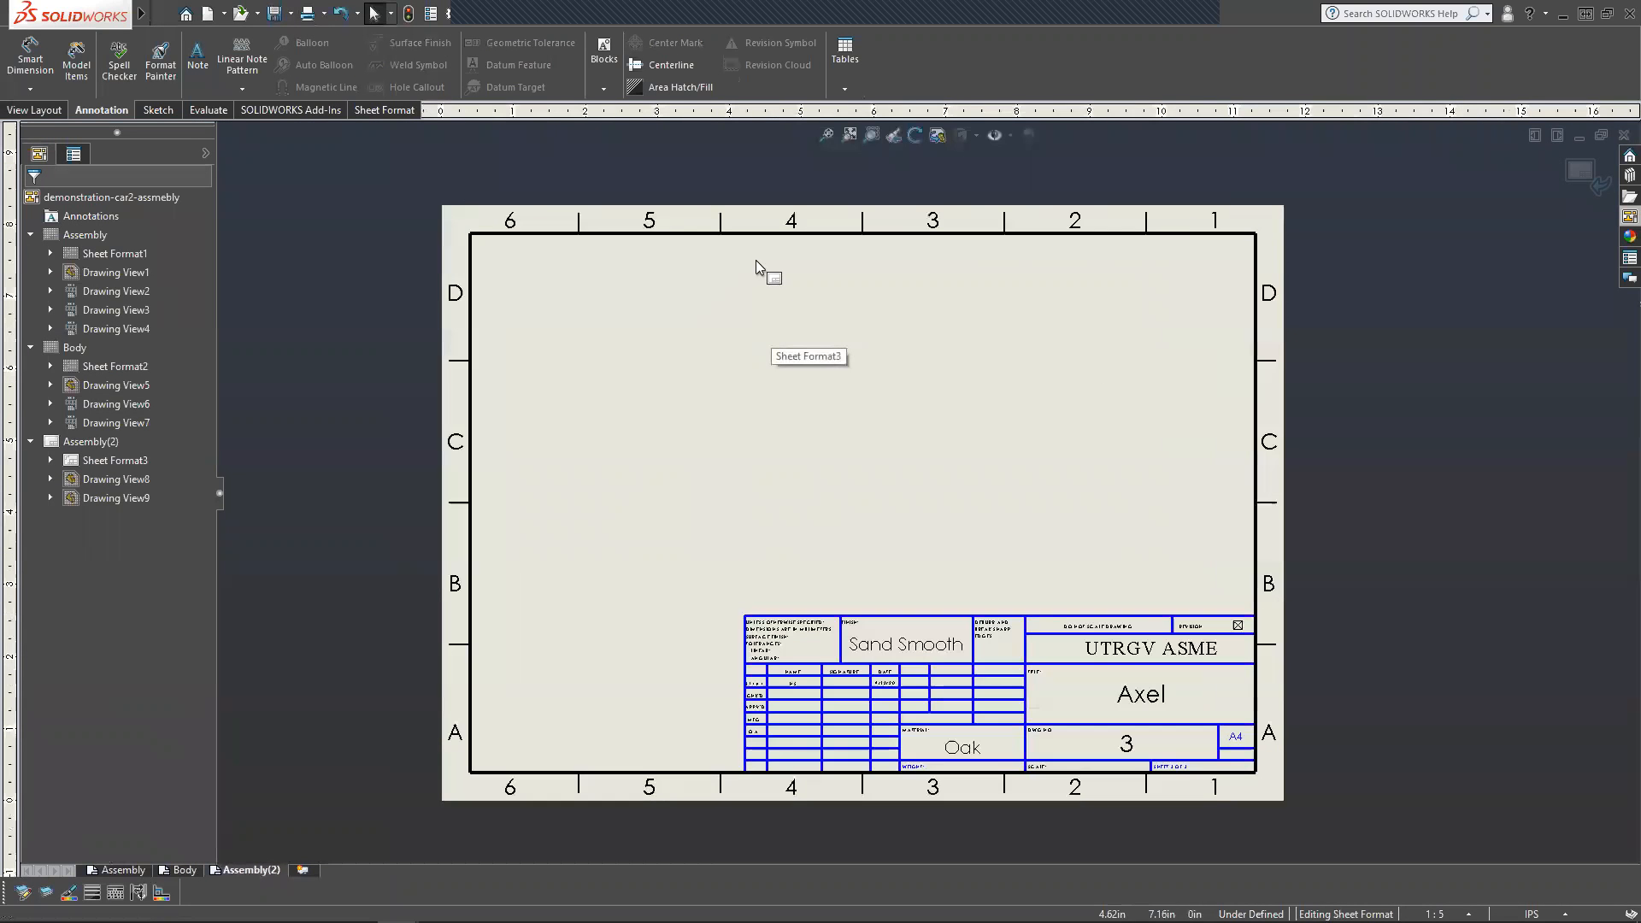
click(1586, 171)
Dimension the axle's diameter beyond the left end of the upper view, with horizontal text offset outside the dimension line.
scroll(701, 359, down, 2)
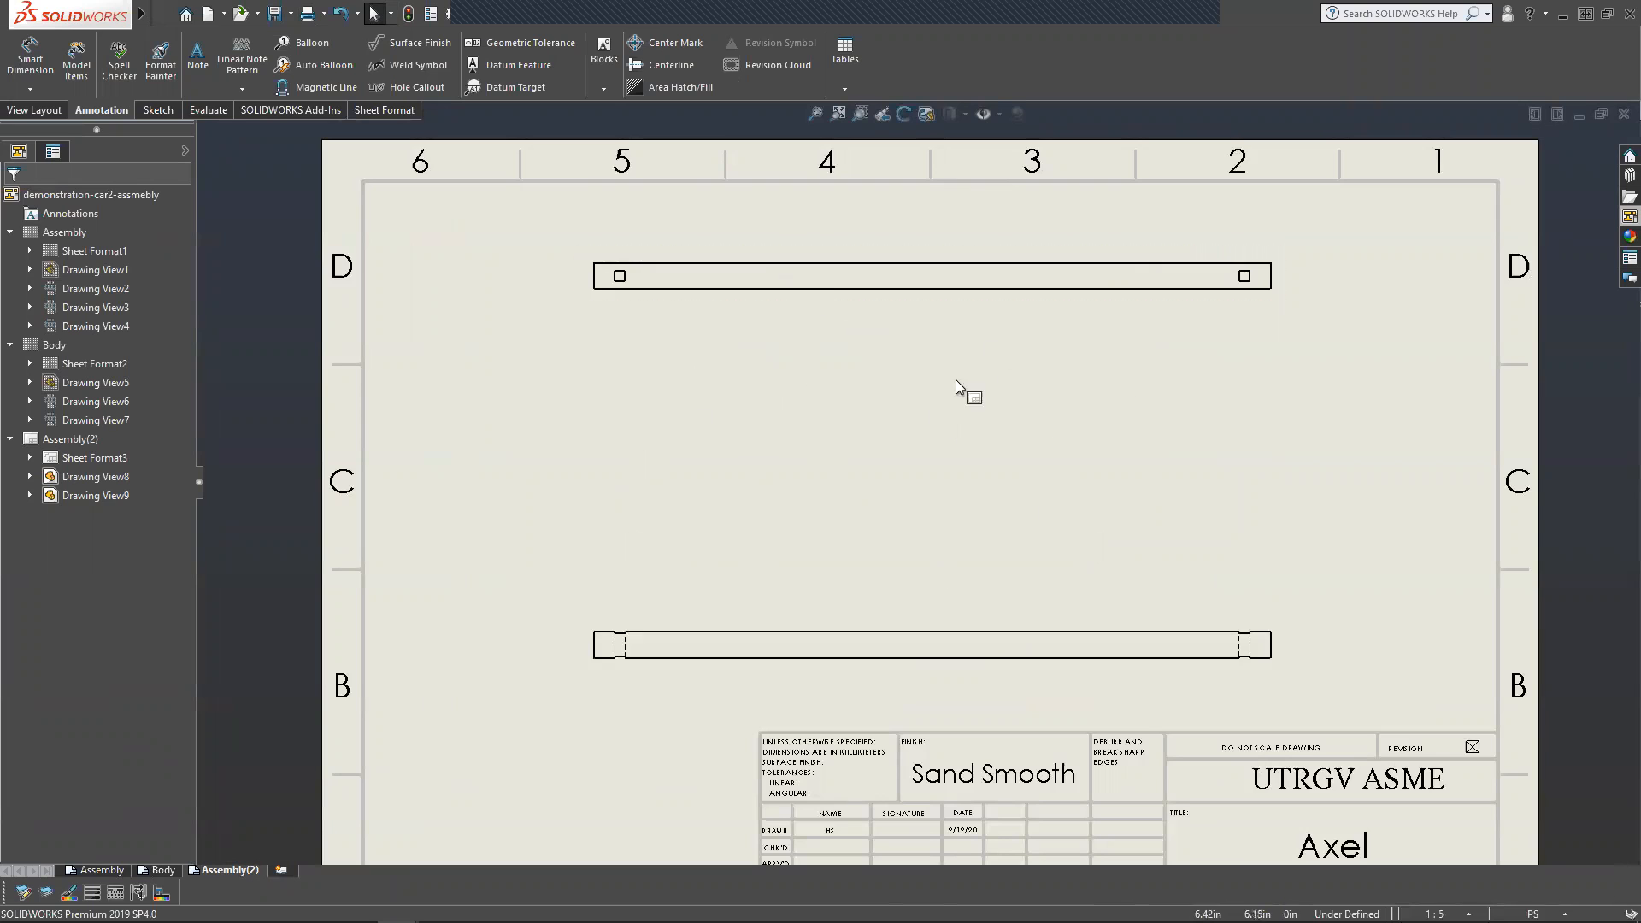
click(46, 66)
click(658, 289)
click(654, 266)
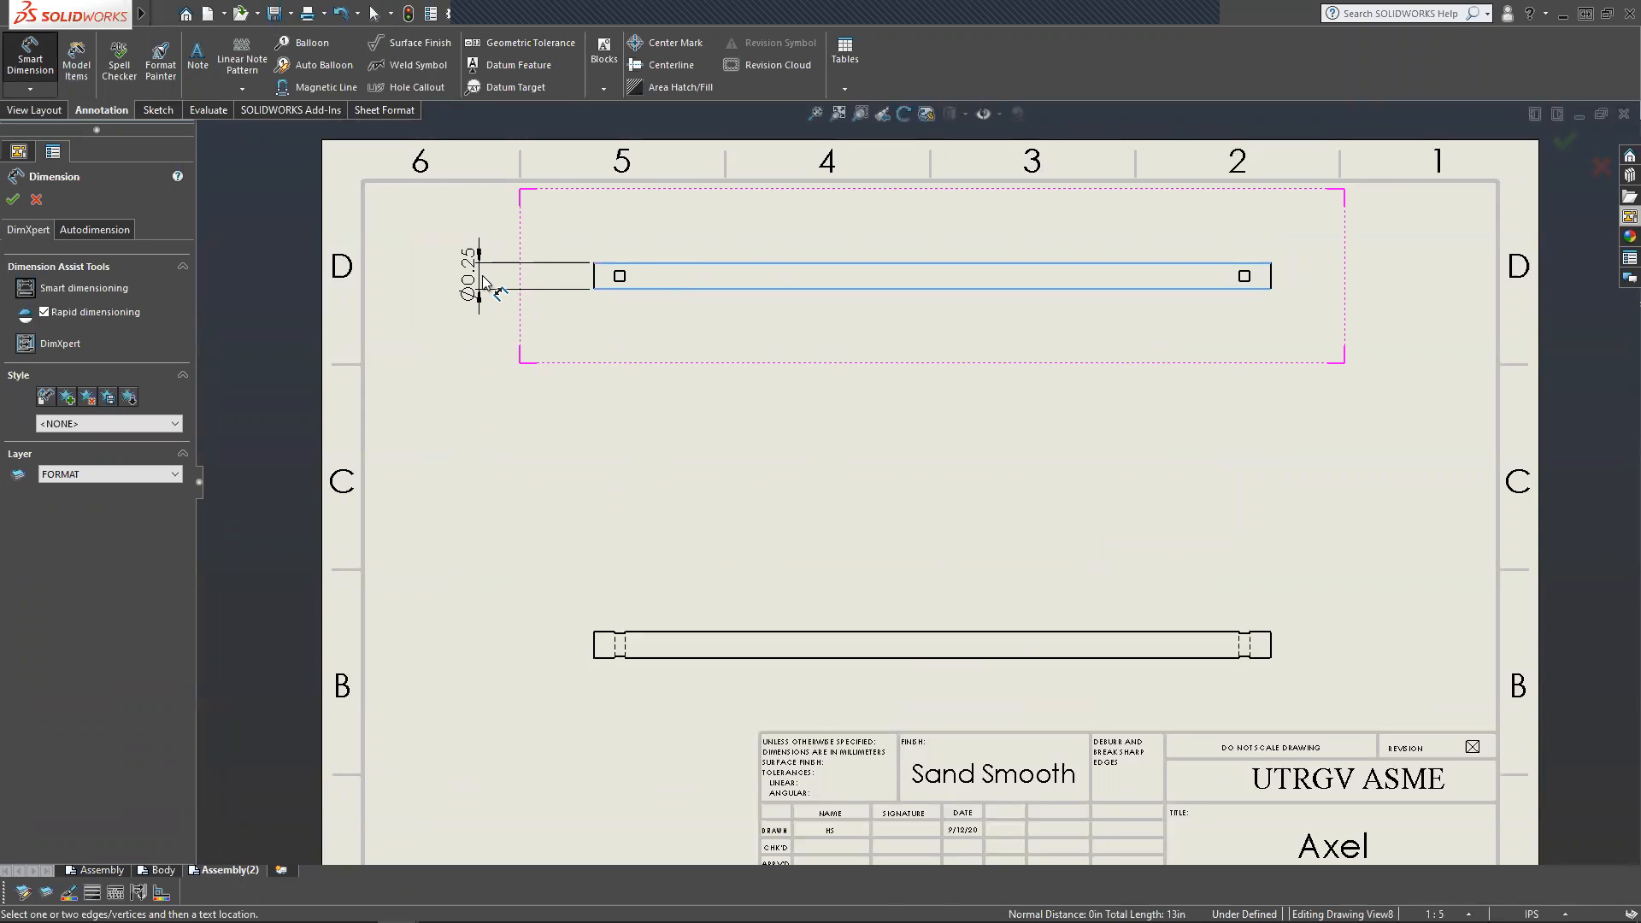
click(483, 282)
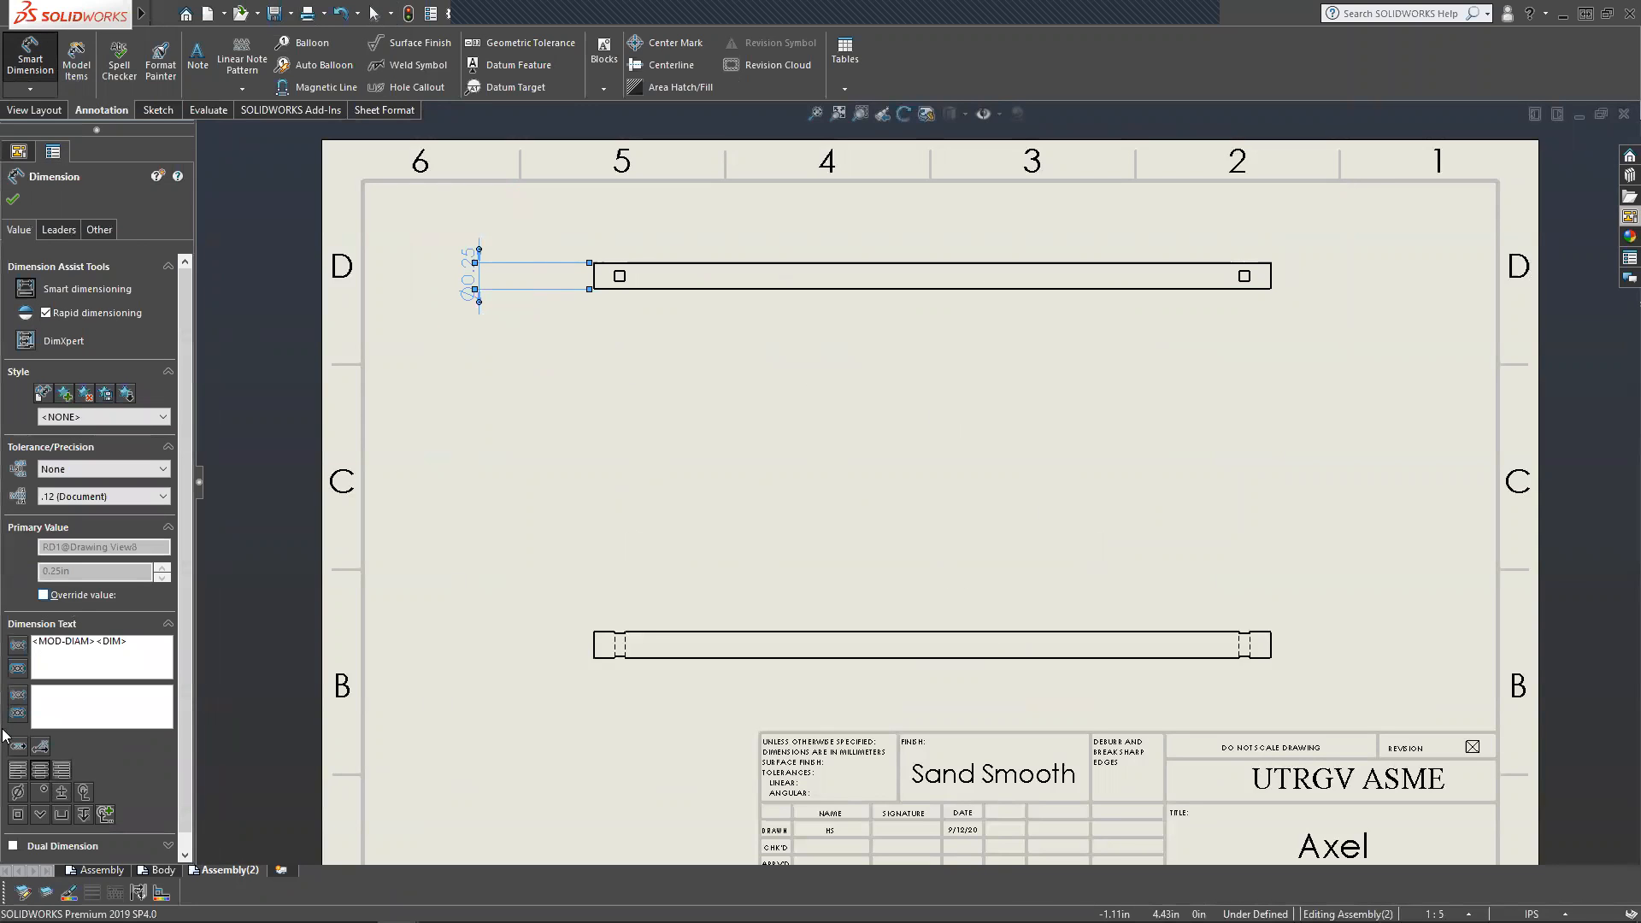
drag(248, 396, 445, 274)
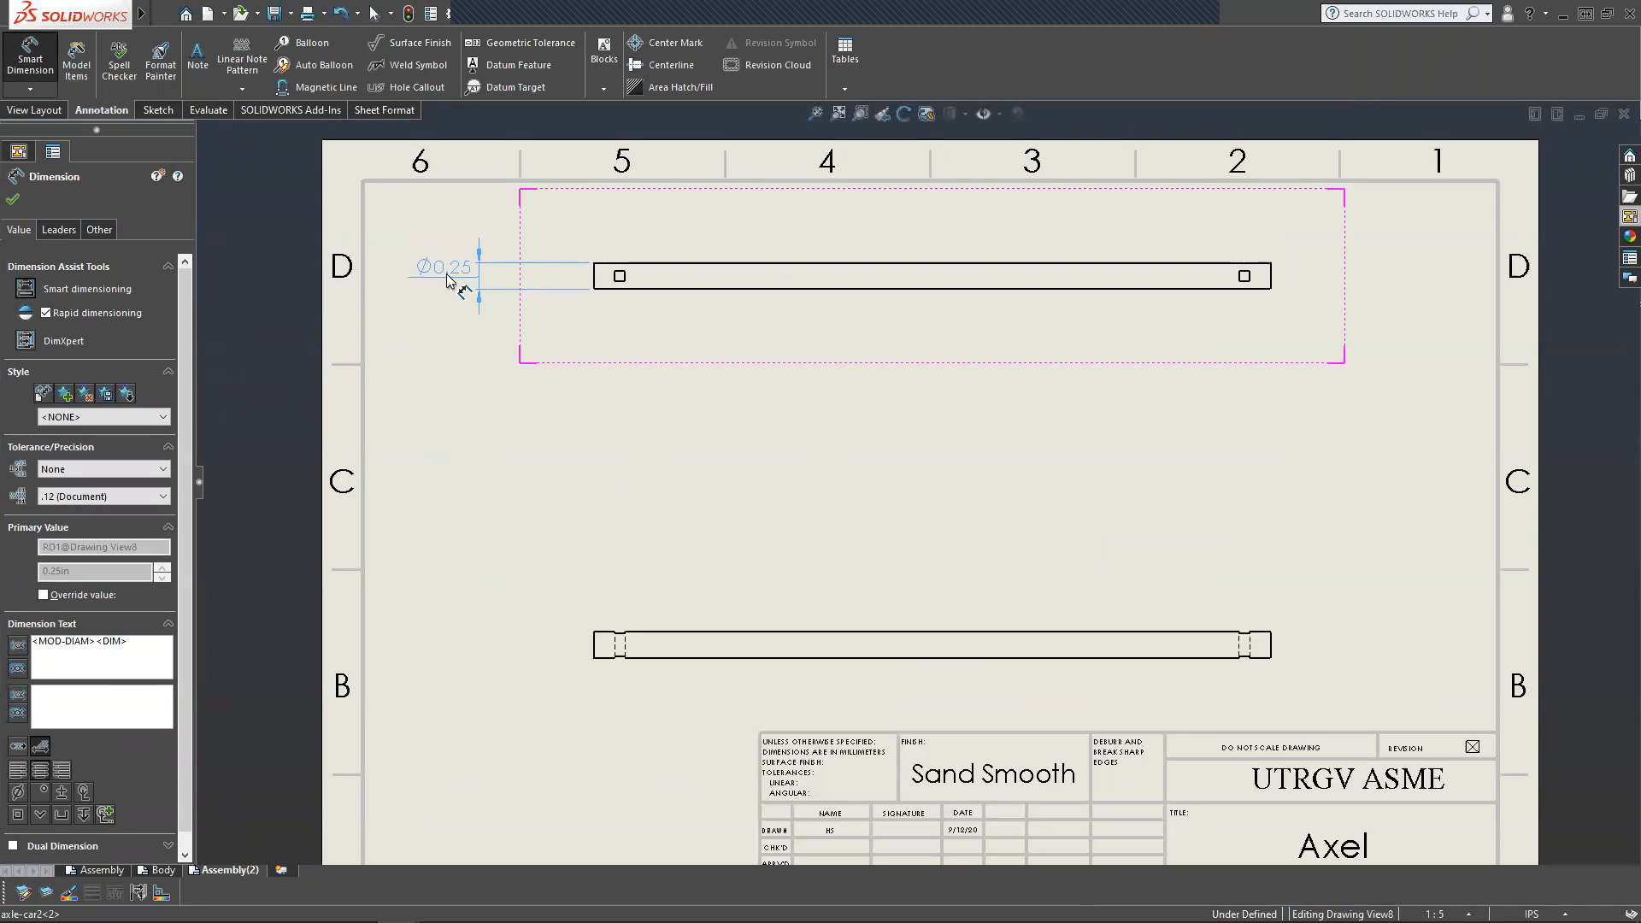
click(581, 368)
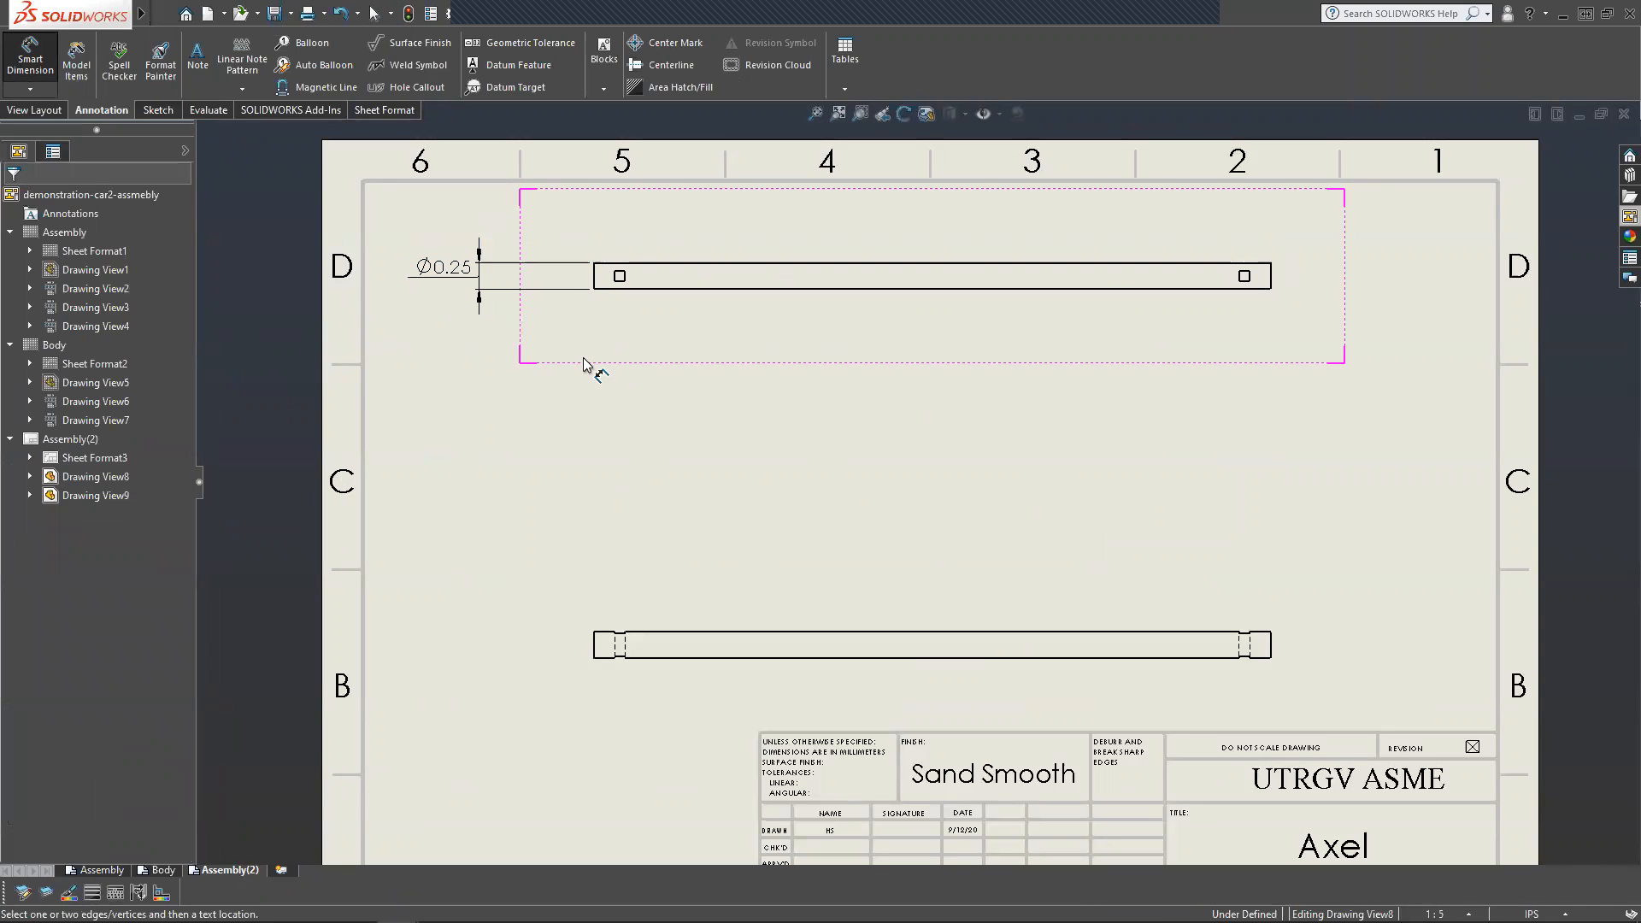
Dimension the axle's overall length above the upper view and close the dimension tool.
click(597, 276)
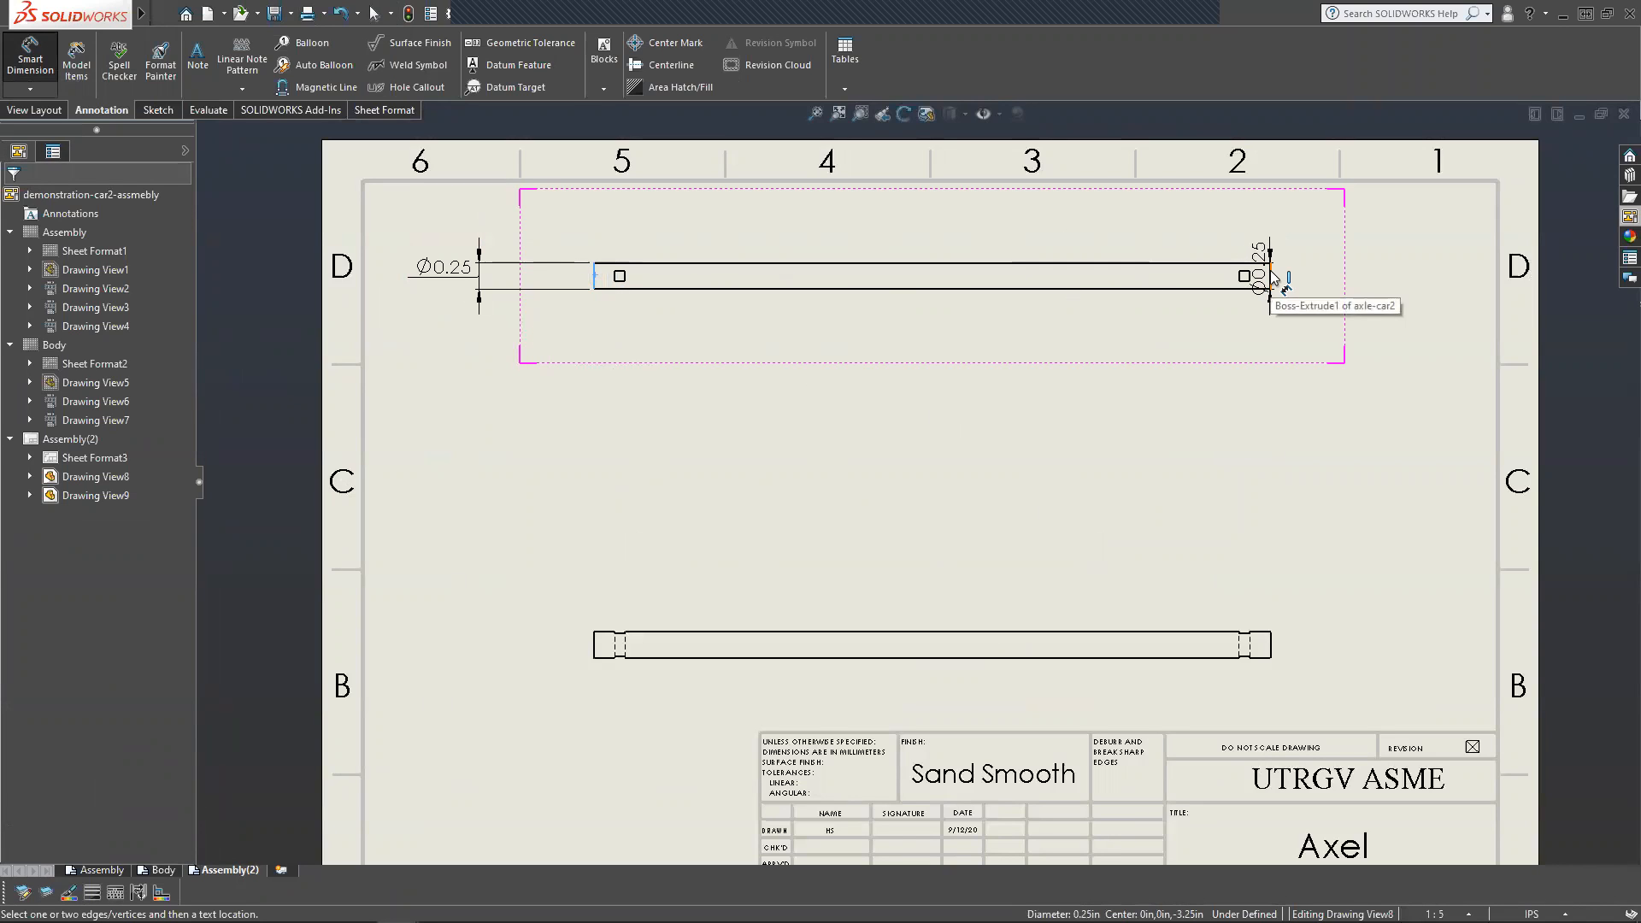
key(Escape)
click(866, 263)
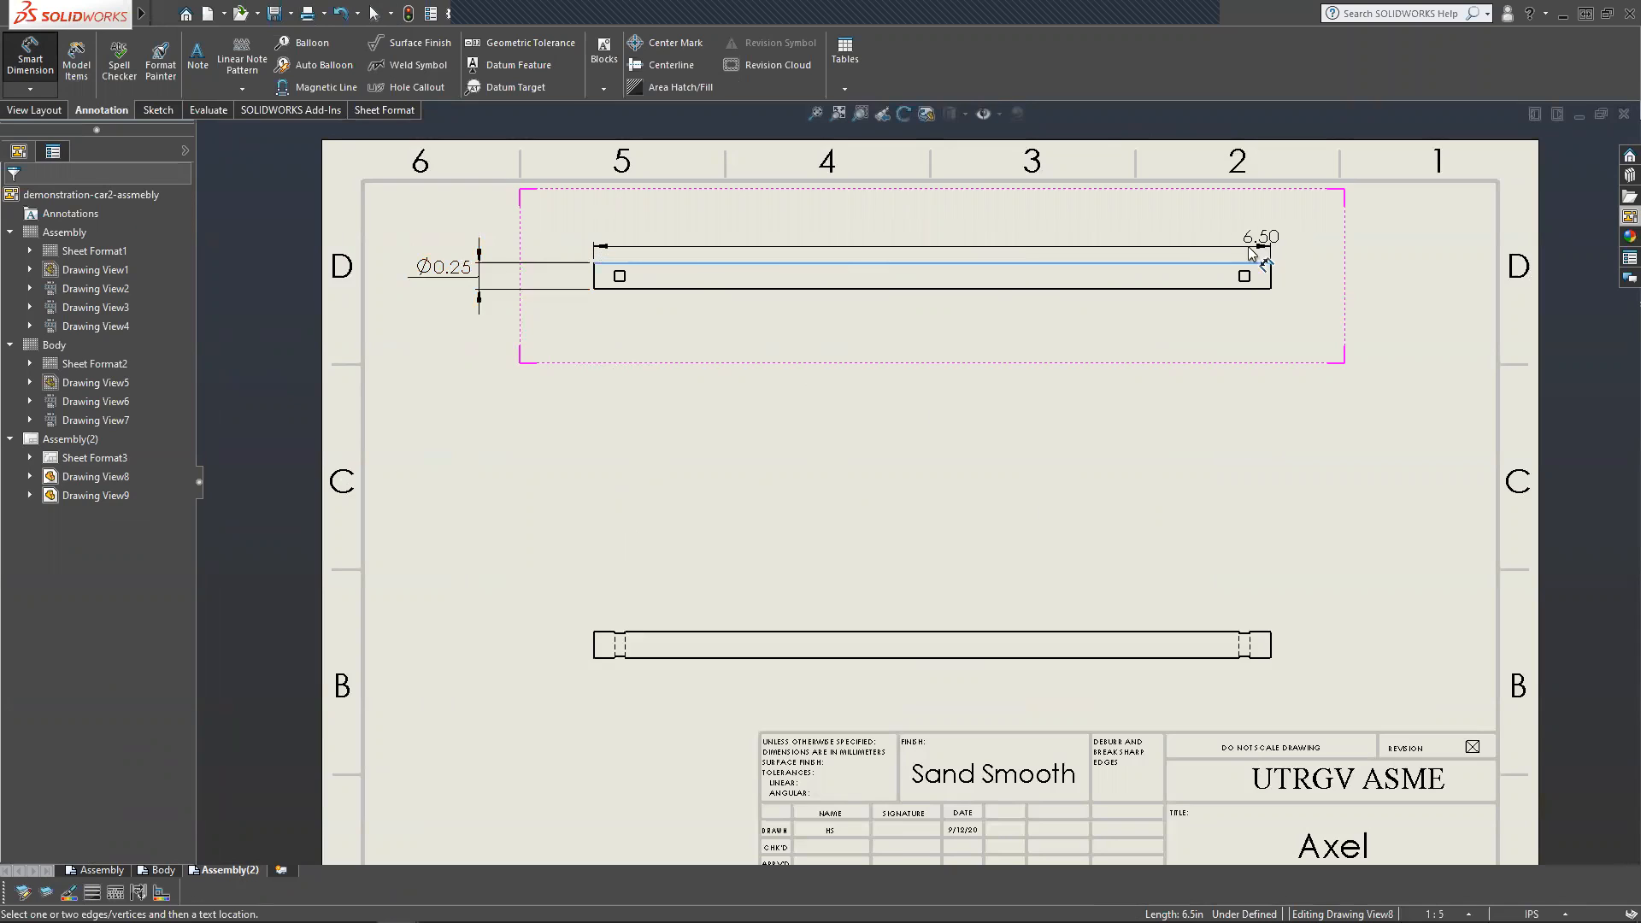
click(921, 249)
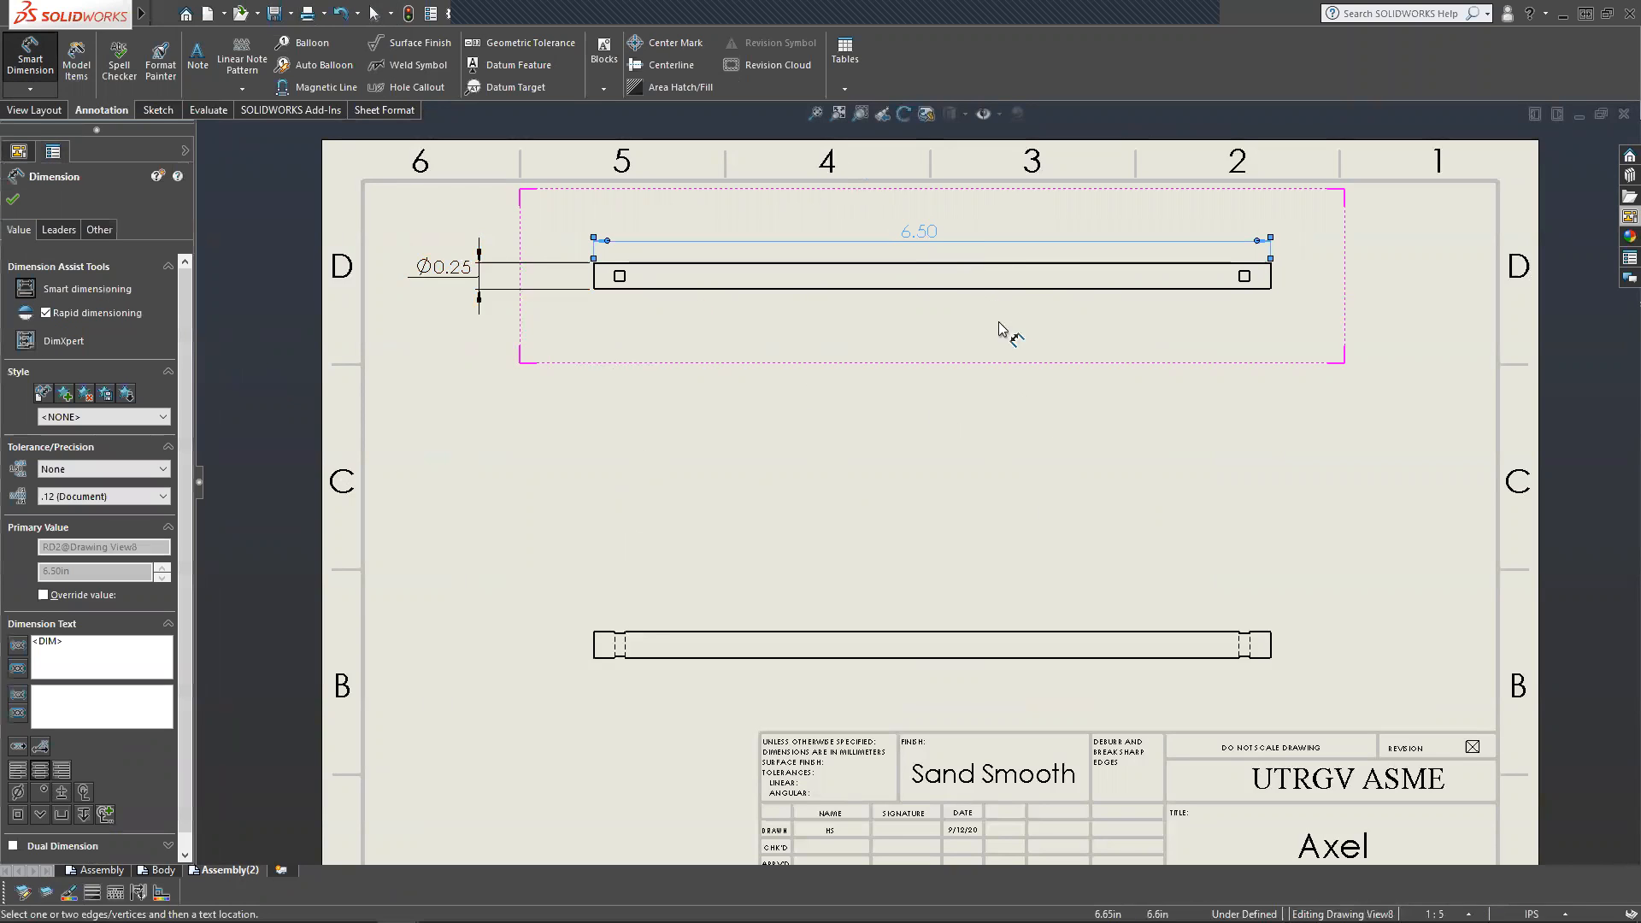
click(13, 202)
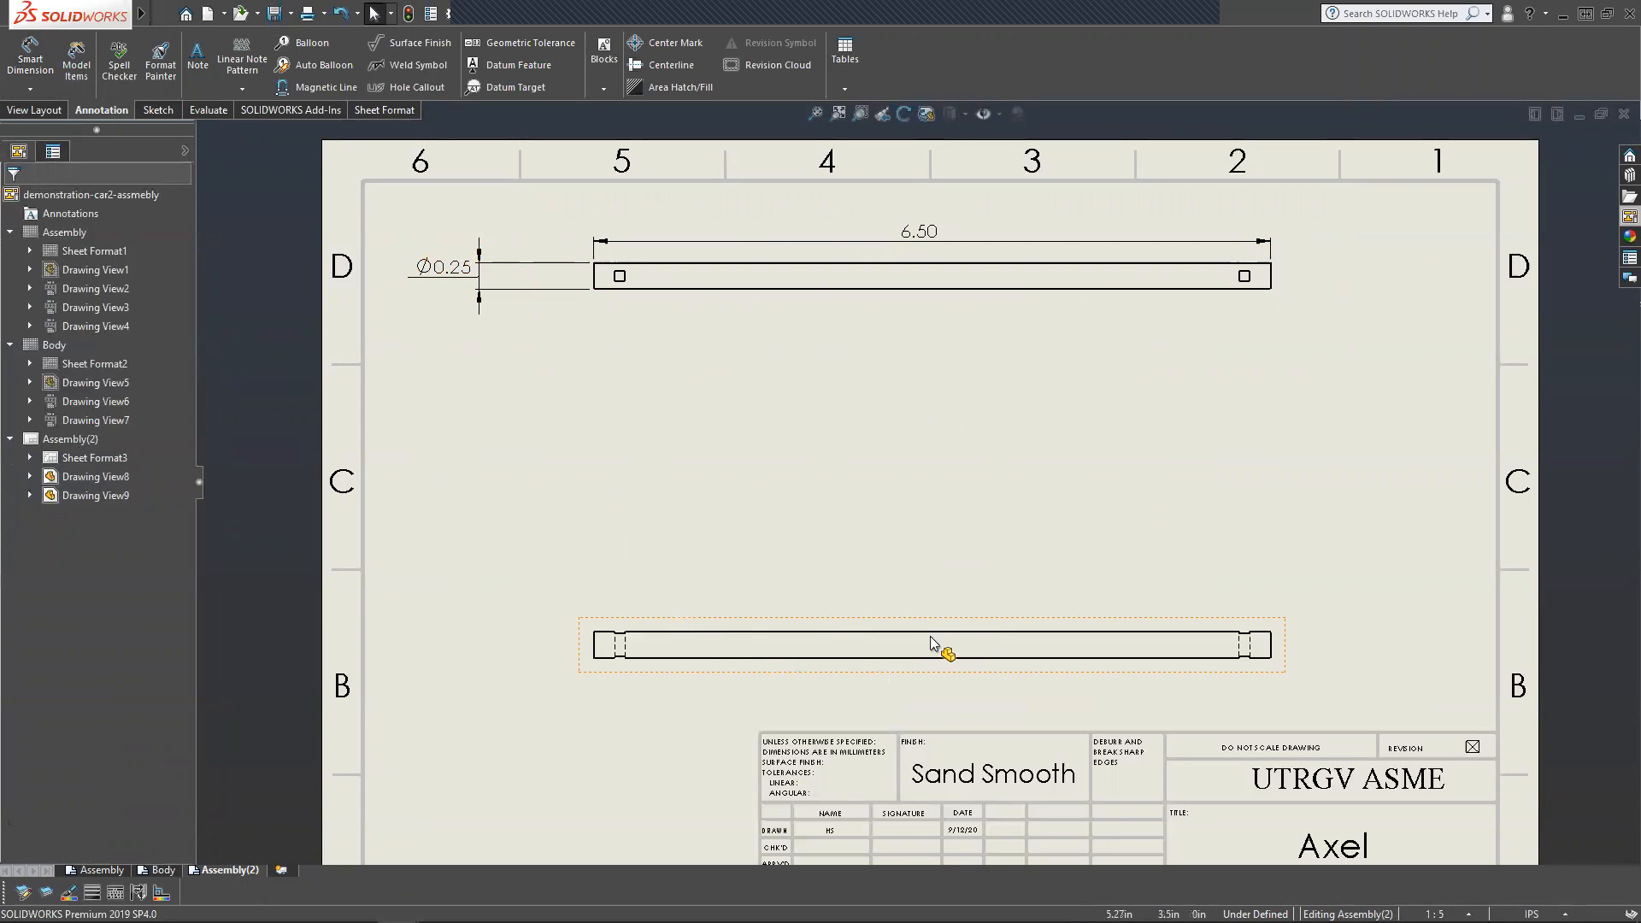
Dimension the overall length of the lower axle view between its end edges, placing it just below the view.
click(31, 58)
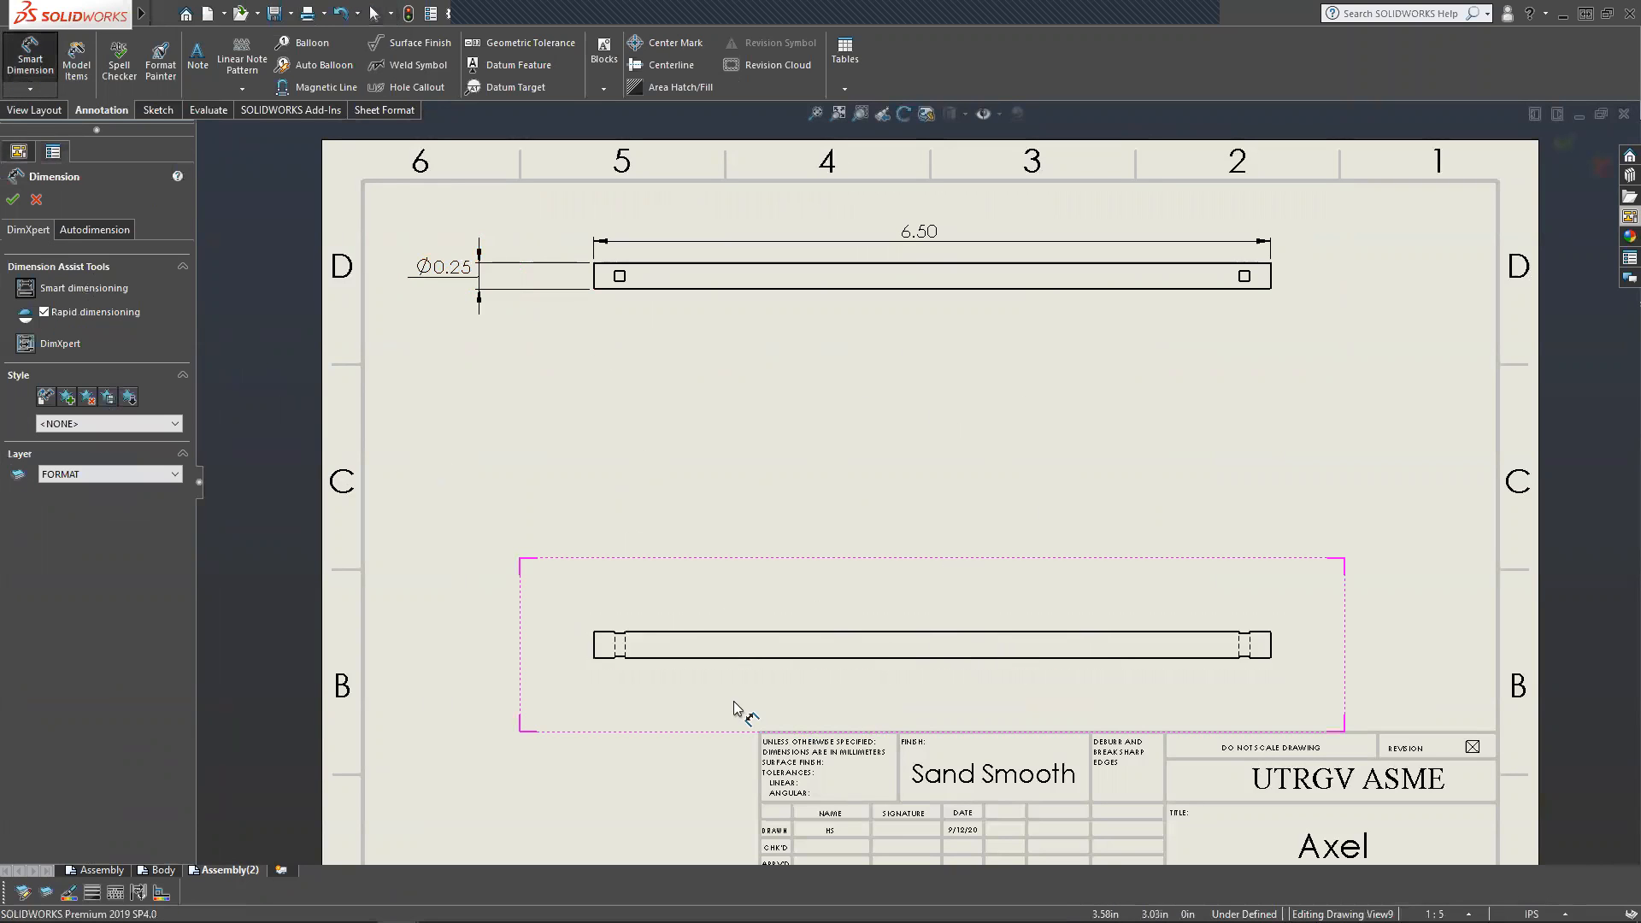
click(596, 652)
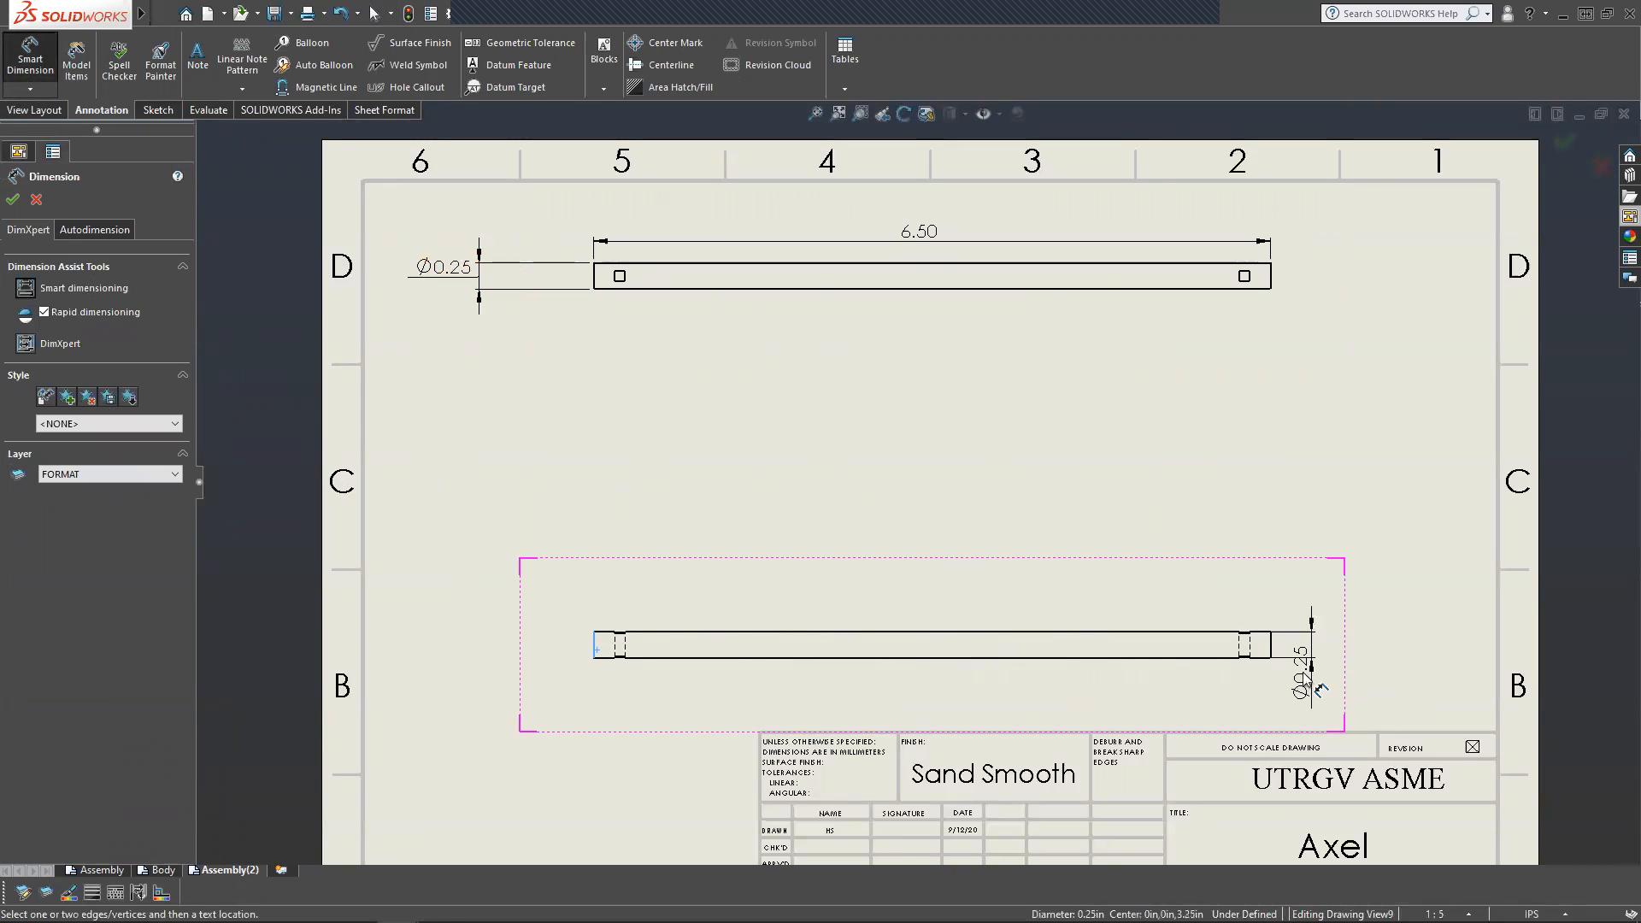
click(1271, 654)
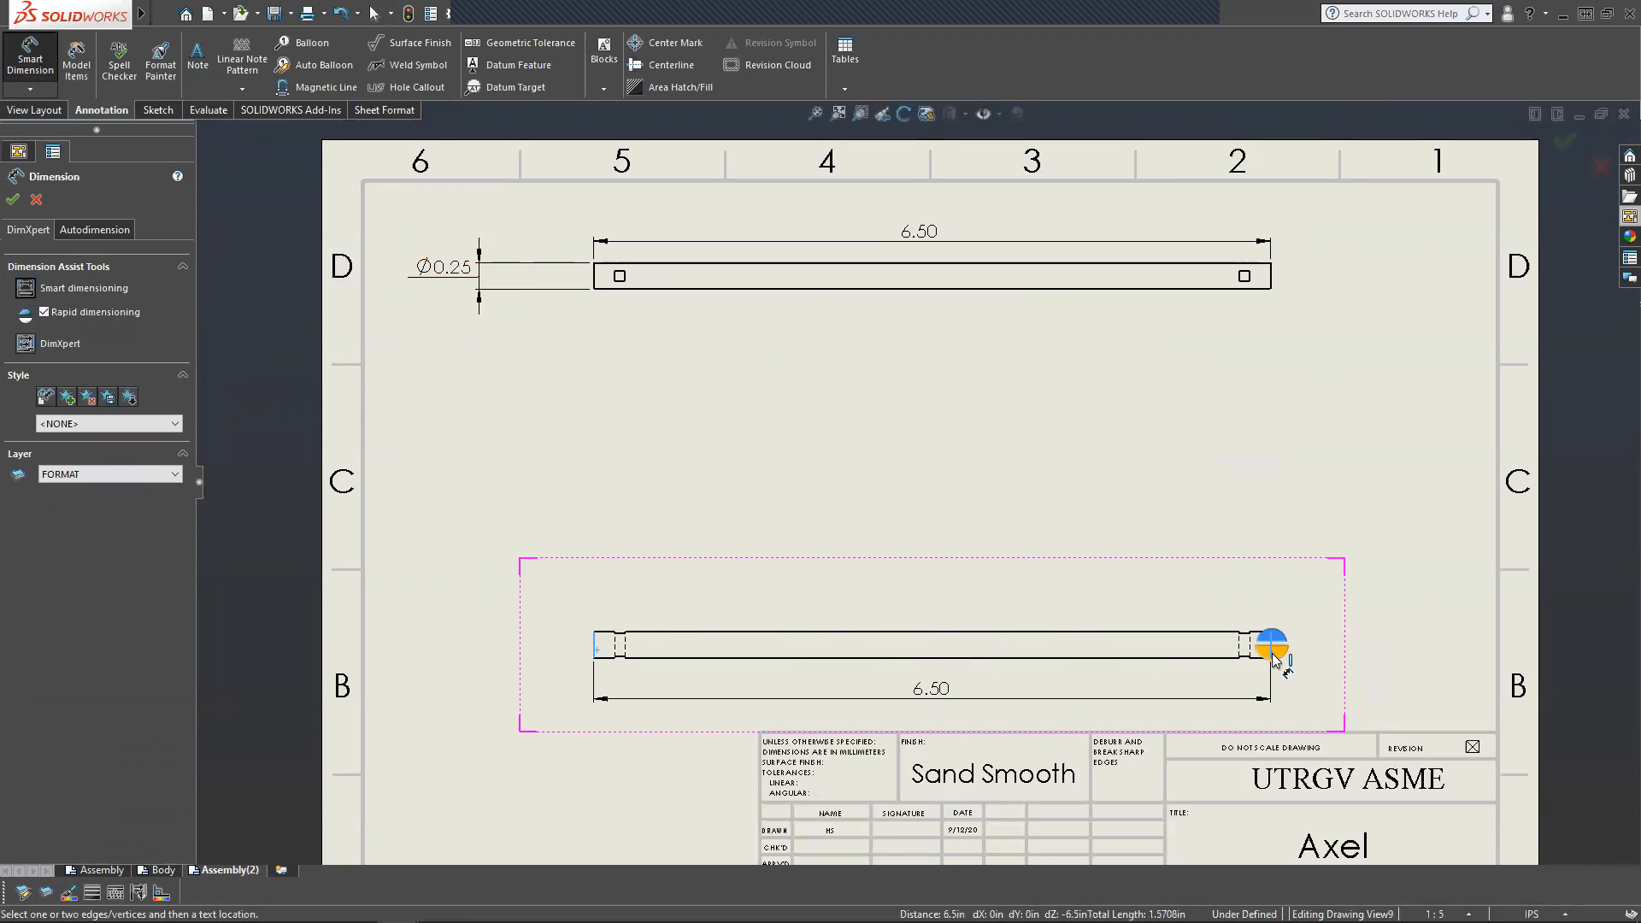
click(927, 686)
Dimension the axle's diameter beyond the left end of the lower view and end dimensioning.
click(595, 645)
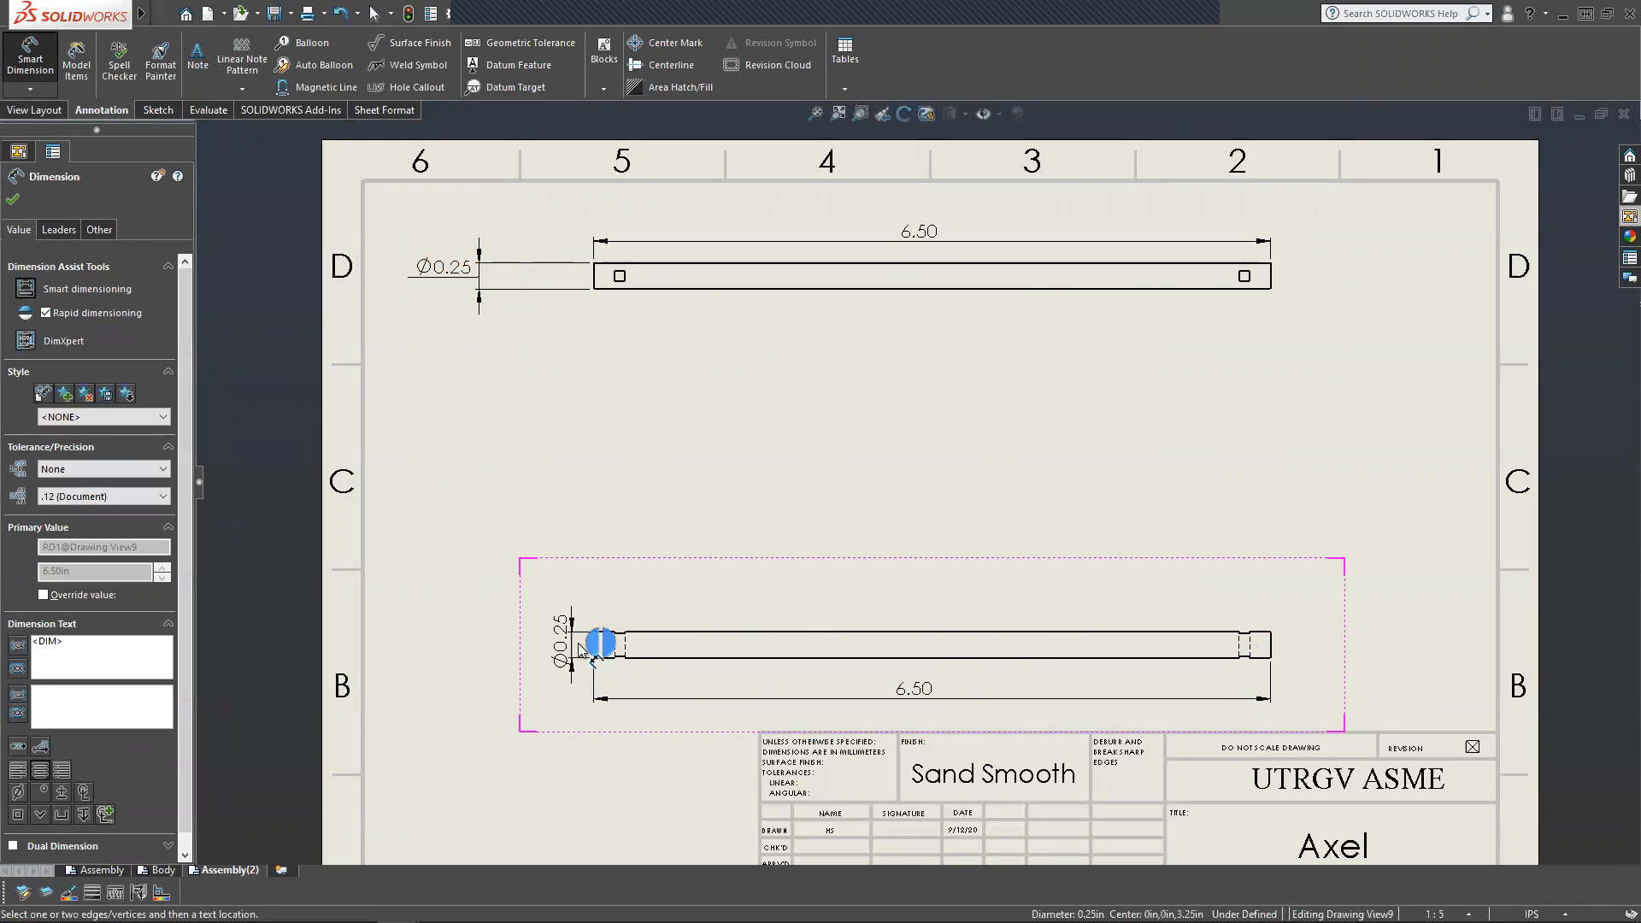
click(492, 730)
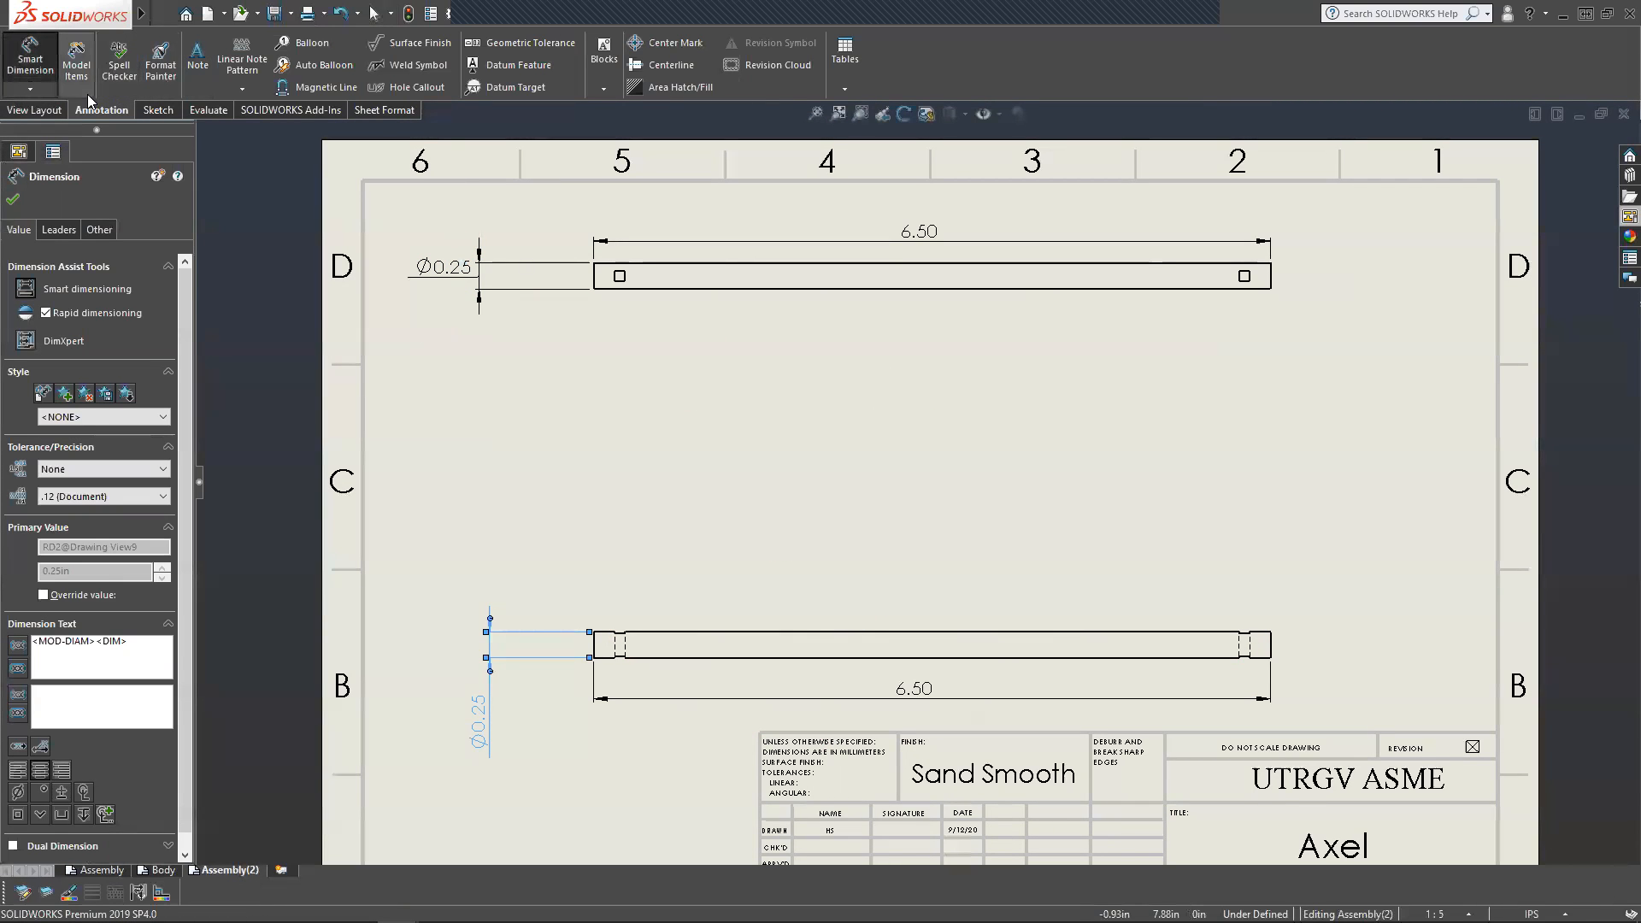
key(Escape)
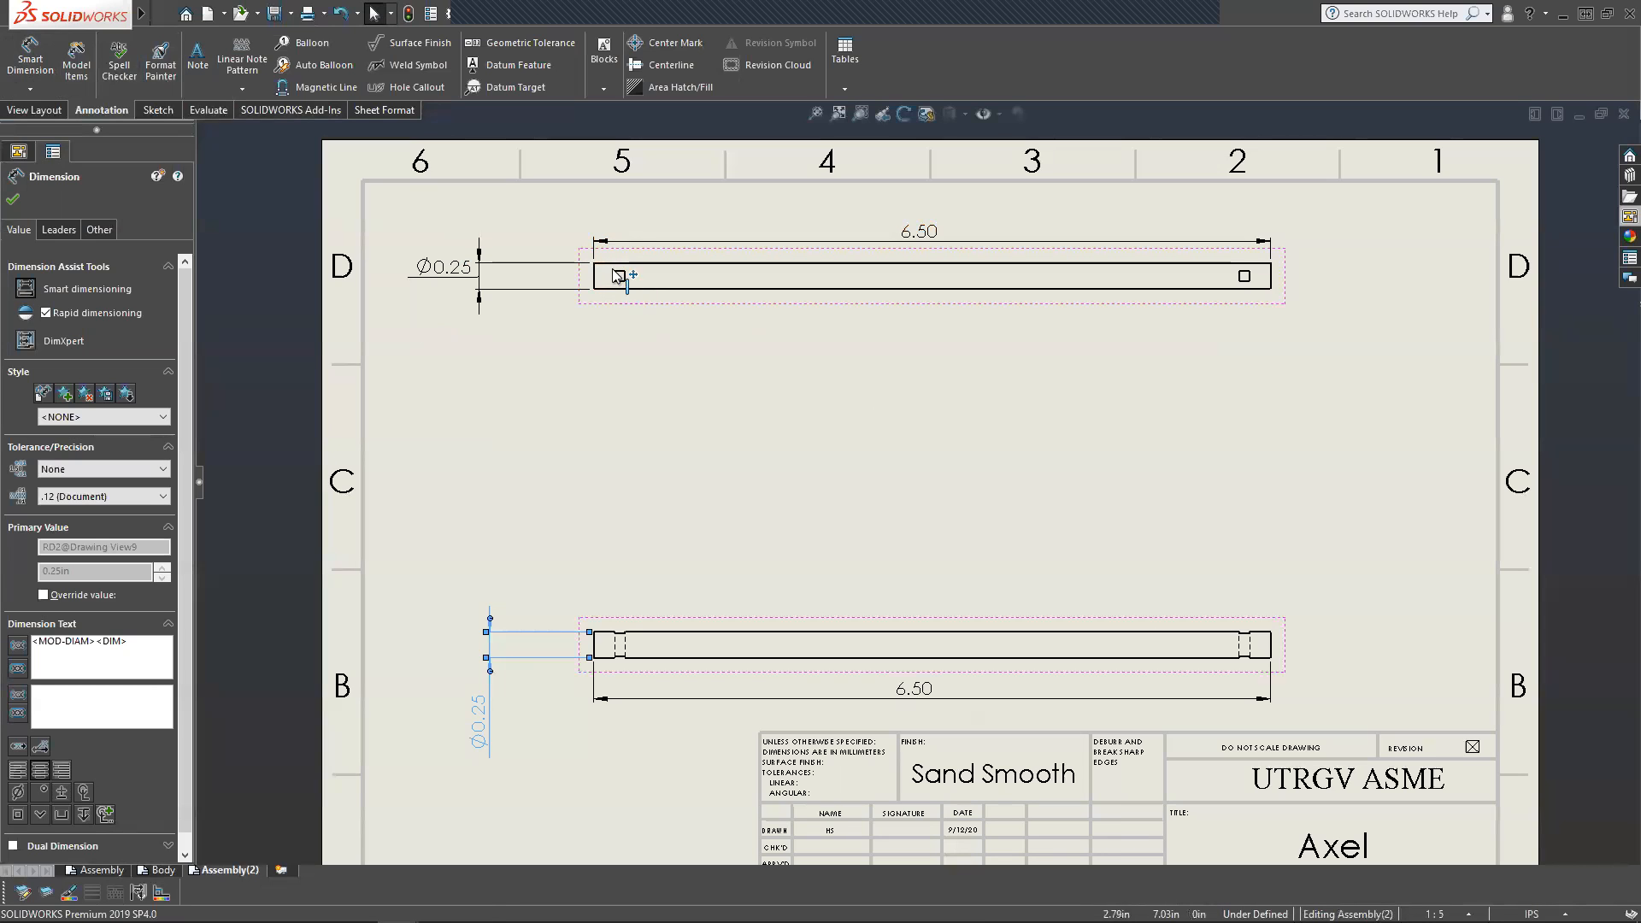
Start a Detail View and sketch its circle, radius about 0.53, centred on the left square hole of the upper view.
click(31, 112)
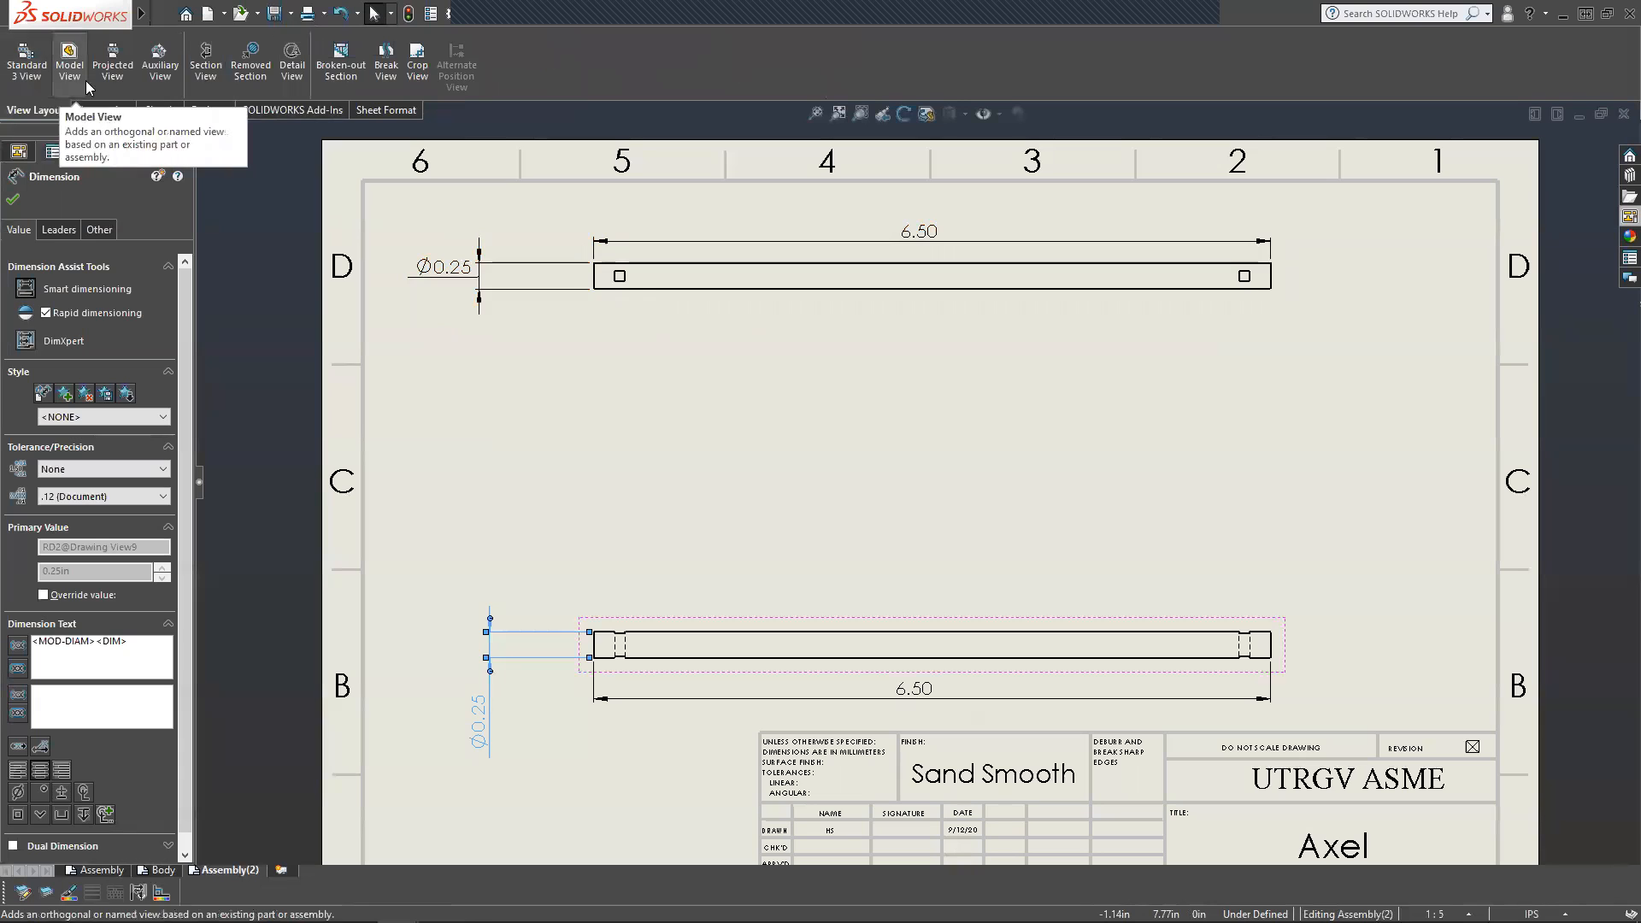
click(292, 73)
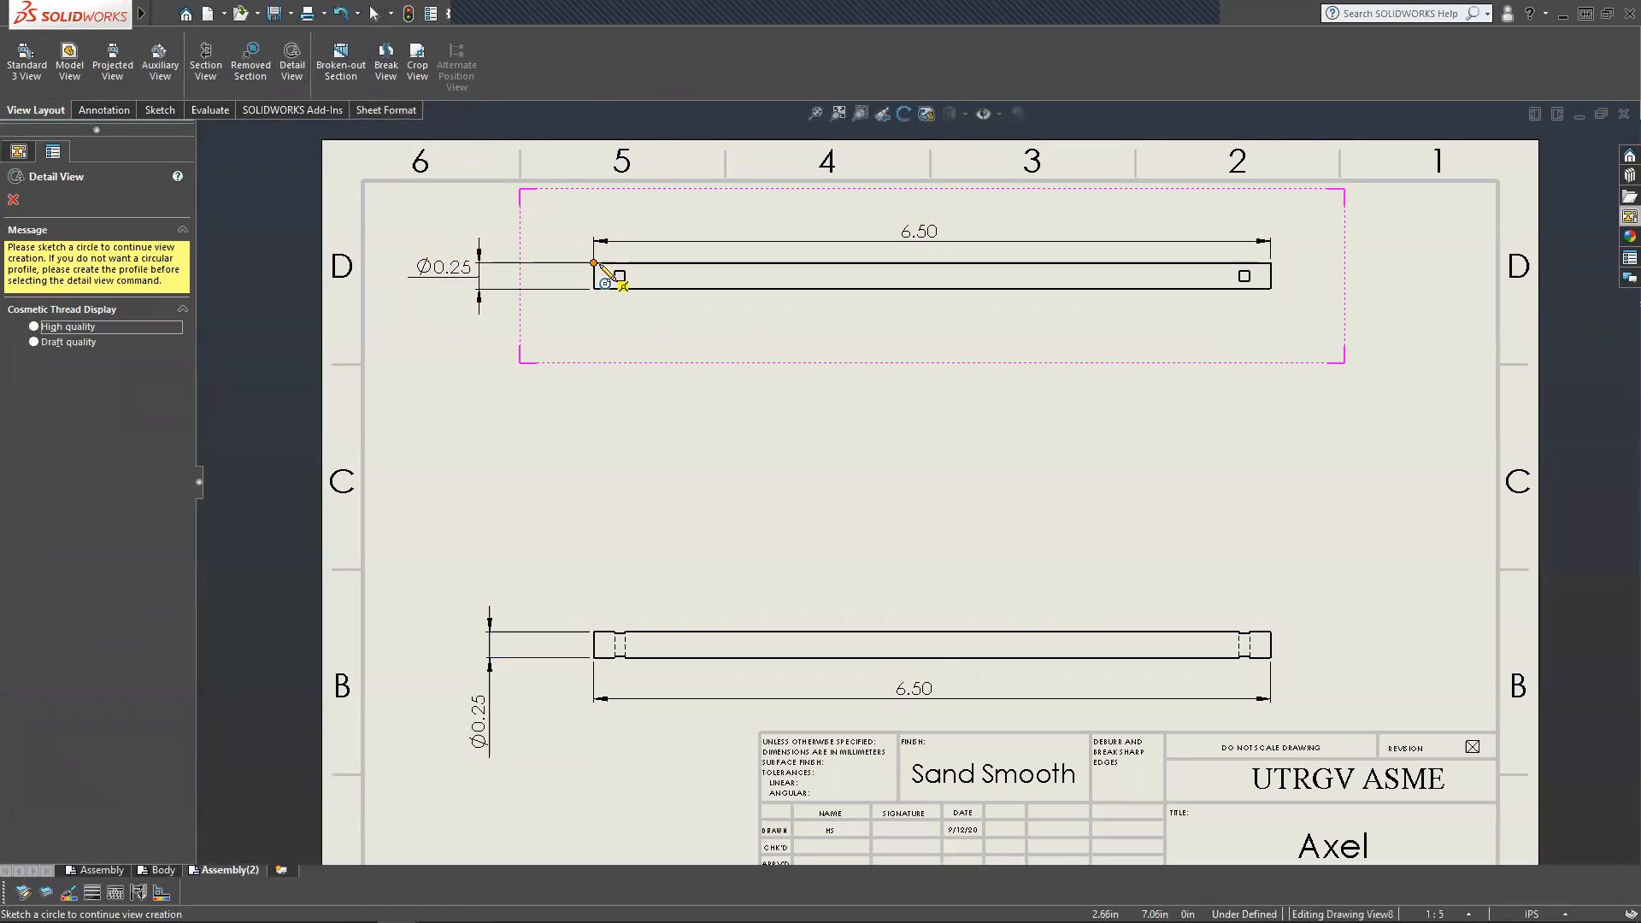
scroll(621, 278, down, 5)
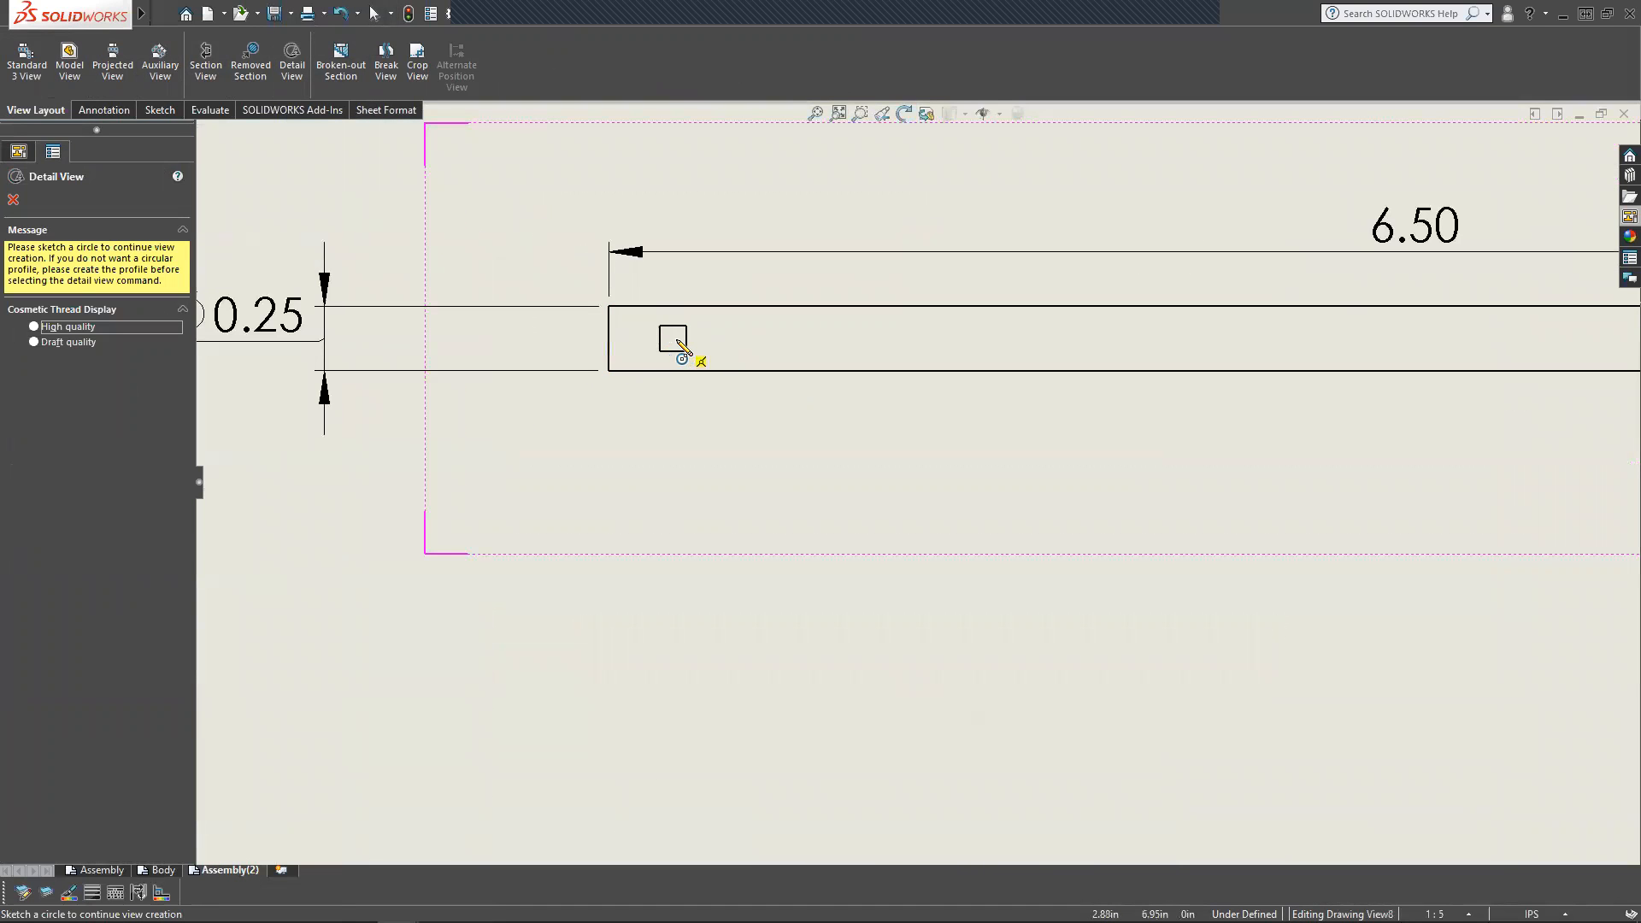
click(673, 338)
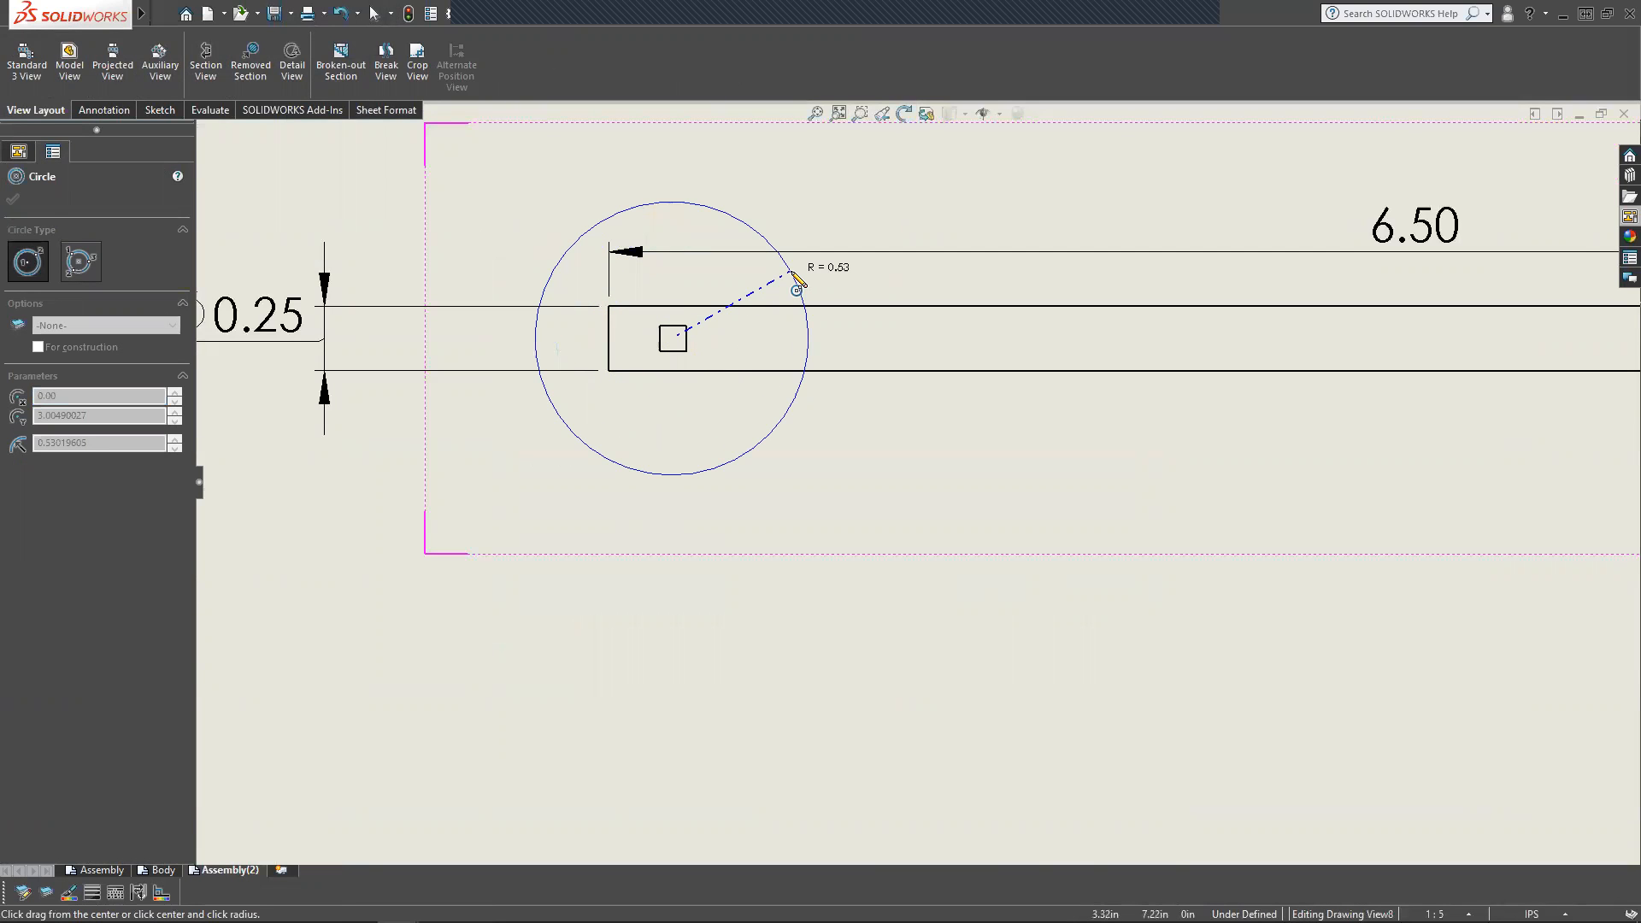
click(795, 279)
Place the detail view of the axle's left end midway between the upper and lower axle views.
scroll(1005, 489, up, 5)
scroll(1155, 556, down, 2)
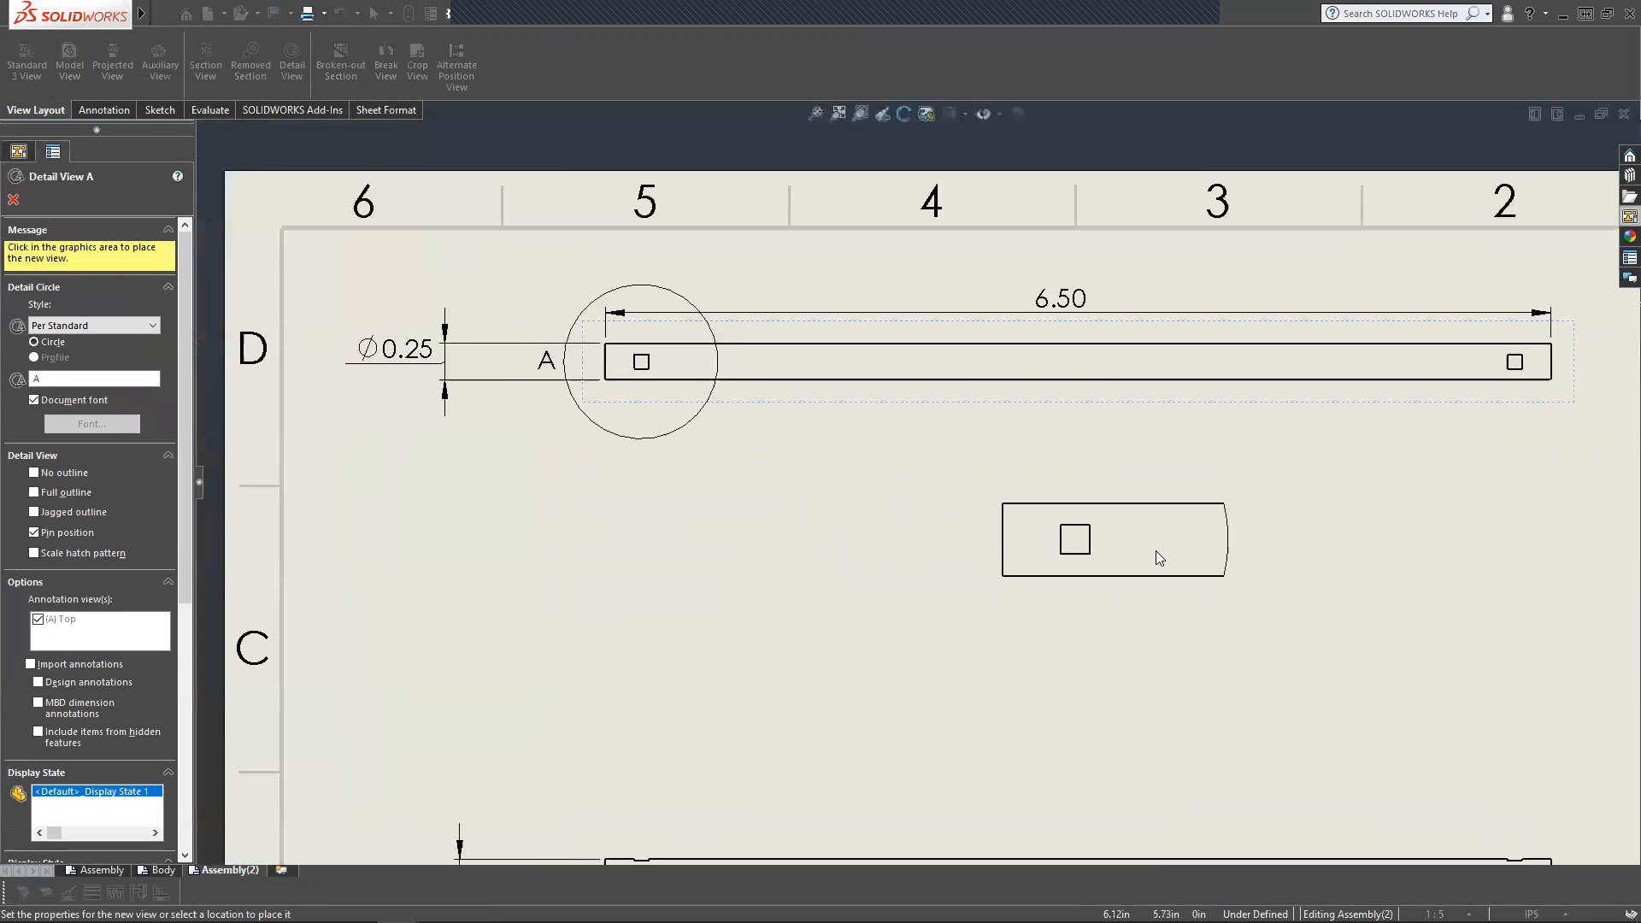
scroll(1155, 555, up, 3)
scroll(1068, 573, down, 1)
scroll(943, 520, down, 1)
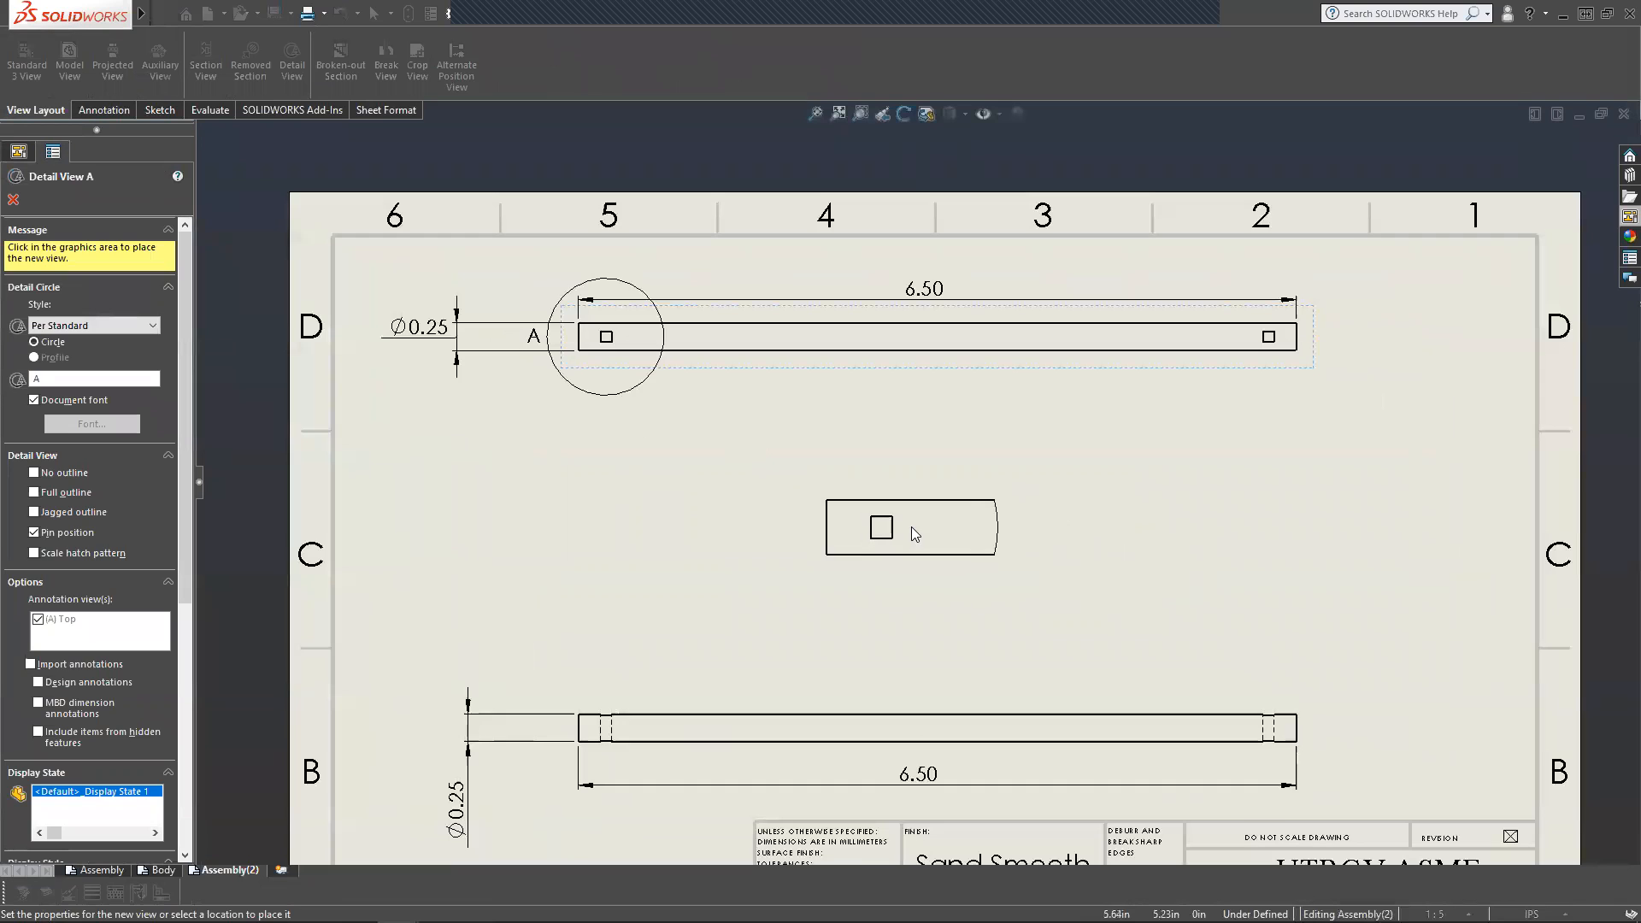
click(924, 519)
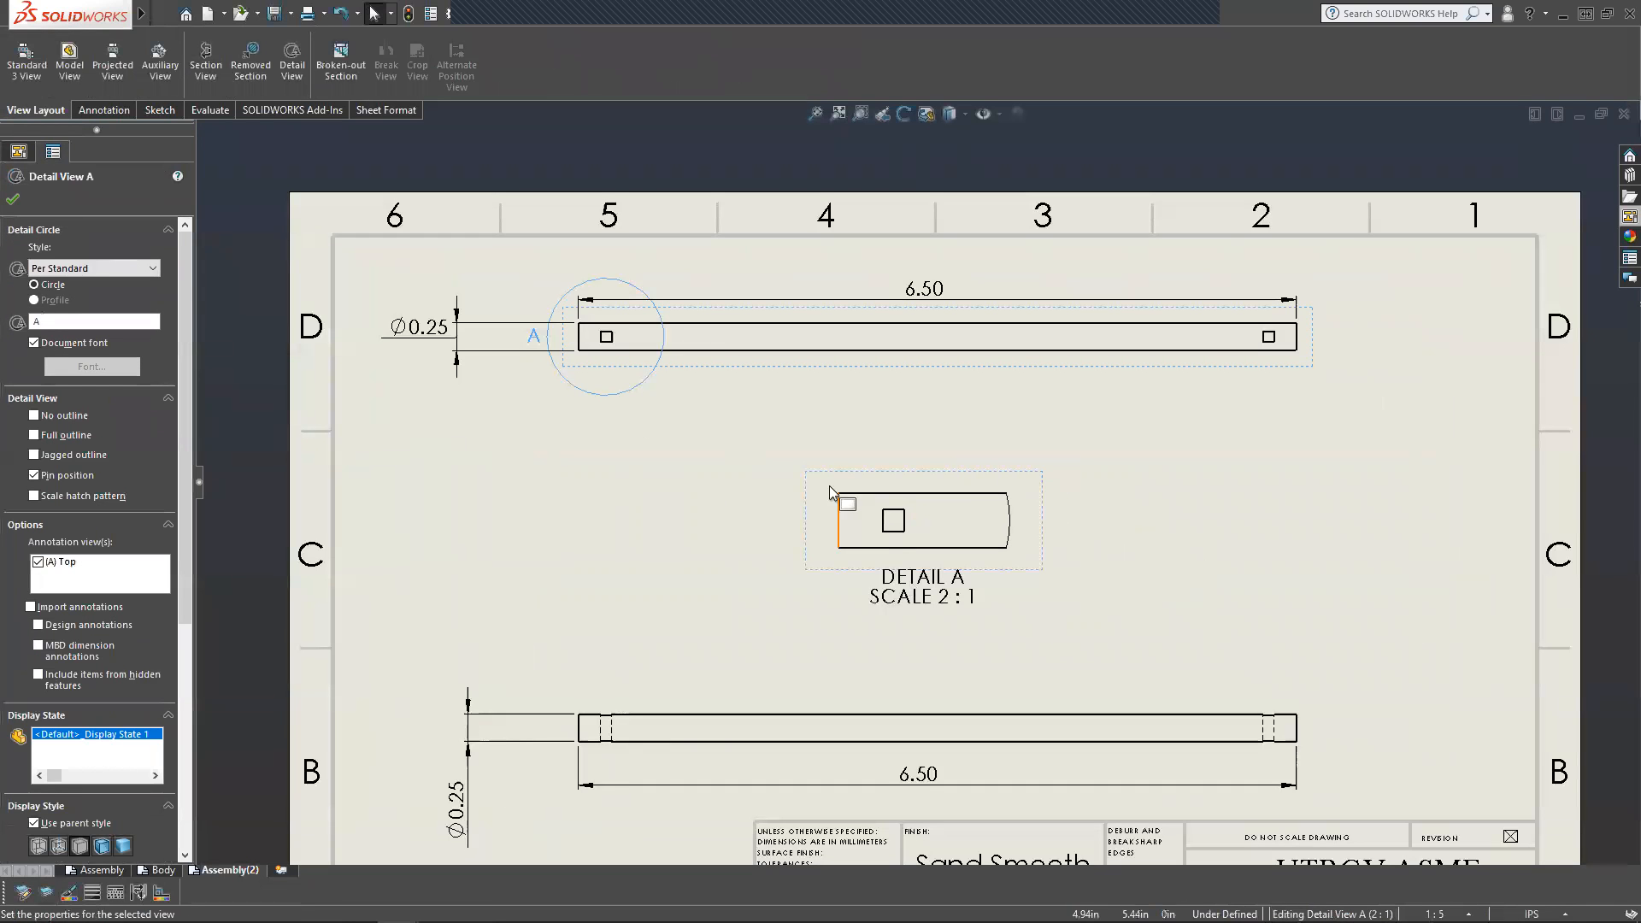
Move the letter A to the lower left of its detail circle and the detail view's caption further below the view.
drag(540, 341, 550, 391)
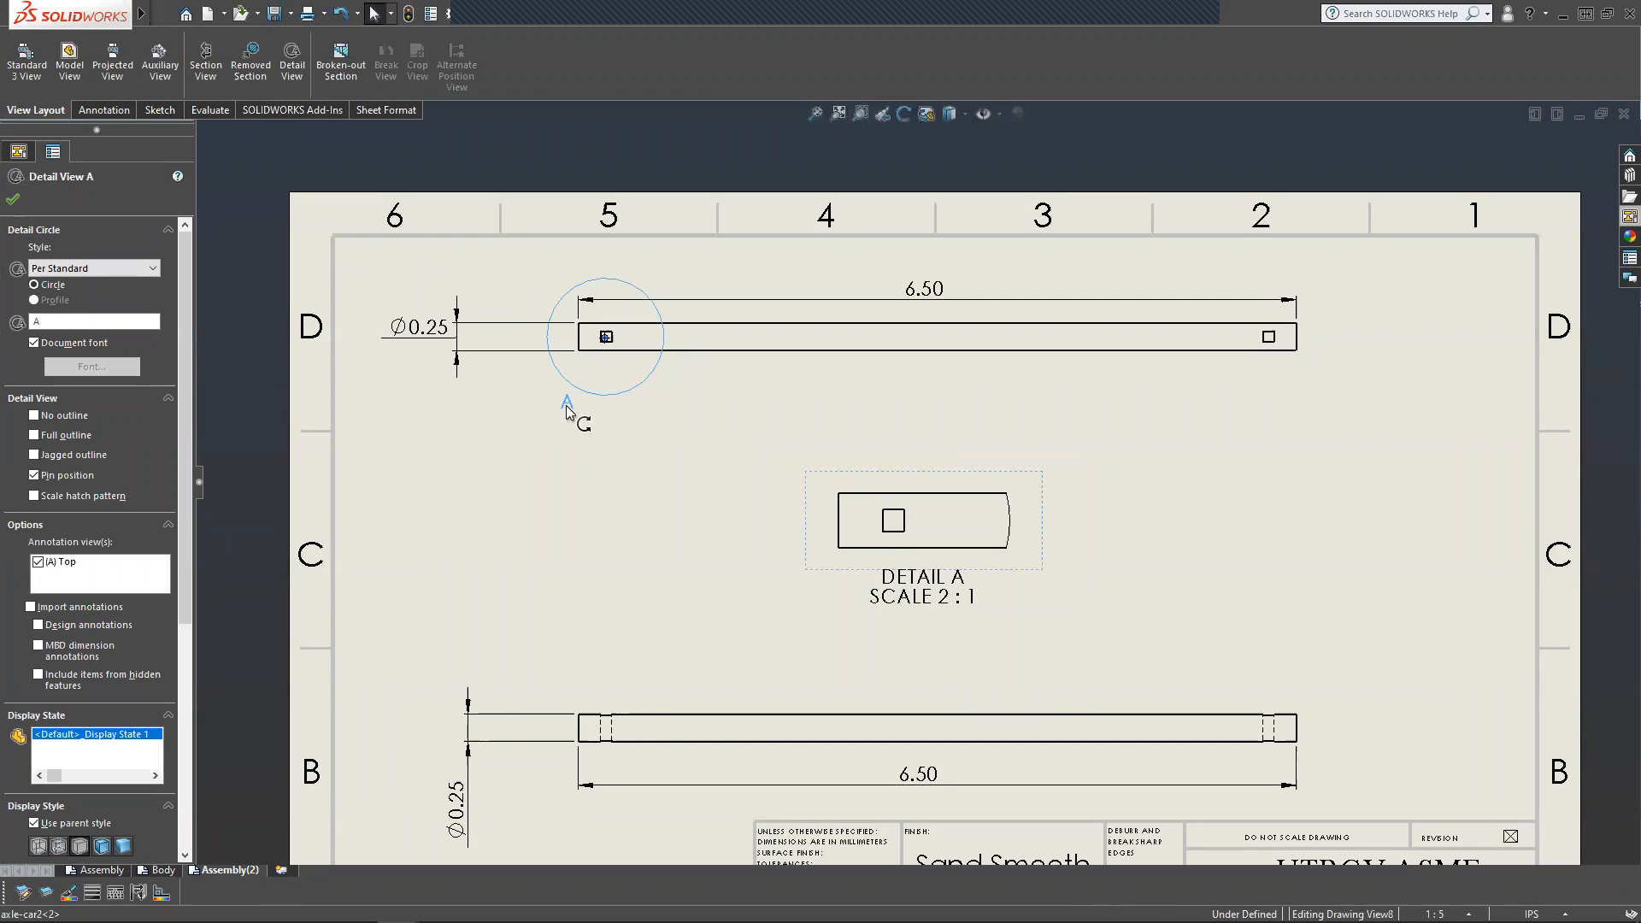
click(572, 410)
drag(957, 598, 934, 647)
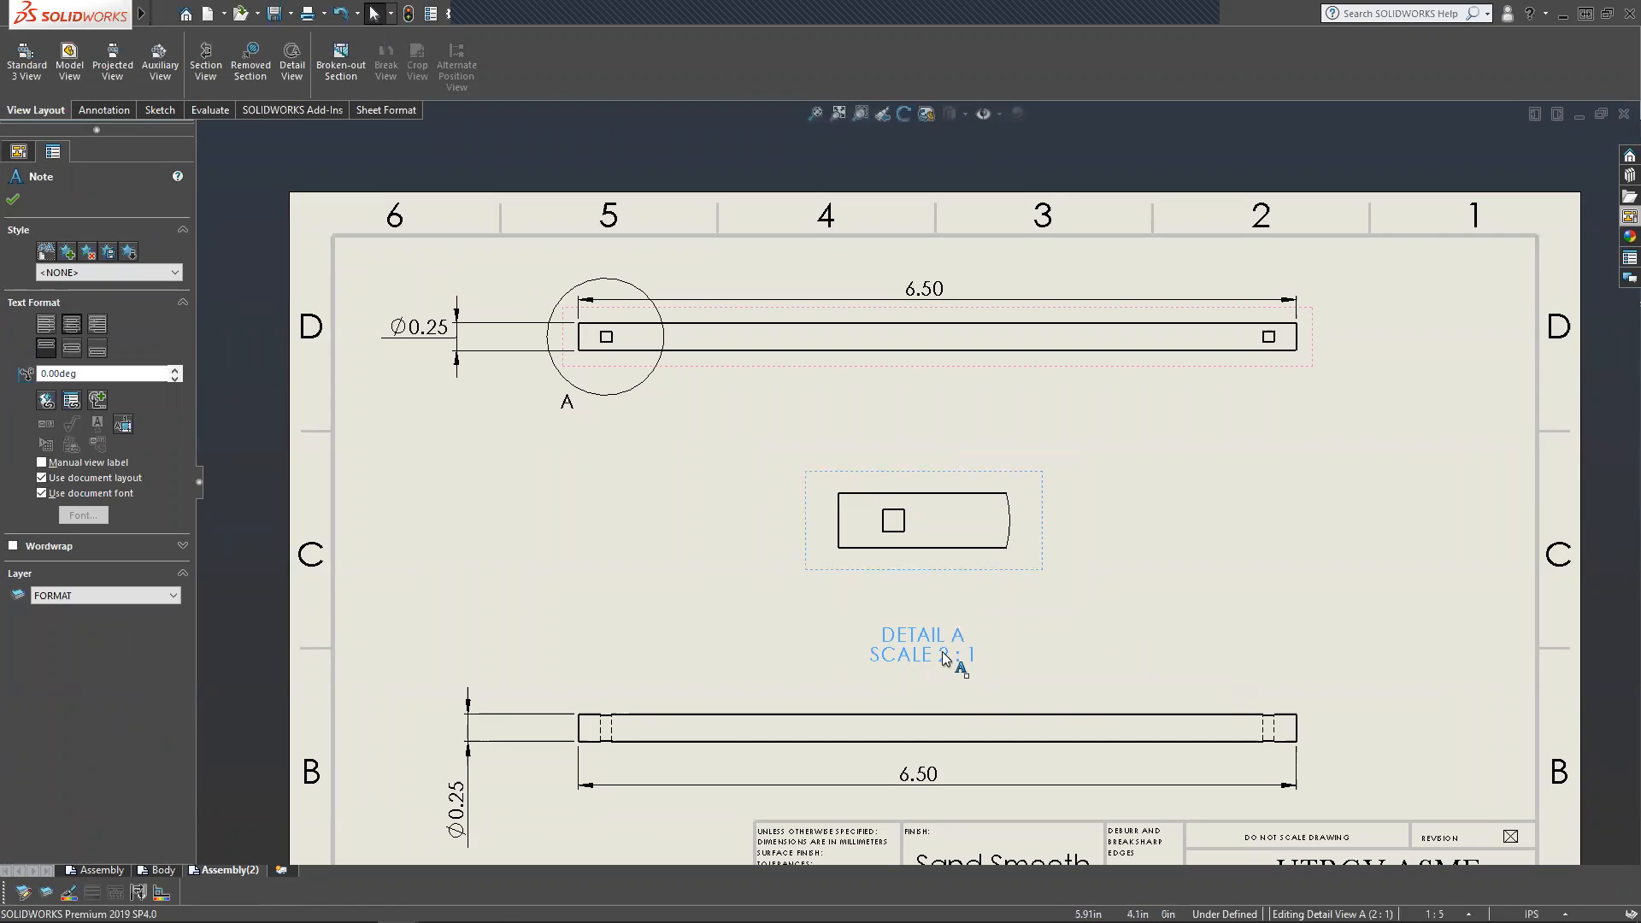
Select Detail View A and examine the available custom scale choices in its properties.
click(915, 565)
scroll(56, 604, down, 5)
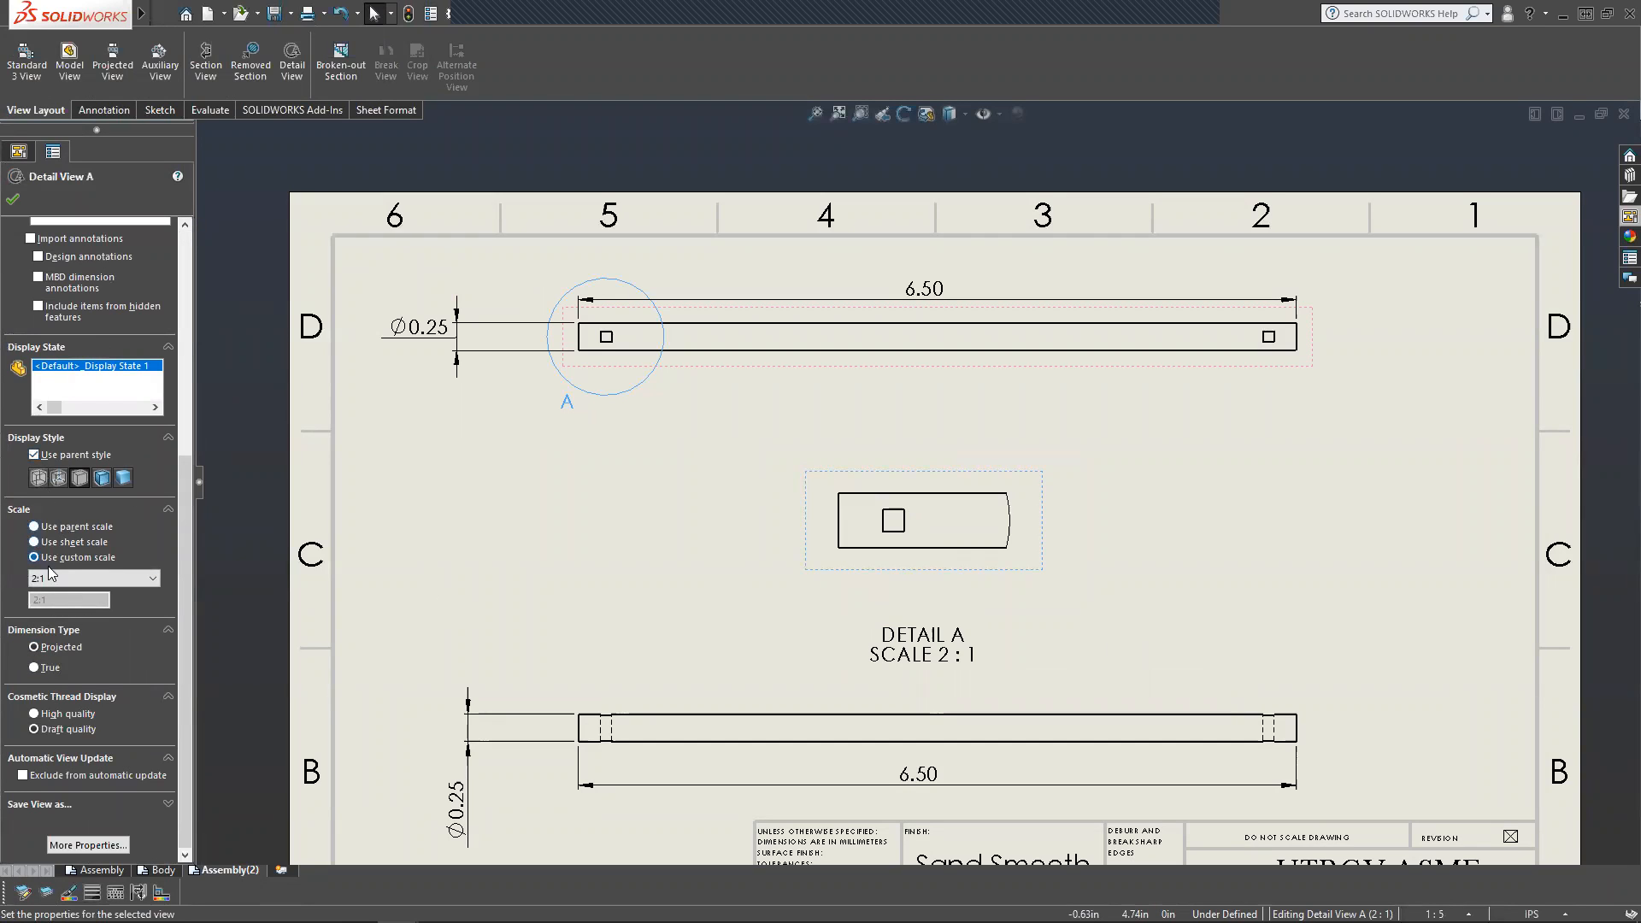
click(94, 579)
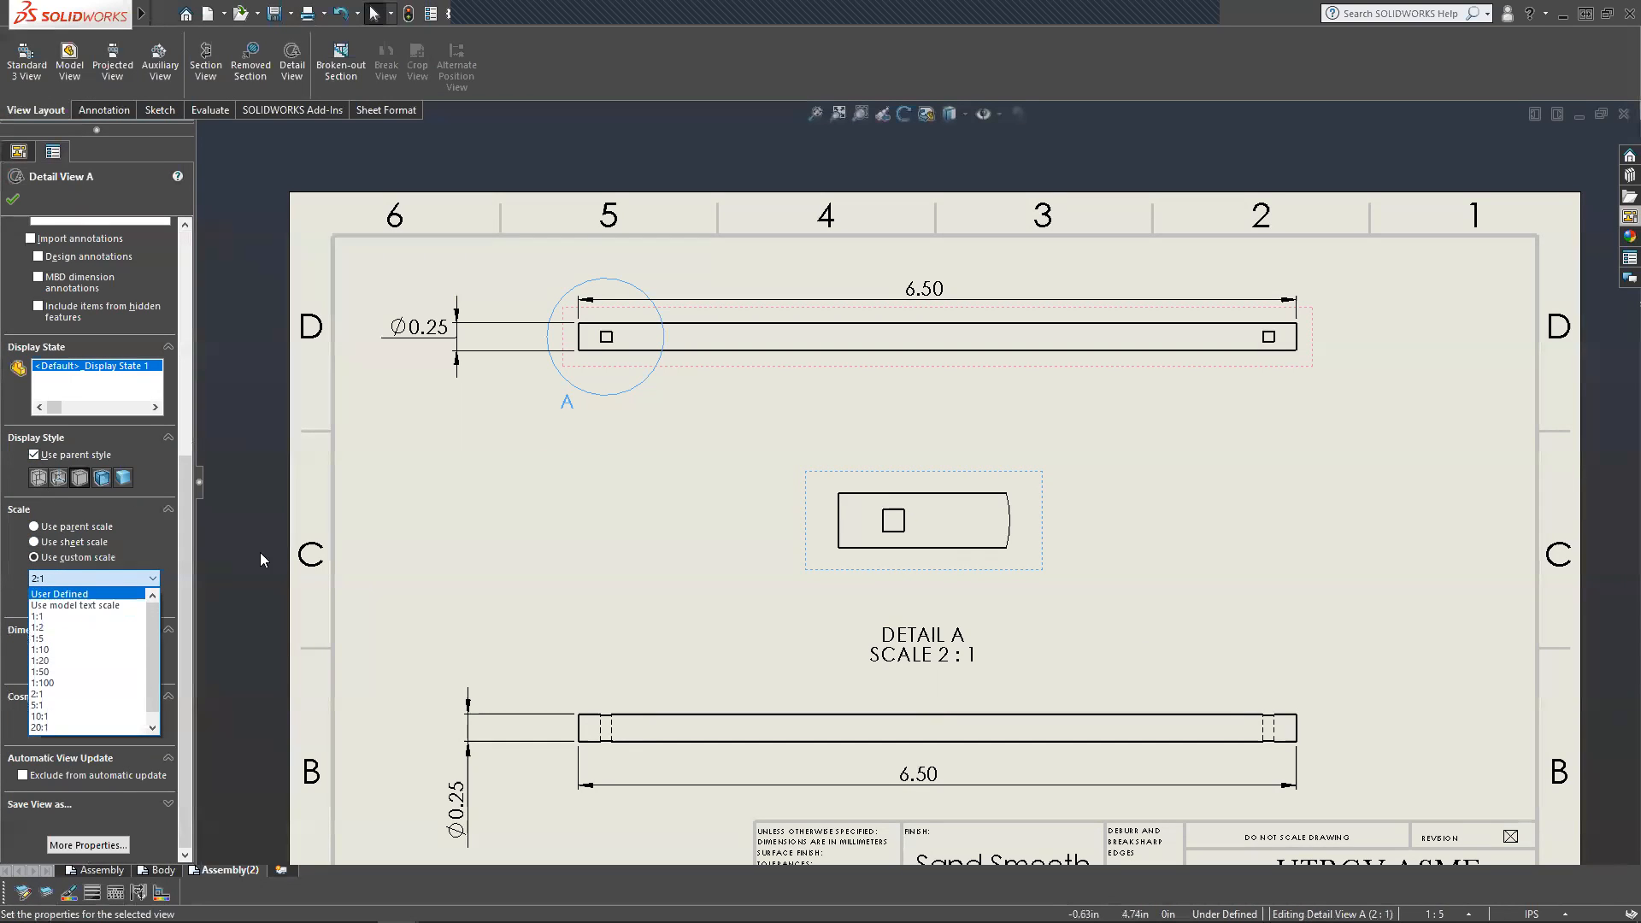
click(730, 561)
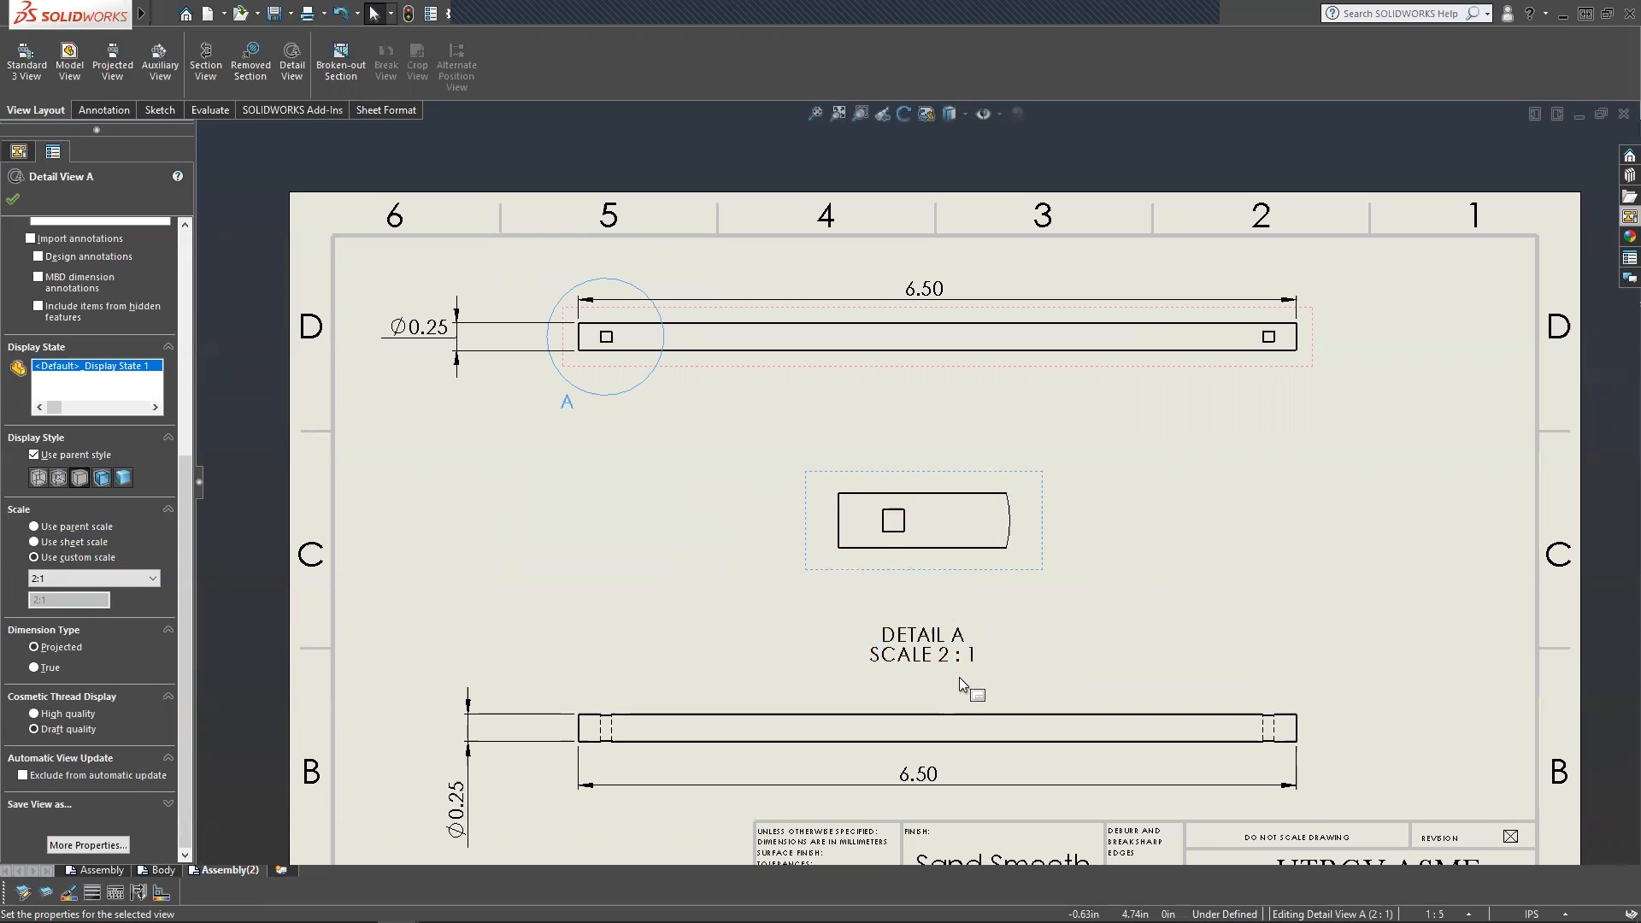
click(104, 110)
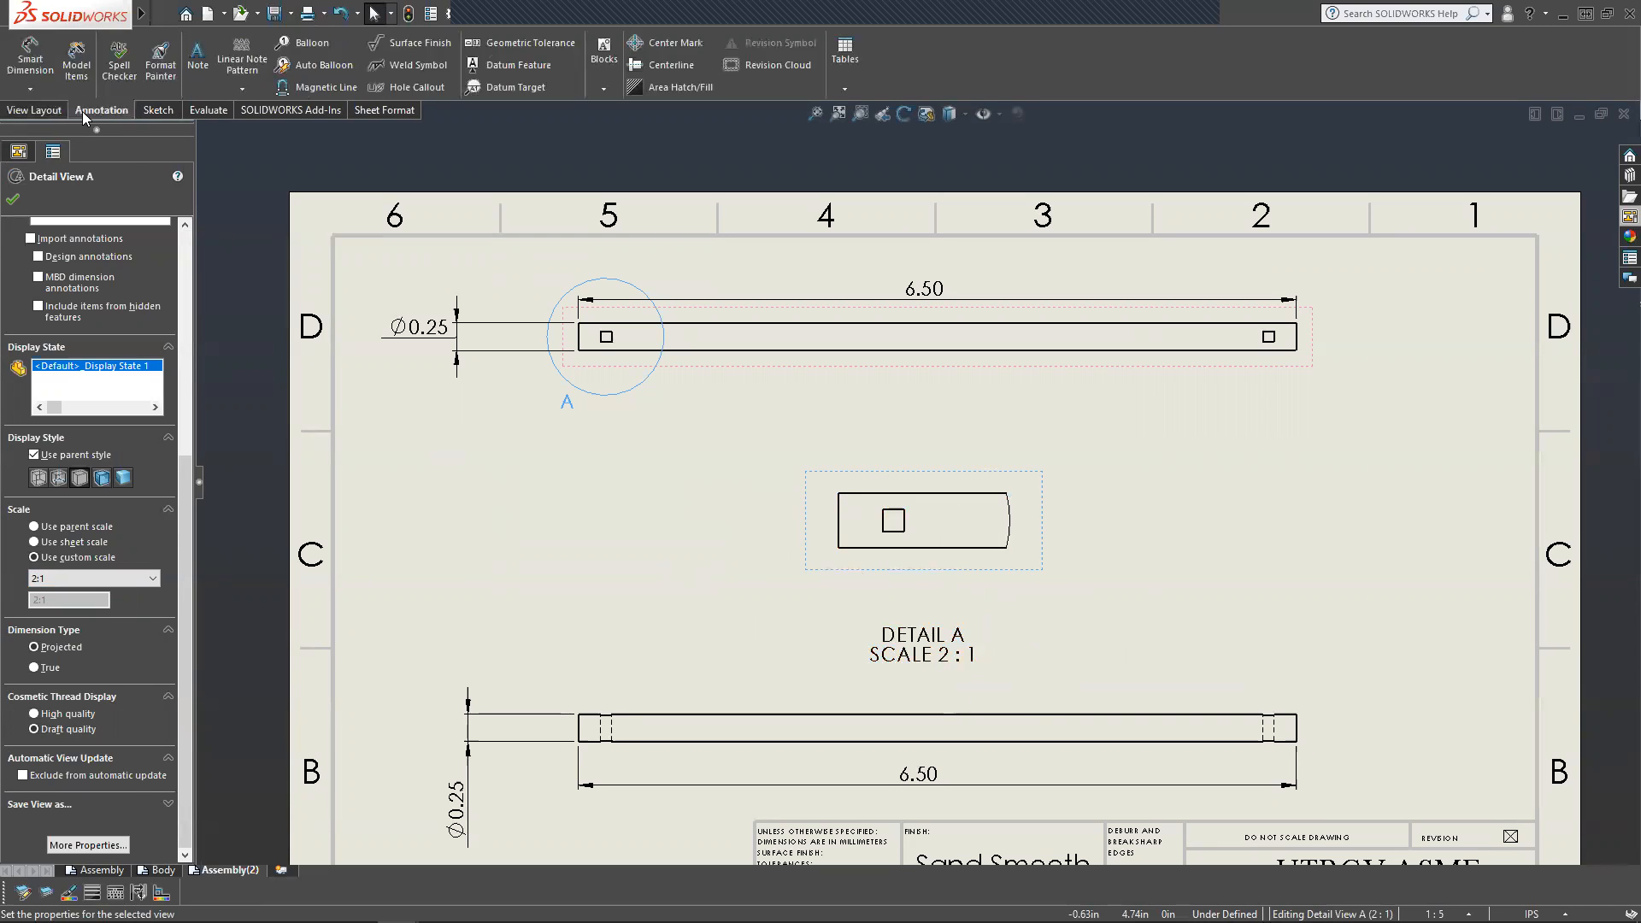
click(29, 60)
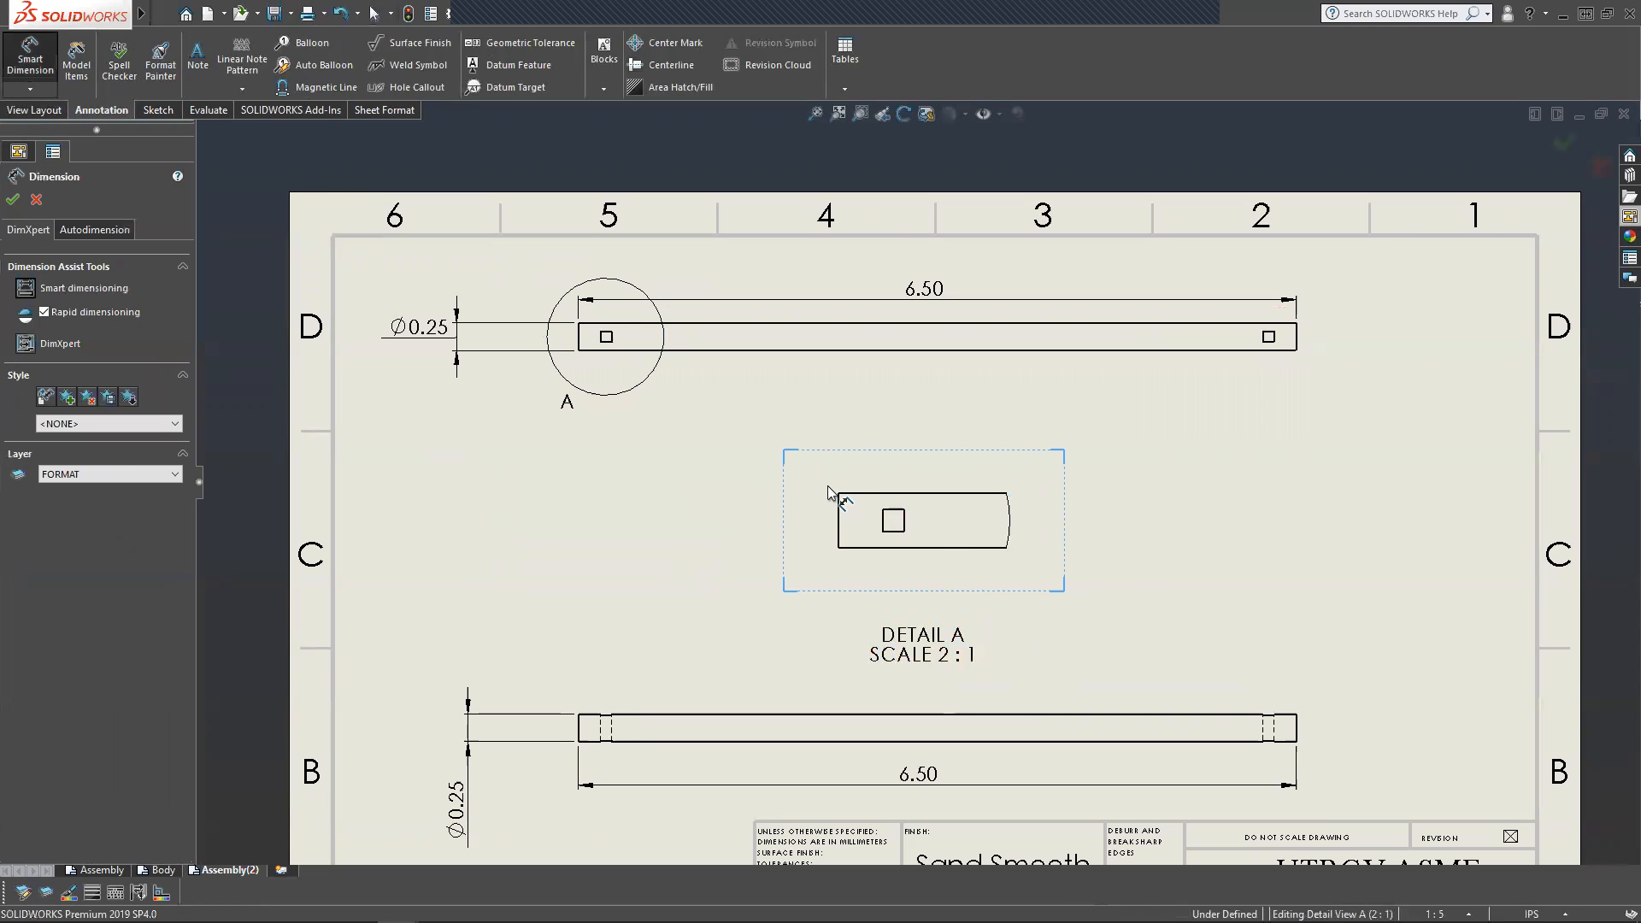
scroll(937, 531, down, 2)
scroll(904, 511, down, 2)
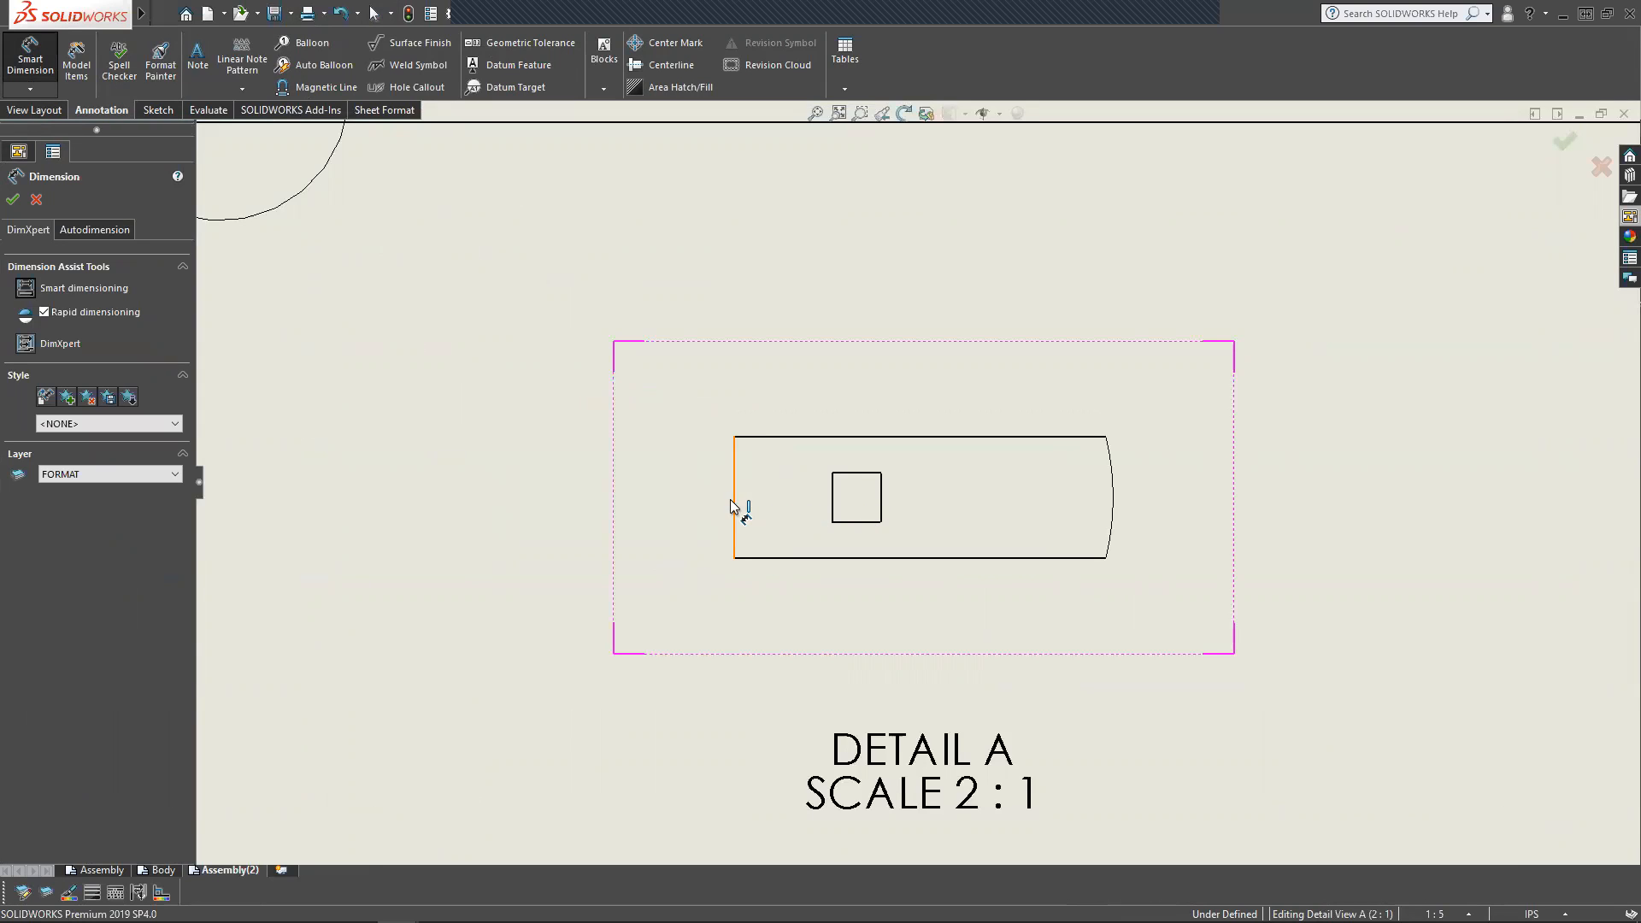
key(Escape)
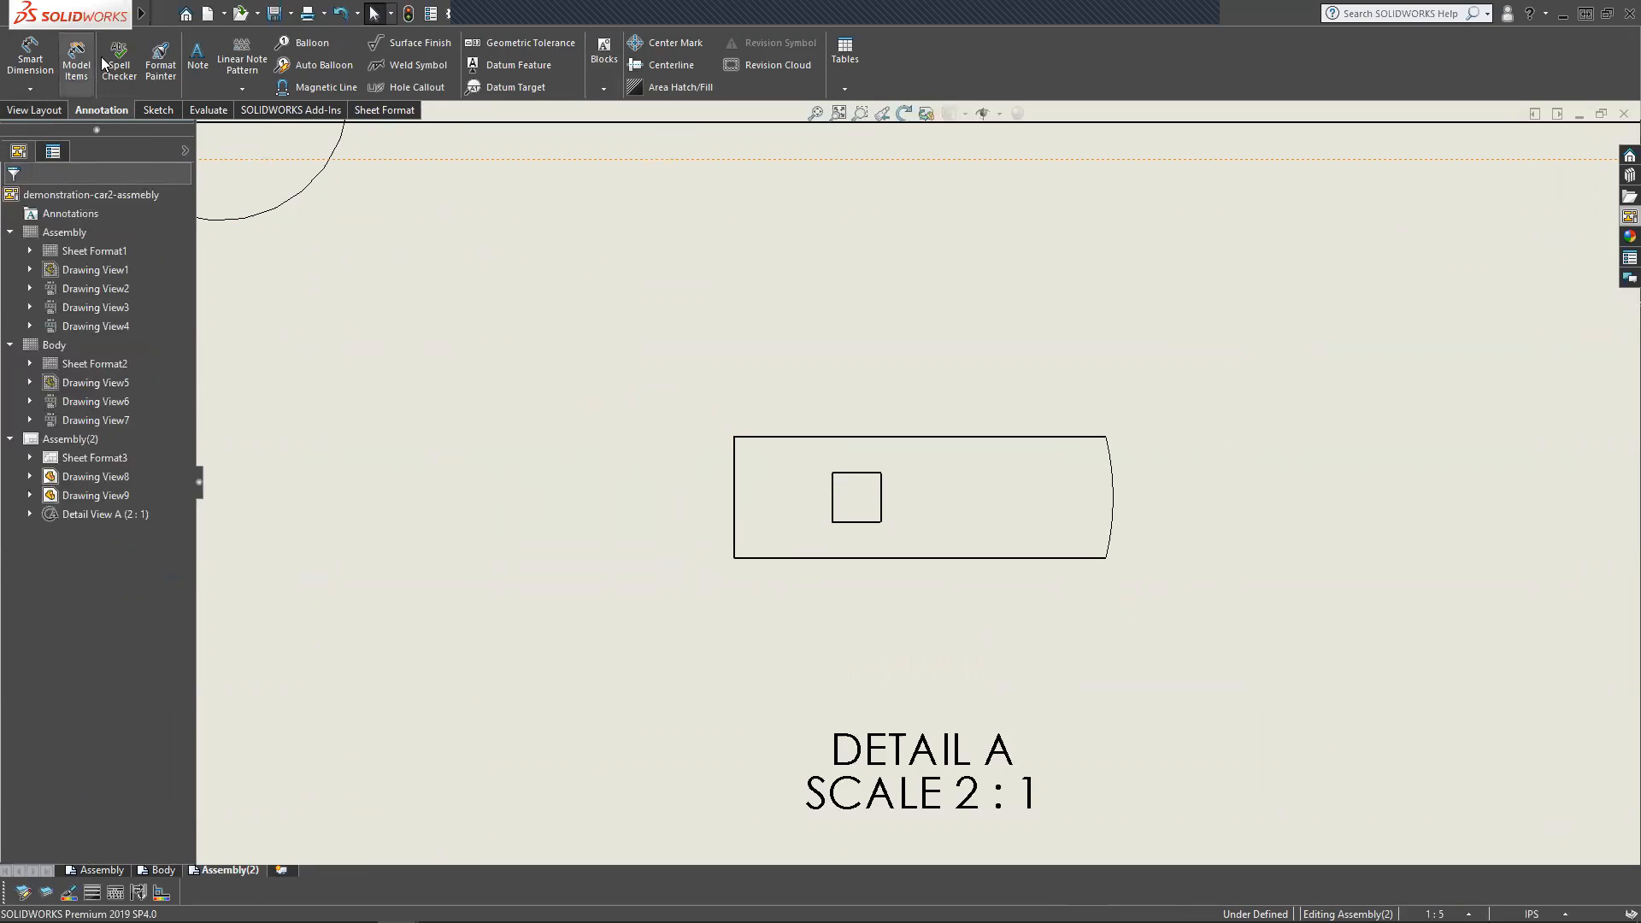
Add vertical and horizontal centerlines through the square hole in the detail view, using its two pairs of opposite edges.
click(660, 65)
click(834, 497)
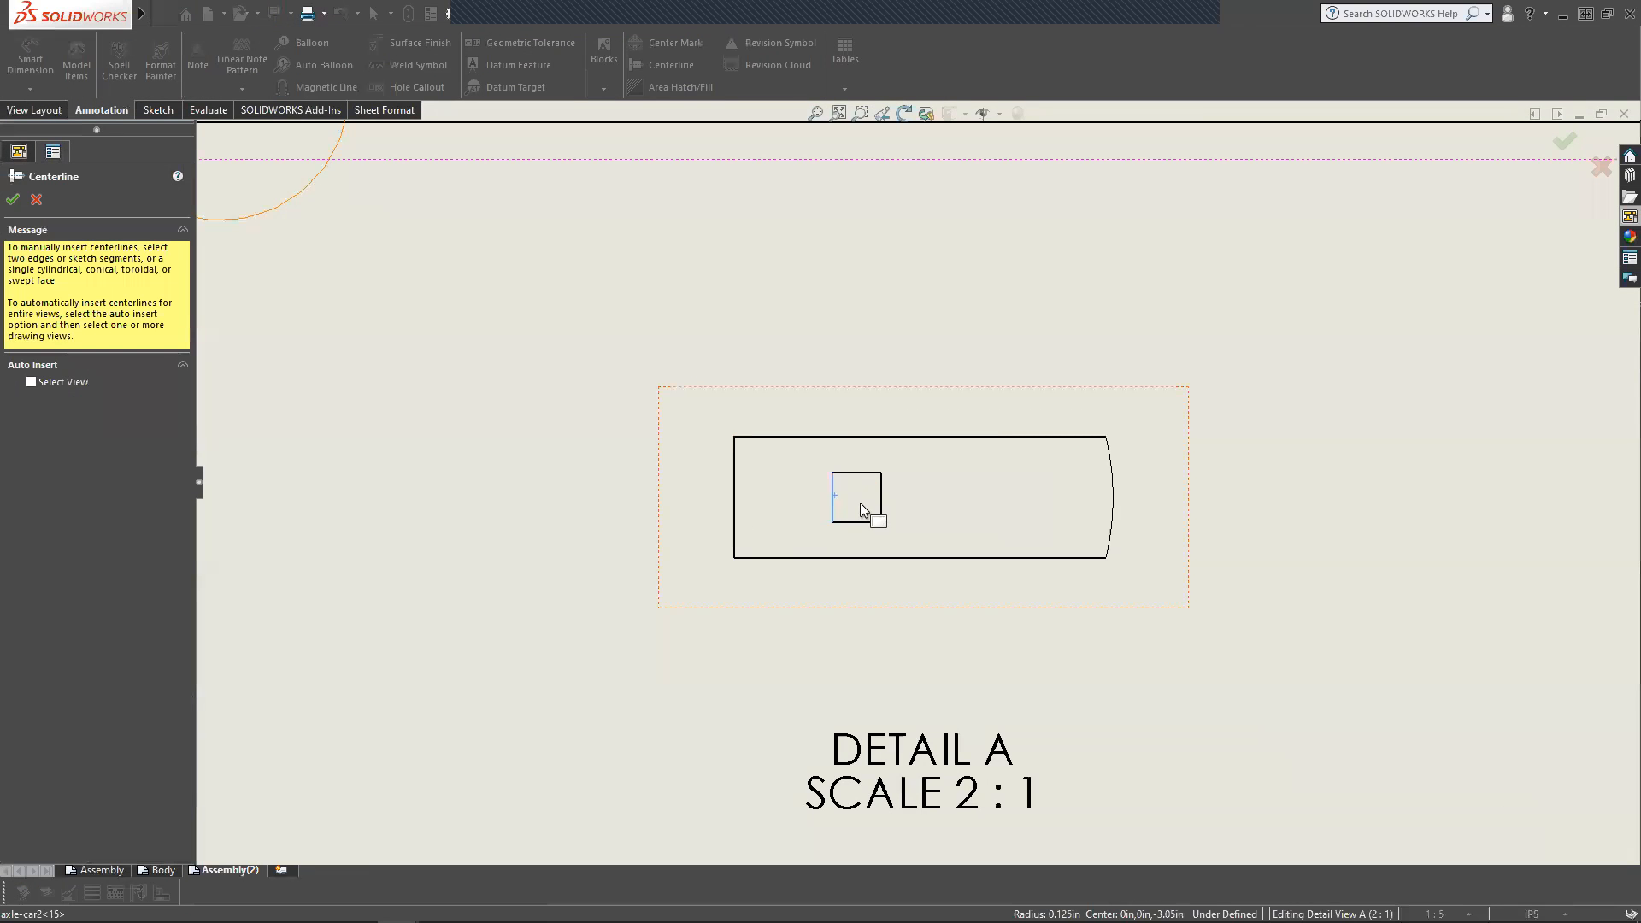
click(881, 502)
click(870, 473)
click(873, 522)
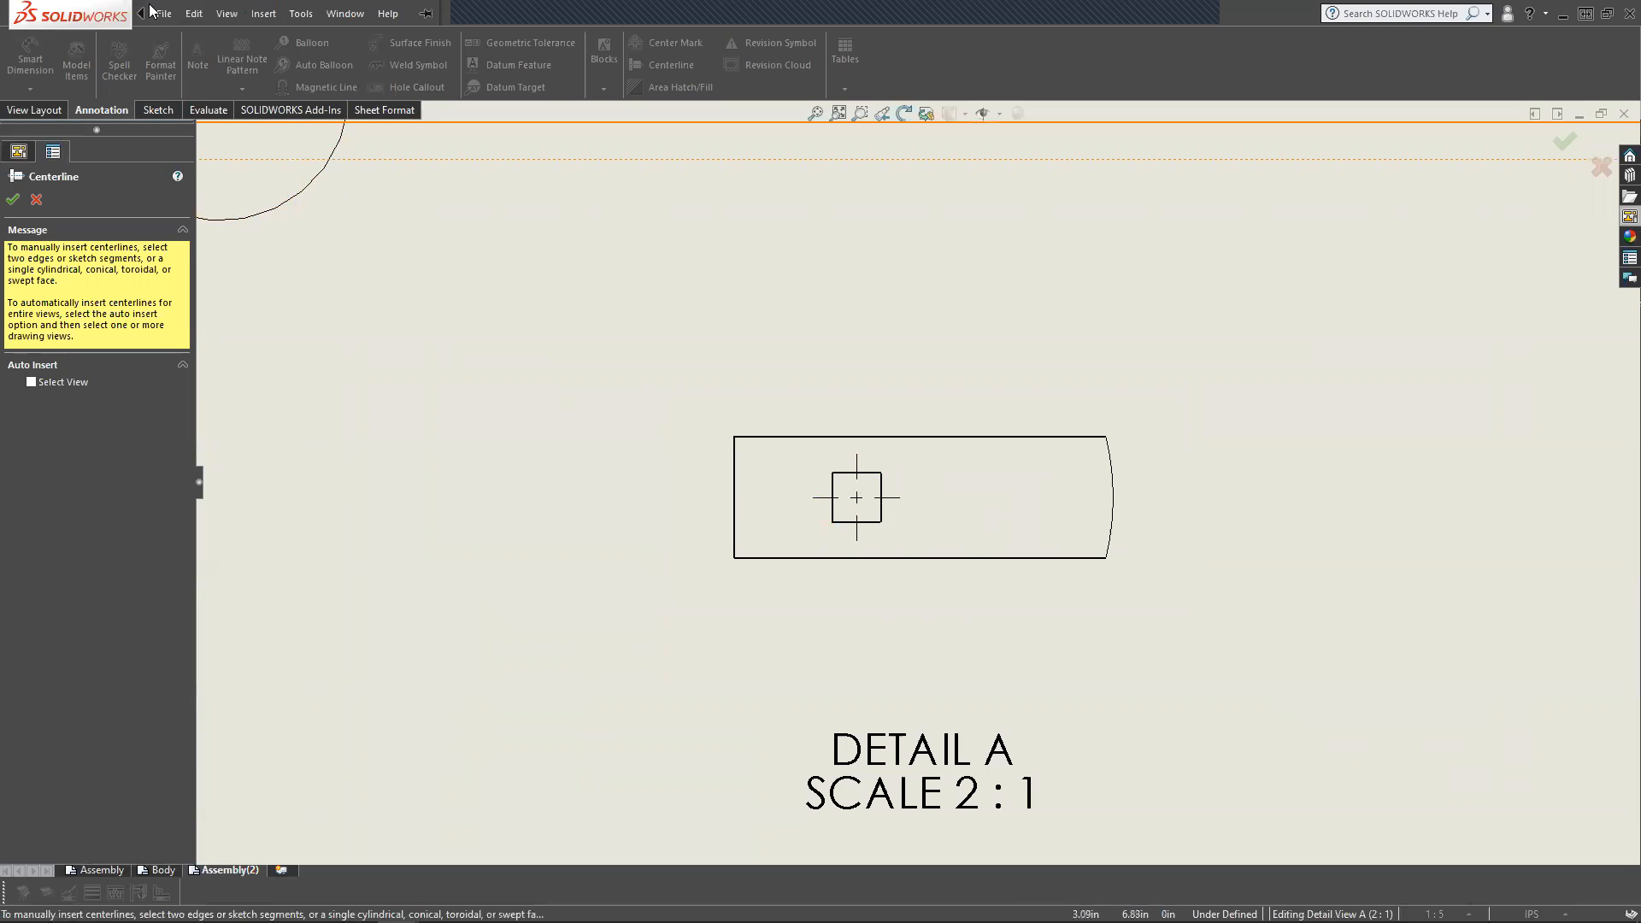
click(155, 13)
click(20, 203)
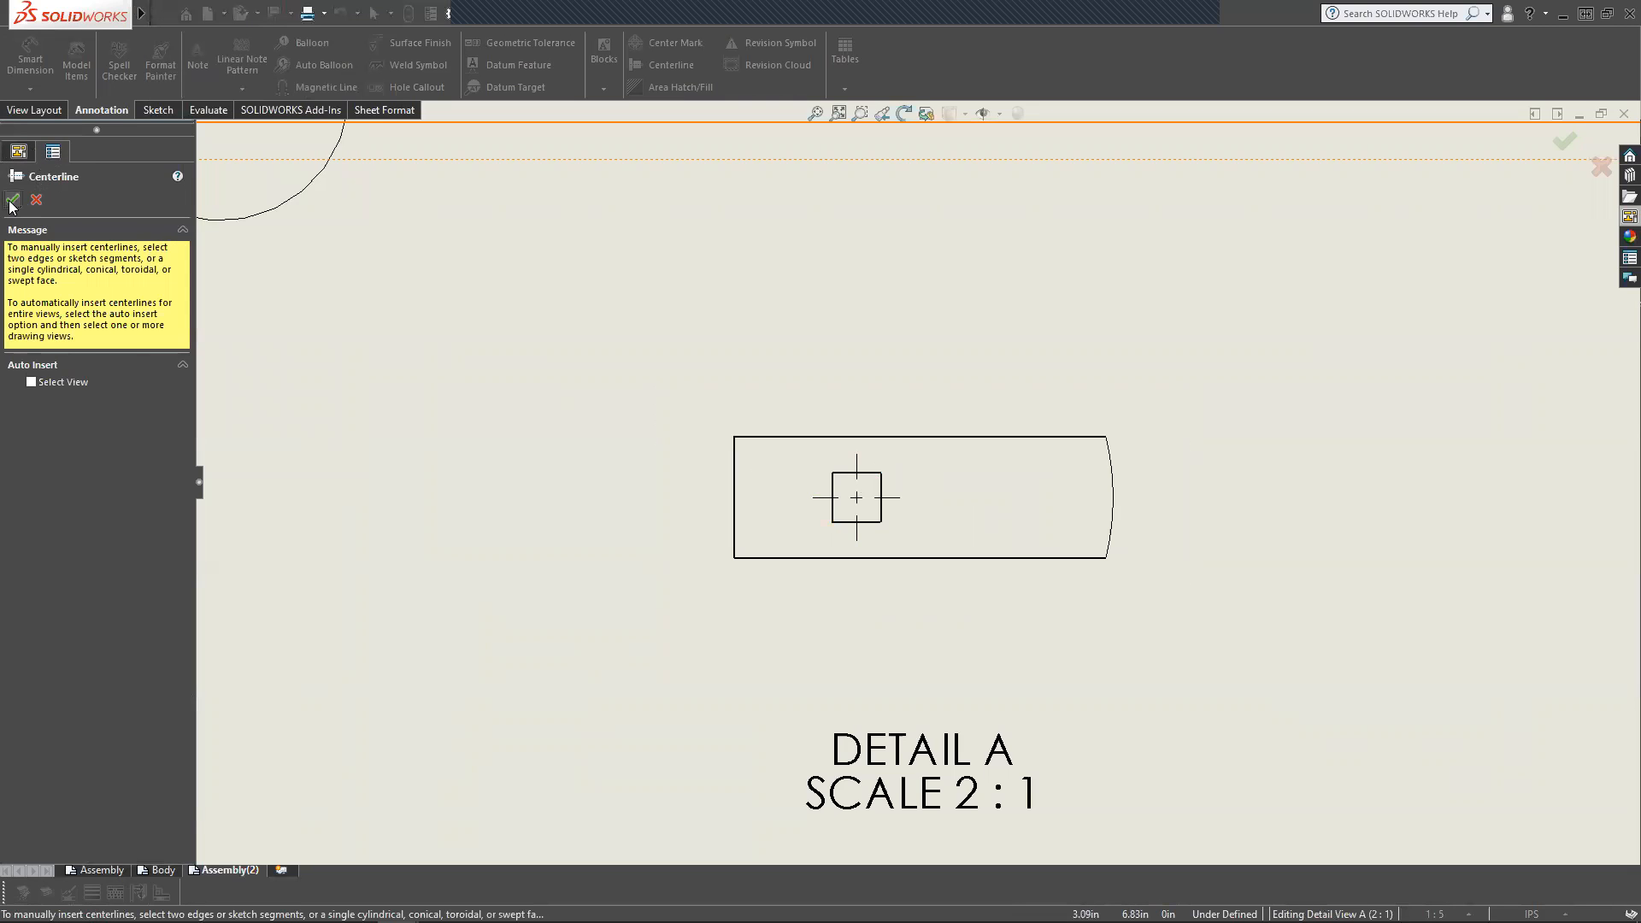
click(14, 200)
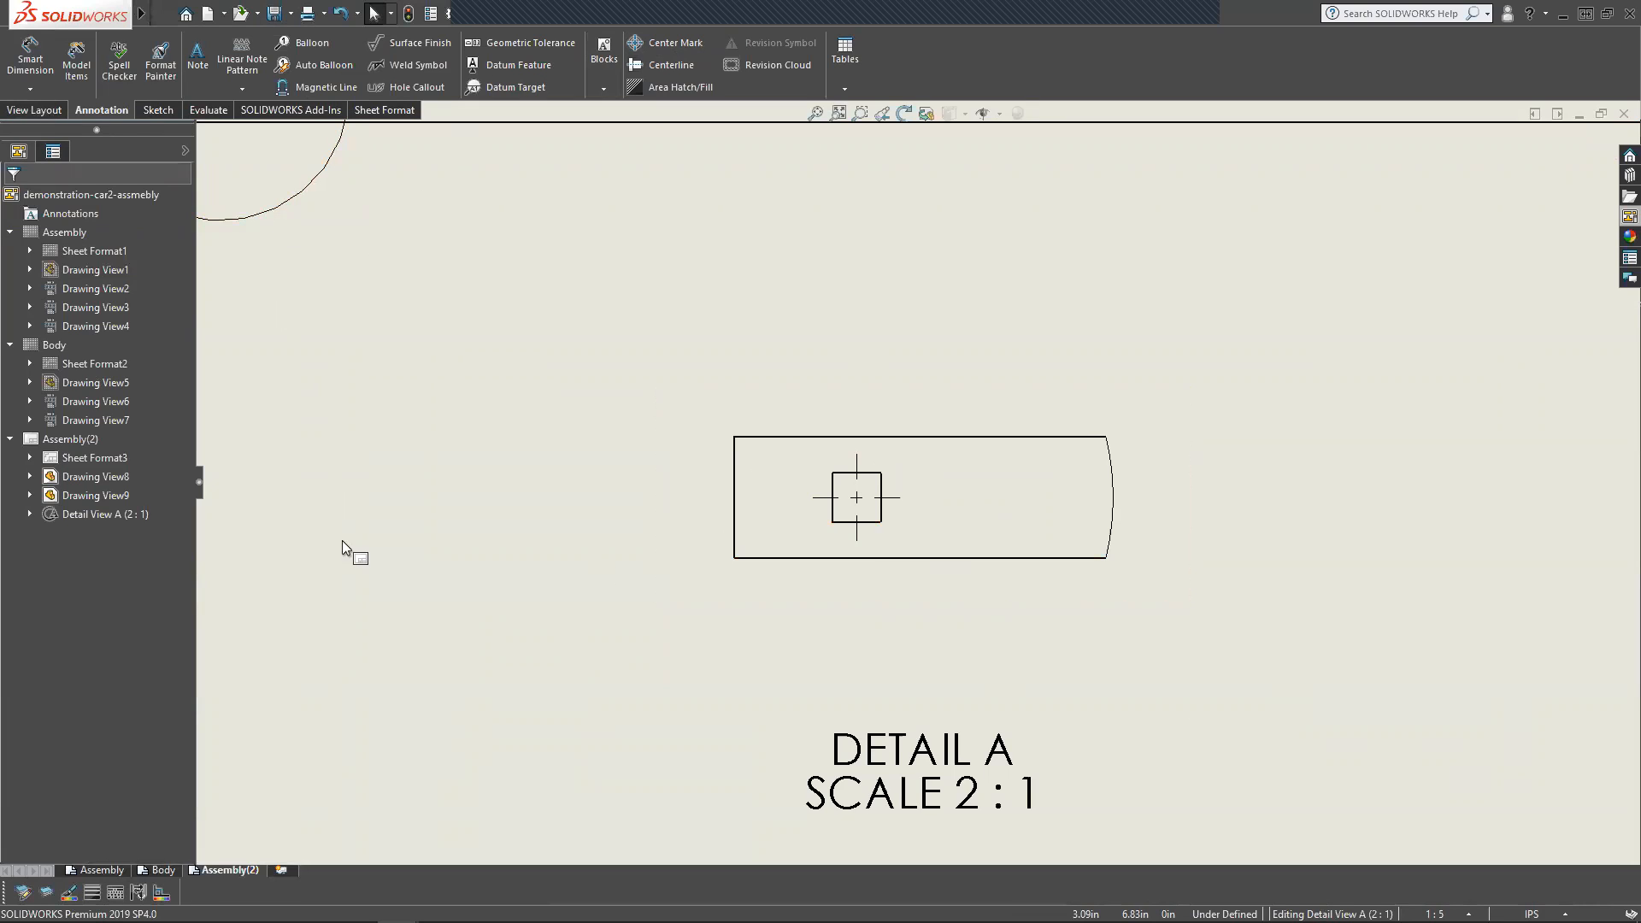
Dimension the square hole's height beyond the axle's left end and its width above the detail view.
click(12, 76)
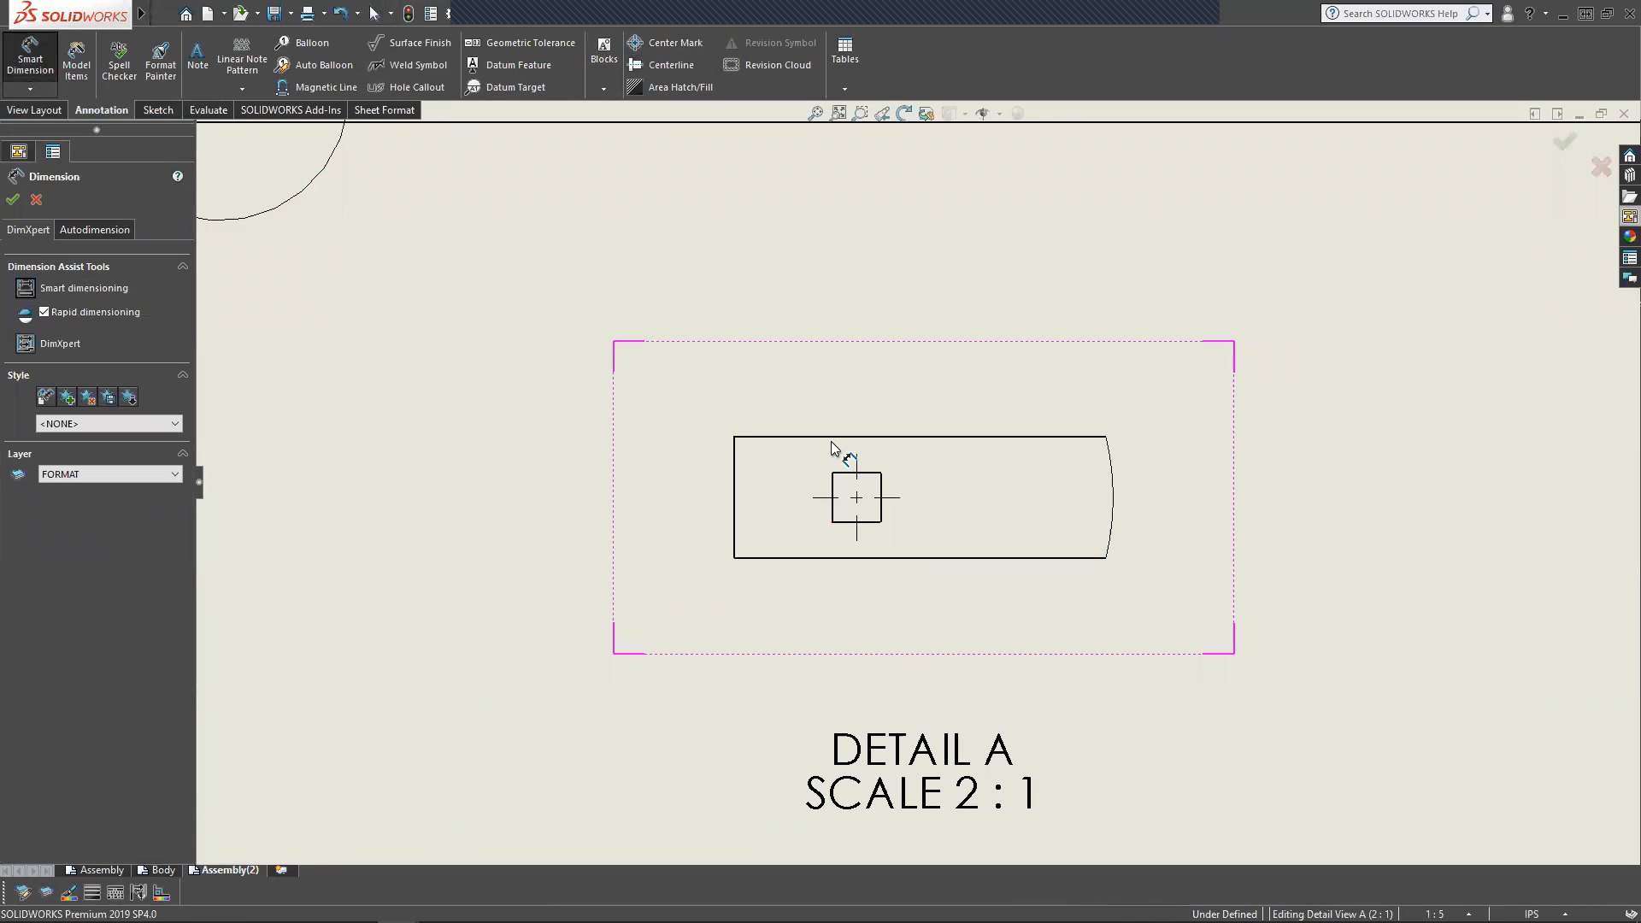
click(844, 472)
click(844, 522)
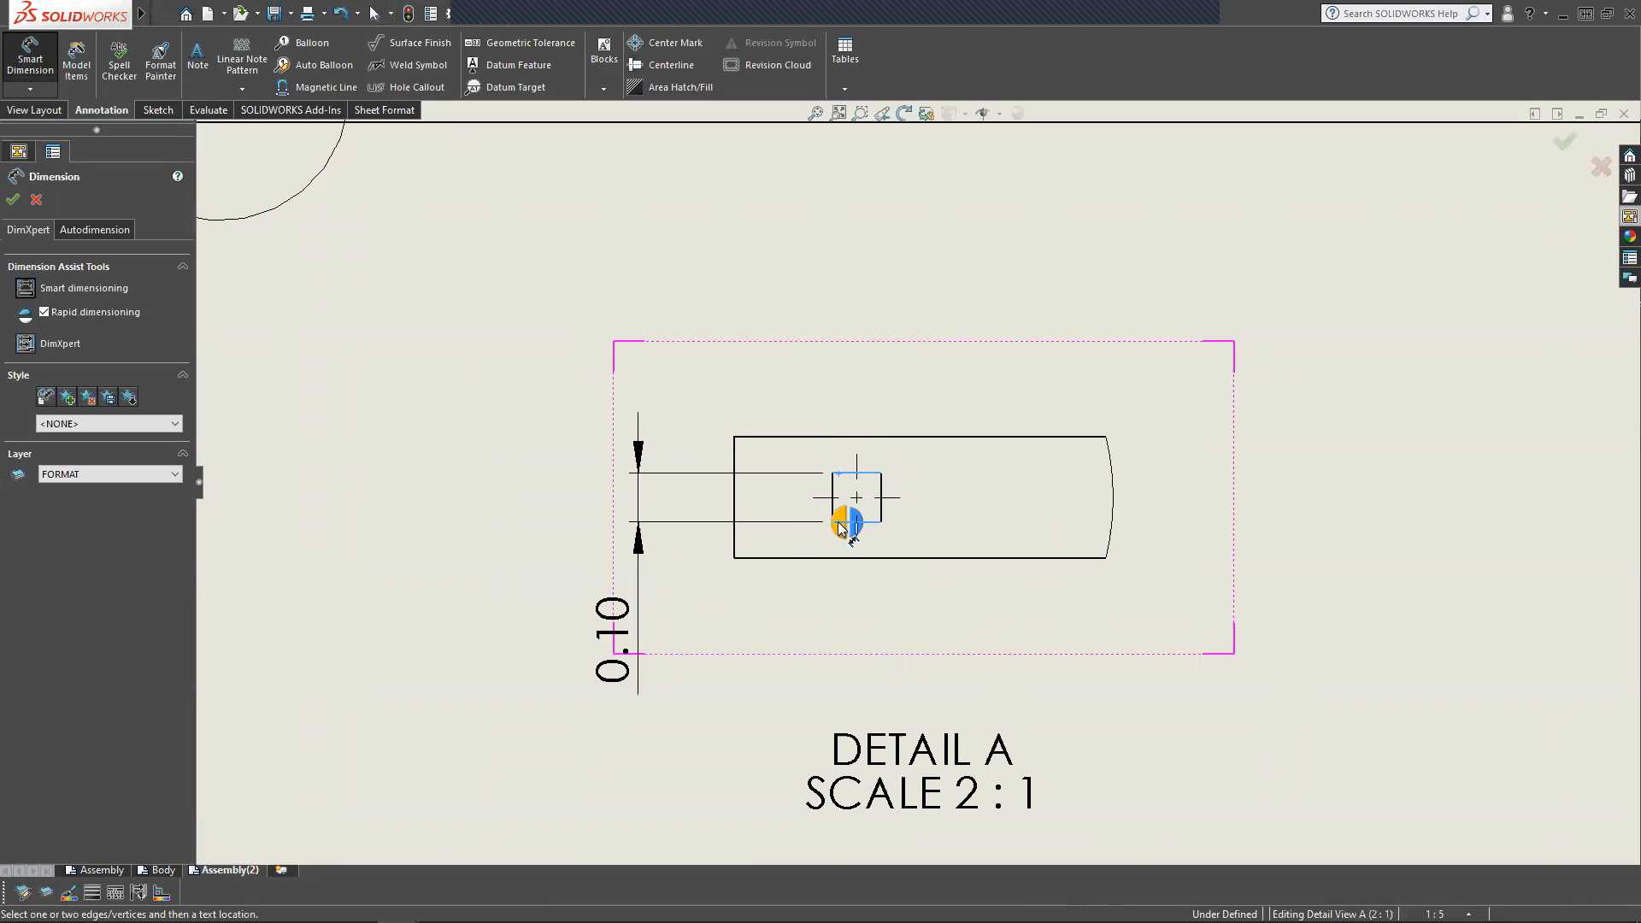
click(609, 605)
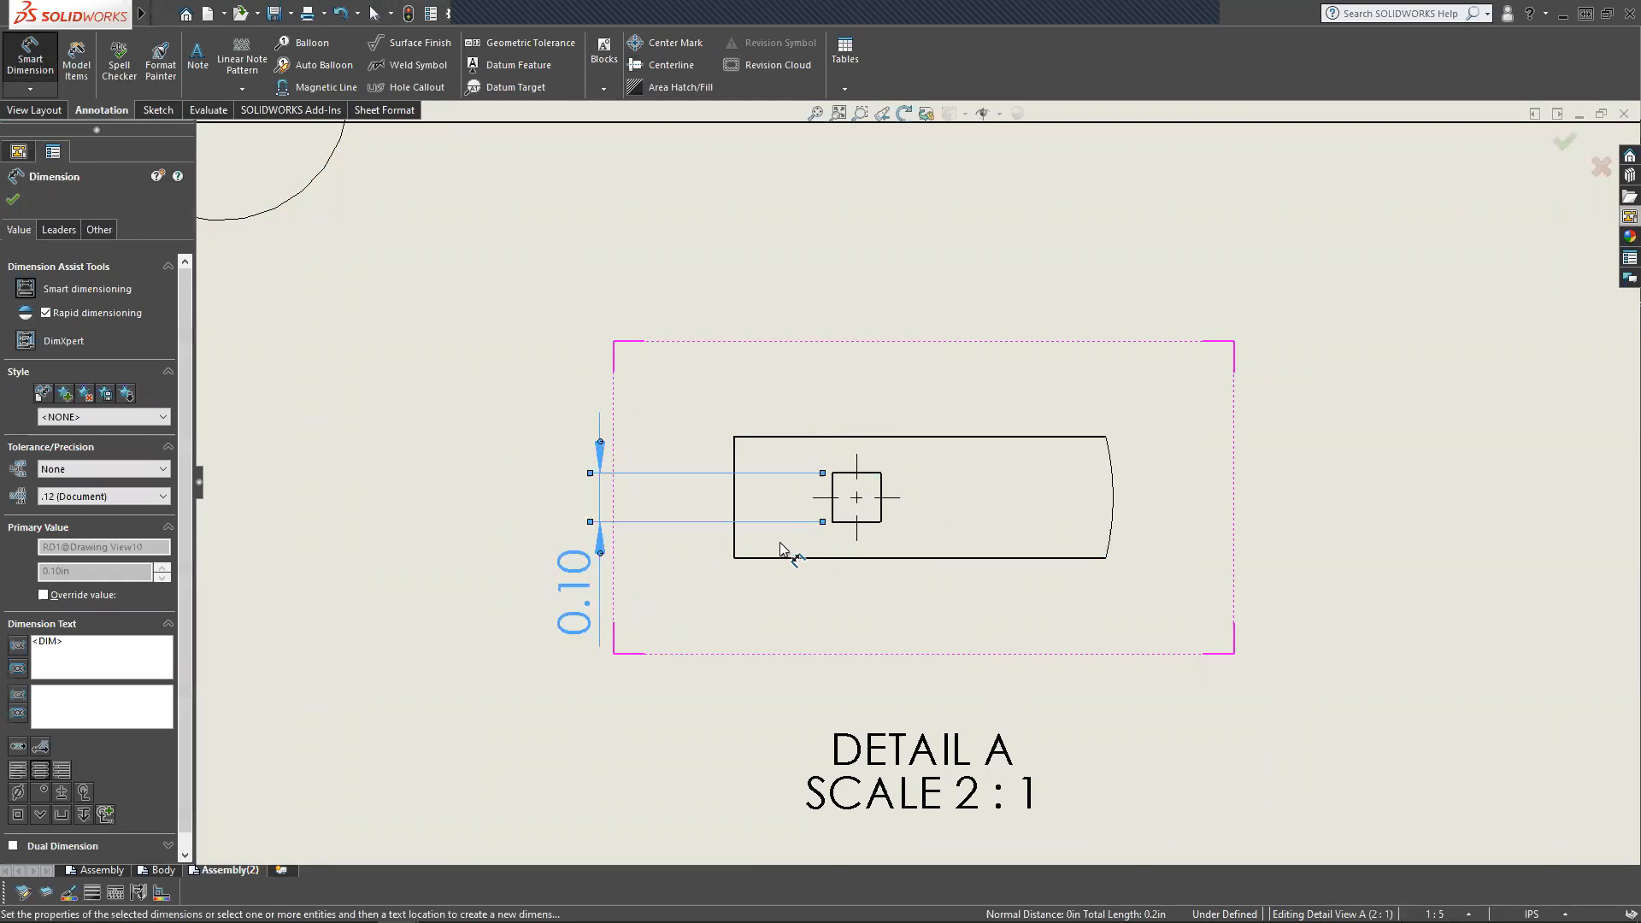
click(834, 490)
click(880, 494)
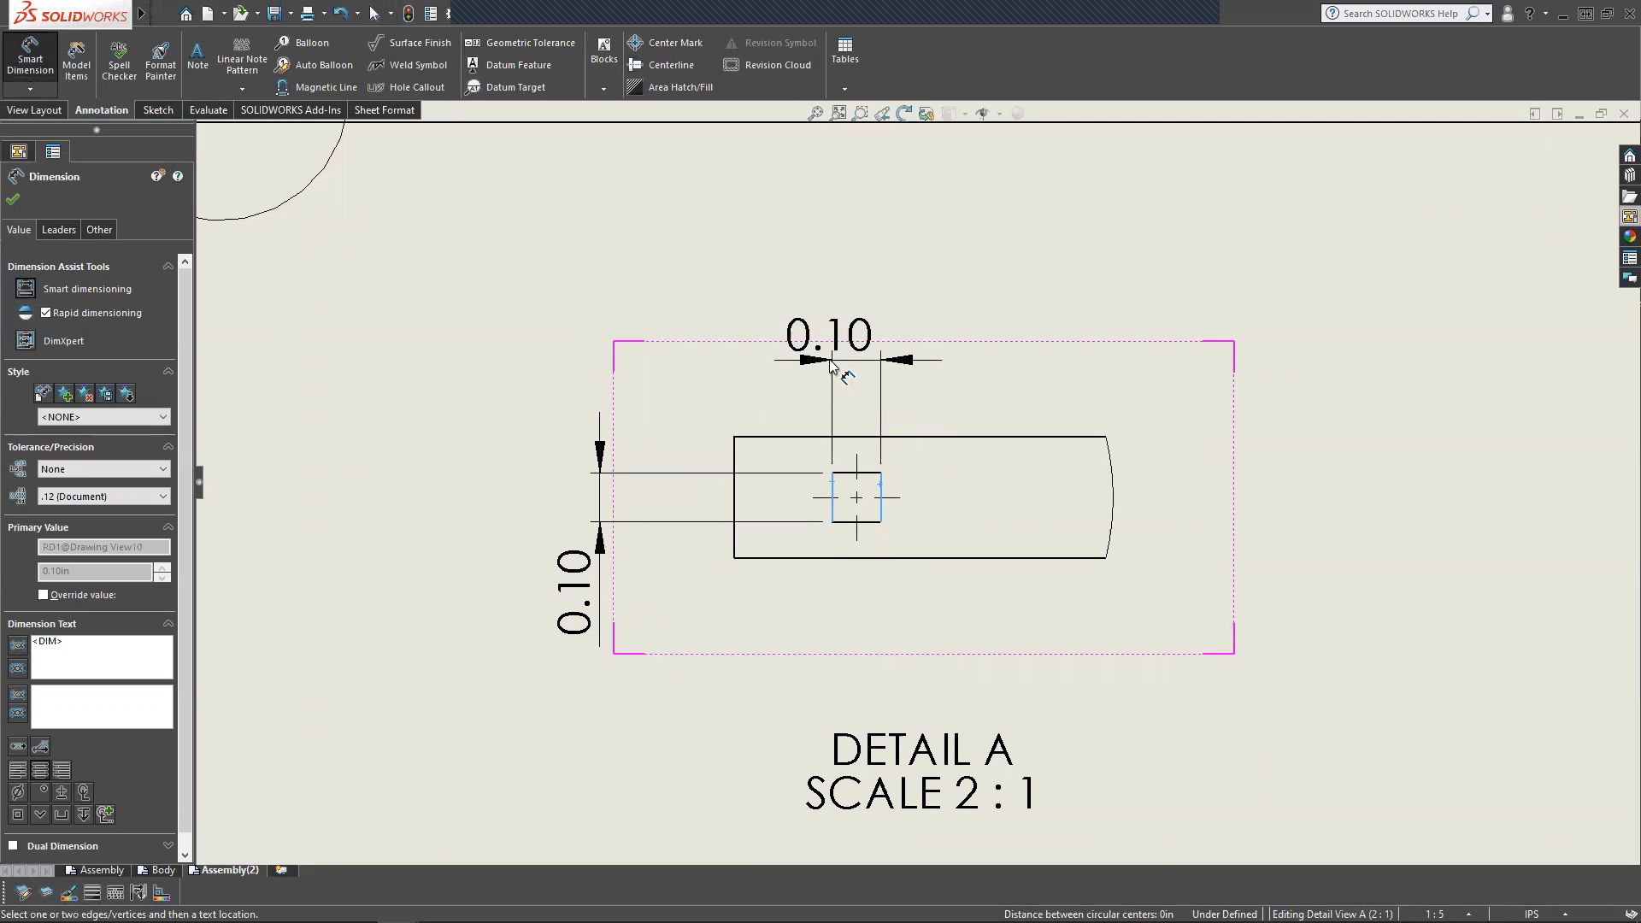
click(872, 361)
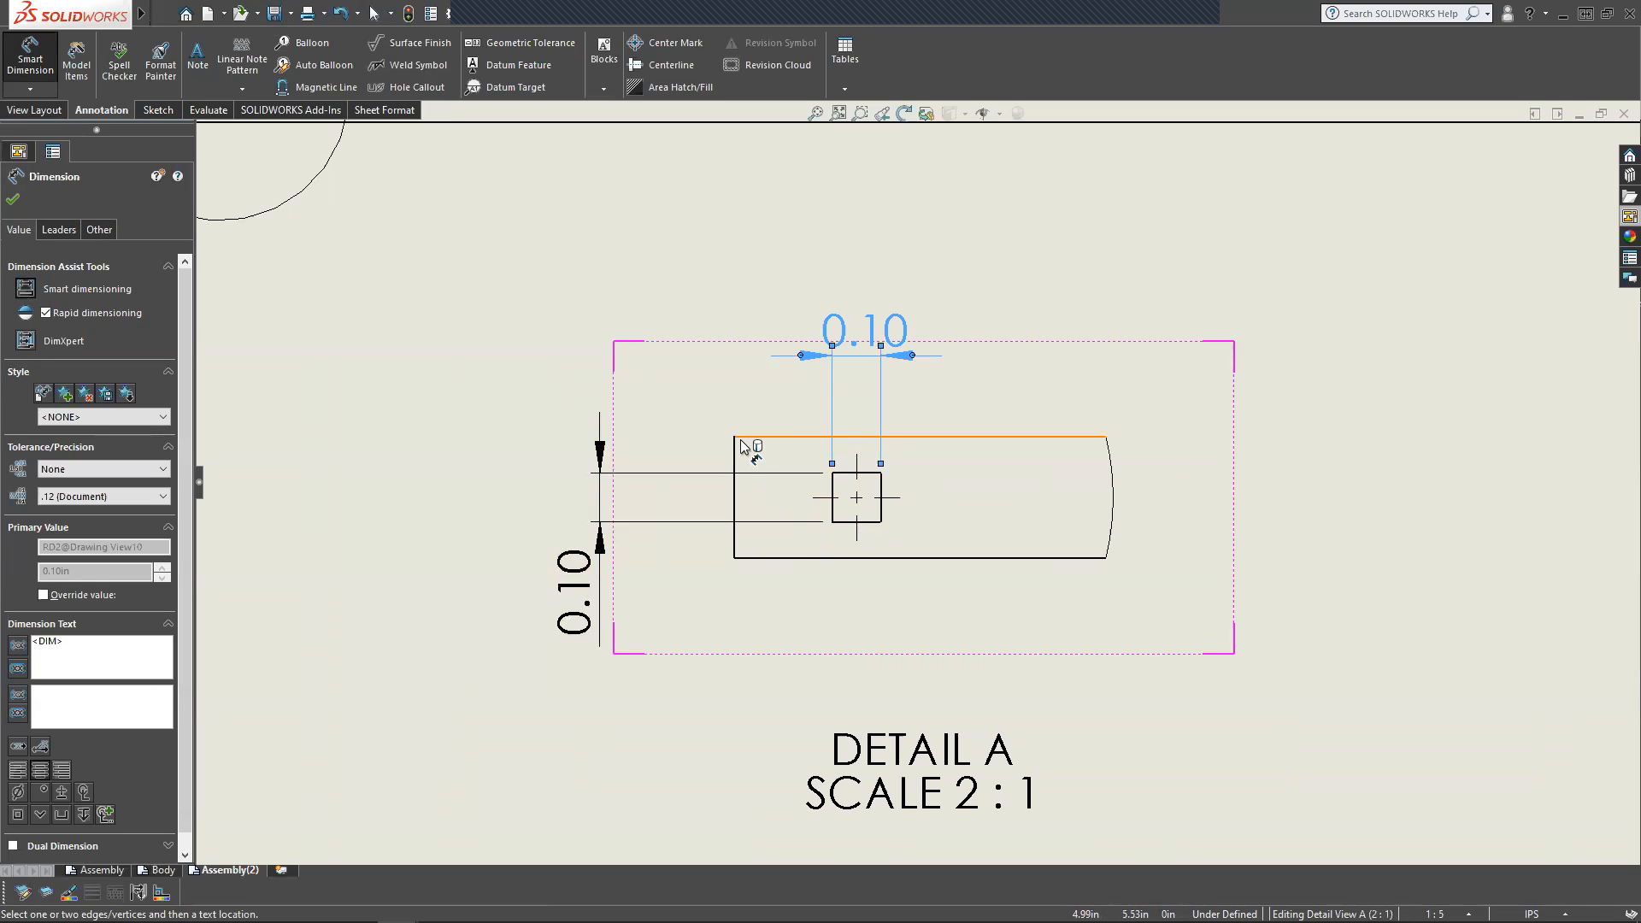
Dimension the distance from the axle's left end to the square hole's vertical centerline, with the text at the detail's upper left.
click(855, 498)
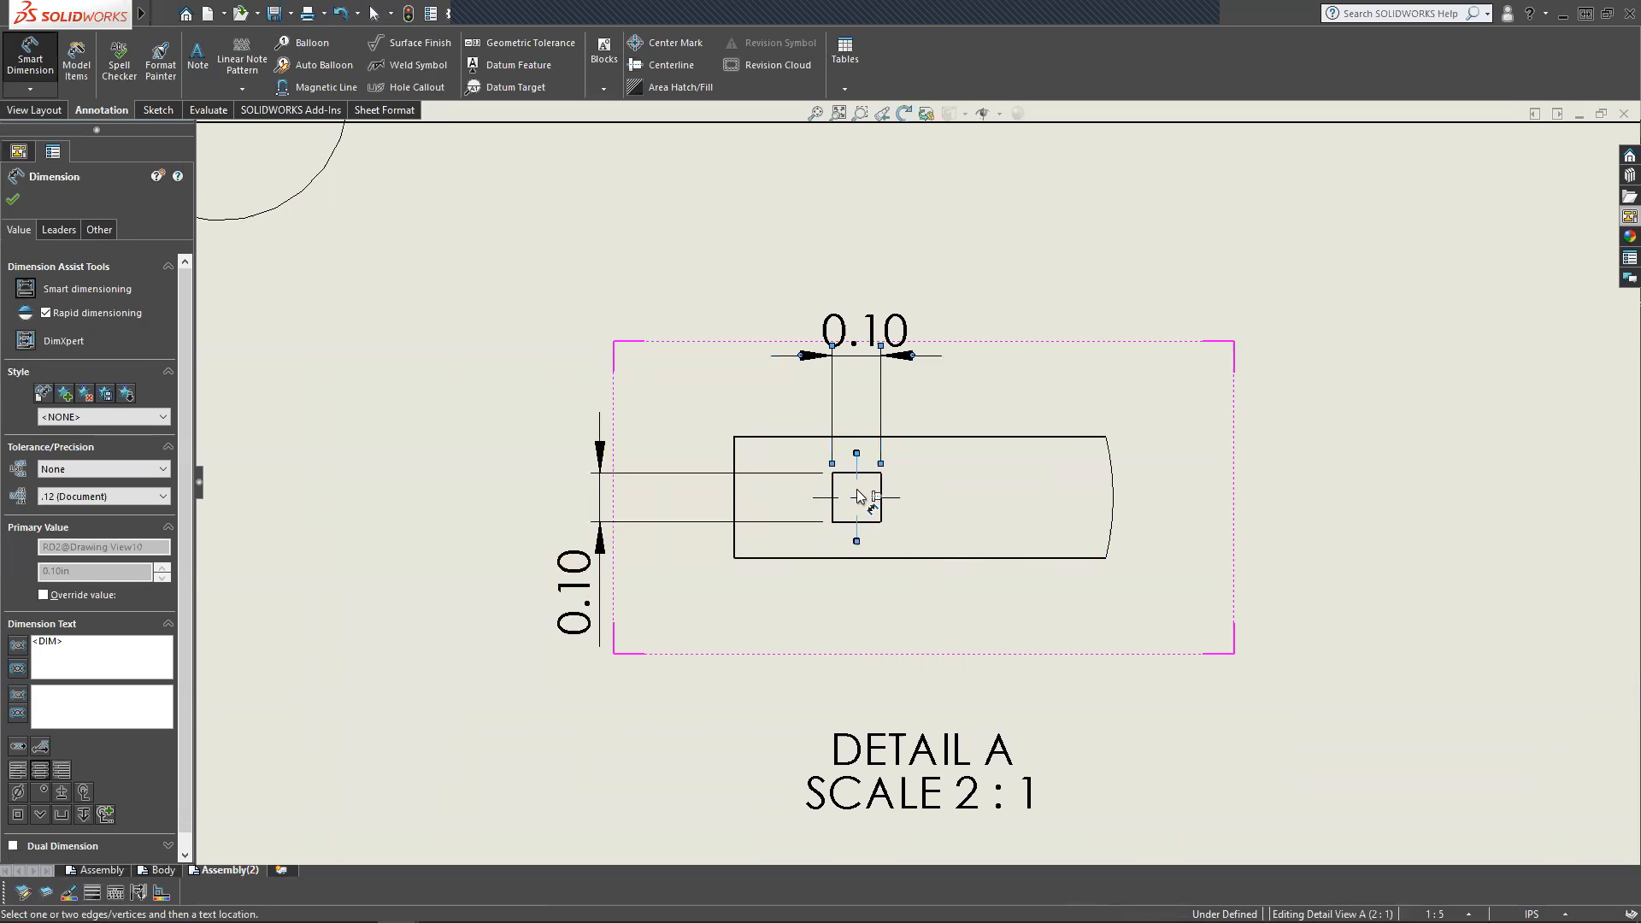
click(733, 494)
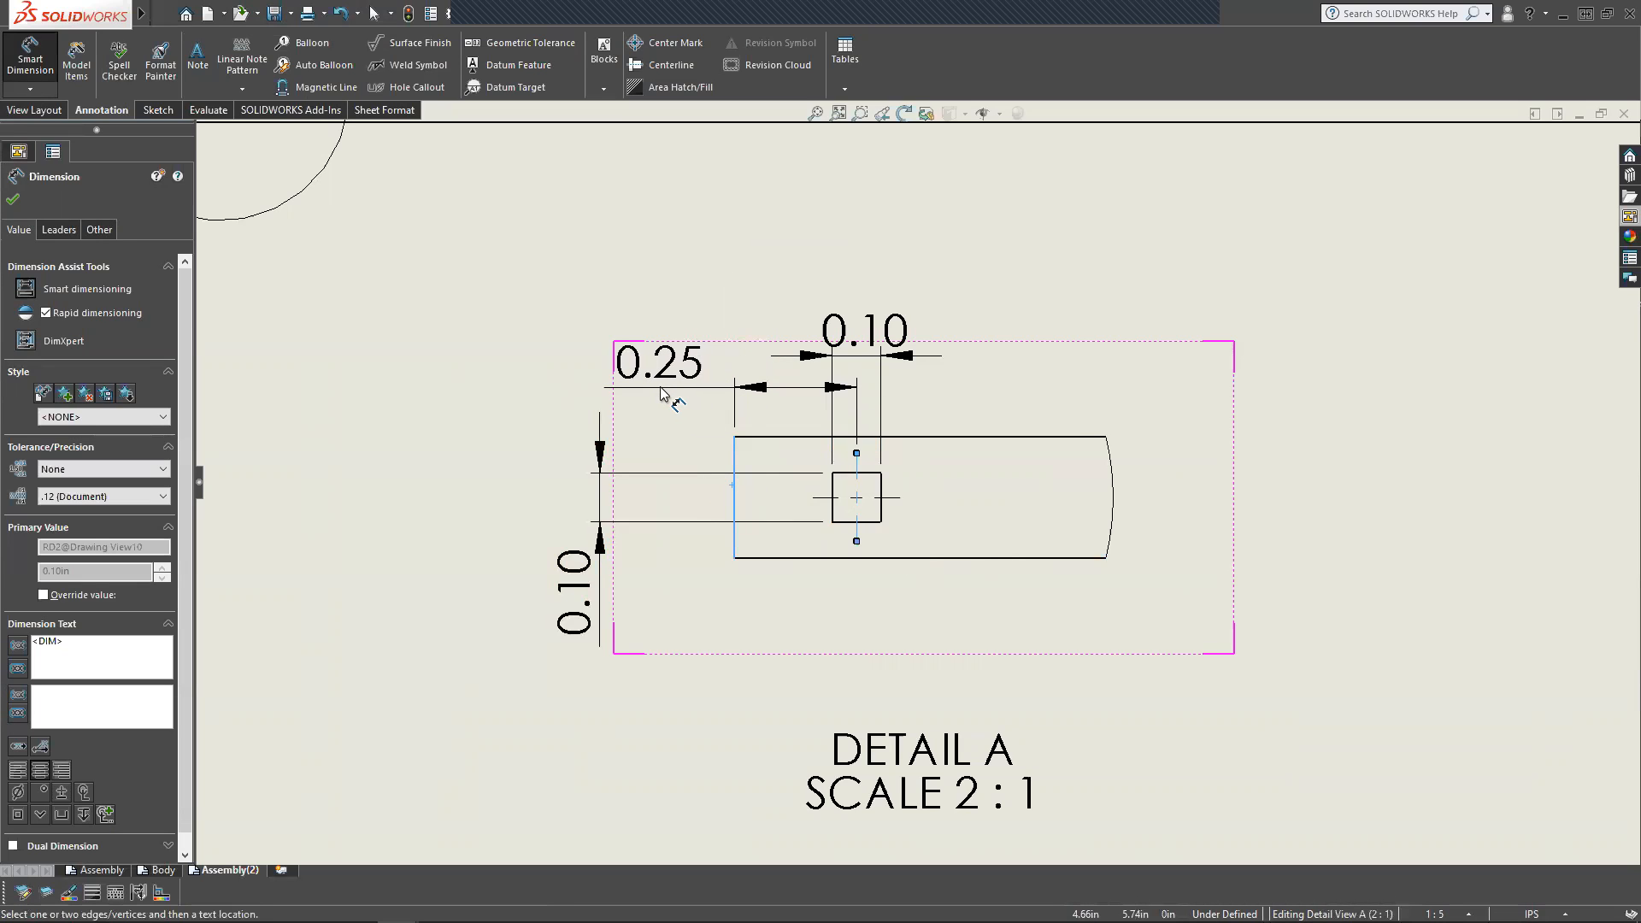
click(662, 393)
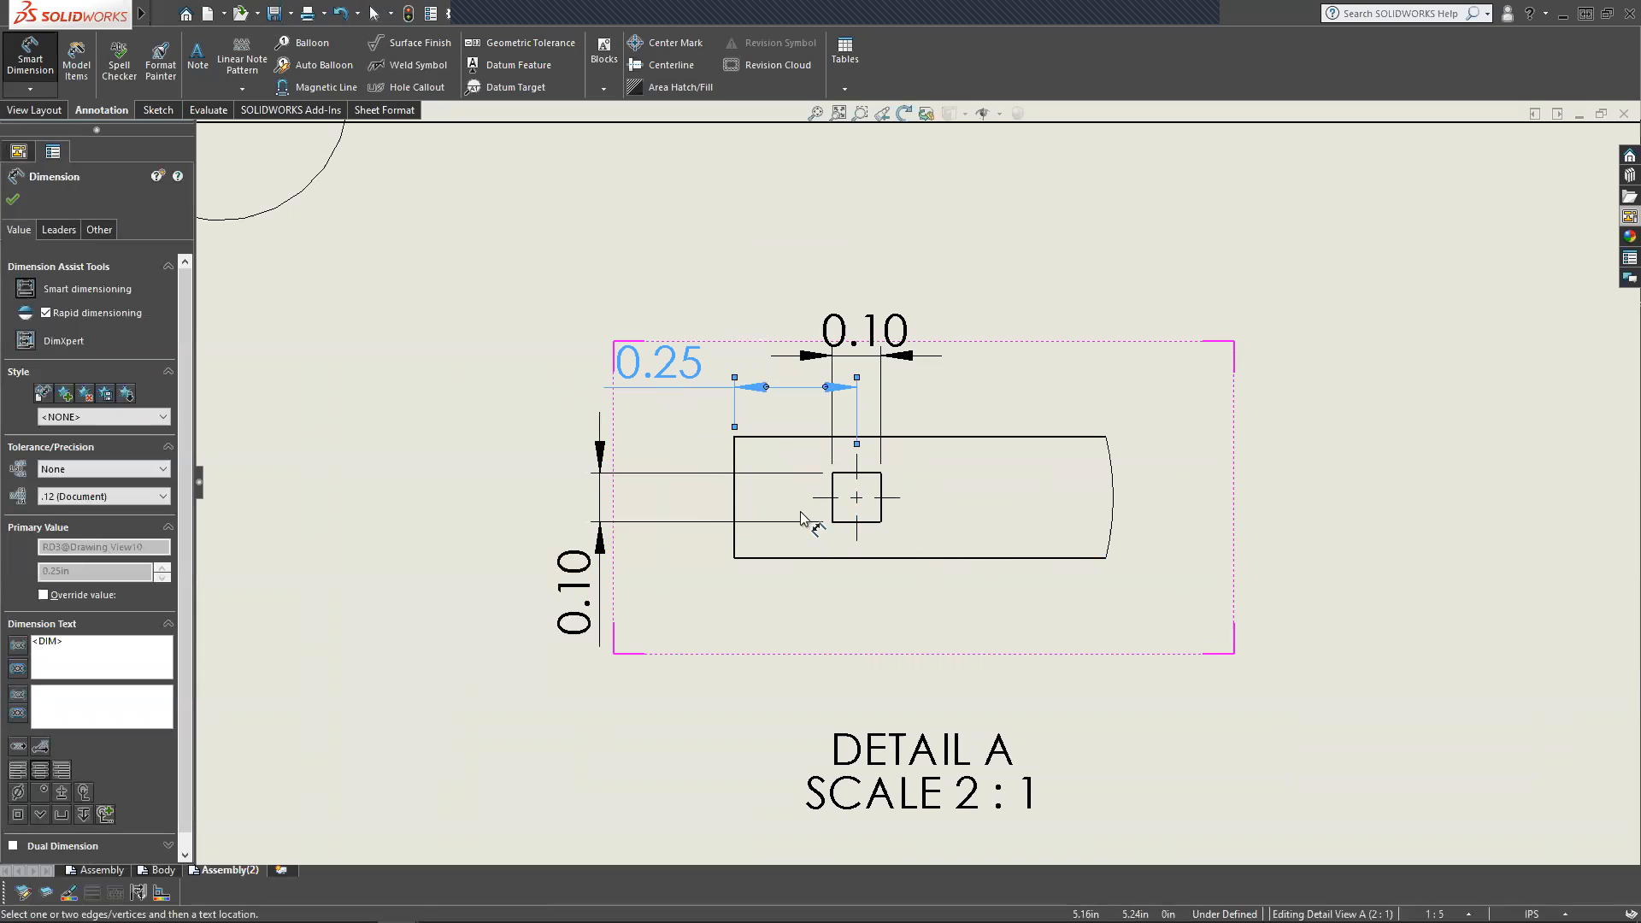
Dimension from the hole's horizontal centerline to the axle's upper edge, right of the detail view, with precision set to .123.
scroll(918, 481, up, 4)
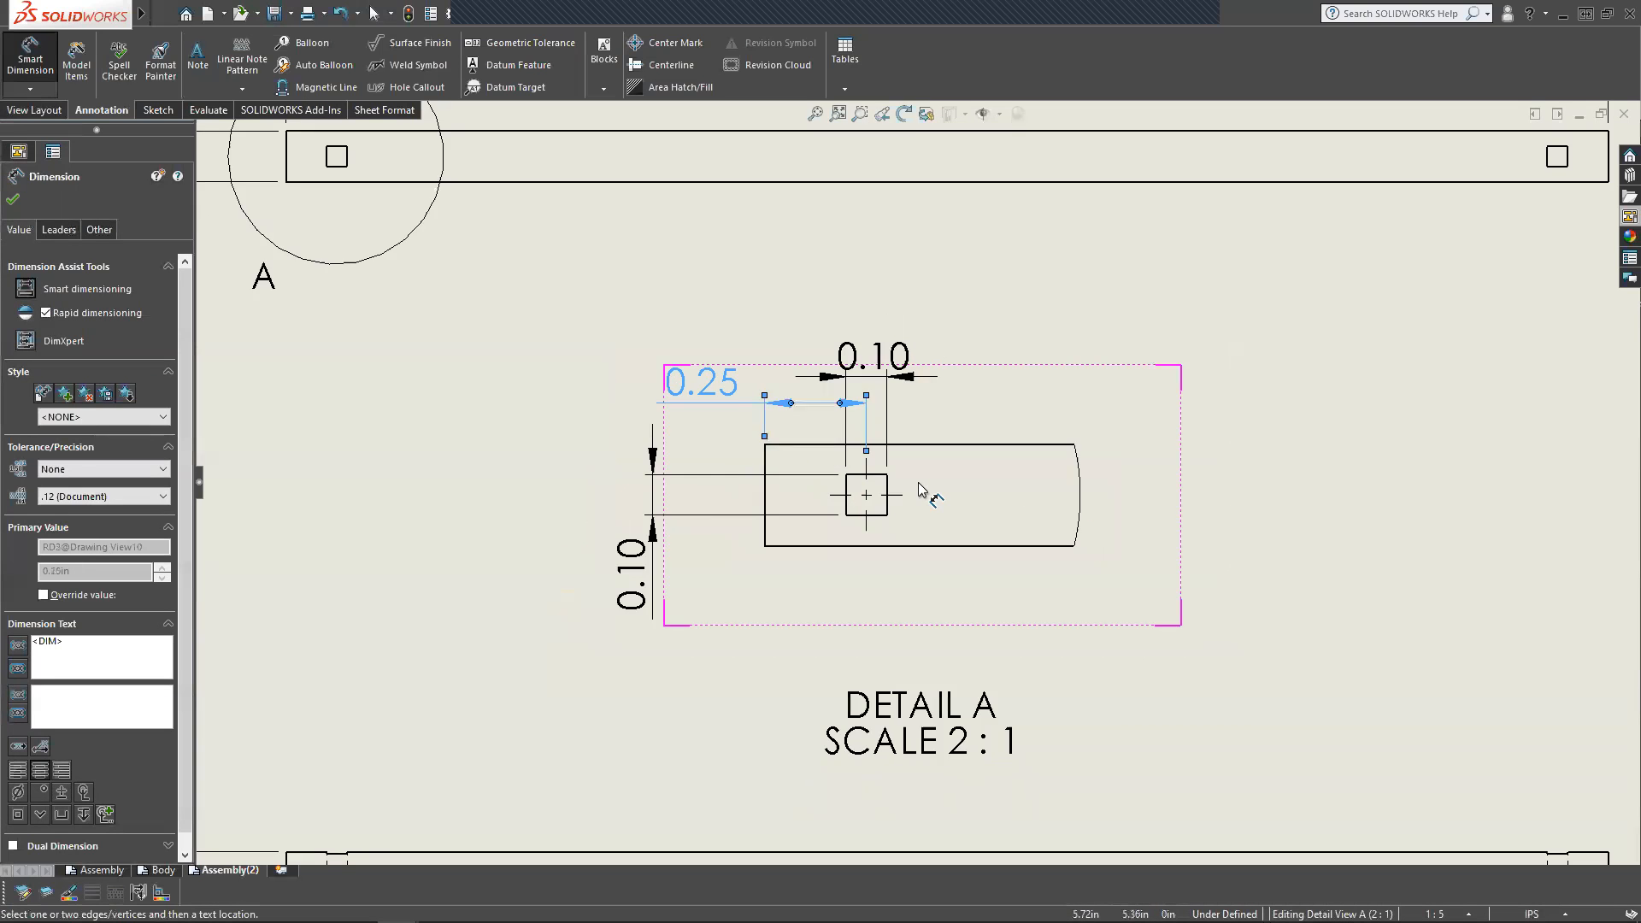
scroll(826, 588, down, 2)
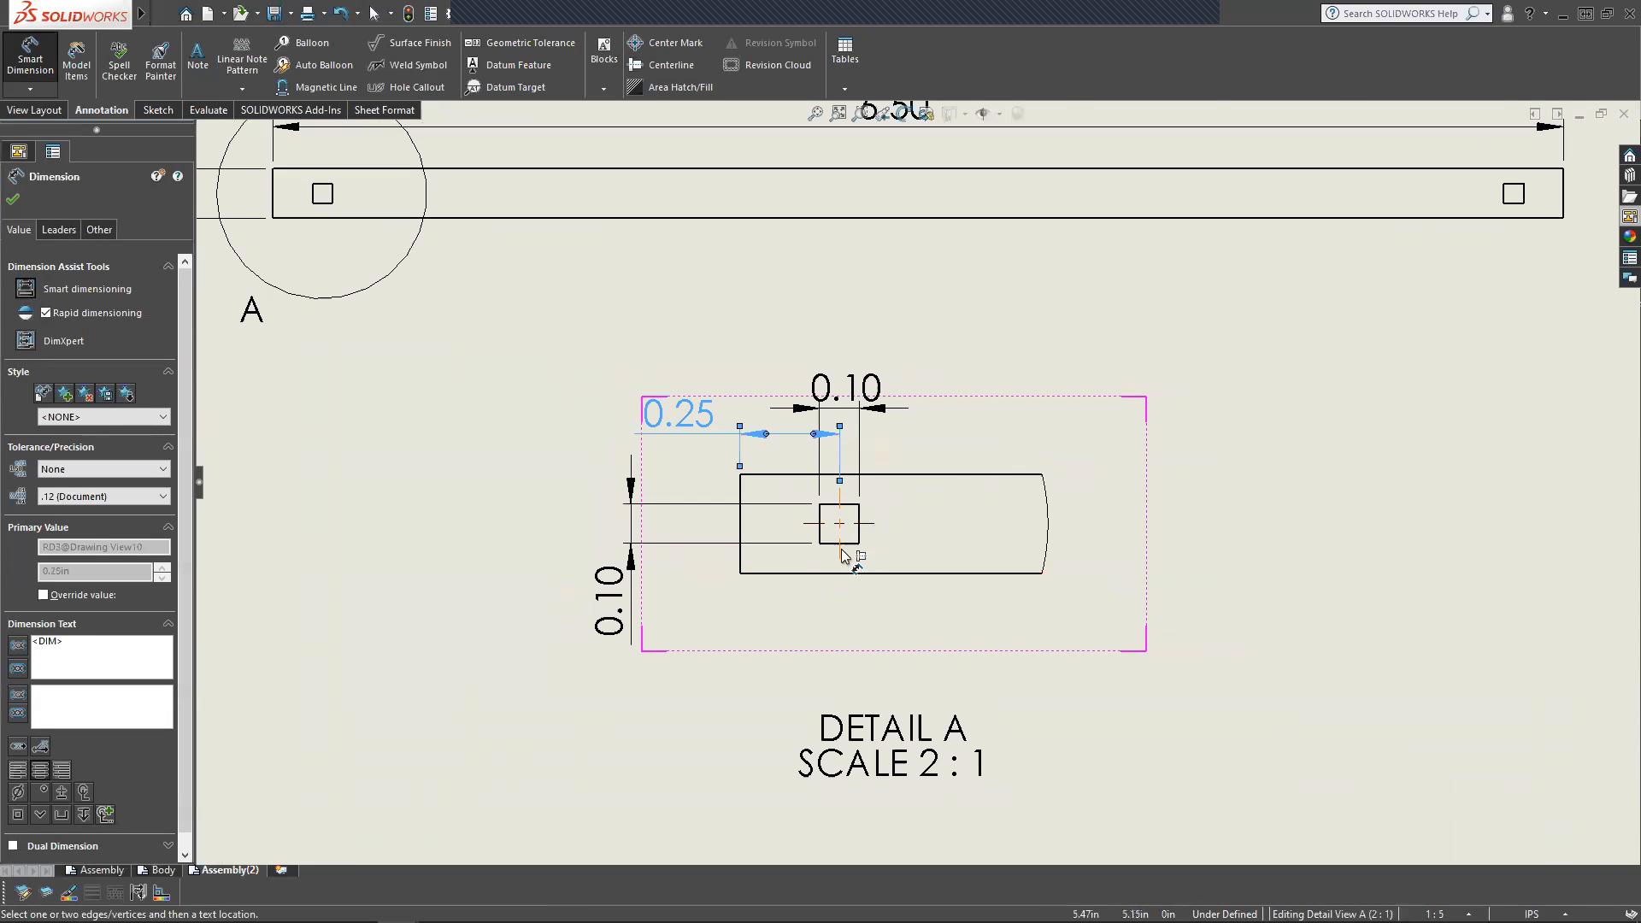
click(866, 522)
click(918, 475)
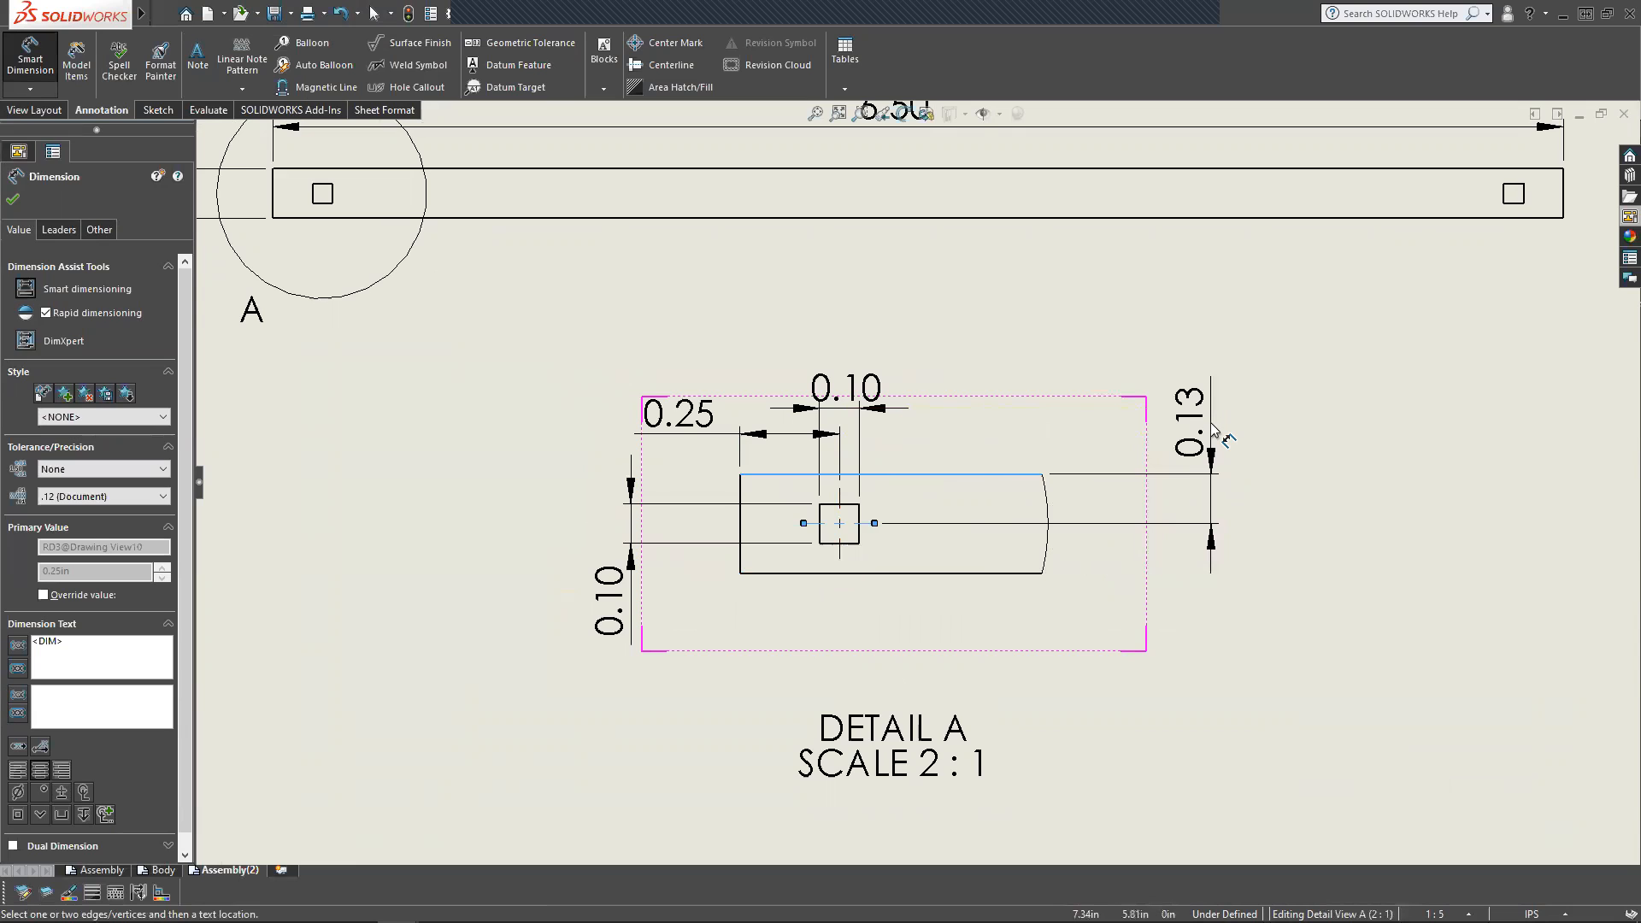
click(1214, 432)
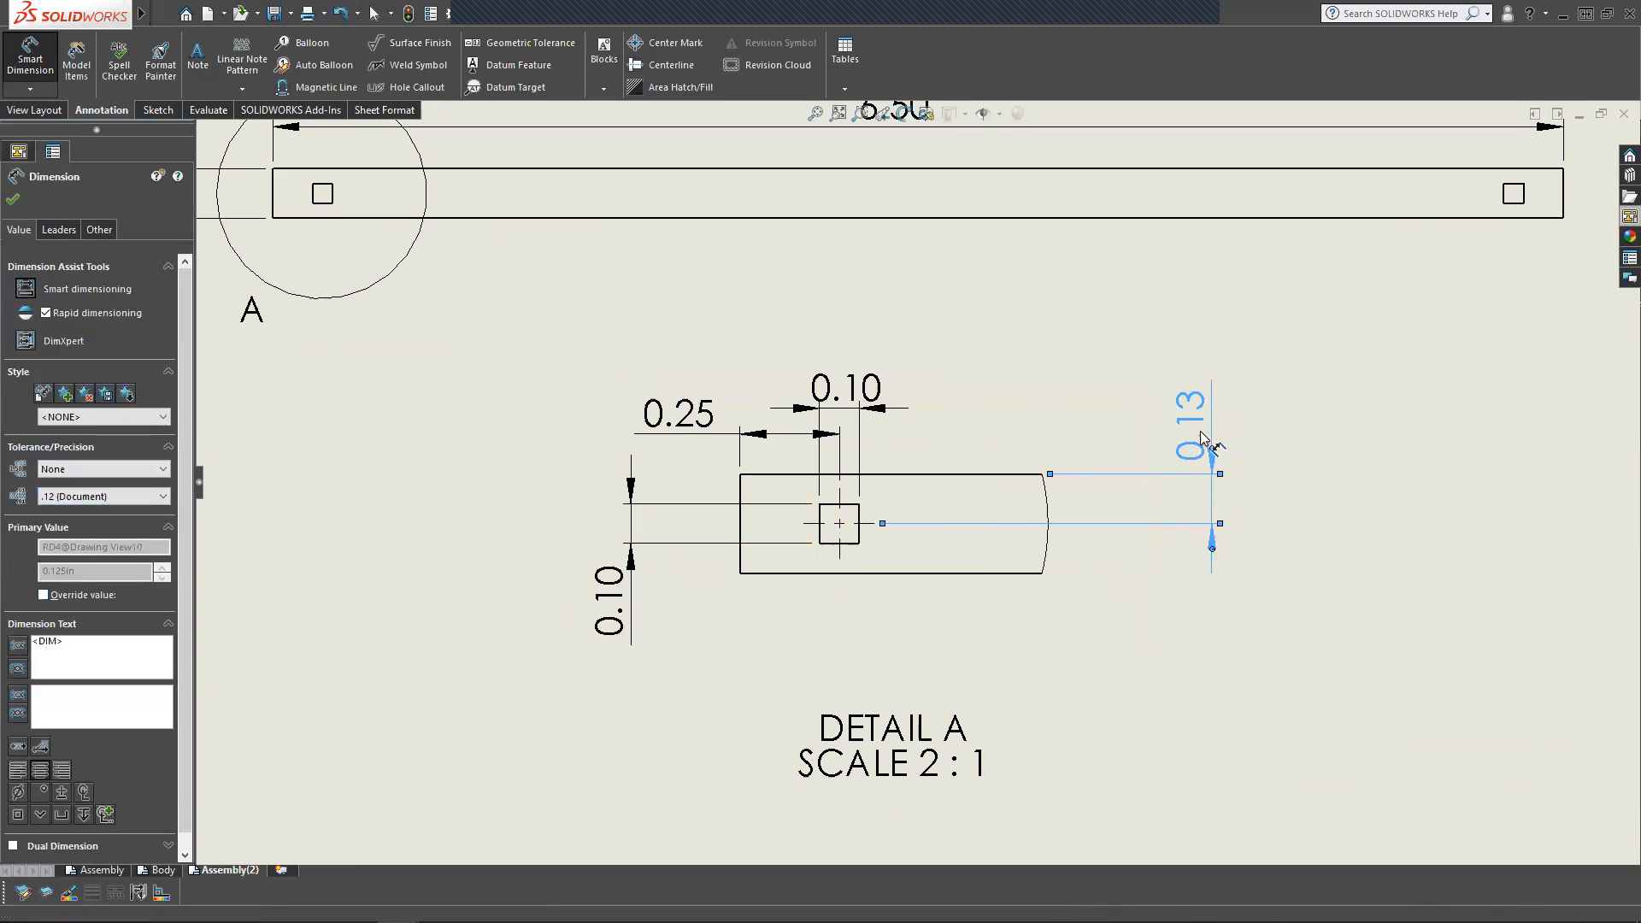
click(85, 497)
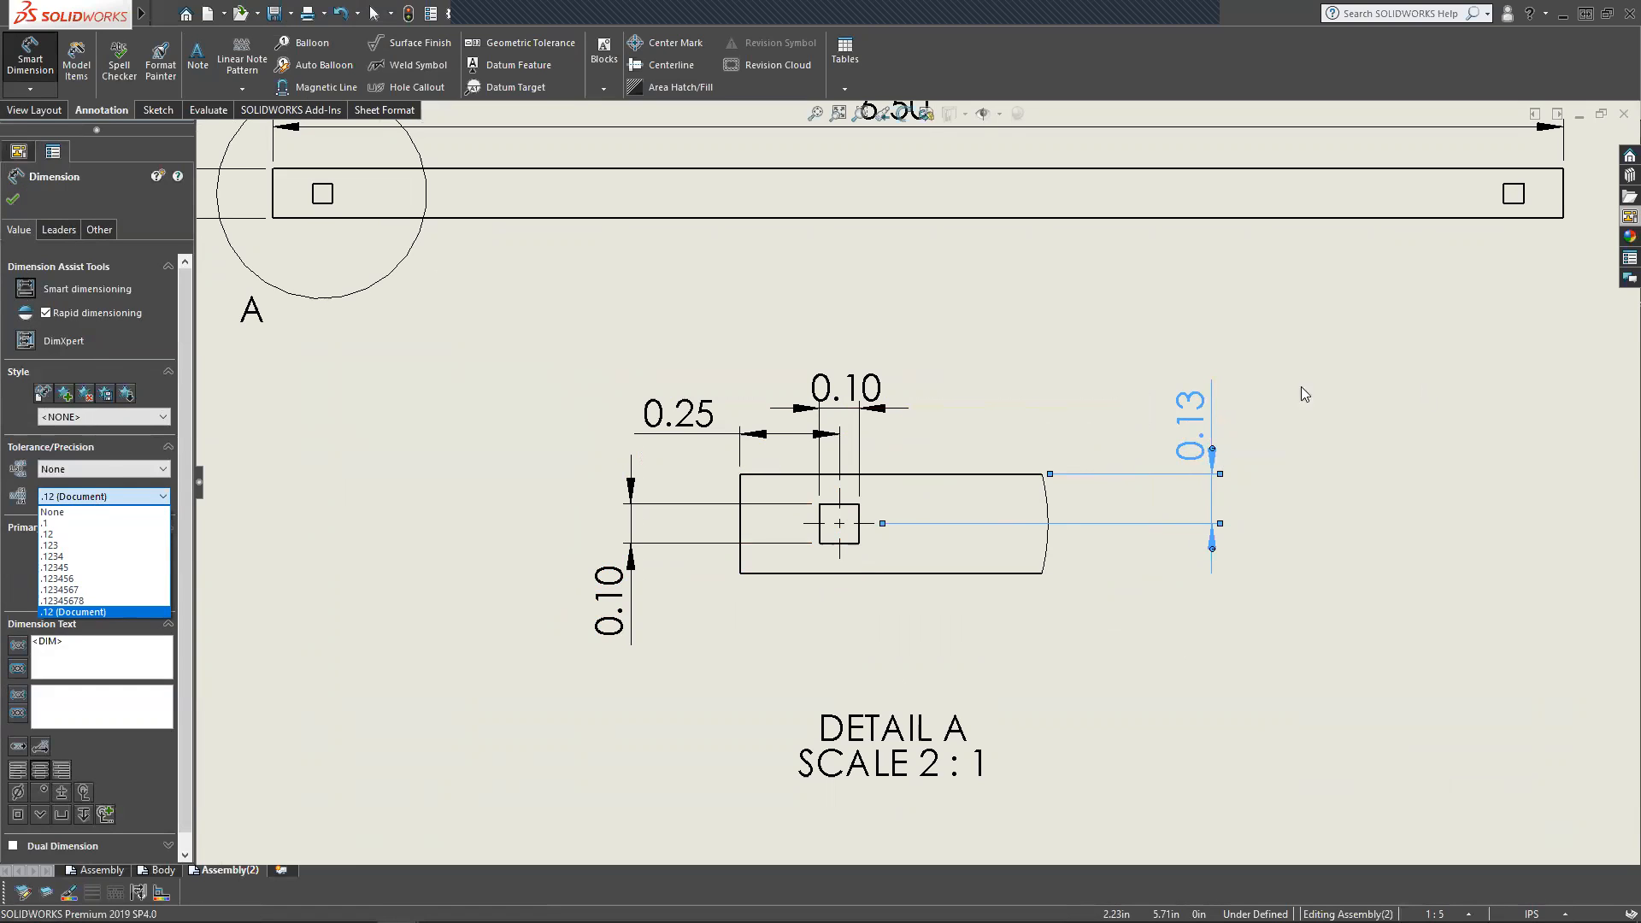
click(68, 547)
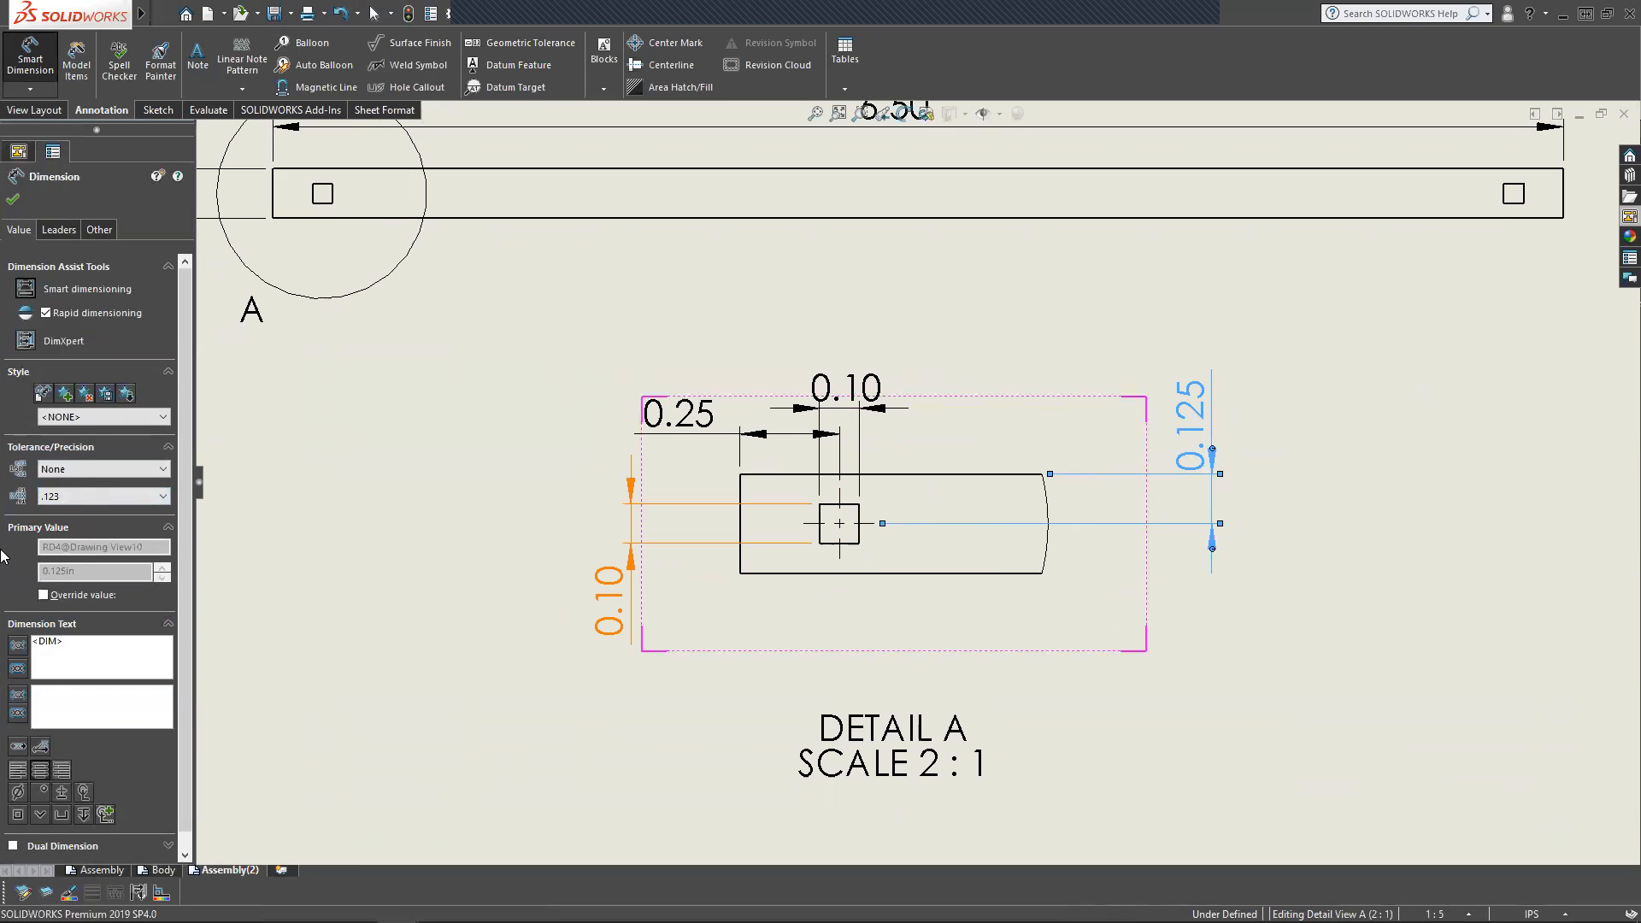
Offset the centerline-to-upper-edge dimension's text, place it just right of its dimension line and end dimensioning.
scroll(87, 513, down, 1)
click(47, 728)
key(z)
key(z)
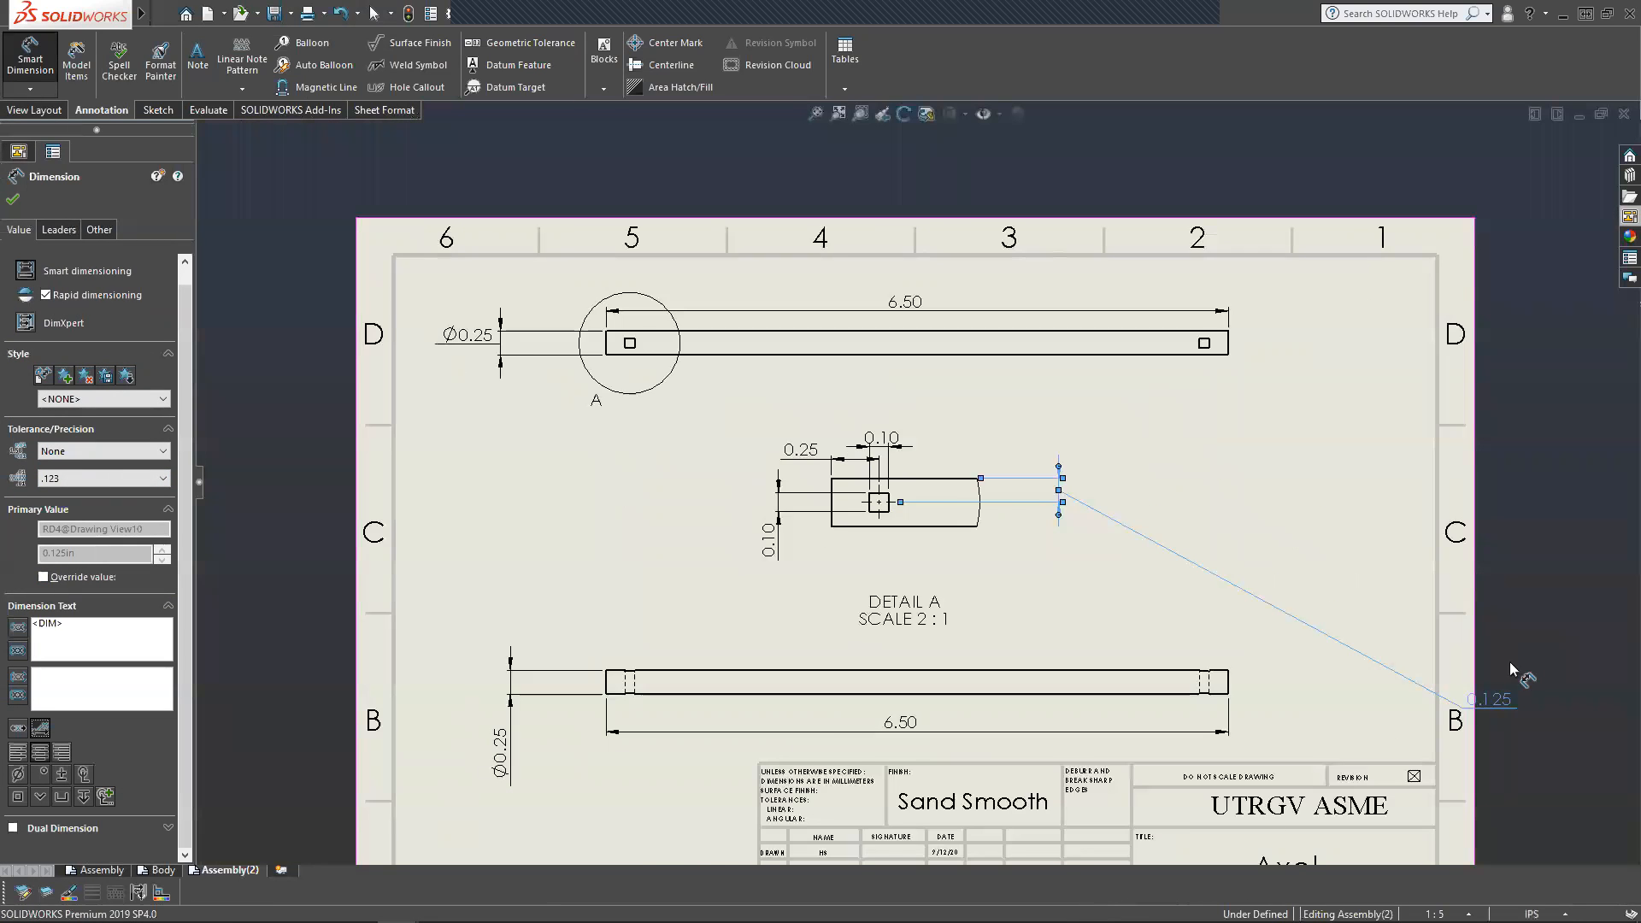
scroll(1450, 680, down, 1)
drag(1468, 695, 1028, 454)
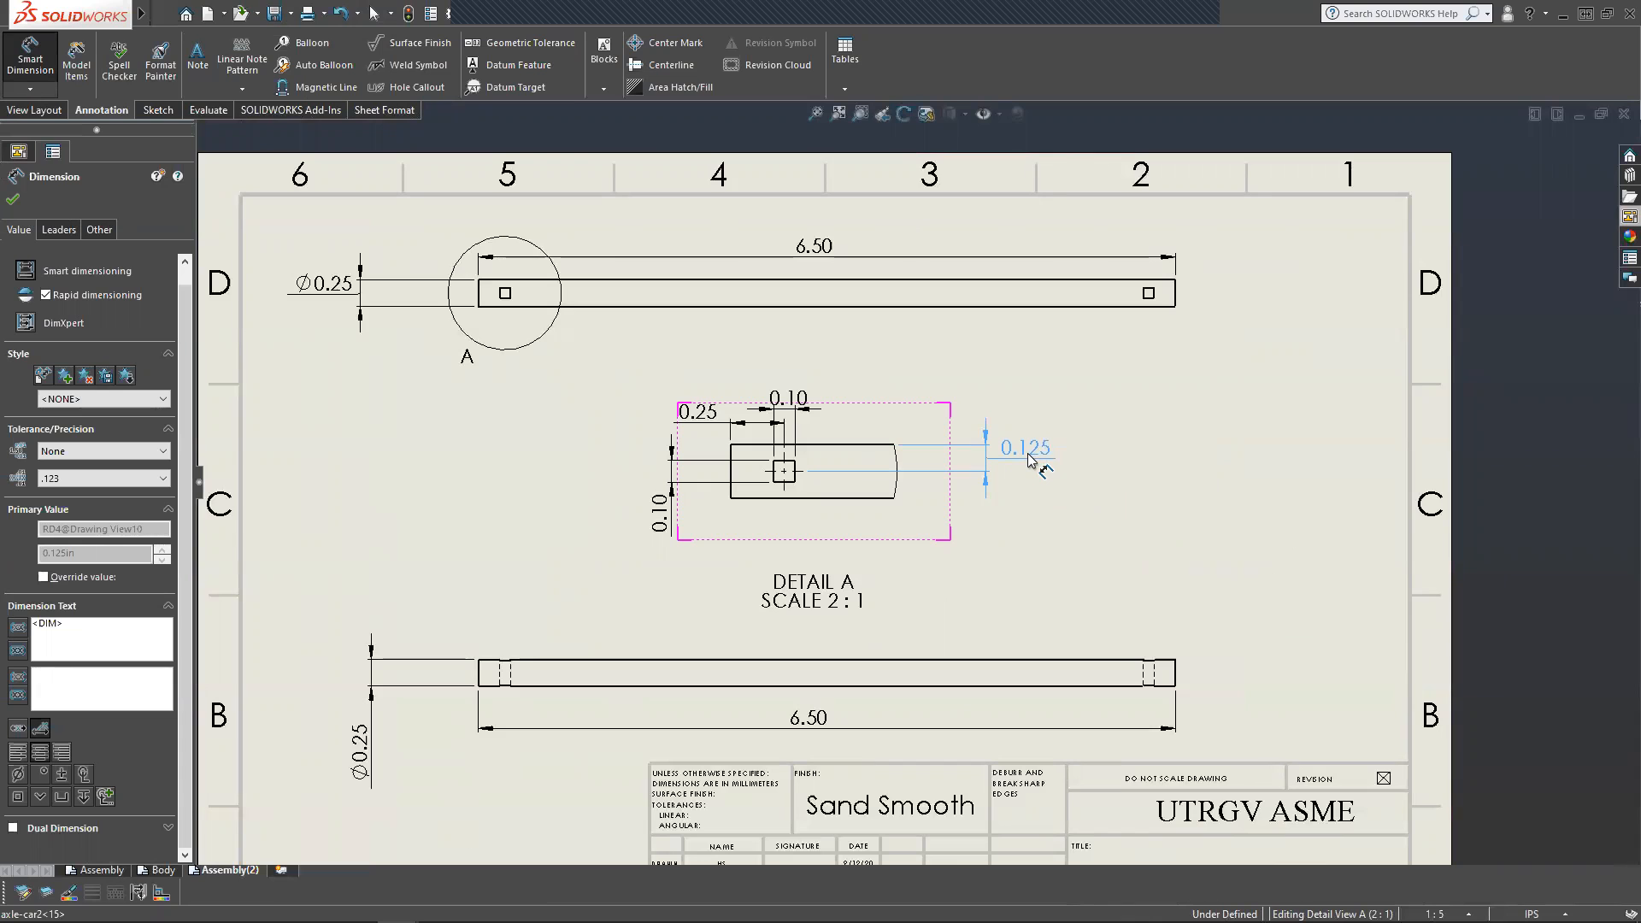
click(1028, 455)
scroll(684, 457, up, 1)
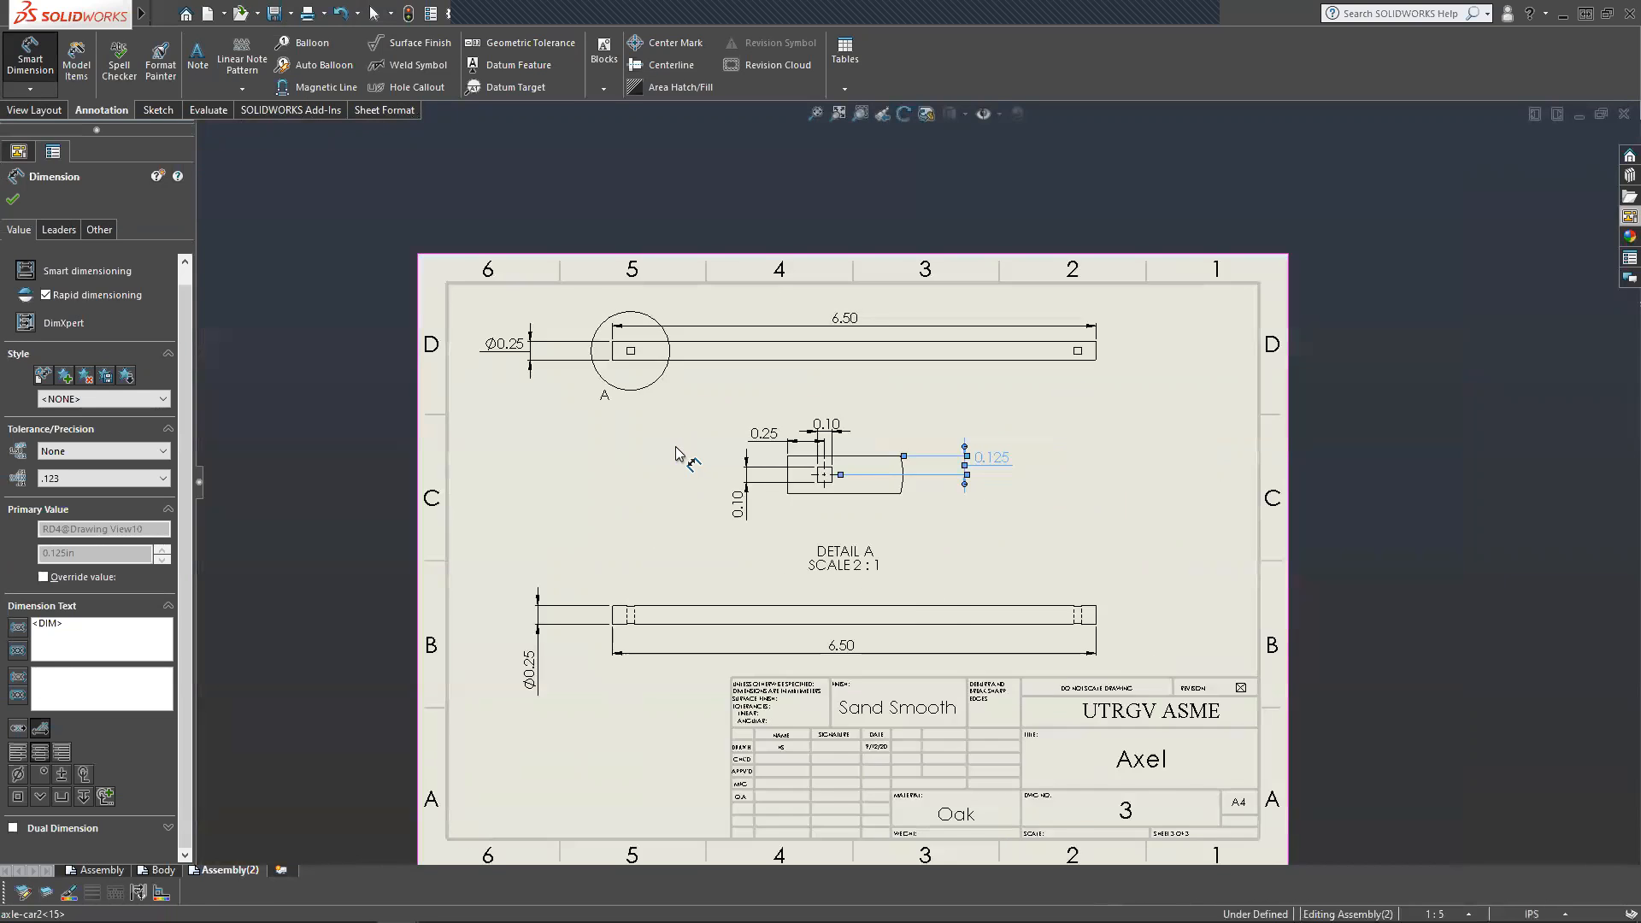
scroll(683, 458, down, 2)
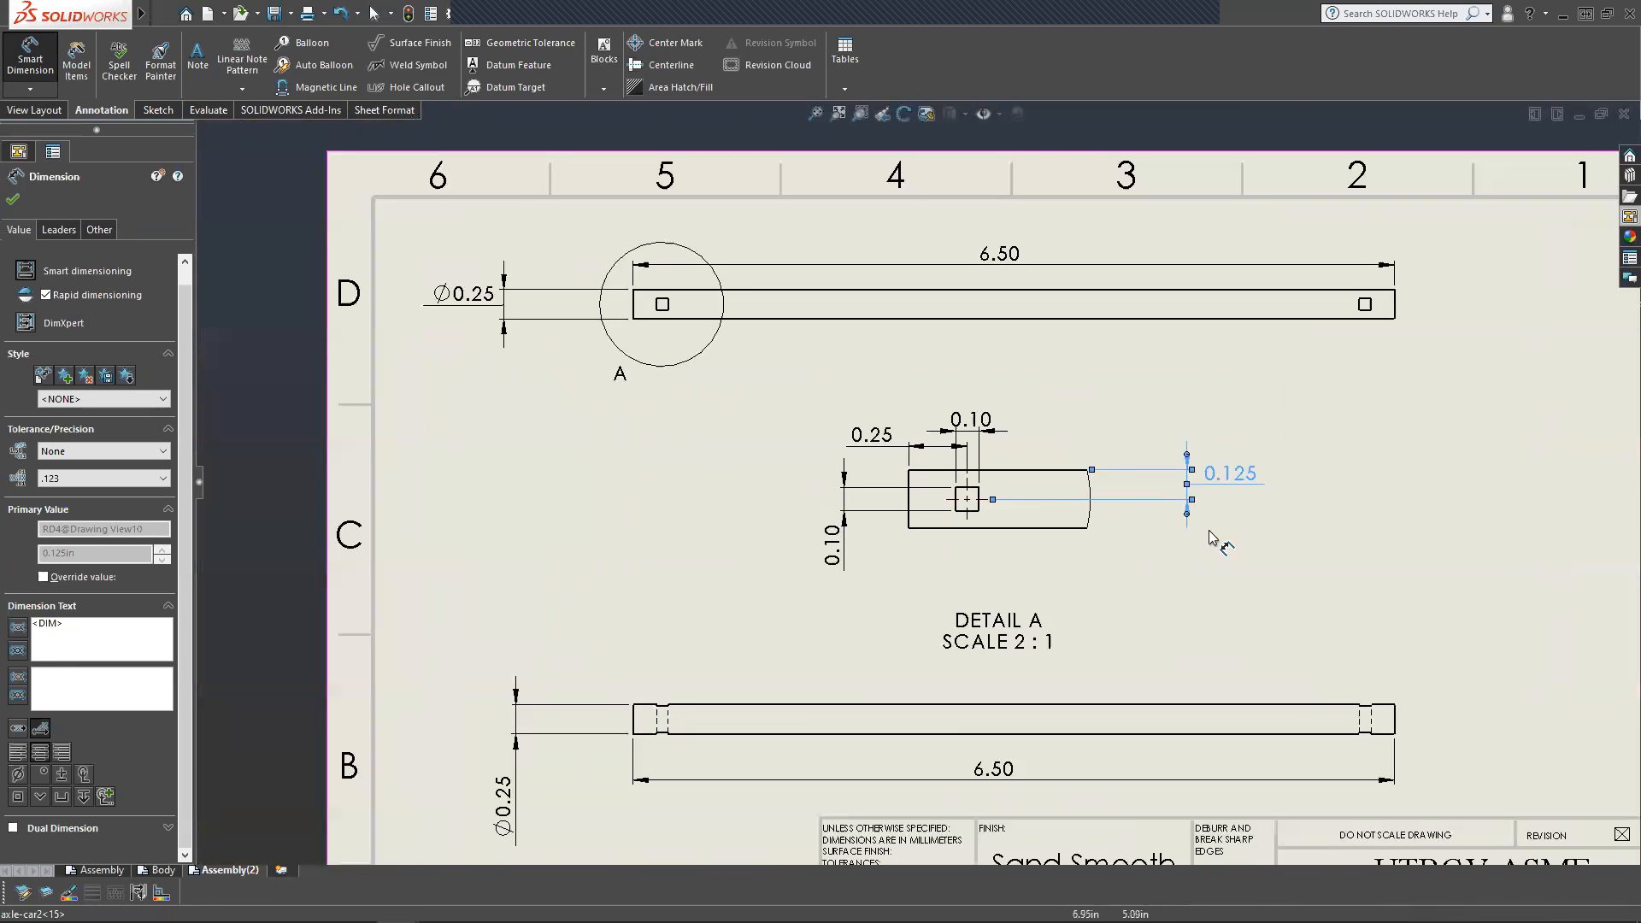
click(14, 200)
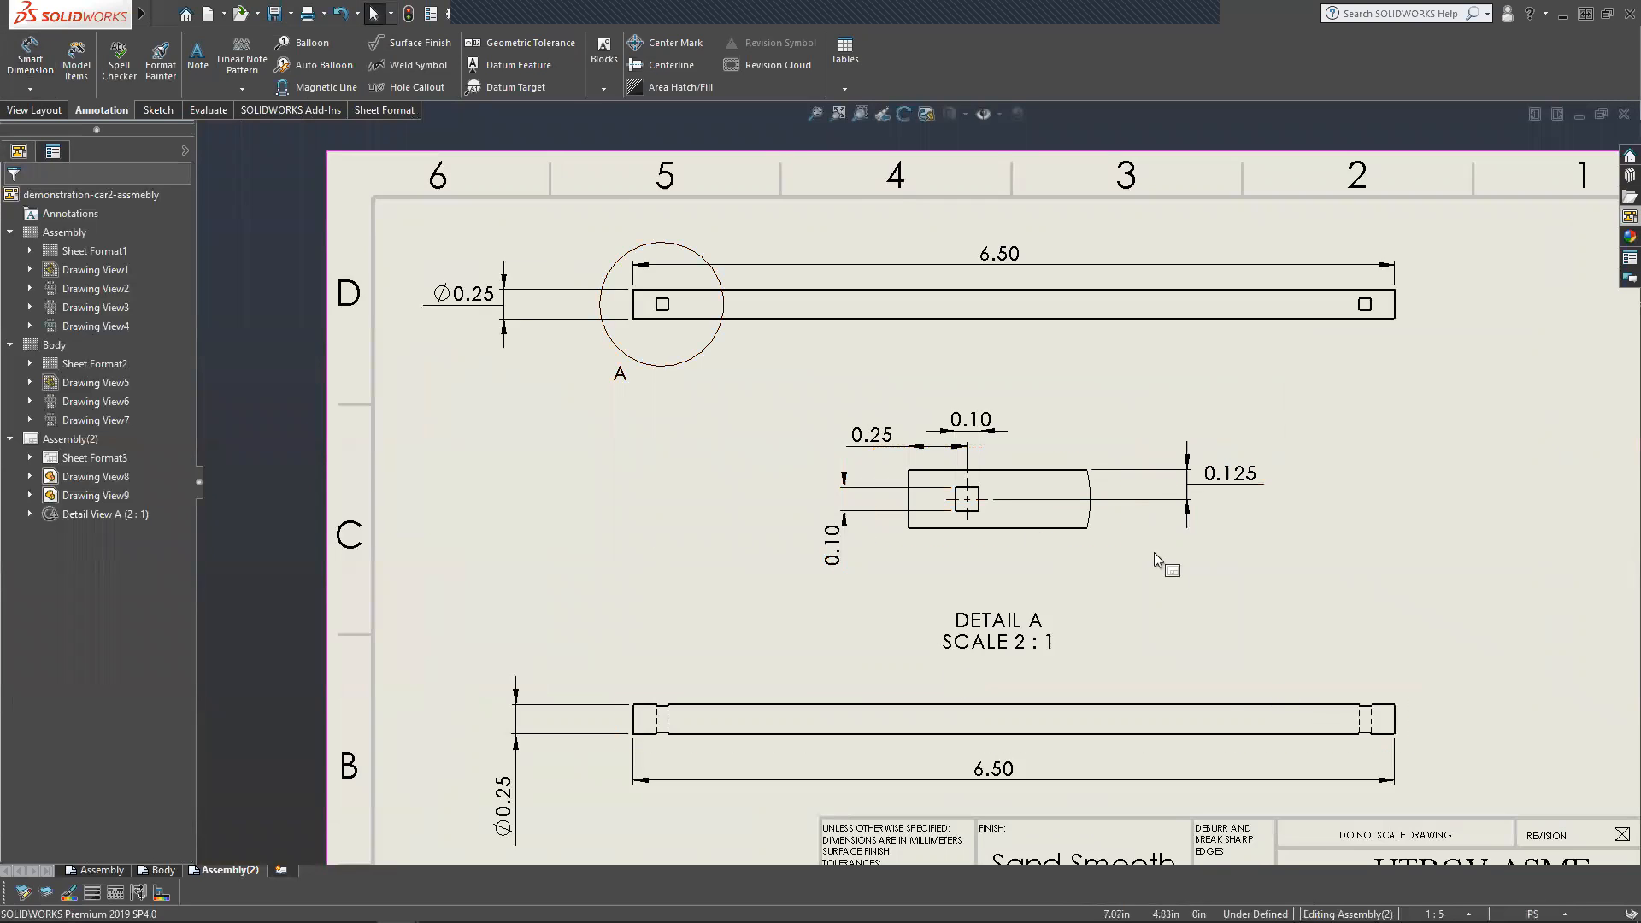
scroll(1154, 552, up, 2)
scroll(1180, 714, up, 1)
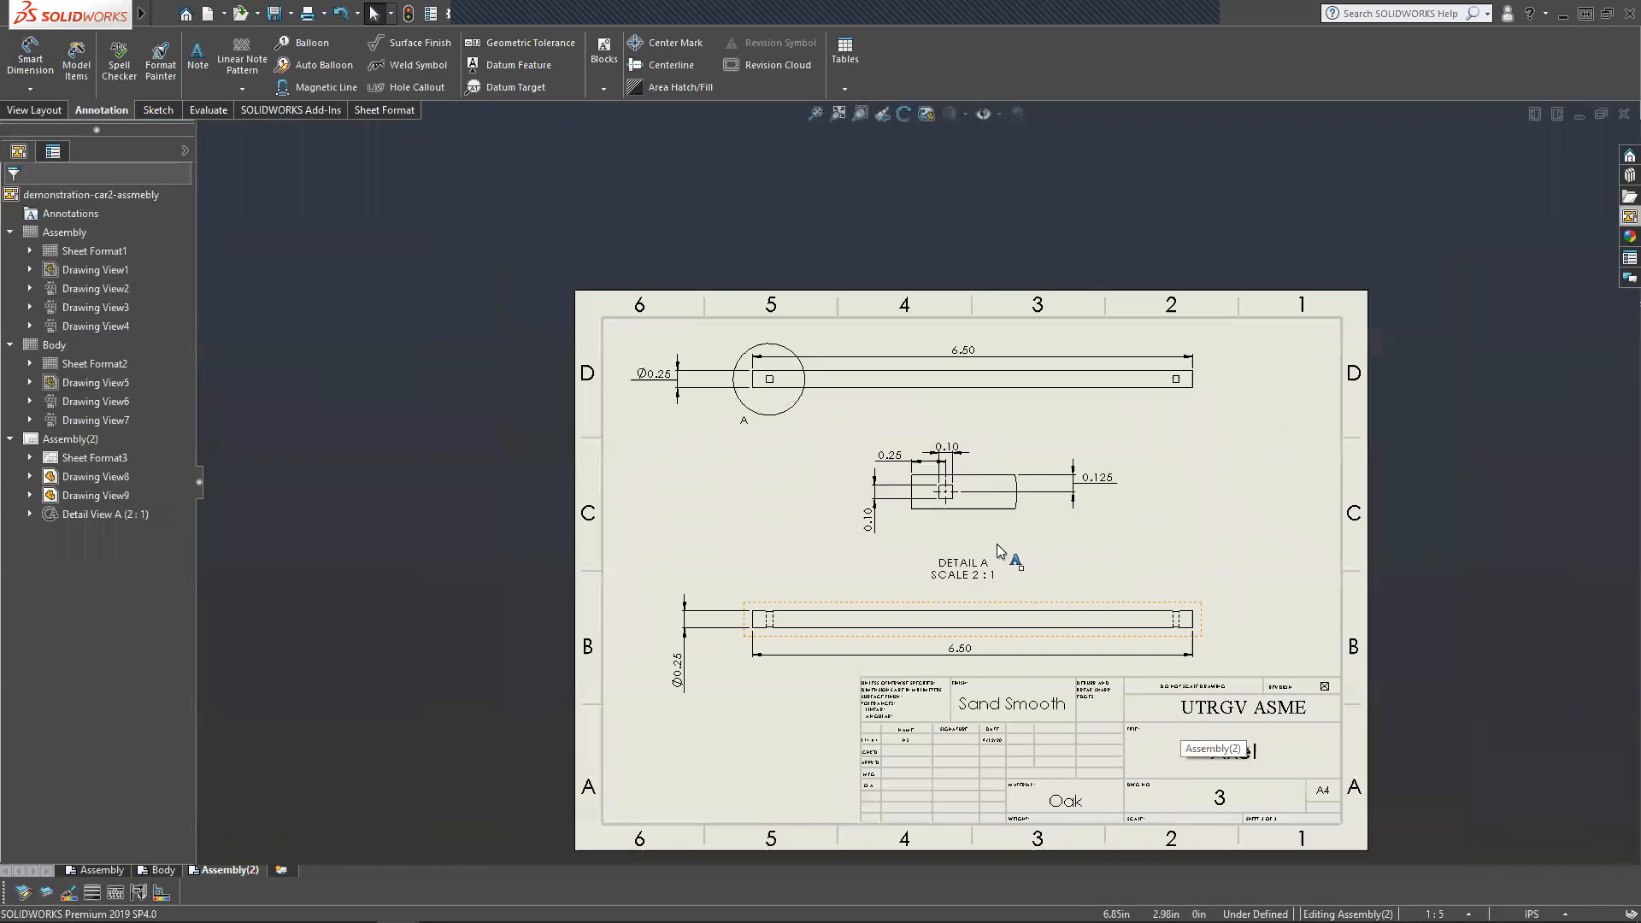
scroll(981, 565, down, 5)
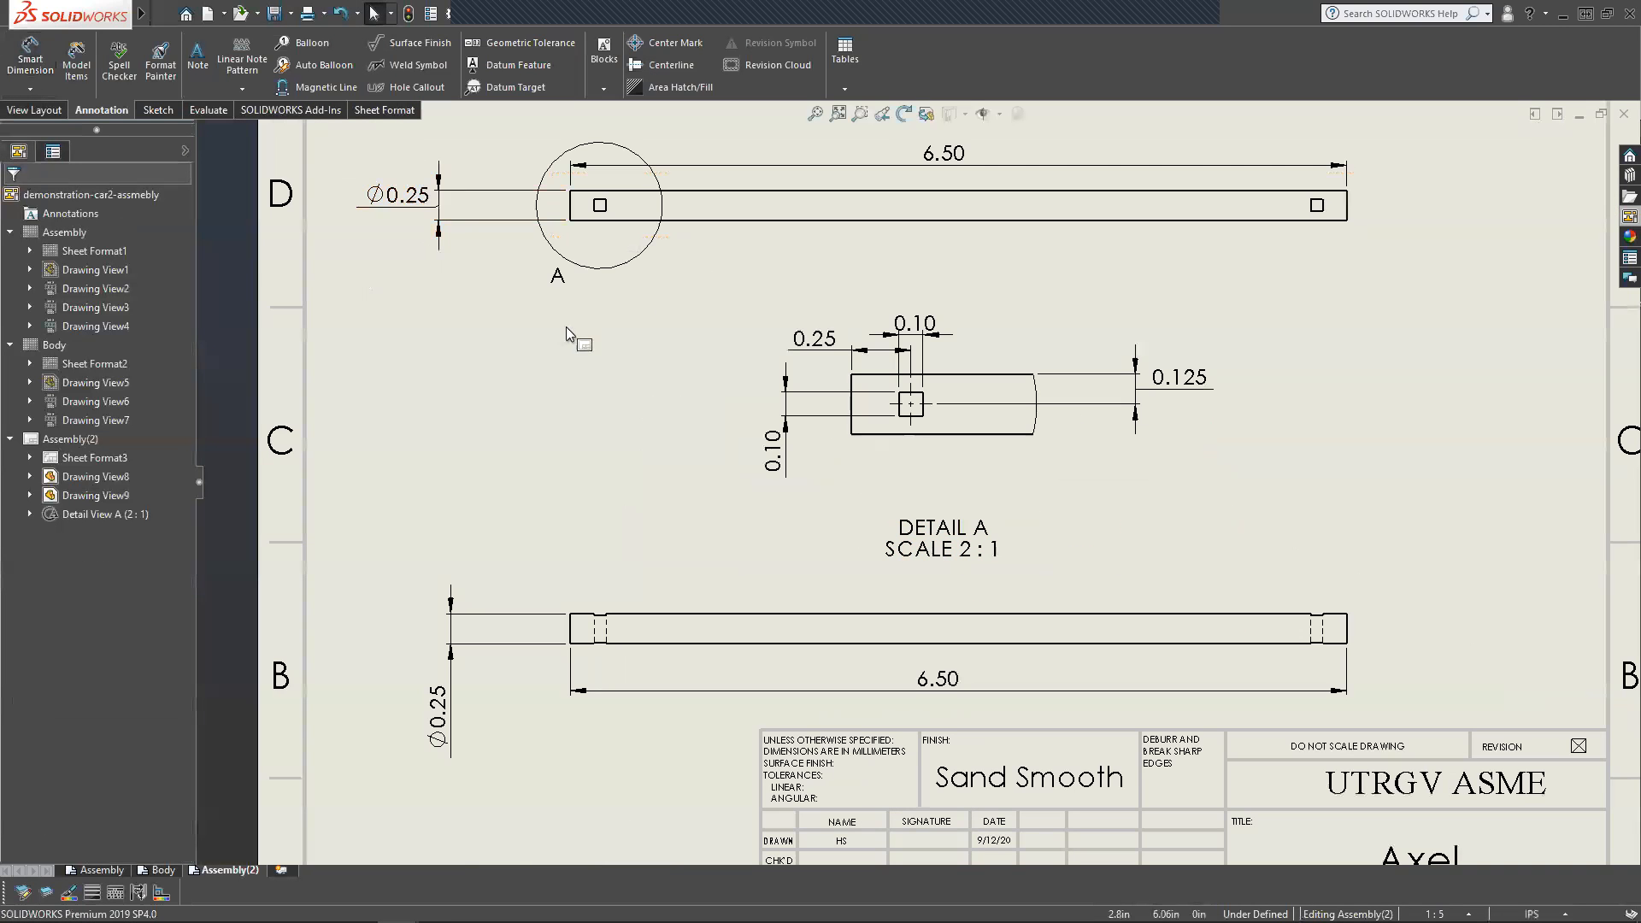
scroll(996, 692, up, 4)
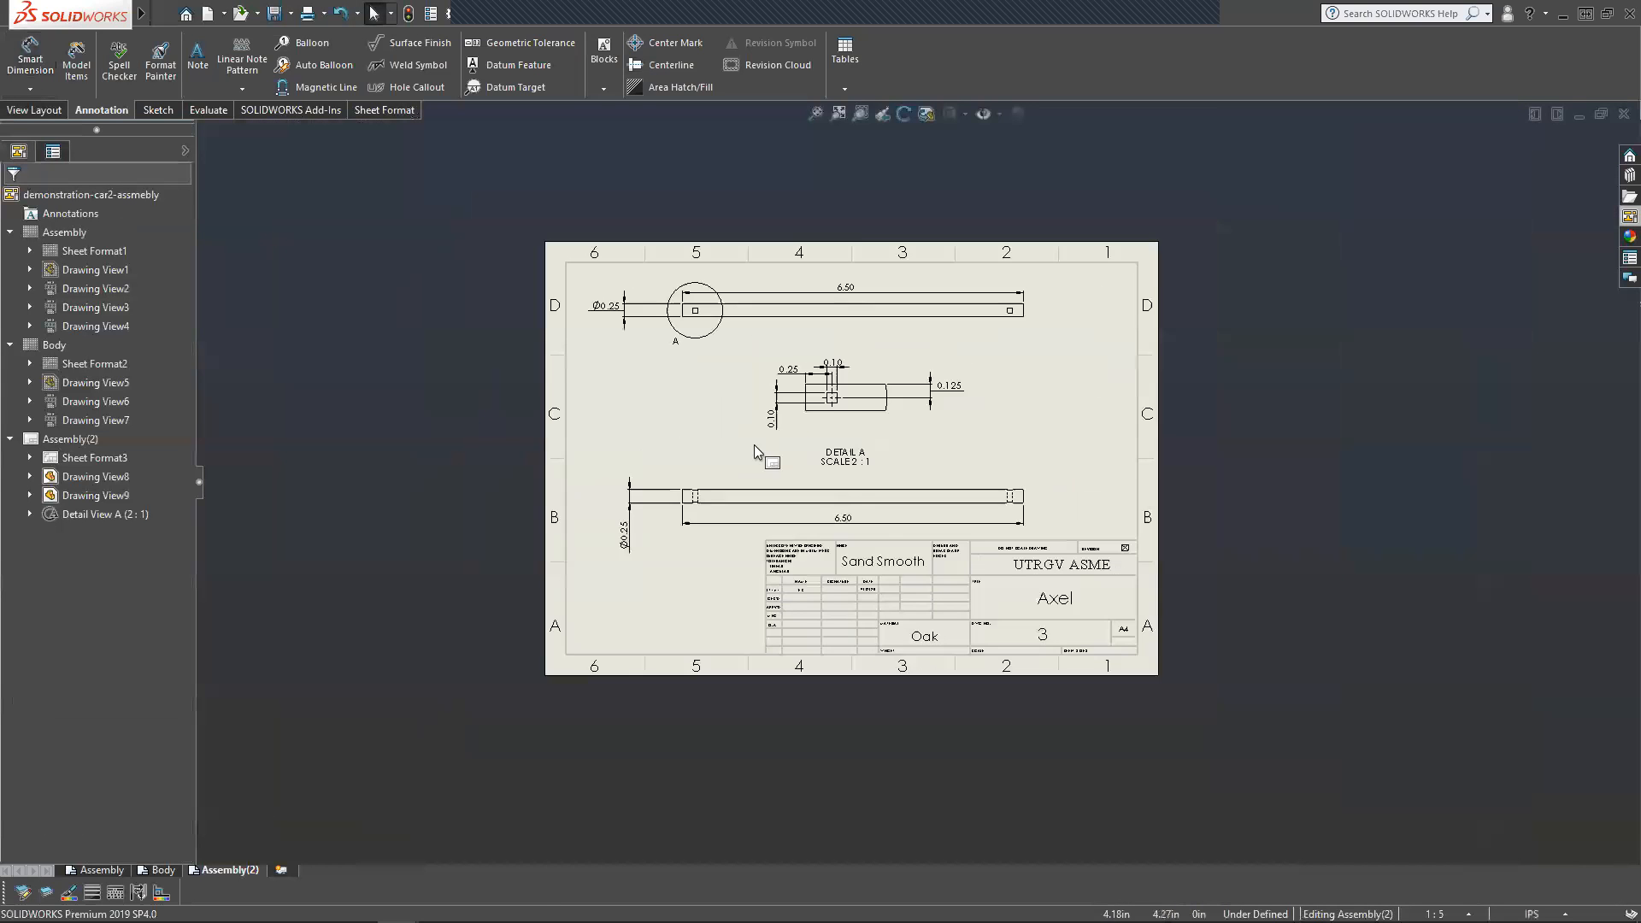
scroll(754, 451, down, 2)
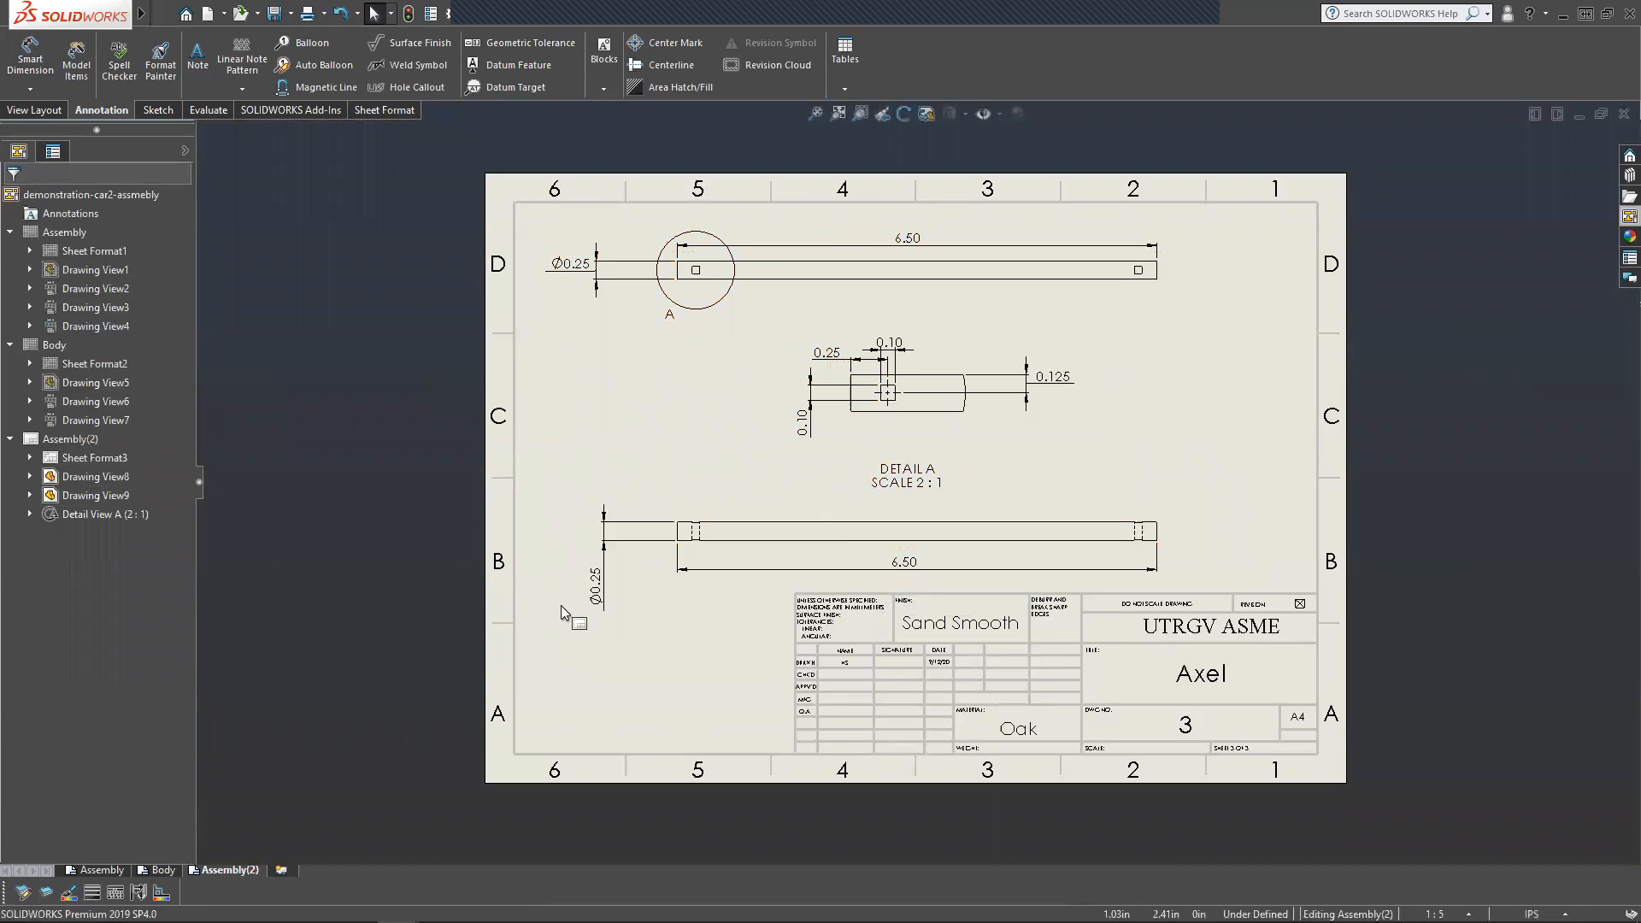
Rename the axle's drawing sheet as Axel.
right_click(231, 870)
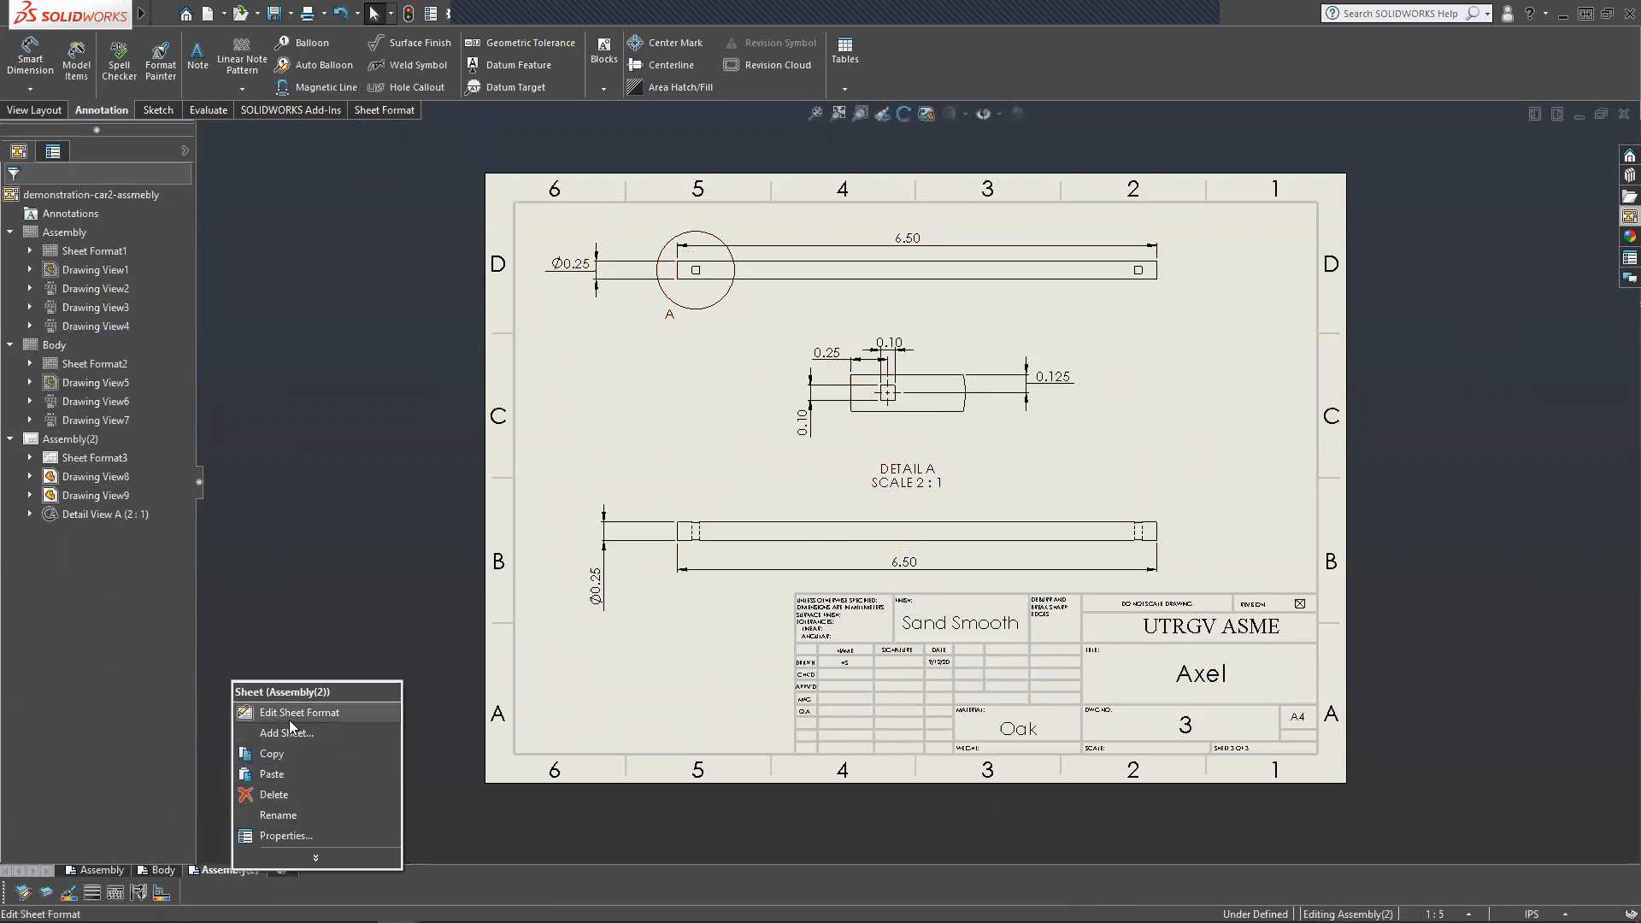
click(271, 815)
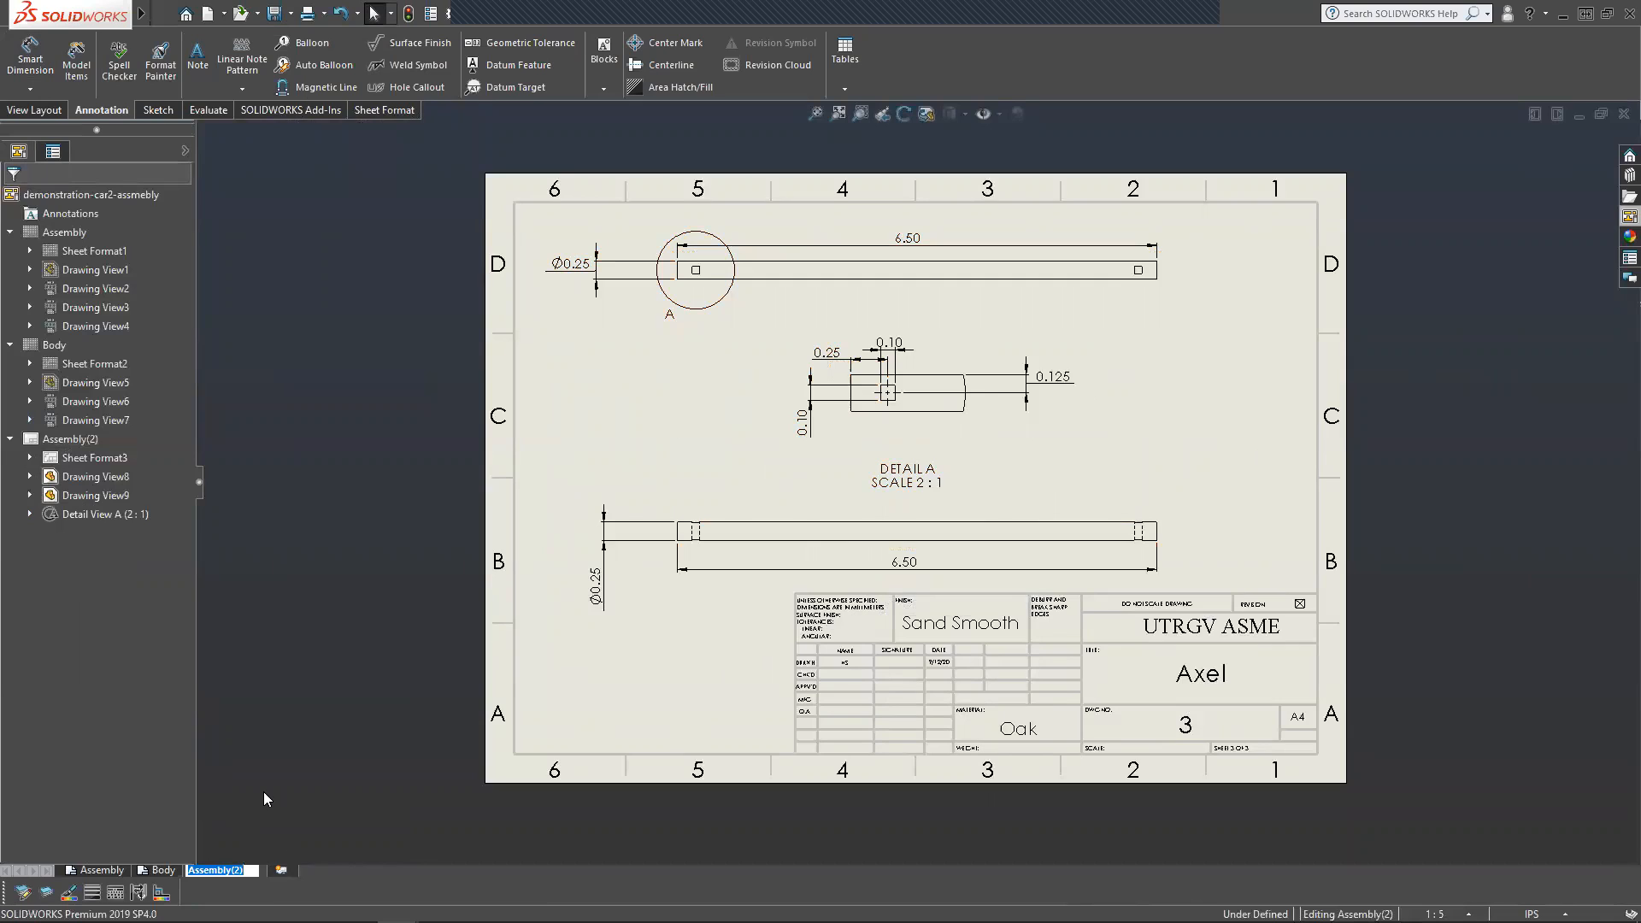
text(Axel)
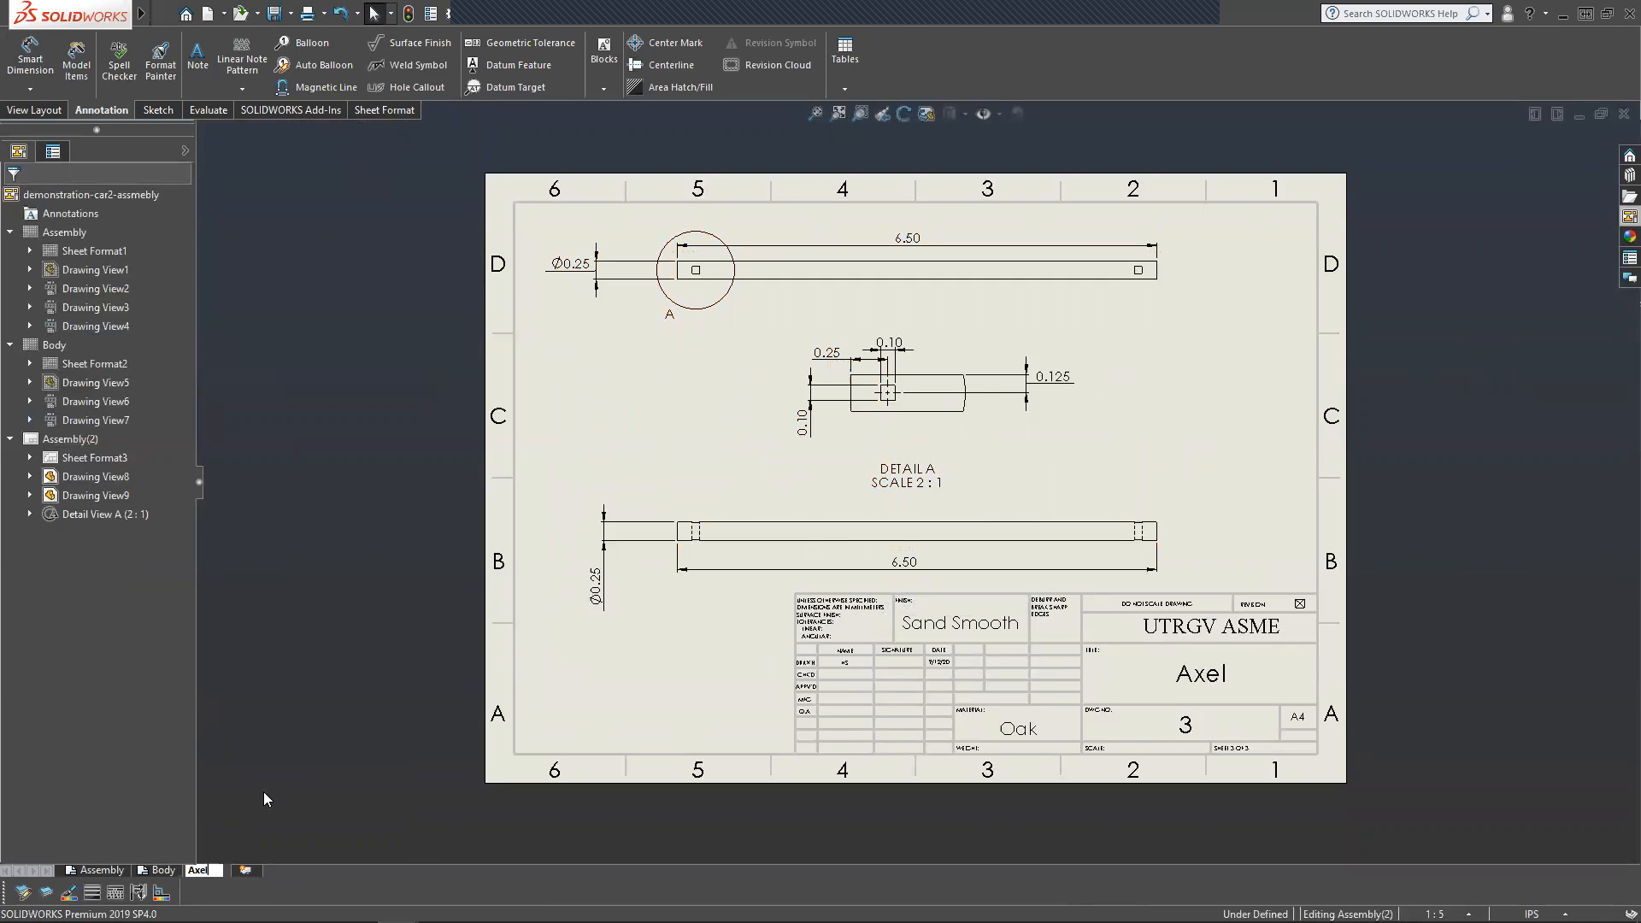
key(Return)
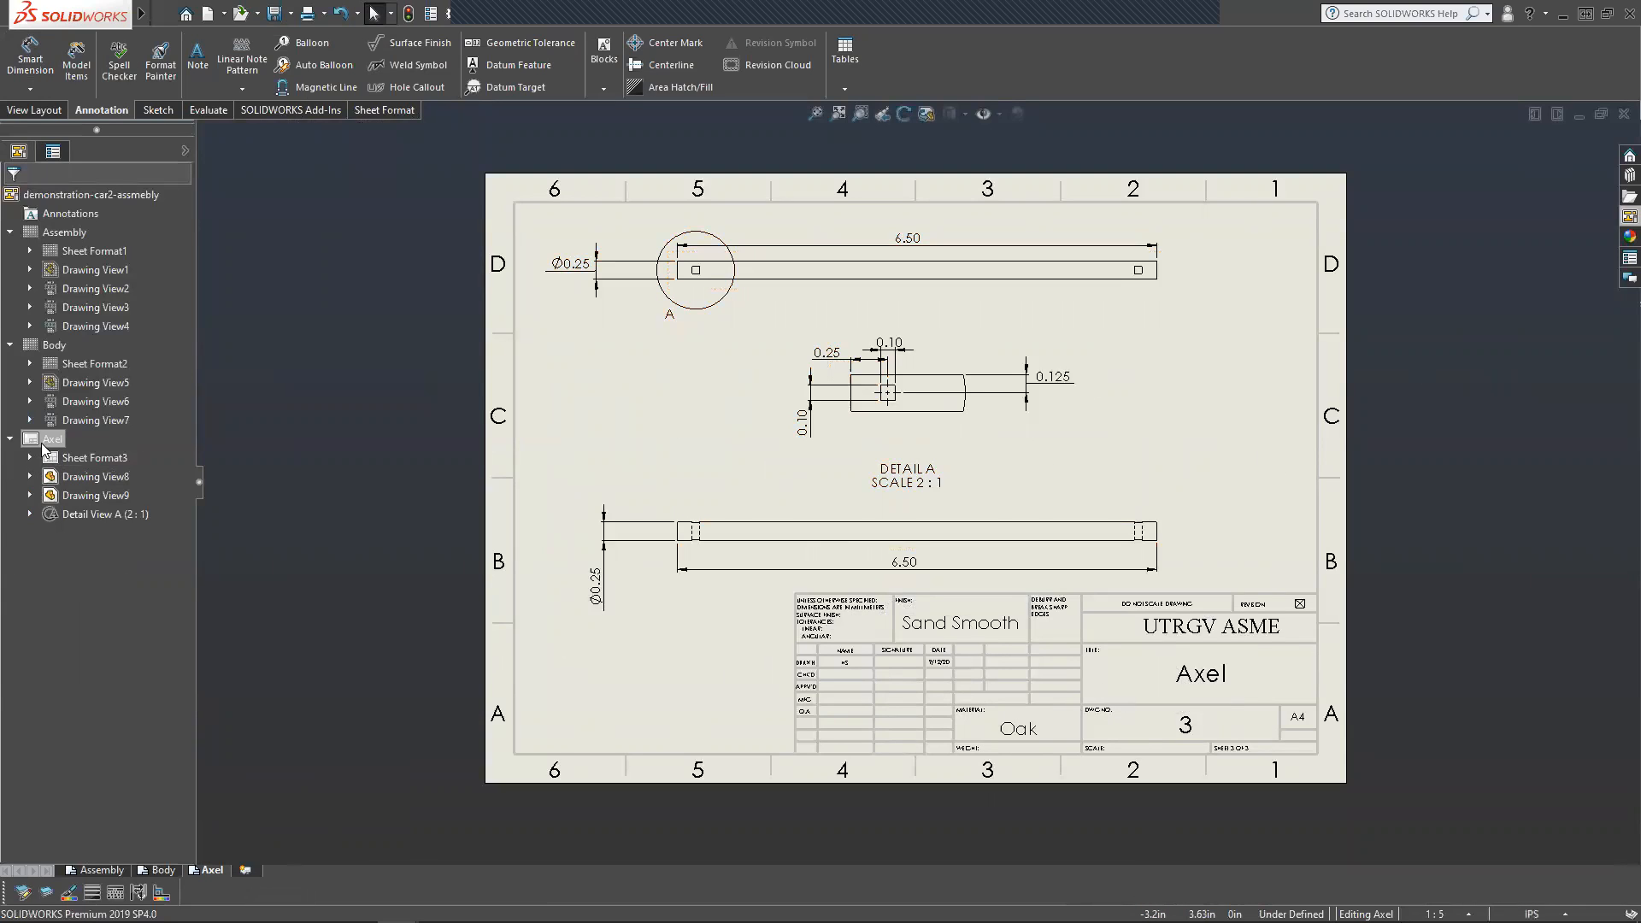
Collapse the sheets in the drawing tree and paste the copied template sheet at the end of the drawing.
click(10, 438)
click(10, 344)
click(10, 232)
right_click(60, 470)
key(ctrl+v)
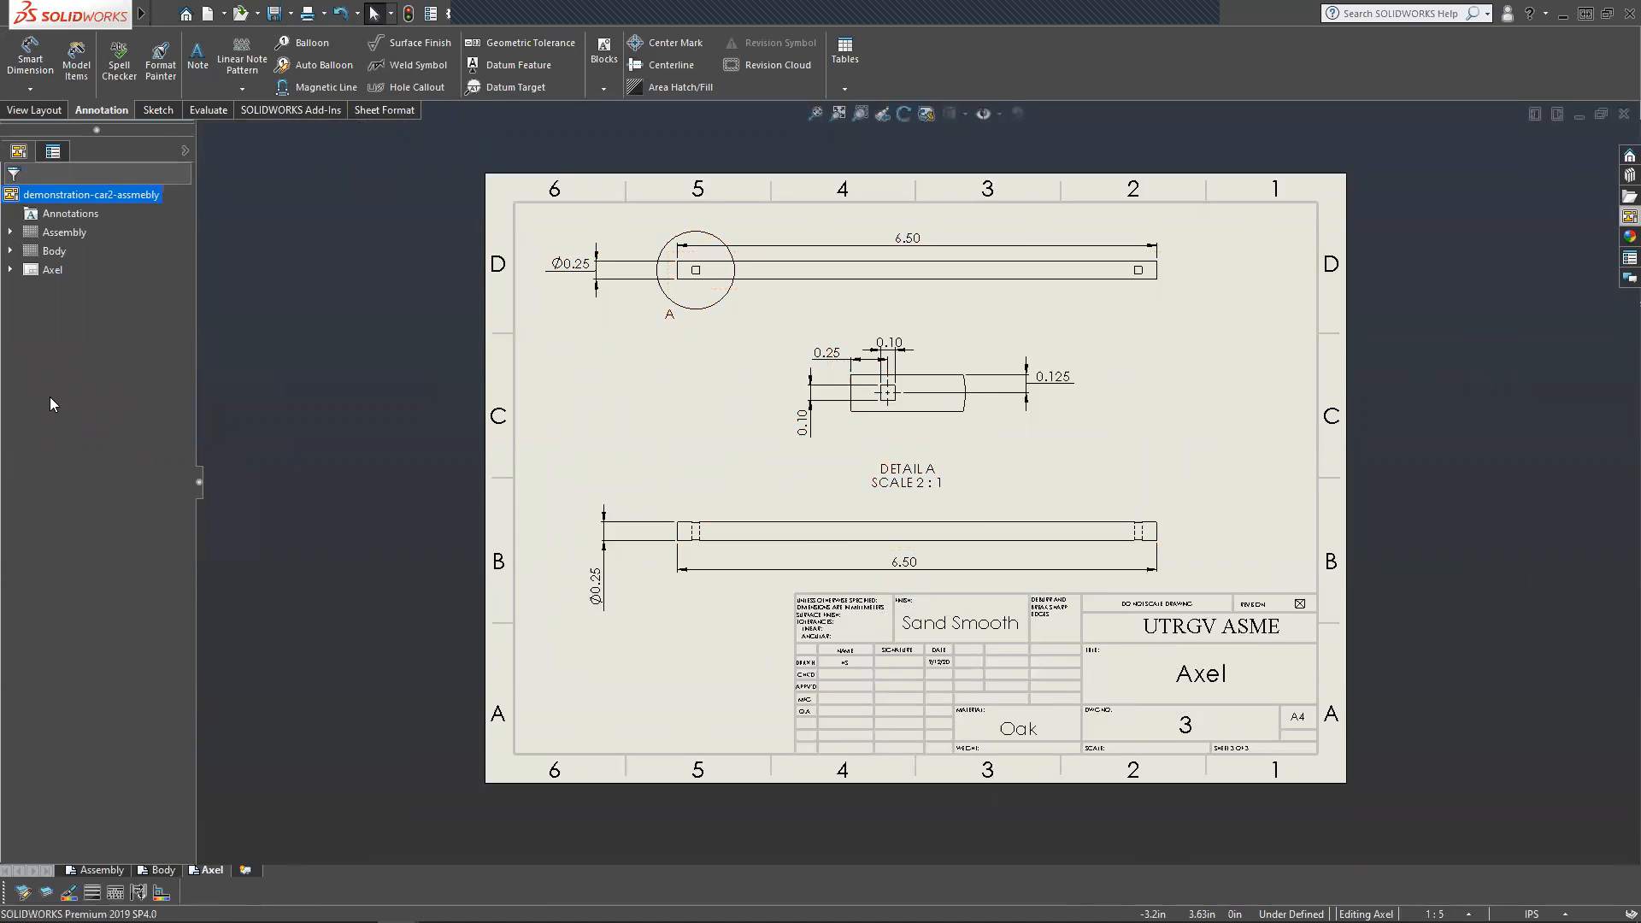
click(38, 105)
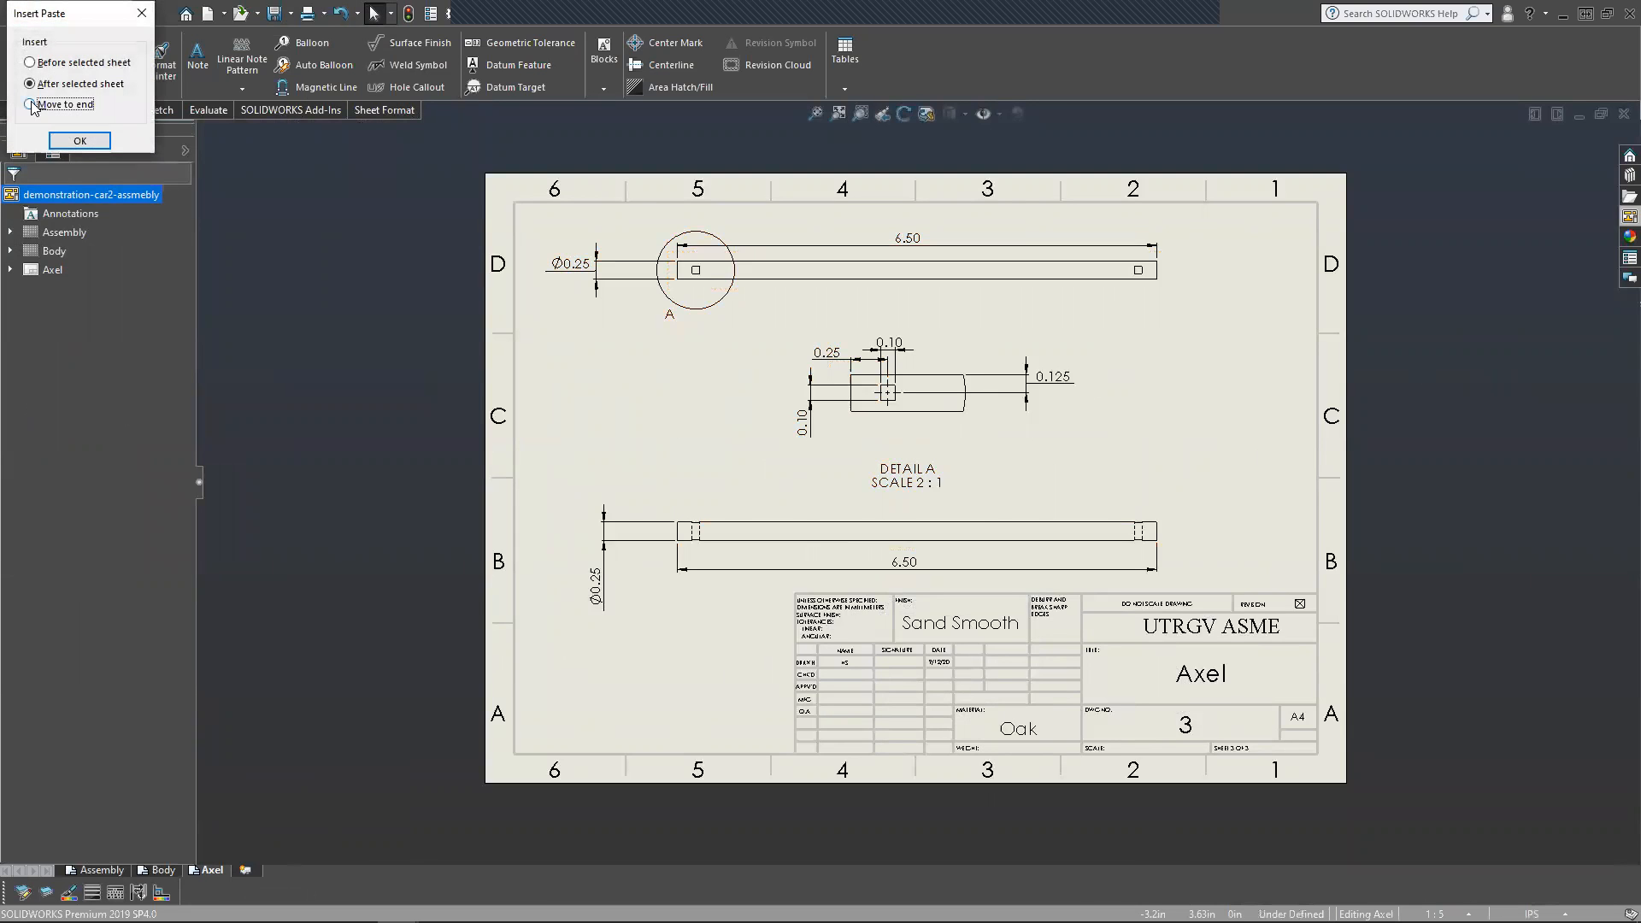
click(79, 140)
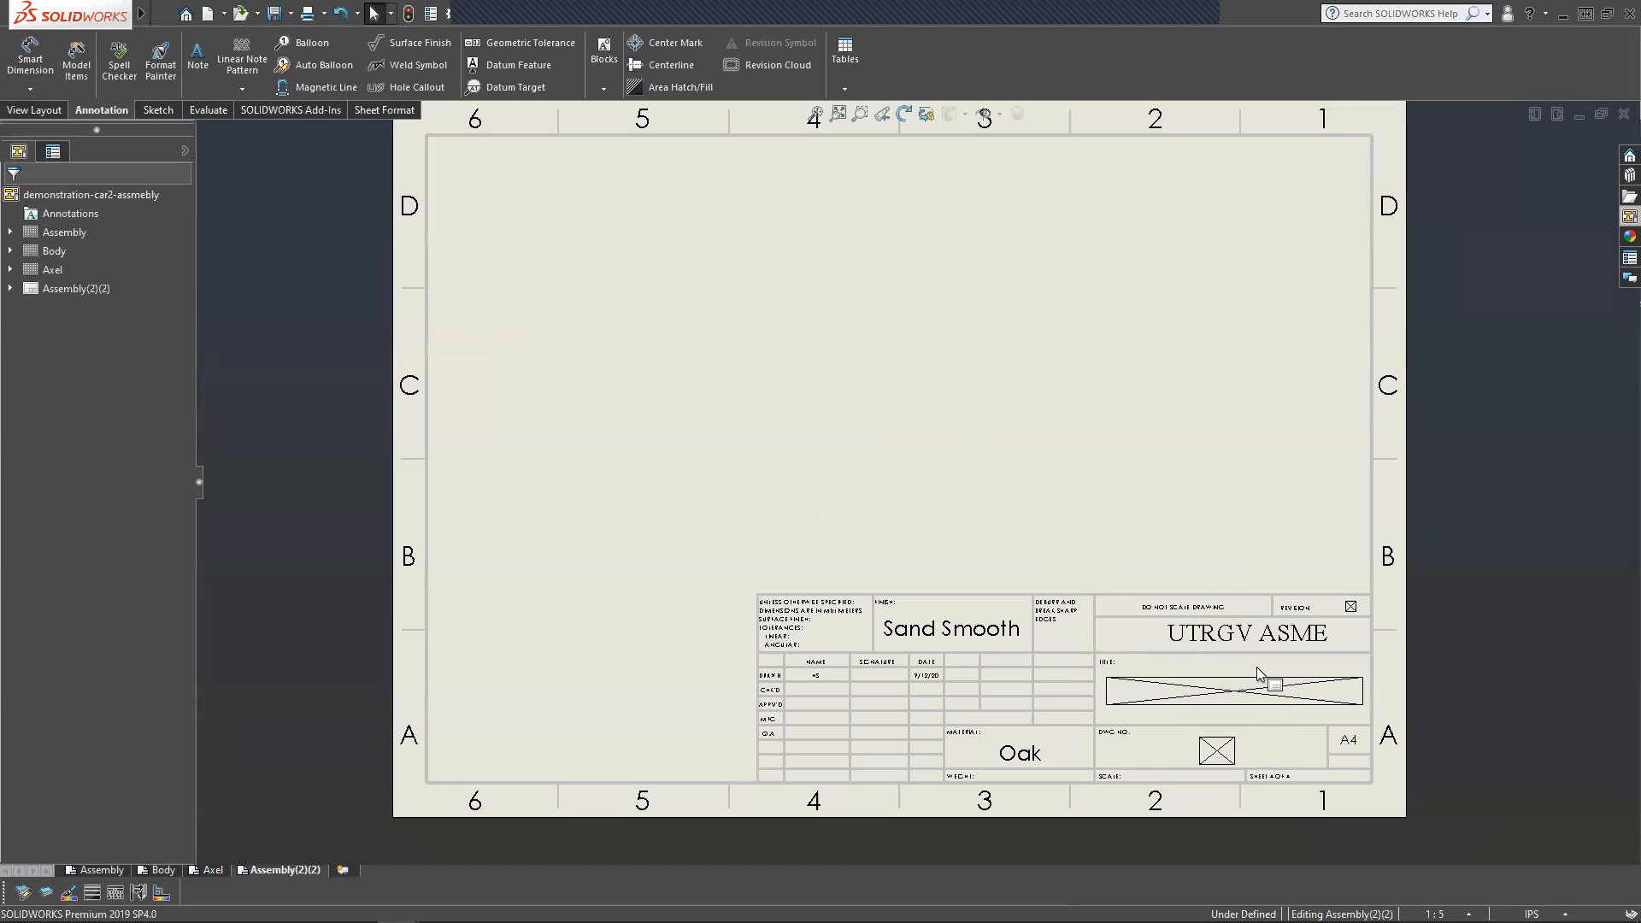
Rename the newly pasted sheet as Pin.
right_click(278, 871)
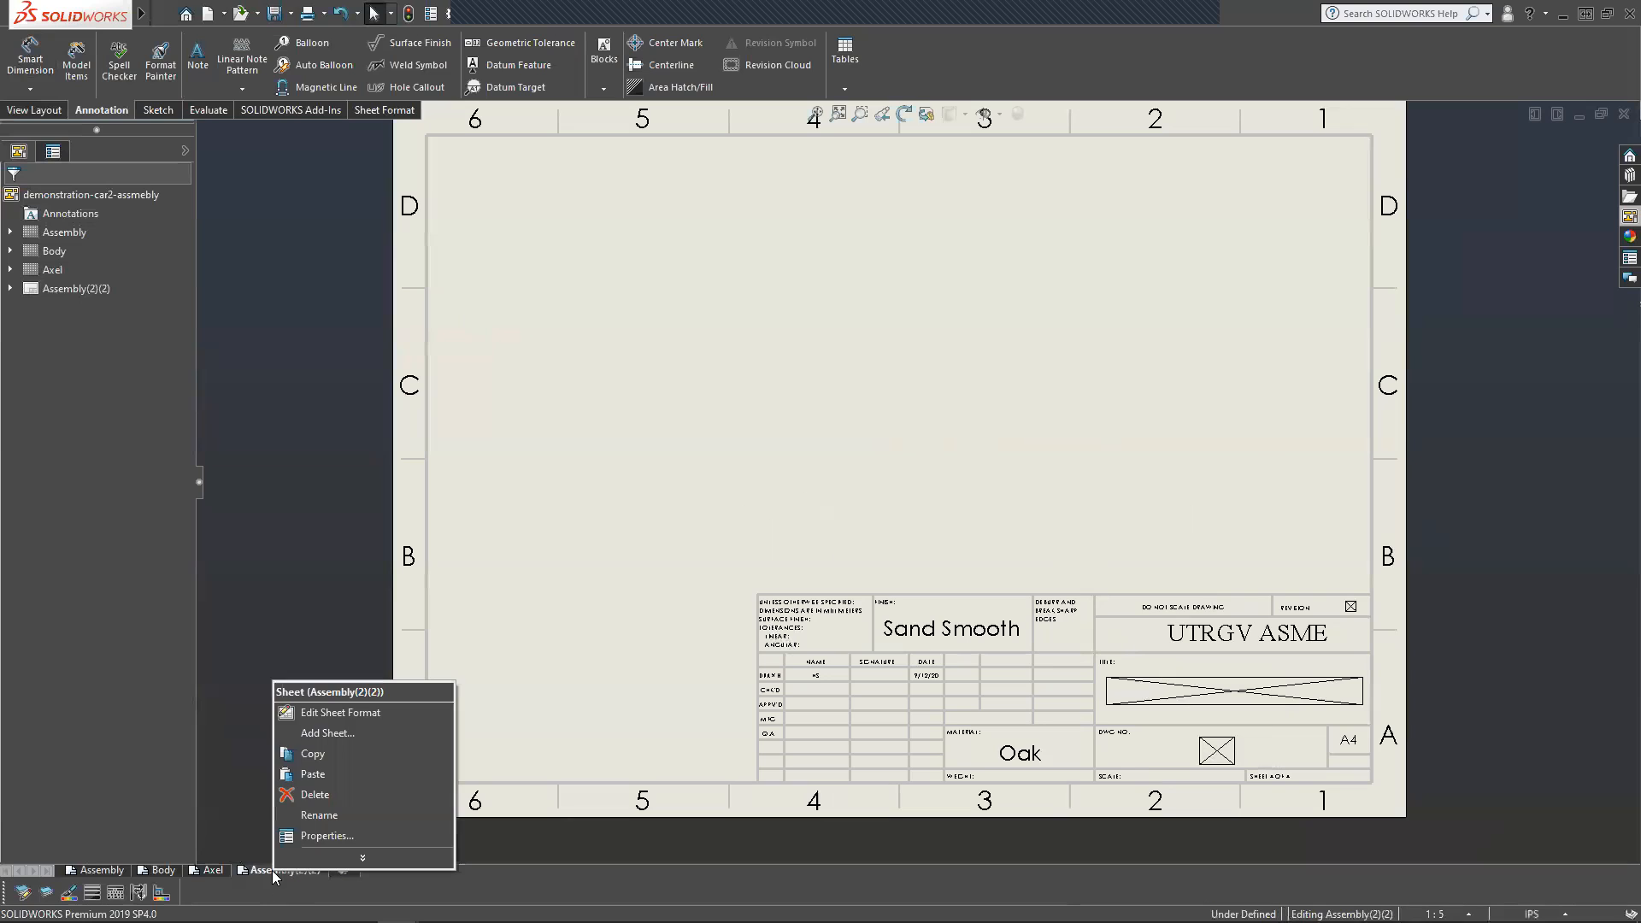
click(319, 816)
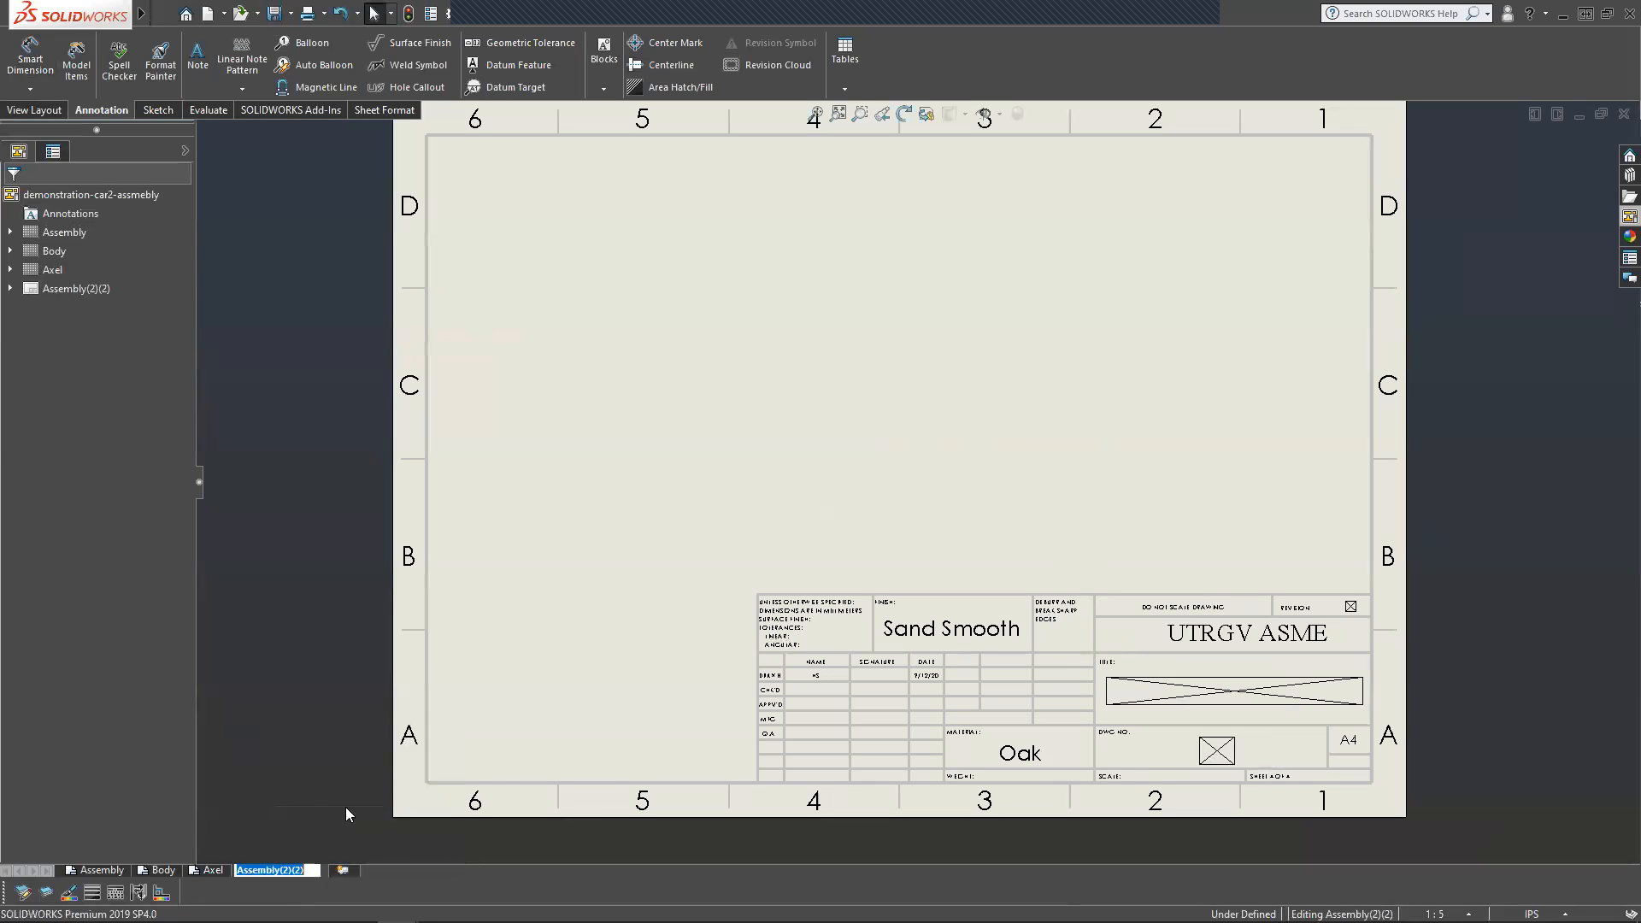
text(p)
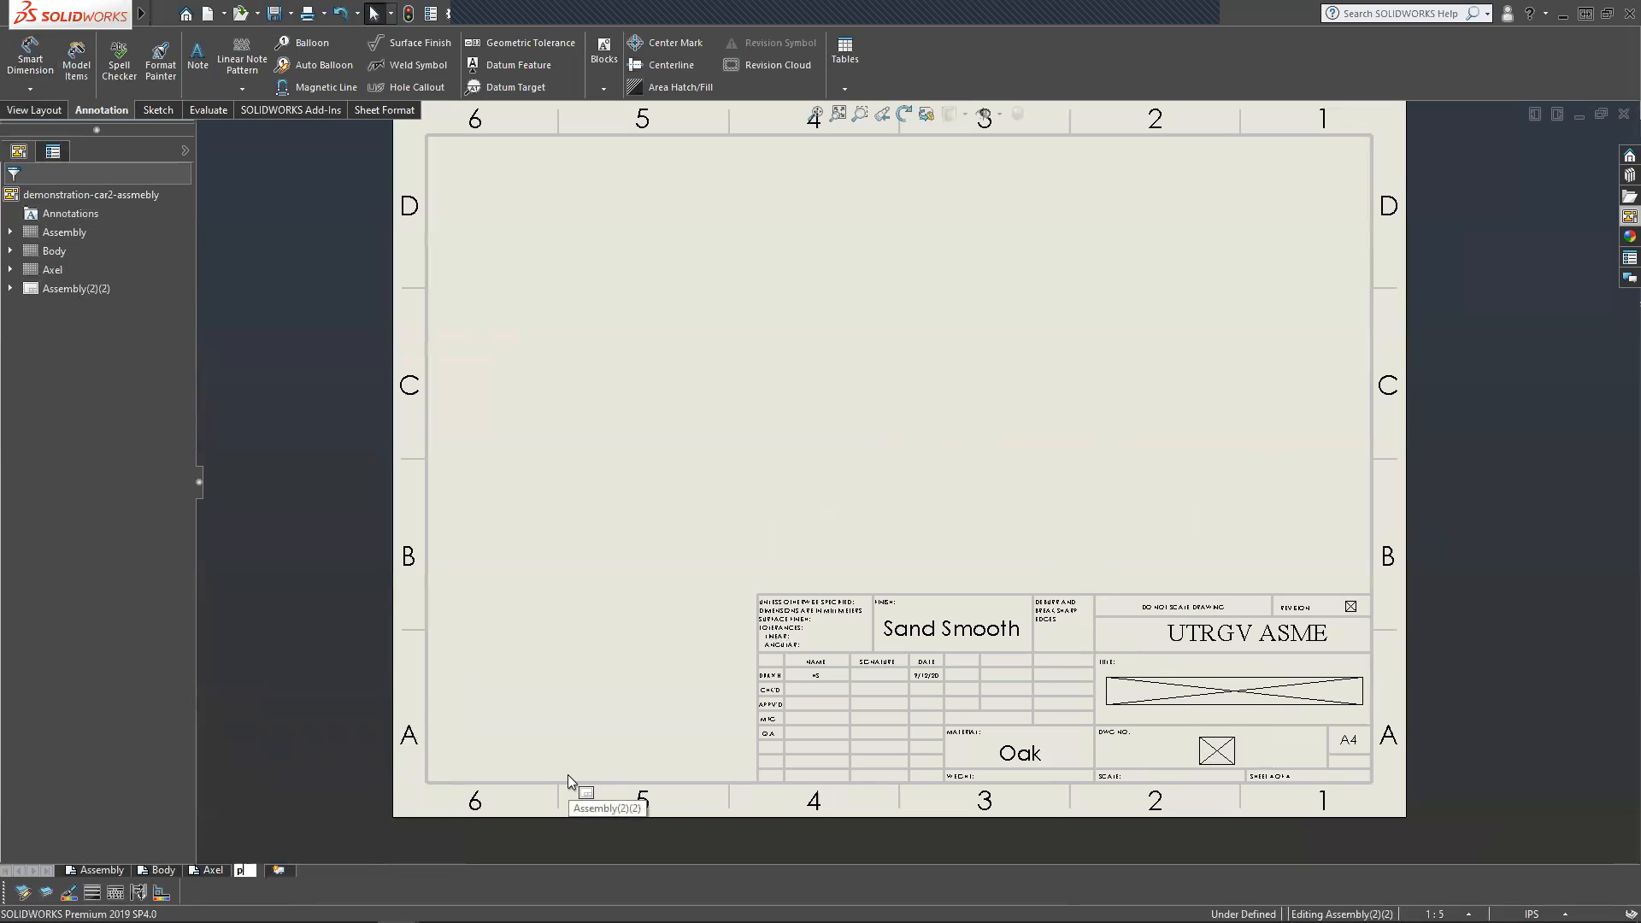
key(BackSpace)
key(BackSpace)
key(Return)
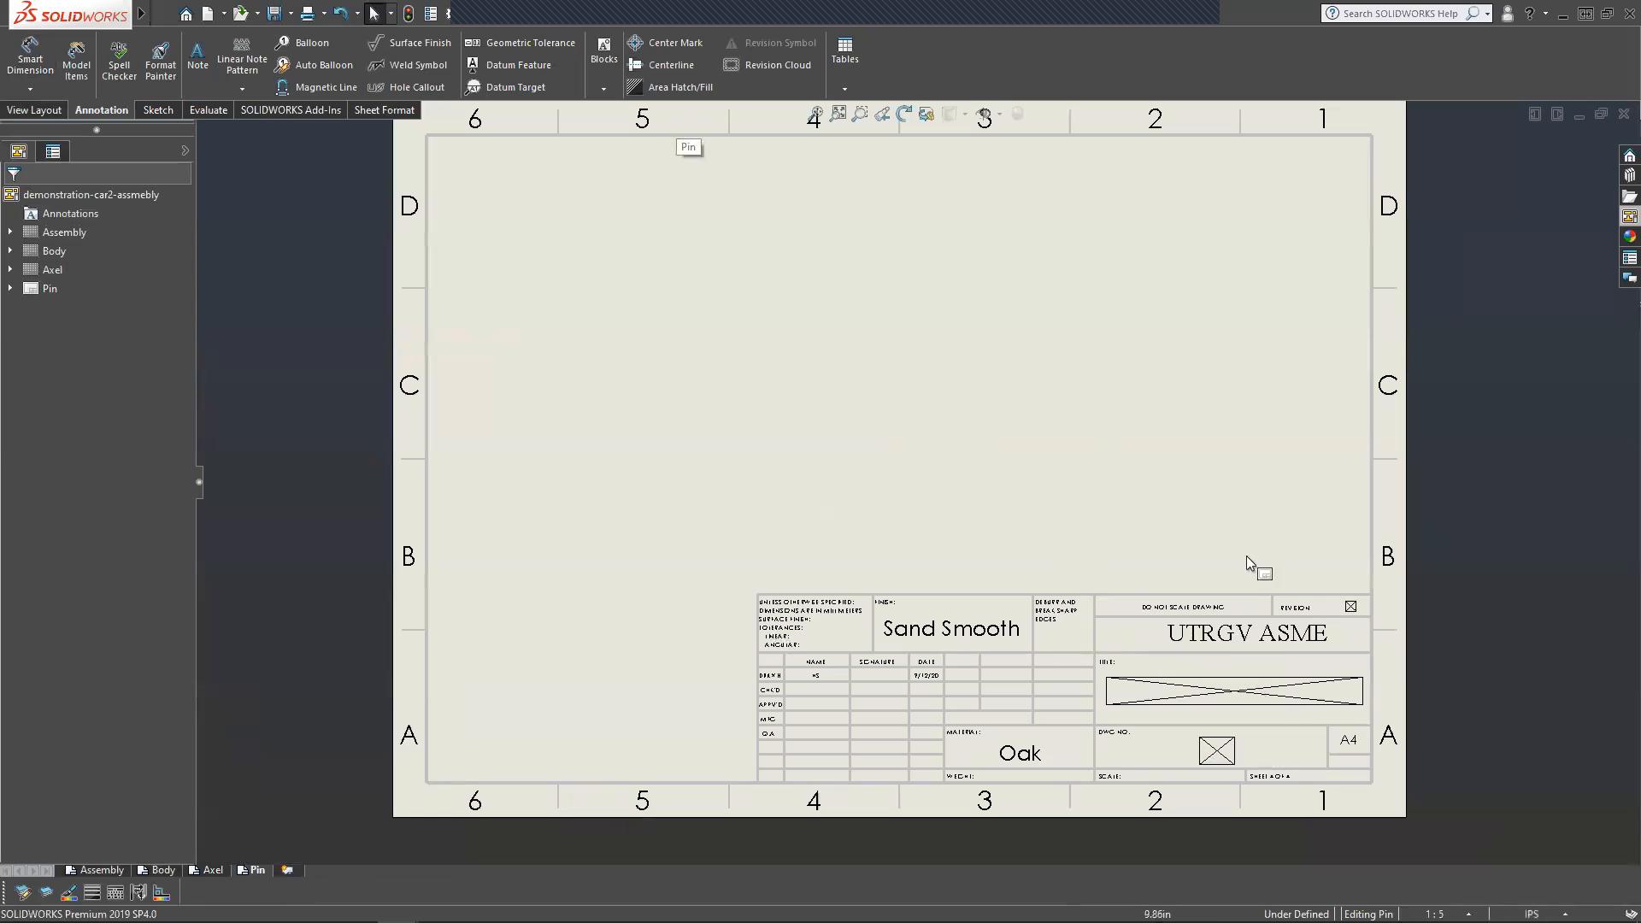
Edit the Pin sheet's format, entering Pin as the title and 4 as the drawing number in the title block.
right_click(1198, 422)
click(1263, 540)
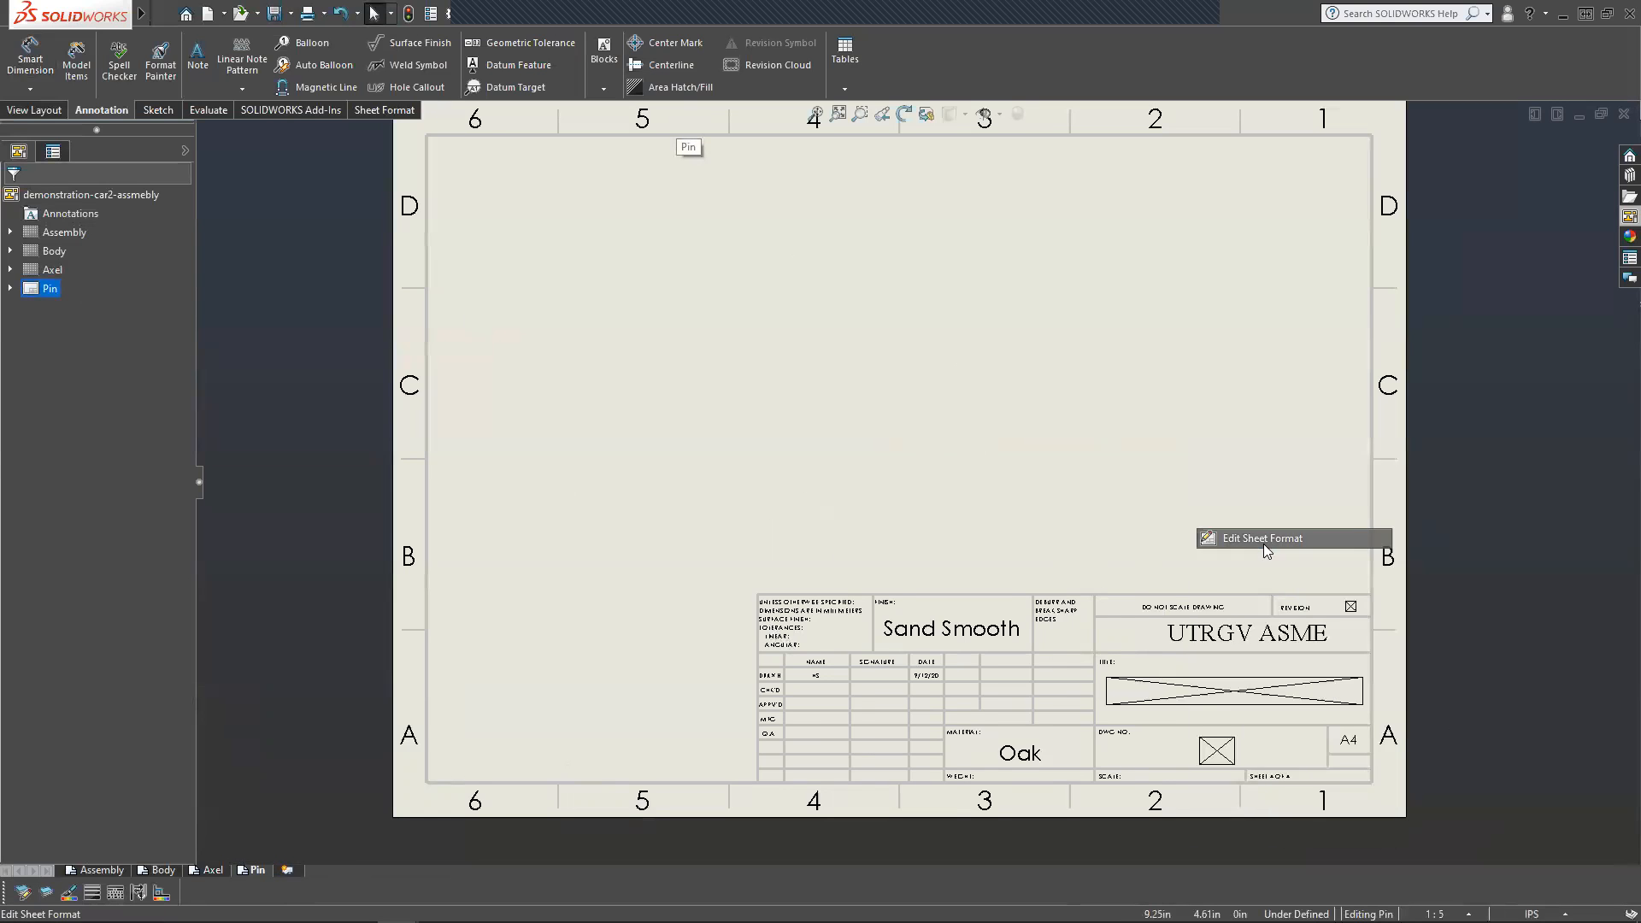
double_click(1236, 701)
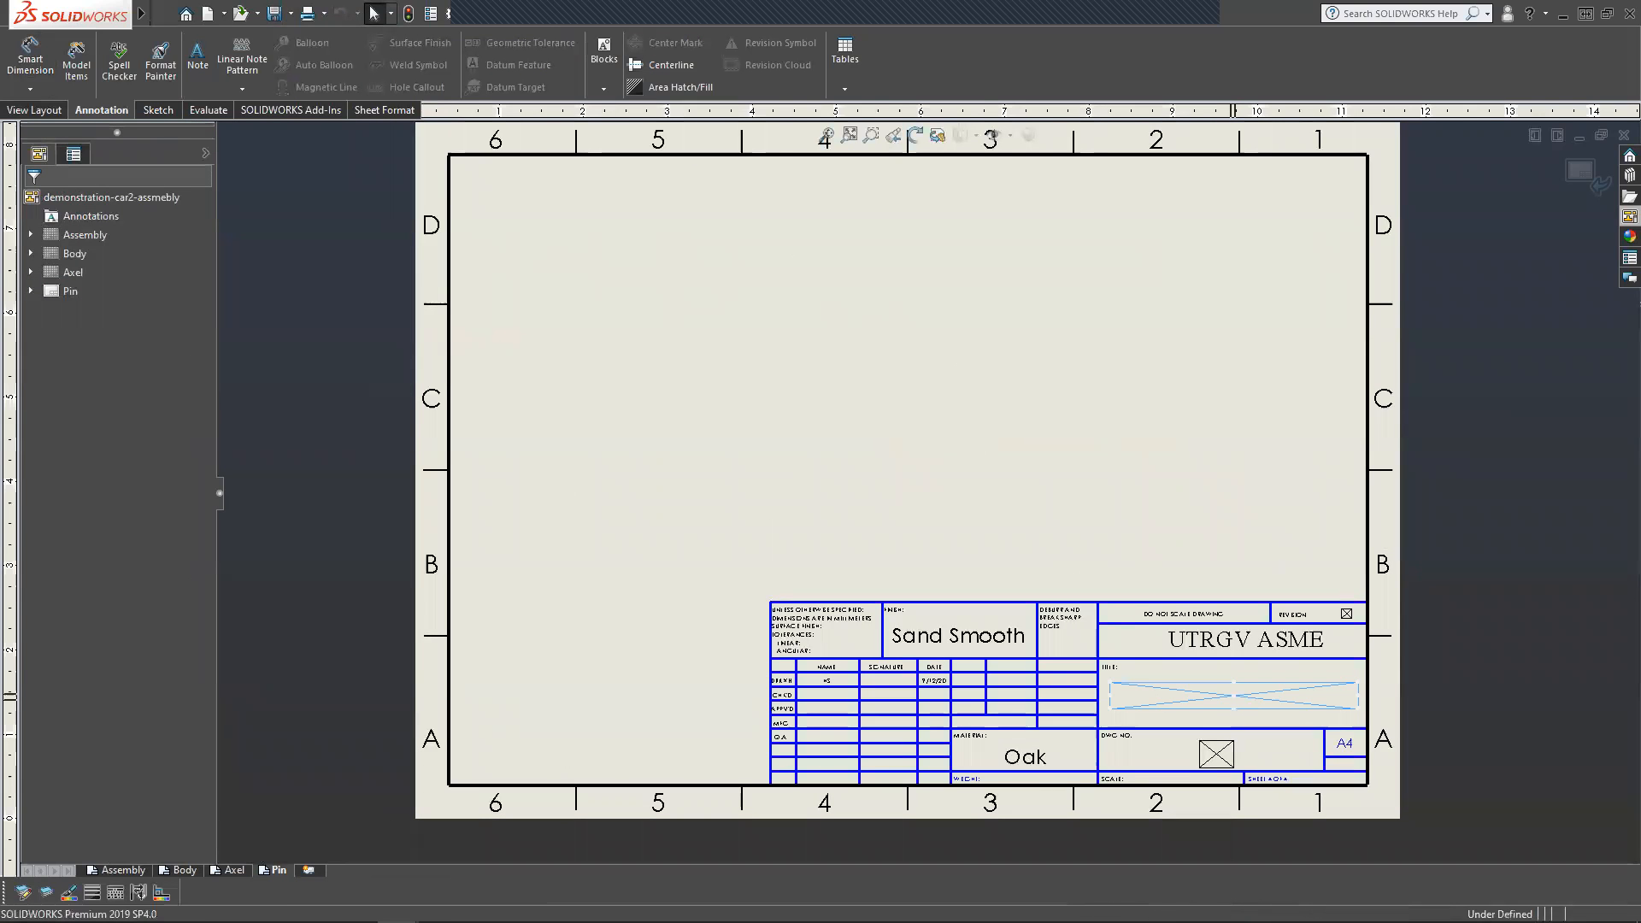
text(Pin)
click(1223, 758)
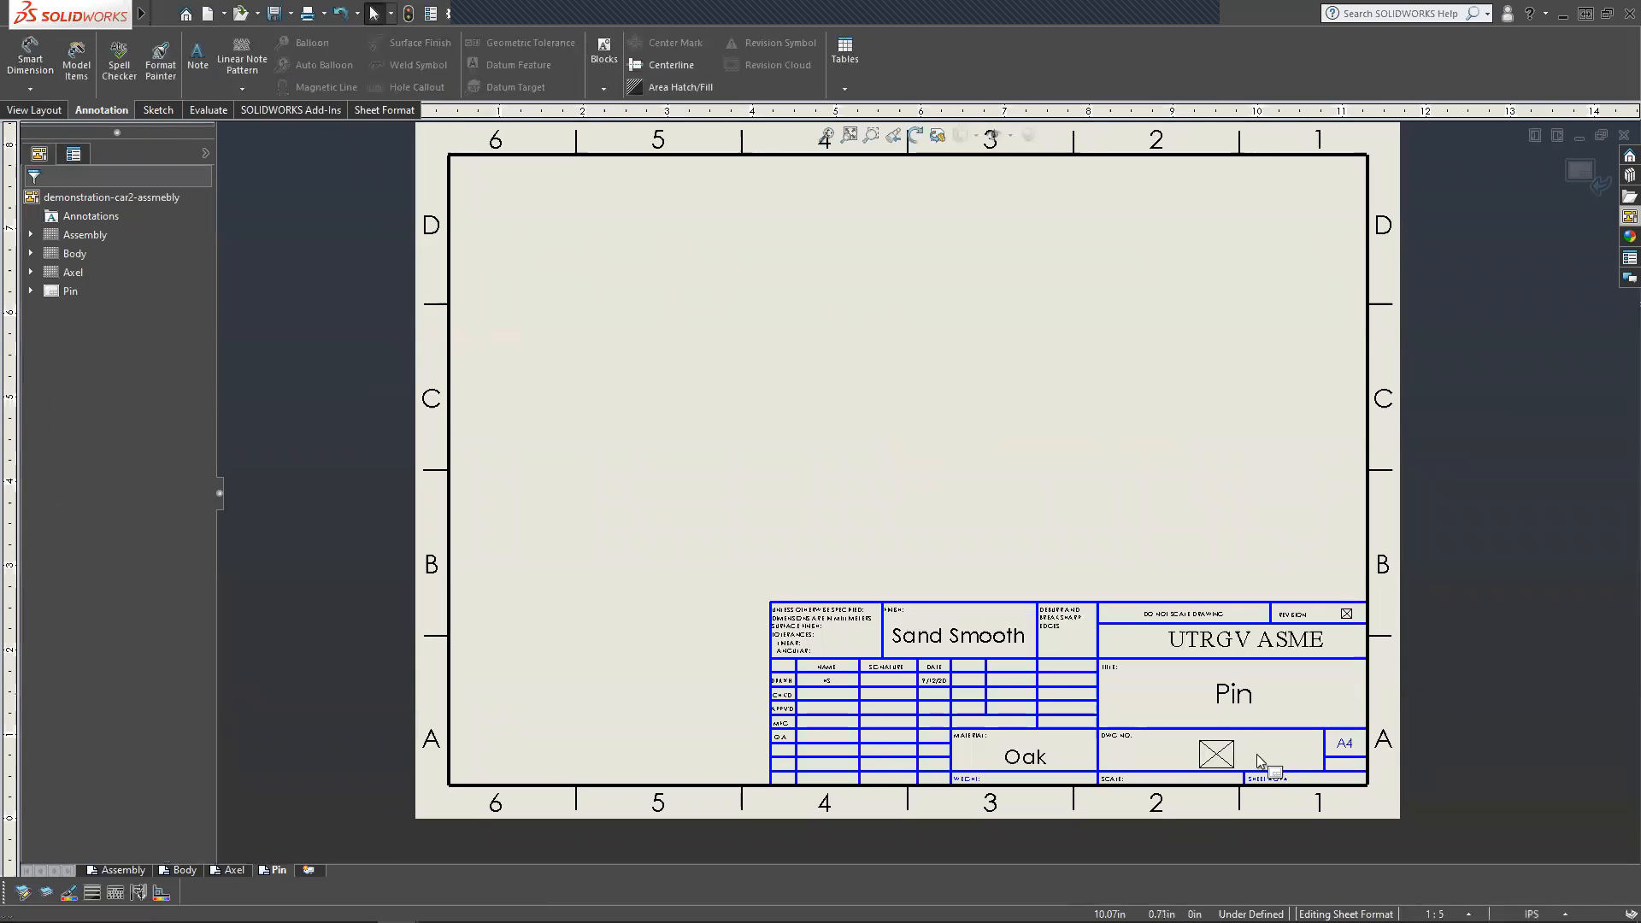
double_click(1219, 753)
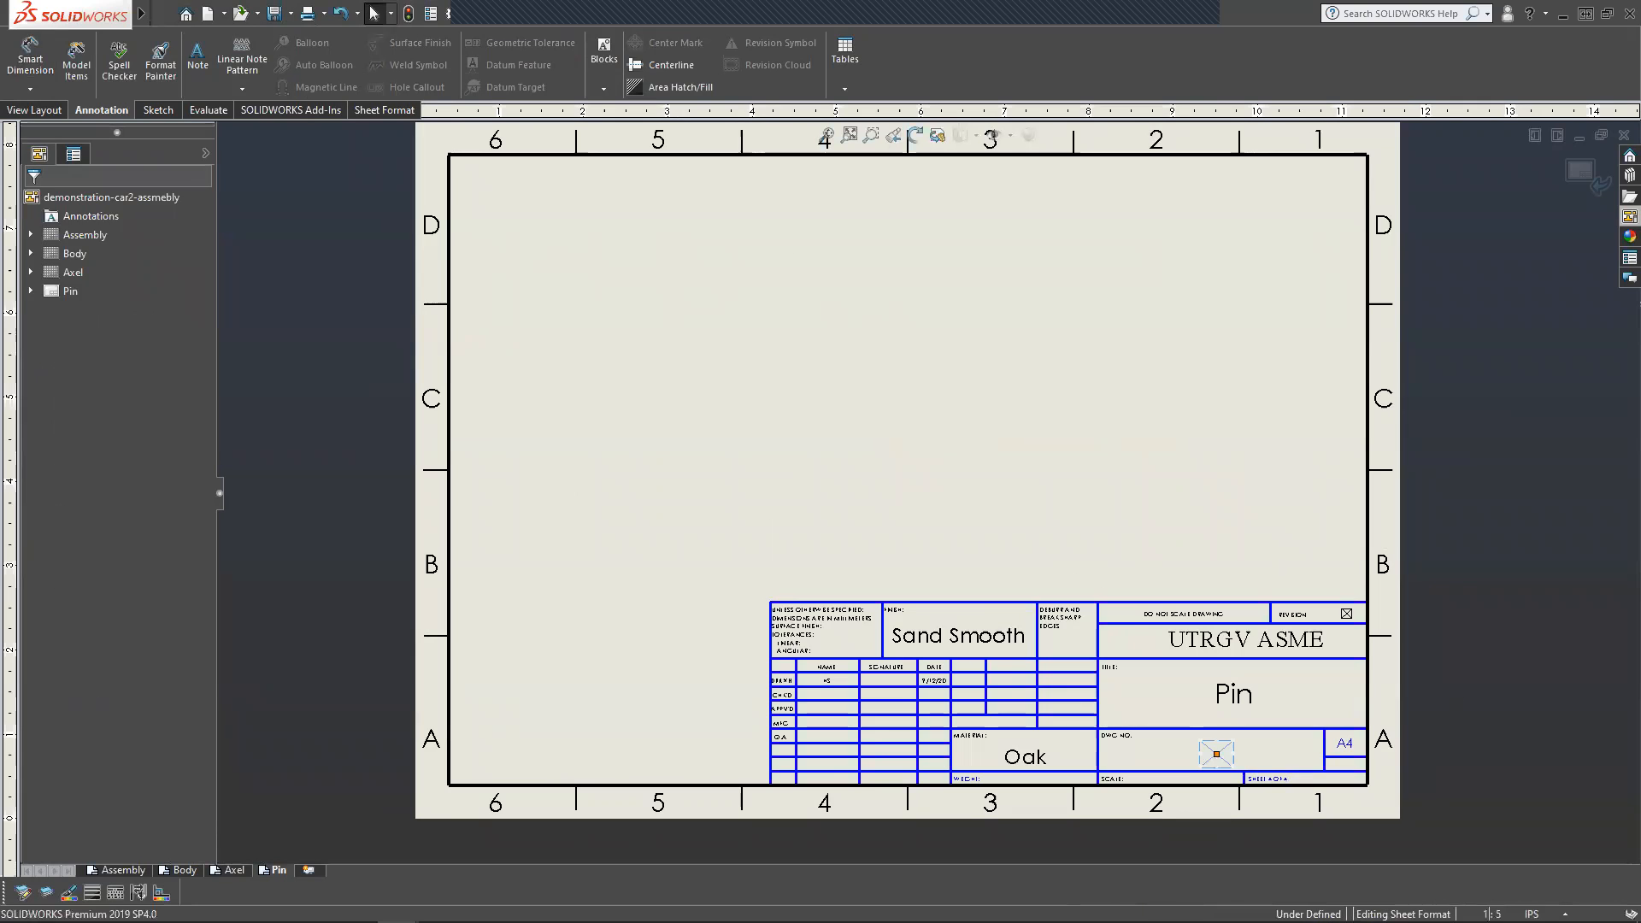
text(4)
click(1051, 778)
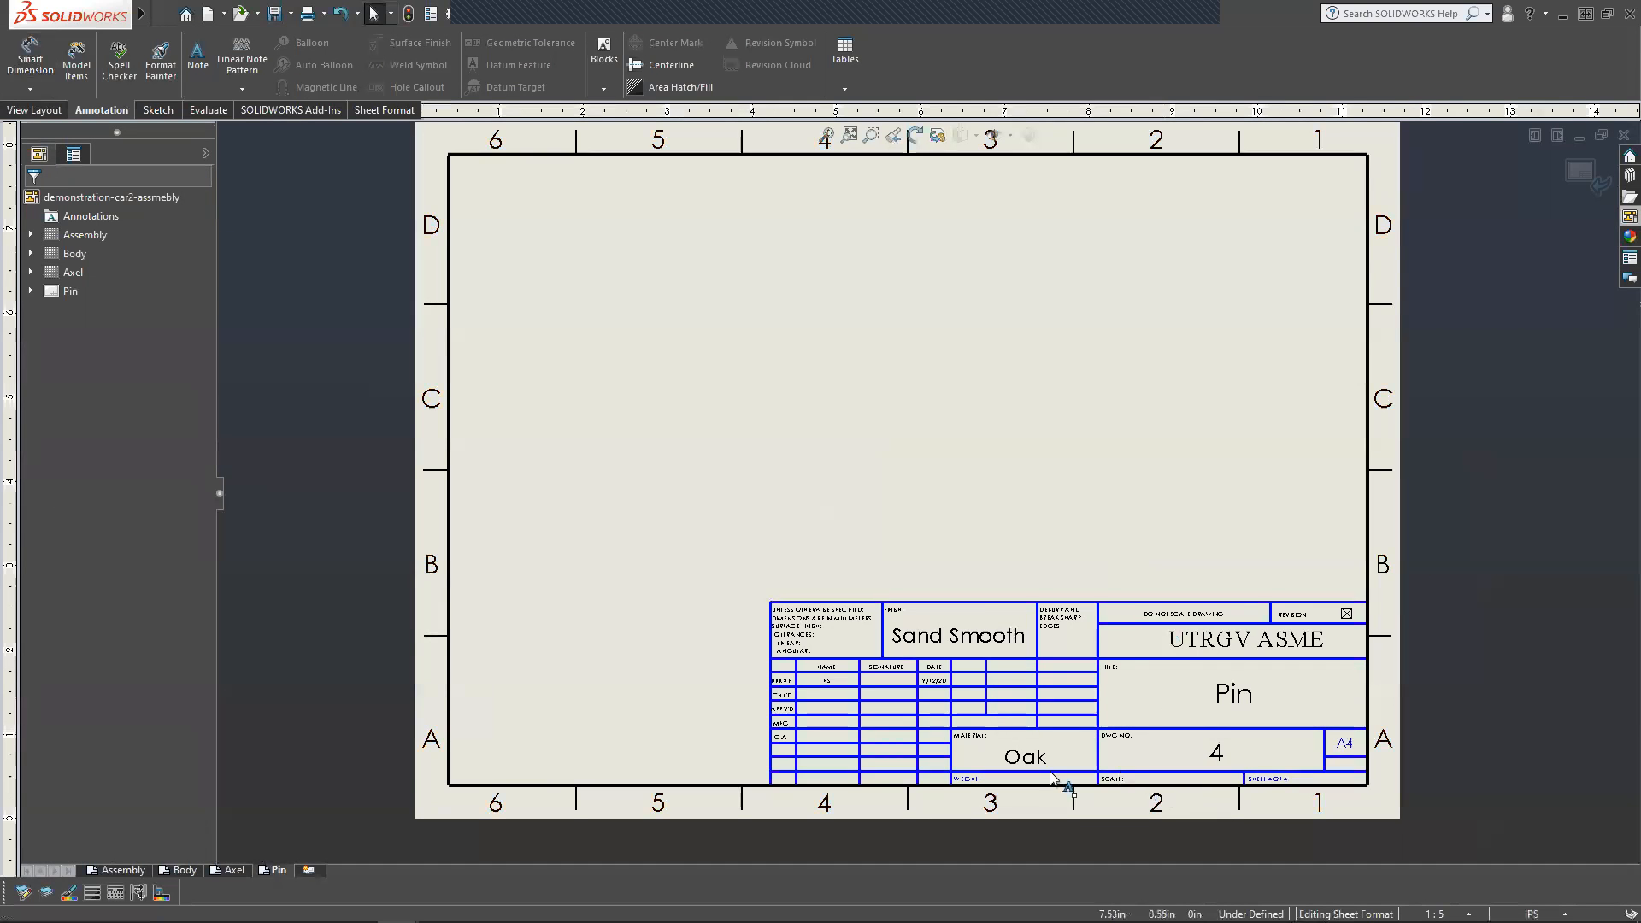
Add 2:1 to the title block's SCALE note and finish editing the sheet format.
scroll(1131, 753, down, 6)
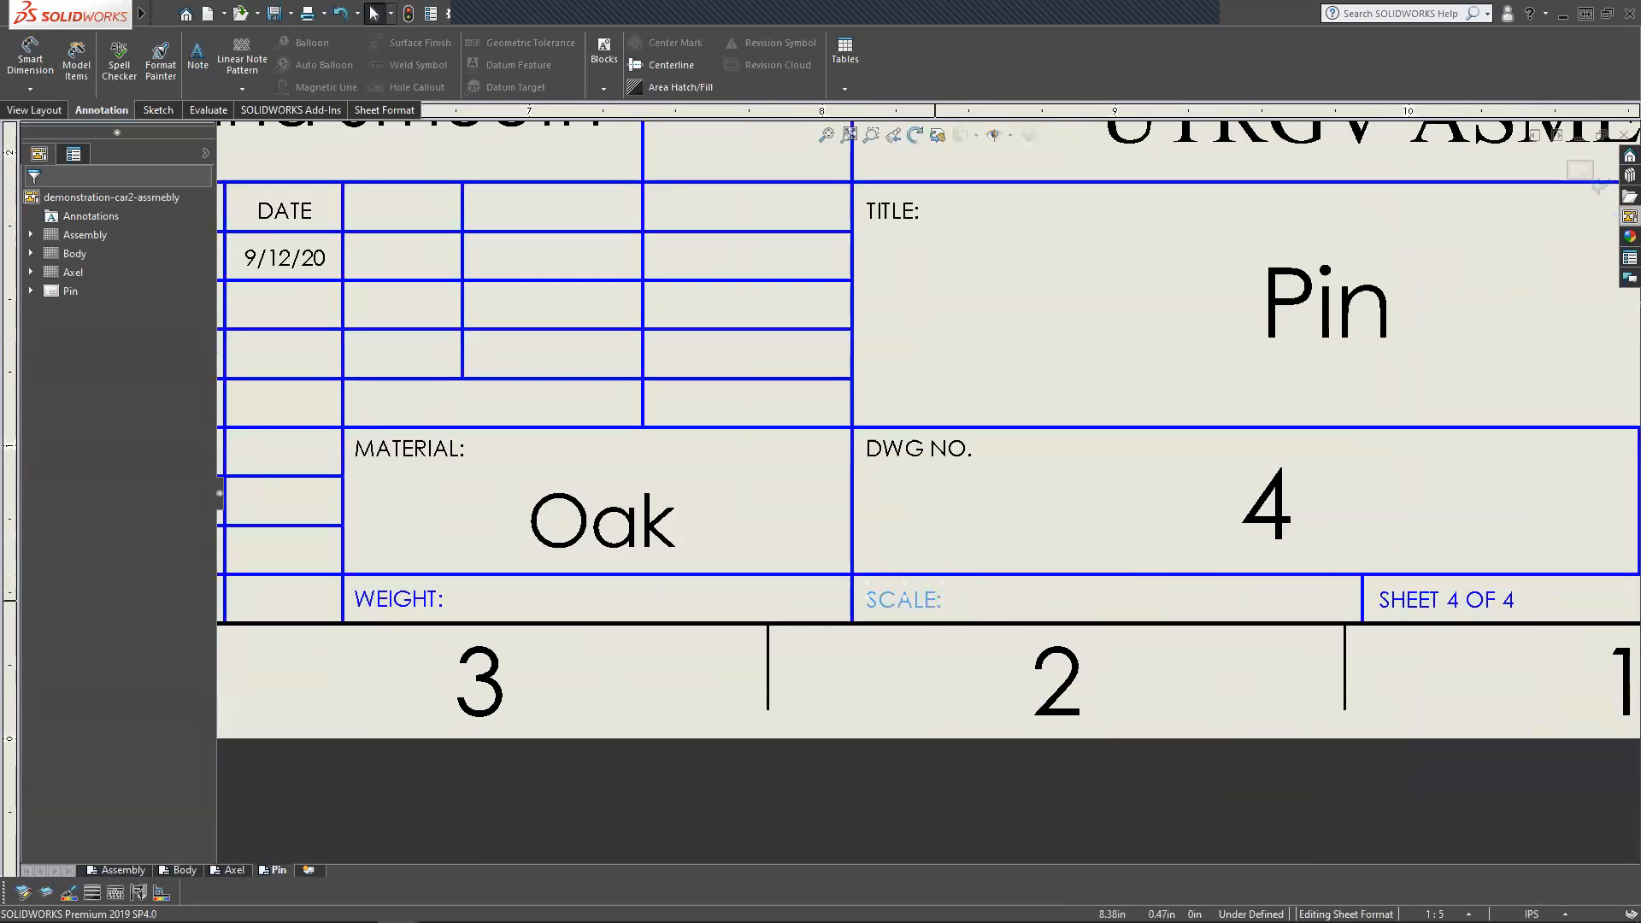
double_click(903, 599)
click(946, 609)
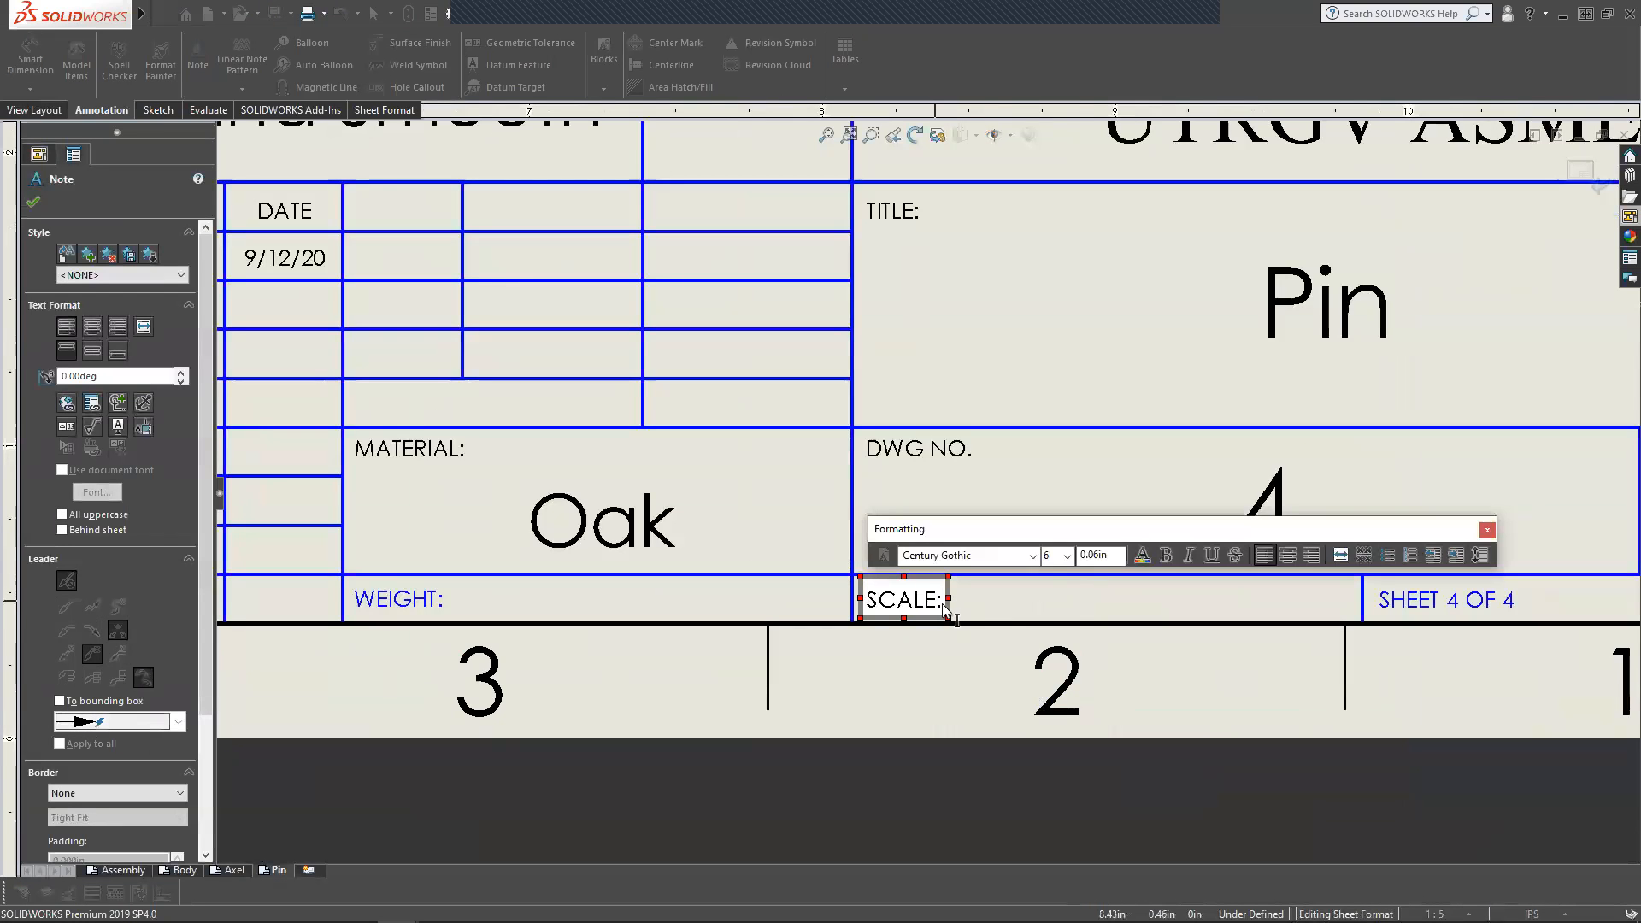
text(2)
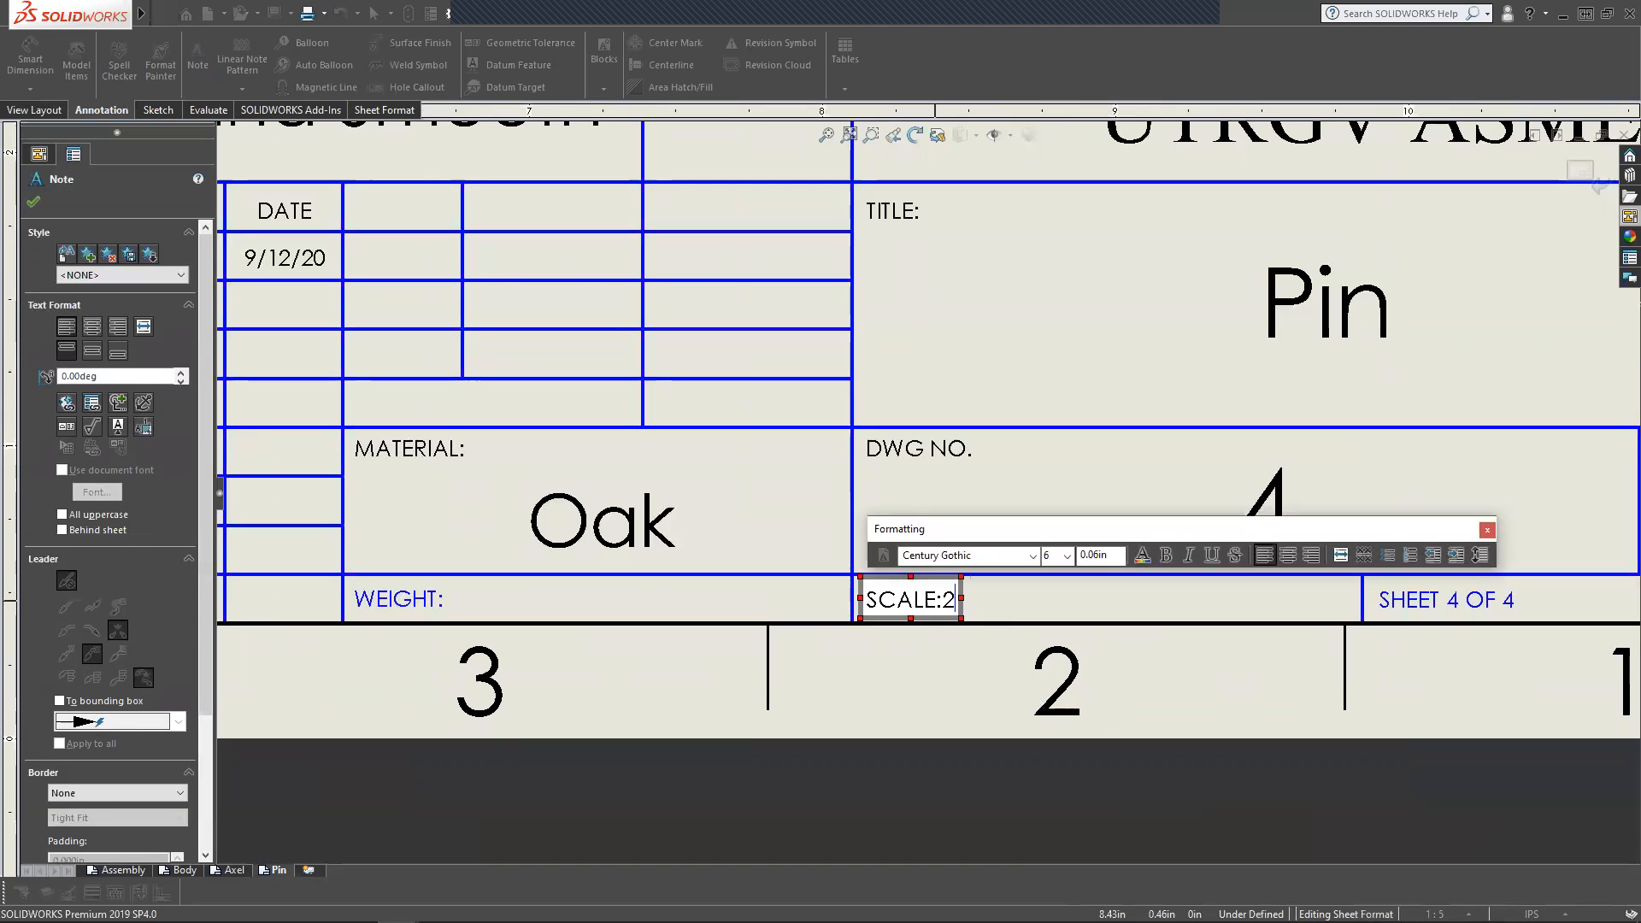
text(:1)
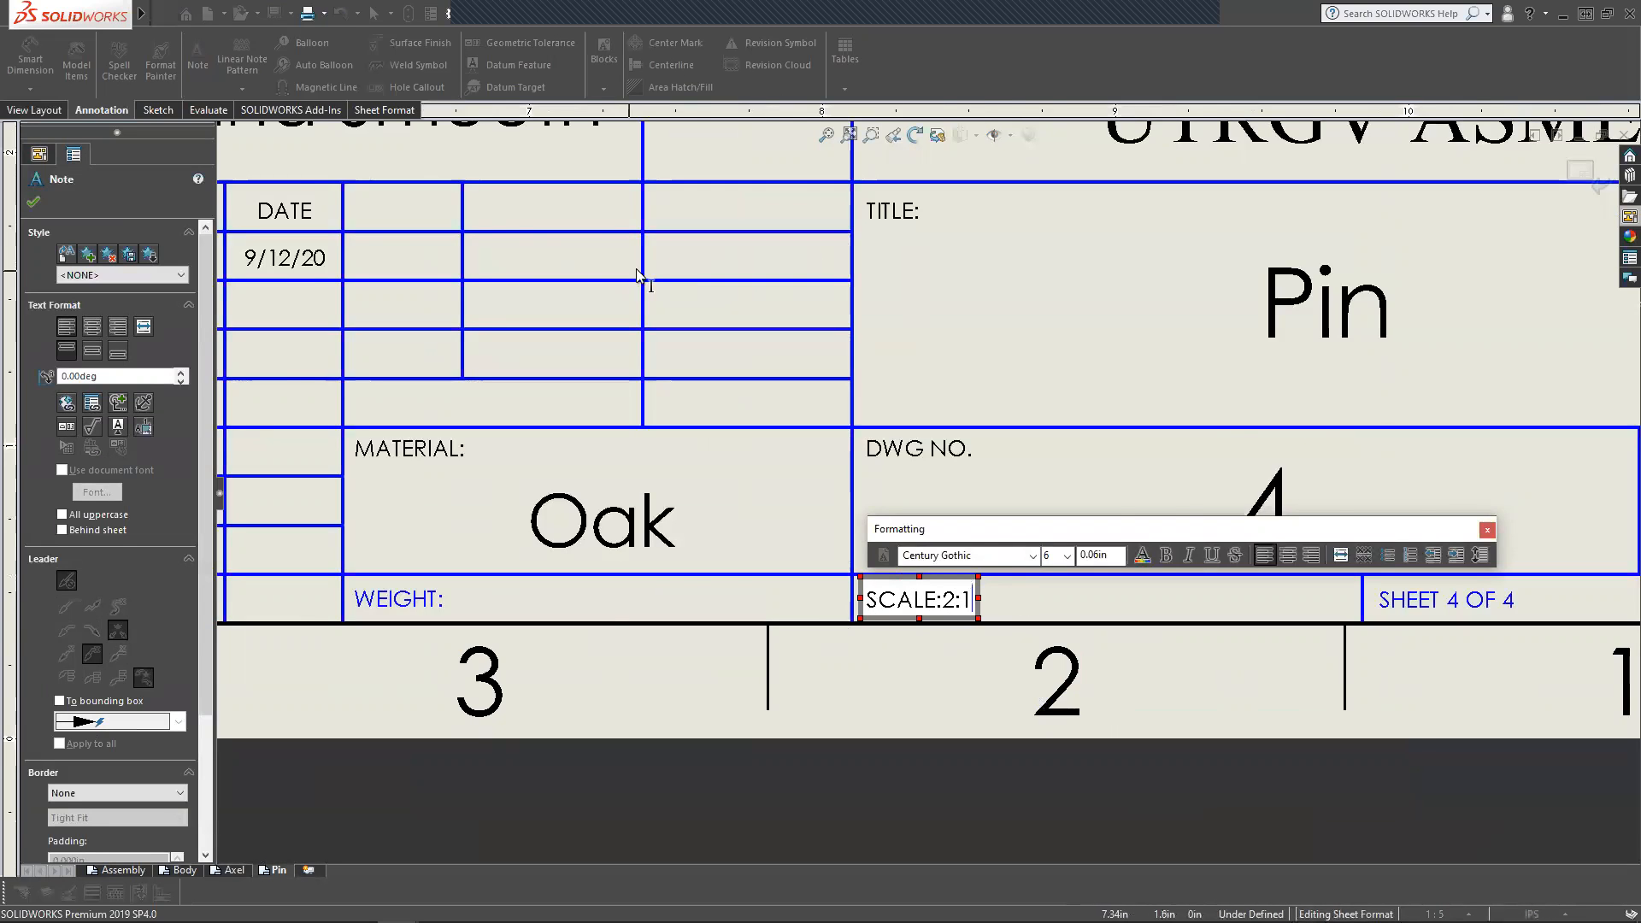
scroll(644, 267, up, 4)
scroll(822, 262, up, 2)
scroll(820, 251, up, 1)
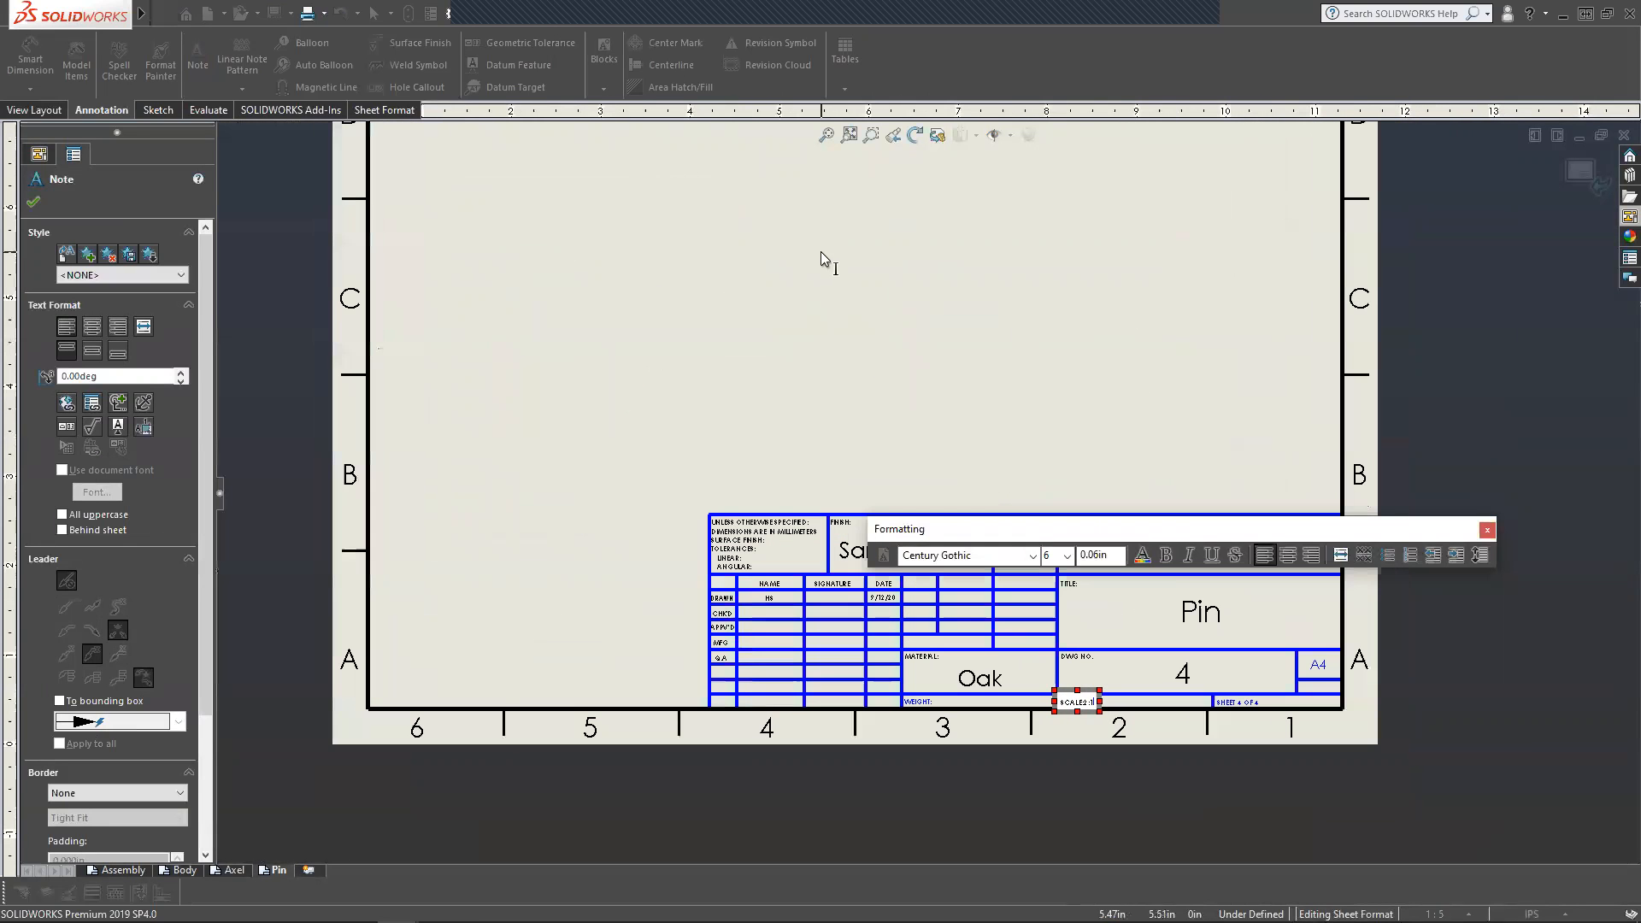
click(1384, 350)
click(1598, 178)
Load the standard views of the pin-car2 part for placement on the Pin sheet.
scroll(880, 176, up, 3)
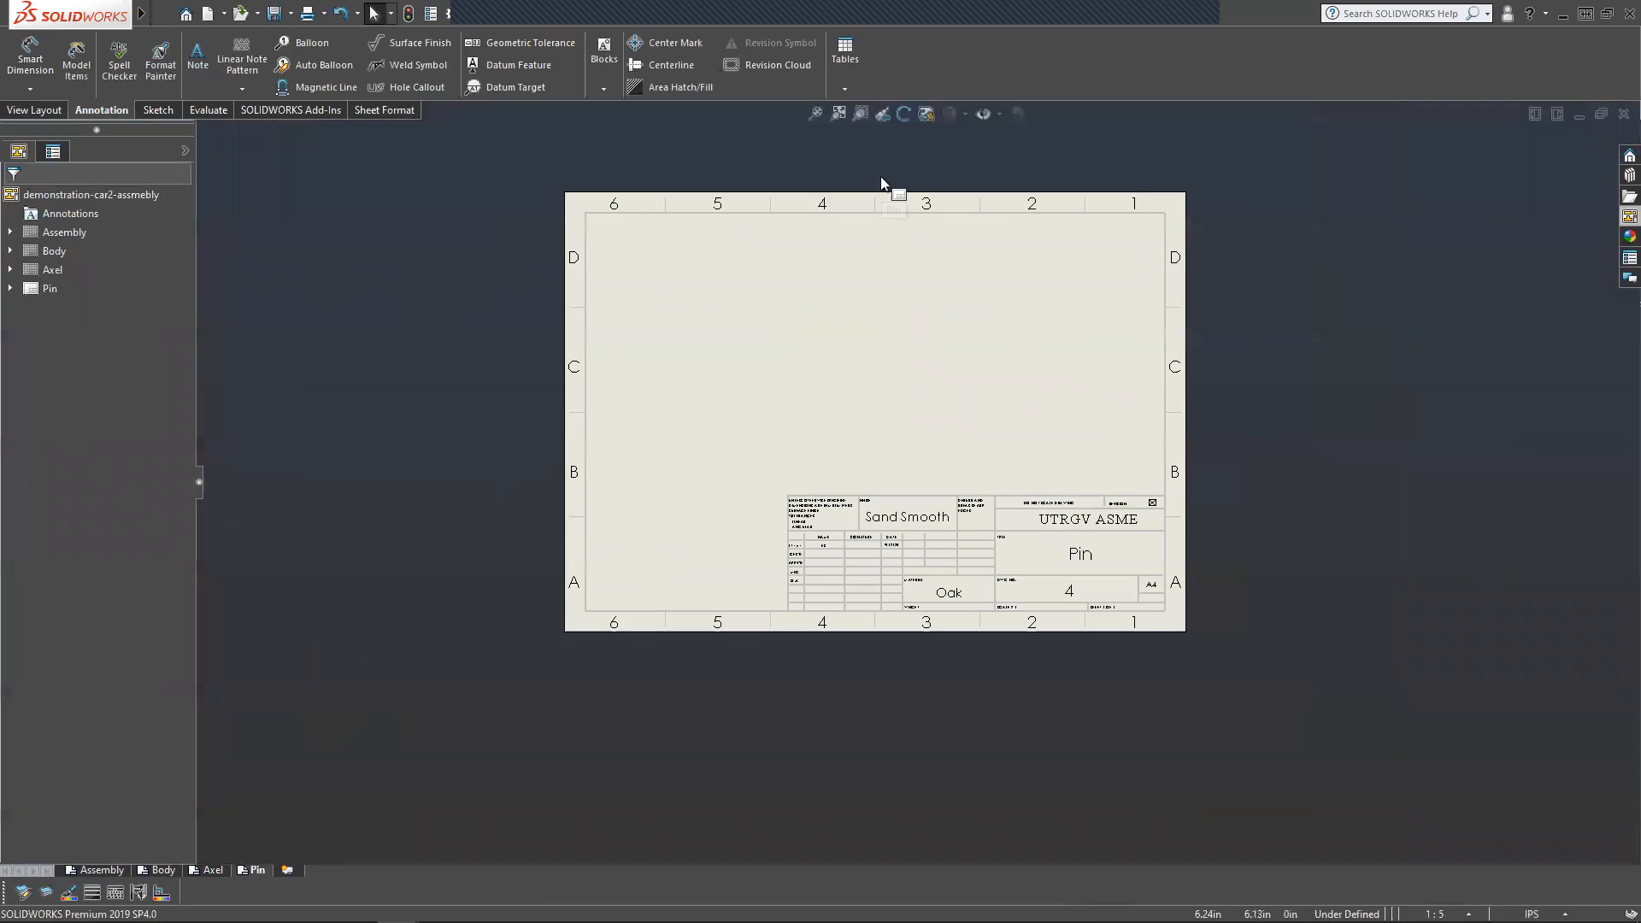
scroll(901, 254, down, 1)
click(1624, 217)
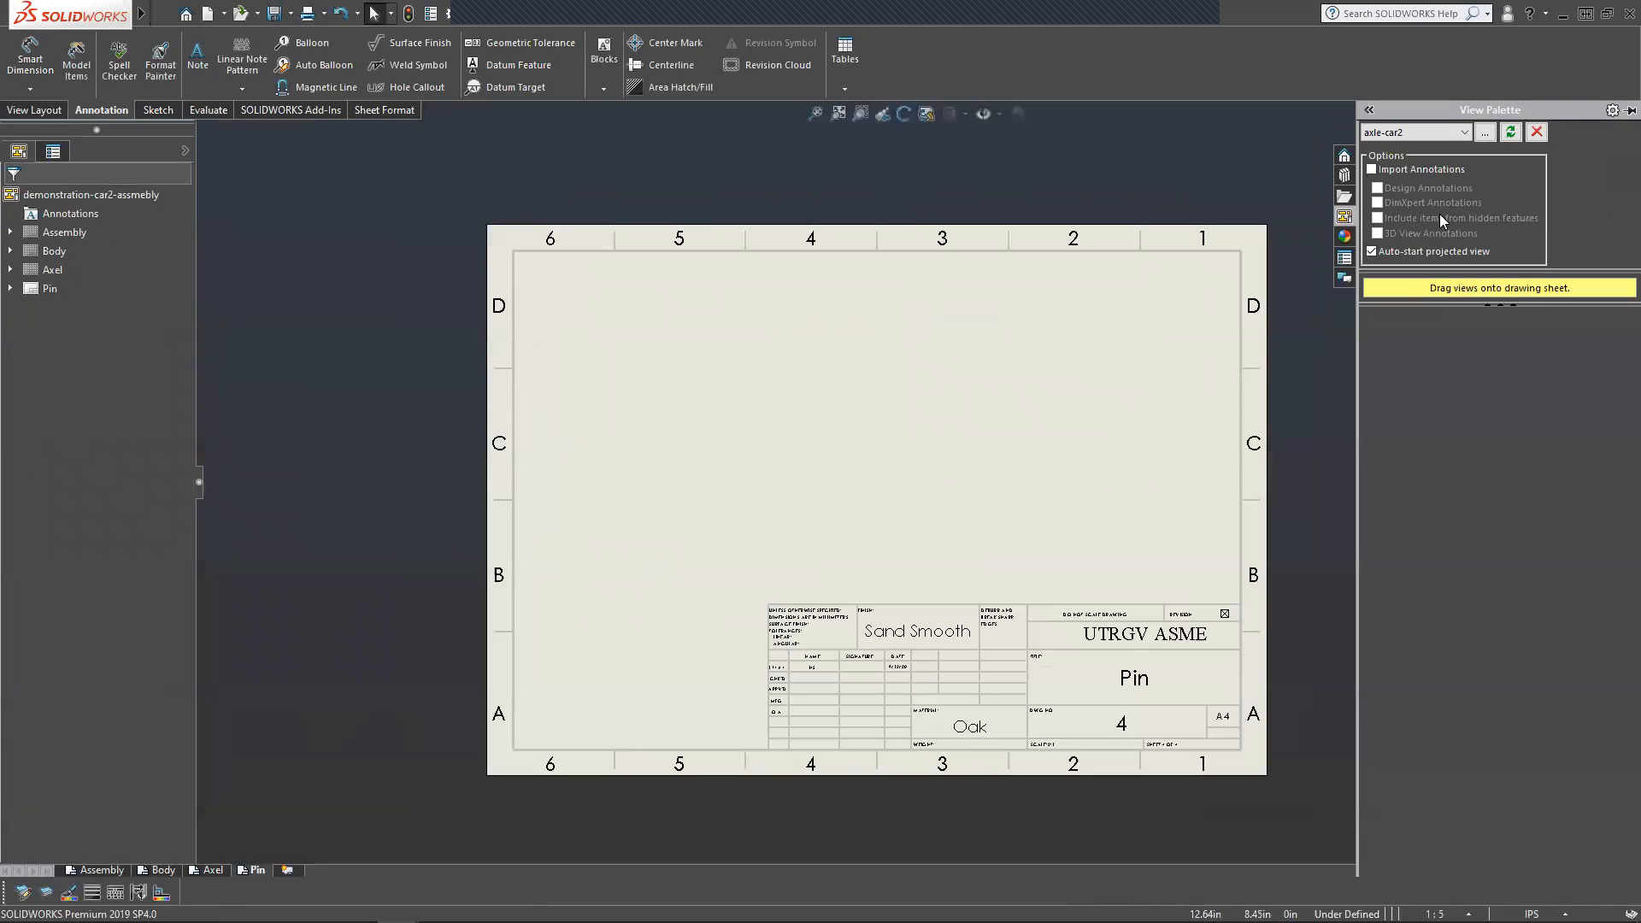
click(1444, 135)
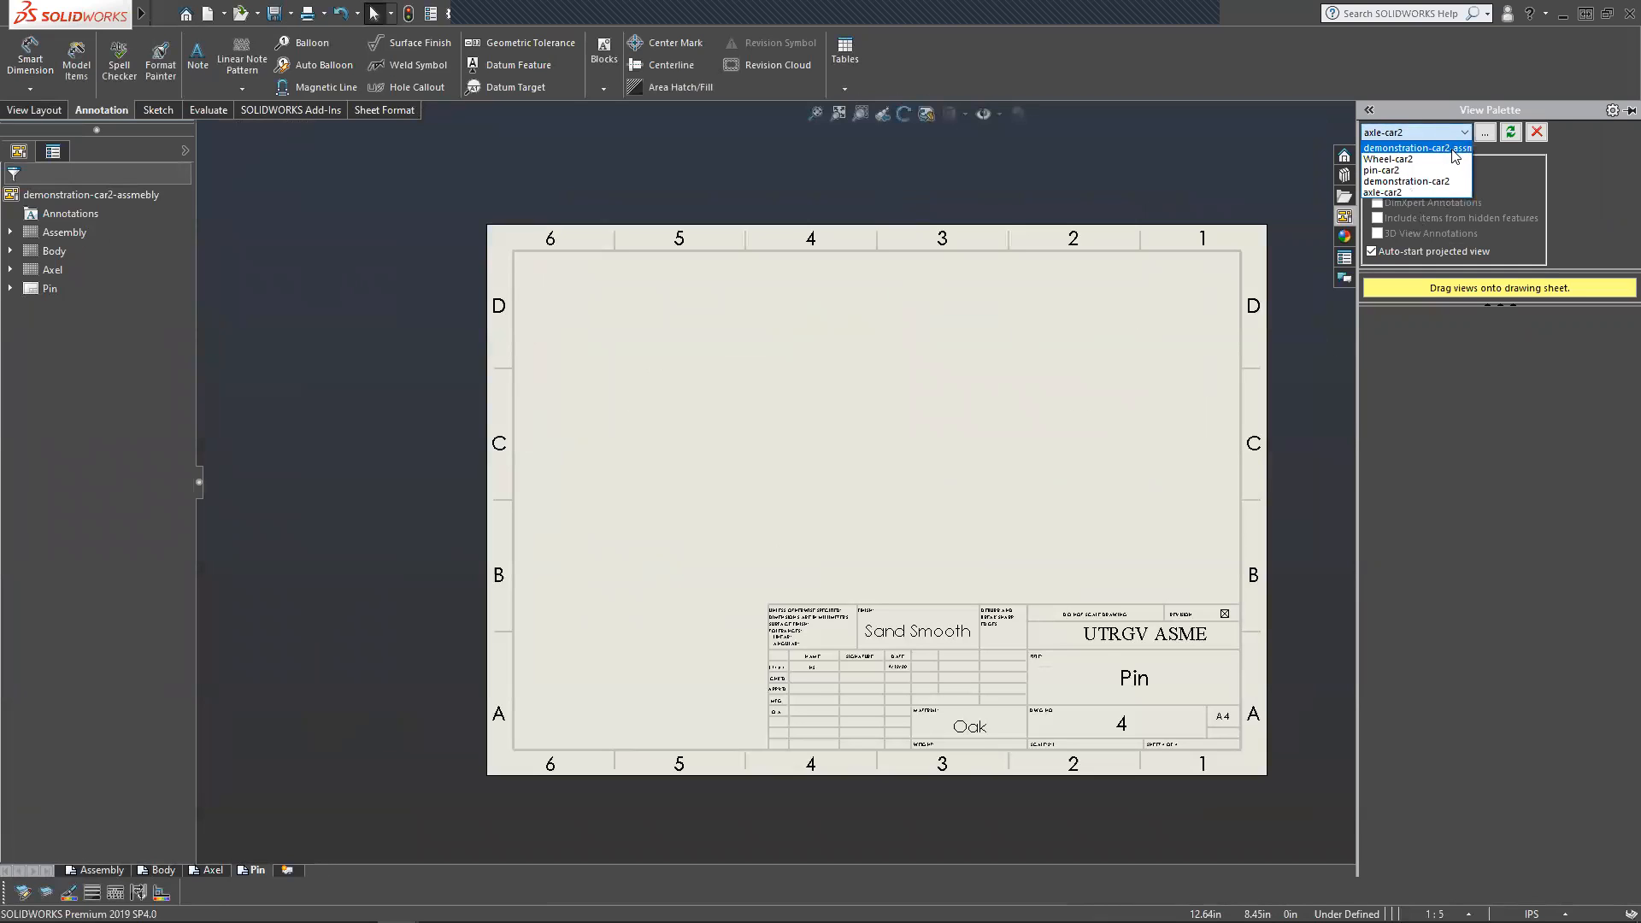
click(1480, 138)
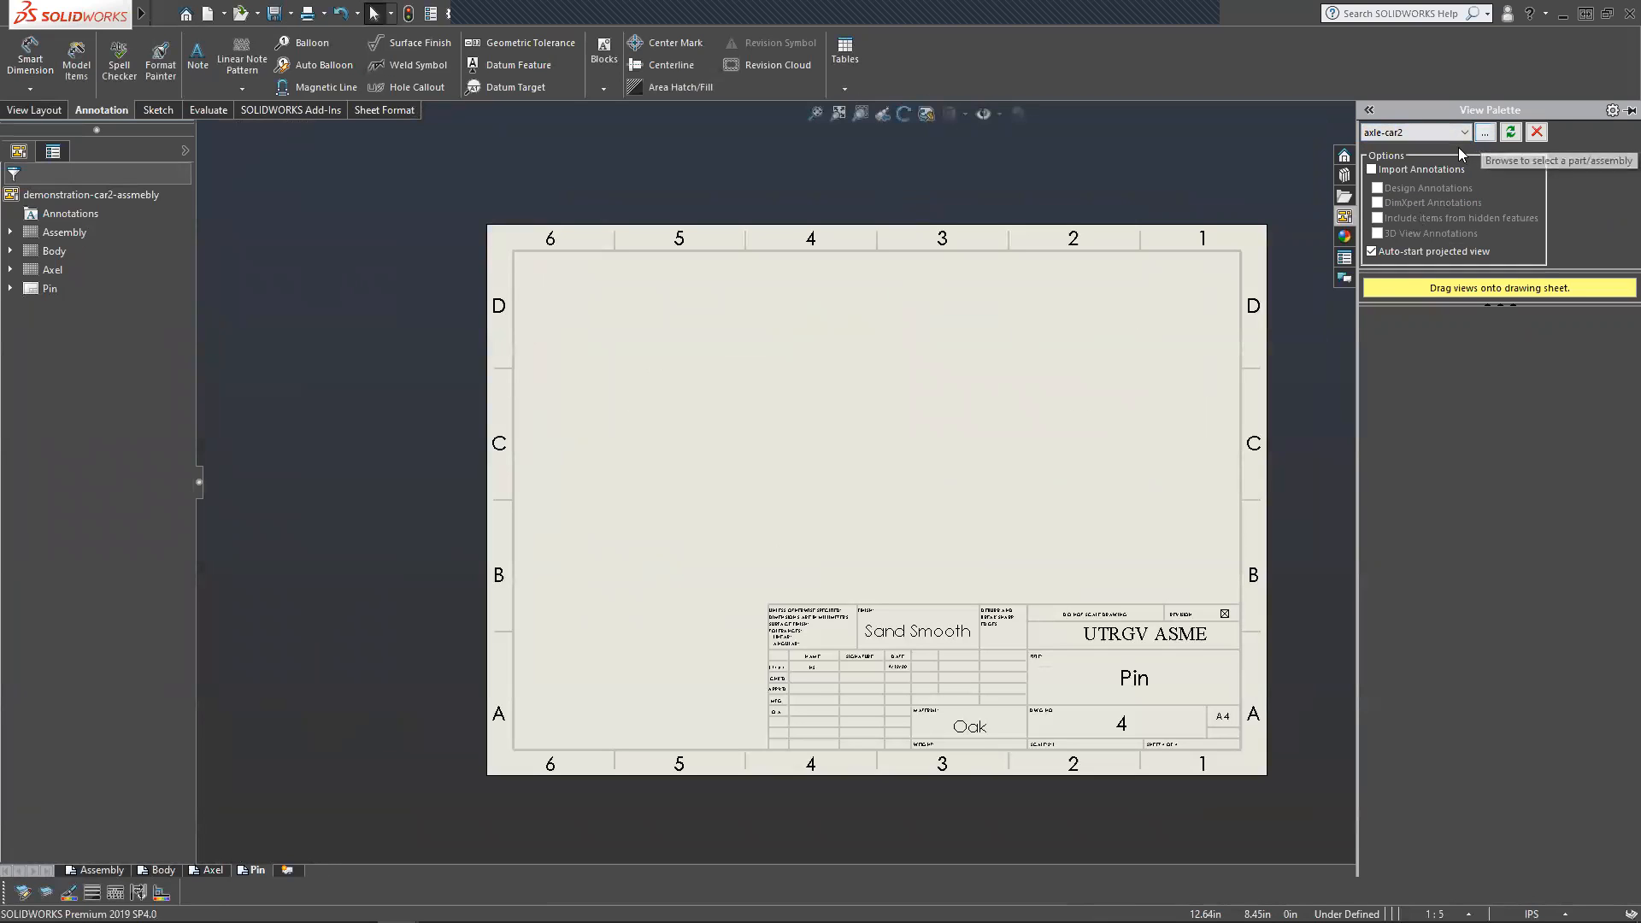
click(1454, 136)
click(1419, 170)
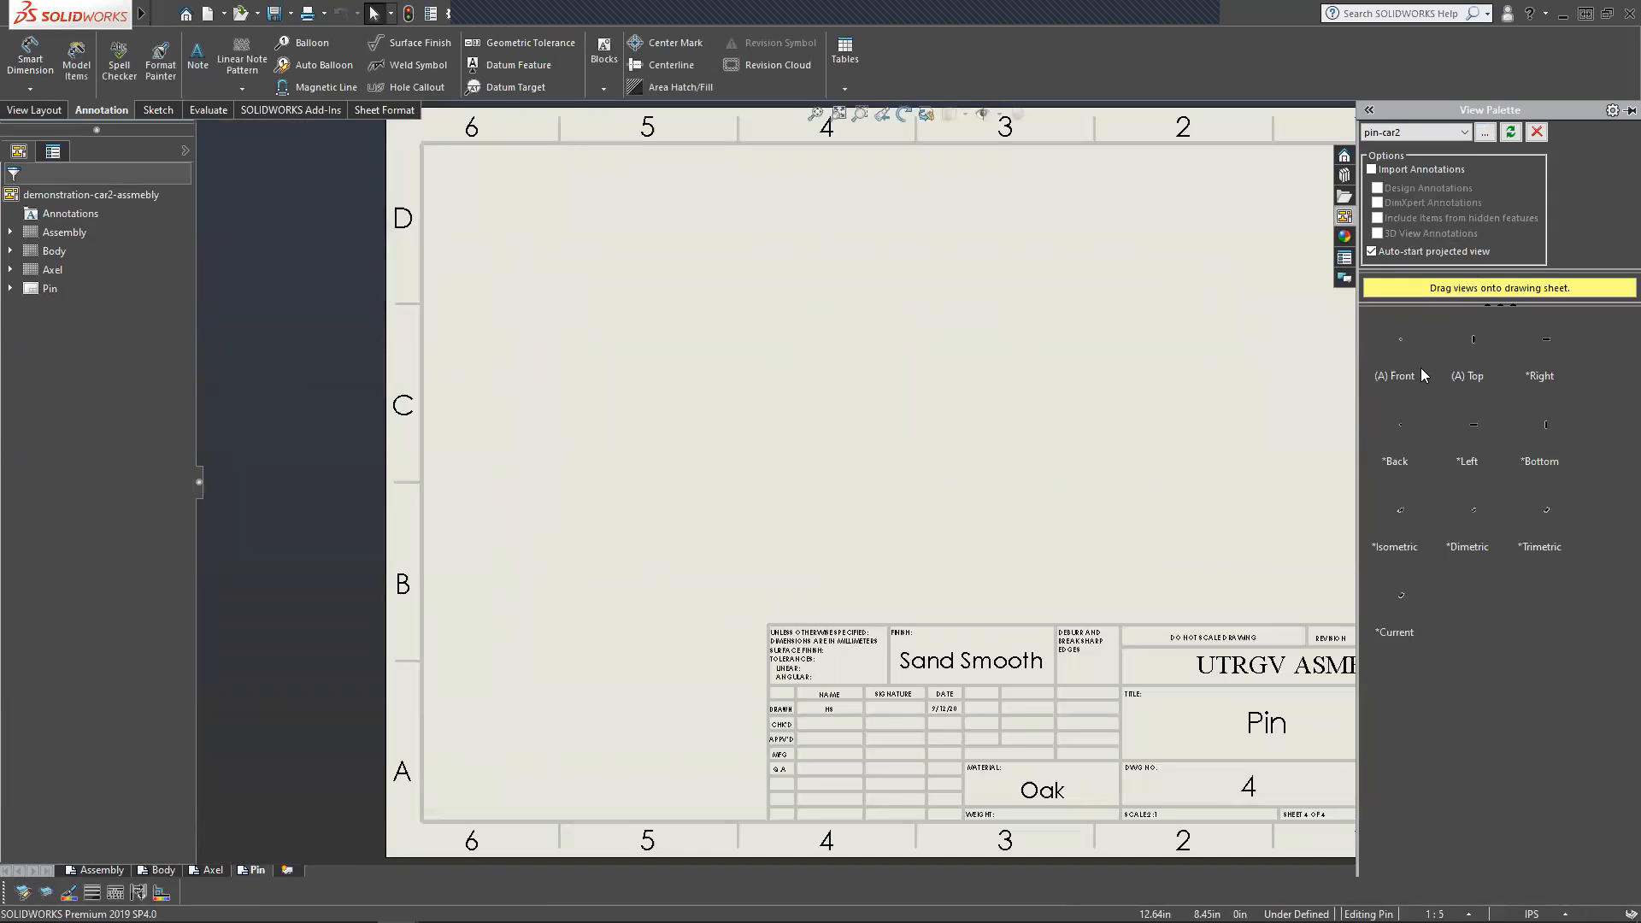
mouse_move(1398, 359)
mouse_down()
mouse_move(1248, 405)
mouse_move(723, 448)
mouse_move(763, 484)
mouse_up()
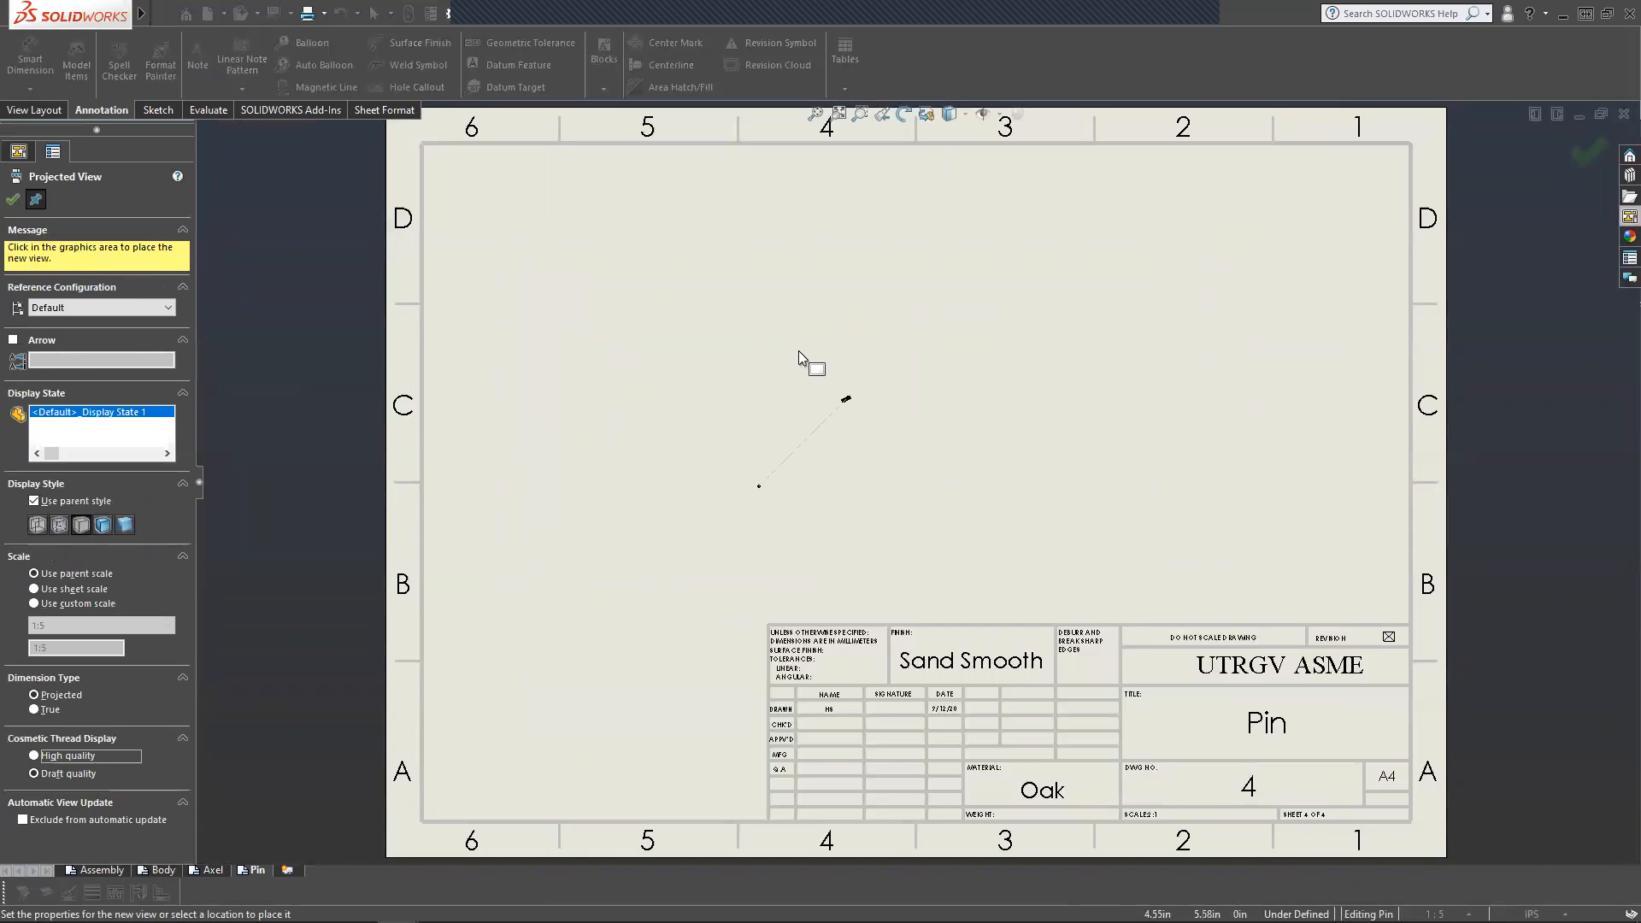
key(Escape)
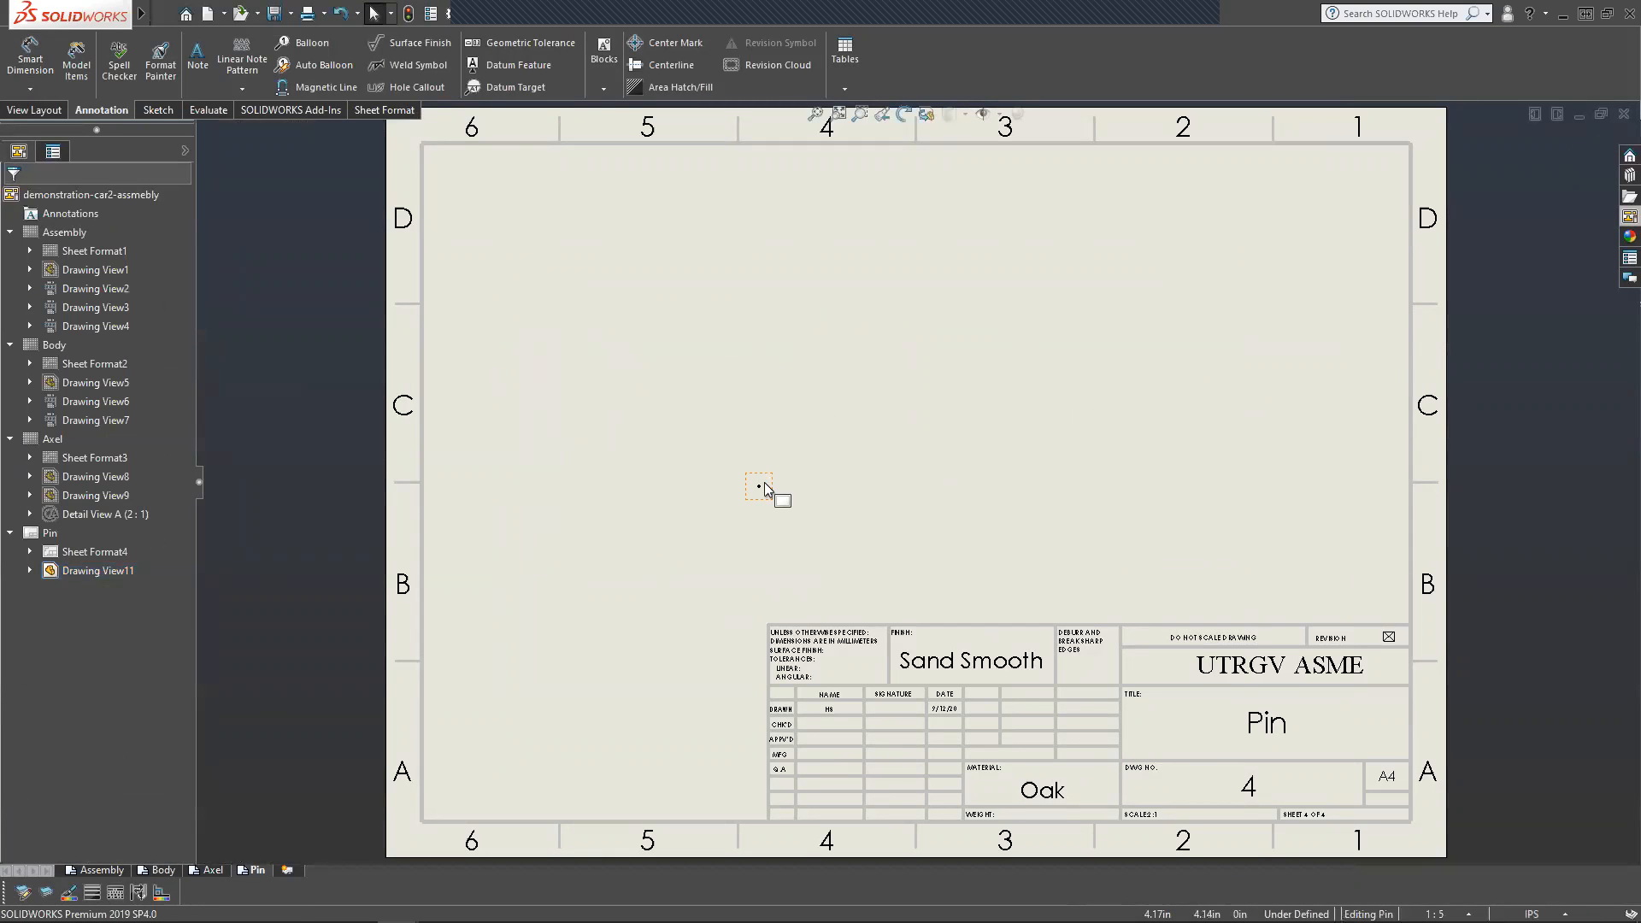
click(763, 487)
key(Delete)
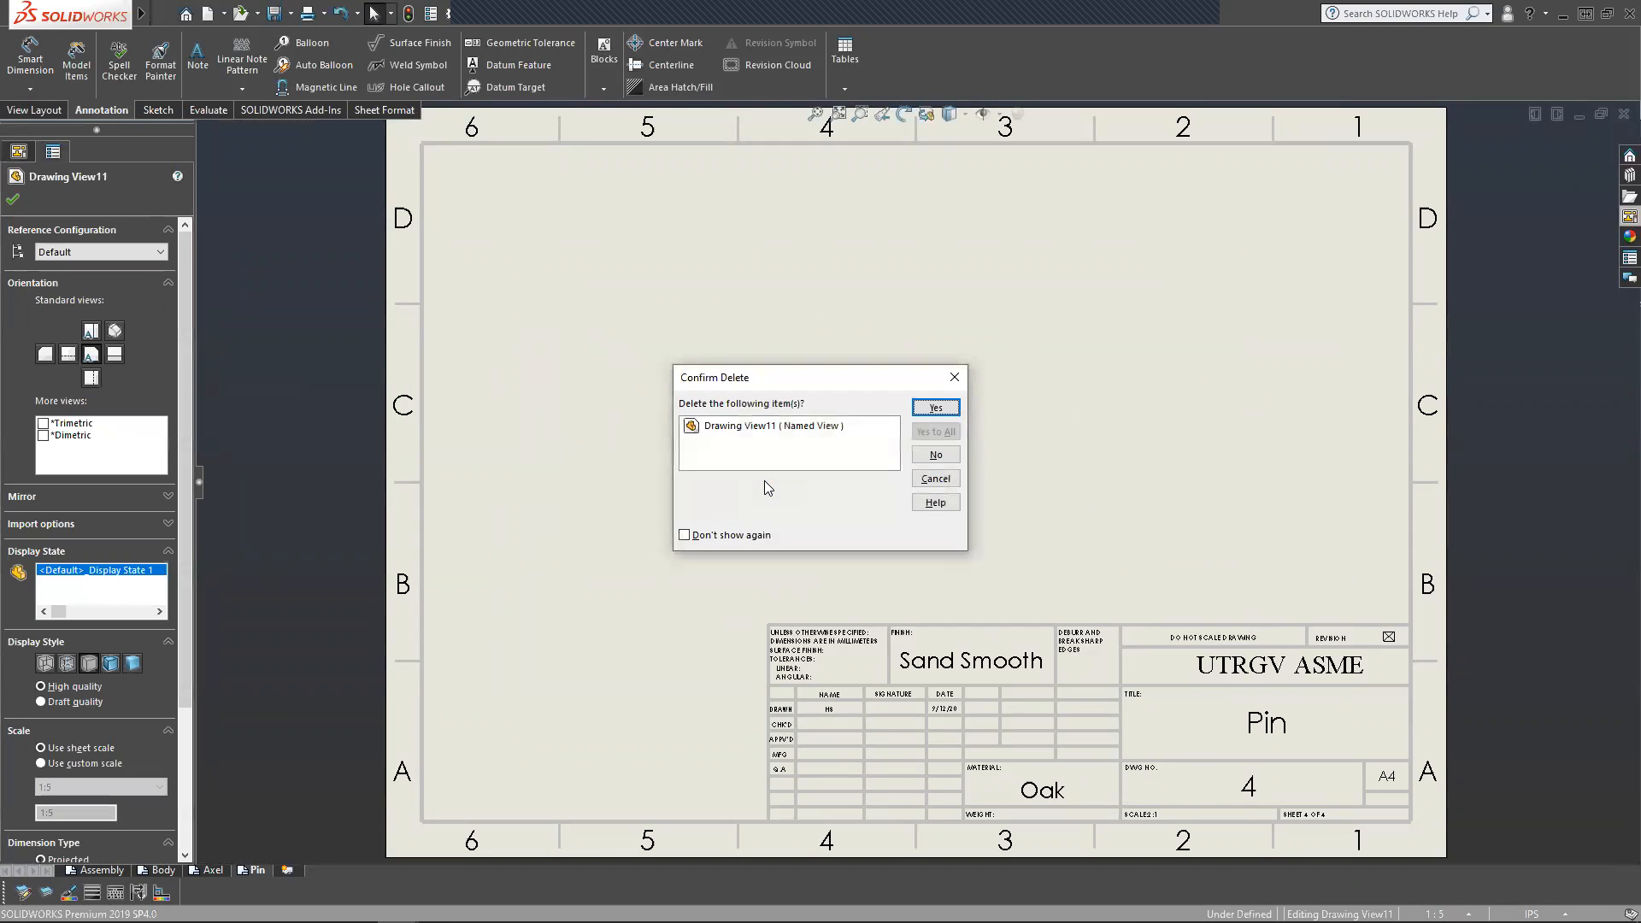
click(933, 407)
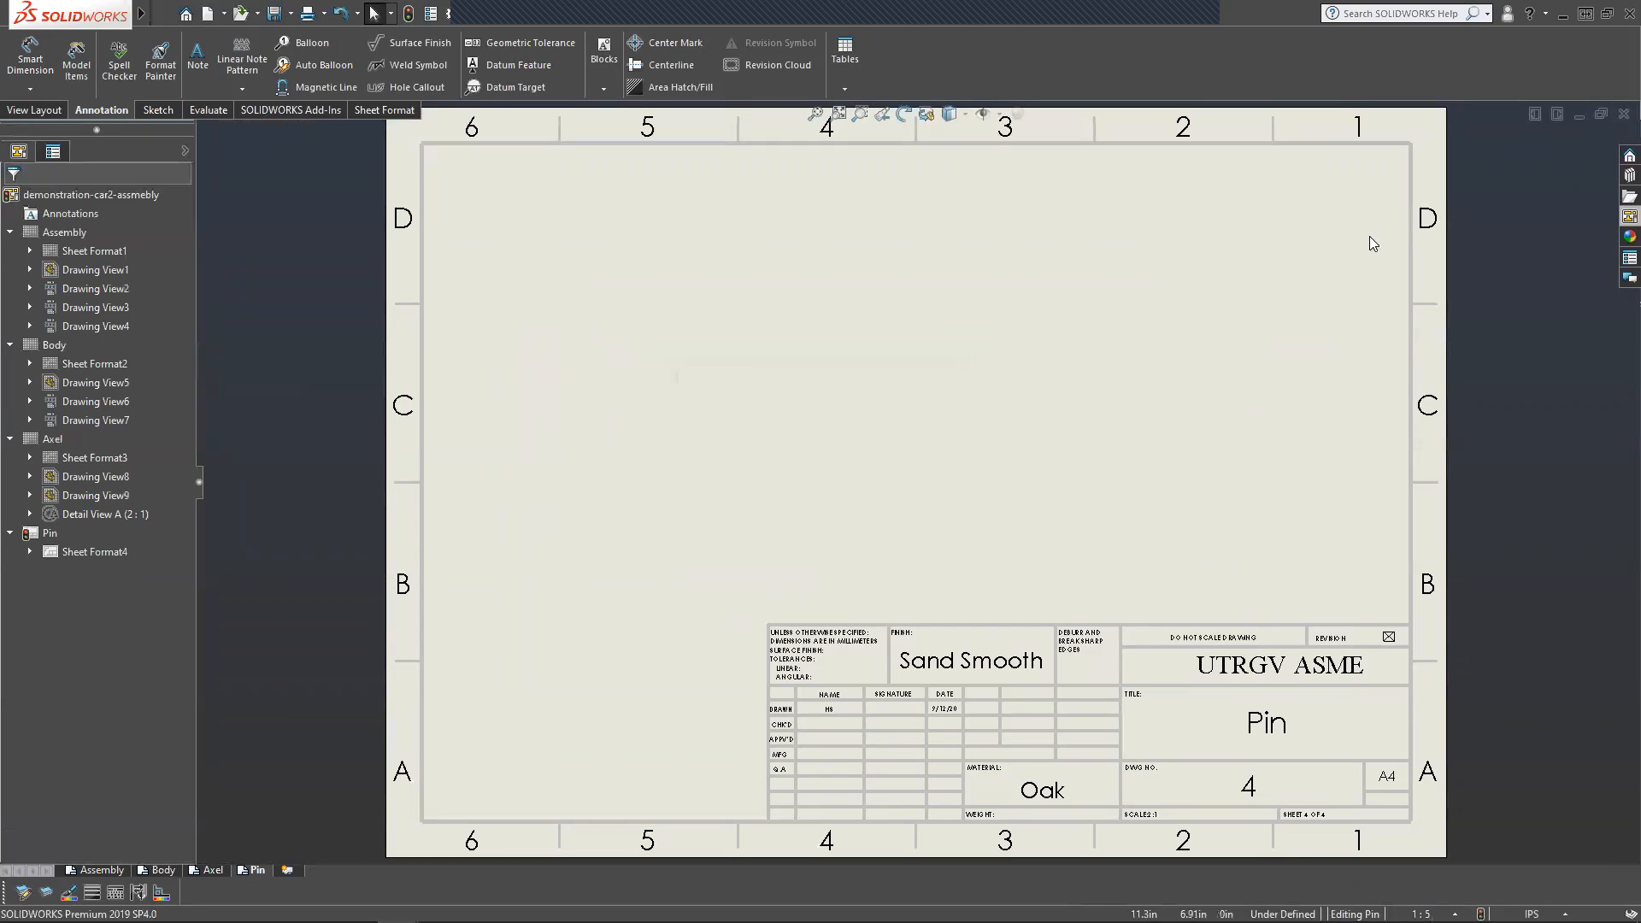
Place the pin-car2 part's Top view on the Pin sheet and project a second view directly below it.
click(1628, 218)
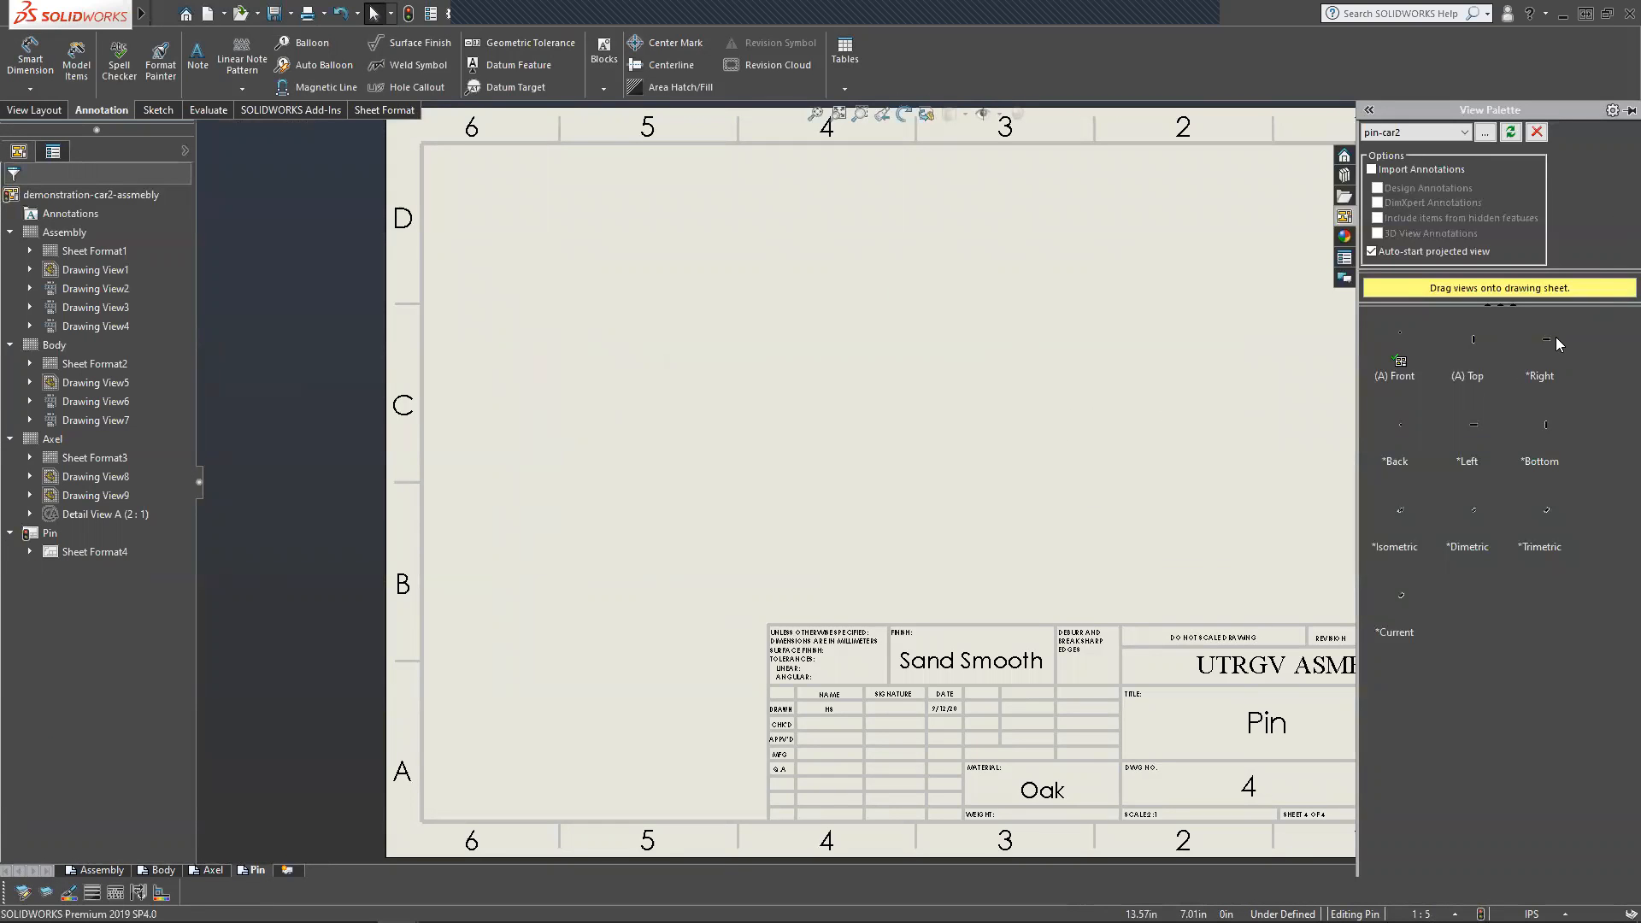
mouse_move(1480, 359)
mouse_down()
mouse_move(1412, 367)
mouse_move(861, 309)
mouse_up()
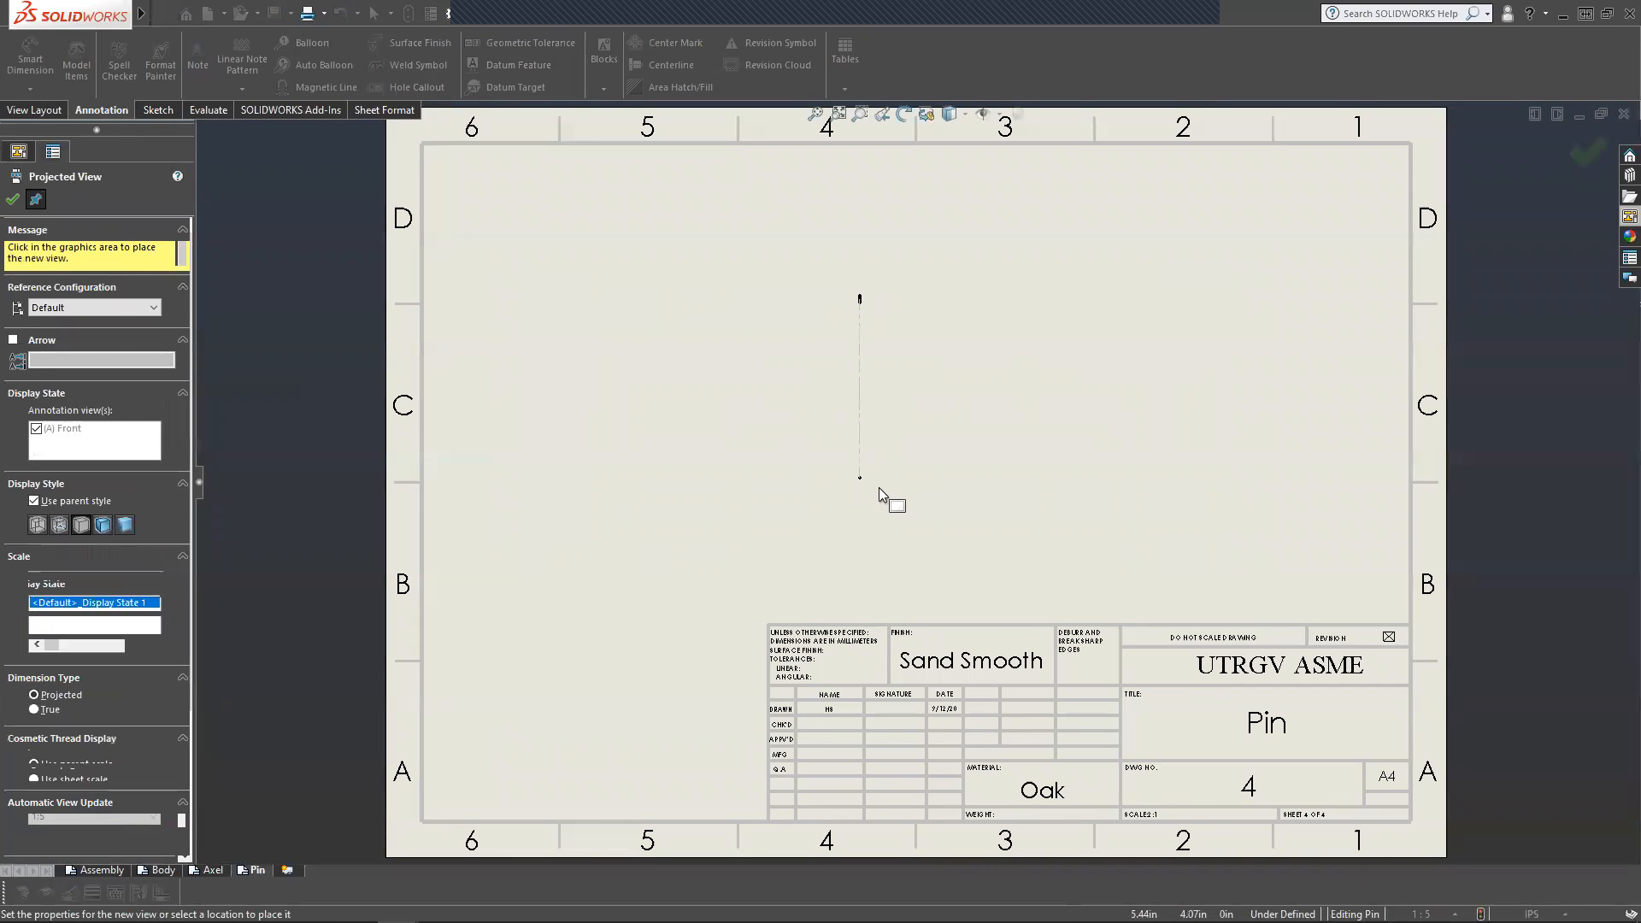
click(856, 492)
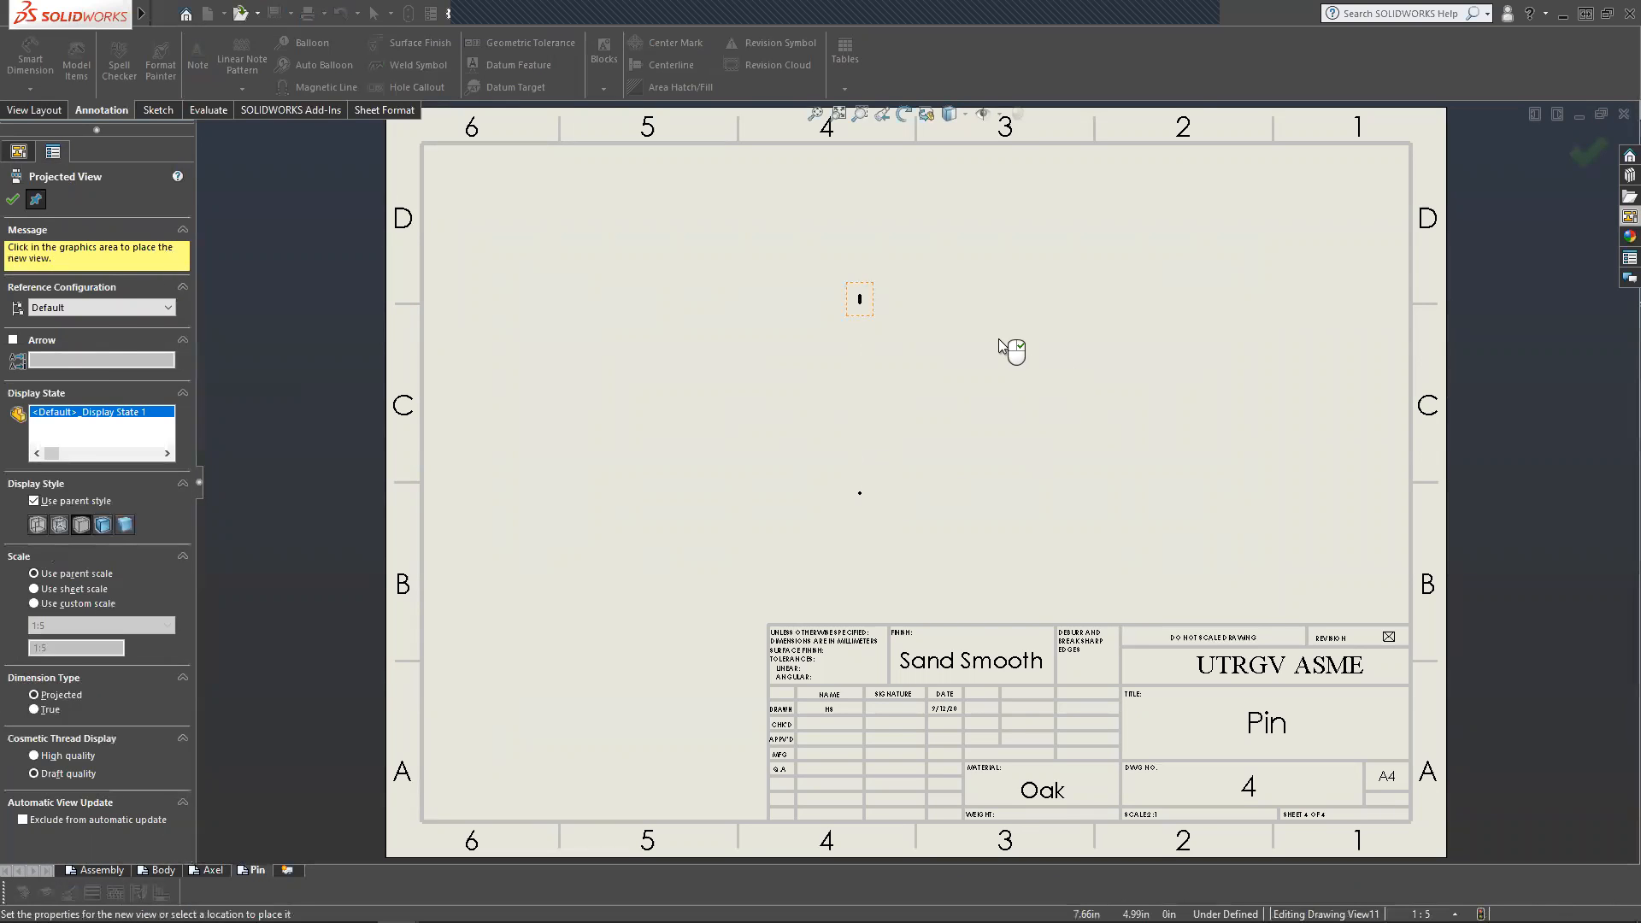
Give the pin's upper view a user-defined custom scale of 2:1.
click(860, 299)
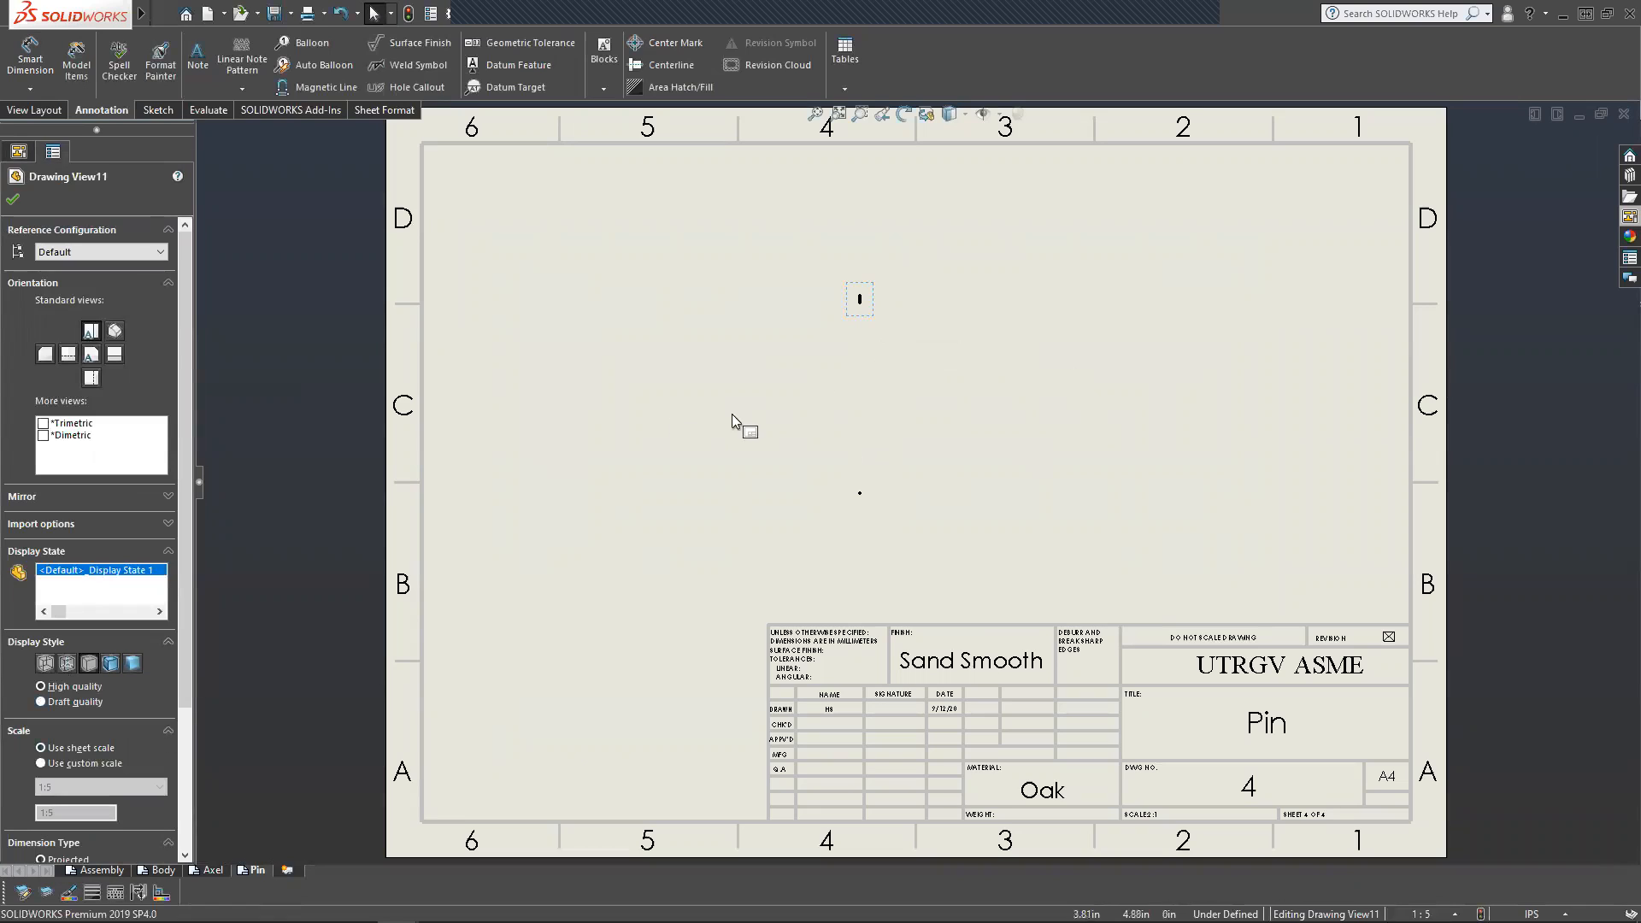
scroll(53, 699, down, 4)
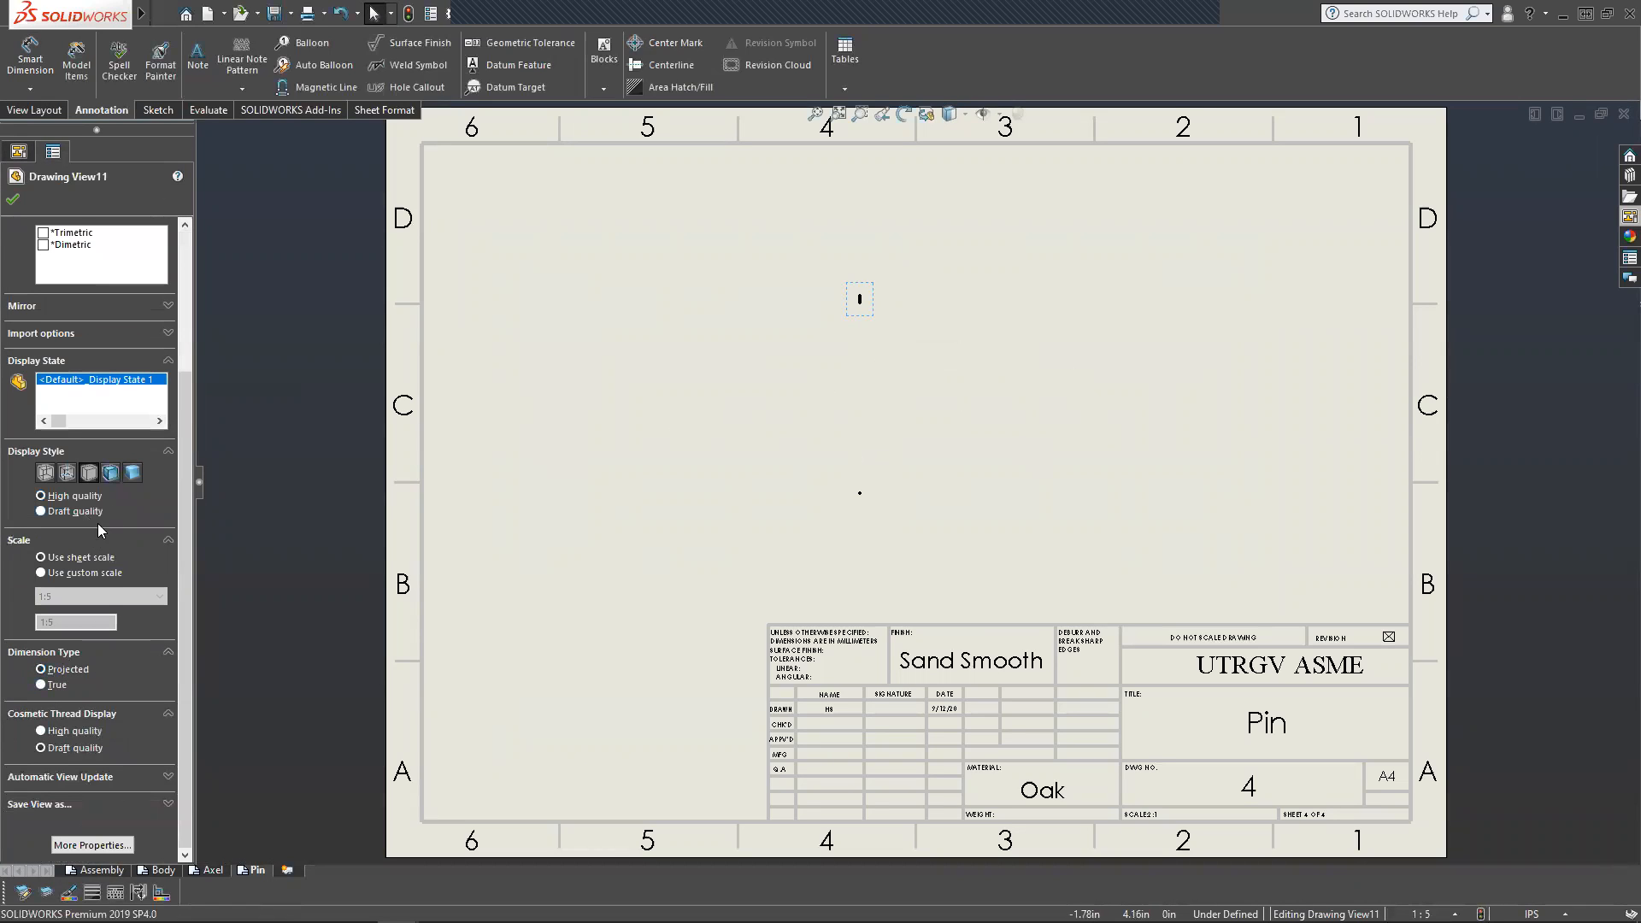
click(41, 573)
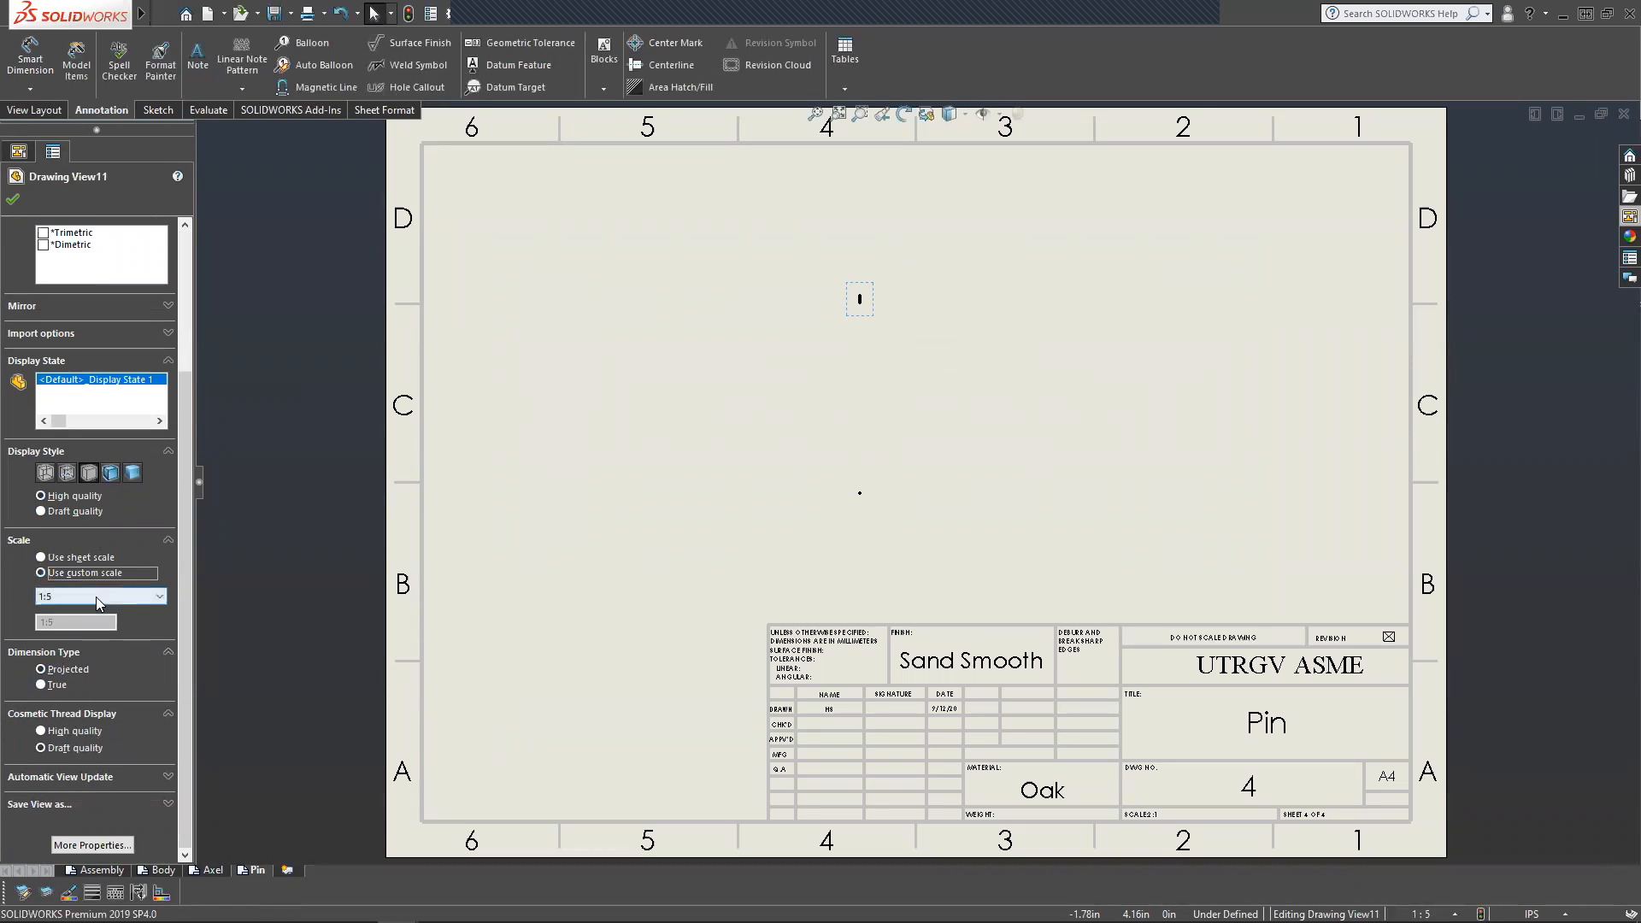
click(85, 595)
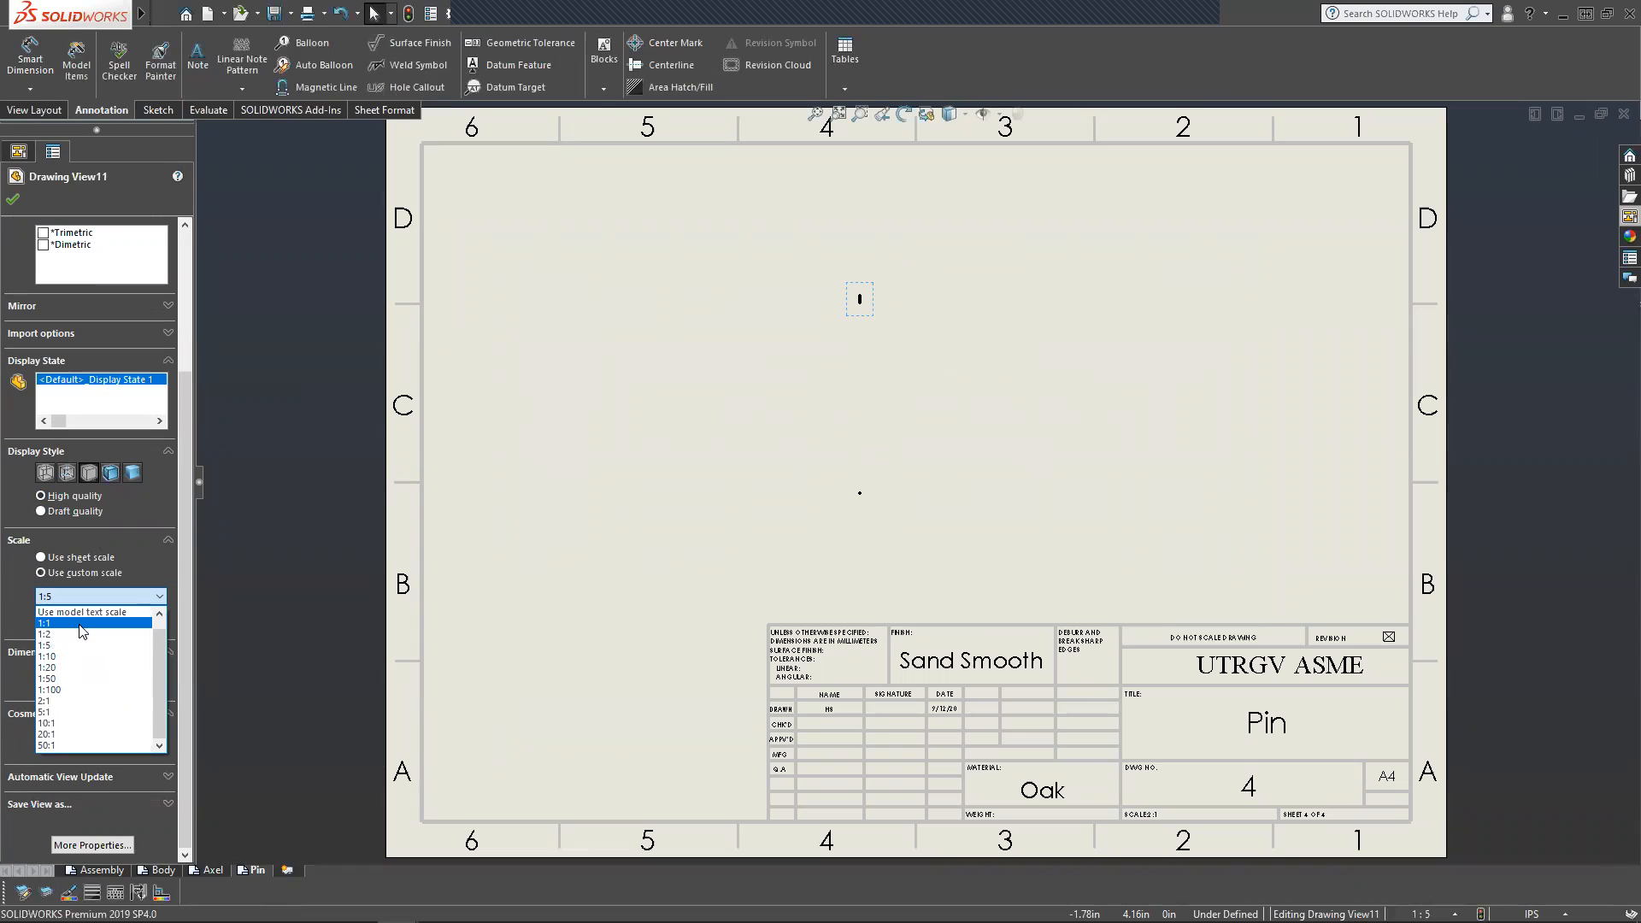
scroll(82, 632, up, 1)
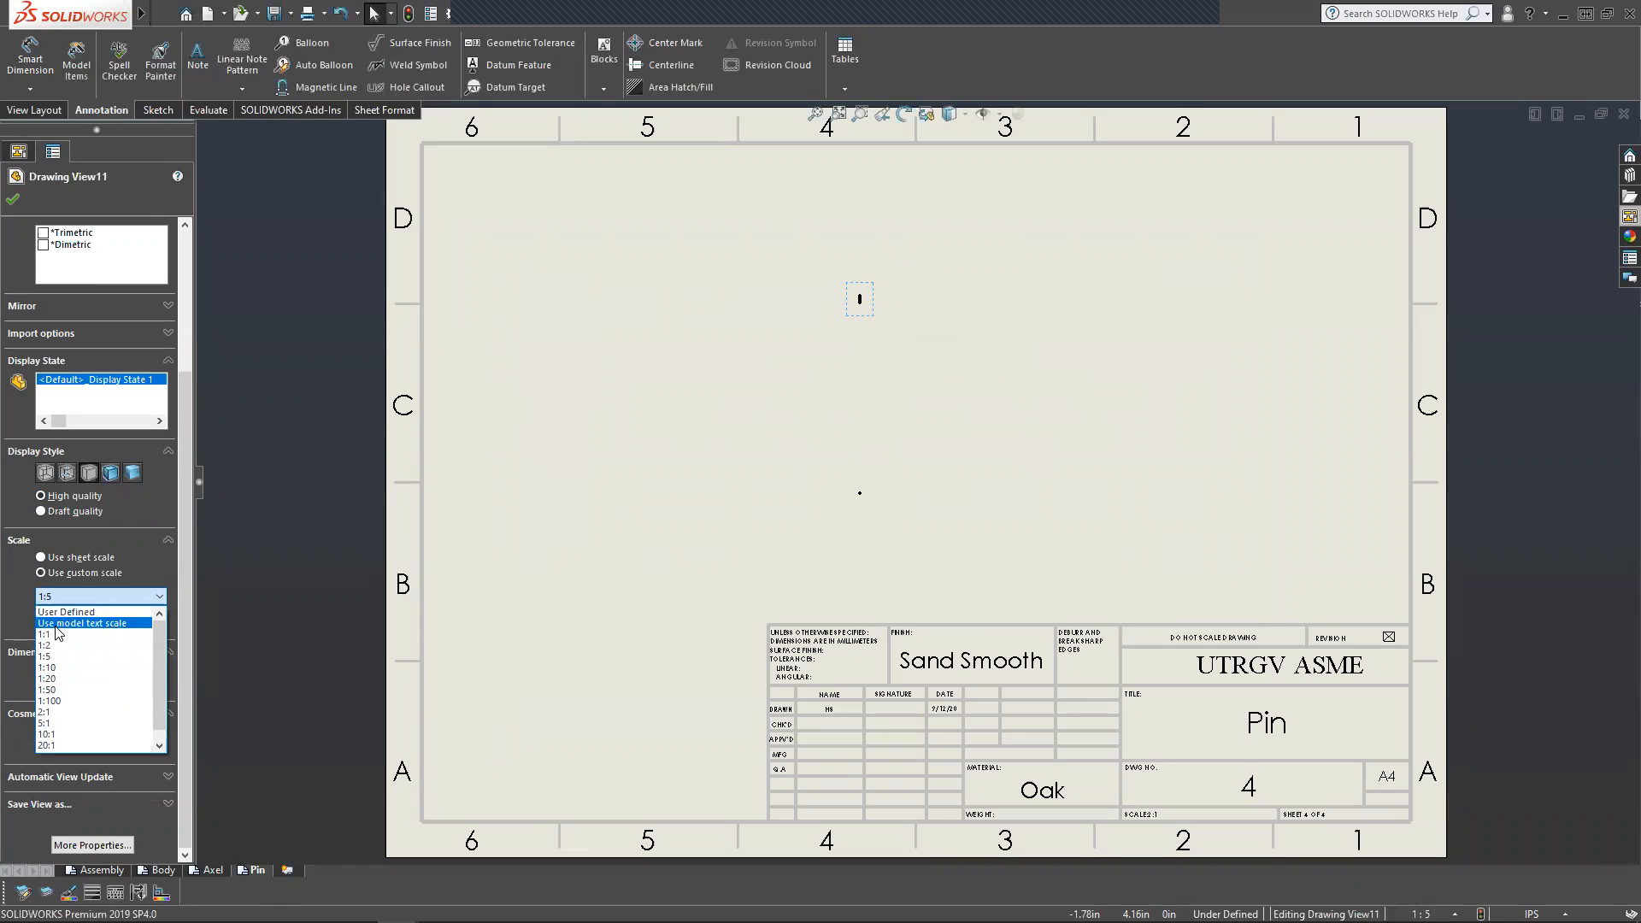
click(76, 614)
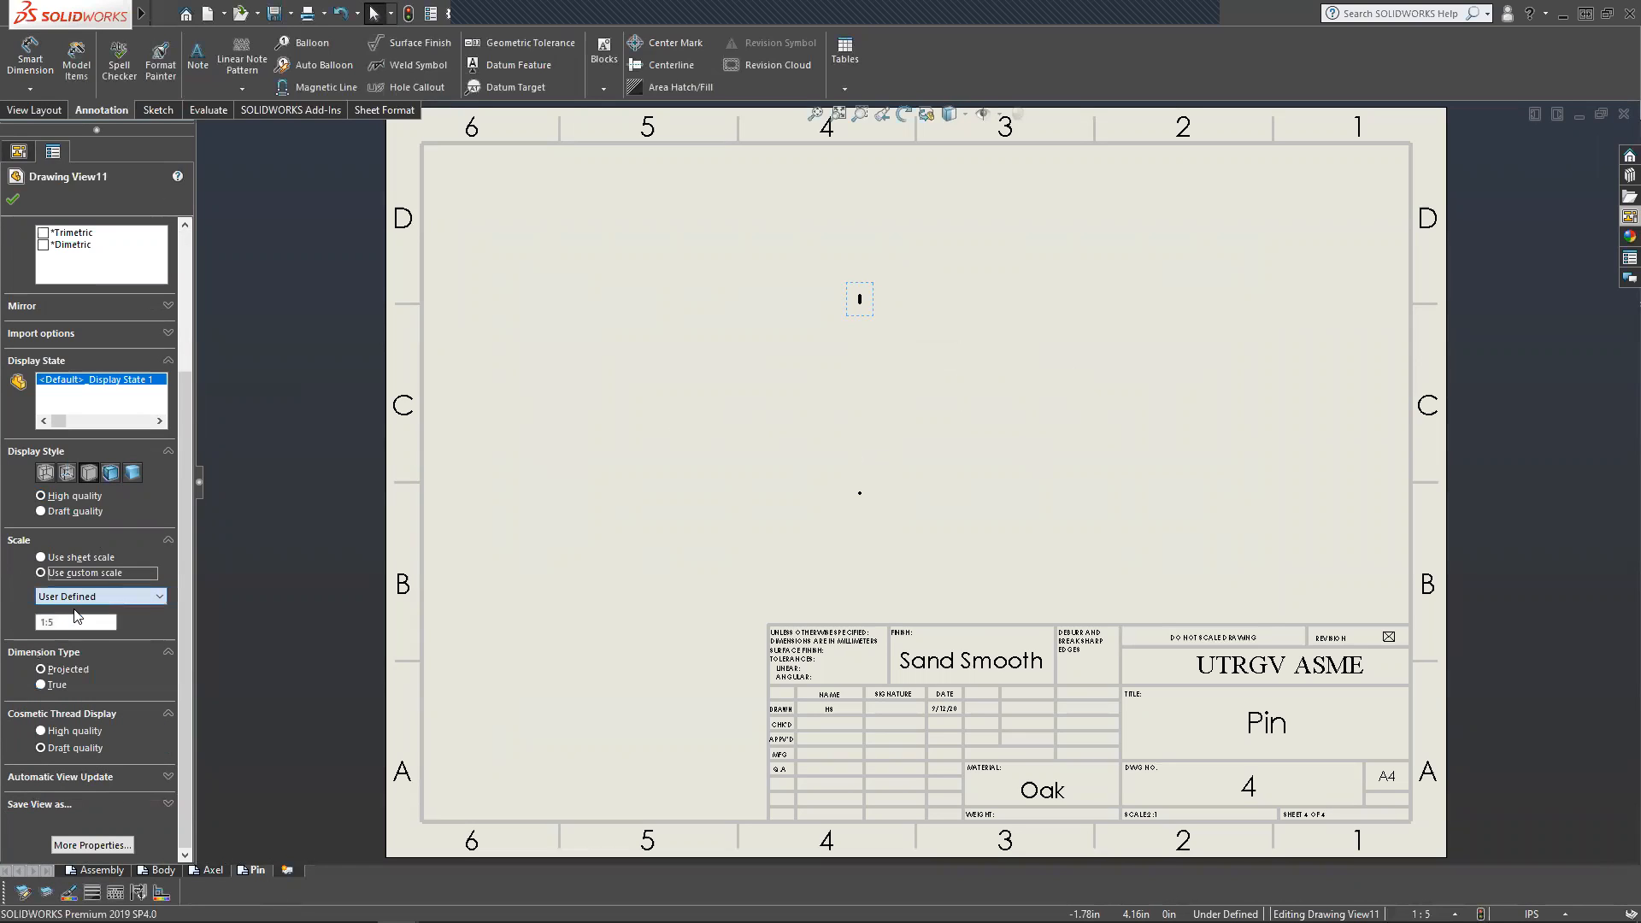
click(83, 624)
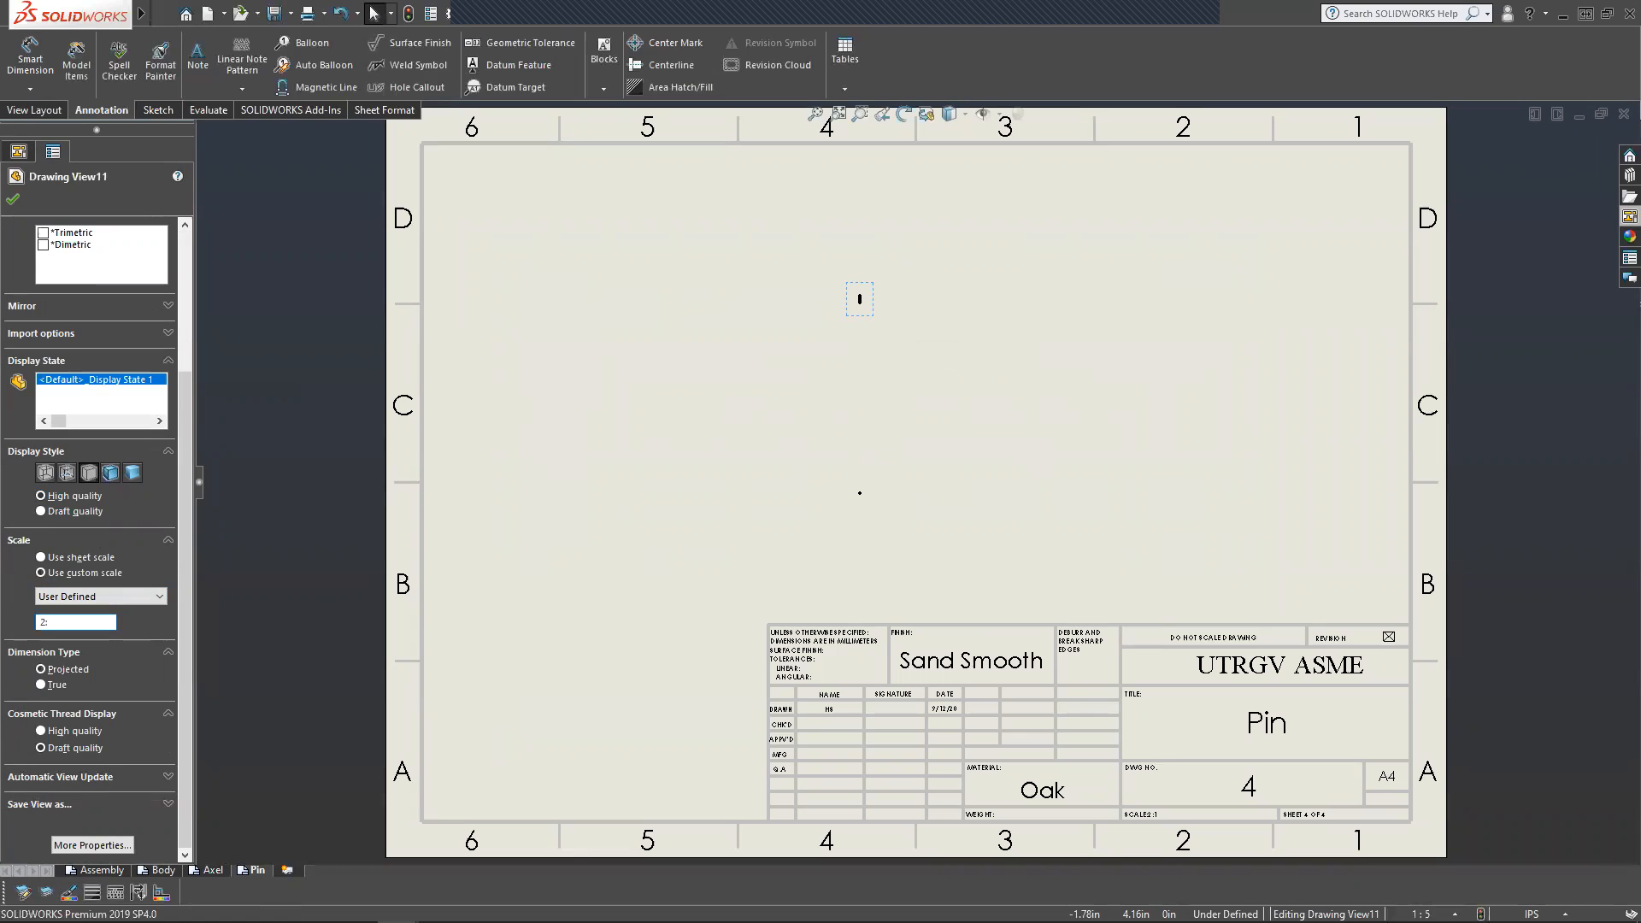
text(2:1)
key(Return)
Shift the pin's upper view slightly toward the middle of the sheet, with its projected view staying aligned below.
scroll(932, 484, up, 1)
scroll(908, 424, down, 2)
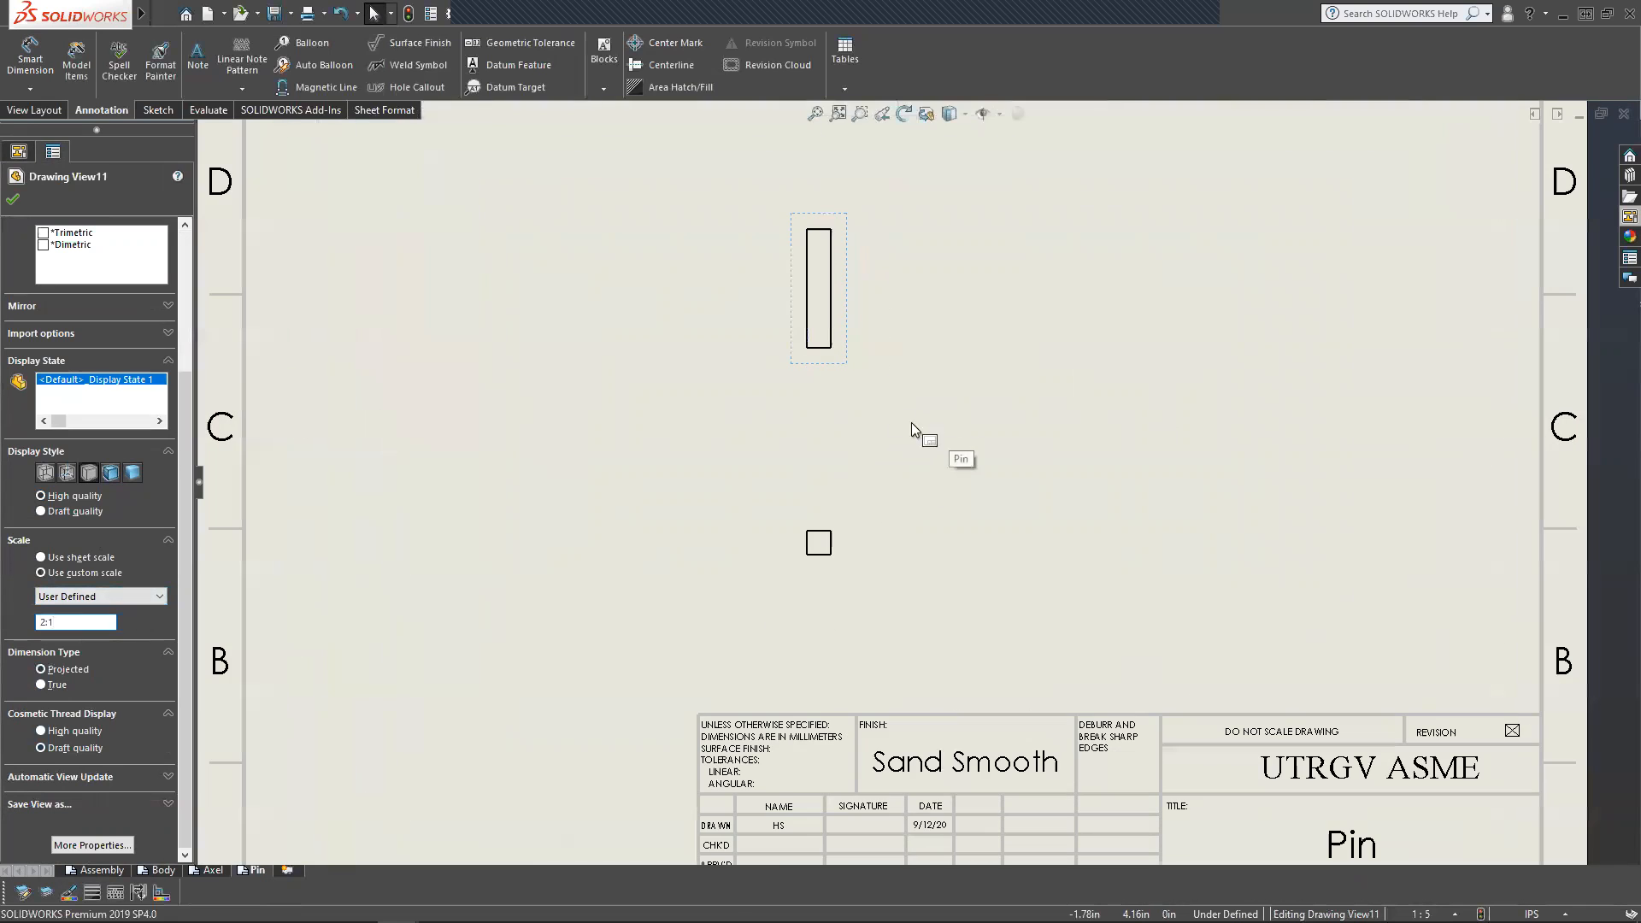
drag(855, 369, 928, 357)
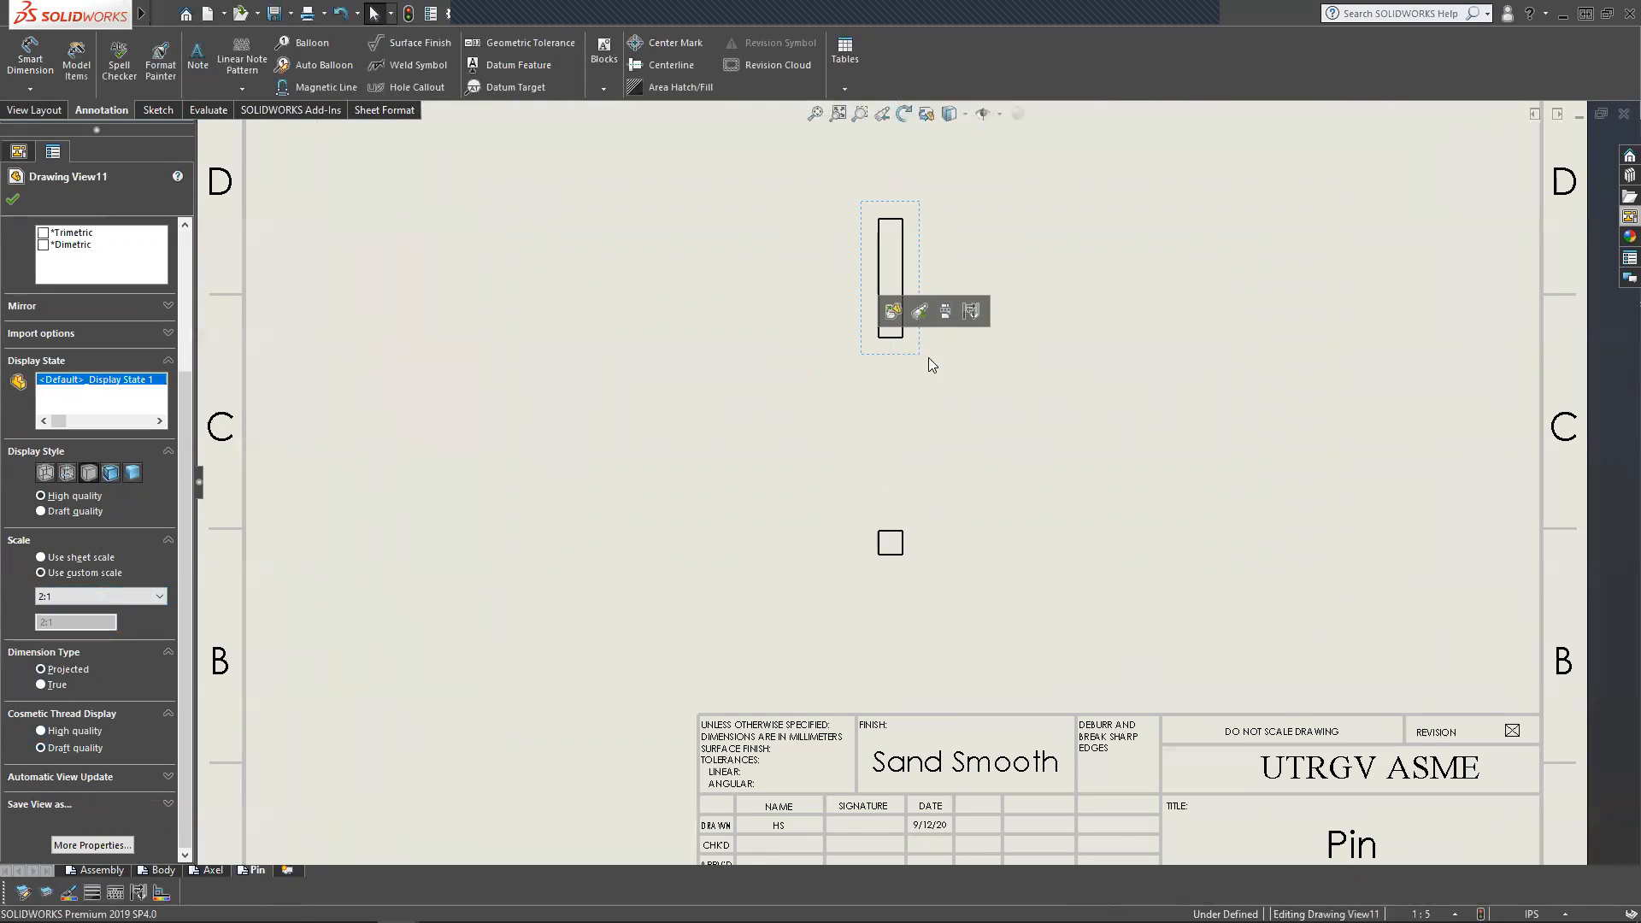
Dimension the pin's length and width in the upper view, placing the length beside it and the width above it.
key(f)
scroll(913, 385, up, 3)
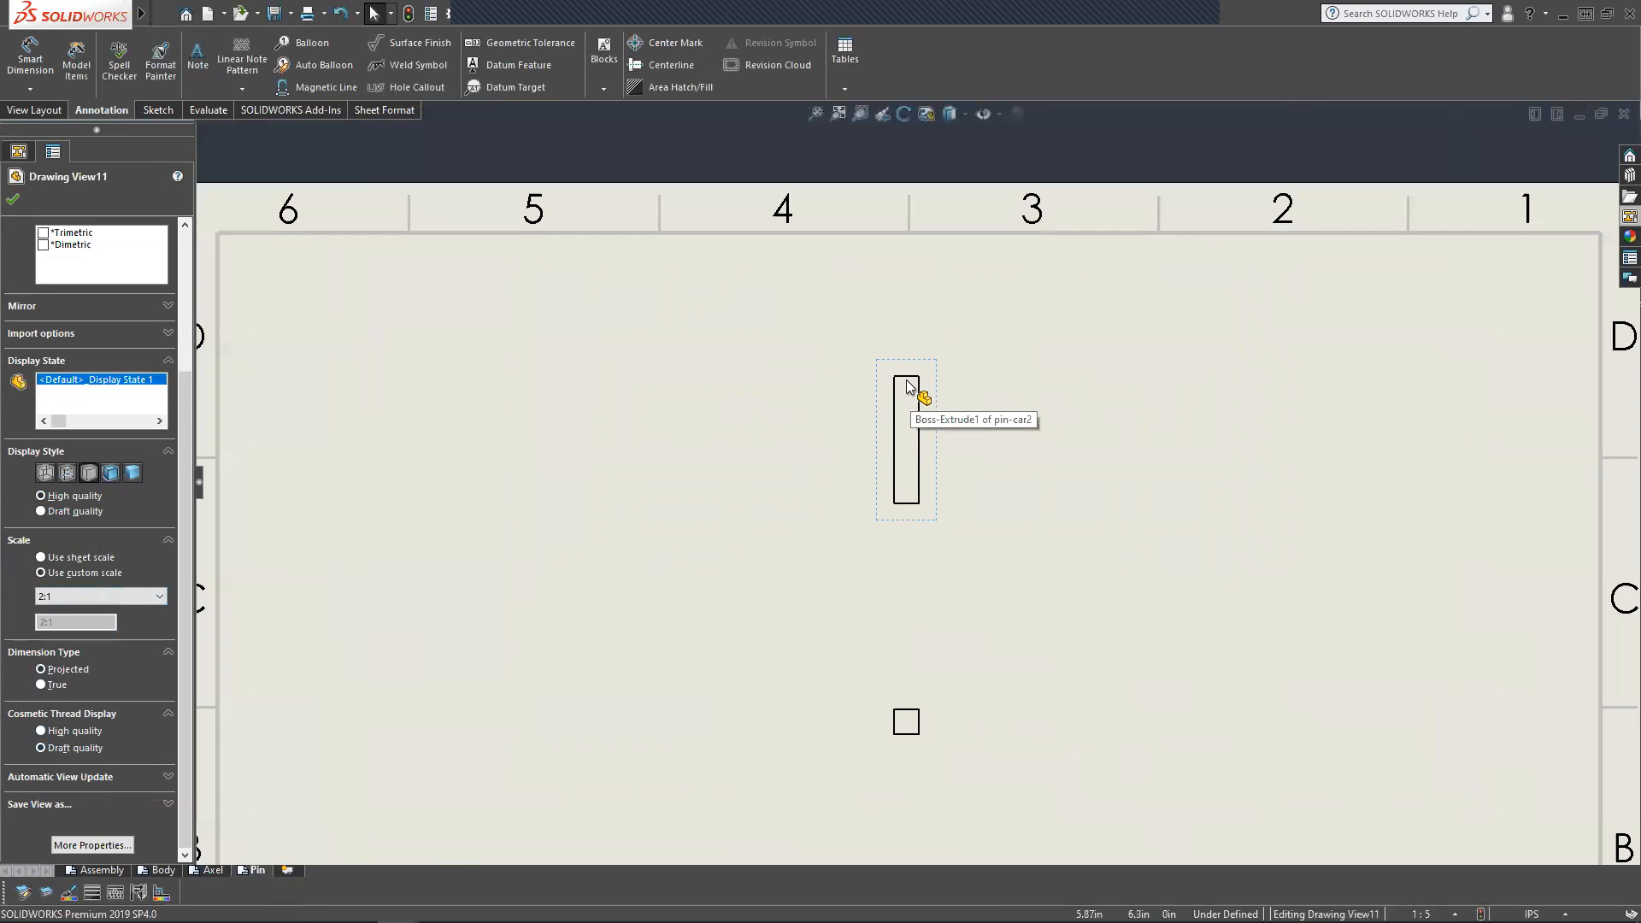
click(30, 56)
click(905, 376)
click(907, 504)
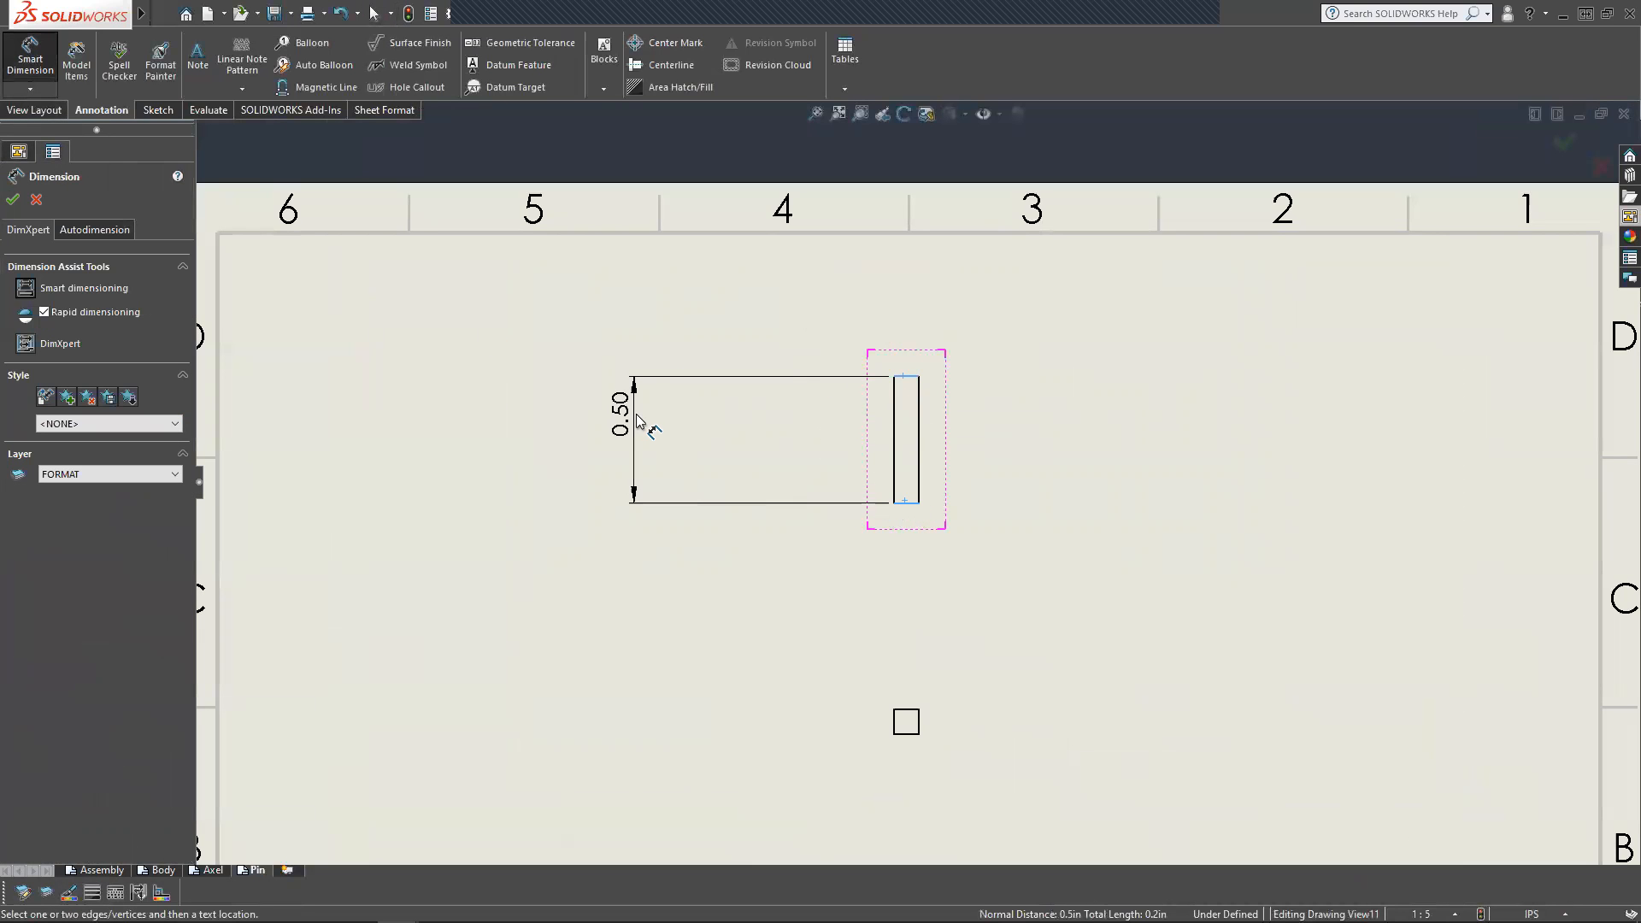
click(660, 441)
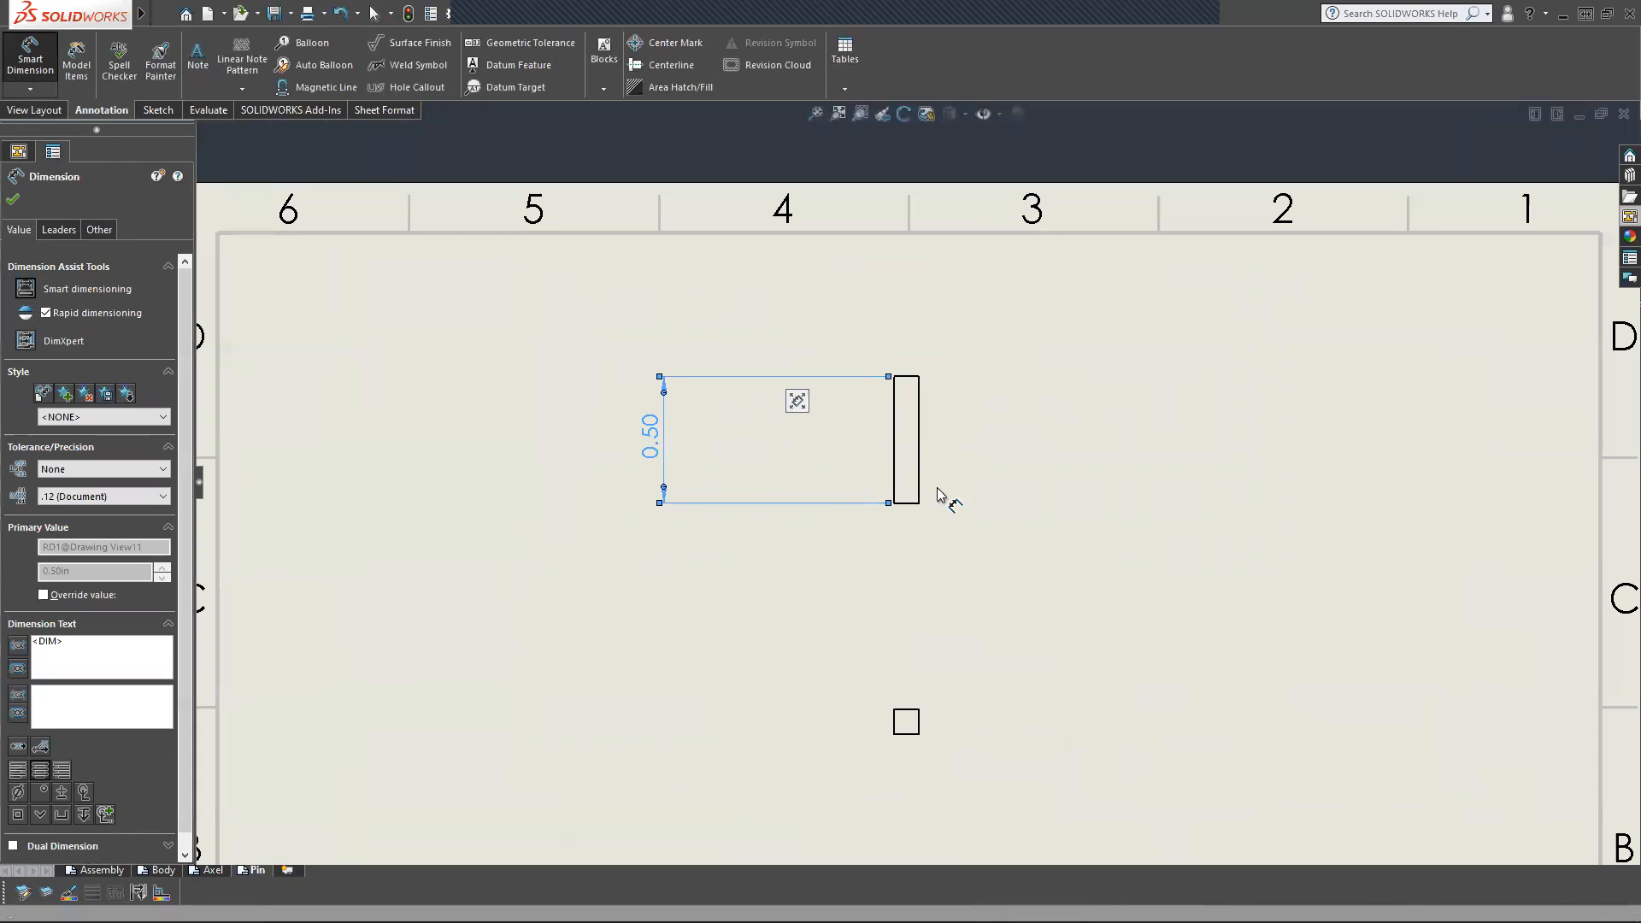
click(895, 437)
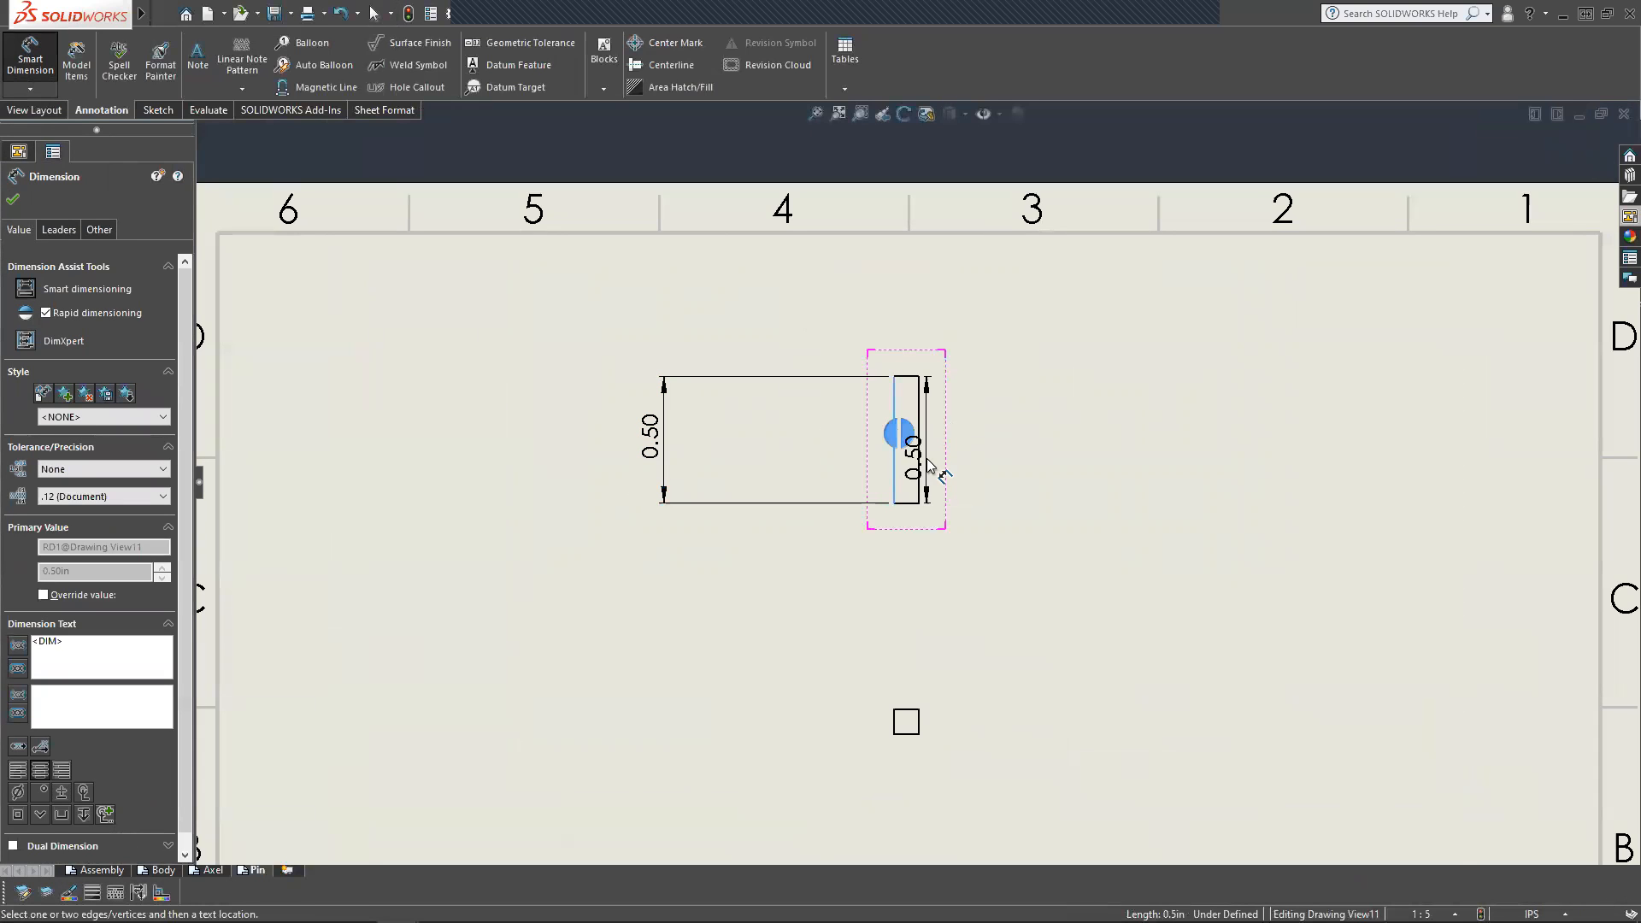
click(908, 321)
Dimension the height and width of the square end view, then finish dimensioning.
click(895, 725)
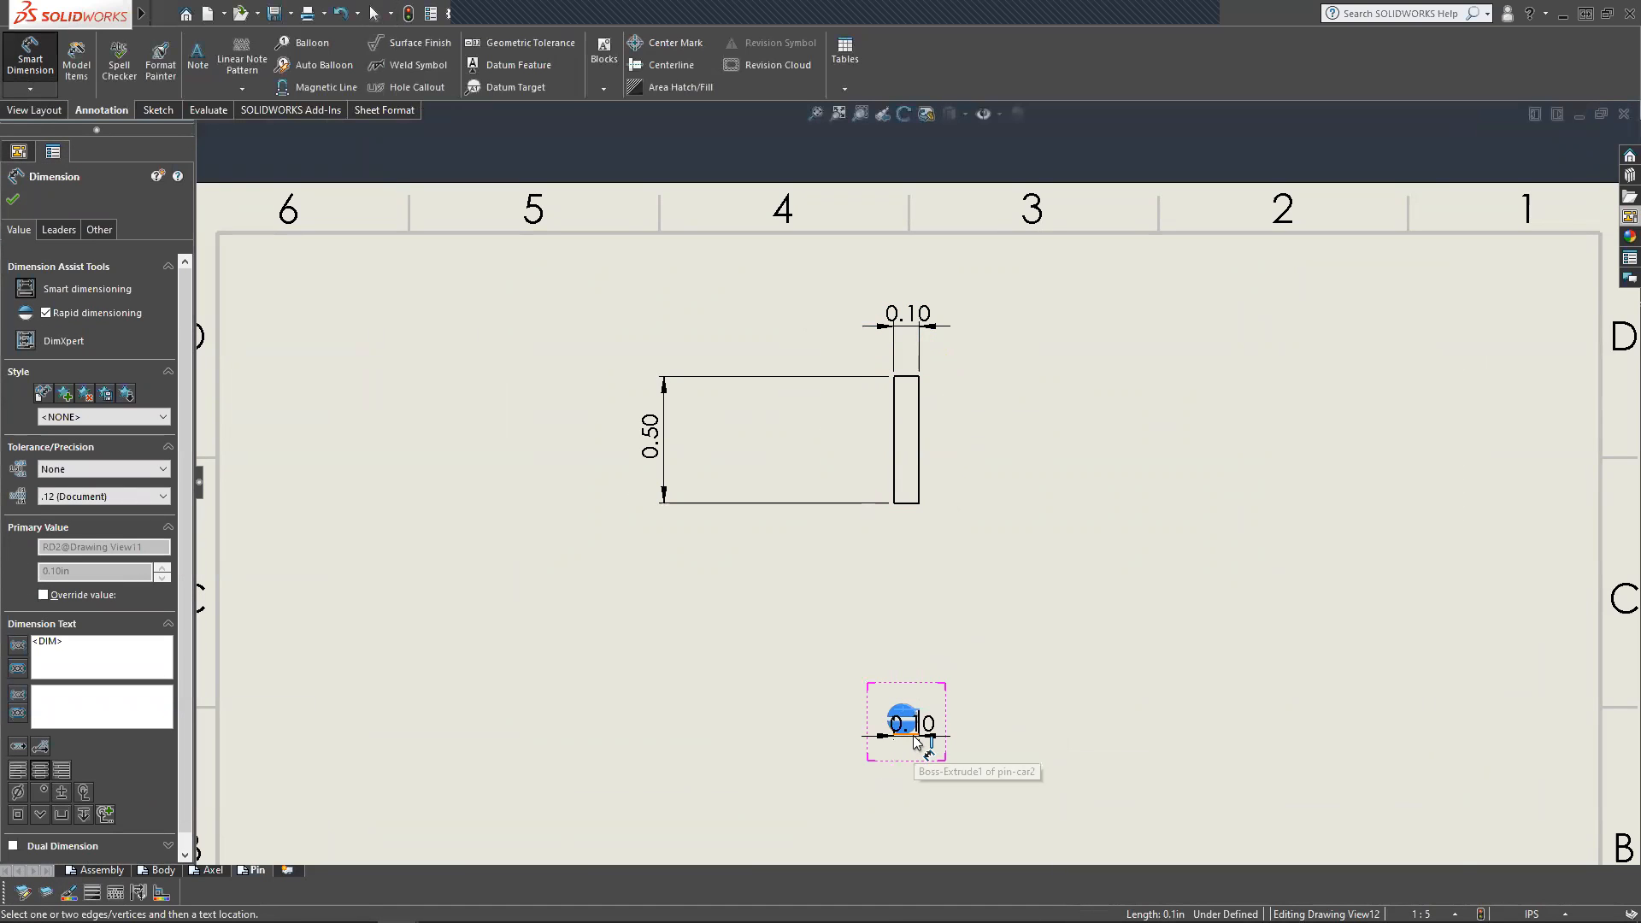
click(767, 716)
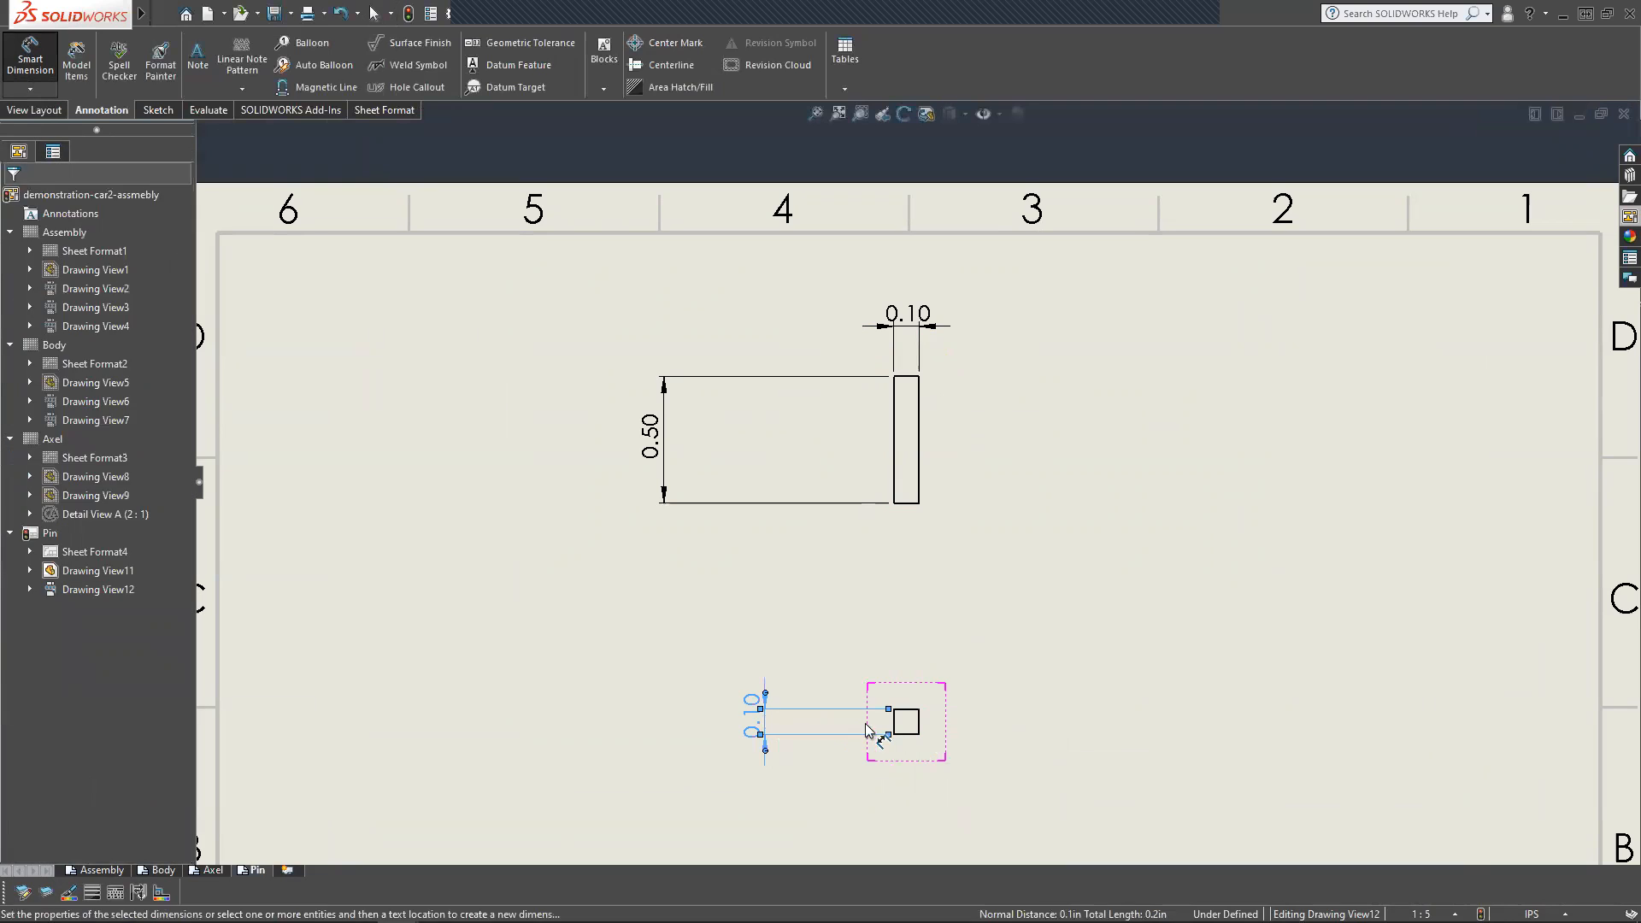
click(893, 726)
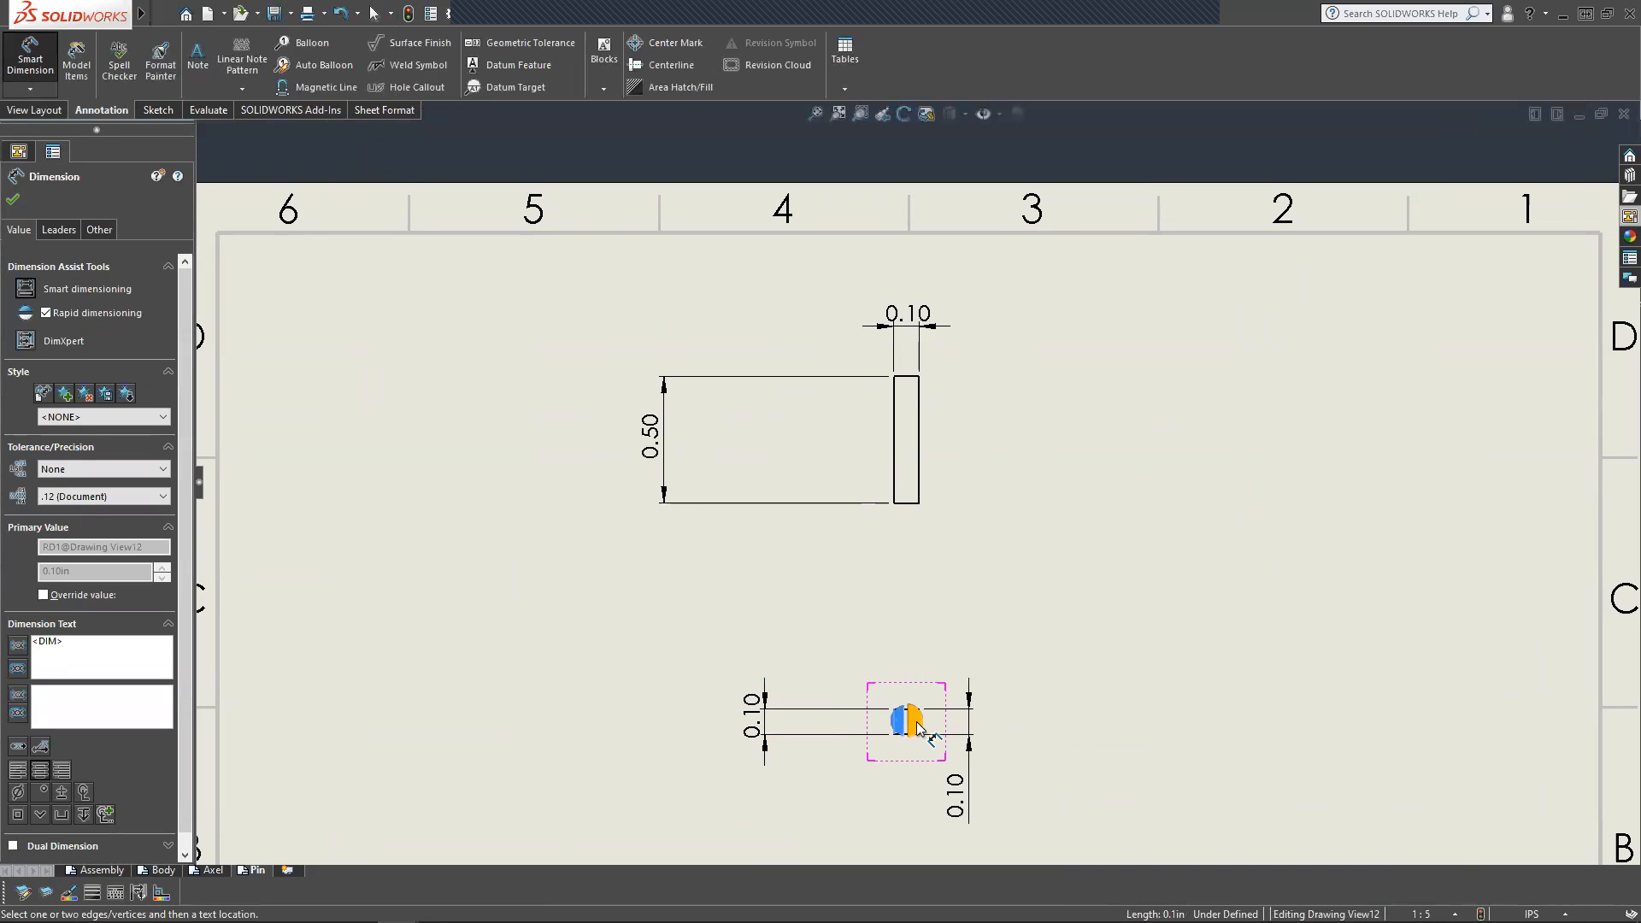
scroll(934, 732, down, 1)
scroll(934, 732, down, 2)
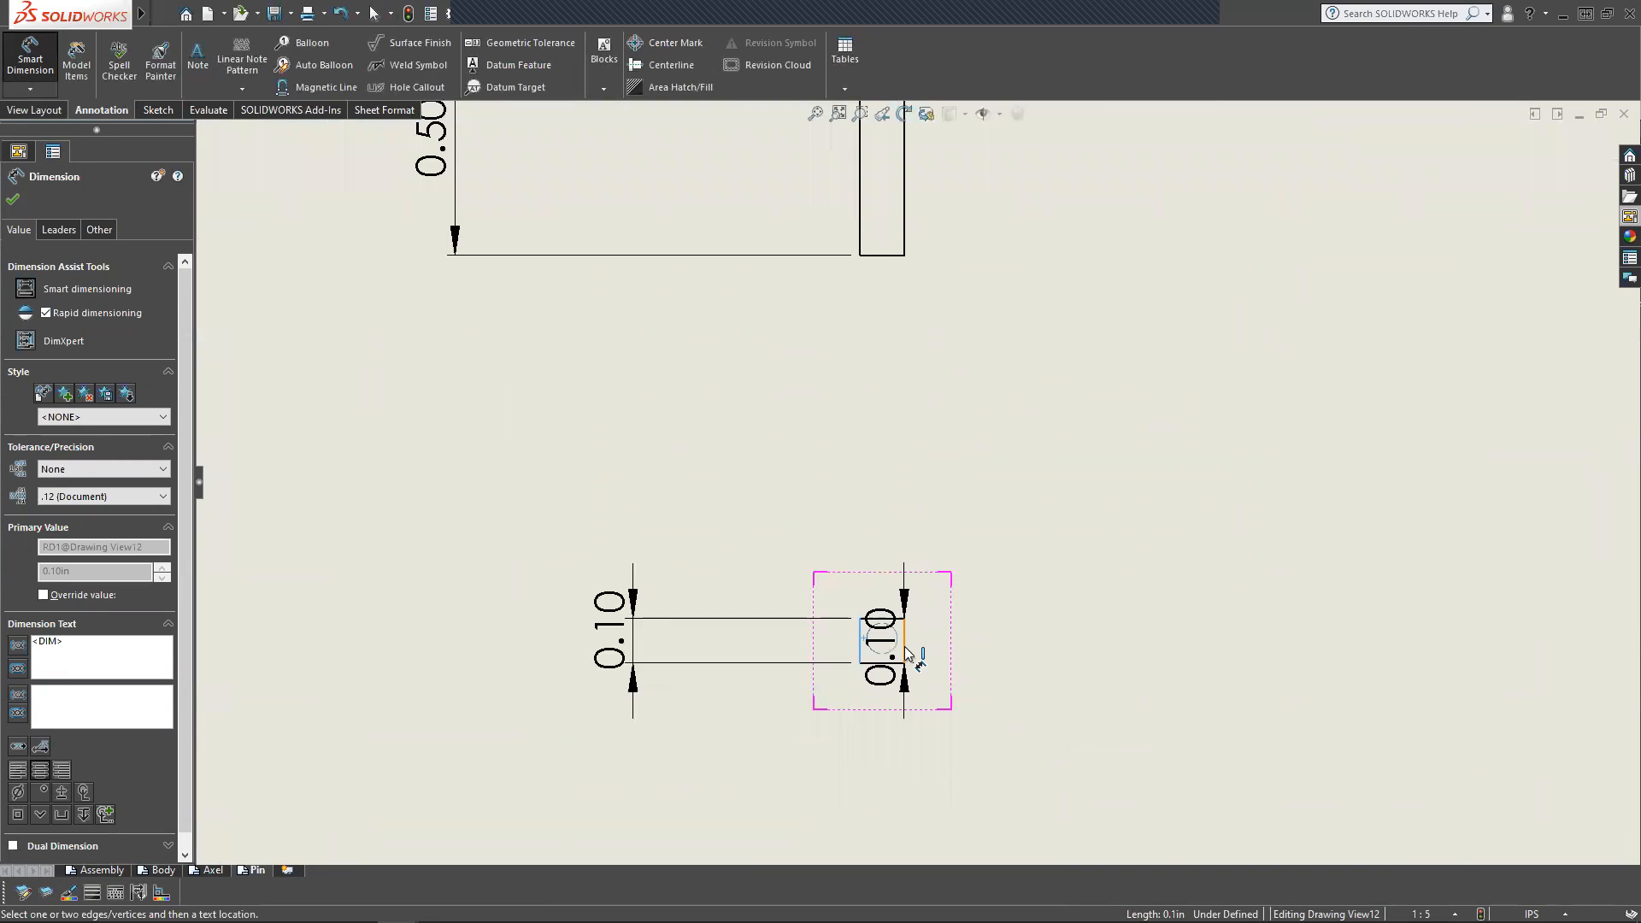
click(878, 544)
scroll(878, 544, up, 3)
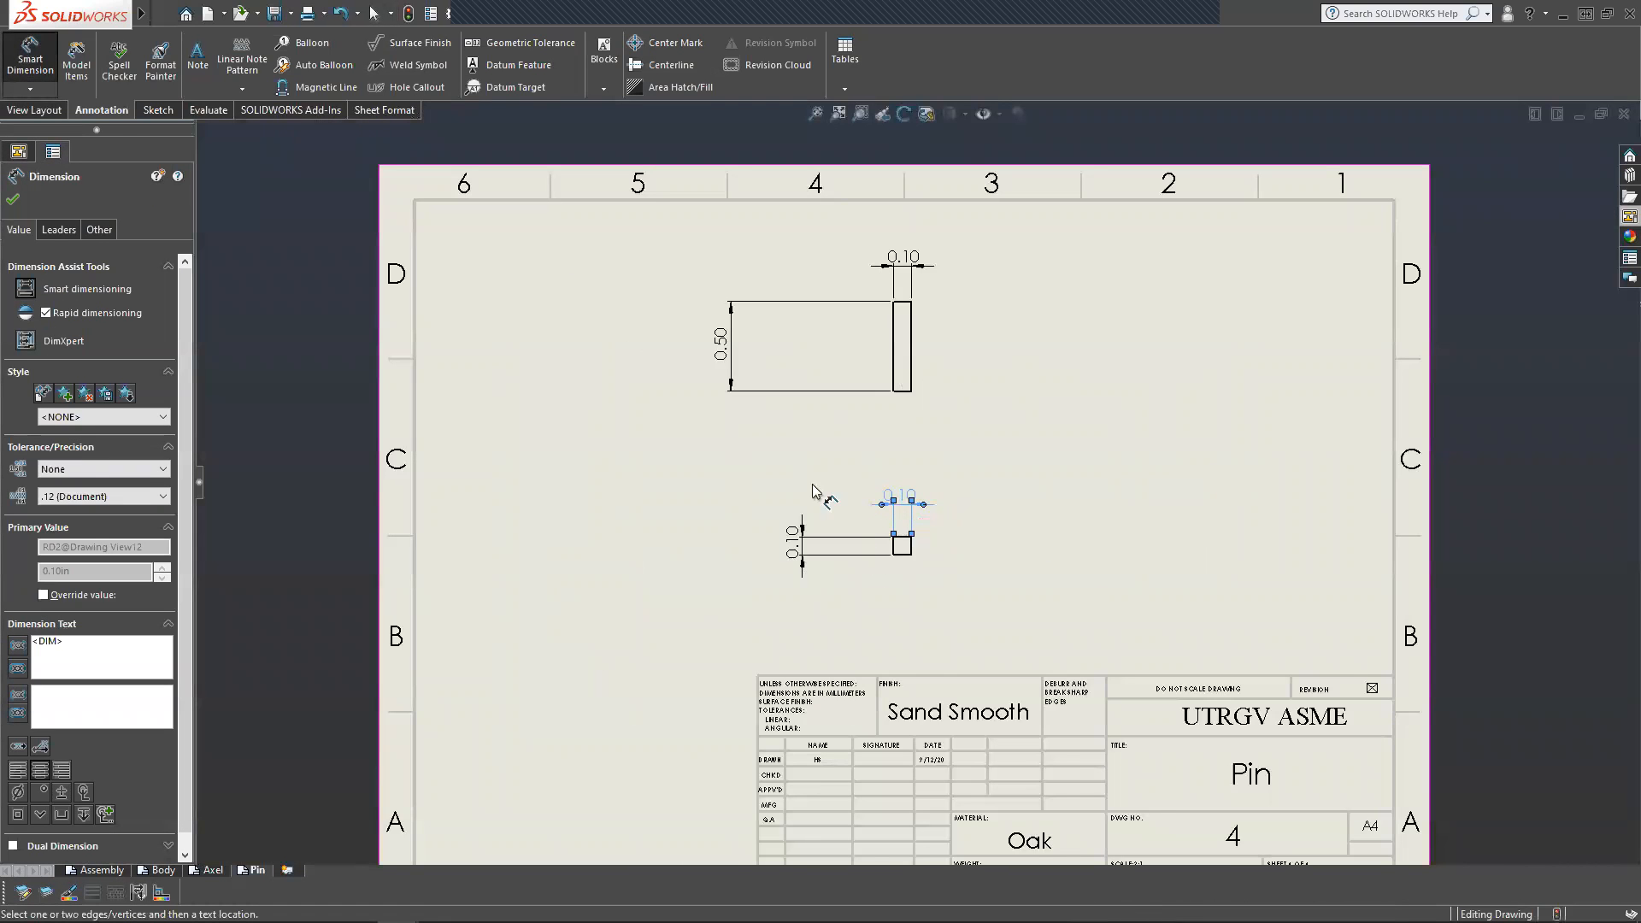
scroll(1051, 639, up, 1)
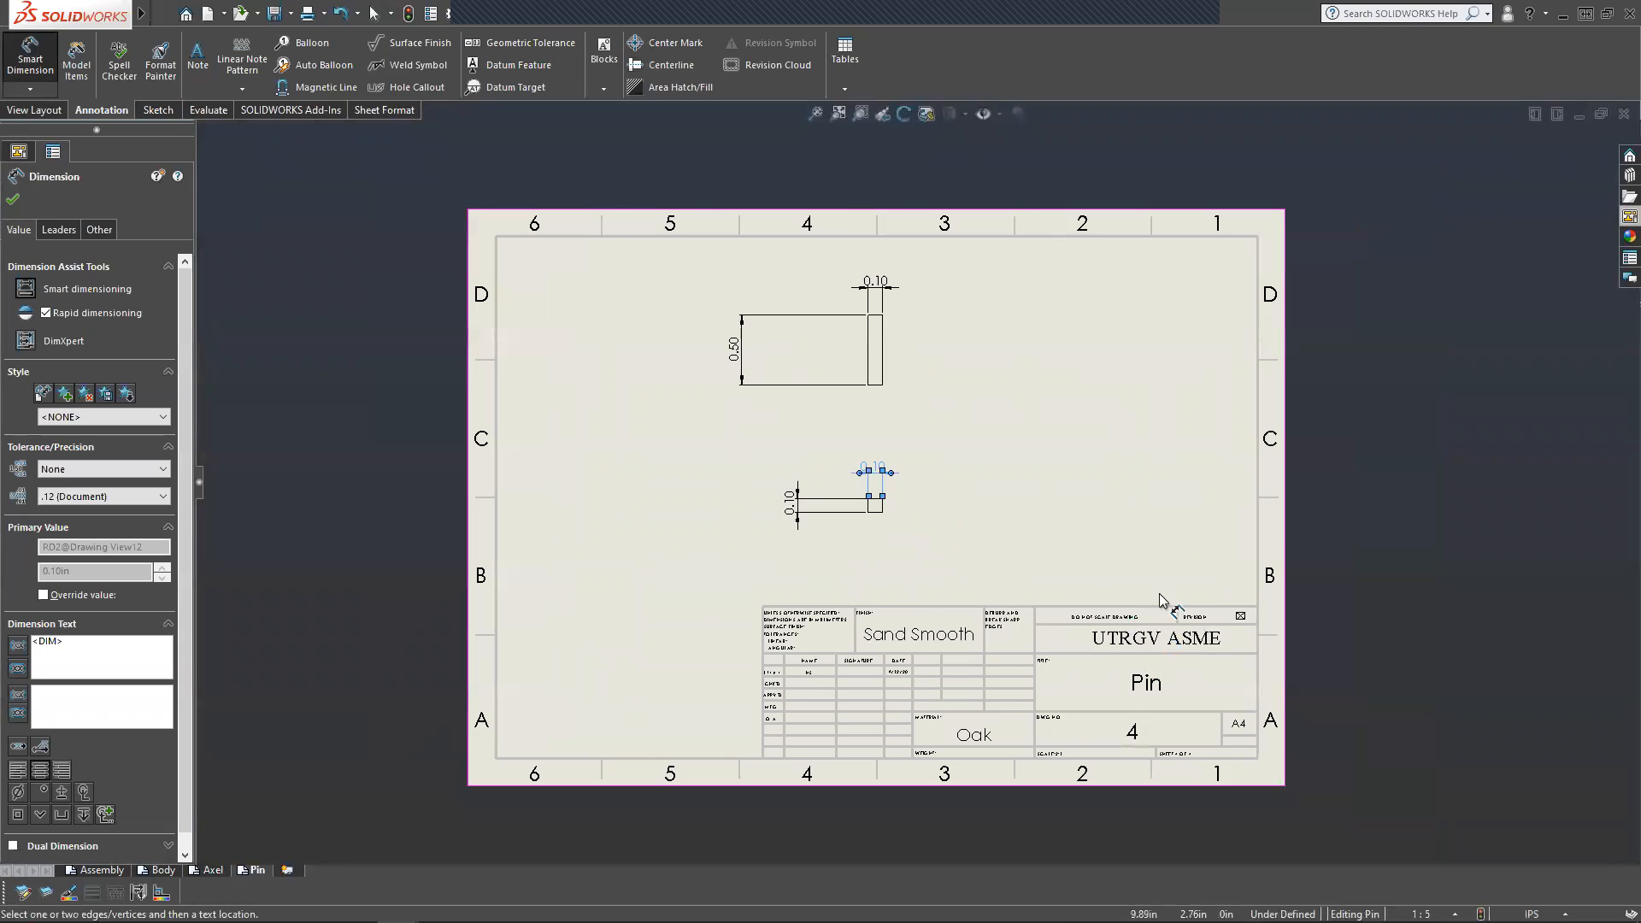
scroll(1160, 601, down, 1)
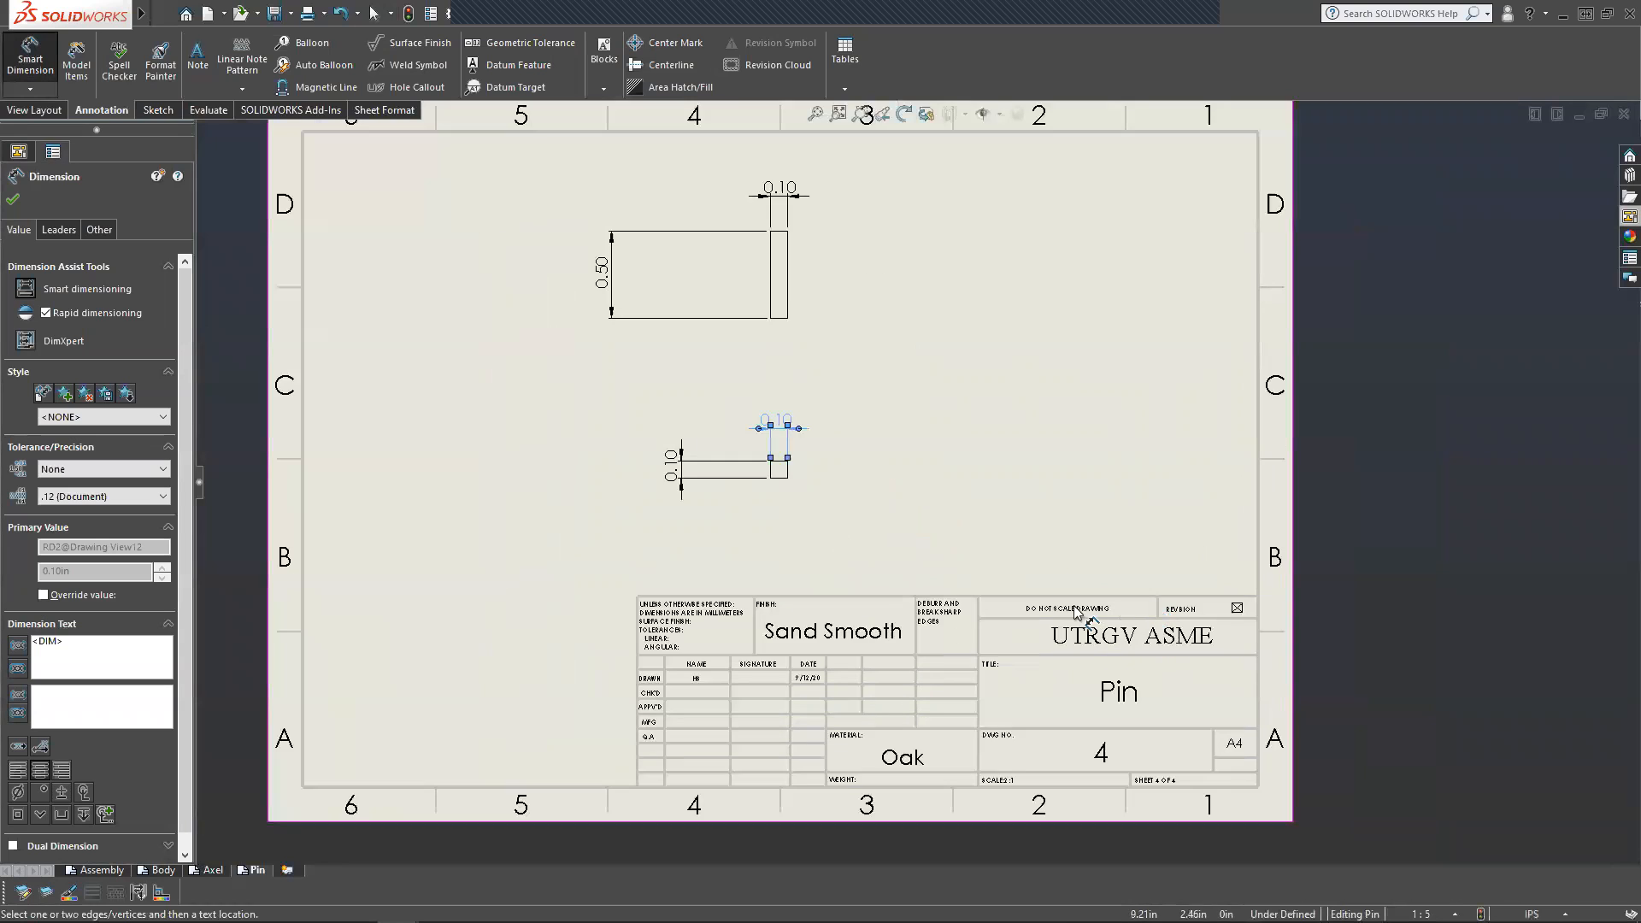
click(14, 202)
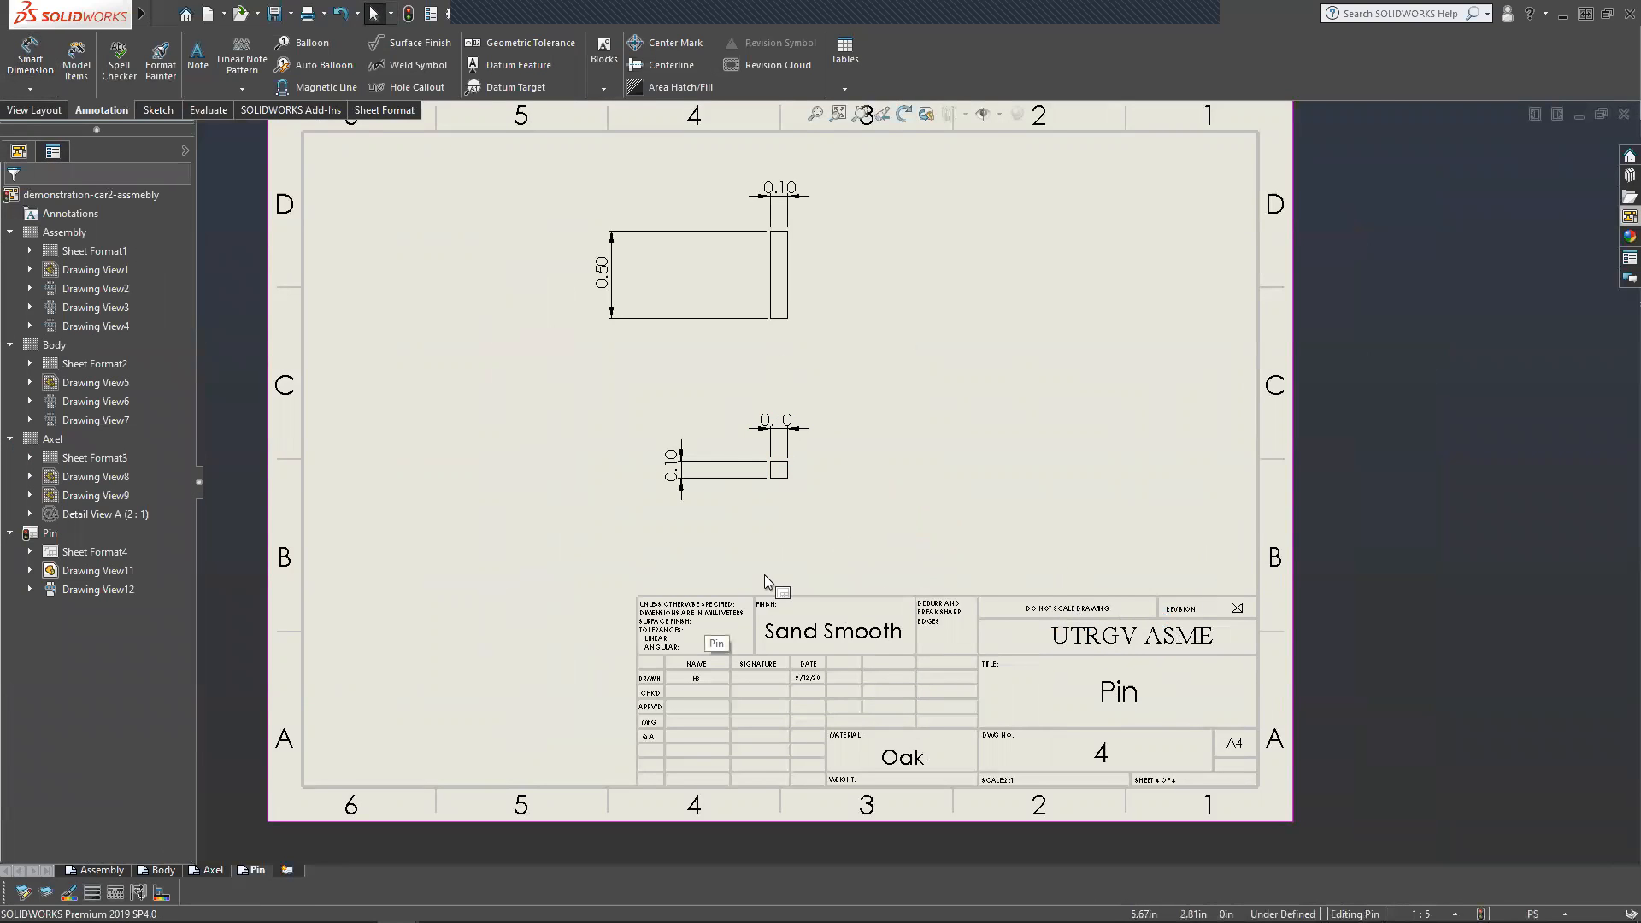
Examine the Pin sheet's dimensioned views and the unit, surface finish and tolerance notes in its title block.
scroll(682, 612, down, 4)
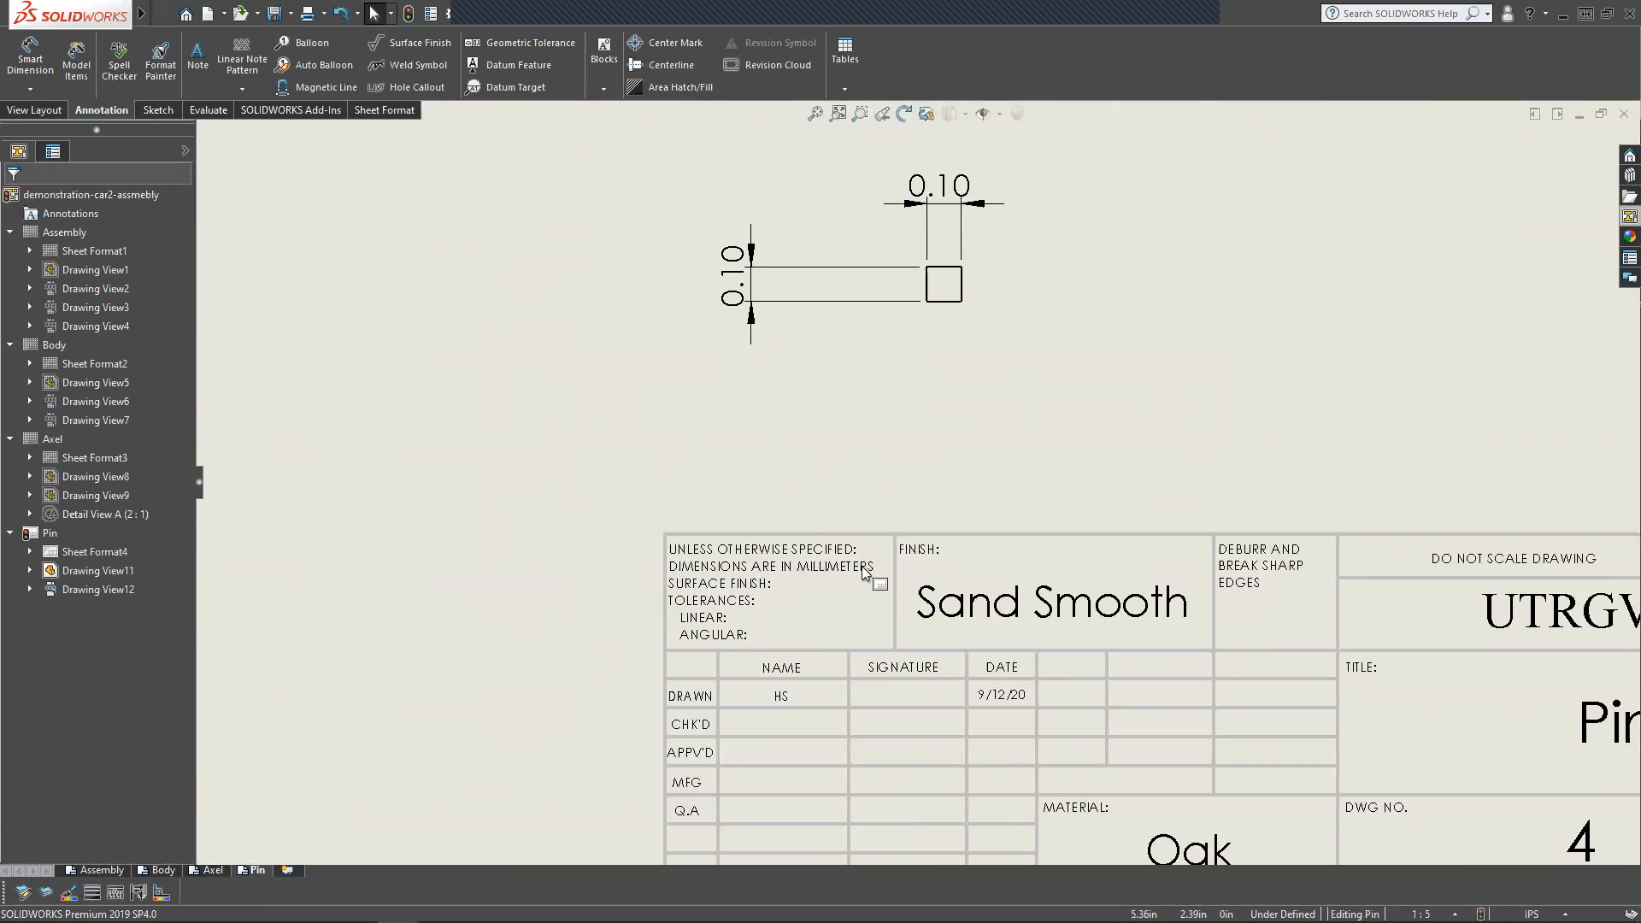
key(f)
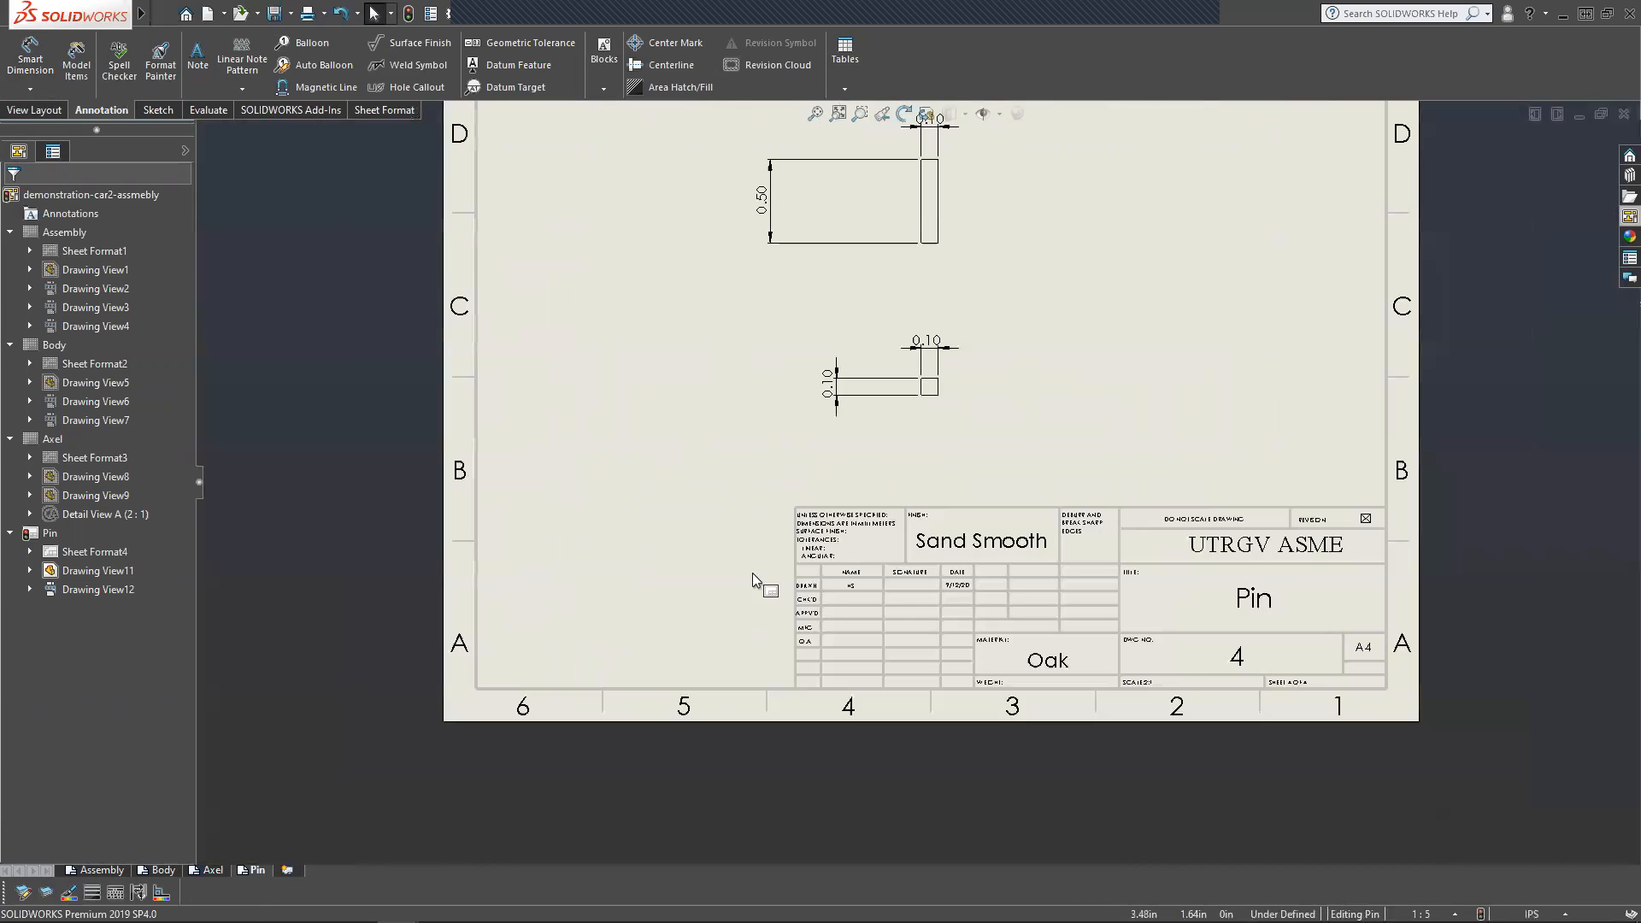
scroll(906, 342, down, 2)
scroll(904, 321, up, 1)
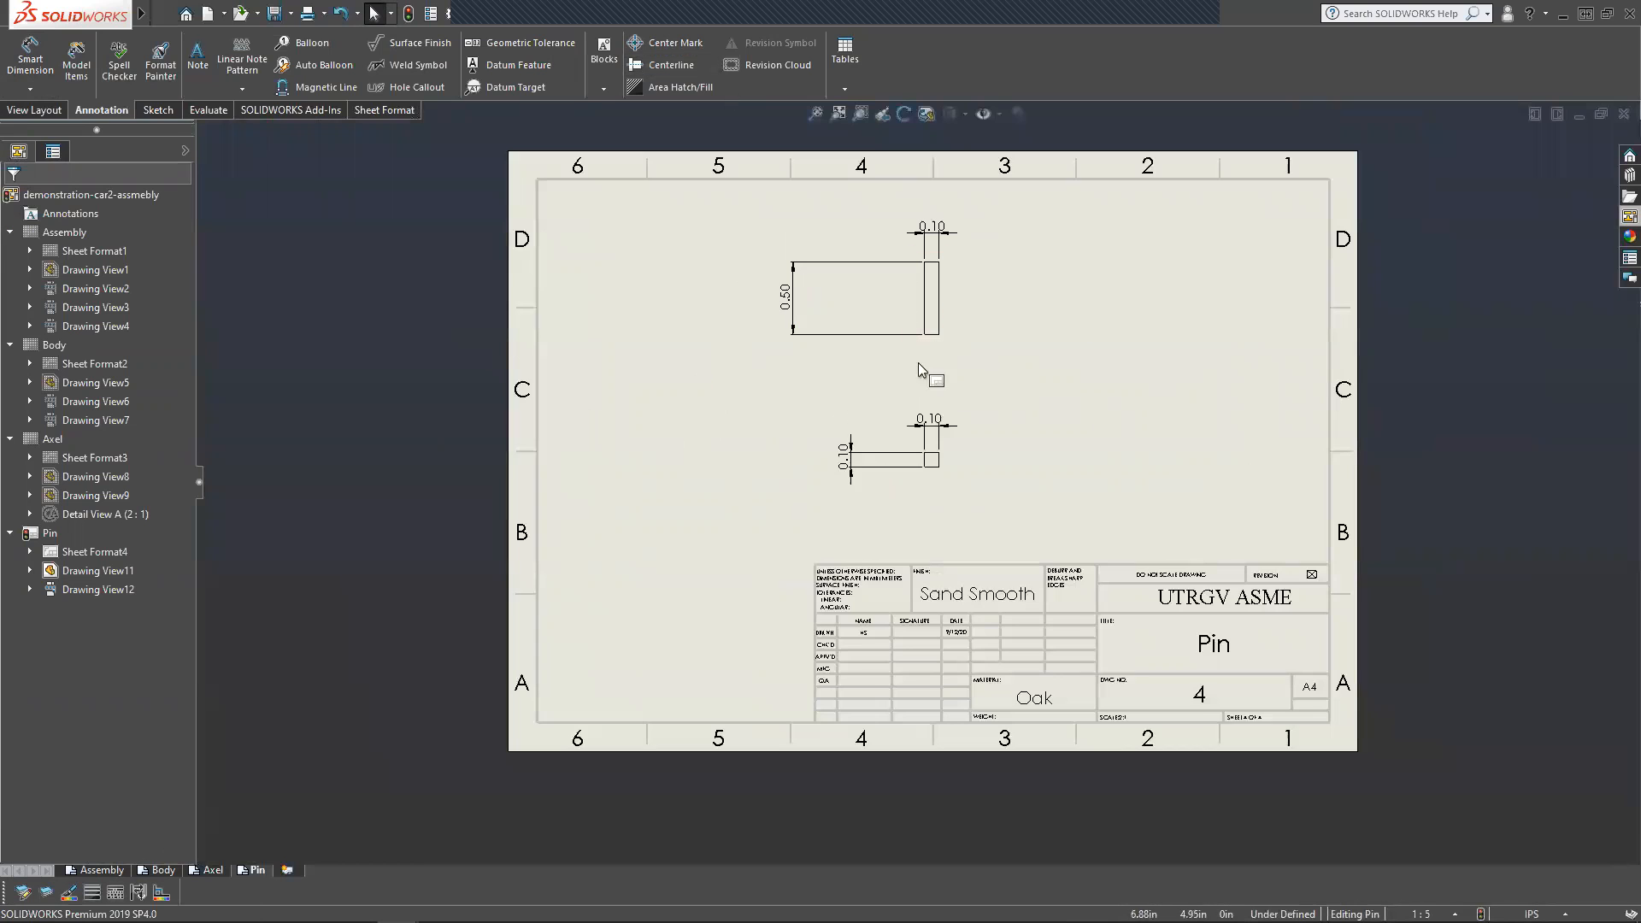
scroll(917, 362, up, 2)
scroll(903, 766, up, 1)
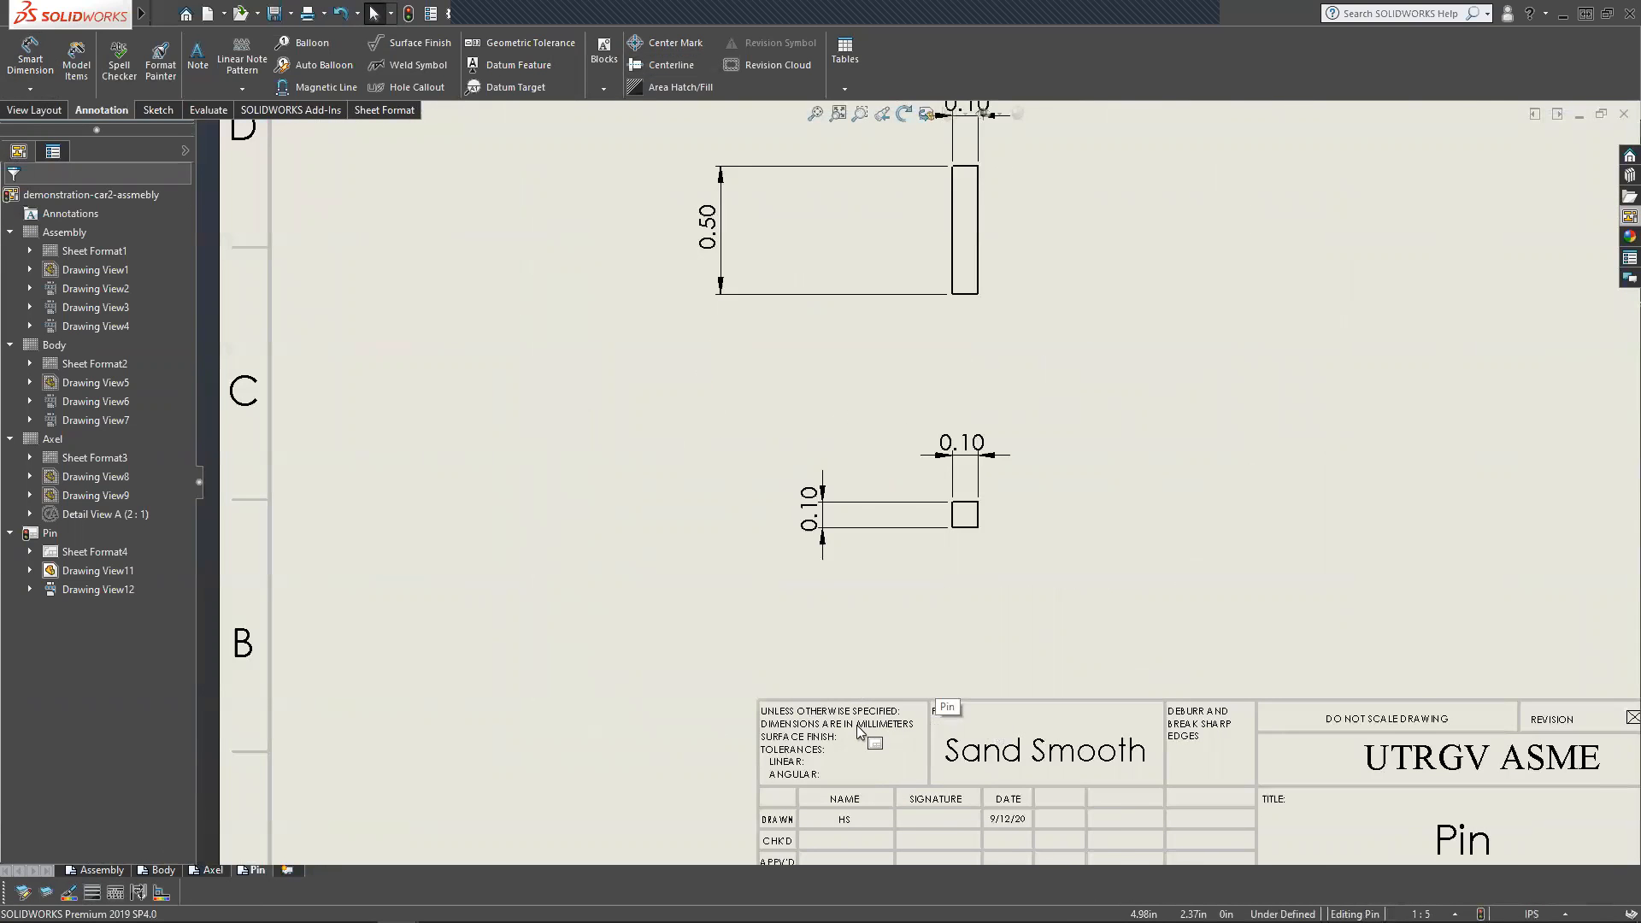
scroll(859, 731, up, 1)
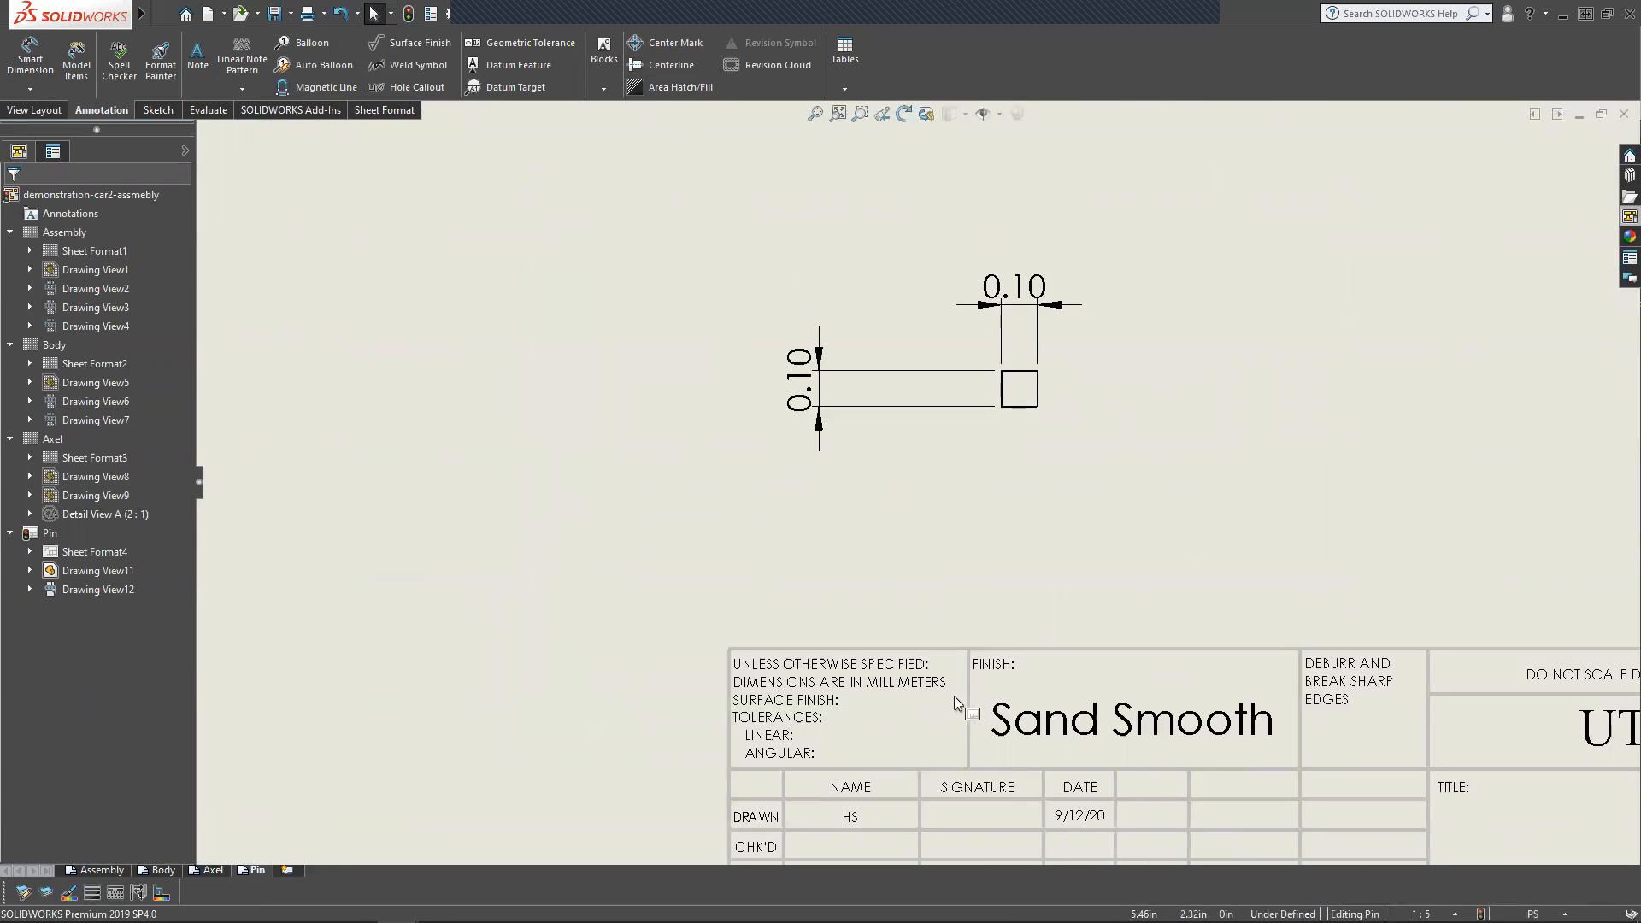
scroll(1028, 713, up, 8)
scroll(981, 320, down, 4)
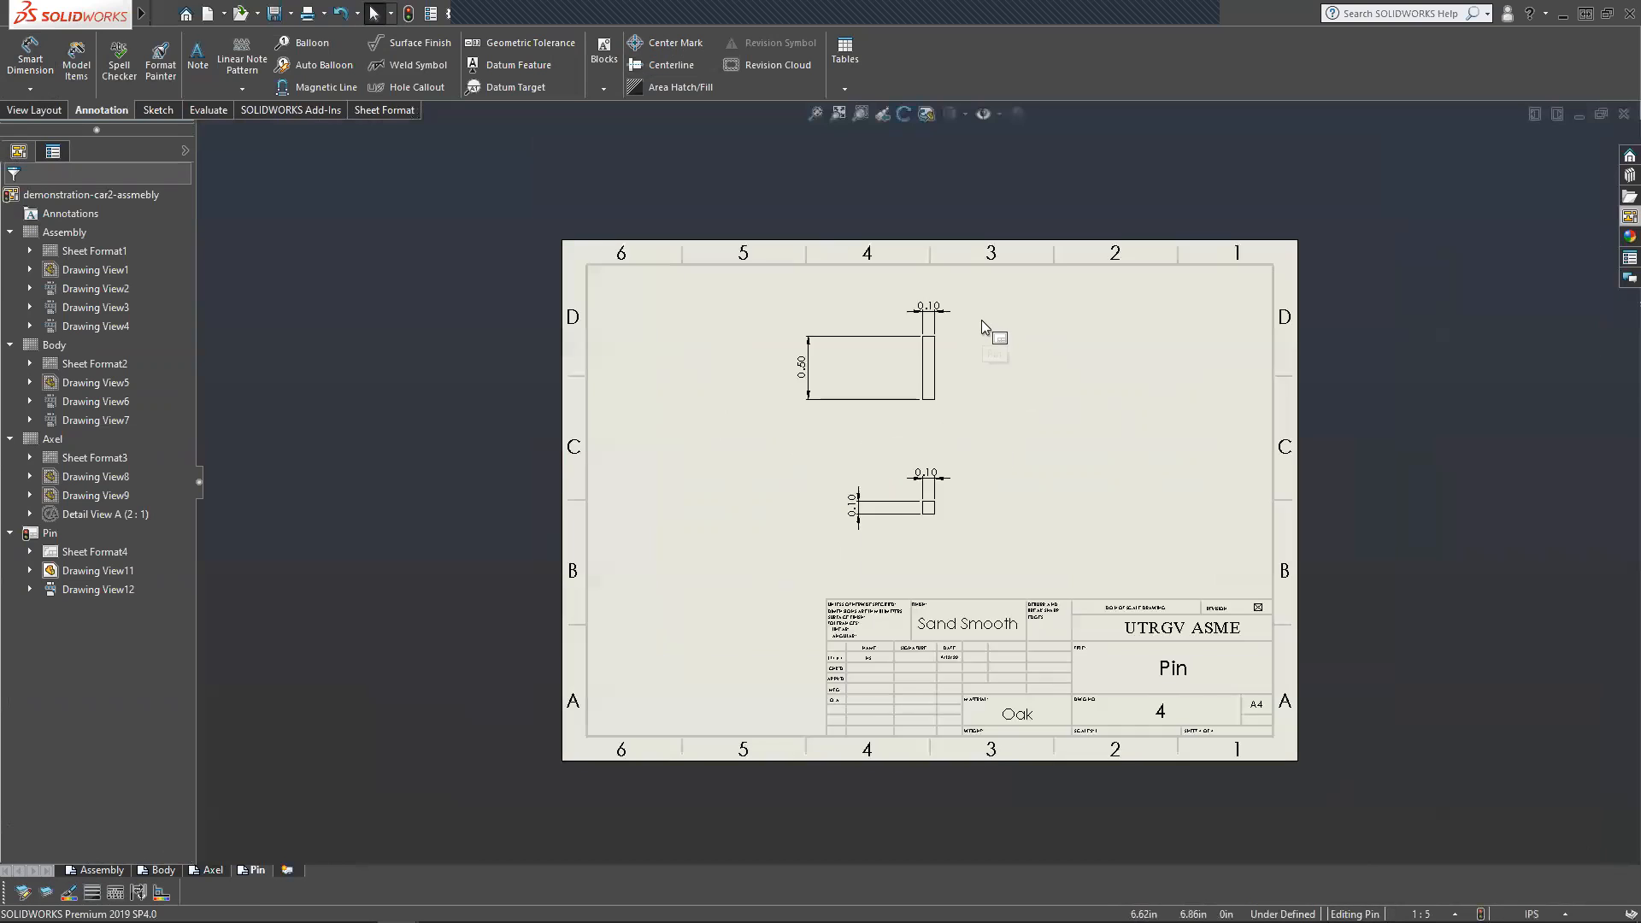
right_click(636, 463)
click(624, 372)
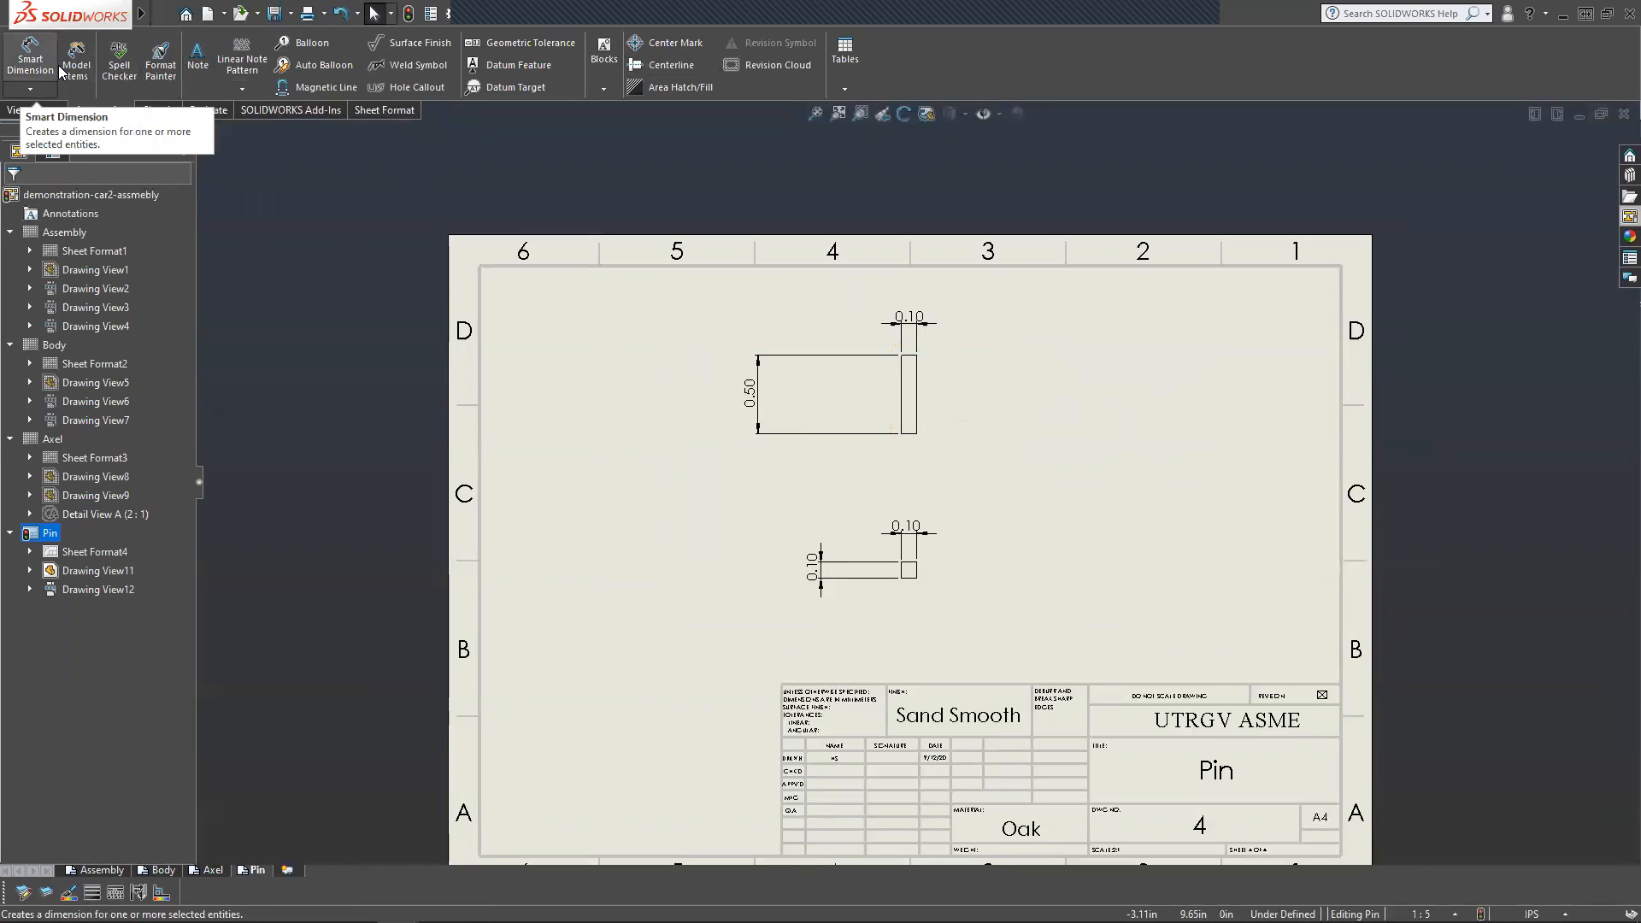
Start a new note in the empty area beside the pin's upper view.
click(193, 70)
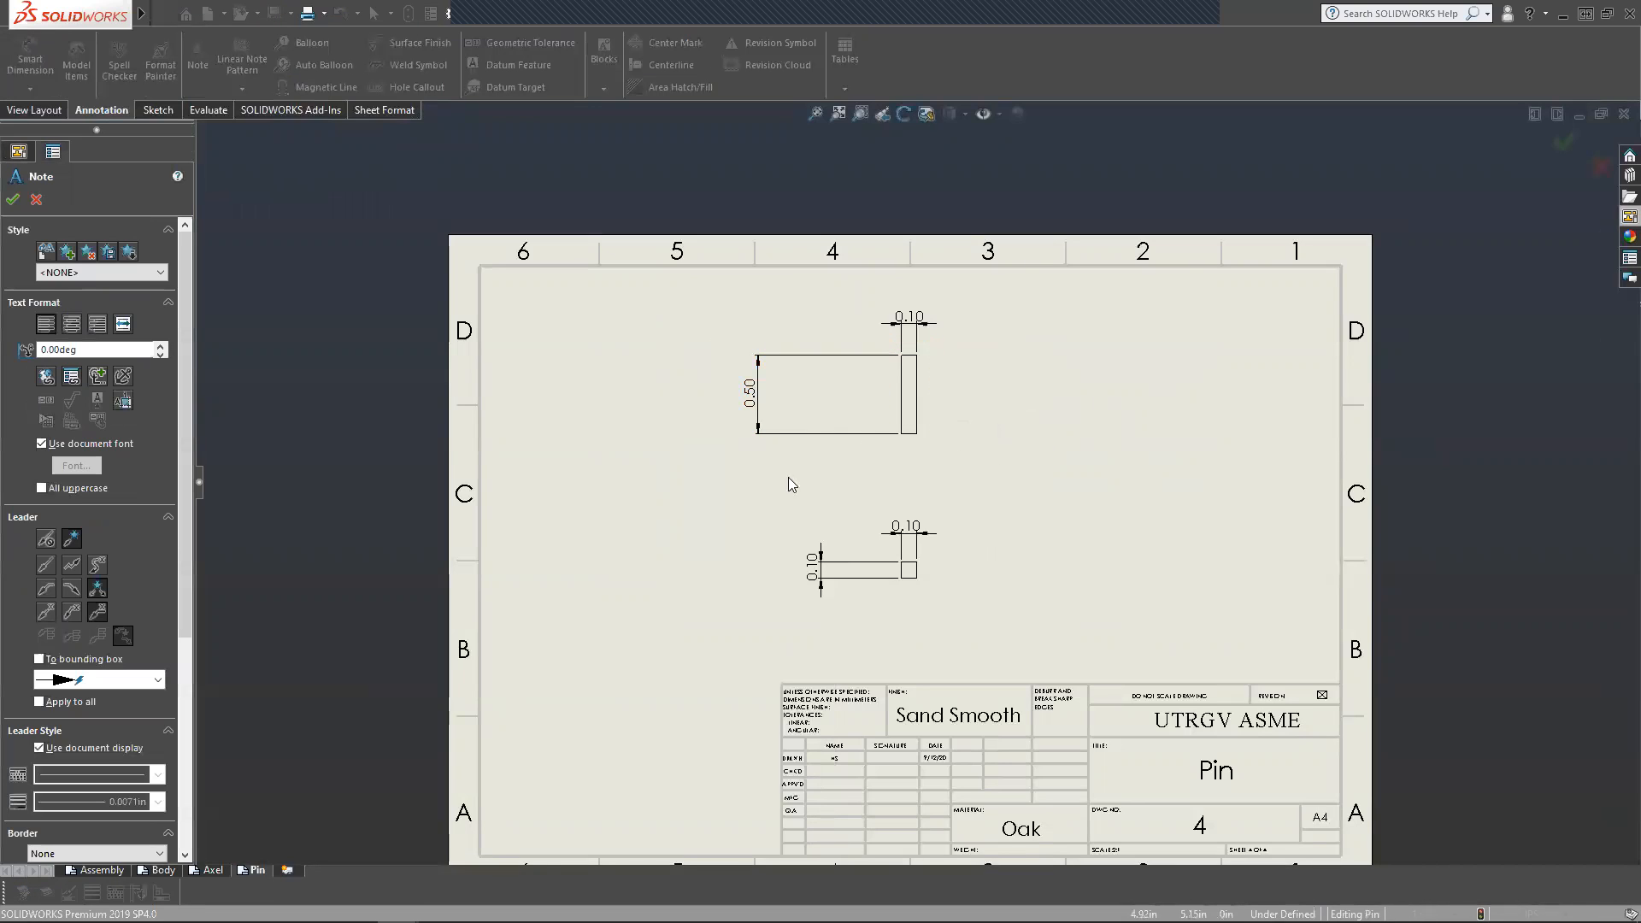
click(1082, 443)
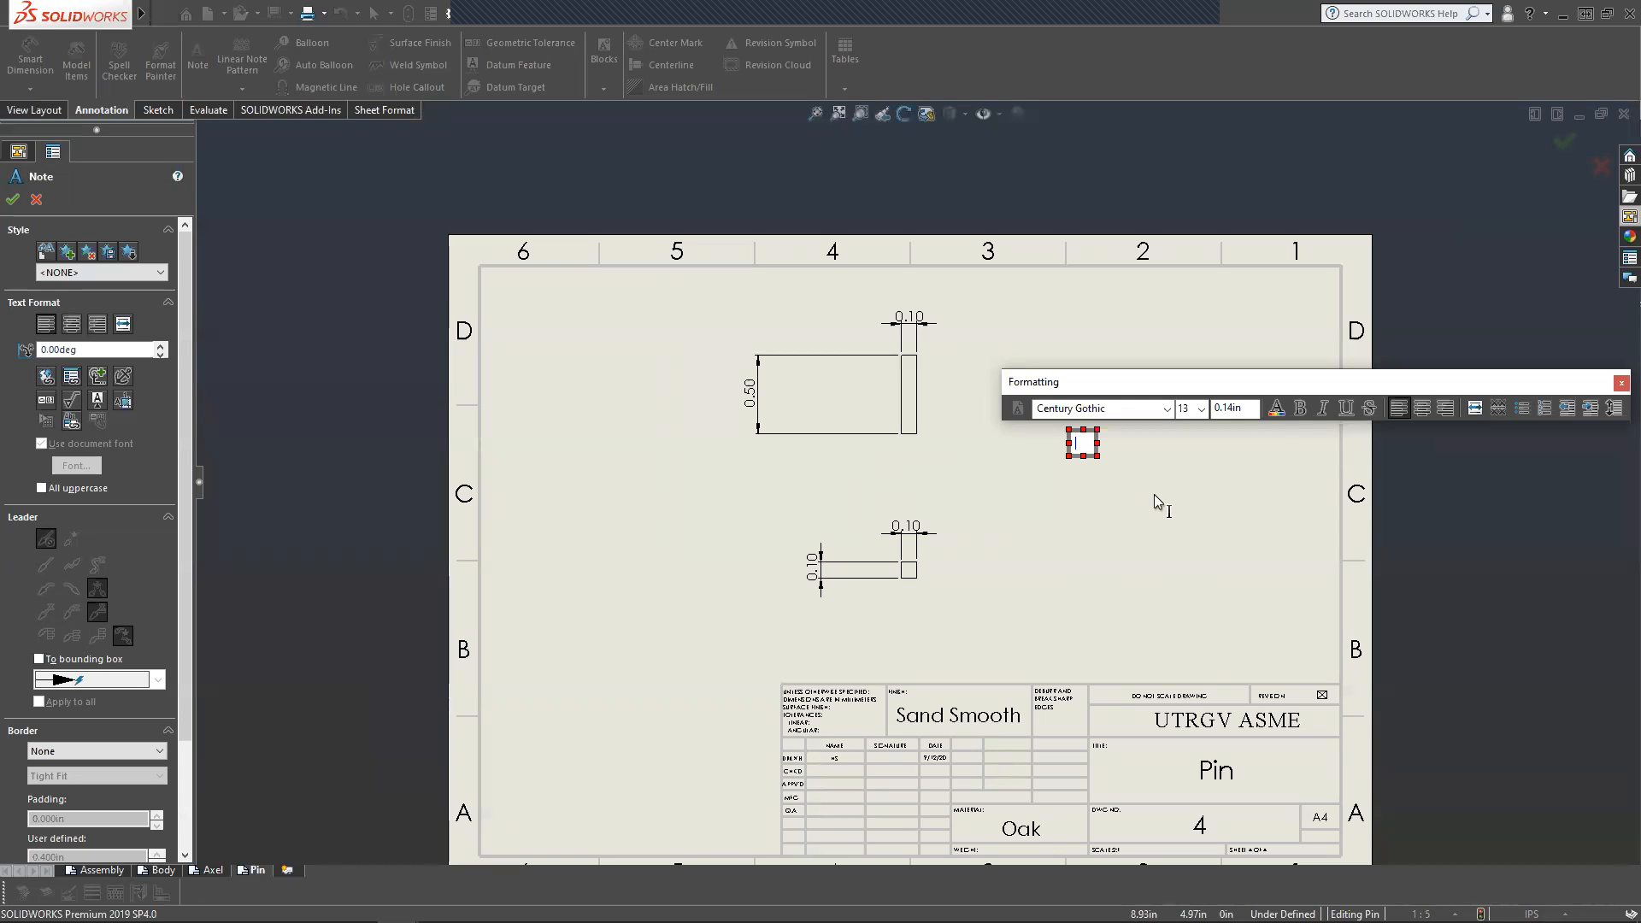
text(Thread: )
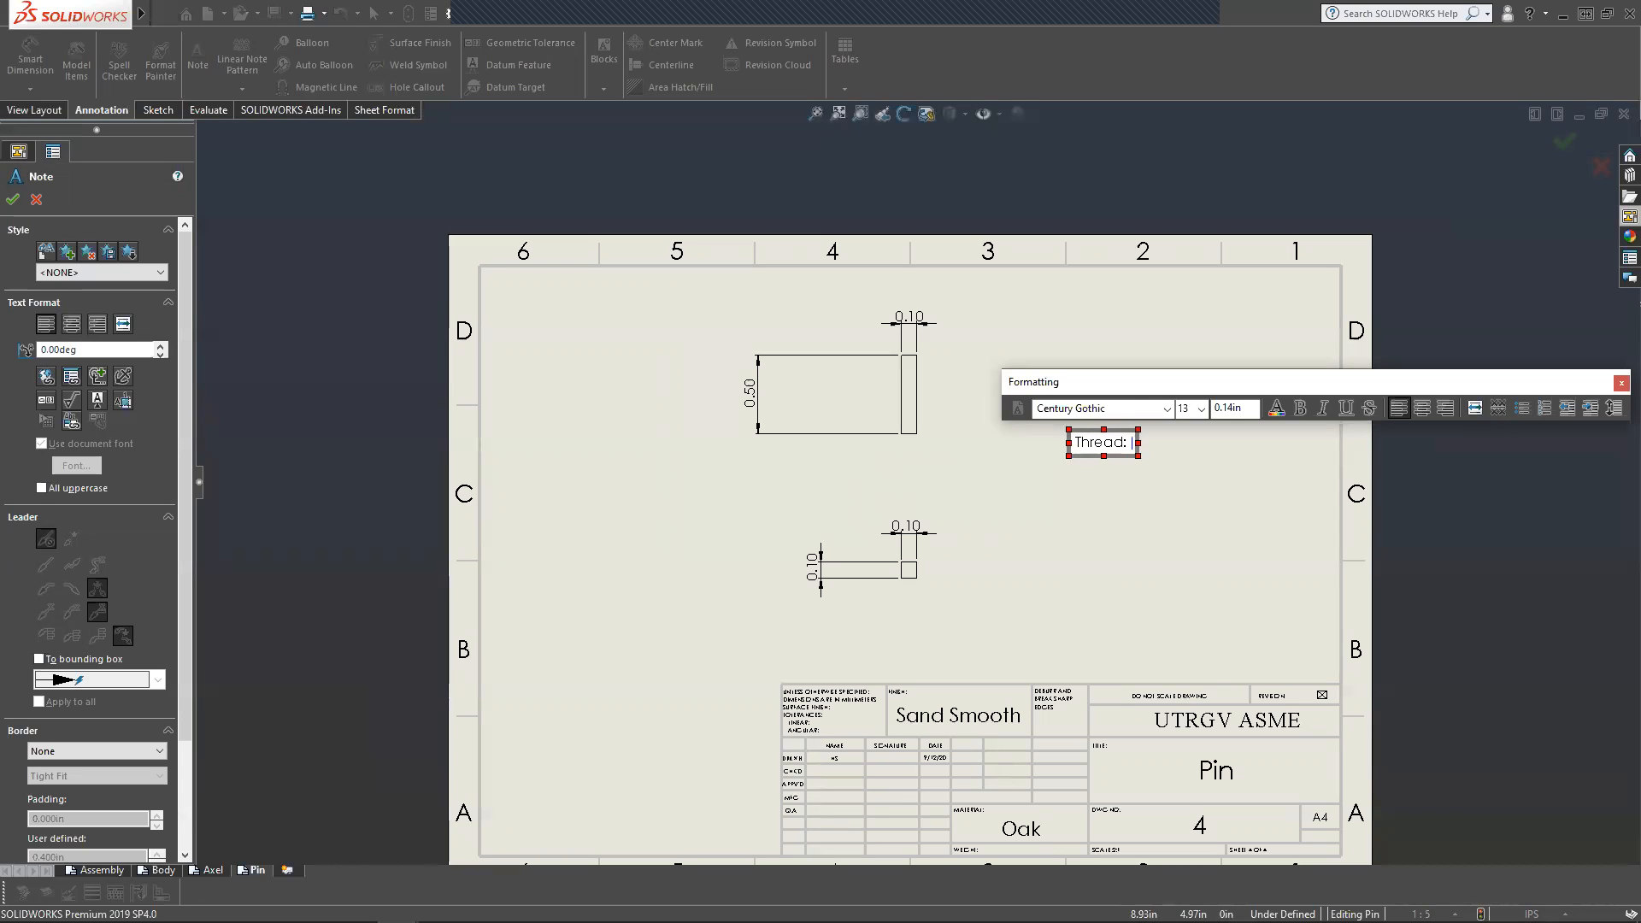
text(1/2-18)
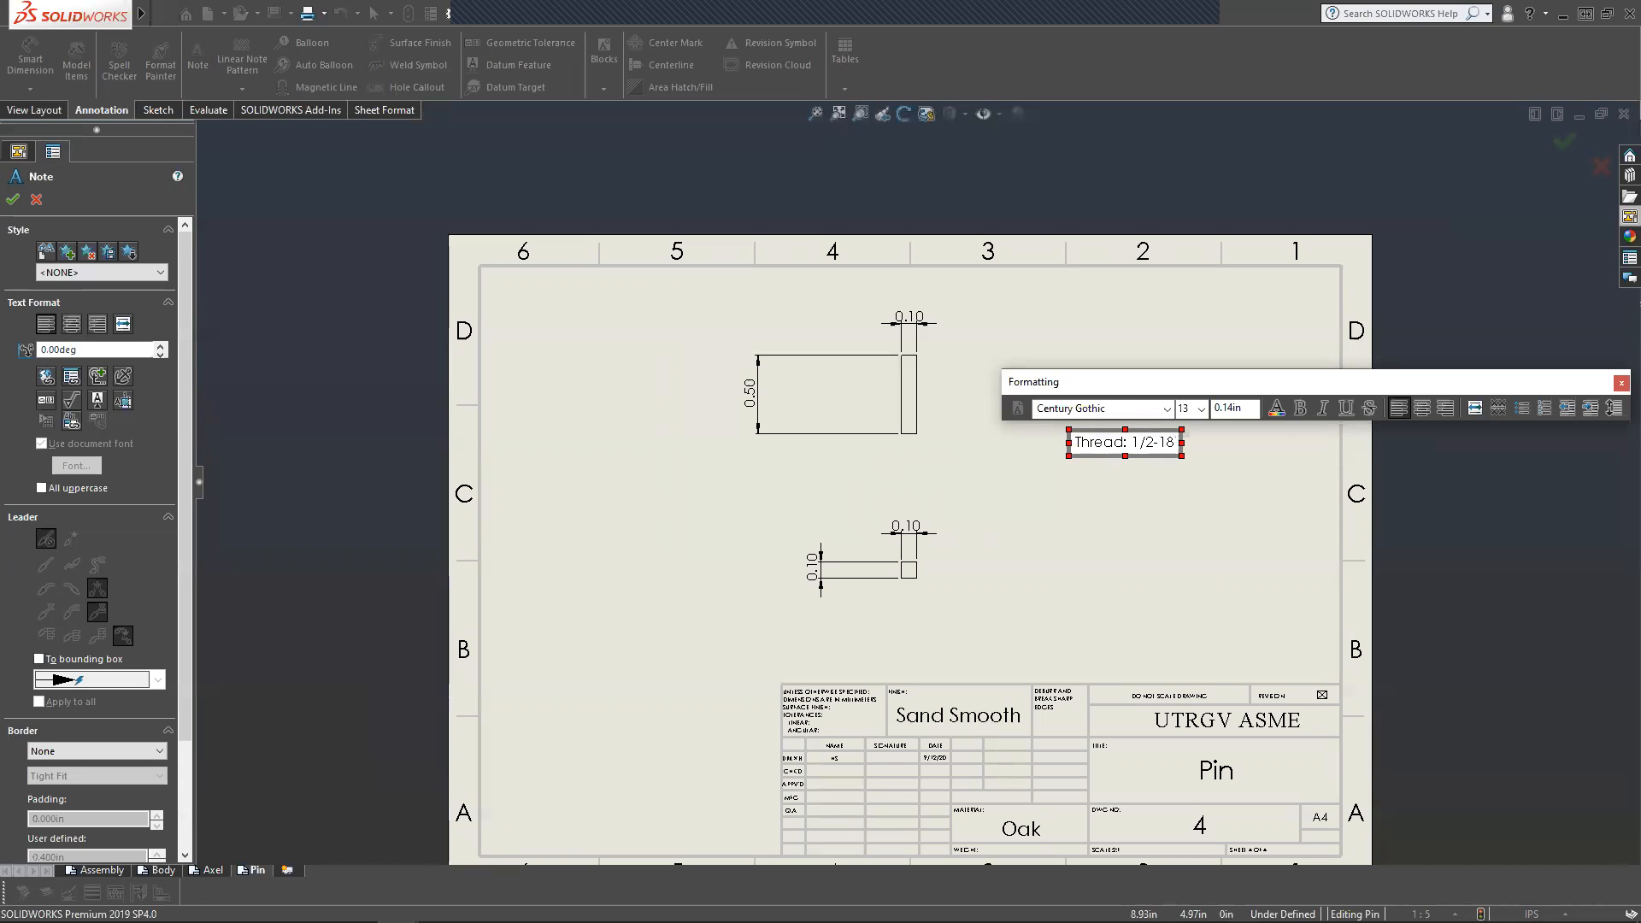
key(BackSpace)
key(BackSpace)
key(BackSpace)
key(BackSpace)
key(BackSpace)
key(BackSpace)
key(BackSpace)
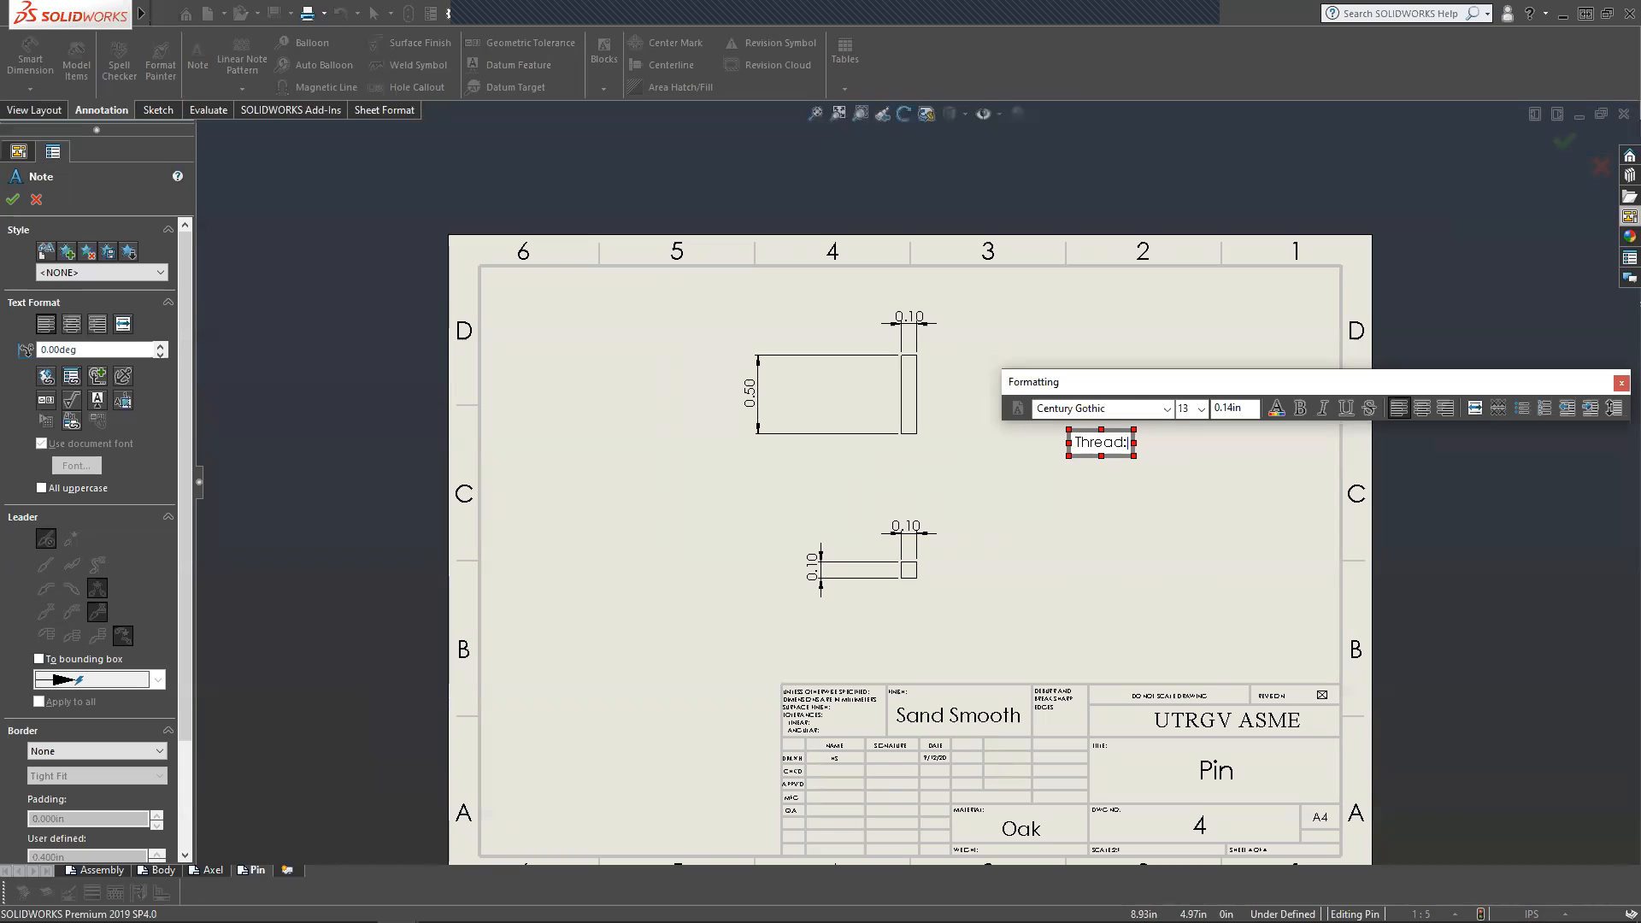
key(BackSpace)
key(BackSpace)
key(BackSpace)
key(BackSpace)
key(BackSpace)
key(BackSpace)
key(BackSpace)
Write "Note: Scale 2:1" as the note's first line and begin a second line.
text(No)
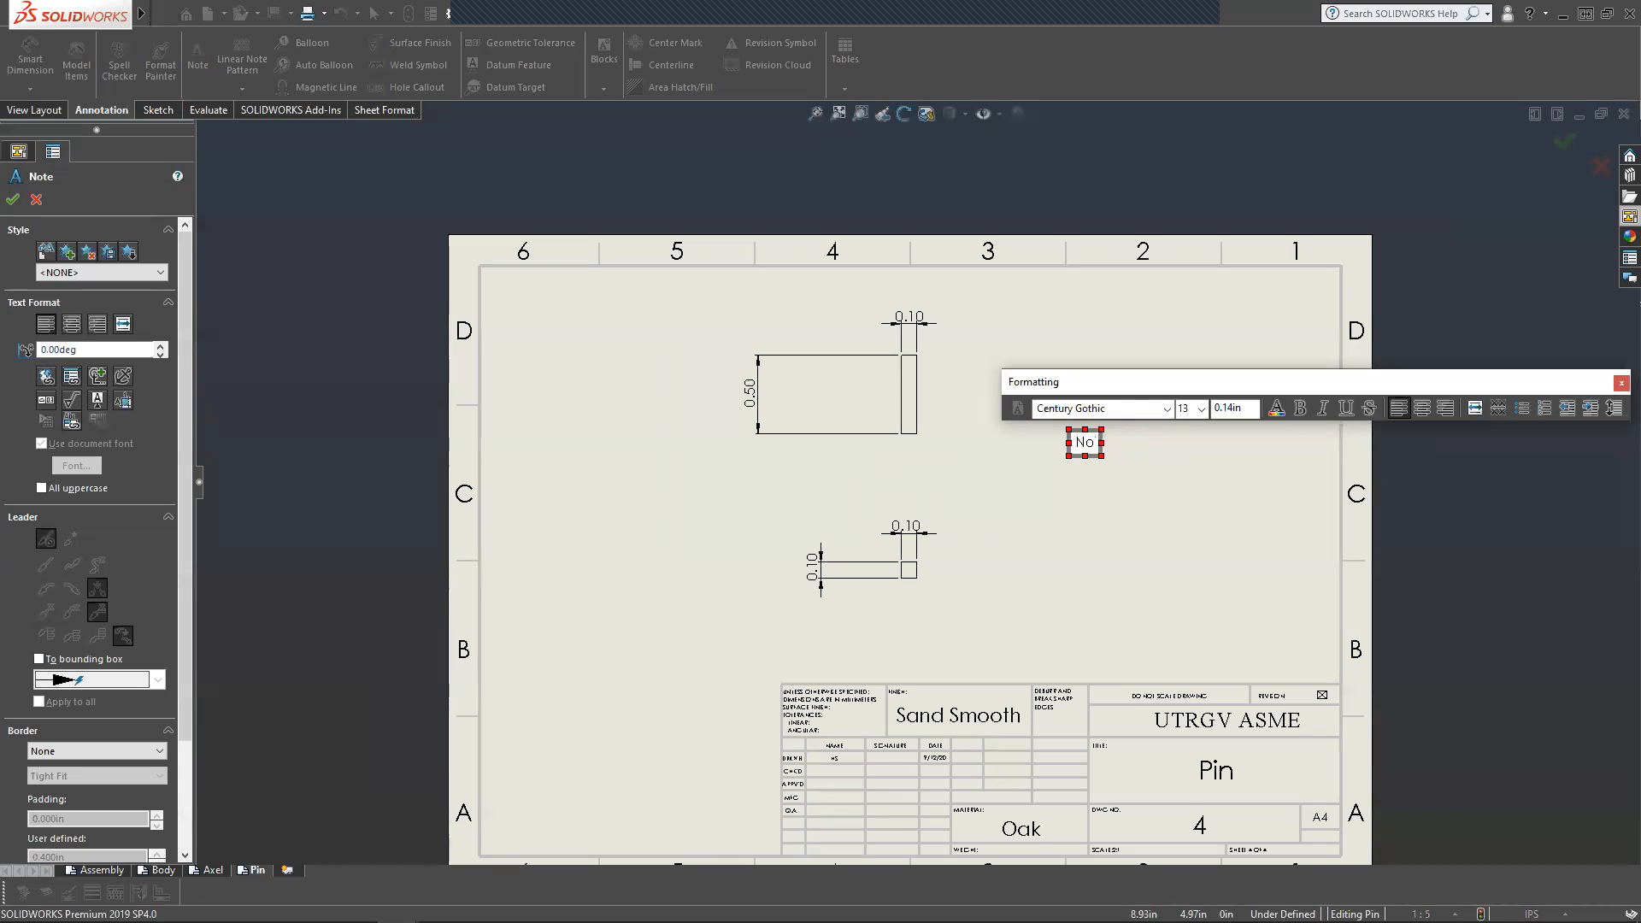
text(te: Scale )
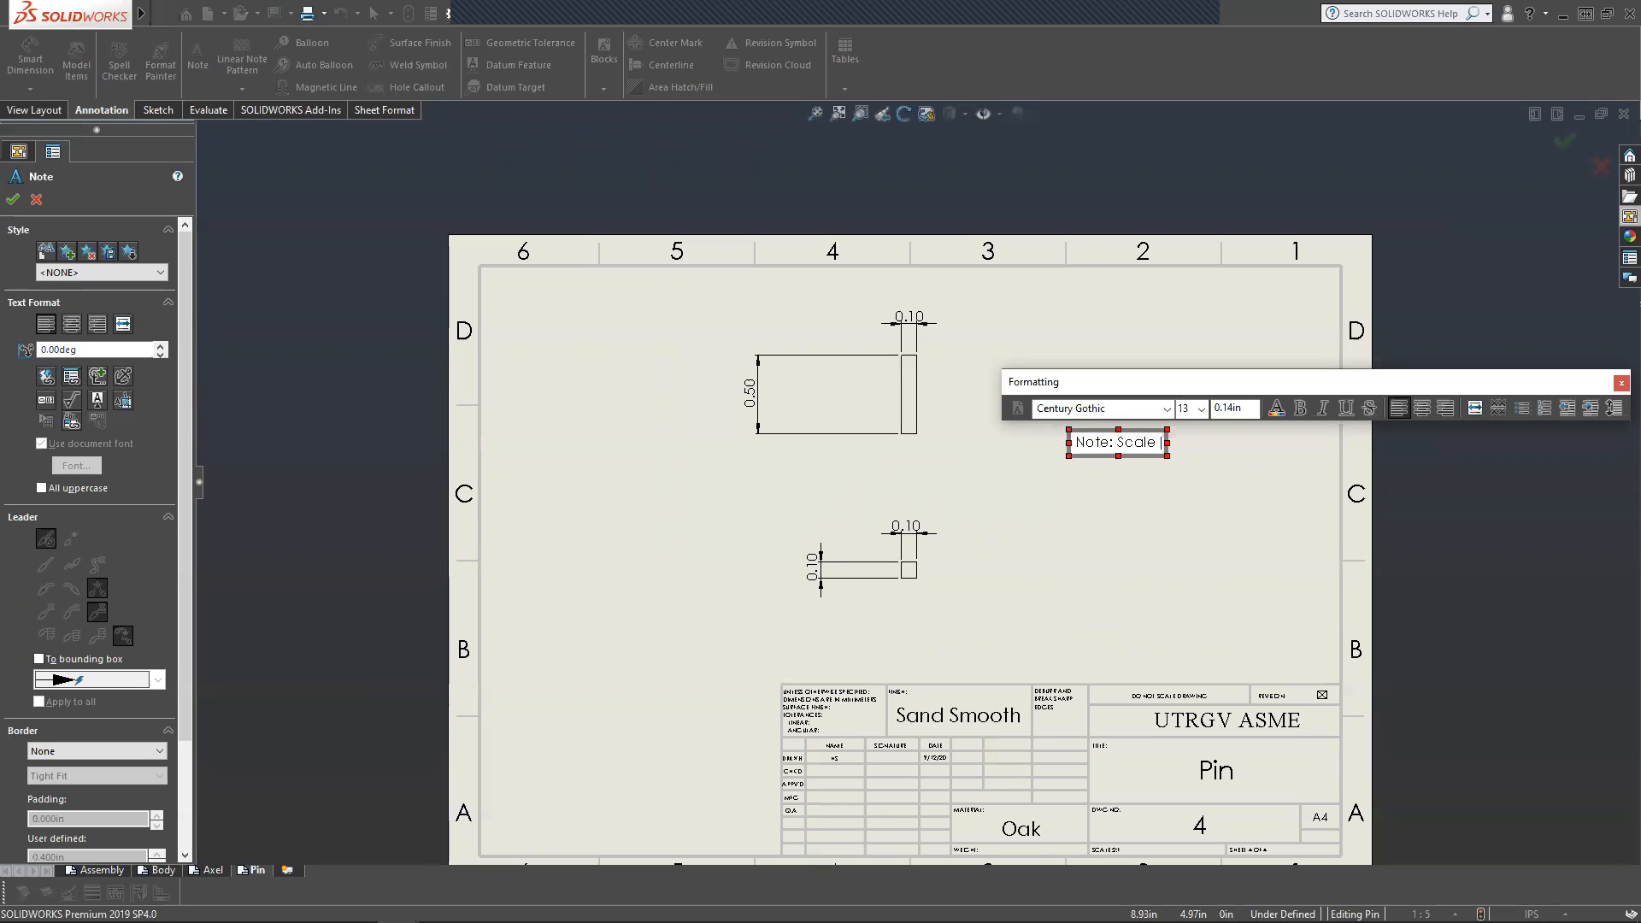
text(2:1)
key(Return)
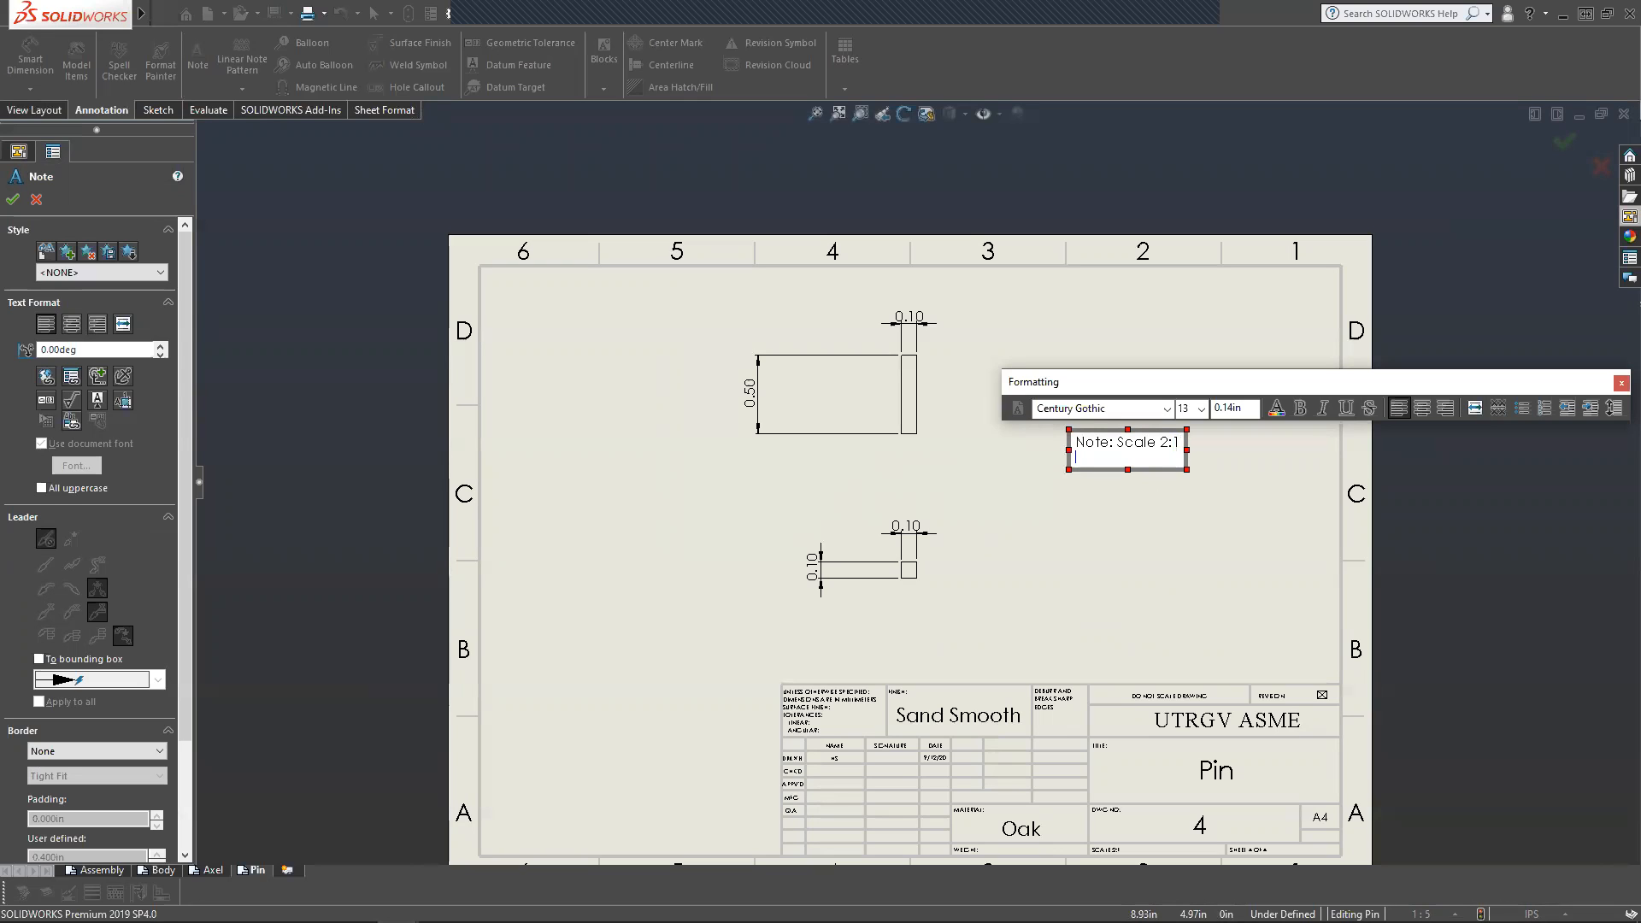
Write "All dimensions in Inches" as the note's second line.
text(Units in )
text(Inches)
key(BackSpace)
key(BackSpace)
key(BackSpace)
key(BackSpace)
key(BackSpace)
key(BackSpace)
text(All dimensions)
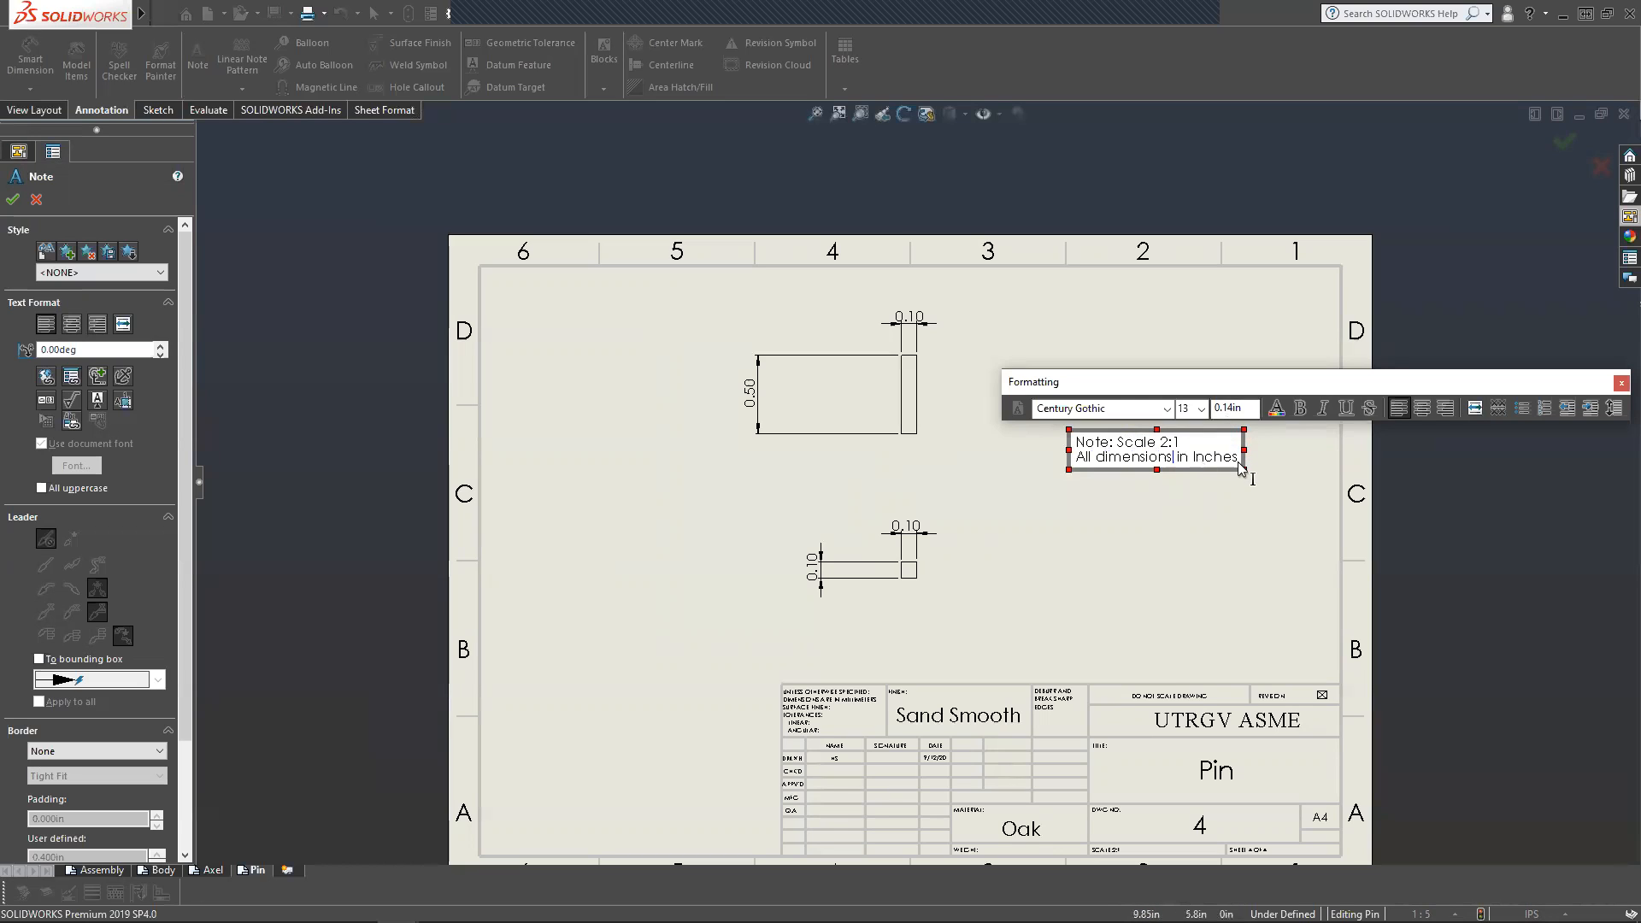
Format both lines of the note in bold at font size 18.
drag(1241, 468, 1049, 440)
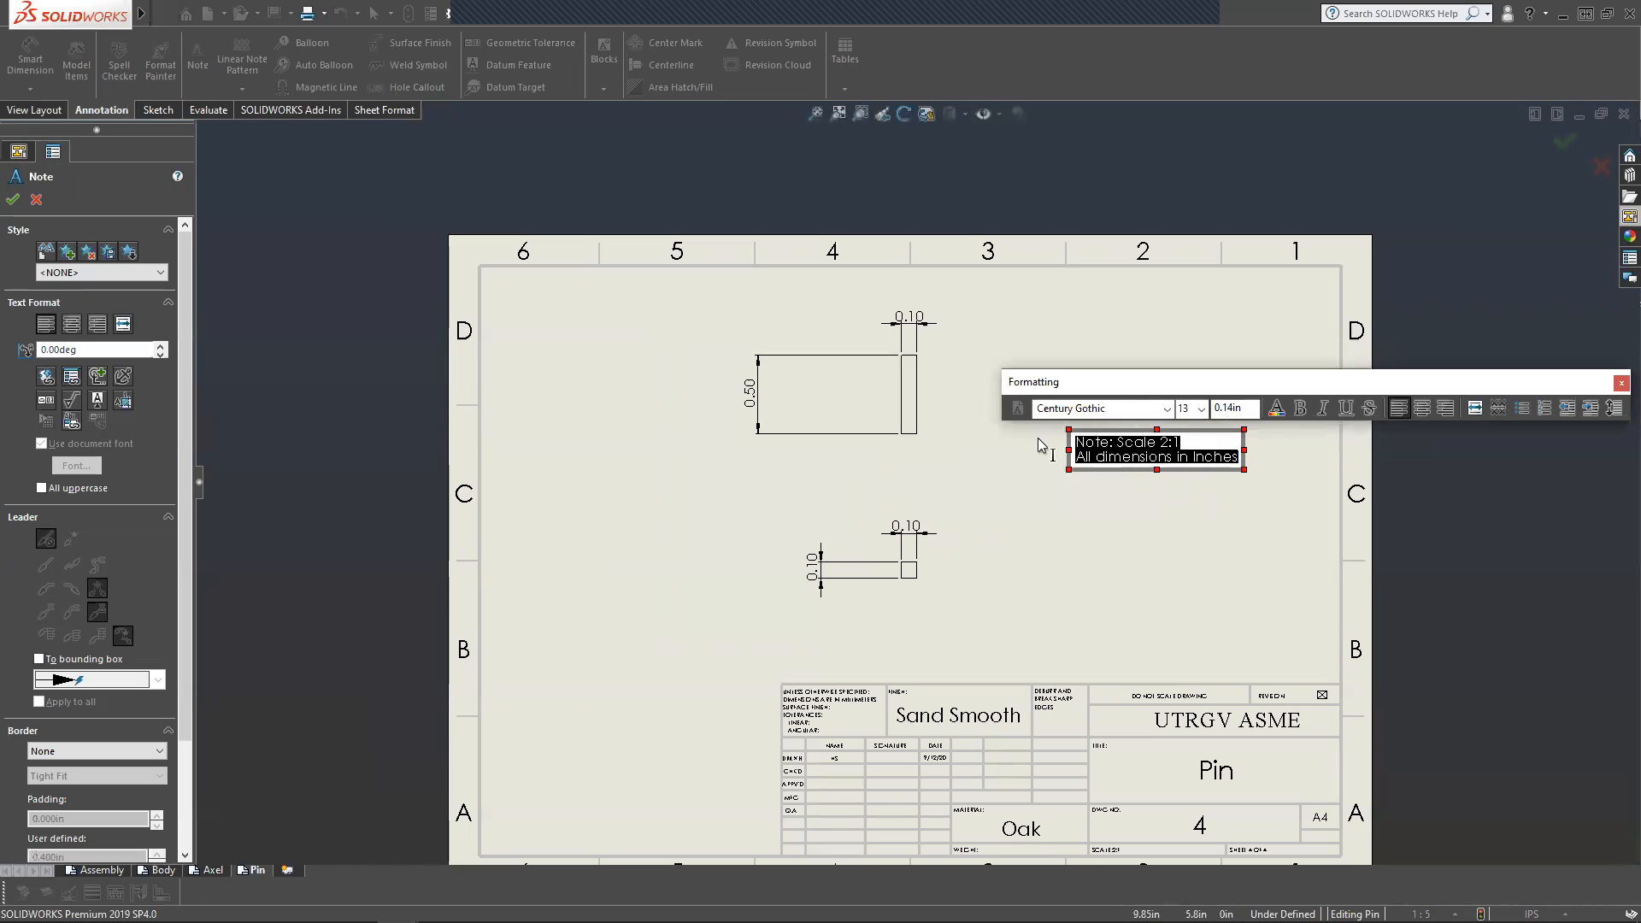
click(1201, 408)
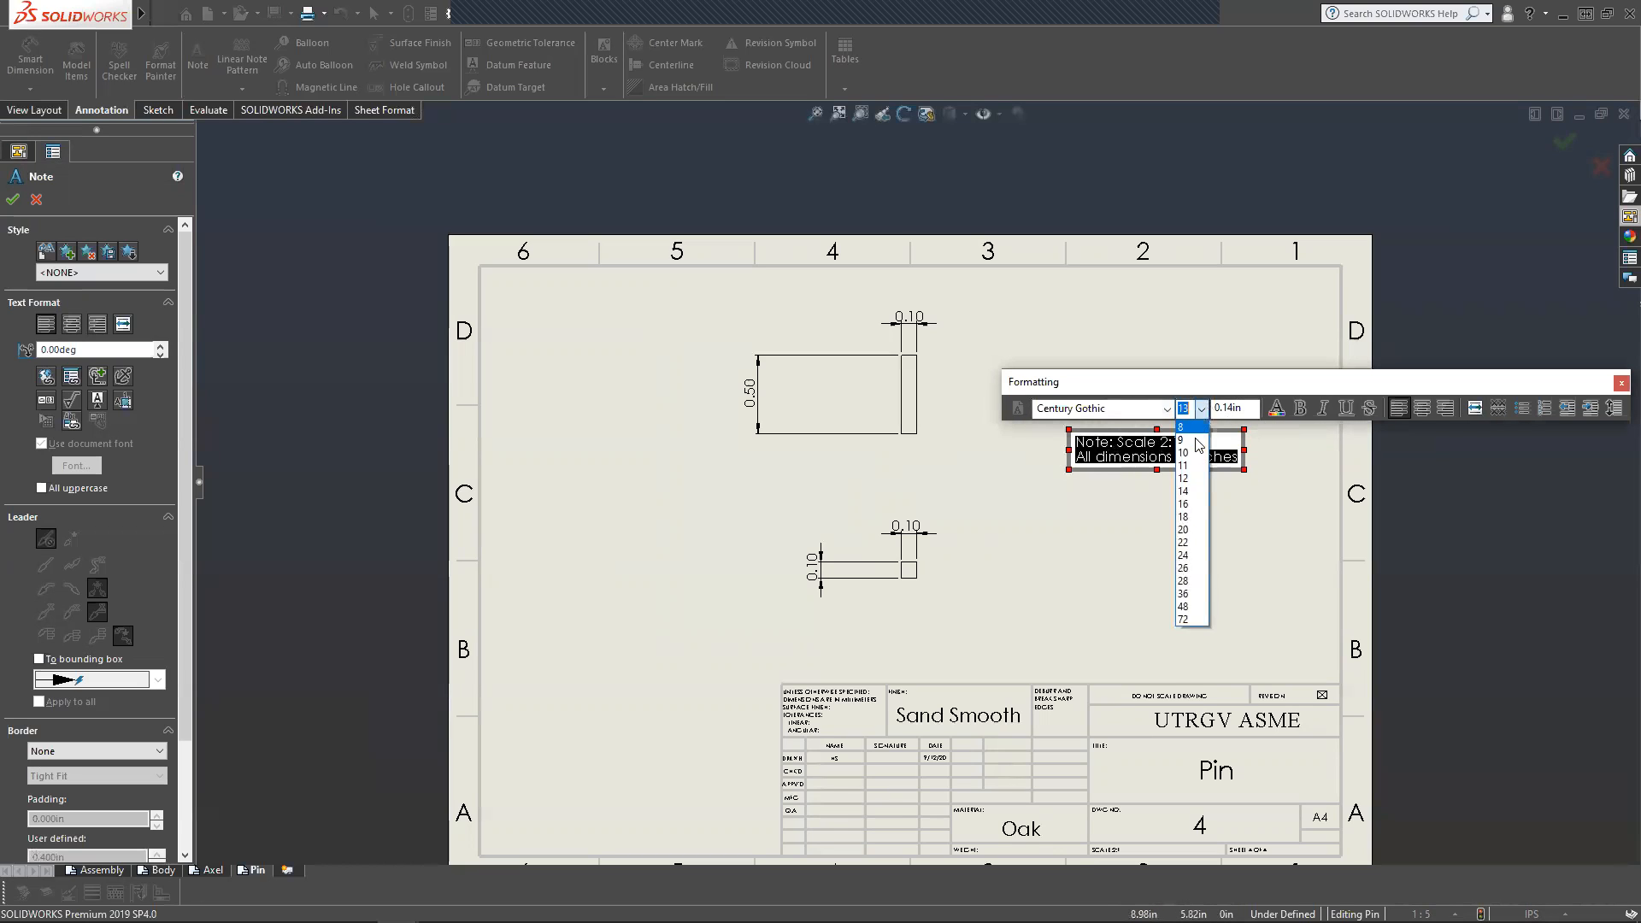
click(1193, 518)
click(1299, 407)
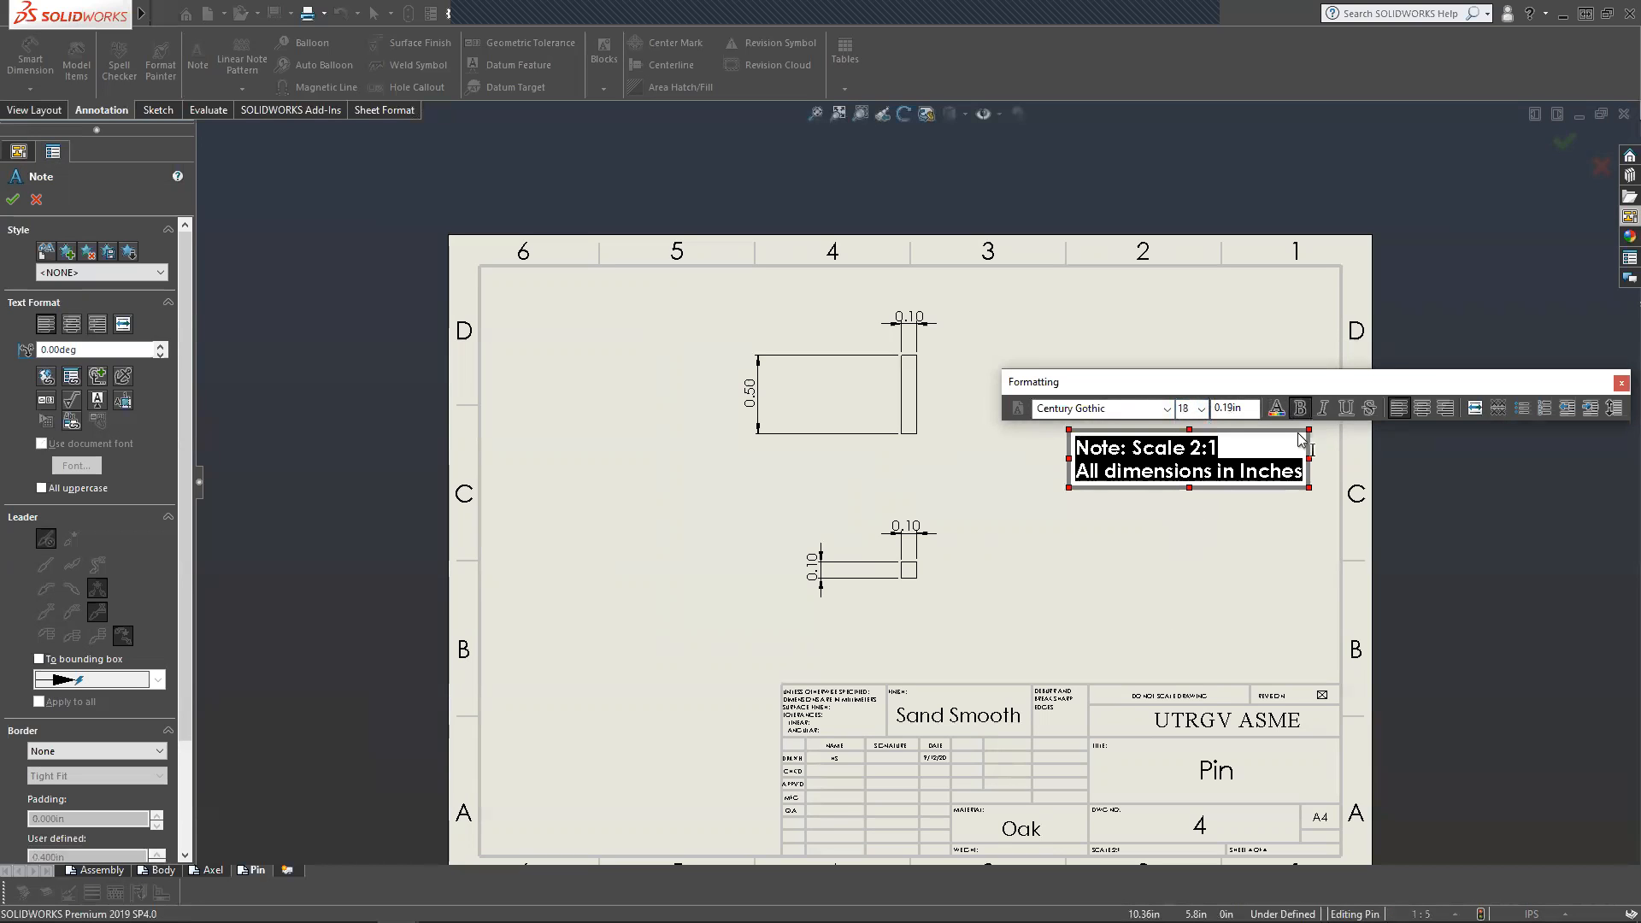
Finish the note and move it closer to the pin's upper view.
click(1246, 506)
key(Escape)
drag(1232, 453, 1145, 385)
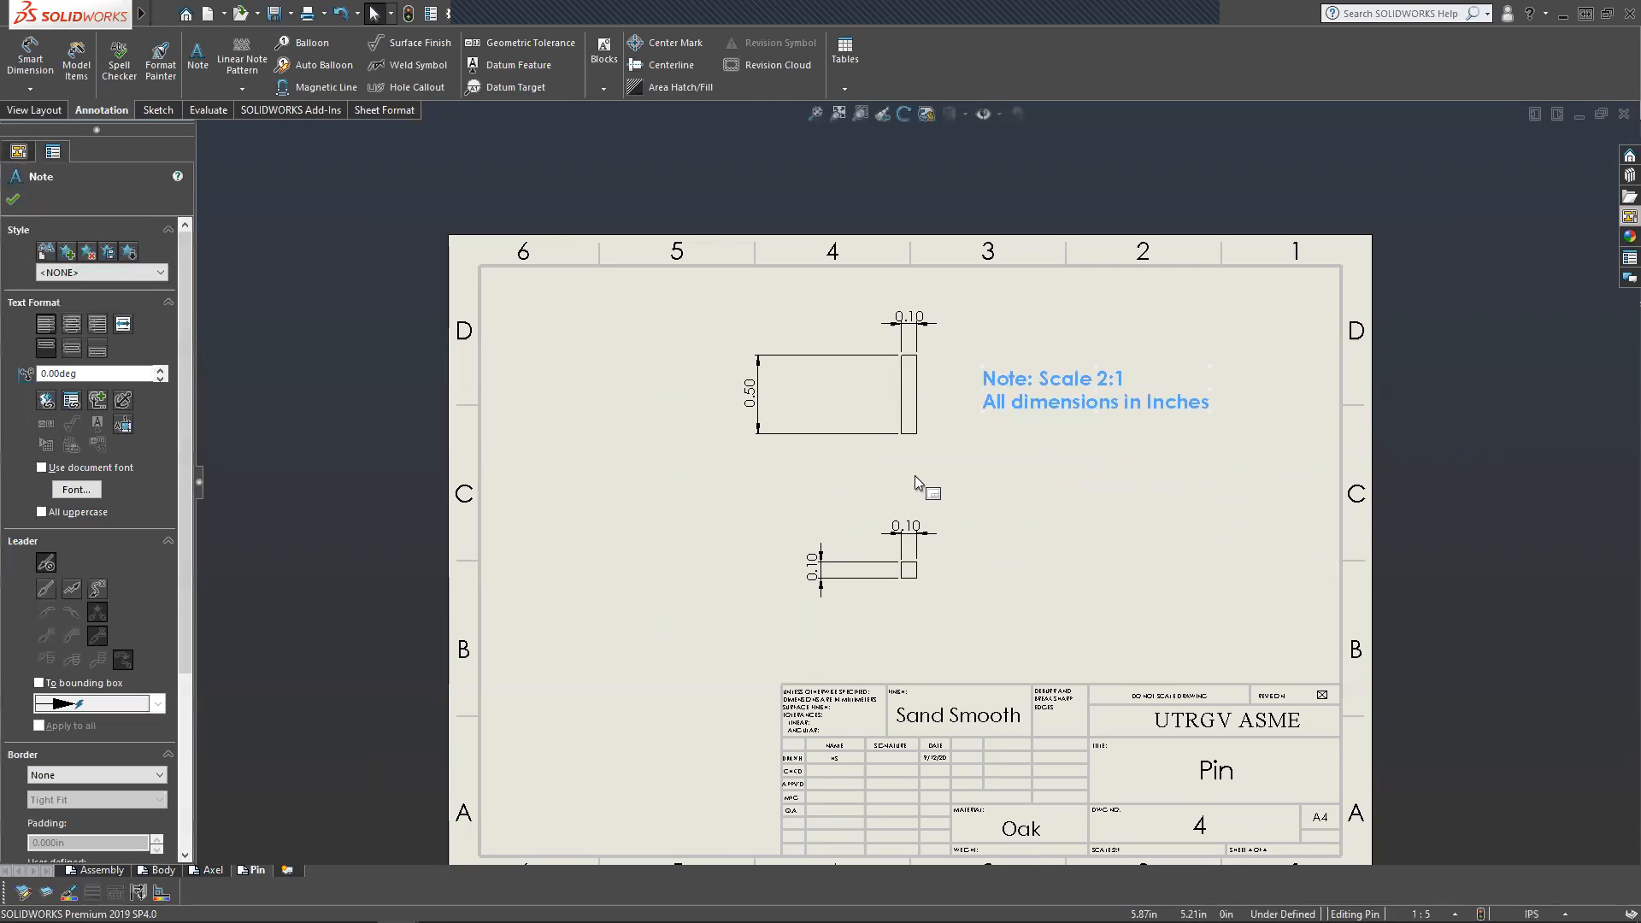
click(1074, 461)
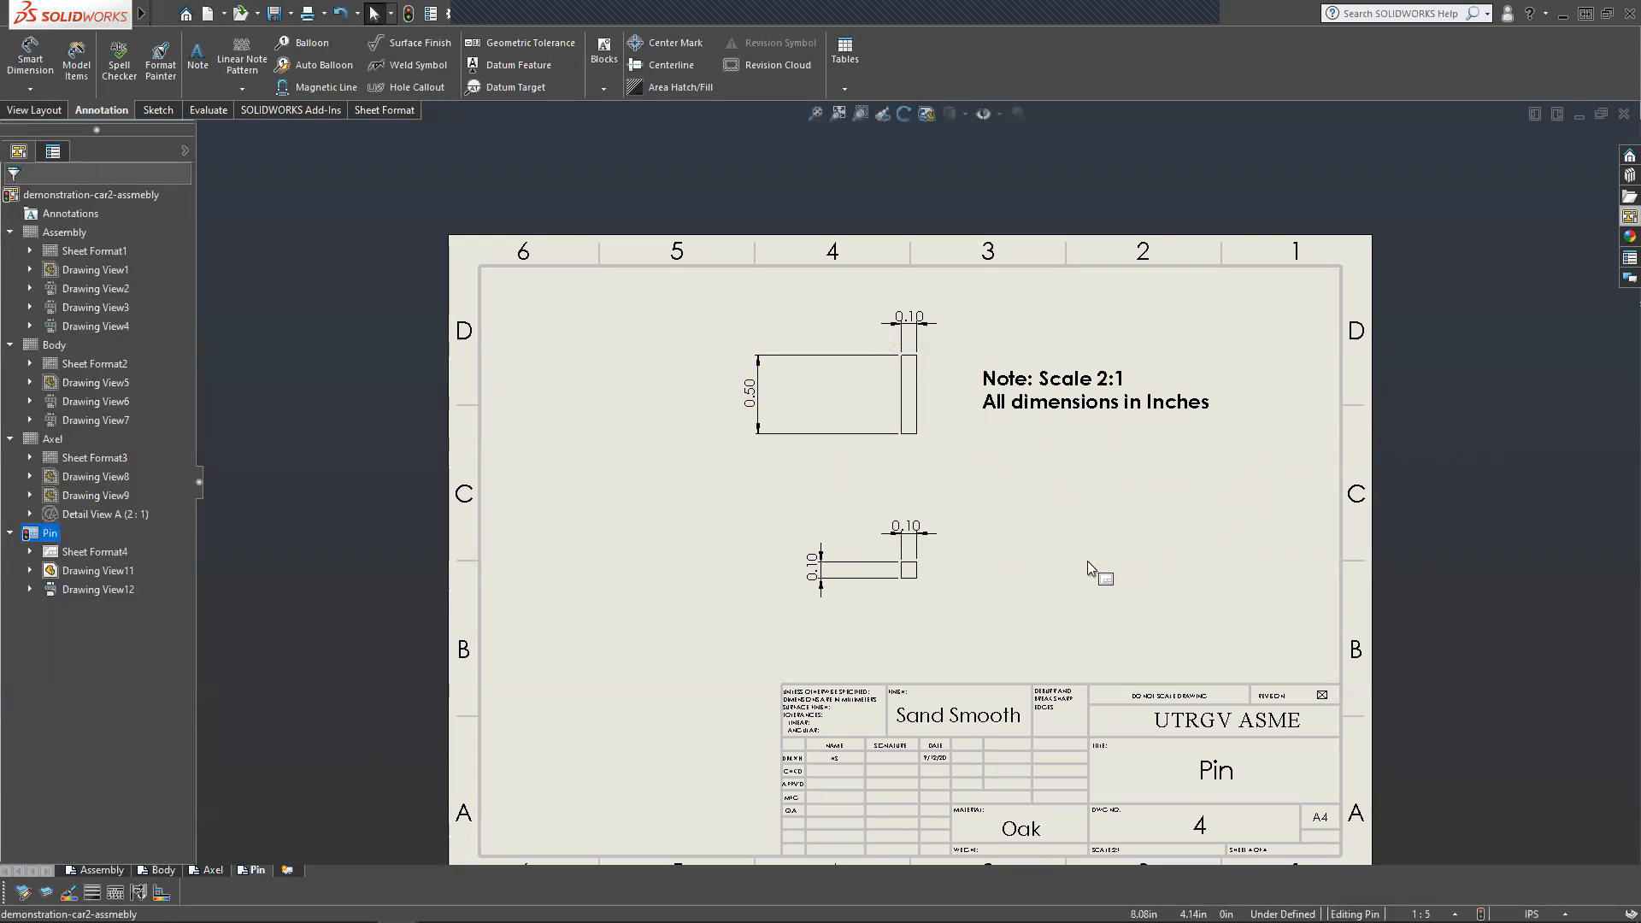
Examine the Pin sheet's views, note and title block, including the unit and tolerance notes.
scroll(866, 681, down, 4)
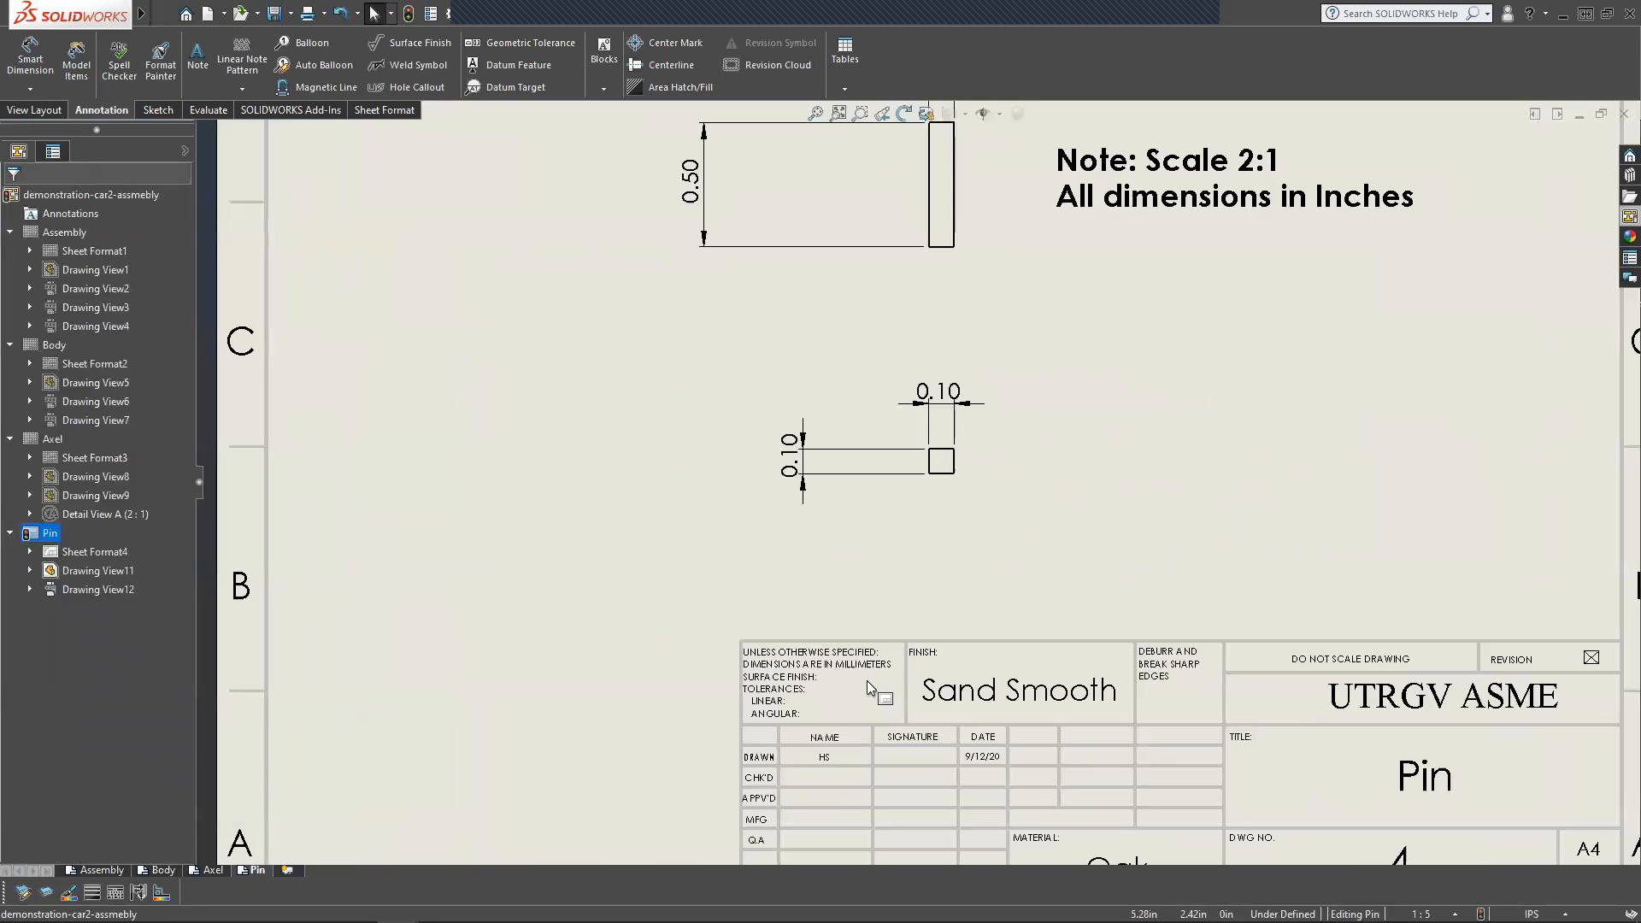
scroll(866, 681, up, 5)
scroll(935, 398, down, 1)
scroll(936, 397, down, 1)
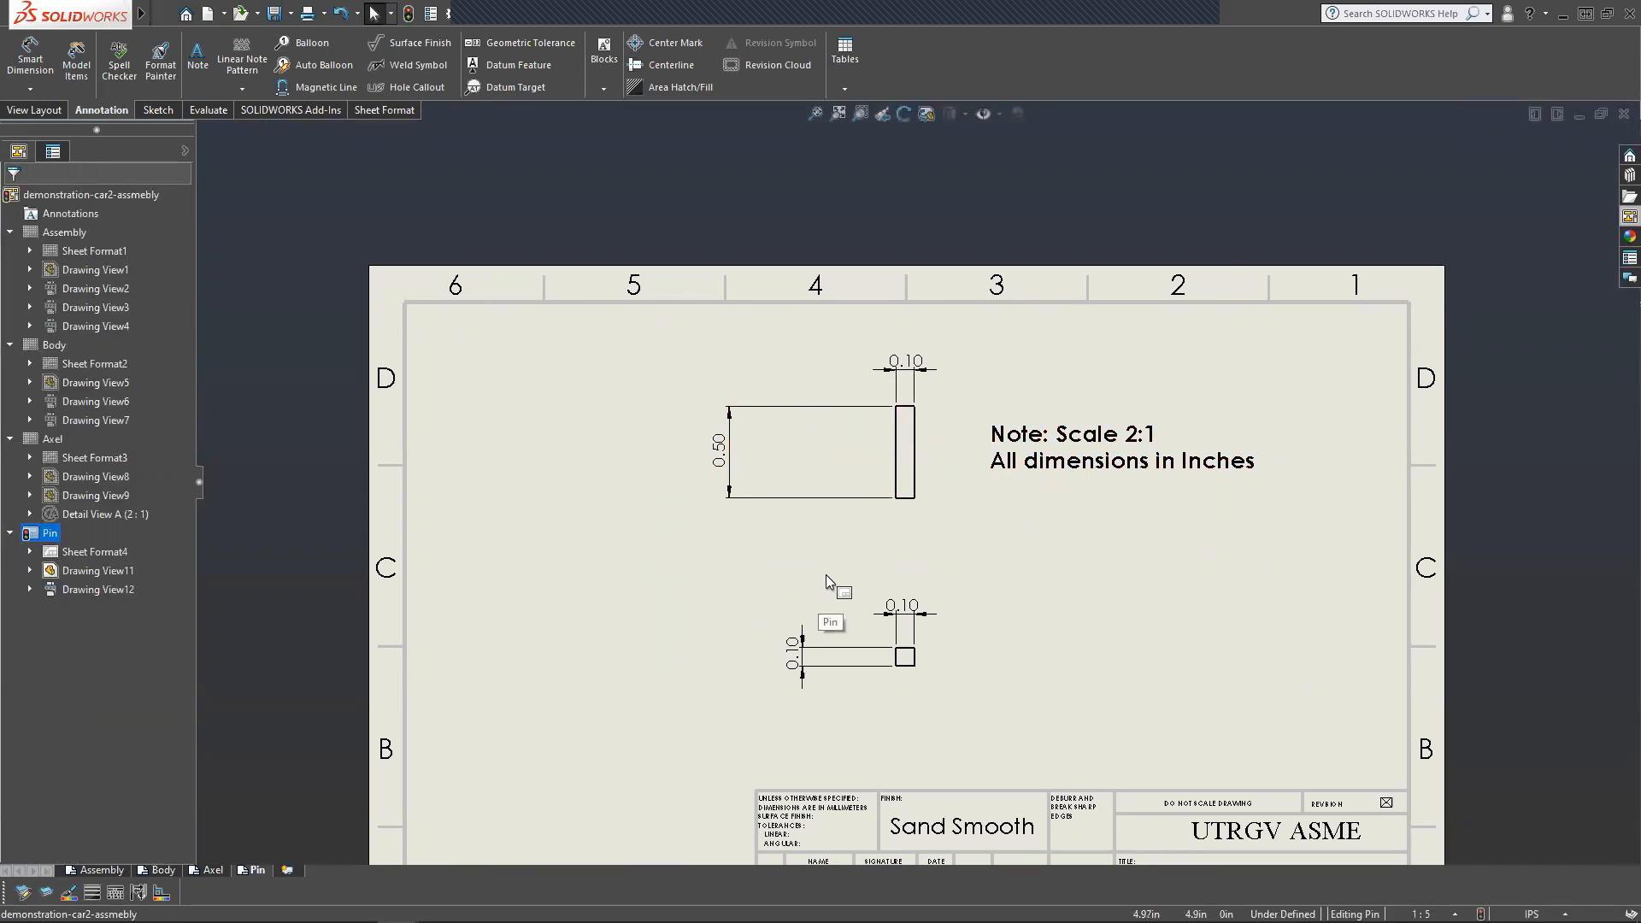
scroll(822, 583, down, 2)
scroll(766, 557, up, 3)
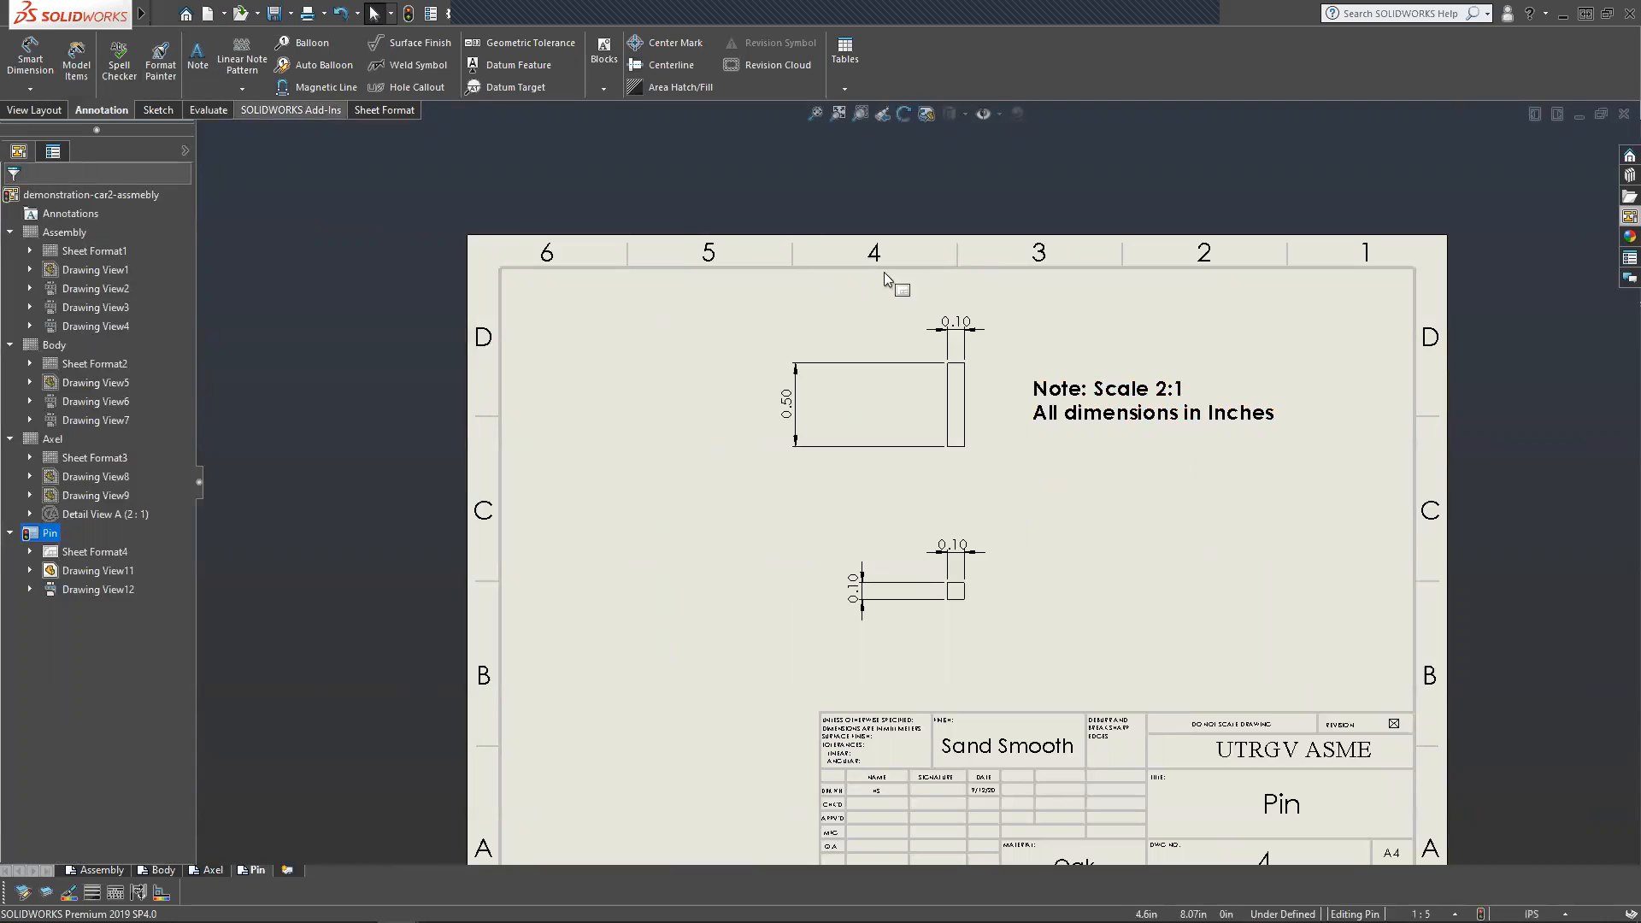
scroll(1169, 724, up, 2)
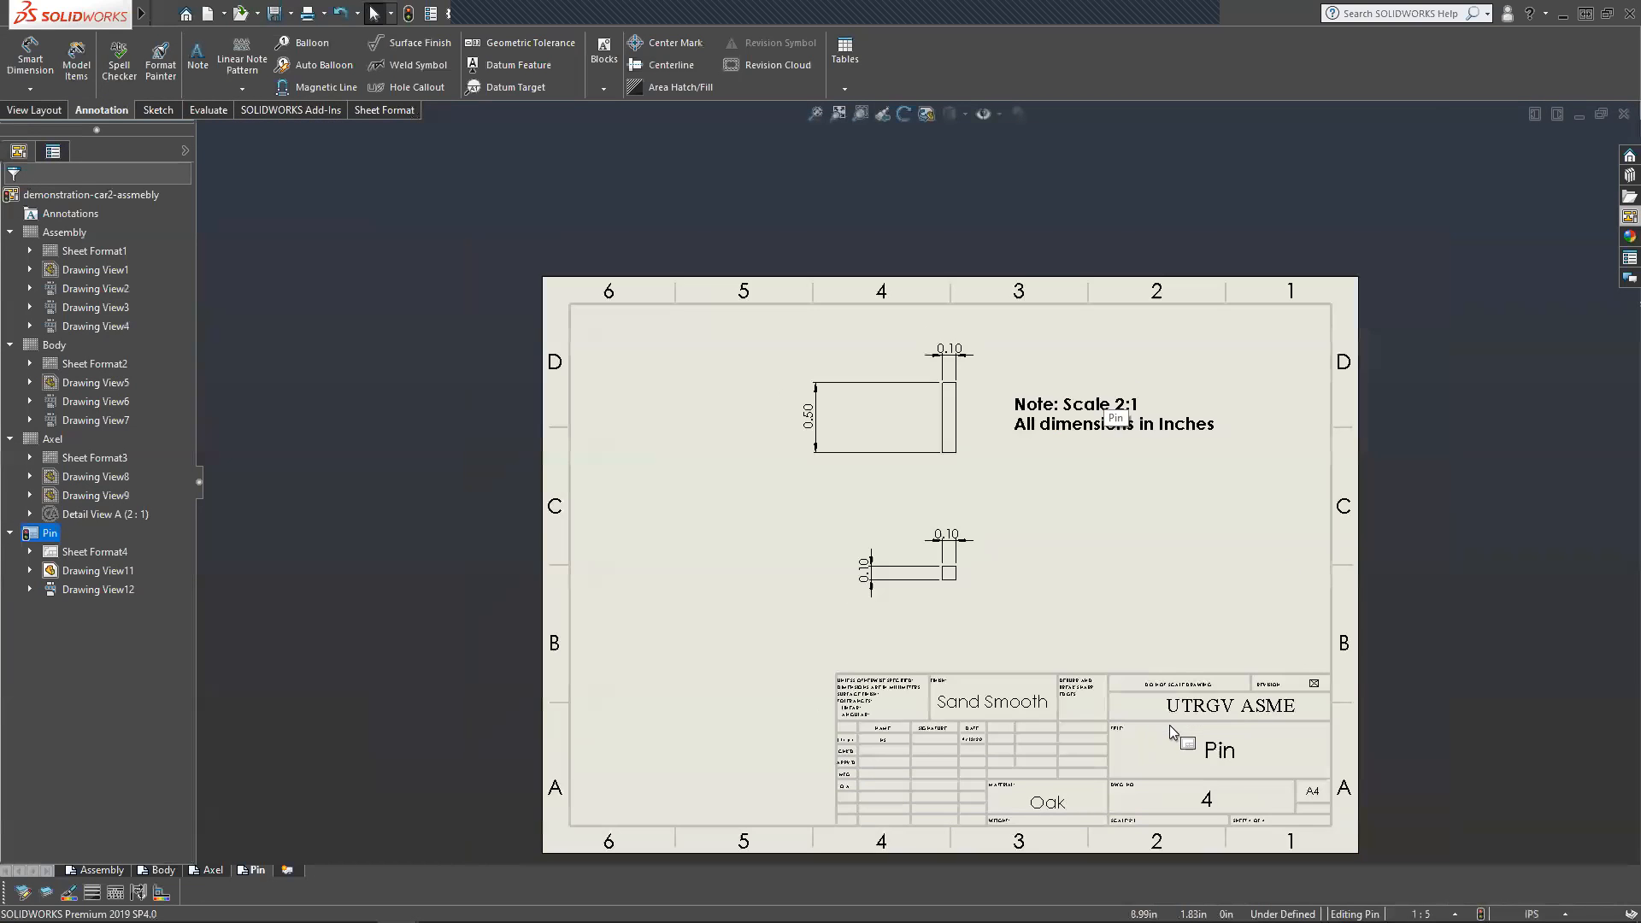
scroll(1097, 671, up, 1)
scroll(1056, 684, down, 1)
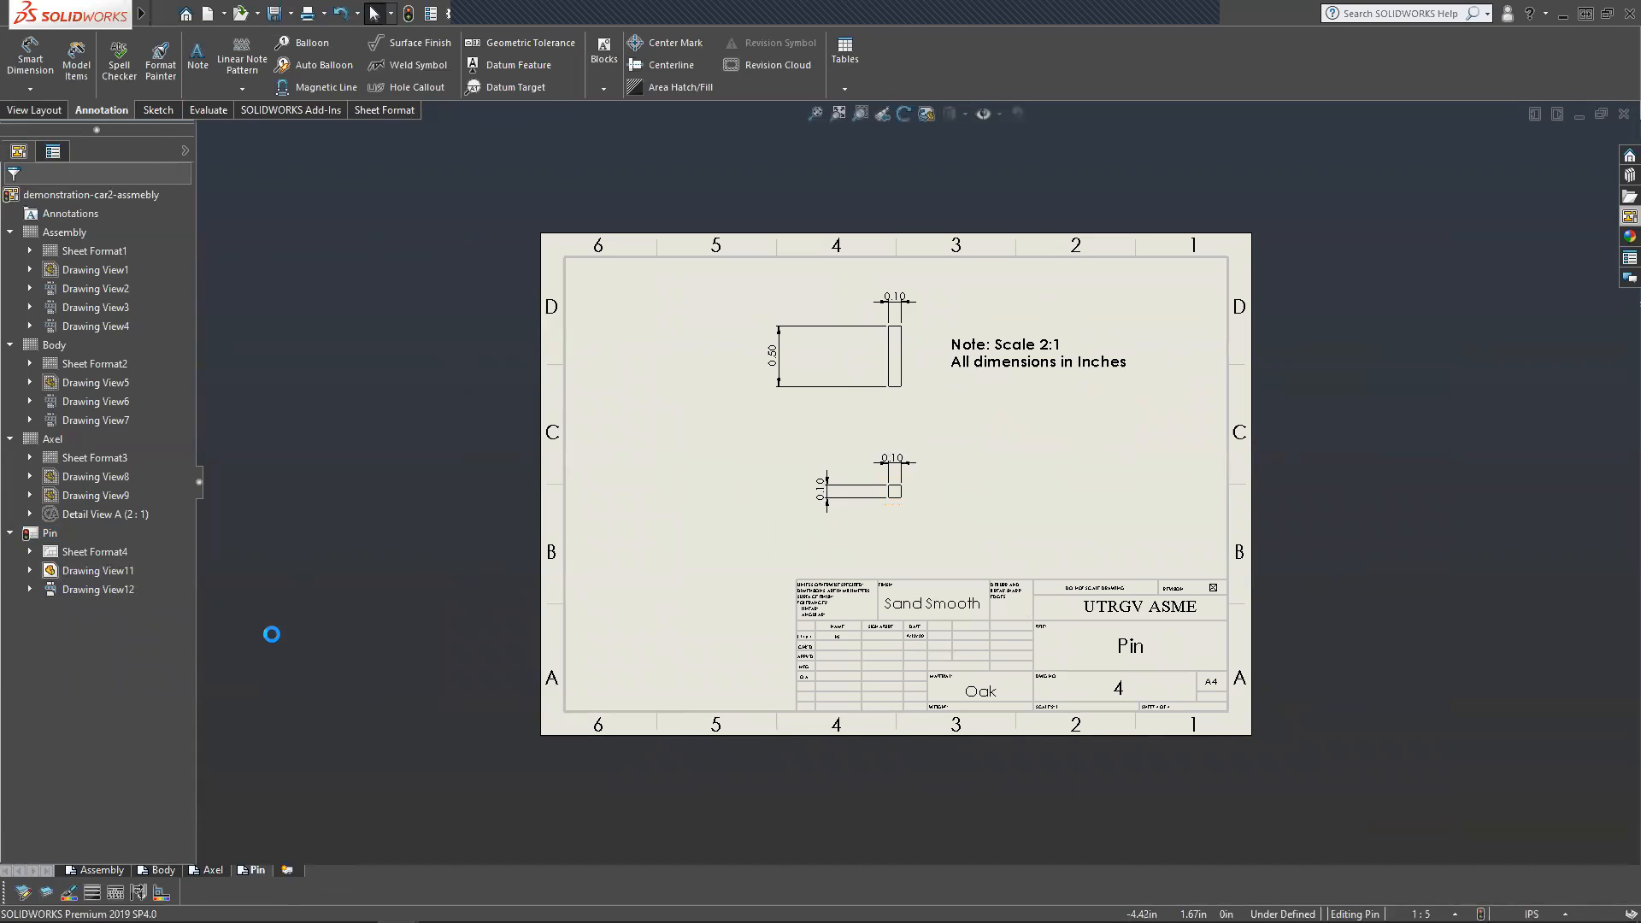
Paste the copied sheet at the end of the drawing's sheets.
click(30, 104)
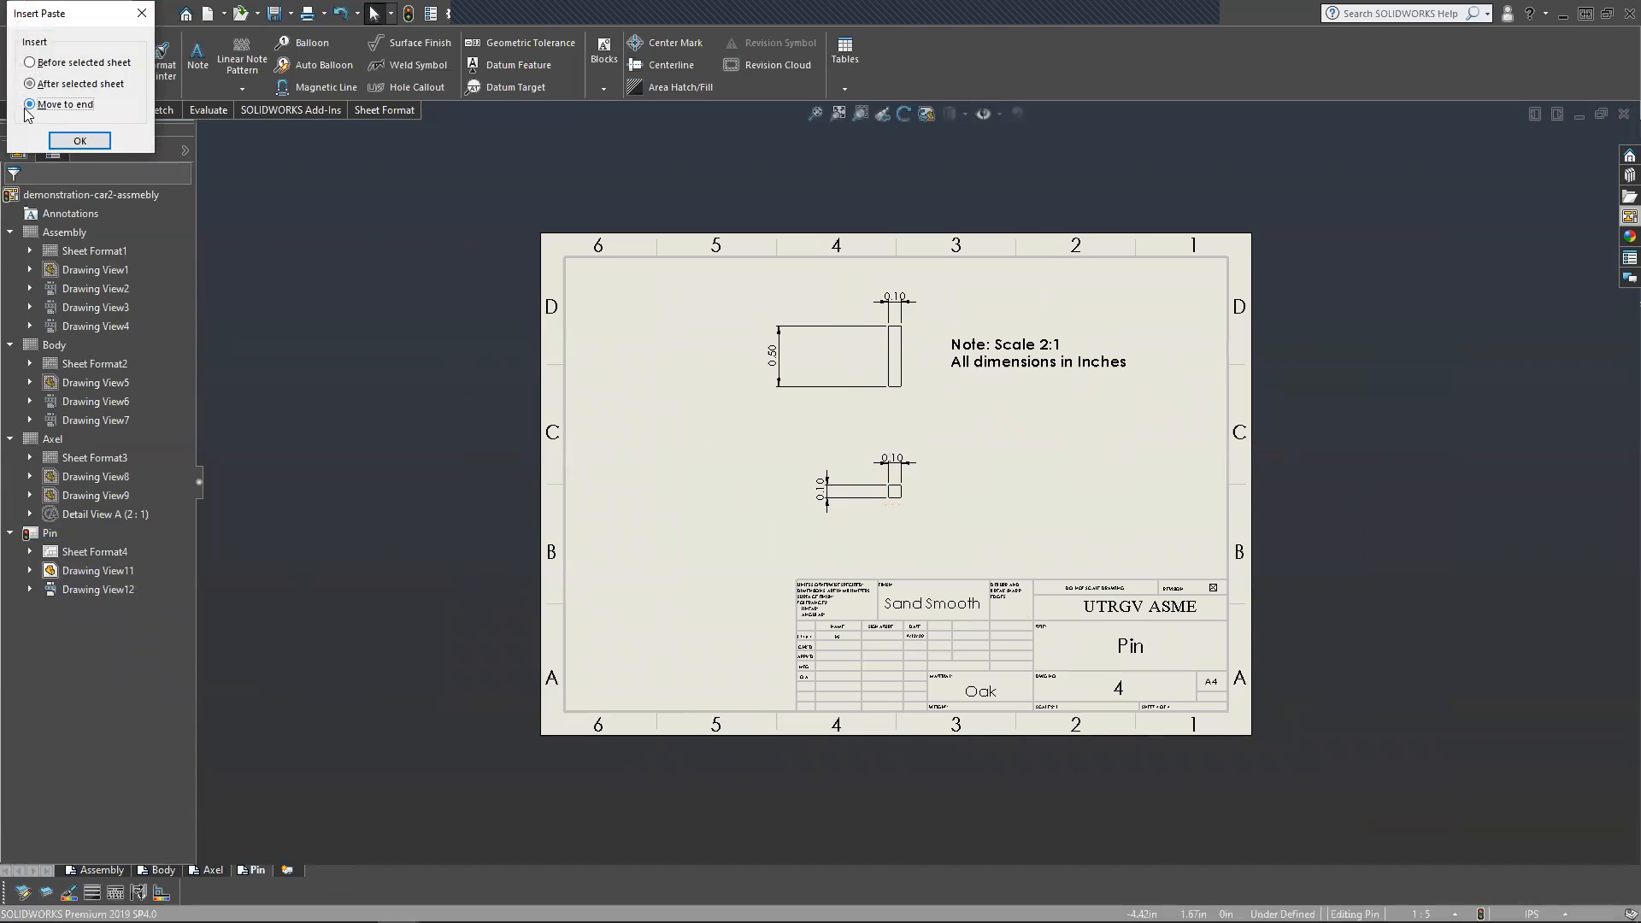
click(97, 144)
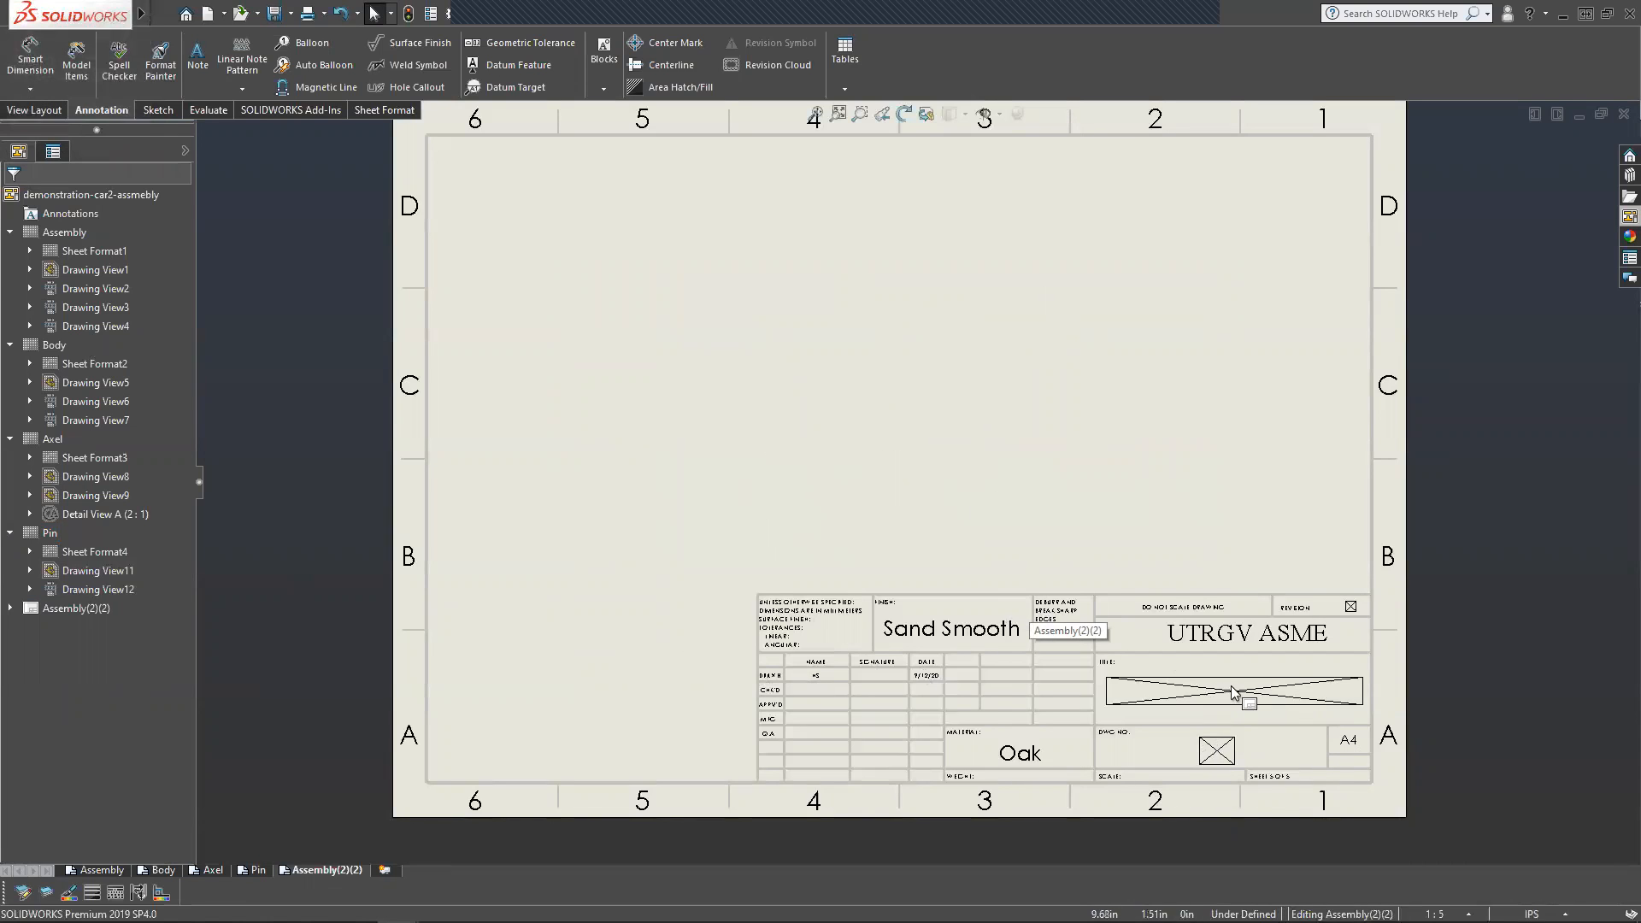
In the pasted sheet's format, fill in the title as Wheel and the drawing number as 5.
right_click(829, 438)
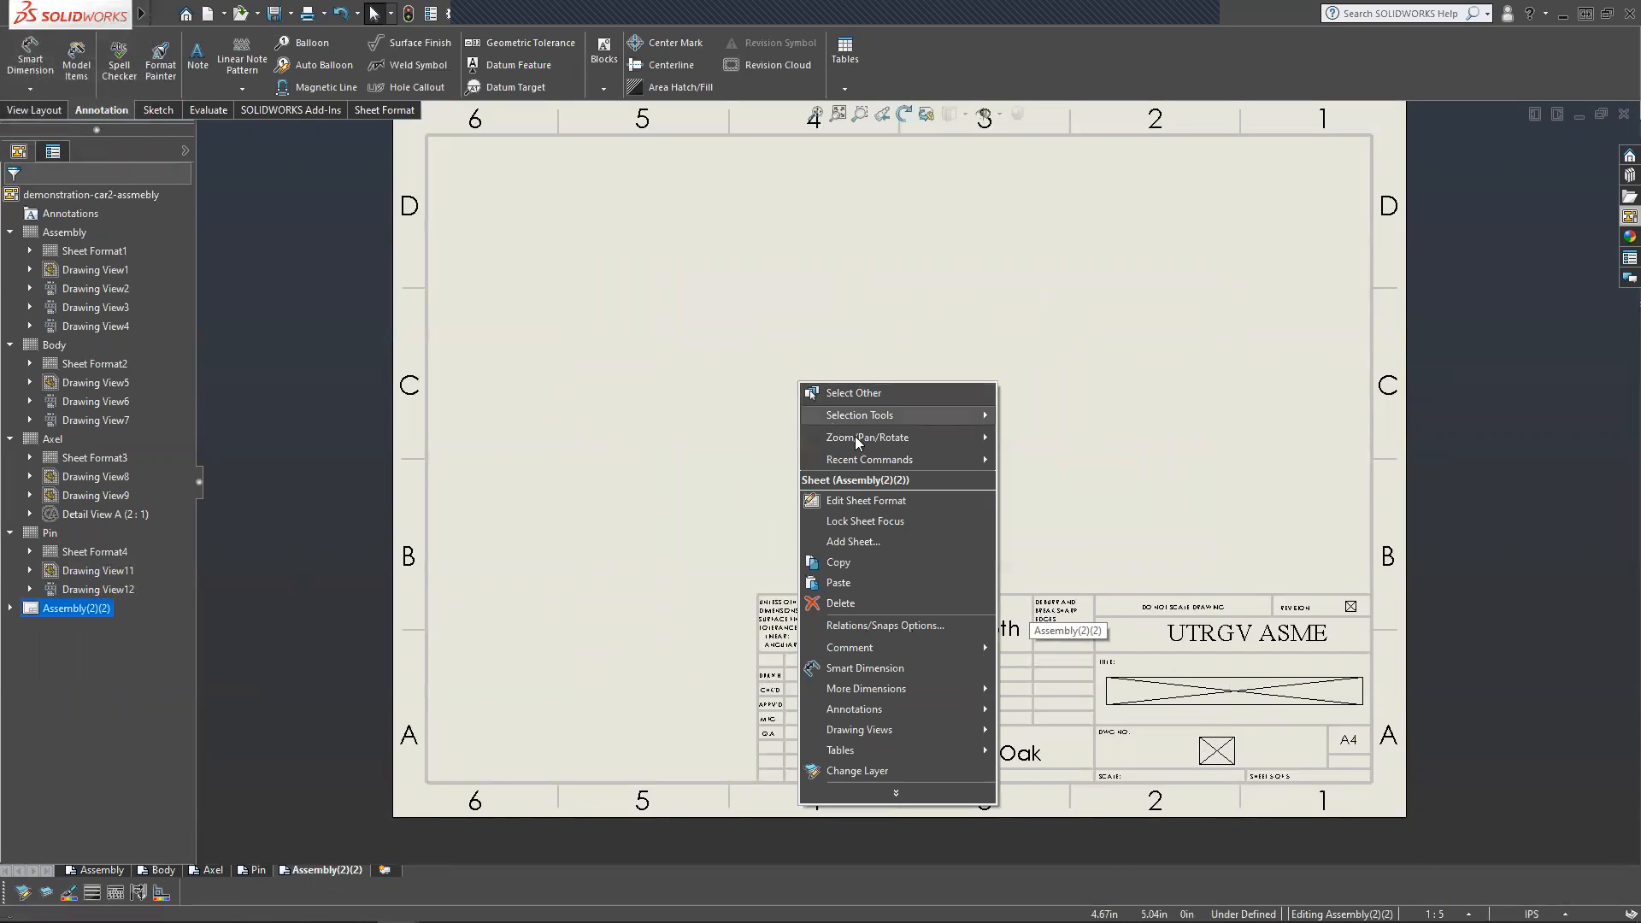
click(862, 500)
double_click(1233, 695)
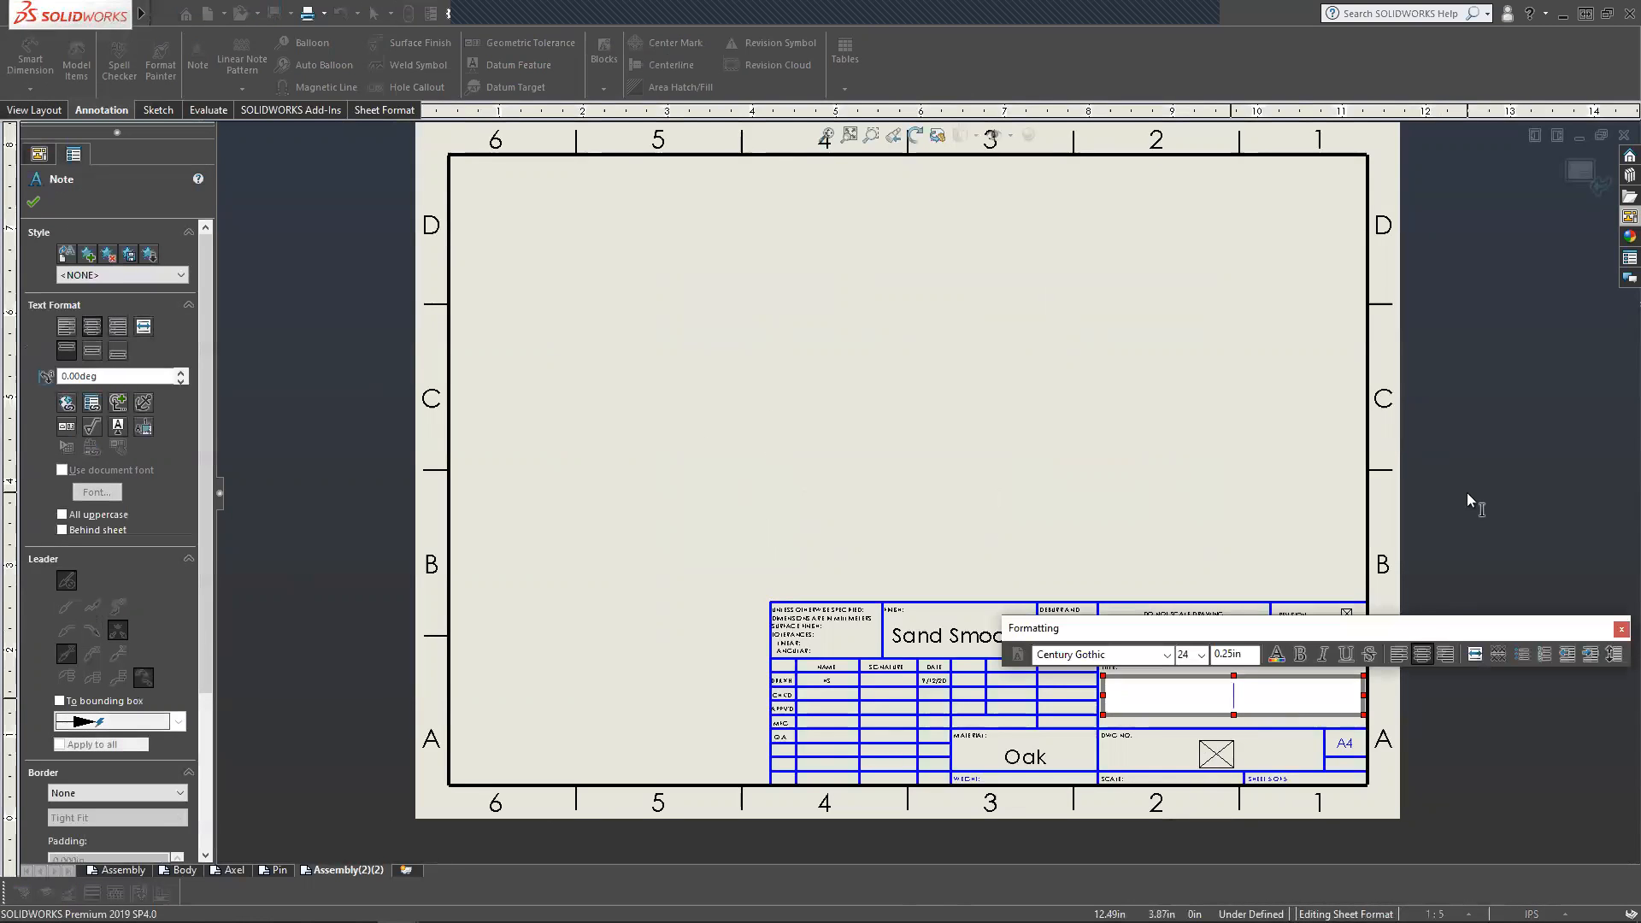
text(eel)
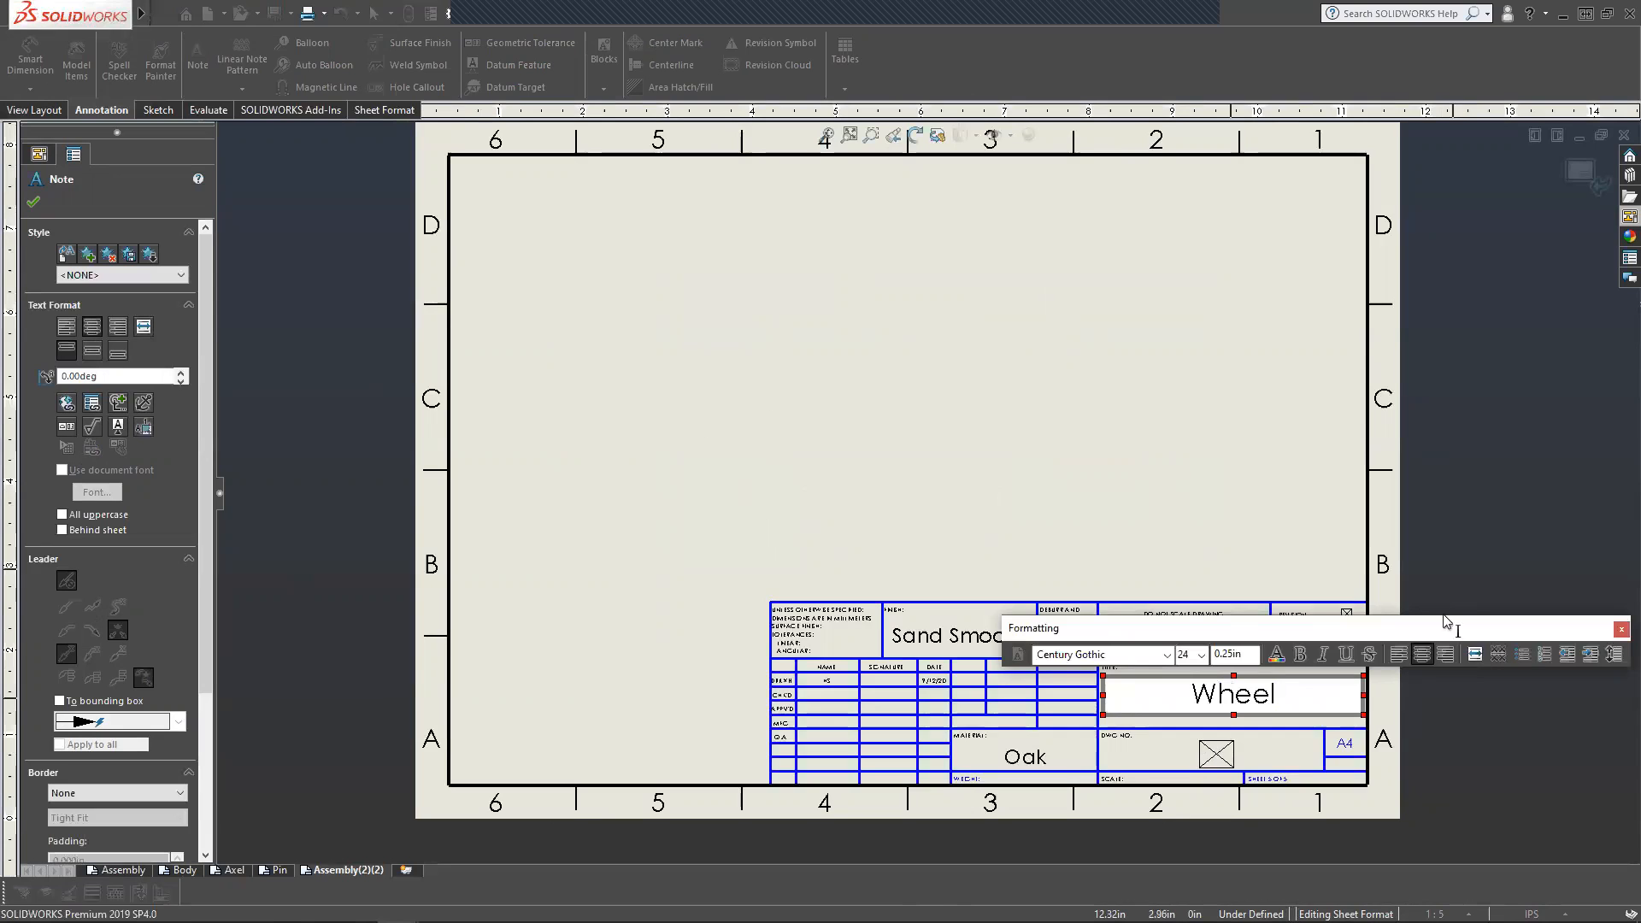
click(1216, 754)
double_click(1216, 754)
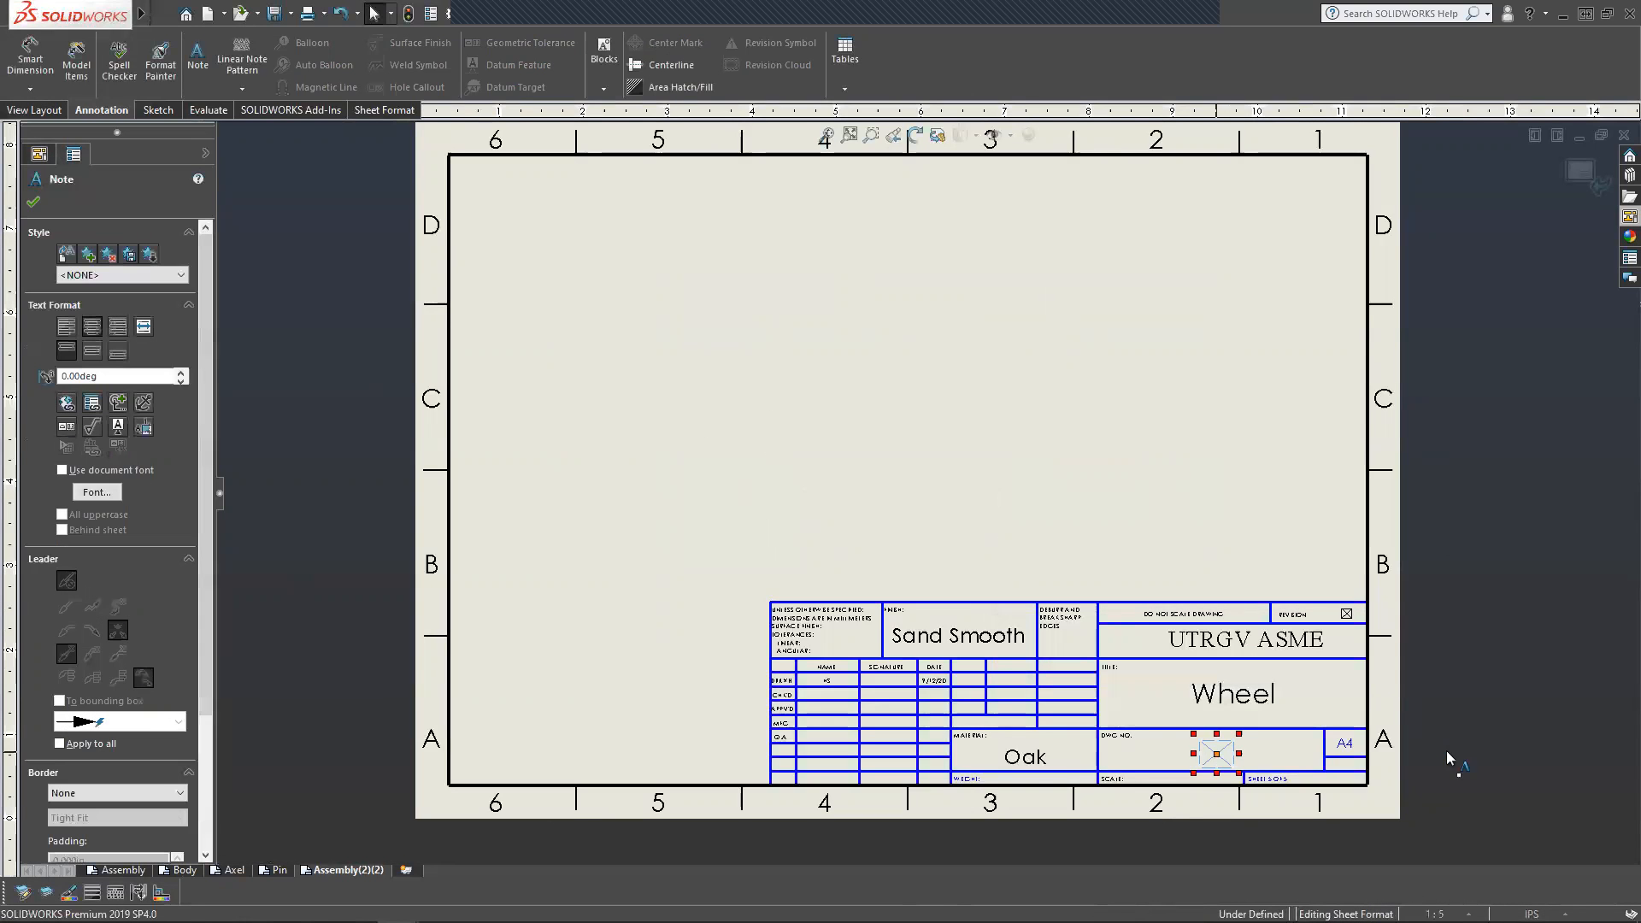
text(5)
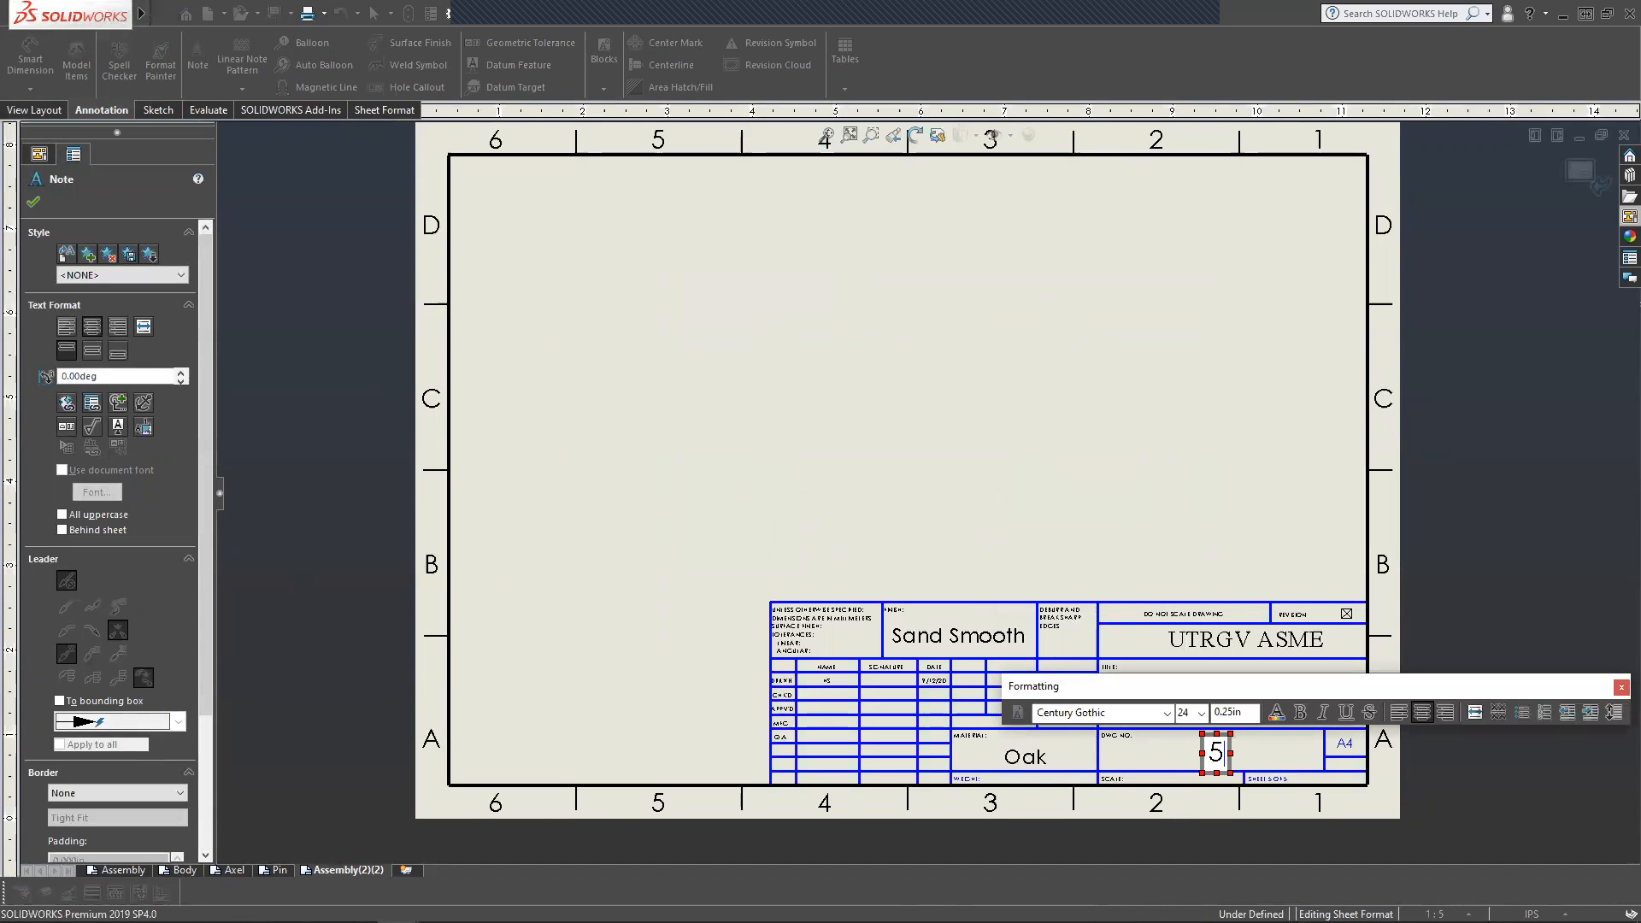
click(1091, 597)
Add 1:1 after the title block's SCALE label and finish editing the sheet format.
scroll(1149, 817, down, 5)
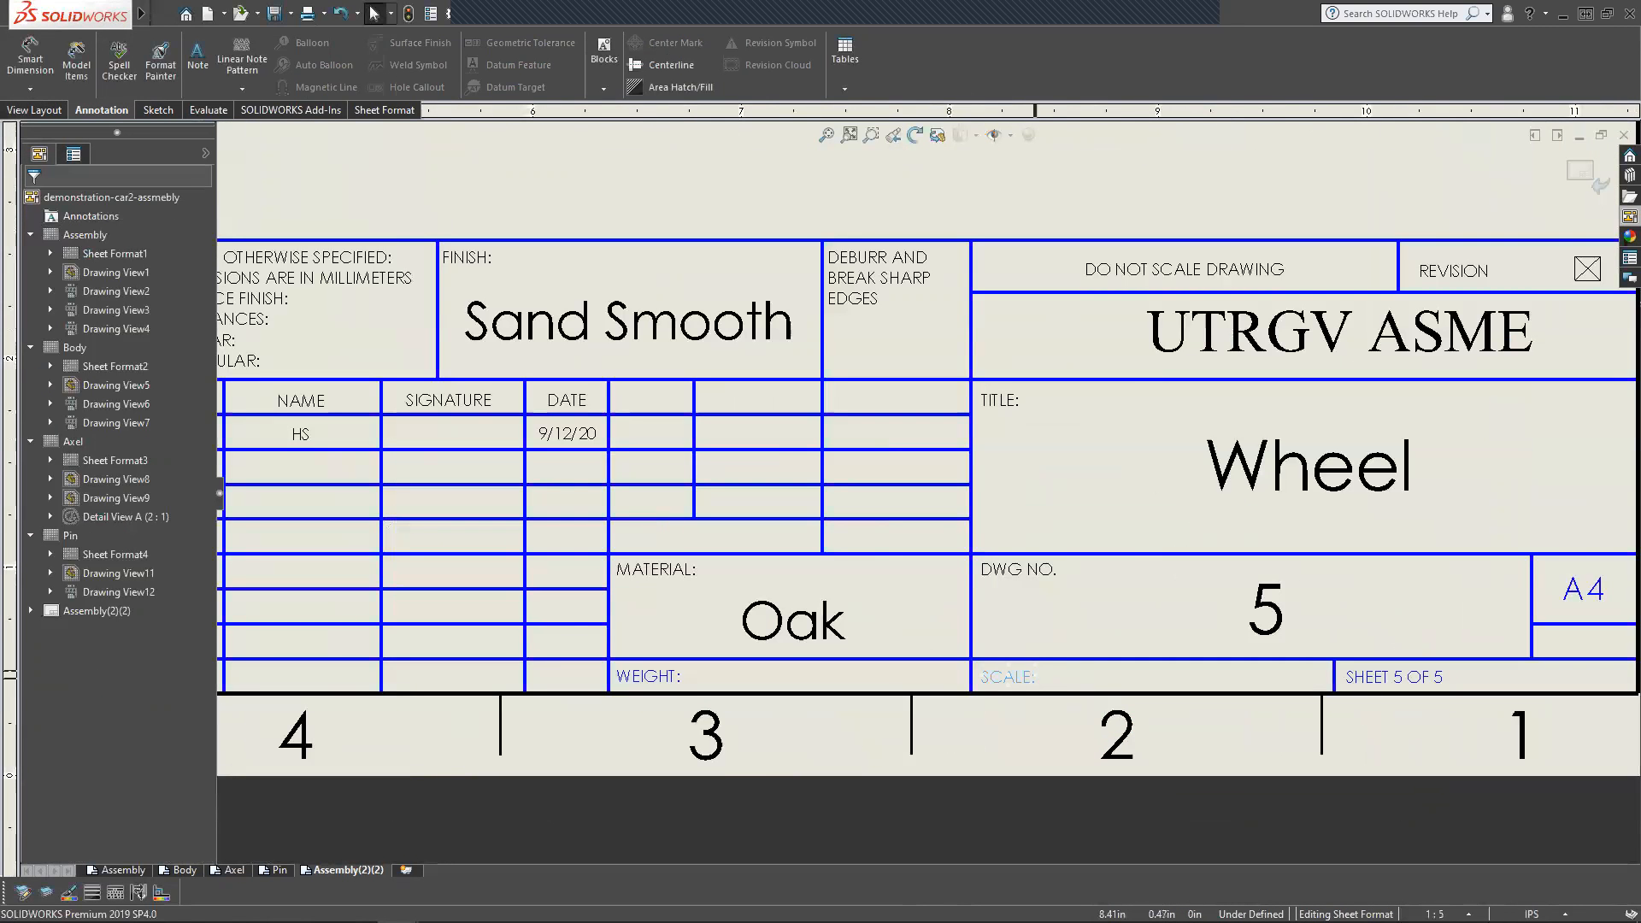
double_click(1032, 675)
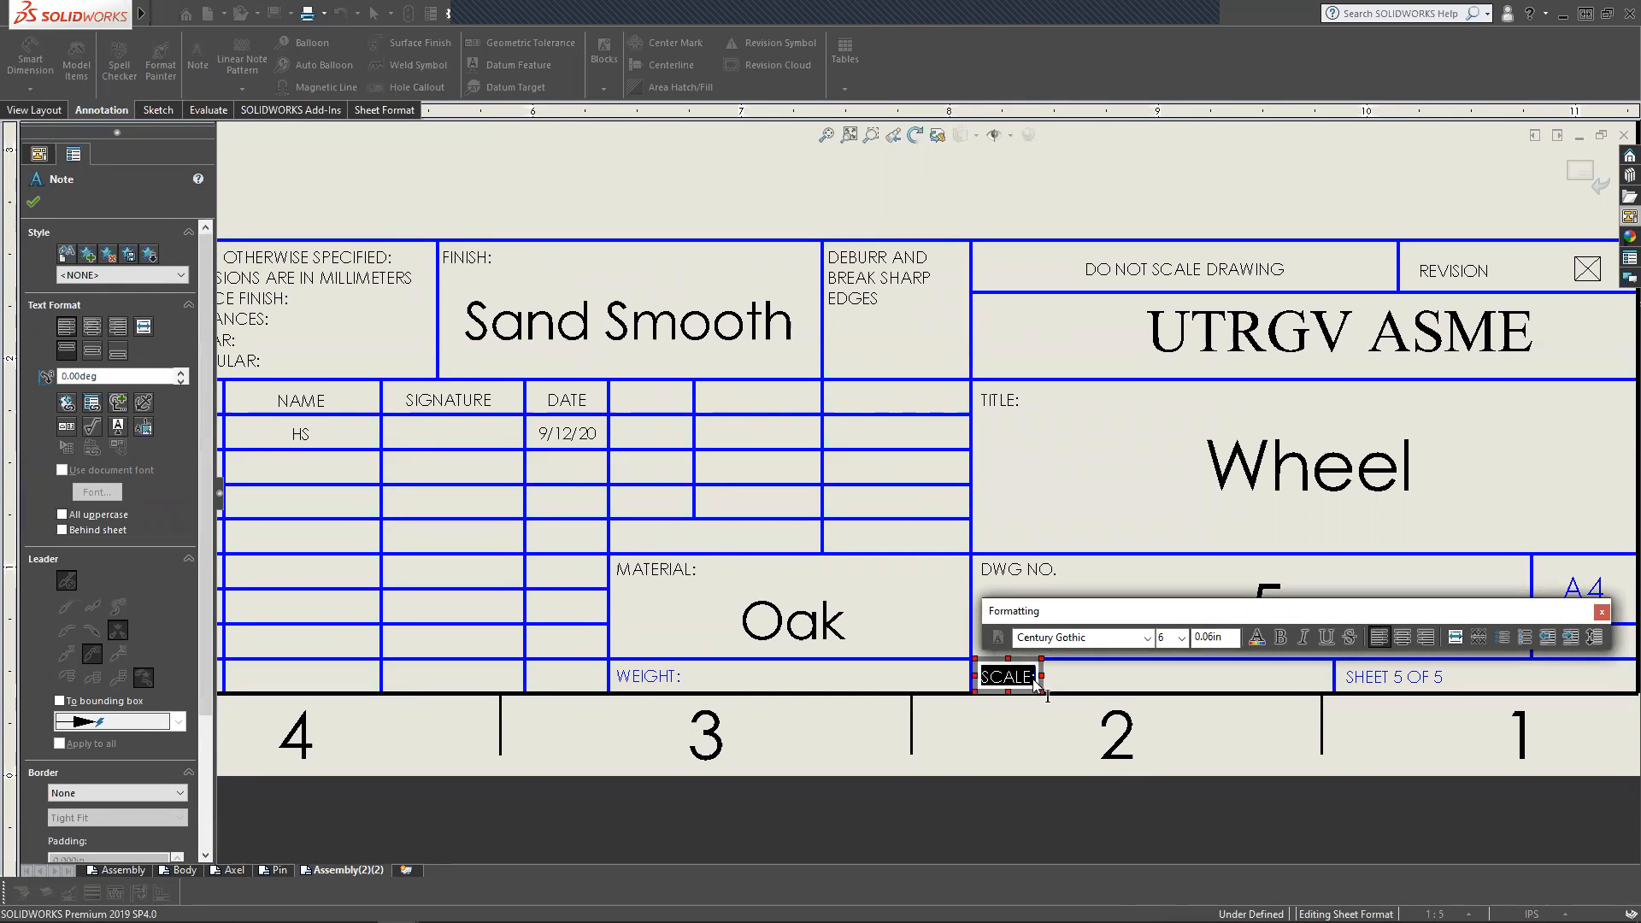
click(1027, 680)
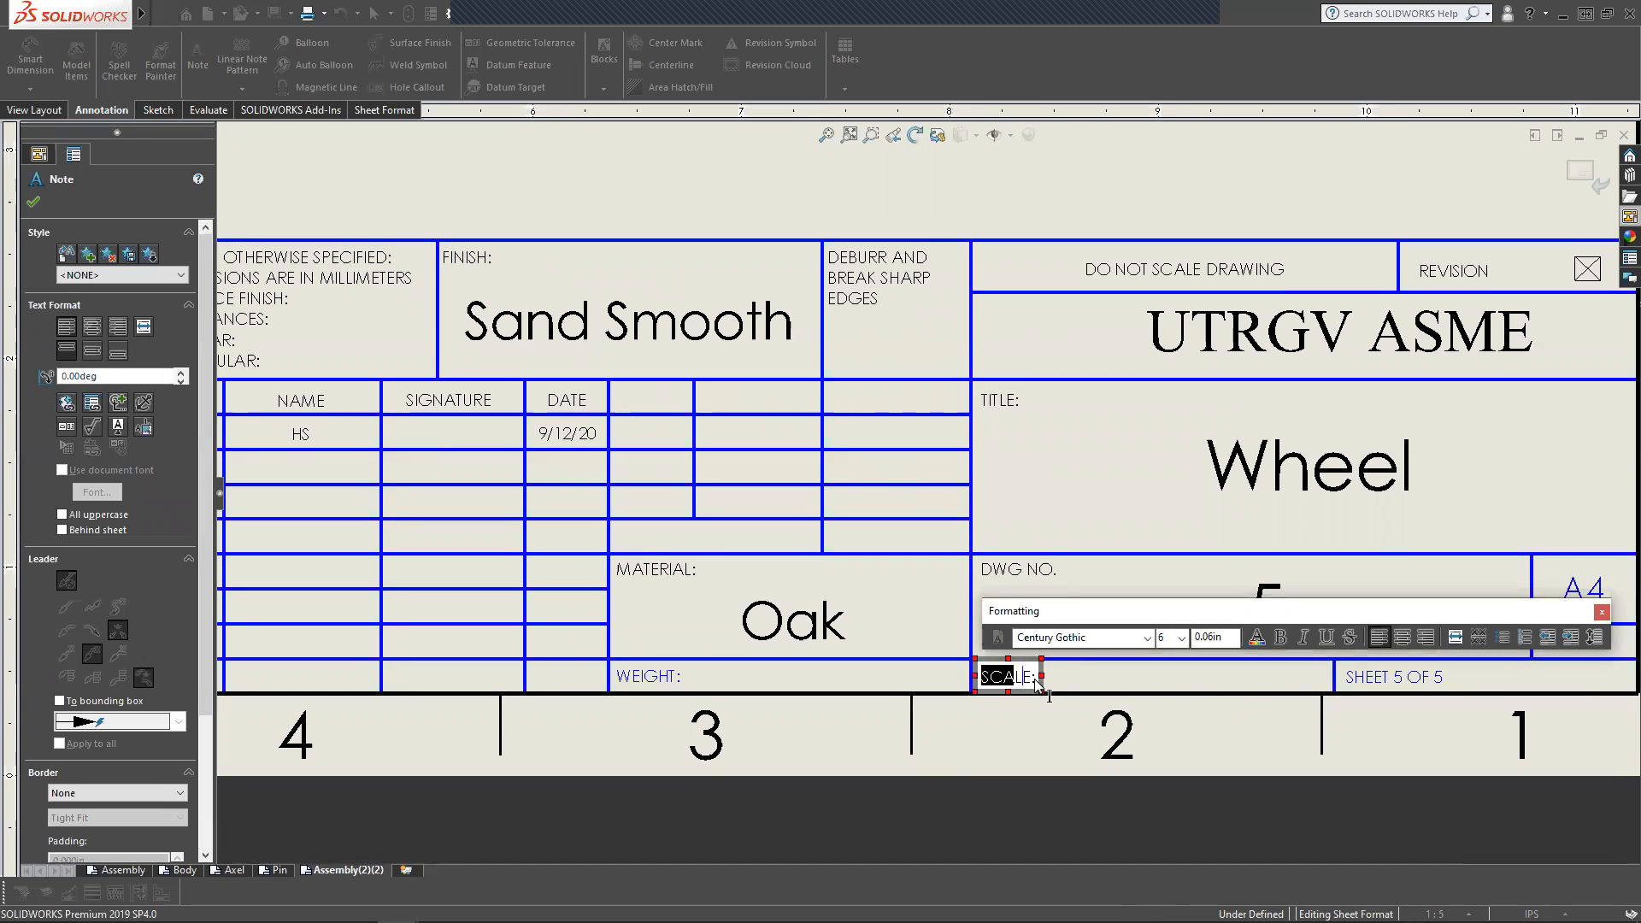
click(1035, 680)
text(1:1)
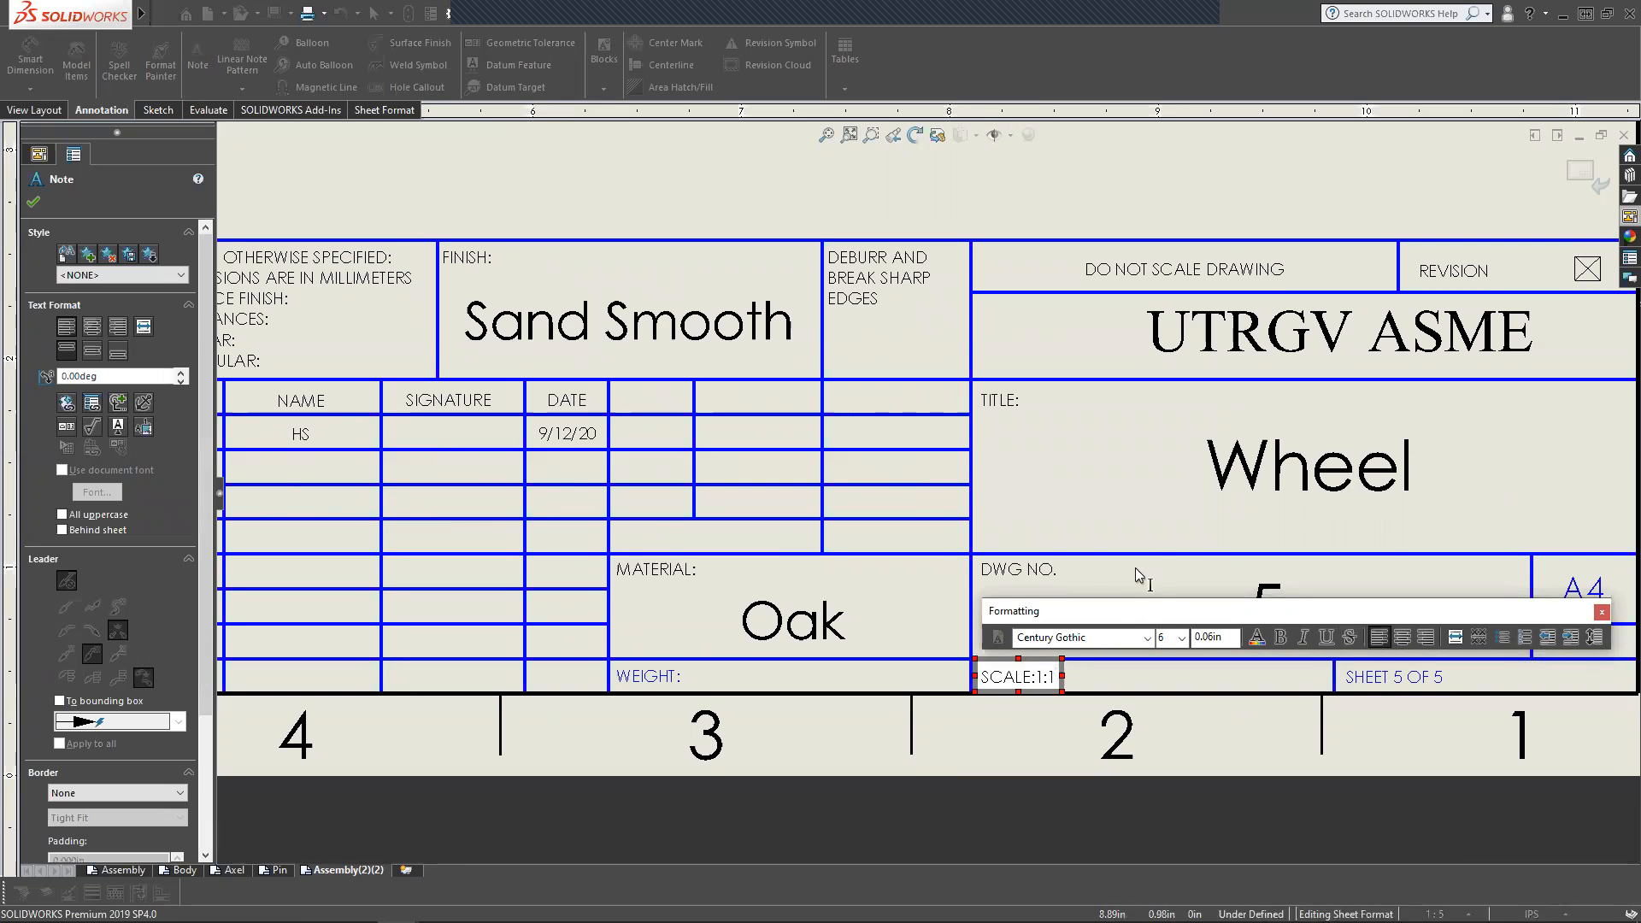
click(1197, 534)
scroll(743, 360, up, 3)
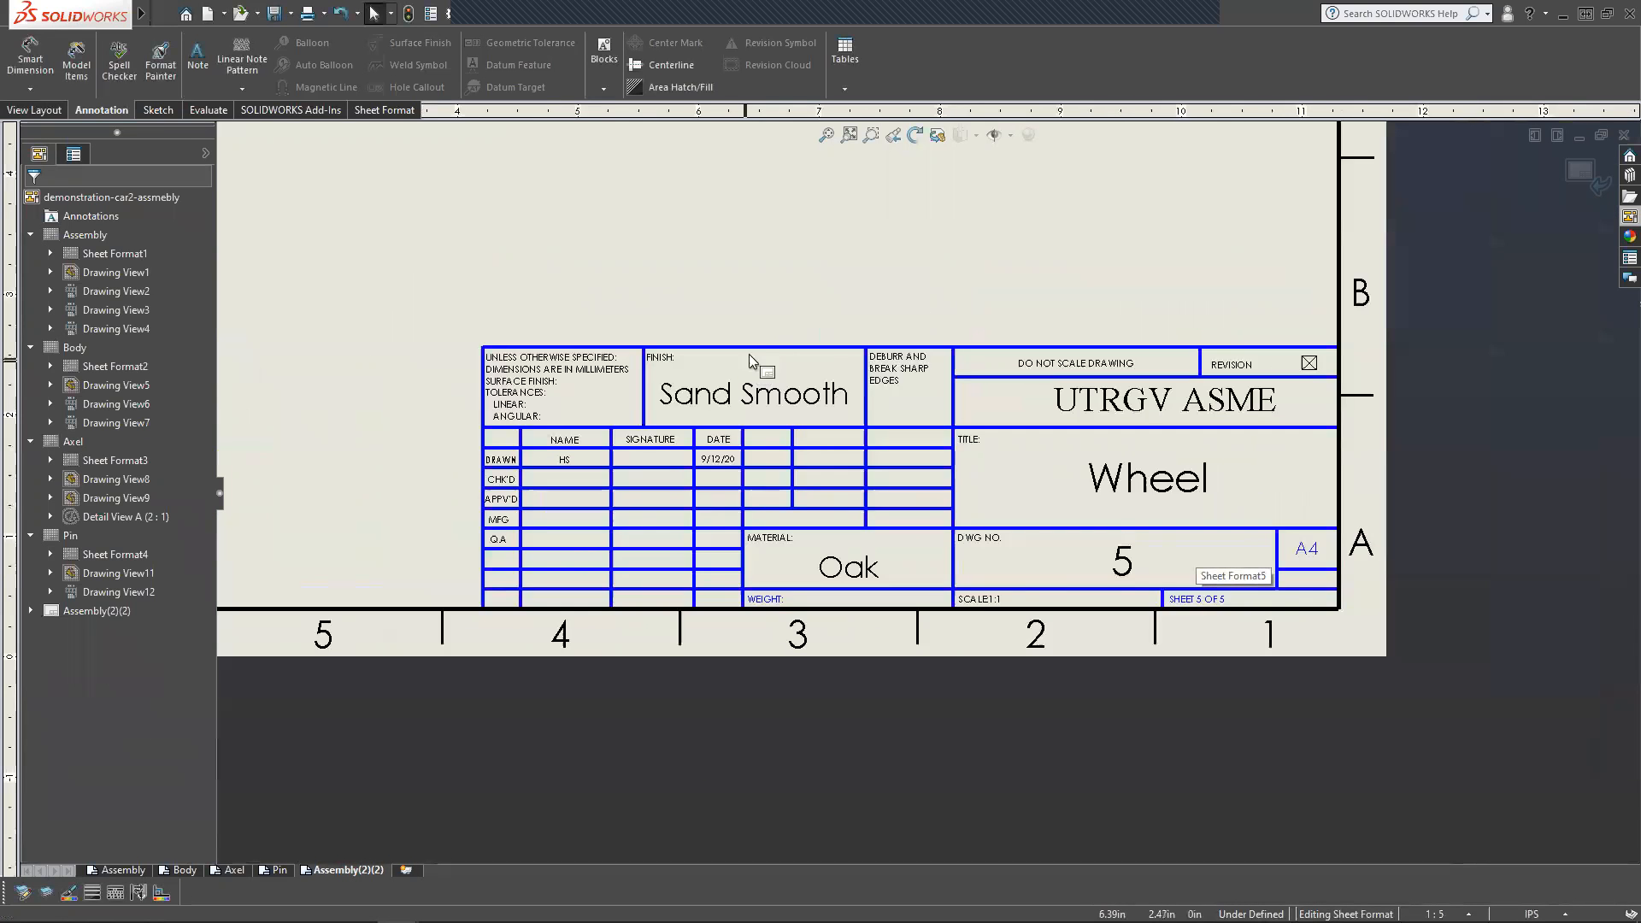
scroll(767, 290, up, 2)
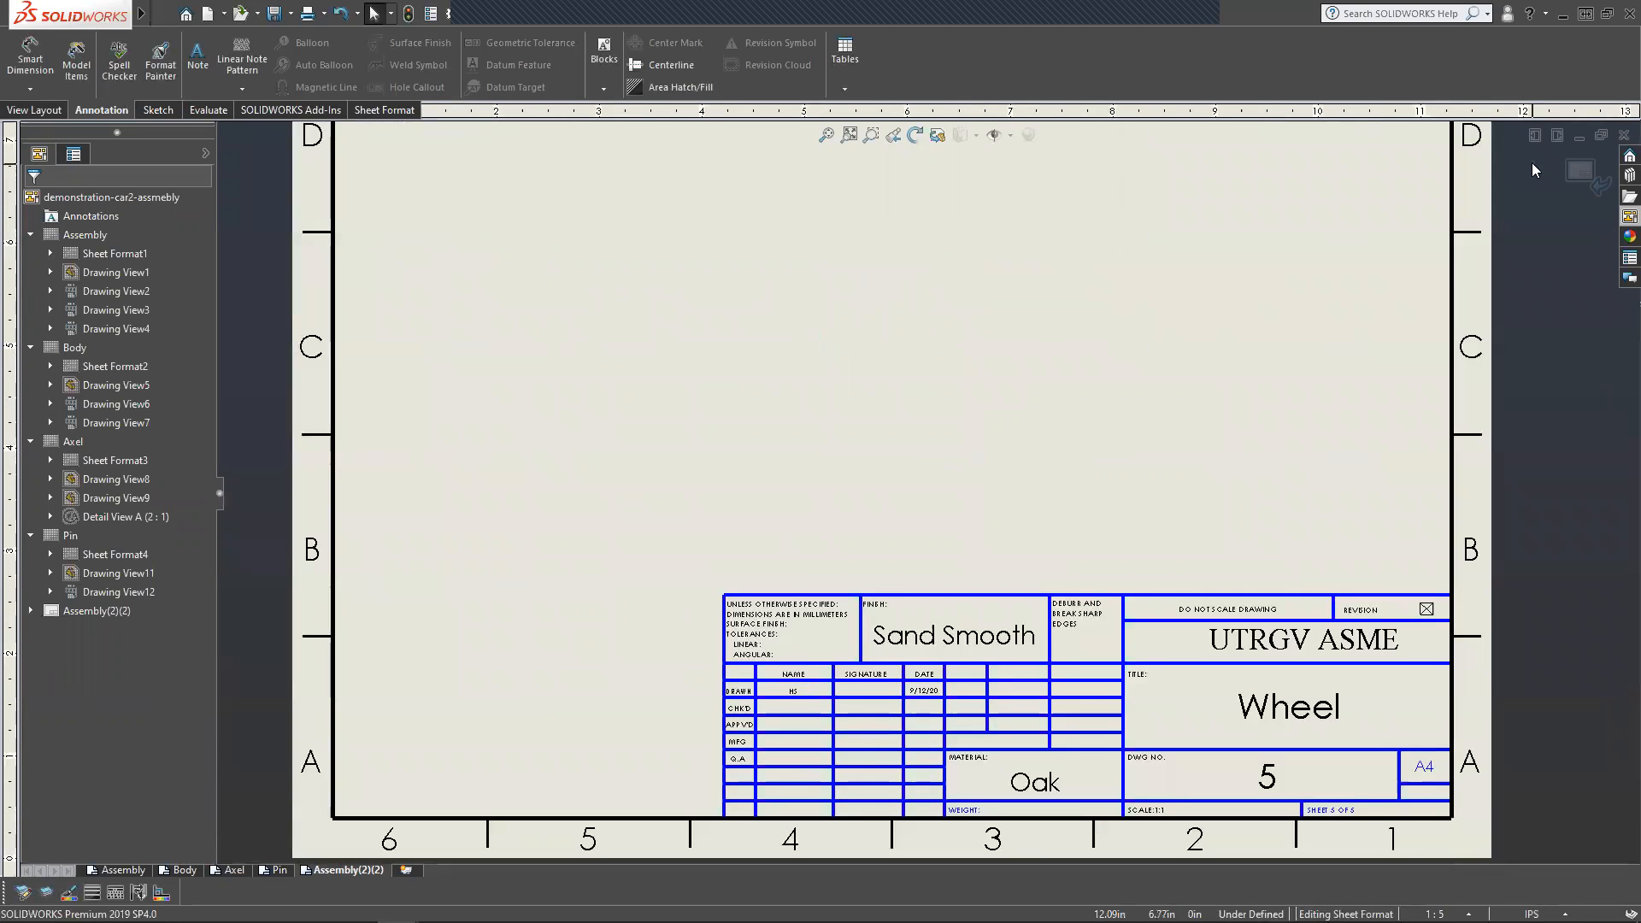
click(1577, 173)
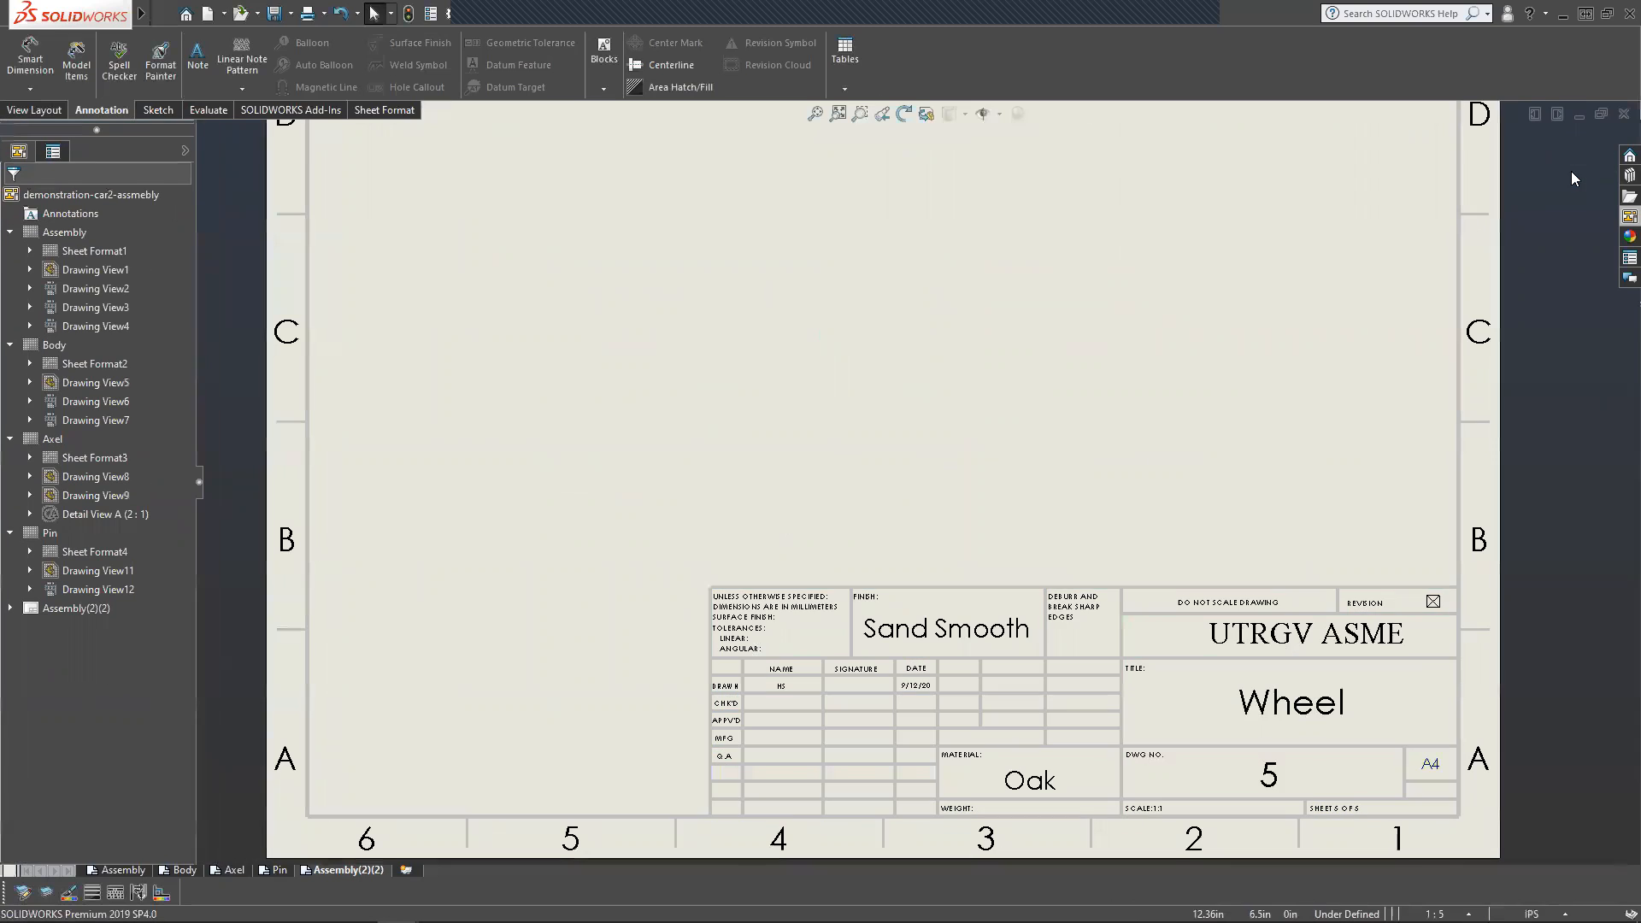
right_click(333, 871)
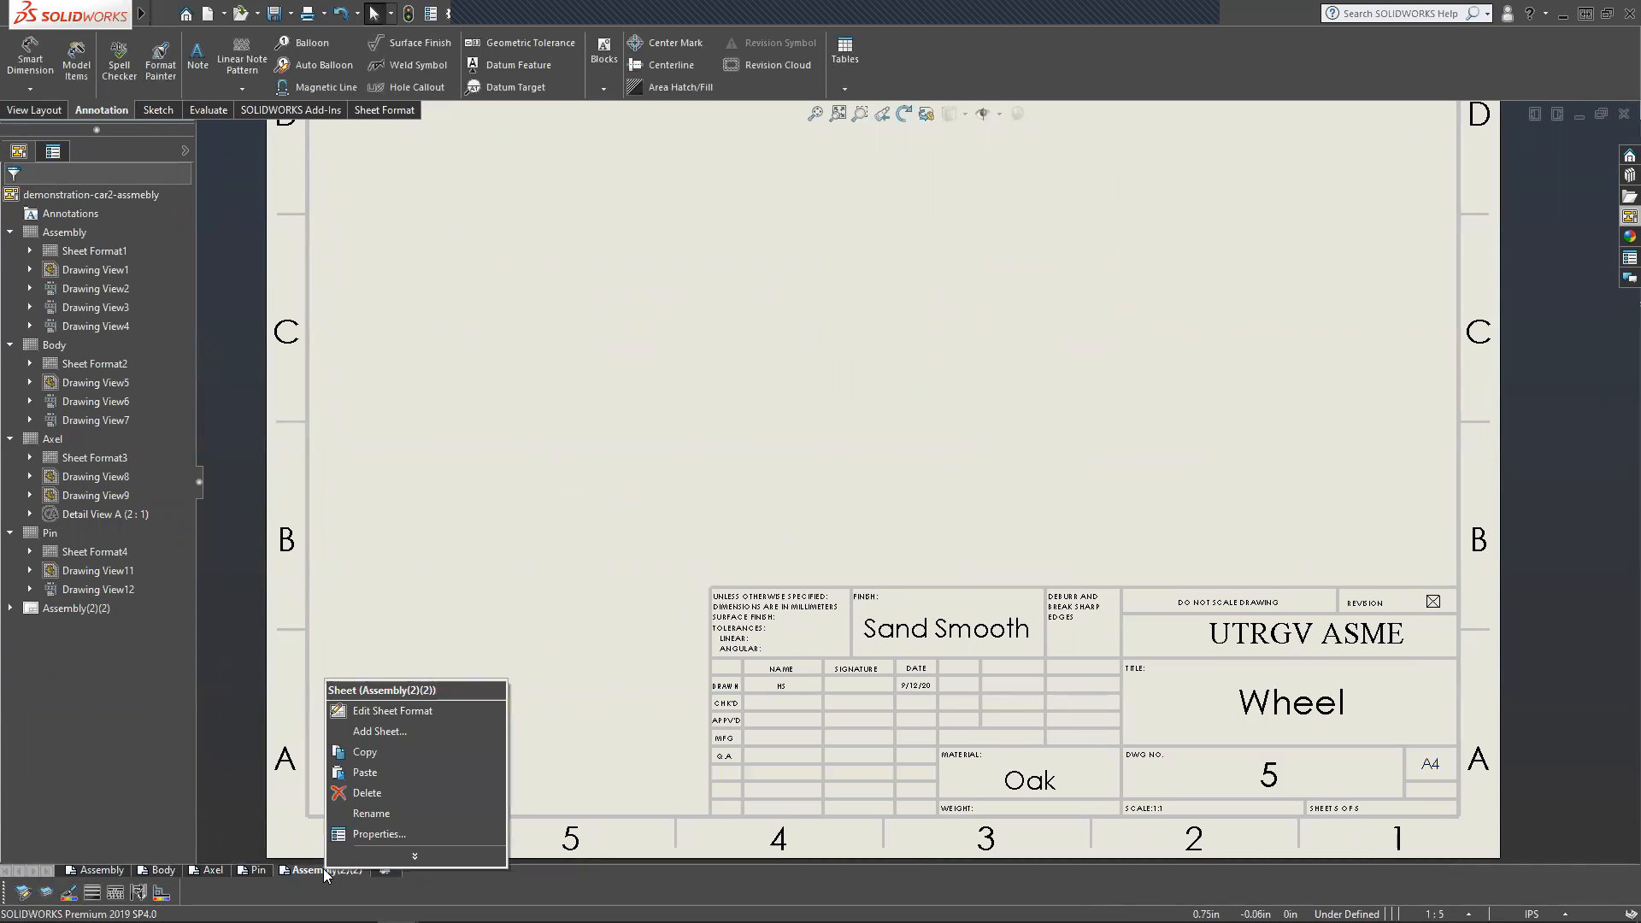
click(362, 814)
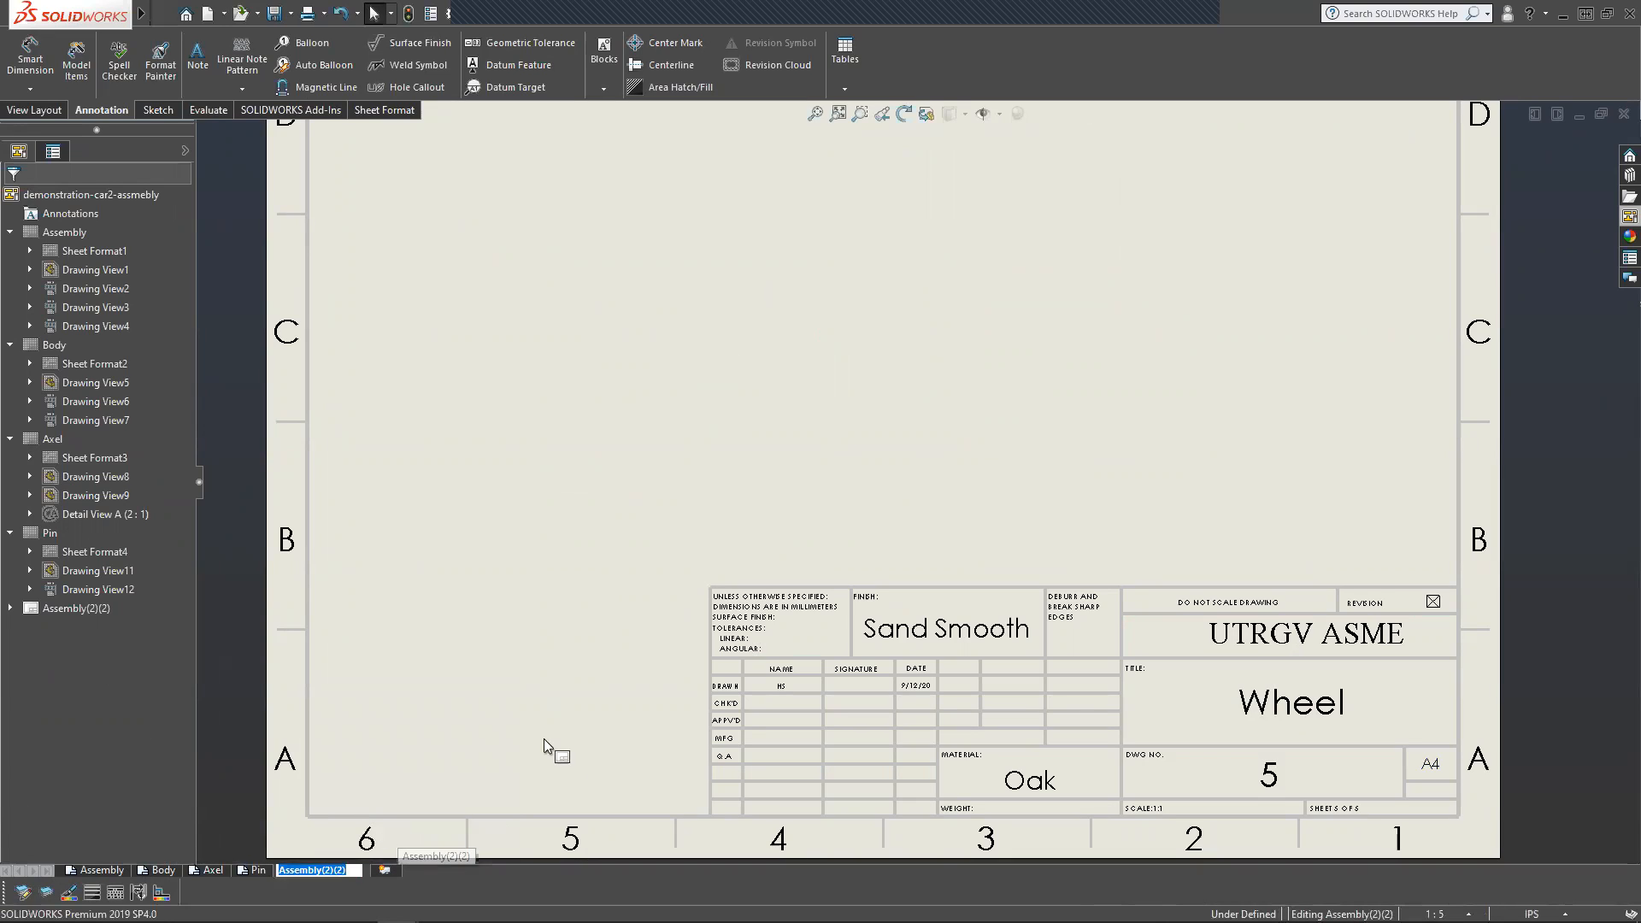
text(Wheel)
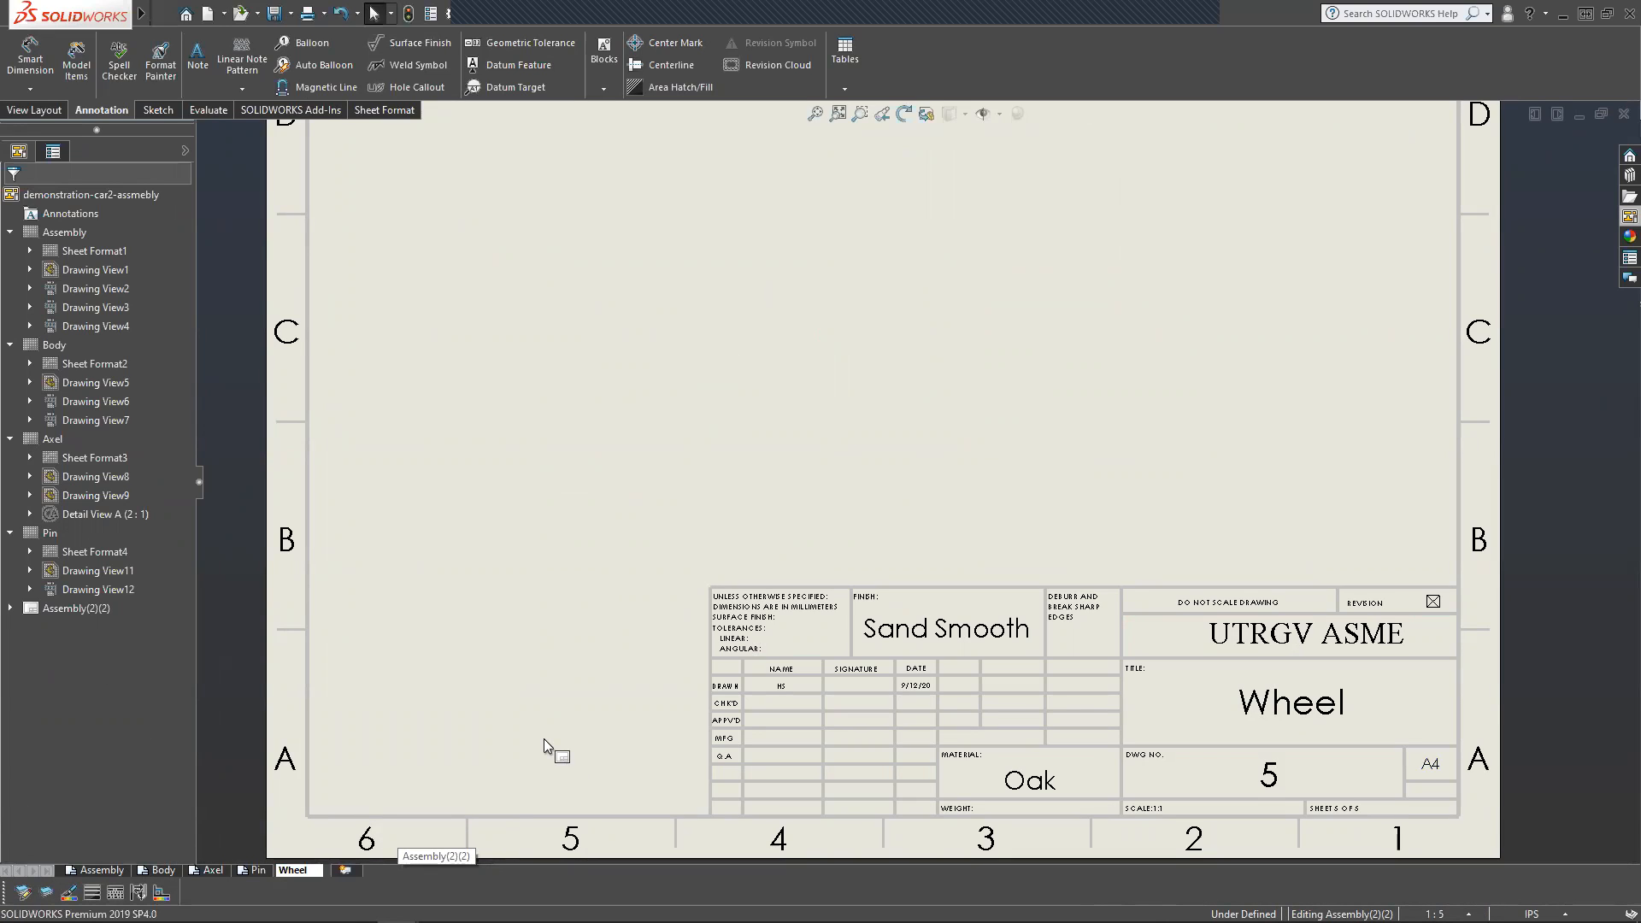
key(Return)
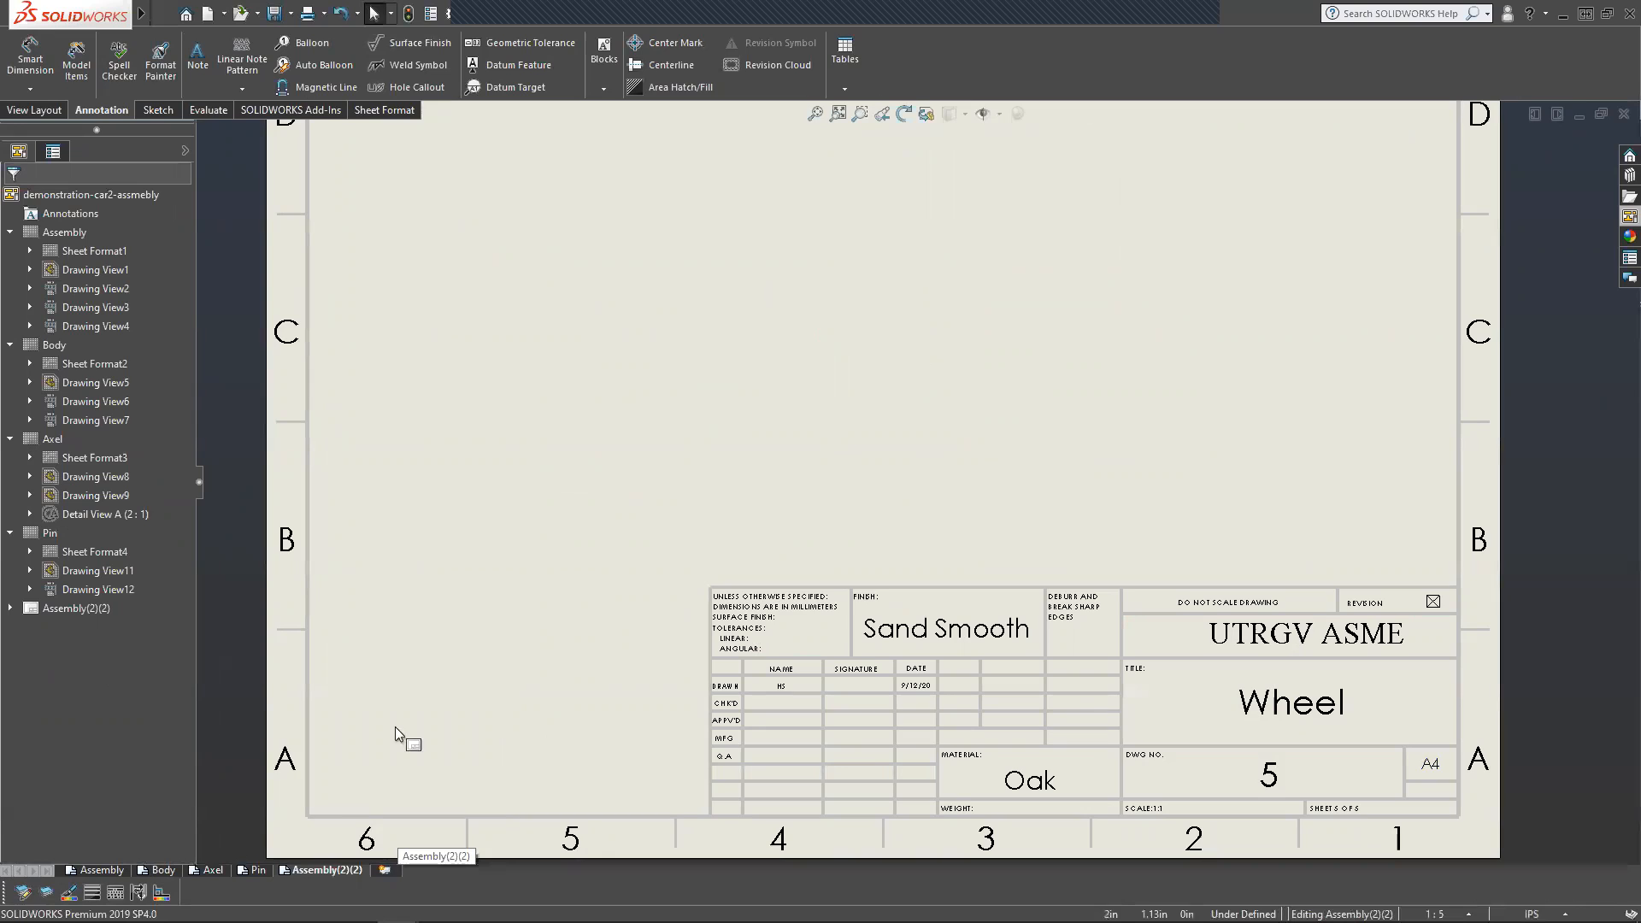
Rename the Assembly(2)(2) sheet as Wheel.
right_click(314, 868)
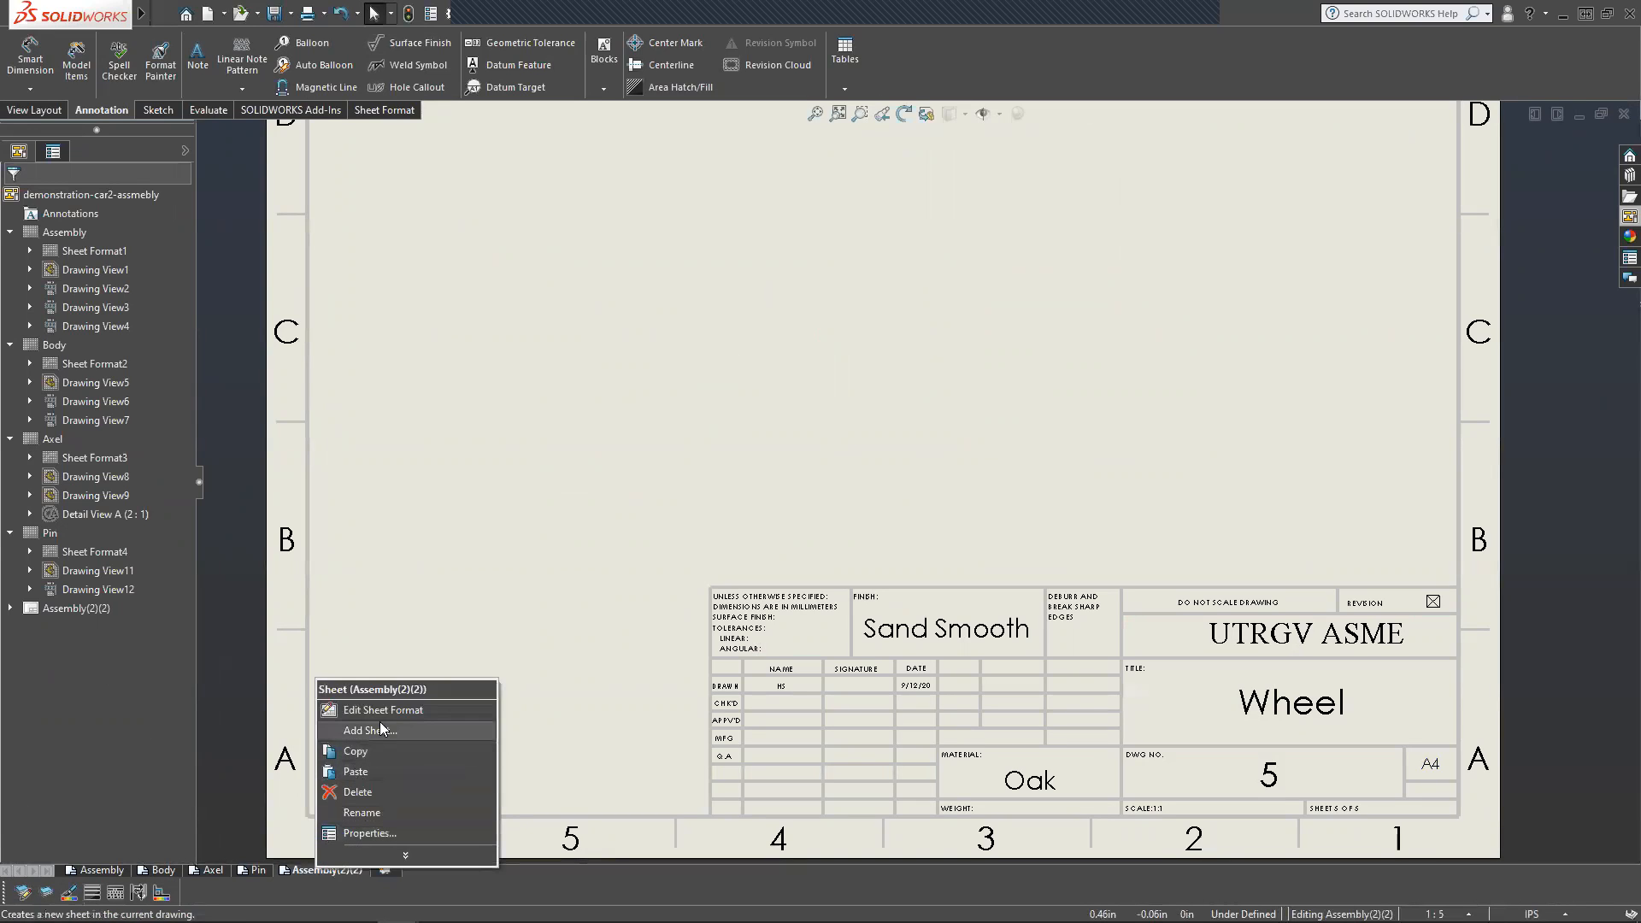
click(362, 814)
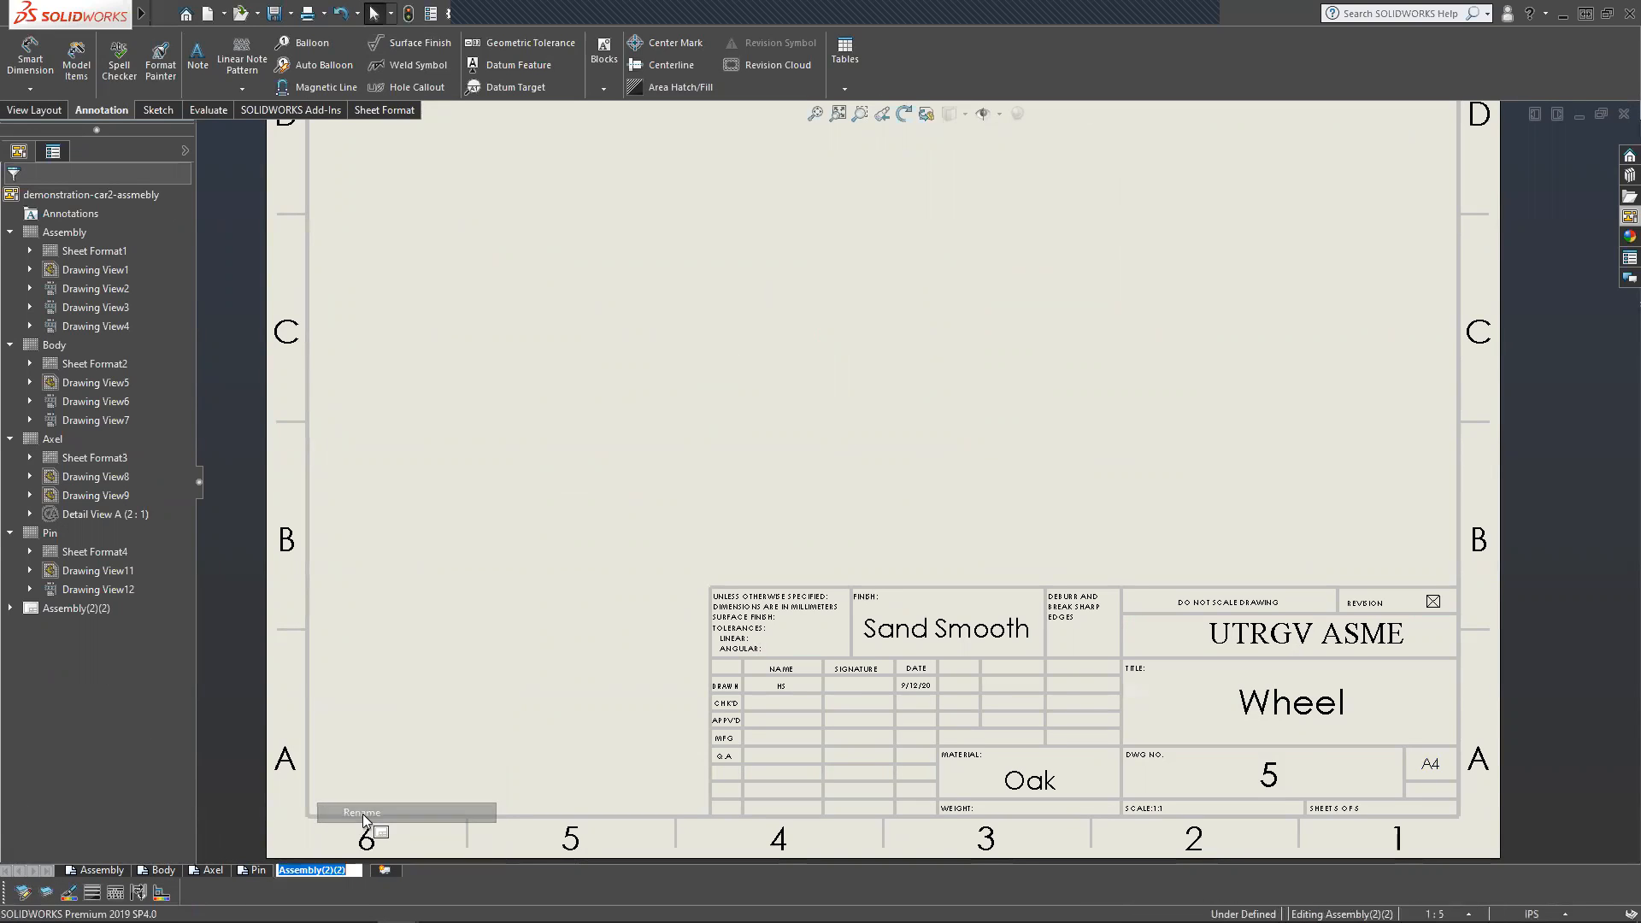
text(Wheel)
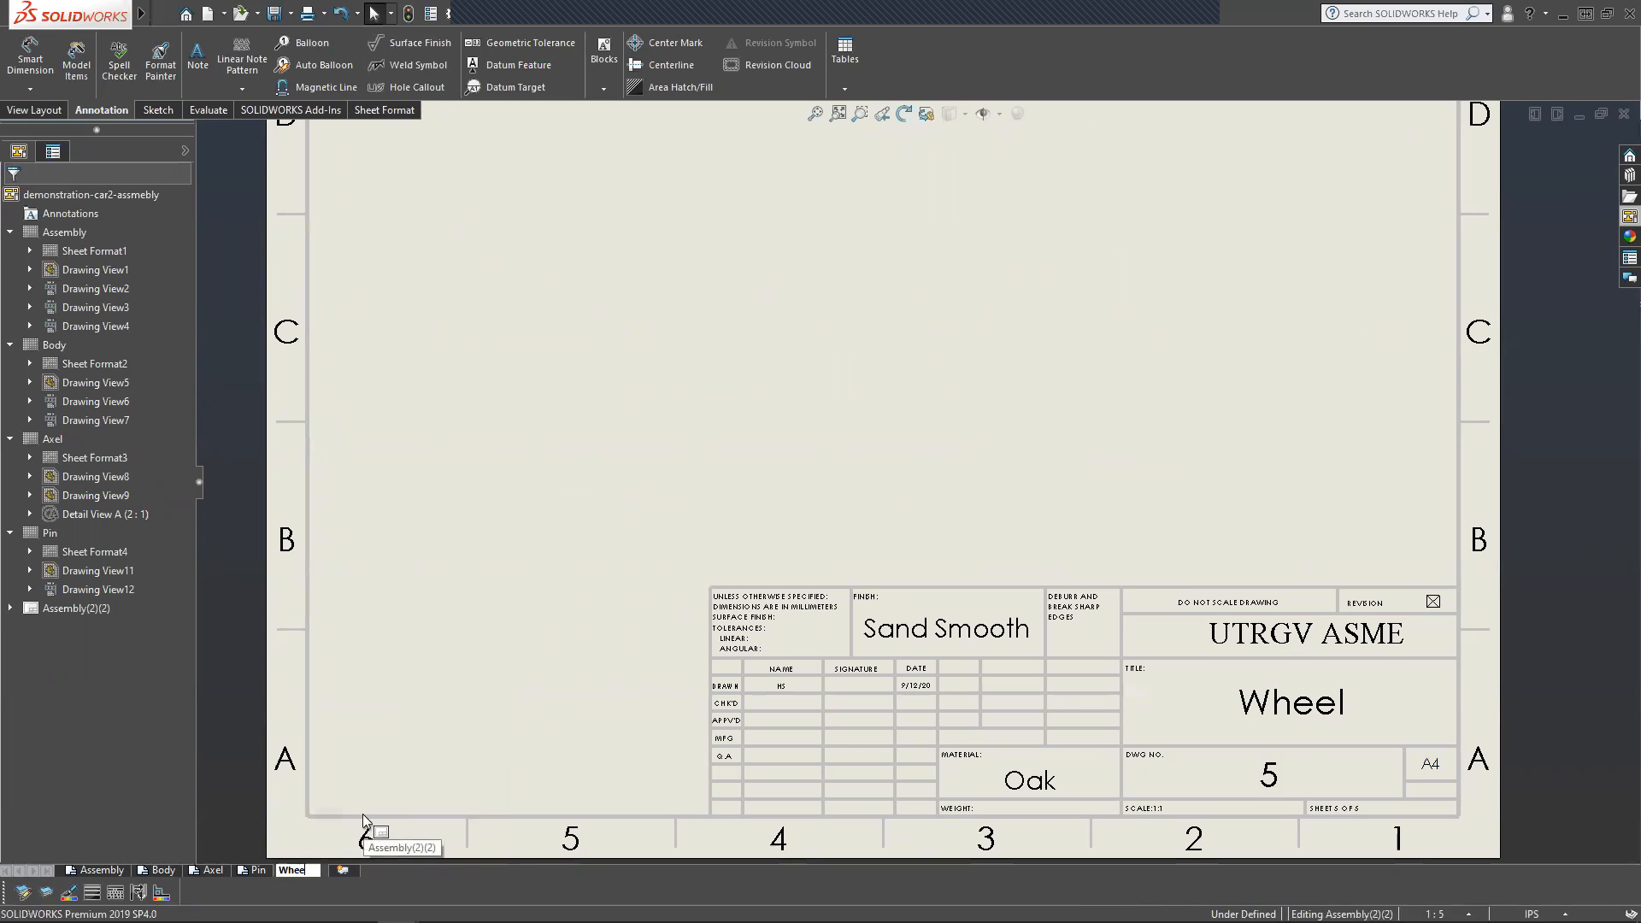
key(Return)
click(653, 535)
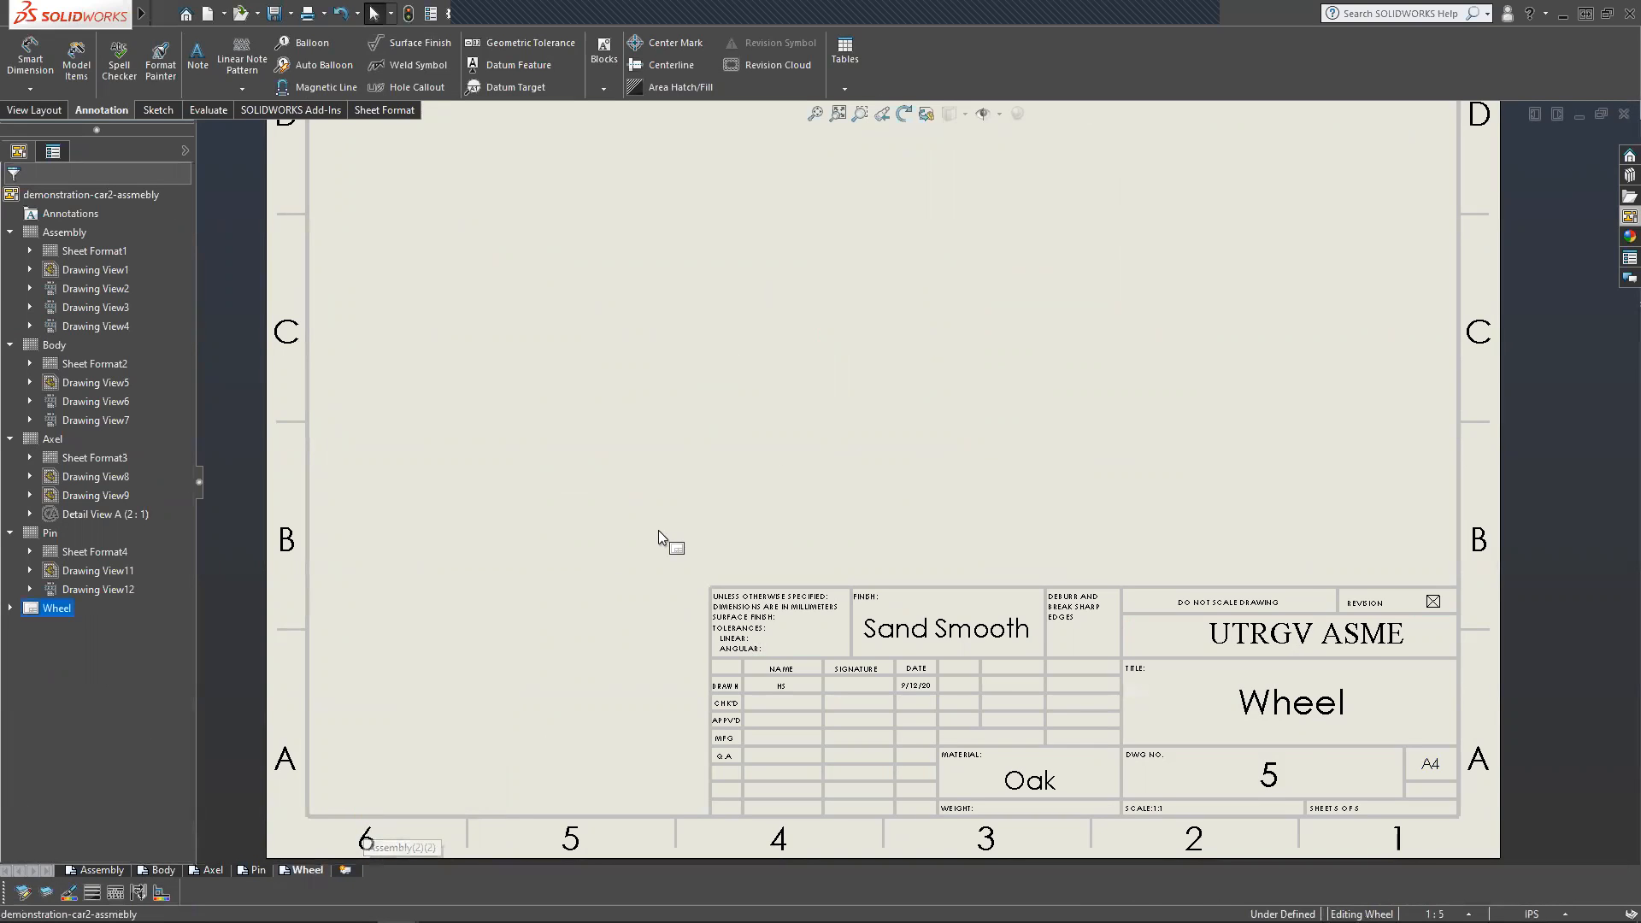
Place the front view of the Wheel-car2 part on the Wheel sheet with a projected circular view to its right.
scroll(800, 361, up, 4)
scroll(862, 331, down, 2)
scroll(864, 330, down, 1)
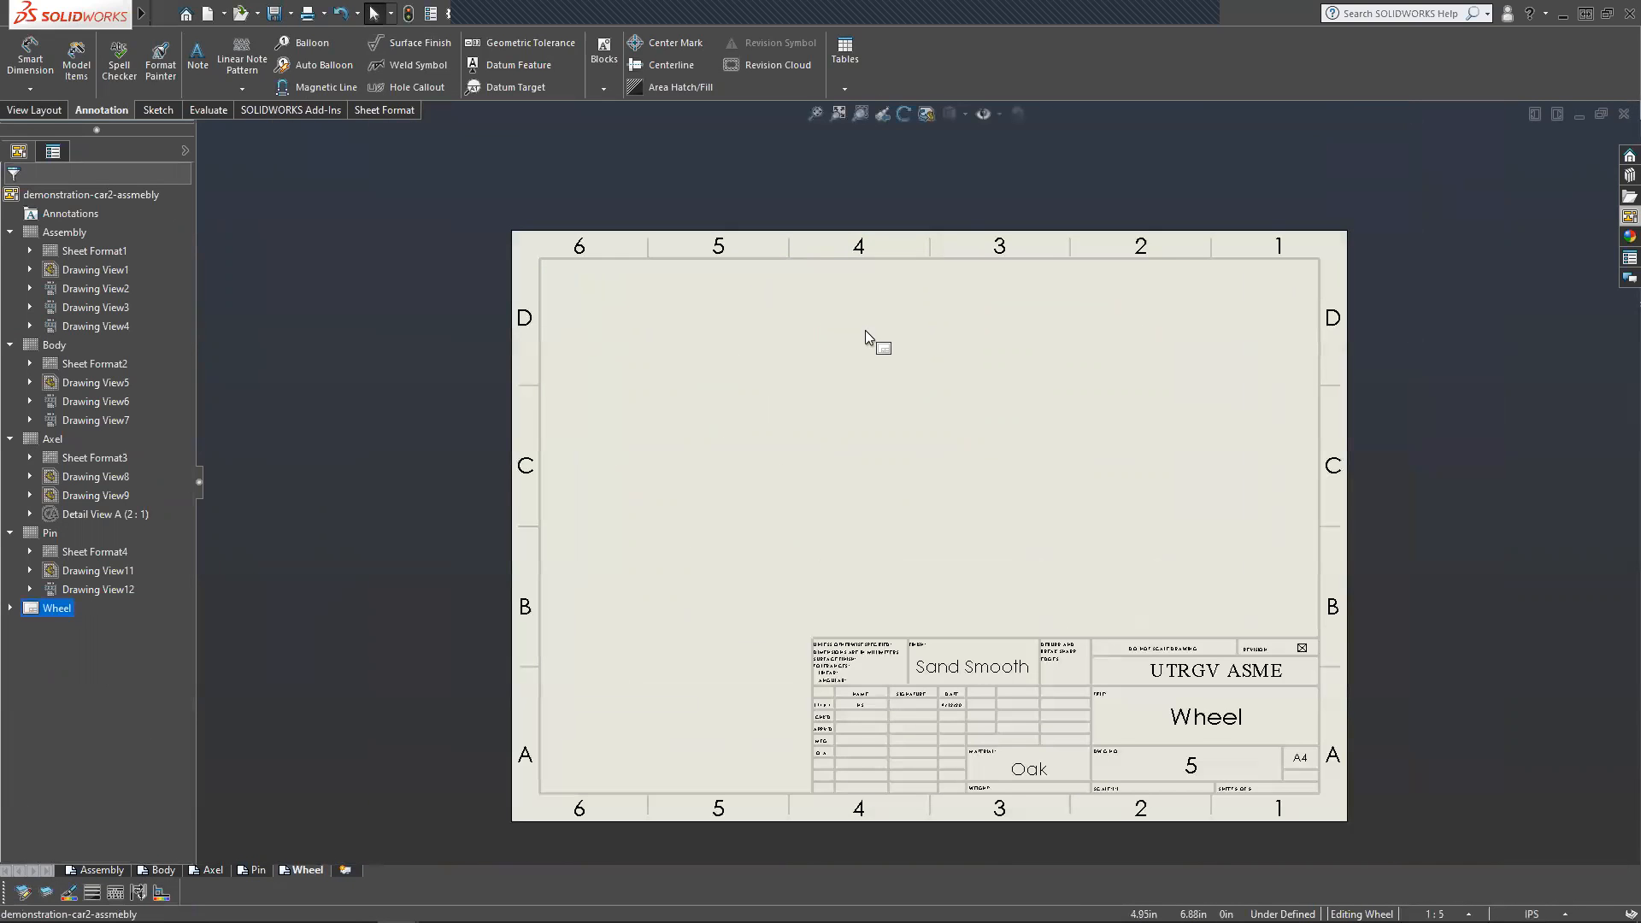
scroll(865, 330, down, 1)
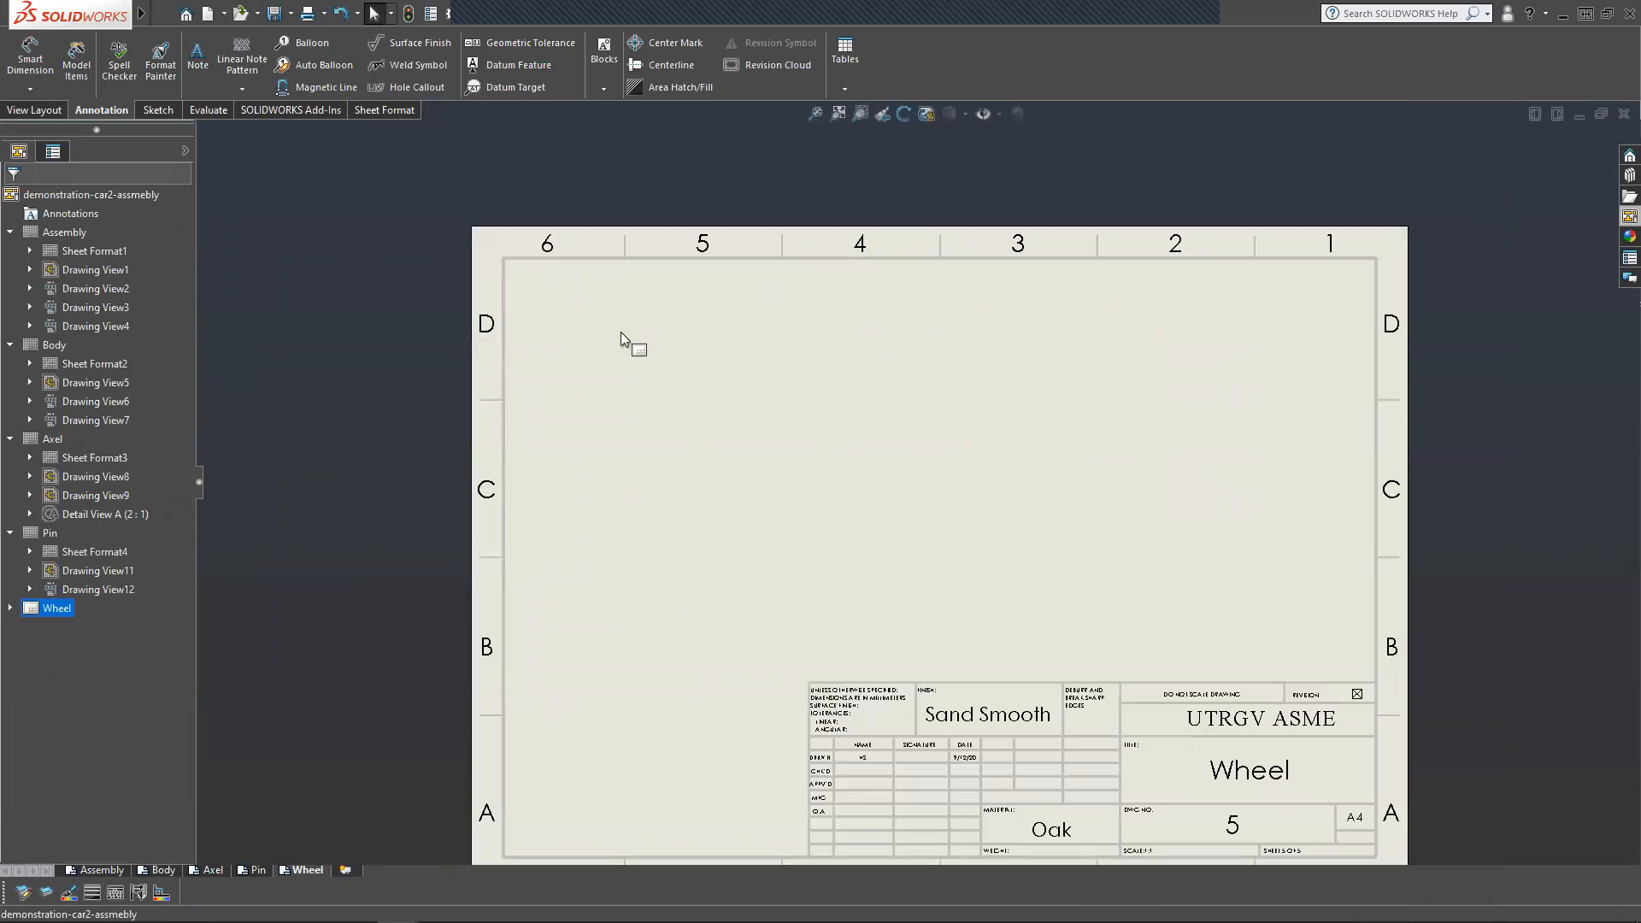
click(1629, 216)
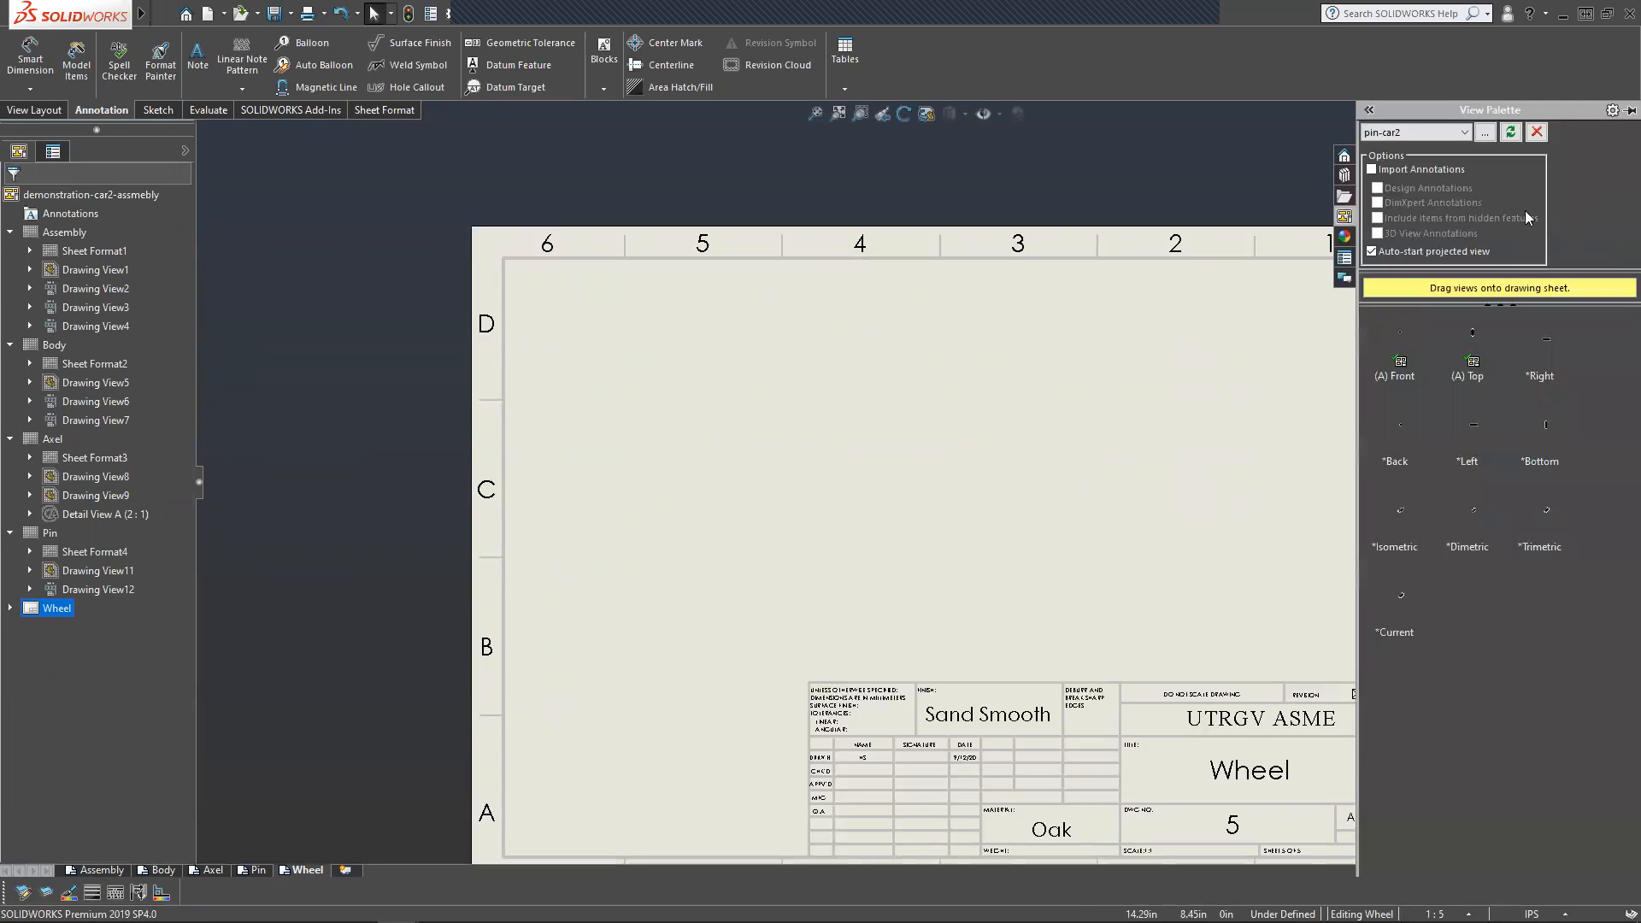
click(1462, 133)
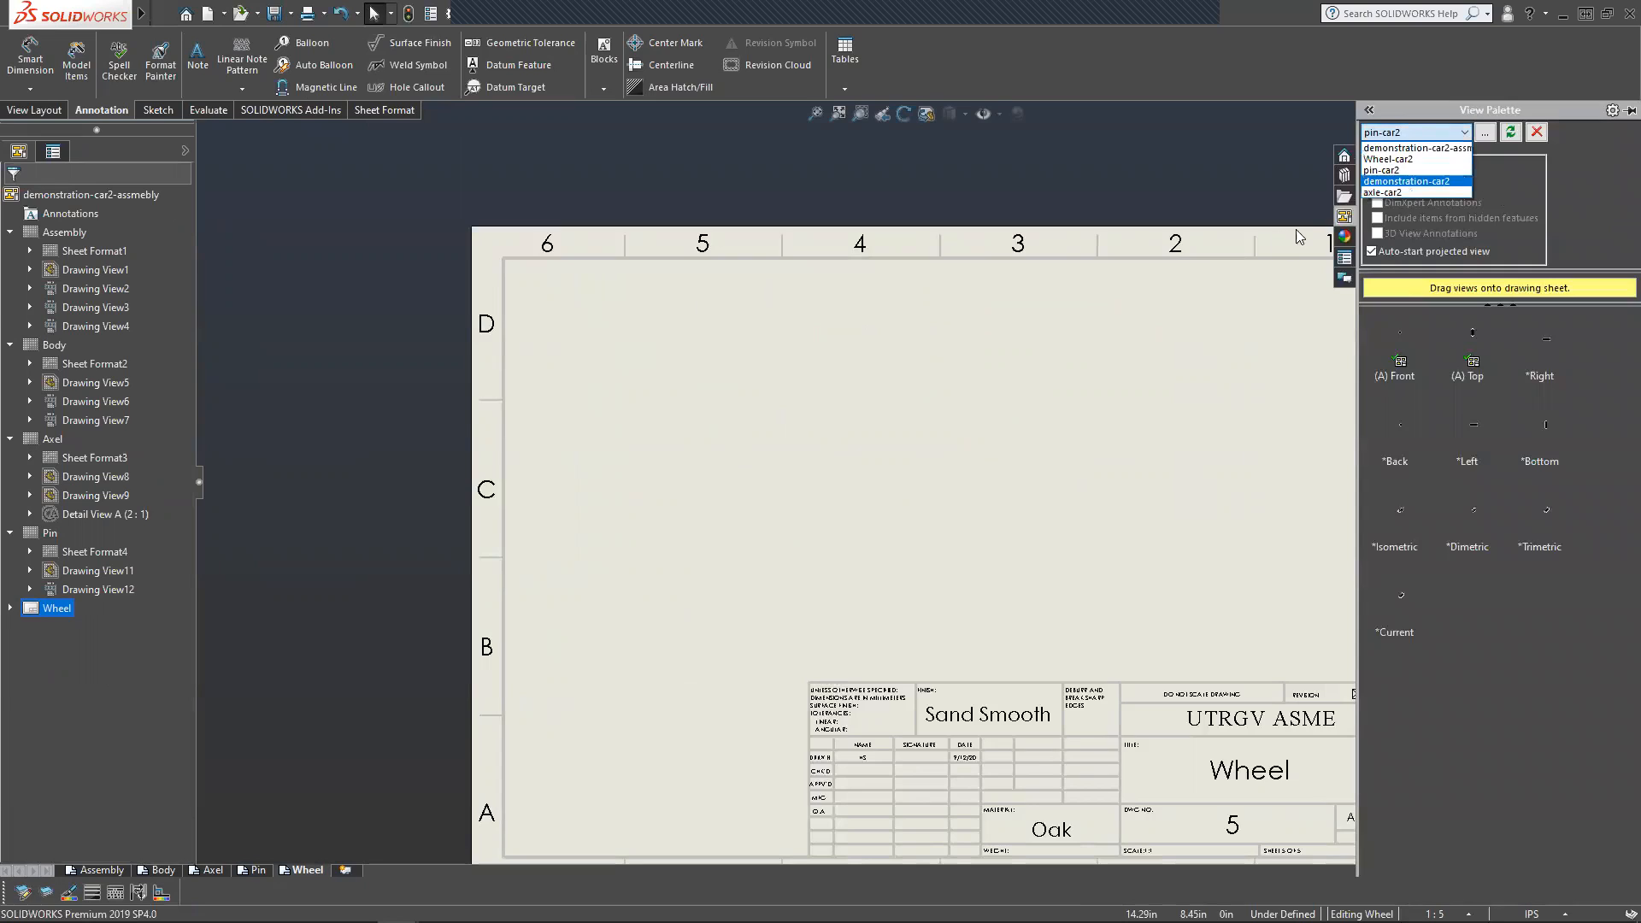
click(1415, 160)
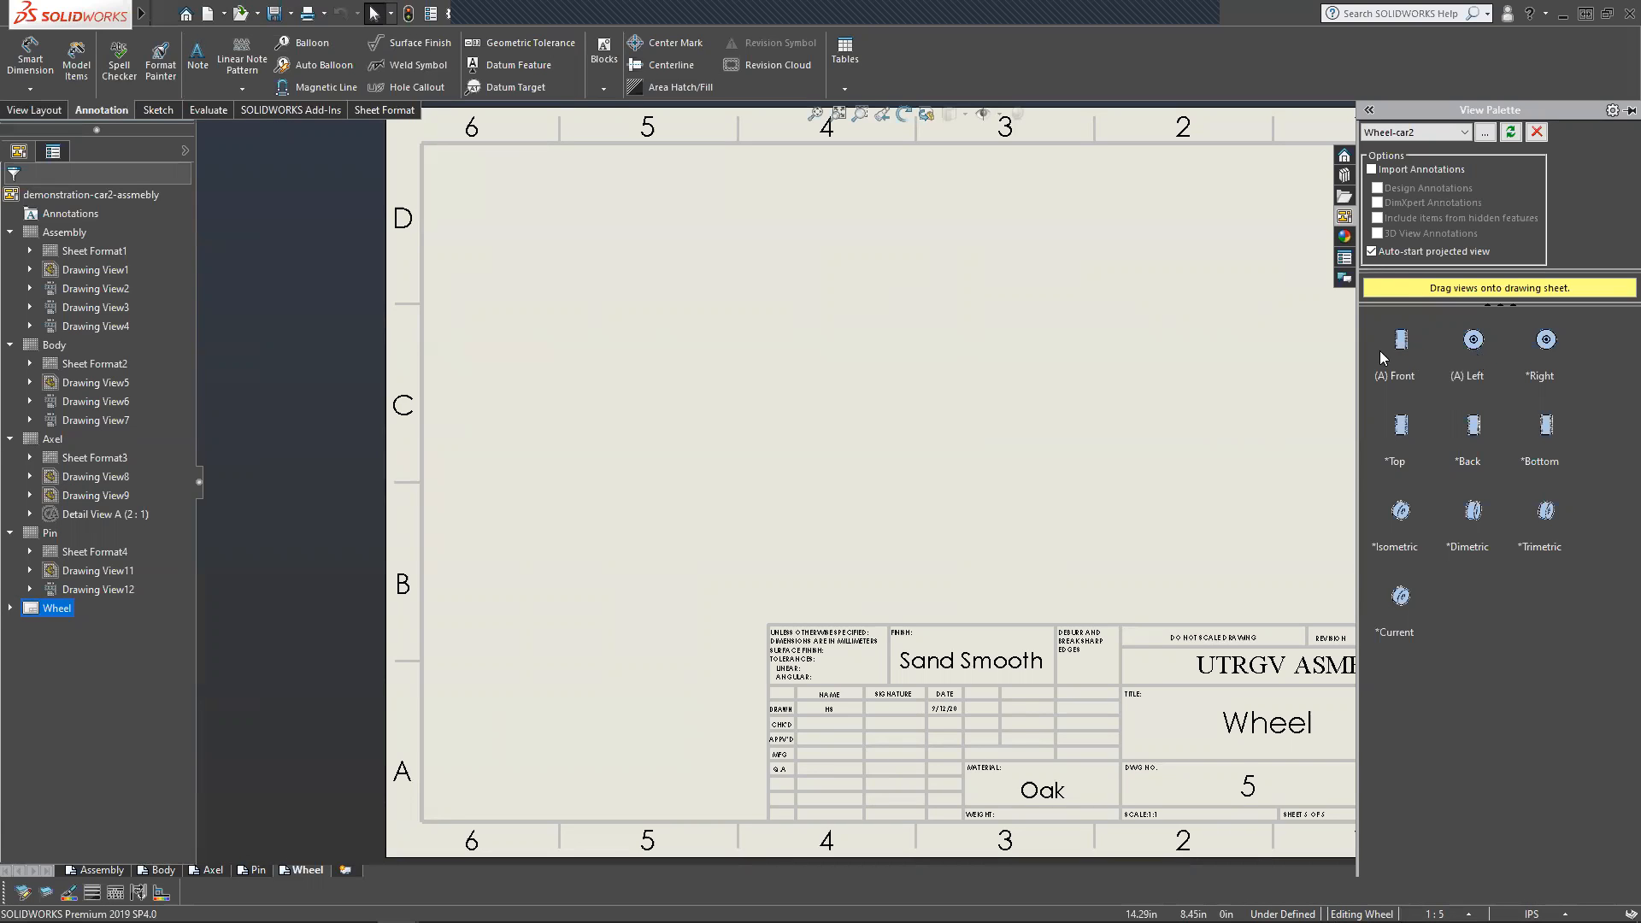
drag(1408, 342, 738, 452)
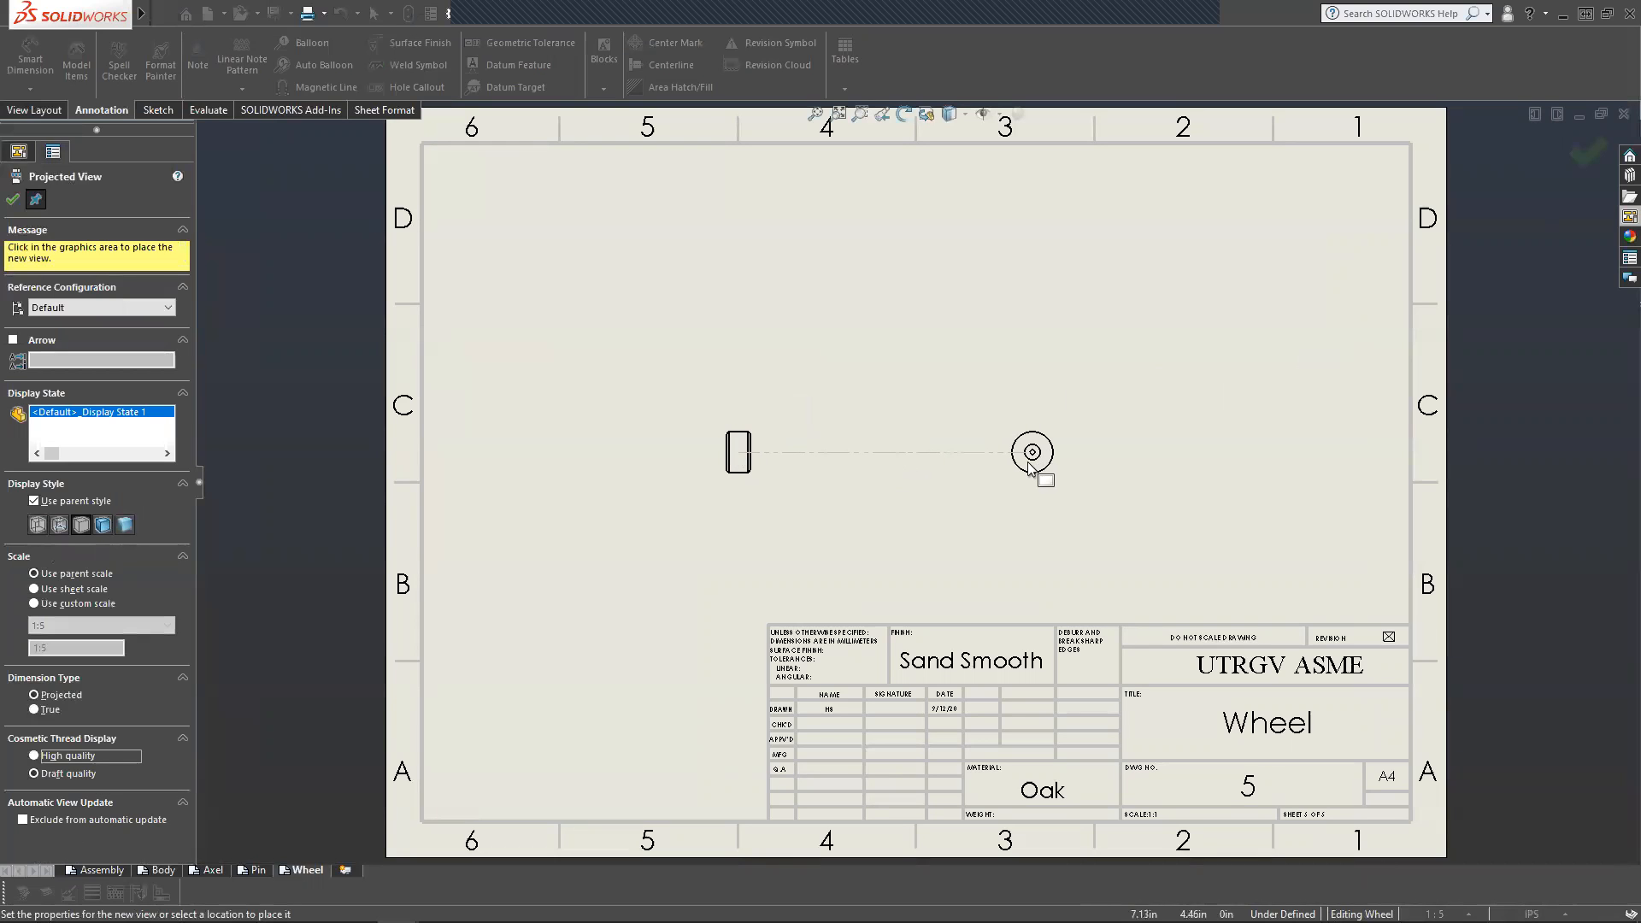
click(1025, 451)
key(Escape)
Give the wheel's front view a custom scale of 1:1.
click(741, 478)
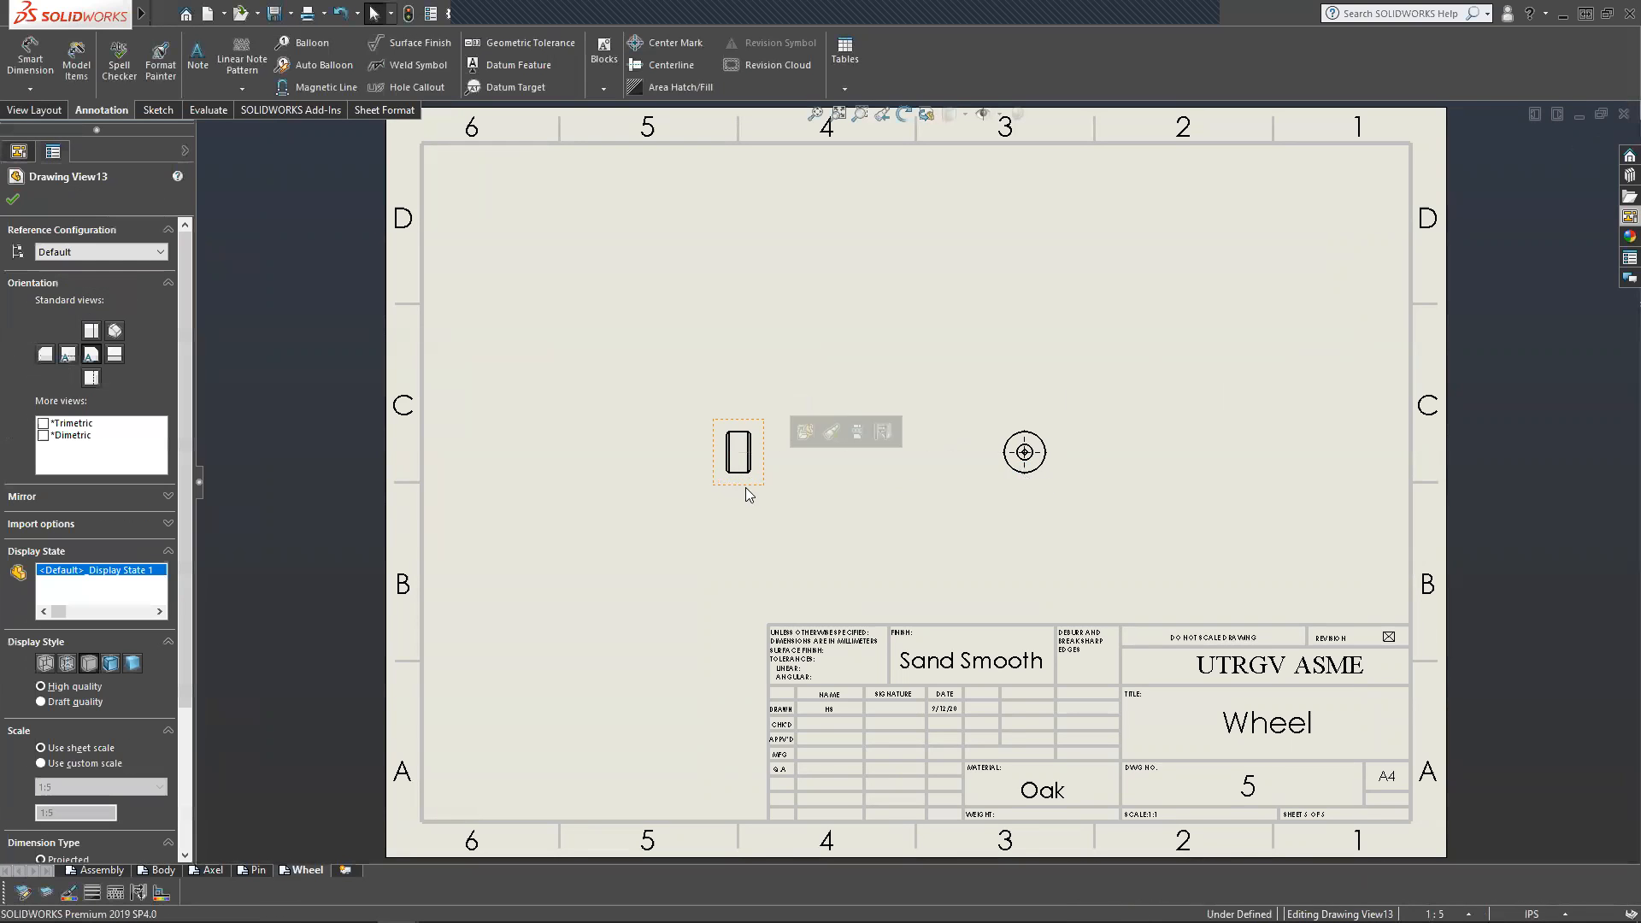
click(41, 763)
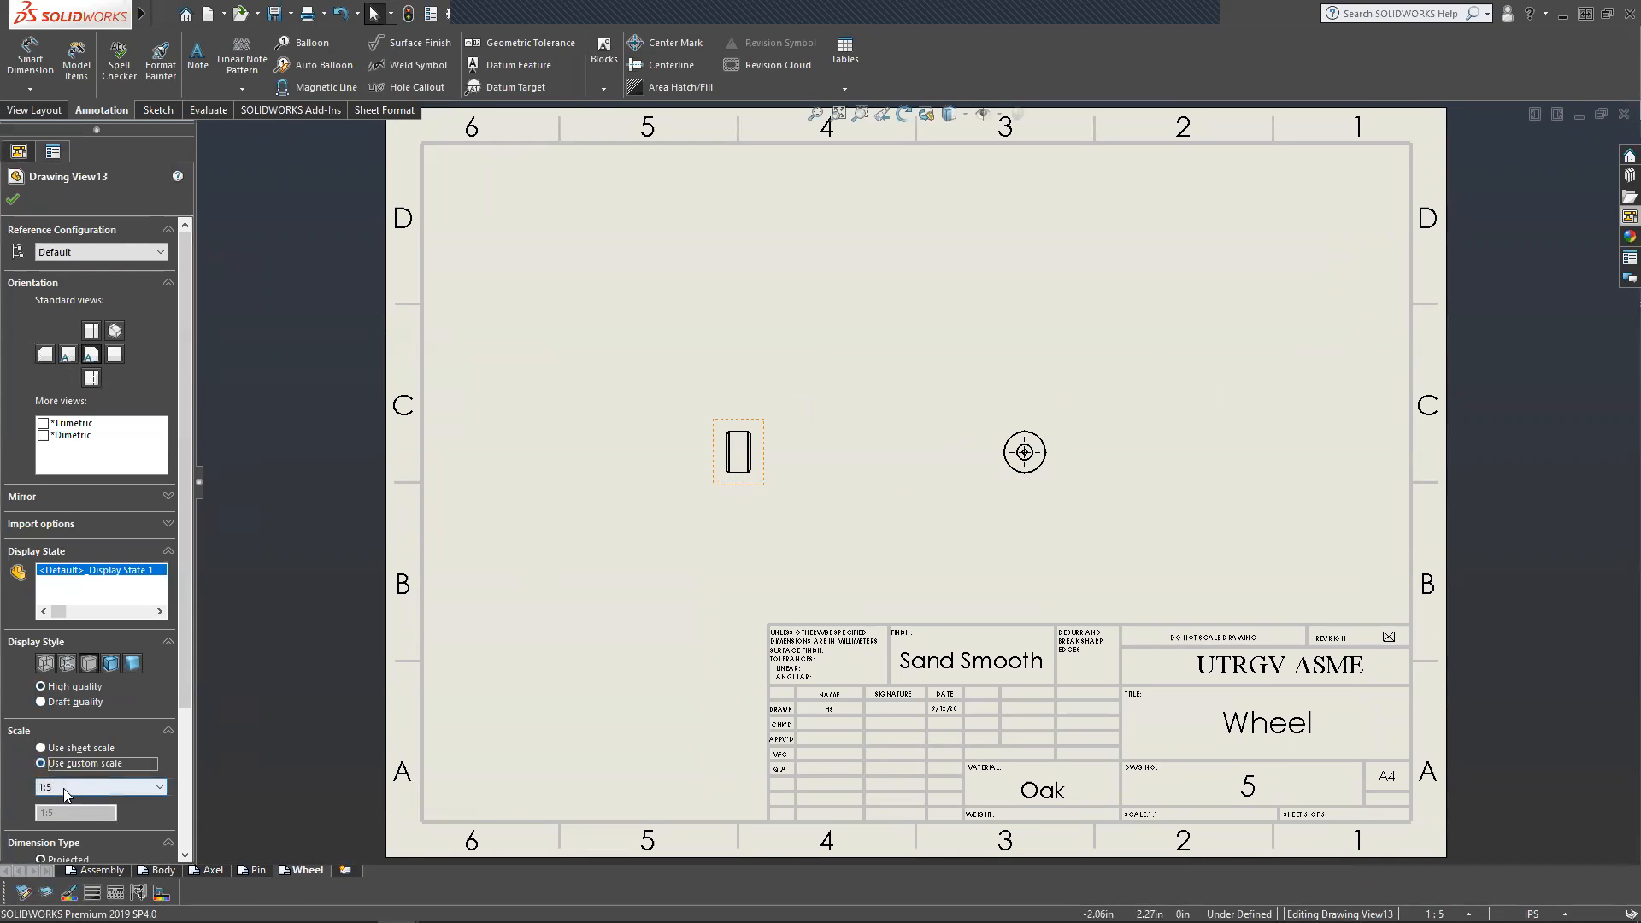
click(64, 786)
click(65, 647)
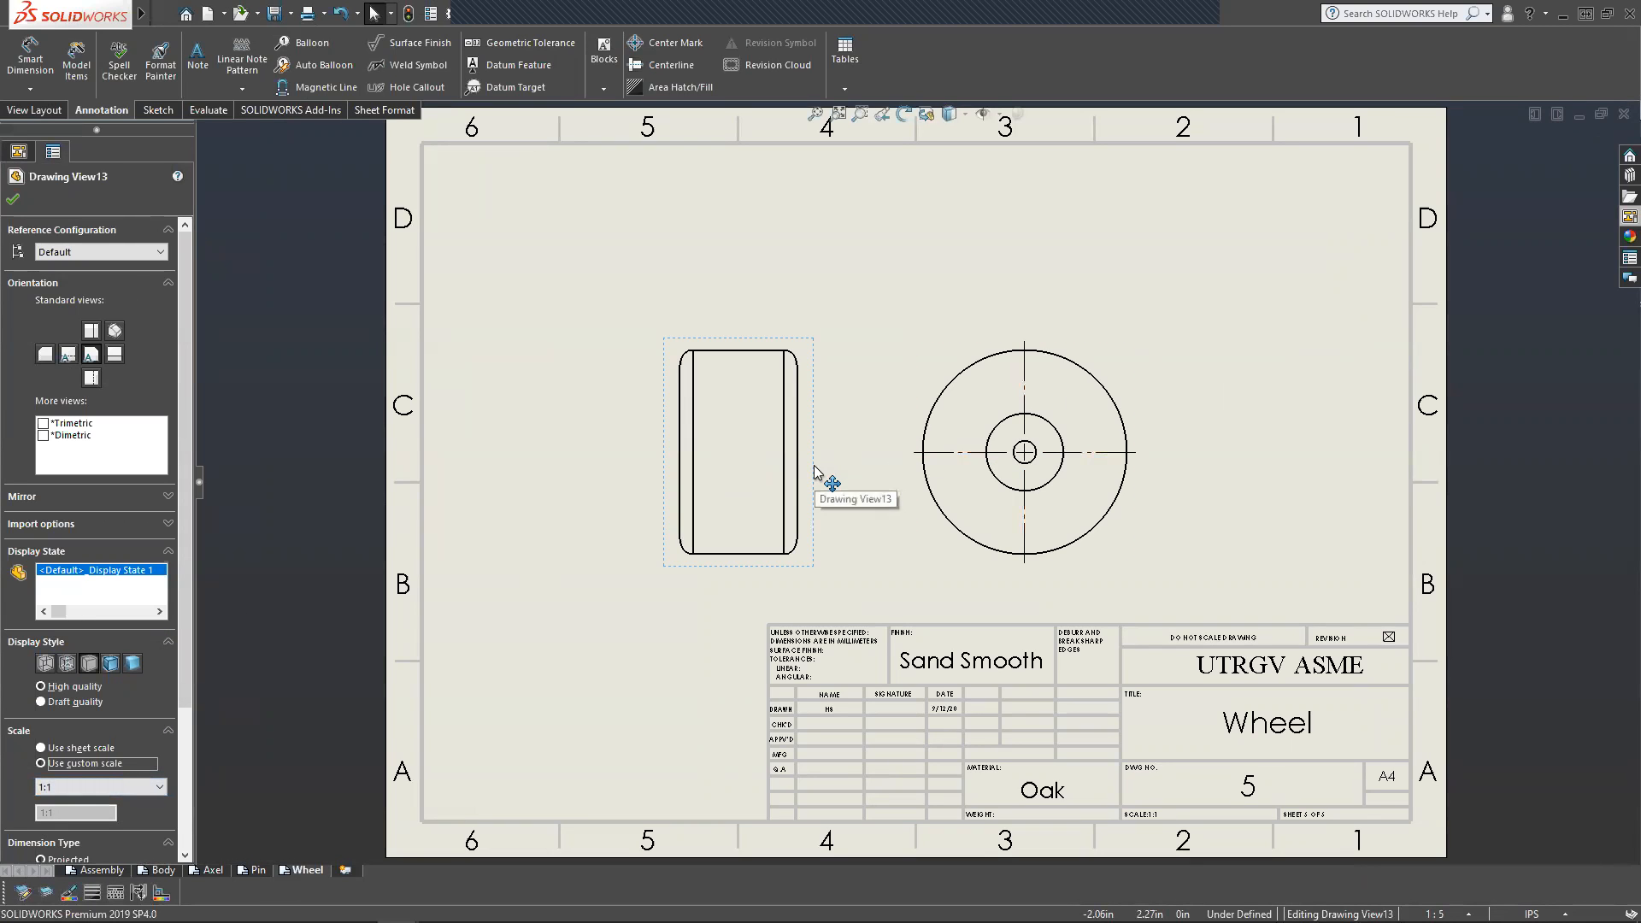
Move the front view down and to the left, and shift the circular view farther right to leave room for dimensions.
drag(820, 482, 767, 510)
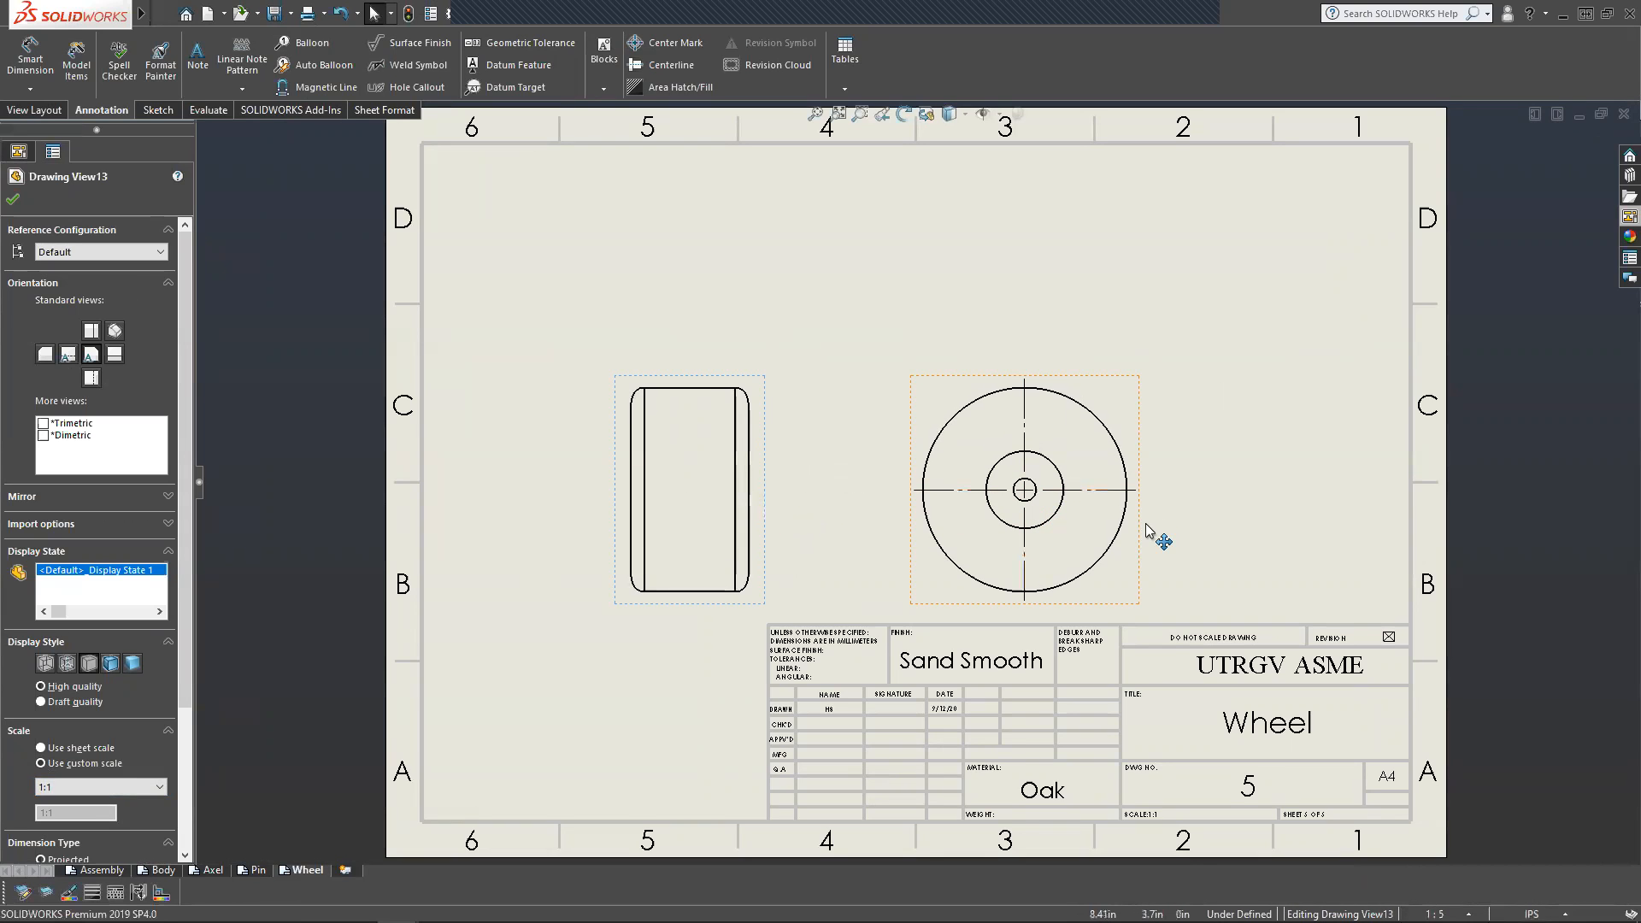
drag(1143, 527, 1232, 535)
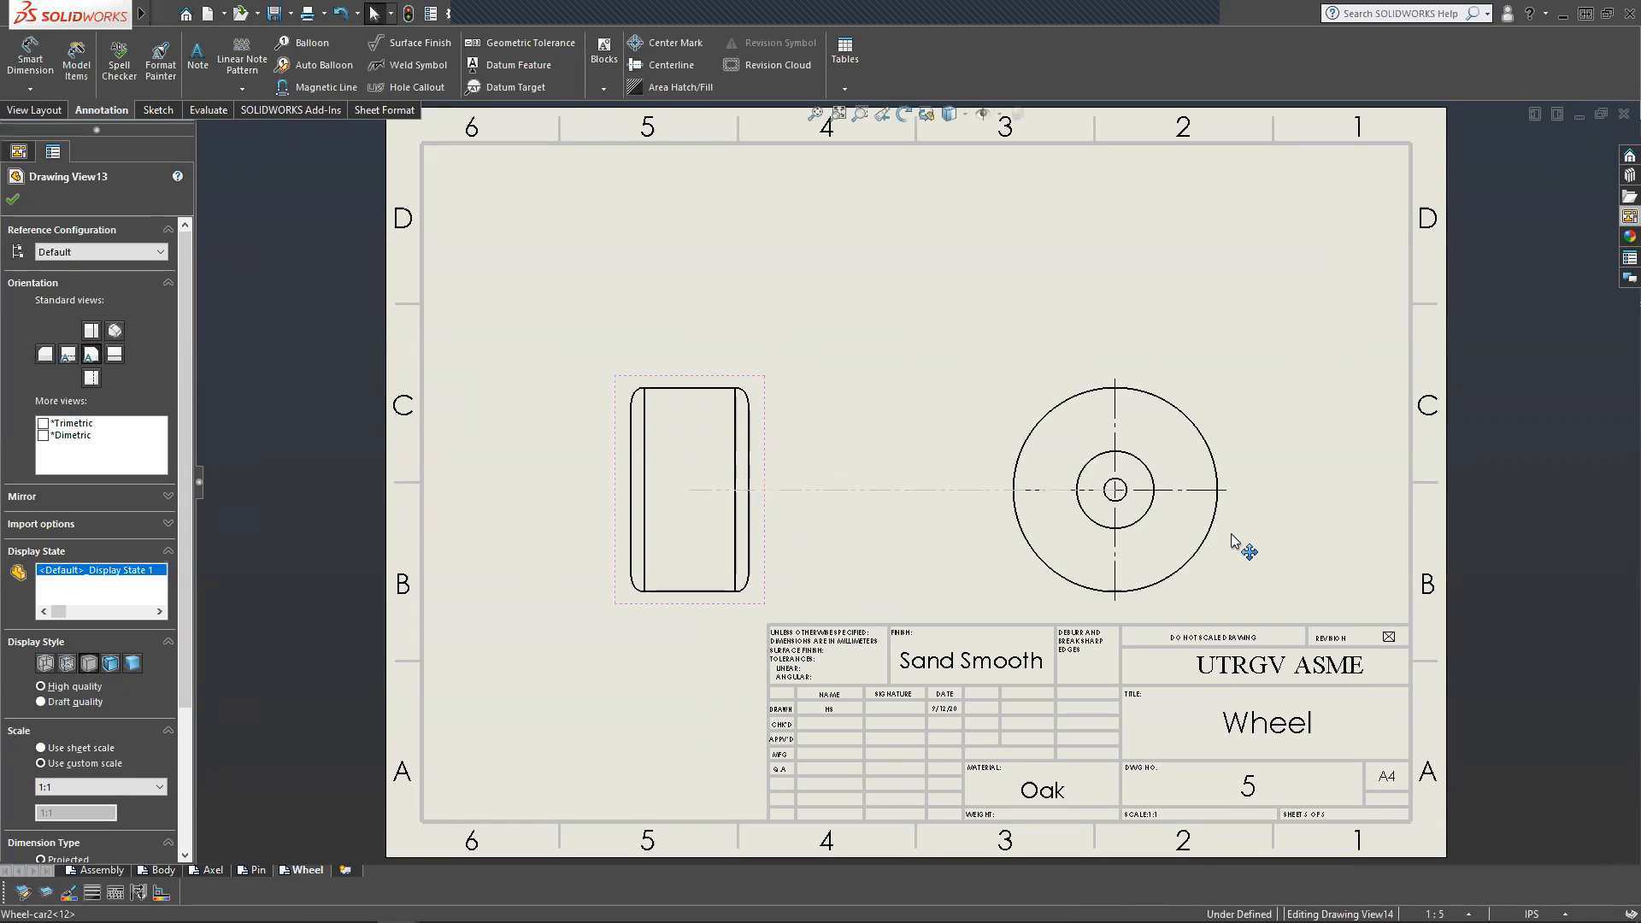
click(495, 359)
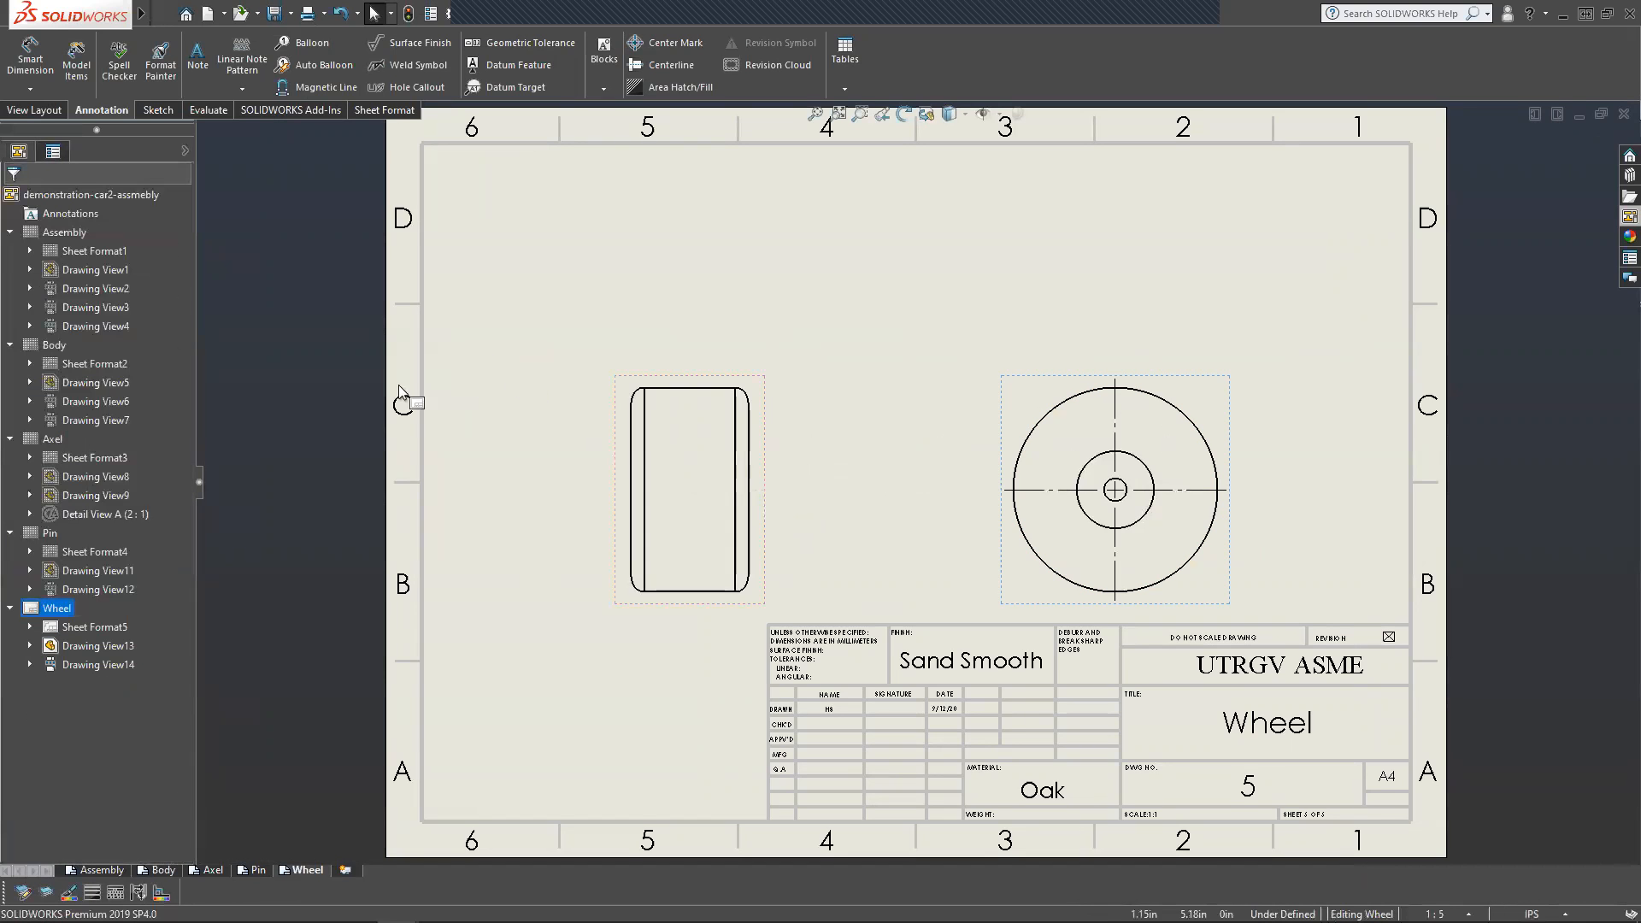
Dimension the wheel's outer diameter between the upper and lower edges of the front view, placing it to the view's left.
click(31, 57)
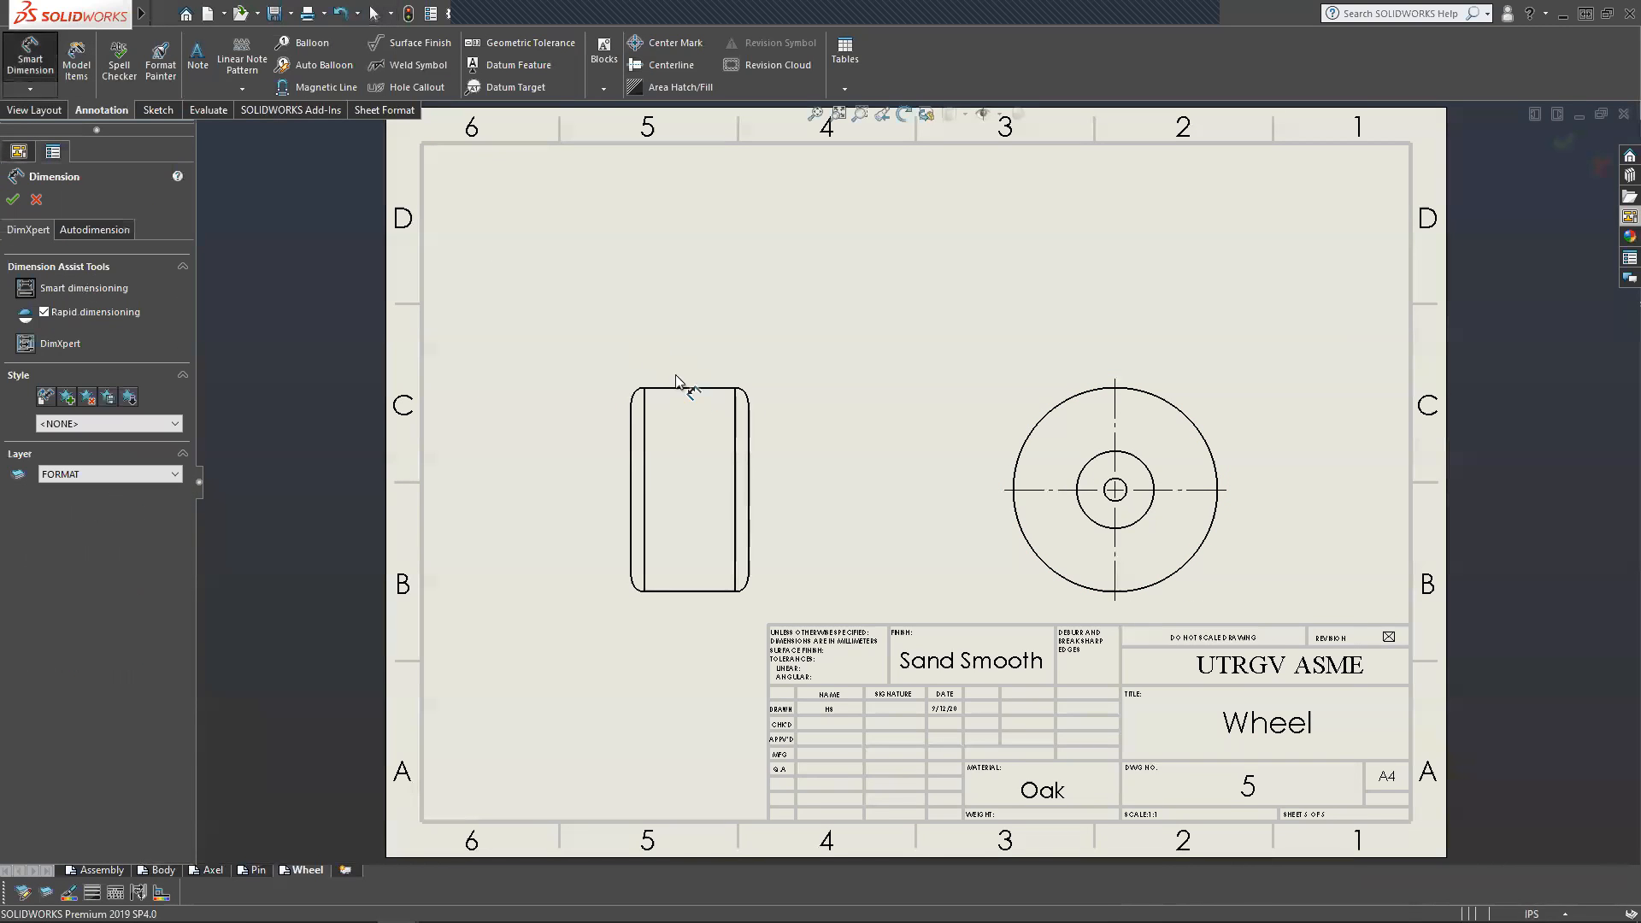
click(677, 390)
click(686, 591)
click(551, 500)
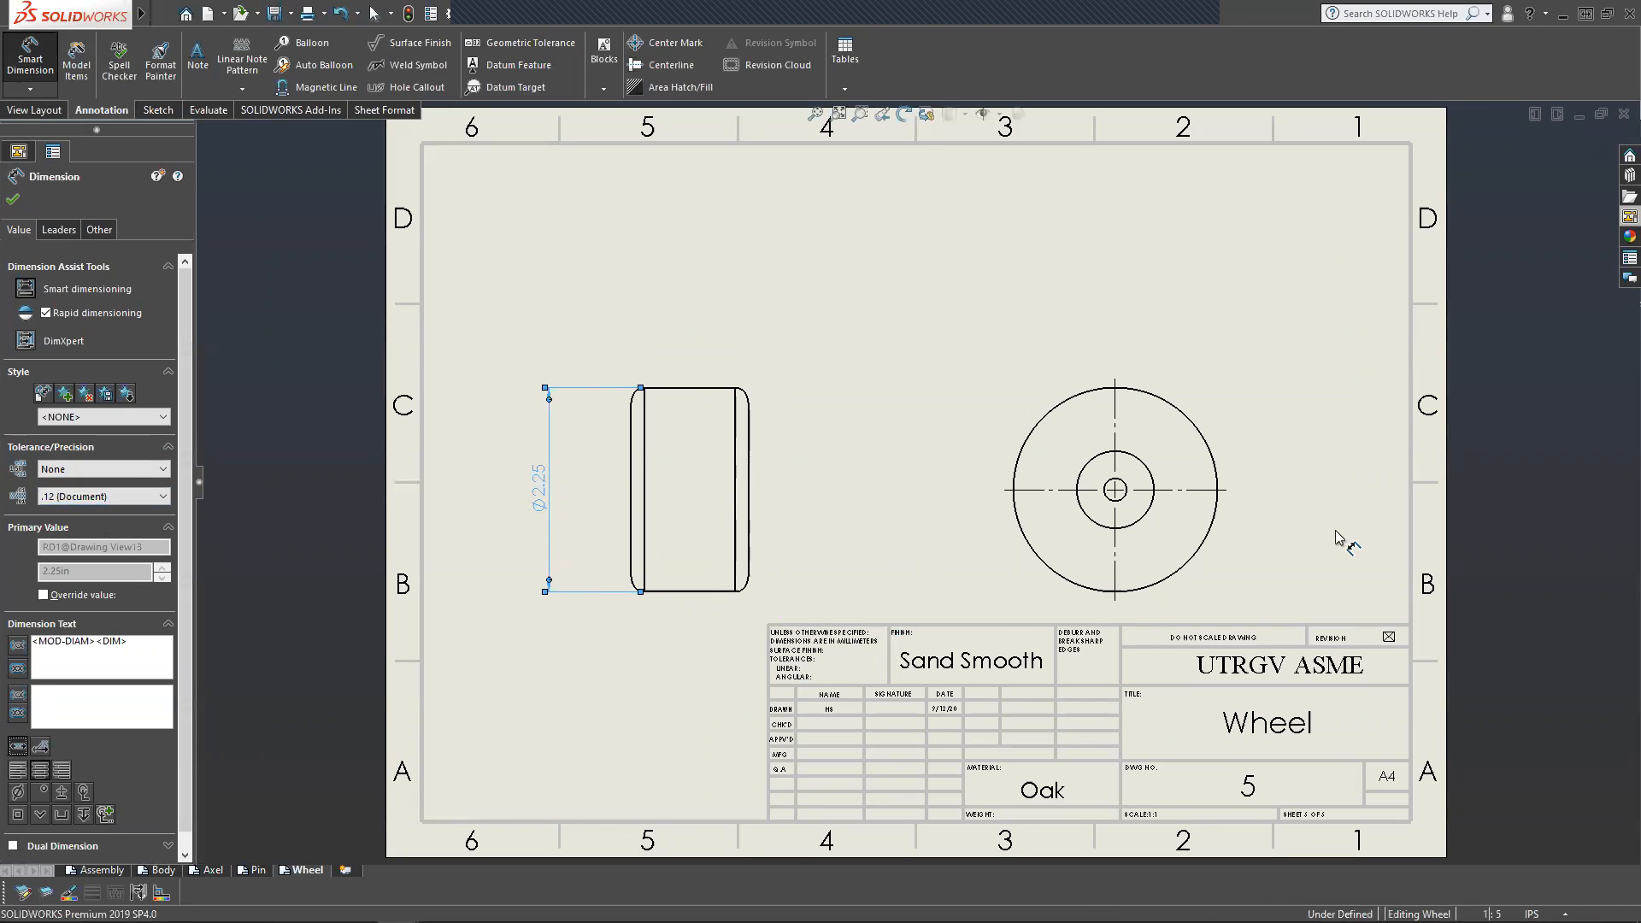
Dimension the diameters of the centre hole and the inner hub circle, stacking both above the circular view.
click(1122, 490)
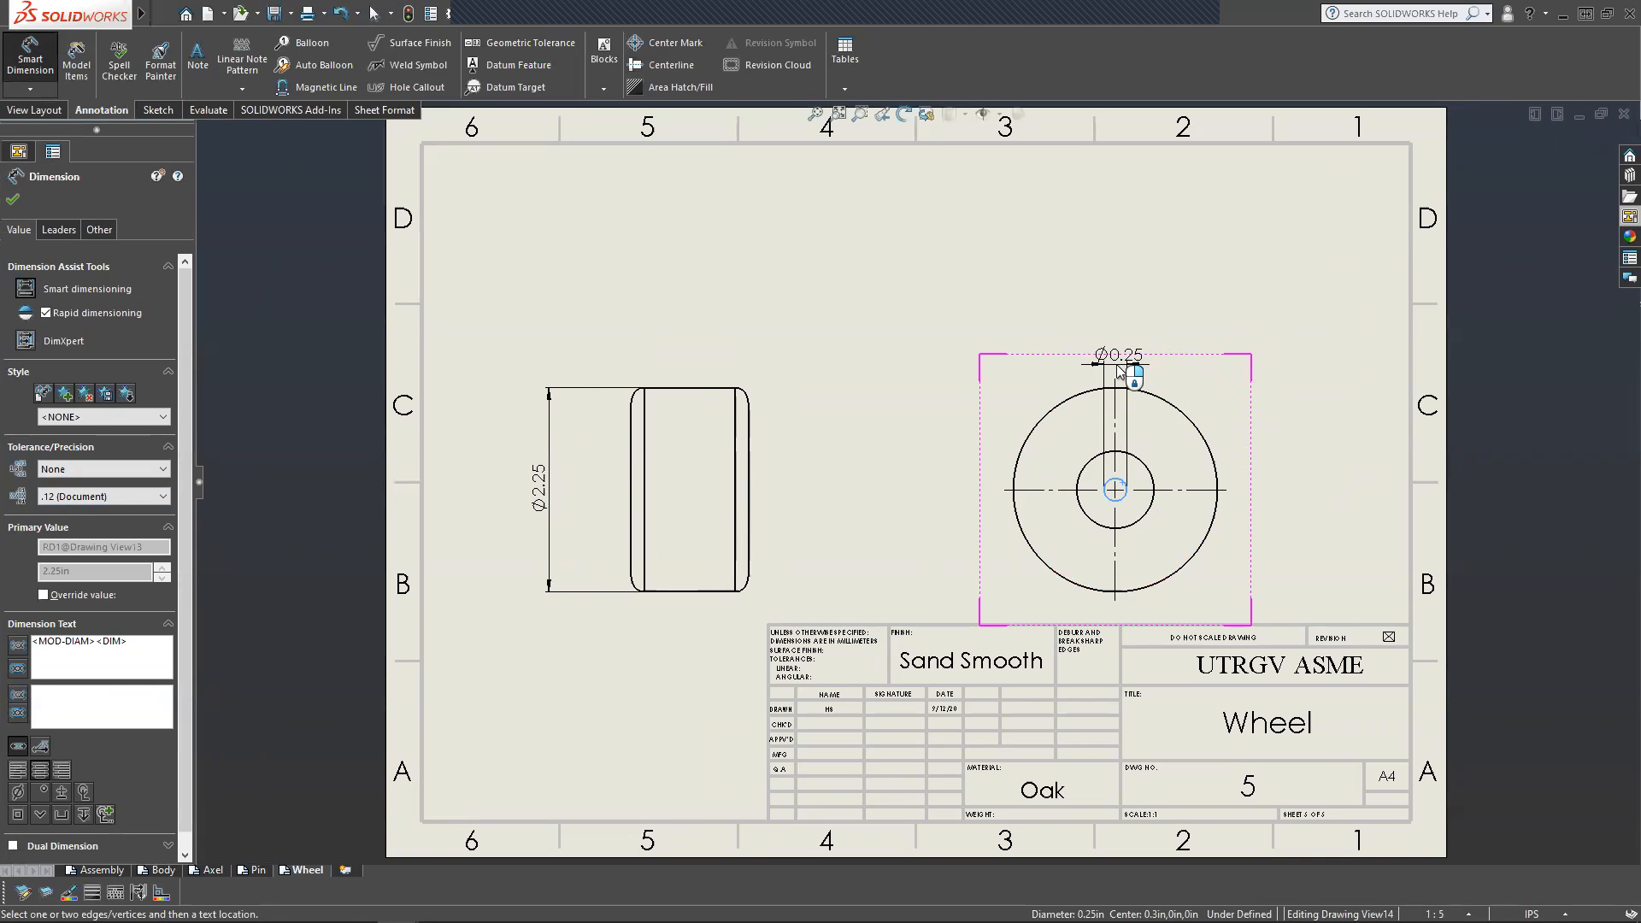
click(1119, 372)
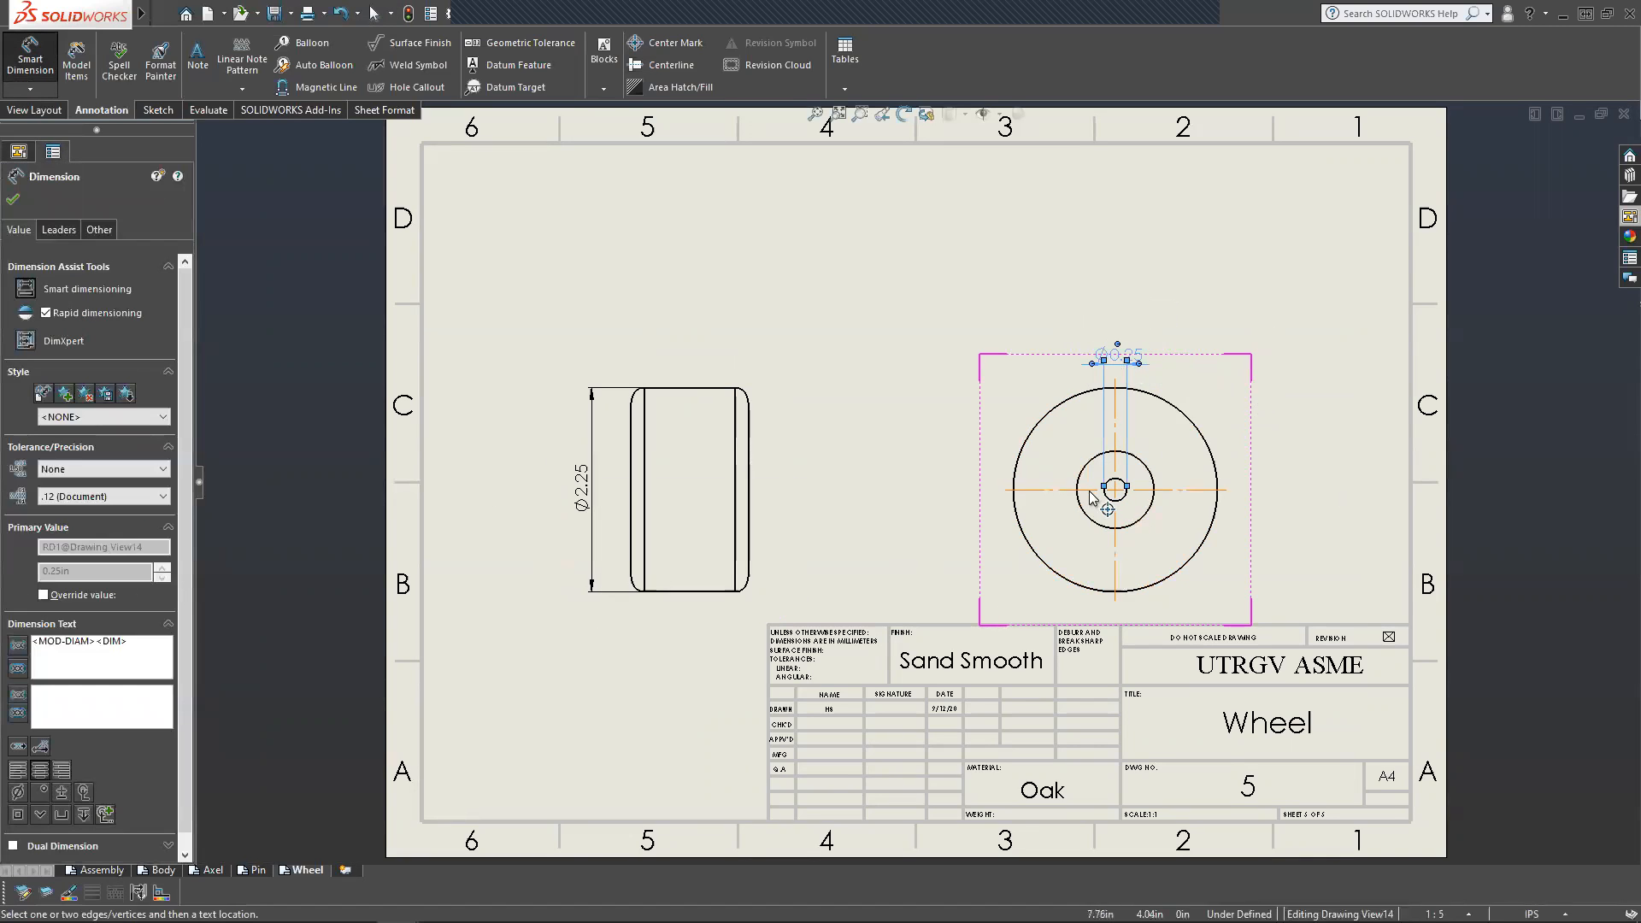
click(1093, 460)
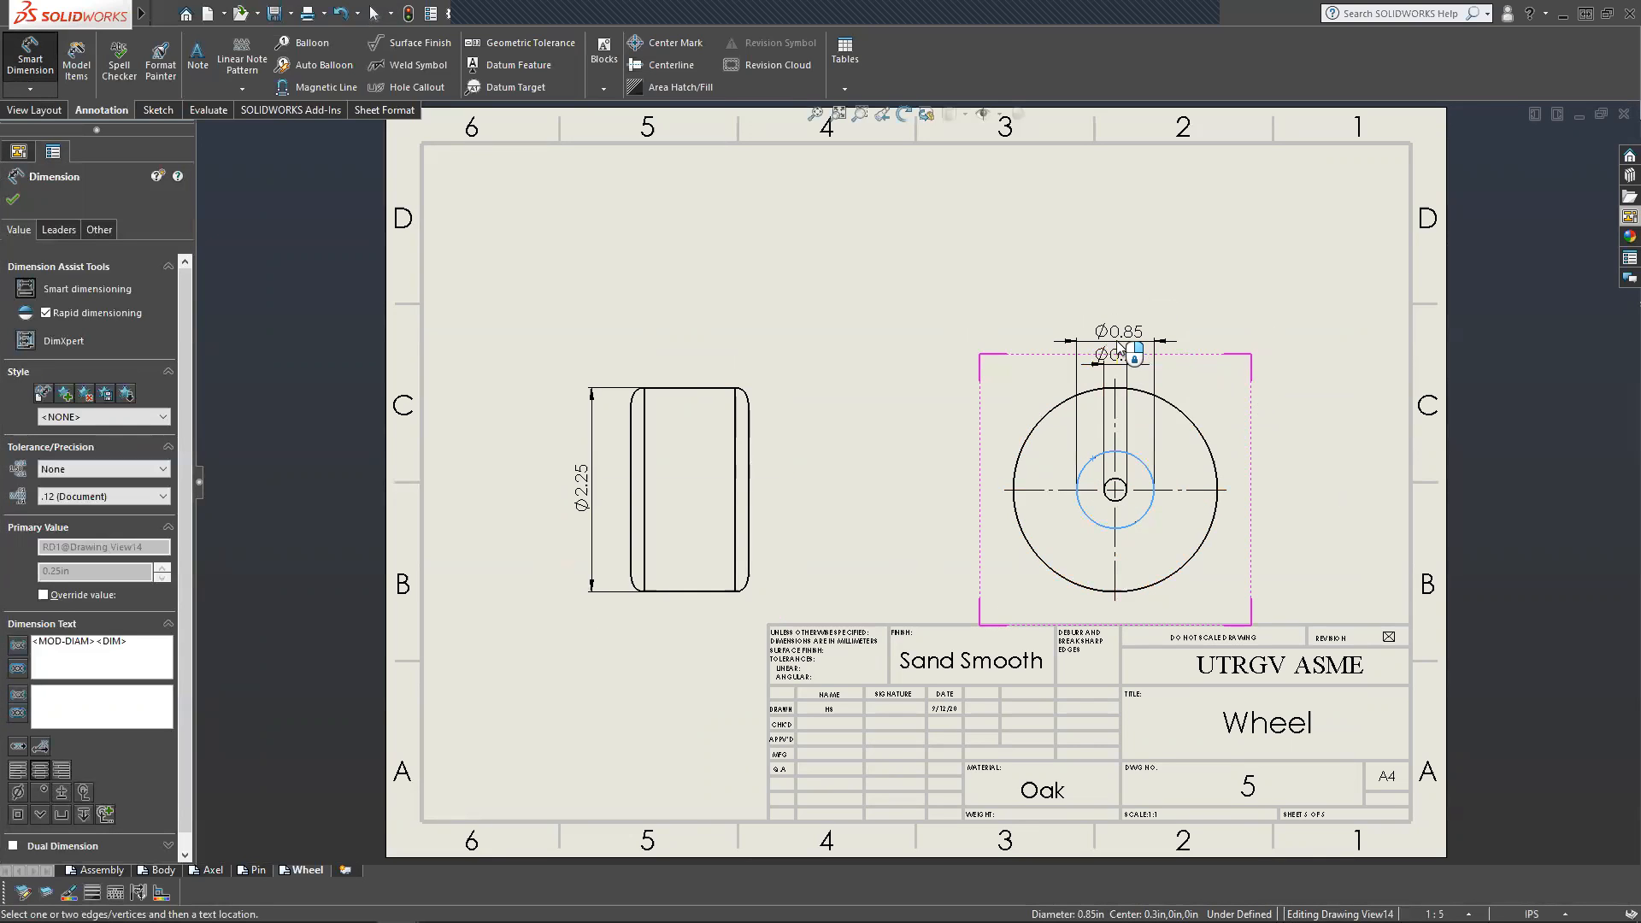
click(1120, 344)
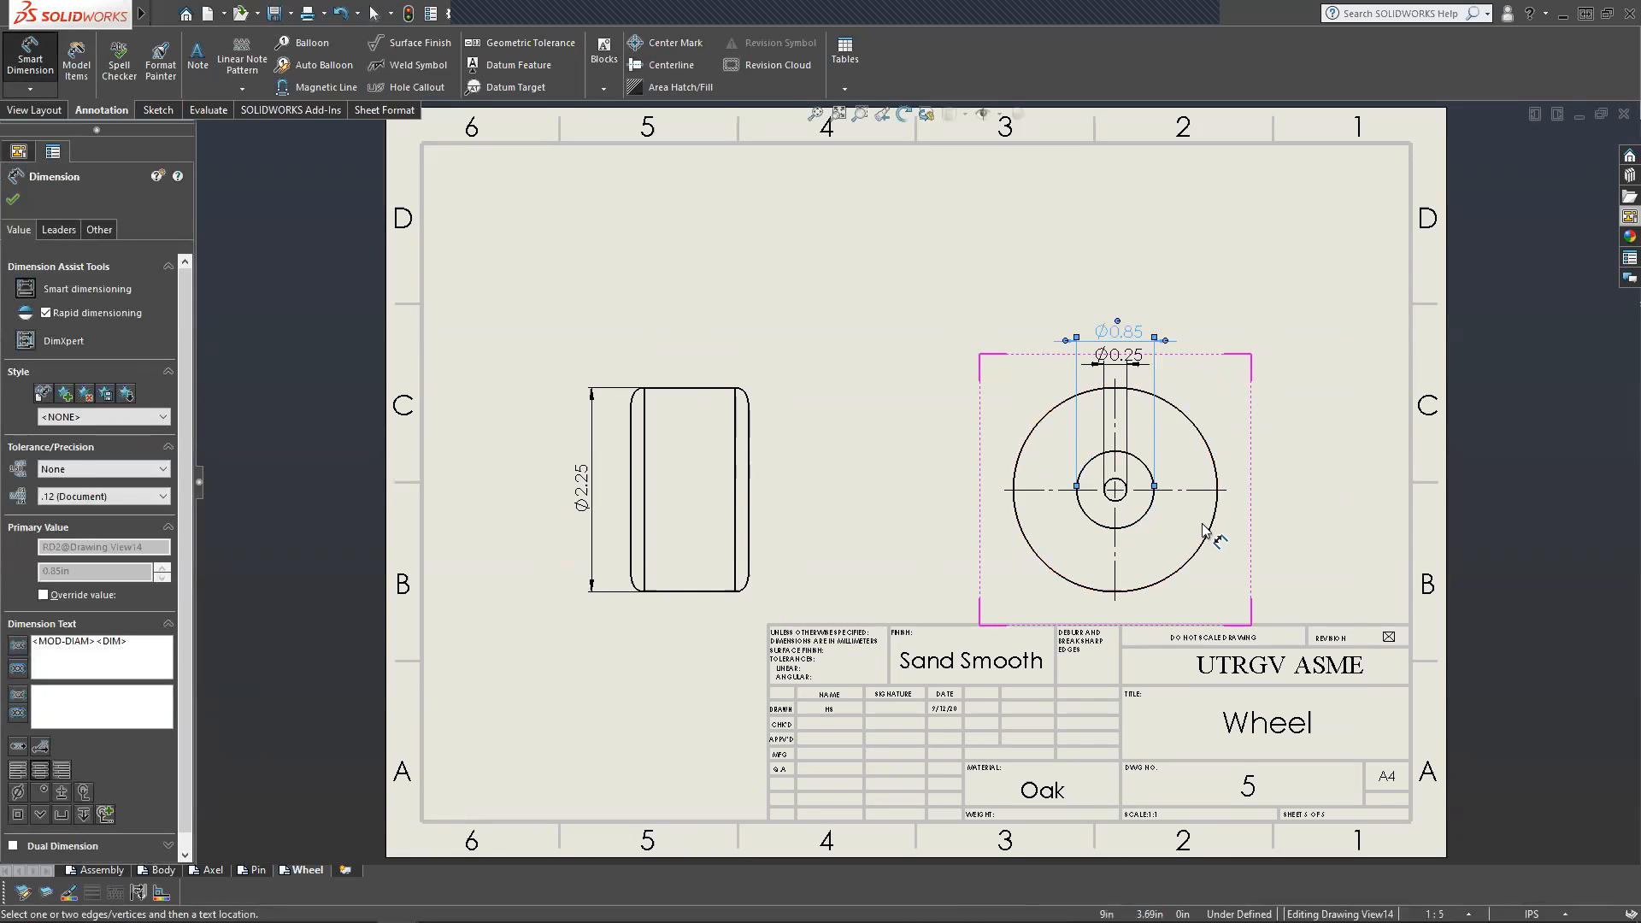
Dimension the wheel's overall width below the front view and finish dimensioning.
click(631, 457)
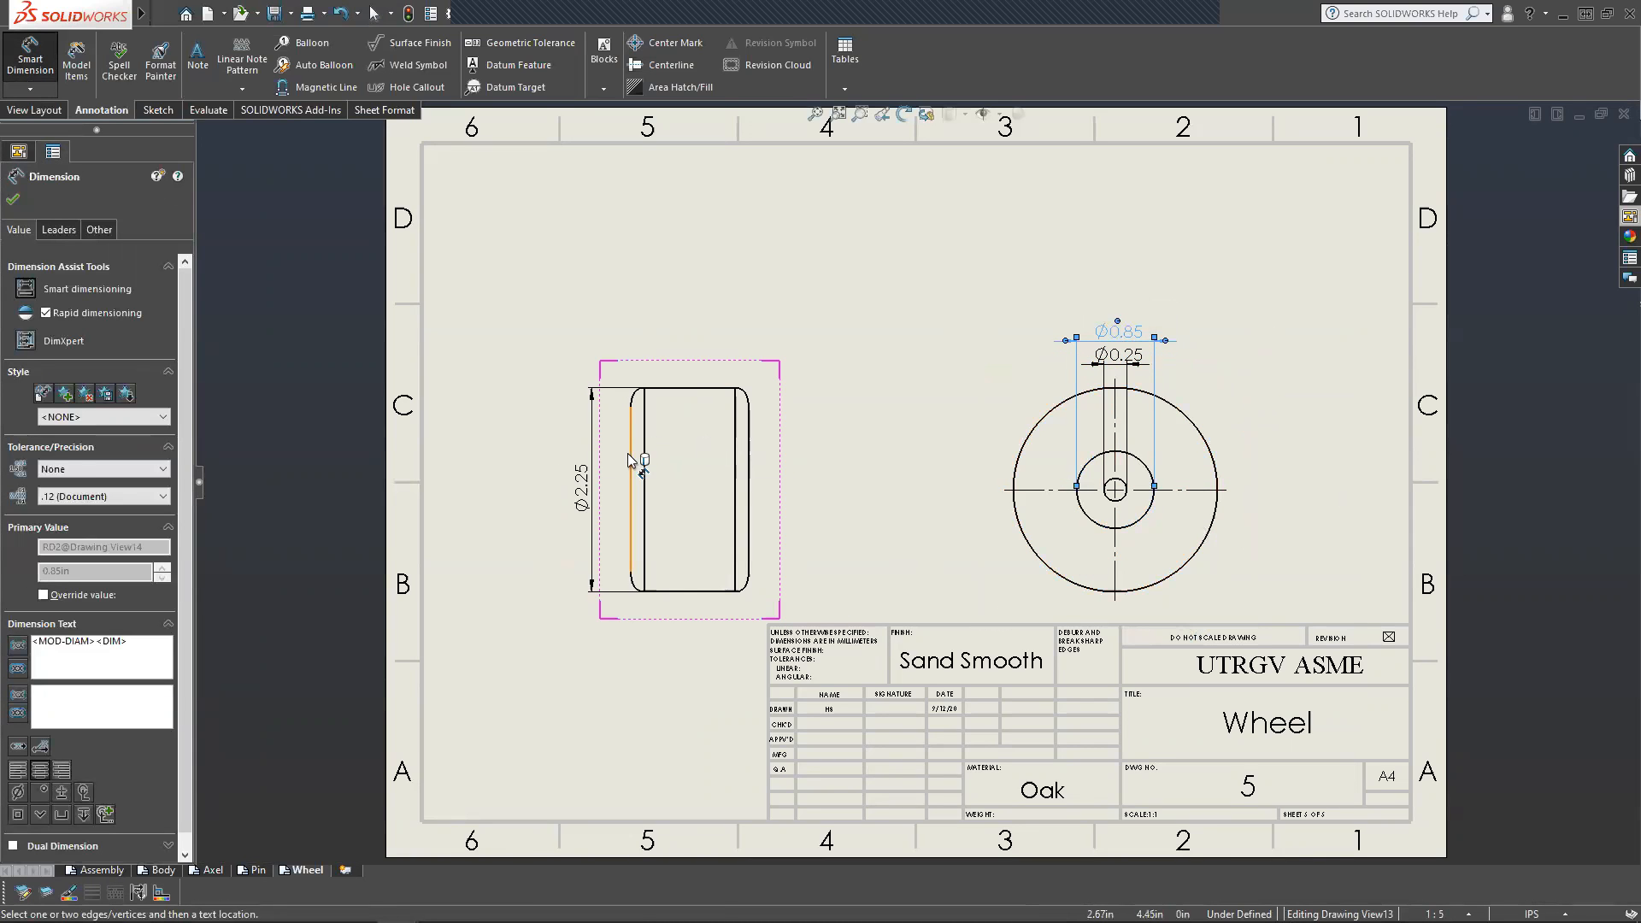
click(748, 511)
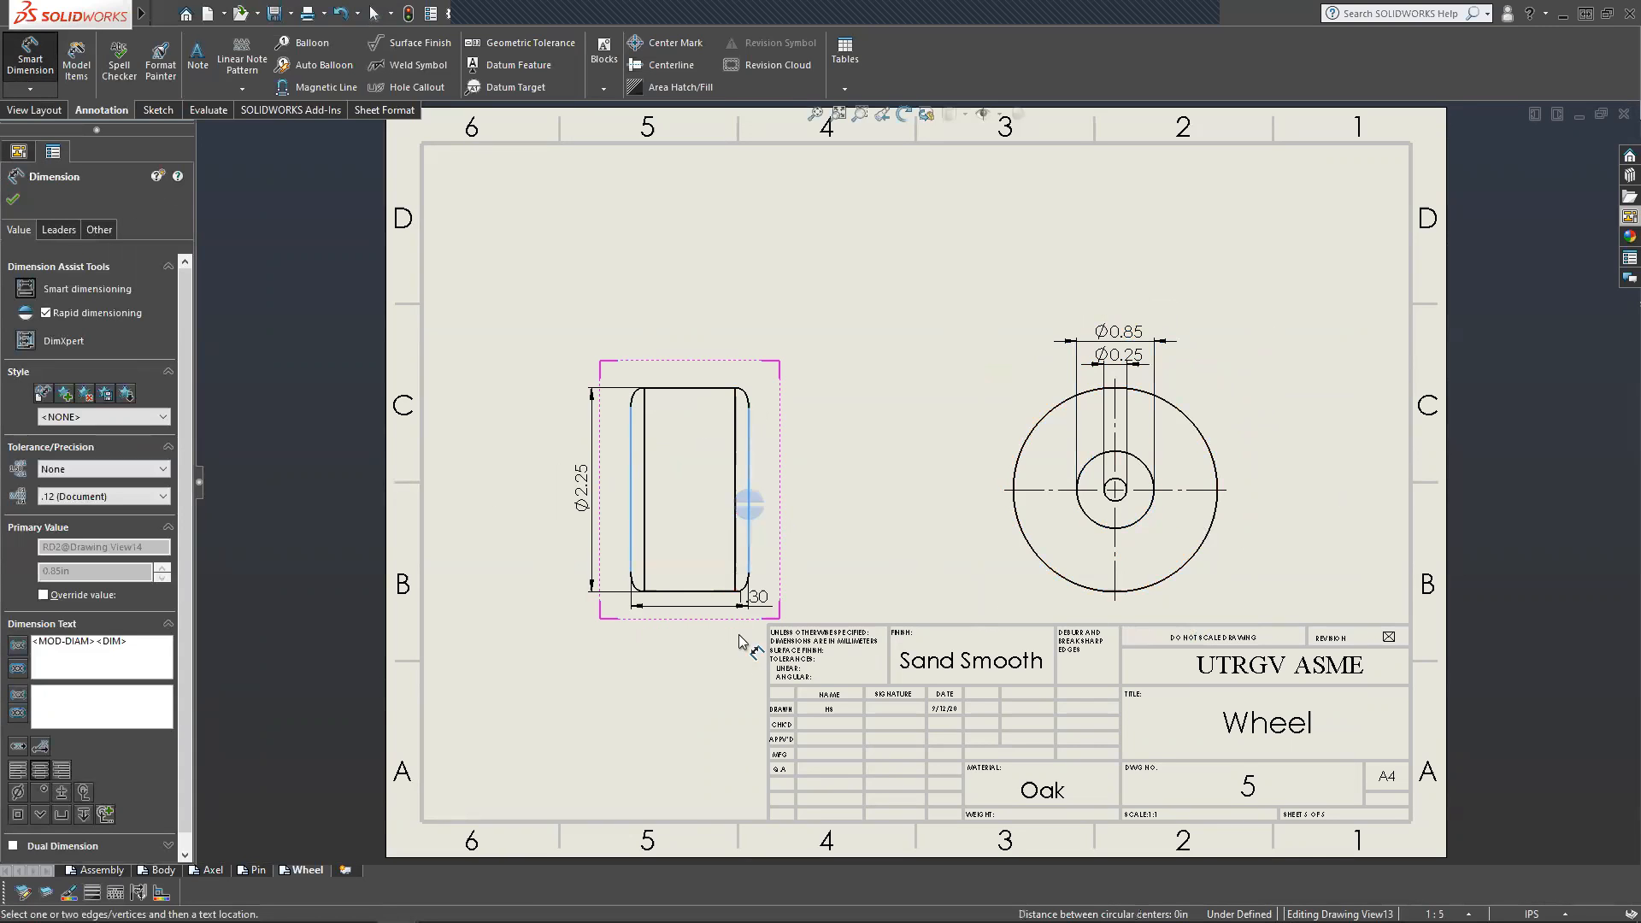
click(693, 676)
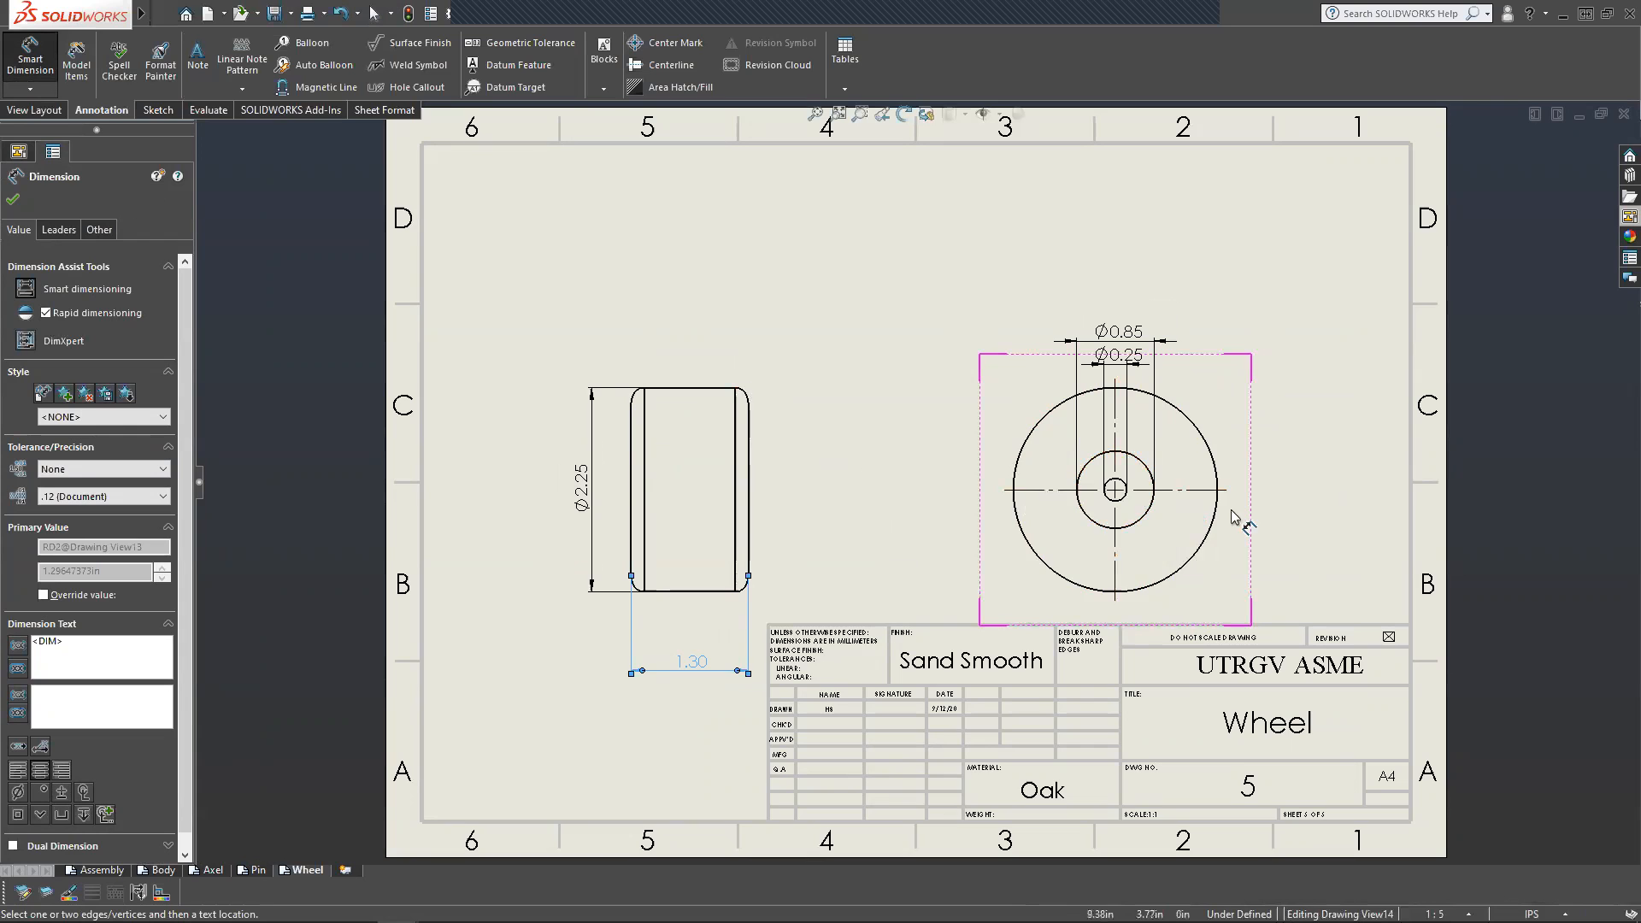
click(14, 202)
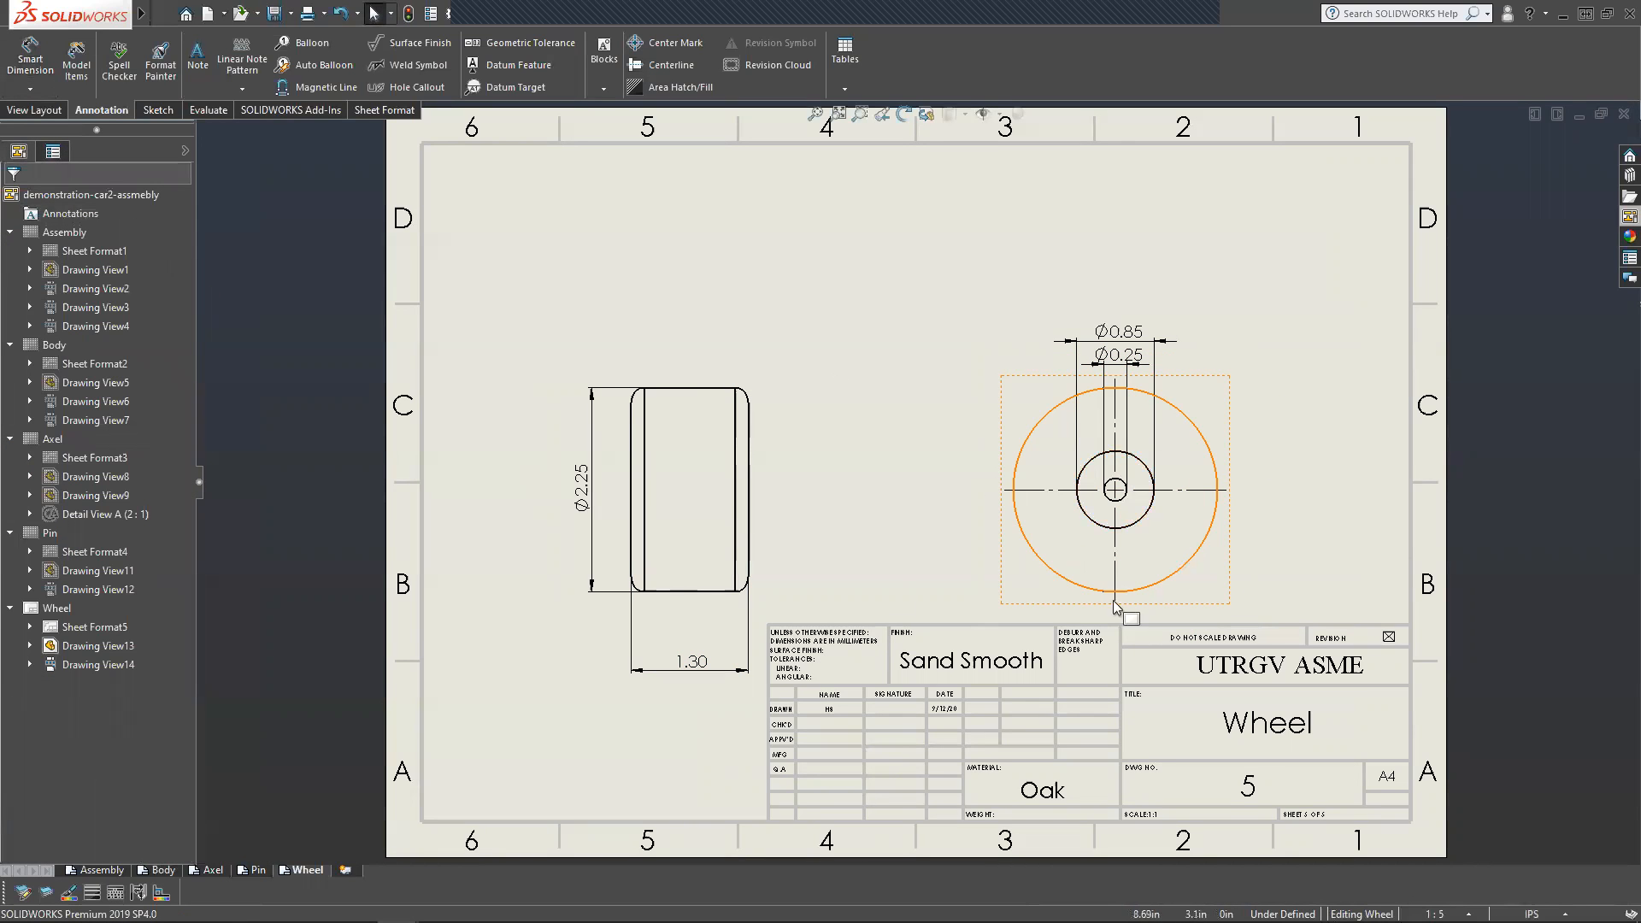
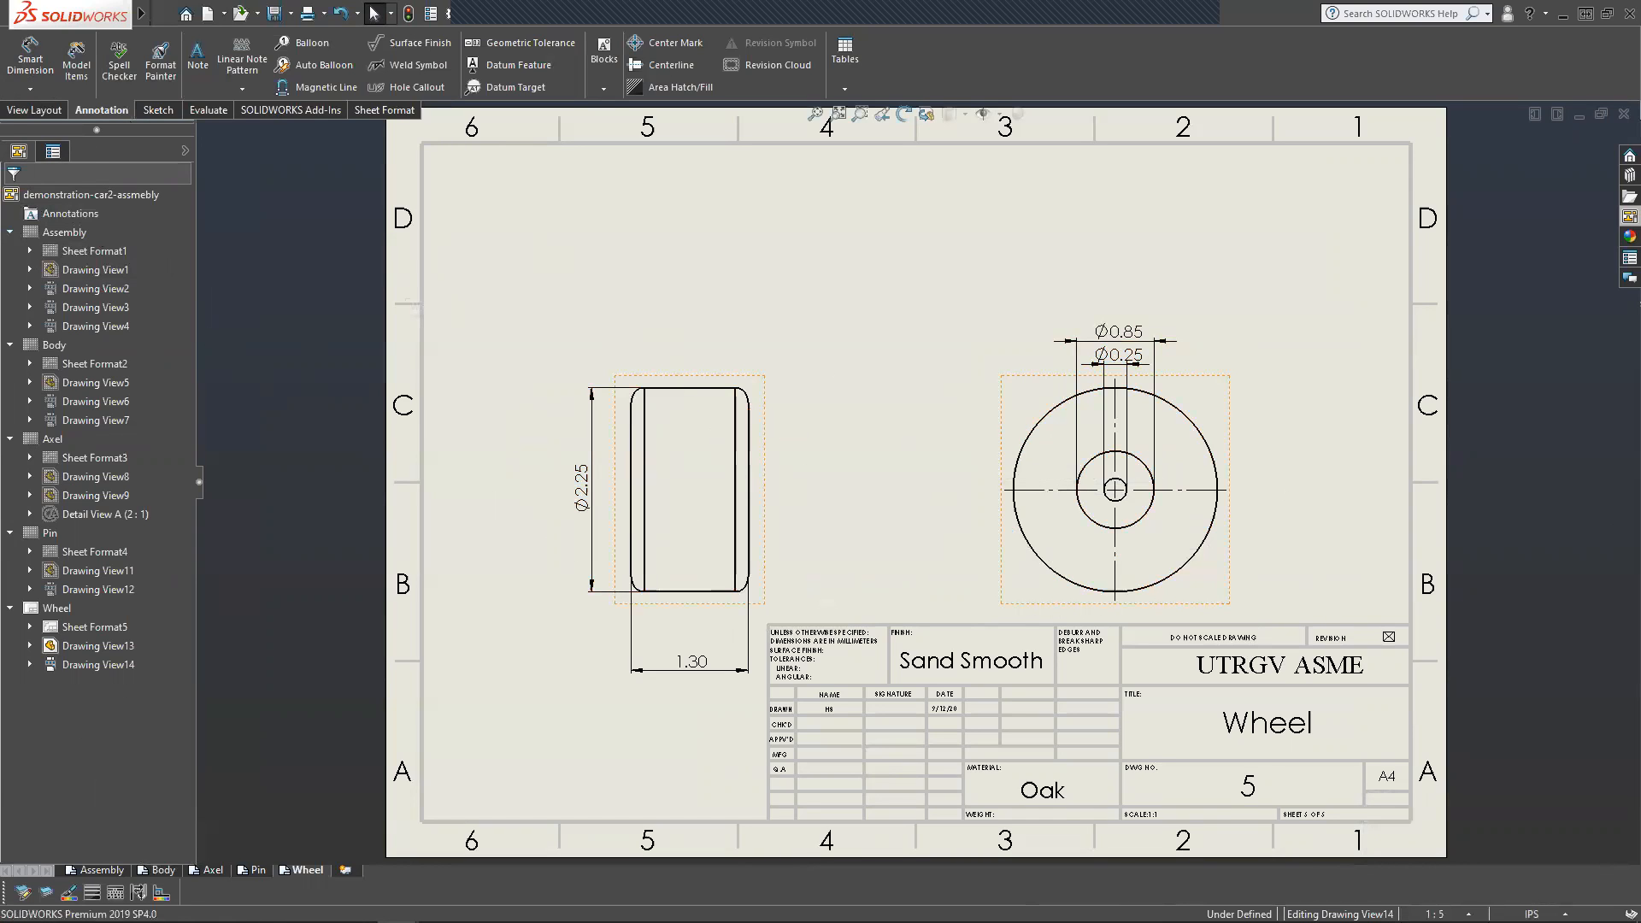
Create a horizontal section view through the centre of the wheel's circular view and place it above that view.
click(997, 447)
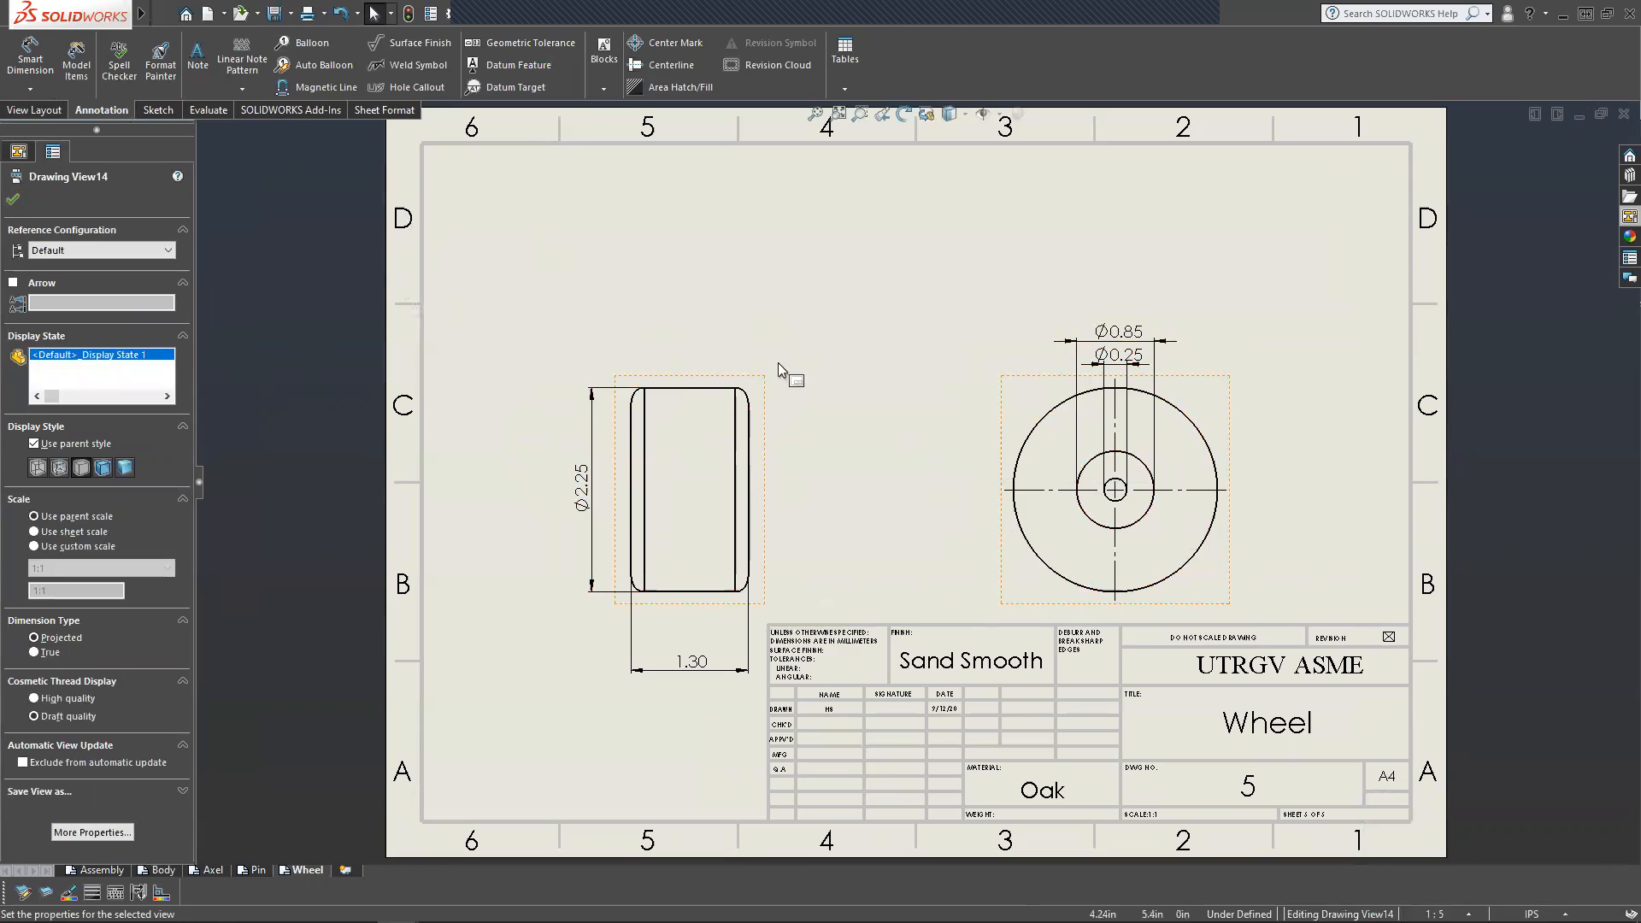
click(15, 111)
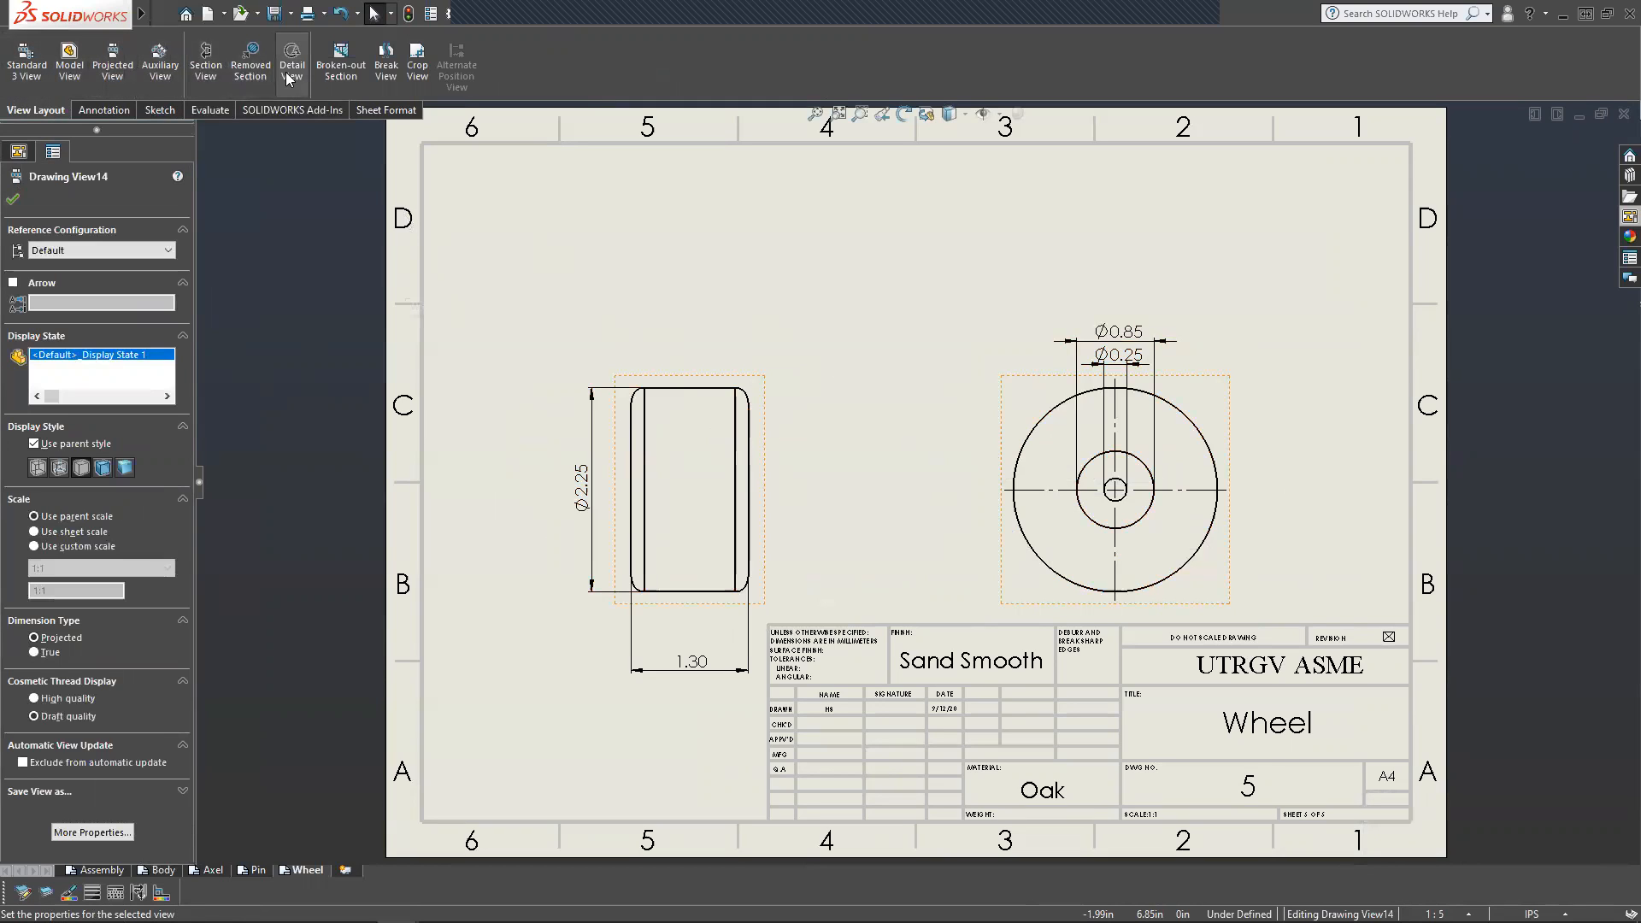
click(205, 75)
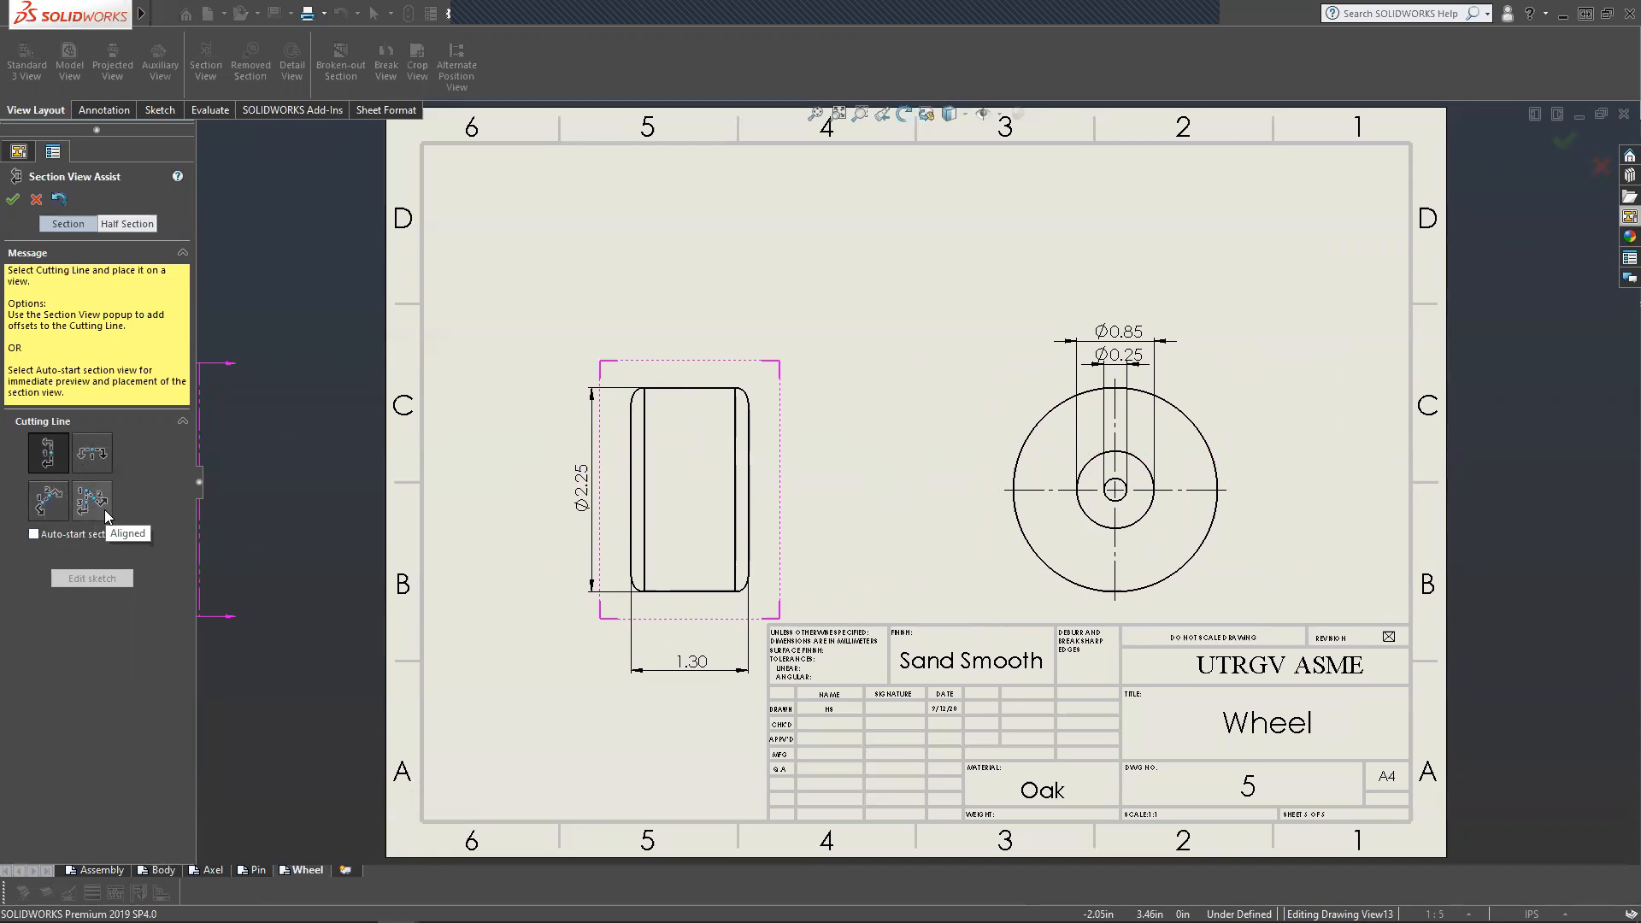
click(90, 453)
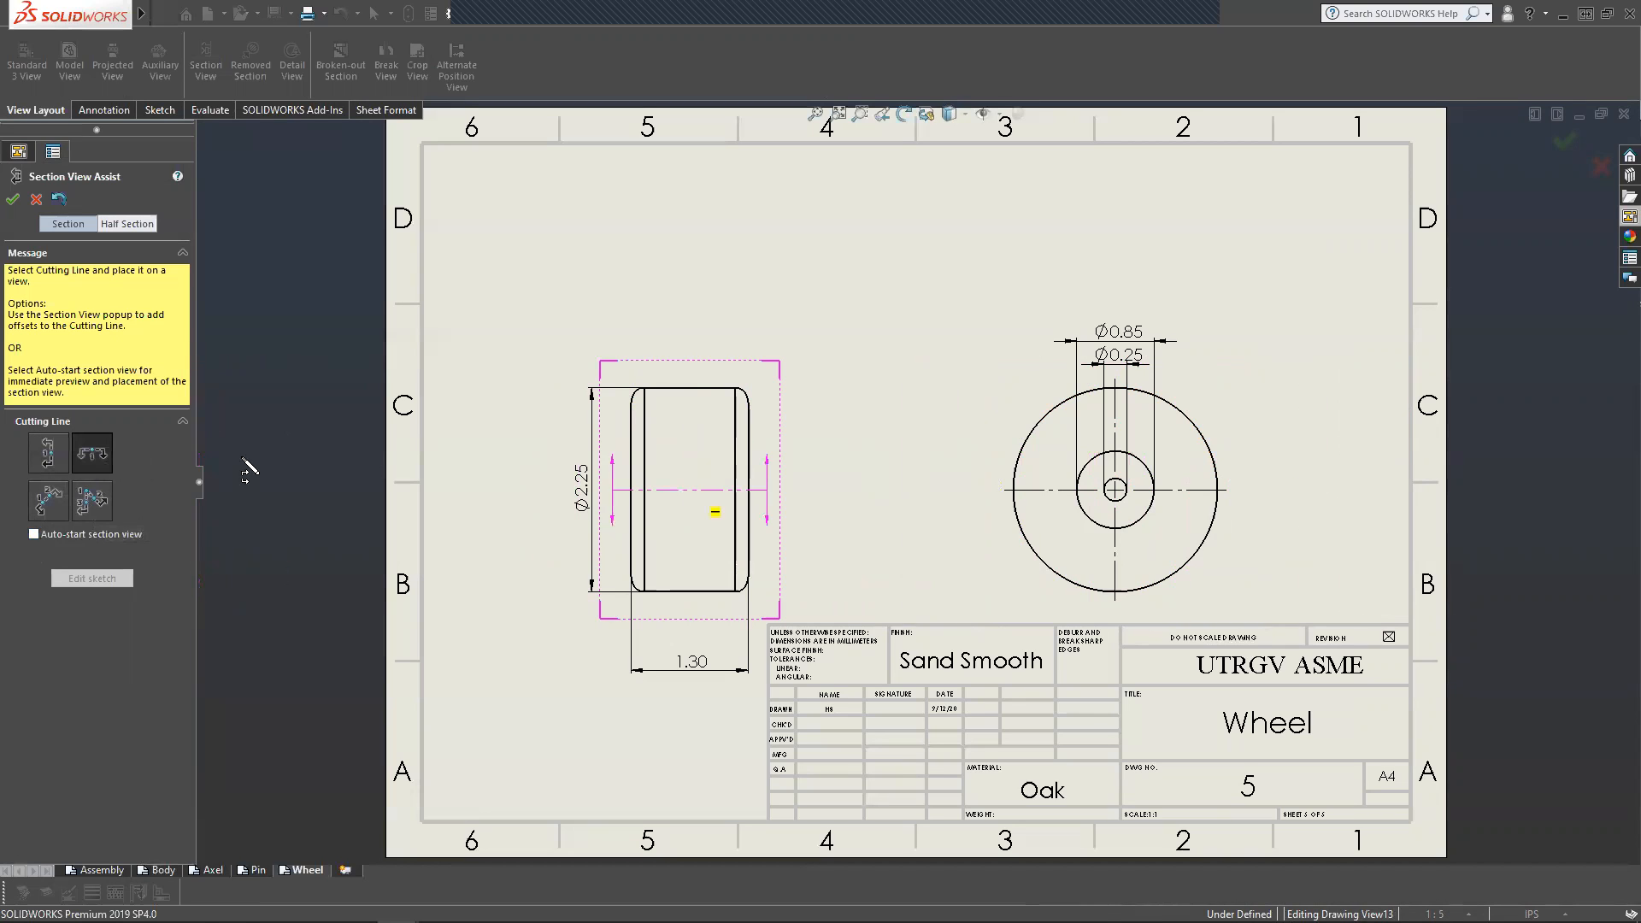
click(1125, 494)
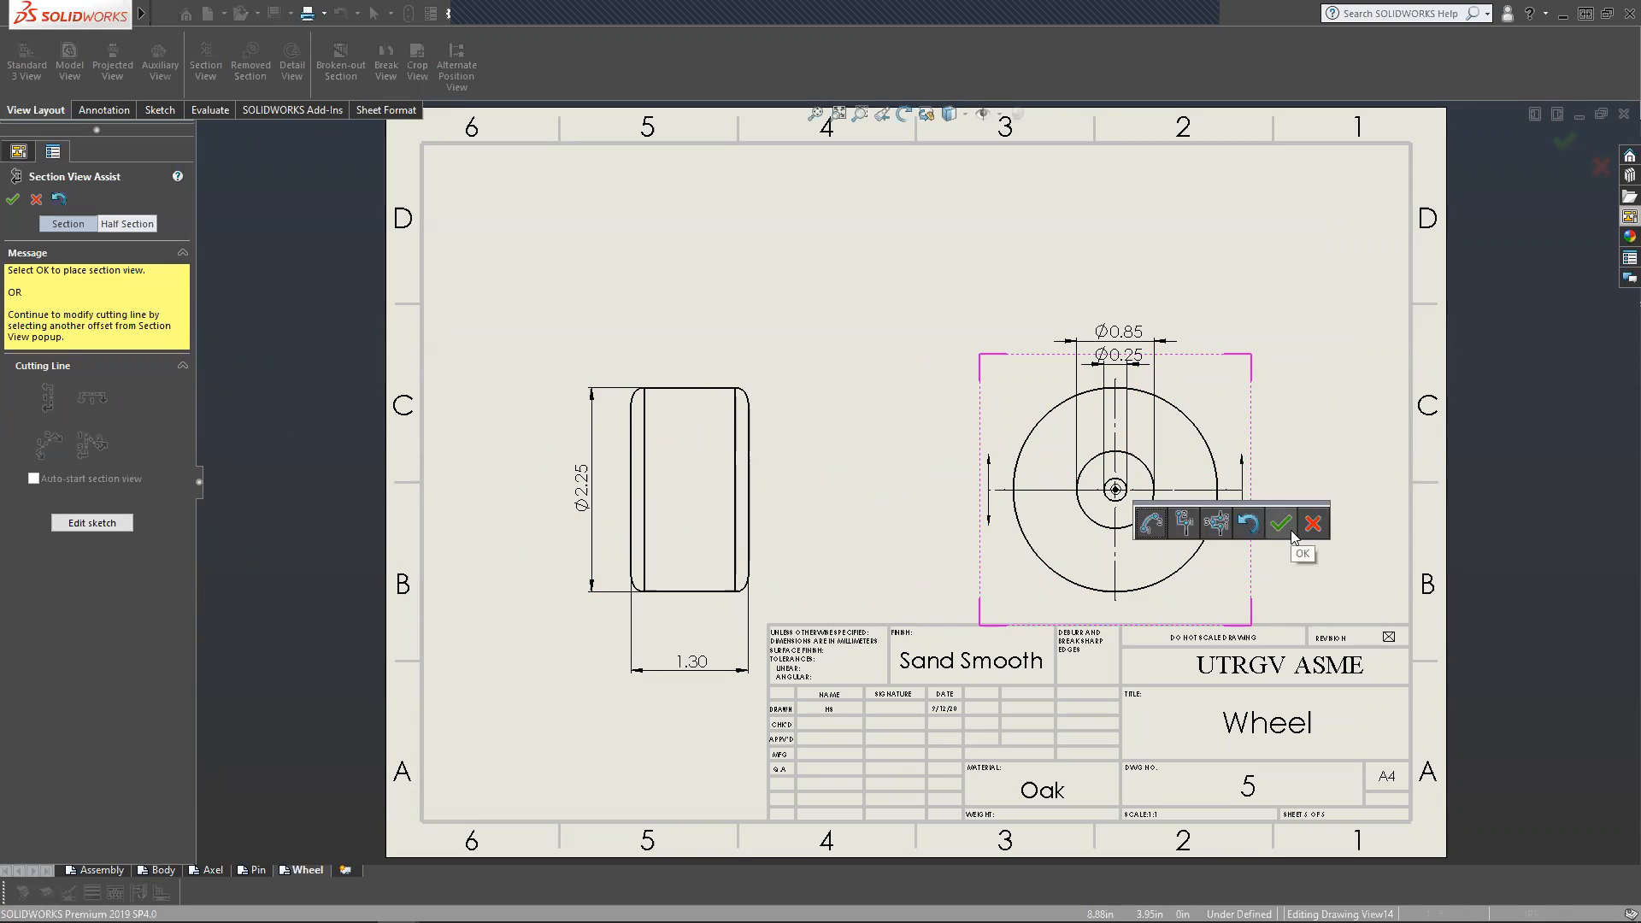
click(1291, 529)
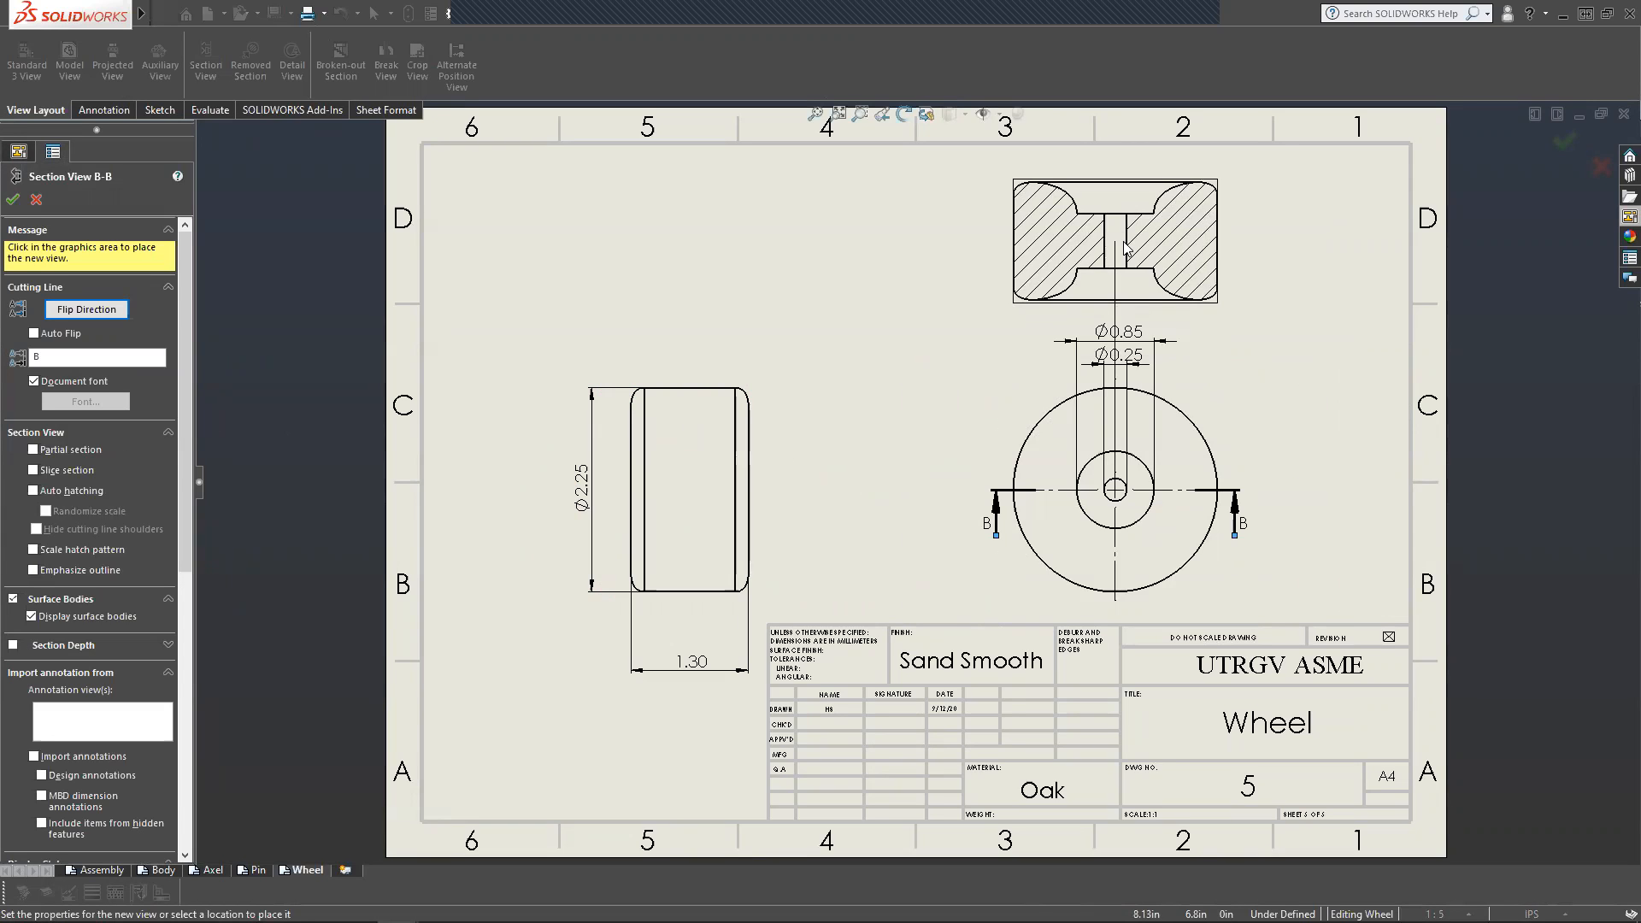
click(1124, 248)
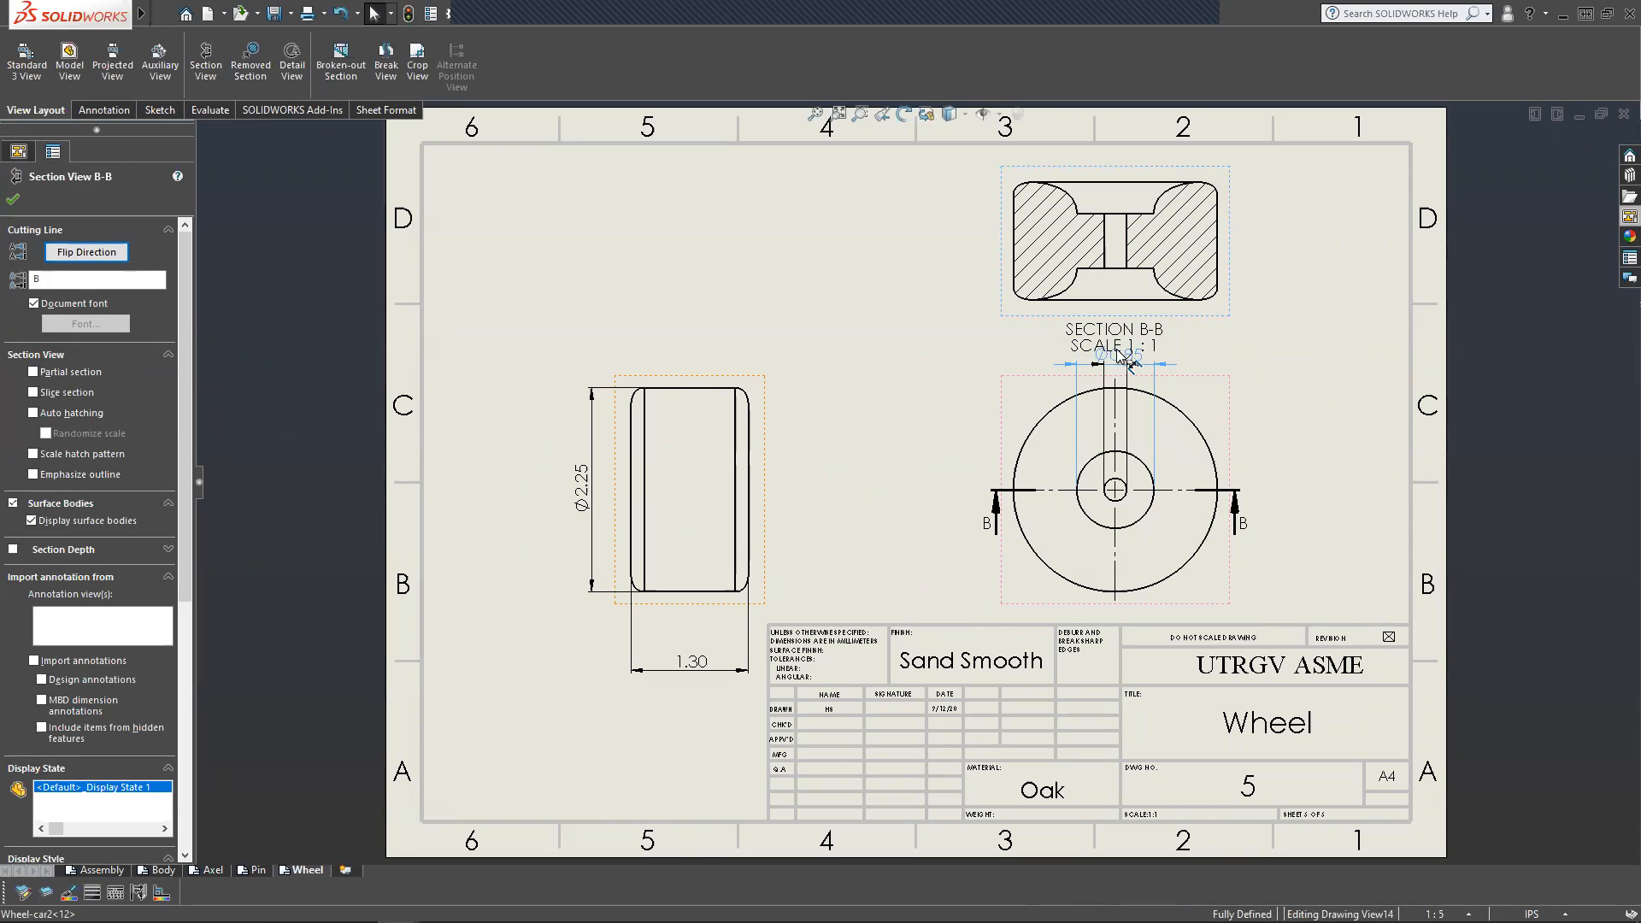
Move the section label to the right of the section view, and reposition the view and hub diameter dimension so nothing overlaps.
click(1119, 338)
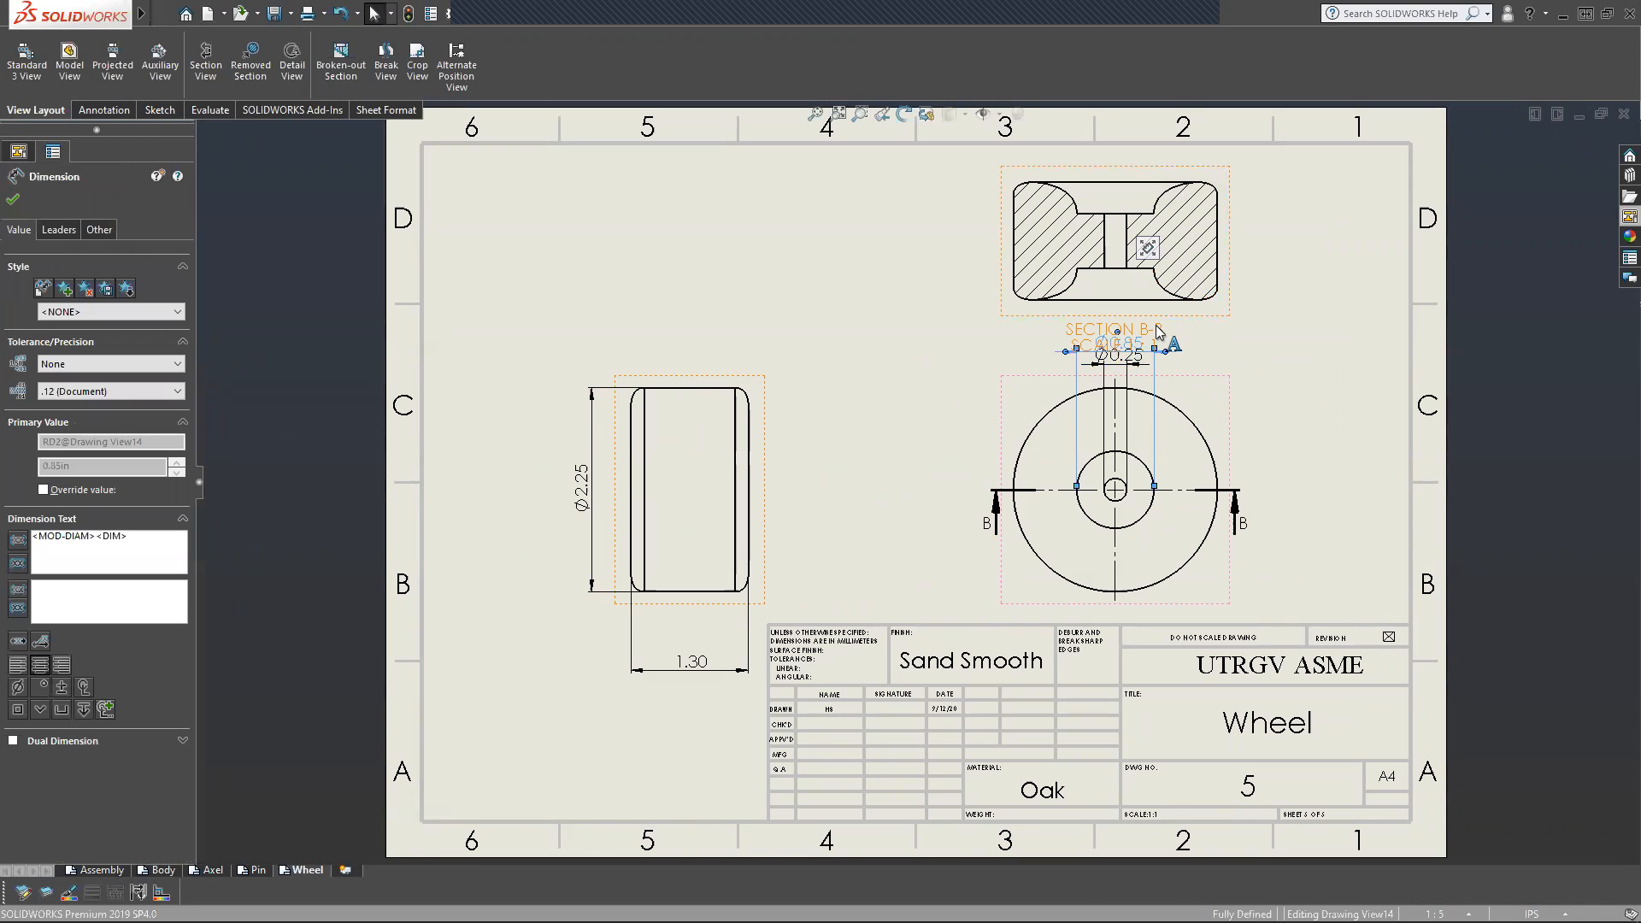
drag(1160, 333, 1367, 244)
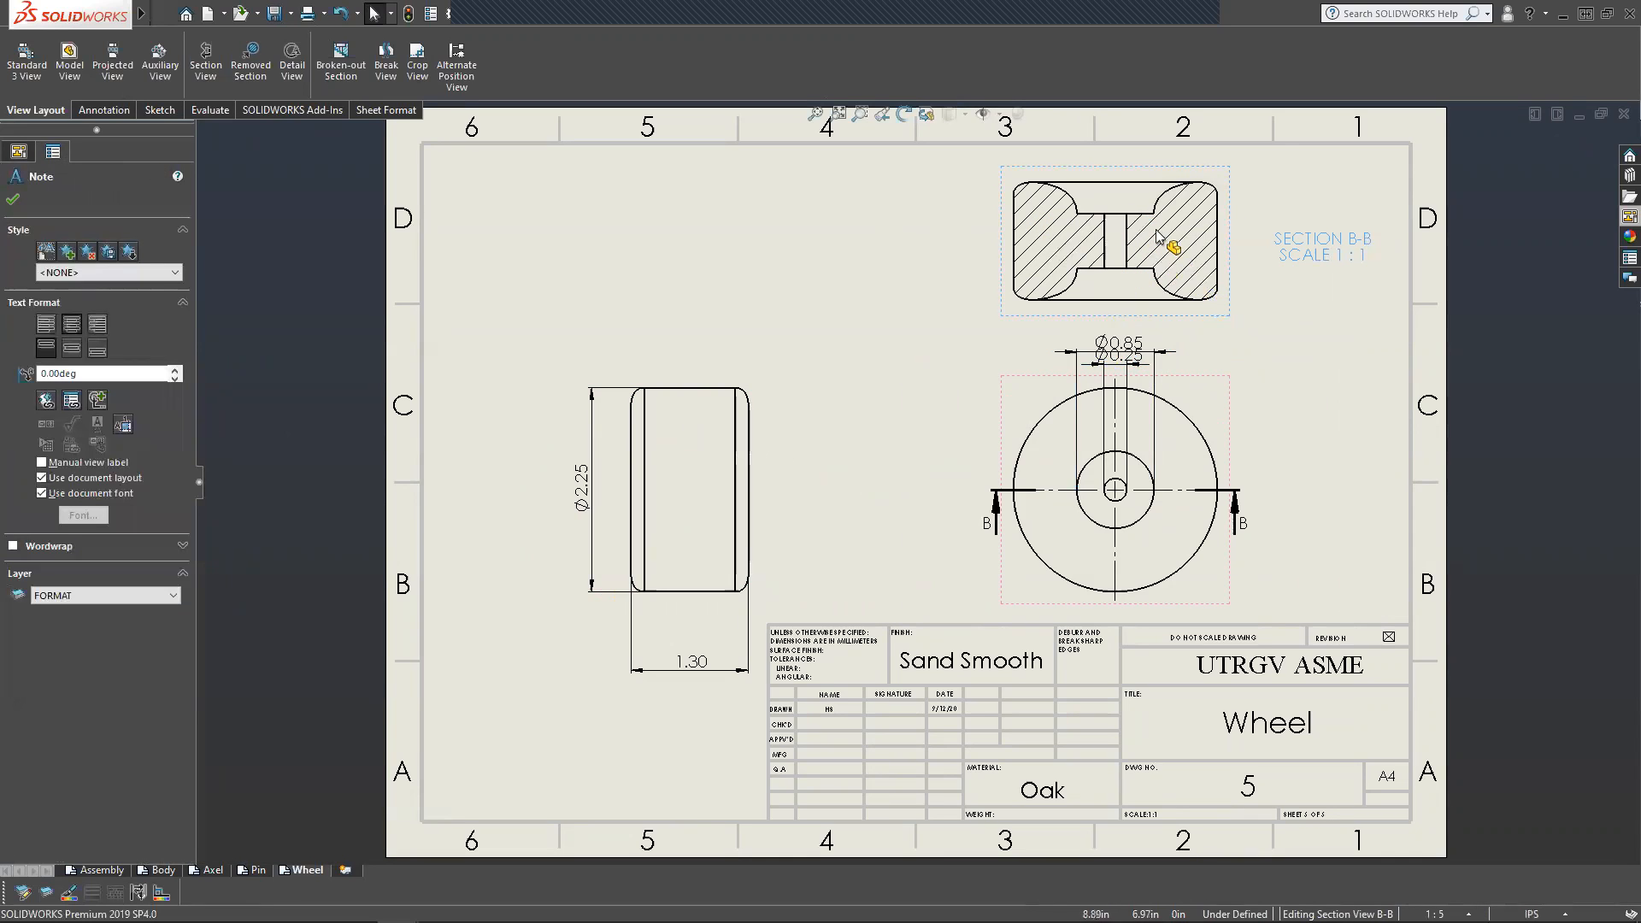
drag(1126, 343, 1126, 336)
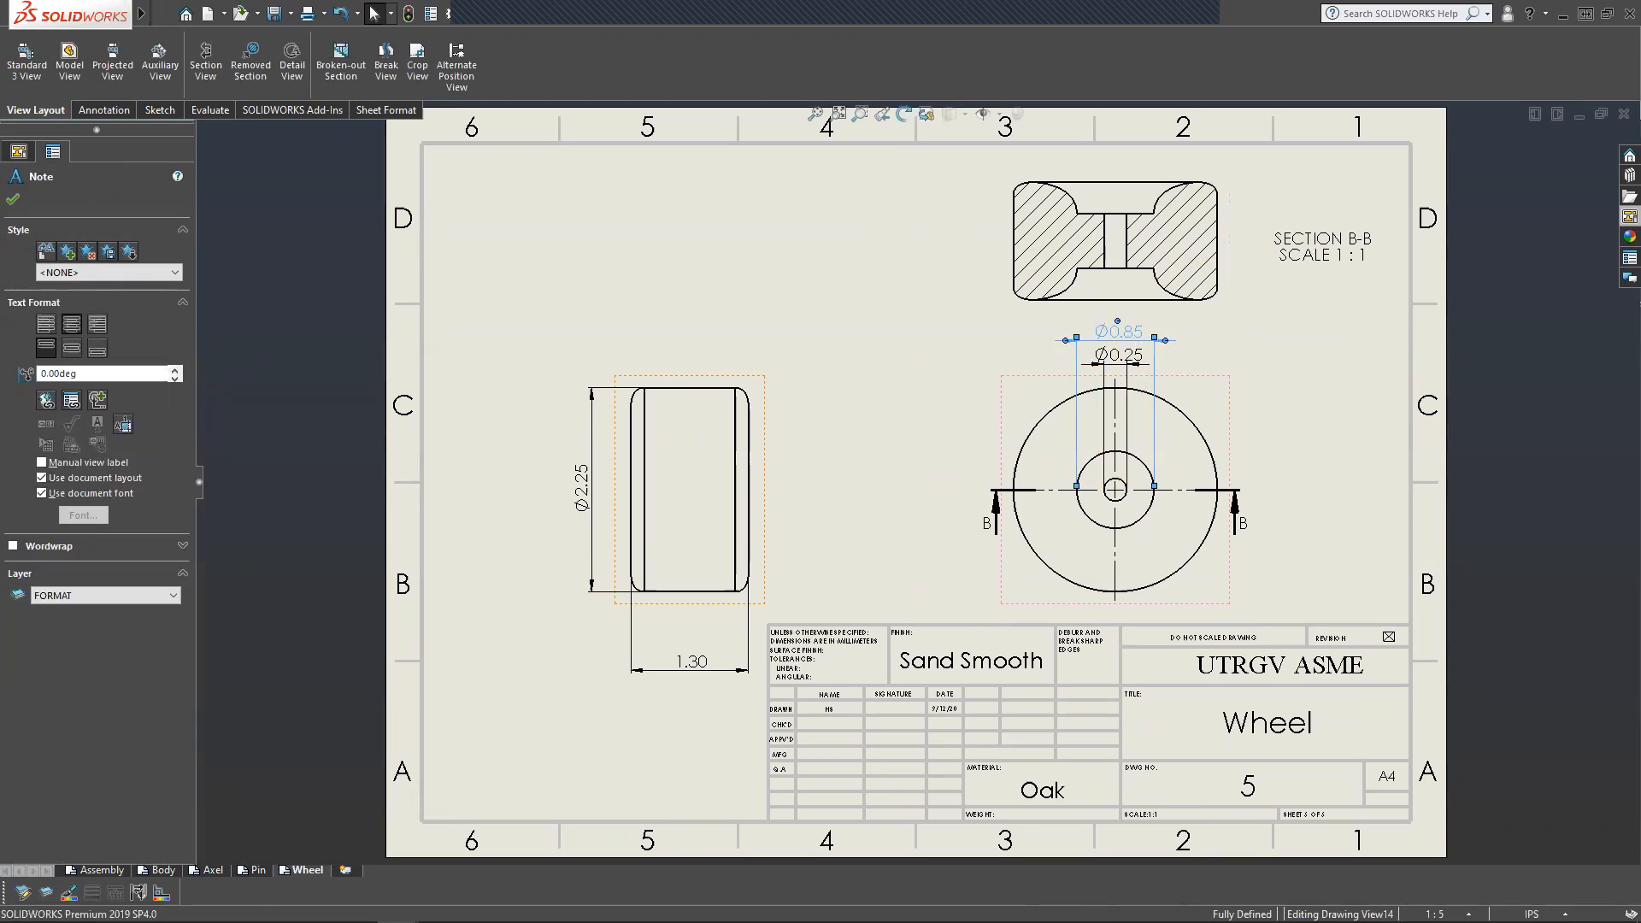
drag(989, 263, 1035, 262)
drag(1314, 281, 1290, 286)
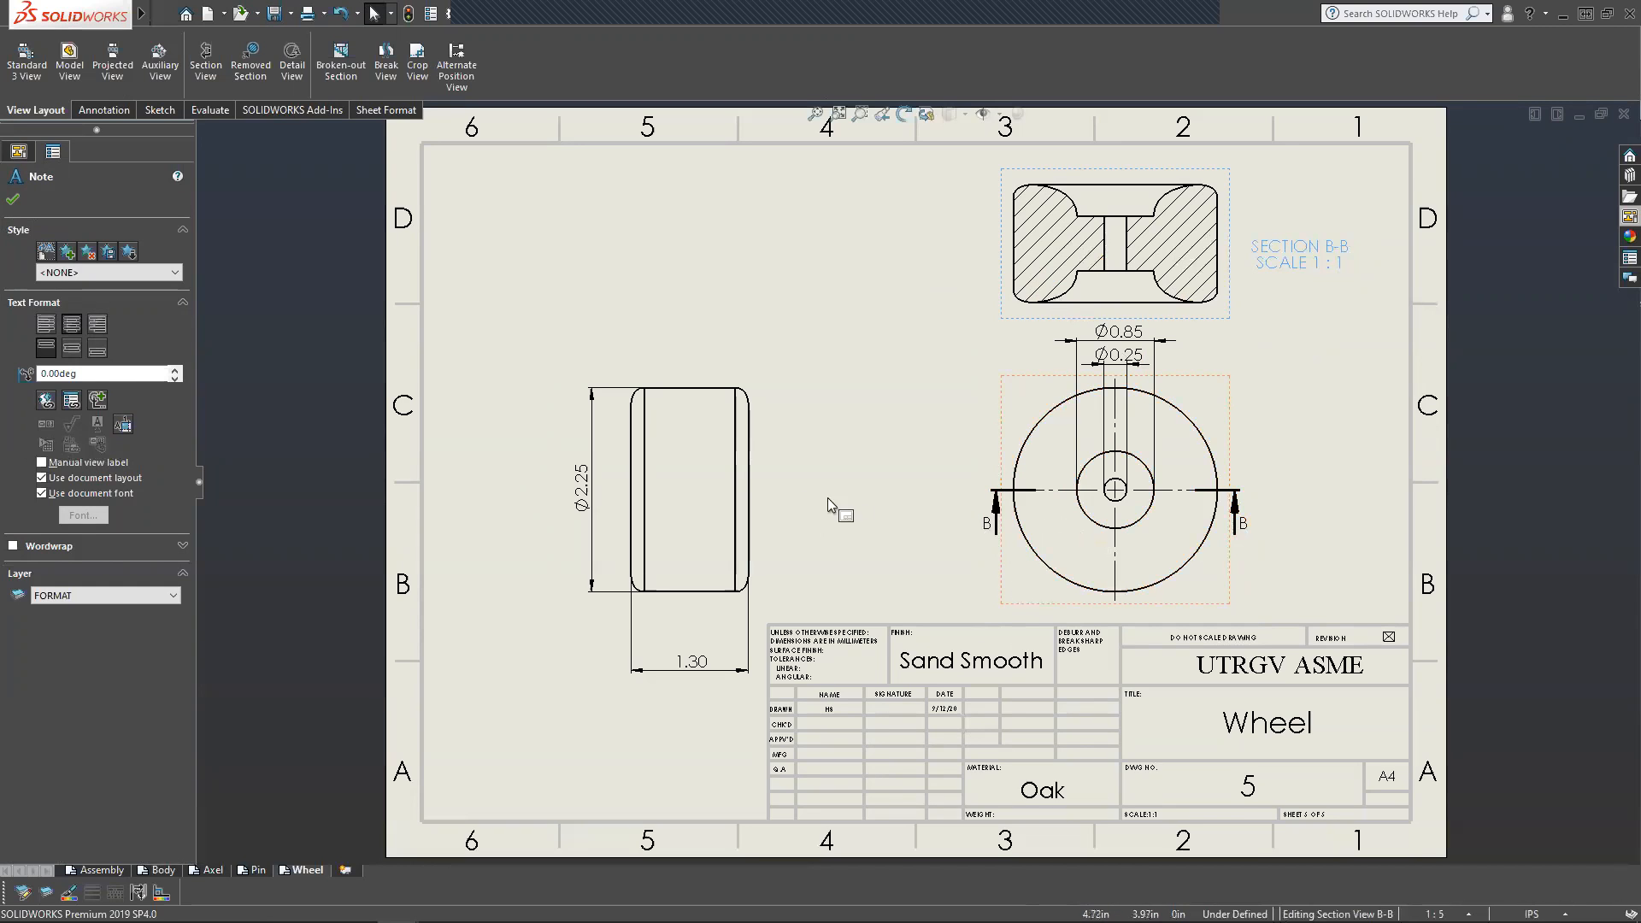
key(Escape)
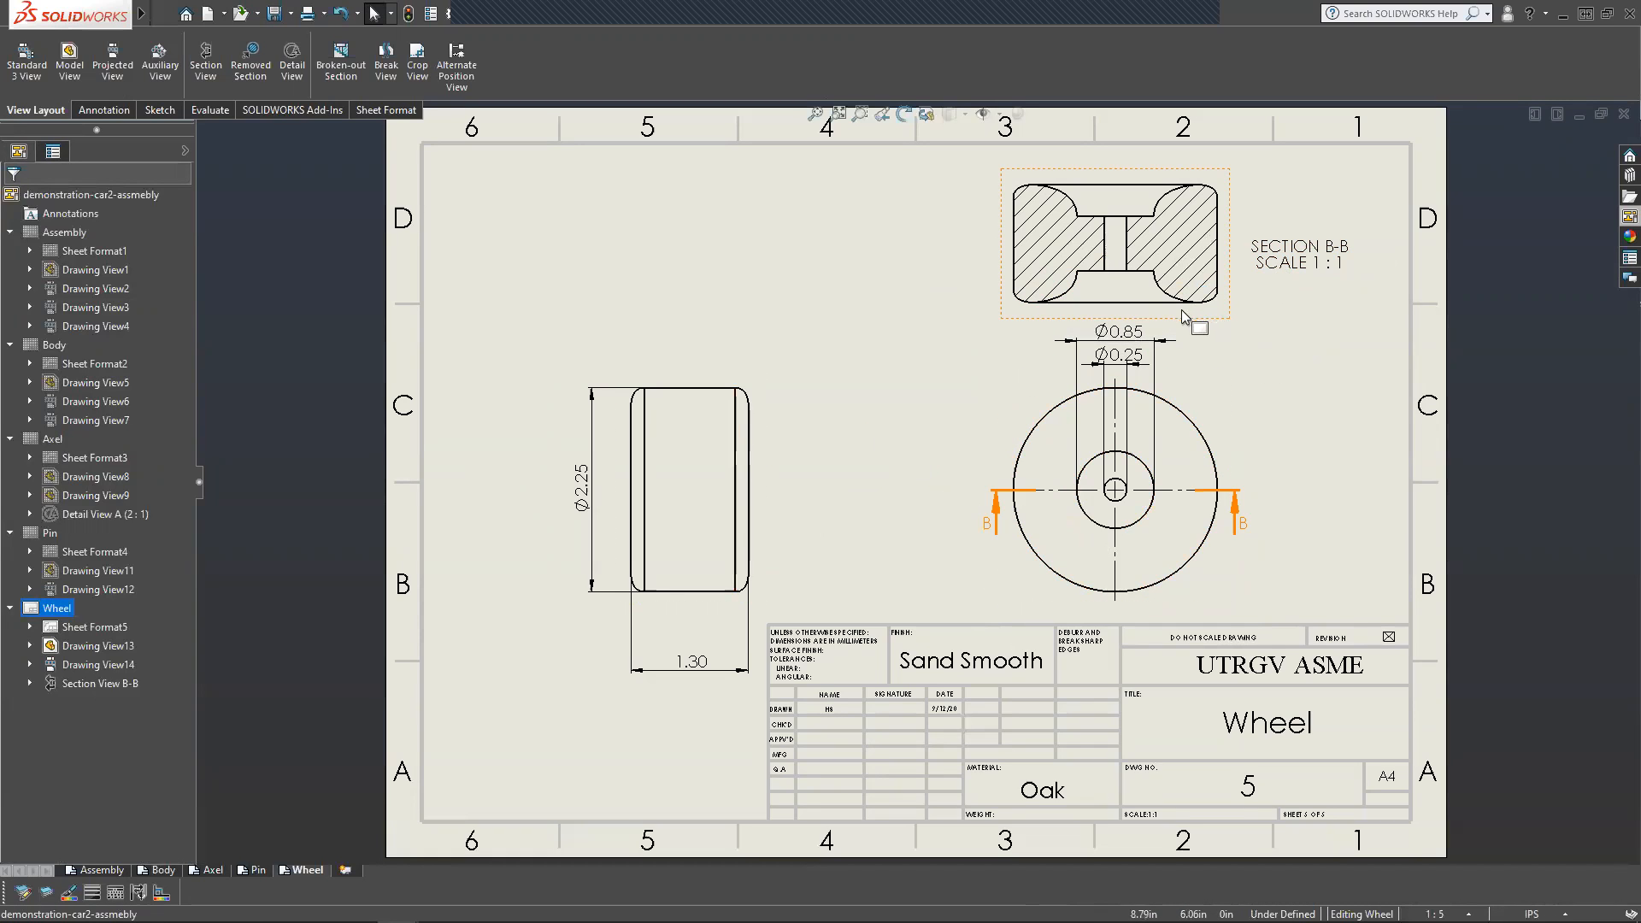
click(1237, 511)
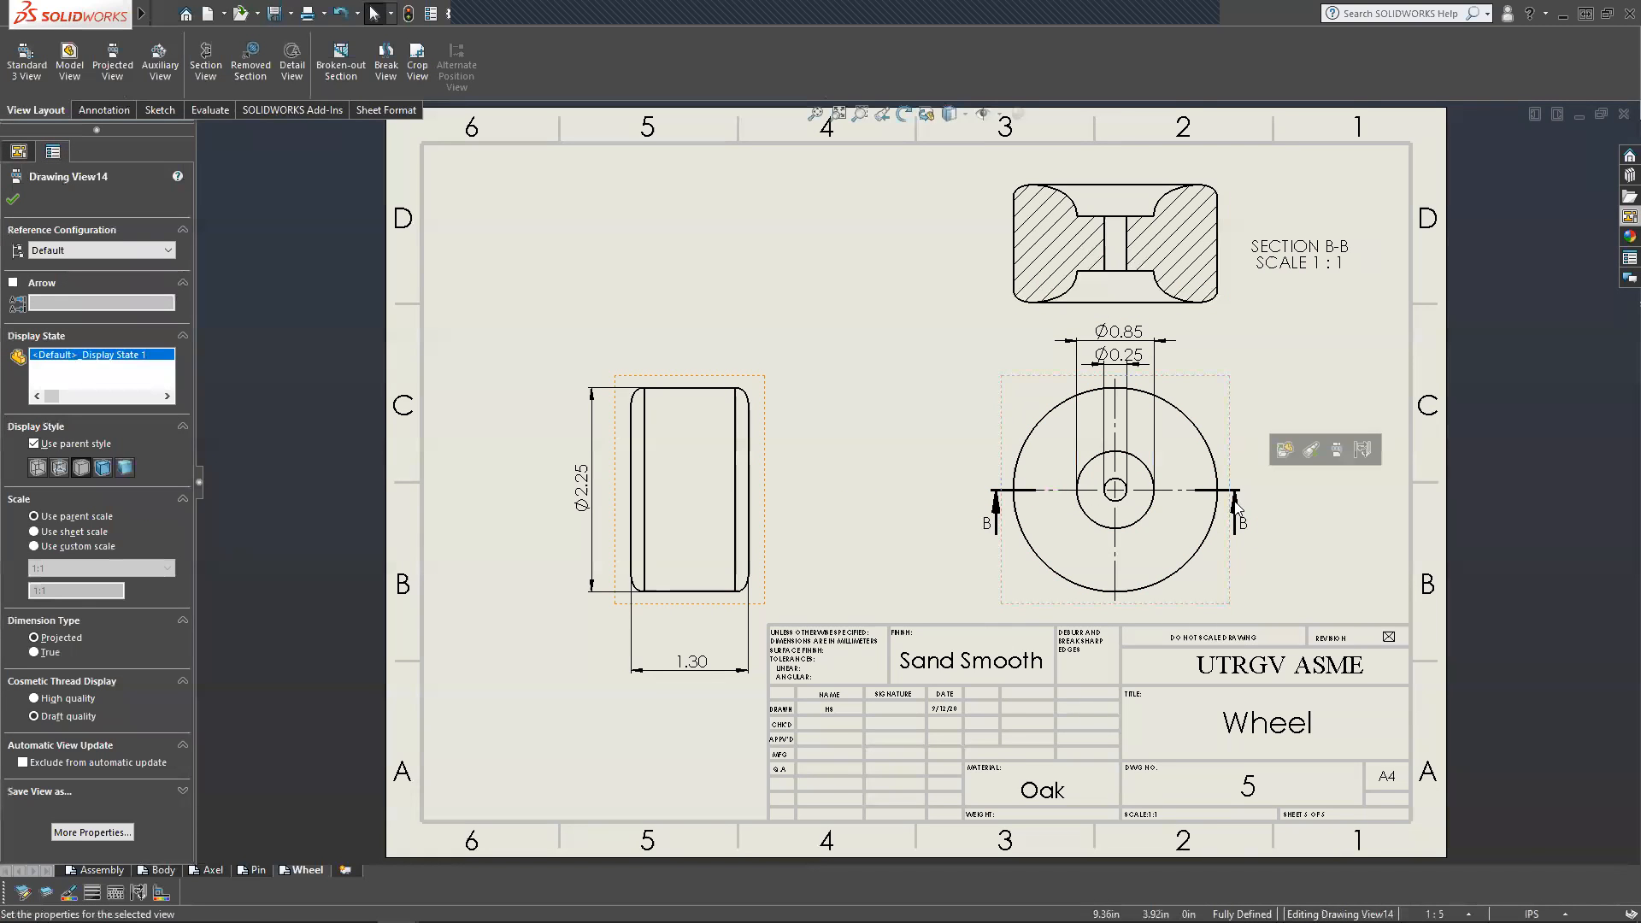
click(1302, 547)
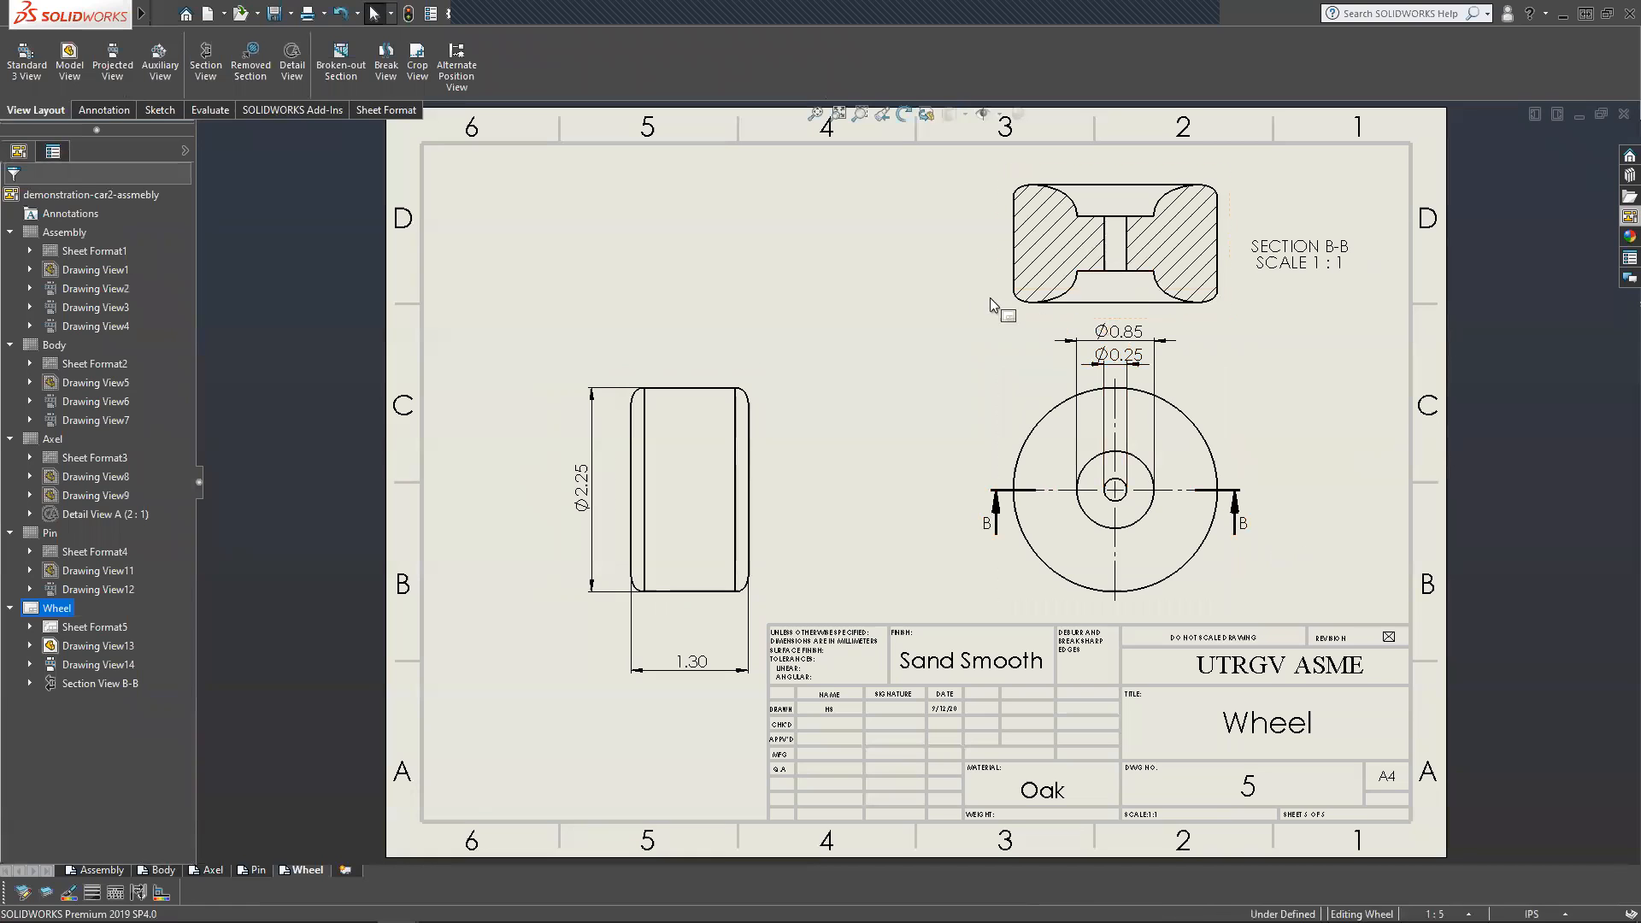
click(1019, 316)
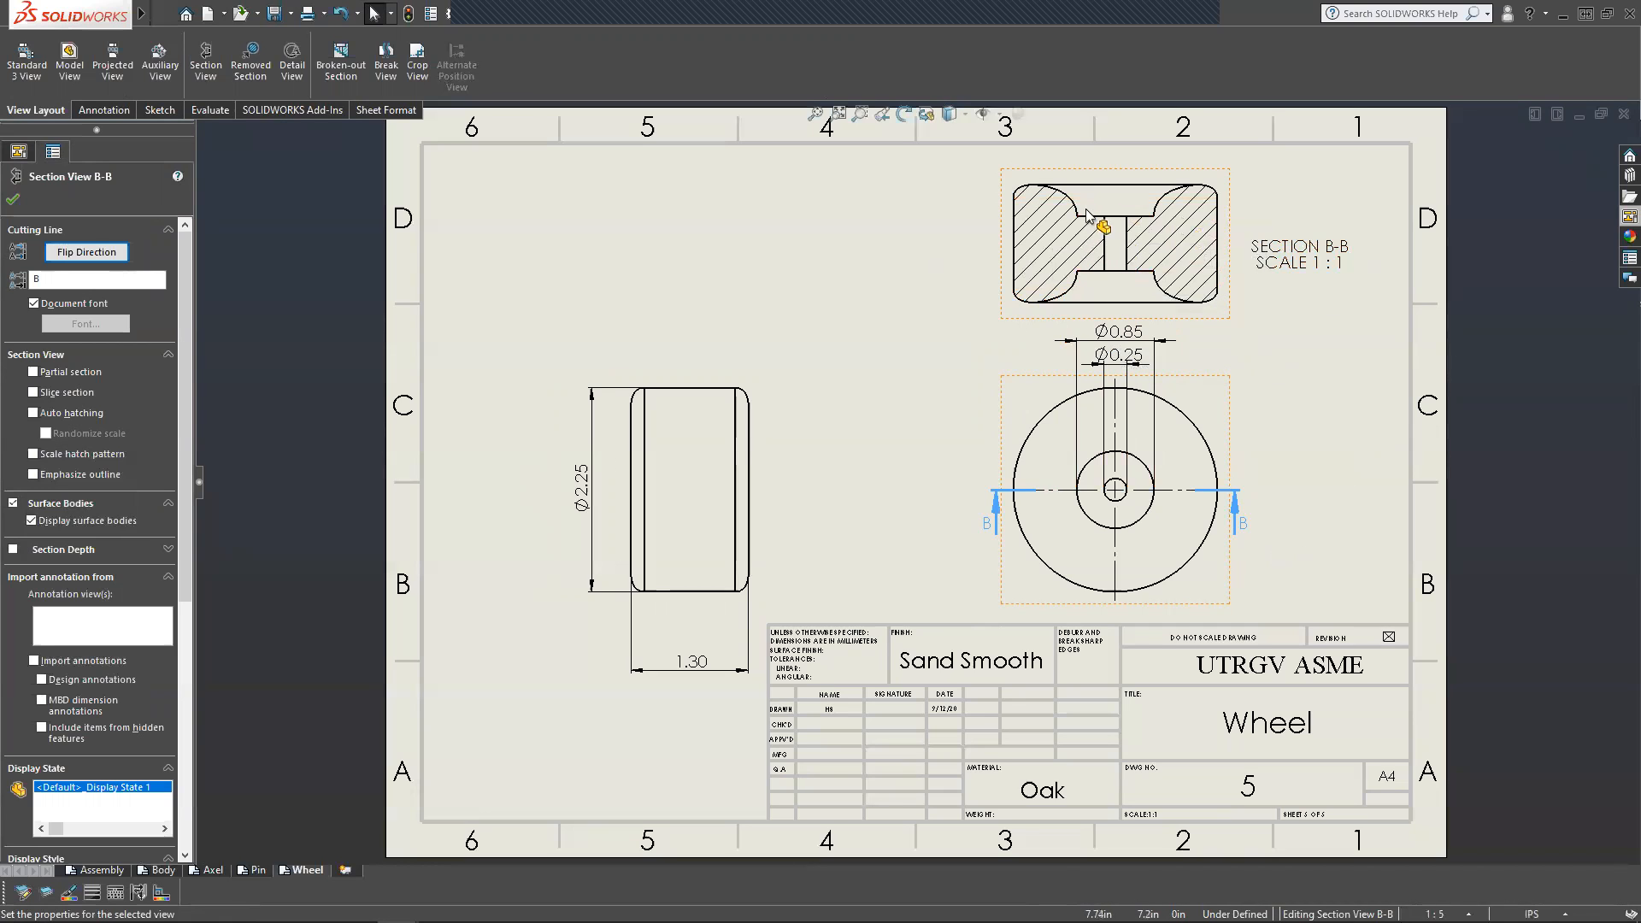
click(548, 272)
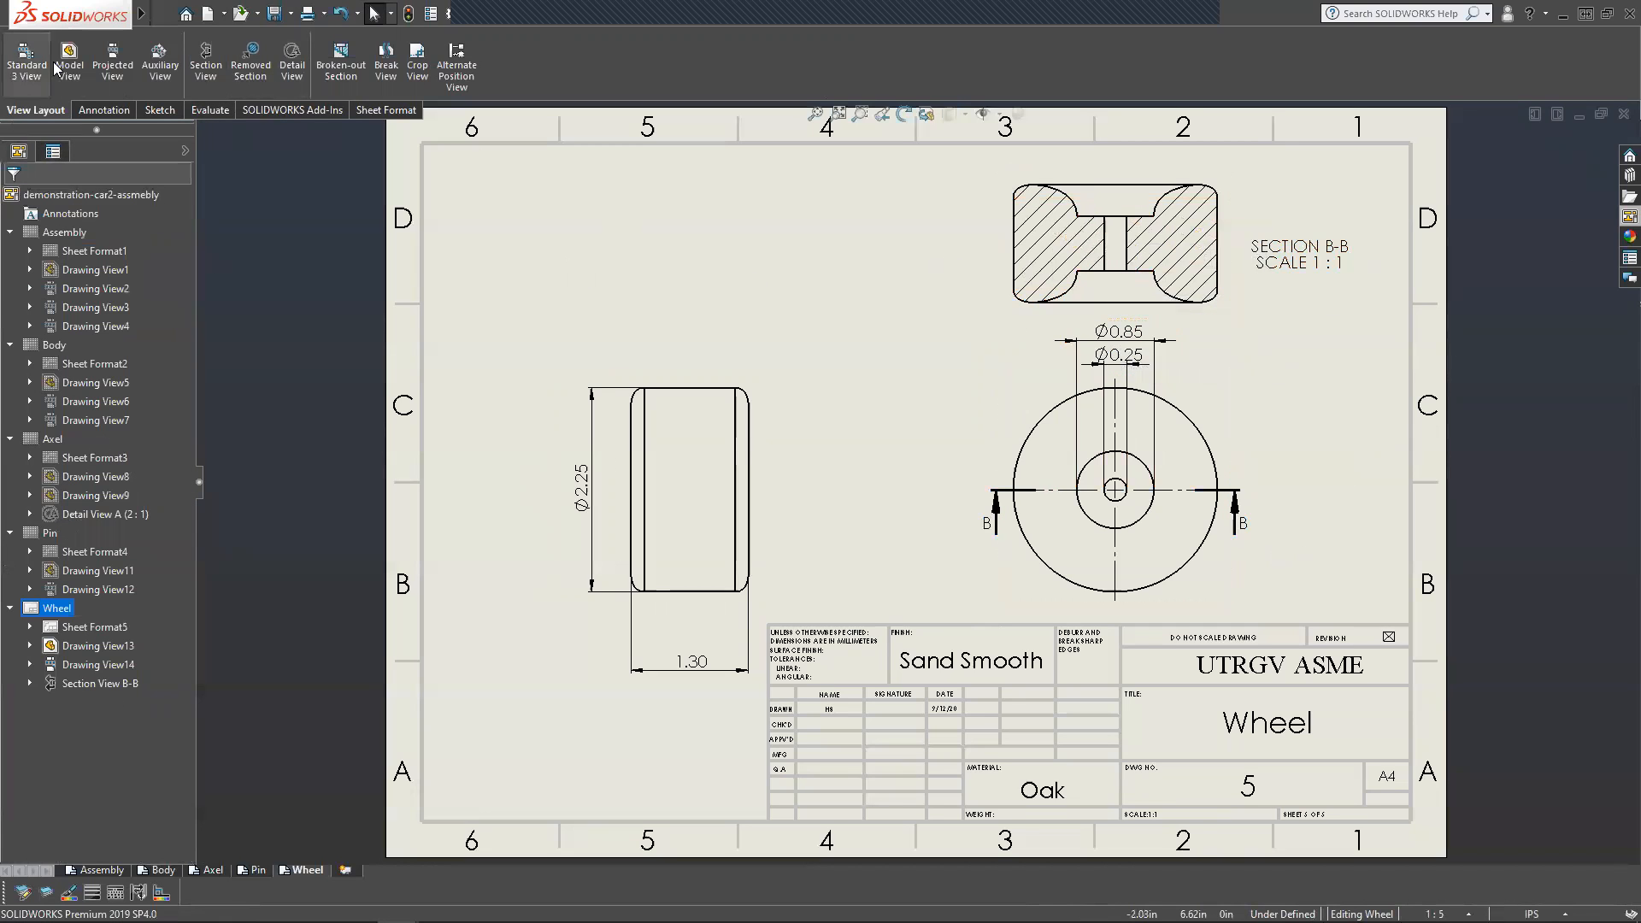
Dimension the thickness of the wheel's inner web between its two edges in the section view, placing it to the view's left.
click(92, 112)
click(30, 58)
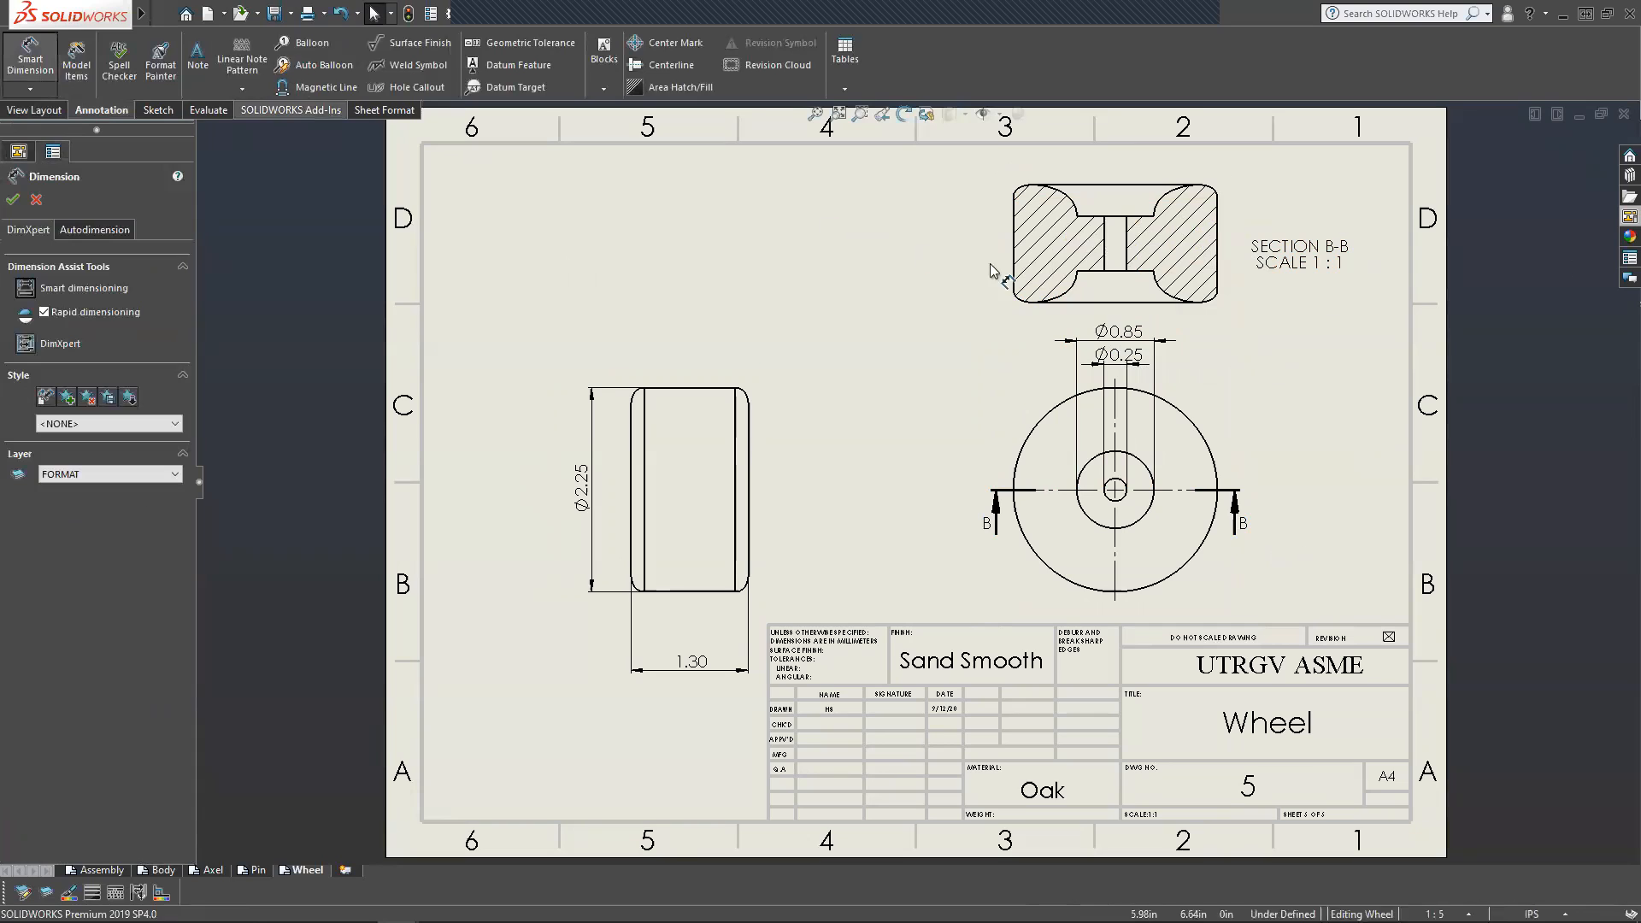
click(1098, 218)
click(1098, 272)
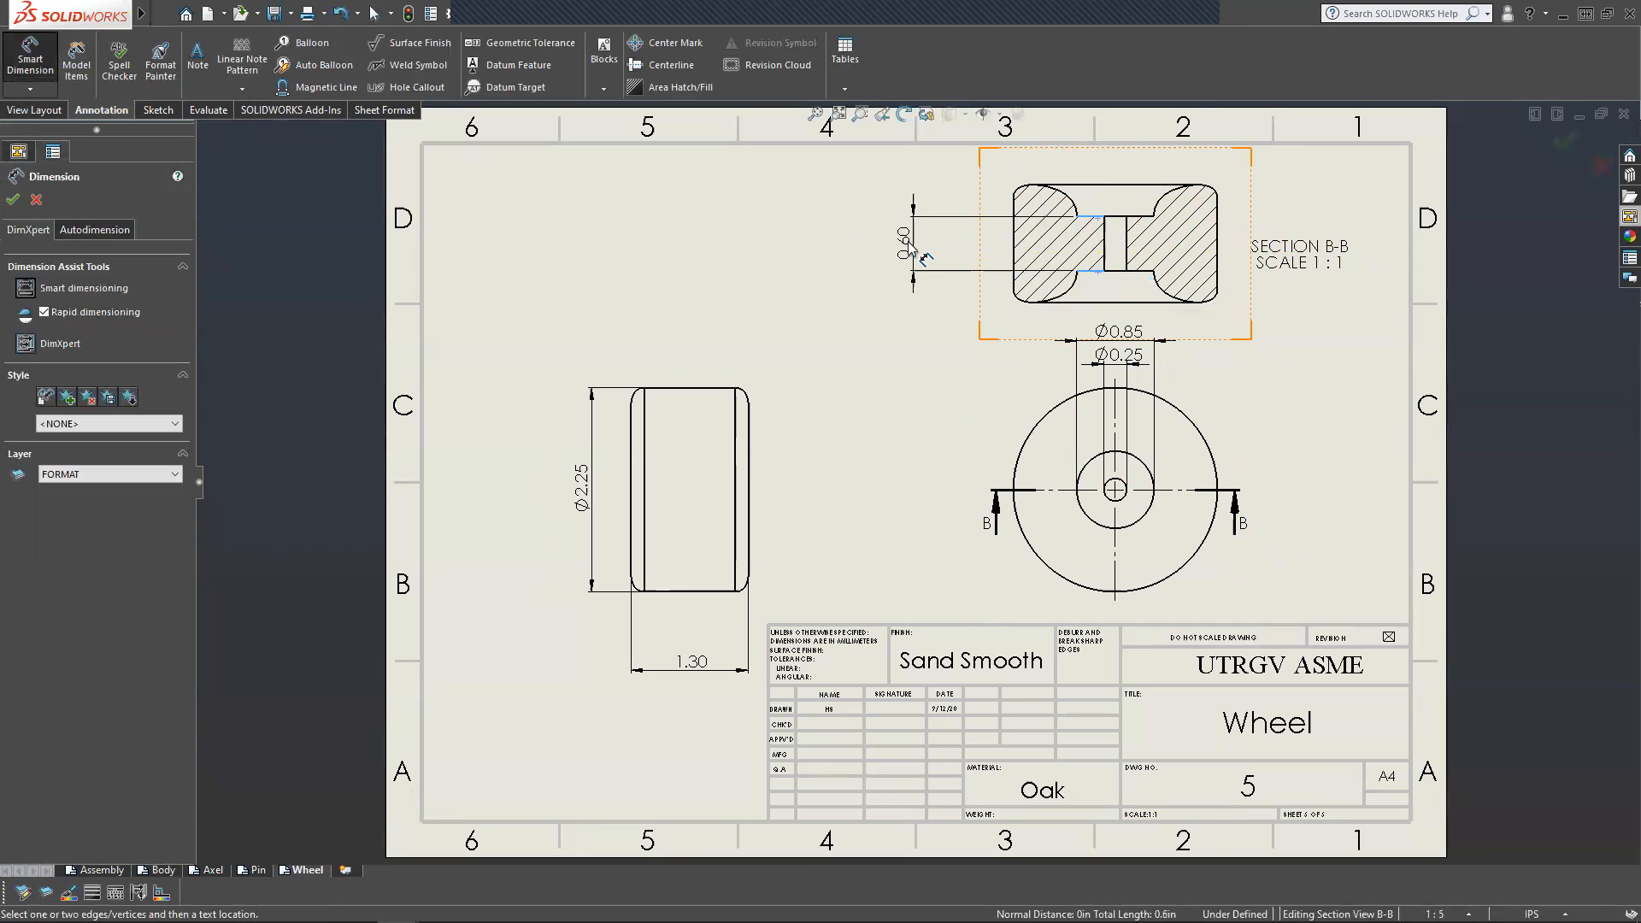
click(910, 248)
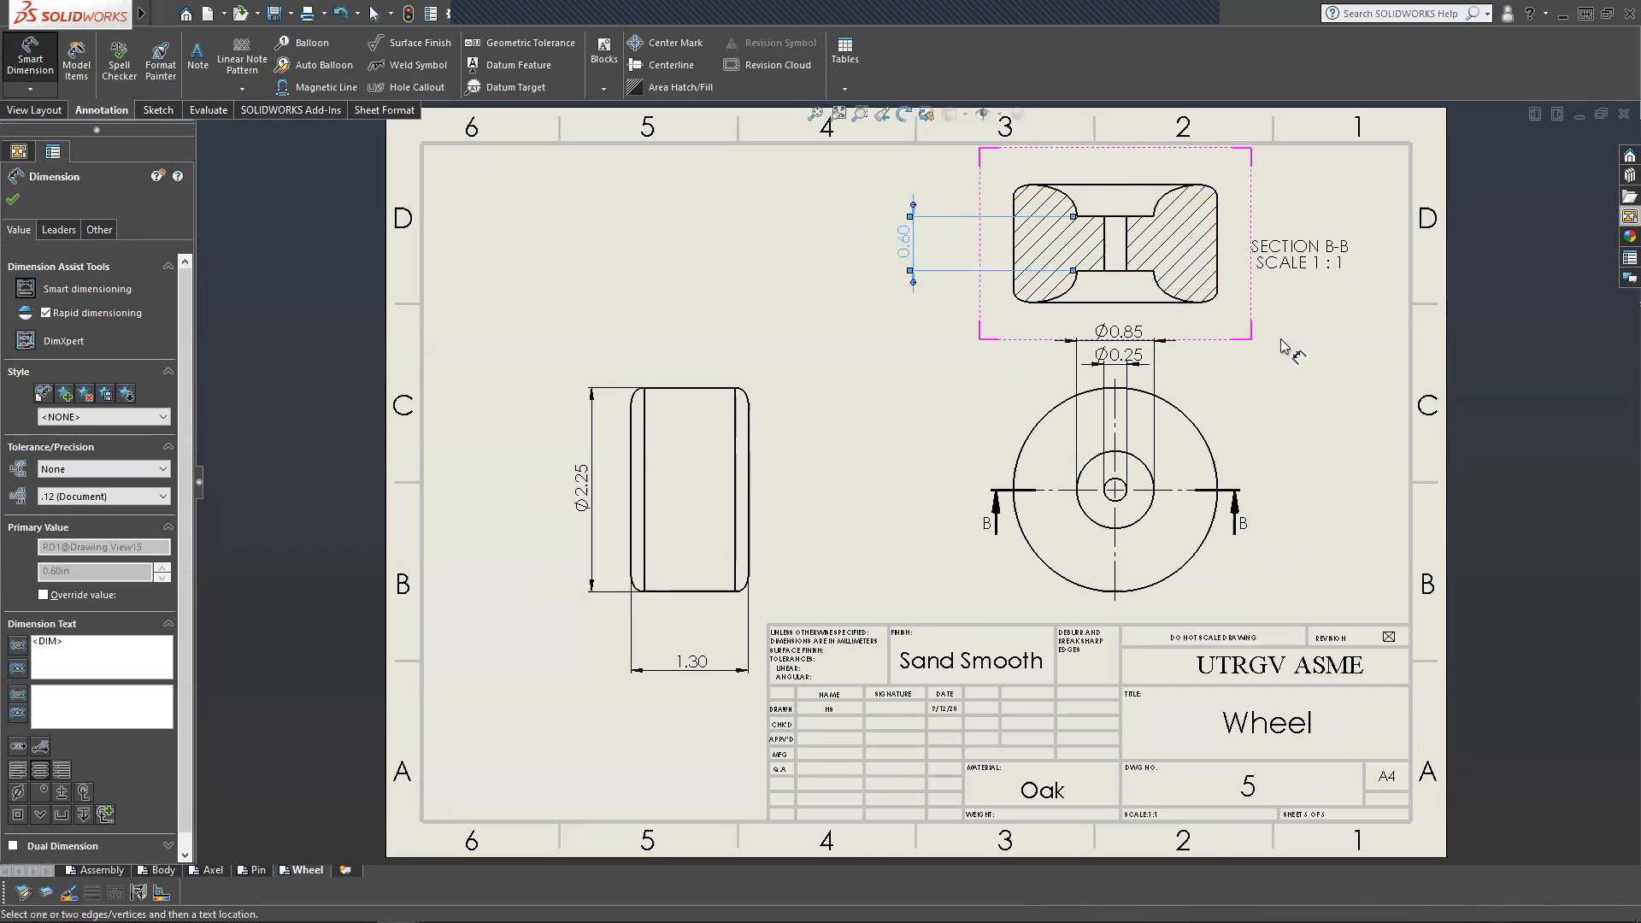
click(5, 206)
scroll(957, 542, up, 3)
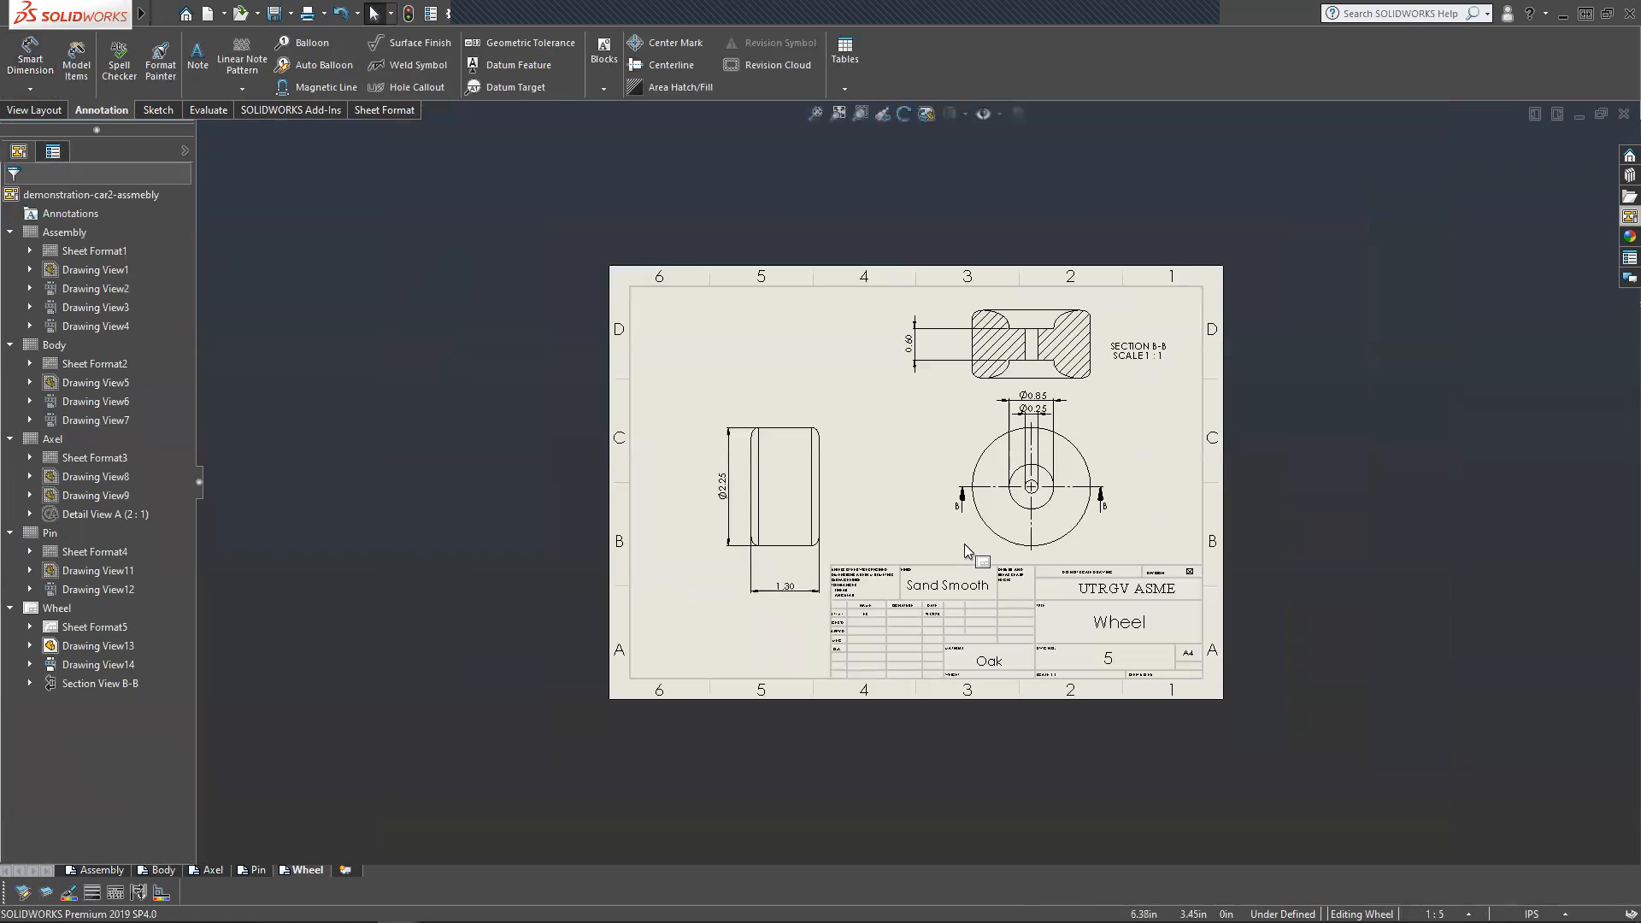
scroll(965, 543, down, 2)
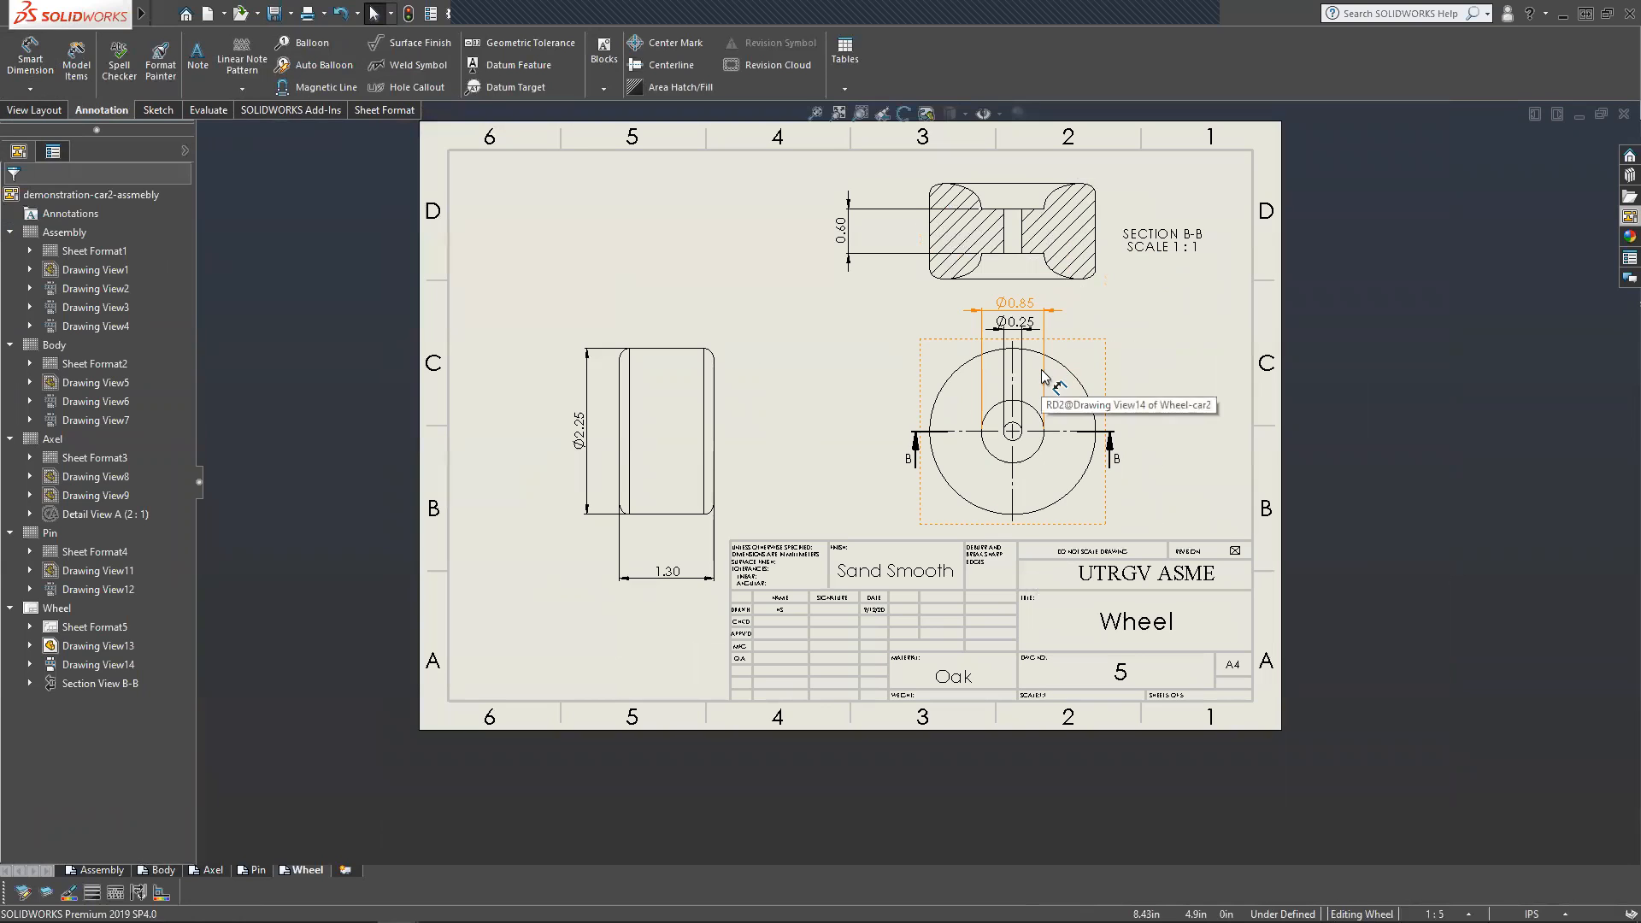
scroll(1068, 658, down, 3)
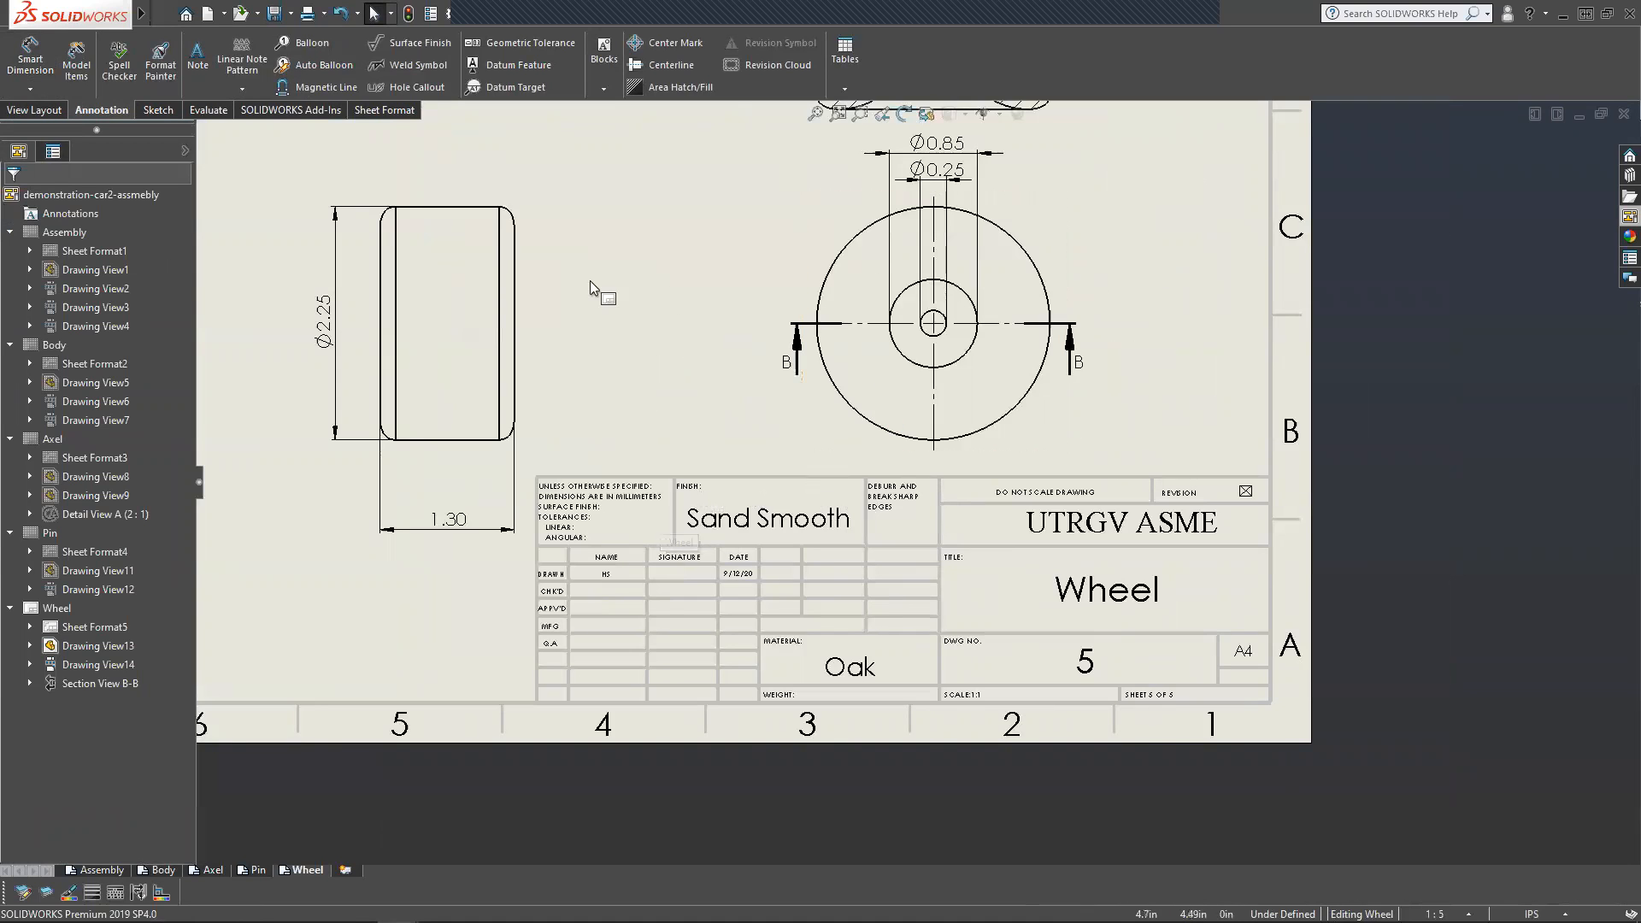
scroll(589, 276, up, 3)
scroll(584, 237, down, 1)
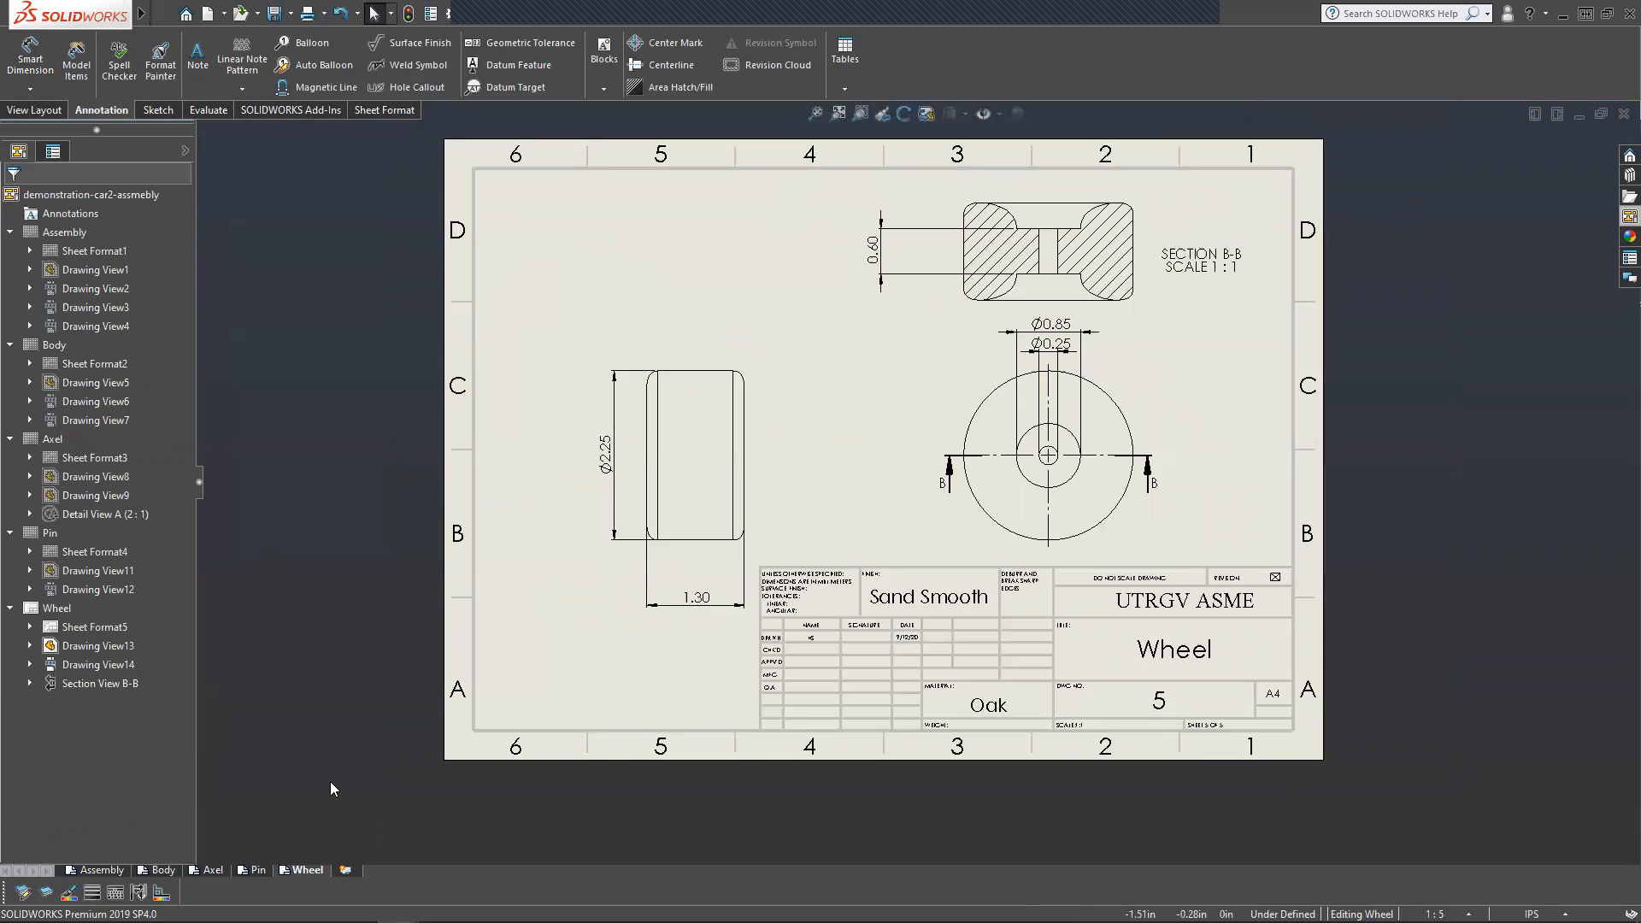
Collapse the Wheel, Pin, Axel, Body and Assembly sheets in the drawing tree.
click(10, 607)
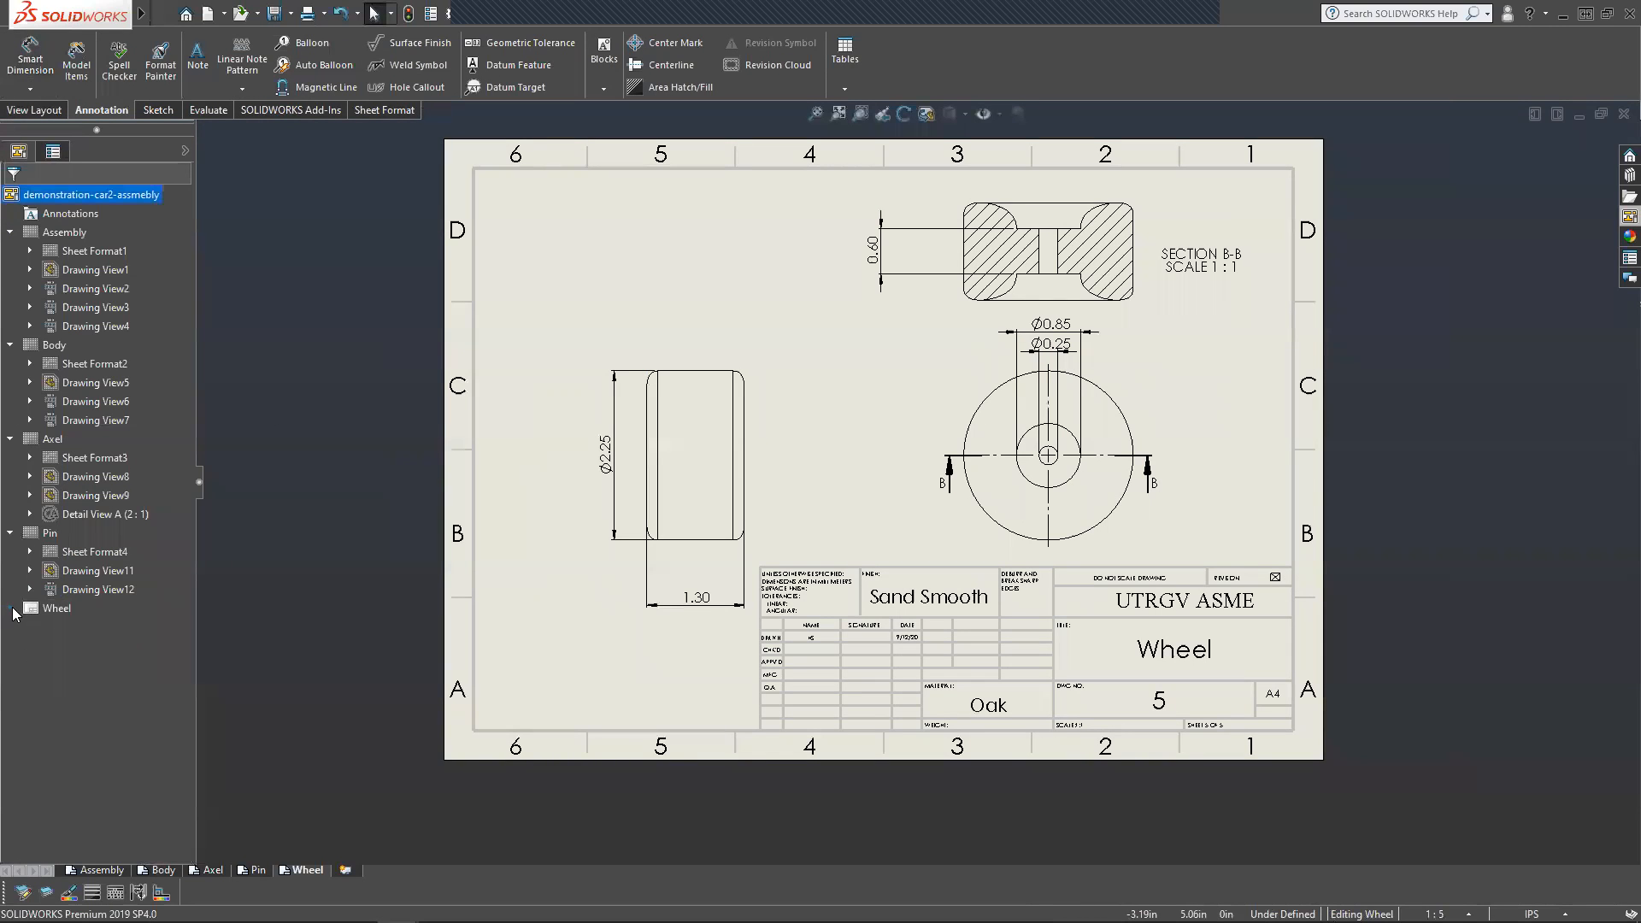
click(10, 532)
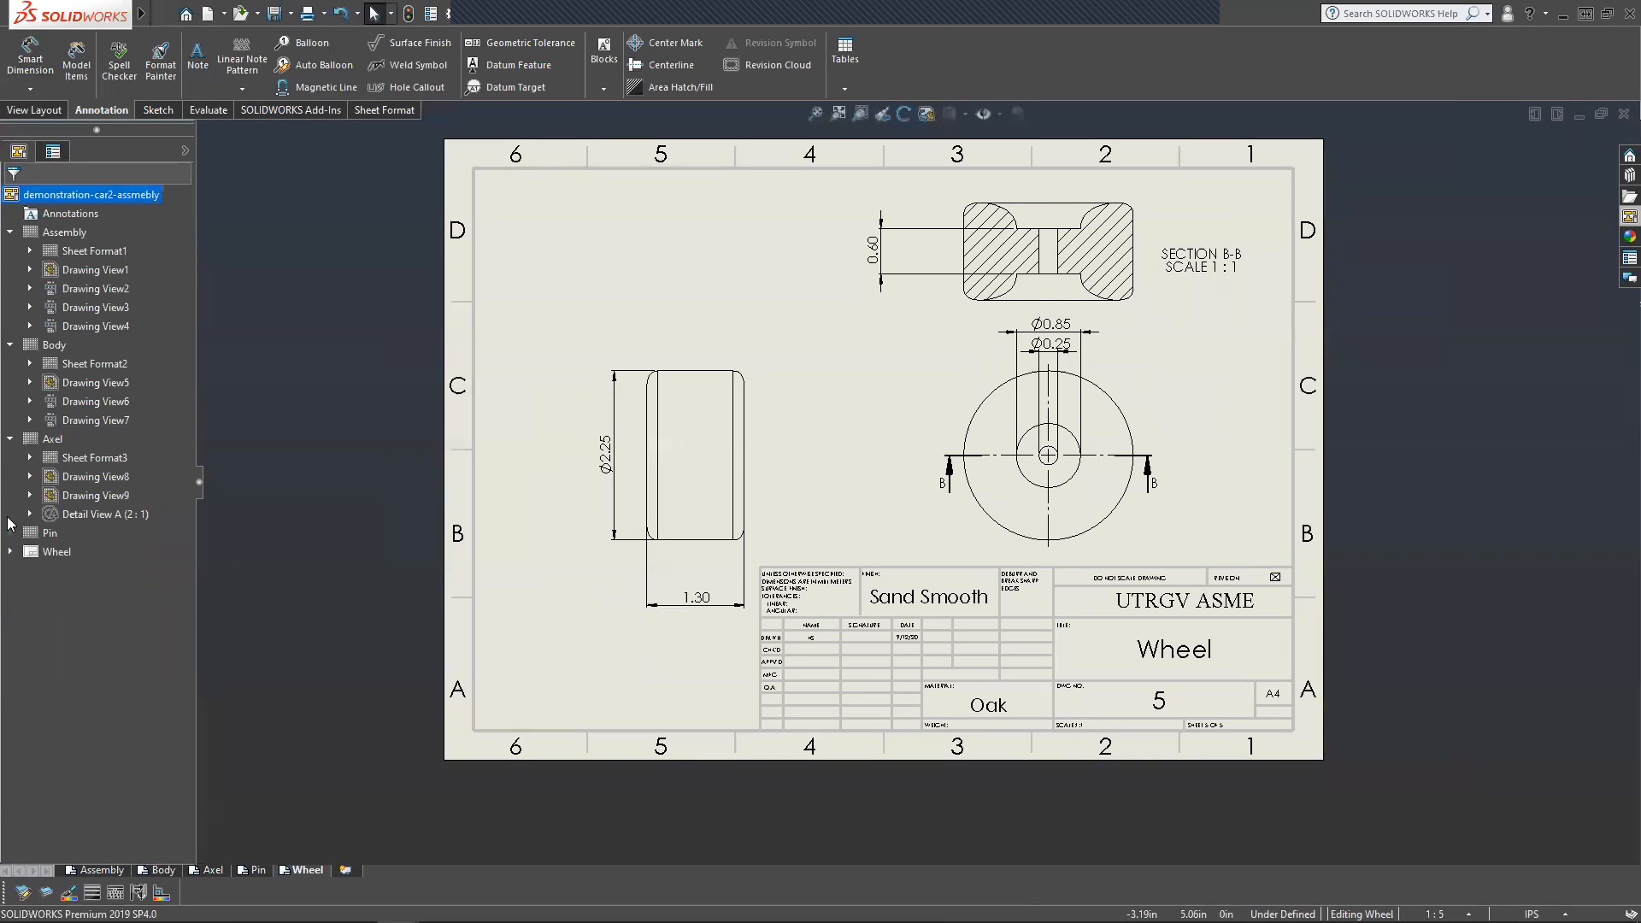
click(10, 438)
click(10, 345)
click(10, 232)
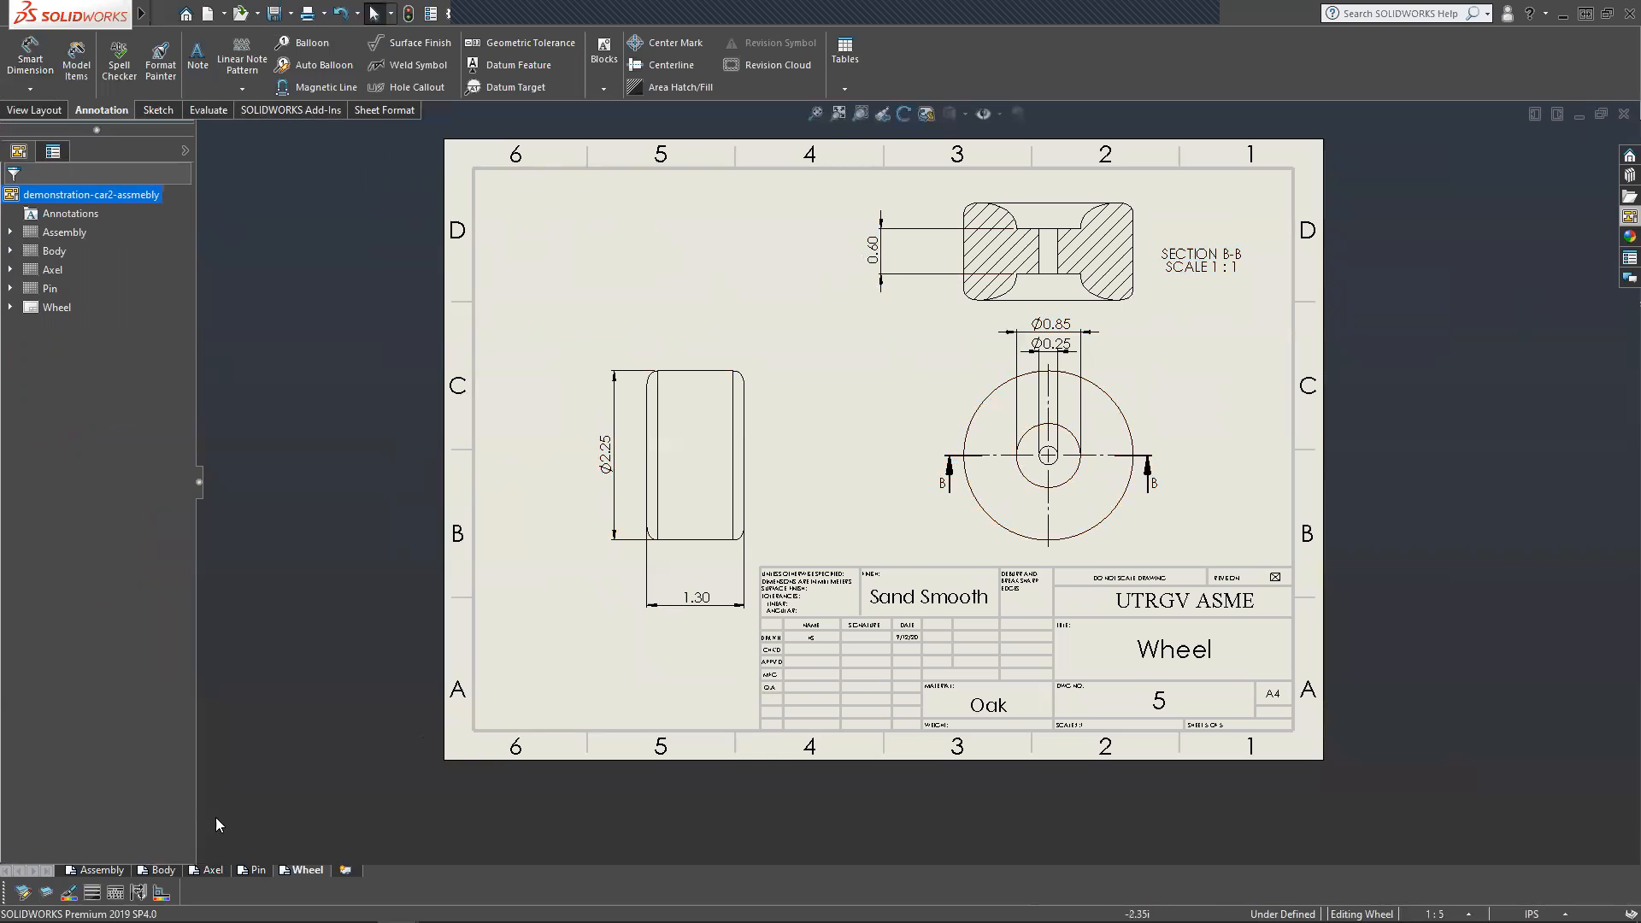
Look through the Assembly, Body, Axel, Pin and Wheel sheets in turn and return to the Assembly sheet.
click(100, 870)
click(170, 871)
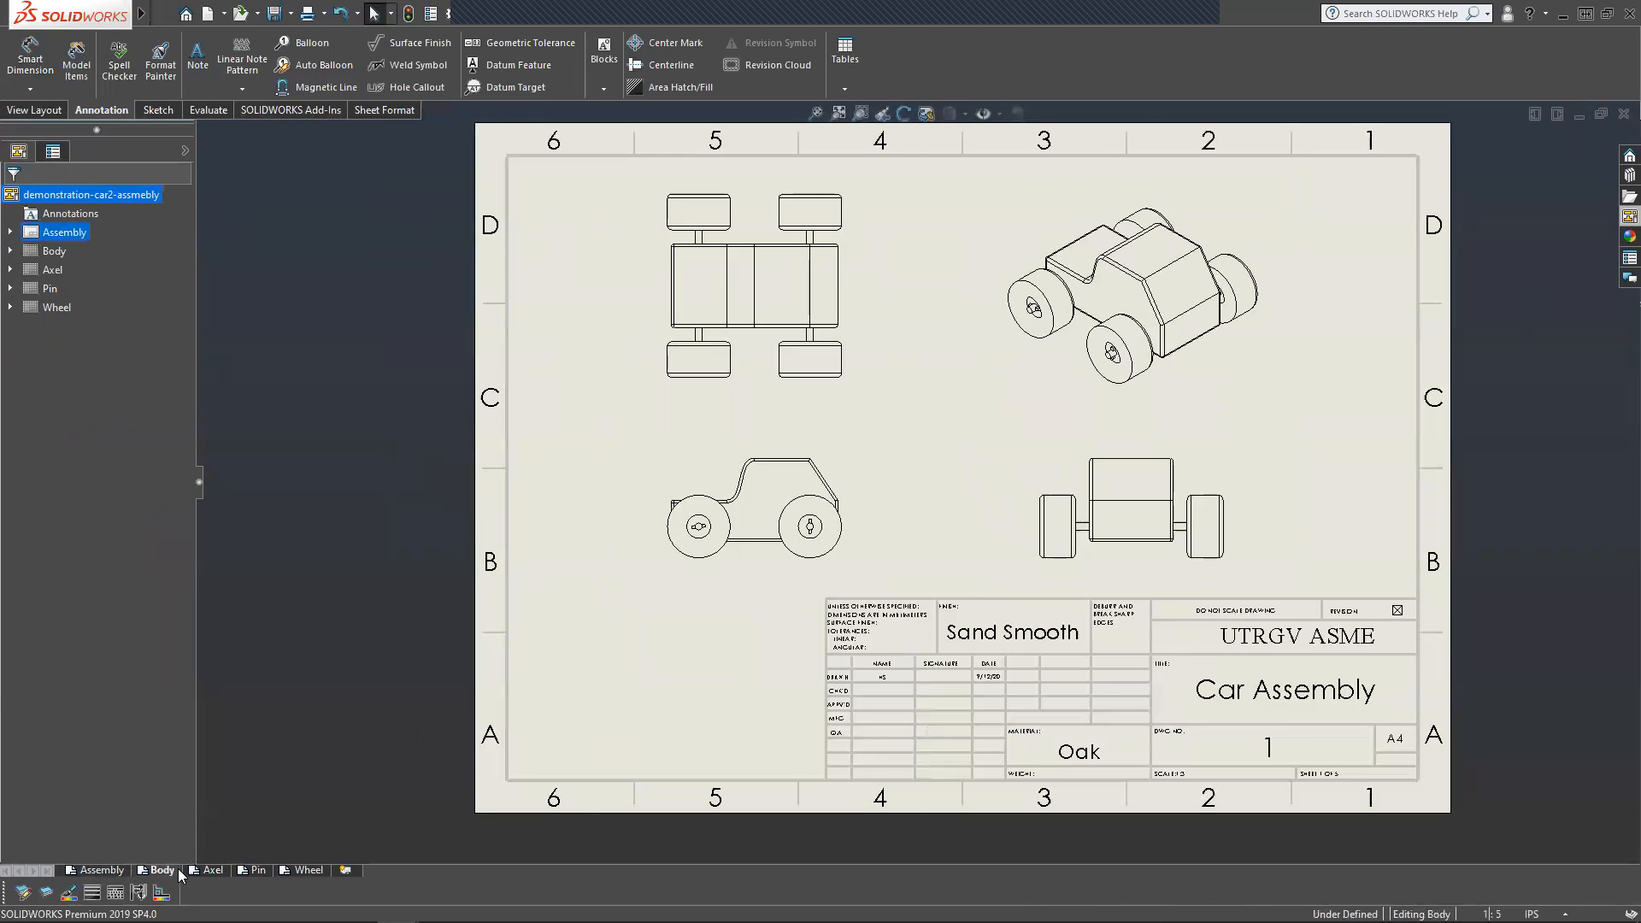
click(193, 874)
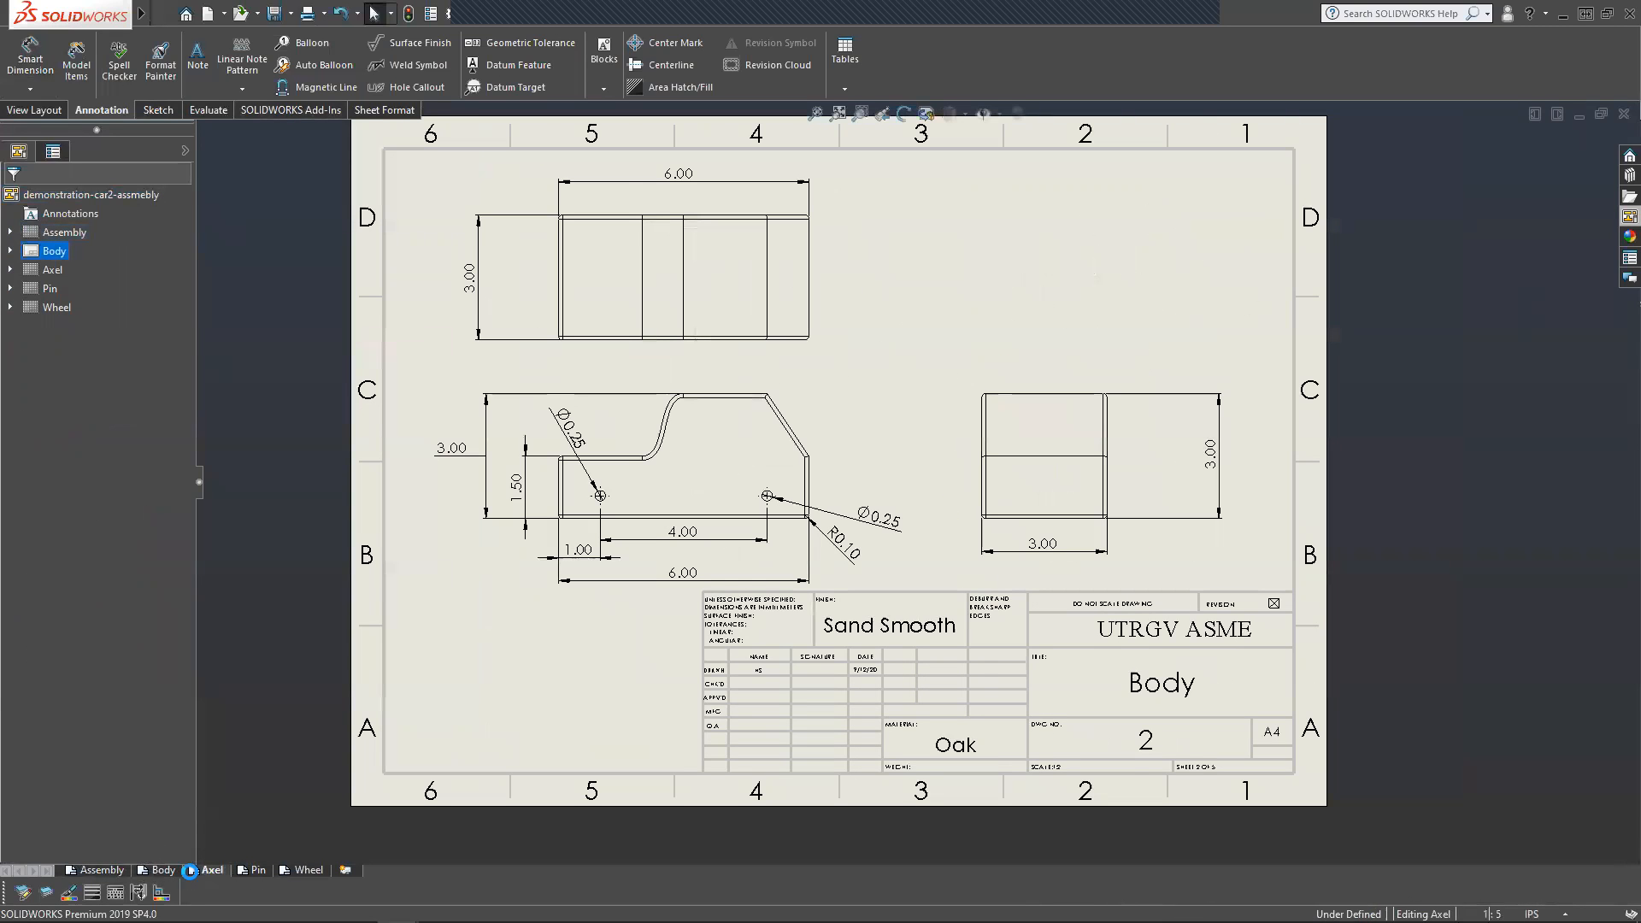
click(261, 873)
click(291, 870)
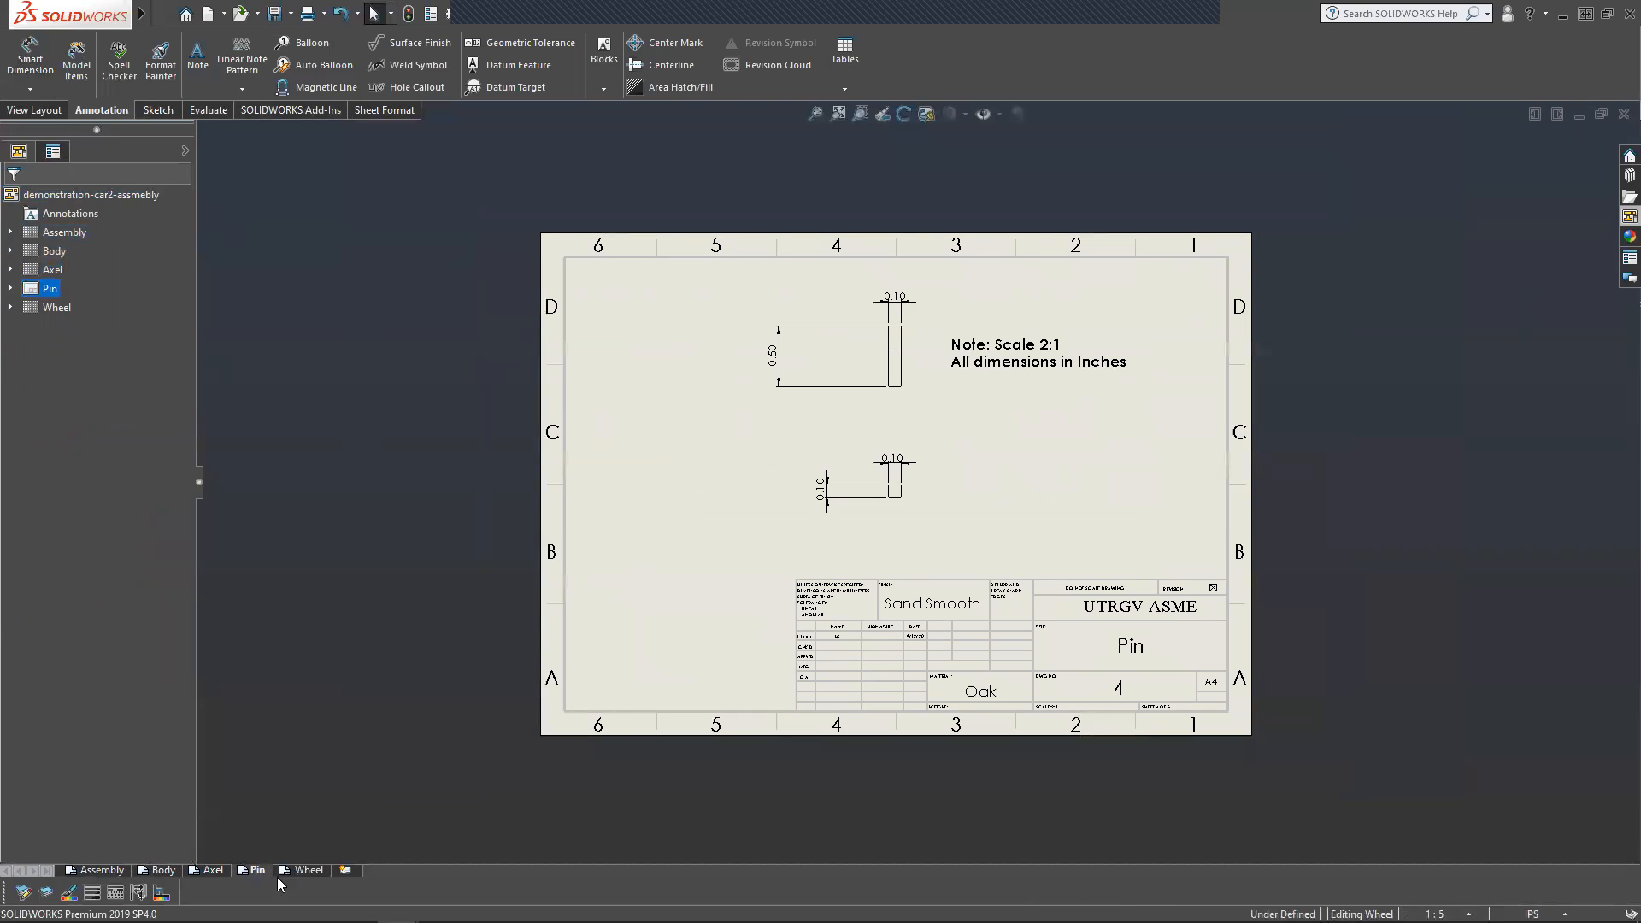
click(89, 870)
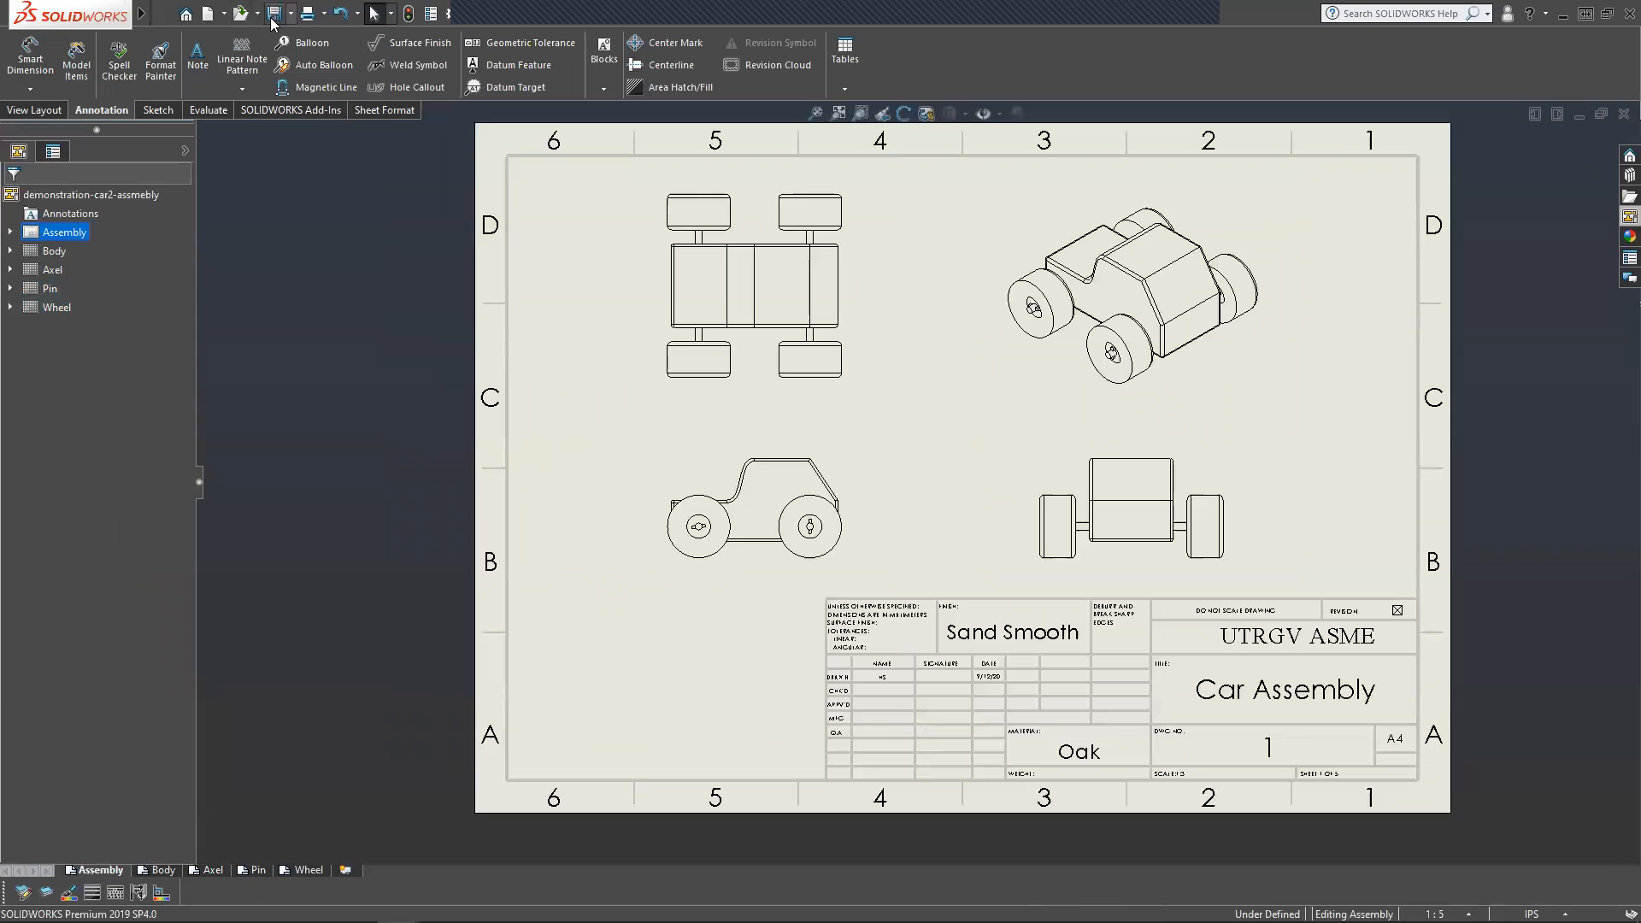
Save the drawing together with all modified referenced models, updating the views on inactive sheets before the save.
click(273, 13)
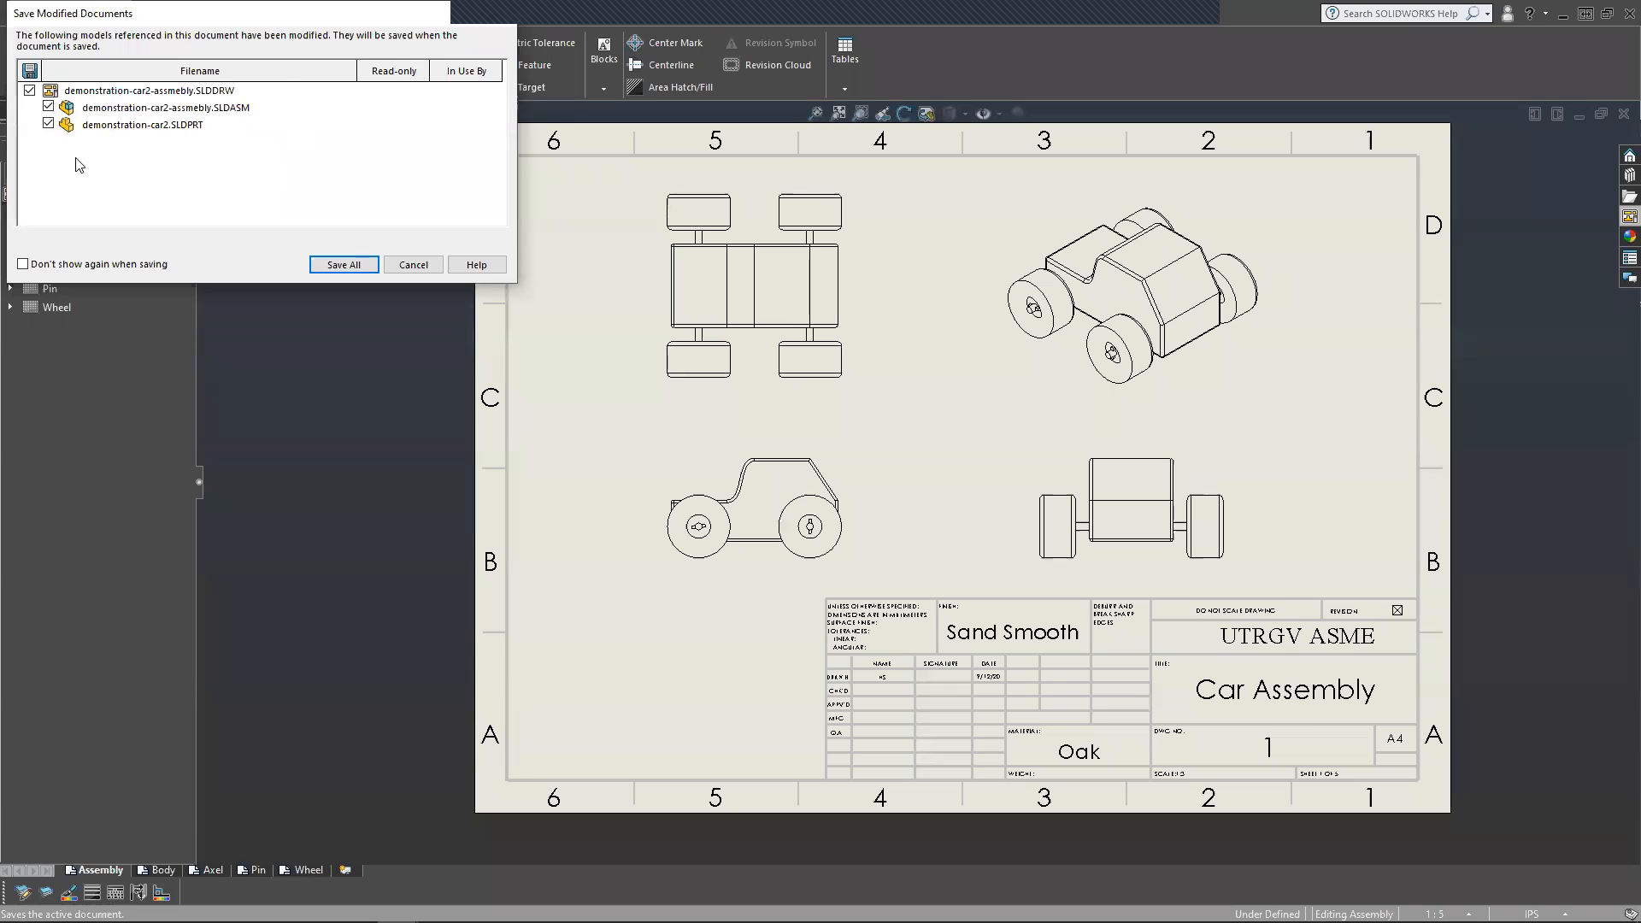
click(343, 265)
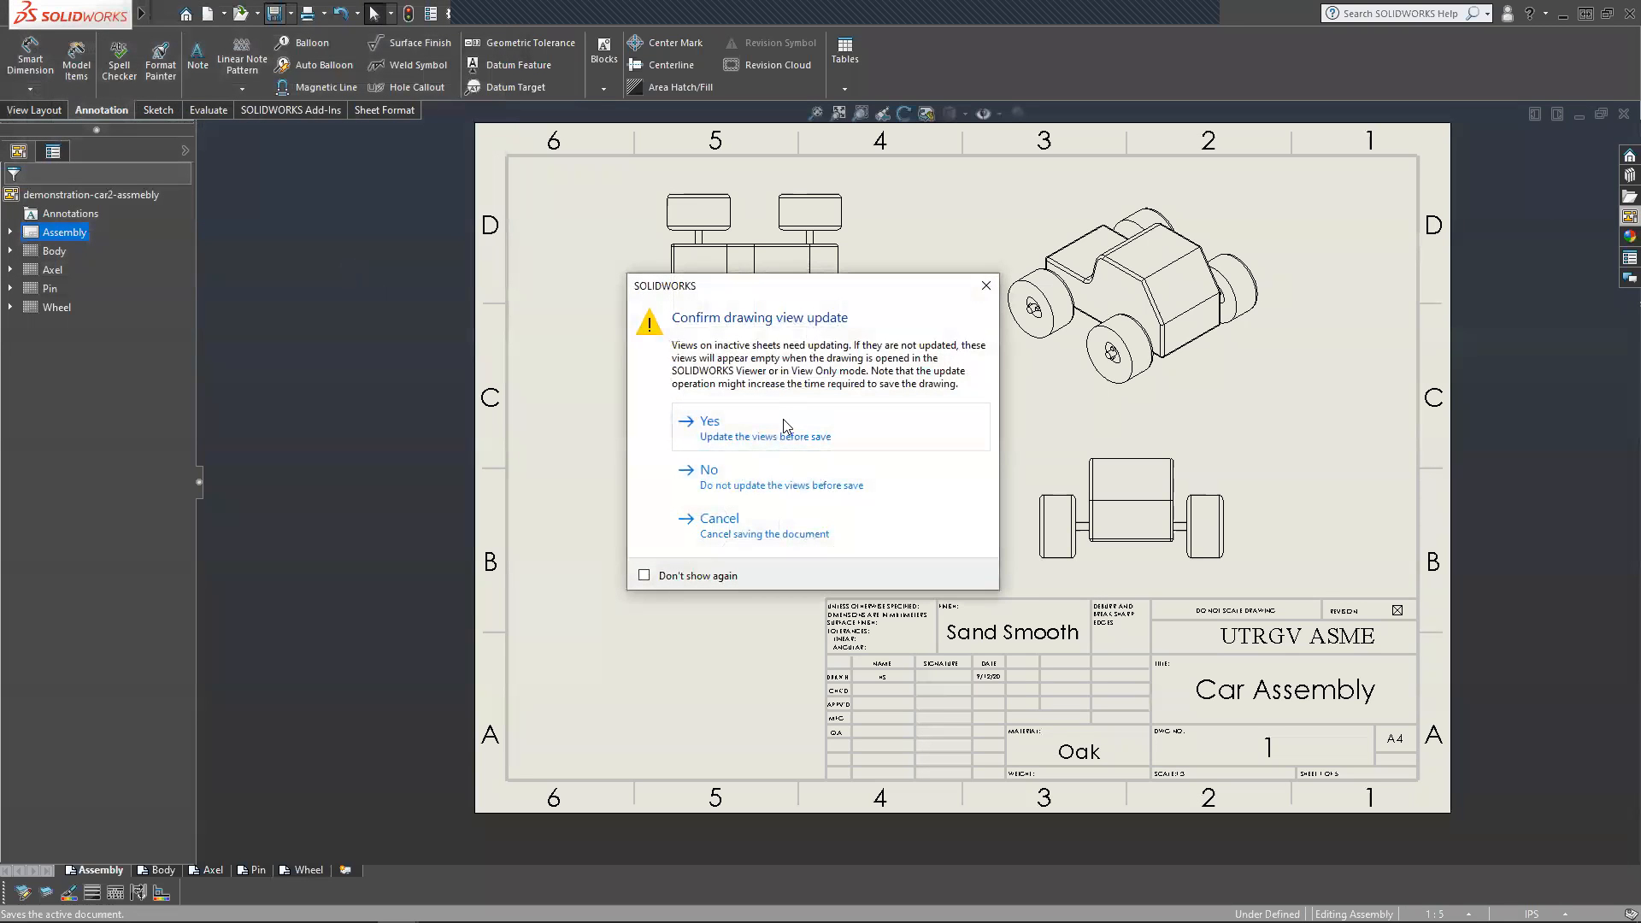
click(756, 445)
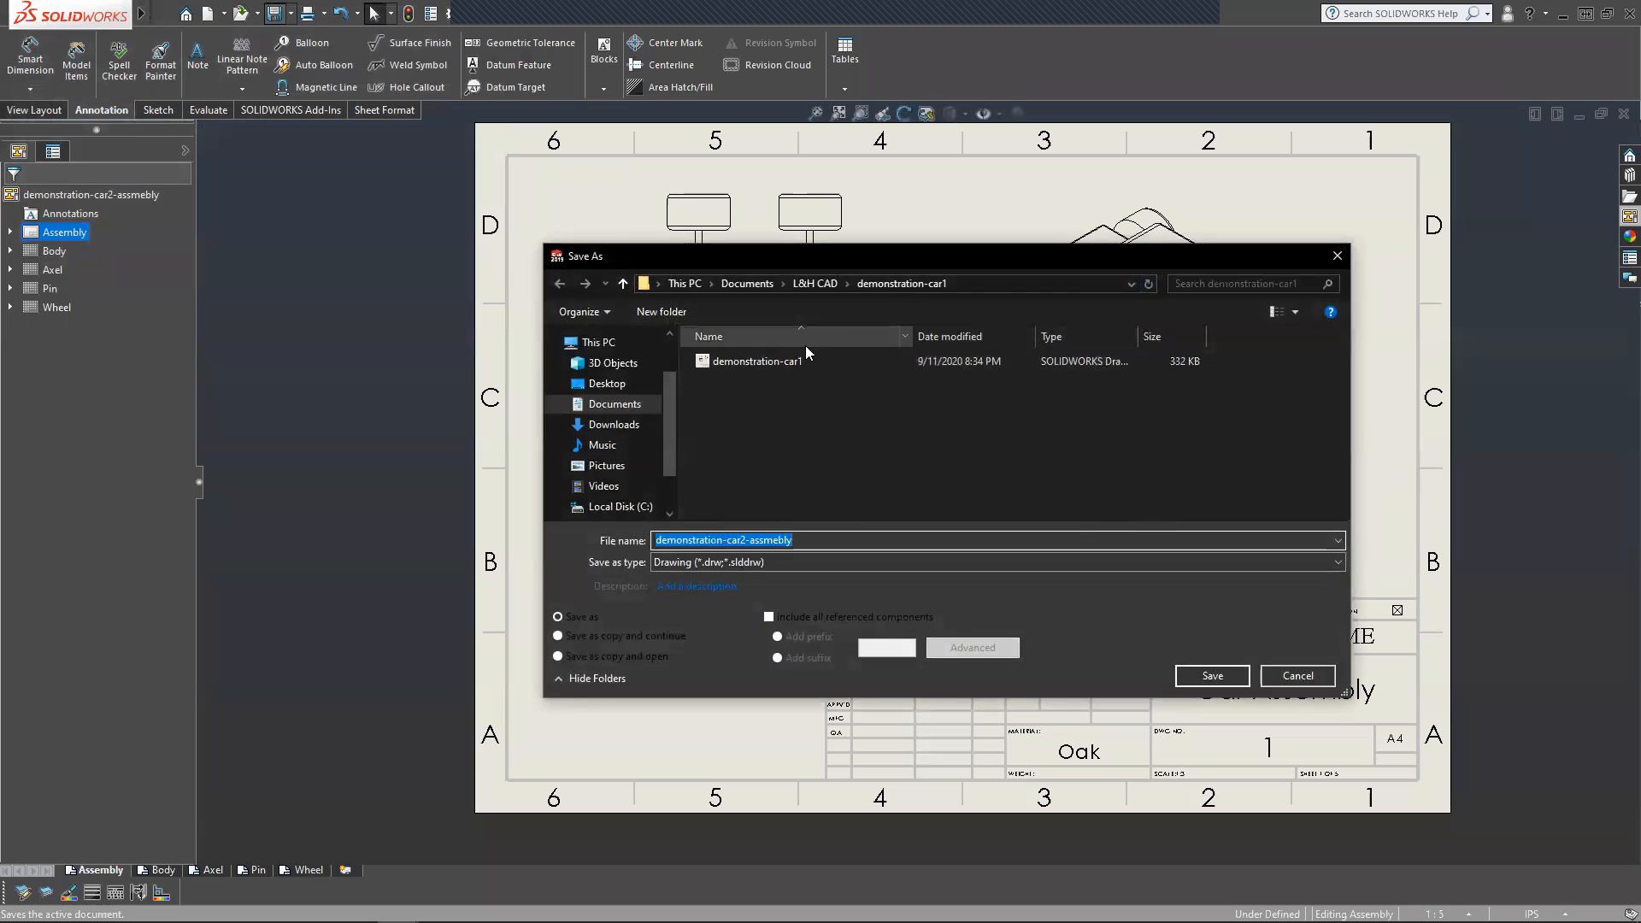
Name the drawing file demonstration-car2-Drawing and save it as a drawing in the demonstration-car1 folder.
click(795, 369)
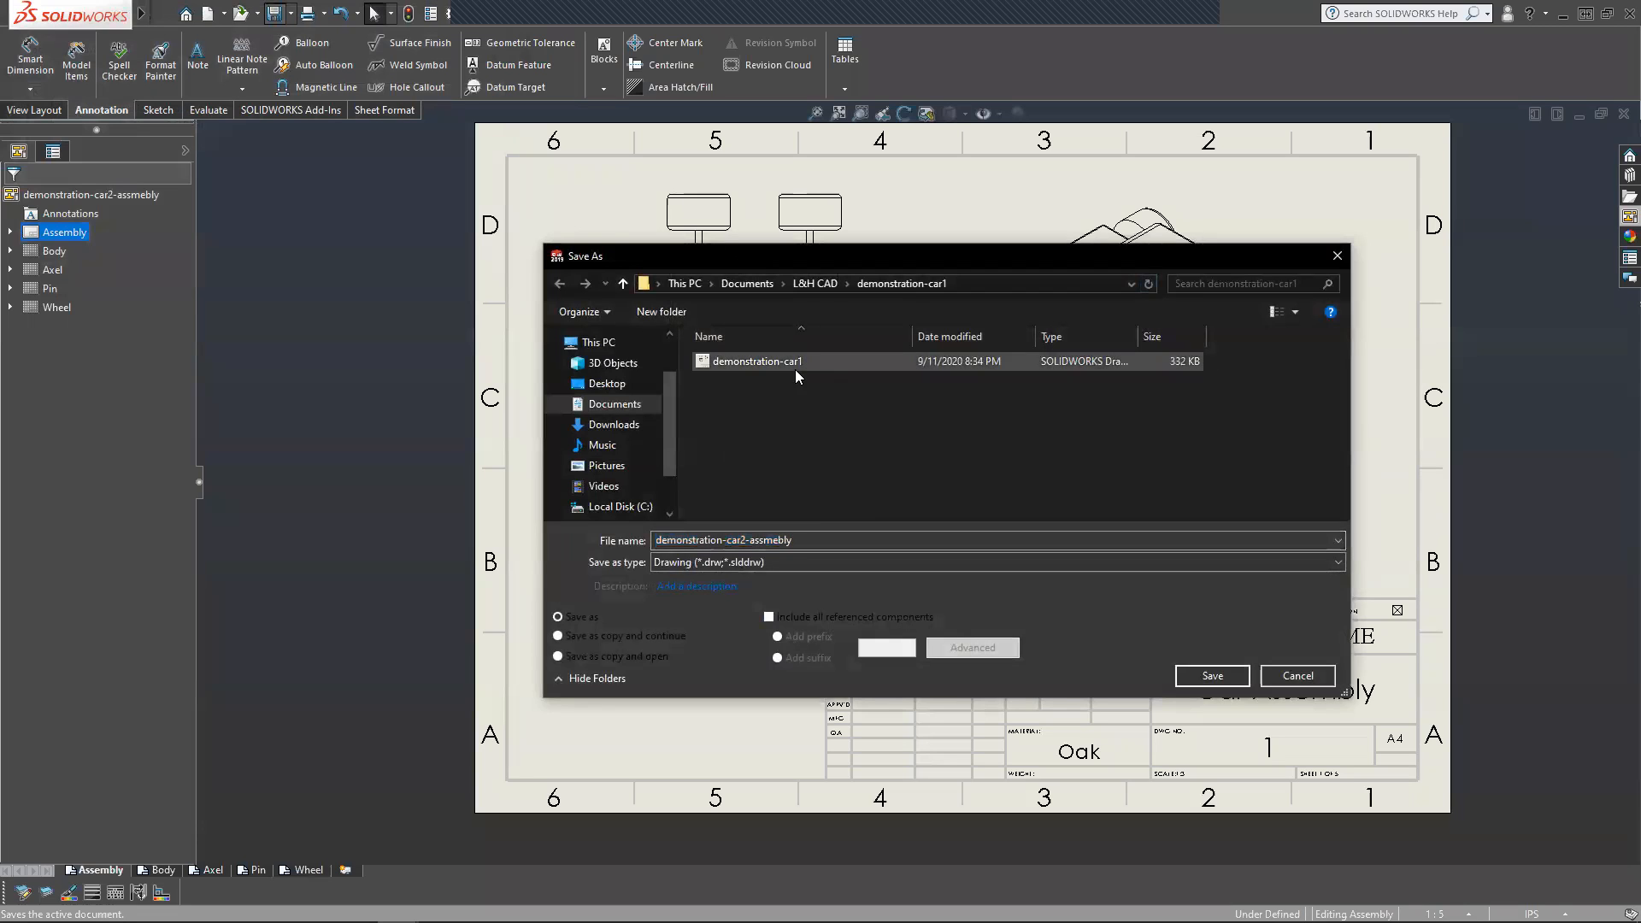
click(759, 538)
click(759, 538)
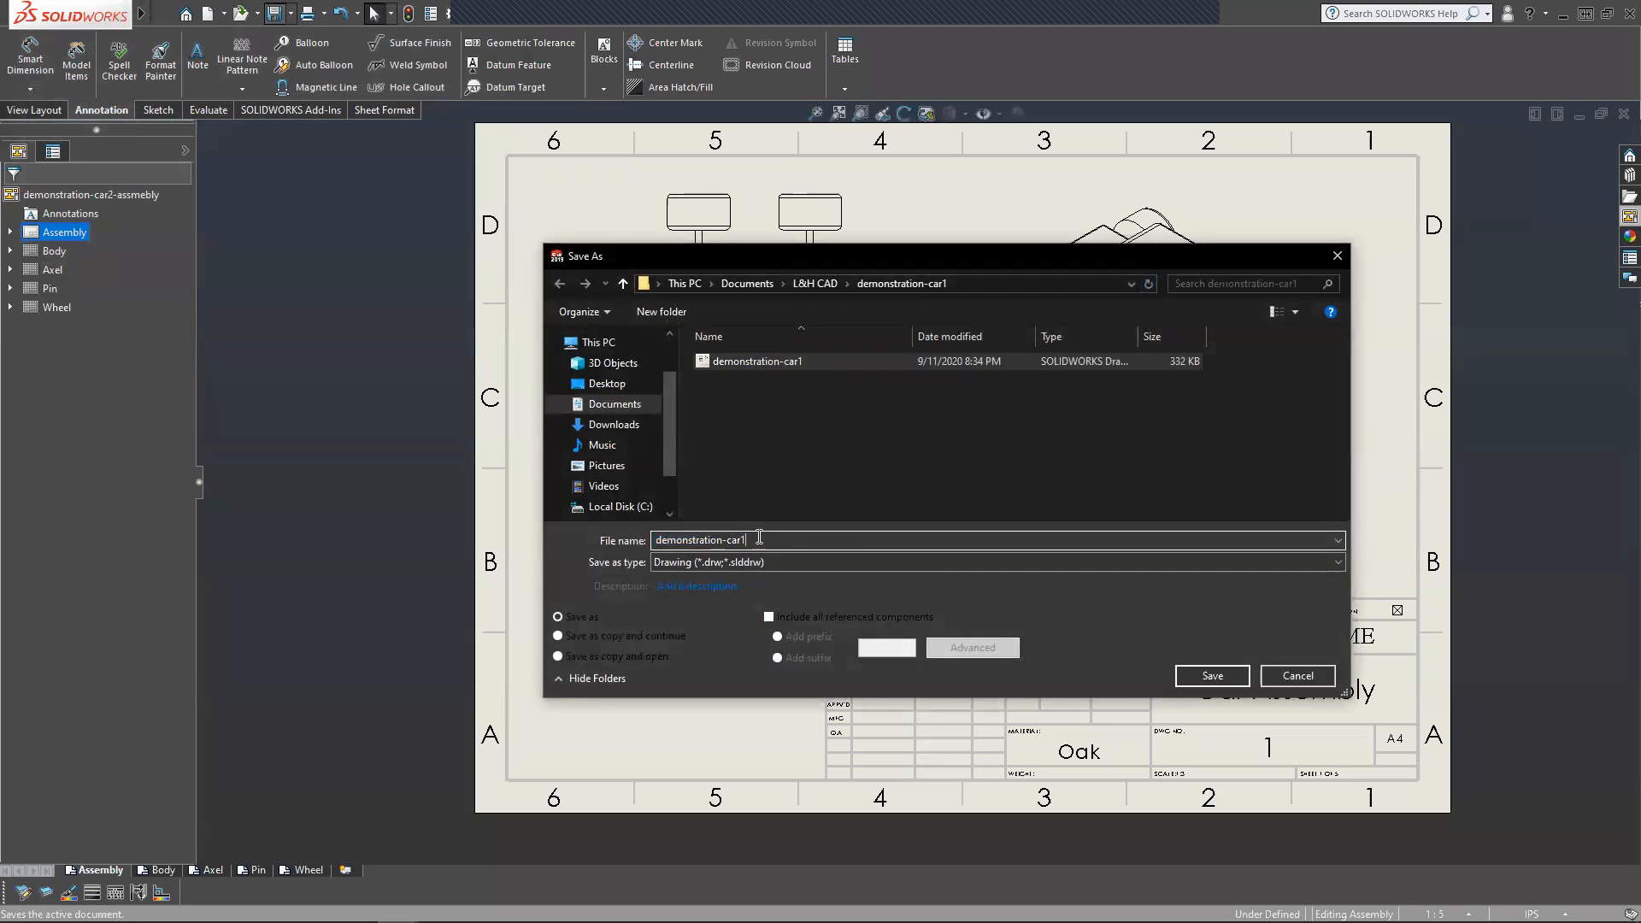
key(BackSpace)
text(2)
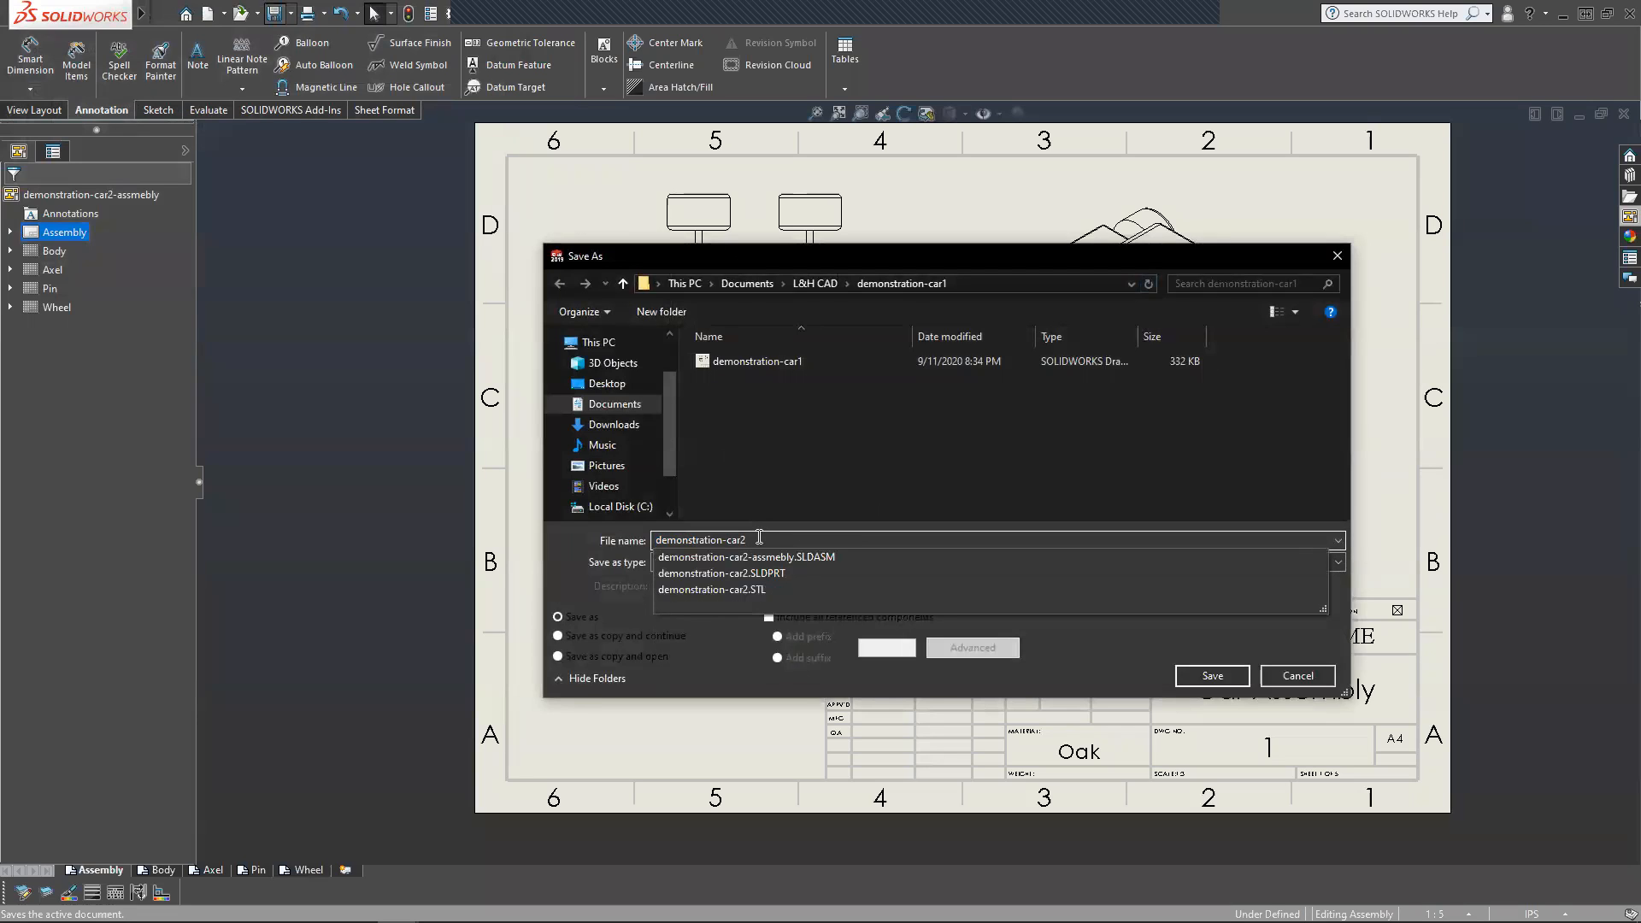
text(-)
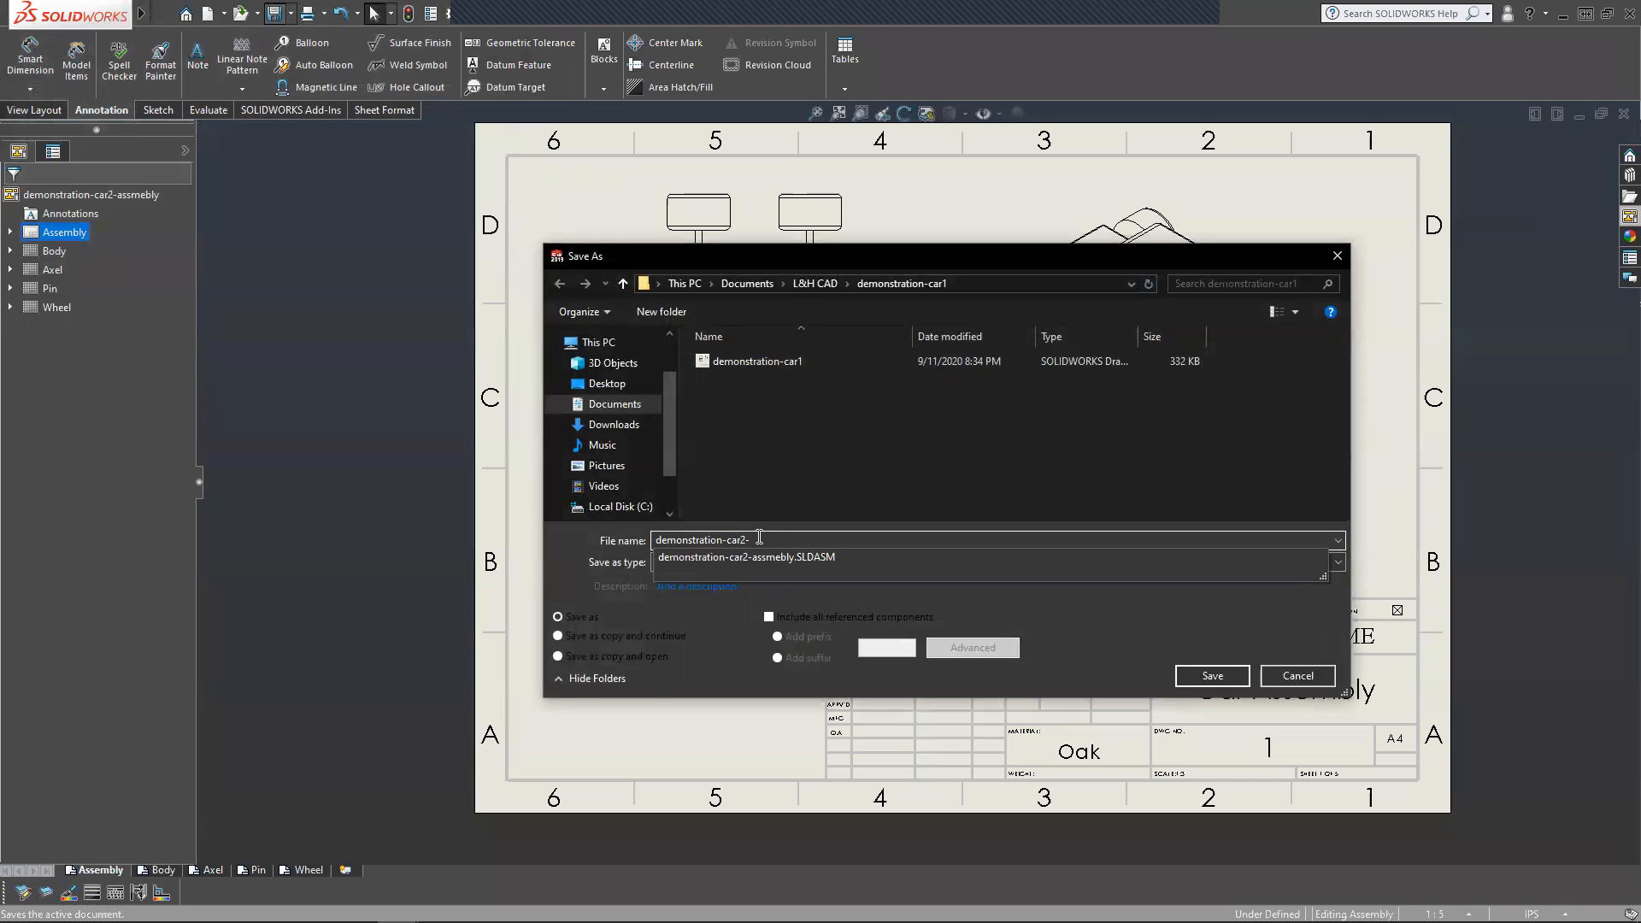
text(Drawing)
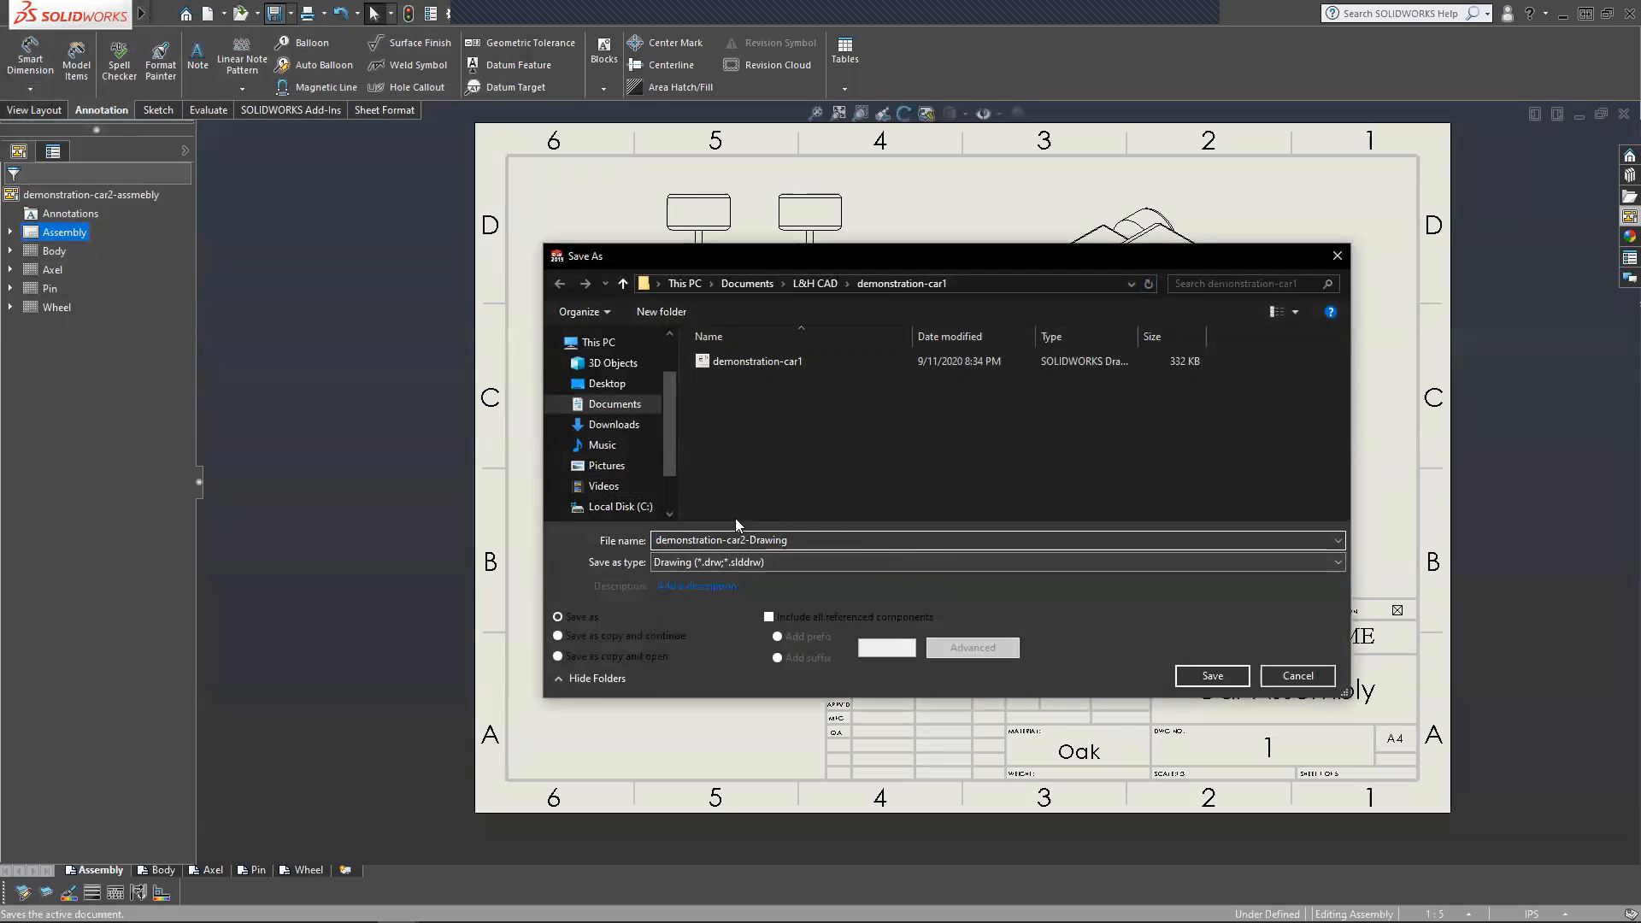
click(1212, 676)
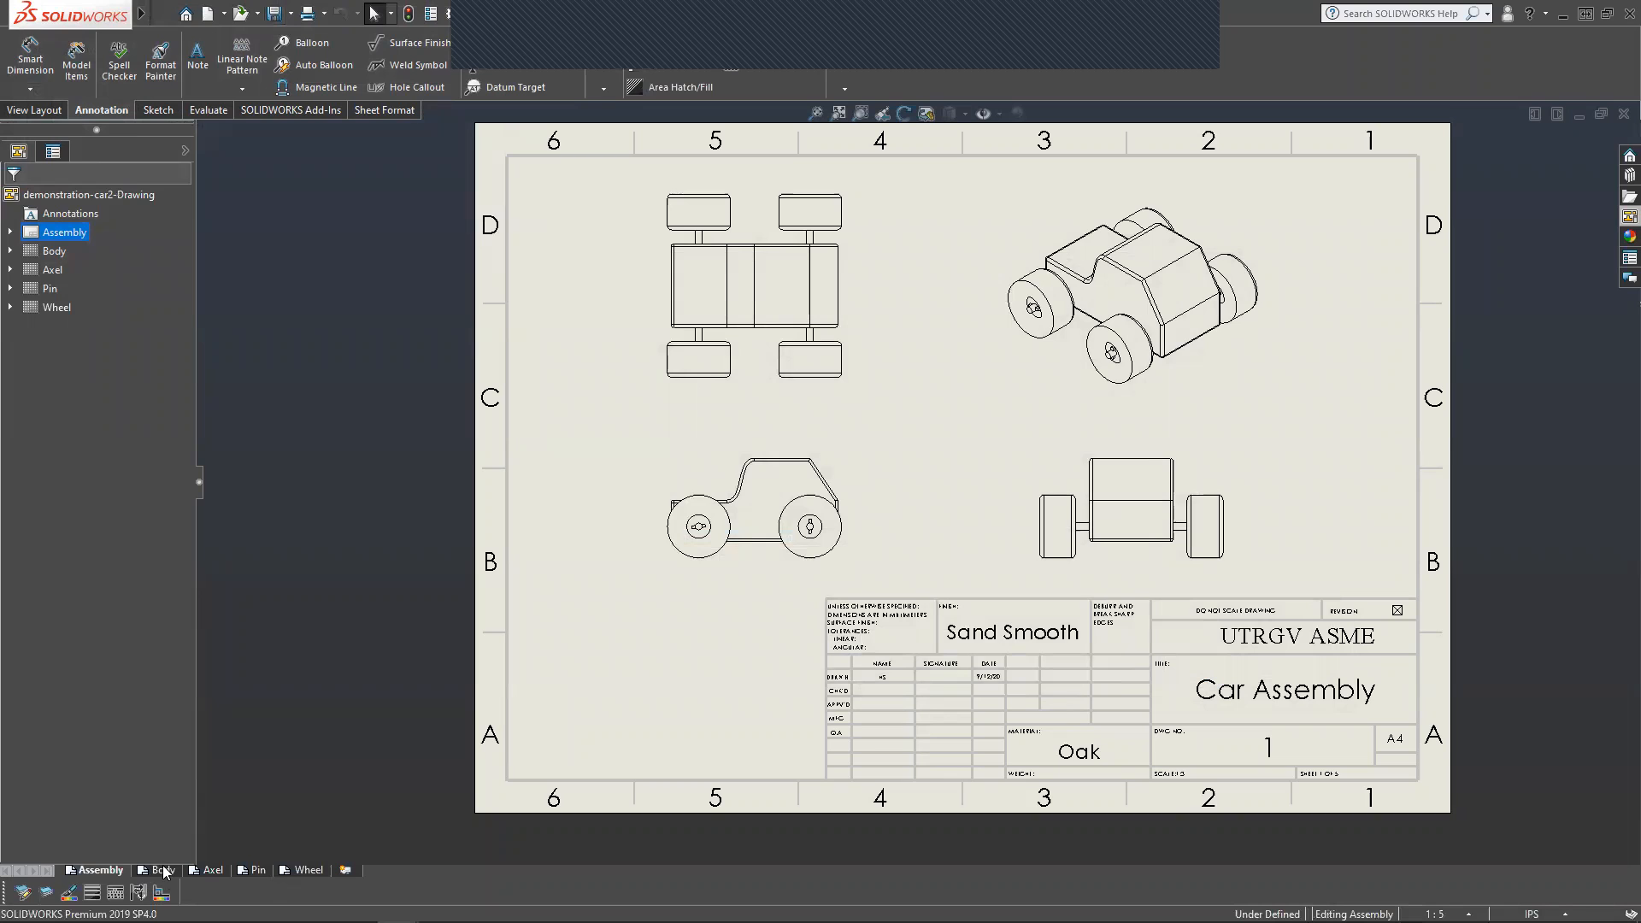
View the Axel and Pin sheets and return to the Assembly sheet.
click(213, 870)
click(255, 869)
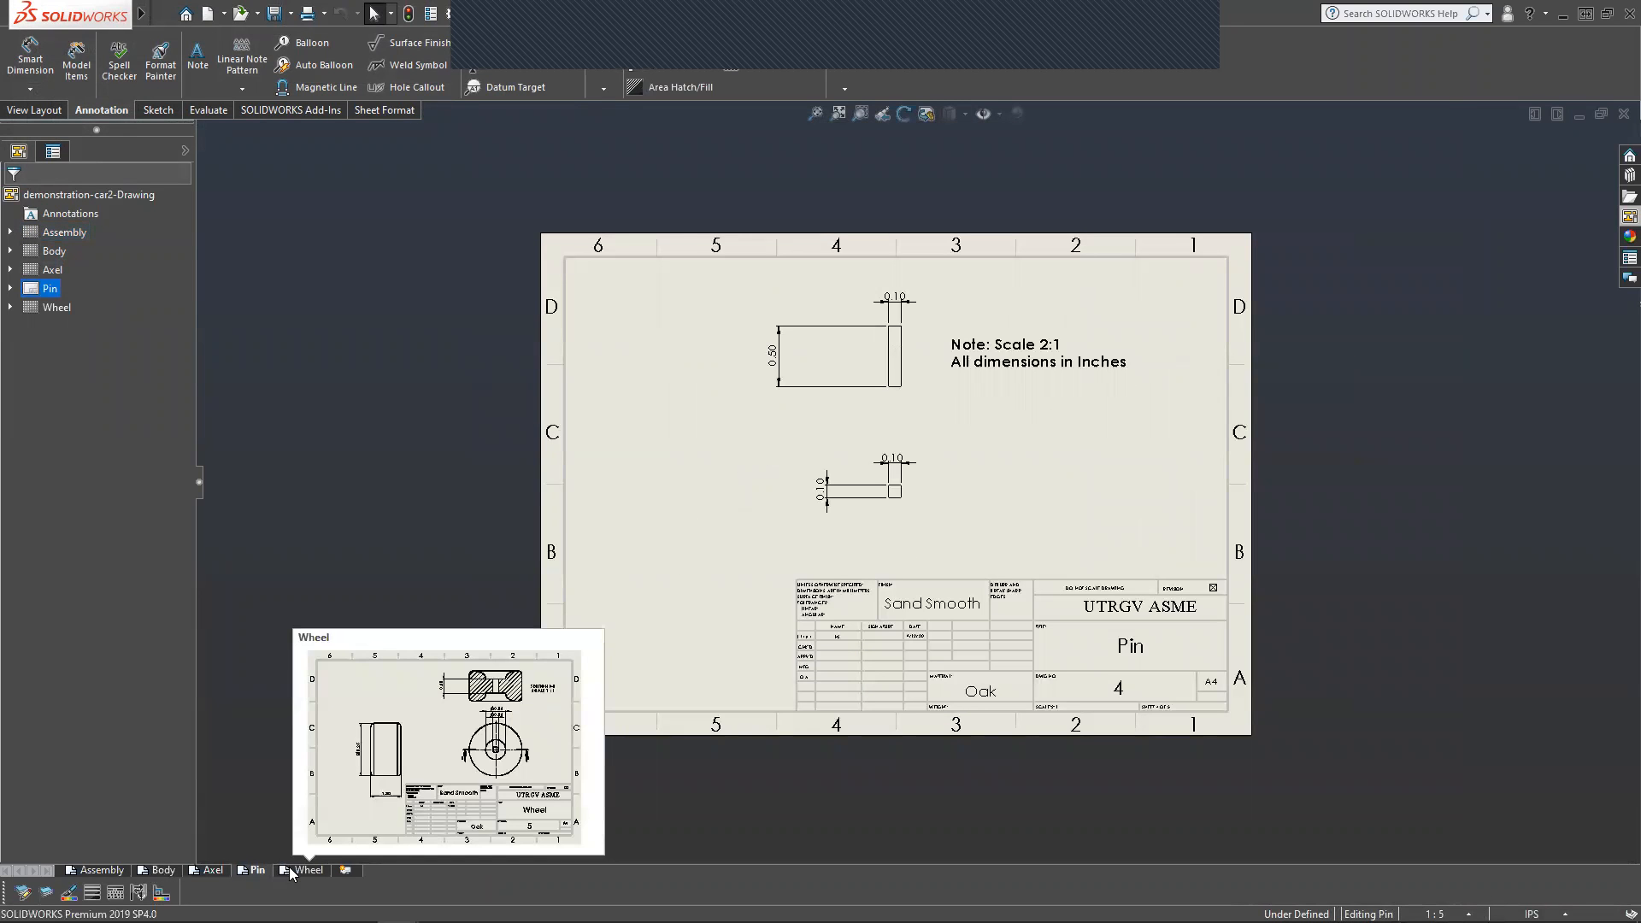
click(96, 870)
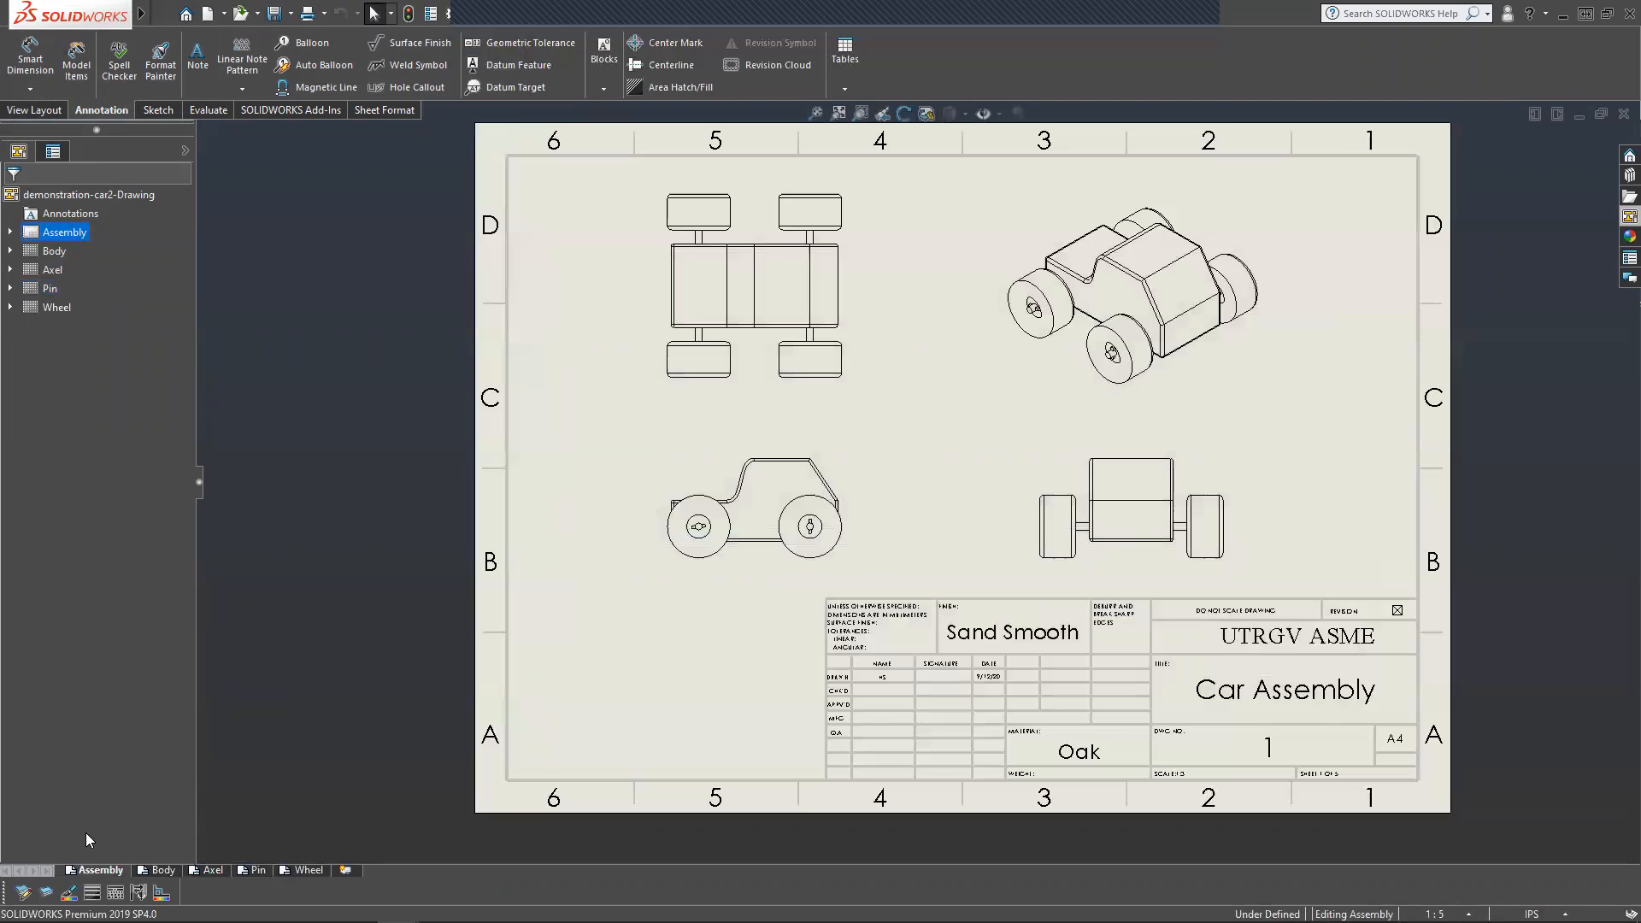
Export the Assembly, Body, Axel, Pin and Wheel sheets to the PDF demonstration-car2-Drawing, updating the views on inactive sheets before the save.
click(290, 12)
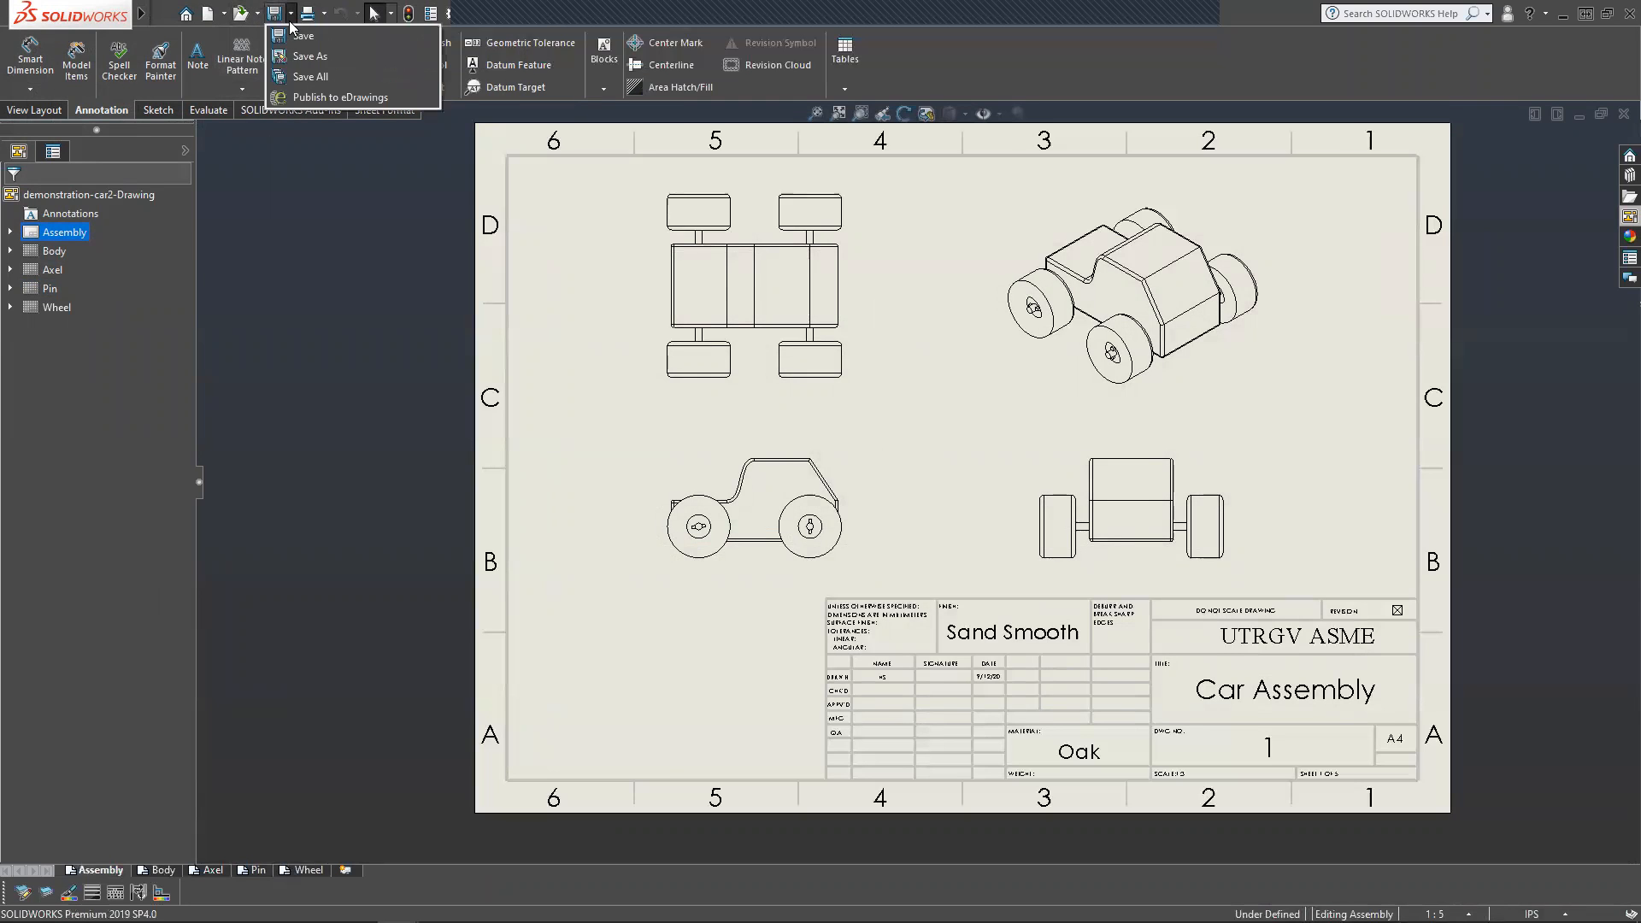
click(300, 67)
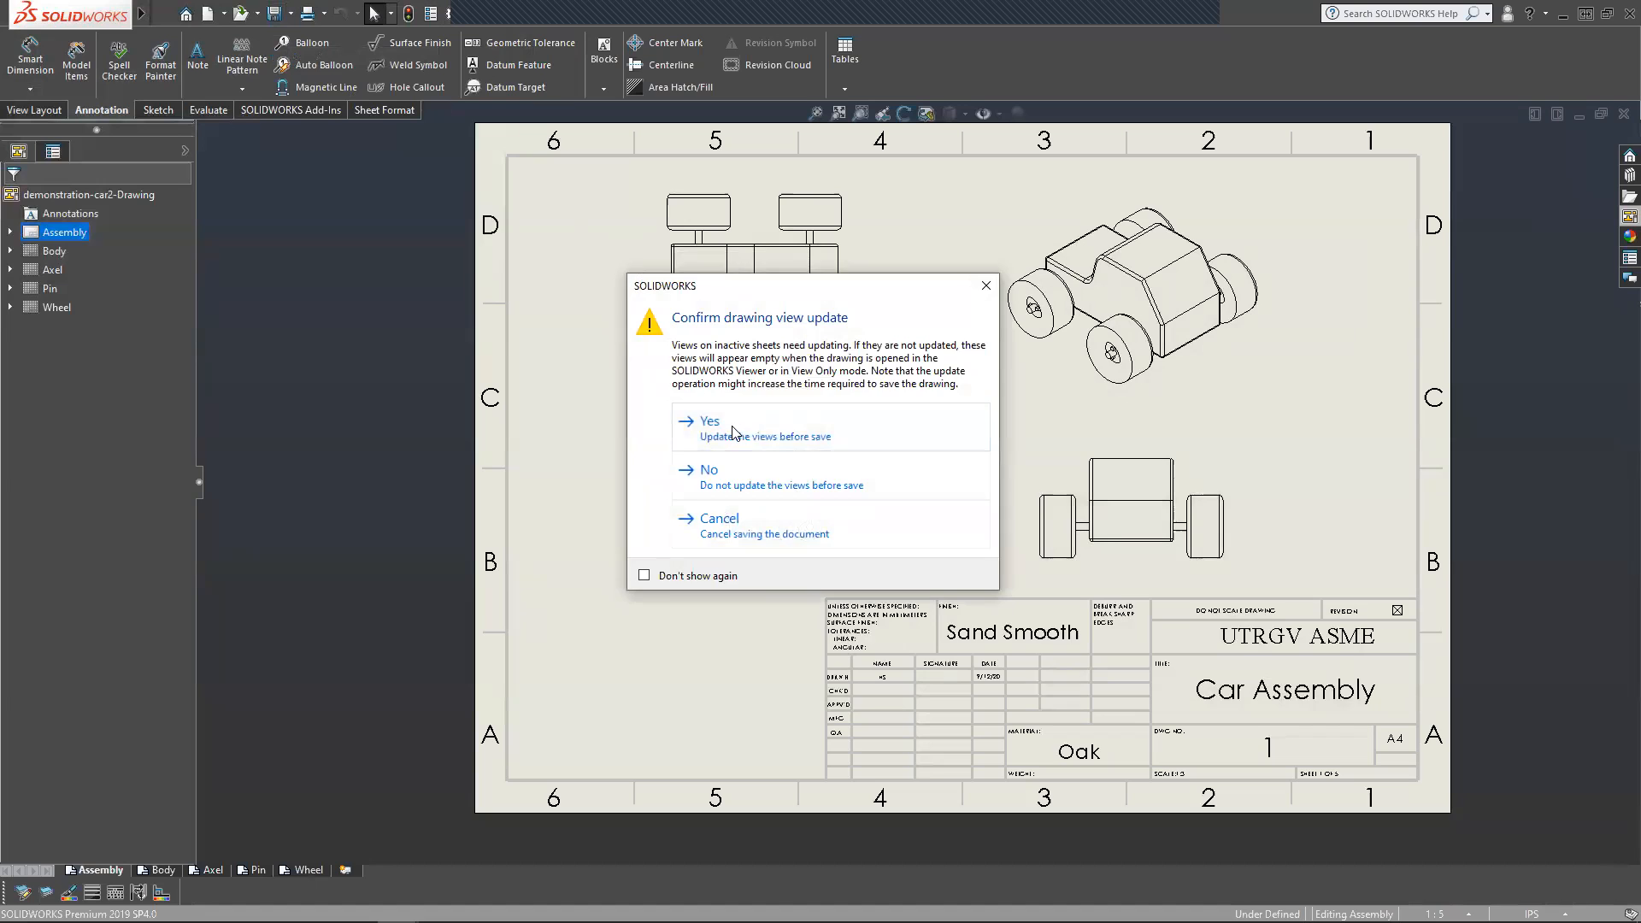
click(736, 427)
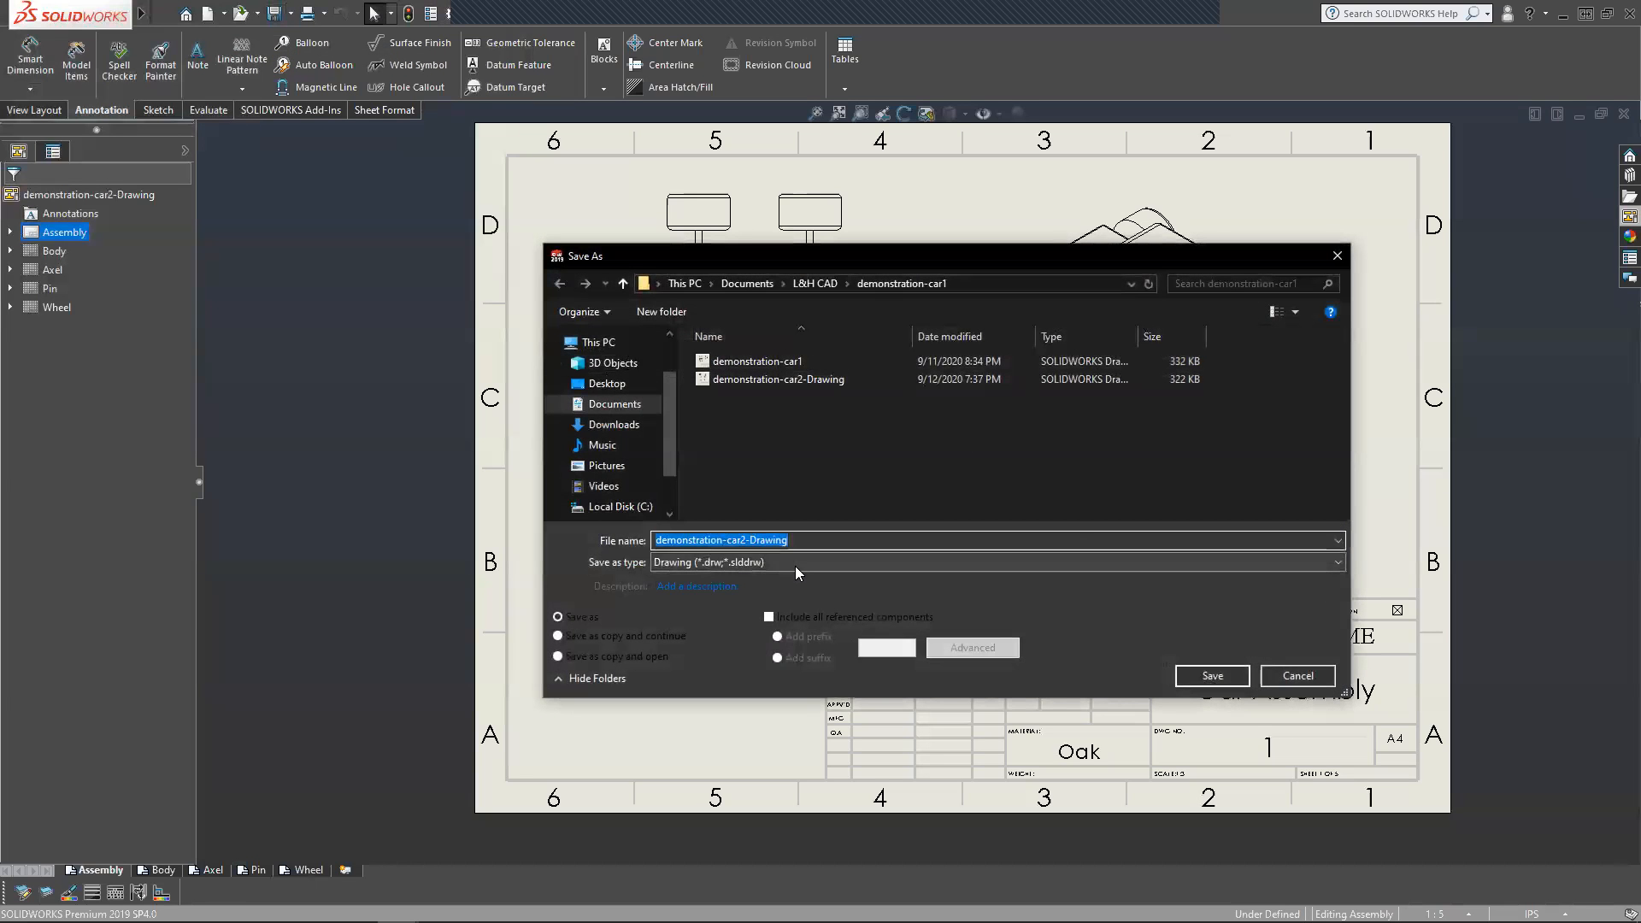
click(795, 562)
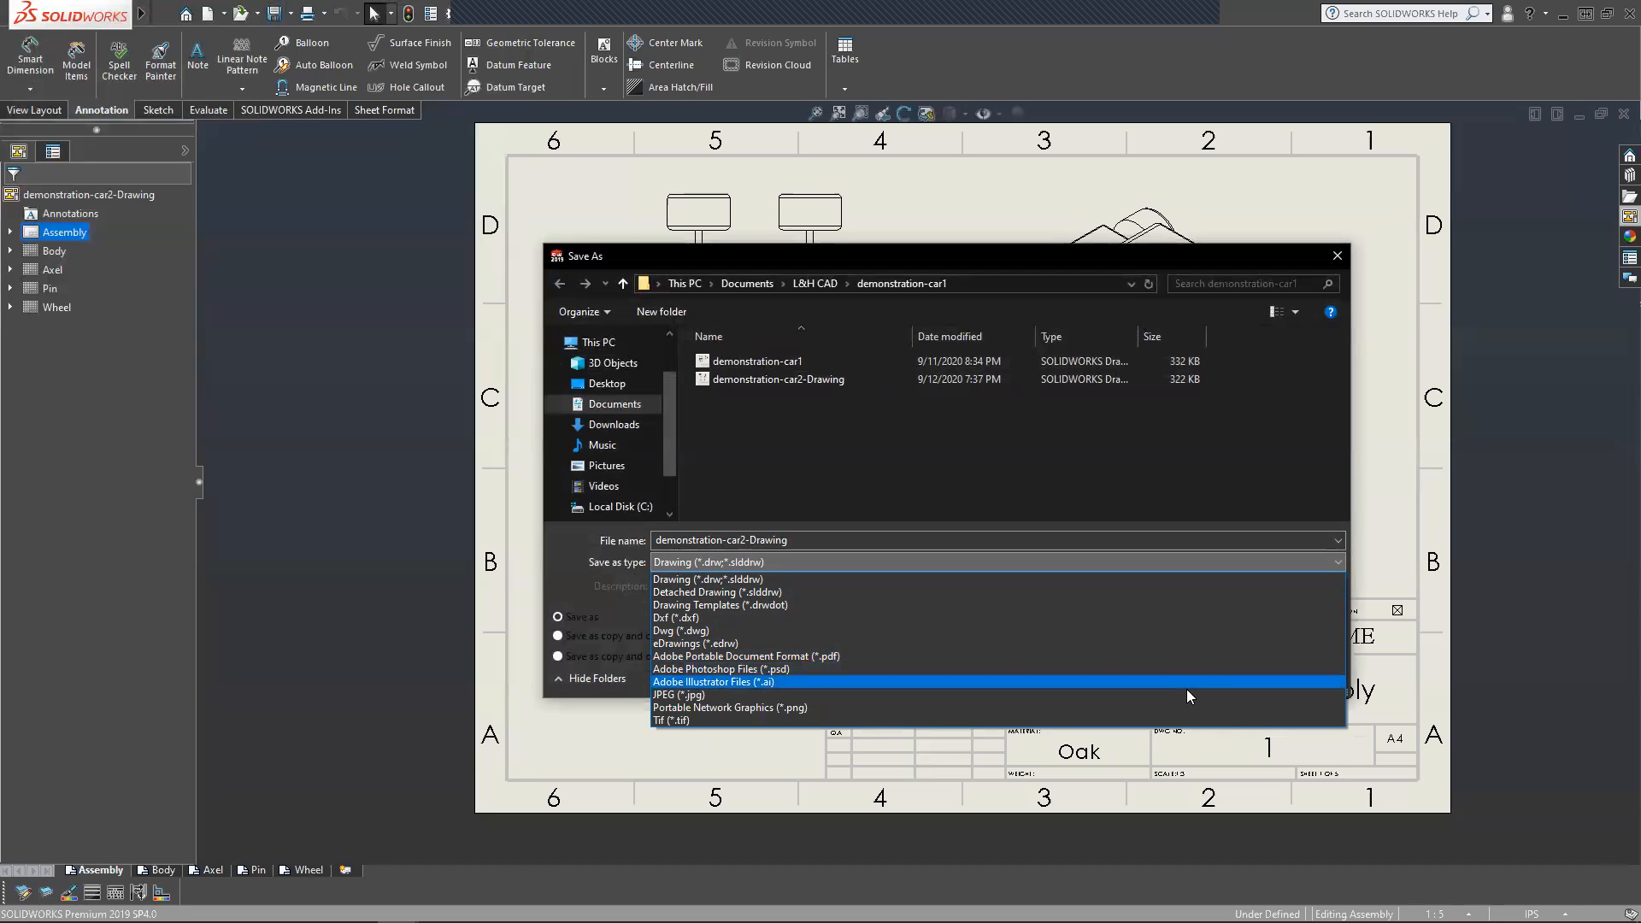
key(Down)
key(Down)
key(Up)
key(Up)
key(Up)
key(Up)
key(Up)
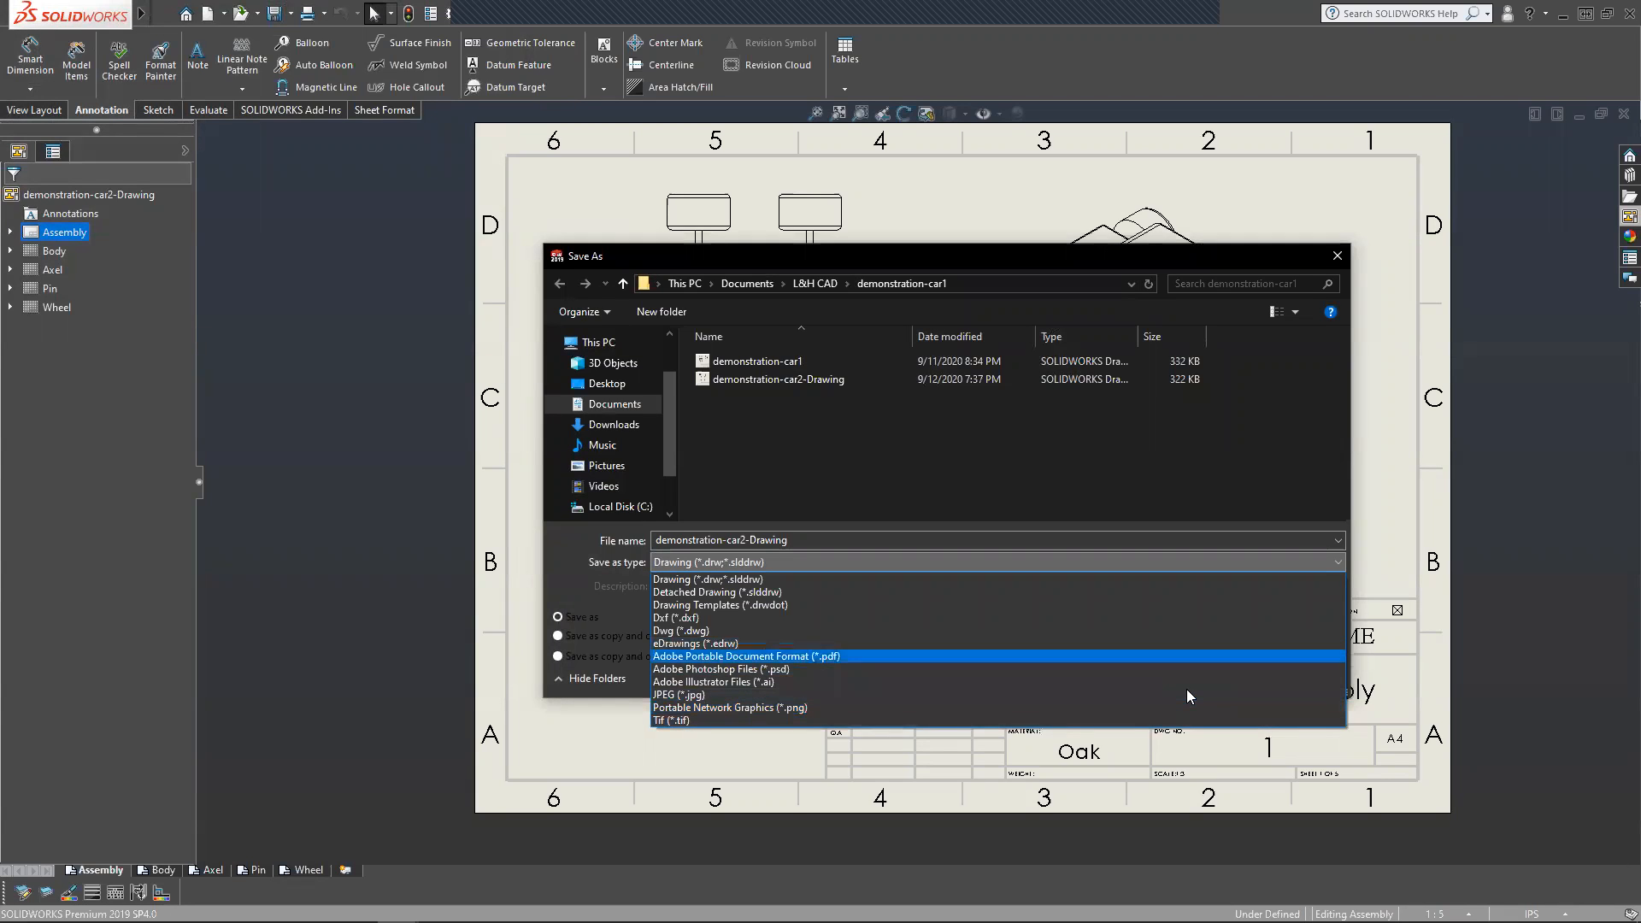
key(Return)
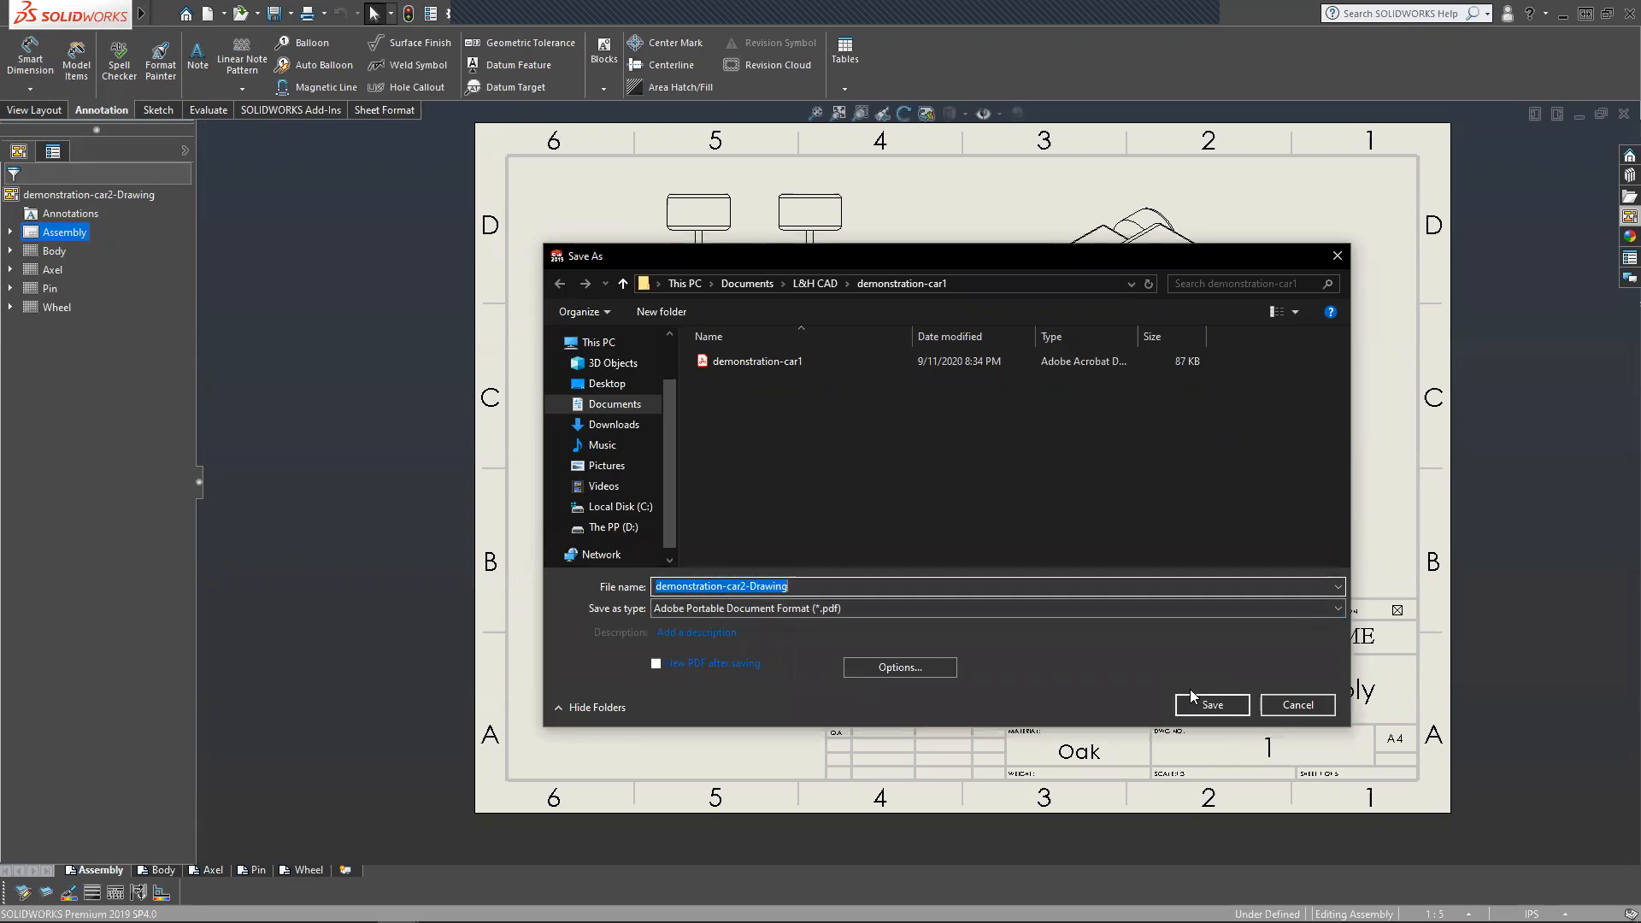
click(1212, 704)
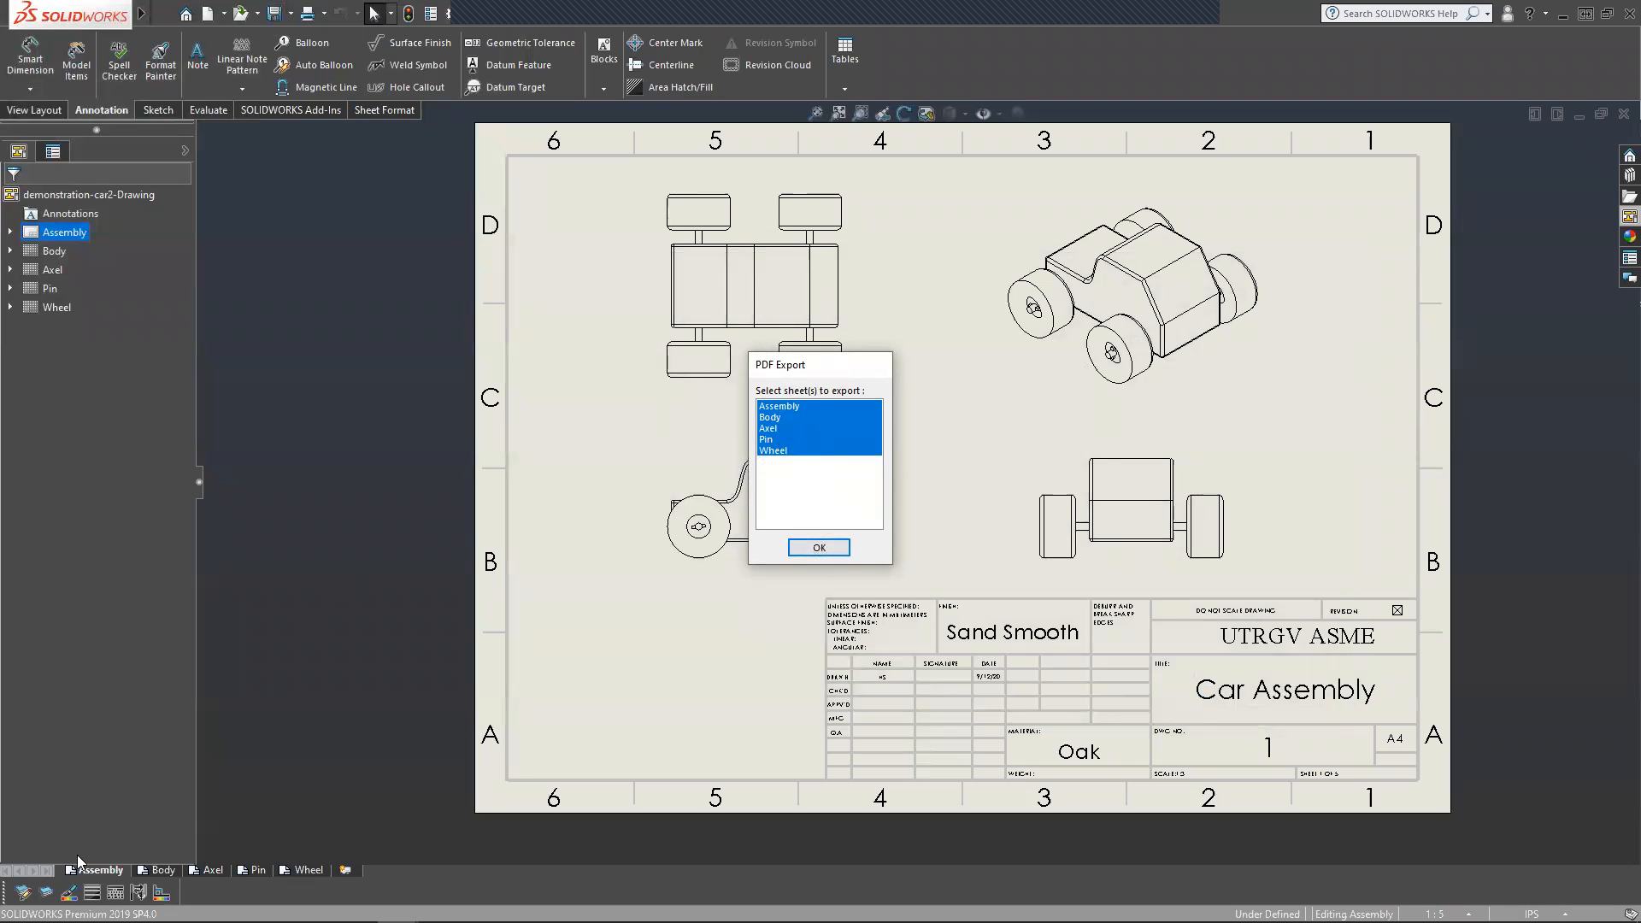
click(812, 550)
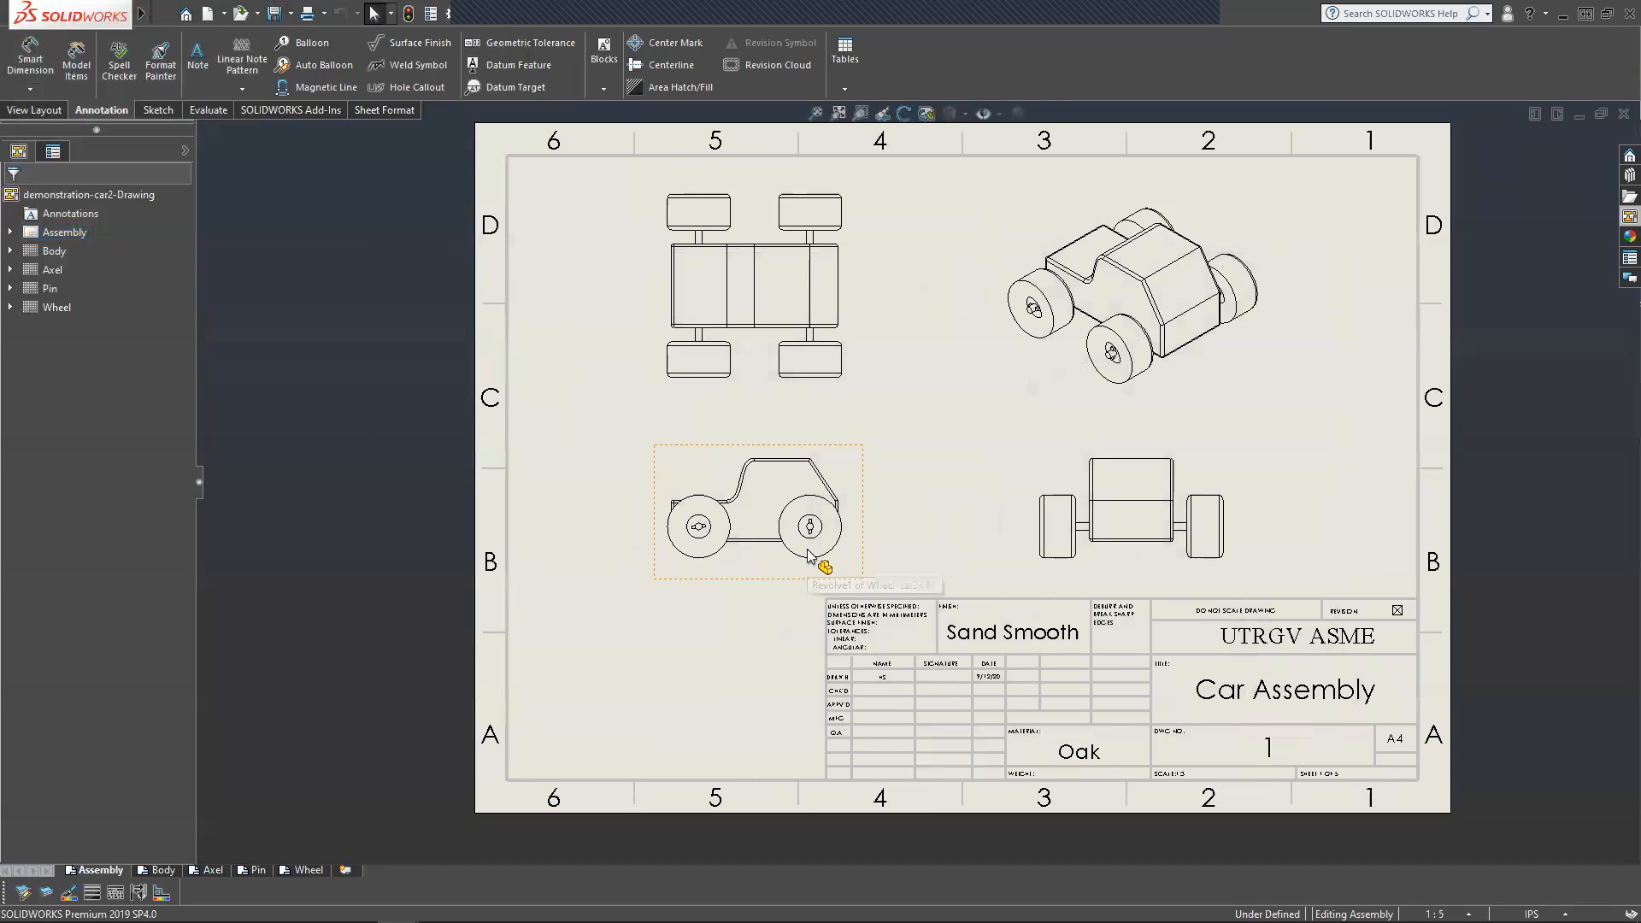
Switch to File Explorer, open the demonstration-car2-Drawing PDF in Adobe Acrobat Reader and collapse the reader's tools pane.
mouse_move(188, 921)
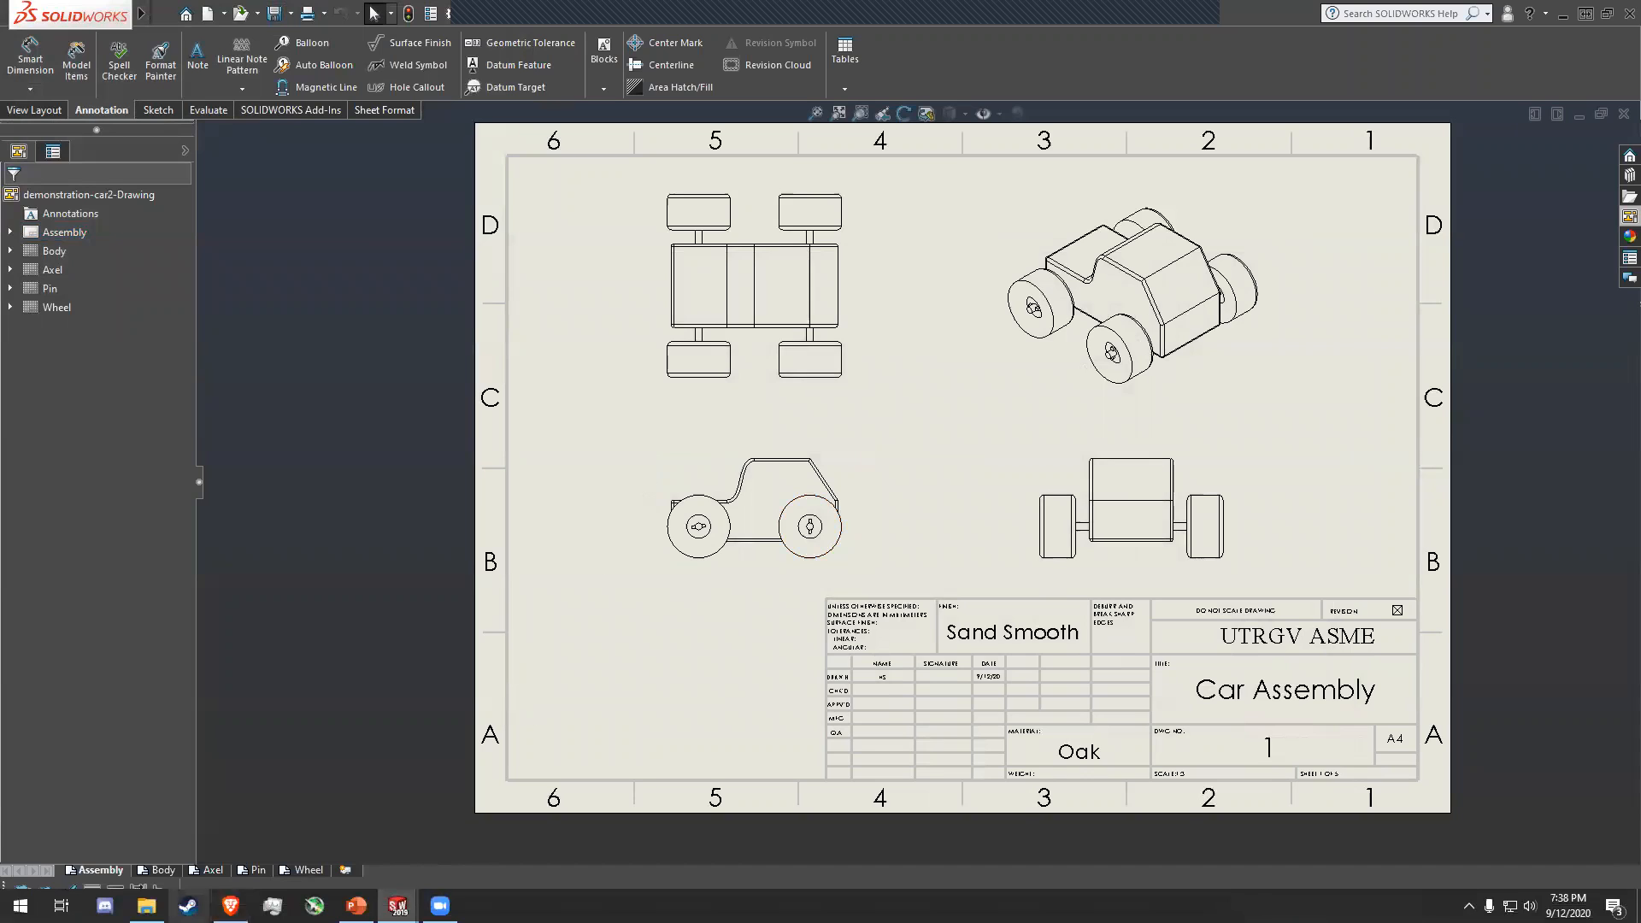
click(146, 905)
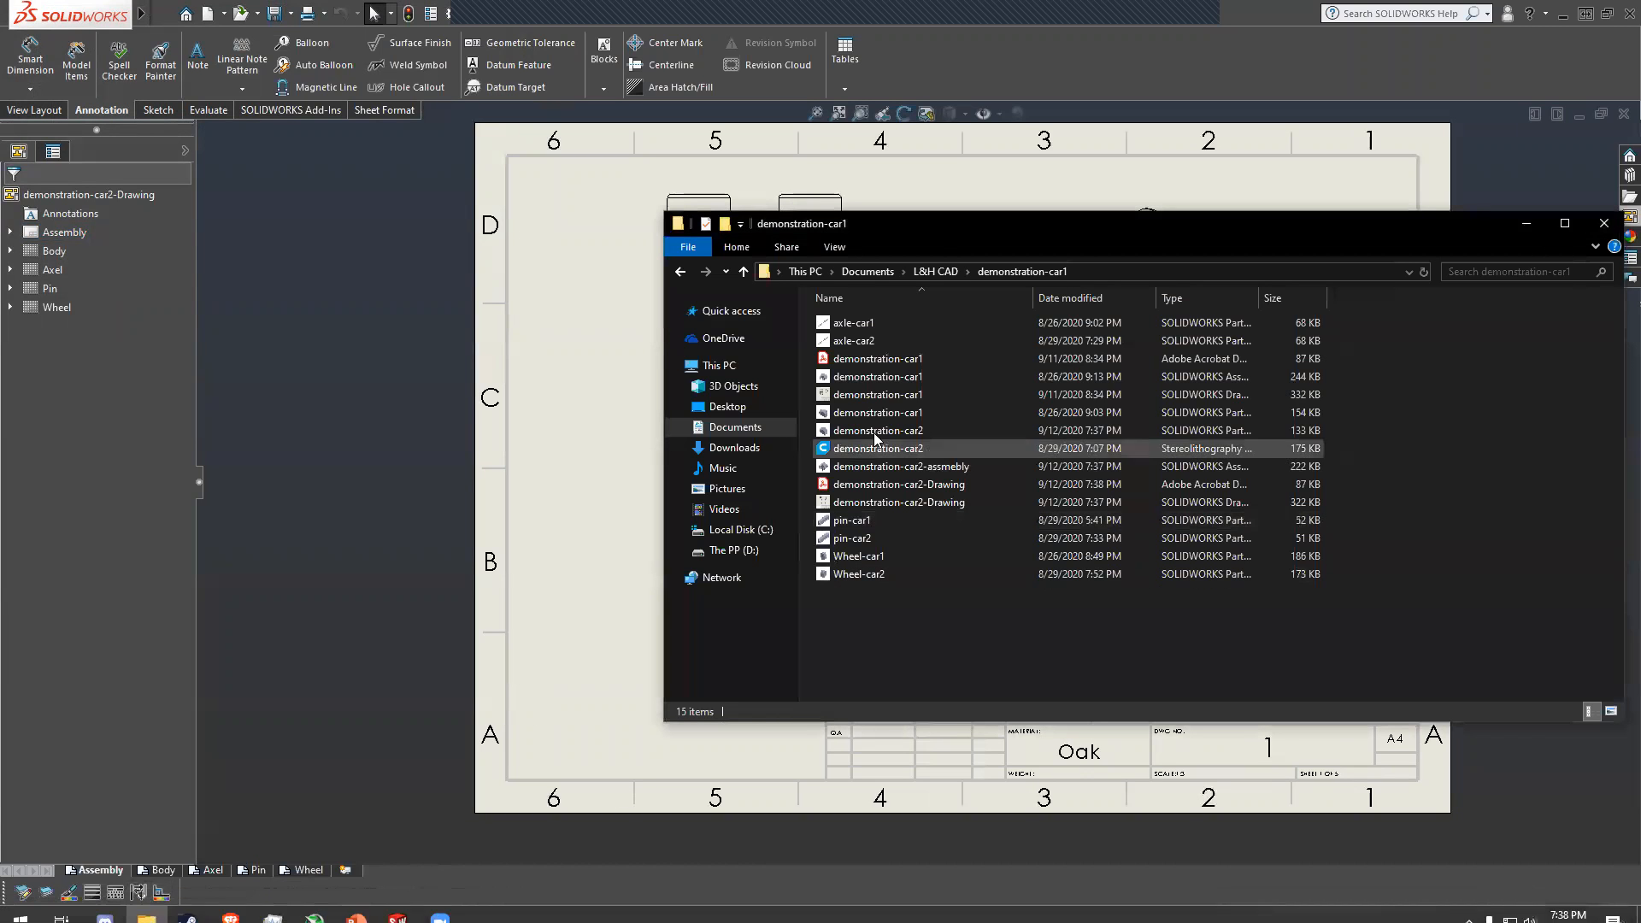
double_click(897, 489)
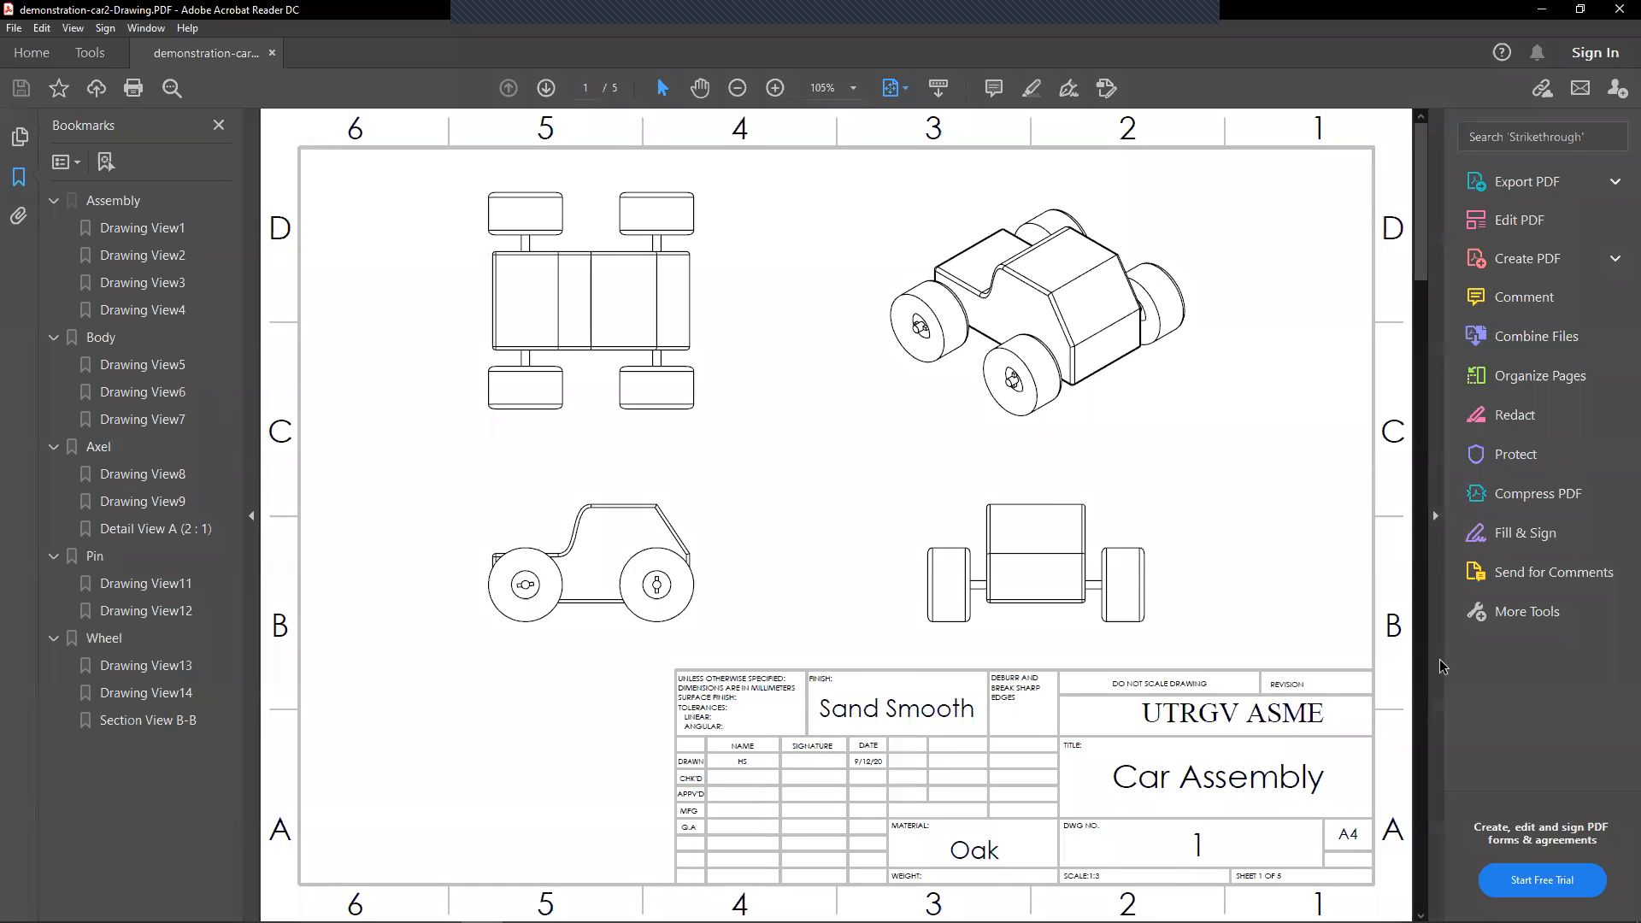
click(1618, 897)
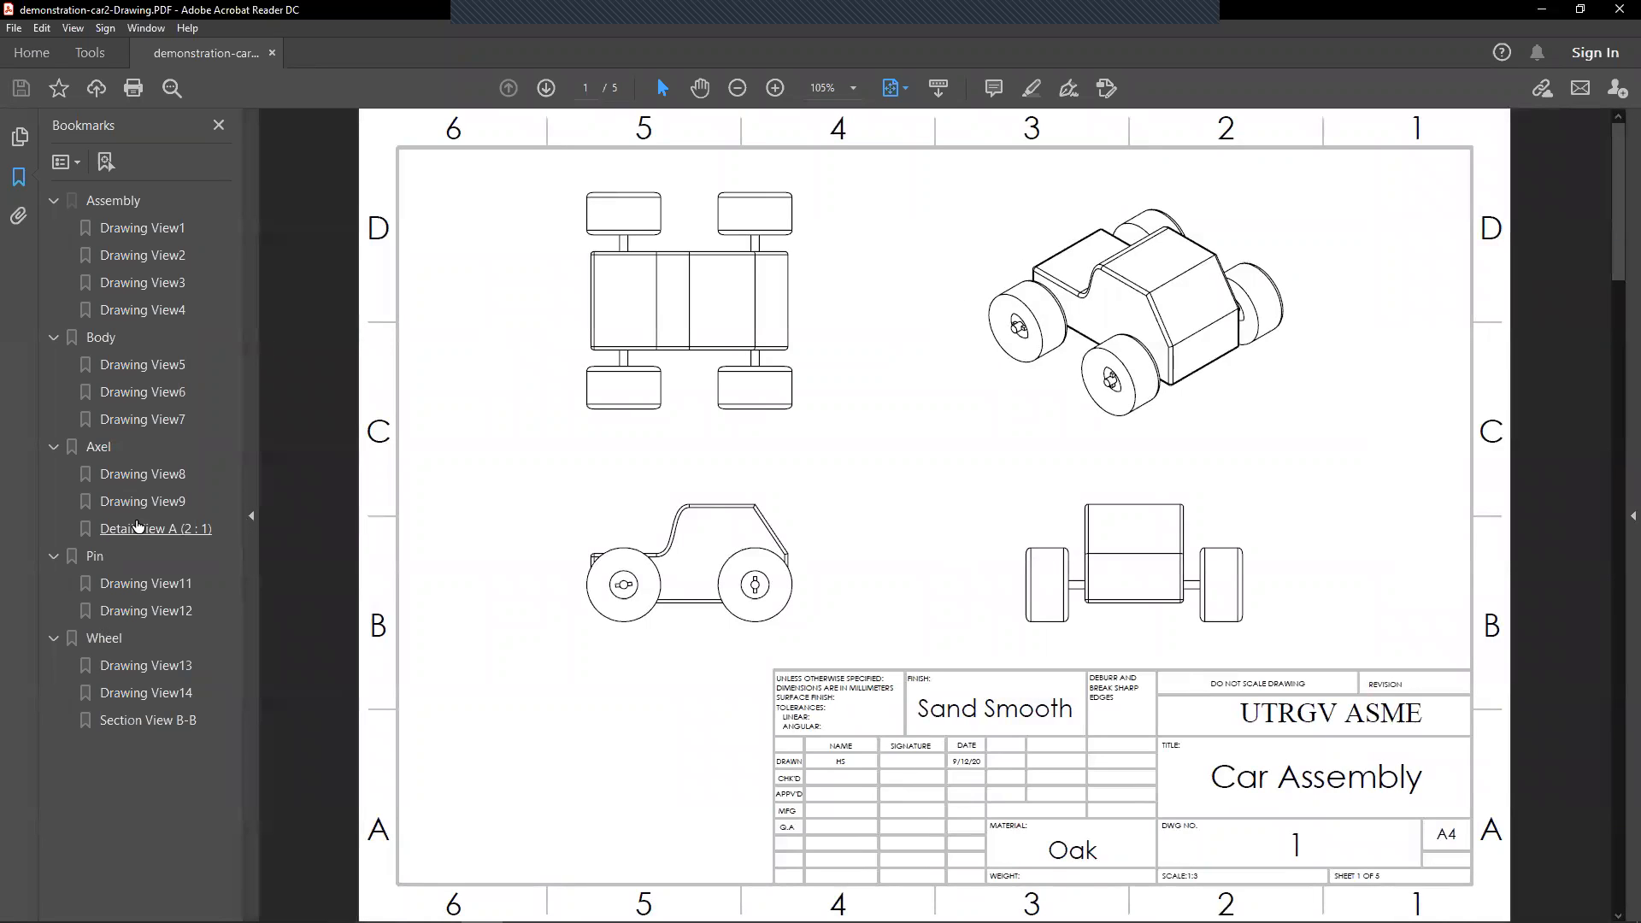
Look through the exported PDF's sheet pages up to the Wheel page, close the reader and return to the SOLIDWORKS drawing.
scroll(418, 441, down, 2)
scroll(418, 441, down, 6)
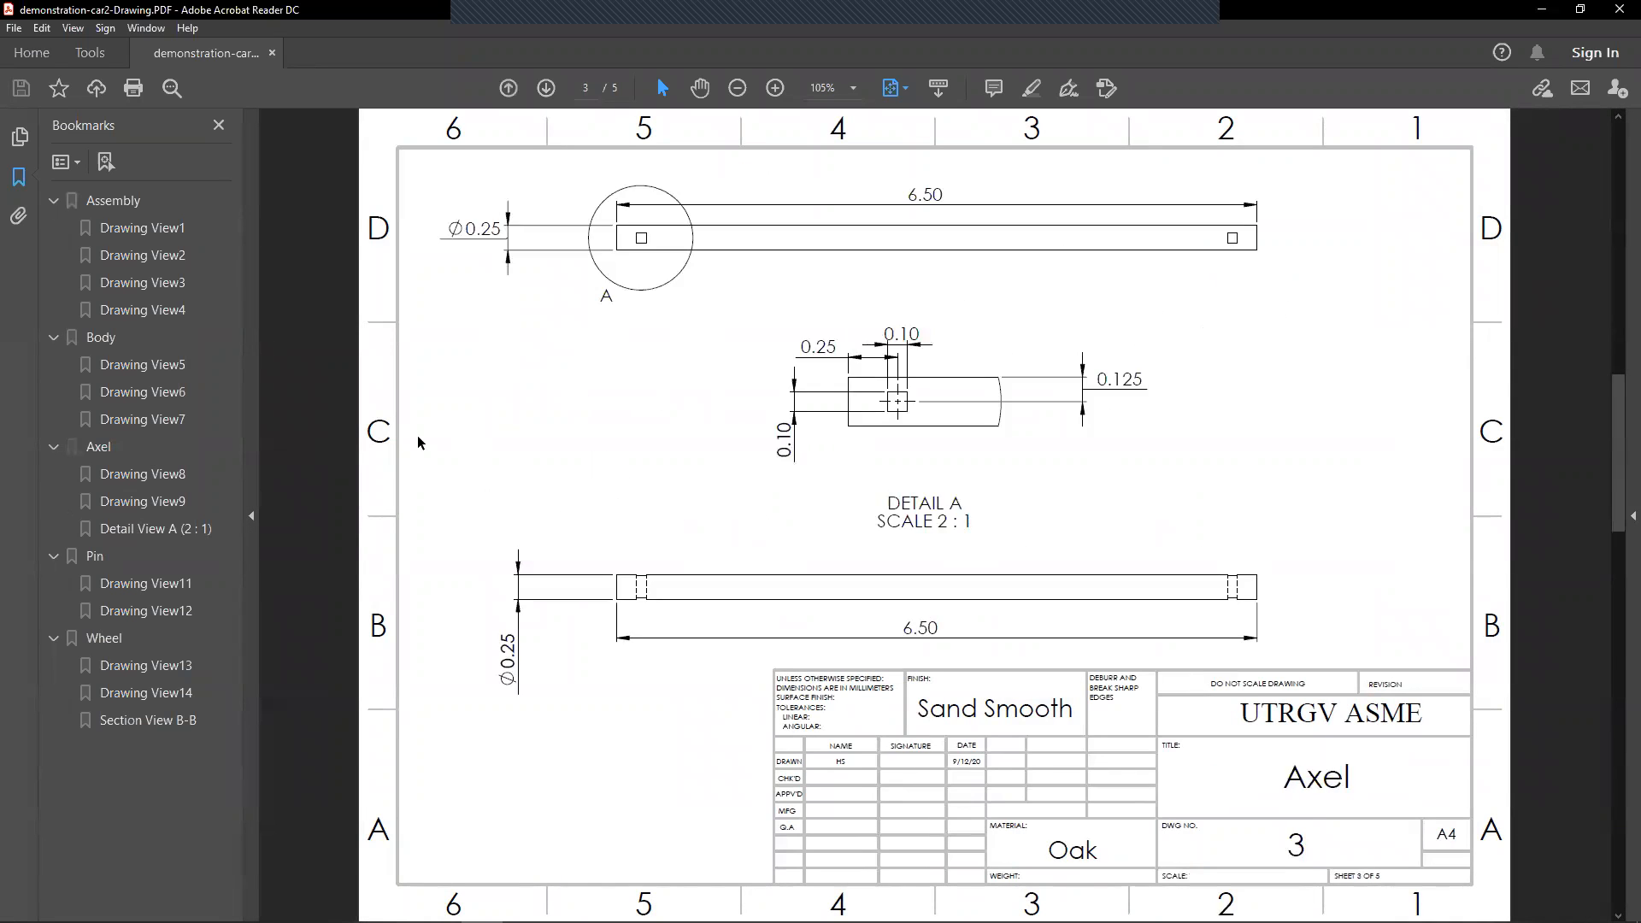
scroll(418, 441, up, 8)
scroll(418, 442, down, 4)
scroll(418, 442, up, 1)
scroll(417, 441, down, 2)
scroll(418, 442, up, 3)
scroll(418, 442, down, 4)
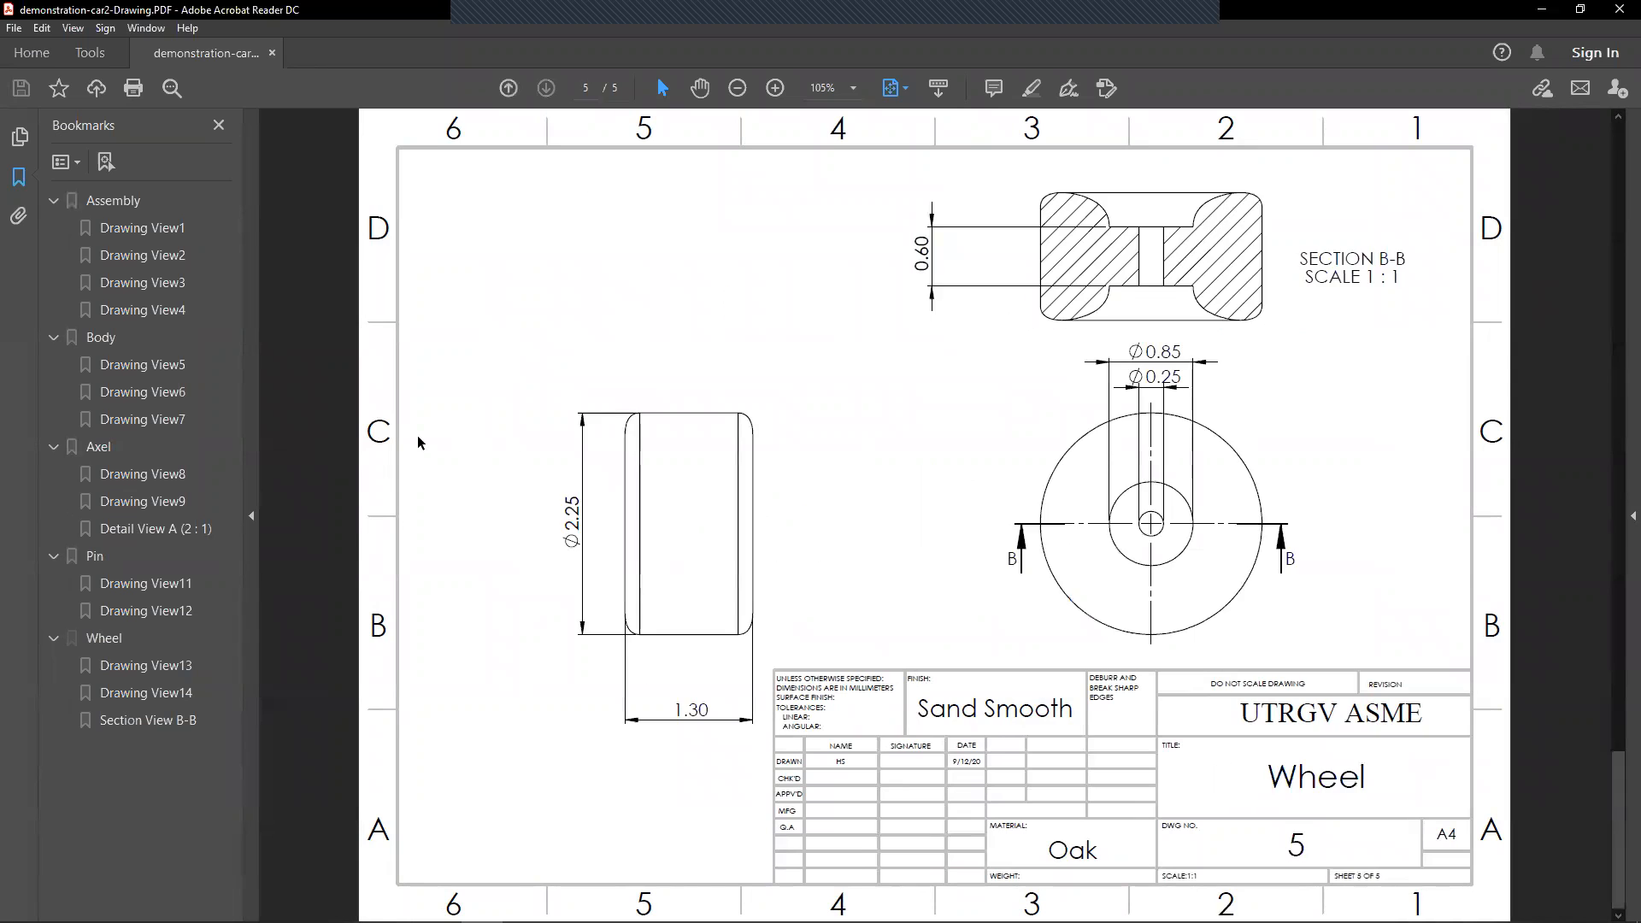
scroll(418, 442, up, 2)
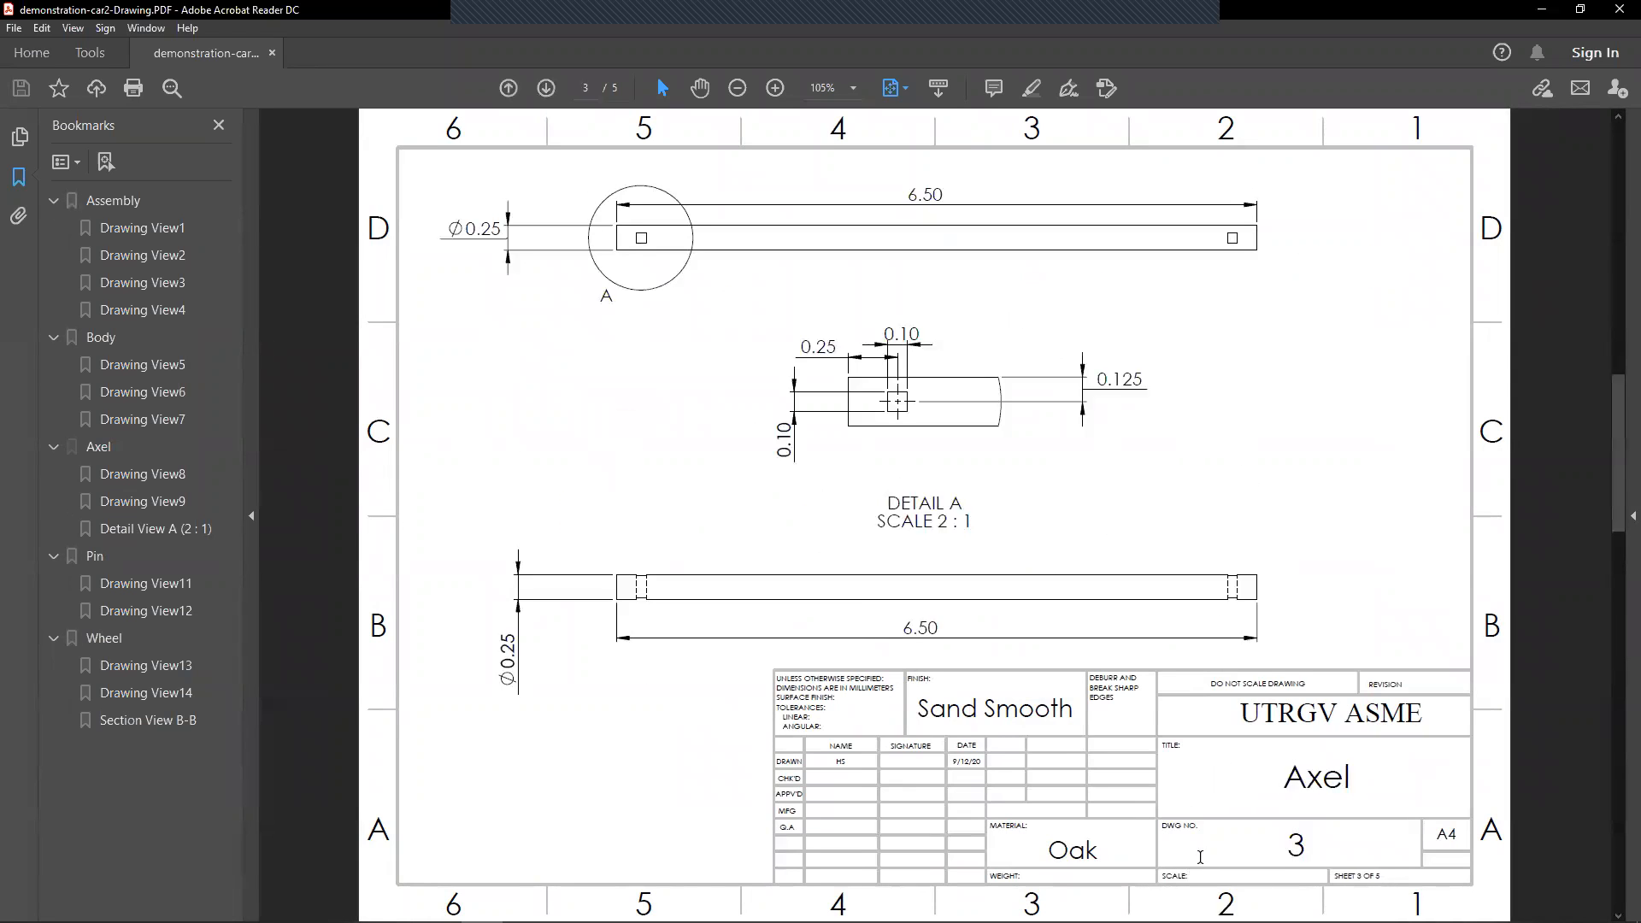
click(1618, 9)
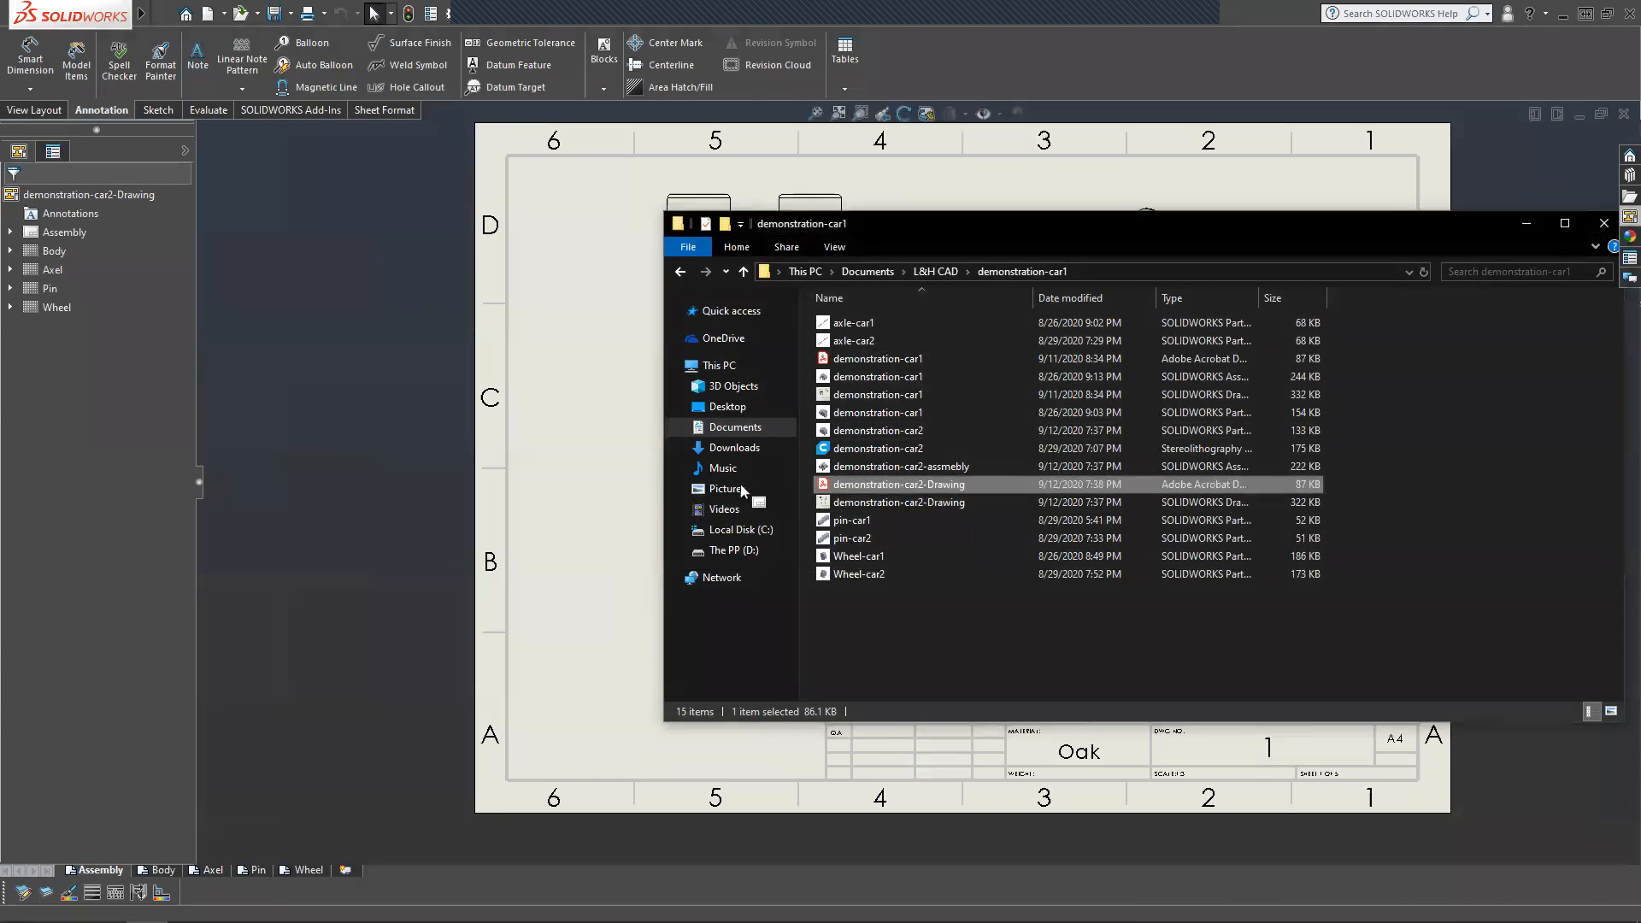
click(233, 564)
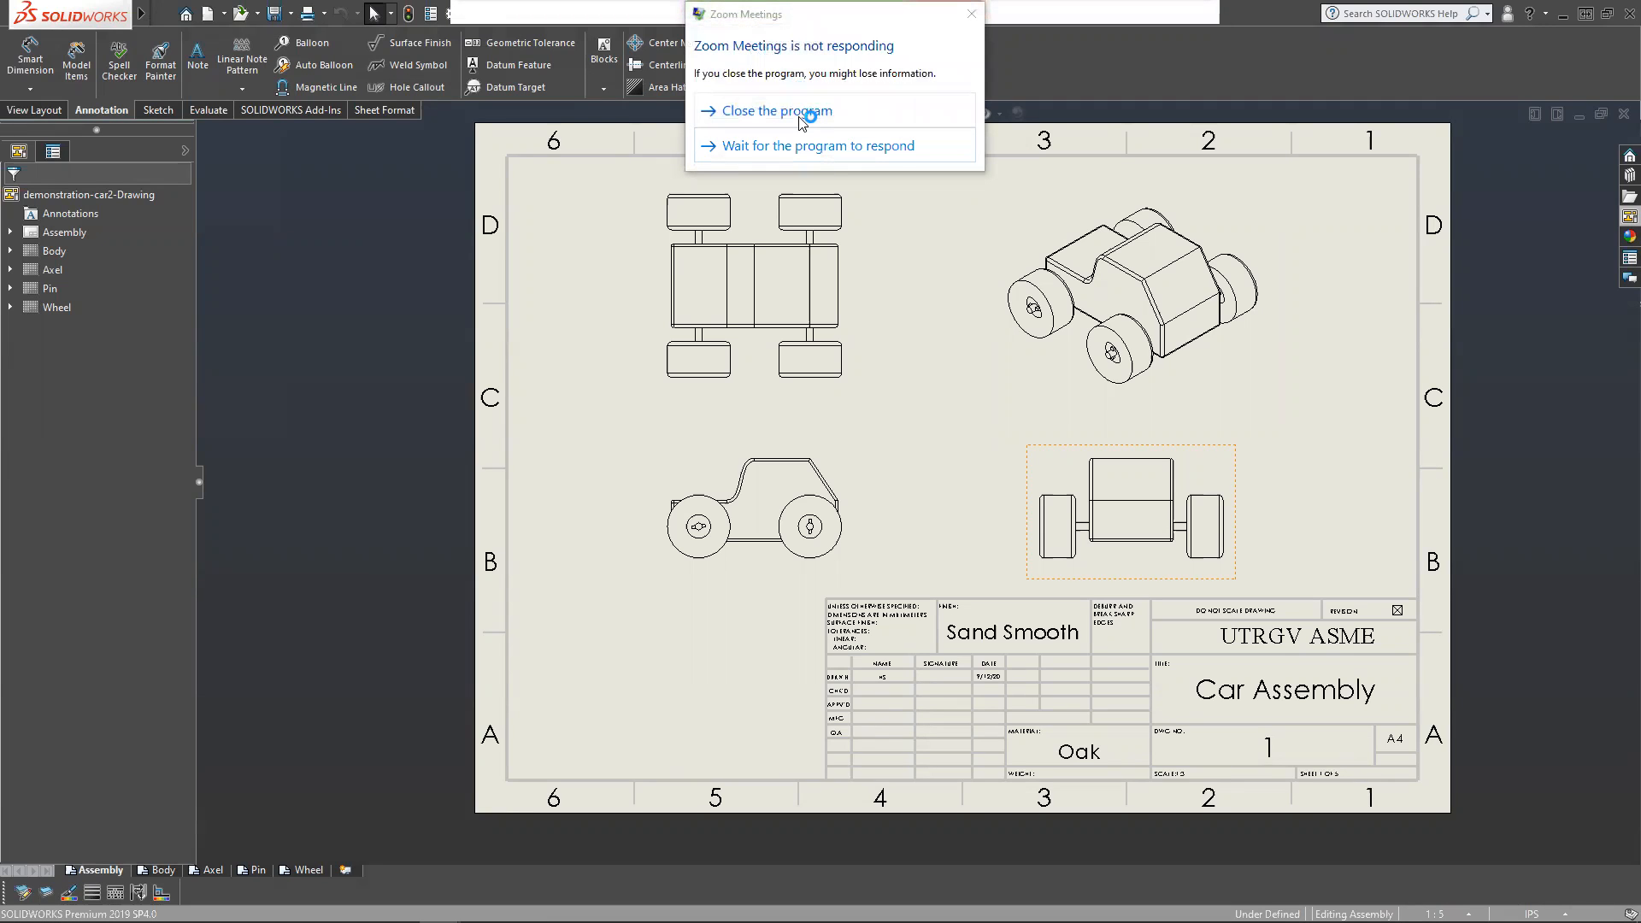
click(826, 156)
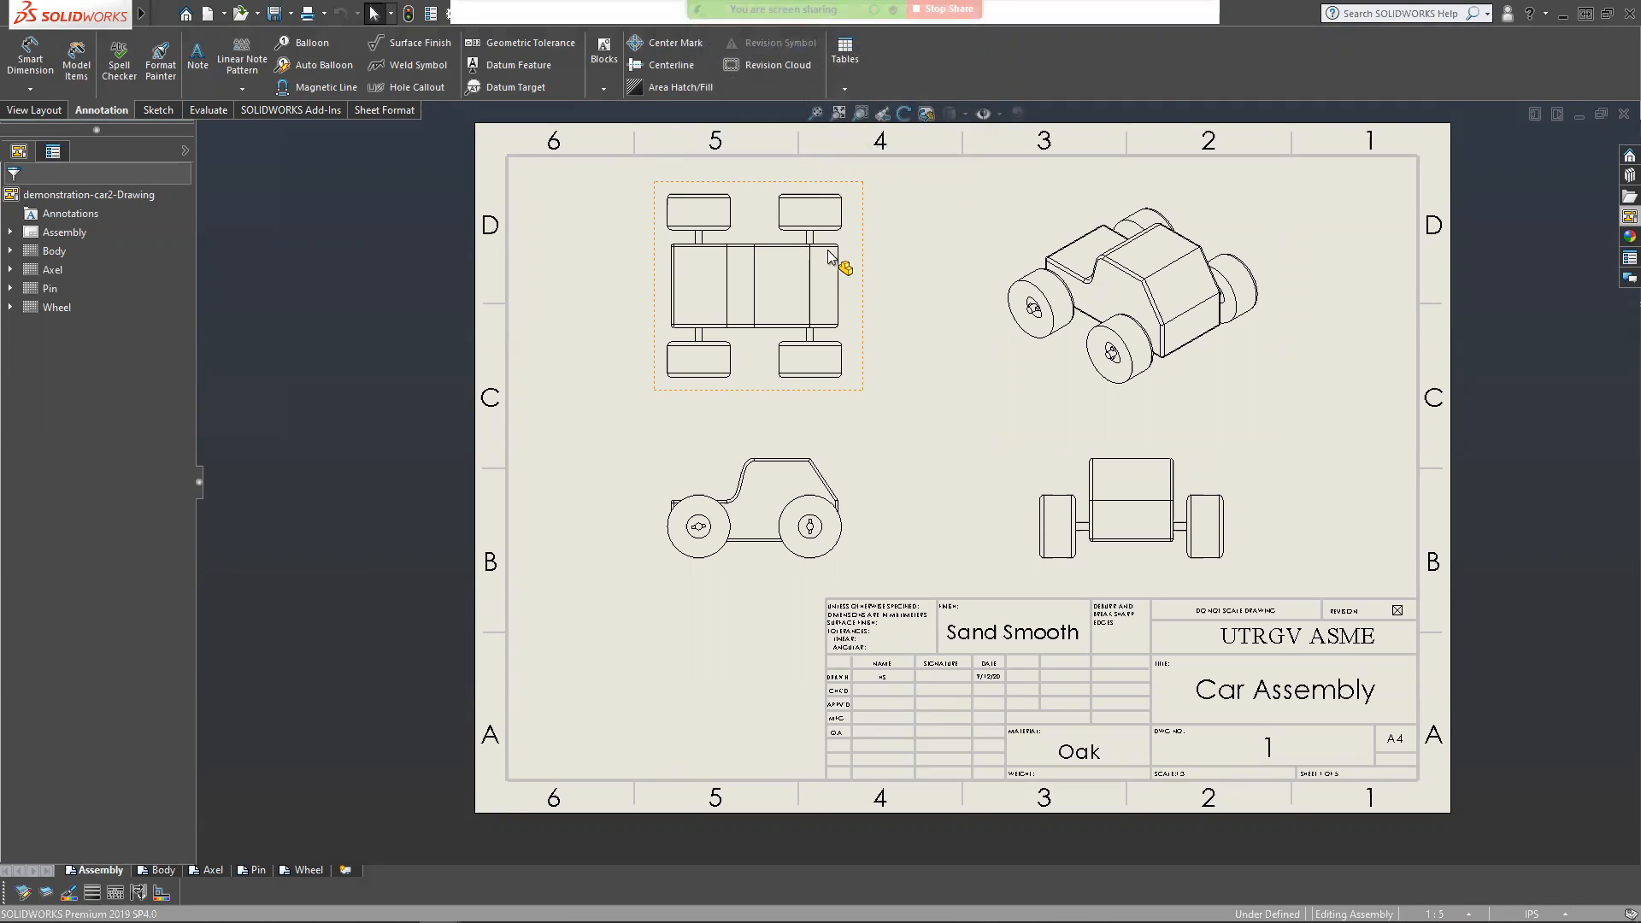